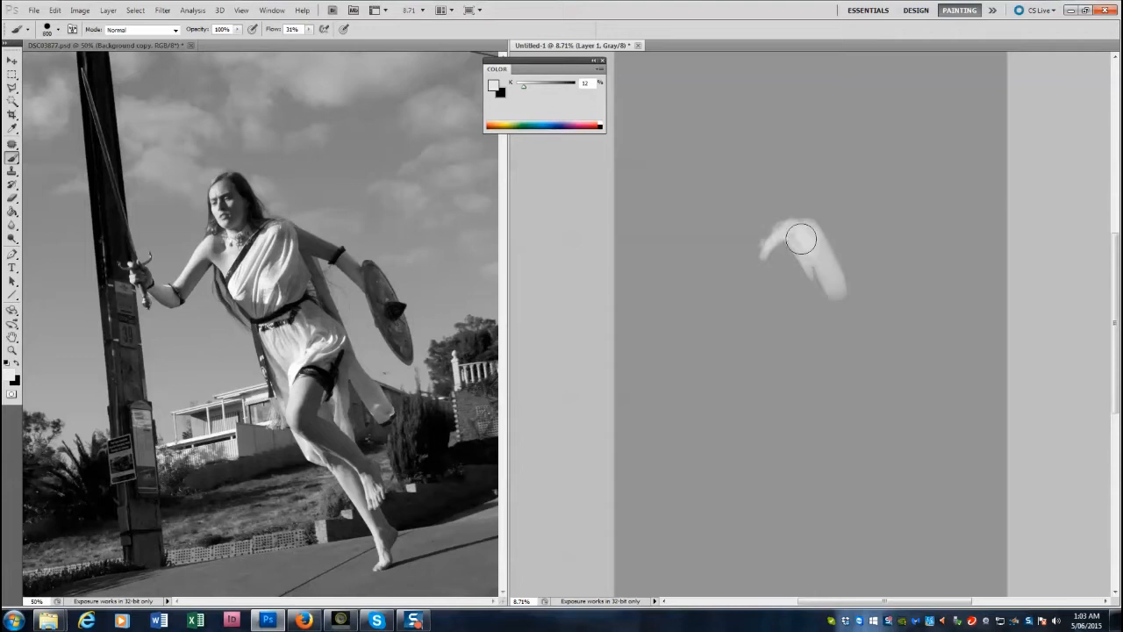
Block in the figure's head and torso in light grey with the brush reduced to 200 px.
key("[")
key("[")
key("[")
key("[")
left_click(788, 186, "alt")
key("]")
key("]")
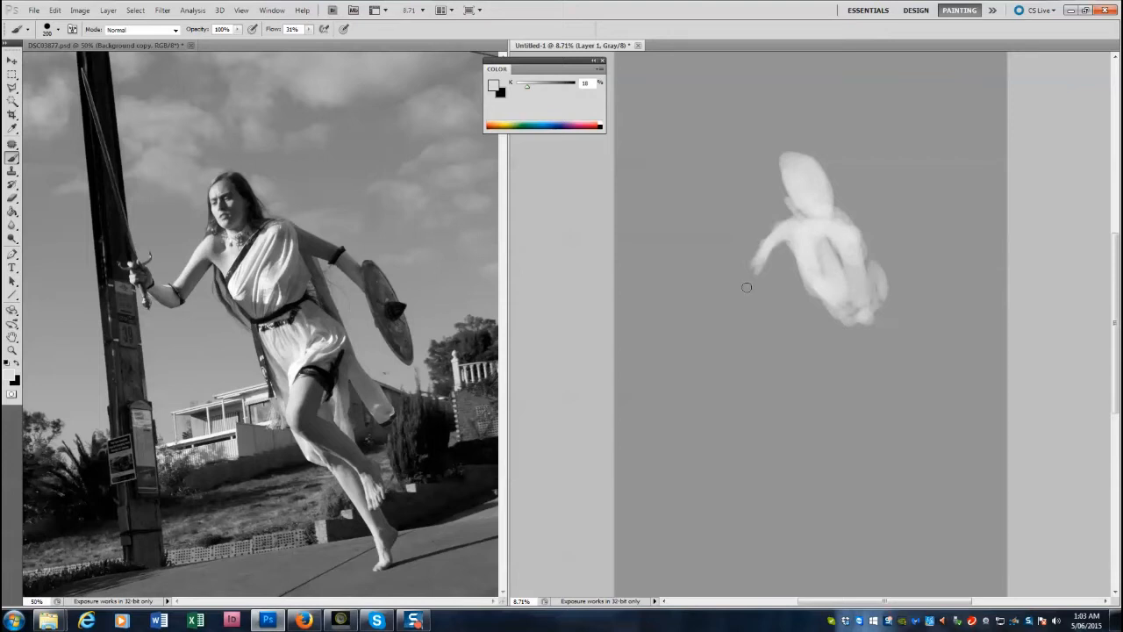
Paint the shadowed shoulder and upper arm on the shield side, using dark grey sampled from the reference photo.
mouse_move(842, 216)
left_mouse_down()
mouse_move(875, 263)
mouse_move(919, 261)
mouse_move(872, 229)
mouse_move(918, 261)
left_mouse_up()
left_click(365, 263, "alt")
left_click(898, 243, "alt")
mouse_move(863, 216)
left_mouse_down()
mouse_move(916, 259)
mouse_move(869, 241)
mouse_move(913, 254)
mouse_move(947, 294)
left_mouse_up()
left_click(881, 249, "alt")
left_click(909, 251, "alt")
left_click(932, 278, "alt")
Paint the bent forearm of the sword arm in tones sampled from the figure.
left_click_drag(753, 299, 707, 270)
left_click(728, 285, "alt")
mouse_move(723, 281)
left_mouse_down()
mouse_move(807, 255)
mouse_move(839, 212)
mouse_move(816, 167)
mouse_move(792, 202)
mouse_move(821, 186)
mouse_move(851, 191)
left_mouse_up()
left_click(792, 246, "alt")
left_click(737, 267, "alt")
Paint dark windblown hair strands behind the head with the brush reduced to 100 px.
key("bracketleft")
key("bracketleft")
key("bracketleft")
key("bracketright")
key("bracketleft")
key("bracketleft")
key("bracketleft")
key("bracketleft")
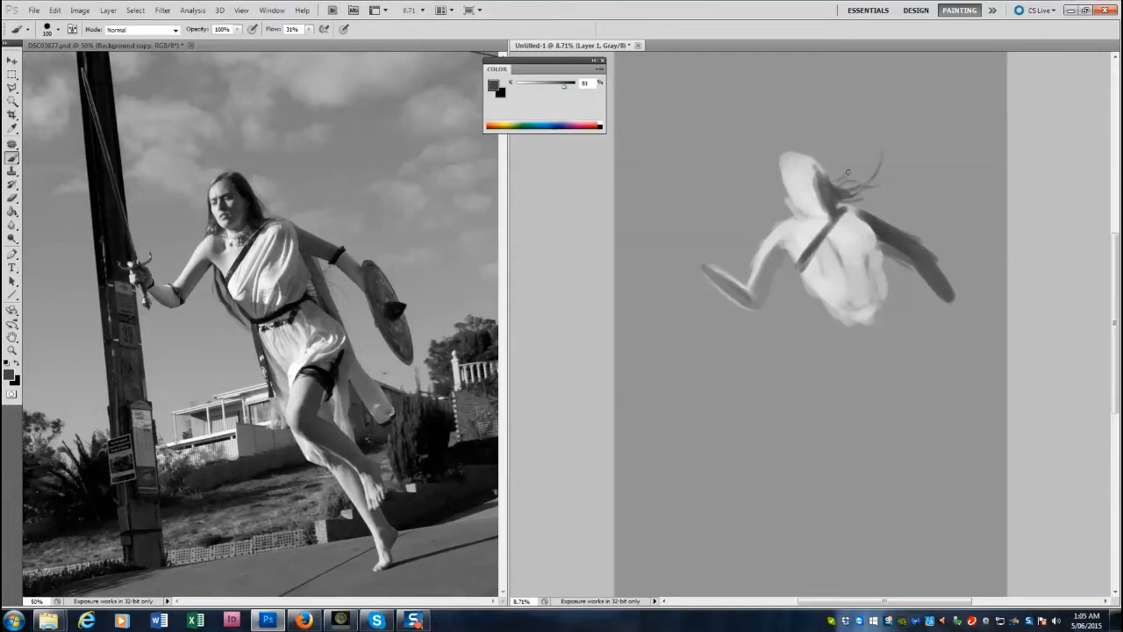
left_click_drag(828, 170, 809, 158)
Shade the lower edge of the torso in mid grey with a larger brush.
key("bracketright")
key("bracketright")
key("bracketright")
key("bracketright")
left_click(807, 262, "alt")
mouse_move(816, 301)
left_mouse_down()
mouse_move(842, 318)
mouse_move(878, 314)
mouse_move(875, 268)
mouse_move(887, 299)
left_mouse_up()
Block in the start of the shield with broad dark strokes at the end of the outstretched arm.
left_click(942, 285, "alt")
key("bracketright")
left_click_drag(960, 277, 985, 366)
key("bracketright")
left_click_drag(946, 317, 986, 367)
Scale the painted figure down to about 89% and reposition it on the canvas.
key("ctrl+t")
left_click_drag(698, 130, 730, 157)
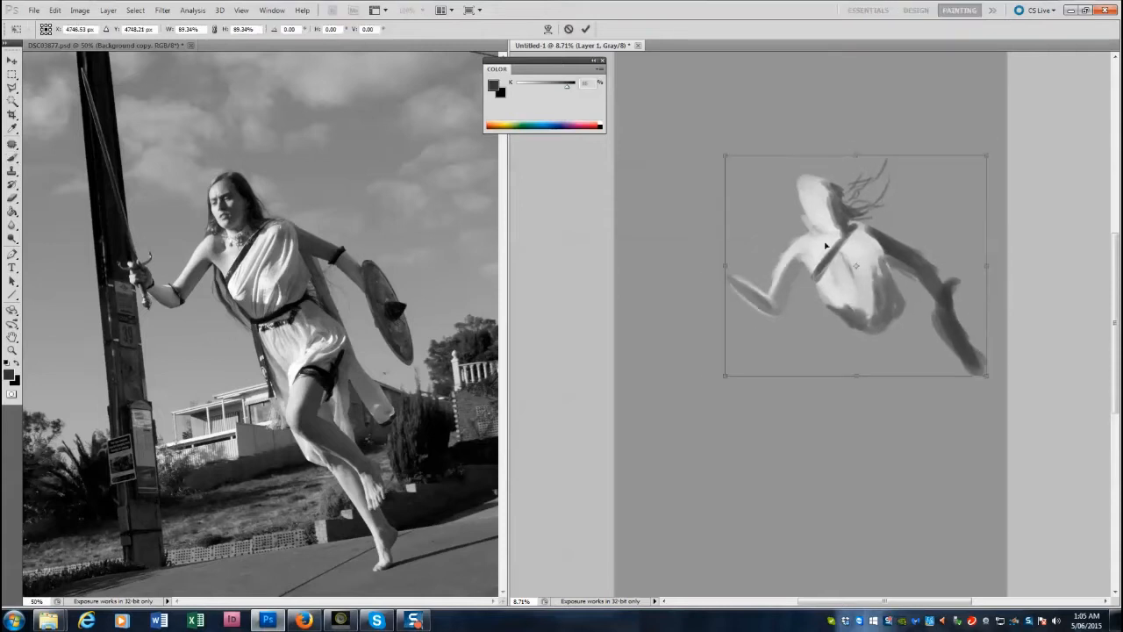
left_click_drag(832, 248, 801, 244)
key("Return")
Paint the dark belt along the waist with a small brush and sampled greys.
left_click(826, 314, "alt")
key("bracketleft")
key("bracketleft")
key("bracketleft")
key("bracketleft")
left_click(787, 261, "alt")
left_click(828, 316, "alt")
left_click(827, 314, "alt")
left_click_drag(819, 325, 846, 325)
Paint light and dark fabric folds down the front of the dress.
left_click(864, 301, "alt")
left_click_drag(857, 264, 877, 297)
key("bracketright")
left_click(840, 245, "alt")
mouse_move(847, 241)
left_mouse_down()
mouse_move(828, 221)
mouse_move(850, 265)
left_mouse_up()
left_click(853, 263, "alt")
left_click_drag(830, 219, 834, 303)
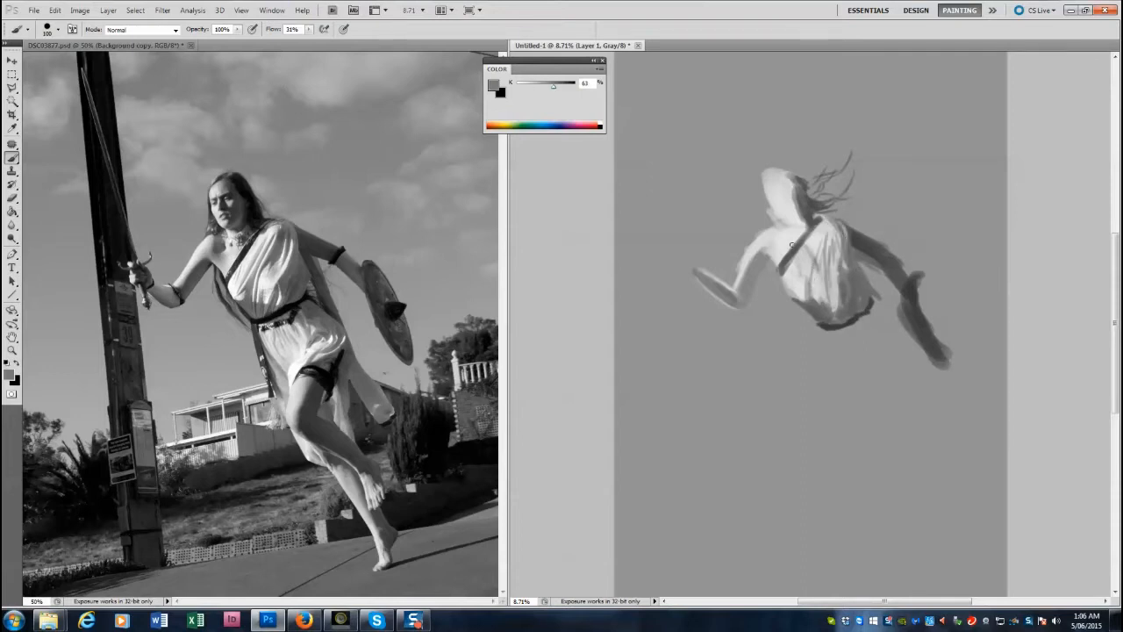
Shade the upper part of the sword arm with mid grey and a smaller brush.
key("bracketleft")
mouse_move(761, 245)
left_mouse_down()
mouse_move(746, 280)
mouse_move(764, 260)
left_mouse_up()
left_click(764, 259, "alt")
key("bracketright")
Paint dark hair over the crown, around the face and down to the shoulder, using tones sampled from the reference photo.
left_click(253, 207, "alt")
left_click_drag(784, 174, 844, 230)
key("bracketleft")
key("bracketleft")
left_click_drag(818, 215, 834, 227)
left_click(219, 209, "alt")
left_click(765, 207, "alt")
left_click(250, 204, "alt")
mouse_move(787, 175)
left_mouse_down()
mouse_move(762, 186)
mouse_move(780, 173)
left_mouse_up()
Paint the raised fist in light grey at the end of the sword arm.
left_click(761, 260, "alt")
left_click(694, 251, "alt")
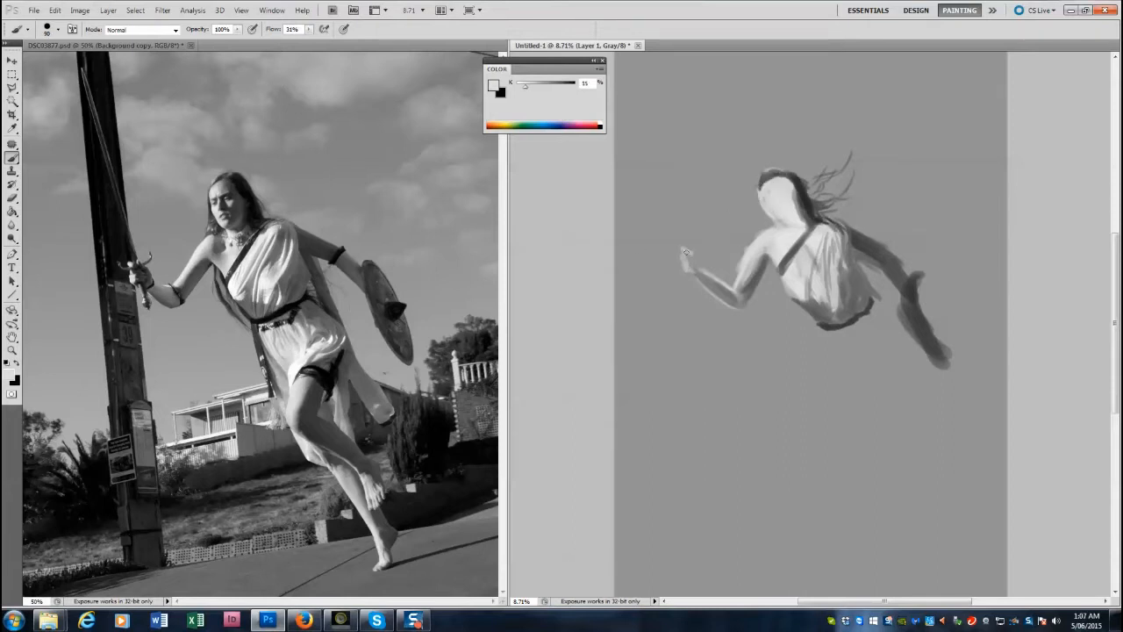
left_click(698, 269, "alt")
left_click(694, 252, "alt")
left_click(686, 250, "alt")
Paint the sword's long tapered blade and its crossguard rising from the fist.
key("bracketright")
key("bracketright")
left_click_drag(690, 248, 679, 214)
left_click_drag(684, 247, 647, 118)
key("ctrl+z")
key("ctrl+z")
mouse_move(689, 245)
left_mouse_down()
mouse_move(656, 128)
mouse_move(694, 243)
left_mouse_up()
key("bracketleft")
key("bracketleft")
key("bracketleft")
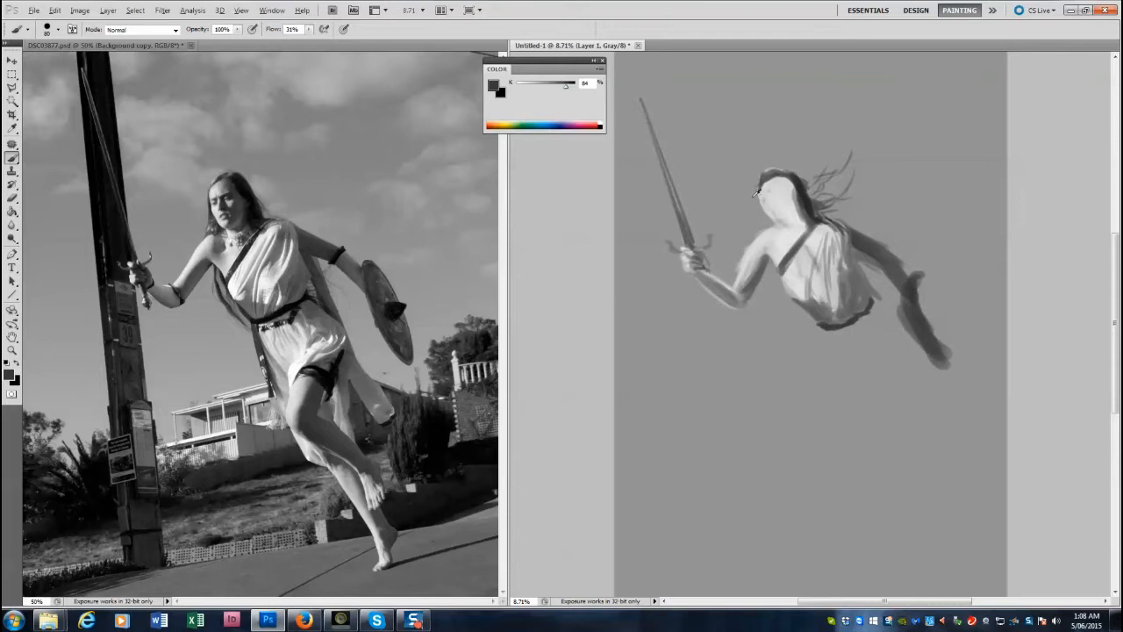
Shade the face, neck and upper sword arm in mid grey with a small brush.
left_click_drag(775, 194, 776, 206)
mouse_move(779, 219)
left_mouse_down()
mouse_move(792, 213)
mouse_move(799, 227)
mouse_move(780, 237)
left_mouse_up()
key("bracketleft")
key("bracketleft")
left_click(746, 249, "alt")
left_click_drag(738, 281, 761, 234)
left_click(756, 250, "alt")
Paint the full oval shield in dark grey sampled from the hair, using a much larger brush.
left_click(762, 181, "alt")
key("bracketright")
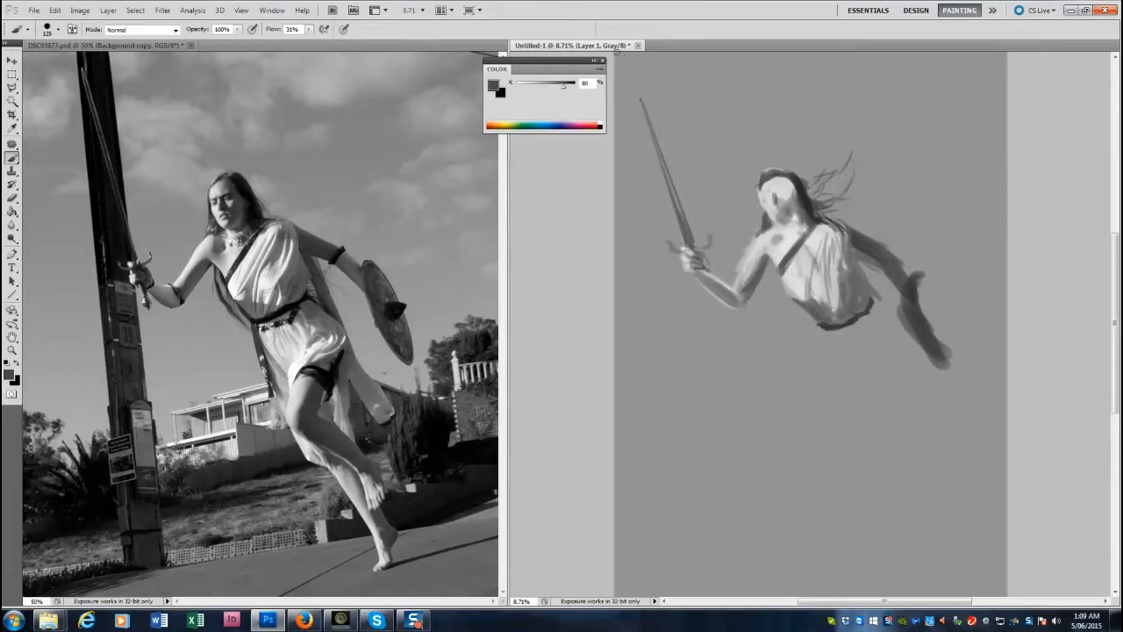
key("bracketright")
key("bracketright")
key("bracketright")
key("bracketright")
key("bracketright")
key("bracketright")
mouse_move(923, 282)
left_mouse_down()
mouse_move(964, 355)
mouse_move(937, 320)
left_mouse_up()
left_click(927, 326, "alt")
Block in the light skirt fabric hanging below the belt.
left_click(754, 247, "alt")
key("bracketleft")
key("bracketleft")
mouse_move(833, 336)
left_mouse_down()
mouse_move(861, 423)
mouse_move(862, 328)
mouse_move(877, 336)
mouse_move(834, 405)
left_mouse_up()
left_click(858, 321, "alt")
left_click(846, 346, "alt")
Paint a dark strip of cloth hanging from the belt beside the skirt with a smaller brush.
left_click(844, 326, "alt")
key("bracketleft")
key("bracketleft")
key("bracketleft")
left_click_drag(822, 358, 829, 392)
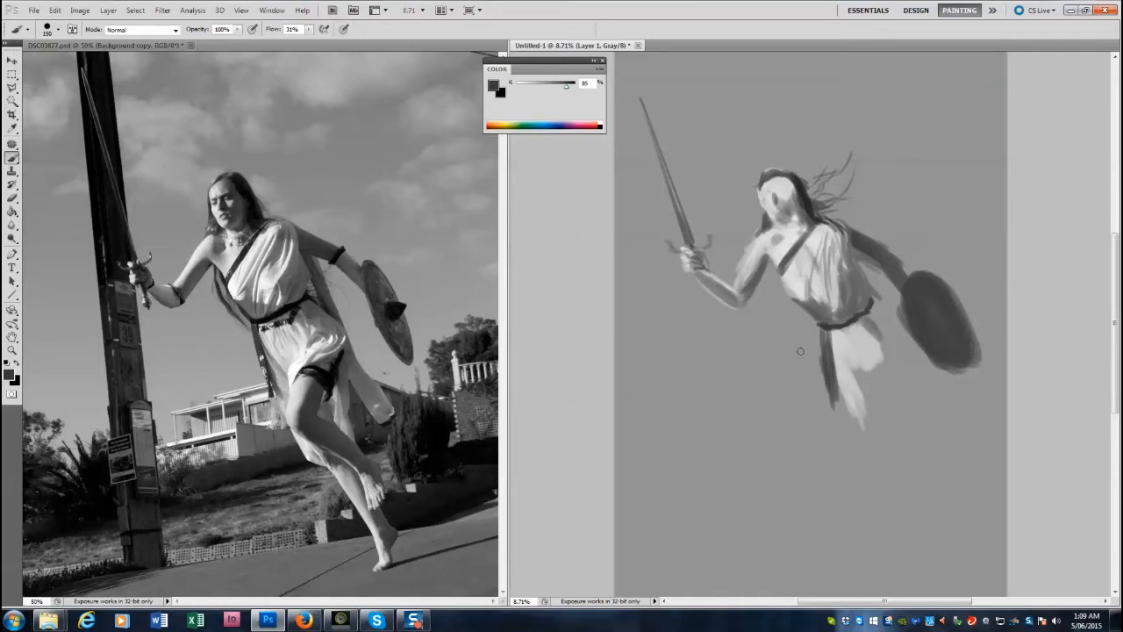
Paint the facial features and shading, and add a curled end to the dark hanging cloth.
key("e")
key("b")
left_click(777, 200, "alt")
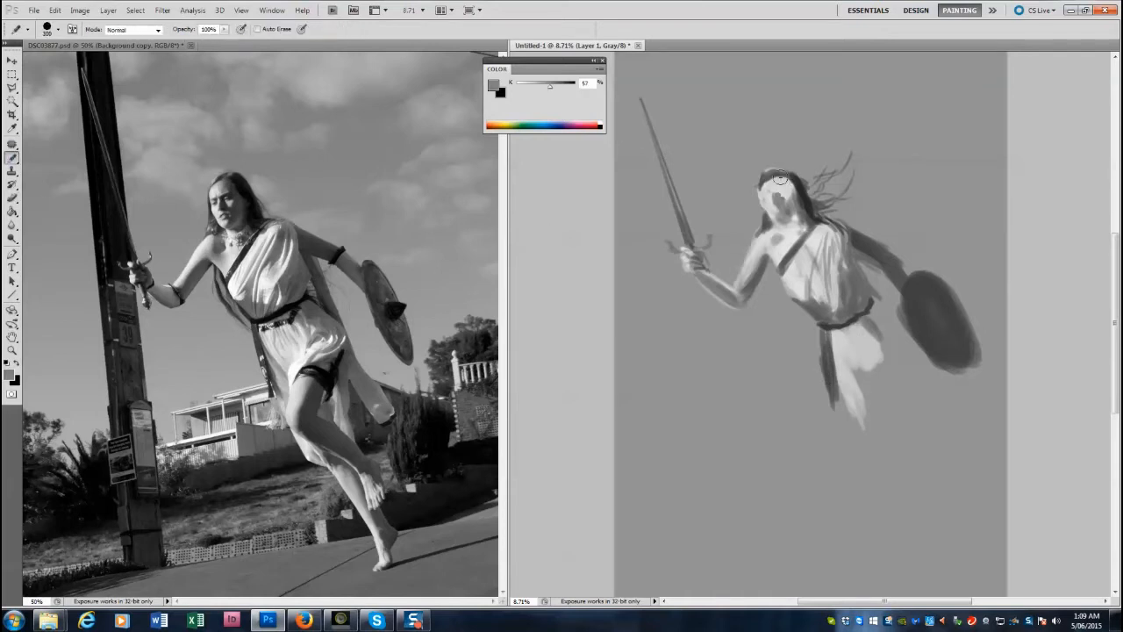
key("shift+b")
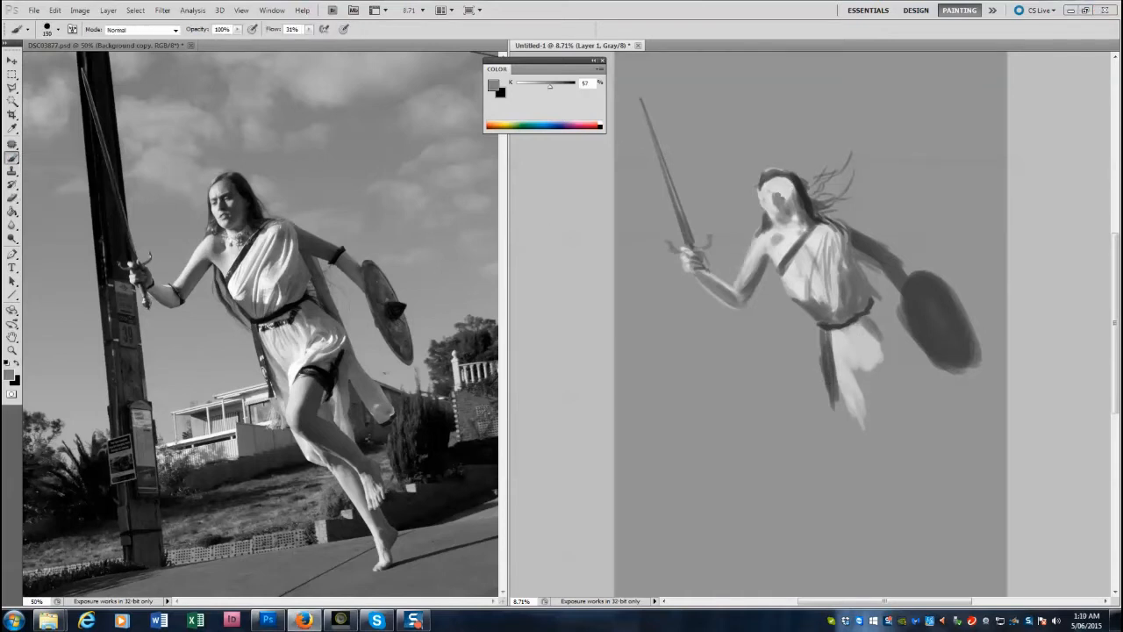
key("bracketright")
left_click(778, 194, "alt")
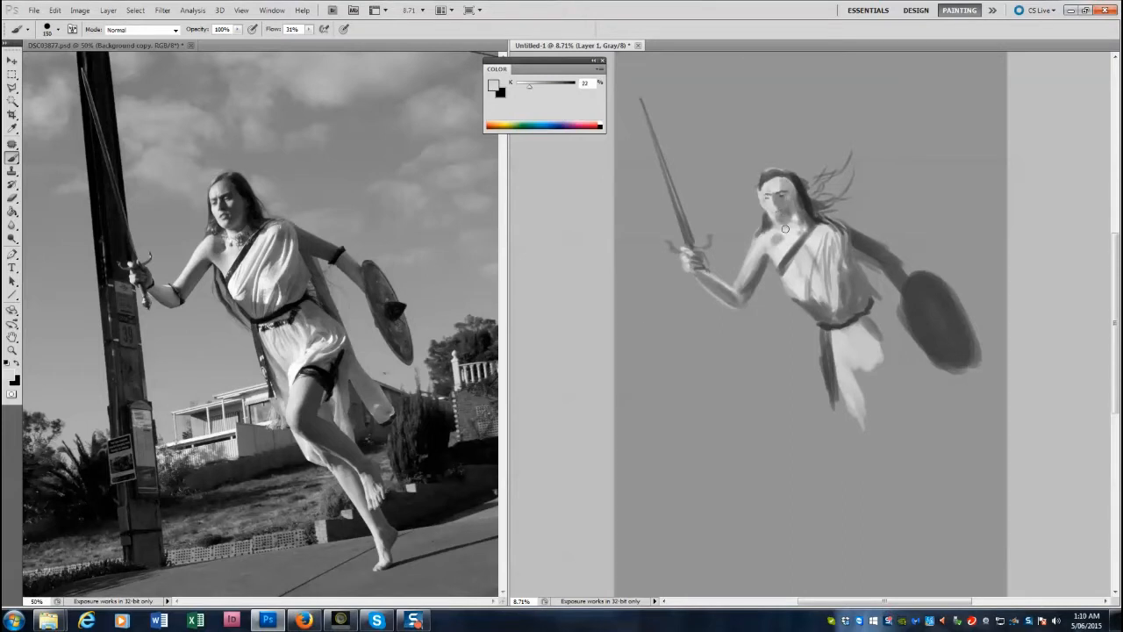
mouse_move(838, 387)
left_mouse_down()
mouse_move(829, 410)
mouse_move(812, 414)
left_mouse_up()
Scale the whole figure down to about 82%, reposition it, and fine-tune its size with a second transform.
key("ctrl+t")
left_click_drag(651, 100, 664, 145)
left_click_drag(627, 96, 692, 166)
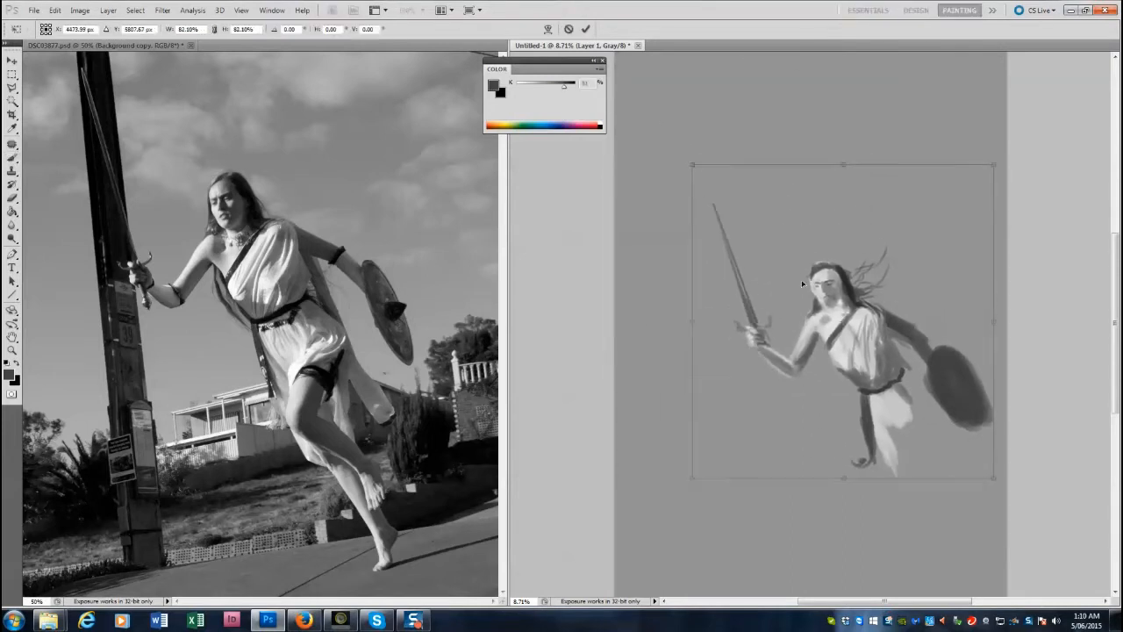
left_click_drag(807, 282, 741, 202)
key("Return")
key("ctrl+t")
left_click_drag(928, 399, 942, 411)
key("Return")
Lasso the shield arm and shield, rotate them upward, move them into place and clear the selection.
left_click(866, 276, "alt")
left_click(841, 254, "alt")
key("l")
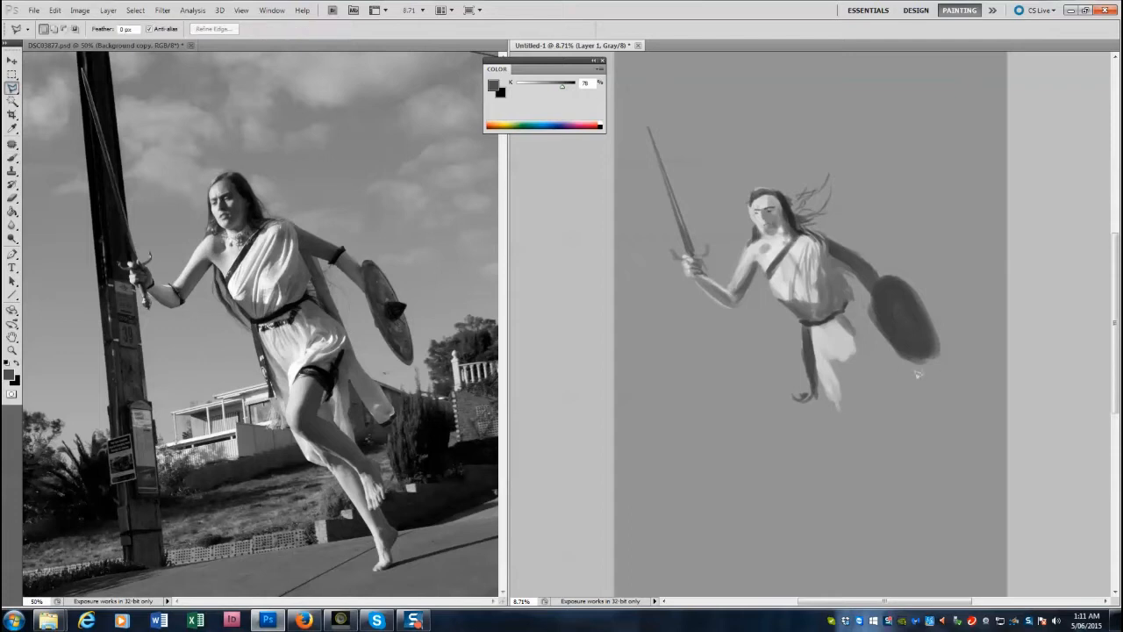
left_click_drag(821, 231, 839, 274)
key("ctrl+t")
left_click_drag(982, 379, 992, 360)
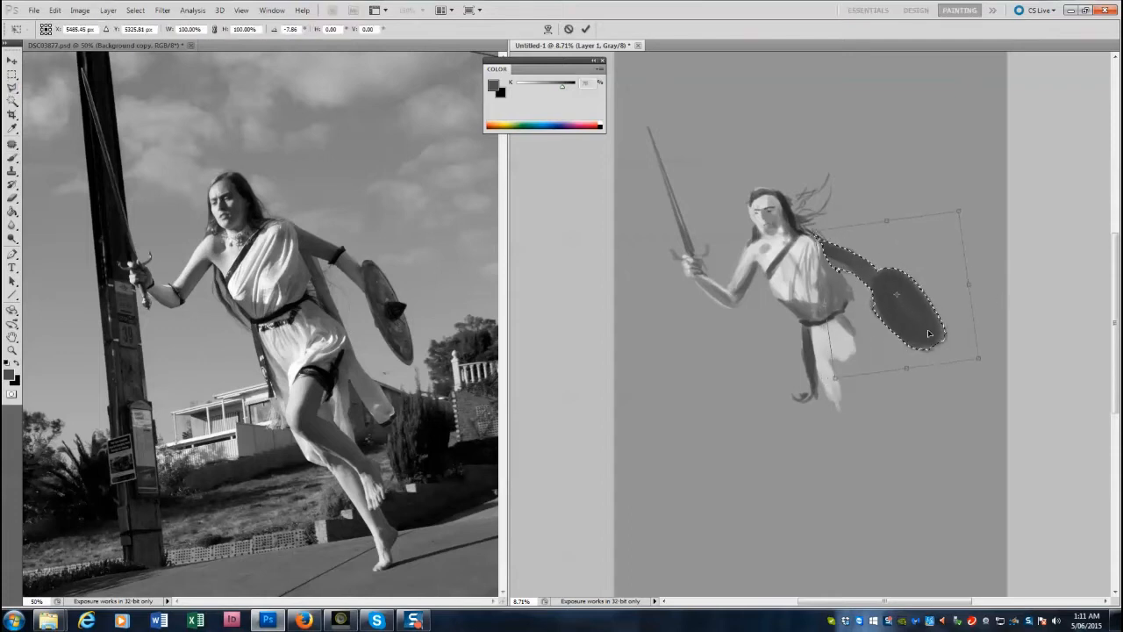
left_click_drag(933, 333, 930, 330)
key("Return")
key("ctrl+d")
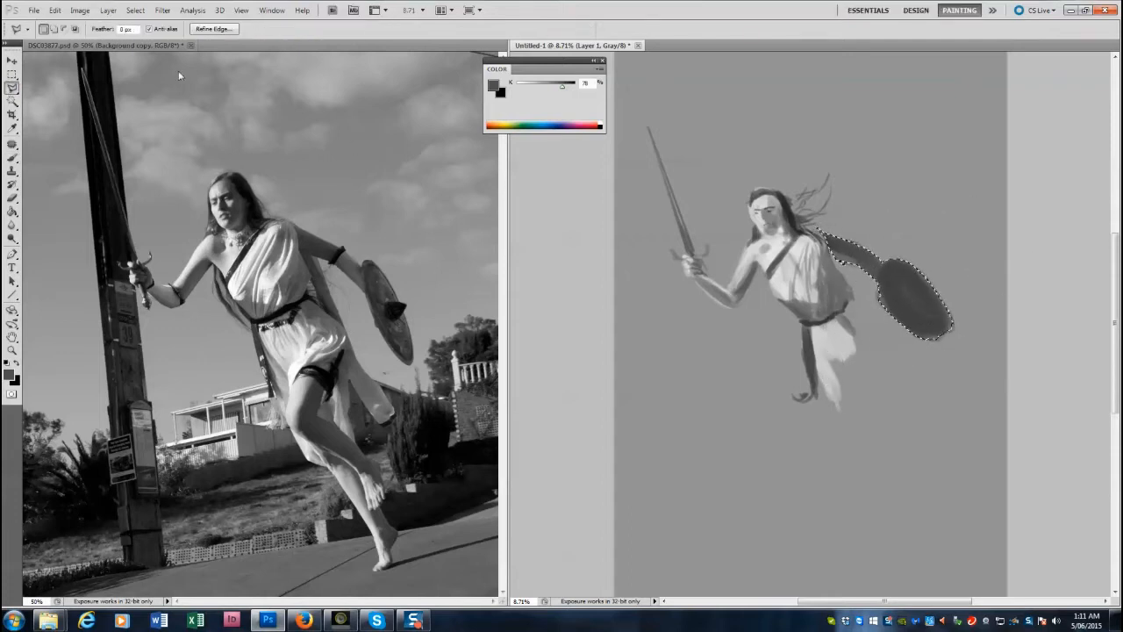
Paint the shaded waist folds and the outer edge of the skirt with tones sampled from the photo and the figure.
key("b")
left_click(413, 204, "alt")
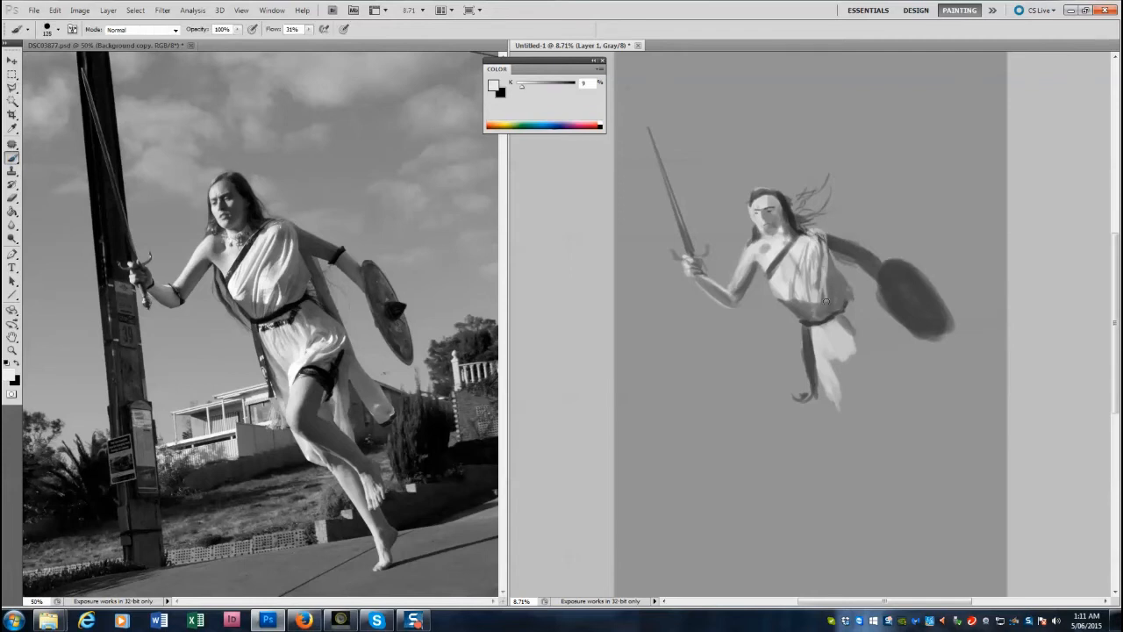
left_click(826, 265, "alt")
left_click(849, 298, "alt")
left_click_drag(845, 303, 828, 313)
mouse_move(848, 315)
left_mouse_down()
mouse_move(882, 357)
mouse_move(846, 390)
mouse_move(848, 432)
mouse_move(871, 451)
left_mouse_up()
Paint the raised thigh below the skirt with a larger brush, and undo the last stroke.
left_click(840, 344, "alt")
key("bracketright")
key("bracketright")
key("bracketright")
key("bracketright")
key("bracketright")
mouse_move(864, 448)
left_mouse_down()
mouse_move(858, 406)
mouse_move(864, 366)
mouse_move(873, 397)
mouse_move(867, 348)
mouse_move(879, 347)
mouse_move(866, 346)
mouse_move(859, 315)
mouse_move(864, 367)
left_mouse_up()
key("ctrl+z")
Paint the dark garter around the thigh with a smaller brush, using leg and garter tones sampled from the photo.
left_click(345, 425, "alt")
left_click(327, 378, "alt")
key("bracketleft")
key("bracketleft")
key("bracketleft")
key("bracketleft")
key("bracketleft")
key("bracketleft")
key("bracketleft")
key("bracketleft")
key("bracketleft")
Clean up the shield's outline with sampled background and dark shield tones, and soften its edge with the Eraser.
left_click(632, 354, "alt")
key("bracketright")
key("bracketright")
key("bracketright")
key("bracketright")
key("bracketright")
left_click(392, 348, "alt")
key("bracketright")
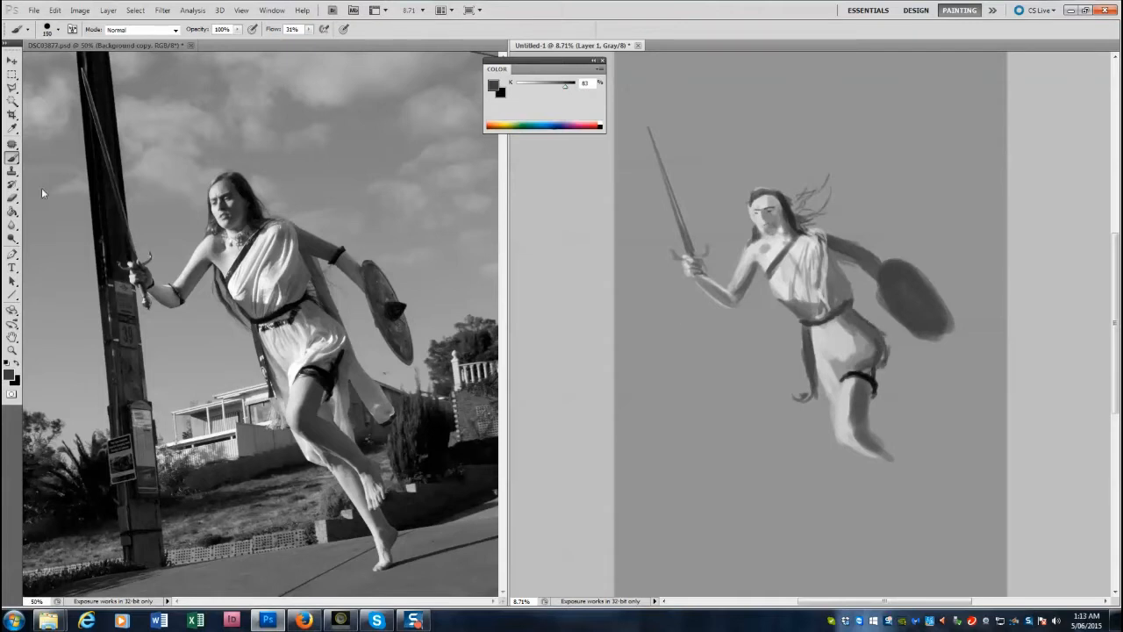
left_click(12, 198)
mouse_move(868, 265)
left_mouse_down()
mouse_move(894, 319)
mouse_move(939, 339)
left_mouse_up()
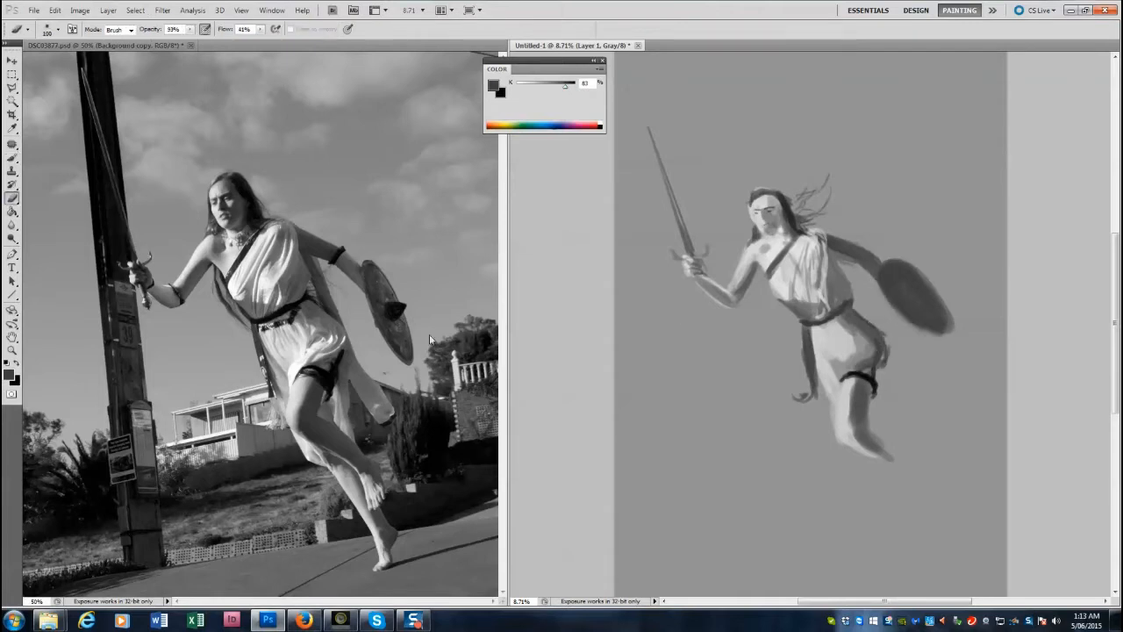
Blend the face and hair with the Mixer Brush and pull out long strands flowing behind the head.
right_click(12, 157)
left_click(53, 188)
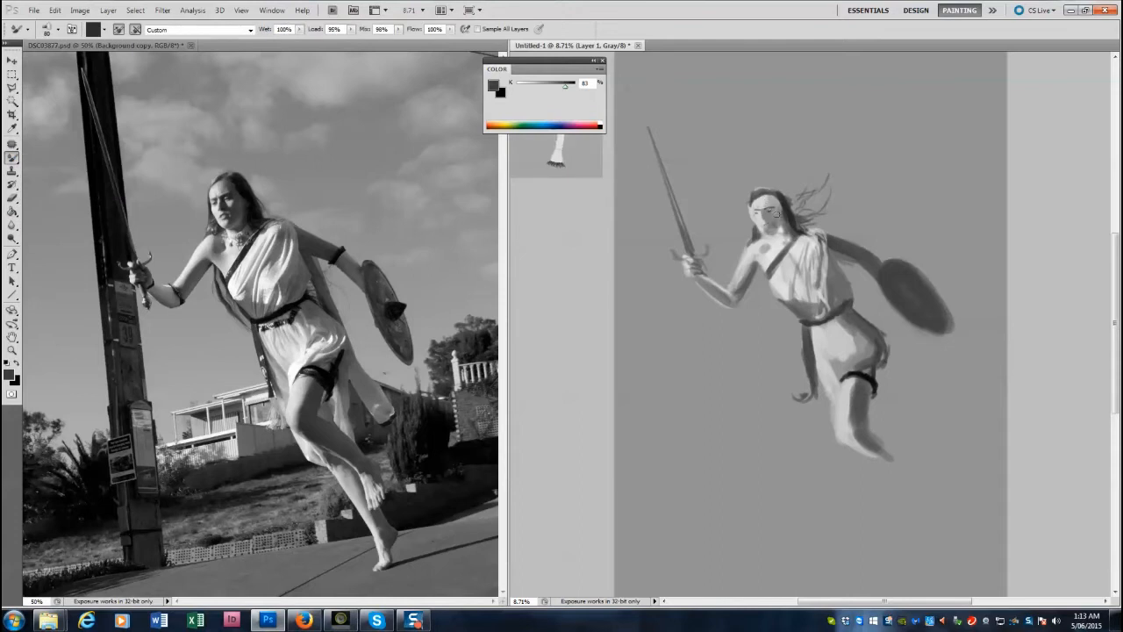
mouse_move(764, 213)
left_mouse_down()
mouse_move(783, 235)
mouse_move(772, 233)
mouse_move(779, 204)
mouse_move(820, 221)
mouse_move(768, 191)
mouse_move(803, 200)
mouse_move(838, 175)
left_mouse_up()
mouse_move(820, 212)
left_mouse_down()
mouse_move(858, 206)
mouse_move(870, 217)
left_mouse_up()
Paint the dark lower leg and foot with the regular Brush, adding a lighter grey to the foot.
right_click(12, 158)
left_click(53, 157)
left_click_drag(863, 437, 923, 485)
mouse_move(930, 483)
left_mouse_down()
mouse_move(892, 454)
mouse_move(938, 499)
left_mouse_up()
mouse_move(935, 493)
left_mouse_down()
mouse_move(909, 465)
mouse_move(932, 517)
left_mouse_up()
left_click(538, 85)
left_click(527, 85)
left_click_drag(932, 518, 936, 485)
Scale the figure down slightly from the sword-tip corner with a free transform and apply it.
left_click(12, 350)
key("ctrl+t")
left_click_drag(625, 86, 642, 107)
key("Return")
Paint ragged light and dark cloth trailing beneath the lower leg, and lighten the foot with a smaller brush.
left_click(13, 158)
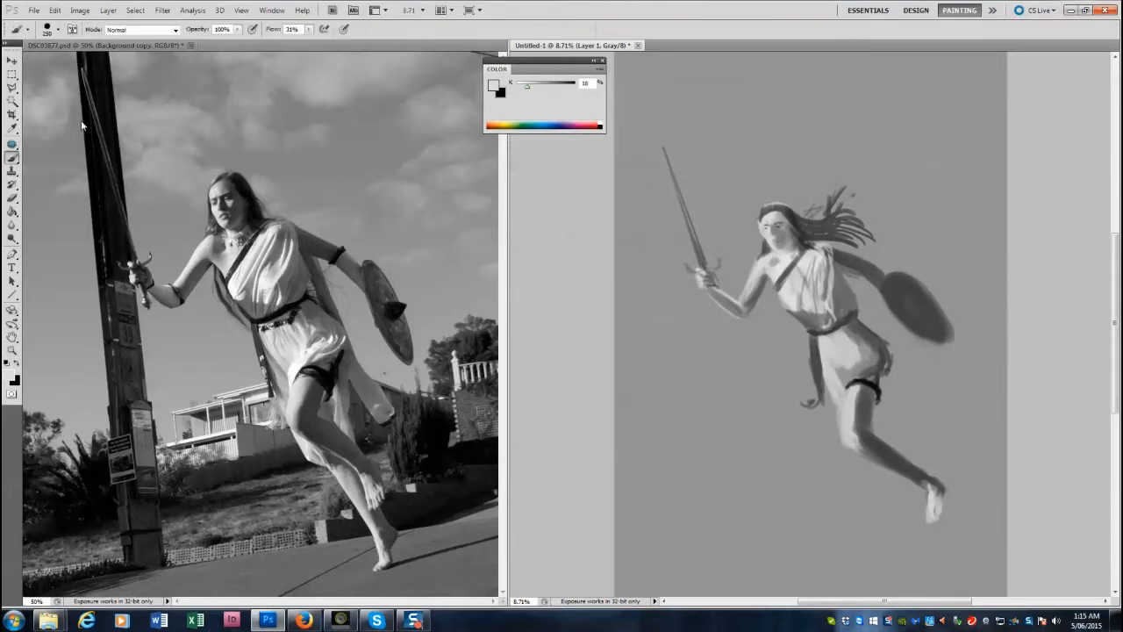
mouse_move(851, 452)
left_mouse_down()
mouse_move(861, 479)
mouse_move(898, 503)
left_mouse_up()
left_click(541, 85)
left_click(563, 85)
key("bracketleft")
key("bracketleft")
key("bracketleft")
key("bracketleft")
key("bracketleft")
left_click_drag(879, 468, 926, 505)
left_click(531, 85)
left_click_drag(919, 484, 930, 522)
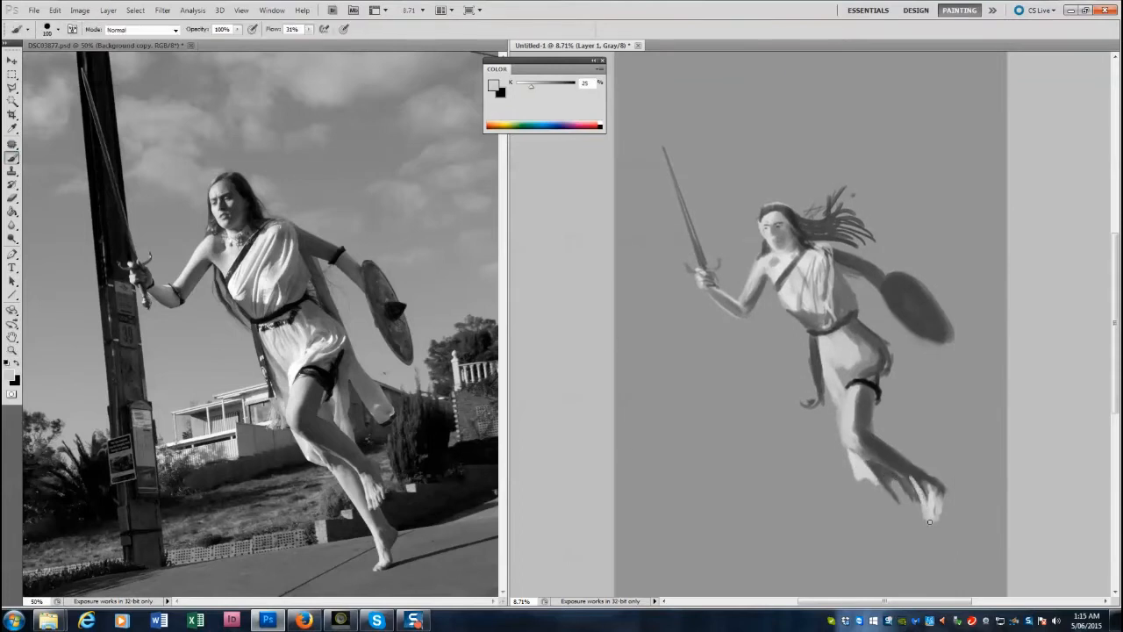
Darken the belt and paint a grey cloak streaming from the back past the hip.
left_click(573, 85)
mouse_move(841, 312)
left_mouse_down()
mouse_move(860, 289)
mouse_move(891, 340)
left_mouse_up()
left_click(564, 85)
key("bracketright")
left_click_drag(863, 297, 969, 414)
mouse_move(909, 371)
left_mouse_down()
mouse_move(952, 419)
mouse_move(936, 417)
left_mouse_up()
Shape the cloak's trailing end into points and refine its upper part beside the shield with the sampled cloak tone.
left_click(923, 386, "alt")
mouse_move(910, 367)
left_mouse_down()
mouse_move(956, 427)
mouse_move(980, 412)
left_mouse_up()
key("bracketleft")
left_click_drag(936, 383, 964, 391)
left_click_drag(861, 282, 895, 340)
Paint white highlights on the front of the skirt, and erase the trailing cloth and foot around the lower leg.
left_click(840, 302, "alt")
left_click(299, 367, "alt")
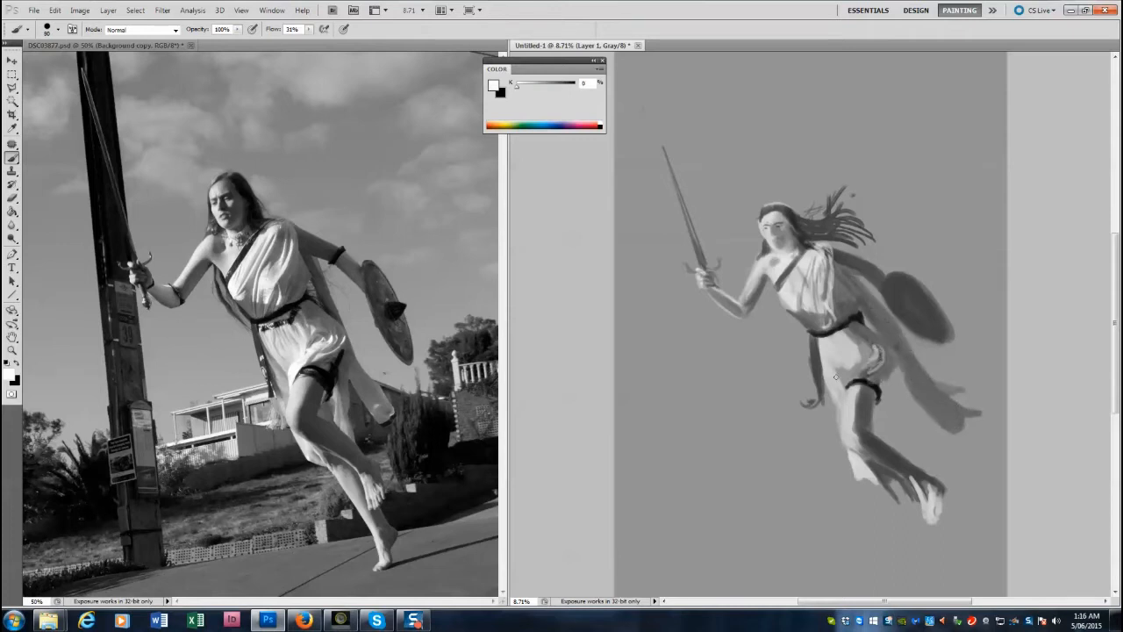
left_click_drag(843, 381, 853, 363)
key("e")
left_click_drag(853, 451, 932, 505)
Paint a spiked halo above the head in a dark grey sampled from the photo.
key("b")
left_click(298, 255, "alt")
left_click_drag(764, 178, 762, 189)
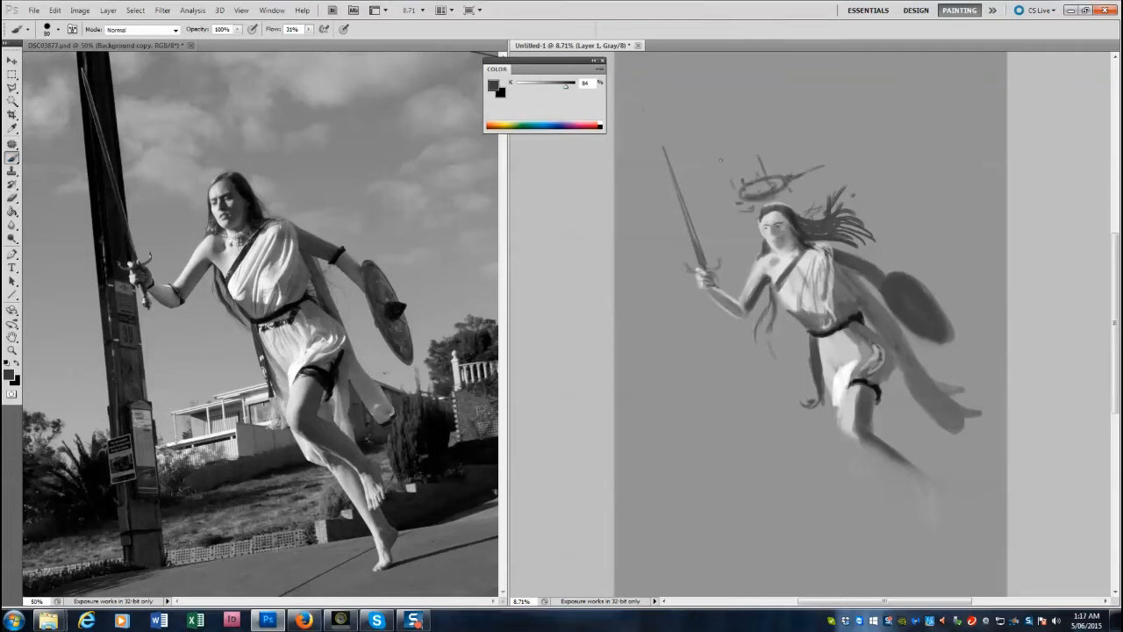
Add a new layer and paint the pale upper feathers of the wing on the shield side.
key("ctrl+shift+n")
key("Return")
key("bracketright")
key("bracketright")
key("bracketright")
key("bracketleft")
left_click_drag(844, 242, 865, 140)
left_click_drag(858, 182, 902, 115)
Paint the pale upper and lower feathers of the wing behind the sword arm.
mouse_move(760, 235)
left_mouse_down()
mouse_move(688, 176)
mouse_move(649, 85)
left_mouse_up()
left_click_drag(701, 182, 622, 58)
left_click_drag(650, 74, 738, 193)
key("bracketleft")
mouse_move(755, 247)
left_mouse_down()
mouse_move(591, 153)
mouse_move(689, 250)
left_mouse_up()
left_click_drag(753, 265, 649, 211)
Fill in the bases of both wings near the shoulders with progressively larger brush sizes.
key("bracketright")
mouse_move(815, 239)
left_mouse_down()
mouse_move(869, 197)
mouse_move(877, 138)
mouse_move(891, 250)
mouse_move(907, 108)
mouse_move(974, 66)
mouse_move(939, 105)
mouse_move(891, 263)
left_mouse_up()
key("bracketright")
key("bracketright")
left_click_drag(747, 270, 700, 230)
key("bracketright")
key("bracketright")
key("bracketright")
Paint a long middle feather on the shield-side wing and adjust the brush size.
left_click_drag(897, 261, 969, 126)
key("bracketleft")
key("bracketleft")
key("bracketleft")
key("bracketright")
Paint the lower edge of the wing beneath the sword arm, and step back two strokes.
mouse_move(730, 326)
left_mouse_down()
mouse_move(585, 419)
mouse_move(673, 392)
mouse_move(779, 305)
mouse_move(650, 263)
mouse_move(797, 337)
left_mouse_up()
key("bracketleft")
key("bracketleft")
key("ctrl+alt+z")
key("ctrl+alt+z")
Add the lowest feather to the shield-side wing and fill the gaps in both wings with pale grey.
left_click_drag(883, 314, 998, 186)
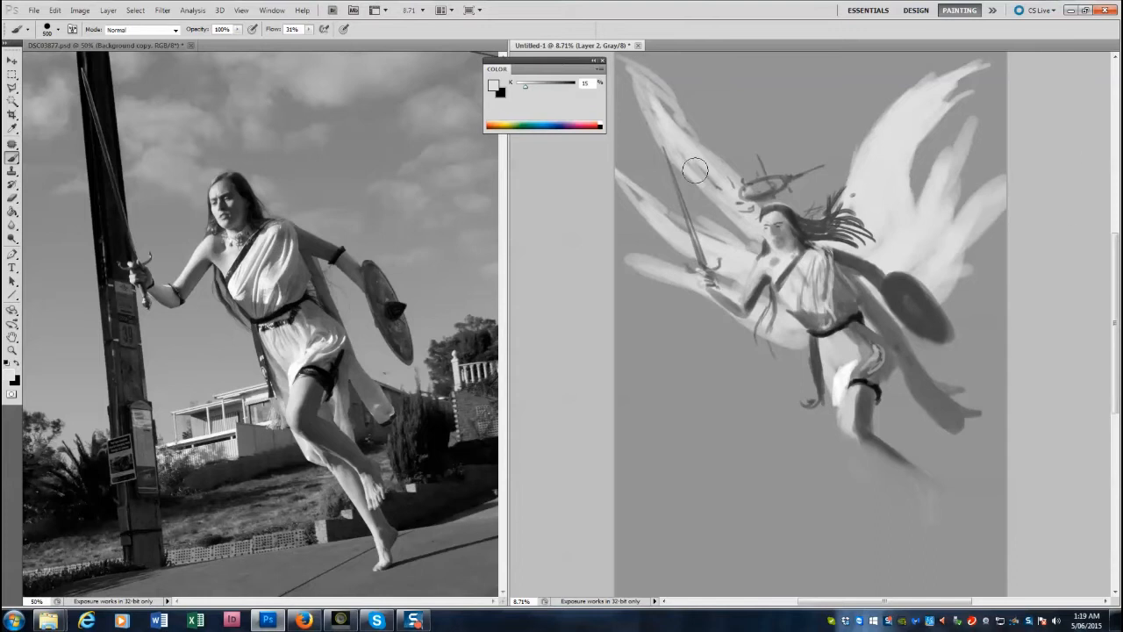
left_click_drag(653, 83, 755, 237)
left_click_drag(829, 215, 939, 76)
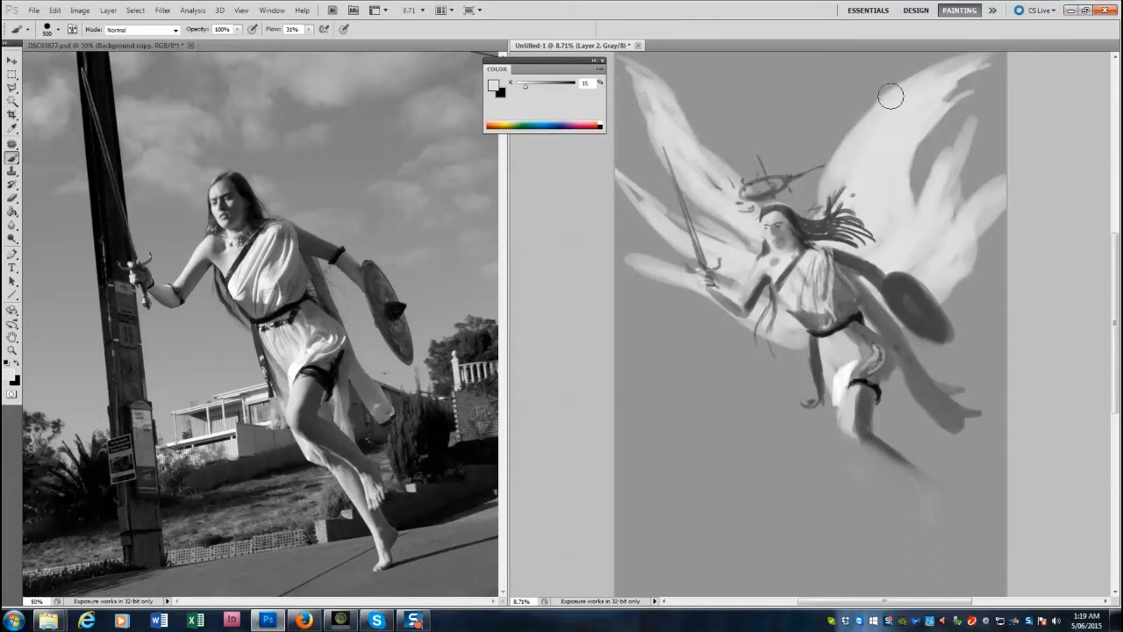
left_click_drag(947, 266, 946, 272)
Repaint the faded lower leg in dark grey with sampled tones, reducing the brush size.
left_click(383, 401, "alt")
left_click(871, 417, "alt")
left_click_drag(876, 436, 906, 452)
left_click(886, 446, "alt")
key("bracketleft")
key("bracketleft")
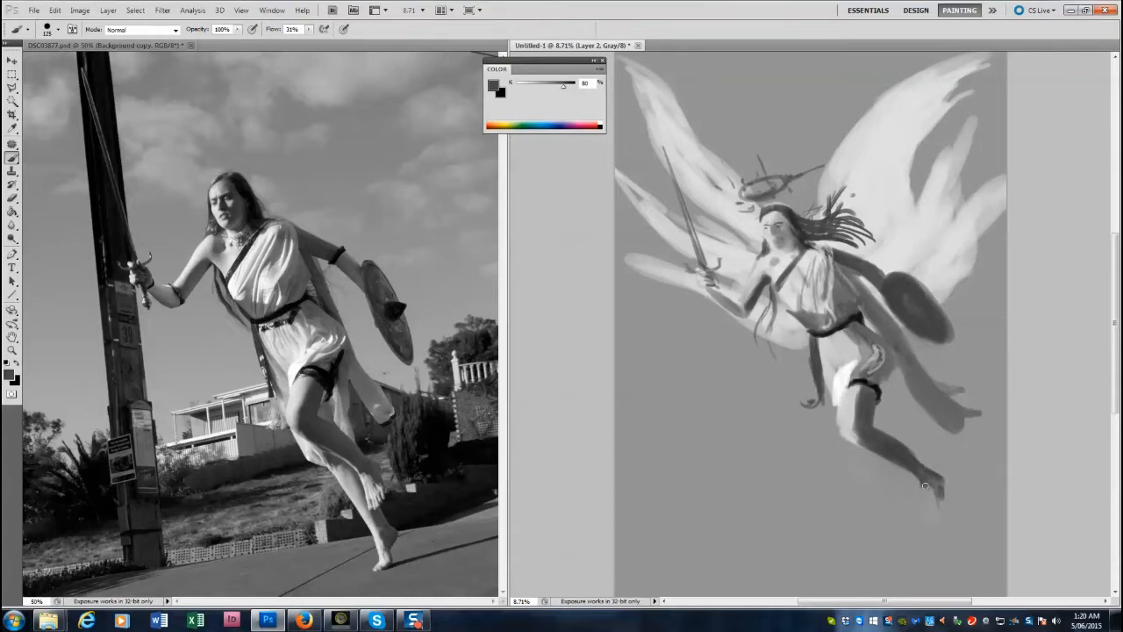
Shape the foot and ankle with a light tone sampled from the thigh and a larger brush.
left_click(847, 423, "alt")
key("bracketright")
key("bracketright")
key("bracketright")
mouse_move(926, 488)
left_mouse_down()
mouse_move(929, 514)
mouse_move(916, 473)
left_mouse_up()
key("bracketleft")
key("bracketleft")
key("bracketleft")
Extend the front hem of the skirt in the light tone sampled from it.
left_click(332, 435, "alt")
left_click(831, 399, "alt")
left_click_drag(832, 402, 832, 410)
Select and cut the layer's entire content, try pasting it in place, and undo the paste.
key("alt+bracketleft")
key("alt+bracketright")
key("m")
key("ctrl+a")
key("ctrl+x")
left_click(54, 10)
mouse_move(77, 127)
left_click(235, 123)
key("ctrl+z")
Create a new layer and paste the cut content in place on it.
scroll(851, 351, "down", 1)
key("ctrl+shift+n")
left_click(654, 212)
left_click(55, 9)
left_click(235, 123)
Paint thin, light strands of cloth beneath the dark hanging strip with a small brush.
key("b")
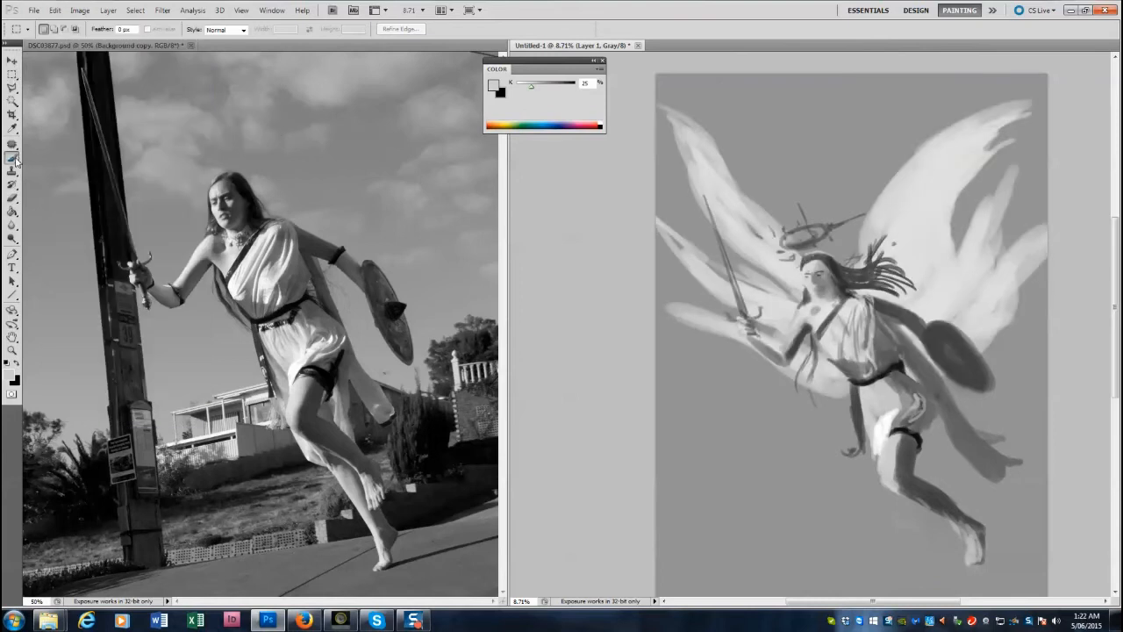
left_click(851, 390, "alt")
left_click(854, 388, "alt")
left_click_drag(856, 439, 847, 449)
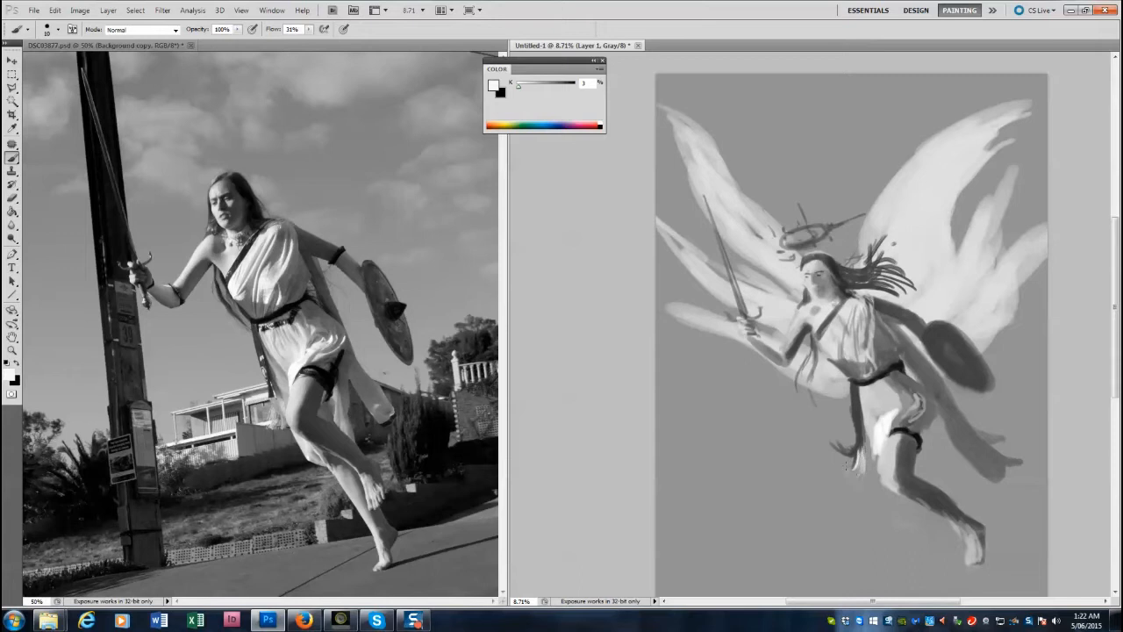
Refine the skirt folds, the dark garter and the shadow behind the thigh with tones sampled from the figure.
left_click(807, 307, "alt")
left_click(906, 387, "alt")
left_click(912, 434, "alt")
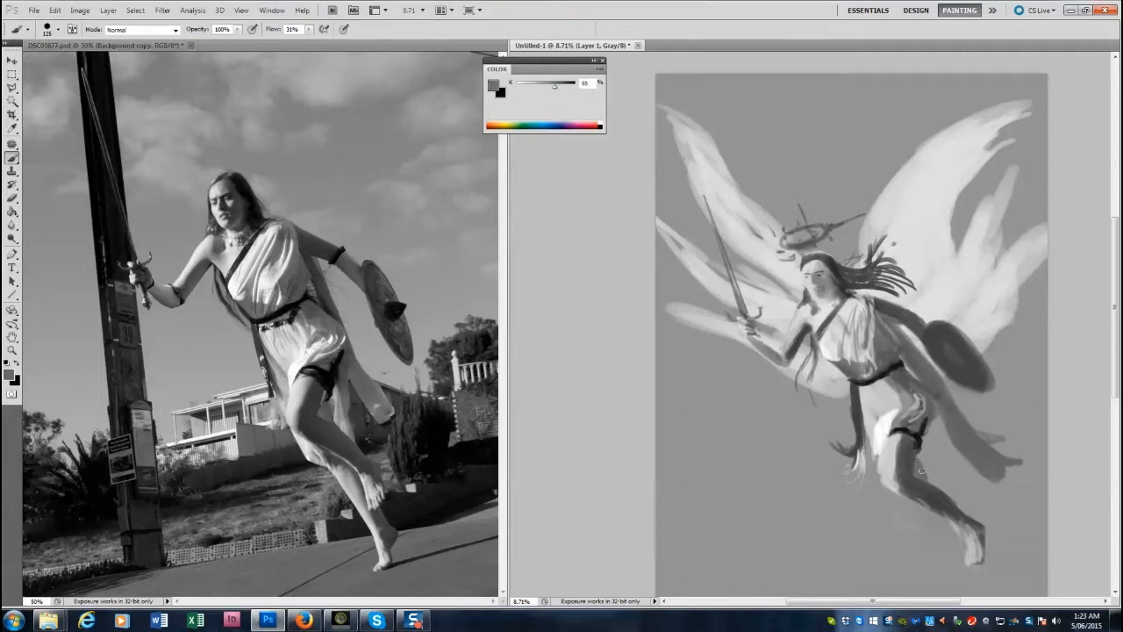
Paint the second lower leg beneath the bent one in light and mid tones sampled from the reference photo.
left_click(355, 496, "alt")
left_click_drag(912, 507, 947, 571)
key("ctrl+z")
left_click_drag(912, 502, 950, 558)
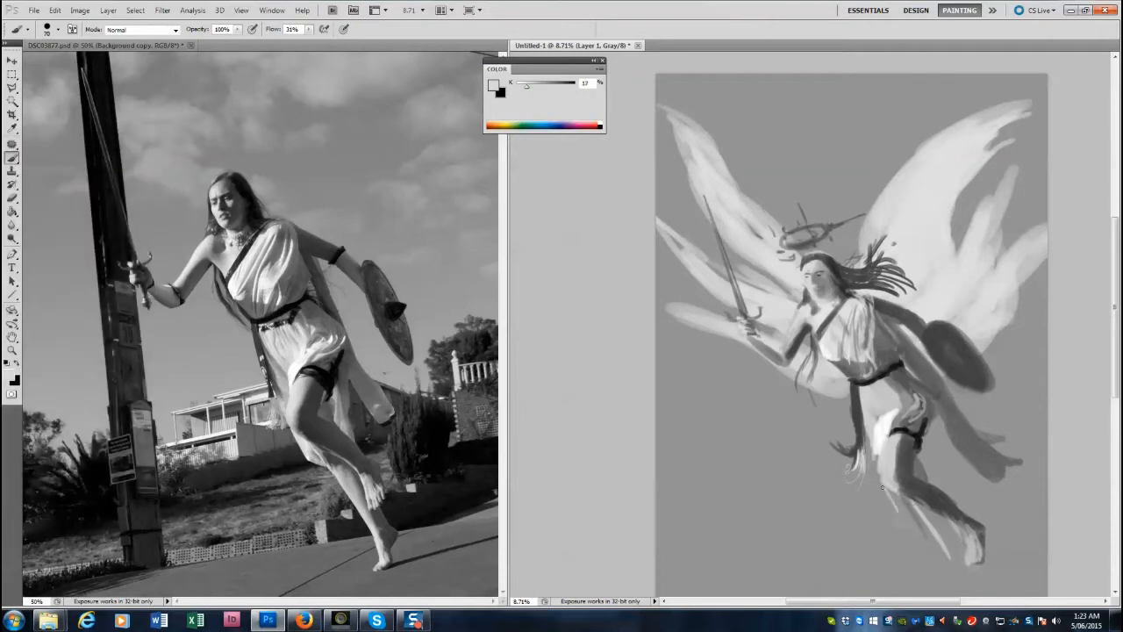
left_click_drag(895, 507, 926, 537)
left_click(966, 547, "alt")
left_click_drag(950, 549, 967, 580)
key("bracketright")
mouse_move(936, 521)
left_mouse_down()
mouse_move(963, 564)
mouse_move(945, 539)
left_mouse_up()
Model both lower legs with a dark shadow between the calves and pale highlights along their edges.
left_click(917, 490, "alt")
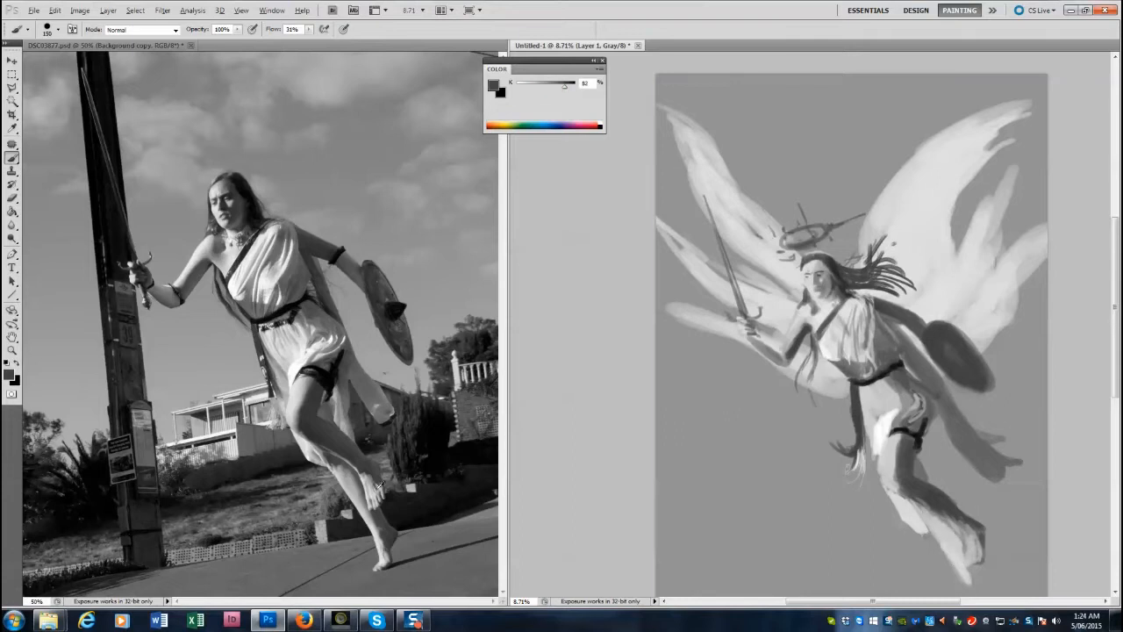
key("bracketright")
left_click(952, 532, "alt")
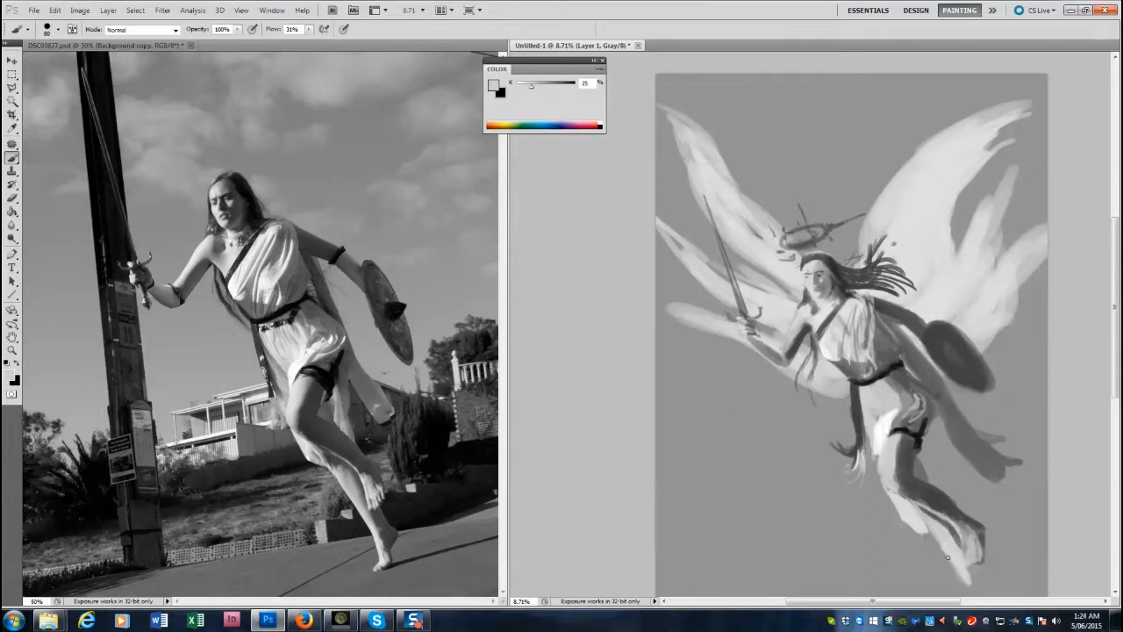
left_click(884, 426, "alt")
scroll(851, 316, "down", 2)
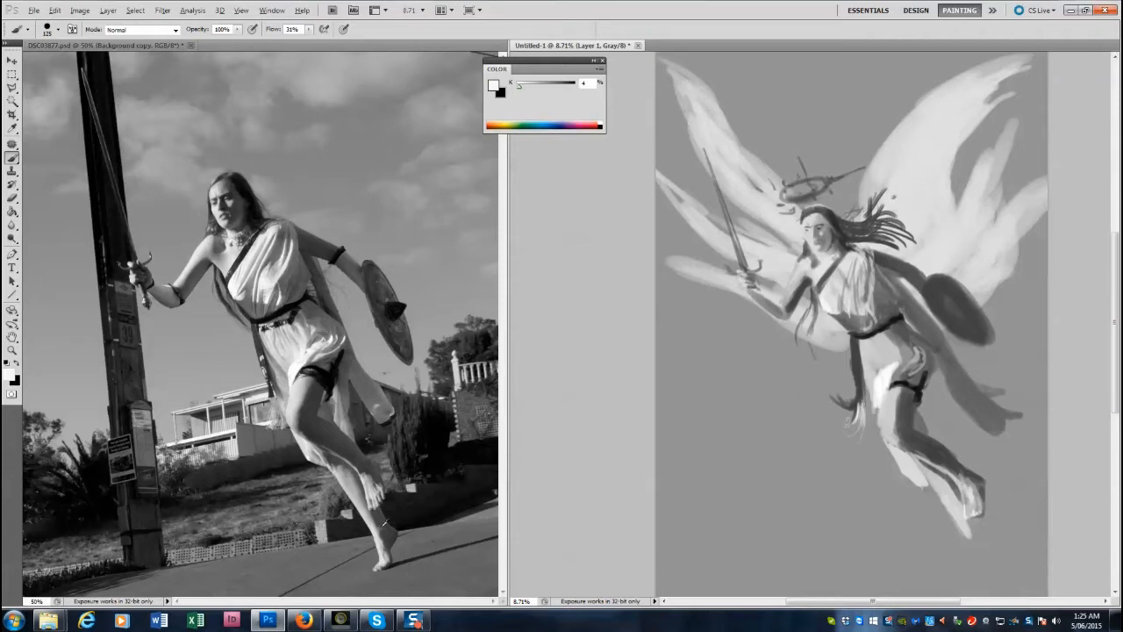
Extend the second leg with a shaded ankle and a light foot, using tones sampled from the painted legs.
left_click(974, 521, "alt")
left_click(977, 528, "alt")
left_click(977, 559, "alt")
left_click(962, 533, "alt")
left_click_drag(970, 528, 954, 500)
key("[")
Shade the shield-side upper arm and its dark armband with tones sampled from the figure.
left_click(869, 254, "alt")
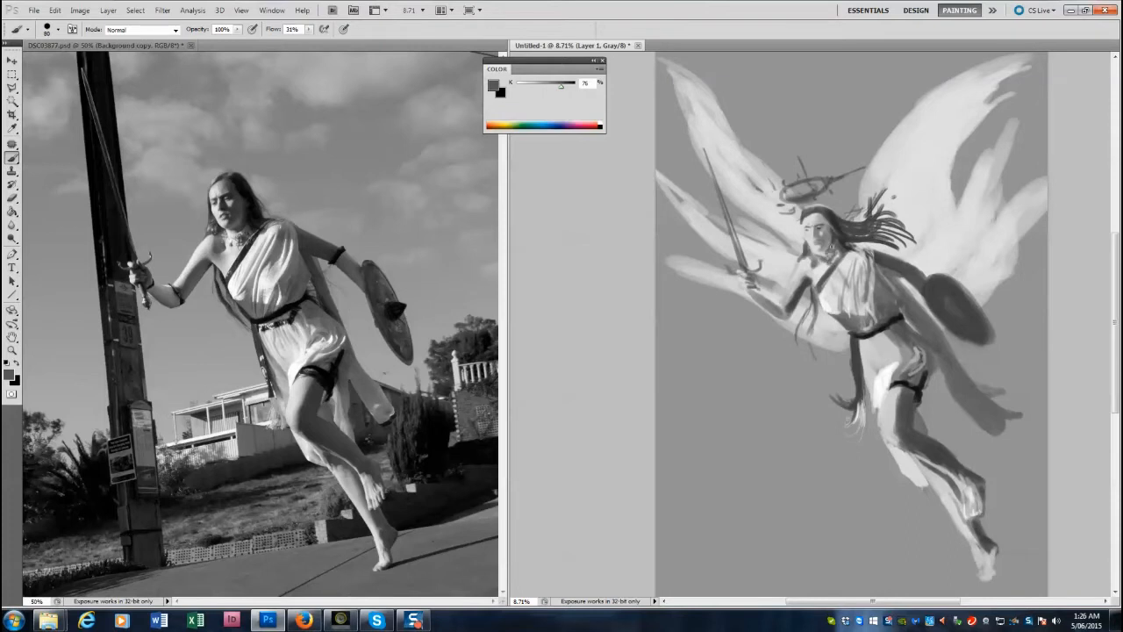
left_click(876, 268, "alt")
left_click(900, 267, "alt")
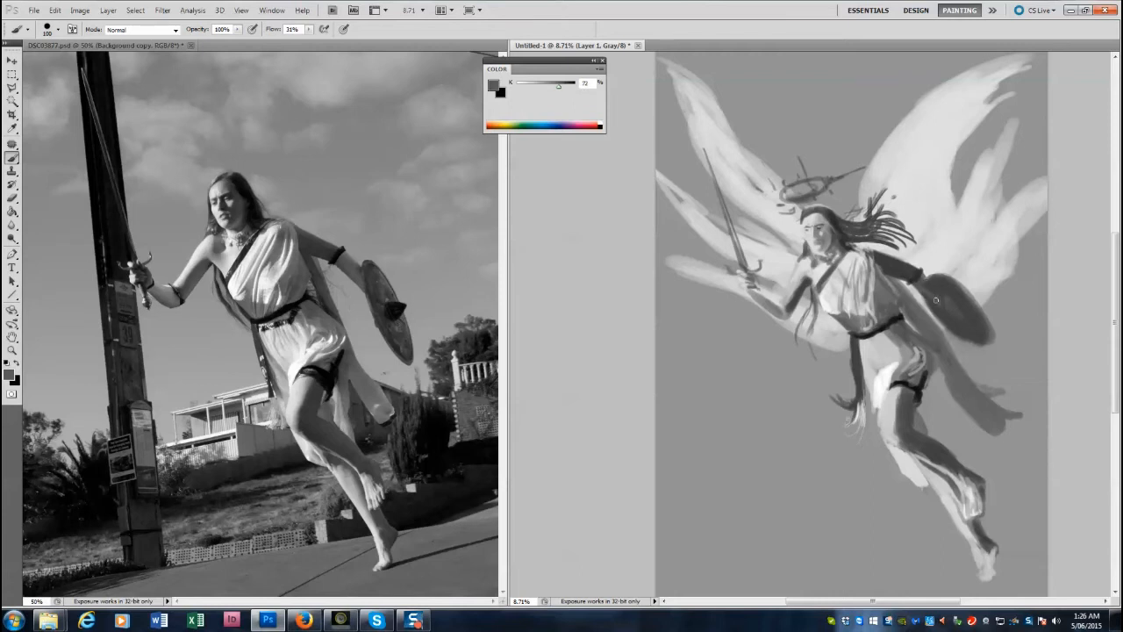
Erase the inner, lower part of the old shield and touch up the armband with a sampled dark tone.
key("e")
left_click_drag(913, 295, 973, 343)
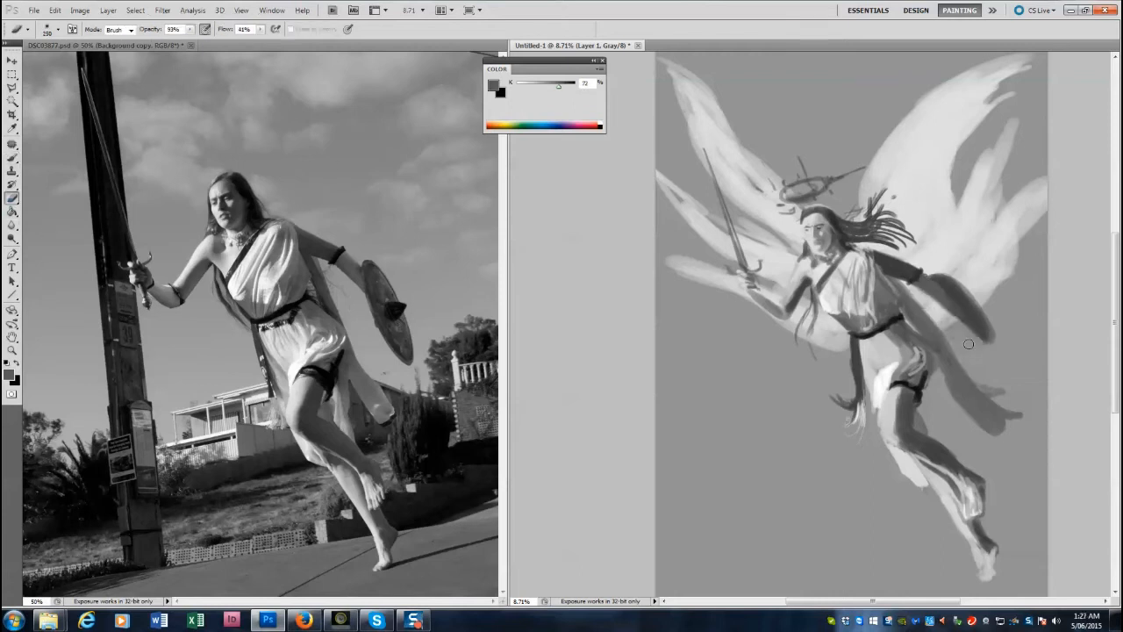
left_click(13, 159)
left_click(912, 280, "alt")
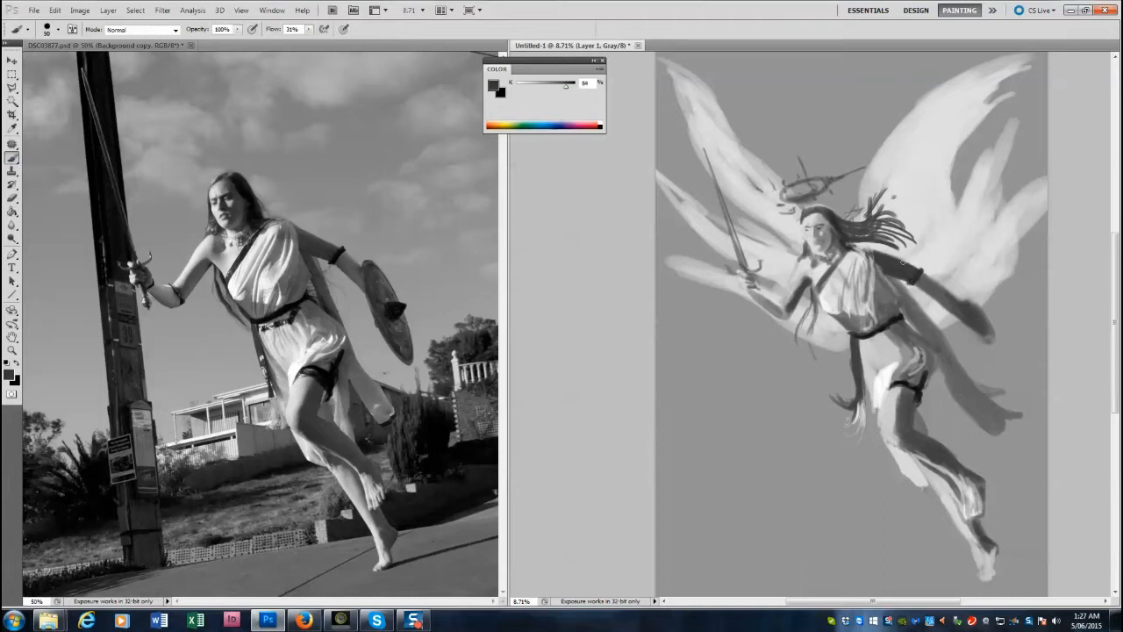
key("e")
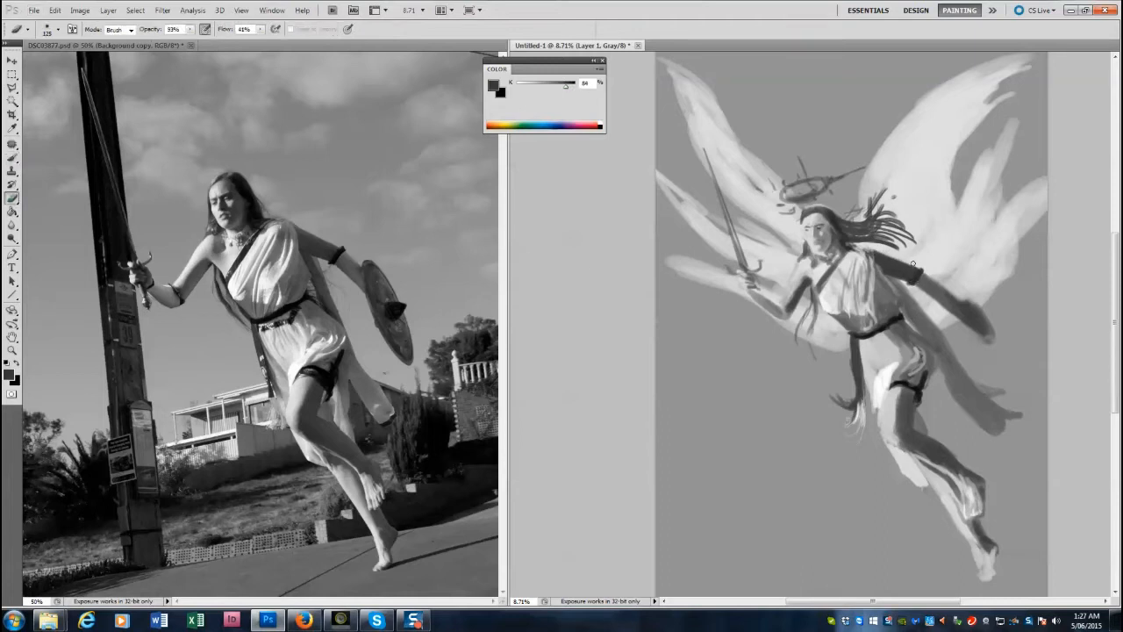
Clean up the remains of the old shield and paint the forearm beyond the armband with a smaller brush.
left_click(406, 300)
key("b")
left_click(969, 299)
left_click(926, 277, "alt")
key("bracketleft")
key("bracketleft")
key("bracketleft")
key("bracketleft")
key("bracketleft")
key("bracketleft")
key("bracketleft")
key("bracketleft")
Paint a new dark oval shield at the end of the forearm in tones sampled from the reference shield and armband.
left_click(400, 307, "alt")
key("bracketright")
key("bracketright")
key("bracketright")
key("bracketright")
key("bracketright")
mouse_move(965, 293)
left_mouse_down()
mouse_move(884, 274)
mouse_move(972, 297)
mouse_move(980, 318)
mouse_move(969, 293)
mouse_move(978, 336)
left_mouse_up()
left_click(915, 276, "alt")
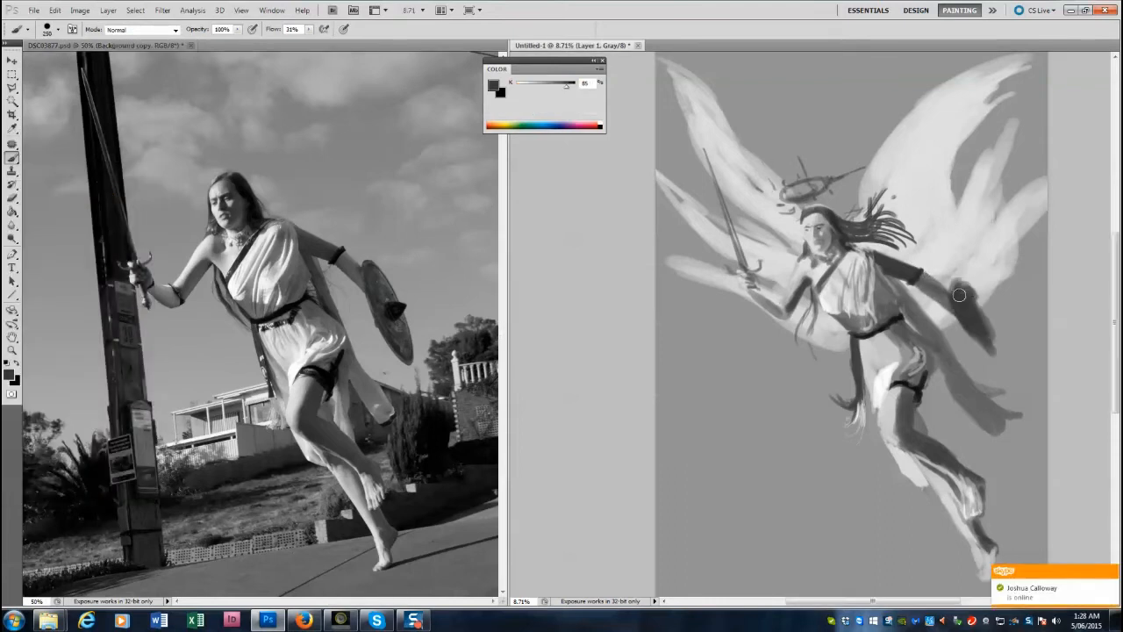
mouse_move(957, 293)
left_mouse_down()
mouse_move(958, 325)
mouse_move(985, 351)
mouse_move(986, 308)
mouse_move(1010, 364)
mouse_move(994, 358)
mouse_move(1011, 372)
mouse_move(963, 296)
left_mouse_up()
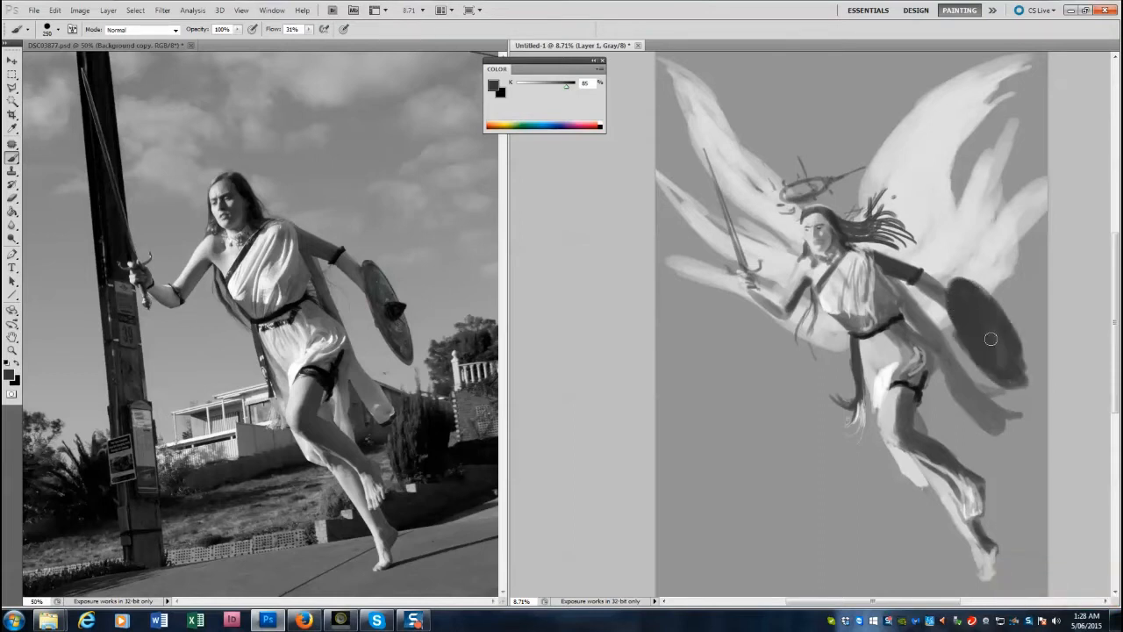
Darken the belt, the garter and the far edge of the skirt with a small brush and sampled near-black tones.
key("bracketleft")
key("bracketleft")
key("bracketleft")
key("bracketleft")
key("bracketleft")
left_click(906, 385, "alt")
left_click(318, 305, "alt")
left_click(907, 322, "alt")
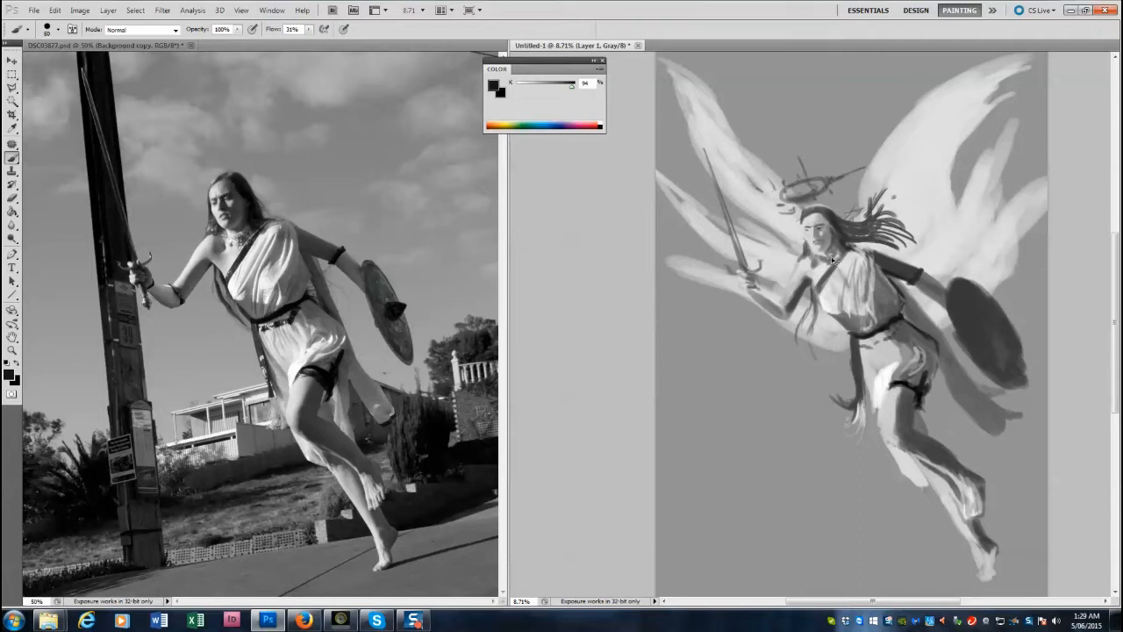
Lasso the head, hair and halo, scale them up to 109.12%, and deselect.
key("l")
left_click(757, 157)
mouse_move(893, 241)
left_mouse_down()
mouse_move(807, 143)
mouse_move(741, 132)
left_mouse_up()
key("ctrl+t")
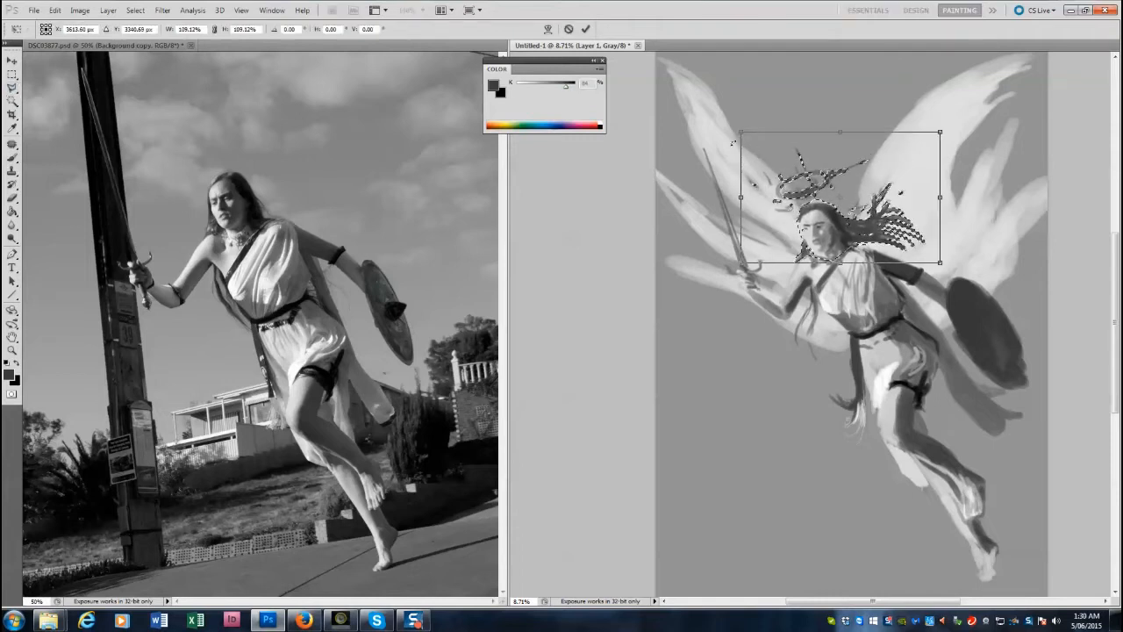
key("Return")
key("ctrl+d")
left_click(11, 158)
left_click(55, 190)
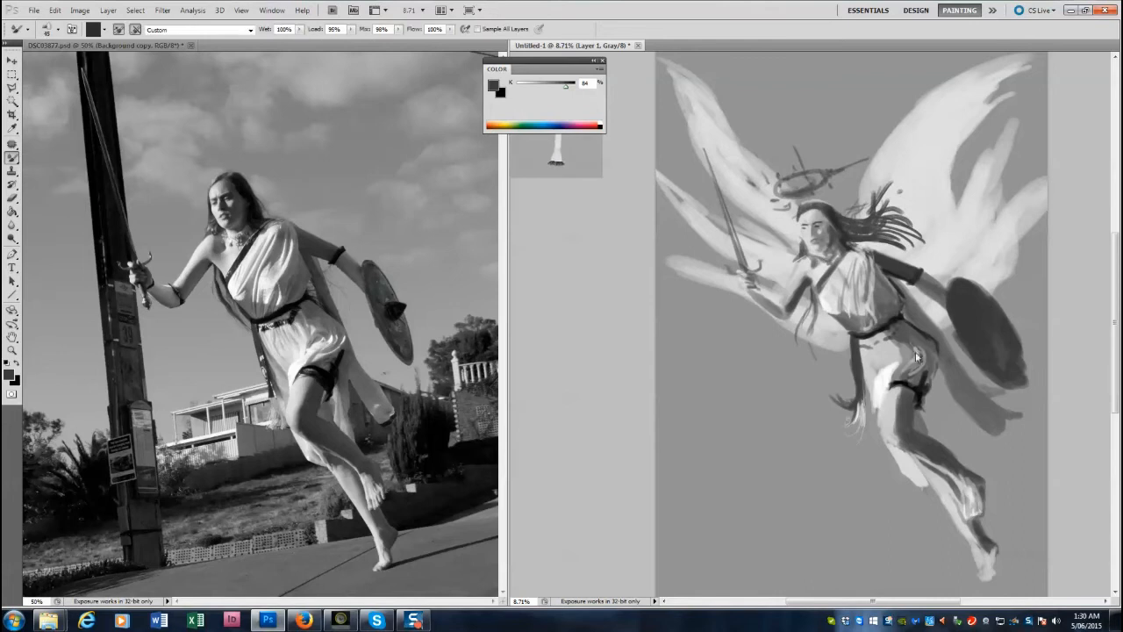
left_click(11, 158)
left_click(55, 191)
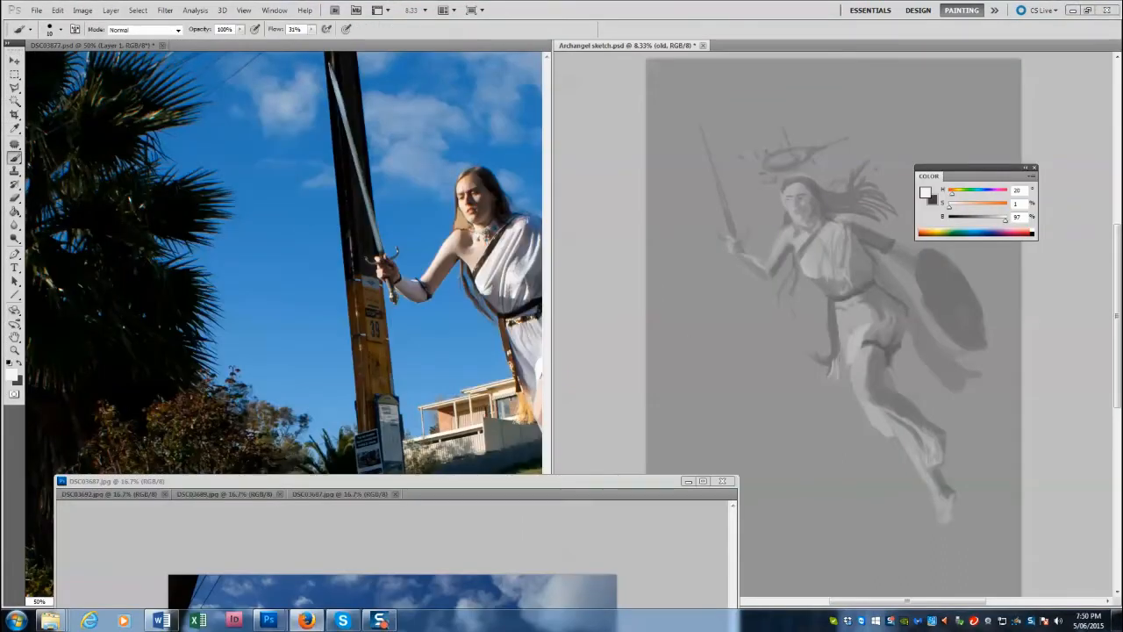
Move the floating photo window up into view and show the cloudy sky photo DSC03689.jpg.
left_click_drag(320, 480, 293, 94)
left_click(204, 102)
left_click(291, 101)
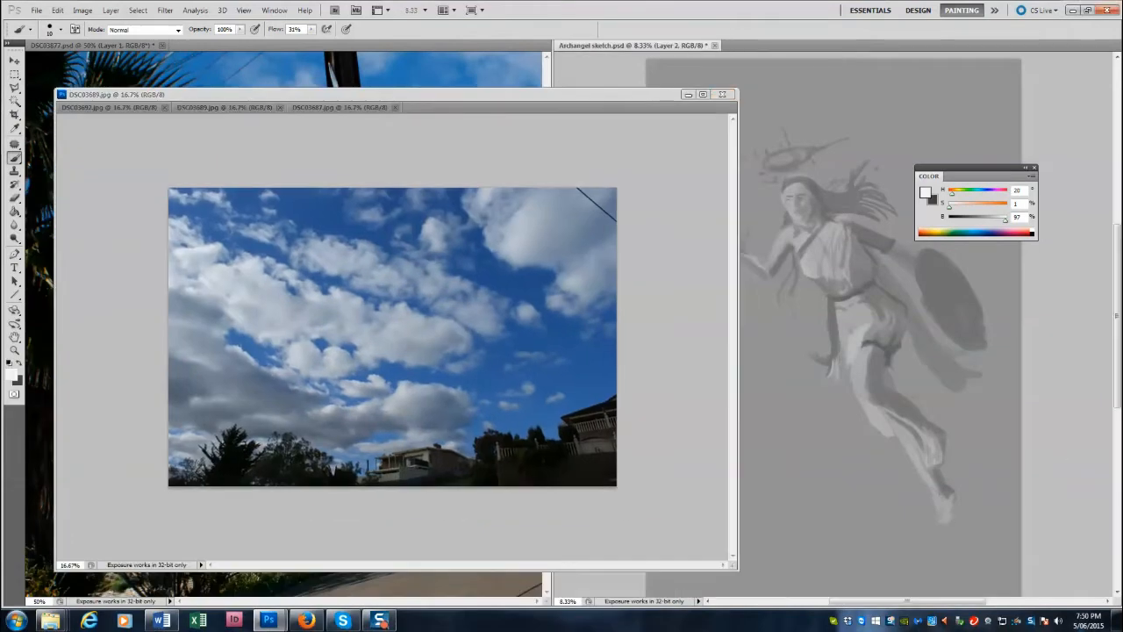
Create a new layer and cover the lower sky with broad strokes of blues sampled from the sky photo.
key("ctrl+shift+n")
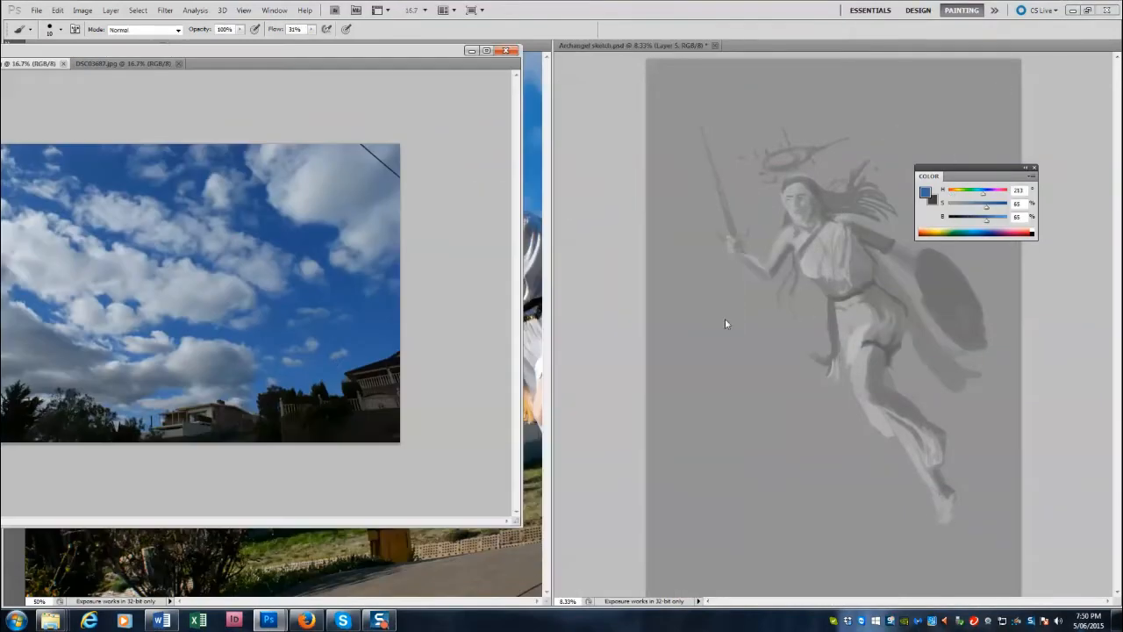
mouse_move(940, 513)
left_mouse_down()
mouse_move(922, 527)
mouse_move(667, 473)
mouse_move(632, 426)
mouse_move(734, 108)
mouse_move(669, 225)
mouse_move(772, 150)
mouse_move(1087, 298)
mouse_move(658, 334)
left_mouse_up()
left_click(351, 369, "alt")
mouse_move(666, 544)
left_mouse_down()
mouse_move(787, 553)
mouse_move(1043, 530)
left_mouse_up()
left_click(154, 409, "alt")
mouse_move(676, 575)
left_mouse_down()
mouse_move(1035, 557)
mouse_move(842, 549)
left_mouse_up()
left_click_drag(1117, 303, 1117, 336)
mouse_move(984, 513)
left_mouse_down()
mouse_move(675, 528)
mouse_move(754, 500)
mouse_move(1005, 500)
left_mouse_up()
Fill the middle and upper sky with broad strokes of sampled blues, growing darker toward the canvas's upper edge.
left_click(149, 408, "alt")
left_click(324, 337, "alt")
left_click_drag(933, 428, 680, 430)
left_click_drag(1009, 329, 662, 361)
mouse_move(684, 298)
left_mouse_down()
mouse_move(982, 265)
mouse_move(669, 237)
left_mouse_up()
left_click(321, 254, "alt")
mouse_move(938, 137)
left_mouse_down()
mouse_move(990, 131)
mouse_move(947, 136)
left_mouse_up()
left_click(305, 200, "alt")
left_click_drag(918, 56, 965, 58)
left_click_drag(1117, 337, 1117, 303)
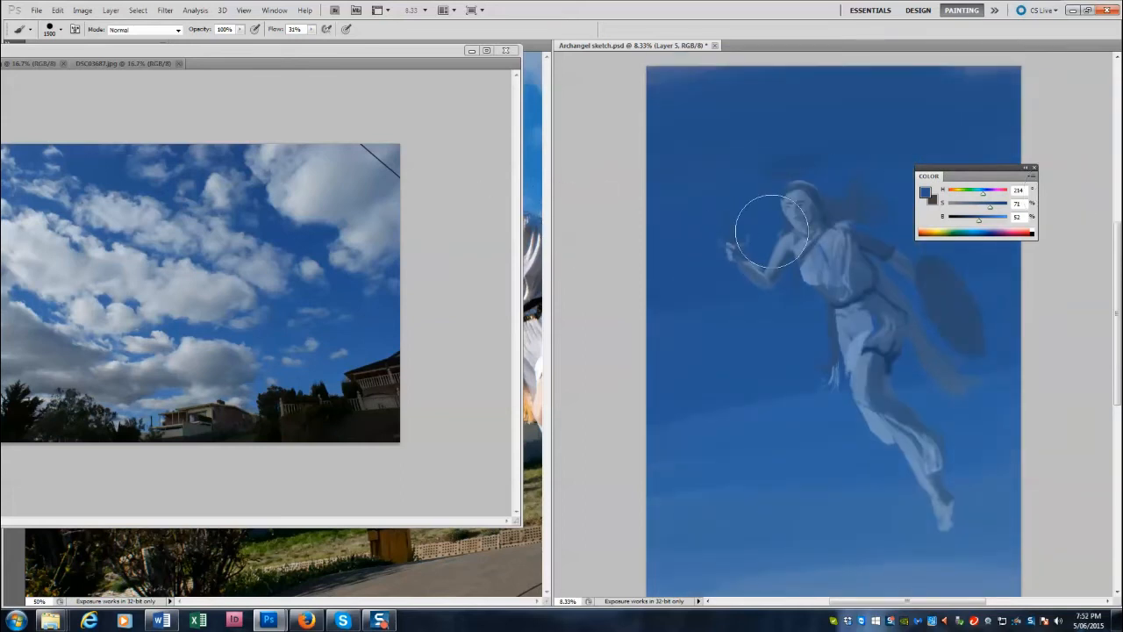
Paint a broad grey cloud in the sky's upper right corner with a large brush, and move the Color panel off the canvas.
left_click(394, 174, "alt")
mouse_move(998, 100)
left_mouse_down()
mouse_move(961, 141)
mouse_move(886, 148)
left_mouse_up()
left_click(274, 10)
left_click(572, 96)
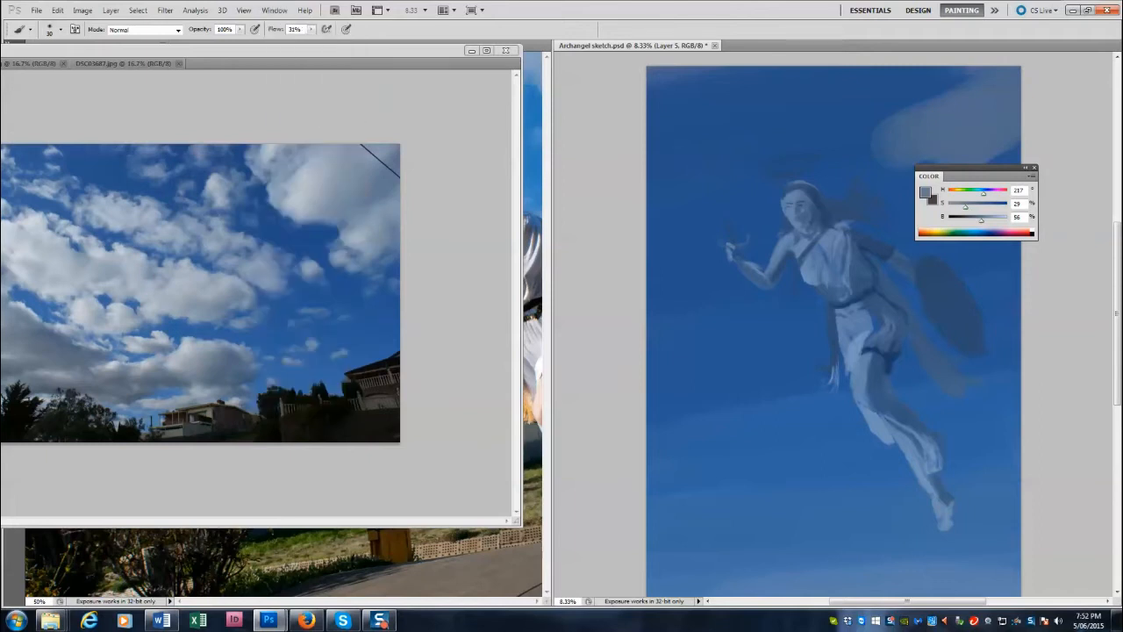
key("bracketright")
key("bracketright")
key("bracketright")
key("bracketright")
key("bracketright")
key("bracketright")
key("bracketright")
key("bracketright")
key("bracketright")
key("bracketright")
key("bracketright")
key("bracketright")
key("bracketright")
key("bracketright")
key("bracketright")
key("bracketright")
key("bracketright")
left_click_drag(1004, 112, 886, 163)
left_click_drag(969, 168, 1108, 125)
mouse_move(1014, 153)
left_mouse_down()
mouse_move(948, 233)
mouse_move(929, 225)
mouse_move(1011, 278)
left_mouse_up()
Paint a small pale cloud above the shield and a wispy one in the upper left sky with sampled cloud tones.
left_click(346, 255, "alt")
key("bracketright")
key("bracketright")
left_click_drag(772, 234, 742, 230)
key("ctrl+z")
left_click(722, 233, "alt")
left_click(204, 195, "alt")
mouse_move(664, 124)
left_mouse_down()
mouse_move(701, 152)
mouse_move(746, 163)
left_mouse_up()
Add bright, soft puffs along the inner edge of the large grey cloud with a bigger brush and sampled cloud tones.
left_click(355, 177, "alt")
key("bracketright")
key("bracketright")
key("bracketright")
key("bracketright")
key("bracketright")
key("bracketright")
key("bracketright")
key("bracketright")
mouse_move(867, 161)
left_mouse_down()
mouse_move(908, 162)
mouse_move(938, 115)
mouse_move(903, 98)
left_mouse_up()
left_click_drag(854, 113, 872, 65)
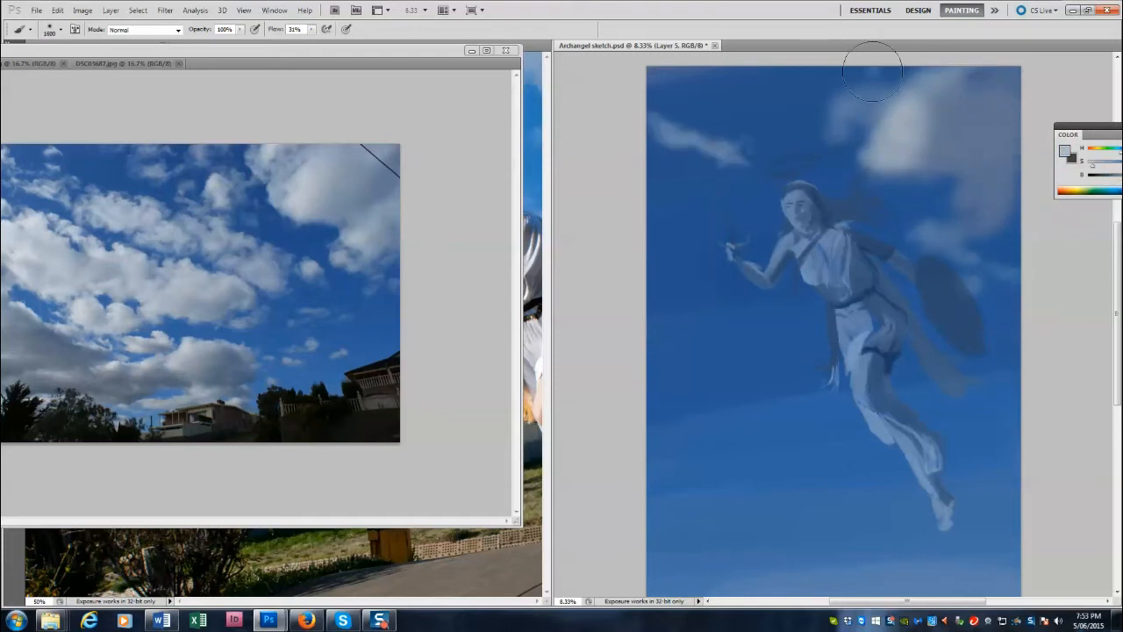
Smooth the lower sky with wide strokes of lighter blue sampled from near the sky photo's horizon.
left_click(351, 197, "alt")
left_click(339, 386, "alt")
left_click_drag(838, 605, 728, 604)
left_click_drag(666, 575, 974, 554)
left_click_drag(746, 560, 1008, 532)
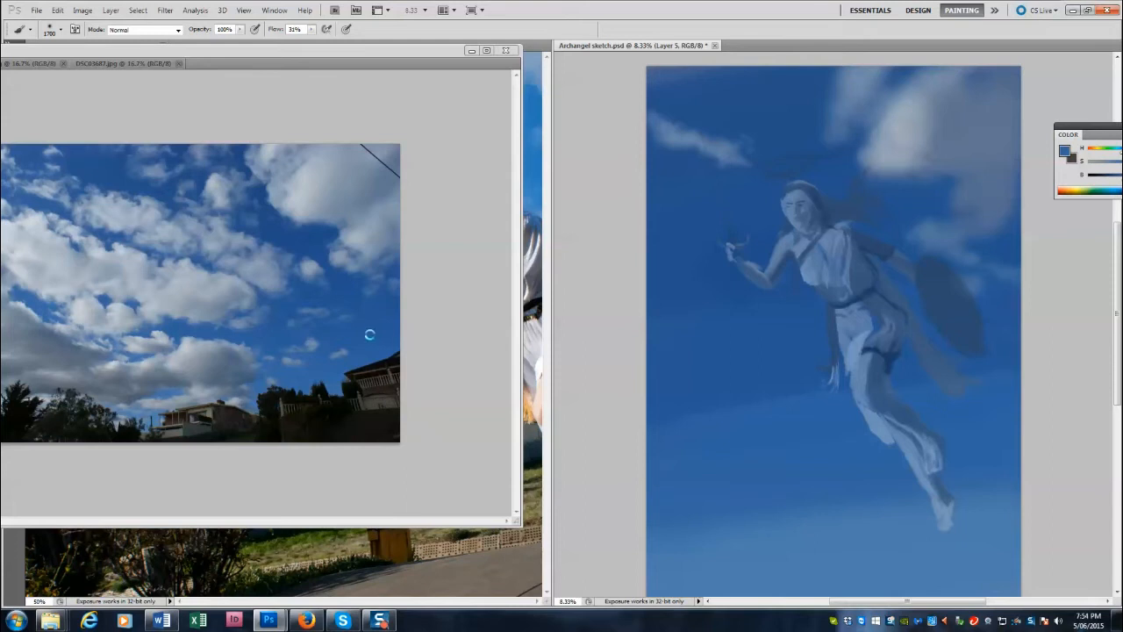
Extend the upper cloud toward the canvas centre with a pale tone sampled from the sky photo and a reduced brush.
left_click(344, 161, "alt")
key("[")
key("[")
key("[")
key("[")
key("[")
key("[")
key("[")
key("[")
key("[")
key("[")
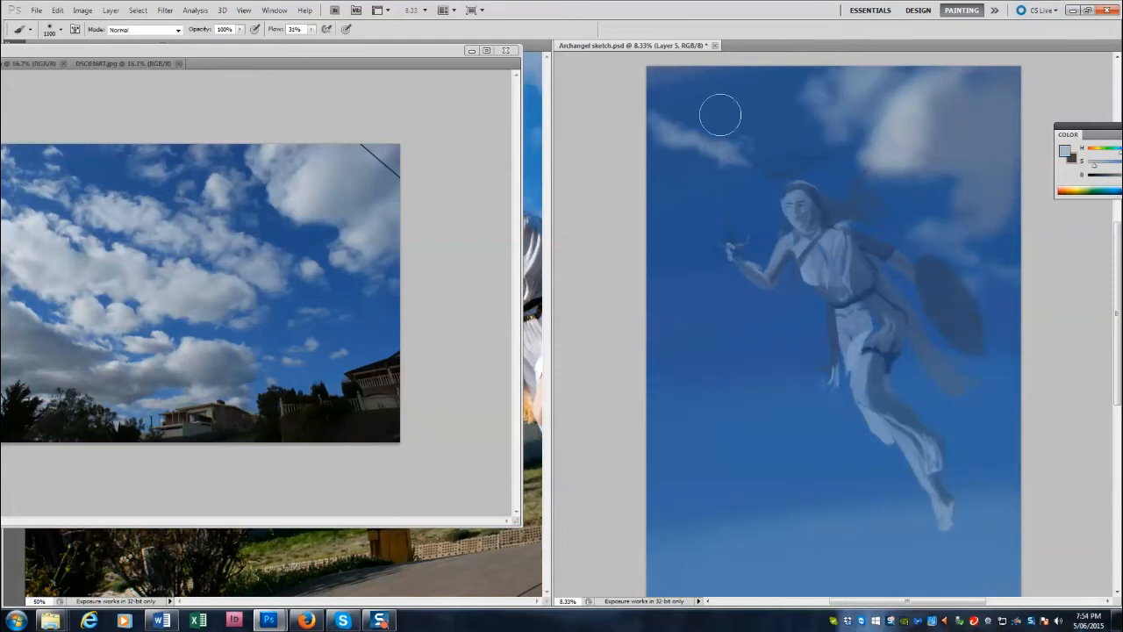
Paint a small pale cloud in the upper sky and brighten the large cloud with a tone sampled from the sky photo.
mouse_move(744, 107)
left_mouse_down()
mouse_move(764, 97)
mouse_move(737, 78)
mouse_move(746, 93)
left_mouse_up()
key("]")
key("]")
key("]")
key("]")
key("[")
key("[")
left_click(377, 195, "alt")
mouse_move(890, 145)
left_mouse_down()
mouse_move(877, 116)
mouse_move(916, 117)
mouse_move(932, 182)
mouse_move(940, 94)
left_mouse_up()
Add a bright puff to the grey cloud above the shield and fill out the large cloud with its own sampled tone.
key("]")
key("]")
key("]")
key("]")
key("[")
key("[")
left_click_drag(963, 193, 980, 173)
left_click(908, 151, "alt")
left_click_drag(912, 150, 973, 105)
Resize the brush and paint soft, pale wispy clouds from the canvas edge toward the sword hand.
key("]")
key("]")
key("]")
key("]")
key("]")
key("]")
key("]")
key("]")
key("]")
key("]")
key("]")
key("]")
key("]")
key("]")
key("[")
key("[")
key("[")
key("[")
key("[")
key("[")
key("[")
key("[")
key("[")
key("[")
key("[")
key("[")
key("[")
key("[")
key("[")
key("[")
key("[")
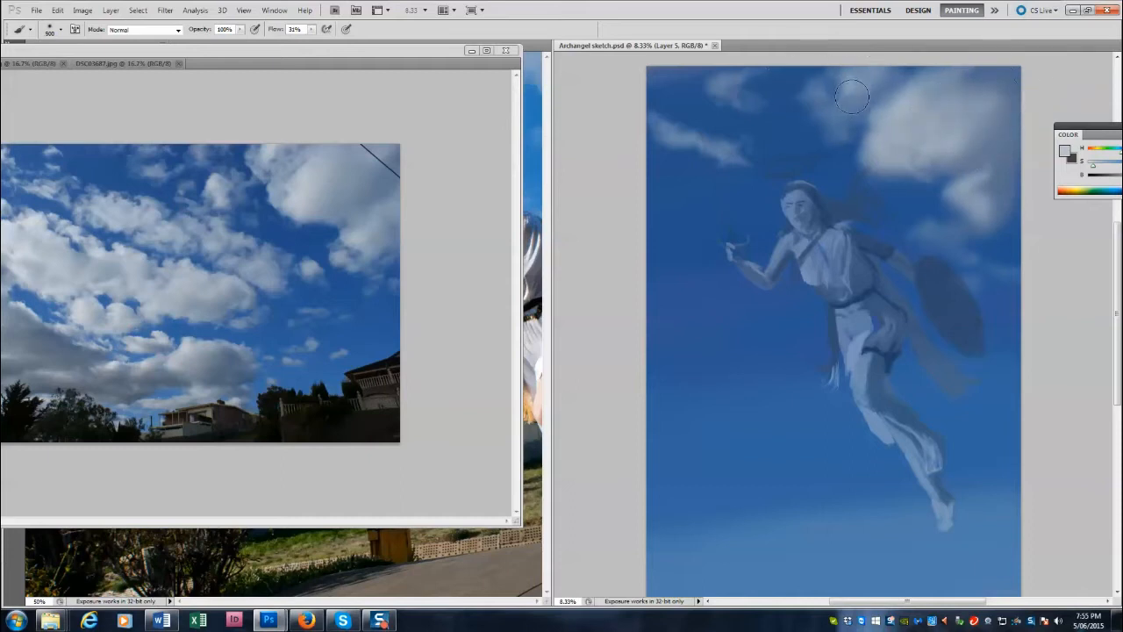
key("[")
key("[")
key("[")
key("[")
key("]")
key("]")
key("]")
key("]")
key("]")
mouse_move(646, 218)
left_mouse_down()
mouse_move(694, 259)
mouse_move(648, 252)
mouse_move(725, 270)
left_mouse_up()
left_click_drag(661, 256, 712, 265)
Blend the lower sky around the foot with a larger brush and light blues sampled from the painting.
left_click(855, 544, "alt")
key("]")
key("]")
key("]")
key("]")
left_click_drag(684, 527, 801, 515)
left_click(965, 473, "alt")
key("]")
key("]")
key("]")
mouse_move(1065, 472)
left_mouse_down()
mouse_move(574, 506)
mouse_move(881, 518)
left_mouse_up()
Even out the open sky below the shield with a still larger brush and a sampled mid-sky blue.
left_click(840, 376, "alt")
key("]")
key("]")
key("]")
mouse_move(1017, 365)
left_mouse_down()
mouse_move(1063, 364)
mouse_move(750, 412)
mouse_move(988, 365)
left_mouse_up()
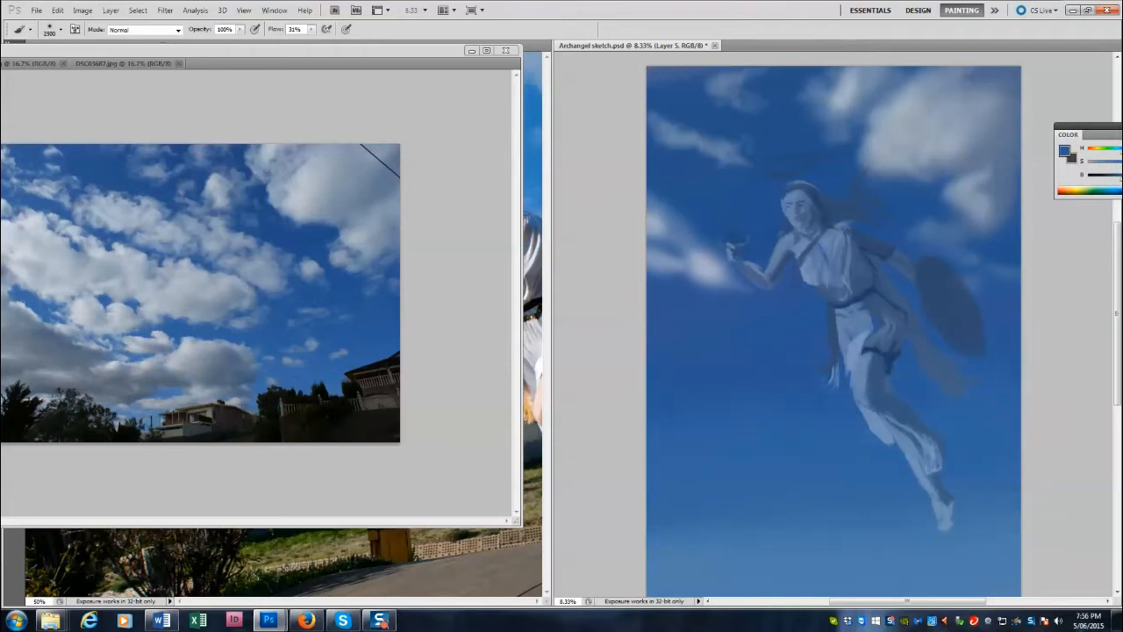
Move the floating sky photo window out of the workspace and return to the archangel sketch's layers.
left_click_drag(351, 50, 1122, 64)
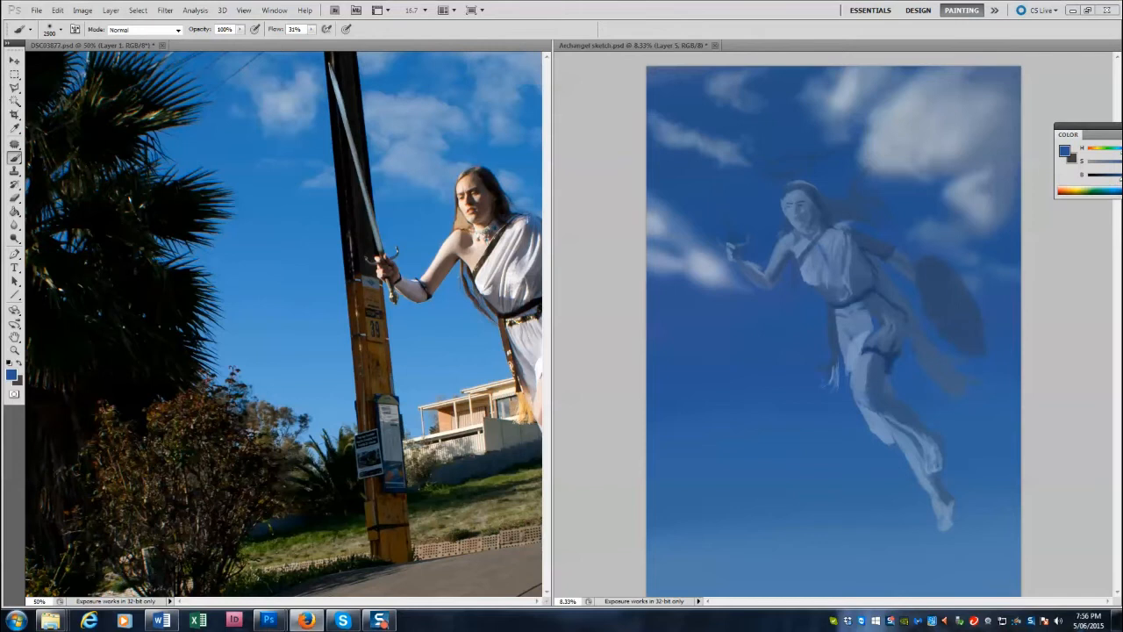
left_click(654, 251)
left_click(274, 11)
left_click(295, 222)
Scale down and reposition the white wings on Layer 2 so they spread from the figure's shoulders within the canvas.
key("ctrl+t")
left_click_drag(849, 376, 857, 344)
left_click_drag(1021, 93, 1003, 101)
left_click_drag(905, 207, 897, 209)
key("Return")
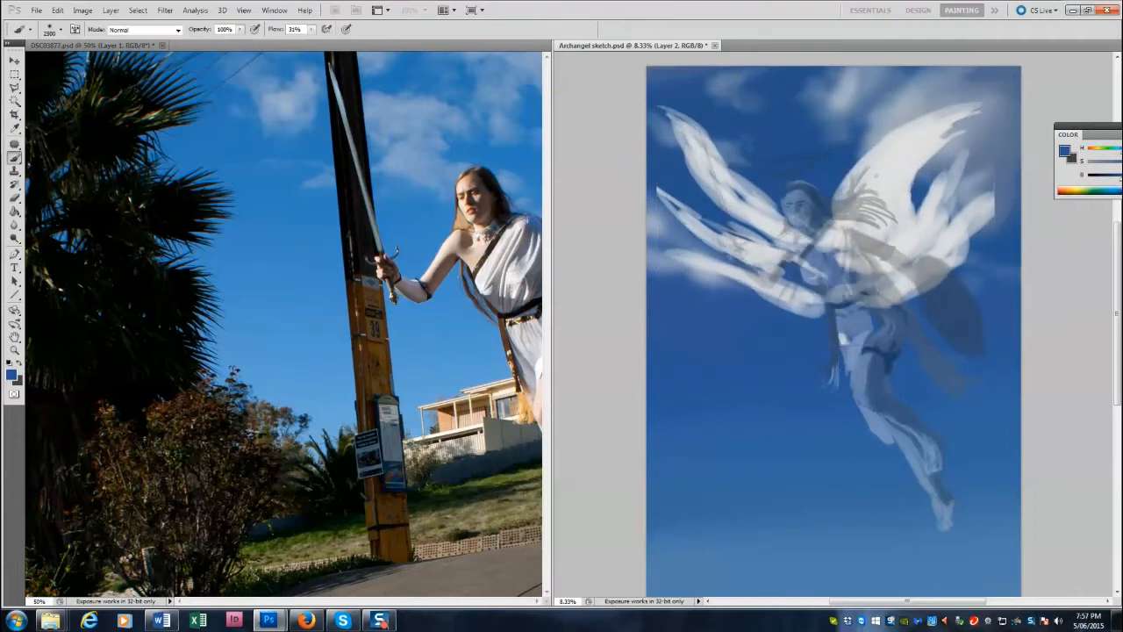
Hide the wings and bring the coloured figure strokes into view above the greyscale "old" layer.
key("ctrl+[")
key("ctrl+[")
key("alt+]")
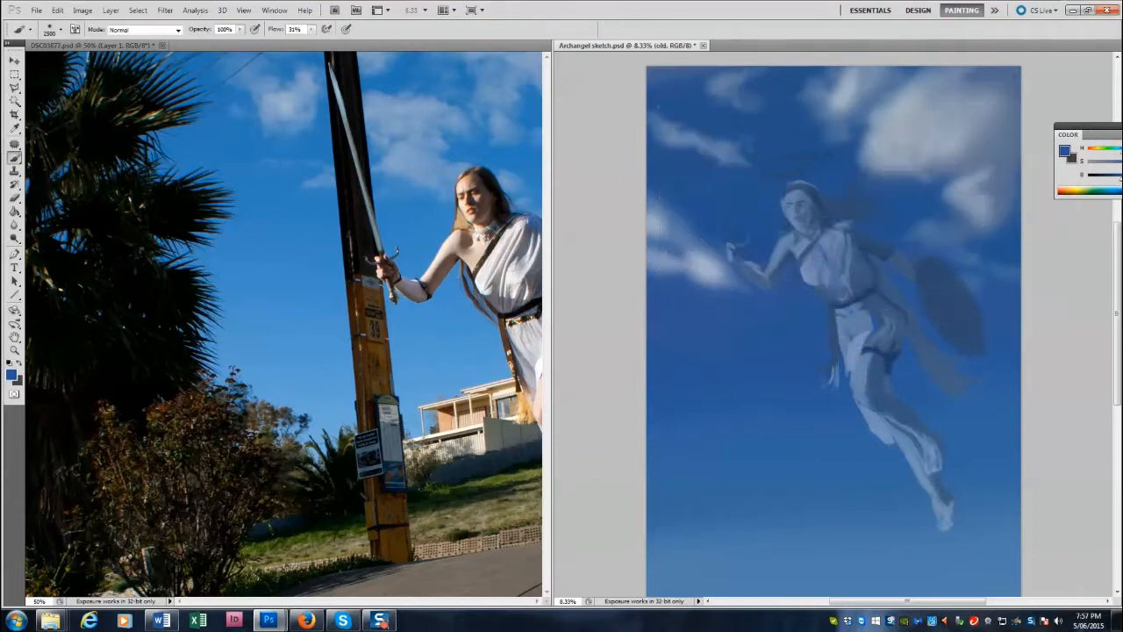
key("ctrl+z")
key("ctrl+z")
key("ctrl+z")
key("ctrl+z")
key("v")
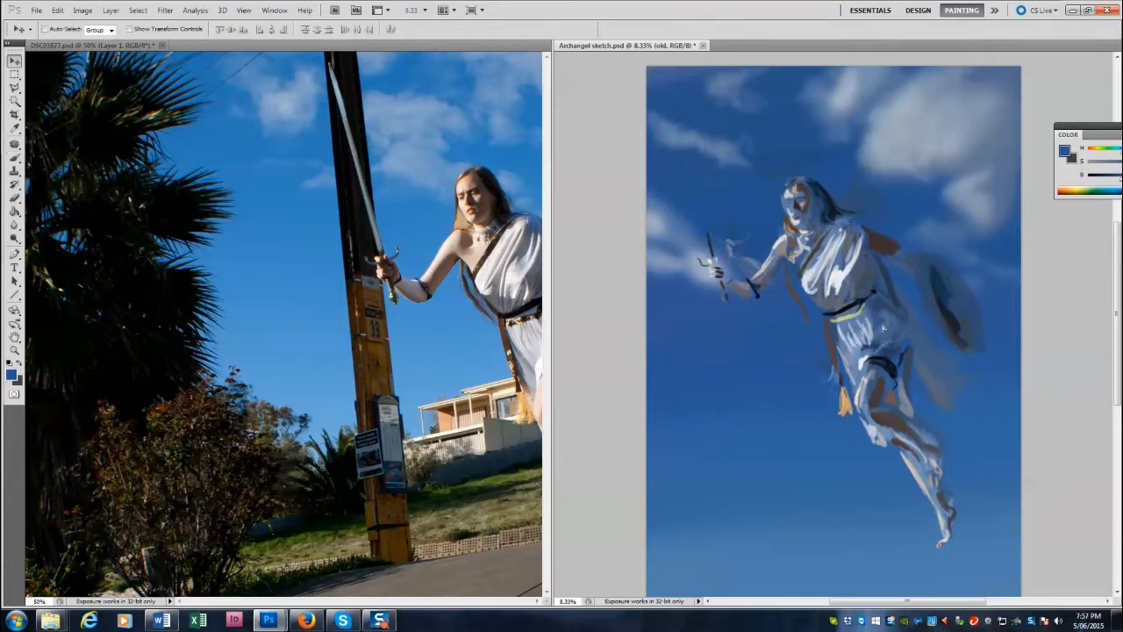
Erase stray greyscale paint around the figure and beside the sword hand on the "old" layer.
key("e")
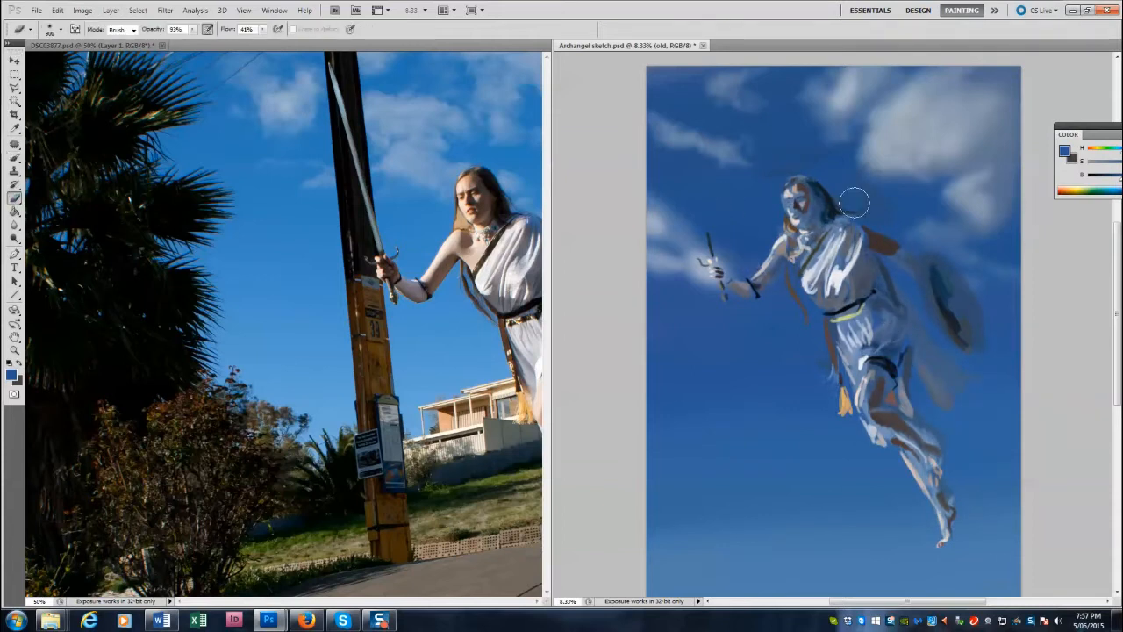
mouse_move(786, 191)
left_mouse_down()
mouse_move(859, 294)
mouse_move(921, 434)
left_mouse_up()
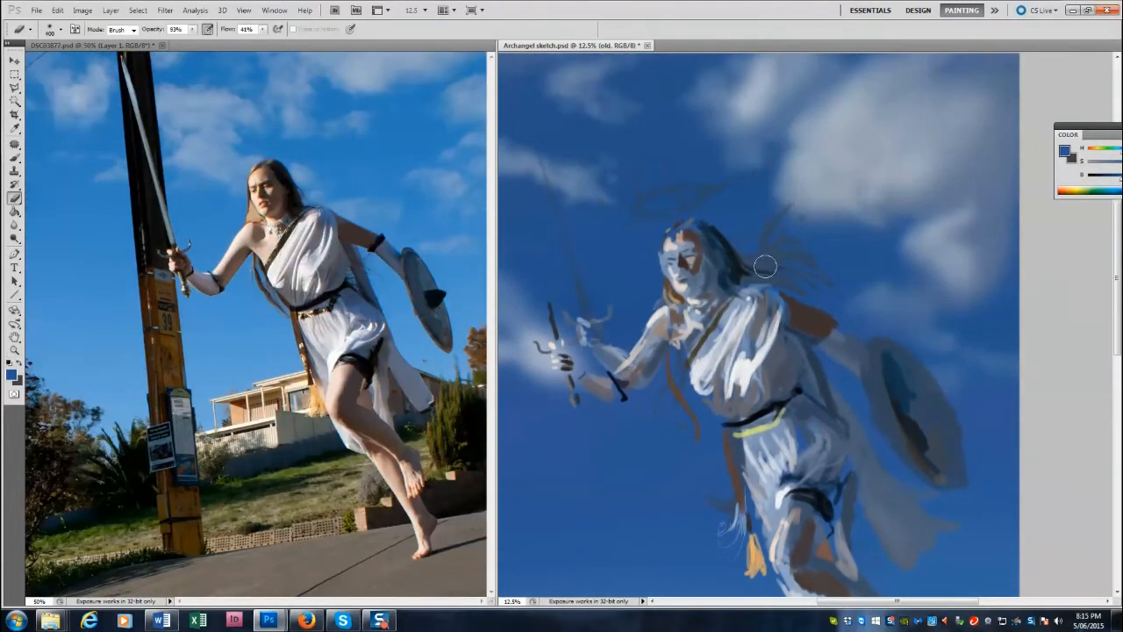
left_click_drag(599, 322, 610, 356)
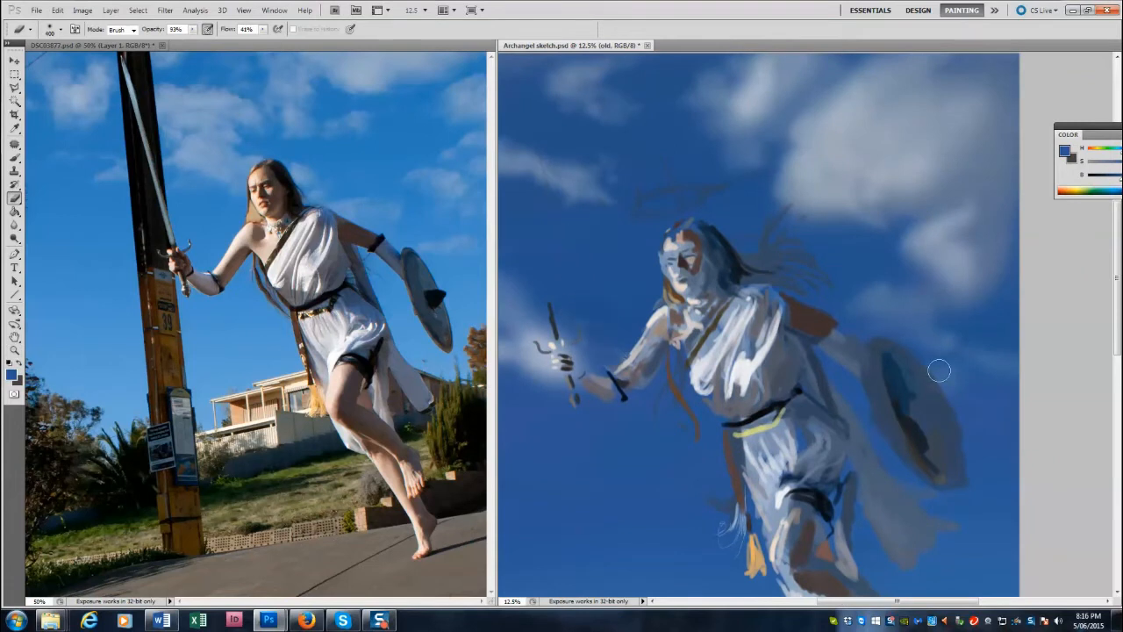
Erase leftover greyscale paint around the trailing cloth, shield arm and shield's inner edge on the "old" layer.
scroll(938, 370, "down", 2)
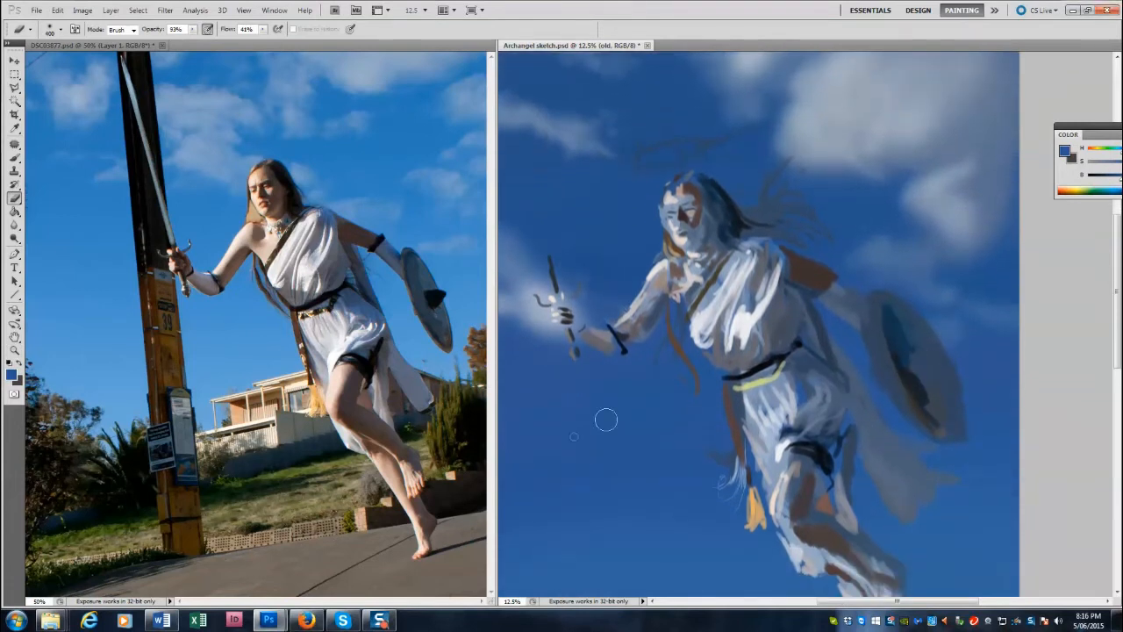
scroll(972, 414, "down", 5)
mouse_move(893, 434)
left_mouse_down()
mouse_move(832, 398)
mouse_move(916, 518)
left_mouse_up()
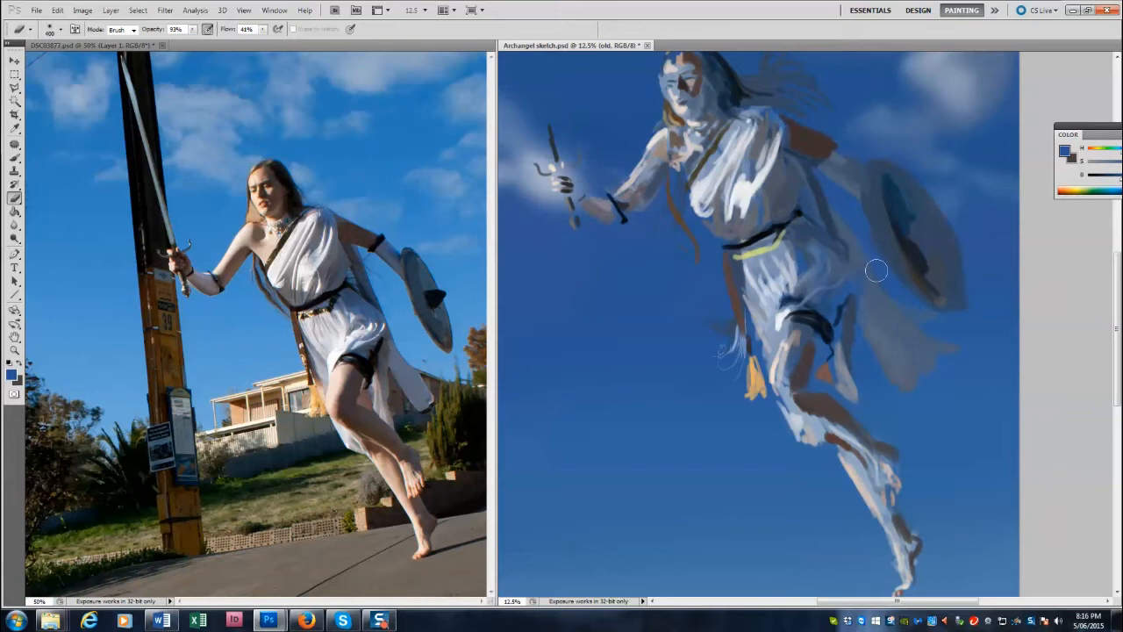
mouse_move(898, 181)
left_mouse_down()
mouse_move(889, 263)
mouse_move(909, 187)
left_mouse_up()
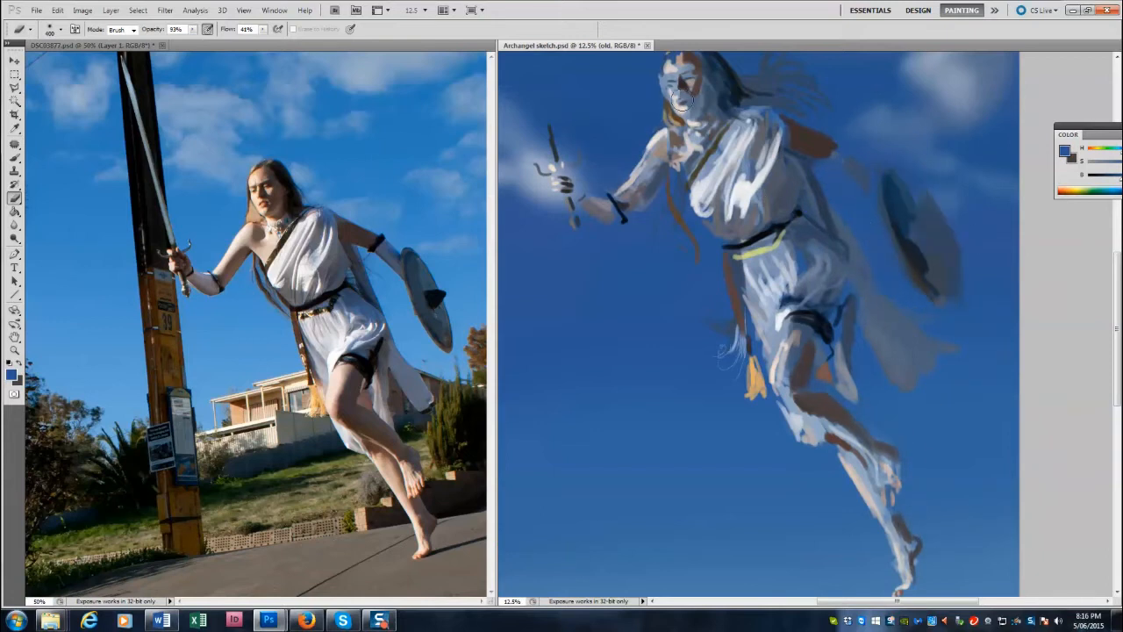
scroll(689, 92, "up", 2)
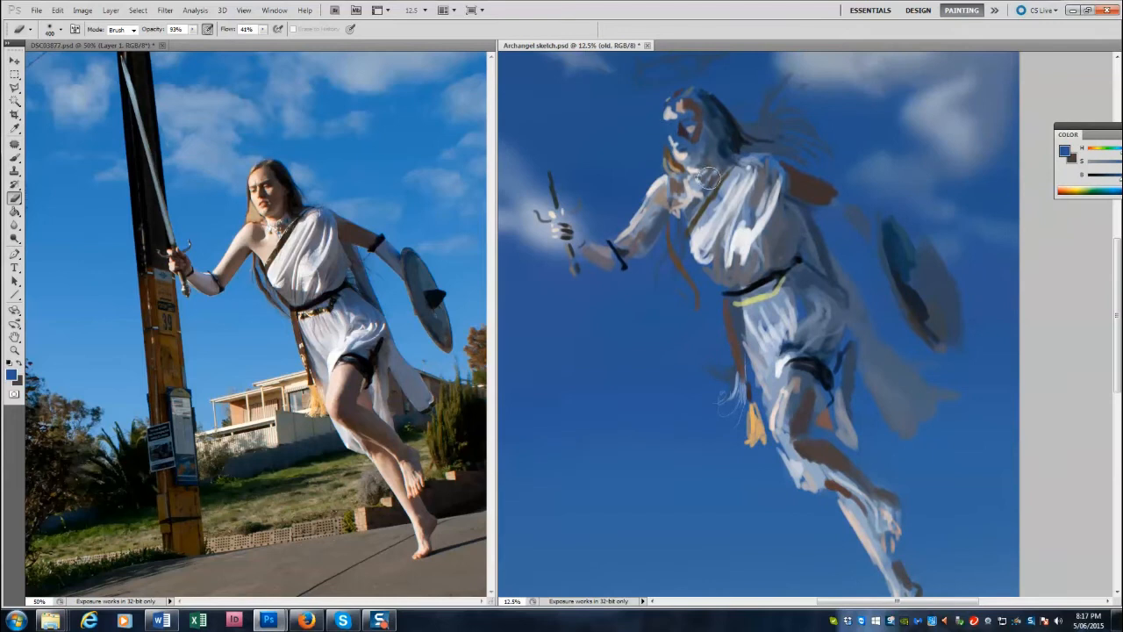
Paint pale skin highlights on the face and sword arm using a smaller brush and a tone sampled from the reference photo's face.
left_click(15, 159)
left_click(15, 350)
left_click(265, 162)
left_click(725, 86)
left_click(725, 86)
left_click(15, 159)
left_click(263, 195, "alt")
key("bracketleft")
key("bracketleft")
mouse_move(615, 191)
left_mouse_down()
mouse_move(613, 171)
mouse_move(623, 207)
left_mouse_up()
left_click_drag(566, 332, 538, 371)
Paint a sampled skin tone across the front shoulder and upper chest, and undo the stray marks made while sampling.
left_click(582, 306, "alt")
mouse_move(581, 306)
left_mouse_down()
mouse_move(597, 289)
mouse_move(589, 311)
mouse_move(641, 305)
left_mouse_up()
left_click(610, 285, "alt")
left_click(334, 288, "alt")
left_click(333, 289)
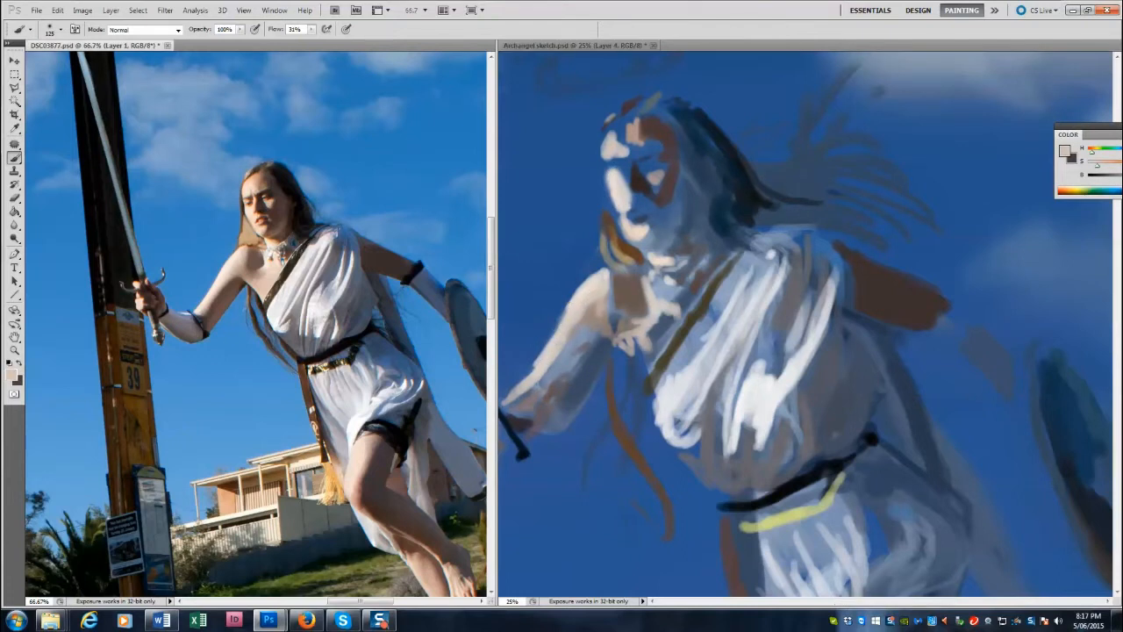
key("ctrl+alt+z")
key("ctrl+alt+z")
Try near-black strokes in the hair beside the face with a tone sampled from the reference photo, and undo them.
left_click(288, 183, "alt")
left_click(693, 139)
key("bracketleft")
left_click_drag(668, 114, 701, 152)
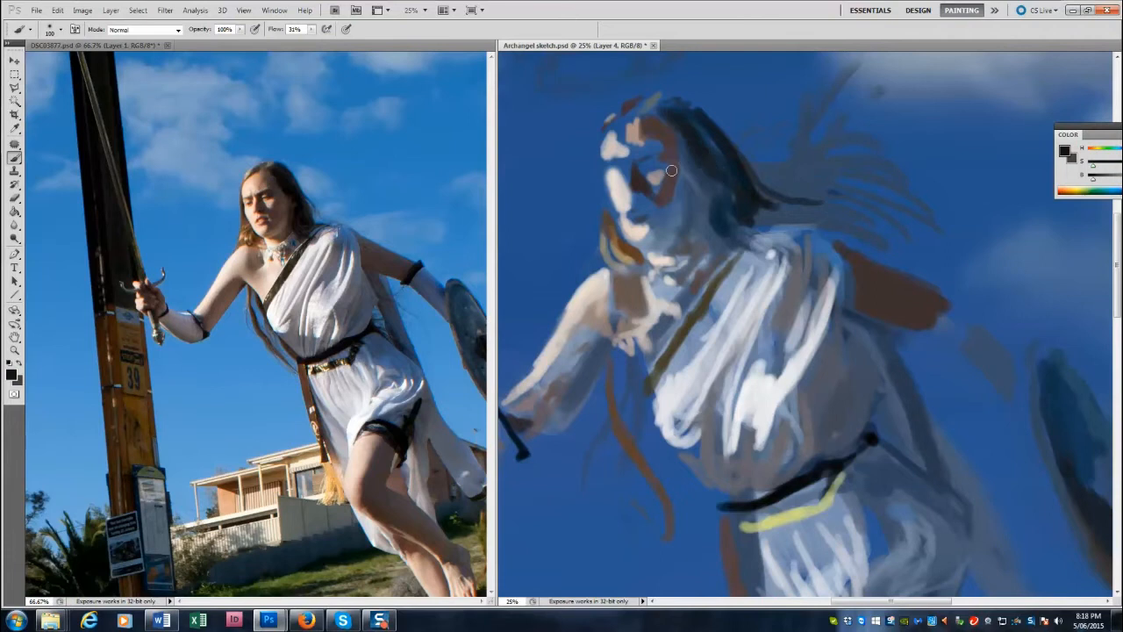
key("ctrl+z")
key("ctrl+z")
key("ctrl+z")
Build up the underside of the shield arm with sampled brown and refine its shoulder edge with a smaller brush.
left_click(815, 404, "alt")
left_click(878, 294, "alt")
mouse_move(853, 363)
left_mouse_down()
mouse_move(849, 334)
mouse_move(934, 338)
left_mouse_up()
key("bracketleft")
left_click_drag(848, 300, 853, 274)
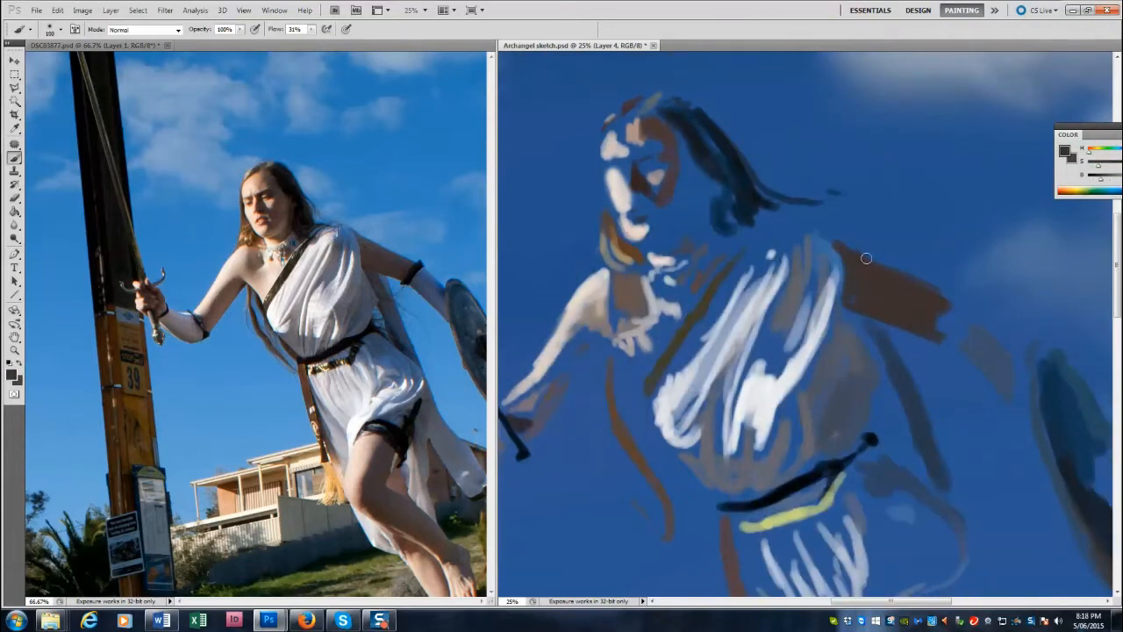
Broaden the pale highlight on the neck below the chin with a larger brush and a tone sampled there.
left_click(664, 261, "alt")
key("bracketright")
key("bracketright")
key("bracketright")
left_click_drag(680, 262, 653, 258)
Fill the shadowed side of the face with sampled brown and blend pale skin tone across the forehead.
left_click(667, 207, "alt")
key("bracketright")
key("bracketright")
mouse_move(685, 191)
left_mouse_down()
mouse_move(668, 135)
mouse_move(648, 125)
mouse_move(608, 145)
mouse_move(515, 253)
left_mouse_up()
left_click(616, 147, "alt")
key("bracketleft")
key("bracketleft")
key("bracketleft")
key("bracketleft")
key("bracketleft")
key("bracketleft")
left_click(640, 178, "alt")
Paint golden-brown windblown hair strands in the sky in front of the face with a tone sampled from the reference photo's hair.
left_click(247, 231, "alt")
key("bracketright")
key("bracketright")
key("bracketright")
key("bracketright")
key("bracketright")
key("bracketright")
key("bracketright")
key("bracketright")
key("bracketright")
key("bracketright")
key("bracketright")
left_click_drag(575, 177, 519, 146)
key("bracketleft")
key("bracketleft")
key("bracketleft")
key("bracketleft")
key("bracketleft")
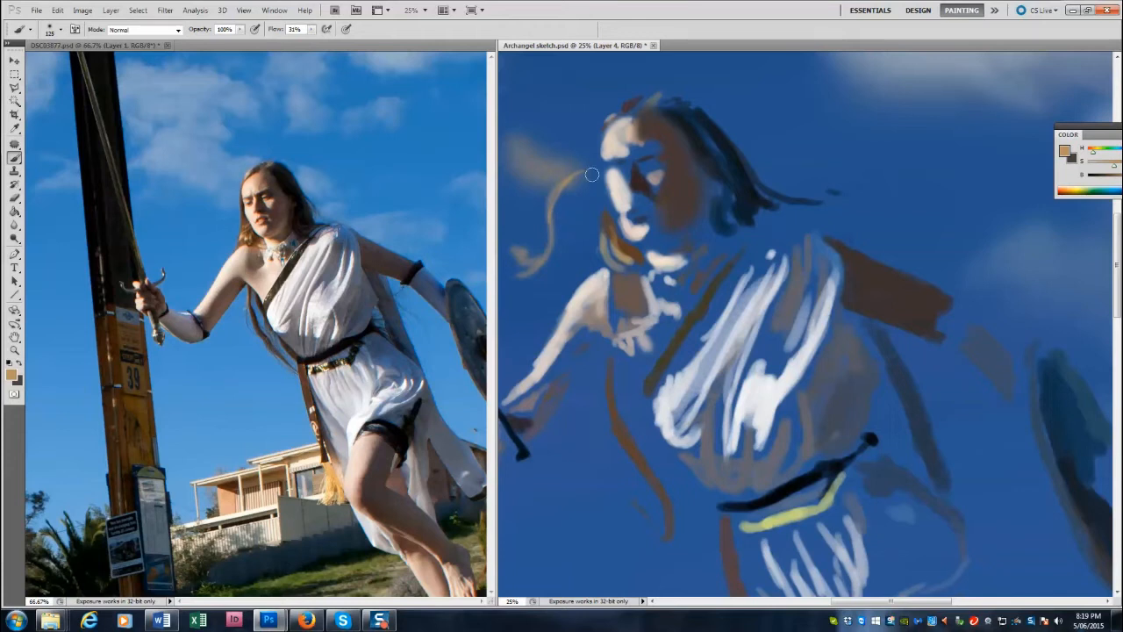
Rework the mouth and brighten the skin around both eyes with tones sampled from the reference photo's face.
left_click(260, 224, "alt")
key("bracketleft")
key("bracketleft")
key("bracketleft")
left_click_drag(618, 217, 620, 211)
left_click(252, 198, "alt")
left_click_drag(611, 170, 625, 167)
mouse_move(660, 163)
left_mouse_down()
mouse_move(618, 172)
mouse_move(592, 151)
mouse_move(628, 179)
mouse_move(616, 174)
mouse_move(747, 153)
mouse_move(657, 165)
left_mouse_up()
Darken the hair behind the neck and the diagonal strap across the chest with a dark tone and a larger brush.
left_click(711, 150, "alt")
left_click(612, 152, "alt")
key("d")
key("x")
key("bracketleft")
key("bracketright")
key("bracketright")
key("bracketright")
key("bracketright")
key("bracketright")
key("bracketright")
key("bracketright")
key("x")
mouse_move(733, 236)
left_mouse_down()
mouse_move(732, 201)
mouse_move(758, 230)
left_mouse_up()
mouse_move(677, 355)
left_mouse_down()
mouse_move(719, 287)
mouse_move(771, 243)
left_mouse_up()
Add skin tone sampled from the reference photo to the upper chest below the choker, and reduce the brush size.
left_click(261, 264, "alt")
left_click_drag(644, 286, 648, 314)
left_click(615, 317, "alt")
key("bracketright")
key("bracketleft")
key("bracketleft")
key("bracketleft")
key("bracketleft")
key("bracketleft")
key("bracketleft")
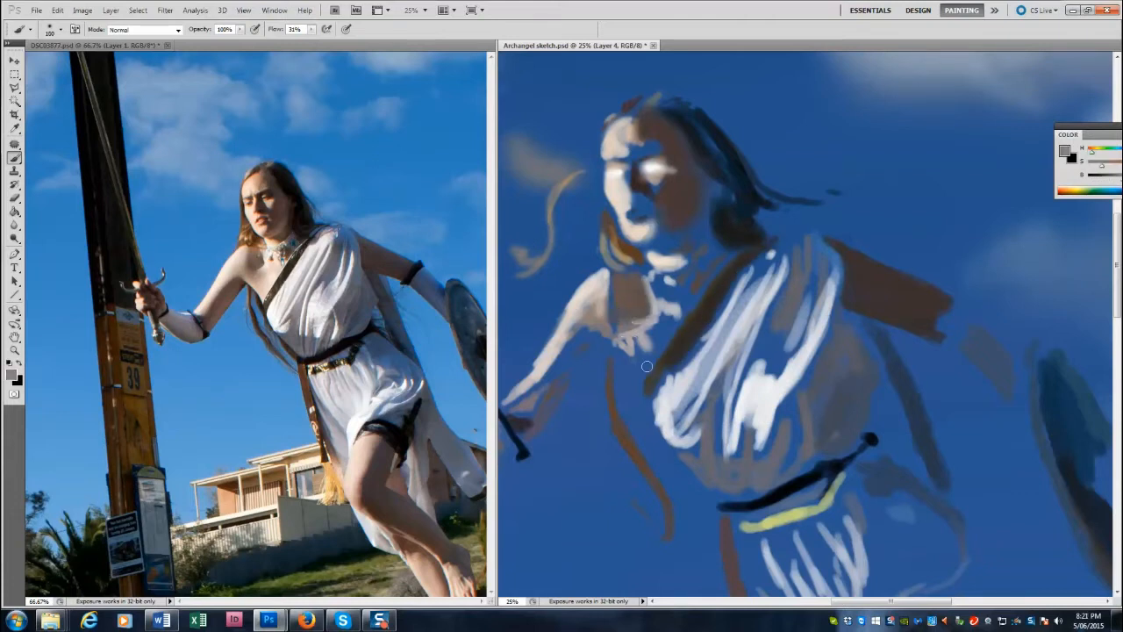
Outline the chest's edge down to the dress neckline in sampled pale skin and fill the area beside the strap.
left_click(259, 290, "alt")
left_click_drag(645, 381, 588, 332)
key("ctrl+z")
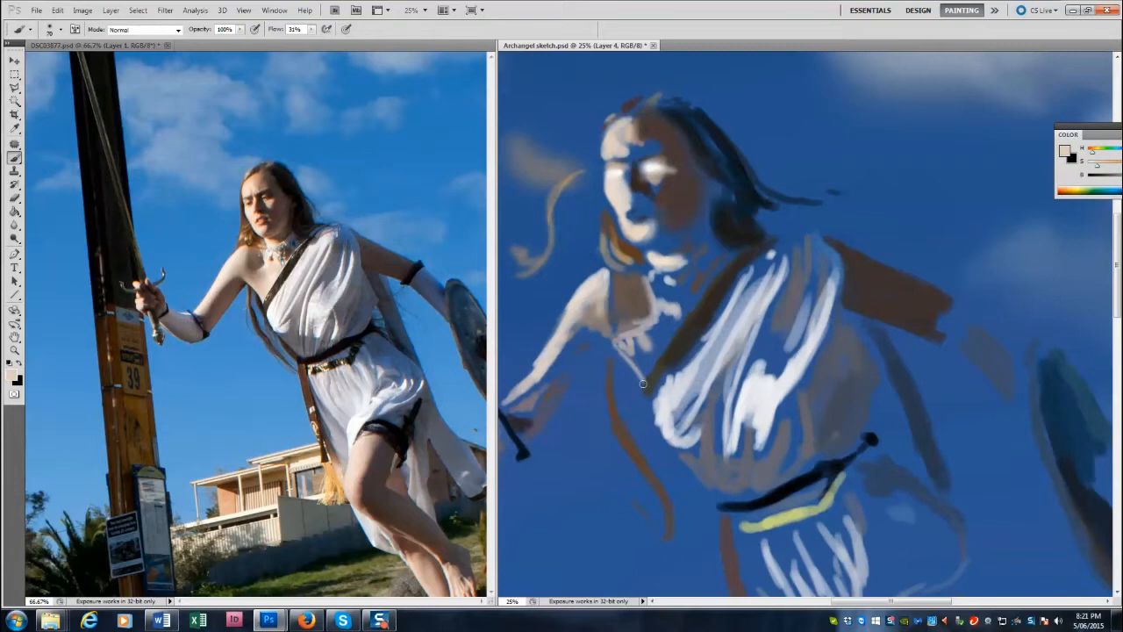
key("bracketright")
mouse_move(644, 383)
left_mouse_down()
mouse_move(627, 350)
mouse_move(654, 351)
mouse_move(642, 344)
mouse_move(672, 309)
left_mouse_up()
key("bracketright")
key("bracketright")
key("bracketright")
left_click(260, 273, "alt")
Paint the choker and neck with tones sampled from the reference photo, and soften the shading beside the jaw with a larger brush.
left_click(272, 236, "alt")
left_click(296, 234, "alt")
left_click_drag(717, 248, 679, 261)
left_click(699, 244, "alt")
key("bracketright")
key("bracketright")
left_click_drag(711, 199, 704, 226)
Define the eyes and nose with a smaller brush and tones sampled from the reference photo's face.
key("bracketleft")
key("bracketleft")
key("bracketleft")
key("bracketleft")
left_click(279, 175, "alt")
left_click(267, 215, "alt")
left_click(261, 201, "alt")
left_click_drag(645, 171, 630, 196)
key("bracketleft")
key("bracketleft")
key("bracketleft")
left_click(630, 186, "alt")
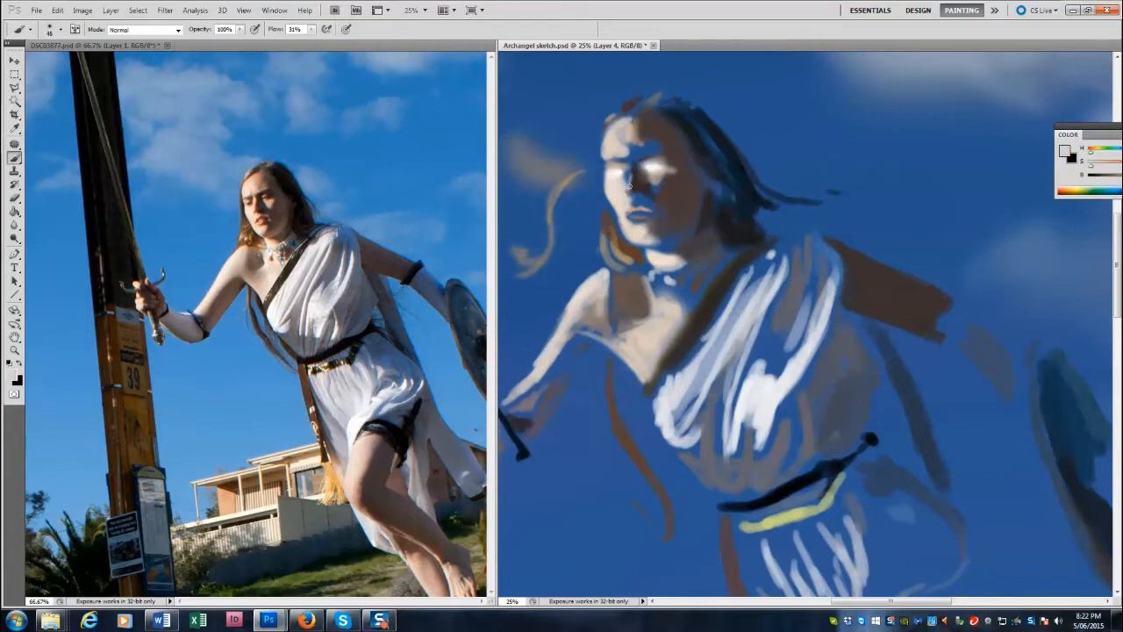
Paint thin eyebrow strokes above the eyes with the golden-brown tone sampled from the loose hair strand.
left_click(569, 178, "alt")
left_click(570, 177, "alt")
key("bracketleft")
key("bracketleft")
key("bracketleft")
key("bracketleft")
left_click_drag(636, 157, 661, 152)
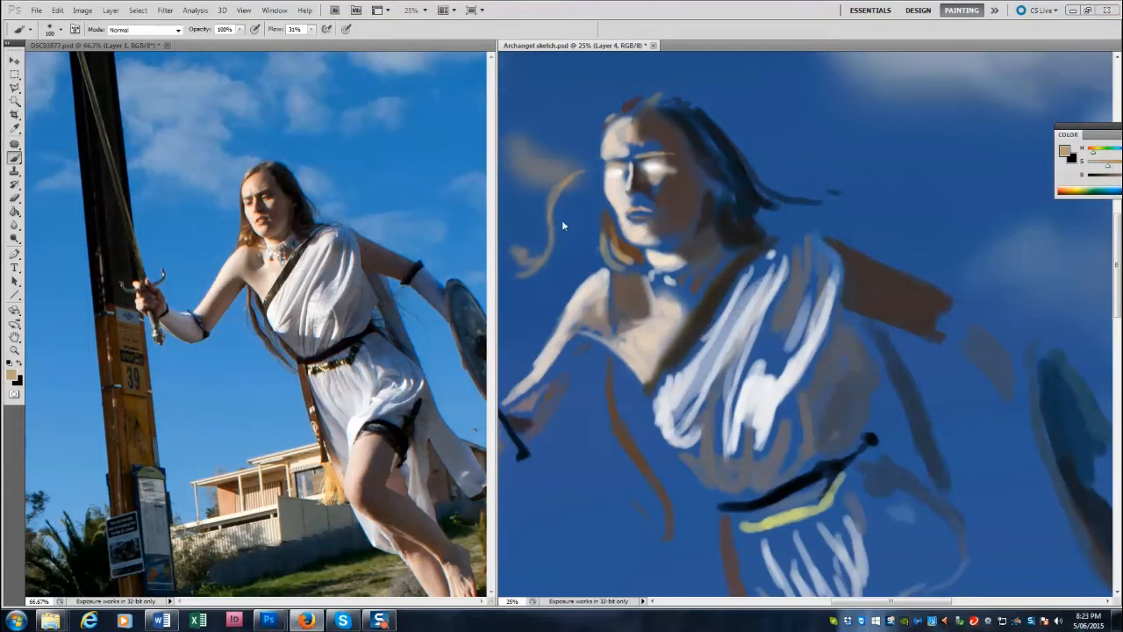
Smooth the shadowed cheek and jaw with a larger brush and a brown sampled from the side of the face.
left_click(704, 190, "alt")
key("bracketright")
key("bracketright")
key("bracketright")
key("bracketright")
key("bracketright")
key("bracketright")
mouse_move(710, 188)
left_mouse_down()
mouse_move(697, 215)
mouse_move(682, 217)
left_mouse_up()
left_click(700, 210, "alt")
left_click(379, 619)
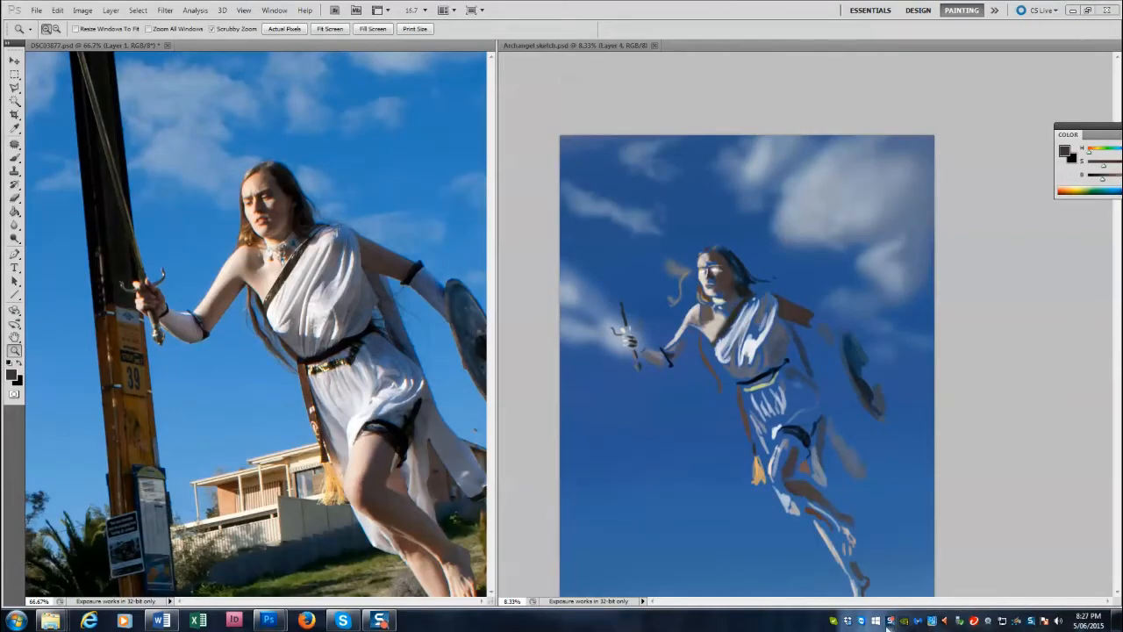
Refine the dress's shoulder and the neck area beside the strap with the Brush tool and sampled tones.
left_click(15, 158)
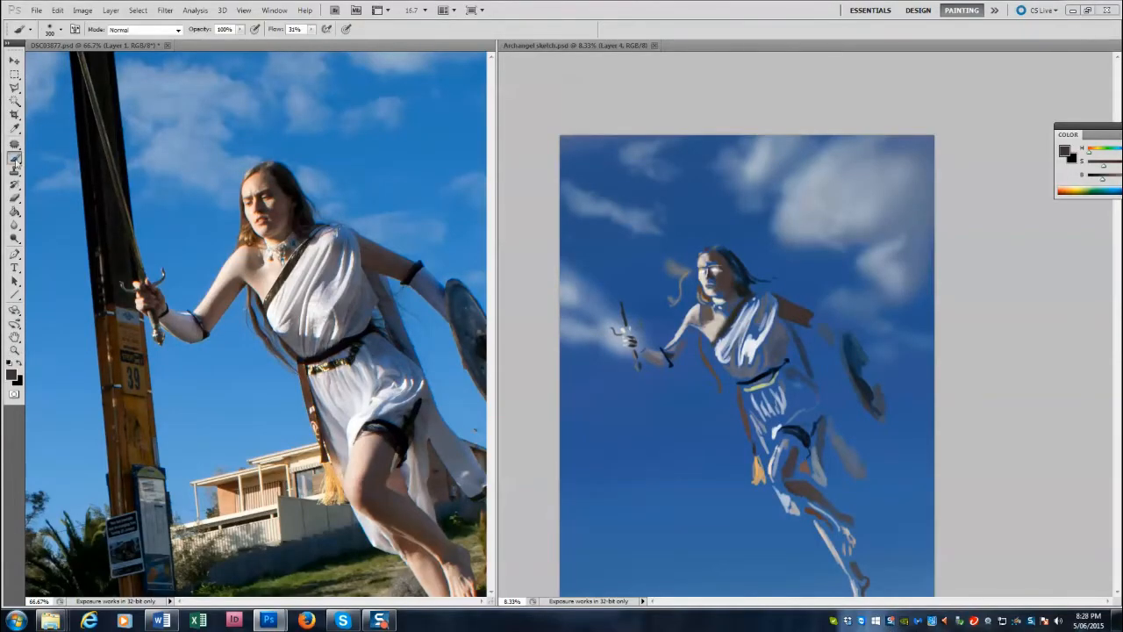
left_click(330, 233, "alt")
left_click(335, 228, "alt")
left_click_drag(769, 296, 752, 303)
left_click(740, 305, "alt")
left_click(684, 279, "alt")
key("bracketright")
key("bracketright")
key("bracketright")
key("bracketright")
left_click_drag(740, 306, 745, 299)
left_click(744, 303, "alt")
left_click(737, 307, "alt")
left_click(725, 317, "alt")
Paint fine windblown hair wisps behind the head and in front of the face with tones sampled from the reference photo's hair.
left_click(300, 207, "alt")
key("bracketright")
key("bracketright")
mouse_move(751, 279)
left_mouse_down()
mouse_move(778, 283)
mouse_move(783, 255)
left_mouse_up()
left_click_drag(739, 252, 771, 246)
left_click(244, 230, "alt")
left_click_drag(685, 269, 645, 248)
left_click_drag(684, 260, 661, 234)
left_click_drag(697, 252, 691, 241)
Fill out the upper sword arm with skin tone sampled from the reference photo's arm and a larger brush.
left_click(216, 315, "alt")
key("bracketright")
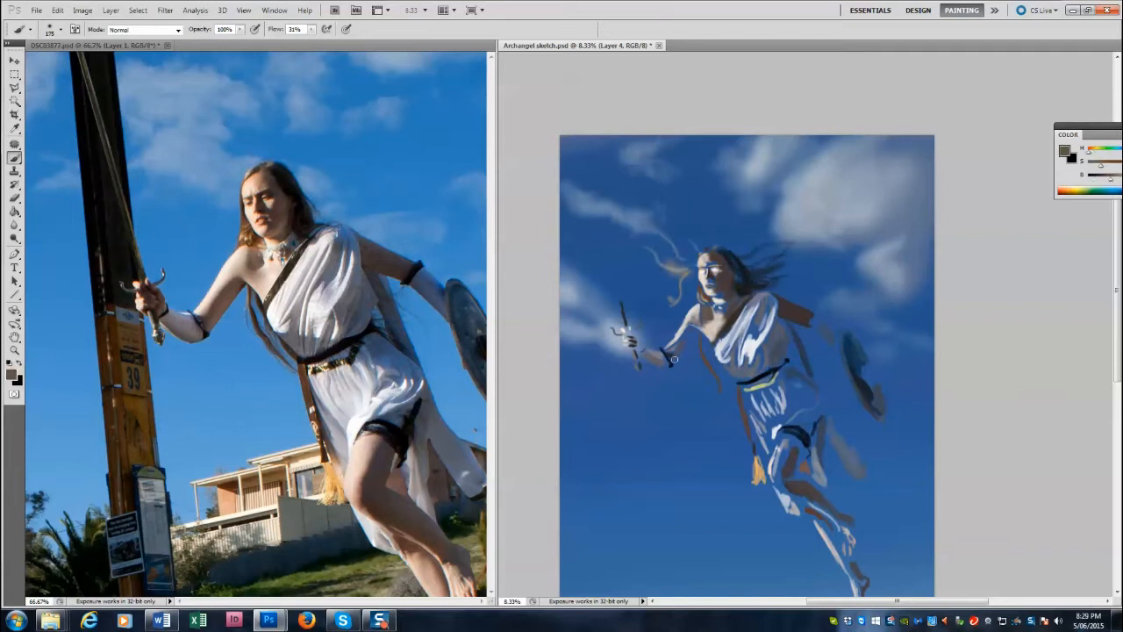
left_click(223, 291, "alt")
key("bracketright")
key("bracketright")
mouse_move(697, 322)
left_mouse_down()
mouse_move(670, 352)
mouse_move(675, 335)
left_mouse_up()
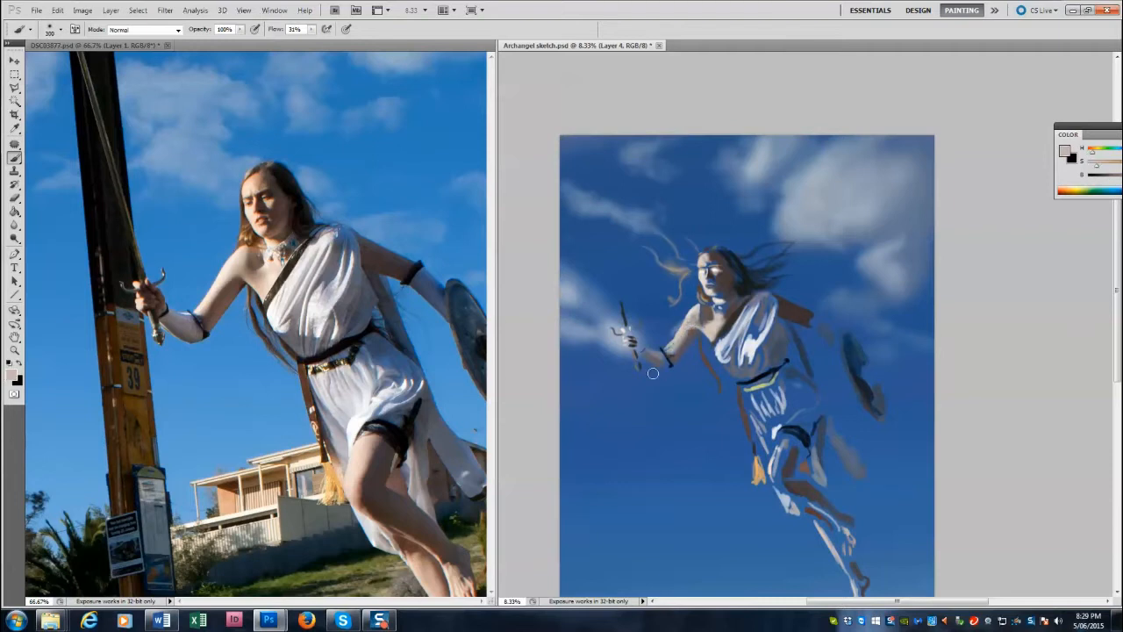
Extend the shield arm towards the shield and add its dark armband with tones sampled from the reference photo.
left_click(386, 255, "alt")
left_click_drag(845, 354, 867, 409)
left_click(411, 274, "alt")
key("bracketleft")
key("bracketleft")
key("bracketleft")
key("bracketleft")
key("bracketleft")
left_click(413, 256, "alt")
left_click(410, 272, "alt")
left_click(777, 316, "alt")
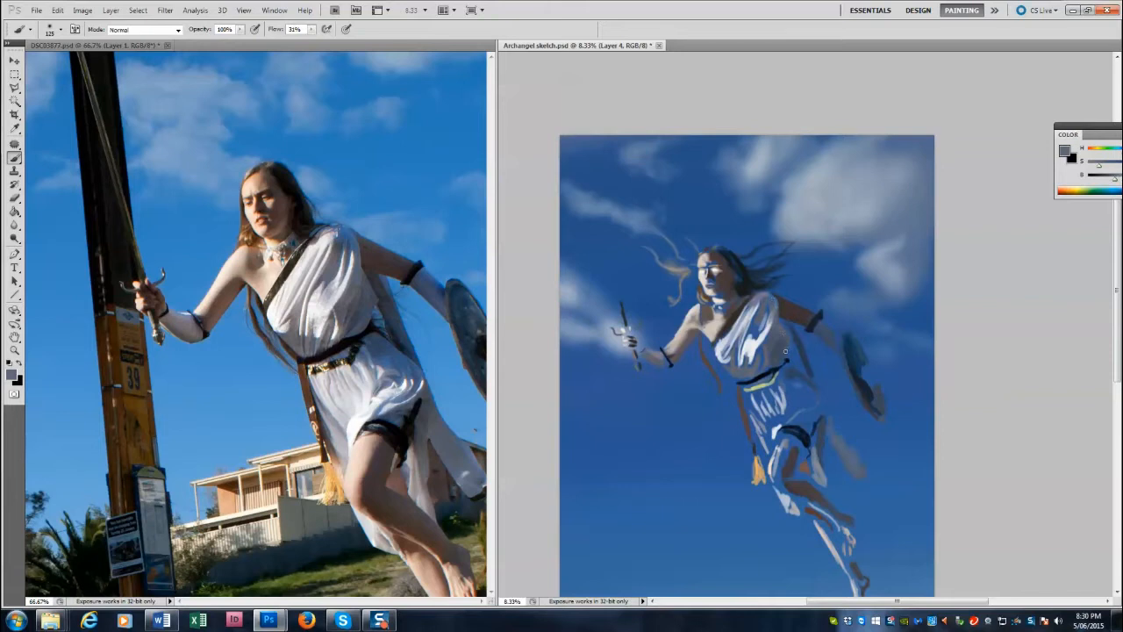
Block in the upper skirt over the hip with a grey tone sampled from the painted dress.
left_click(738, 383, "alt")
mouse_move(739, 382)
left_mouse_down()
mouse_move(782, 365)
mouse_move(821, 401)
left_mouse_up()
left_click(784, 366, "alt")
key("bracketright")
key("bracketright")
key("bracketright")
key("bracketright")
key("bracketright")
Fill the cloth trailing behind the waist with a dark tone sampled from the reference photo, and save the painting.
left_click(486, 430, "alt")
left_click(384, 293, "alt")
key("bracketleft")
key("bracketleft")
key("bracketleft")
key("bracketleft")
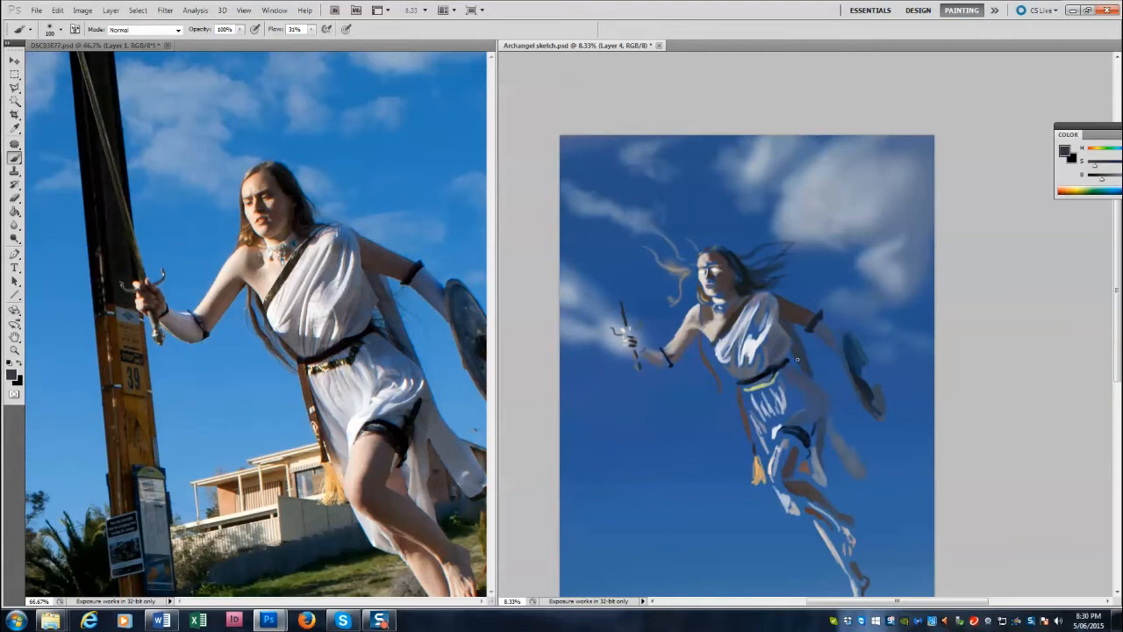
key("bracketright")
left_click_drag(804, 348, 823, 375)
key("ctrl+s")
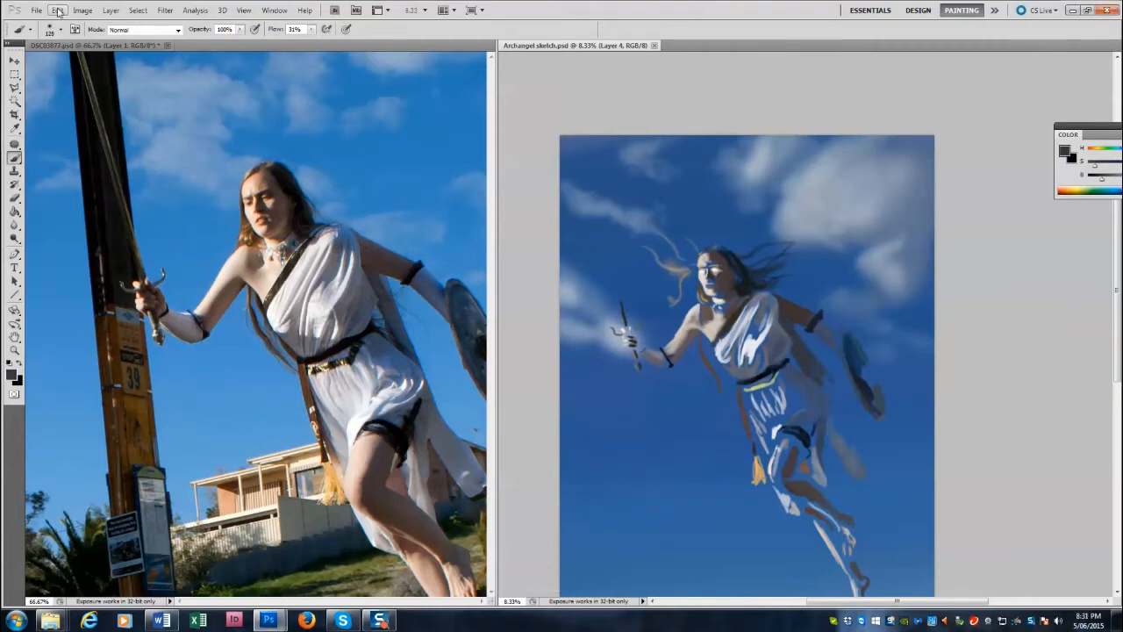
left_click(859, 625)
right_click(380, 620)
left_click(380, 620)
right_click(384, 622)
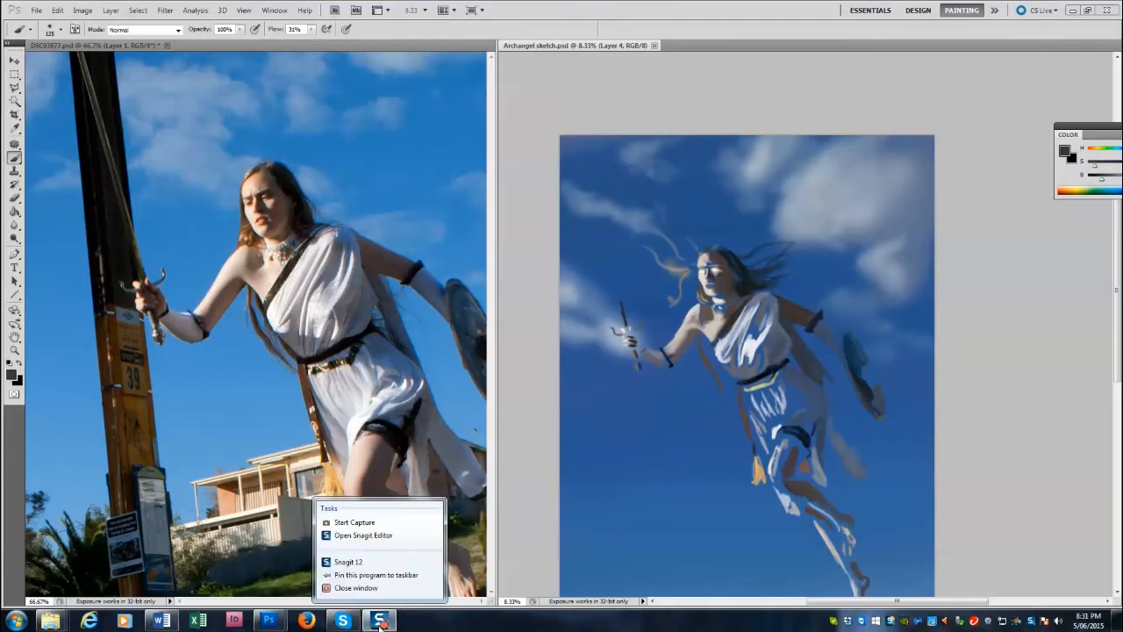
left_click(360, 562)
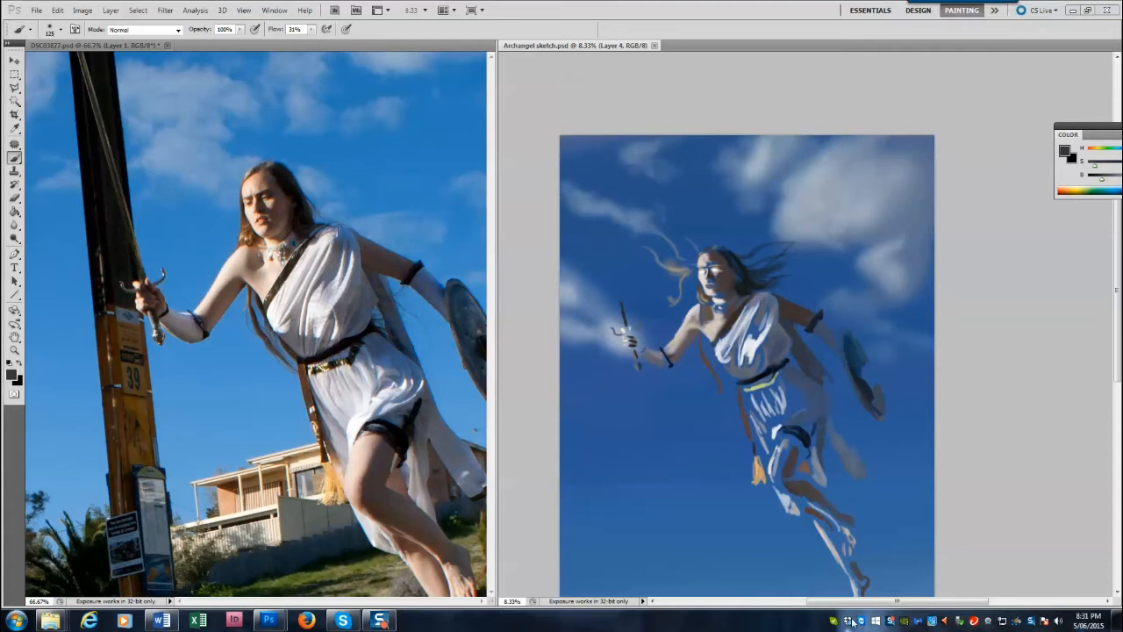
left_click(379, 620)
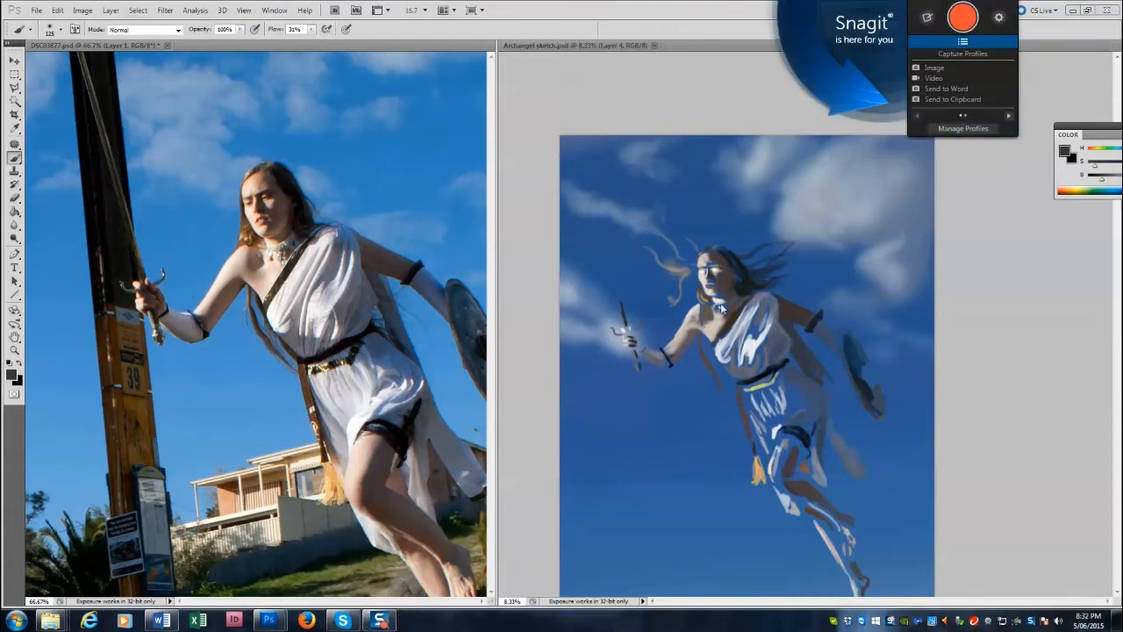
right_click(379, 620)
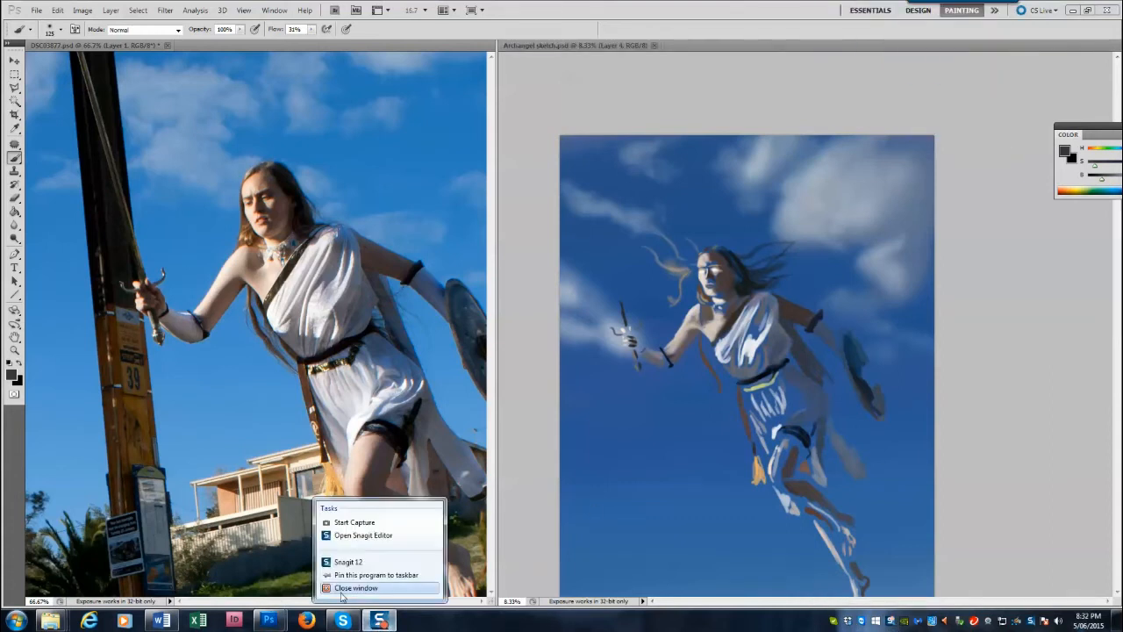
left_click(341, 594)
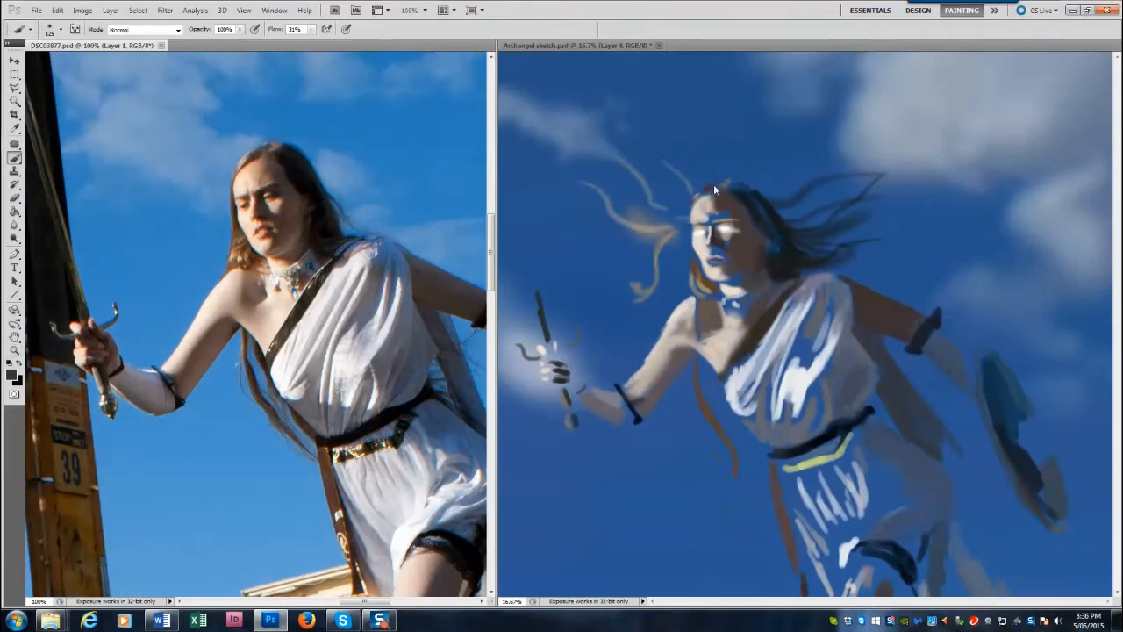
Smooth the forehead and cheek with light skin tone sampled from the reference photo's forehead.
key("bracketright")
key("bracketright")
key("bracketright")
mouse_move(705, 209)
left_mouse_down()
mouse_move(716, 199)
mouse_move(706, 218)
mouse_move(721, 215)
mouse_move(730, 197)
left_mouse_up()
left_click(261, 170, "alt")
key("bracketleft")
key("bracketleft")
left_click_drag(727, 242, 737, 242)
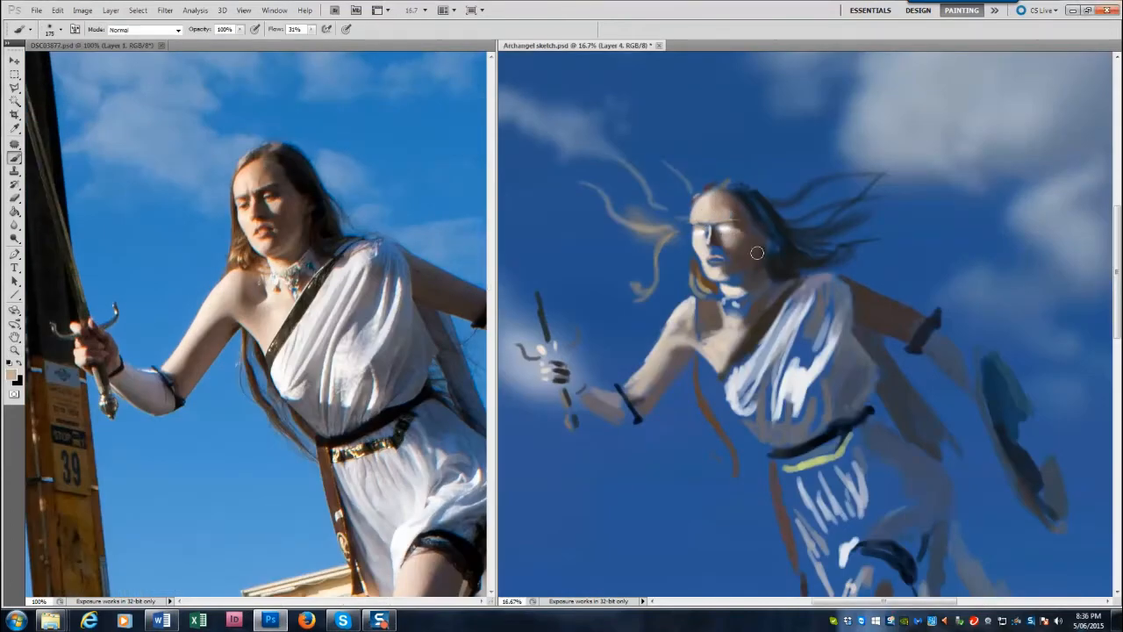
Darken the hair over the crown with brown sampled from the reference photo's hair and a larger brush.
left_click(274, 230, "alt")
left_click(235, 264, "alt")
left_click(265, 154, "alt")
key("bracketright")
key("bracketright")
key("bracketright")
key("bracketright")
key("bracketright")
mouse_move(730, 184)
left_mouse_down()
mouse_move(765, 222)
mouse_move(754, 195)
left_mouse_up()
Shade the cheek beside the nose with skin tone sampled from the reference photo's face.
left_click(428, 232, "alt")
left_click(276, 205, "alt")
left_click_drag(726, 246, 745, 240)
Refine the shaded side of the face from the nose towards the hair with a smaller brush and sampled tones.
left_click(241, 210, "alt")
key("bracketleft")
key("bracketleft")
key("bracketleft")
key("bracketleft")
key("bracketleft")
key("bracketleft")
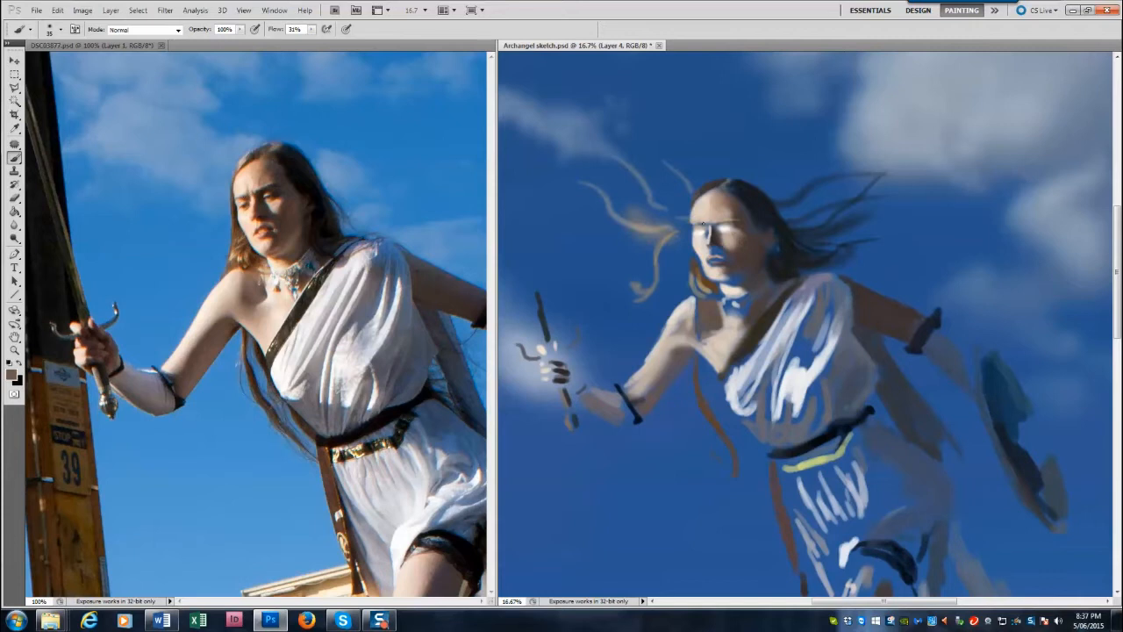
left_click(721, 223, "alt")
mouse_move(722, 223)
left_mouse_down()
mouse_move(736, 222)
mouse_move(770, 267)
mouse_move(779, 241)
left_mouse_up()
Cover the blue patch in the hair beside the neck with a dark tone and a larger brush.
left_click(328, 202, "alt")
key("bracketright")
key("bracketright")
key("bracketright")
key("bracketright")
key("bracketright")
key("bracketright")
key("bracketright")
key("bracketright")
key("bracketright")
Rotate the figure's layer slightly counterclockwise with Free Transform.
key("ctrl+t")
left_click_drag(667, 123, 658, 126)
key("Return")
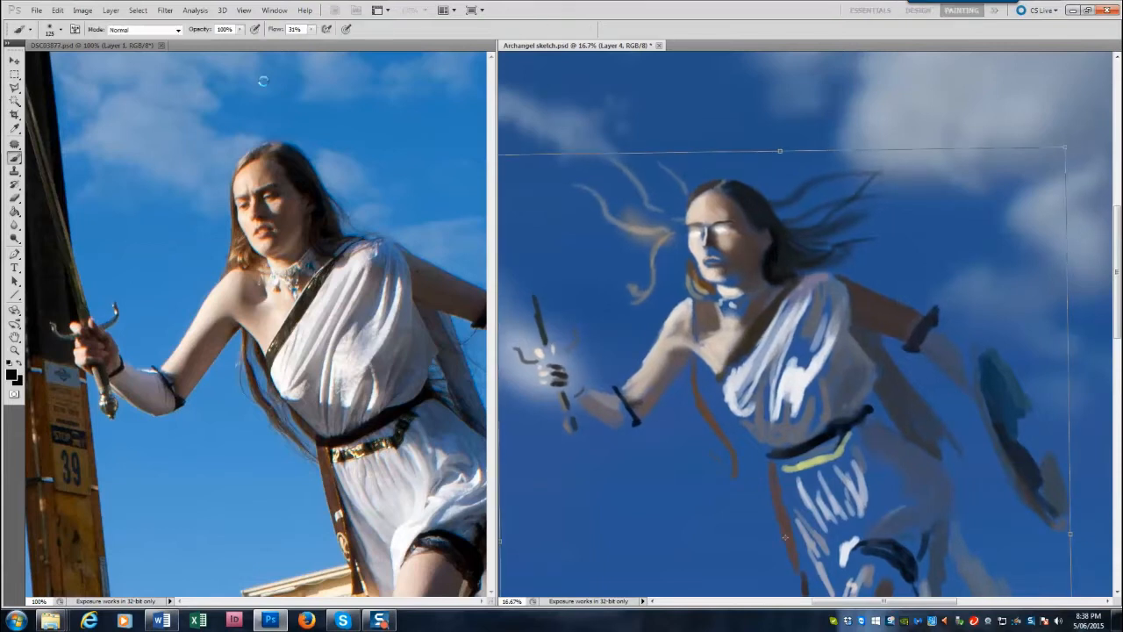
Paint over the blue lips with a muted tone sampled from the reference photo's face.
scroll(576, 190, "down", 5)
scroll(576, 190, "up", 2)
left_click(710, 245, "alt")
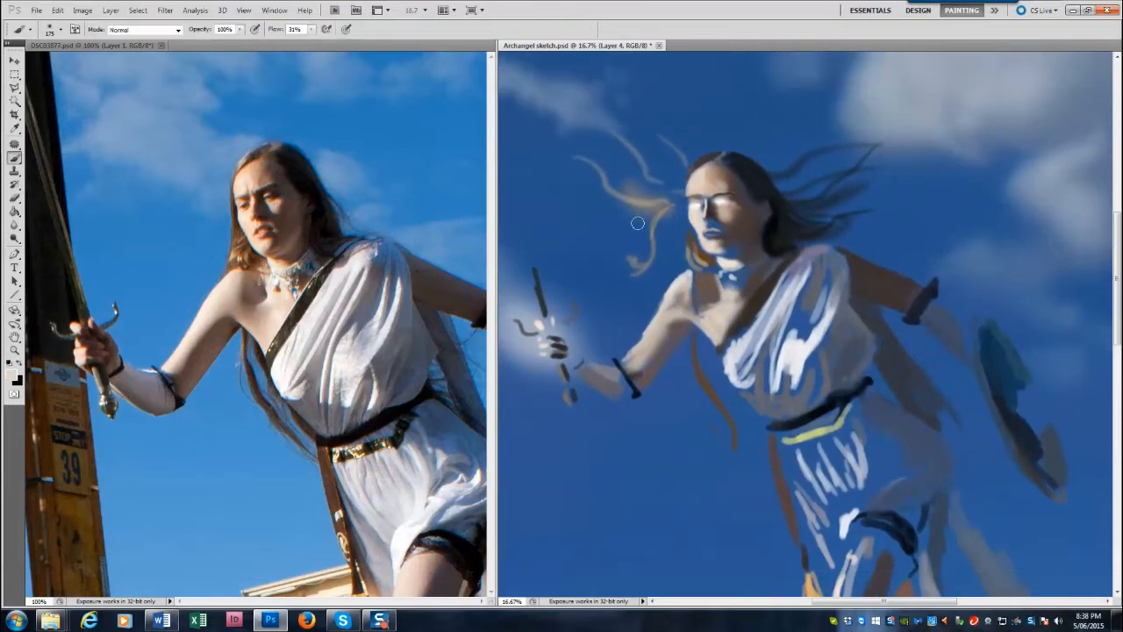
left_click(731, 240, "alt")
left_click(268, 210, "alt")
left_click_drag(707, 223, 719, 230)
Refine the nose and the front of the face with skin tones sampled from the reference photo and the painting.
left_click(715, 222, "alt")
left_click(265, 211, "alt")
left_click(703, 222, "alt")
left_click(256, 181, "alt")
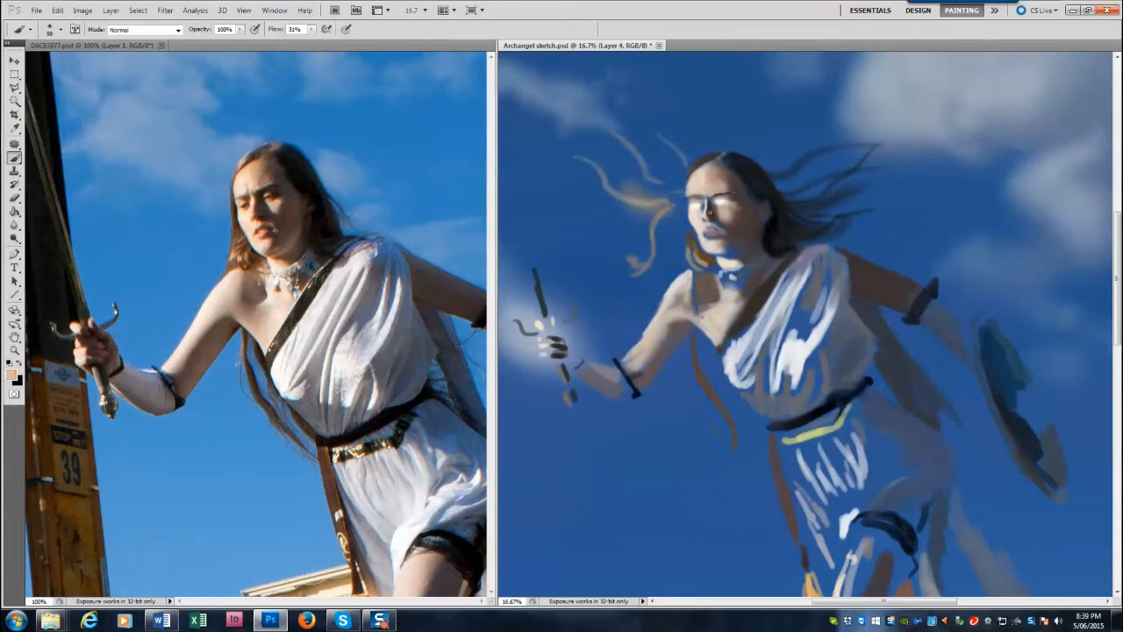
left_click(695, 200, "alt")
left_click(782, 198, "alt")
left_click(248, 215, "alt")
left_click(257, 226, "alt")
Touch up the outer edge of the sword arm above its armband with skin tone sampled from the painted arm.
left_click(669, 307, "alt")
mouse_move(633, 358)
left_mouse_down()
mouse_move(644, 339)
mouse_move(639, 346)
left_mouse_up()
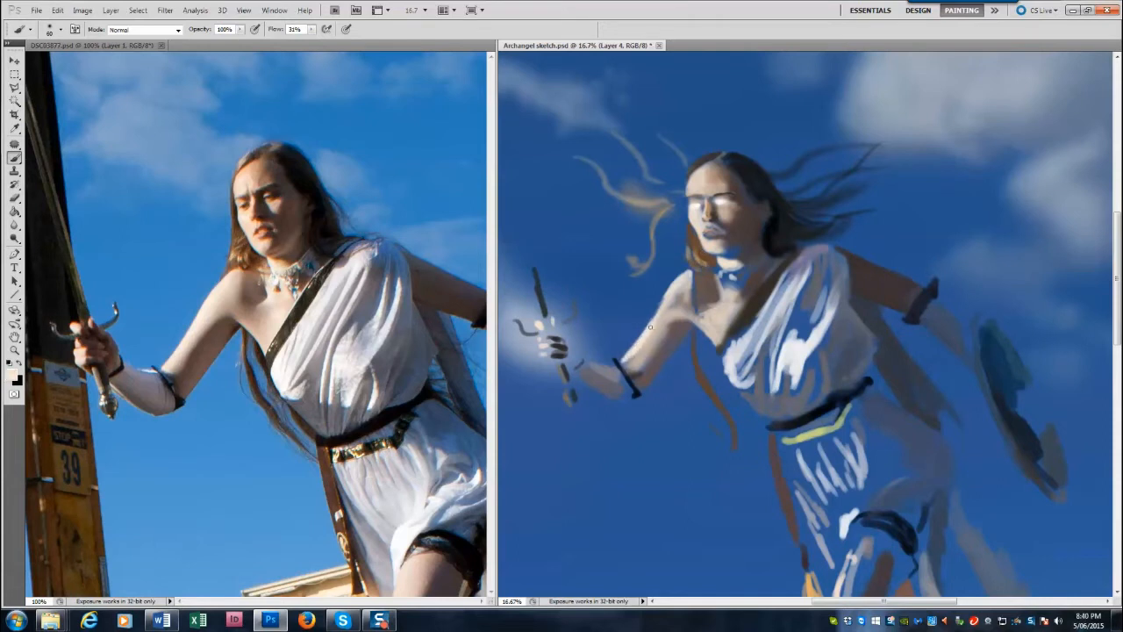
left_click(838, 244, "alt")
Repaint the shield forearm below the armband with blue-grey tones and a larger brush, using the photo's shield arm as reference.
left_click_drag(285, 439, 215, 436)
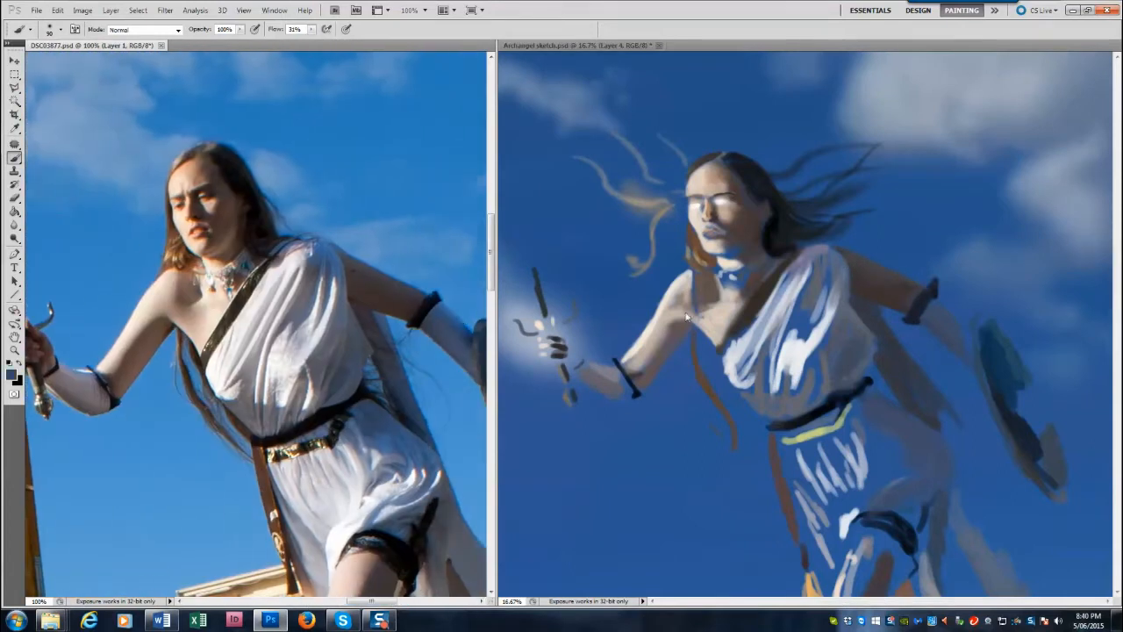
left_click(937, 298)
left_click_drag(945, 310, 965, 326)
key("bracketright")
left_click(933, 328, "alt")
key("bracketright")
key("bracketright")
key("bracketright")
key("bracketright")
key("bracketright")
key("bracketright")
key("bracketright")
left_click(922, 323, "alt")
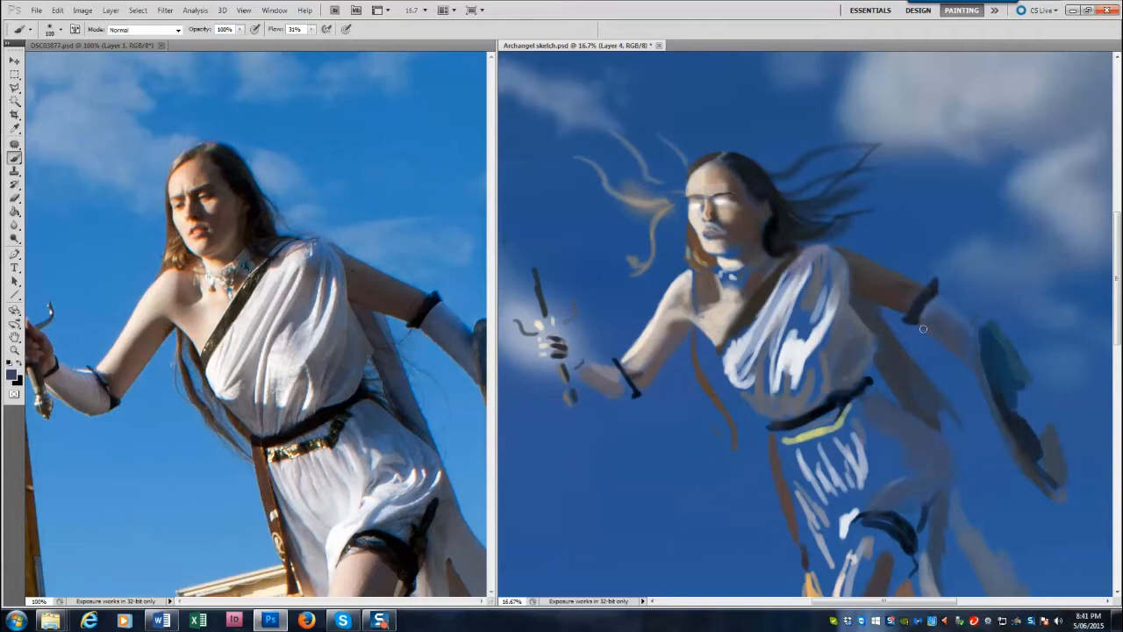
Shade the temple beside the hair and define the front hairline with dark tones sampled from the photo and the painted hair.
left_click(204, 243, "alt")
left_click_drag(754, 203, 758, 218)
left_click(765, 247, "alt")
key("bracketleft")
key("bracketleft")
key("bracketleft")
key("bracketleft")
key("bracketleft")
key("bracketleft")
key("bracketleft")
left_click(744, 198, "alt")
left_click(723, 160, "alt")
left_click_drag(712, 160, 682, 198)
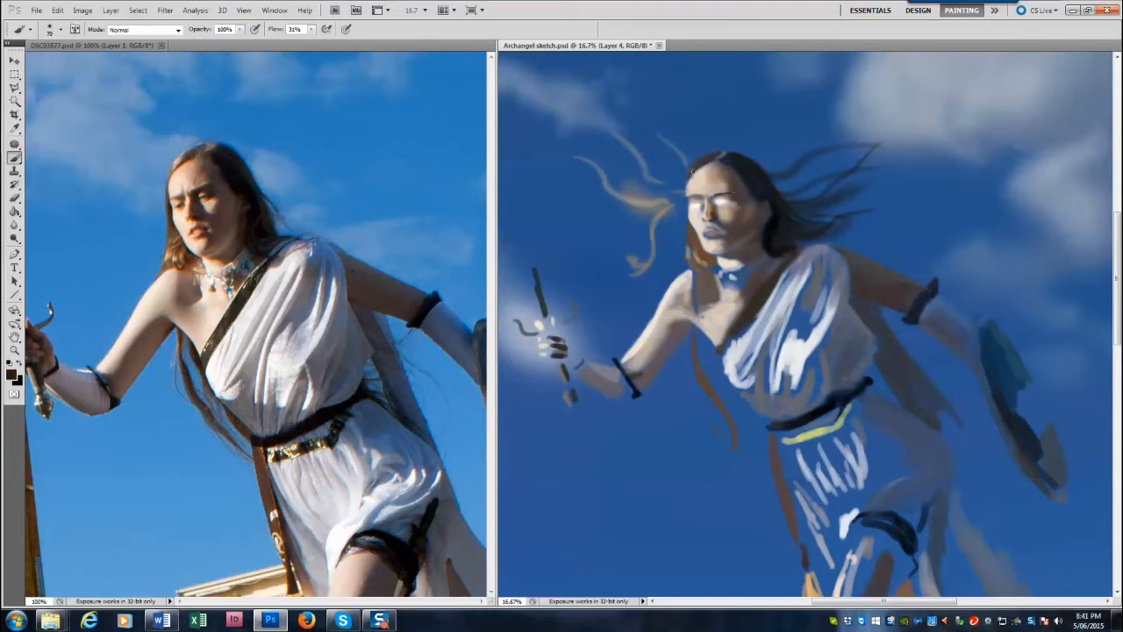
Paint warm brown windblown strands streaming behind the head with a larger brush and a tone sampled from the painted hair.
left_click(699, 255, "alt")
key("bracketright")
key("bracketright")
key("bracketright")
key("bracketright")
key("bracketright")
key("bracketright")
key("bracketright")
mouse_move(755, 169)
left_mouse_down()
mouse_move(877, 135)
mouse_move(877, 149)
left_mouse_up()
Add thin blue-violet fold lines to the dress's shoulder and bodice with a small brush.
left_click(265, 229, "alt")
key("bracketleft")
key("bracketleft")
key("bracketleft")
key("bracketleft")
key("bracketleft")
key("bracketleft")
key("bracketleft")
key("bracketleft")
left_click(791, 302, "alt")
key("bracketright")
key("bracketright")
key("bracketright")
key("bracketright")
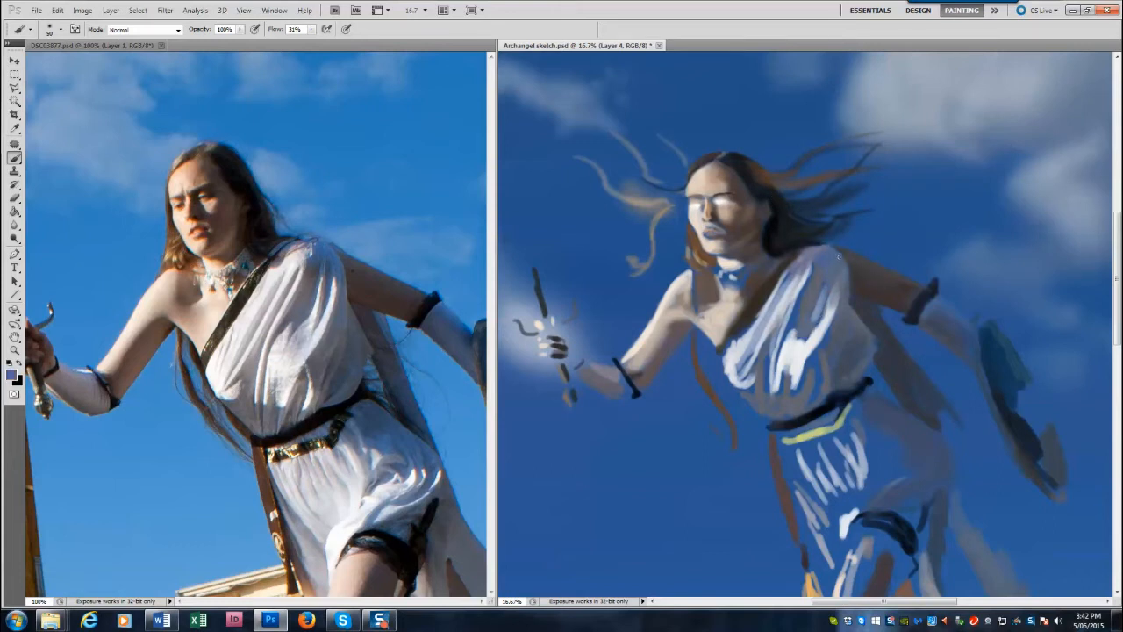
Warm the lips and nose shading with tones sampled from the reference photo's face.
left_click(719, 237, "alt")
left_click(180, 228, "alt")
left_click(248, 217, "alt")
left_click(187, 212, "alt")
Compare the whole figure in the reference photo with the painted figure at several zoom levels.
key("z")
left_click(131, 357, "alt")
left_click_drag(189, 357, 381, 225)
left_click(380, 225)
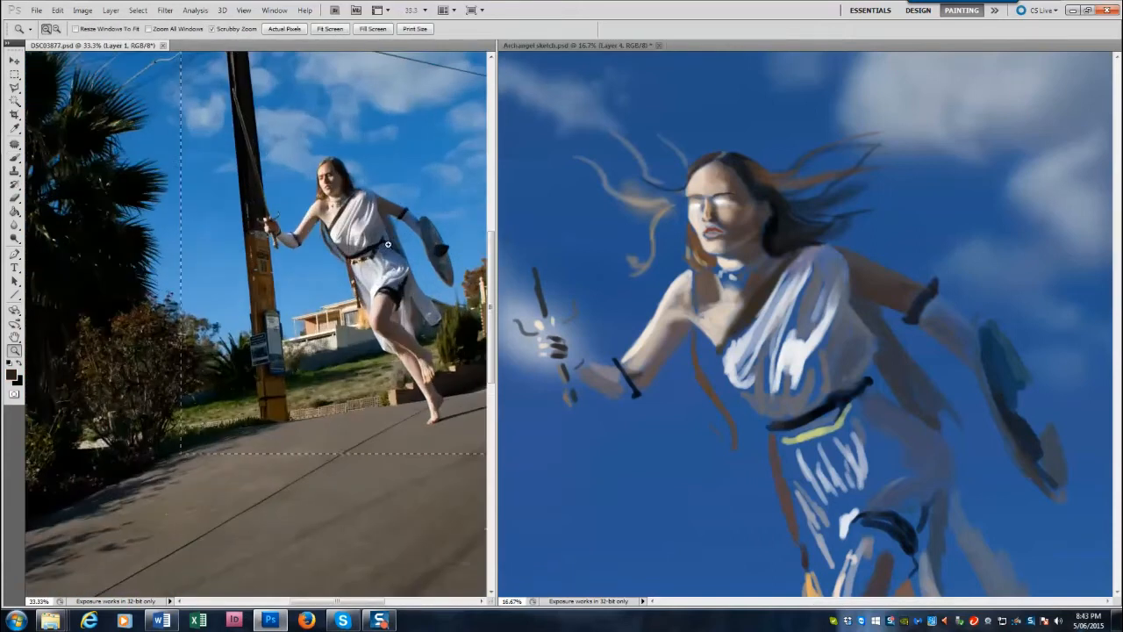
left_click(381, 225)
left_click(863, 300, "alt")
left_click(863, 300, "alt")
left_click(802, 286)
left_click(803, 285)
left_click(803, 285)
left_click(802, 285)
left_click(303, 219)
left_click(303, 219)
key("b")
key("z")
left_click(853, 394)
left_click(855, 397, "alt")
left_click(332, 362, "alt")
scroll(860, 219, "down", 3)
left_click(837, 266)
left_click(849, 245, "alt")
scroll(851, 381, "down", 1)
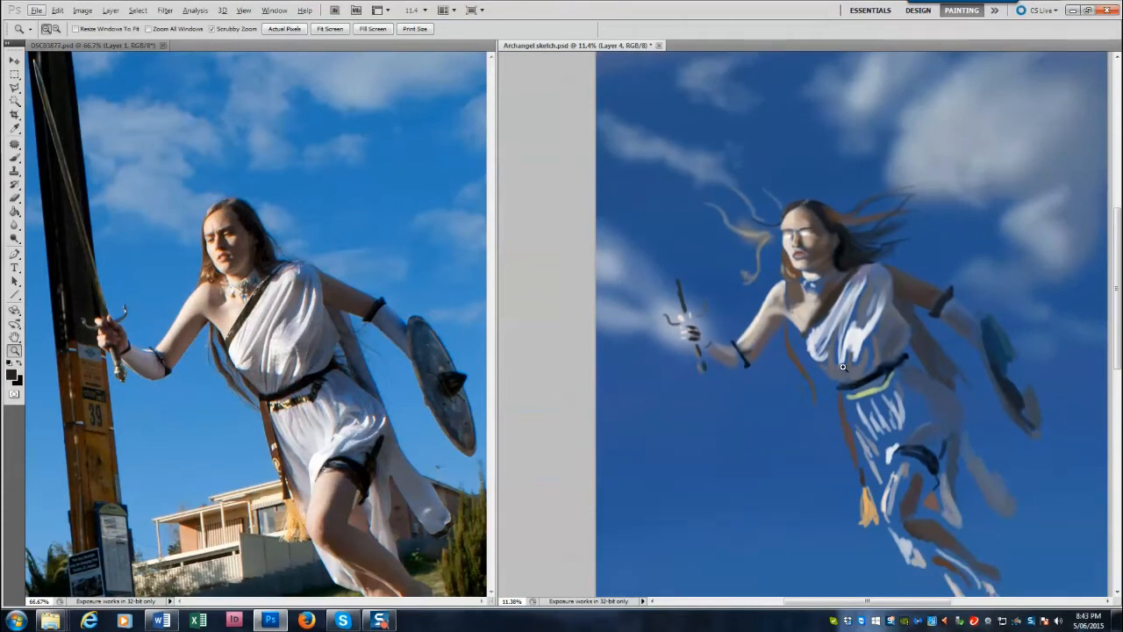
Touch up the painted neck just below the jaw with a skin tone sampled from beside it.
left_click(820, 303)
left_click(822, 304)
left_click(822, 304)
key("b")
left_click(802, 307, "alt")
left_click_drag(804, 305, 809, 312)
Try broad shading across the bare shoulder and upper chest with a larger brush and sampled skin tones.
left_click(243, 280, "alt")
left_click(233, 303, "alt")
left_click(679, 375, "alt")
key("]")
key("]")
key("]")
key("]")
key("]")
key("]")
mouse_move(658, 392)
left_mouse_down()
mouse_move(698, 379)
mouse_move(723, 326)
mouse_move(690, 309)
mouse_move(588, 369)
left_mouse_up()
left_click(727, 364, "alt")
key("[")
key("[")
key("[")
key("[")
key("[")
key("ctrl+z")
Try a stroke along the outer edge of the bare shoulder and upper arm.
mouse_move(644, 311)
left_mouse_down()
mouse_move(597, 352)
mouse_move(563, 414)
left_mouse_up()
key("[")
key("[")
key("[")
key("[")
key("[")
key("ctrl+z")
Blend the top of the bare shoulder beneath the hair with a larger brush and a skin tone sampled from the photo's shoulder.
left_click(207, 288, "alt")
key("]")
key("]")
key("]")
key("]")
key("]")
key("]")
key("]")
key("]")
key("]")
key("]")
key("]")
key("]")
mouse_move(650, 330)
left_mouse_down()
mouse_move(656, 368)
mouse_move(649, 322)
left_mouse_up()
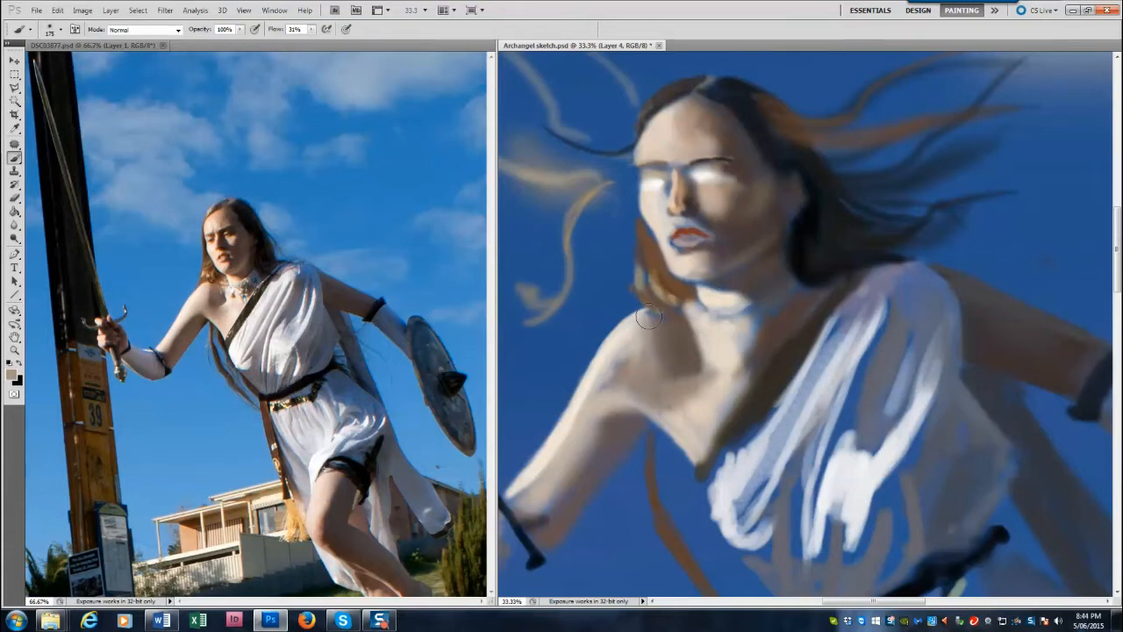
Smooth the shoulder and lighten the sword arm's outer edge with a pale tone sampled from the painted chest.
key("]")
mouse_move(622, 359)
left_mouse_down()
mouse_move(552, 375)
mouse_move(616, 387)
left_mouse_up()
left_click(680, 418, "alt")
left_click_drag(524, 497, 640, 326)
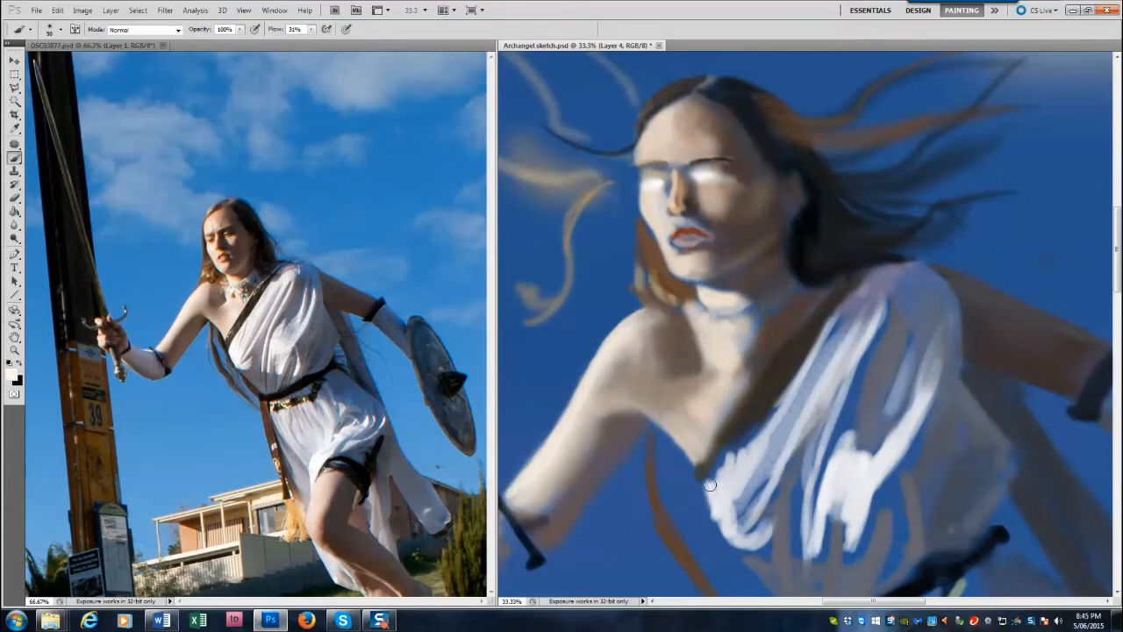
Paint pale fabric along the bodice's upper edge beside the brown strap with a larger brush.
key("]")
key("]")
key("]")
key("]")
mouse_move(709, 486)
left_mouse_down()
mouse_move(751, 540)
mouse_move(767, 519)
mouse_move(756, 467)
mouse_move(711, 478)
mouse_move(739, 433)
mouse_move(790, 401)
mouse_move(821, 357)
left_mouse_up()
Redefine the brown chest strap and the adjoining dress folds using tones sampled from the painting.
left_click(717, 444, "alt")
key("[")
key("[")
key("[")
key("[")
key("[")
left_click(777, 393, "alt")
left_click(792, 443, "alt")
left_click_drag(741, 443, 861, 304)
Darken the shadow around the nose with a much larger soft brush and a dark tone sampled from the painted hair.
left_click(852, 226, "alt")
key("]")
key("]")
key("]")
key("]")
key("]")
key("]")
key("]")
key("]")
key("]")
left_click_drag(692, 219, 702, 214)
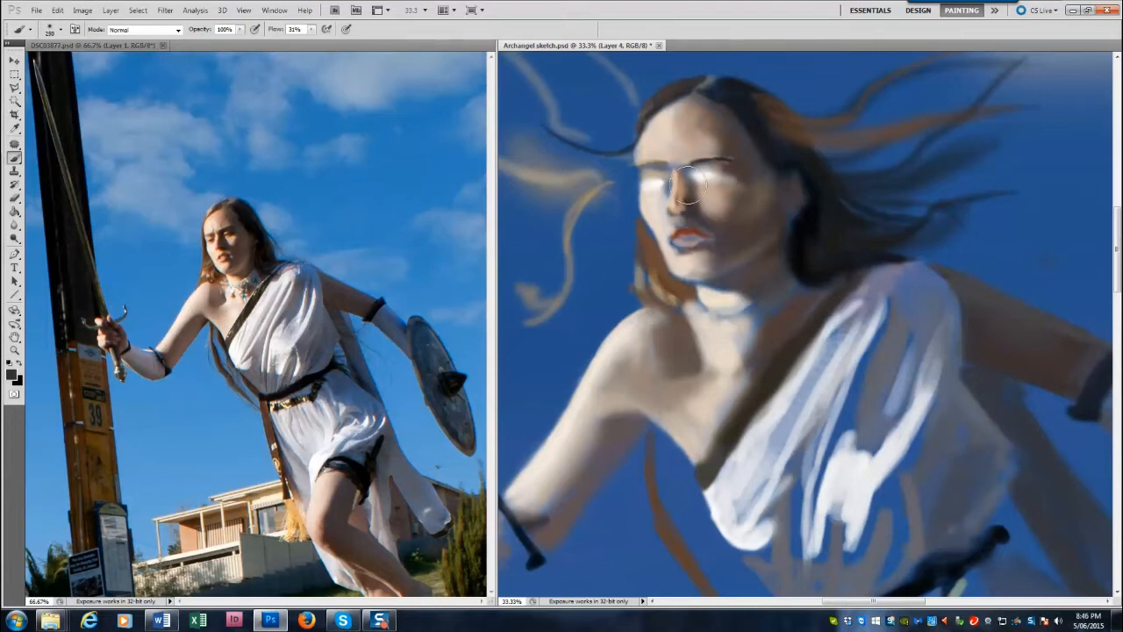
Refine the nose bridge, inner eye area and forehead with skin tones sampled from the reference photo's face.
left_click(215, 230, "alt")
mouse_move(681, 184)
left_mouse_down()
mouse_move(686, 168)
mouse_move(712, 166)
left_mouse_up()
key("[")
key("[")
key("[")
left_click(215, 218, "alt")
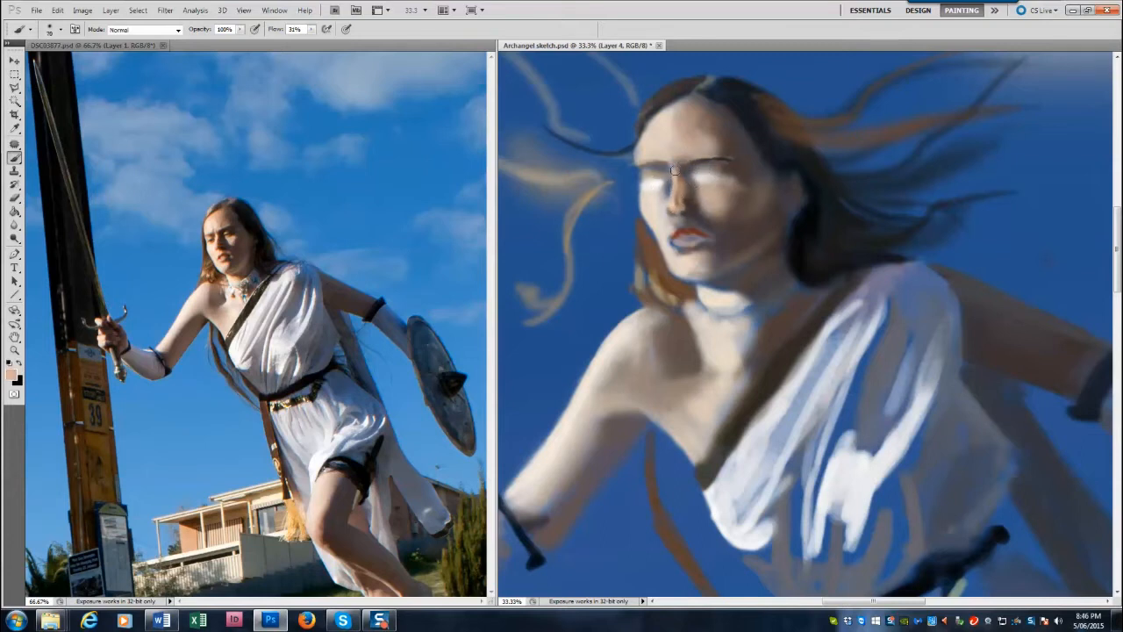
left_click_drag(683, 106, 675, 125)
Shade the nose and shadowed cheek with a larger brush and a tone sampled from the painted cheek.
key("]")
key("]")
key("]")
key("]")
key("]")
key("]")
key("]")
key("]")
left_click(739, 209, "alt")
left_click_drag(684, 186, 714, 211)
Refine the sunlit cheek beside the nose with skin tones sampled from the painted face.
left_click(758, 161, "alt")
left_click(708, 214, "alt")
key("[")
key("[")
key("[")
key("[")
key("[")
key("[")
left_click(698, 223, "alt")
left_click(660, 216, "alt")
key("]")
key("]")
key("]")
key("]")
left_click(666, 228)
left_click(672, 201, "alt")
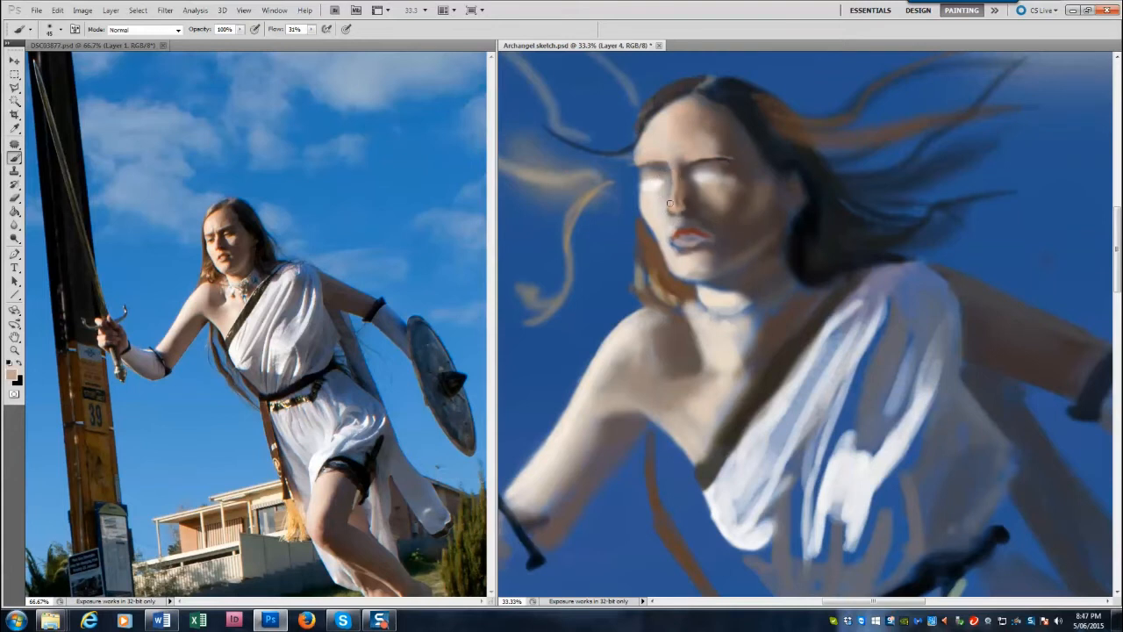
Paint thin dark hair strands down the sunlit side of the face from temple to shoulder with a sampled hair tone.
key("e")
key("b")
left_click(646, 114, "alt")
key("[")
key("[")
left_click_drag(638, 130, 641, 226)
left_click_drag(635, 171, 653, 256)
key("[")
left_click_drag(631, 172, 631, 289)
left_click_drag(634, 218, 623, 316)
Add thin tan strands to the hair beside the sunlit cheek and along the upper hairline, using a tone sampled from the pale lock.
left_click(610, 186, "alt")
key("[")
left_click_drag(633, 244, 627, 307)
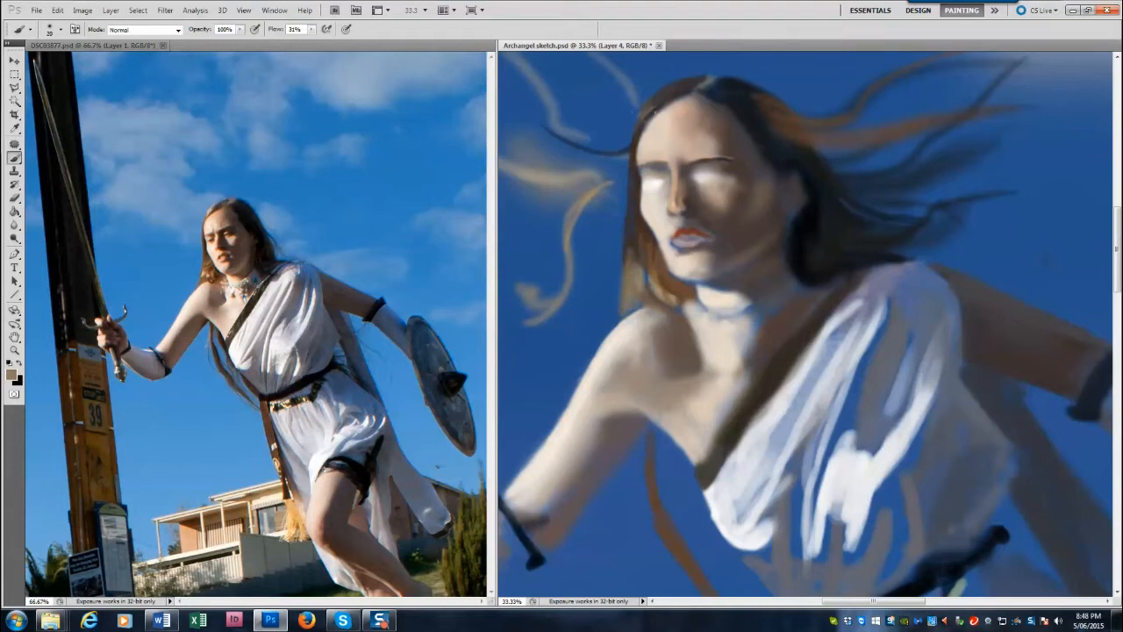
left_click_drag(648, 105, 661, 93)
Blend the shading on the neck and lower jaw with a larger brush and a tone sampled from the painted face.
key("]")
key("]")
key("]")
key("]")
left_click(669, 173, "alt")
key("]")
key("]")
key("]")
key("]")
mouse_move(705, 290)
left_mouse_down()
mouse_move(746, 282)
mouse_move(759, 236)
left_mouse_up()
left_click(758, 238, "alt")
Darken and sharpen the hairline around the forehead and temple with a smaller brush and a sampled dark hair tone.
key("]")
left_click(800, 172, "alt")
key("]")
key("[")
key("[")
key("[")
key("[")
key("[")
key("[")
key("[")
mouse_move(738, 191)
left_mouse_down()
mouse_move(730, 199)
mouse_move(755, 141)
mouse_move(680, 94)
left_mouse_up()
Shade the bridge of the nose with a small brush and a tone sampled from the painted nose.
left_click(785, 170, "alt")
left_click(746, 134, "alt")
key("]")
key("[")
key("[")
key("[")
left_click(685, 189, "alt")
left_click_drag(686, 168, 681, 202)
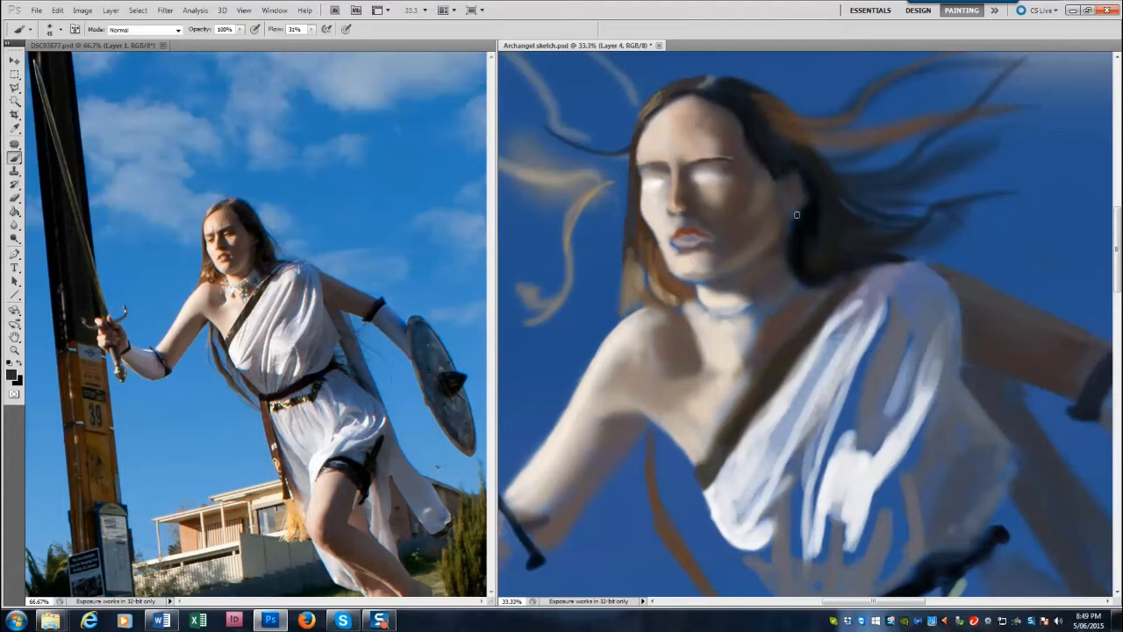
Shade the brow and eye area on the face's shadowed side with a larger brush and a tone sampled from the painted face.
left_click(650, 183, "alt")
key("]")
key("]")
key("]")
key("]")
key("]")
key("]")
key("]")
key("]")
key("]")
key("]")
key("]")
key("]")
key("]")
left_click_drag(704, 182, 730, 185)
left_click(705, 234, "alt")
key("[")
key("[")
key("[")
key("[")
key("[")
left_click(236, 251, "alt")
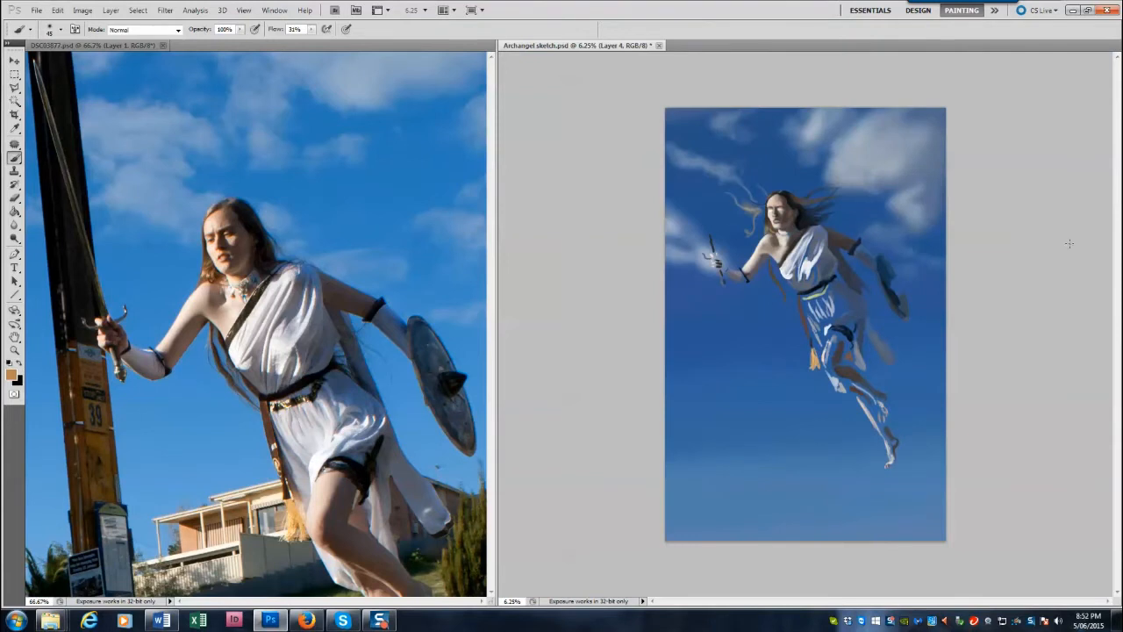
Display the layers list and duplicate Layer 4.
key("v")
left_click(276, 12)
left_click(287, 222)
left_click_drag(1070, 259, 1069, 430)
left_click(1114, 160)
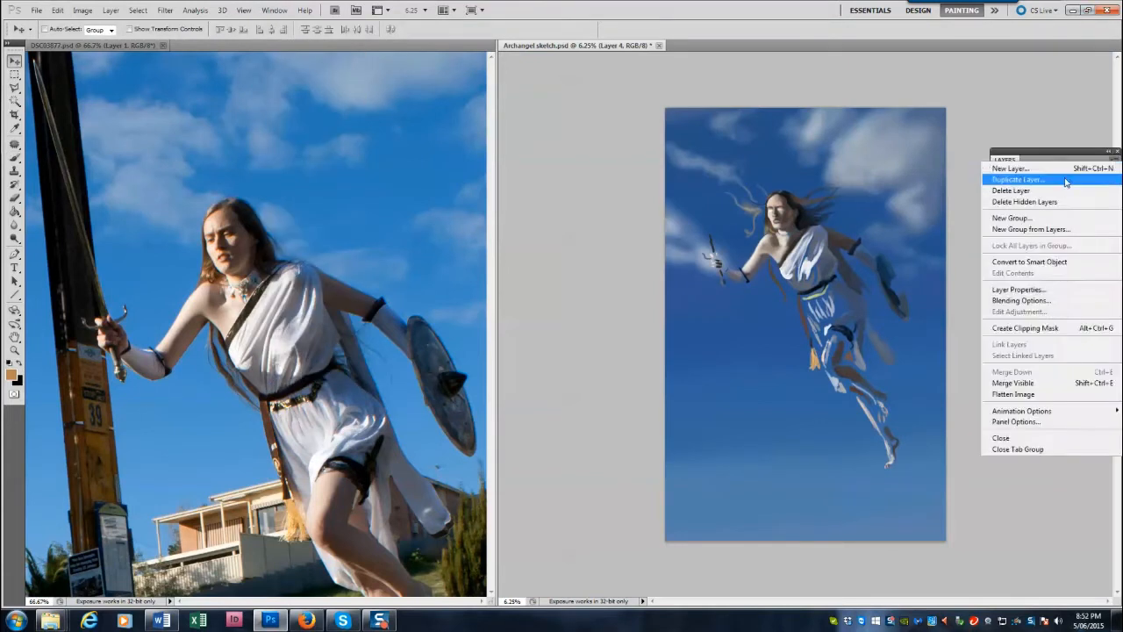
left_click(1065, 181)
left_click(344, 129)
Duplicate Layer 4 and its copy together, merge the new duplicates into one layer, and hide the two originals.
left_click(1044, 230, "shift")
left_click(1044, 230, "shift")
left_click_drag(1053, 152, 1013, 178)
left_click(1074, 186)
left_click(1022, 207)
left_click(344, 129)
right_click(1015, 258)
left_click(1035, 507)
left_click(958, 278)
left_click(958, 255)
Create a new layer named WINGE above Layer 4 copy, beneath the merged figure layer.
left_click(1009, 256)
left_click(1075, 186)
left_click(1022, 195)
type("WINGE")
key("Return")
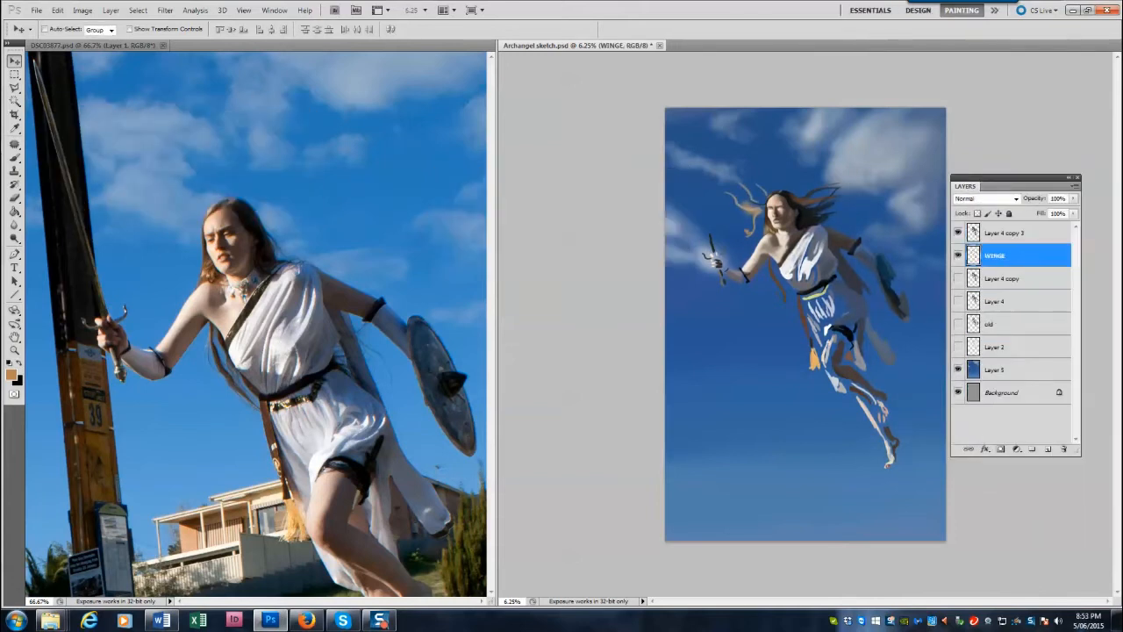
Block in two raised wings behind the shoulders with a white sampled from the photo's dress.
left_click(15, 157)
left_click(267, 294, "alt")
key("bracketright")
key("bracketright")
key("bracketright")
left_click_drag(800, 233, 902, 151)
mouse_move(757, 230)
left_mouse_down()
mouse_move(726, 206)
mouse_move(686, 128)
left_mouse_up()
left_click_drag(711, 185, 680, 125)
mouse_move(758, 225)
left_mouse_down()
mouse_move(697, 150)
mouse_move(716, 149)
left_mouse_up()
left_click_drag(716, 190, 686, 138)
key("bracketright")
key("bracketright")
key("bracketright")
key("bracketright")
left_click_drag(825, 223, 907, 114)
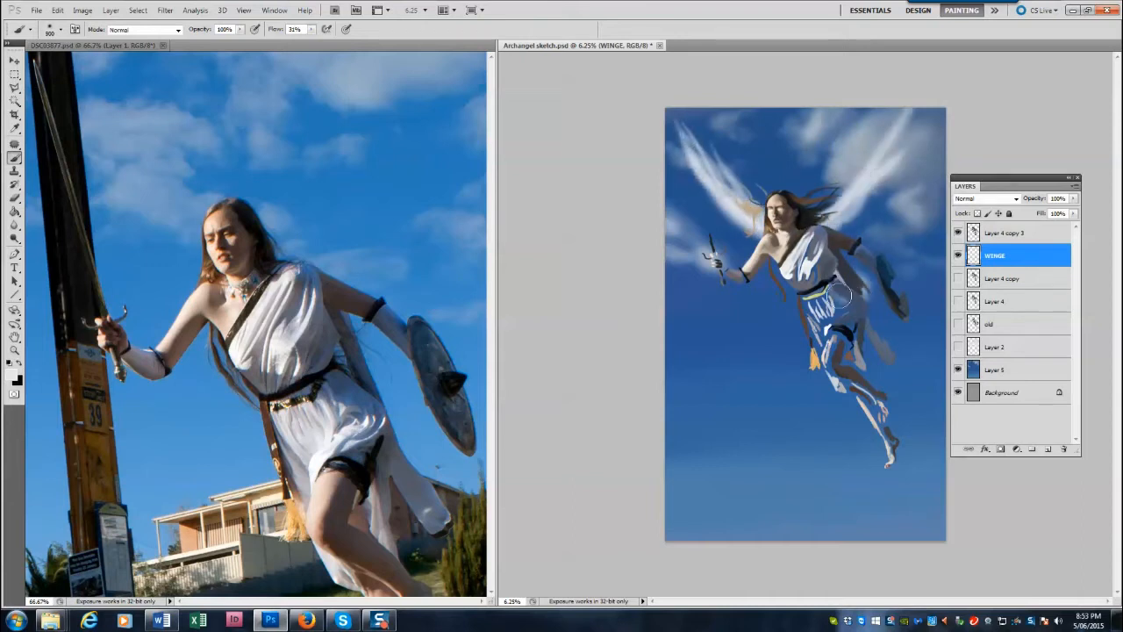
Broaden the wing on the shield side with a larger brush and thicken the sword-side wing with a smaller one.
key("bracketright")
key("bracketright")
key("bracketright")
mouse_move(842, 255)
left_mouse_down()
mouse_move(922, 119)
mouse_move(882, 158)
mouse_move(909, 122)
left_mouse_up()
key("bracketleft")
key("bracketleft")
key("bracketleft")
key("bracketleft")
left_click_drag(738, 225, 683, 125)
key("bracketleft")
key("bracketleft")
key("bracketleft")
key("bracketleft")
left_click_drag(733, 195, 718, 142)
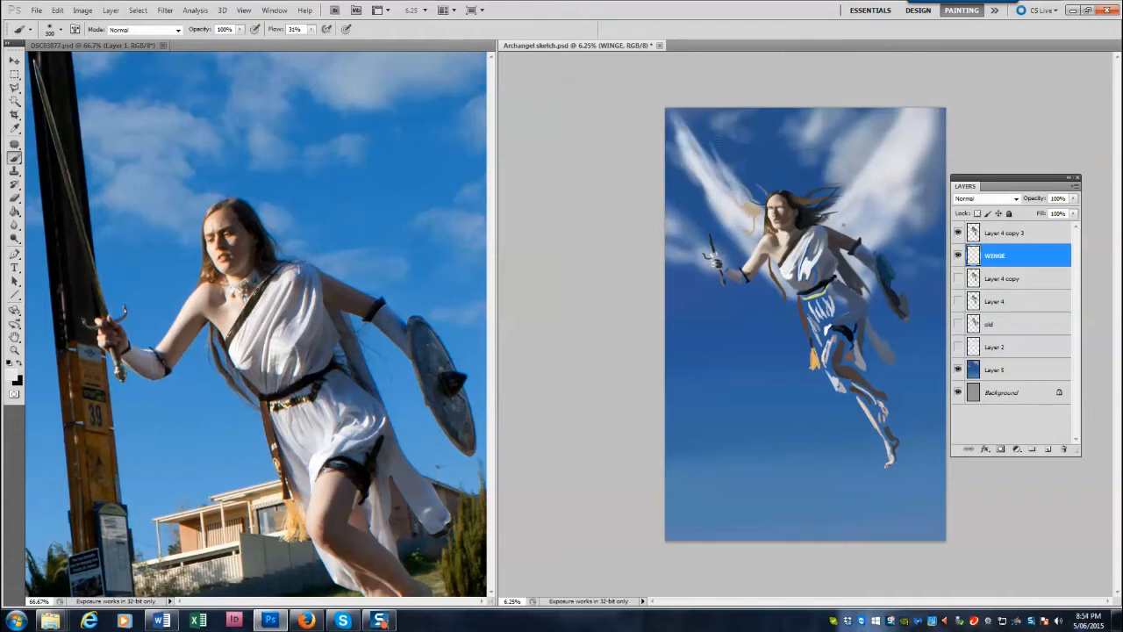
key("ctrl+z")
Try a pale white halo ring above the woman's head with a small brush.
key("bracketleft")
mouse_move(770, 176)
left_mouse_down()
mouse_move(791, 174)
mouse_move(769, 178)
left_mouse_up()
key("ctrl+z")
key("bracketright")
key("bracketright")
key("bracketright")
key("bracketright")
key("bracketleft")
key("bracketleft")
key("bracketleft")
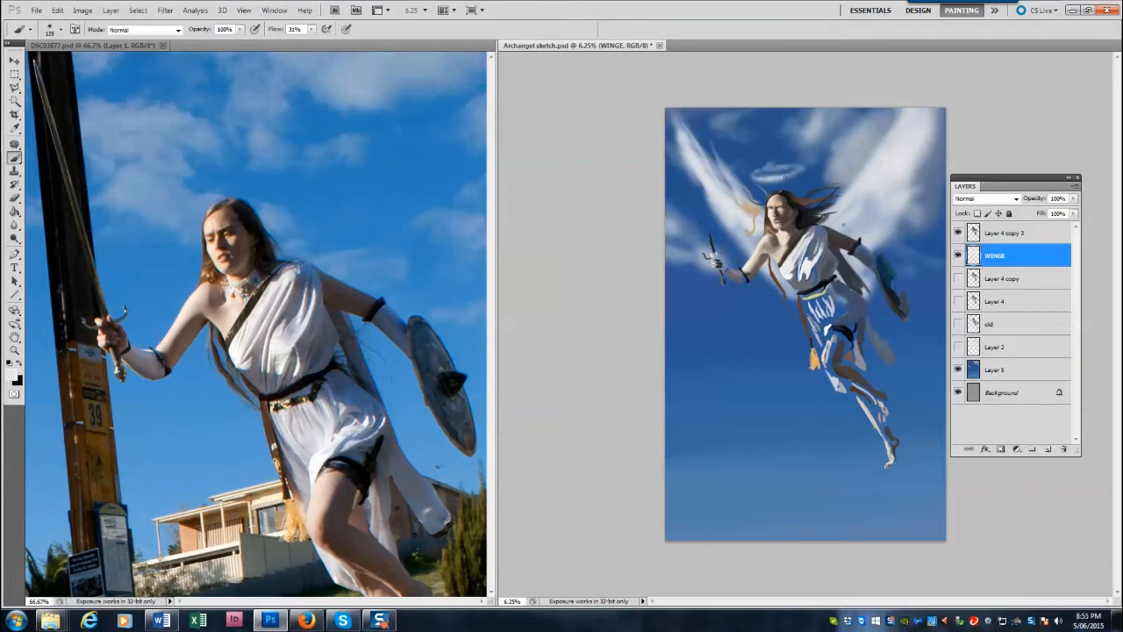
Try reworking the halo and adding broad test strokes in the sky above the head and beside the legs.
key("bracketright")
key("bracketright")
key("bracketright")
mouse_move(760, 165)
left_mouse_down()
mouse_move(782, 132)
mouse_move(765, 127)
mouse_move(788, 163)
left_mouse_up()
key("ctrl+z")
key("bracketright")
key("bracketright")
key("bracketright")
mouse_move(766, 116)
left_mouse_down()
mouse_move(789, 174)
mouse_move(760, 175)
left_mouse_up()
key("bracketright")
key("bracketright")
key("bracketright")
key("bracketright")
left_click_drag(764, 348, 750, 407)
key("ctrl+z")
Try another halo with rising strokes above the head using a smaller brush, and undo the halo strokes.
key("bracketleft")
key("bracketleft")
key("bracketleft")
key("bracketleft")
key("bracketleft")
left_click_drag(771, 159, 742, 158)
left_click_drag(812, 171, 814, 124)
key("ctrl+alt+z")
key("ctrl+alt+z")
key("ctrl+alt+z")
mouse_move(794, 174)
left_mouse_down()
mouse_move(824, 161)
mouse_move(796, 175)
mouse_move(752, 145)
mouse_move(764, 129)
left_mouse_up()
key("ctrl+z")
Paint a glowing cyan halo ring above the head with short wisps rising from it.
key("e")
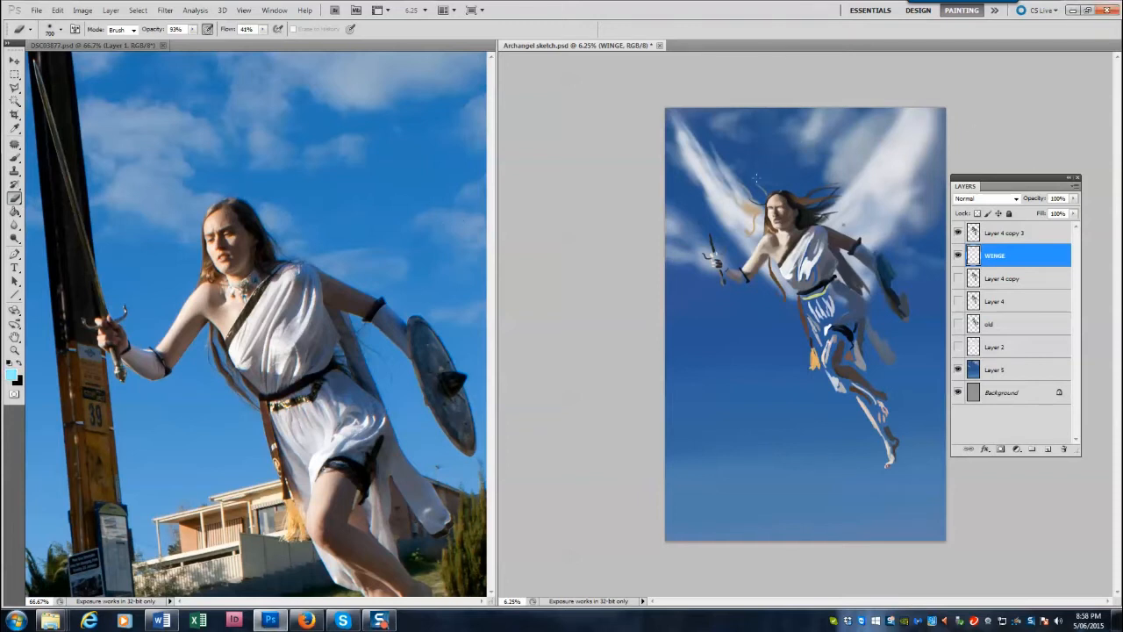
key("b")
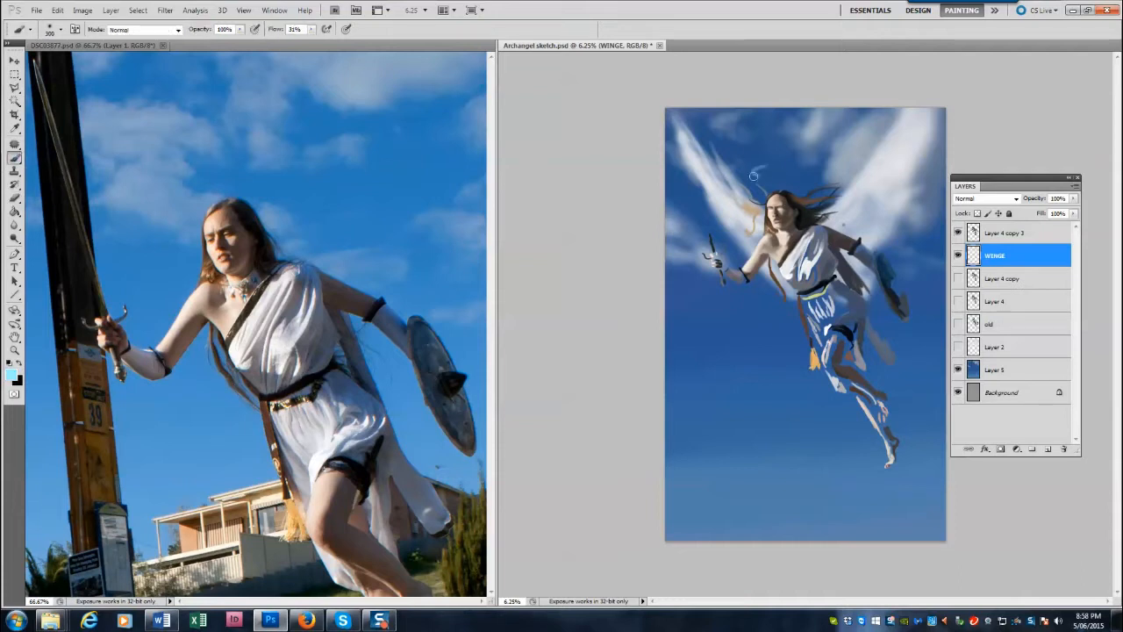
mouse_move(787, 168)
left_mouse_down()
mouse_move(770, 175)
mouse_move(771, 139)
mouse_move(794, 173)
mouse_move(779, 158)
left_mouse_up()
left_click_drag(758, 162, 757, 139)
Paint a broad cyan glow along the sword's blade from the hilt to the canvas's upper corner with a much larger brush.
key("bracketright")
key("bracketright")
key("bracketright")
key("bracketright")
key("bracketright")
key("bracketright")
key("bracketright")
key("bracketright")
key("bracketright")
key("bracketright")
key("bracketright")
key("bracketright")
key("bracketright")
key("bracketright")
key("bracketright")
key("bracketright")
key("bracketright")
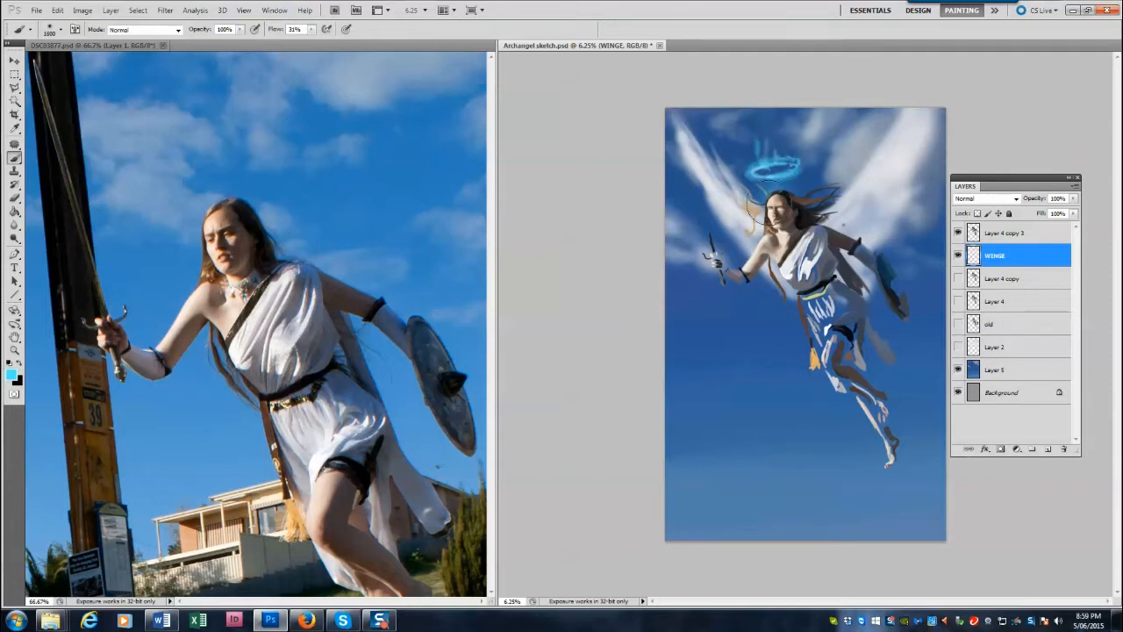
left_click_drag(709, 239, 677, 122)
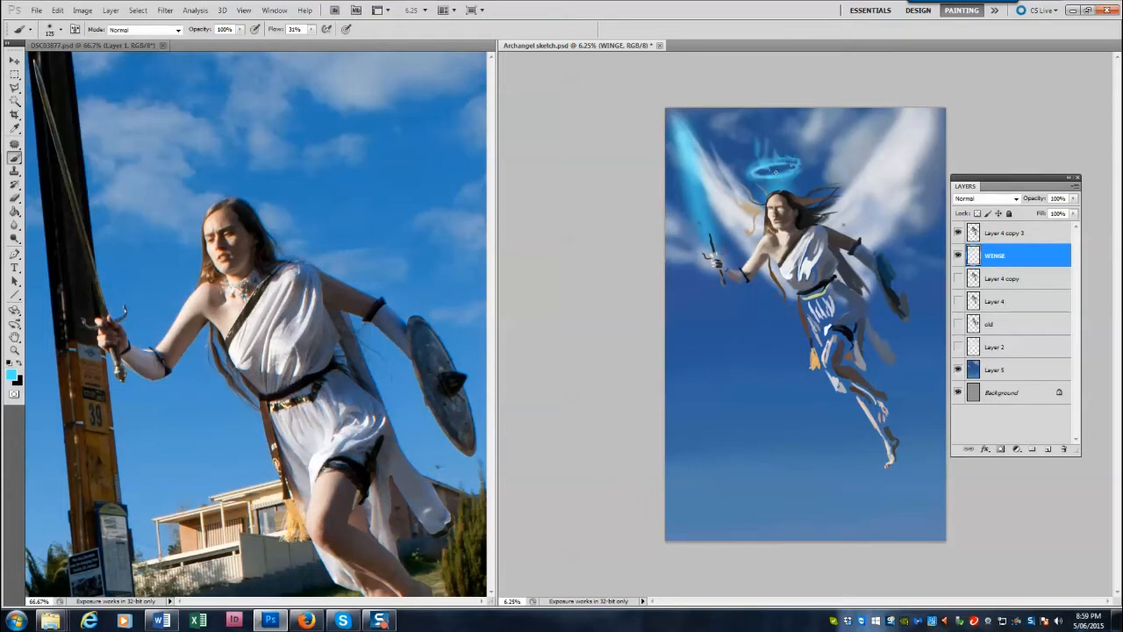
Strengthen the cyan halo's rim and extend taller flame-like wisps above it.
left_click_drag(791, 164, 799, 164)
key("bracketright")
key("bracketright")
key("bracketright")
key("bracketright")
key("bracketright")
mouse_move(776, 161)
left_mouse_down()
mouse_move(767, 134)
mouse_move(761, 169)
mouse_move(793, 170)
mouse_move(771, 115)
left_mouse_up()
key("bracketright")
key("bracketright")
key("bracketright")
key("bracketright")
key("bracketright")
key("bracketright")
key("bracketright")
key("bracketright")
key("bracketright")
key("bracketright")
key("bracketleft")
key("bracketleft")
key("bracketleft")
key("bracketleft")
key("bracketleft")
key("bracketleft")
key("bracketleft")
key("bracketleft")
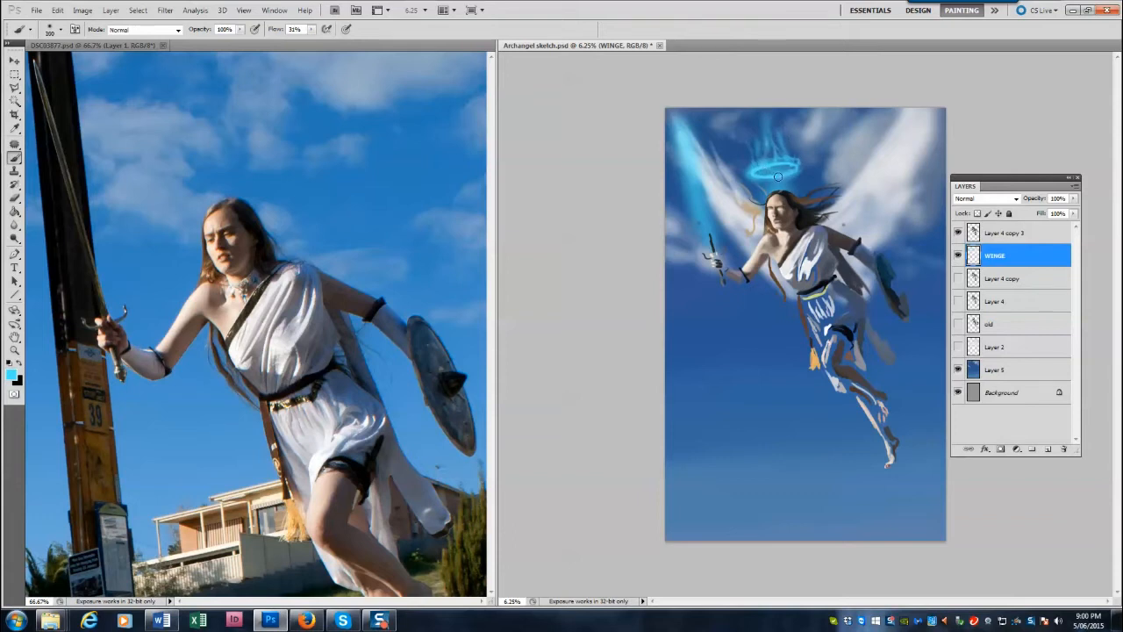
Paint a wide, soft cyan glow rising above the halo with the brush enlarged to 1200.
key("bracketright")
key("bracketright")
key("bracketright")
key("bracketright")
key("bracketright")
key("bracketright")
key("bracketright")
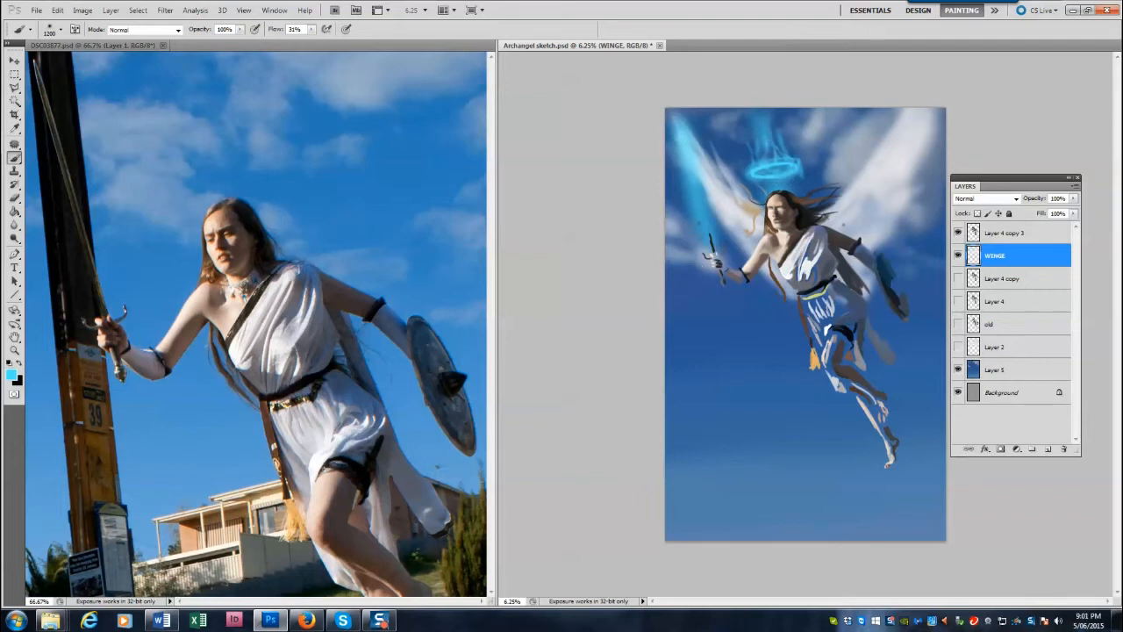
On Layer 4 copy 3, shade the bodice's draped folds between the shoulder strap and the belt in light and grey tones.
left_click(1005, 233)
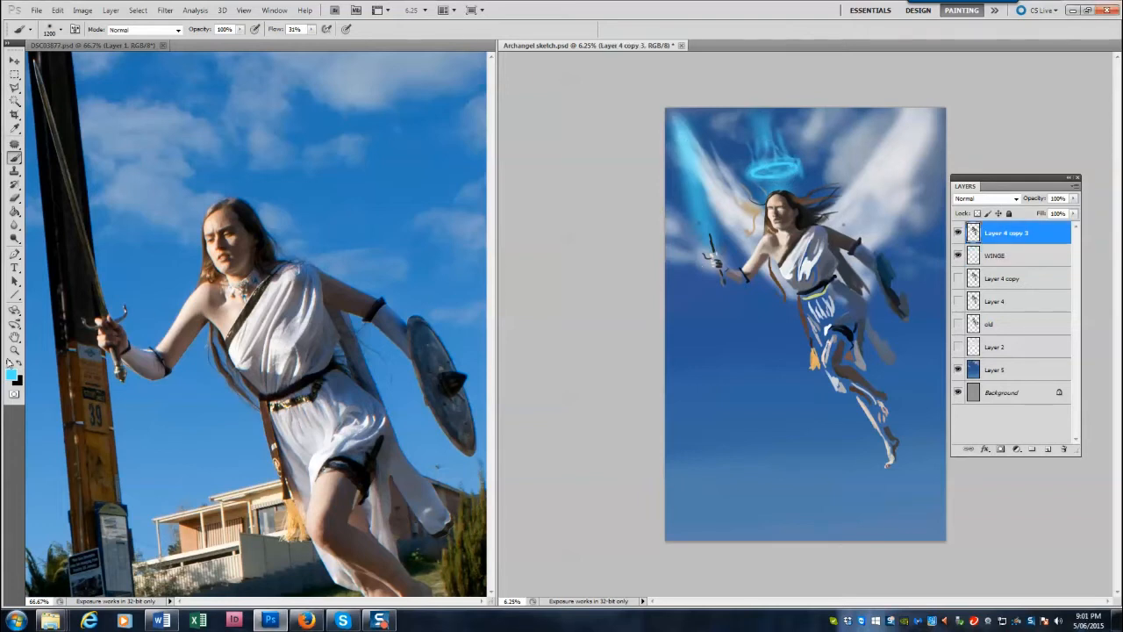
key("z")
left_click(848, 306)
left_click(344, 429)
left_click(902, 81)
key("b")
left_click(541, 189, "alt")
key("alt+bracketleft")
key("d")
key("alt+bracketright")
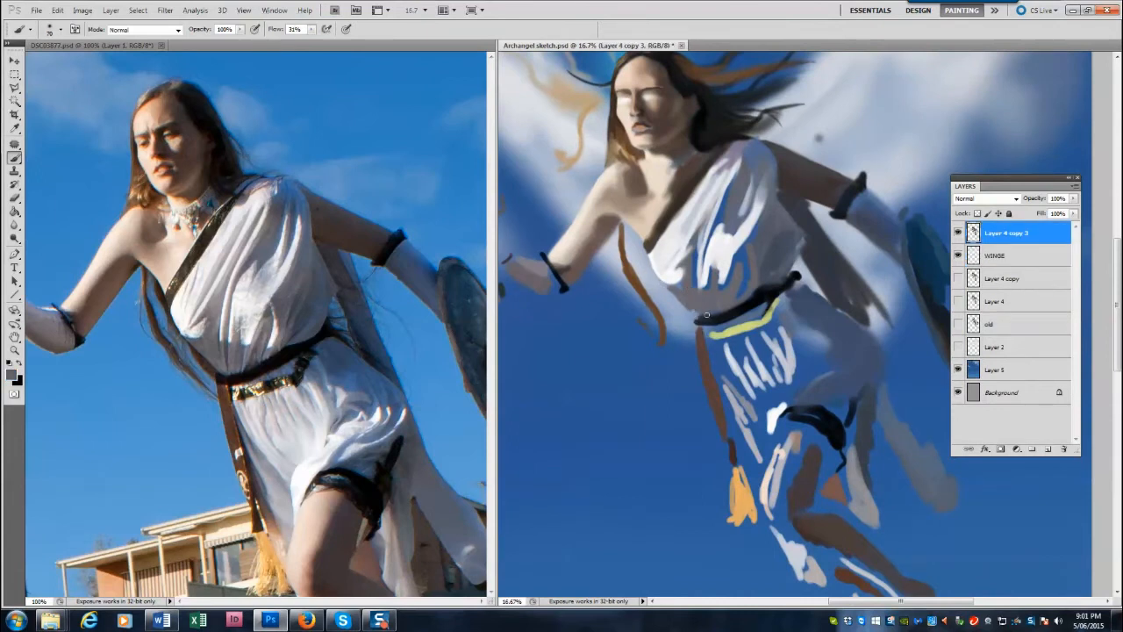
key("bracketright")
key("bracketright")
key("bracketright")
key("bracketright")
key("bracketright")
mouse_move(693, 262)
left_mouse_down()
mouse_move(666, 268)
mouse_move(725, 168)
left_mouse_up()
key("x")
mouse_move(719, 175)
left_mouse_down()
mouse_move(742, 155)
mouse_move(746, 166)
left_mouse_up()
left_click(251, 306, "alt")
key("bracketleft")
key("bracketleft")
key("bracketleft")
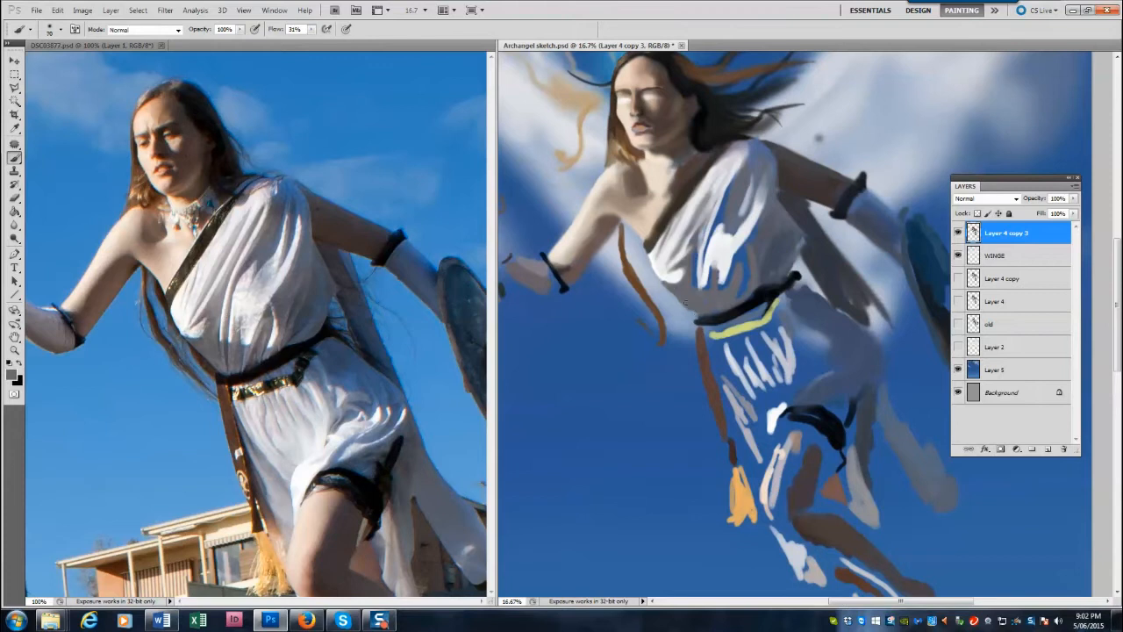
Shade the chin and neck with skin tones sampled from the reference photo and the painted face.
left_click(170, 179, "alt")
left_click(637, 144, "alt")
left_click(179, 171, "alt")
key("bracketleft")
left_click(205, 158, "alt")
key("bracketright")
left_click_drag(666, 138, 637, 145)
Refine both ends of the waist belt with a smaller brush and the dark tone sampled from the reference belt.
key("bracketleft")
key("bracketleft")
key("bracketleft")
key("bracketleft")
key("bracketleft")
left_click(245, 366, "alt")
left_click_drag(698, 325, 697, 326)
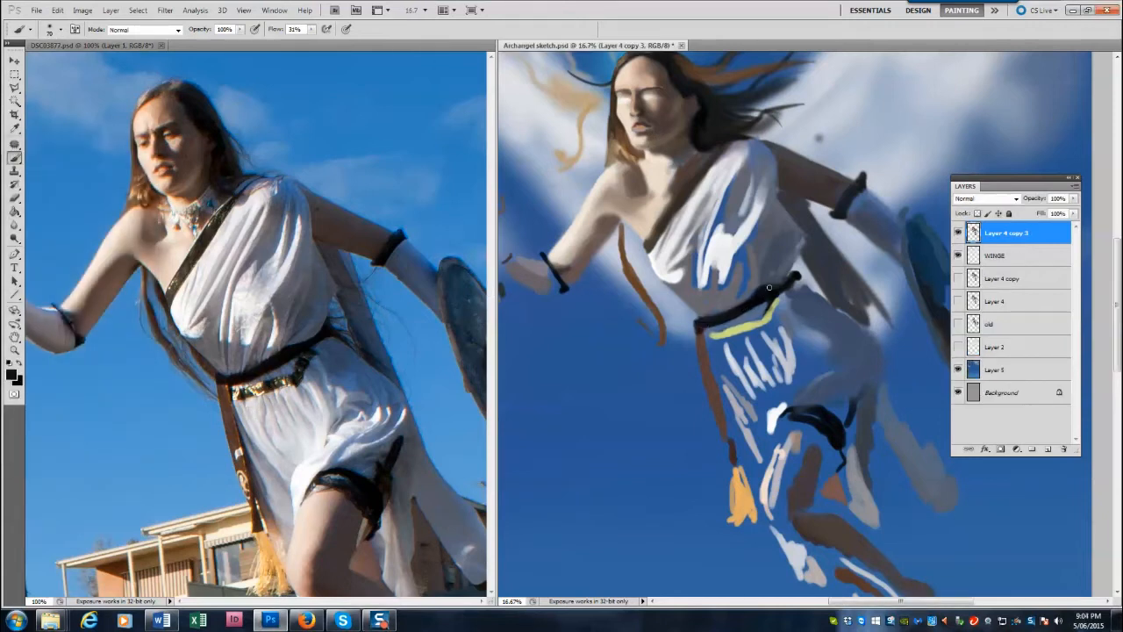
left_click_drag(795, 271, 800, 277)
Paint a pale curved fold highlight on the skirt from below the belt down around the hip.
left_click(796, 282, "alt")
key("bracketright")
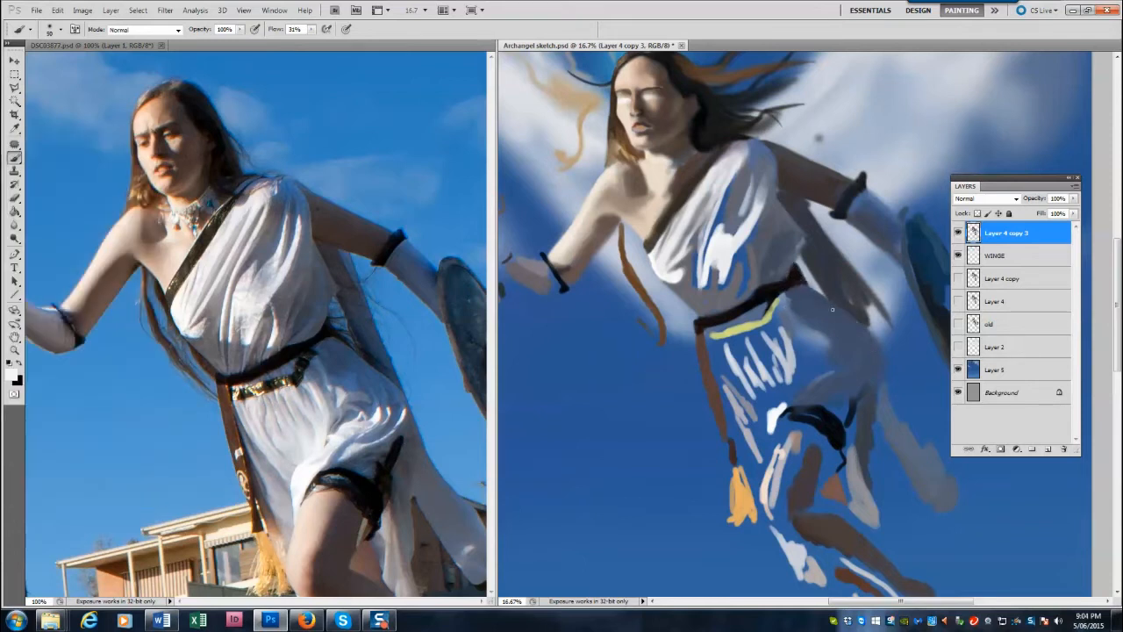
left_click_drag(822, 303, 863, 361)
left_click(878, 369, "alt")
Block in the raised thigh from the garter down to the knee with a pale skin tone sampled from the reference.
left_click(304, 518, "alt")
key("bracketright")
key("bracketright")
key("bracketright")
key("bracketright")
key("bracketright")
key("bracketright")
key("bracketright")
key("bracketright")
mouse_move(770, 498)
left_mouse_down()
mouse_move(779, 461)
mouse_move(785, 490)
mouse_move(799, 478)
mouse_move(786, 439)
left_mouse_up()
key("bracketleft")
key("bracketleft")
key("bracketleft")
key("bracketleft")
key("bracketleft")
key("bracketleft")
key("bracketleft")
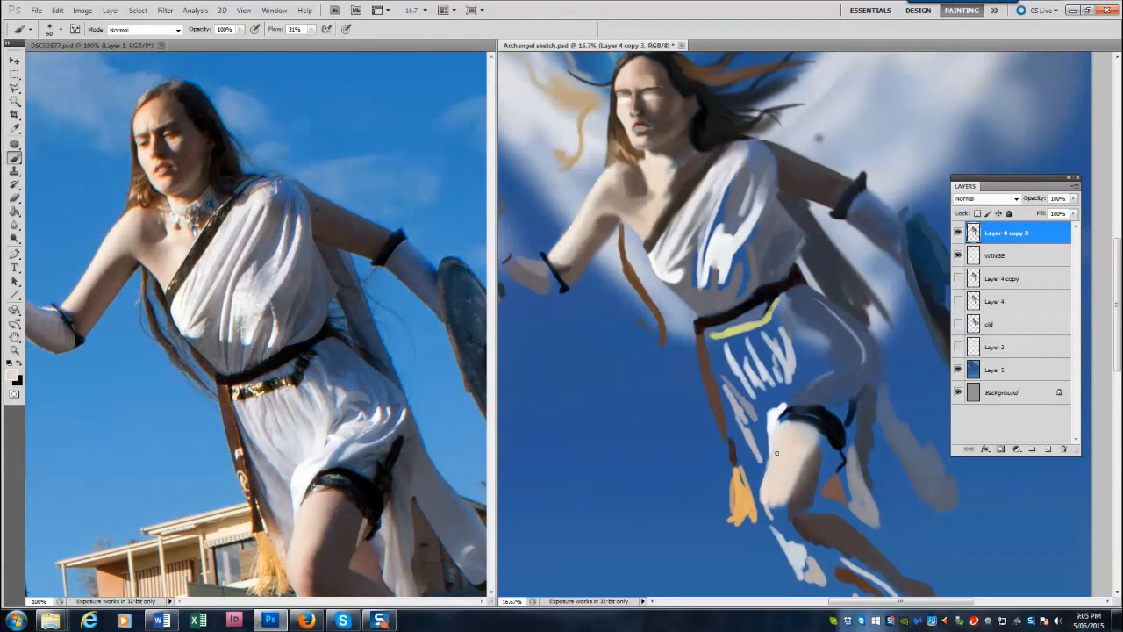
Model the raised thigh and knee with a large soft brush, adding darker skin tones along the shadowed side.
key("bracketright")
key("bracketright")
key("bracketright")
key("bracketright")
key("bracketright")
key("bracketright")
key("bracketright")
key("bracketright")
mouse_move(765, 503)
left_mouse_down()
mouse_move(808, 457)
mouse_move(838, 468)
mouse_move(817, 447)
mouse_move(820, 473)
left_mouse_up()
left_click(300, 574, "alt")
left_click(821, 474, "alt")
Refine the dark garter band around the thigh and the skirt cloth beside it.
left_click_drag(859, 407, 848, 412)
key("bracketleft")
key("bracketleft")
key("bracketleft")
key("bracketleft")
left_click(816, 402, "alt")
key("bracketright")
Erase along the outer edge of the grey cape behind the waist to clean its outline.
left_click(896, 310, "alt")
key("e")
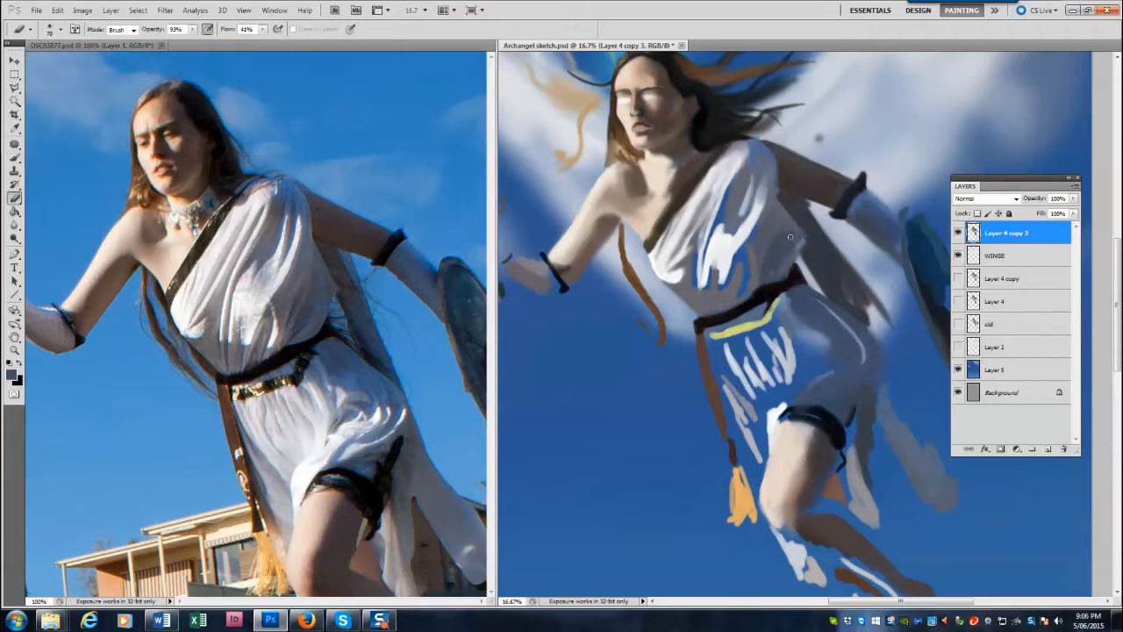
left_click_drag(846, 258, 886, 312)
Frame the legs in both the reference photo and the painting, and move the floating layer list clear of the figure.
key("z")
left_click(877, 458, "alt")
left_click(915, 419)
left_click(351, 456)
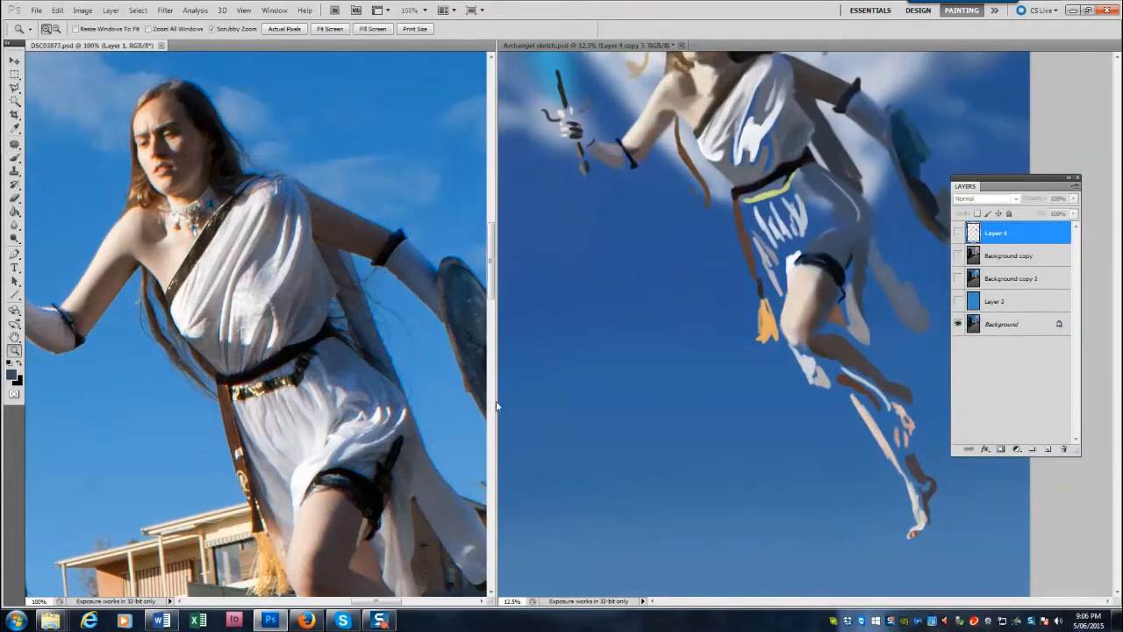
left_click_drag(395, 570, 237, 70)
left_click_drag(299, 228, 291, 430)
left_click(548, 300)
left_click(967, 458)
left_click_drag(965, 186, 1071, 277)
Paint the underside of the bent leg from the knee toward the ankle with sampled skin tones.
key("b")
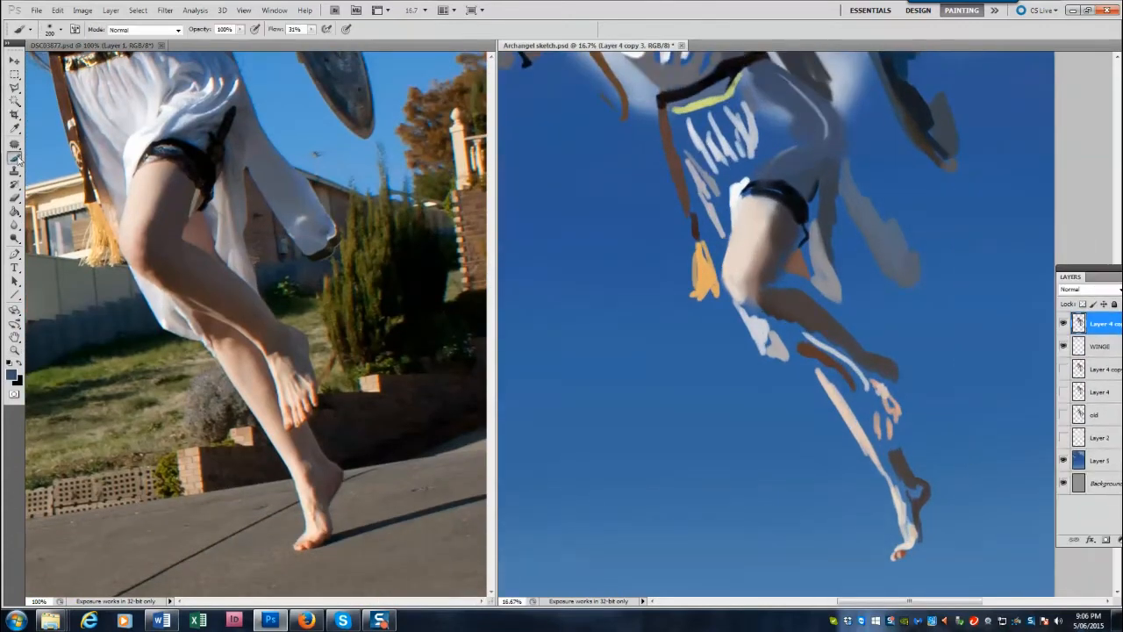
key("[")
left_click(746, 314, "alt")
left_click_drag(735, 301, 866, 374)
left_click(806, 330, "alt")
key("[")
key("[")
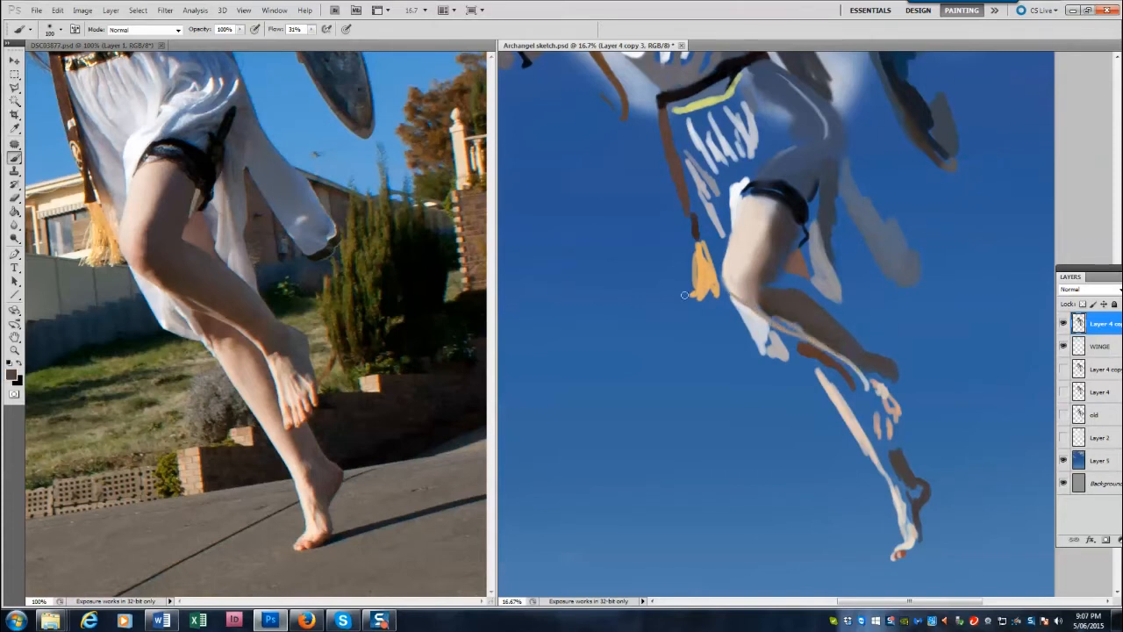
Darken the bent knee's crease and the calf behind it with a shadow tone sampled from the reference.
left_click(204, 179, "alt")
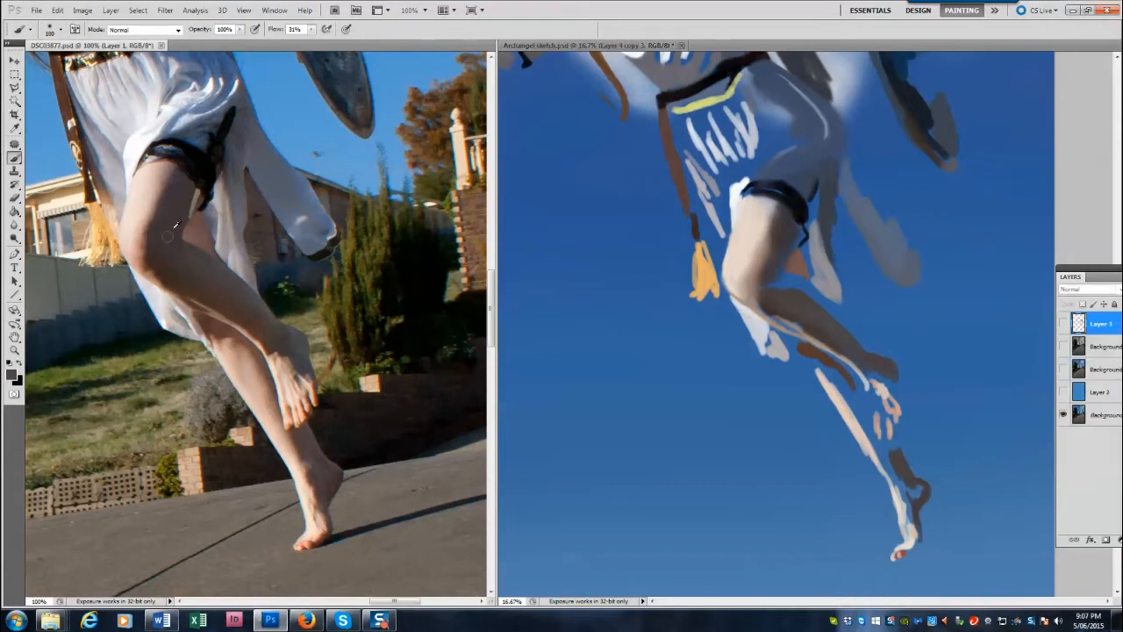
left_click(806, 237)
key("]")
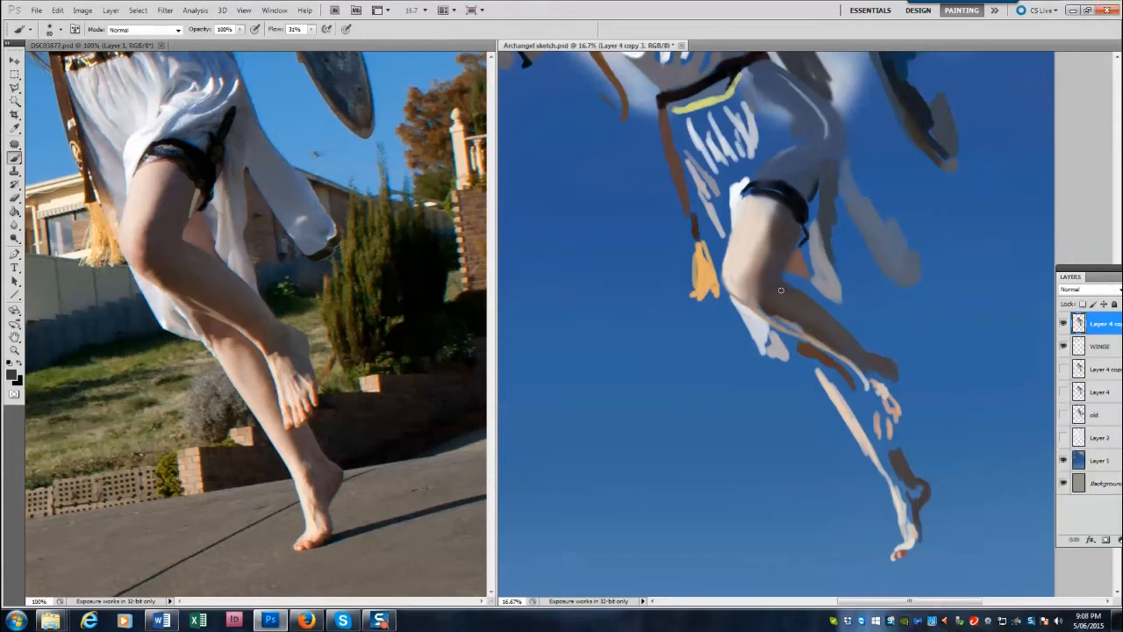
mouse_move(776, 298)
left_mouse_down()
mouse_move(757, 286)
mouse_move(772, 217)
mouse_move(765, 263)
mouse_move(815, 286)
left_mouse_up()
Blend the thigh shadow into the knee crease and soften the reddish patch of skin behind the thigh with smaller strokes.
left_click(756, 220, "alt")
key("[")
left_click(787, 267, "alt")
key("[")
key("[")
key("[")
left_click(792, 278, "alt")
left_click(767, 287, "alt")
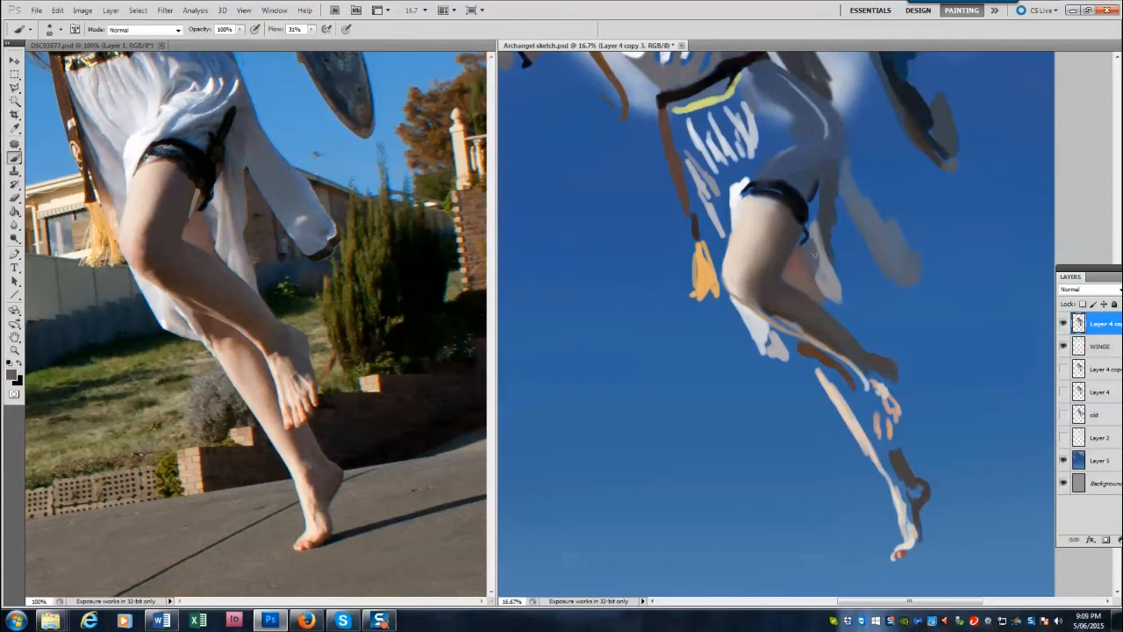
Paint the dark dagger tucked into the garter and brighten the white skirt hem at the front of the thigh.
left_click(184, 216, "alt")
mouse_move(803, 209)
left_mouse_down()
mouse_move(798, 242)
mouse_move(812, 193)
mouse_move(802, 189)
mouse_move(833, 143)
left_mouse_up()
key("bracketleft")
left_click(135, 142, "alt")
left_click_drag(734, 195, 750, 163)
key("bracketright")
key("bracketright")
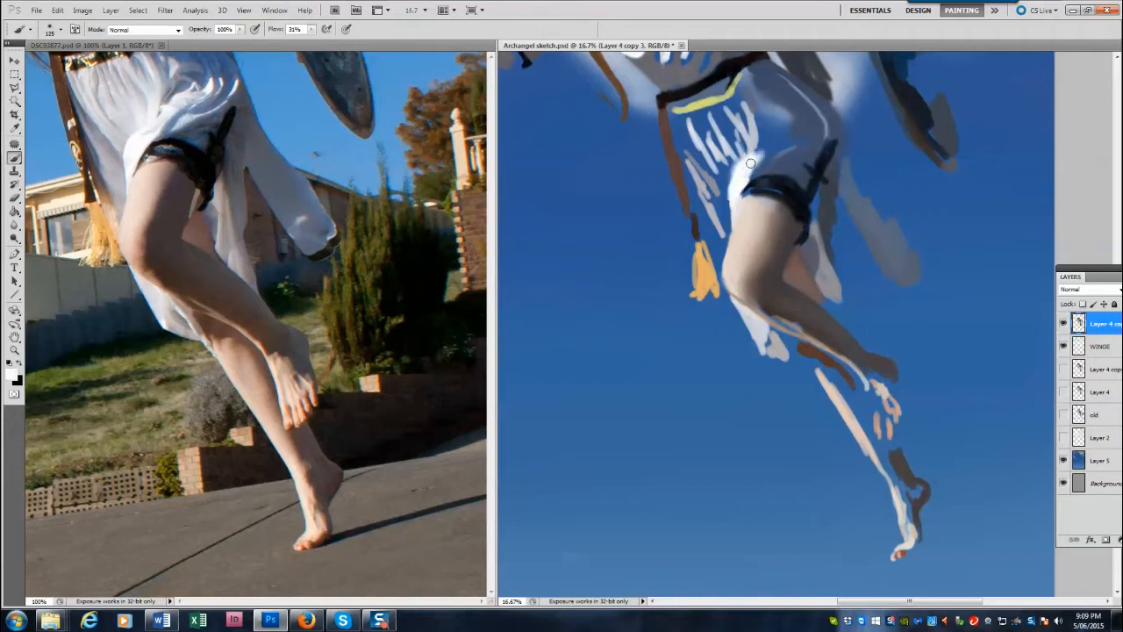
Fill the skirt's front panel between the thigh and the brown hanging strap using a much larger brush.
left_click(147, 188, "alt")
left_click(129, 191, "alt")
key("bracketright")
key("bracketright")
key("bracketright")
key("bracketright")
key("bracketright")
key("bracketright")
mouse_move(721, 211)
left_mouse_down()
mouse_move(726, 255)
mouse_move(687, 159)
left_mouse_up()
Extend the skirt's front panel along the brown hanging strap from the belt to the tassel with sampled shadow tones.
left_click(105, 172, "alt")
left_click(688, 173, "alt")
left_click_drag(674, 119, 719, 262)
left_click(121, 168, "alt")
left_click_drag(684, 151, 713, 229)
Paint a white fold across the skirt from the hem above the garter toward the hip.
left_click(134, 161, "alt")
key("bracketleft")
mouse_move(735, 176)
left_mouse_down()
mouse_move(780, 142)
mouse_move(759, 176)
mouse_move(825, 117)
left_mouse_up()
Shade the skirt around the dagger and white fold with a blue-grey sampled from the cloth.
key("bracketright")
key("bracketright")
key("bracketright")
key("bracketright")
key("bracketleft")
key("bracketleft")
key("bracketleft")
left_click(810, 151, "alt")
key("bracketright")
left_click_drag(800, 152, 826, 125)
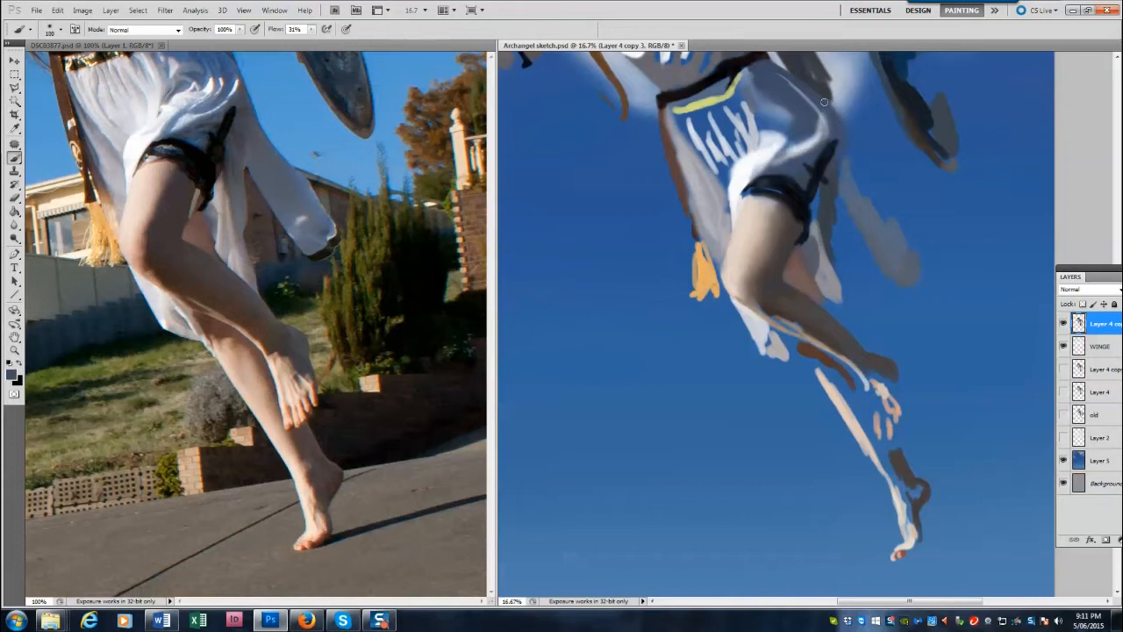
Fill the trailing cloth behind the thigh with grey tones sampled from the reference photo's dress.
left_click(274, 147, "alt")
left_click(266, 179, "alt")
mouse_move(840, 219)
left_mouse_down()
mouse_move(839, 204)
mouse_move(815, 195)
mouse_move(814, 211)
left_mouse_up()
Paint fine pale and shadow details around the dagger and garter's back edge with a smaller brush and sampled tones.
left_click(798, 228, "alt")
key("bracketleft")
key("bracketleft")
key("bracketleft")
key("bracketleft")
key("bracketleft")
left_click(798, 229, "alt")
left_click(791, 235, "alt")
mouse_move(814, 213)
left_mouse_down()
mouse_move(821, 181)
mouse_move(817, 209)
left_mouse_up()
key("bracketright")
key("bracketright")
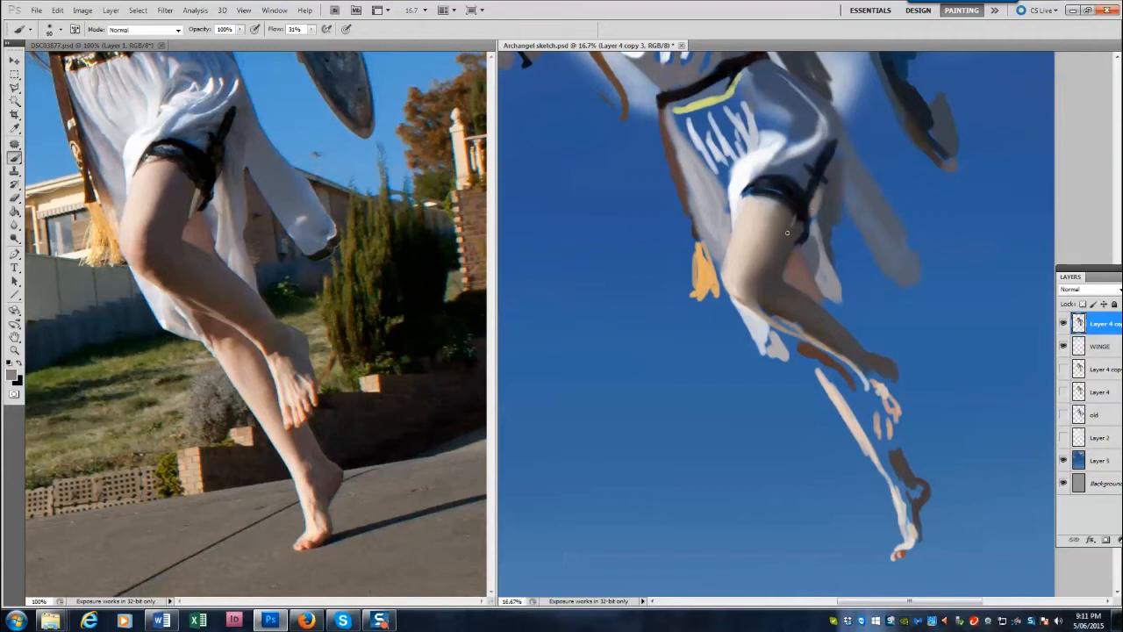
mouse_move(795, 216)
left_mouse_down()
mouse_move(791, 244)
mouse_move(798, 213)
mouse_move(727, 174)
mouse_move(727, 205)
left_mouse_up()
left_click(800, 204, "alt")
Blend the white fold strokes across the front of the skirt using a larger brush and sampled cloth colours.
left_click(756, 161, "alt")
left_click(743, 141, "alt")
key("bracketright")
key("bracketright")
key("bracketright")
key("bracketright")
mouse_move(686, 123)
left_mouse_down()
mouse_move(725, 158)
mouse_move(753, 107)
mouse_move(767, 136)
mouse_move(812, 147)
mouse_move(823, 109)
left_mouse_up()
left_click(769, 150, "alt")
mouse_move(766, 161)
left_mouse_down()
mouse_move(810, 118)
mouse_move(797, 102)
mouse_move(791, 122)
left_mouse_up()
Repaint the brown hanging strap from the belt down to the tassel with a sampled brown.
left_click(679, 197, "alt")
key("bracketleft")
key("bracketleft")
left_click_drag(661, 133, 693, 246)
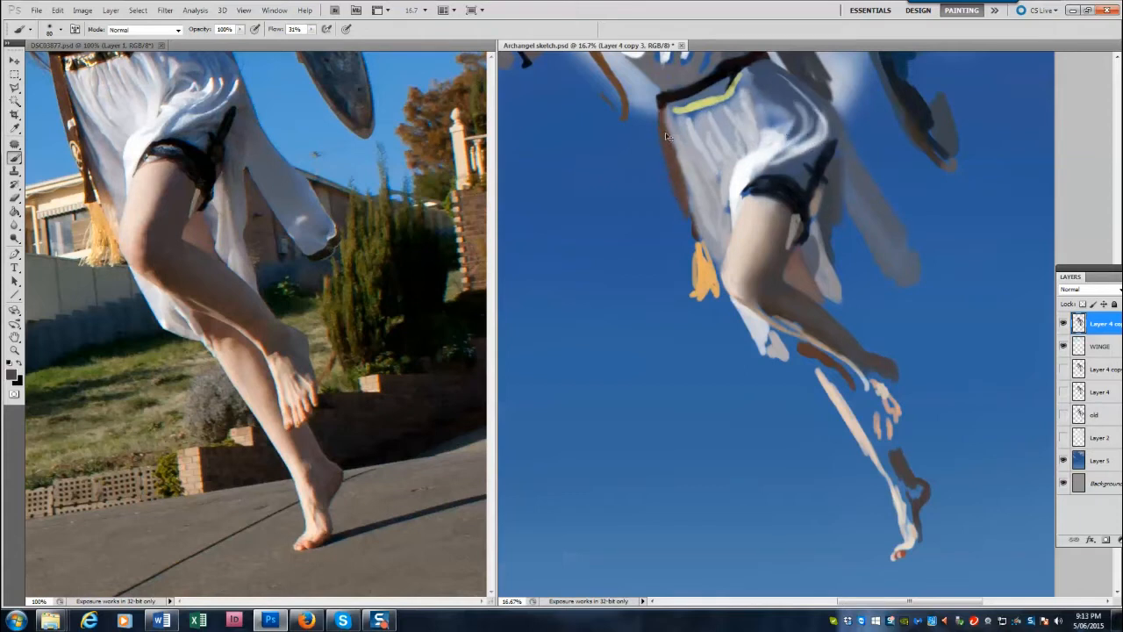
mouse_move(677, 198)
left_mouse_down()
mouse_move(698, 252)
mouse_move(688, 303)
left_mouse_up()
Paint fine strands into the tassel with a small brush and a golden tone sampled from the reference.
left_click(103, 235, "alt")
key("bracketleft")
key("bracketleft")
key("bracketleft")
mouse_move(703, 269)
left_mouse_down()
mouse_move(701, 302)
mouse_move(709, 297)
left_mouse_up()
Fill in the pale cloth hem below the bent knee with a larger brush.
key("bracketright")
key("bracketright")
key("bracketright")
key("bracketright")
mouse_move(765, 338)
left_mouse_down()
mouse_move(769, 353)
mouse_move(784, 346)
mouse_move(804, 364)
left_mouse_up()
mouse_move(774, 353)
left_mouse_down()
mouse_move(800, 357)
mouse_move(782, 333)
mouse_move(818, 383)
mouse_move(784, 328)
mouse_move(847, 353)
left_mouse_up()
Fill the calf of the extended rear leg with skin and shadow tones sampled from the reference photo.
left_click(305, 349, "alt")
mouse_move(793, 337)
left_mouse_down()
mouse_move(844, 375)
mouse_move(767, 379)
mouse_move(863, 401)
mouse_move(874, 426)
left_mouse_up()
key("bracketright")
key("bracketright")
key("bracketright")
key("bracketright")
key("bracketright")
key("bracketright")
key("bracketleft")
key("bracketleft")
left_click(260, 338, "alt")
left_click(219, 332, "alt")
left_click_drag(823, 374, 885, 462)
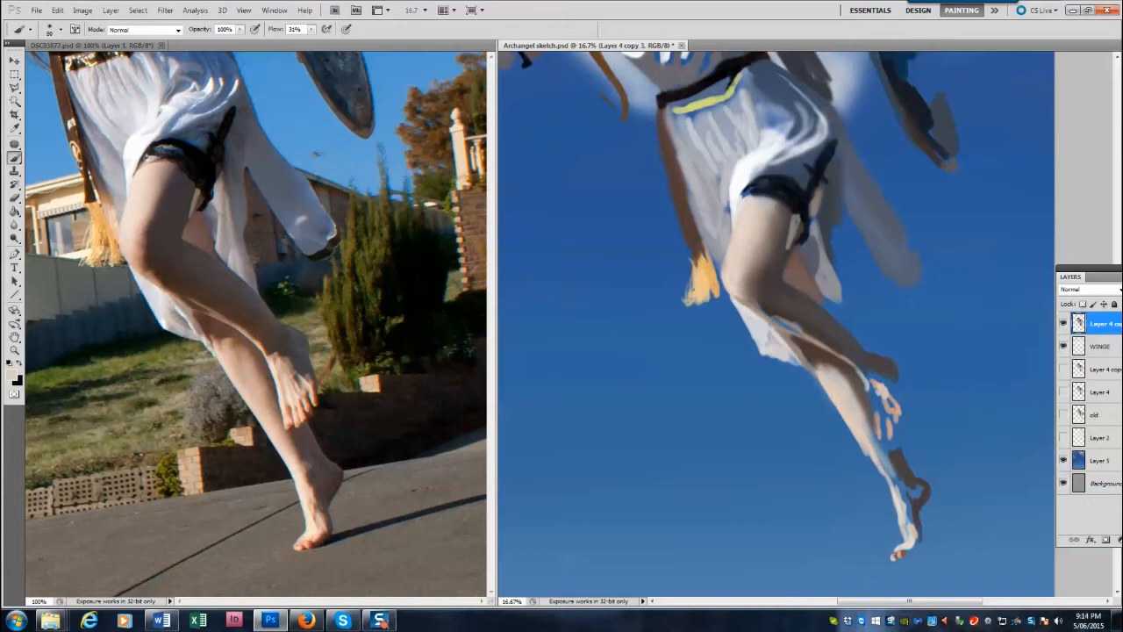
Paint the extended leg's shin from the toes up to the calf, blending light and shadow skin tones.
mouse_move(888, 554)
left_mouse_down()
mouse_move(910, 551)
mouse_move(871, 451)
mouse_move(903, 523)
mouse_move(930, 487)
mouse_move(883, 439)
mouse_move(864, 385)
mouse_move(864, 426)
left_mouse_up()
key("bracketright")
key("bracketright")
key("bracketright")
key("bracketright")
key("bracketright")
left_click(915, 485, "alt")
left_click(826, 384, "alt")
key("bracketright")
key("bracketright")
key("bracketright")
key("bracketright")
key("bracketright")
key("bracketright")
Shade the heel and sole of the extended foot with sampled dark skin tones.
left_click(900, 555, "alt")
left_click(921, 517, "alt")
mouse_move(919, 530)
left_mouse_down()
mouse_move(916, 552)
mouse_move(921, 503)
left_mouse_up()
key("bracketright")
key("bracketright")
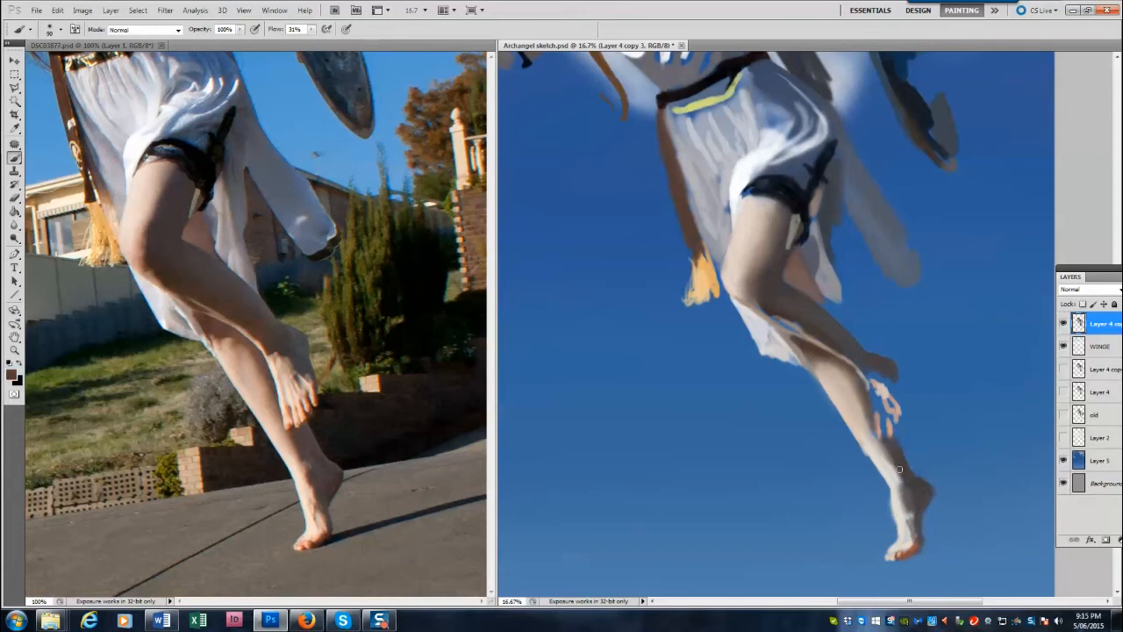
Blend the gap beneath the bent knee with skin tones sampled from the leg.
mouse_move(769, 318)
left_mouse_down()
mouse_move(806, 330)
mouse_move(758, 309)
mouse_move(822, 345)
mouse_move(739, 299)
left_mouse_up()
left_click(828, 343, "alt")
key("bracketright")
key("bracketright")
key("bracketright")
left_click(730, 281, "alt")
left_click(809, 330, "alt")
Refine the skirt shading between the belt and the hip with a colour sampled from the cloth.
key("z")
left_click(871, 364, "alt")
left_click(870, 364, "alt")
left_click(871, 365, "alt")
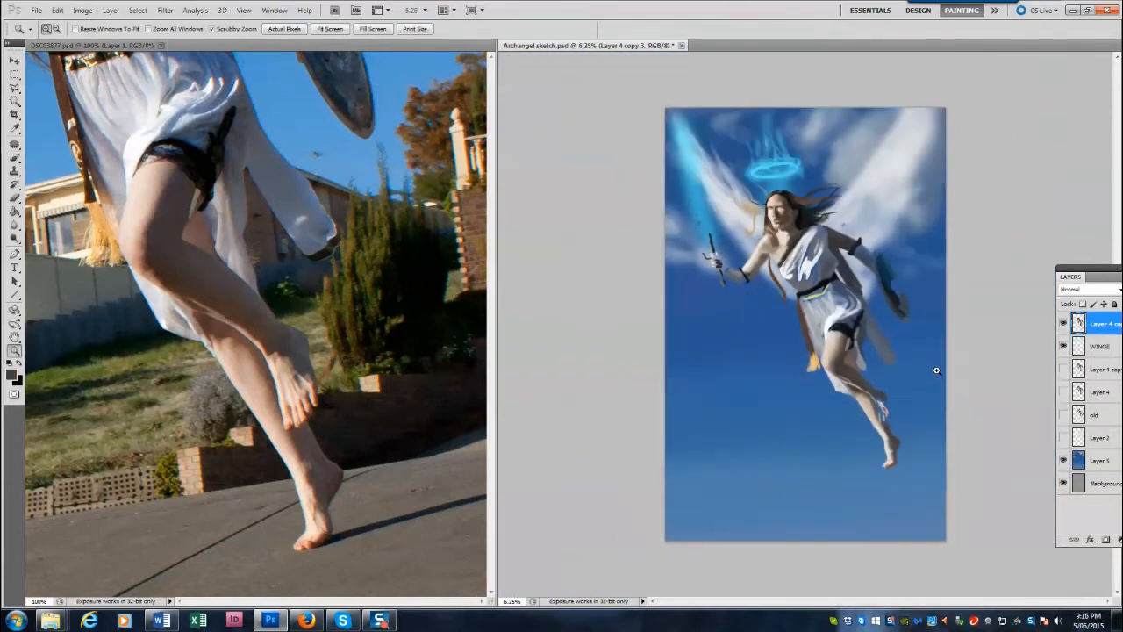
left_click_drag(492, 303, 492, 287)
key("b")
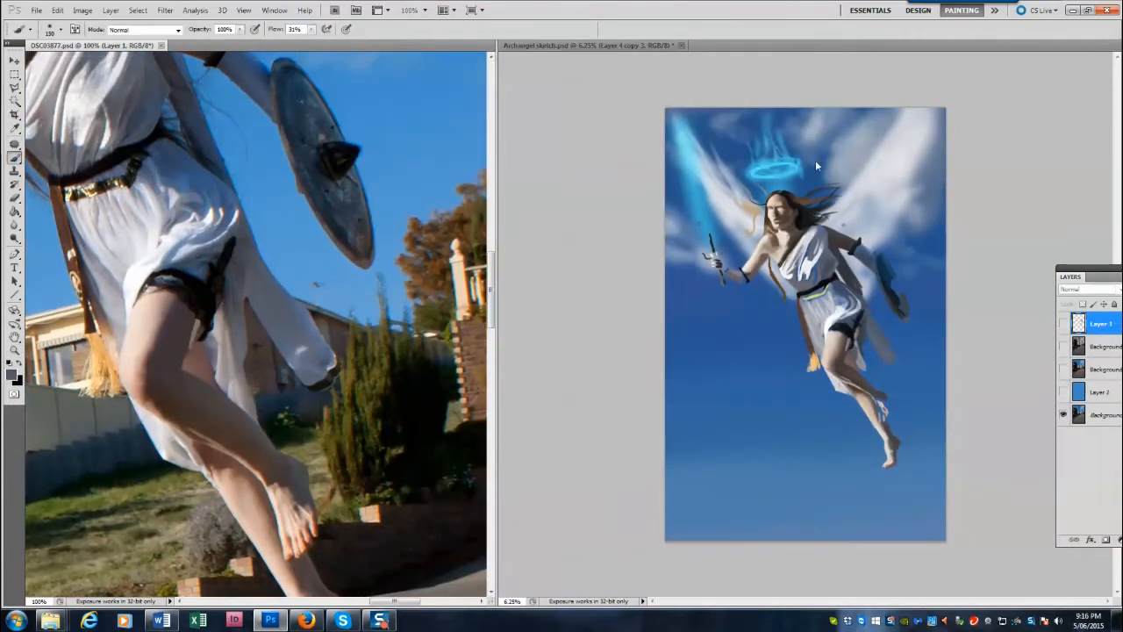
left_click(834, 302)
left_click(834, 303, "alt")
mouse_move(832, 294)
left_mouse_down()
mouse_move(837, 313)
mouse_move(854, 310)
left_mouse_up()
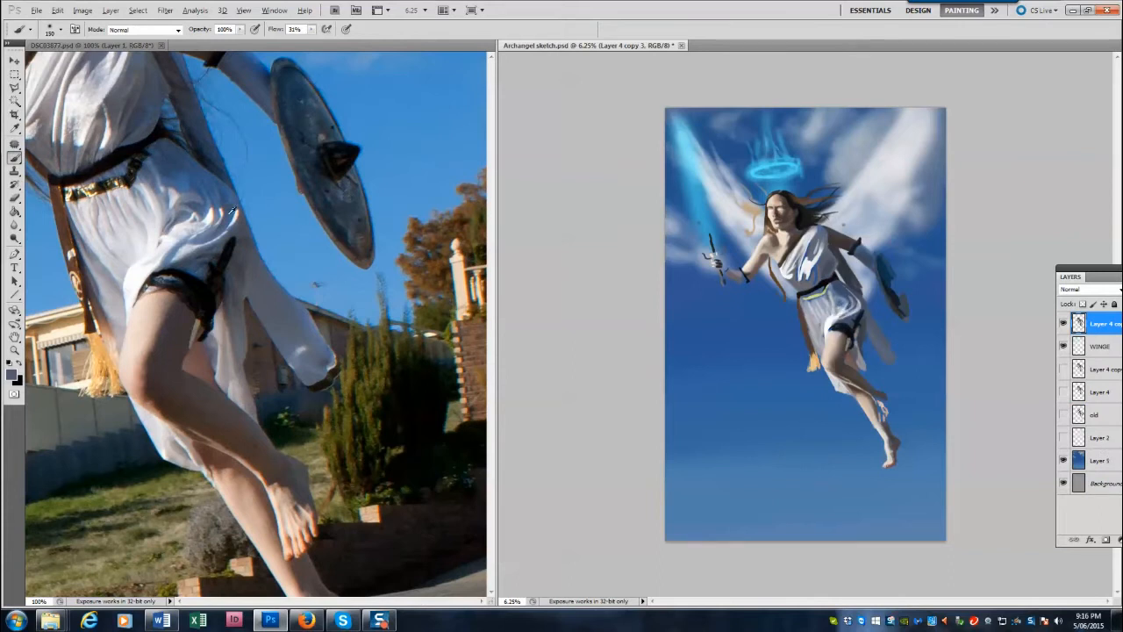
Shade the bodice folds just above the belt with sampled cloth tones.
left_click(848, 246, "alt")
left_click(840, 295, "alt")
left_click(820, 279, "alt")
left_click_drag(808, 276, 816, 270)
left_click(807, 261, "alt")
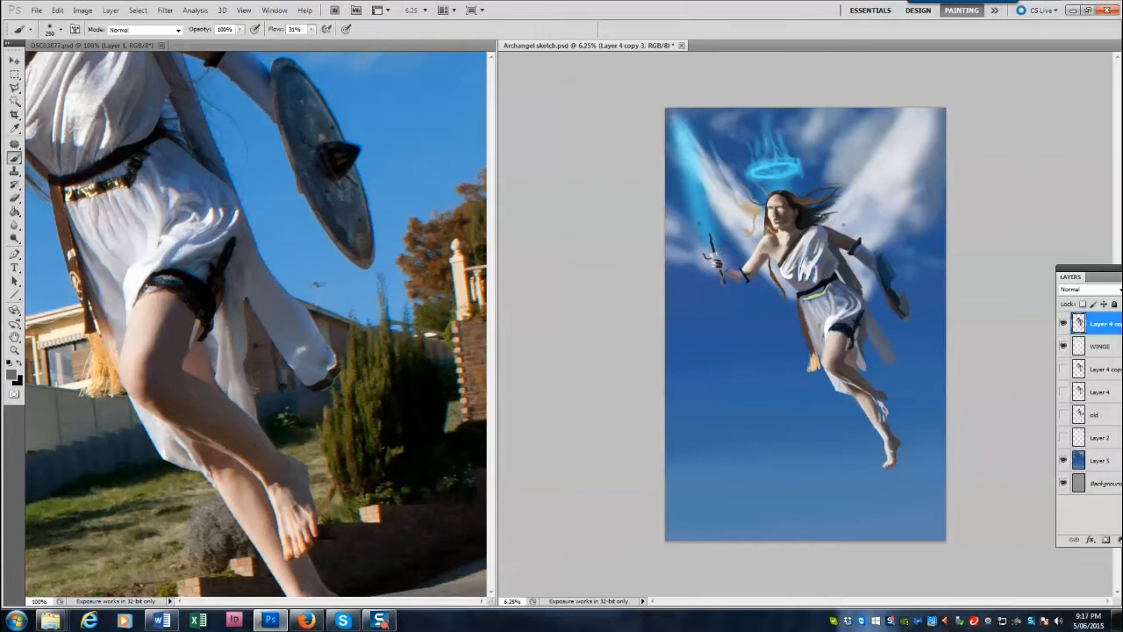
Fill the shield as a solid blue-grey oval, sampling tones from the painting and the reference shield.
left_click(884, 270, "alt")
left_click_drag(888, 272, 898, 300)
left_click(900, 299, "alt")
mouse_move(881, 256)
left_mouse_down()
mouse_move(906, 305)
mouse_move(883, 294)
mouse_move(904, 322)
left_mouse_up()
left_click(889, 295, "alt")
key("bracketright")
key("bracketright")
key("bracketright")
key("bracketright")
key("bracketright")
left_click(892, 274, "alt")
left_click(353, 248, "alt")
key("bracketleft")
key("bracketleft")
key("bracketleft")
key("bracketleft")
key("bracketleft")
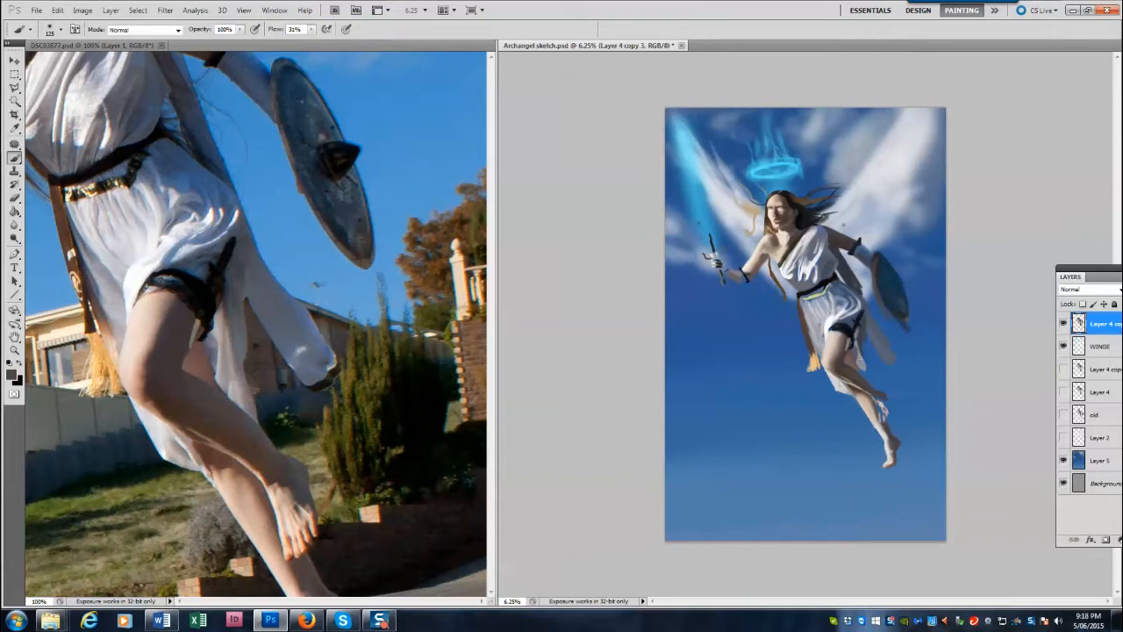
Extend the shield's outer edge down and outward into a larger oval.
left_click(886, 265, "alt")
key("bracketright")
left_click_drag(881, 254, 933, 340)
left_click(881, 301, "alt")
key("ctrl+z")
Darken the enlarged shield's face with sampled blue-grey tones.
left_click(897, 303, "alt")
left_click(890, 264, "alt")
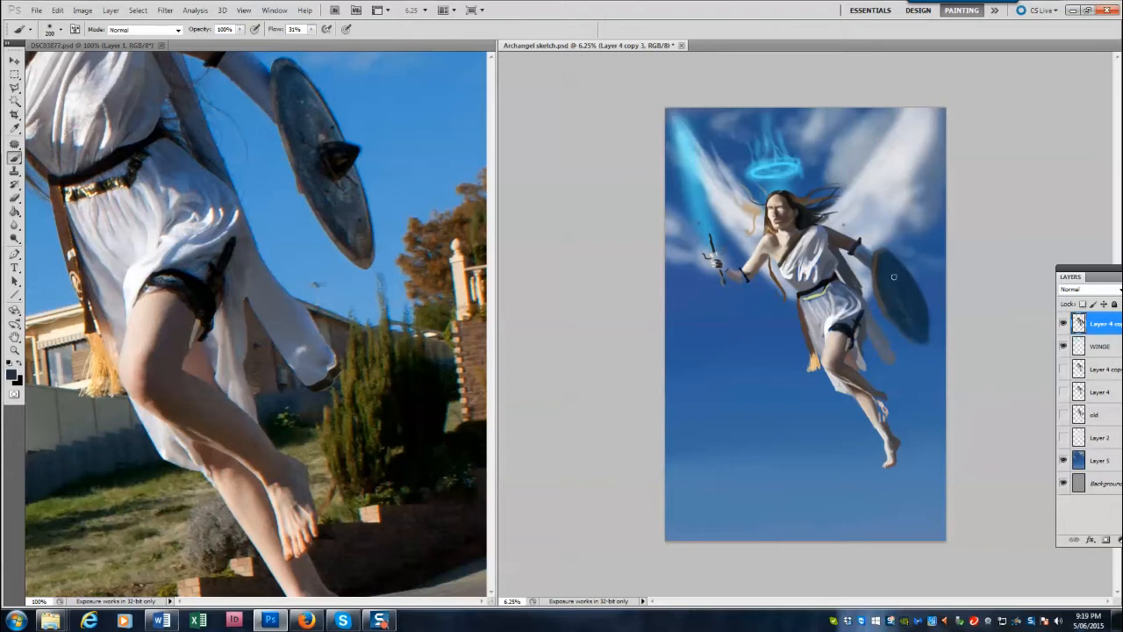
left_click(890, 291, "alt")
mouse_move(888, 253)
left_mouse_down()
mouse_move(879, 290)
mouse_move(921, 314)
left_mouse_up()
Paint a crossed emblem on the shield's face with a small brush in a pale colour sampled from the dress.
left_click(822, 265, "alt")
key("bracketleft")
key("bracketleft")
key("bracketleft")
key("bracketleft")
mouse_move(905, 316)
left_mouse_down()
mouse_move(897, 274)
mouse_move(914, 318)
left_mouse_up()
left_click_drag(899, 291, 900, 275)
key("bracketright")
key("bracketright")
key("bracketright")
mouse_move(878, 253)
left_mouse_down()
mouse_move(885, 298)
mouse_move(879, 274)
mouse_move(936, 340)
mouse_move(896, 327)
mouse_move(873, 269)
left_mouse_up()
key("ctrl+z")
Add curved dark spikes to the shield's upper and lower ends with sampled shield tones.
left_click(884, 261, "alt")
left_click(891, 316, "alt")
mouse_move(891, 320)
left_mouse_down()
mouse_move(941, 369)
mouse_move(936, 383)
left_mouse_up()
mouse_move(885, 254)
left_mouse_down()
mouse_move(847, 218)
mouse_move(901, 260)
mouse_move(922, 253)
left_mouse_up()
key("ctrl+z")
Trim the shield's upper and lower spikes with a larger eraser.
key("e")
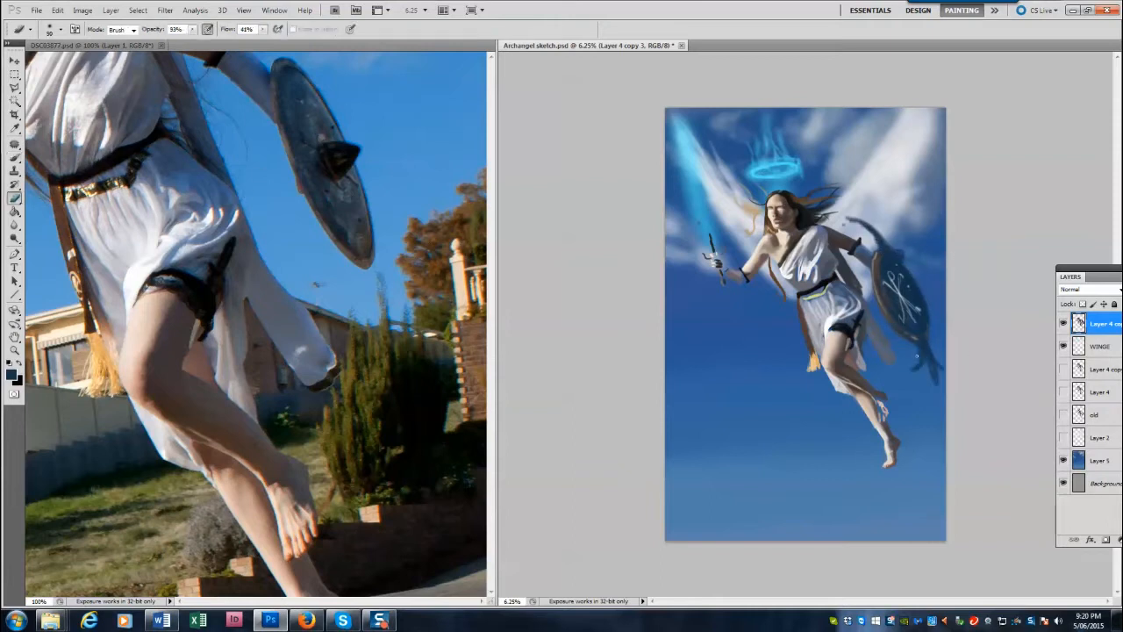
key("]")
key("]")
key("]")
key("]")
key("]")
key("]")
key("]")
mouse_move(929, 340)
left_mouse_down()
mouse_move(926, 391)
mouse_move(941, 367)
left_mouse_up()
left_click_drag(898, 248, 848, 219)
left_click(380, 621)
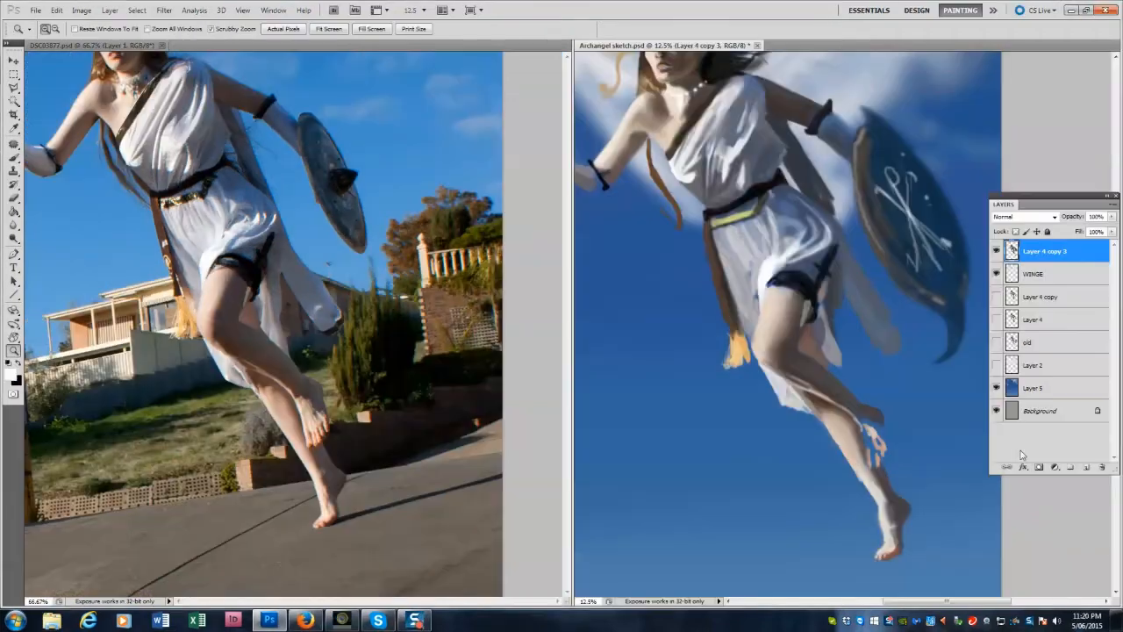
Rebuild the raised foot and its toes with a small brush, using skin tones sampled from the painting and the reference photo.
key("ctrl+plus")
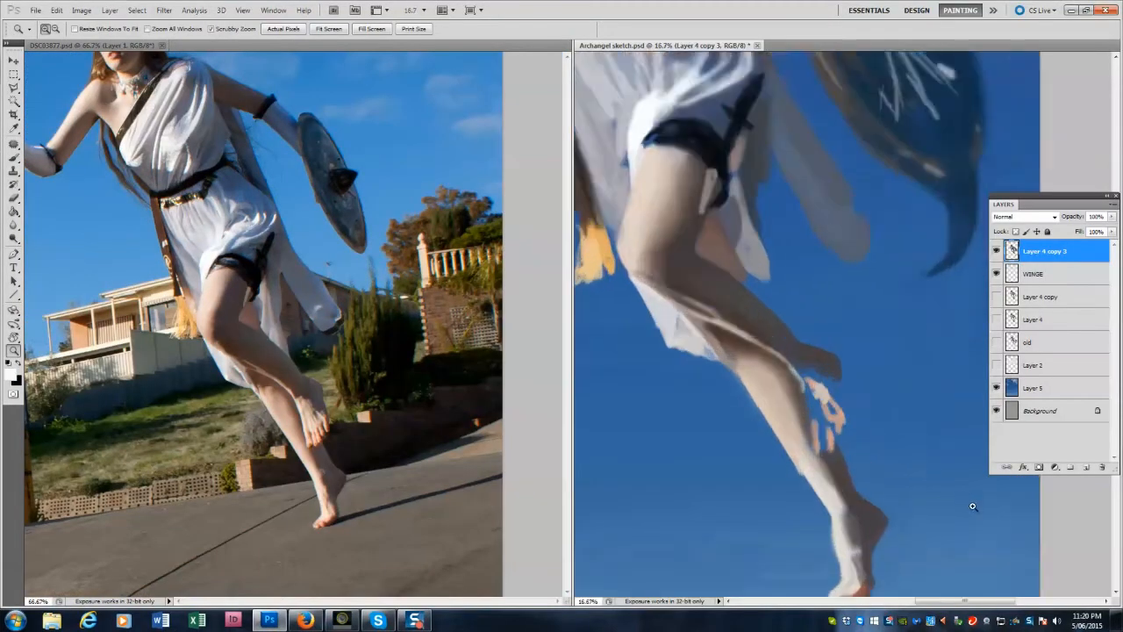
scroll(789, 322, "down", 1)
key("b")
mouse_move(848, 388)
left_mouse_down()
mouse_move(827, 363)
mouse_move(832, 396)
mouse_move(816, 384)
mouse_move(824, 422)
left_mouse_up()
scroll(823, 361, "up", 1)
key("[")
left_click(304, 408, "alt")
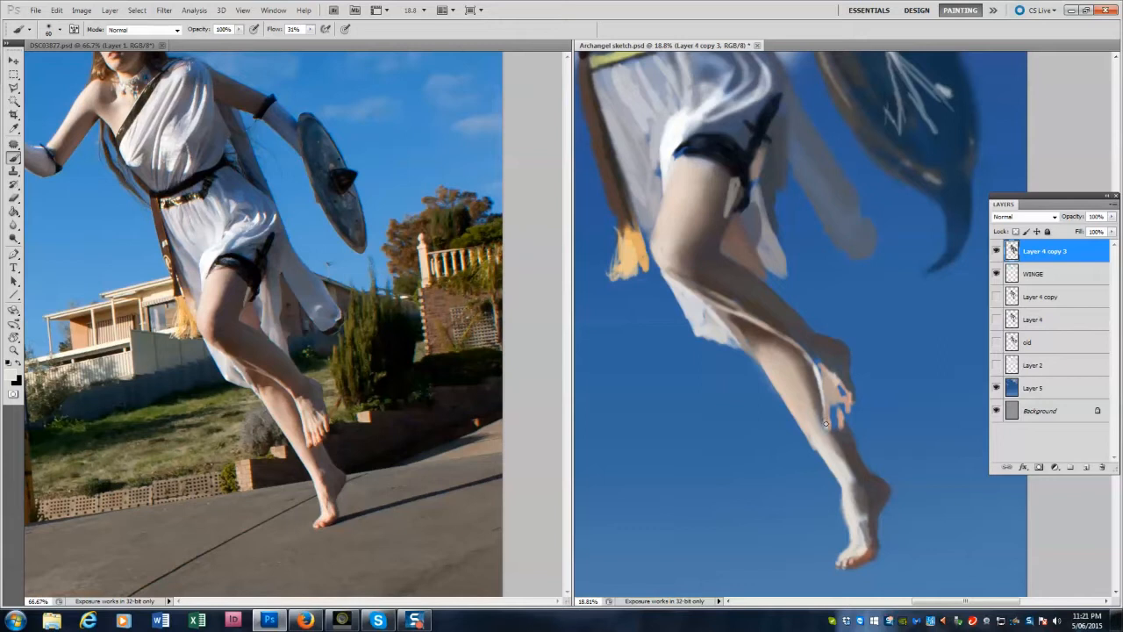
mouse_move(842, 419)
left_mouse_down()
mouse_move(848, 406)
mouse_move(827, 370)
left_mouse_up()
left_click(832, 397, "alt")
left_click(819, 351, "alt")
left_click(826, 377, "alt")
left_click(824, 376, "alt")
left_click_drag(838, 418, 845, 416)
Shade the raised foot between heel and toes with a larger brush and sampled skin and shadow tones.
left_click(849, 370, "alt")
key("bracketright")
key("bracketright")
key("bracketright")
mouse_move(840, 391)
left_mouse_down()
mouse_move(836, 403)
mouse_move(827, 370)
left_mouse_up()
left_click(824, 365, "alt")
left_click(332, 400, "alt")
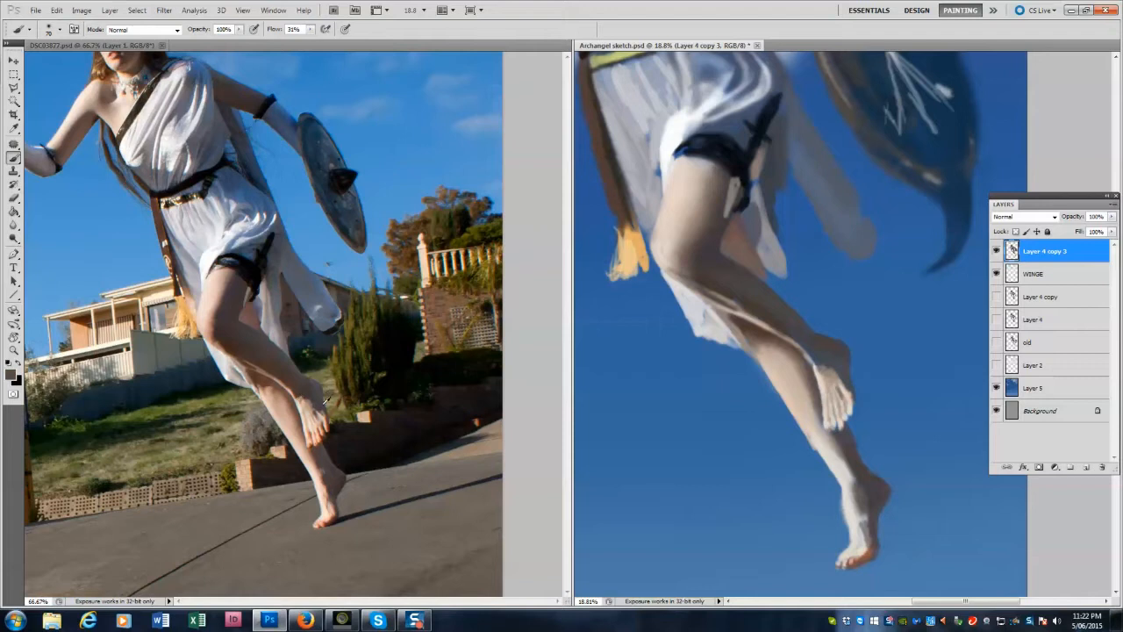
left_click(828, 349, "alt")
Cover the blue fringe around the thigh band with tones sampled from the leg, band and dress.
left_click(658, 261, "alt")
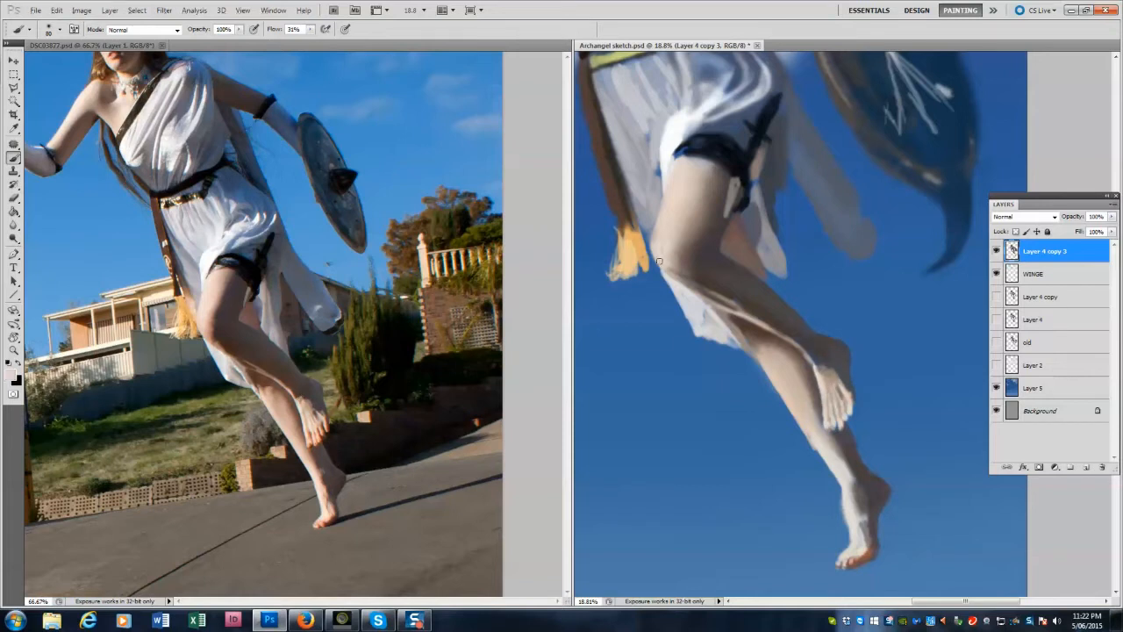
left_click(677, 155, "alt")
mouse_move(677, 155)
left_mouse_down()
mouse_move(692, 142)
mouse_move(677, 105)
left_mouse_up()
left_click(664, 148, "alt")
key("]")
left_click(669, 129, "alt")
left_click(670, 140, "alt")
Brush over the skirt folds beside the hanging strap with a larger brush.
key("]")
key("]")
left_click_drag(659, 64, 667, 105)
left_click_drag(620, 70, 644, 208)
left_click(769, 88, "alt")
key("[")
mouse_move(766, 71)
left_mouse_down()
mouse_move(761, 93)
mouse_move(741, 86)
left_mouse_up()
key("ctrl+z")
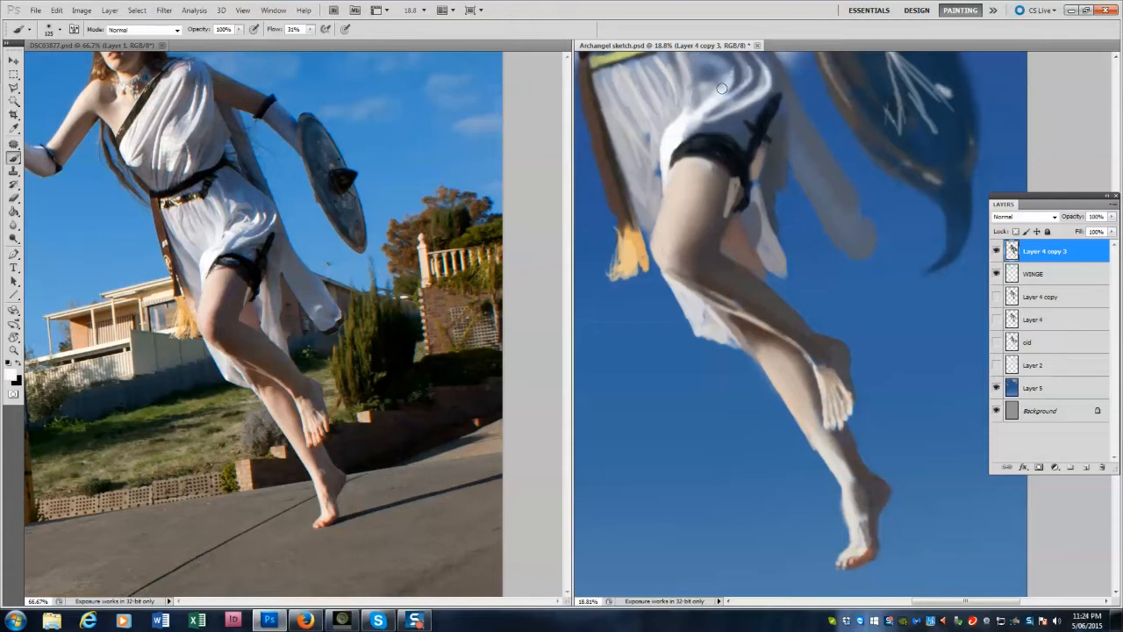
Fill the bluish gaps in the skirt between the hanging strap and raised thigh with a sampled grey.
key("]")
key("]")
key("]")
key("]")
key("]")
key("]")
key("]")
key("[")
key("[")
key("[")
key("[")
key("[")
key("[")
key("[")
key("[")
left_click(667, 141, "alt")
left_click_drag(606, 115, 653, 179)
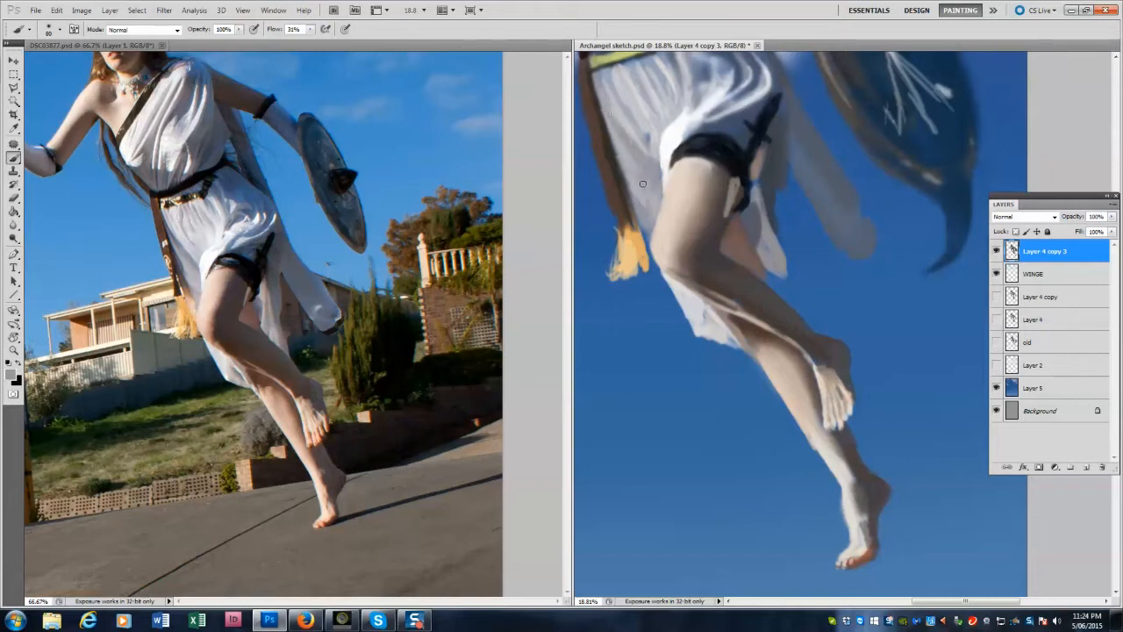
Paint the standing leg's shin with a skin tone sampled from the reference photo and clean its outer edge with the eraser.
key("bracketright")
key("bracketleft")
left_click(305, 455, "alt")
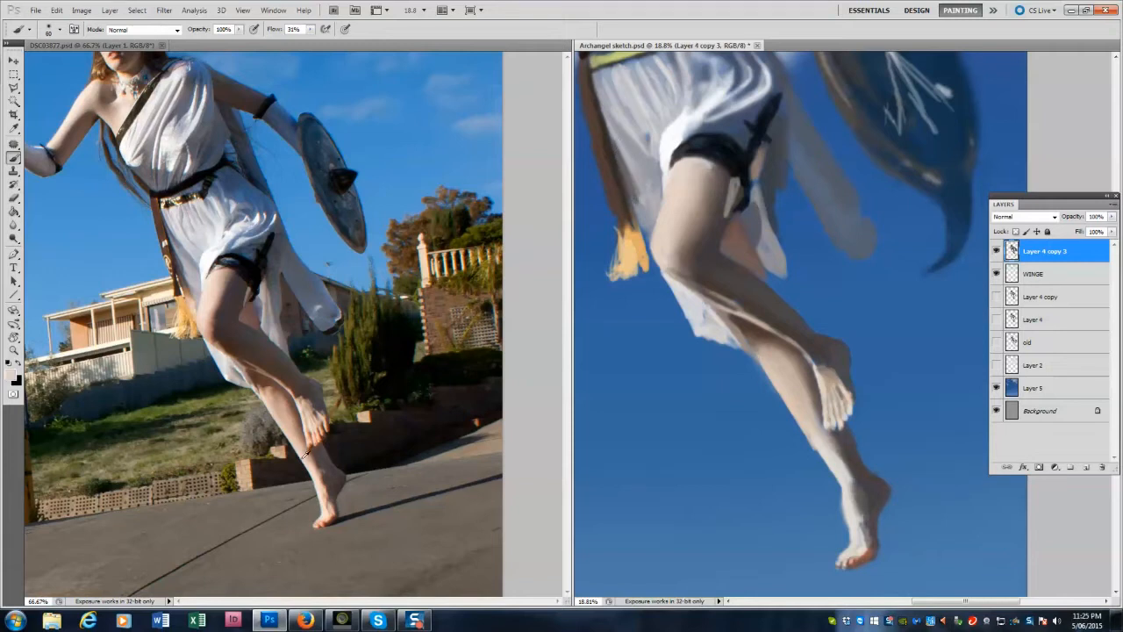
left_click_drag(760, 359, 805, 429)
key("e")
left_click_drag(840, 488, 843, 526)
left_click_drag(811, 453, 794, 421)
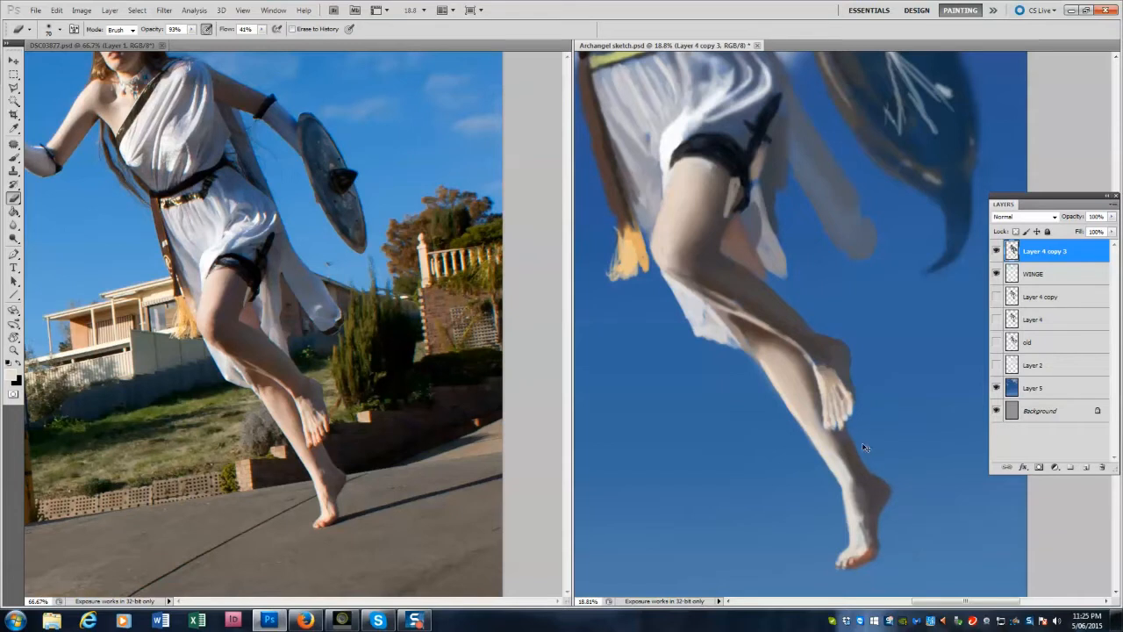
Darken the heel and sole of the standing foot and refine its shading with a resized brush.
key("b")
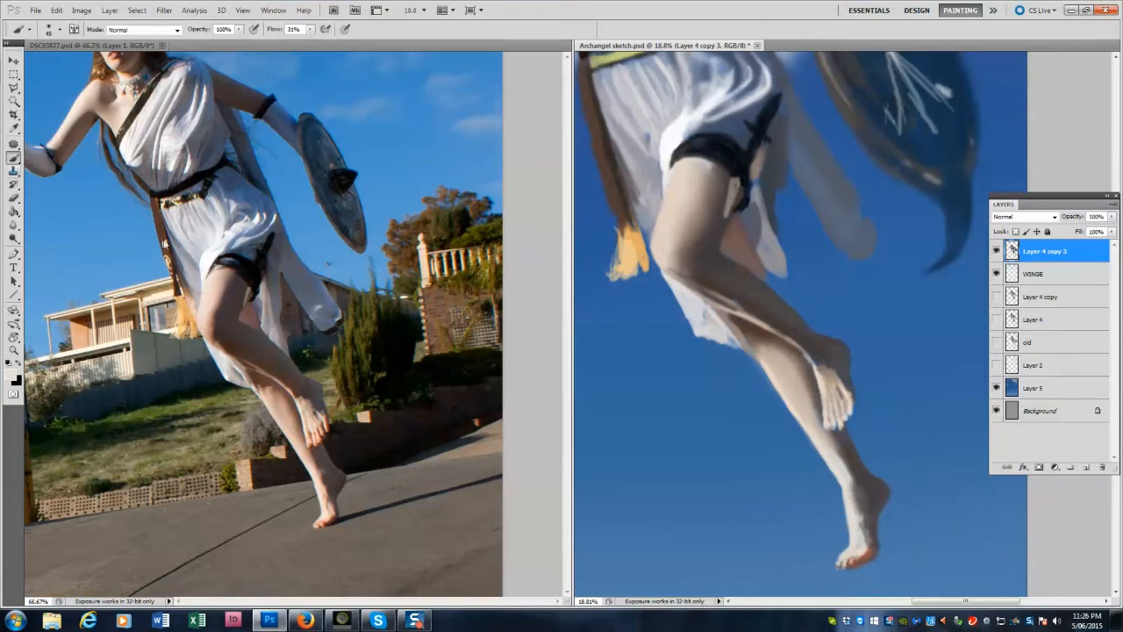
left_click_drag(875, 524, 888, 495)
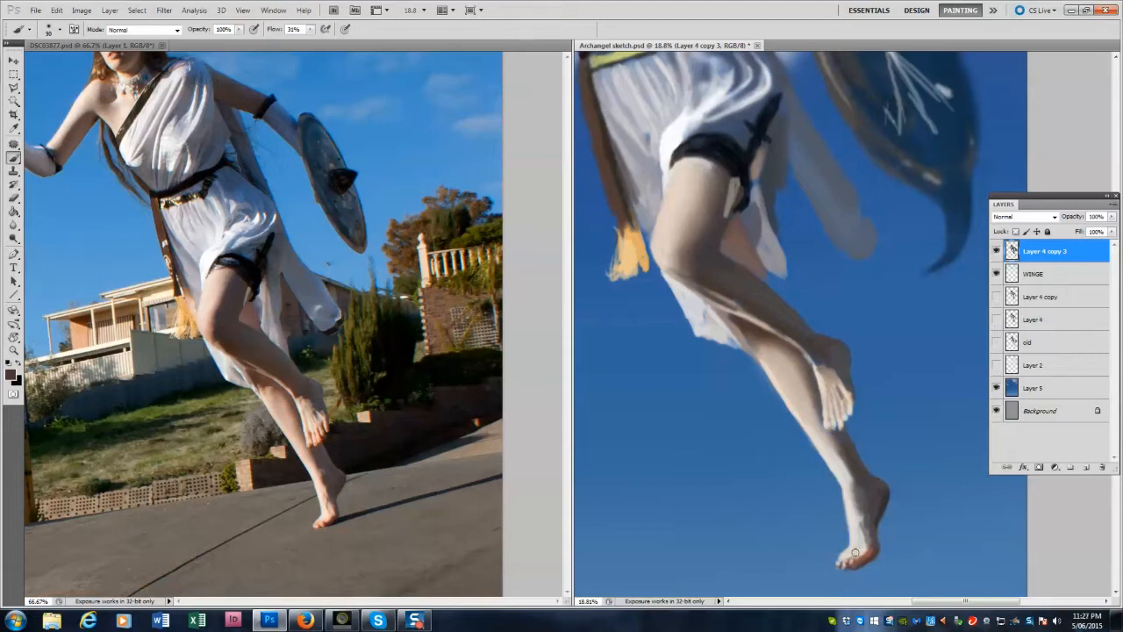
key("d")
key("bracketright")
key("bracketright")
key("bracketright")
key("bracketright")
key("bracketright")
key("bracketright")
key("bracketright")
key("bracketright")
key("bracketright")
key("bracketright")
key("bracketleft")
key("bracketleft")
key("bracketleft")
key("bracketleft")
key("bracketleft")
key("bracketleft")
key("bracketleft")
key("x")
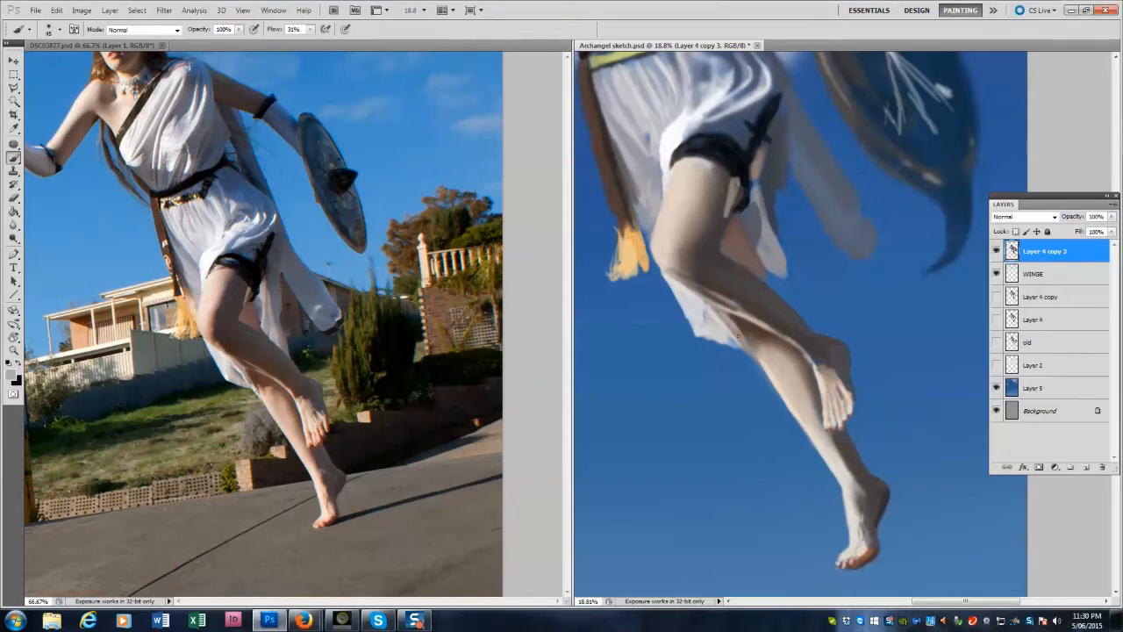
Touch up the dress hem beneath the raised leg and shade the raised calf with sampled tones.
mouse_move(737, 336)
left_mouse_down()
mouse_move(729, 316)
mouse_move(751, 352)
mouse_move(704, 338)
left_mouse_up()
left_click(718, 313, "alt")
key("bracketright")
key("bracketright")
key("bracketright")
key("bracketright")
key("bracketright")
key("bracketright")
left_click(843, 353, "alt")
left_click(759, 323, "alt")
left_click_drag(762, 323, 793, 343)
Model the raised knee with a large soft brush and skin tones sampled from the reference photo and painting.
left_click(206, 330, "alt")
right_click(659, 279, "alt")
left_click(673, 274, "alt")
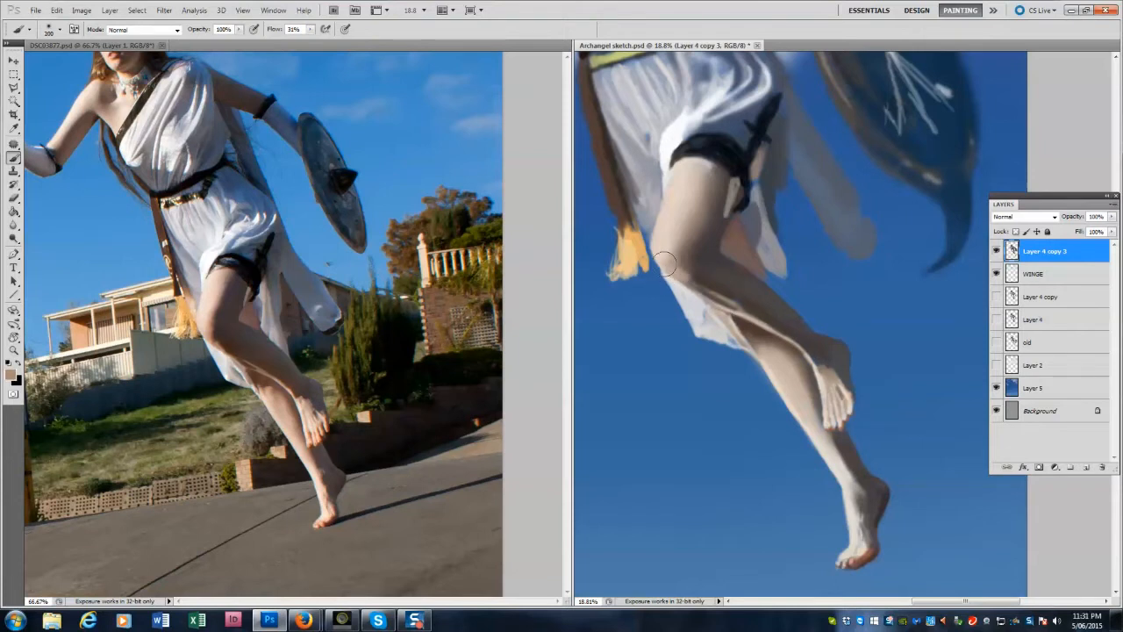
left_click(1109, 495)
key("bracketleft")
left_click(224, 290, "alt")
left_click_drag(674, 240, 689, 263)
Reduce the brush flow to 22% and deepen the shadows around the raised knee and thigh with sampled tones.
left_click(253, 282, "alt")
left_click(311, 30)
left_click_drag(311, 42, 305, 42)
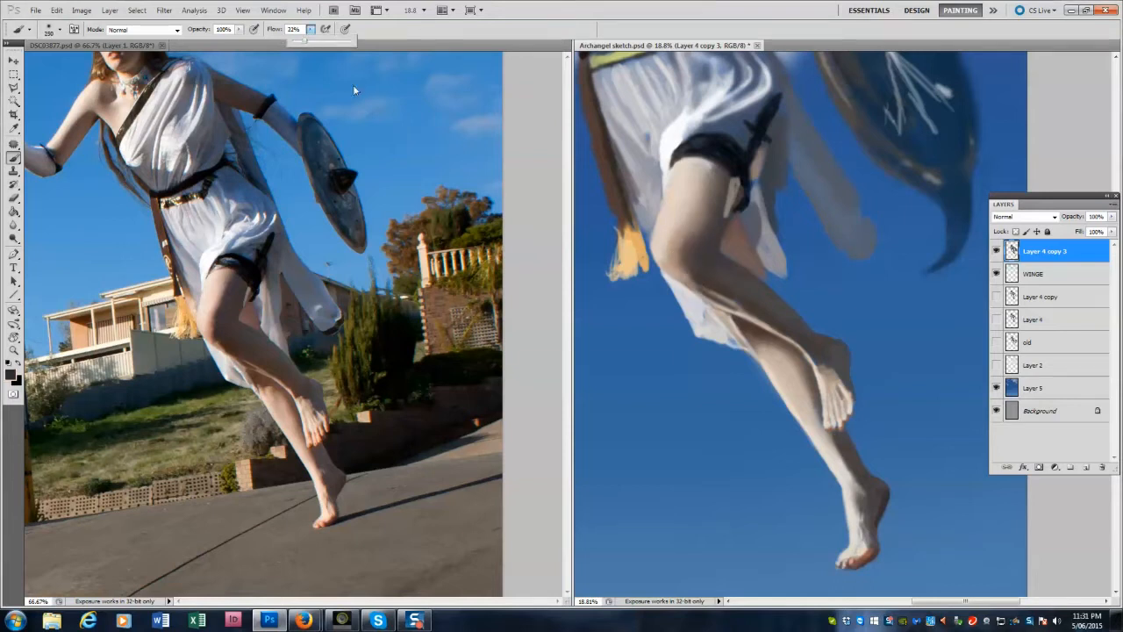
left_click(718, 238, "alt")
key("bracketleft")
key("bracketleft")
key("bracketleft")
key("bracketleft")
key("bracketleft")
key("bracketleft")
key("bracketleft")
key("bracketleft")
key("bracketleft")
key("bracketleft")
left_click(726, 278, "alt")
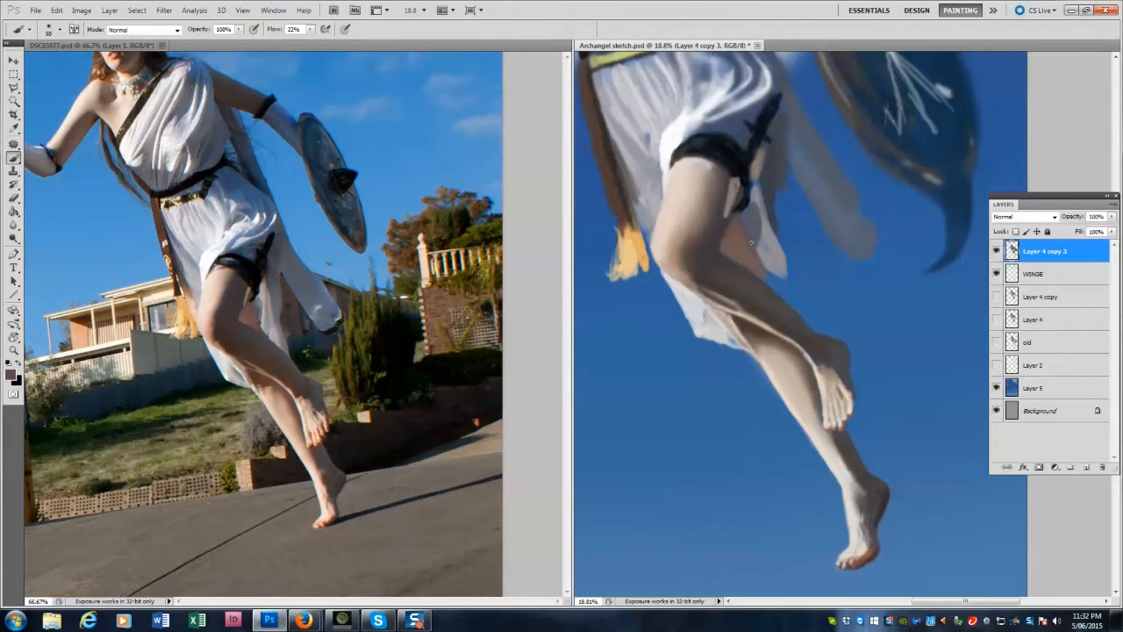
Extend the pale dress cloth hanging behind the raised knee down to the calf.
key("bracketright")
key("bracketright")
key("bracketright")
mouse_move(757, 264)
left_mouse_down()
mouse_move(745, 257)
mouse_move(786, 296)
mouse_move(779, 274)
left_mouse_up()
left_click(272, 304, "alt")
left_click(778, 275, "alt")
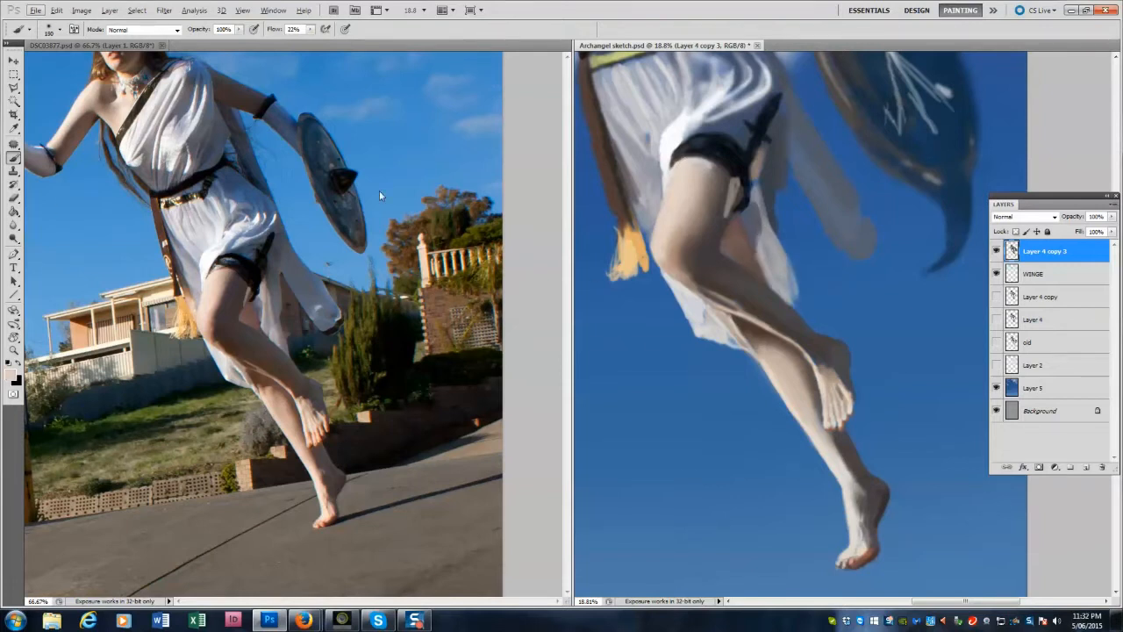
key("e")
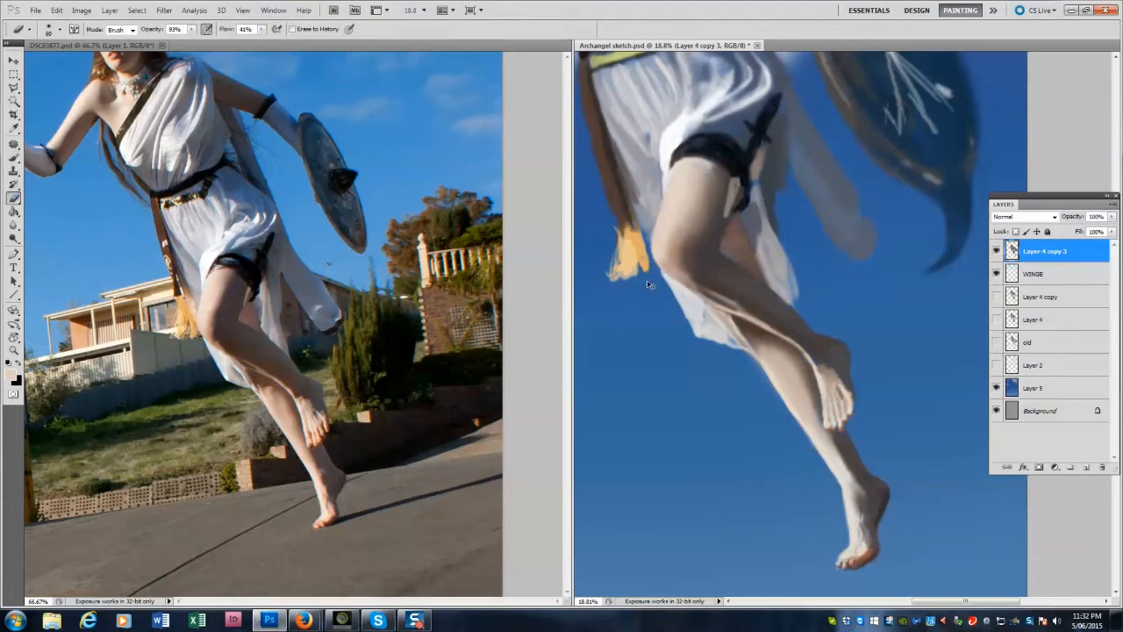
Blend the skin tones of the raised thigh and knee with the Mixer Brush.
key("b")
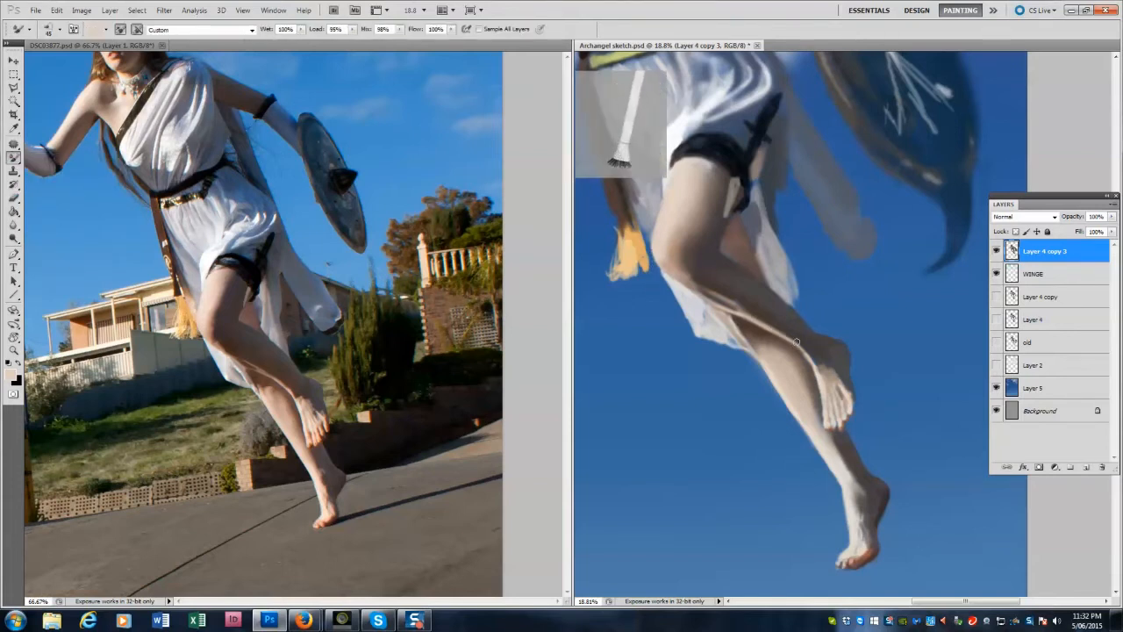
key("bracketright")
key("bracketright")
key("bracketright")
key("bracketright")
key("bracketright")
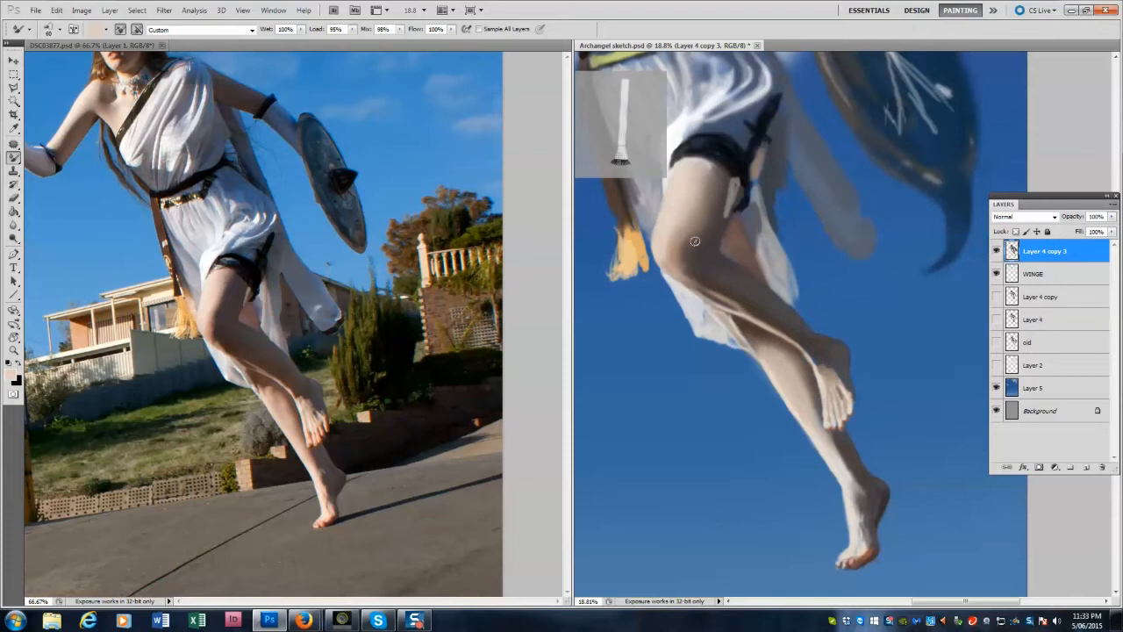
left_click_drag(705, 212, 693, 238)
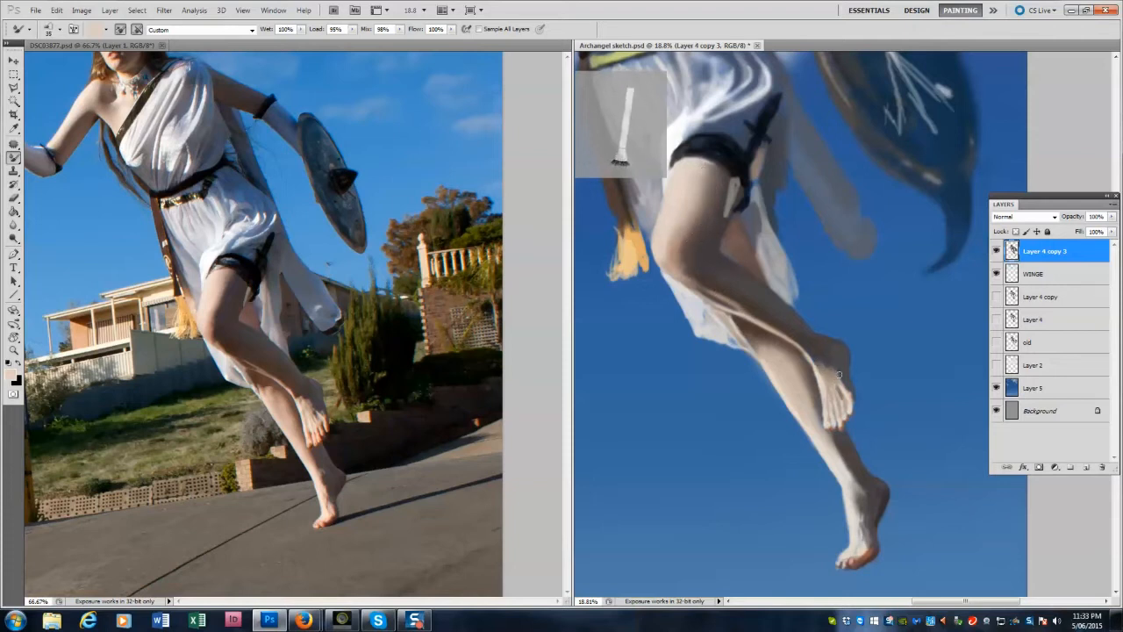
Paint a straight dark sword blade from the hilt to the tip of the blue glow, using a dark tone sampled from the reference photo.
left_click(846, 280, "alt")
left_click(846, 280, "alt")
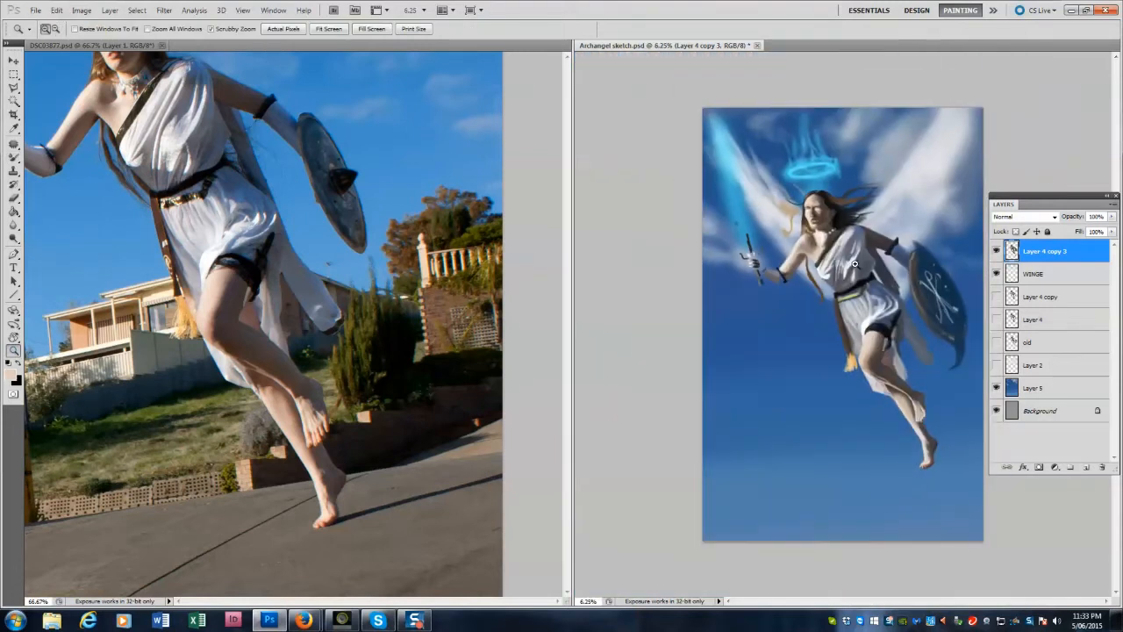
left_click(273, 10)
left_click(305, 114)
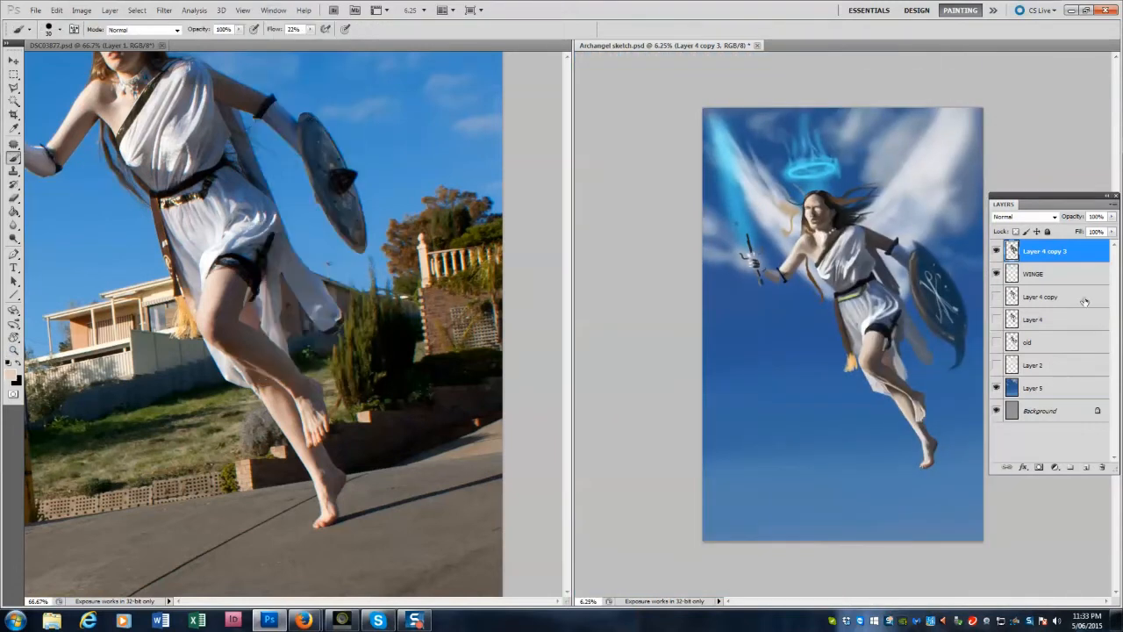
left_click(298, 263)
left_click(298, 263, "alt")
left_click(273, 126, "alt")
left_click(272, 126, "ctrl")
left_click(157, 204, "alt")
left_click(151, 196, "alt")
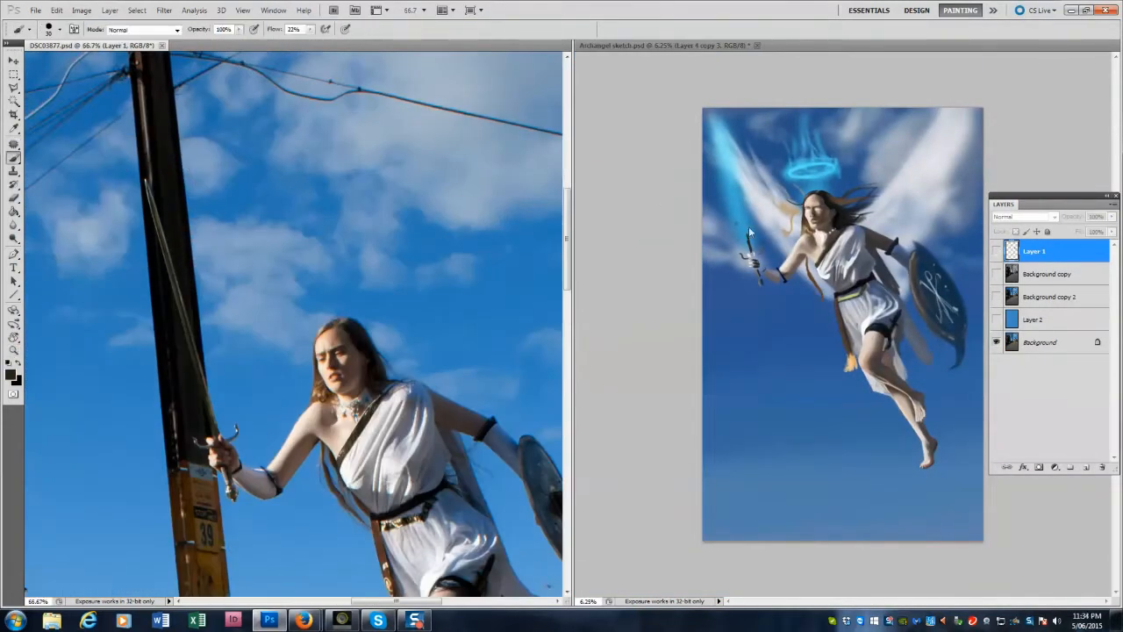
left_click(747, 241)
key("bracketright")
key("bracketright")
key("bracketright")
key("bracketright")
key("bracketright")
key("bracketright")
key("bracketright")
key("bracketright")
key("bracketright")
left_click_drag(751, 249, 747, 240)
left_click(712, 120, "shift")
left_click(753, 252, "shift")
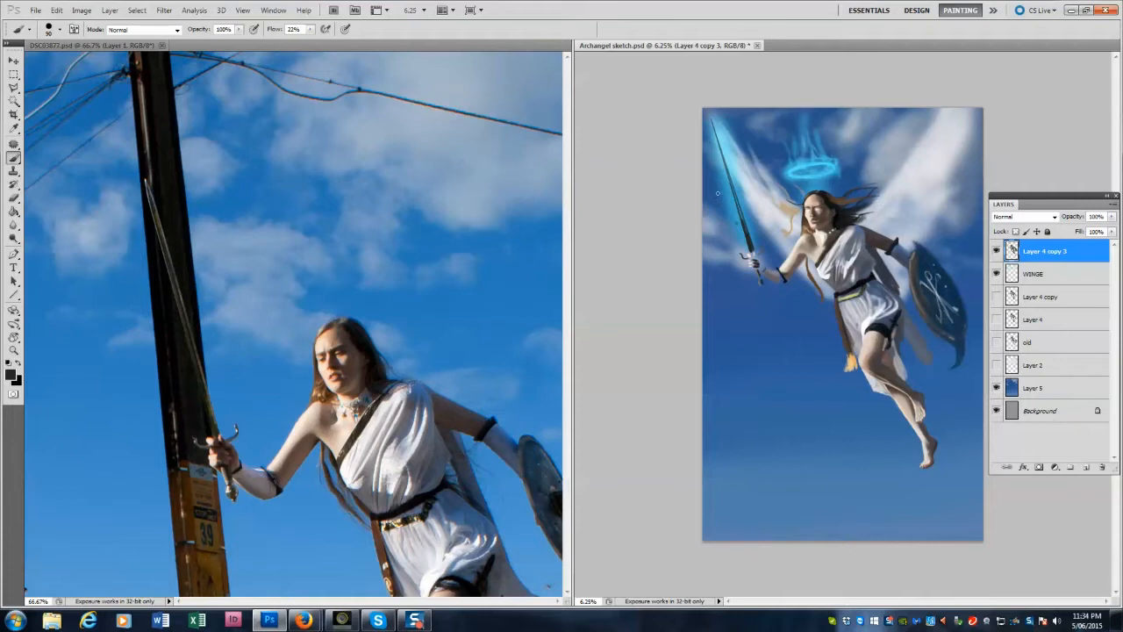
left_click_drag(734, 188, 729, 172)
Scale the figure and WINGE layers down together to about 93%, moving the sword tip and wings inward from the canvas corner.
key("z")
left_click(224, 480)
left_click(224, 480)
left_click(225, 480)
left_click(784, 269)
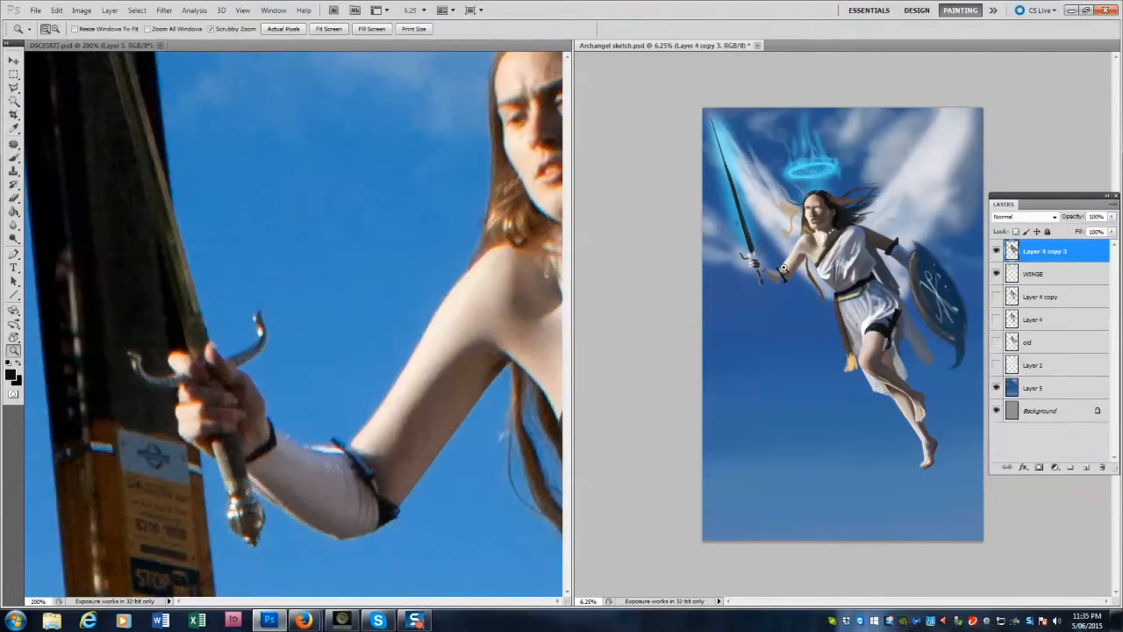
left_click(1035, 273, "shift")
key("ctrl+t")
left_click_drag(703, 109, 723, 134)
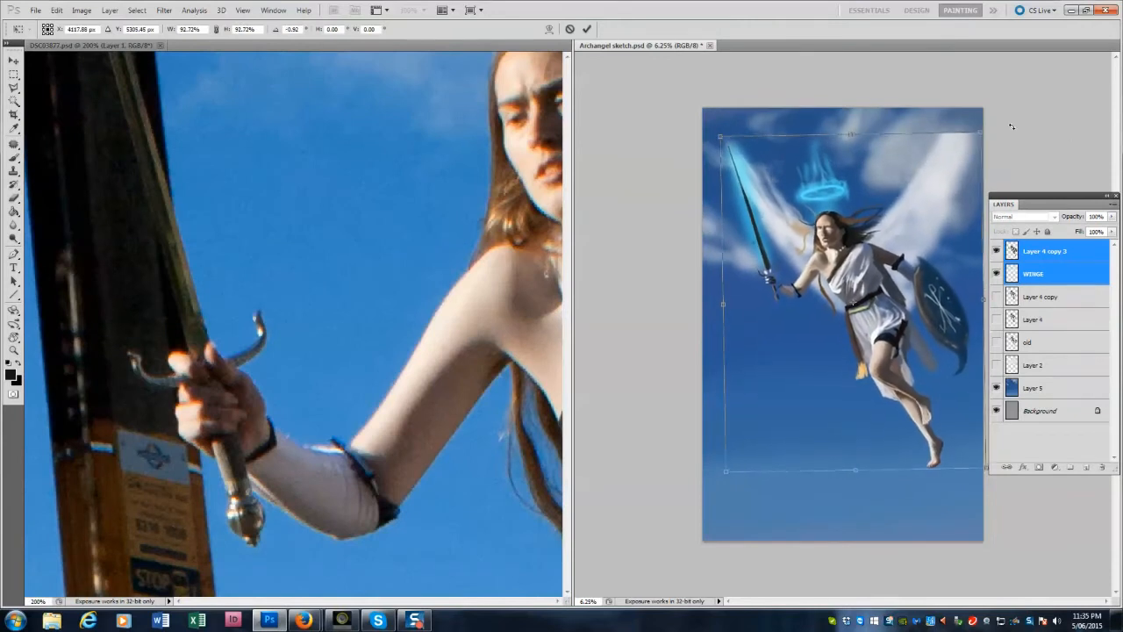
key("Return")
key("z")
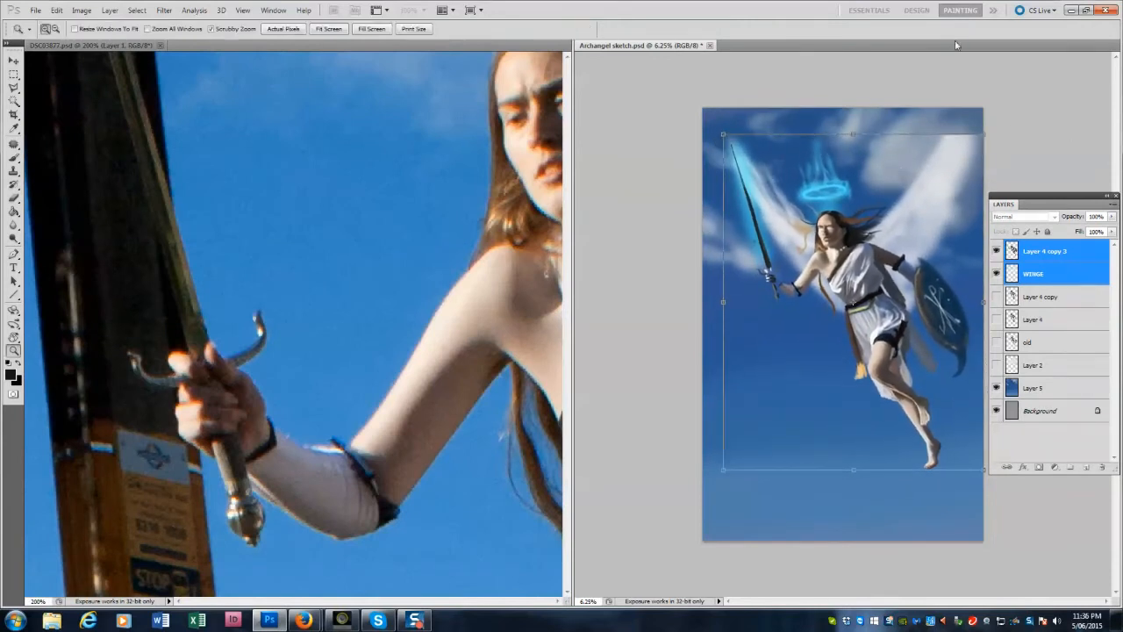
On the WINGE layer, paint long tan feather strokes up the inner edge of the shield-side wing.
left_click(1044, 301)
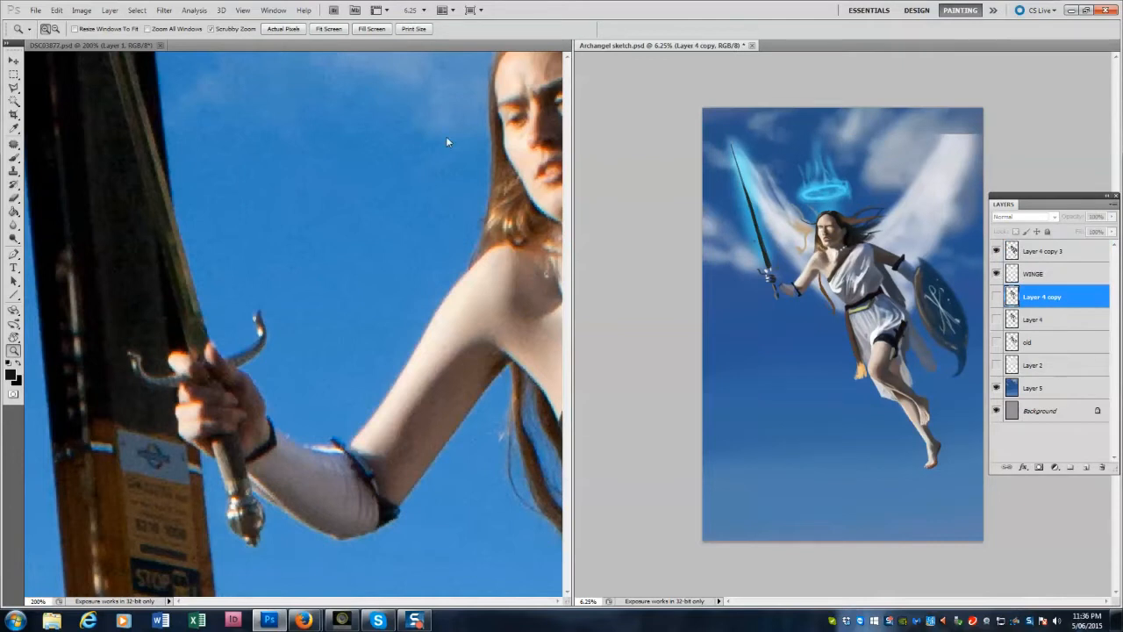
key("b")
key("alt+bracketright")
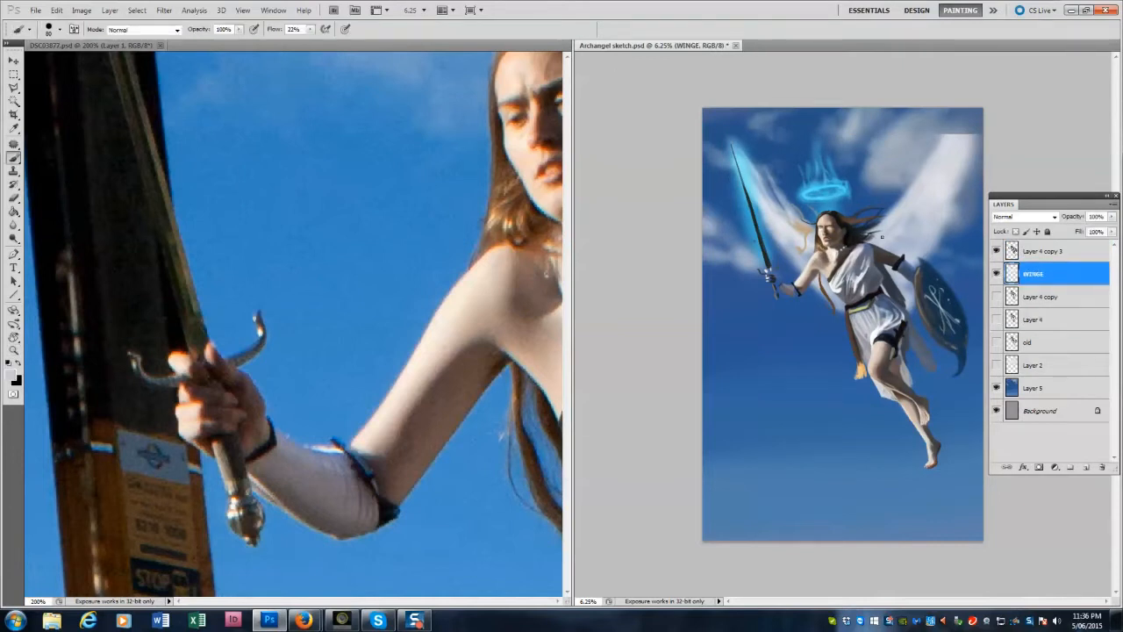
left_click(853, 252, "alt")
mouse_move(886, 224)
left_mouse_down()
mouse_move(918, 174)
mouse_move(906, 200)
mouse_move(947, 75)
left_mouse_up()
key("bracketleft")
key("bracketleft")
key("bracketleft")
key("F6")
left_click_drag(1018, 59, 1030, 57)
left_click_drag(1040, 109, 1031, 109)
key("bracketright")
left_click_drag(868, 244, 906, 184)
left_click(799, 224, "alt")
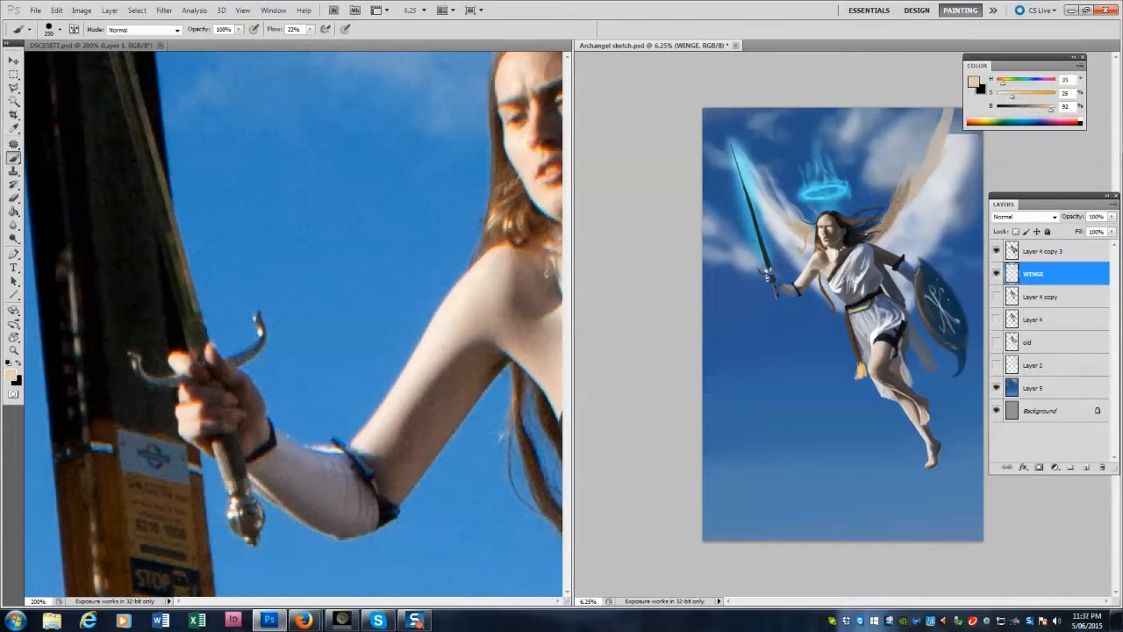
On Layer 4 copy 3, paint thin loose hair strands blowing from the face toward the sword arm with a sampled tone.
left_click(1044, 252)
left_click(822, 225, "alt")
key("bracketleft")
key("bracketleft")
key("bracketleft")
key("bracketleft")
key("bracketleft")
key("bracketleft")
key("bracketleft")
key("bracketleft")
left_click_drag(817, 232, 802, 249)
left_click_drag(819, 239, 794, 251)
Paint windblown hair strands across the head toward the shield-side wing with a larger brush.
left_click(826, 213, "alt")
key("bracketright")
key("bracketright")
key("bracketright")
key("bracketright")
key("bracketright")
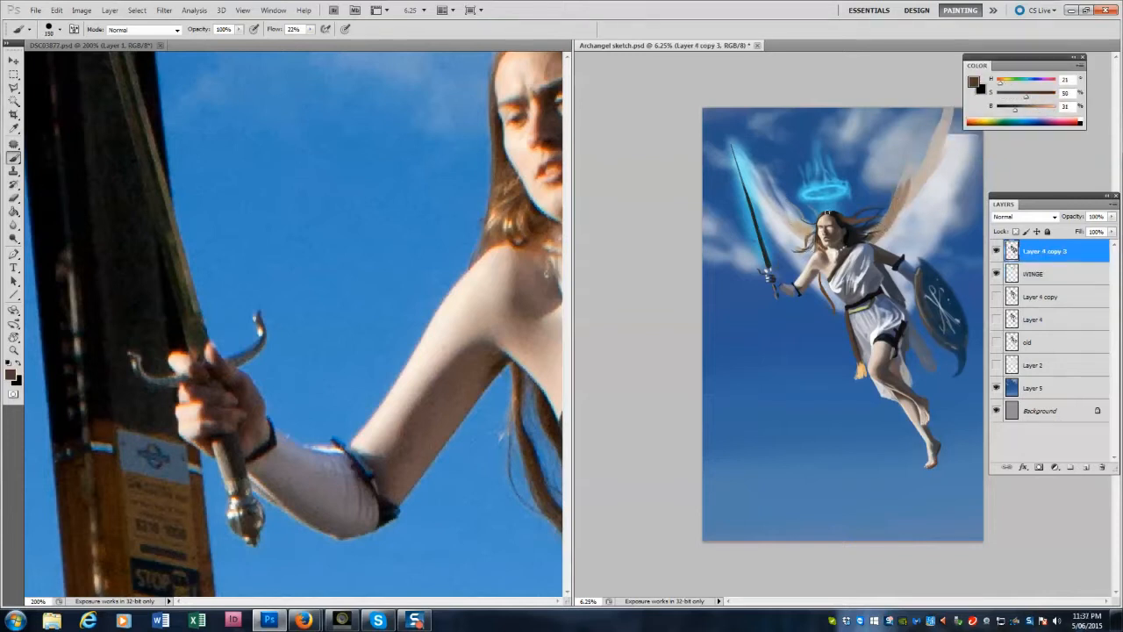
left_click(870, 192, "alt")
key("d")
key("x")
mouse_move(818, 225)
left_mouse_down()
mouse_move(792, 219)
mouse_move(852, 199)
mouse_move(867, 209)
left_mouse_up()
Refine the flowing hair on both sides of the head with sampled brown and dark tones.
left_click(833, 229, "alt")
key("bracketright")
key("bracketright")
key("bracketright")
key("bracketright")
key("bracketright")
key("bracketright")
key("bracketright")
left_click(851, 232, "alt")
left_click(768, 203, "alt")
key("bracketleft")
key("bracketleft")
key("bracketleft")
key("bracketleft")
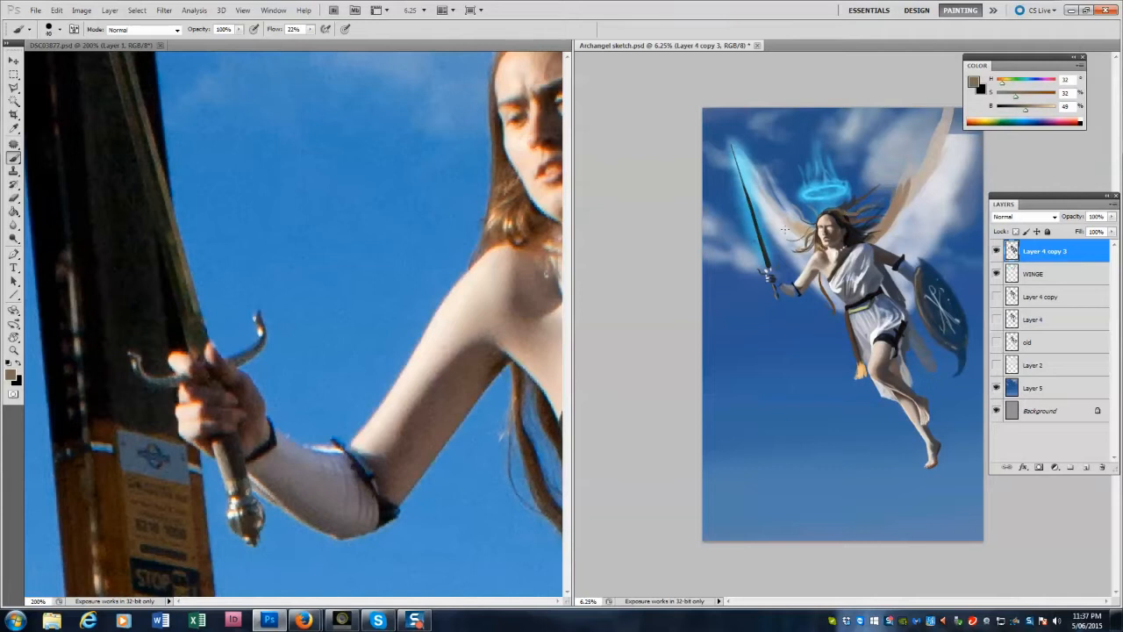
left_click(844, 215, "alt")
key("e")
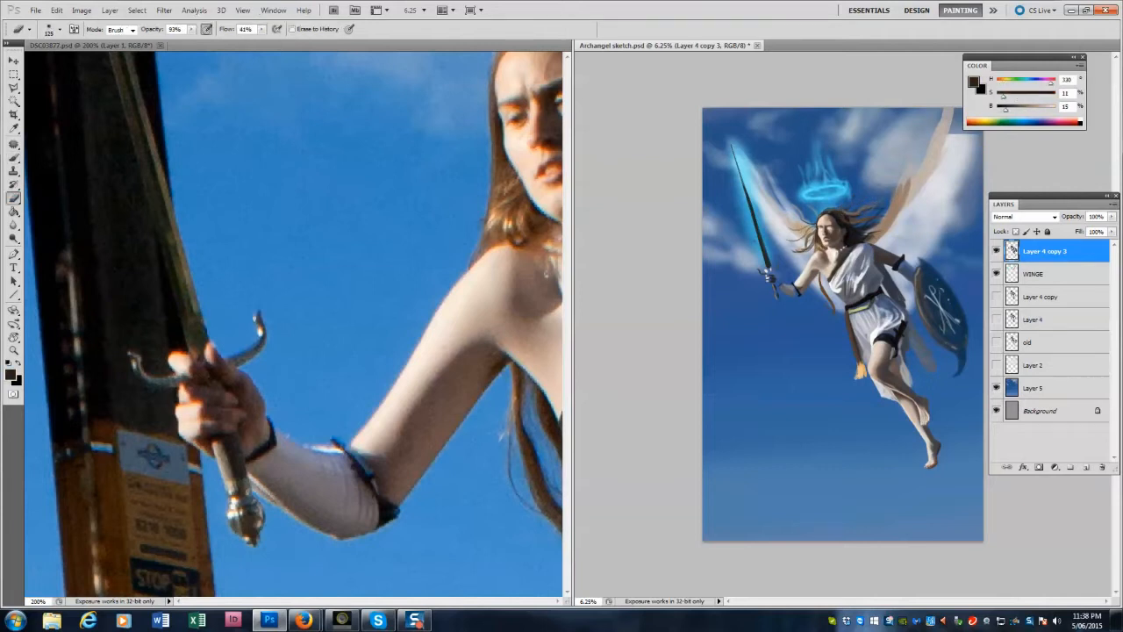
Fill out both wings on the WINGE layer with broad beige strokes in sampled tones.
left_click(1088, 276)
key("b")
left_click(800, 231, "alt")
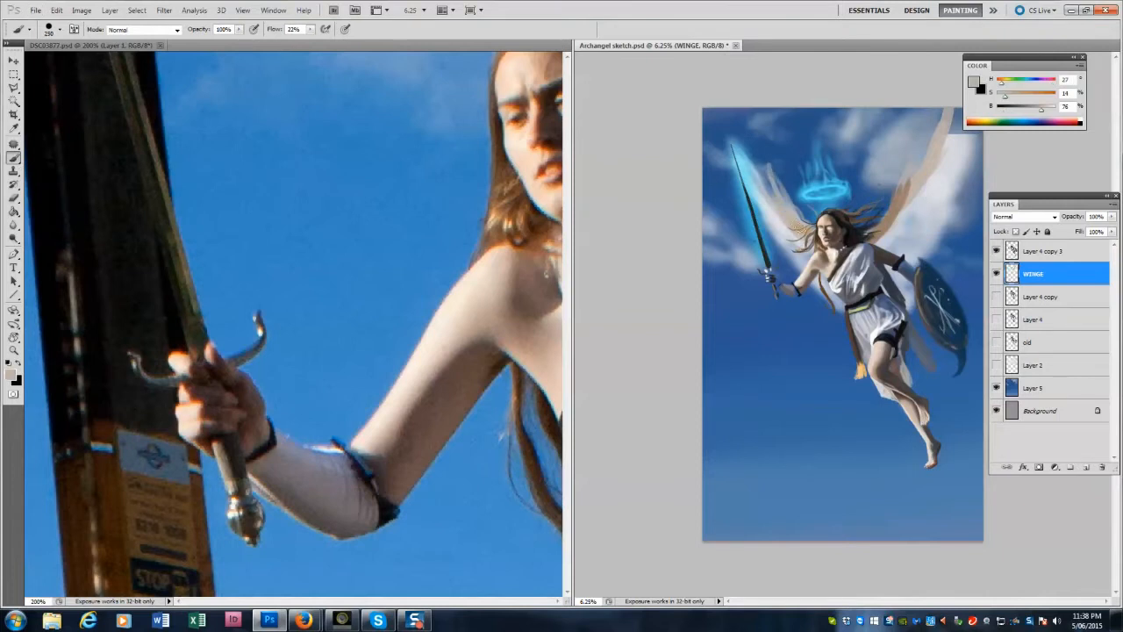
left_click_drag(744, 147, 814, 289)
key("ctrl+z")
left_click(885, 238, "alt")
key("]")
key("]")
key("]")
key("]")
mouse_move(888, 232)
left_mouse_down()
mouse_move(914, 202)
mouse_move(922, 228)
mouse_move(933, 191)
left_mouse_up()
Paint a bright yellow streak (H 50, S 60, B 100) along the middle of the shield-side wing with a smaller brush.
key("[")
key("[")
key("[")
key("[")
left_click(1032, 94)
left_click_drag(1042, 108, 1055, 109)
left_click(1006, 83)
left_click_drag(897, 260, 942, 184)
key("[")
key("[")
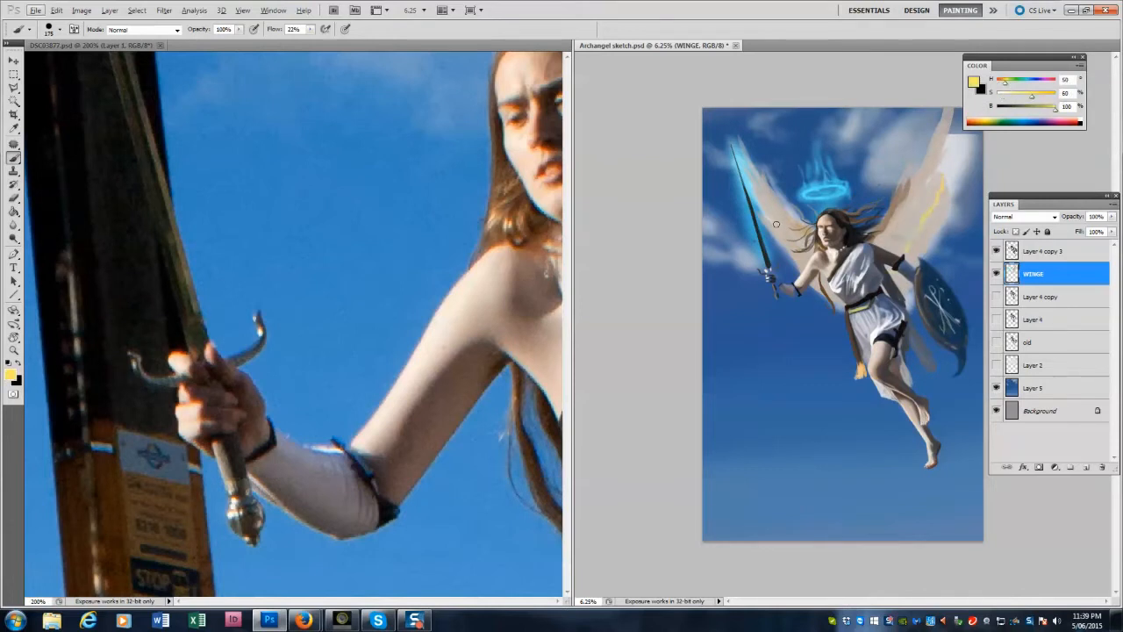
Paint brown feathers with pointed tips along the inner edge of the shield-side wing using a sampled tone.
left_click(897, 207, "alt")
left_click_drag(888, 213, 940, 126)
key("[")
key("[")
key("[")
key("[")
key("[")
key("[")
key("]")
key("]")
key("]")
mouse_move(906, 186)
left_mouse_down()
mouse_move(899, 146)
mouse_move(913, 157)
left_mouse_up()
mouse_move(911, 173)
left_mouse_down()
mouse_move(928, 151)
mouse_move(914, 183)
mouse_move(937, 145)
mouse_move(952, 156)
mouse_move(957, 114)
left_mouse_up()
Add broad beige strokes up the outer part of the shield-side wing with a sampled tone and larger brush.
left_click(945, 163, "alt")
key("]")
key("]")
key("]")
key("]")
mouse_move(950, 186)
left_mouse_down()
mouse_move(962, 136)
mouse_move(950, 112)
left_mouse_up()
Extend the sword-side wing to a long tip and paint pointed brown feathers along its upper edge.
key("[")
key("[")
key("[")
key("[")
left_click(943, 123, "alt")
mouse_move(797, 224)
left_mouse_down()
mouse_move(756, 176)
mouse_move(739, 119)
left_mouse_up()
key("[")
key("[")
left_click_drag(753, 166, 752, 138)
left_click_drag(766, 168, 761, 143)
left_click_drag(784, 194, 776, 162)
left_click_drag(782, 197, 796, 215)
Paint thin brown feather details at the base and middle of the shield-side wing and along the sword-side wing's lower edge.
key("[")
key("[")
key("[")
mouse_move(878, 236)
left_mouse_down()
mouse_move(879, 249)
mouse_move(910, 239)
left_mouse_up()
left_click_drag(897, 246, 942, 147)
left_click_drag(930, 186, 944, 142)
left_click_drag(900, 255, 912, 232)
left_click_drag(806, 263, 765, 217)
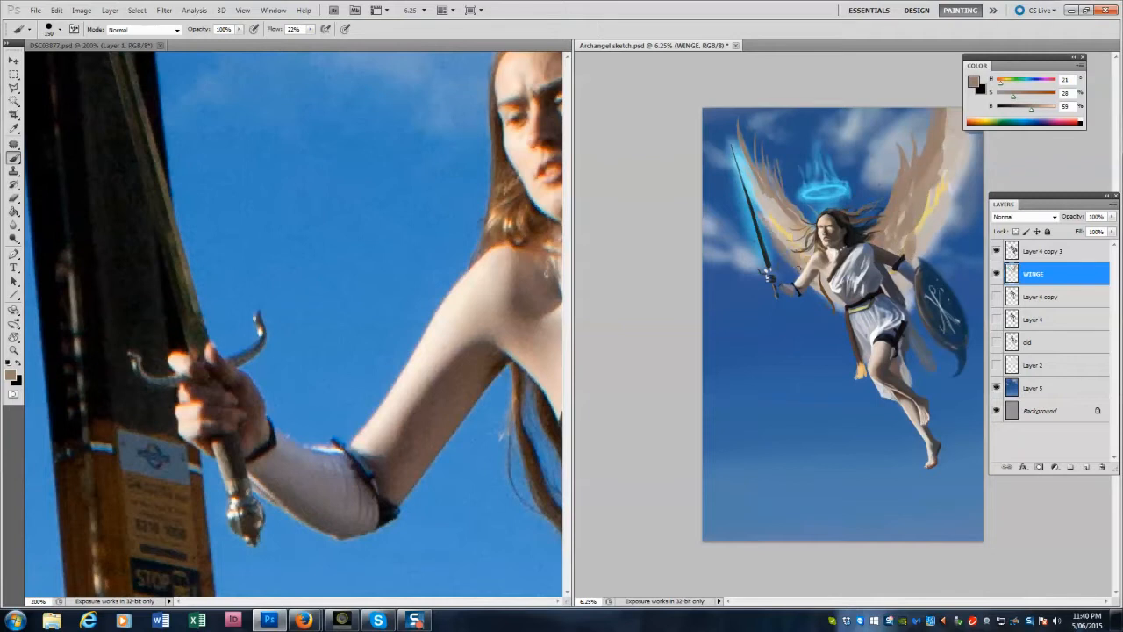
Outline feathers along the sword-side wing's lower edge with a small white brush, undoing the last stroke.
key("d")
key("x")
key("[")
key("[")
key("[")
key("[")
left_click_drag(764, 222, 773, 237)
left_click_drag(771, 234, 782, 252)
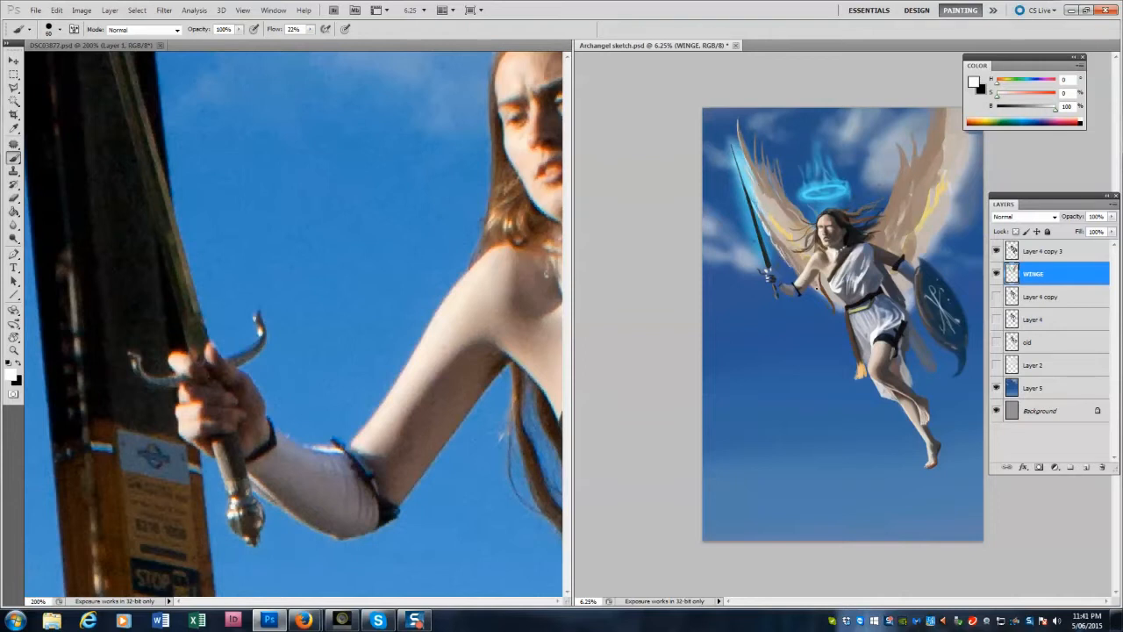
key("ctrl+z")
Add white edge highlights to the sword-side wing's tip and the inner edge of the shield-side wing.
left_click_drag(738, 118, 755, 160)
left_click_drag(752, 143, 760, 166)
key("ctrl+z")
left_click_drag(871, 232, 901, 139)
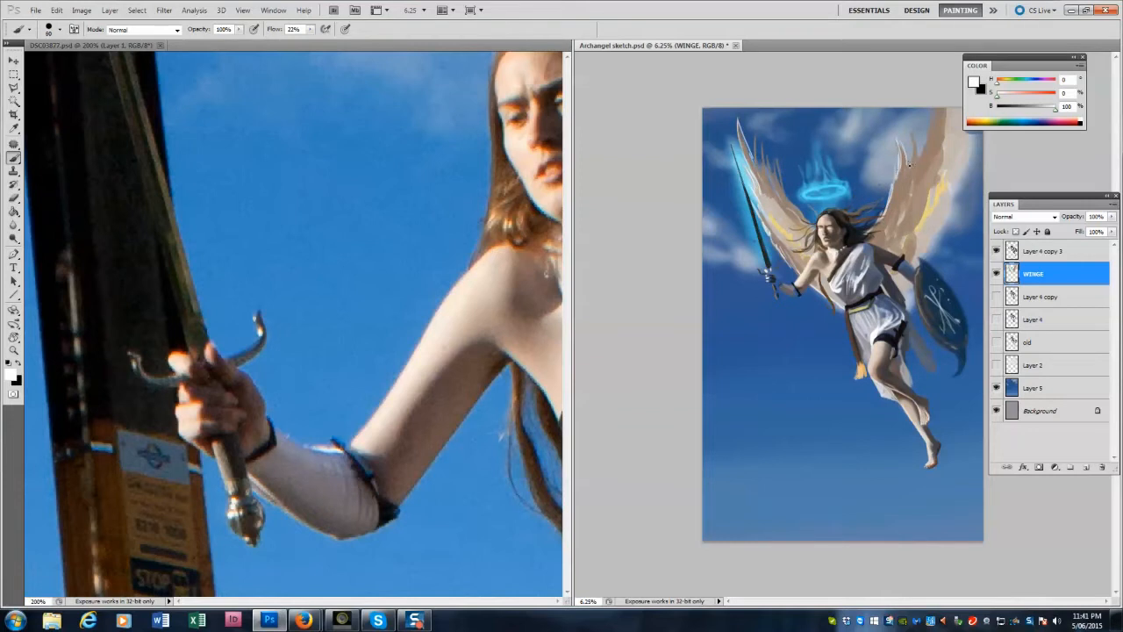
Paint golden yellow strokes (H 50, S 77, B 100) through the shield-side wing and at the base of the other wing.
left_click(918, 202, "alt")
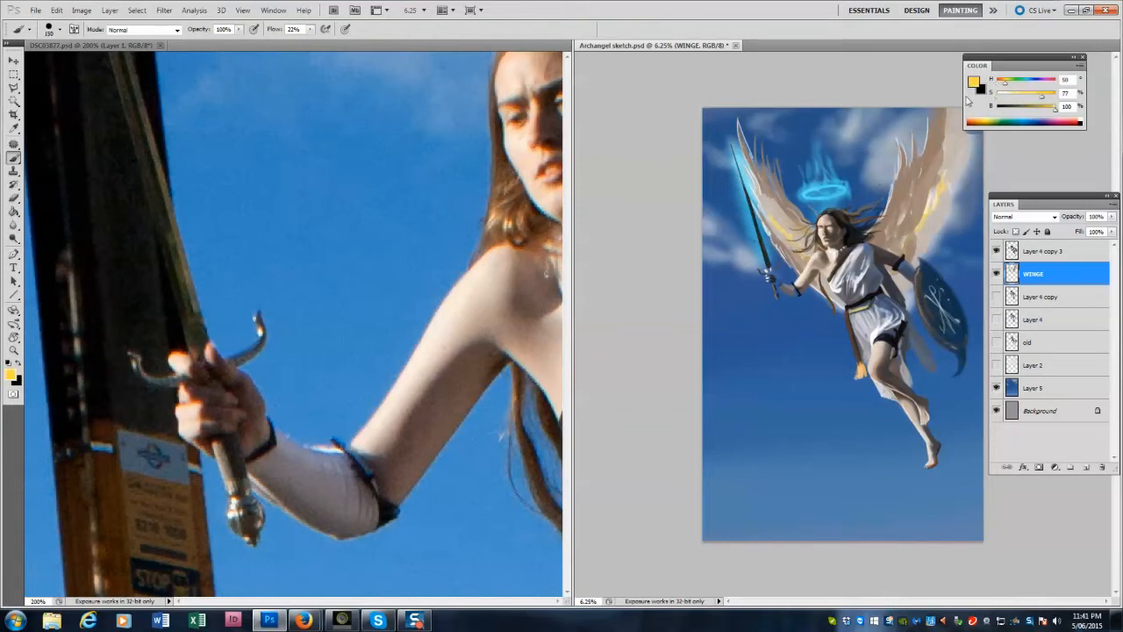
left_click_drag(902, 238, 937, 160)
left_click_drag(806, 261, 809, 265)
mouse_move(906, 248)
left_mouse_down()
mouse_move(914, 216)
mouse_move(936, 178)
left_mouse_up()
key("bracketleft")
key("bracketleft")
Paint pale yellow feathers along the outer edge of the shield-side wing with a larger brush and a desaturated sampled tone.
left_click(774, 230, "alt")
left_click(916, 237, "alt")
left_click_drag(1049, 109, 1053, 109)
left_click_drag(1027, 95, 1012, 96)
key("bracketright")
key("bracketright")
key("bracketright")
key("bracketright")
key("bracketright")
key("bracketright")
key("bracketright")
mouse_move(919, 261)
left_mouse_down()
mouse_move(957, 149)
mouse_move(956, 160)
left_mouse_up()
Paint brown feather strokes up to the top of the shield-side wing with a sampled tone and smaller brush.
key("bracketleft")
key("bracketleft")
left_click(925, 163, "alt")
left_click_drag(920, 156, 926, 84)
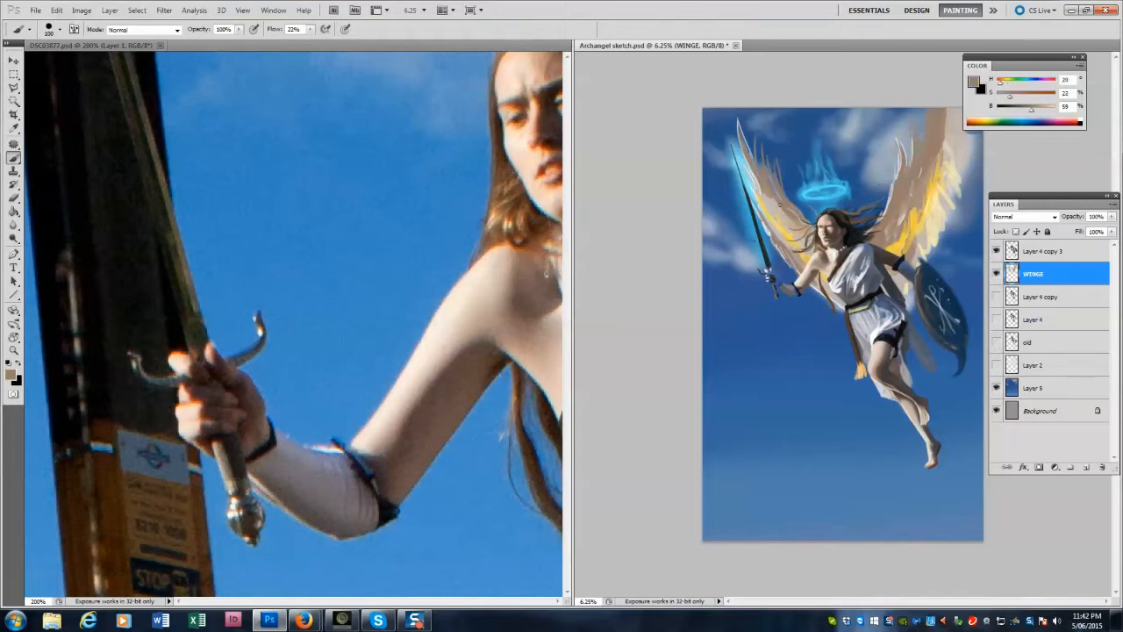
Blend the yellow and beige feather strokes of the wings with the Mixer Brush.
key("shift+b")
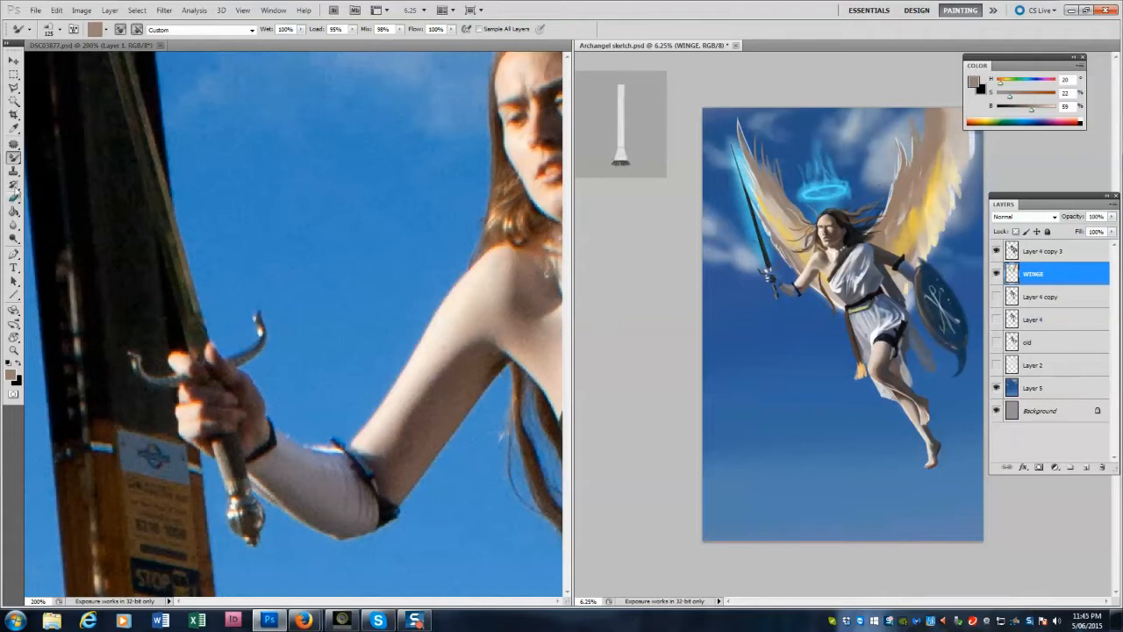
left_click(14, 225)
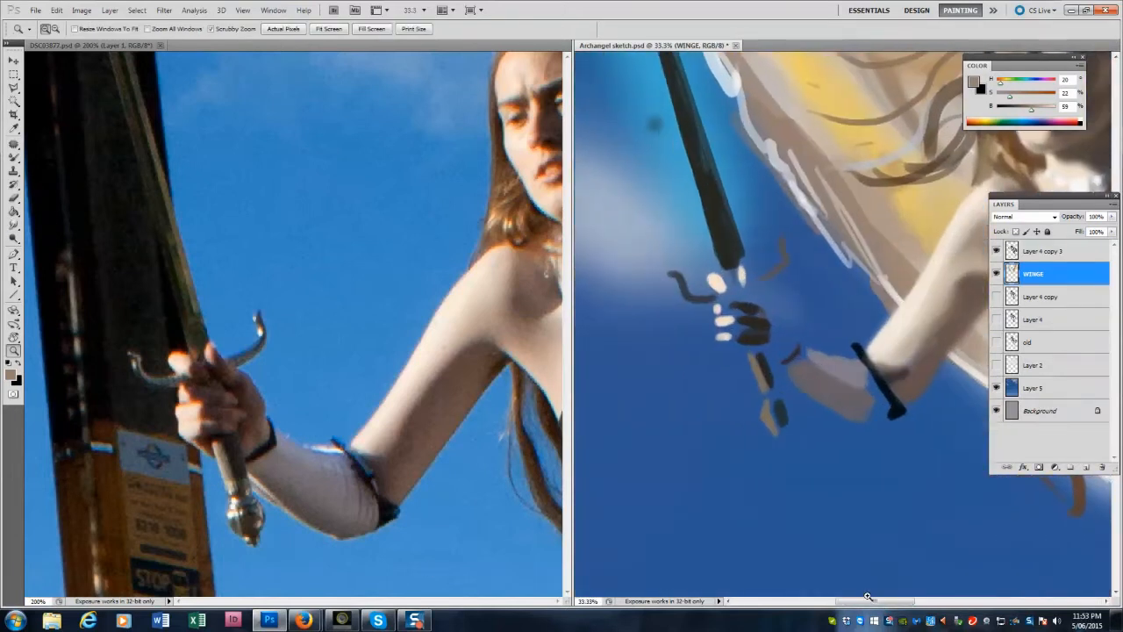
Paint the thumb and shaded inner fingers of the sword hand on Layer 4 copy 3 with sampled skin and shadow tones.
left_click(13, 157)
left_click(40, 160)
left_click(1044, 251)
left_click(716, 309, "alt")
left_click_drag(711, 305, 743, 324)
left_click(746, 337, "alt")
left_click(214, 351, "alt")
left_click_drag(722, 281, 764, 334)
Paint the lit fingers and the sword grip below them with a smaller brush and tones sampled from the reference photo.
key("bracketleft")
key("bracketleft")
left_click(723, 303, "alt")
left_click(751, 351, "alt")
left_click(181, 359, "alt")
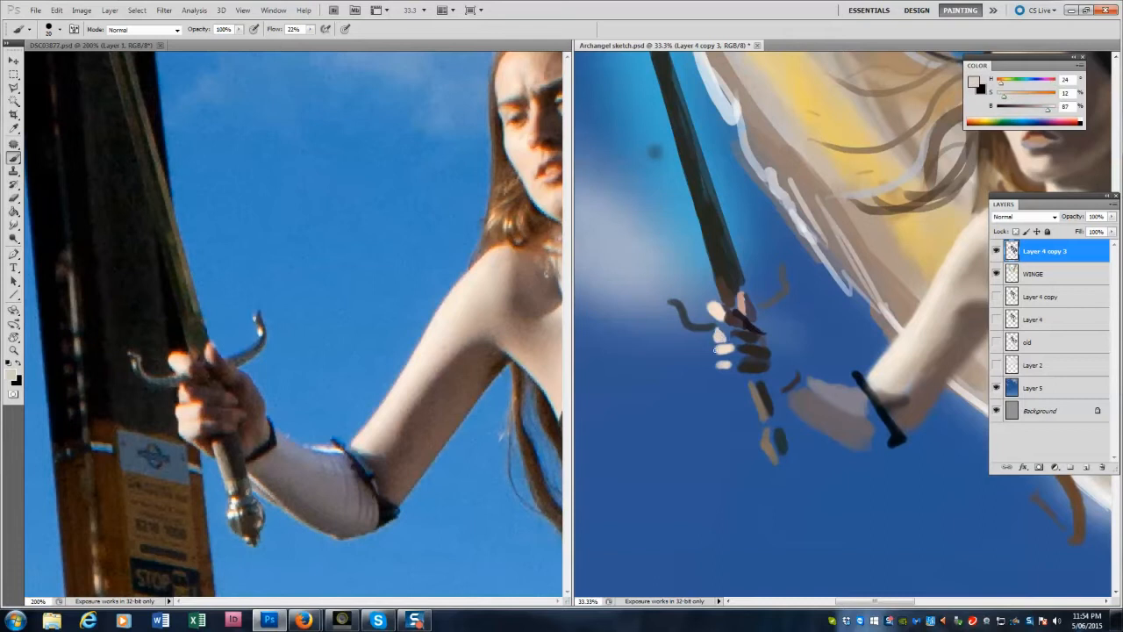
left_click(225, 454, "alt")
mouse_move(719, 361)
left_mouse_down()
mouse_move(739, 365)
mouse_move(761, 421)
left_mouse_up()
left_click(225, 449, "alt")
left_click(233, 463, "alt")
Fill in the shaded parts of the lower fingers around the grip with a larger brush and sampled dark tones.
key("bracketright")
key("bracketright")
key("bracketright")
mouse_move(750, 378)
left_mouse_down()
mouse_move(712, 374)
mouse_move(765, 366)
left_mouse_up()
left_click(758, 364, "alt")
left_click(755, 367, "alt")
left_click(240, 414, "alt")
key("bracketleft")
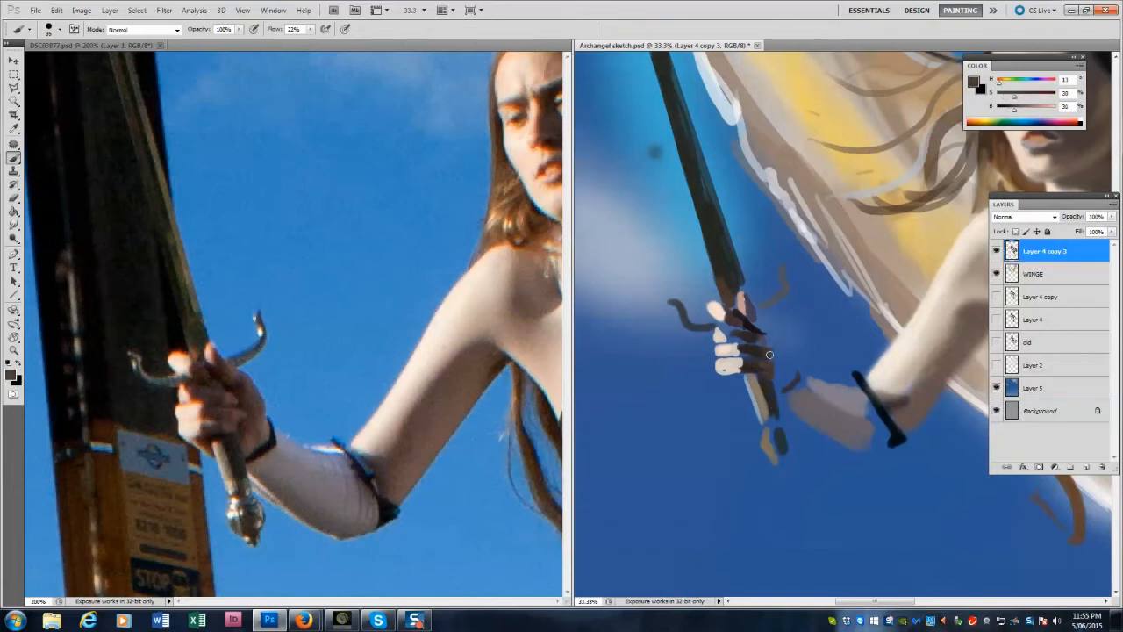
Extend the outer arm of the sword's crossguard into a curl, using dark tones sampled from the reference photo.
left_click(759, 339, "alt")
left_click(732, 329, "alt")
mouse_move(721, 330)
left_mouse_down()
mouse_move(743, 337)
mouse_move(655, 311)
mouse_move(688, 326)
left_mouse_up()
left_click(759, 311, "alt")
left_click(170, 376, "alt")
key("bracketleft")
key("bracketleft")
key("bracketleft")
key("bracketleft")
key("bracketleft")
left_click(723, 285, "alt")
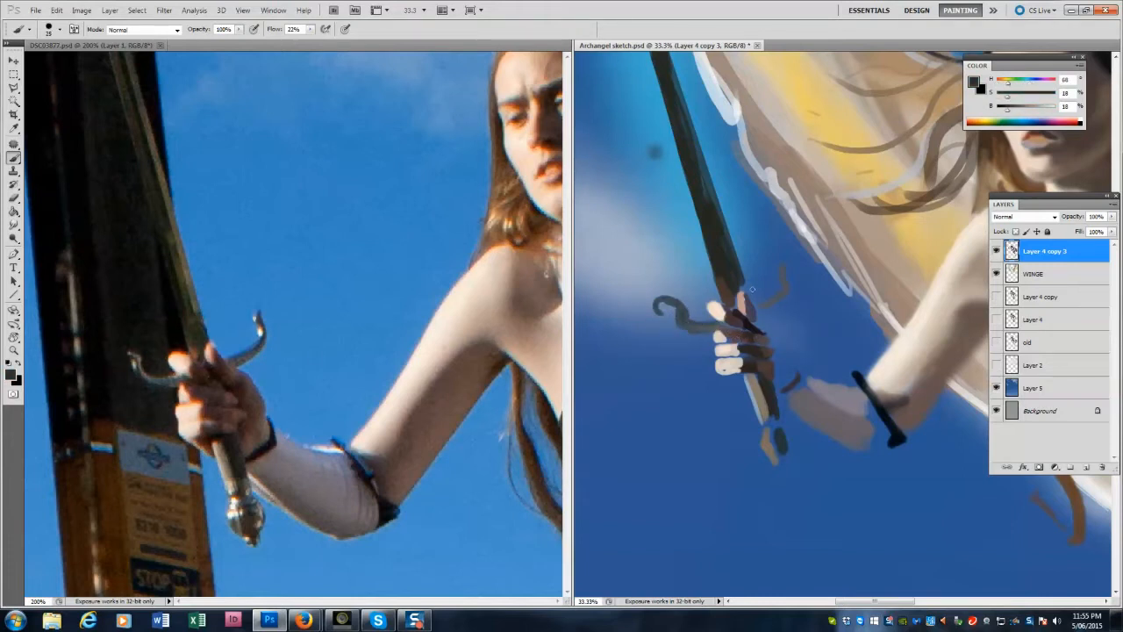
Clean up the edge of the sword blade from hand to top with a larger Eraser.
key("e")
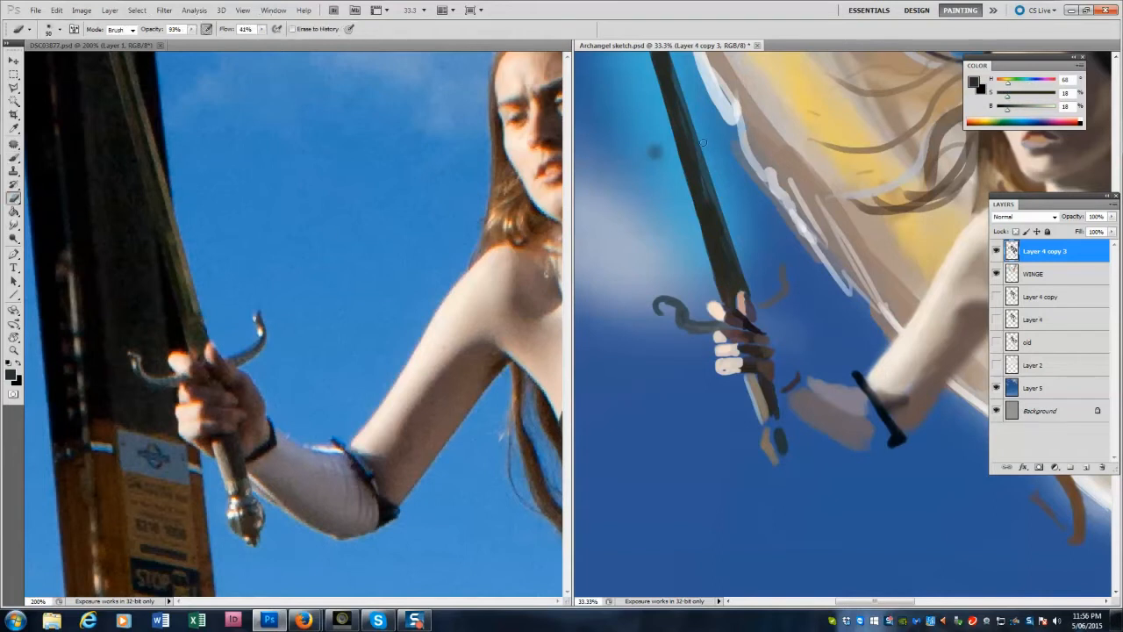
key("bracketright")
mouse_move(680, 74)
left_mouse_down()
mouse_move(752, 292)
mouse_move(686, 70)
left_mouse_up()
left_click_drag(747, 285, 679, 66)
Smudge the back of the hand towards the wrist and paint dark gaps between the fingers with sampled tones.
key("r")
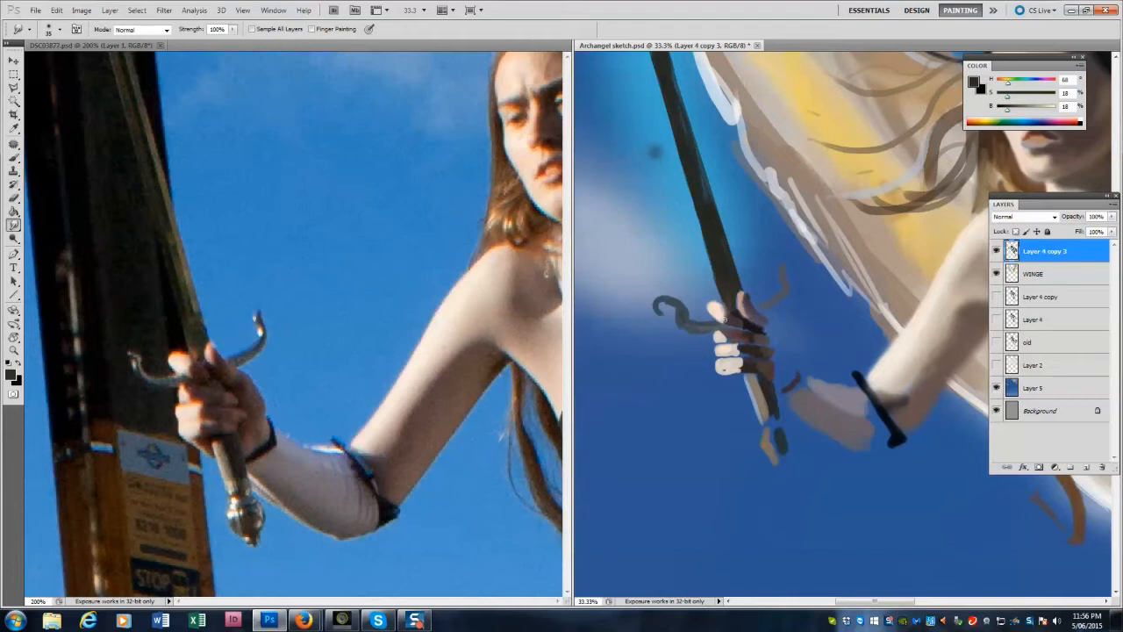
mouse_move(757, 314)
left_mouse_down()
mouse_move(794, 372)
mouse_move(781, 373)
mouse_move(782, 361)
left_mouse_up()
key("b")
left_click(753, 334, "alt")
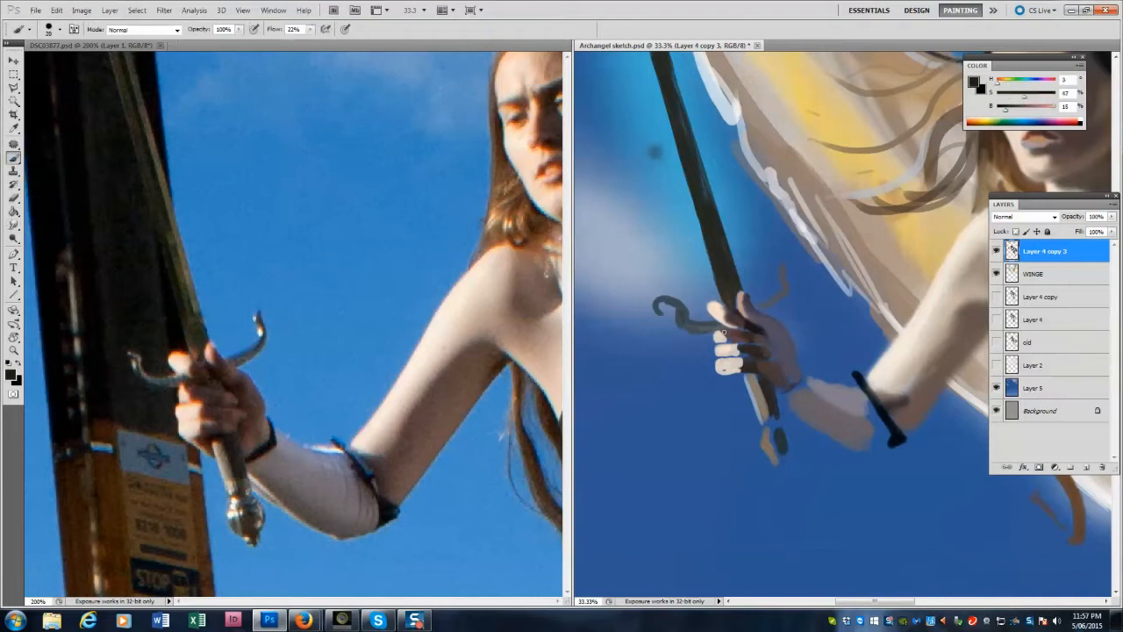
mouse_move(765, 340)
left_mouse_down()
mouse_move(790, 359)
mouse_move(746, 385)
mouse_move(735, 378)
mouse_move(760, 380)
mouse_move(744, 359)
mouse_move(718, 358)
mouse_move(752, 345)
left_mouse_up()
left_click(725, 369, "alt")
left_click(752, 375, "alt")
key("bracketright")
key("bracketright")
left_click(755, 375, "alt")
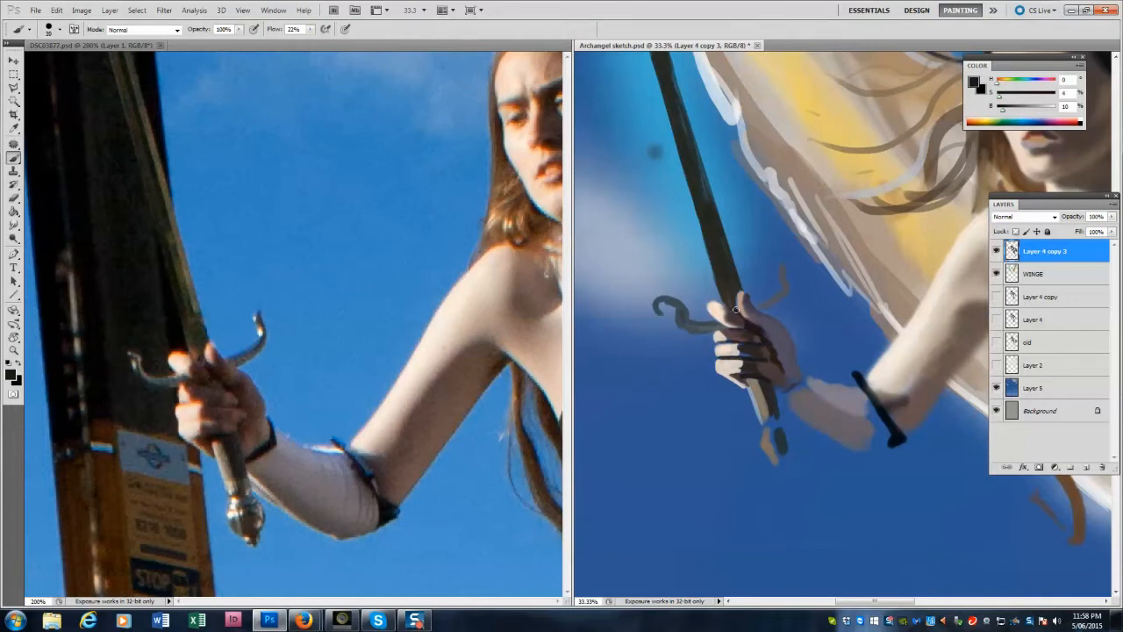
Paint a lighter olive edge (H 57, S 29, B 32) along the length of the sword blade.
left_click(675, 82, "alt")
key("bracketright")
left_click_drag(738, 282, 667, 63)
left_click_drag(738, 285, 720, 227)
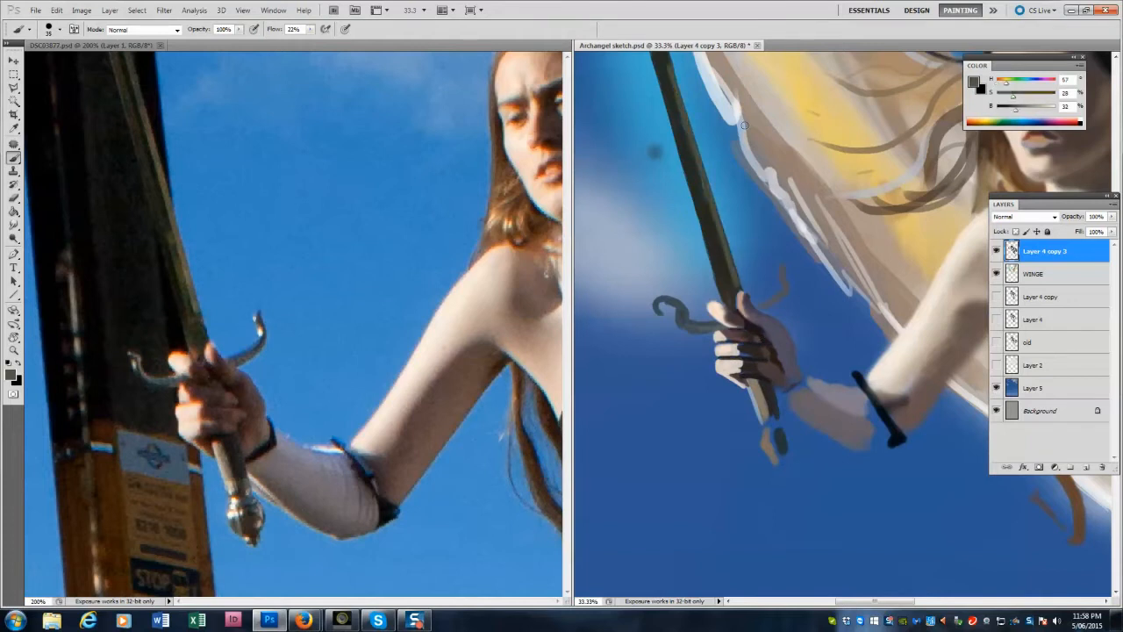
Paint the inner arm of the crossguard dark and add near-white highlights (H 90, S 1, B 100) to the guard.
left_click(772, 420, "alt")
left_click_drag(784, 287, 781, 263)
left_click(262, 327, "alt")
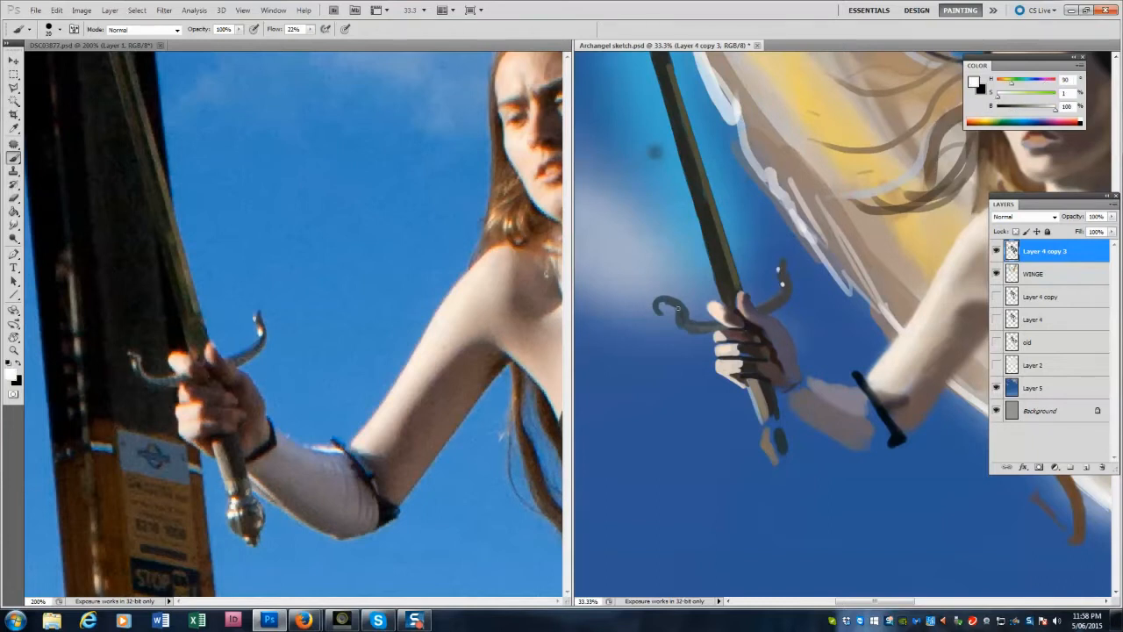
Block in the sword's round pommel in dark grey with a larger brush, sampling the reference photo.
left_click(221, 459, "alt")
left_click(242, 503, "alt")
key("bracketright")
key("bracketright")
key("bracketright")
key("bracketright")
mouse_move(779, 431)
left_mouse_down()
mouse_move(776, 454)
mouse_move(772, 388)
mouse_move(776, 402)
left_mouse_up()
left_click(237, 458, "alt")
left_click(228, 460, "alt")
Paint the dark point of the elbow band and refine the lower edge of the forearm.
left_click(899, 430, "alt")
left_click_drag(899, 426, 914, 431)
left_click_drag(914, 432, 896, 441)
left_click(892, 441, "alt")
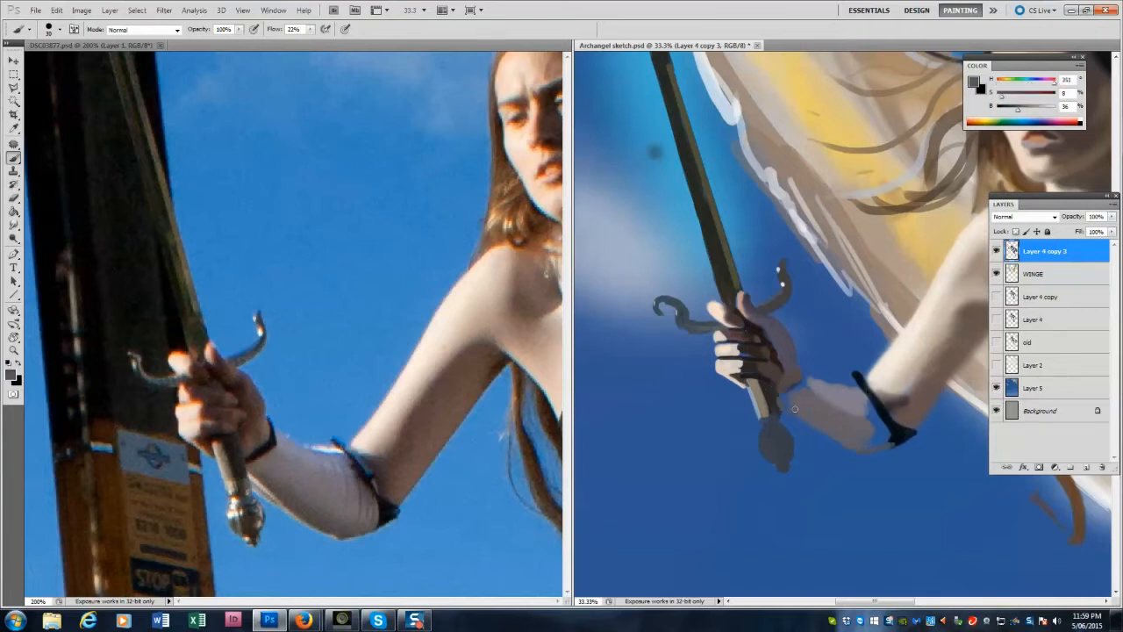
mouse_move(860, 431)
left_mouse_down()
mouse_move(859, 377)
mouse_move(794, 387)
mouse_move(800, 365)
mouse_move(796, 385)
mouse_move(807, 383)
mouse_move(808, 373)
mouse_move(782, 403)
mouse_move(785, 448)
mouse_move(784, 434)
mouse_move(784, 464)
left_mouse_up()
Paint the light upper edge of the forearm and the dark wristband with tones sampled from the reference photo.
left_click(327, 448, "alt")
key("bracketleft")
key("bracketleft")
left_click(271, 439, "alt")
key("bracketright")
left_click(793, 360, "alt")
Repaint the pommel and its joint with the grip in sampled brown-grey tones using a smaller brush.
key("bracketleft")
key("bracketleft")
left_click(282, 507, "alt")
left_click(253, 525, "alt")
left_click_drag(767, 421, 782, 410)
left_click(785, 377, "alt")
Blend the thumb and the underside of the forearm with the Smudge tool.
key("r")
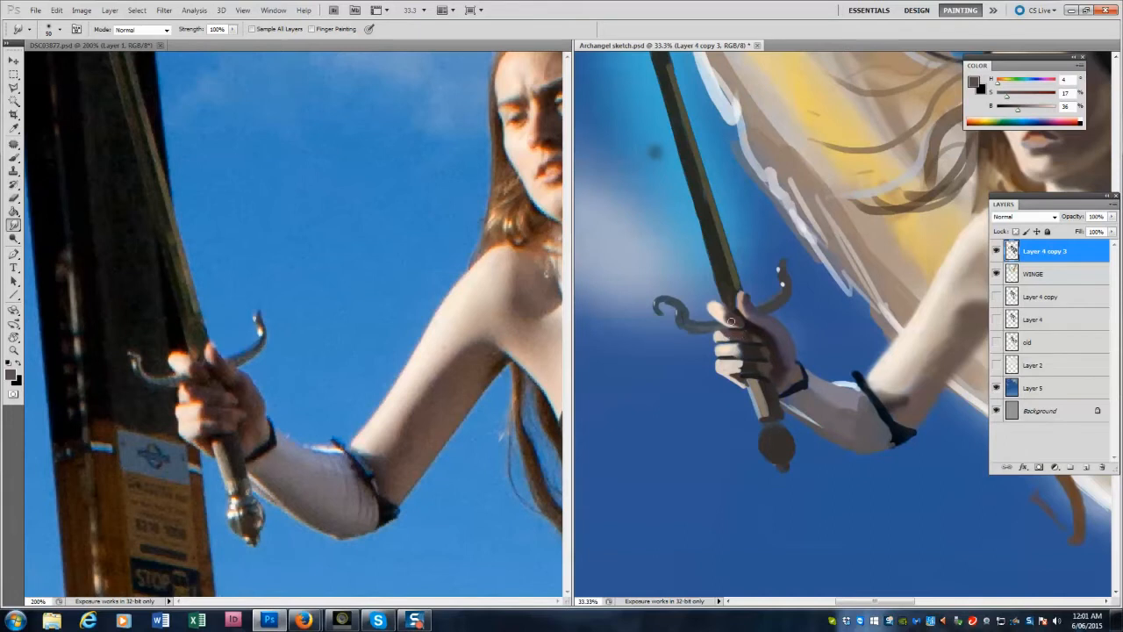
left_click_drag(748, 313, 742, 294)
left_click_drag(801, 411, 846, 435)
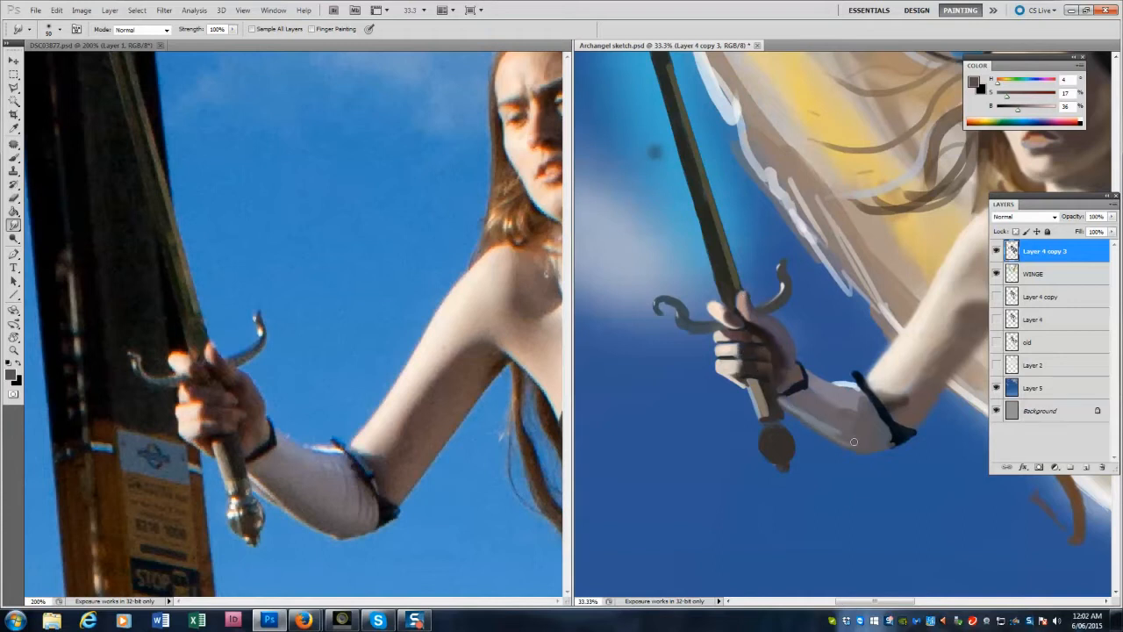
Shade the upper arm with a much larger brush in a sampled tone, and move the Layers panel clear of the shoulder.
key("b")
left_click(924, 377, "alt")
key("bracketright")
key("bracketright")
key("bracketright")
key("bracketright")
key("bracketright")
key("bracketright")
key("bracketright")
key("bracketright")
key("bracketright")
key("bracketright")
key("bracketright")
key("bracketright")
mouse_move(930, 351)
left_mouse_down()
mouse_move(915, 377)
mouse_move(949, 323)
left_mouse_up()
left_click_drag(1044, 197, 1003, 486)
Shade the underside of the forearm from wrist to elbow with a smaller brush and sampled shadow tones.
key("bracketleft")
key("bracketleft")
key("bracketleft")
key("bracketleft")
key("bracketleft")
key("bracketleft")
left_click(910, 396, "alt")
left_click(780, 354, "alt")
left_click_drag(791, 410, 862, 437)
left_click(780, 367, "alt")
Paint fine dark folds on the forearm beside the elbow band with a smaller brush.
key("bracketleft")
key("bracketleft")
key("bracketleft")
key("bracketleft")
key("bracketleft")
left_click(884, 411, "alt")
left_click_drag(867, 395, 875, 420)
Refine the lower edge of the little finger with a fine brush and sampled tones.
key("bracketleft")
key("bracketleft")
key("bracketleft")
left_click(739, 378, "alt")
left_click_drag(730, 376, 753, 379)
left_click(745, 376, "alt")
Detail the pommel's tip, body and collar with highlights and shadows sampled from the reference photo.
left_click(221, 455, "alt")
left_click(219, 458, "alt")
left_click(243, 507, "alt")
left_click(783, 469)
left_click(252, 527, "alt")
left_click(799, 383, "alt")
key("bracketright")
mouse_move(772, 456)
left_mouse_down()
mouse_move(780, 465)
mouse_move(786, 436)
left_mouse_up()
left_click_drag(766, 433, 770, 416)
left_click(759, 387, "alt")
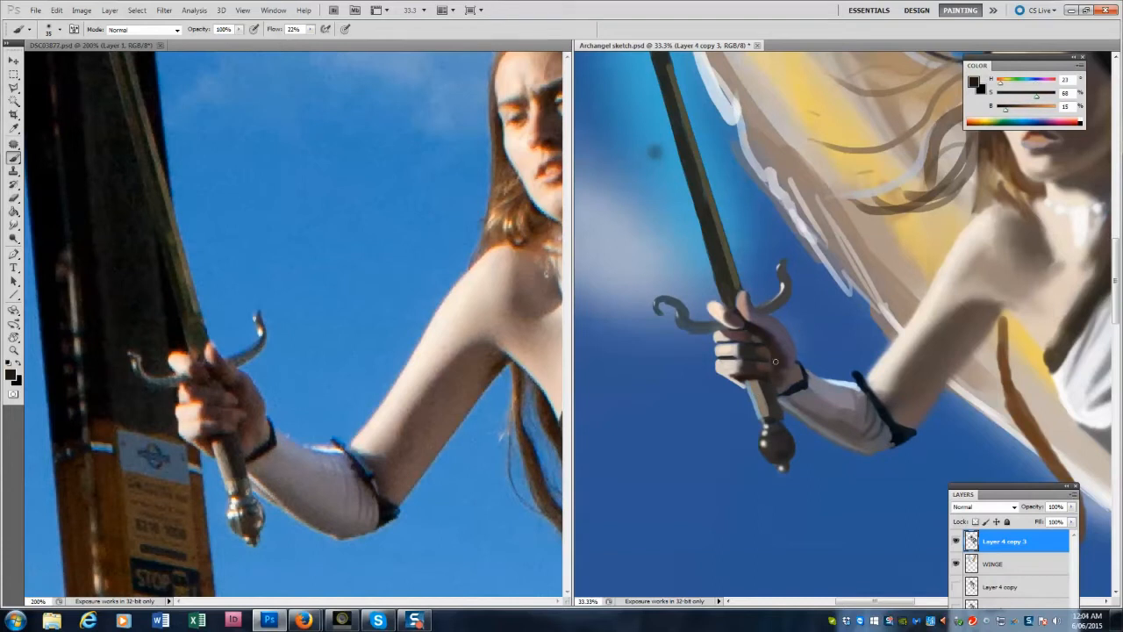
Shade the back of the hand and the lower fingers with sampled reddish-brown tones.
left_click(759, 376, "alt")
left_click(772, 353, "alt")
left_click(785, 362, "alt")
left_click(778, 336, "alt")
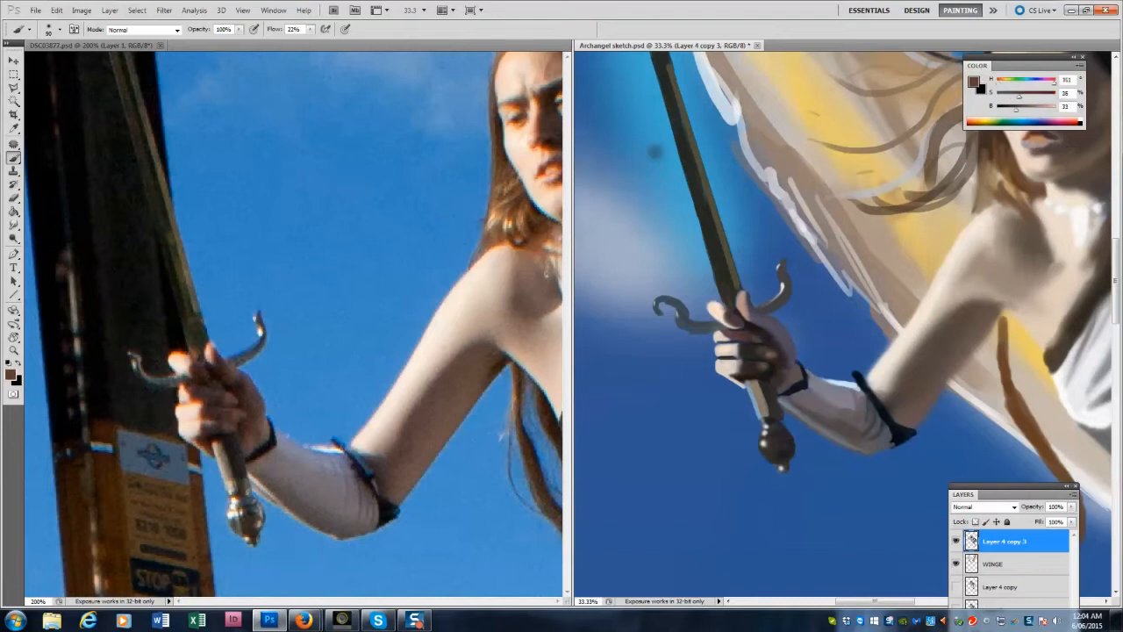
Highlight the thumb and fingers with sampled skin tones and add pale highlights (H 69, S 6, B 87) to the pommel.
left_click(714, 306, "alt")
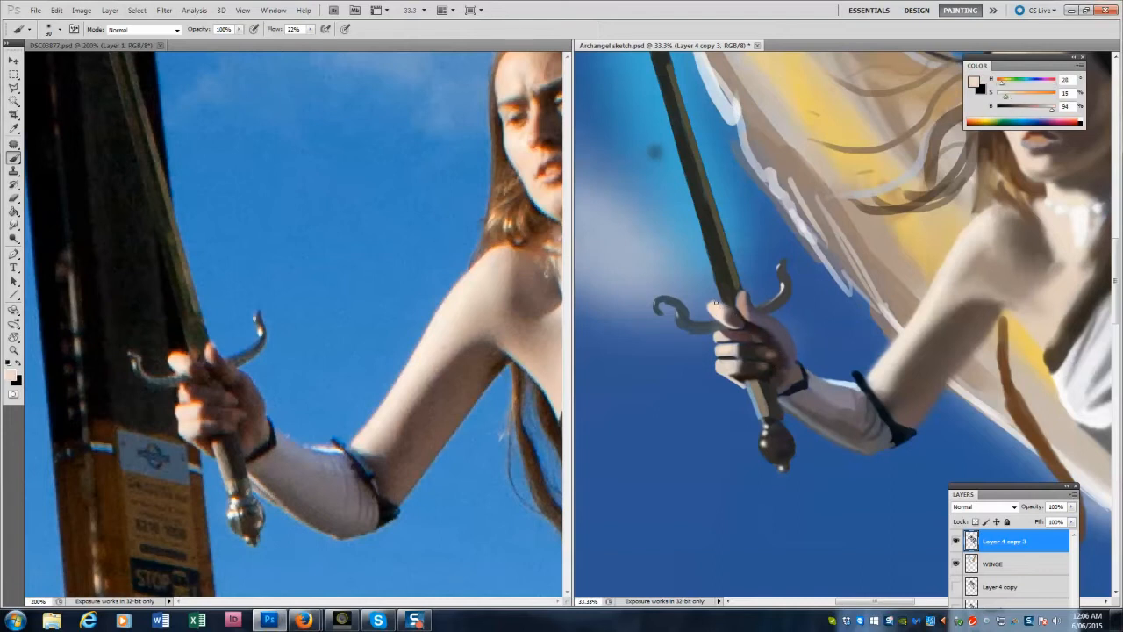
left_click_drag(739, 293, 744, 307)
left_click(742, 340, "alt")
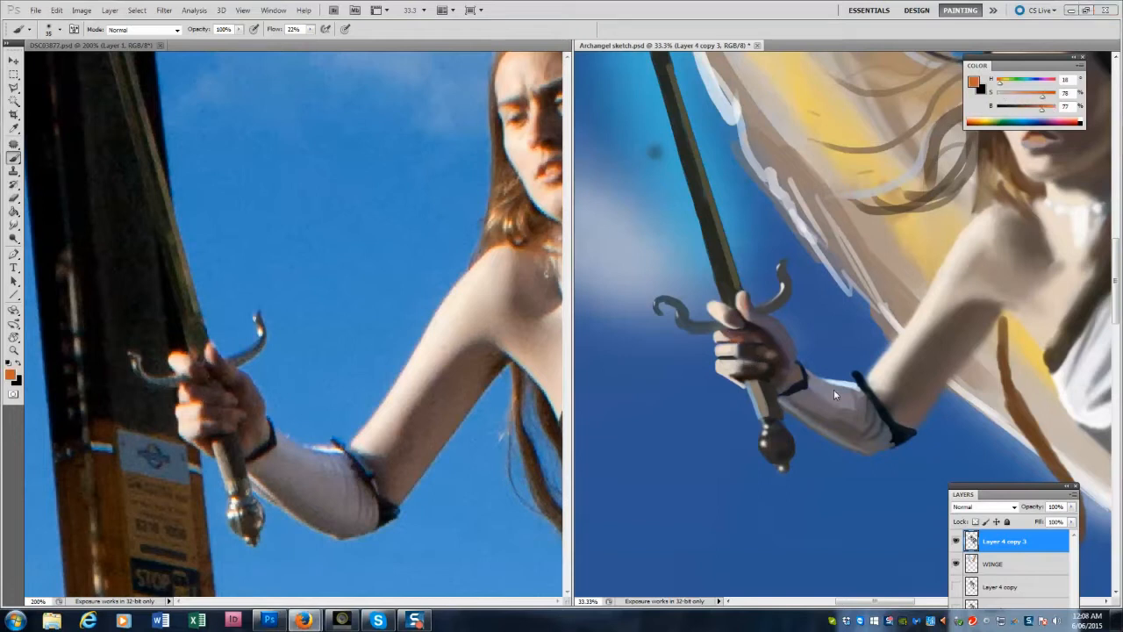
left_click(744, 379, "alt")
left_click(779, 433, "alt")
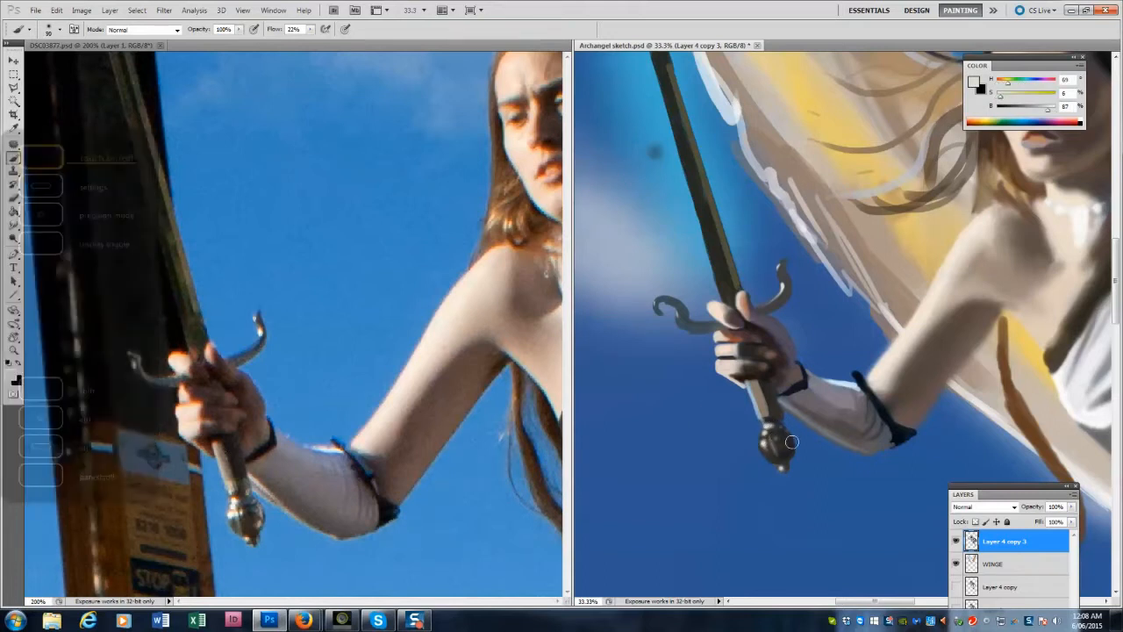
Blend the upper and lower shading of the forearm with the Smudge tool, reducing its size for the finer areas.
key("r")
mouse_move(819, 398)
left_mouse_down()
mouse_move(846, 407)
mouse_move(859, 394)
left_mouse_up()
key("[")
key("[")
key("[")
key("[")
key("[")
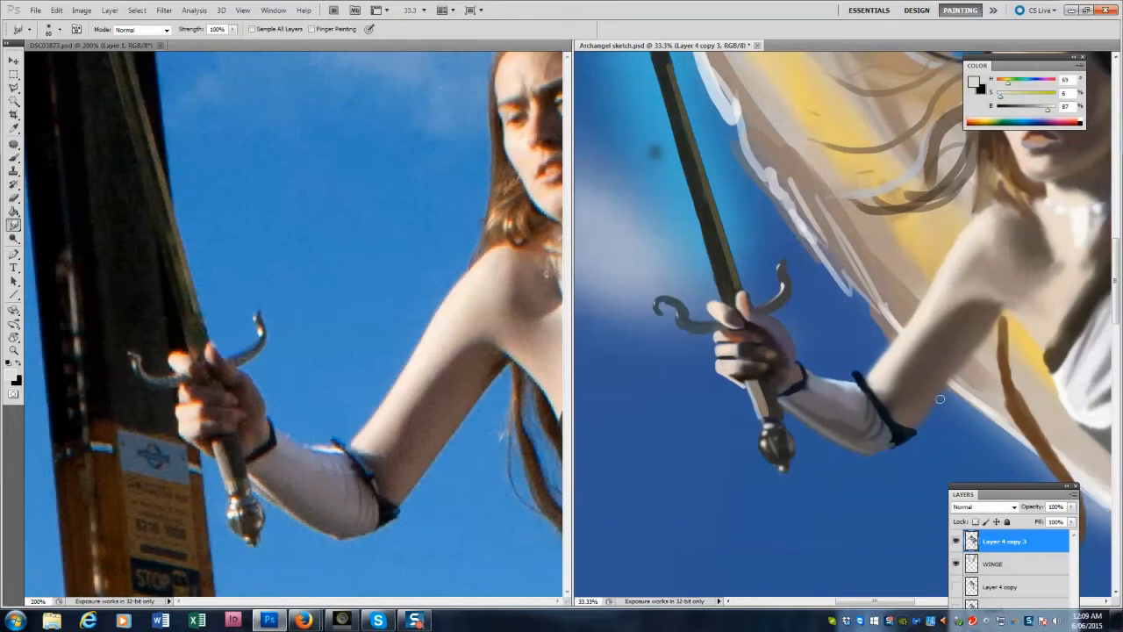
left_click_drag(813, 417, 872, 447)
key("[")
key("[")
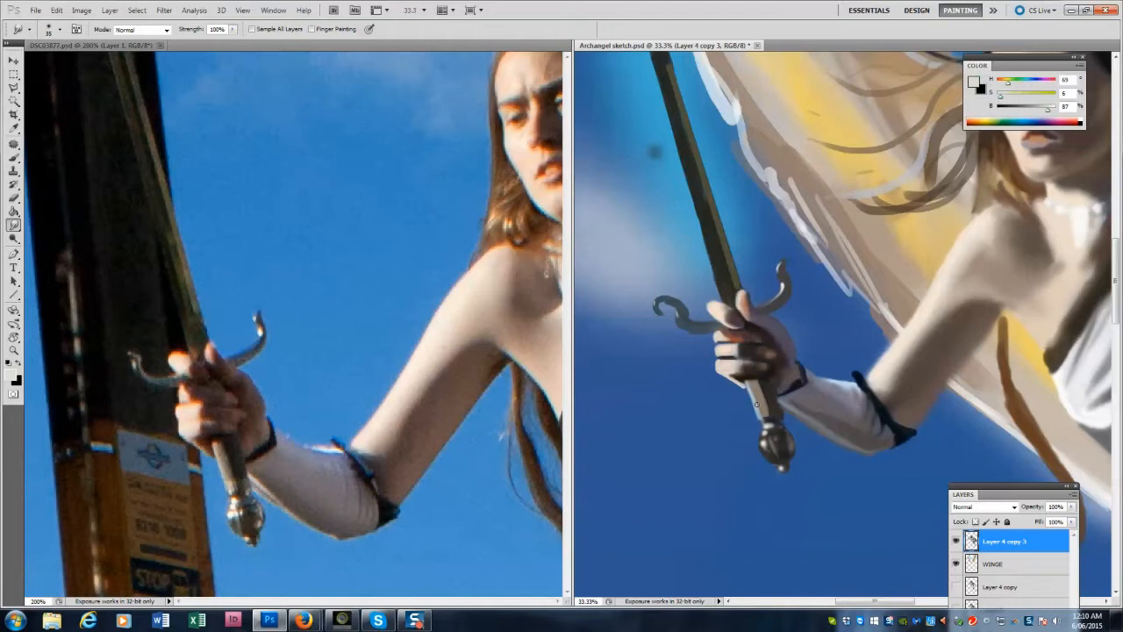
Shade the fingers and back of the sword hand with sampled dark brown and a larger brush of skin tone (H 11, S 32, B 77).
key("b")
key("d")
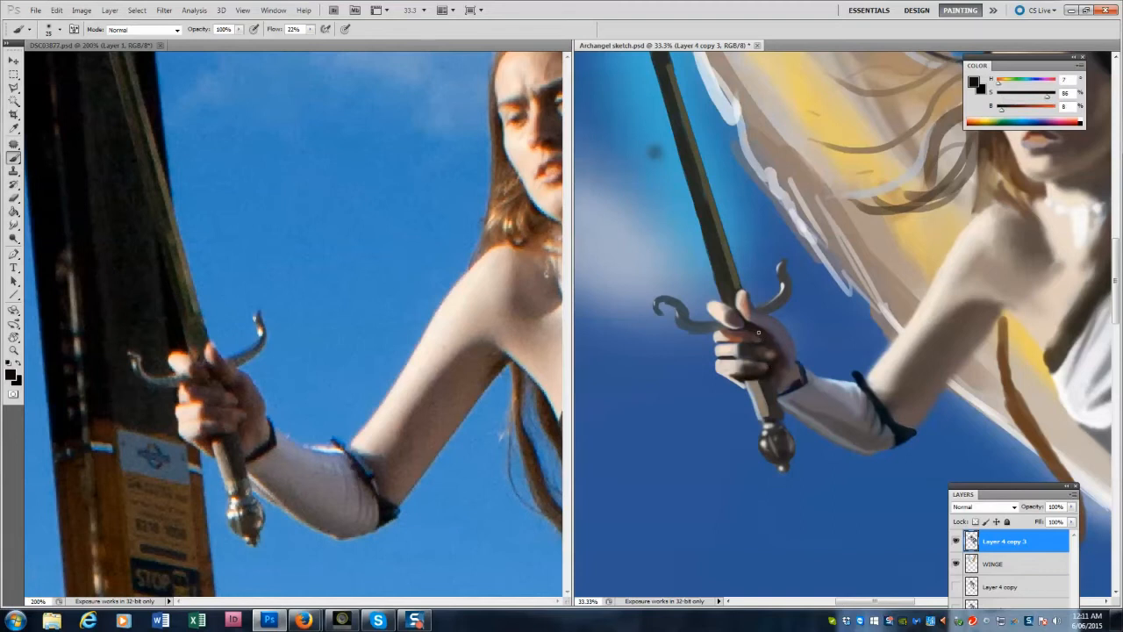
left_click(794, 395, "alt")
key("bracketright")
key("bracketright")
key("bracketright")
left_click(780, 328, "alt")
key("bracketright")
key("bracketright")
key("bracketright")
key("bracketright")
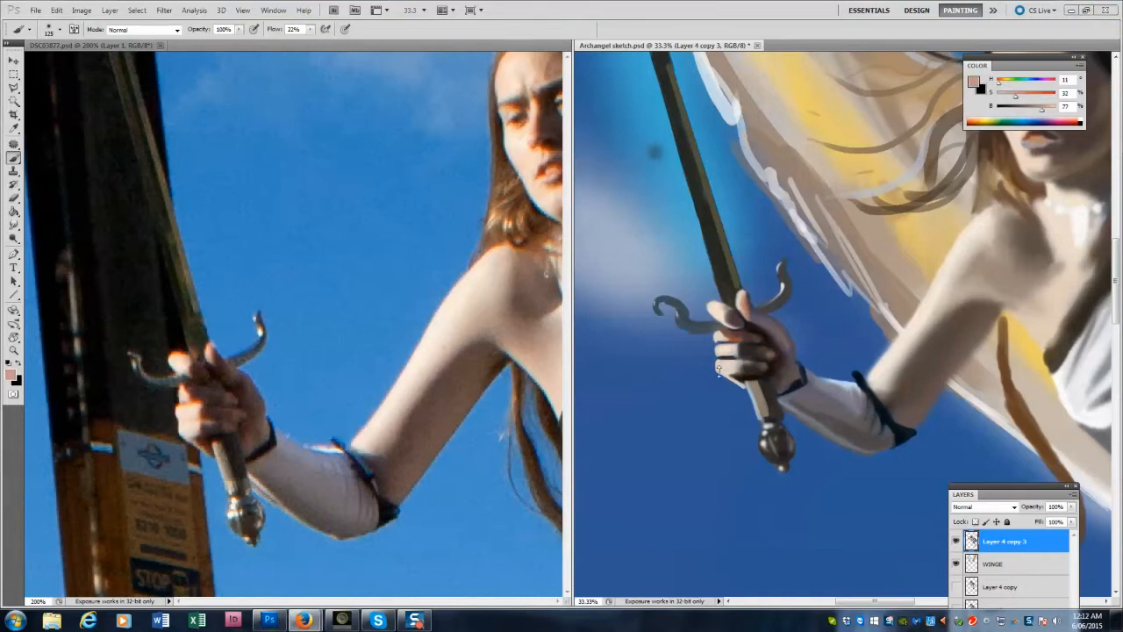
Review the whole winged figure beside the reference photo and examine the wings more closely.
left_click(15, 352)
left_click(490, 407, "alt")
left_click(1011, 351, "alt")
left_click(1011, 351, "alt")
left_click(1009, 325, "alt")
left_click(1009, 307, "alt")
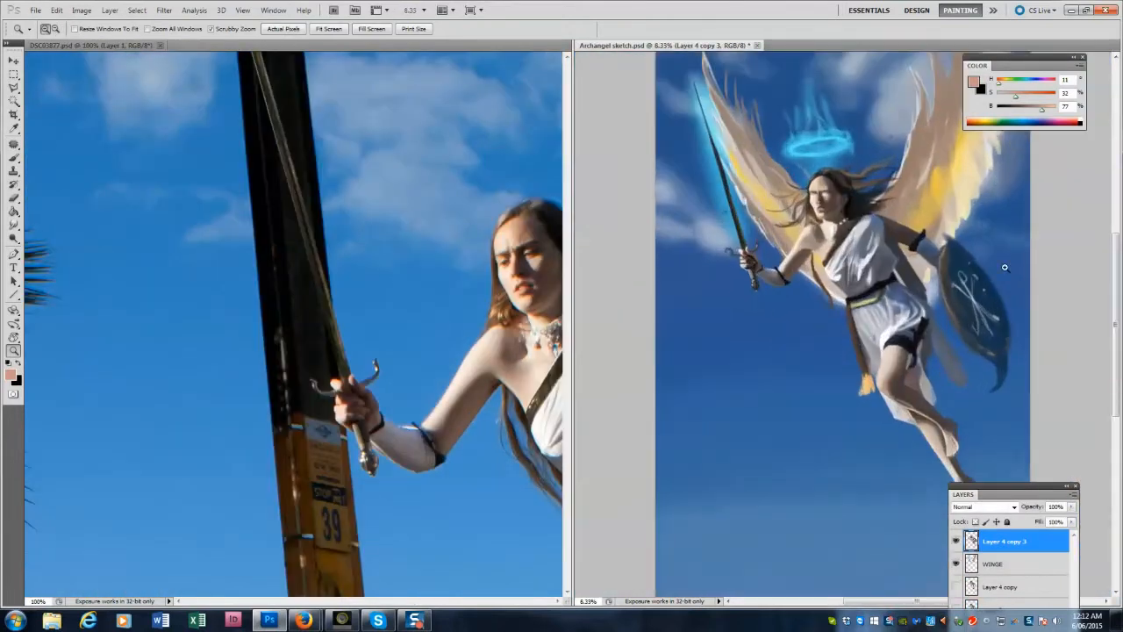
left_click(1009, 304, "alt")
left_click(1032, 222)
key("b")
left_click(673, 255, "alt")
left_click_drag(673, 255, 629, 201)
key("ctrl+z")
On the WINGE layer, paint over the sketch lines in the left wing's lower part and the right wing's base with sampled tan tones.
left_click(994, 565)
left_click(689, 317, "alt")
mouse_move(681, 265)
left_mouse_down()
mouse_move(716, 314)
mouse_move(727, 362)
mouse_move(771, 388)
left_mouse_up()
left_click(882, 252, "alt")
mouse_move(881, 272)
left_mouse_down()
mouse_move(931, 195)
mouse_move(923, 248)
left_mouse_up()
key("bracketleft")
key("bracketleft")
key("bracketleft")
key("bracketleft")
mouse_move(656, 288)
left_mouse_down()
mouse_move(607, 194)
mouse_move(635, 261)
mouse_move(772, 406)
left_mouse_up()
Fill the body of the right wing and the upper left wing with sampled tan (H 21, S 27, B 60) using a larger brush.
key("bracketright")
key("bracketright")
key("bracketright")
key("bracketright")
key("bracketright")
key("bracketright")
key("bracketright")
left_click_drag(911, 349, 876, 380)
mouse_move(907, 288)
left_mouse_down()
mouse_move(894, 201)
mouse_move(948, 200)
left_mouse_up()
left_click_drag(942, 154, 972, 134)
left_click_drag(643, 184, 678, 251)
Paint the right wing's inner edge and upper feathers with tan tones sampled from the wing, using a smaller brush.
key("bracketleft")
key("bracketleft")
key("bracketleft")
key("bracketleft")
key("bracketleft")
key("bracketleft")
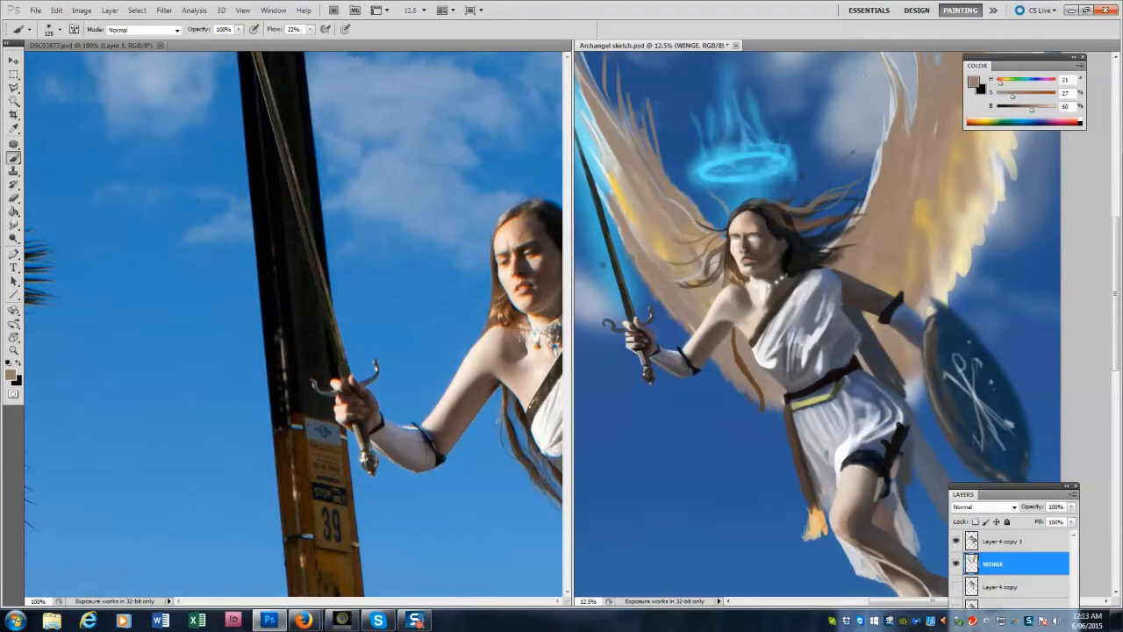
left_click(965, 215, "alt")
key("bracketright")
key("bracketright")
mouse_move(887, 307)
left_mouse_down()
mouse_move(921, 212)
mouse_move(919, 168)
mouse_move(893, 58)
left_mouse_up()
left_click(914, 204, "alt")
key("bracketleft")
left_click_drag(914, 109, 920, 55)
Cover the left wing's upper feathers with the sampled tan (H 22, S 26, B 62), enlarging the brush for the outer strokes.
mouse_move(653, 132)
left_mouse_down()
mouse_move(665, 193)
mouse_move(639, 71)
left_mouse_up()
key("bracketright")
key("bracketright")
key("bracketright")
key("bracketright")
key("bracketright")
key("bracketright")
key("bracketright")
key("bracketright")
left_click_drag(630, 116, 617, 67)
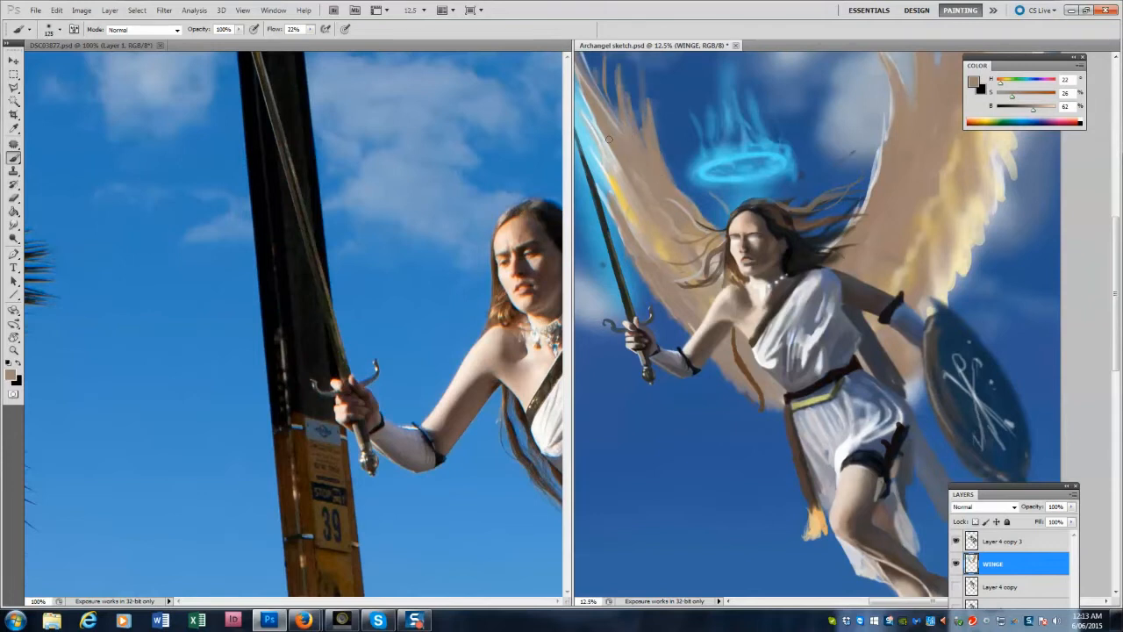
Rework the yellow feathers at the right wing's base and outer side with colours sampled from the wing.
left_click(901, 276, "alt")
left_click_drag(896, 284, 912, 258)
left_click(966, 193, "alt")
left_click_drag(966, 232, 979, 193)
Paint the sampled yellow feather tone along the left wing's outer edge beside the sword blade.
key("bracketright")
key("bracketright")
key("bracketright")
key("bracketright")
key("bracketright")
key("bracketleft")
key("bracketleft")
key("bracketleft")
key("bracketleft")
key("bracketleft")
left_click_drag(627, 204, 586, 139)
Highlight the left wing's outer and lower feather edges with sampled pale cream (H 47, S 21, B 91).
left_click(593, 156, "alt")
key("bracketleft")
key("bracketleft")
key("bracketleft")
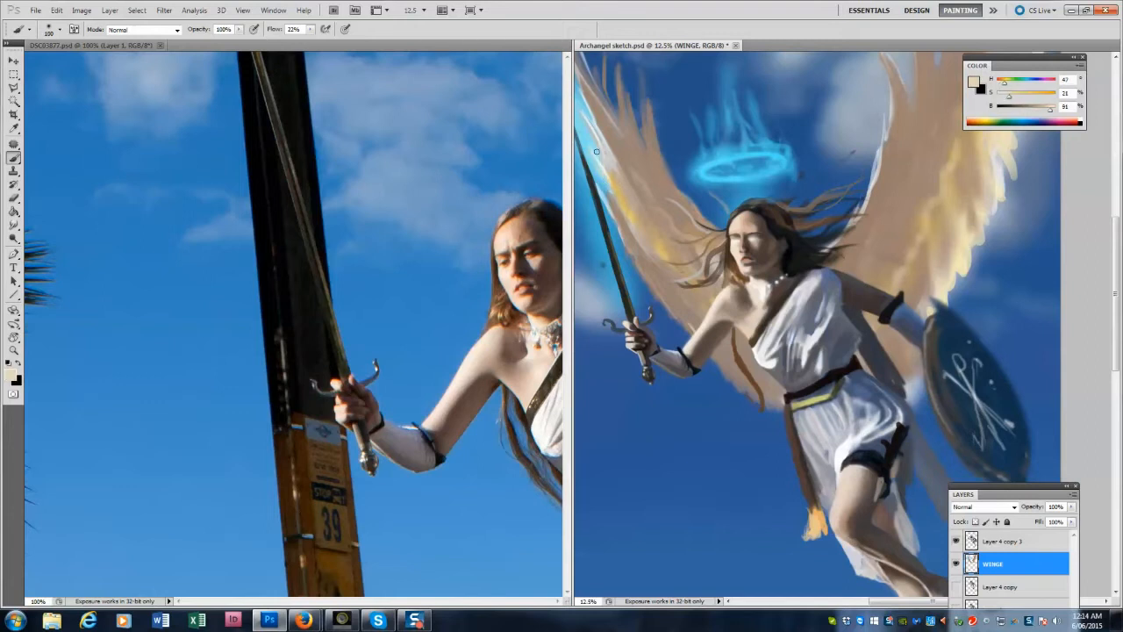
mouse_move(593, 124)
left_mouse_down()
mouse_move(630, 259)
mouse_move(693, 332)
left_mouse_up()
key("bracketright")
mouse_move(665, 279)
left_mouse_down()
mouse_move(698, 345)
mouse_move(772, 401)
left_mouse_up()
Add pale cream feather strokes to the right wing's lower part and middle, enlarging the brush for the broader ones.
left_click_drag(900, 346, 913, 373)
key("bracketright")
key("bracketright")
key("bracketright")
key("bracketright")
key("bracketright")
key("bracketright")
left_click_drag(915, 312, 906, 217)
Set the brush to Color Dodge mode with 11% flow and paint glowing highlights across both wings.
left_click(143, 29)
left_click(132, 164)
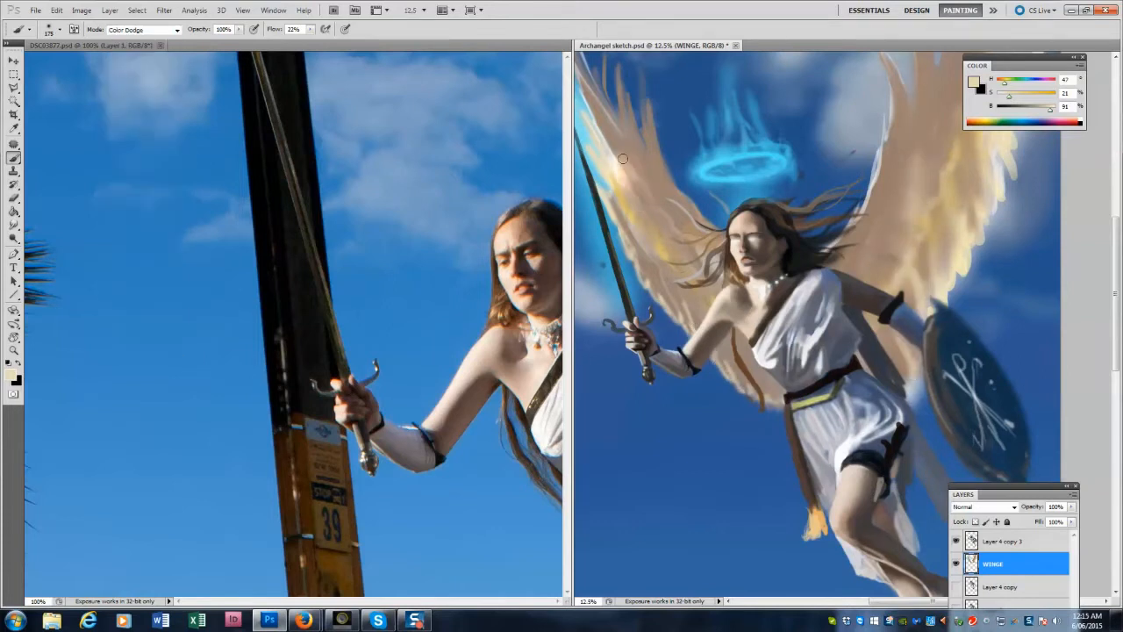
left_click(310, 29)
left_click_drag(311, 42, 305, 43)
key("bracketleft")
key("bracketleft")
left_click_drag(639, 219, 716, 289)
left_click_drag(886, 288, 930, 143)
left_click_drag(849, 245, 900, 124)
Add finer Color Dodge highlights to the right wing's inner feathers and the left wing's outer edge with a smaller brush.
key("bracketleft")
key("bracketleft")
key("bracketleft")
key("bracketleft")
left_click_drag(872, 216, 902, 96)
left_click_drag(913, 165, 920, 95)
left_click_drag(637, 198, 581, 111)
mouse_move(628, 211)
left_mouse_down()
mouse_move(686, 305)
mouse_move(741, 353)
left_mouse_up()
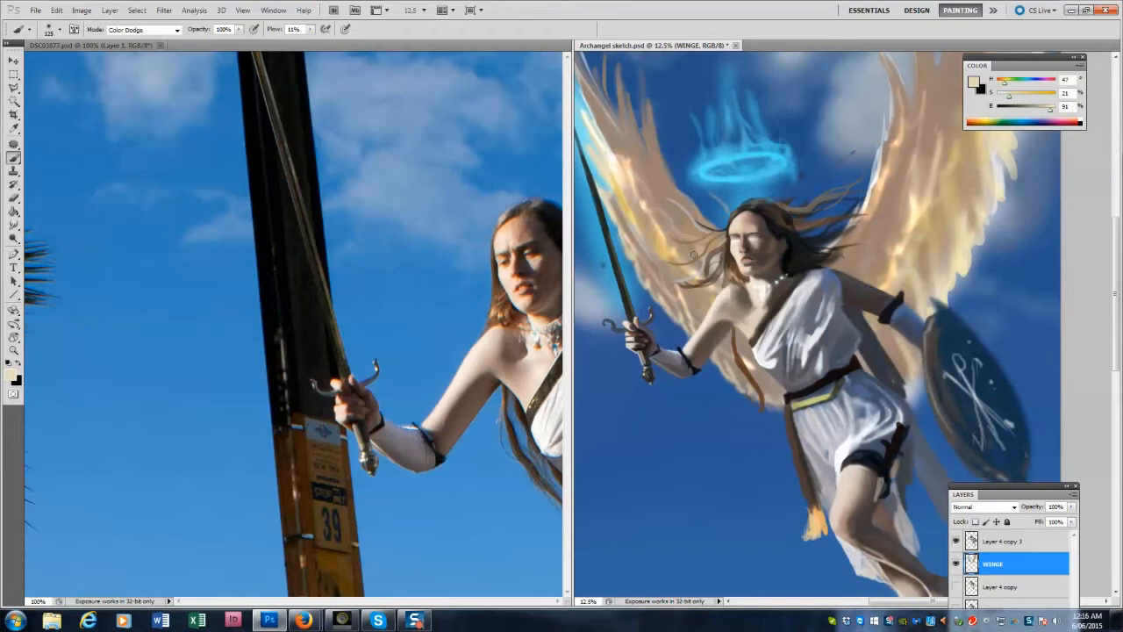
Brighten individual feathers in the upper left wing and the lower right wing with Color Dodge strokes.
left_click_drag(625, 160, 593, 110)
left_click_drag(658, 191, 632, 143)
left_click_drag(657, 189, 682, 229)
left_click_drag(861, 274, 883, 209)
left_click_drag(942, 232, 932, 294)
left_click_drag(912, 270, 924, 310)
Move the Color panel clear of the right wing and brighten the wing's outer yellow feathers with a larger brush.
key("bracketright")
key("bracketright")
key("bracketright")
mouse_move(957, 264)
left_mouse_down()
mouse_move(959, 86)
mouse_move(1072, 102)
left_mouse_up()
key("bracketleft")
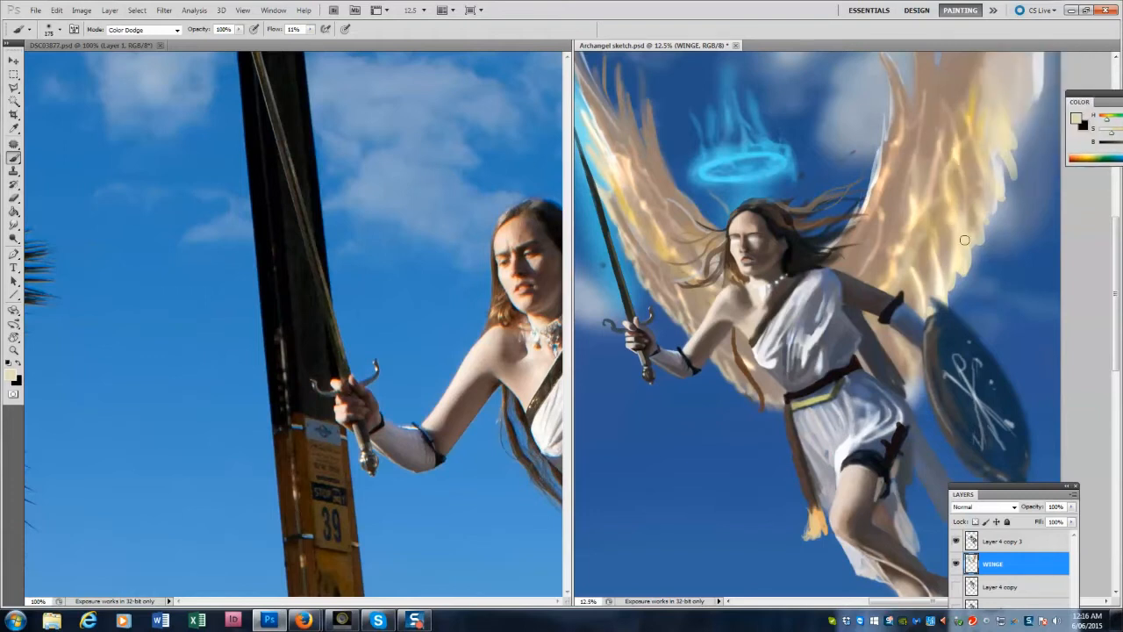
Switch to Layer 4 copy 3 and add a small Color Dodge highlight to the side of the face.
key("alt+bracketright")
key("bracketleft")
key("bracketleft")
key("bracketleft")
key("bracketleft")
key("bracketleft")
left_click(735, 241)
key("bracketright")
key("bracketright")
Load the figure layer's outline as a selection, hide its edges, and brighten the hair strands and the sword arm near the shoulder.
left_click(971, 542, "ctrl")
key("bracketright")
key("bracketleft")
key("bracketleft")
key("ctrl+h")
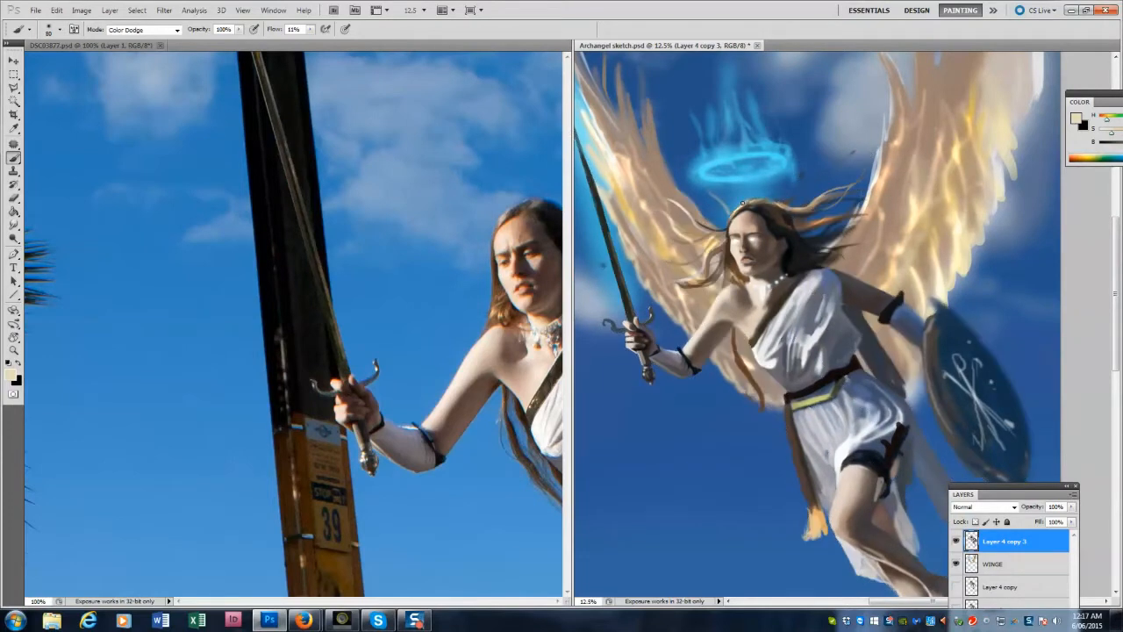
mouse_move(693, 241)
left_mouse_down()
mouse_move(704, 257)
mouse_move(715, 223)
left_mouse_up()
key("super")
key("super")
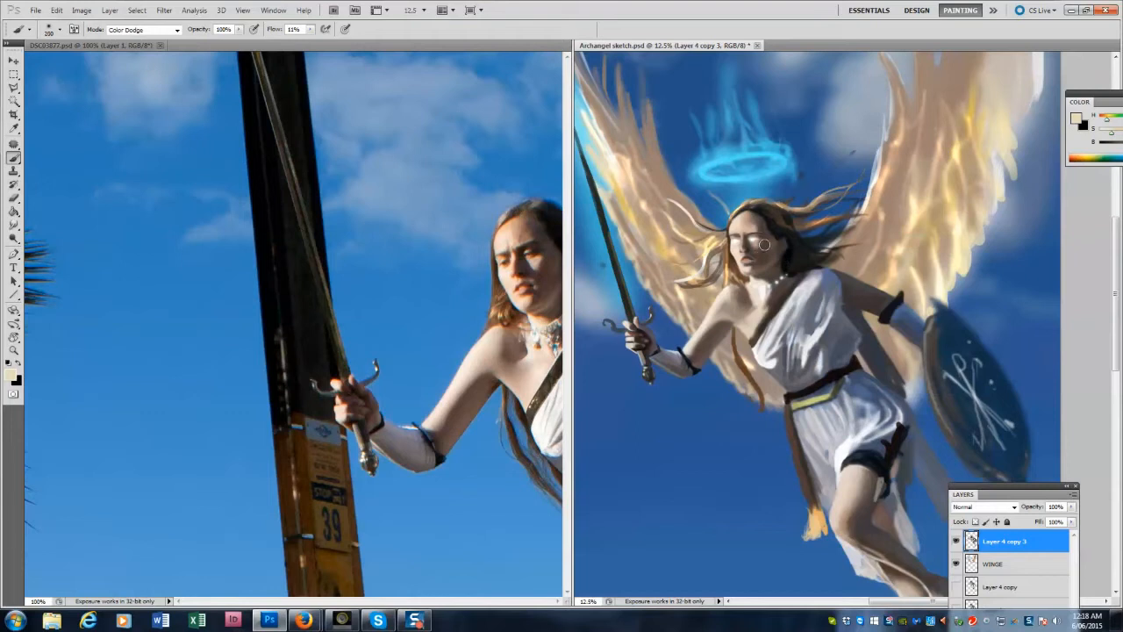
left_click_drag(725, 292, 711, 309)
key("bracketleft")
key("bracketleft")
key("bracketleft")
key("bracketleft")
key("bracketleft")
key("bracketleft")
mouse_move(831, 519)
left_mouse_down()
mouse_move(833, 487)
mouse_move(835, 512)
left_mouse_up()
key("bracketleft")
key("ctrl+z")
Switch to the WINGE layer, brighten the right wing's upper feathers, and load the wings' outline as a selection.
key("z")
left_click(809, 439, "alt")
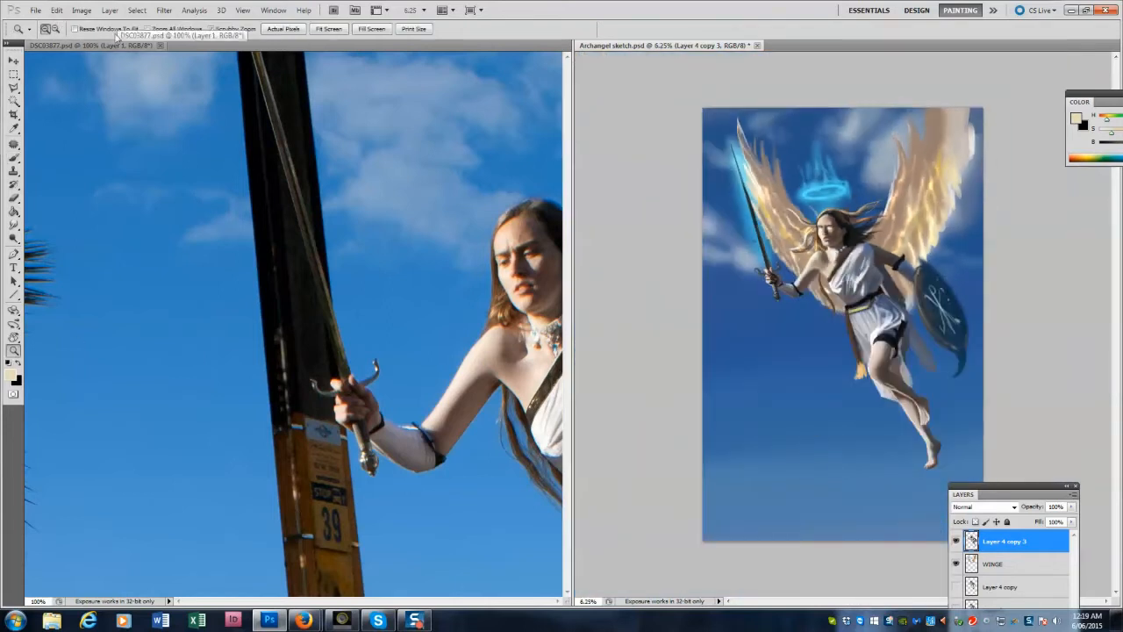
key("alt+bracketleft")
key("o")
mouse_move(941, 159)
left_mouse_down()
mouse_move(952, 104)
mouse_move(944, 200)
left_mouse_up()
left_click(971, 563, "ctrl")
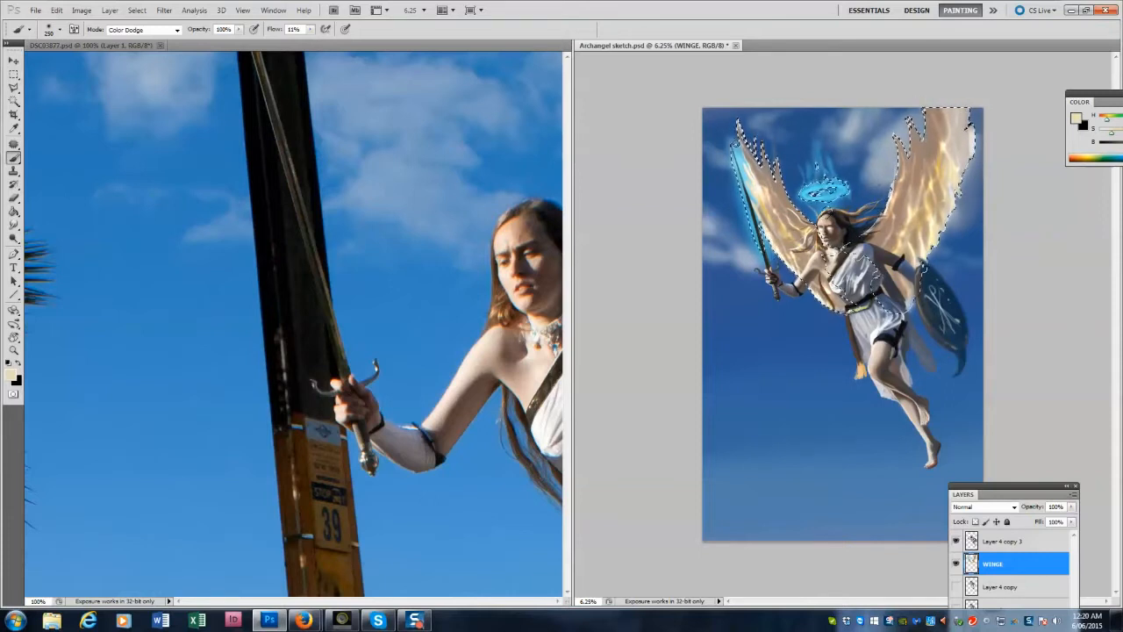
Brighten the right wing's inner and middle feathers with Color Dodge strokes inside the selection, adjusting the brush size, and deselect.
key("[")
mouse_move(891, 214)
left_mouse_down()
mouse_move(909, 131)
mouse_move(909, 203)
mouse_move(914, 140)
left_mouse_up()
key("]")
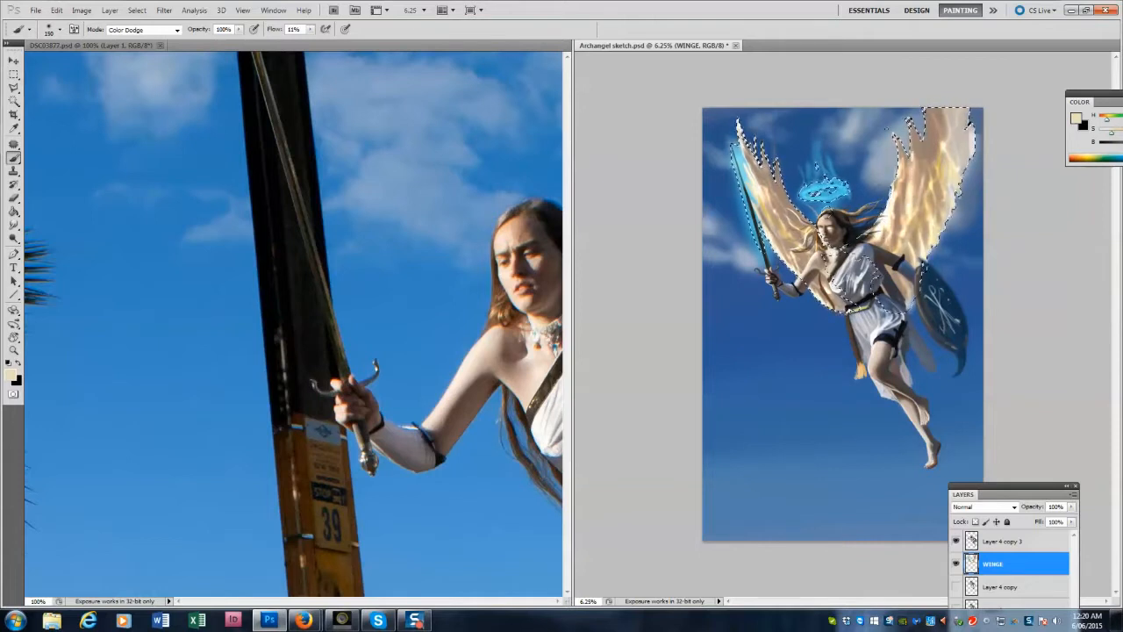
mouse_move(909, 200)
left_mouse_down()
mouse_move(925, 107)
mouse_move(932, 186)
left_mouse_up()
key("[")
key("[")
key("ctrl+d")
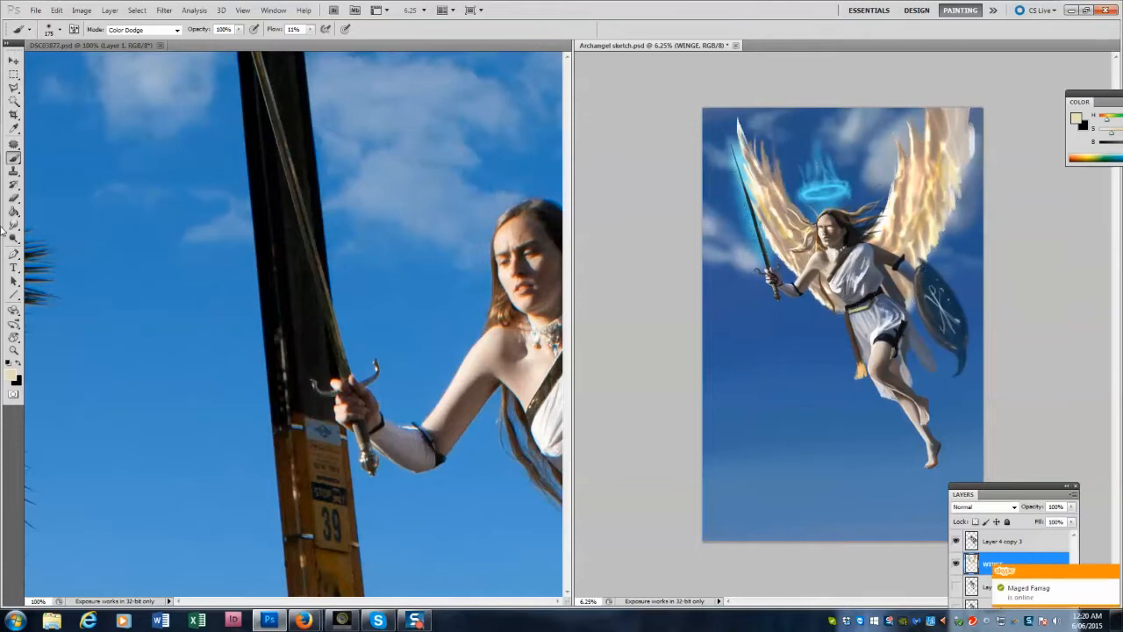
Smudge the right wing's upper inner feather tips outward into longer points at 100% strength.
left_click_drag(13, 225, 48, 249)
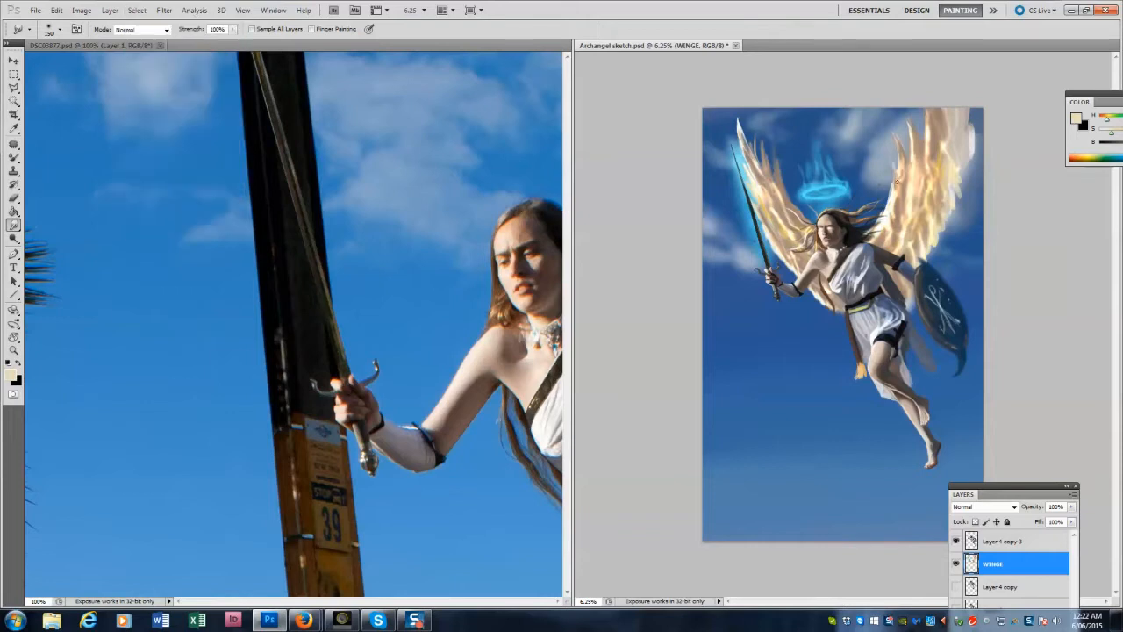
mouse_move(911, 138)
left_mouse_down()
mouse_move(901, 112)
mouse_move(922, 110)
left_mouse_up()
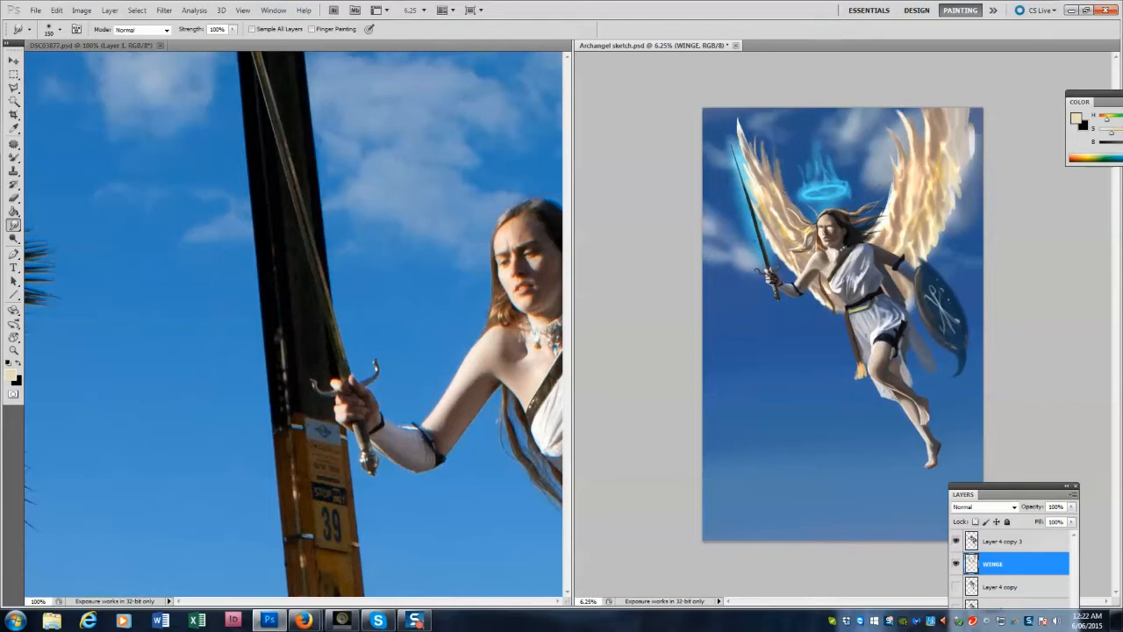
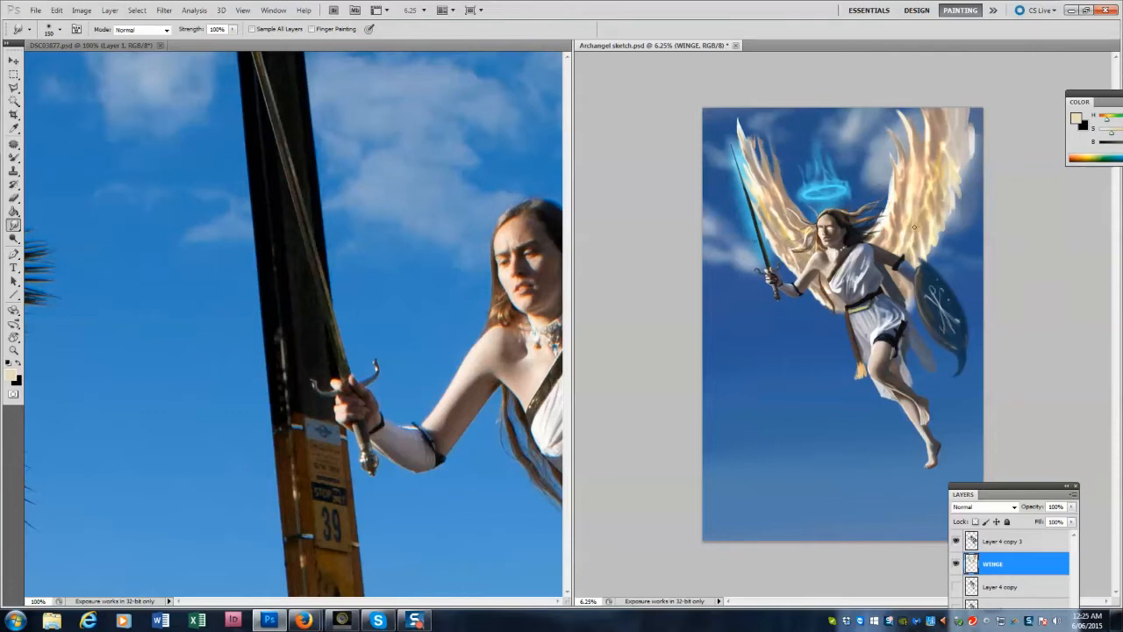
Erase the blue glow around the sword blade on Layer 4 copy 3, undoing one stroke and erasing again.
left_click(15, 198)
mouse_move(735, 132)
left_mouse_down()
mouse_move(725, 158)
mouse_move(737, 219)
mouse_move(746, 198)
mouse_move(738, 208)
mouse_move(769, 253)
left_mouse_up()
left_click(1026, 547)
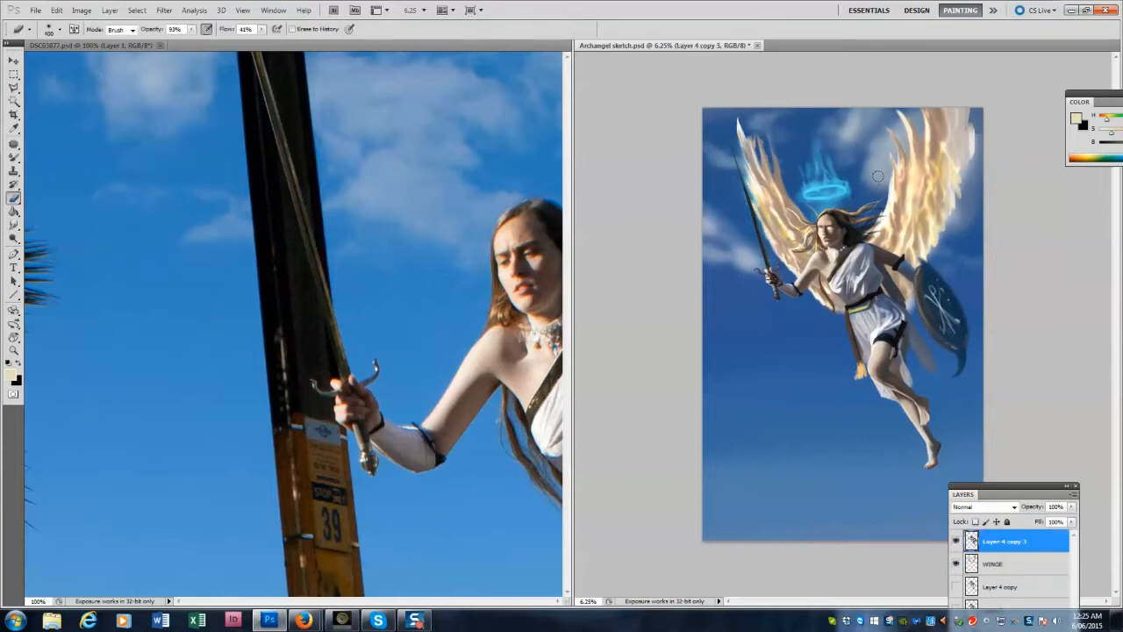
key("ctrl+z")
left_click_drag(745, 202, 737, 121)
Lasso the left wing on the WINGE layer, adjust its angle and position with Free Transform, and deselect.
left_click(1018, 563)
key("bracketleft")
key("bracketleft")
key("l")
mouse_move(769, 286)
left_mouse_down()
mouse_move(840, 351)
mouse_move(841, 218)
mouse_move(748, 81)
mouse_move(710, 103)
left_mouse_up()
left_click(36, 10)
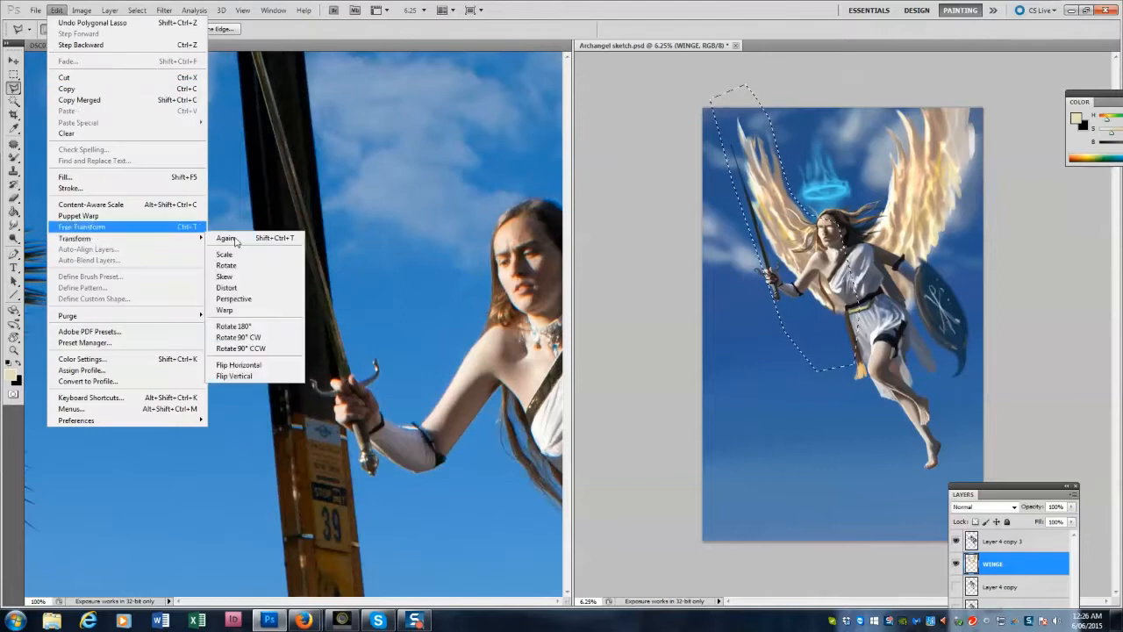
left_click(79, 240)
key("Return")
key("ctrl+t")
left_click_drag(873, 97, 868, 86)
left_click_drag(719, 321, 727, 319)
key("Return")
key("ctrl+d")
Clean up the right wing's outer edge and the left wing beside the sword with a smaller eraser.
key("b")
key("bracketleft")
key("bracketleft")
key("bracketleft")
key("bracketleft")
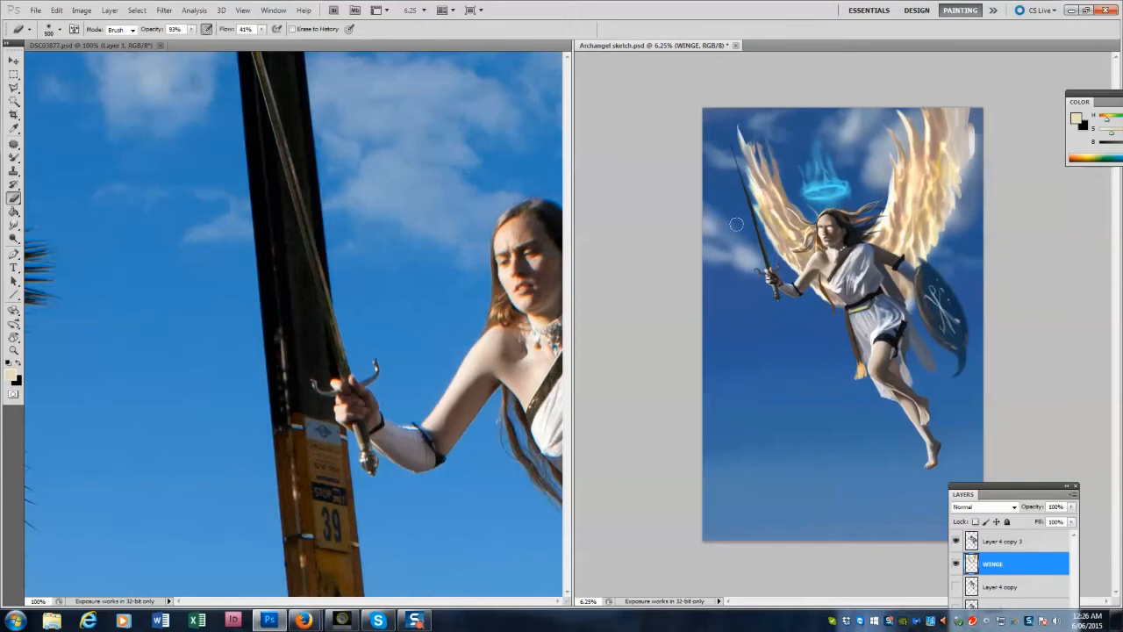
left_click_drag(979, 152, 974, 116)
left_click_drag(755, 214, 738, 172)
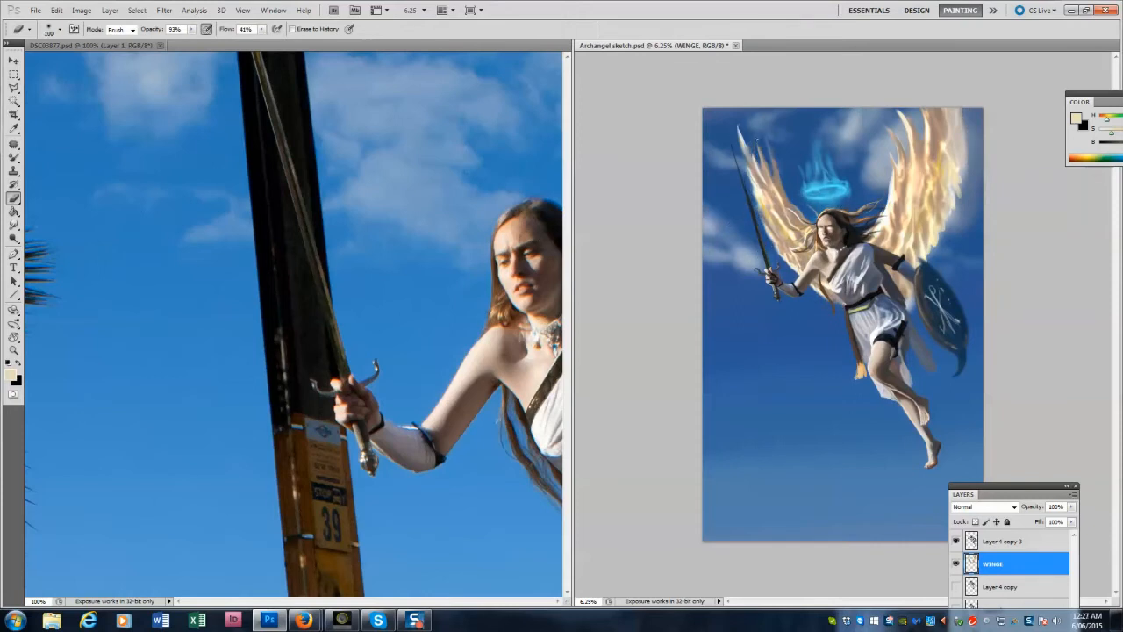
key("r")
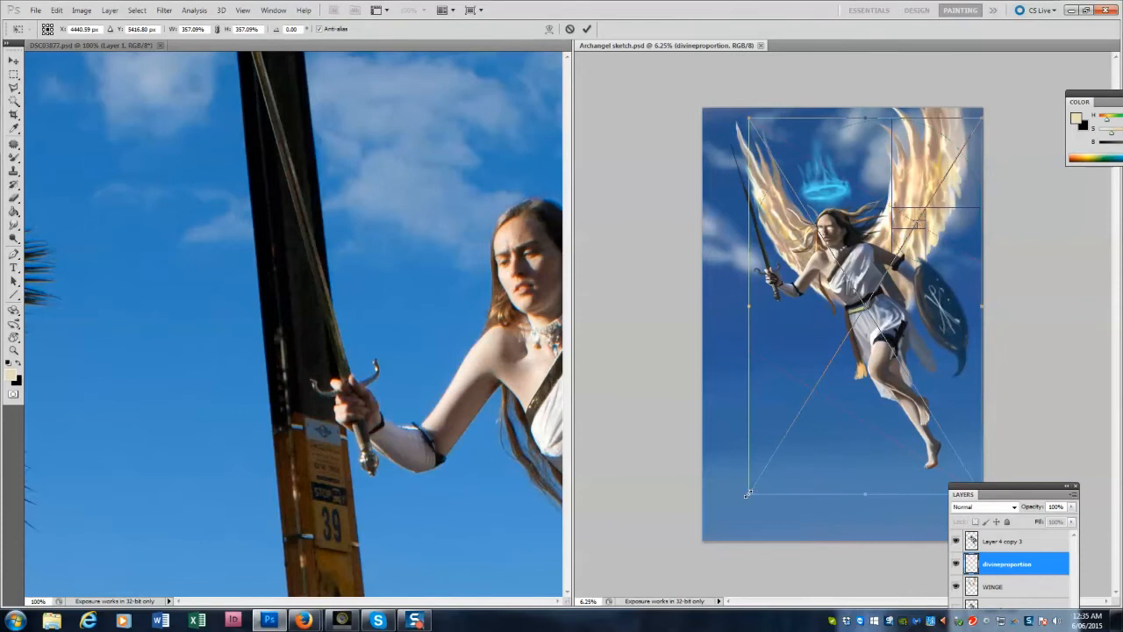
Enlarge the placed divineproportion overlay to span the full canvas height and commit it.
left_click_drag(747, 494, 720, 537)
left_click_drag(724, 120, 715, 112)
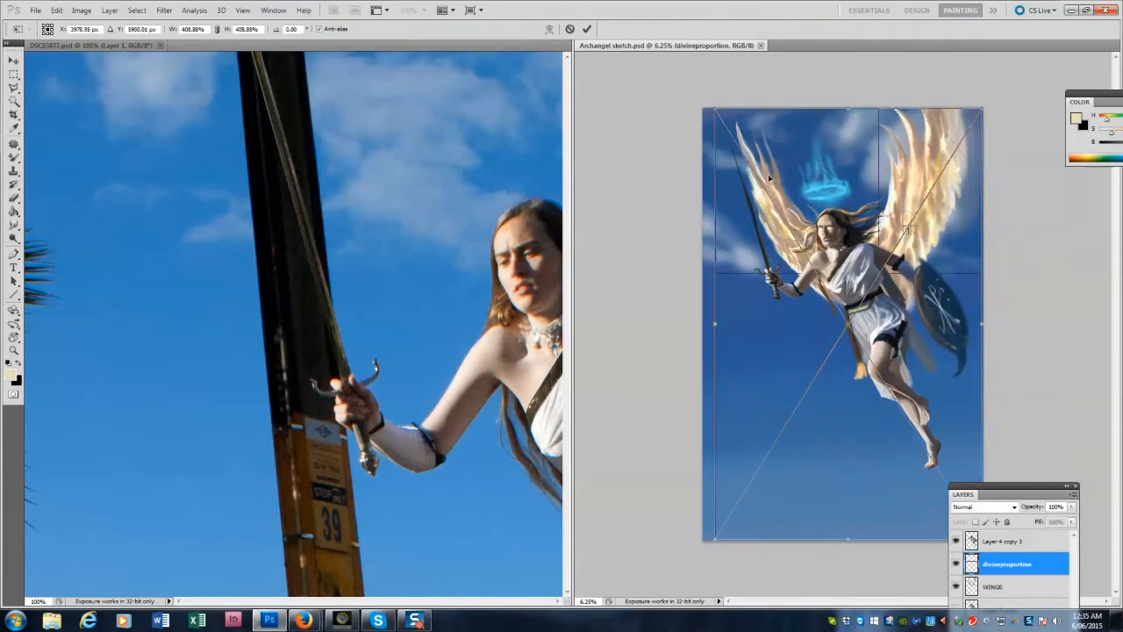
key("Return")
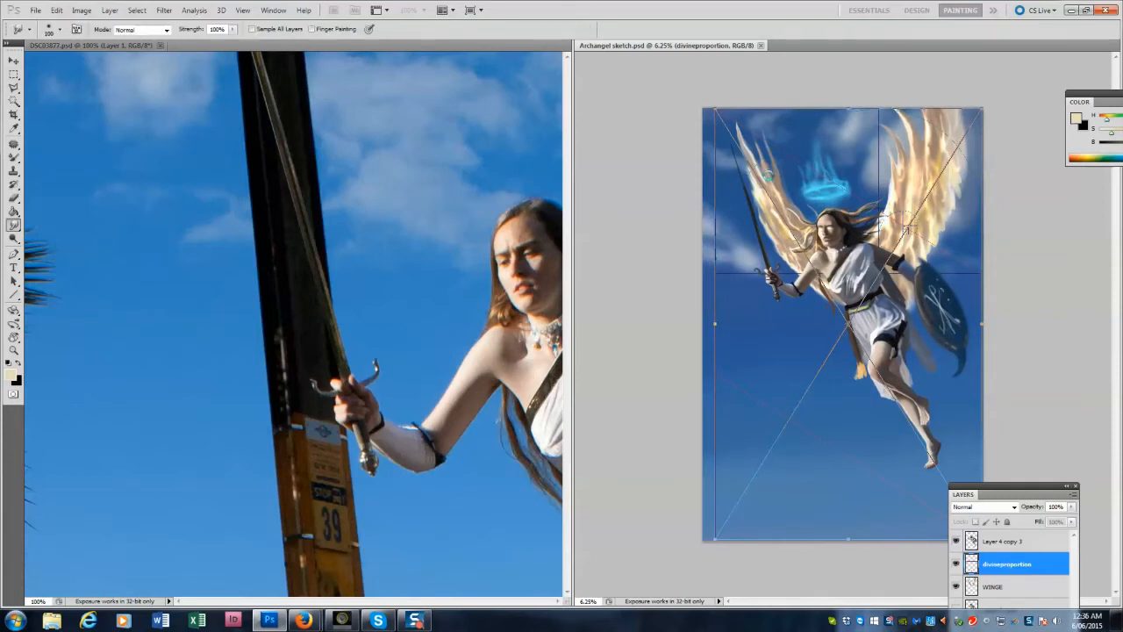
Flip the divineproportion overlay horizontally, bring its layer to the top, and move it left over the figure.
left_click(56, 9)
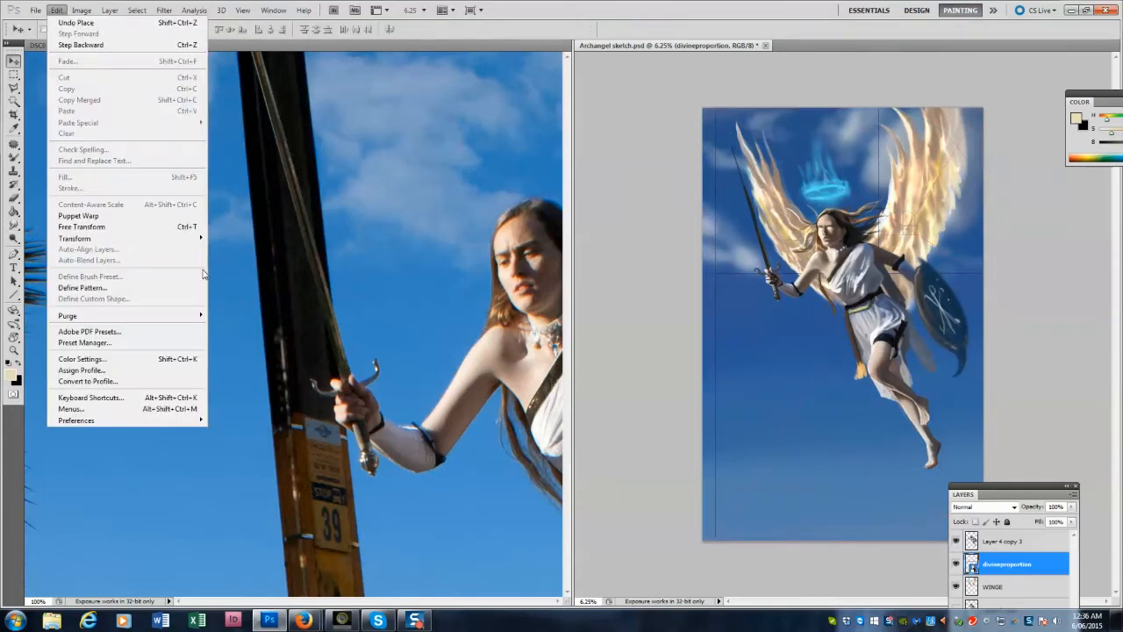
mouse_move(197, 239)
left_click(232, 363)
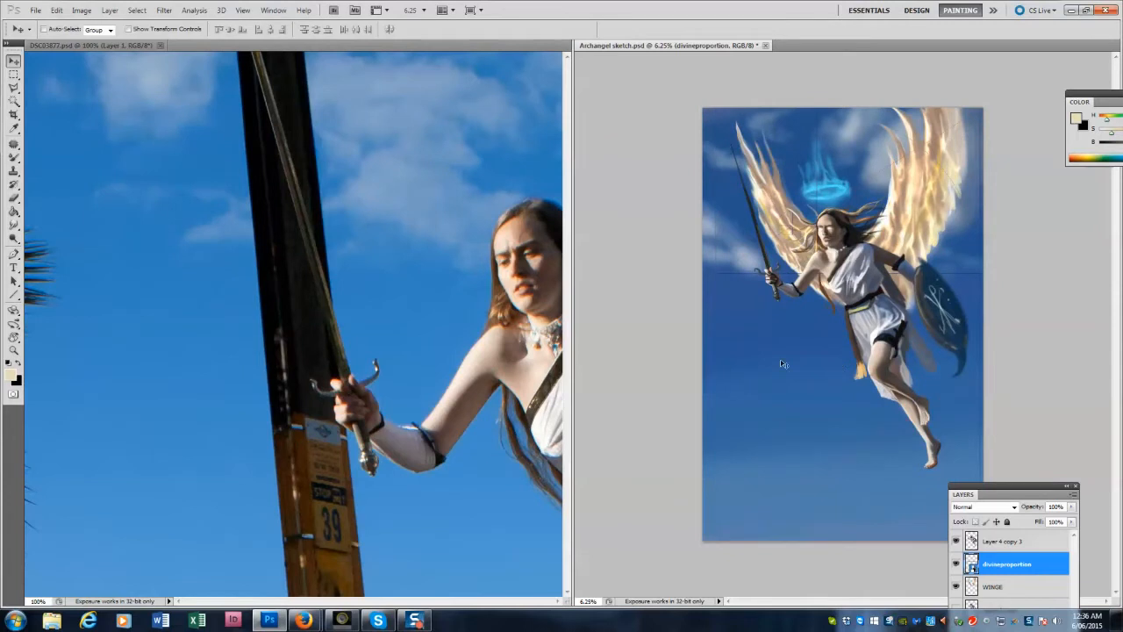
key("ctrl+bracketright")
left_click_drag(967, 341, 781, 323)
key("shift+Left")
key("shift+Left")
key("shift+Left")
key("shift+Left")
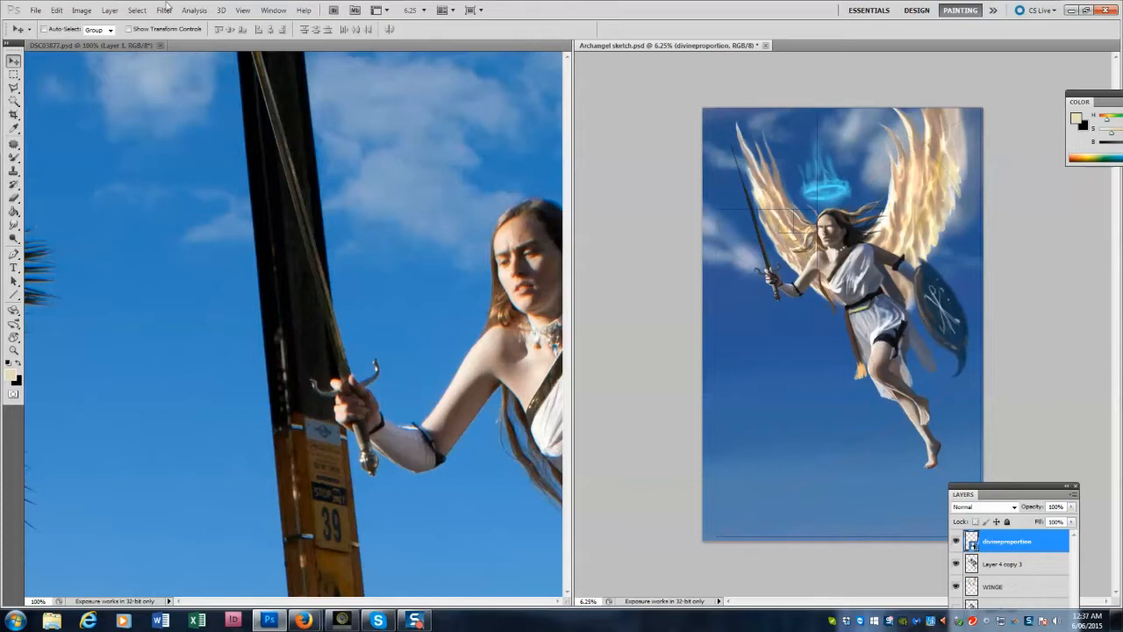
Widen the canvas to 70 cm, anchored on the right so the extra space is added at the left.
left_click(82, 9)
left_click(96, 106)
type("70")
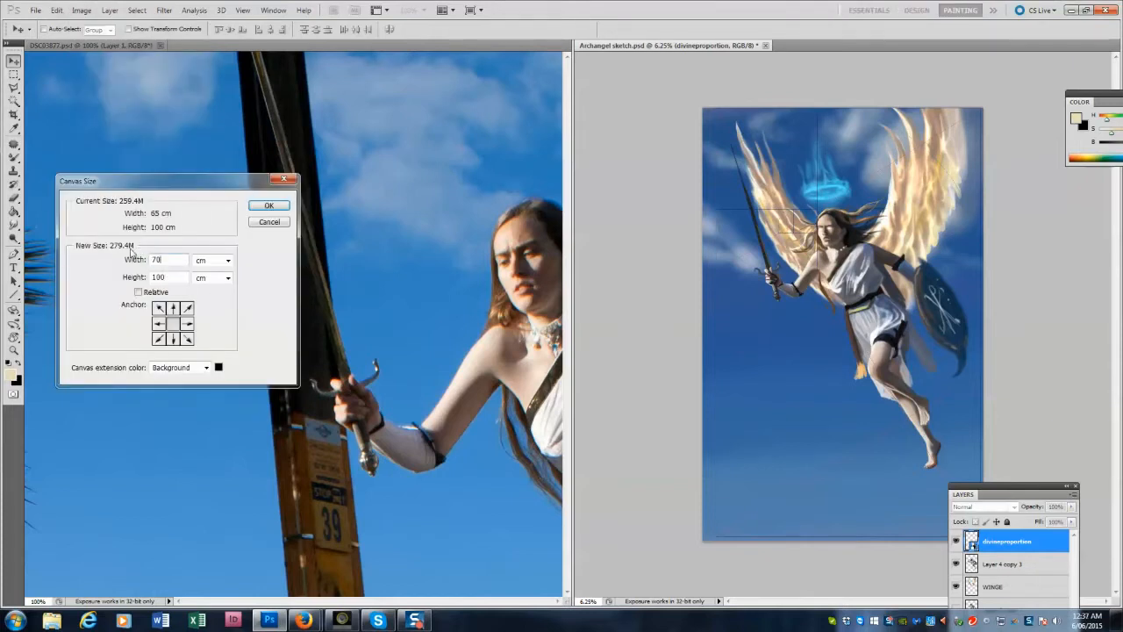
left_click(188, 324)
key("Return")
Select Layer 4 copy 3 and WINGE together and move the figure and wings left towards the added space.
left_click_drag(1008, 486, 1013, 304)
left_click(1010, 381)
left_click(1000, 404, "shift")
left_click_drag(882, 306, 851, 306)
left_click_drag(979, 311, 1015, 375)
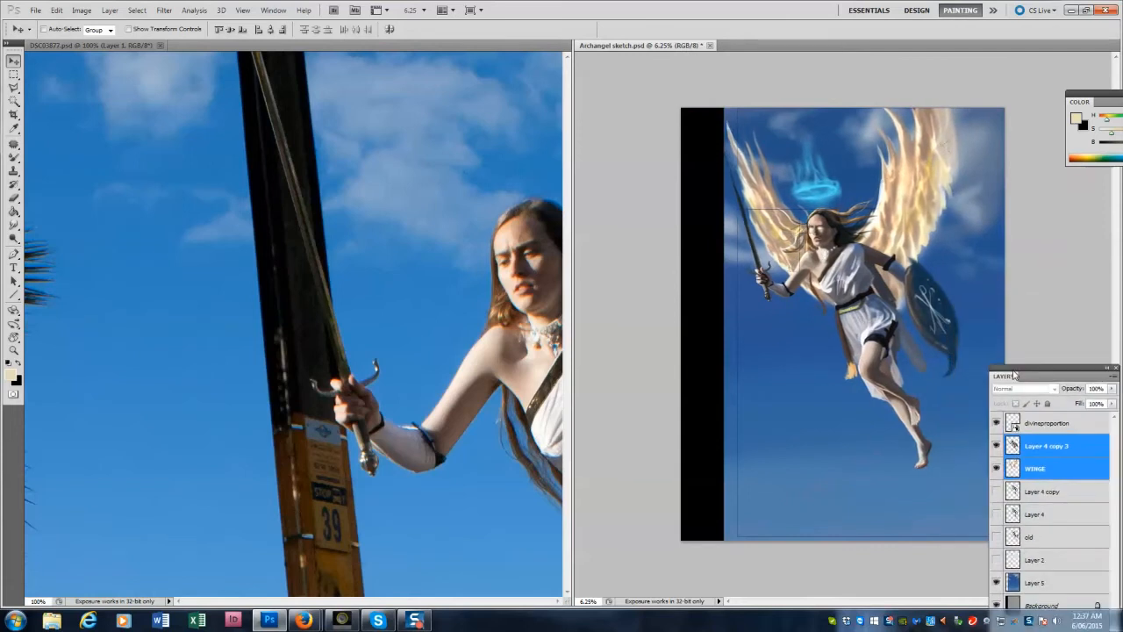
left_click(13, 74)
left_click(13, 61)
mouse_move(818, 290)
left_mouse_down()
mouse_move(809, 311)
mouse_move(809, 294)
left_mouse_up()
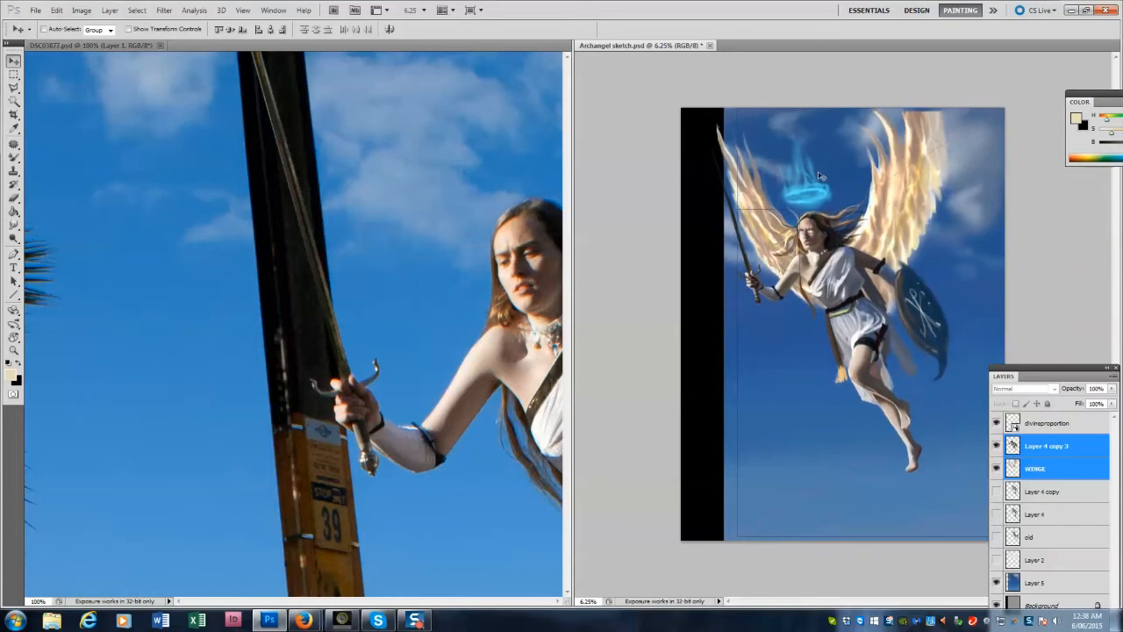
Select the divineproportion layer and crop the canvas to a rectangular selection, trimming part of the black strip at the left.
left_click(1041, 424)
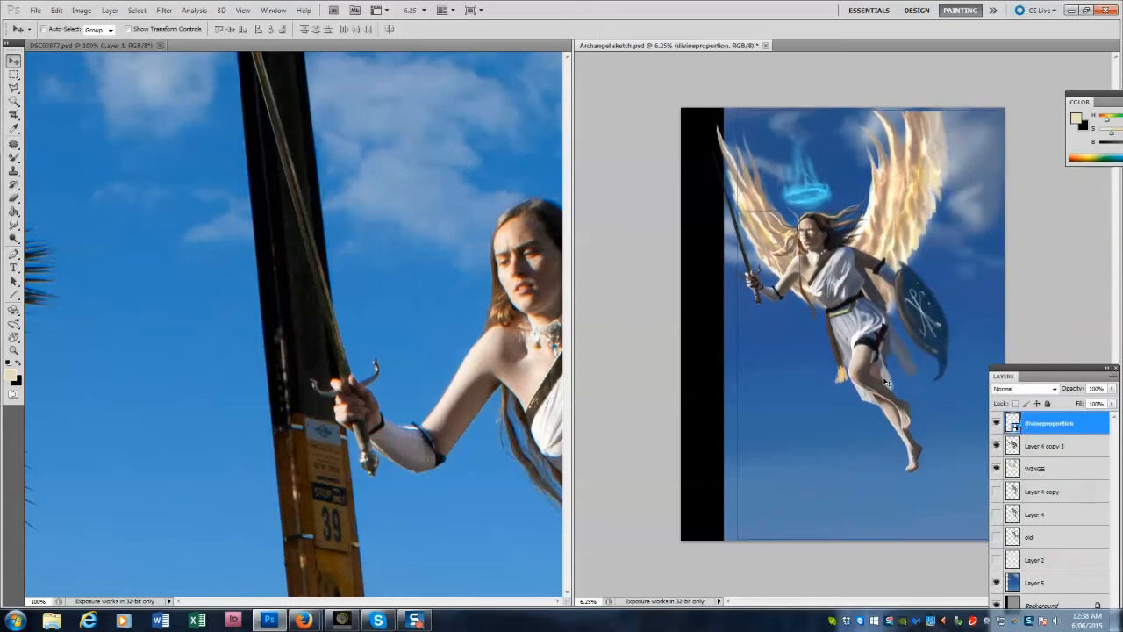
left_click_drag(993, 374, 1052, 435)
key("m")
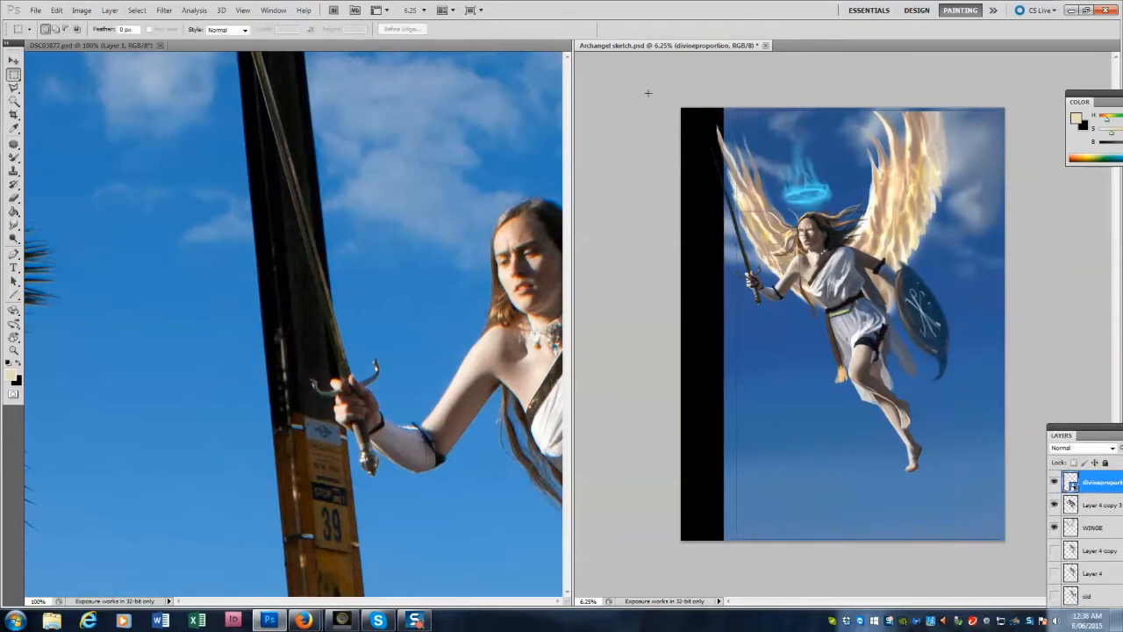
left_click_drag(735, 186, 1015, 551)
key("alt+i")
key("p")
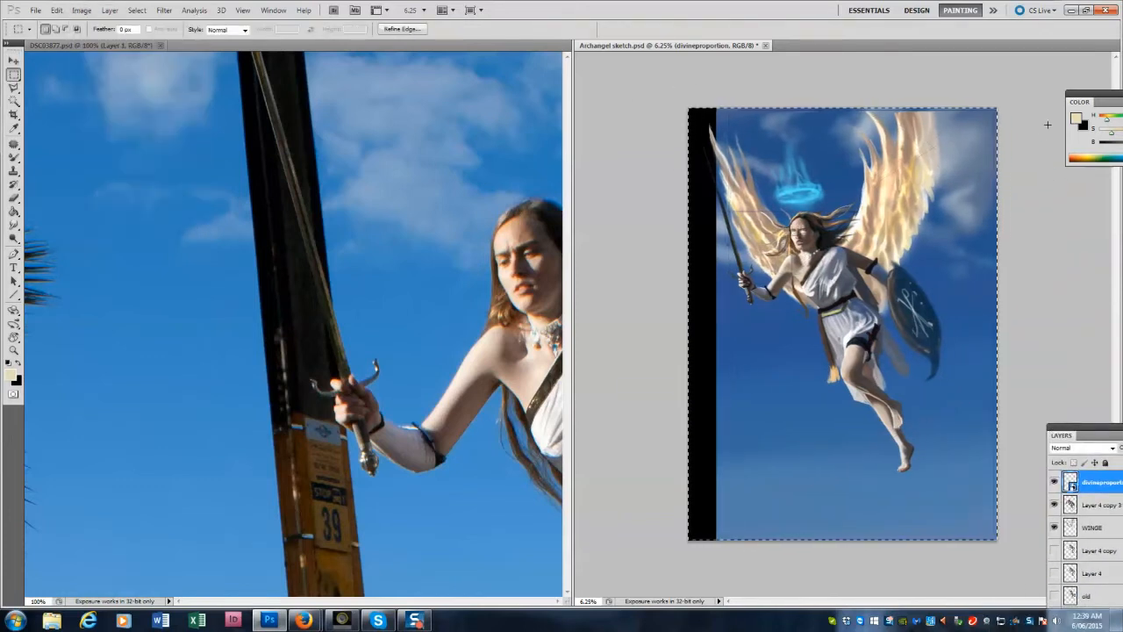
Move the Layers panel clear of the painting and sample the sky blue for the Normal-mode brush.
left_click(13, 158)
left_click_drag(1063, 428, 137, 128)
left_click(168, 343)
left_click(733, 465, "alt")
left_click(179, 183)
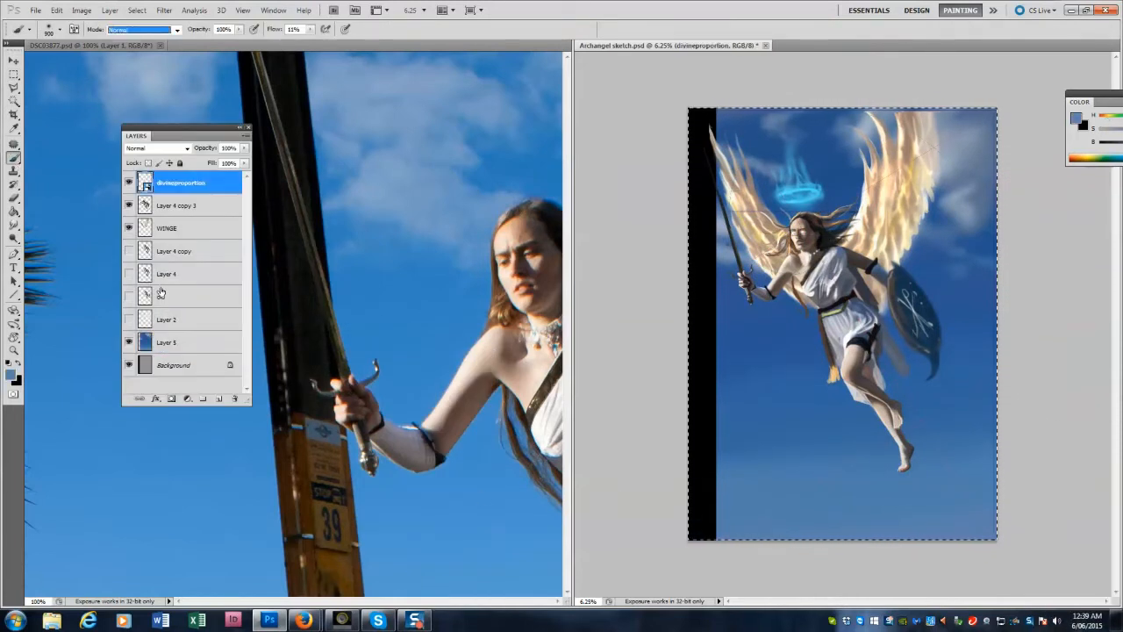
Stretch the Layer 5 sky left and upward to fill the black strip, deselect, and hide the divineproportion overlay.
left_click(168, 342)
key("ctrl+t")
left_click_drag(709, 321, 674, 317)
left_click_drag(825, 128, 818, 96)
key("Return")
key("ctrl+d")
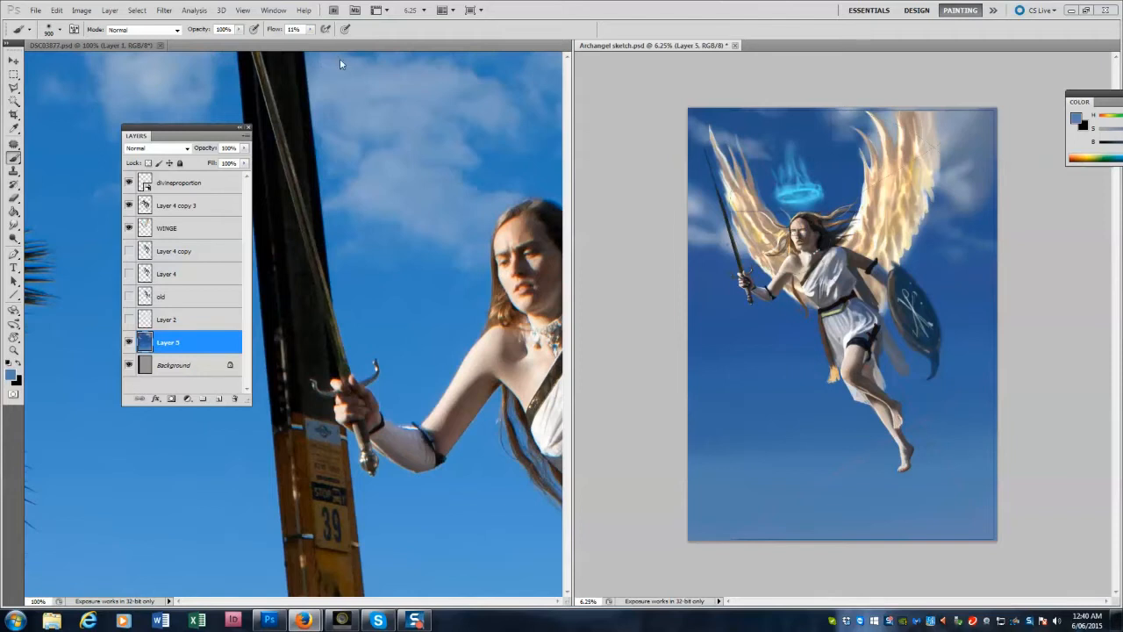
left_click(129, 183)
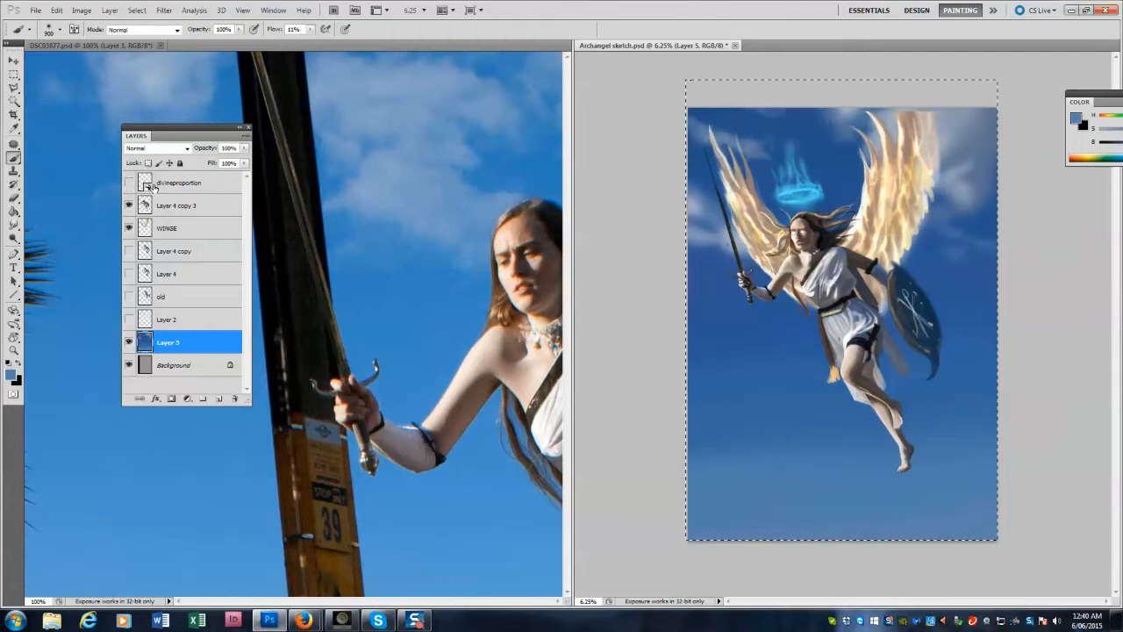
key("ctrl+d")
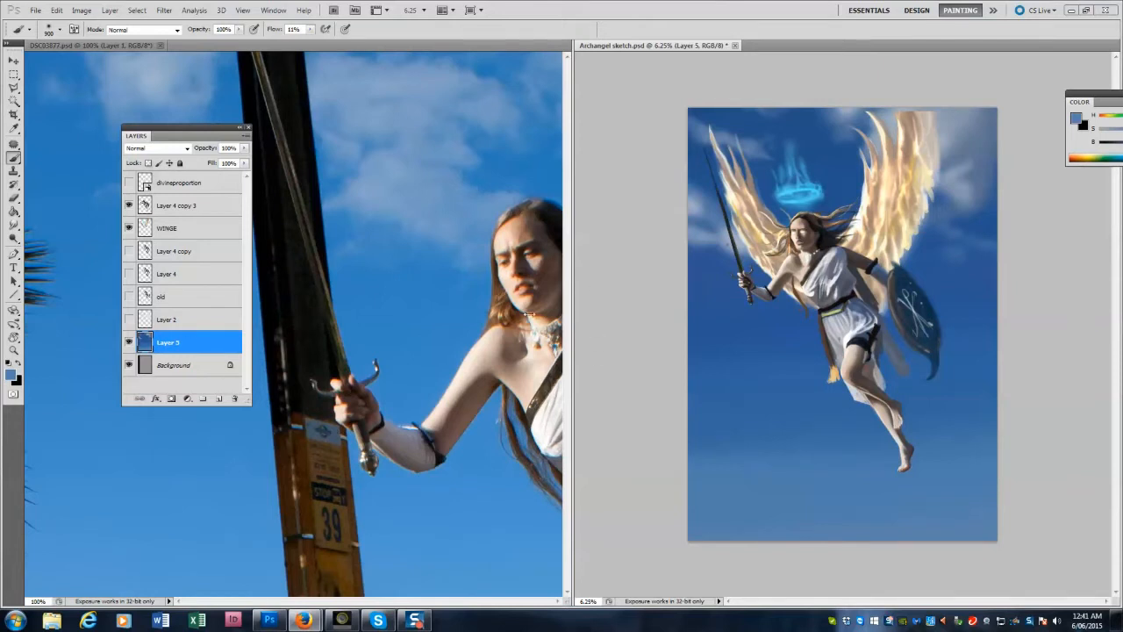
Duplicate the WINGE layer and show the divineproportion overlay again.
right_click(175, 228)
left_click(215, 261)
left_click(281, 138)
left_click(130, 183)
Select Layer 4 copy 3 together with WINGE copy and rotate and reposition the figure against the overlay with Free Transform.
left_click(175, 206, "ctrl")
key("ctrl+t")
left_click_drag(973, 101, 954, 88)
left_click_drag(864, 263, 874, 262)
left_click_drag(1014, 479, 980, 466)
key("Return")
Fine-tune the figure and wings with further small rotations and shifts to fit the overlay.
key("ctrl+t")
left_click_drag(970, 98, 973, 93)
left_click_drag(845, 284, 849, 283)
key("Return")
key("ctrl+t")
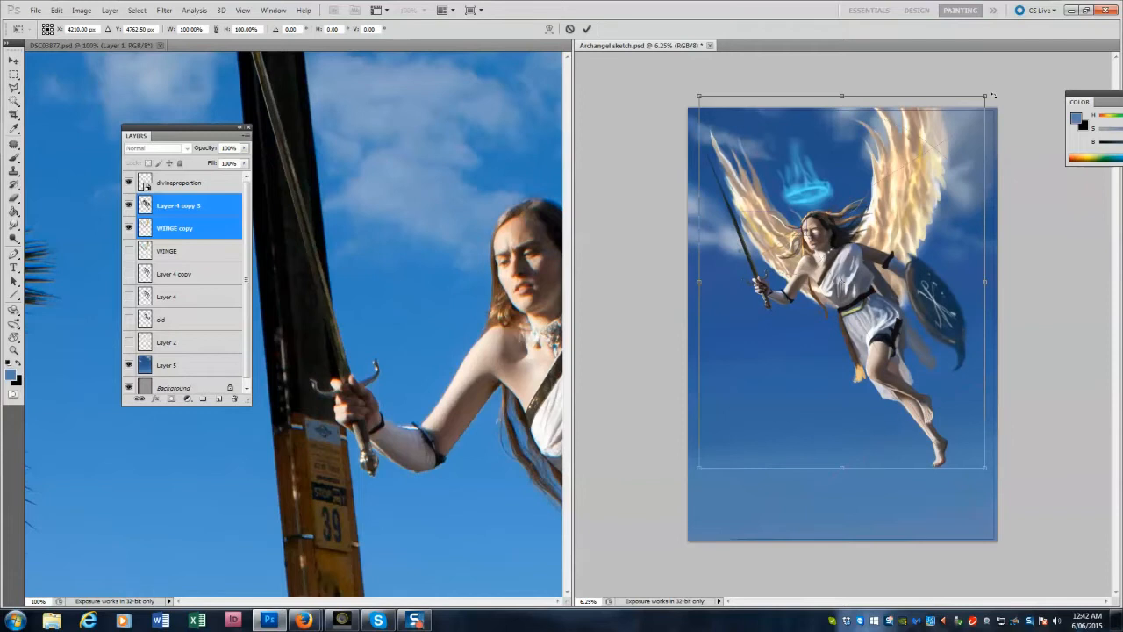
left_click_drag(999, 88, 993, 84)
left_click_drag(860, 93, 869, 99)
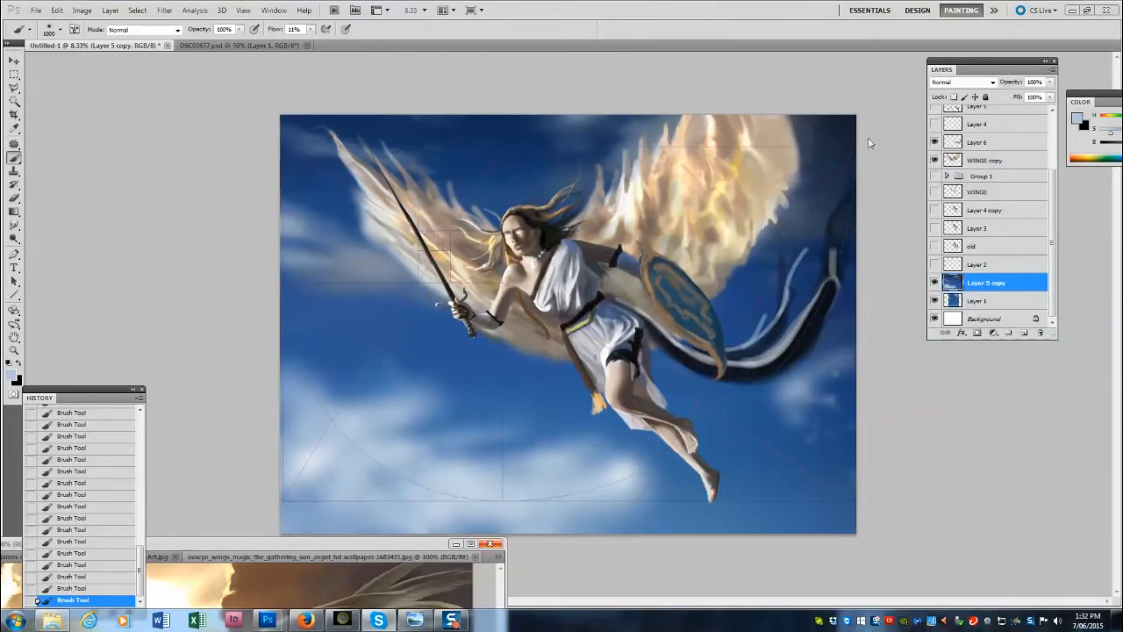
Paint sampled grey-blue tones into the clouds beneath the figure on Layer 5 copy with a large soft brush.
left_click(303, 467, "alt")
key("]")
left_click_drag(488, 474, 409, 459)
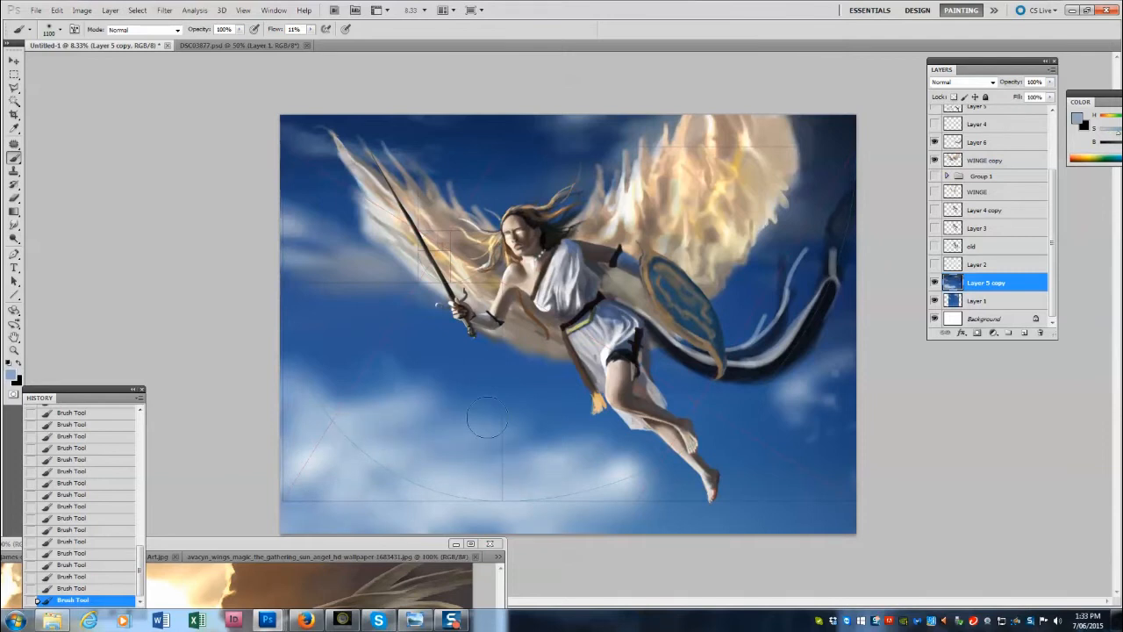
left_click(334, 270, "alt")
left_click_drag(364, 414, 496, 460)
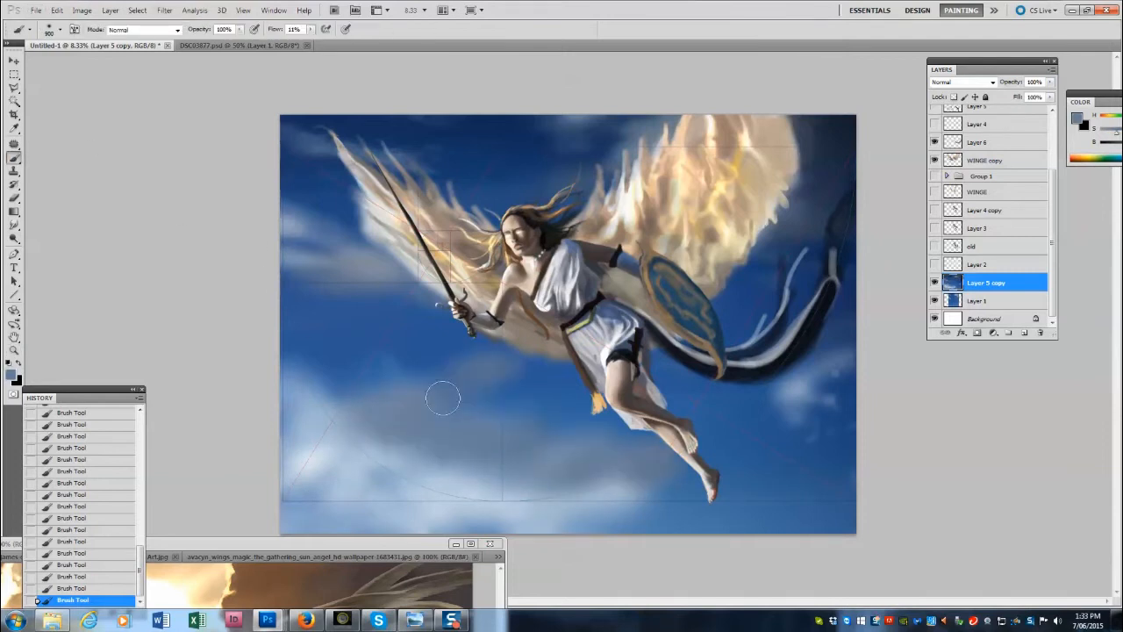
Open the sky reference photo DSC03687.jpg from the References folder.
left_click(36, 10)
left_click(48, 33)
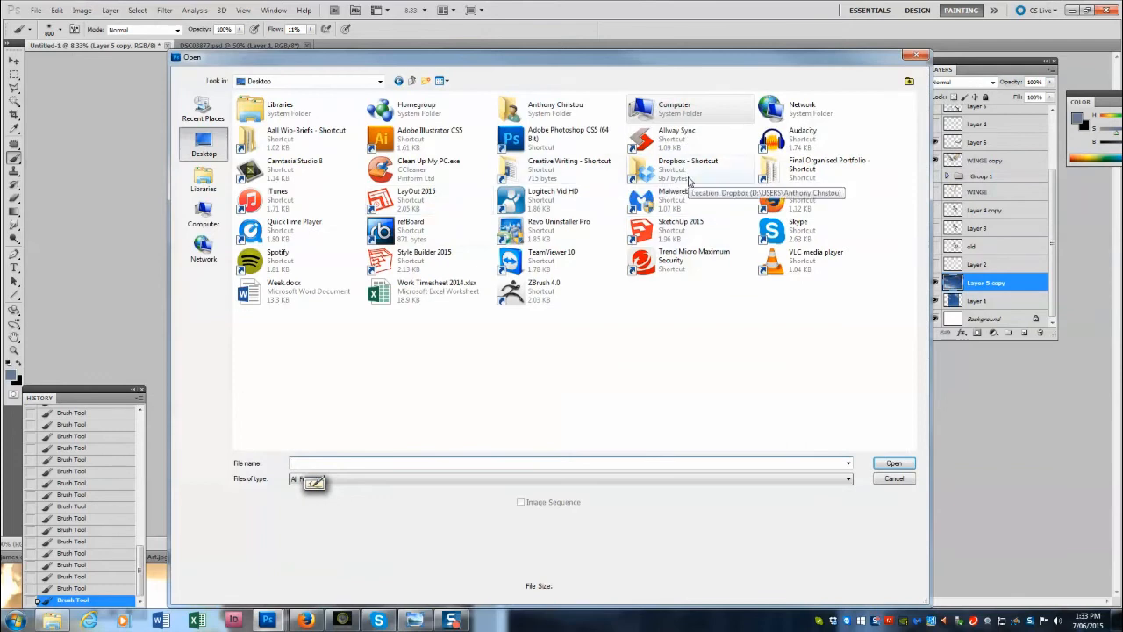
double_click(307, 134)
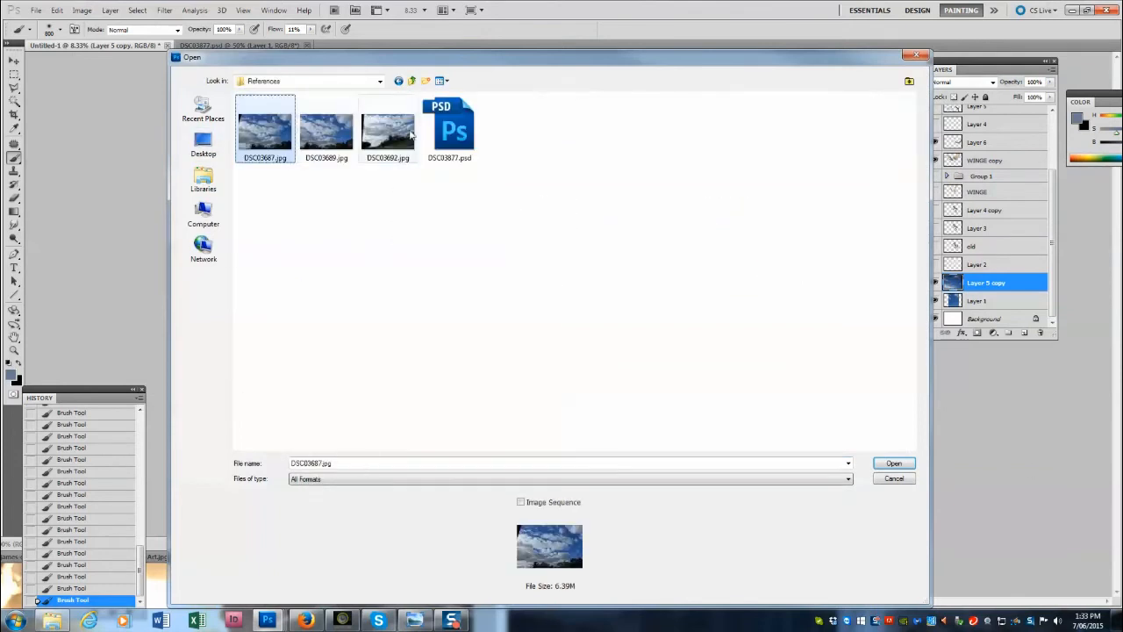
double_click(265, 127)
Zoom the reference photo out to 8.33%, shrink its window, and place it beside the figure in the painting.
key("z")
left_click(528, 86, "alt")
left_click(528, 86, "alt")
left_click_drag(535, 67, 339, 60)
left_click_drag(797, 524, 465, 338)
left_click_drag(347, 65, 269, 65)
left_click(307, 287, "alt")
Sample a grey from the photo's clouds and paint shadows into the clouds below the figure.
left_click(15, 158)
left_click(149, 215, "alt")
left_click(373, 464)
mouse_move(426, 446)
left_mouse_down()
mouse_move(509, 471)
mouse_move(627, 457)
left_mouse_up()
Enlarge the brush, sample tones from the painting's lower sky, and soften the clouds along its bottom edge.
key("bracketright")
key("bracketright")
key("bracketright")
key("bracketright")
key("bracketright")
left_click(814, 481, "alt")
left_click(584, 445, "alt")
mouse_move(480, 477)
left_mouse_down()
mouse_move(233, 429)
mouse_move(518, 491)
mouse_move(591, 532)
left_mouse_up()
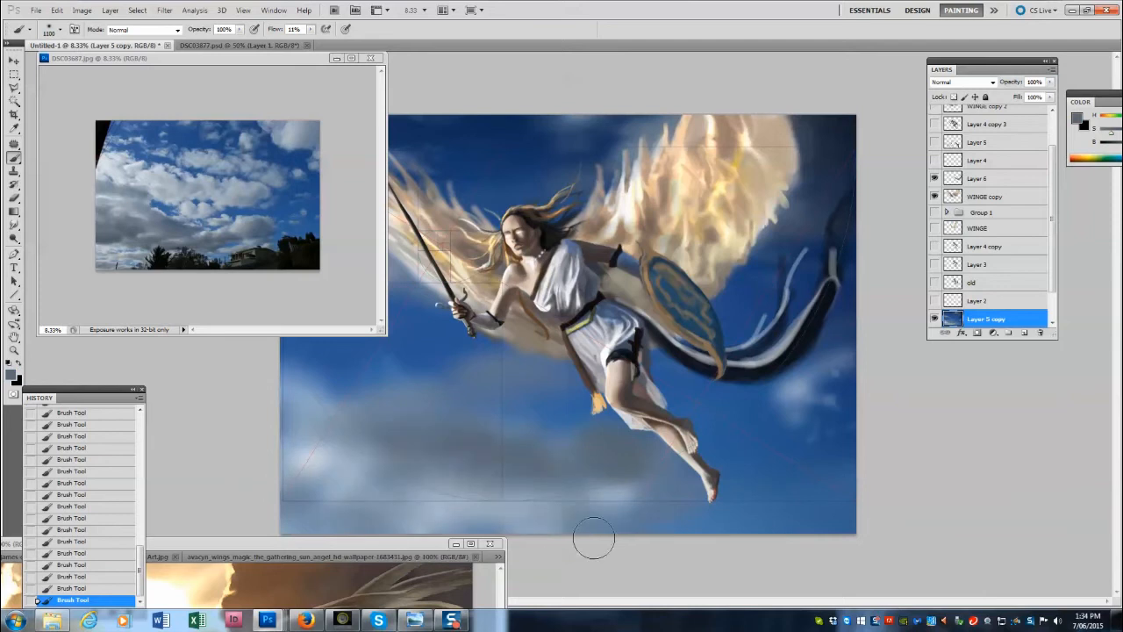
Narrow the reference photo's window, sample a cloud tone from it, and paint the clouds beneath the figure with a smaller brush.
left_click_drag(381, 331, 248, 339)
left_click(56, 195, "alt")
left_click(333, 391)
key("bracketleft")
key("bracketleft")
key("bracketleft")
key("bracketleft")
key("bracketleft")
mouse_move(333, 392)
left_mouse_down()
mouse_move(376, 389)
mouse_move(354, 437)
mouse_move(453, 420)
mouse_move(441, 400)
mouse_move(506, 446)
mouse_move(548, 441)
left_mouse_up()
Reduce the brush further, sample a tone from the painted clouds, and blend the cloud shapes below the figure's legs.
key("bracketleft")
key("bracketleft")
left_click(452, 437, "alt")
mouse_move(654, 461)
left_mouse_down()
mouse_move(547, 519)
mouse_move(387, 459)
mouse_move(310, 482)
mouse_move(574, 549)
left_mouse_up()
mouse_move(465, 418)
left_mouse_down()
mouse_move(369, 433)
mouse_move(392, 463)
mouse_move(552, 445)
mouse_move(569, 492)
mouse_move(387, 477)
mouse_move(556, 518)
left_mouse_up()
Resample a tone from the painted clouds, resize the brush, and shape the top of the cloud bank below the sword.
left_click(388, 433, "alt")
key("bracketright")
key("bracketright")
key("bracketright")
key("bracketright")
key("bracketright")
key("bracketright")
key("bracketright")
key("bracketright")
key("bracketright")
key("bracketleft")
key("bracketleft")
key("bracketleft")
key("bracketleft")
key("bracketleft")
key("bracketleft")
key("bracketleft")
key("bracketleft")
key("bracketleft")
key("bracketleft")
key("d")
mouse_move(321, 381)
left_mouse_down()
mouse_move(386, 361)
mouse_move(399, 381)
mouse_move(418, 382)
mouse_move(497, 356)
left_mouse_up()
Sample a grey from the reference photo's clouds and paint with a brush enlarged to 800 towards the painting's left edge.
key("bracketright")
key("bracketright")
left_click(71, 194, "alt")
key("bracketright")
key("bracketright")
mouse_move(405, 285)
left_mouse_down()
mouse_move(372, 278)
mouse_move(311, 278)
mouse_move(266, 257)
left_mouse_up()
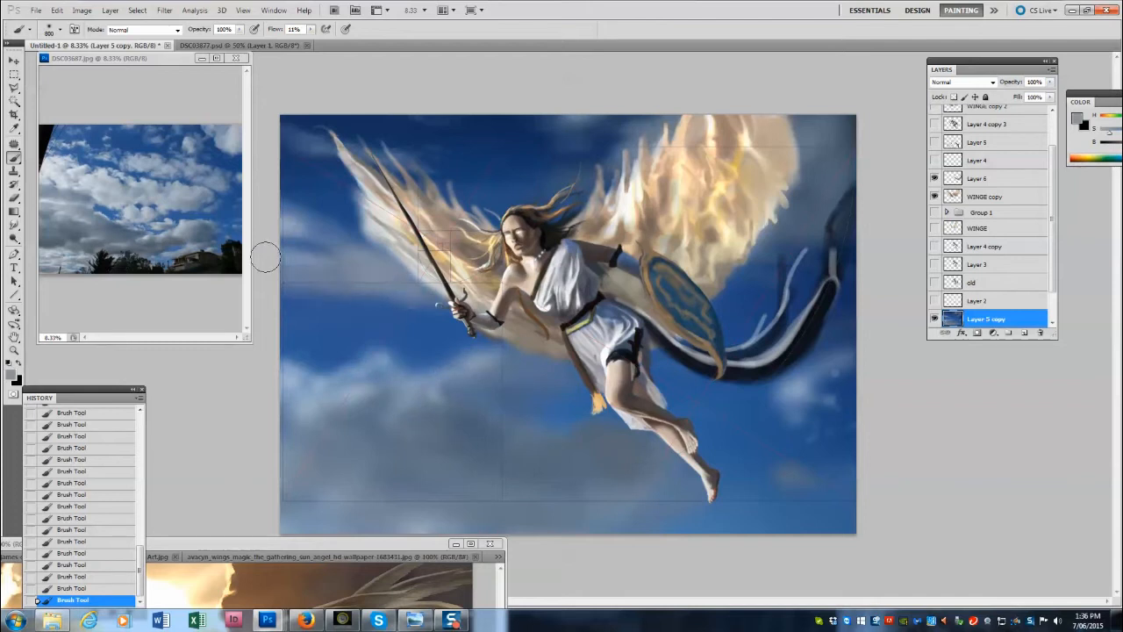
Sample a lighter cloud tone from the photo, brighten the cloud beside the foot, and lighten the bank below the figure.
left_click(70, 171, "alt")
mouse_move(817, 460)
left_mouse_down()
mouse_move(764, 477)
mouse_move(797, 484)
mouse_move(835, 469)
left_mouse_up()
key("bracketright")
left_click_drag(601, 429, 518, 449)
key("bracketright")
key("bracketright")
mouse_move(446, 466)
left_mouse_down()
mouse_move(602, 422)
mouse_move(491, 464)
left_mouse_up()
Sample tones from the painting and brush them into the clouds along its bottom edge.
key("bracketright")
key("bracketright")
key("bracketleft")
key("bracketleft")
key("bracketleft")
left_click(363, 338, "alt")
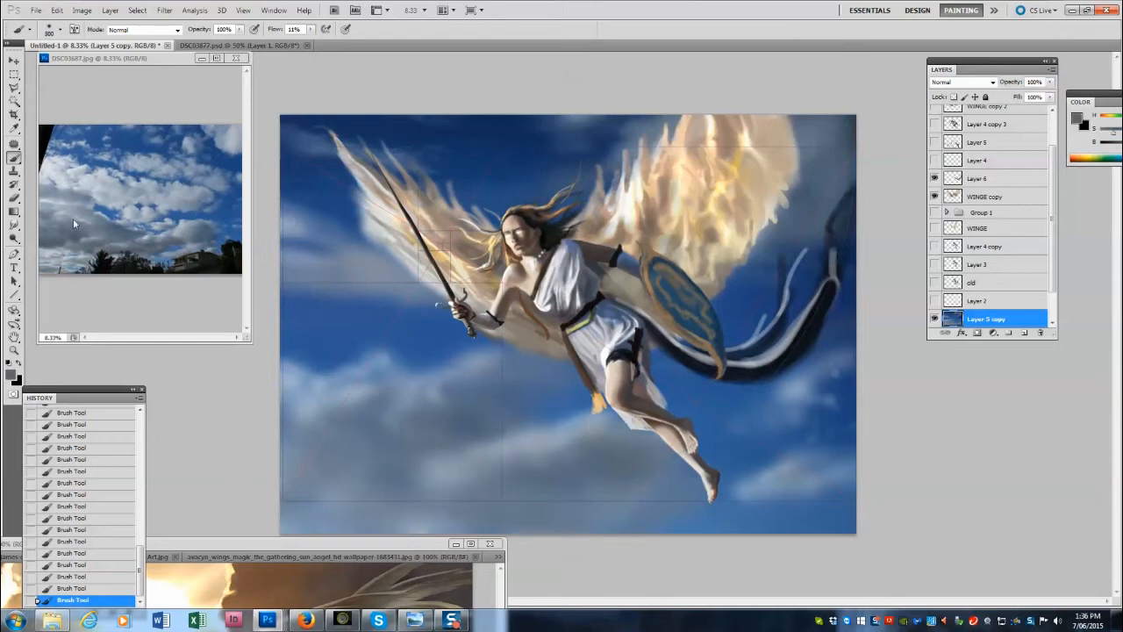
left_click(495, 385, "alt")
key("bracketright")
key("bracketright")
left_click_drag(309, 516, 465, 530)
Sample blue from the photo's sky, enlarge the brush to 1800, and repaint the upper sky above the figure's head.
key("bracketleft")
key("bracketleft")
key("bracketleft")
key("bracketright")
key("bracketright")
key("bracketright")
key("bracketright")
left_click(127, 126, "alt")
key("bracketright")
key("bracketright")
key("bracketright")
key("bracketright")
key("bracketright")
key("bracketright")
key("bracketright")
key("bracketright")
mouse_move(522, 128)
left_mouse_down()
mouse_move(479, 166)
mouse_move(377, 118)
left_mouse_up()
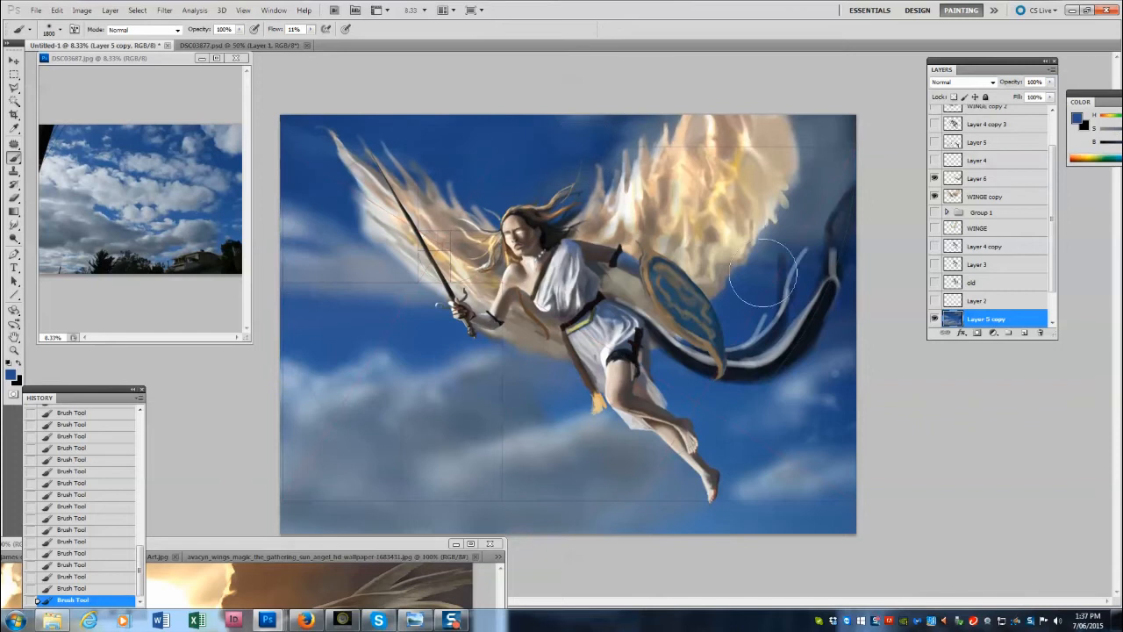
Sample a pale cloud tone from the photo, shrink the brush, and paint small wispy clouds beside the raised wing on the left.
left_click(69, 160, "alt")
key("bracketleft")
key("bracketleft")
key("bracketleft")
key("bracketleft")
key("bracketleft")
key("bracketleft")
key("bracketleft")
key("bracketleft")
key("bracketleft")
key("bracketleft")
key("bracketleft")
key("bracketleft")
left_click(297, 213)
key("bracketleft")
key("bracketleft")
mouse_move(288, 151)
left_mouse_down()
mouse_move(317, 158)
mouse_move(322, 170)
mouse_move(297, 175)
mouse_move(357, 175)
left_mouse_up()
Paint thin cloud wisps in the blue sky above the figure's head, enlarging the brush to 300 for the last strokes.
key("bracketleft")
key("bracketleft")
key("bracketright")
key("bracketleft")
key("bracketleft")
left_click_drag(464, 119, 526, 119)
left_click_drag(481, 141, 525, 142)
key("bracketright")
key("bracketright")
key("bracketright")
mouse_move(443, 149)
left_mouse_down()
mouse_move(489, 159)
mouse_move(493, 186)
left_mouse_up()
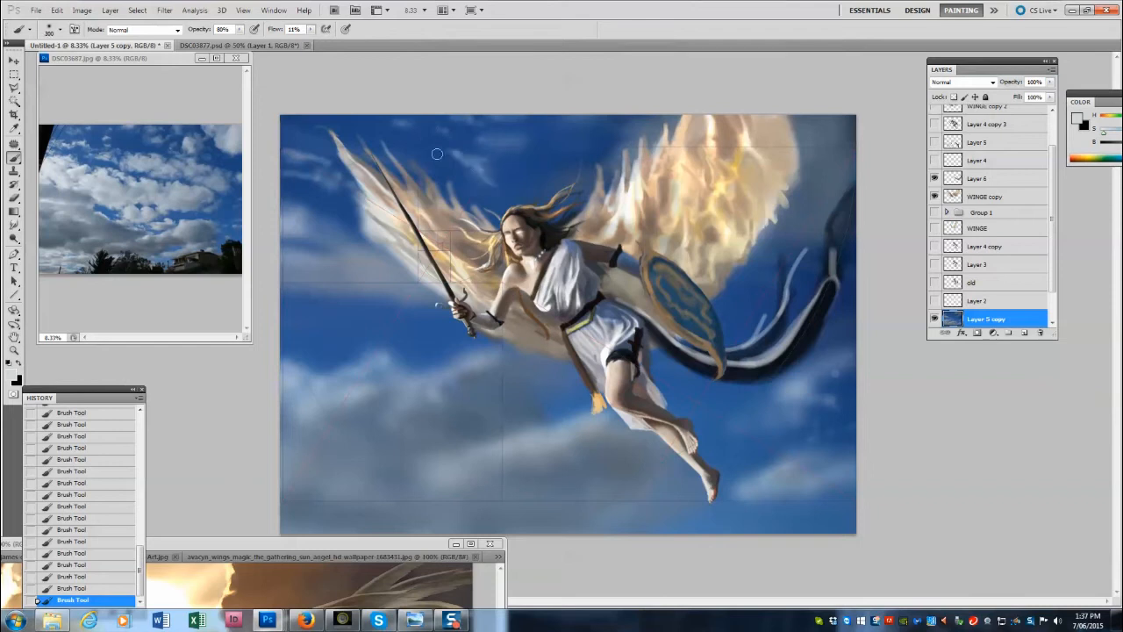
Build up light and grey areas in the cloud bank below the figure, sampling tones from the painting and the photo.
key("bracketright")
key("bracketright")
key("bracketright")
key("bracketright")
mouse_move(377, 377)
left_mouse_down()
mouse_move(277, 433)
mouse_move(334, 450)
mouse_move(411, 405)
mouse_move(333, 443)
mouse_move(420, 376)
mouse_move(514, 346)
left_mouse_up()
key("bracketright")
mouse_move(516, 442)
left_mouse_down()
mouse_move(600, 397)
mouse_move(362, 479)
left_mouse_up()
key("bracketright")
key("bracketright")
left_click(506, 344, "alt")
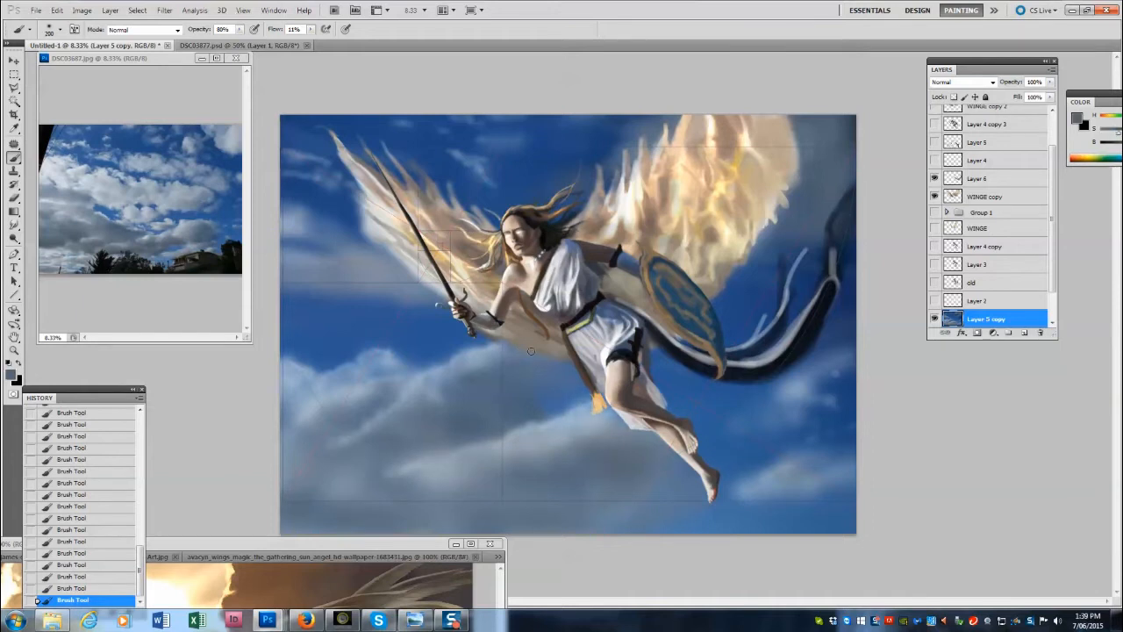
left_click(222, 246, "alt")
key("bracketright")
Smudge the top edge of the cloud bank below the sword with short strokes of a small Smudge brush.
key("r")
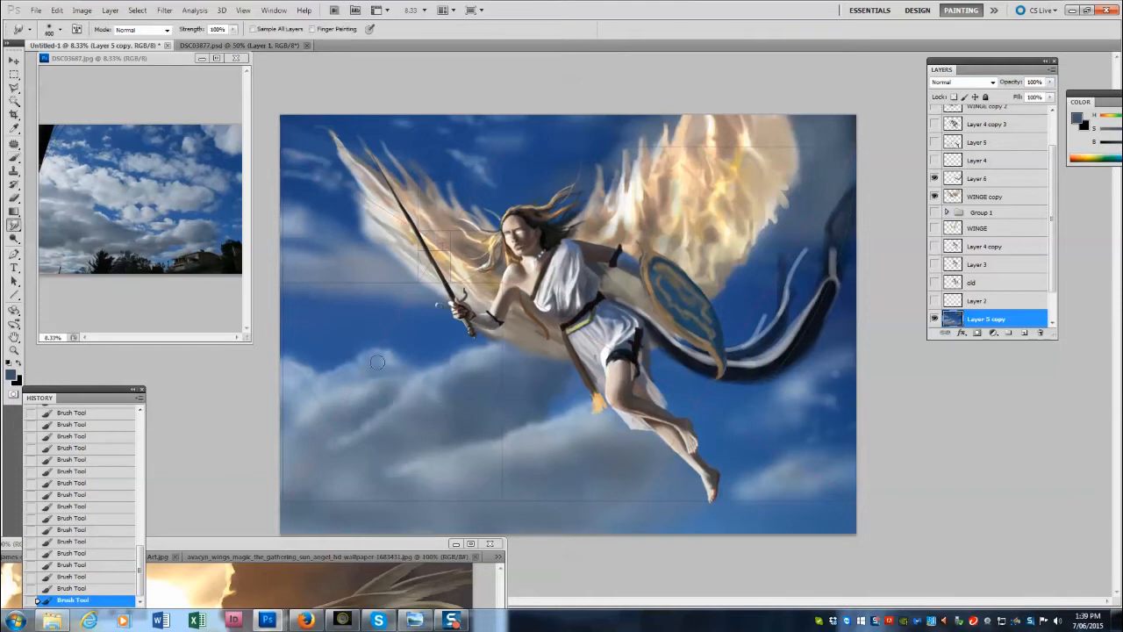
key("bracketleft")
key("bracketleft")
key("bracketleft")
key("bracketleft")
left_click_drag(389, 361, 390, 351)
left_click_drag(392, 360, 397, 355)
left_click_drag(395, 362, 401, 357)
left_click_drag(397, 363, 365, 358)
Sample a bright cloud tone from the photo and paint highlights along the cloud bank's top edge with the Brush tool.
key("b")
left_click(140, 160, "alt")
left_click_drag(358, 363, 330, 375)
left_click_drag(332, 372, 340, 367)
left_click_drag(347, 367, 356, 365)
left_click_drag(355, 366, 354, 369)
left_click_drag(366, 360, 386, 355)
left_click_drag(386, 357, 430, 381)
left_click_drag(447, 368, 463, 361)
left_click_drag(474, 358, 492, 348)
left_click_drag(492, 349, 509, 339)
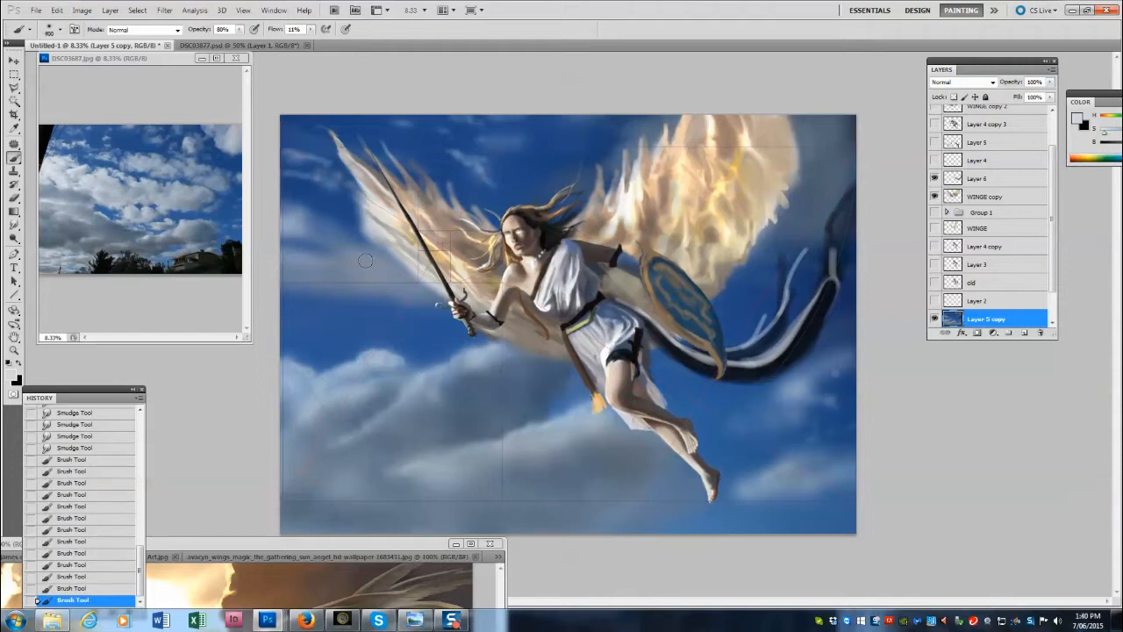
Paint brighter clouds behind the wing on the left, refine them with a smaller brush, and sample a grey from them.
left_click_drag(300, 230, 360, 263)
mouse_move(286, 263)
left_mouse_down()
mouse_move(321, 286)
mouse_move(345, 278)
mouse_move(405, 304)
left_mouse_up()
left_click_drag(391, 307, 361, 305)
left_click_drag(288, 277, 349, 316)
key("bracketleft")
key("bracketleft")
key("bracketleft")
mouse_move(438, 295)
left_mouse_down()
mouse_move(402, 287)
mouse_move(370, 261)
left_mouse_up()
left_click_drag(362, 251, 388, 259)
left_click(387, 258, "alt")
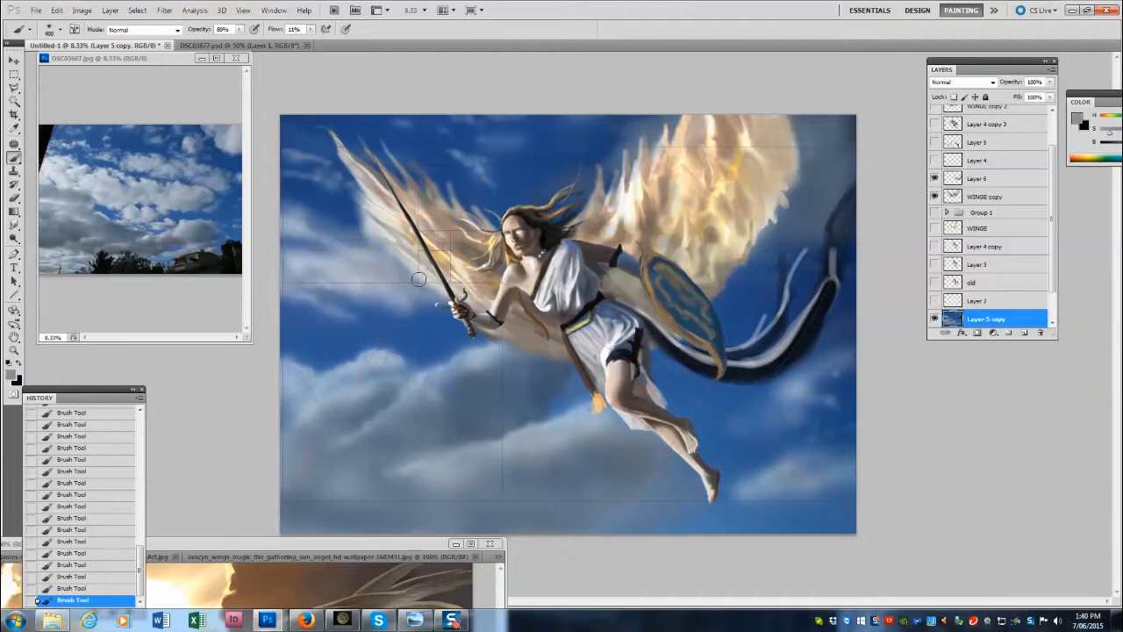
Sample grey tones from the cloud bank below the sword with the Brush tool and adjust the brush size.
left_click(301, 389, "alt")
key("bracketright")
key("bracketleft")
key("bracketleft")
left_click(479, 349, "alt")
Paint white highlights on the clouds beside the feet and across the lower cloud bank with a smaller brush, and sample a blue-grey.
key("d")
key("x")
key("bracketleft")
key("bracketleft")
key("bracketleft")
key("bracketleft")
key("bracketleft")
key("bracketleft")
key("bracketleft")
key("bracketleft")
key("bracketleft")
key("bracketleft")
key("bracketleft")
key("bracketleft")
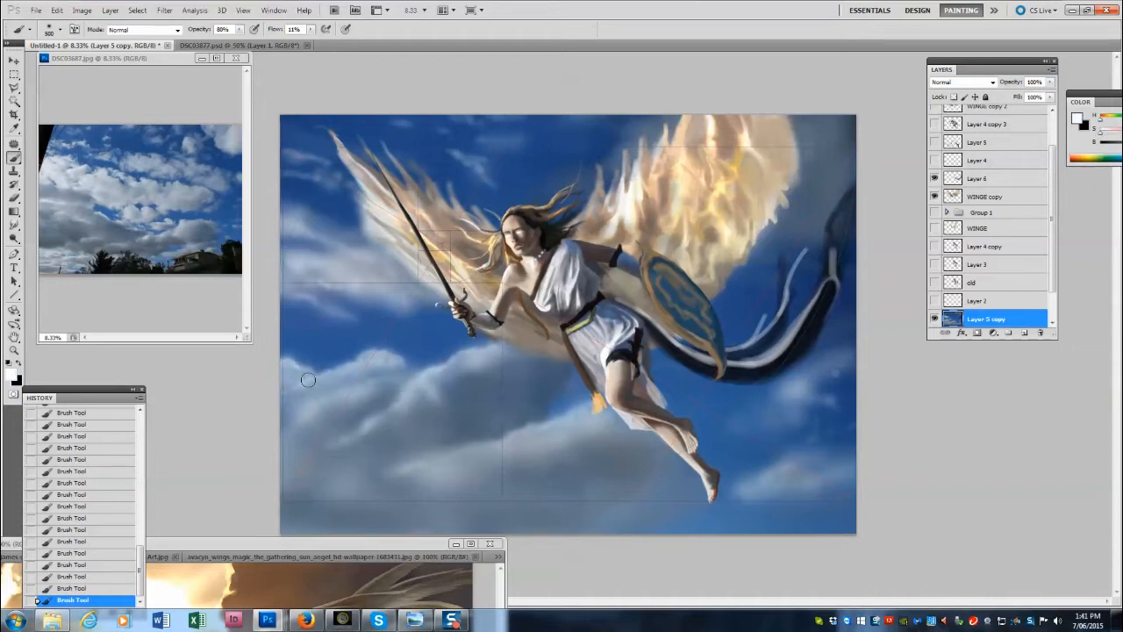
key("bracketleft")
mouse_move(727, 494)
left_mouse_down()
mouse_move(812, 483)
mouse_move(769, 473)
left_mouse_up()
mouse_move(794, 386)
left_mouse_down()
mouse_move(754, 417)
mouse_move(709, 426)
mouse_move(731, 431)
left_mouse_up()
left_click_drag(488, 447, 410, 465)
left_click(403, 479, "alt")
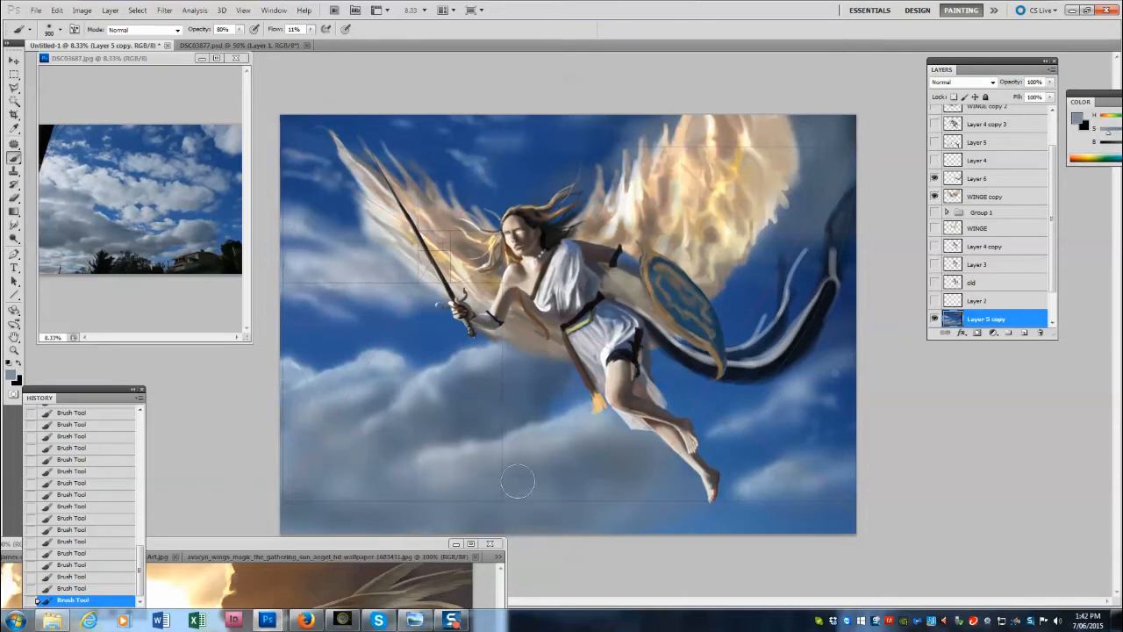
Rename the sky layer as clouds.
double_click(986, 319)
type("clouds")
key("Return")
Refine the cloud beside the feet and the upper part of the cloud bank below the sword with short brush strokes.
left_click_drag(772, 497, 800, 509)
mouse_move(395, 361)
left_mouse_down()
mouse_move(426, 357)
mouse_move(367, 379)
left_mouse_up()
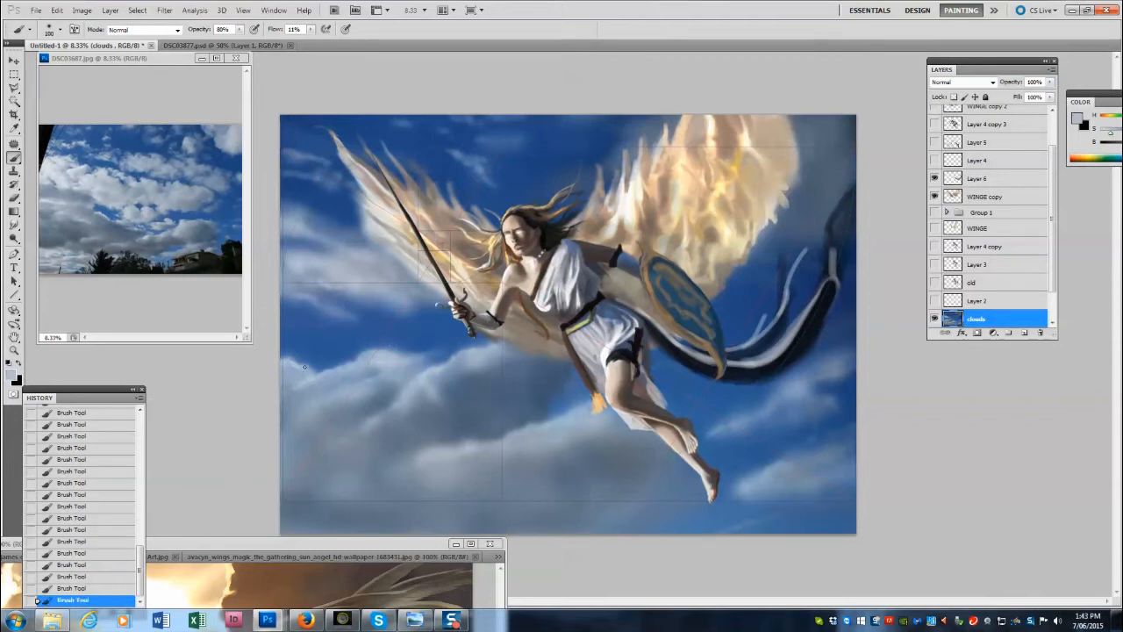
key("bracketright")
key("bracketright")
key("bracketright")
key("bracketright")
key("bracketright")
mouse_move(465, 386)
left_mouse_down()
mouse_move(443, 421)
mouse_move(459, 409)
mouse_move(437, 402)
mouse_move(357, 442)
mouse_move(348, 475)
mouse_move(331, 480)
mouse_move(491, 427)
left_mouse_up()
Sample a blue from the sky photo, paint it with a large brush beside the shield-side wing, and sample the painted sky's blue.
key("bracketright")
key("bracketright")
key("bracketright")
key("bracketright")
left_click(230, 170, "alt")
key("bracketright")
key("bracketright")
key("bracketright")
left_click_drag(788, 223, 818, 140)
left_click(647, 121, "alt")
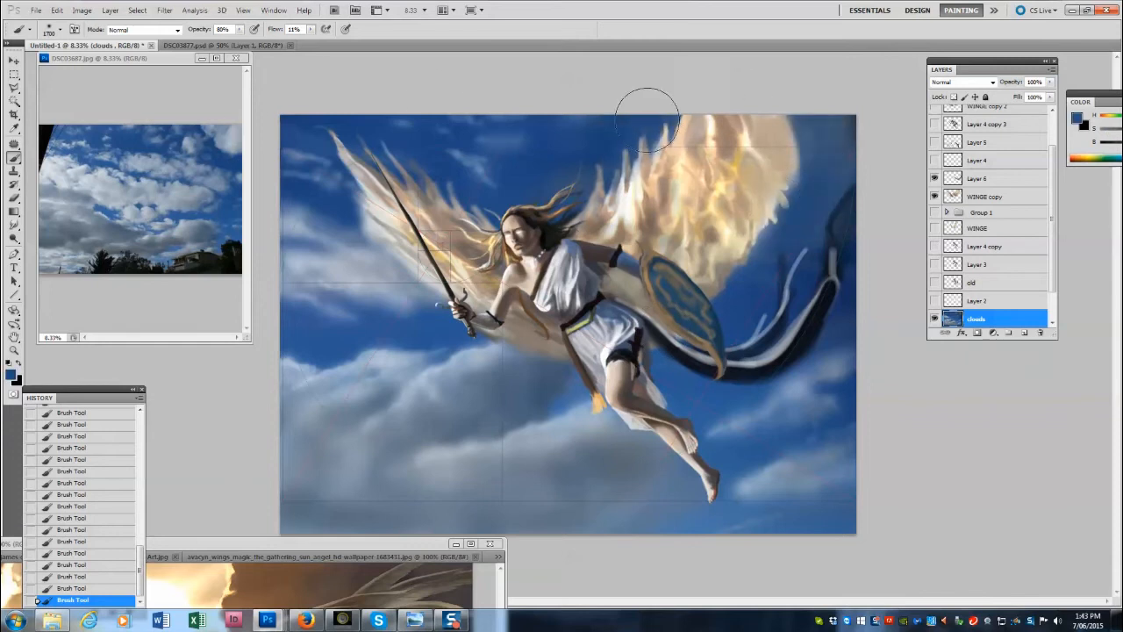
Sample a light cloud tone from the photo and paint brighter wisps behind the sword-side wing with a much smaller brush.
key("bracketleft")
key("bracketleft")
key("bracketleft")
key("bracketleft")
key("bracketleft")
key("bracketleft")
key("bracketleft")
key("bracketleft")
key("bracketleft")
key("bracketleft")
key("bracketleft")
key("bracketleft")
key("bracketleft")
key("bracketleft")
key("bracketleft")
key("bracketleft")
left_click(354, 320, "alt")
left_click(74, 167, "alt")
left_click_drag(348, 306, 429, 320)
mouse_move(315, 249)
left_mouse_down()
mouse_move(323, 224)
mouse_move(414, 257)
left_mouse_up()
key("bracketright")
key("bracketright")
key("bracketright")
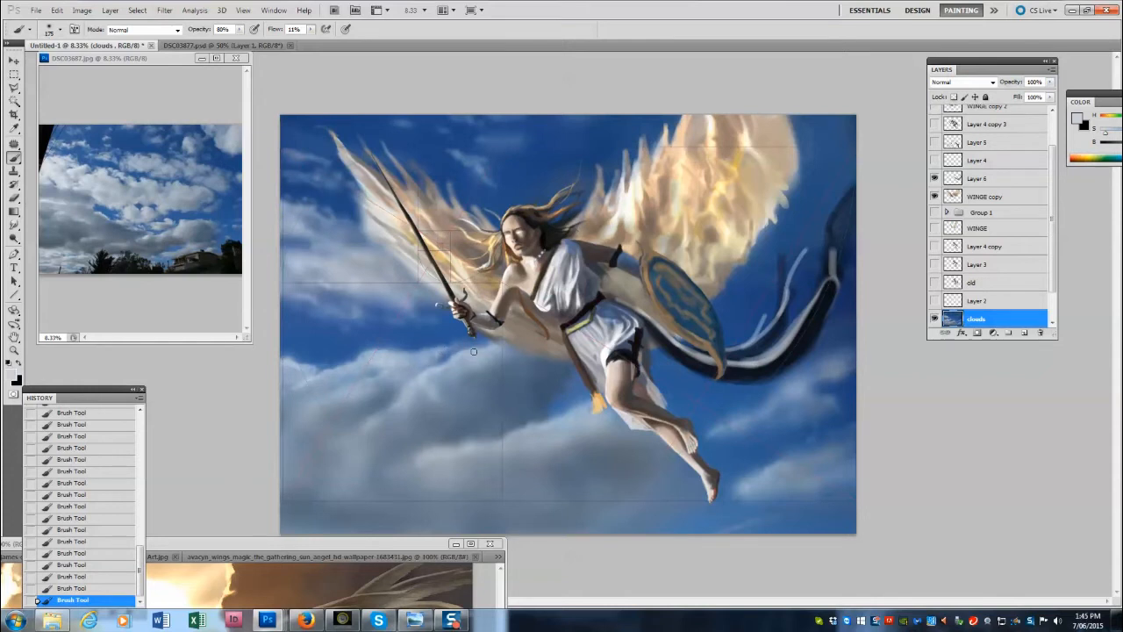
Paint light strokes along the cloud bank's top edge below the sword hand with a small brush.
key("bracketleft")
key("bracketleft")
key("bracketleft")
key("bracketleft")
key("bracketleft")
key("bracketleft")
key("bracketleft")
key("bracketleft")
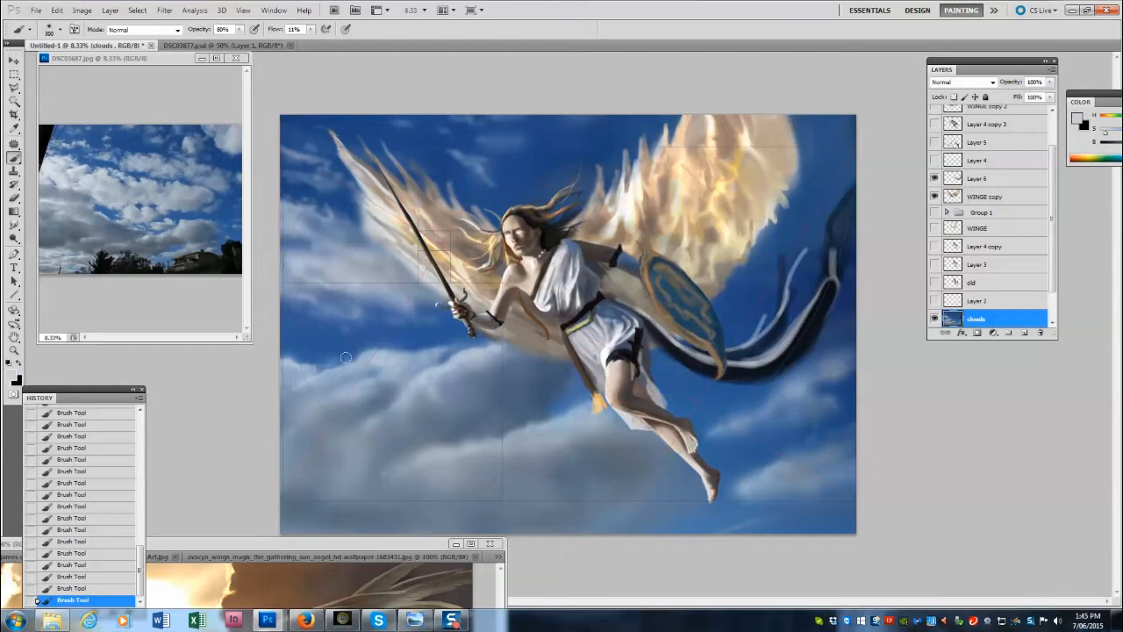
key("bracketleft")
key("bracketleft")
key("bracketleft")
key("bracketleft")
key("bracketleft")
left_click_drag(381, 350, 453, 343)
Paint soft white highlights on the lower cloud bank with progressively larger brushes, undoing the unwanted strokes.
key("x")
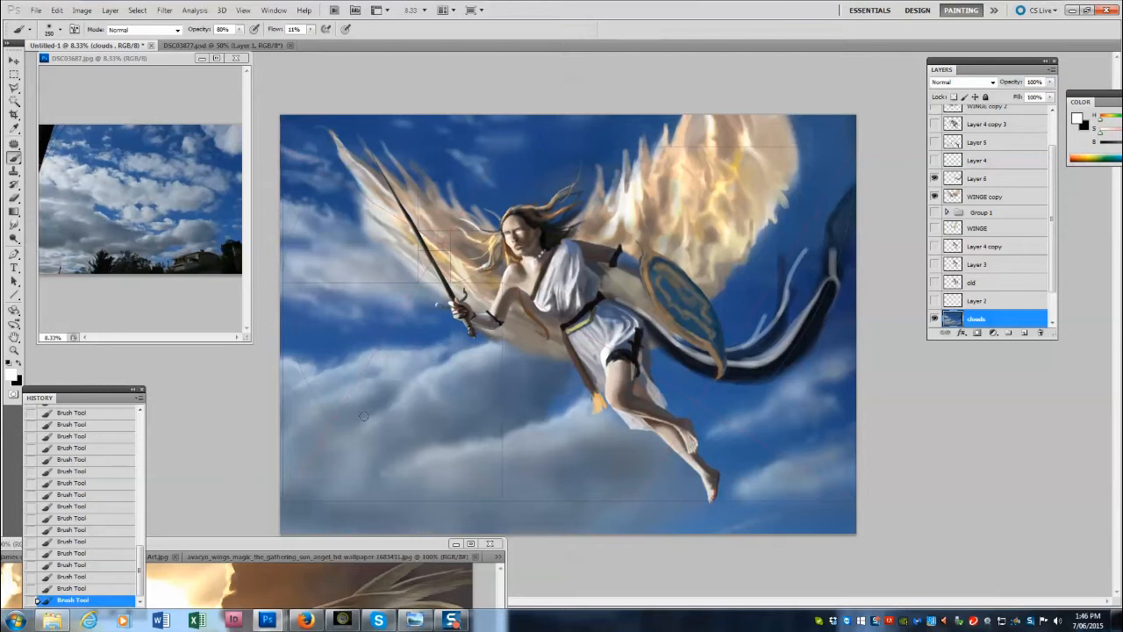
key("bracketright")
key("bracketright")
key("bracketright")
key("bracketright")
left_click_drag(556, 423, 467, 462)
key("ctrl+z")
key("bracketright")
key("bracketright")
key("bracketright")
key("bracketright")
left_click_drag(545, 430, 456, 470)
key("bracketright")
key("bracketright")
key("bracketright")
key("bracketright")
key("bracketright")
key("bracketright")
key("bracketright")
left_click_drag(386, 491, 369, 494)
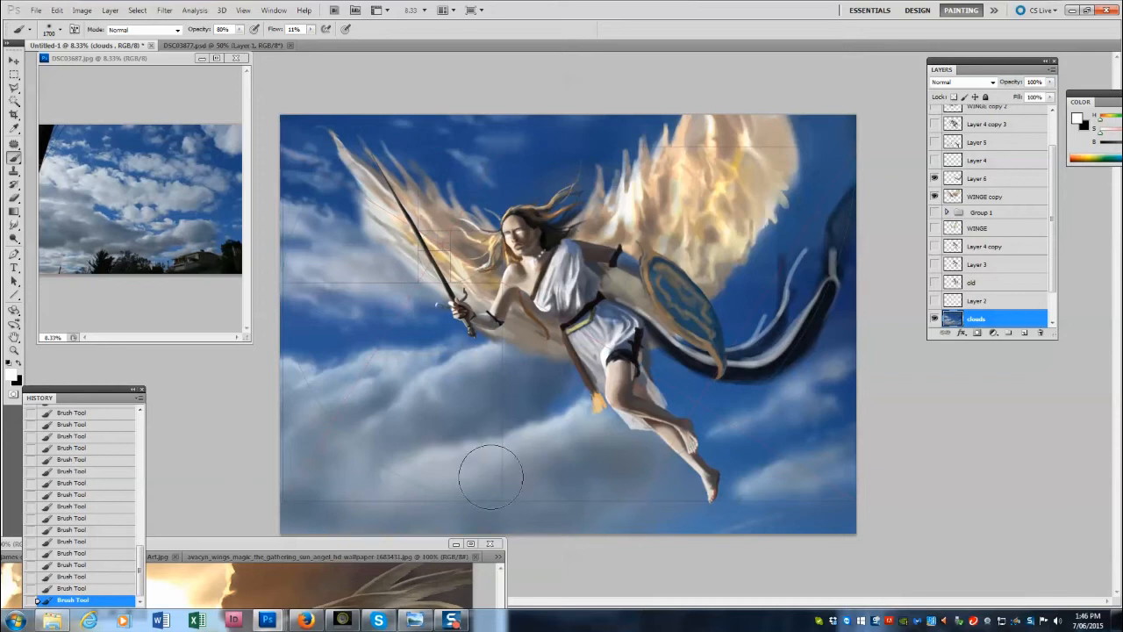
mouse_move(489, 477)
left_mouse_down()
mouse_move(446, 458)
mouse_move(338, 498)
left_mouse_up()
key("ctrl+z")
Sample the grey between the cloud bank and the hanging strap and paint it upward beneath the wing with a smaller brush.
left_click(547, 392, "alt")
key("bracketleft")
key("bracketleft")
key("bracketleft")
key("bracketleft")
key("bracketleft")
key("bracketleft")
key("bracketleft")
key("bracketleft")
key("bracketleft")
key("bracketleft")
key("bracketleft")
key("bracketleft")
left_click_drag(547, 391, 580, 362)
Sample a cloud grey, bring the colour sliders into view, set brightness to 34%, and paint darker shading in the cloud beneath the legs.
key("bracketleft")
key("bracketleft")
key("bracketleft")
key("bracketleft")
left_click(594, 437, "alt")
left_click_drag(1093, 95, 808, 71)
left_click_drag(845, 121, 834, 121)
mouse_move(647, 438)
left_mouse_down()
mouse_move(598, 395)
mouse_move(624, 430)
mouse_move(657, 448)
left_mouse_up()
key("bracketleft")
key("bracketleft")
key("bracketleft")
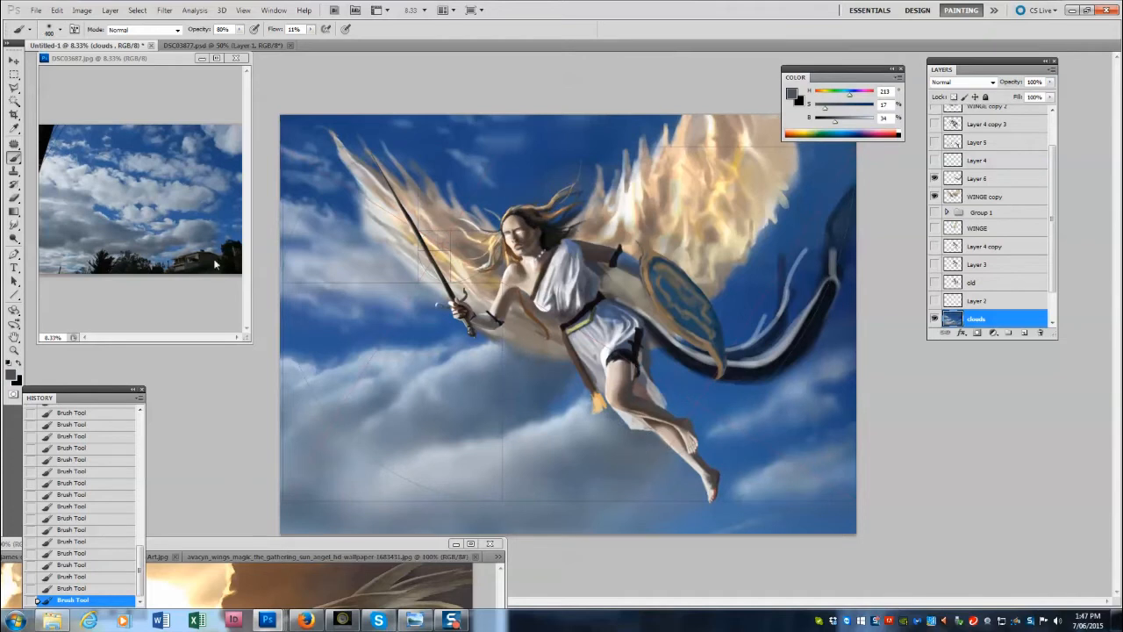
Sample a blue-grey from the sky photo and paint it with a large brush into the lower sky beneath the legs.
left_click(165, 247, "alt")
key("bracketright")
key("bracketright")
key("bracketright")
key("bracketright")
key("bracketright")
key("bracketright")
key("bracketright")
key("bracketright")
mouse_move(603, 503)
left_mouse_down()
mouse_move(547, 506)
mouse_move(629, 513)
left_mouse_up()
Paint a sampled darker blue into the sky and cloud edge beneath the legs with a smaller brush.
key("bracketleft")
key("bracketleft")
key("bracketleft")
key("bracketleft")
key("bracketleft")
key("bracketleft")
key("bracketleft")
key("bracketleft")
key("bracketleft")
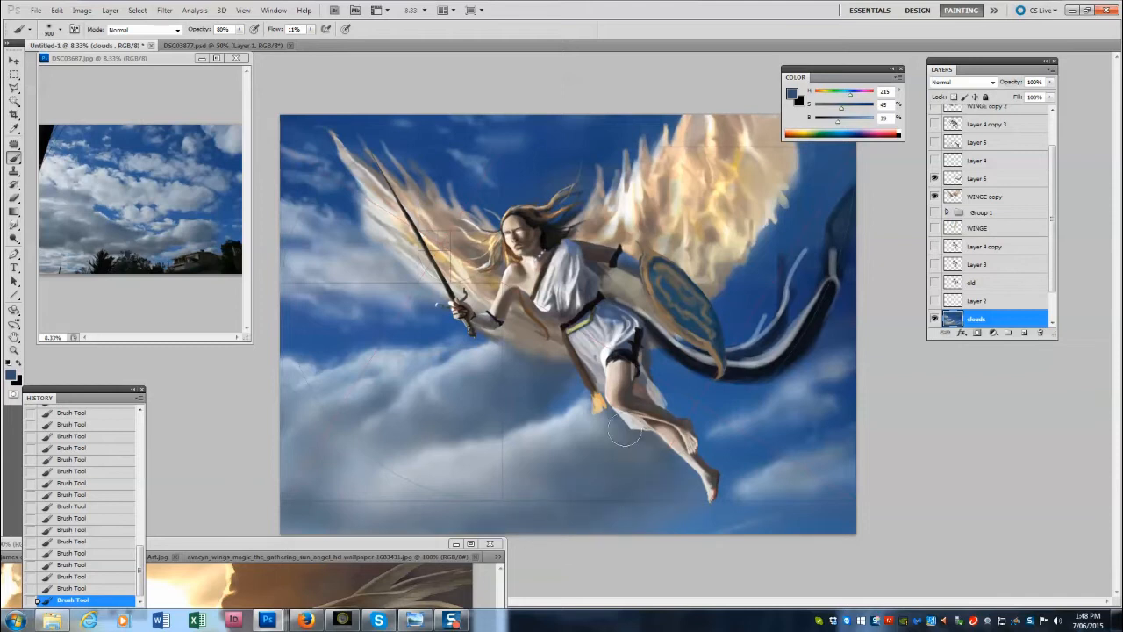
Reset the painting colour to white and paint small soft cloud wisps in the upper sky between the wings.
key("bracketleft")
key("d")
key("x")
key("bracketleft")
key("bracketleft")
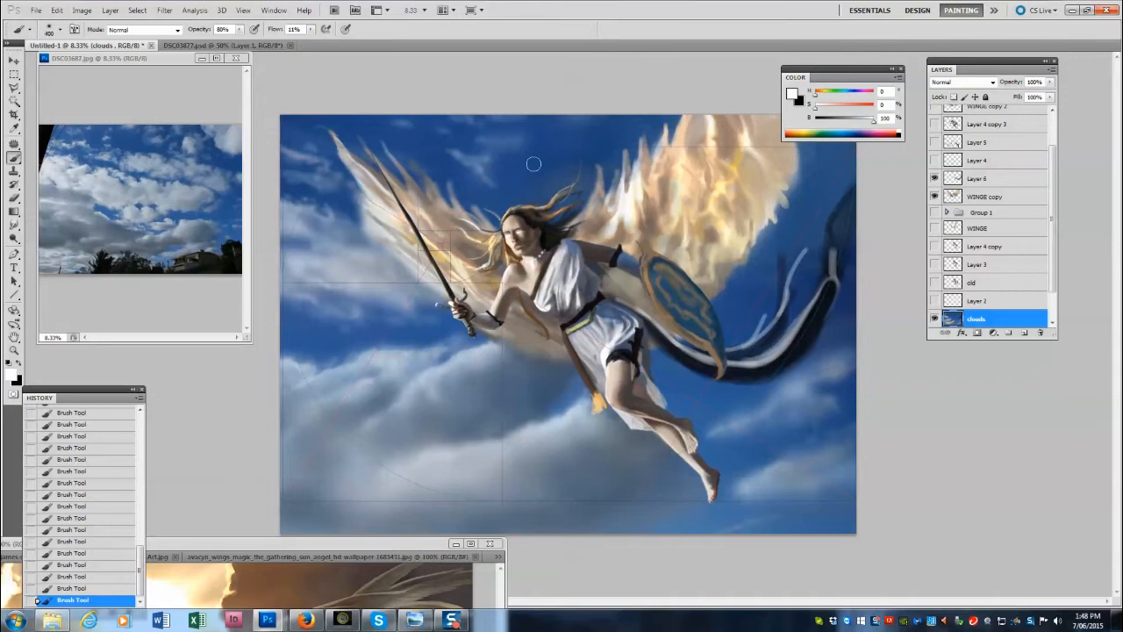
key("bracketleft")
key("bracketleft")
key("bracketleft")
key("bracketleft")
key("bracketleft")
key("bracketleft")
key("bracketright")
key("bracketright")
Sample cloud greys and a pale tone from the sky photo, paint the upper-left cloud, and undo the last two strokes.
left_click(500, 340, "alt")
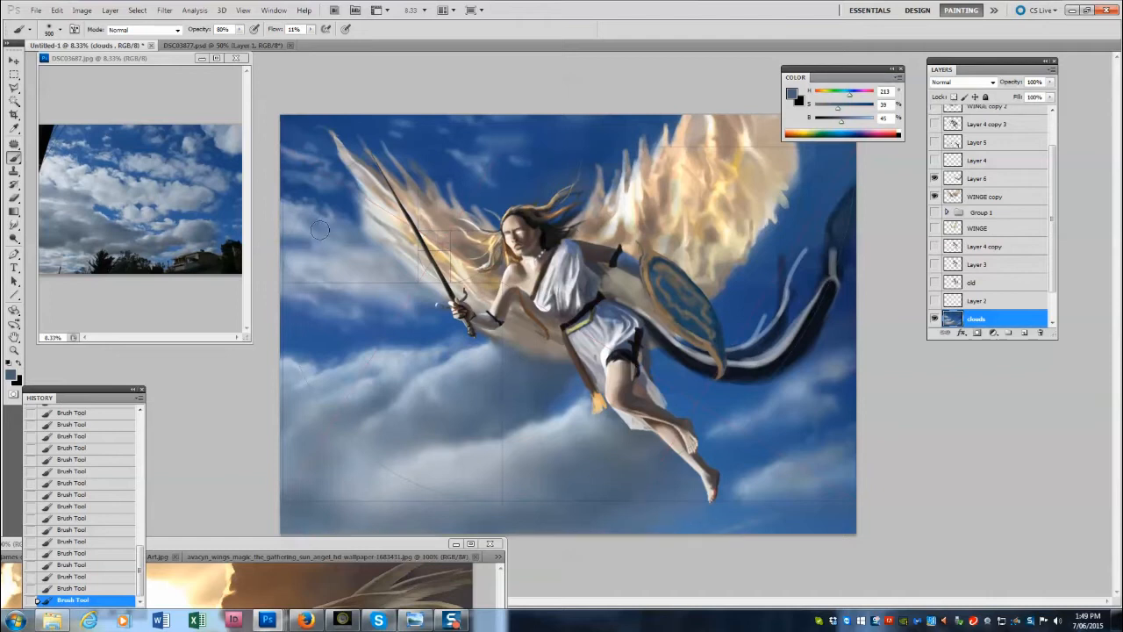
left_click(356, 279, "alt")
left_click(75, 167, "alt")
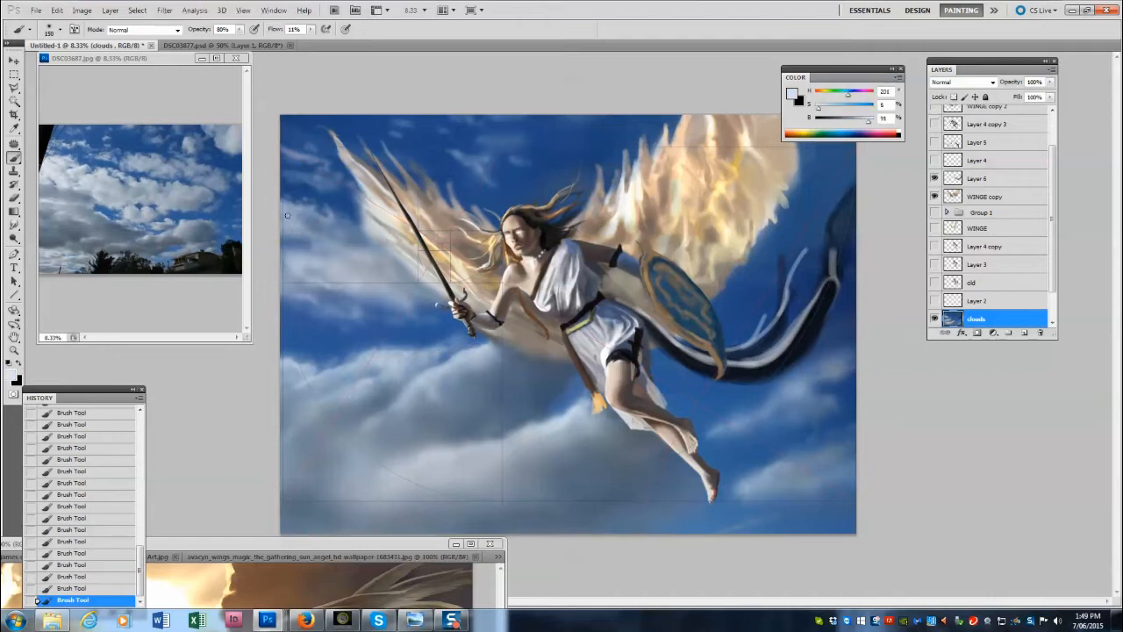
key("bracketright")
key("bracketright")
key("bracketright")
key("bracketright")
key("bracketright")
key("bracketleft")
key("bracketleft")
key("bracketleft")
left_click_drag(290, 176, 314, 189)
key("ctrl+alt+z")
key("ctrl+alt+z")
Paint pale highlights on the clouds between the feet and the hanging strap with progressively larger brushes.
key("bracketright")
key("bracketright")
key("bracketright")
left_click_drag(704, 439, 714, 434)
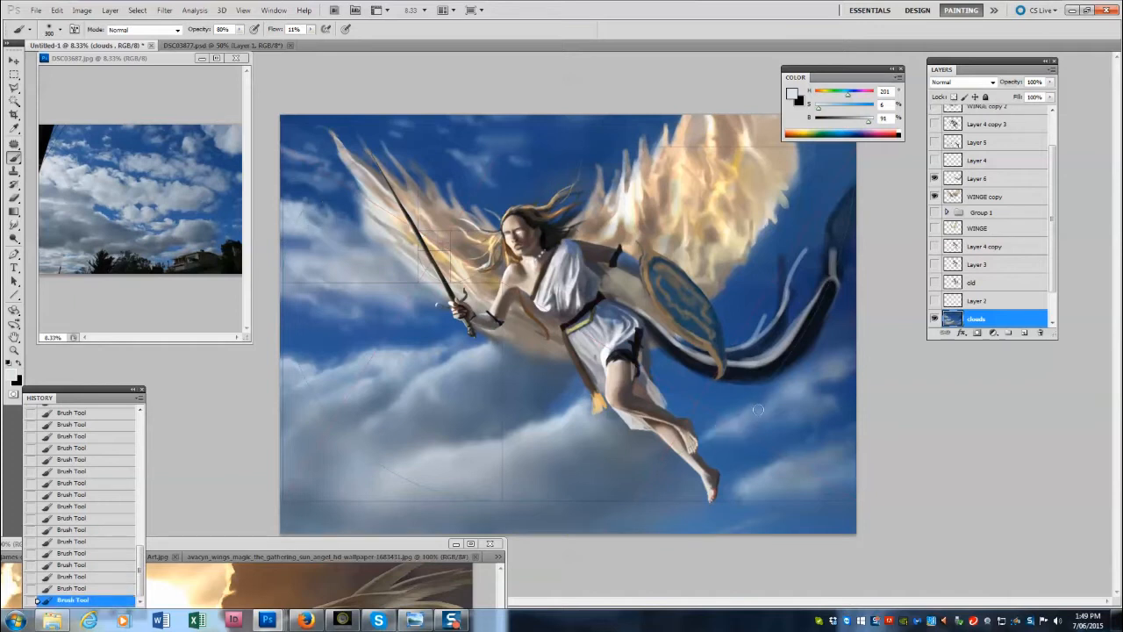
key("bracketright")
key("bracketright")
key("bracketright")
key("bracketright")
key("bracketright")
key("bracketright")
key("bracketright")
key("bracketright")
key("bracketright")
left_click_drag(829, 386, 846, 360)
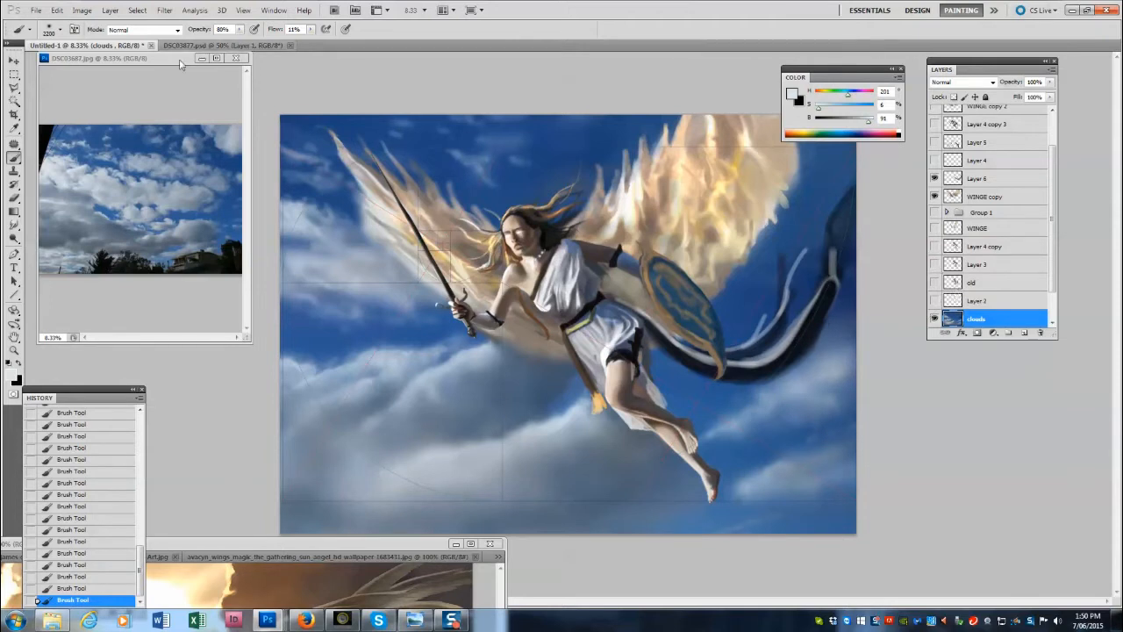
Hide the reference photos behind the painting, sample the dark cloud tone under the torso, and paint shading beneath the left wing.
left_click(217, 45)
left_click(566, 366, "alt")
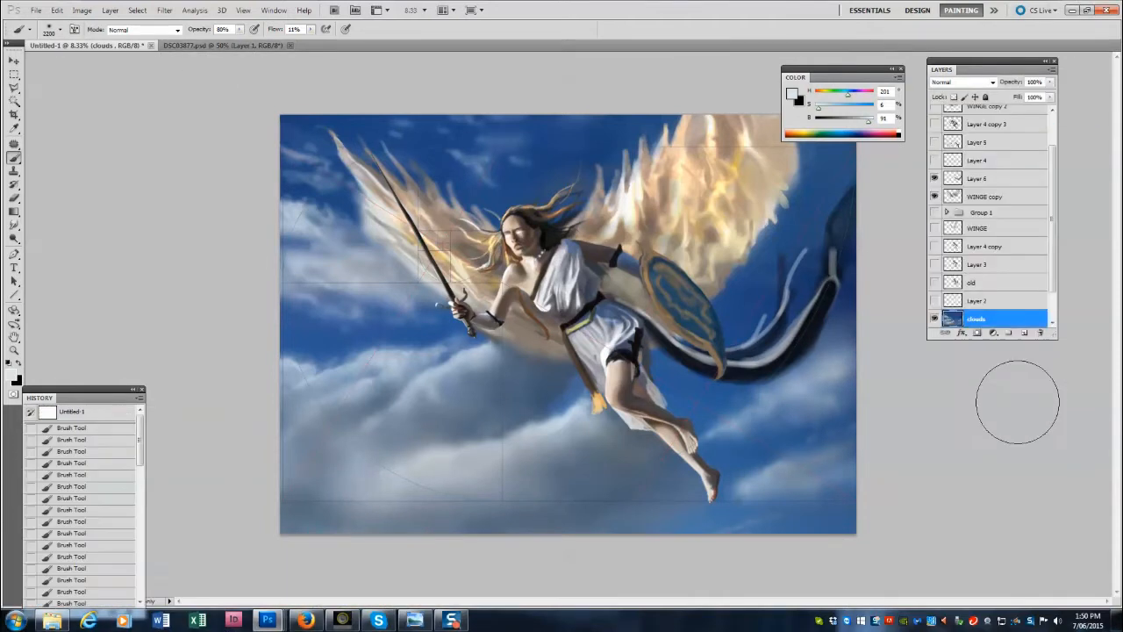
key("bracketleft")
key("bracketleft")
key("bracketleft")
key("bracketleft")
key("bracketleft")
key("bracketleft")
key("bracketleft")
mouse_move(416, 298)
left_mouse_down()
mouse_move(374, 231)
mouse_move(420, 300)
left_mouse_up()
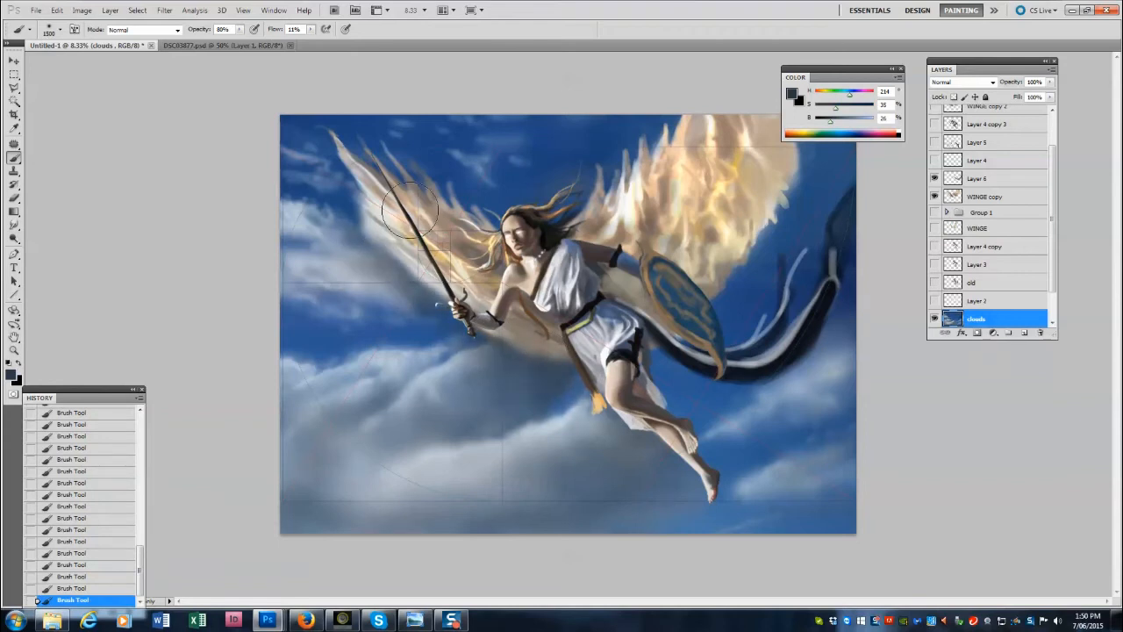
Sample the grey beneath the left wing and soften the new cloud shading with a smaller brush.
left_click(405, 273, "alt")
key("bracketleft")
key("bracketleft")
key("bracketleft")
key("bracketleft")
key("bracketleft")
key("bracketleft")
key("bracketleft")
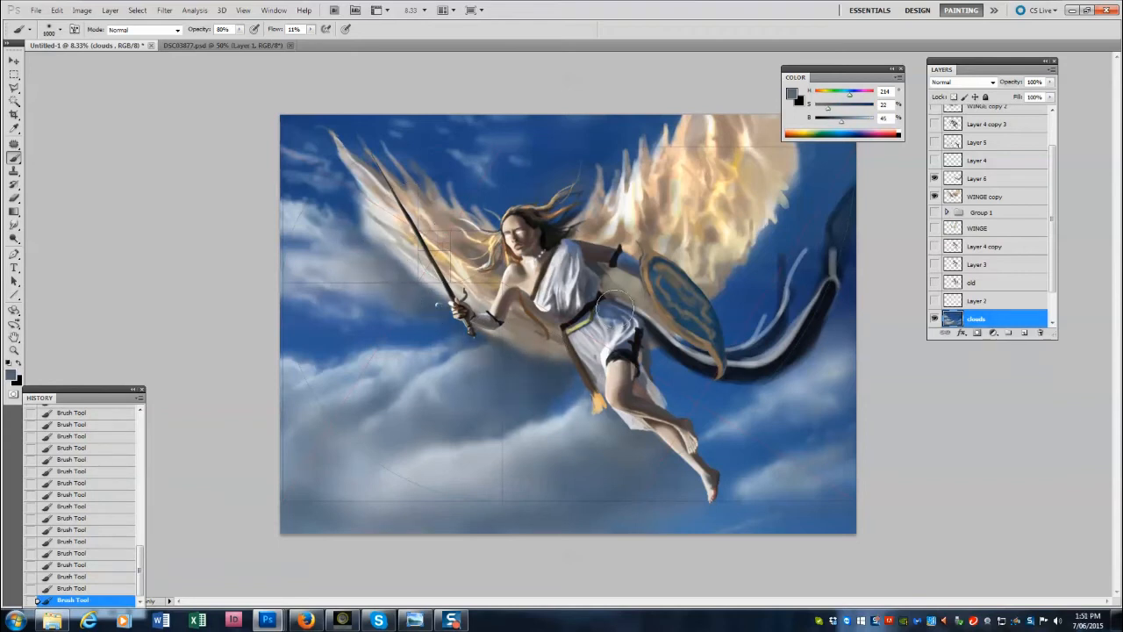
Sample the cloud tone beneath the torso, lower its brightness to 10%, and darken the clouds below the torso and left wing.
key("bracketright")
key("bracketright")
left_click(570, 375, "alt")
left_click_drag(836, 121, 821, 121)
key("bracketright")
key("bracketright")
key("bracketright")
key("bracketright")
key("bracketright")
key("bracketright")
mouse_move(574, 413)
left_mouse_down()
mouse_move(629, 455)
mouse_move(529, 420)
mouse_move(427, 307)
left_mouse_up()
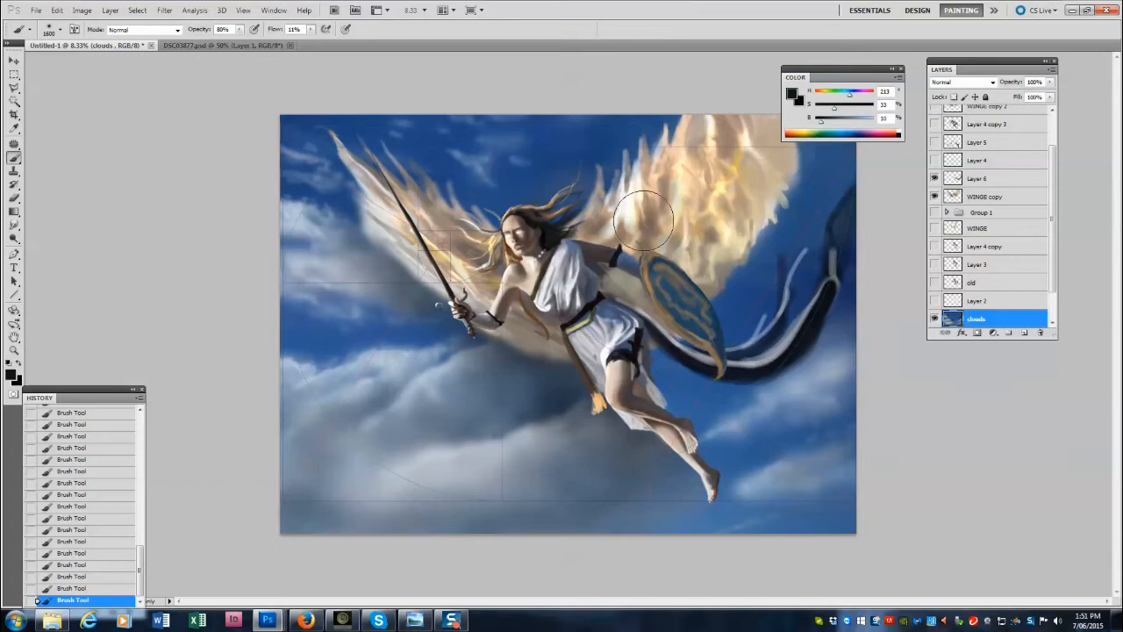
Undo a trial eraser stroke on the WINGE copy layer and erase the edge between waist and arm on Layer 4 copy 4.
left_click(985, 197)
left_click(14, 199)
left_click_drag(609, 270, 608, 282)
key("ctrl+z")
left_click(981, 196)
scroll(982, 158, "up", 3)
left_click(982, 132)
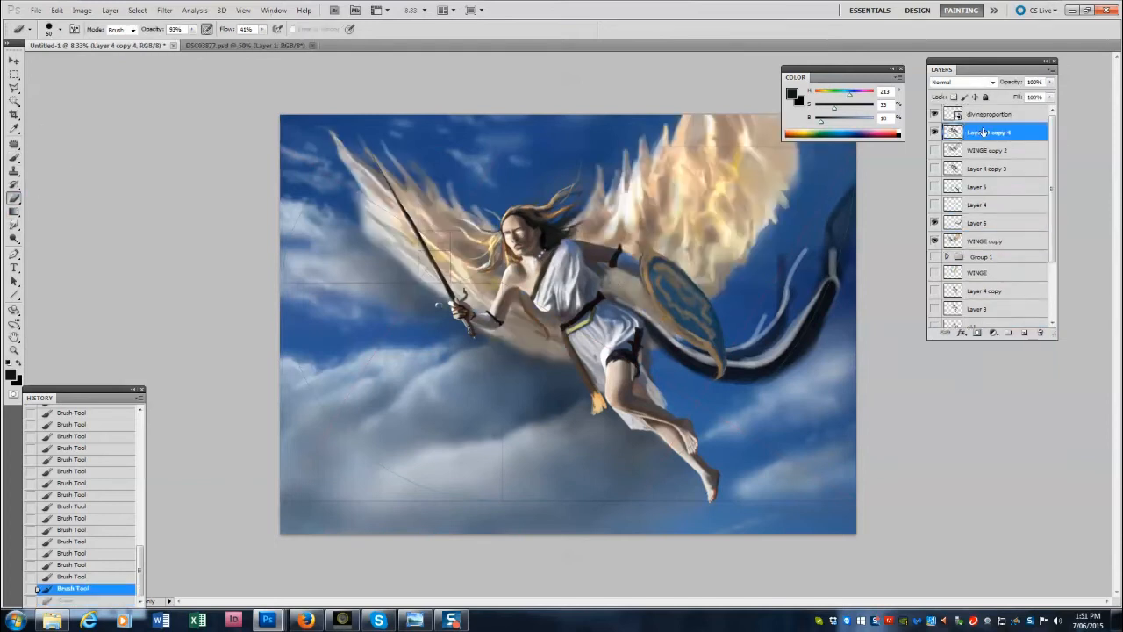
left_click_drag(628, 299, 597, 264)
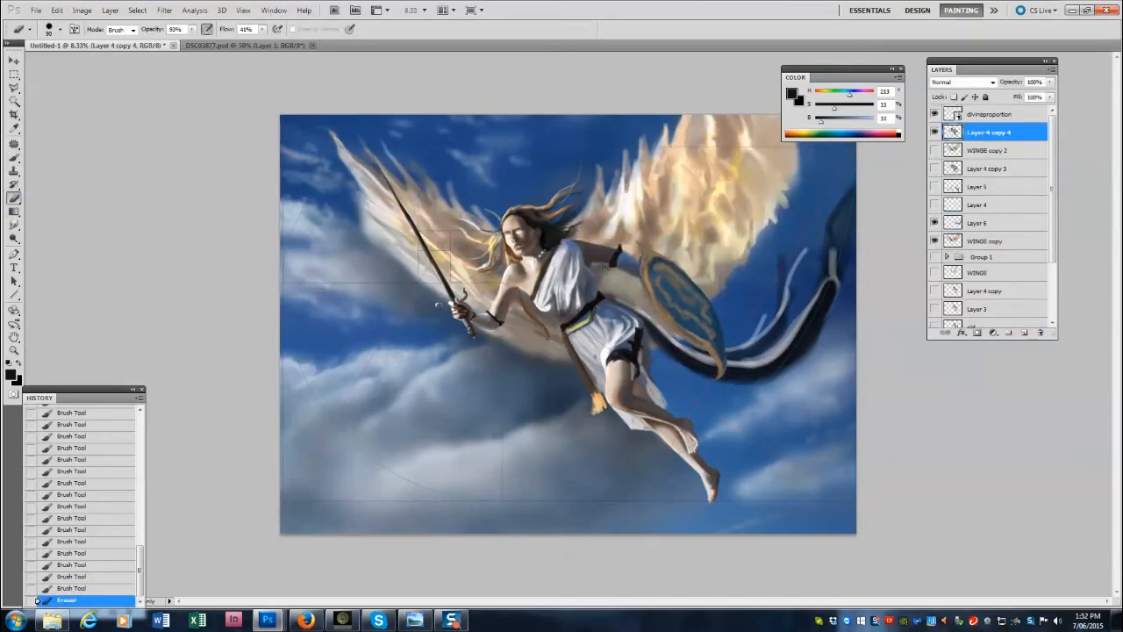
Sample the grey beside the left wing's lower edge and paint it along that edge on the clouds layer.
left_click_drag(1052, 176, 1052, 241)
left_click(981, 282)
left_click(14, 158)
left_click(398, 294, "alt")
left_click_drag(400, 294, 421, 314)
Erase part of the left wing's lower edge near the sword hand on the WINGE copy layer, undoing the last stroke.
left_click_drag(1052, 250, 1052, 186)
left_click(984, 240)
left_click(14, 198)
left_click_drag(414, 299, 424, 291)
left_click_drag(414, 279, 363, 232)
key("ctrl+z")
Trim the left wing's outer edge from the sword hand up to the wing tip with a larger eraser.
key("bracketright")
key("bracketright")
key("bracketright")
key("bracketright")
key("bracketright")
key("bracketright")
key("bracketright")
key("bracketright")
left_click_drag(408, 280, 352, 213)
left_click_drag(384, 252, 363, 213)
left_click_drag(368, 215, 315, 125)
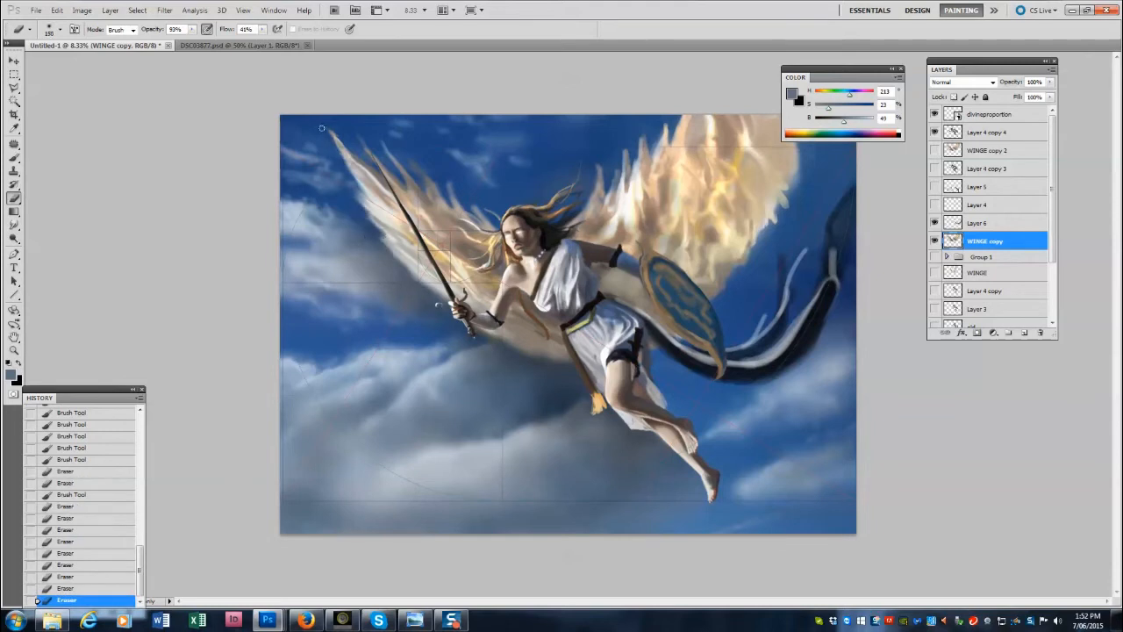
Erase stray paint along the left wing's upper feathers and the right wing's inner edge.
left_click_drag(366, 156, 380, 169)
left_click_drag(382, 149, 490, 217)
left_click_drag(597, 158, 594, 196)
Smear the left wing's feathers and the right wing's inner feather tips with the Mixer Brush.
right_click(14, 158)
left_click(67, 193)
left_click_drag(367, 183, 400, 229)
left_click_drag(392, 218, 409, 261)
mouse_move(600, 204)
left_mouse_down()
mouse_move(612, 218)
mouse_move(629, 202)
mouse_move(643, 209)
left_mouse_up()
left_click_drag(658, 151, 658, 176)
left_click_drag(676, 118, 673, 142)
Blend the left wing's upper feathers between the sword and the hair with a smaller Mixer Brush.
key("[")
key("[")
left_click_drag(414, 192, 430, 214)
left_click_drag(406, 186, 442, 219)
left_click_drag(439, 207, 468, 230)
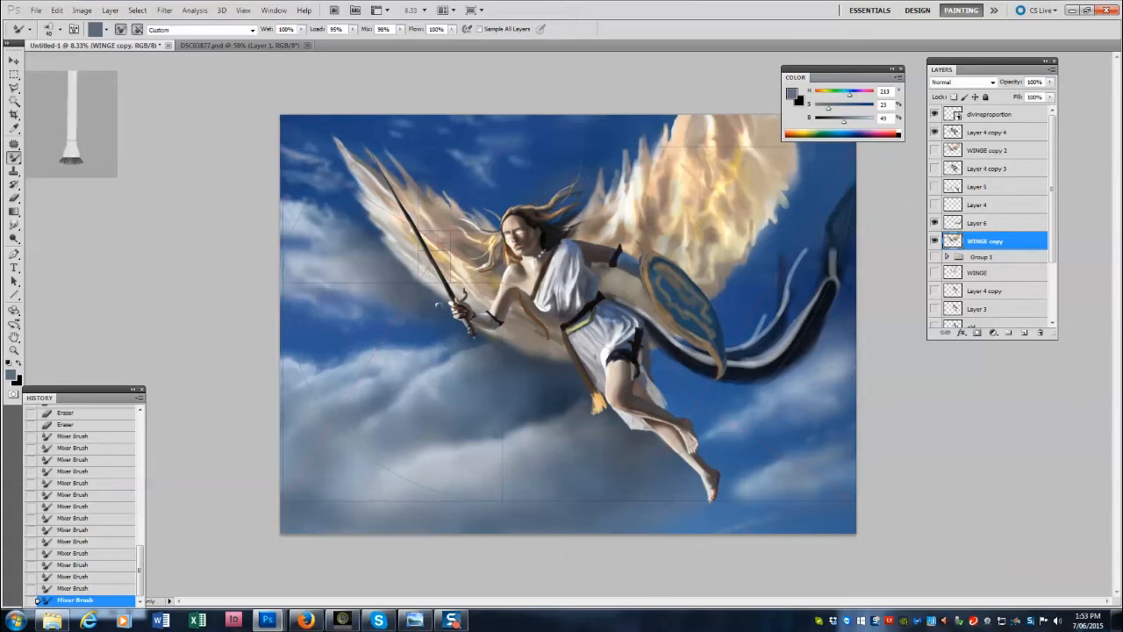
Hide the WINGE copy layer, add a new layer above it, and set up the Brush tool with a sampled near-white colour.
left_click(935, 240)
left_click(1052, 70)
left_click(1025, 78)
left_click(661, 188)
right_click(14, 158)
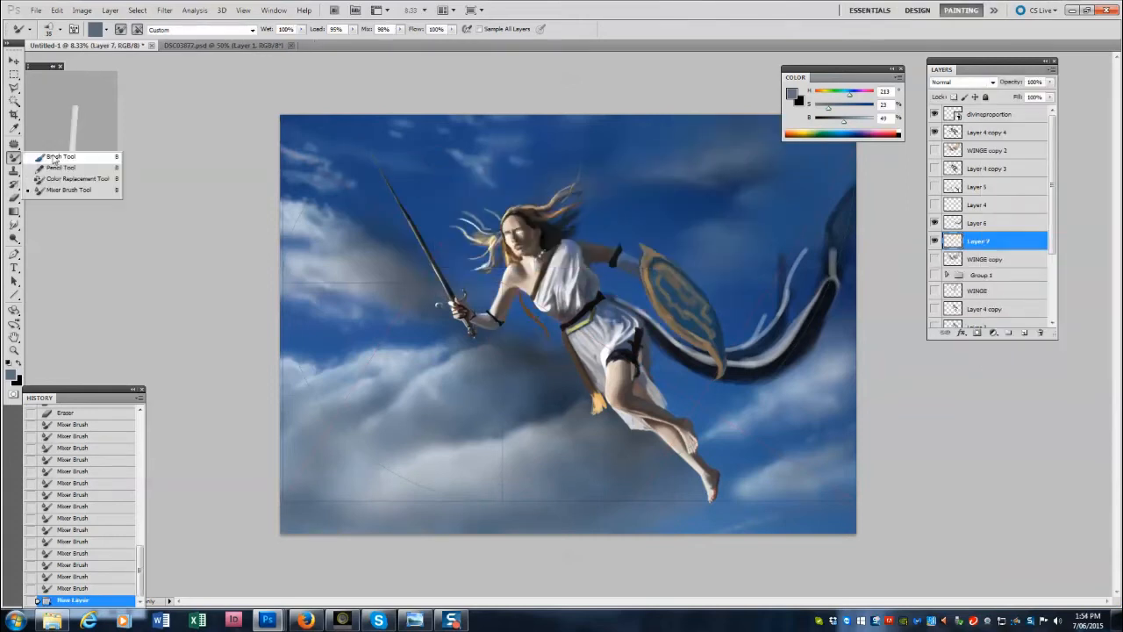
left_click(60, 157)
left_click(543, 302, "alt")
Sketch the left wing's upper outline in white from the hair out to the canvas's upper corner, with feather lines beside the sword.
key("]")
left_click_drag(502, 232, 493, 217)
left_click_drag(502, 228, 489, 214)
left_click_drag(501, 235, 482, 209)
mouse_move(487, 216)
left_mouse_down()
mouse_move(367, 127)
mouse_move(344, 133)
mouse_move(321, 116)
left_mouse_up()
key("[")
key("[")
key("[")
left_click_drag(383, 156, 337, 124)
left_click_drag(388, 157, 348, 134)
left_click_drag(389, 163, 355, 139)
mouse_move(391, 165)
left_mouse_down()
mouse_move(359, 140)
mouse_move(412, 230)
left_mouse_up()
Sketch the right wing's upper and lower outlines and the left wing's underside in white with a larger brush.
key("]")
key("]")
key("]")
key("]")
key("]")
key("]")
left_click_drag(554, 218, 685, 102)
left_click_drag(562, 200, 562, 237)
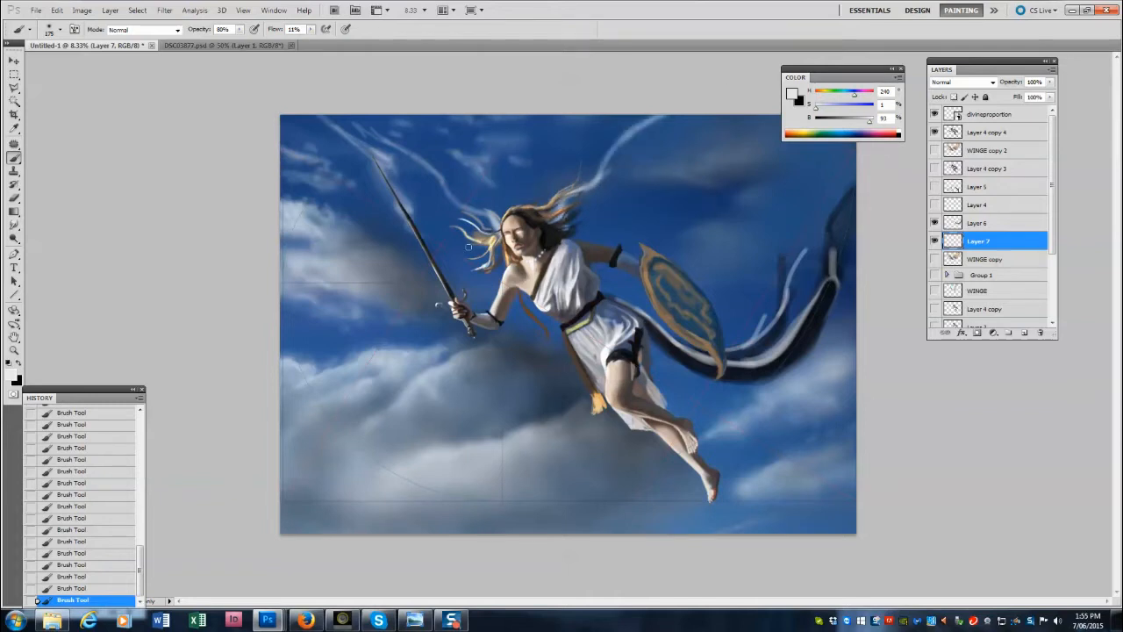
mouse_move(531, 327)
left_mouse_down()
mouse_move(453, 291)
mouse_move(465, 276)
mouse_move(420, 203)
mouse_move(307, 120)
mouse_move(404, 155)
left_mouse_up()
left_click_drag(602, 293, 619, 289)
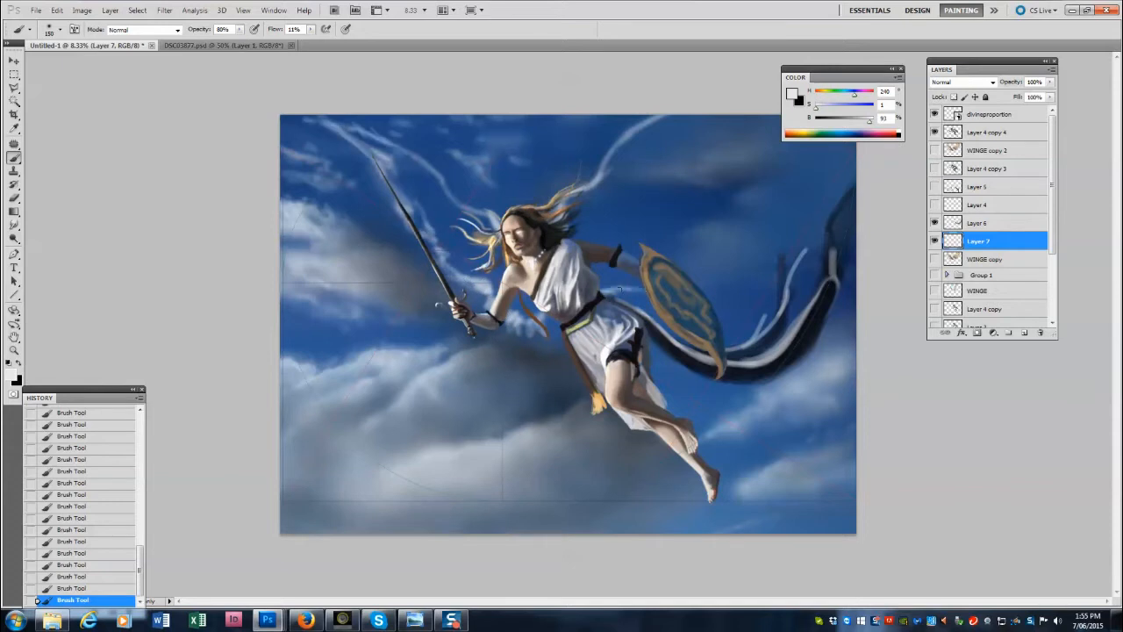
mouse_move(696, 276)
left_mouse_down()
mouse_move(676, 254)
mouse_move(803, 145)
left_mouse_up()
Reposition the wing sketch, then slightly rotate and scale it with Free Transform to fit the figure.
key("v")
left_click_drag(437, 219, 430, 224)
key("ctrl+t")
left_click_drag(436, 96, 421, 101)
left_click_drag(833, 68, 906, 52)
left_click_drag(842, 116, 834, 119)
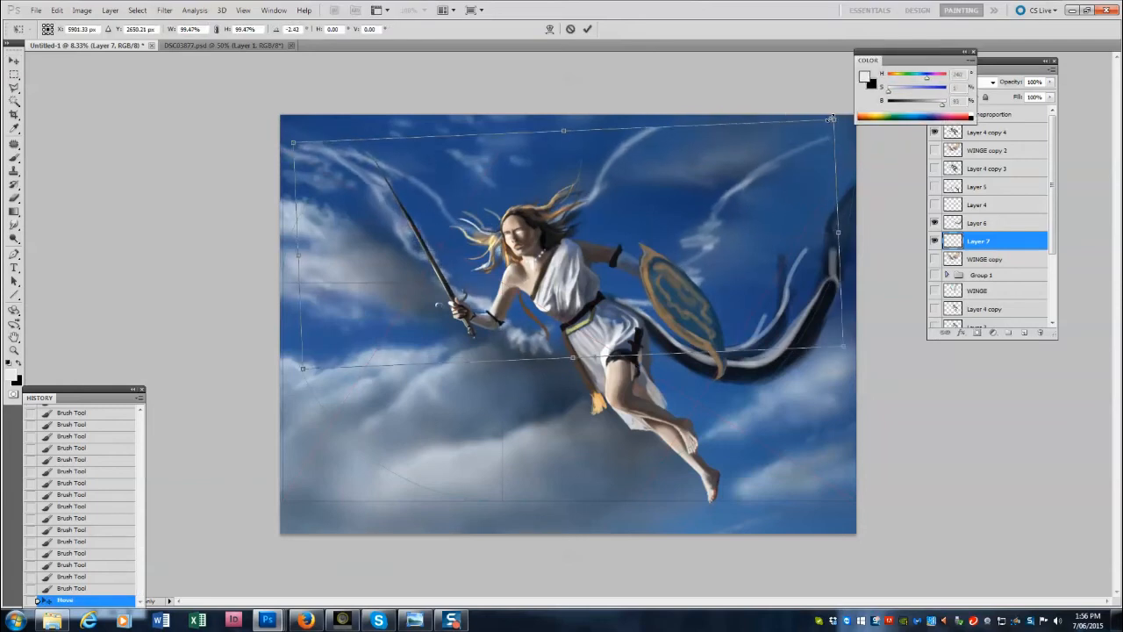
left_click_drag(303, 147, 299, 143)
key("Return")
Paint broad white strokes along the right wing's upper edge and out to its feather tips with a larger brush.
key("b")
key("]")
key("]")
key("]")
key("]")
key("]")
left_click_drag(588, 207, 607, 181)
mouse_move(602, 193)
left_mouse_down()
mouse_move(628, 147)
mouse_move(669, 124)
left_mouse_up()
left_click_drag(607, 165, 691, 118)
left_click_drag(772, 165, 822, 127)
left_click_drag(668, 216, 733, 131)
Block in the left wing around the sword and the right wing's lower part behind the shield with broad white strokes.
key("]")
key("]")
left_click_drag(478, 225, 435, 201)
left_click_drag(360, 165, 472, 249)
left_click_drag(421, 224, 526, 314)
mouse_move(604, 274)
left_mouse_down()
mouse_move(623, 288)
mouse_move(693, 225)
left_mouse_up()
Paint feather strokes fanning from the shoulder across the right wing with a slightly smaller brush.
key("[")
key("[")
left_click_drag(581, 234, 636, 176)
left_click_drag(621, 219, 728, 146)
left_click_drag(663, 191, 793, 128)
left_click_drag(625, 186, 729, 128)
Define the upper edges of the right wing and the left wing with thin white strokes.
key("[")
key("[")
key("[")
key("[")
key("[")
key("[")
key("[")
key("[")
left_click_drag(569, 228, 621, 150)
left_click_drag(619, 149, 674, 118)
key("[")
left_click_drag(472, 231, 379, 152)
Build up soft white feathers across both wings and around the waist with a much larger brush.
key("]")
key("]")
key("]")
key("]")
key("]")
key("]")
key("]")
mouse_move(400, 164)
left_mouse_down()
mouse_move(306, 128)
mouse_move(329, 134)
left_mouse_up()
left_click_drag(446, 201, 395, 161)
left_click_drag(576, 216, 610, 187)
left_click_drag(525, 340, 554, 326)
left_click_drag(636, 314, 606, 297)
left_click_drag(746, 179, 851, 152)
left_click_drag(797, 148, 852, 130)
left_click_drag(610, 167, 658, 139)
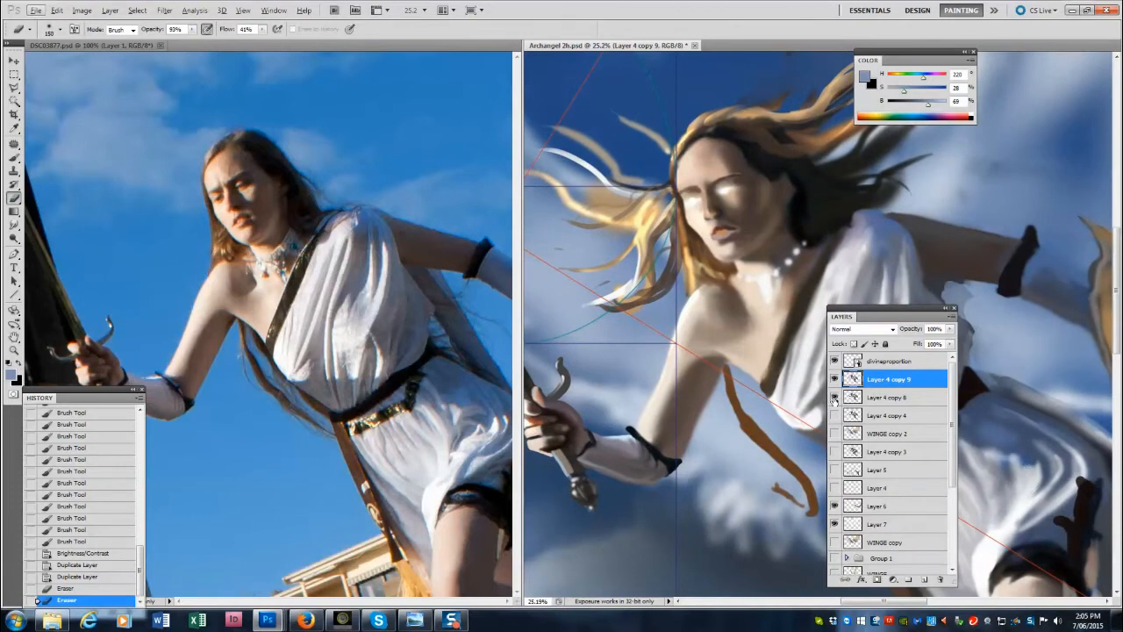
Merge Layer 4 copy 9 with the layer below and erase the stray paint between the dress and the shield arm.
key("ctrl+e")
key("F7")
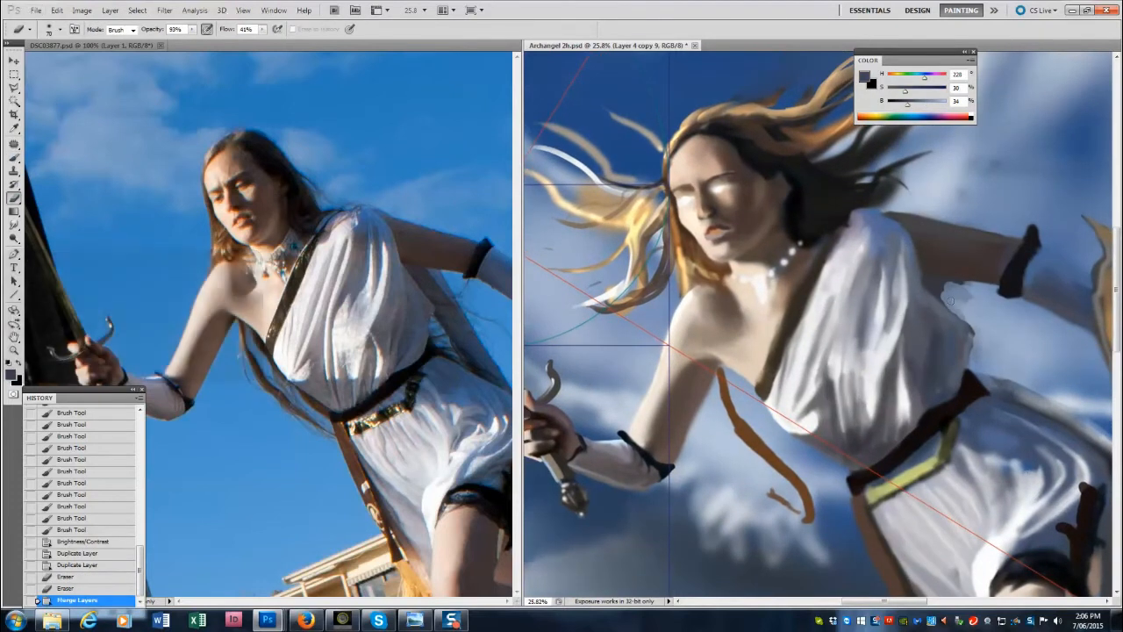
mouse_move(950, 301)
left_mouse_down()
mouse_move(965, 296)
mouse_move(983, 349)
left_mouse_up()
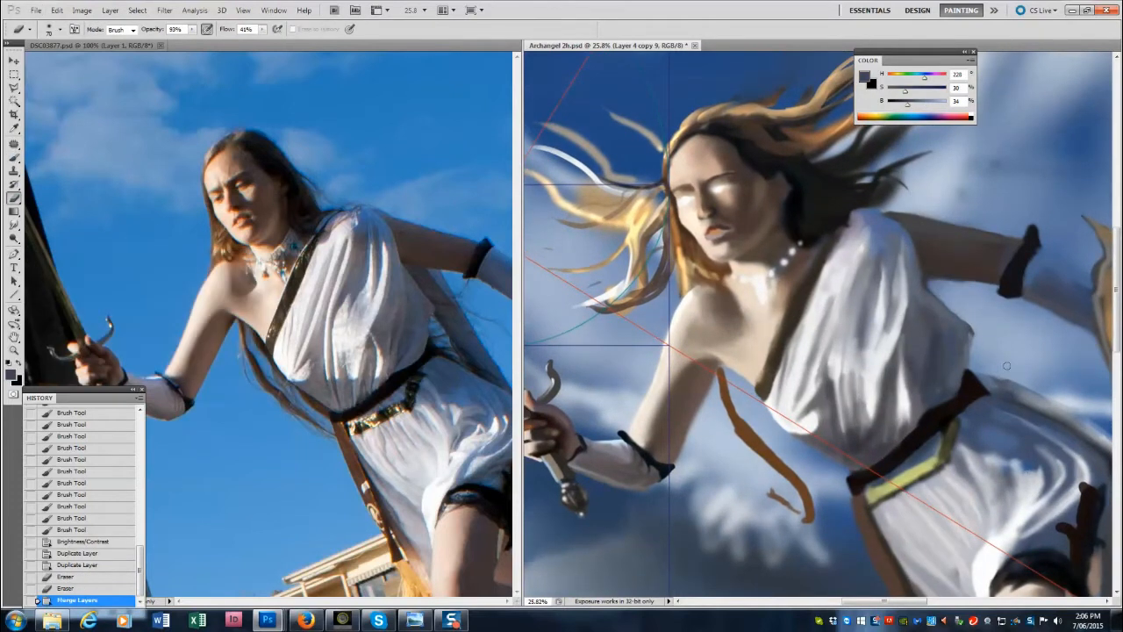
Paint the shield arm's forearm sleeve beyond the black cuff with sampled grey and light tones.
key("b")
left_click(1036, 278, "alt")
mouse_move(1032, 274)
left_mouse_down()
mouse_move(1033, 283)
mouse_move(1074, 286)
mouse_move(1083, 274)
mouse_move(1054, 269)
left_mouse_up()
key("]")
left_click(1067, 289, "alt")
left_click(1042, 256, "alt")
left_click_drag(1041, 258, 1087, 281)
Paint the bodice's lower front edge in sampled white with short strokes of a smaller brush.
left_click(798, 418, "alt")
key("[")
key("[")
key("[")
left_click_drag(771, 409, 788, 428)
left_click_drag(772, 412, 791, 432)
left_click_drag(774, 416, 797, 435)
left_click_drag(779, 424, 800, 435)
left_click_drag(785, 428, 807, 434)
left_click_drag(792, 432, 814, 429)
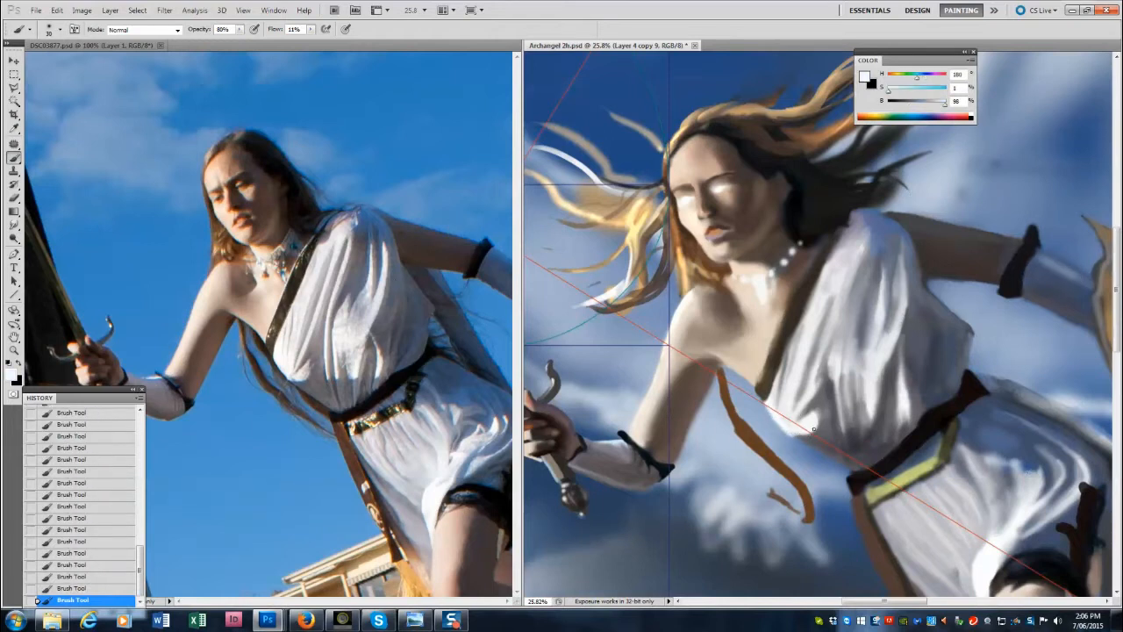
Shade the bodice folds with sampled greys and darken the hollow above the shoulder with a brown skin shade.
left_click(819, 403, "alt")
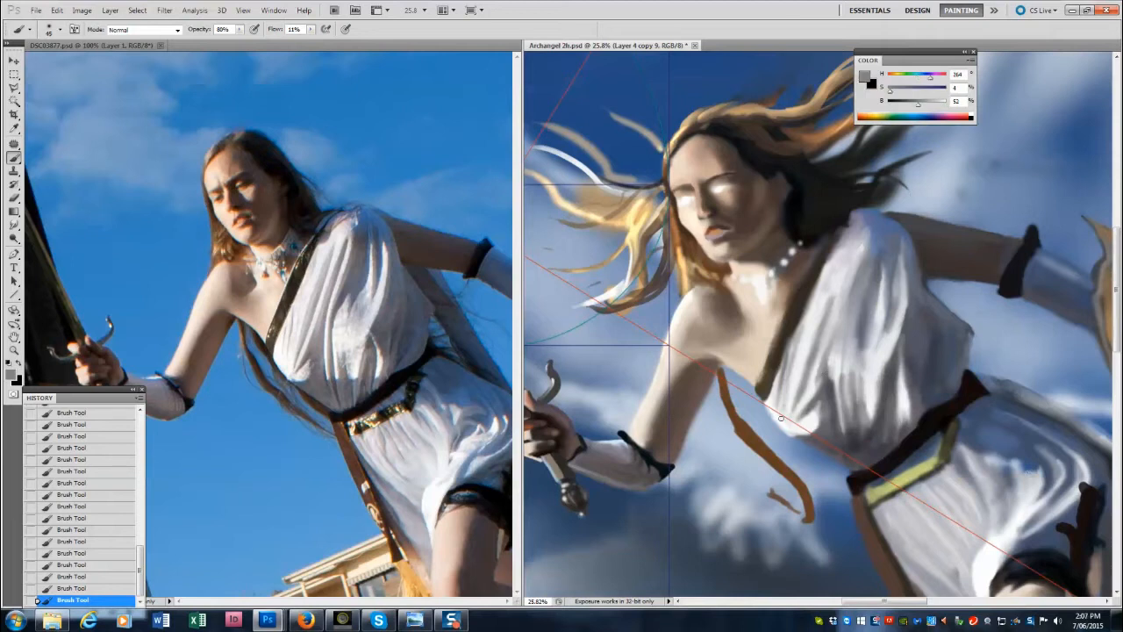
left_click(844, 268, "alt")
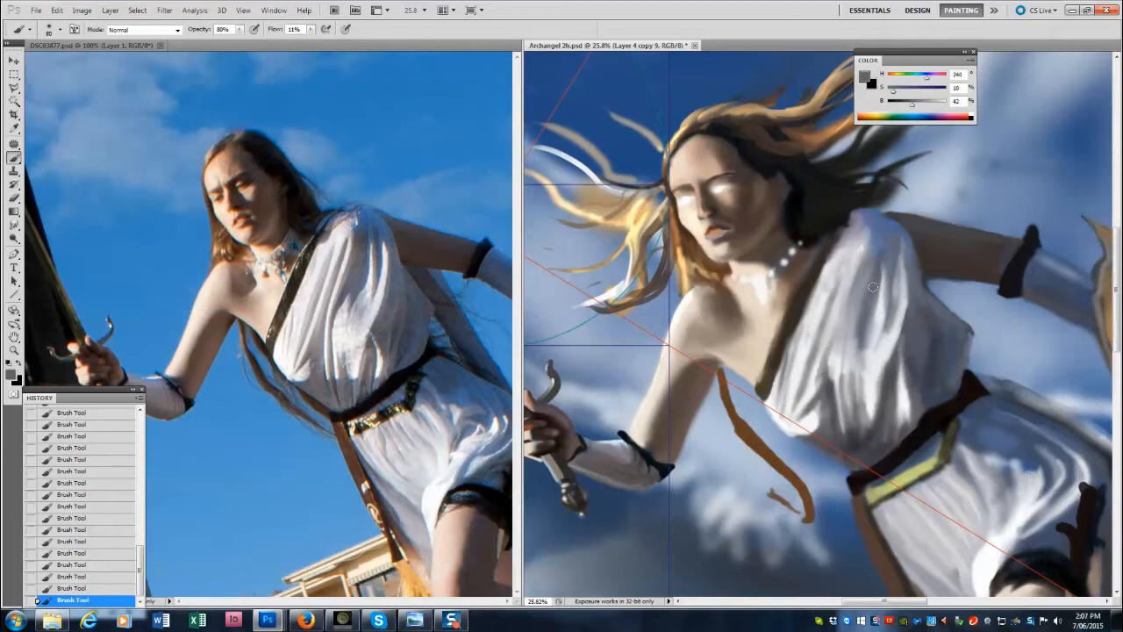
left_click(730, 305, "alt")
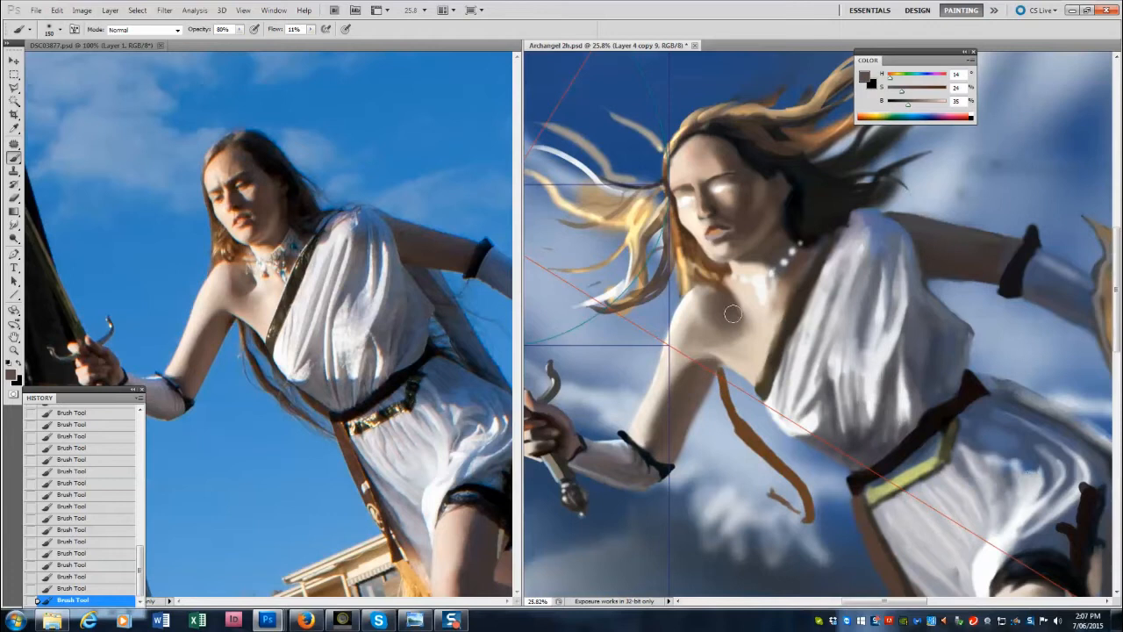
key("bracketright")
left_click_drag(733, 334, 748, 314)
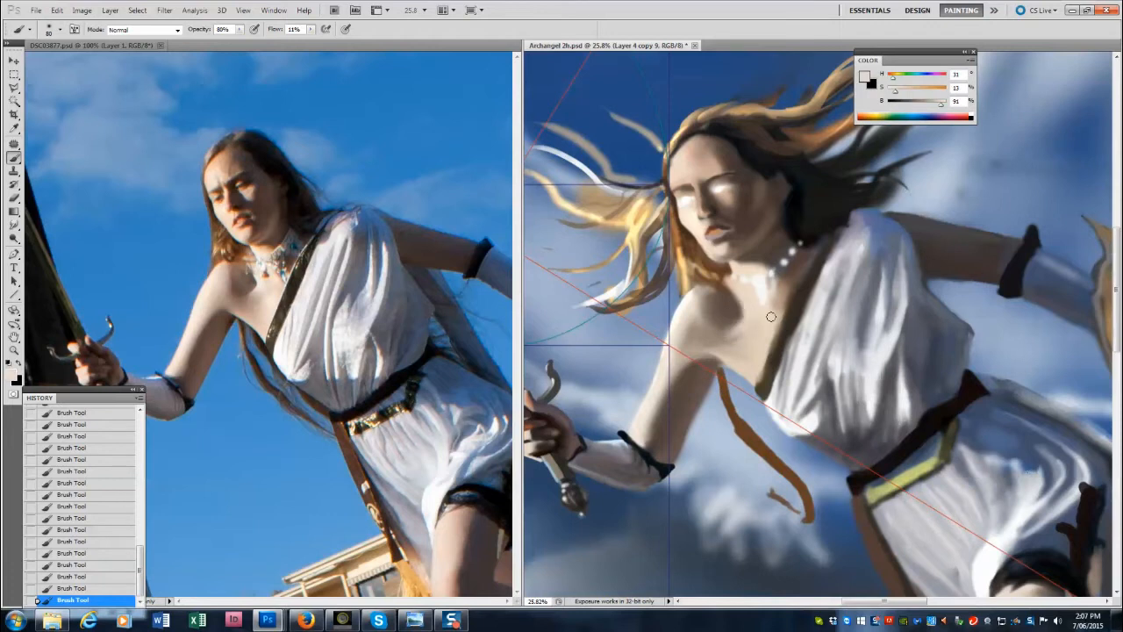
Refine the skin shading on the neck, chin and cheek with tones sampled from the painted figure.
left_click(771, 256, "alt")
left_click(718, 256, "alt")
left_click(720, 239, "alt")
left_click(727, 246, "alt")
key("bracketright")
key("bracketright")
key("bracketright")
left_click(721, 198, "alt")
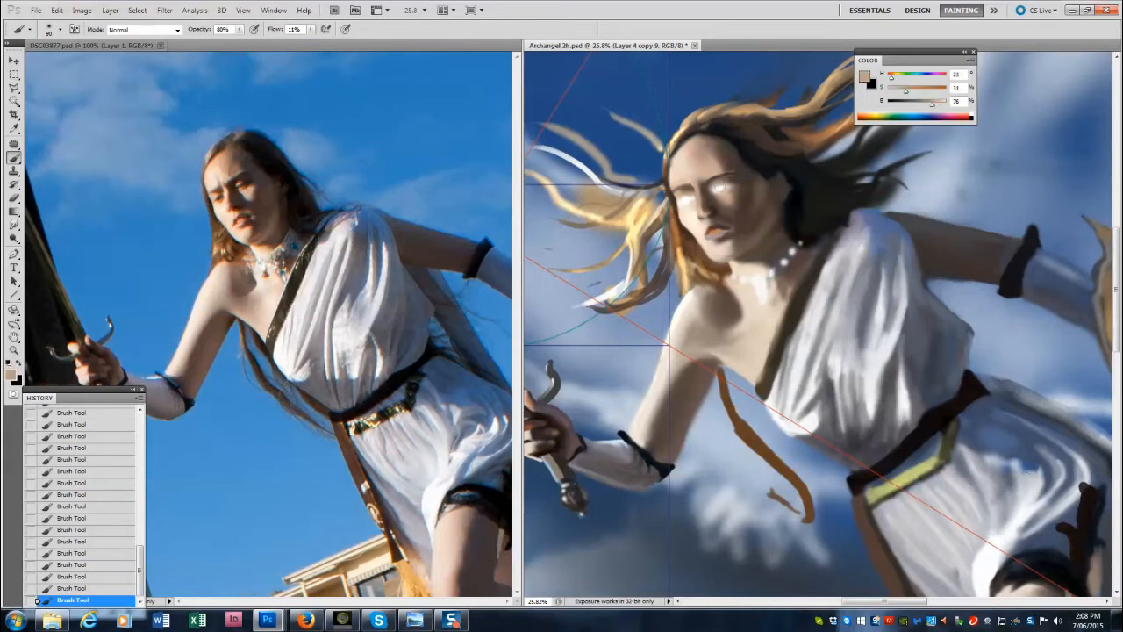
left_click(726, 240, "alt")
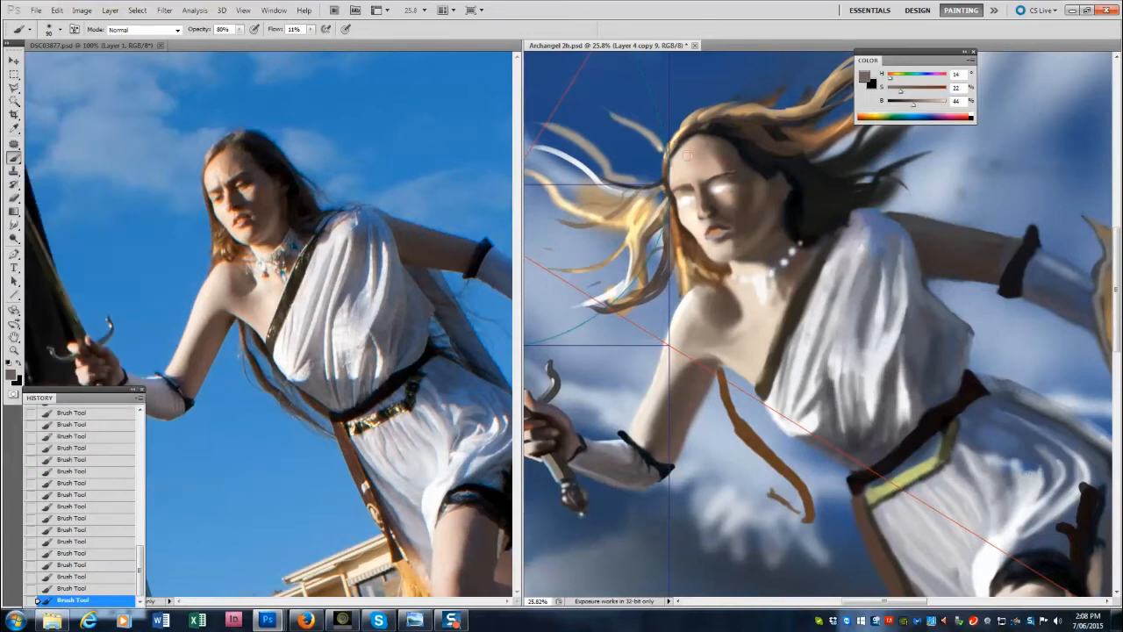
Touch up the forehead and hairline with sampled tones and paint dark brown hair along the jaw.
left_click(710, 191, "alt")
key("bracketleft")
key("bracketleft")
left_click(698, 146, "alt")
left_click(676, 142, "alt")
left_click(720, 250, "alt")
left_click(709, 257, "alt")
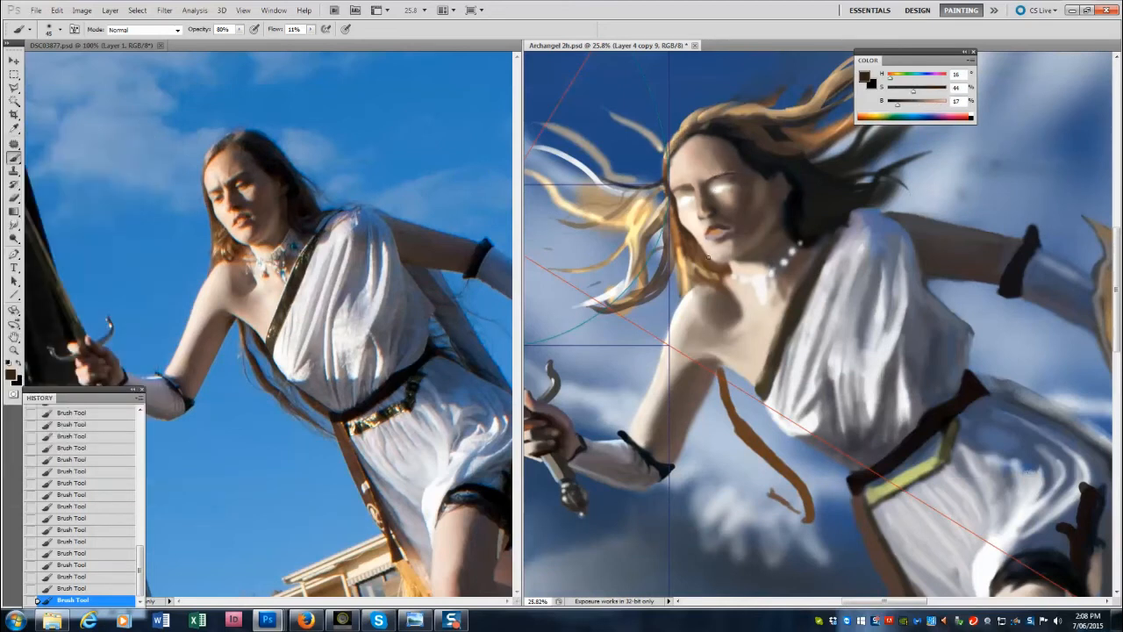
left_click_drag(693, 242, 712, 277)
Paint the lips with a red sampled from the reference photo and touch up the skin above them.
left_click(238, 216, "alt")
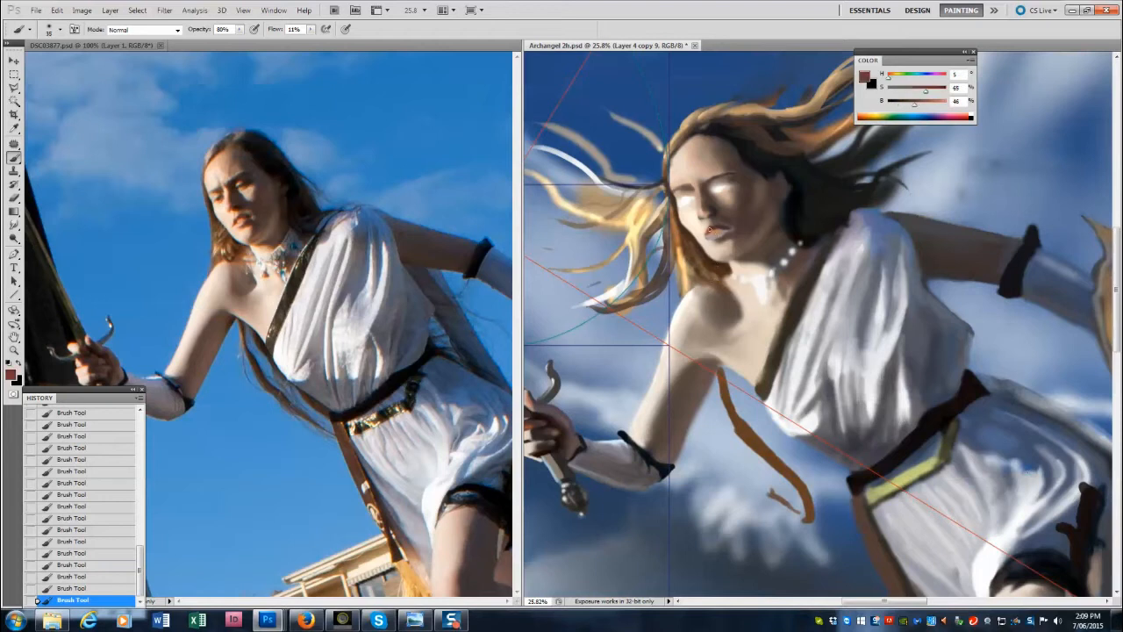
left_click(704, 235, "alt")
left_click_drag(707, 227, 708, 231)
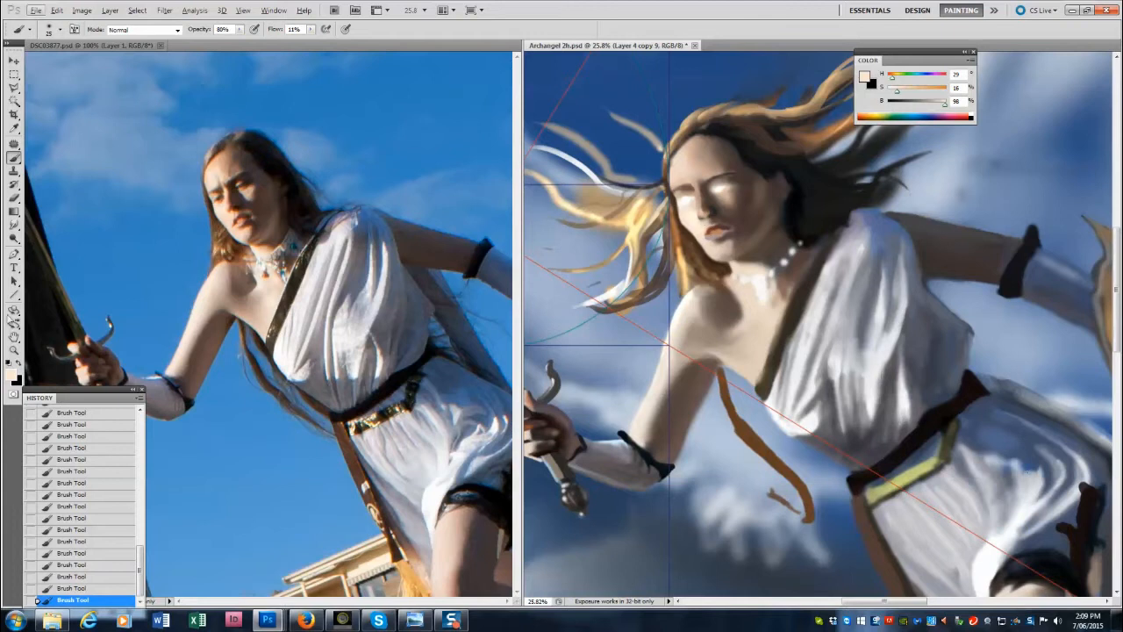
Paint a light skin highlight beside the mouth, working close up on both the reference photo and the painted face.
left_click(242, 185, "ctrl")
left_click(242, 185, "ctrl")
left_click(756, 207, "ctrl")
left_click(756, 207, "ctrl")
left_click(652, 246, "alt")
left_click_drag(665, 246, 673, 239)
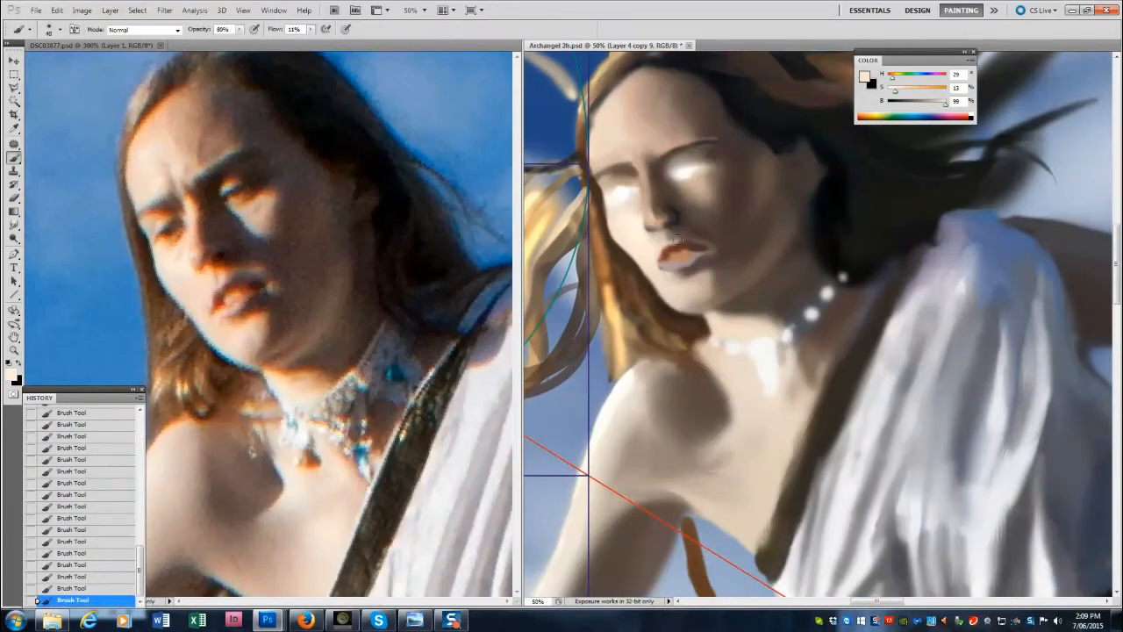
Shade the left eye socket and the nose bridge up to the forehead with a tone sampled from the photo's eye.
left_click(673, 241, "alt")
left_click(668, 208, "alt")
left_click(164, 229, "alt")
left_click_drag(620, 204, 632, 198)
mouse_move(672, 182)
left_mouse_down()
mouse_move(691, 180)
mouse_move(674, 143)
left_mouse_up()
Darken the eyebrows with a near-black from the photo's hair and touch up the skin between them with tones from the painting.
left_click(381, 137, "alt")
key("bracketleft")
key("bracketleft")
key("bracketleft")
key("bracketleft")
key("bracketleft")
key("bracketleft")
key("bracketleft")
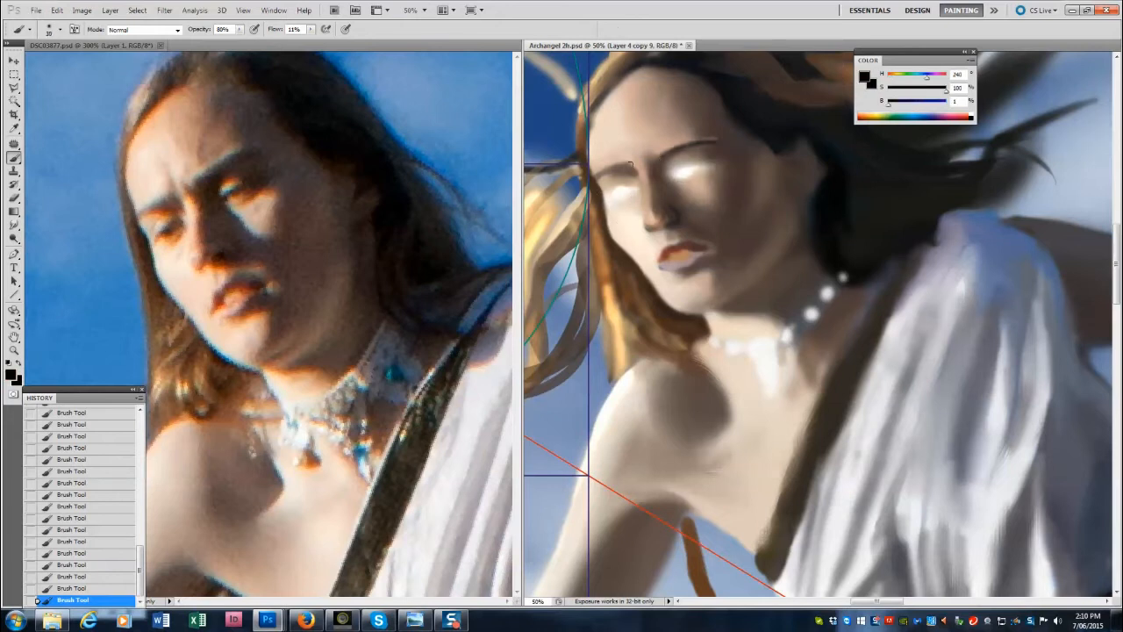
left_click(660, 151, "alt")
key("bracketright")
key("bracketright")
left_click(651, 155, "alt")
left_click(639, 139, "alt")
left_click_drag(672, 146, 641, 153)
left_click(656, 155, "alt")
Deepen the lips' reds and dark shadows with a small brush and tones sampled from the photo's mouth and shaded jaw.
left_click(221, 295, "alt")
left_click(234, 303, "alt")
left_click(654, 267, "alt")
key("bracketleft")
key("bracketleft")
key("bracketleft")
left_click(355, 294, "alt")
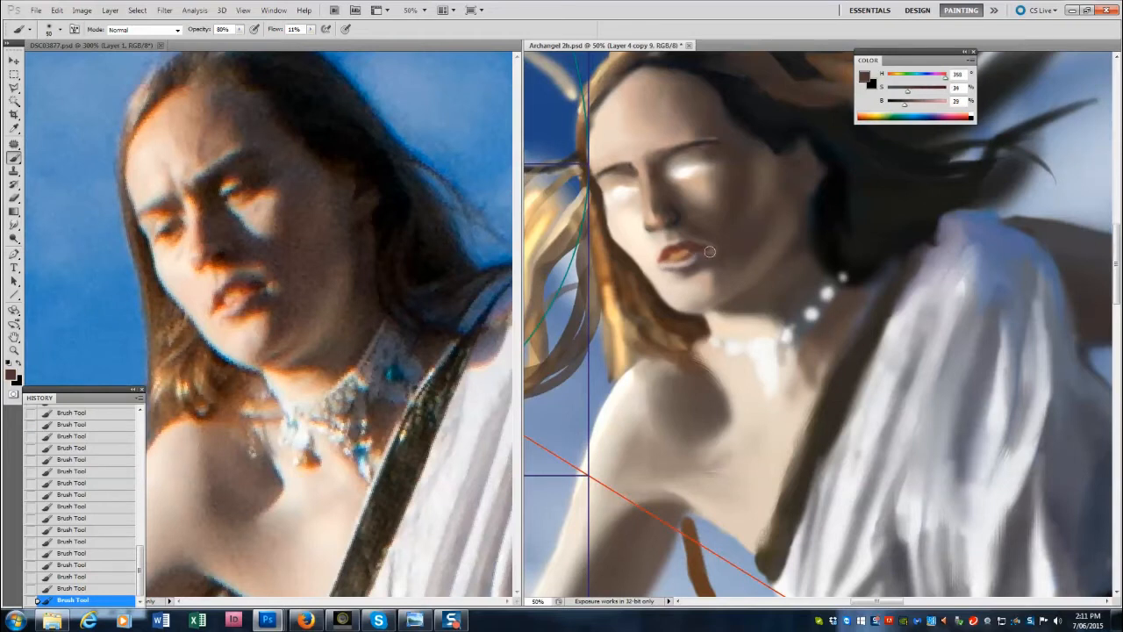
left_click(666, 234, "alt")
key("bracketleft")
key("bracketleft")
key("bracketleft")
key("bracketleft")
left_click_drag(671, 228, 686, 246)
key("ctrl+z")
Rework the nose tip and nostril with skin tones sampled from the painted face and the photo's nose.
left_click(684, 170, "alt")
left_click(650, 219)
left_click(640, 174, "alt")
left_click(198, 261, "alt")
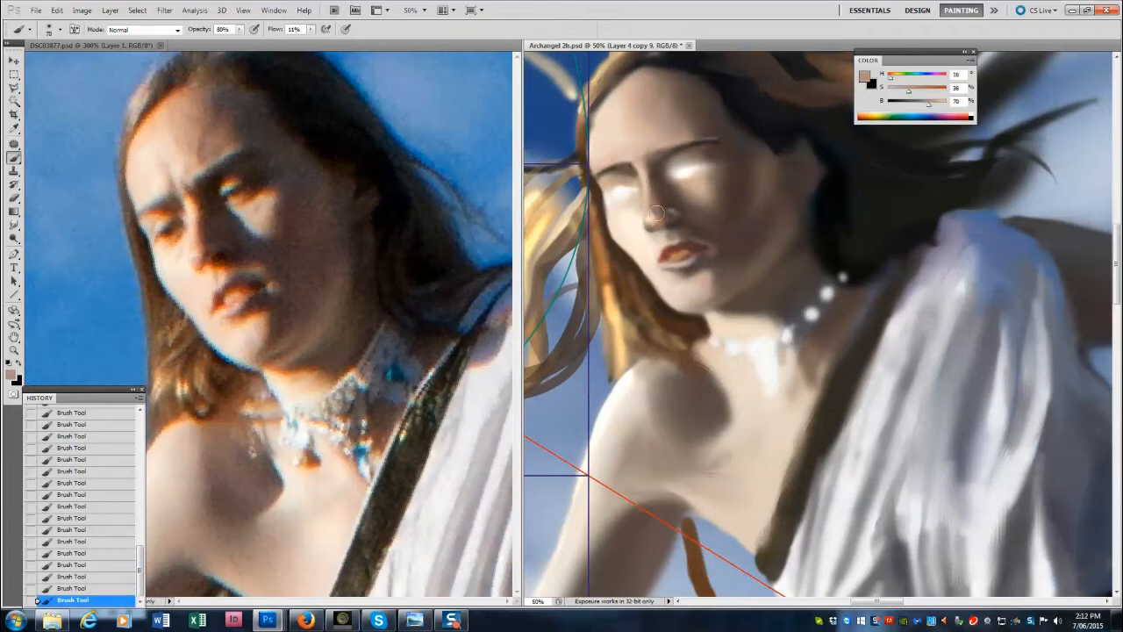
Brush white highlights over the glowing eyes using the default white.
key("d")
key("x")
left_click_drag(629, 210, 703, 166)
Shade the skin around the mouth corner and under the lower lip with a smaller brush and sampled brown tones.
left_click(260, 299, "alt")
key("bracketleft")
key("bracketleft")
key("bracketleft")
key("bracketleft")
left_click(713, 282, "alt")
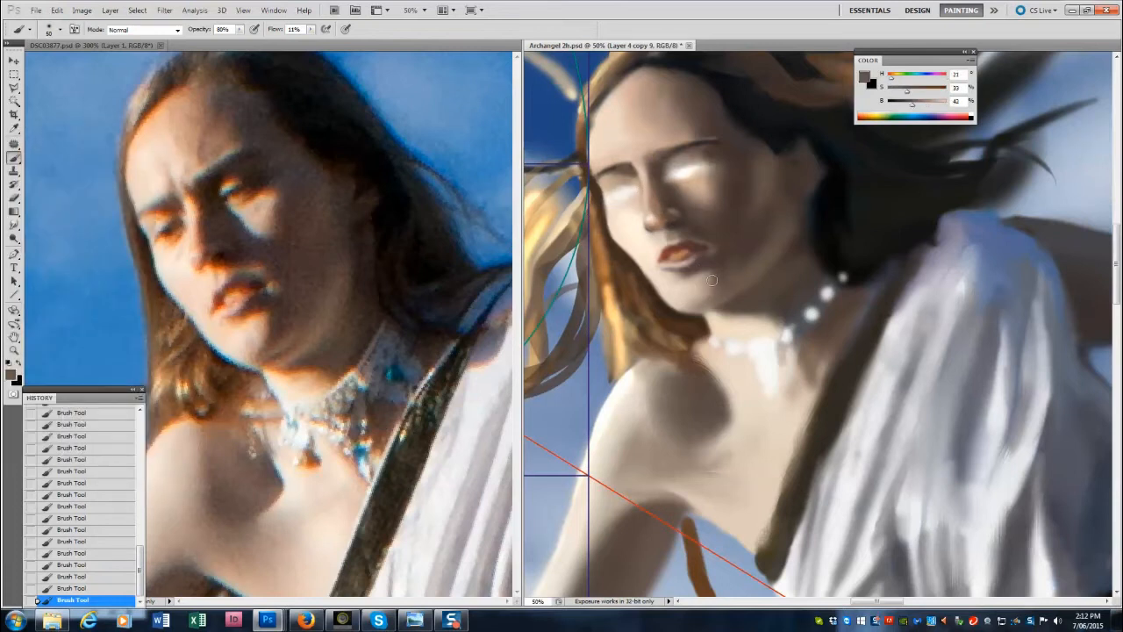
Paint fine golden and brown strands in the hair below the jaw with colours sampled from the painting.
left_click(664, 303, "alt")
left_click(670, 335, "alt")
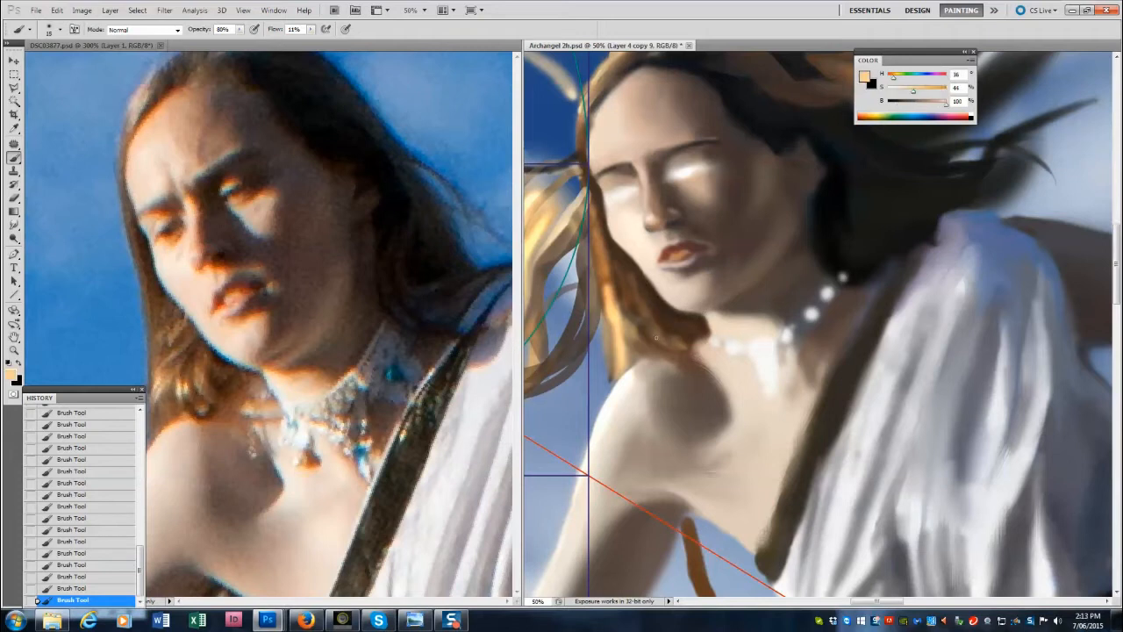
key("bracketleft")
key("bracketleft")
left_click(698, 334, "alt")
key("bracketleft")
Touch up the lit edge of the cheek with near-white from the eye and the adjoining hairline with dark brown.
left_click(680, 180, "alt")
key("bracketright")
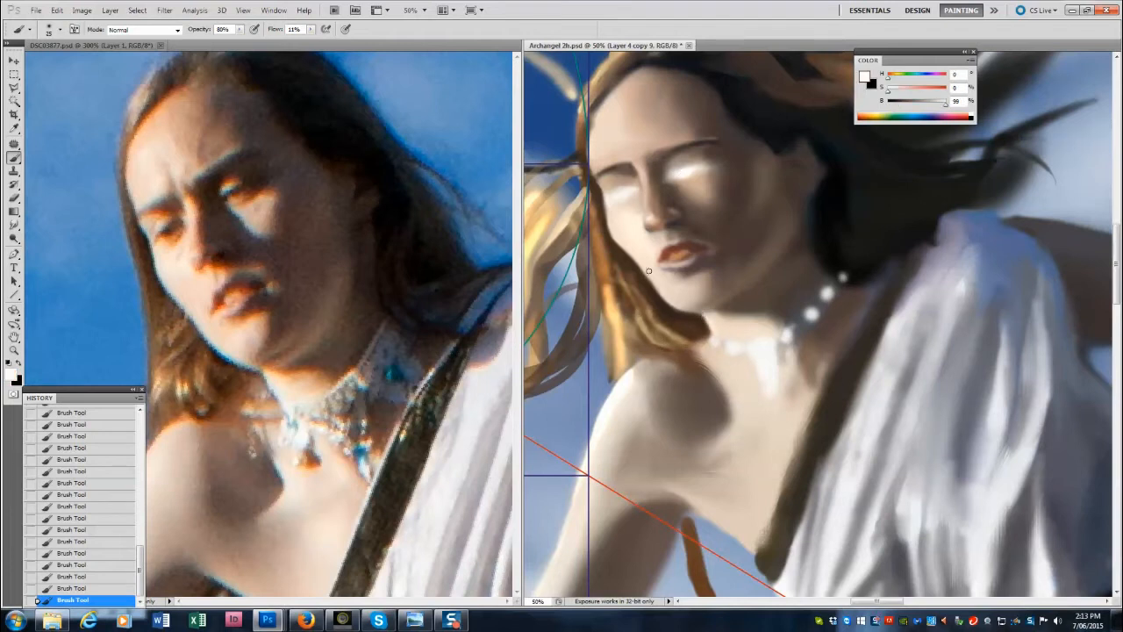
left_click(605, 225, "alt")
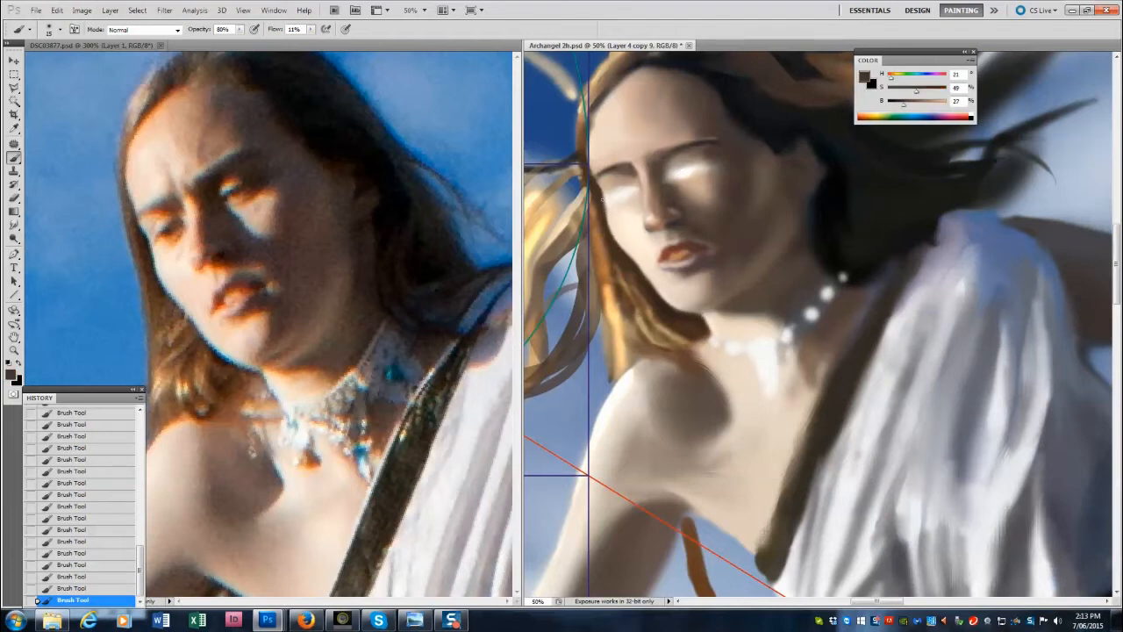
Soften the shaded cheek and temple using a large brush and a light skin tone sampled from the photo's cheek.
left_click(258, 210, "alt")
key("bracketright")
key("bracketright")
key("bracketright")
key("bracketright")
key("bracketright")
key("bracketright")
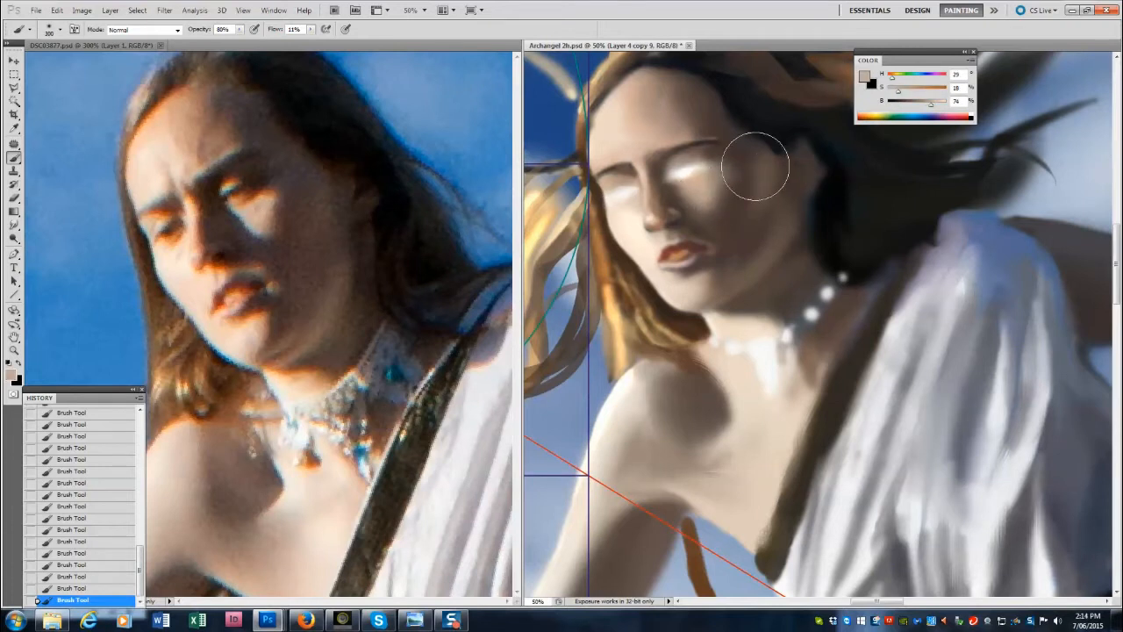
left_click(761, 238, "alt")
Darken the jaw edge below the ear with a dark tone sampled from the photo's hair.
left_click(390, 214, "alt")
key("bracketleft")
key("bracketleft")
left_click_drag(788, 252, 795, 208)
left_click_drag(774, 274, 812, 203)
Brush a broad soft stroke over the dark hair behind the ear with a tone sampled beside the ear.
left_click(804, 198, "alt")
key("bracketright")
key("bracketright")
key("bracketright")
key("bracketright")
left_click_drag(985, 171, 946, 173)
Refine the hairline above the forehead with a small brush and a dark brown sampled from the painted hair.
key("bracketleft")
key("bracketleft")
key("bracketleft")
key("bracketleft")
key("bracketleft")
key("bracketleft")
key("bracketleft")
key("bracketleft")
key("bracketleft")
key("bracketleft")
key("bracketleft")
key("bracketleft")
left_click(686, 64, "alt")
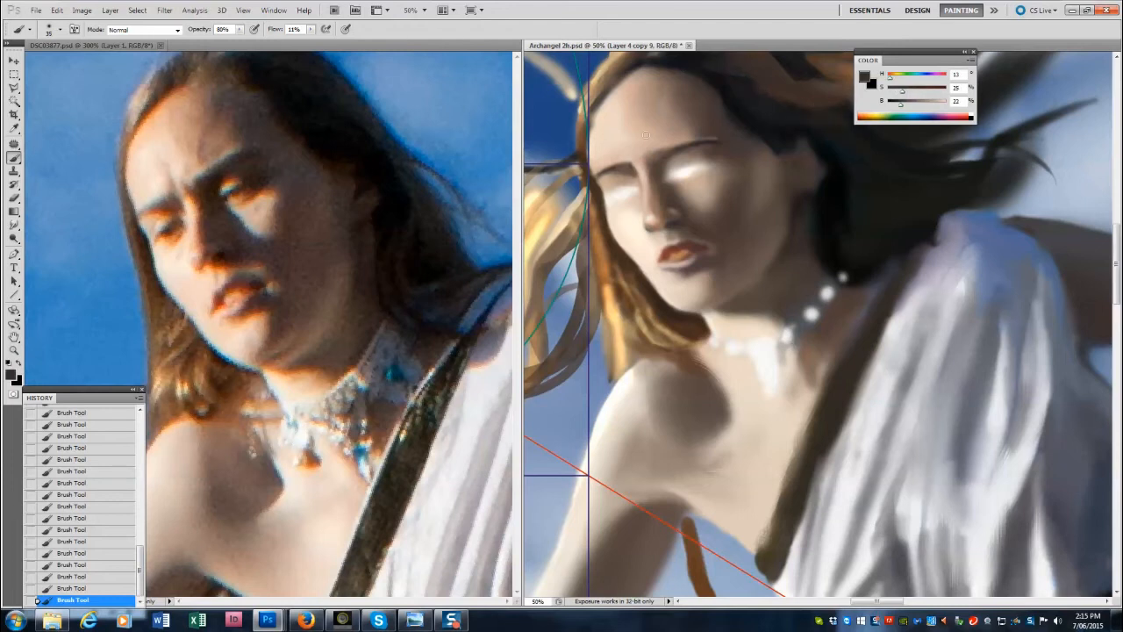
Blend the hairline along the lit side of the forehead with the Mixer Brush.
right_click(14, 158)
left_click(70, 194)
mouse_move(625, 78)
left_mouse_down()
mouse_move(601, 74)
mouse_move(960, 334)
left_mouse_up()
left_click_drag(585, 109, 580, 129)
mouse_move(601, 86)
left_mouse_down()
mouse_move(620, 67)
mouse_move(600, 84)
mouse_move(583, 131)
left_mouse_up()
key("bracketleft")
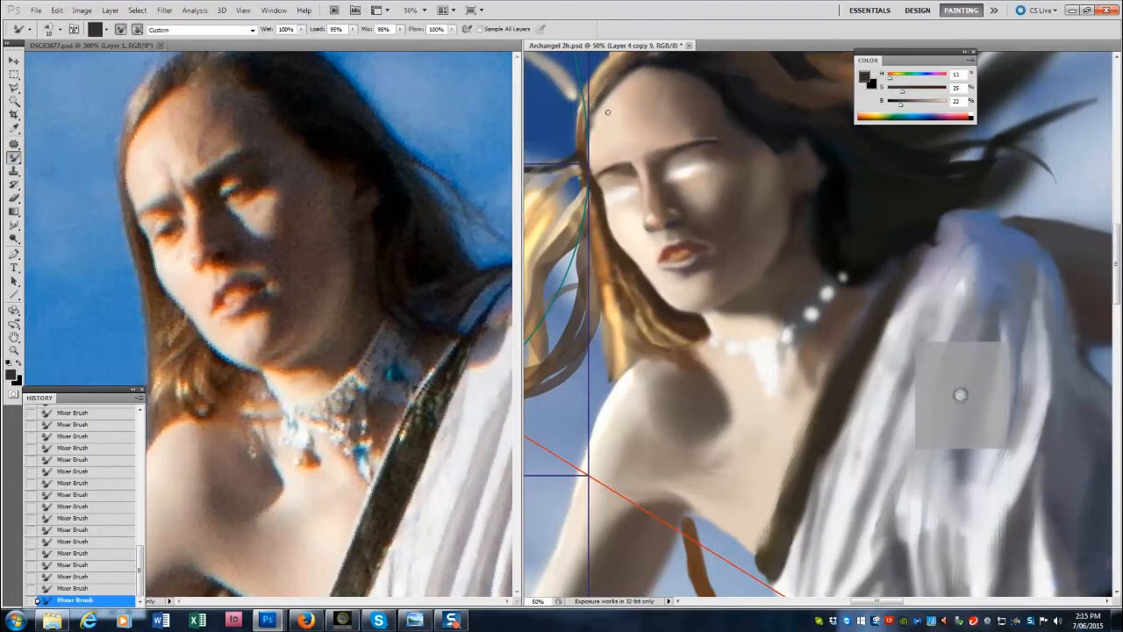
Return to the regular Brush and reinforce both eyebrows with a tone sampled from the photo's eyebrow.
key("shift+b")
left_click(159, 213, "alt")
mouse_move(624, 179)
left_mouse_down()
mouse_move(701, 167)
mouse_move(670, 151)
mouse_move(705, 141)
left_mouse_up()
Shade the brow and temple on the shadowed side with a large brush, using tones from the photo's brow and painted hairline.
left_click(217, 168, "alt")
key("bracketright")
key("bracketright")
key("bracketright")
key("bracketright")
key("bracketright")
key("bracketright")
key("bracketright")
key("bracketright")
key("bracketright")
key("bracketright")
key("bracketright")
mouse_move(689, 144)
left_mouse_down()
mouse_move(720, 141)
mouse_move(709, 143)
left_mouse_up()
left_click(739, 114, "alt")
left_click_drag(713, 109, 776, 148)
Darken the hair edge beneath the ear with a near-black sampled from the painted hair.
key("bracketleft")
key("bracketleft")
left_click(823, 230, "alt")
left_click_drag(797, 256, 802, 231)
left_click_drag(802, 232, 809, 211)
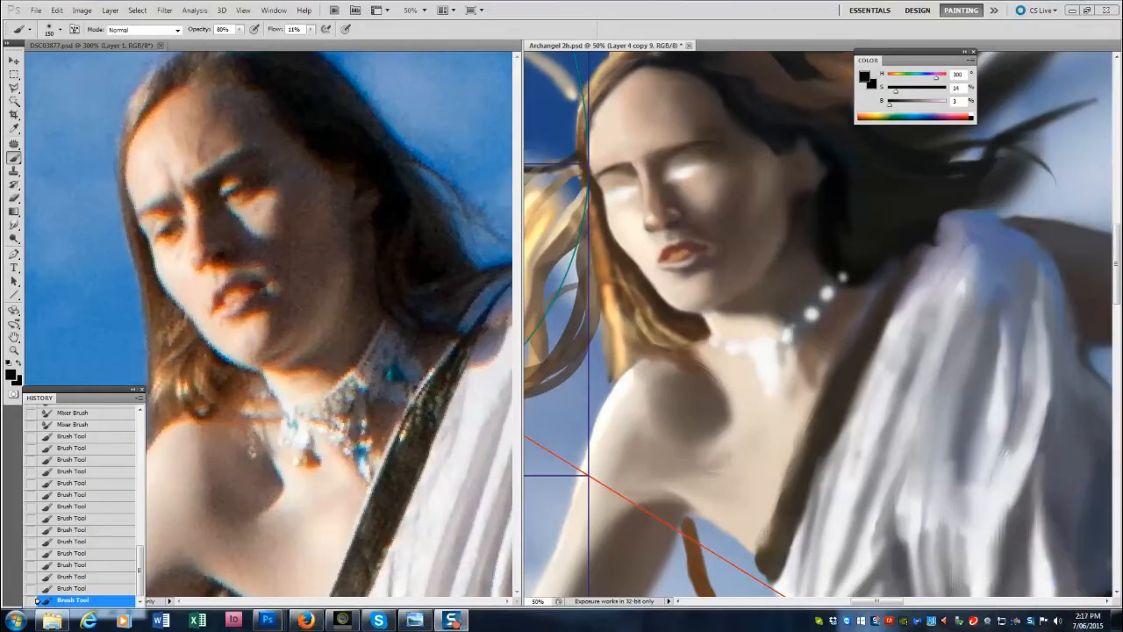
Define the ear's contour and inner fold with a small brush and dark and skin tones sampled from the painting.
left_click(745, 121, "alt")
key("bracketleft")
key("bracketleft")
key("bracketleft")
key("bracketleft")
key("bracketleft")
key("bracketleft")
key("bracketleft")
key("bracketleft")
key("bracketleft")
key("bracketleft")
left_click_drag(780, 140, 777, 164)
mouse_move(777, 164)
left_mouse_down()
mouse_move(787, 137)
mouse_move(793, 170)
mouse_move(826, 192)
left_mouse_up()
left_click(827, 170, "alt")
left_click(828, 176, "alt")
Shade under the jaw and down the neck with a large brush and a tone sampled from the photo's neck.
left_click(350, 318, "alt")
key("bracketright")
key("bracketright")
key("bracketright")
key("bracketright")
key("bracketright")
key("bracketright")
key("bracketright")
key("bracketright")
key("bracketright")
mouse_move(772, 280)
left_mouse_down()
mouse_move(736, 312)
mouse_move(773, 330)
mouse_move(707, 315)
mouse_move(814, 277)
mouse_move(746, 311)
mouse_move(768, 333)
left_mouse_up()
left_click(792, 293, "alt")
Refine the lips and the shadow beneath them with a small brush, using tones sampled from the photo's mouth and the painted lips.
key("bracketleft")
key("bracketleft")
key("bracketleft")
key("bracketleft")
key("bracketleft")
key("bracketleft")
key("bracketleft")
key("bracketleft")
key("bracketleft")
key("bracketleft")
key("bracketleft")
key("bracketleft")
left_click(247, 284, "alt")
left_click_drag(700, 245, 680, 271)
left_click(248, 283, "alt")
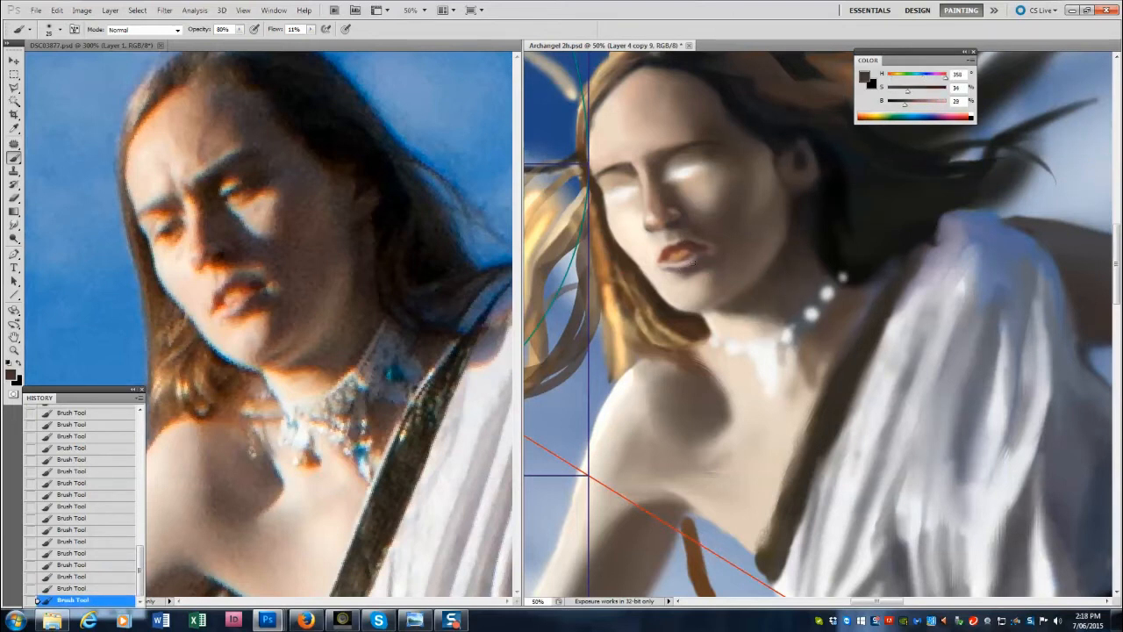
left_click(248, 294, "alt")
left_click(664, 265, "alt")
left_click_drag(686, 261, 660, 270)
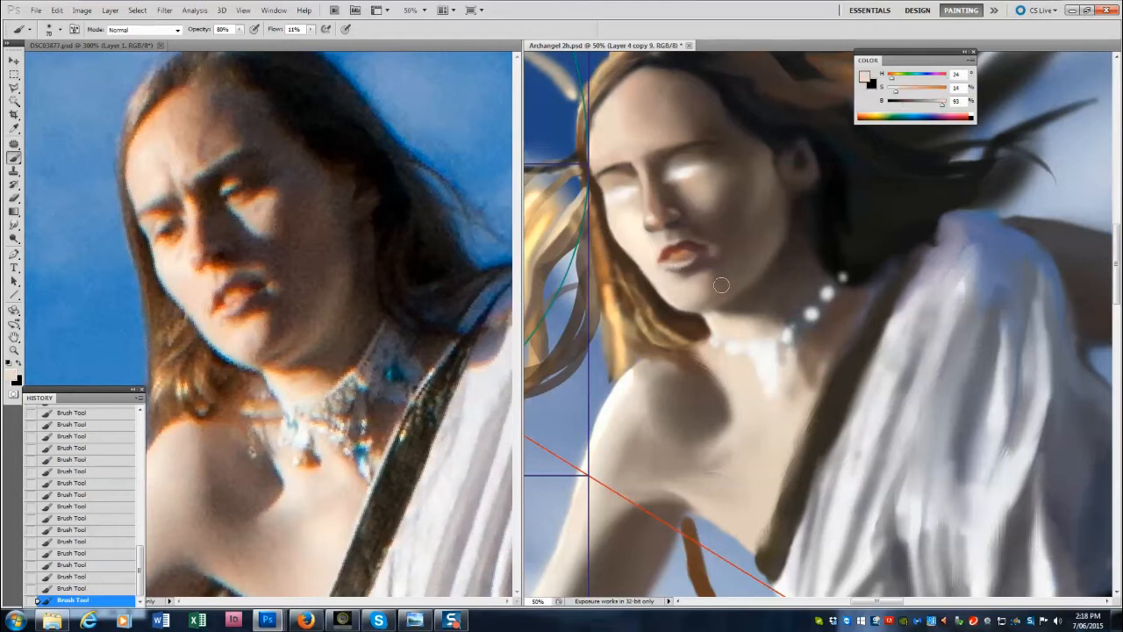
Touch up the nose and shadowed eye area with tones sampled from the photo's and painting's nose, and undo the last stroke.
left_click(188, 214, "alt")
key("bracketright")
key("bracketright")
key("bracketright")
key("bracketright")
key("bracketright")
key("bracketright")
key("bracketright")
key("bracketright")
key("bracketright")
key("bracketleft")
key("bracketleft")
key("bracketleft")
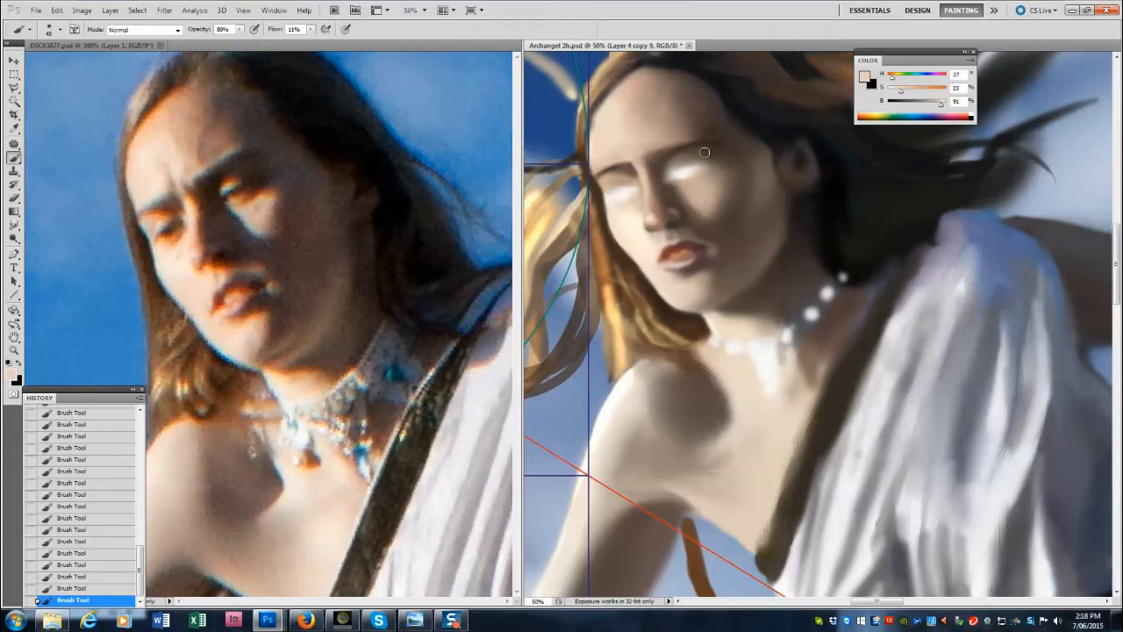
left_click(651, 227, "alt")
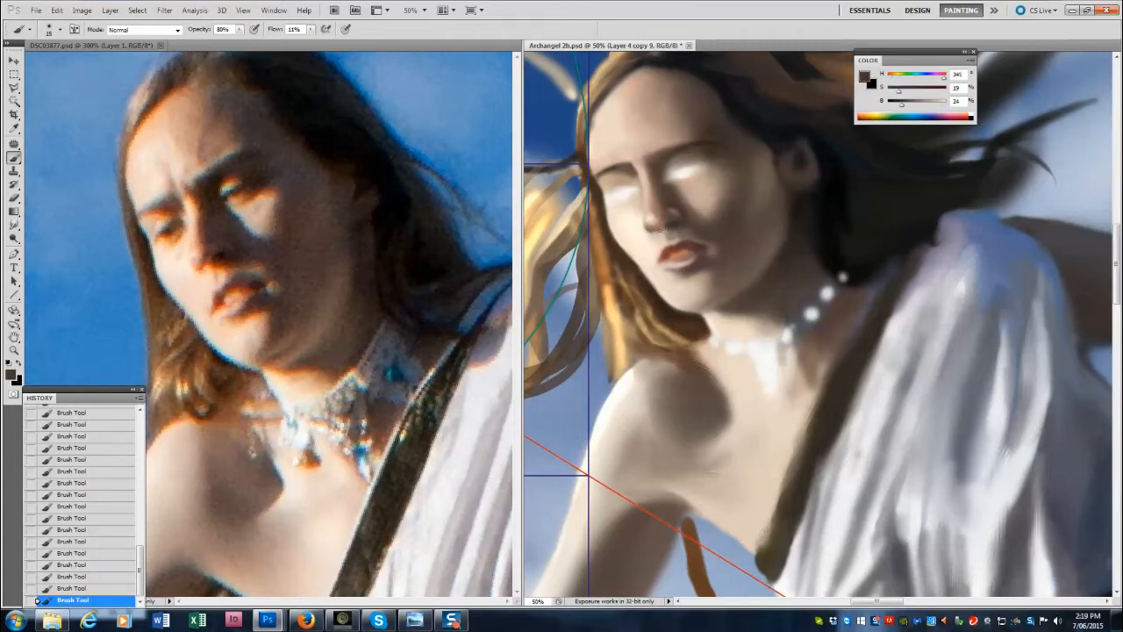
key("ctrl+z")
Shade the chest along the inner edge of the shoulder strap with a larger brush and a tone sampled beside the photo's strap.
left_click(468, 349, "alt")
key("bracketright")
key("bracketright")
key("bracketright")
left_click_drag(823, 356, 805, 402)
left_click_drag(813, 348, 800, 404)
Extend dark hair strands over the draped shoulder and out into the sky with a tone sampled from the painted hair.
left_click(822, 225, "alt")
key("bracketright")
left_click_drag(870, 290, 939, 240)
left_click_drag(960, 196, 1072, 132)
mouse_move(978, 155)
left_mouse_down()
mouse_move(1102, 99)
mouse_move(1066, 70)
left_mouse_up()
Tone down the white choker beads and block in the band with sampled tones, undoing the last two strokes.
mouse_move(858, 279)
left_mouse_down()
mouse_move(817, 317)
mouse_move(777, 346)
left_mouse_up()
left_click(826, 293, "alt")
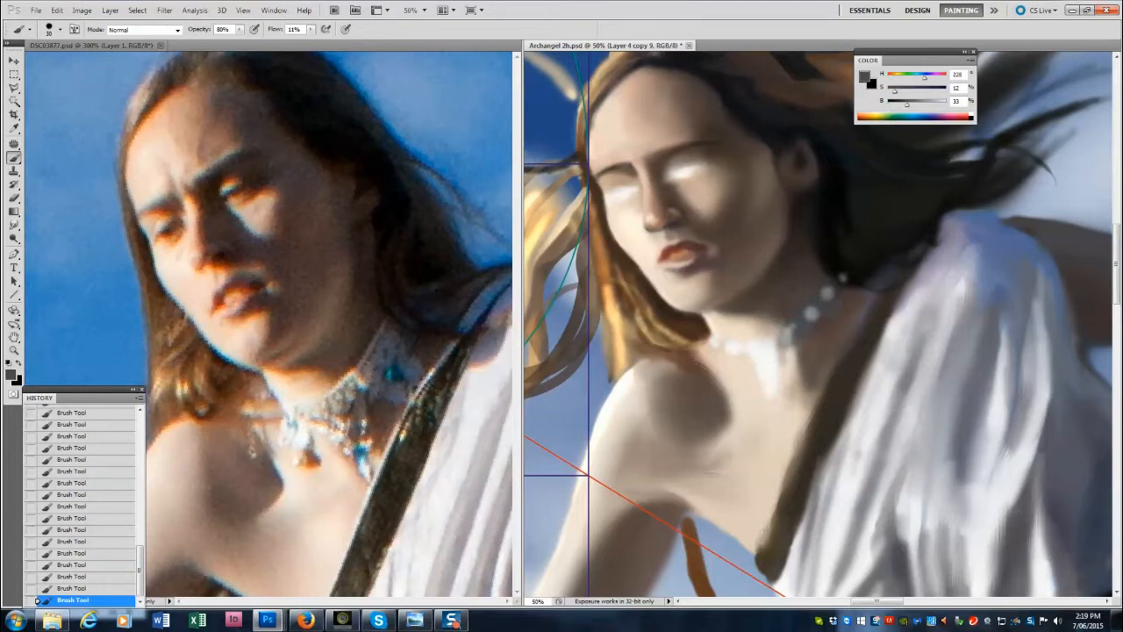
left_click(304, 412, "alt")
key("bracketleft")
left_click(800, 351, "alt")
key("bracketleft")
left_click_drag(751, 360, 781, 354)
mouse_move(753, 361)
left_mouse_down()
mouse_move(825, 319)
mouse_move(746, 340)
mouse_move(815, 309)
left_mouse_up()
key("ctrl+alt+z")
key("ctrl+alt+z")
Shape the choker band with a painted skin tone, a grey from the photo's choker and a near-black from the photo's hair.
left_click(751, 382, "alt")
left_click(789, 325)
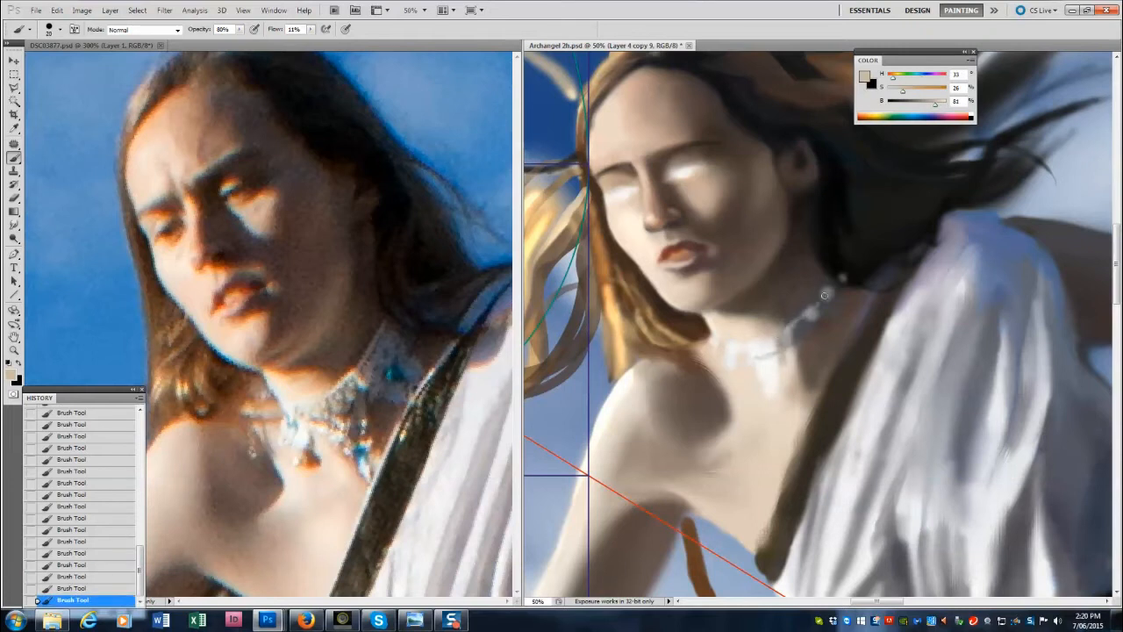
left_click(360, 381, "alt")
left_click_drag(758, 344, 738, 344)
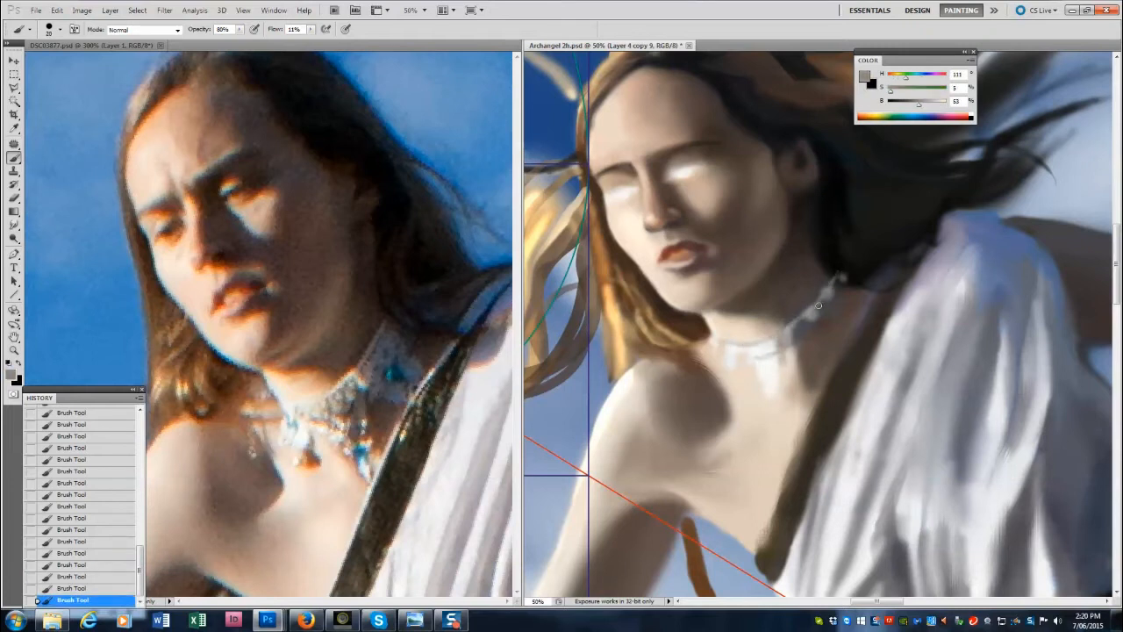
left_click(418, 270, "alt")
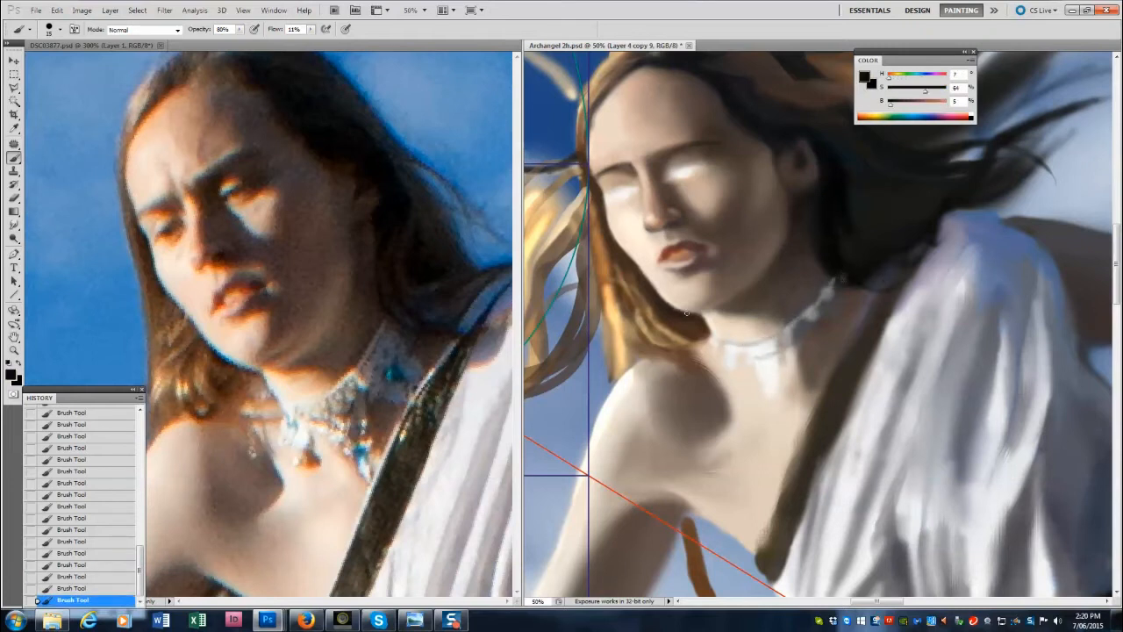
Blend the shading along the nose from bridge to tip with short Smudge strokes.
left_click(711, 220, "alt")
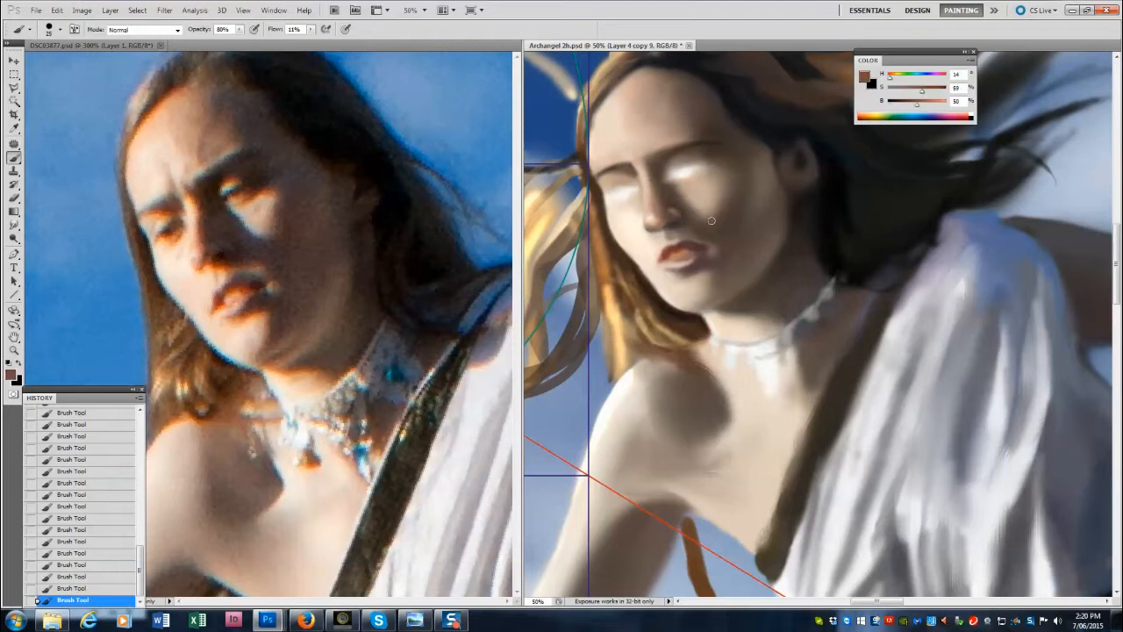
left_click(14, 226)
left_click_drag(652, 213, 656, 223)
left_click_drag(653, 200, 654, 216)
left_click_drag(652, 176, 654, 200)
left_click_drag(656, 195, 660, 207)
mouse_move(659, 194)
left_mouse_down()
mouse_move(658, 173)
mouse_move(658, 188)
left_mouse_up()
left_click_drag(657, 177, 658, 194)
left_click_drag(658, 181, 661, 199)
left_click_drag(660, 186, 665, 193)
mouse_move(665, 195)
left_mouse_down()
mouse_move(671, 207)
mouse_move(659, 200)
left_mouse_up()
key("[")
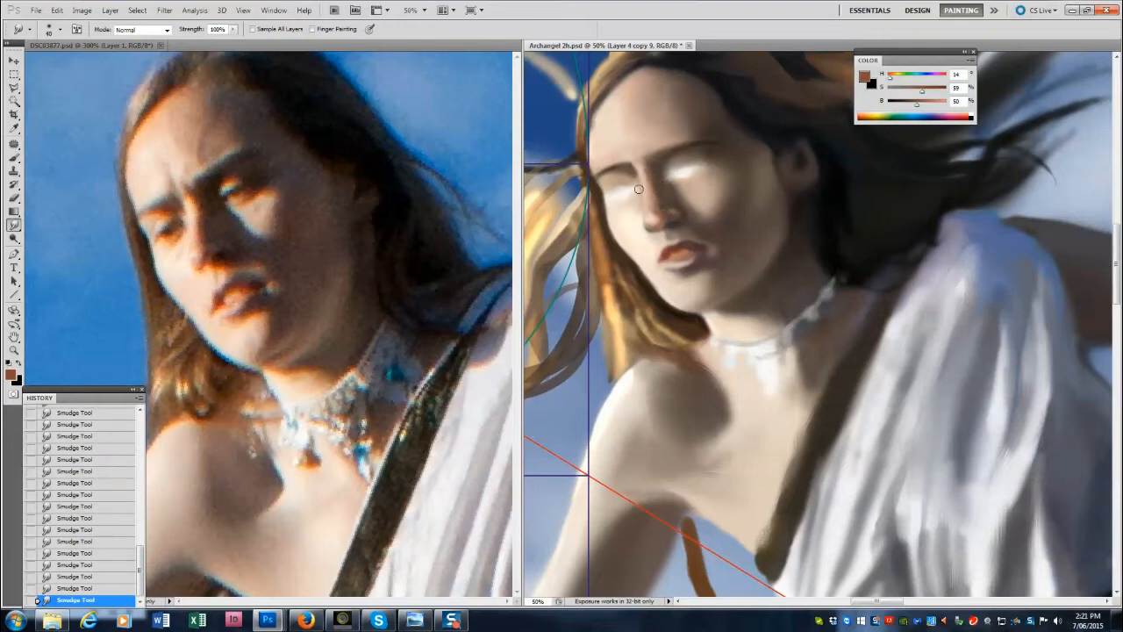
Darken the nose bridge and the brow crease over the lit eye with a shrinking brush and tones from the photo's eye area.
key("b")
left_click(191, 183, "alt")
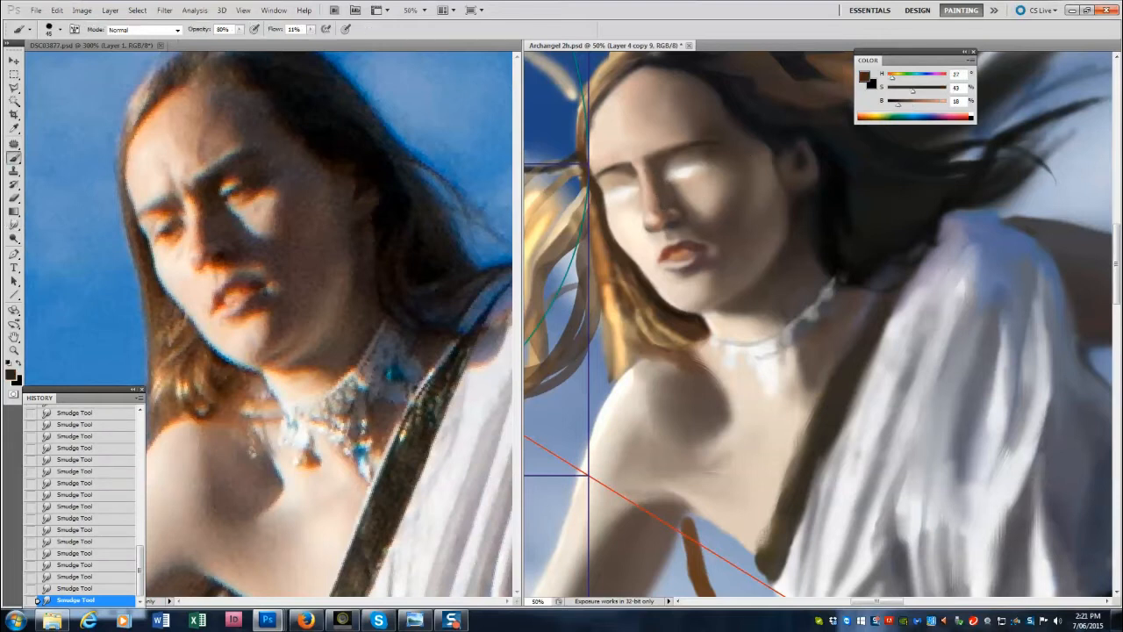
left_click_drag(662, 191, 659, 182)
left_click_drag(658, 181, 654, 194)
key("[")
key("[")
key("[")
key("[")
mouse_move(651, 169)
left_mouse_down()
mouse_move(653, 186)
mouse_move(630, 181)
left_mouse_up()
left_click_drag(628, 176, 617, 178)
left_click(170, 213, "alt")
left_click(253, 235, "alt")
left_click(618, 181)
key("[")
Model the shadowed side of the nose and nostril with tones sampled from the painted nose.
left_click(664, 195, "alt")
left_click_drag(664, 207, 661, 212)
left_click(663, 211, "alt")
left_click(668, 209, "alt")
left_click(673, 205)
left_click(659, 206, "alt")
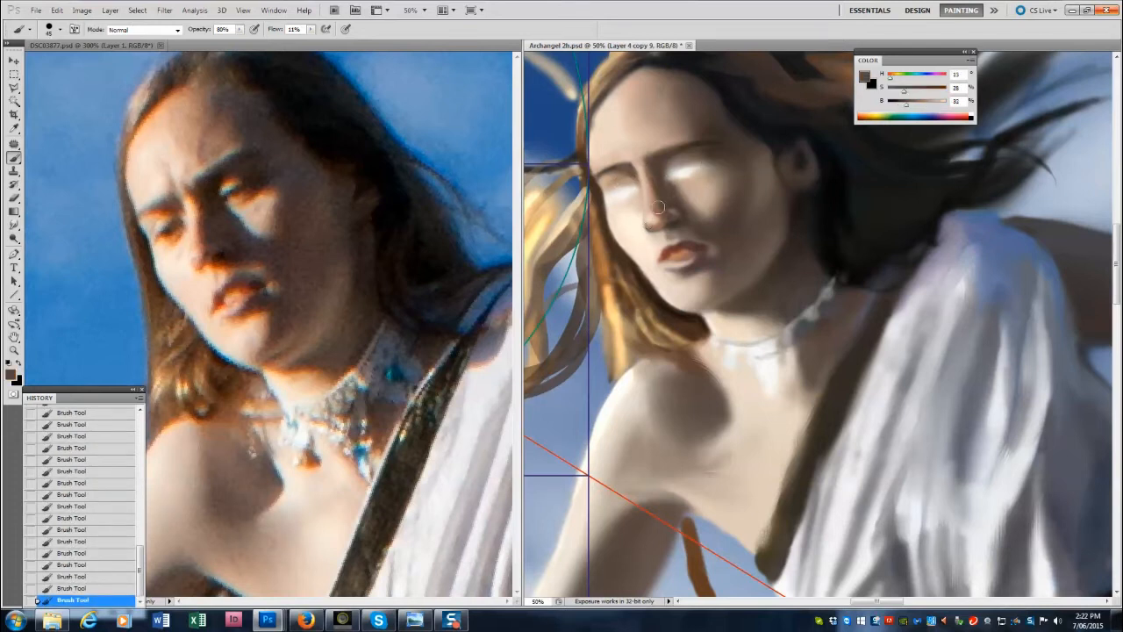
Touch up the lips with tones sampled from the photo's hair and mouth and from the painted mouth corner.
left_click(417, 197, "alt")
left_click(261, 293, "alt")
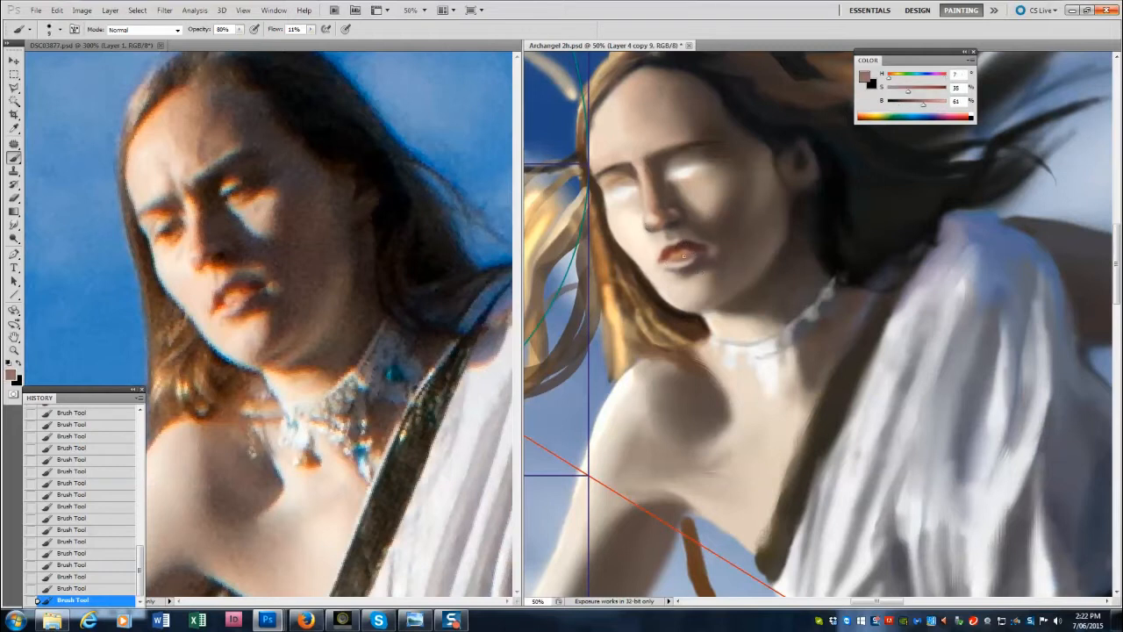
left_click(700, 254, "alt")
Try to rework the hair edge beside the temple with a larger brush and tones sampled from the shadowed hair.
left_click(824, 204, "alt")
key("bracketright")
key("bracketright")
key("bracketright")
key("bracketright")
key("bracketright")
left_click(821, 230, "alt")
left_click_drag(767, 133, 779, 146)
Step back through the recent brush strokes and paint the hair above the temple with a tone sampled nearby.
key("ctrl+alt+z")
key("ctrl+alt+z")
key("ctrl+alt+z")
key("ctrl+alt+z")
key("ctrl+alt+z")
key("ctrl+alt+z")
key("ctrl+alt+z")
key("ctrl+alt+z")
key("ctrl+alt+z")
key("ctrl+alt+z")
key("ctrl+alt+z")
key("ctrl+alt+z")
key("ctrl+alt+z")
key("ctrl+alt+z")
key("ctrl+alt+z")
left_click(782, 107, "alt")
left_click_drag(772, 86, 803, 91)
Shade the hollow of the lit shoulder with a much larger brush and a tone sampled from its shadow, replacing one stroke.
left_click(697, 405, "alt")
key("bracketright")
key("bracketright")
key("bracketright")
key("bracketright")
key("bracketright")
key("bracketright")
key("bracketright")
key("bracketright")
key("bracketright")
key("bracketright")
key("bracketright")
key("bracketright")
key("bracketright")
key("ctrl+z")
mouse_move(672, 419)
left_mouse_down()
mouse_move(645, 381)
mouse_move(683, 425)
mouse_move(717, 406)
mouse_move(732, 424)
left_mouse_up()
Soften the top of the lit shoulder and the inner edge of its shadow, adjusting the brush size.
key("bracketright")
key("bracketright")
key("bracketleft")
key("bracketleft")
key("bracketleft")
key("bracketleft")
key("bracketleft")
key("bracketright")
key("bracketright")
key("bracketright")
key("bracketright")
left_click_drag(700, 363, 658, 370)
left_click_drag(719, 407, 720, 421)
Paint the outer contour of the lit shoulder down the upper arm with a tone sampled from the shoulder.
left_click(658, 379, "alt")
key("bracketright")
key("bracketright")
key("bracketright")
left_click_drag(650, 384, 624, 461)
Shade the upper arm below the shoulder shadow with a larger brush and a skin tone from the photo's shoulder.
left_click(183, 464, "alt")
key("bracketright")
key("bracketright")
key("bracketright")
key("bracketright")
key("bracketright")
key("bracketright")
left_click_drag(675, 434, 652, 473)
Model the shoulder shadow's edge and the chest below the choker with a smaller brush and tones from the photo and painted arm.
key("bracketleft")
key("bracketleft")
key("bracketleft")
key("bracketleft")
key("bracketleft")
key("bracketleft")
key("bracketleft")
key("bracketleft")
key("bracketleft")
key("bracketleft")
left_click(453, 402, "alt")
mouse_move(711, 447)
left_mouse_down()
mouse_move(734, 423)
mouse_move(719, 378)
left_mouse_up()
left_click_drag(787, 391, 795, 404)
left_click(669, 460, "alt")
mouse_move(723, 442)
left_mouse_down()
mouse_move(690, 456)
mouse_move(723, 435)
left_mouse_up()
Refine the side of the nose with tones sampled from the painted brow and nose, undoing one stroke.
key("bracketright")
key("bracketright")
key("bracketright")
key("bracketright")
key("bracketright")
key("bracketright")
key("alt+space")
left_click(938, 412, "alt")
left_click(718, 250, "alt")
left_click(714, 302, "alt")
key("ctrl+z")
left_click(718, 277, "alt")
left_click_drag(717, 282, 713, 266)
Paint dark strands sweeping back from the crown with a sampled hair tone, using a large and a smaller brush.
key("bracketright")
key("bracketright")
key("bracketright")
key("bracketright")
left_click(796, 148, "alt")
mouse_move(811, 151)
left_mouse_down()
mouse_move(883, 175)
mouse_move(1002, 113)
left_mouse_up()
key("bracketleft")
key("bracketleft")
key("bracketleft")
key("bracketleft")
left_click_drag(760, 119, 945, 135)
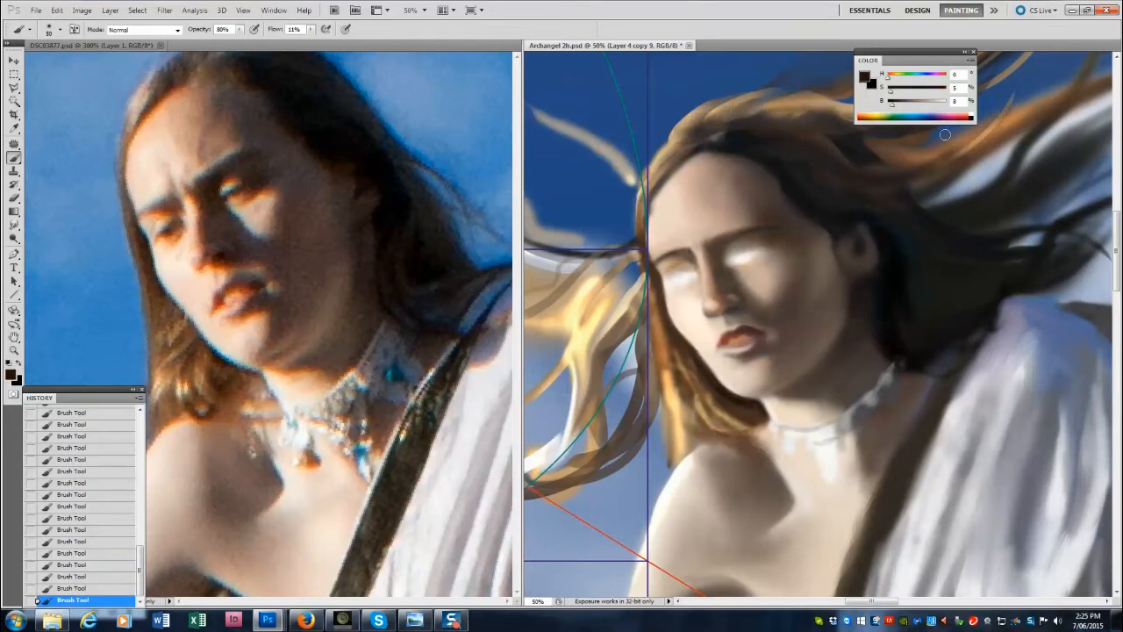
Erase the haze and stray paint around the golden strands blowing in front of the face.
mouse_move(658, 357)
left_mouse_down()
mouse_move(691, 434)
mouse_move(690, 395)
mouse_move(577, 355)
left_mouse_up()
key("z")
key("e")
mouse_move(654, 310)
left_mouse_down()
mouse_move(583, 284)
mouse_move(602, 263)
left_mouse_up()
mouse_move(658, 255)
left_mouse_down()
mouse_move(684, 260)
mouse_move(705, 284)
left_mouse_up()
left_click_drag(558, 306, 614, 356)
mouse_move(601, 403)
left_mouse_down()
mouse_move(638, 429)
mouse_move(661, 398)
left_mouse_up()
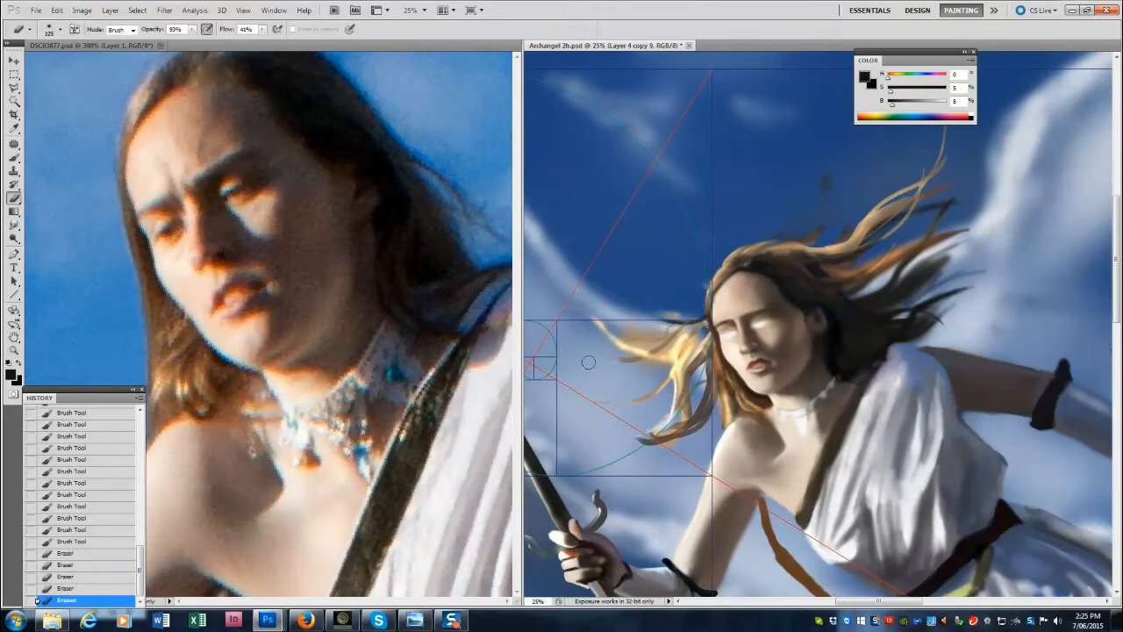
left_click_drag(589, 361, 661, 341)
Erase the loose dark marks in the sky above the crown with a larger eraser.
key("bracketright")
key("bracketright")
key("bracketright")
key("bracketright")
mouse_move(825, 229)
left_mouse_down()
mouse_move(811, 194)
mouse_move(909, 170)
left_mouse_up()
Clean up the edges of the front strands and the gaps in the hair above the crown with a smaller eraser.
key("bracketleft")
key("bracketleft")
mouse_move(665, 320)
left_mouse_down()
mouse_move(684, 310)
mouse_move(644, 340)
left_mouse_up()
key("bracketleft")
key("bracketleft")
key("bracketleft")
key("bracketleft")
key("bracketleft")
mouse_move(669, 318)
left_mouse_down()
mouse_move(767, 242)
mouse_move(882, 209)
left_mouse_up()
Move the color settings clear of the hair and erase around the highest strand tip with a larger eraser.
left_click_drag(911, 53, 772, 69)
key("bracketright")
key("bracketright")
key("bracketright")
left_click_drag(950, 140, 951, 108)
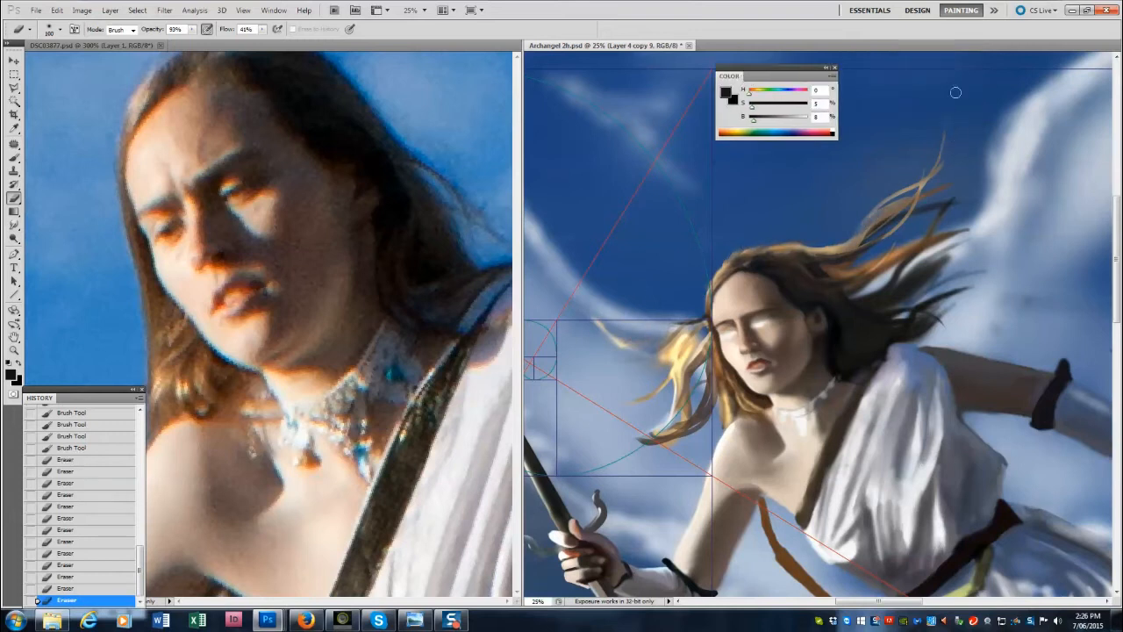
Blend the hair behind the neck, beside the ear and along the forehead with the Mixer Brush.
left_click(15, 157)
left_click_drag(861, 351, 853, 362)
left_click_drag(864, 339, 851, 353)
left_click_drag(880, 331, 846, 329)
left_click_drag(842, 307, 820, 290)
mouse_move(816, 285)
left_mouse_down()
mouse_move(745, 260)
mouse_move(785, 252)
mouse_move(715, 277)
left_mouse_up()
Pull thin Mixer Brush strands forward from the golden hair in front of the face with a shrinking brush.
key("bracketleft")
key("bracketleft")
left_click_drag(710, 328, 683, 360)
left_click_drag(692, 349, 661, 351)
key("bracketleft")
key("bracketleft")
mouse_move(707, 323)
left_mouse_down()
mouse_move(673, 341)
mouse_move(664, 319)
mouse_move(628, 322)
left_mouse_up()
Draw fine Mixer Brush wisps rising from the crown and long dark strands trailing back over the shoulder.
key("bracketleft")
key("bracketleft")
left_click_drag(792, 251, 810, 218)
left_click_drag(814, 246, 823, 207)
left_click_drag(762, 244, 758, 213)
left_click_drag(825, 246, 832, 208)
left_click_drag(817, 270, 1009, 230)
left_click_drag(880, 295, 988, 245)
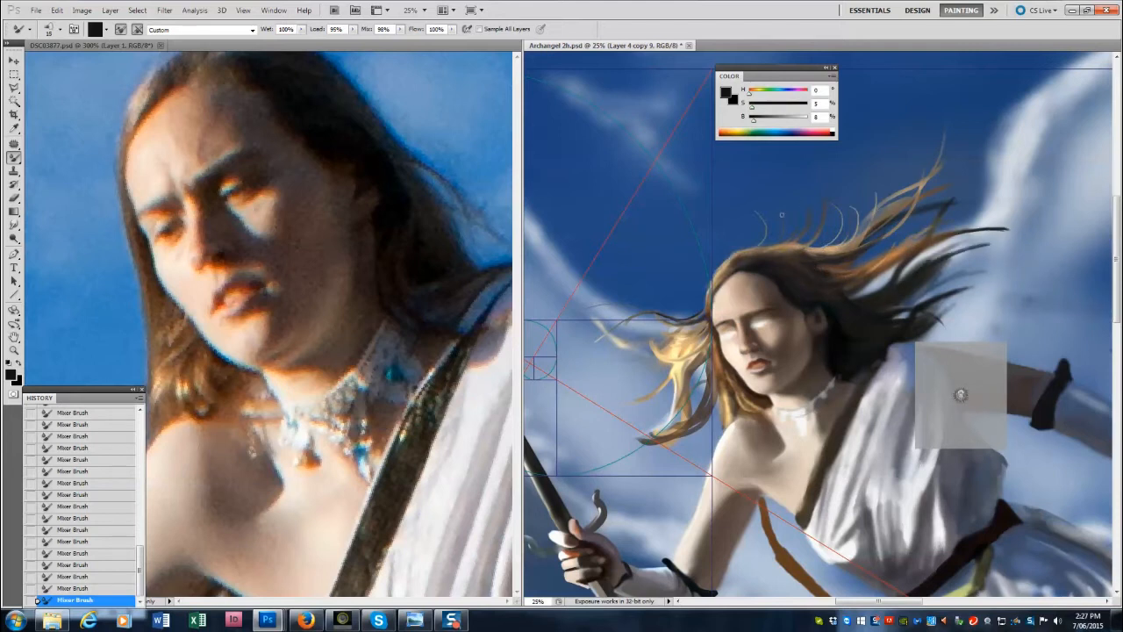
Brush more strands into the windblown hair behind the crown and one beside the cheek.
left_click(13, 158)
left_click(61, 159)
left_click(746, 344, "alt")
left_click(306, 620)
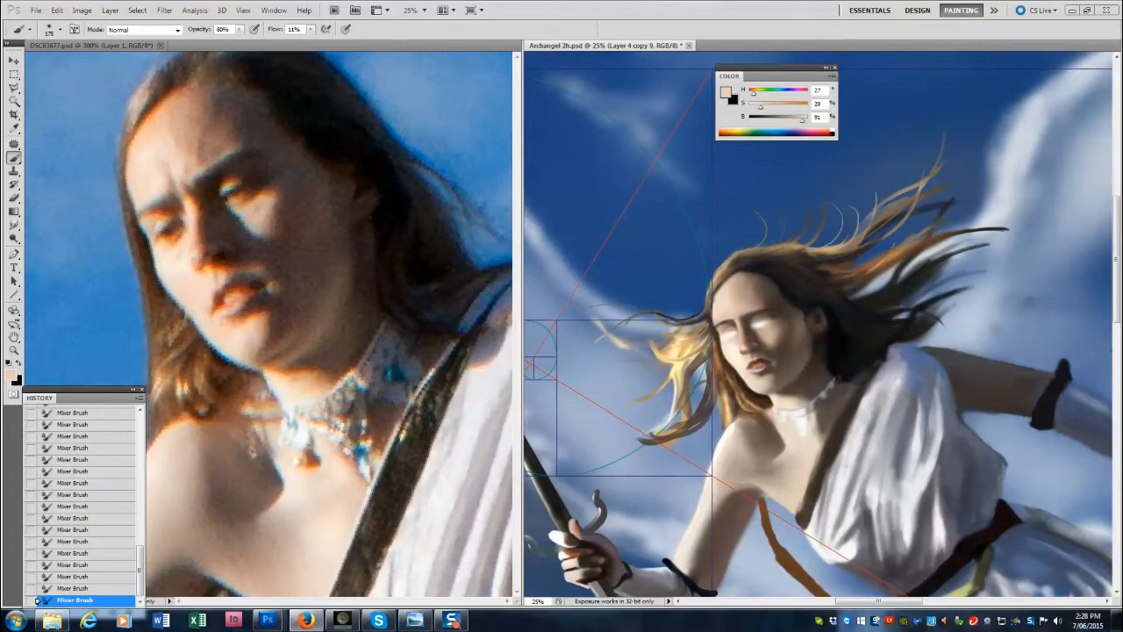
left_click(268, 620)
key("shift+b")
mouse_move(830, 255)
left_mouse_down()
mouse_move(864, 235)
mouse_move(857, 242)
mouse_move(902, 178)
left_mouse_up()
left_click_drag(888, 215, 909, 167)
left_click_drag(887, 252, 934, 220)
key("[")
left_click_drag(707, 381, 675, 414)
Sample the reference photo's hair colour and paint a thin strand forward from the temple with a much smaller brush.
key("shift+b")
left_click(187, 386, "alt")
left_click(187, 386, "alt")
key("[")
key("[")
key("[")
key("[")
key("[")
key("[")
key("[")
key("[")
key("[")
key("[")
left_click_drag(705, 313, 660, 328)
Set the brush flow to 42% and paint golden strands forward from the hair in front of the face.
left_click(311, 29)
left_click_drag(311, 41, 330, 41)
left_click(676, 346, "alt")
left_click_drag(660, 354, 621, 346)
left_click_drag(620, 344, 595, 322)
left_click_drag(708, 290, 679, 308)
Paint golden strands rising from the crown with a slightly larger brush.
key("]")
key("]")
key("]")
left_click_drag(744, 251, 783, 220)
left_click_drag(762, 245, 786, 204)
mouse_move(779, 245)
left_mouse_down()
mouse_move(815, 180)
mouse_move(864, 186)
left_mouse_up()
Lasso the hair in front of the face, scale it down and distort it closer to the head.
key("l")
mouse_move(660, 270)
left_mouse_down()
mouse_move(727, 363)
mouse_move(679, 261)
left_mouse_up()
left_click(679, 264)
key("ctrl+t")
mouse_move(570, 365)
left_mouse_down()
mouse_move(598, 365)
mouse_move(582, 365)
left_mouse_up()
left_click(57, 10)
mouse_move(132, 237)
left_click(230, 290)
left_click_drag(581, 265, 601, 256)
left_click_drag(582, 466, 631, 423)
left_click_drag(746, 466, 739, 447)
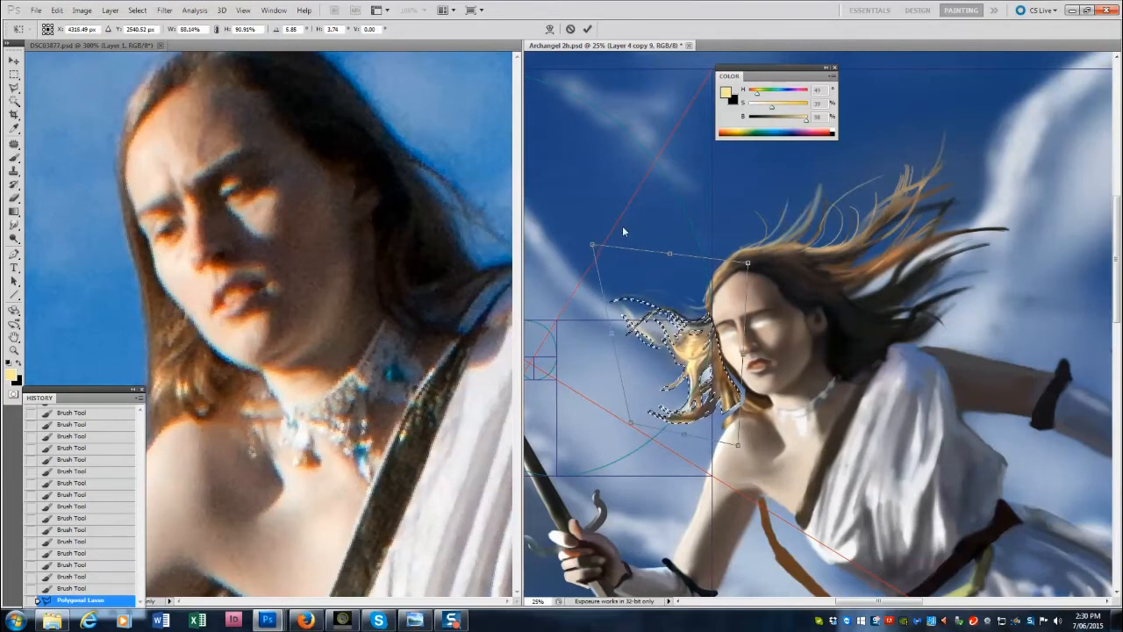
key("Return")
left_click(143, 37)
Repaint the hair beside the cheek and jaw with sampled tones and extend a strand forward.
key("b")
left_click(734, 386, "alt")
left_click_drag(742, 369, 726, 402)
mouse_move(737, 389)
left_mouse_down()
mouse_move(691, 423)
mouse_move(722, 417)
left_mouse_up()
left_click(727, 412, "alt")
mouse_move(715, 351)
left_mouse_down()
mouse_move(735, 403)
mouse_move(651, 409)
left_mouse_up()
Paint thin strands of sampled gold across the top of the head and flying up from the crown.
key("bracketleft")
key("bracketleft")
key("bracketleft")
key("bracketleft")
left_click(693, 386, "alt")
left_click(692, 358, "alt")
left_click_drag(726, 267, 754, 243)
mouse_move(744, 246)
left_mouse_down()
mouse_move(850, 243)
mouse_move(818, 275)
left_mouse_up()
key("bracketright")
mouse_move(721, 265)
left_mouse_down()
mouse_move(798, 181)
mouse_move(720, 258)
mouse_move(749, 241)
mouse_move(777, 187)
left_mouse_up()
left_click(692, 352, "alt")
mouse_move(755, 240)
left_mouse_down()
mouse_move(755, 169)
mouse_move(760, 235)
mouse_move(803, 186)
mouse_move(791, 220)
mouse_move(814, 178)
left_mouse_up()
Sample a darker hair tone and add shadow strands above and behind the ear with a larger brush.
left_click(744, 250, "alt")
key("bracketright")
key("bracketright")
left_click_drag(837, 276, 783, 254)
left_click_drag(845, 307, 893, 320)
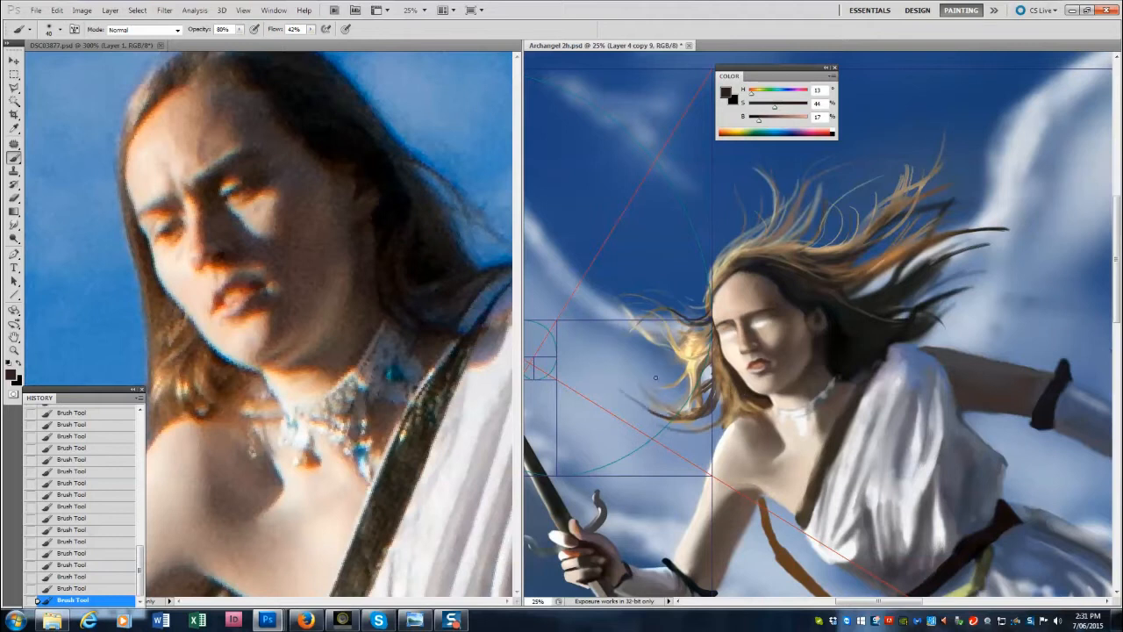
Add pale golden wisps rising from the forehead hairline and the crown.
left_click(688, 370, "alt")
mouse_move(704, 306)
left_mouse_down()
mouse_move(674, 275)
mouse_move(730, 233)
mouse_move(738, 197)
left_mouse_up()
left_click_drag(742, 239, 777, 186)
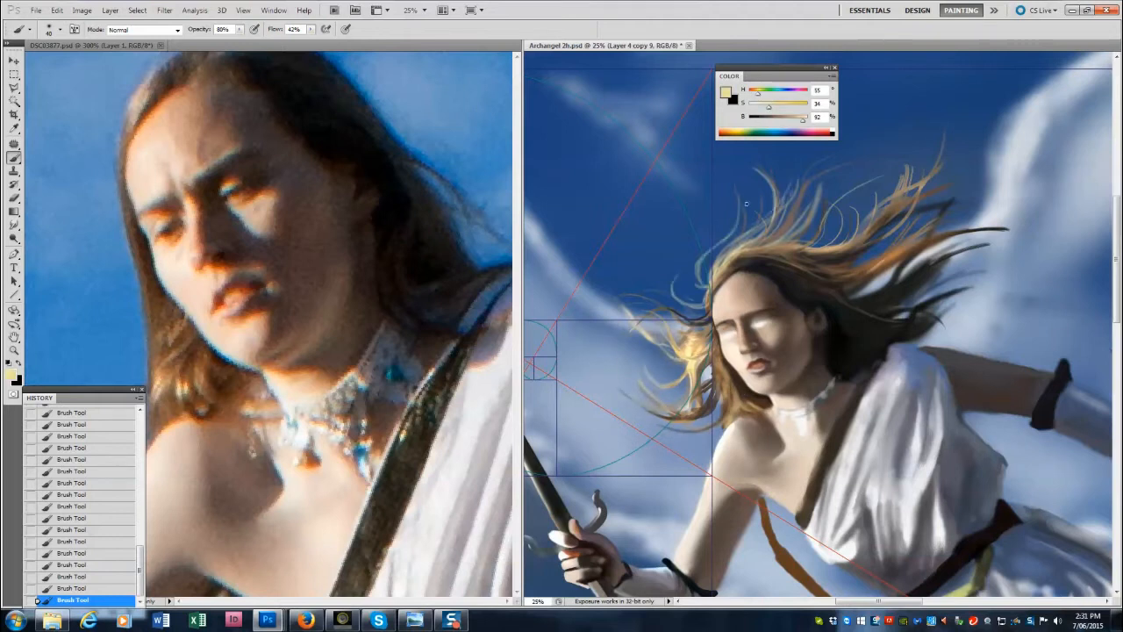
Sample several tones from the face, reduce the brush and set the foreground colour to white.
left_click(788, 385, "alt")
left_click(783, 386, "alt")
left_click(780, 299, "alt")
key("[")
key("d")
key("x")
Touch up the forehead's edge along the hairline with a skin tone sampled beside it.
left_click(14, 350)
left_click(844, 335)
left_click(844, 334)
left_click(735, 360, "alt")
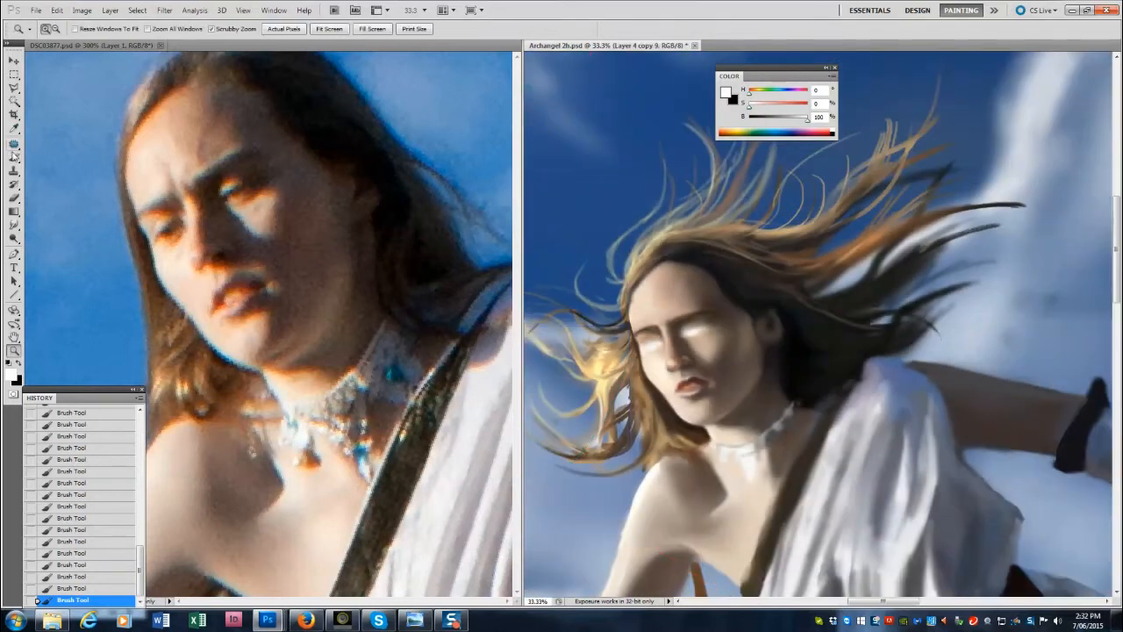
left_click(14, 158)
left_click(629, 309, "alt")
key("ctrl+z")
mouse_move(628, 307)
left_mouse_down()
mouse_move(629, 323)
mouse_move(630, 312)
left_mouse_up()
left_click(632, 315, "alt")
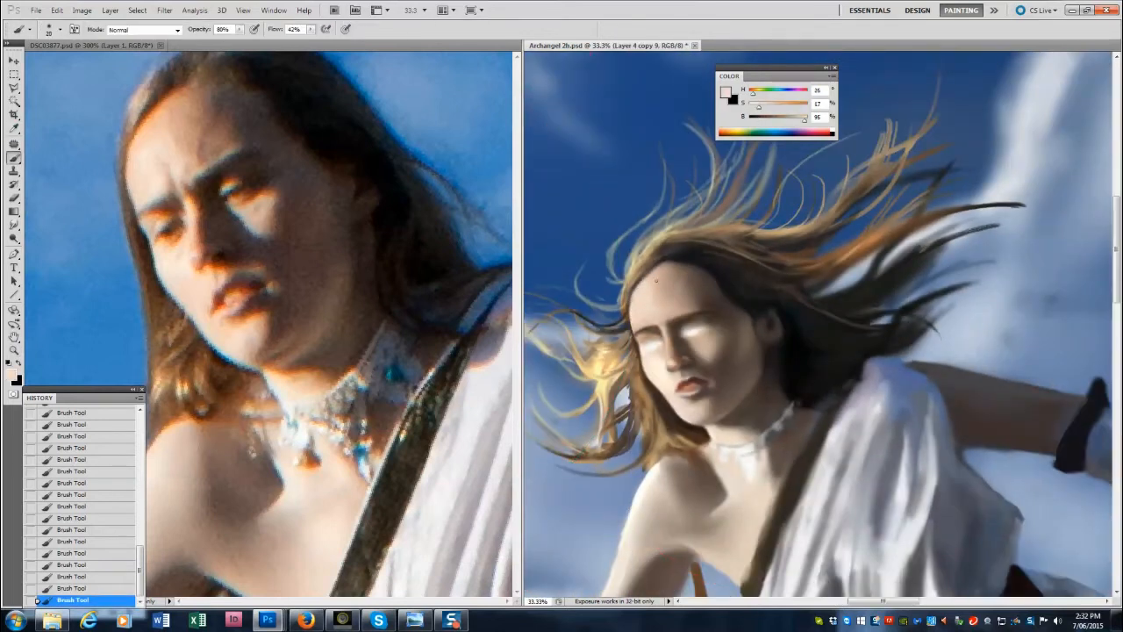
Sample dark tones from the nose, hair and lips and deepen the corner of the mouth.
left_click(669, 364, "alt")
left_click(673, 366, "alt")
left_click(797, 351, "alt")
left_click(692, 379, "alt")
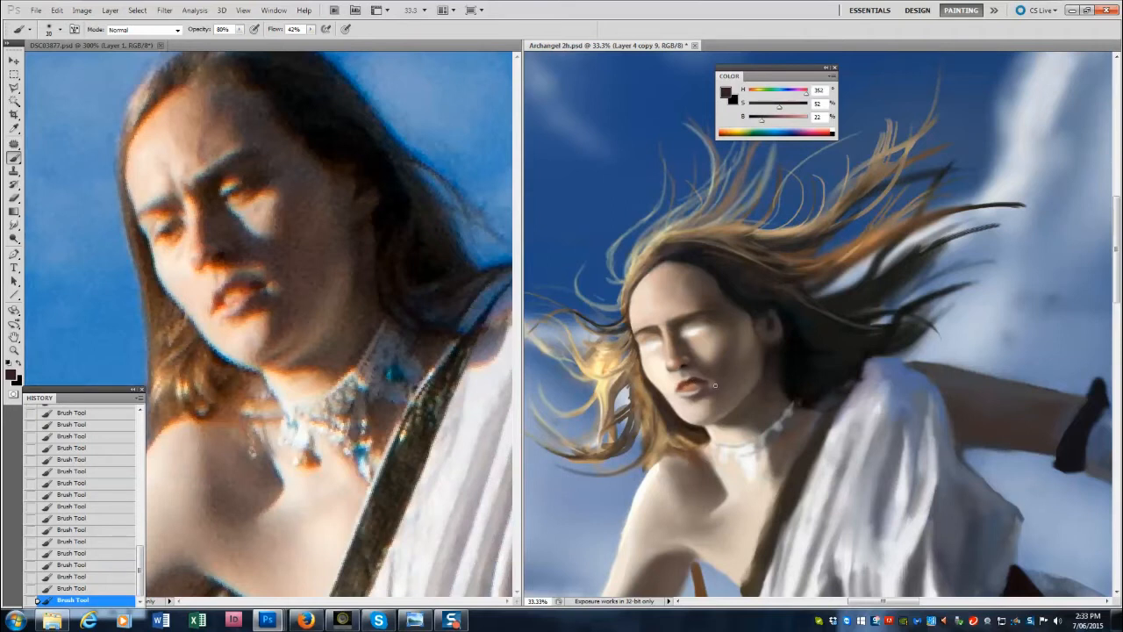
left_click(684, 395, "alt")
left_click(247, 272, "alt")
key("ctrl+z")
left_click_drag(701, 380, 711, 382)
Lighten both eye areas with a sampled skin tone and a much larger soft brush.
left_click(652, 343, "alt")
key("bracketright")
key("bracketright")
key("bracketright")
key("bracketright")
key("bracketright")
key("bracketright")
key("bracketright")
key("bracketright")
key("bracketright")
key("bracketright")
key("bracketright")
left_click(654, 338)
left_click(694, 337)
Resize the brush to 60 and sample tones from the eye area and the reference photo's lips.
key("bracketright")
key("bracketright")
key("bracketright")
left_click(643, 336, "alt")
key("bracketleft")
key("bracketleft")
key("bracketleft")
key("bracketleft")
key("bracketleft")
key("bracketleft")
key("bracketleft")
key("bracketleft")
key("bracketleft")
key("bracketleft")
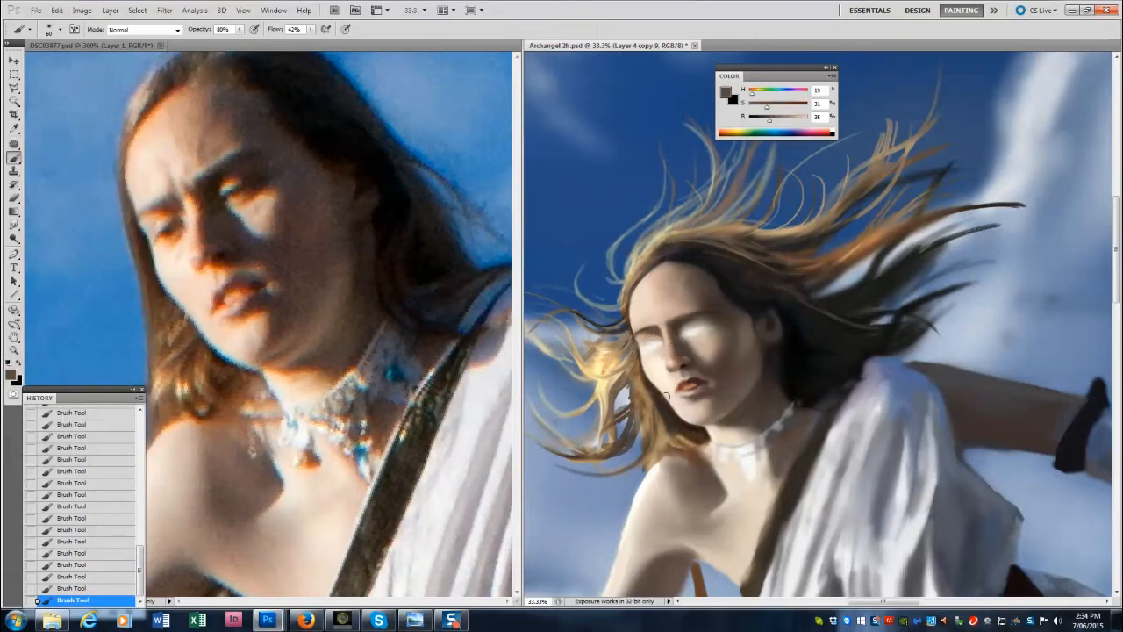
left_click(243, 295, "alt")
Switch to Layer 7 and paint broad greyish-brown strokes into the wing above the shield.
key("z")
left_click(878, 404, "alt")
left_click(877, 403, "alt")
left_click(878, 403, "alt")
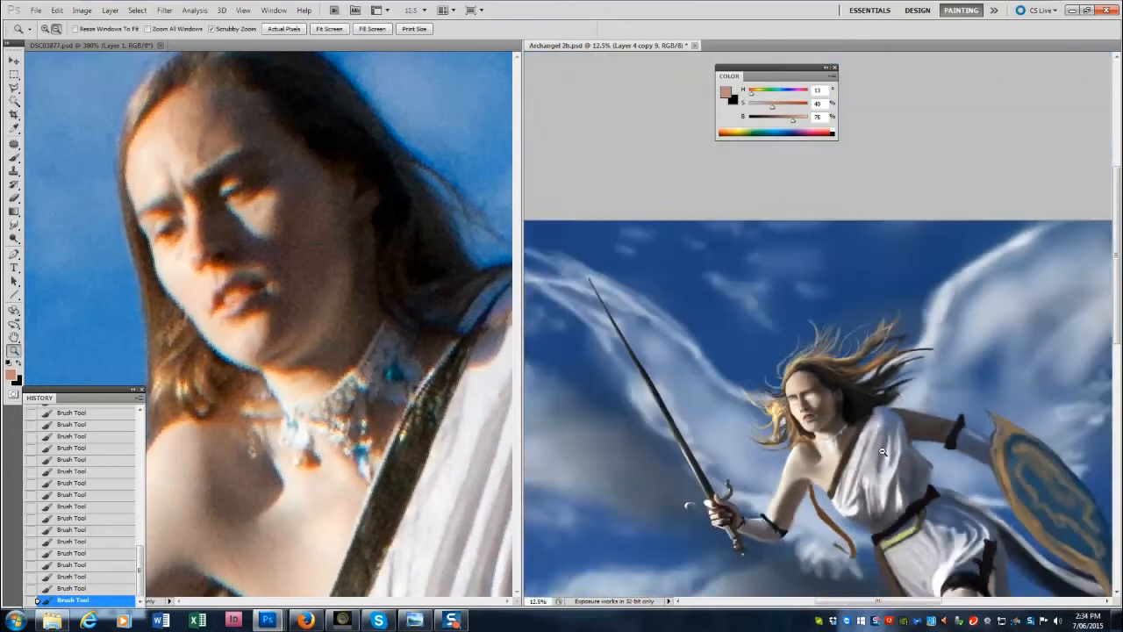
left_click(882, 386, "alt")
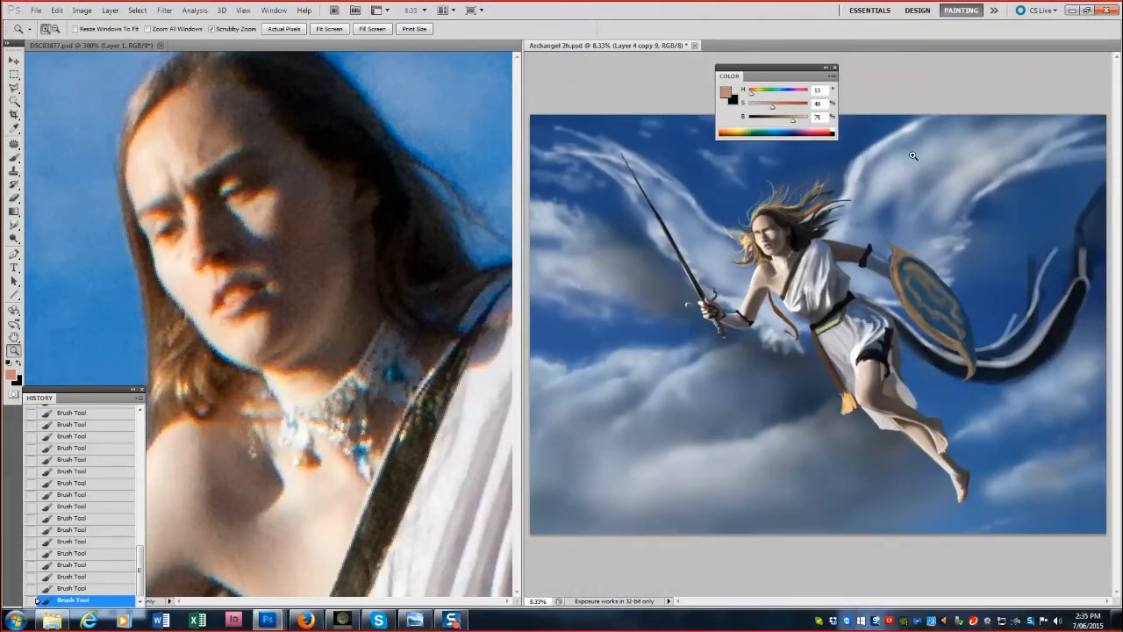
key("b")
left_click(448, 259)
left_click(755, 263)
key("alt+bracketright")
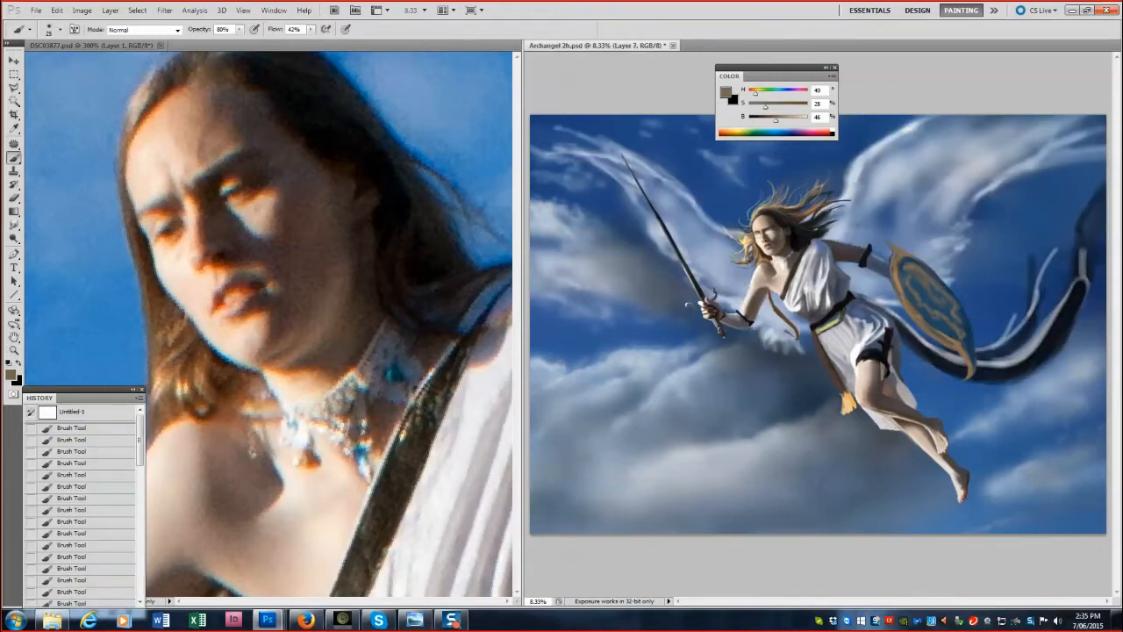
key("bracketright")
key("bracketright")
key("bracketright")
mouse_move(1042, 157)
left_mouse_down()
mouse_move(944, 192)
mouse_move(914, 215)
mouse_move(923, 146)
left_mouse_up()
mouse_move(872, 204)
left_mouse_down()
mouse_move(1010, 135)
mouse_move(935, 177)
left_mouse_up()
Add brown feather strokes toward the wing tip, behind the torso and beneath the sword arm with a smaller brush.
key("bracketleft")
key("bracketleft")
key("bracketleft")
key("bracketleft")
key("bracketleft")
key("bracketleft")
left_click_drag(1061, 125, 1027, 138)
left_click_drag(838, 263, 877, 286)
mouse_move(788, 323)
left_mouse_down()
mouse_move(807, 340)
mouse_move(787, 348)
left_mouse_up()
left_click_drag(864, 292, 897, 303)
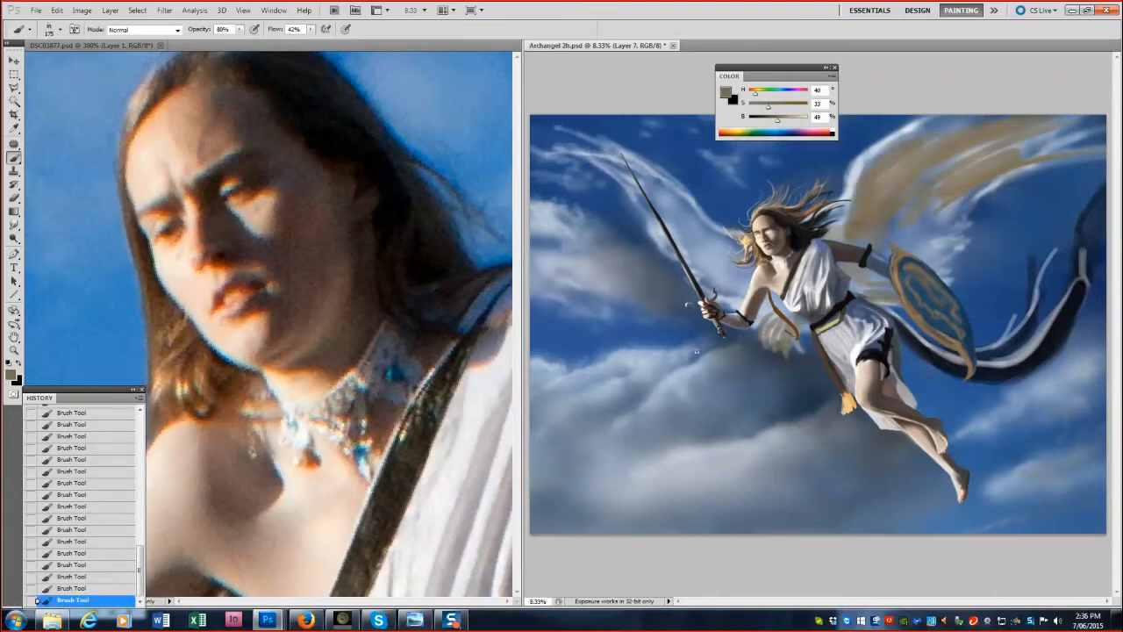
Paint two loose white feathers drifting in the sky, a larger one over the clouds beneath the sword and a smaller one beyond the feet.
key("d")
key("x")
left_click_drag(587, 457, 624, 495)
key("bracketleft")
key("bracketleft")
left_click_drag(576, 427, 601, 478)
mouse_move(578, 430)
left_mouse_down()
mouse_move(604, 474)
mouse_move(651, 507)
left_mouse_up()
left_click_drag(1046, 416, 1031, 436)
Sample brown tones from the hair and the shield-side wing, and paint broad strokes into the wing behind the sword with a larger brush.
left_click(758, 249, "alt")
left_click(1001, 208, "alt")
key("bracketright")
key("bracketright")
key("bracketright")
left_click_drag(677, 244, 702, 260)
left_click_drag(688, 251, 745, 307)
mouse_move(760, 301)
left_mouse_down()
mouse_move(784, 323)
mouse_move(701, 221)
mouse_move(589, 128)
left_mouse_up()
Add finer brown strokes from the sword-side wing's tip toward the shoulder, and fill its middle feathers using an enlarged brush.
key("bracketleft")
key("bracketleft")
key("bracketleft")
key("bracketleft")
key("bracketleft")
left_click_drag(554, 129, 625, 161)
left_click_drag(605, 160, 725, 264)
key("bracketright")
key("bracketright")
key("bracketright")
left_click_drag(647, 223, 702, 276)
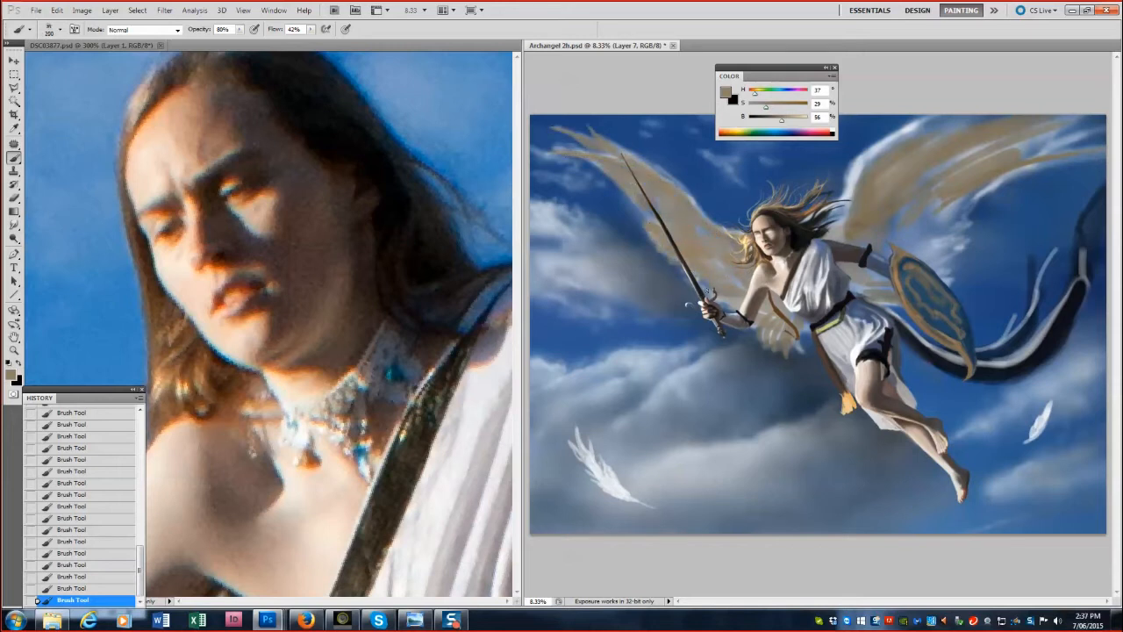
Paint broad tan strokes across the shield-side wing to fill out its feathers, enlarging the brush once.
left_click_drag(903, 302, 856, 287)
key("bracketright")
left_click_drag(960, 279, 942, 268)
mouse_move(962, 258)
left_mouse_down()
mouse_move(916, 249)
mouse_move(922, 230)
left_mouse_up()
mouse_move(960, 211)
left_mouse_down()
mouse_move(1025, 172)
mouse_move(1104, 156)
left_mouse_up()
left_click_drag(943, 203, 893, 225)
left_click_drag(1102, 126, 1030, 150)
left_click_drag(1027, 144, 951, 161)
Sample a light grey from the shield-side wing and highlight its upper edge with a smaller brush, undoing the stroke near the shoulder.
left_click(874, 156, "alt")
key("bracketleft")
key("bracketleft")
key("bracketleft")
key("bracketleft")
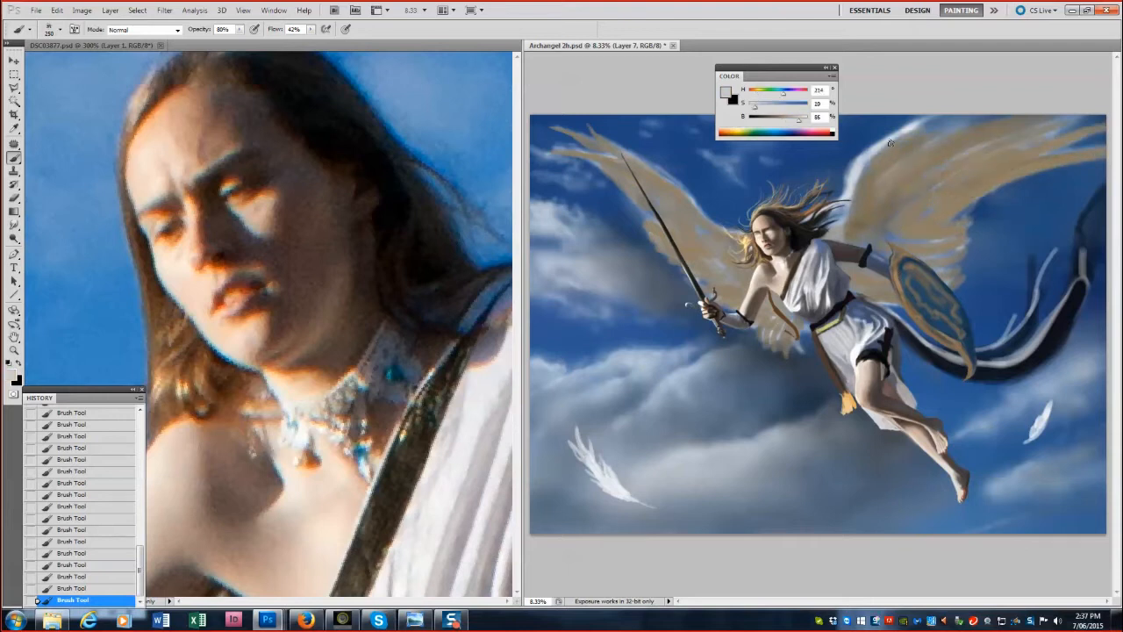
left_click_drag(872, 158, 1000, 116)
left_click_drag(909, 133, 947, 116)
mouse_move(819, 229)
left_mouse_down()
mouse_move(847, 205)
mouse_move(849, 177)
left_mouse_up()
key("ctrl+z")
Paint light highlights along the upper edge of the sword-side wing, undoing the first stroke.
mouse_move(742, 235)
left_mouse_down()
mouse_move(677, 187)
mouse_move(539, 151)
left_mouse_up()
key("ctrl+z")
mouse_move(688, 193)
left_mouse_down()
mouse_move(547, 153)
mouse_move(559, 129)
left_mouse_up()
left_click_drag(586, 124, 710, 214)
Reset to a white foreground color and paint feathers along the lower edge of the sword-side wing.
key("d")
key("x")
key("bracketright")
key("bracketright")
mouse_move(553, 155)
left_mouse_down()
mouse_move(616, 179)
mouse_move(644, 207)
left_mouse_up()
left_click_drag(634, 204, 682, 266)
mouse_move(687, 265)
left_mouse_down()
mouse_move(728, 284)
mouse_move(744, 337)
mouse_move(757, 341)
left_mouse_up()
Sample wing tones and paint the feather tips beneath the sword arm and the feathers behind the waist.
left_click(740, 309, "alt")
key("bracketright")
mouse_move(763, 316)
left_mouse_down()
mouse_move(774, 350)
mouse_move(787, 350)
left_mouse_up()
mouse_move(793, 316)
left_mouse_down()
mouse_move(810, 340)
mouse_move(788, 345)
left_mouse_up()
left_click(849, 287, "alt")
left_click_drag(853, 290, 902, 299)
Sample a wing tone near the shield arm and fill the wing's base at the shoulder with a larger brush.
left_click(882, 235, "alt")
key("bracketright")
key("bracketright")
key("bracketright")
mouse_move(844, 221)
left_mouse_down()
mouse_move(814, 265)
mouse_move(822, 230)
left_mouse_up()
Erase excess paint along the upper edges of both wings and smudge the feathers of the shield-side wing.
key("e")
left_click_drag(851, 162, 843, 191)
left_click_drag(688, 187, 709, 211)
left_click_drag(695, 190, 726, 221)
key("bracketright")
left_click_drag(856, 151, 841, 187)
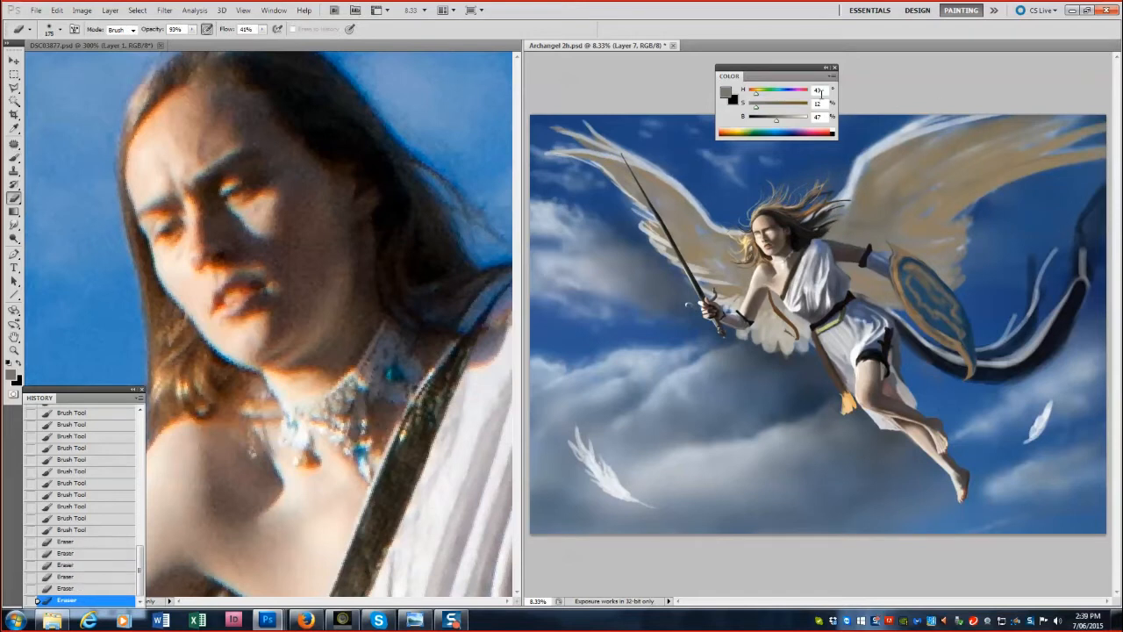
left_click_drag(985, 195, 1084, 167)
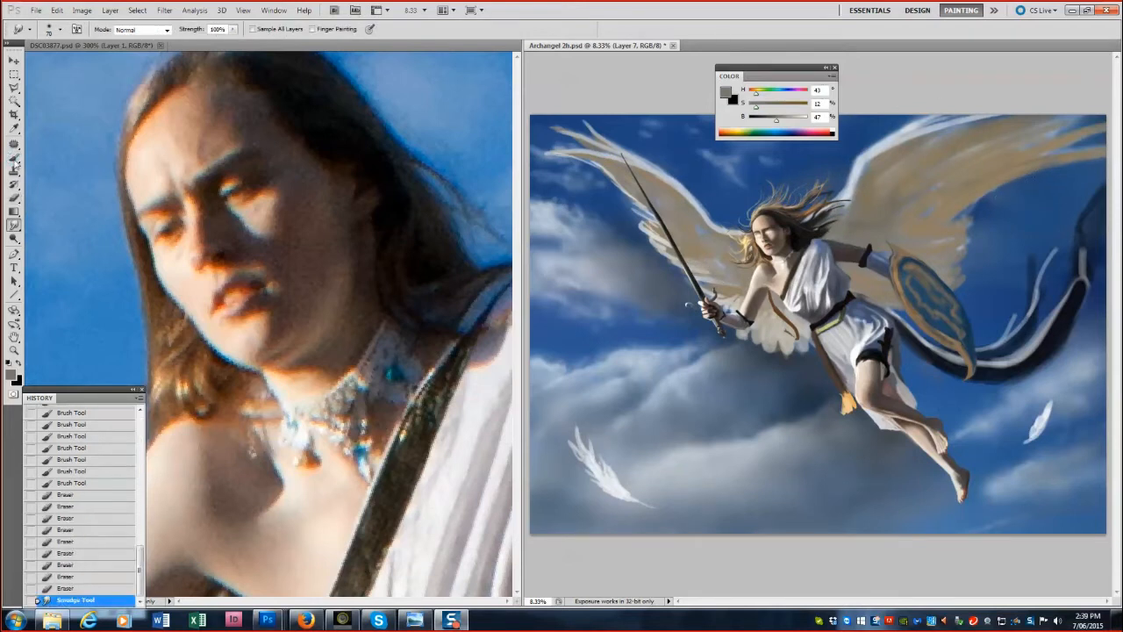
Paint a white floating feather in the clouds below the angel using pure white.
key("b")
mouse_move(775, 414)
left_mouse_down()
mouse_move(837, 452)
mouse_move(790, 433)
left_mouse_up()
left_click(832, 131)
left_click_drag(802, 437, 774, 413)
left_click_drag(782, 414, 834, 451)
left_click_drag(825, 446, 841, 453)
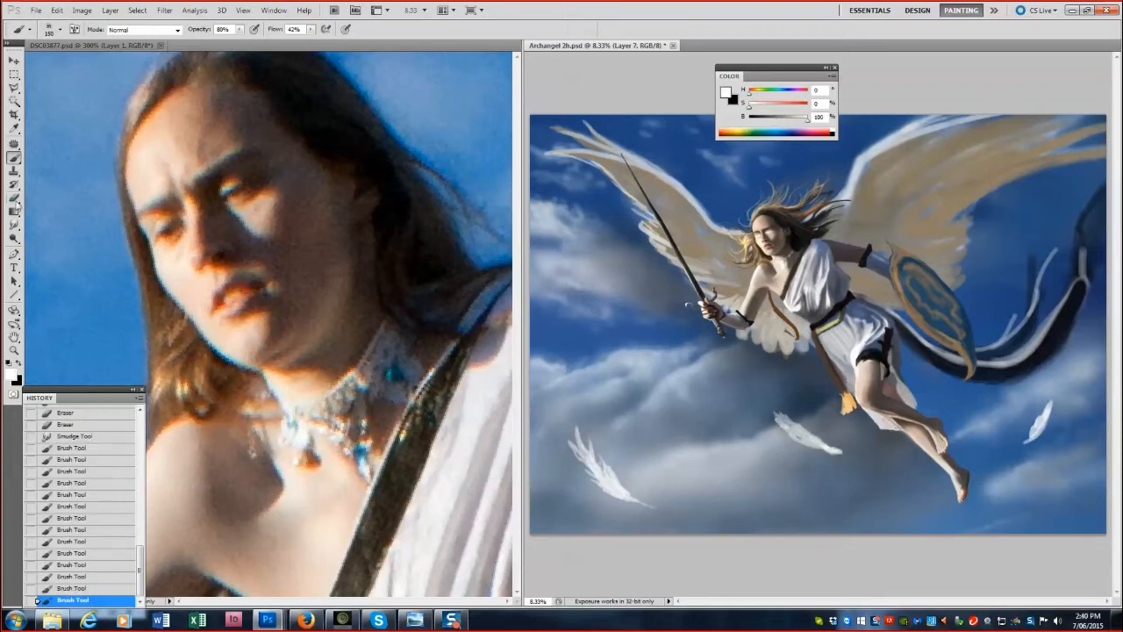
Trim the lower edge of the new feather with a larger eraser and save the document.
key("e")
key("bracketright")
key("bracketright")
key("bracketright")
key("bracketright")
left_click_drag(782, 431, 814, 454)
key("ctrl+s")
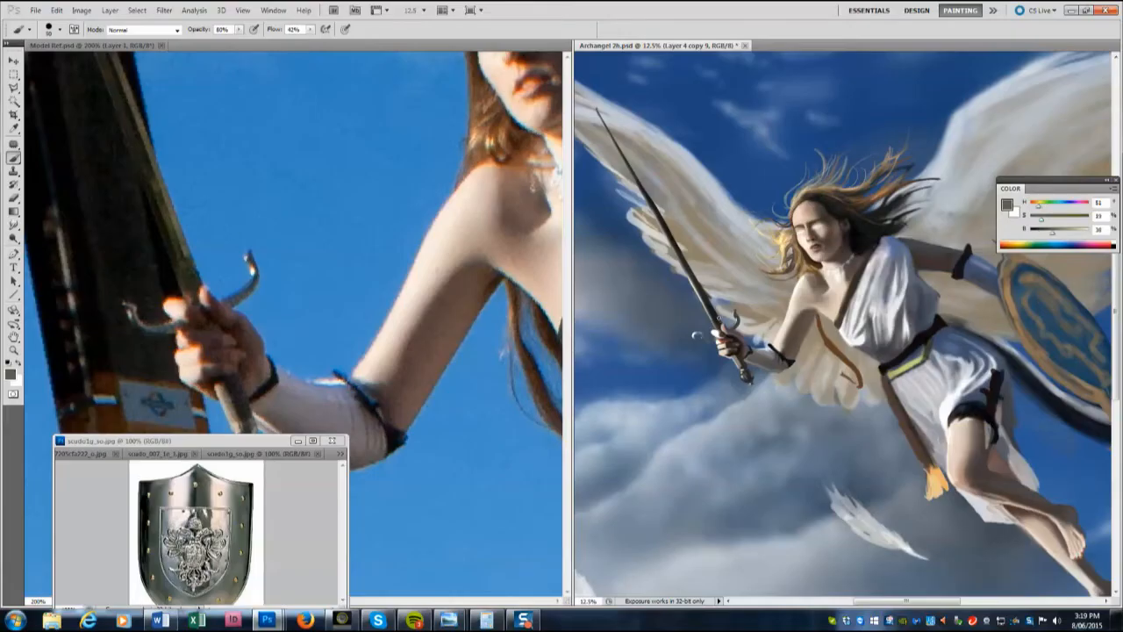
Sample dark tones from the sword and paint over the lower blade above the hilt, cleaning its edge with the Eraser.
left_click(709, 321, "alt")
mouse_move(688, 260)
left_mouse_down()
mouse_move(705, 291)
mouse_move(697, 272)
left_mouse_up()
left_click(706, 293, "alt")
left_click(703, 286, "alt")
left_click(700, 279, "alt")
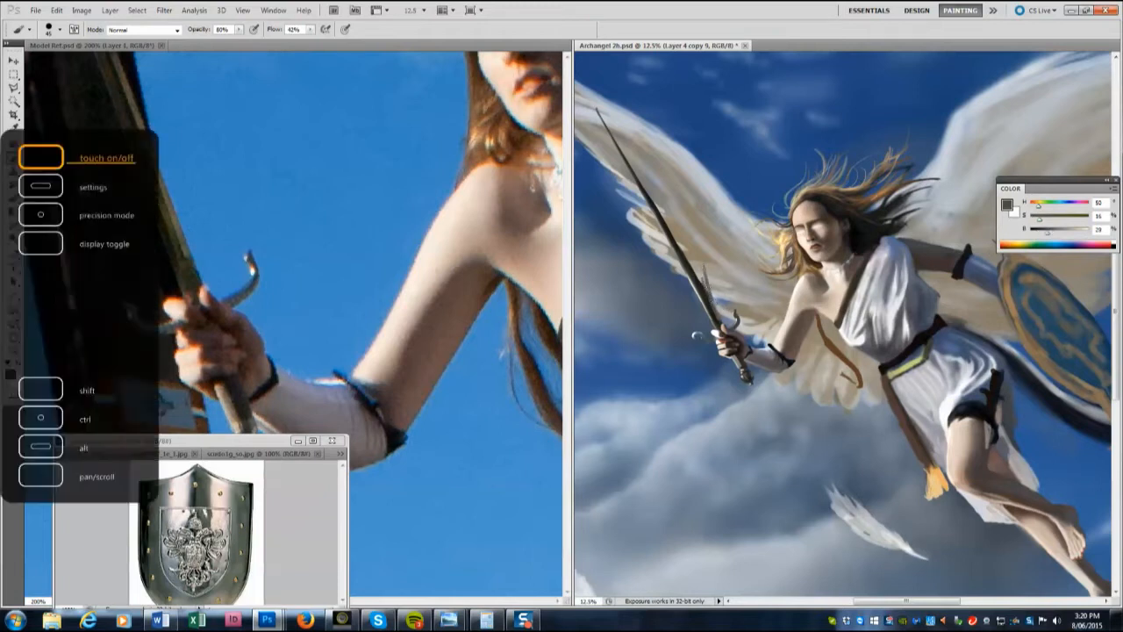
left_click(717, 320, "alt")
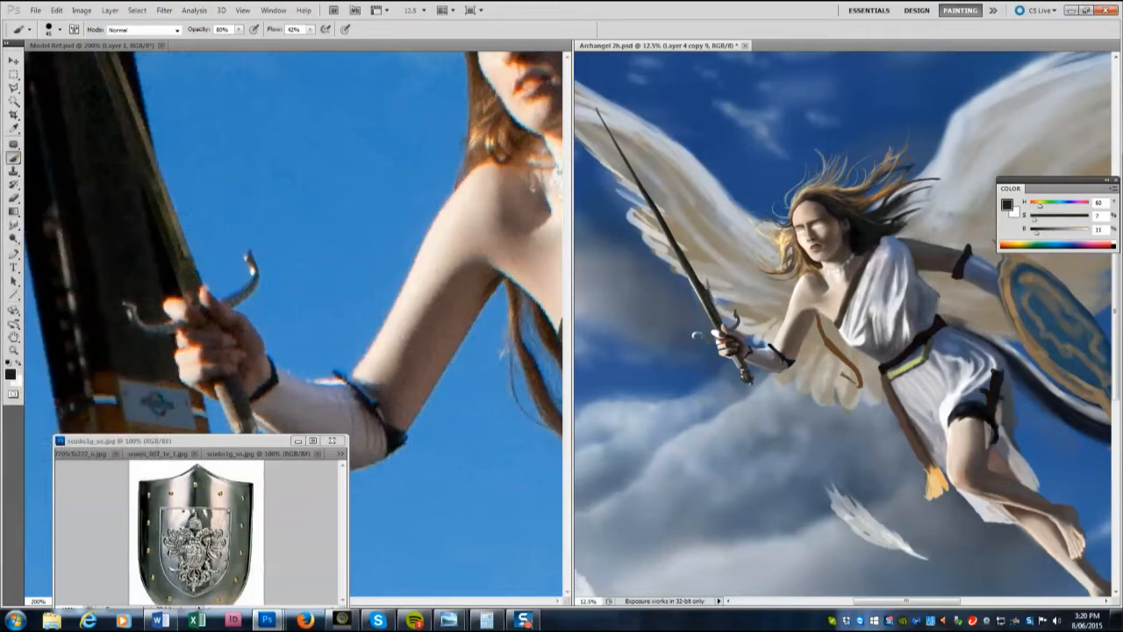
key("e")
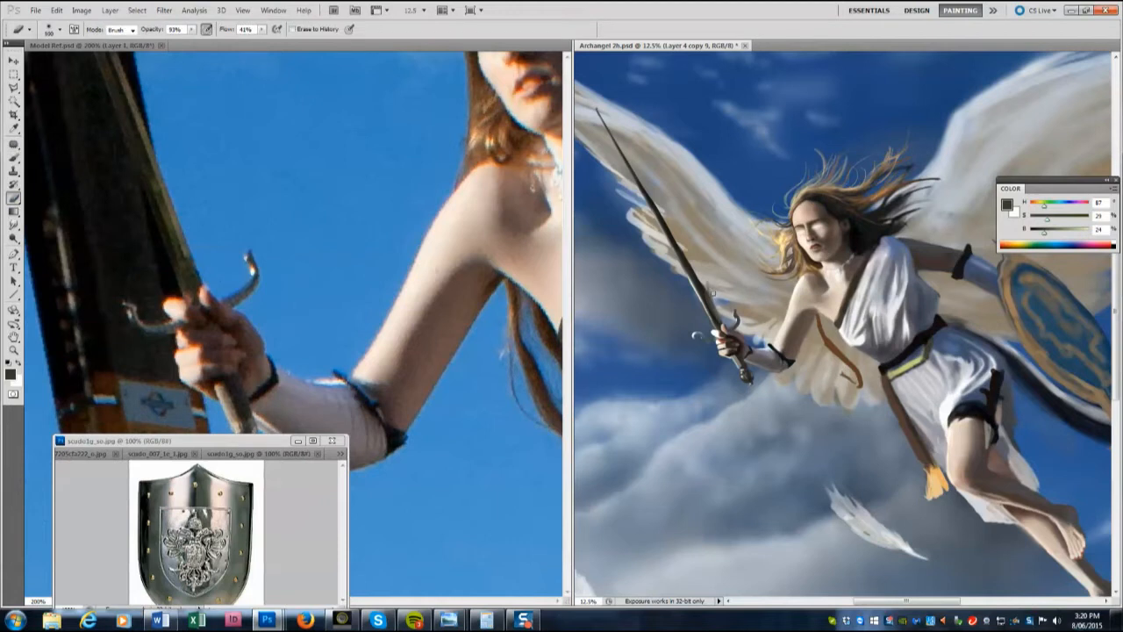
Repaint the sword's lower blade wider with sampled dark tones, from the hilt to mid-length, and tidy its edge with the Eraser.
key("b")
left_click(705, 288, "alt")
left_click_drag(717, 319, 700, 254)
key("ctrl+z")
key("ctrl+z")
mouse_move(708, 296)
left_mouse_down()
mouse_move(698, 249)
mouse_move(664, 212)
left_mouse_up()
key("]")
left_click(690, 263, "alt")
left_click_drag(697, 277, 649, 188)
left_click_drag(697, 247, 654, 198)
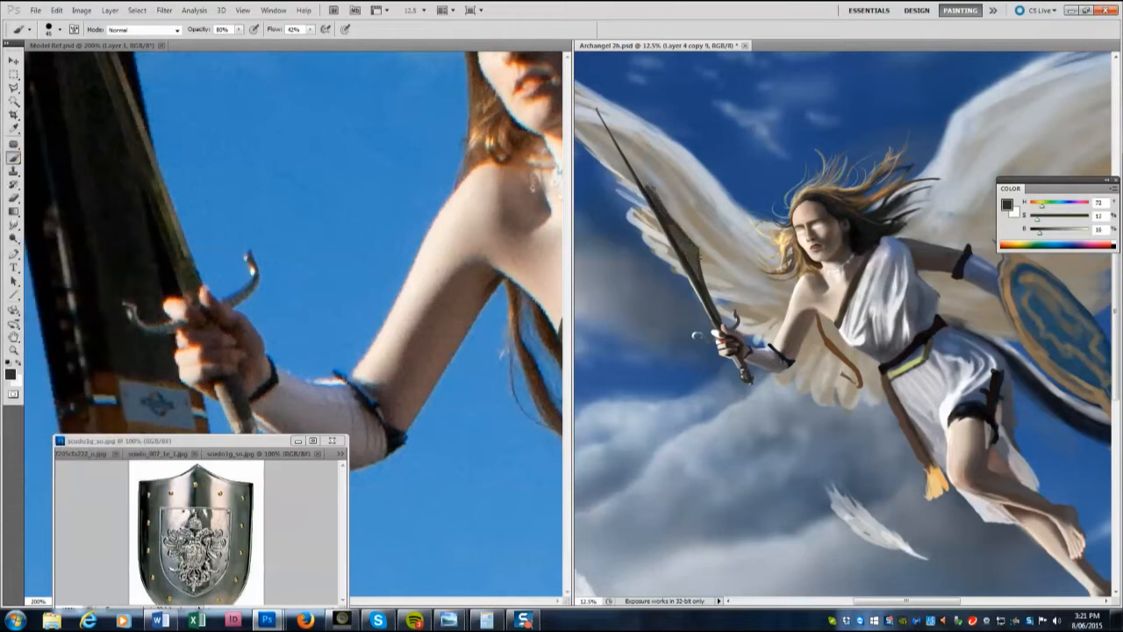
key("e")
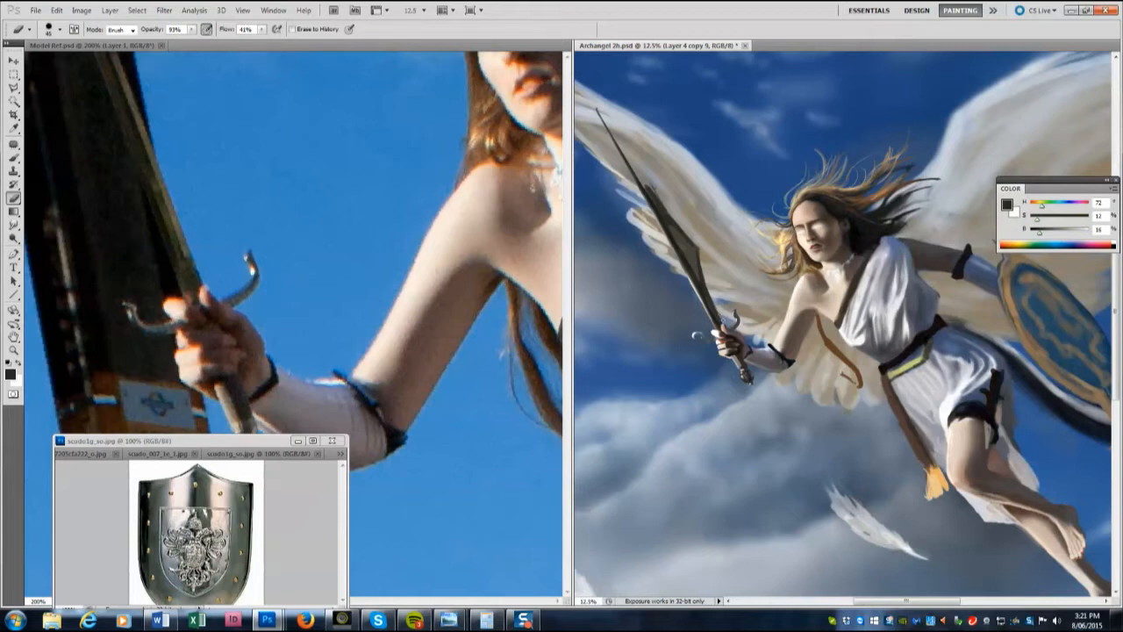
Thicken the upper blade to the tip with sampled dark tones and refine the notch at mid-length.
key("b")
left_click(656, 200, "alt")
left_click_drag(652, 192, 632, 162)
left_click_drag(597, 107, 637, 168)
left_click(658, 221, "alt")
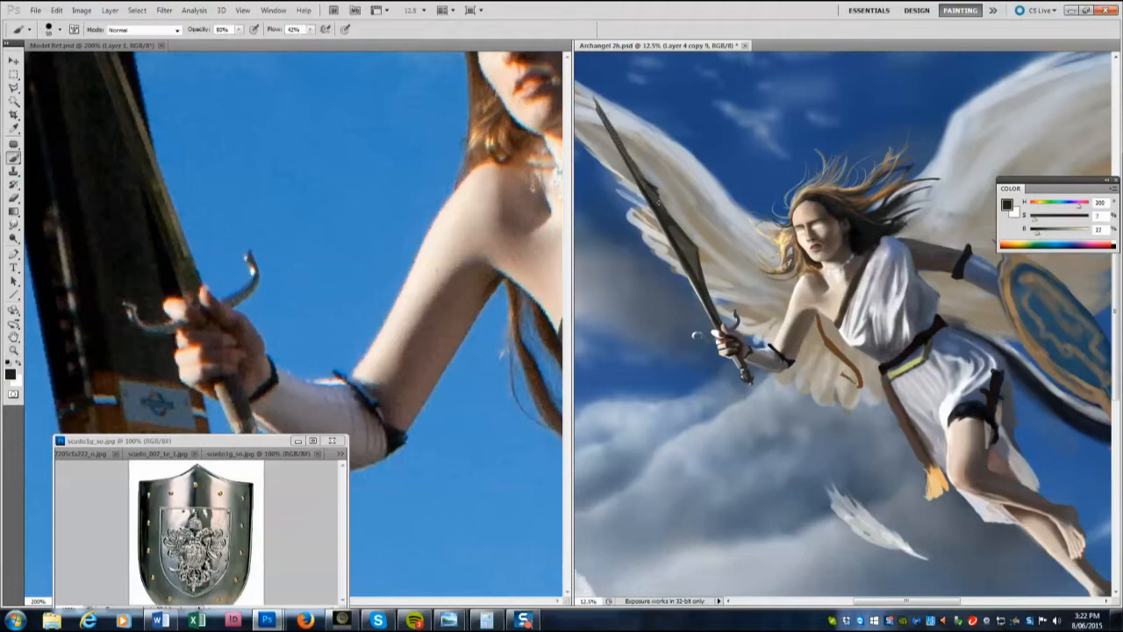
left_click_drag(672, 214, 658, 187)
key("e")
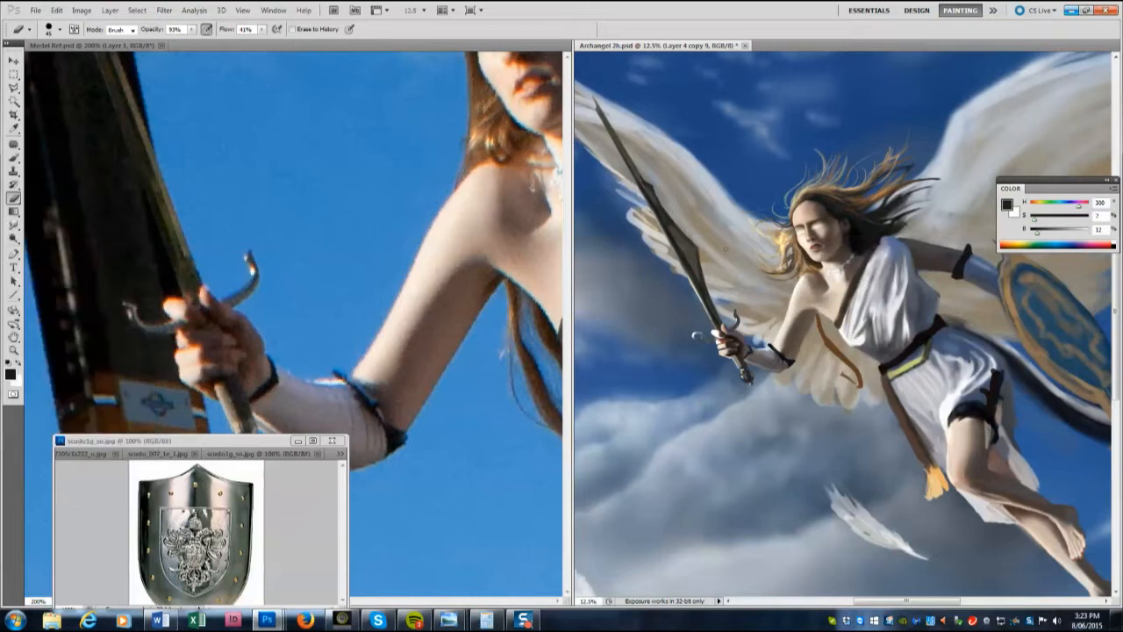
Sample a dark tone from the blade and shade the sword along its length from the tip downward.
key("b")
left_click(608, 129, "alt")
left_click_drag(600, 112, 686, 258)
left_click(645, 183, "alt")
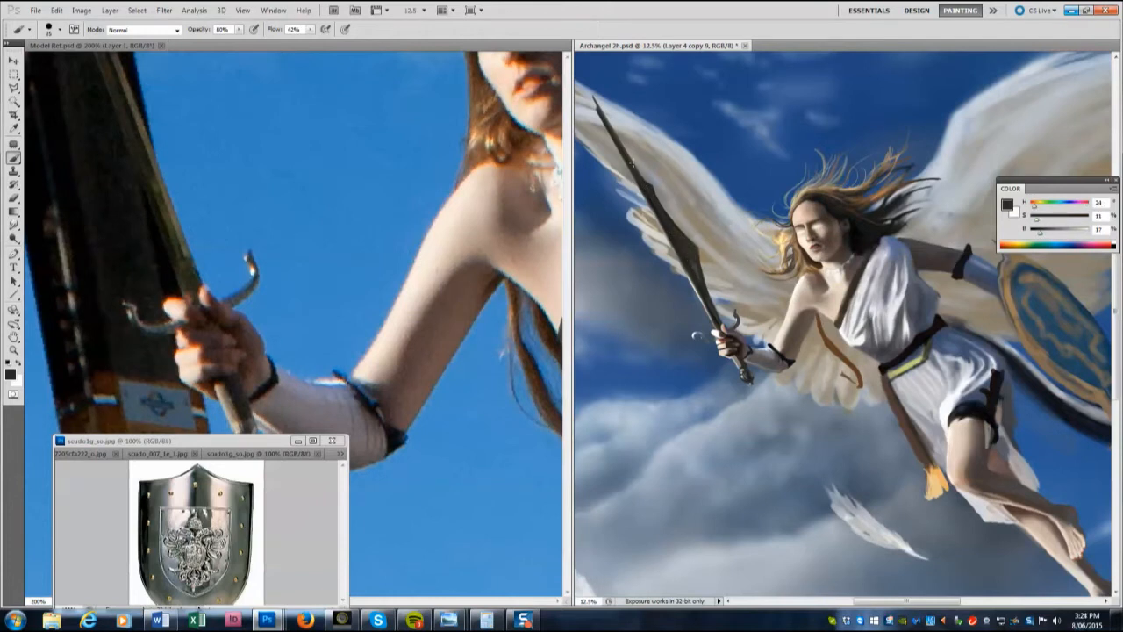
Sample tones from the painting and the reference sword to refine the blade and crossguard.
left_click(708, 261, "alt")
left_click(697, 334, "alt")
left_click(689, 253, "alt")
left_click(156, 305, "alt")
left_click(156, 306, "alt")
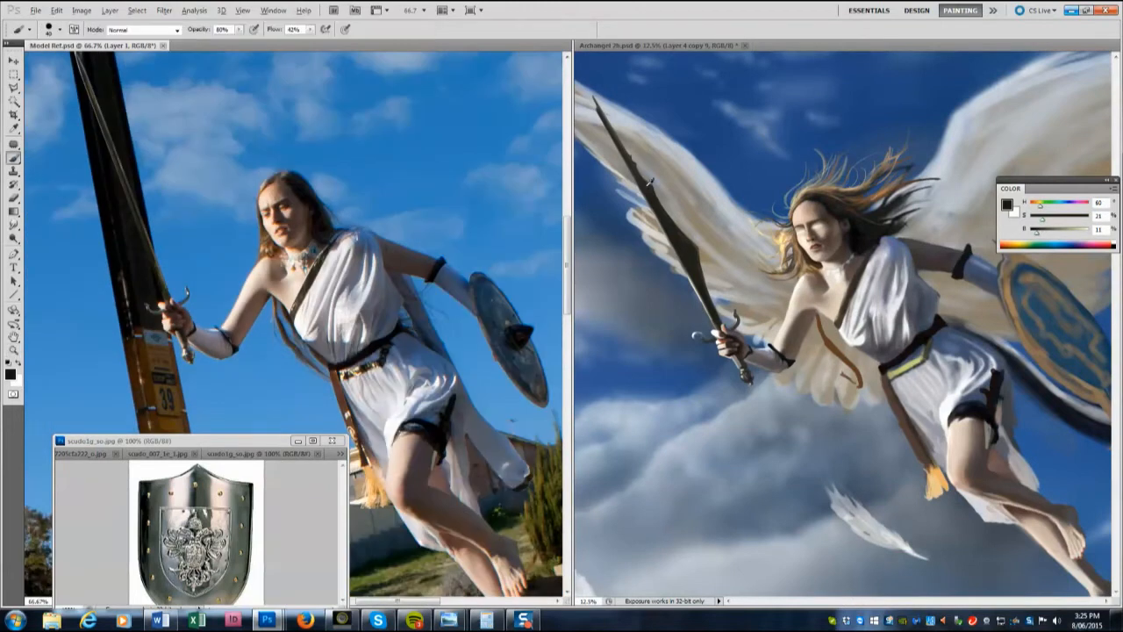
Refine the blade's serrated edge and curved tip with tones sampled from the blade and the reference photo.
left_click(643, 187, "alt")
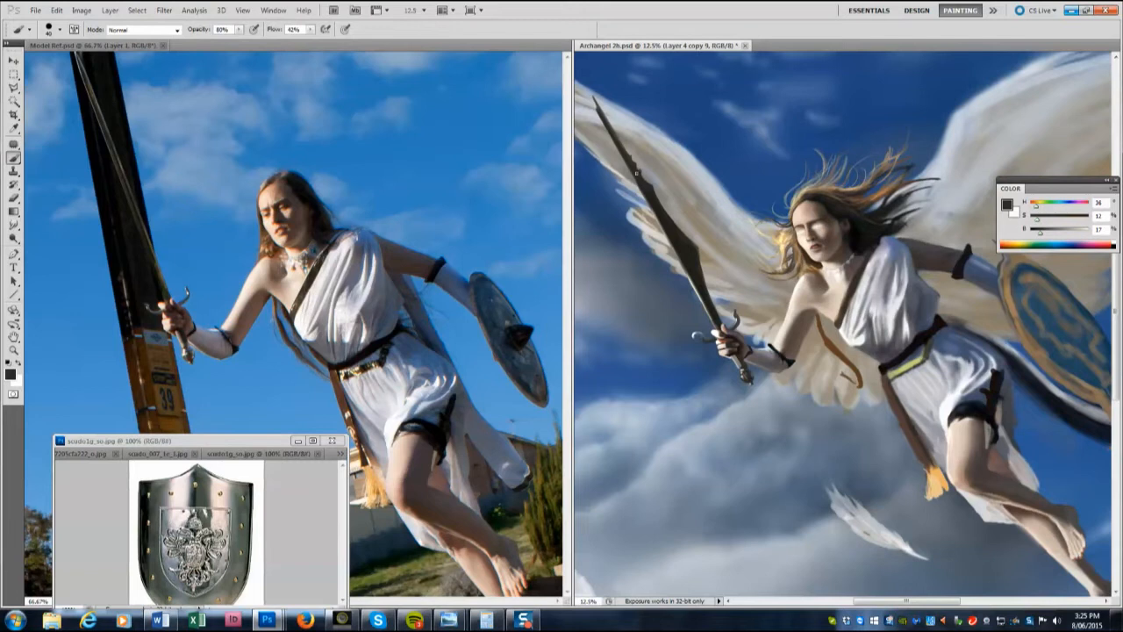
left_click(124, 164, "alt")
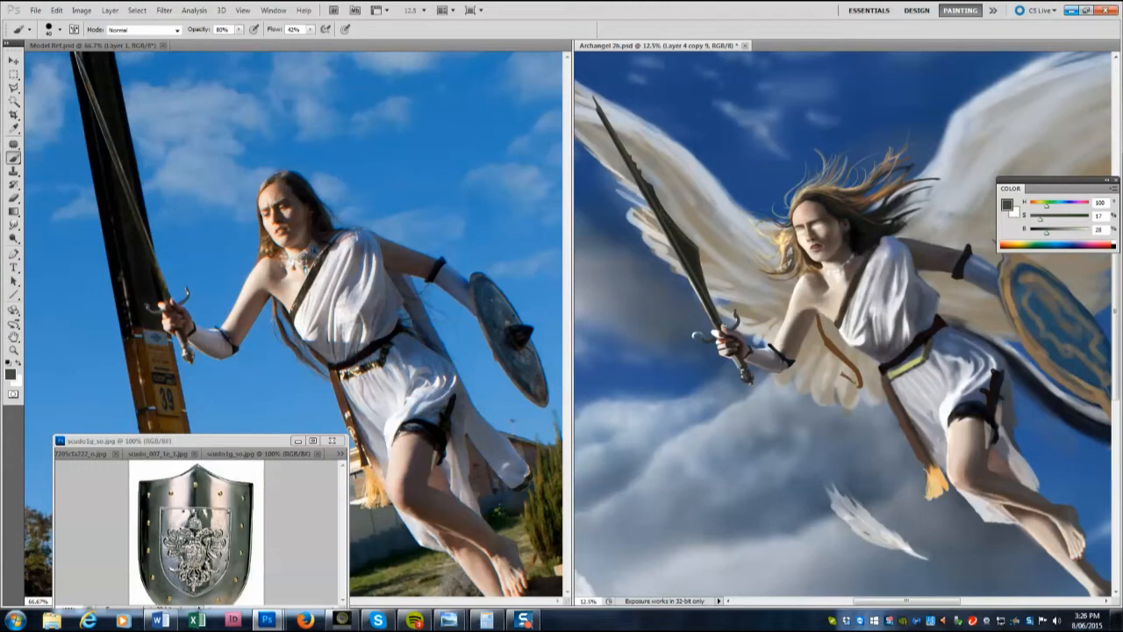
left_click(596, 103, "alt")
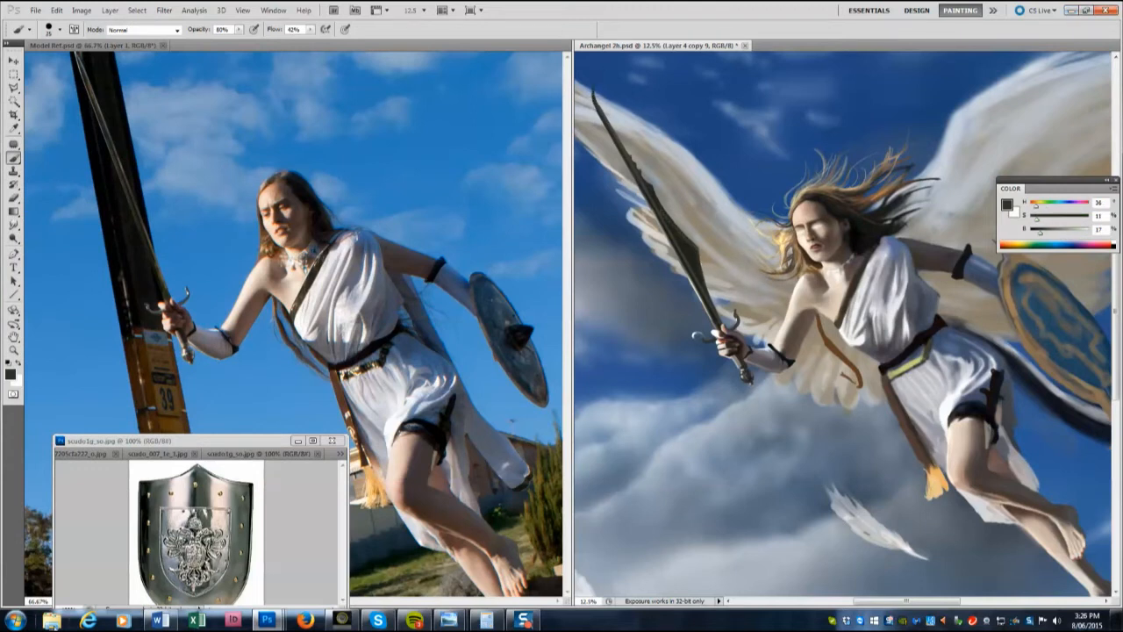
Browse to the game mat artwork folder in Windows Explorer and switch back to Photoshop.
left_click(16, 620)
key("super+d")
double_click(110, 207)
double_click(179, 79)
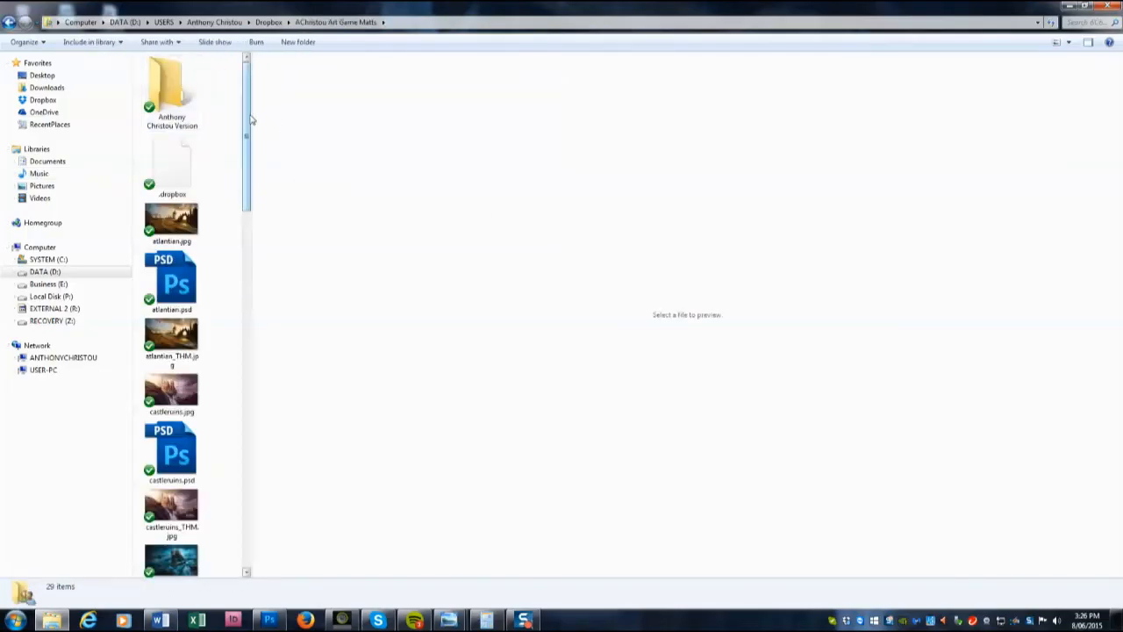
left_click(269, 620)
Smudge the paint on the sword blade and clean up its edge with the Eraser.
left_click(13, 225)
left_click(693, 256)
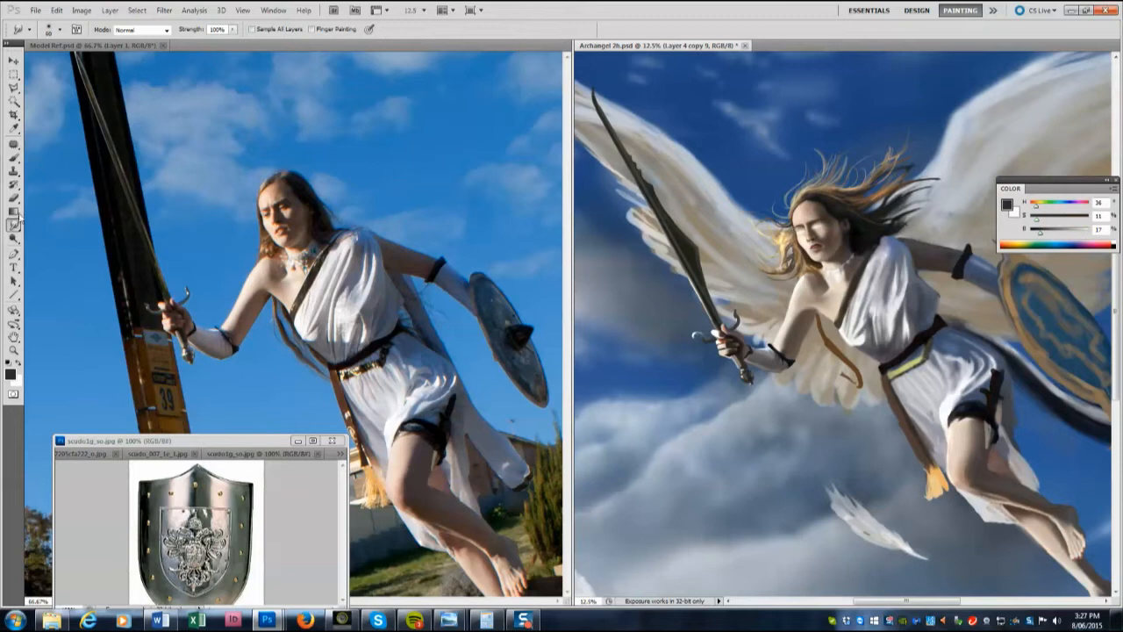
key("e")
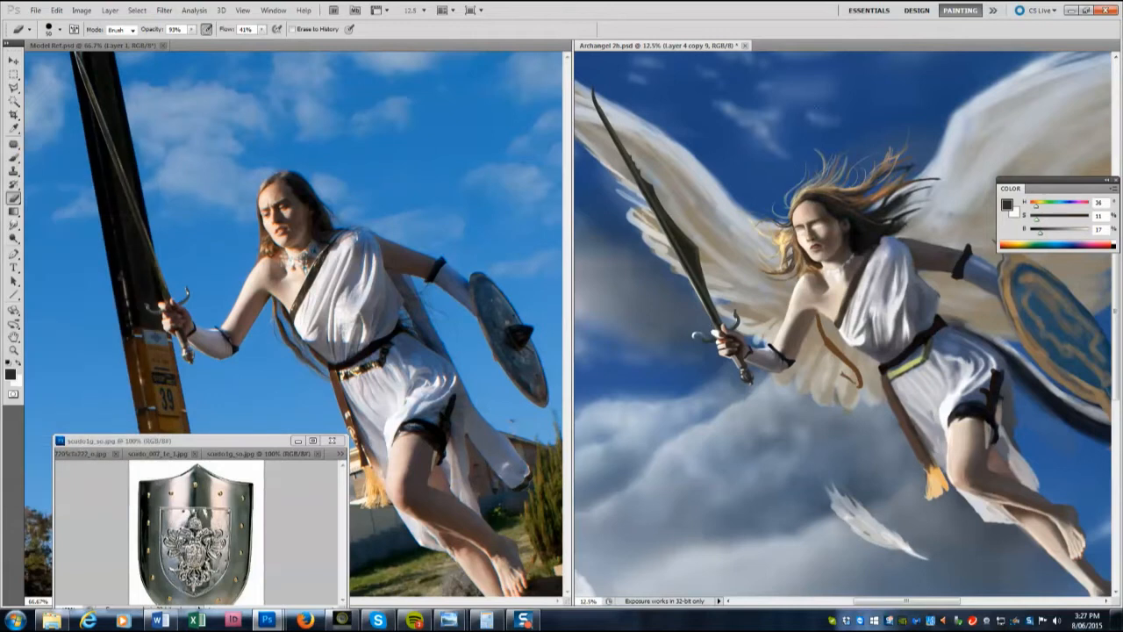
Save the whole painting and minimize the shield reference window.
left_click(13, 350)
left_click(1018, 378, "alt")
left_click(1018, 378, "alt")
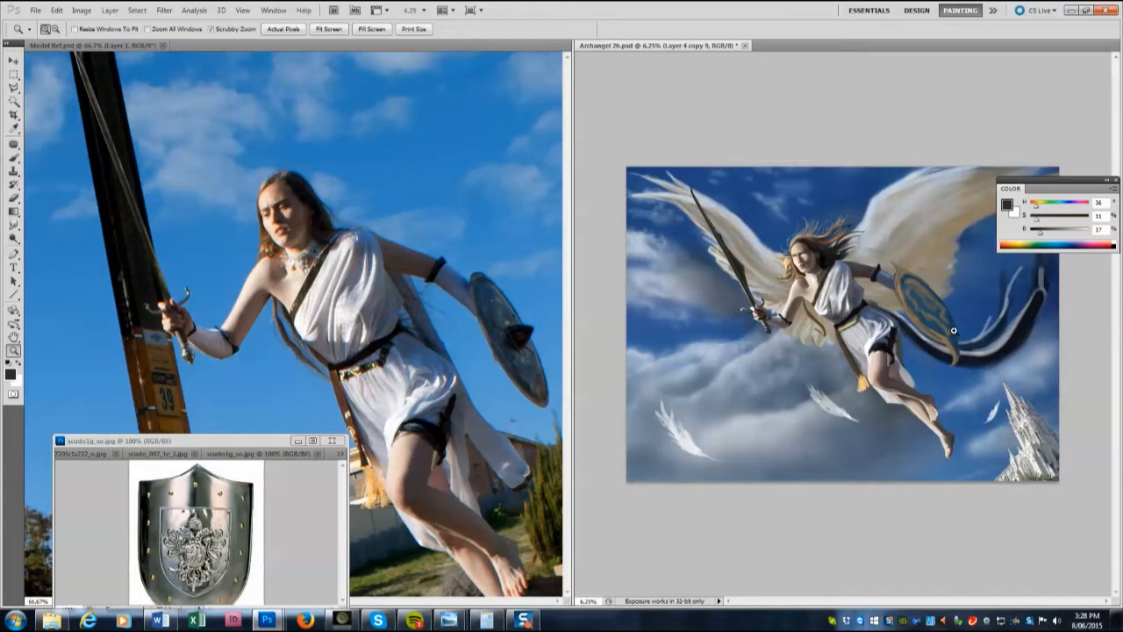
left_click(35, 11)
left_click(70, 170)
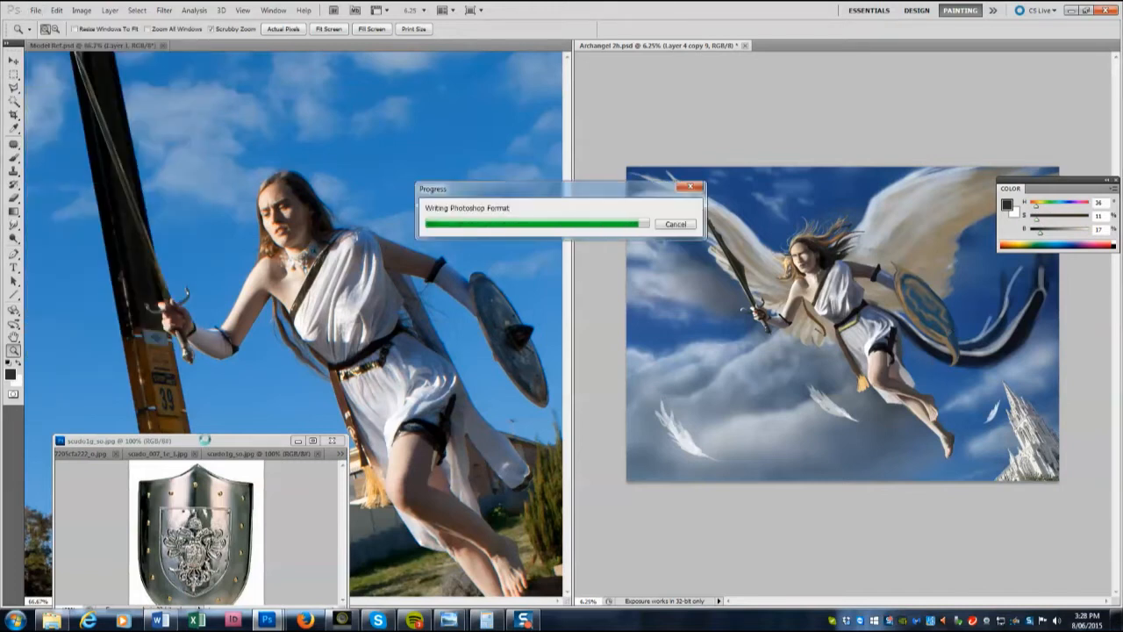
left_click(297, 440)
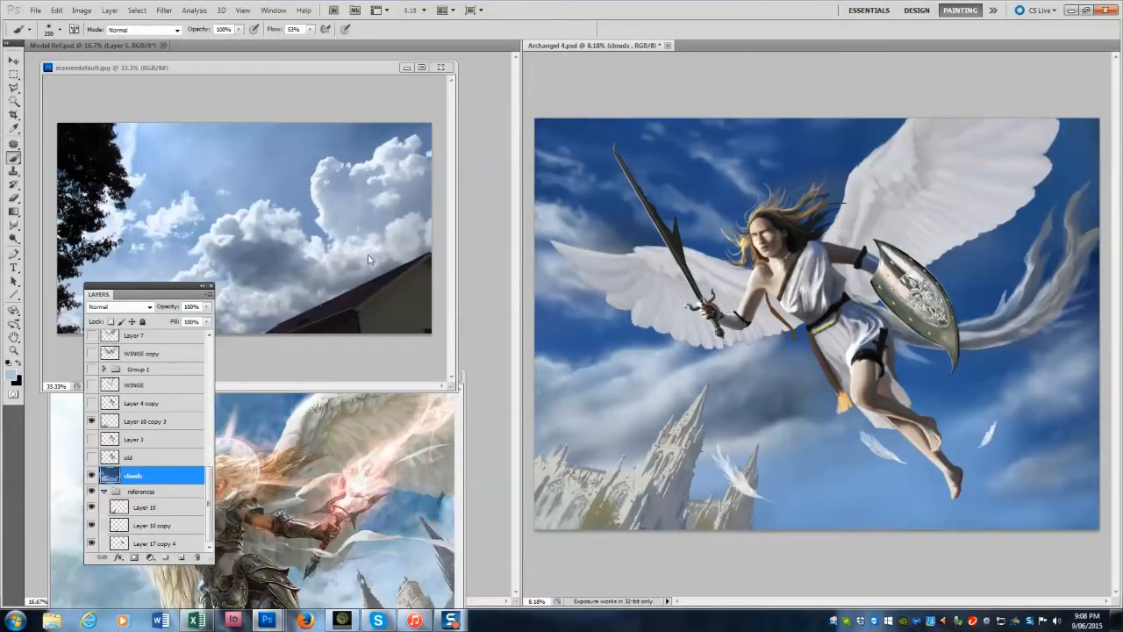
Sample a cloud tone above the castle and paint cloud around the tallest spire with a smaller brush.
left_click(717, 386, "alt")
key("bracketleft")
key("bracketleft")
mouse_move(731, 407)
left_mouse_down()
mouse_move(688, 366)
mouse_move(672, 373)
mouse_move(712, 357)
left_mouse_up()
Sample cloud colors from the sky reference photo and paint lighter clouds beside the castle on the clouds layer.
left_click(248, 217, "alt")
left_click(227, 442)
left_click(414, 377)
left_click_drag(789, 2, 741, 4)
left_click(259, 253, "alt")
left_click(728, 397)
mouse_move(752, 390)
left_mouse_down()
mouse_move(742, 421)
mouse_move(801, 408)
left_mouse_up()
left_click(257, 292, "alt")
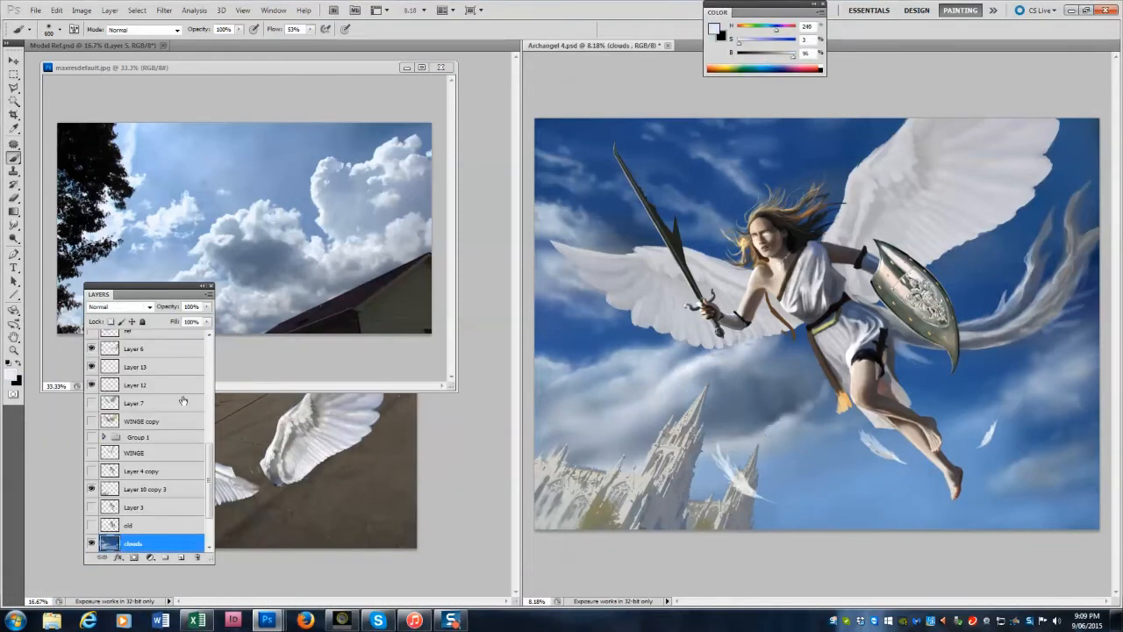
Check the visibility of Group 1 and delete the group.
scroll(140, 438, "down", 1)
left_click(91, 416)
left_click(91, 417)
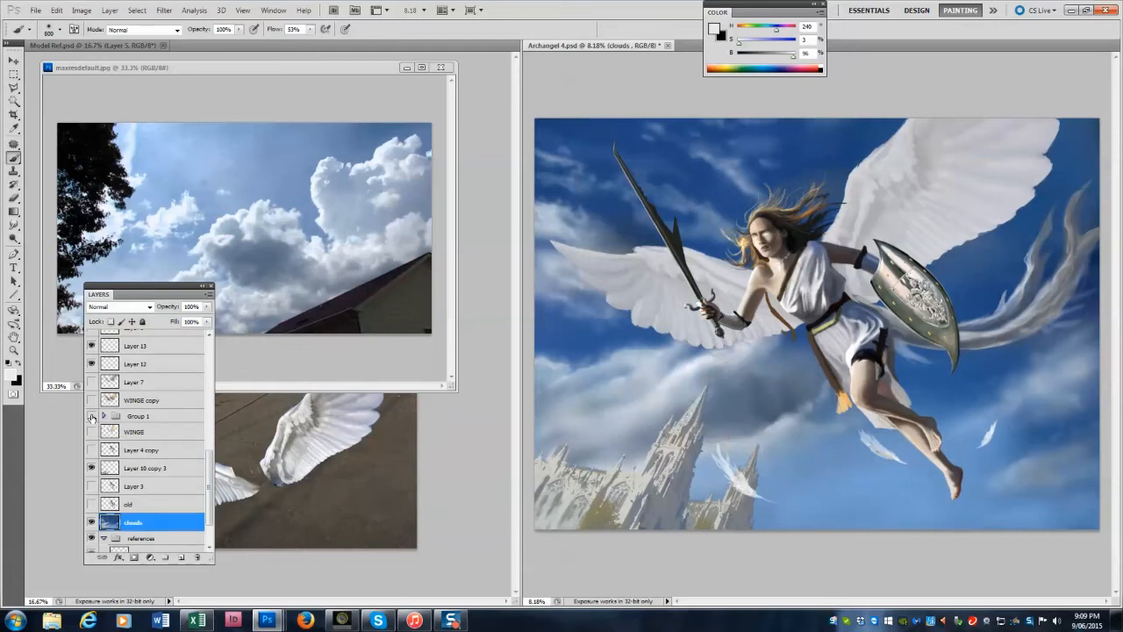
left_click(91, 416)
left_click(122, 417)
left_click(198, 557)
Tidy the layer stack so Layer 6, Layer 13, Layer 12, Layer 10 copy 3 and clouds sit together, and select them.
left_click_drag(141, 455, 146, 376)
left_click_drag(139, 504, 139, 392)
left_click_drag(209, 491, 209, 456)
left_click(138, 431, "shift")
left_click_drag(138, 431, 139, 351)
left_click_drag(209, 402, 201, 362)
Check the divineproportion overlay and delete Layer 17 copy 2.
left_click(91, 339)
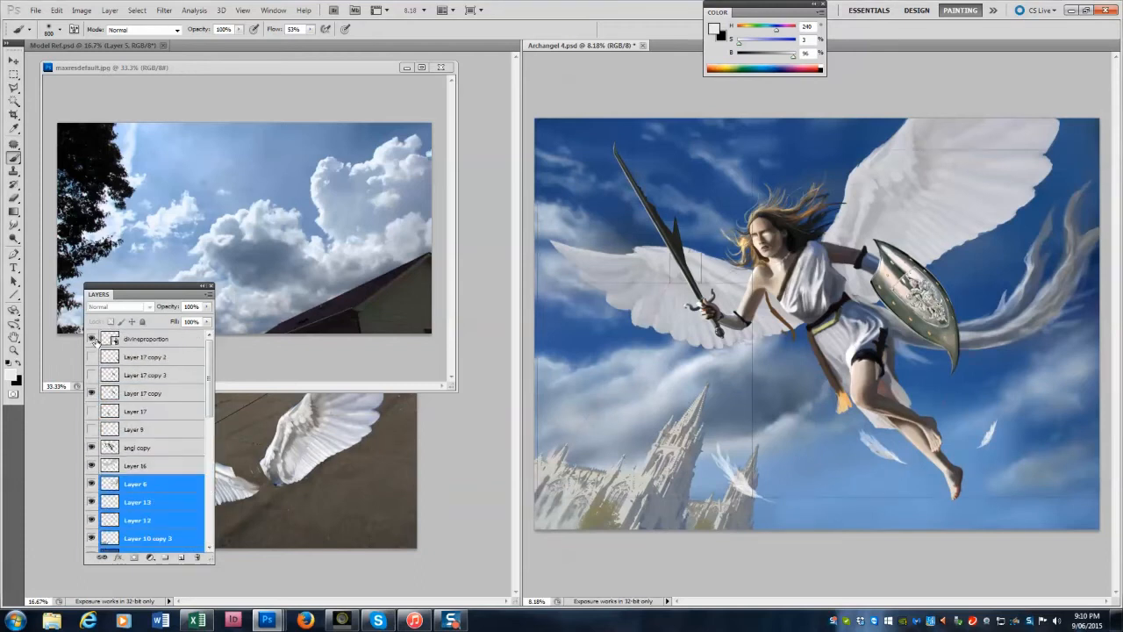
left_click(140, 340)
left_click(92, 357)
left_click(92, 357)
left_click(140, 357)
left_click(198, 557)
key("Return")
Select Layer 16 with the Eraser to clean up around the sword-side wing, and switch to Layer 6.
left_click(140, 447)
key("e")
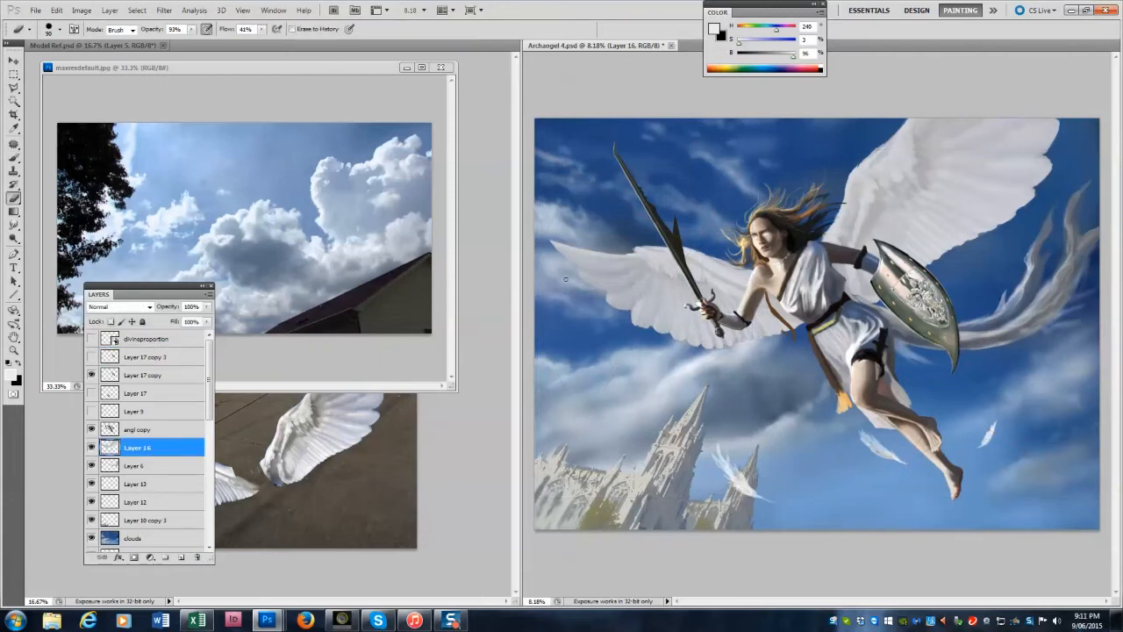
left_click(107, 465)
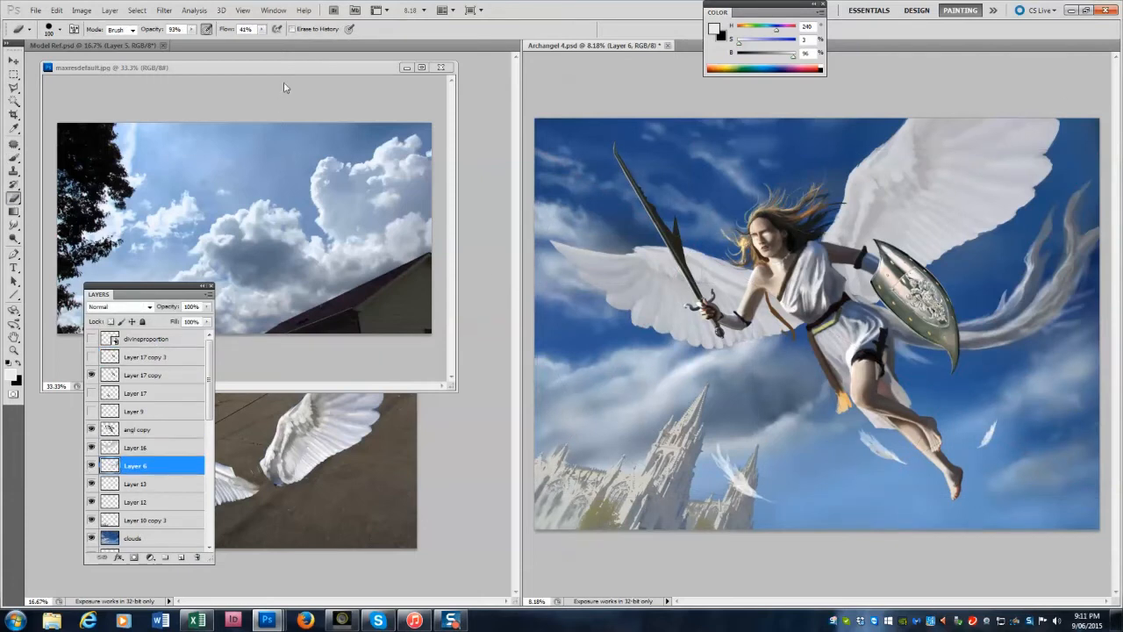
Move the sky reference aside, enlarge the model reference photo and sample a grey from the model's robe with the Brush.
left_click_drag(289, 68, 217, 412)
key("z")
left_click(356, 288)
left_click(356, 288)
key("b")
left_click(329, 285, "alt")
Move Layer 6 above Layer 16 and paint grey shading, sampled from the shield and the model's robe, along the cloth trailing behind the shield.
left_click(592, 46)
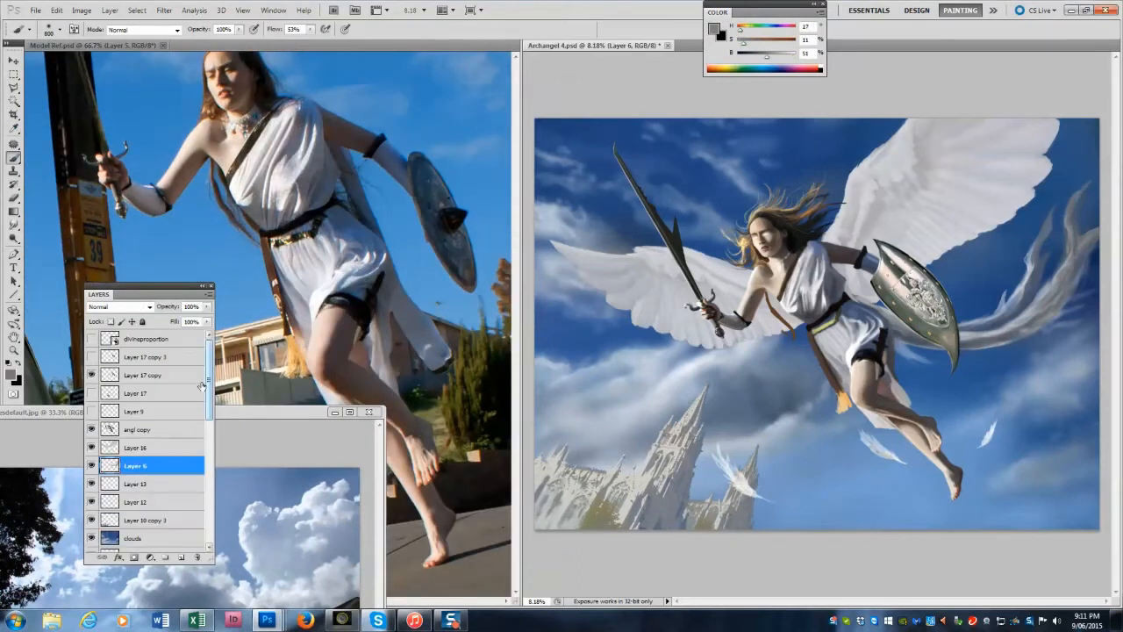
left_click_drag(141, 465, 140, 445)
left_click(904, 332, "alt")
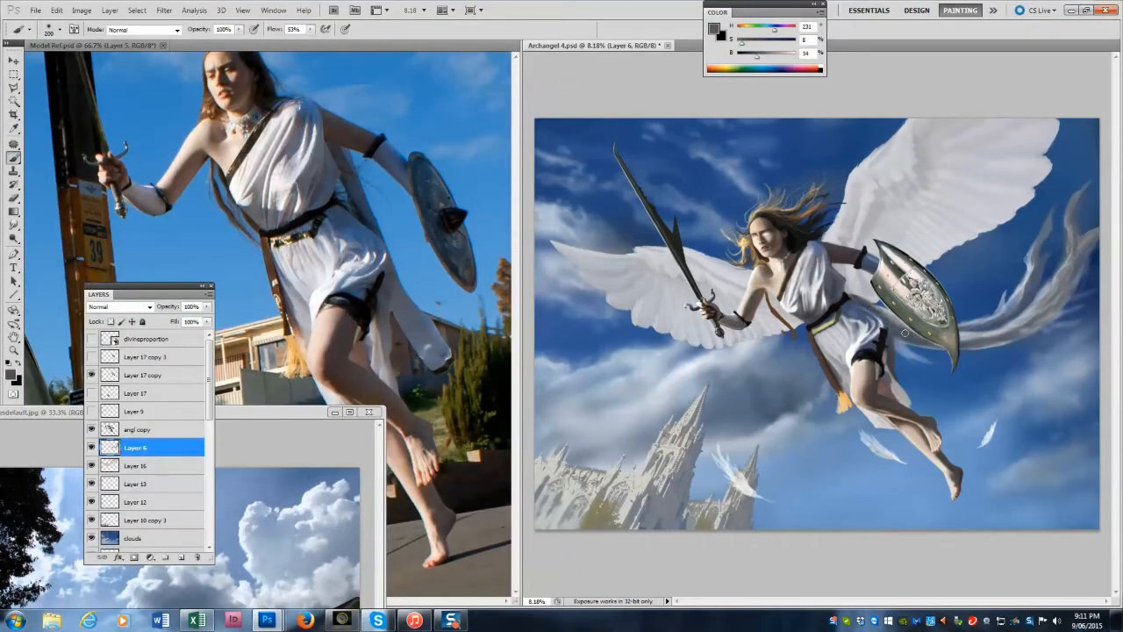
left_click(380, 337, "alt")
left_click(362, 346, "alt")
left_click(918, 344, "alt")
key("bracketleft")
key("bracketleft")
left_click_drag(903, 340, 942, 348)
left_click_drag(960, 349, 1037, 331)
left_click_drag(1035, 330, 1064, 308)
Shade the outer sweep of the trailing cloth with a larger brush and darker greys sampled from the model's robe.
left_click(380, 338, "alt")
key("bracketright")
key("bracketright")
left_click_drag(960, 324, 987, 318)
left_click_drag(986, 321, 1093, 227)
left_click(377, 334, "alt")
left_click_drag(1055, 300, 1069, 285)
left_click_drag(1069, 288, 1097, 246)
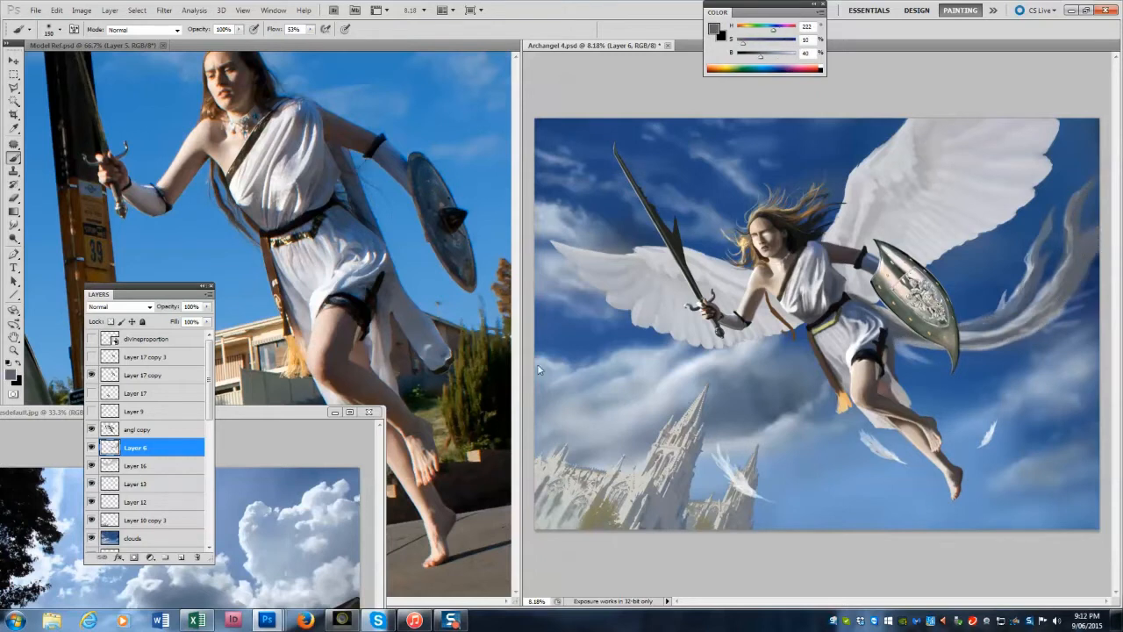
Paint robe greys along the trailing cloth's lower edge beneath the shield with a smaller brush, redoing the overlong stroke.
left_click(415, 352, "alt")
left_click_drag(897, 340, 944, 350)
left_click_drag(962, 349, 1009, 341)
key("ctrl+z")
key("bracketleft")
left_click_drag(1000, 342, 1023, 333)
left_click(417, 351, "alt")
left_click_drag(896, 342, 944, 352)
left_click_drag(961, 352, 1020, 337)
Blend the painted greys along the outer part of the trailing cloth with the Smudge tool.
left_click(13, 227)
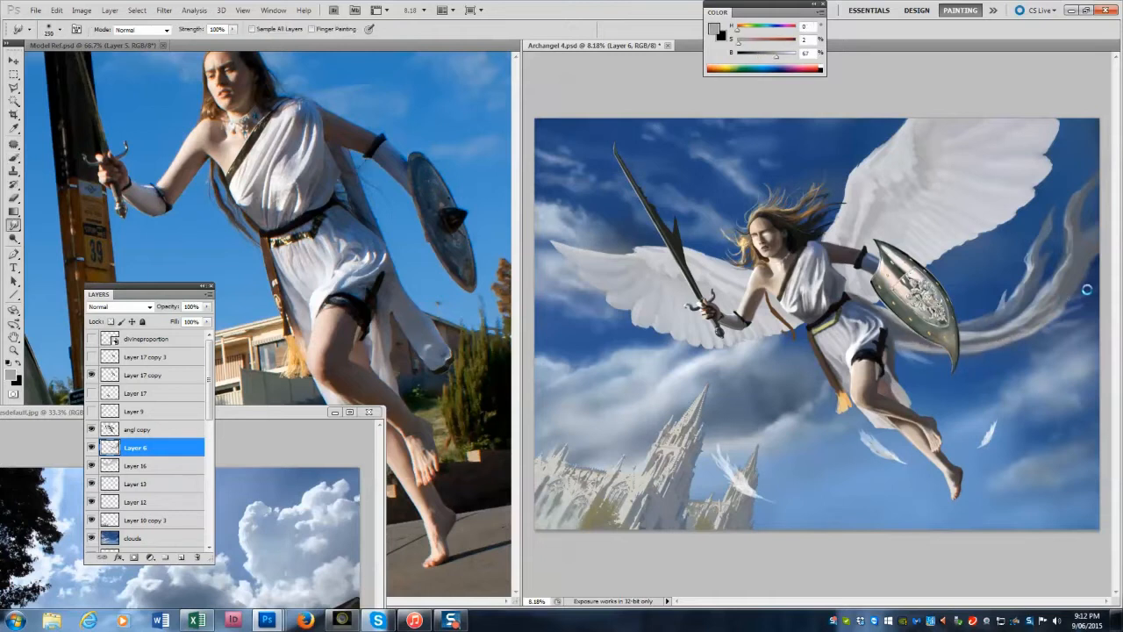
left_click(13, 158)
left_click(13, 226)
left_click_drag(1040, 303, 1097, 228)
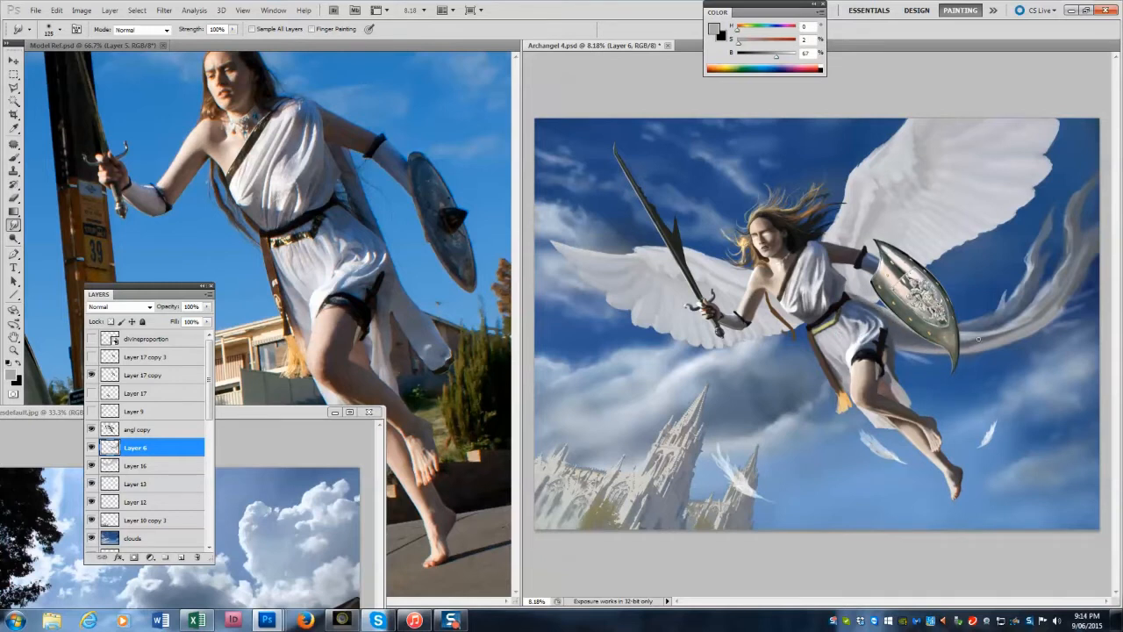
Paint over the outer tail of the cloth with a larger brush in a grey sampled from the cloth.
key("b")
left_click(1071, 277, "alt")
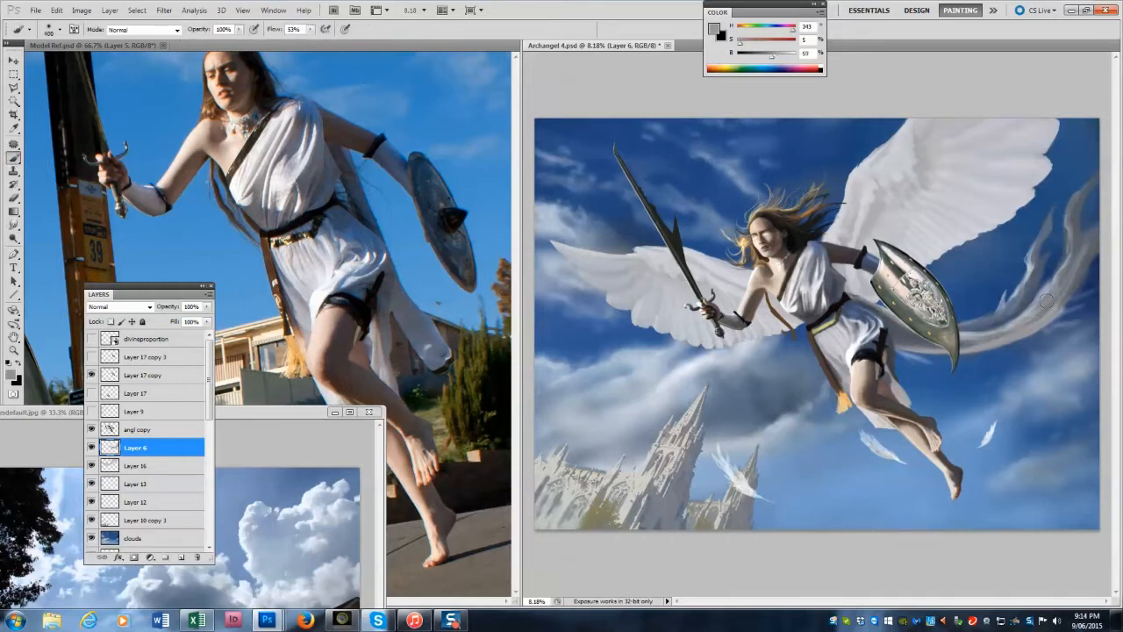
key("]")
key("]")
key("]")
key("]")
key("]")
key("]")
key("]")
key("]")
left_click_drag(1066, 293, 1088, 184)
Refine the cloth's inner strand with greys sampled from the cloth and the model's robe, using progressively smaller brushes.
left_click(970, 326, "alt")
mouse_move(1009, 312)
left_mouse_down()
mouse_move(970, 326)
mouse_move(1000, 314)
mouse_move(1042, 230)
mouse_move(1013, 306)
left_mouse_up()
left_click(395, 348, "alt")
key("[")
key("[")
key("[")
key("[")
left_click(1005, 317, "alt")
key("[")
key("[")
key("[")
key("[")
key("[")
key("bracketleft")
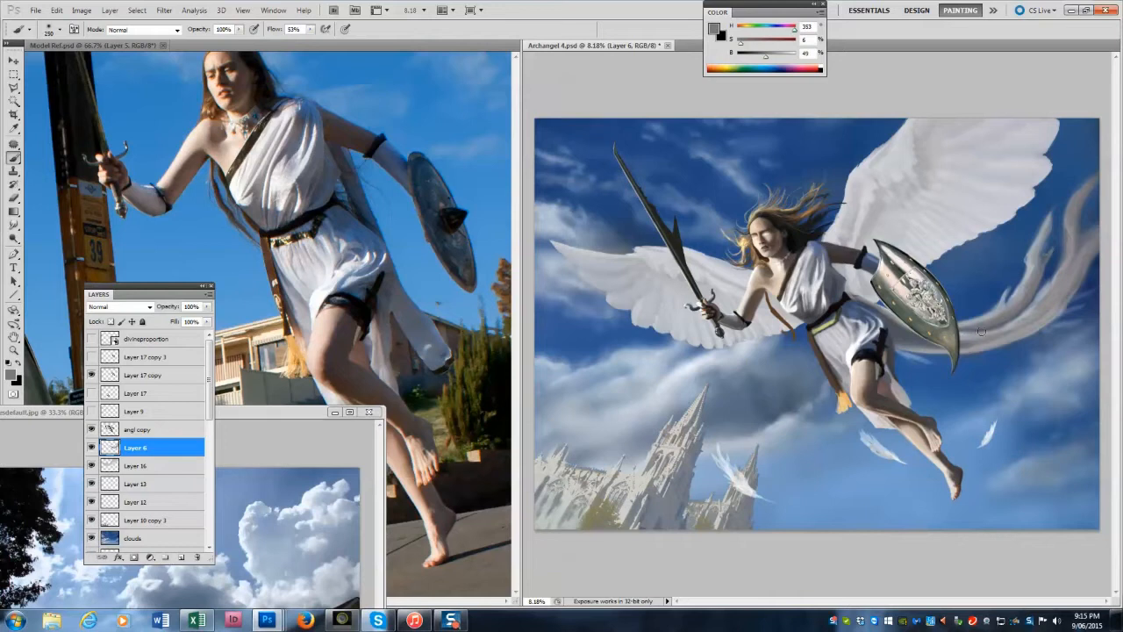
Adjust the Brush tip settings and paint a sampled grey up the smaller strand of the trailing cloth.
left_click(14, 171)
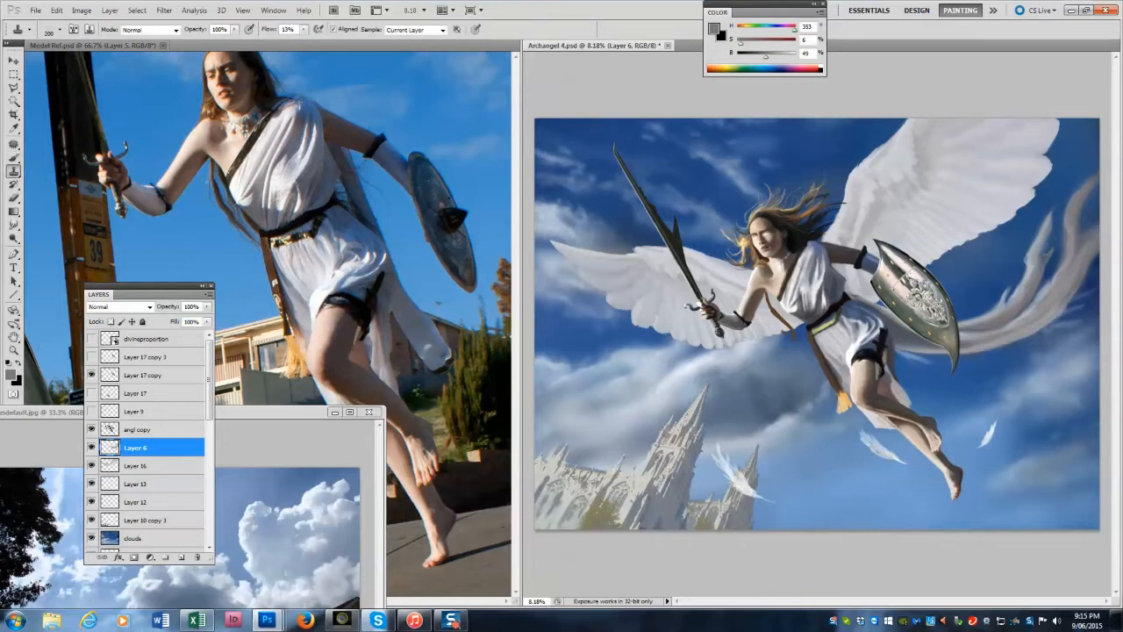
left_click(14, 157)
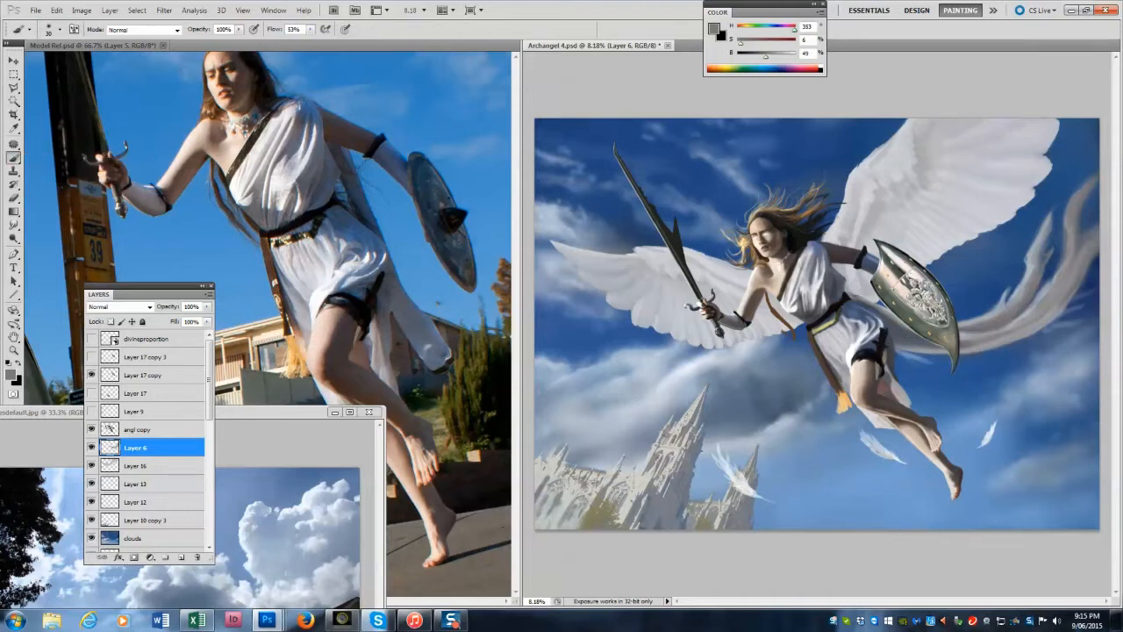
key("F5")
left_click(506, 313)
left_click(527, 221)
left_click(599, 205)
mouse_move(397, 336)
left_mouse_down()
mouse_move(352, 337)
mouse_move(394, 358)
left_mouse_up()
left_click_drag(640, 144, 1060, 134)
key("F5")
left_click(1026, 307, "alt")
left_click_drag(1044, 289, 1045, 233)
Undo the last stroke and paint sampled grey and white highlights along the smaller cloth strand.
left_click(875, 304, "alt")
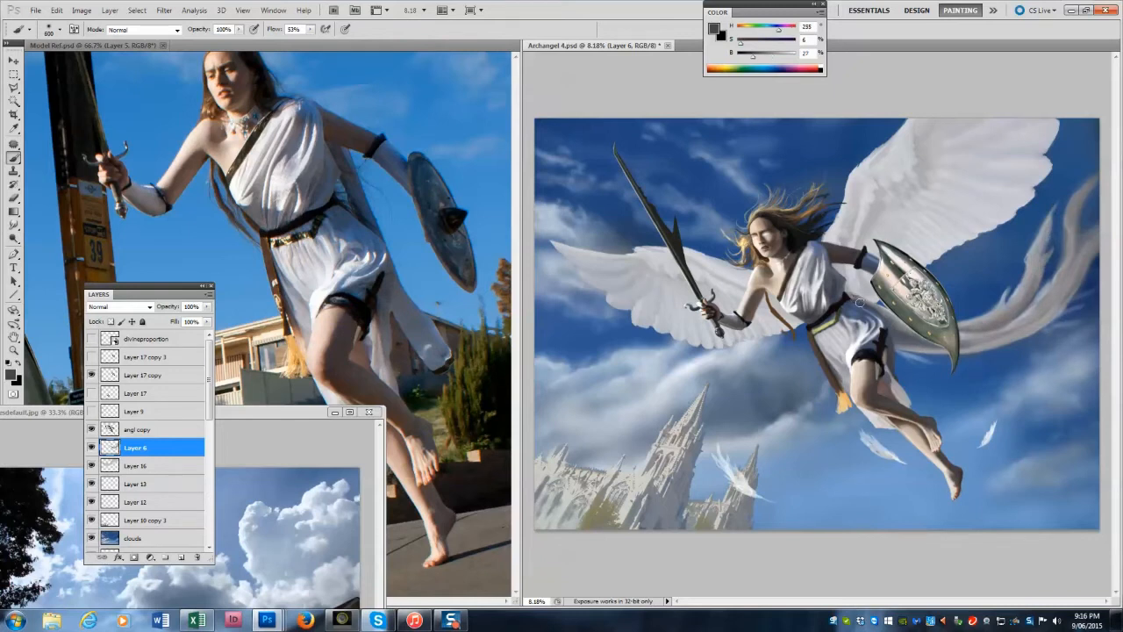
key("ctrl+z")
left_click(1009, 330, "alt")
left_click(1044, 287, "alt")
left_click_drag(1046, 285, 1058, 269)
key("d")
key("x")
left_click_drag(1011, 301, 1044, 221)
Trim the smaller cloth strand toward its tip with an adjusted Eraser and undo the last erasing stroke.
key("e")
key("F5")
left_click(406, 208)
key("F5")
key("[")
left_click_drag(1024, 263, 1052, 208)
key("ctrl+z")
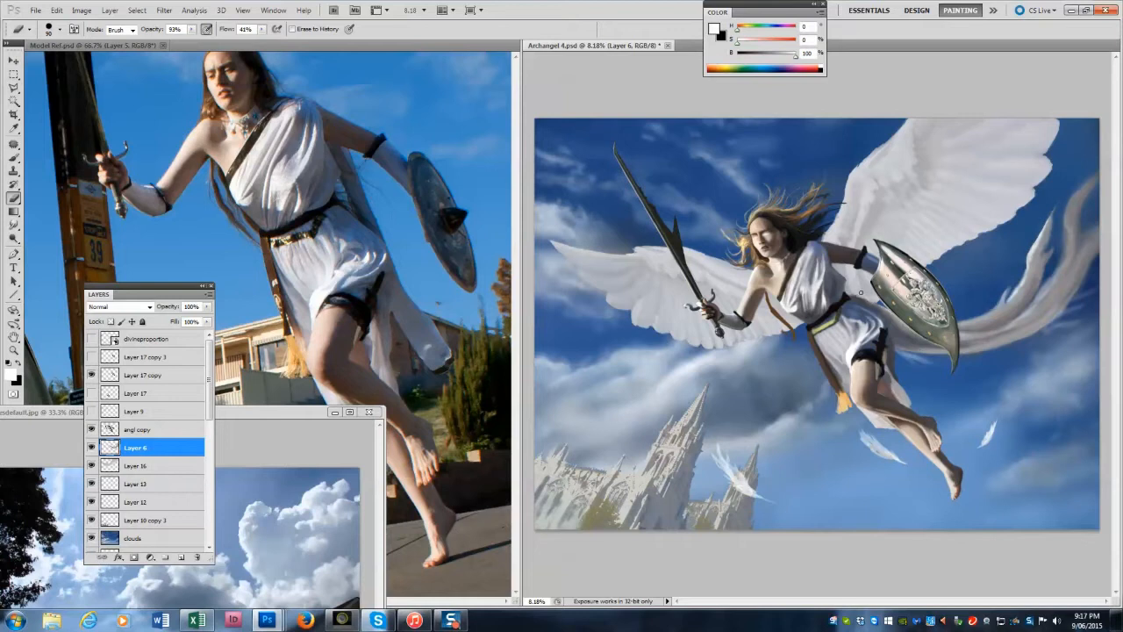
Paint sampled greys along the large cloth strand toward the canvas edge and undo the last few strokes.
key("b")
left_click(1024, 334, "alt")
left_click_drag(1027, 334, 1085, 307)
key("bracketright")
key("bracketright")
left_click(1000, 339, "alt")
mouse_move(996, 340)
left_mouse_down()
mouse_move(1098, 303)
mouse_move(1099, 292)
mouse_move(1074, 304)
mouse_move(1097, 288)
mouse_move(1084, 286)
mouse_move(1075, 204)
left_mouse_up()
key("ctrl+alt+z")
key("ctrl+alt+z")
key("ctrl+alt+z")
Paint lighter folds on the cloth's upper tail with tones sampled from the cloth and the model's white robe.
left_click(1051, 318, "alt")
key("bracketleft")
key("bracketleft")
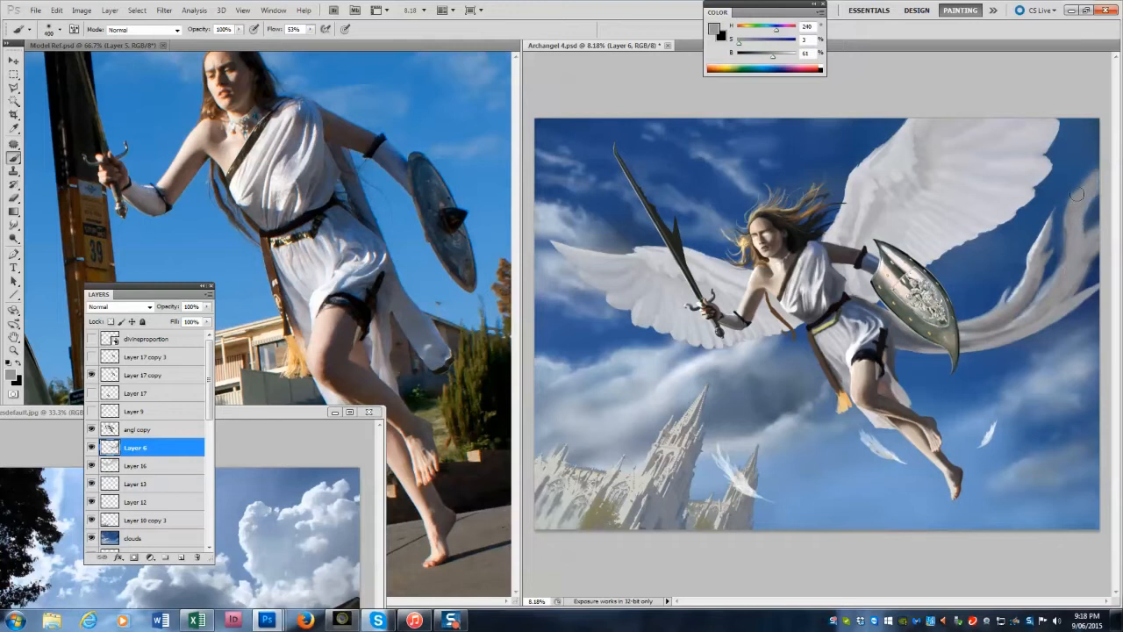
left_click(996, 340, "alt")
left_click(377, 353, "alt")
left_click(377, 353, "alt")
key("bracketleft")
mouse_move(1030, 256)
left_mouse_down()
mouse_move(988, 320)
mouse_move(1056, 282)
mouse_move(1047, 289)
mouse_move(1093, 235)
left_mouse_up()
left_click_drag(1055, 274, 1081, 188)
Add pale highlights with a smaller brush down the large cloth strand and at its tip by the canvas edge.
key("bracketleft")
key("bracketleft")
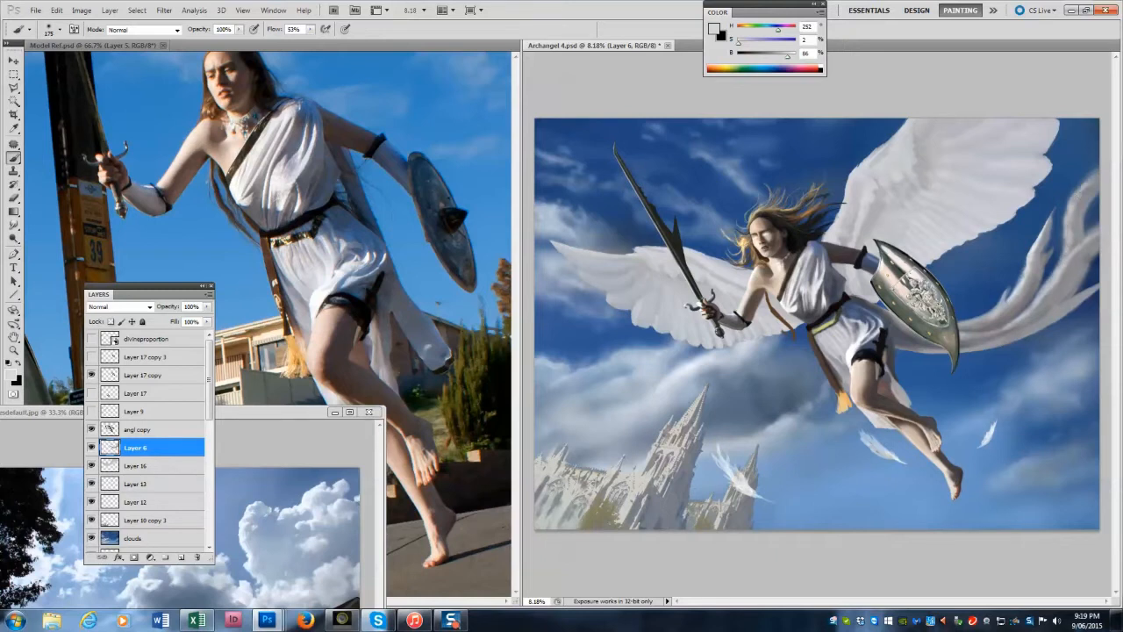
left_click_drag(1089, 251, 1028, 314)
left_click_drag(1084, 291, 1002, 331)
key("bracketright")
mouse_move(1090, 178)
left_mouse_down()
mouse_move(1066, 216)
mouse_move(1099, 256)
mouse_move(1097, 223)
left_mouse_up()
left_click(1072, 230, "alt")
Clean up the edges of the cloth's outer tail with the Eraser.
left_click(14, 198)
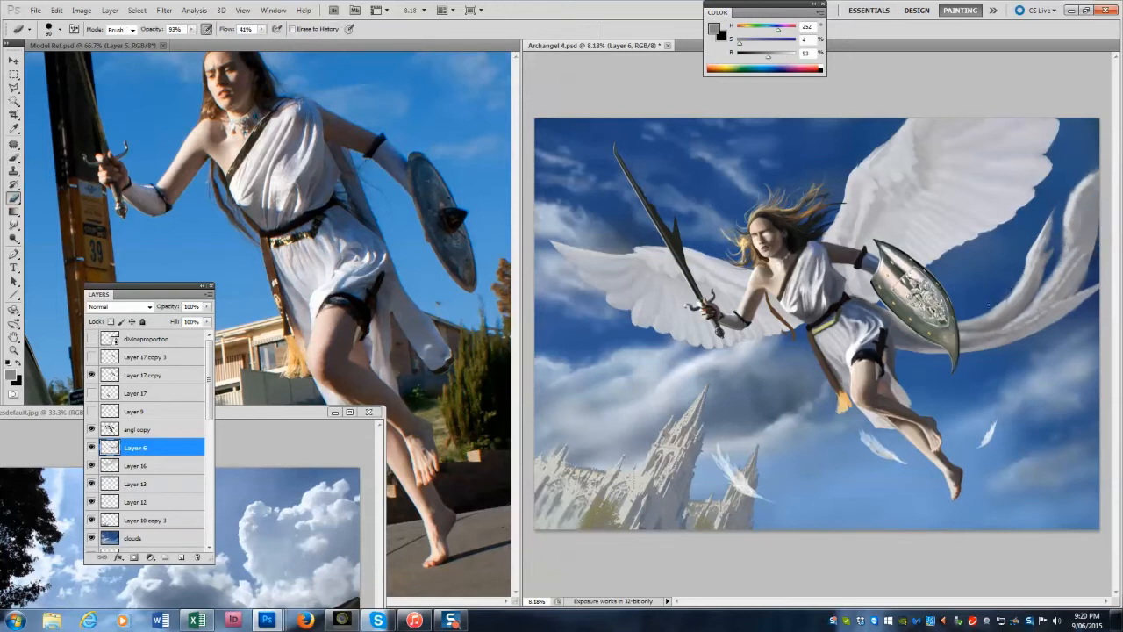
mouse_move(1099, 273)
left_mouse_down()
mouse_move(1072, 198)
mouse_move(1065, 230)
left_mouse_up()
key("bracketright")
key("bracketright")
key("bracketright")
key("bracketright")
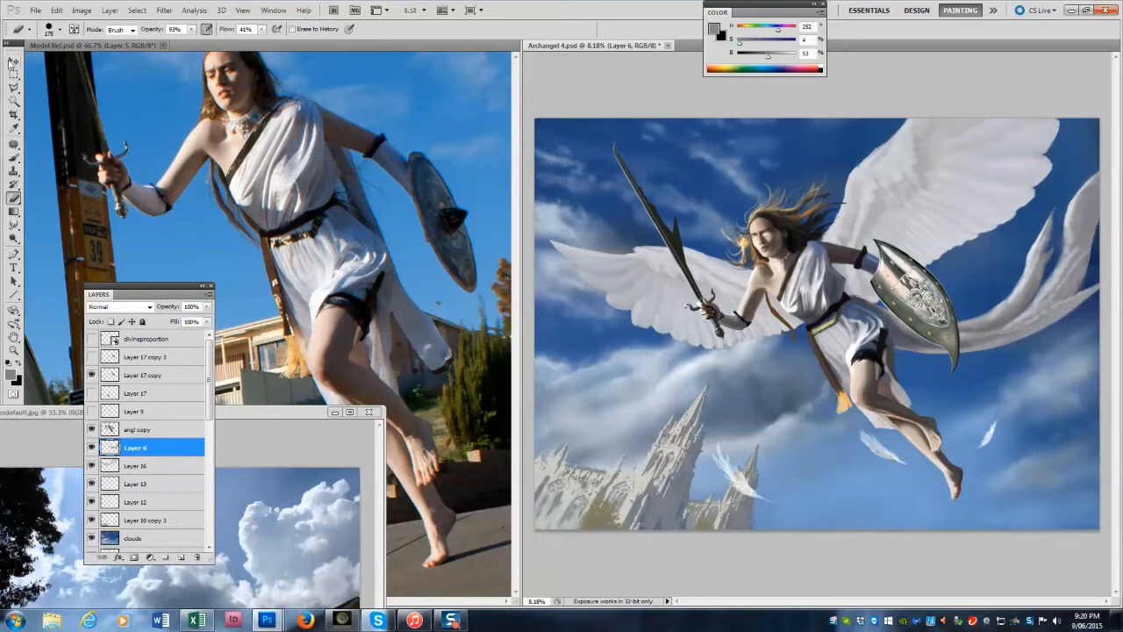
Select the shield's layer, Layer 17 copy, and touch up the shield's upper rim with a sampled grey.
left_click(14, 60)
left_click(912, 290)
left_click(14, 158)
left_click(66, 194)
left_click(14, 157)
left_click(66, 159)
left_click(887, 252, "alt")
left_click_drag(886, 250, 905, 264)
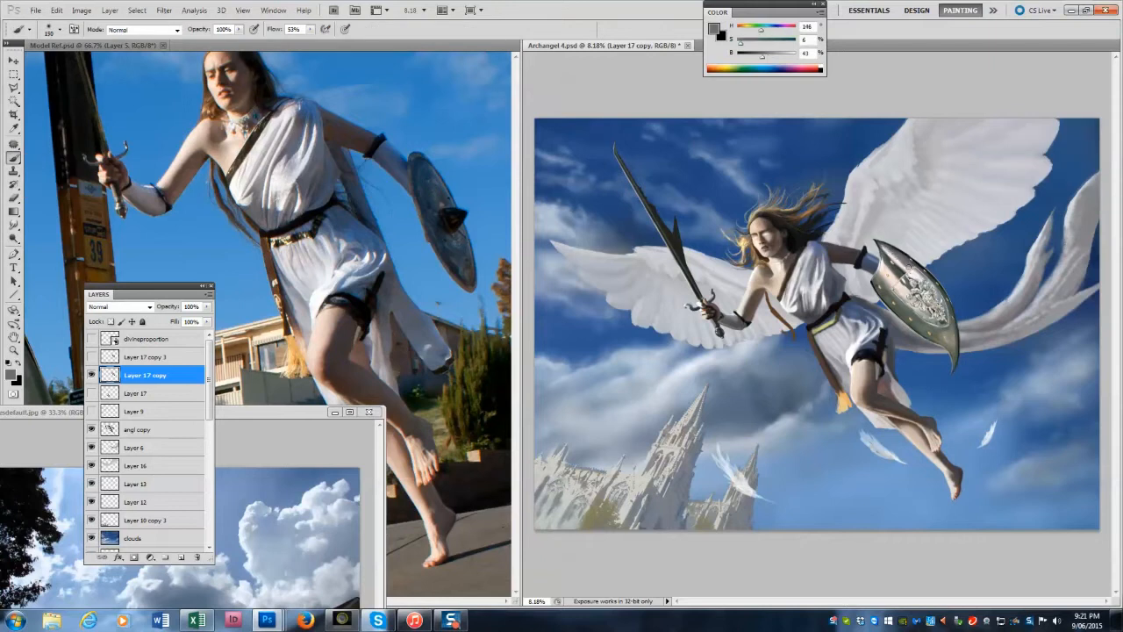
Darken the shield's face around the emblem with a dark green sampled from the shield and a larger brush.
left_click(918, 332, "alt")
left_click(923, 335, "alt")
key("bracketright")
key("bracketright")
key("bracketright")
key("bracketright")
key("bracketright")
key("bracketright")
key("bracketright")
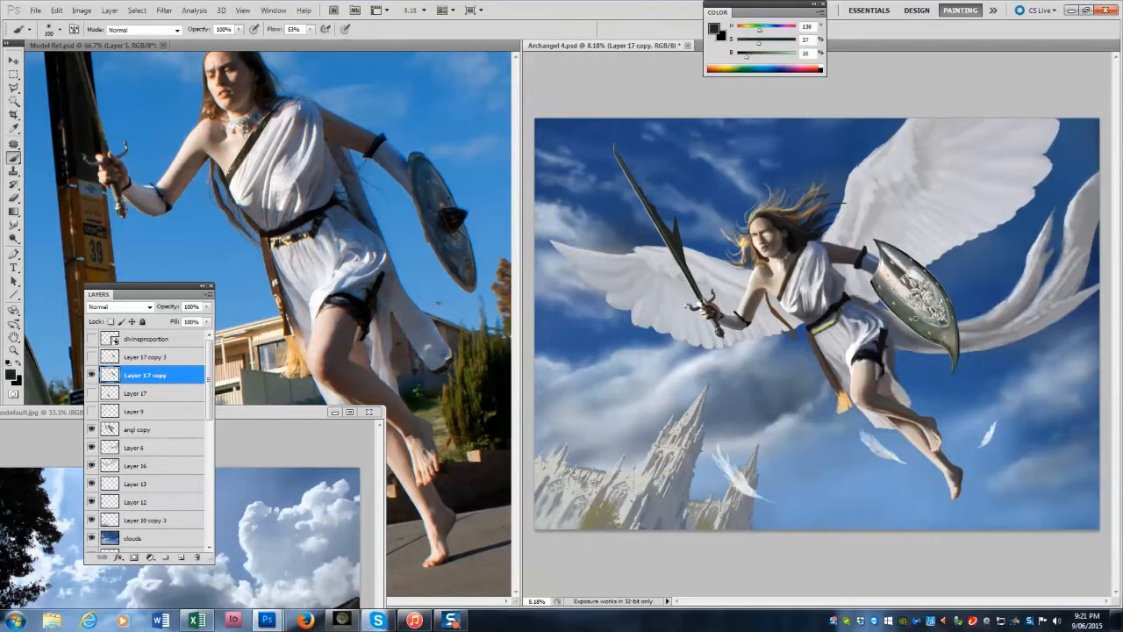
left_click_drag(948, 309, 918, 279)
Check the hidden Layer 17 and delete it.
left_click(91, 393)
left_click(140, 393)
left_click(197, 557)
key("Return")
Move Layer 9 above Layer 17 copy, compare it shown and hidden, and delete it.
left_click(91, 393)
left_click(91, 393)
left_click_drag(136, 393, 136, 368)
left_click(91, 376)
left_click(91, 375)
left_click(198, 558)
left_click(532, 236)
Compare Layer 17 copy 3 shown and hidden, and delete it.
left_click(91, 358)
left_click(91, 357)
left_click(118, 357)
left_click(198, 558)
left_click(531, 236)
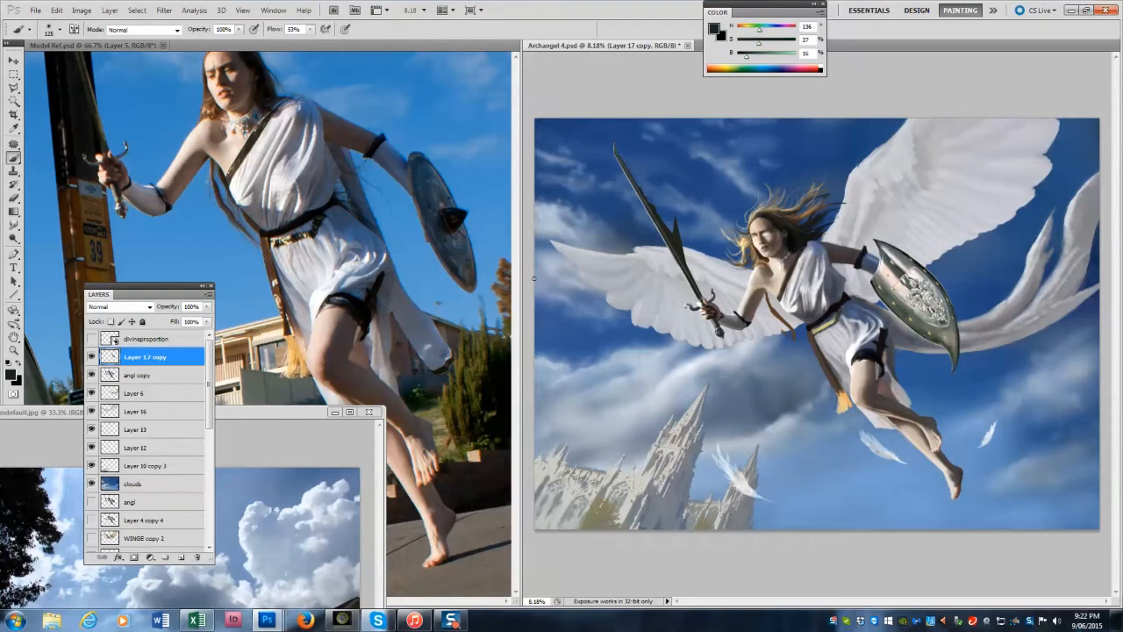
Shift the castle on Layer 10 copy 3 slightly down and to the left with Free Transform, and apply an image adjustment.
left_click(14, 61)
left_click(147, 466)
key("ctrl+t")
left_click_drag(905, 376, 890, 384)
key("Return")
left_click(81, 11)
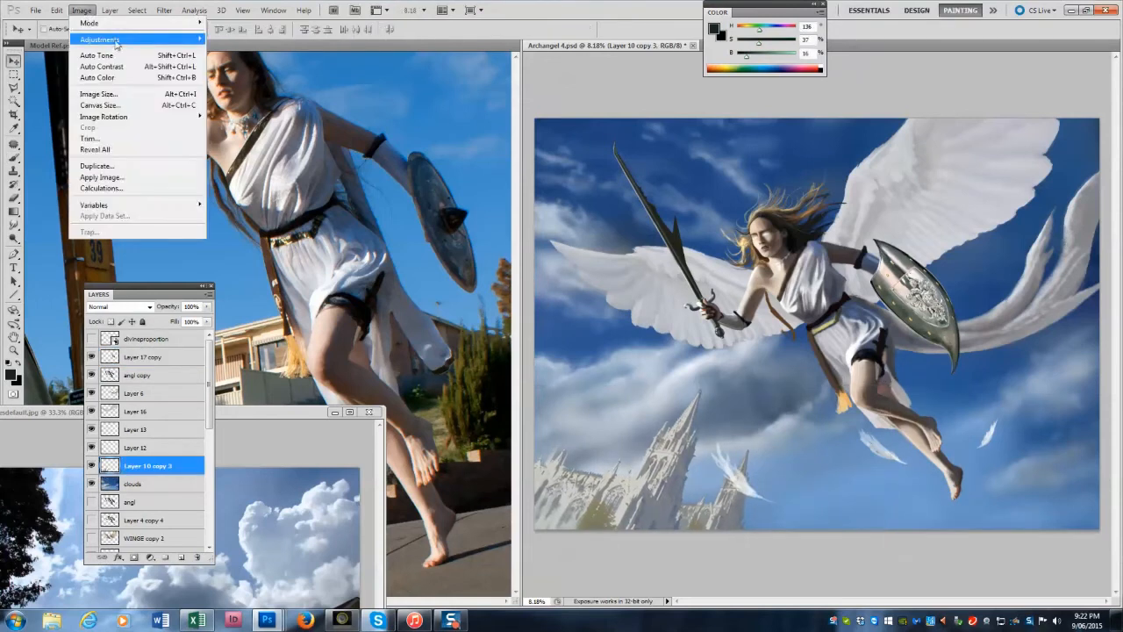
mouse_move(100, 39)
left_click(236, 52)
left_click(275, 130)
Extend the castle's tallest spire upward into a thin point with the 20 px Line tool in a sampled blue-grey.
key("b")
left_click(688, 408, "alt")
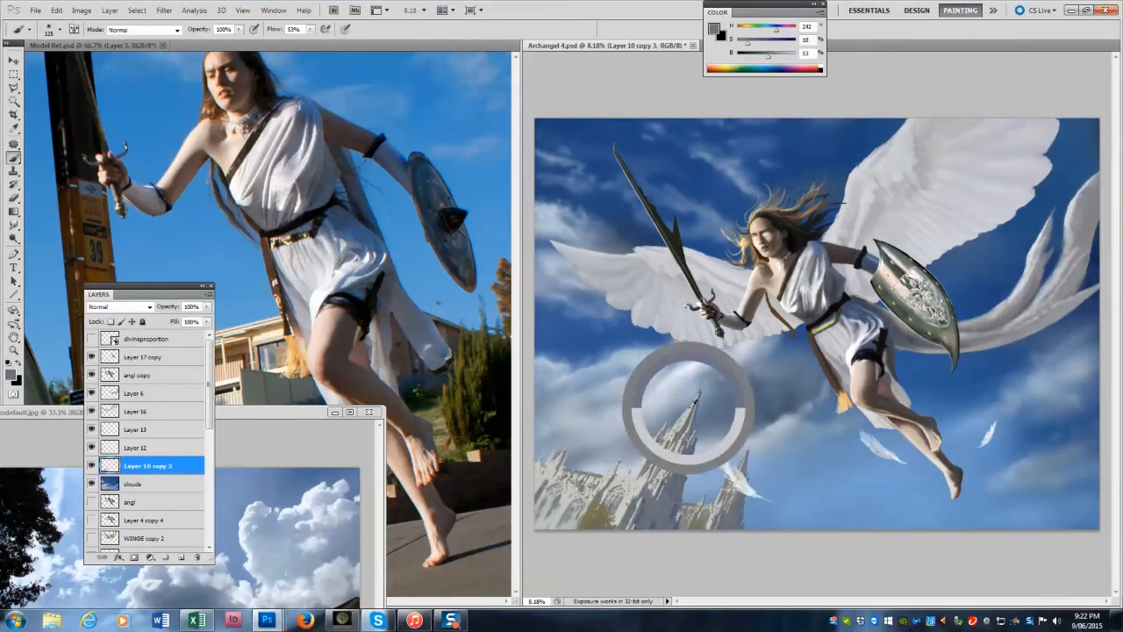
left_click(692, 408, "alt")
key("u")
left_click(691, 408, "alt")
left_click_drag(700, 391, 710, 367)
left_click(689, 412, "alt")
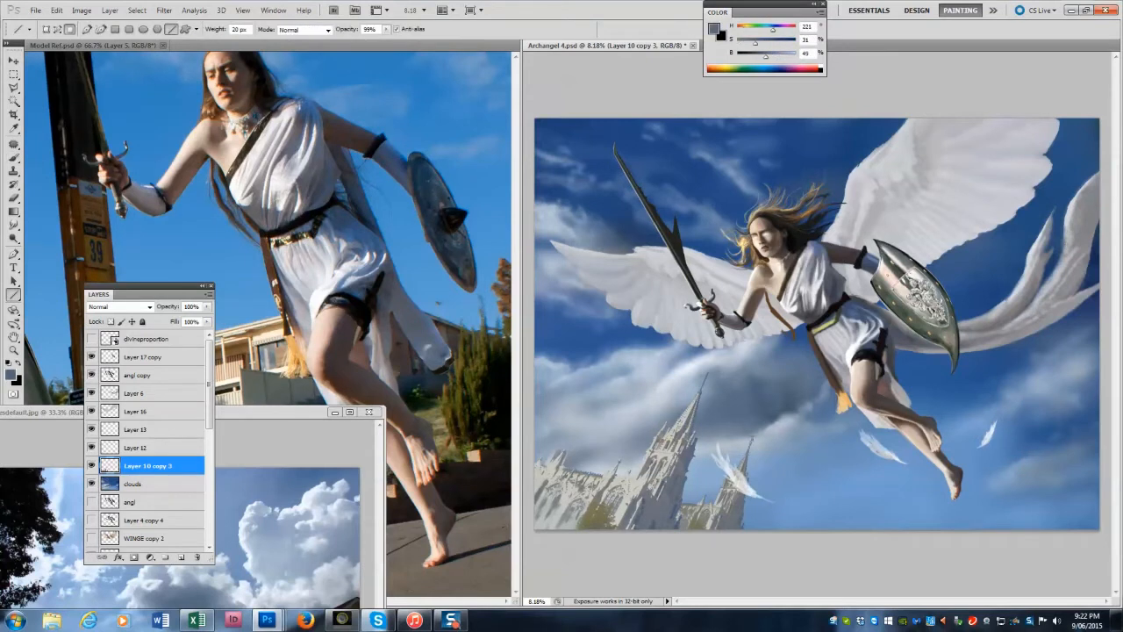
Paint small pennants at the tips of the tallest spire and the smaller spire beside it with sampled greys.
key("b")
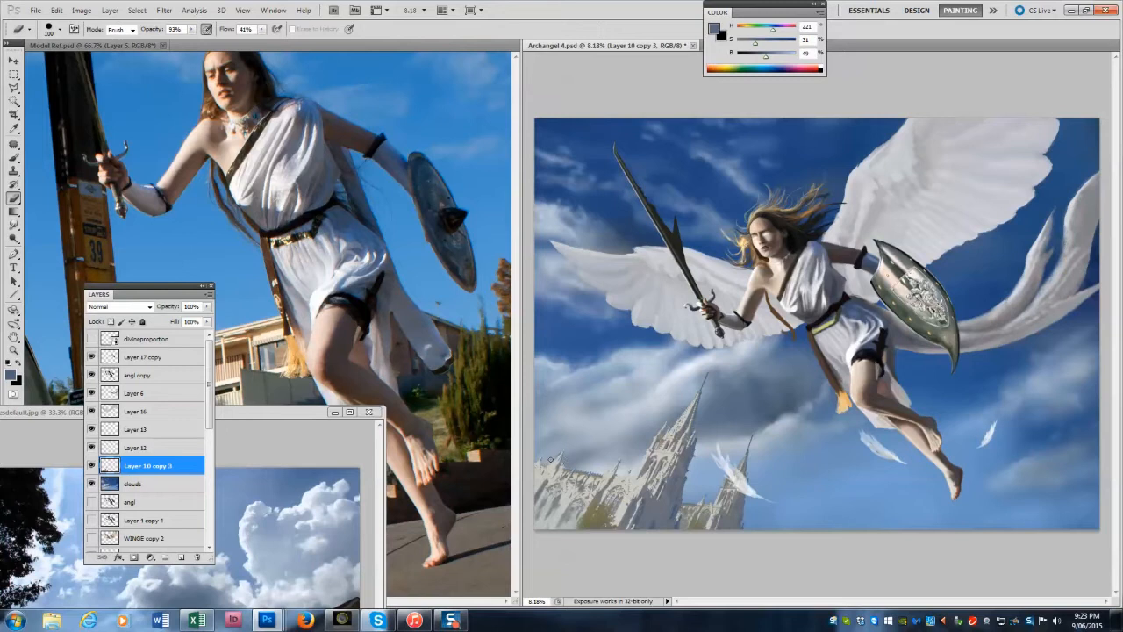
key("b")
left_click(708, 376, "alt")
left_click(756, 423, "alt")
left_click(766, 427, "alt")
key("bracketright")
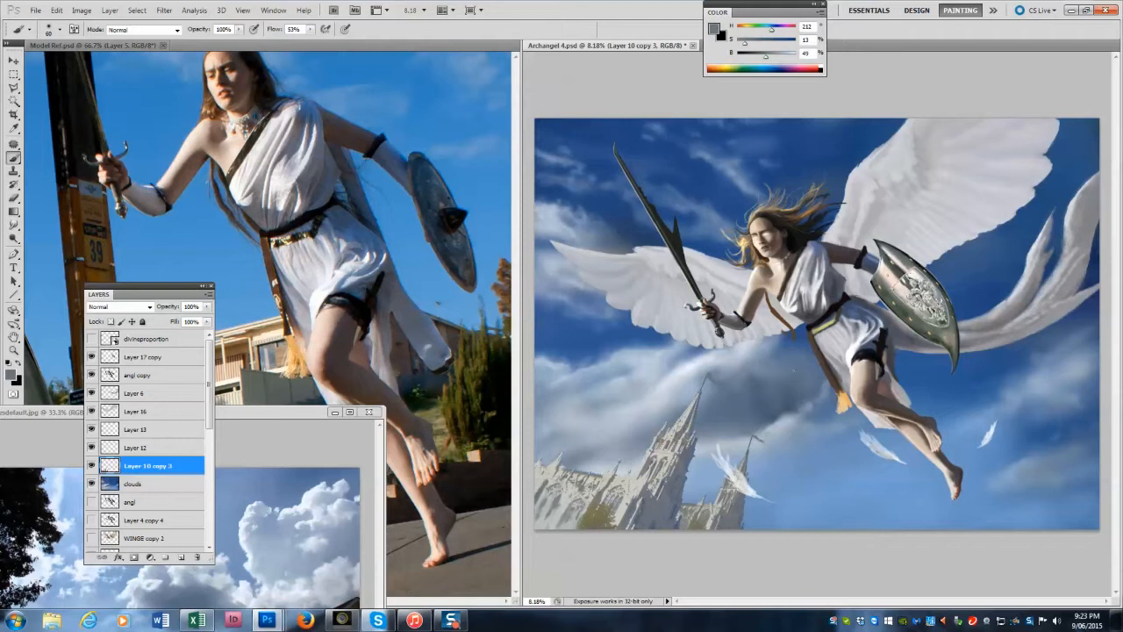
left_click(743, 353, "alt")
left_click(770, 441, "alt")
key("z")
key("alt")
key("b")
Brush stone greys sampled from the castle over the olive patch at the foot of its facade.
left_click(667, 456, "alt")
mouse_move(587, 503)
left_mouse_down()
mouse_move(574, 525)
mouse_move(605, 532)
left_mouse_up()
key("]")
left_click(709, 378, "alt")
left_click(593, 495, "alt")
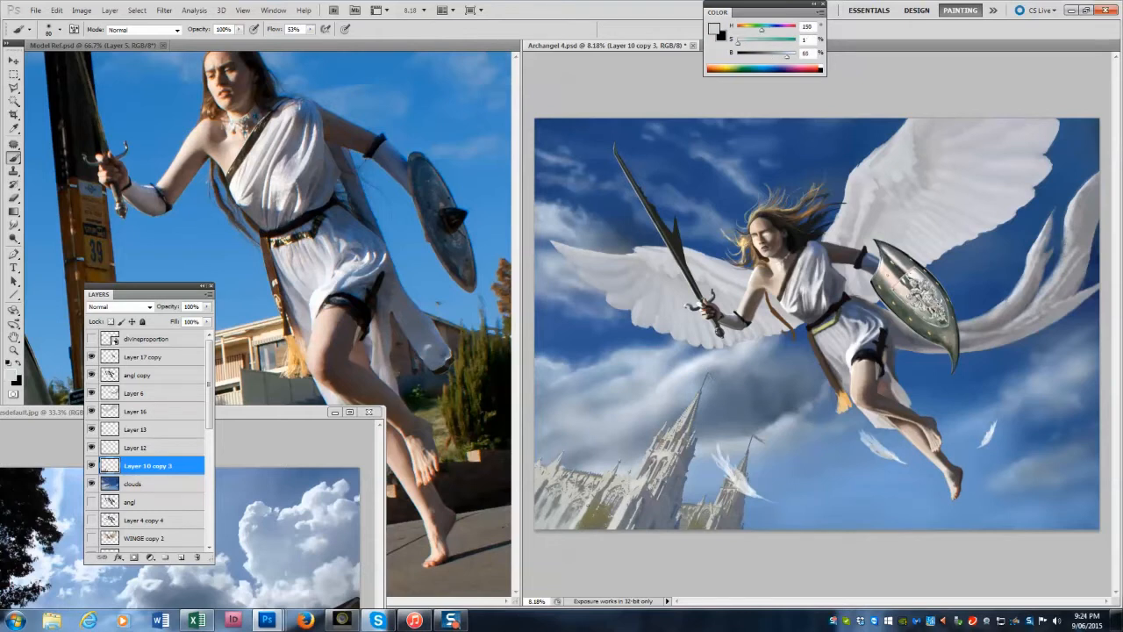
left_click(604, 502, "alt")
left_click_drag(589, 497, 586, 528)
Build up the facade's columns and shadows above the olive patch with alternating light and mid greys sampled from the stone.
left_click(613, 487, "alt")
left_click(609, 487, "alt")
left_click(614, 507, "alt")
left_click(604, 490, "alt")
left_click(612, 505, "alt")
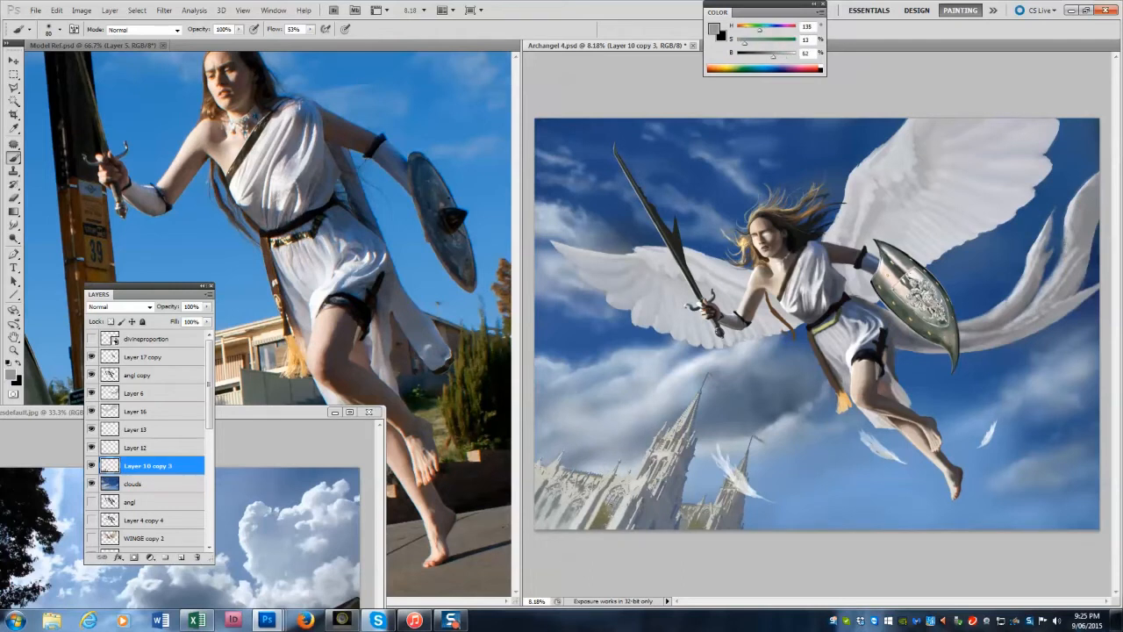
left_click(605, 506, "alt")
left_click_drag(603, 499, 604, 523)
Cover the rest of the olive patch at the castle's base with light stone grey using a larger brush.
key("bracketright")
key("bracketright")
key("bracketright")
key("bracketright")
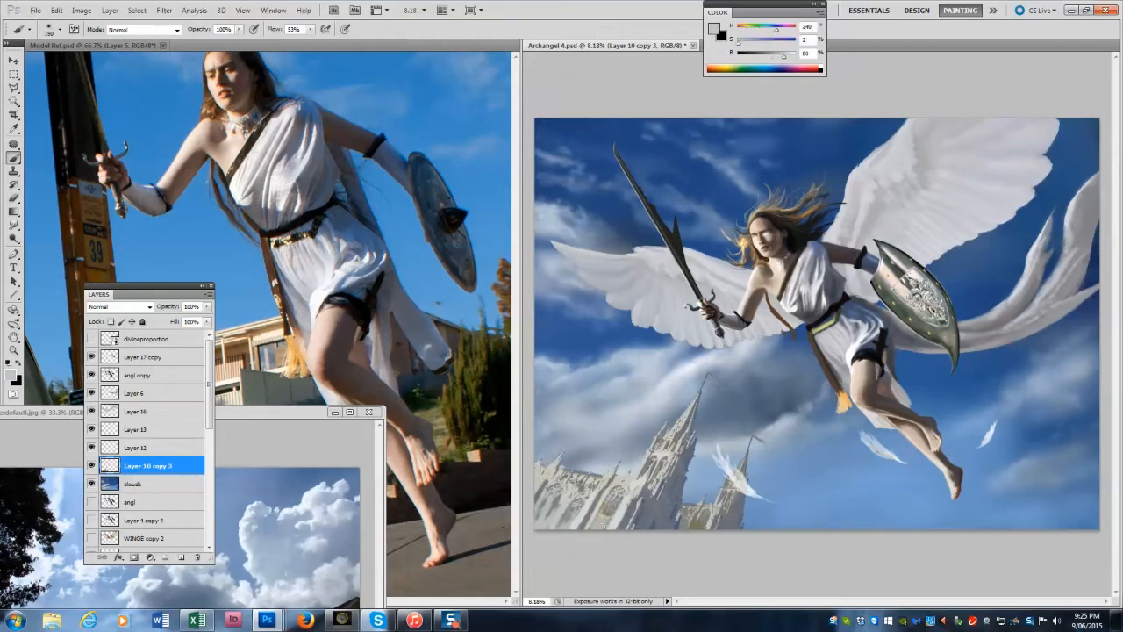
left_click(584, 529, "alt")
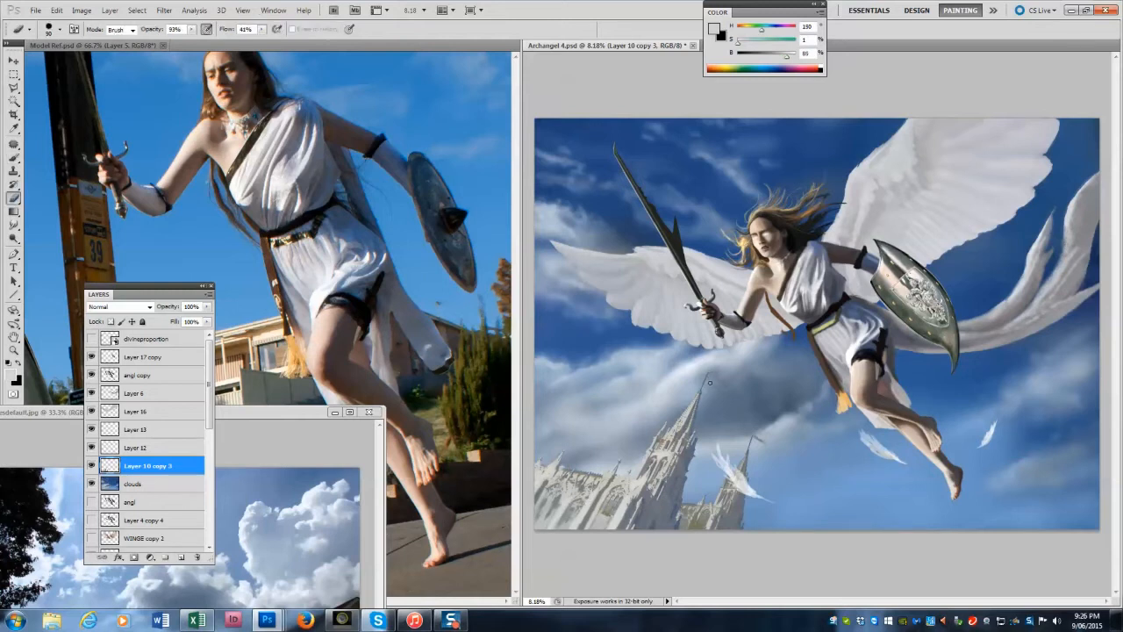
key("r")
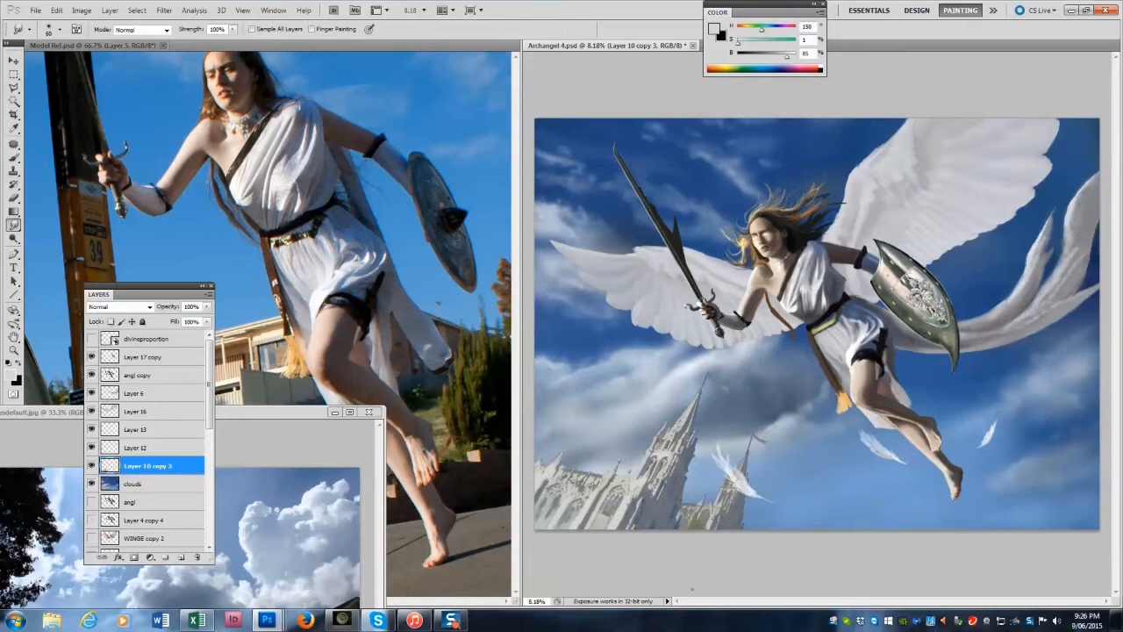
Draw a straight architectural edge on the castle below the tallest spire with the Line tool.
key("u")
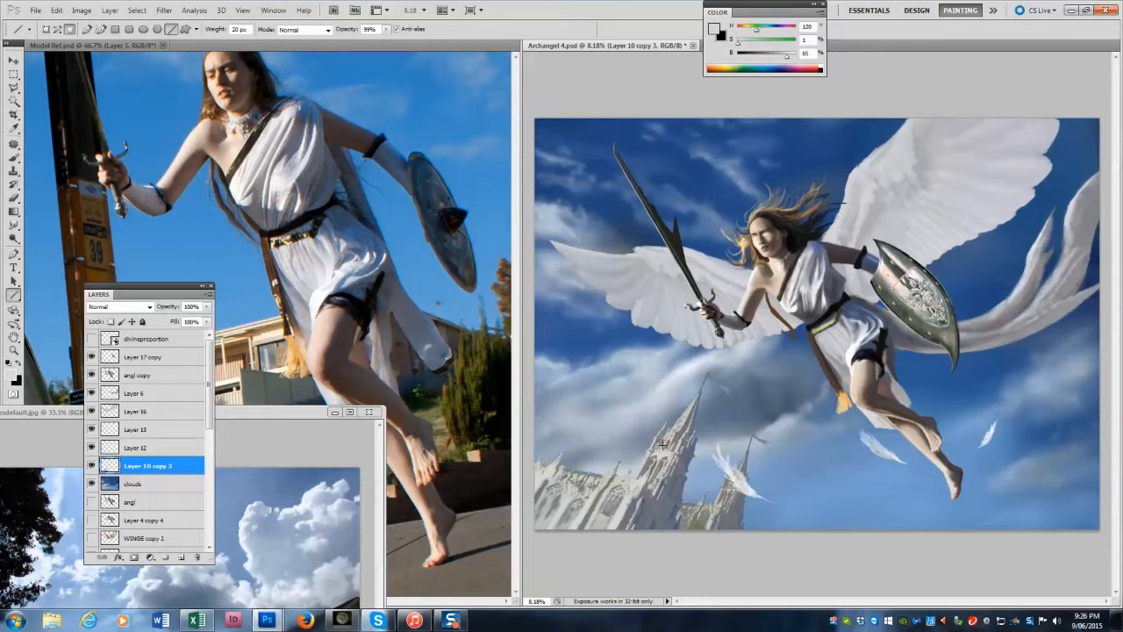
left_click_drag(671, 466, 647, 459)
key("[")
left_click(623, 491, "alt")
key("]")
Brush light and mid stone greys sampled from the castle onto the facade between its lower towers.
left_click(12, 160)
left_click(619, 498, "alt")
left_click(600, 501, "alt")
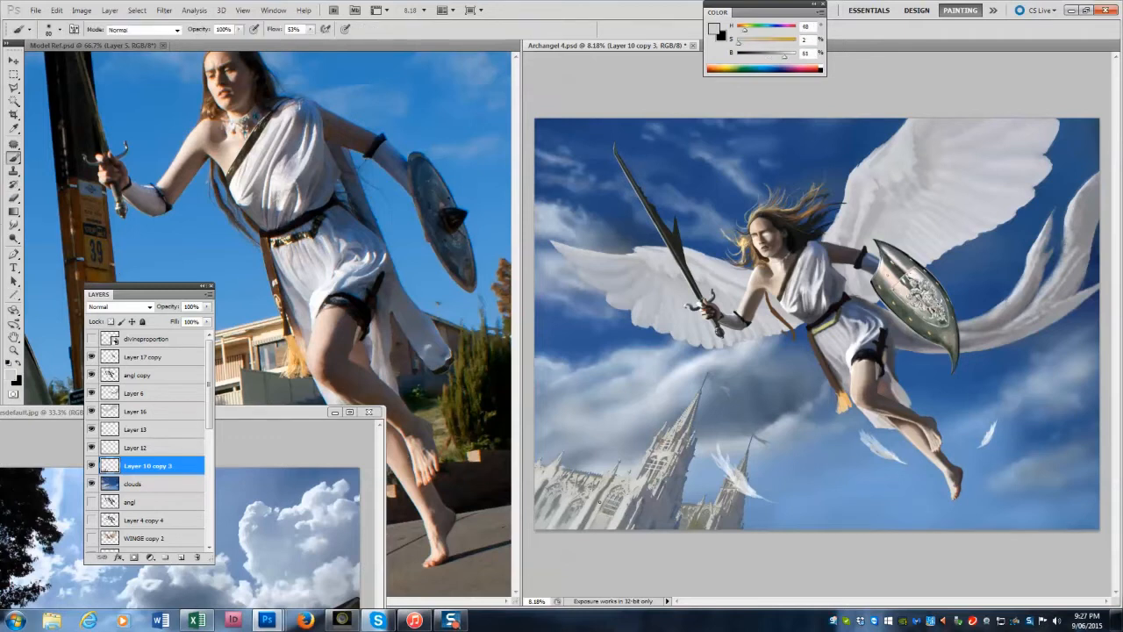
left_click(597, 503, "alt")
left_click(593, 514, "alt")
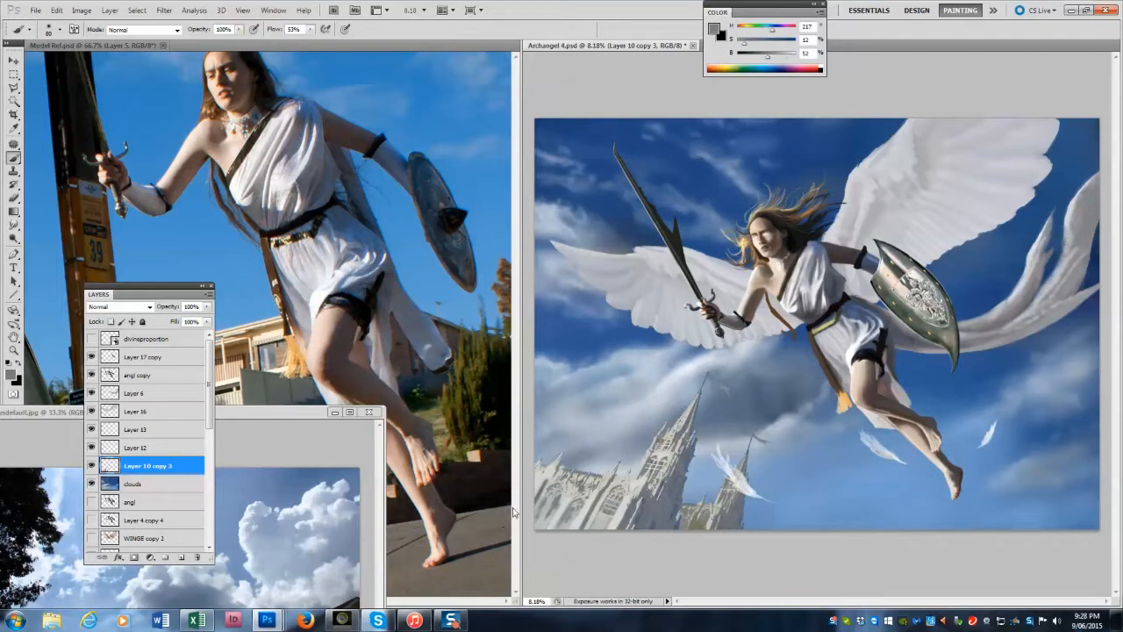
Repaint the castle wall in the painting's lower-left corner with sampled pale stone grey and a larger brush.
key("bracketright")
key("bracketright")
left_click(592, 513, "alt")
left_click(590, 516, "alt")
left_click(562, 499, "alt")
key("bracketright")
key("bracketright")
key("bracketright")
left_click_drag(558, 500, 540, 524)
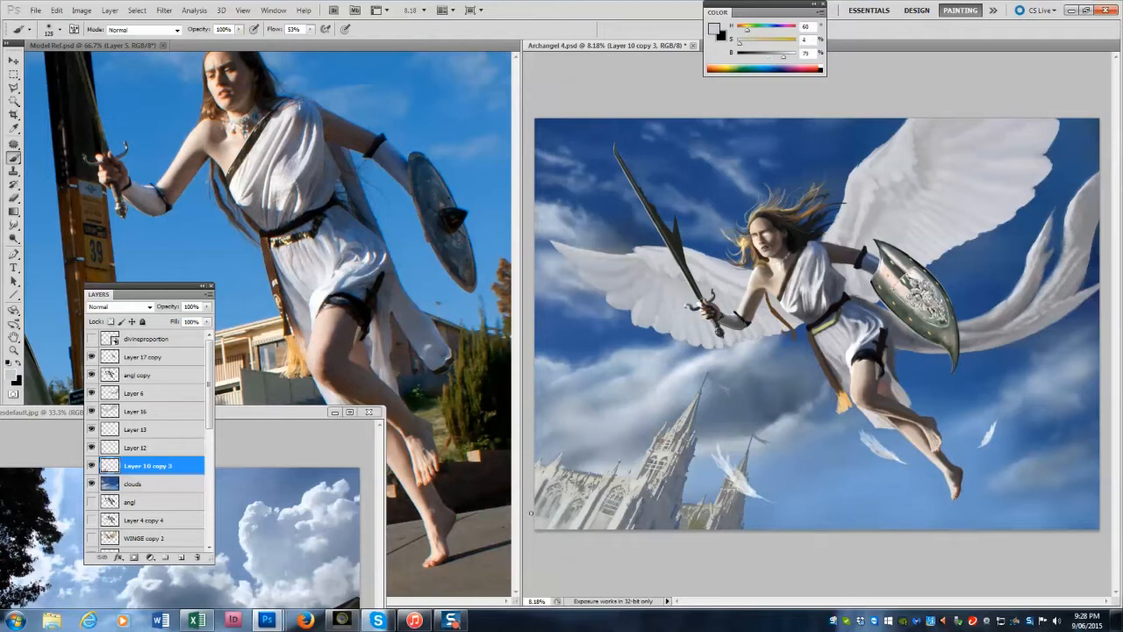
Paint the base of the castle between the tallest spire and the smaller tower with sampled stone tones.
left_click(714, 519, "alt")
left_click_drag(680, 516, 679, 528)
left_click(677, 512, "alt")
key("bracketleft")
key("bracketleft")
key("bracketleft")
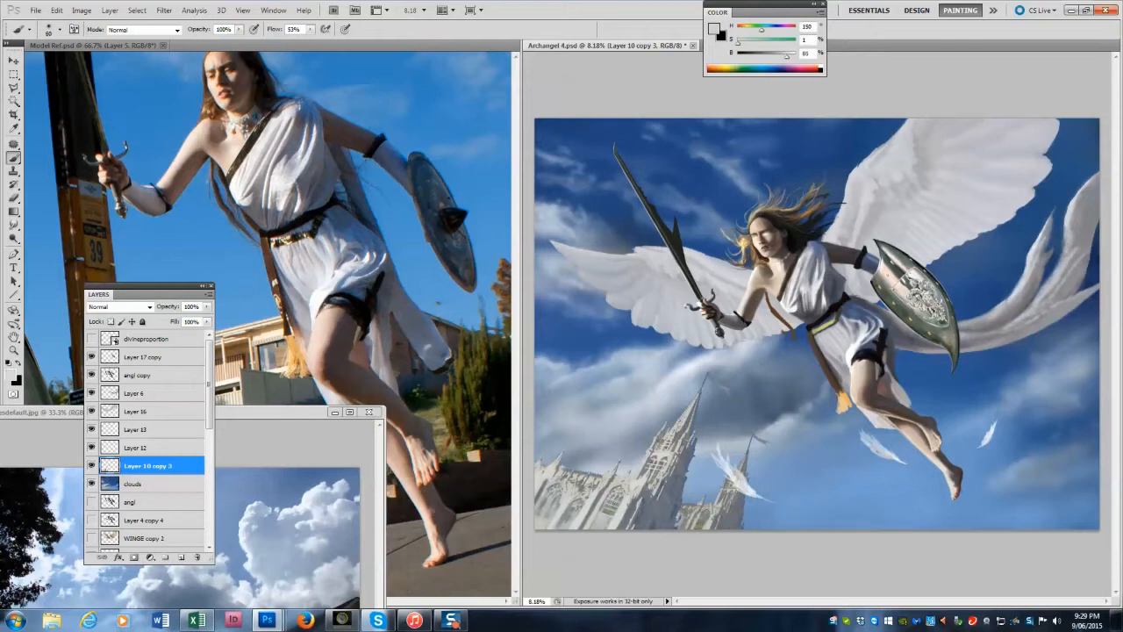
Add pale grey stone strokes to the front facade, the tallest spire and the smaller tower's base with a smaller brush.
left_click_drag(612, 493, 611, 522)
left_click(614, 503, "alt")
left_click_drag(680, 451, 686, 459)
left_click(703, 508, "alt")
left_click_drag(713, 511, 713, 526)
Add a new layer above the castle layer, move the cloud photo over the model reference, and return to the Archangel painting.
key("ctrl+shift+n")
key("Return")
left_click_drag(230, 414, 298, 54)
left_click(605, 46)
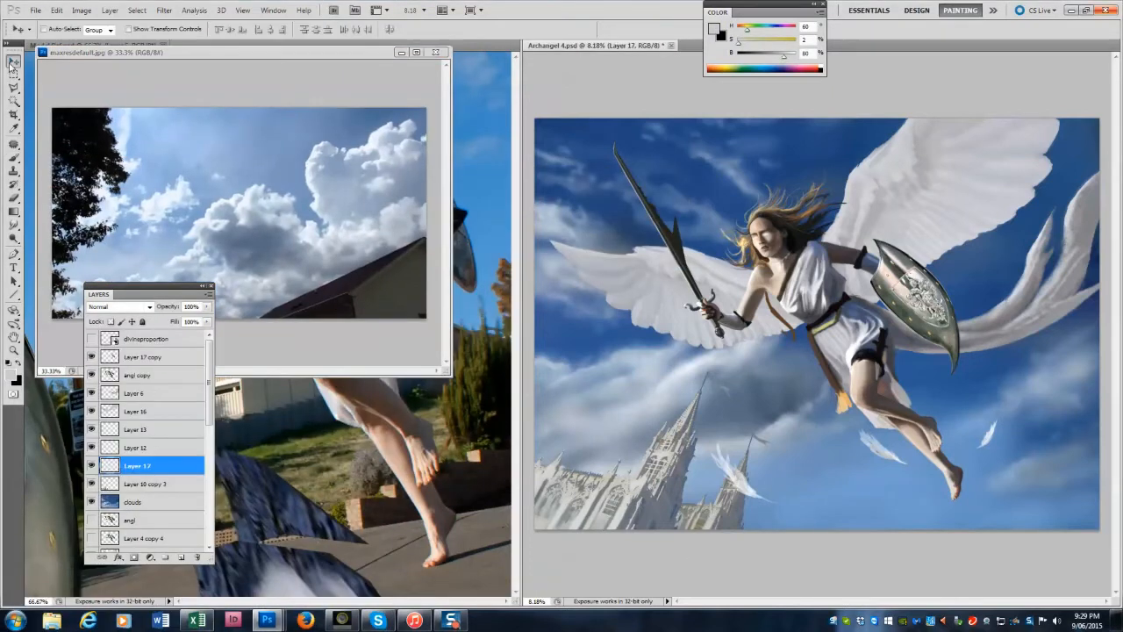
Brush light grey sampled from the flowing cloth along its folds just beyond the shield.
left_click(14, 62)
left_click(993, 327)
key("b")
left_click(993, 321, "alt")
key("bracketright")
mouse_move(1002, 305)
left_mouse_down()
mouse_move(963, 321)
mouse_move(1027, 257)
mouse_move(1025, 303)
mouse_move(988, 329)
left_mouse_up()
left_click(1005, 304, "alt")
Paint broader grey folds up the flowing cloth toward its upper tip with a larger brush.
key("bracketright")
key("bracketright")
key("bracketright")
key("bracketright")
left_click(1035, 300, "alt")
key("bracketright")
left_click_drag(1053, 279, 1064, 242)
Shade the flowing cloth on Layer 6 from the shield to its upper tip with a sampled dark blue-grey and smaller brush.
left_click(111, 394, "ctrl")
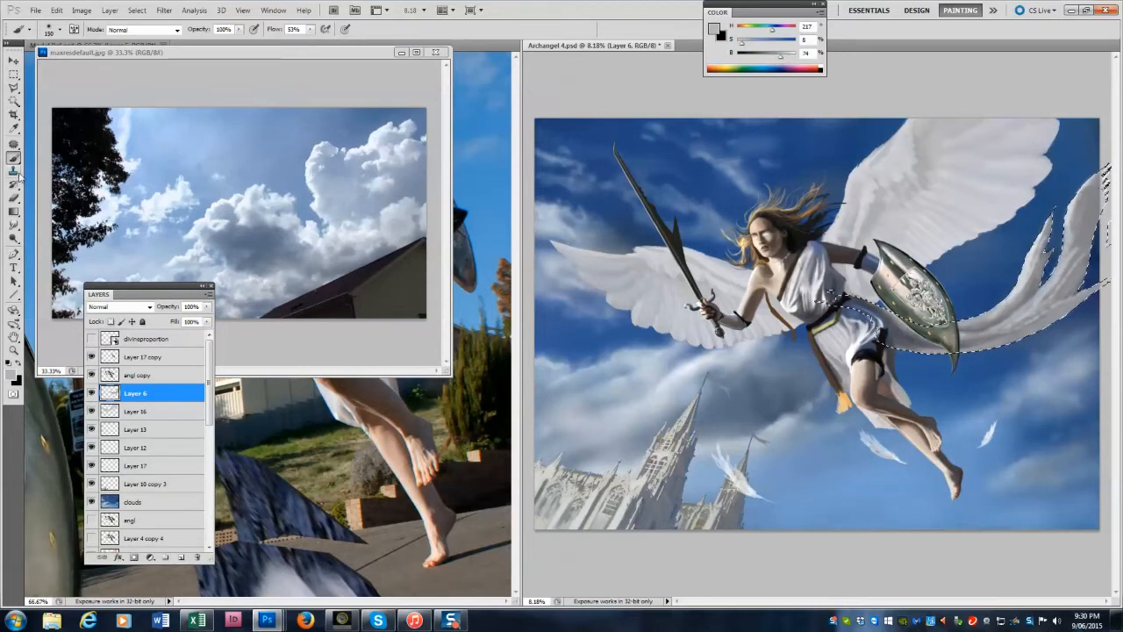
key("ctrl+d")
left_click(937, 340, "alt")
key("bracketleft")
key("bracketleft")
mouse_move(940, 335)
left_mouse_down()
mouse_move(994, 329)
mouse_move(1095, 219)
left_mouse_up()
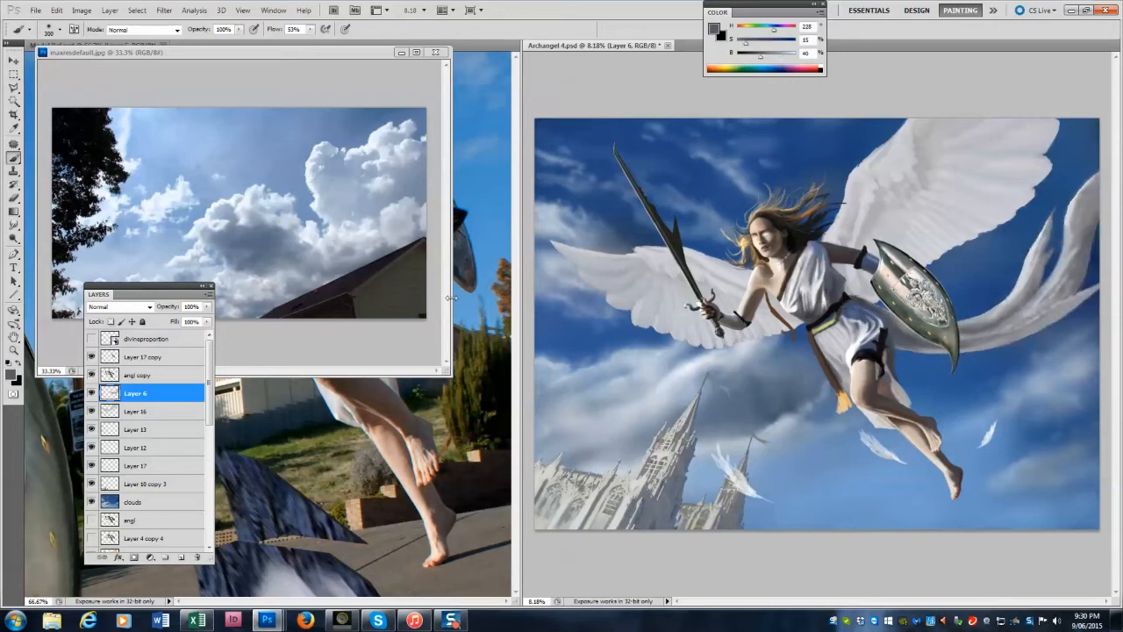
Narrow the cloud photo window and paint near-white highlights along the flowing cloth's folds and tails on Layer 6.
left_click_drag(450, 298, 276, 298)
left_click(969, 312, "alt")
left_click_drag(969, 312, 1036, 256)
left_click_drag(1016, 297, 1070, 218)
key("bracketright")
mouse_move(1047, 280)
left_mouse_down()
mouse_move(1090, 199)
mouse_move(1065, 278)
left_mouse_up()
left_click_drag(1038, 320, 976, 335)
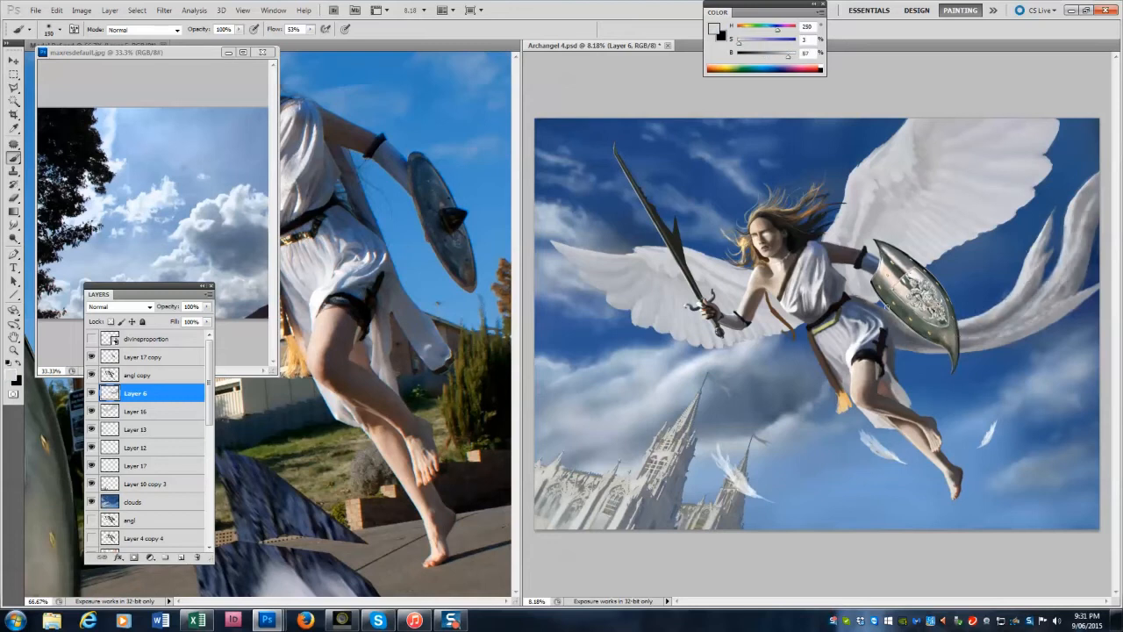
key("bracketright")
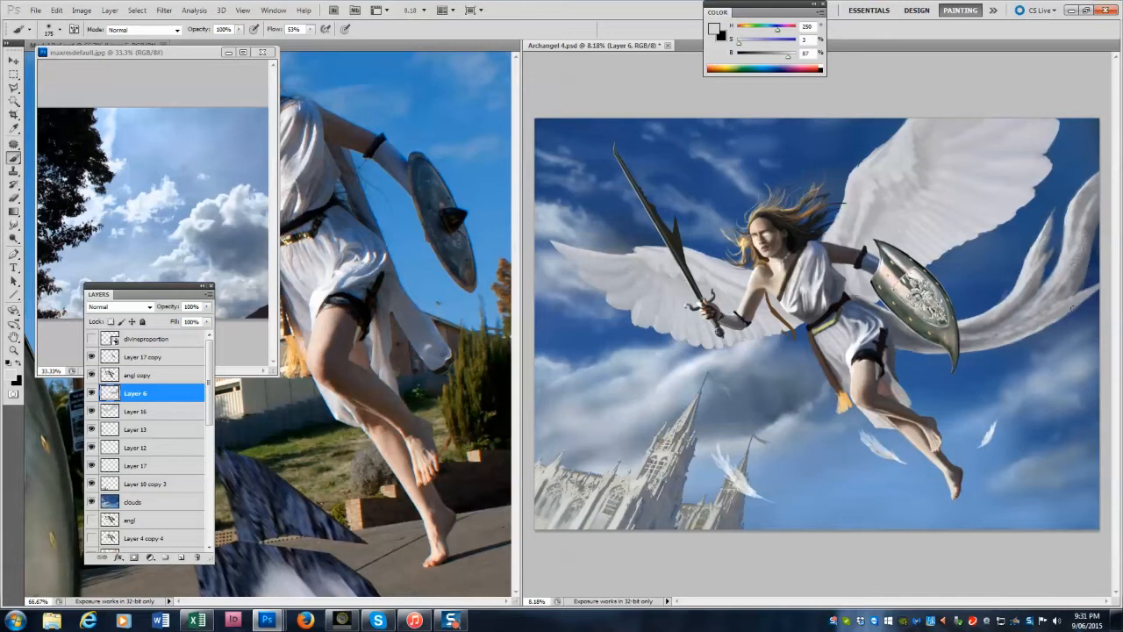
Sample a light grey from the sword-side wing on Layer 16 and set up the Eraser on the angl copy layer.
left_click(138, 11)
left_click(13, 198)
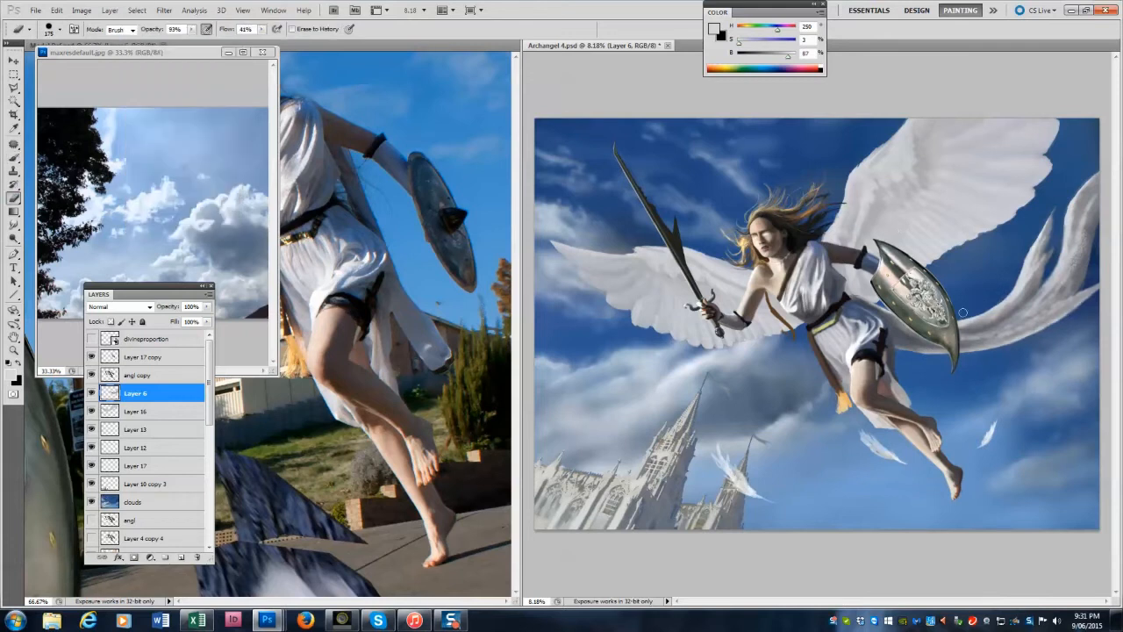
left_click(133, 412)
left_click(14, 158)
left_click(134, 393)
left_click(138, 10)
left_click(134, 412)
left_click(588, 285, "alt")
left_click(134, 393)
key("e")
left_click(136, 374)
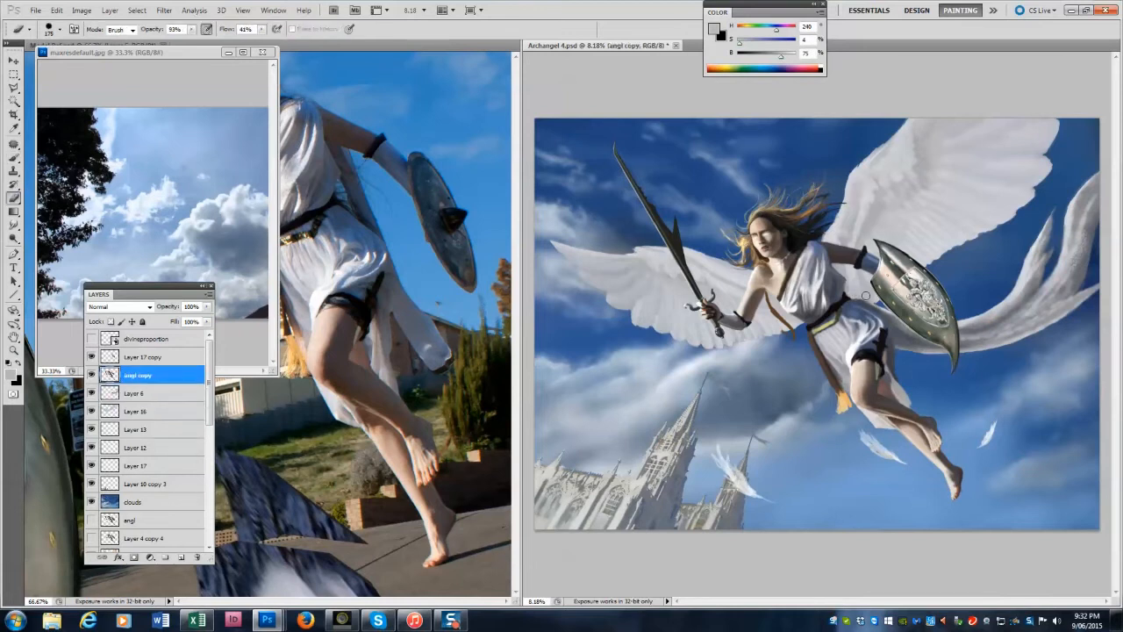
Load the Layer 6 cloth outline as a selection and smudge the folds where the cloth's tails split.
left_click(135, 393)
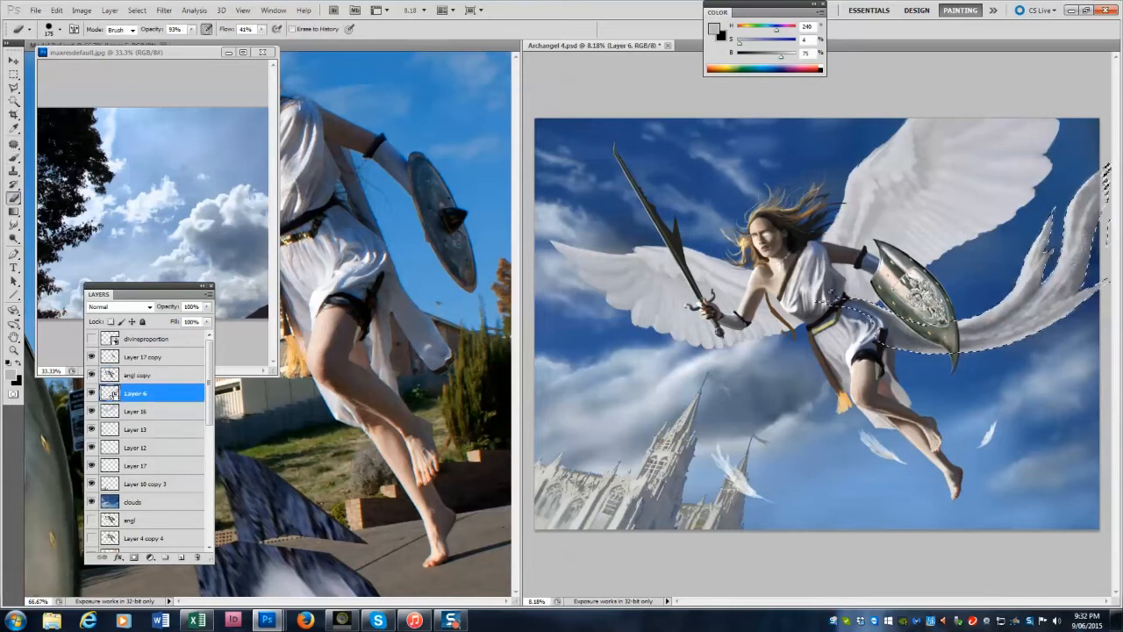
key("r")
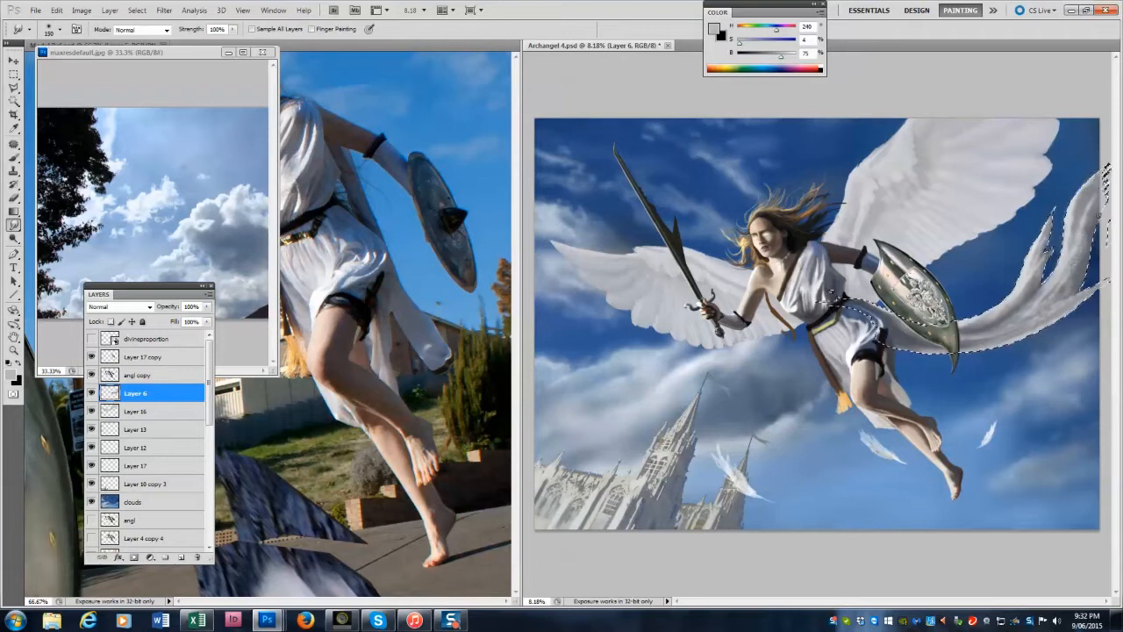
left_click_drag(1048, 254, 1062, 236)
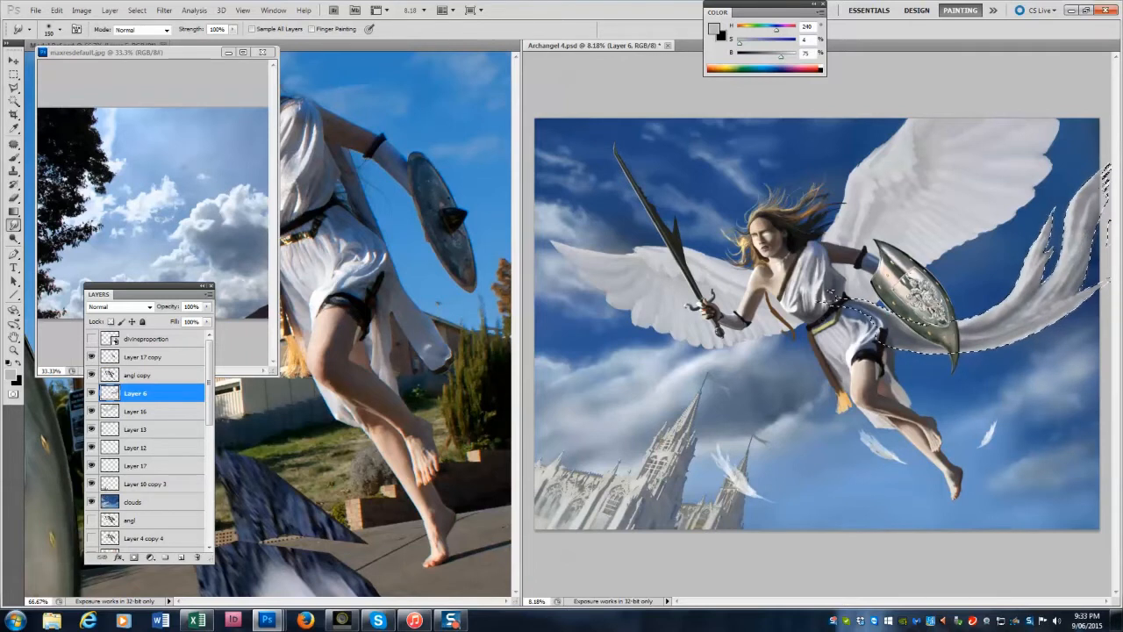
Repaint the selected cloth's folds with sampled dark, mid and near-white greys to define its shadows and highlights.
key("b")
left_click(947, 356, "alt")
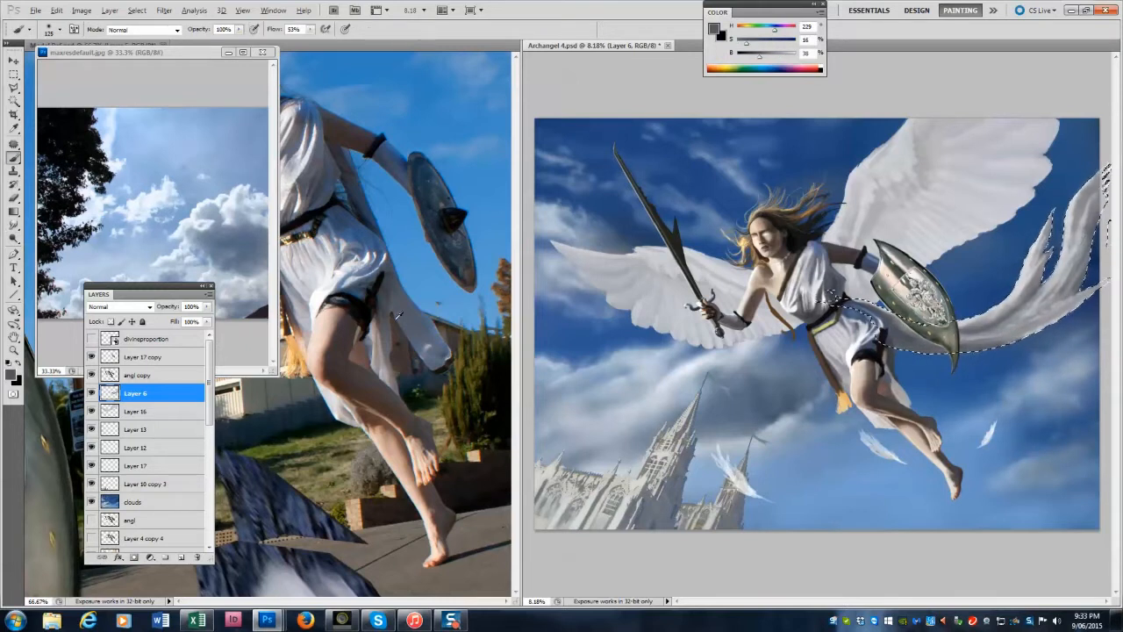
left_click(1104, 307, "alt")
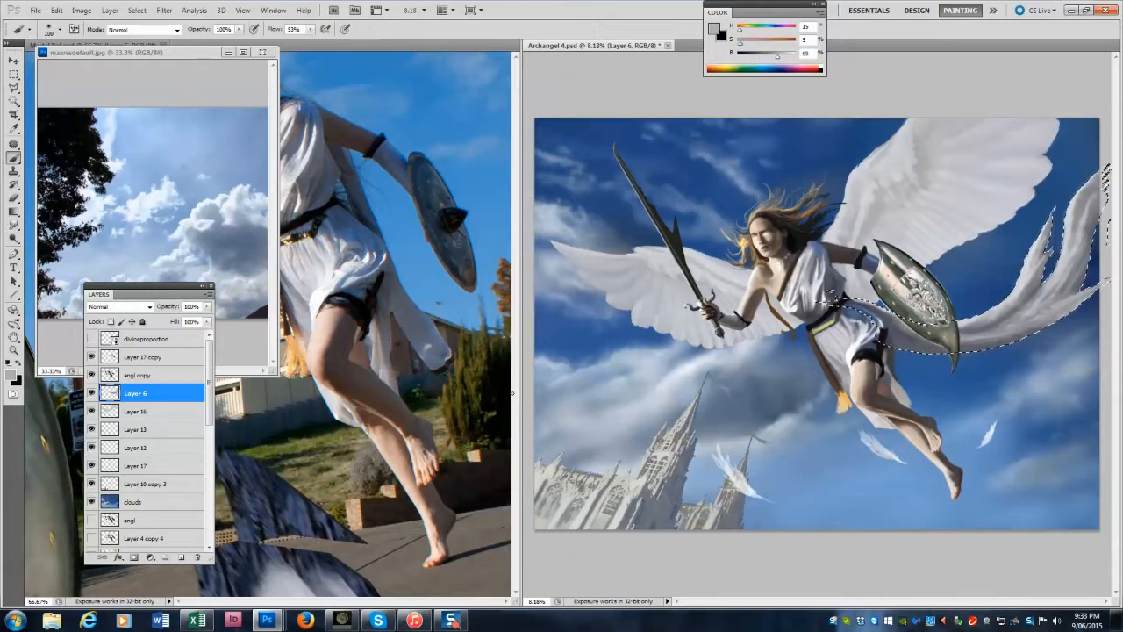
left_click(1103, 172, "alt")
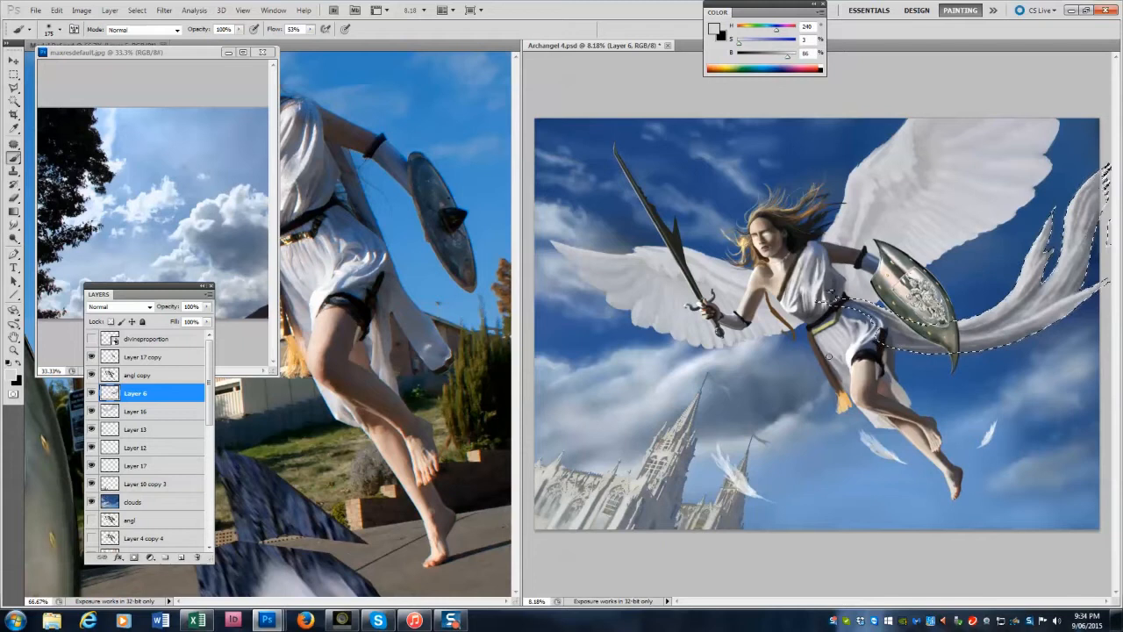
left_click(1029, 297, "alt")
left_click(1049, 246, "alt")
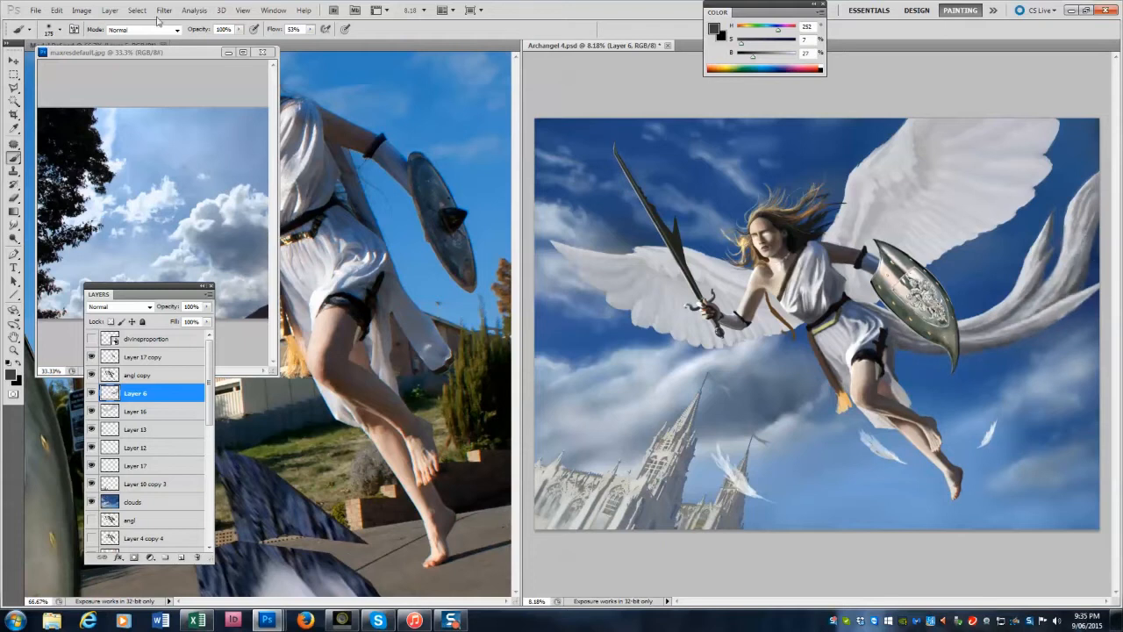
Smudge the flowing cloth's folds around the lower edge of the shield with a larger brush.
key("r")
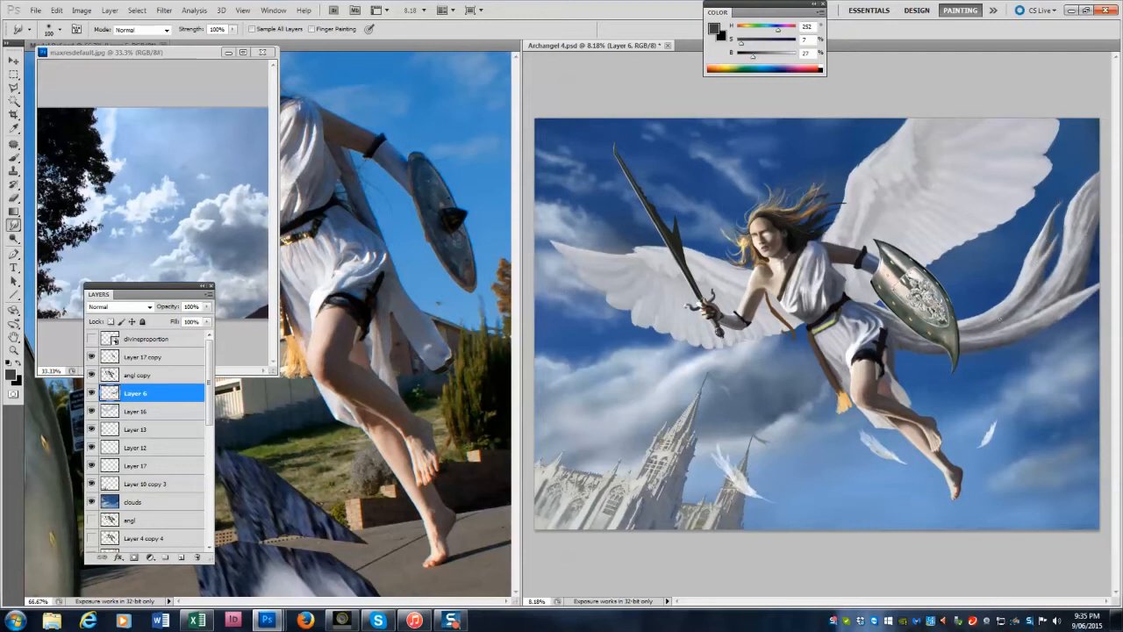
key("bracketright")
key("bracketright")
left_click_drag(911, 341, 930, 345)
key("bracketleft")
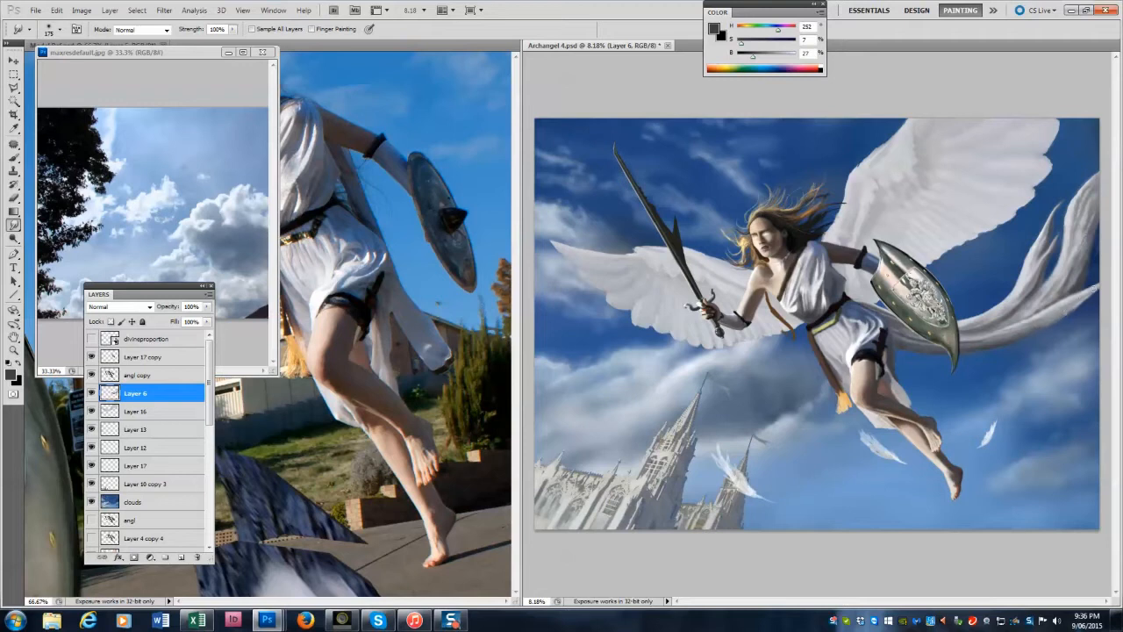
Clean up the edges of the flowing cloth's tails with the Eraser and rework the fold along the upper tail.
key("e")
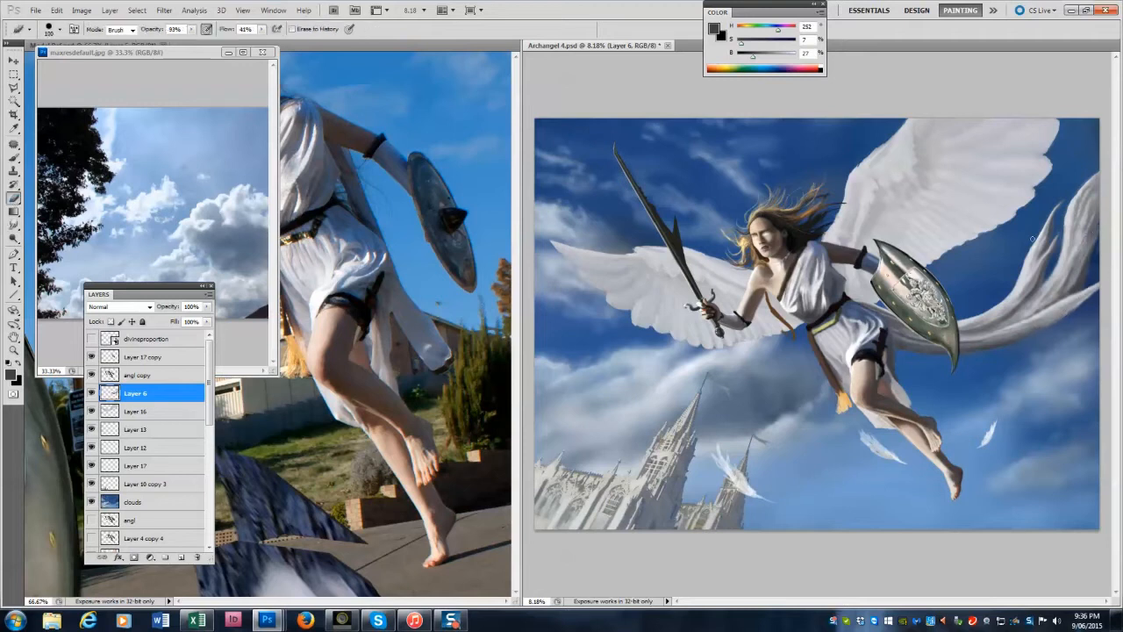
key("shift+5")
key("shift+3")
key("0")
left_click_drag(1072, 199, 1062, 237)
key("bracketright")
key("bracketright")
Smudge the shield's painted surface on Layer 17 copy, varying the brush size.
left_click(145, 357)
key("r")
key("bracketright")
key("bracketright")
key("bracketright")
key("bracketright")
key("bracketright")
key("bracketleft")
key("bracketleft")
key("bracketleft")
key("bracketleft")
key("bracketleft")
key("bracketleft")
key("bracketleft")
key("bracketleft")
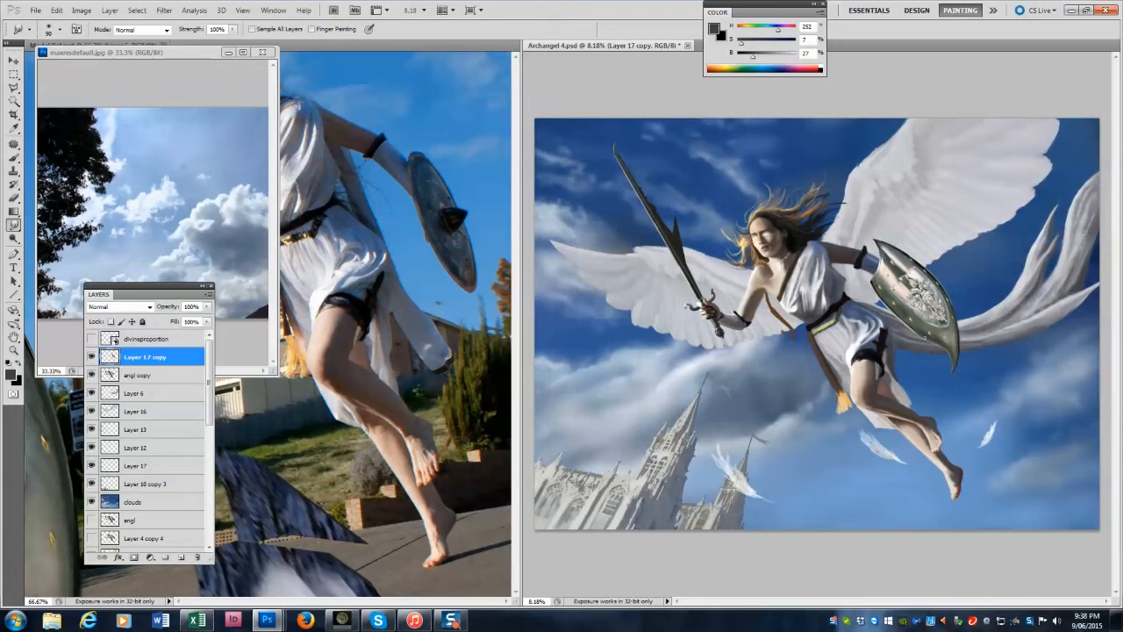
Load the Layer 17 copy outline as a selection and brush sampled dark tones along the shield's lower-left edge.
left_click(109, 357, "ctrl")
left_click(16, 158)
left_click(901, 320, "alt")
left_click(904, 322, "alt")
left_click_drag(905, 323, 908, 326)
left_click(905, 322, "alt")
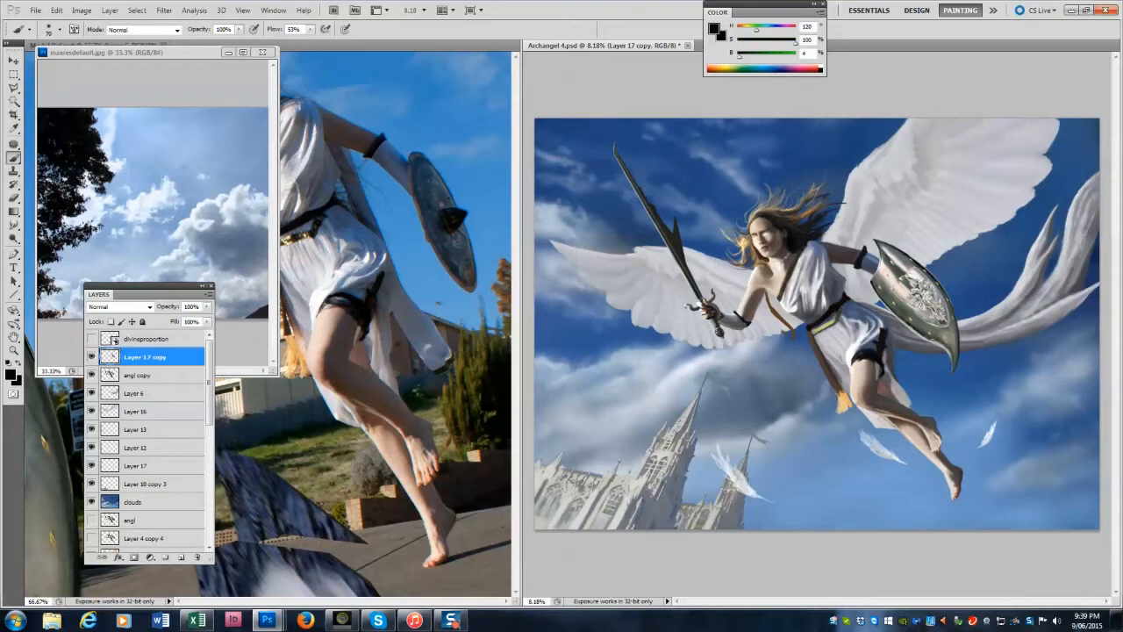
Repaint the lower part of the shield with a larger brush in sampled green-grey tones and smudge them together.
key("bracketright")
key("bracketright")
key("bracketright")
key("bracketright")
left_click(933, 338, "alt")
left_click(936, 334, "alt")
left_click(893, 290, "alt")
left_click(931, 324, "alt")
left_click(935, 335, "alt")
left_click(937, 338, "alt")
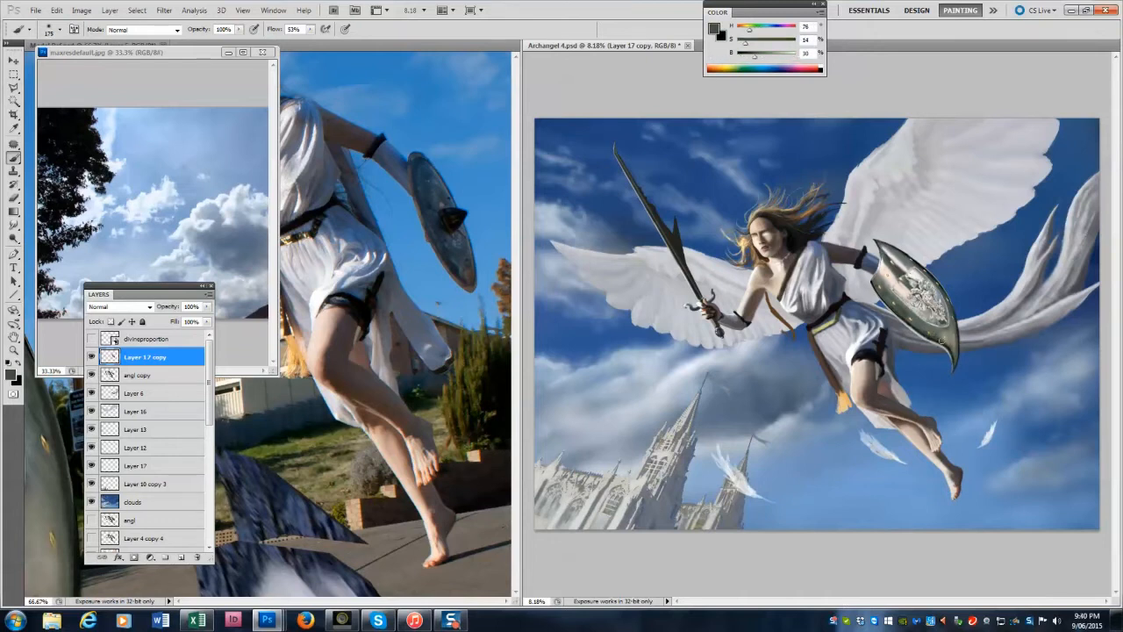
key("x")
left_click(939, 342, "alt")
key("r")
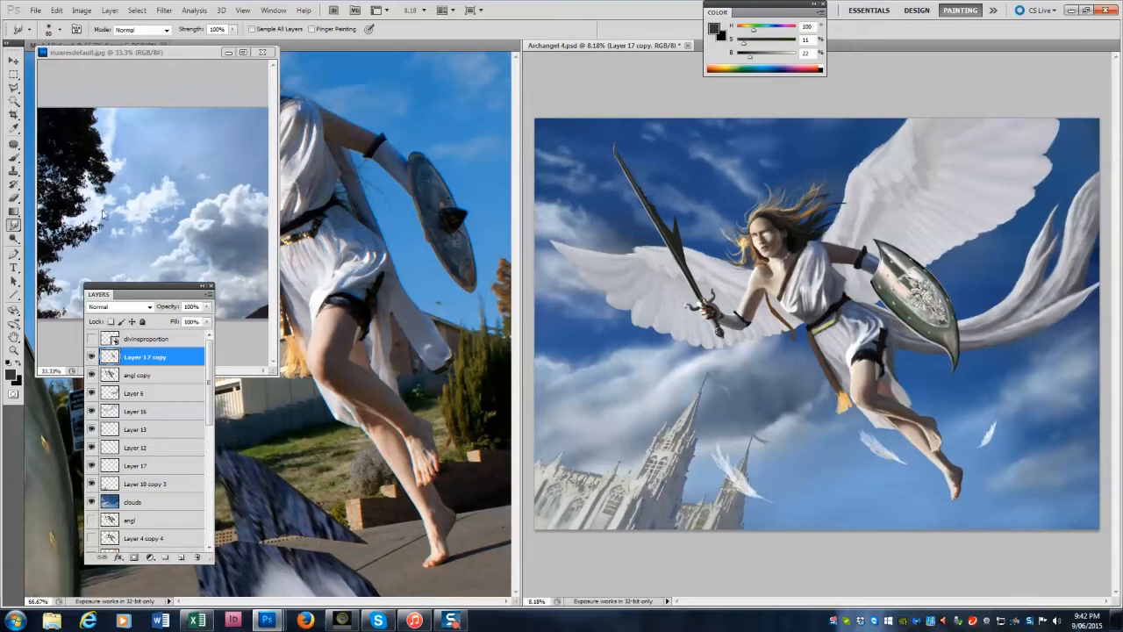
Darken the shield's outer right rim with sampled dark green-grey tones.
key("b")
key("d")
left_click(949, 294, "alt")
left_click(953, 310, "alt")
left_click(955, 328, "alt")
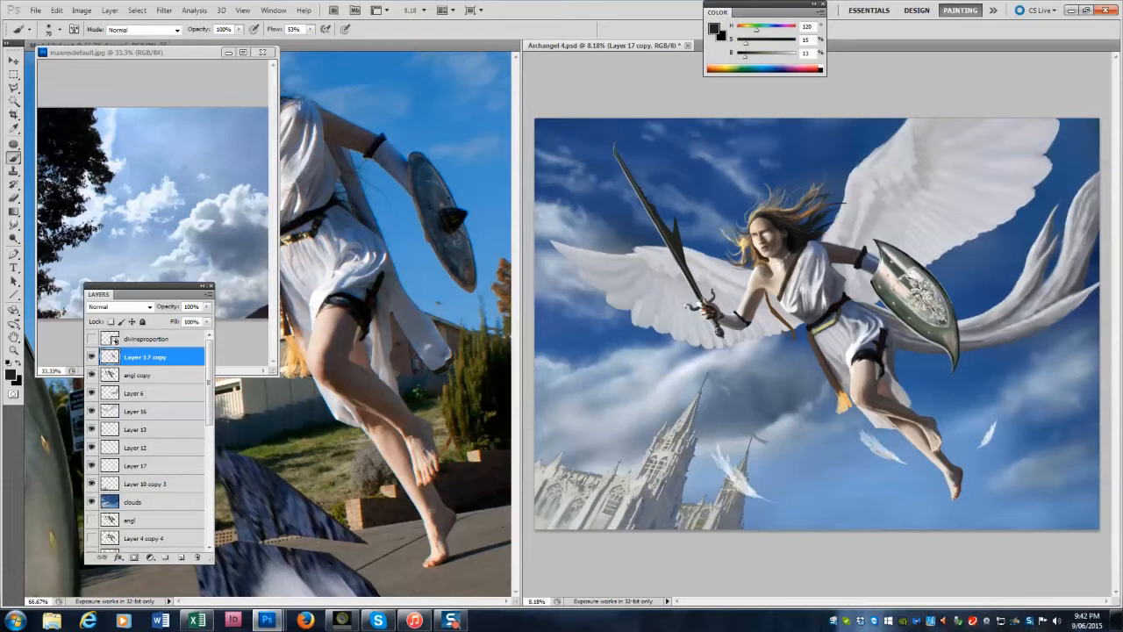
Clean up the outline around the shield's upper tip and left corner with the Eraser.
key("e")
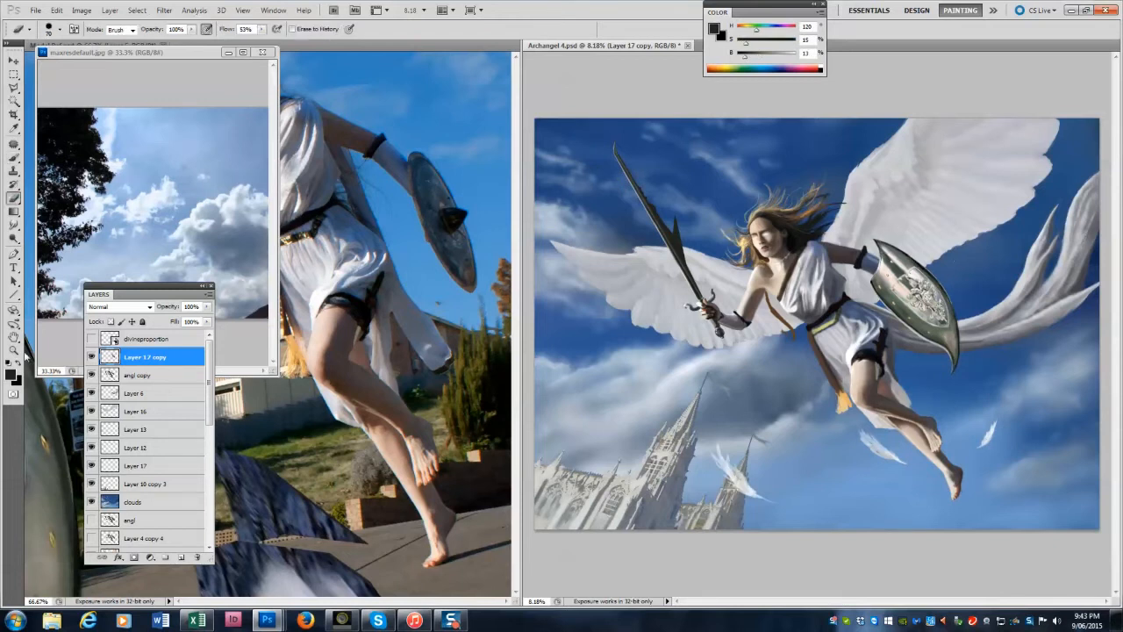
left_click(14, 350)
left_click(1036, 288)
left_click(1035, 288)
left_click(1023, 291)
left_click(14, 198)
key("bracketleft")
key("bracketleft")
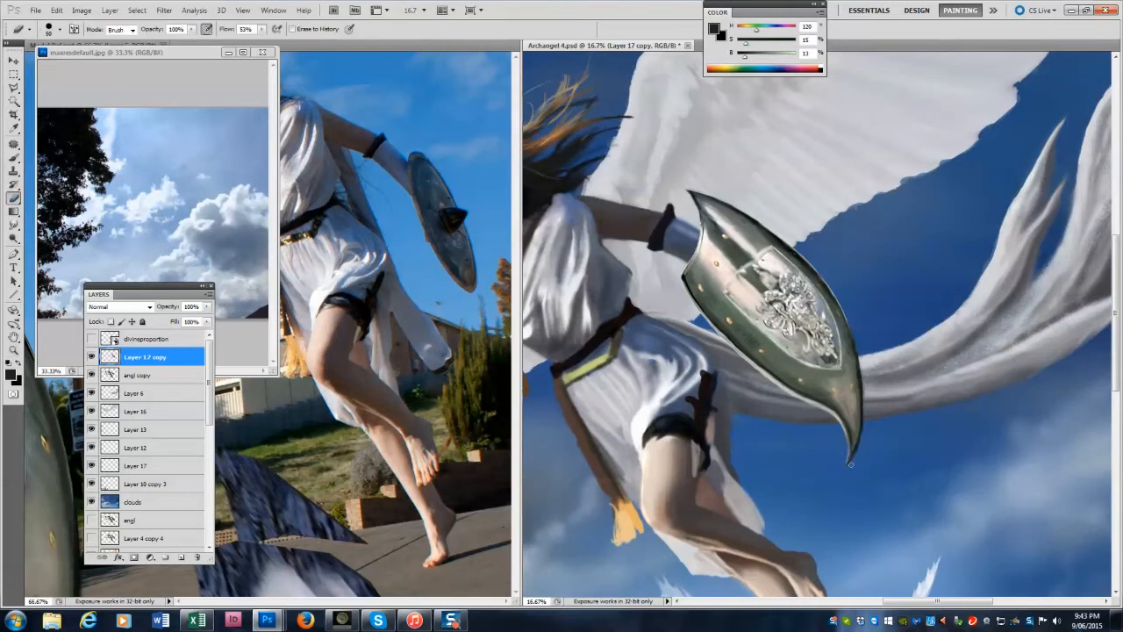
key("bracketright")
left_click_drag(690, 189, 760, 220)
mouse_move(688, 266)
left_mouse_down()
mouse_move(697, 247)
mouse_move(686, 270)
left_mouse_up()
mouse_move(689, 194)
left_mouse_down()
mouse_move(692, 203)
mouse_move(714, 191)
left_mouse_up()
key("alt+bracketleft")
key("alt+bracketright")
key("bracketright")
Brush sampled light grey highlights along the shield's lower-left rim.
key("b")
left_click(769, 332, "alt")
left_click(766, 329, "alt")
left_click_drag(765, 329, 733, 295)
left_click(779, 345, "alt")
left_click_drag(786, 348, 815, 366)
left_click(816, 362, "alt")
left_click(816, 362, "alt")
key("bracketleft")
key("bracketleft")
key("bracketleft")
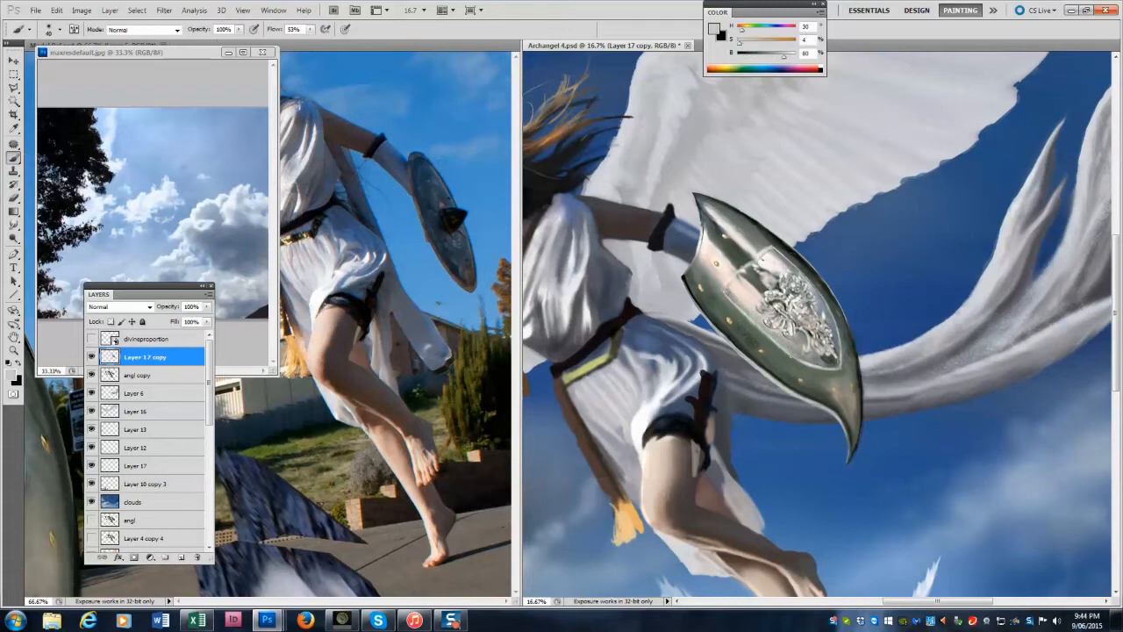
left_click_drag(723, 291, 748, 350)
Paint sampled dark green inside the shield's lower-left rim and around its left corner.
left_click(746, 339, "alt")
key("bracketright")
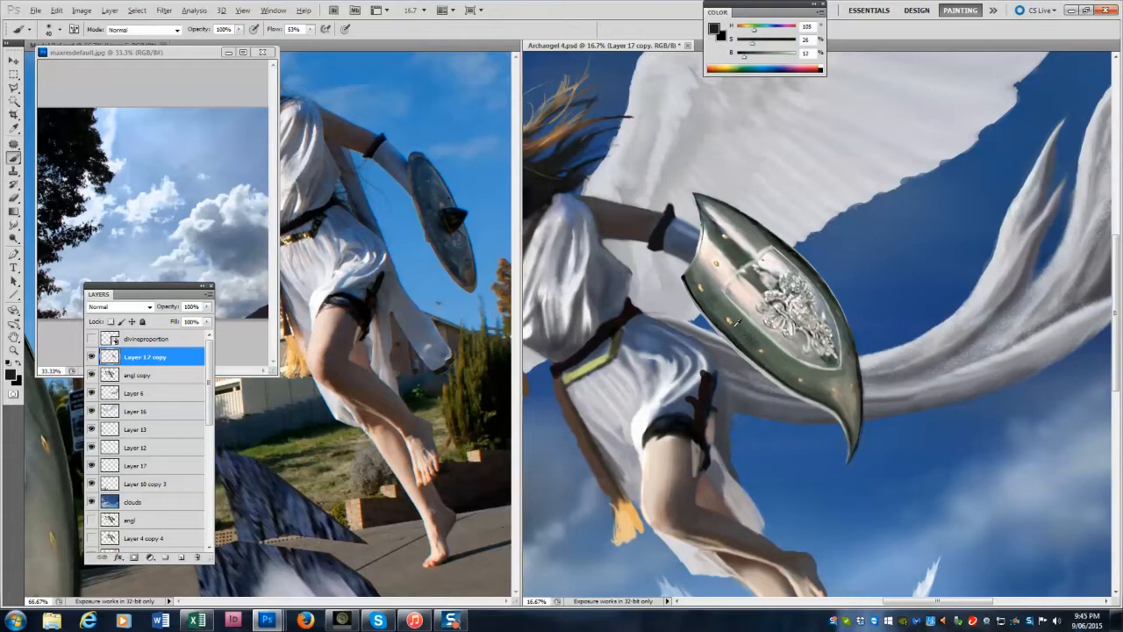
left_click(689, 277, "alt")
left_click_drag(687, 281, 704, 309)
mouse_move(779, 379)
left_mouse_down()
mouse_move(857, 444)
mouse_move(853, 402)
mouse_move(812, 406)
mouse_move(709, 303)
left_mouse_up()
Refine the shield's right rim with a smaller brush, using green and grey tones sampled from the shield.
key("bracketleft")
key("bracketleft")
key("bracketleft")
key("bracketleft")
key("bracketleft")
key("bracketleft")
key("bracketleft")
key("bracketleft")
left_click_drag(807, 269, 850, 341)
left_click(842, 340, "alt")
left_click(788, 242, "alt")
left_click_drag(824, 293, 853, 401)
left_click(699, 299, "alt")
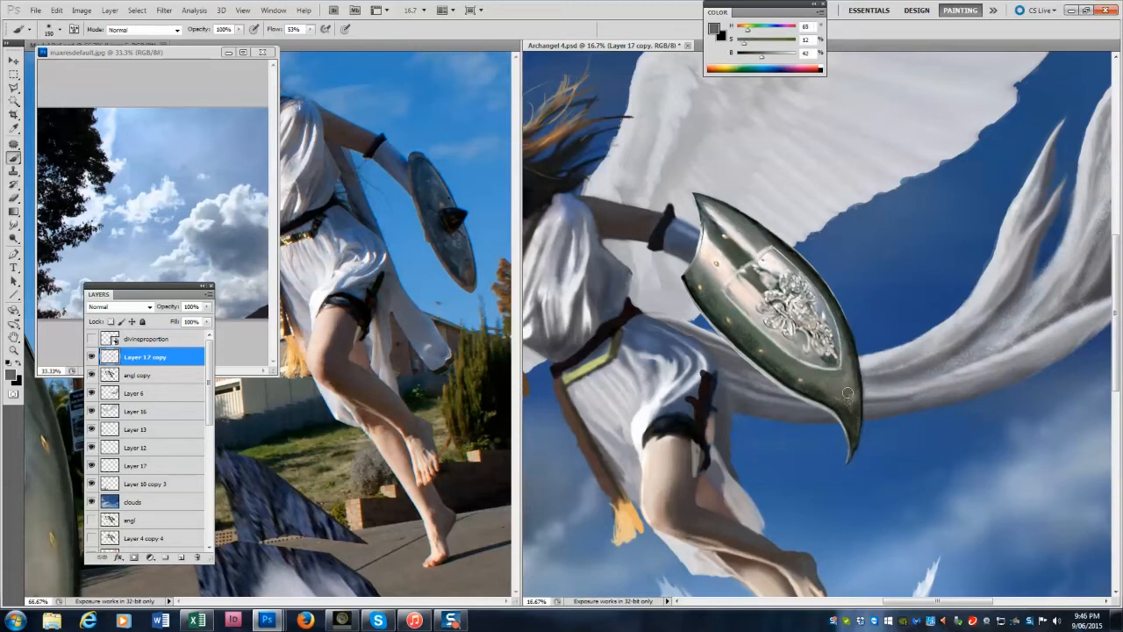
Paint a light grey highlight along the shield's right edge and undo the last stroke.
left_click(771, 378, "alt")
mouse_move(699, 195)
left_mouse_down()
mouse_move(756, 223)
mouse_move(836, 297)
mouse_move(863, 383)
left_mouse_up()
mouse_move(826, 280)
left_mouse_down()
mouse_move(735, 209)
mouse_move(694, 193)
left_mouse_up()
key("ctrl+z")
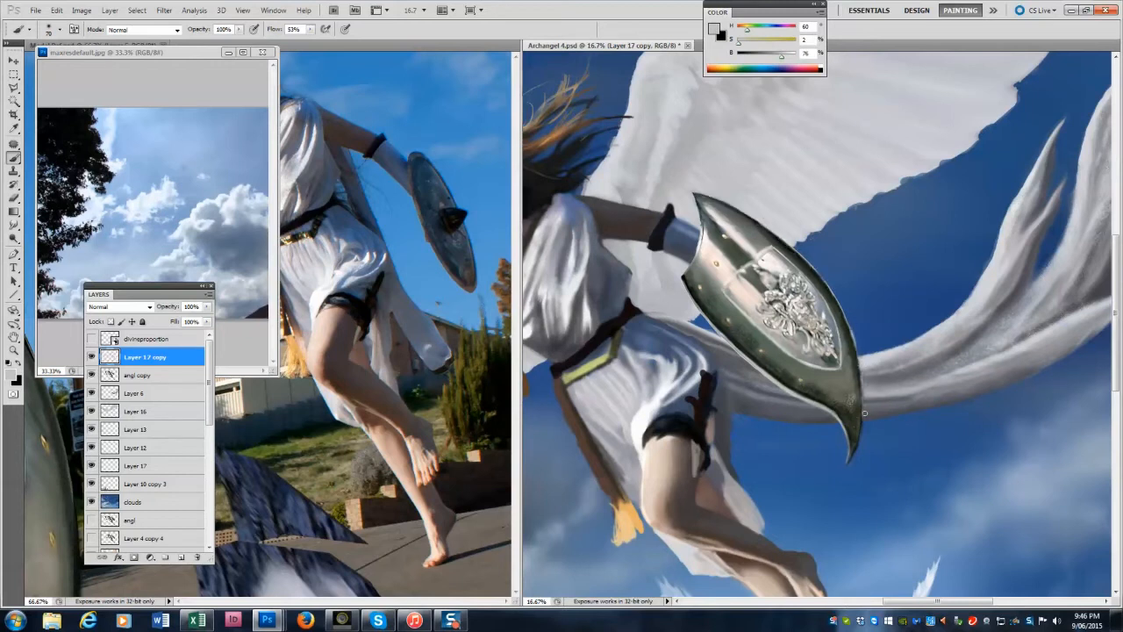
Erase stray paint beyond the shield's two tips and blend its surface and lower rim with the Mixer Brush.
key("e")
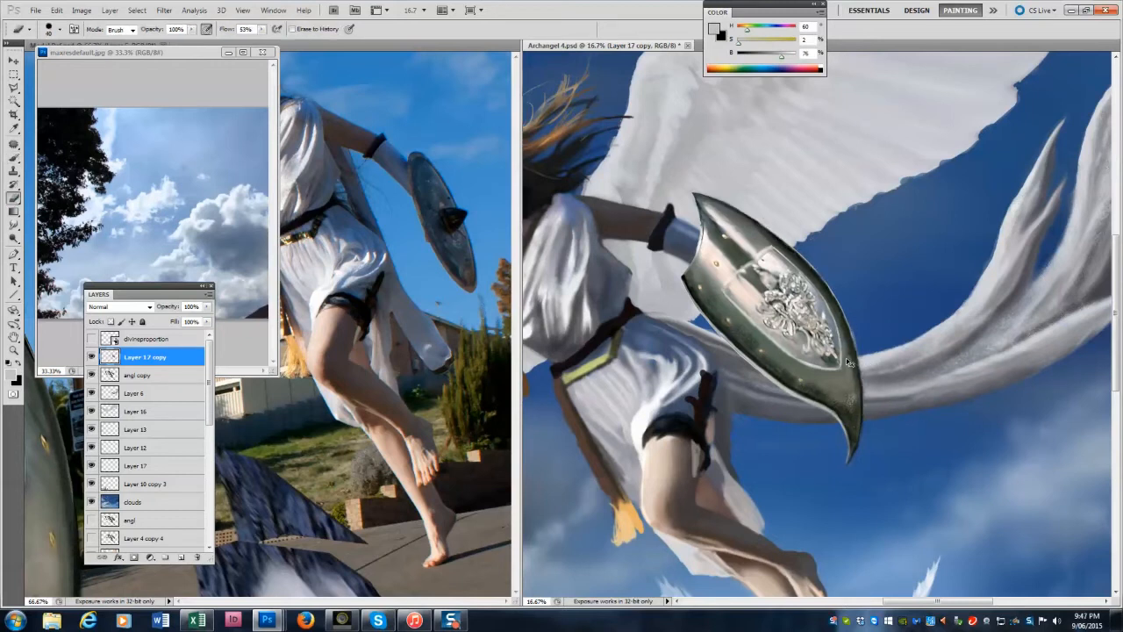
left_click_drag(859, 433, 861, 440)
left_click_drag(692, 200, 711, 195)
key("shift+b")
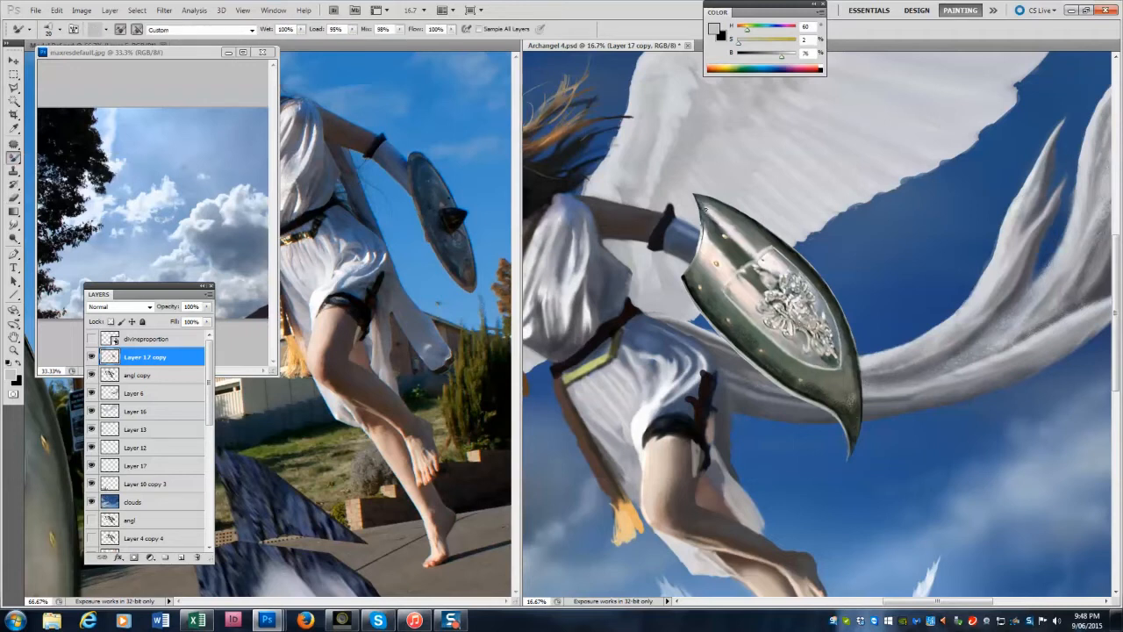
key("]")
mouse_move(755, 249)
left_mouse_down()
mouse_move(765, 257)
mouse_move(754, 269)
mouse_move(769, 249)
left_mouse_up()
left_click_drag(734, 336, 750, 358)
Touch up the corner above the shield's crest with a sampled tone using the Brush tool.
left_click(13, 351)
key("ctrl+0")
left_click_drag(864, 228, 987, 351)
key("b")
key("shift+b")
left_click(715, 212, "alt")
left_click_drag(714, 219, 718, 189)
Repaint the shield's upper section above the crest with sampled green-grey tones and a larger brush.
key("bracketright")
key("bracketright")
key("bracketright")
key("bracketright")
key("bracketright")
left_click(679, 128, "alt")
left_click(651, 124, "alt")
left_click_drag(649, 107, 713, 172)
left_click(677, 130, "alt")
left_click(646, 130, "alt")
key("e")
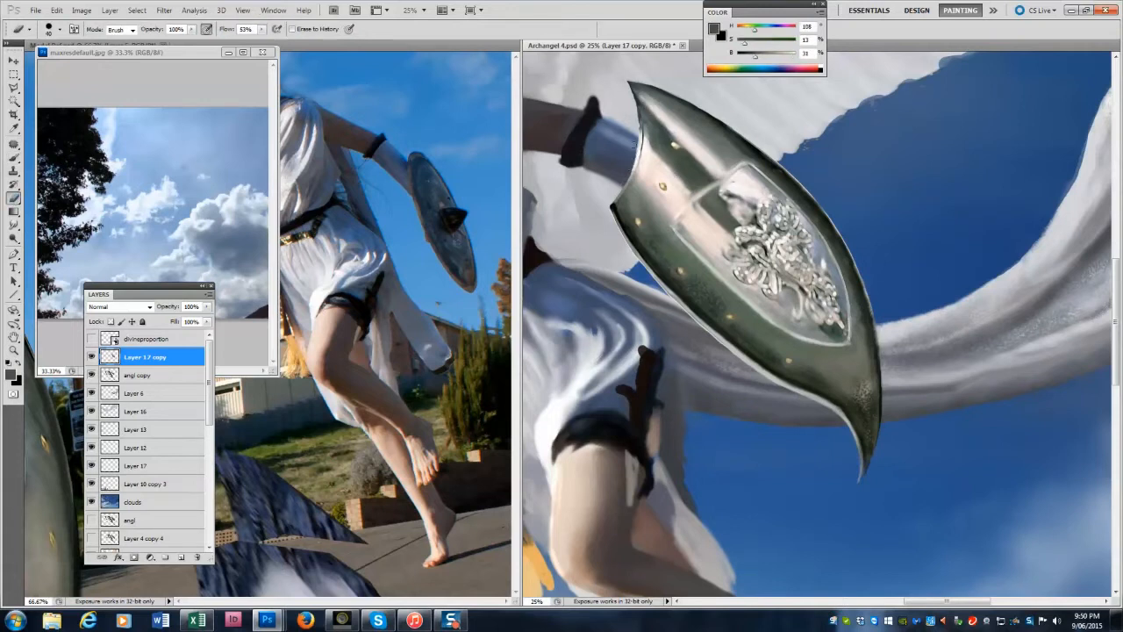
Load the shield outline as a selection and try brushing large white Soft Light highlights across its face and crest.
left_click(109, 357, "ctrl")
key("b")
left_click(273, 11)
left_click(275, 111)
key("d")
left_click(140, 30)
left_click(119, 211)
key("x")
key("bracketright")
key("bracketright")
key("bracketright")
key("bracketright")
key("bracketright")
key("bracketright")
key("bracketright")
key("bracketright")
key("bracketright")
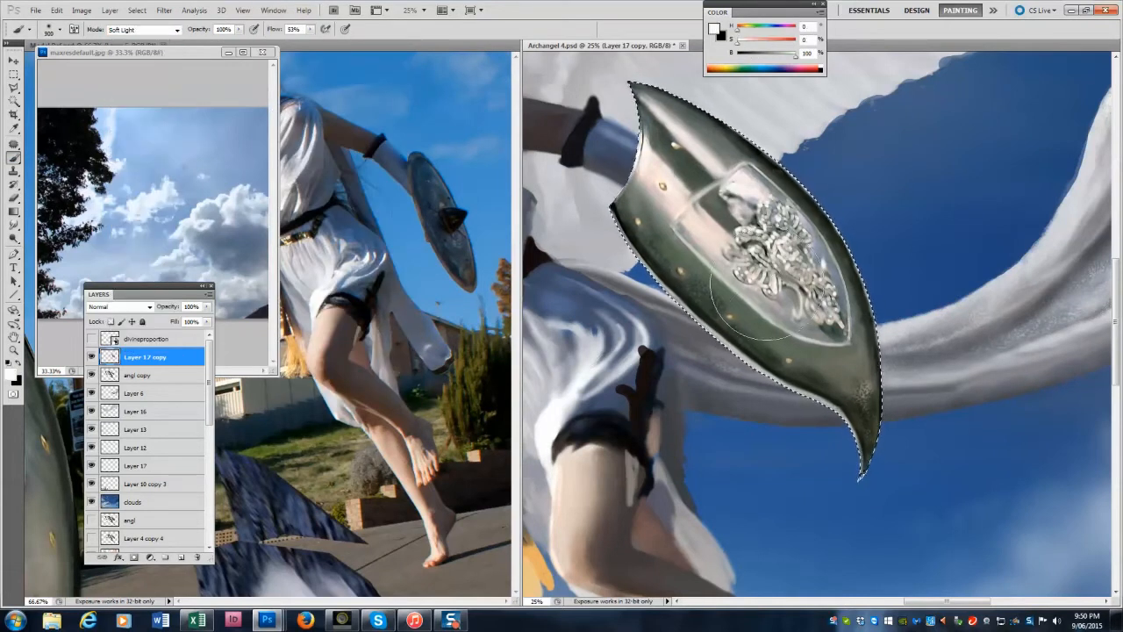
key("bracketright")
key("bracketright")
left_click_drag(759, 266, 829, 157)
left_click_drag(684, 167, 833, 377)
key("ctrl+alt+z")
key("ctrl+alt+z")
Paint sampled light tones along the flowing cloth's tails on the cloth layer.
key("z")
left_click(1016, 362, "alt")
left_click(1016, 362, "alt")
left_click(1016, 361, "alt")
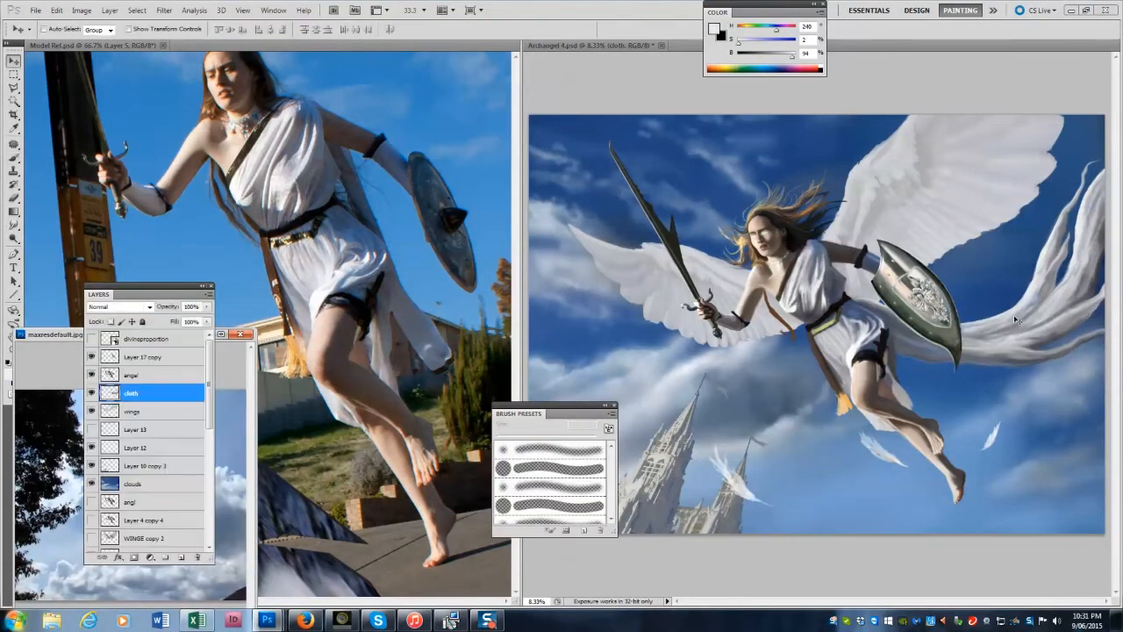
key("b")
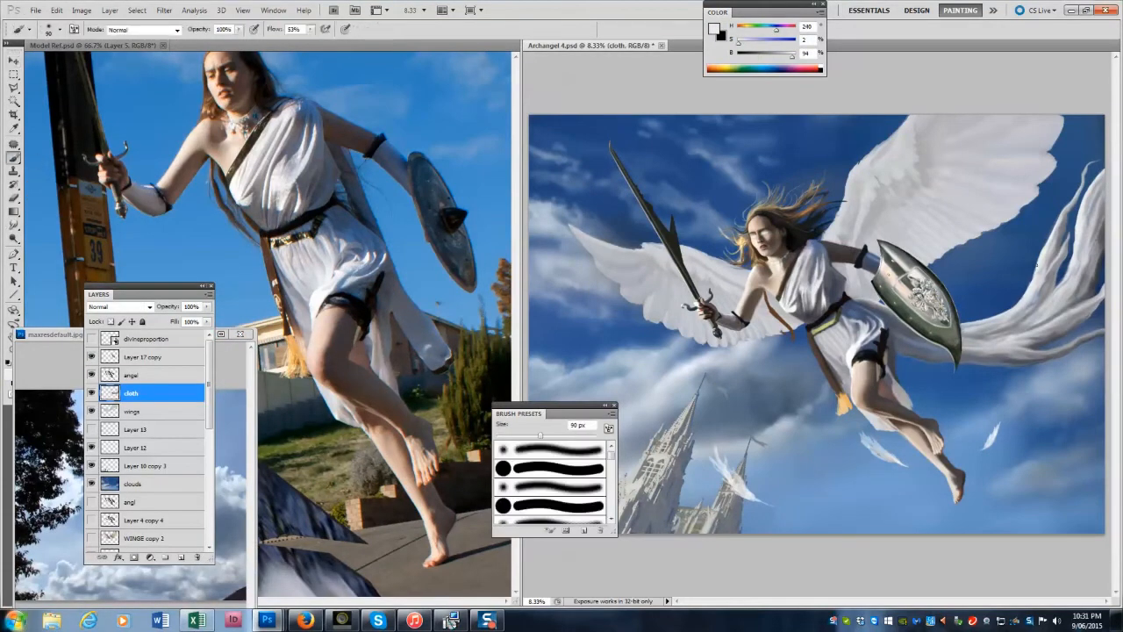
left_click(994, 323, "alt")
key("bracketright")
left_click_drag(1006, 316, 1102, 199)
Sample a near-white tone from the dress and paint highlights along the flowing cloth's tails on the cloth layer.
left_click(812, 295, "alt")
key("bracketleft")
left_click_drag(1066, 294, 974, 342)
key("bracketleft")
key("bracketright")
key("bracketright")
key("bracketright")
key("bracketright")
key("bracketright")
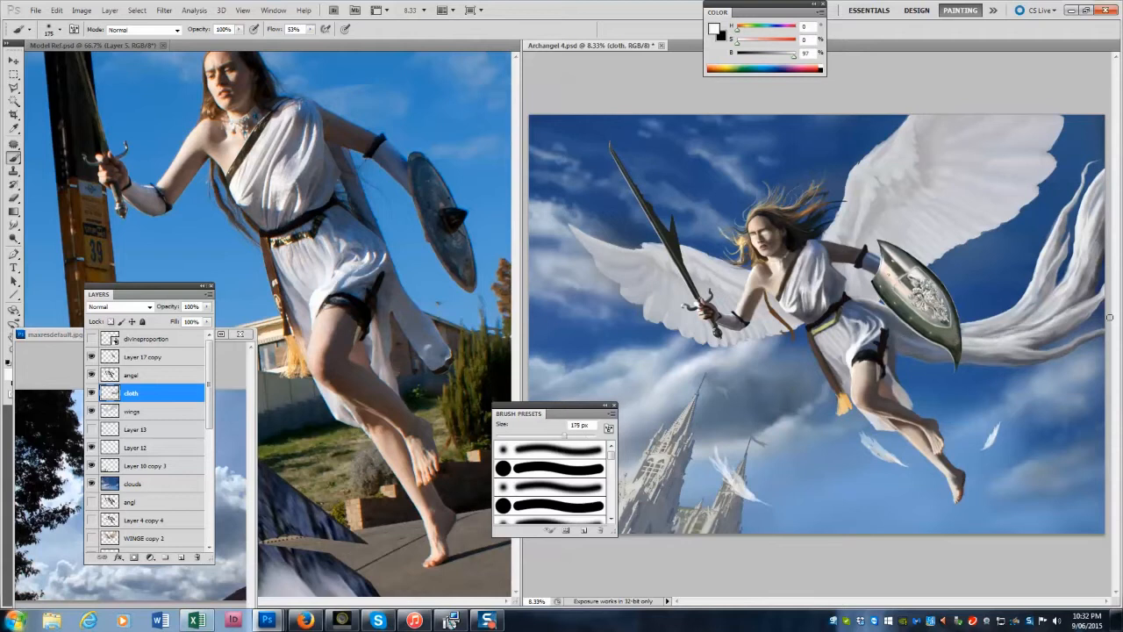
key("bracketleft")
key("bracketleft")
key("bracketleft")
key("bracketleft")
Smudge the folds of the flowing cloth at 100% strength, reducing the brush size from 150 to 70 px.
key("r")
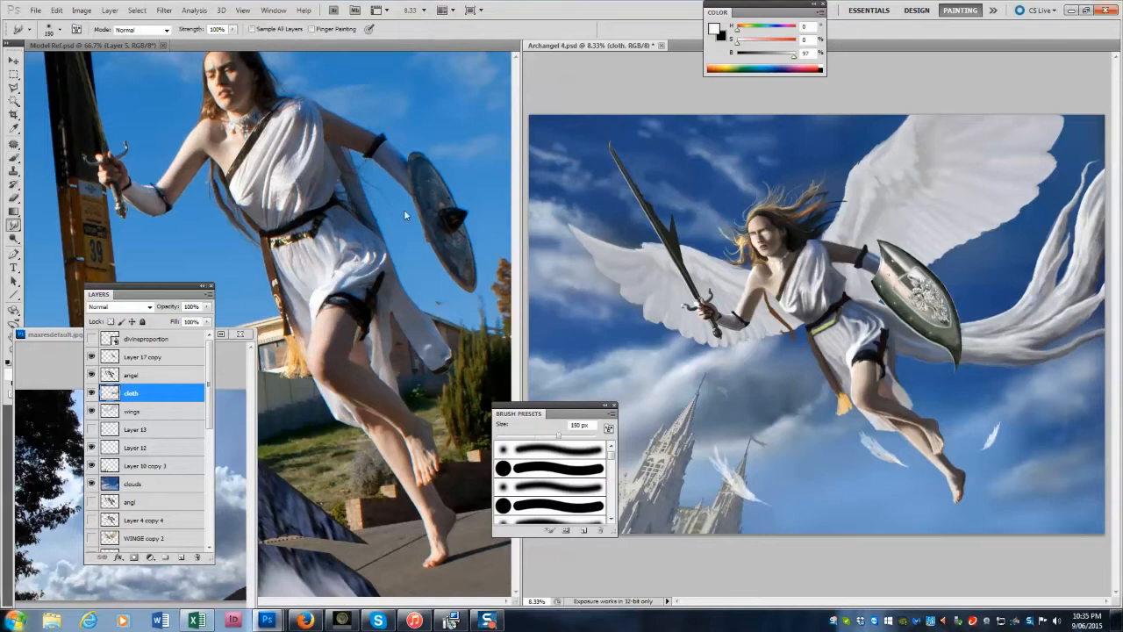
key("bracketleft")
key("bracketleft")
key("bracketleft")
key("bracketleft")
key("bracketleft")
key("bracketleft")
left_click(139, 10)
left_click(139, 10)
left_click(487, 620)
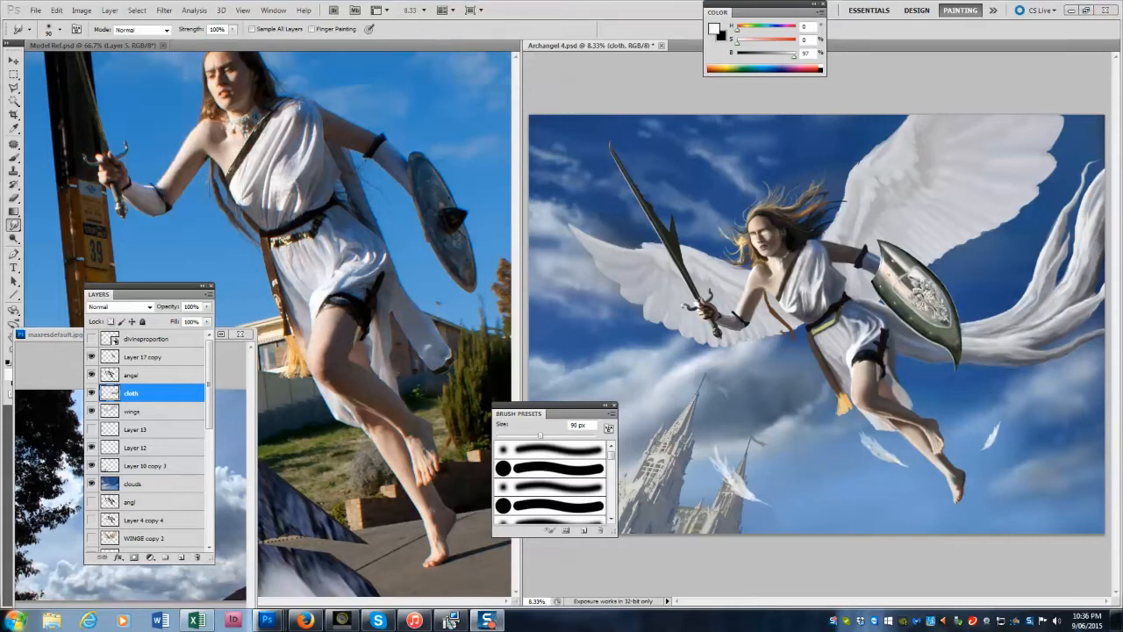
left_click(983, 386)
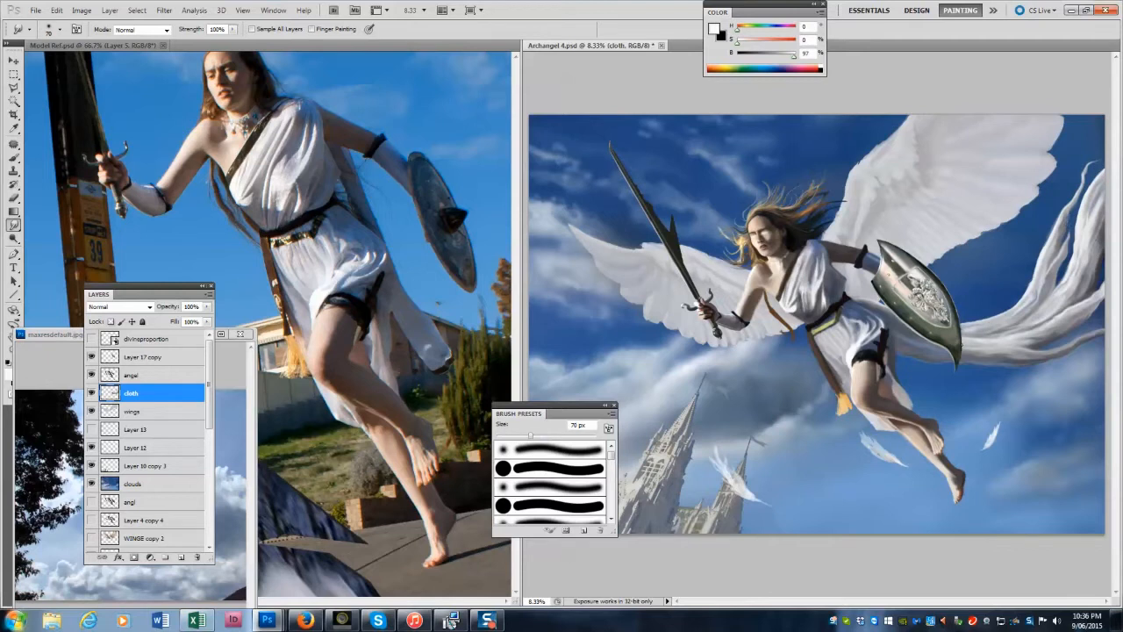
Bring up the brush settings for the Brush tool and move them clear below the painting.
key("b")
key("F5")
mouse_move(354, 375)
left_mouse_down()
mouse_move(306, 384)
mouse_move(354, 373)
mouse_move(329, 354)
left_mouse_up()
left_click(568, 225)
left_click_drag(439, 163, 782, 560)
Shade the start of the flowing cloth beside the angel's waist with a shadow tone sampled from the reference cloth.
left_click(809, 249, "alt")
key("bracketright")
key("bracketright")
key("bracketright")
key("bracketright")
key("bracketright")
key("bracketright")
key("bracketright")
key("bracketright")
key("bracketright")
key("bracketright")
key("bracketleft")
key("bracketleft")
left_click(402, 283, "alt")
left_click_drag(858, 303, 886, 308)
Sample a tone from the cloth below the shield and paint it along the lower cloth towards the tails.
key("bracketleft")
key("bracketleft")
key("bracketleft")
key("bracketleft")
key("bracketleft")
key("bracketleft")
key("bracketleft")
key("bracketright")
key("bracketright")
left_click(916, 343, "alt")
key("bracketright")
key("bracketright")
key("bracketright")
key("bracketright")
key("bracketright")
key("bracketright")
key("bracketright")
key("bracketright")
key("bracketright")
left_click_drag(954, 343, 1036, 338)
Shade the outermost cloth tail near the canvas edge with a dark tone sampled from the reference cloth.
left_click(399, 283, "alt")
mouse_move(1090, 278)
left_mouse_down()
mouse_move(1098, 247)
mouse_move(1091, 261)
mouse_move(1095, 209)
left_mouse_up()
key("bracketleft")
key("bracketleft")
key("bracketleft")
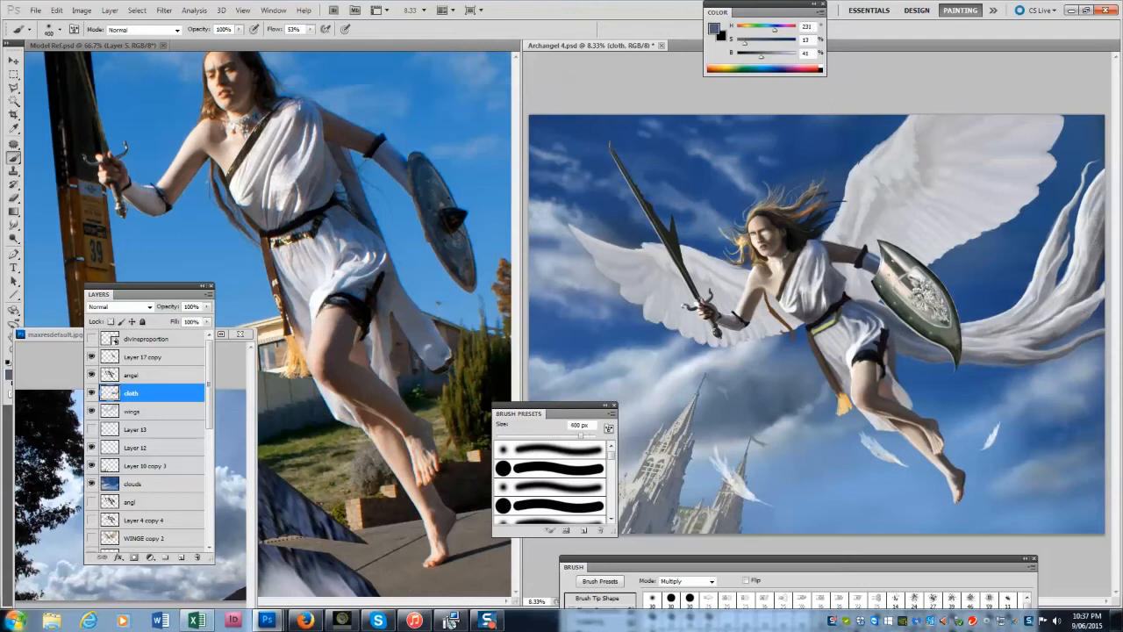
Load the cloth layer as a selection and shade the cloth beyond the shield with a sampled dark grey, 1200 px brush.
left_click(110, 393, "ctrl")
key("bracketright")
key("bracketright")
key("bracketright")
key("bracketright")
left_click(390, 290, "alt")
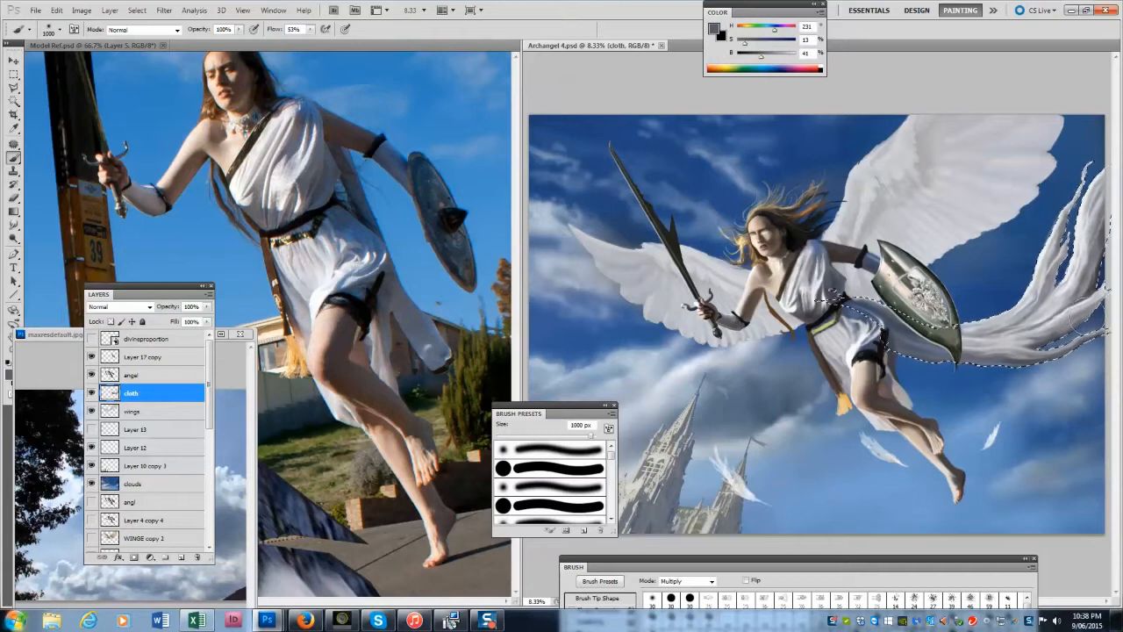
left_click(389, 289, "alt")
key("bracketright")
left_click_drag(963, 353, 913, 344)
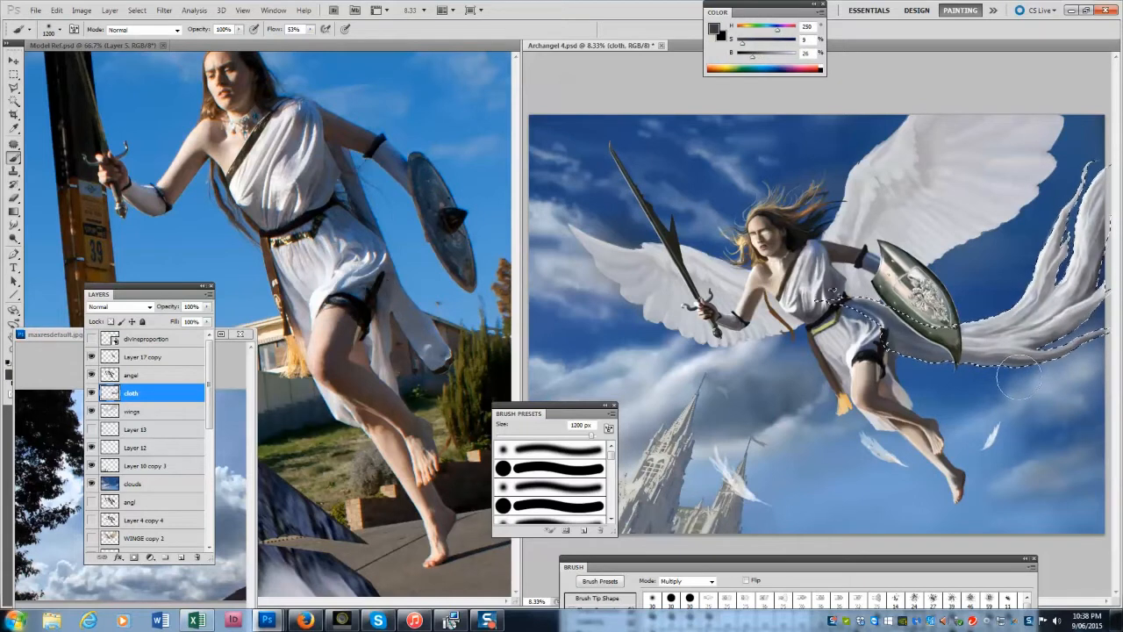
mouse_move(991, 347)
left_mouse_down()
mouse_move(1065, 307)
mouse_move(1028, 309)
left_mouse_up()
Sample a near-white tone from the large wing, deselect the cloth, and reduce the brush to 100 px for its highlights.
key("bracketleft")
key("bracketleft")
key("bracketleft")
key("bracketleft")
key("bracketleft")
key("bracketleft")
key("bracketleft")
key("bracketleft")
key("bracketleft")
left_click(1025, 186, "alt")
left_click(1035, 195, "alt")
key("ctrl+d")
key("bracketleft")
key("bracketleft")
key("bracketleft")
key("bracketleft")
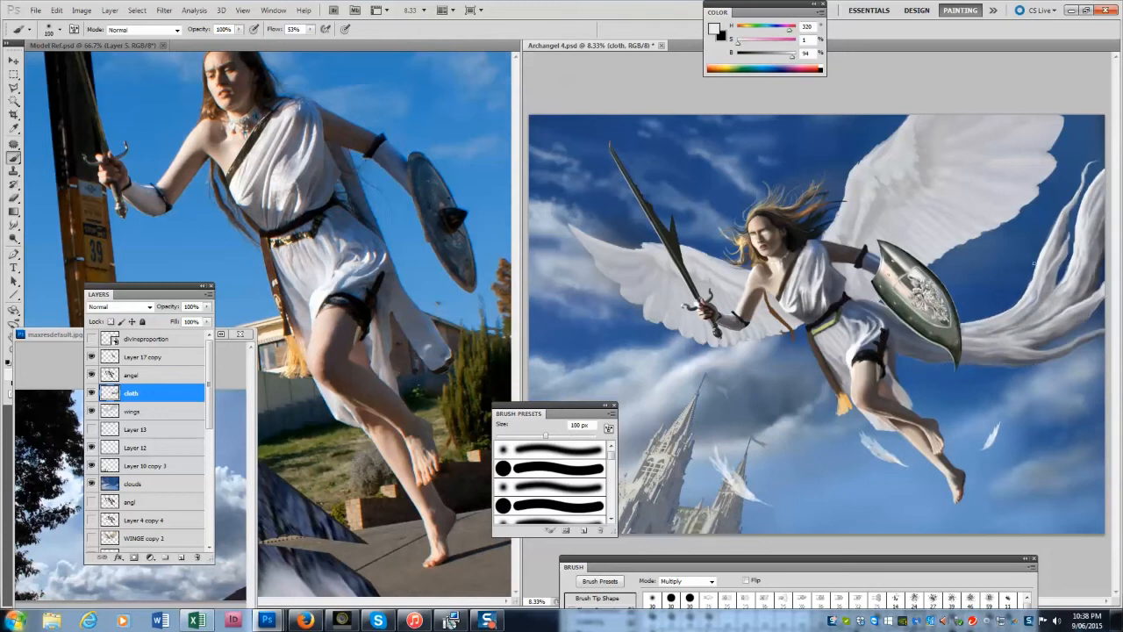
Clean up the flowing cloth's edges with an 80 to 90 px Eraser and smudge its folds at 70 px.
key("e")
key("F5")
left_click_drag(430, 233, 497, 513)
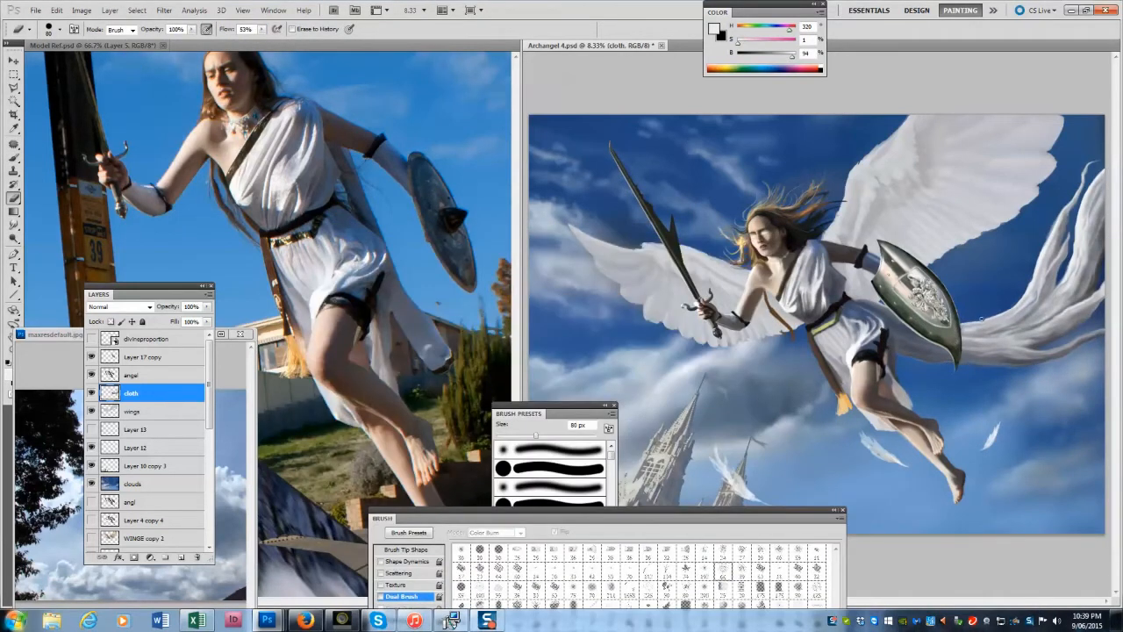
key("bracketright")
key("bracketright")
key("bracketleft")
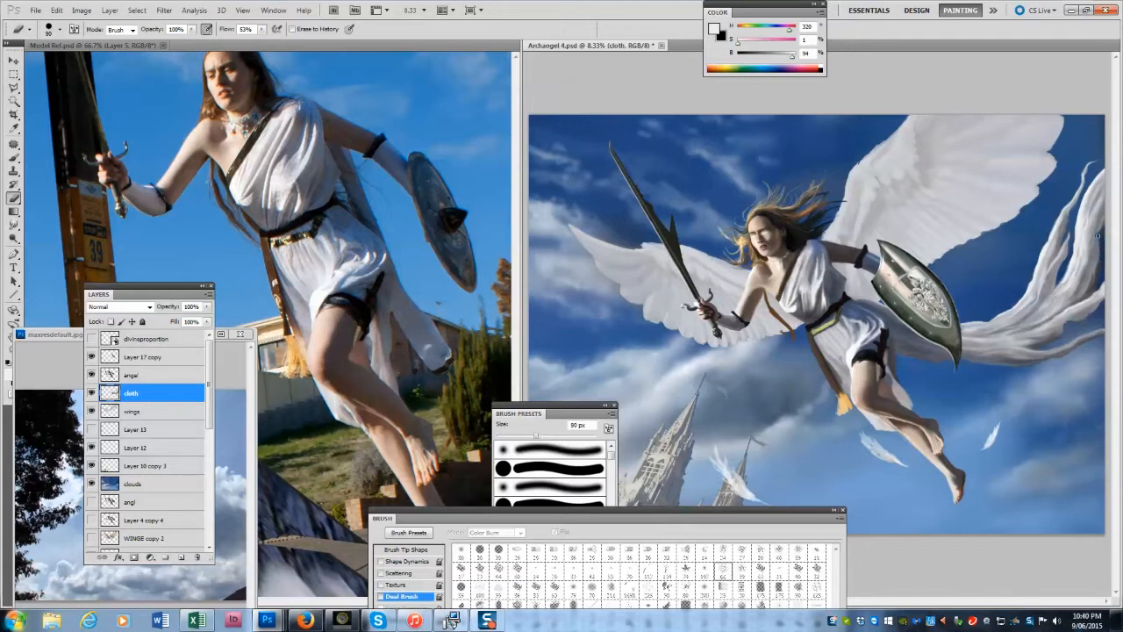
key("r")
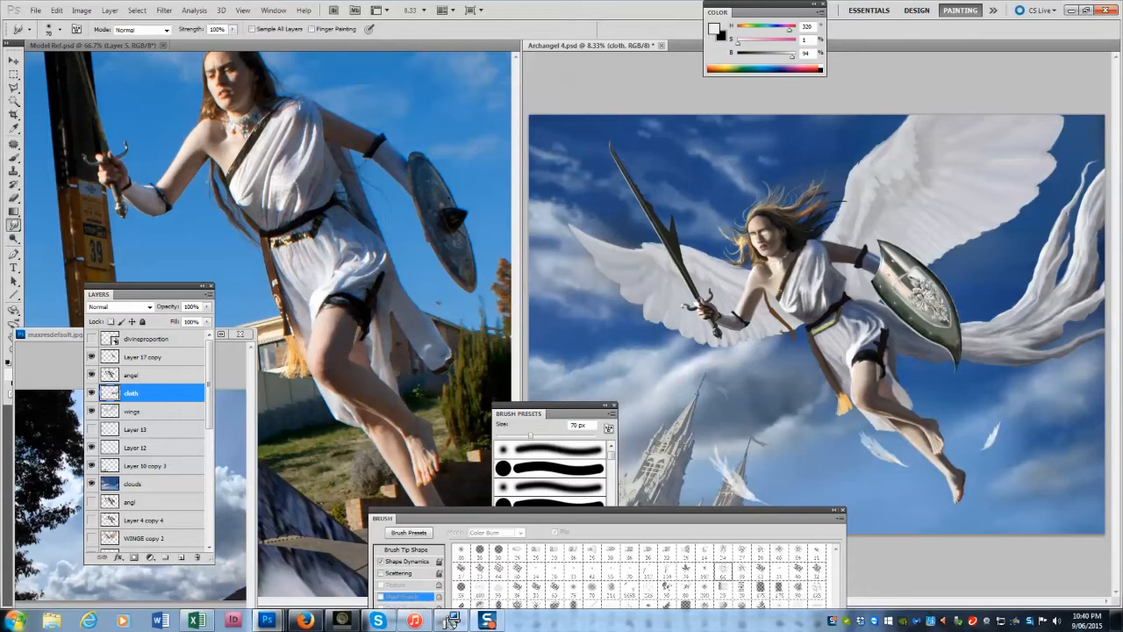
Load the cloth as a selection and brush a sampled light grey over its tails in Soft Light mode.
left_click(111, 395, "ctrl")
key("b")
left_click(143, 30)
left_click(132, 208)
left_click(864, 344, "alt")
mouse_move(1046, 290)
left_mouse_down()
mouse_move(1070, 244)
mouse_move(1063, 296)
left_mouse_up()
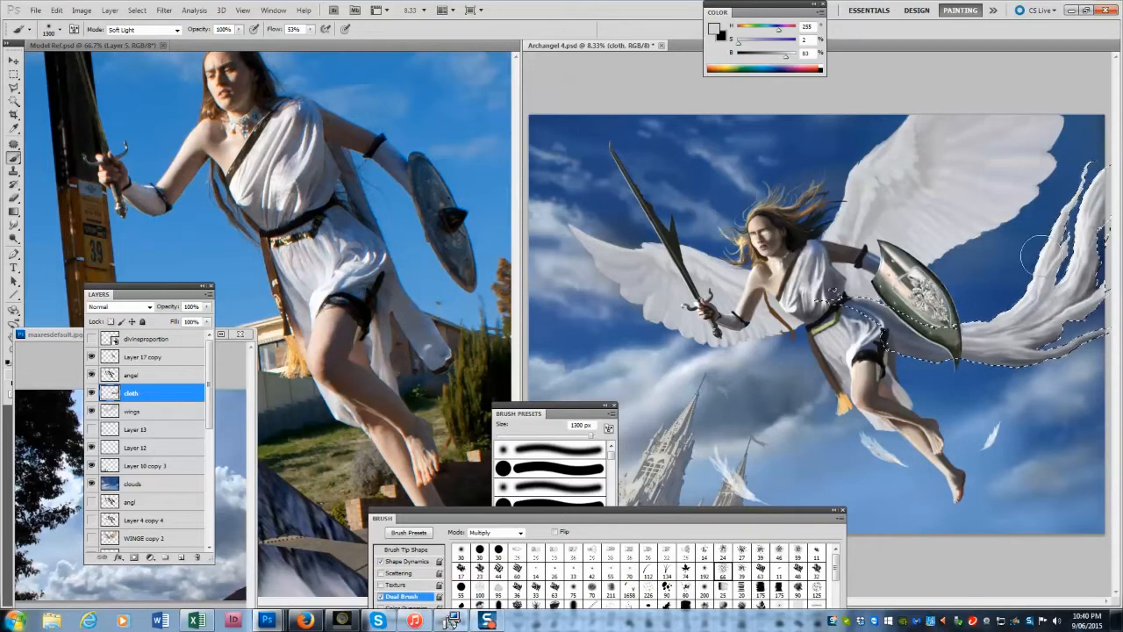
key("bracketleft")
key("bracketleft")
key("bracketleft")
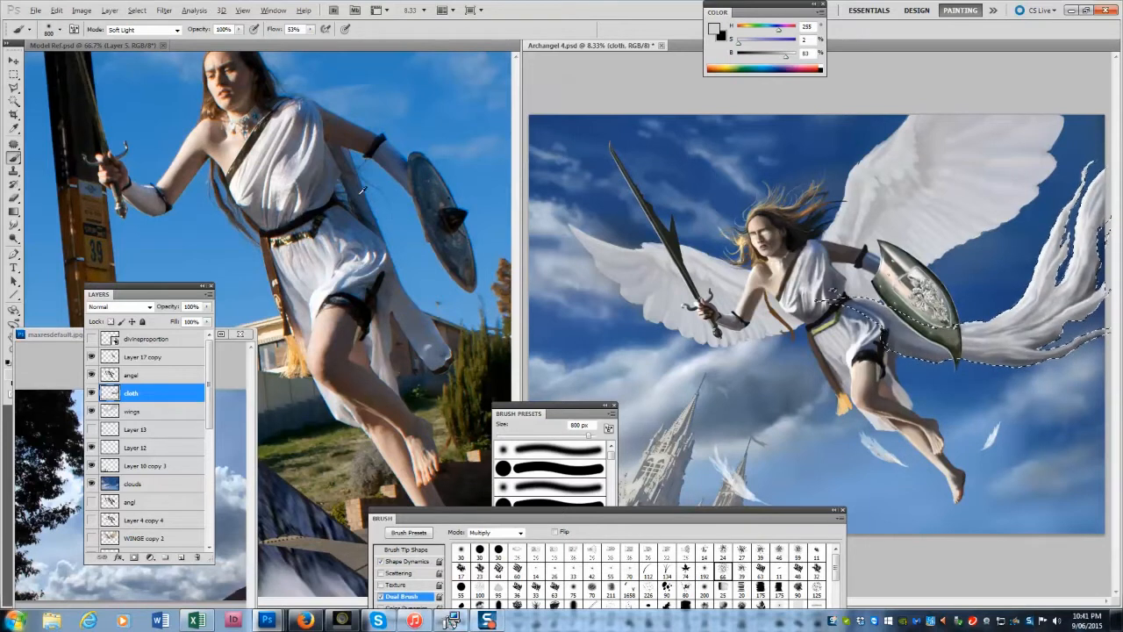
Deepen the lower cloth below the shield with a sampled dark blue-grey Soft Light brush at 300 px.
left_click(910, 349, "alt")
key("bracketleft")
key("bracketleft")
key("bracketleft")
key("bracketleft")
key("bracketleft")
left_click_drag(910, 350, 1006, 363)
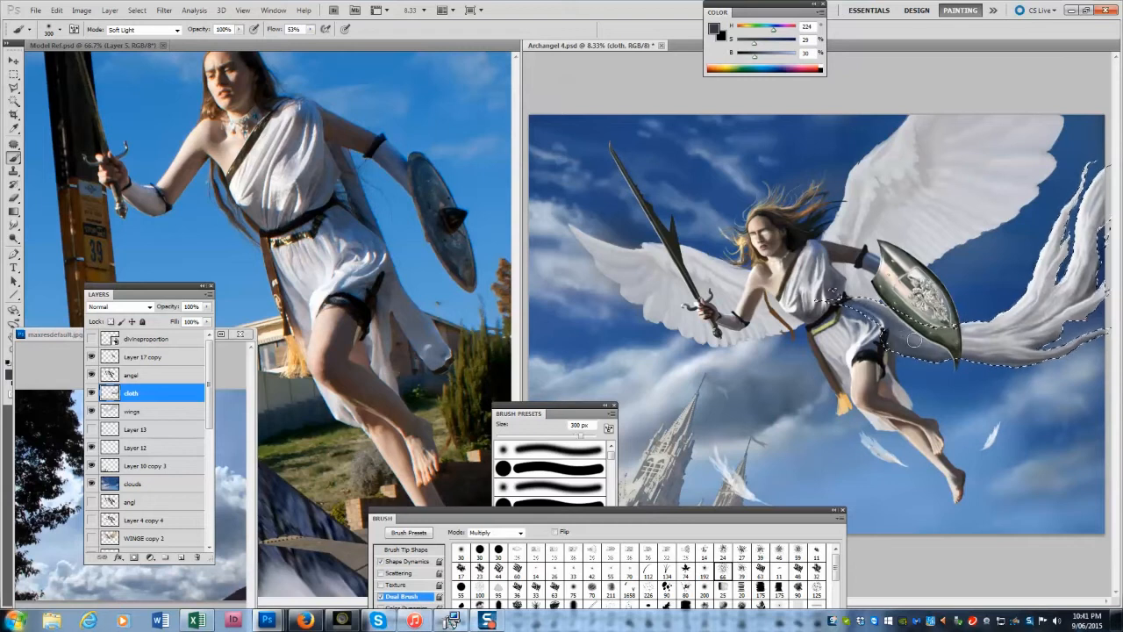
Darken the finer fold shadows of the cloth tails with a smaller Soft Light brush, then deselect the cloth.
key("bracketleft")
key("bracketleft")
key("bracketleft")
key("bracketleft")
key("bracketleft")
key("bracketleft")
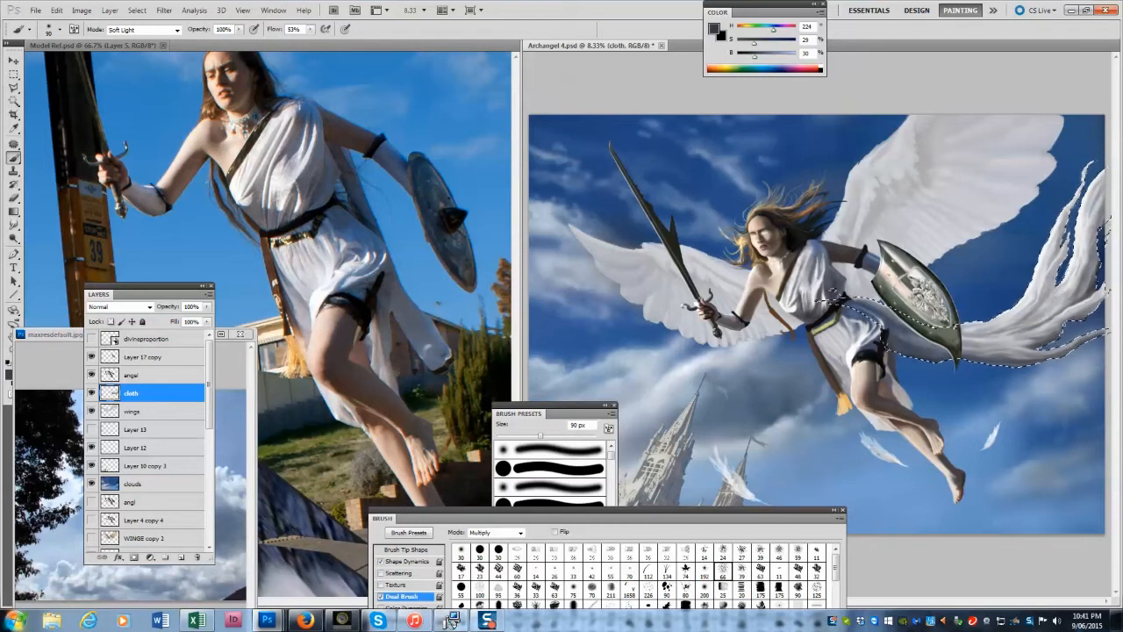
key("bracketleft")
key("bracketleft")
key("bracketright")
key("bracketright")
key("bracketright")
key("bracketright")
key("ctrl+d")
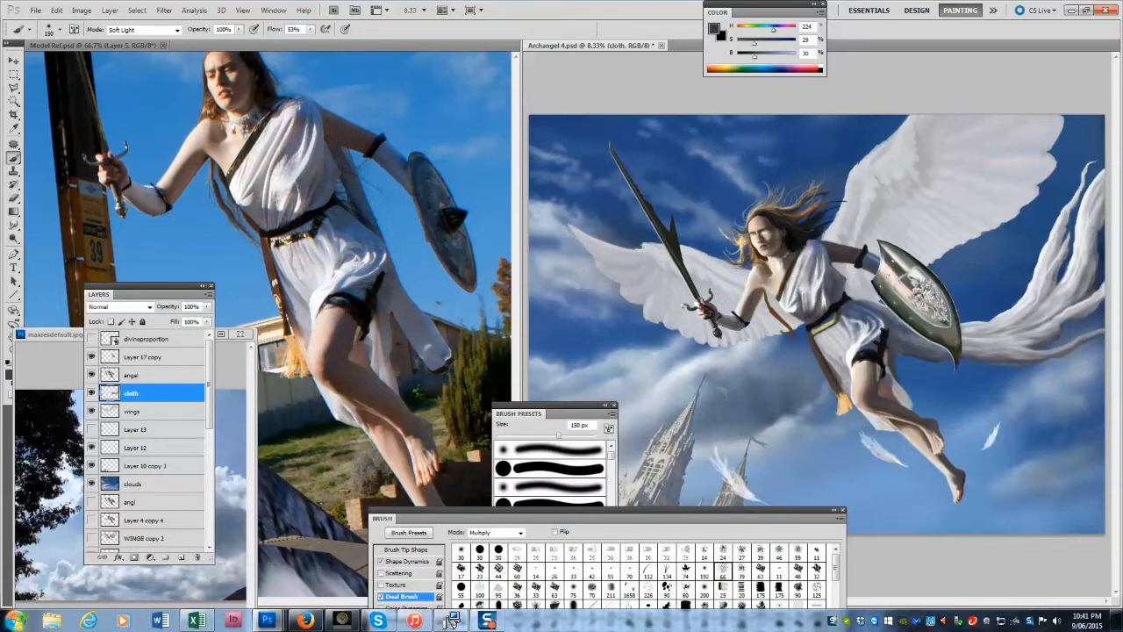
Sample a grey-blue tone from the cloth below the shield and smudge the cloth folds at 70 px.
key("bracketright")
key("bracketright")
key("bracketright")
key("bracketright")
key("bracketright")
key("bracketright")
left_click(895, 343, "alt")
key("bracketleft")
key("r")
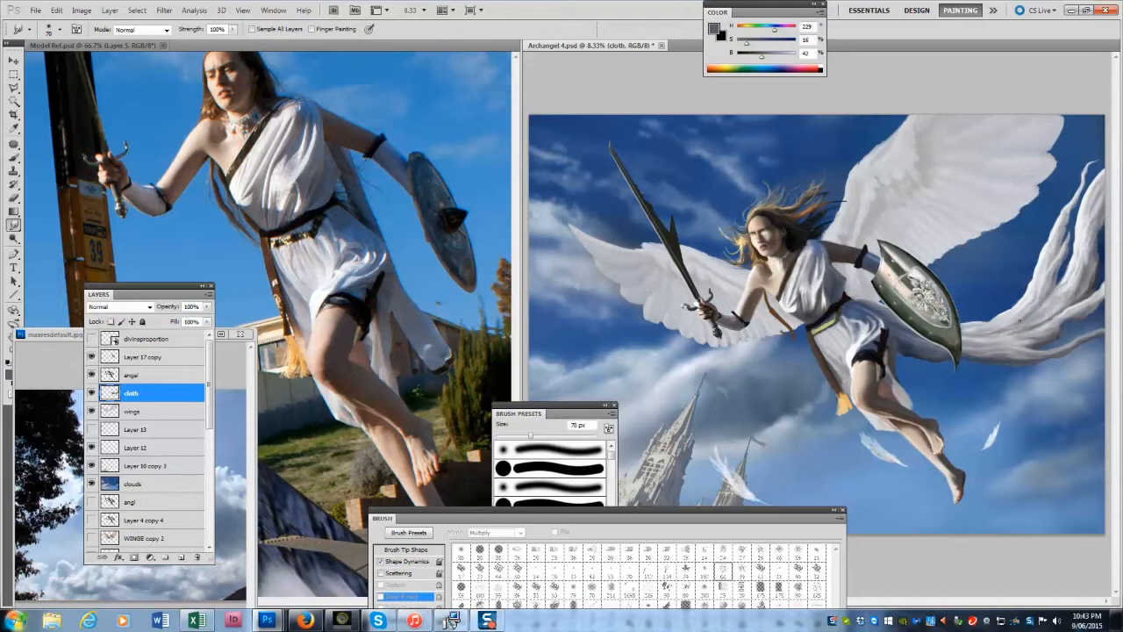
left_click(963, 353)
Duplicate the angel layer as "angel copy".
left_click_drag(176, 286, 208, 247)
left_click(188, 335)
left_click(241, 254)
left_click(276, 270)
left_click(286, 138)
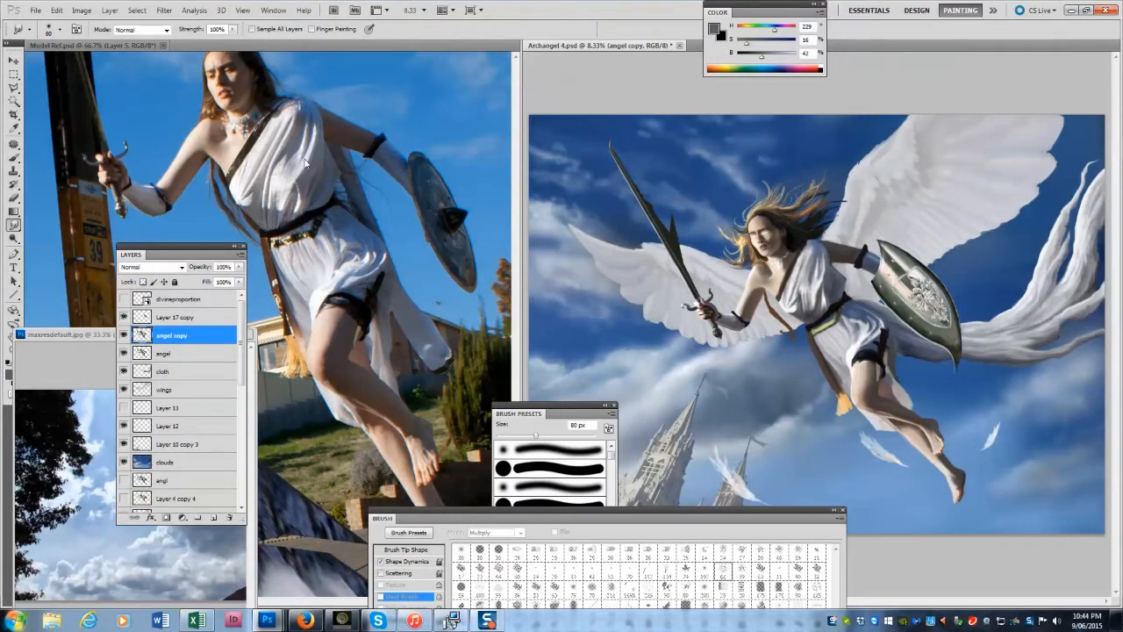
Duplicate the angel and angel copy layers together and merge the duplicates into one layer.
left_click(121, 334)
left_click(121, 334)
left_click(173, 354, "shift")
left_click(240, 254)
left_click(276, 270)
left_click(285, 139)
key("ctrl+e")
Hide the two original angel layers and rename the merged layer as "Angel".
left_click(124, 353)
left_click(124, 371)
double_click(171, 336)
type("Angel")
key("Return")
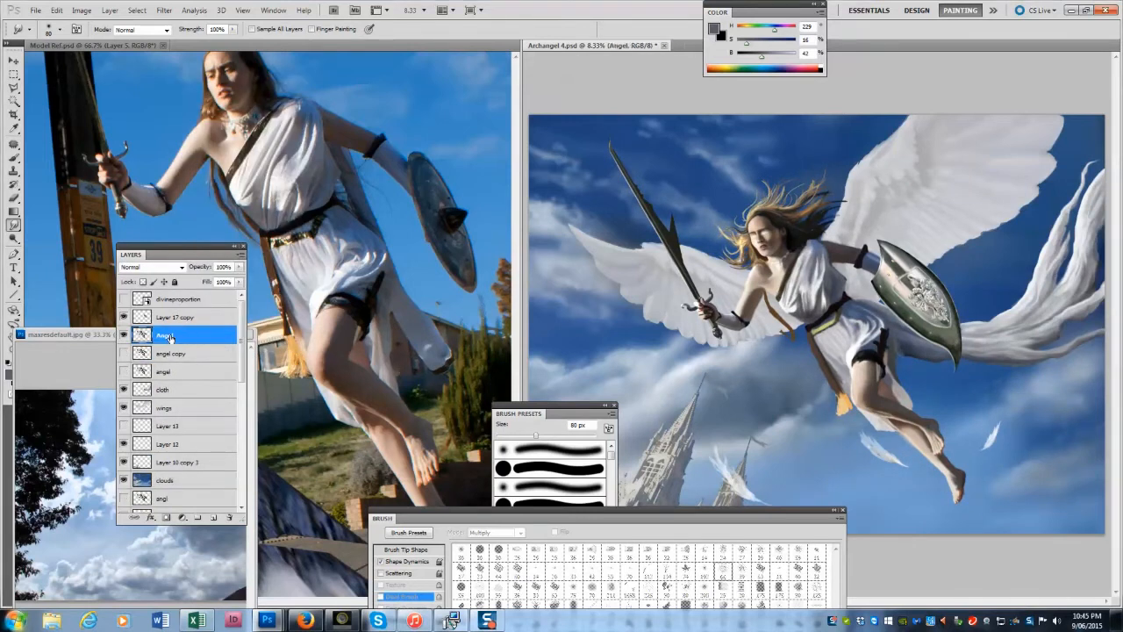
Clean up the Angel layer's edges with the eraser at 90 px.
left_click(14, 198)
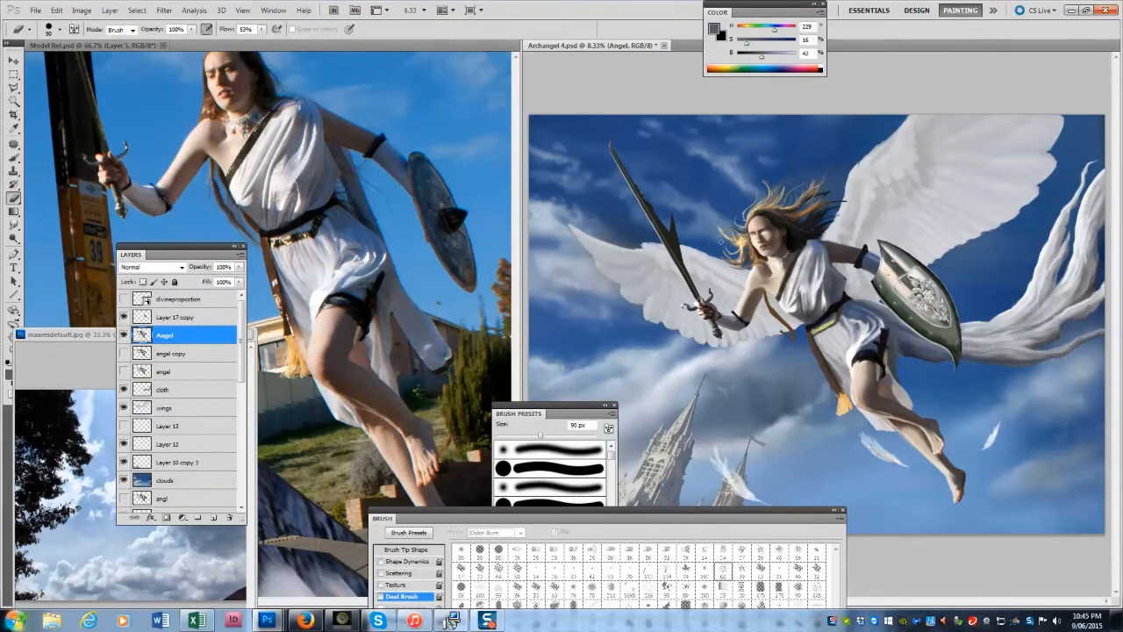
key("bracketright")
key("bracketleft")
Place the sky reference photo over the model photo for comparison and select the clouds layer.
left_click_drag(81, 336, 248, 101)
left_click(592, 46)
left_click_drag(180, 247, 97, 156)
scroll(92, 346, "down", 2)
left_click(91, 344)
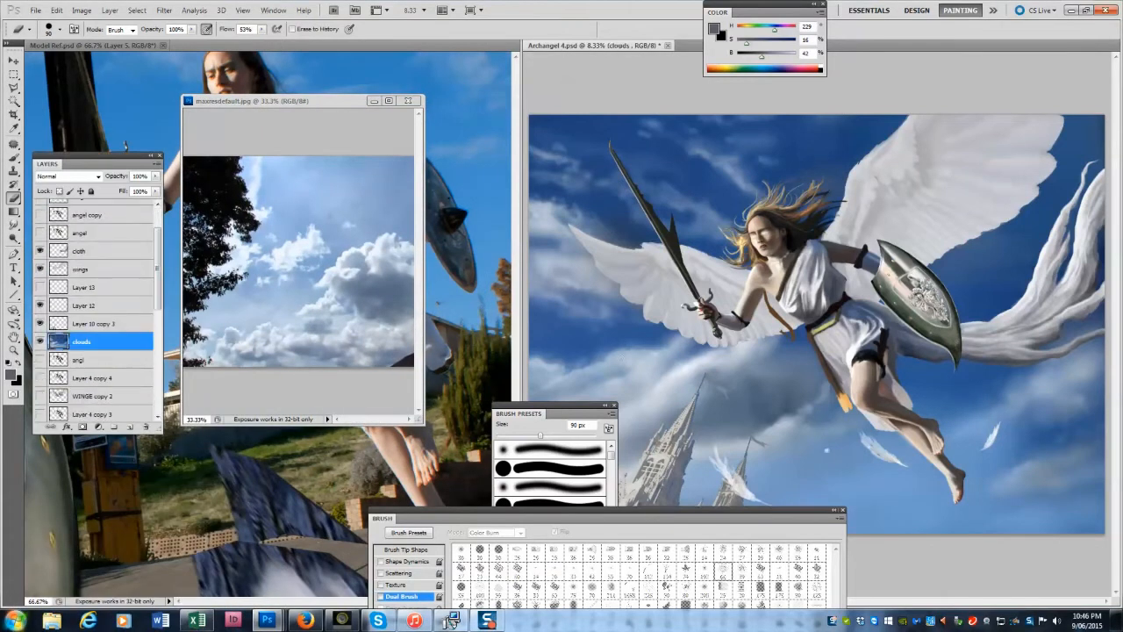
Select the Angel layer and close the brush settings.
left_click(92, 203)
left_click_drag(605, 510, 681, 145)
left_click(480, 185)
left_click(919, 144)
Sample a near-white cloud tone from the sky reference for the brush and enlarge the reference view.
left_click(351, 260)
key("b")
left_click(351, 262, "alt")
left_click_drag(421, 423, 630, 356)
left_click_drag(503, 102, 409, 104)
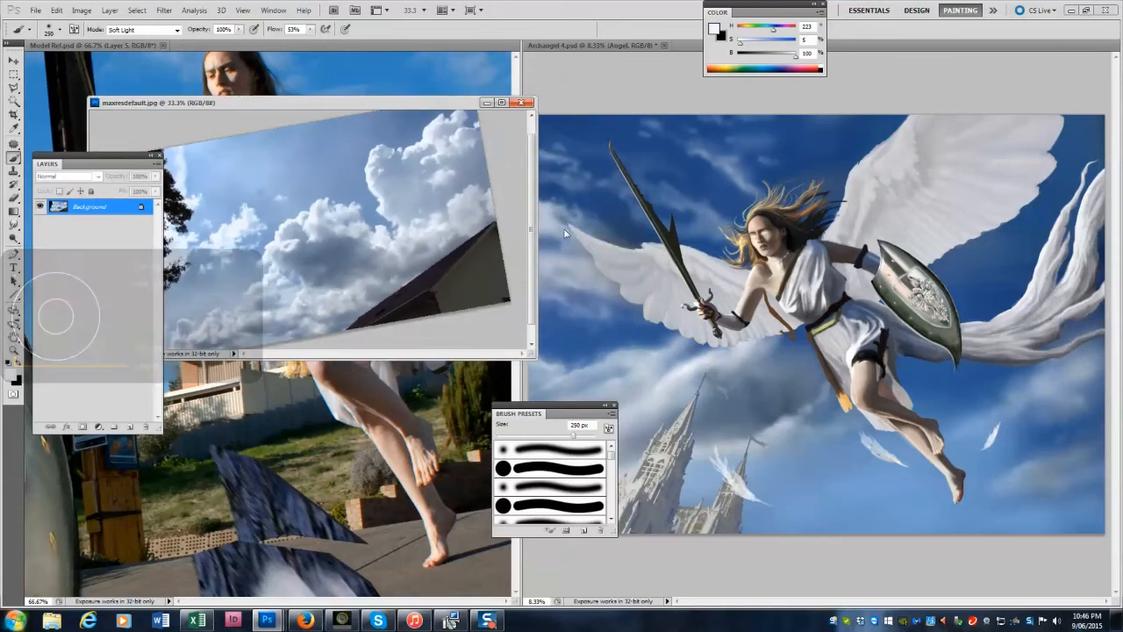
Touch up the clouds layer with a 250 px Soft Light brush, using a sampled light blue of H 212, S 38, B 83.
left_click_drag(96, 156, 141, 453)
left_click_drag(89, 359, 68, 390)
left_click_drag(537, 249, 472, 249)
left_click(779, 427)
left_click_drag(141, 453, 277, 293)
left_click(290, 544)
left_click_drag(277, 293, 187, 437)
left_click_drag(321, 104, 258, 185)
left_click(351, 491, "alt")
left_click(960, 536)
left_click_drag(187, 437, 275, 112)
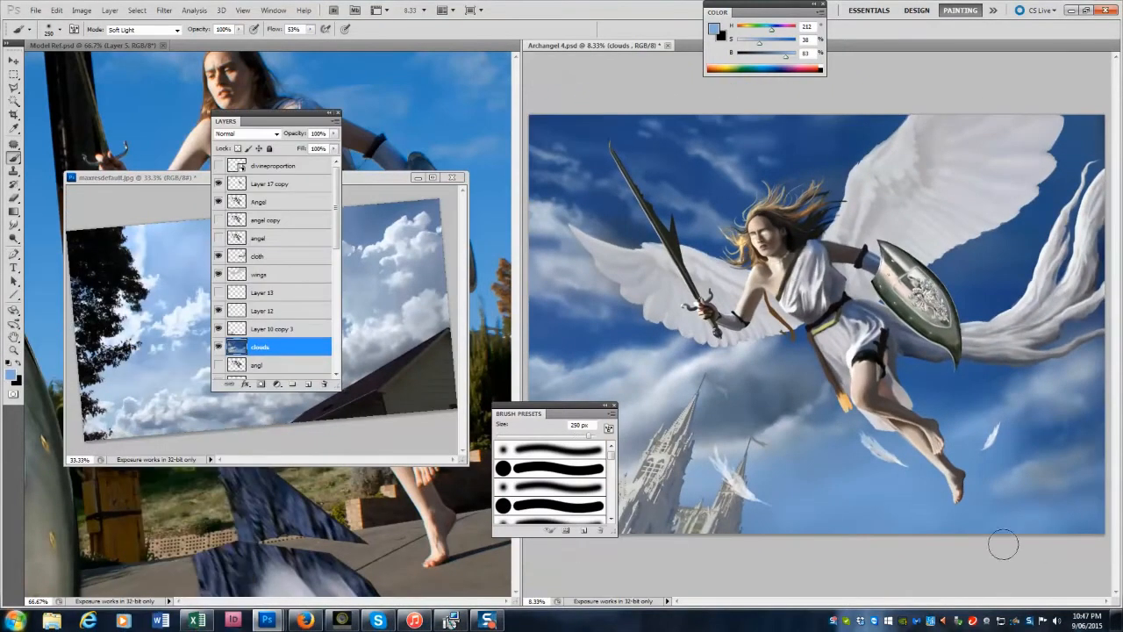
Select the Angel layer and set the brush to Normal mode at 1500 px.
left_click(272, 202)
left_click(177, 30)
left_click(130, 42)
key("bracketright")
key("bracketright")
key("bracketright")
key("bracketright")
key("bracketright")
key("bracketright")
key("bracketright")
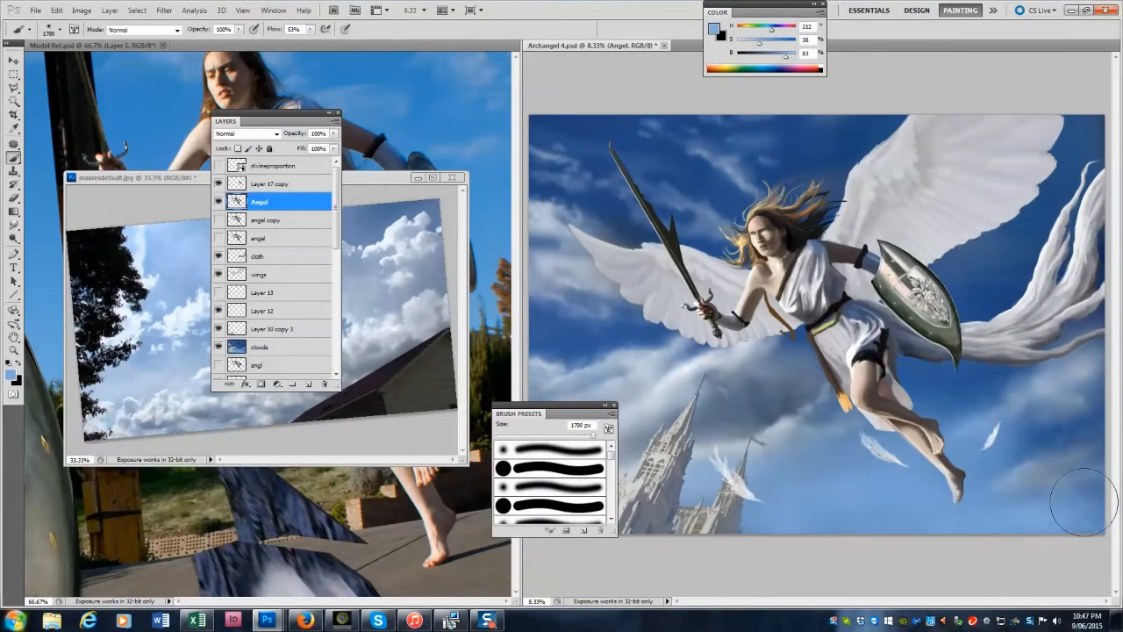
key("bracketleft")
key("bracketleft")
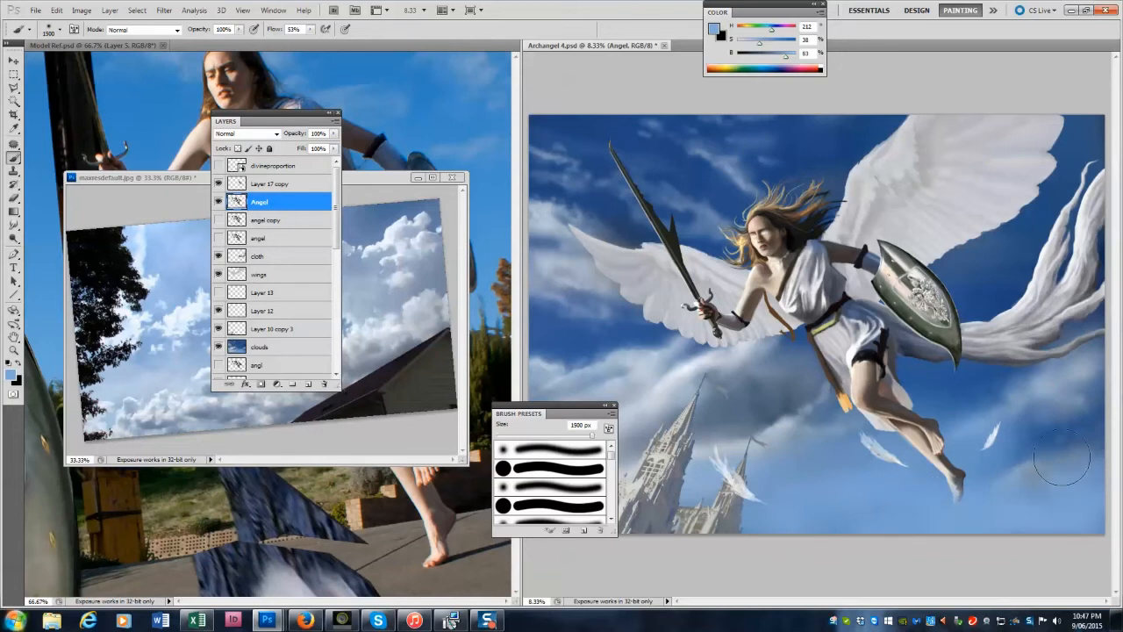
Try painting a sampled sky blue along the bottom of the sky with a 2100 px brush, and undo it.
key("bracketright")
key("bracketright")
key("bracketright")
key("bracketright")
key("bracketright")
key("bracketright")
left_click_drag(377, 178, 268, 513)
left_click(772, 522, "alt")
left_click(760, 529)
key("ctrl+alt+z")
key("ctrl+alt+z")
key("ctrl+alt+z")
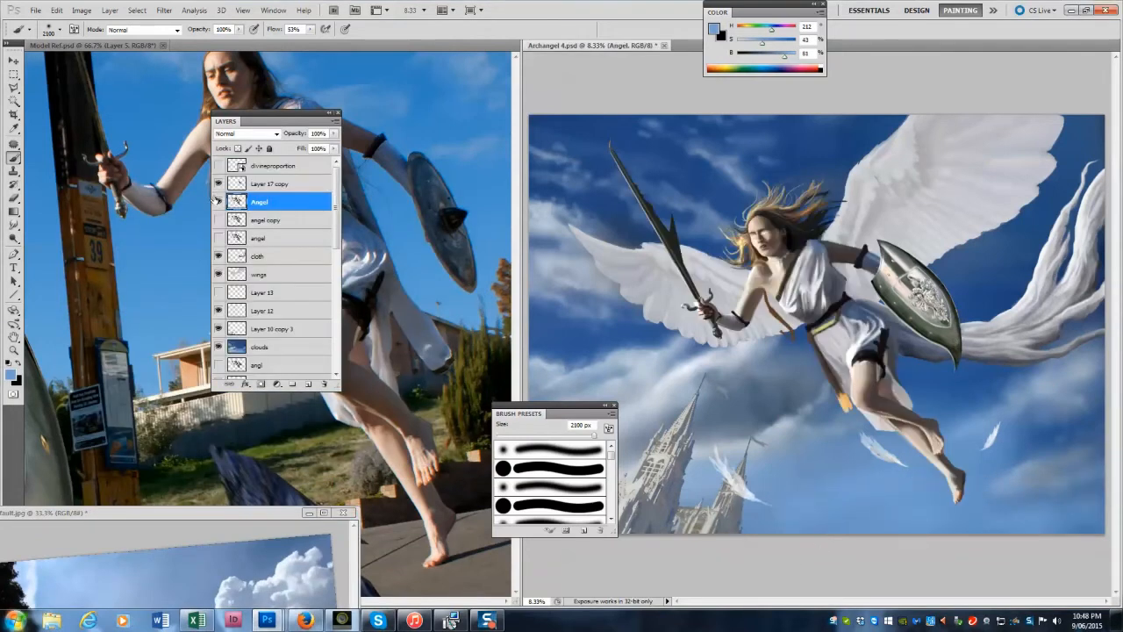
Try scaling the Angel layer to 102.39% and shifting it slightly, and undo the transform.
key("ctrl+t")
left_click_drag(607, 133, 602, 129)
left_click_drag(796, 320, 788, 323)
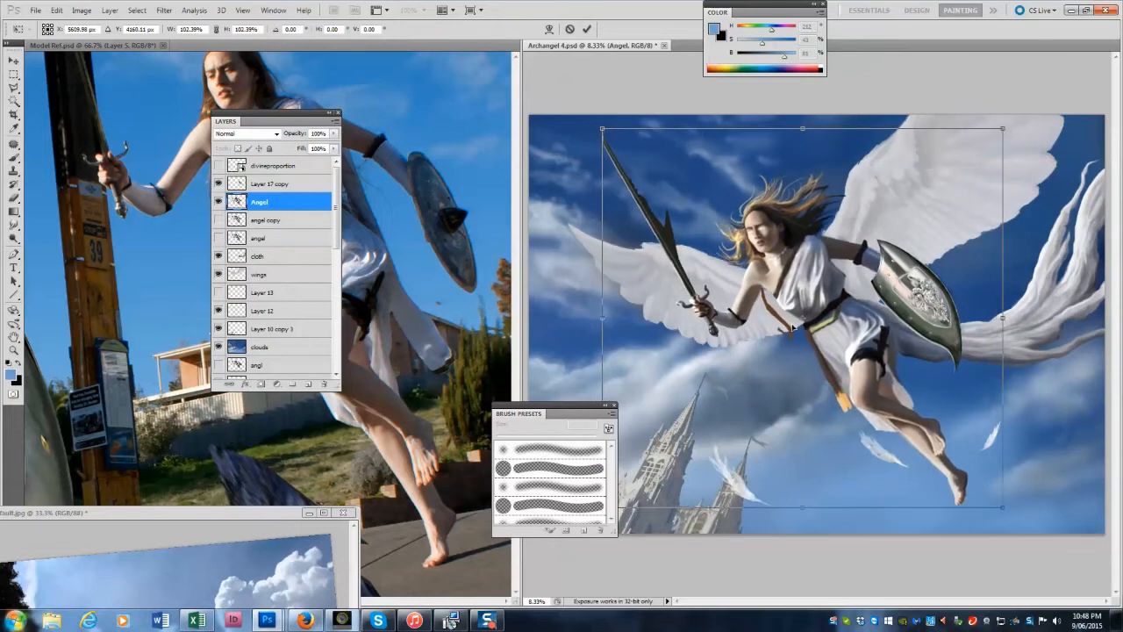
key("Return")
key("ctrl+z")
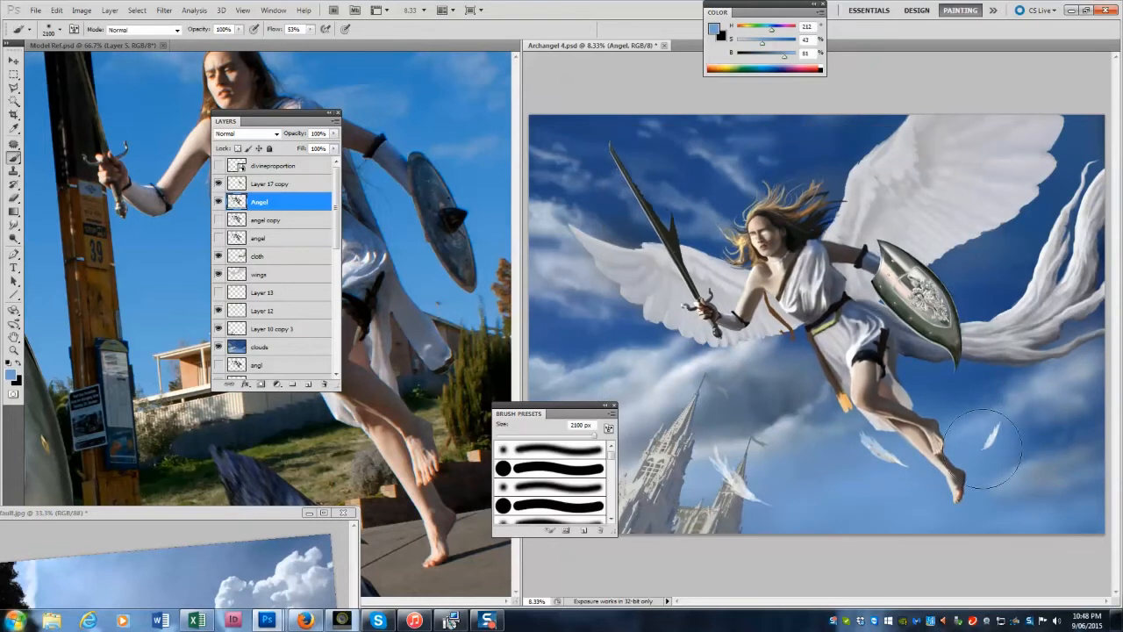
Enlarge the Angel layer slightly so the sword reaches further into the sky.
key("ctrl+t")
left_click_drag(607, 138, 603, 127)
key("Return")
key("b")
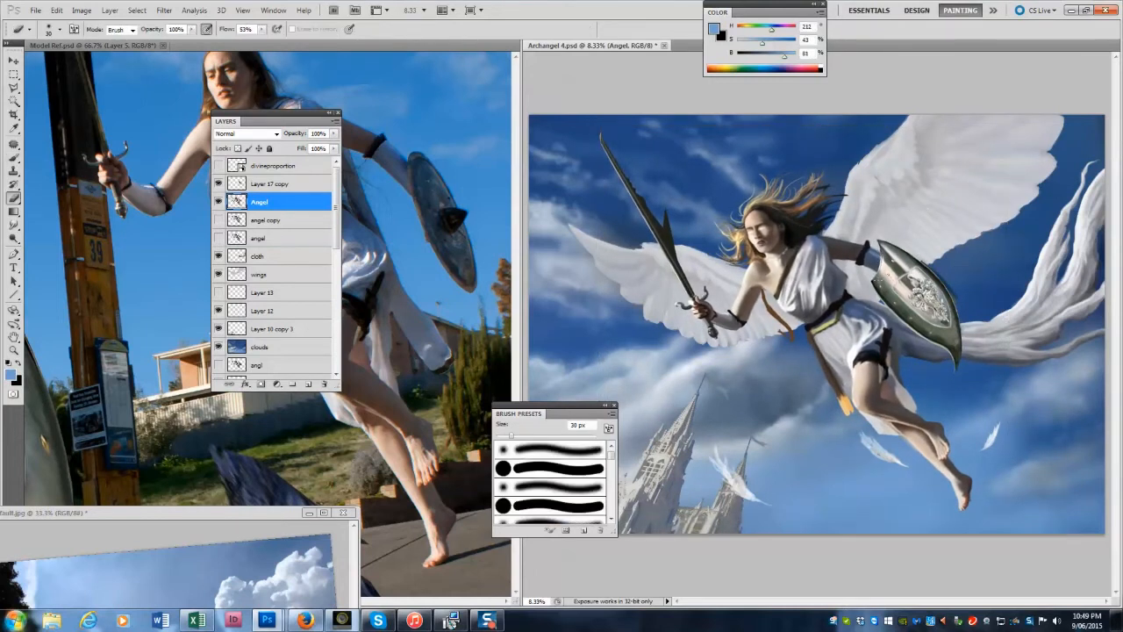
Smudge the trailing ends of the cloth layer at 100 px and switch to the Blur tool for softening.
key("bracketright")
key("bracketright")
left_click(275, 255)
key("r")
key("bracketright")
key("bracketright")
key("bracketright")
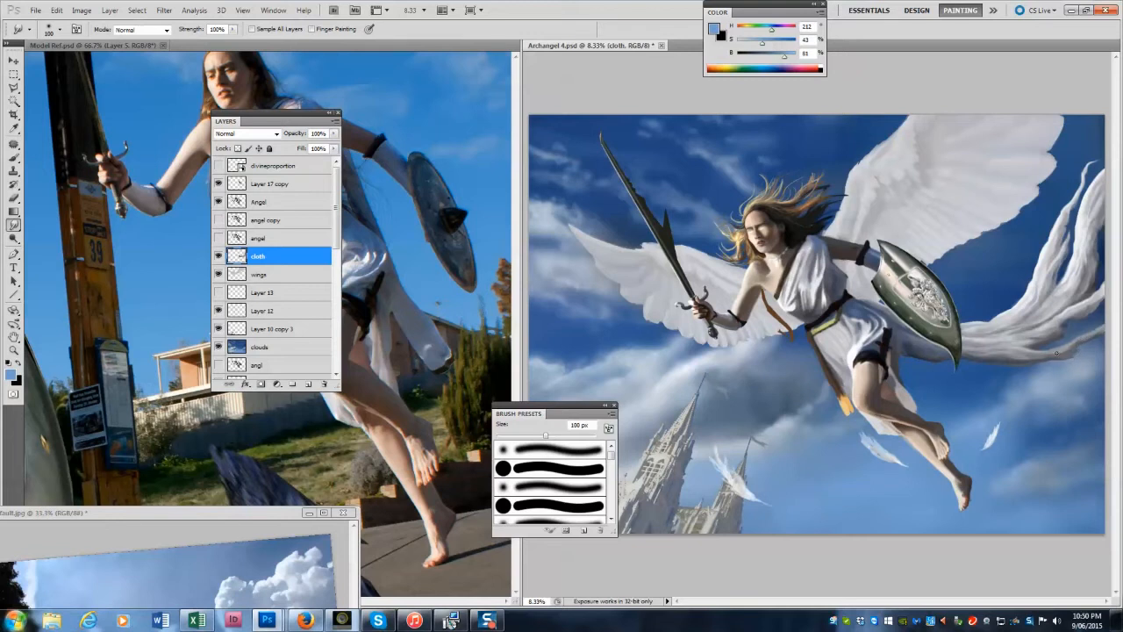
right_click(13, 224)
left_click(54, 225)
Duplicate the cloth layer and place the copy directly beneath the original.
left_click(335, 121)
left_click(368, 148)
left_click(284, 138)
left_click_drag(265, 256, 266, 282)
Transform the cloth copy into a flatter second tail streaming below the original cloth.
key("ctrl+t")
left_click_drag(964, 140, 965, 243)
left_click_drag(1110, 413, 1022, 279)
key("Return")
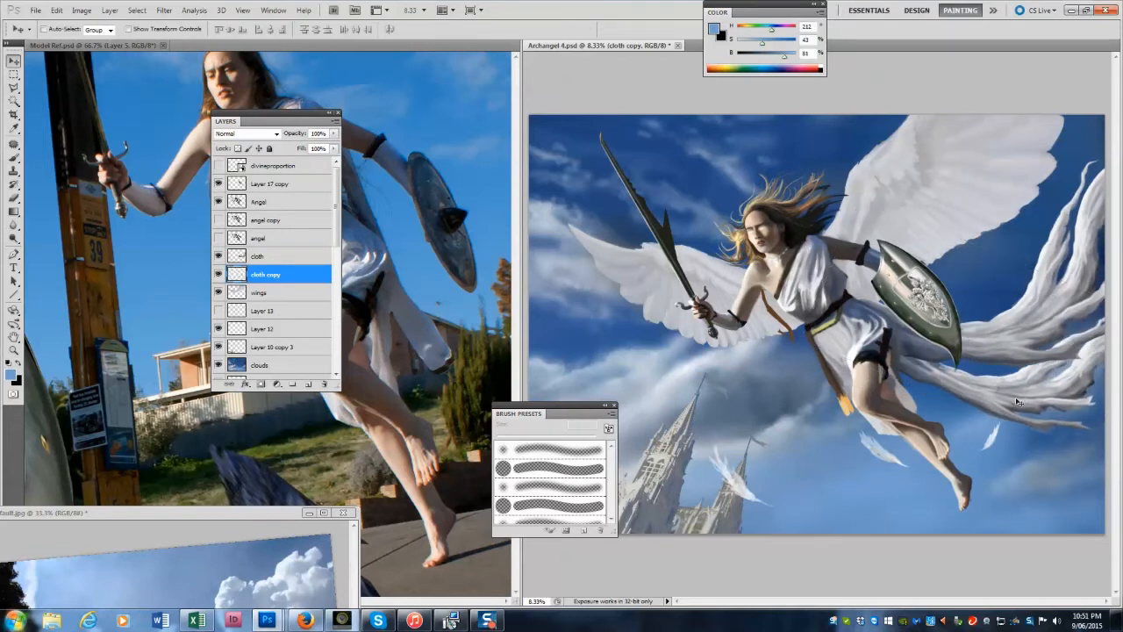
Darken the cloth copy with a Levels adjustment.
left_click(1051, 401, "ctrl")
key("b")
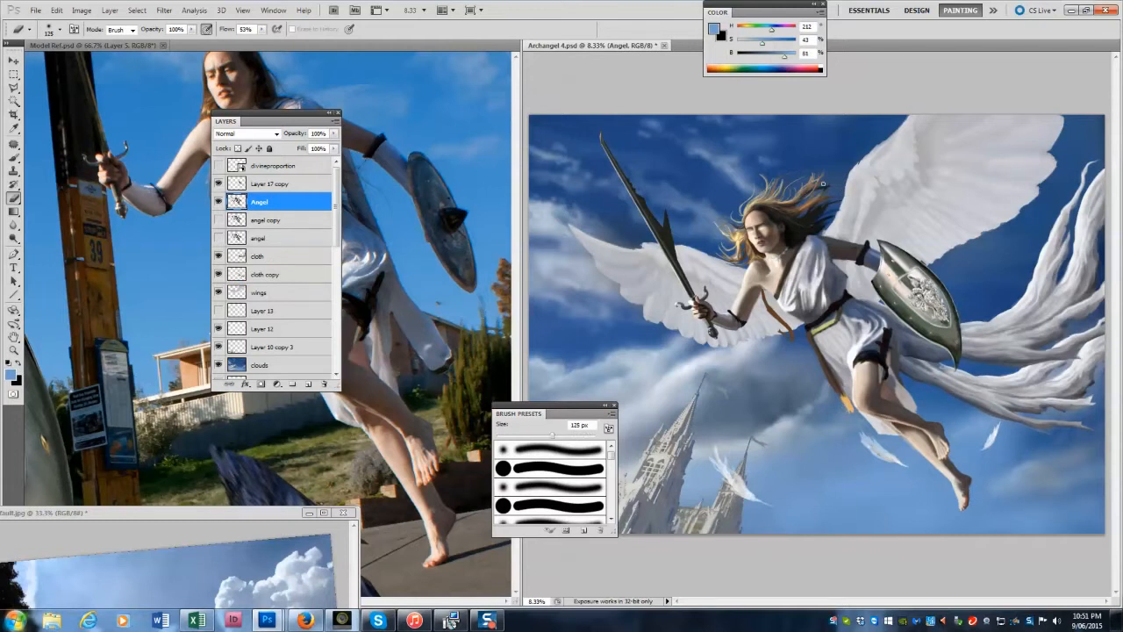
key("v")
left_click(1025, 394, "ctrl")
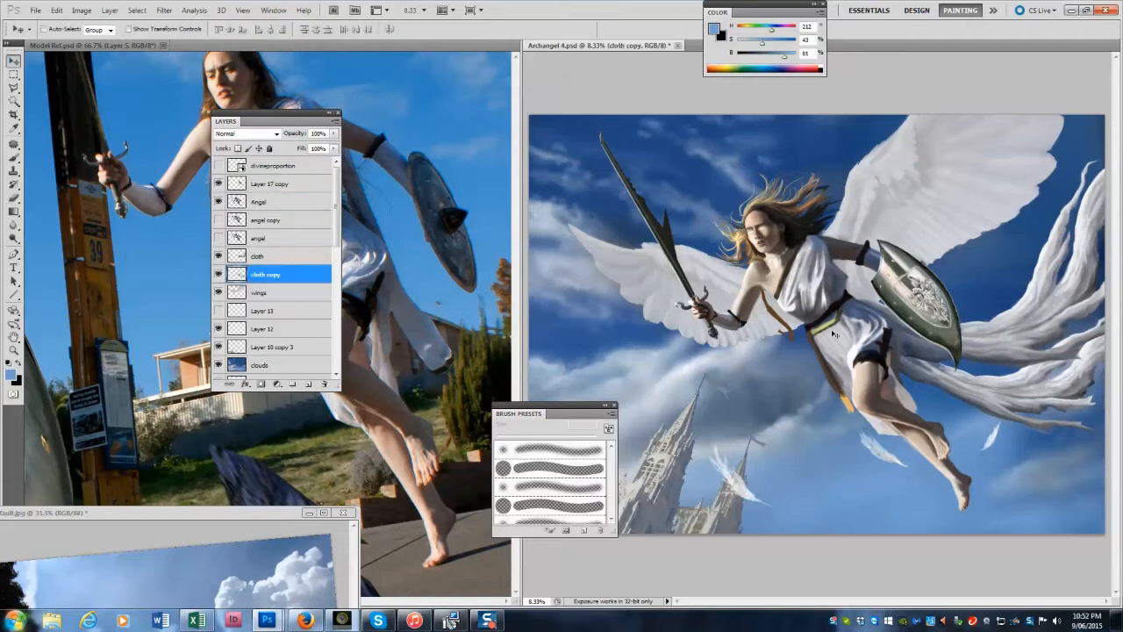
left_click(79, 10)
mouse_move(108, 40)
left_click(233, 51)
mouse_move(86, 241)
left_mouse_down()
mouse_move(121, 244)
mouse_move(103, 266)
mouse_move(98, 255)
left_mouse_up()
left_click(279, 133)
Reshape and tilt the cloth copy so its tail fans further down behind the angel's legs.
left_click(56, 10)
mouse_move(88, 238)
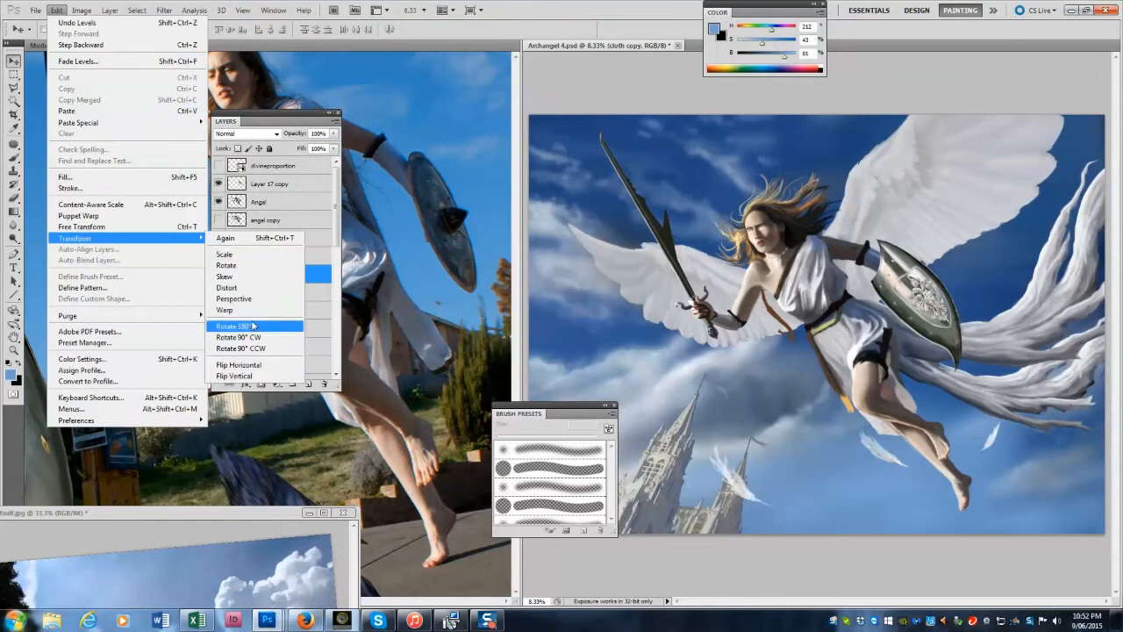
left_click(251, 296)
left_click_drag(793, 308, 787, 309)
mouse_move(1093, 426)
left_mouse_down()
mouse_move(1086, 442)
mouse_move(1080, 433)
left_mouse_up()
left_click_drag(764, 293, 794, 245)
mouse_move(935, 407)
left_mouse_down()
mouse_move(1100, 404)
mouse_move(1018, 422)
mouse_move(1056, 434)
mouse_move(1004, 412)
mouse_move(975, 382)
mouse_move(895, 351)
mouse_move(965, 386)
mouse_move(1018, 395)
mouse_move(1070, 373)
mouse_move(1032, 384)
mouse_move(1080, 387)
left_mouse_up()
key("Return")
Erase unwanted parts of the cloth copy with the eraser at 80 px.
key("e")
key("bracketleft")
key("bracketleft")
key("bracketleft")
key("bracketleft")
key("bracketleft")
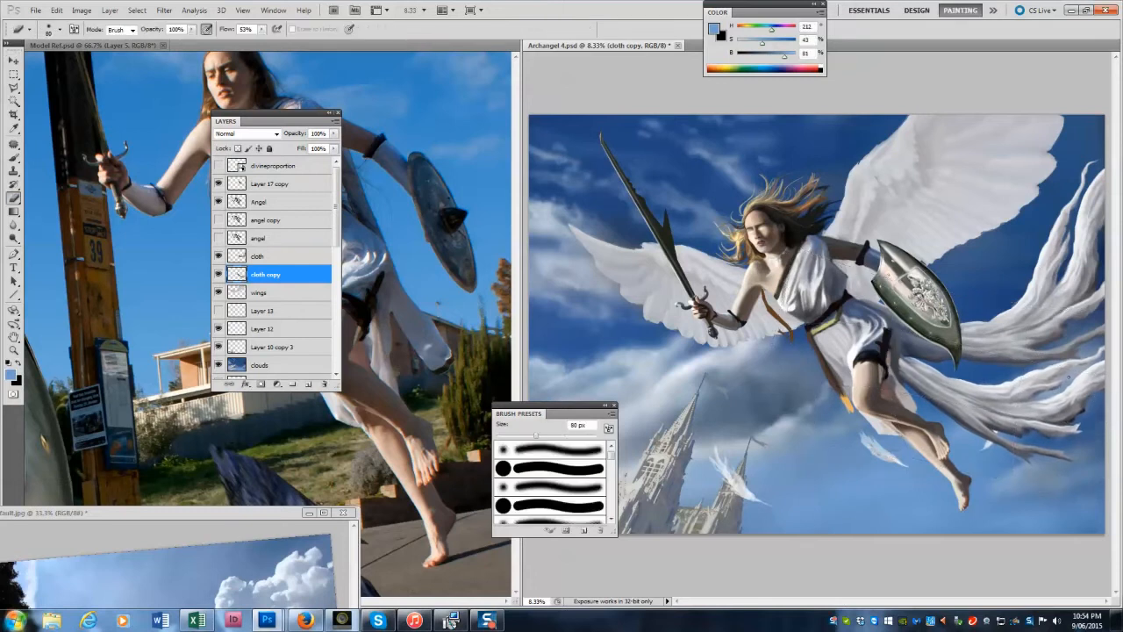
Smudge the folds of the cloth copy with the Smudge tool at 100 px.
right_click(14, 159)
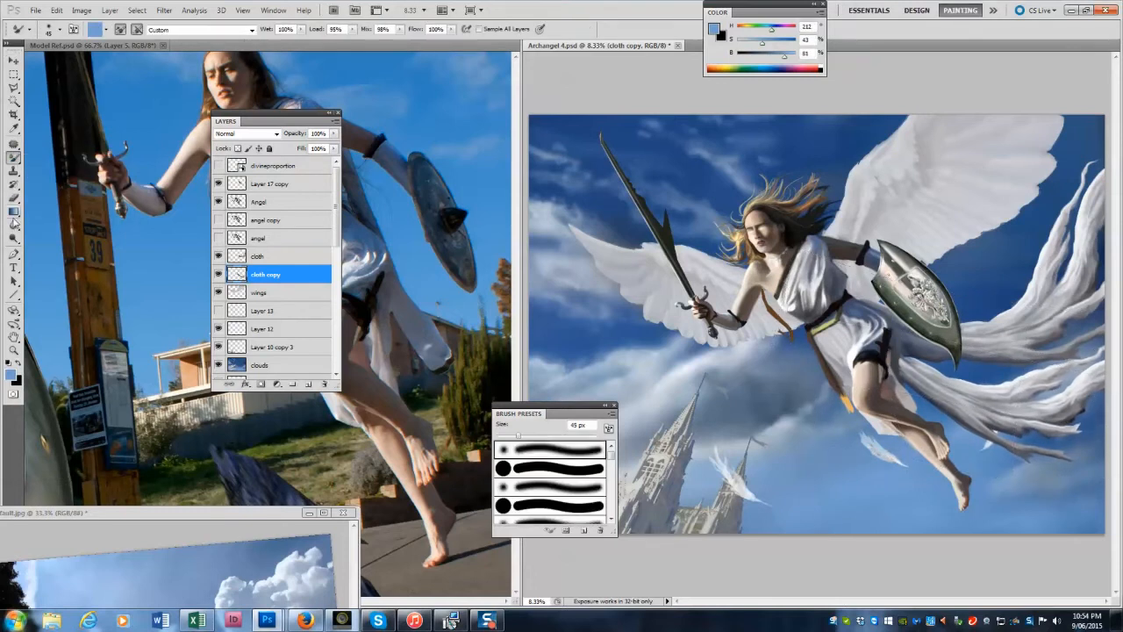
right_click(14, 158)
right_click(15, 237)
right_click(14, 226)
left_click(62, 247)
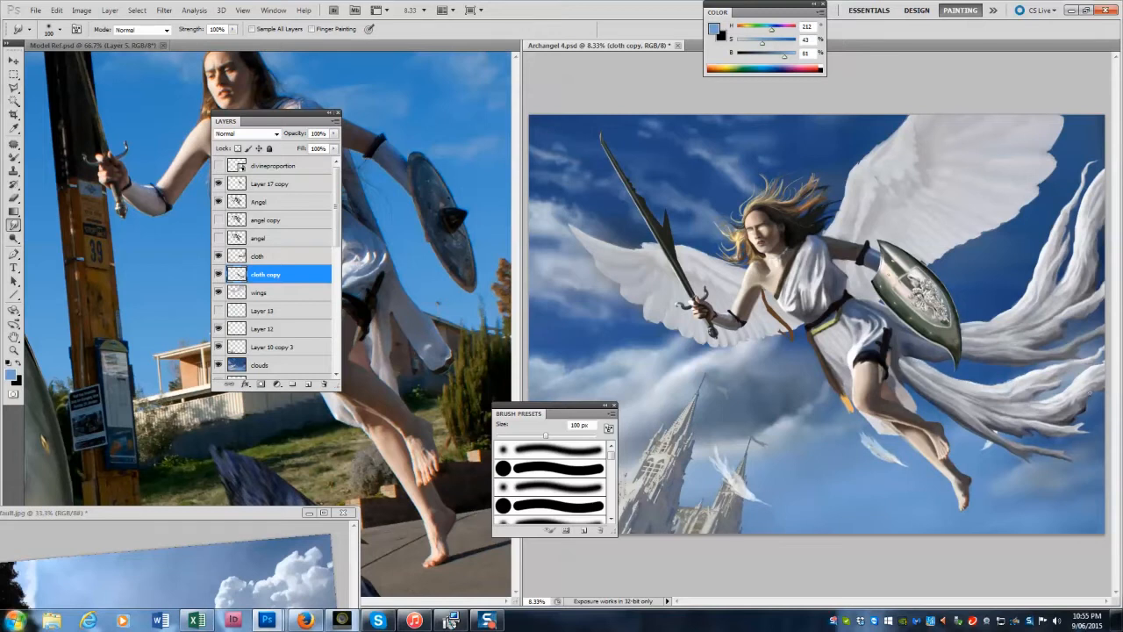
Narrow the cloth copy to 82.49% width and rotate it by -10.65° beneath the shield.
left_click(34, 10)
mouse_move(135, 241)
left_click(237, 287)
left_click_drag(1095, 477, 1053, 434)
left_click_drag(1096, 243, 1018, 309)
left_click_drag(1053, 435, 1027, 420)
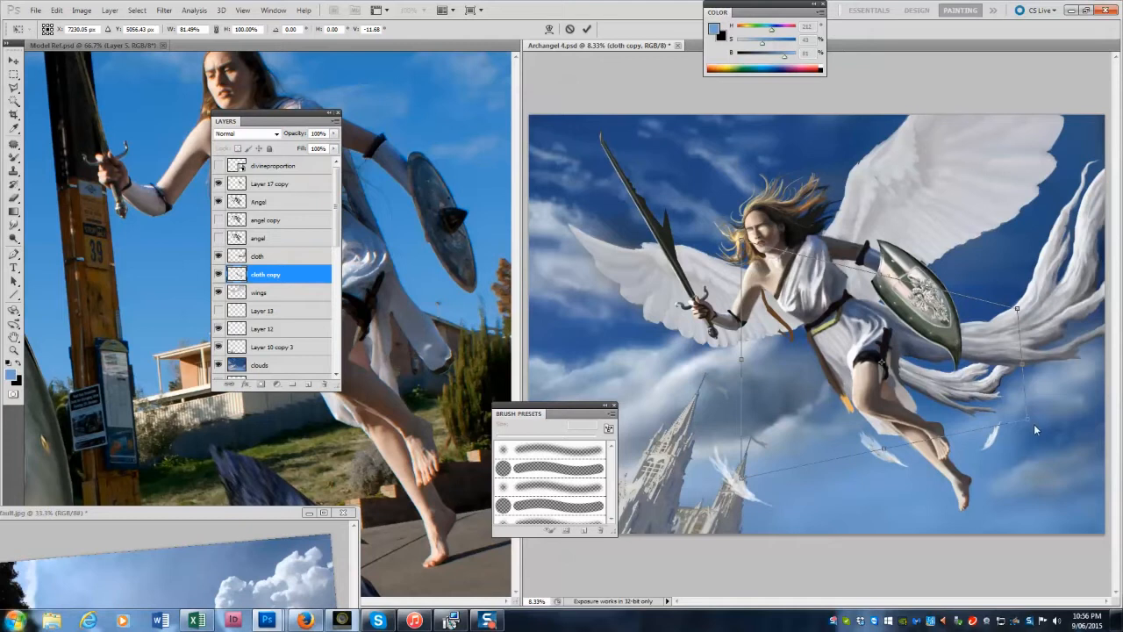
key("Return")
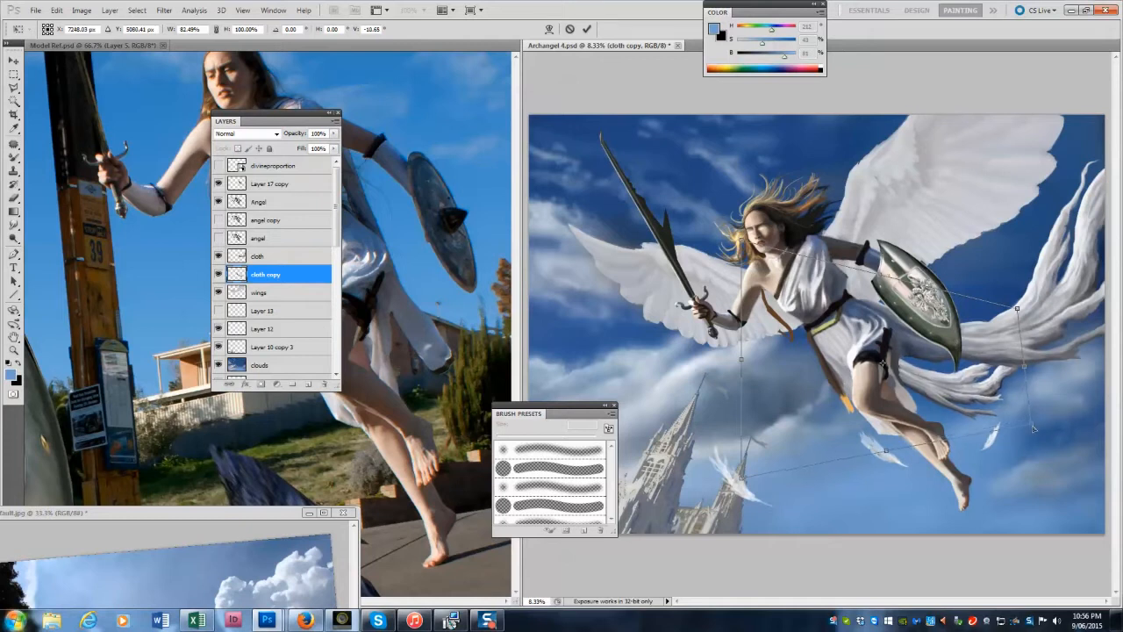
Scale the cloth copy and move it away from the angel into the sky beside the castle towers.
key("r")
key("v")
left_click_drag(947, 391, 1011, 408)
key("ctrl+t")
left_click_drag(1093, 364, 1046, 365)
mouse_move(990, 430)
left_mouse_down()
mouse_move(1026, 432)
mouse_move(812, 473)
left_mouse_up()
key("Return")
Lighten the dark upper end of the cloth copy with greys sampled from its folds, and trim it with a 400 px eraser.
key("b")
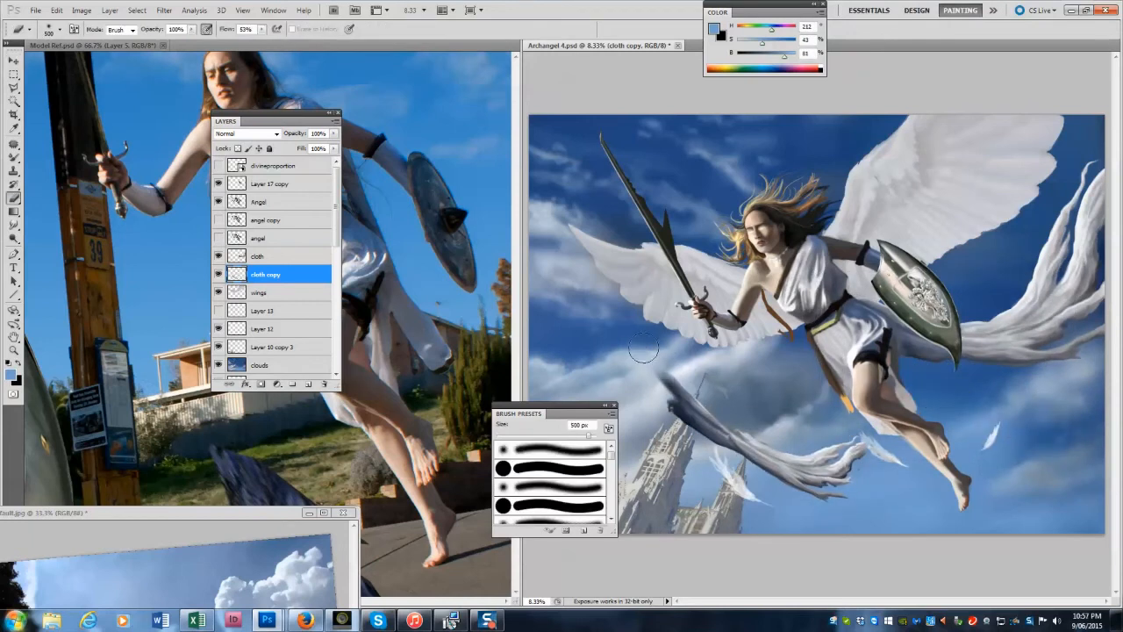
key("b")
left_click(741, 435, "alt")
left_click(739, 429, "alt")
left_click_drag(739, 429, 693, 398)
key("bracketleft")
key("bracketleft")
left_click(758, 441, "alt")
left_click_drag(758, 441, 718, 414)
key("e")
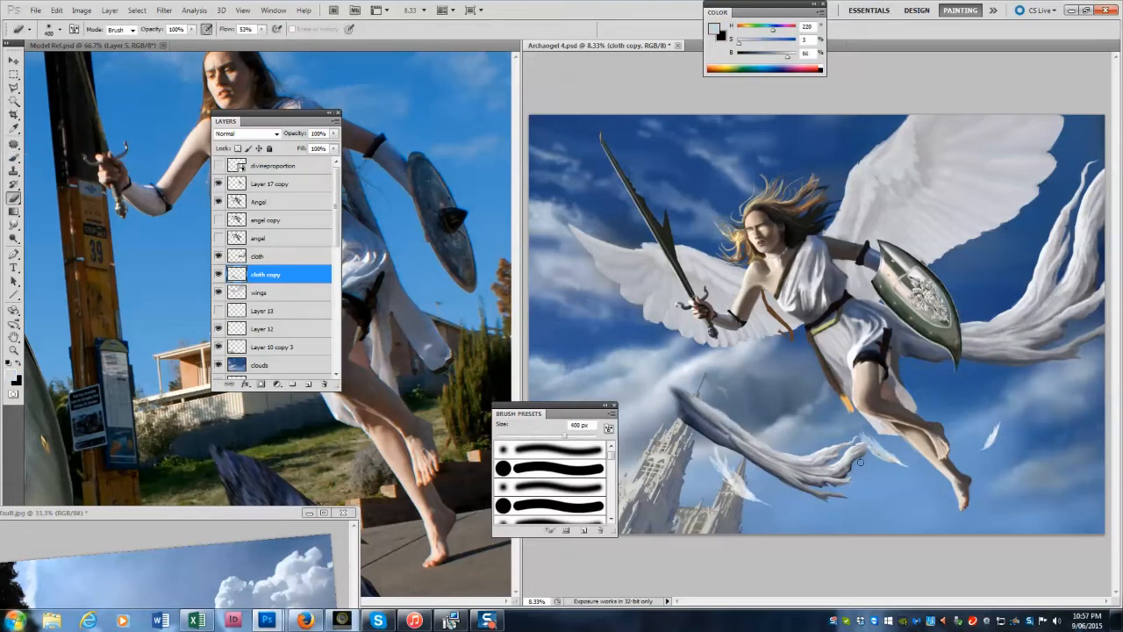
Narrow and slightly rotate the cloth copy in front of the castle.
key("ctrl+t")
left_click_drag(562, 405, 453, 419)
left_click_drag(614, 420, 622, 420)
left_click_drag(872, 420, 860, 419)
left_click_drag(894, 482, 899, 466)
Warp the cloth copy in front of the castle into a gentler, more flowing curve.
left_click(57, 10)
mouse_move(88, 238)
left_click(254, 313)
left_click_drag(625, 464, 613, 530)
left_click_drag(691, 329, 695, 285)
left_click_drag(719, 463, 743, 468)
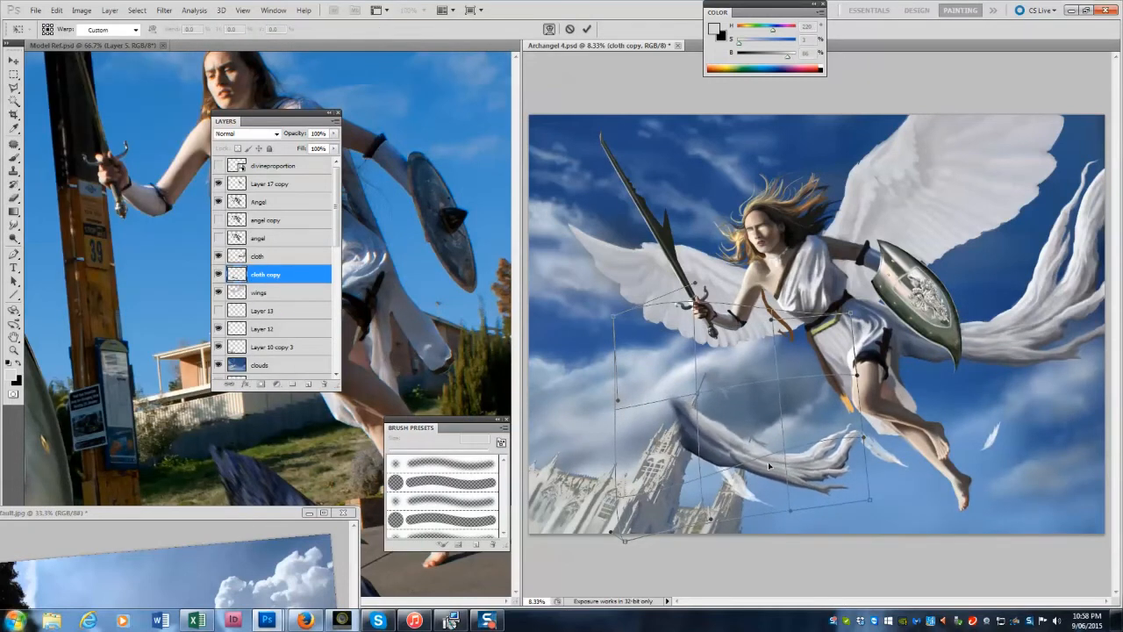
left_click_drag(852, 464, 861, 451)
left_click_drag(780, 469, 771, 479)
left_click_drag(703, 440, 710, 437)
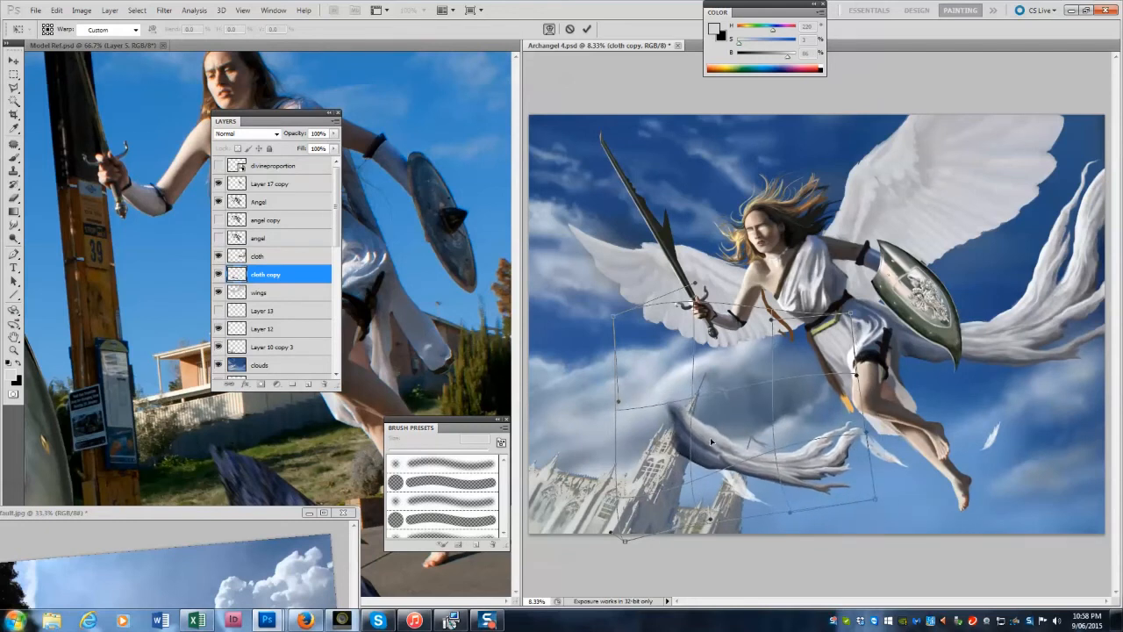
key("Return")
Rotate the cloth copy and move it beneath the shield so that it trails behind the angel's legs.
key("ctrl+t")
left_click_drag(883, 456, 876, 474)
left_click_drag(788, 480, 1011, 418)
left_click_drag(1090, 364, 1081, 363)
left_click_drag(946, 439, 946, 437)
Distort the cloth copy by its corners into a slimmer strip running from the angel's hip, and apply the transformation.
left_click(57, 11)
mouse_move(112, 239)
left_click(226, 253)
left_click(56, 10)
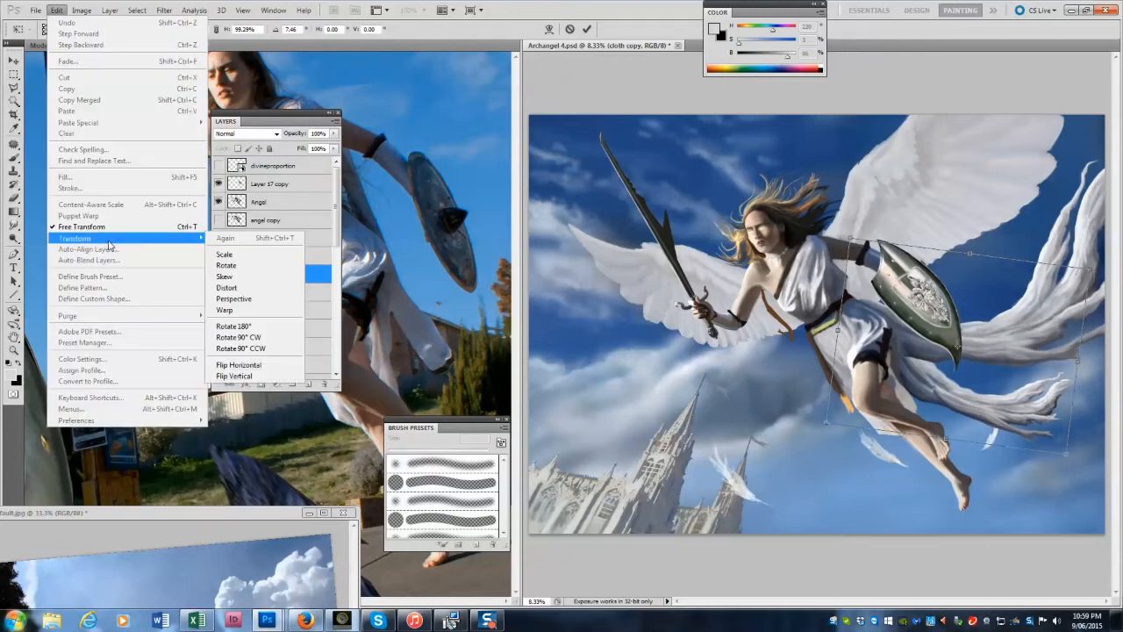
left_click(228, 288)
left_click_drag(1067, 454, 1059, 433)
left_click_drag(1090, 268, 1072, 303)
left_click_drag(826, 422, 803, 425)
left_click_drag(1071, 303, 1078, 302)
left_click_drag(850, 239, 831, 238)
left_click_drag(1060, 433, 1059, 428)
left_click_drag(1078, 302, 1075, 304)
left_click_drag(802, 425, 809, 412)
left_click_drag(830, 239, 819, 238)
key("Return")
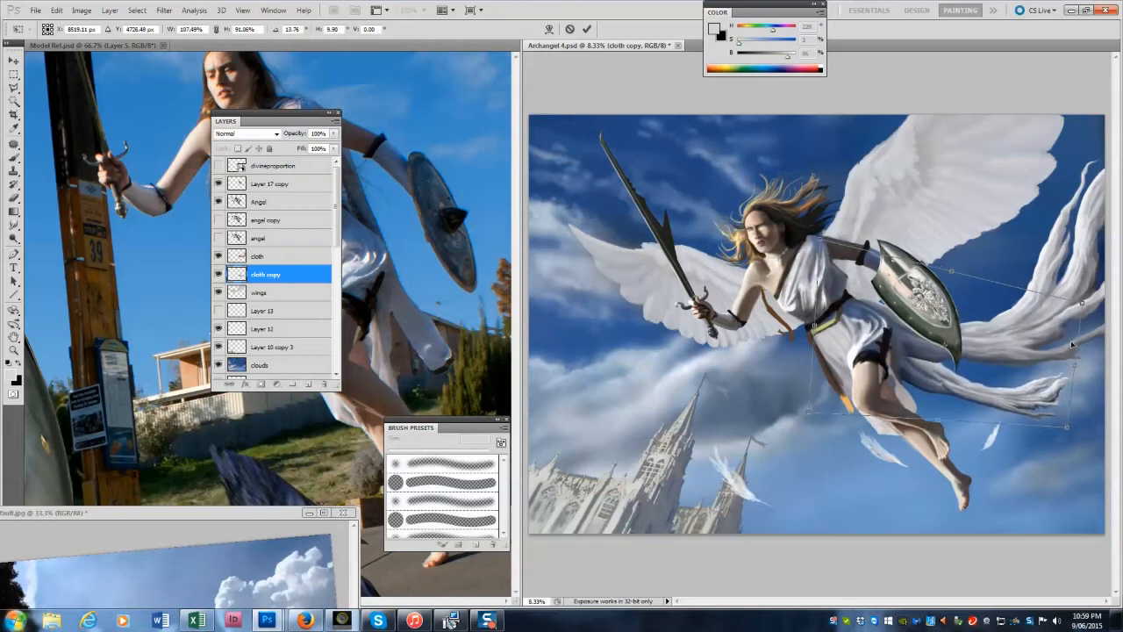
Refine the cloth copy's edges beneath the shield with a 90 px eraser and a 100 px smudge.
key("b")
key("r")
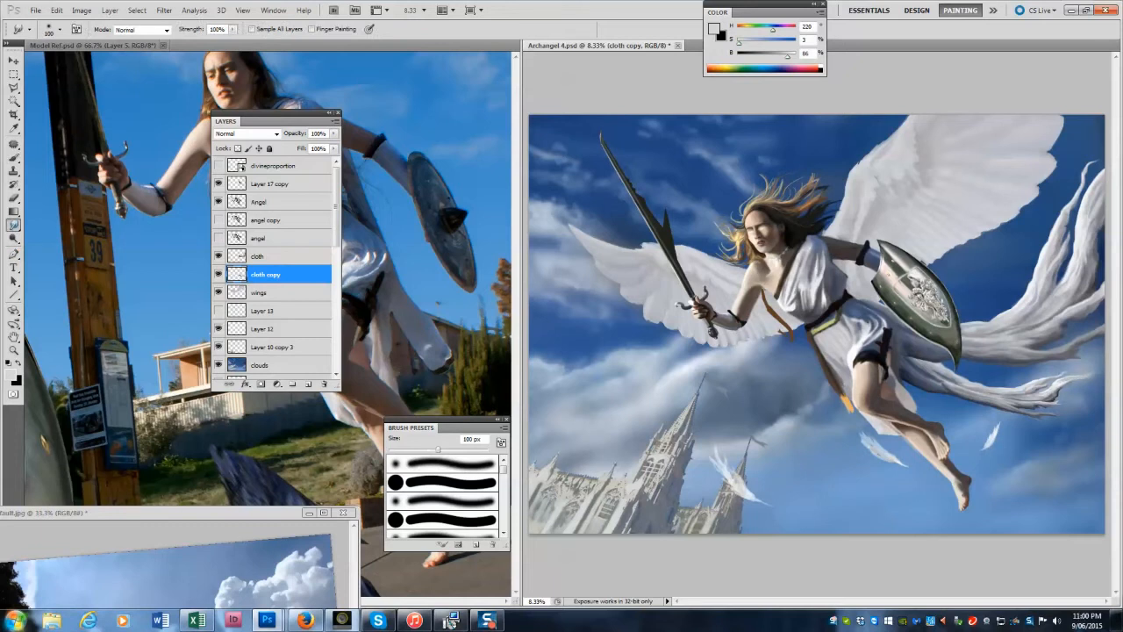
key("b")
key("bracketleft")
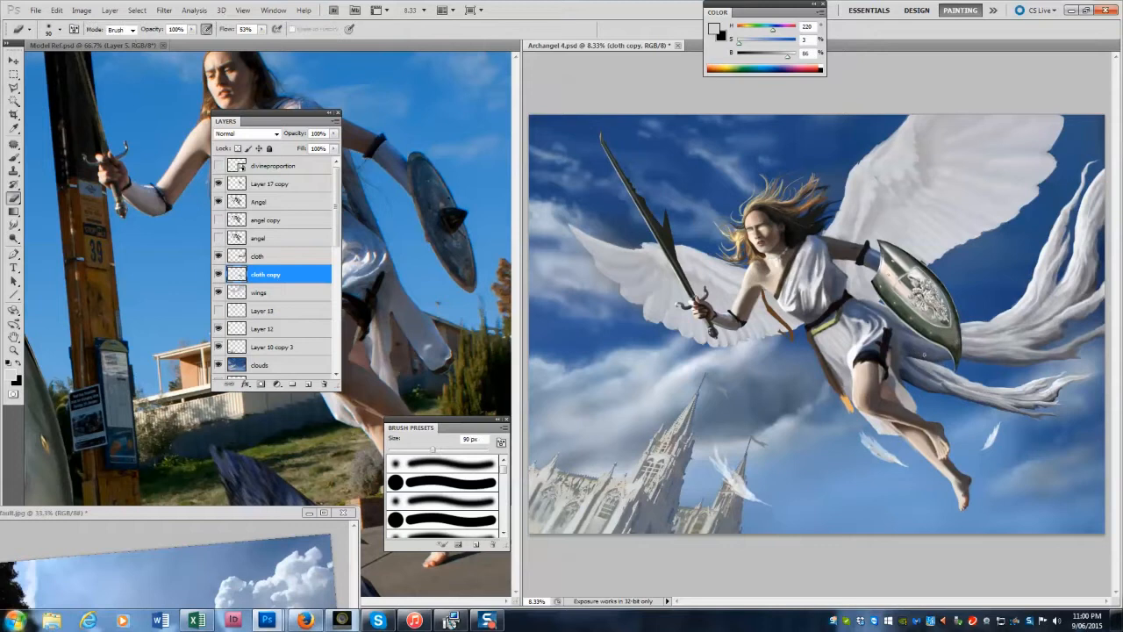
key("r")
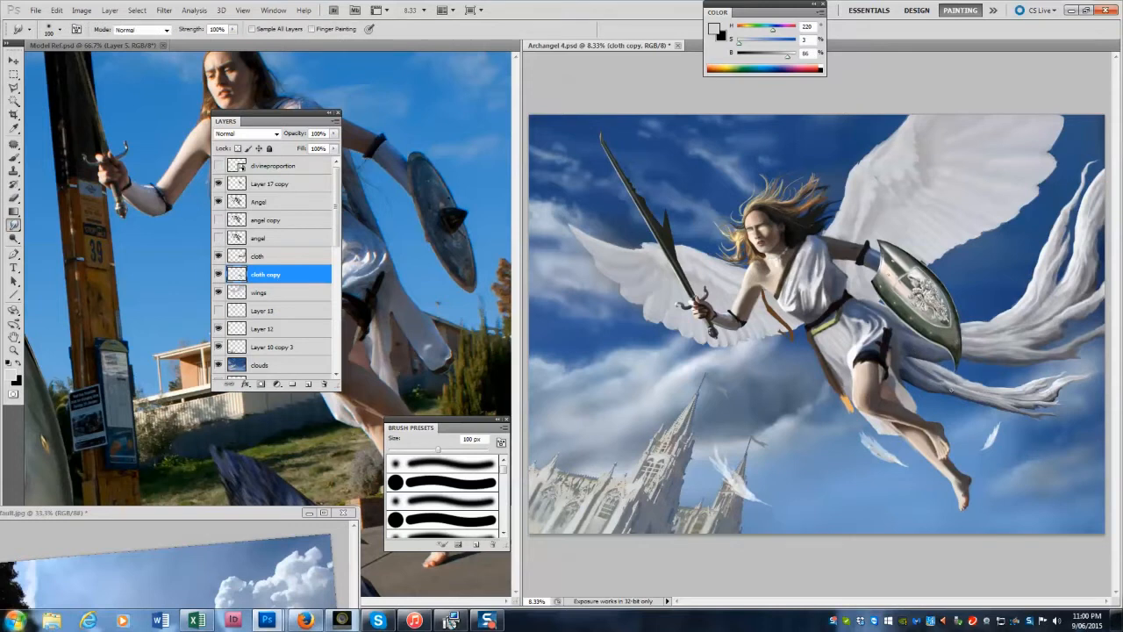
key("bracketleft")
Load the cloth copy's outline as a selection and try shading its upper end with a large brush in a sampled tone.
left_click(237, 274, "ctrl")
key("b")
left_click(885, 338, "alt")
key("bracketright")
key("bracketright")
key("bracketright")
key("bracketright")
key("bracketright")
key("bracketright")
key("bracketright")
key("bracketright")
mouse_move(913, 351)
left_mouse_down()
mouse_move(1001, 387)
mouse_move(910, 370)
left_mouse_up()
key("ctrl+z")
Darken the cloth copy's upper end inside the selection with shadow tones sampled from the model reference and the cloth, using up to 600 px.
left_click_drag(291, 113, 198, 166)
left_click(356, 309, "alt")
key("bracketleft")
key("bracketleft")
key("bracketleft")
key("bracketleft")
key("bracketleft")
mouse_move(958, 378)
left_mouse_down()
mouse_move(993, 391)
mouse_move(906, 351)
mouse_move(1002, 406)
mouse_move(950, 370)
mouse_move(1001, 395)
mouse_move(953, 379)
left_mouse_up()
left_click(932, 363, "alt")
key("bracketright")
key("bracketright")
key("bracketright")
Select the original cloth's outline and shade its lower part near the shield with sampled greys, using brushes from 1100 px down to 175 px.
left_click(171, 309)
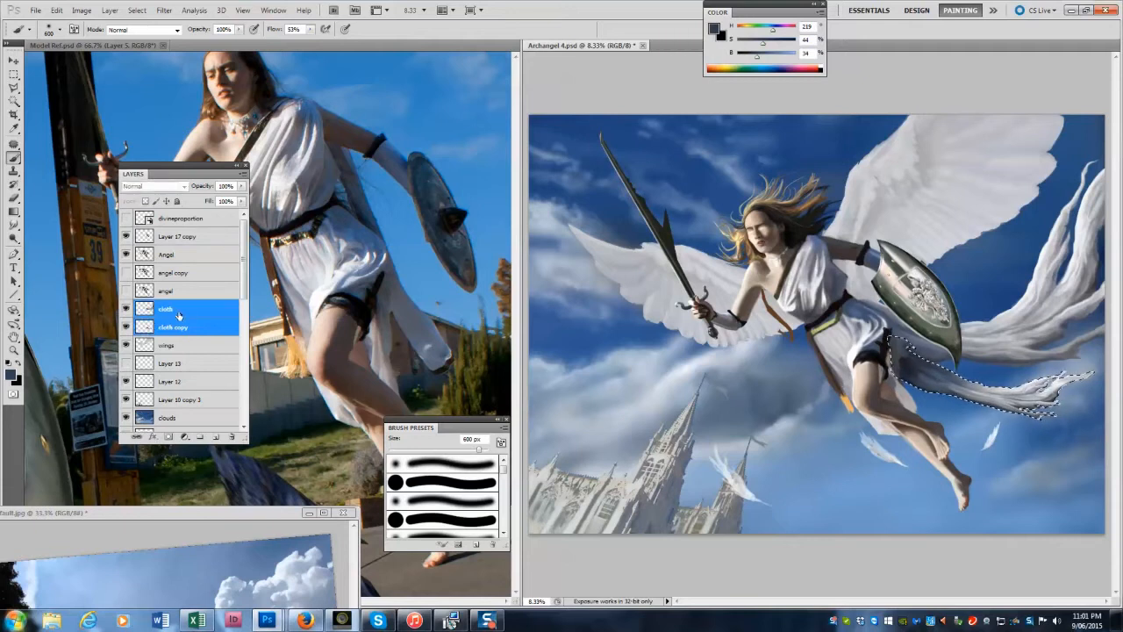
left_click(147, 309, "ctrl")
left_click(984, 339, "alt")
key("bracketright")
key("bracketright")
key("bracketright")
key("bracketright")
key("bracketright")
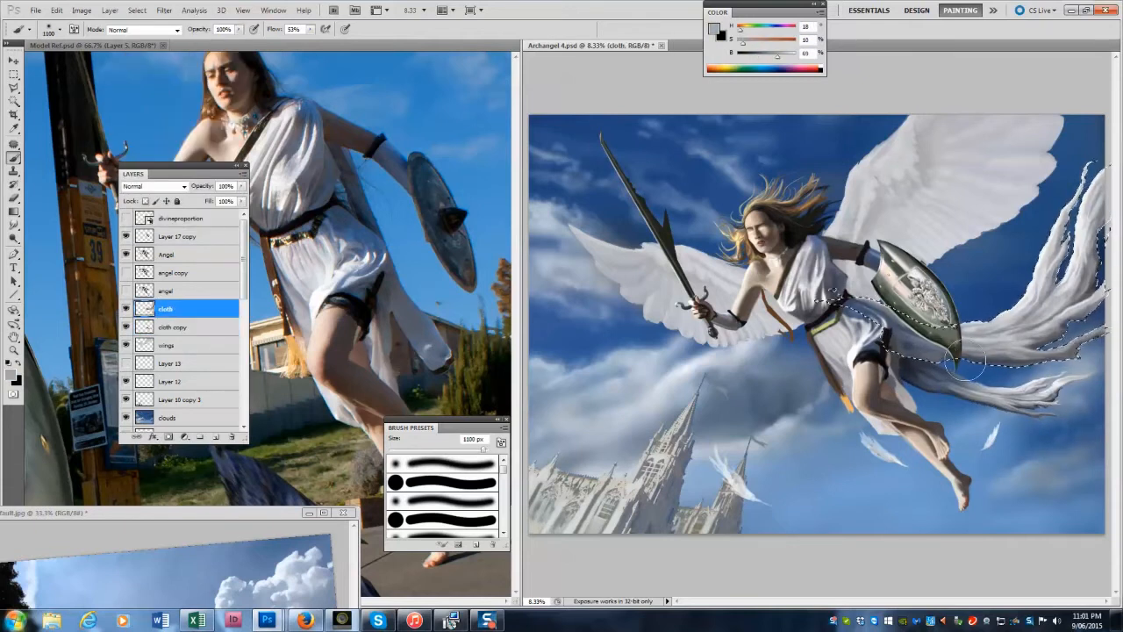
key("bracketleft")
key("bracketleft")
key("bracketleft")
key("bracketleft")
key("bracketleft")
key("bracketleft")
key("bracketleft")
key("bracketleft")
key("bracketleft")
key("bracketleft")
key("bracketleft")
left_click(384, 334, "alt")
left_click(386, 333, "alt")
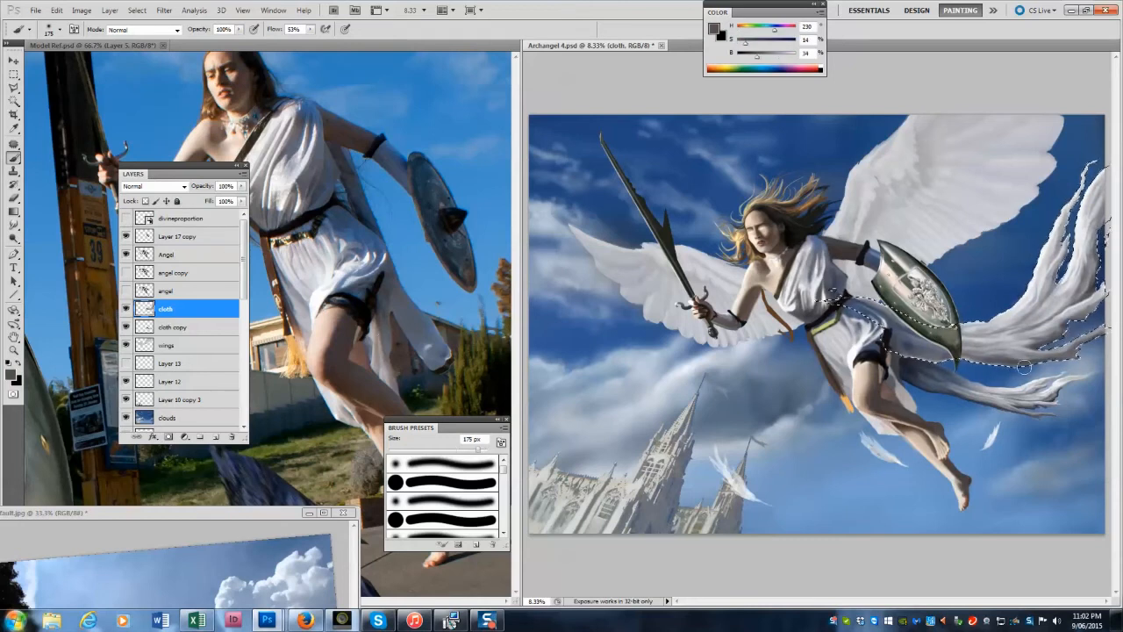
key("ctrl+d")
Touch up the cloth copy with an 80 px eraser and deepen the shadow along its upper end with dark sampled tones.
key("alt+bracketleft")
key("e")
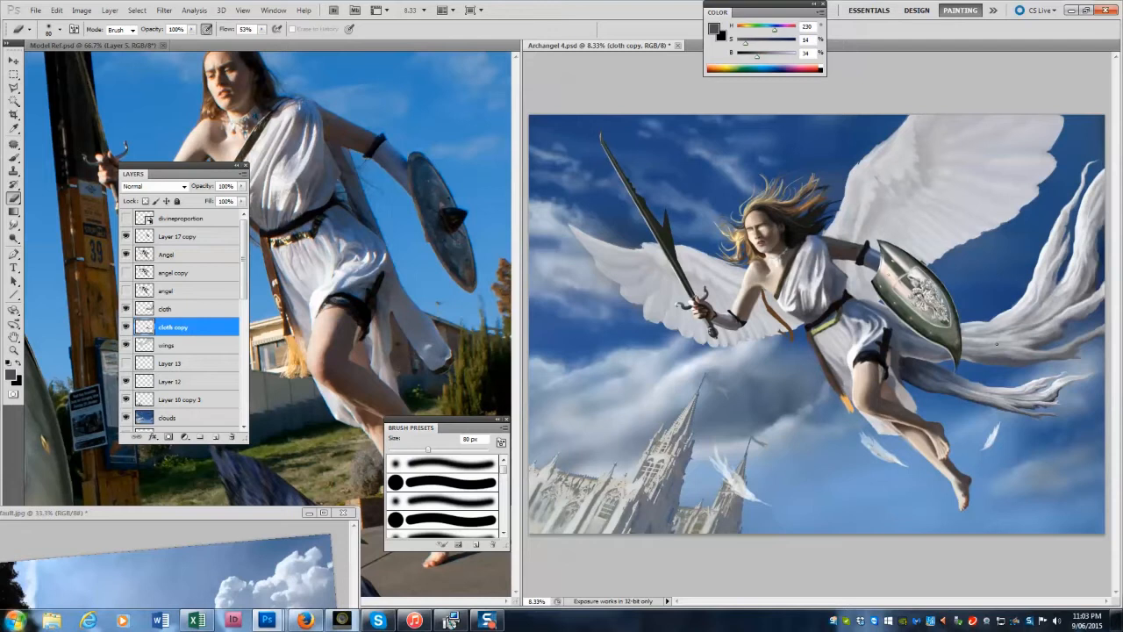
key("b")
left_click(902, 362, "alt")
key("bracketright")
mouse_move(906, 358)
left_mouse_down()
mouse_move(944, 384)
mouse_move(1037, 384)
left_mouse_up()
left_click(886, 361, "alt")
key("bracketleft")
left_click_drag(958, 371, 977, 370)
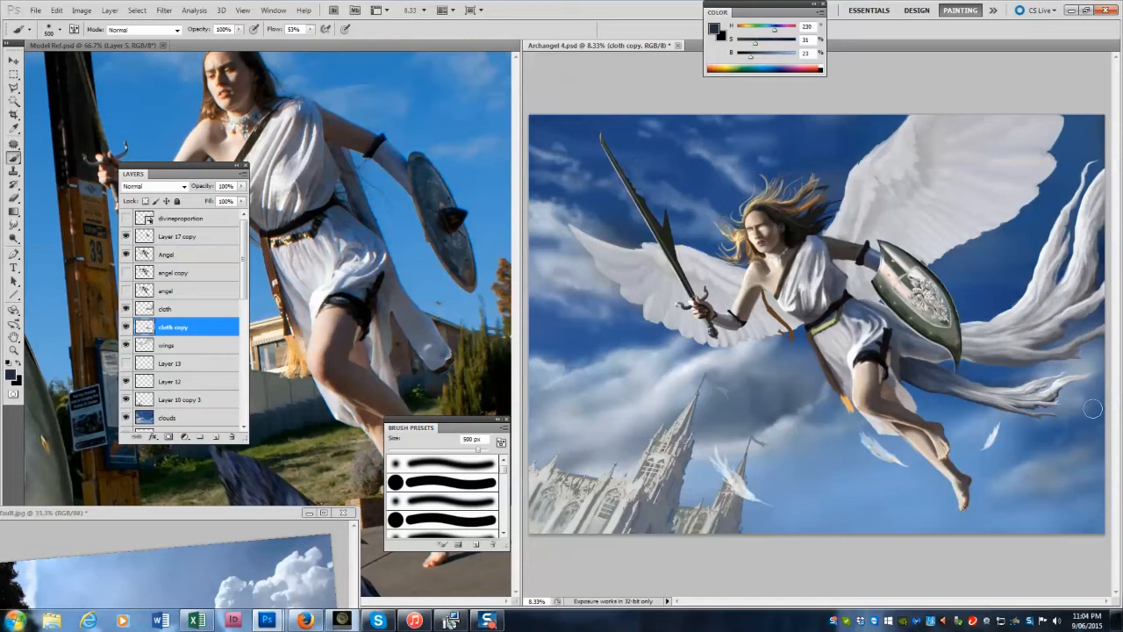
Paint light grey folds on the original cloth within its outline, using a sampled colour and a 125 px brush.
left_click(164, 309)
left_click(145, 309, "ctrl")
left_click(1037, 342, "alt")
key("bracketleft")
key("bracketleft")
key("bracketleft")
key("bracketleft")
key("bracketleft")
key("bracketleft")
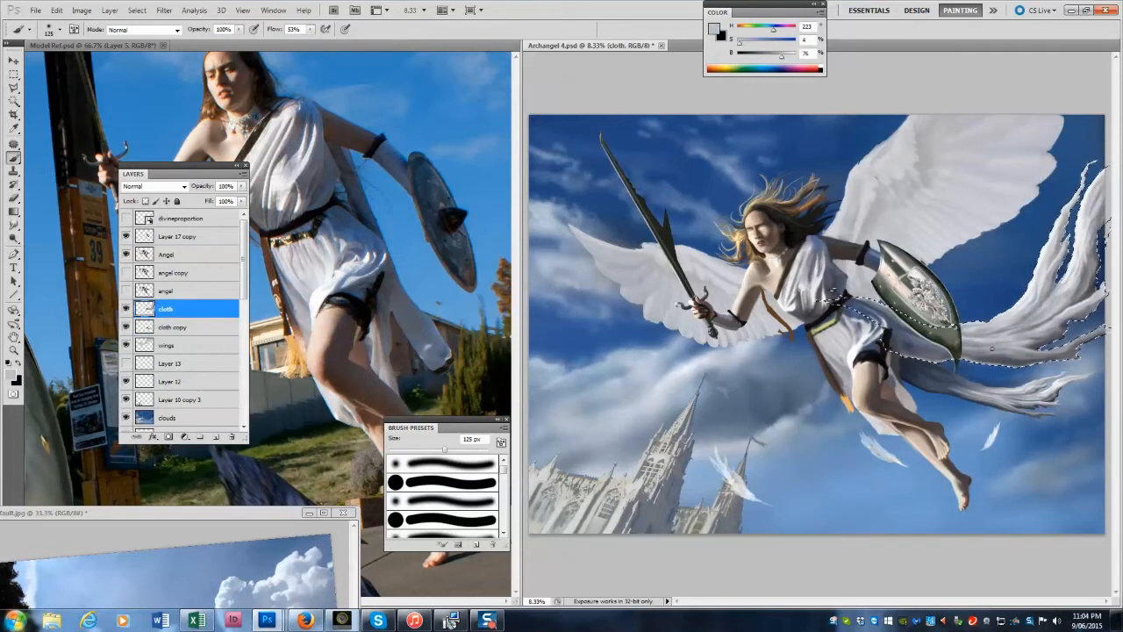
key("ctrl+d")
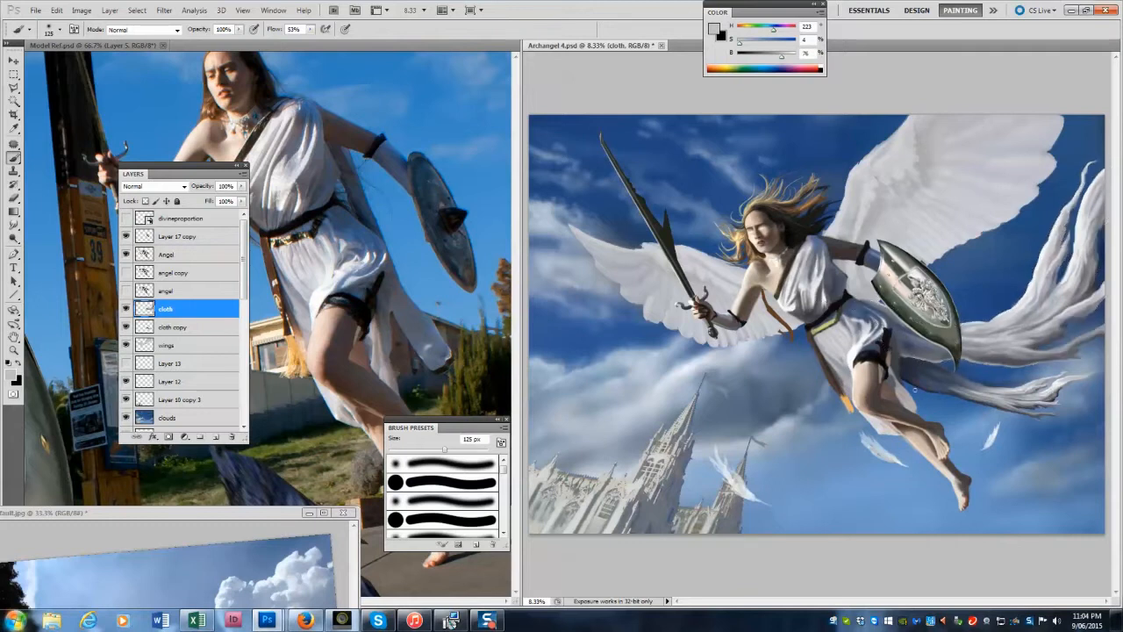
Refine the original cloth's lower edge beside the shield tip with a light grey sampled from its folds.
key("d")
key("x")
key("bracketleft")
key("bracketleft")
left_click(1018, 357, "alt")
key("bracketright")
key("bracketright")
key("bracketright")
key("bracketright")
mouse_move(987, 361)
left_mouse_down()
mouse_move(1036, 360)
mouse_move(986, 360)
left_mouse_up()
Trim the cloth copy with a 150 px eraser and smudge the folds of both cloth layers at 80 to 90 px.
key("e")
key("bracketright")
key("alt+bracketleft")
key("bracketright")
key("bracketright")
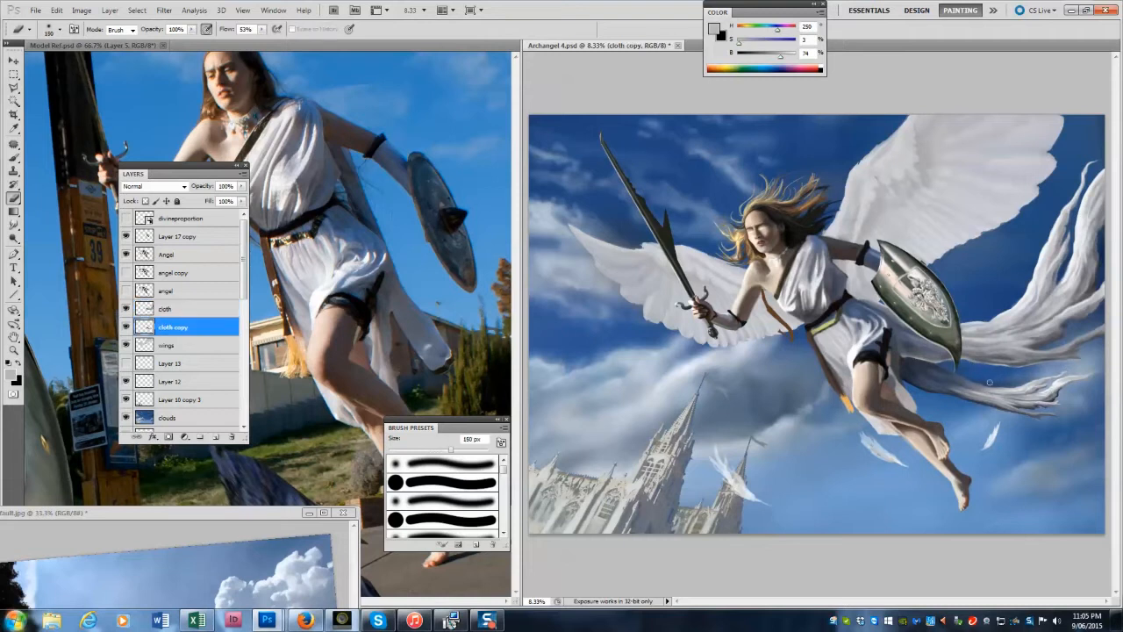
left_click(13, 226)
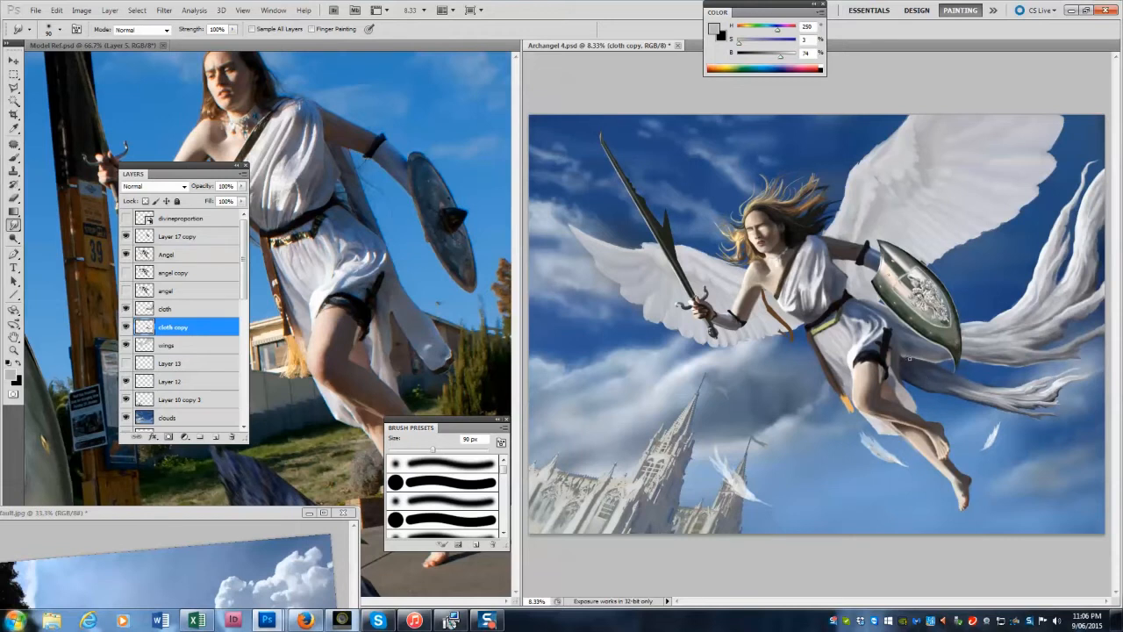
key("alt+bracketright")
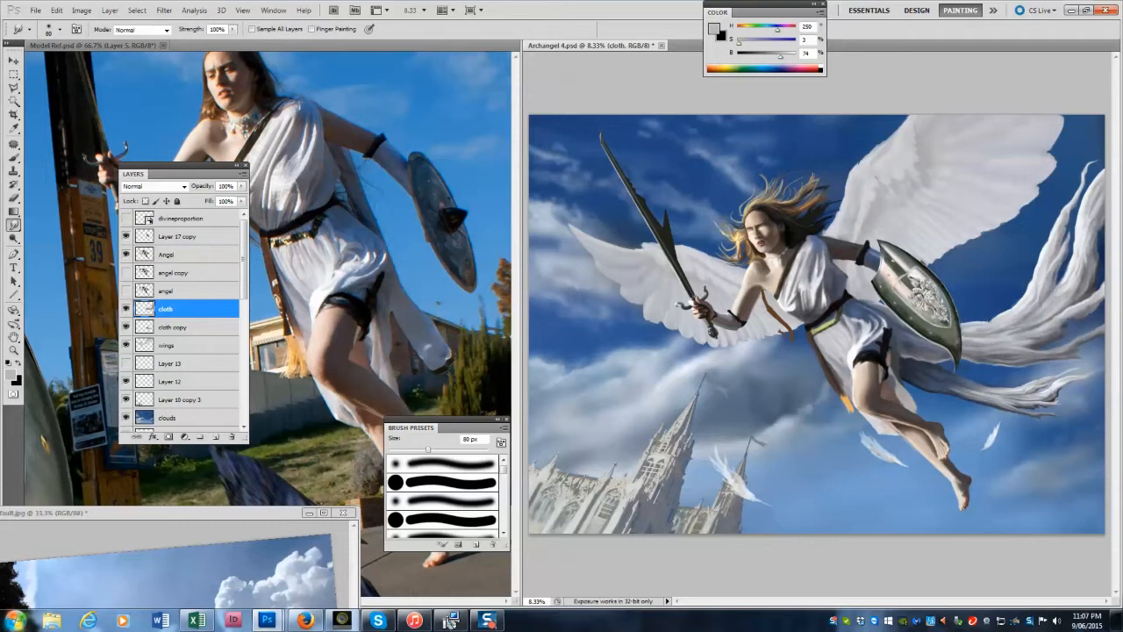
Select the shield's outline on Layer 17 copy and darken its upper part with sampled dark greens, using a brush up to 900 px.
left_click(180, 236)
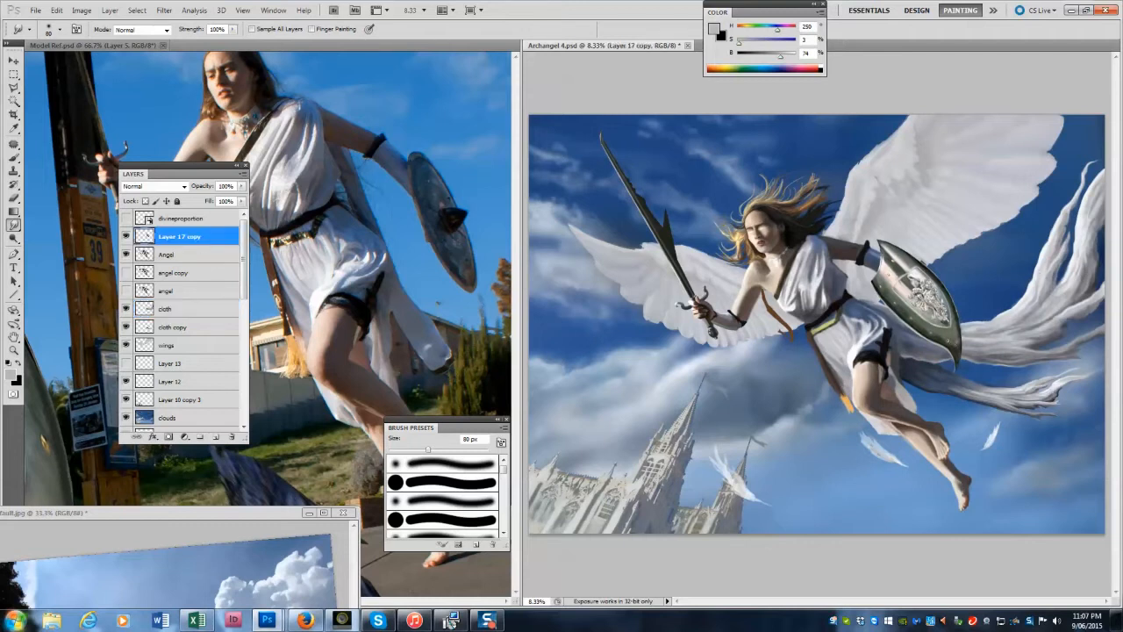
left_click(144, 234, "ctrl")
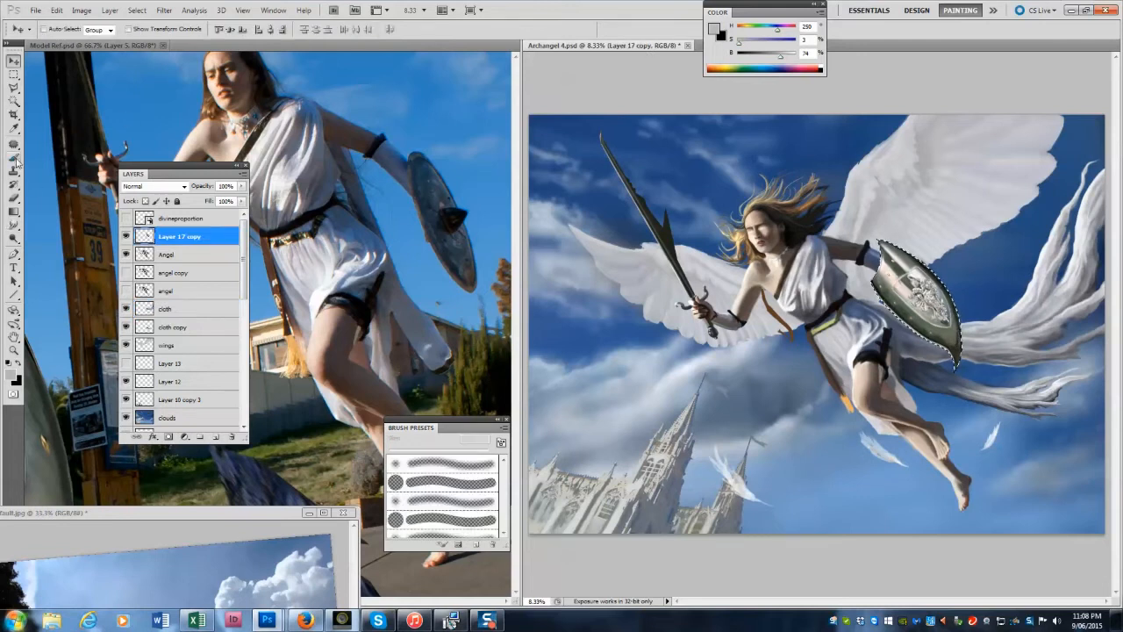
left_click(15, 159)
mouse_move(890, 248)
left_mouse_down()
mouse_move(926, 277)
mouse_move(945, 369)
left_mouse_up()
left_click(447, 239, "alt")
key("bracketleft")
key("bracketleft")
mouse_move(913, 259)
left_mouse_down()
mouse_move(954, 348)
mouse_move(907, 294)
left_mouse_up()
left_click(904, 274, "alt")
left_click(901, 285, "alt")
key("bracketright")
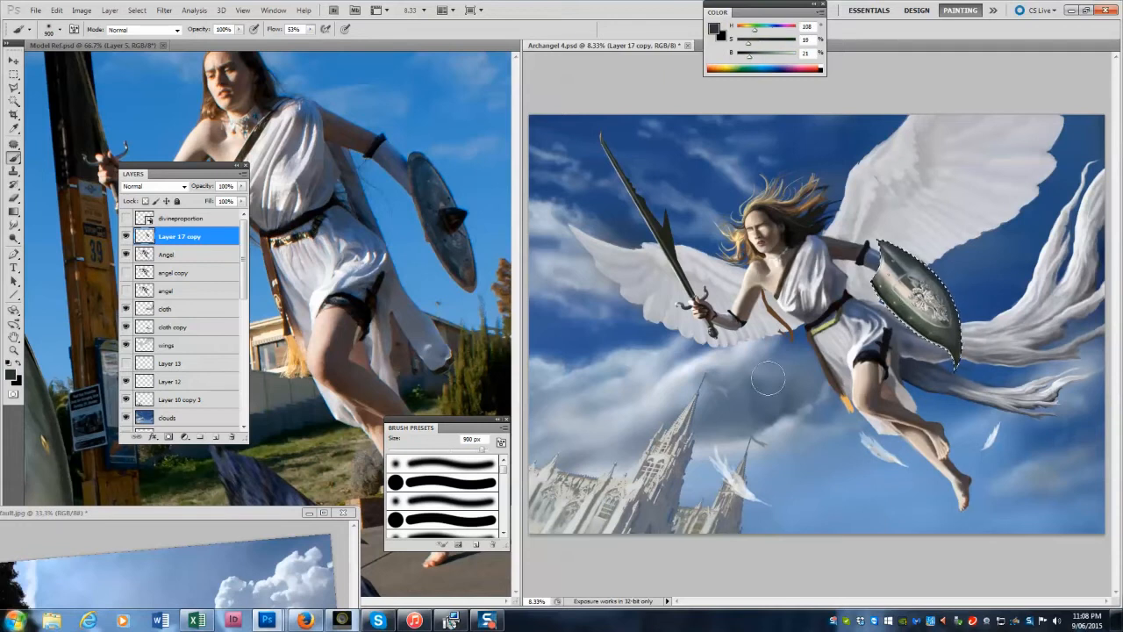
key("ctrl+d")
Paint white highlights along the shield's edge nearest the arm with a 90 px brush.
key("d")
key("x")
key("c")
key("b")
key("bracketright")
key("bracketright")
key("bracketright")
key("bracketright")
key("bracketleft")
key("bracketleft")
key("bracketleft")
key("bracketleft")
key("bracketleft")
key("bracketleft")
key("bracketleft")
key("bracketleft")
key("bracketleft")
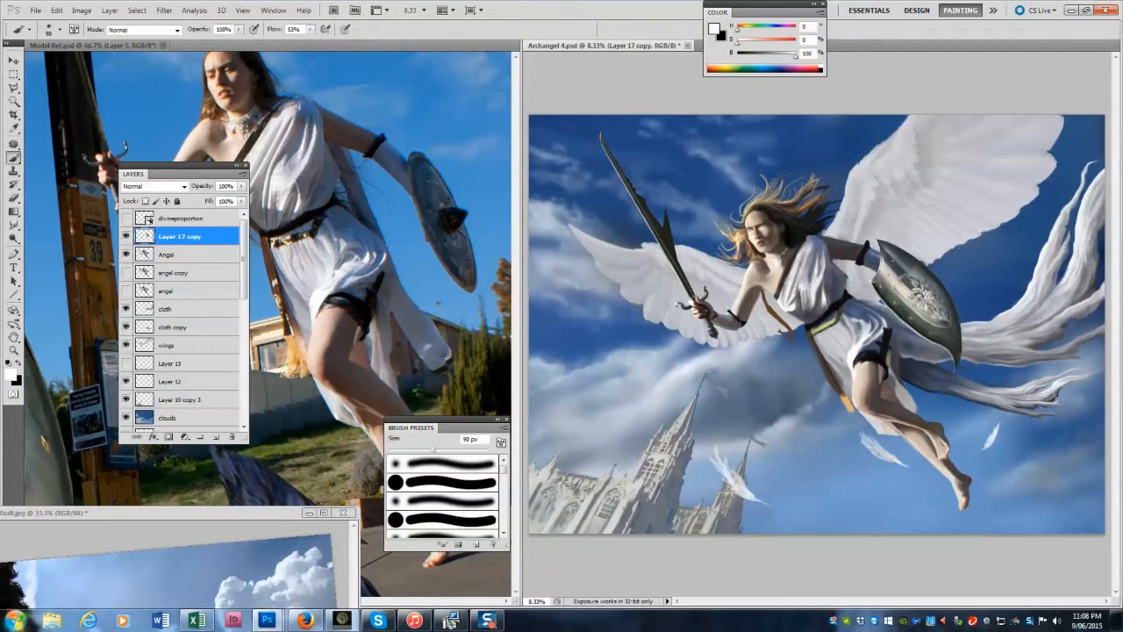
key("ctrl+z")
key("ctrl+h")
left_click_drag(877, 268, 880, 243)
left_click_drag(881, 304, 891, 311)
Shade the shield's outer edge and lower tip with colours sampled from those areas, using an enlarged brush.
left_click(954, 328, "alt")
key("bracketright")
key("bracketright")
key("bracketright")
key("bracketright")
key("bracketright")
key("bracketright")
key("bracketright")
key("bracketright")
key("bracketright")
key("bracketright")
key("bracketright")
left_click(956, 360, "alt")
left_click(956, 358, "alt")
Refine the shield's upper part with sampled colours, reducing the brush to 80 px.
key("bracketleft")
key("bracketleft")
key("bracketleft")
key("bracketleft")
key("bracketleft")
key("bracketleft")
left_click(945, 262, "alt")
key("x")
key("bracketleft")
key("bracketleft")
key("bracketleft")
key("bracketleft")
key("bracketleft")
left_click(897, 261, "alt")
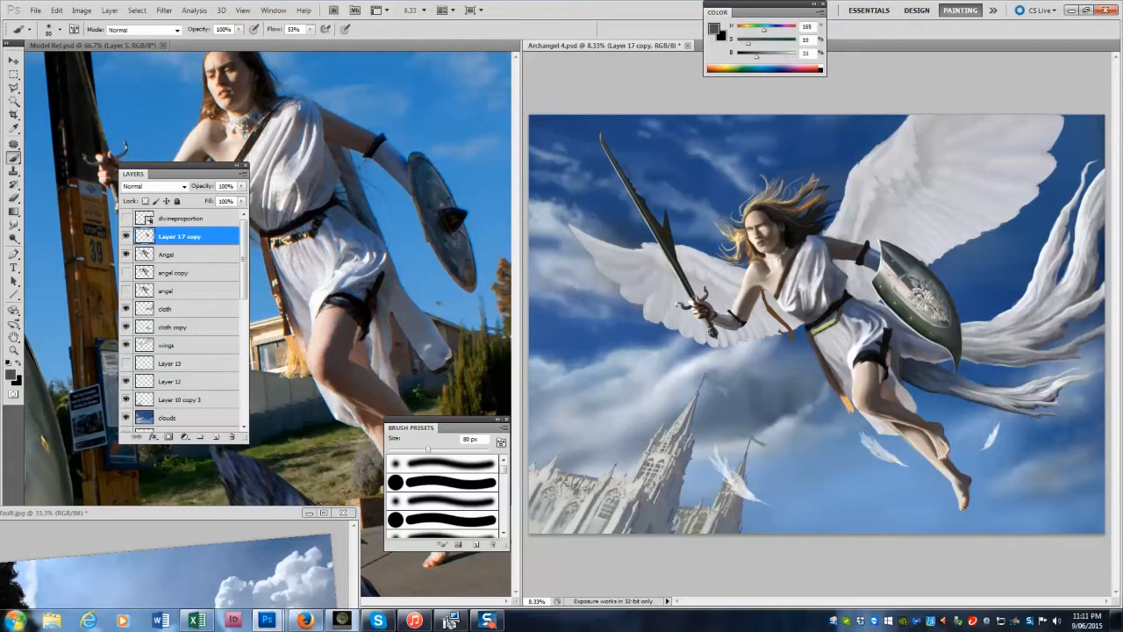
Blend the shield's face with greens sampled from its side and upper part, enlarging the brush from 80 px.
left_click(946, 323, "alt")
left_click(905, 281, "alt")
key("bracketright")
left_click(894, 279, "alt")
key("bracketright")
key("bracketright")
left_click(915, 265, "alt")
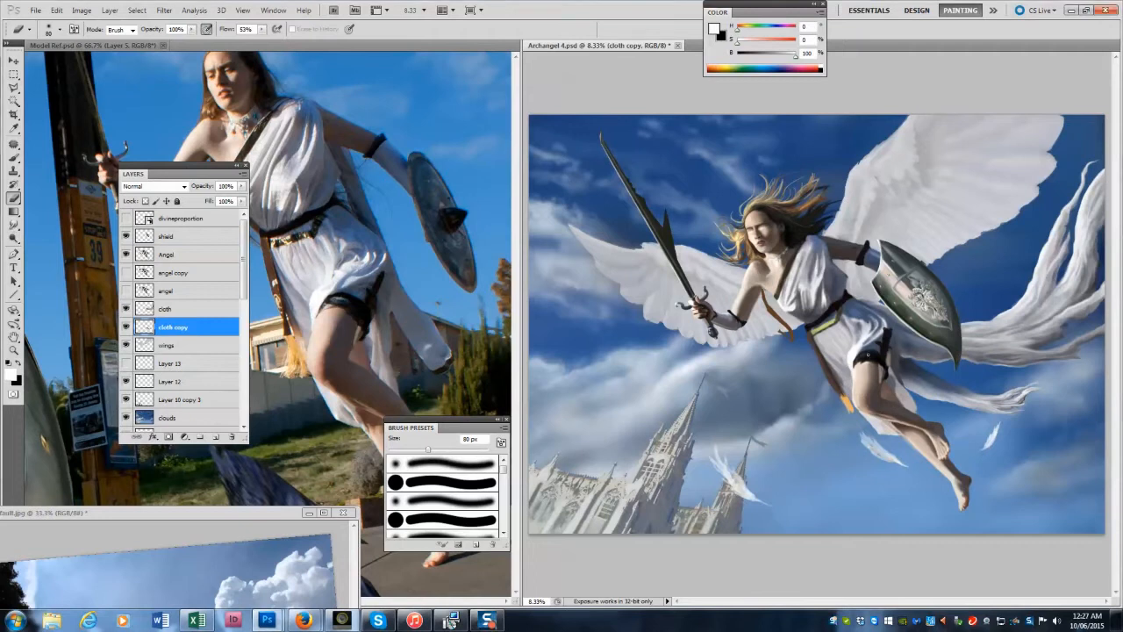
Apply a Motion Blur with an adjusted angle to the cloth copy layer.
key("r")
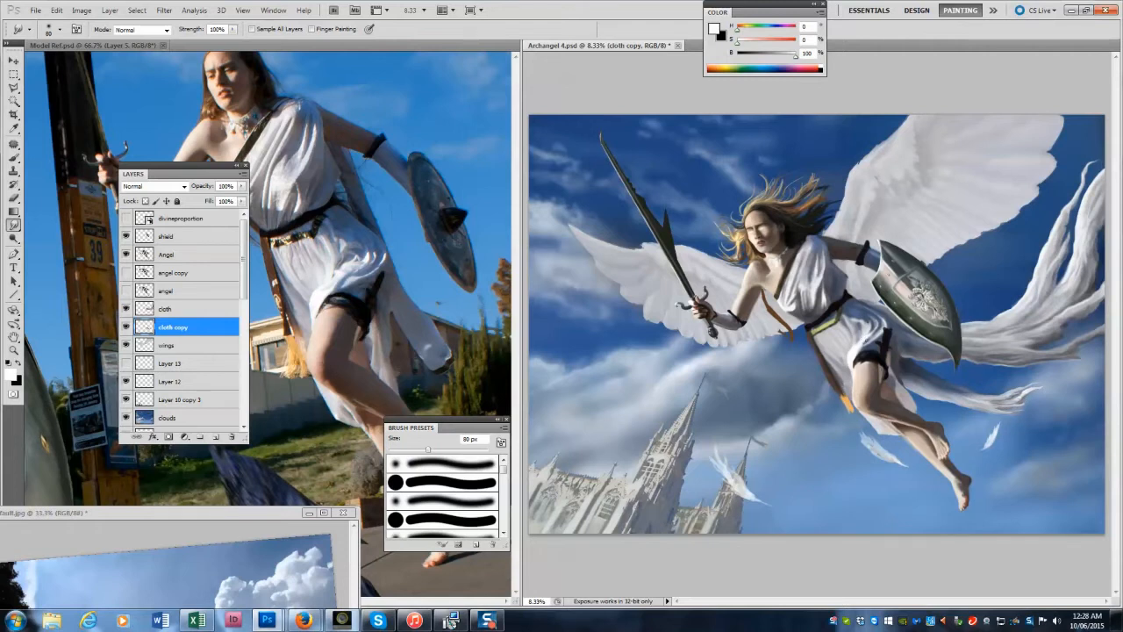
left_click(164, 10)
mouse_move(176, 117)
left_click(115, 189)
left_click_drag(231, 269, 236, 268)
left_click(289, 128)
Duplicate the cloth copy layer and slightly free-transform the original cloth copy beneath the duplicate.
left_click(243, 174)
left_click(286, 190)
key("Return")
left_click(174, 345)
key("ctrl+t")
left_click_drag(1050, 191, 1060, 188)
key("Return")
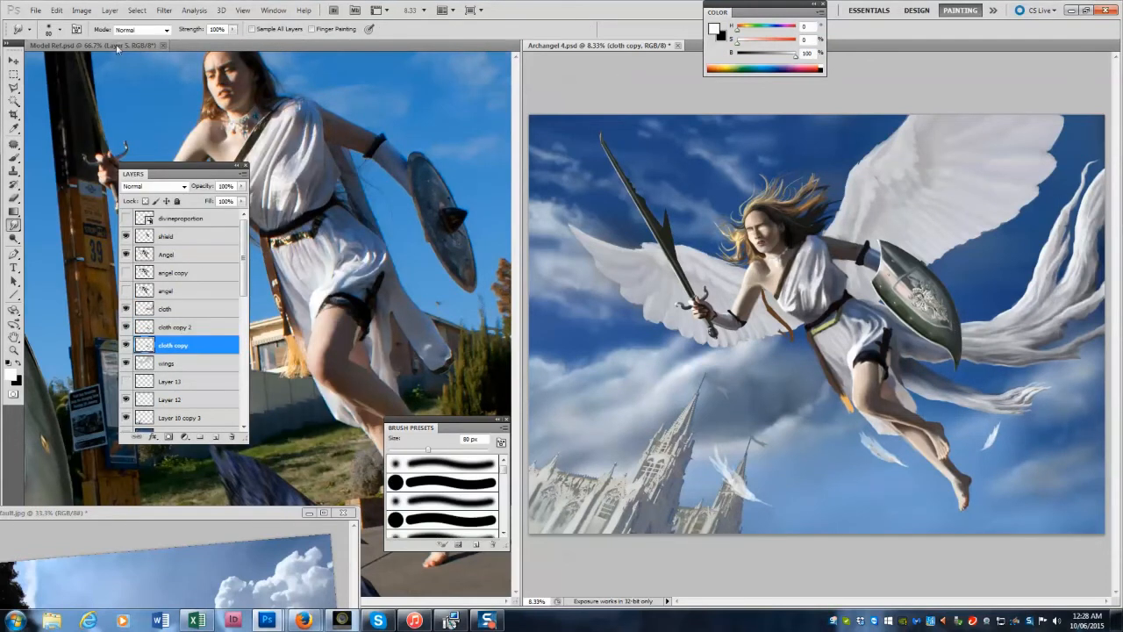
left_click(164, 10)
mouse_move(175, 118)
left_click(116, 165)
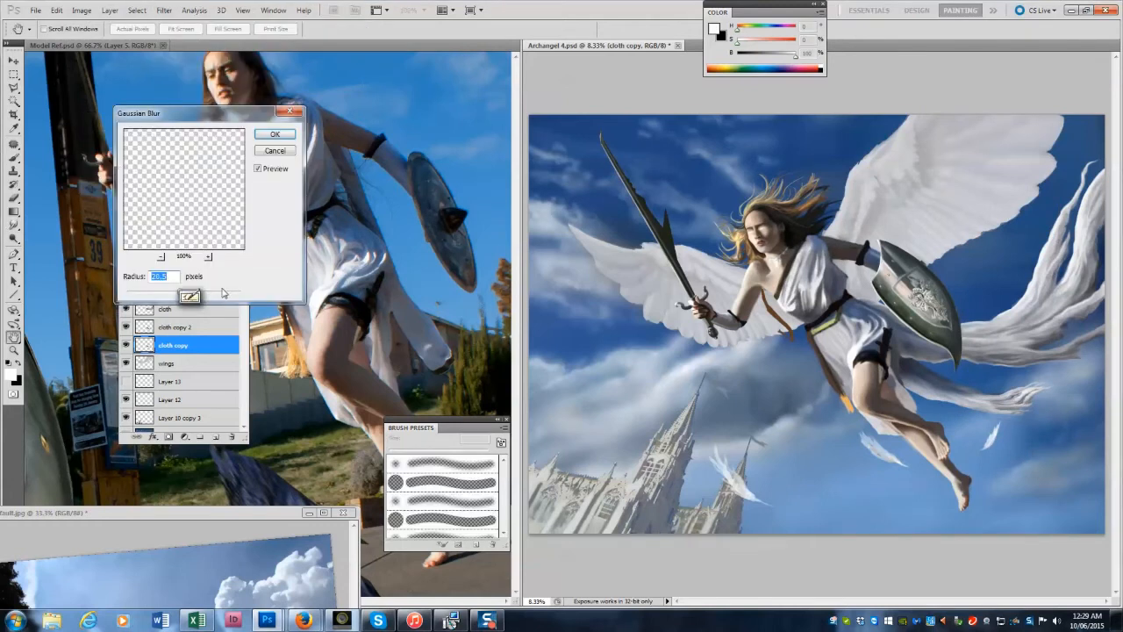
left_click(274, 151)
Apply a Radial Blur with an adjusted amount to the cloth copy layer.
left_click(164, 10)
mouse_move(175, 116)
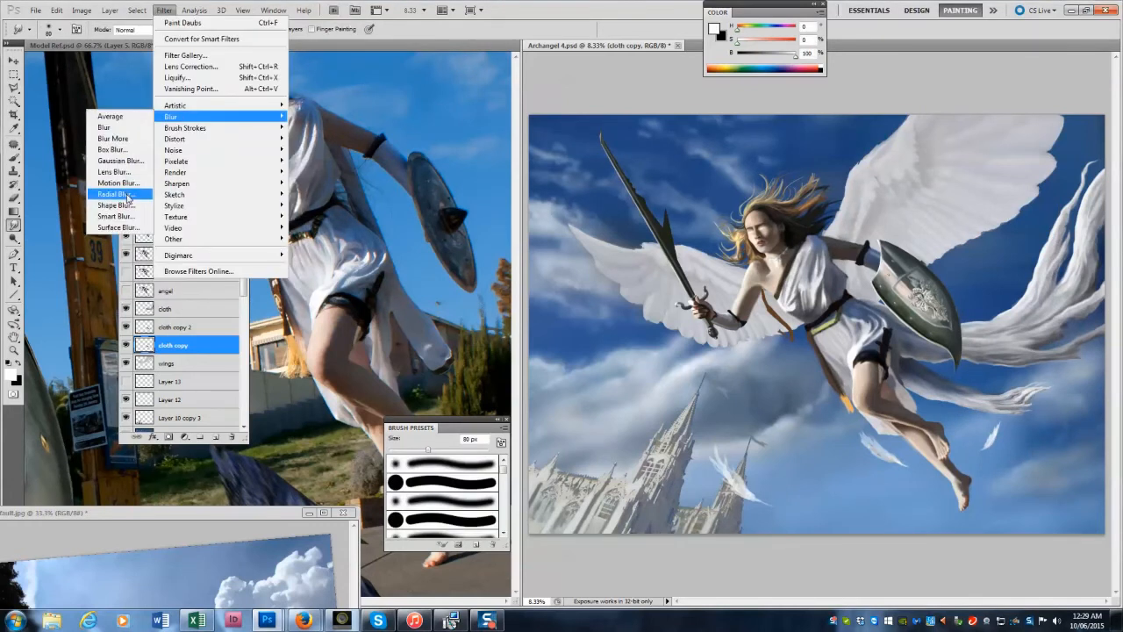
left_click(127, 198)
left_click_drag(273, 182, 311, 183)
left_click(374, 166)
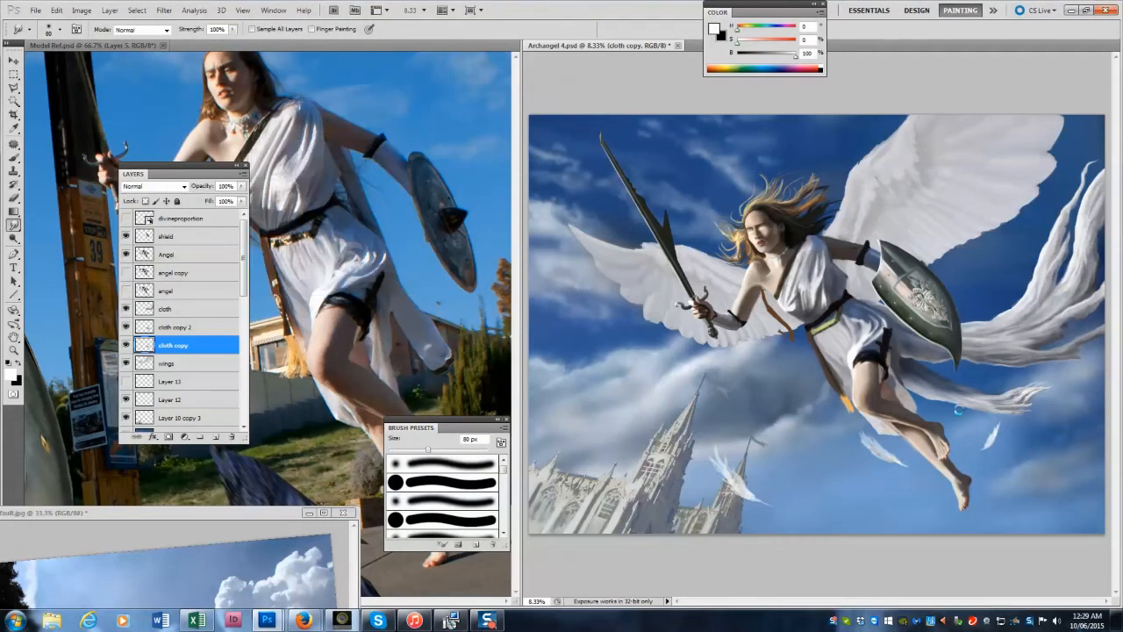
left_click(14, 60)
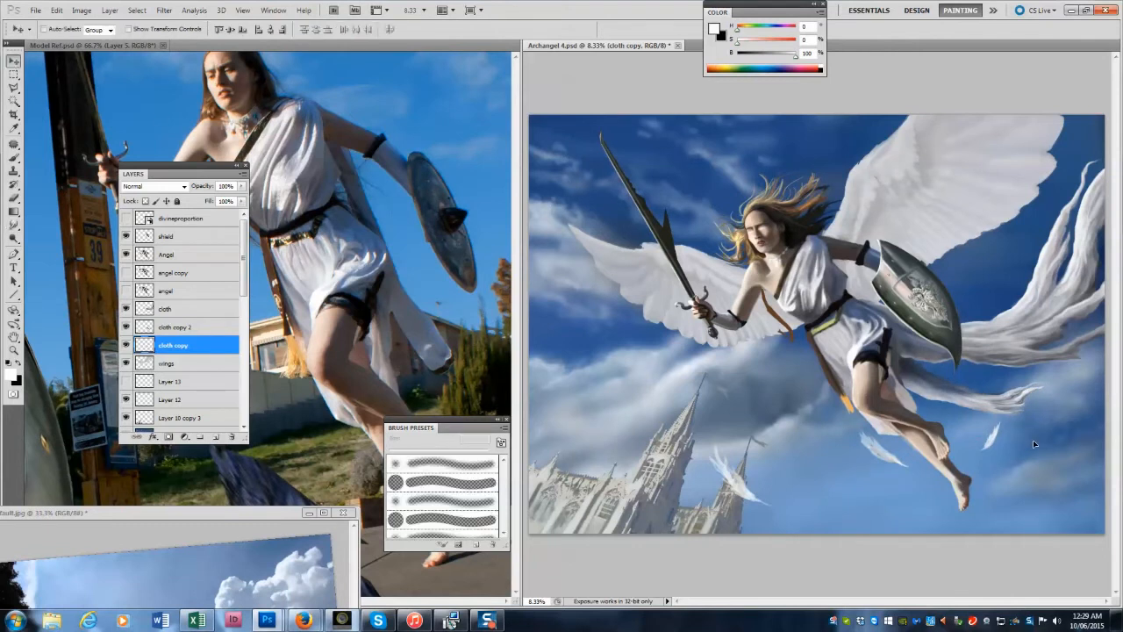
Apply a Gaussian Blur with a radius of 19.5 pixels to the cloth copy layer.
left_click(164, 10)
mouse_move(184, 119)
left_click(118, 163)
left_click_drag(181, 294, 179, 293)
left_click(188, 297)
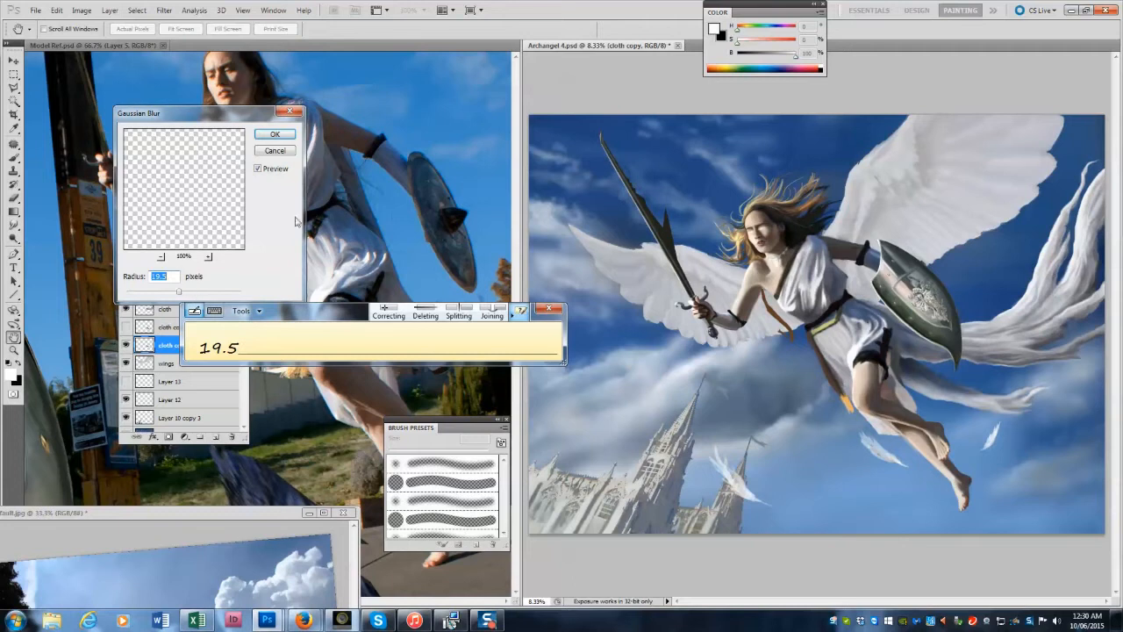
left_click(550, 308)
left_click(274, 134)
left_click(164, 10)
Paint fold shading on the cloth copy with sampled colours, using a 100 px Soft Light brush.
left_click(13, 158)
left_click(951, 391, "alt")
left_click(926, 384, "alt")
left_click_drag(926, 384, 956, 397)
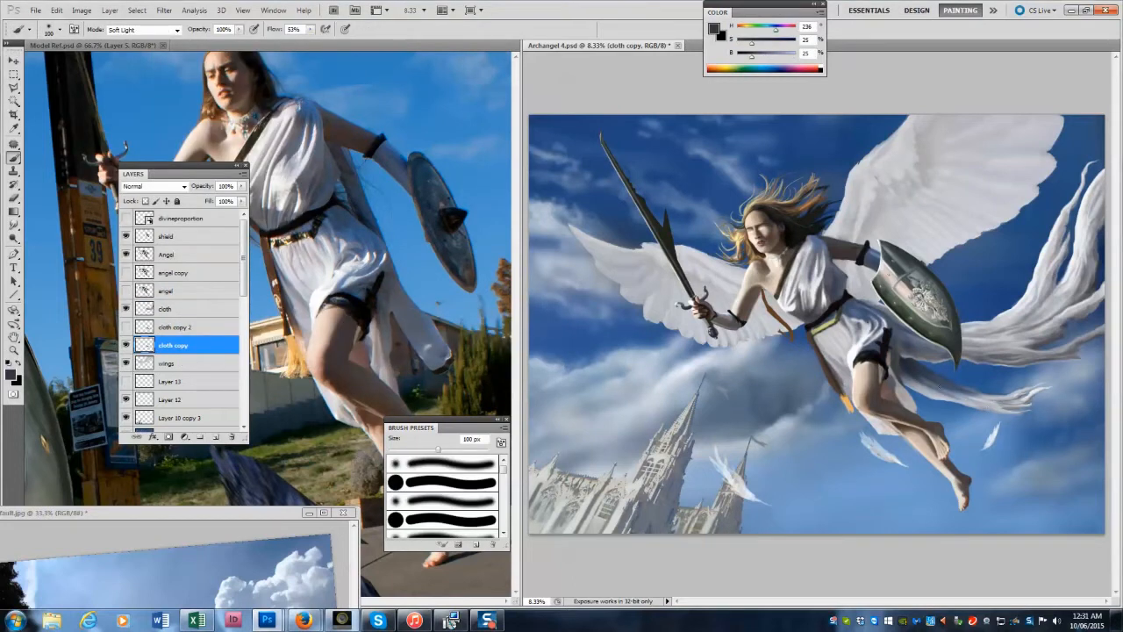
left_click(958, 397, "alt")
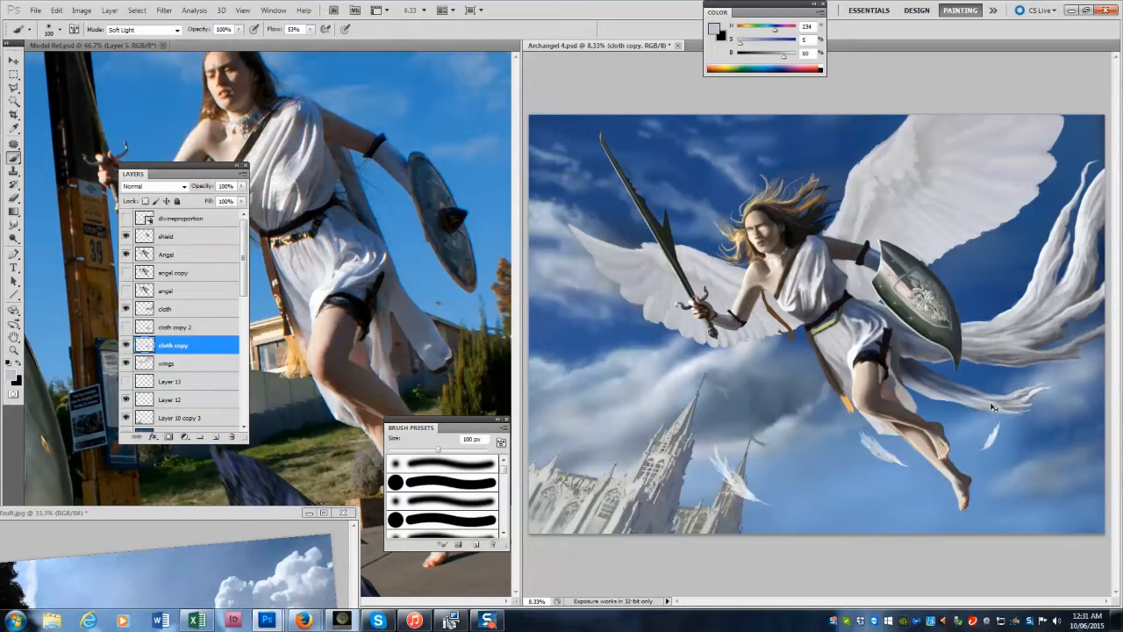
Paint light grey folds on the cloth copy in Normal mode with a sampled colour and a brush around 90 px.
key("bracketleft")
left_click(921, 371, "alt")
key("shift+alt+n")
key("bracketright")
key("bracketright")
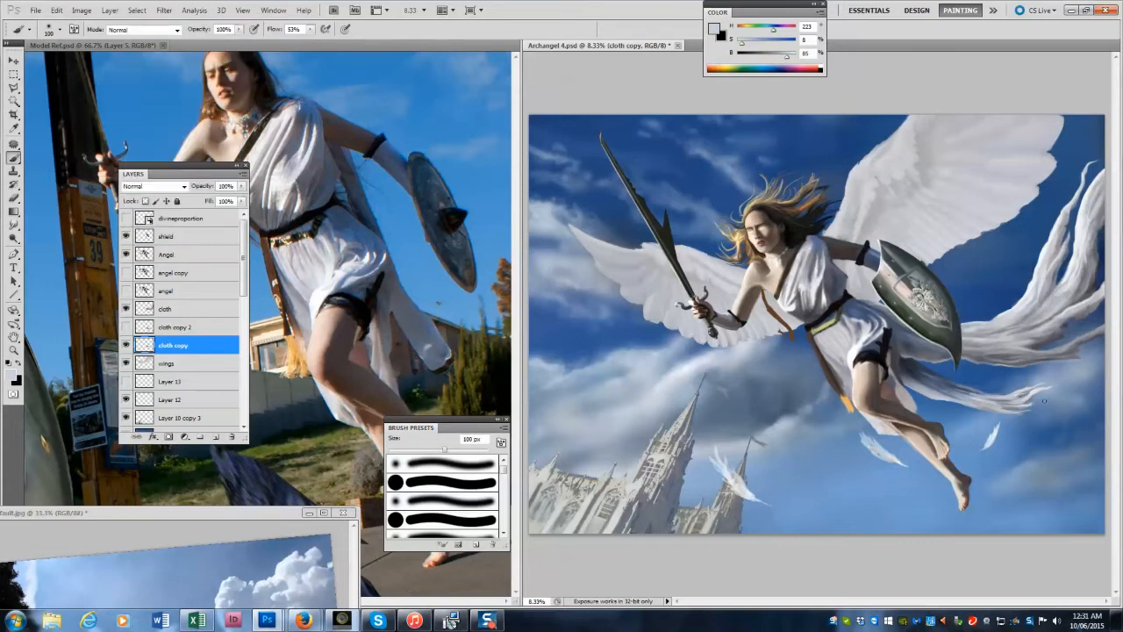
key("bracketleft")
key("bracketleft")
Apply another Gaussian Blur to the cloth copy layer, lowering the radius from 56.1 pixels.
left_click(164, 11)
mouse_move(170, 117)
left_click(109, 161)
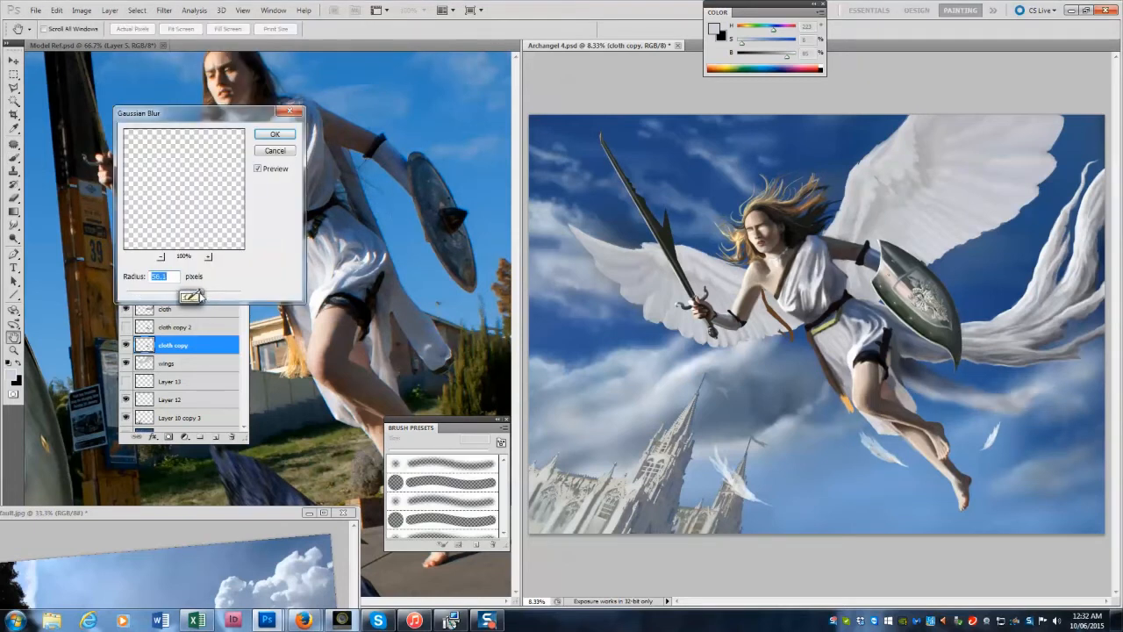
type("56.1")
left_click_drag(194, 292, 184, 294)
left_click(282, 136)
Show the cloth copy 2 layer to try a different blend mode on it, and delete the layer.
left_click(165, 330)
left_click(126, 326)
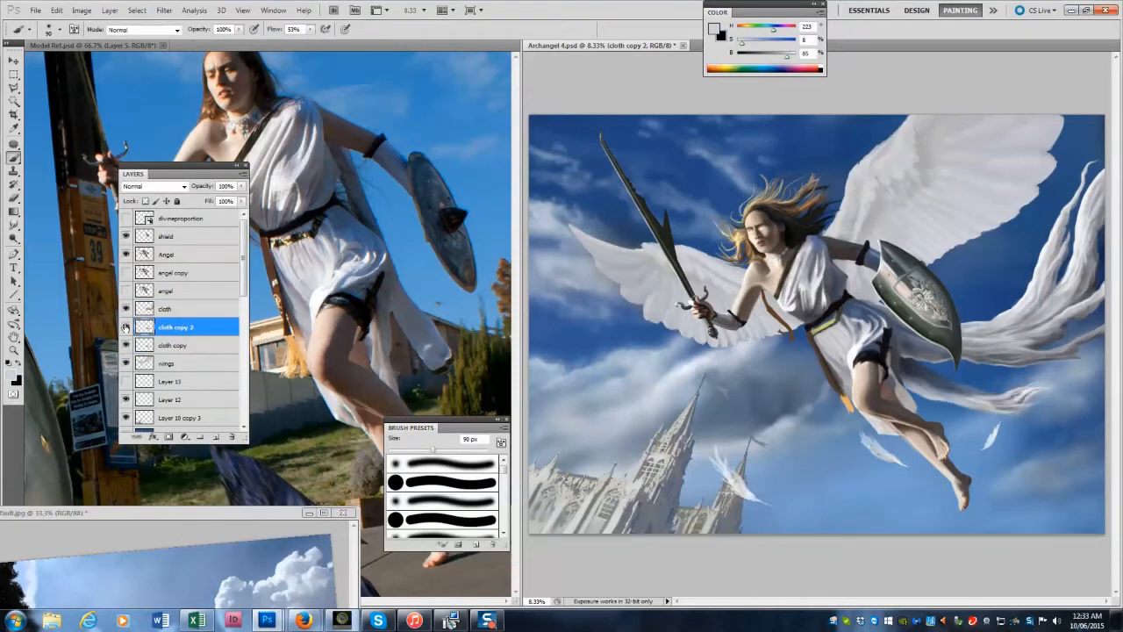
left_click(167, 186)
left_click(155, 346)
key("ctrl+z")
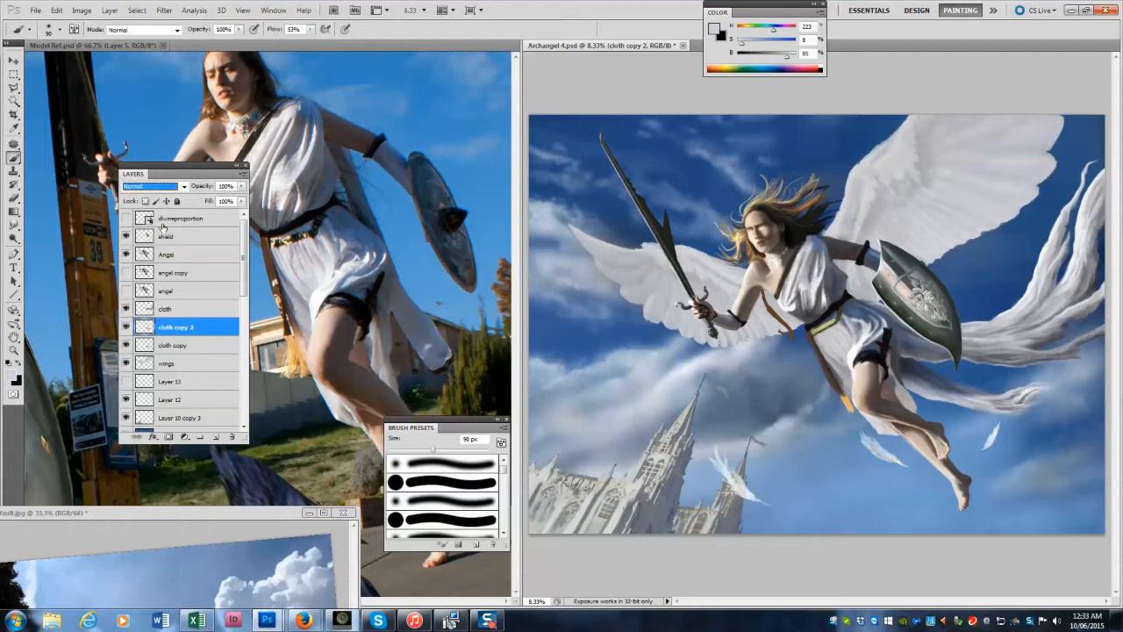
key("v")
key("Delete")
Smudge the folds and trailing end of the cloth copy at 80 to 100 px.
key("r")
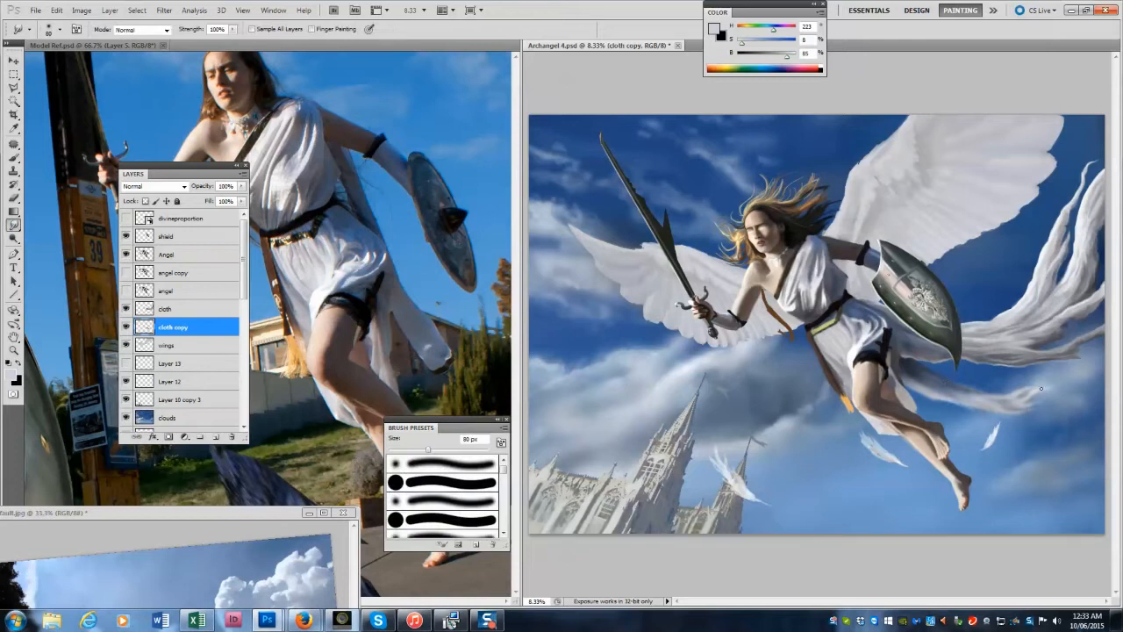
key("bracketright")
key("bracketright")
Apply a Motion Blur to the cloth copy layer with an adjusted distance and angle.
left_click(163, 11)
mouse_move(176, 117)
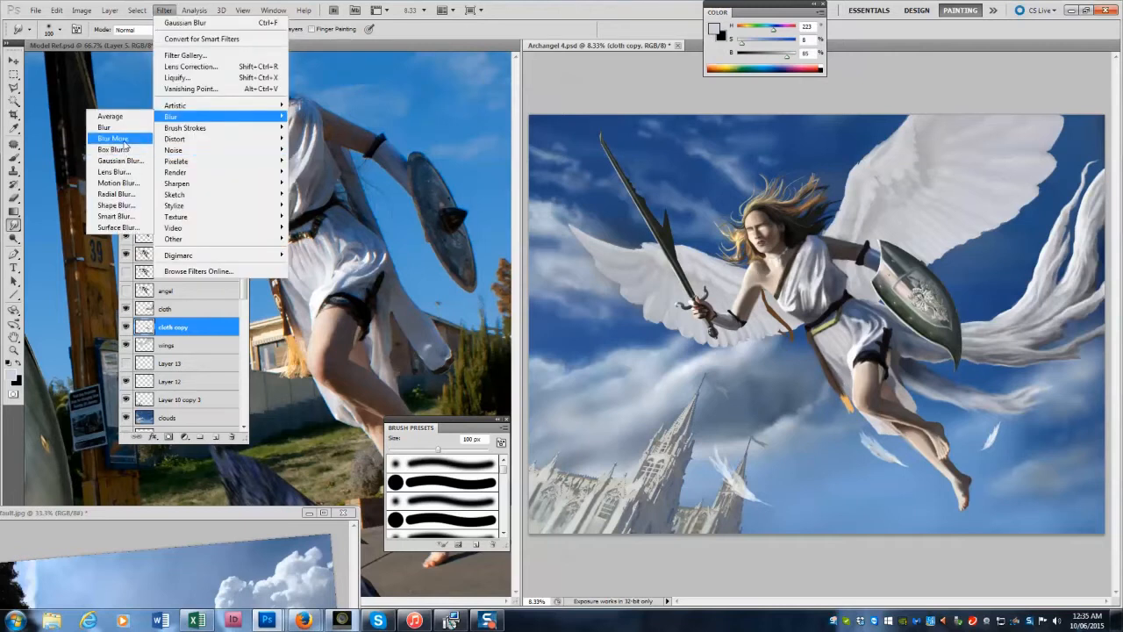
left_click(117, 183)
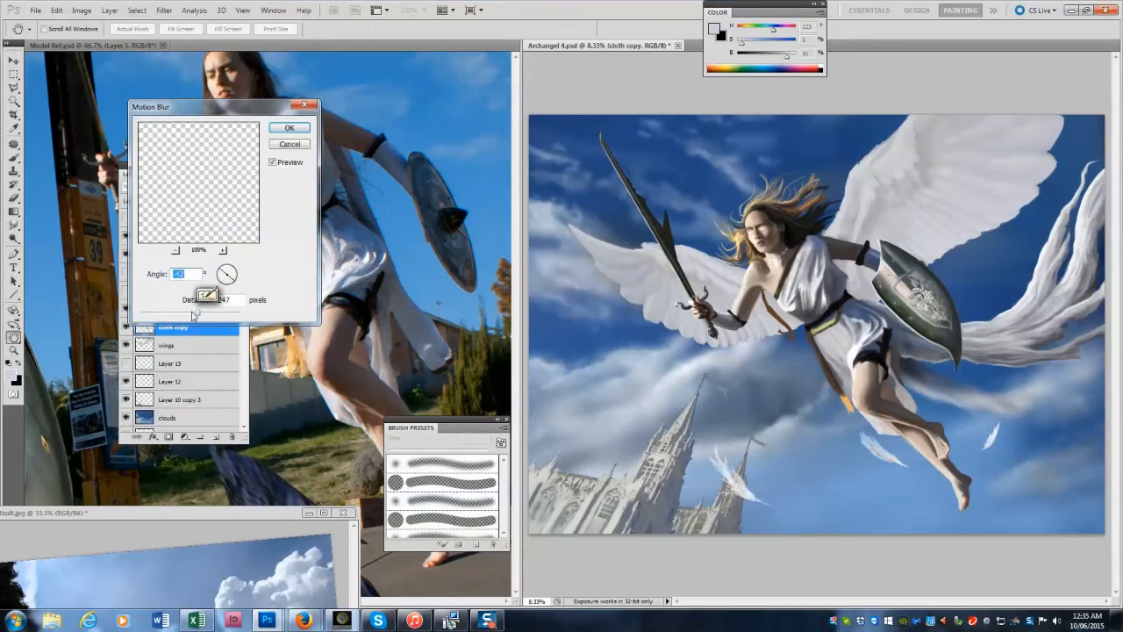
left_click_drag(142, 314, 171, 314)
mouse_move(221, 274)
left_mouse_down()
mouse_move(230, 275)
mouse_move(213, 274)
left_mouse_up()
key("Return")
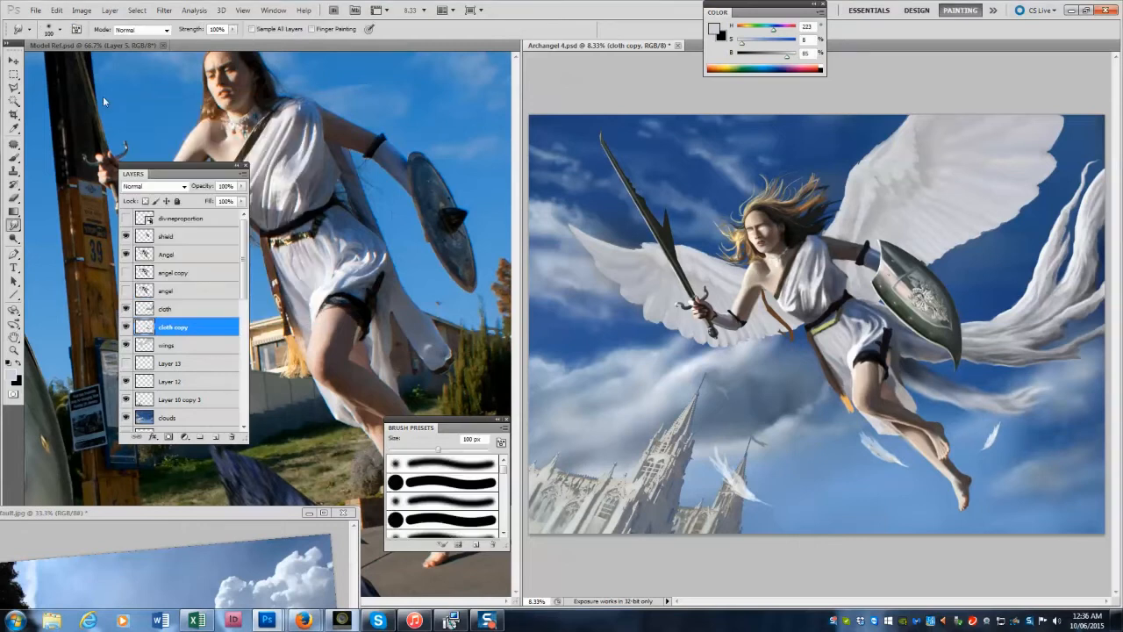
Adjust the Brush tool's tip and stroke settings for painting on the cloth copy.
left_click(13, 157)
left_click(73, 29)
left_click_drag(529, 220, 246, 195)
left_click(491, 224)
left_click(213, 220)
left_click(136, 279)
left_click(475, 252)
left_click(456, 254)
mouse_move(226, 387)
left_mouse_down()
mouse_move(212, 388)
mouse_move(249, 408)
left_mouse_up()
left_click_drag(414, 194, 428, 255)
left_click(585, 228)
Paint fold shading on the part of the cloth copy nearest the body with greys sampled from the strip.
key("bracketright")
key("bracketright")
key("bracketright")
key("bracketright")
key("bracketright")
left_click(931, 386, "alt")
left_click(929, 384, "alt")
left_click(947, 393, "alt")
mouse_move(921, 383)
left_mouse_down()
mouse_move(1016, 391)
mouse_move(941, 379)
mouse_move(963, 393)
mouse_move(908, 368)
mouse_move(995, 399)
mouse_move(965, 397)
mouse_move(905, 367)
mouse_move(960, 395)
left_mouse_up()
left_click(953, 389, "alt")
Paint folds towards the trailing end of the cloth copy with sampled greys, bringing the brush to 80 px.
left_click(1023, 389, "alt")
key("bracketright")
key("bracketright")
left_click(961, 402, "alt")
key("bracketleft")
left_click(916, 372, "alt")
left_click(1001, 397, "alt")
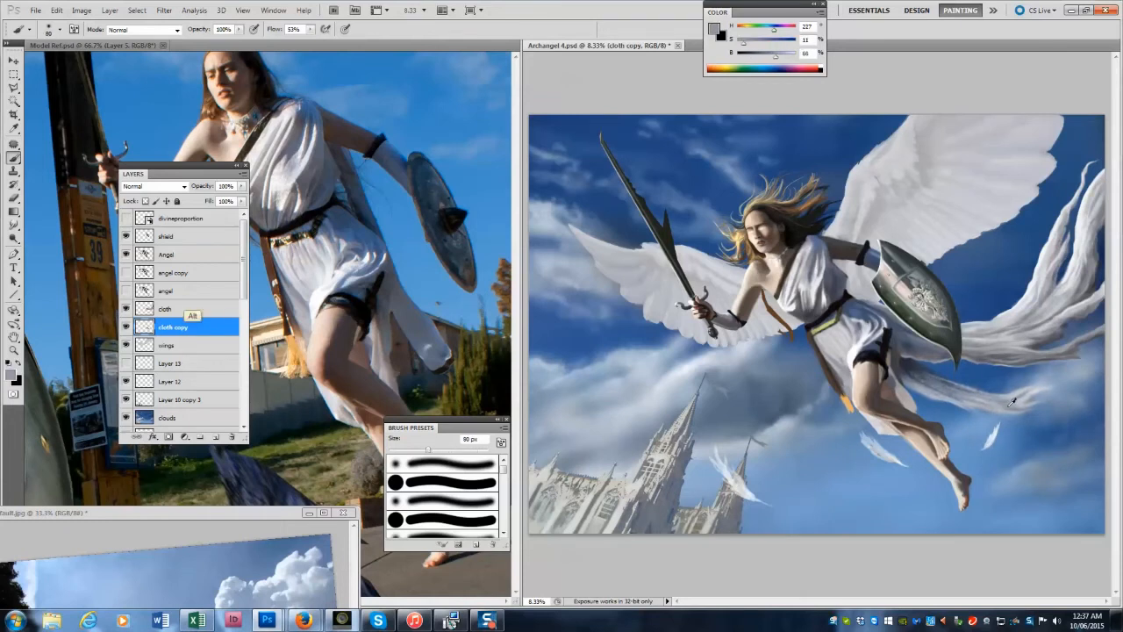
Erase along the lower edge of the cloth copy with an eraser around 90 px, and switch to the Mixer Brush.
key("e")
left_click_drag(988, 410, 906, 384)
key("bracketright")
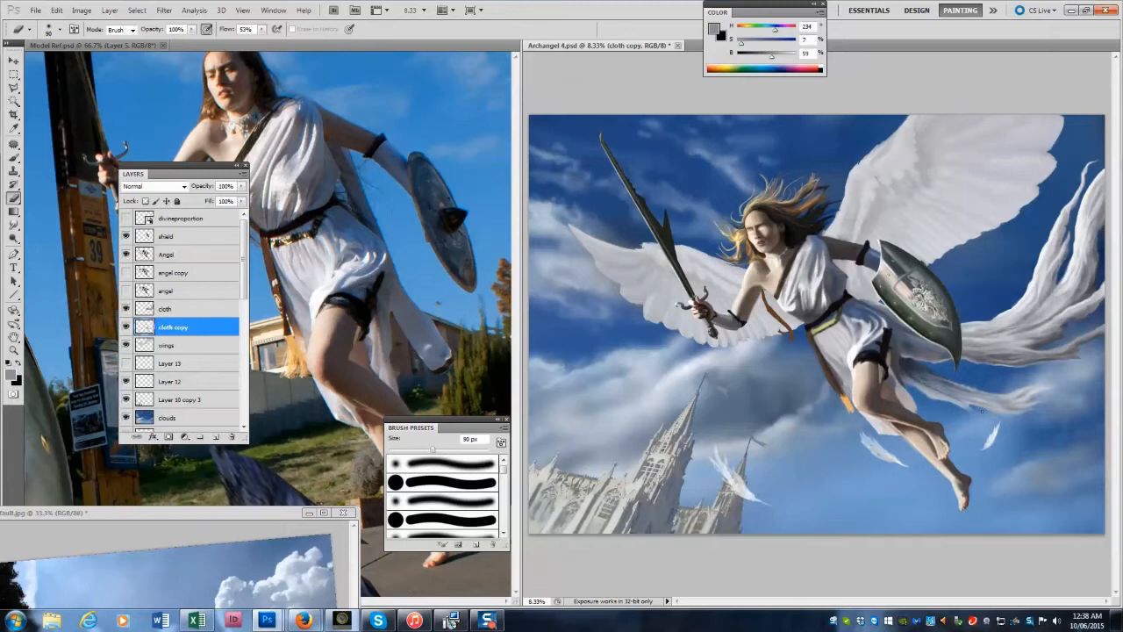
key("bracketleft")
key("bracketright")
key("bracketright")
key("bracketright")
key("b")
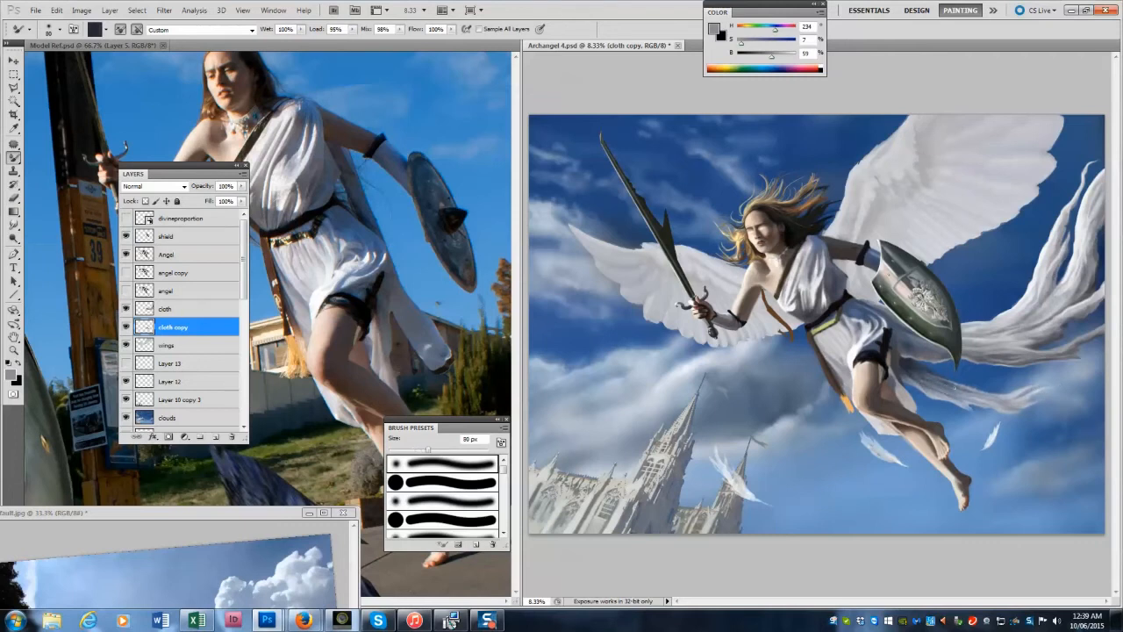
Blend the trailing folds of the cloth copy with the Mixer Brush and tidy its tip with a 125 px eraser.
key("]")
key("[")
key("[")
key("[")
key("]")
key("e")
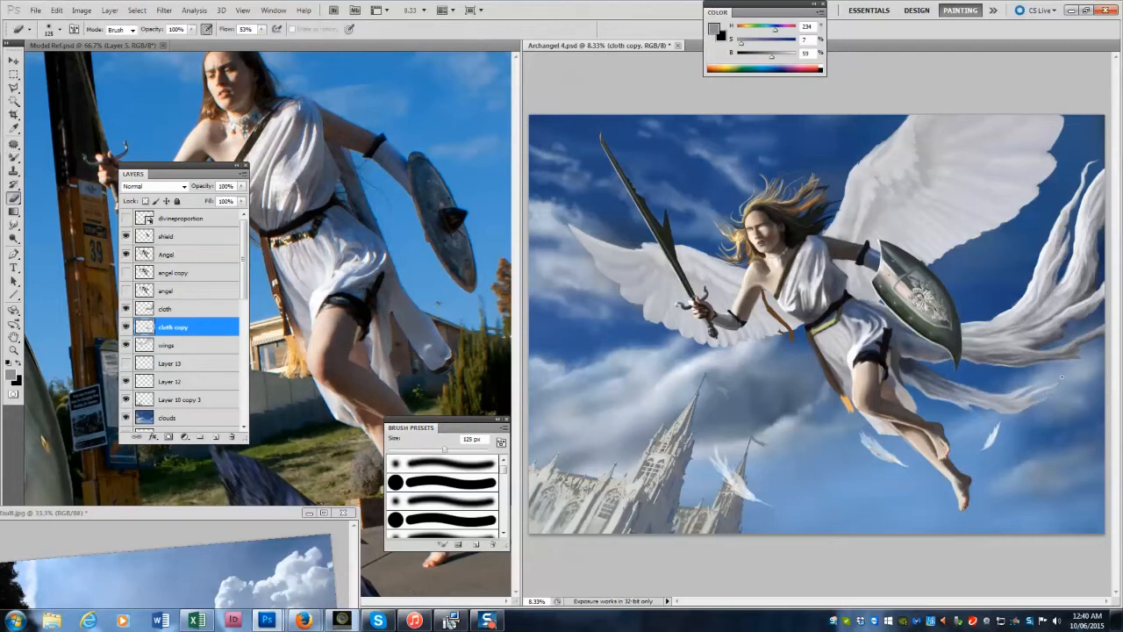
Paint light grey highlights at 90% brightness along the cloth copy's folds with the Brush tool, reducing it to 60 px.
key("b")
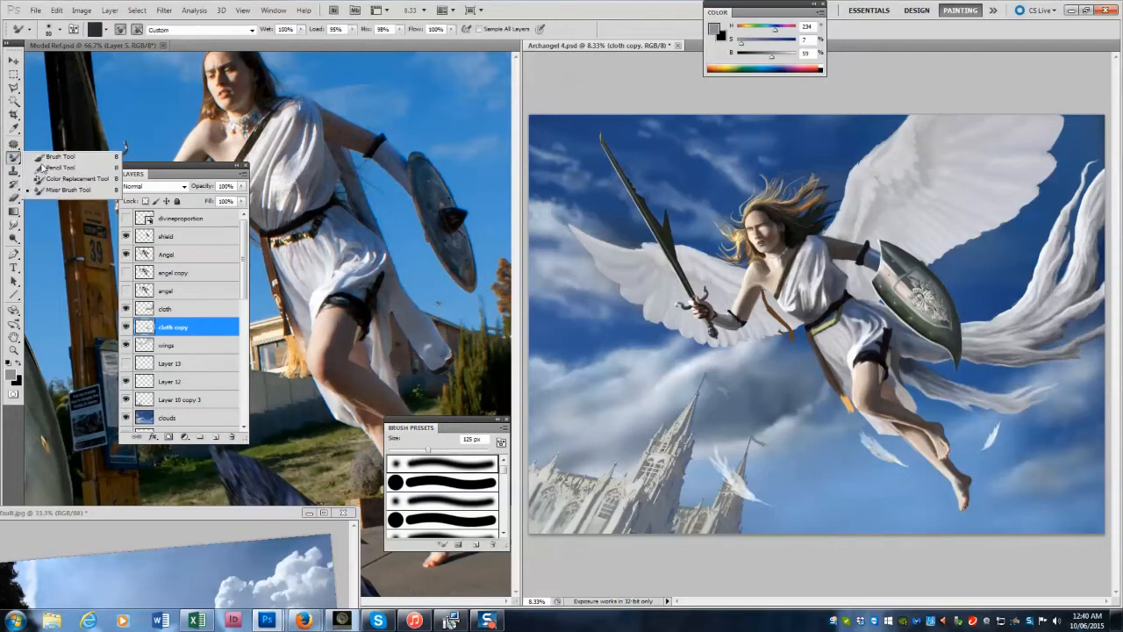
key("x")
key("bracketright")
key("bracketright")
key("bracketright")
key("bracketright")
key("bracketright")
key("bracketright")
left_click_drag(795, 56, 790, 56)
key("bracketleft")
key("bracketleft")
key("bracketleft")
key("bracketleft")
key("bracketleft")
key("bracketright")
key("bracketright")
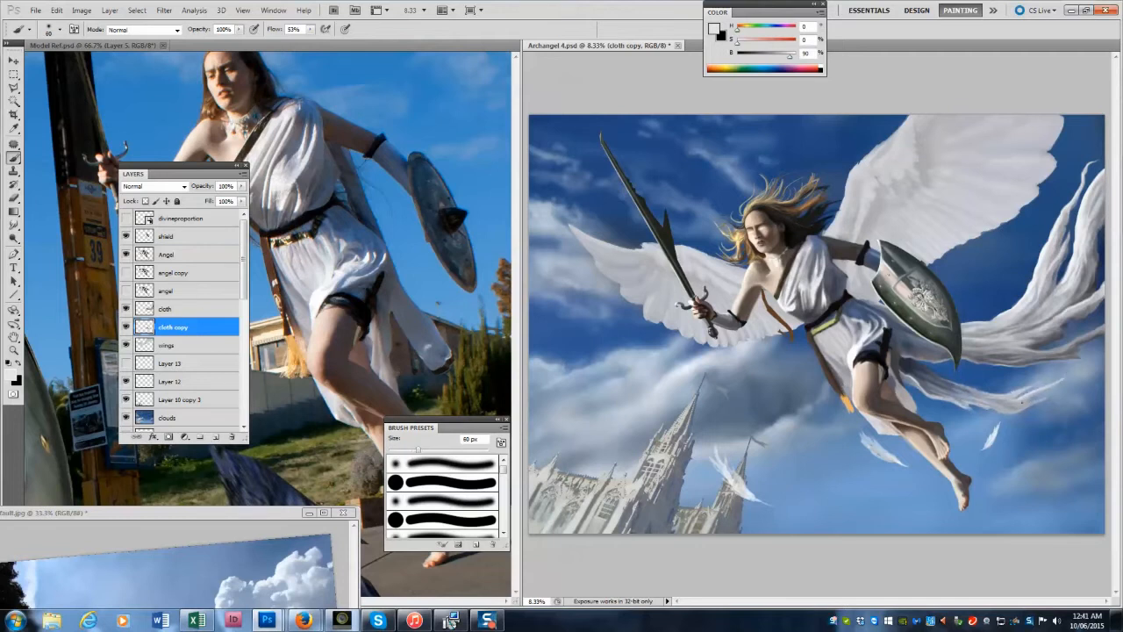
Smudge the cloth copy's trailing folds at 100 px and add pure white highlights with a 50 px brush.
key("r")
left_click_drag(1018, 403, 965, 388)
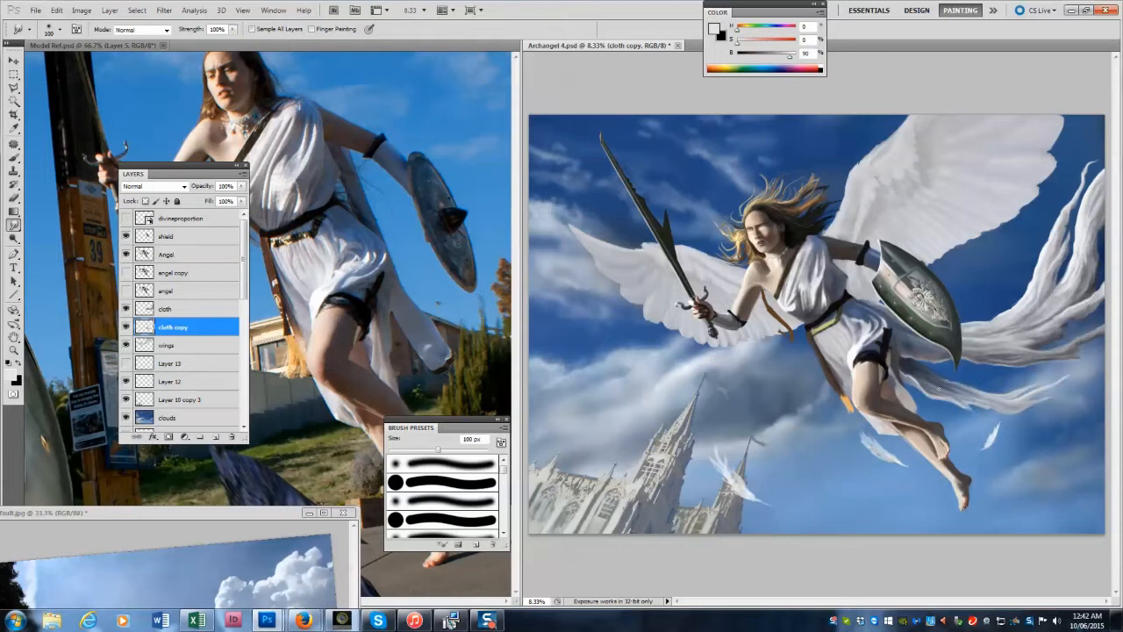
left_click(13, 158)
left_click_drag(790, 56, 797, 56)
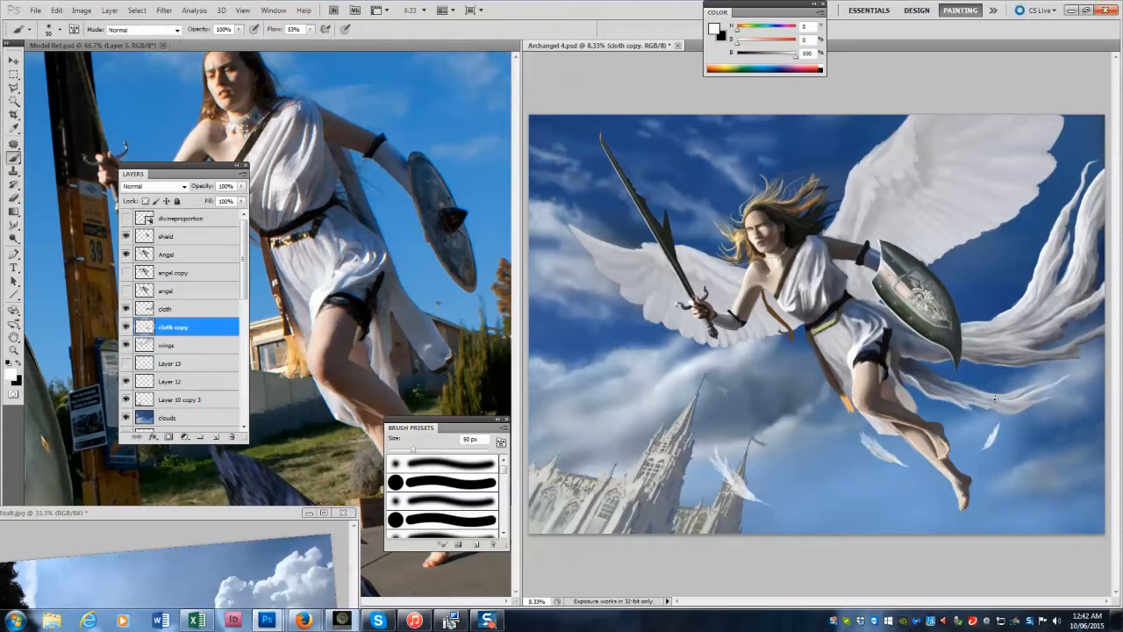
left_click_drag(13, 225, 49, 224)
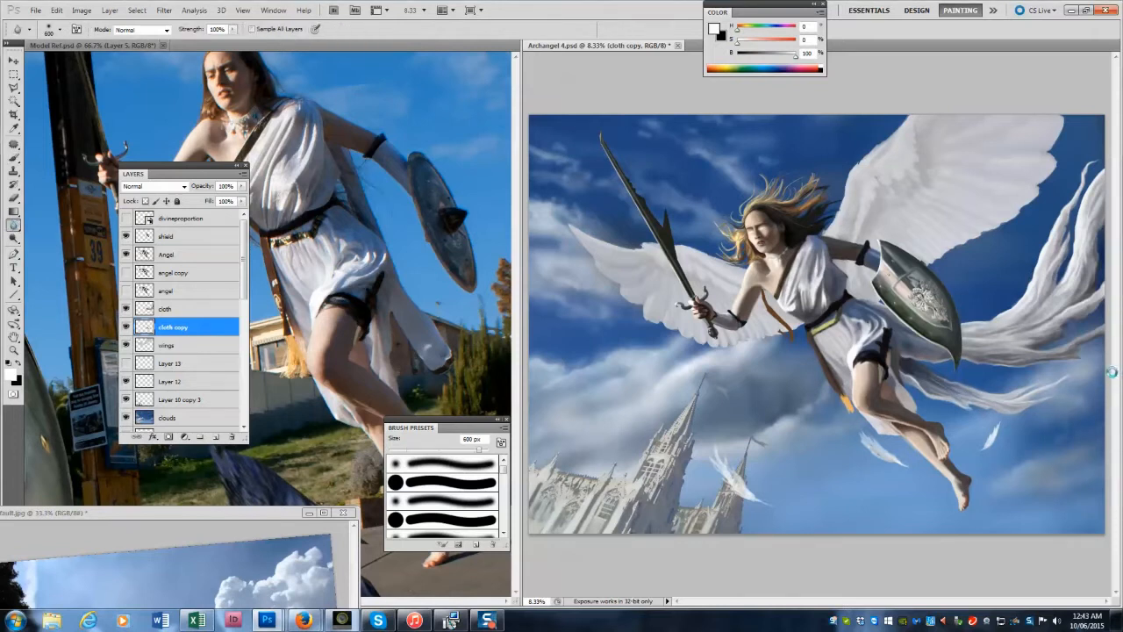
key("ctrl+Tab")
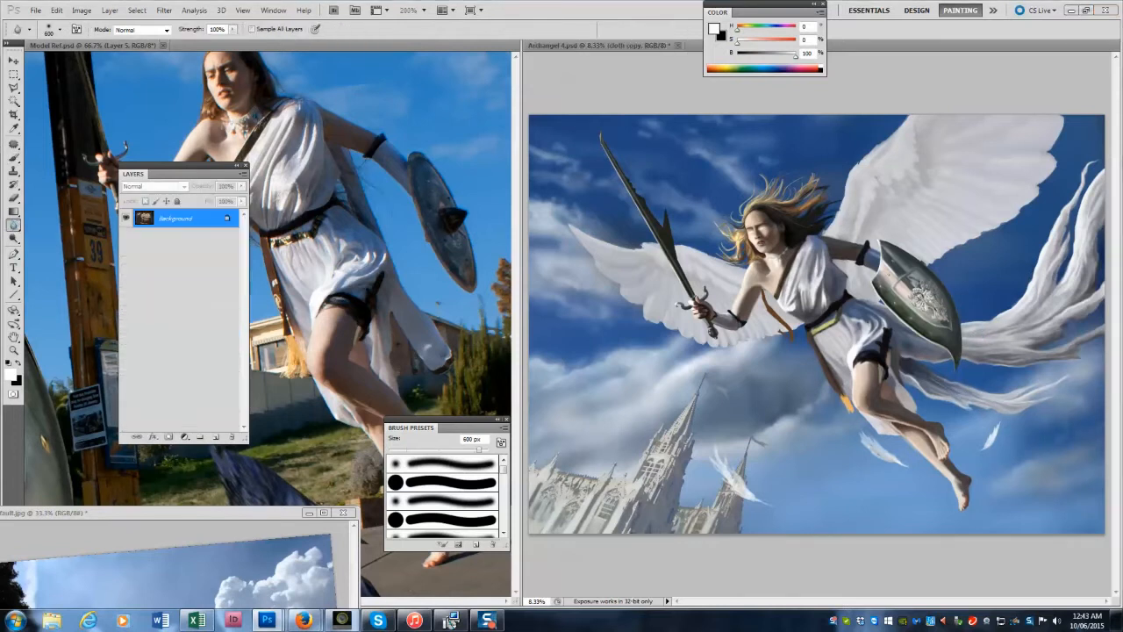
key("z")
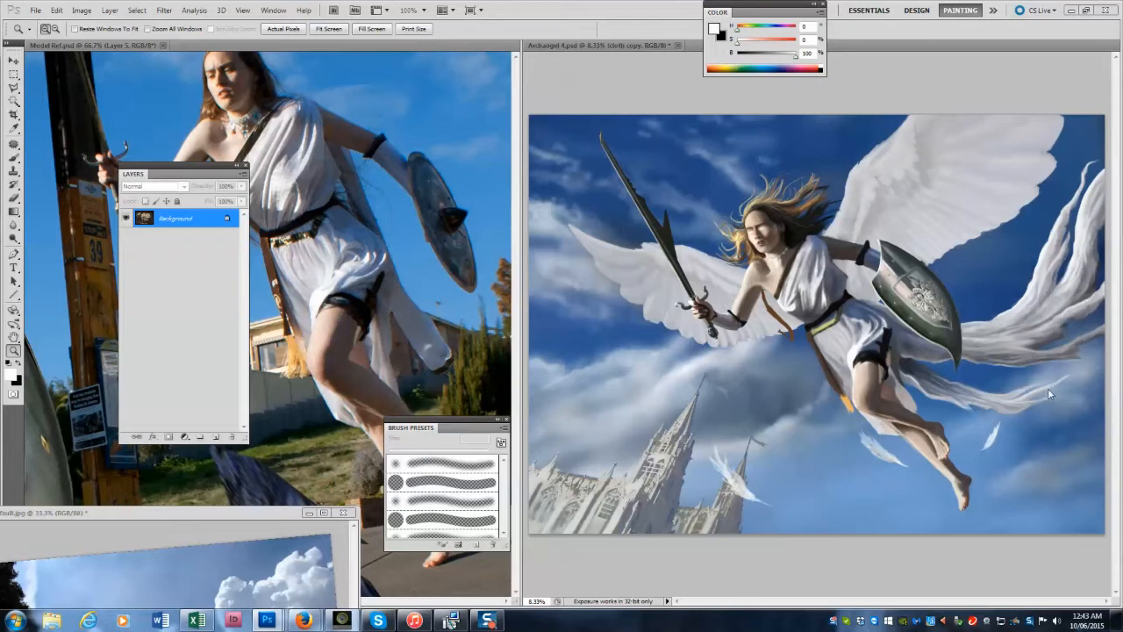
left_click(13, 62)
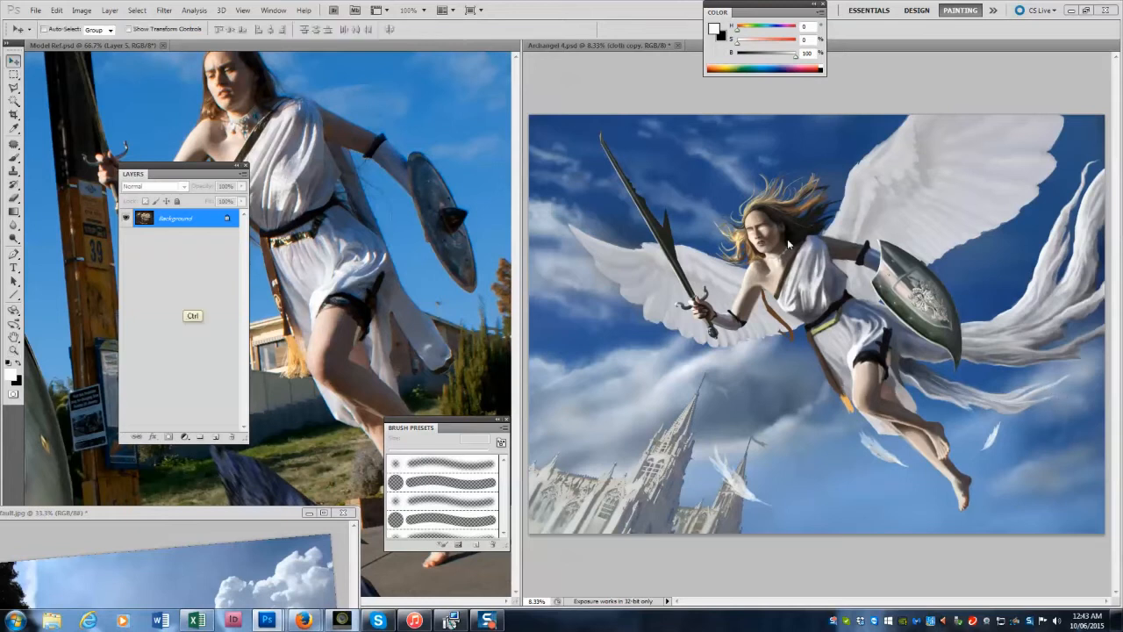
left_click(788, 247)
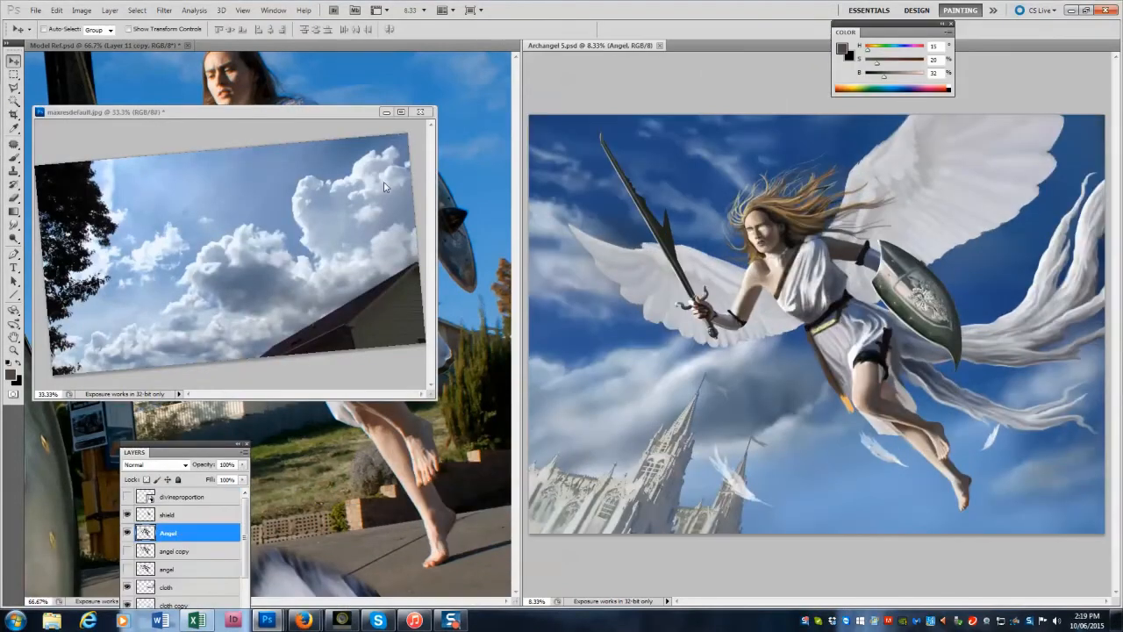
Delete Layer 13 from below the wings layer.
left_click_drag(176, 452, 418, 235)
left_click(372, 425)
left_click(432, 498)
left_click(537, 230)
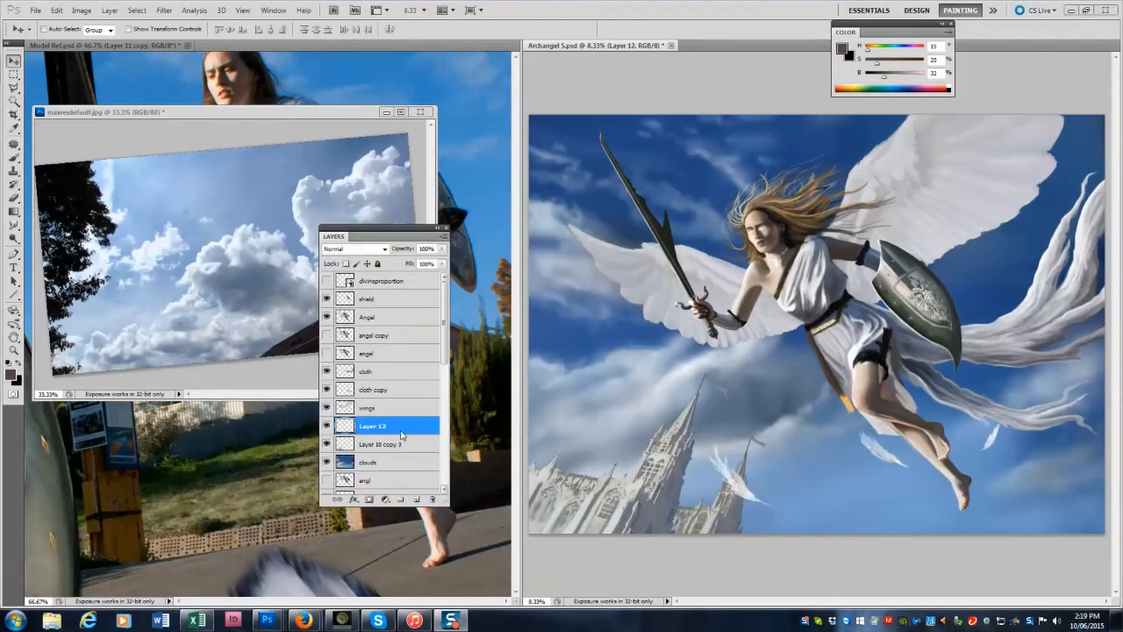
Paint a waving flag on the castle's tallest spire on Layer 12 with colours sampled from the castle and sky.
key("b")
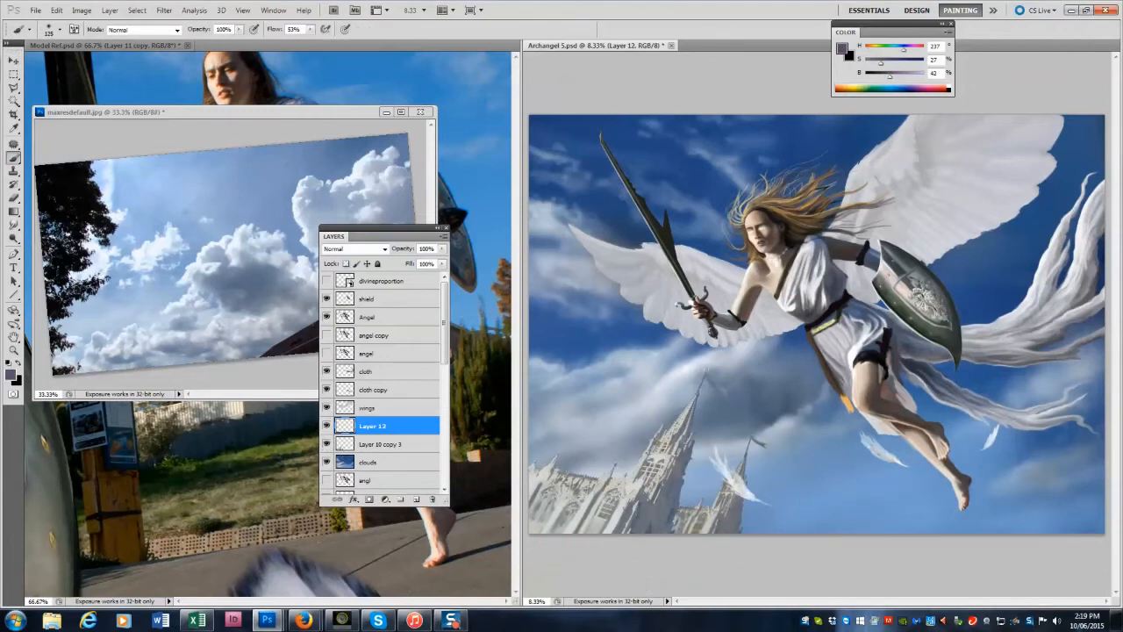
left_click(756, 438, "alt")
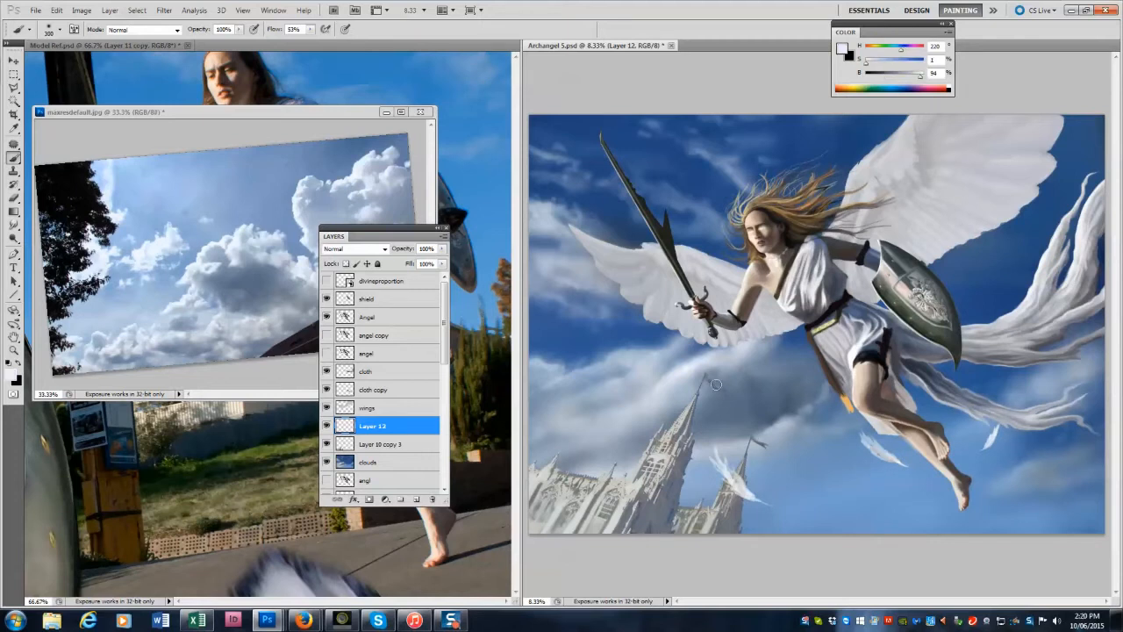
left_click(737, 401, "alt")
left_click(703, 388, "alt")
left_click(677, 507, "alt")
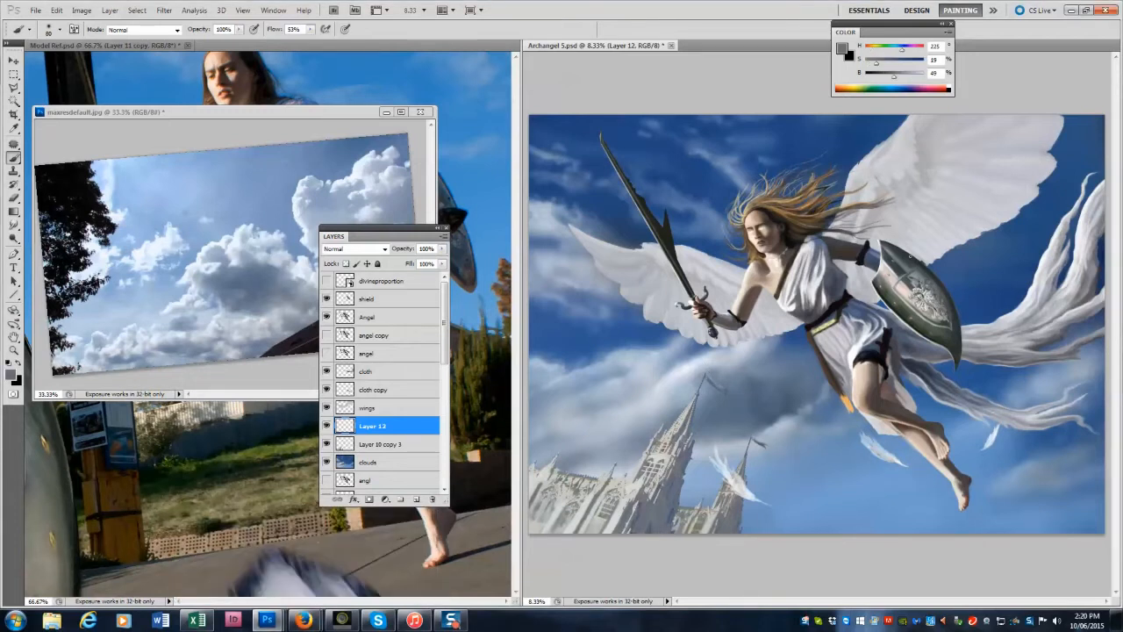
Make the clouds layer active and outline the cloud area around the castle with the Polygonal Lasso.
scroll(367, 360, "down", 2)
left_click(368, 415)
scroll(369, 415, "up", 2)
left_click_drag(346, 229, 311, 421)
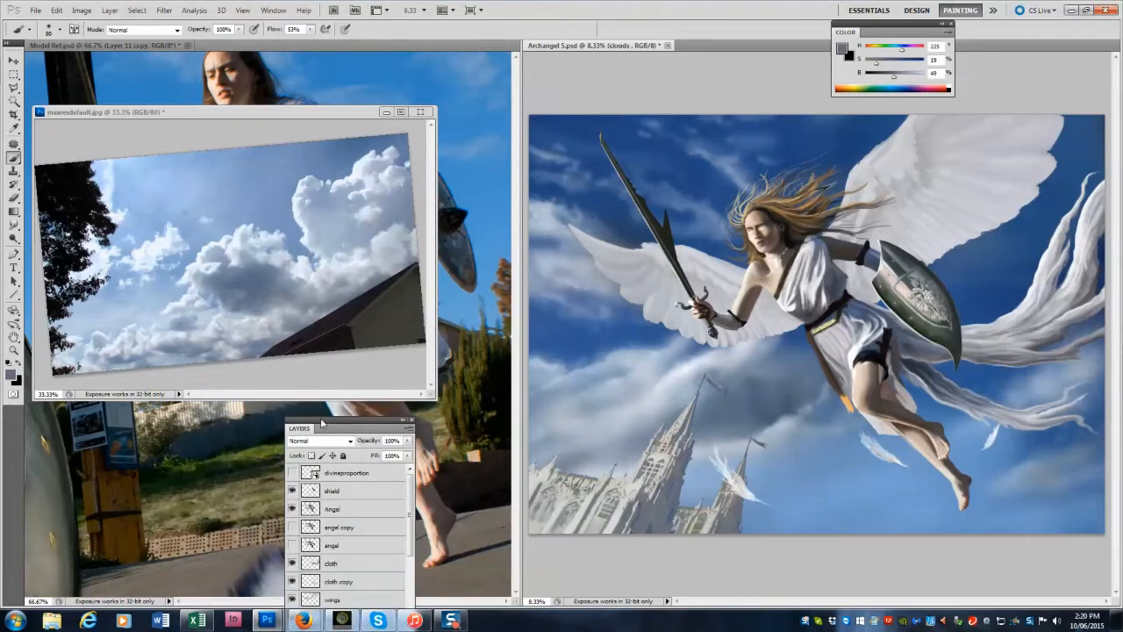
key("l")
left_click(877, 479)
left_click(904, 395)
left_click(901, 349)
left_click(803, 298)
left_click(630, 336)
Free-transform the outlined clouds behind the castle, apply the change and deselect.
key("ctrl+t")
mouse_move(910, 294)
left_mouse_down()
mouse_move(917, 310)
mouse_move(892, 354)
mouse_move(924, 322)
mouse_move(942, 329)
left_mouse_up()
left_click_drag(781, 409, 775, 404)
key("Return")
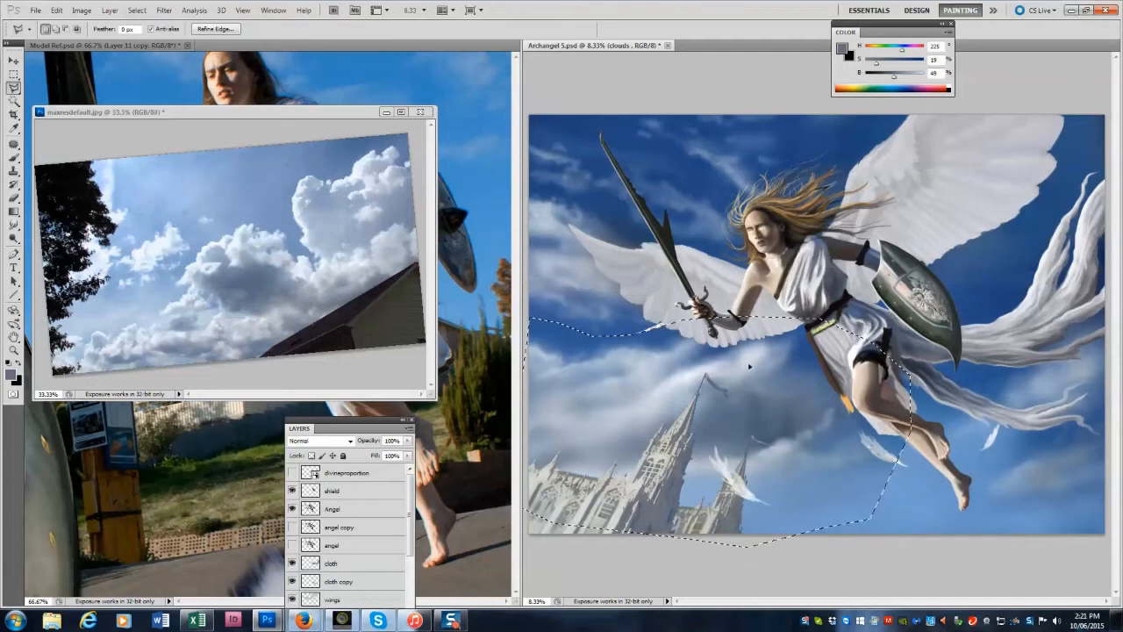
key("ctrl+d")
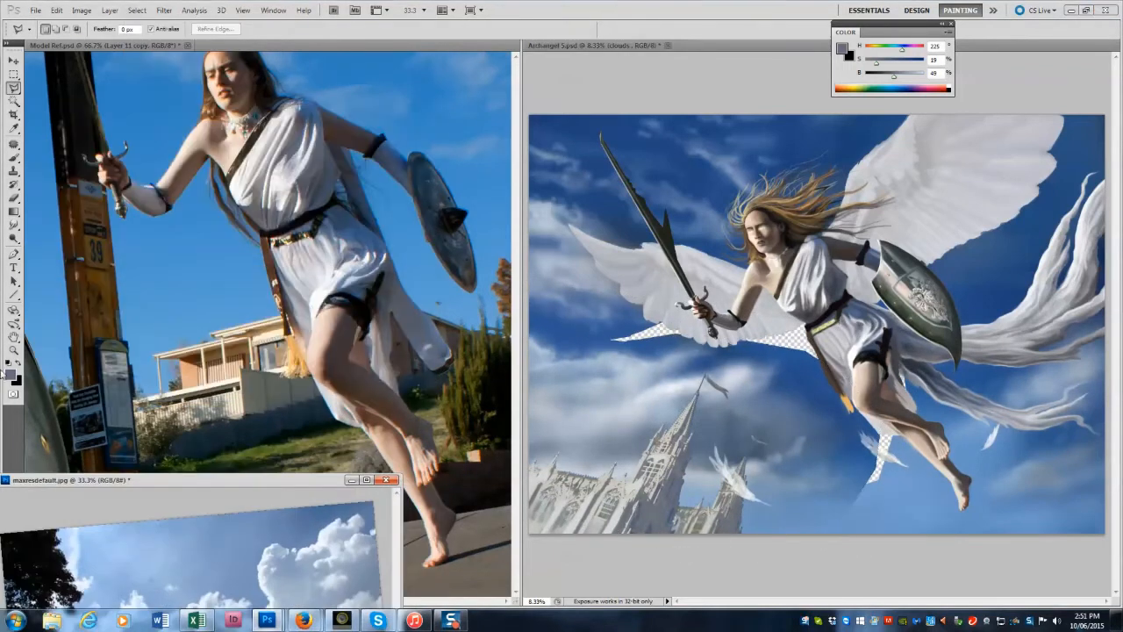
Paint sampled sky blues over the gap below the legs and the edges of the dark cloud beside the castle.
key("b")
left_click(842, 513, "alt")
mouse_move(865, 502)
left_mouse_down()
mouse_move(894, 483)
mouse_move(873, 478)
mouse_move(863, 447)
mouse_move(794, 456)
left_mouse_up()
left_click(843, 416, "alt")
key("bracketright")
key("bracketright")
key("bracketright")
key("bracketright")
mouse_move(829, 396)
left_mouse_down()
mouse_move(841, 409)
mouse_move(800, 377)
left_mouse_up()
key("bracketleft")
key("bracketleft")
key("bracketleft")
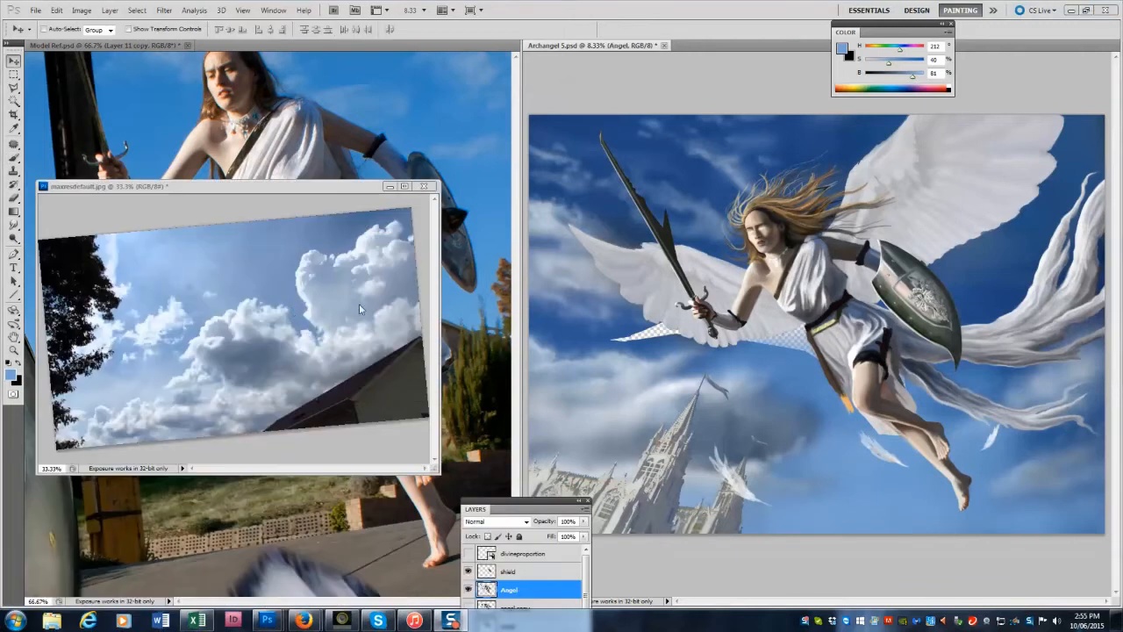
Cover the transparent gaps beneath the wings on the clouds layer with sampled sky blue, enlarging the brush to 1100 px.
left_click(13, 159)
left_click(250, 313, "alt")
left_click_drag(527, 502, 485, 232)
left_click_drag(545, 333, 544, 370)
left_click(496, 374)
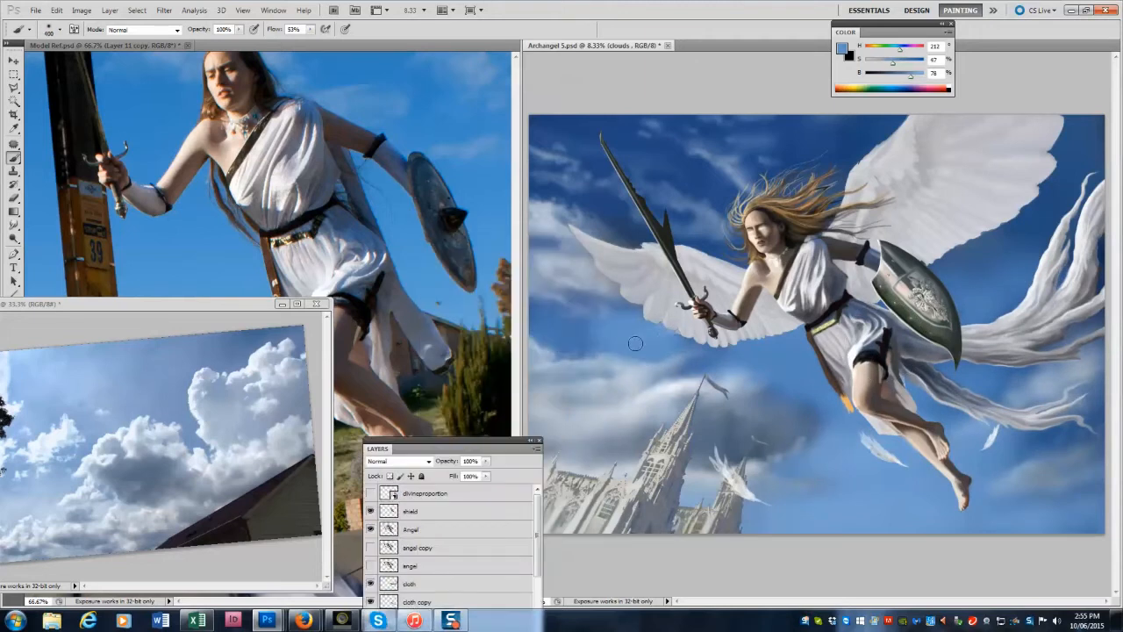
left_click(630, 338, "alt")
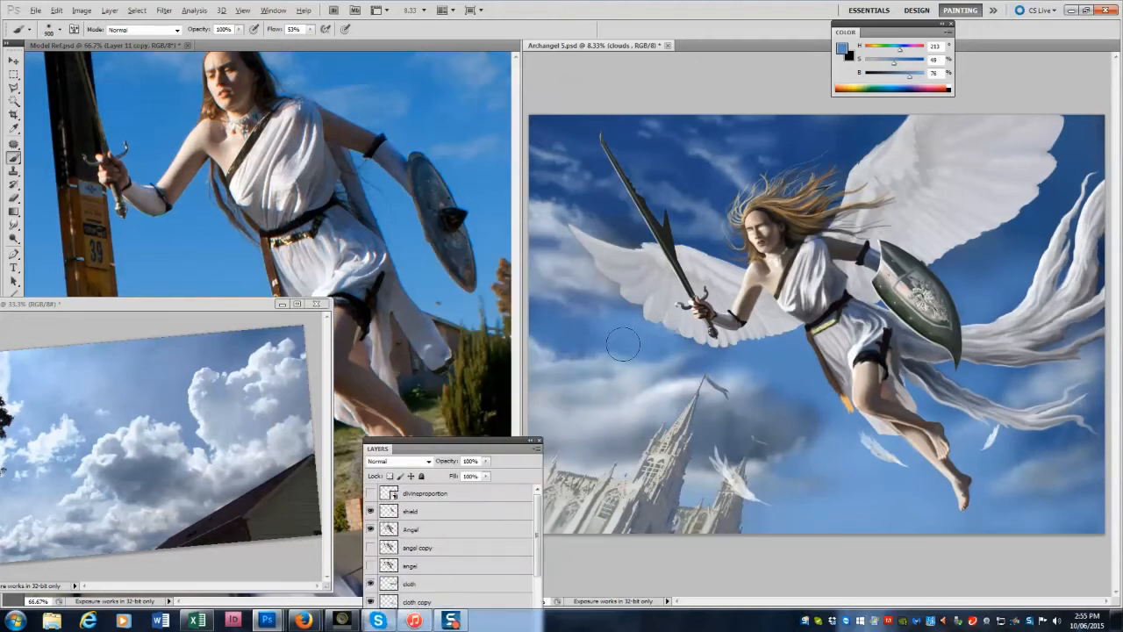
key("bracketright")
key("bracketright")
key("bracketright")
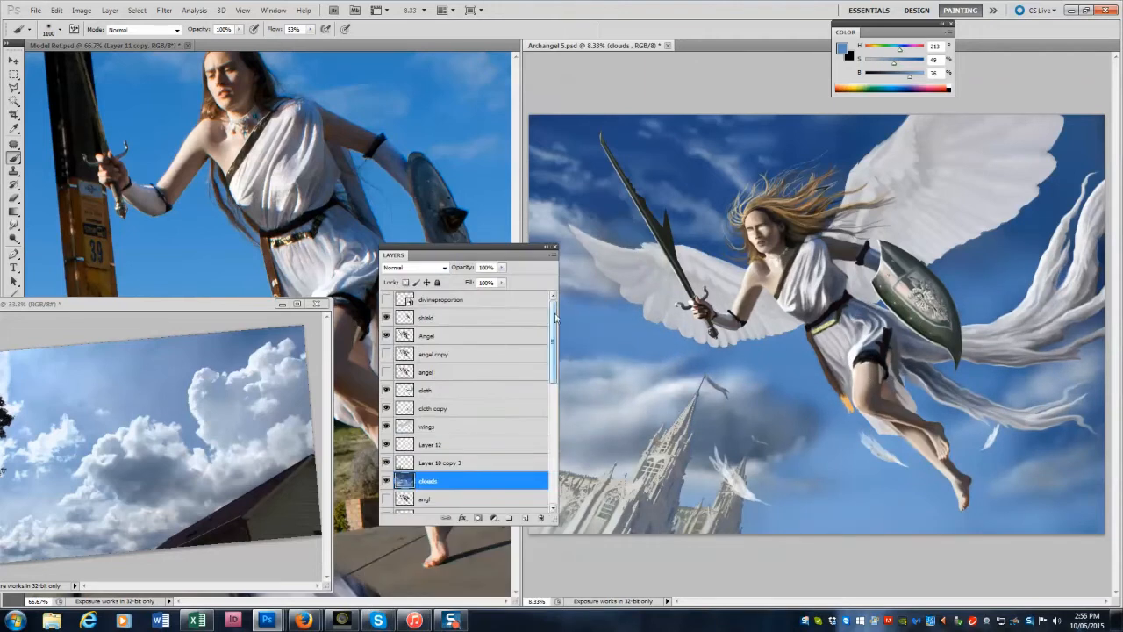
Duplicate the Angel layer and make the clouds layer active again.
left_click(395, 334)
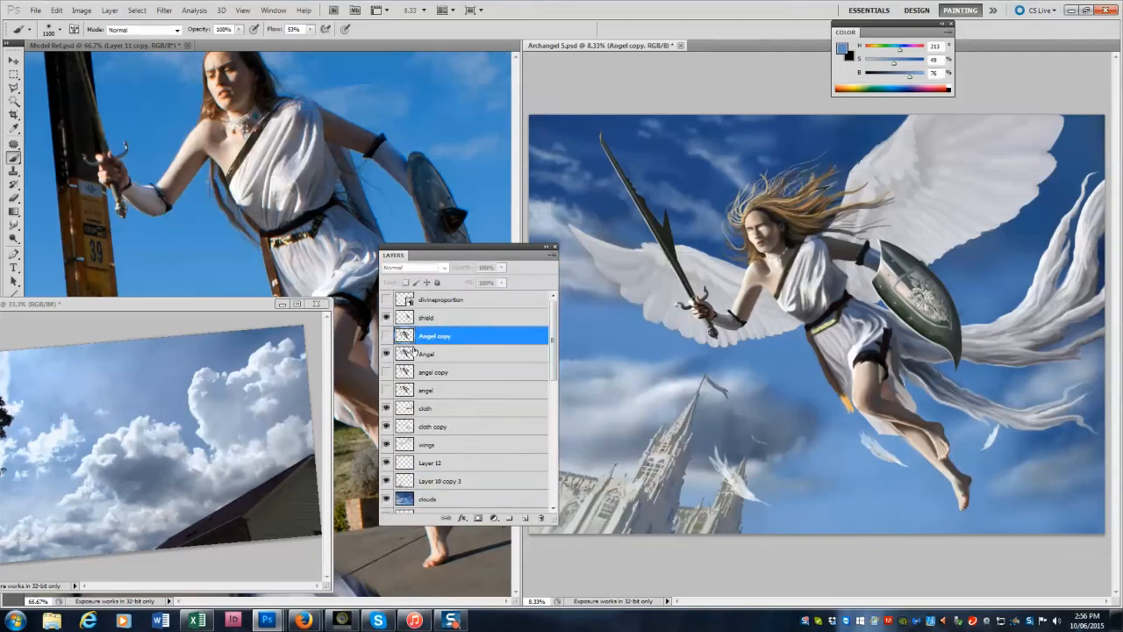
key("ctrl+j")
left_click(430, 498)
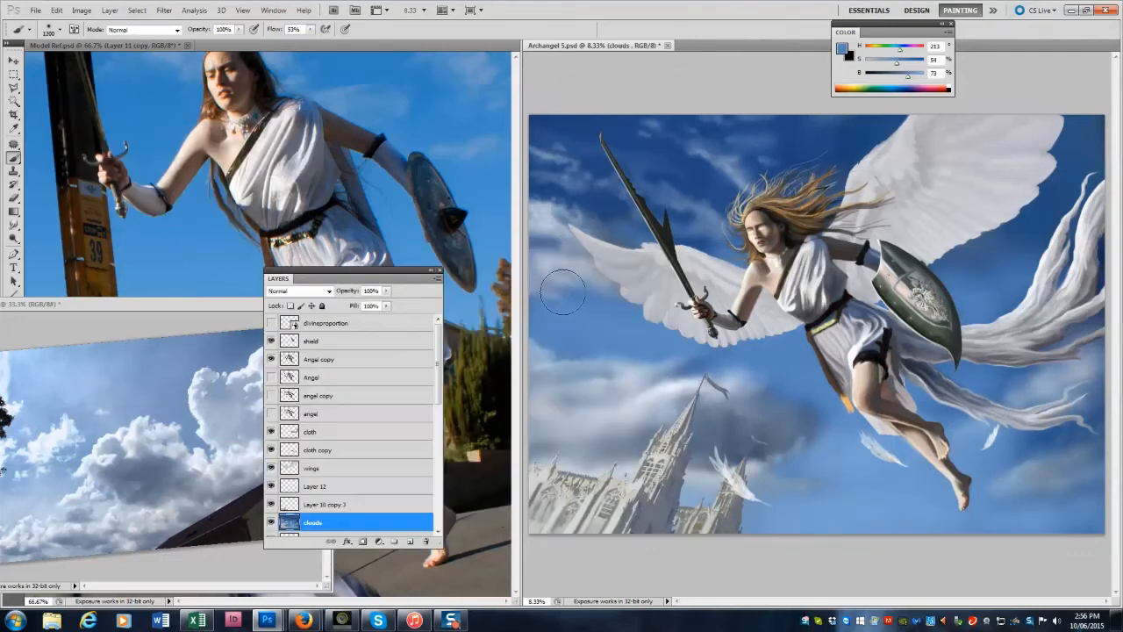
Paint sky blue over the dark cloud between the tall spire and the angel's legs, varying the brush size.
key("bracketleft")
key("bracketleft")
key("bracketleft")
key("bracketleft")
key("bracketleft")
key("bracketright")
key("bracketright")
key("bracketright")
key("bracketright")
key("bracketright")
key("bracketright")
key("bracketright")
key("bracketright")
key("bracketright")
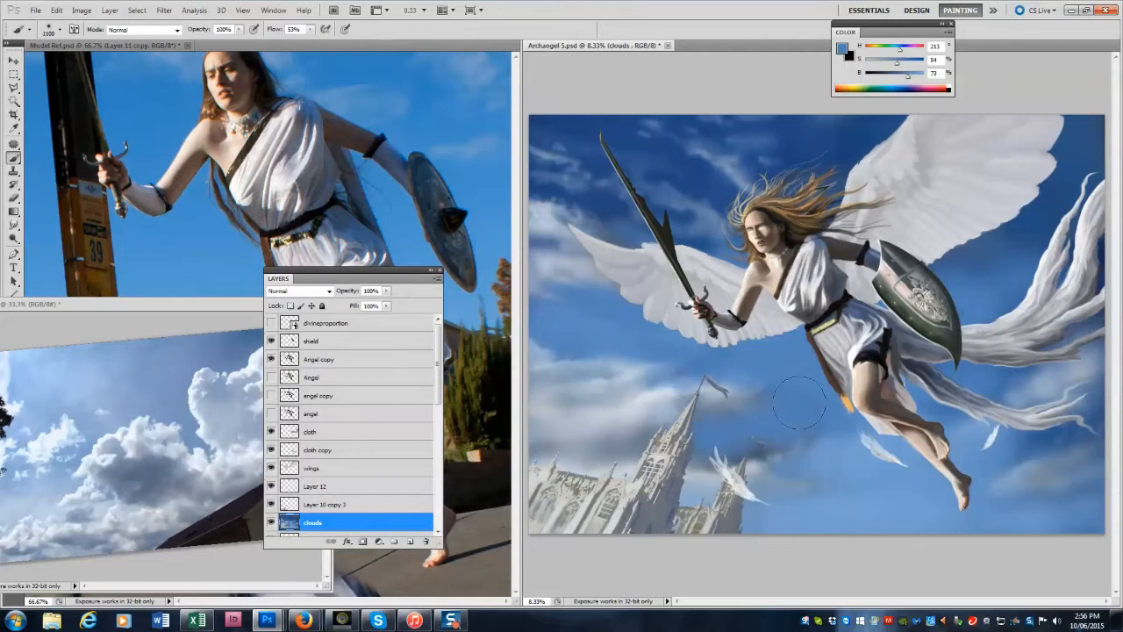
Soften the sky between the sword and the angel's head with a smaller brush and a blue sampled nearby.
left_click_drag(515, 263, 512, 151)
left_click(707, 183, "alt")
key("bracketleft")
key("bracketleft")
key("bracketleft")
key("bracketleft")
key("bracketleft")
mouse_move(702, 180)
left_mouse_down()
mouse_move(715, 227)
mouse_move(658, 238)
left_mouse_up()
Paint the sky between the large wing and the flowing cloth with a larger brush in a deep blue sampled there.
left_click(1064, 245, "alt")
key("bracketright")
key("bracketright")
key("bracketright")
key("bracketright")
key("bracketright")
key("bracketright")
mouse_move(978, 259)
left_mouse_down()
mouse_move(1047, 260)
mouse_move(958, 269)
left_mouse_up()
left_click_drag(178, 305, 175, 559)
Repaint the cloud edge beside the tallest spire's tip with a small brush and a sampled sky blue.
left_click(715, 372, "alt")
key("bracketleft")
key("bracketleft")
key("bracketleft")
key("bracketleft")
key("bracketleft")
key("bracketleft")
left_click_drag(649, 378, 678, 375)
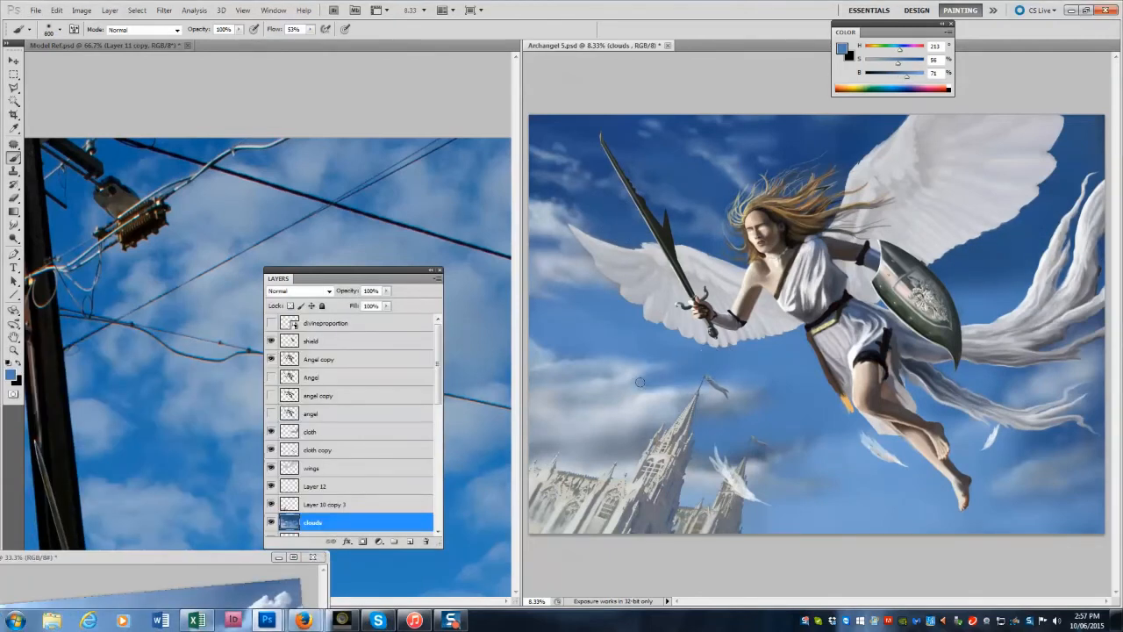
Lighten the sky around the castle spires with a horizon blue sampled from the Model Ref photo.
key("bracketleft")
key("bracketleft")
key("bracketright")
key("bracketright")
key("bracketright")
key("bracketright")
key("bracketright")
left_click_drag(516, 191, 516, 293)
left_click(151, 359, "alt")
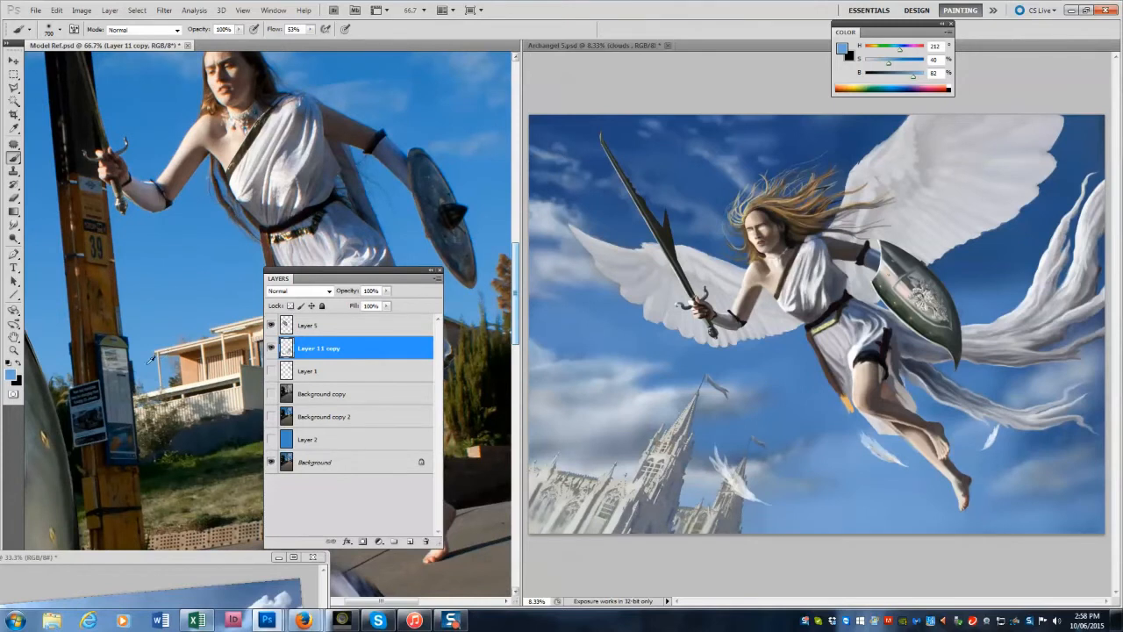
left_click(658, 406)
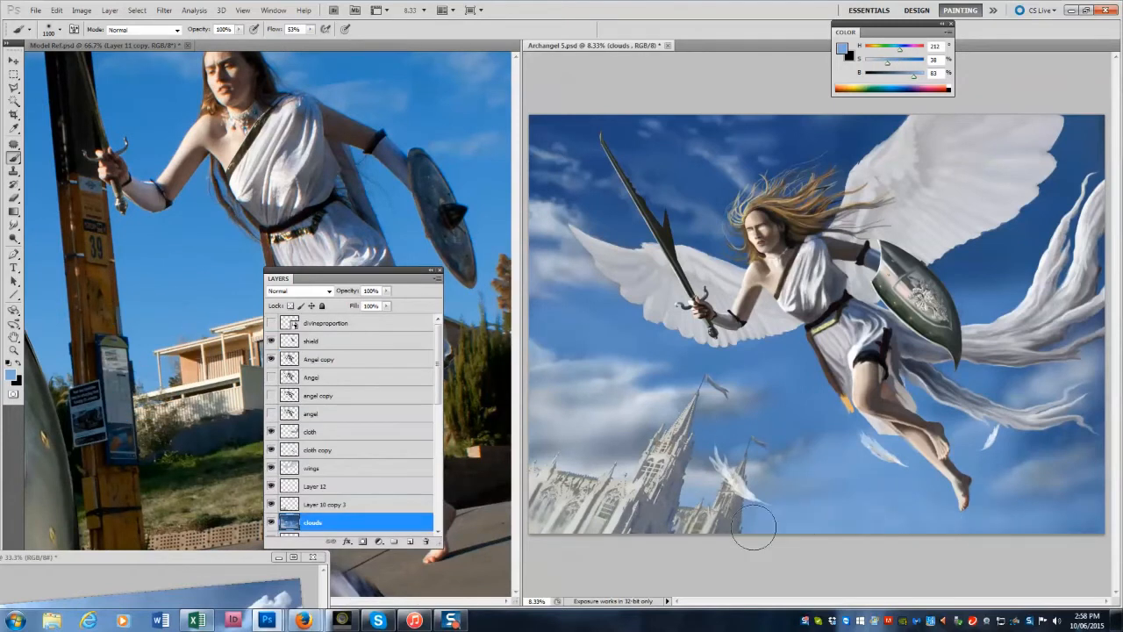
Smooth the sky between the castle and the angel's legs with a sampled blue, enlarging the brush up to 2100 px.
left_click(832, 428, "alt")
mouse_move(859, 444)
left_mouse_down()
mouse_move(755, 439)
mouse_move(735, 417)
left_mouse_up()
key("bracketright")
key("bracketright")
key("bracketright")
key("bracketright")
key("bracketright")
key("bracketright")
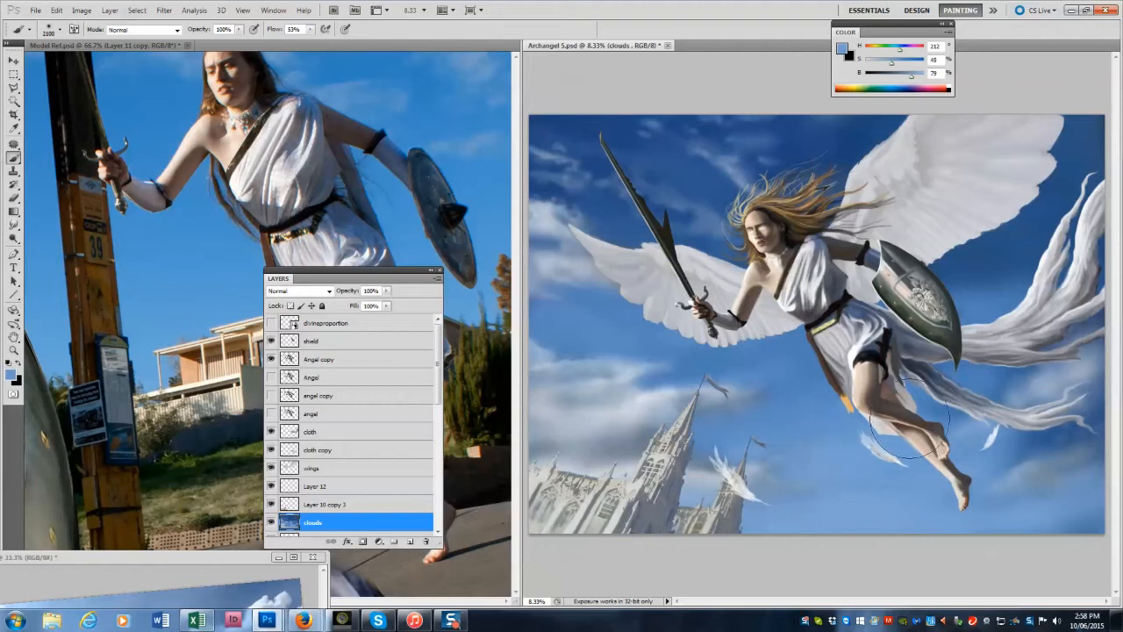
key("bracketleft")
key("bracketleft")
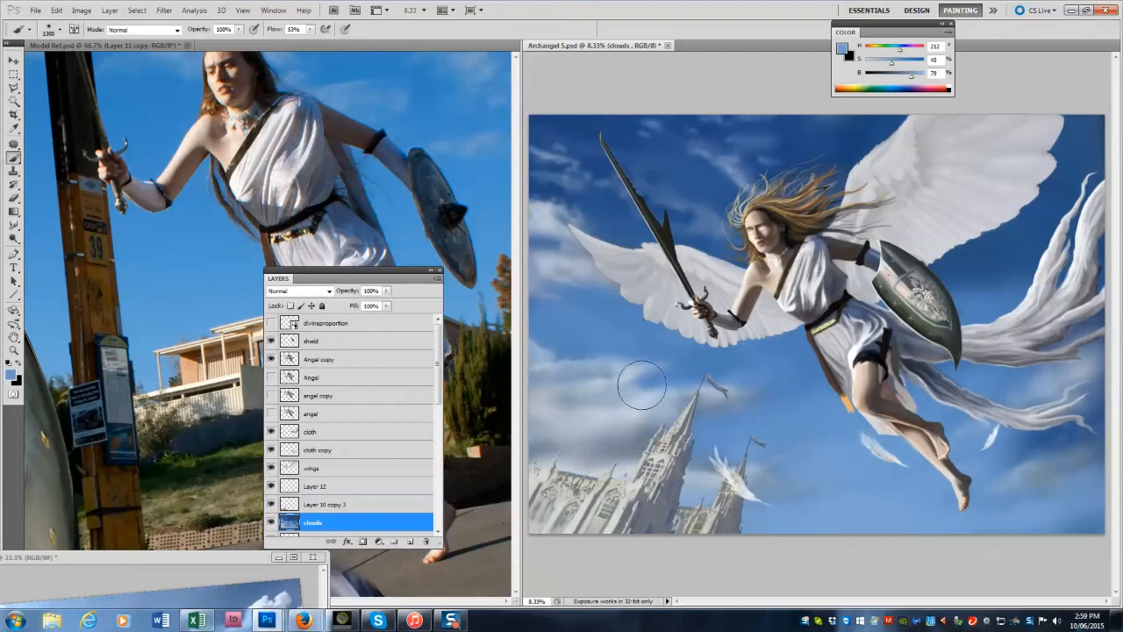
Retouch the cloud edge beside the tallest spire with sampled tones and bring the cloud reference photo into view.
left_click(656, 392, "alt")
left_click_drag(649, 390, 677, 386)
mouse_move(987, 289)
left_mouse_down()
mouse_move(968, 264)
mouse_move(1040, 250)
left_mouse_up()
left_click(682, 406, "alt")
left_click_drag(178, 557, 206, 355)
left_click_drag(206, 424, 235, 126)
left_click(688, 387, "alt")
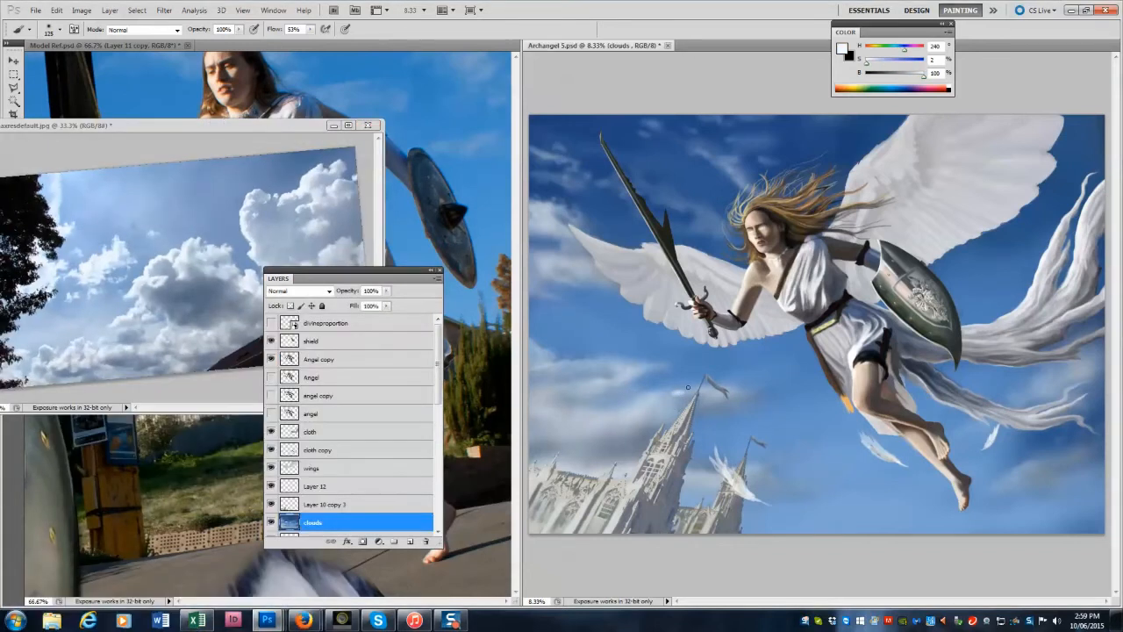
Paint a grey cloud between the tallest spire's flag and the angel's legs with tones sampled from the cloud photo.
left_click(813, 510, "alt")
left_click(59, 374, "alt")
mouse_move(739, 403)
left_mouse_down()
mouse_move(694, 418)
mouse_move(811, 375)
mouse_move(777, 394)
left_mouse_up()
key("bracketleft")
left_click(147, 293, "alt")
left_click(248, 212, "alt")
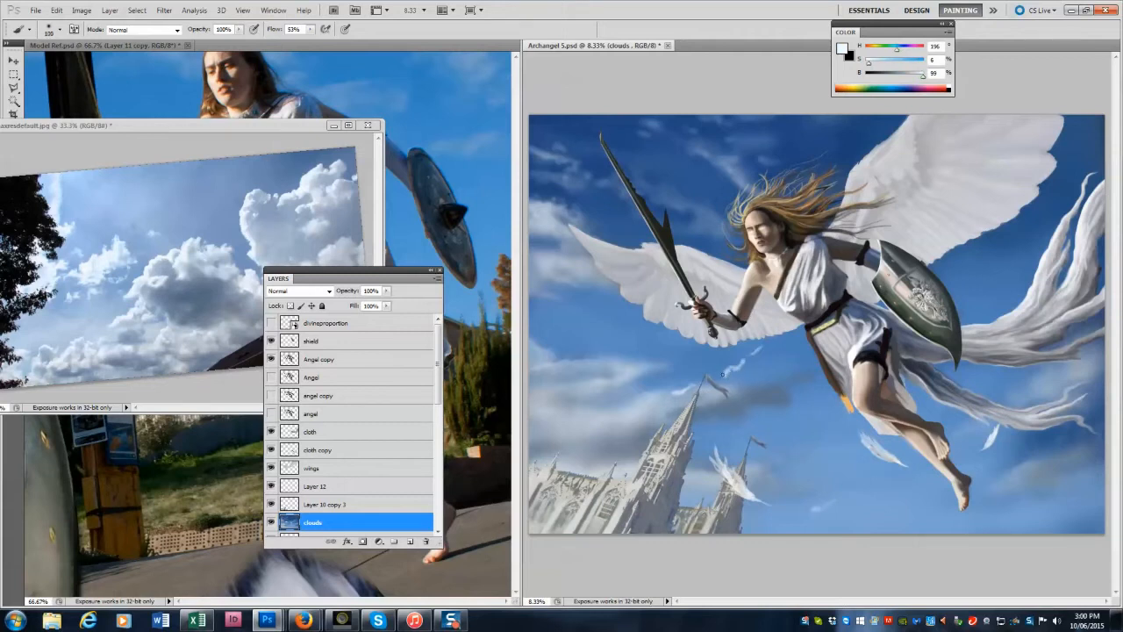
Build up the bright cloud above the spire's flag with highlight and shadow tones sampled from the cloud photo.
left_click(142, 276, "alt")
left_click(73, 353, "alt")
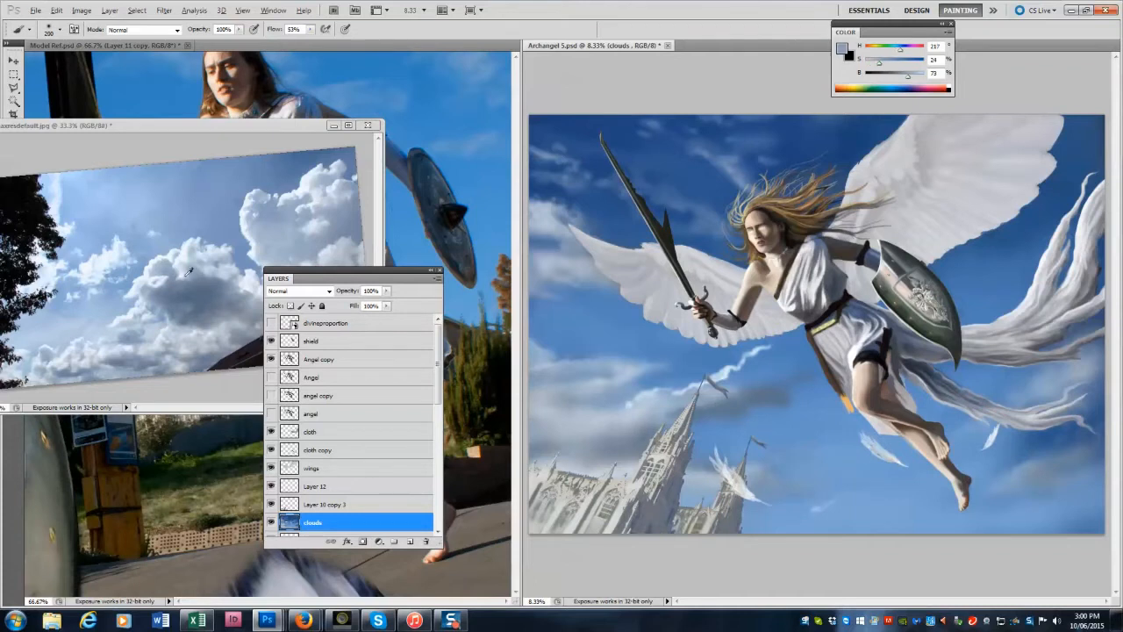
left_click(187, 274, "alt")
key("bracketleft")
key("bracketleft")
key("bracketleft")
left_click_drag(726, 381, 765, 354)
left_click(148, 277, "alt")
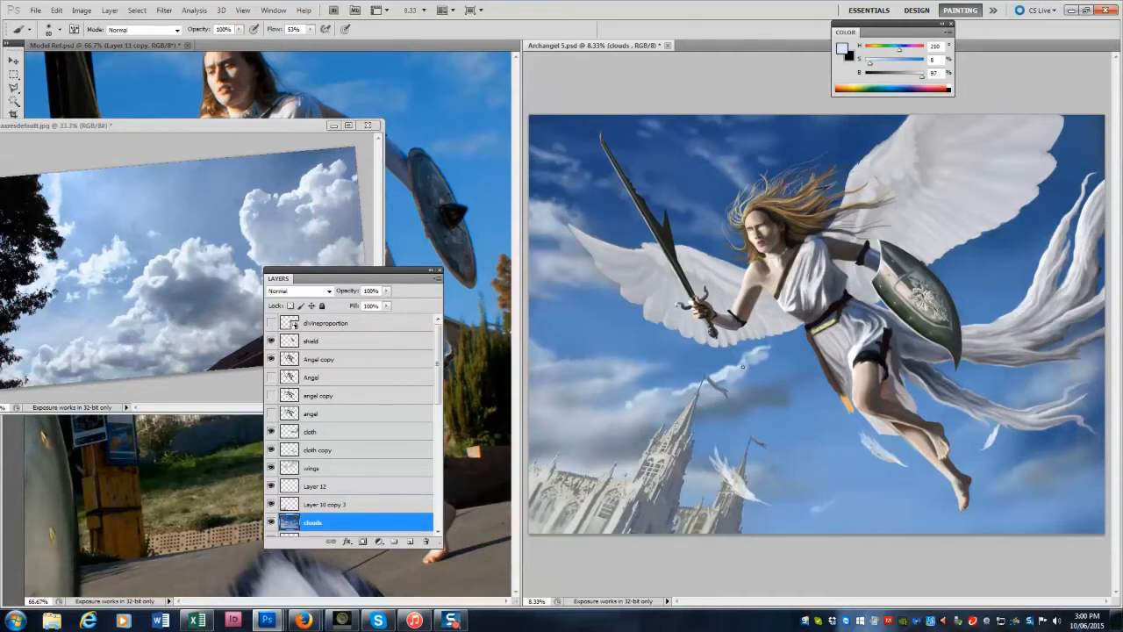
key("bracketright")
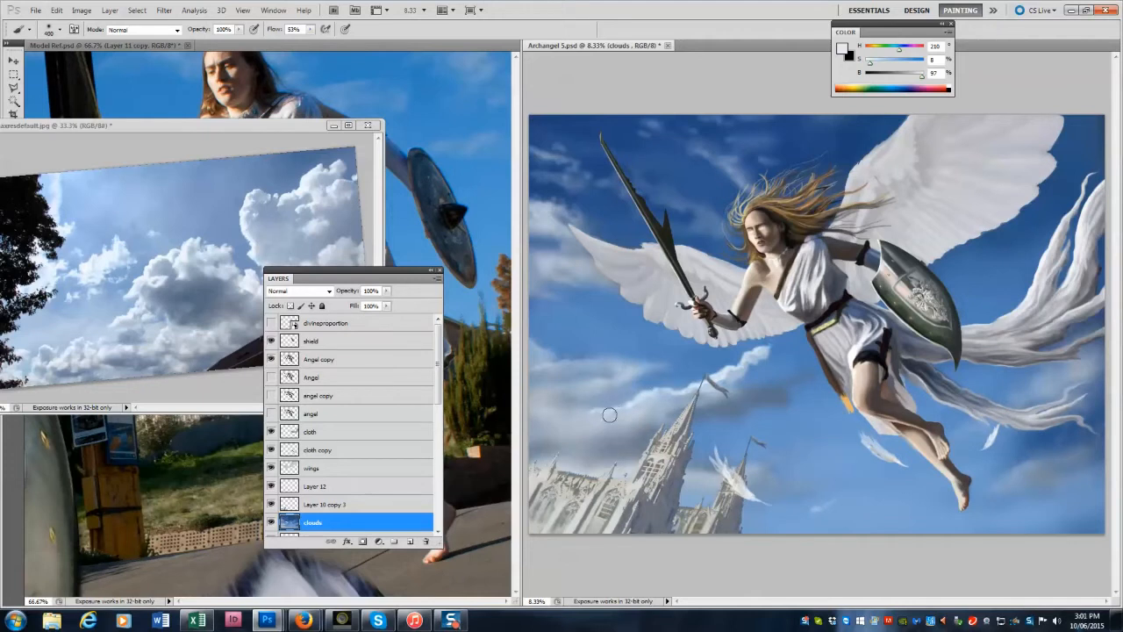
Brighten the clouds on both sides of the tallest spire with whites sampled from the cloud photo, reducing the brush to 150 px.
left_click_drag(614, 415, 665, 391)
left_click(166, 277, "alt")
left_click_drag(747, 368, 776, 356)
left_click(142, 278, "alt")
key("bracketleft")
key("bracketleft")
key("bracketleft")
key("bracketleft")
key("bracketleft")
key("bracketleft")
key("bracketleft")
key("bracketright")
key("bracketright")
key("bracketright")
key("bracketright")
key("bracketright")
key("bracketleft")
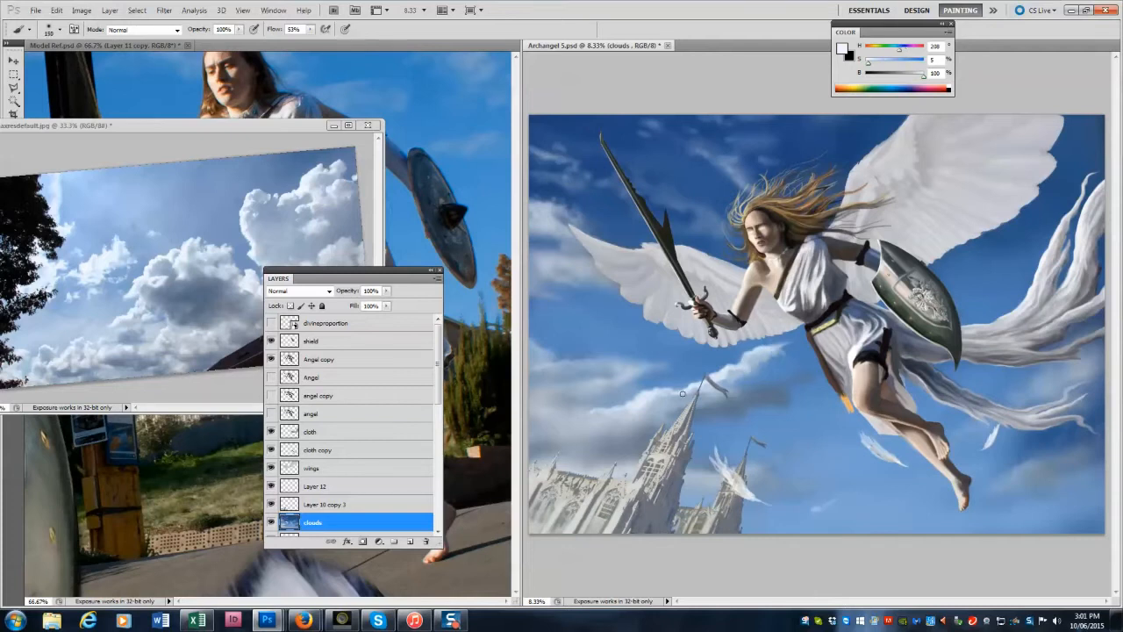
Shade the undersides of the clouds around the tallest spire with grey-blues sampled from the painting, enlarging the brush up to 1000 px.
left_click(539, 396, "alt")
key("bracketright")
key("bracketright")
key("bracketright")
key("bracketright")
key("bracketright")
key("bracketright")
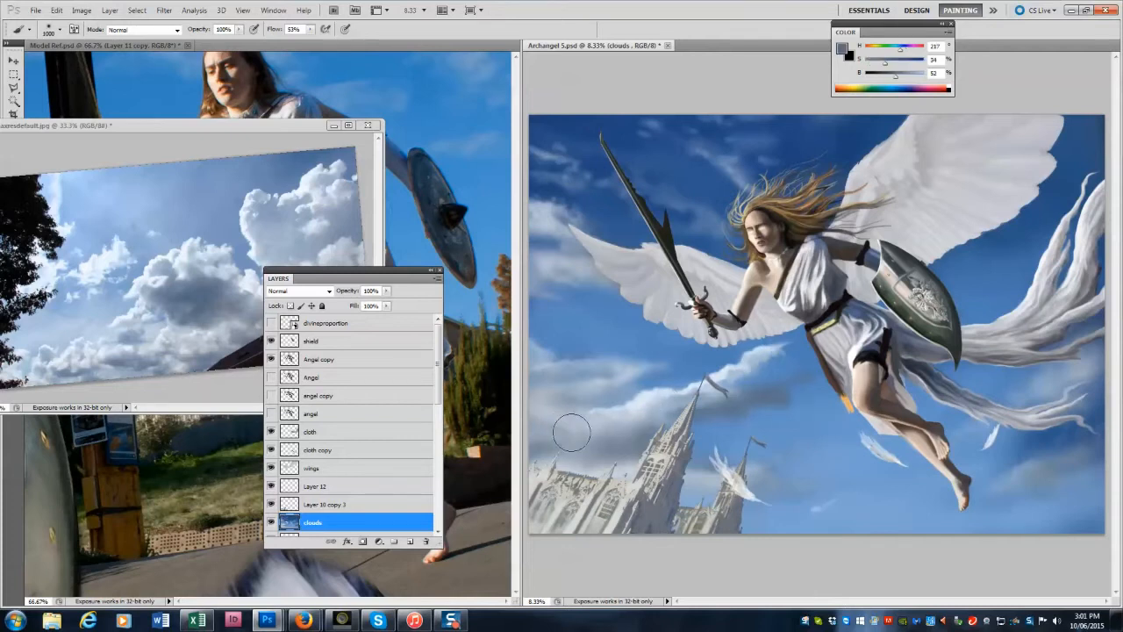
left_click(652, 401, "alt")
key("bracketleft")
left_click_drag(652, 400, 750, 389)
Paint highlights on the cloud bank above the castle's roofs with near-white tones sampled from the cloud photo.
left_click(155, 257, "alt")
left_click(154, 257, "alt")
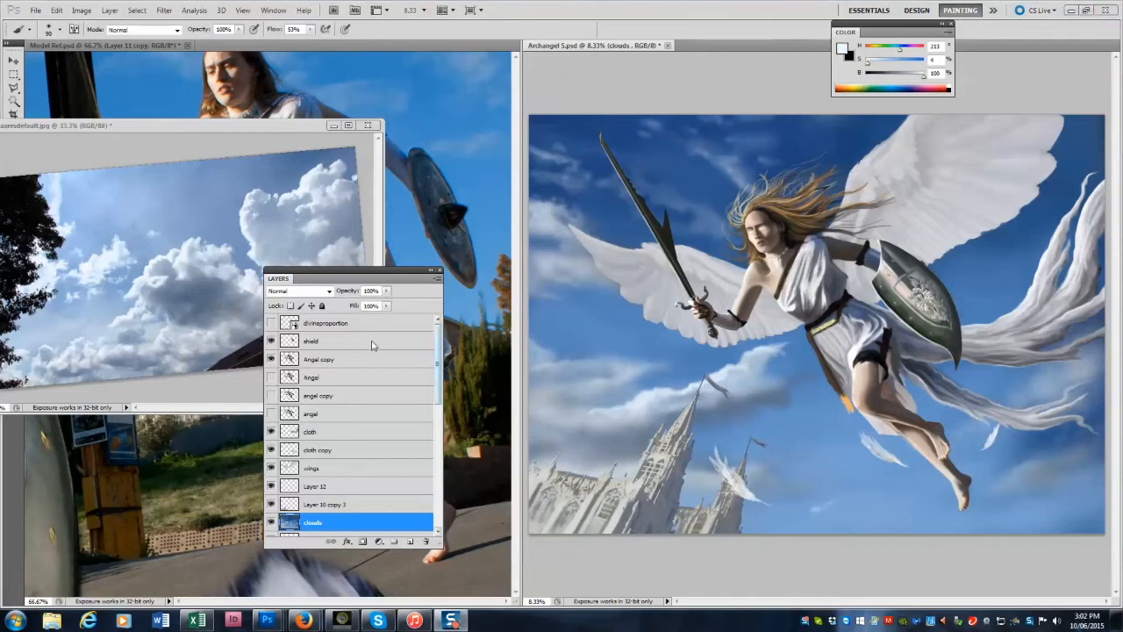
left_click(141, 278, "alt")
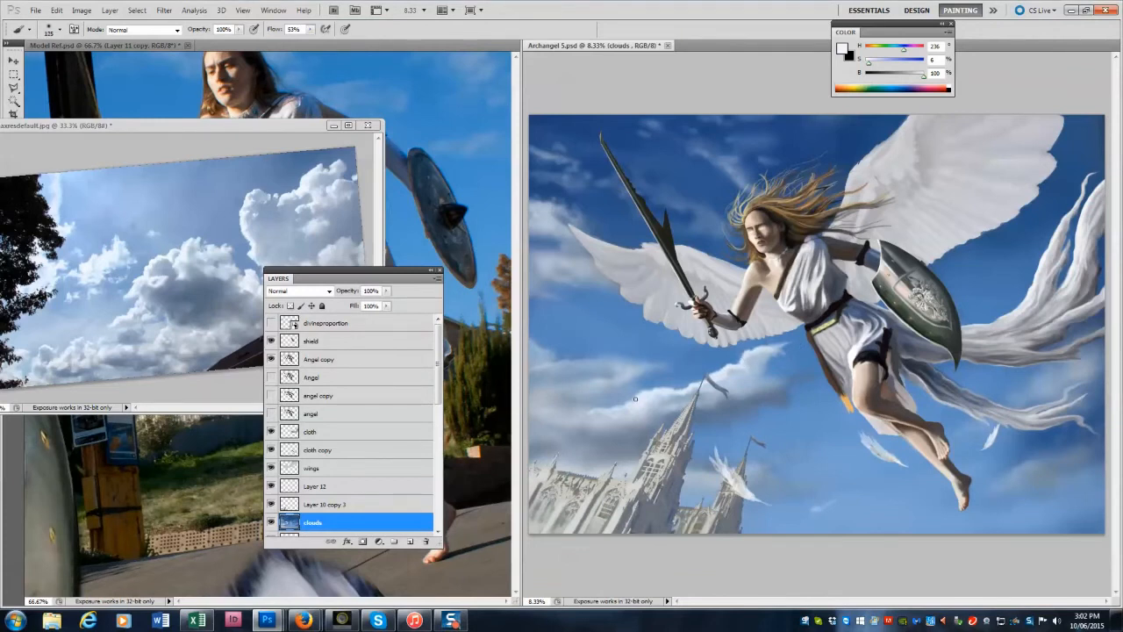
left_click_drag(592, 413, 558, 408)
key("]")
key("]")
key("]")
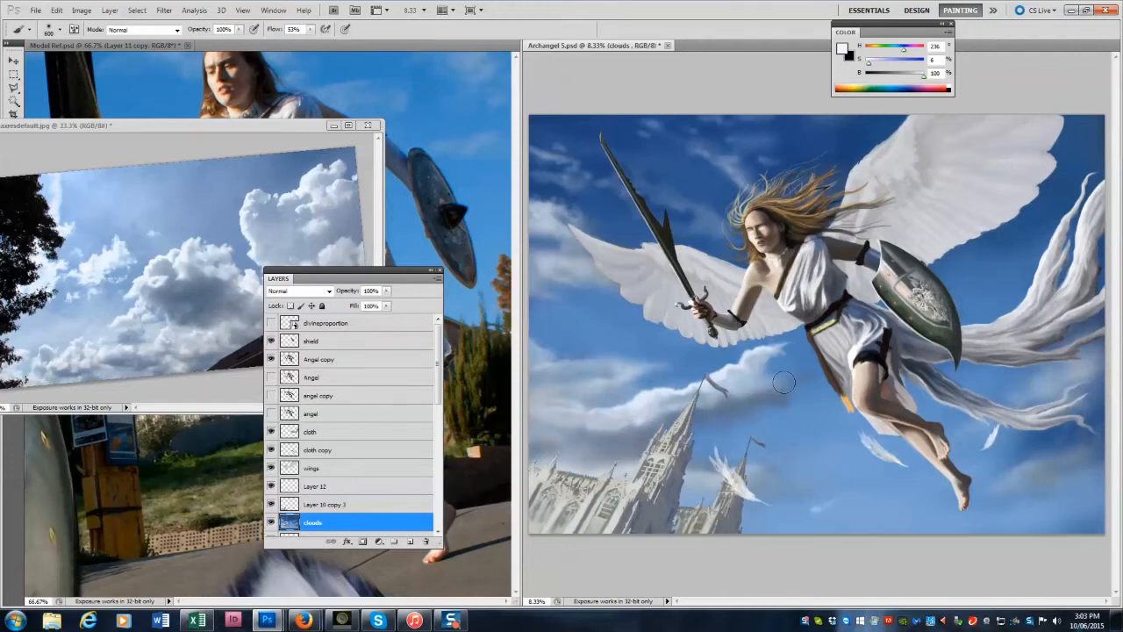
Extend the cloud behind the spire's flag toward the angel's legs and shade its underside with greys sampled from the cloud photo.
mouse_move(726, 385)
left_mouse_down()
mouse_move(768, 373)
mouse_move(795, 377)
left_mouse_up()
key("]")
key("]")
key("]")
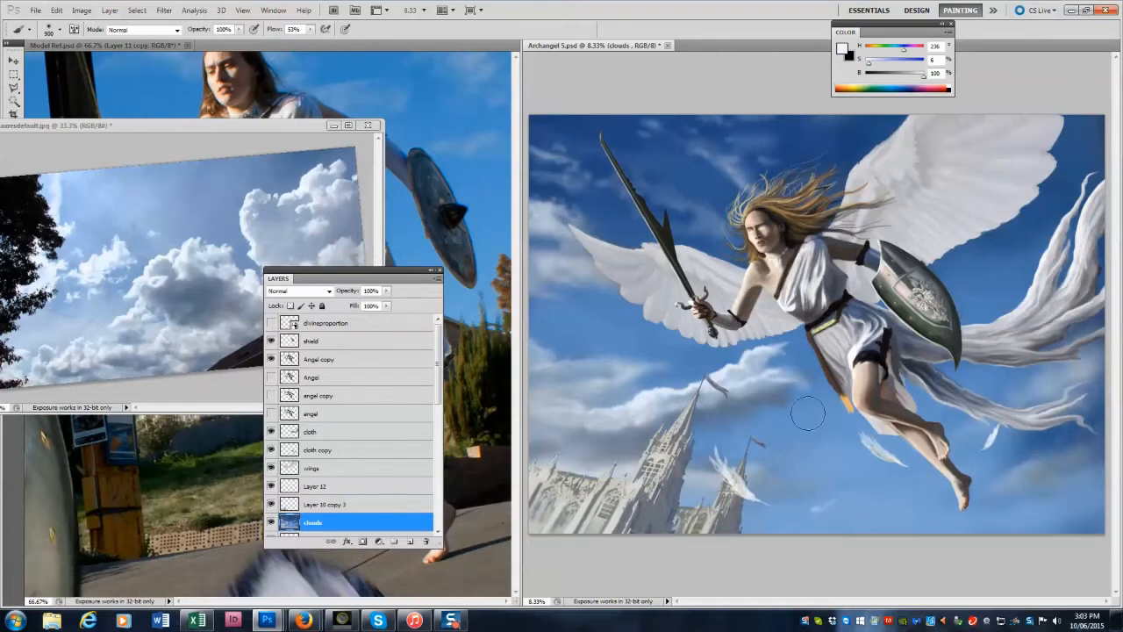
left_click_drag(351, 271, 364, 419)
left_click(209, 294, "alt")
key("]")
left_click(166, 289, "alt")
mouse_move(766, 422)
left_mouse_down()
mouse_move(763, 386)
mouse_move(750, 400)
mouse_move(782, 392)
left_mouse_up()
key("]")
mouse_move(727, 416)
left_mouse_down()
mouse_move(779, 397)
mouse_move(671, 413)
left_mouse_up()
Shade the cloud just above the castle's roofs using a smaller brush and a tone sampled from the cloud photo.
left_click(225, 289, "alt")
key("[")
key("[")
key("[")
key("[")
key("[")
left_click_drag(579, 439, 586, 430)
Brighten the upper cloud edges above the castle and beside the angel's waist with highlight tones sampled from the cloud photo.
left_click(391, 318, "alt")
key("]")
key("]")
key("]")
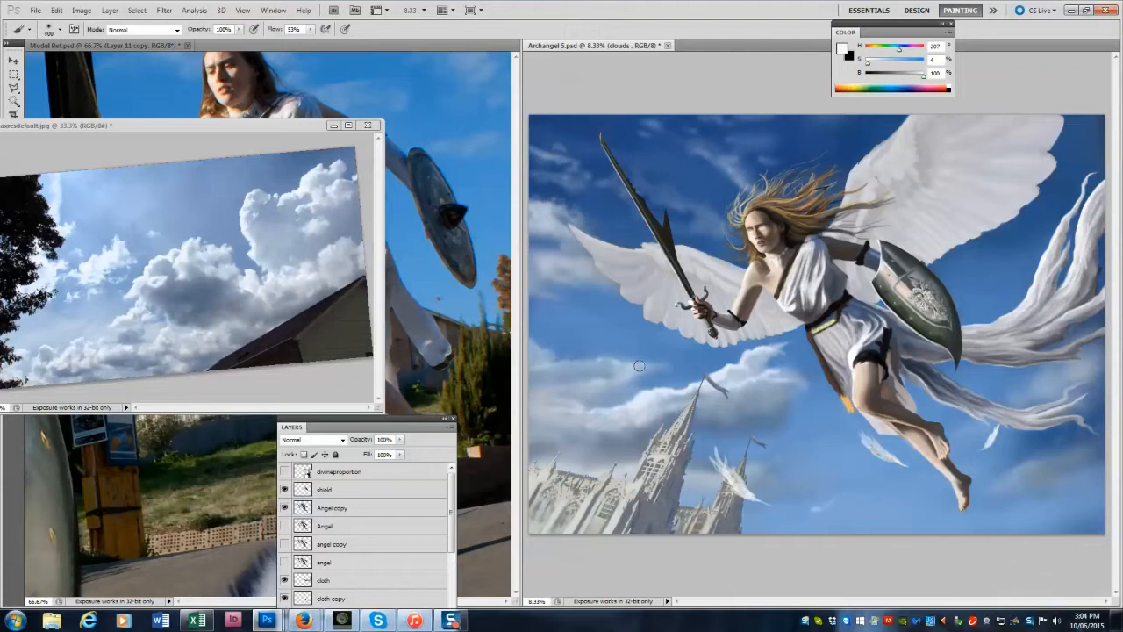
left_click(146, 273, "alt")
key("[")
key("[")
key("[")
key("[")
left_click(163, 262, "alt")
left_click_drag(769, 362, 792, 354)
left_click(152, 270, "alt")
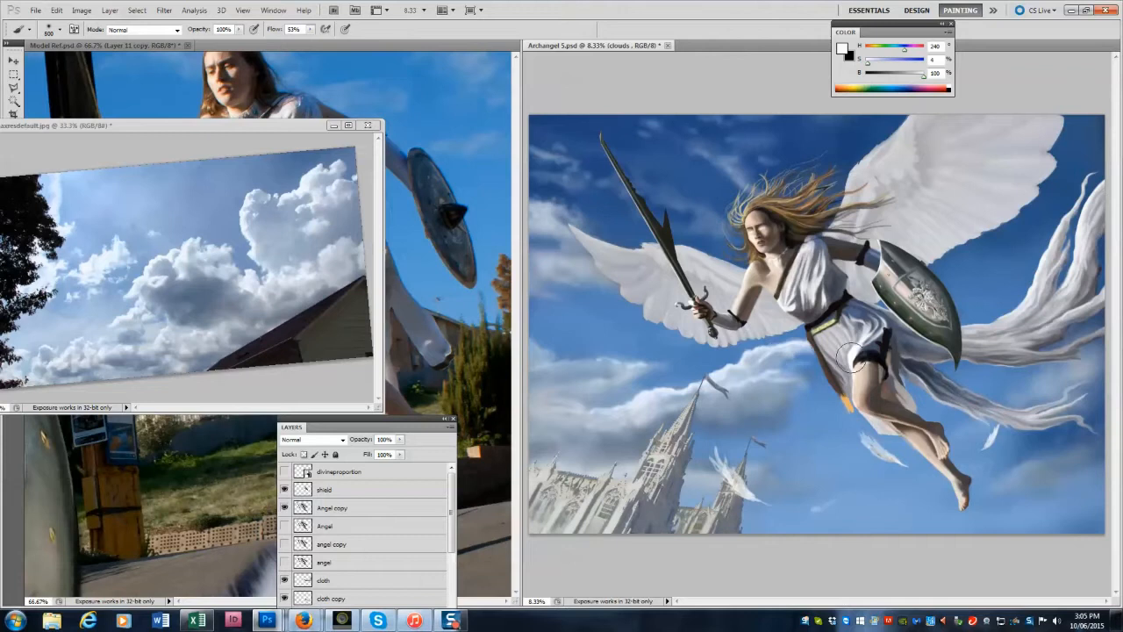
Paint a small wispy cloud low between the castle and the angel's feet with grey and white tones sampled from the cloud photo.
left_click(113, 361, "alt")
left_click(51, 350, "alt")
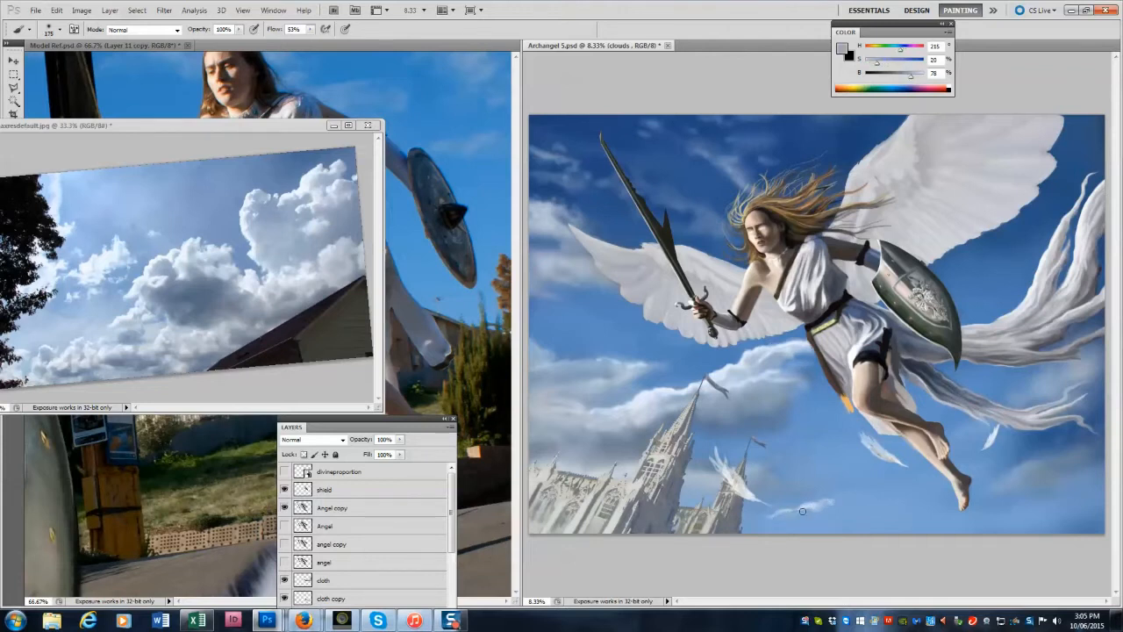
left_click(136, 284, "alt")
left_click(138, 279, "alt")
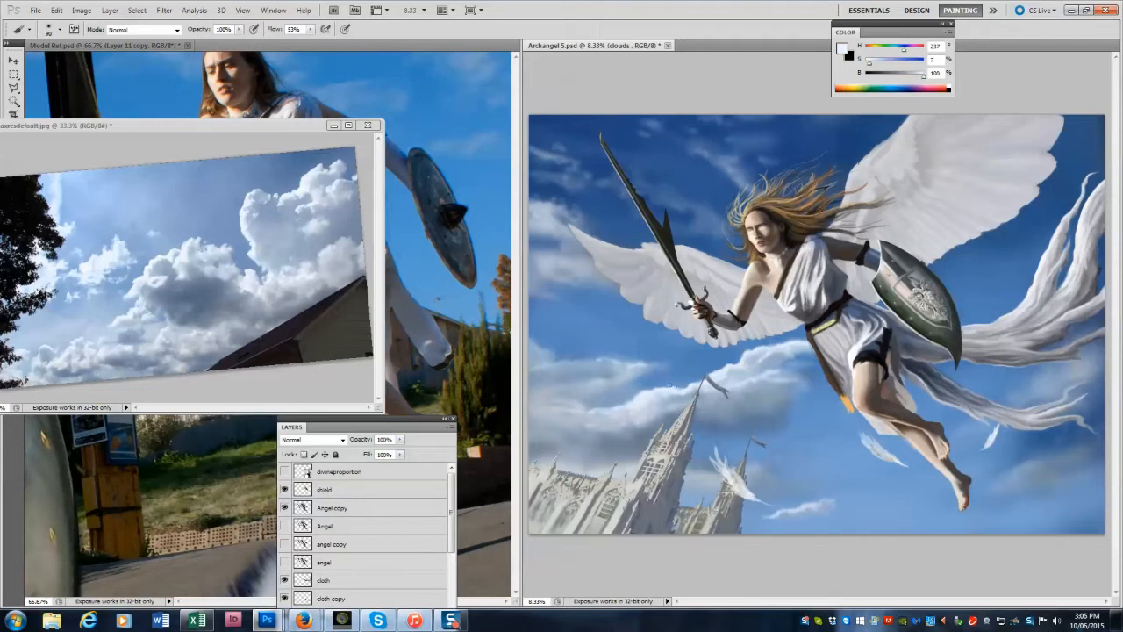
left_click(158, 265, "alt")
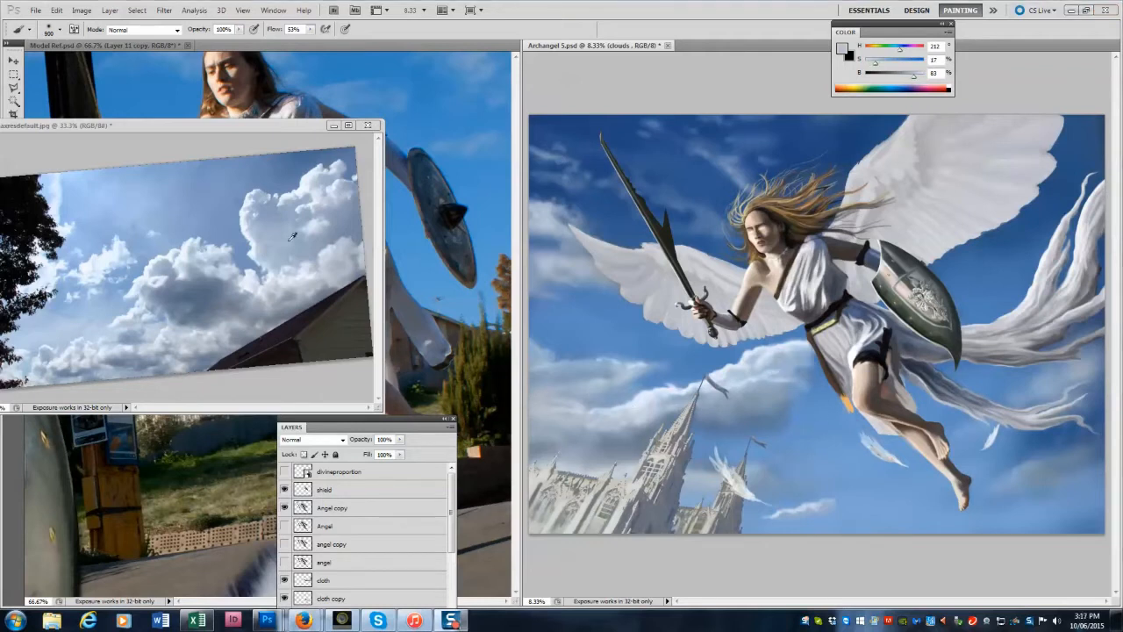
Add a faint wisp of cloud beside the angel's thigh with a light grey sampled from the cloud photo.
left_click(292, 237, "alt")
left_click(815, 427)
key("bracketleft")
key("bracketleft")
key("bracketleft")
key("bracketleft")
key("bracketleft")
key("bracketleft")
key("bracketleft")
key("bracketleft")
key("bracketleft")
key("bracketleft")
Soften the clouds with a sampled highlight tone, repositioning the cloud photo, lowering the brush flow to 23% and enlarging the brush to 800 px.
left_click(766, 347, "alt")
left_click_drag(224, 125, 306, 105)
left_click(275, 242, "alt")
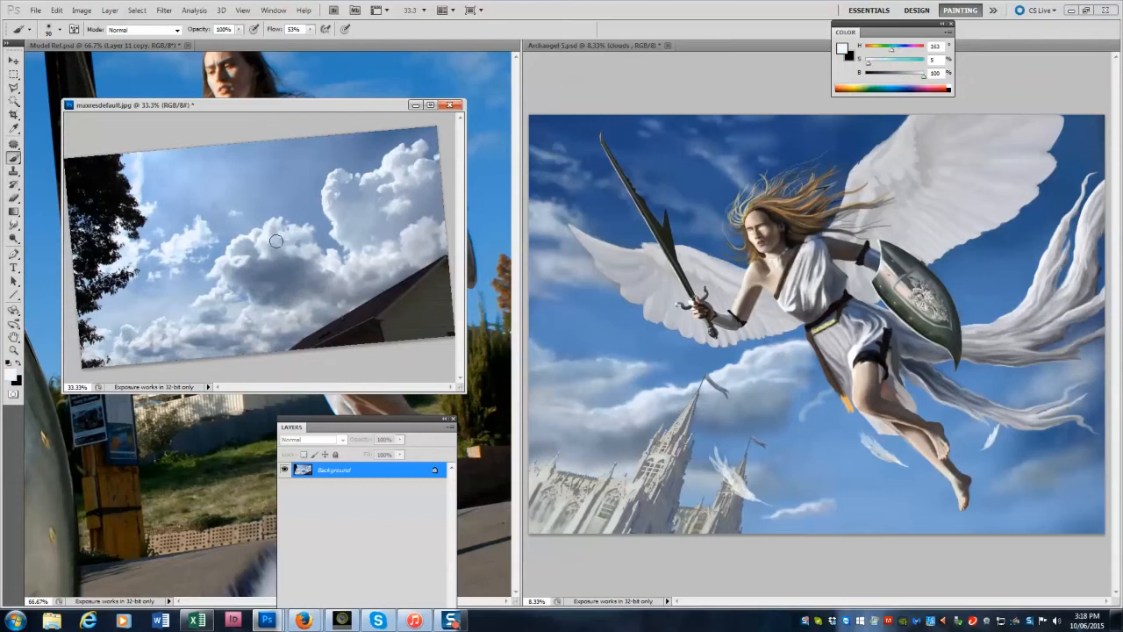
left_click(787, 340)
key("shift+2")
key("shift+3")
key("bracketright")
key("bracketright")
key("bracketright")
key("bracketright")
key("bracketright")
key("bracketright")
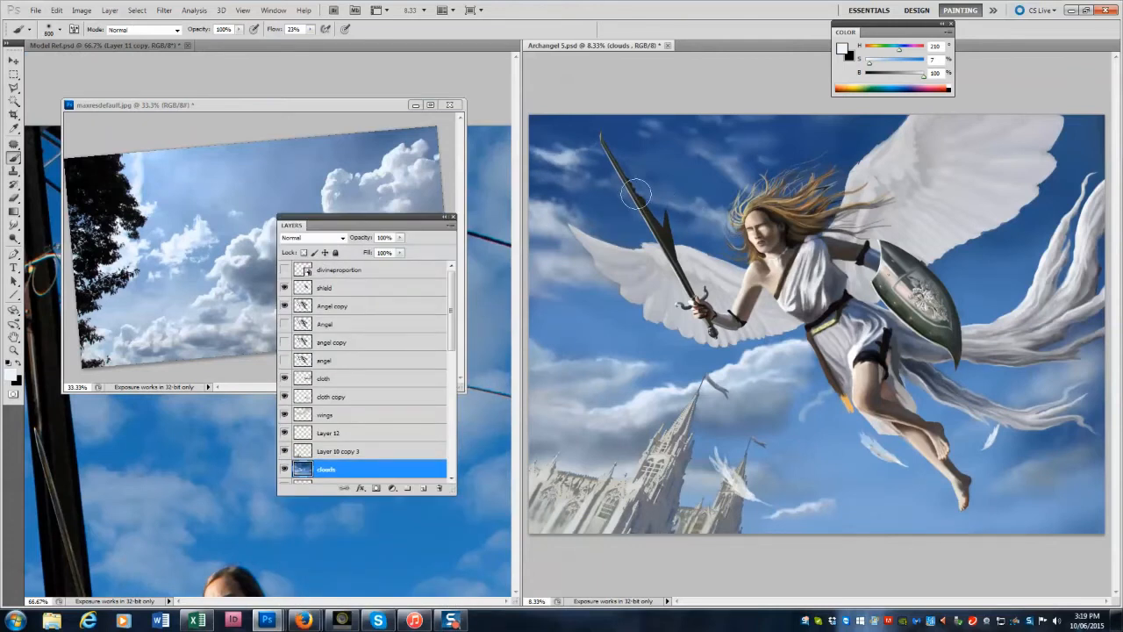
Build up the cloud between the sword blade and the angel's hair with shadow and highlight tones sampled from the cloud photo.
left_click(193, 234, "alt")
left_click(194, 232, "alt")
left_click(346, 175, "alt")
key("bracketleft")
key("bracketleft")
key("bracketleft")
key("bracketleft")
key("bracketleft")
key("bracketleft")
key("bracketleft")
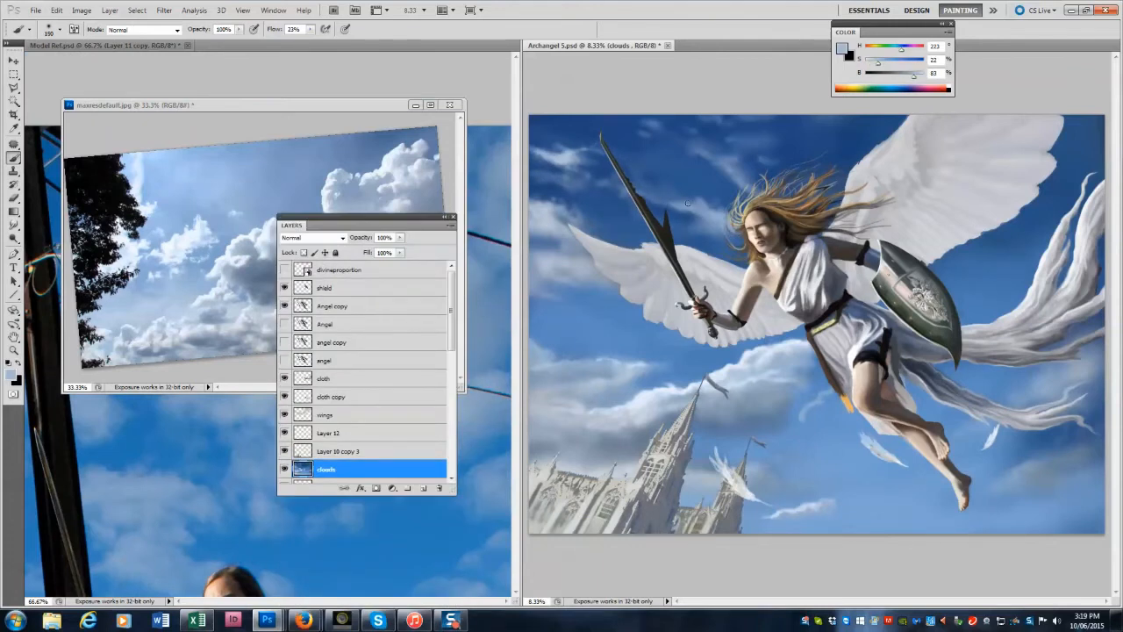
left_click(755, 205, "alt")
key("bracketleft")
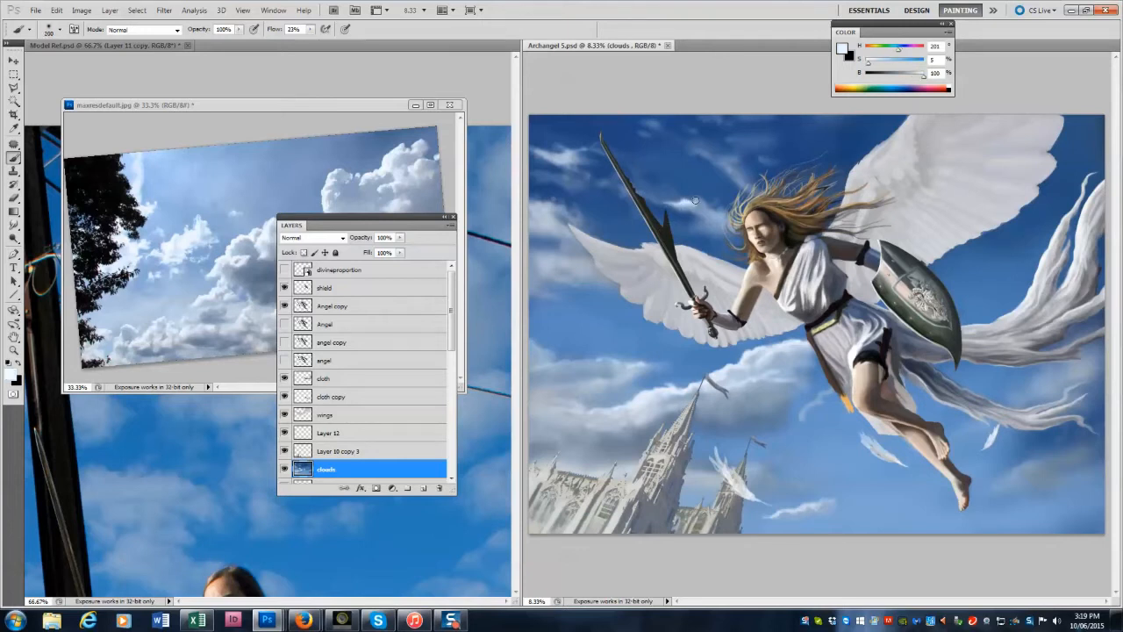
key("bracketright")
key("bracketright")
key("bracketright")
key("bracketright")
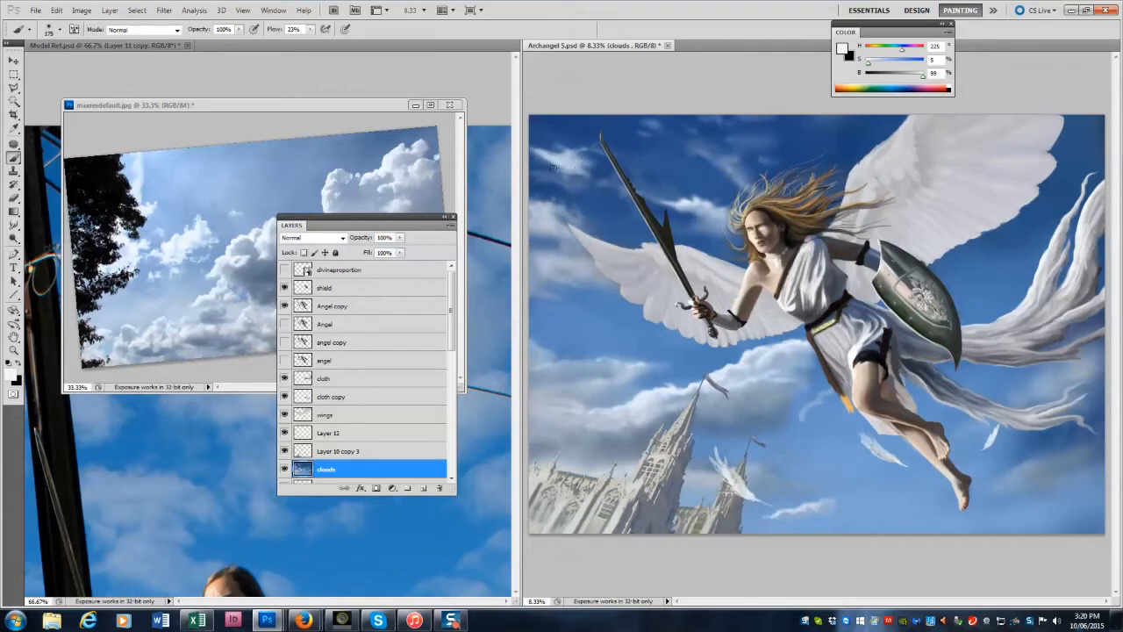
Brighten and soften the cloud beside the sword's tip with a near-white tone, enlarging the brush.
mouse_move(577, 172)
left_mouse_down()
mouse_move(527, 154)
mouse_move(596, 149)
left_mouse_up()
key("bracketright")
key("bracketright")
key("bracketright")
key("bracketright")
key("bracketleft")
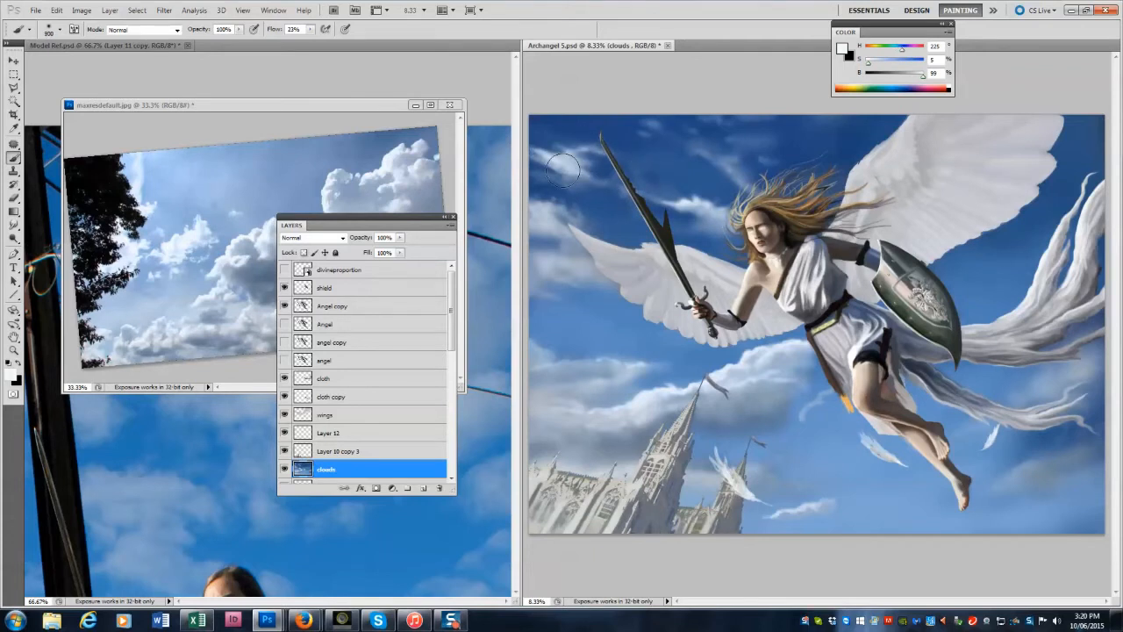
Blend the cloud beside the angel's waist and thigh into the sky with tones sampled from the cloud photo and the painting.
left_click_drag(369, 224, 369, 380)
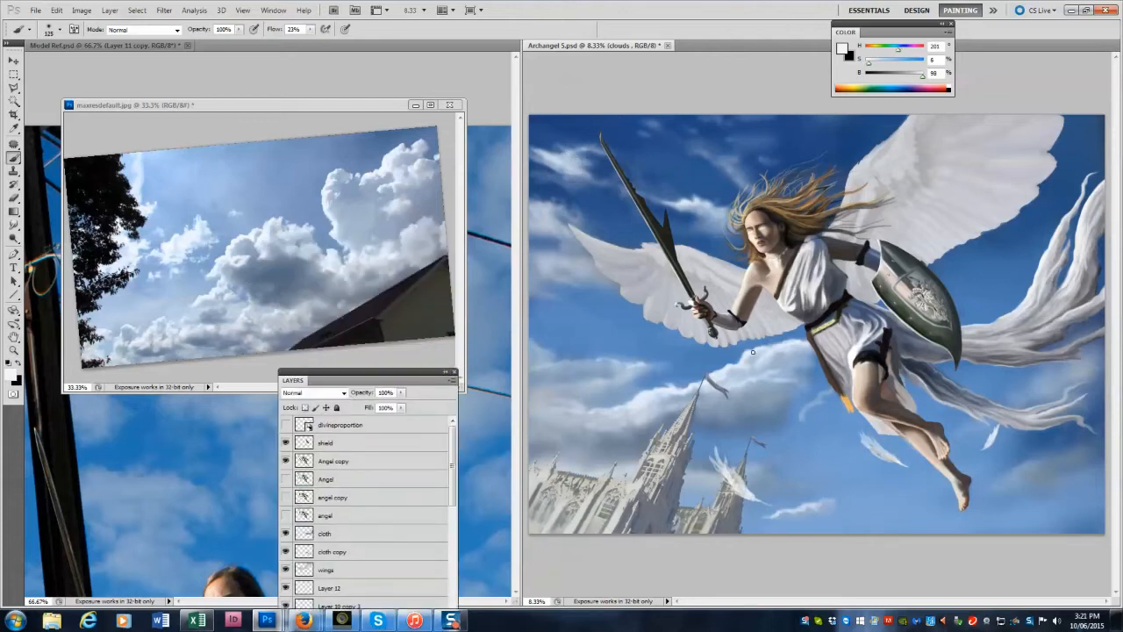
left_click(247, 253, "alt")
left_click(757, 362, "alt")
key("bracketright")
key("bracketright")
key("bracketright")
left_click(793, 400, "alt")
mouse_move(791, 395)
left_mouse_down()
mouse_move(788, 421)
mouse_move(835, 392)
mouse_move(807, 390)
mouse_move(800, 365)
left_mouse_up()
left_click(809, 379, "alt")
left_click(821, 381, "alt")
left_click(798, 361, "alt")
key("bracketleft")
key("bracketleft")
key("bracketleft")
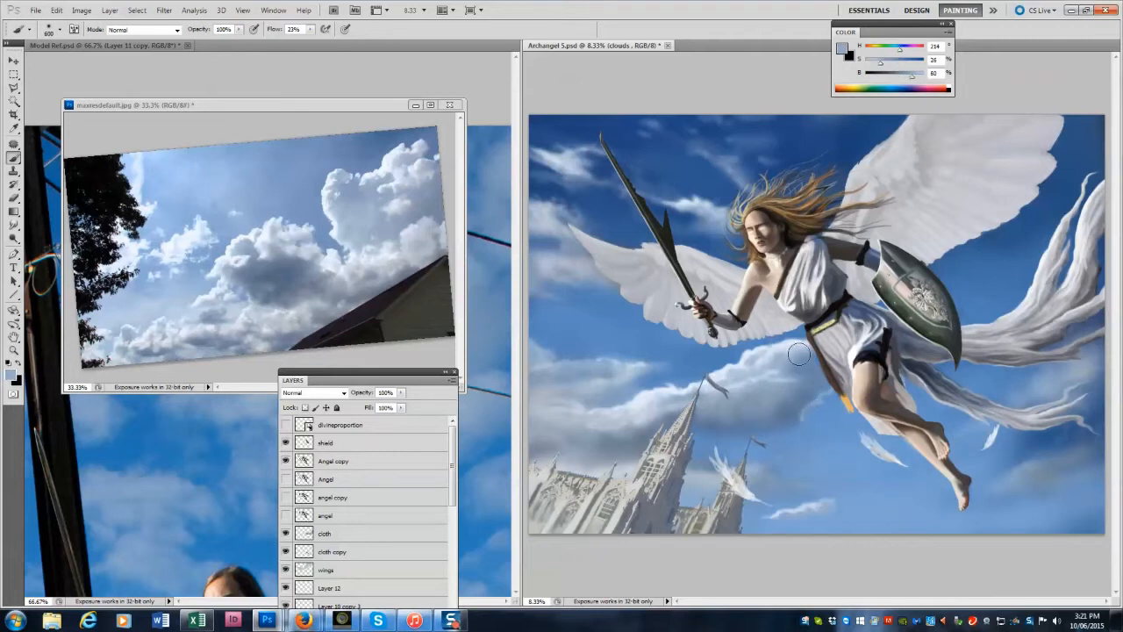
Add a black-filled layer above all others and set its blend mode to Saturation to view the painting in greyscale.
left_click(368, 426)
left_click(452, 381)
left_click(489, 90)
key("Return")
left_click(13, 211)
left_click(67, 225)
key("x")
left_click(1003, 372)
left_click(307, 394)
left_click(307, 370)
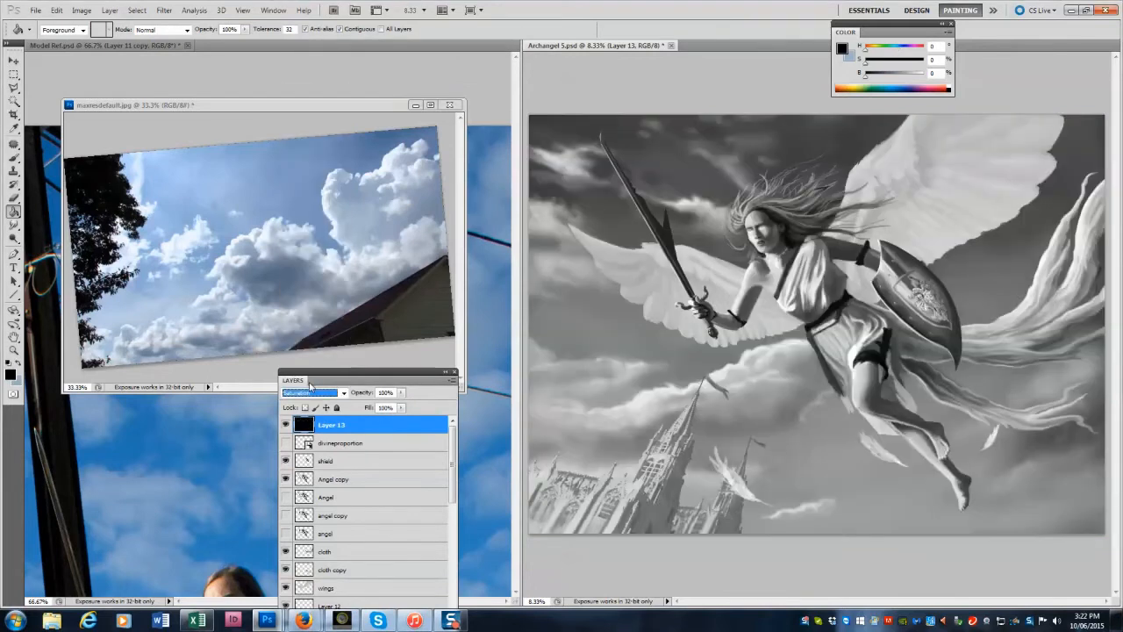
Brighten the clouds layer with a Brightness/Contrast adjustment, setting the brightness to about 23.
left_click_drag(329, 376, 364, 312)
scroll(438, 514, "down", 3)
left_click(419, 501)
left_click(83, 10)
mouse_move(98, 39)
left_click(241, 40)
mouse_move(101, 89)
left_mouse_down()
mouse_move(126, 88)
mouse_move(95, 86)
left_mouse_up()
left_click_drag(120, 86, 117, 86)
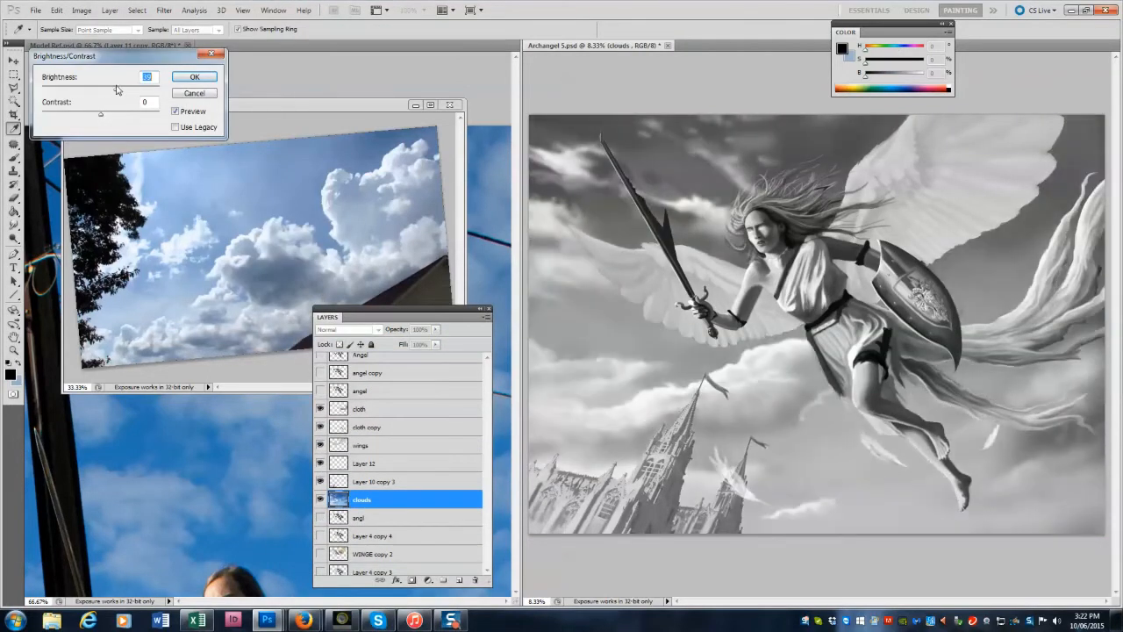
mouse_move(115, 87)
left_mouse_down()
mouse_move(92, 93)
mouse_move(110, 89)
left_mouse_up()
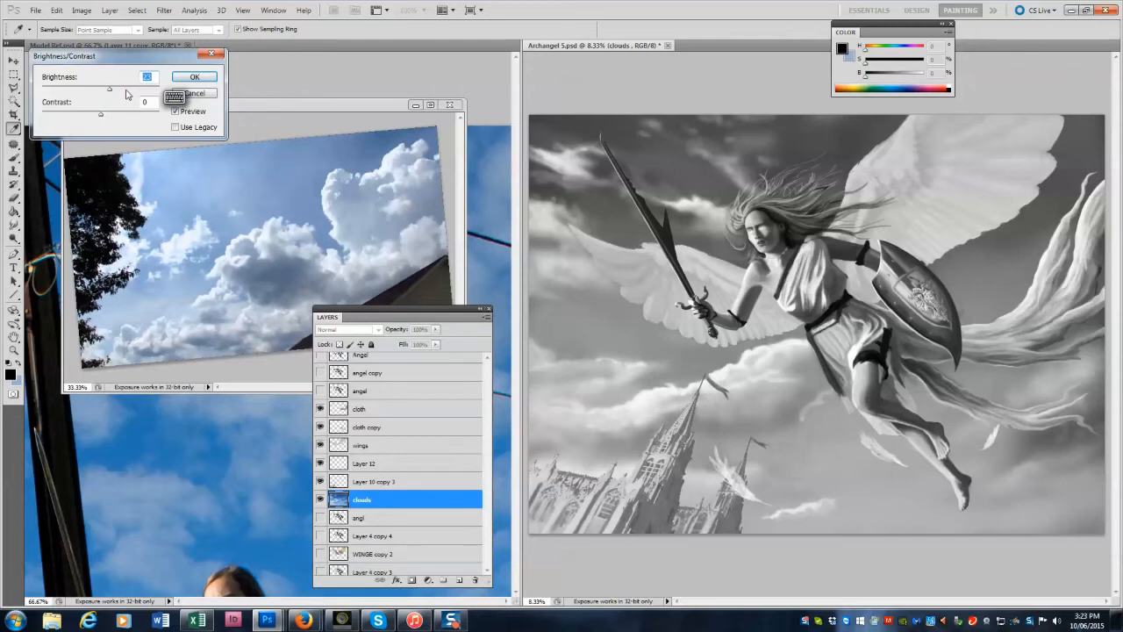
left_click_drag(111, 93, 109, 91)
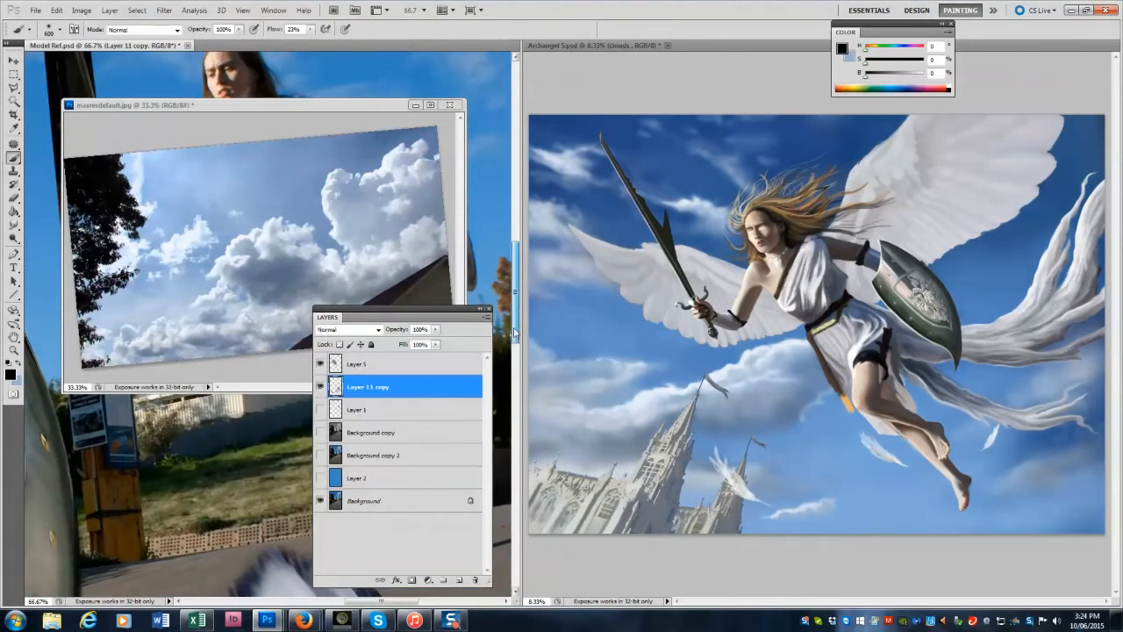
Zoom the model reference out to 25% and hide its Layer 11 copy and Layer 5.
left_click_drag(514, 332, 516, 211)
key("z")
key("ctrl+minus")
key("ctrl+minus")
key("ctrl+minus")
left_click_drag(517, 280, 517, 339)
left_click_drag(320, 387, 320, 364)
Soften the sky and faint clouds around the sword and lower wing with a sampled light blue, adjusting the large brush's size.
left_click(13, 159)
left_click(252, 457, "alt")
left_click(631, 234)
key("bracketleft")
key("bracketleft")
key("bracketleft")
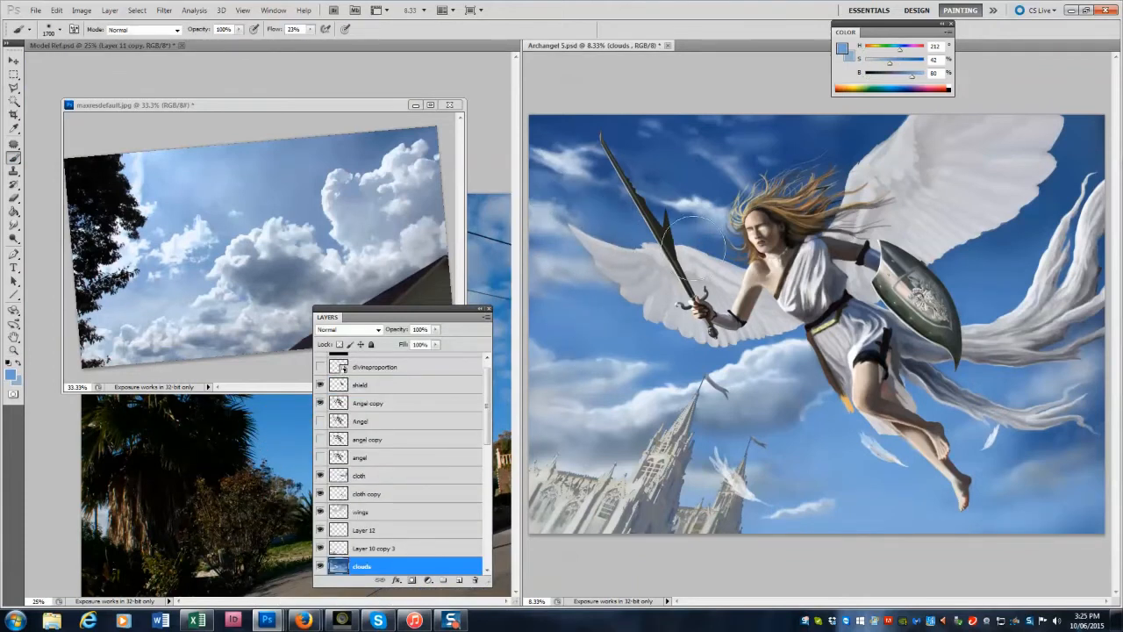
key("bracketright")
key("bracketright")
key("bracketright")
key("bracketright")
key("bracketright")
key("bracketright")
key("bracketright")
key("bracketright")
key("bracketright")
key("bracketright")
key("bracketright")
key("bracketright")
key("bracketright")
key("bracketright")
key("bracketleft")
key("bracketleft")
key("bracketleft")
key("bracketleft")
key("bracketleft")
key("bracketleft")
key("bracketleft")
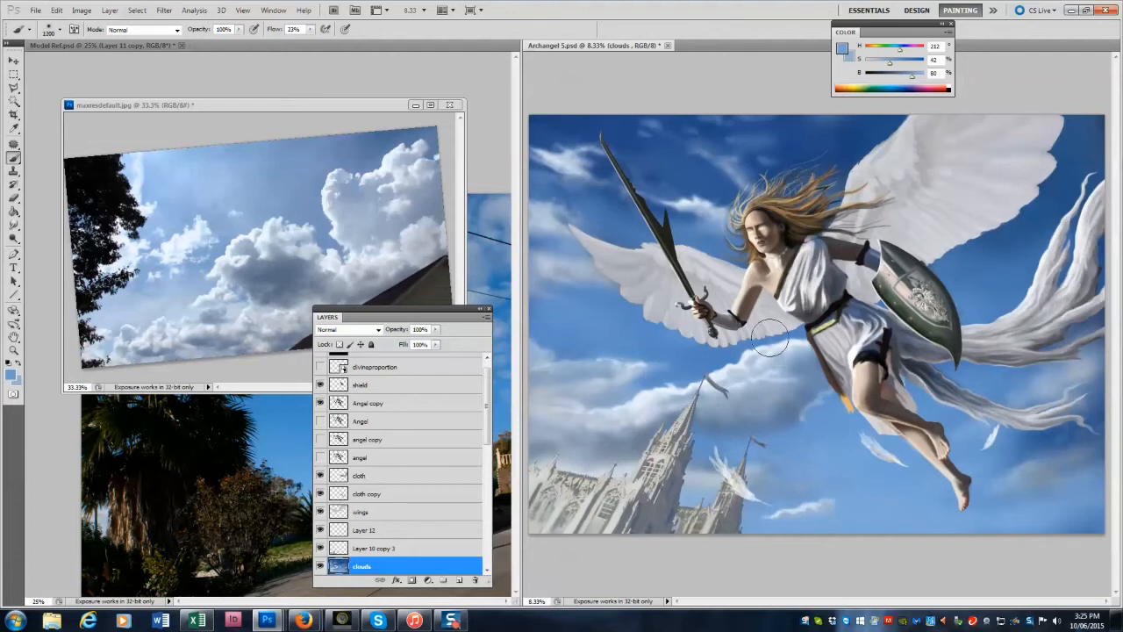
Glaze the sky between the lower wing and the castle clouds with the same light blue and a larger brush.
key("bracketright")
key("bracketright")
key("bracketright")
key("bracketright")
key("bracketright")
key("bracketright")
key("bracketright")
key("bracketright")
key("bracketright")
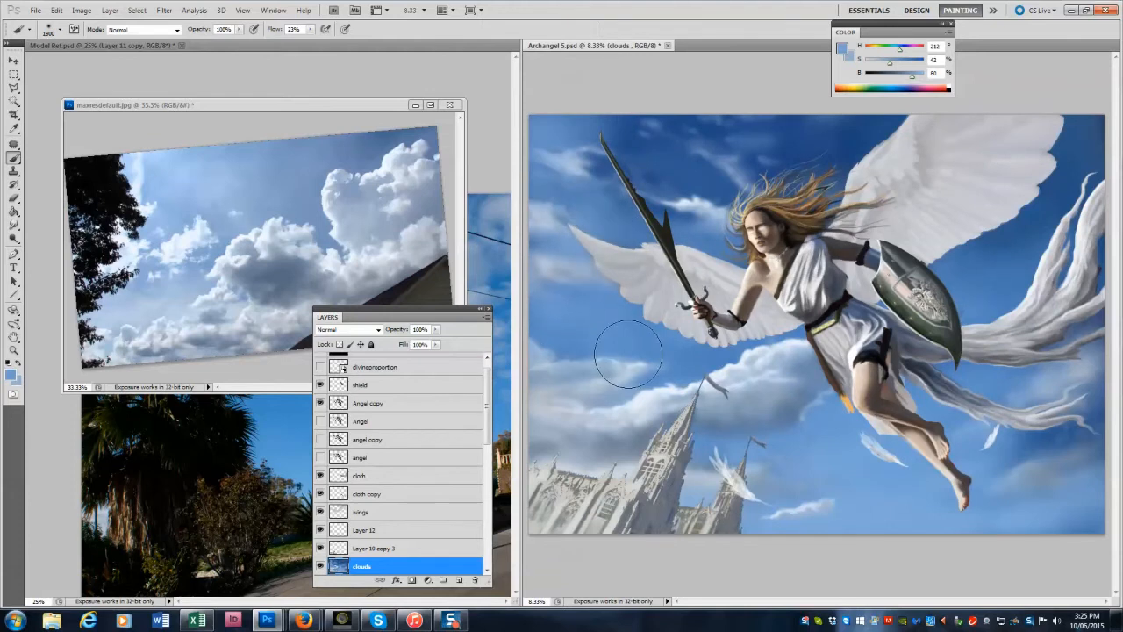
Move the cloud photo lower, then even out the sky around the raised wing with a deeper blue sampled above the hair.
left_click_drag(340, 105, 253, 331)
left_click(836, 154)
left_click(836, 154, "alt")
key("bracketright")
key("bracketright")
key("bracketright")
key("bracketright")
key("bracketright")
key("bracketright")
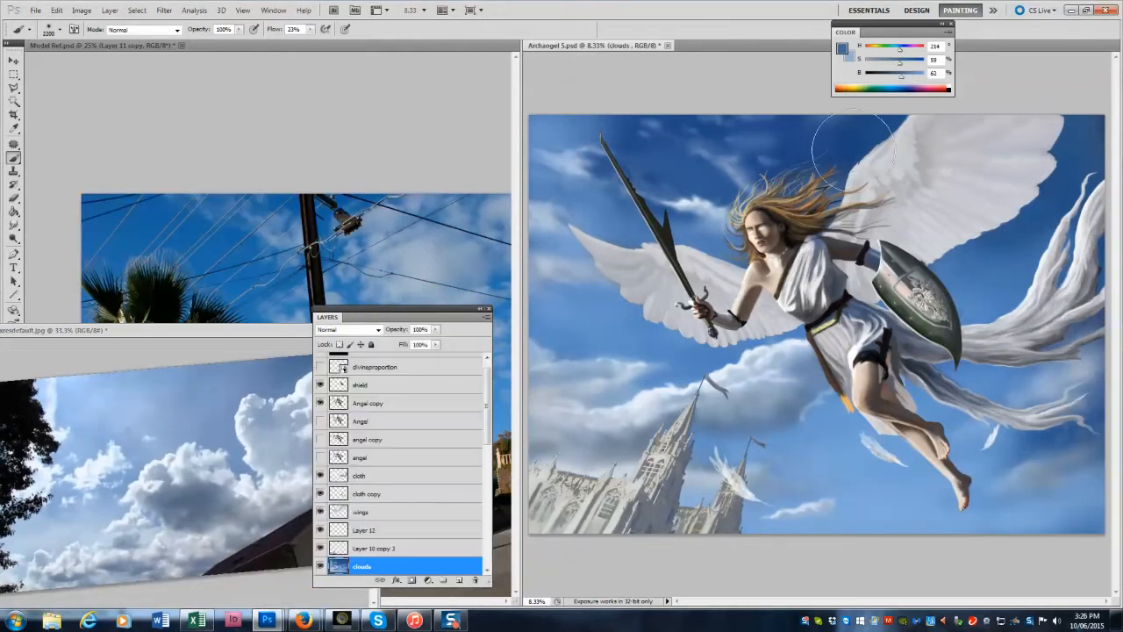
mouse_move(1013, 272)
left_mouse_down()
mouse_move(1020, 255)
mouse_move(1019, 271)
left_mouse_up()
Blend the cloud beside the sword's tip with a tone sampled from the upper sky, using a smaller brush.
left_click(702, 163, "alt")
key("bracketleft")
key("bracketleft")
mouse_move(636, 156)
left_mouse_down()
mouse_move(680, 168)
mouse_move(665, 177)
left_mouse_up()
Paint a thin near-white cloud edge beside the angel's thigh with a small brush, sampling tones from the cloud photo and the painted sky.
left_click(149, 467, "alt")
key("bracketleft")
key("bracketleft")
key("bracketleft")
key("bracketleft")
key("bracketleft")
key("bracketleft")
key("bracketleft")
key("bracketleft")
key("bracketleft")
key("bracketleft")
key("bracketleft")
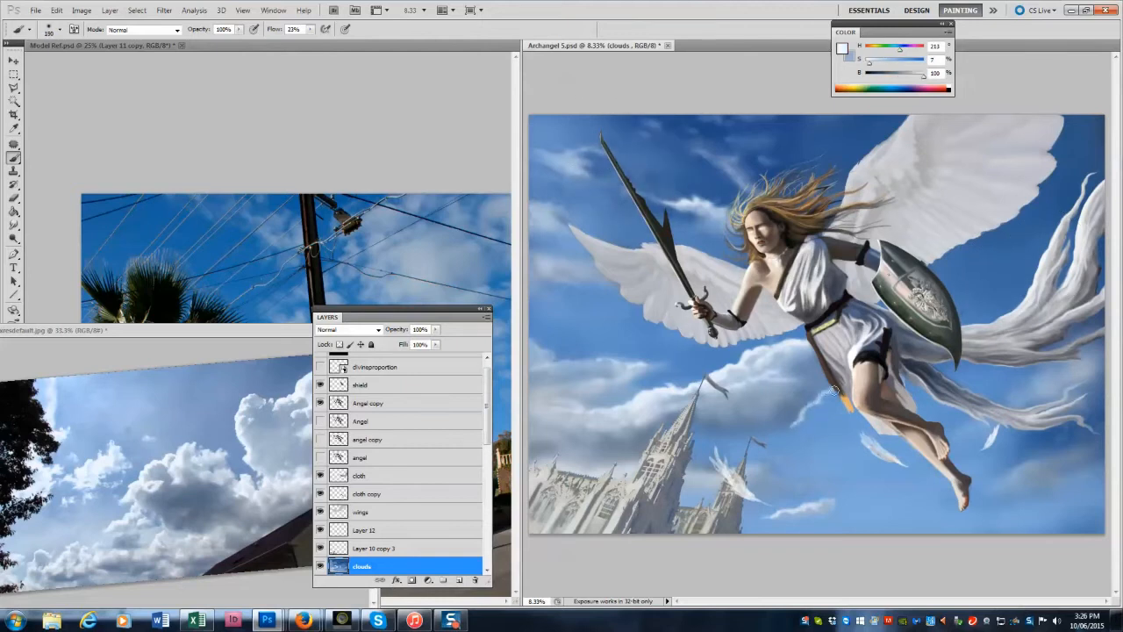
left_click(774, 342, "alt")
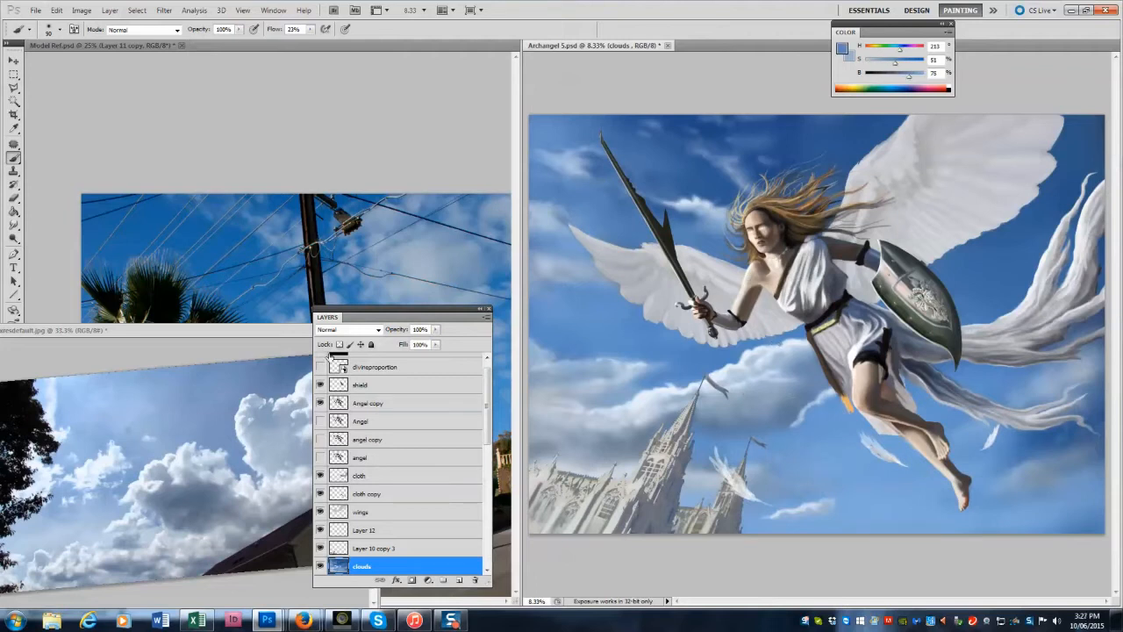
Move the Layers panel off the cloud photo and highlight the cloud tops above the castle with a pale tone sampled from the photo.
left_click_drag(377, 310, 423, 461)
left_click(323, 388, "alt")
key("bracketleft")
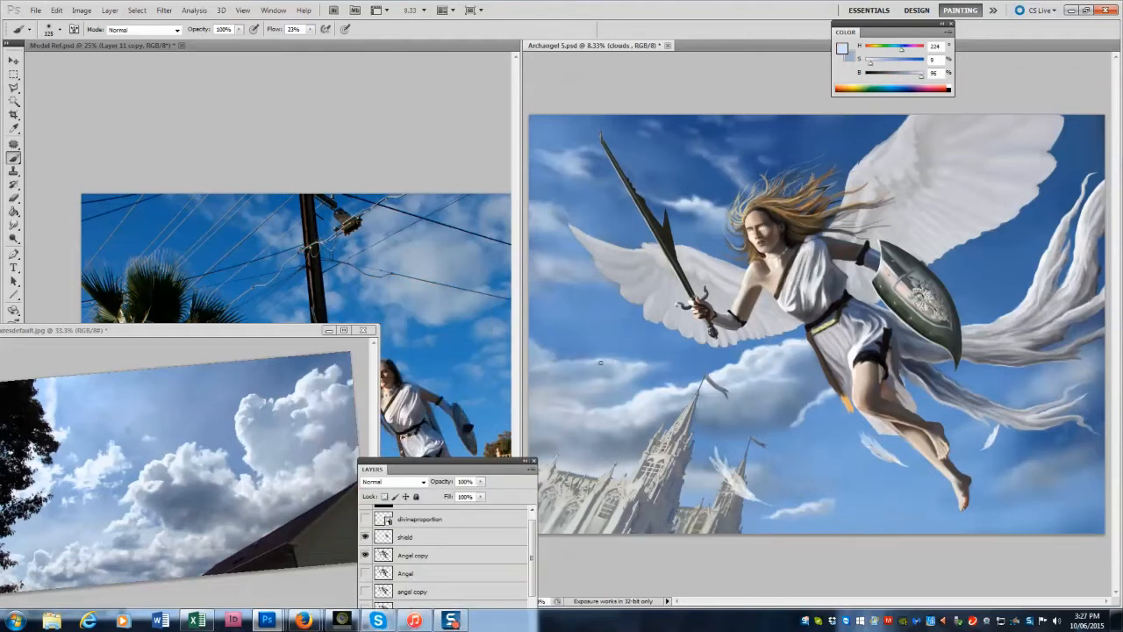
left_click_drag(542, 371, 692, 362)
Haze the clouds and sky around the lower wing and sword with the pale tone, using a much larger brush.
key("bracketright")
key("bracketright")
key("bracketright")
key("bracketright")
key("bracketright")
key("bracketright")
key("bracketright")
key("bracketright")
key("bracketright")
key("bracketright")
key("bracketright")
key("bracketright")
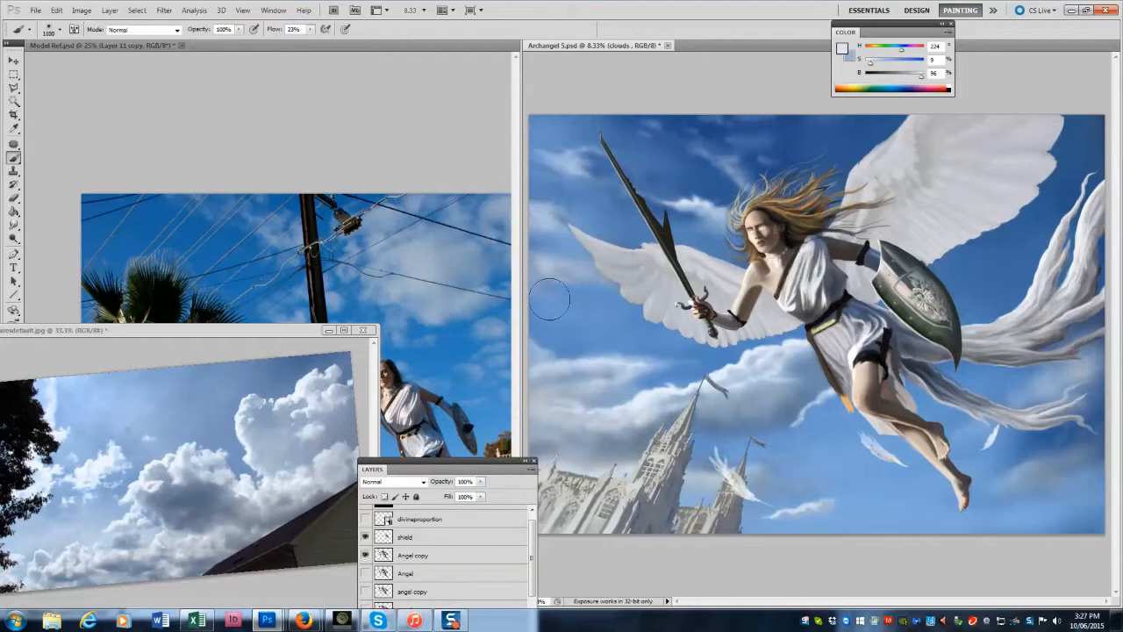
key("bracketright")
key("bracketright")
key("bracketleft")
key("bracketleft")
key("bracketleft")
key("bracketleft")
key("bracketleft")
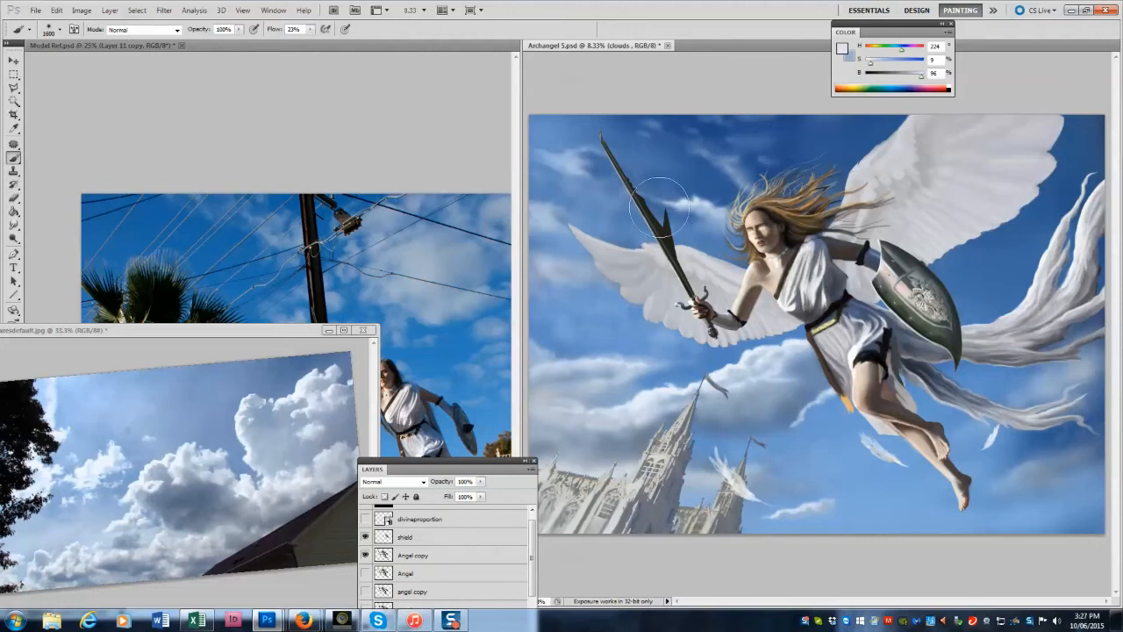
Brighten the cloud bank above the castle and the small low cloud beneath the angel with near-white tones and a smaller brush.
key("bracketleft")
key("bracketleft")
key("bracketleft")
key("bracketleft")
key("bracketleft")
key("bracketleft")
key("bracketleft")
key("bracketleft")
key("bracketleft")
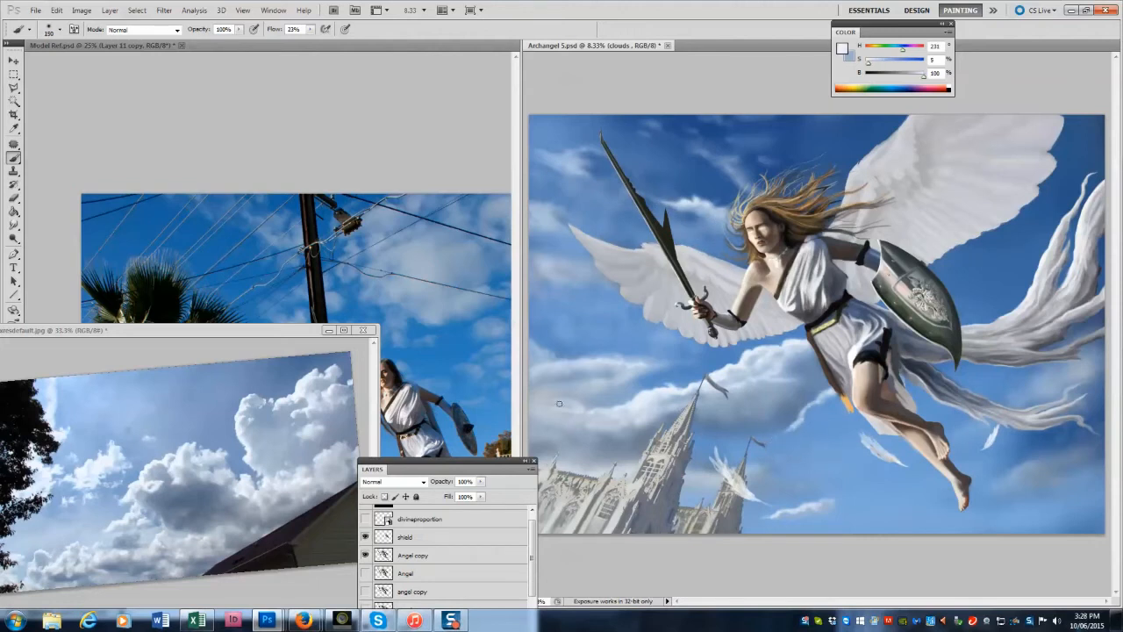
left_click(298, 386, "alt")
left_click_drag(769, 515, 903, 497)
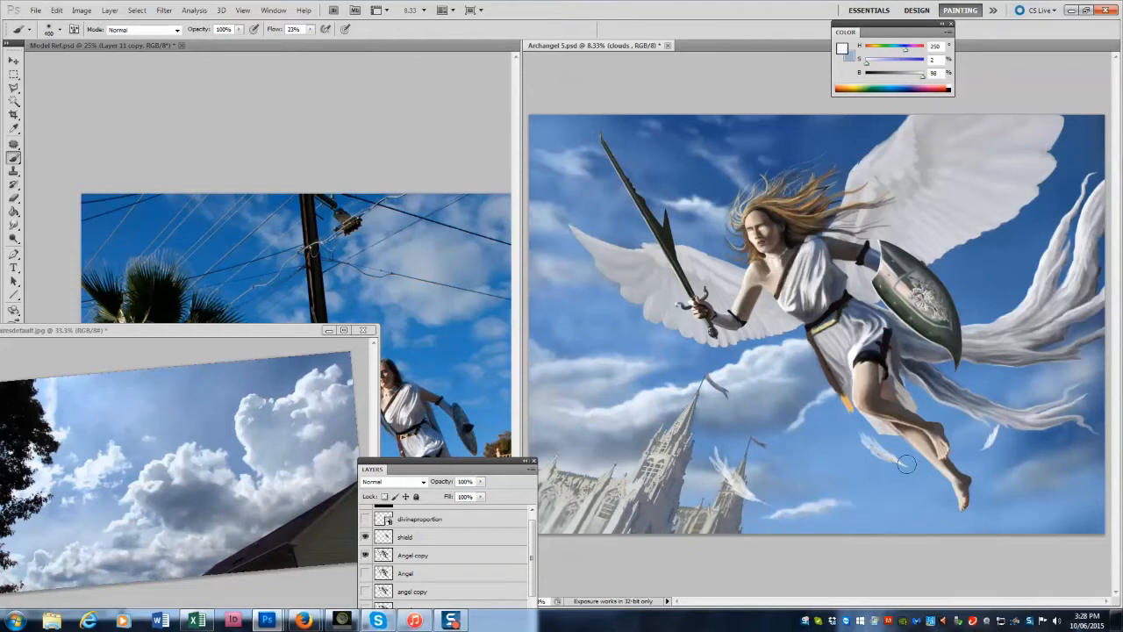
Extend the cloud beside the angel's thigh toward the smaller spire with near-white sampled from the photo, using a small brush.
left_click(242, 414, "alt")
key("bracketleft")
key("bracketleft")
key("bracketleft")
key("bracketleft")
key("bracketleft")
key("bracketleft")
key("bracketleft")
key("bracketleft")
mouse_move(835, 394)
left_mouse_down()
mouse_move(795, 429)
mouse_move(760, 433)
left_mouse_up()
left_click(244, 399, "alt")
left_click(250, 404, "alt")
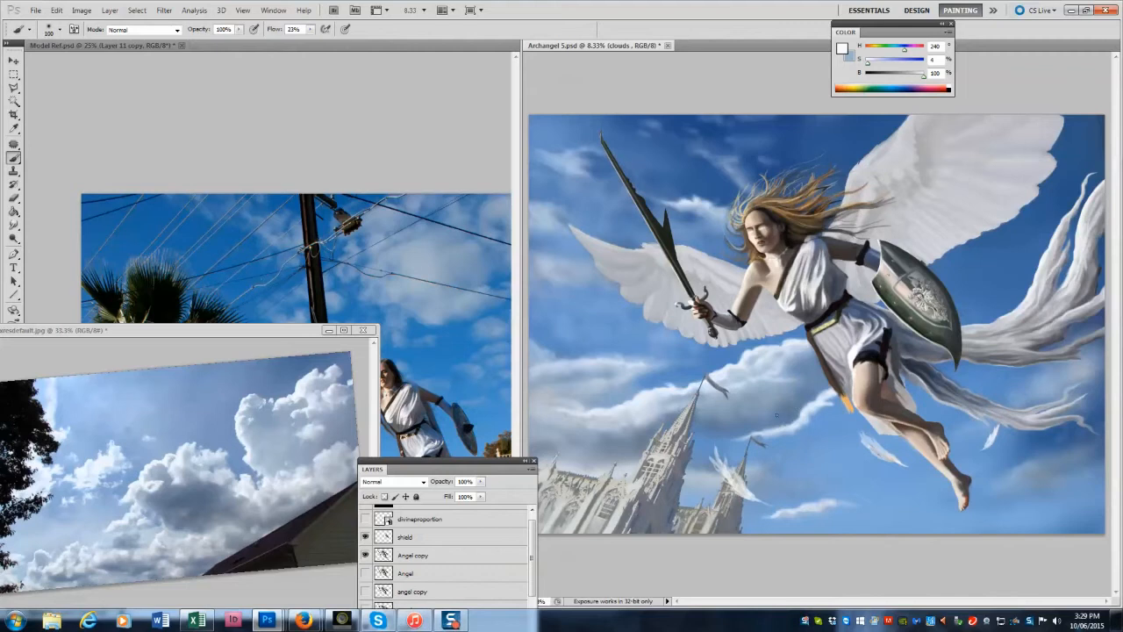
Shade the underside of the cloud beside the angel's thigh with grey-blue tones sampled from the painted clouds.
left_click(244, 421, "alt")
key("bracketleft")
key("bracketleft")
key("bracketleft")
left_click(834, 405, "alt")
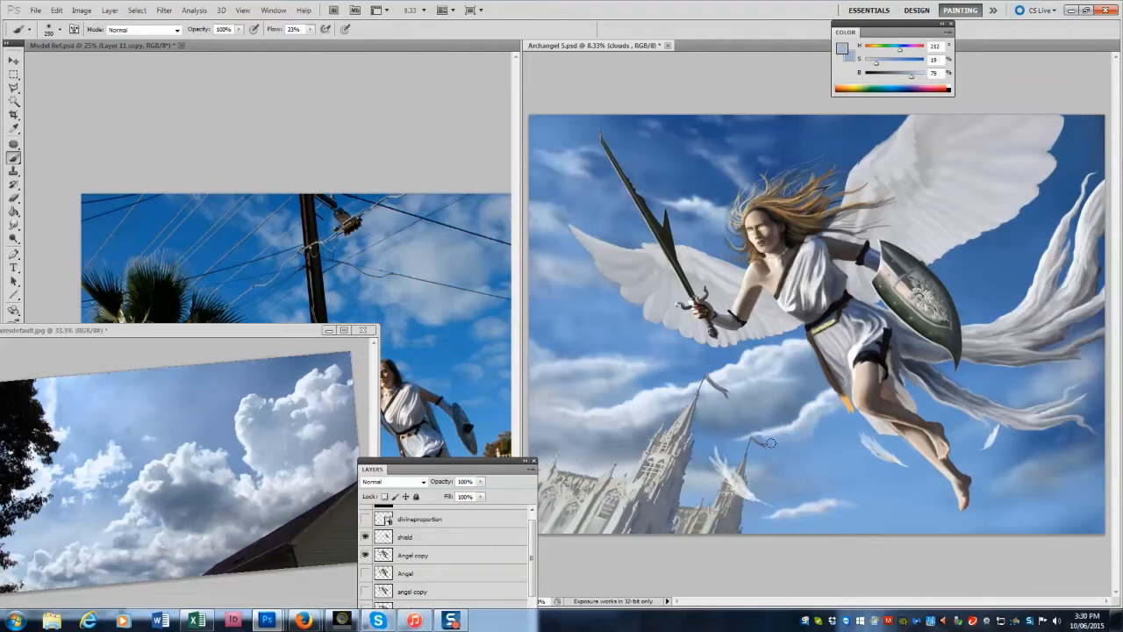
left_click(587, 395, "alt")
key("bracketleft")
left_click_drag(827, 424, 854, 419)
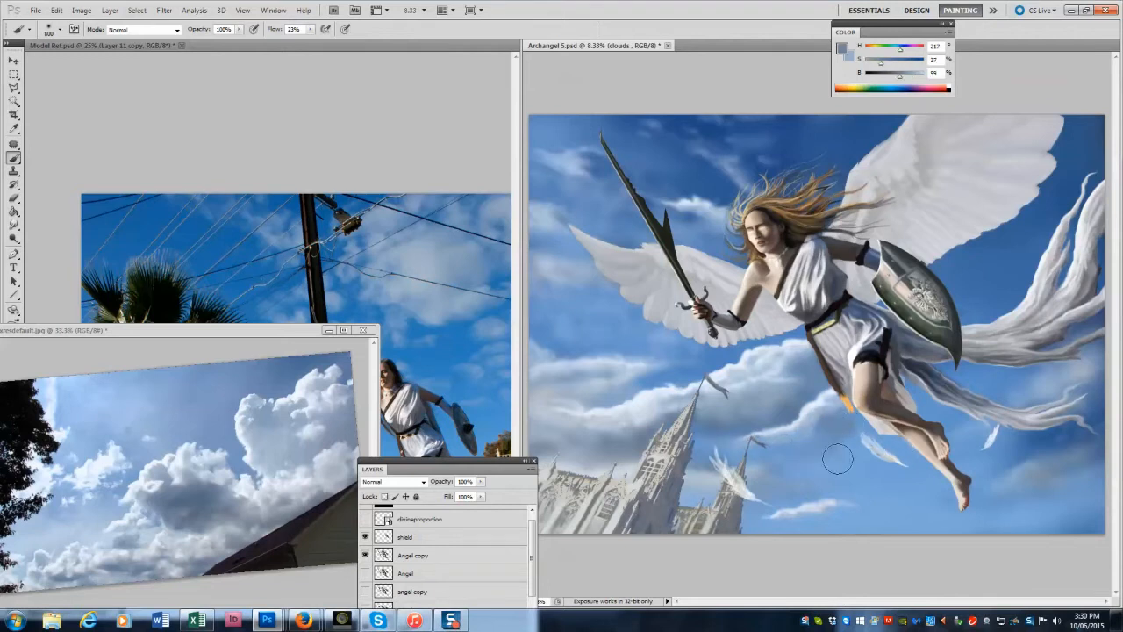
Deepen the shadow beneath the thigh cloud above the smaller spire with tones sampled from the cloud photo and a larger brush.
left_click(238, 455, "alt")
left_click(228, 496, "alt")
key("bracketright")
key("bracketright")
key("bracketright")
mouse_move(780, 446)
left_mouse_down()
mouse_move(756, 438)
mouse_move(812, 437)
mouse_move(802, 446)
left_mouse_up()
Sharpen the highlights along the thigh cloud's upper edge with near-white sampled from the photo and a much smaller brush.
left_click(307, 419, "alt")
key("bracketleft")
key("bracketleft")
key("bracketleft")
key("bracketleft")
key("bracketleft")
key("bracketleft")
key("bracketleft")
key("bracketleft")
key("bracketleft")
key("bracketleft")
key("bracketleft")
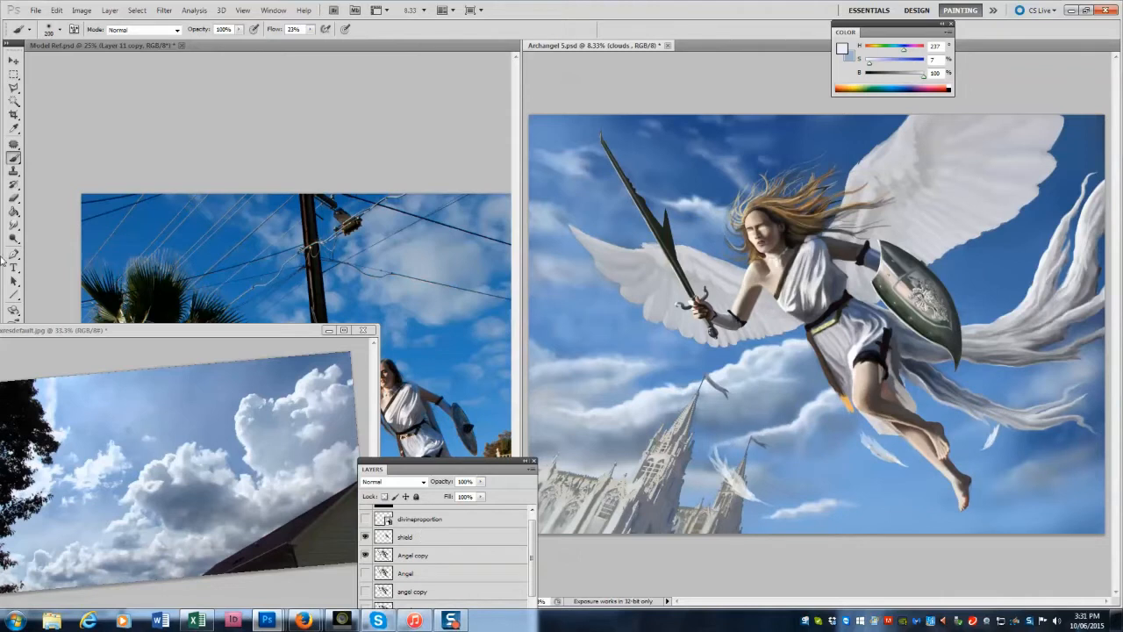
Touch up the cloud bank above the castle with a pale tone sampled from it, enlarging the brush.
left_click(14, 225)
key("b")
left_click(583, 413, "alt")
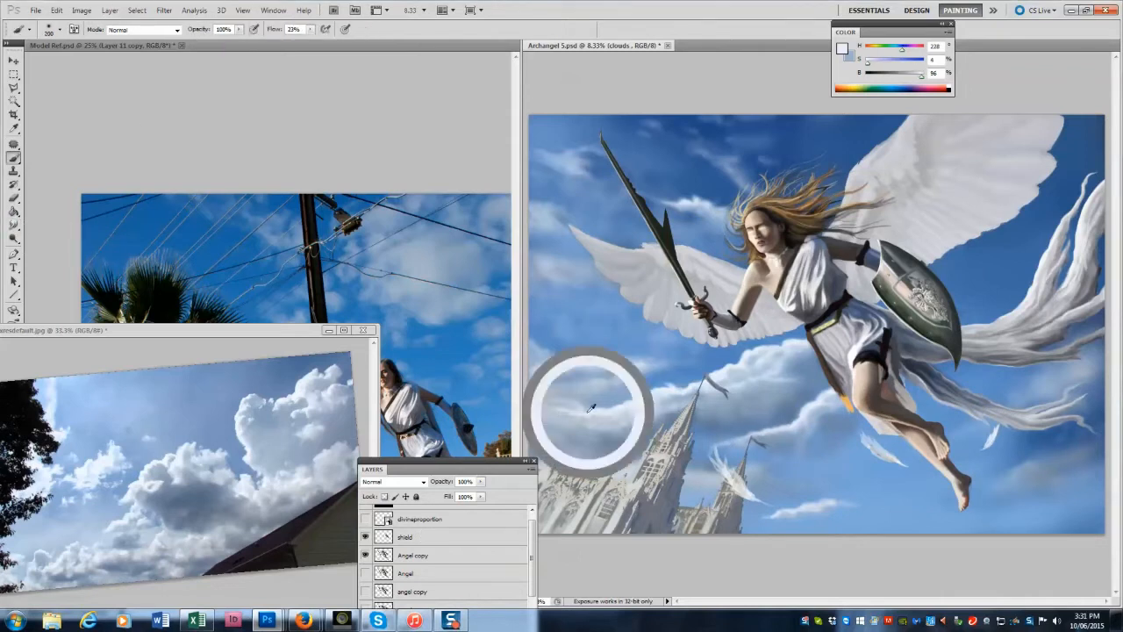
key("bracketright")
key("bracketright")
key("bracketright")
key("bracketright")
key("bracketright")
key("bracketright")
Soften the sky around the castle spires with blue sampled beside the main spire, using a larger brush.
left_click(681, 446, "alt")
key("bracketright")
key("bracketright")
key("bracketright")
key("bracketright")
key("bracketright")
key("bracketright")
key("bracketright")
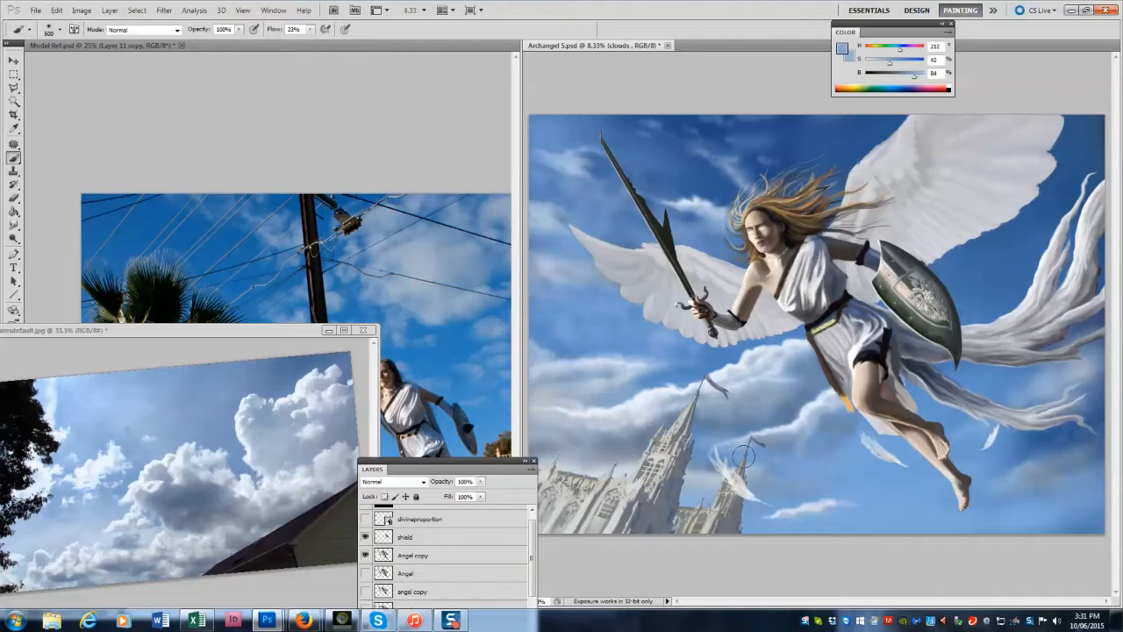
Brighten the small low cloud beside the smaller spire with near-white sampled from the cloud photo and a smaller brush.
key("bracketleft")
key("bracketleft")
left_click(81, 548, "alt")
left_click(776, 510, "alt")
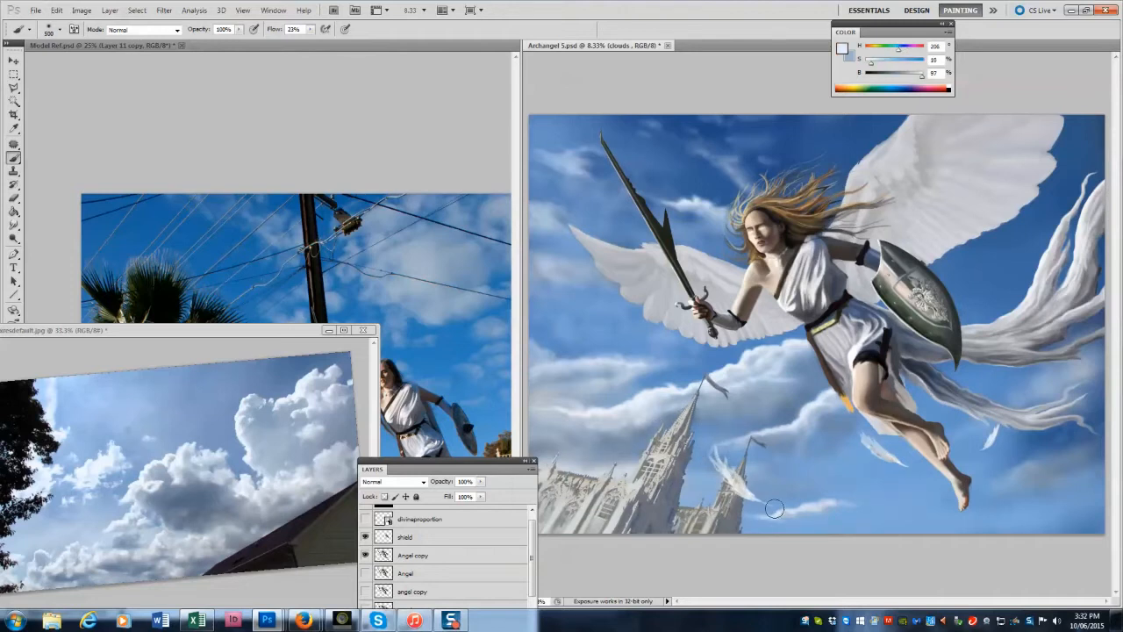
left_click(771, 513, "alt")
Shade the sky between the thigh cloud and the low cloud in grey-blue with the brush enlarged to about 800.
key("bracketright")
key("bracketright")
key("bracketright")
key("bracketright")
key("bracketright")
key("bracketright")
key("bracketright")
key("bracketright")
key("bracketright")
key("bracketright")
key("bracketright")
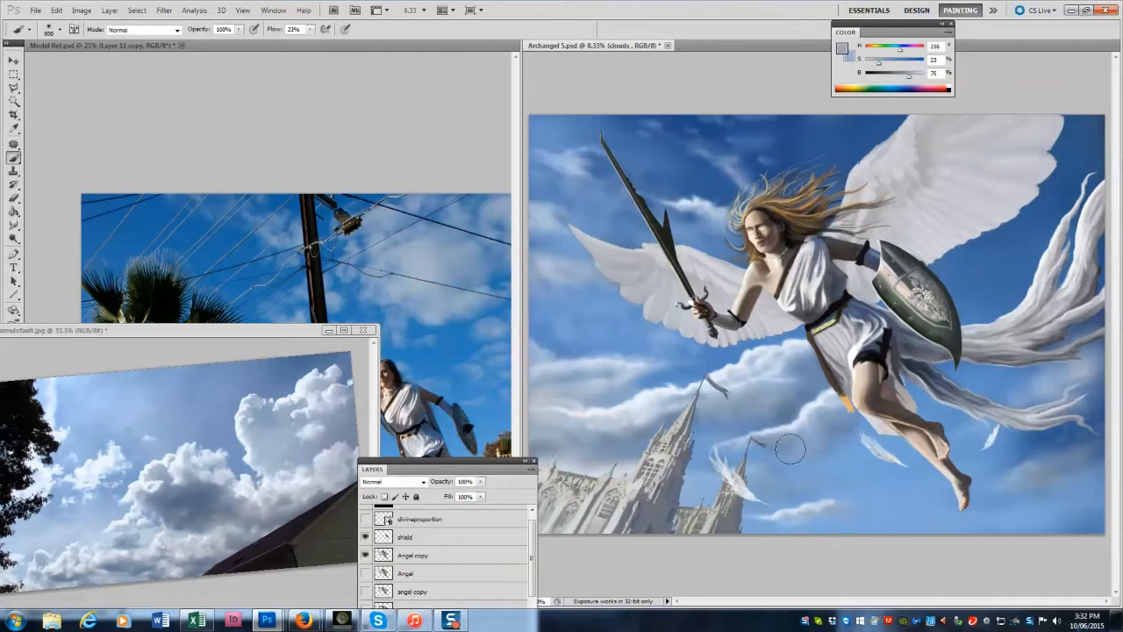
Brighten the thigh cloud with near-white using a brush of about 700, and blend its edge with a sampled blue.
left_click(781, 420, "alt")
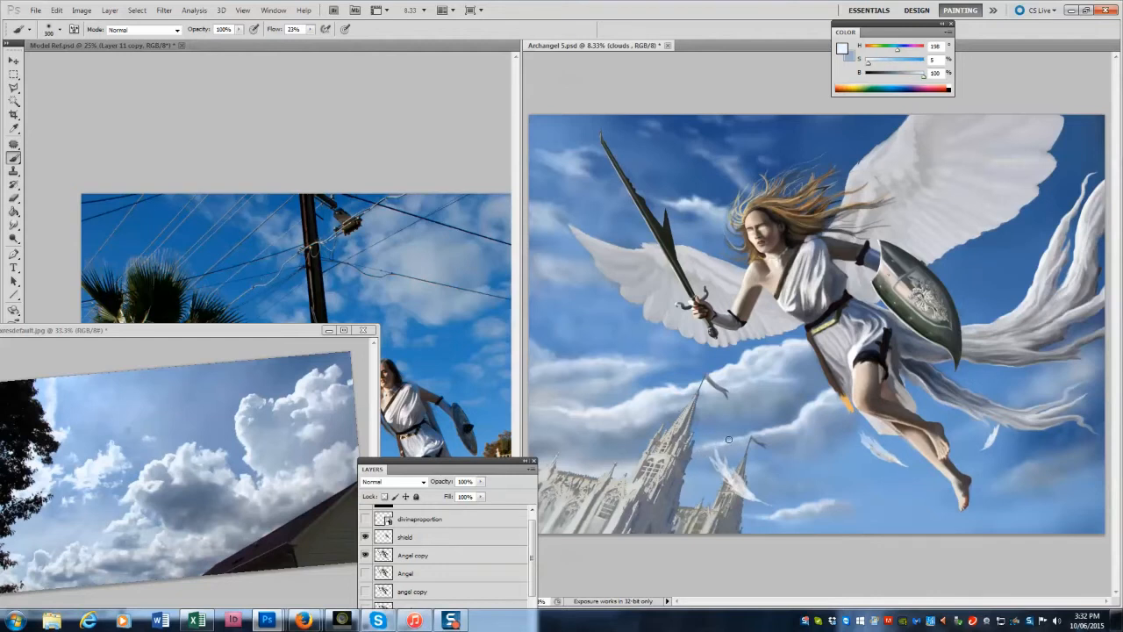
key("bracketright")
key("bracketright")
key("bracketright")
key("bracketright")
key("bracketright")
key("bracketright")
key("bracketright")
key("bracketright")
key("bracketright")
key("bracketright")
key("bracketright")
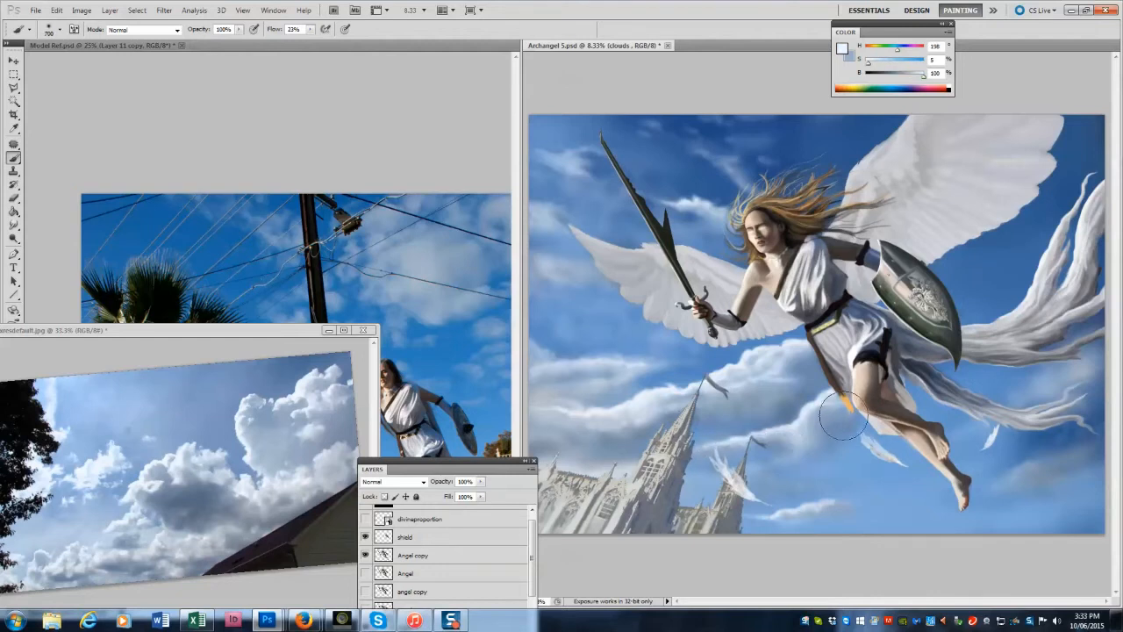
left_click(864, 427, "alt")
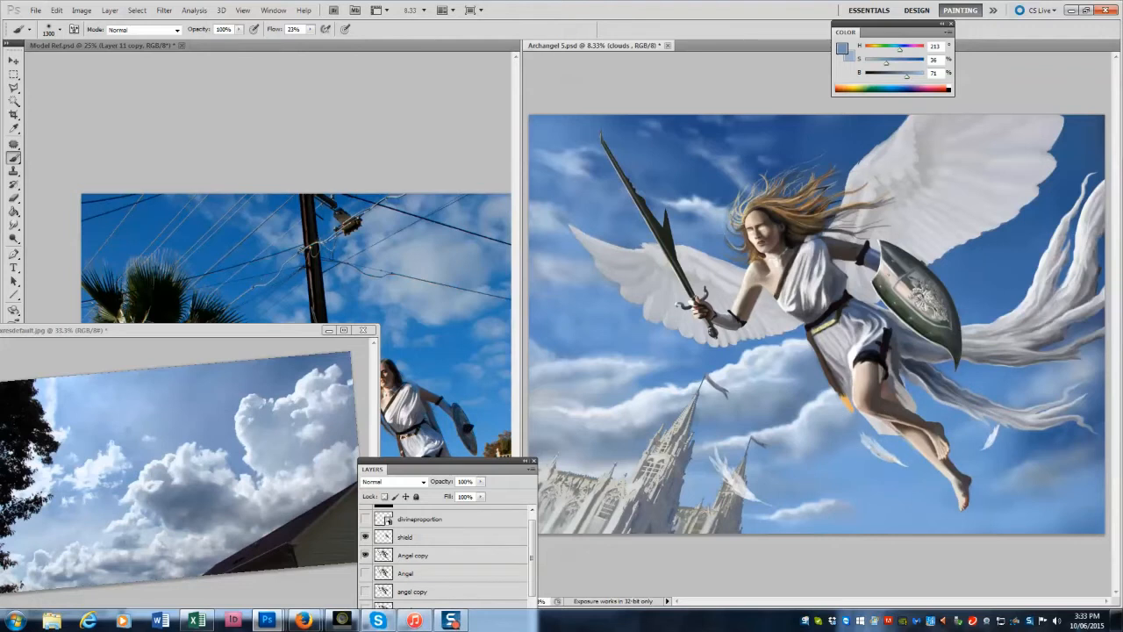
Paint near-white highlights sampled from the photo on the cloud beyond the angel's foot and the low cloud, using a smaller brush.
left_click(300, 386, "alt")
key("bracketleft")
key("bracketleft")
key("bracketleft")
key("bracketleft")
key("bracketleft")
key("bracketleft")
key("bracketleft")
key("bracketleft")
mouse_move(1033, 465)
left_mouse_down()
mouse_move(997, 481)
mouse_move(1038, 463)
left_mouse_up()
left_click_drag(842, 508, 872, 515)
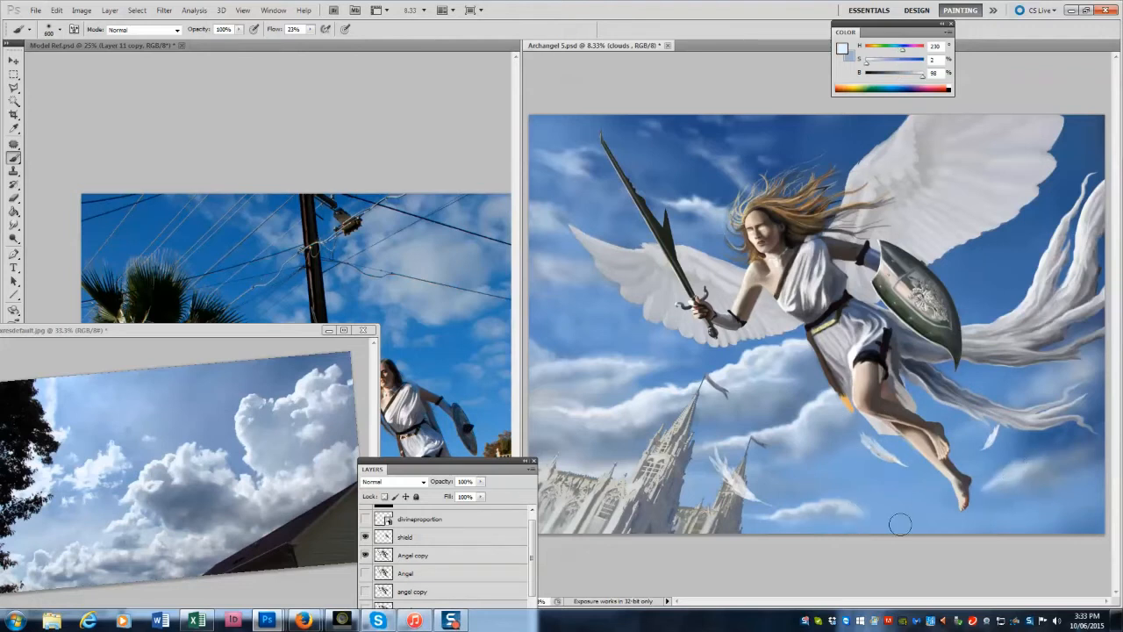
Shade the underside of the low cloud beside the smaller spire with a darker tone sampled from the cloud photo.
left_click(250, 523, "alt")
left_click_drag(762, 520, 864, 522)
left_click(565, 418, "alt")
left_click(186, 434, "alt")
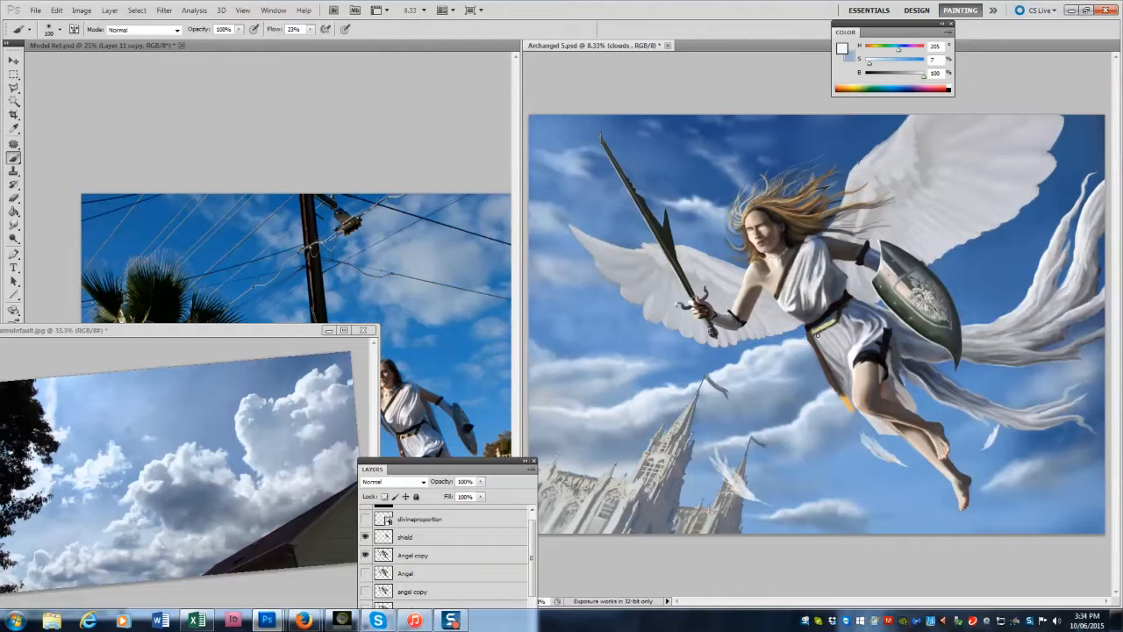
Lighten the clouds between the main spire and the angel's thigh in near-white, enlarging the brush to about 600.
key("bracketright")
key("bracketright")
key("bracketright")
key("bracketright")
key("bracketright")
key("bracketright")
key("bracketright")
key("bracketright")
key("bracketright")
key("bracketright")
key("bracketright")
key("bracketright")
key("bracketright")
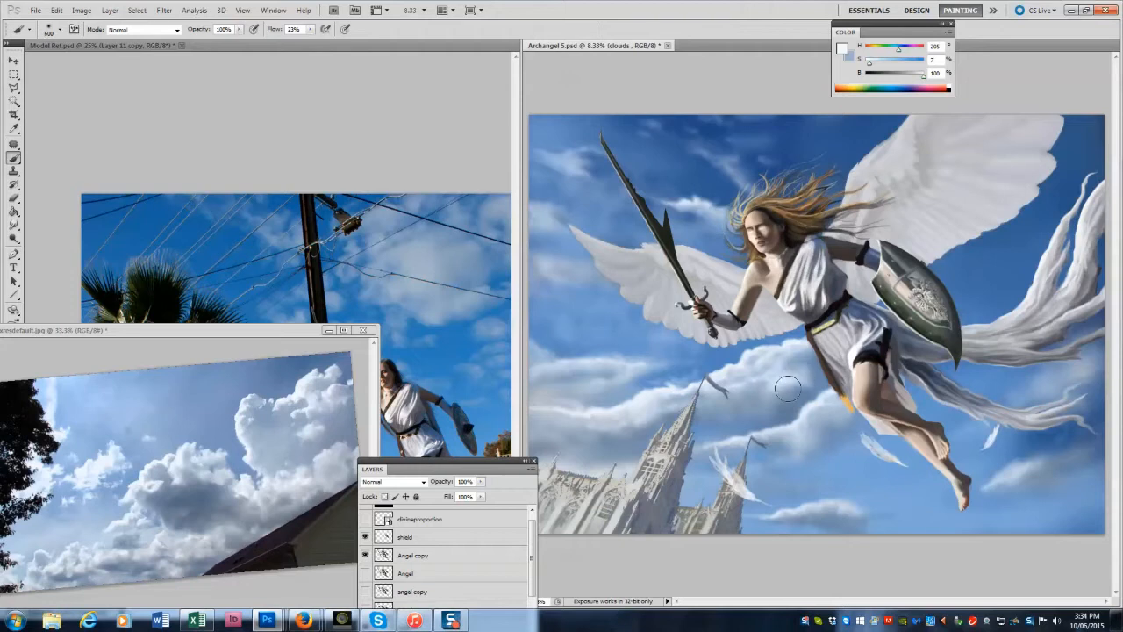
Check the painting's light and dark values in greyscale using Layer 13.
key("bracketright")
scroll(439, 544, "up", 1)
left_click(364, 514)
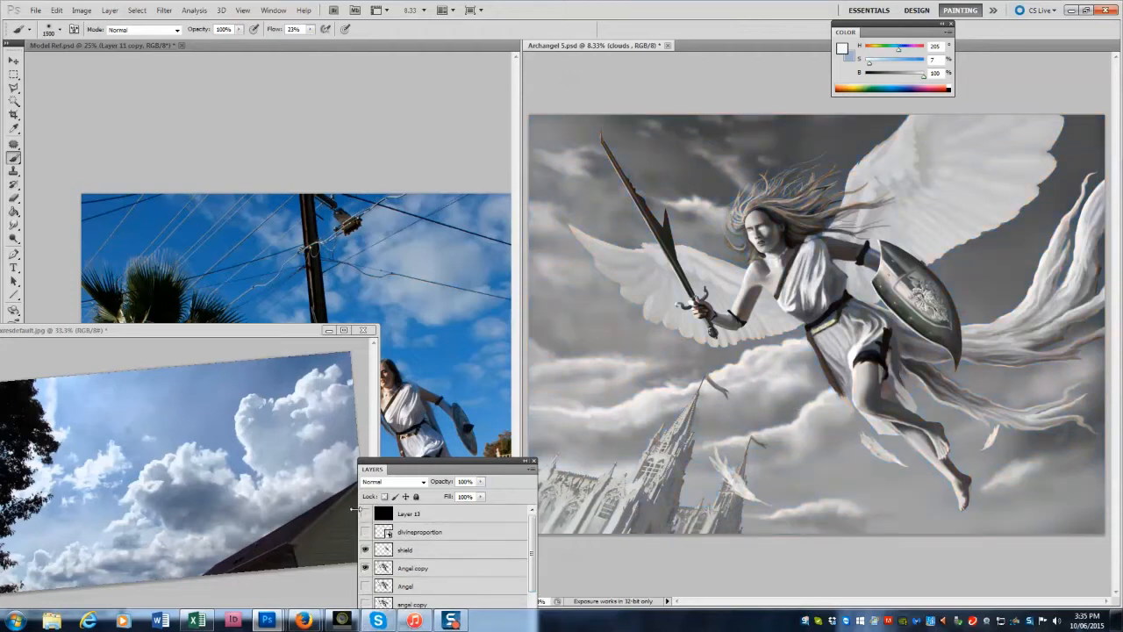
Touch up the sky between the large wing and the shield with a tone sampled from that area.
left_click(429, 346, "alt")
left_click(981, 265, "alt")
mouse_move(975, 254)
left_mouse_down()
mouse_move(965, 276)
mouse_move(976, 303)
left_mouse_up()
Brighten the wispy clouds around the sword with near-white sampled from the cloud beside the hair, using a brush of about 900.
key("d")
key("x")
key("bracketleft")
key("bracketleft")
key("bracketleft")
key("bracketleft")
key("bracketleft")
key("bracketleft")
key("bracketleft")
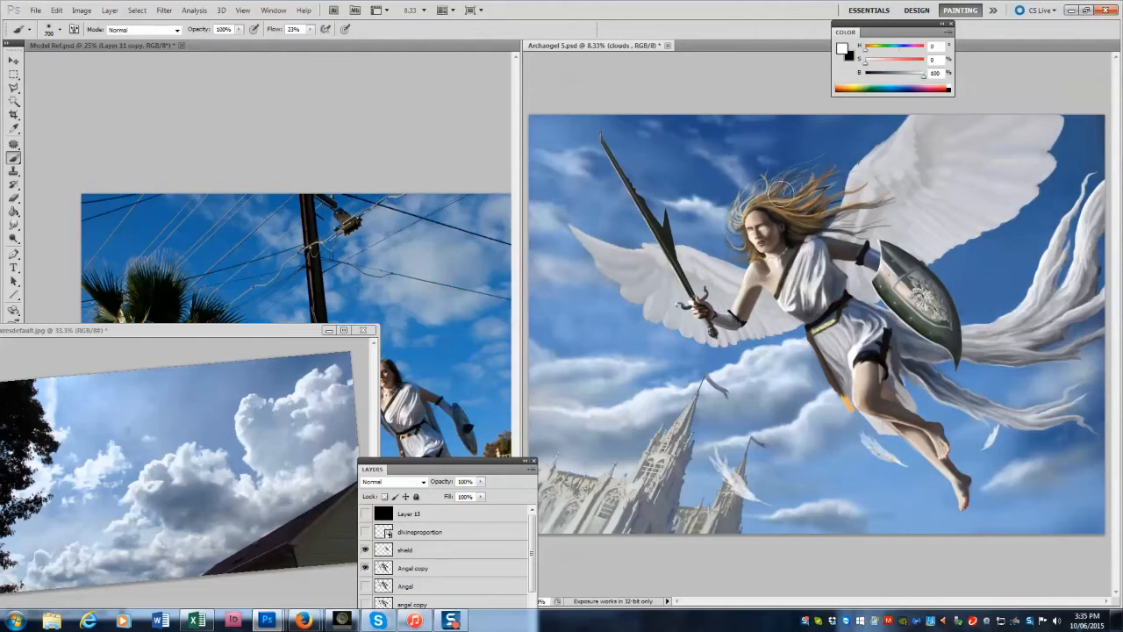
left_click(689, 207, "alt")
key("bracketright")
key("bracketright")
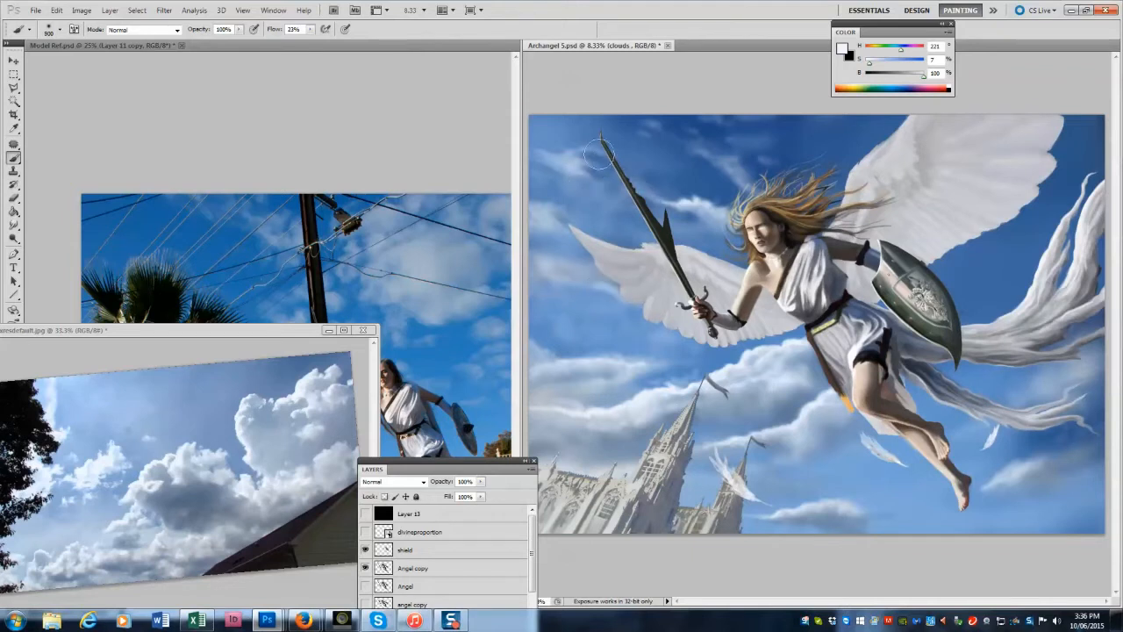
Refine the wispy cloud near the sword tip with off-white sampled from the cloud photo and a brush of about 125.
scroll(446, 562, "down", 1)
key("bracketleft")
key("bracketleft")
key("bracketleft")
left_click(183, 497, "alt")
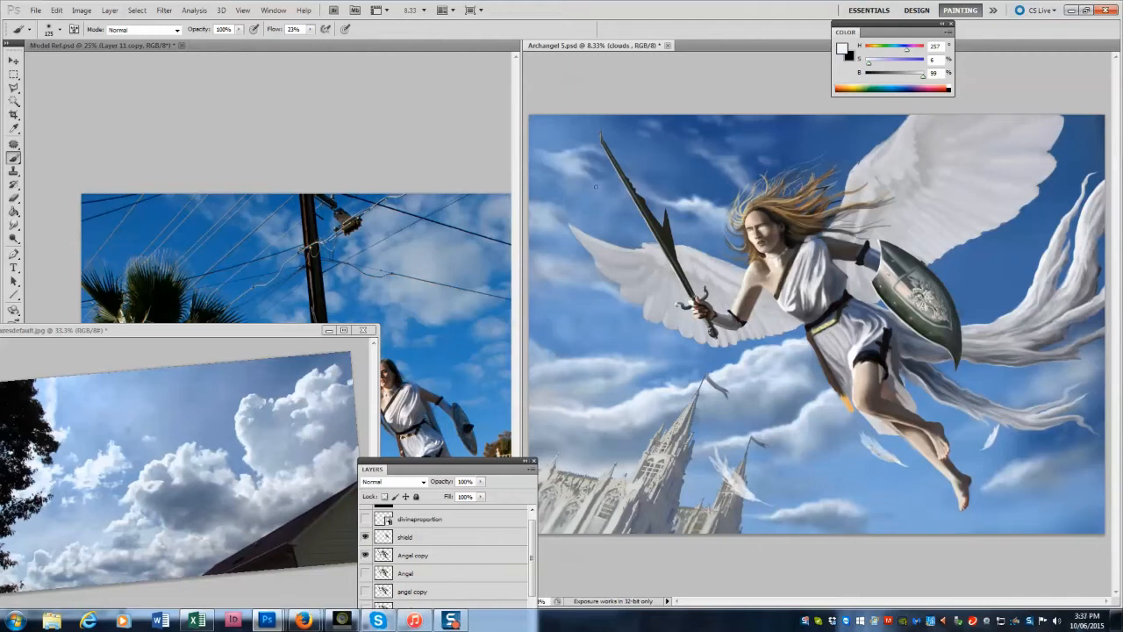
Paint soft shading beneath the thigh cloud with grey-blue sampled from the cloud photo, enlarging the brush to about 1100.
key("bracketright")
key("bracketright")
key("bracketright")
key("bracketright")
left_click(327, 428, "alt")
key("bracketright")
key("bracketright")
key("bracketright")
key("bracketright")
key("bracketright")
left_click_drag(853, 452, 818, 450)
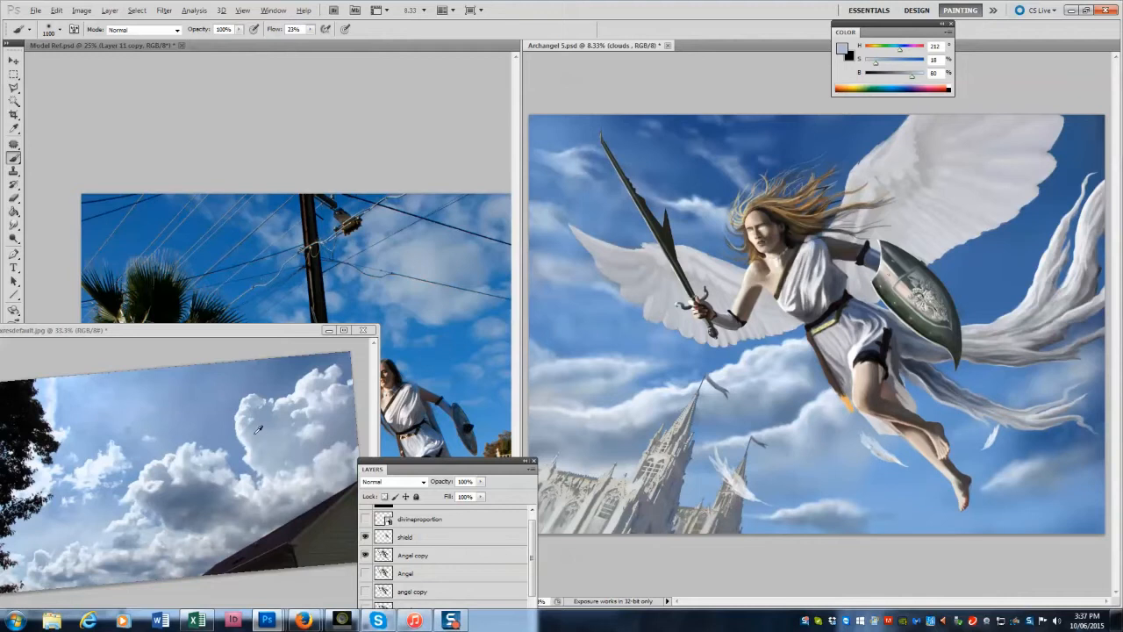
Brush a tone sampled from the photo's cloud into the sky between the two spires, using a smaller brush.
left_click(181, 478, "alt")
key("bracketleft")
key("bracketleft")
key("bracketleft")
key("bracketleft")
key("bracketleft")
key("bracketleft")
key("bracketleft")
key("bracketleft")
left_click_drag(692, 433, 722, 446)
Extend the soft shading below the thigh cloud, above the low cloud, with a larger brush.
key("bracketright")
key("bracketright")
key("bracketright")
key("bracketright")
key("bracketright")
key("bracketright")
key("bracketright")
left_click_drag(792, 444, 787, 457)
Add faint near-white wisps in the sky beneath the far wing with tones sampled from the photo and a smaller brush.
key("bracketleft")
key("bracketleft")
key("bracketleft")
key("bracketleft")
key("bracketleft")
left_click(135, 480, "alt")
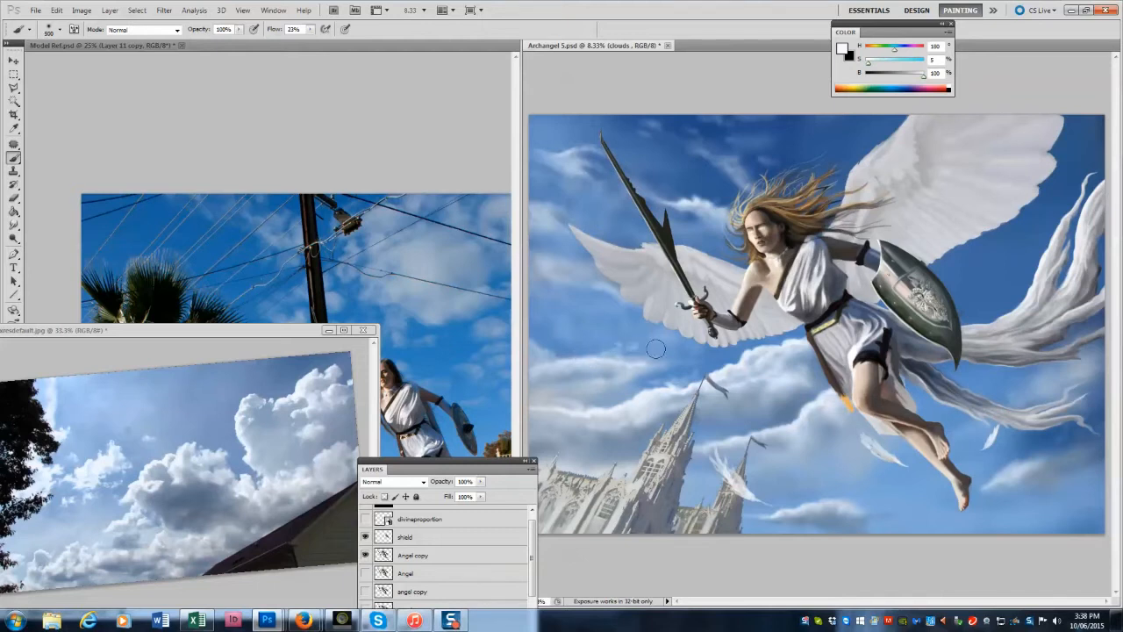
key("bracketleft")
left_click(181, 440, "alt")
Soften the cloud beside the angel's waist with light grey-blue sampled from the photo, using a brush of about 700.
key("bracketright")
key("bracketright")
key("bracketright")
left_click(193, 430, "alt")
left_click(181, 462, "alt")
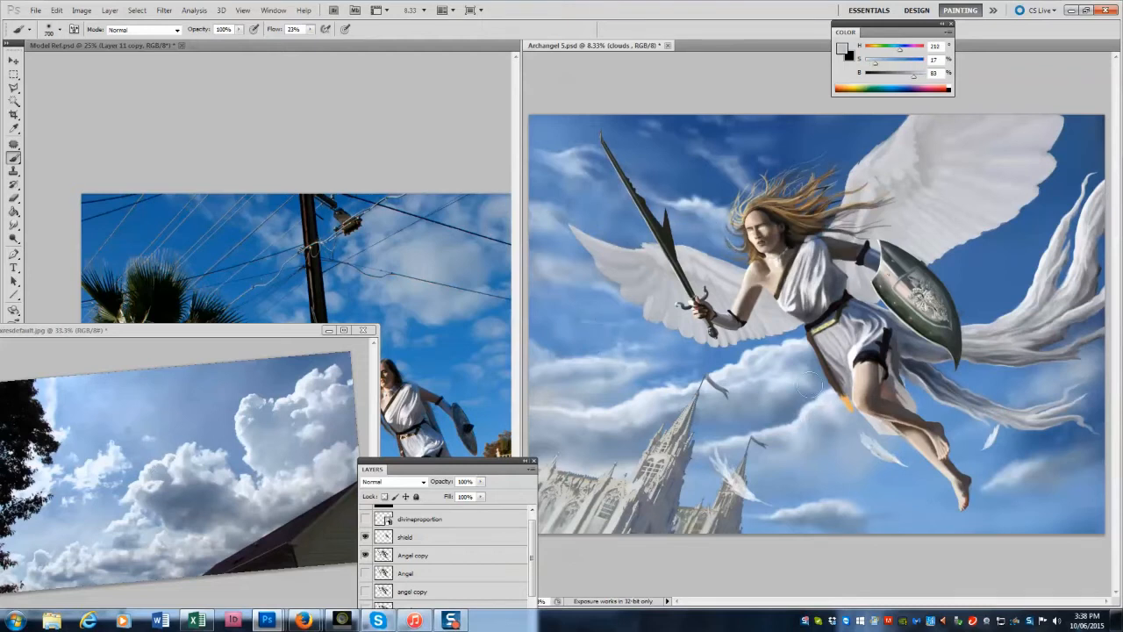
Deepen the cloud shadows with a grey-blue sampled from the cloud photo and the brush enlarged to about 900.
left_click(291, 435, "alt")
key("bracketright")
key("bracketright")
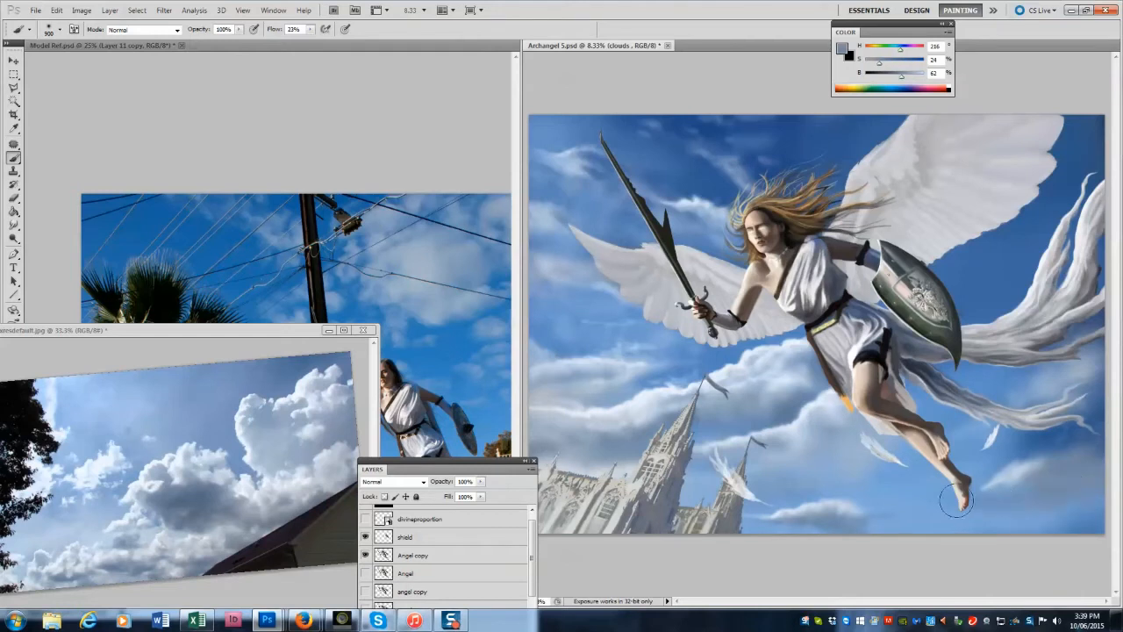
Highlight the upper edge of the cloud beyond the angel's foot in near-white, reducing the brush to about 175.
left_click(1049, 478, "alt")
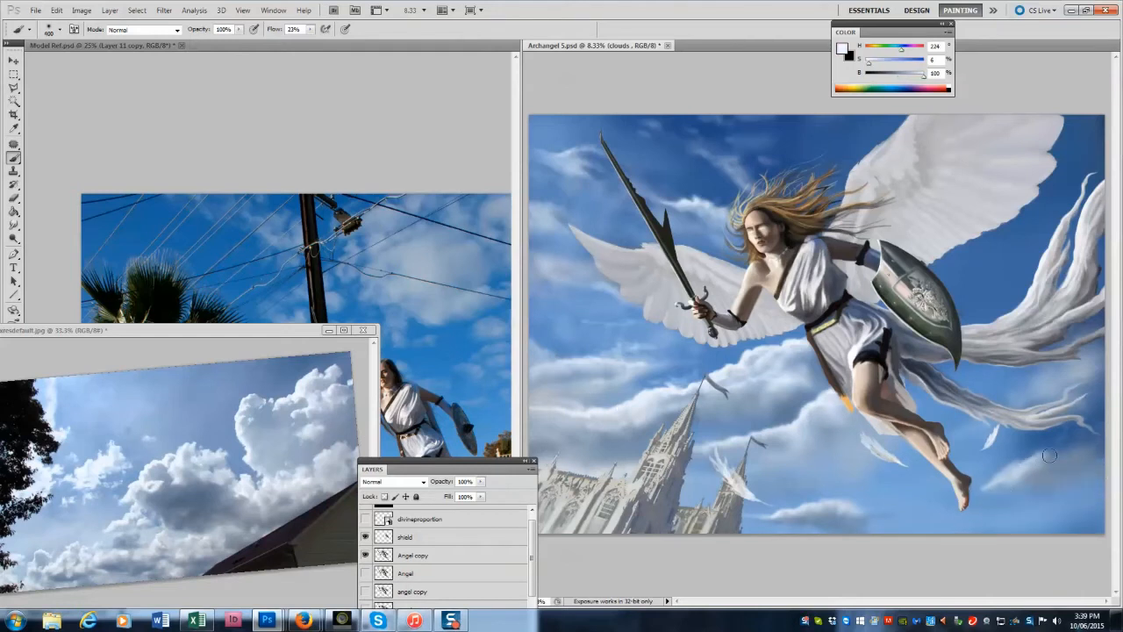
key("bracketleft")
key("bracketleft")
key("bracketleft")
key("bracketleft")
key("bracketleft")
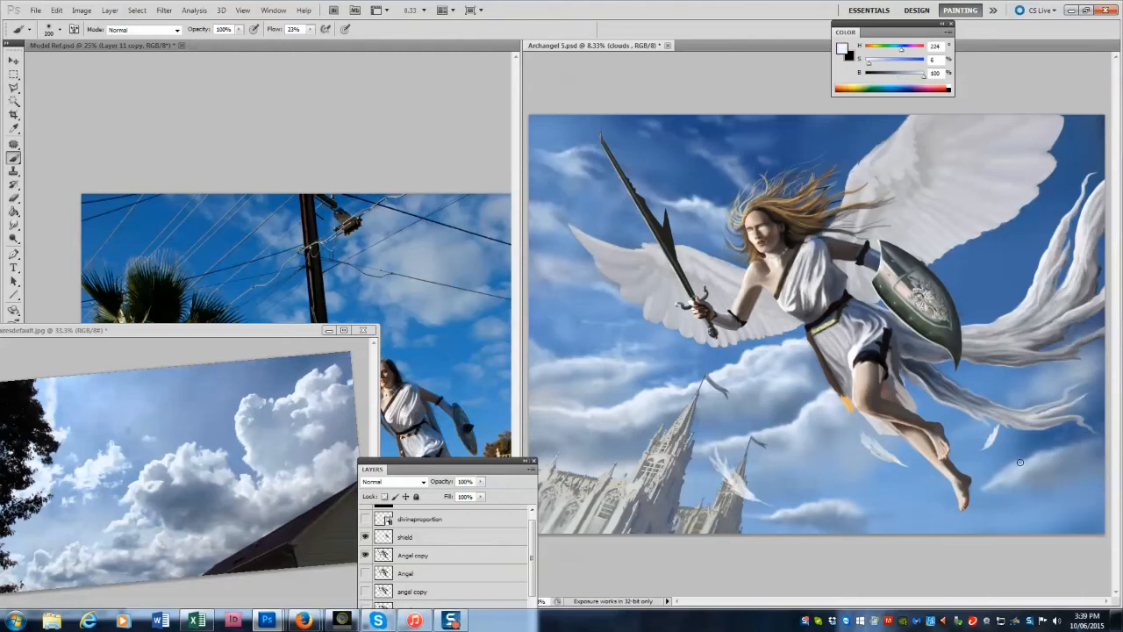
key("bracketleft")
key("bracketleft")
key("bracketleft")
key("bracketleft")
key("bracketleft")
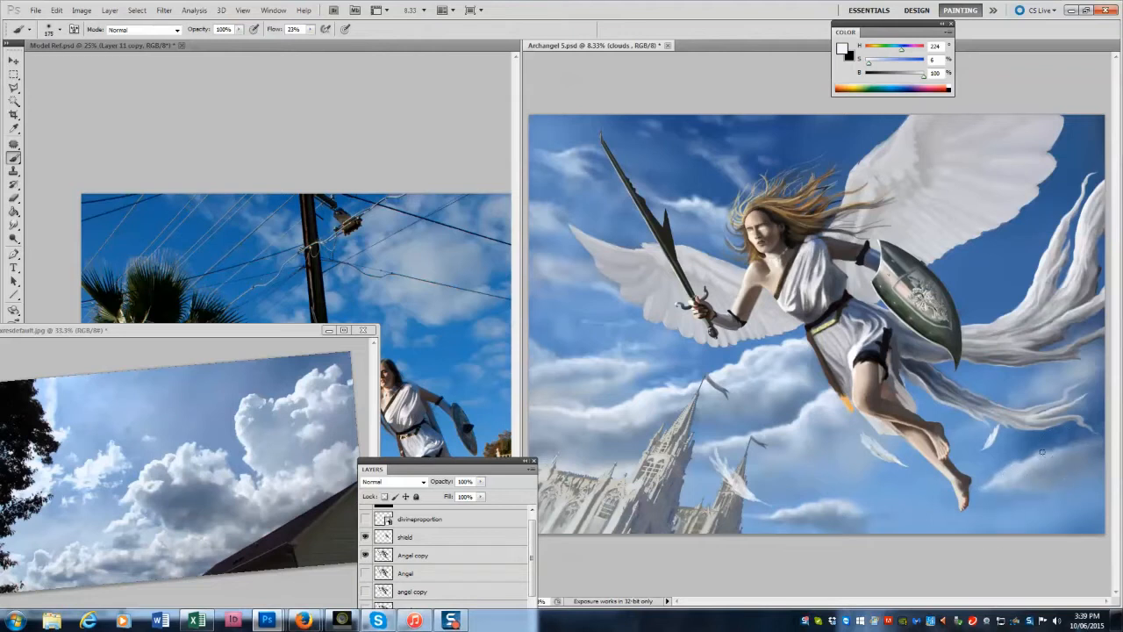
Sharpen the crest of the cloud beyond the foot with near-white sampled from the cloud photo and a finer brush.
left_click(147, 468, "alt")
key("bracketleft")
key("bracketleft")
key("bracketleft")
key("bracketleft")
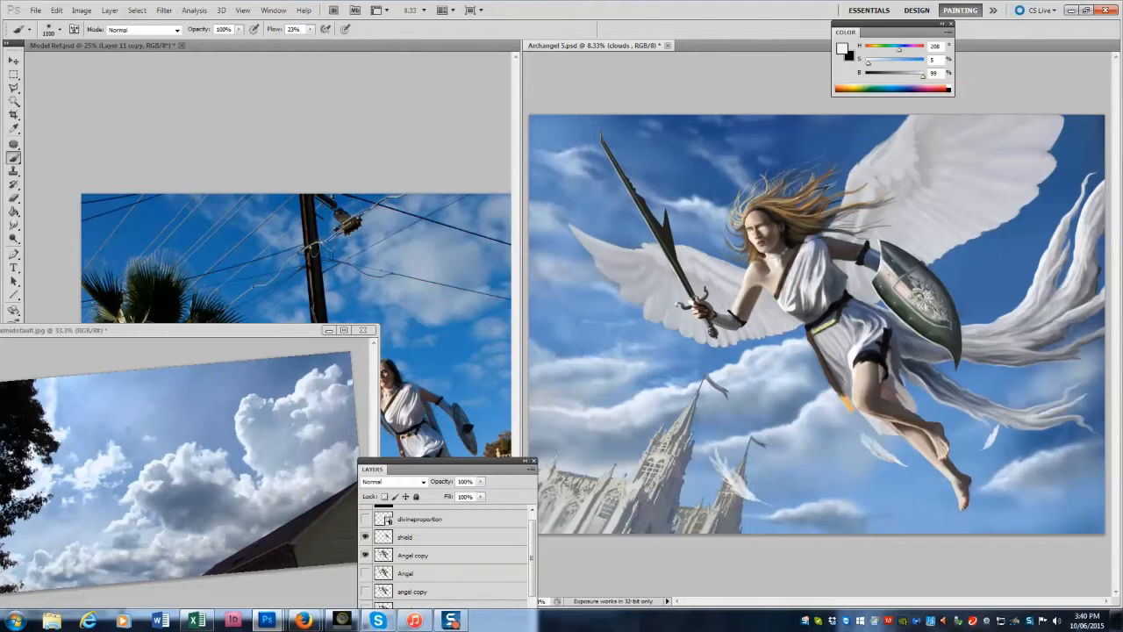
Brush near-white wisps into the sky above the angel's hair, using colour sampled from the painted clouds.
left_click(768, 521, "alt")
key("bracketright")
key("bracketright")
key("bracketright")
key("bracketright")
left_click(614, 447, "alt")
key("bracketleft")
key("bracketleft")
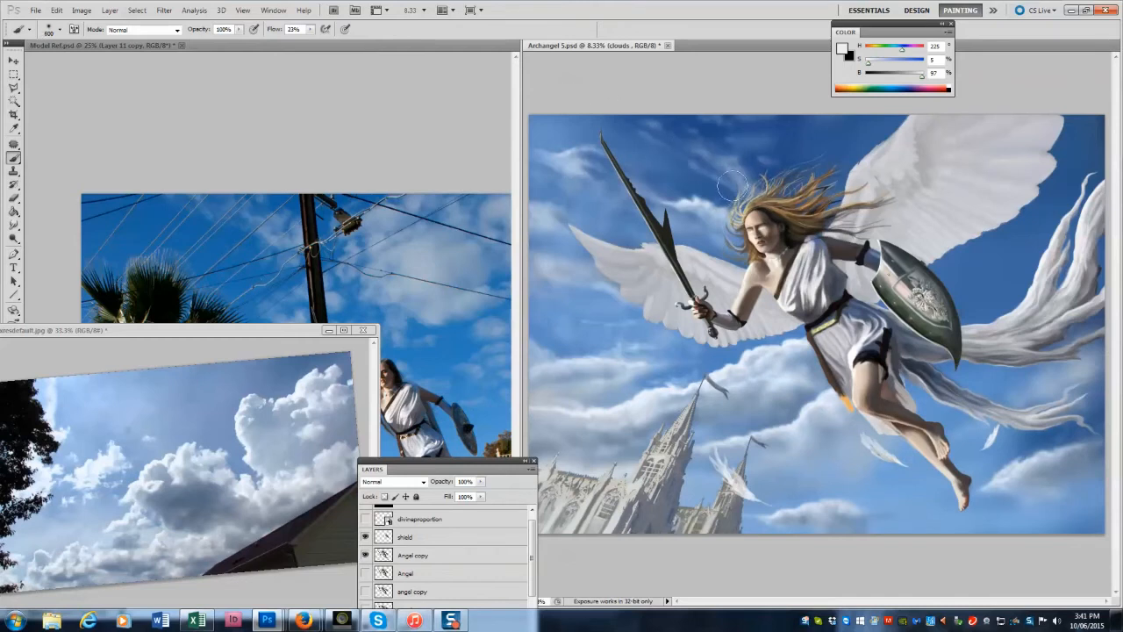
Extend the faint near-white wisps across the upper sky beside the sword tip with the brush enlarged to about 1400.
key("bracketright")
key("bracketright")
key("bracketright")
key("bracketright")
key("bracketright")
key("bracketright")
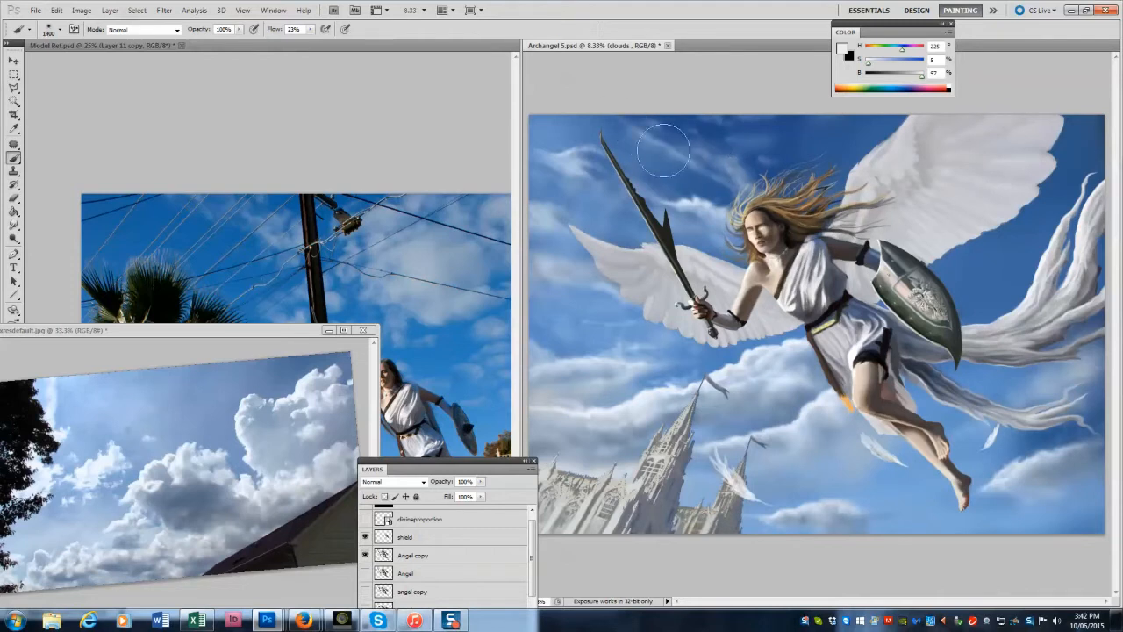
Tone down the upper-sky wisps with mid-blue sampled near the sword tip, using a brush of about 1100.
left_click(647, 142, "alt")
key("bracketleft")
key("bracketleft")
key("bracketleft")
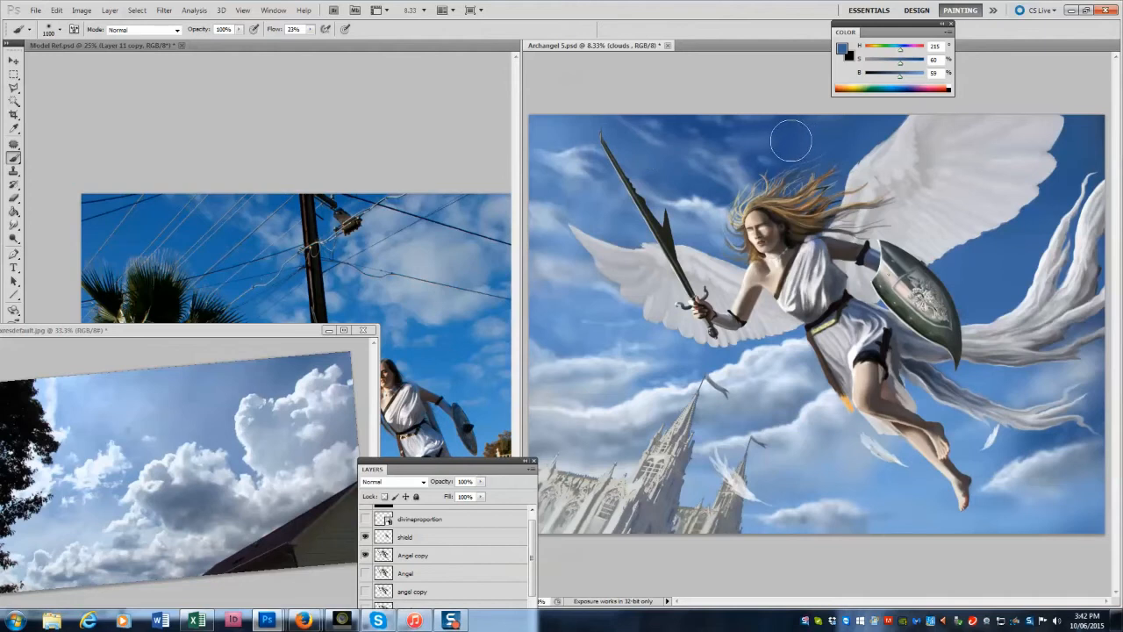
Smudge the edges of the low cloud beyond the castle, starting at size 200 and enlarging the Smudge tool.
key("r")
key("bracketright")
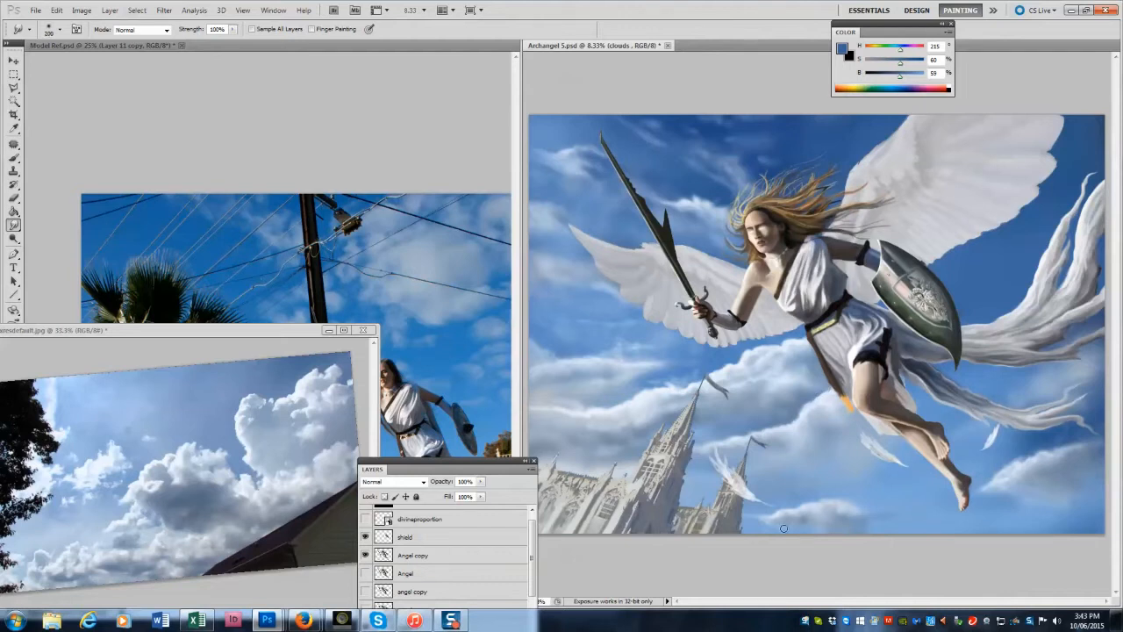
key("bracketright")
key("bracketright")
key("bracketright")
key("bracketright")
key("bracketright")
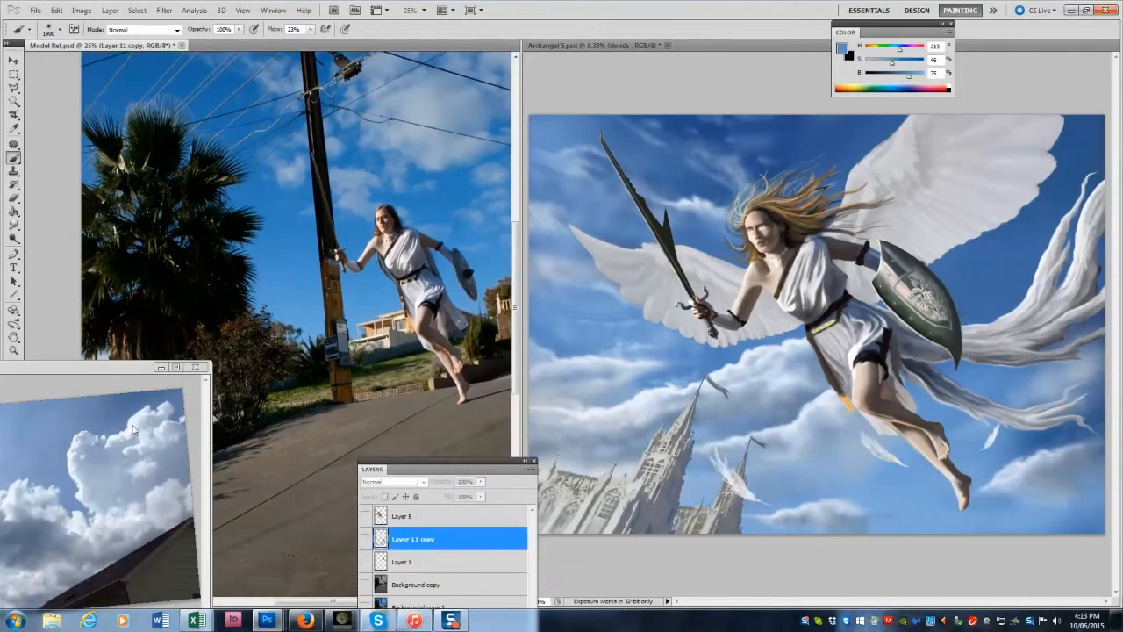
Highlight the cloud crest beside the tall castle spire in near-white sampled from the cloud photo, with a fine brush of about 90.
left_click(133, 430, "alt")
left_click(687, 393)
key("bracketleft")
key("bracketleft")
key("bracketleft")
key("bracketleft")
key("bracketleft")
key("bracketleft")
key("bracketleft")
key("bracketleft")
key("bracketleft")
key("bracketleft")
key("bracketleft")
key("bracketleft")
key("bracketleft")
key("bracketleft")
key("bracketleft")
key("bracketleft")
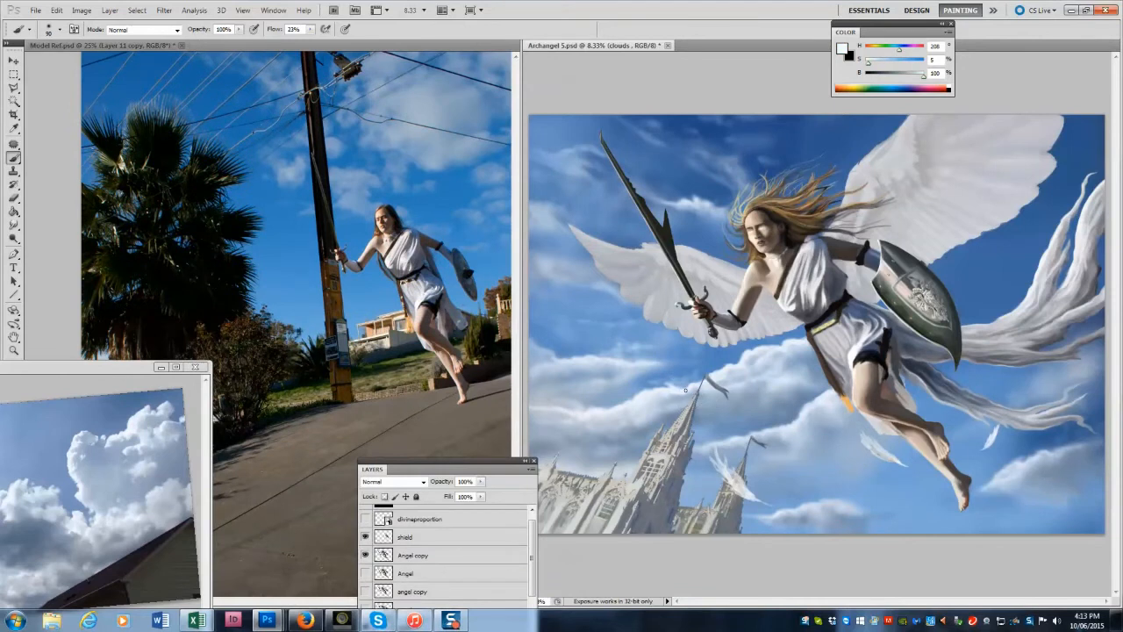
Refine the cloud edges around the spires with grey-blue sampled from the painting and near-white sampled from the cloud photo.
left_click(704, 386, "alt")
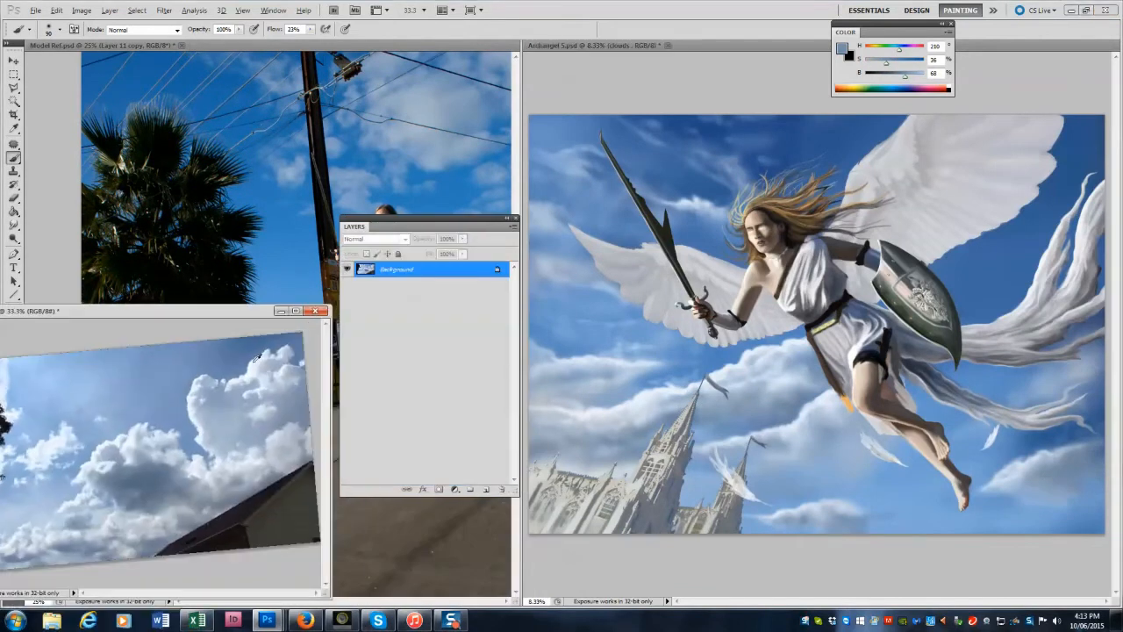
left_click(791, 435, "alt")
left_click(198, 419, "alt")
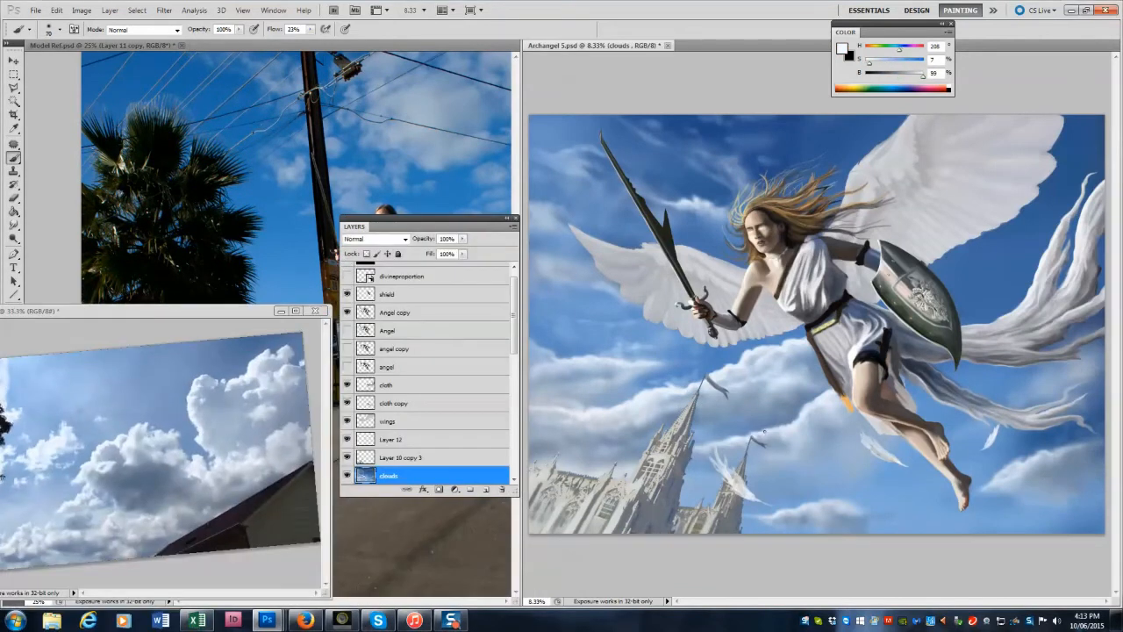
Sharpen the highlights on the cloud beside the angel's waist with near-white sampled from the cloud photo and a brush of about 125.
key("bracketright")
key("bracketright")
key("bracketright")
key("bracketleft")
key("bracketleft")
key("bracketleft")
left_click(193, 398, "alt")
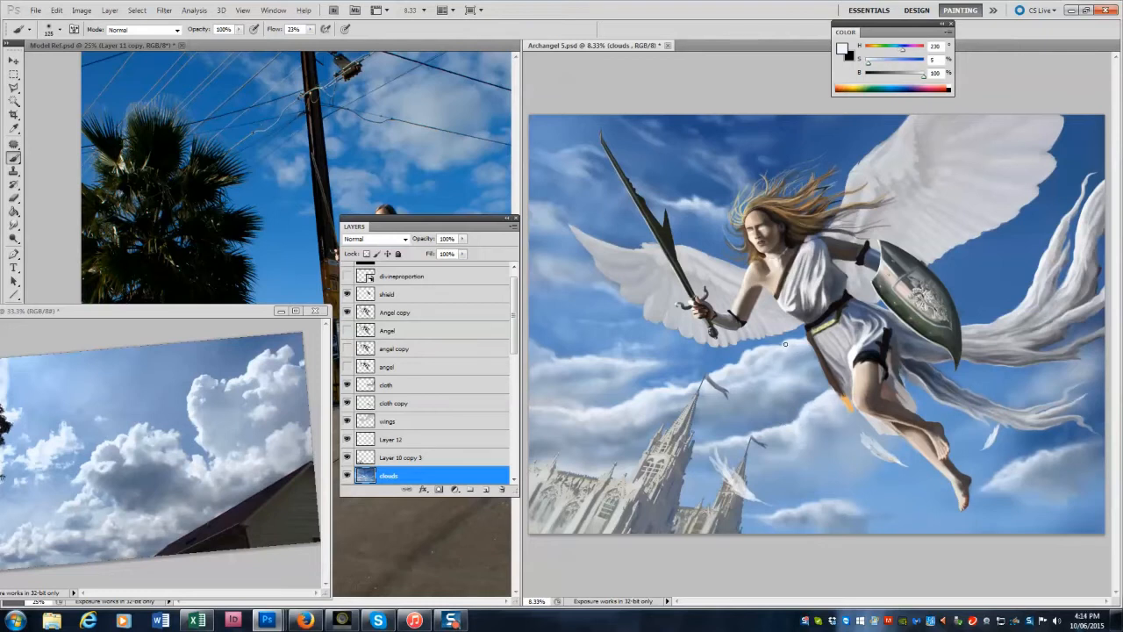
Rework the low cloud between the castle and the foot with tones sampled from its near edge, varying the brush size.
key("bracketright")
key("bracketright")
key("bracketright")
key("bracketright")
key("bracketright")
key("bracketright")
left_click(767, 520, "alt")
key("bracketleft")
key("bracketleft")
left_click(764, 525, "alt")
Soften the underside of the cloud beyond the angel's foot with light grey-blue sampled from that cloud.
key("bracketright")
key("bracketright")
key("bracketright")
left_click(1004, 499, "alt")
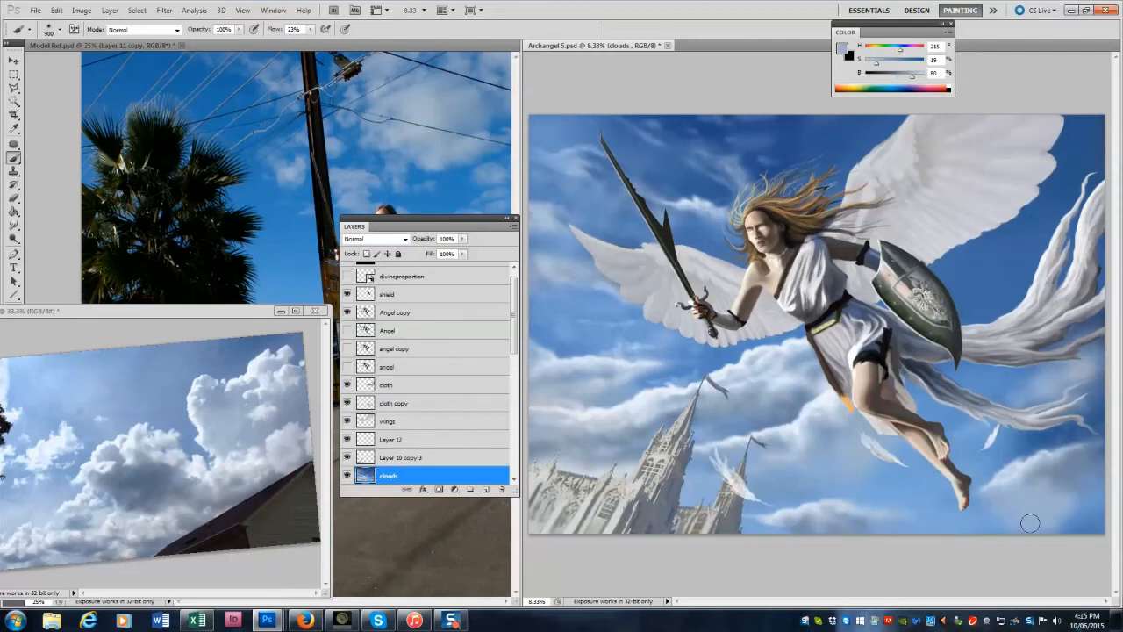
Blend the top of the cloud beyond the foot into the sky with sampled light blue and a brush of about 1400.
left_click(932, 504, "alt")
key("bracketright")
key("bracketright")
key("bracketright")
key("bracketright")
key("bracketright")
key("bracketright")
key("bracketright")
key("bracketright")
key("bracketright")
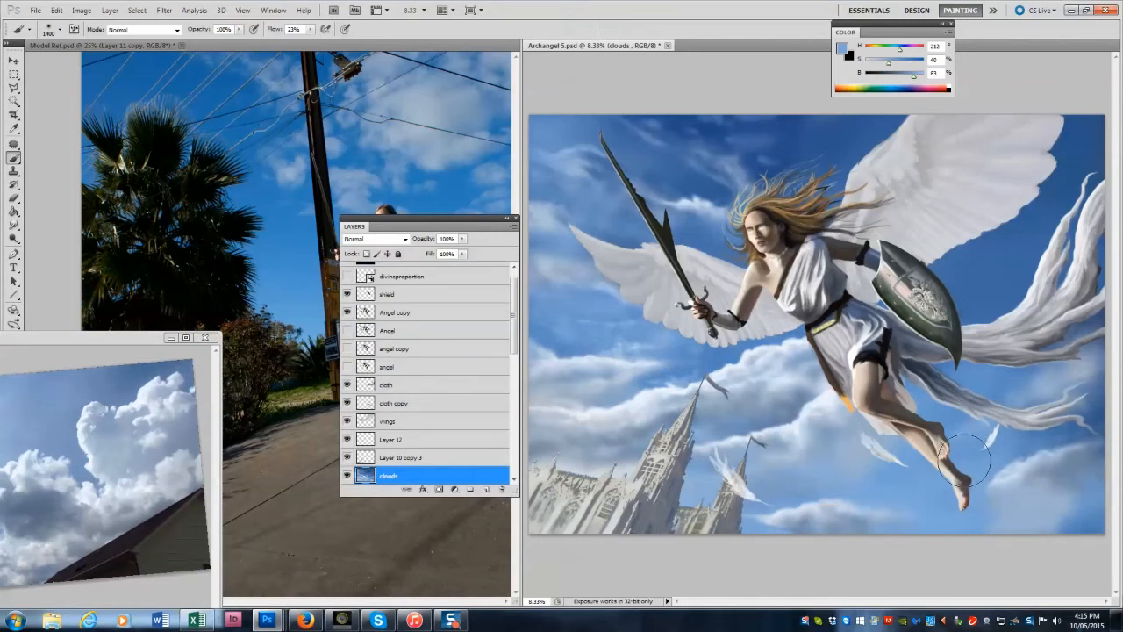
left_click_drag(1025, 447, 1082, 433)
Repaint the middle of the cloud beyond the foot with a tone sampled from the cloud photo and a smaller brush.
left_click(941, 521, "alt")
left_click(124, 409, "alt")
key("bracketleft")
key("bracketleft")
key("bracketleft")
key("bracketleft")
key("bracketleft")
key("bracketleft")
key("bracketleft")
key("bracketleft")
left_click_drag(1040, 494, 1079, 491)
Brighten the cloud beyond the foot in near-white sampled from the cloud photo, enlarging the brush from about 700.
left_click(186, 370, "alt")
left_click(84, 421, "alt")
left_click(80, 416, "alt")
left_click(143, 394, "alt")
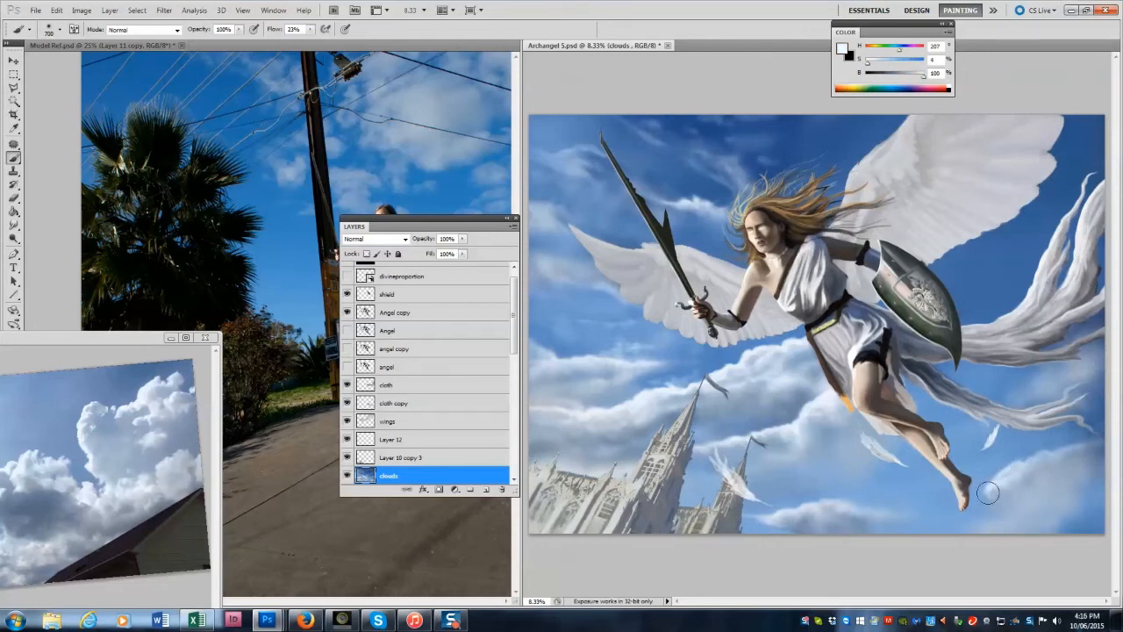
key("bracketright")
key("bracketright")
key("bracketright")
key("bracketright")
key("bracketright")
key("bracketright")
key("bracketright")
key("bracketright")
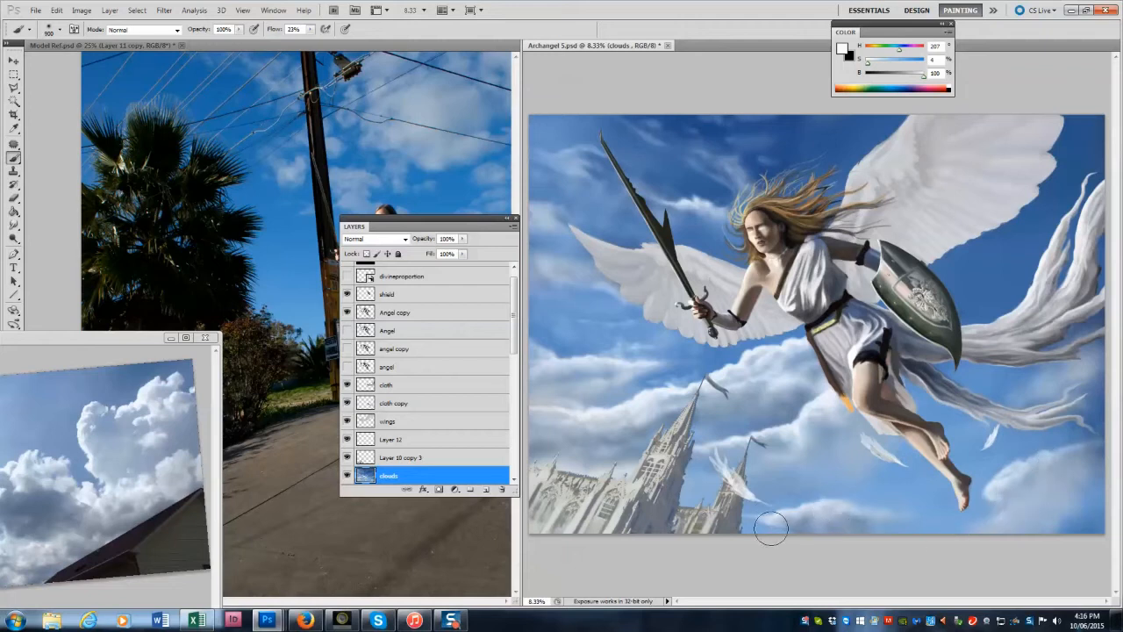
Lighten and soften the low cloud between the castle and the foot in near-white, reducing the brush to about 700.
key("bracketright")
key("bracketright")
key("bracketleft")
key("bracketleft")
key("bracketleft")
key("bracketleft")
key("bracketleft")
key("bracketleft")
key("bracketleft")
key("bracketleft")
key("bracketleft")
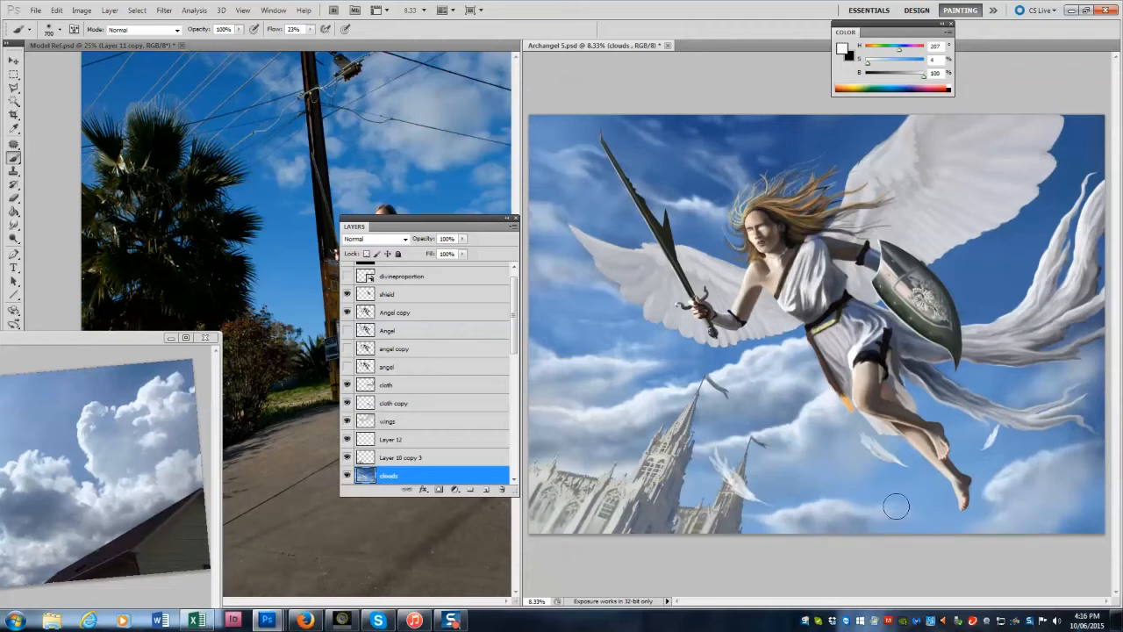
Shade the undersides of the lower clouds with grey-blue sampled from the cloud photo and the brush enlarged to about 1500.
left_click(88, 421, "alt")
key("bracketright")
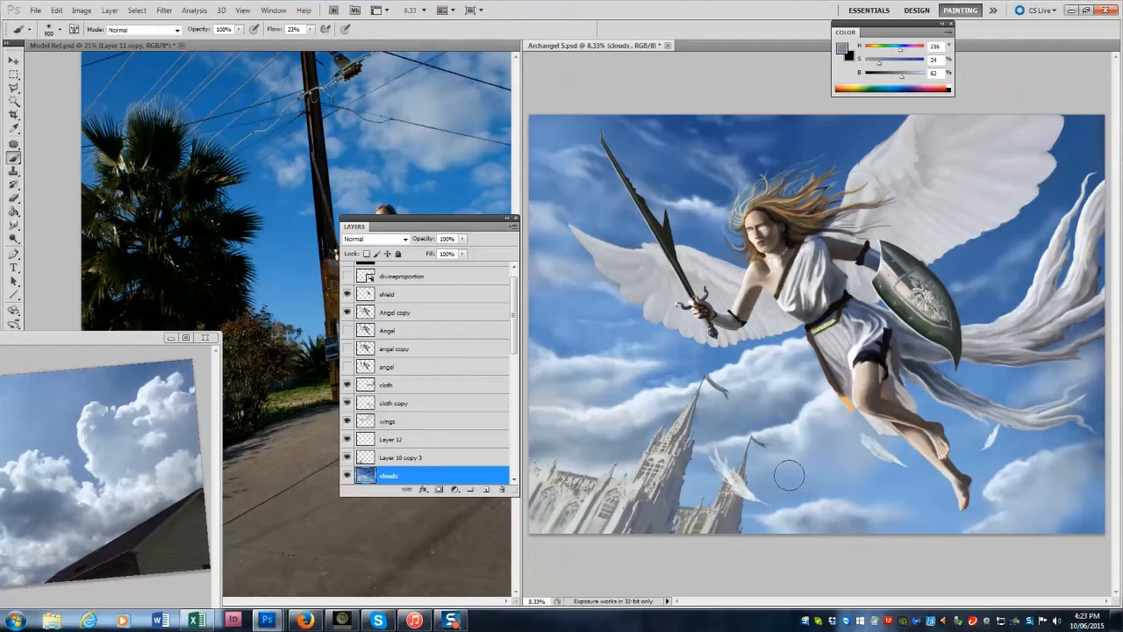
key("bracketright")
key("bracketright")
key("bracketright")
key("bracketright")
key("bracketright")
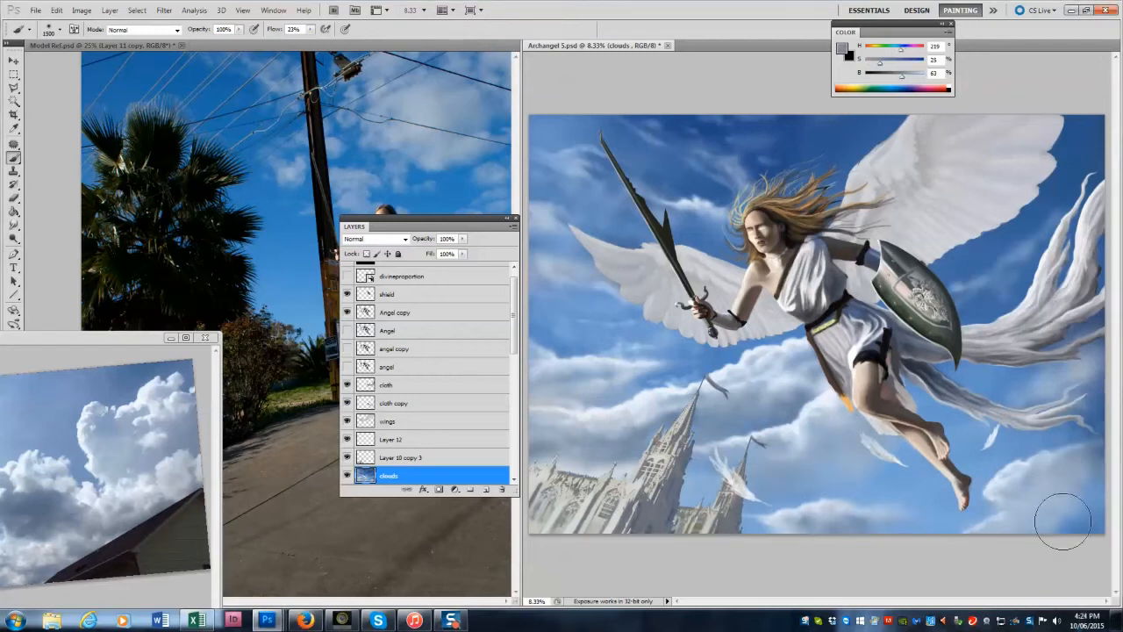
left_click_drag(1063, 523, 1088, 519)
Highlight the cloud edge nearest the foot with near-white sampled from the falling feather, reducing the brush to about 300.
key("bracketleft")
key("bracketleft")
key("bracketleft")
left_click(989, 440, "alt")
key("bracketleft")
key("bracketleft")
key("bracketleft")
key("bracketleft")
key("bracketleft")
key("bracketleft")
key("bracketleft")
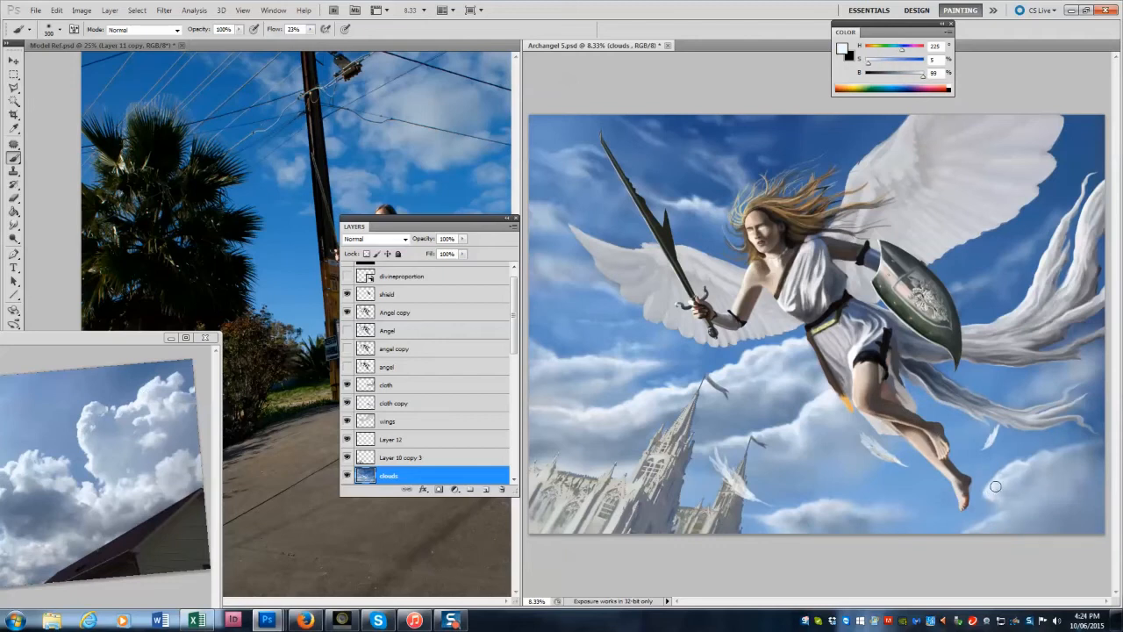
Spread near-white light along the base of the cloud beyond the foot with the brush enlarged to about 800.
key("bracketright")
key("bracketright")
key("bracketright")
key("bracketright")
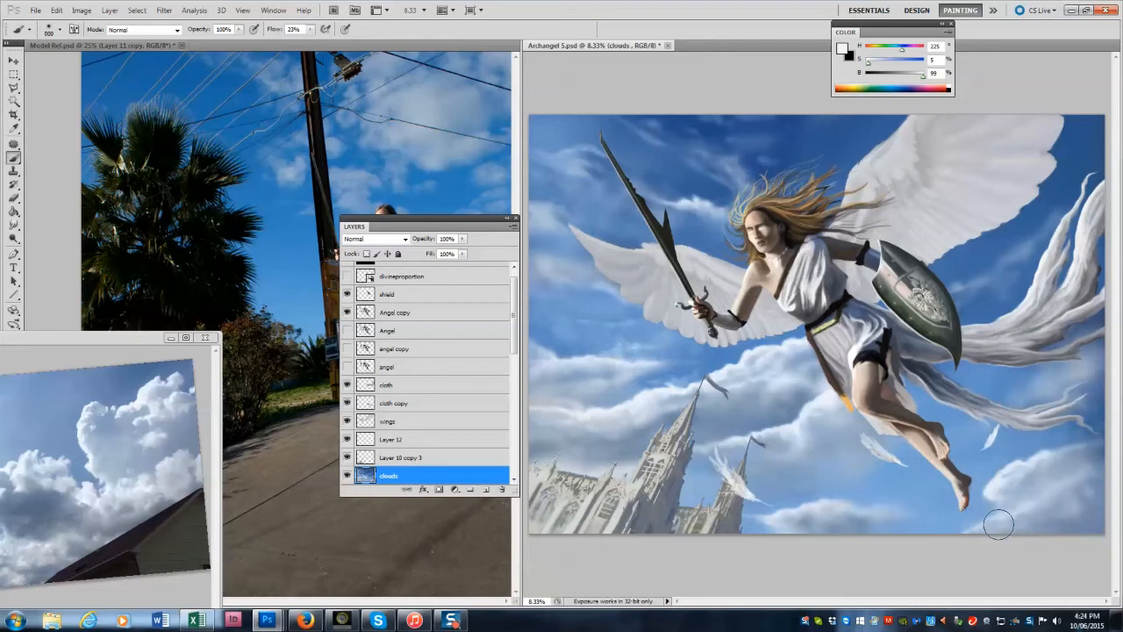
Define the billows along the crest of the cloud beyond the foot in near-white with a much finer brush.
key("bracketleft")
key("bracketleft")
key("bracketleft")
key("bracketleft")
key("bracketleft")
key("bracketleft")
key("bracketleft")
key("bracketleft")
Lighten the cloud beside the small castle spire with pale grey-white sampled from the cloud photo and a brush of about 400.
key("bracketright")
key("bracketright")
key("bracketright")
key("bracketright")
key("bracketright")
key("bracketright")
key("bracketright")
left_click(152, 448, "alt")
left_click_drag(787, 462, 775, 469)
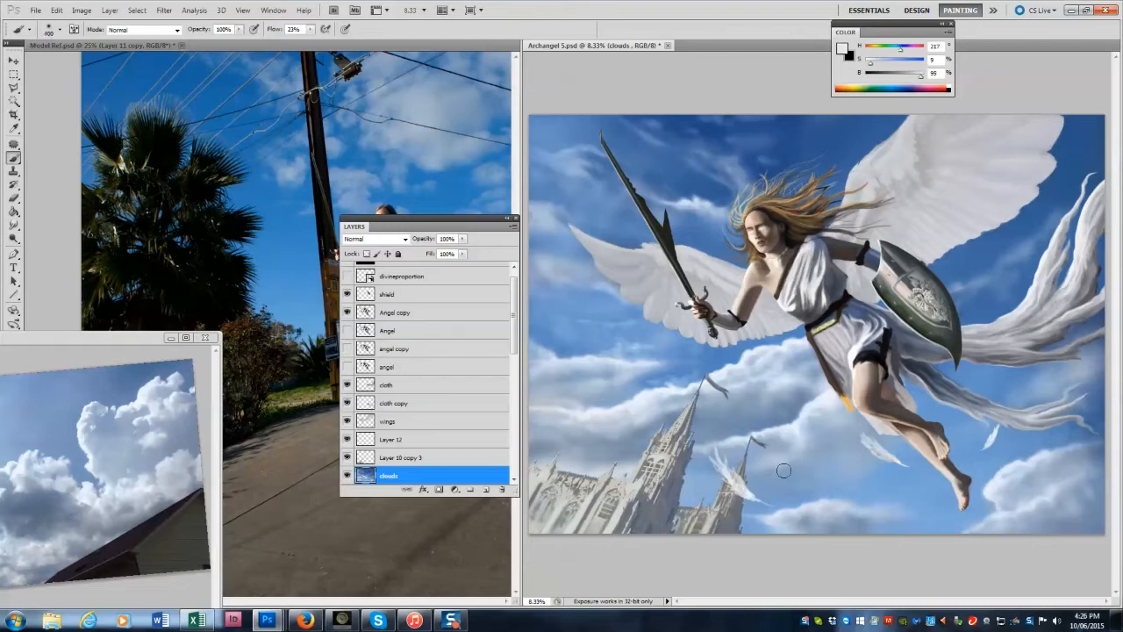
Spread pale grey-white light through the clouds between the small castle spire and the falling feather with a progressively larger brush.
key("bracketright")
key("bracketright")
key("bracketleft")
key("bracketleft")
key("bracketright")
key("bracketright")
key("bracketright")
key("bracketright")
key("bracketright")
key("bracketright")
key("bracketright")
key("bracketright")
key("bracketright")
key("bracketright")
Touch up the base of the cloud beyond the foot in pale grey-white with the brush reduced to about 500.
key("bracketleft")
key("bracketleft")
key("bracketleft")
key("bracketleft")
key("bracketleft")
key("bracketleft")
key("bracketleft")
key("bracketleft")
key("bracketleft")
key("bracketleft")
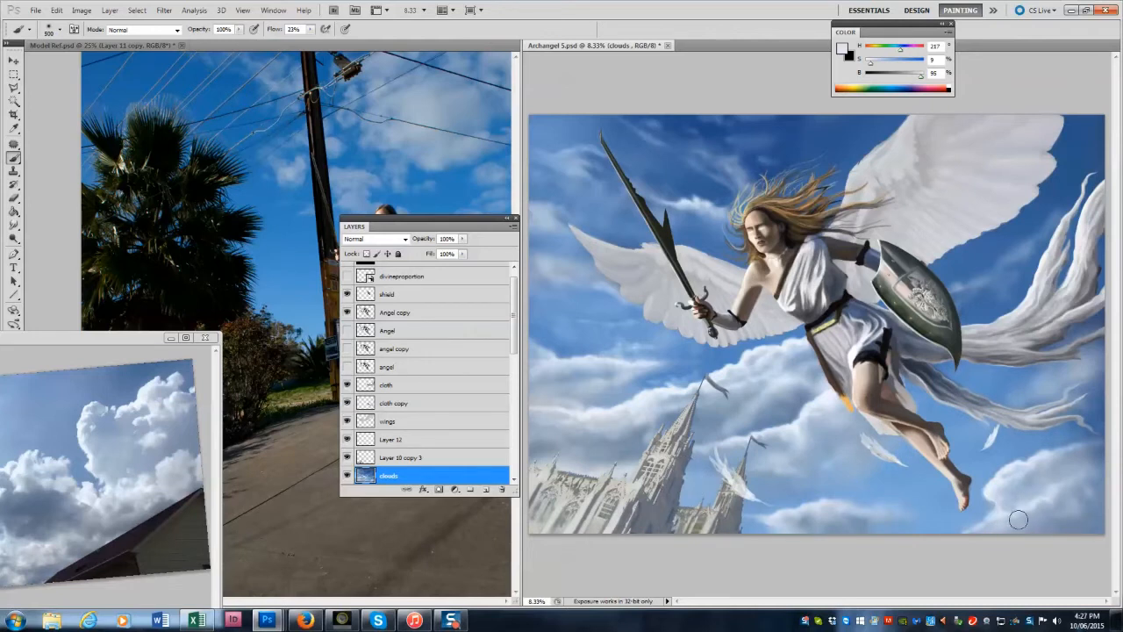
Blend broad pale grey-white light into the clouds with a much larger brush, reducing its size for the smaller forms.
key("bracketright")
key("bracketright")
key("bracketright")
key("bracketright")
key("bracketright")
key("bracketright")
key("bracketright")
key("bracketright")
key("bracketright")
key("bracketright")
key("bracketright")
key("bracketright")
key("bracketleft")
key("bracketleft")
key("bracketleft")
key("bracketleft")
key("bracketleft")
Pick out the cloud crest beside the tall spire's tip in near-white sampled from the cloud photo, with a brush of about 80 or finer.
left_click(142, 393, "alt")
key("bracketleft")
key("bracketleft")
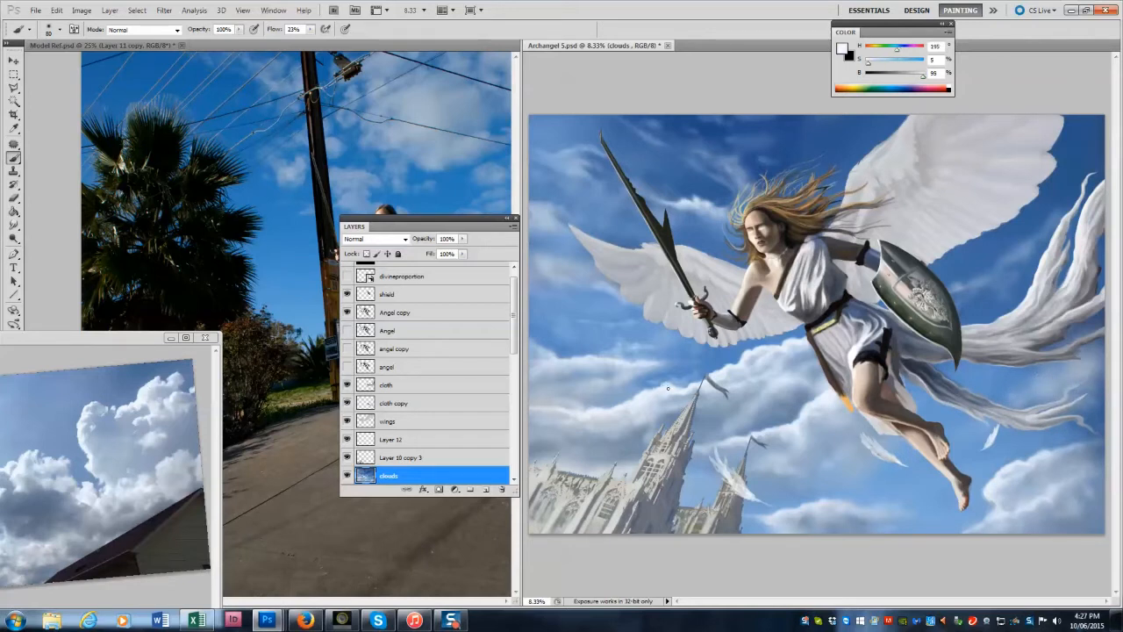
left_click(145, 388, "alt")
key("bracketleft")
key("bracketleft")
key("bracketleft")
key("bracketleft")
Reposition the cloud photo to show its dark clouds, and shade the cloud beside the gown in sampled grey-blue with a brush of about 1300.
left_click_drag(118, 337, 291, 296)
left_click(777, 443)
key("bracketright")
key("bracketright")
key("bracketright")
key("bracketright")
key("bracketright")
key("bracketright")
left_click(203, 465, "alt")
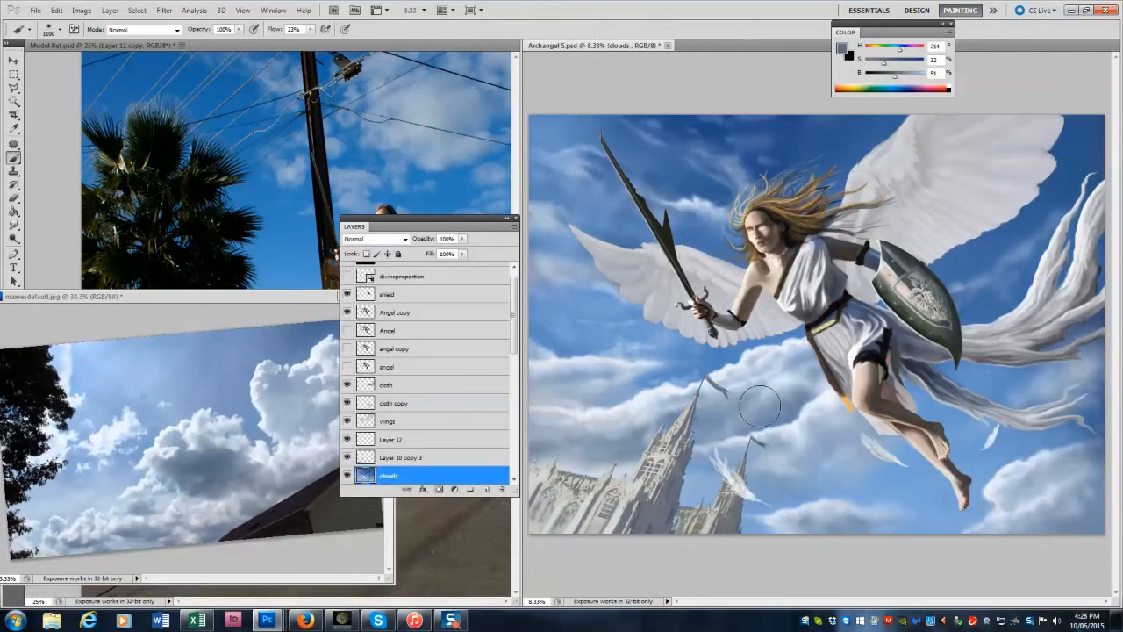
key("bracketright")
key("bracketright")
key("bracketright")
left_click_drag(788, 378, 806, 377)
key("bracketleft")
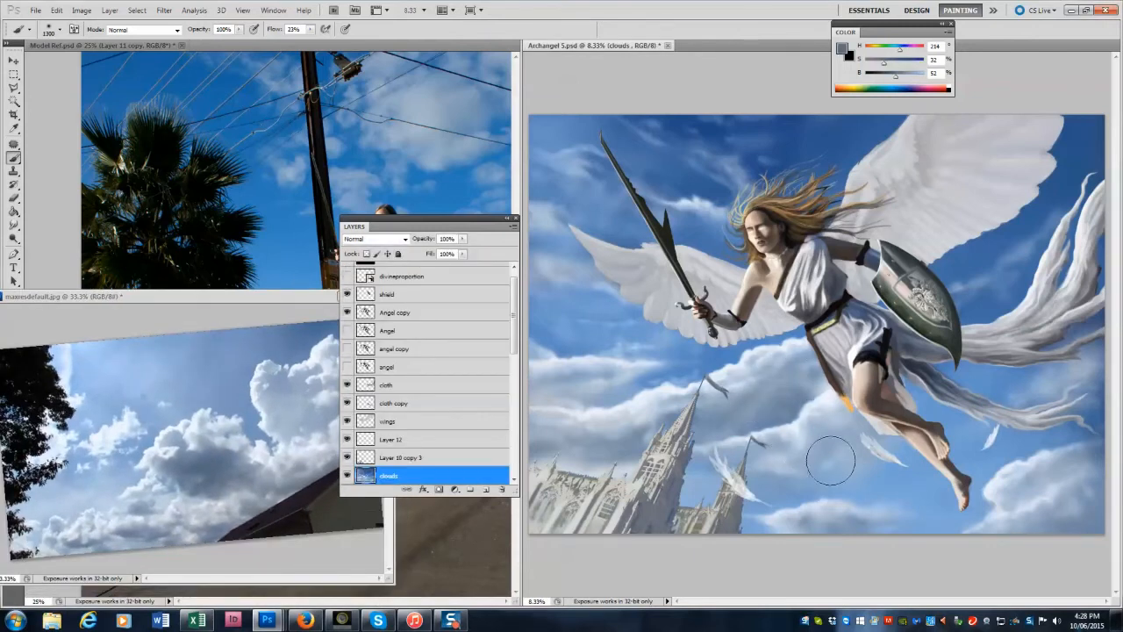
Add pale blue haze to the sky beside the shield, using colour sampled from the cloud photo and a brush of about 500 to 600.
left_click(230, 389, "alt")
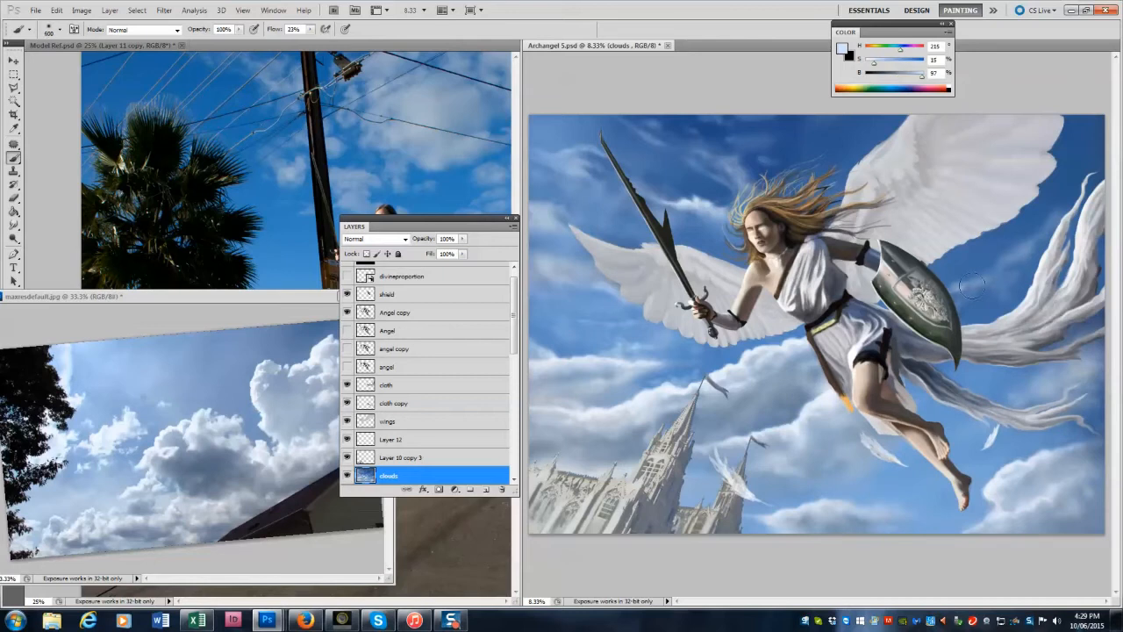
key("bracketright")
key("bracketright")
key("bracketright")
key("bracketright")
key("bracketright")
key("bracketright")
key("bracketleft")
key("bracketleft")
key("bracketleft")
key("bracketleft")
key("bracketleft")
key("bracketleft")
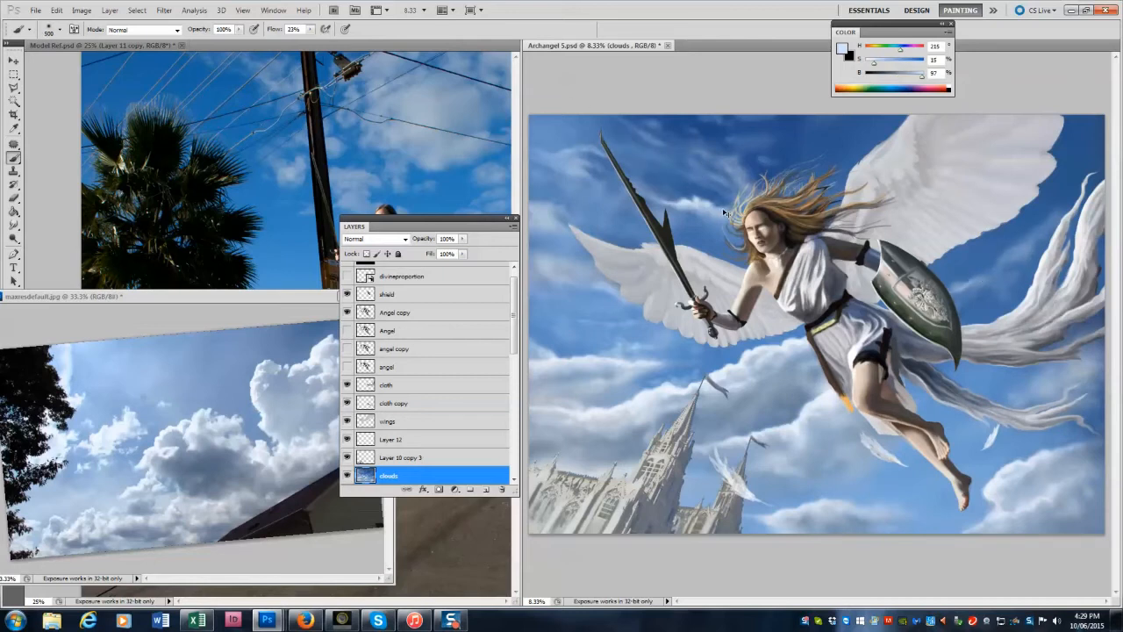
Brush pale blue over the wispy clouds between the sword and the hair with a larger brush.
key("bracketright")
key("bracketright")
key("bracketright")
left_click_drag(696, 183, 693, 168)
Brighten the cloud bank above the castle in near-white sampled from the photo's large cloud, with a brush of about 1400.
left_click(298, 369, "alt")
key("bracketleft")
key("bracketleft")
key("bracketleft")
key("bracketleft")
key("bracketleft")
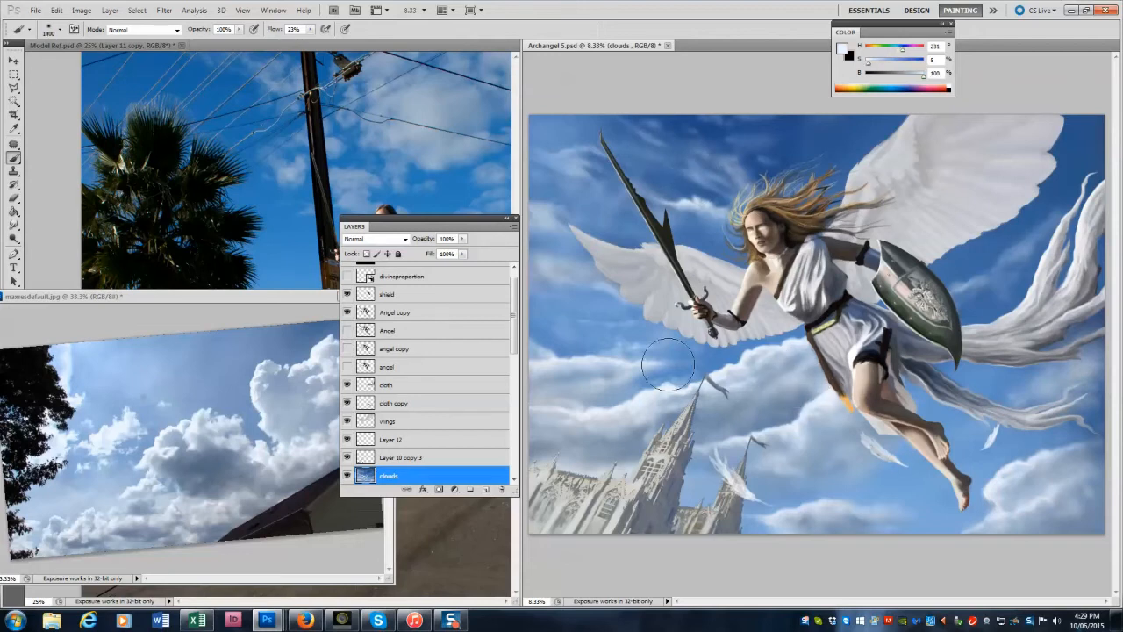
key("bracketright")
key("bracketright")
key("bracketright")
left_click(648, 355)
key("bracketleft")
key("bracketleft")
key("bracketleft")
key("bracketleft")
key("bracketleft")
key("bracketleft")
Lighten the wisps beside the sword blade in near-white sampled from the photo's dark cloud rim, enlarging the brush from about 500 to 1000.
left_click(151, 448, "alt")
key("bracketright")
key("bracketright")
key("bracketright")
key("bracketright")
key("bracketright")
key("bracketright")
key("bracketright")
key("bracketright")
key("bracketright")
key("bracketright")
key("bracketright")
key("bracketright")
key("bracketright")
key("bracketright")
key("bracketright")
key("bracketright")
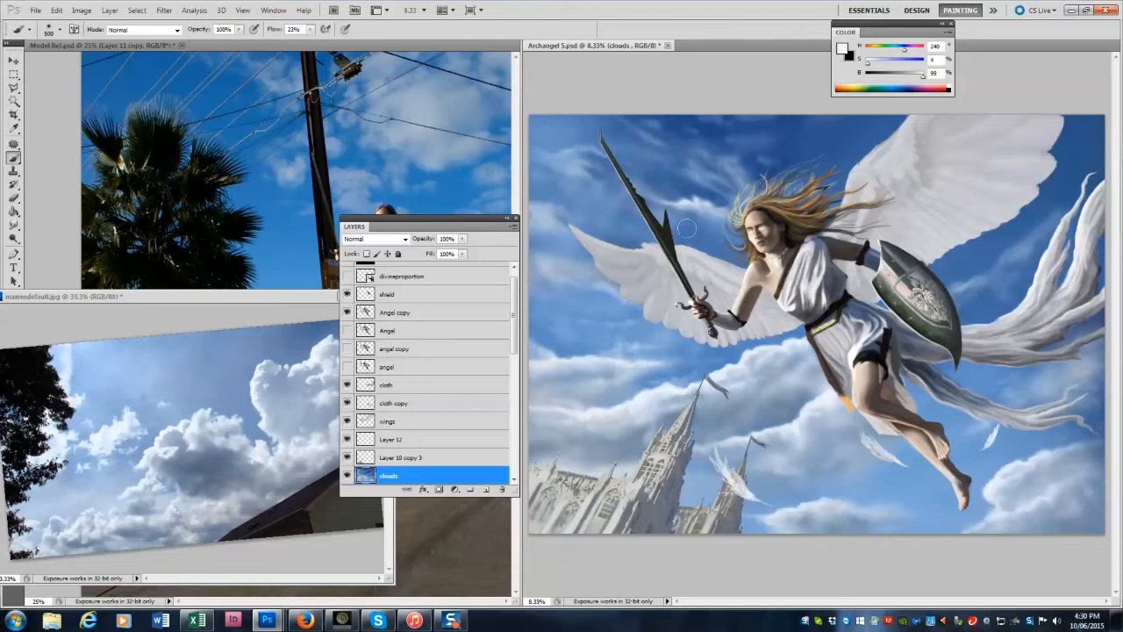
key("bracketright")
key("bracketright")
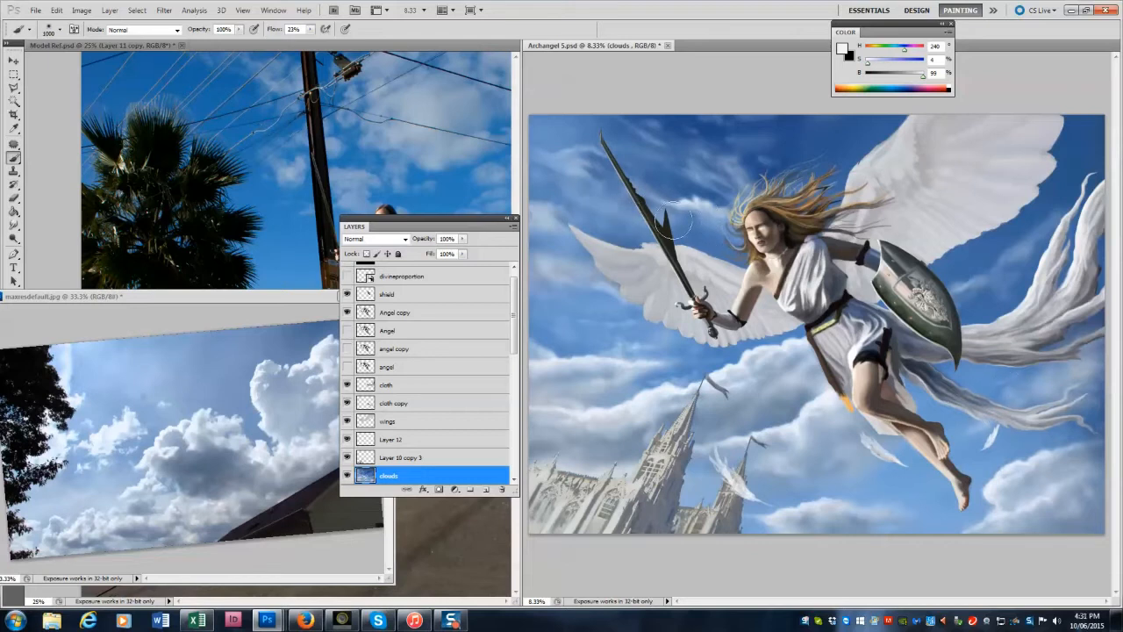
Brush soft white from the photo's small cloud into the sky beyond the far wing tip with a brush of about 700.
key("bracketleft")
key("bracketleft")
key("bracketleft")
left_click(114, 435, "alt")
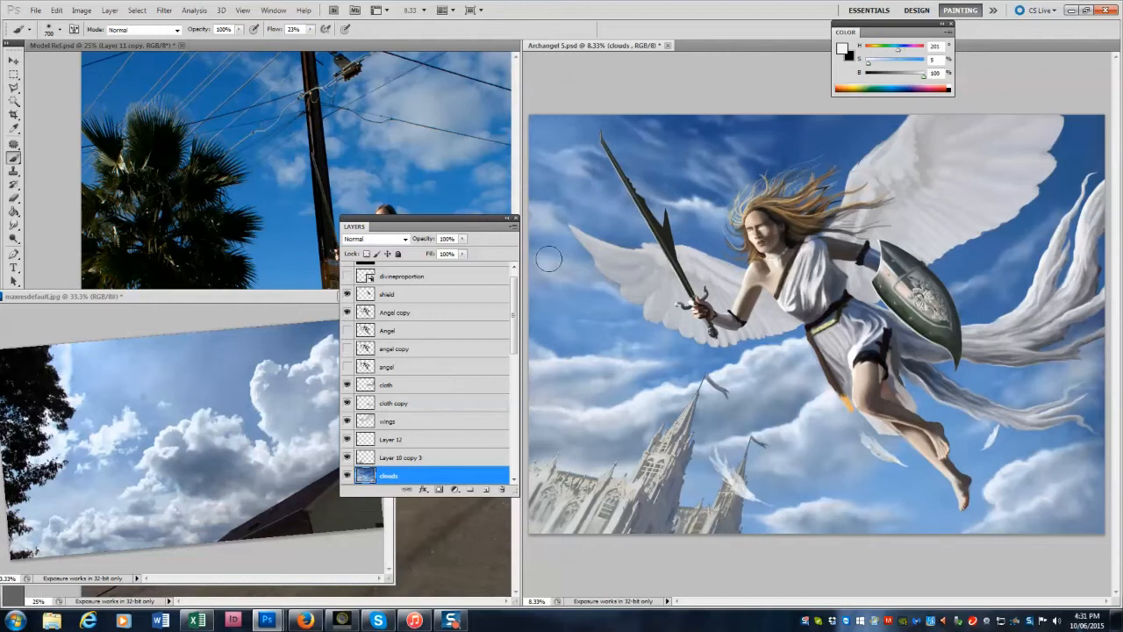
key("bracketright")
key("bracketright")
key("bracketright")
key("bracketleft")
key("bracketleft")
key("bracketleft")
key("bracketleft")
key("bracketleft")
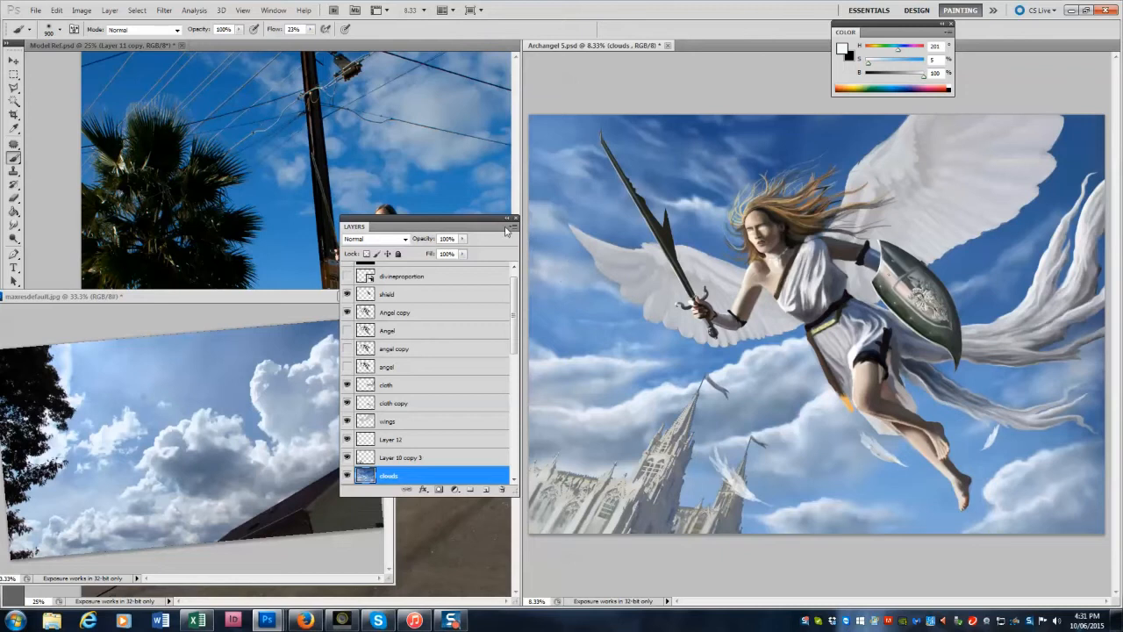
Refine small cloud details with a tone sampled from the edge of the photo's large cloud and a much finer brush.
left_click(260, 379, "alt")
key("bracketleft")
key("bracketleft")
key("bracketleft")
key("bracketleft")
key("bracketleft")
key("bracketleft")
key("bracketleft")
key("bracketleft")
Shade the cloud beside the gown's hem in grey-blue sampled from the painting, with a brush of about 130.
left_click(284, 384, "alt")
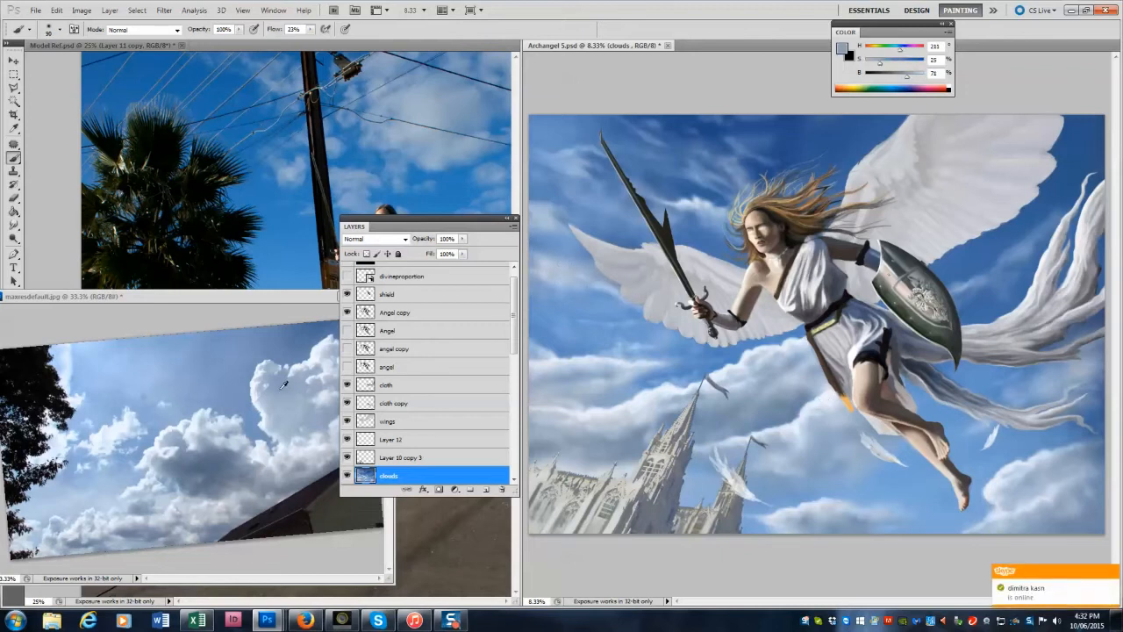
left_click(814, 393, "alt")
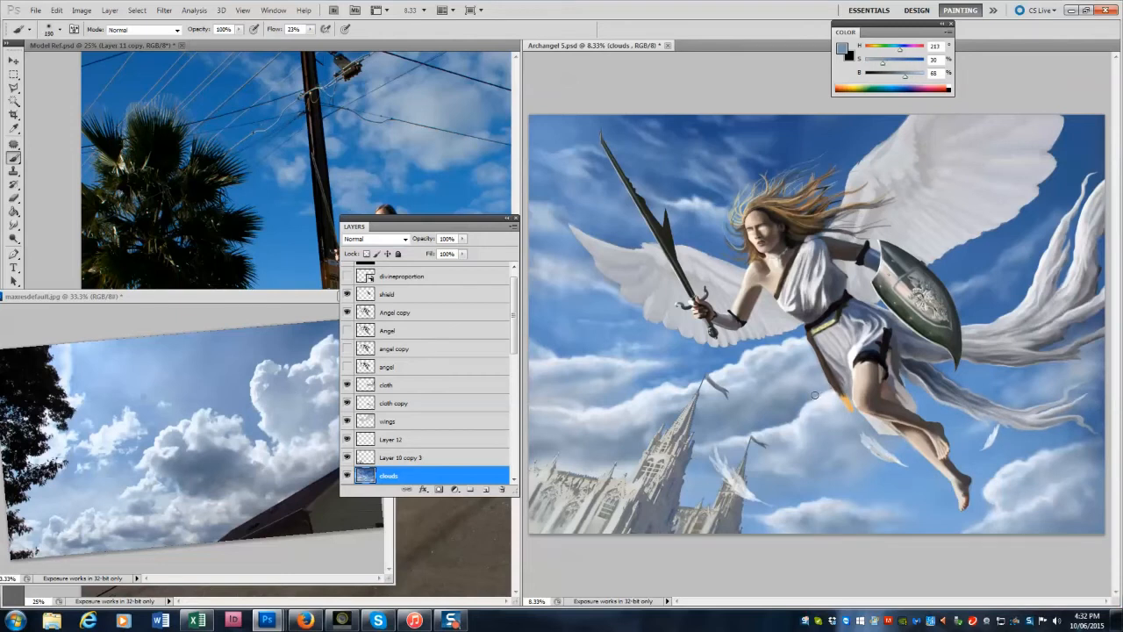
key("bracketright")
key("bracketright")
key("bracketright")
Touch up the low cloud between the castle and the foot with its own sampled tone and a smaller brush.
left_click(796, 511, "alt")
key("bracketleft")
key("bracketleft")
key("bracketleft")
Highlight the base edge of the cloud beyond the foot in near-white sampled from the cloud photo, with a brush of about 150.
left_click(317, 350, "alt")
key("bracketright")
key("bracketright")
key("bracketright")
key("bracketright")
key("bracketright")
key("bracketright")
key("bracketright")
key("bracketright")
key("bracketleft")
key("bracketleft")
key("bracketleft")
key("bracketleft")
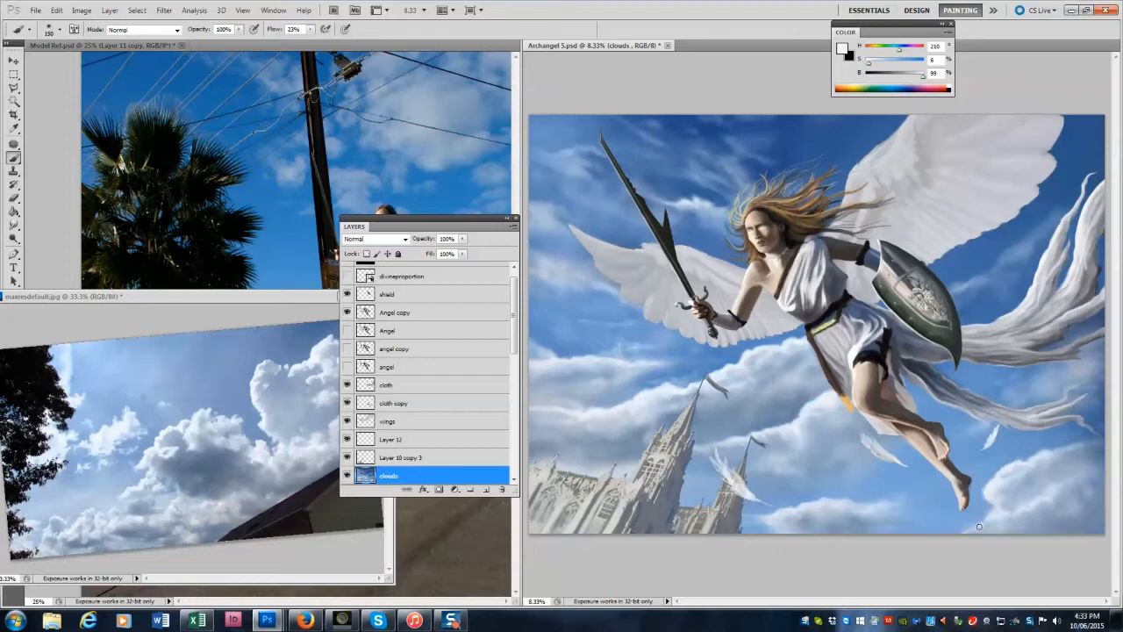
Brighten the low clouds near the foot in near-white sampled from the low cloud, with a brush of 800, and hide the layer list.
left_click(899, 507, "alt")
key("bracketright")
key("bracketright")
key("bracketright")
key("bracketright")
key("bracketright")
key("bracketright")
key("bracketright")
key("bracketright")
key("bracketright")
key("bracketright")
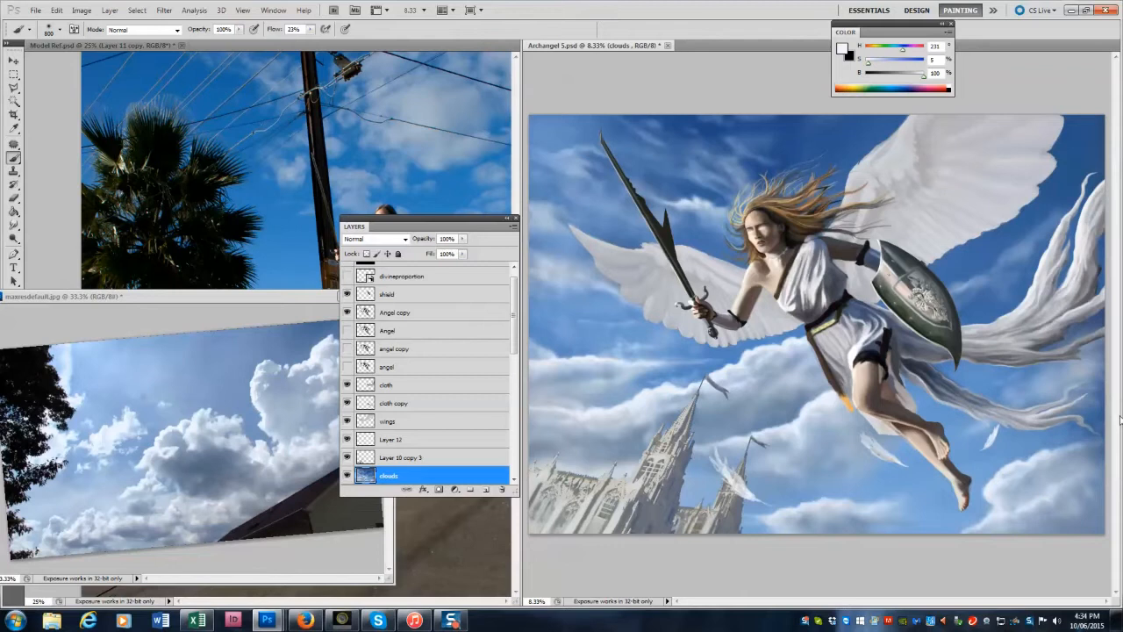
key("F7")
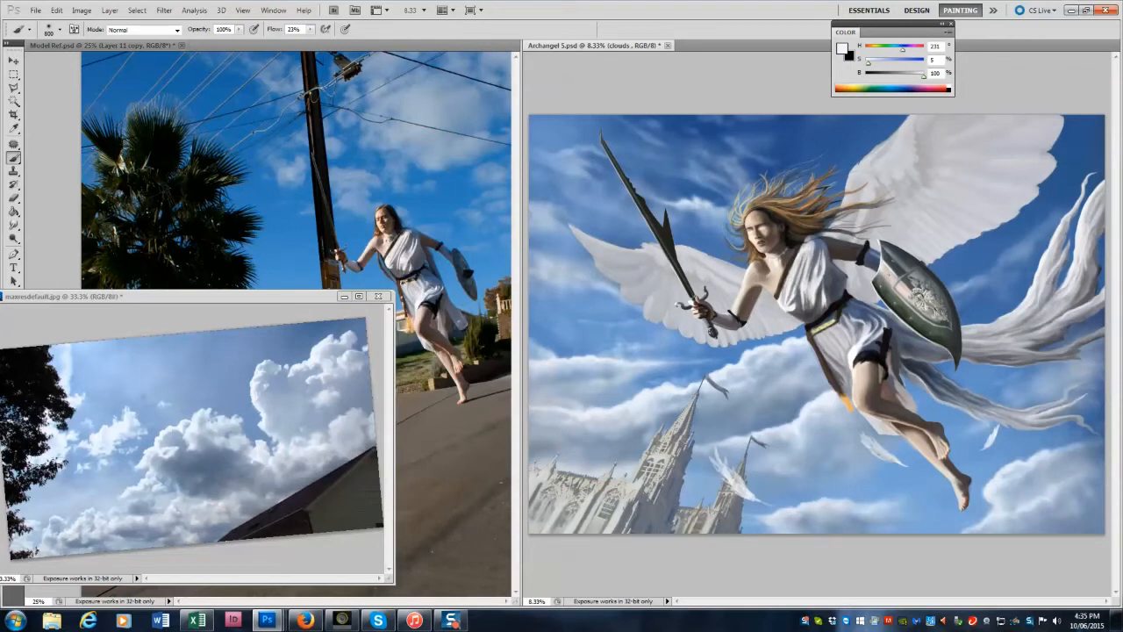
Warp the shield slightly, pulling its upper part upward and outward.
key("v")
left_click(919, 299, "ctrl")
left_click(57, 11)
mouse_move(79, 240)
left_click(227, 311)
left_click_drag(920, 269, 922, 264)
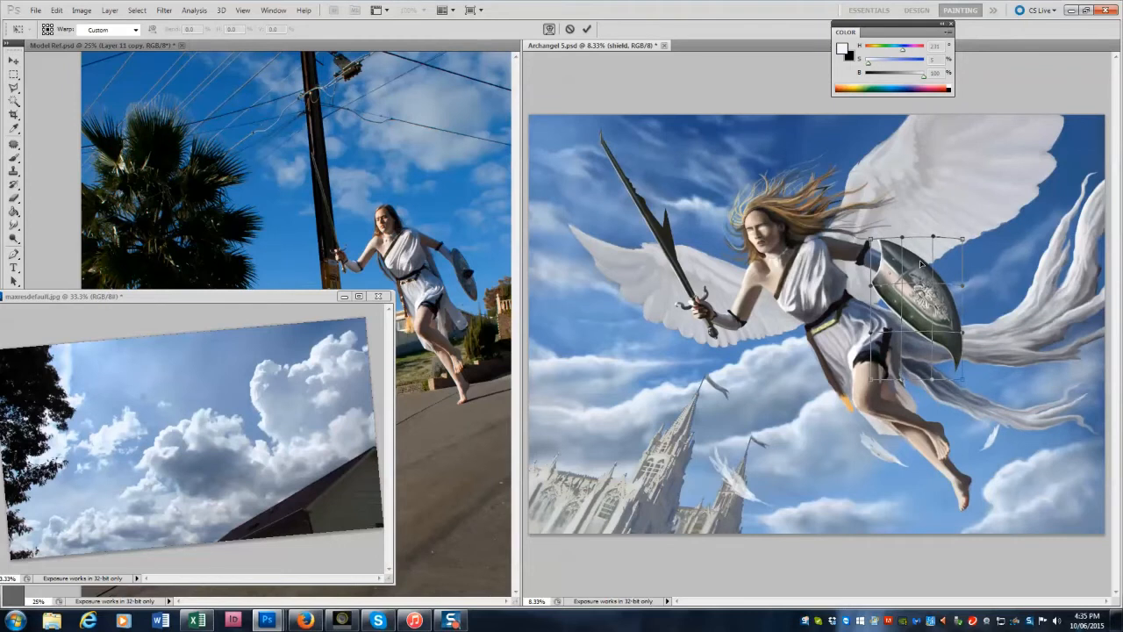
key("Return")
Clean up the angel and shield edges on their own layers with an eraser of about 80 to 90.
left_click(842, 281, "ctrl")
left_click(13, 199)
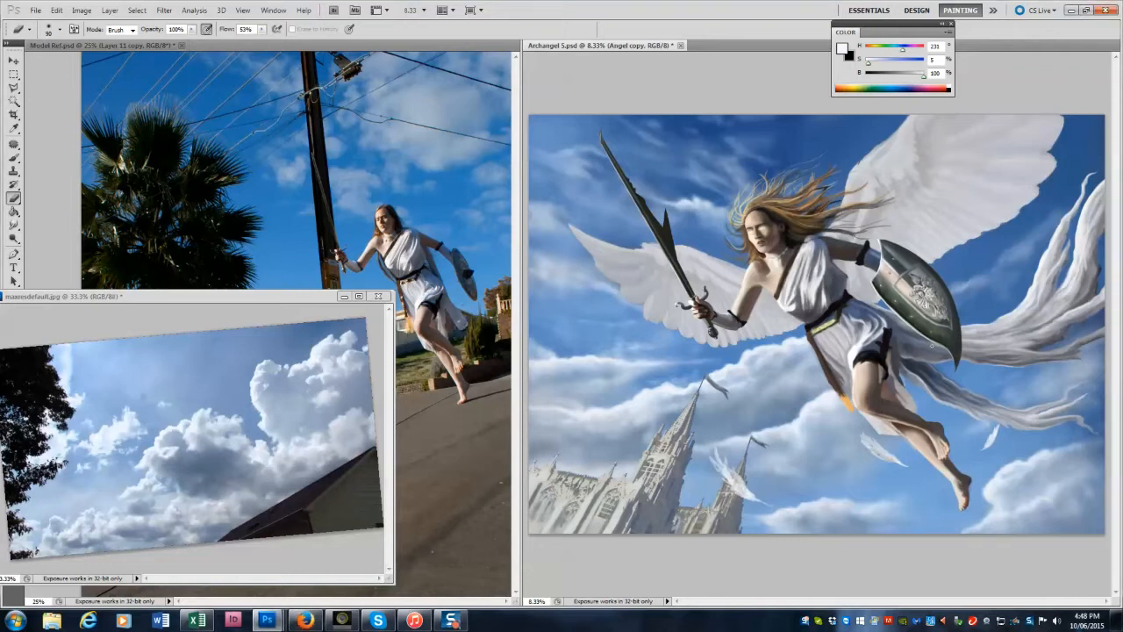
key("alt+bracketleft")
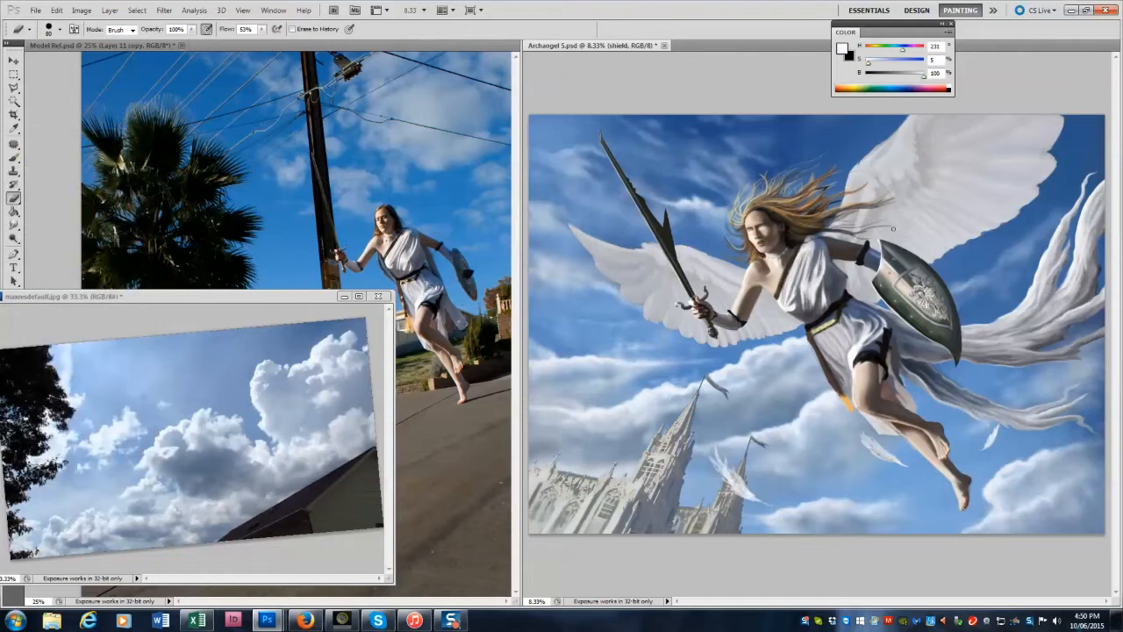
Move the cloud photo off the model reference and smudge the trailing cloth beside the shield on the cloth layer.
left_click_drag(320, 297, 264, 346)
key("v")
left_click(803, 281)
left_click(1013, 331, "ctrl")
key("r")
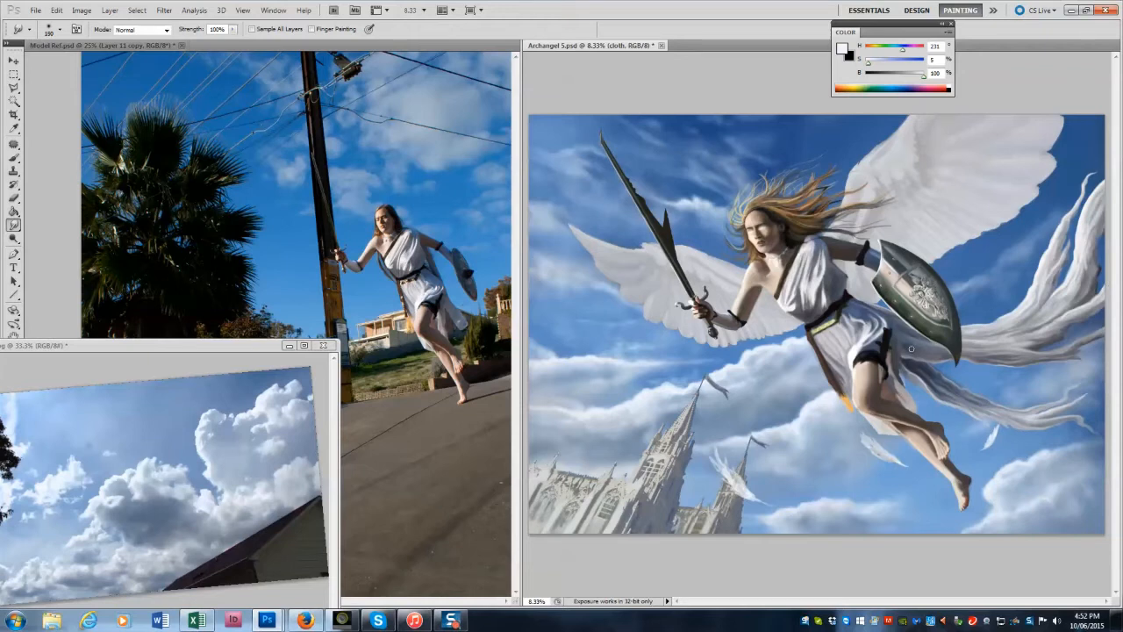
Refine the flowing fabric on the cloth copy layer with an eraser of 70 and a smudge brush of 90.
key("ctrl+j")
key("bracketleft")
key("bracketleft")
key("bracketleft")
key("b")
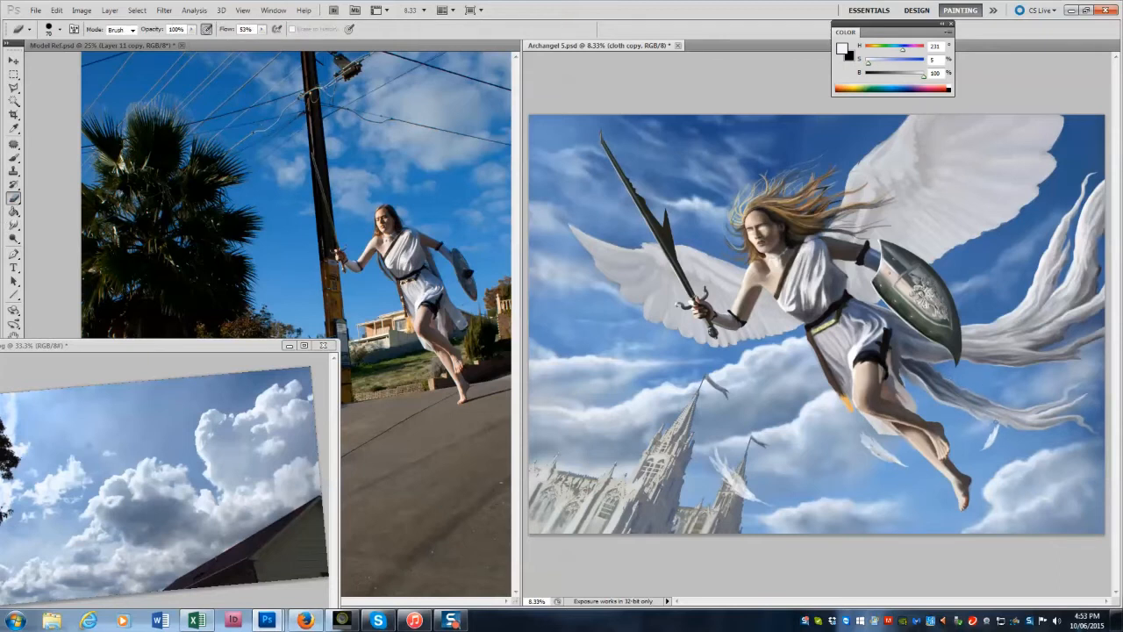
key("r")
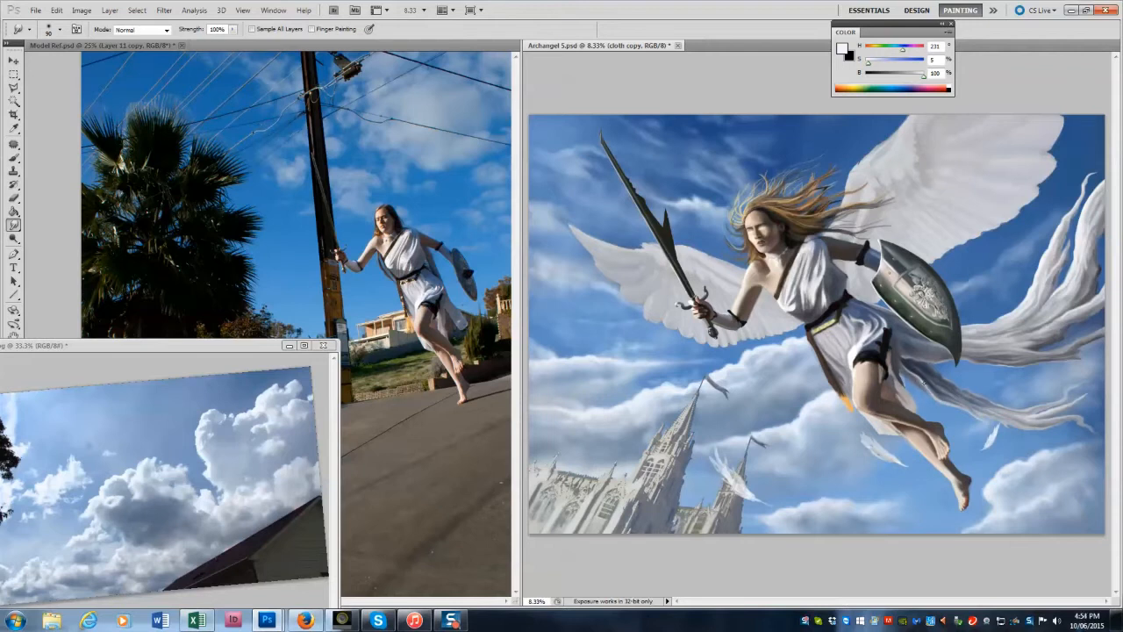
key("ctrl+e")
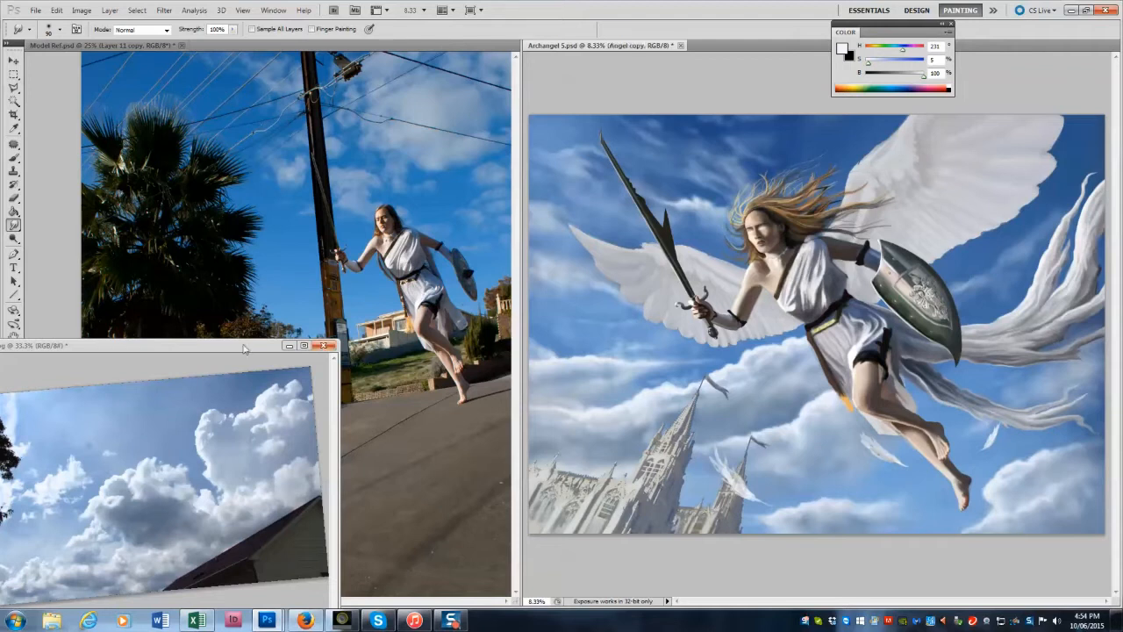
Move the cloud photo below the reference sword and trim the painted sword's spike by deleting a polygonal selection.
left_click_drag(52, 346, 224, 257)
key("b")
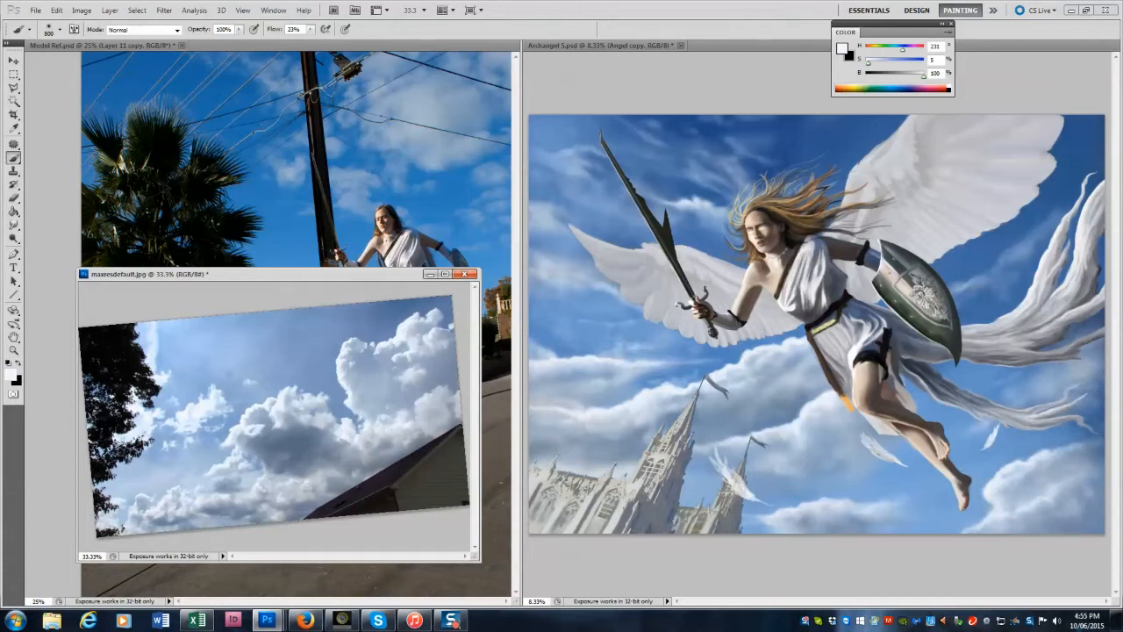
left_click_drag(337, 271, 332, 462)
key("z")
left_click(327, 186)
left_click(327, 186)
left_click(326, 186)
left_click(662, 226)
key("l")
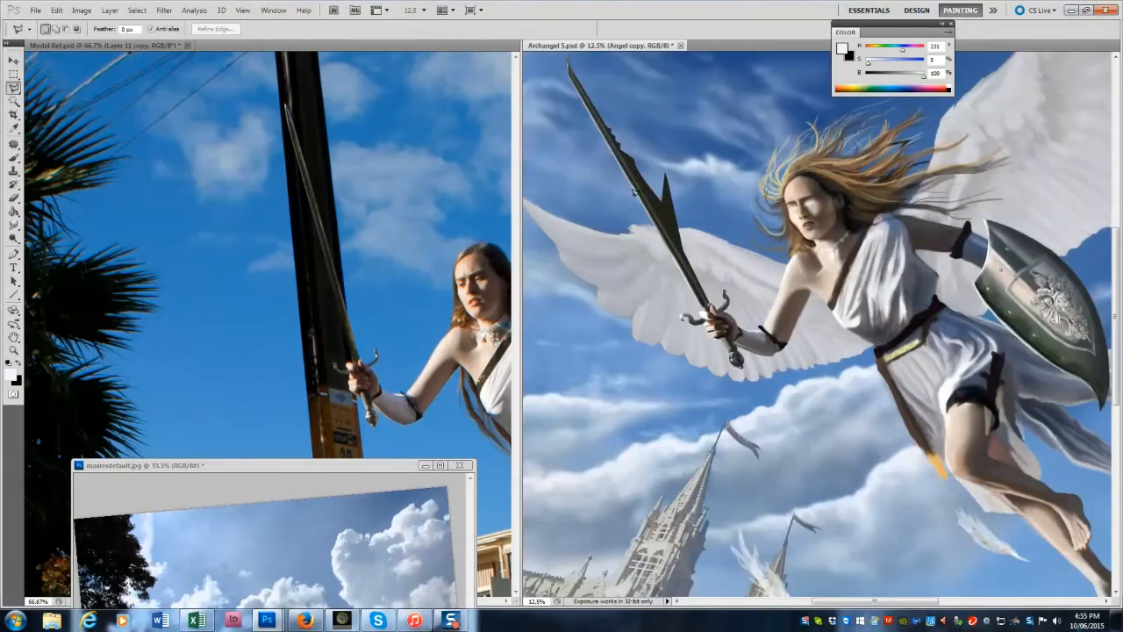
mouse_move(694, 162)
left_mouse_down()
mouse_move(678, 249)
mouse_move(708, 300)
mouse_move(700, 230)
mouse_move(665, 156)
mouse_move(636, 162)
mouse_move(661, 205)
mouse_move(667, 167)
mouse_move(633, 127)
left_mouse_up()
key("Delete")
key("ctrl+d")
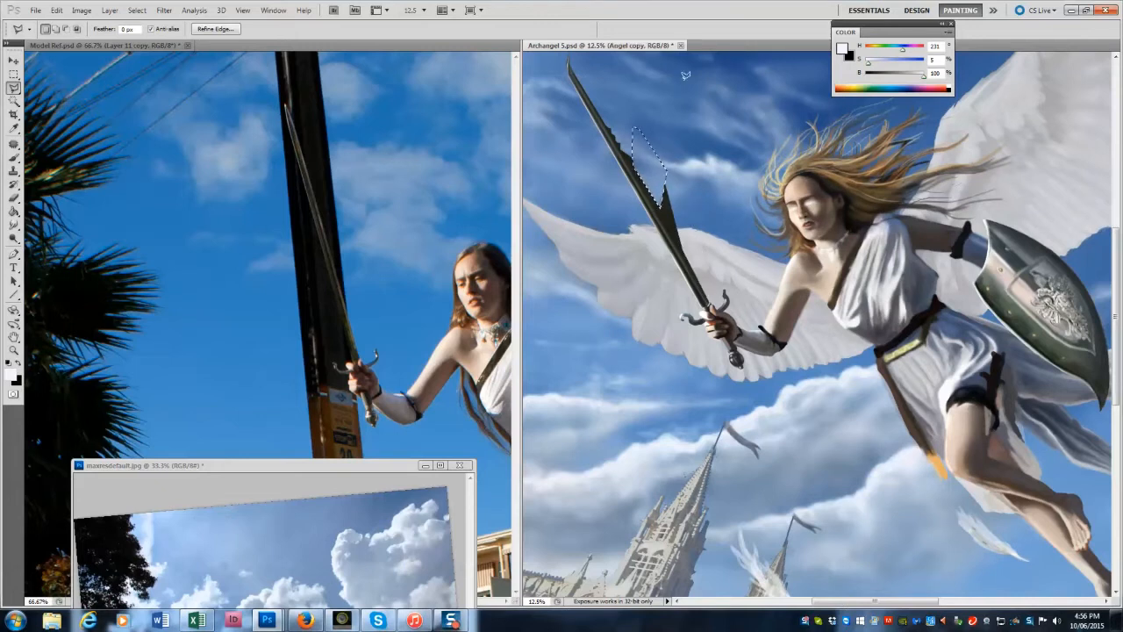
Reshape the sword's blade around its spike with a second polygonal selection, and drop the selection on the angel.
key("ctrl+d")
left_click(656, 142)
left_click(663, 209)
left_click(635, 164)
left_click(634, 147)
left_click(656, 141)
left_click_drag(982, 120, 764, 55)
mouse_move(679, 543)
left_mouse_down()
mouse_move(890, 554)
mouse_move(895, 627)
left_mouse_up()
left_click(13, 61)
key("ctrl+d")
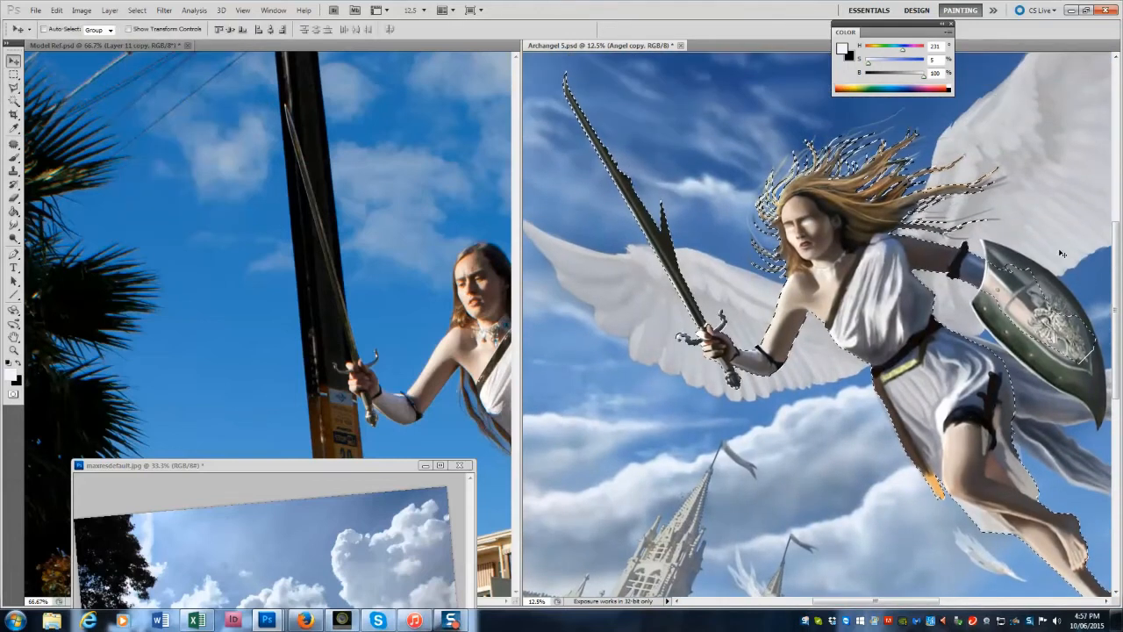
key("ctrl+d")
Paint a fine white highlight along the sword blade below the spike with a much smaller brush.
left_click(13, 158)
key("d")
key("x")
key("bracketleft")
key("bracketleft")
key("bracketleft")
key("bracketleft")
key("bracketleft")
key("bracketleft")
key("bracketleft")
key("bracketleft")
key("bracketleft")
key("bracketleft")
key("bracketleft")
key("bracketleft")
key("bracketleft")
key("bracketleft")
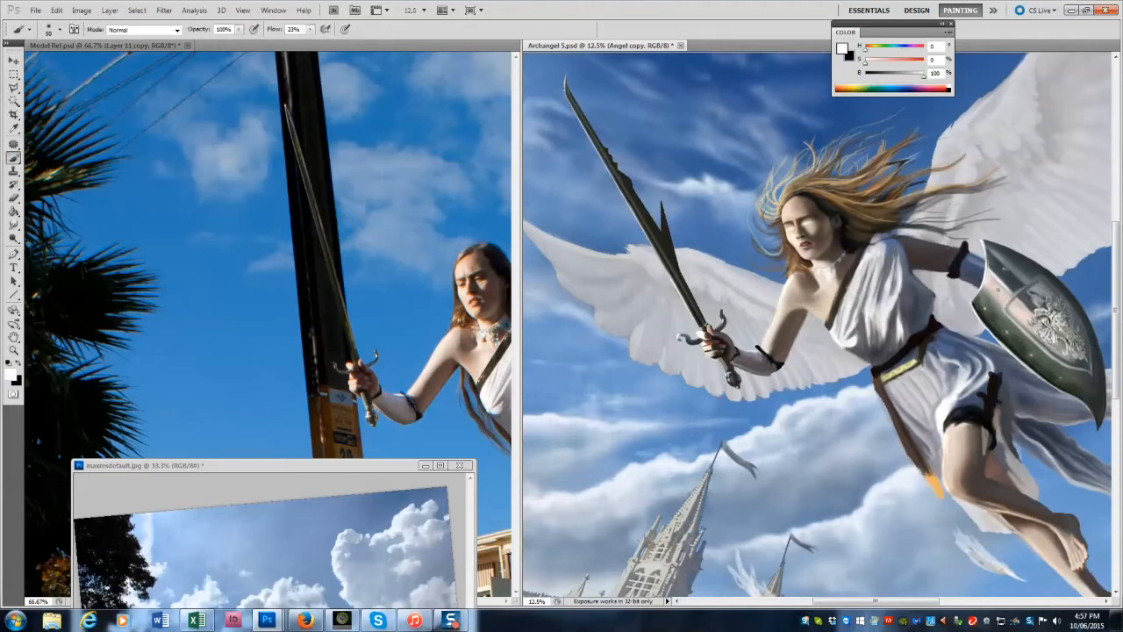
key("bracketleft")
key("bracketleft")
key("bracketleft")
key("bracketleft")
left_click_drag(656, 249, 672, 279)
Try to tint the sword's upper blade with blue sampled from the sky beside its tip.
left_click(567, 73, "alt")
key("bracketleft")
key("bracketleft")
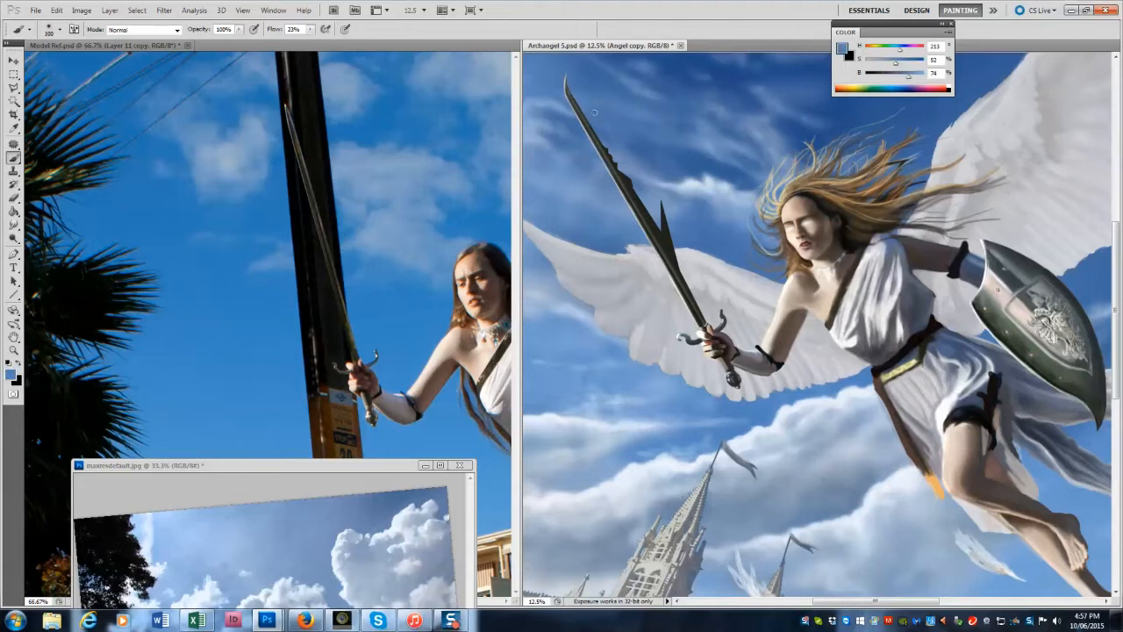
left_click_drag(577, 96, 623, 174)
key("ctrl+z")
Paint metal tones sampled from the reference sword along the blade, with a brush of about 70 to 80.
left_click(293, 116, "alt")
left_click(294, 116, "alt")
left_click(567, 69, "alt")
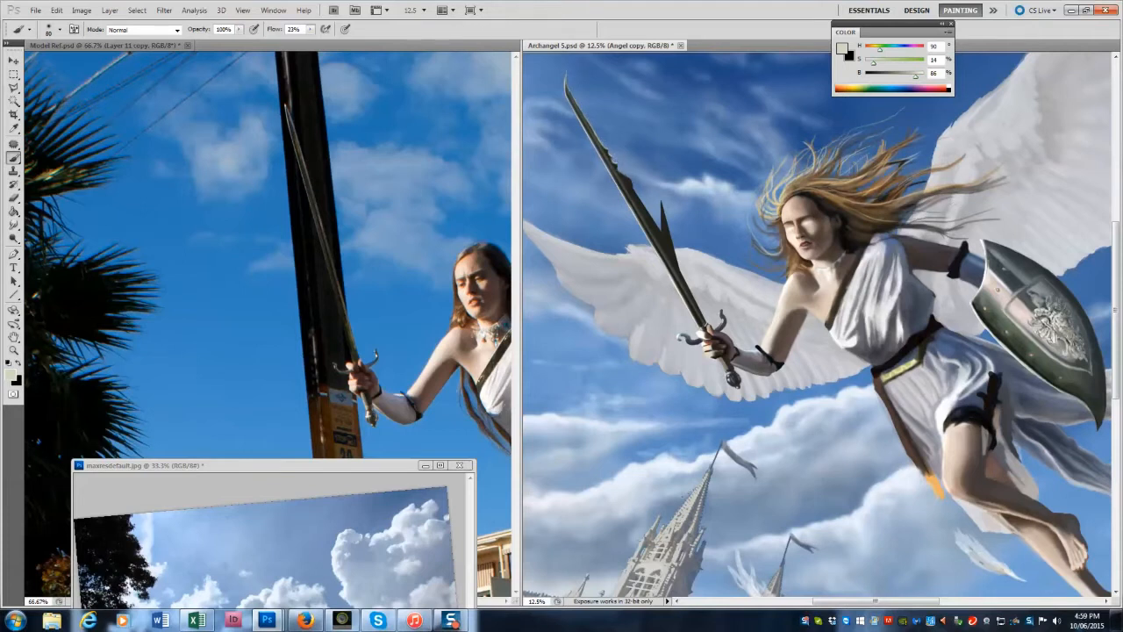
left_click(358, 331, "alt")
left_click(323, 223, "alt")
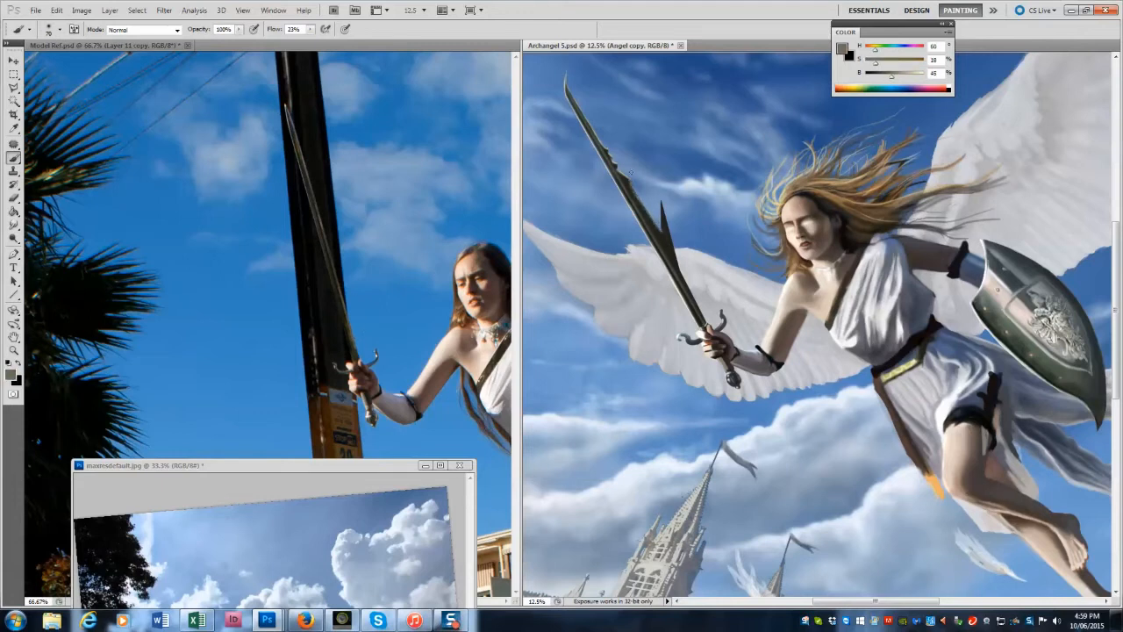
Sharpen the sword's edges with white highlights, a smudge brush of 80 and erasers of 40 to 50.
key("d")
key("x")
key("[")
key("e")
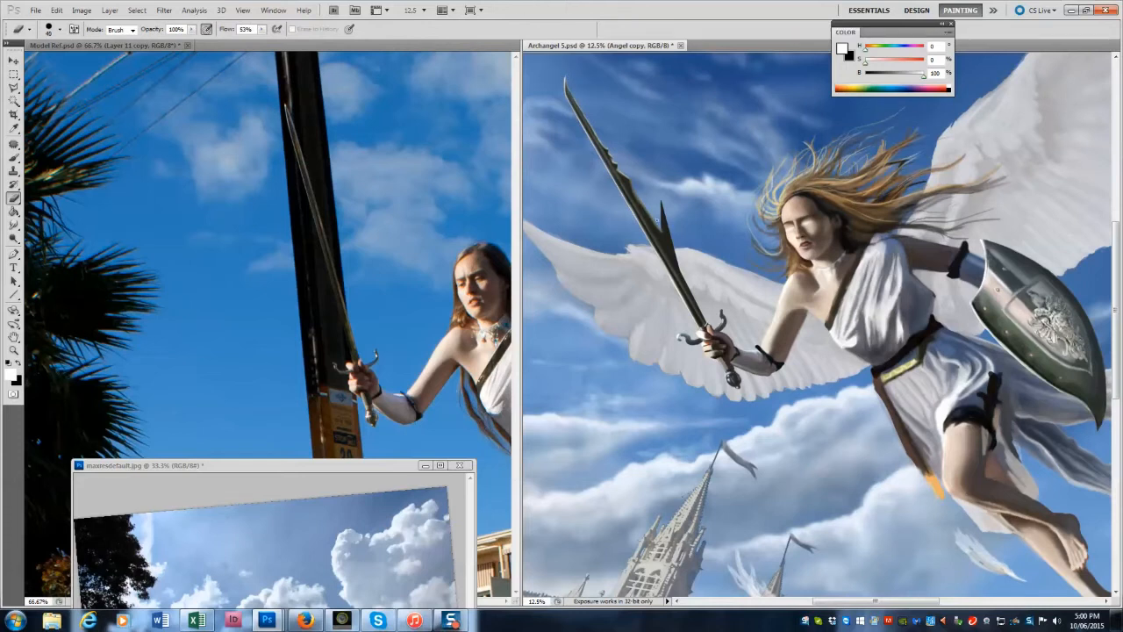
key("r")
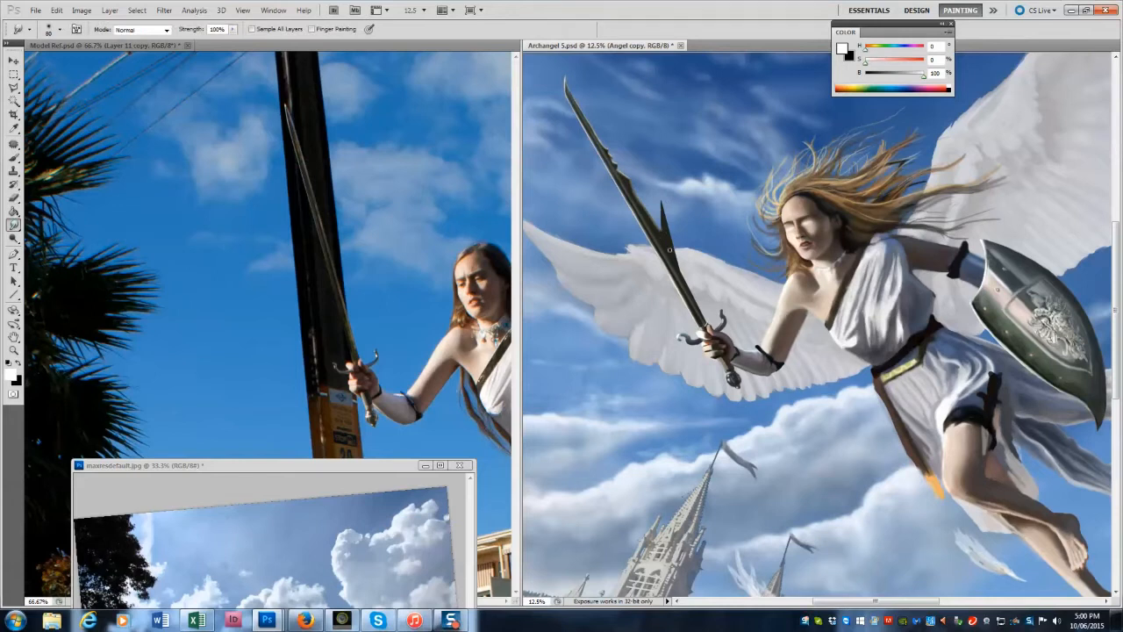
key("e")
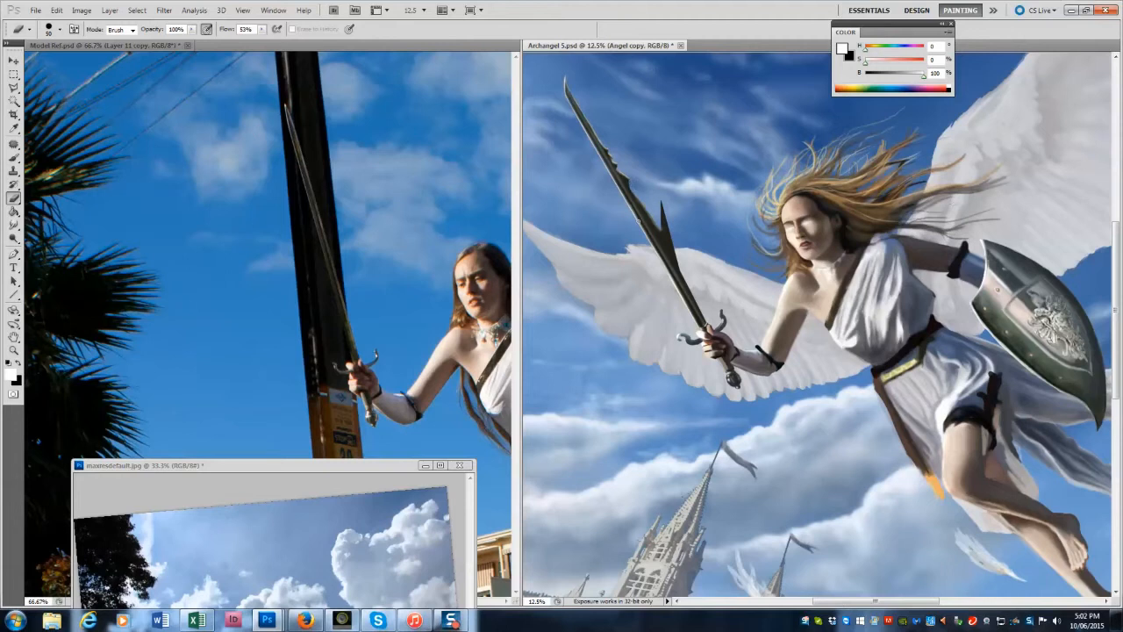
Add fine pale strands to the hair with a light tone sampled from its front edge and a brush of about 30.
left_click(13, 158)
left_click(778, 201, "alt")
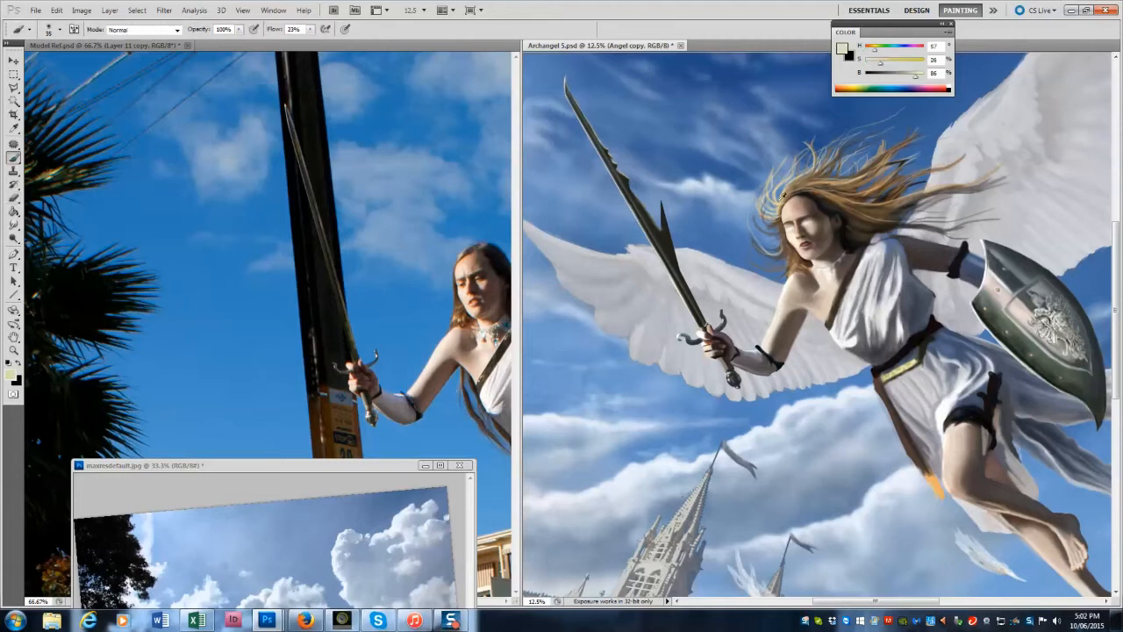
left_click(324, 228)
key("ctrl+plus")
key("ctrl+minus")
key("ctrl+plus")
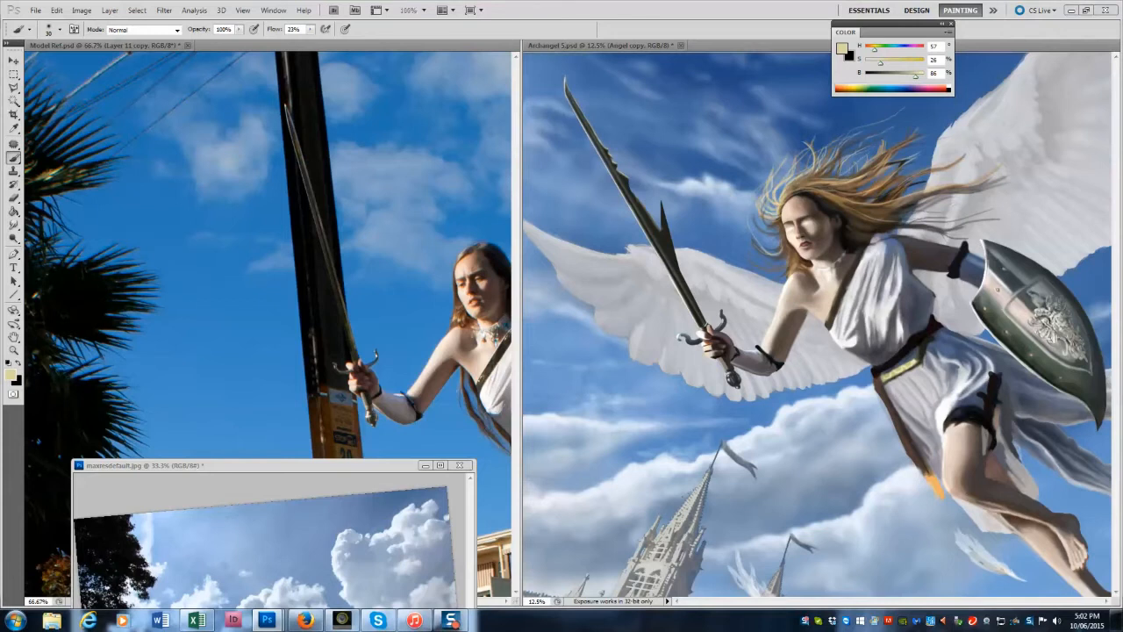
Paint brown strands through the flowing hair behind the head, sampling tones from the hair and enlarging the brush.
left_click(824, 200, "alt")
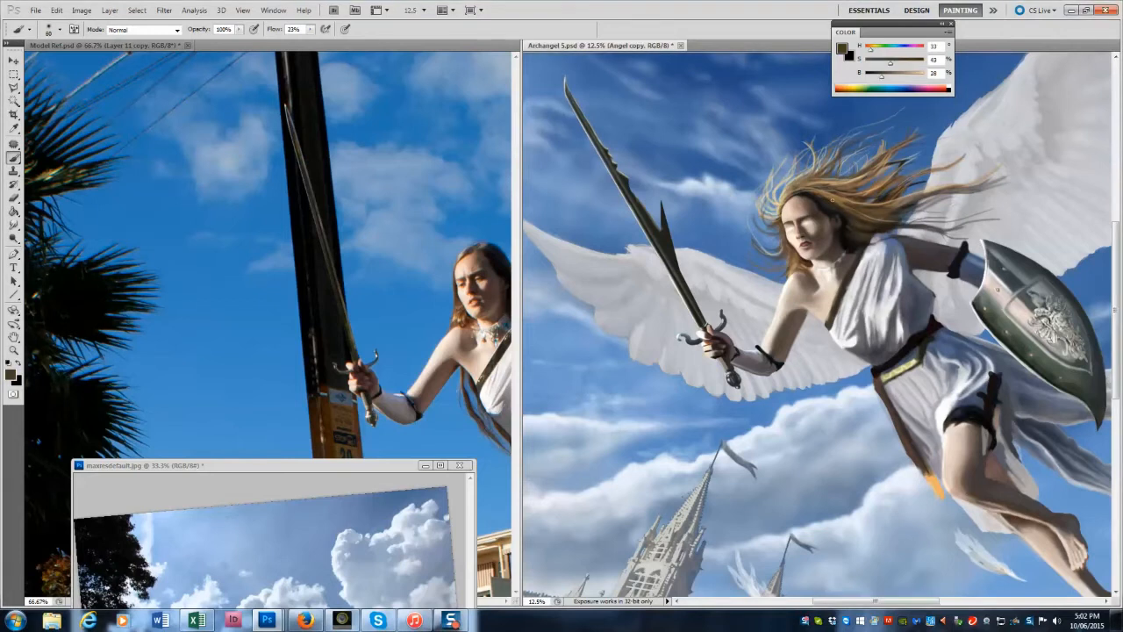
left_click(852, 226, "alt")
left_click(854, 230, "alt")
mouse_move(863, 238)
left_mouse_down()
mouse_move(892, 240)
mouse_move(891, 217)
mouse_move(967, 201)
left_mouse_up()
key("bracketright")
key("bracketright")
key("bracketright")
key("bracketright")
left_click(895, 219, "alt")
left_click(903, 209, "alt")
left_click(838, 192, "alt")
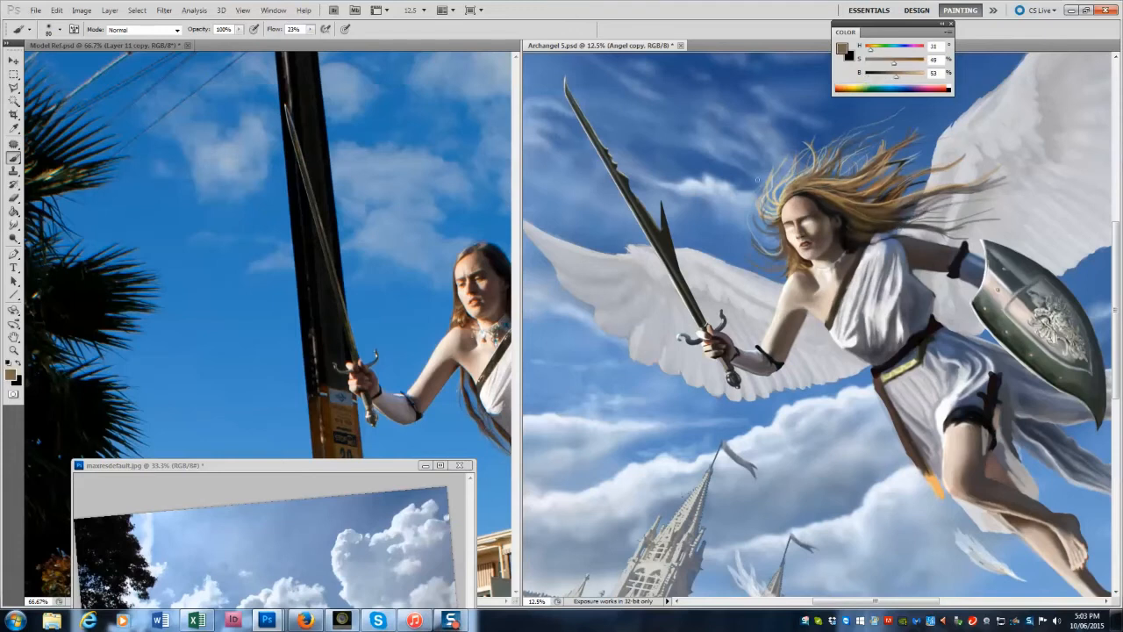
Paint strands beside the face and across the hair's upper side with a tone sampled from the reference model's hair.
left_click(455, 316, "alt")
mouse_move(782, 250)
left_mouse_down()
mouse_move(758, 242)
mouse_move(753, 222)
left_mouse_up()
mouse_move(791, 187)
left_mouse_down()
mouse_move(860, 174)
mouse_move(934, 125)
mouse_move(831, 181)
mouse_move(898, 144)
mouse_move(852, 190)
mouse_move(961, 146)
left_mouse_up()
key("bracketleft")
left_click(926, 172, "alt")
key("bracketright")
Deepen the hair above the ear and along the flowing strands with dark tones sampled from the hair.
left_click(828, 203, "alt")
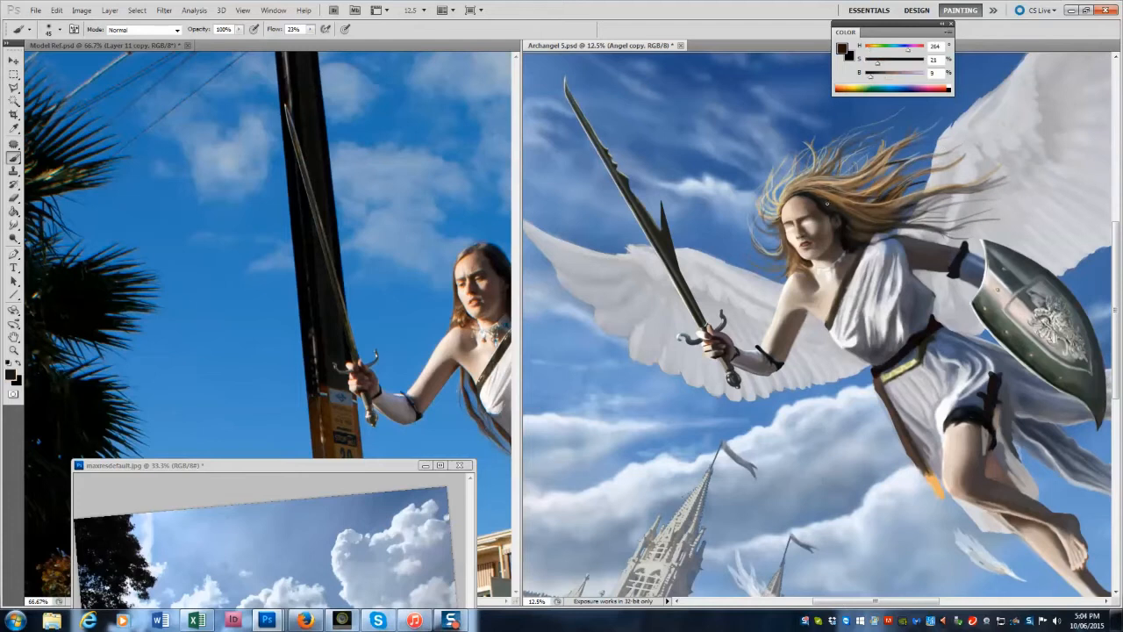
key("bracketright")
key("bracketleft")
key("bracketleft")
key("bracketleft")
left_click(838, 202, "alt")
left_click_drag(817, 183, 959, 171)
Set a bright yellow of hue 50, saturation 84, brightness 100 and paint fine strands beside the jaw and above the crown.
left_click(921, 185, "alt")
left_click_drag(878, 76, 924, 76)
mouse_move(887, 64)
left_mouse_down()
mouse_move(914, 63)
mouse_move(873, 50)
left_mouse_up()
key("bracketleft")
key("bracketleft")
key("bracketleft")
key("bracketleft")
left_click_drag(799, 257, 800, 269)
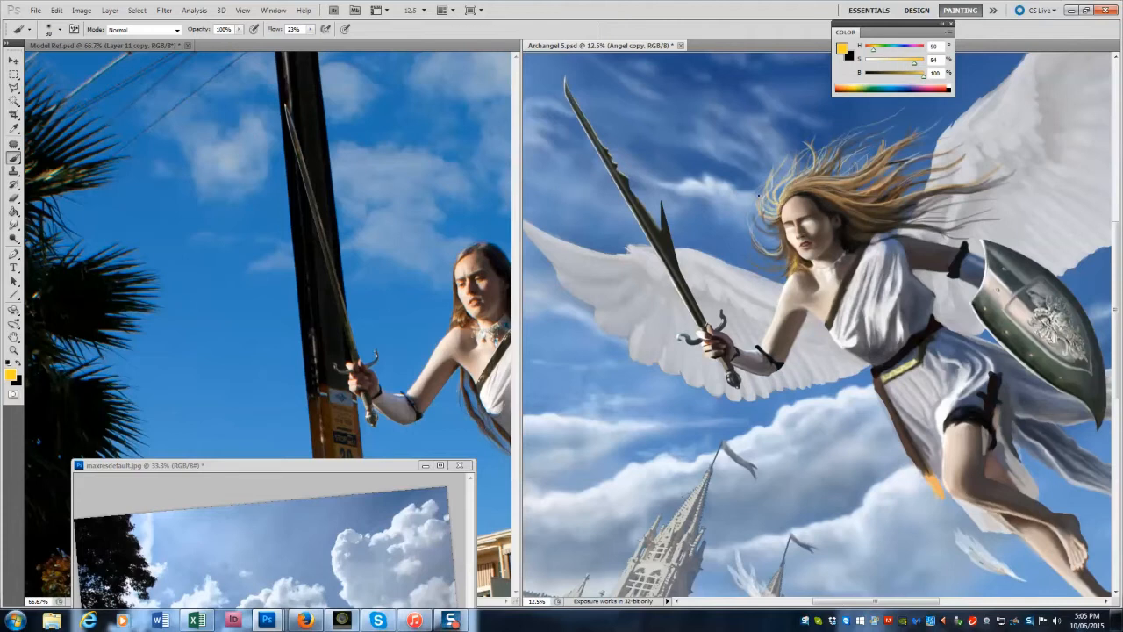
left_click_drag(816, 178, 868, 167)
left_click_drag(878, 156, 880, 125)
Add a broader yellow strand rising from the crown with a brush of 50, and clean up the hair with the eraser.
key("bracketright")
key("bracketright")
key("bracketright")
left_click_drag(844, 164, 865, 124)
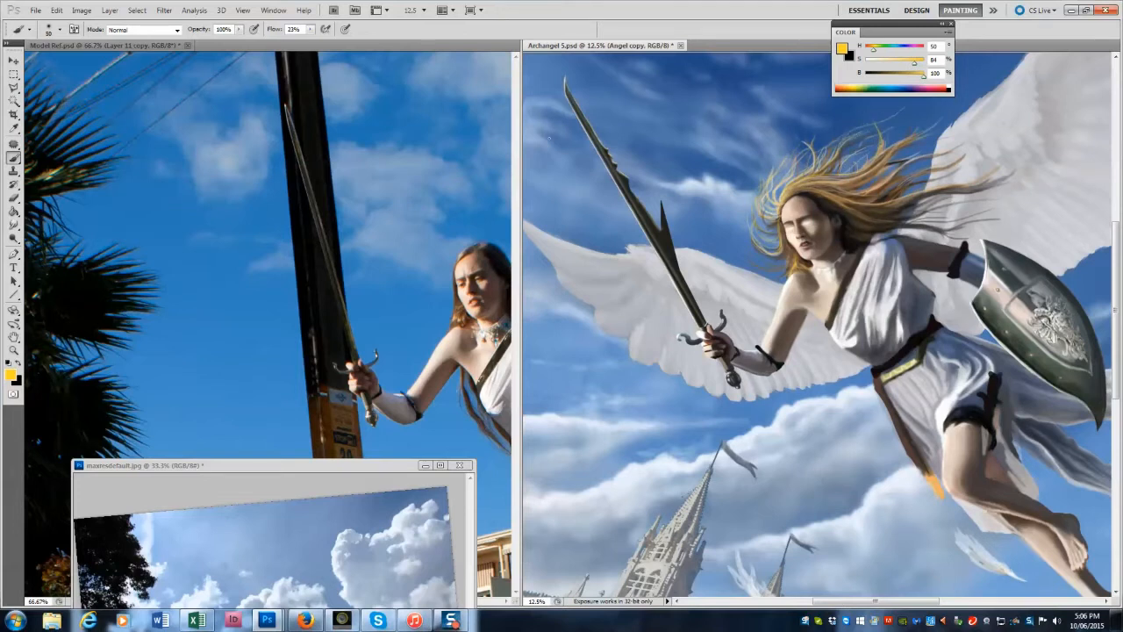
key("e")
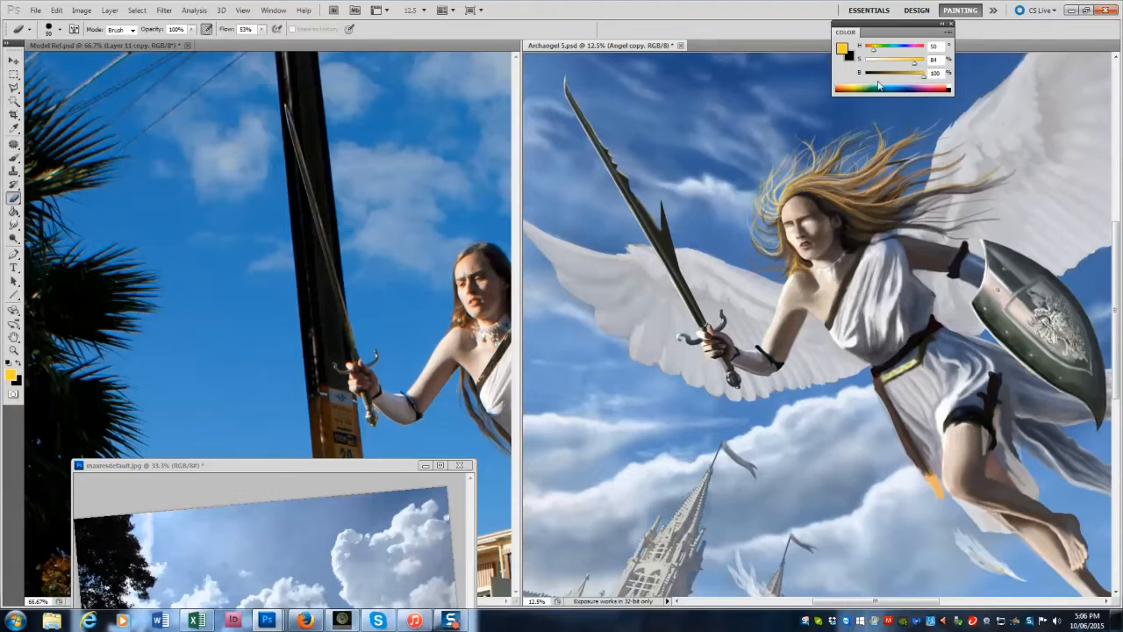
Touch up the lock beside the jaw with a pale tone sampled from the reference model's hair near the neck.
left_click(457, 319)
key("b")
left_click(457, 318, "alt")
left_click(13, 350)
left_click(452, 319)
left_click_drag(452, 319, 237, 319)
key("b")
left_click(243, 323, "alt")
left_click(789, 257)
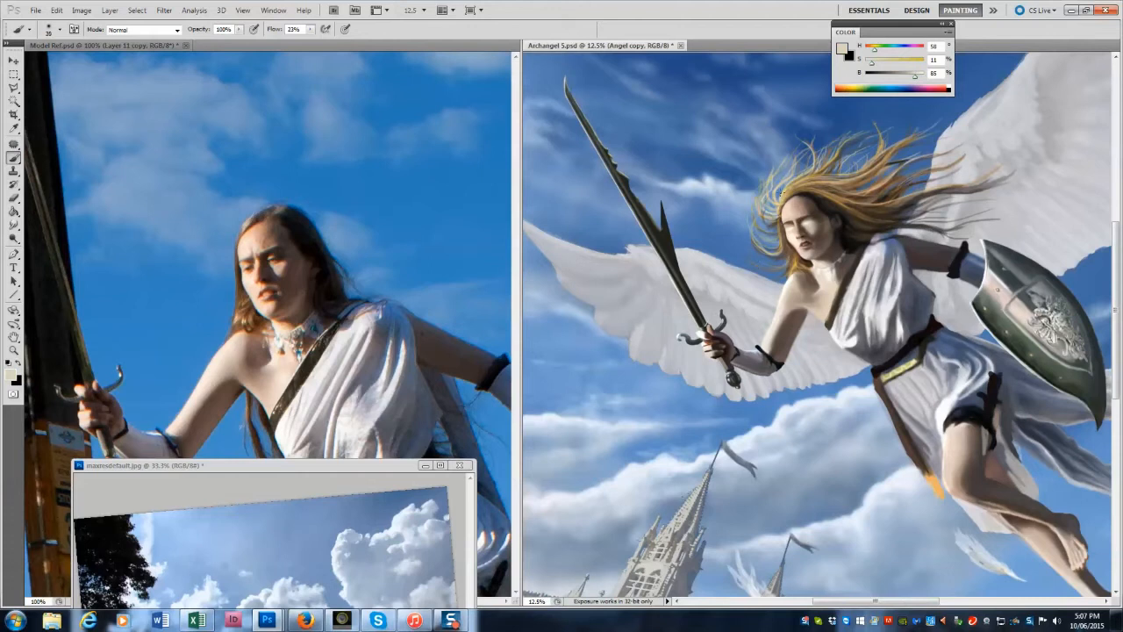
Darken the hair behind the neck with dark tones sampled from the hair and a brush of about 200.
left_click(836, 196, "alt")
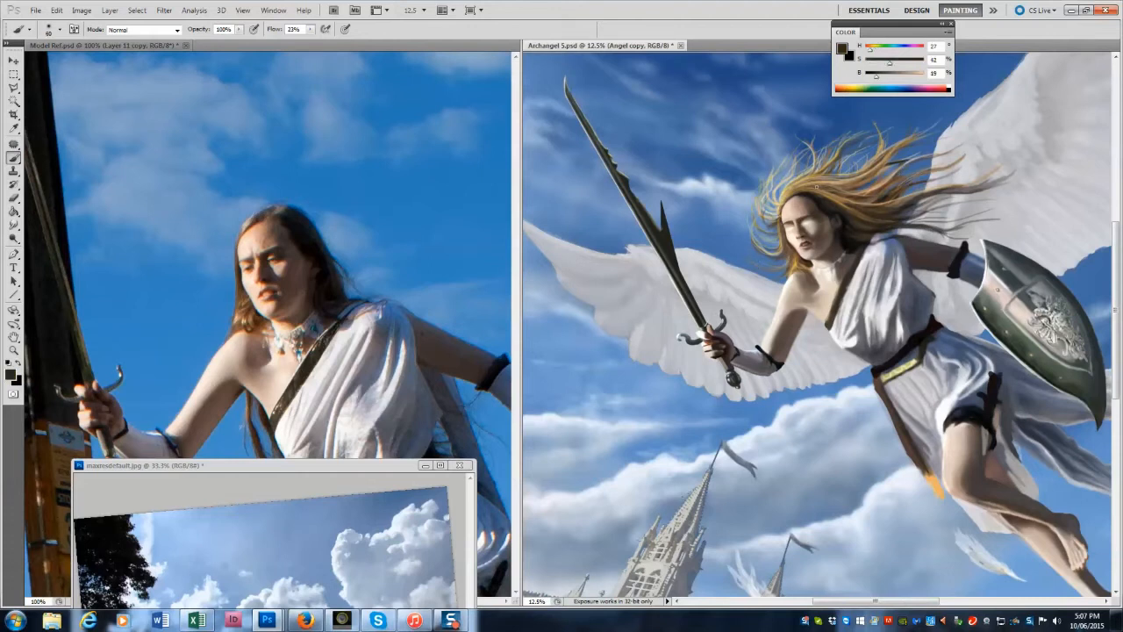
left_click(864, 180, "alt")
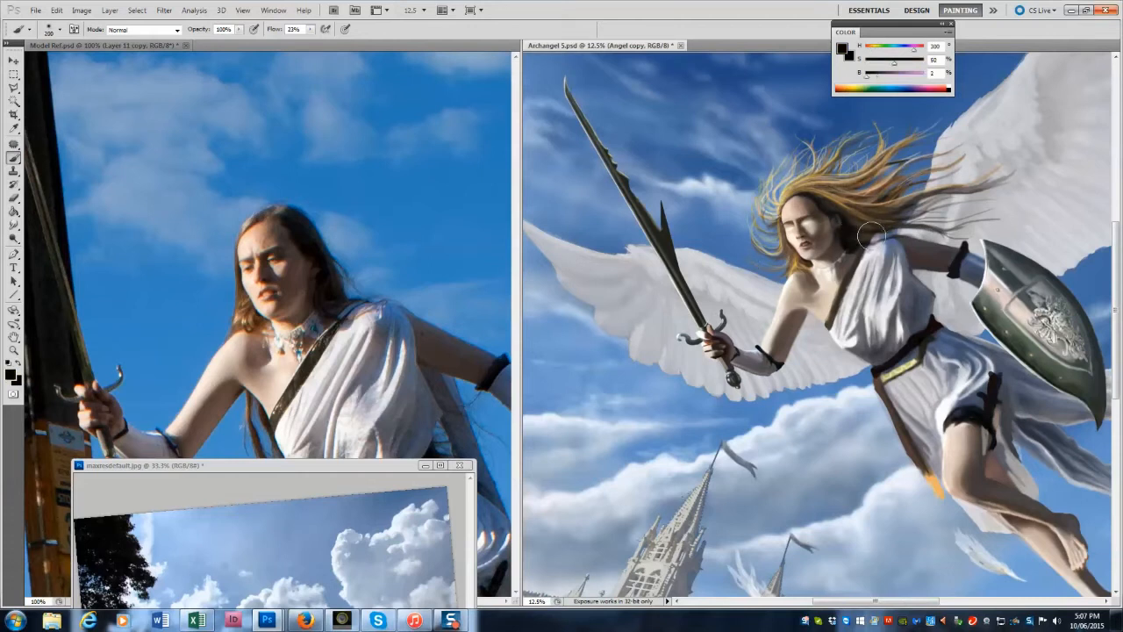
Darken the angel's hair beside her forehead and cheek with a brown sampled from the hair and default black.
left_click(838, 199, "alt")
left_click(790, 202, "alt")
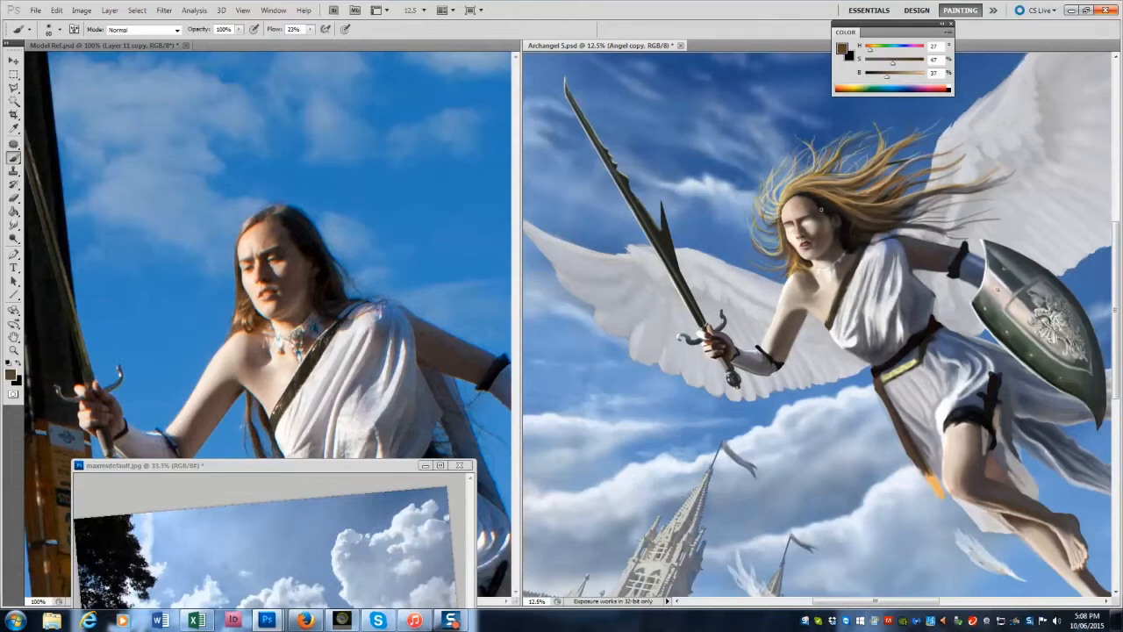
key("d")
key("bracketright")
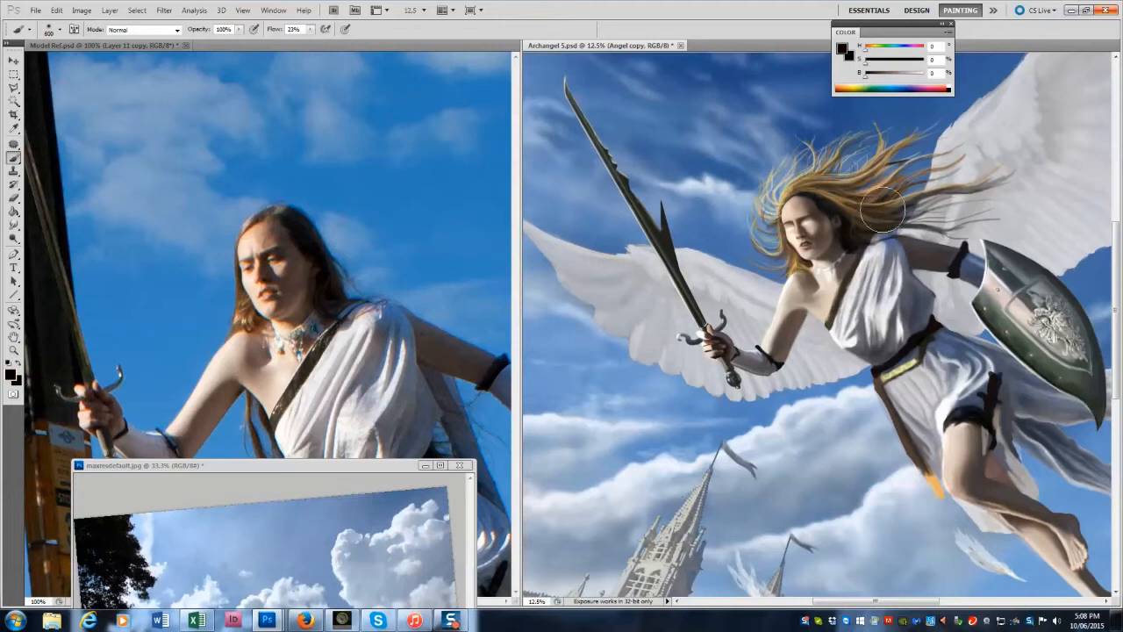
key("bracketleft")
key("bracketleft")
key("bracketleft")
key("bracketleft")
key("bracketleft")
key("bracketleft")
key("bracketleft")
key("bracketleft")
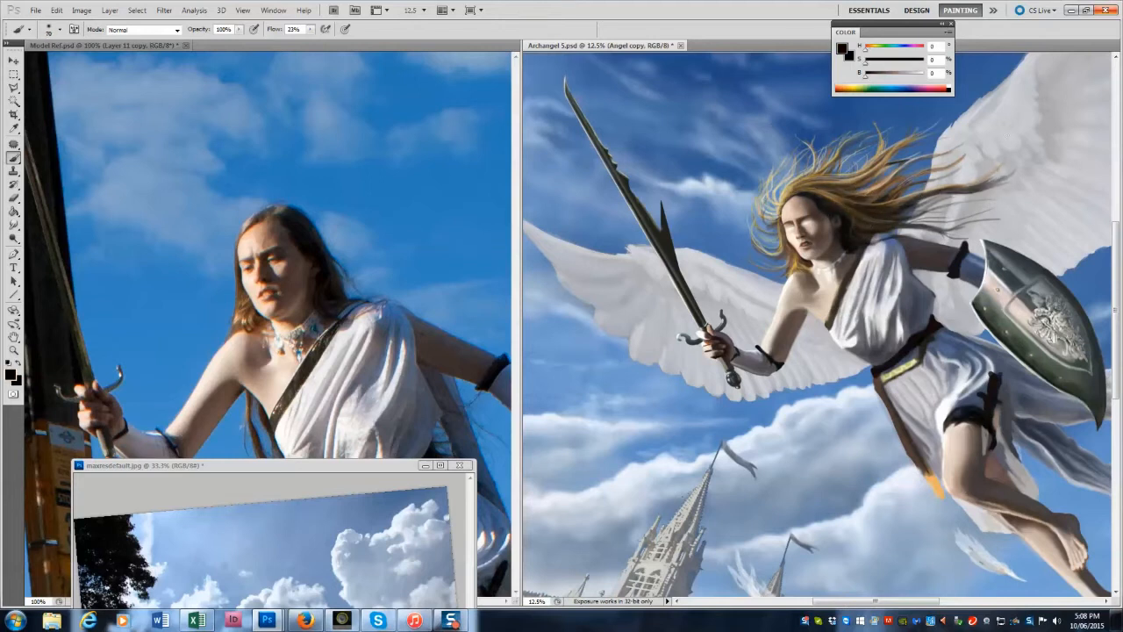
Deepen the shadows in the hair behind her cheek and neck with dark tones sampled from the painting.
left_click(970, 154, "alt")
left_click(838, 215, "alt")
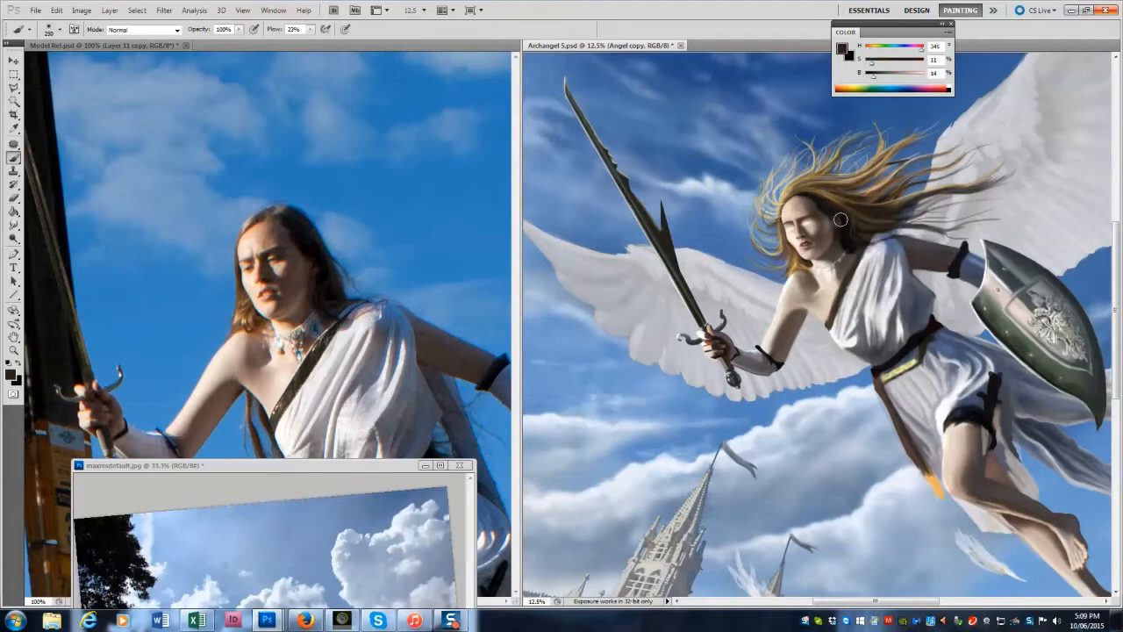
key("bracketleft")
key("bracketleft")
key("bracketleft")
key("bracketleft")
key("bracketleft")
key("bracketleft")
left_click(881, 226, "alt")
key("bracketright")
key("bracketright")
key("bracketright")
Refine the hair strands above and behind her head with sampled hairline and golden hair tones, varying the brush size.
left_click(820, 202, "alt")
left_click(880, 178, "alt")
key("bracketright")
key("bracketright")
key("bracketright")
key("bracketright")
key("bracketleft")
key("bracketleft")
key("bracketleft")
key("bracketleft")
key("bracketleft")
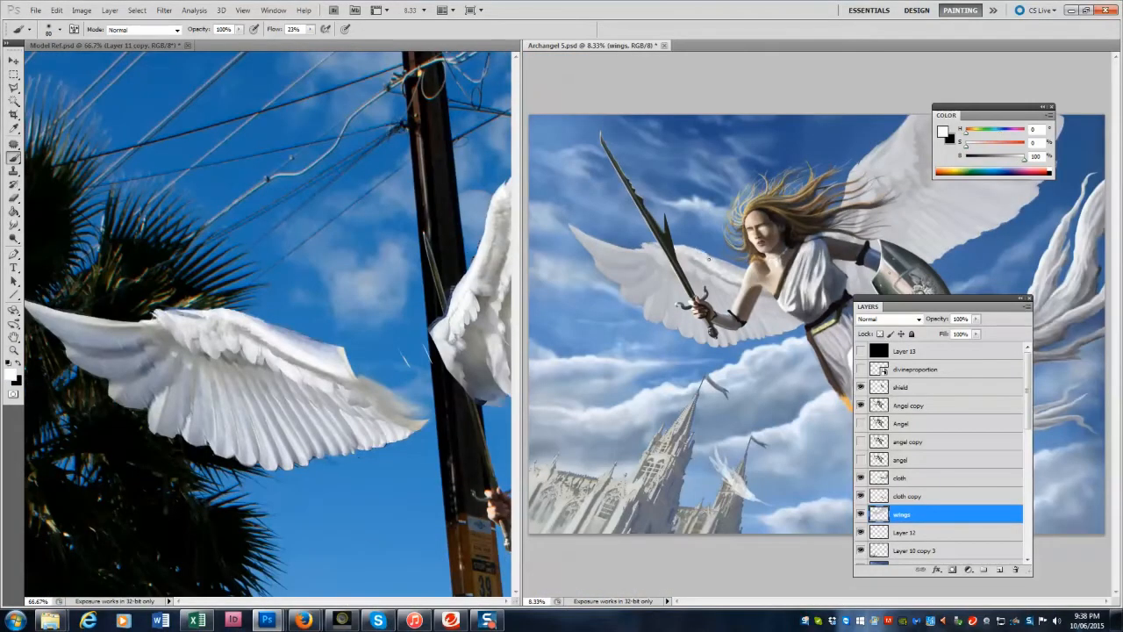
Paint the sword-side wing on the wings layer with grey-blue and off-white tones sampled from the painting and the reference wing.
left_click(734, 271, "alt")
left_click(740, 268, "alt")
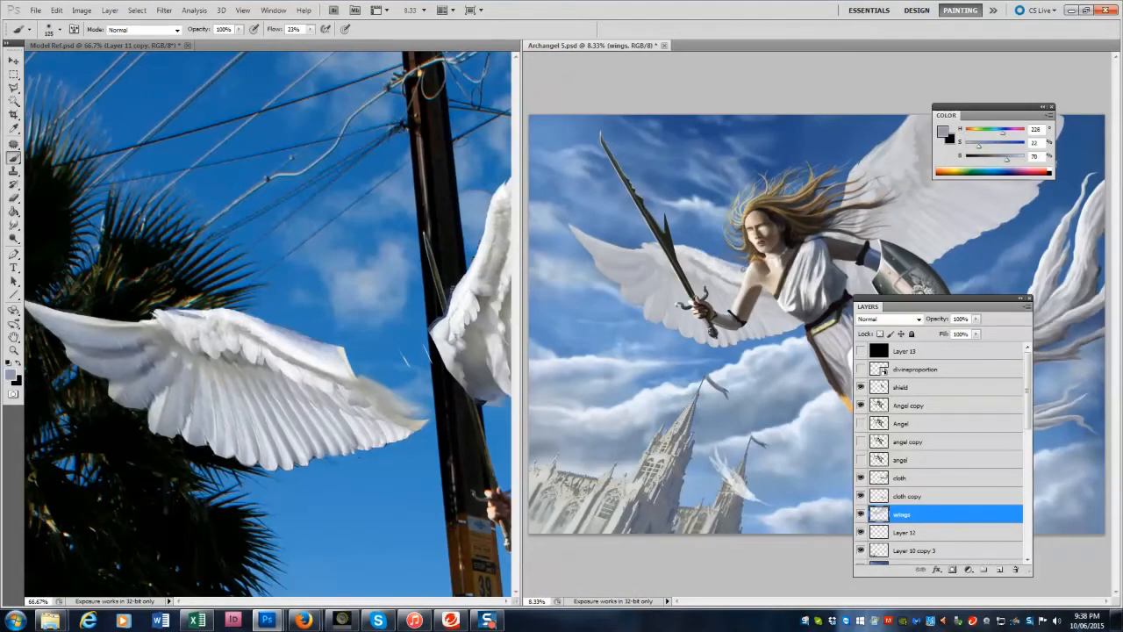
left_click(734, 285, "alt")
left_click(286, 379, "alt")
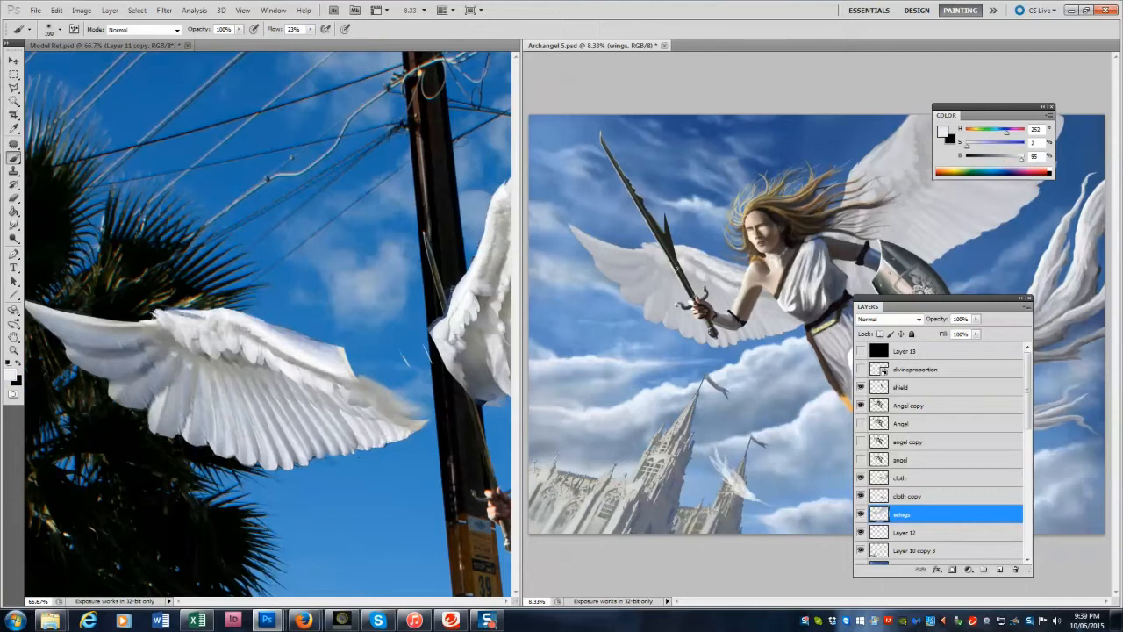
Bring the raised reference wing into view and brush light strokes along the upper edges of both painted wings.
left_click(471, 286, "alt")
mouse_move(245, 601)
left_mouse_down()
mouse_move(200, 601)
mouse_move(270, 601)
left_mouse_up()
left_click(710, 48)
key("bracketleft")
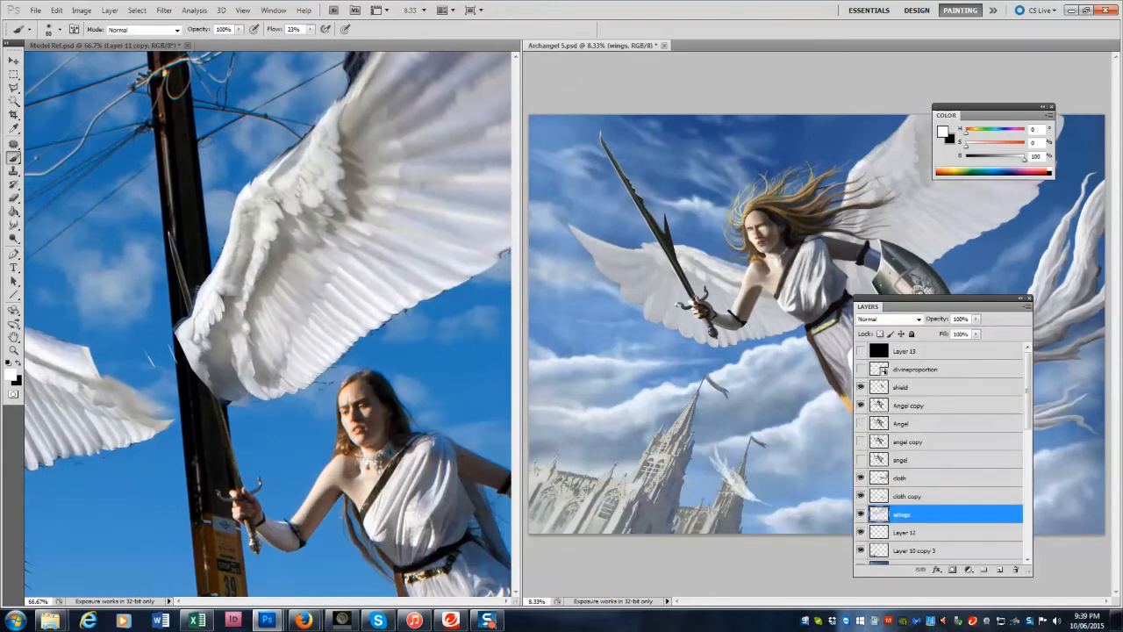
key("bracketright")
key("bracketright")
left_click(793, 215, "alt")
key("bracketright")
key("bracketright")
key("bracketright")
key("bracketright")
key("bracketright")
key("bracketright")
mouse_move(869, 224)
left_mouse_down()
mouse_move(884, 188)
mouse_move(896, 196)
mouse_move(931, 137)
left_mouse_up()
left_click_drag(699, 271, 732, 285)
Move the floating panels off the raised wing and paint its feathers with a tone sampled from the reference wing.
left_click_drag(884, 298, 778, 453)
mouse_move(992, 108)
left_mouse_down()
mouse_move(1048, 75)
mouse_move(1122, 81)
left_mouse_up()
left_click(352, 141, "alt")
key("bracketright")
key("bracketright")
key("bracketright")
key("bracketleft")
key("bracketleft")
key("bracketleft")
key("bracketleft")
key("bracketleft")
key("bracketleft")
key("bracketright")
key("bracketright")
key("bracketright")
left_click_drag(918, 190, 974, 212)
mouse_move(930, 190)
left_mouse_down()
mouse_move(975, 212)
mouse_move(938, 189)
mouse_move(942, 179)
mouse_move(999, 187)
left_mouse_up()
left_click_drag(939, 167, 973, 166)
Extend the outer tip of the sword-side wing with a tone sampled from the same wing.
key("bracketright")
key("bracketright")
key("bracketleft")
key("bracketleft")
key("bracketleft")
key("bracketleft")
key("bracketleft")
key("bracketleft")
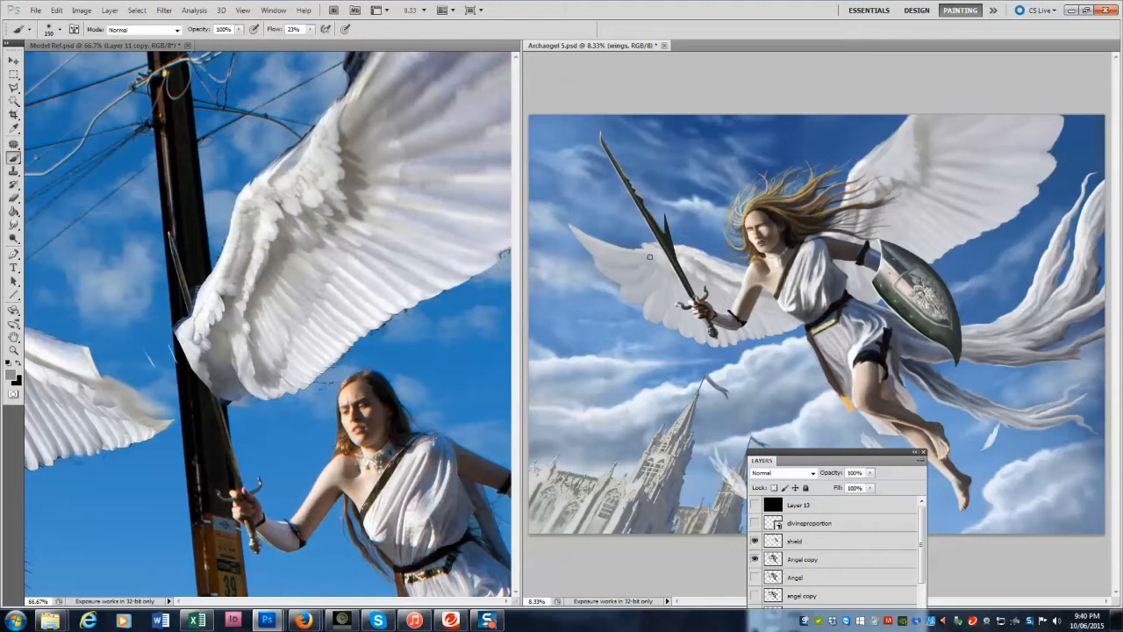
left_click(689, 257, "alt")
left_click_drag(613, 250, 560, 219)
mouse_move(559, 218)
left_mouse_down()
mouse_move(585, 242)
mouse_move(644, 253)
left_mouse_up()
Refine the sword-side wing's tip and feather edges with white and a grey sampled from the reference wing.
key("bracketright")
key("bracketright")
key("bracketright")
key("bracketright")
key("bracketright")
key("bracketright")
key("bracketright")
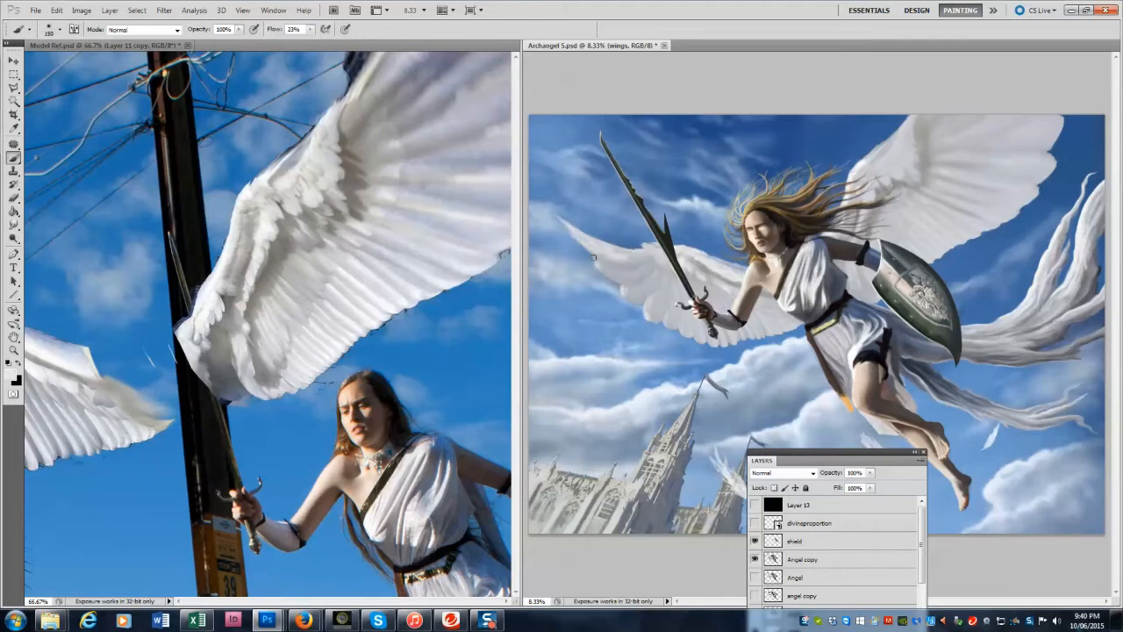
key("bracketleft")
key("bracketleft")
left_click(219, 297, "alt")
key("bracketright")
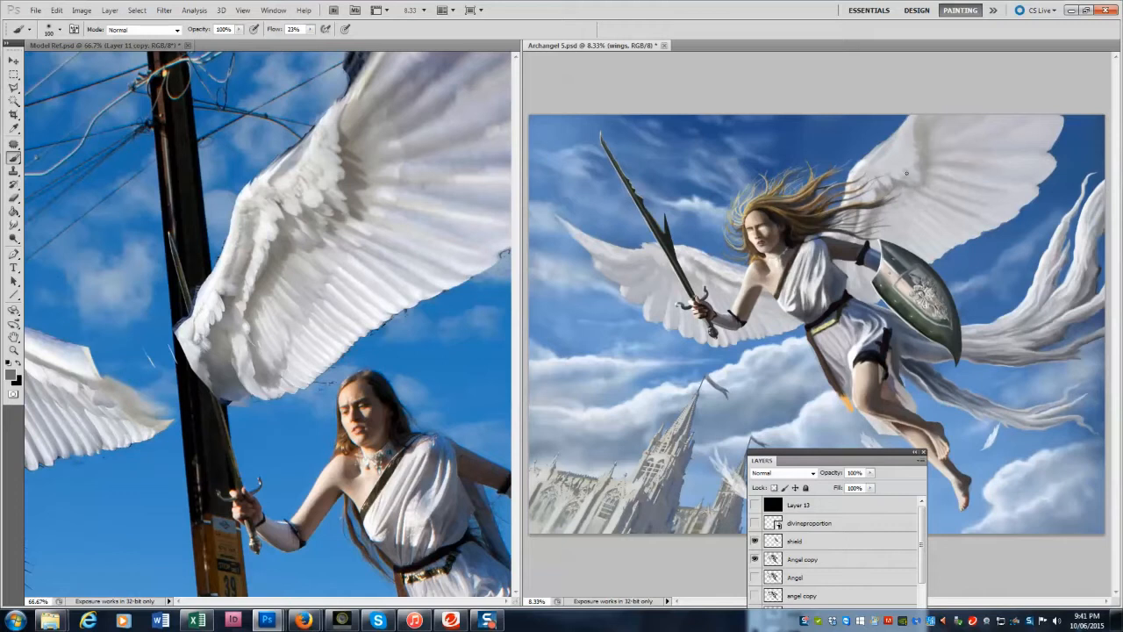
Enlarge the reference wing to 100% and detail the sword-side wing's feathers using tones sampled from the reference and painting.
left_click(333, 281, "alt")
left_click(128, 327, "ctrl")
left_click(151, 372, "ctrl")
left_click(284, 473, "alt")
left_click(751, 237)
key("bracketleft")
left_click(650, 298, "alt")
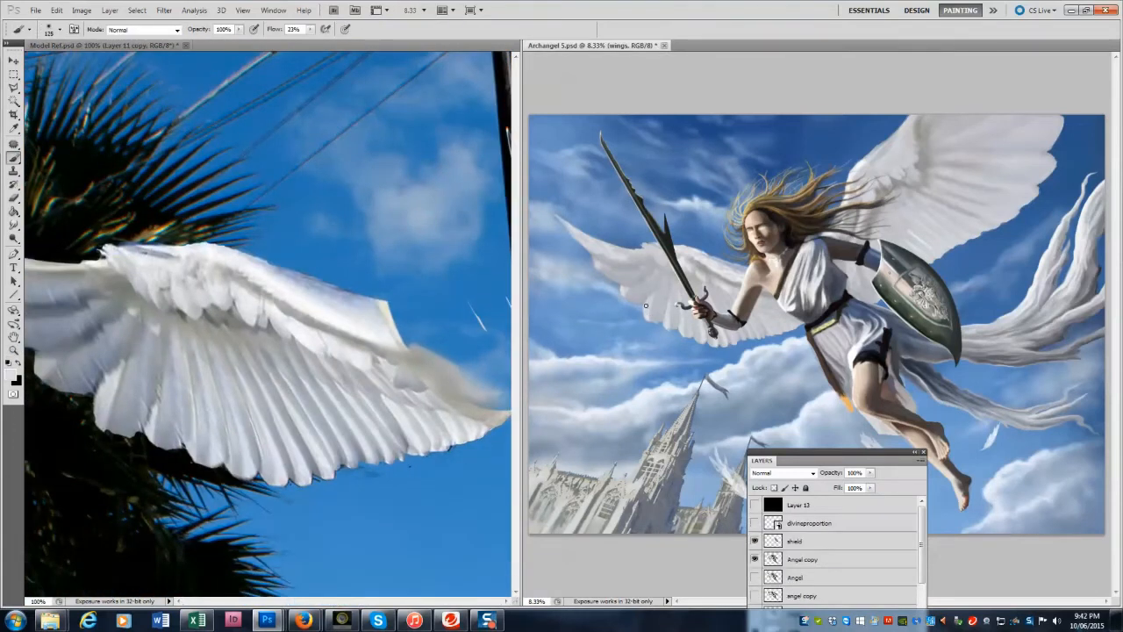
Brush along the raised wing's upper edge and the sword-side wing's top edge near the shoulder with sampled wing tones.
key("bracketleft")
key("bracketright")
key("bracketright")
left_click_drag(861, 164, 911, 111)
left_click_drag(718, 261, 745, 266)
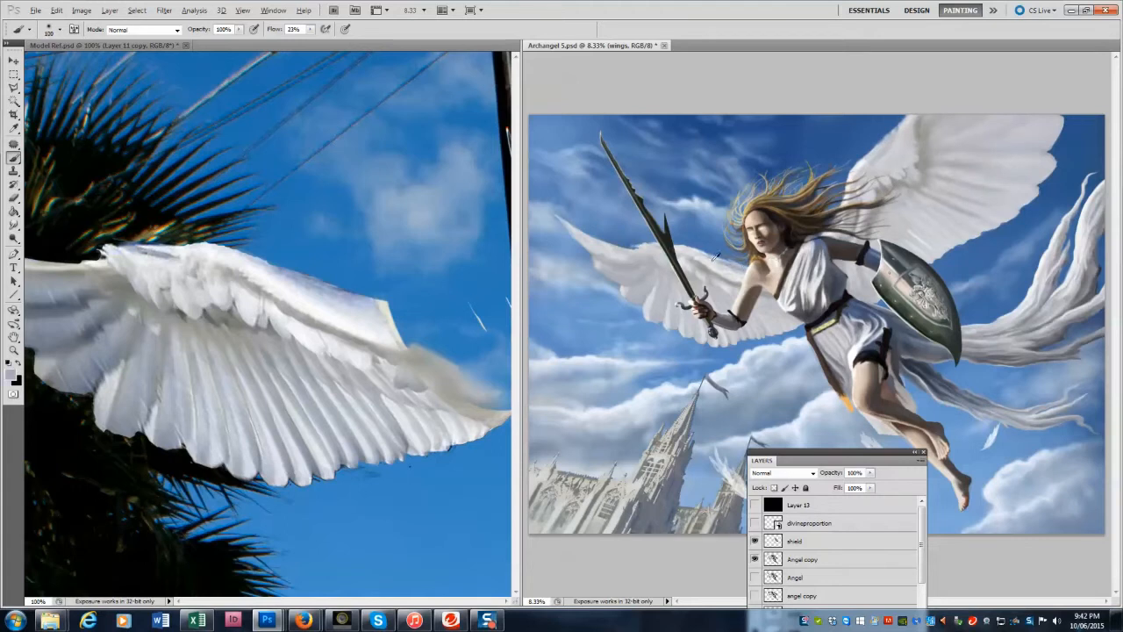
left_click(867, 187, "alt")
left_click_drag(860, 167, 907, 116)
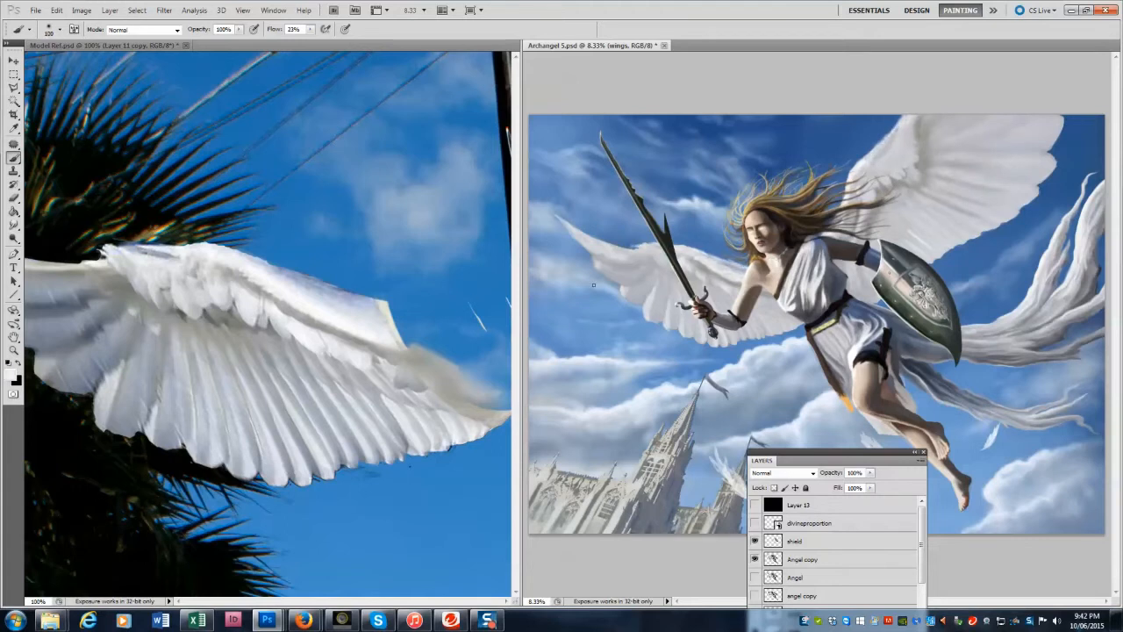
Zoom the painting to 12.5% and shade the sword-side wing's outer leading edge with a tone sampled from the reference wing.
left_click(11, 350)
left_click(640, 310)
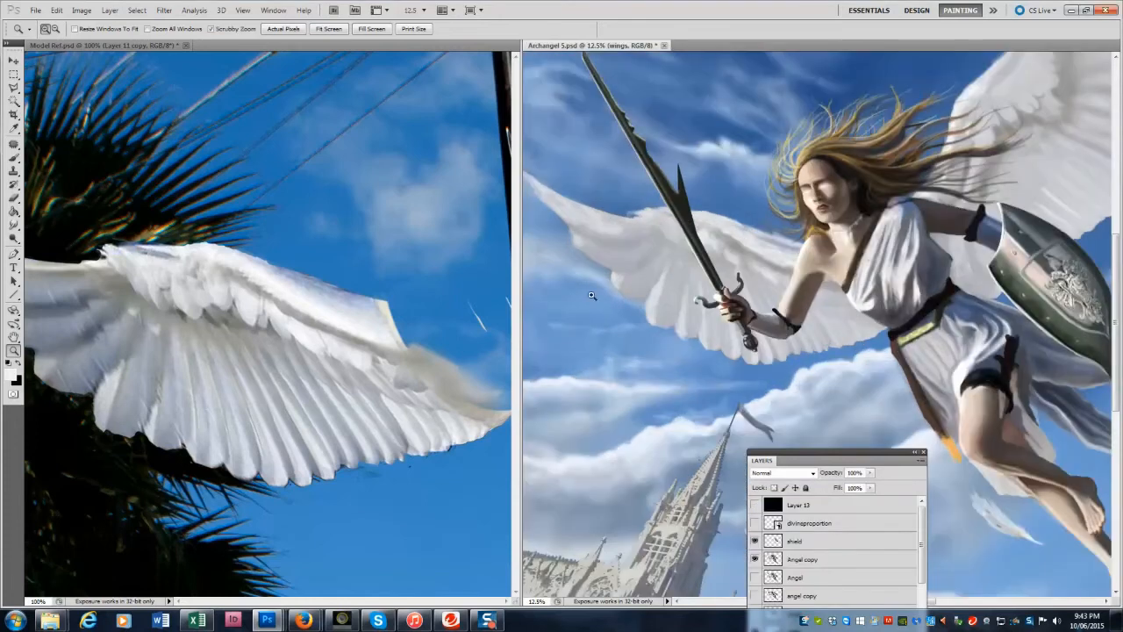
mouse_move(320, 602)
left_mouse_down()
mouse_move(262, 602)
mouse_move(293, 603)
left_mouse_up()
left_click(13, 158)
left_click(298, 331, "alt")
left_click(645, 235)
mouse_move(647, 238)
left_mouse_down()
mouse_move(583, 237)
mouse_move(616, 243)
mouse_move(570, 224)
left_mouse_up()
key("bracketleft")
left_click(572, 218, "alt")
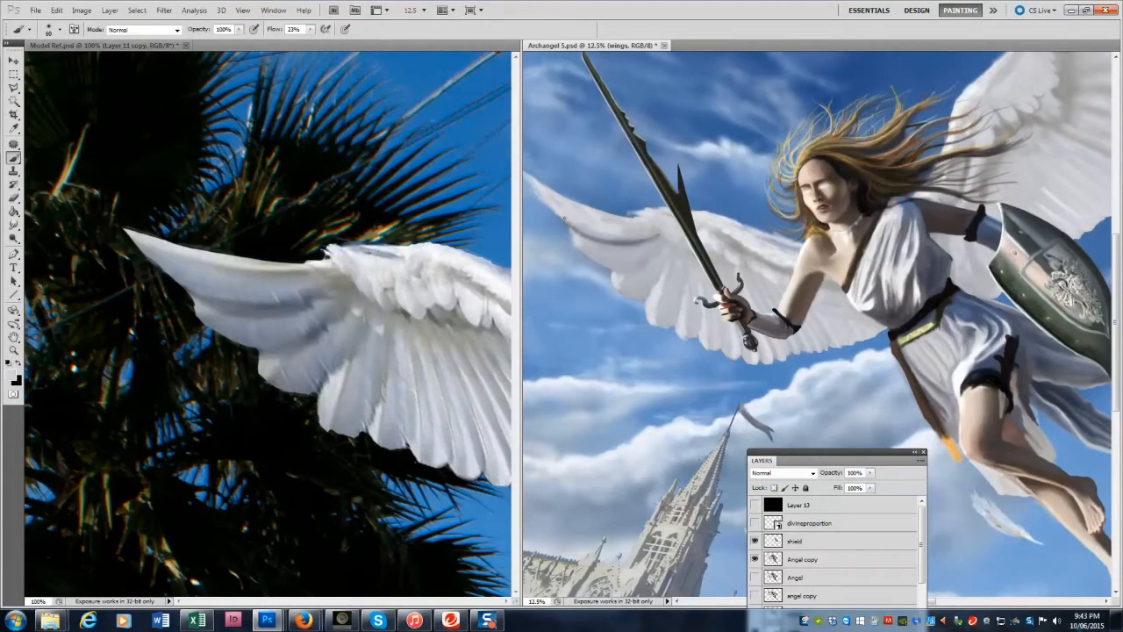
Hide the Layers panel, then paint the sword-side wing's leading edge and lengthen its pointed tip with a sampled feather tone.
left_click_drag(803, 453, 724, 332)
key("F7")
left_click_drag(871, 601, 860, 602)
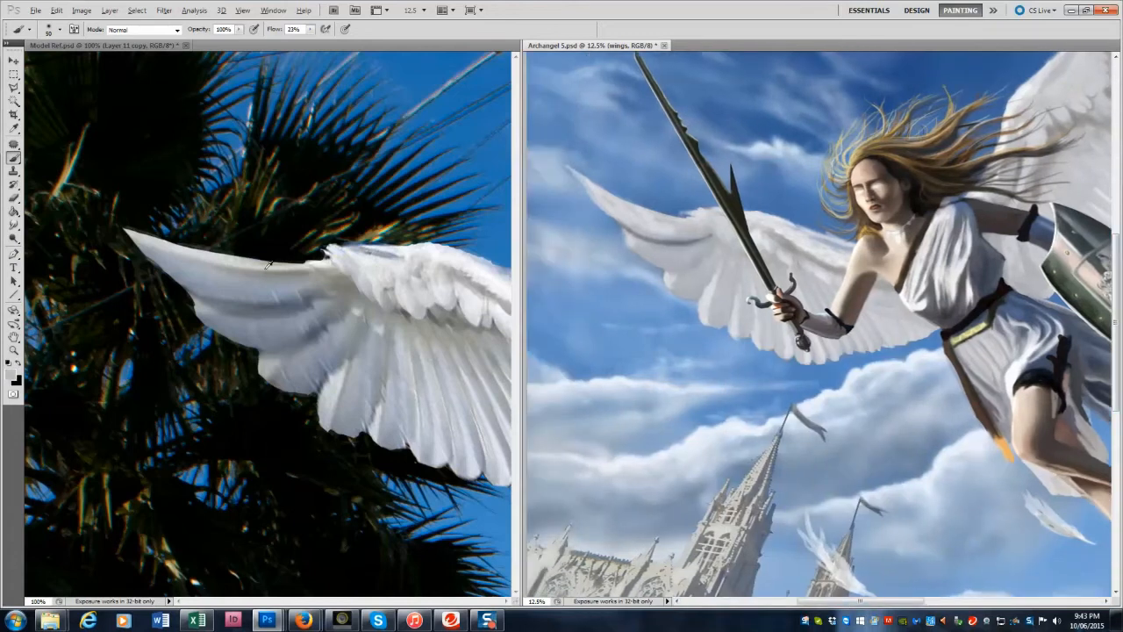
left_click(592, 197, "alt")
mouse_move(592, 193)
left_mouse_down()
mouse_move(618, 201)
mouse_move(573, 173)
mouse_move(632, 207)
mouse_move(696, 221)
left_mouse_up()
key("bracketright")
key("bracketright")
left_click_drag(562, 158, 577, 182)
Shade the feathers just below the sword-side wing's leading edge with a larger brush and a sampled grey.
left_click(630, 230, "alt")
key("bracketright")
key("bracketright")
key("bracketright")
key("bracketright")
key("bracketright")
key("bracketright")
left_click_drag(615, 216, 696, 237)
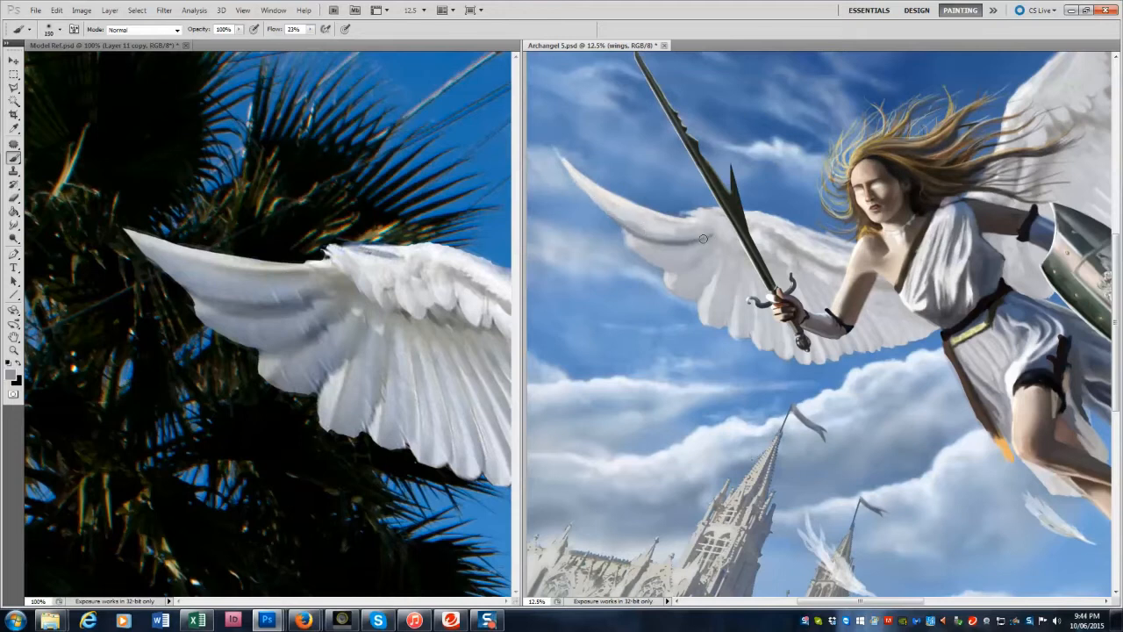
key("bracketleft")
mouse_move(679, 233)
left_mouse_down()
mouse_move(617, 210)
mouse_move(674, 231)
mouse_move(657, 230)
mouse_move(674, 230)
mouse_move(635, 211)
mouse_move(662, 229)
mouse_move(714, 233)
left_mouse_up()
Switch to the Mixer Brush with a sampled light feather tone and enlarge it for blending the sword-side wing.
left_click(615, 202, "alt")
right_click(13, 158)
left_click(67, 195)
key("bracketright")
key("bracketright")
key("bracketright")
key("bracketright")
key("bracketright")
key("bracketright")
key("bracketright")
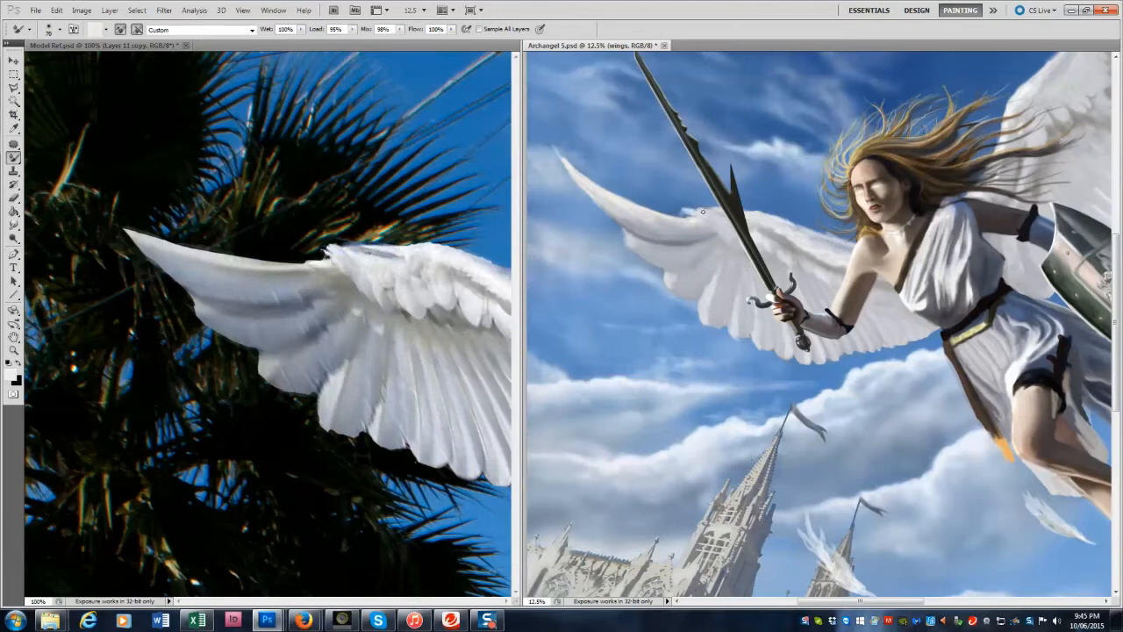
Set the Mixer Brush to Wet 89%, Load 74%, Mix 60% and Flow 54%, with a smaller tip and a sampled feather tone.
left_click(715, 306, "alt")
left_click(352, 29)
left_click(399, 29)
left_click(301, 29)
left_click(352, 28)
left_click(451, 29)
left_click_drag(451, 44, 423, 44)
key("[")
key("[")
key("[")
left_click(743, 324, "alt")
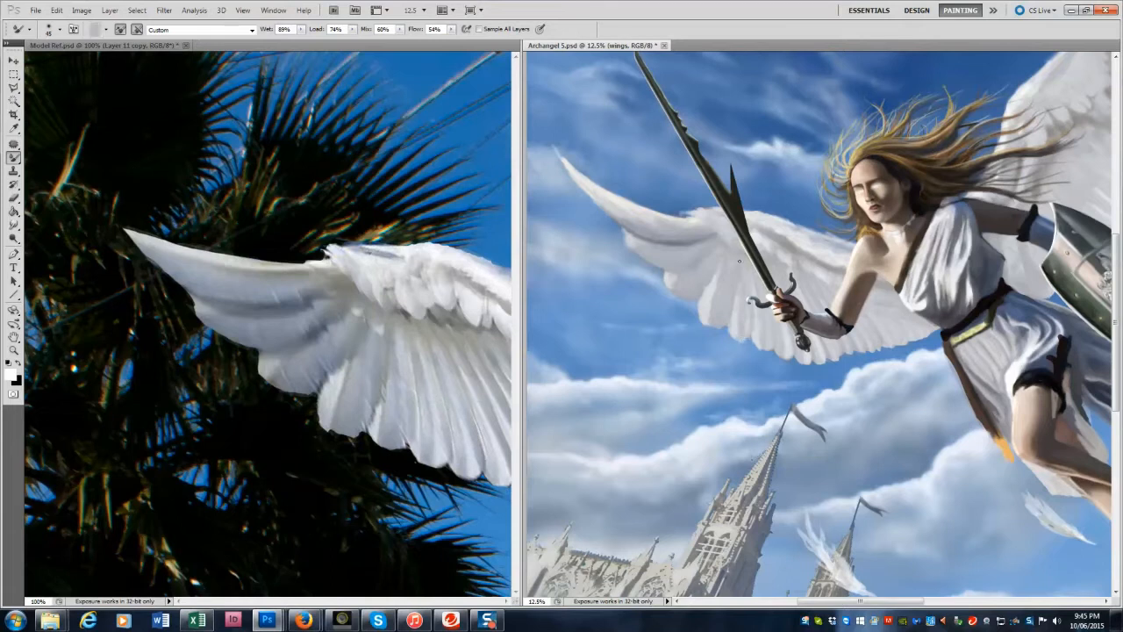
Blend the sword-side wing's lower and upper feathers with a larger Mixer Brush tip.
key("]")
left_click_drag(704, 324, 713, 332)
key("]")
key("]")
left_click_drag(684, 243, 695, 244)
Show the whole painting, then shade the sword-side wing's middle feathers using the normal Brush and a grey sampled from the reference wing.
left_click(14, 350)
left_click(548, 416, "alt")
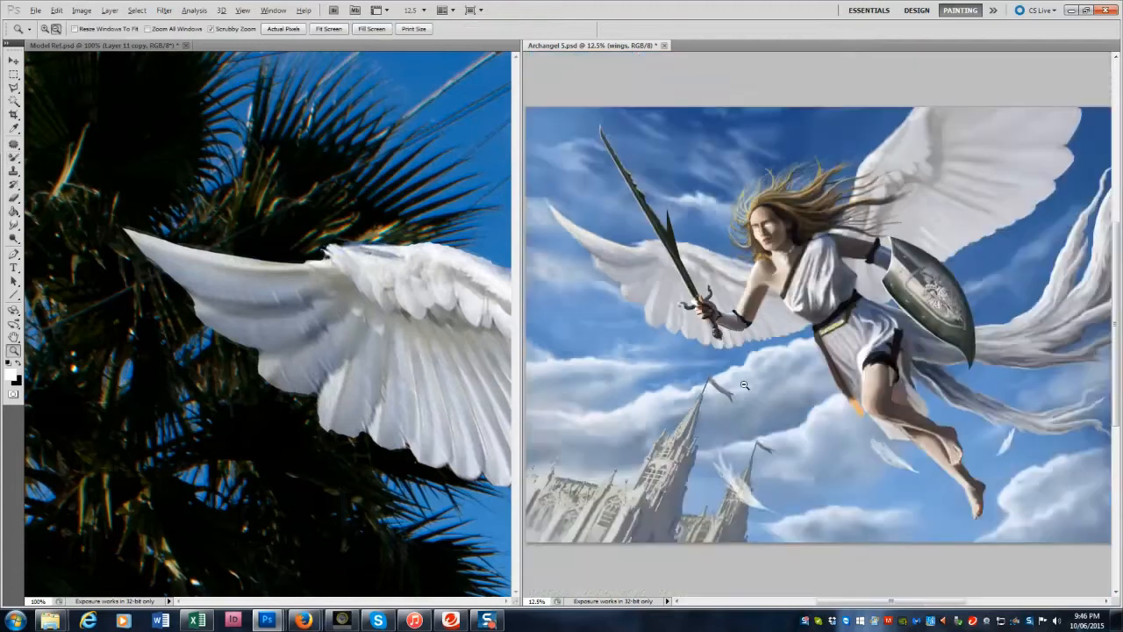
left_click(548, 416, "alt")
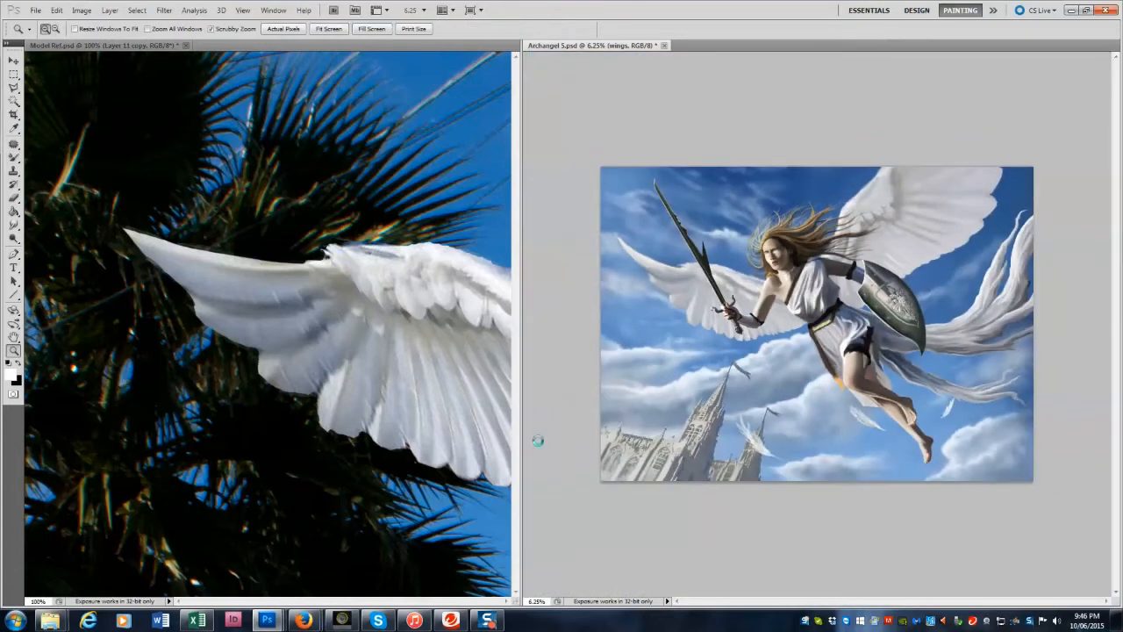
left_click(15, 157)
left_click(346, 278, "alt")
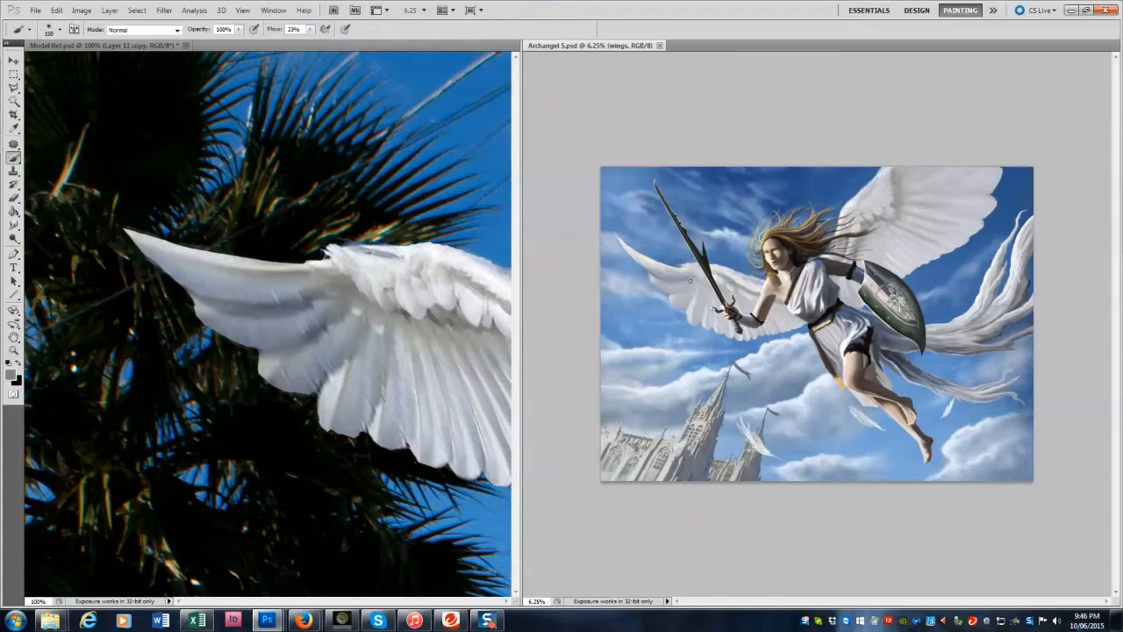
left_click_drag(693, 271, 705, 286)
Refine the sword-side wing's feathers beside the blade with tones sampled from the reference and the painting, adjusting the brush size.
left_click(446, 340, "alt")
key("bracketright")
key("bracketright")
key("bracketright")
key("bracketright")
key("bracketright")
left_click(714, 318, "alt")
key("bracketleft")
key("bracketleft")
key("bracketleft")
key("bracketleft")
key("bracketleft")
left_click_drag(699, 313, 702, 287)
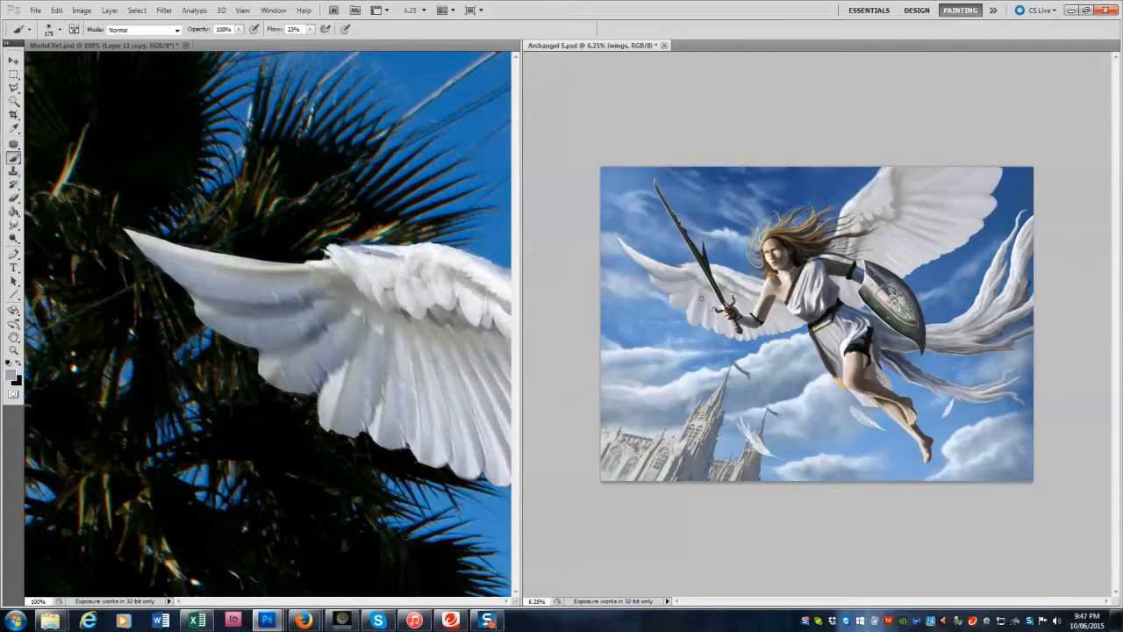
Sample a feather tone from the inner part of the reference wing and adjust the brush to 100 px.
left_click_drag(354, 601, 385, 602)
left_click(289, 333, "alt")
key("bracketleft")
left_click(624, 352)
key("bracketright")
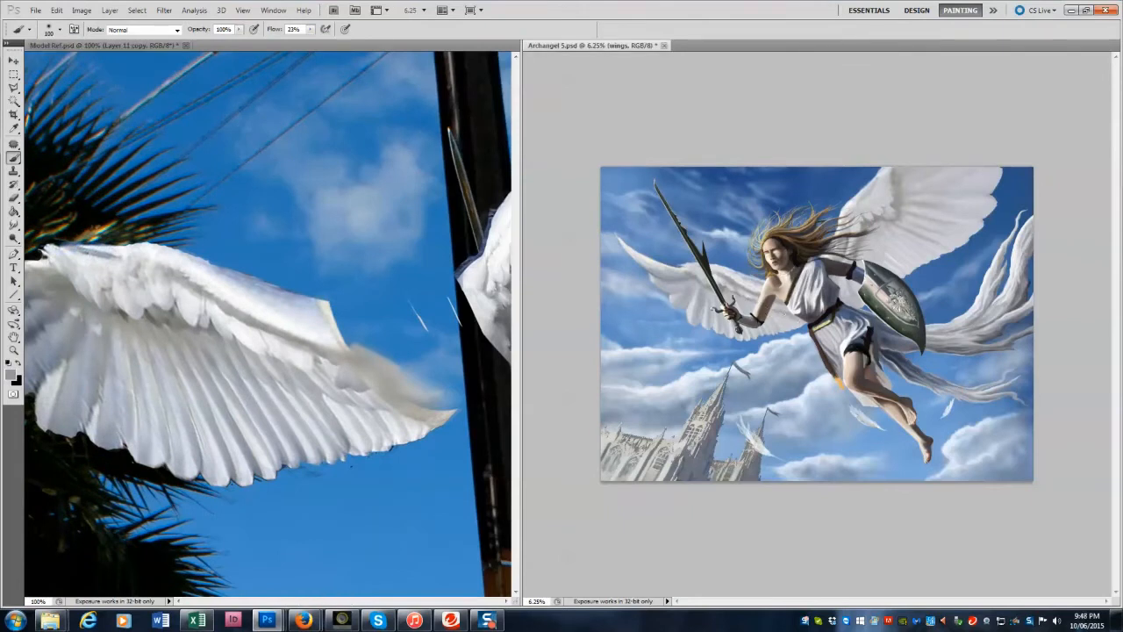
Show the wings' selection outline and set the normal Brush to Soft Light mode.
left_click_drag(14, 156, 70, 192)
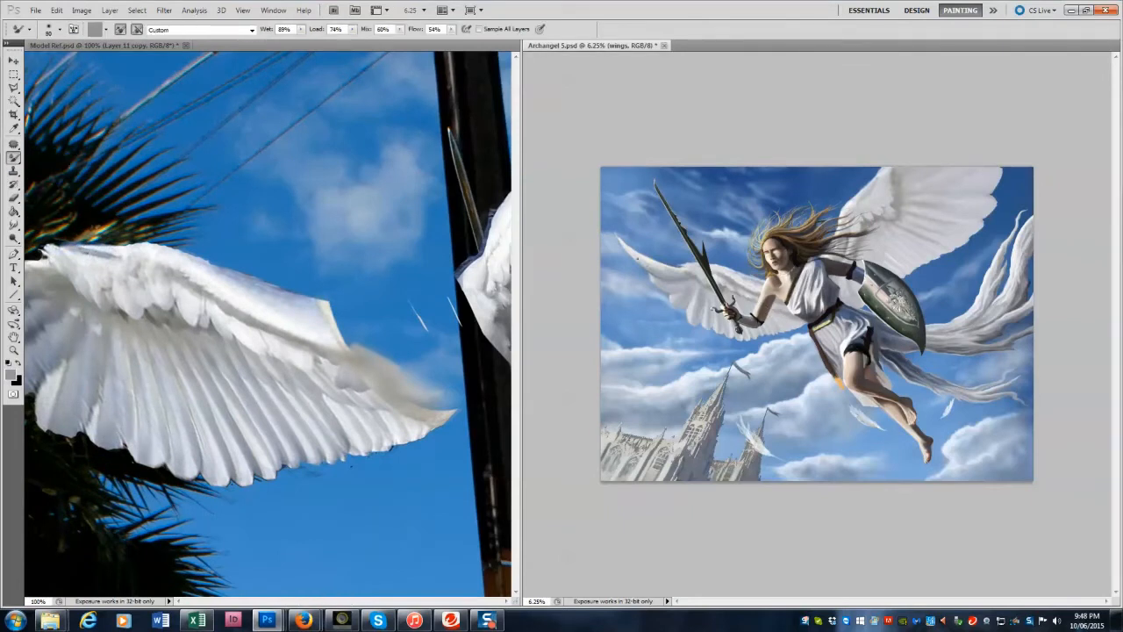
key("ctrl+h")
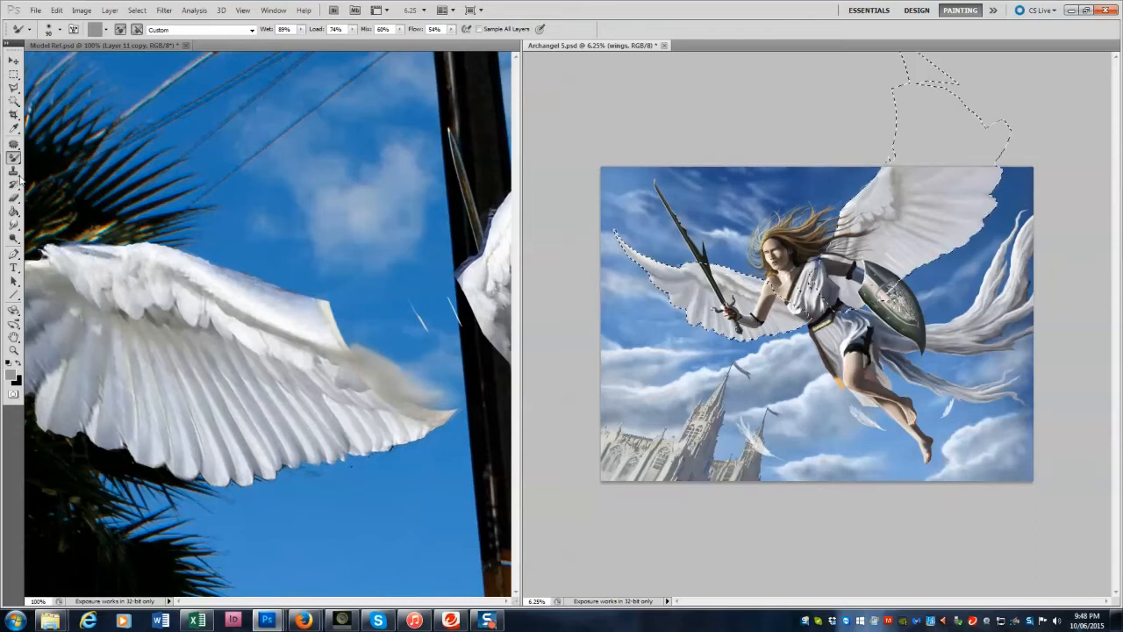
key("shift+b")
left_click(153, 30)
left_click(124, 210)
Darken the selected wings in Soft Light with sampled dark tones, enlarging the brush to 1400 px.
left_click(209, 293, "alt")
key("bracketright")
key("bracketright")
key("bracketright")
key("bracketright")
key("bracketright")
key("bracketright")
left_click(694, 278, "alt")
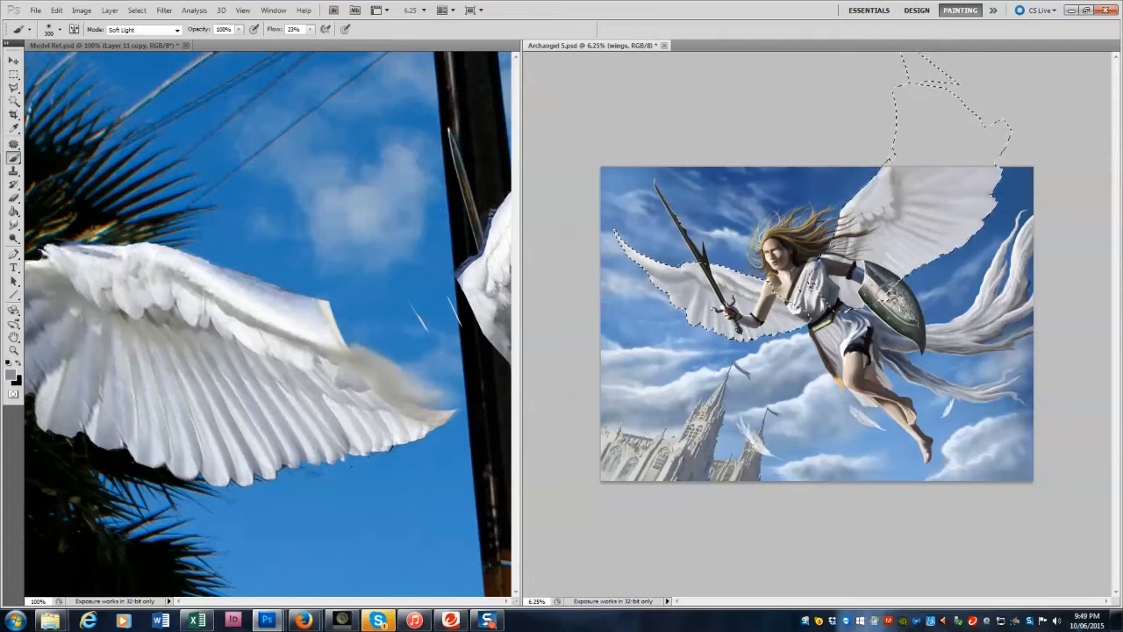
left_click(959, 307, "alt")
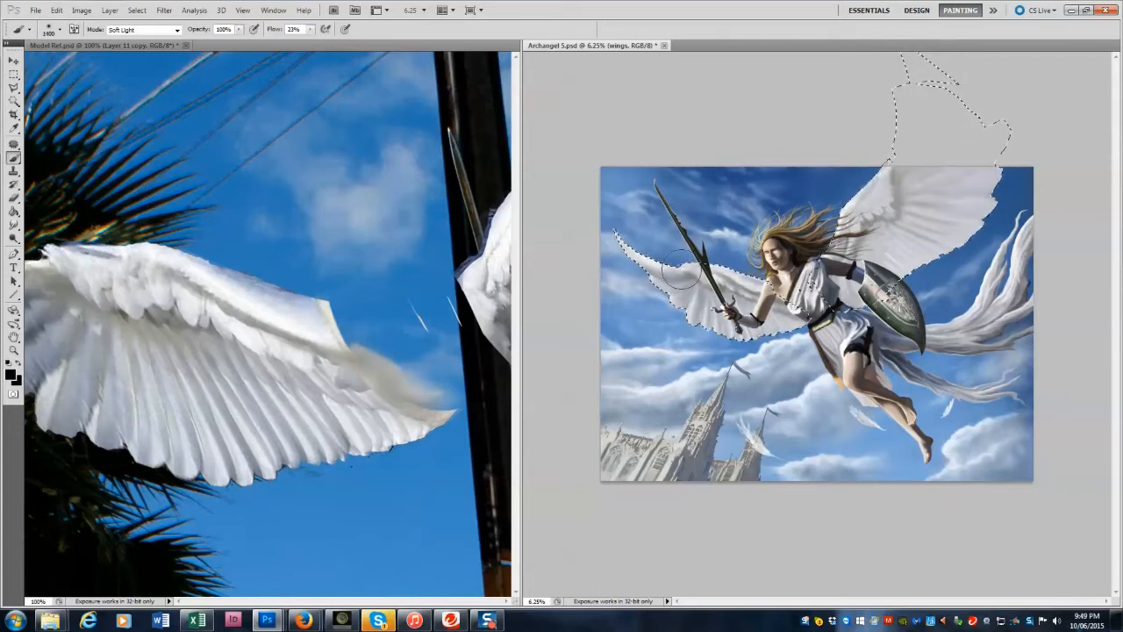
Swap to white and lighten the sword-side wing's feathers in Soft Light, varying the brush size.
key("x")
key("bracketleft")
key("bracketleft")
key("bracketleft")
key("bracketleft")
key("bracketleft")
key("bracketleft")
key("bracketleft")
key("bracketleft")
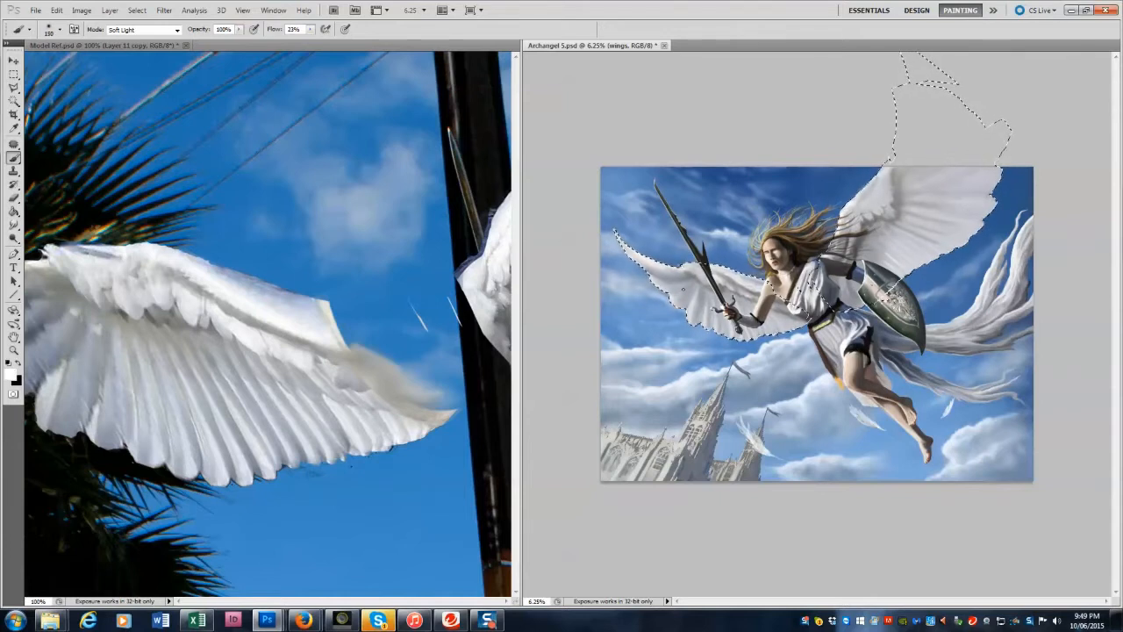
key("bracketright")
key("bracketright")
key("bracketright")
key("bracketright")
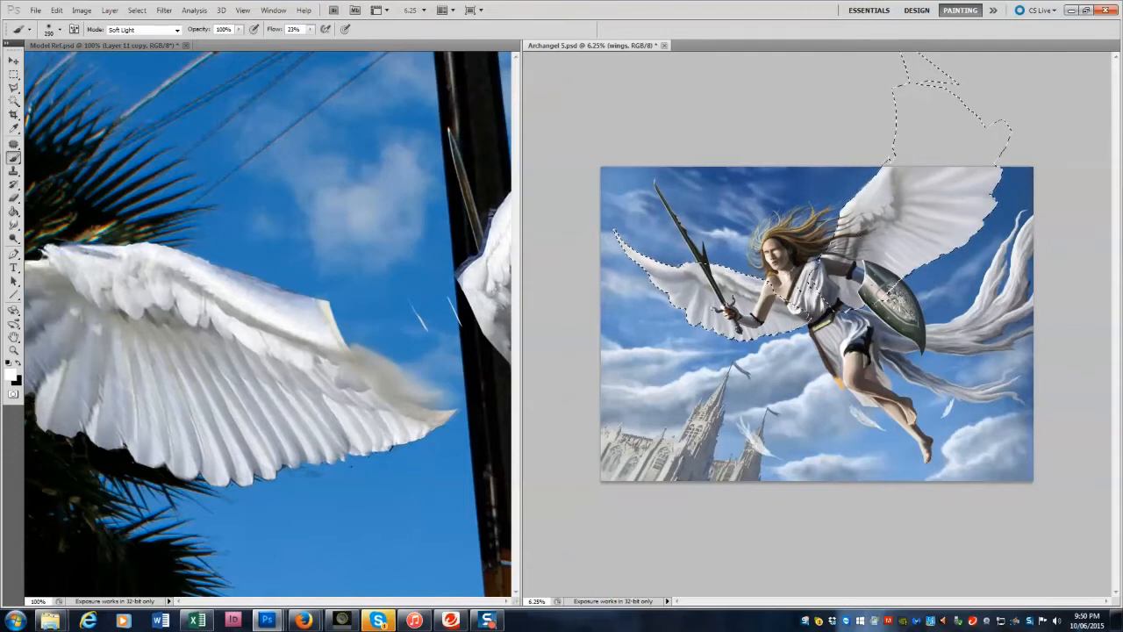
Deselect the wings, then sample a dark grey and set a Soft Light brush of 500 px for shading near the torso.
left_click(137, 10)
left_click(161, 35)
left_click(775, 285, "alt")
key("bracketright")
key("bracketright")
key("bracketright")
key("bracketright")
key("bracketright")
key("bracketright")
key("bracketleft")
key("bracketleft")
key("bracketleft")
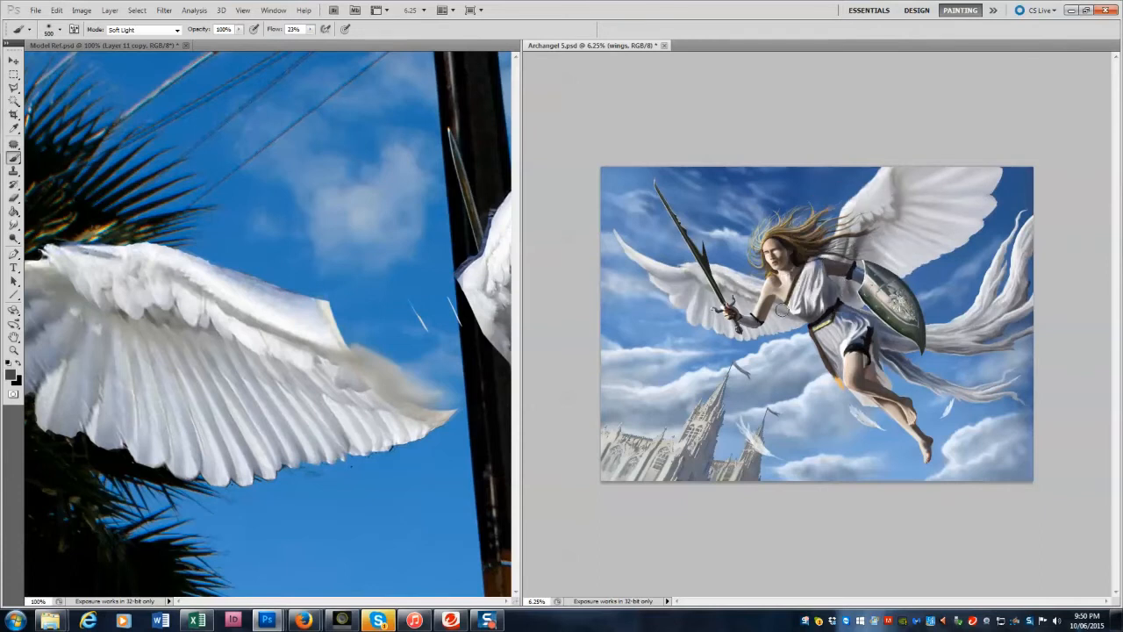
Enlarge the Soft Light brush to 900 px and shade the outer feathers of the shield-side wing.
key("bracketright")
key("bracketright")
key("bracketright")
key("bracketright")
key("bracketright")
key("bracketright")
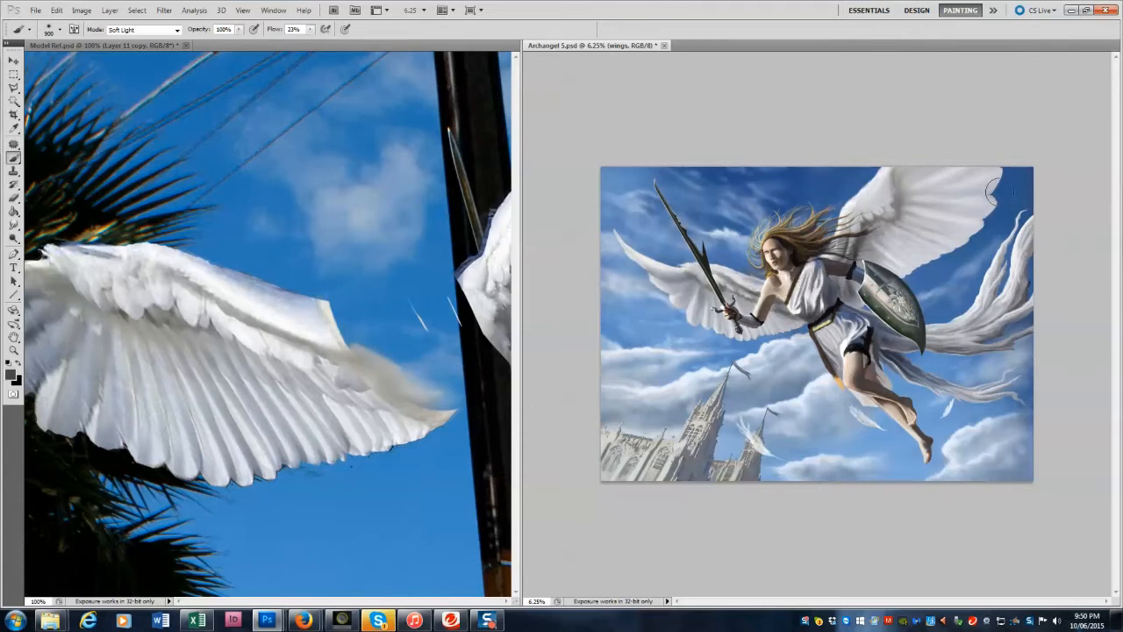
Reapply the last filter to the wings, clear the selection, and smudge the shield-side wing's feathers at 100% strength with a larger tip.
left_click(13, 225)
left_click(164, 10)
left_click(180, 23)
key("ctrl+d")
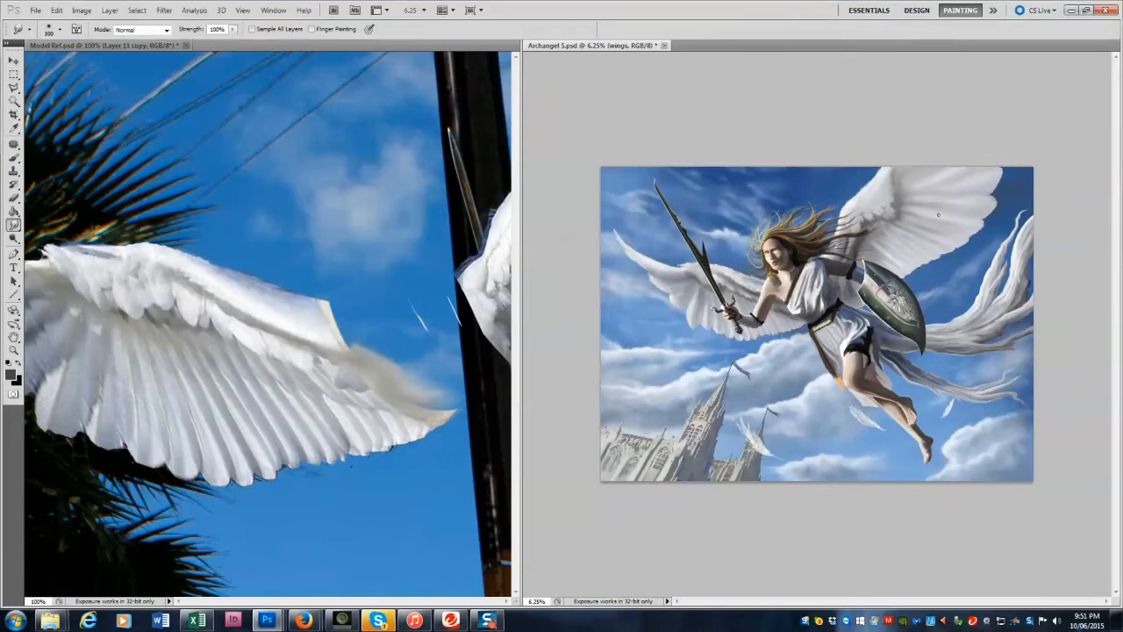
key("bracketright")
key("bracketright")
key("bracketright")
key("bracketright")
key("bracketright")
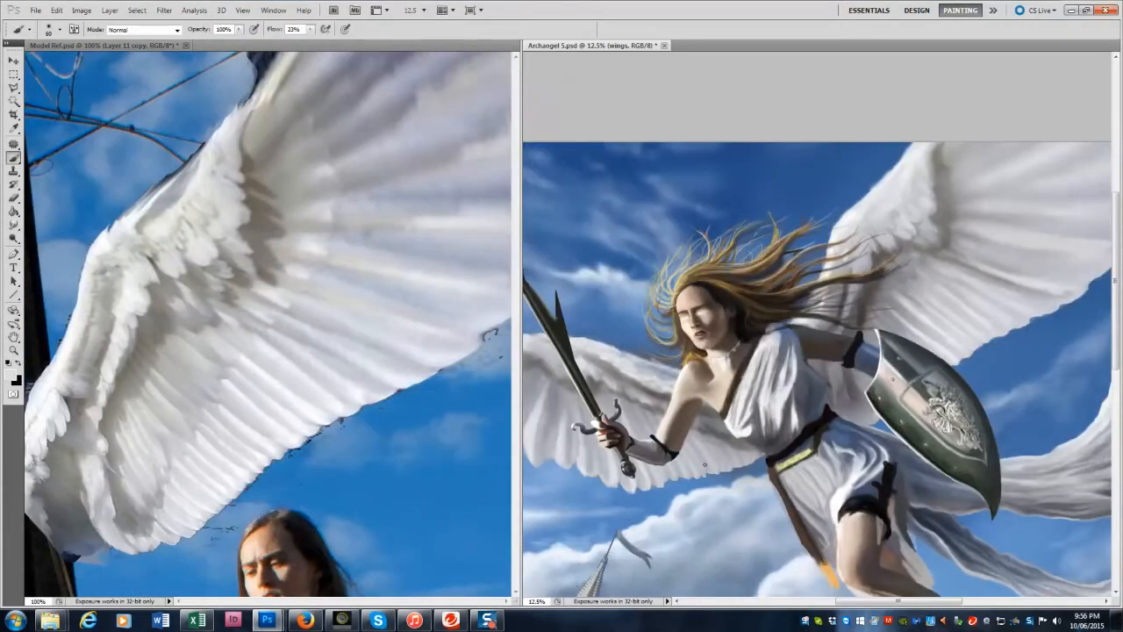
Bring the reference's sword-side wing into view and paint across the matching painted wing's upper feathers with a larger brush.
left_click_drag(150, 296, 641, 145)
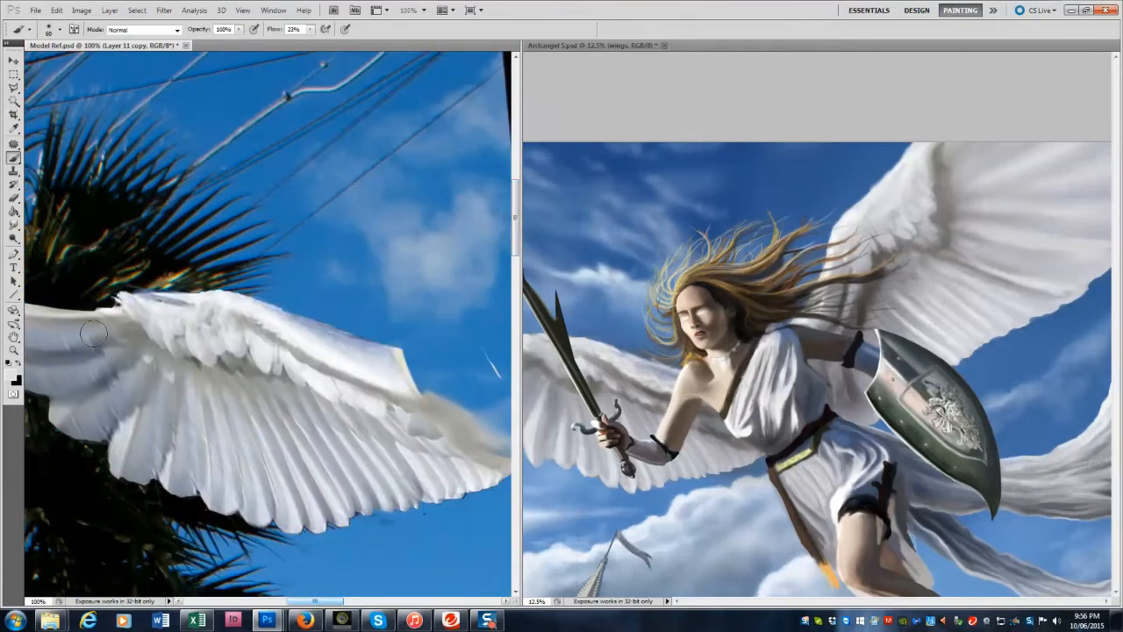
left_click(612, 386)
key("bracketright")
key("bracketright")
key("bracketright")
key("bracketright")
key("bracketright")
key("bracketright")
mouse_move(586, 361)
left_mouse_down()
mouse_move(643, 393)
mouse_move(755, 391)
left_mouse_up()
Shade the feathers beneath the sword-side wing's bend with a tone sampled from the painting.
key("bracketright")
key("bracketright")
left_click(652, 422, "alt")
key("bracketleft")
key("bracketleft")
mouse_move(616, 415)
left_mouse_down()
mouse_move(630, 421)
mouse_move(637, 386)
left_mouse_up()
Resample a feather tone and paint the lower feather tips of the sword-side wing, varying the brush size.
left_click(622, 395, "alt")
key("bracketright")
key("bracketright")
key("bracketright")
key("bracketright")
key("bracketright")
key("bracketright")
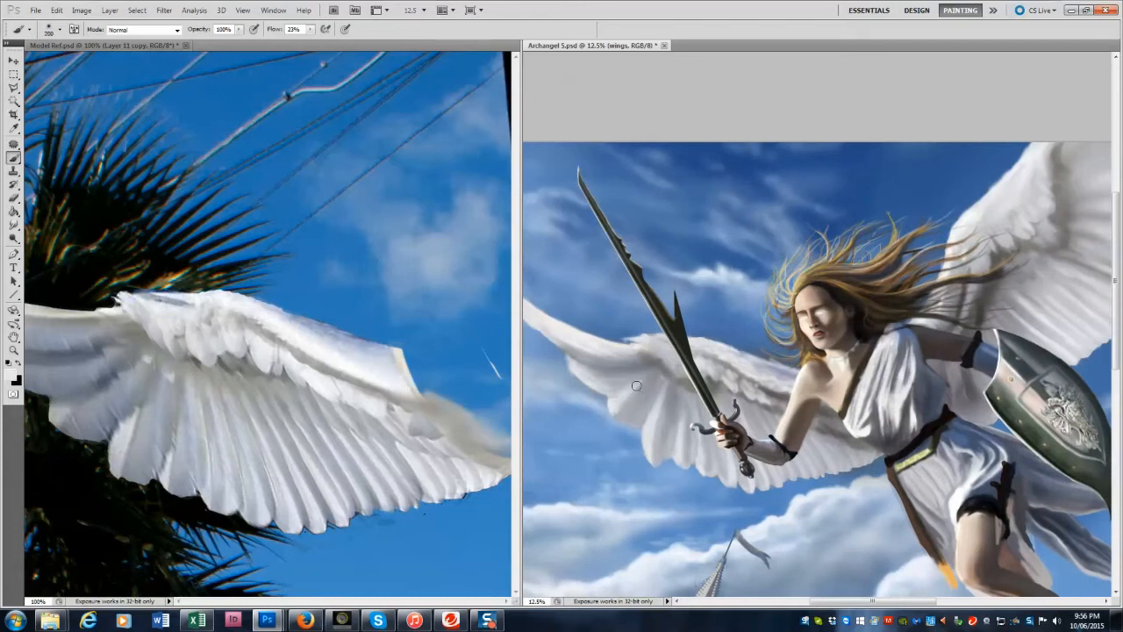
left_click_drag(643, 431, 653, 465)
key("bracketleft")
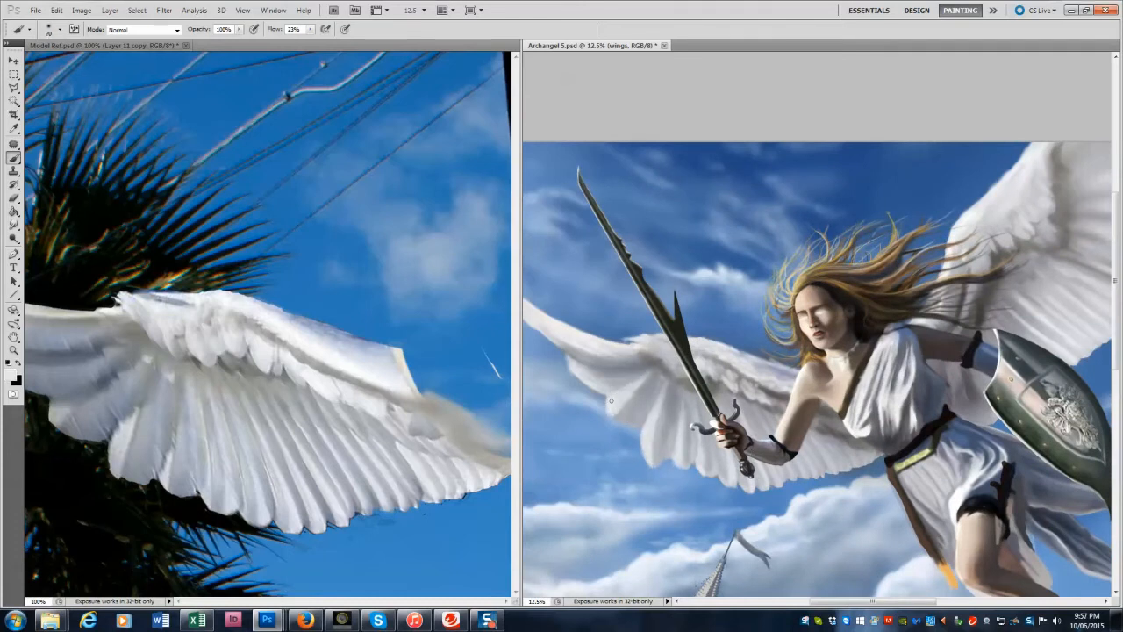
Paint thin separation lines between the sword-side wing's long feathers on both sides of the blade, using a tone sampled from the reference.
left_click(205, 357, "alt")
key("bracketleft")
key("bracketleft")
key("bracketleft")
mouse_move(683, 388)
left_mouse_down()
mouse_move(680, 422)
mouse_move(693, 421)
left_mouse_up()
left_click_drag(729, 385, 768, 431)
left_click_drag(741, 482, 733, 454)
left_click_drag(695, 429, 698, 459)
left_click_drag(682, 388, 674, 455)
Sample a different reference feather tone and paint the feathers left of the blade with a 130 px brush.
left_click(354, 364, "alt")
key("bracketright")
key("bracketright")
key("bracketright")
left_click_drag(654, 391, 642, 414)
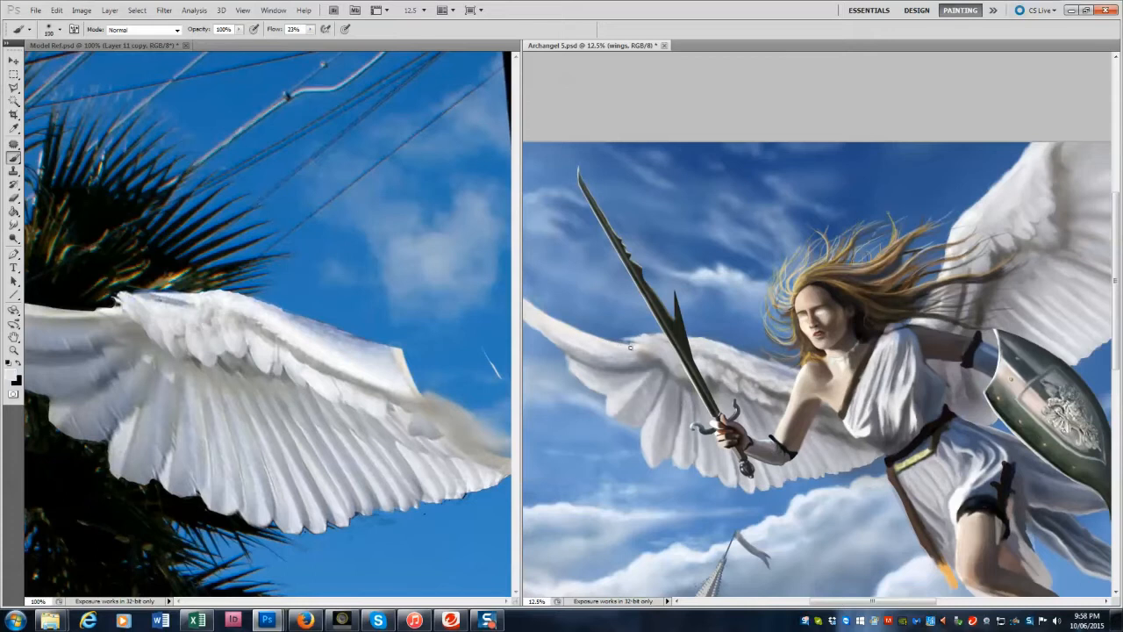
Smudge the sword-side wing's upper edge into small ruffled feathers with a fine tip at 100% strength.
key("r")
key("bracketleft")
key("bracketleft")
key("bracketleft")
key("bracketleft")
key("bracketleft")
key("bracketleft")
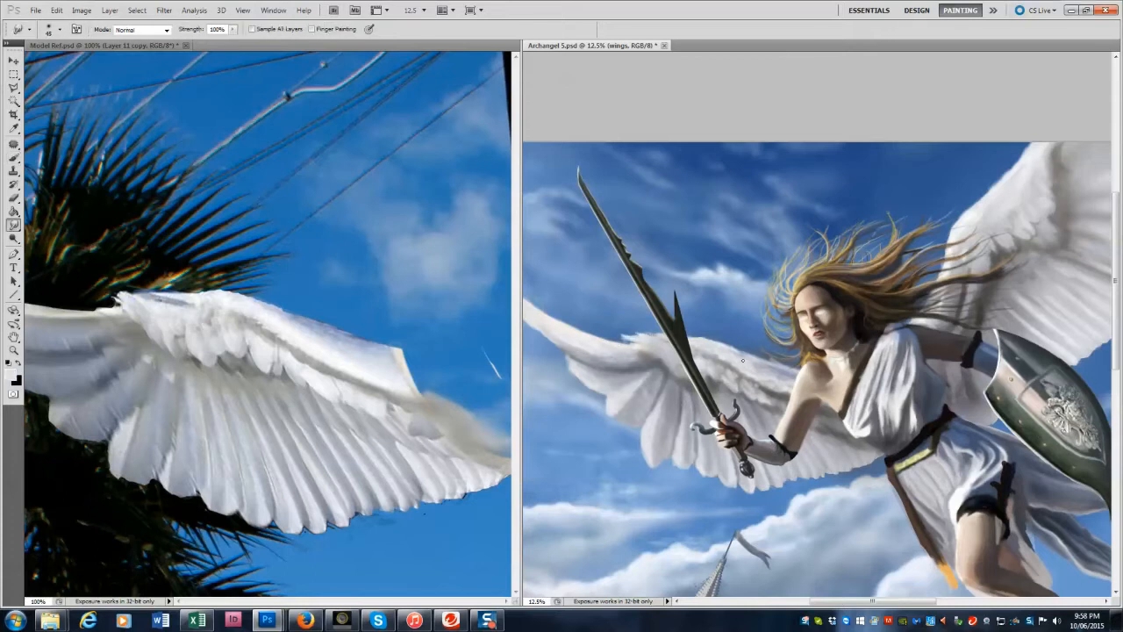
key("bracketright")
key("bracketright")
key("bracketright")
key("bracketleft")
key("bracketleft")
Return to the Brush and sample feather greys from the reference and the sword-side wing.
key("b")
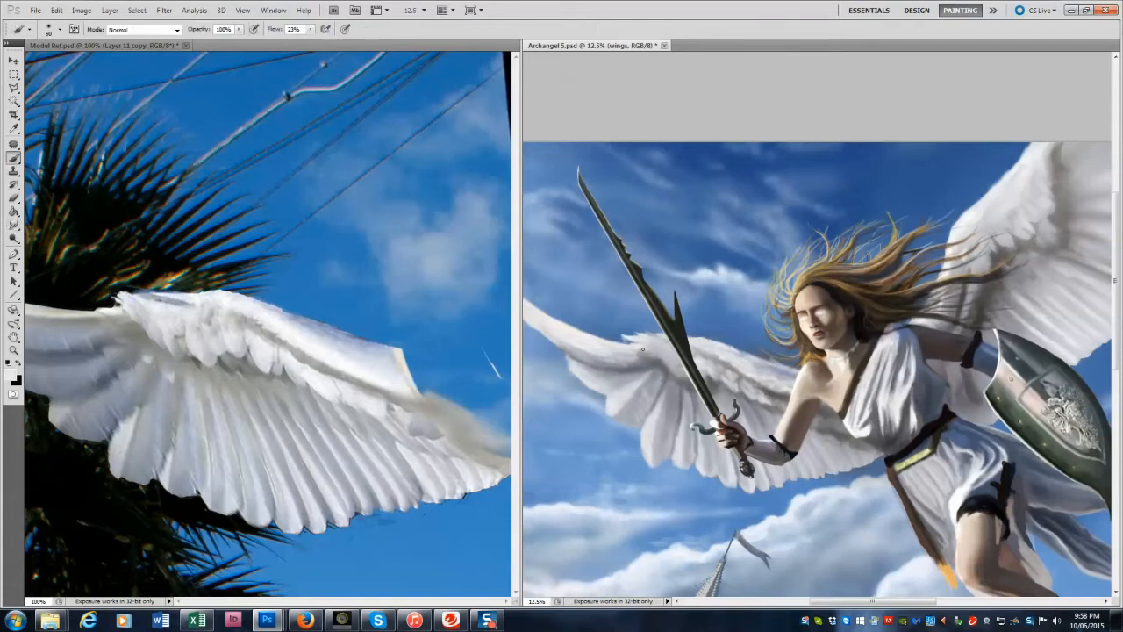
left_click(173, 436, "alt")
left_click(667, 379, "alt")
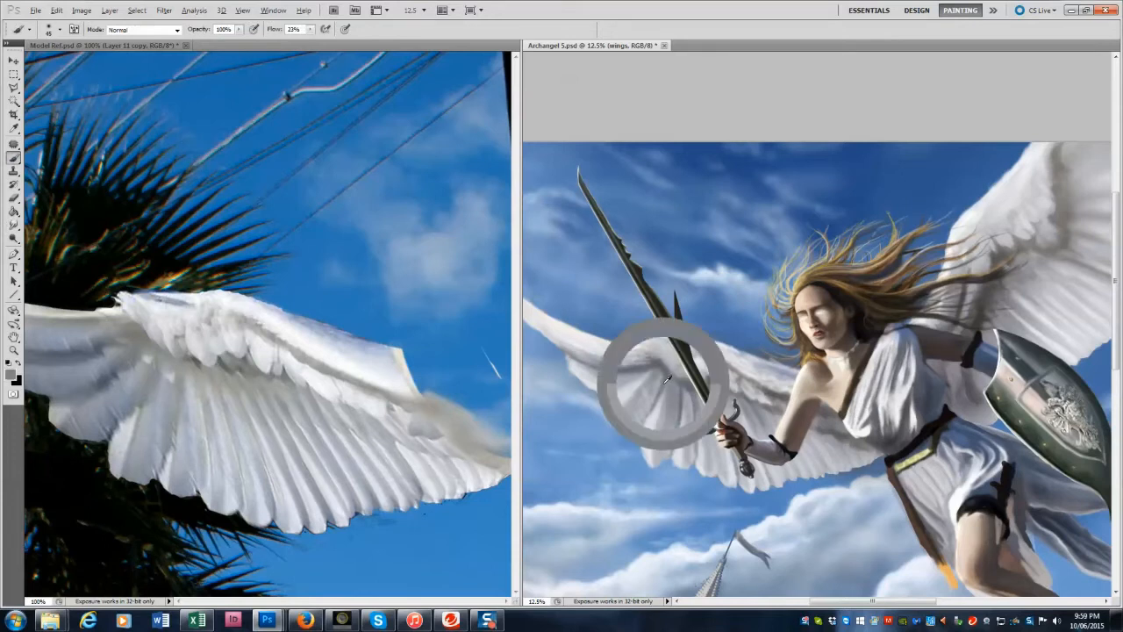
Open the swan photo swalake.JPG as an extra reference and bring the swan's other outstretched wing into view.
key("ctrl+o")
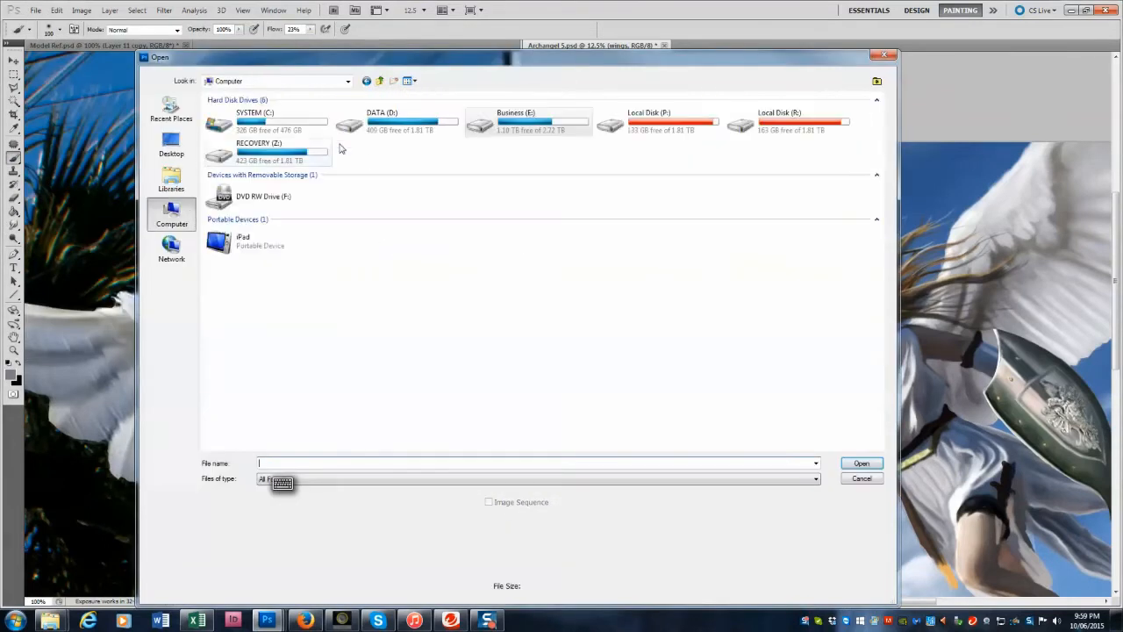
double_click(527, 123)
left_click(171, 145)
double_click(528, 138)
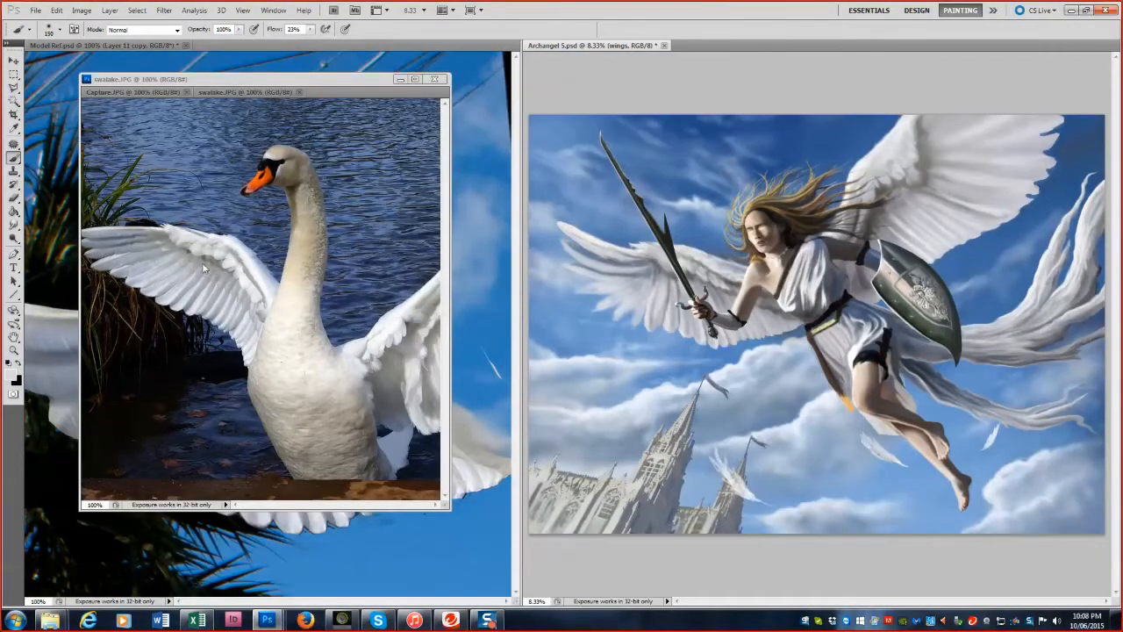
left_click(101, 238)
left_click_drag(270, 504, 329, 503)
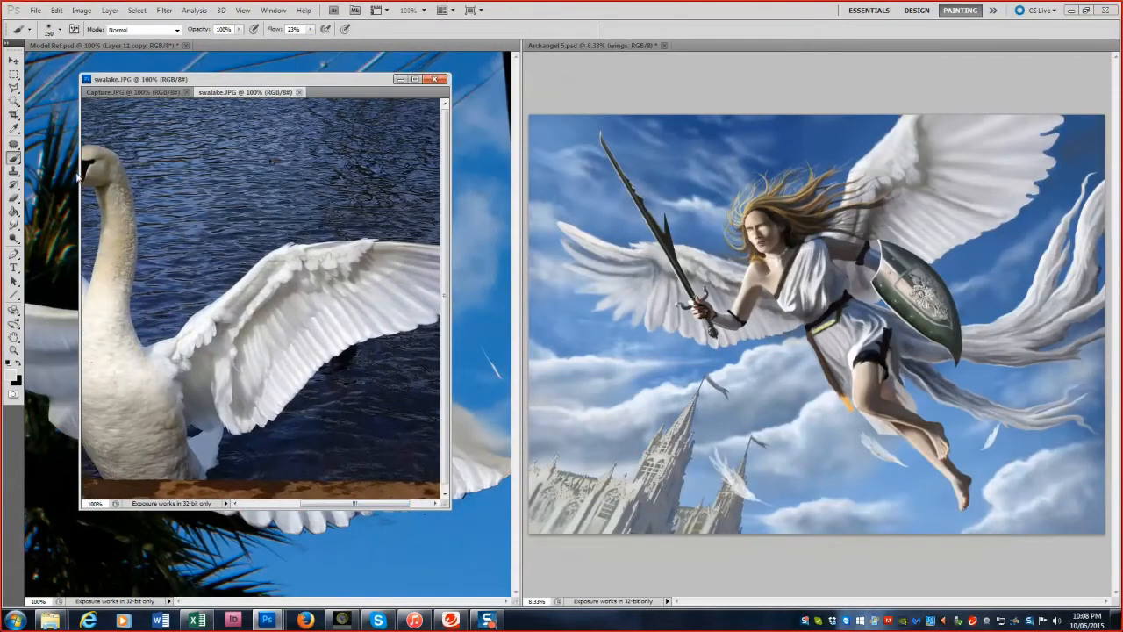
Sample a light feather tone from the shield-side wing and touch up the feathers with a larger brush.
left_click(892, 175)
left_click(860, 180, "alt")
key("bracketright")
key("bracketright")
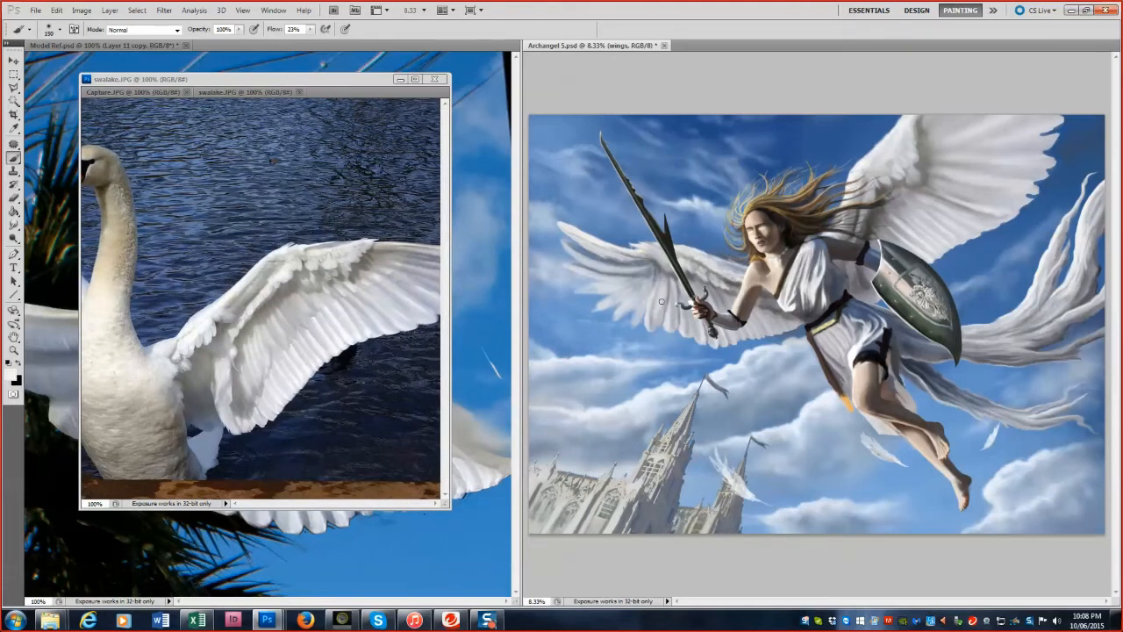
key("bracketright")
key("bracketright")
key("bracketright")
Paint the outer feathers of the shield-side wing with a sampled light tone, then sample a grey feather tone.
left_click(988, 161, "alt")
mouse_move(1009, 186)
left_mouse_down()
mouse_move(937, 196)
mouse_move(1000, 215)
mouse_move(1034, 203)
left_mouse_up()
key("bracketright")
key("bracketright")
key("bracketright")
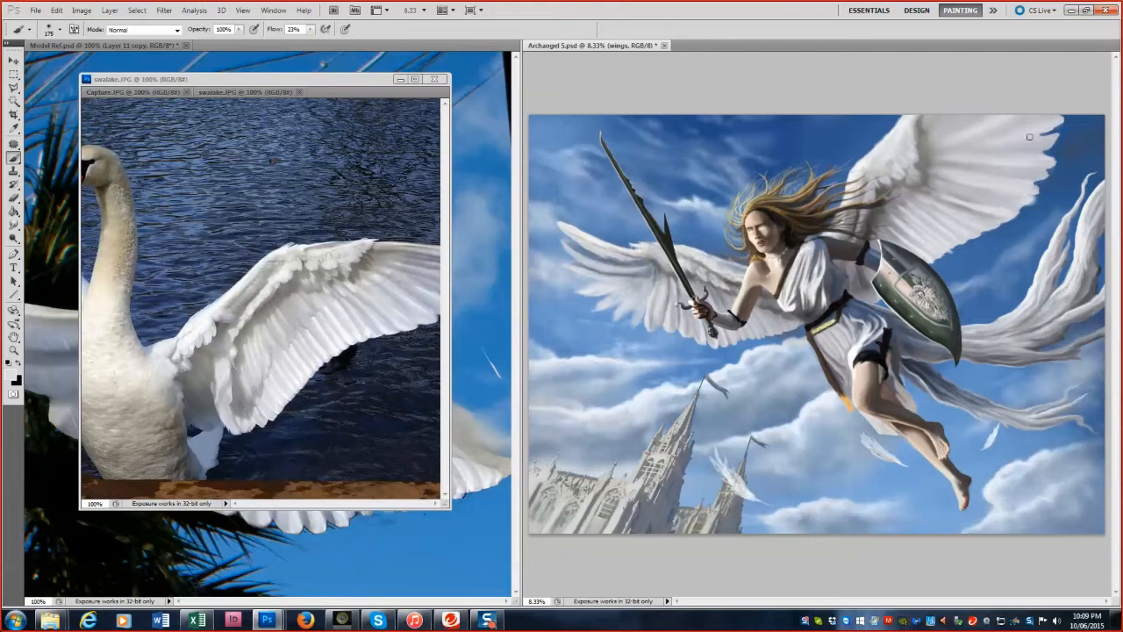
left_click(874, 192, "alt")
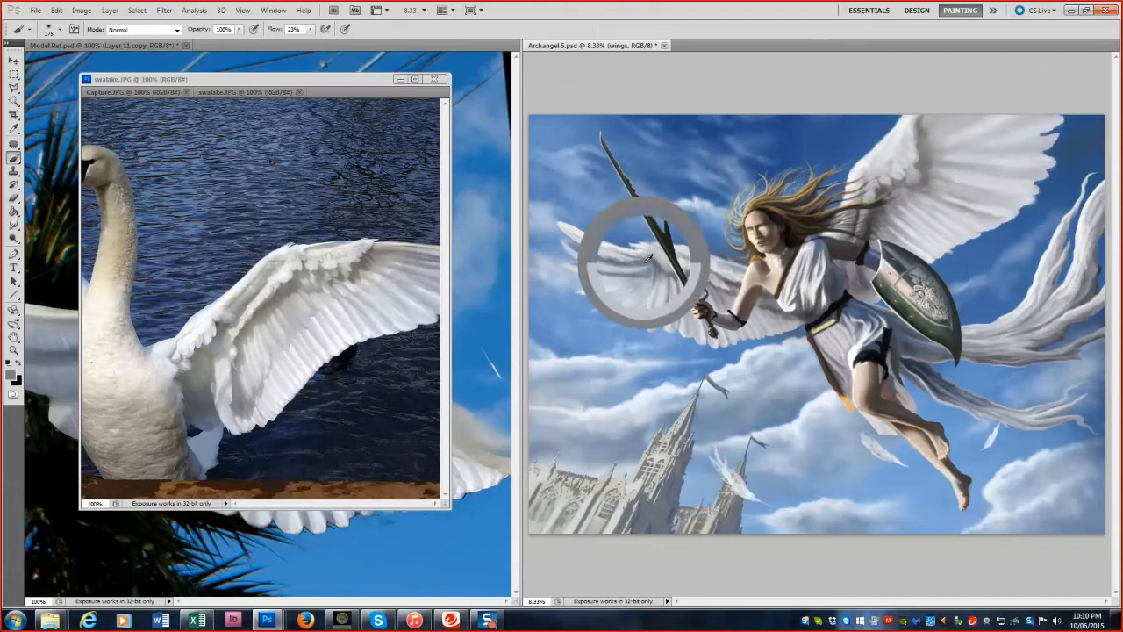
Widen the swan photo window, sample feather tones from the shield-side wing and the swan, and dab the wing with a larger brush.
left_click(933, 186, "alt")
key("bracketright")
key("bracketright")
key("bracketright")
key("bracketright")
key("bracketright")
left_click_drag(450, 387, 516, 387)
left_click(439, 268, "alt")
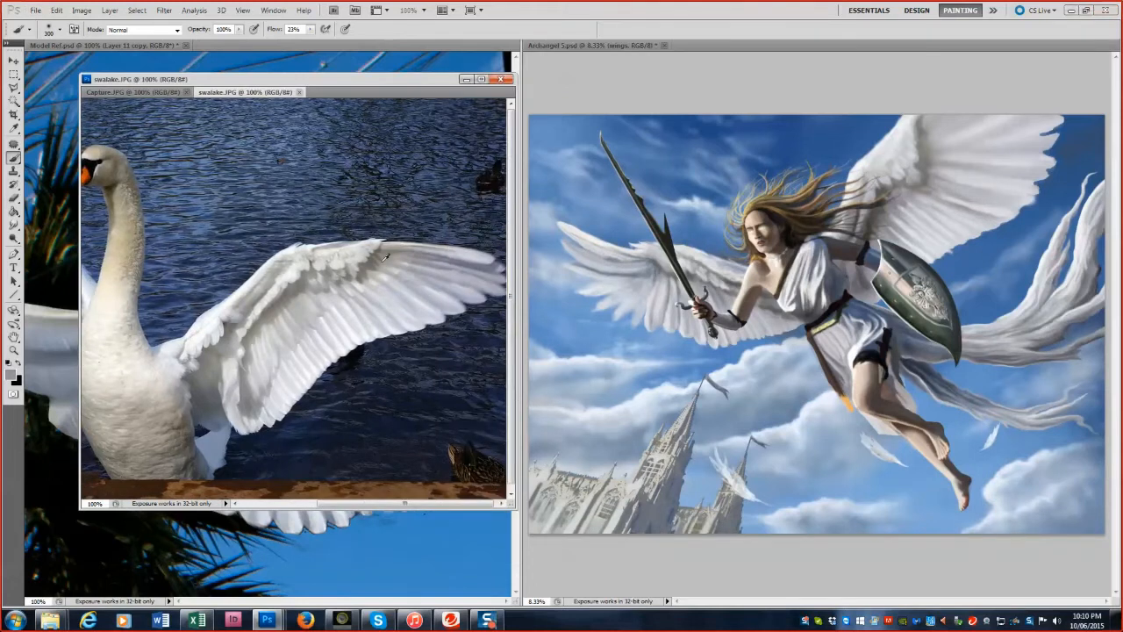
left_click(975, 150)
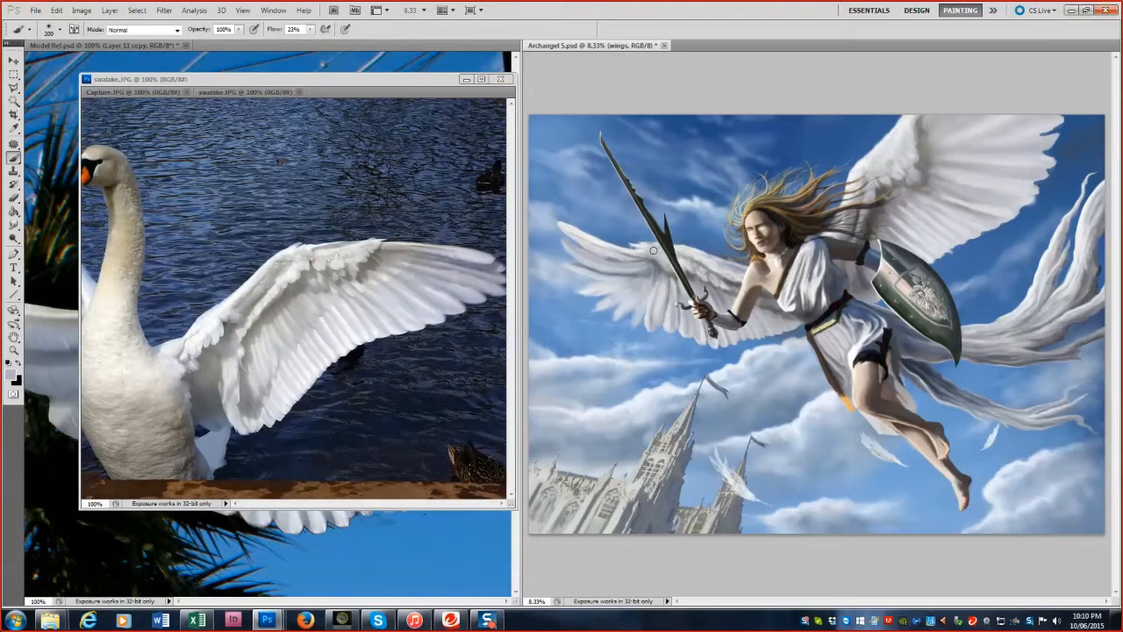
Paint feathers on both wings with a tone sampled from the swan photo, then sample a light tone from the shield-side wing.
left_click(292, 379, "alt")
key("bracketleft")
key("bracketleft")
left_click_drag(952, 190, 1006, 198)
left_click_drag(952, 168, 991, 167)
mouse_move(641, 276)
left_mouse_down()
mouse_move(587, 270)
mouse_move(669, 273)
left_mouse_up()
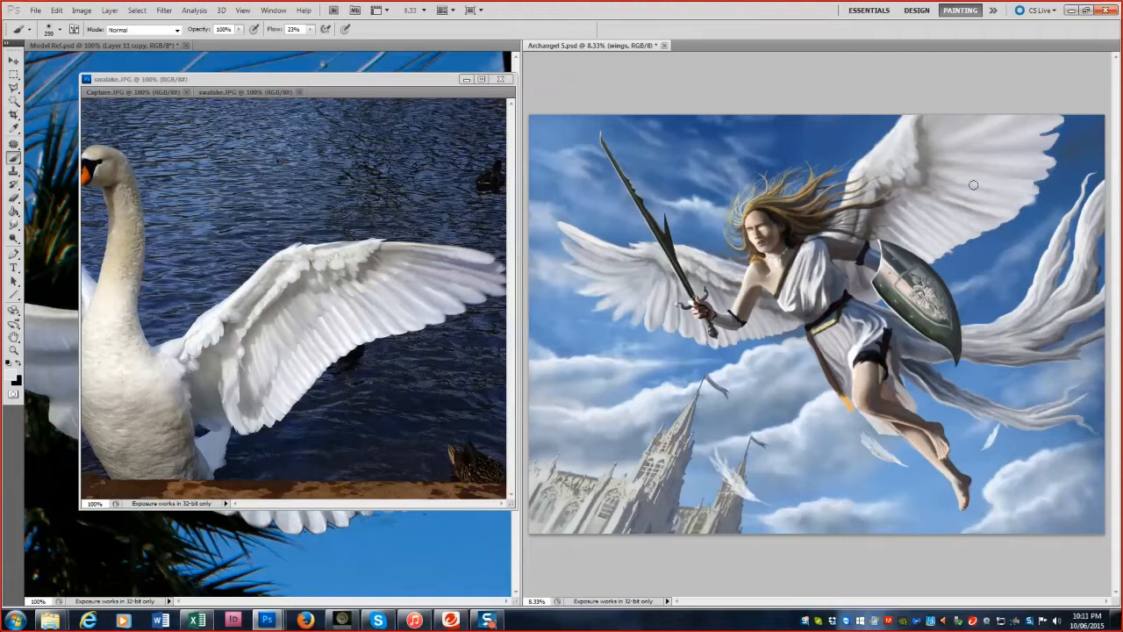
left_click(861, 164, "alt")
left_click_drag(178, 362, 305, 361)
left_click(82, 11)
mouse_move(100, 39)
left_click(250, 40)
mouse_move(100, 91)
left_mouse_down()
mouse_move(44, 92)
mouse_move(81, 95)
left_mouse_up()
left_click(193, 94)
left_click(592, 45)
left_click(81, 10)
left_click(250, 39)
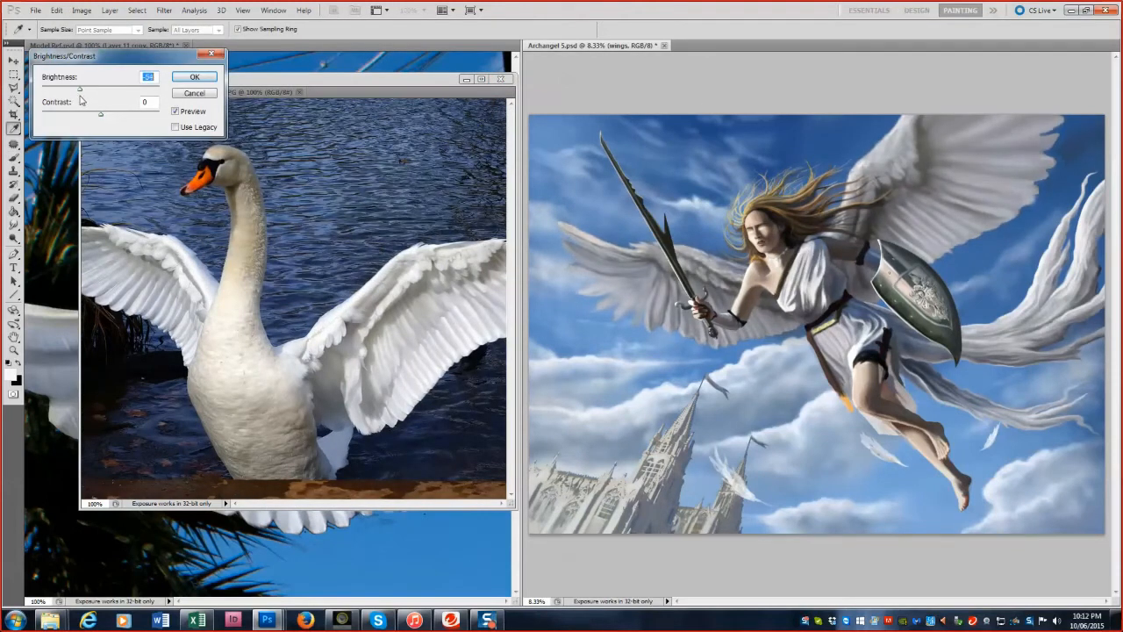
left_click_drag(80, 91, 90, 92)
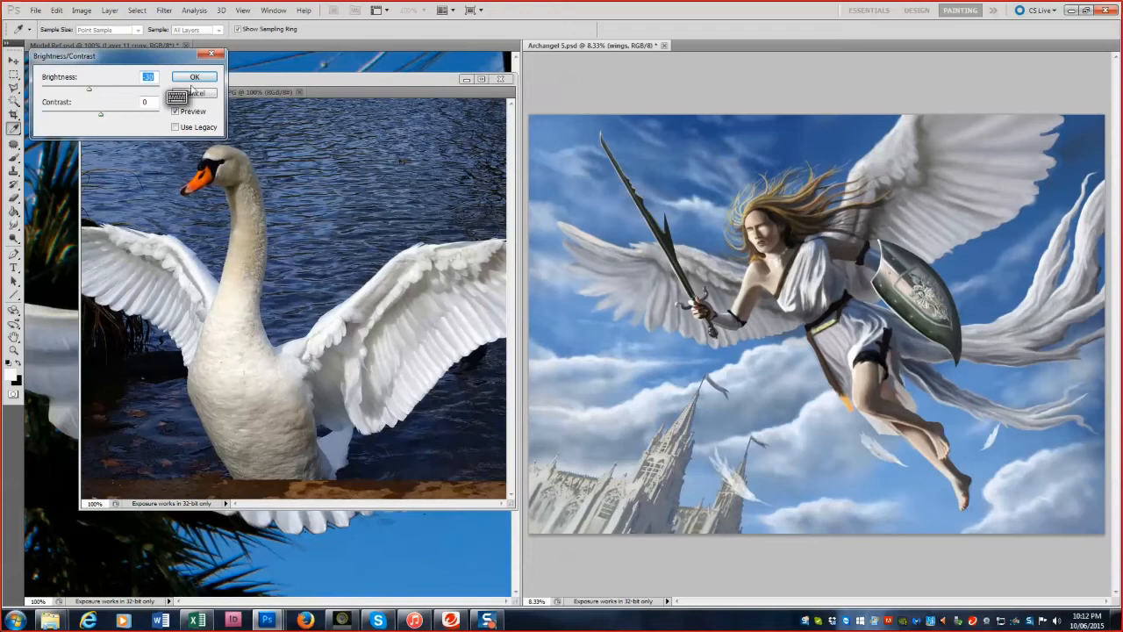
left_click(212, 54)
left_click(285, 138)
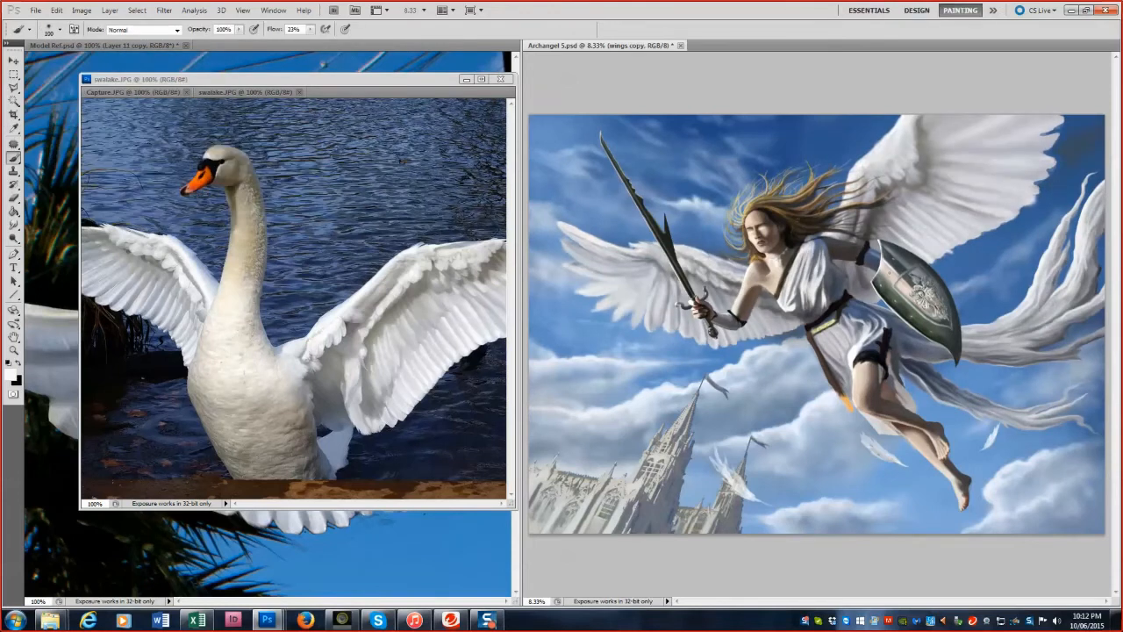
Darken the wings copy layer with Brightness/Contrast at brightness -31 and slightly raised contrast, then compare before and after.
left_click(81, 10)
mouse_move(100, 40)
left_click(245, 40)
left_click_drag(101, 90, 106, 115)
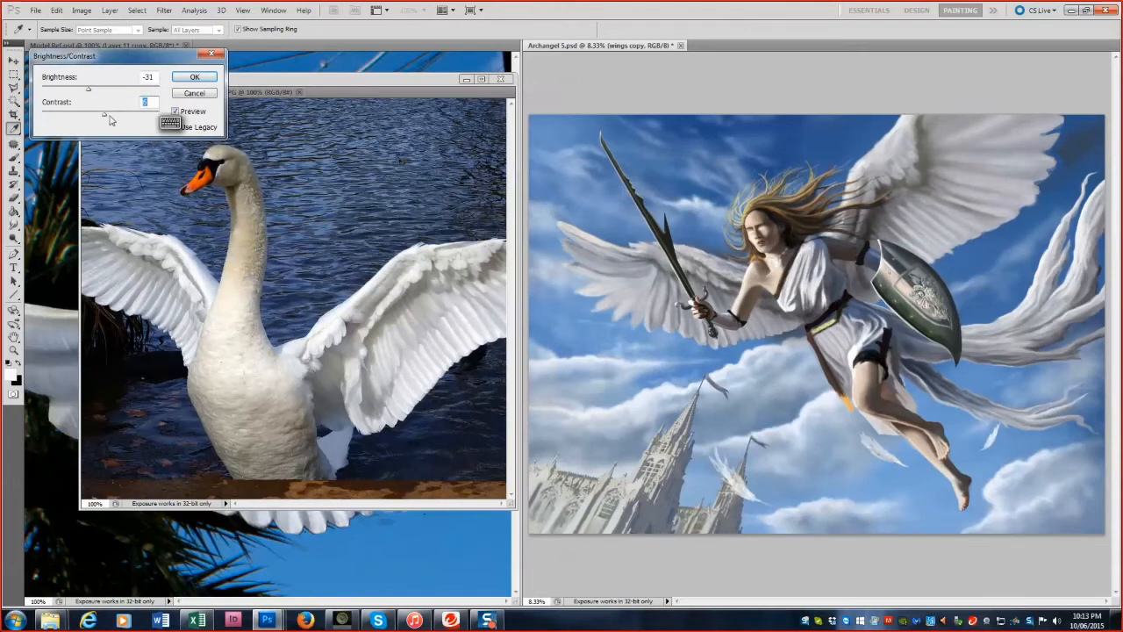
left_click(186, 79)
key("ctrl+z")
key("ctrl+z")
key("ctrl+z")
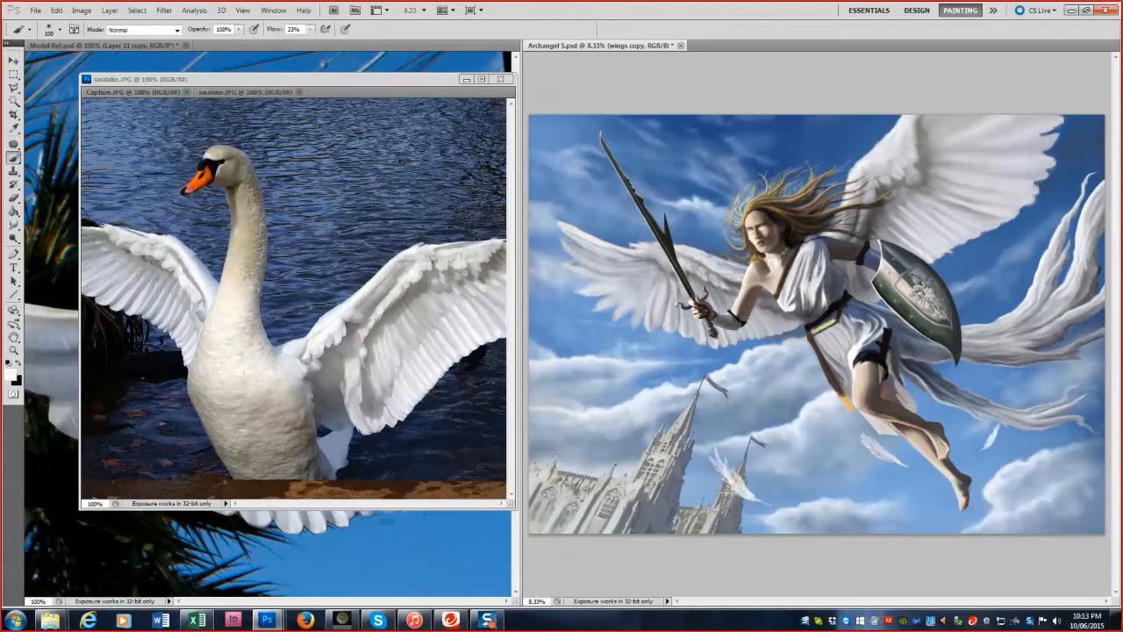
key("ctrl+z")
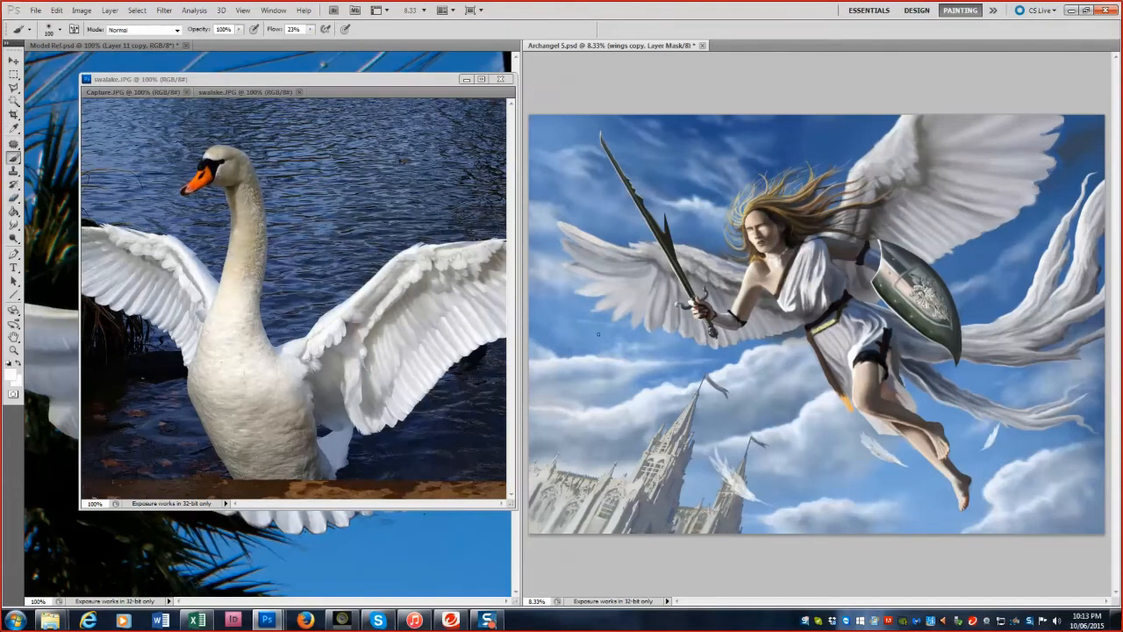
Paint the wings copy layer mask along the outer and lower feathers of the sword-side wing.
left_click_drag(560, 242, 603, 304)
mouse_move(563, 225)
left_mouse_down()
mouse_move(583, 260)
mouse_move(629, 252)
left_mouse_up()
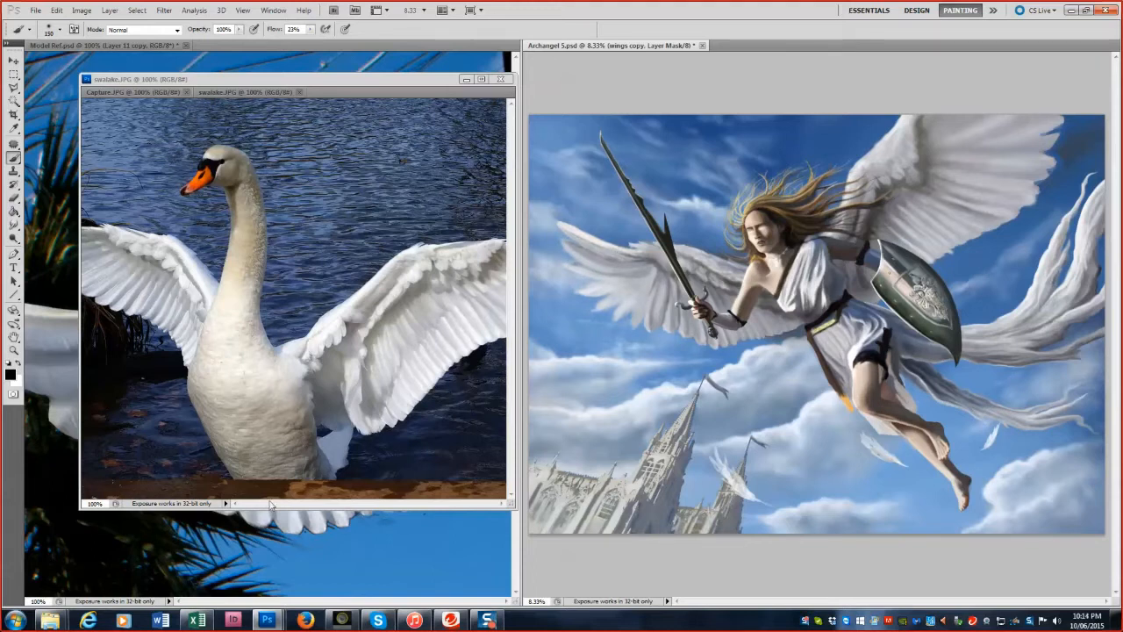
left_click_drag(270, 505, 243, 505)
left_click(601, 295)
key("bracketleft")
key("bracketleft")
mouse_move(637, 313)
left_mouse_down()
mouse_move(667, 315)
mouse_move(682, 343)
mouse_move(795, 326)
left_mouse_up()
Paint the wings copy layer mask in black over the outer feathers of the shield-side wing with a much larger brush.
key("bracketright")
key("bracketright")
key("bracketright")
key("bracketright")
key("bracketright")
key("bracketright")
key("bracketright")
key("bracketright")
left_click_drag(986, 130, 1040, 128)
Reduce the brush to 100 and touch up the layer mask on the sword-side wing beside the sword arm.
key("bracketleft")
key("bracketleft")
key("bracketleft")
key("bracketleft")
key("bracketleft")
key("bracketleft")
key("bracketleft")
key("bracketleft")
key("bracketleft")
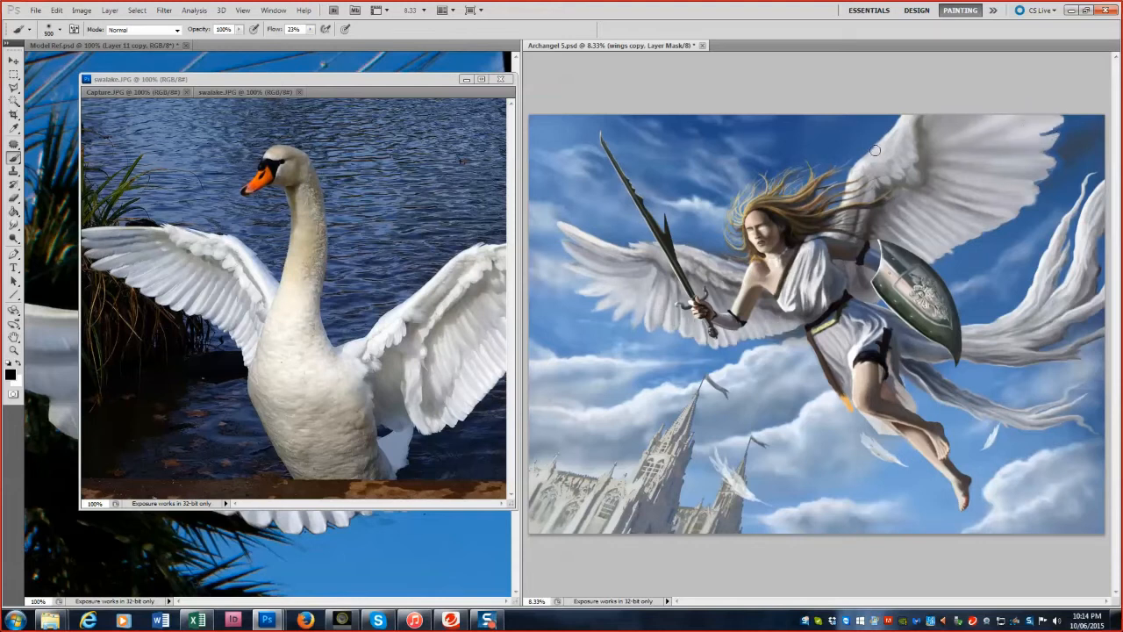
key("bracketleft")
mouse_move(688, 252)
left_mouse_down()
mouse_move(716, 266)
mouse_move(681, 274)
left_mouse_up()
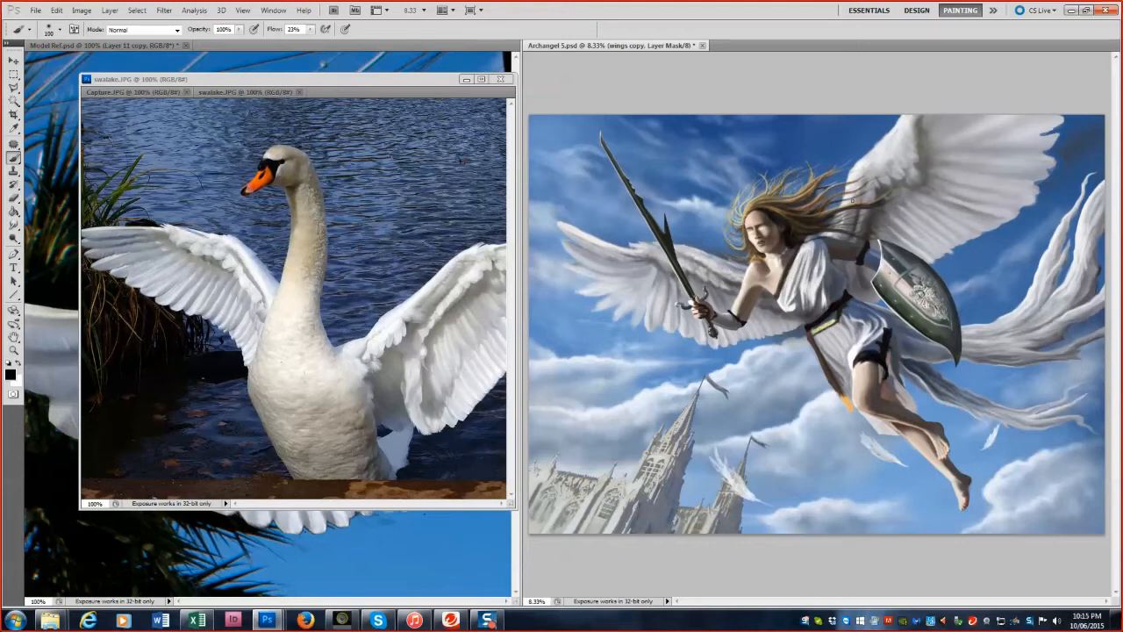
Enlarge the mask brush to 1000 for the shield-side wing, then reduce it to 200 for its upper edge.
key("x")
key("x")
key("bracketright")
key("bracketright")
key("bracketright")
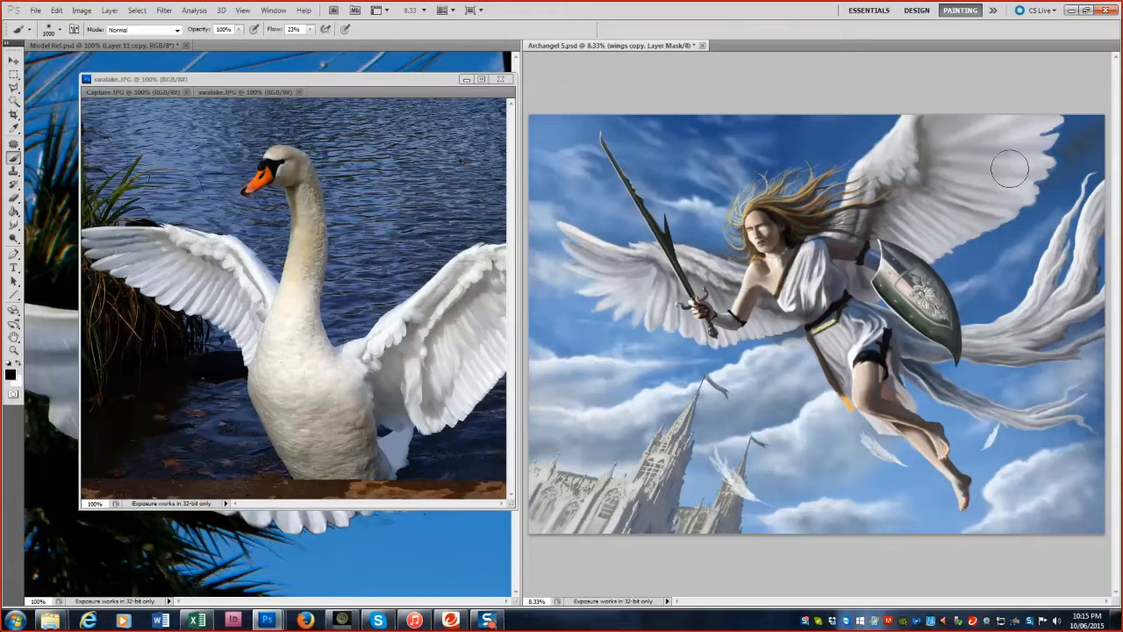
key("bracketleft")
key("bracketleft")
key("bracketleft")
key("bracketleft")
key("bracketleft")
key("bracketleft")
key("bracketleft")
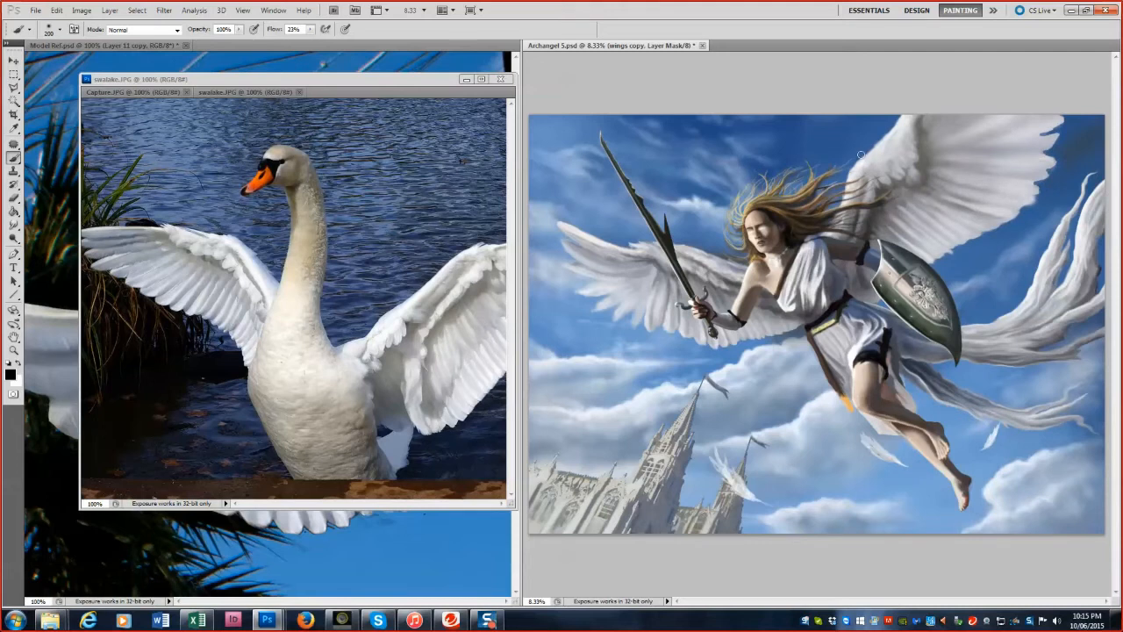
Switch the foreground colour to white and create a new layer named "colour dodge".
key("x")
key("ctrl+shift+n")
type("colour dodge")
key("Return")
left_click(136, 11)
left_click(137, 11)
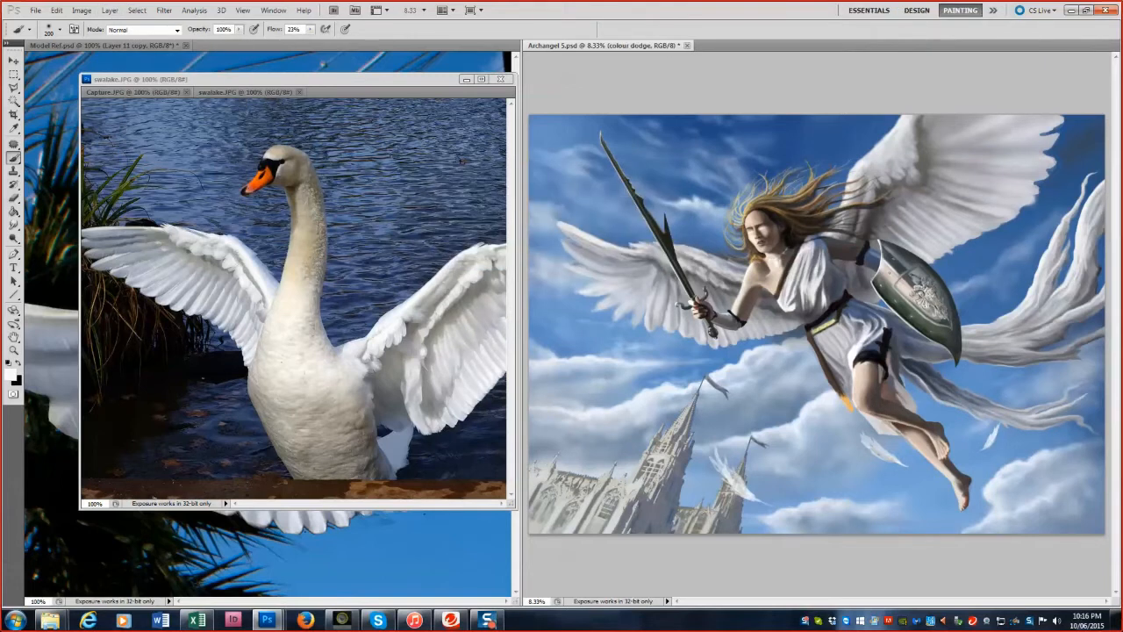
Set the brush flow to 20% and the paint colour to H 198, S 100, B 75 for work on the archangel's face.
key("bracketleft")
left_click(310, 29)
left_click_drag(310, 42, 309, 43)
key("bracketleft")
key("F6")
left_click_drag(411, 195, 411, 196)
left_click_drag(435, 222, 425, 223)
left_click(849, 258, "ctrl")
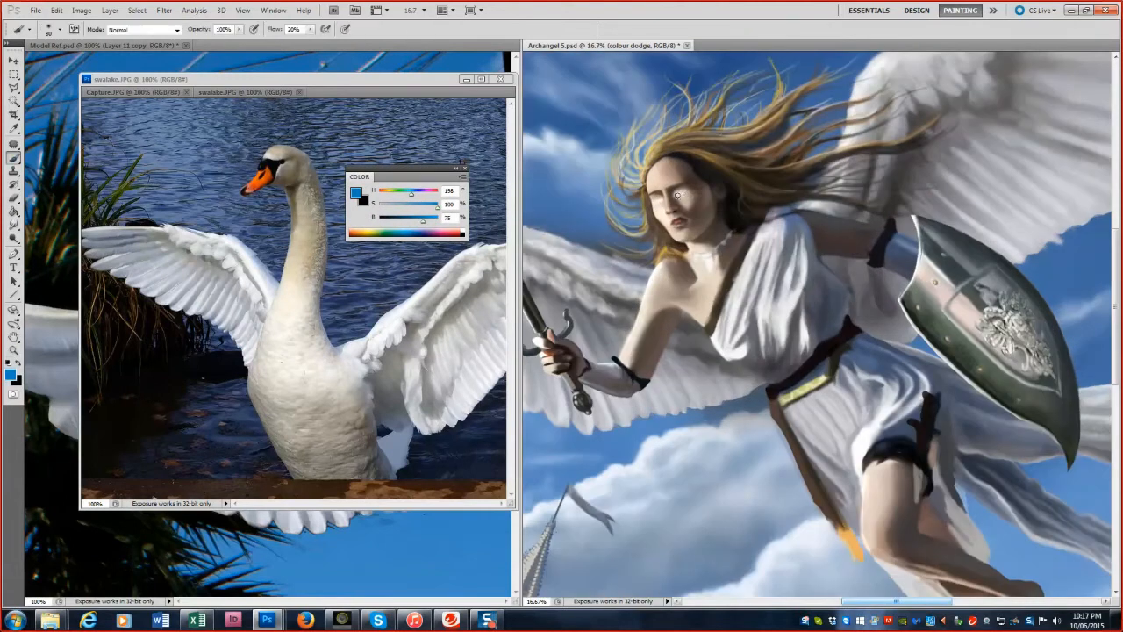
Try a blue glow over the eyes on the colour dodge layer, then erase it and darken the paint colour.
key("bracketright")
left_click_drag(683, 191, 699, 187)
left_click_drag(437, 208, 430, 208)
key("e")
key("bracketright")
key("bracketright")
left_click_drag(673, 193, 695, 188)
left_click_drag(423, 221, 417, 221)
Return to the Brush and sample skin and shadow tones around the eyes on the Angel copy layer.
key("b")
key("alt+bracketleft")
left_click(660, 207, "alt")
left_click(670, 191, "alt")
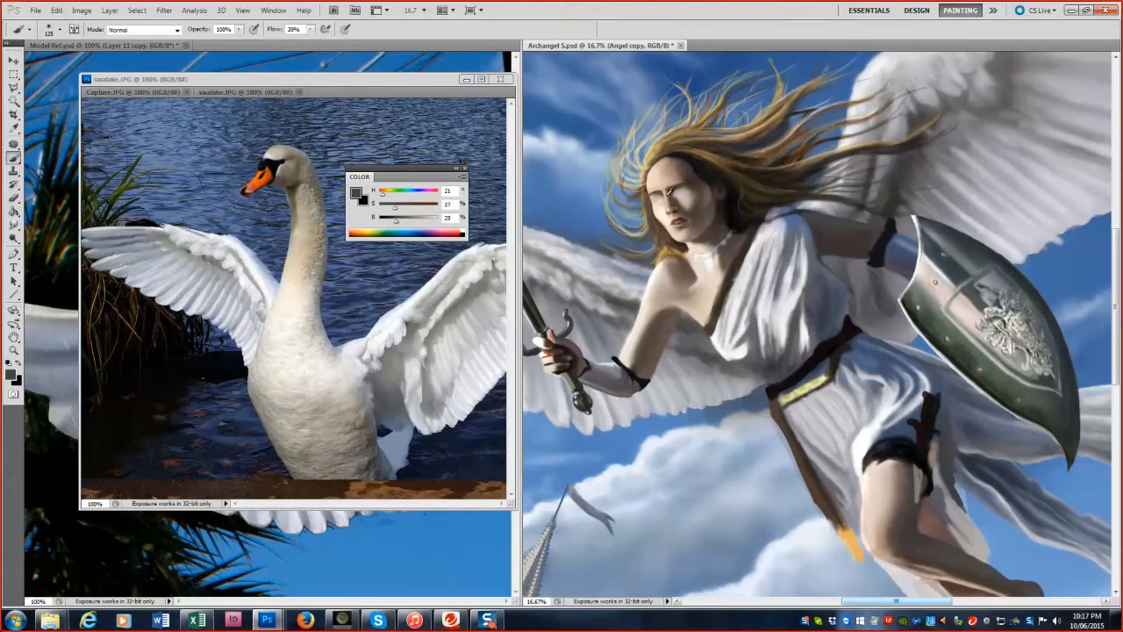
left_click(654, 200, "alt")
Return to the colour dodge layer and set the paint colour to H 202, S 83, B 70.
key("alt+bracketright")
left_click(412, 194)
left_click(428, 207)
left_click(420, 221)
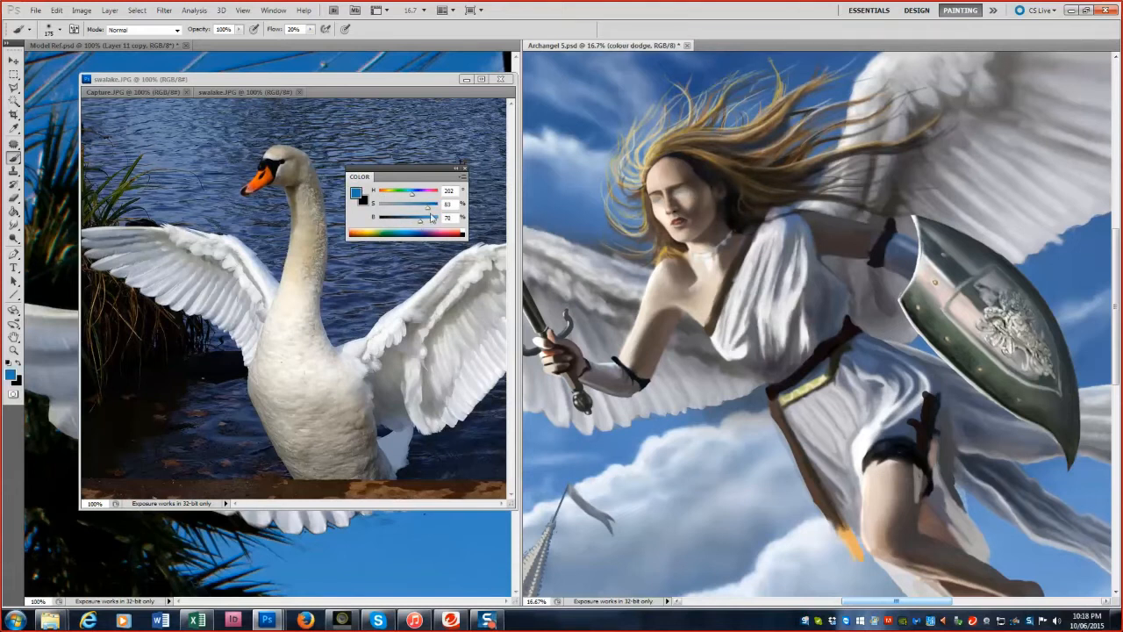
Shade the eye sockets in black on the Angel copy layer, then make the brush smaller.
key("x")
key("alt+bracketleft")
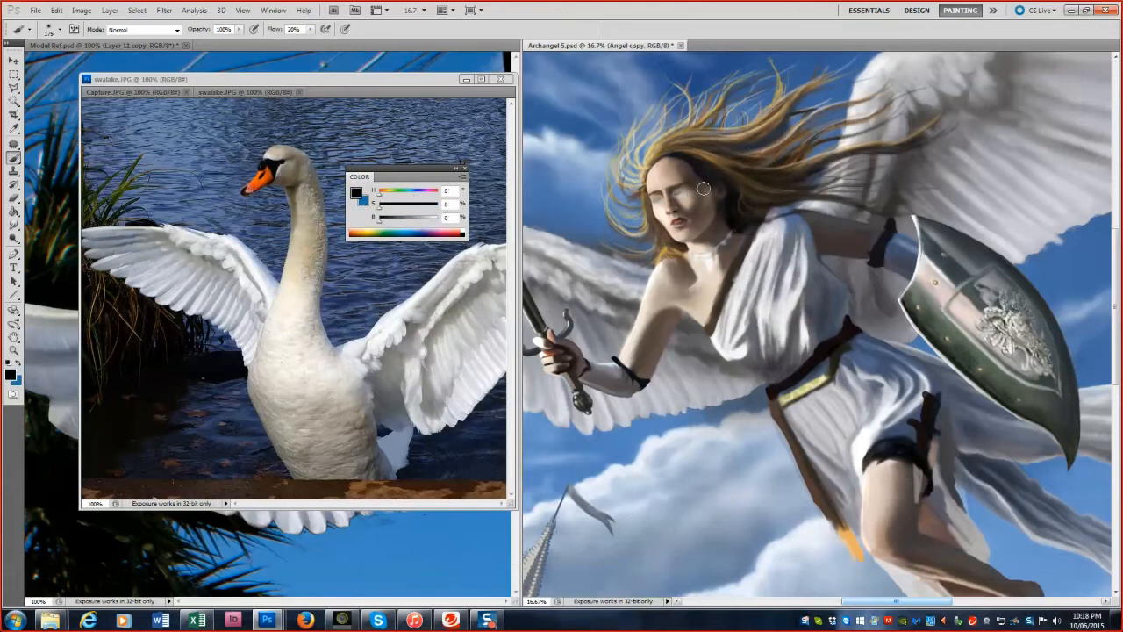
left_click_drag(664, 197, 689, 193)
key("bracketleft")
Paint blue across both eyes on the colour dodge layer, then switch to the Eraser.
key("x")
key("alt+bracketright")
mouse_move(673, 193)
left_mouse_down()
mouse_move(692, 190)
mouse_move(650, 202)
mouse_move(695, 188)
mouse_move(644, 203)
left_mouse_up()
key("bracketleft")
left_click(13, 198)
Paint glowing eyes on the colour dodge layer with a smaller brush in light blue, H 191, S 74, B 78.
left_click_drag(412, 194, 423, 208)
left_click_drag(420, 221, 424, 221)
left_click(14, 158)
key("bracketleft")
key("bracketleft")
key("bracketleft")
left_click_drag(674, 194, 691, 190)
left_click_drag(415, 194, 411, 193)
left_click_drag(664, 199, 652, 201)
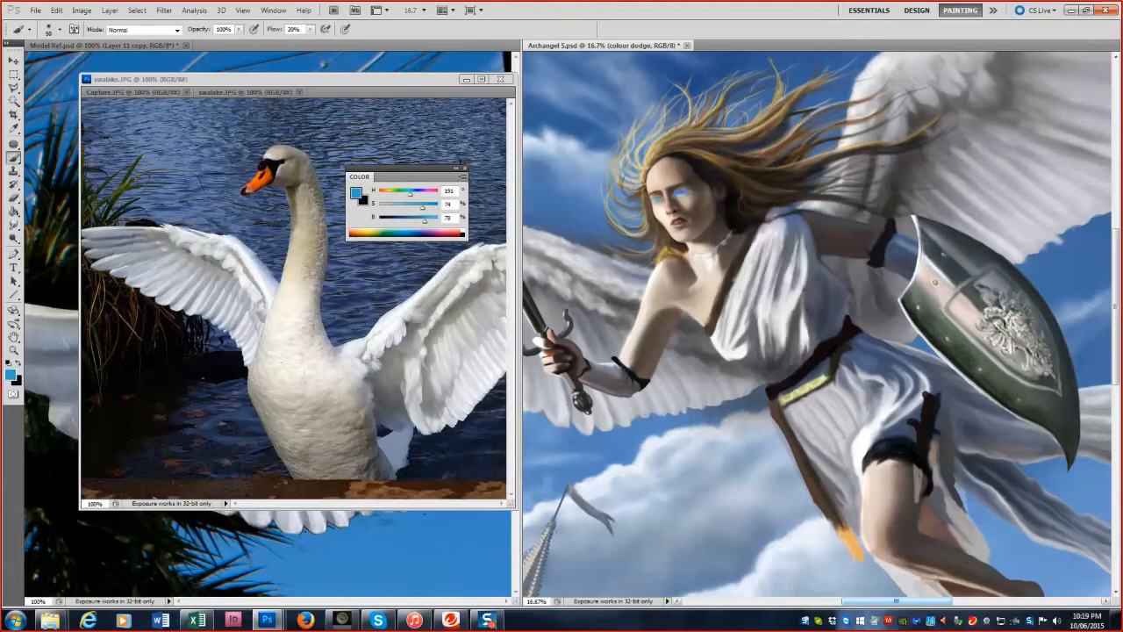
Shift the blue's hue slightly and refine the glow across both eyes with a finer brush.
left_click_drag(410, 194, 412, 194)
key("bracketleft")
key("bracketleft")
left_click_drag(678, 195, 647, 202)
Sample skin tones from the face and paint around the eyes with a larger brush, finishing on the Angel copy layer.
key("bracketright")
key("bracketright")
key("bracketright")
key("bracketright")
key("bracketright")
key("alt+bracketleft")
key("alt+bracketleft")
left_click(708, 191, "alt")
key("alt+bracketright")
mouse_move(698, 186)
left_mouse_down()
mouse_move(658, 200)
mouse_move(674, 196)
left_mouse_up()
left_click(667, 188, "alt")
key("alt+bracketleft")
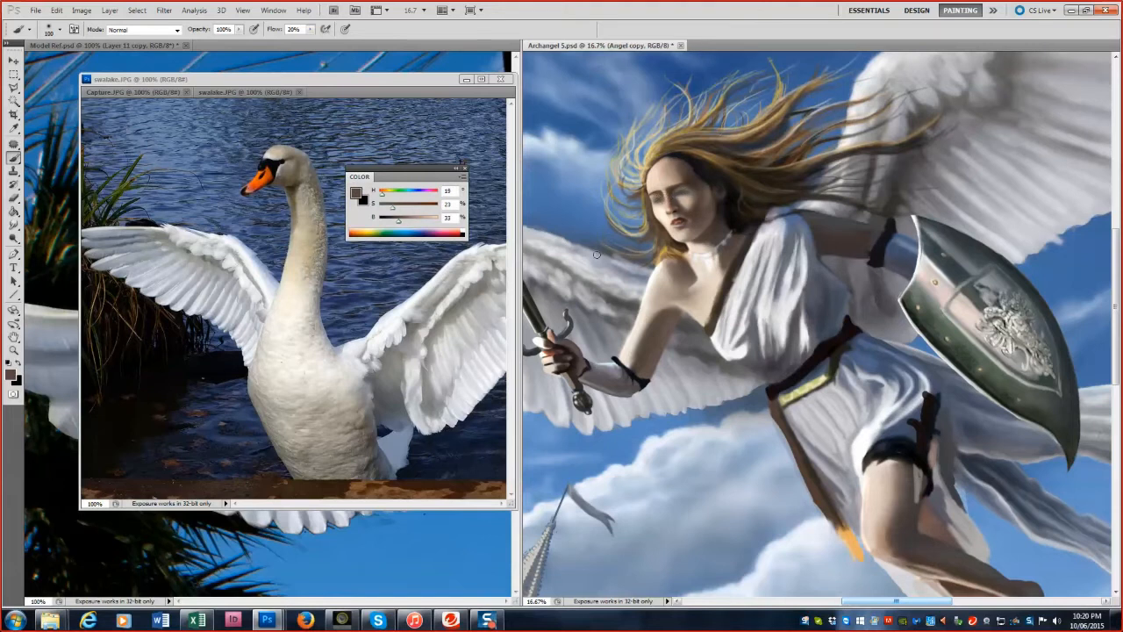
Mix a blue foreground colour and paint it over both of the angel's eyes with a resized brush.
left_click(713, 183, "ctrl")
left_click(713, 183, "ctrl")
key("bracketleft")
key("bracketleft")
key("bracketleft")
key("bracketright")
key("bracketright")
key("bracketright")
key("bracketright")
key("bracketright")
left_click_drag(384, 193, 417, 195)
left_click_drag(392, 208, 404, 208)
left_click_drag(398, 221, 395, 221)
key("bracketright")
key("bracketright")
key("bracketright")
key("bracketright")
key("bracketright")
left_click_drag(599, 223, 600, 221)
left_click_drag(643, 212, 655, 208)
Select the colour dodge layer and set the brush colour to blue, H 198, S 88, B 81.
key("bracketright")
key("bracketright")
key("bracketright")
key("bracketright")
key("bracketleft")
key("bracketleft")
key("bracketleft")
key("bracketleft")
key("bracketleft")
key("alt+bracketright")
left_click_drag(416, 195, 413, 194)
left_click_drag(405, 208, 422, 222)
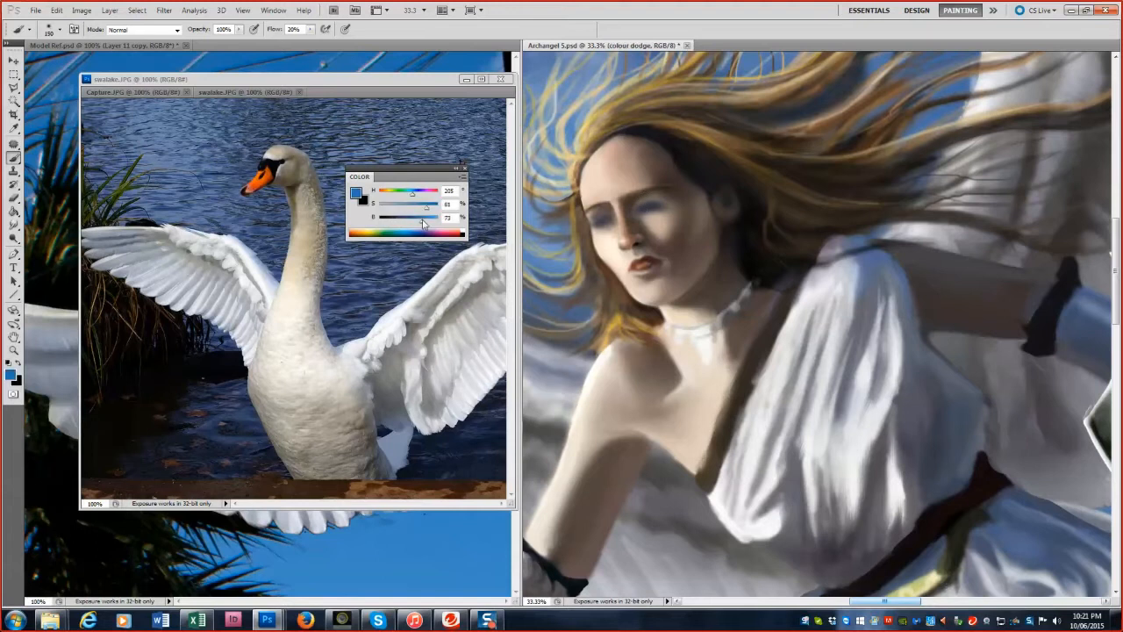
key("ctrl+z")
left_click_drag(412, 194, 410, 195)
left_click_drag(426, 208, 426, 222)
Try painting a blue glow over both eyes on the colour dodge layer, varying the brush size.
key("bracketleft")
key("bracketleft")
key("bracketleft")
key("bracketleft")
key("bracketleft")
left_click(647, 209)
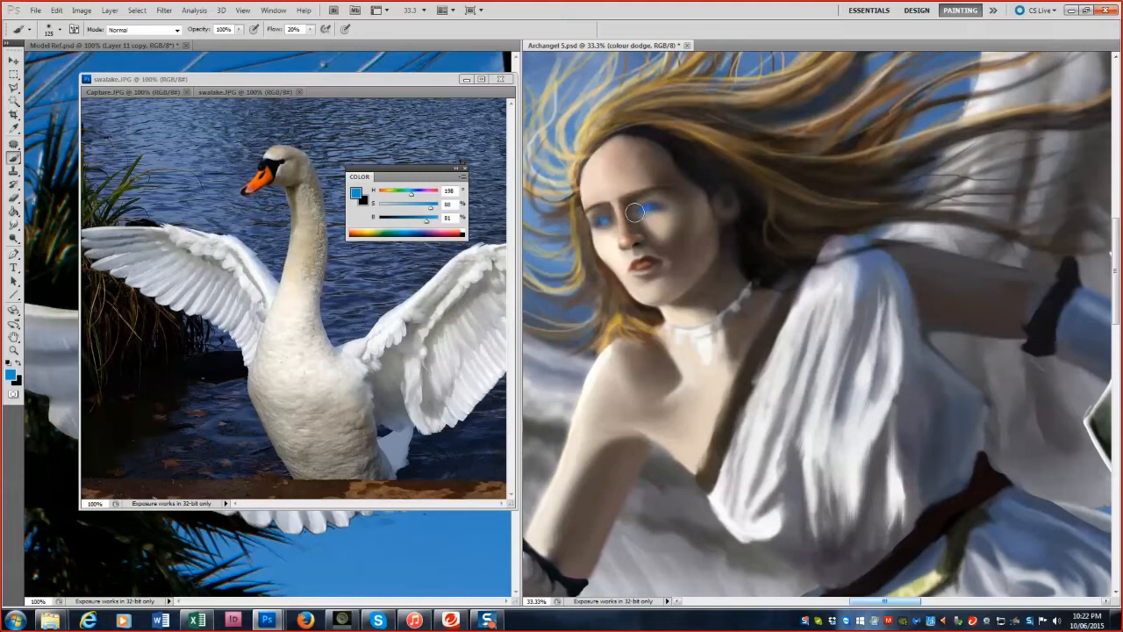
key("bracketright")
mouse_move(606, 219)
left_mouse_down()
mouse_move(660, 211)
mouse_move(602, 212)
left_mouse_up()
key("bracketright")
key("bracketright")
key("bracketright")
key("bracketright")
key("bracketleft")
key("bracketleft")
key("bracketright")
key("bracketright")
key("bracketright")
left_click(665, 203)
key("bracketleft")
key("bracketleft")
key("bracketright")
key("bracketright")
Set a lighter blue, H 198, S 69, B 96, try it across both eyes, and undo the latest strokes.
left_click_drag(427, 221, 419, 205)
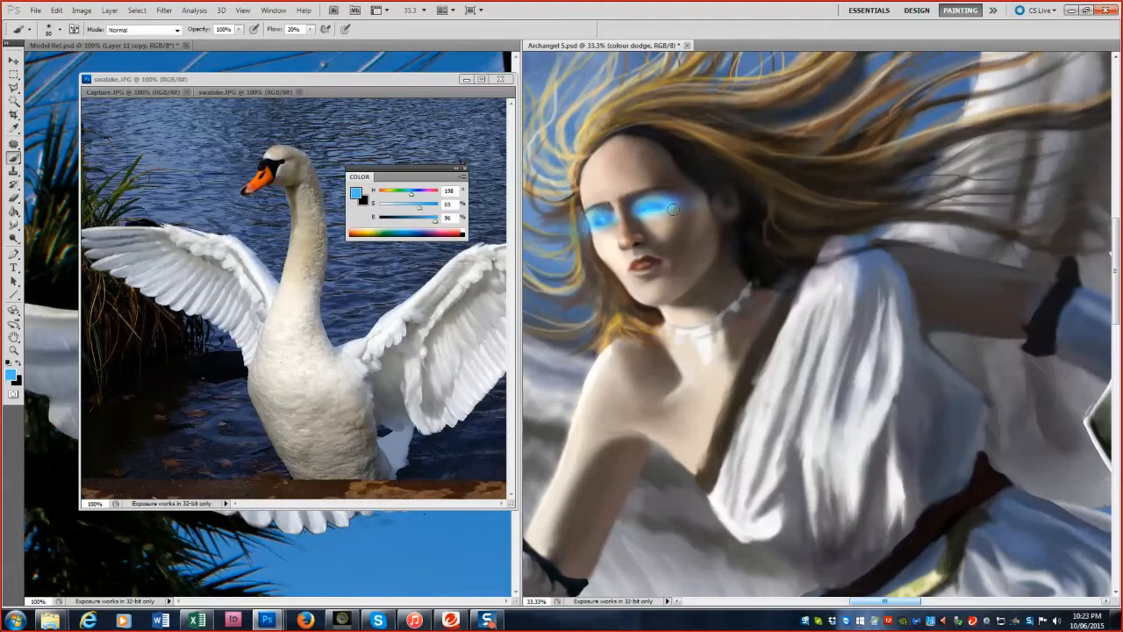
key("bracketright")
key("bracketright")
key("bracketleft")
left_click_drag(591, 221, 639, 209)
key("ctrl+alt+z")
key("ctrl+alt+z")
key("ctrl+alt+z")
key("ctrl+alt+z")
Try a brighter glow across both eyes in light blue with a progressively larger brush.
key("bracketright")
key("bracketright")
key("bracketright")
left_click(592, 219)
left_click_drag(644, 208, 668, 202)
key("bracketright")
key("bracketright")
key("bracketright")
left_click(588, 215)
Check the glowing eyes against the whole figure and undo the glow strokes.
key("z")
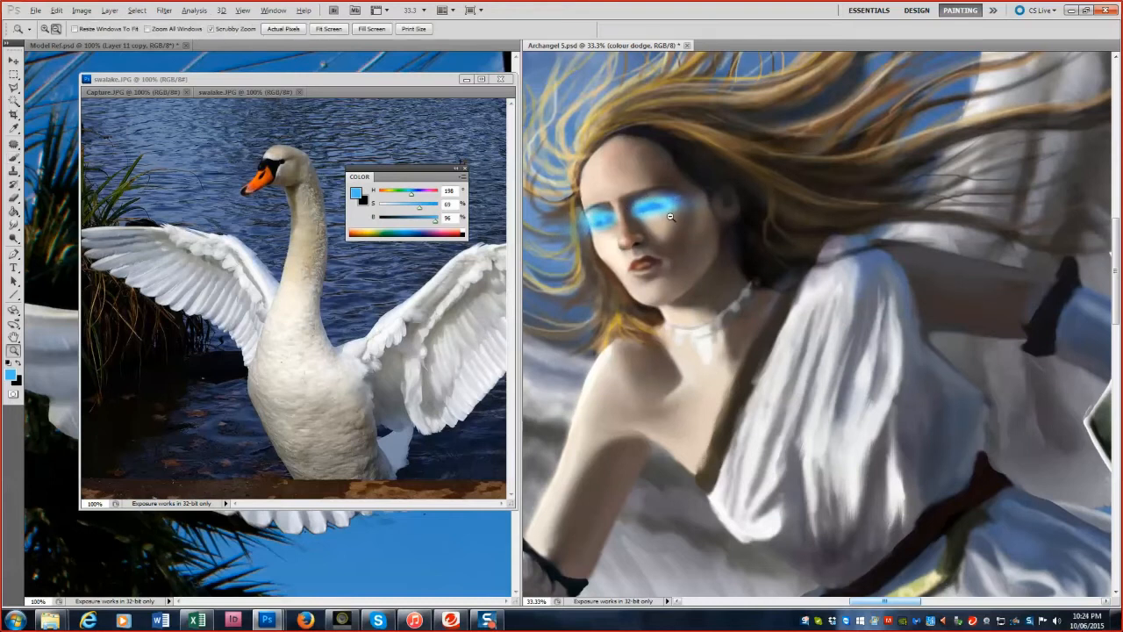
left_click(705, 209, "alt")
left_click(705, 208, "alt")
left_click(704, 209, "alt")
left_click_drag(751, 339, 821, 307)
key("ctrl+alt+z")
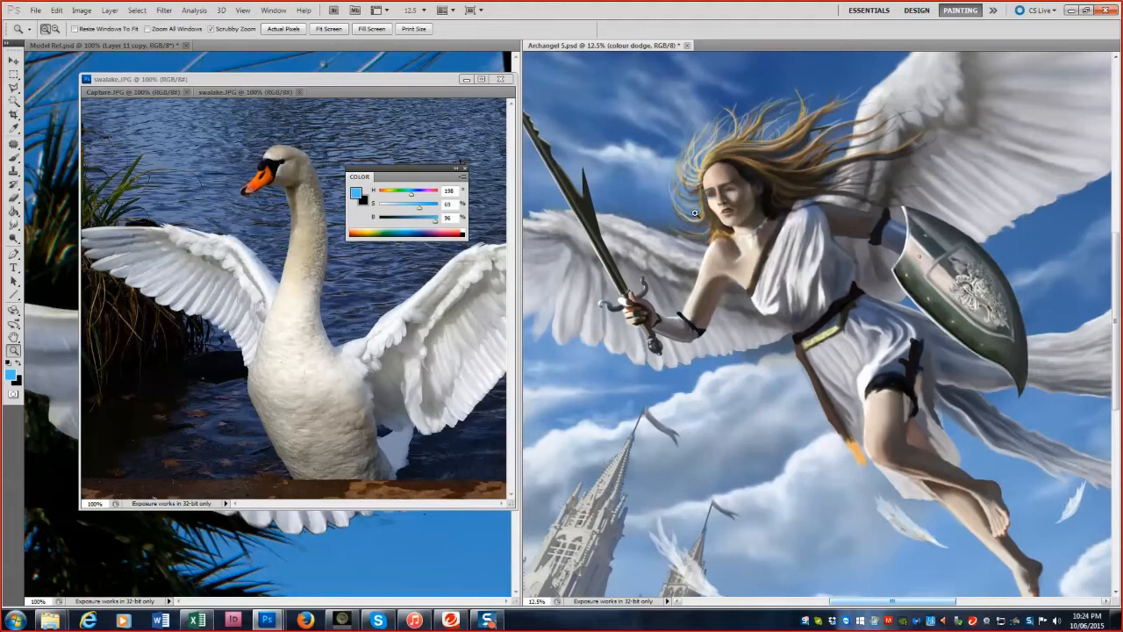
Sample skin tones from the face and repaint the cheek beside the eye with a larger brush on the shield layer.
left_click(709, 179)
left_click(709, 179)
left_click(709, 179)
key("x")
left_click(13, 157)
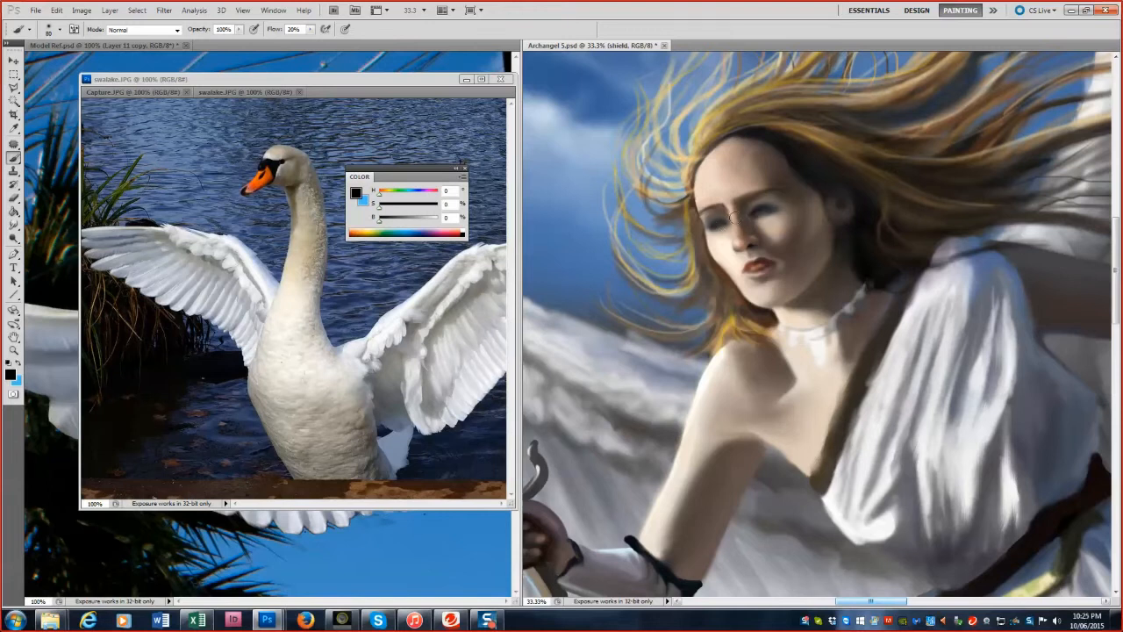
key("bracketright")
key("bracketright")
key("bracketright")
key("bracketright")
left_click(793, 209, "alt")
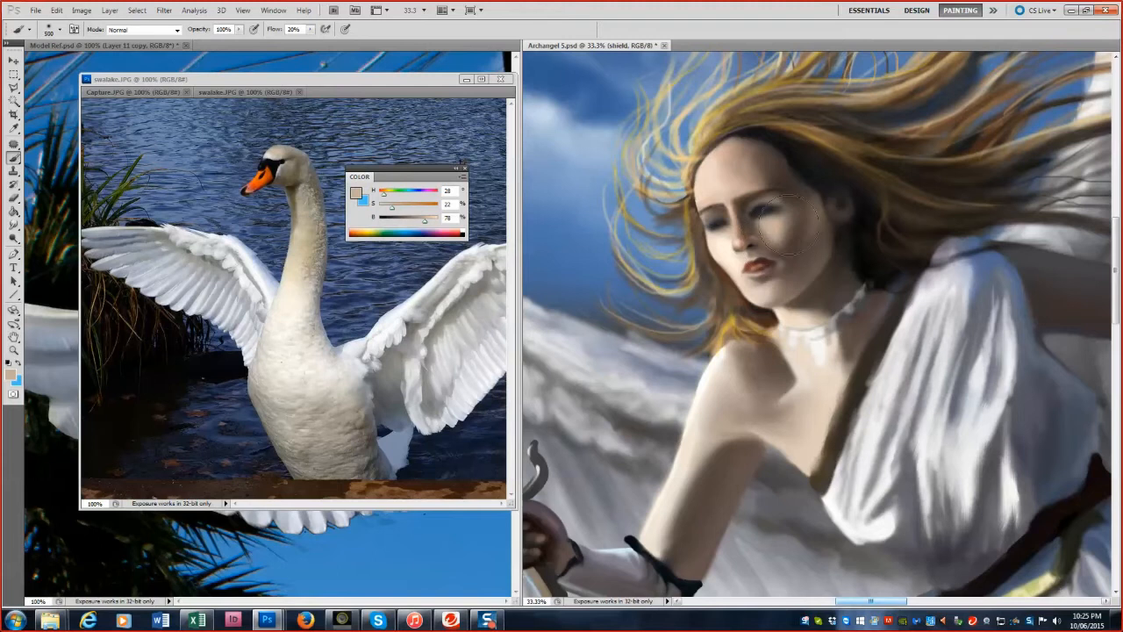
left_click(784, 263, "alt")
left_click(787, 239, "alt")
Sample dark tones around the eyes and brow and deepen the eye shadows with a smaller brush.
left_click(762, 210, "alt")
left_click(721, 207, "alt")
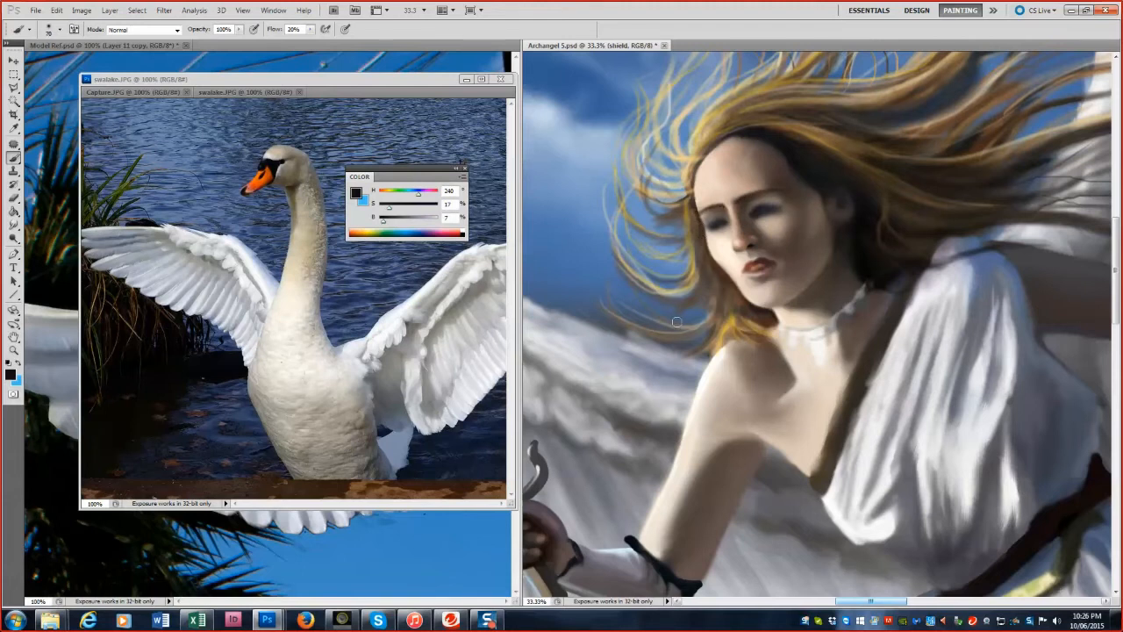
left_click(747, 202, "alt")
Move the floating swan photo window clear of the model reference and enlarge the model's face to 200%.
left_click_drag(221, 79, 172, 477)
left_click_drag(496, 360, 40, 360)
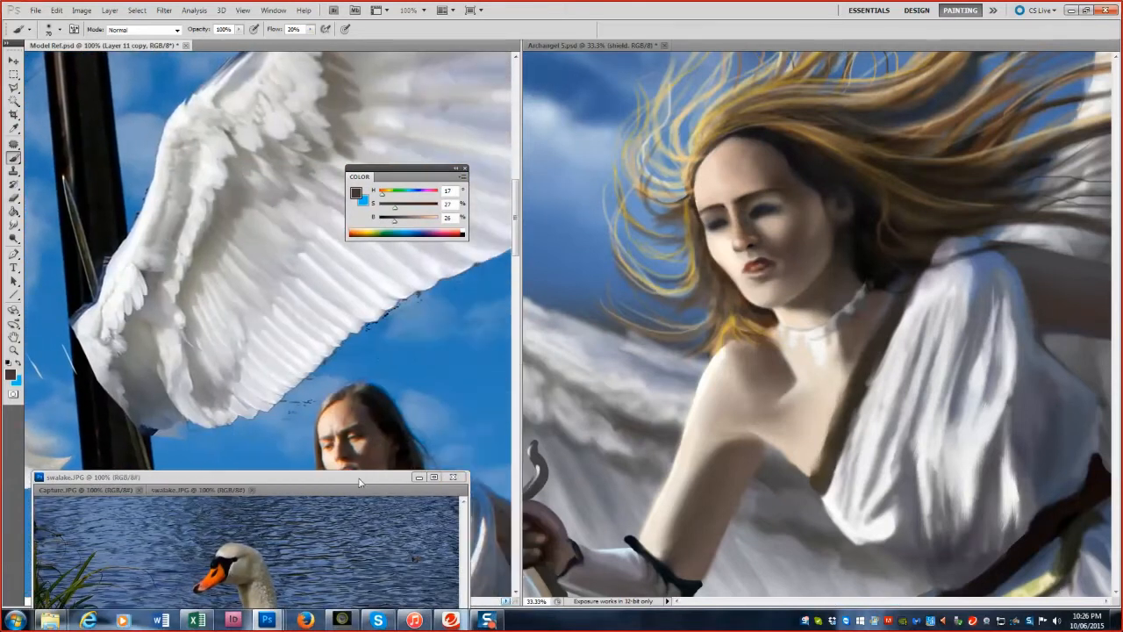
left_click_drag(290, 476, 234, 575)
key("z")
left_click(338, 452)
Repaint the eye area with the Brush, using tones sampled from the eyes, forehead and lower face.
key("b")
left_click(745, 214, "alt")
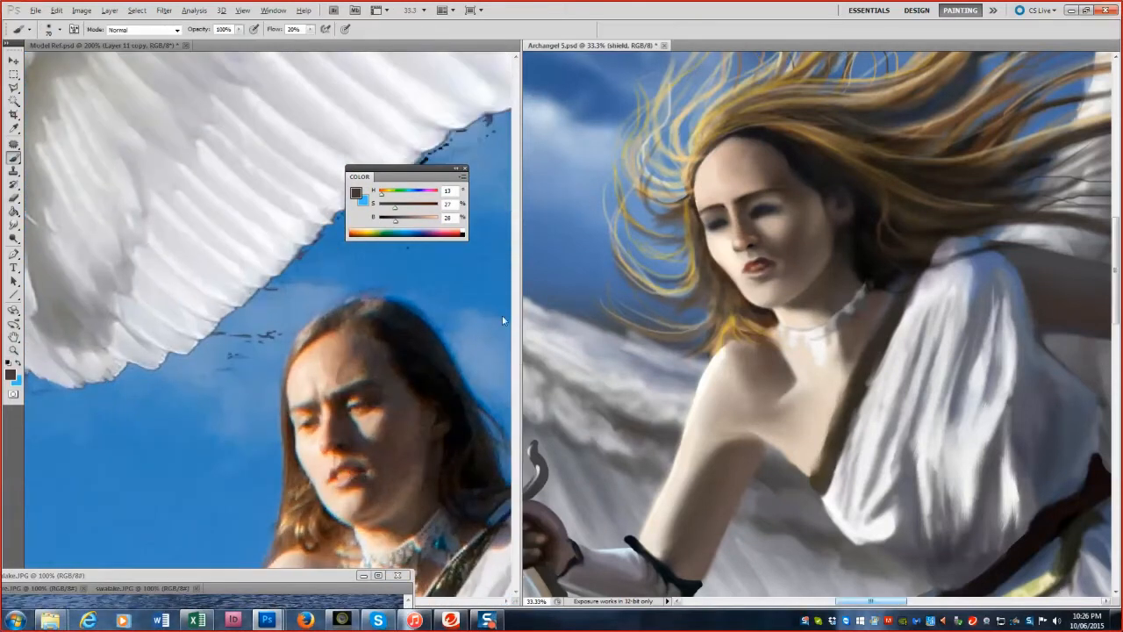
key("]")
key("]")
key("]")
key("]")
left_click(752, 216, "alt")
left_click_drag(765, 206, 760, 197)
left_click(711, 181, "alt")
left_click(741, 249, "alt")
Sample dark tones from the shaded eye and refine its shadow with a 30-pixel brush.
key("[")
key("[")
key("[")
left_click(765, 212, "alt")
left_click(772, 211, "alt")
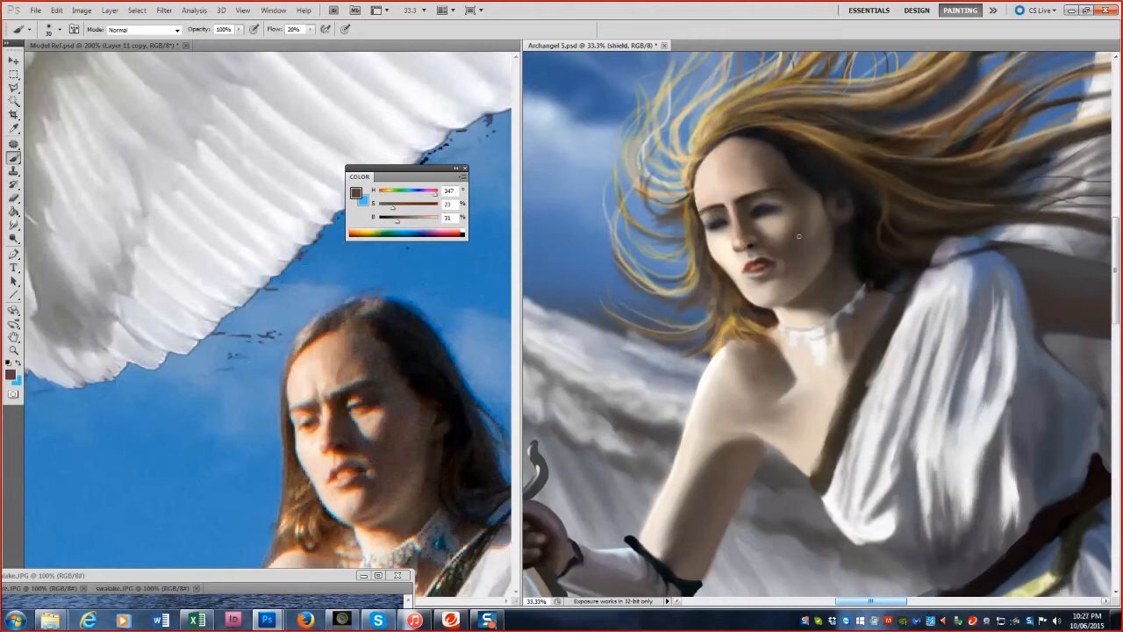
Shade the cheek beside the eye with a larger brush, using a tone sampled from the eye area.
key("]")
key("]")
key("]")
key("]")
key("]")
left_click(728, 227, "alt")
key("]")
key("]")
key("]")
key("]")
key("]")
key("]")
key("]")
mouse_move(824, 224)
left_mouse_down()
mouse_move(794, 248)
mouse_move(791, 220)
left_mouse_up()
Retouch the brow and the skin under the eye, sampling tones from the brow, eye and outer cheek.
left_click(776, 225, "alt")
key("]")
key("]")
key("]")
left_click(766, 203, "alt")
key("[")
key("[")
key("[")
key("[")
left_click(816, 219, "alt")
Blend the chin, jaw and lower cheek with tones sampled from the lower face, varying the brush size.
key("bracketleft")
key("bracketright")
key("bracketright")
key("bracketright")
key("bracketright")
key("bracketright")
left_click(791, 300, "alt")
left_click(791, 300, "alt")
key("bracketleft")
key("bracketleft")
key("bracketleft")
key("bracketleft")
left_click(791, 274, "alt")
left_click(813, 290, "alt")
key("bracketright")
key("bracketright")
Sample a tone beside the temple and reduce the brush to 45 pixels to retouch the dark hairline.
left_click(817, 201, "alt")
key("bracketleft")
key("bracketleft")
key("bracketleft")
key("bracketleft")
key("bracketleft")
key("bracketleft")
key("bracketleft")
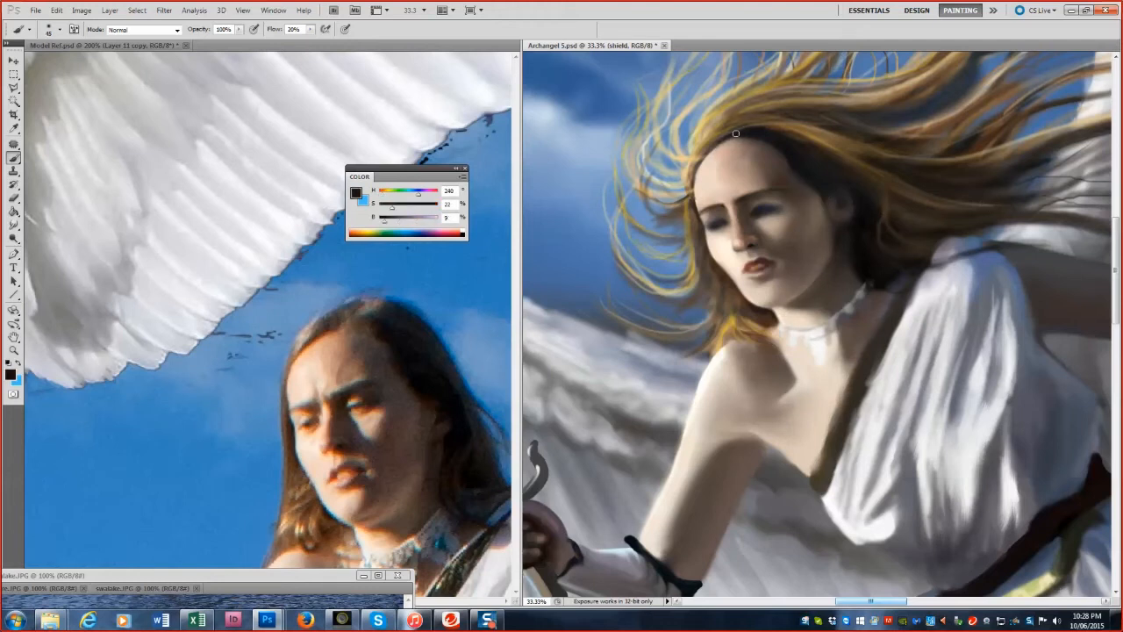
Rework the brows, nose bridge and eye sockets with a 100-pixel brush and tones sampled from those areas.
key("bracketright")
key("bracketright")
key("bracketright")
key("bracketright")
key("bracketright")
left_click(730, 204, "alt")
left_click(746, 230, "alt")
left_click(746, 211, "alt")
left_click(754, 204, "alt")
left_click(711, 218, "alt")
left_click(729, 225, "alt")
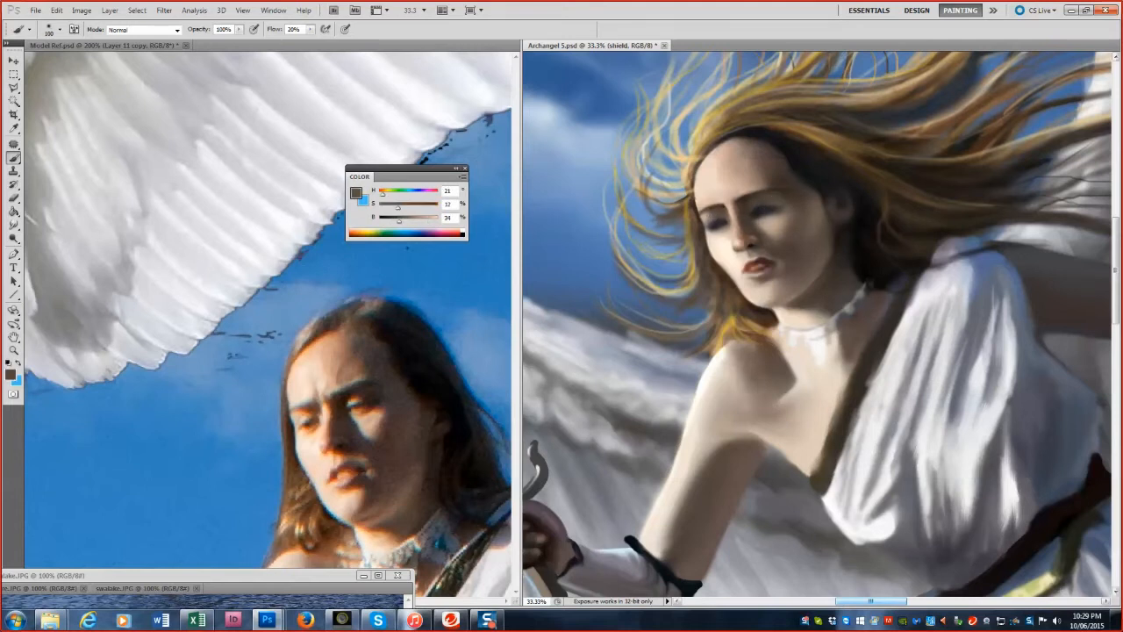
Refine the lips with a smaller brush, using tones sampled around the mouth.
key("bracketleft")
key("bracketleft")
key("bracketleft")
key("bracketleft")
key("bracketleft")
left_click(762, 262, "alt")
left_click(745, 273, "alt")
left_click(760, 275, "alt")
Shade the lower cheek beside the mouth with a dark tone and a brush enlarged to 100 pixels.
left_click(566, 376, "alt")
key("bracketright")
key("bracketright")
key("bracketright")
key("bracketright")
key("bracketright")
key("bracketright")
key("bracketright")
key("bracketright")
key("bracketright")
key("bracketright")
key("bracketright")
key("bracketright")
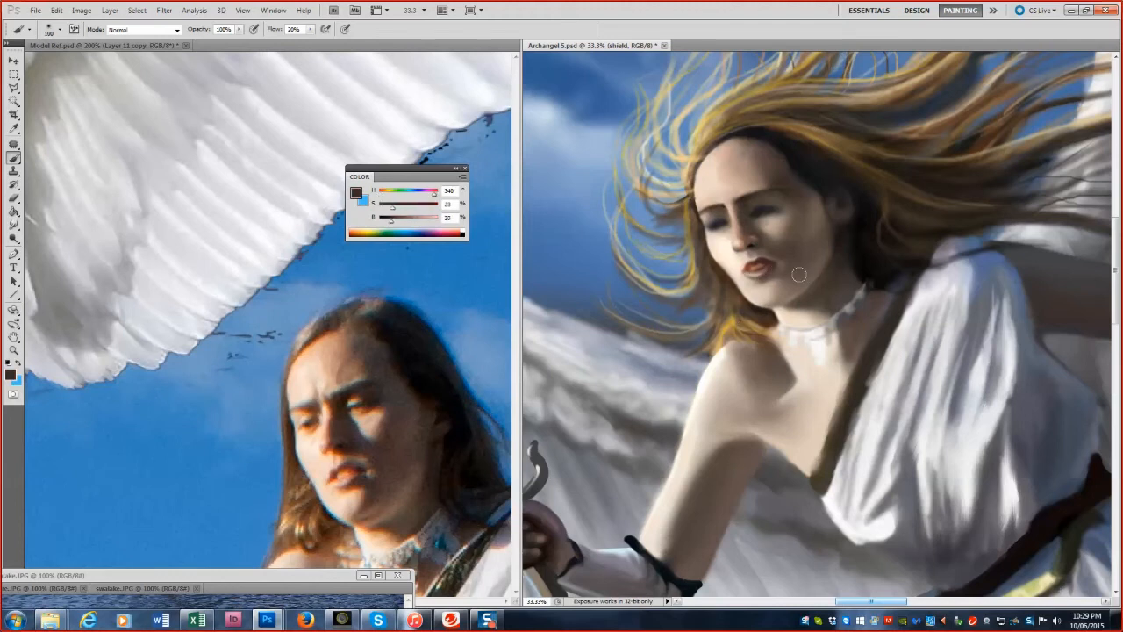
key("bracketleft")
key("bracketleft")
Repaint the upper lip and mouth corner with a much smaller brush and tones sampled from the lips.
left_click(754, 263, "alt")
key("bracketleft")
key("bracketleft")
key("bracketleft")
key("bracketleft")
key("bracketleft")
key("bracketleft")
key("bracketleft")
key("bracketleft")
key("bracketleft")
key("bracketleft")
key("bracketleft")
left_click(770, 268, "alt")
Reset the default colours and retouch the nostrils and upper lip with tones sampled from the brow, nose and mouth.
key("d")
key("x")
left_click(718, 205, "alt")
left_click(753, 251, "alt")
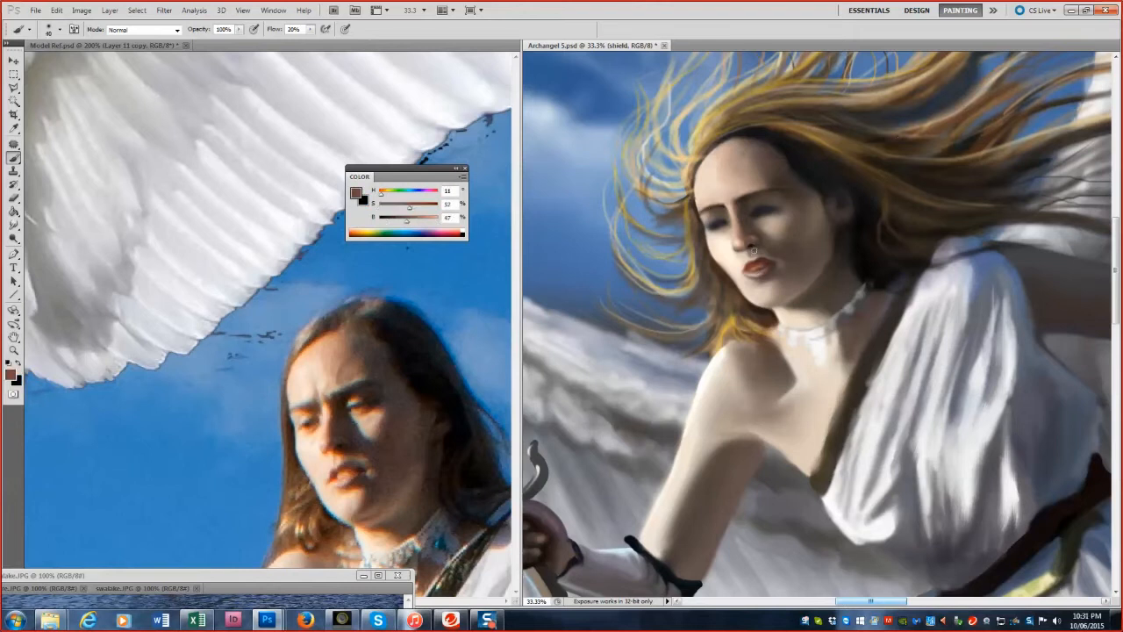
key("bracketright")
key("bracketright")
left_click(750, 272, "alt")
left_click(758, 267, "alt")
left_click(745, 256, "alt")
key("bracketleft")
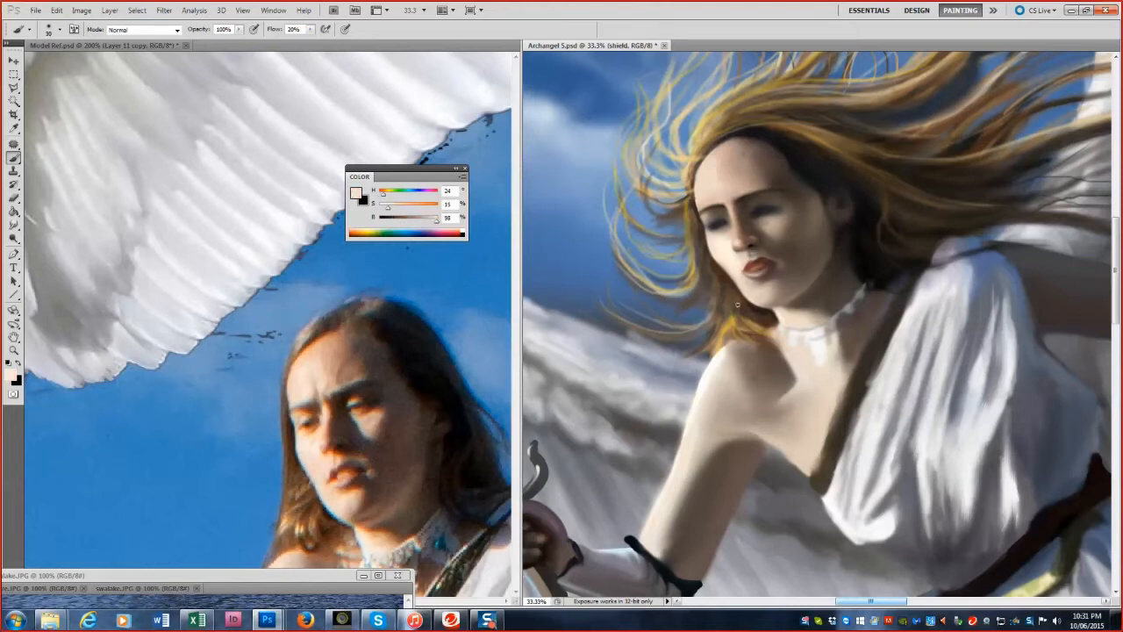
left_click(742, 249, "alt")
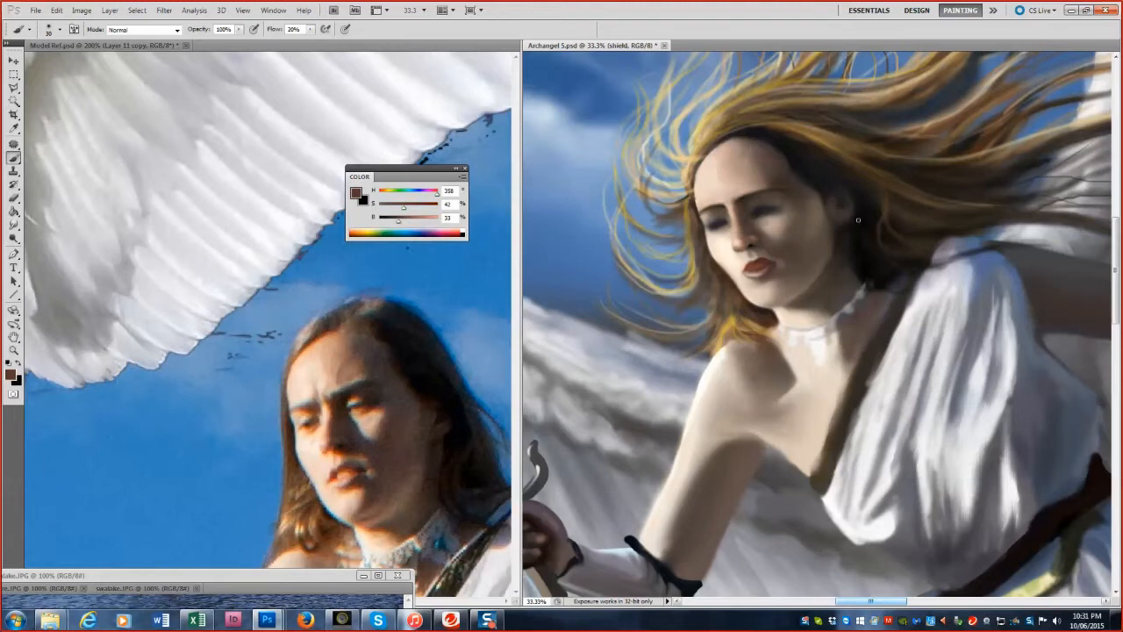
Repaint the lower lip with tones sampled from the painted lips and the reference model's mouth.
left_click(753, 269, "alt")
left_click(758, 266, "alt")
left_click(765, 266, "alt")
left_click(760, 261, "alt")
left_click(342, 479, "alt")
left_click_drag(749, 274, 762, 272)
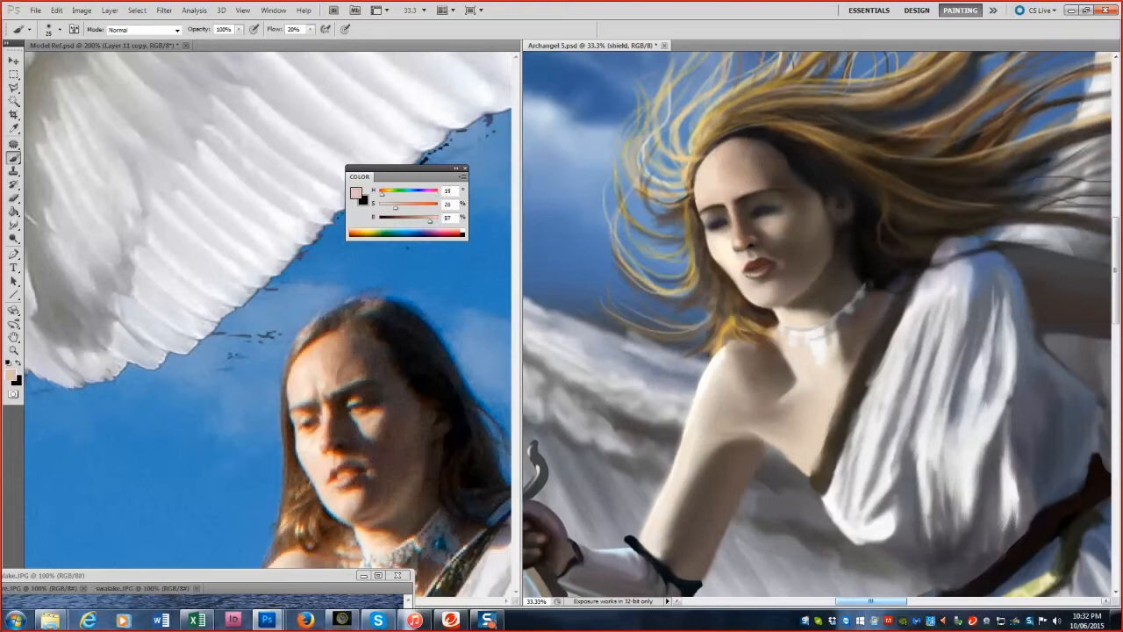
Touch up the chin and cheek with sampled skin tones and check the face against the whole figure.
left_click(775, 275, "alt")
left_click(804, 253, "alt")
left_click(705, 384, "alt")
left_click(705, 385, "alt")
left_click(706, 384, "alt")
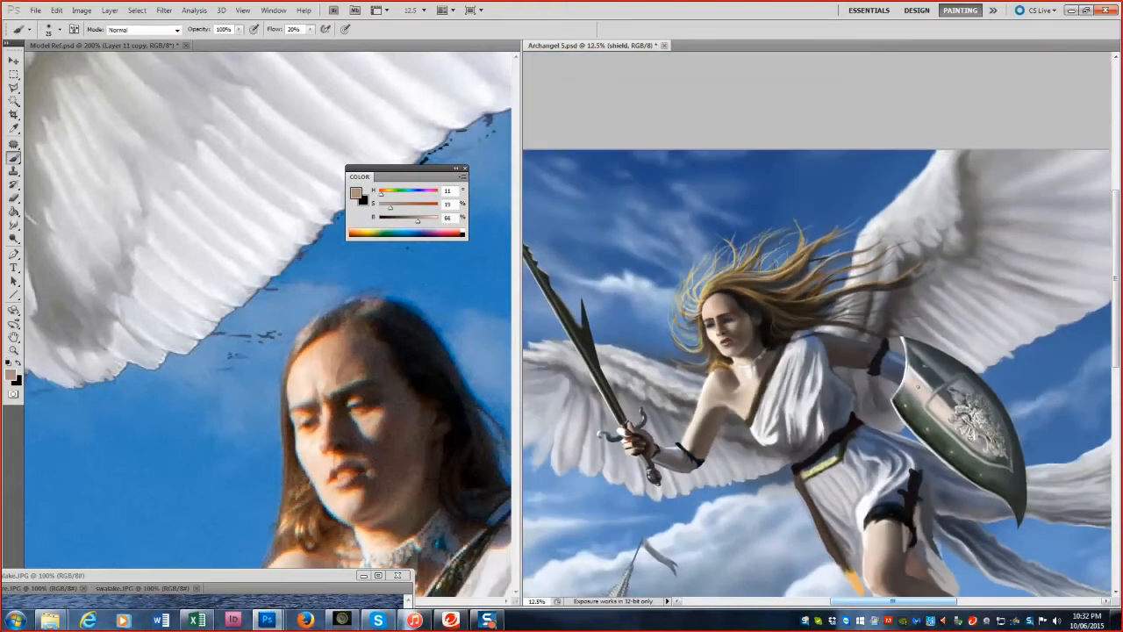
Create a new layer for the eyes and set the foreground colour to blue with saturation 62% and brightness 89%.
key("ctrl+shift+n")
key("Return")
left_click(13, 350)
left_click(742, 333)
left_click(741, 333)
left_click(741, 332)
left_click(412, 193)
left_click(416, 207)
left_click(430, 221)
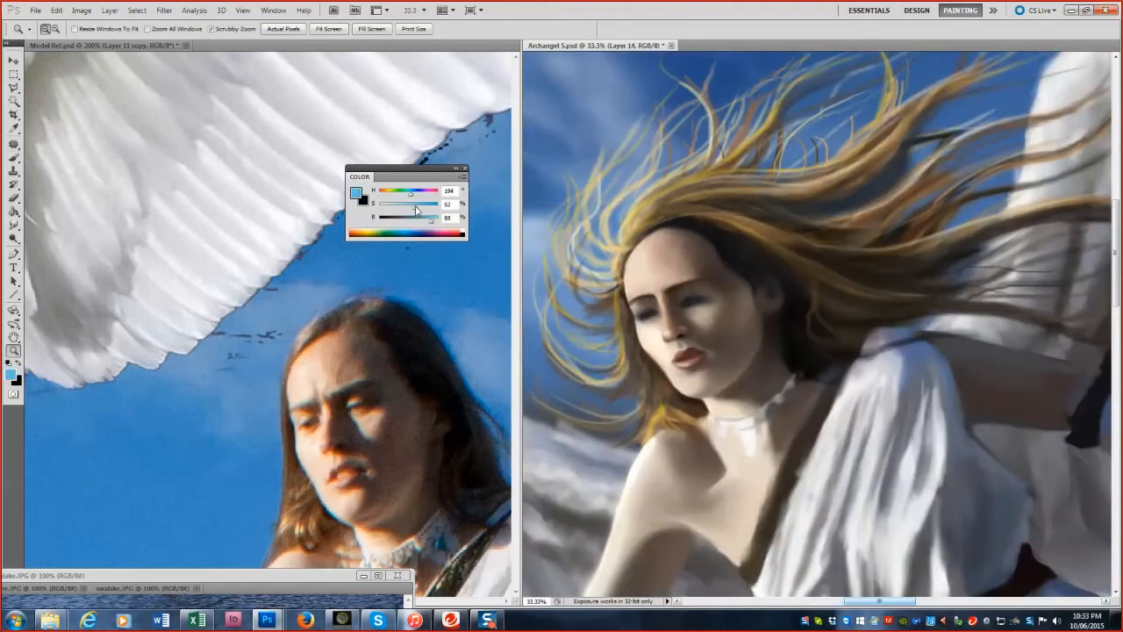
Try painting a bright blue glow over both eyes, with the hue shifted to 202 and a smaller brush.
left_click(13, 158)
mouse_move(703, 299)
left_mouse_down()
mouse_move(688, 303)
mouse_move(704, 300)
left_mouse_up()
mouse_move(653, 310)
left_mouse_down()
mouse_move(641, 316)
mouse_move(686, 306)
mouse_move(636, 317)
mouse_move(655, 311)
left_mouse_up()
left_click(411, 193)
key("bracketleft")
key("bracketleft")
key("bracketleft")
left_click_drag(683, 305, 706, 298)
Undo the blue strokes over the eyes.
key("ctrl+alt+z")
key("ctrl+alt+z")
key("ctrl+alt+z")
key("ctrl+alt+z")
key("ctrl+alt+z")
key("ctrl+alt+z")
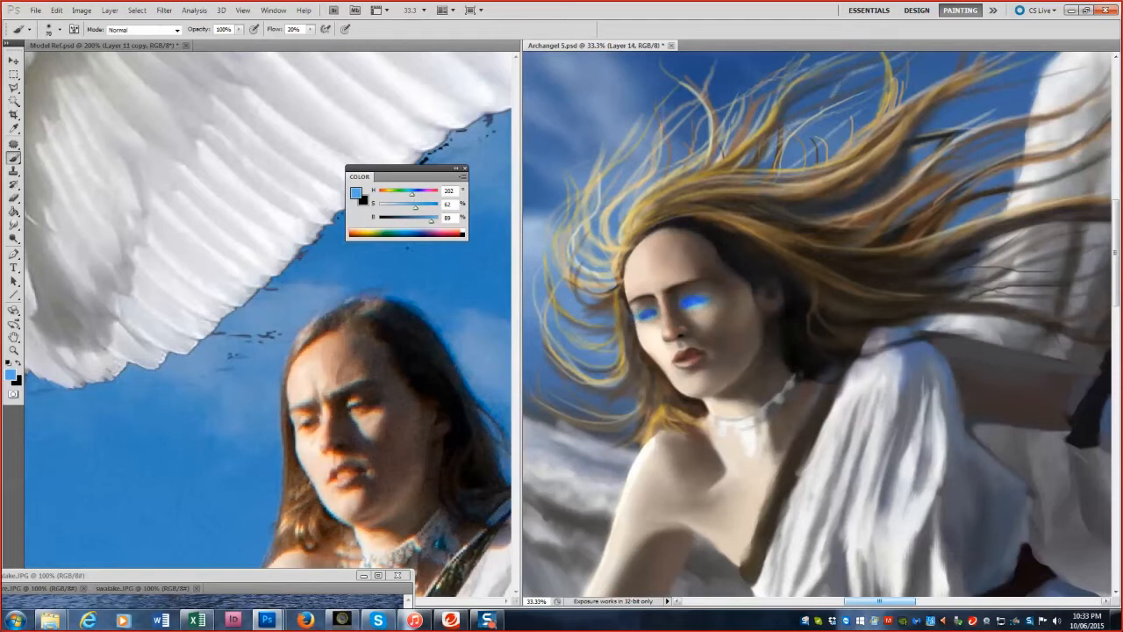
Paint a blue glow over both eyes on the new layer with a 40-pixel brush.
key("ctrl+Tab")
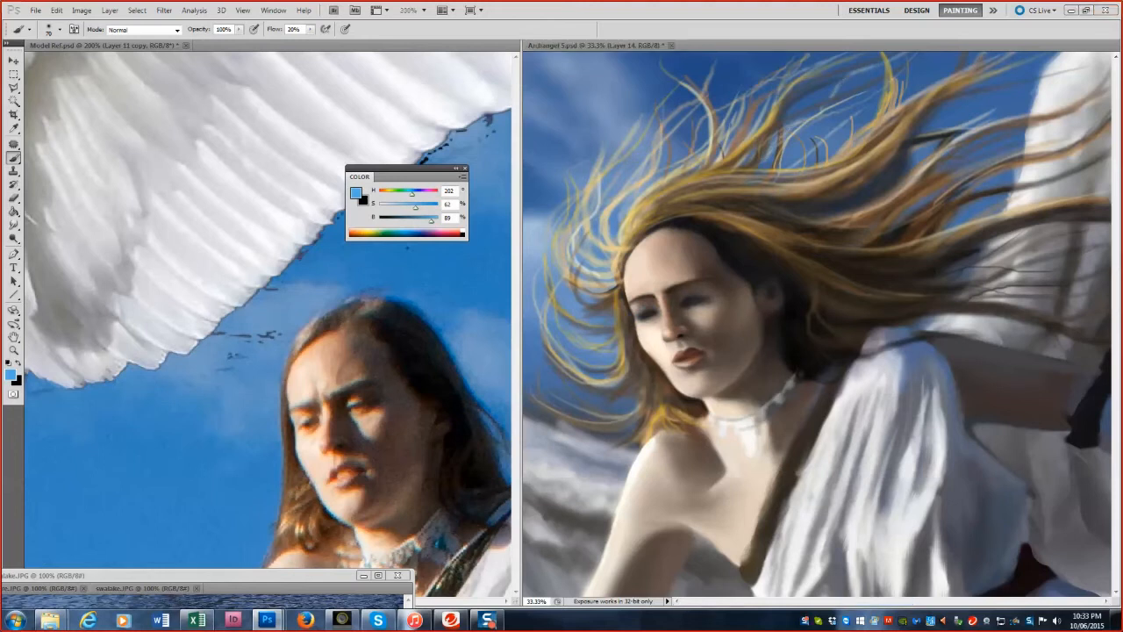
left_click(14, 352)
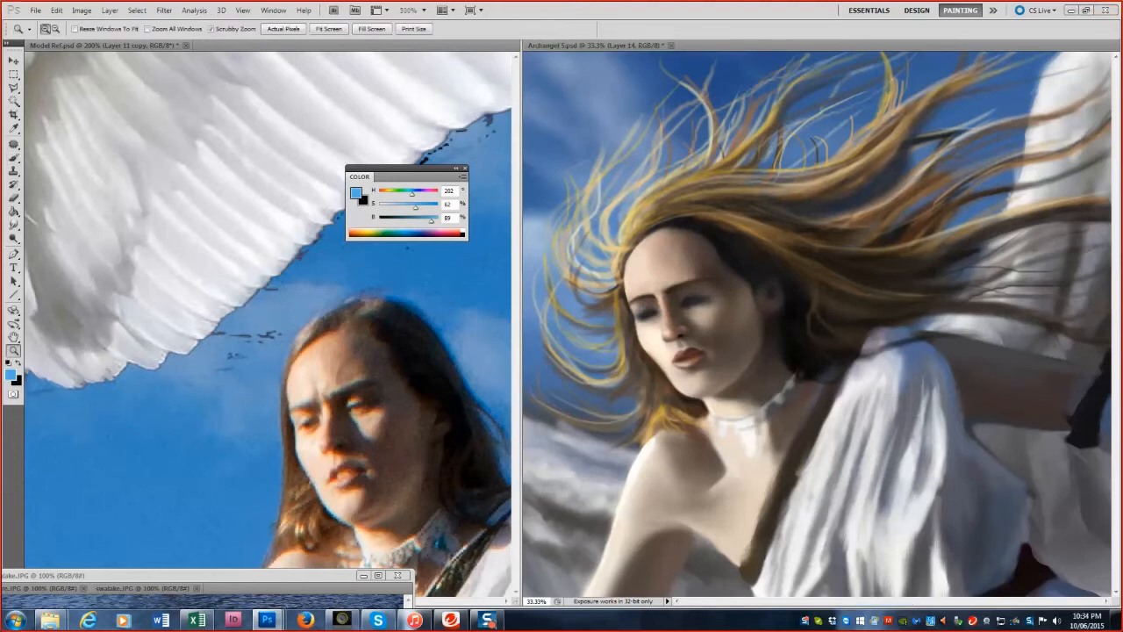
left_click(14, 158)
left_click(727, 296)
left_click(703, 299)
left_click(598, 230)
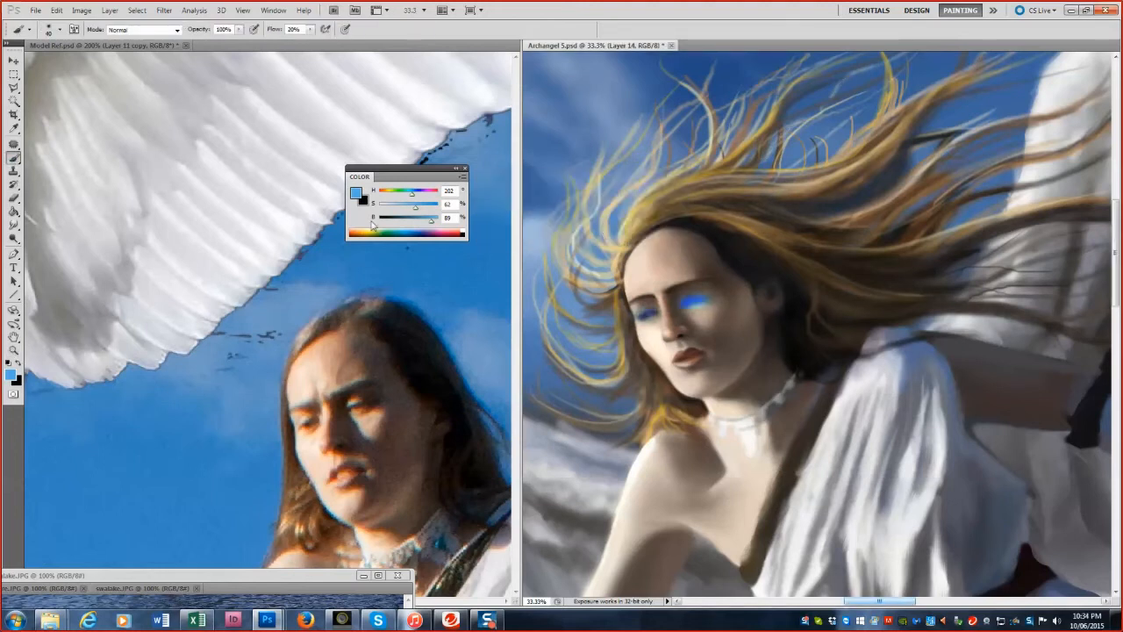
Erase the blue over both eyes and repaint it in a stronger blue with the saturation set to 69%.
key("e")
left_click_drag(643, 311, 702, 303)
left_click_drag(412, 194, 413, 195)
left_click_drag(416, 208, 420, 208)
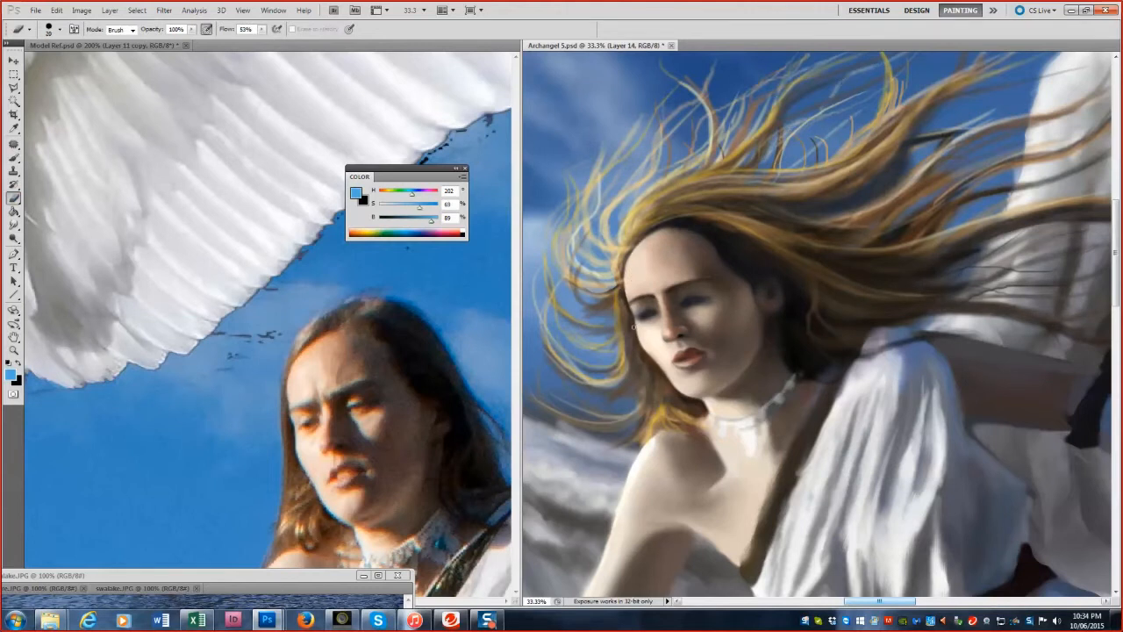
key("b")
left_click_drag(652, 312, 654, 311)
left_click_drag(687, 303, 692, 303)
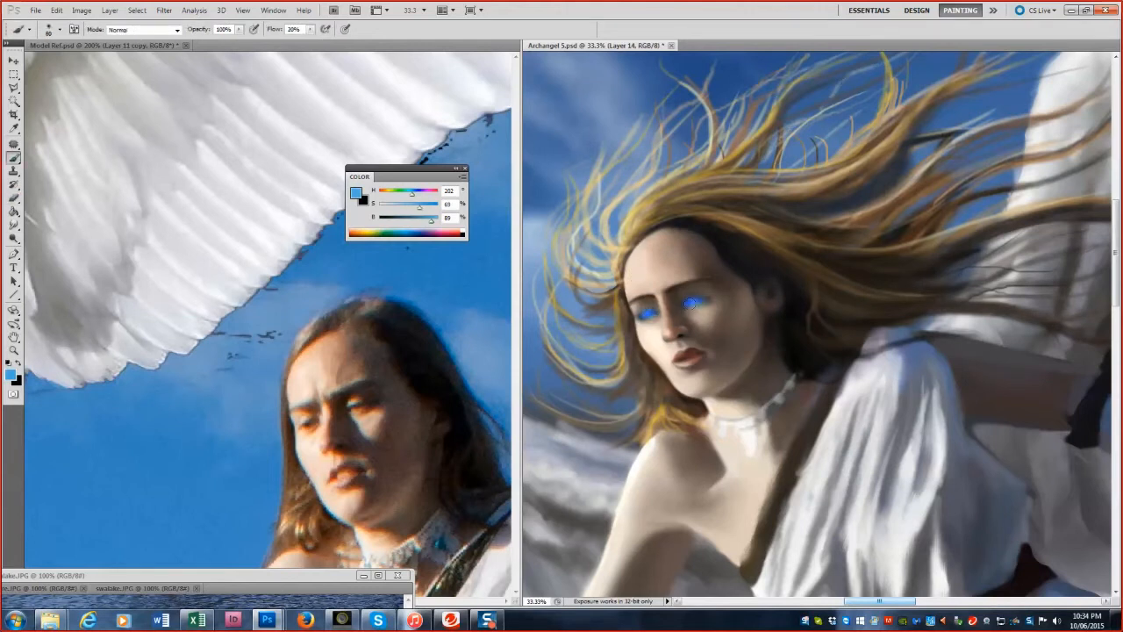
Lower the blue's saturation to 47% and try a soft, wide glow around both eyes with a much larger brush, undoing unwanted dabs.
left_click_drag(420, 208, 407, 208)
key("bracketright")
key("bracketright")
key("bracketright")
key("bracketright")
key("bracketright")
key("bracketright")
key("bracketright")
key("bracketright")
key("bracketright")
key("bracketright")
key("bracketright")
key("bracketright")
key("bracketright")
left_click(713, 298)
left_click(650, 316)
key("ctrl+z")
key("ctrl+alt+z")
key("ctrl+alt+z")
left_click(716, 296)
left_click(650, 306)
key("ctrl+alt+z")
Brighten the glowing centres of both eyes with the brush reduced to 40 pixels and shift the hue to 184.
key("bracketleft")
key("bracketleft")
key("bracketleft")
key("bracketleft")
key("bracketleft")
key("bracketleft")
key("bracketleft")
key("bracketleft")
key("bracketleft")
key("bracketleft")
key("bracketleft")
key("bracketleft")
key("bracketleft")
left_click_drag(413, 195, 409, 195)
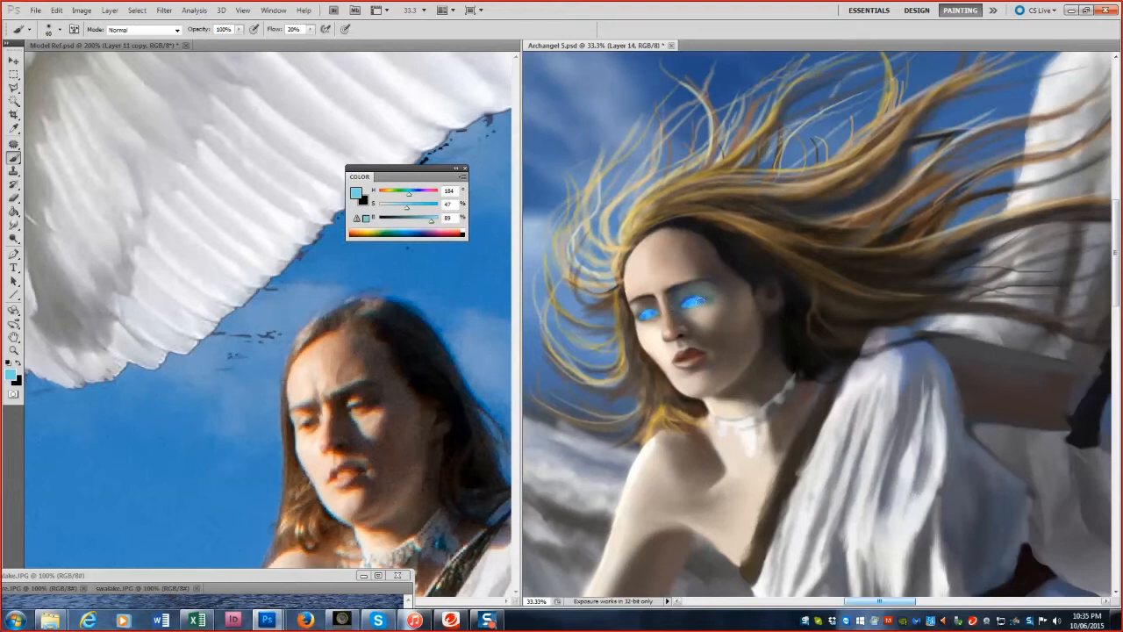
Add a broad, soft blue glow around the eyes with the hue at 202 and a 300-pixel brush.
left_click_drag(411, 195, 413, 195)
key("bracketright")
key("bracketright")
key("bracketright")
key("bracketright")
key("bracketright")
key("bracketright")
key("bracketright")
key("bracketright")
key("bracketright")
key("bracketright")
key("bracketright")
key("bracketright")
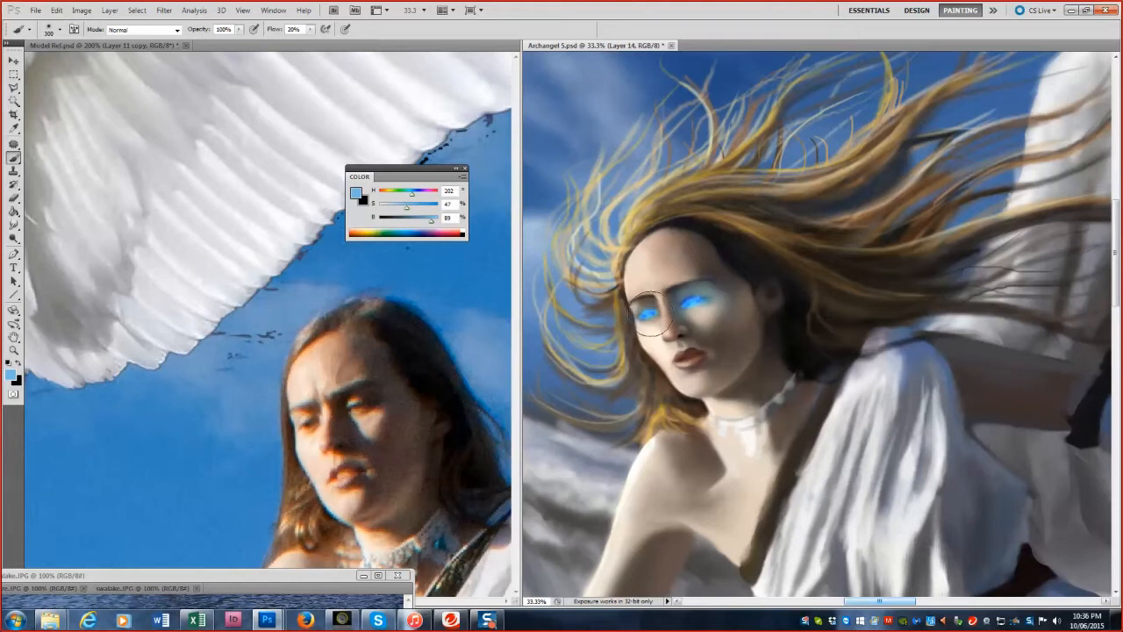
left_click(663, 311)
Switch to the Angel copy layer and retouch the forehead above the brows with sampled pale skin tones.
key("bracketleft")
key("bracketleft")
key("bracketleft")
key("bracketleft")
key("ctrl+e")
key("alt+bracketleft")
left_click(301, 393, "alt")
key("bracketleft")
key("bracketleft")
key("bracketleft")
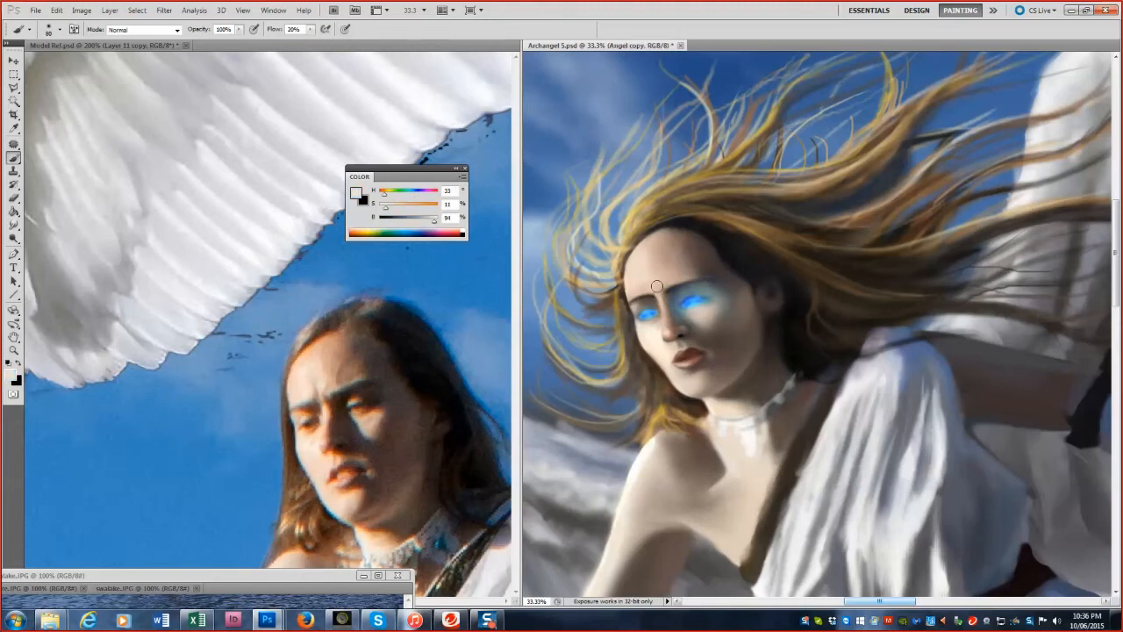
key("bracketright")
left_click(293, 386, "alt")
left_click(652, 274)
left_click(670, 277, "alt")
key("bracketright")
key("bracketright")
key("bracketright")
left_click(666, 274, "alt")
left_click(658, 279)
Darken the hair edge along the jaw using a sampled near-black brown and a brush of about 20 pixels.
left_click(610, 370, "alt")
key("bracketleft")
key("bracketleft")
key("bracketleft")
key("bracketleft")
key("bracketleft")
key("bracketleft")
key("bracketleft")
key("bracketleft")
key("bracketleft")
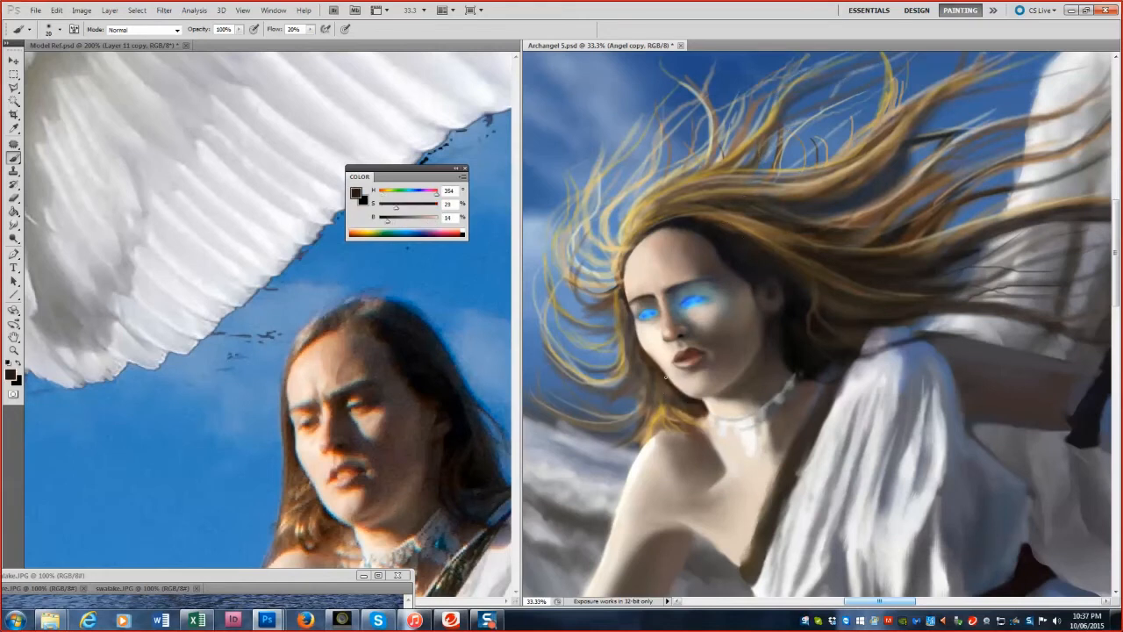
mouse_move(676, 385)
left_mouse_down()
mouse_move(696, 399)
mouse_move(673, 380)
left_mouse_up()
key("bracketright")
left_click(702, 403, "alt")
Flip the whole canvas horizontally and hide the blue glow over the eyes.
key("z")
left_click_drag(831, 440, 682, 437)
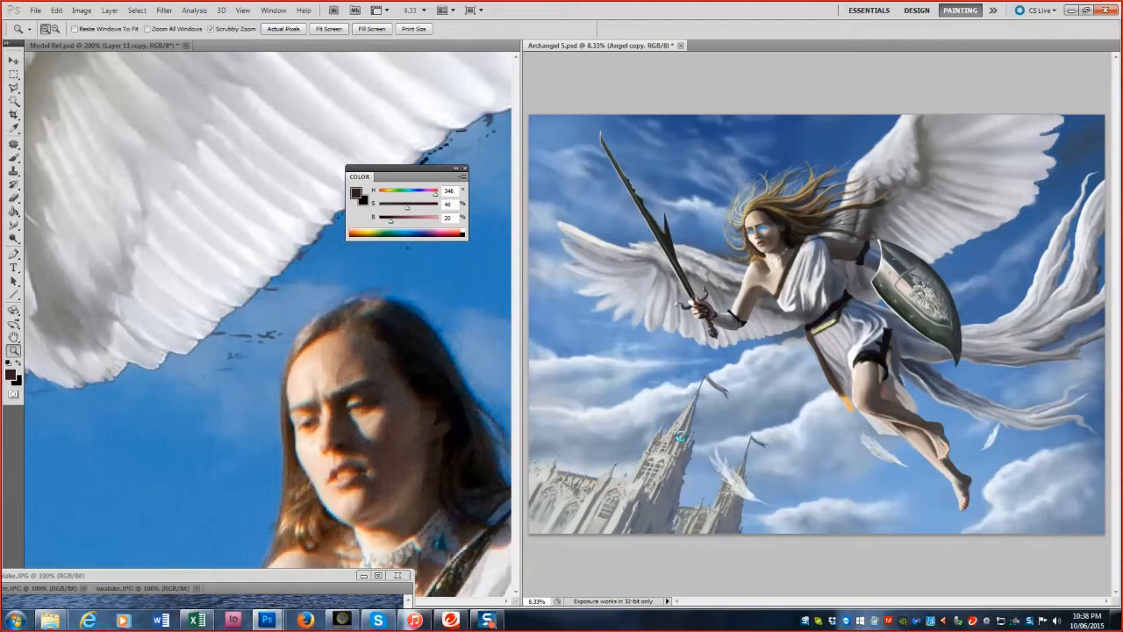
left_click(82, 10)
mouse_move(110, 115)
left_click(233, 166)
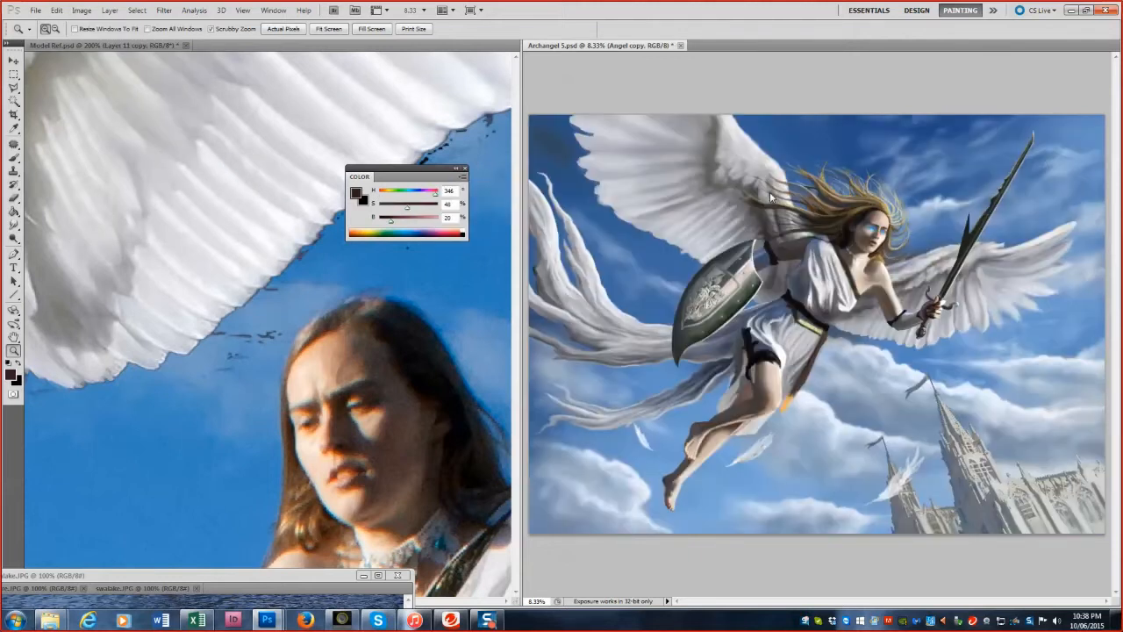
left_click_drag(903, 223, 1001, 225)
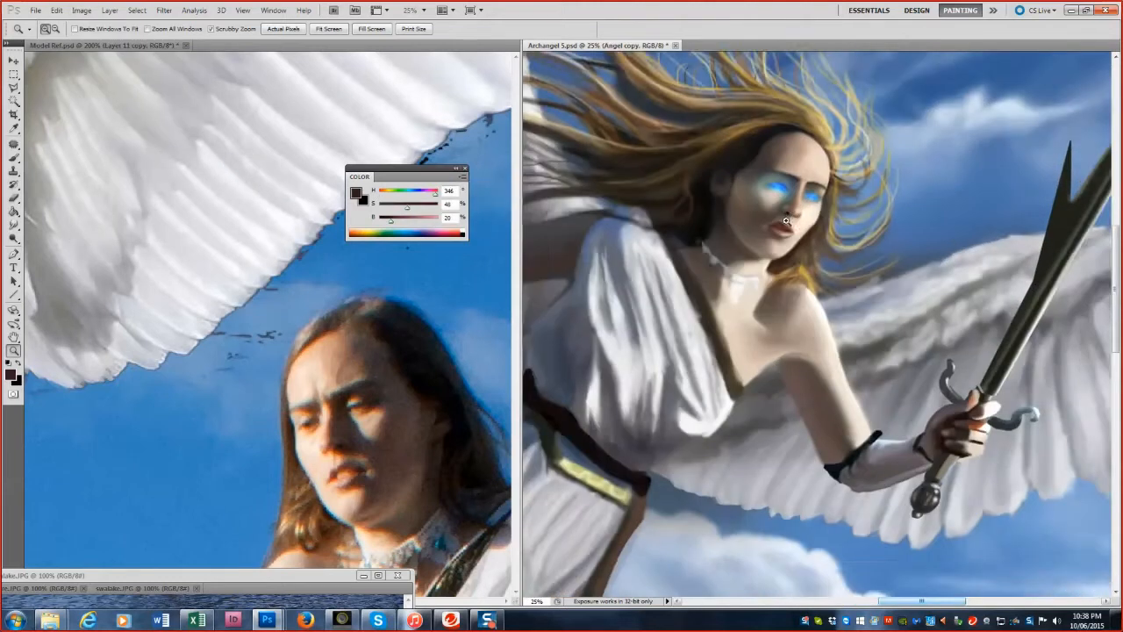
left_click(787, 222)
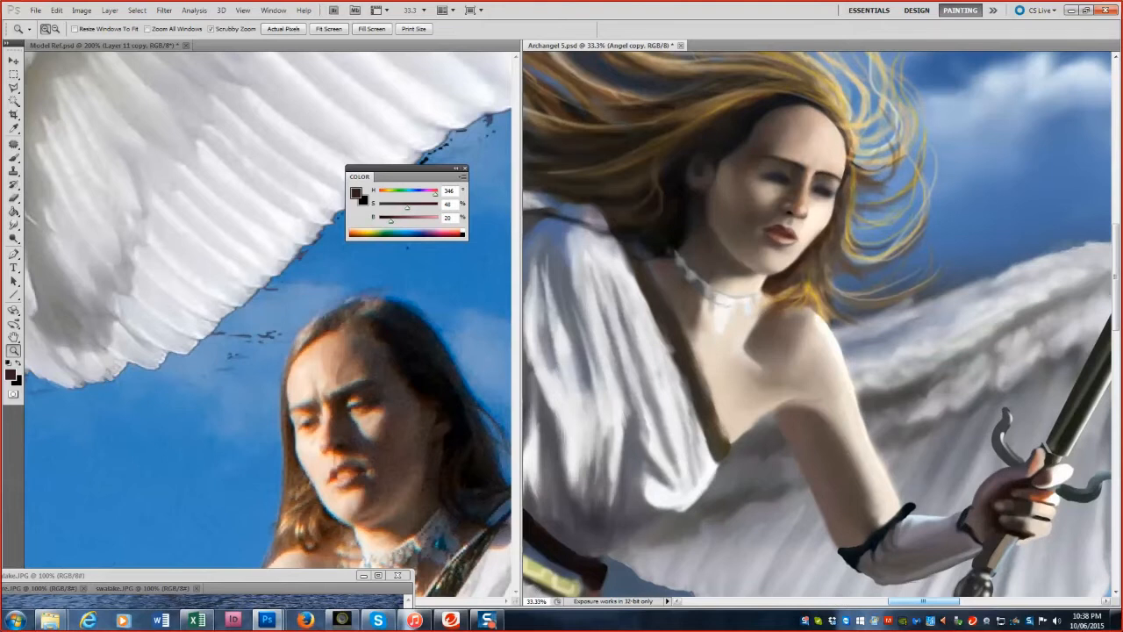
Shade the cheek and jaw below the ear with tones sampled from the face and an enlarged brush.
key("b")
left_click(784, 176, "alt")
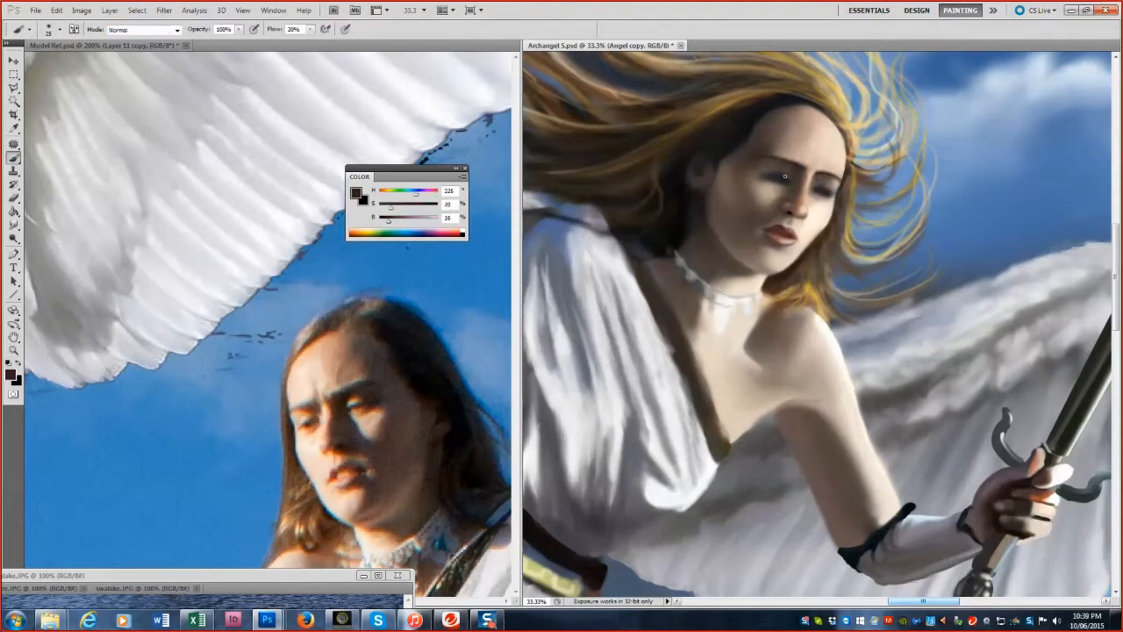
left_click(777, 224, "alt")
left_click(787, 214, "alt")
left_click(792, 266, "alt")
left_click(720, 229, "alt")
key("]")
key("]")
key("]")
left_click(720, 253, "alt")
left_click_drag(704, 212, 756, 288)
Sample tones from the cheek, forehead and hair and paint the shaded area where the hair meets the shoulder.
left_click(734, 247, "alt")
key("[")
key("[")
left_click(729, 241, "alt")
left_click(729, 144, "alt")
key("[")
key("[")
key("[")
left_click(830, 228, "alt")
key("]")
key("]")
key("]")
key("]")
left_click(687, 208, "alt")
key("[")
key("[")
left_click_drag(626, 255, 574, 230)
Rework the shading around both eyes with dark tones sampled from the eye sockets and a larger brush.
left_click(786, 173, "alt")
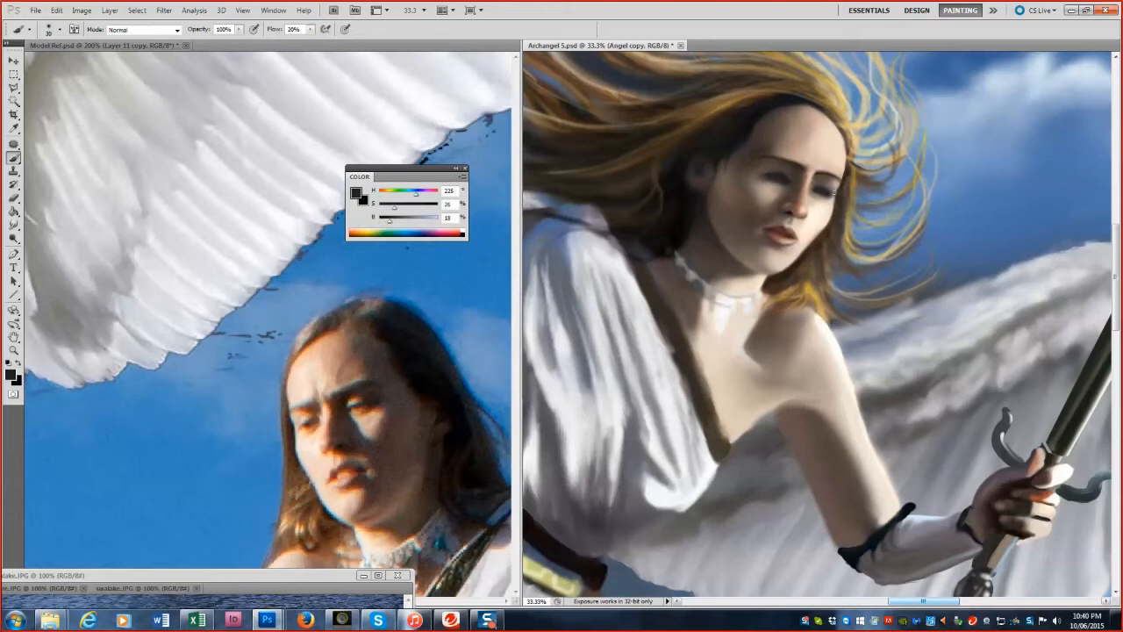
left_click(825, 179, "alt")
key("]")
key("]")
key("]")
mouse_move(837, 200)
left_mouse_down()
mouse_move(832, 186)
mouse_move(769, 191)
left_mouse_up()
Blend the skin around the shaded eye with tones sampled from the eye socket, cheek and nose bridge, using an enlarged brush.
left_click(783, 173, "alt")
left_click(778, 186, "alt")
key("]")
key("]")
key("]")
key("]")
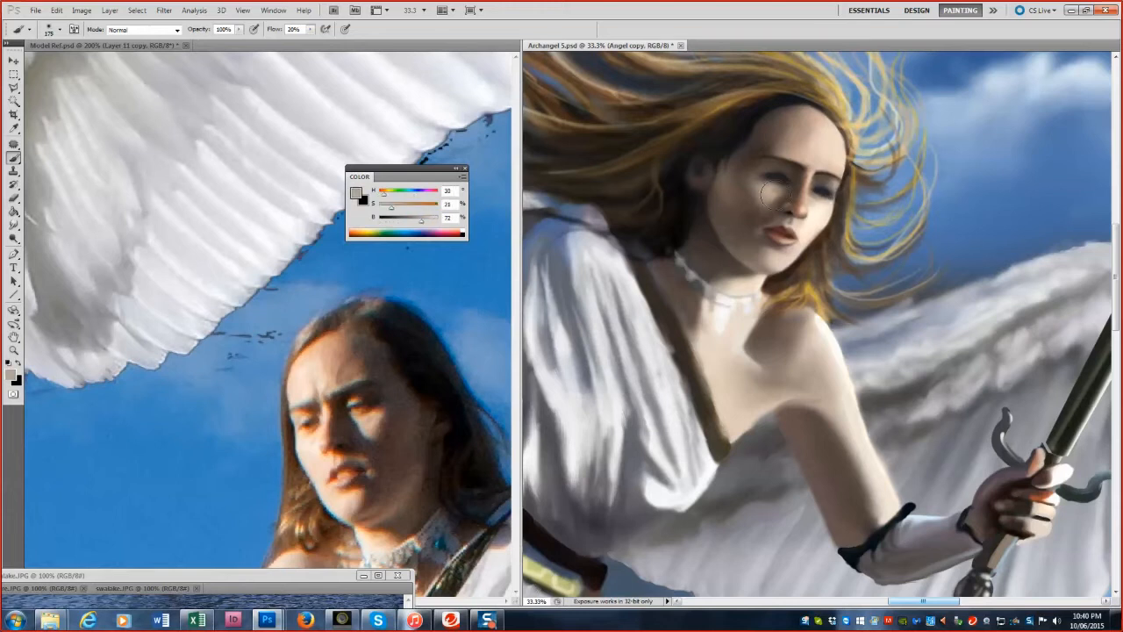
left_click(840, 136, "alt")
left_click(811, 172, "alt")
Paint along the brow above the shaded eye with a small brush and a tone sampled from the brow area.
key("[")
key("[")
key("[")
key("[")
key("[")
key("[")
key("[")
left_click(764, 170, "alt")
left_click_drag(765, 169, 786, 164)
left_click(769, 167, "alt")
Enlarge the brush and sample a skin tone beside the outer corner of the shaded eye for blending the socket.
key("]")
key("]")
key("]")
key("]")
key("]")
key("]")
key("]")
key("]")
key("]")
key("]")
left_click(761, 181, "alt")
Darken the lid of the shaded eye using a smaller brush and a tone sampled at its inner corner.
key("[")
key("[")
key("[")
key("[")
key("[")
left_click(789, 176, "alt")
left_click_drag(788, 180, 761, 176)
left_click(824, 187, "alt")
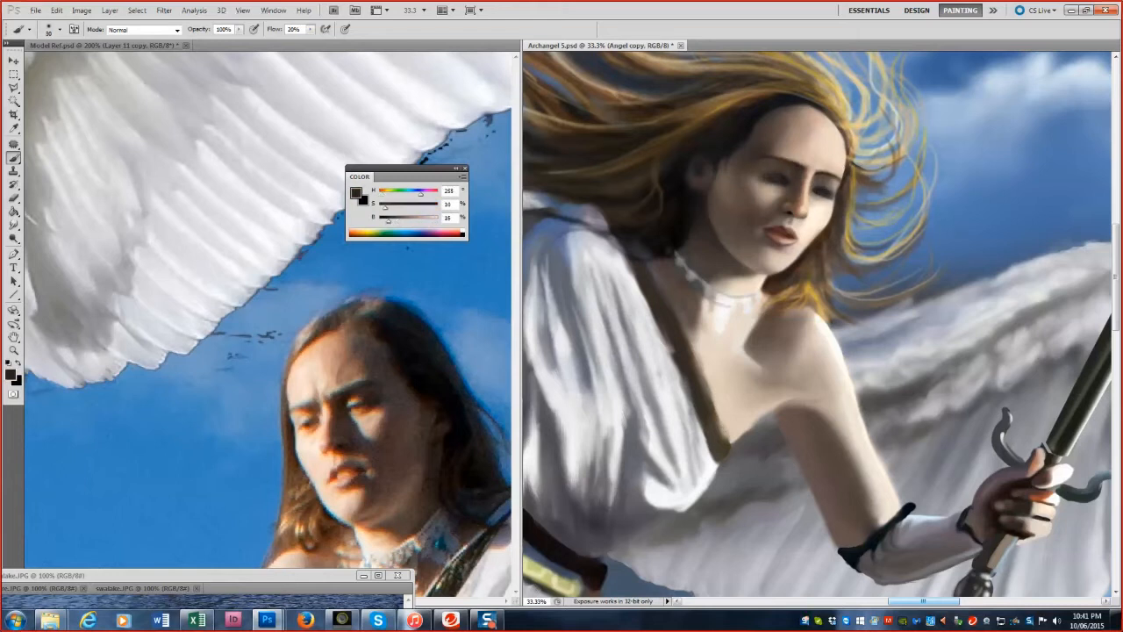
Rework the shading of the upper cheek and brow with tones sampled from the cheek, hair and forehead and a much larger brush.
left_click(776, 189, "alt")
key("[")
key("[")
key("[")
key("[")
key("[")
key("]")
key("]")
key("]")
key("]")
key("]")
key("]")
key("]")
key("]")
key("]")
key("]")
left_click(771, 198, "alt")
left_click(878, 121, "alt")
left_click(774, 151, "alt")
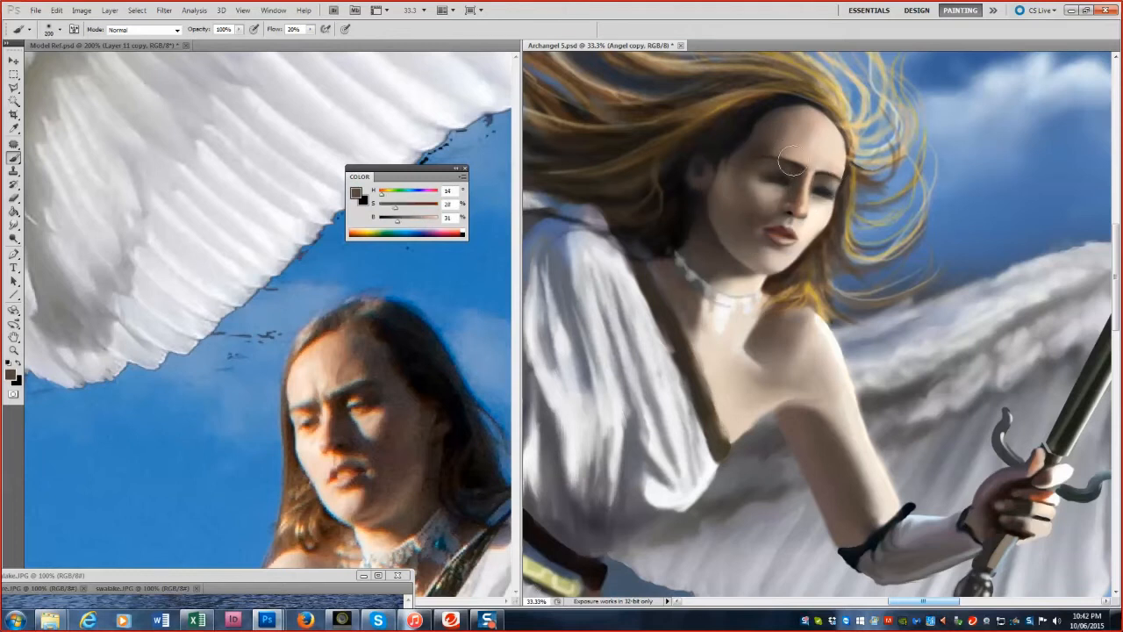
key("]")
key("]")
key("]")
key("]")
key("]")
Reduce the brush to a fine size and touch up the lips with tones sampled from the mouth.
key("bracketleft")
key("bracketleft")
key("bracketleft")
key("bracketleft")
left_click(785, 229, "alt")
key("bracketleft")
key("bracketleft")
key("bracketleft")
key("bracketleft")
key("bracketleft")
key("bracketleft")
key("bracketleft")
key("bracketleft")
key("bracketleft")
key("bracketleft")
key("bracketleft")
left_click(792, 234, "alt")
left_click(788, 232, "alt")
key("bracketleft")
left_click(138, 12)
key("Escape")
Set the brush flow to 41% and sample tones from the shaded corner of the mouth.
left_click(772, 235, "alt")
key("shift+4")
key("shift+1")
left_click(771, 231, "alt")
left_click(762, 228, "alt")
Enlarge the brush and blend the shading near the nose bridge with a tone sampled there.
key("bracketright")
key("bracketright")
key("bracketright")
key("bracketright")
key("bracketright")
key("bracketright")
key("bracketright")
key("bracketright")
key("bracketright")
key("bracketright")
left_click(814, 179, "alt")
key("bracketright")
key("bracketright")
key("bracketright")
key("bracketright")
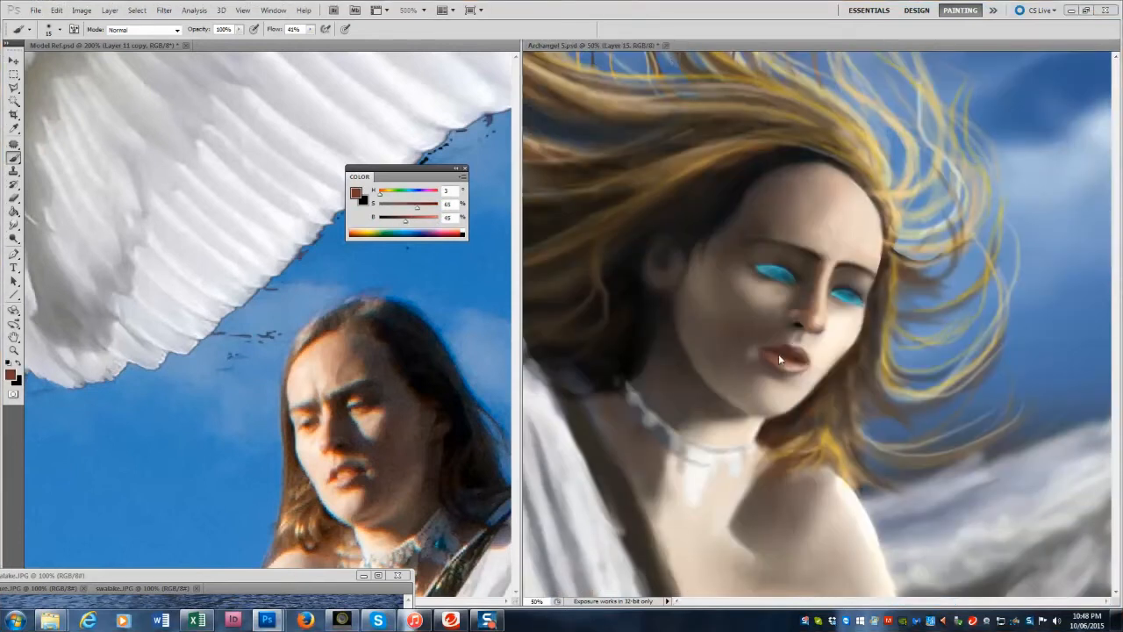
Repaint the lips in a richer red and refine the shaded mouth corner with a smaller brush and sampled tones.
left_click(802, 362, "alt")
key("bracketright")
left_click_drag(772, 361, 816, 365)
key("bracketleft")
key("bracketleft")
key("bracketleft")
key("bracketleft")
left_click(767, 350, "alt")
left_click(764, 349, "alt")
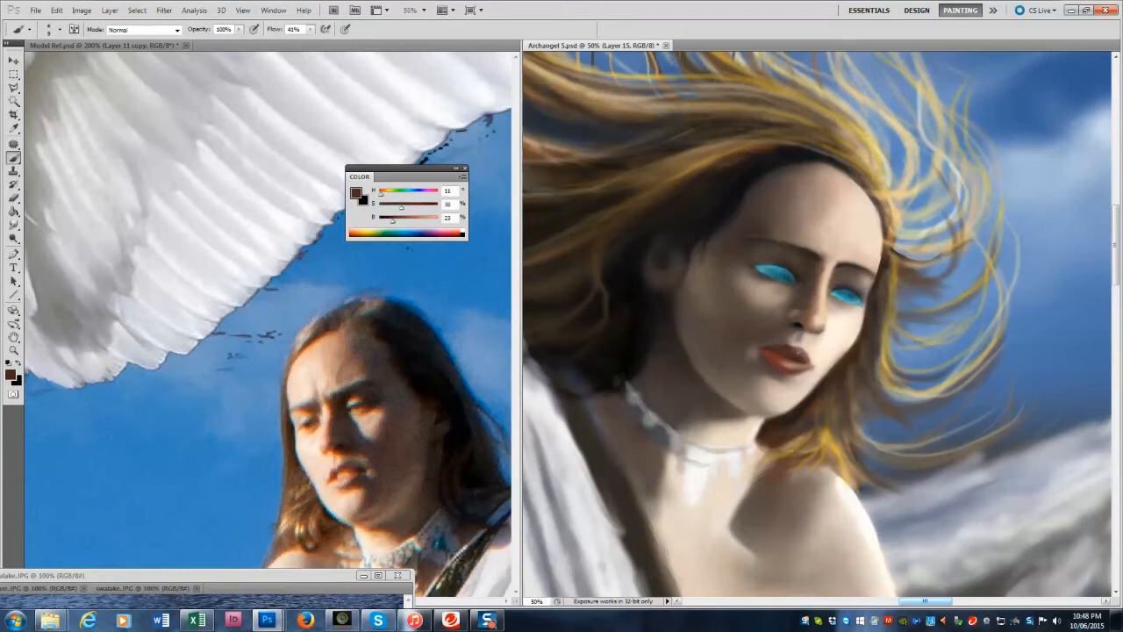
Define the lit side of the lips with tones sampled from the upper lip, mouth edge and chin.
left_click(802, 344, "alt")
left_click(804, 354, "alt")
left_click(823, 355, "alt")
left_click_drag(808, 348, 813, 361)
left_click(805, 348, "alt")
left_click(812, 372, "alt")
Repaint both glowing eyes in bright cyan blue sampled from the eye, enlarging the brush for the final strokes.
left_click(775, 272, "alt")
left_click_drag(771, 270, 794, 277)
mouse_move(871, 287)
left_mouse_down()
mouse_move(840, 294)
mouse_move(858, 299)
left_mouse_up()
key("bracketright")
key("bracketright")
key("bracketright")
left_click_drag(763, 271, 793, 279)
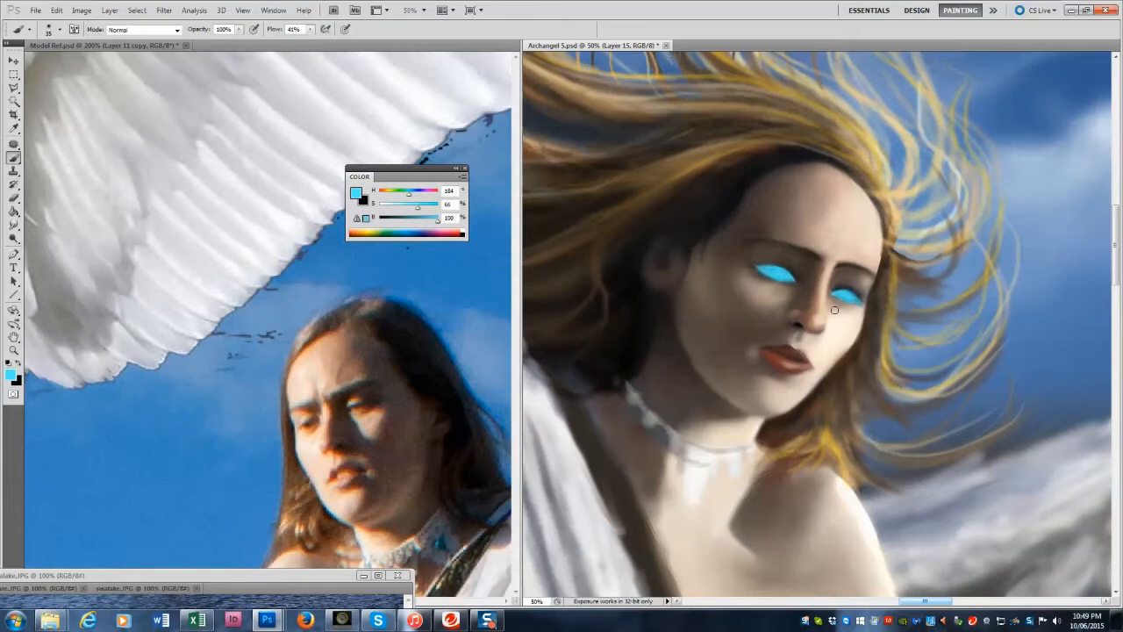
Darken the lid edges around the glowing eyes with dark tones sampled from the eye socket, adjusting the brush size.
left_click(759, 272, "alt")
mouse_move(768, 280)
left_mouse_down()
mouse_move(861, 248)
mouse_move(773, 286)
mouse_move(758, 277)
mouse_move(795, 286)
left_mouse_up()
key("bracketright")
key("bracketright")
key("bracketright")
key("bracketright")
key("bracketright")
left_click(766, 279, "alt")
key("bracketleft")
key("bracketleft")
key("bracketleft")
key("bracketleft")
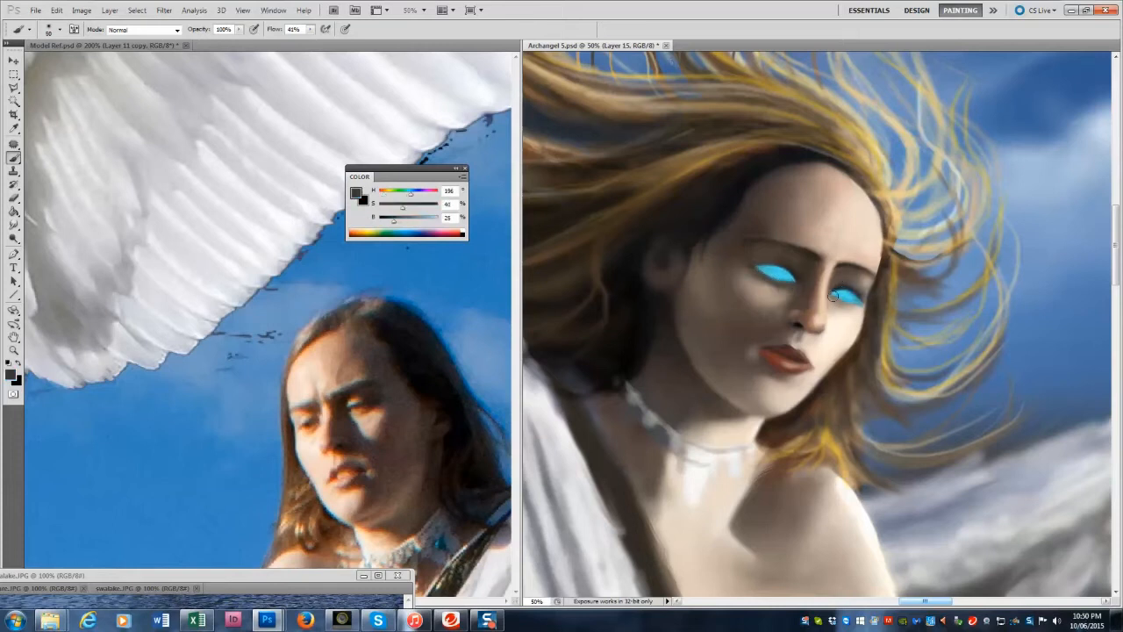
Refine the upper lid of the shaded eye with dark tones sampled around the eyes, after sampling the reference face and lit cheek.
left_click(330, 406, "alt")
left_click(330, 406, "alt")
key("bracketright")
key("bracketright")
key("bracketright")
left_click(833, 326, "alt")
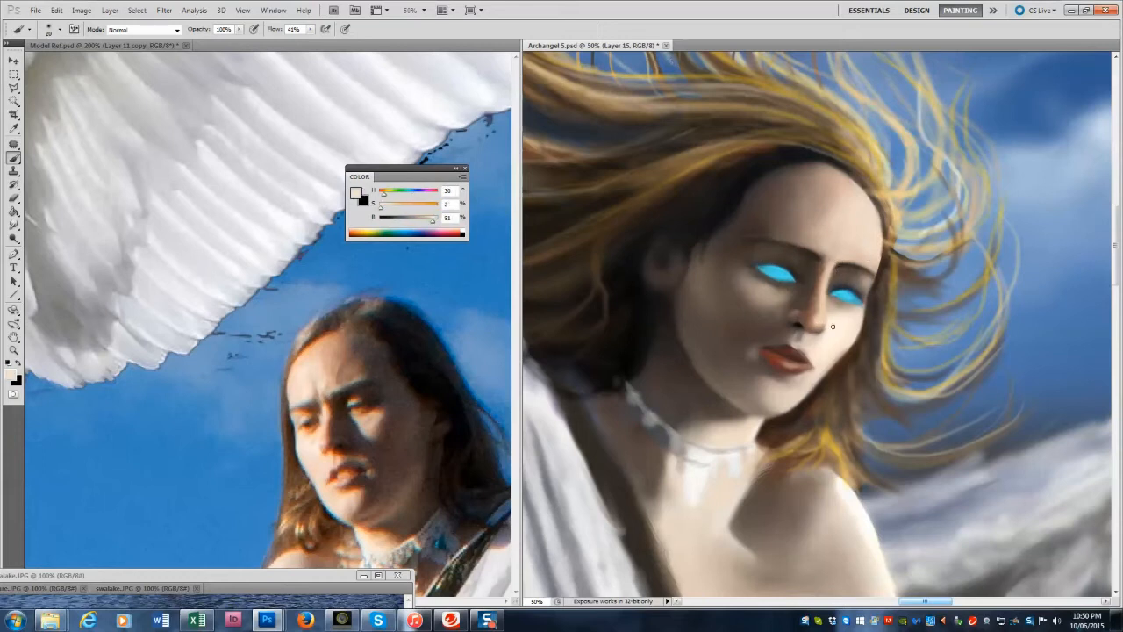
left_click(803, 273, "alt")
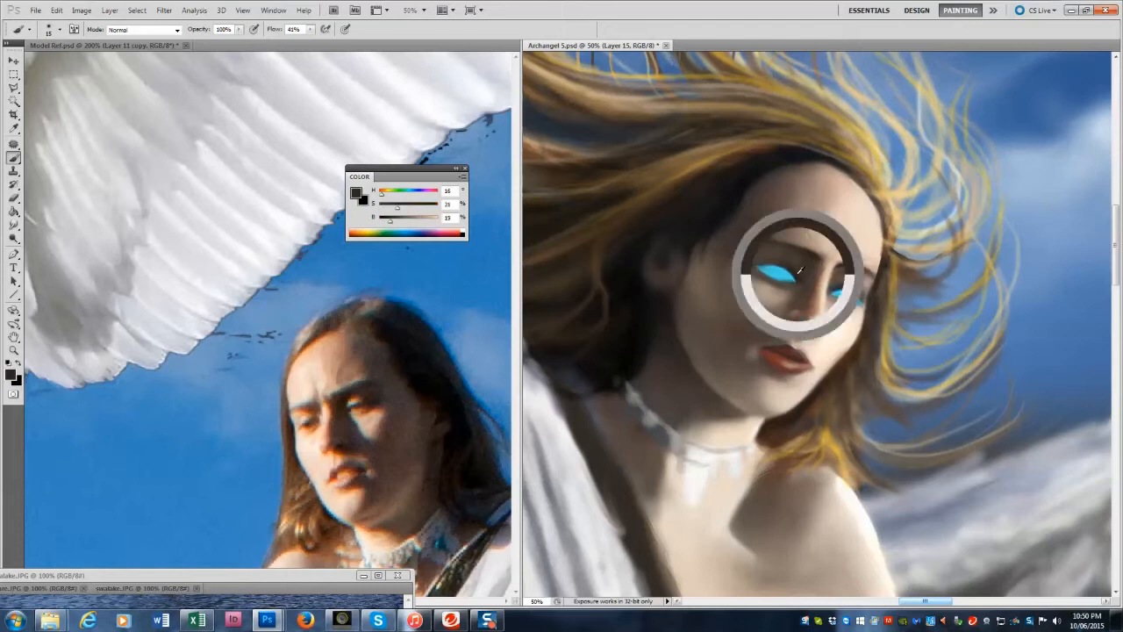
left_click_drag(784, 264, 778, 267)
key("bracketright")
key("bracketright")
key("bracketright")
key("bracketright")
key("bracketright")
key("bracketright")
key("bracketright")
key("bracketright")
key("bracketright")
left_click(776, 273, "alt")
key("bracketleft")
key("bracketleft")
key("bracketleft")
key("bracketleft")
key("bracketleft")
key("bracketleft")
key("bracketleft")
key("bracketleft")
key("bracketleft")
left_click(145, 30)
left_click(136, 161)
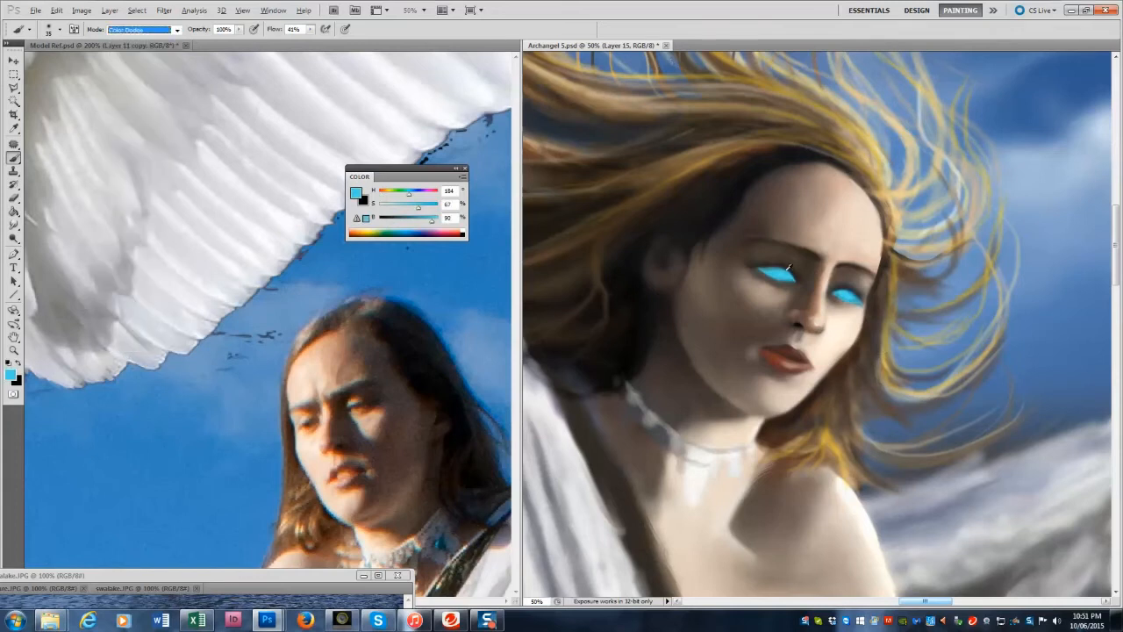
key("shift+alt+n")
Darken the lid edge of the shaded eye with a smaller brush and a near-black tone sampled beside the temple.
left_click(713, 255, "alt")
key("bracketleft")
key("bracketleft")
left_click_drag(794, 276, 778, 269)
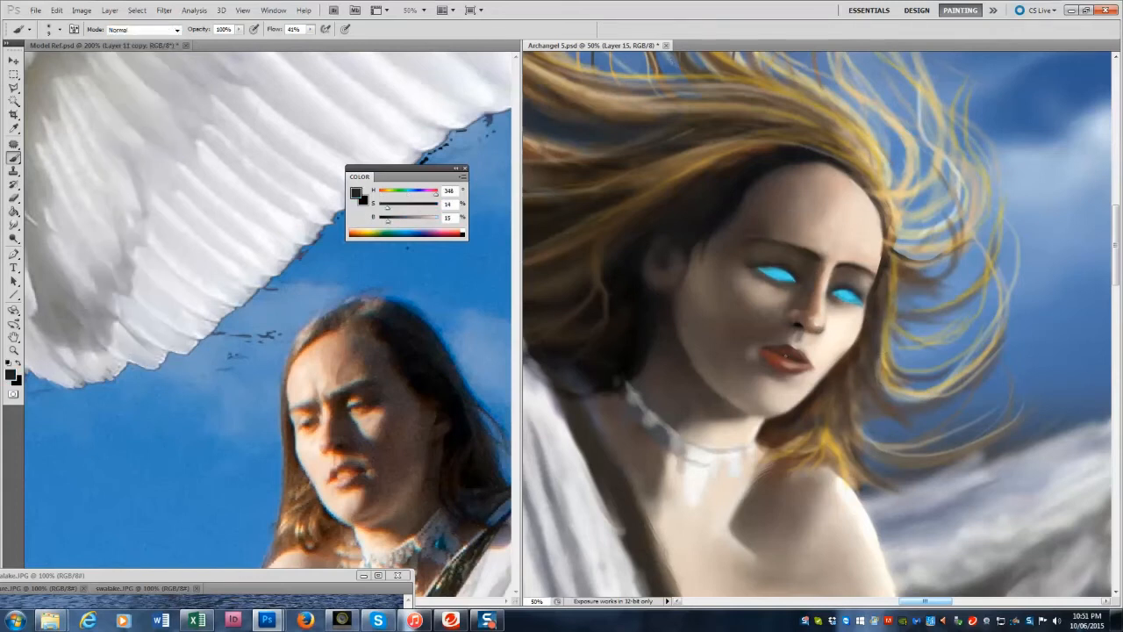
Refine the lips and surrounding skin with tones sampled from the upper lip, shaded cheek and lit mouth corner.
left_click(770, 348, "alt")
left_click(789, 348, "alt")
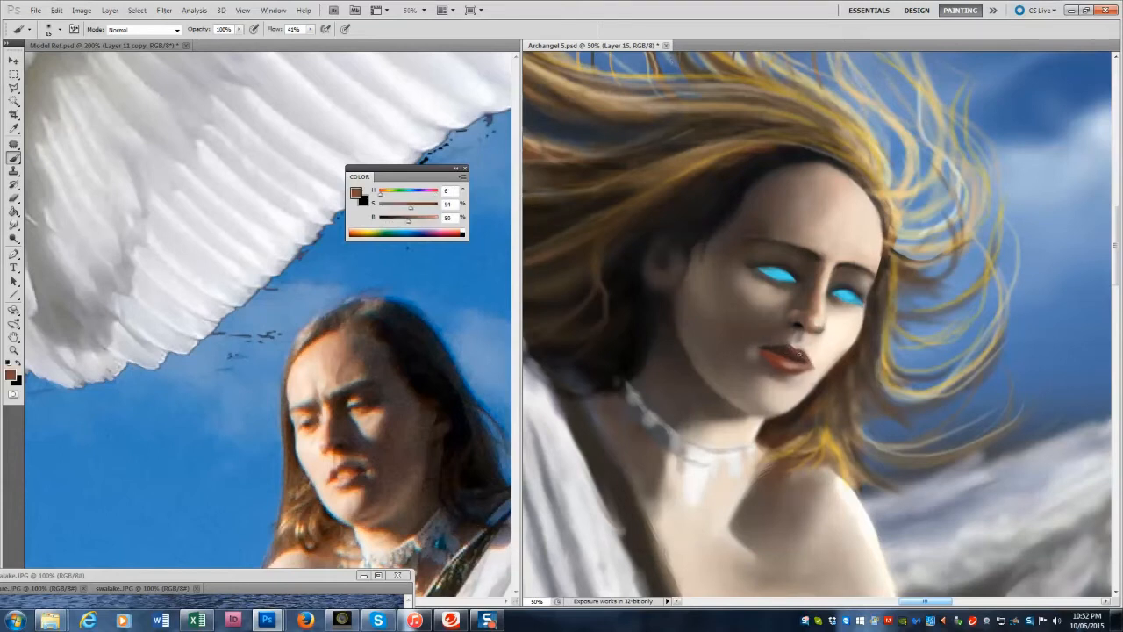
left_click(778, 355, "alt")
left_click(775, 310, "alt")
left_click(820, 367, "alt")
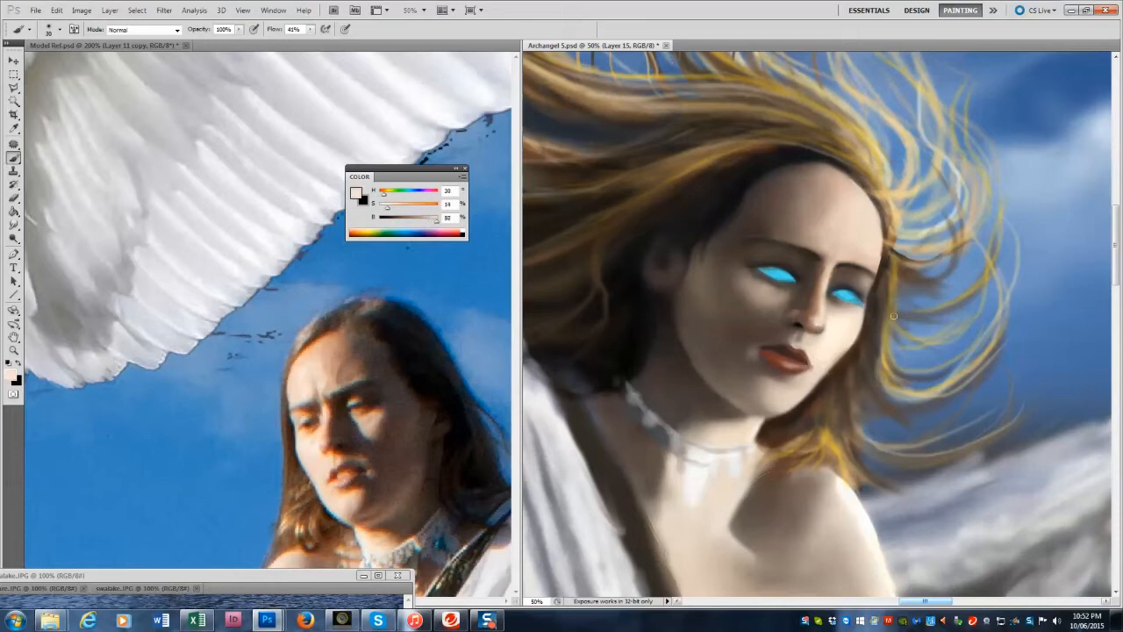
Touch up the eye on the lit side with tones sampled from the nose, lower lid and glowing cyan eye.
left_click(821, 299, "alt")
left_click(829, 306, "alt")
left_click(772, 271, "alt")
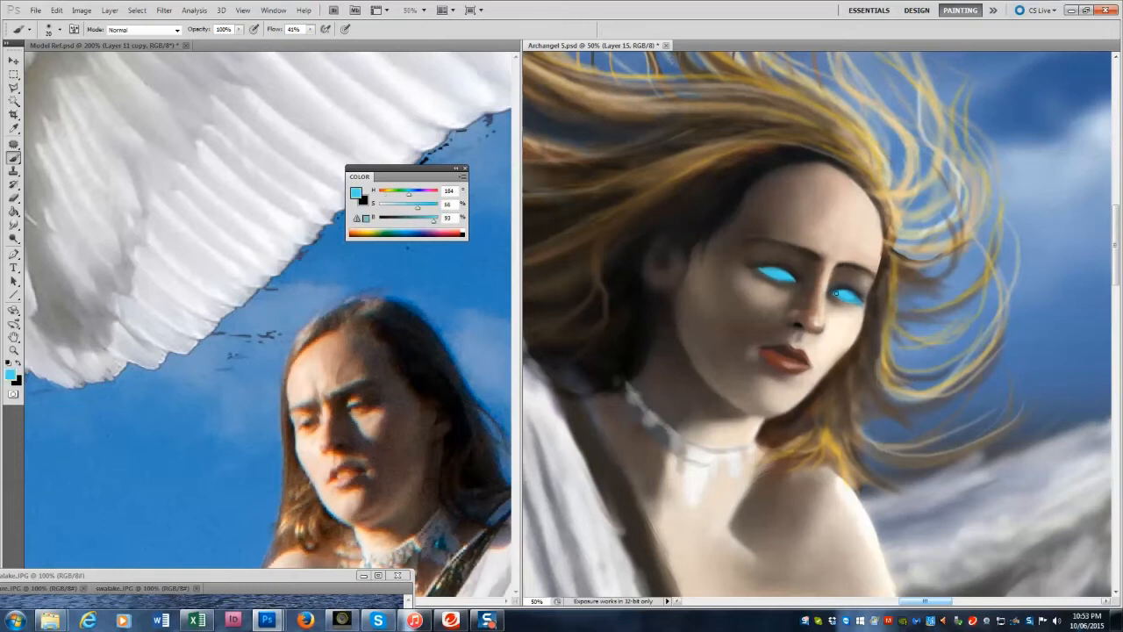
left_click(862, 297, "alt")
Repaint the lit side of the face from chin to eye with skin sampled beside the mouth, adjusting the brush size.
left_click(798, 347, "alt")
key("]")
key("]")
key("]")
key("]")
key("]")
key("]")
key("]")
left_click(829, 373, "alt")
key("[")
key("[")
key("[")
key("[")
key("[")
key("[")
key("[")
key("]")
key("]")
key("]")
mouse_move(817, 399)
left_mouse_down()
mouse_move(853, 360)
mouse_move(869, 307)
left_mouse_up()
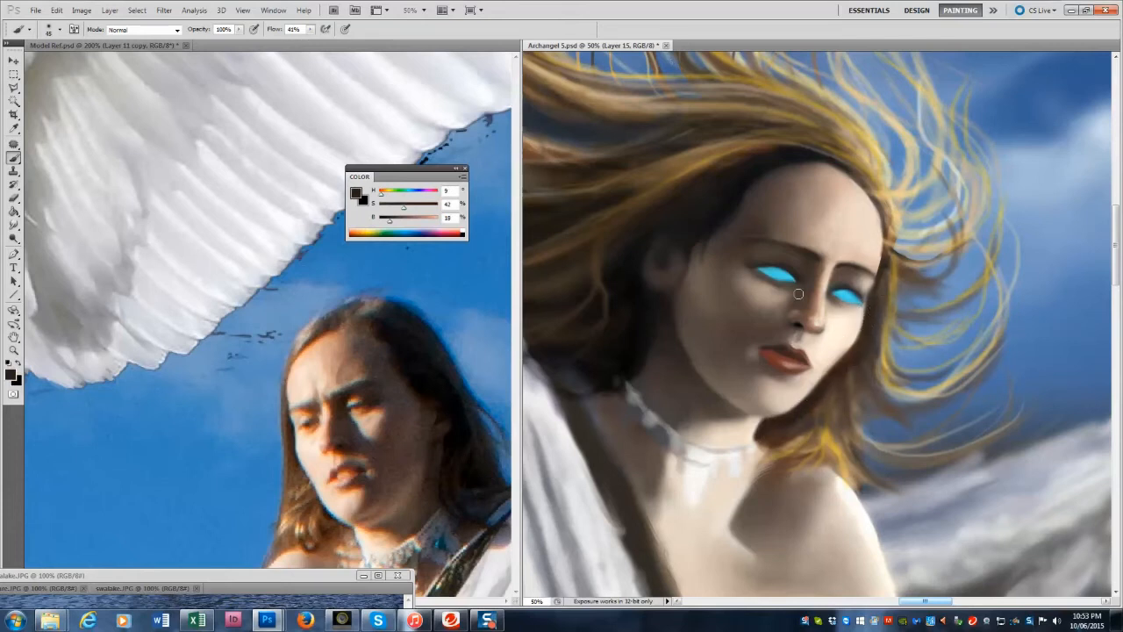
Try a Color Dodge glow over the eyes with an enlarged brush in cyan sampled from the eye, and undo it.
left_click(848, 297, "alt")
left_click(140, 29)
left_click(124, 162)
key("bracketright")
key("bracketright")
key("bracketright")
key("bracketright")
key("bracketright")
key("bracketright")
key("bracketright")
left_click_drag(833, 291, 854, 299)
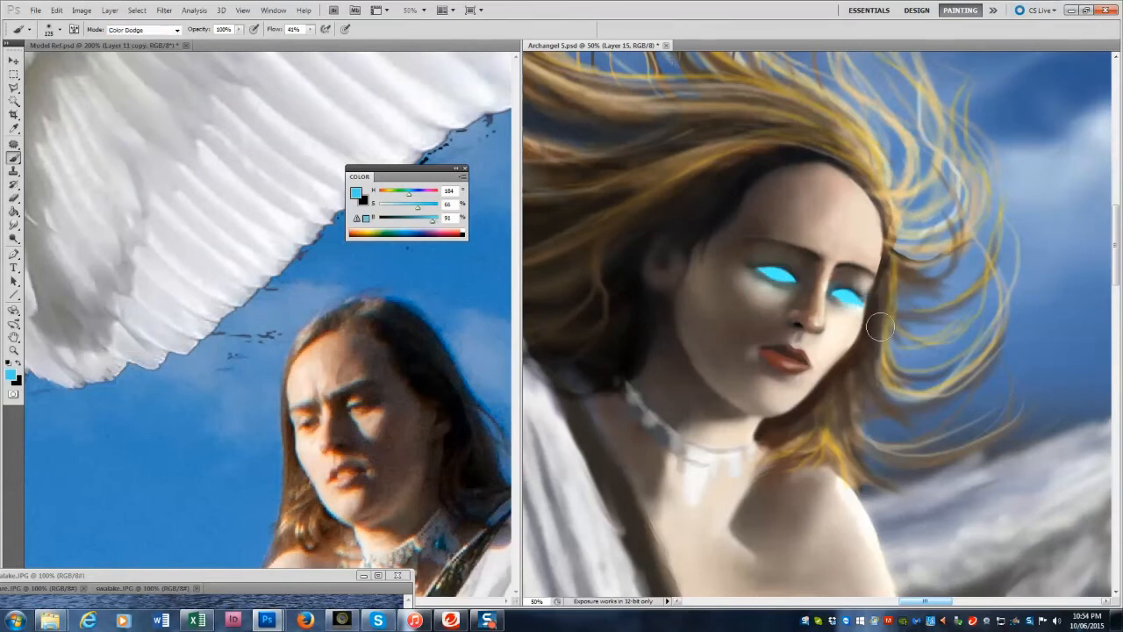
key("ctrl+alt+z")
key("ctrl+alt+z")
Set the brush blending mode to Overlay, try a cyan glow around both eyes, and undo the strokes.
left_click(138, 30)
left_click(127, 195)
left_click_drag(760, 269, 856, 294)
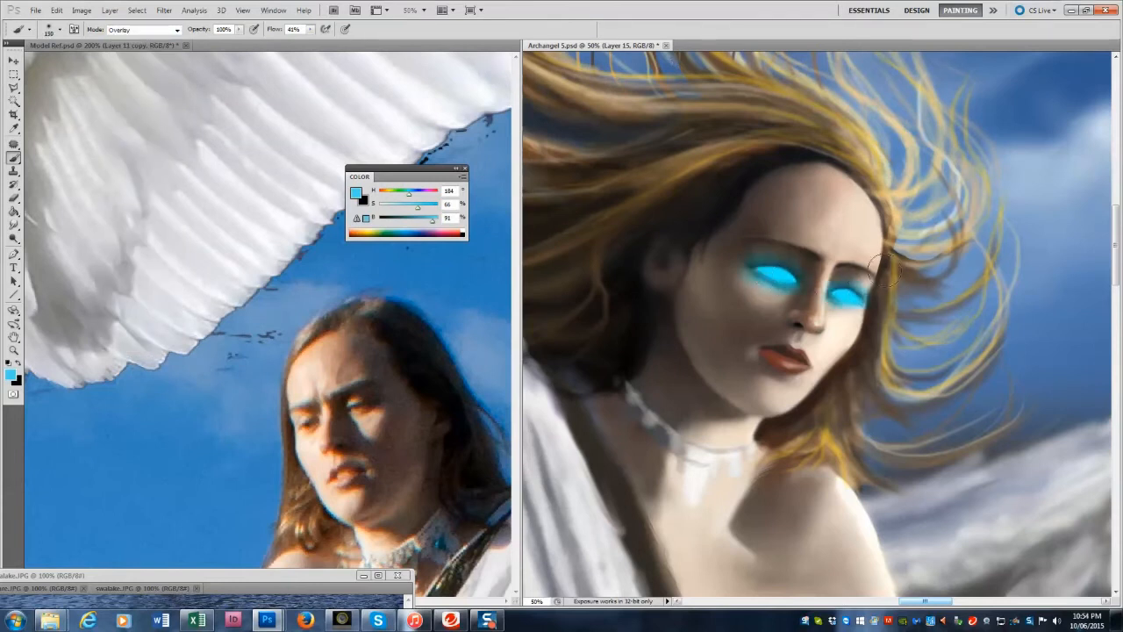
key("bracketleft")
left_click_drag(789, 278, 761, 269)
left_click_drag(838, 297, 857, 293)
key("ctrl+alt+z")
key("ctrl+alt+z")
key("ctrl+alt+z")
key("ctrl+alt+z")
key("ctrl+alt+z")
Paint a soft cyan Overlay glow around both eyes with a larger brush.
key("bracketright")
key("bracketright")
key("bracketright")
key("bracketright")
left_click(842, 300)
left_click_drag(792, 287, 760, 278)
key("bracketright")
key("bracketright")
key("bracketright")
key("bracketleft")
key("bracketleft")
key("bracketleft")
key("bracketleft")
key("bracketleft")
key("bracketright")
mouse_move(833, 291)
left_mouse_down()
mouse_move(767, 257)
mouse_move(803, 286)
mouse_move(748, 260)
mouse_move(810, 291)
mouse_move(860, 292)
left_mouse_up()
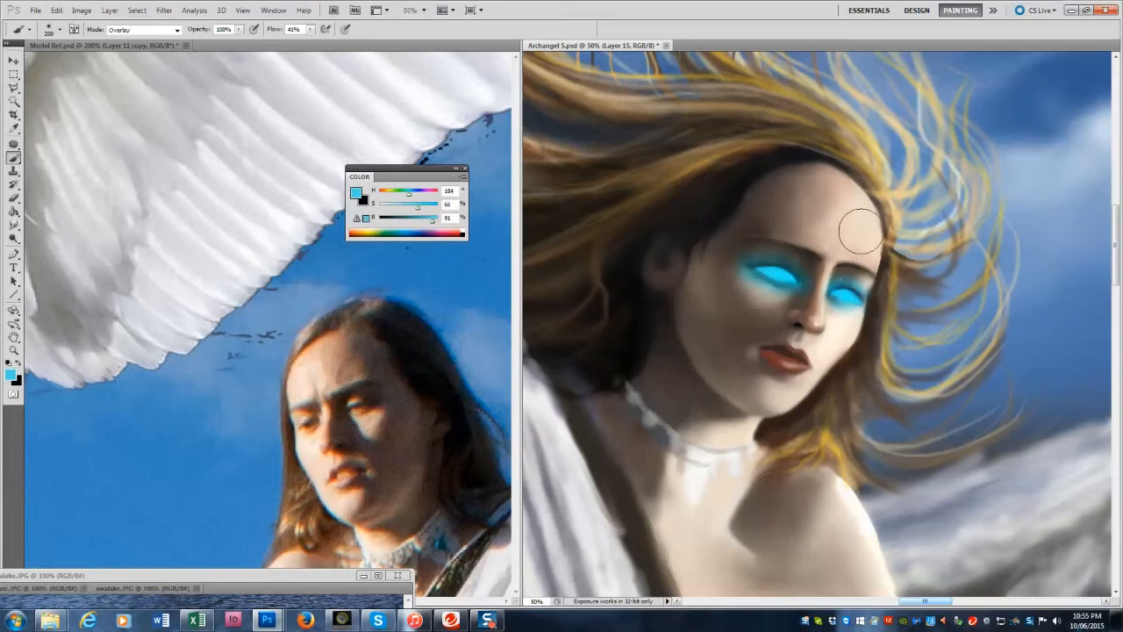
Return the brush to Normal mode and refine the shadow between nose and upper lip with a smaller brush and sampled dark tones.
left_click(797, 337, "alt")
left_click(141, 30)
left_click(118, 41)
key("bracketleft")
key("bracketleft")
key("bracketleft")
key("bracketleft")
left_click(806, 333, "alt")
key("bracketleft")
key("bracketleft")
key("bracketleft")
key("bracketleft")
key("bracketleft")
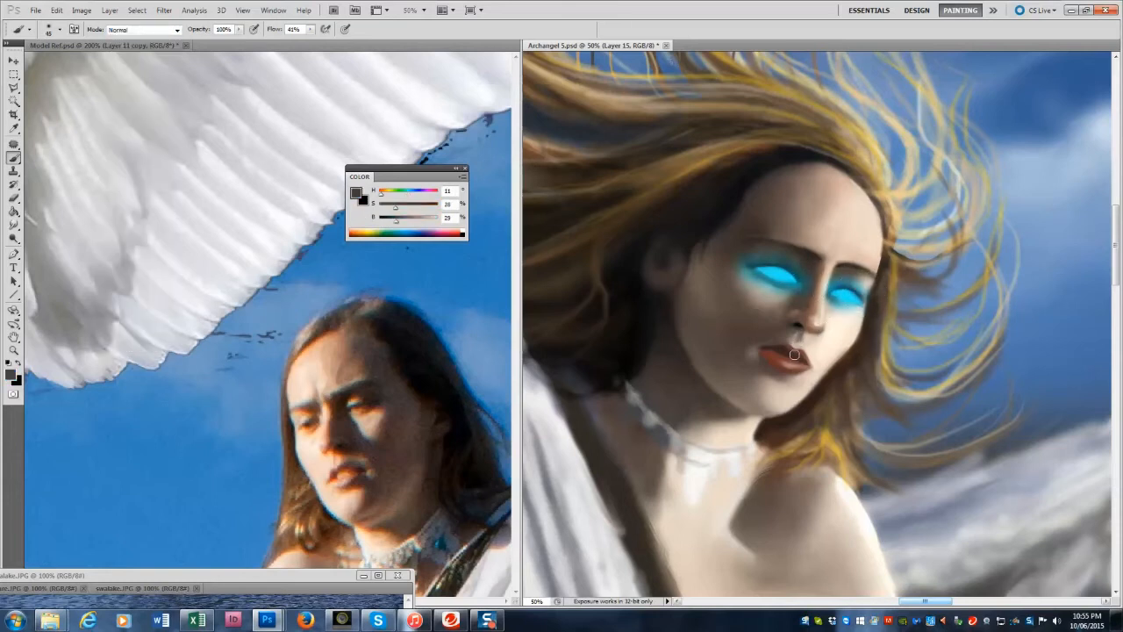
key("bracketleft")
key("bracketleft")
left_click(798, 329, "alt")
left_click(798, 325, "alt")
Flip the whole canvas horizontally to check the painting mirrored, and frame the angel's upper body.
key("z")
left_click_drag(829, 364, 798, 462)
left_click(82, 10)
mouse_move(114, 119)
left_click(234, 168)
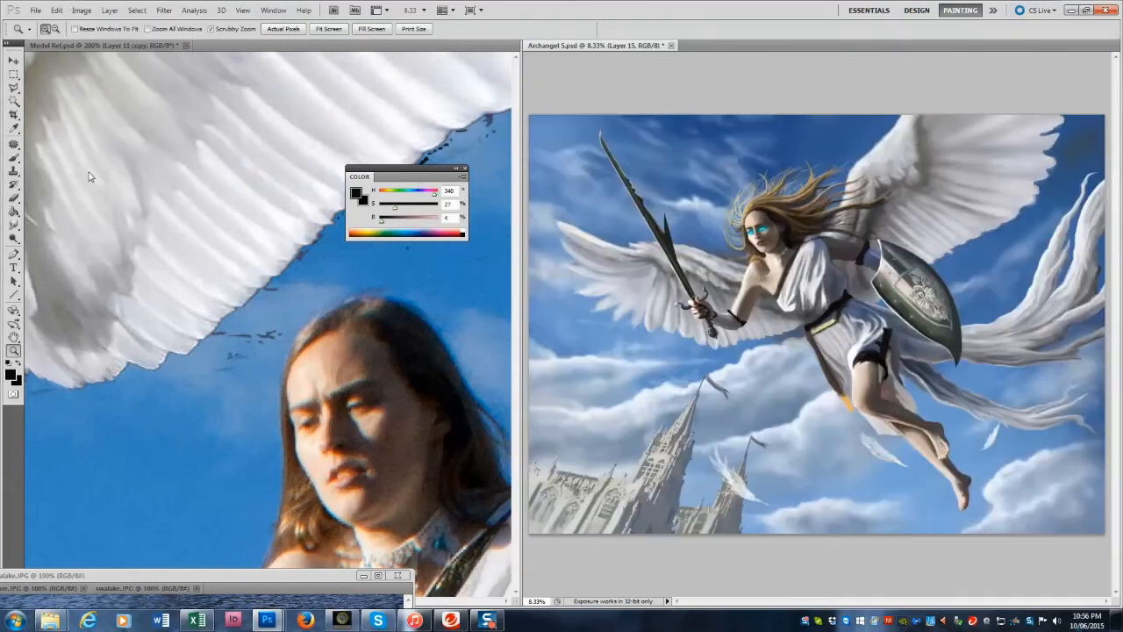
left_click(654, 287)
left_click(723, 235)
Refine the lips and the skin around the nose on the mirrored face with nearby sampled tones, adjusting the brush size.
key("b")
left_click(758, 225, "alt")
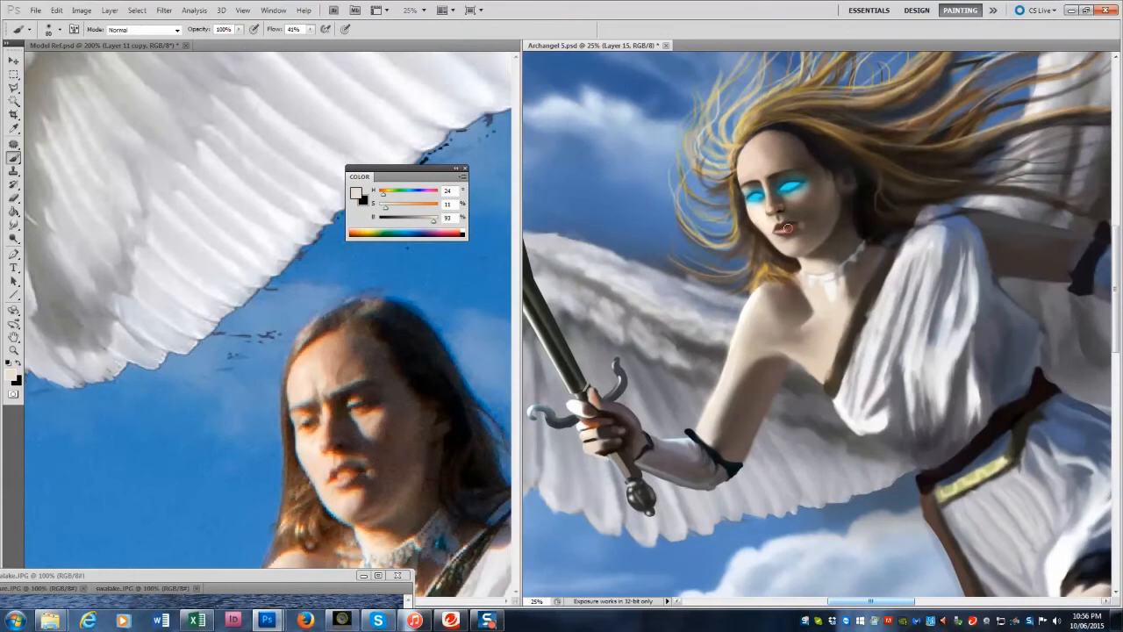
left_click_drag(791, 232, 780, 233)
key("[")
left_click(779, 232, "alt")
left_click(786, 221, "alt")
key("]")
key("]")
key("]")
key("]")
left_click(777, 211, "alt")
Paint small blue gems on the white choker with a smaller brush in a tone sampled from the reference photo's necklace.
left_click(833, 254, "alt")
key("[")
key("[")
key("[")
key("[")
left_click(444, 540, "alt")
left_click(839, 281)
left_click(826, 284)
left_click_drag(306, 575, 120, 542)
left_click(817, 282)
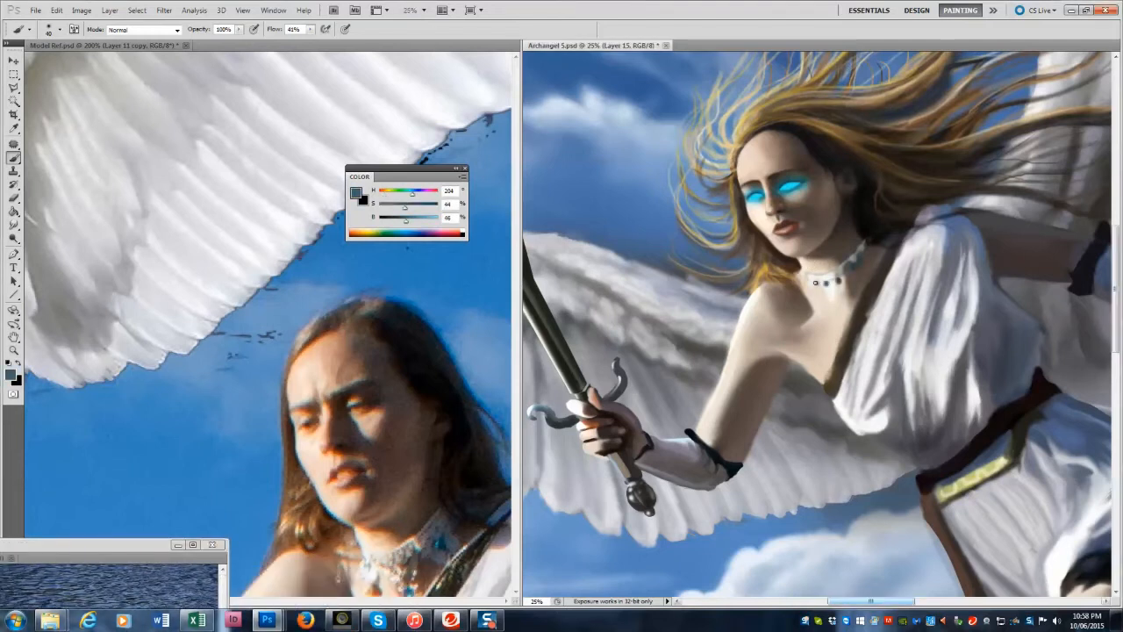
Brighten the choker gems and touch up the glowing eyes with cyan tones sampled from the eyes.
left_click(785, 176, "alt")
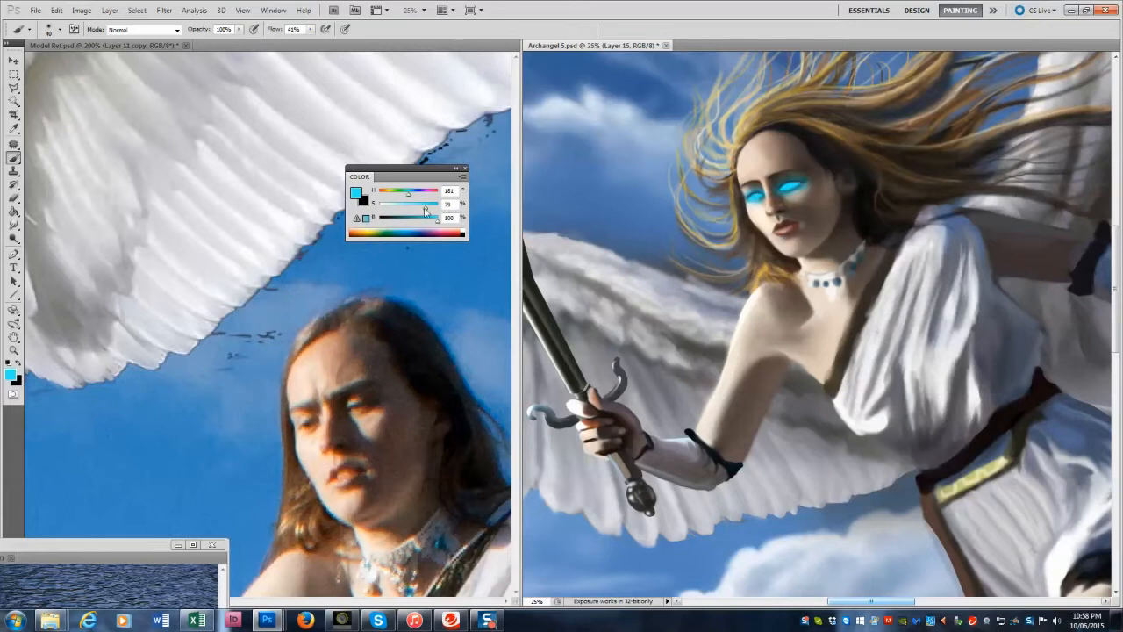
left_click(811, 185, "alt")
left_click(789, 186, "alt")
left_click(756, 189, "alt")
left_click(825, 324, "alt")
left_click(824, 324, "alt")
left_click(853, 368, "ctrl")
Set the brush to Soft Light mode and tint the shaded side of the face with a larger brush and sampled tones.
left_click(167, 30)
left_click(121, 209)
key("bracketright")
key("bracketright")
key("bracketright")
key("bracketright")
key("bracketright")
key("bracketright")
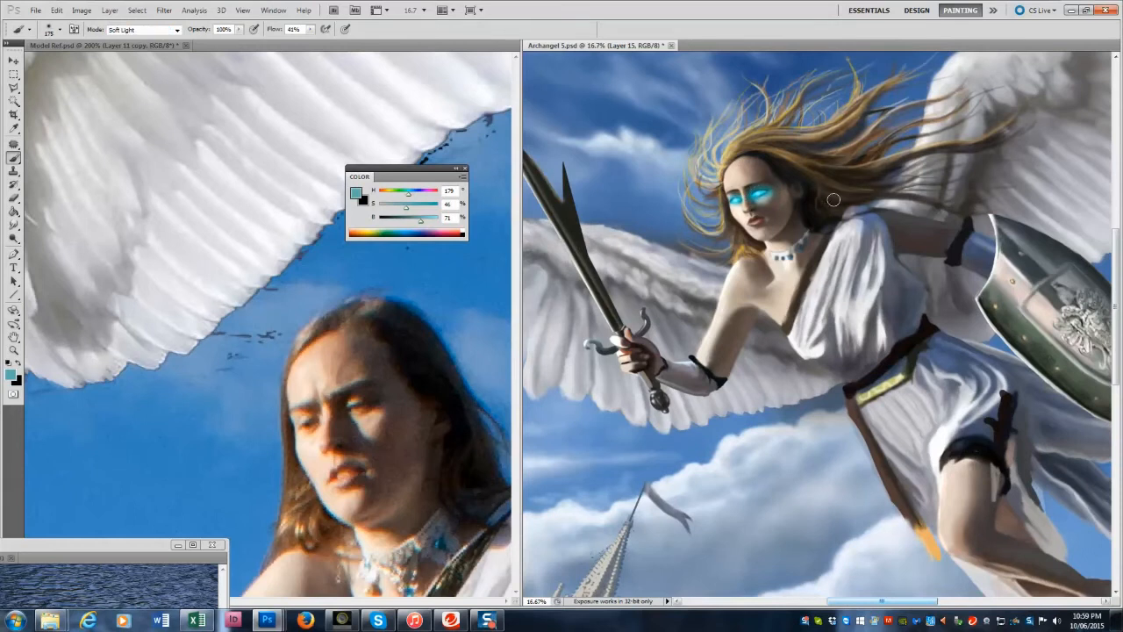
left_click(772, 209, "alt")
key("bracketright")
key("bracketleft")
key("bracketleft")
key("bracketleft")
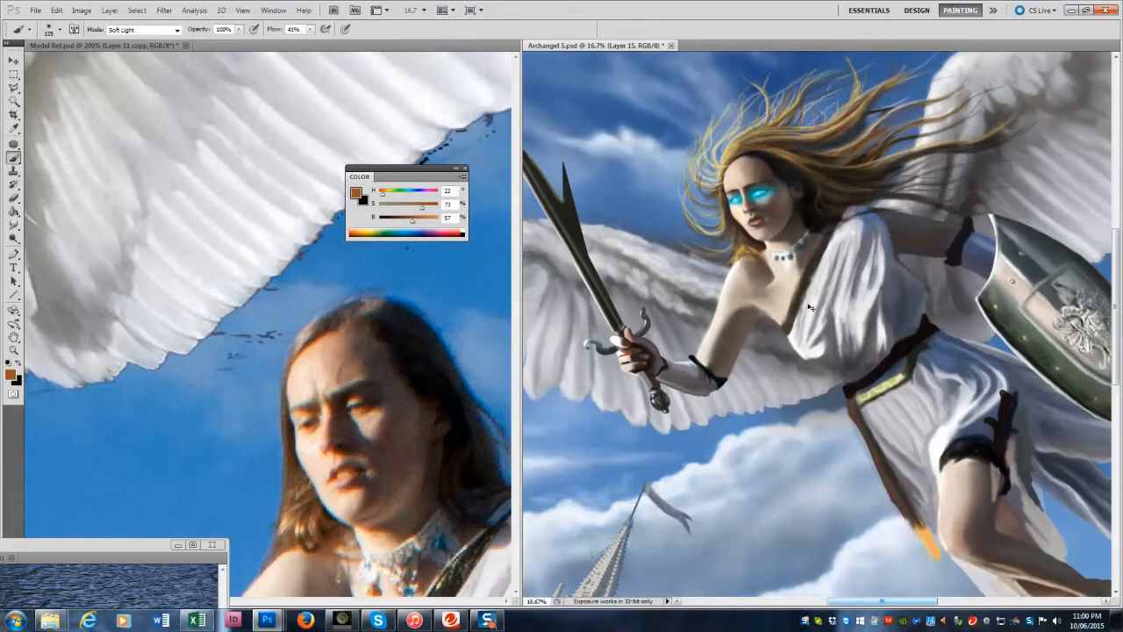
Mix a pale pink with hue 331, saturation 20 and brightness 100, and softly tint the face with a larger brush.
left_click(778, 197, "alt")
key("bracketright")
mouse_move(402, 221)
left_mouse_down()
mouse_move(428, 221)
mouse_move(430, 194)
mouse_move(439, 221)
left_mouse_up()
mouse_move(412, 208)
left_mouse_down()
mouse_move(393, 210)
mouse_move(439, 221)
left_mouse_up()
left_click_drag(430, 194, 433, 193)
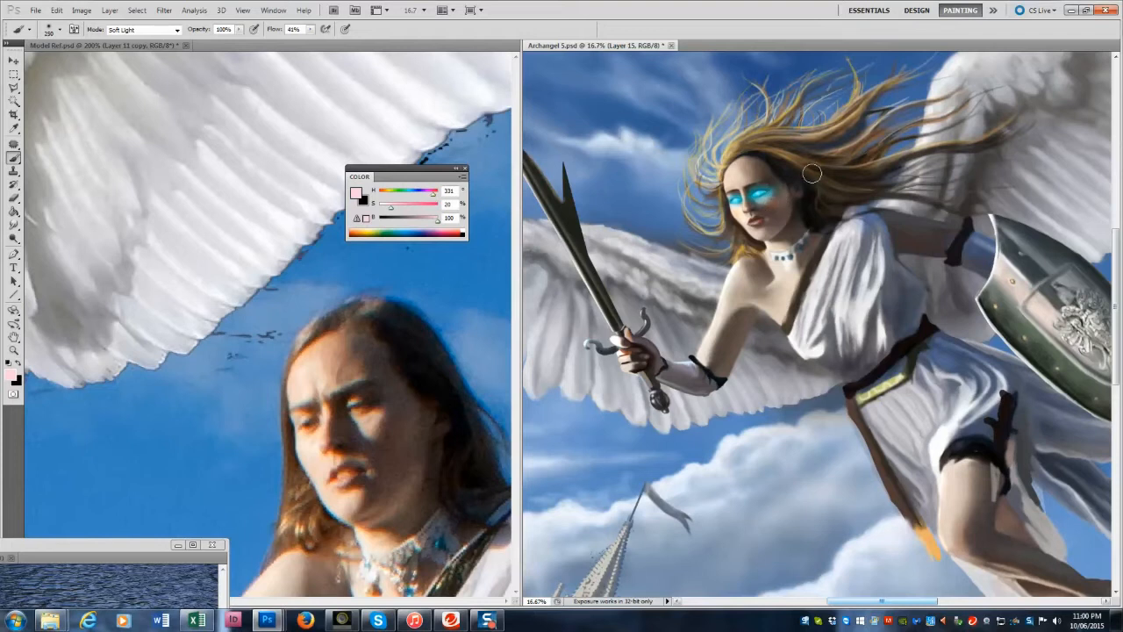
left_click(774, 202, "alt")
key("bracketright")
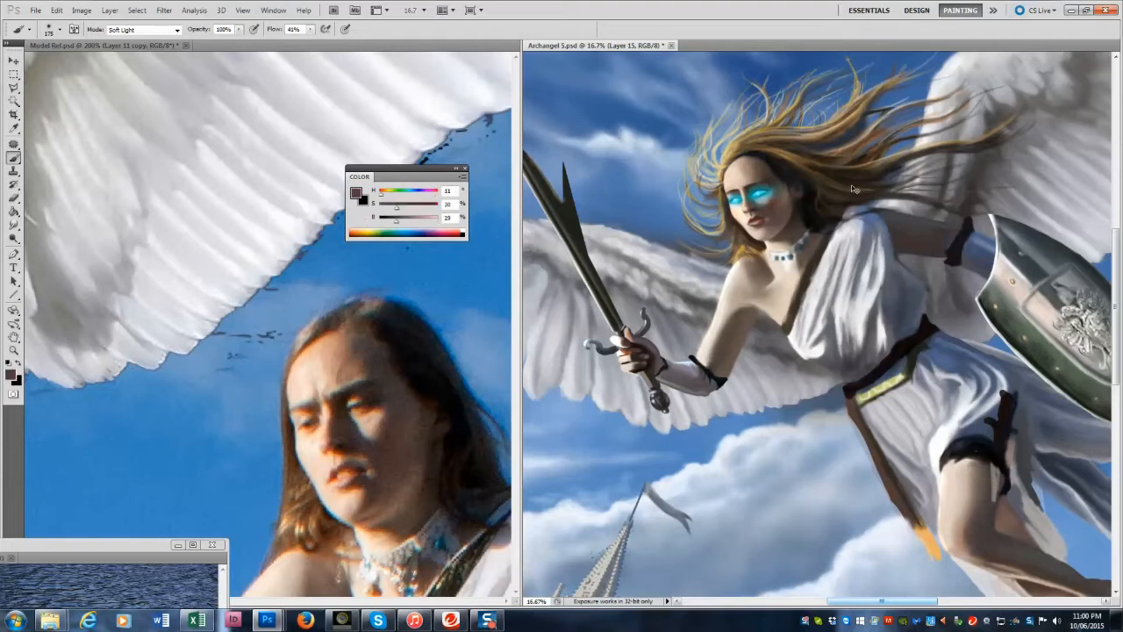
Shift a tone sampled near the lips to purple, hue 302, and tint the lower face in Soft Light, resampling nearby tones.
left_click(754, 223, "alt")
left_click_drag(382, 194, 427, 198)
key("bracketright")
key("bracketleft")
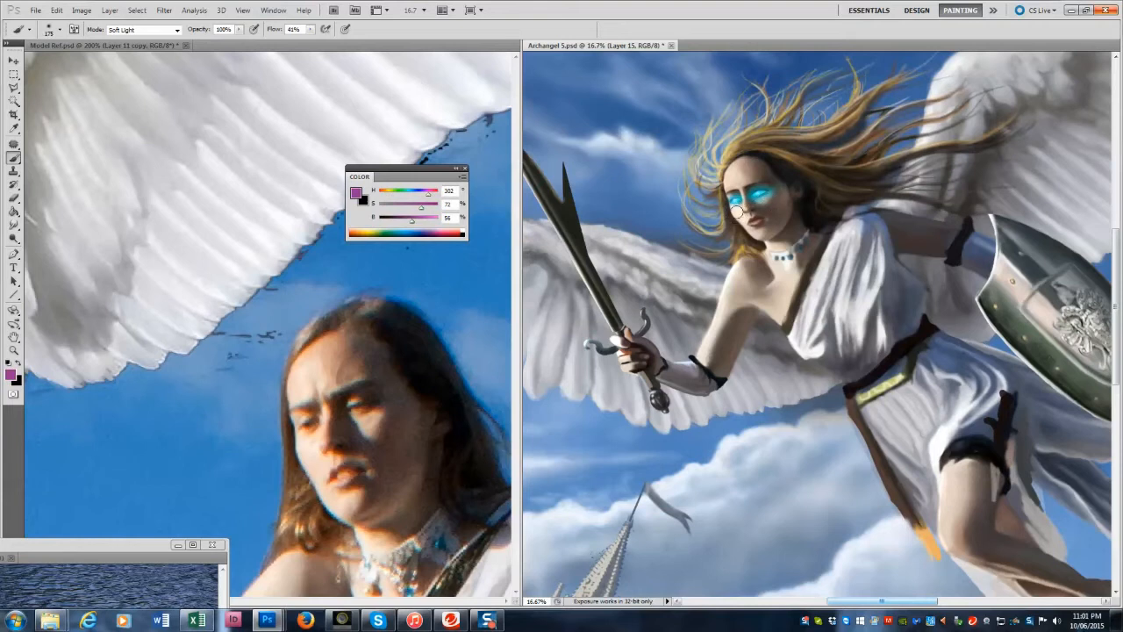
left_click(741, 237, "alt")
key("bracketleft")
key("bracketleft")
left_click(730, 198, "alt")
Return the brush to Normal mode and refine the hair beside the face with a resized brush and sampled dark browns.
left_click(145, 30)
left_click(127, 42)
key("bracketright")
key("bracketright")
key("bracketright")
key("bracketright")
key("bracketright")
key("bracketright")
key("bracketright")
key("bracketright")
key("bracketright")
key("bracketright")
key("bracketright")
key("bracketright")
key("bracketleft")
key("bracketleft")
key("bracketleft")
key("bracketleft")
key("bracketleft")
key("bracketleft")
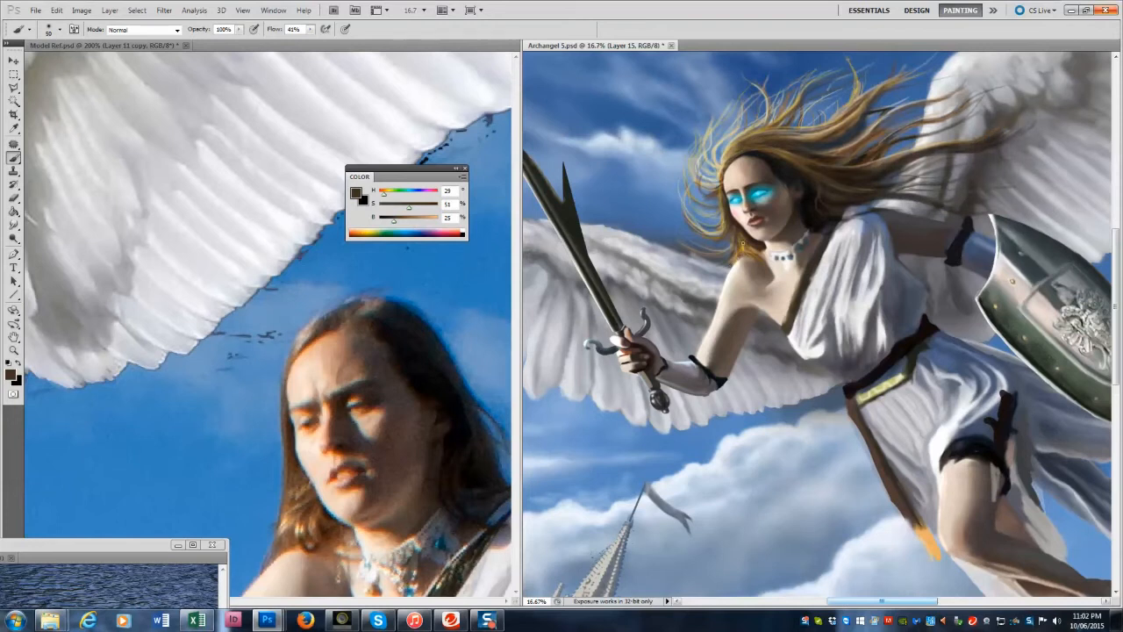
left_click(742, 248, "alt")
left_click(728, 182, "alt")
Shade the neck and the hair behind it with a larger brush and nearby sampled dark tones.
left_click(786, 234, "alt")
key("bracketright")
key("bracketright")
key("bracketright")
key("bracketright")
left_click(797, 208, "alt")
left_click(844, 204, "alt")
left_click(815, 229, "alt")
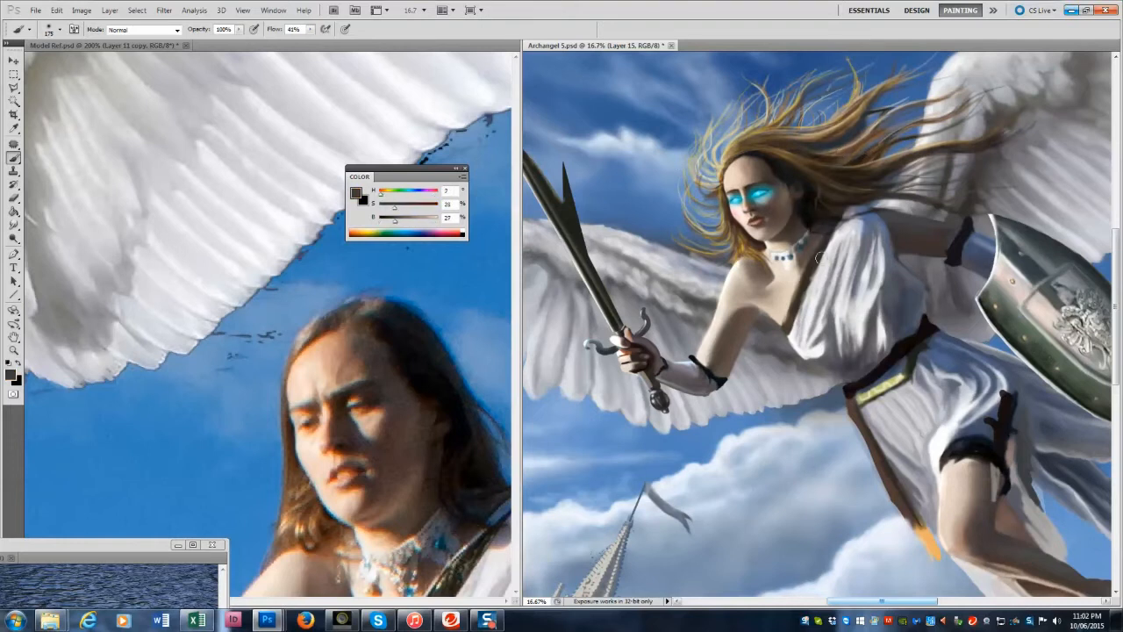
Warm the face in Overlay mode with a reddish brown sampled near the lips, using a smaller brush.
left_click(761, 221, "alt")
key("shift+alt+o")
key("bracketleft")
key("bracketleft")
key("bracketleft")
key("bracketleft")
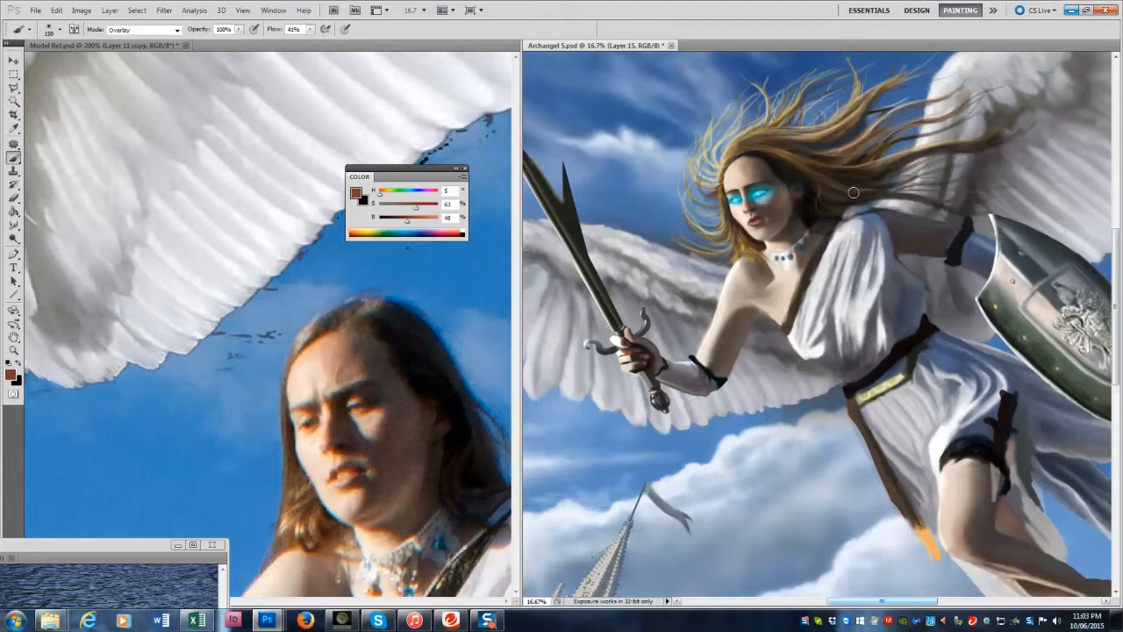
Paint an Overlay glow around the eyes with a much larger brush in a sampled light cyan, and smudge its edges.
left_click(767, 186, "alt")
key("bracketleft")
key("bracketleft")
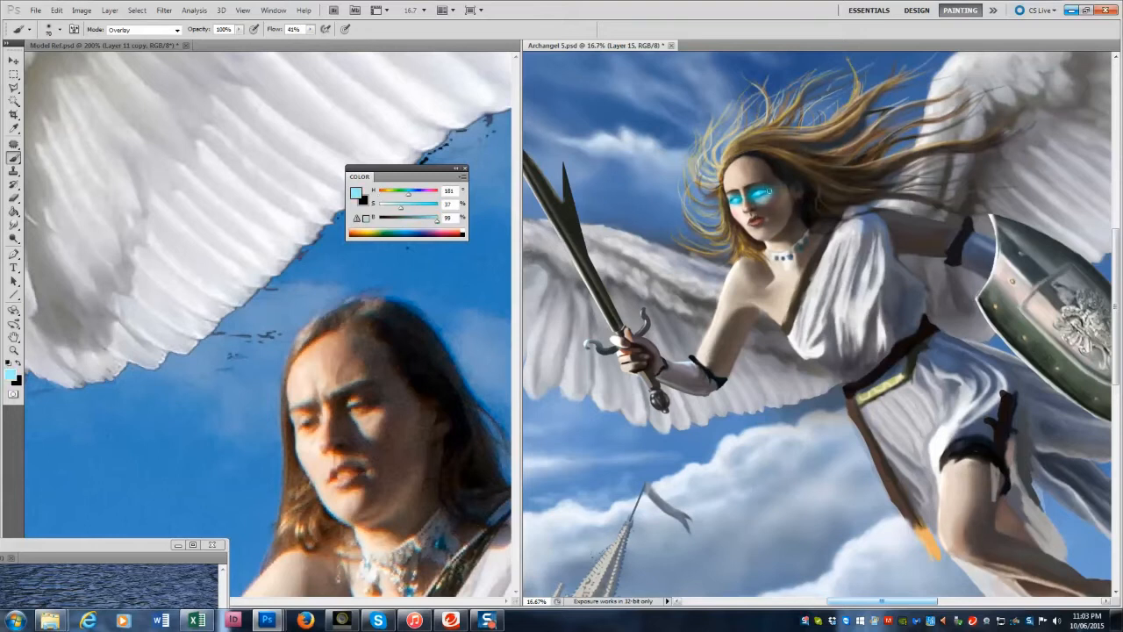
key("bracketright")
key("bracketright")
key("bracketright")
key("bracketright")
key("bracketright")
key("bracketright")
key("bracketright")
key("bracketright")
key("bracketright")
left_click(762, 194)
key("bracketleft")
key("bracketleft")
key("r")
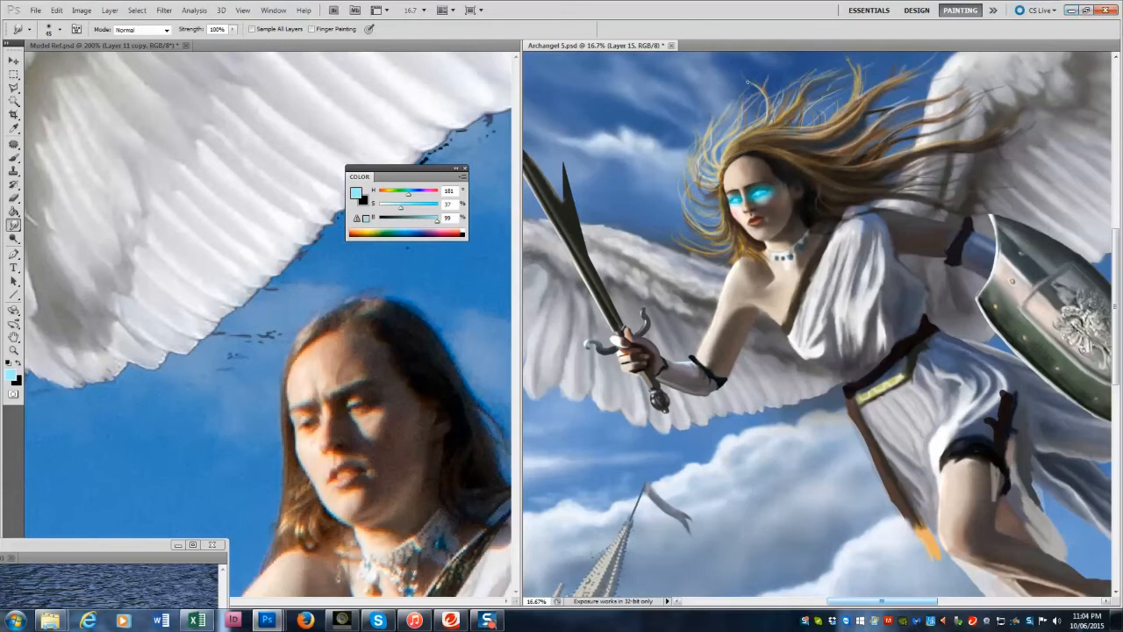
left_click(10, 159)
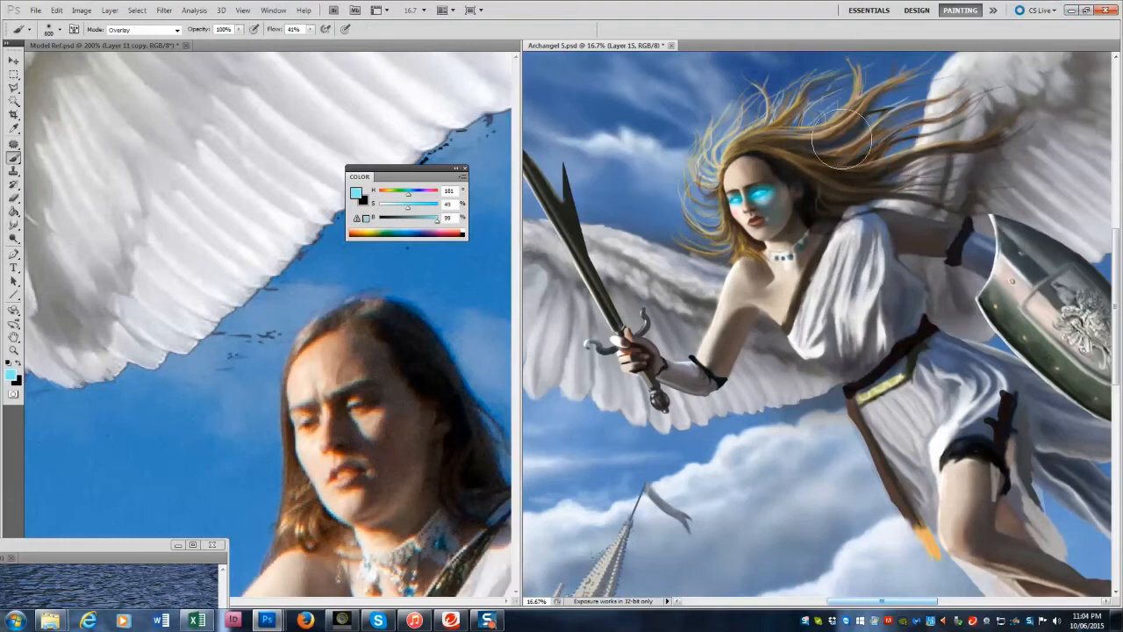
Check the whole painting, strengthen the cyan eye glow with a smaller Overlay brush, and blend it with the Smudge tool.
key("z")
left_click(846, 388, "alt")
left_click(845, 388, "alt")
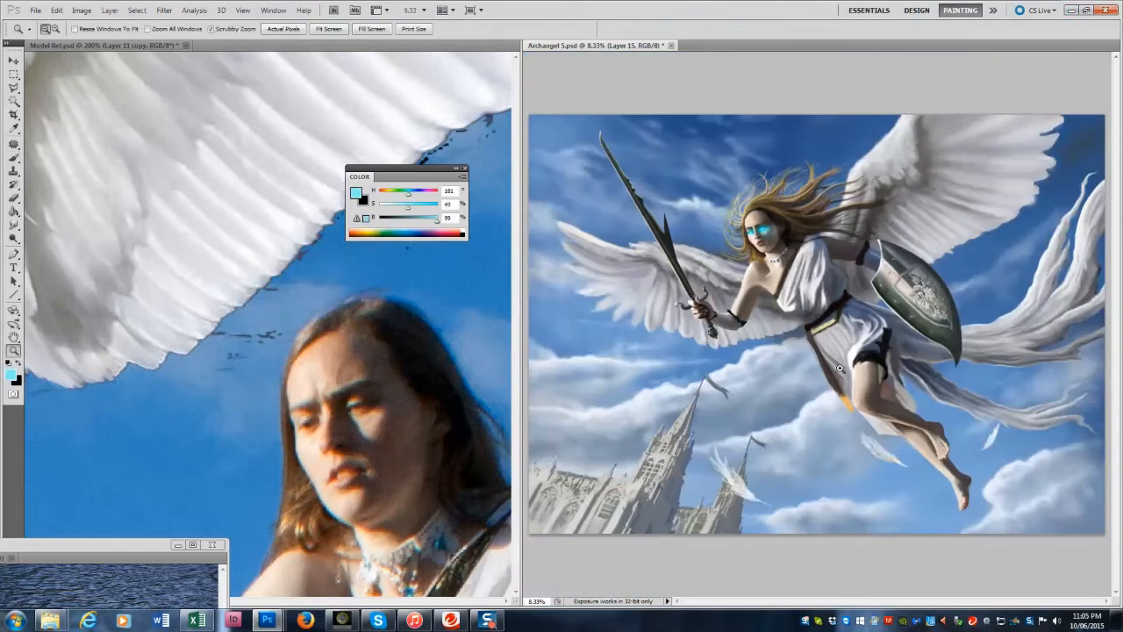
left_click(795, 202)
left_click(795, 202)
left_click(13, 159)
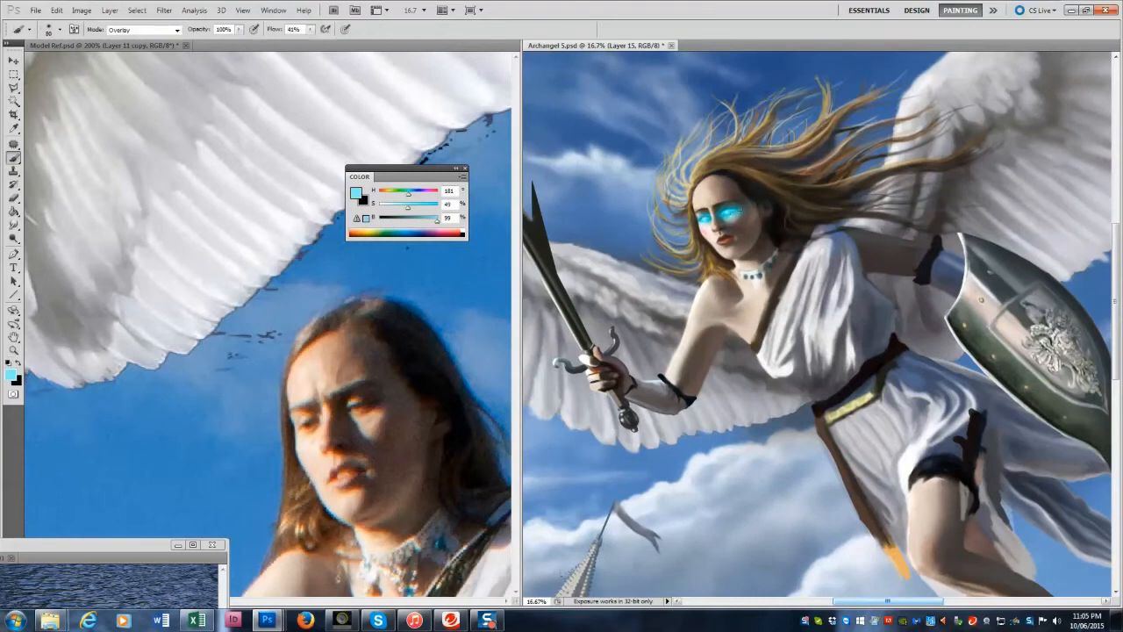
key("r")
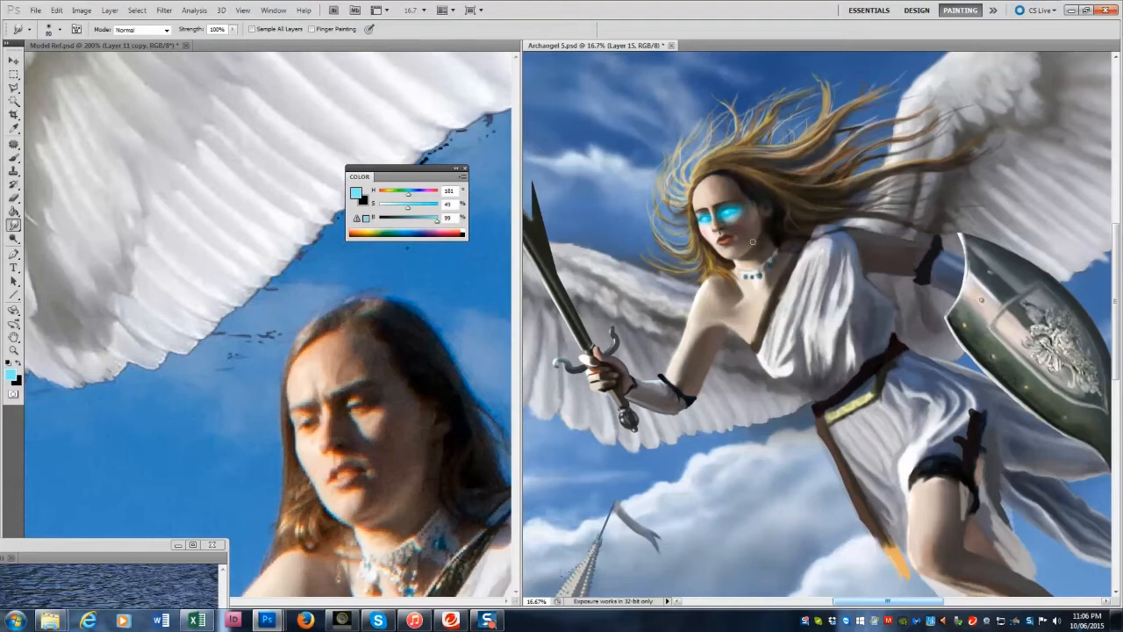
key("ctrl+minus")
key("ctrl+minus")
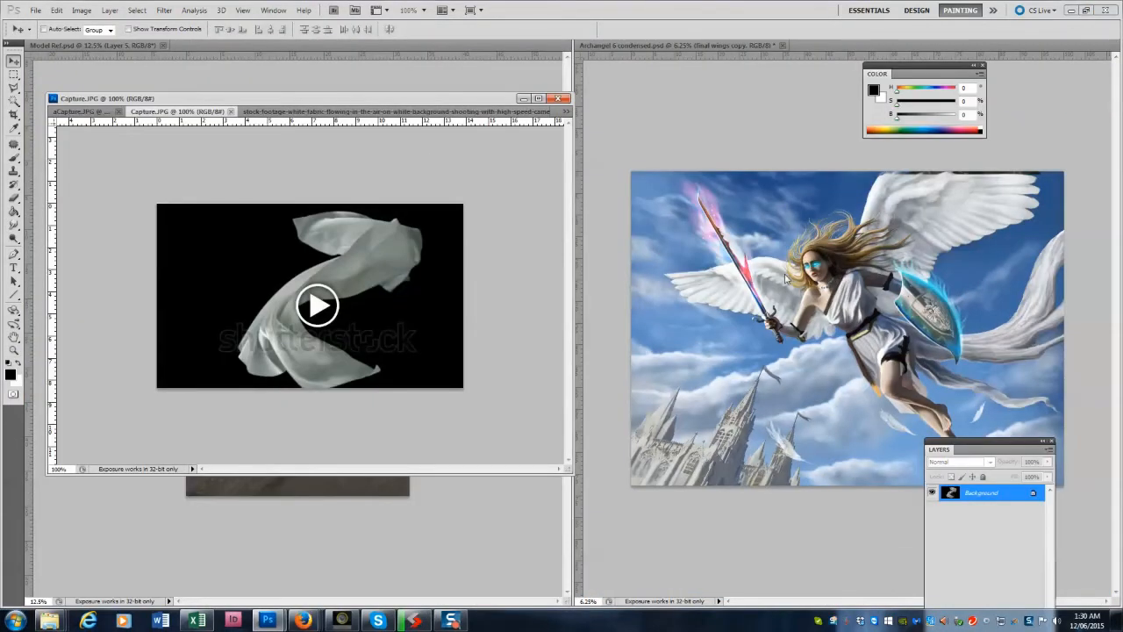
Repaint the feathers along the raised wing's top edge on the final wings copy layer with sampled light tones.
left_click(993, 344)
mouse_move(978, 451)
left_mouse_down()
mouse_move(1116, 109)
mouse_move(391, 184)
left_mouse_up()
key("b")
left_click(982, 182, "alt")
mouse_move(960, 174)
left_mouse_down()
mouse_move(1000, 175)
mouse_move(880, 176)
mouse_move(903, 172)
left_mouse_up()
left_click(952, 179, "alt")
left_click(938, 178, "alt")
left_click(952, 179, "alt")
left_click(927, 177, "alt")
left_click(897, 179, "alt")
left_click(898, 178, "alt")
left_click(892, 183, "alt")
left_click(891, 173, "alt")
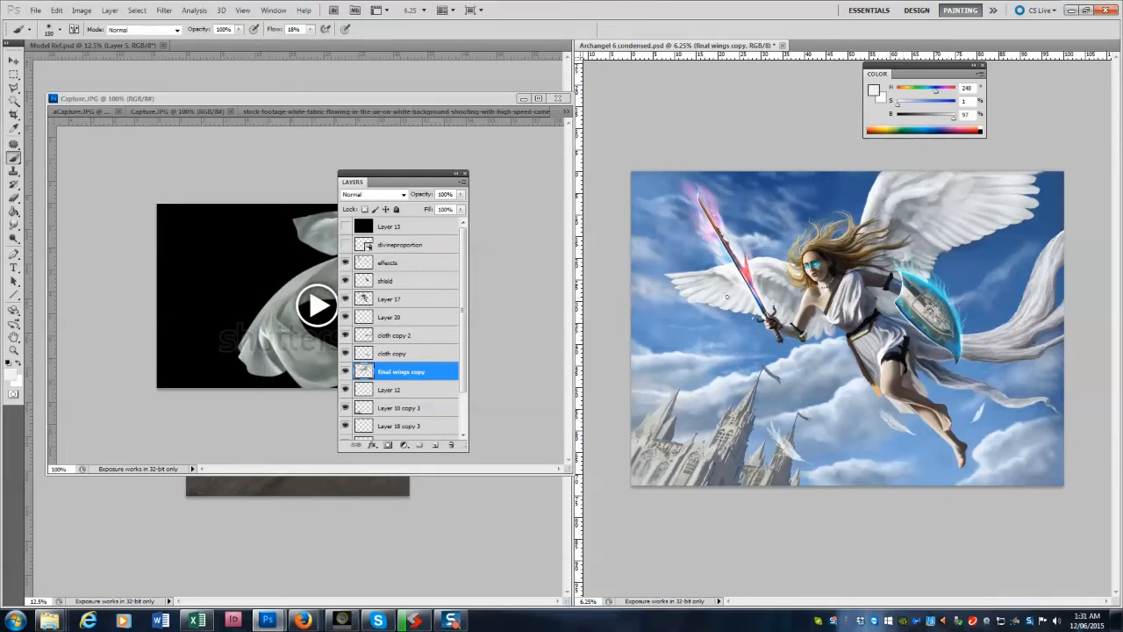
Rename Layer 12 as feathrer and make the cloth copy 2 layer active.
double_click(388, 390)
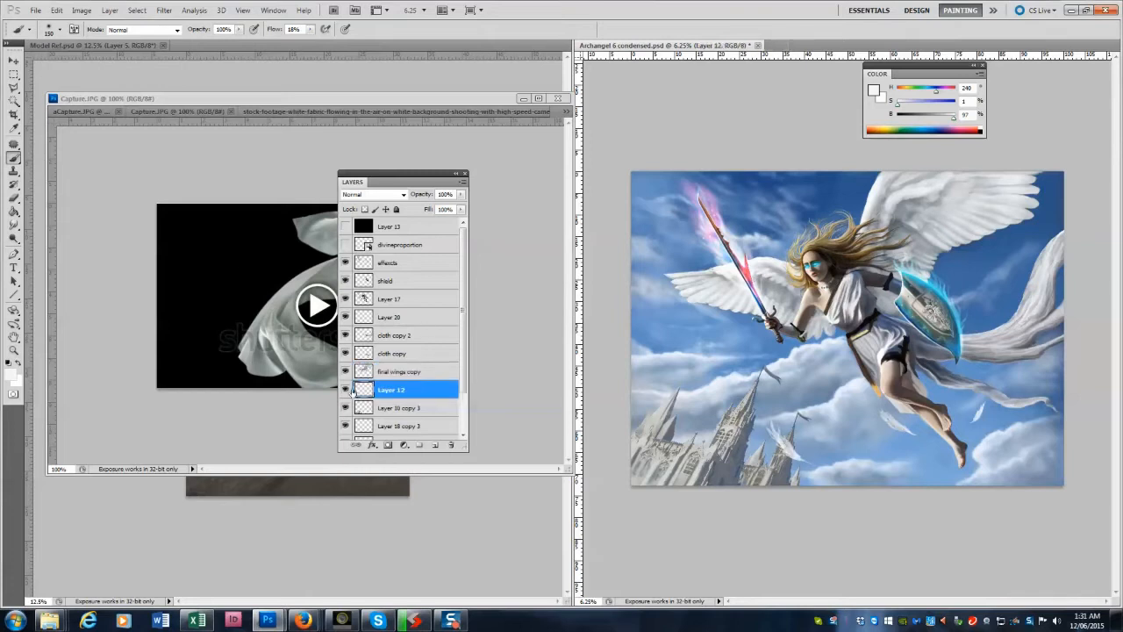
type("feathr")
key("Return")
left_click(394, 335)
left_click_drag(400, 174, 819, 239)
Open two photos of swans with spread wings as references and place them beside the painting.
left_click(36, 10)
left_click(50, 35)
left_click(727, 128)
left_click(959, 460)
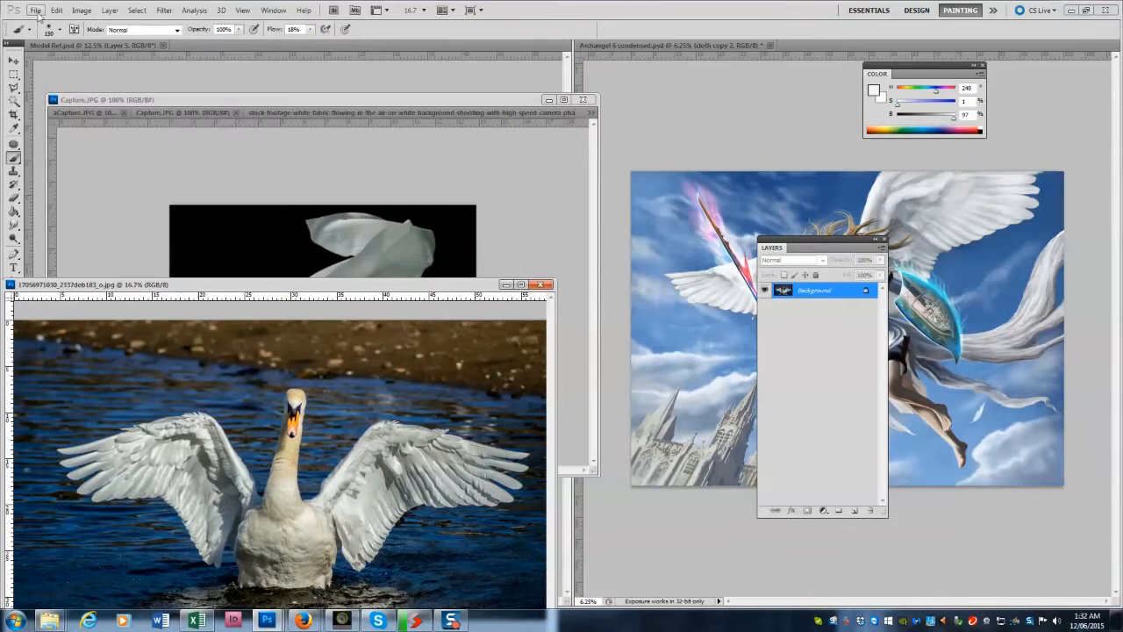
key("ctrl+o")
double_click(910, 219)
left_click_drag(815, 239, 909, 448)
left_click(933, 229)
left_click_drag(158, 284, 206, 193)
Paint the feathers of the sword-side wing around the arm with a larger brush and sampled greys.
key("z")
left_click(740, 306)
left_click(741, 306)
key("b")
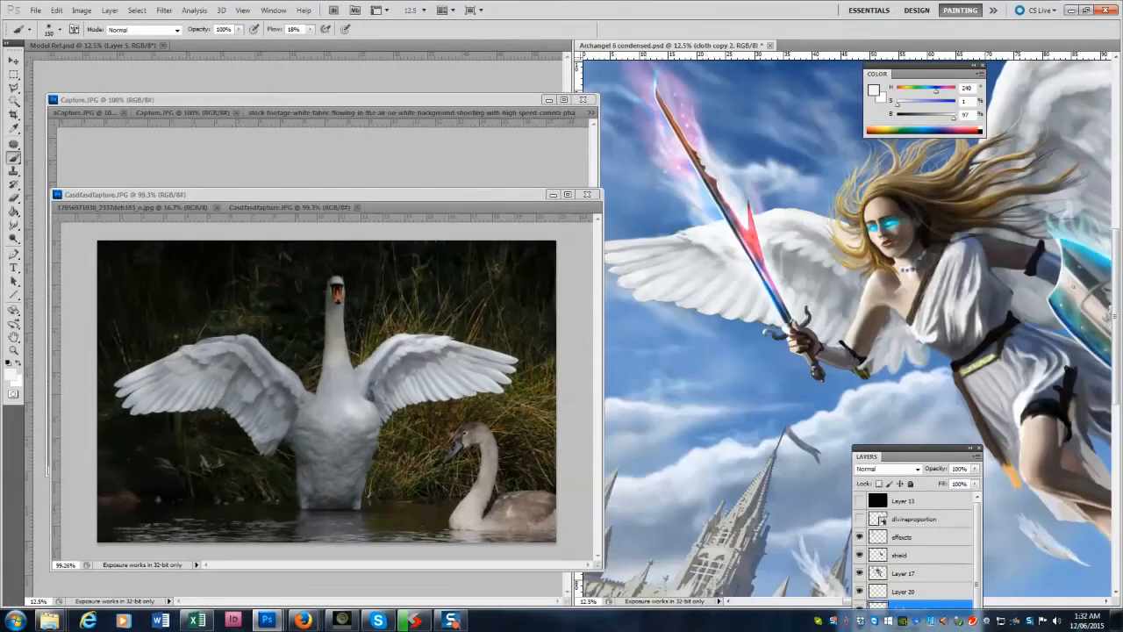
left_click(834, 273, "alt")
scroll(835, 275, "up", 3)
scroll(836, 275, "down", 3)
key("bracketright")
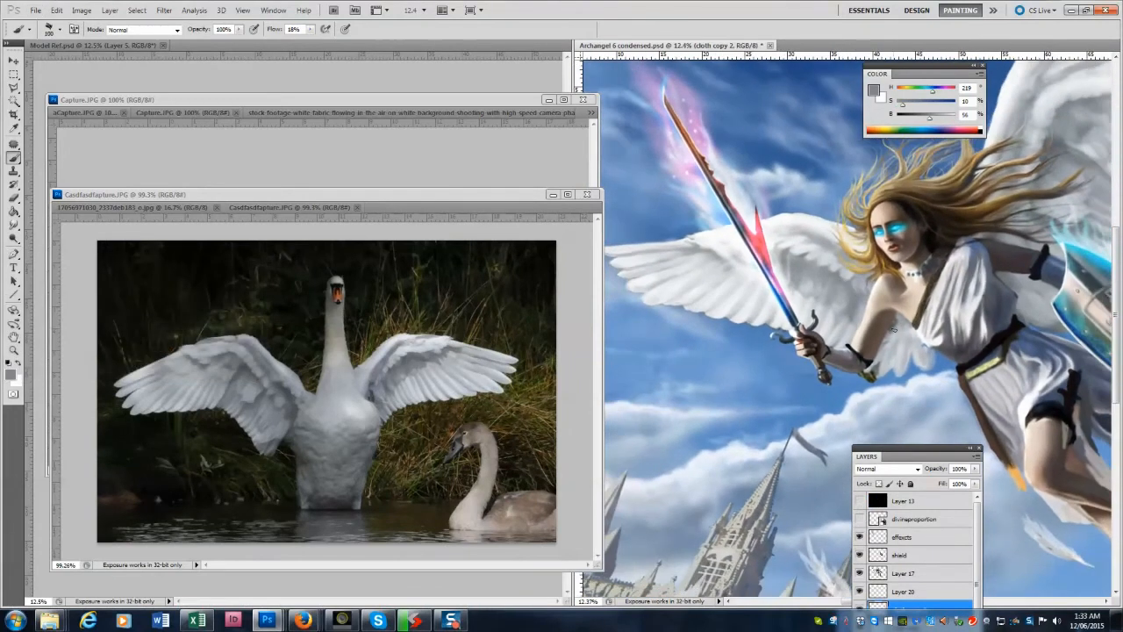
left_click(903, 327, "alt")
left_click(908, 338, "alt")
Switch to the final wings copy layer and clean up the sword-side wing with the Eraser.
key("e")
key("v")
mouse_move(904, 455)
left_mouse_down()
mouse_move(879, 210)
mouse_move(969, 234)
mouse_move(999, 207)
left_mouse_up()
key("e")
left_click(1025, 396)
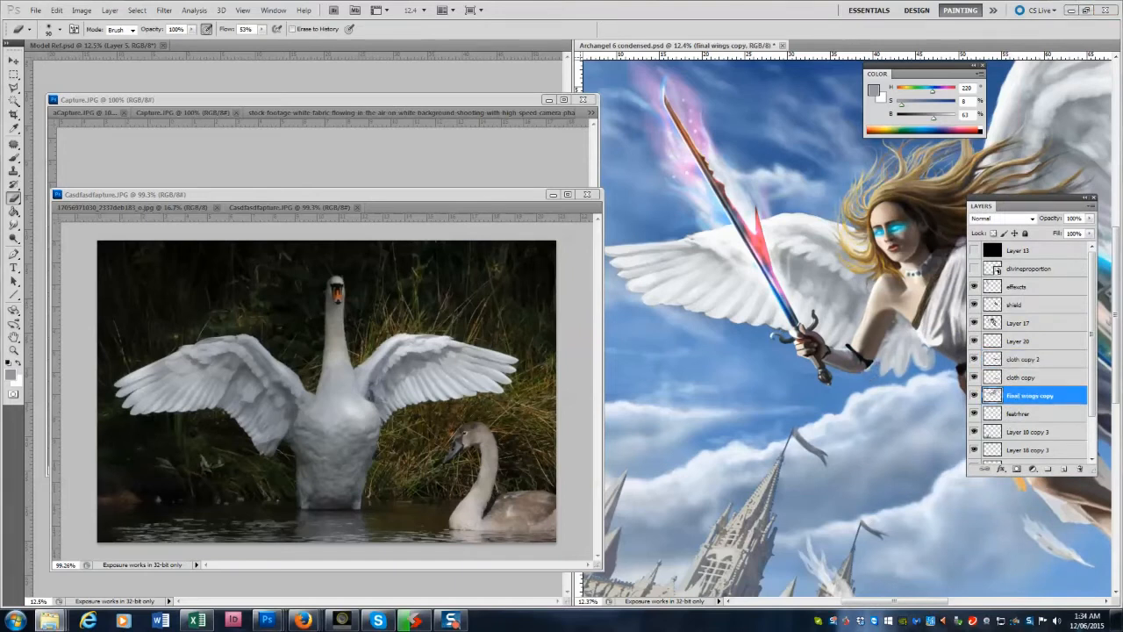
Extend the tip of the sword-side wing with a near-white sampled from the swan photo.
left_click_drag(441, 192, 380, 191)
key("b")
left_click(399, 349, "alt")
left_click(610, 250)
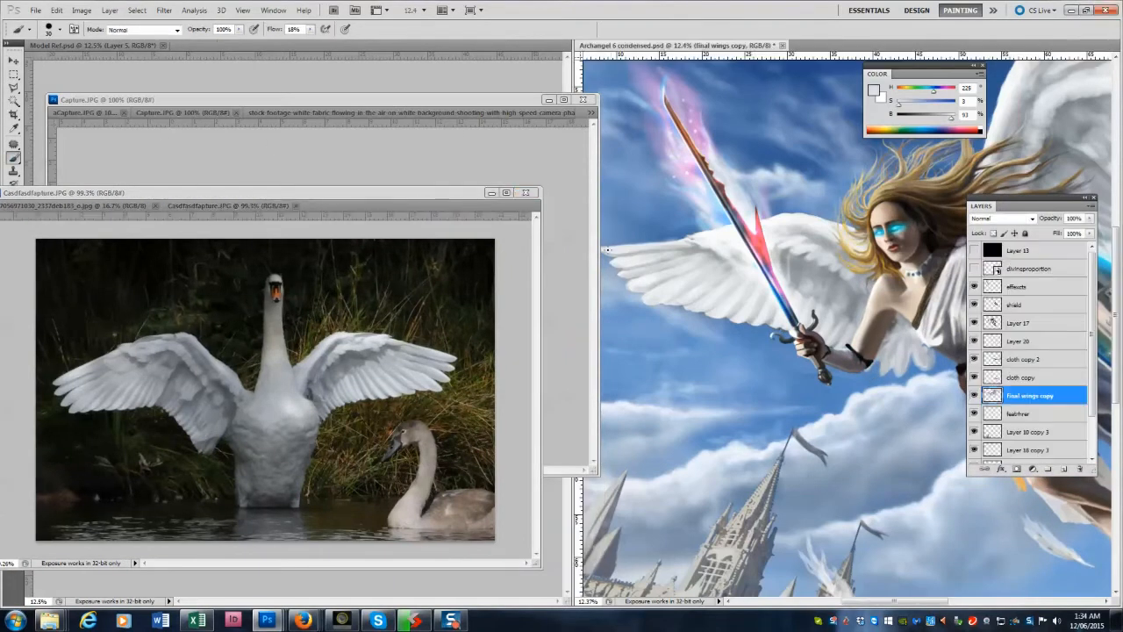
Close the fabric reference window and bring up the photo of the swan on blue water beside the painting.
left_click_drag(476, 100, 394, 92)
left_click(501, 90)
left_click_drag(334, 192, 362, 159)
left_click(132, 173)
Lengthen the wingtip feathers and add grey shading between them with tones sampled from the wing and the other swan photo.
left_click(602, 250)
left_click(688, 254, "alt")
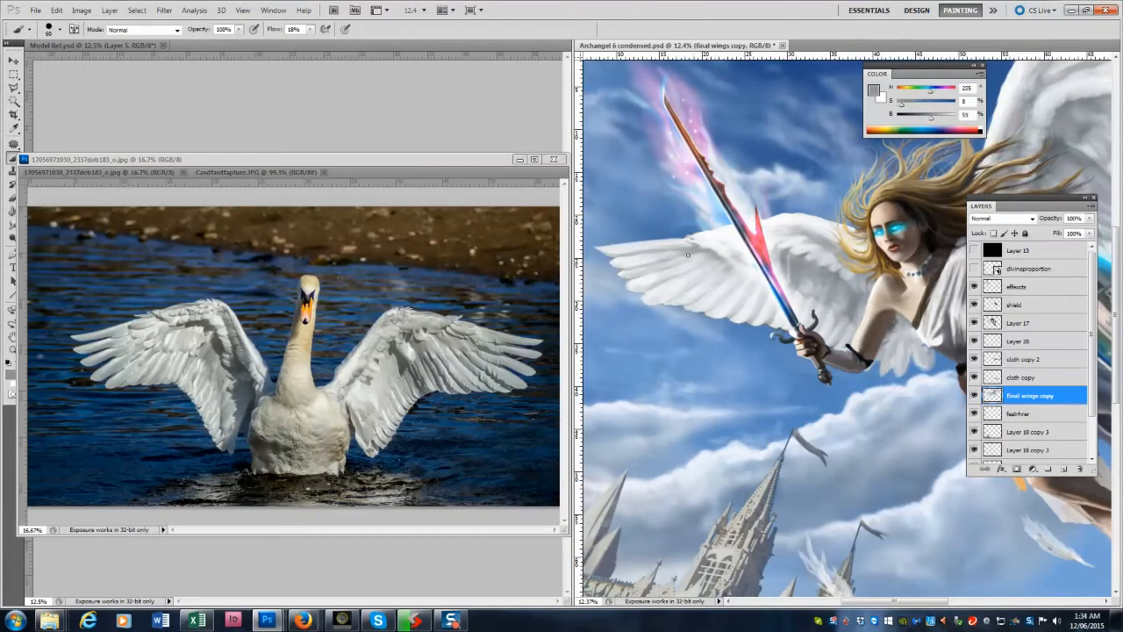
left_click(242, 173)
left_click(232, 342, "alt")
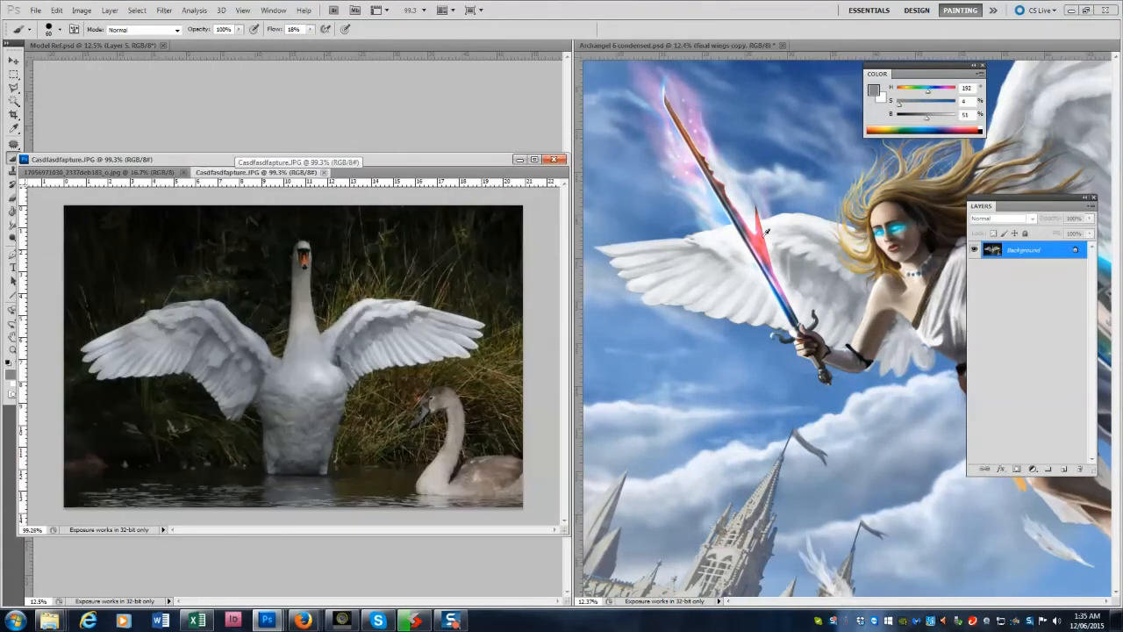
left_click(726, 261)
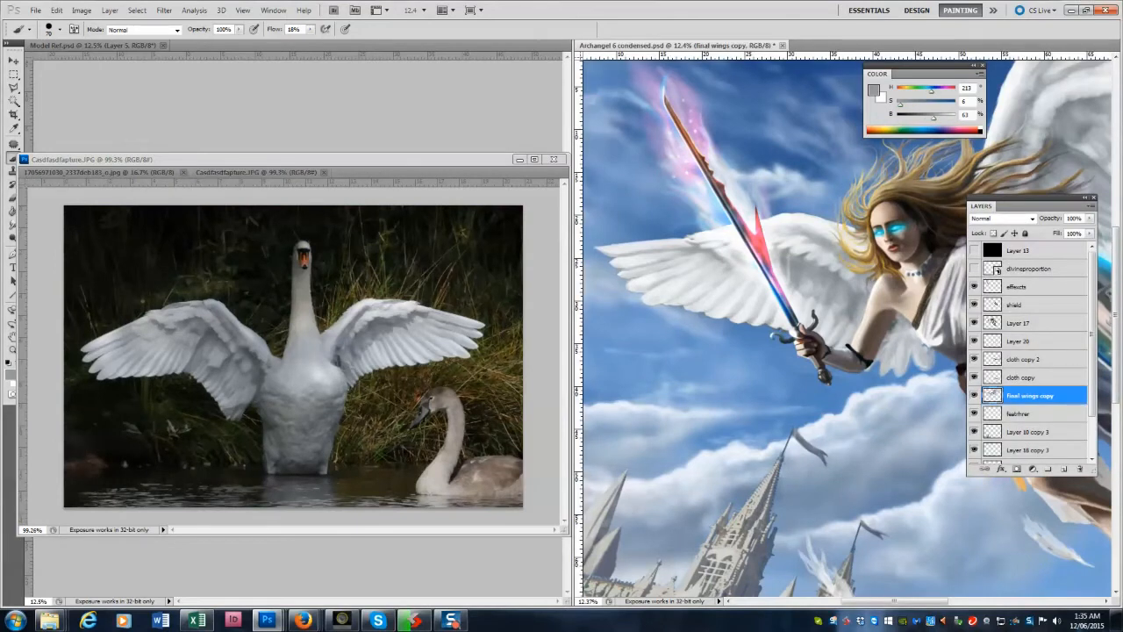
Define the lower feather tips and inner feathers of the sword-side wing with sampled whites and greys.
left_click(619, 254, "alt")
left_click(605, 247, "alt")
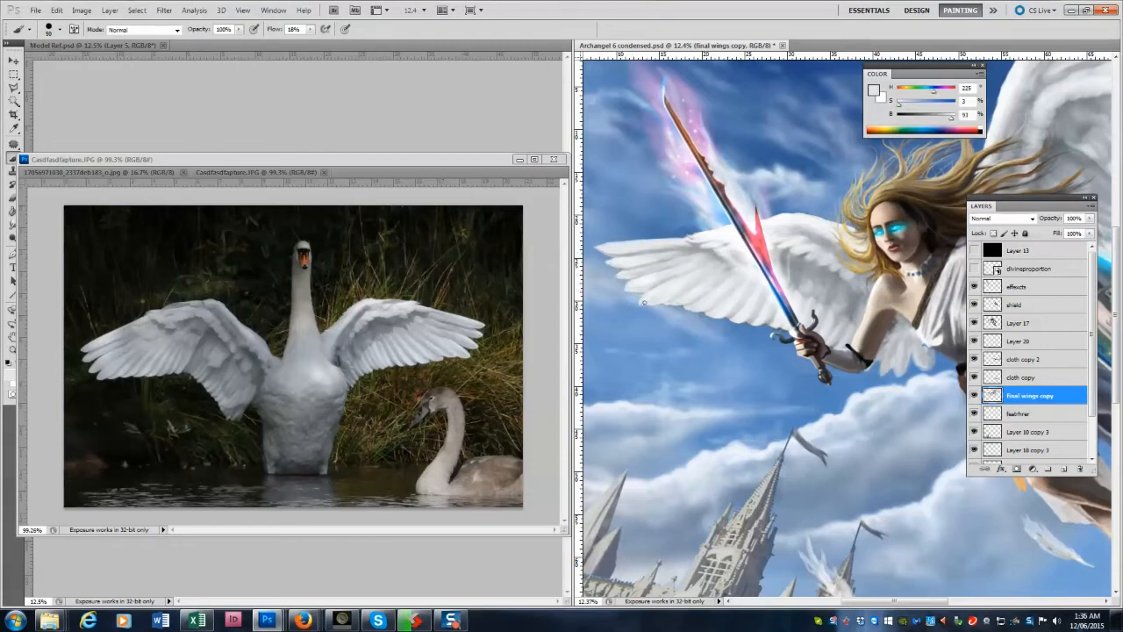
left_click_drag(664, 308, 680, 306)
left_click(668, 265, "alt")
left_click(806, 255, "alt")
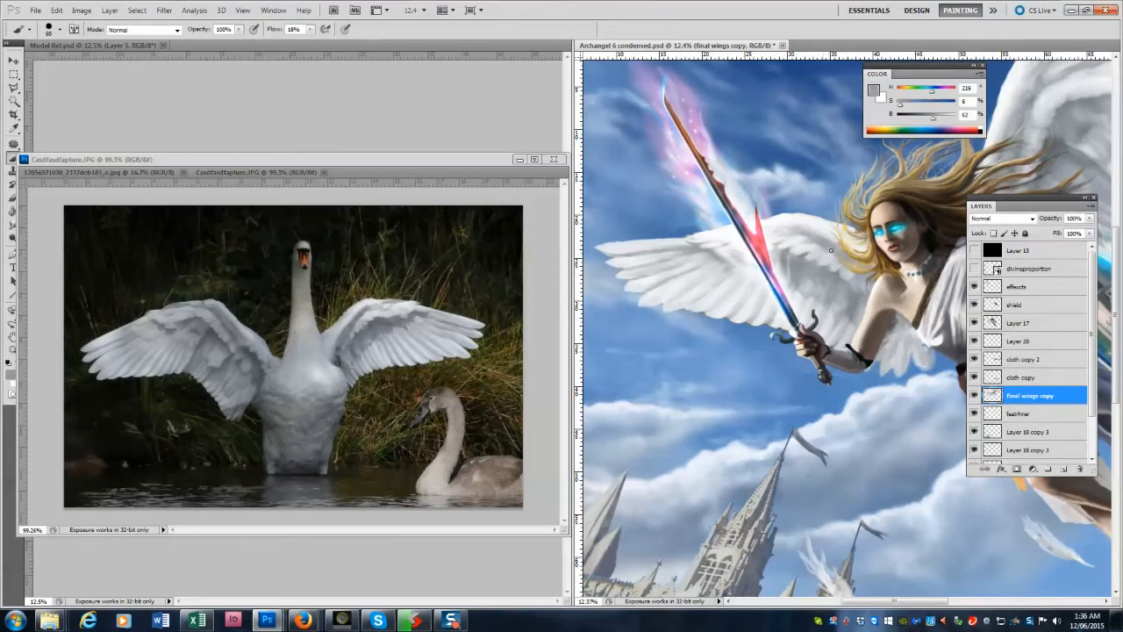
Erase the red glow over the lower sword blade on the effects layer with an enlarged eraser.
key("e")
left_click(748, 267, "ctrl")
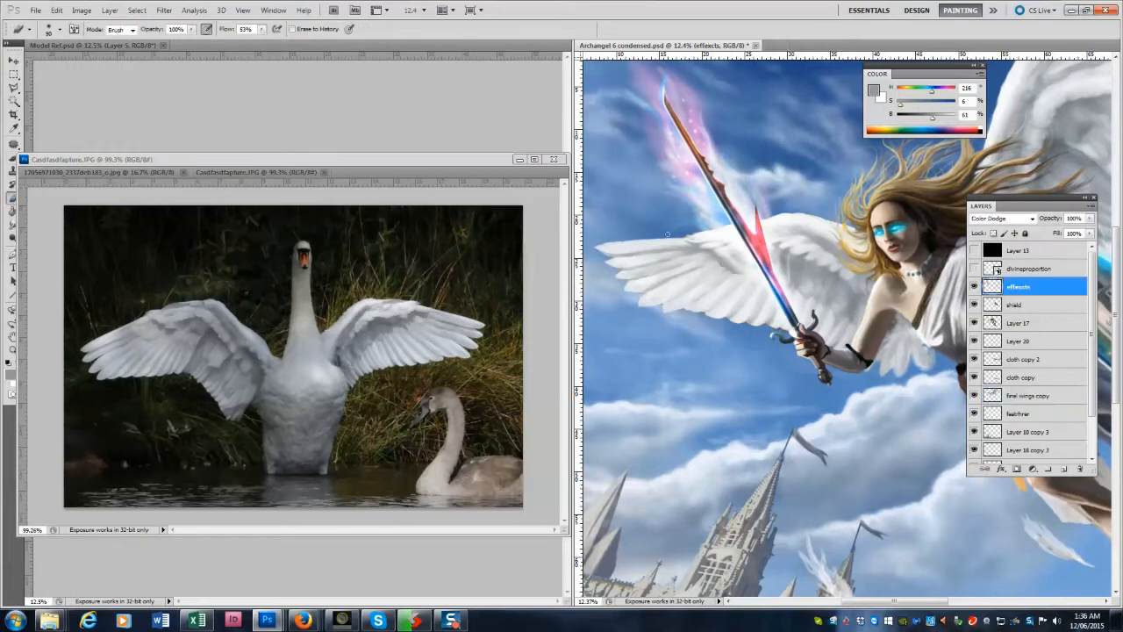
key("bracketright")
key("bracketright")
key("bracketright")
mouse_move(780, 303)
left_mouse_down()
mouse_move(685, 200)
mouse_move(763, 202)
mouse_move(742, 228)
left_mouse_up()
Shade the inner feathers of the sword-side wing on the final wings copy layer with greys sampled from the wing.
key("b")
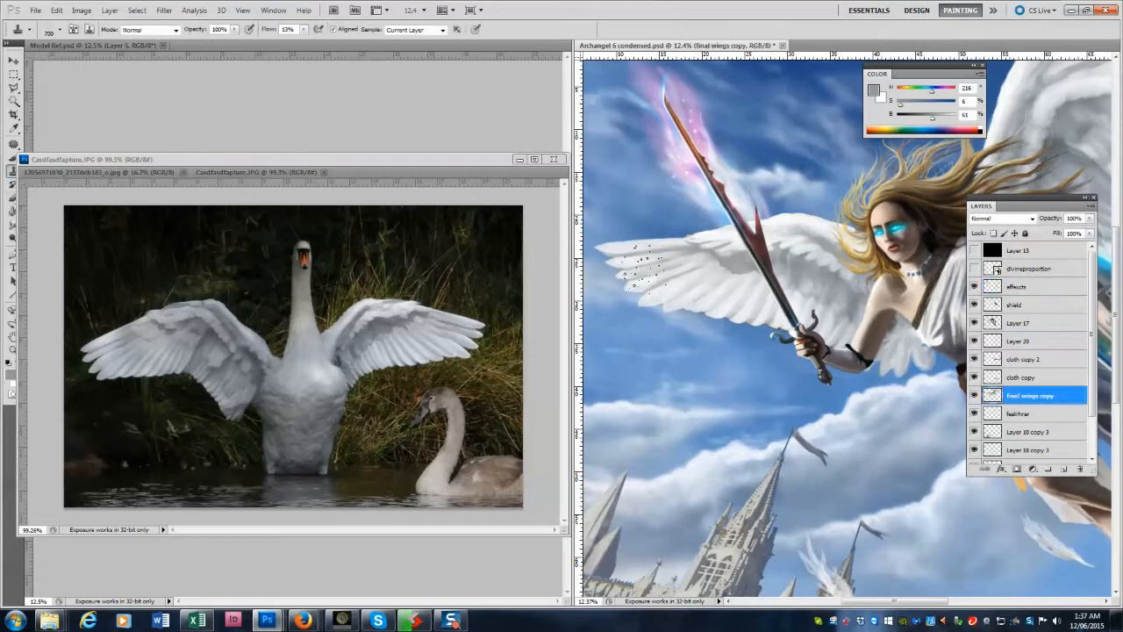
left_click(781, 244, "alt")
left_click(801, 289, "alt")
left_click(797, 276, "alt")
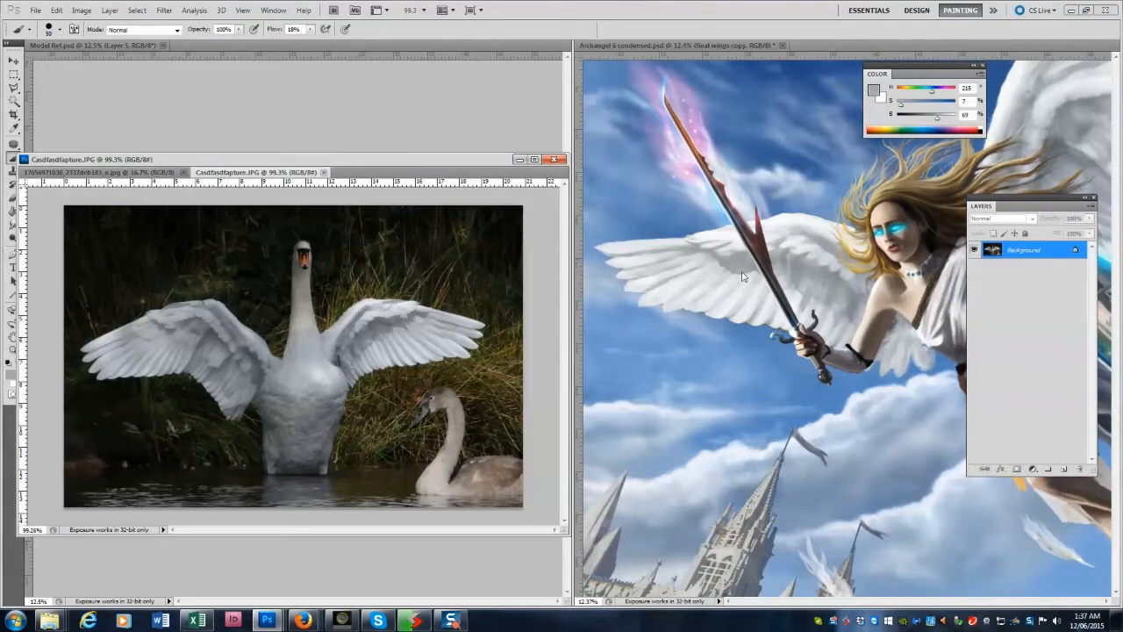
left_click(807, 258, "alt")
Open another reference image and work sampled light and mid greys into the upper and middle feathers of the sword-side wing.
left_click(404, 480)
key("ctrl+o")
double_click(358, 130)
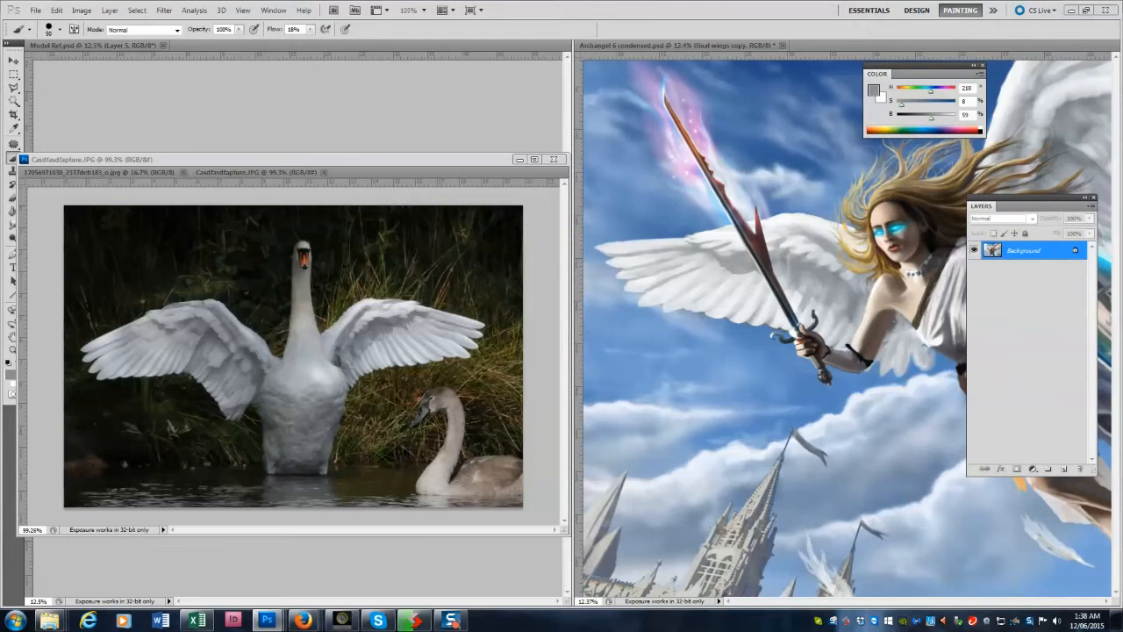
left_click(792, 254)
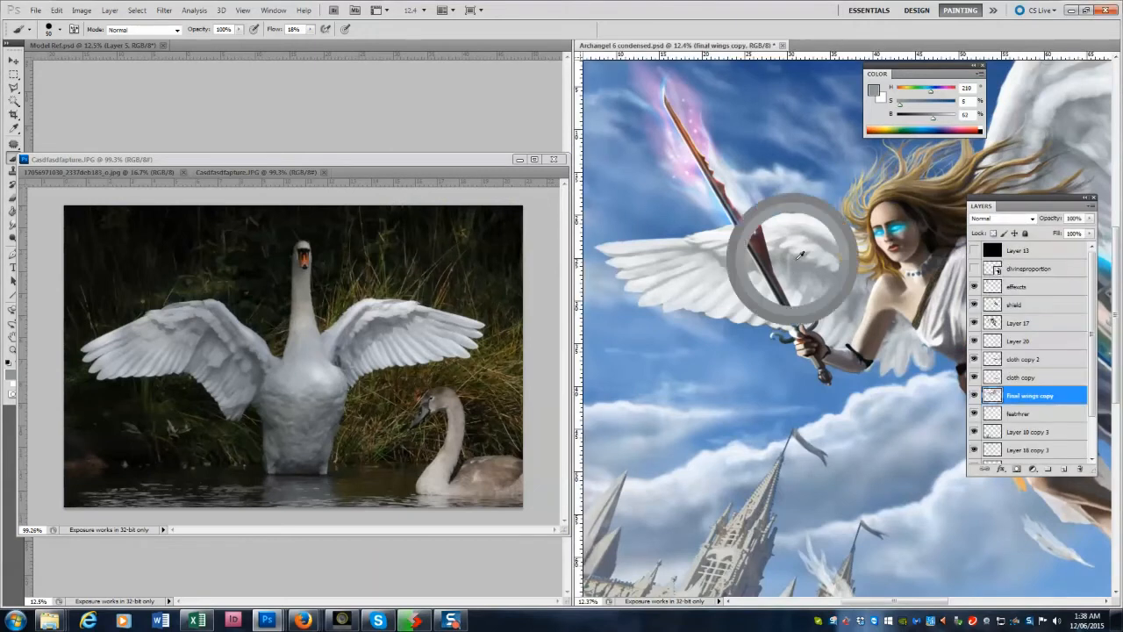
left_click(827, 235, "alt")
left_click(840, 247, "alt")
left_click(719, 260, "alt")
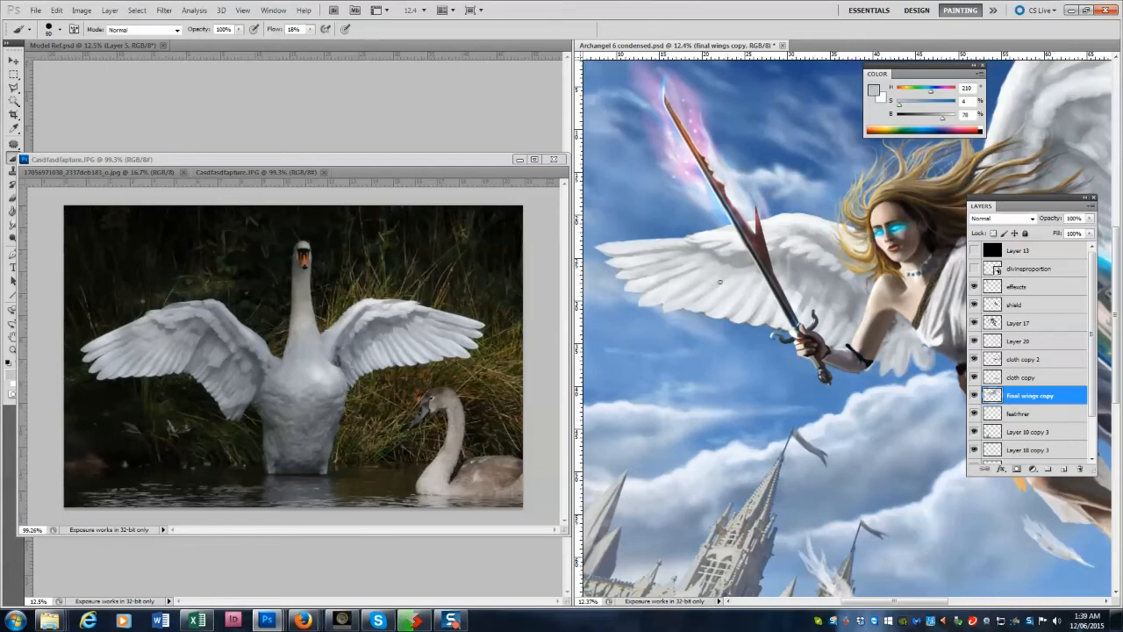
left_click(684, 267, "alt")
key("r")
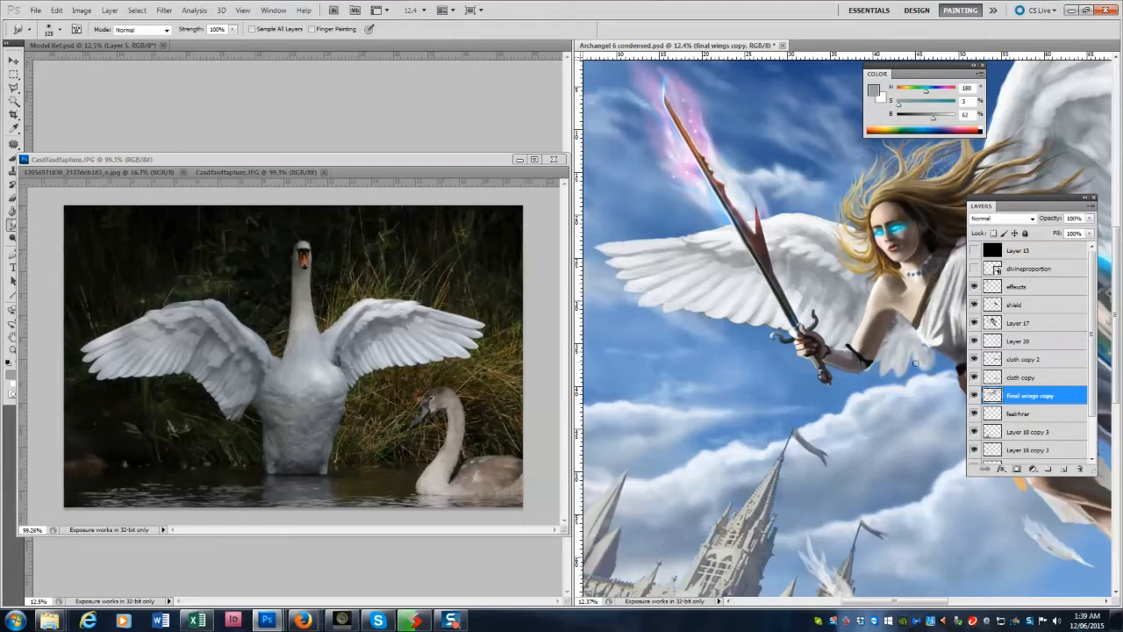
Define the small feathers below the sword arm with tones sampled from around them.
key("b")
left_click(926, 342, "alt")
left_click(935, 363, "alt")
left_click(888, 337, "alt")
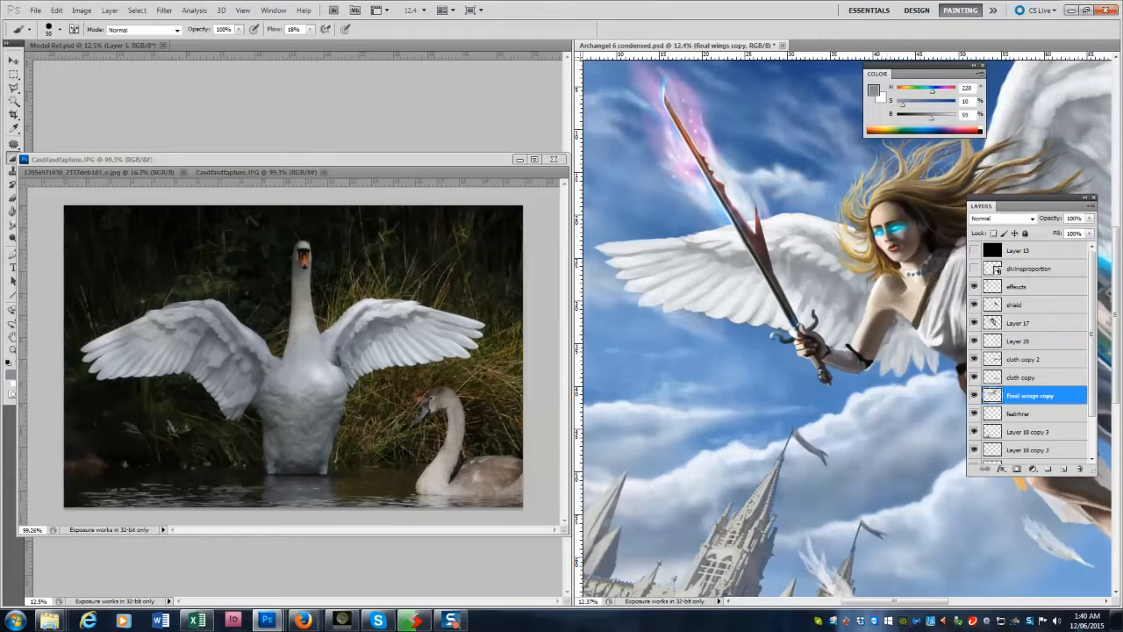
Repaint and smudge the sky beneath the sword-side wing on the clouds layer with a sampled blue and a larger brush.
left_click_drag(1091, 412, 1091, 451)
left_click(1033, 453)
left_click(747, 336, "alt")
key("bracketright")
key("bracketright")
key("bracketright")
key("bracketright")
key("bracketright")
key("bracketright")
key("bracketright")
key("bracketright")
key("bracketright")
key("bracketright")
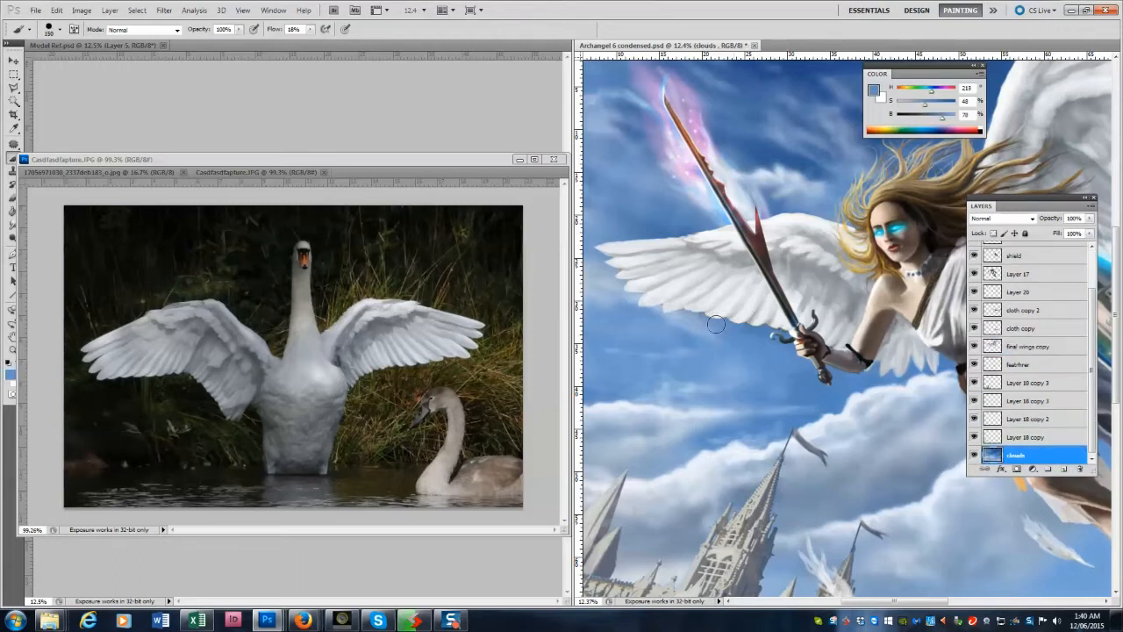
key("r")
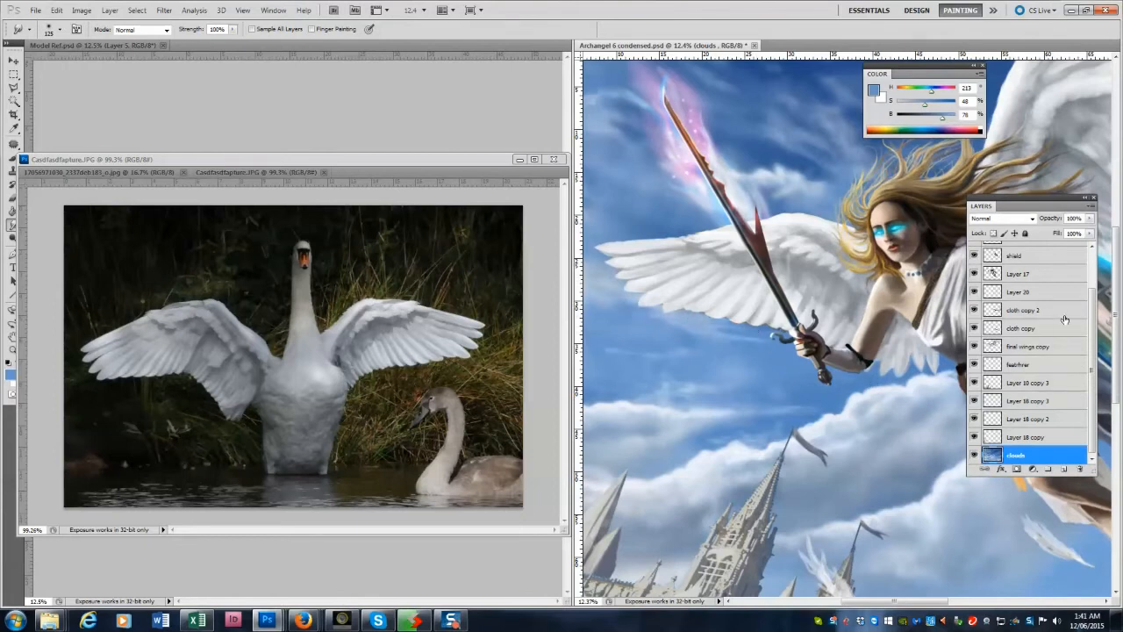
Flip the dark-background swan photo horizontally so its wings match the painting's direction.
key("b")
left_click(41, 188)
left_click(81, 11)
mouse_move(105, 119)
left_click(262, 168)
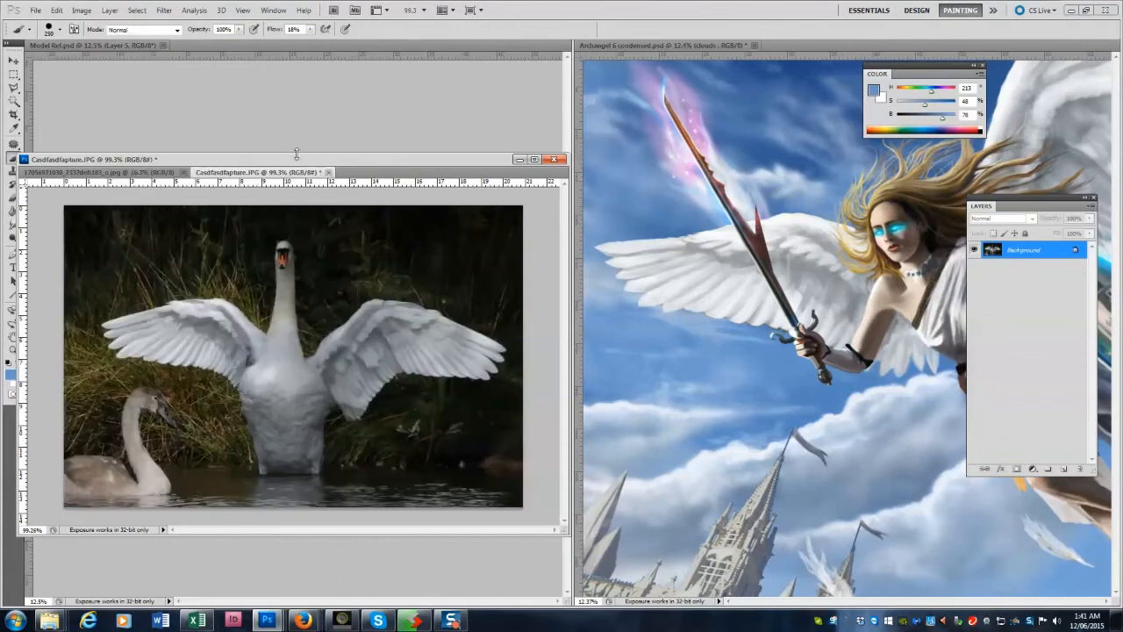
left_click(921, 268)
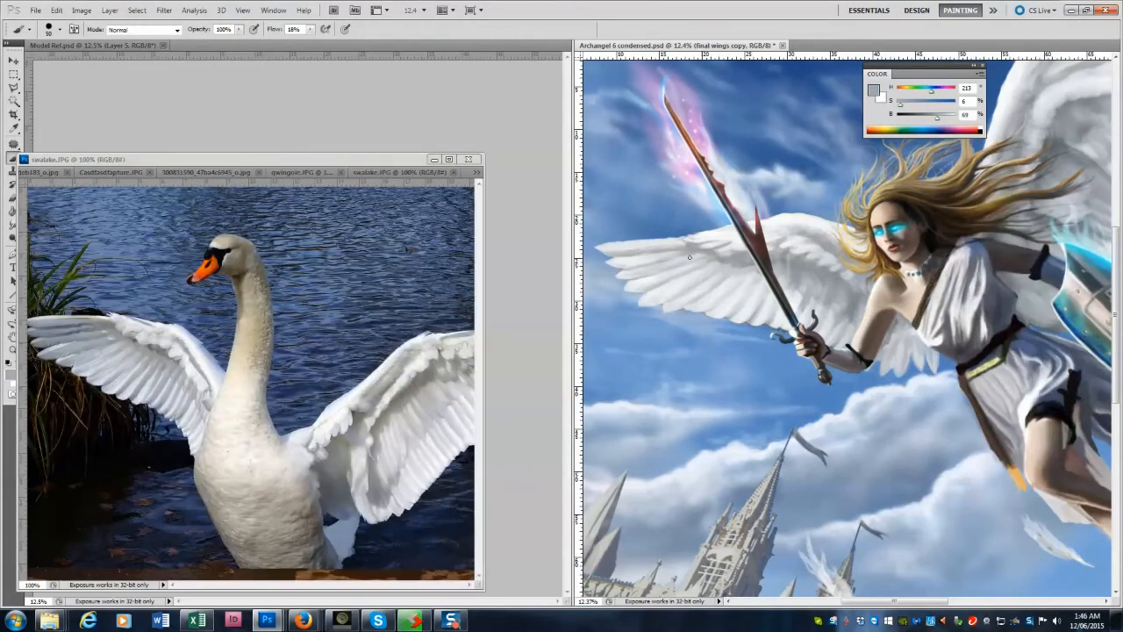
Look through the open swan photos, place swalake.JPG directly after the flipped swan photo, and bring the shield-side wing into view.
key("ctrl+Tab")
left_click(281, 176)
left_click(178, 174)
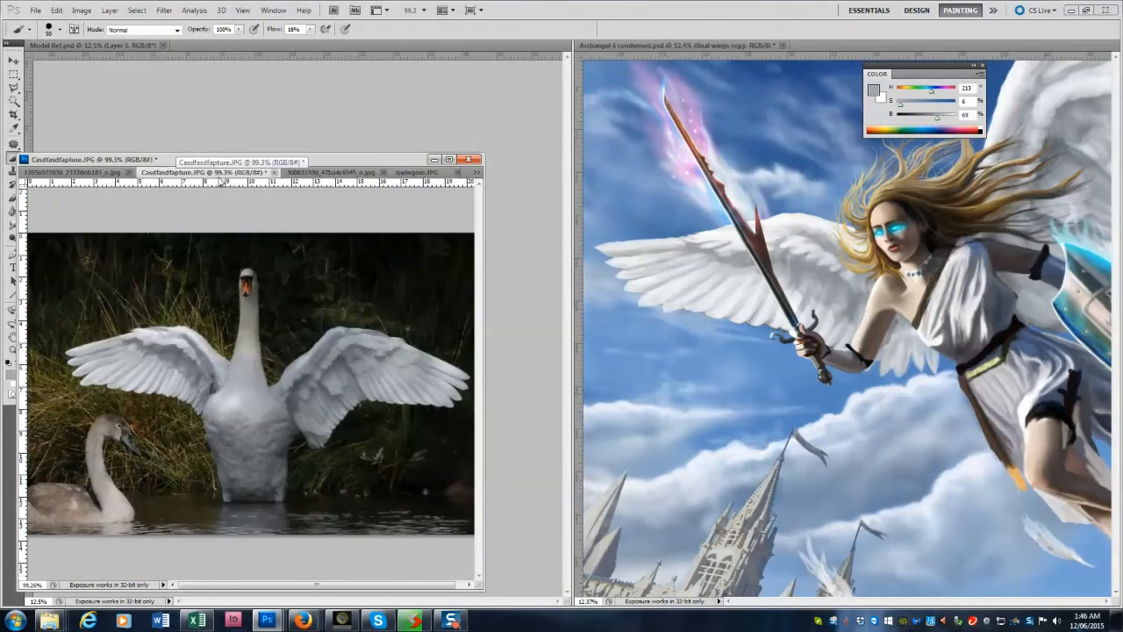
left_click(829, 531)
scroll(829, 531, "left", 2)
scroll(829, 534, "right", 5)
left_click(417, 173)
key("ctrl+Tab")
key("ctrl+Tab")
left_click_drag(395, 173, 301, 173)
left_click(923, 573)
scroll(923, 572, "right", 5)
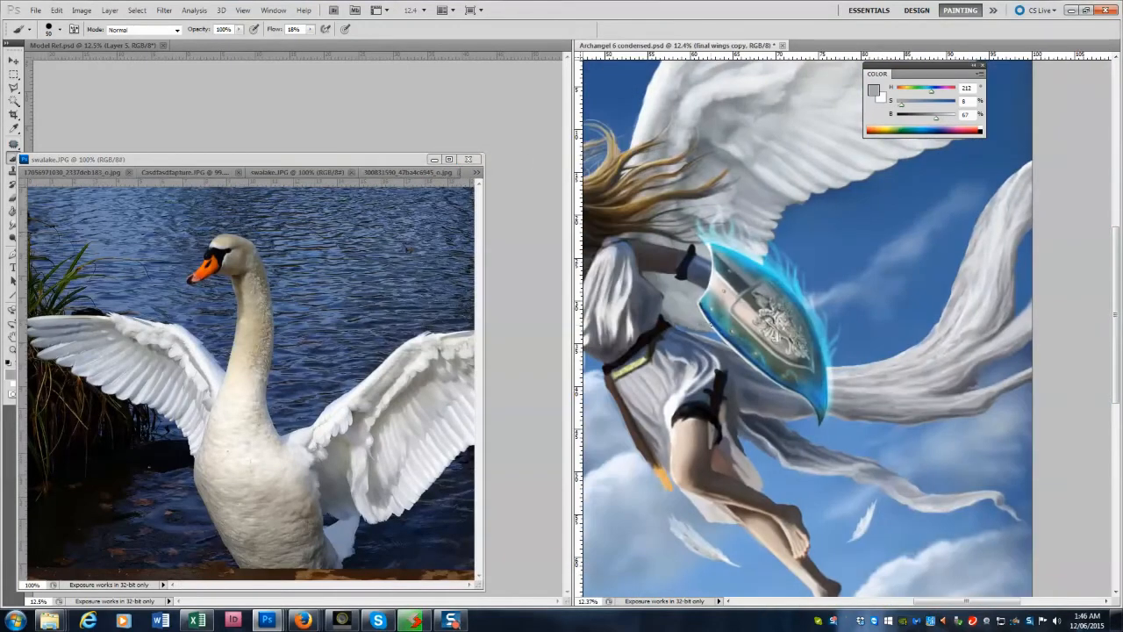
Move the colour controls off the shield-side wing and paint its inner feathers with sampled greys and whites.
left_click_drag(921, 67, 1031, 250)
key("bracketleft")
key("bracketleft")
key("bracketleft")
left_click(712, 108, "alt")
left_click_drag(720, 103, 762, 104)
left_click(772, 98, "alt")
left_click(782, 77, "alt")
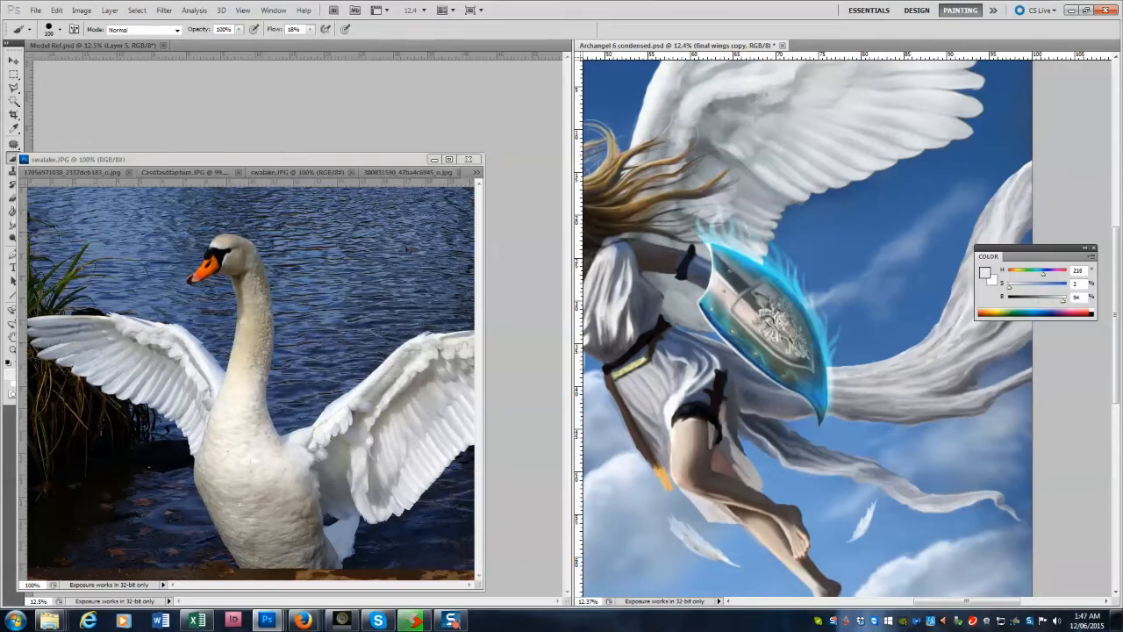
Enlarge the brush's Dual Brush size and set its spacing to 220%.
key("F5")
left_click(704, 283)
left_click_drag(498, 379, 564, 378)
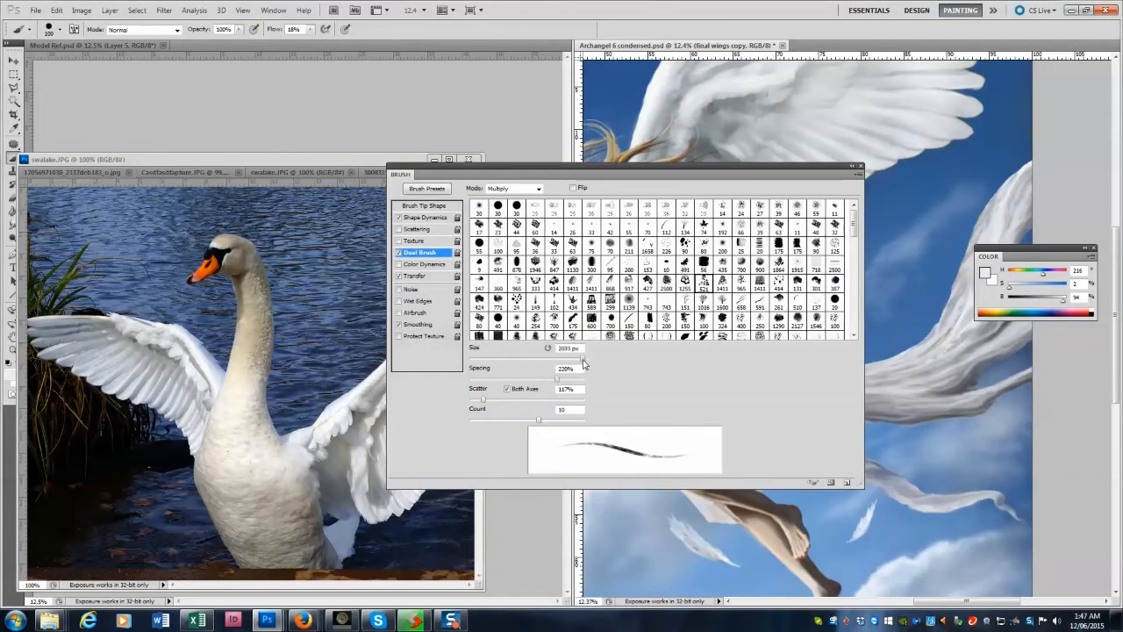
key("F5")
Refine the lower feather edges and leading edge of the shield-side wing with sampled greys and near-white.
left_click(931, 71, "alt")
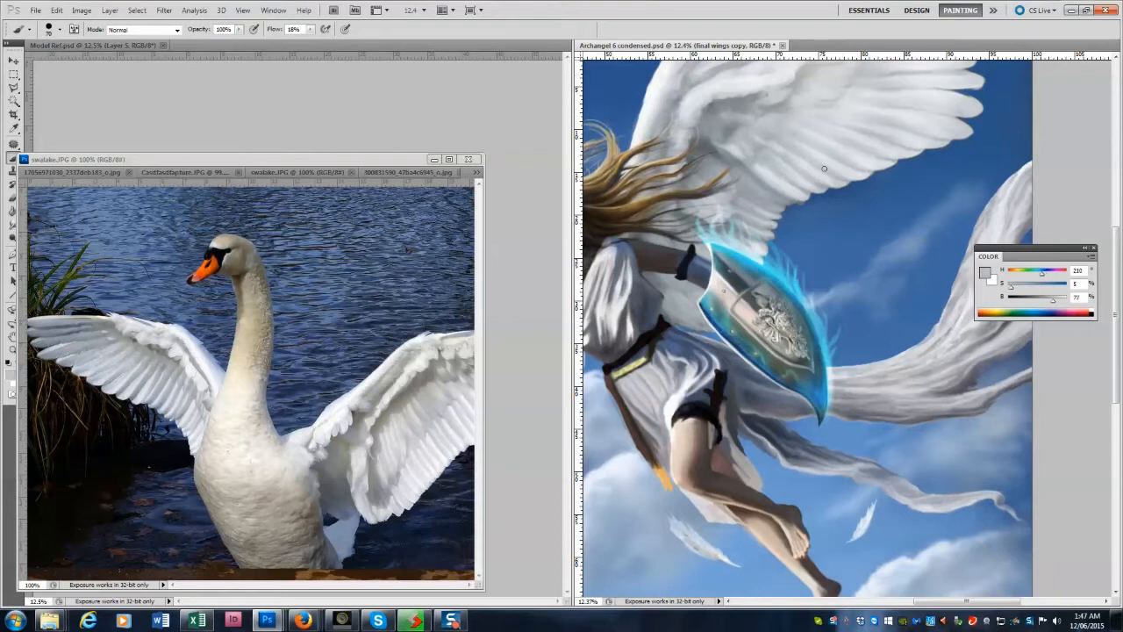
left_click(856, 172, "alt")
left_click(434, 471)
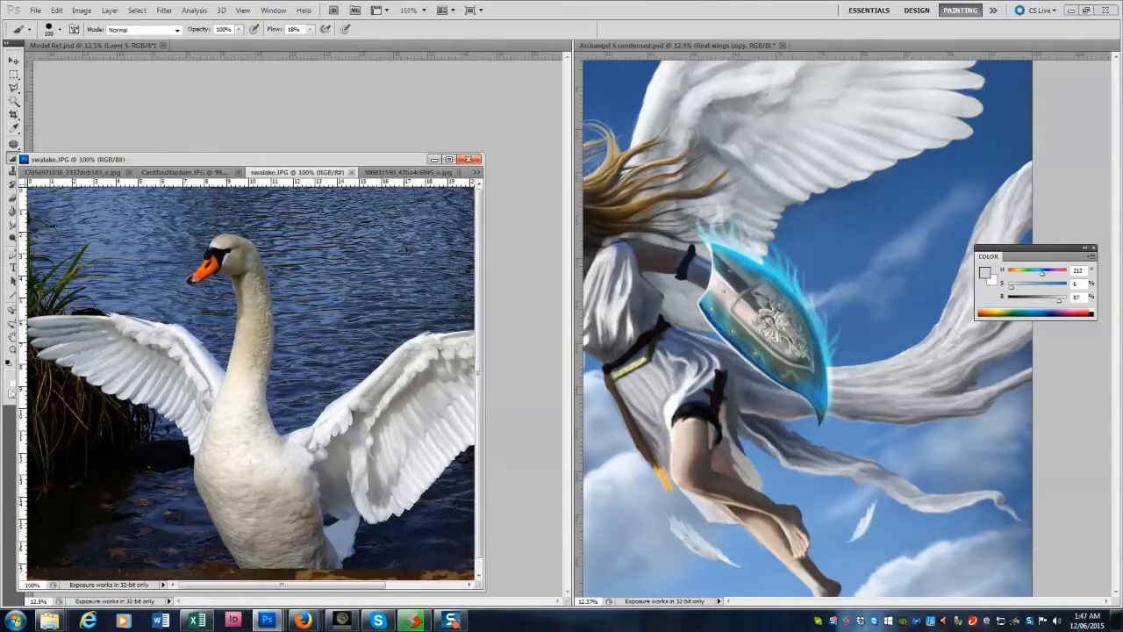
left_click(645, 109, "alt")
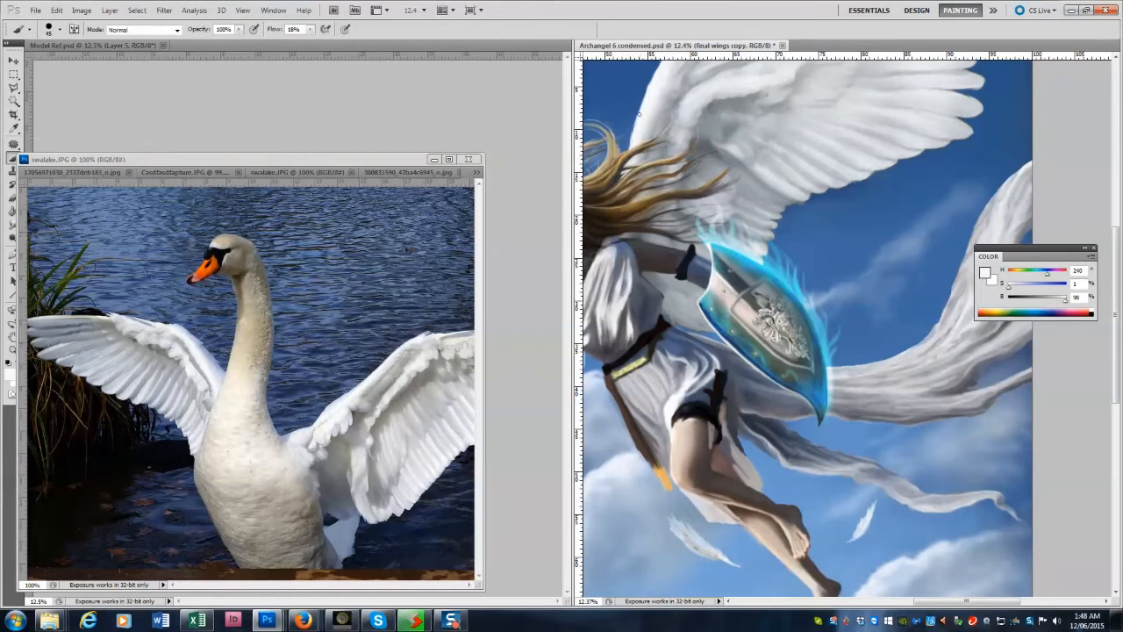
Lower the swan photo window, widen the painting view, and touch up the shield-side wing's upper feathers with sampled light greys.
left_click_drag(237, 156, 237, 361)
left_click_drag(572, 203, 408, 203)
scroll(507, 93, "up", 2)
left_click(559, 149, "alt")
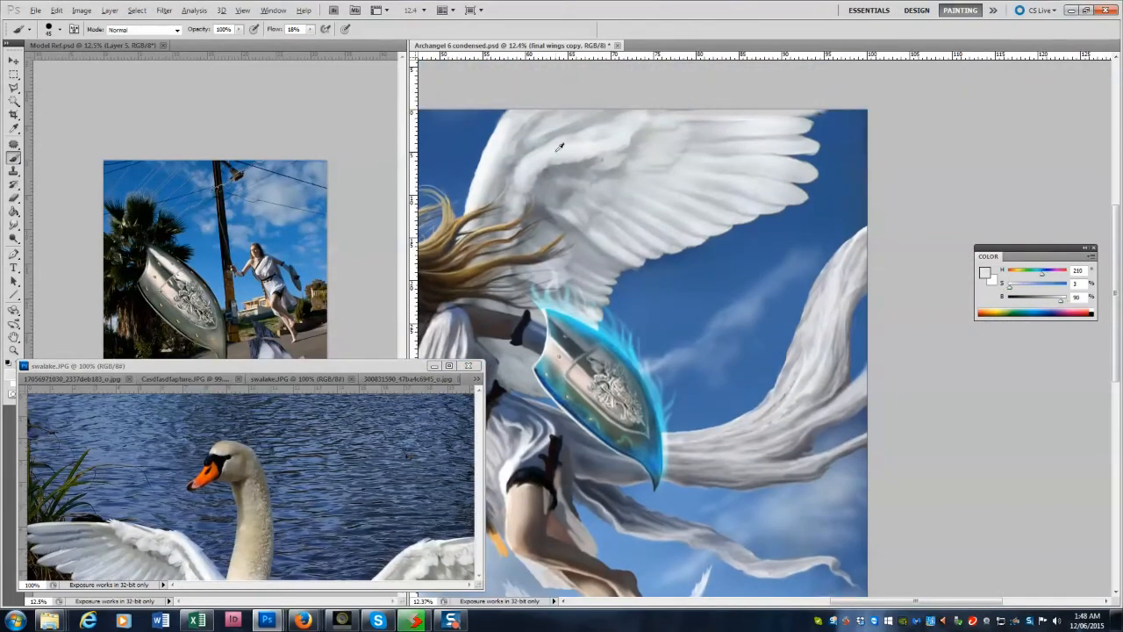
left_click(809, 123, "alt")
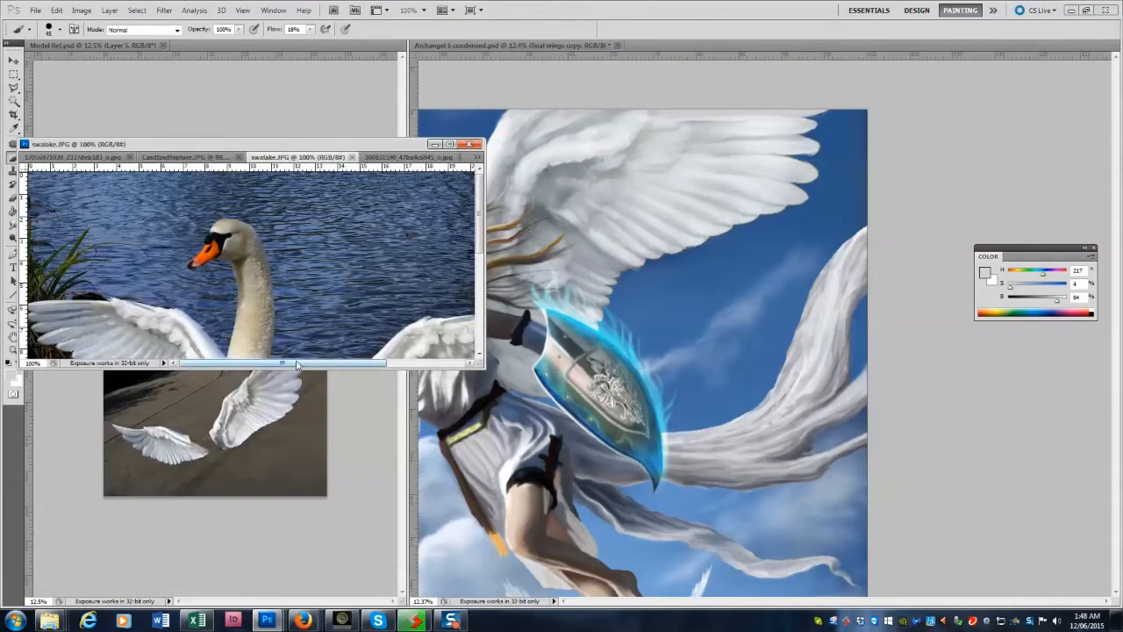
Place the swan's outstretched wing photo beside the painting and shape the shield-side wing's feather tips with sampled tones.
left_click_drag(251, 150, 158, 428)
left_click(722, 212, "alt")
left_click(763, 203, "alt")
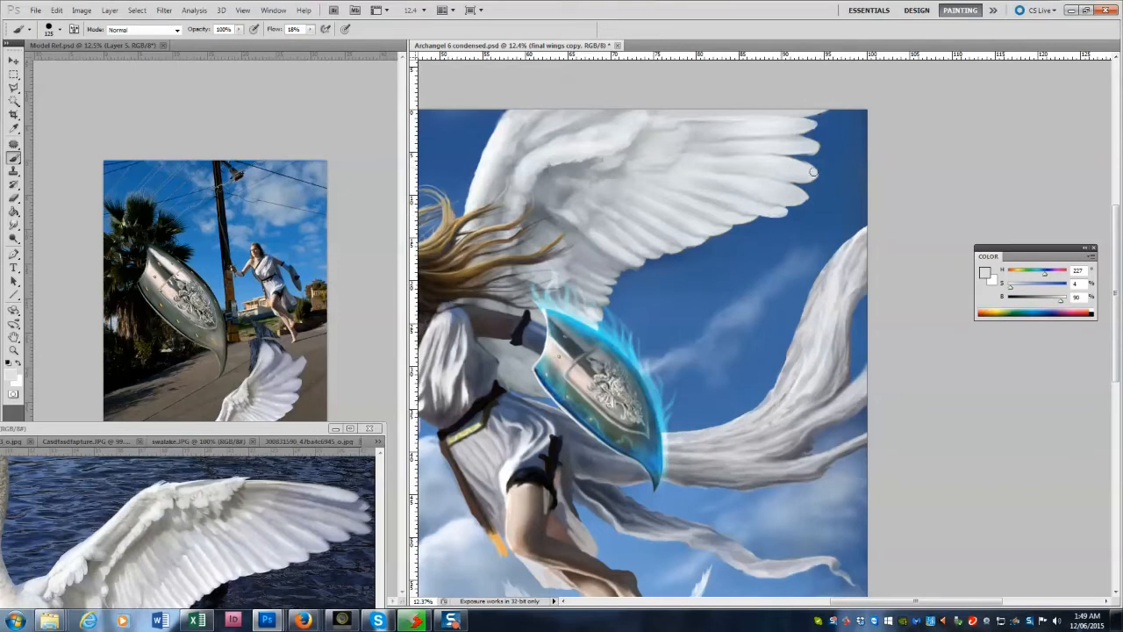
left_click(639, 150, "alt")
left_click(538, 126, "alt")
Blend the feathers of the shield-side wing with the Mixer Brush, finishing back on the regular Brush.
left_click(13, 159)
left_click(66, 194)
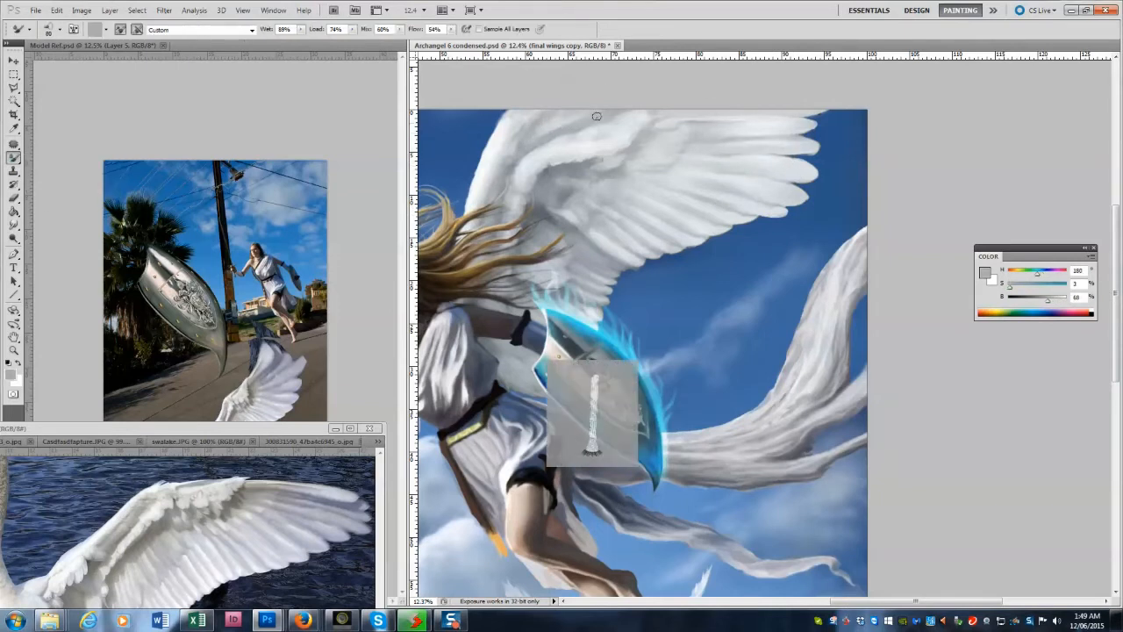
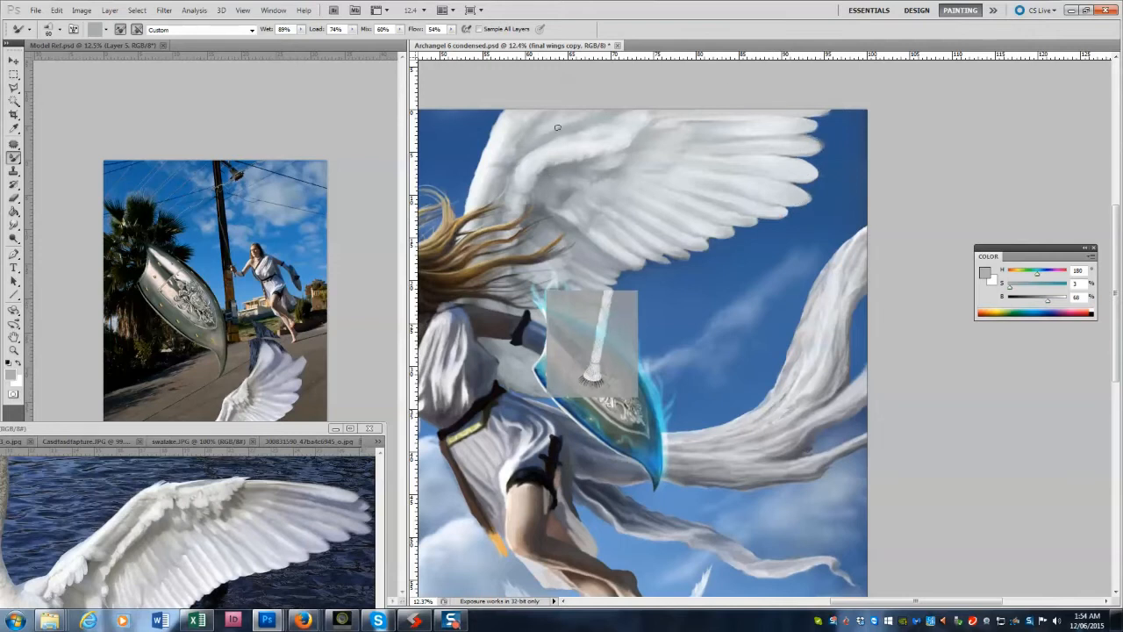
key("shift+b")
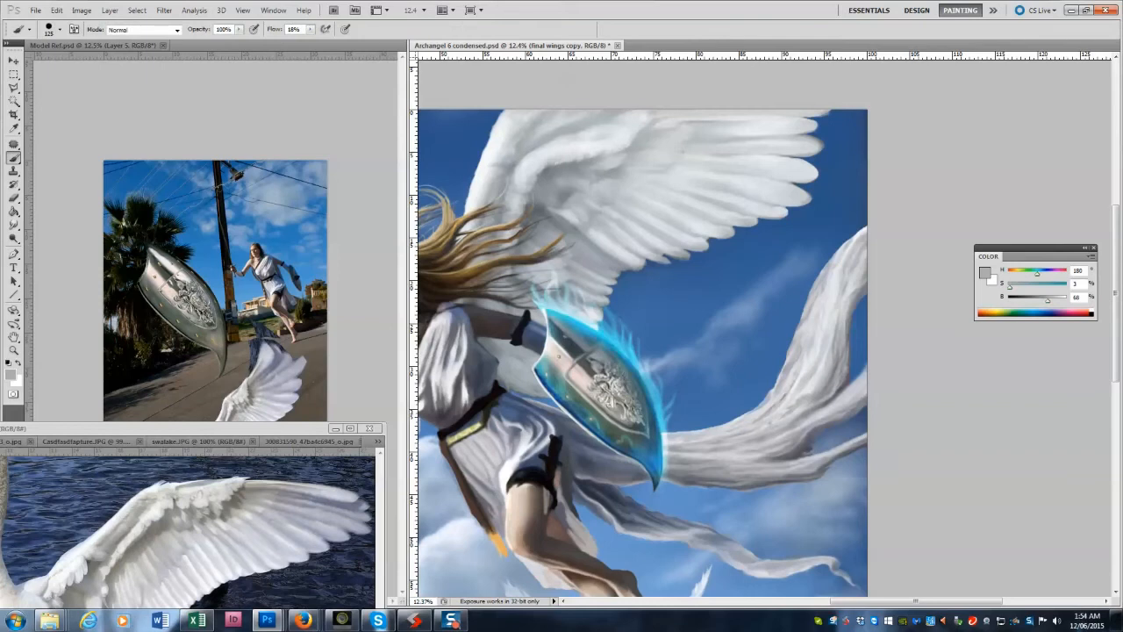
Paint the outer feather tips and inner shading of the shield-side wing with light greys sampled from the wing.
left_click(551, 208, "alt")
mouse_move(751, 123)
left_mouse_down()
mouse_move(811, 121)
mouse_move(823, 145)
left_mouse_up()
key("]")
key("]")
left_click(814, 175, "alt")
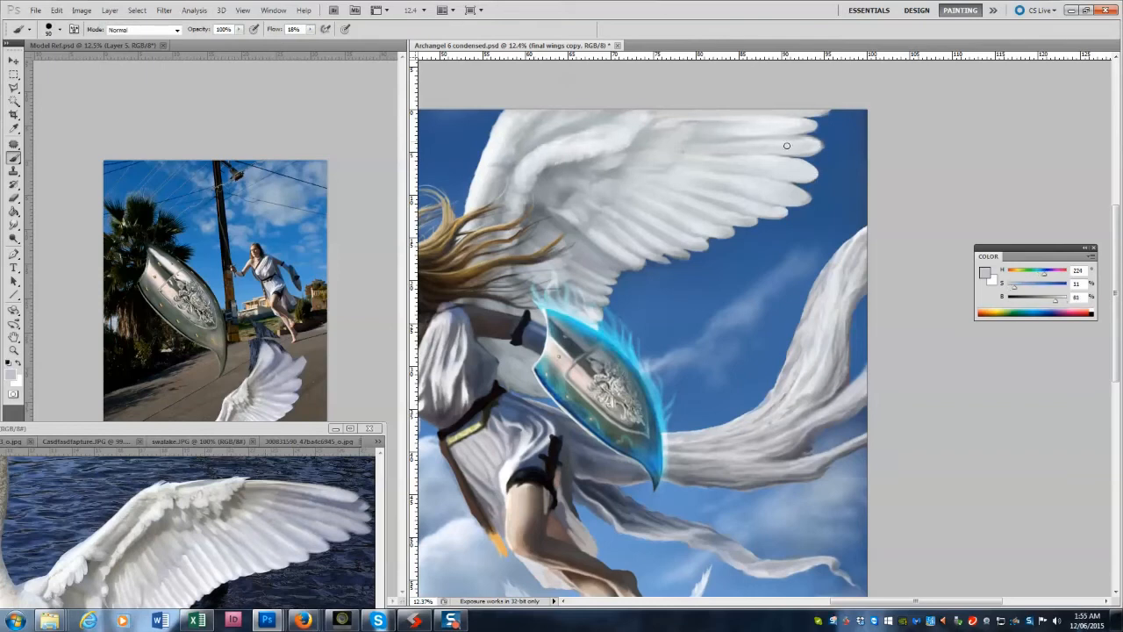
left_click(714, 173, "alt")
left_click(574, 128, "alt")
left_click(160, 12)
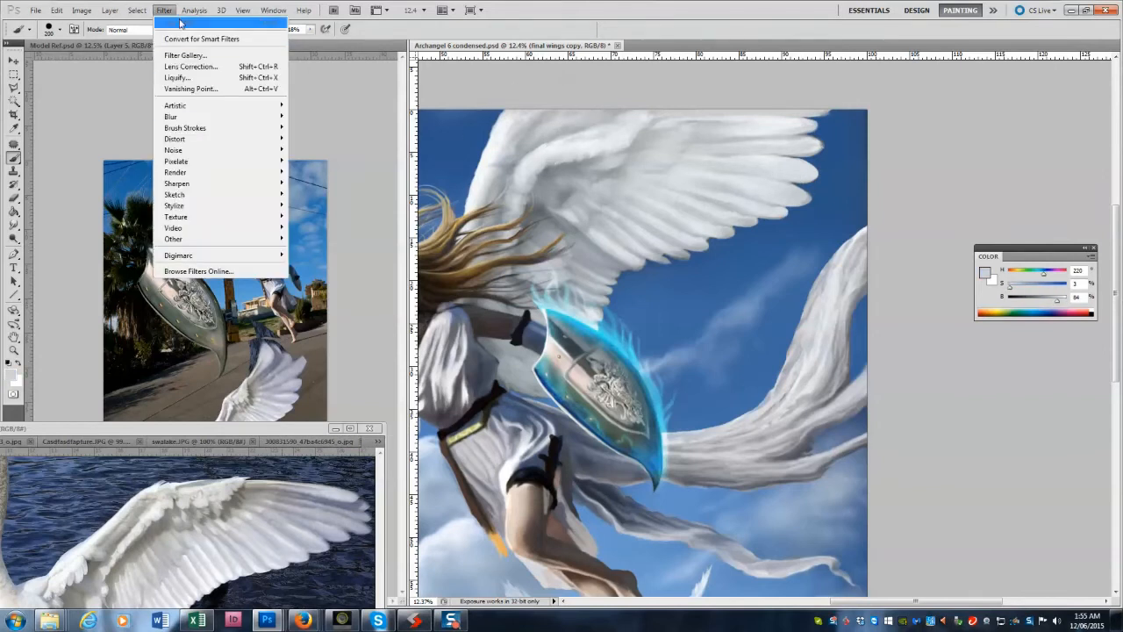
left_click(168, 183)
left_click(130, 229)
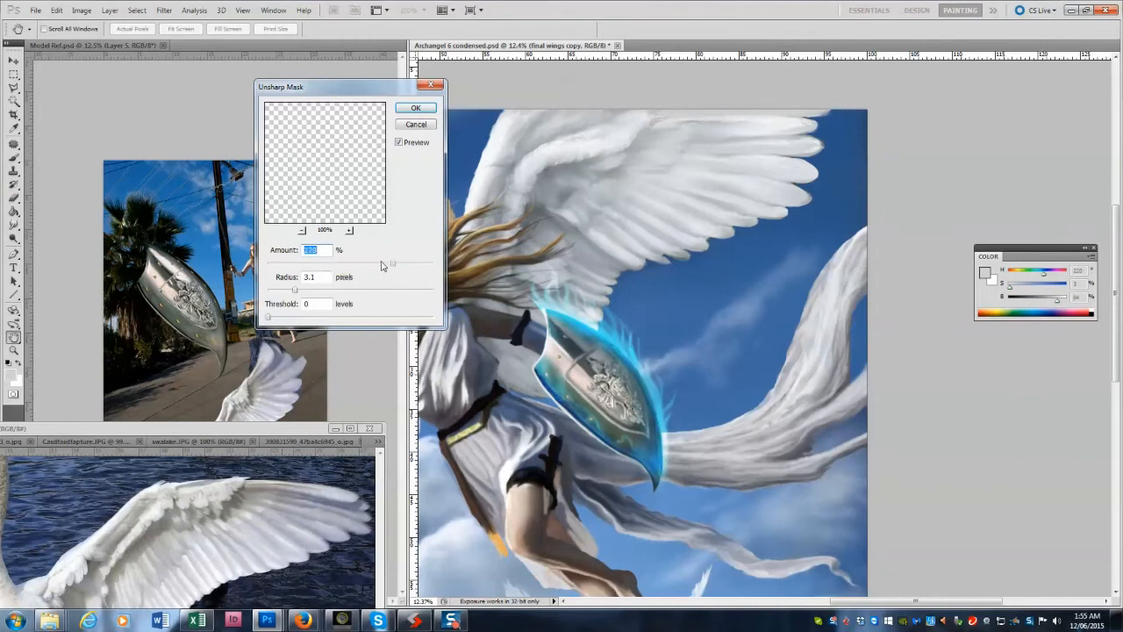
key("Escape")
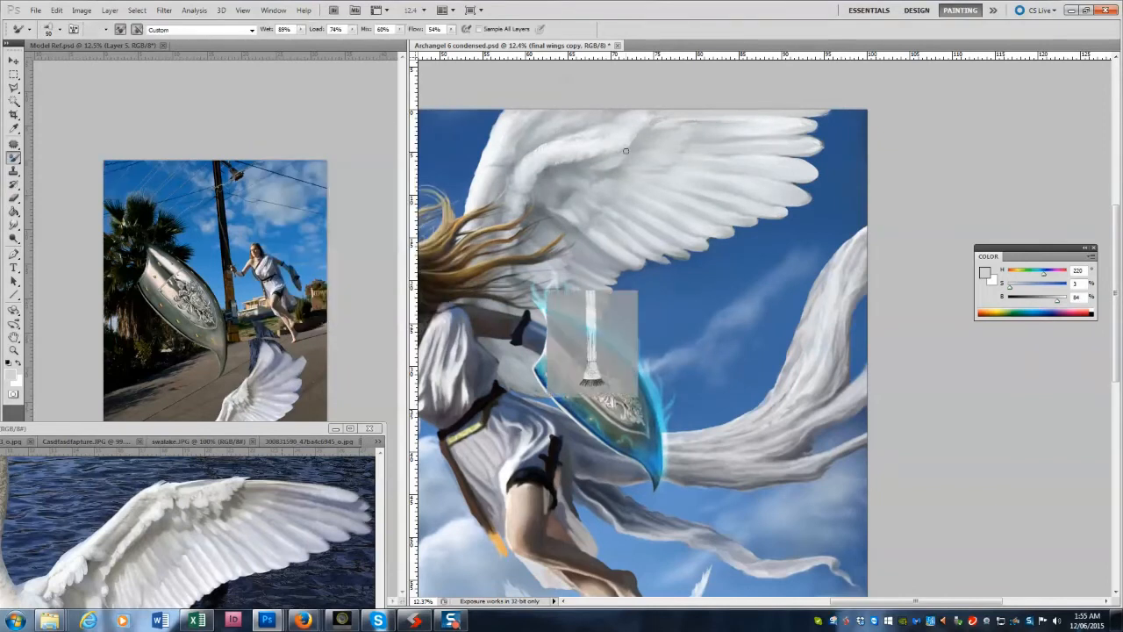
Highlight the shield-side wing's outer feathers with a near-white sampled from the swan photo, using a smaller regular Brush.
right_click(13, 158)
left_click(55, 160)
key("bracketleft")
key("bracketleft")
key("bracketleft")
key("bracketleft")
left_click(193, 556, "alt")
left_click_drag(793, 192, 746, 181)
key("bracketleft")
key("bracketleft")
key("bracketleft")
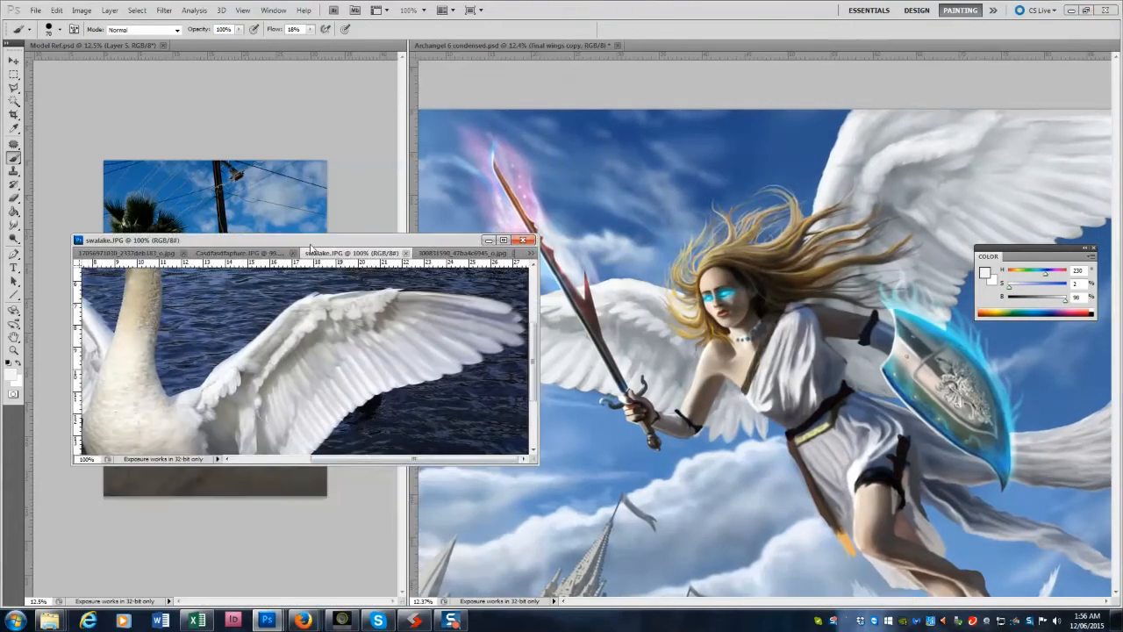
Bring up the flipped dark-background swan photo and shade the sword-side wing's inner feathers with sampled greys.
left_click_drag(304, 536, 269, 536)
left_click(211, 330)
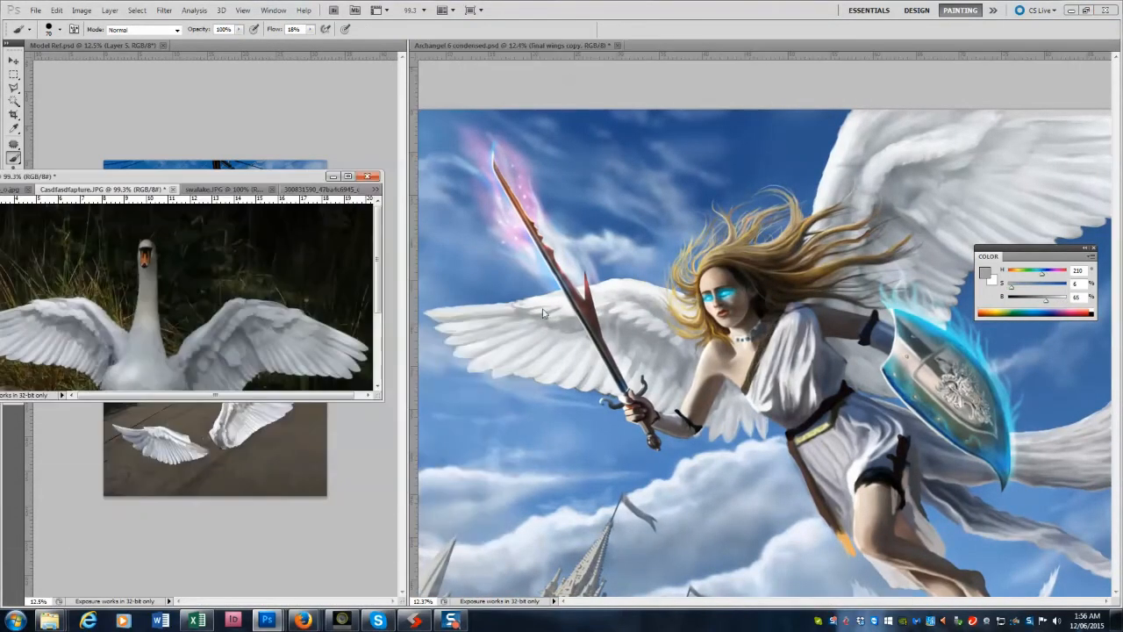
left_click(542, 312)
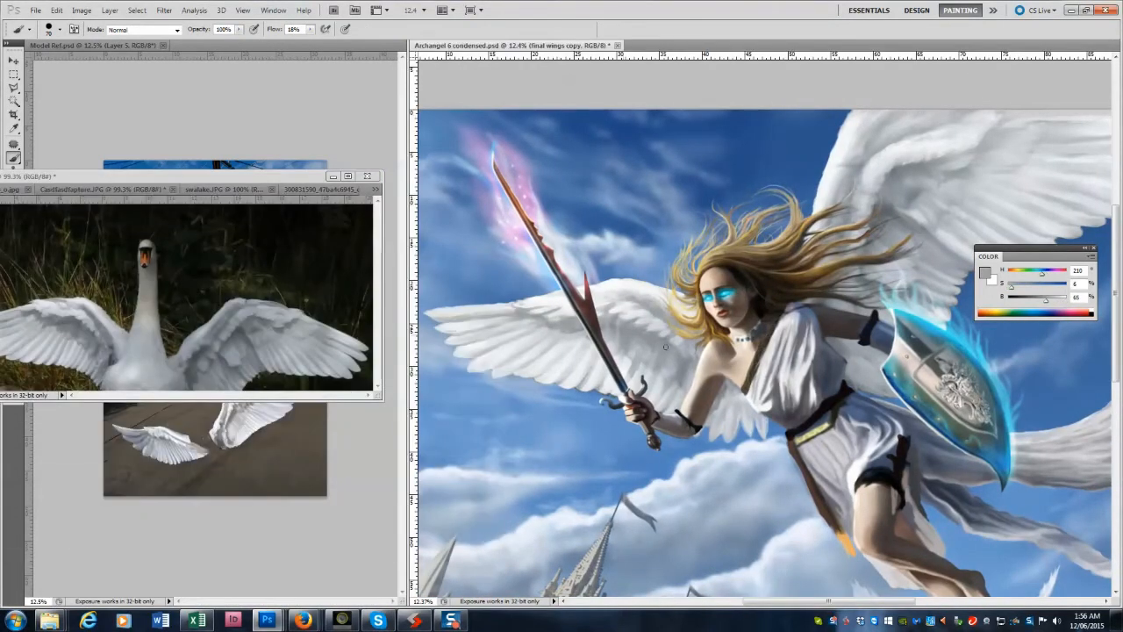
left_click(625, 325, "alt")
Retouch the area along the lower sword blade on the effects layer, and reselect the final wings copy layer.
left_click(13, 60)
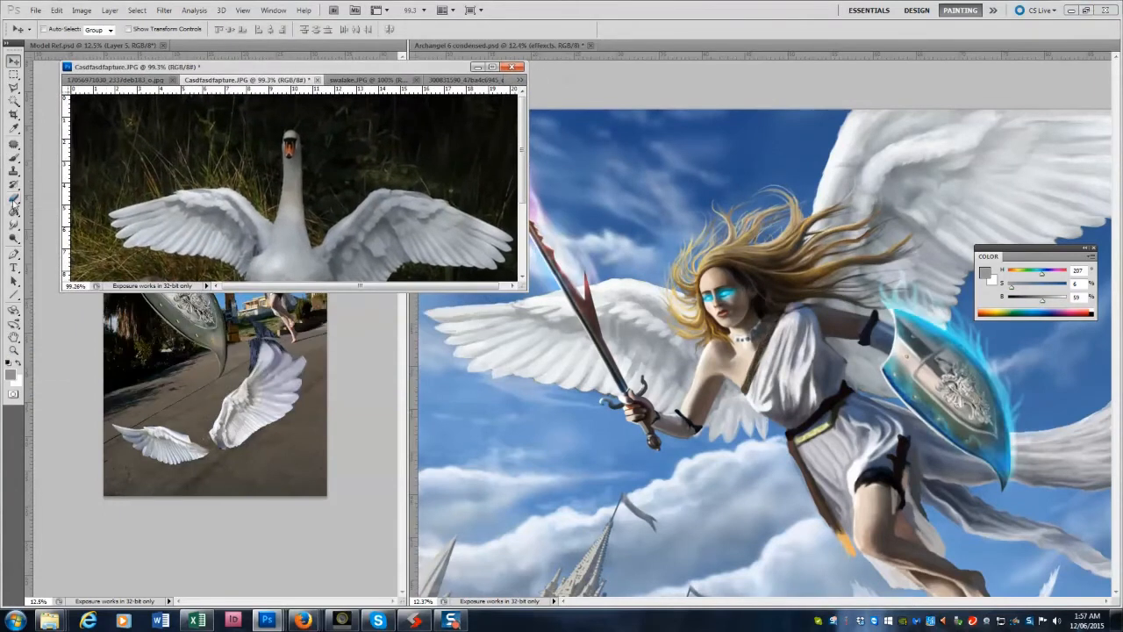
key("b")
left_click_drag(629, 362, 607, 320)
key("bracketright")
key("bracketright")
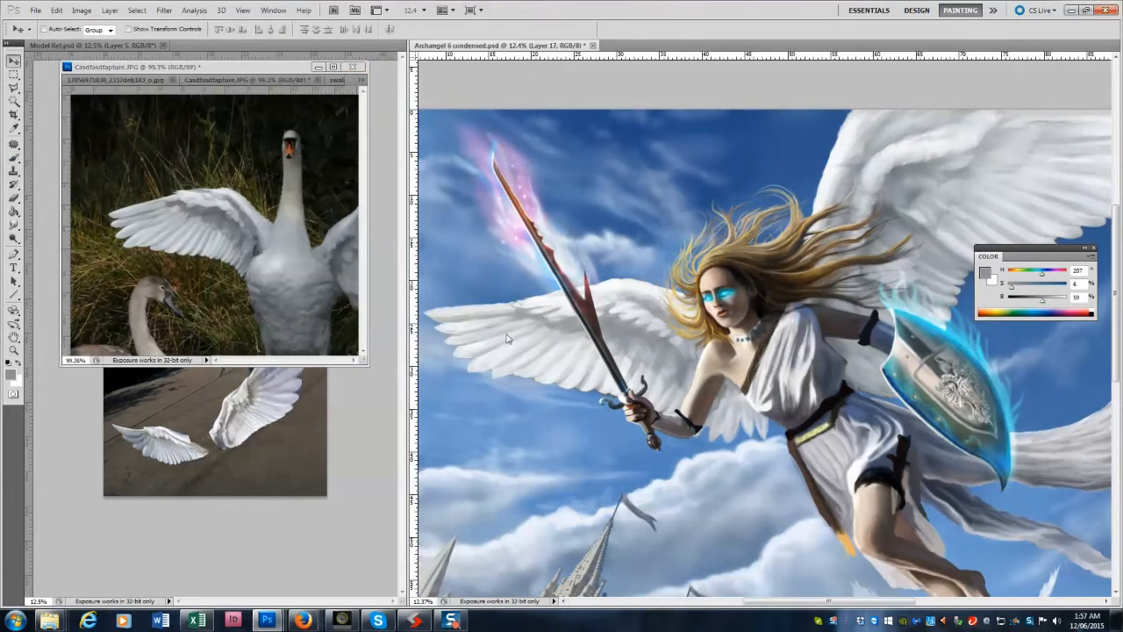
left_click(506, 339, "ctrl")
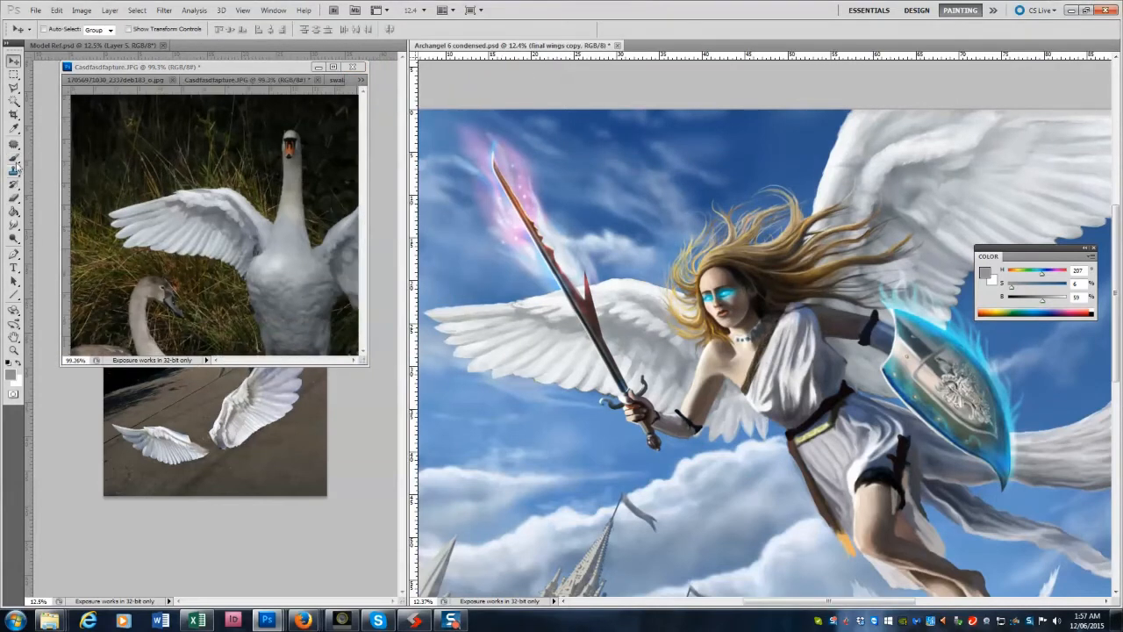
Repaint the sword-side wing's upper feathers with greys and near-whites sampled from the wing, and tidy the paint with the Eraser.
left_click(13, 161)
left_click(518, 353, "alt")
left_click(538, 318, "alt")
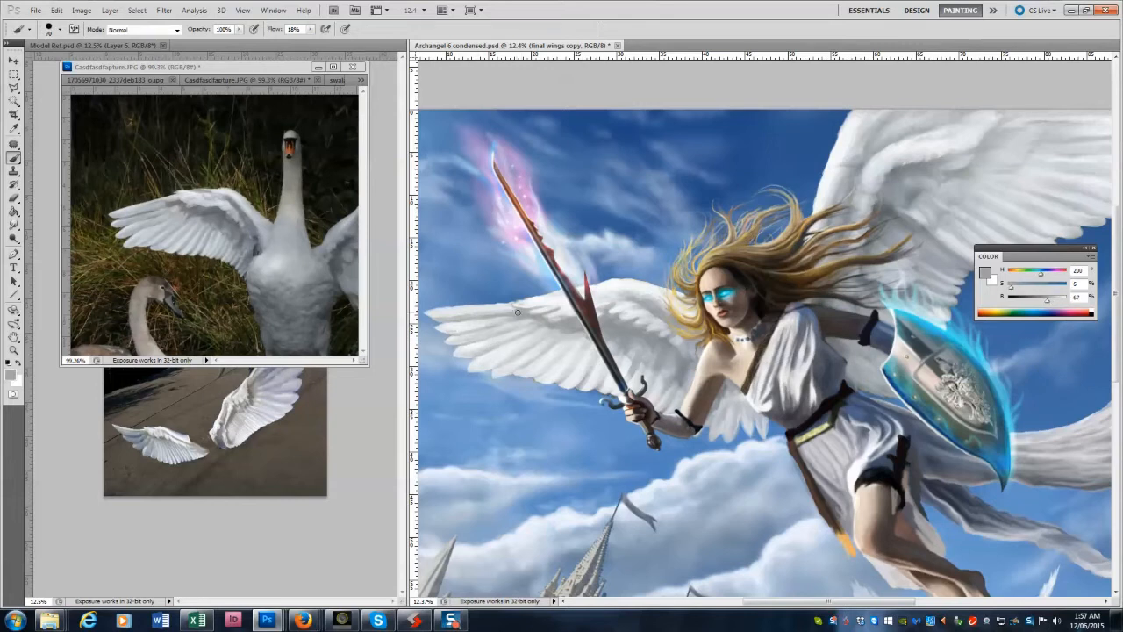
left_click(633, 292, "alt")
left_click(610, 291, "alt")
left_click(638, 288, "alt")
key("e")
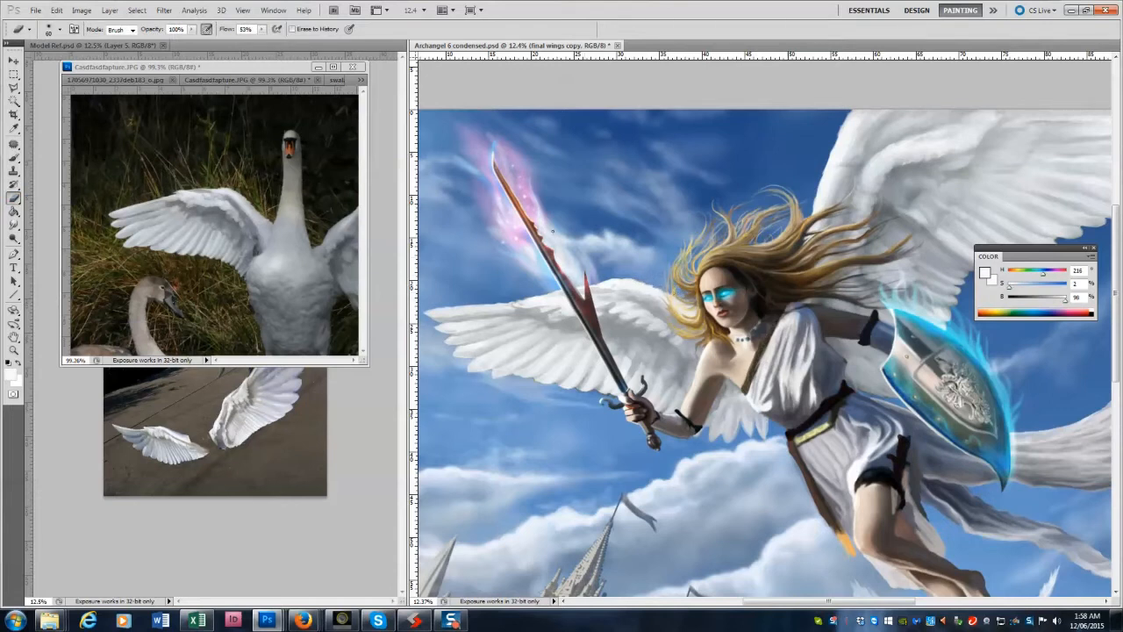
Shade the sword-side wing's feathers near the blade with greys sampled from the swan photo and the wing.
key("b")
left_click(149, 242, "alt")
left_click(231, 194, "alt")
left_click(615, 323, "alt")
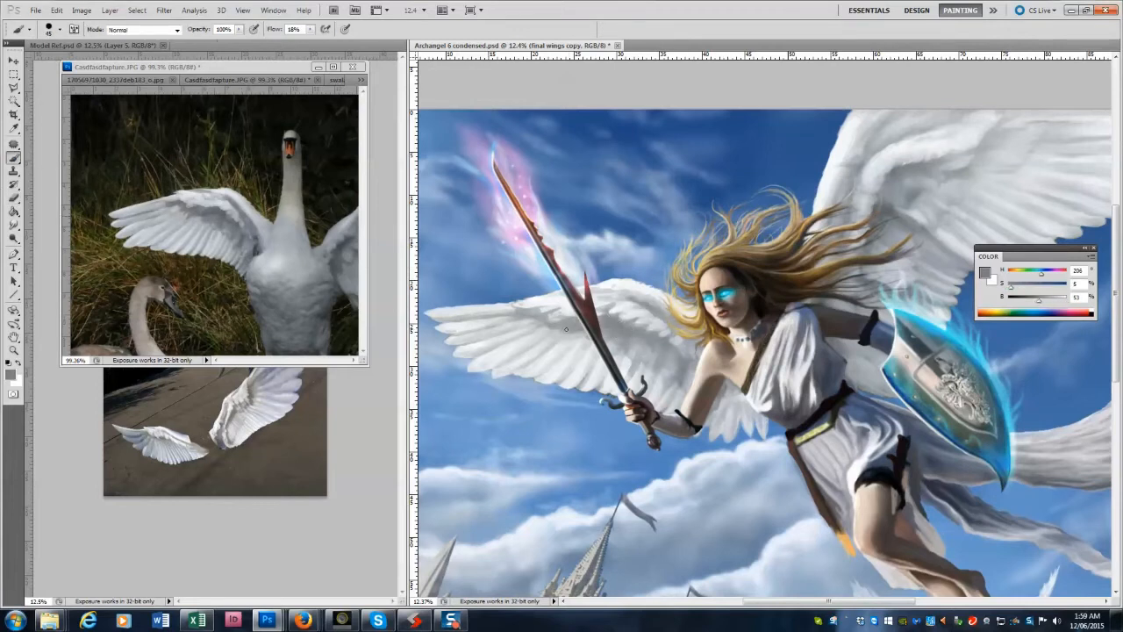
left_click(572, 330, "alt")
Deepen the shadows between the sword-side wing's inner feathers with a dark grey sampled from the swan photo, adjusting the Brush size.
left_click(224, 216, "alt")
key("]")
key("]")
key("]")
key("]")
key("]")
key("]")
key("]")
key("]")
left_click(632, 325, "alt")
key("[")
key("[")
key("[")
Blend the sword-side wing's inner feathers with the Mixer Brush.
right_click(13, 158)
left_click(55, 183)
right_click(13, 158)
left_click(55, 196)
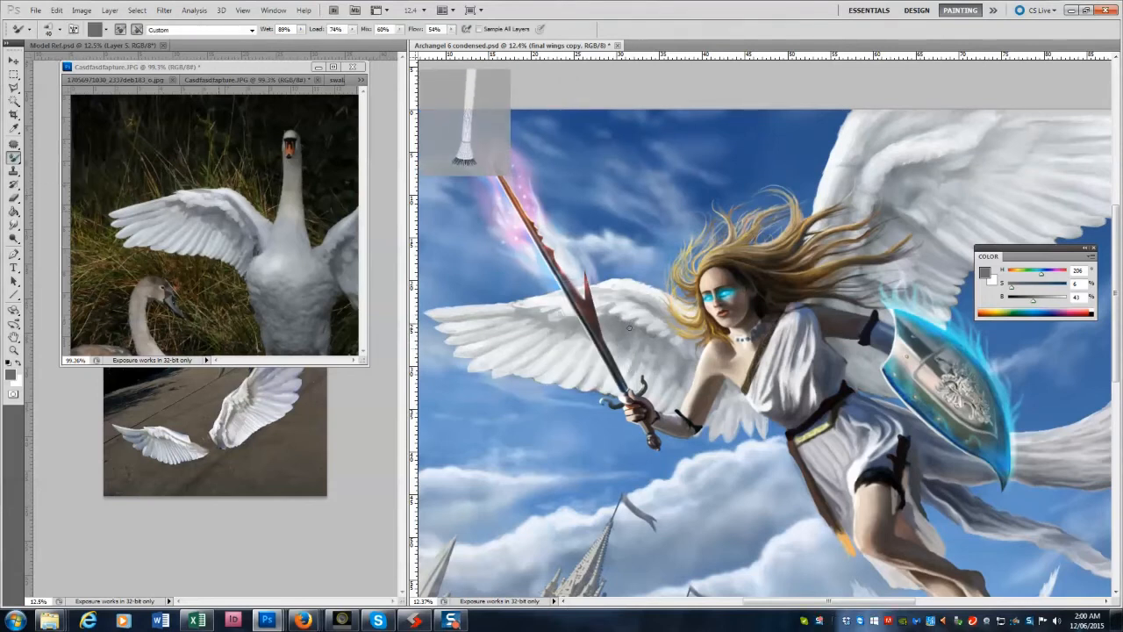
Paint the sword-side wing with greys sampled from both wings, and blend the feathers beside the blade with the Mixer Brush.
key("shift+b")
left_click(559, 380, "alt")
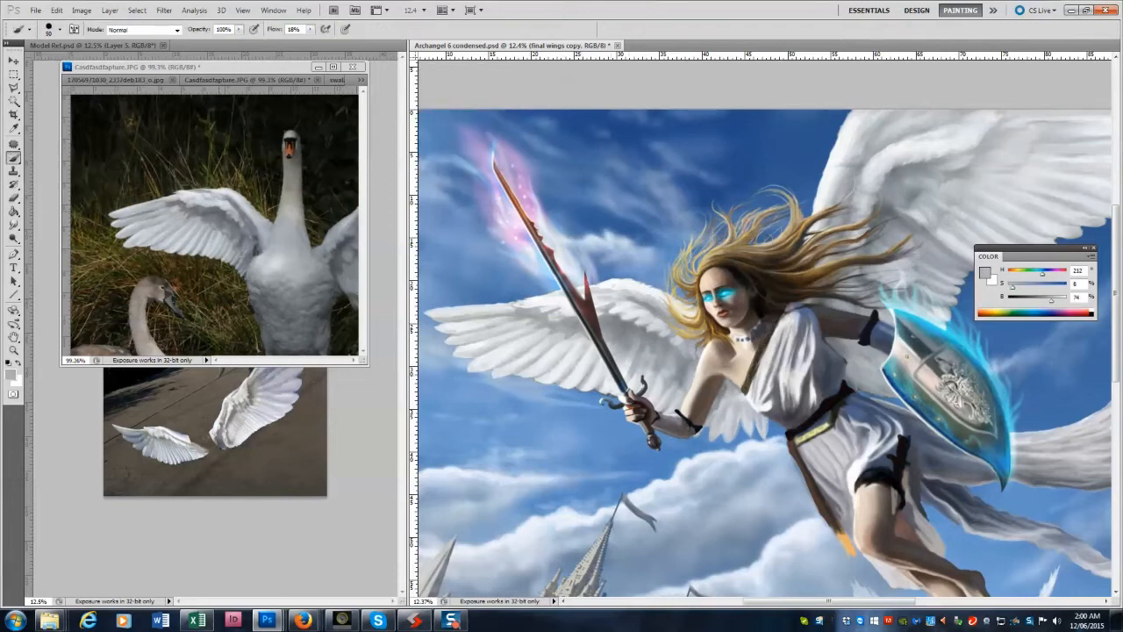
left_click(682, 381, "alt")
left_click(895, 207, "alt")
key("shift+b")
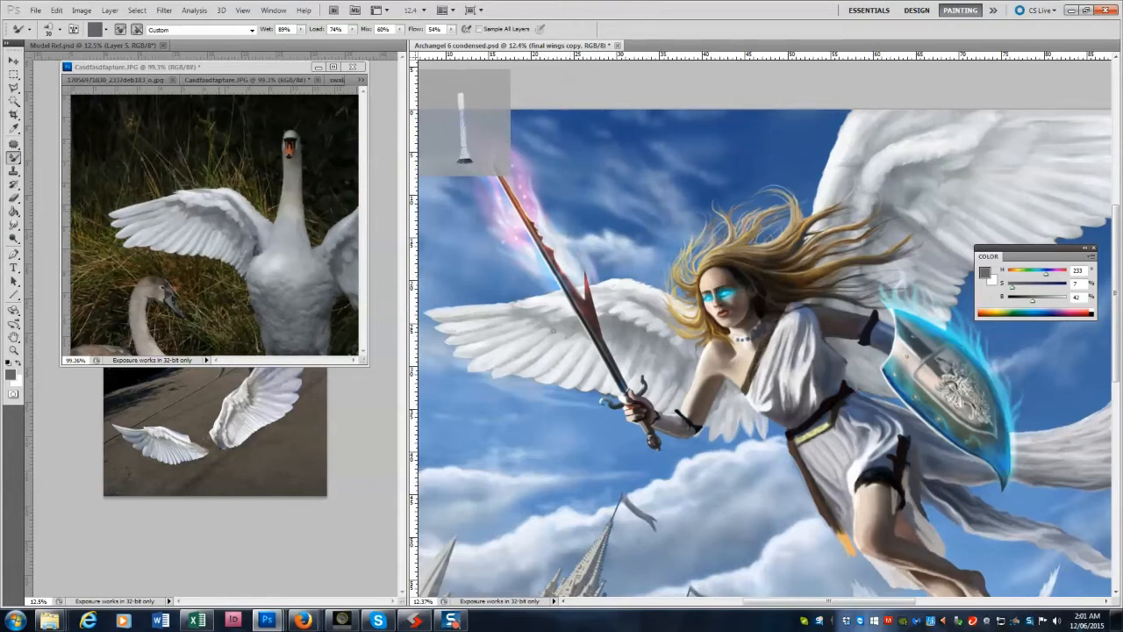
left_click_drag(578, 337, 589, 339)
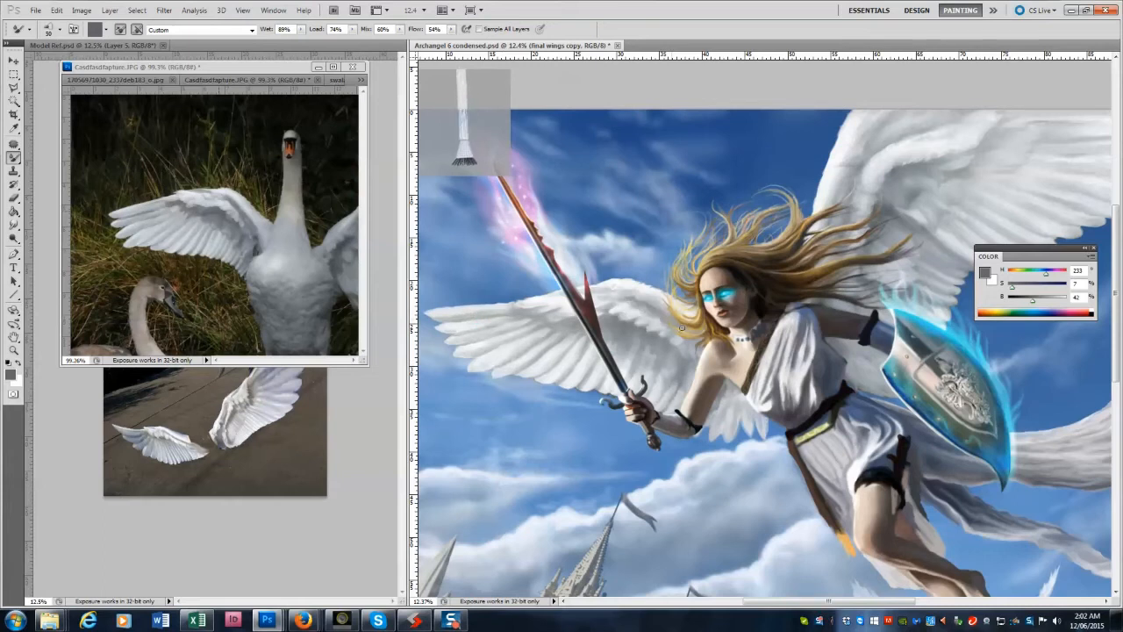
Bring up the swalake.JPG reference and blend the shield-side wing's feathers with a smaller Mixer Brush, hiding the Color panel.
left_click(336, 80)
left_click_drag(307, 360, 331, 358)
left_click(914, 166)
key("[")
key("[")
key("[")
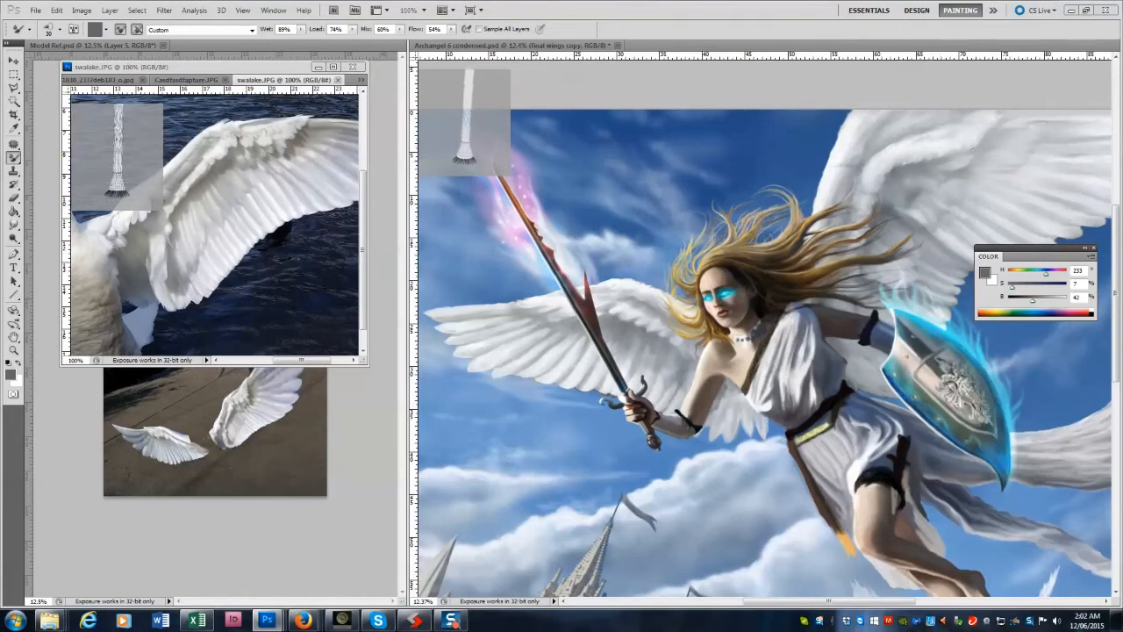
left_click(890, 146)
key("F6")
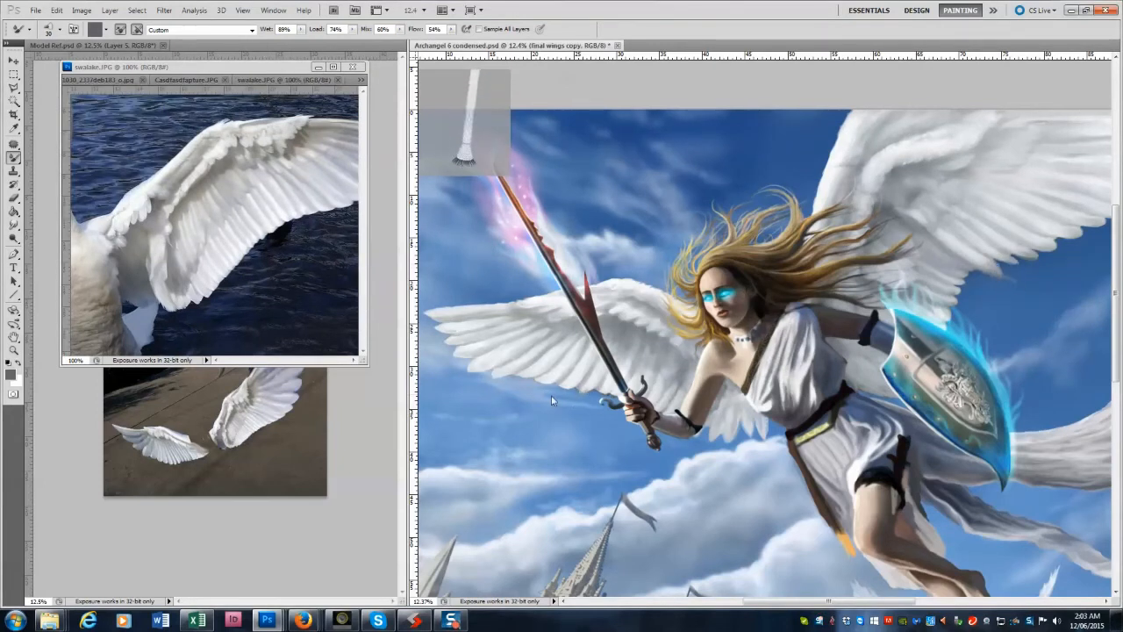
Paint the lower feather tips of the sword-side wing with the regular Brush at a reduced size.
key("shift+b")
key("[")
key("[")
key("[")
mouse_move(581, 393)
left_mouse_down()
mouse_move(598, 367)
mouse_move(574, 382)
mouse_move(522, 379)
left_mouse_up()
key("[")
key("[")
key("[")
key("[")
left_click_drag(581, 389, 615, 393)
Float the dark-background swan photo below swalake.JPG, enlarge it to 146%, and show the shield-side reference wing in both photos.
left_click_drag(296, 361, 248, 360)
left_click_drag(186, 80, 186, 307)
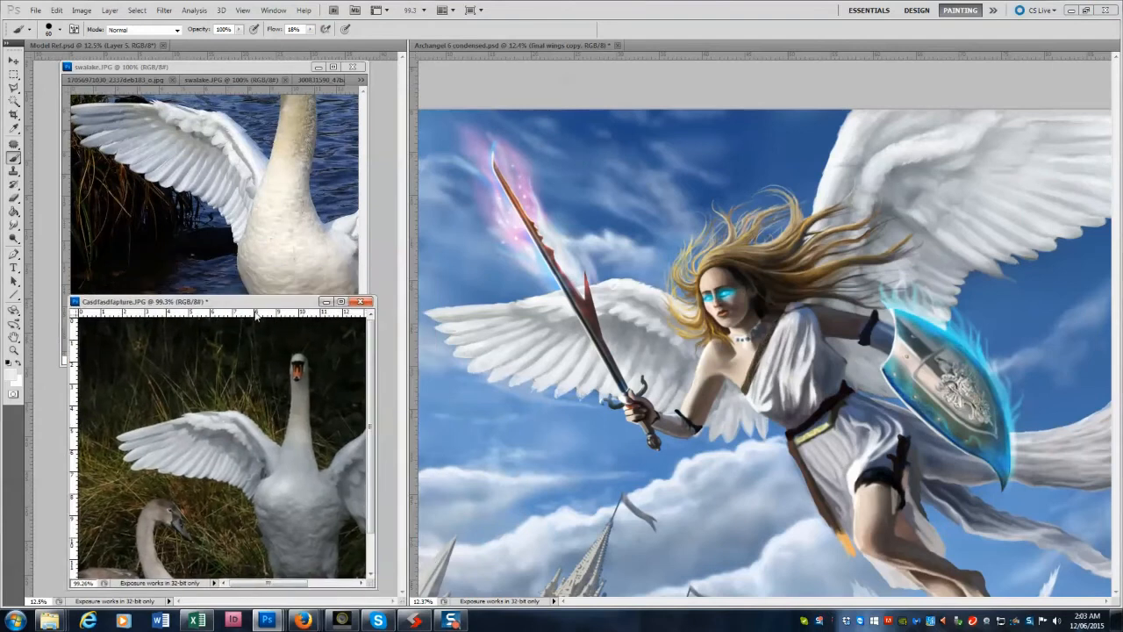
key("z")
left_click(204, 478)
left_click(204, 478, "alt")
left_click_drag(200, 473, 228, 473)
left_click(210, 66)
left_click_drag(249, 361, 298, 360)
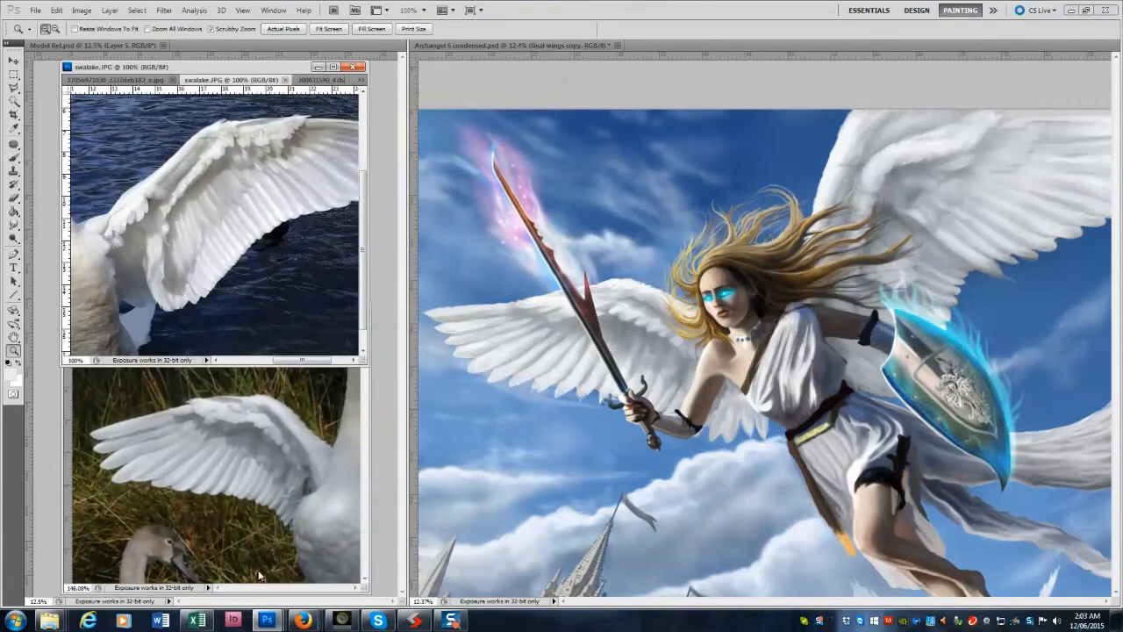
left_click_drag(263, 587, 319, 583)
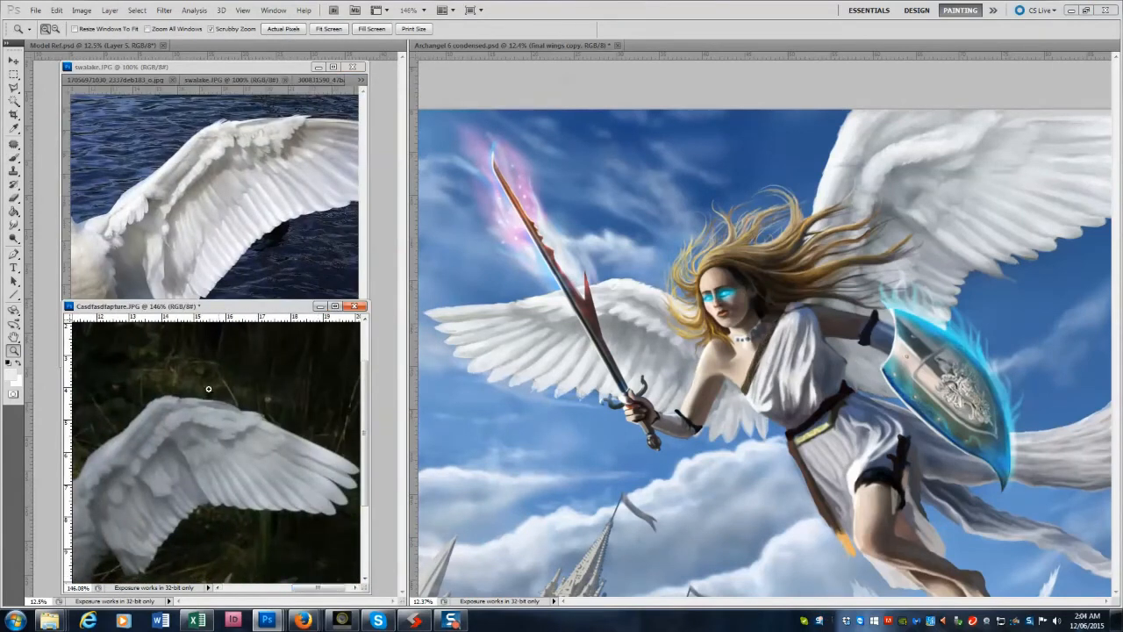
Paint grey shading along the shield-side wing's leading edge with an enlarged, regular Brush.
key("b")
left_click(868, 176)
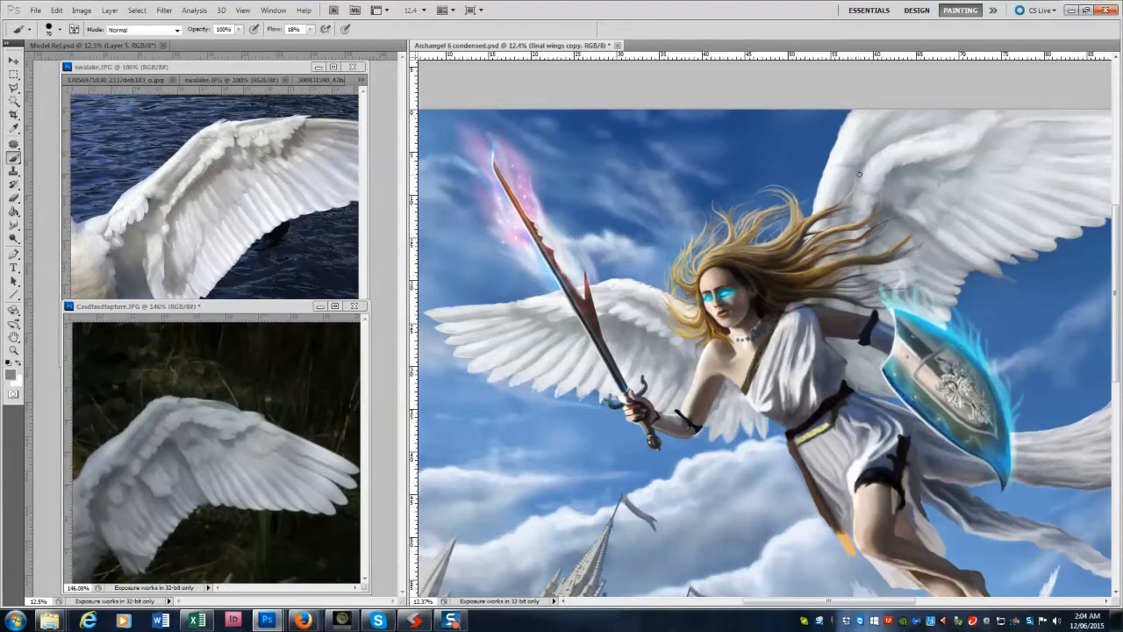
key("bracketright")
key("bracketright")
key("bracketright")
key("bracketright")
key("bracketleft")
key("bracketleft")
key("period")
key("period")
left_click_drag(852, 159, 869, 116)
Shade the short feathers at the top of the shield-side wing with a smaller Brush and a grey sampled from the wing.
key("bracketleft")
key("bracketleft")
key("bracketleft")
left_click_drag(944, 121, 918, 130)
left_click(893, 172, "alt")
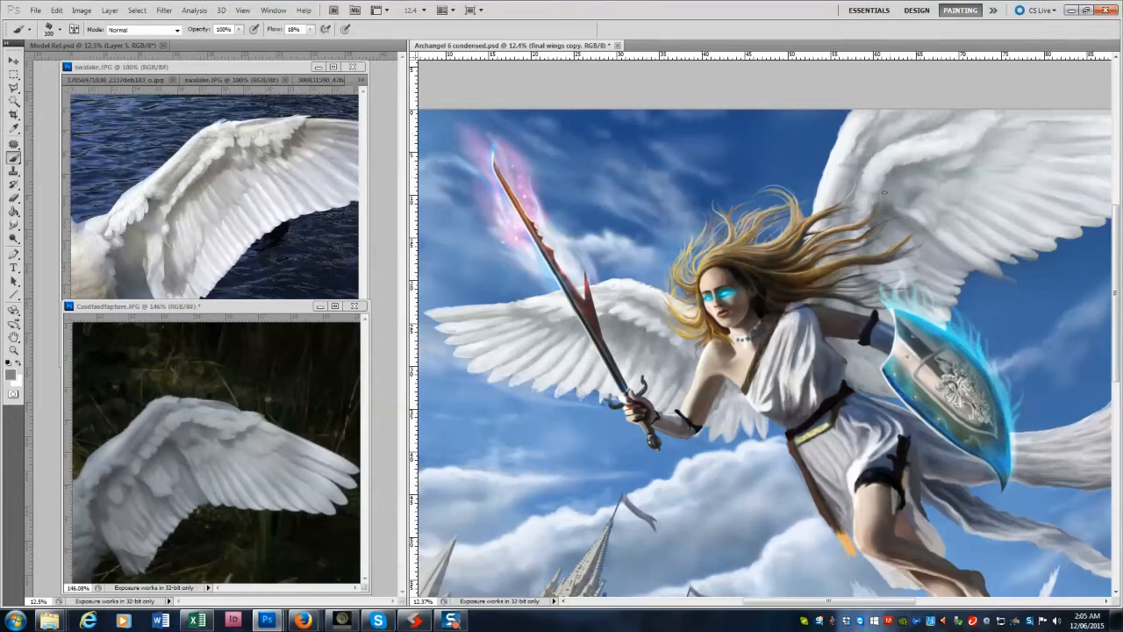
Paint the shield-side wing's lower feather tips with a light grey sampled from the wing, and refine them with the Eraser and Smudge tool.
left_click(941, 286, "alt")
key("bracketleft")
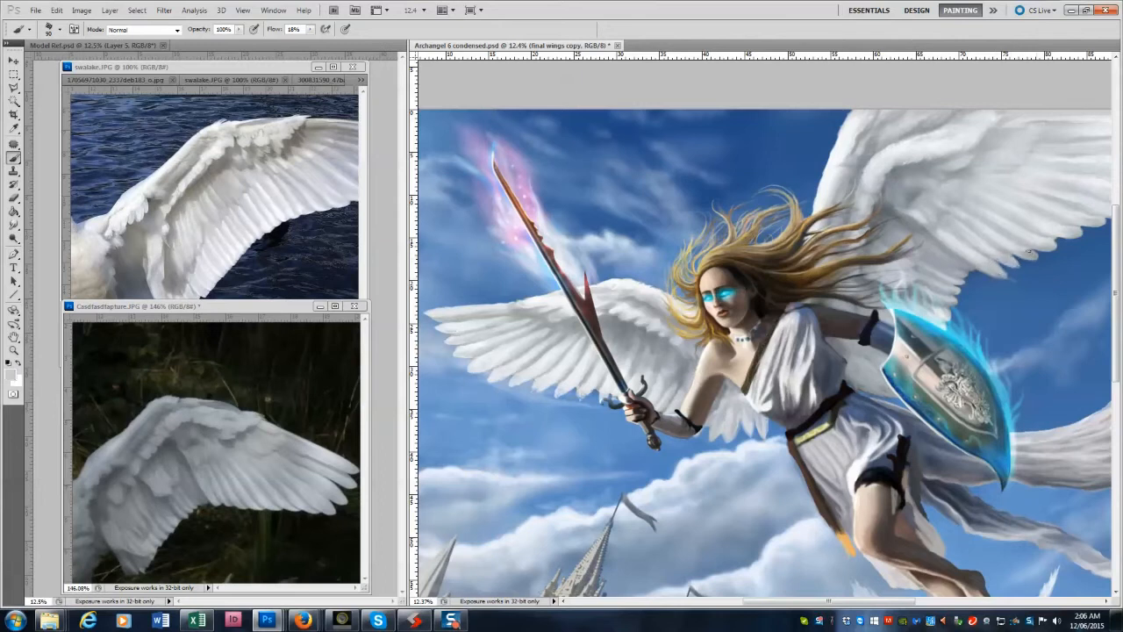
key("e")
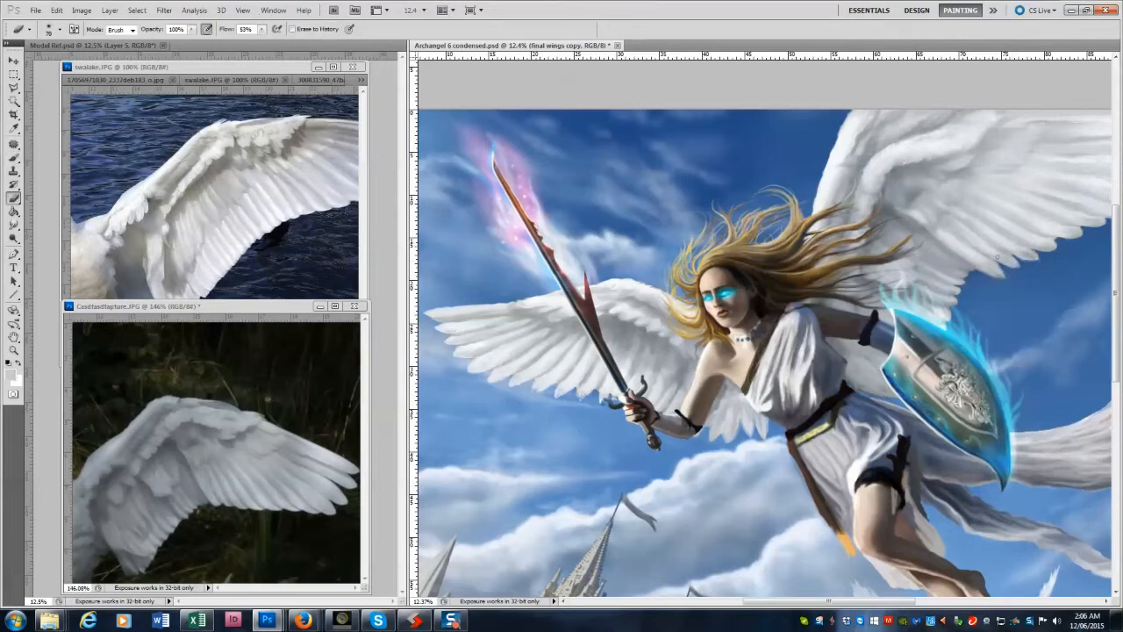
key("r")
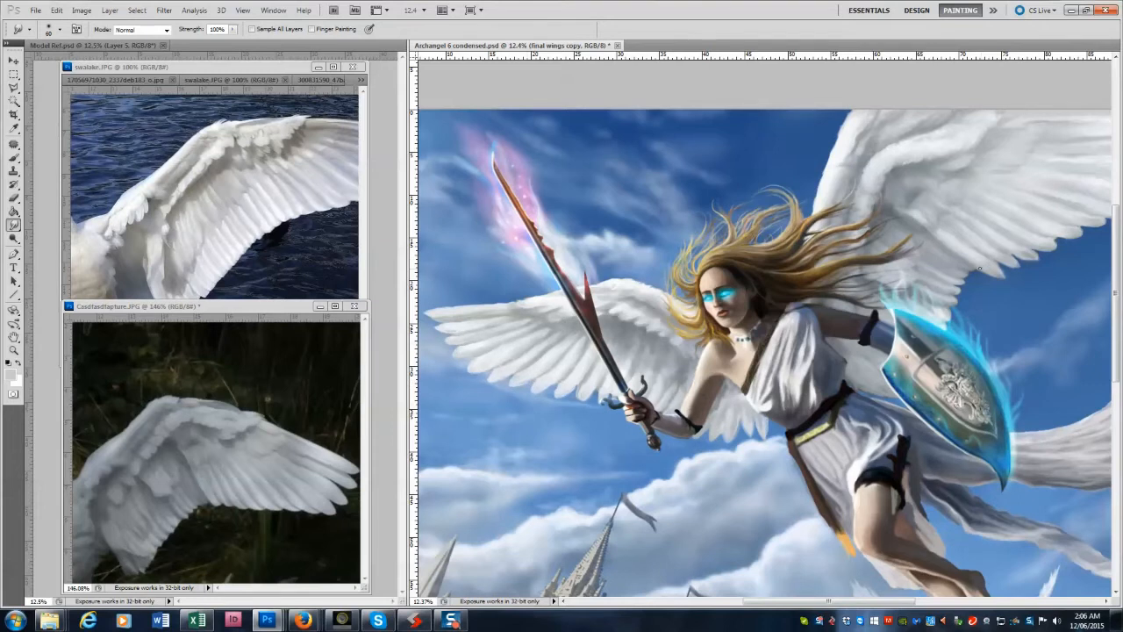
Blend the sword-side wing's upper feathers with the Mixer Brush, and erase stray paint beside the shield's lower edge.
right_click(13, 156)
left_click(61, 194)
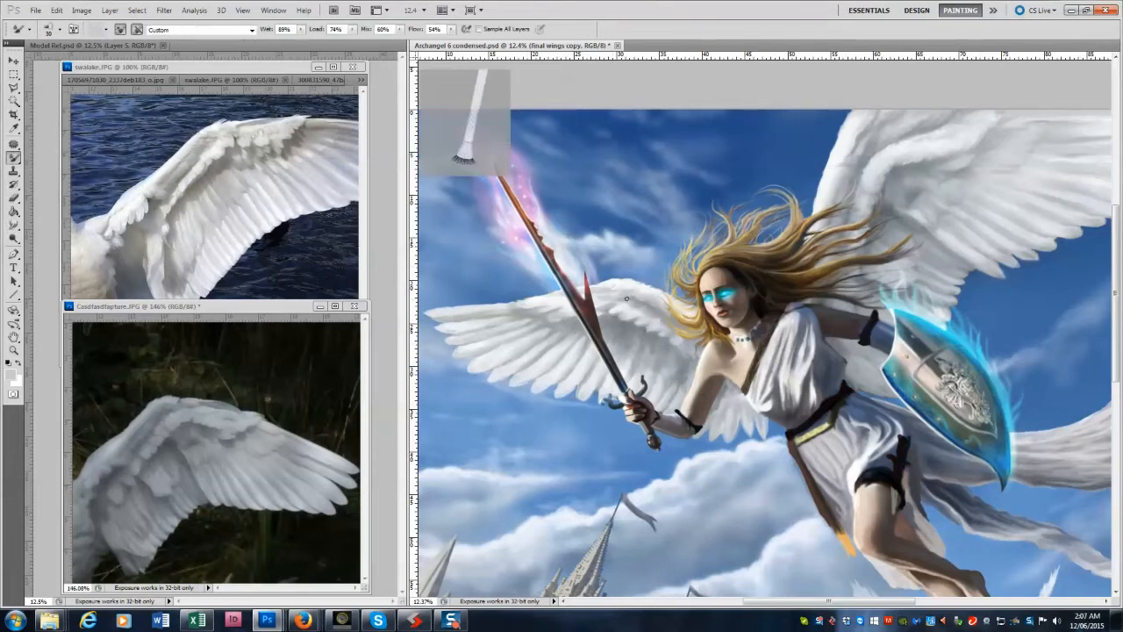
key("y")
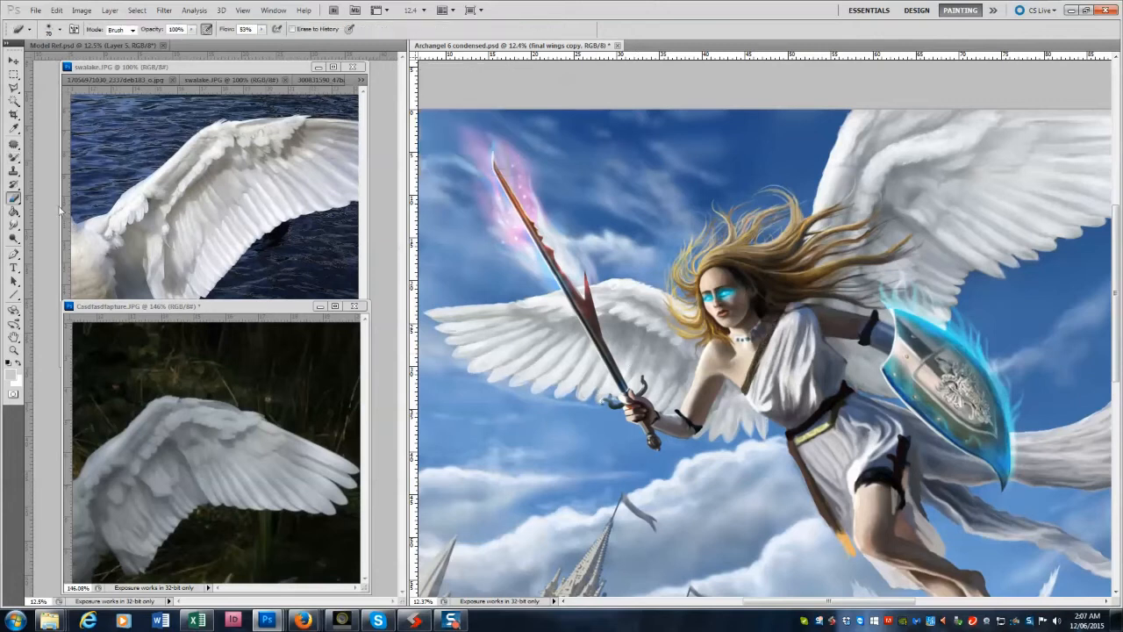
left_click_drag(875, 385, 895, 395)
key("bracketleft")
key("bracketleft")
Retouch the wings with the Eraser and an enlarged dark-grey Brush while judging the whole painting.
left_click(14, 350)
left_click(865, 370, "alt")
left_click(865, 370, "alt")
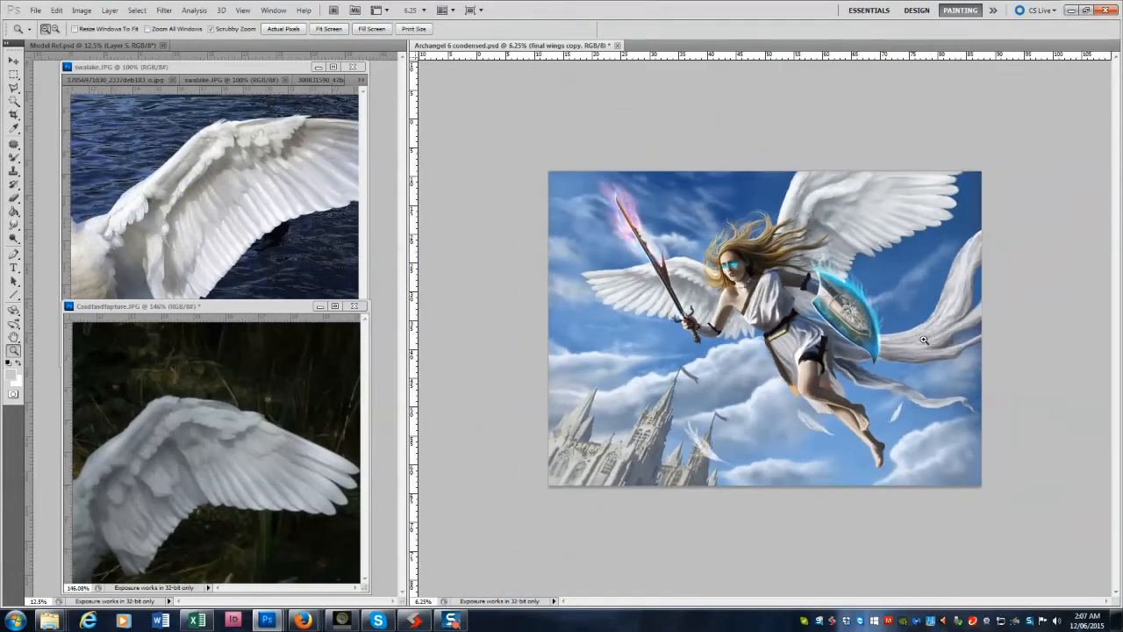
key("e")
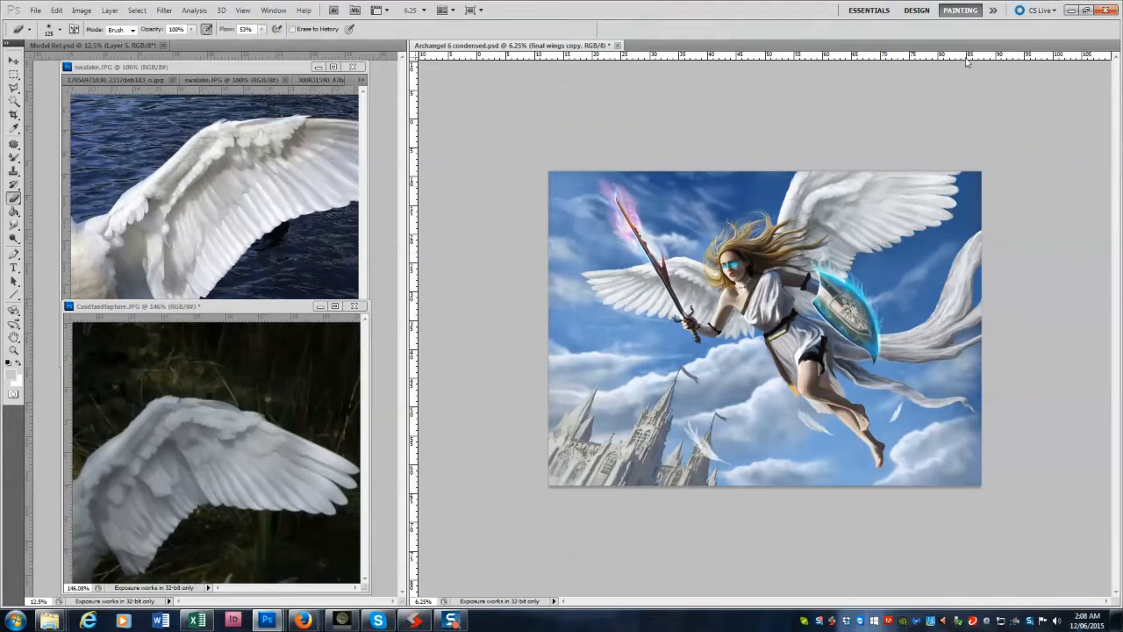
key("b")
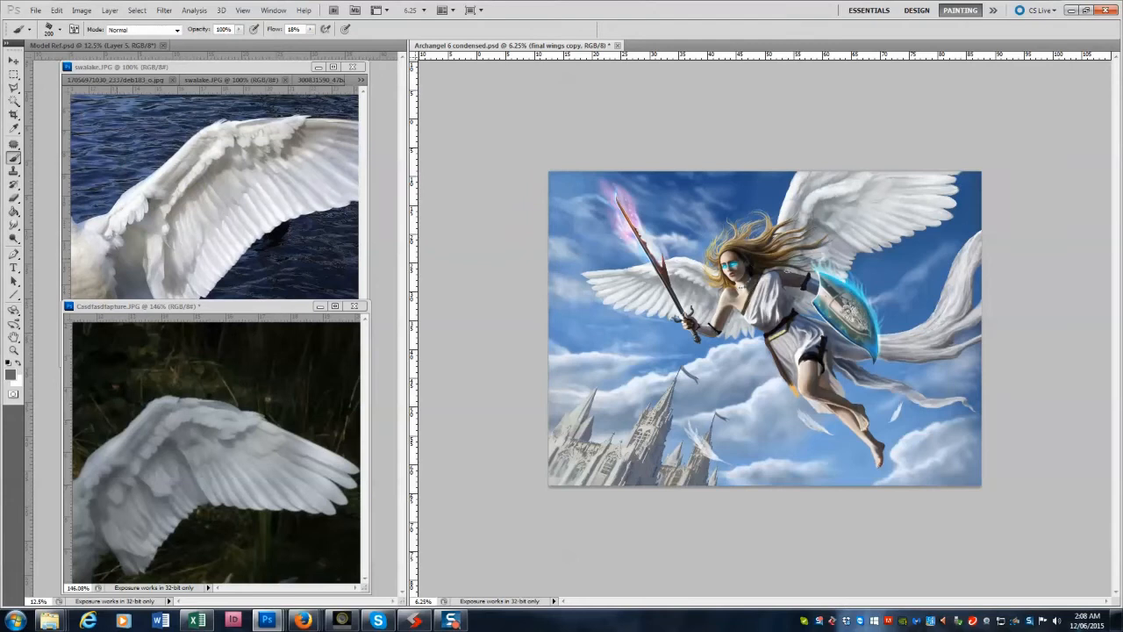
key("bracketright")
key("bracketright")
key("bracketright")
Blend the shield-side wing's inner feathers with a much larger Mixer Brush.
right_click(13, 158)
left_click(70, 199)
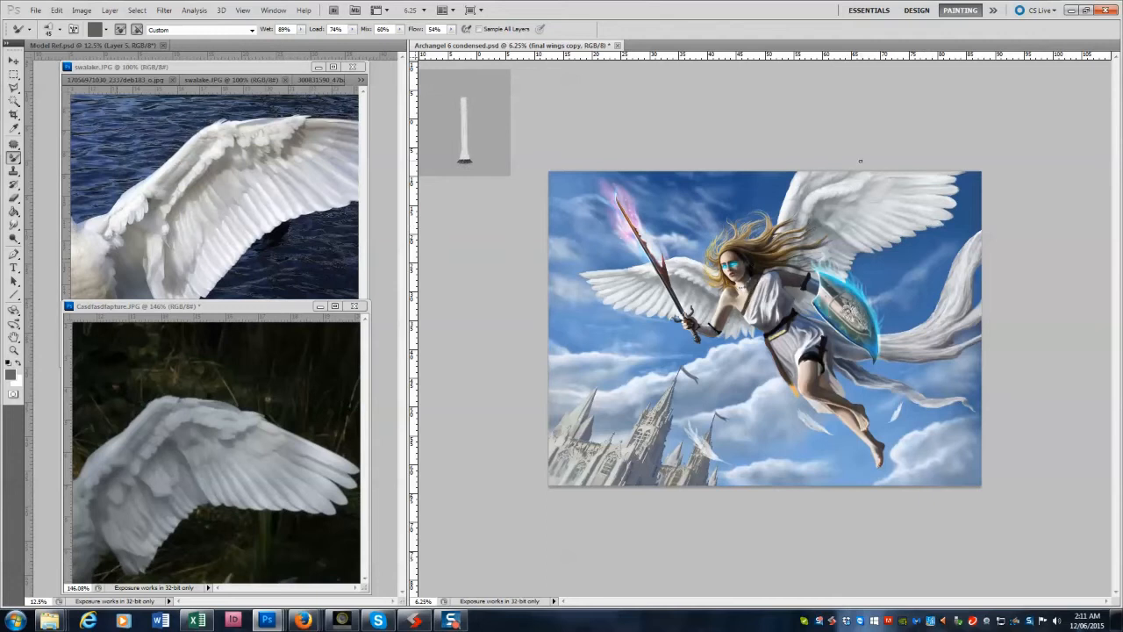
key("bracketright")
key("bracketright")
key("bracketright")
key("bracketright")
key("bracketright")
key("bracketright")
key("bracketright")
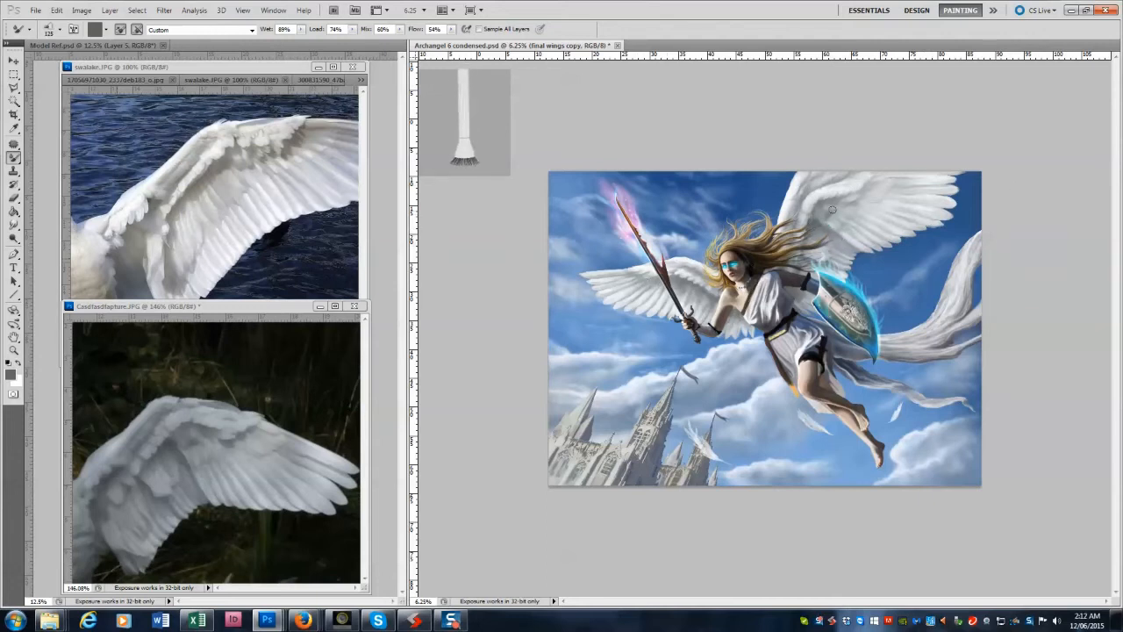
Select the cloth copy 2 layer, and show the sword-side reference wing in the blue-water and grassy-background swan photos.
left_click(14, 60)
left_click(895, 348)
left_click(119, 80)
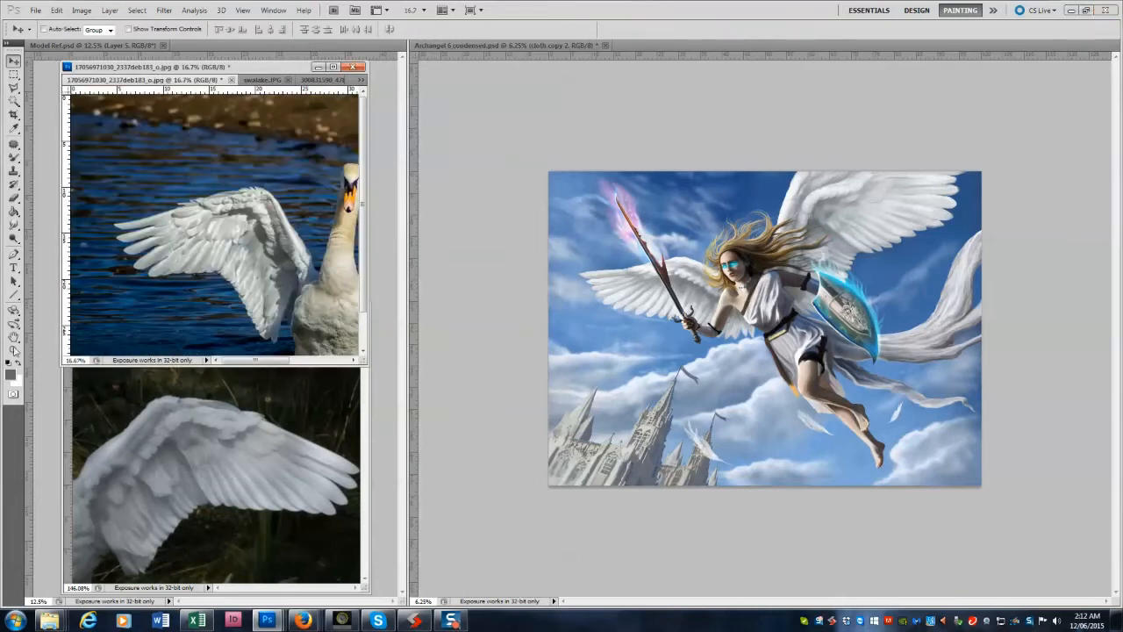
left_click(13, 350)
left_click(820, 272)
left_click(820, 272)
left_click(290, 589)
left_click_drag(291, 588, 255, 589)
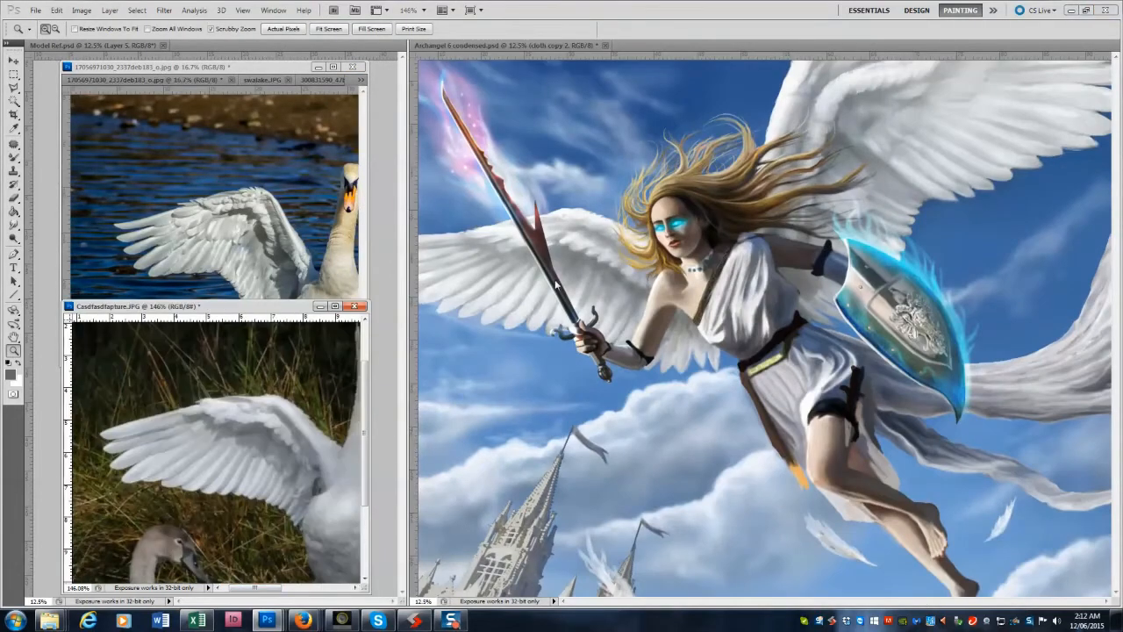
Shade the sword-side wing's inner feathers near the sword hilt using the regular Brush and tones sampled from the wing.
right_click(14, 159)
left_click(60, 156)
left_click(585, 268, "alt")
left_click(581, 274)
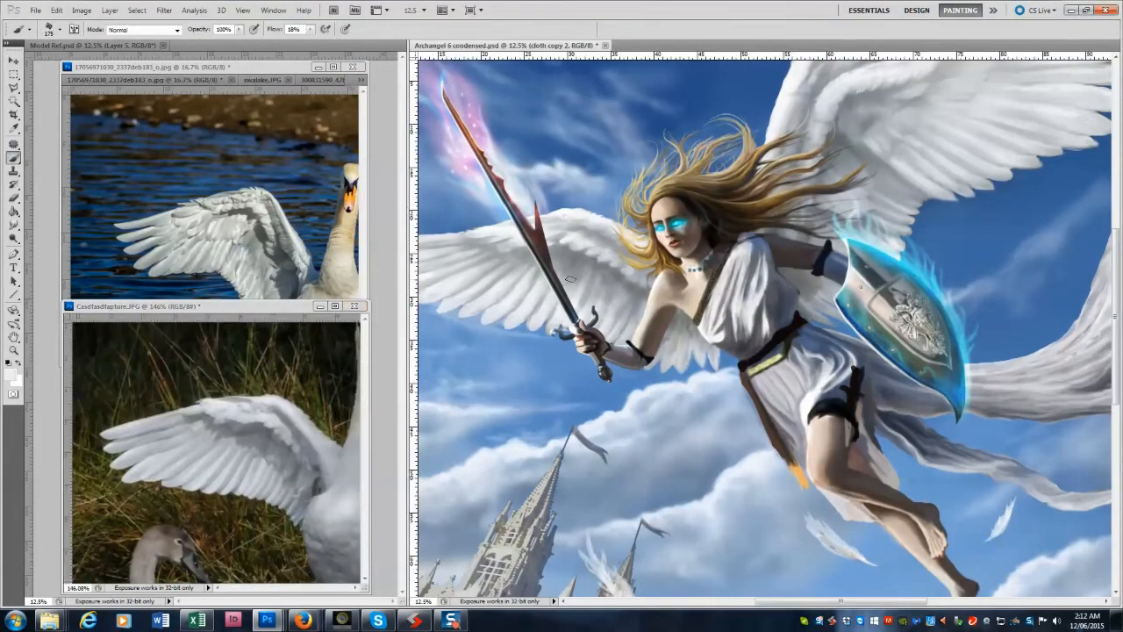
key("[")
left_click(630, 301, "alt")
left_click(631, 303, "alt")
left_click(624, 313, "alt")
left_click_drag(588, 292, 574, 287)
left_click(592, 287, "alt")
left_click(611, 251, "alt")
Paint along the sword-side wing's outer upper feathers with an enlarged Brush and greys sampled from the wing and the swan photo.
left_click(492, 227, "alt")
left_click(129, 427, "alt")
left_click_drag(819, 603, 785, 602)
left_click(523, 244, "alt")
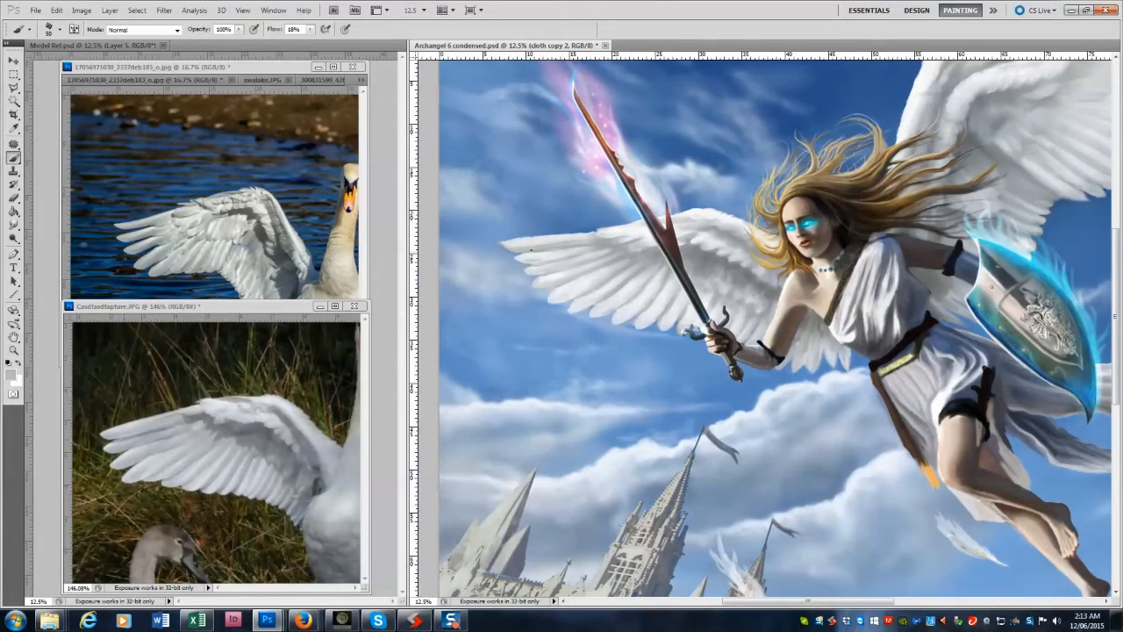
key("bracketright")
key("bracketright")
key("bracketright")
key("bracketright")
key("bracketright")
key("bracketright")
key("bracketright")
key("bracketright")
left_click_drag(524, 247, 628, 251)
Build up the sword-side wing's long outer feathers with further tones sampled from them and a slightly larger Brush.
left_click(537, 238, "alt")
left_click(600, 247, "alt")
key("bracketright")
left_click(597, 252, "alt")
key("bracketright")
Add fine strokes along the sword-side wing's outer upper edge with a much smaller Brush and a light grey sampled from the wing.
left_click(754, 295, "alt")
key("bracketleft")
key("bracketleft")
key("bracketleft")
key("bracketleft")
key("bracketleft")
key("bracketleft")
key("bracketleft")
key("bracketleft")
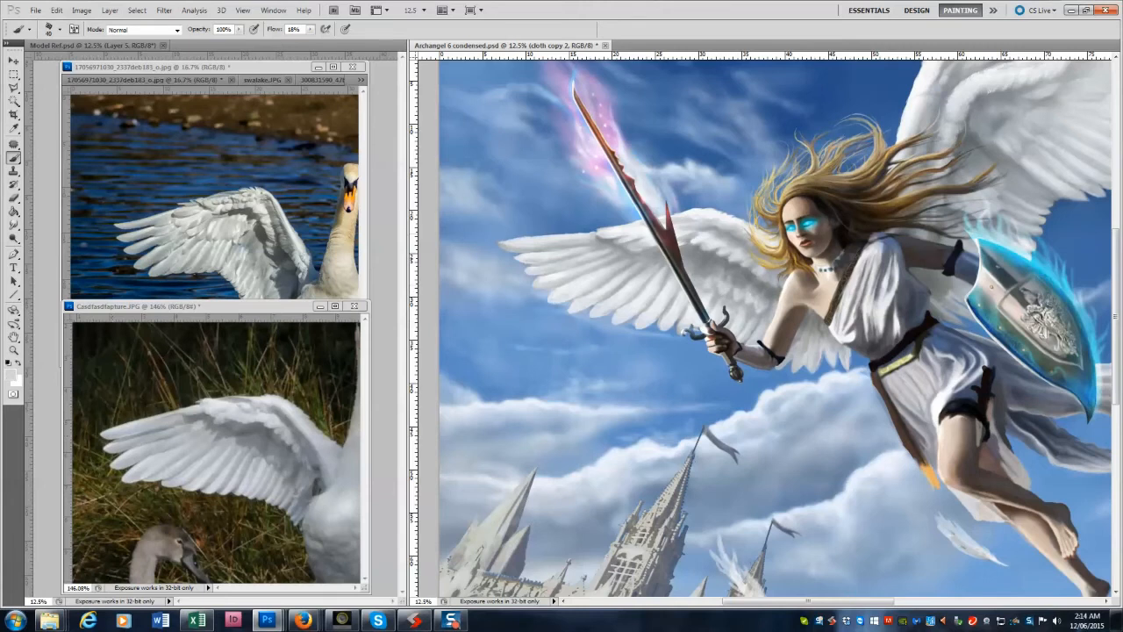
left_click_drag(542, 234, 574, 233)
key("z")
left_click(832, 388, "alt")
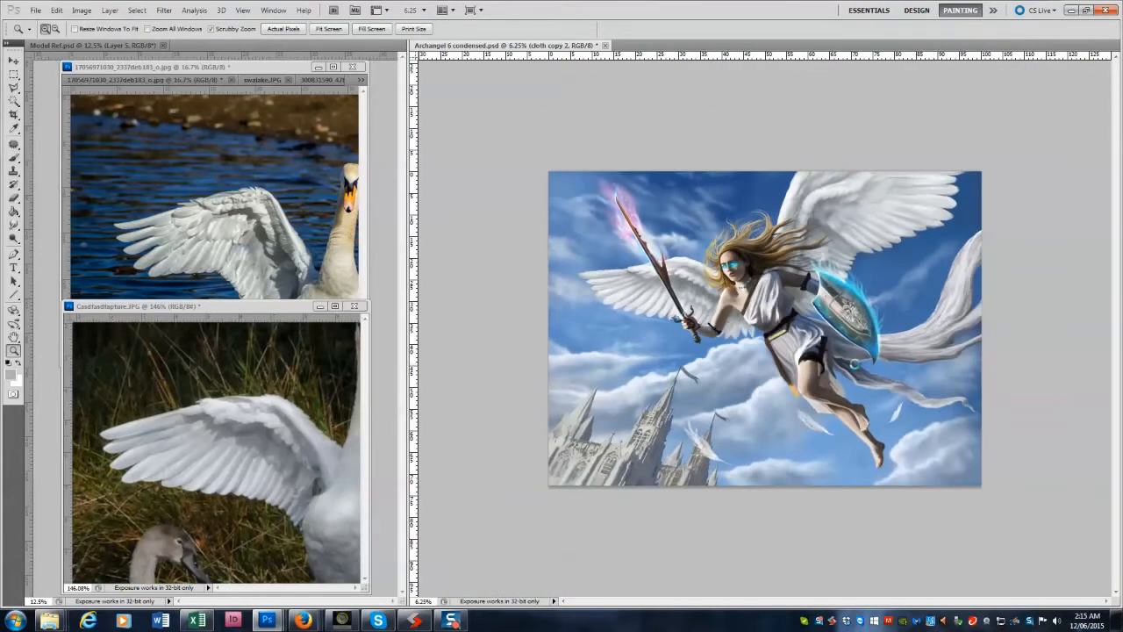
Select the feathers layer and paint over the large falling feather by the spires with a tone sampled from it.
key("v")
left_click(703, 377, "ctrl")
key("z")
left_click(707, 369)
scroll(746, 439, "down", 1)
left_click_drag(834, 601, 807, 601)
key("v")
left_click(811, 483, "ctrl")
key("b")
left_click(809, 479, "alt")
left_click_drag(815, 487, 791, 455)
Open two white-feather reference photos and bring images.jpg into view.
key("ctrl+Tab")
key("ctrl+Tab")
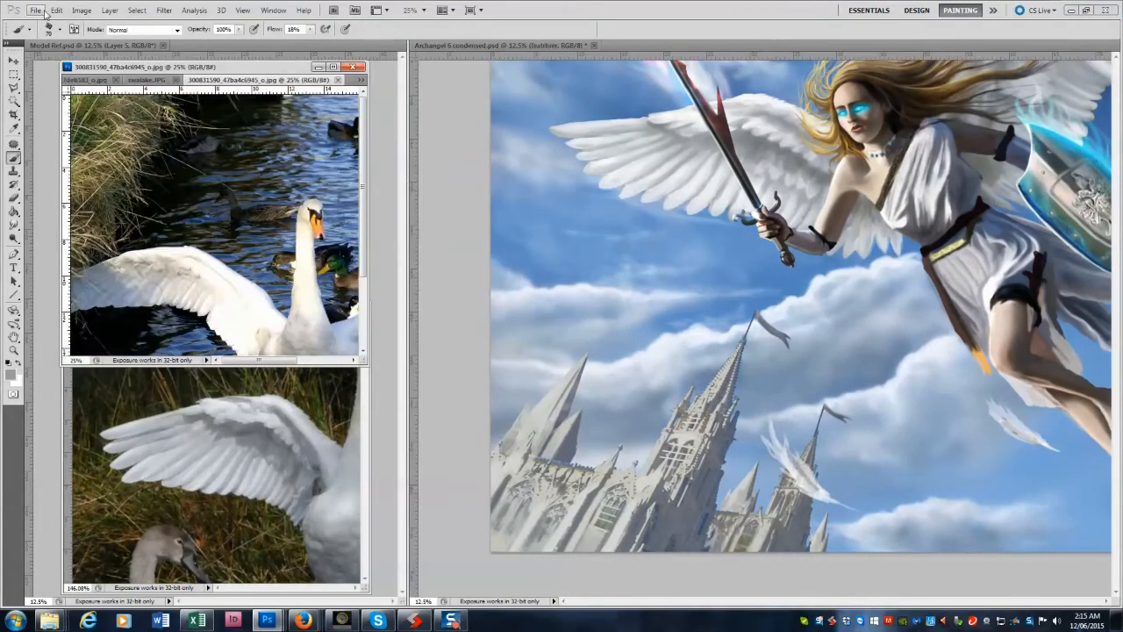
left_click(46, 13)
left_click(49, 36)
left_click(727, 302)
left_click(911, 303, "ctrl")
left_click(969, 462)
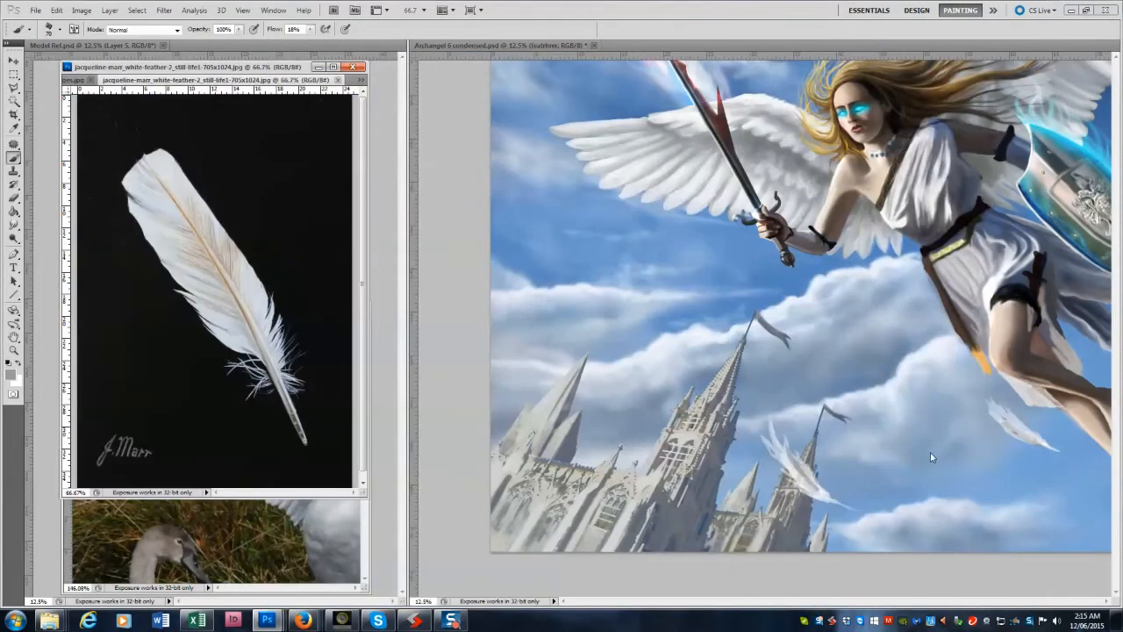
left_click(361, 81)
left_click(404, 117)
Repaint the large falling feather with a smaller Brush and tones sampled from it and the feather photo, then stroke the middle feather.
left_click(819, 487, "alt")
key("bracketleft")
key("bracketleft")
key("bracketleft")
mouse_move(823, 491)
left_mouse_down()
mouse_move(764, 421)
mouse_move(758, 386)
mouse_move(775, 426)
left_mouse_up()
key("bracketleft")
left_click(252, 323, "alt")
mouse_move(828, 500)
left_mouse_down()
mouse_move(797, 473)
mouse_move(770, 423)
left_mouse_up()
left_click_drag(999, 412, 1042, 443)
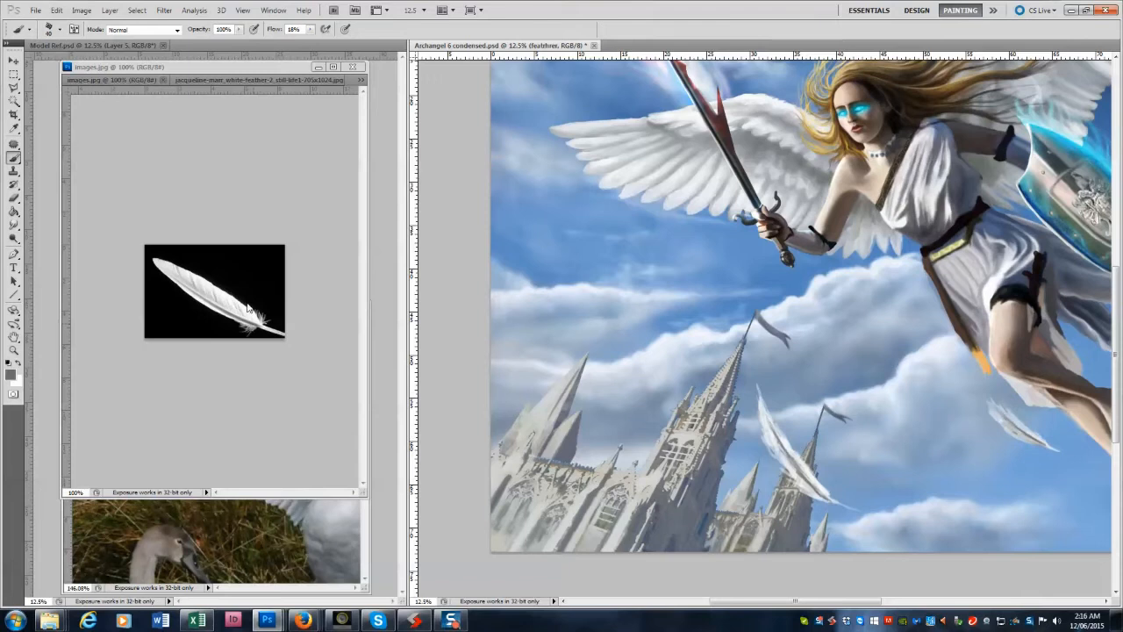
Browse the open feather references and open a further close-up photo of a single feather on a dark background.
left_click(211, 81)
left_click(361, 81)
left_click(421, 86)
left_click(326, 80)
left_click(361, 80)
left_click(402, 124)
key("ctrl+o")
left_click(726, 221)
left_click(725, 282, "ctrl")
scroll(692, 410, "down", 3)
left_click(970, 463)
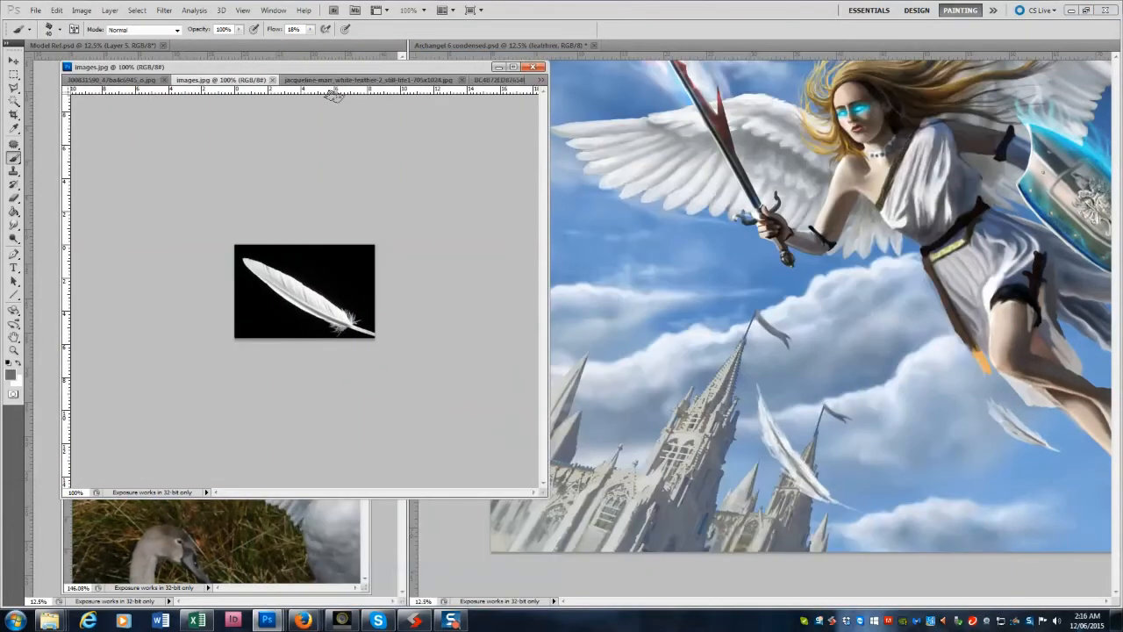
Paint the large feather's quill at its lower end and sample more feather tones with an enlarged Brush.
left_click_drag(827, 500, 851, 509)
left_click(825, 496, "alt")
key("]")
key("]")
left_click(822, 492, "alt")
left_click(787, 473, "alt")
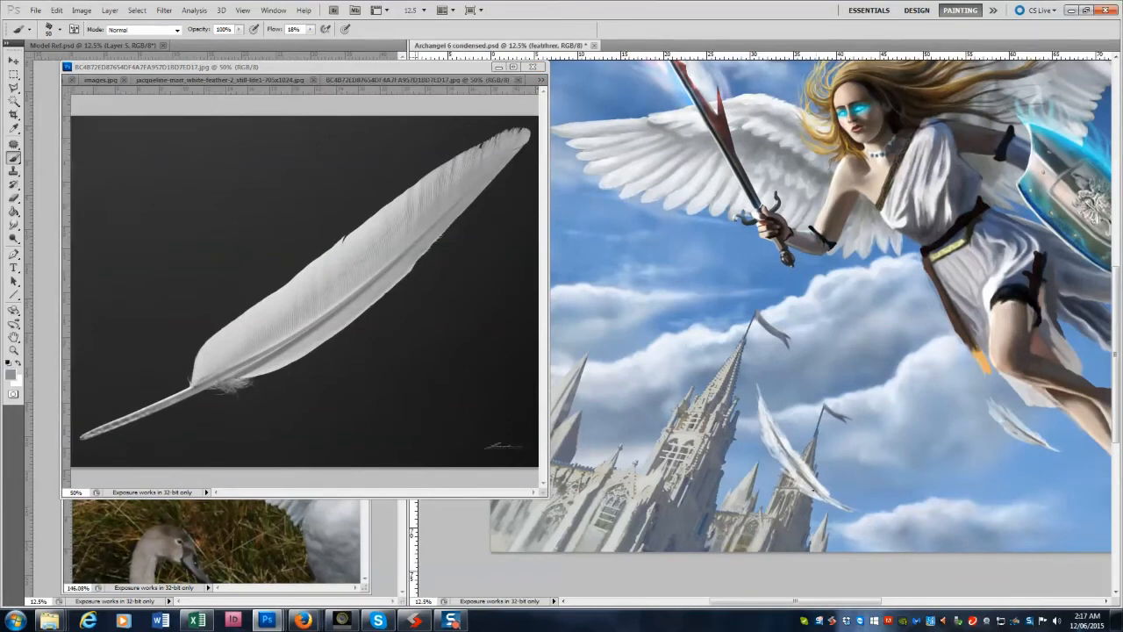
Smudge the large feather's vane, upper tip and lower end at 100% strength to blend its strokes.
key("r")
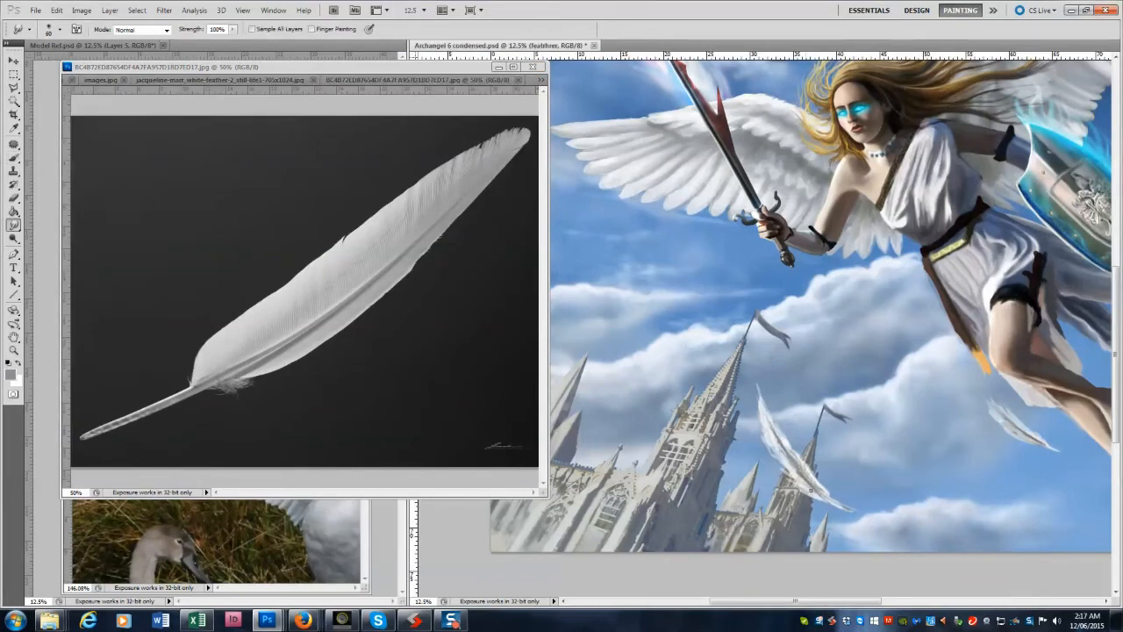
left_click_drag(790, 475, 779, 463)
left_click_drag(758, 397, 776, 430)
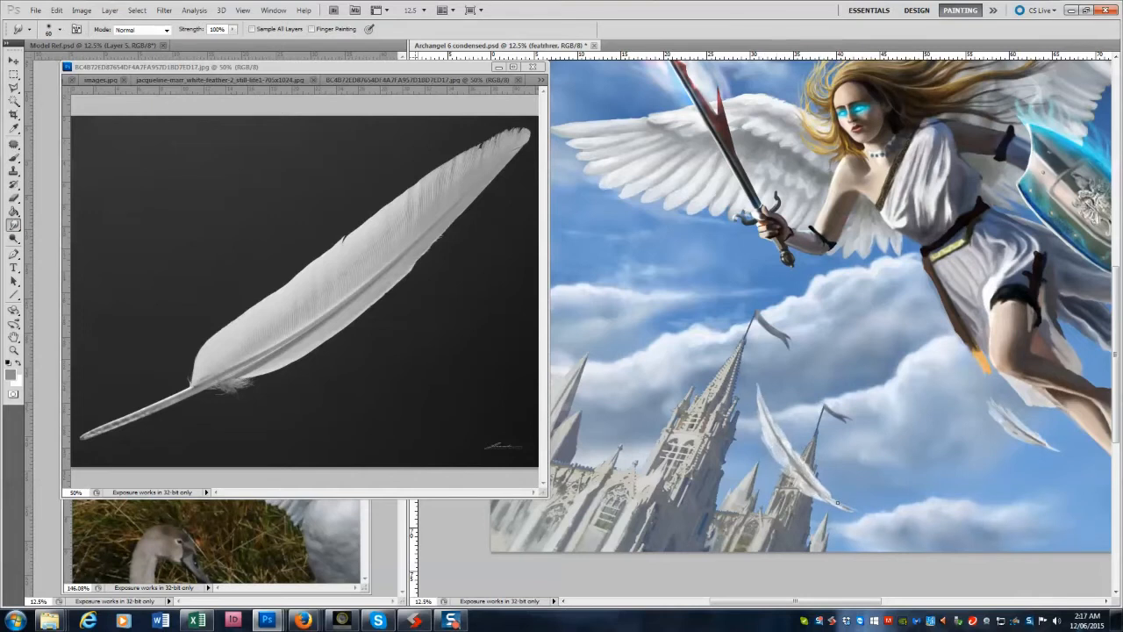
left_click_drag(796, 468, 834, 504)
Refine the barbs and edges of the large and middle feathers with the Mixer Brush, Eraser and Smudge tool.
left_click(13, 156)
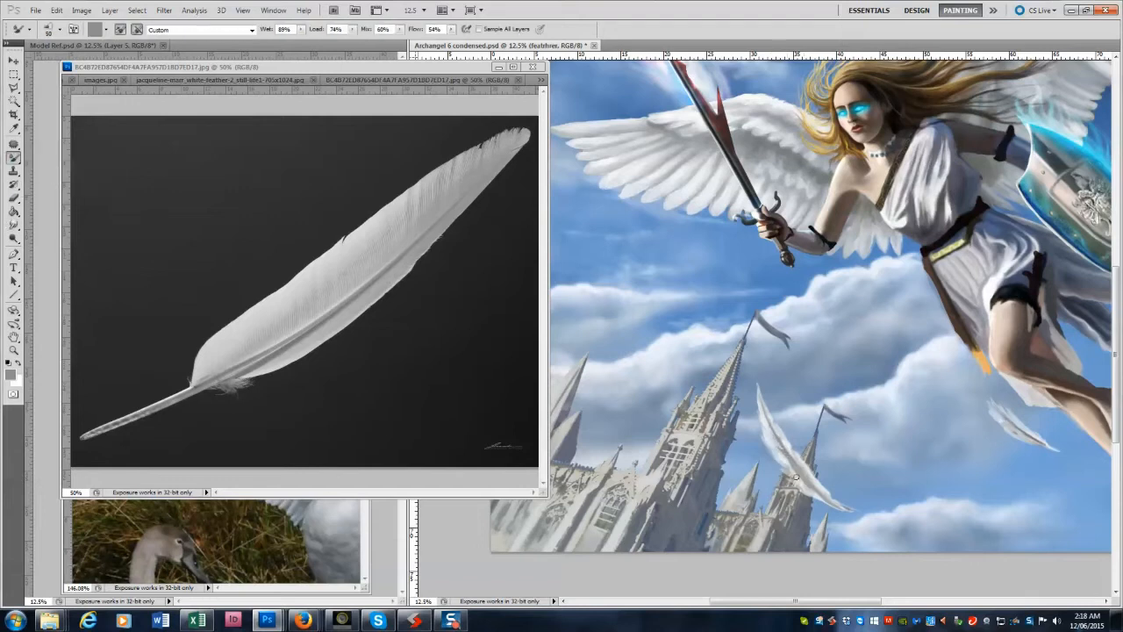
key("e")
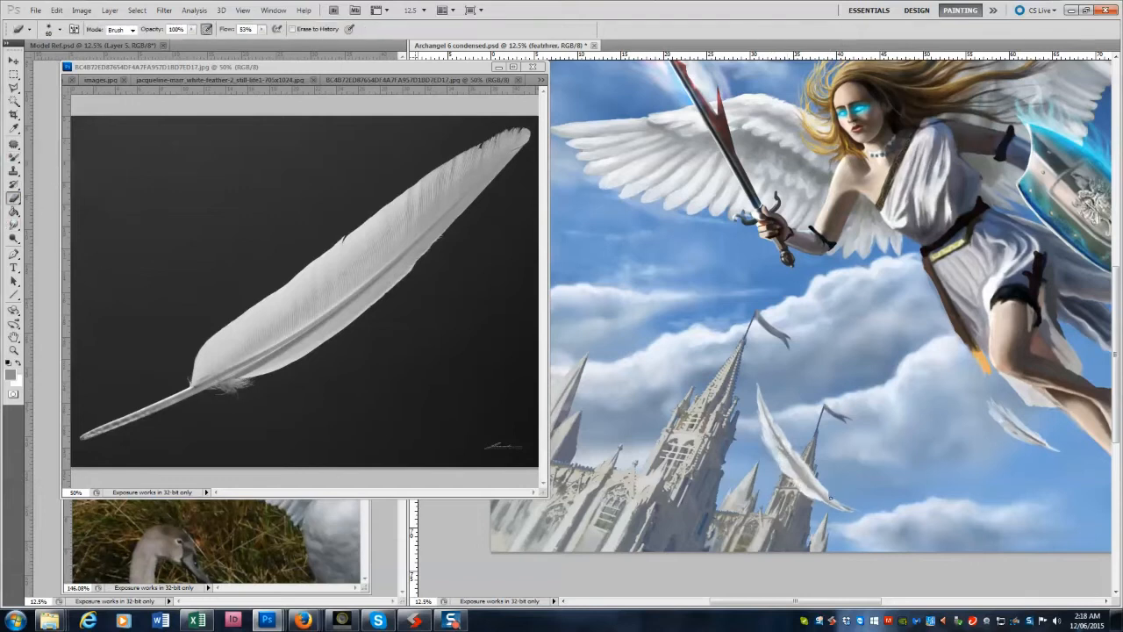
key("b")
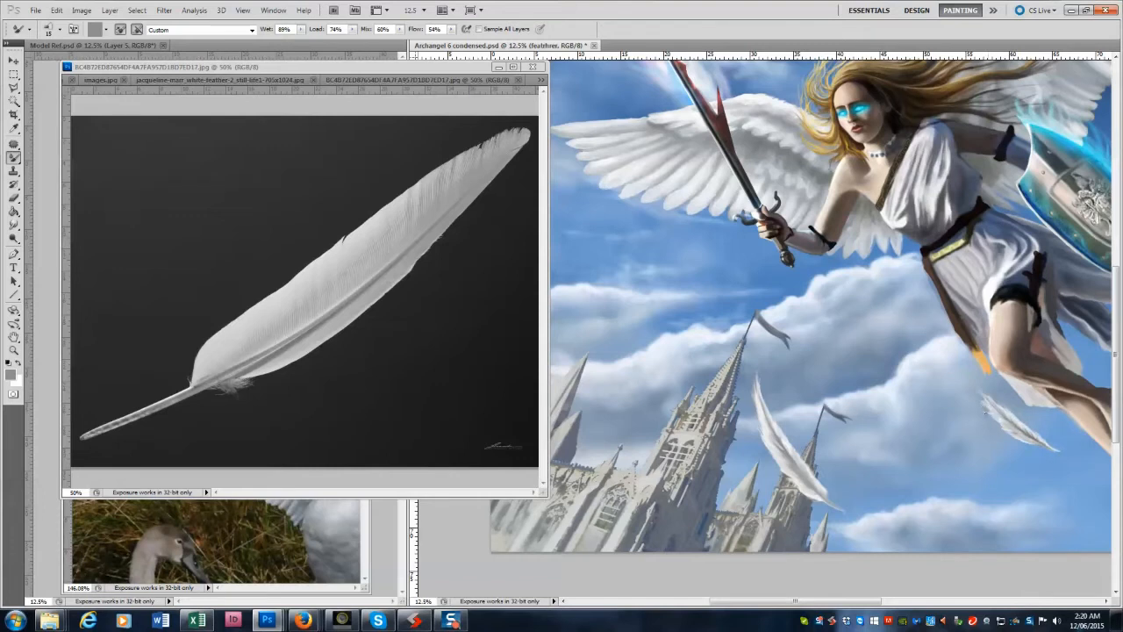
left_click(14, 223)
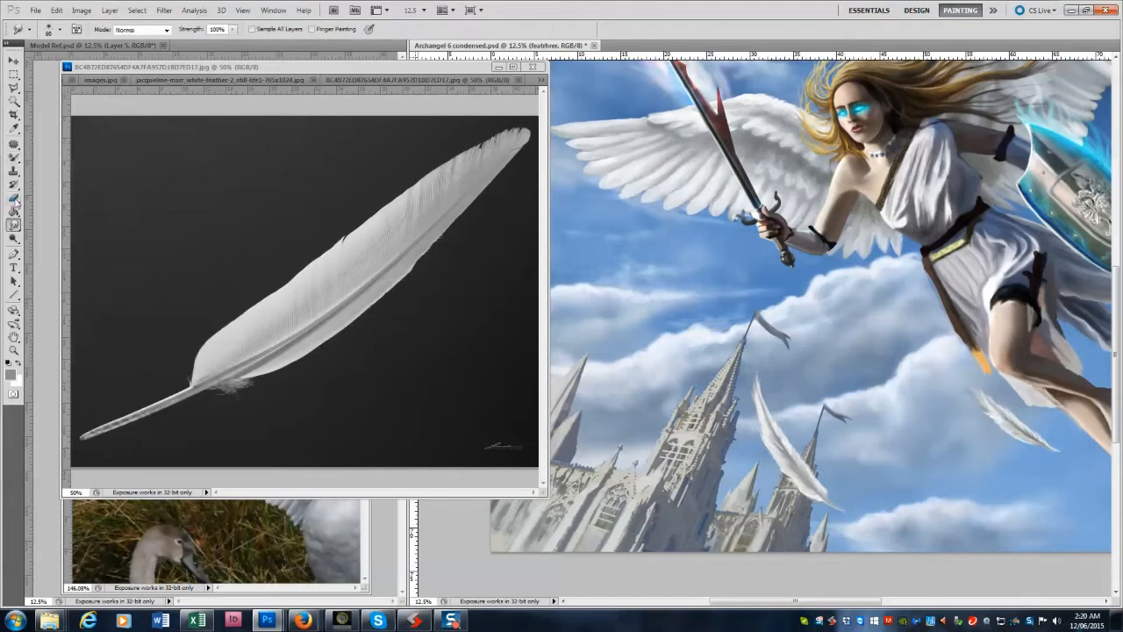
left_click(14, 200)
Touch up the large and middle feathers with the regular Brush and tones sampled from them, and save the painting.
mouse_move(840, 601)
left_mouse_down()
mouse_move(896, 601)
mouse_move(865, 601)
left_mouse_up()
left_click(14, 158)
left_click(49, 158)
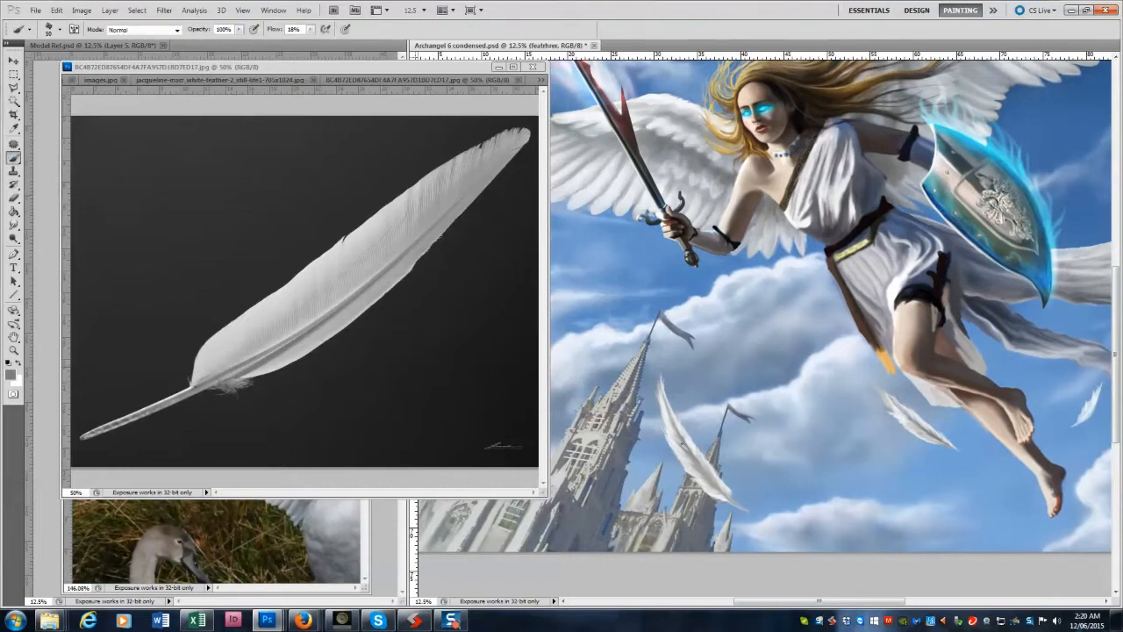
left_click(701, 472, "alt")
left_click(935, 435, "alt")
left_click(16, 349)
left_click(734, 485, "alt")
left_click(735, 484, "alt")
key("ctrl+s")
Move the feather reference aside and refine the small feather near the feet with Mixer Brush strokes and the Eraser.
mouse_move(386, 68)
left_mouse_down()
mouse_move(252, 159)
mouse_move(312, 279)
left_mouse_up()
left_click(499, 46)
left_click(908, 404)
left_click(908, 404)
left_click(908, 403)
left_click(908, 403)
left_click(13, 159)
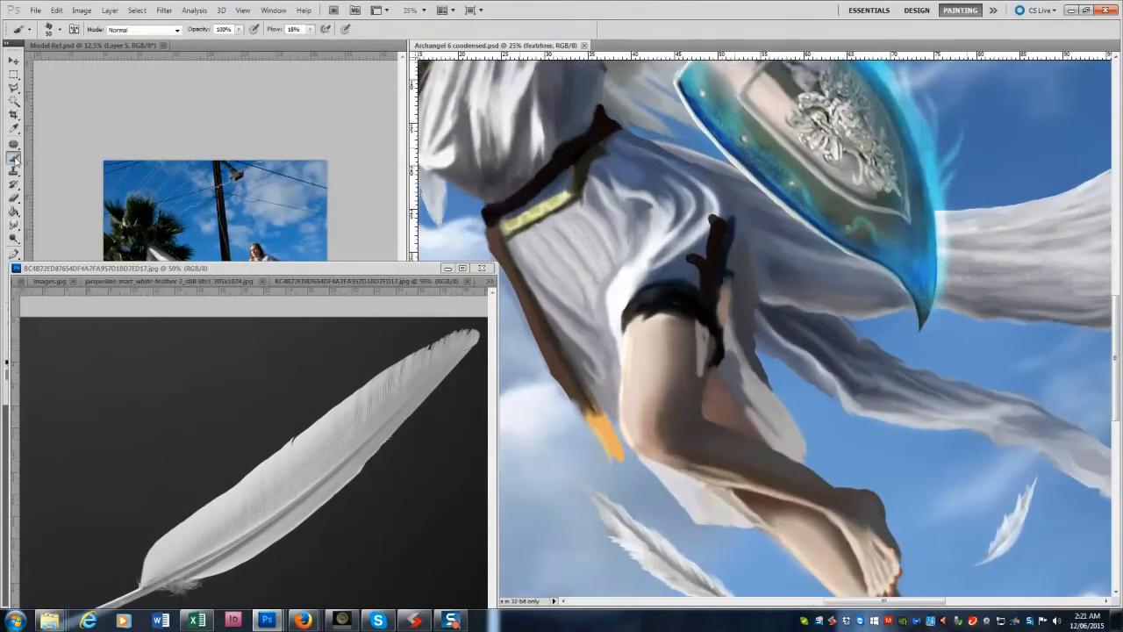
left_click(65, 197)
left_click_drag(1006, 528, 997, 539)
left_click_drag(1028, 485, 1022, 499)
left_click_drag(998, 552, 1037, 478)
key("y")
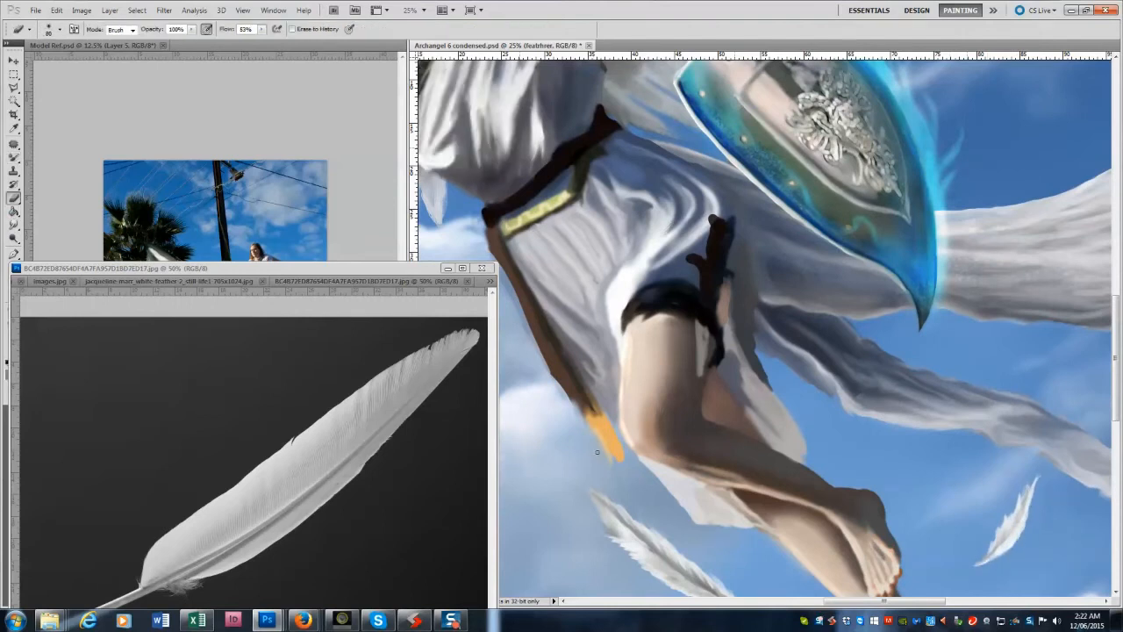
Clean up the large feather's edges and quill base with the Eraser, Smudge tool and regular Brush.
scroll(746, 386, "down", 5)
left_click_drag(886, 599, 806, 599)
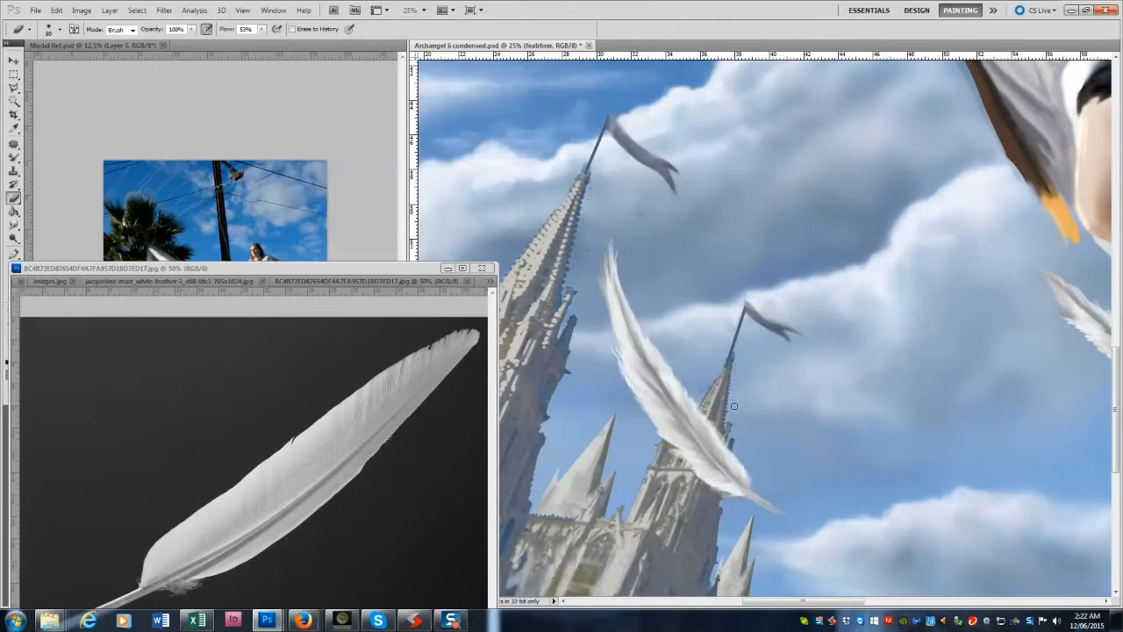
key("r")
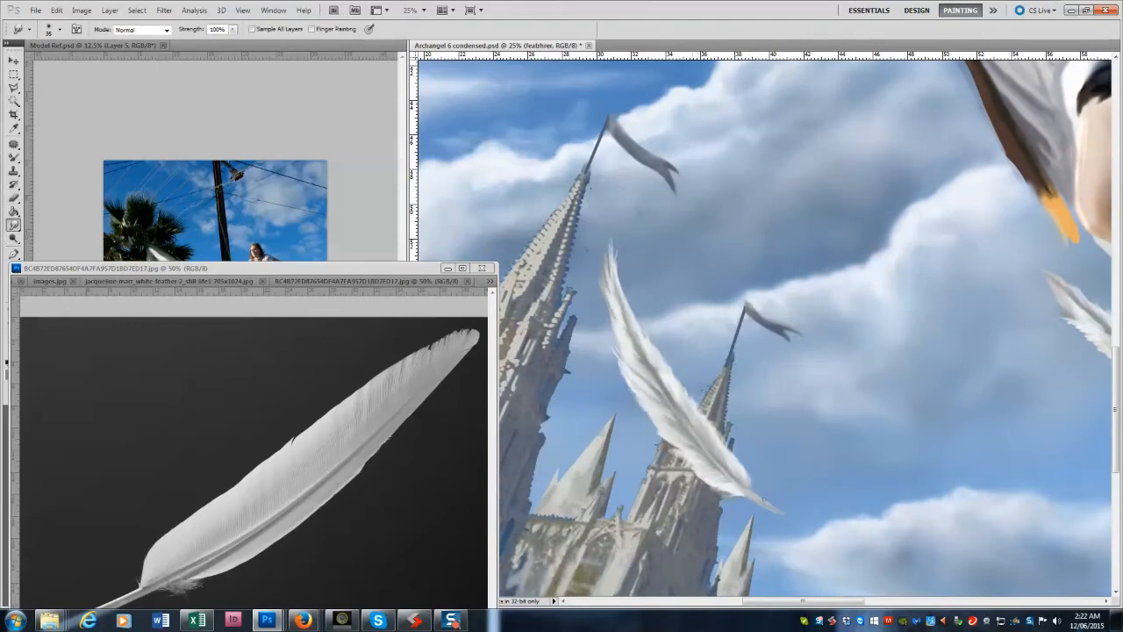
left_click(15, 160)
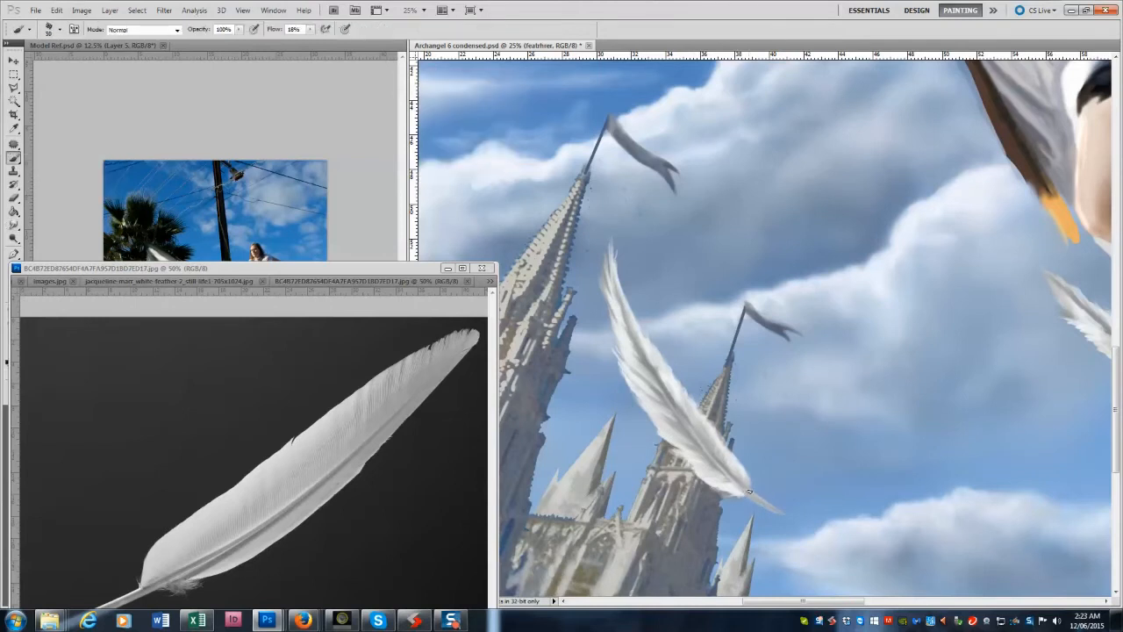
left_click_drag(752, 488, 771, 482)
Add shading to the middle feather and tidy the small feather near the feet with the Brush, Mixer Brush and Eraser.
left_click_drag(787, 601, 843, 601)
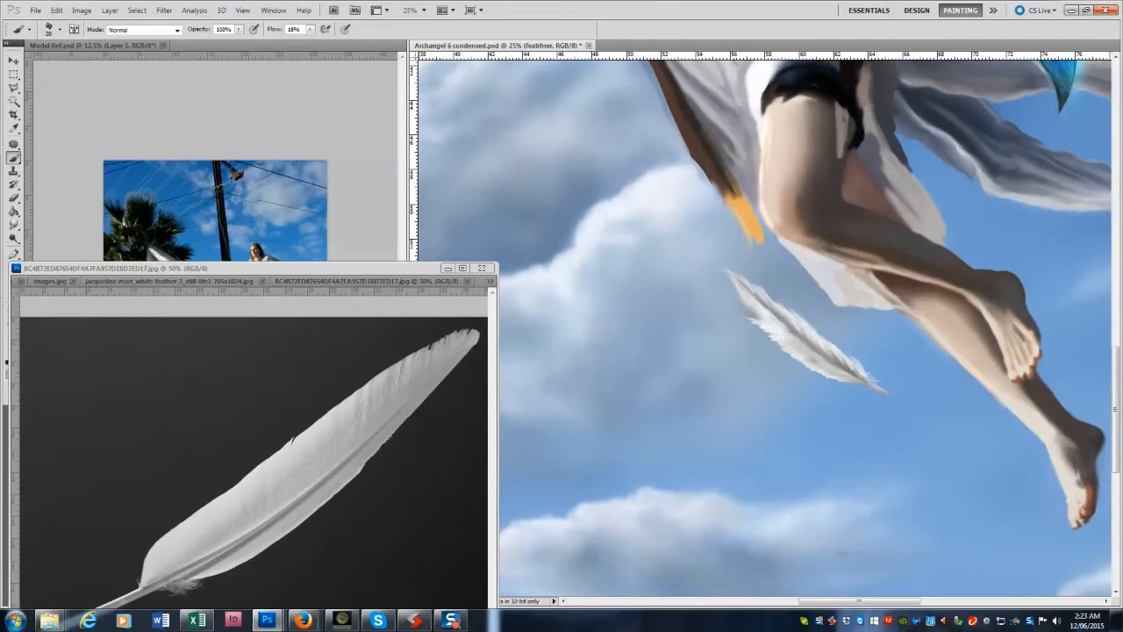
left_click_drag(860, 601, 919, 601)
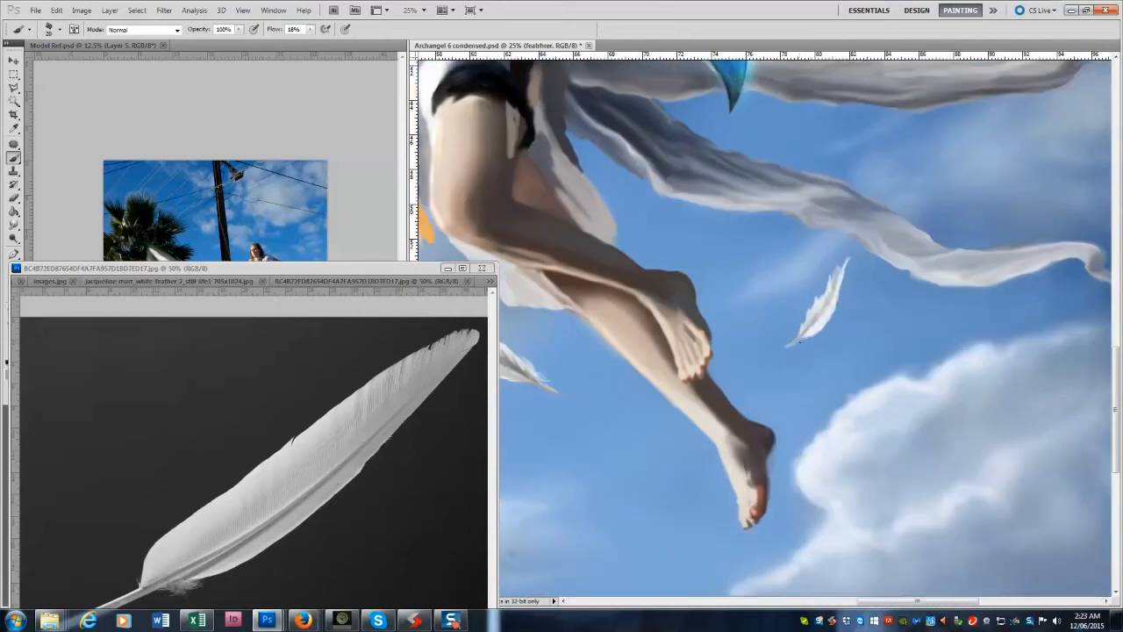
key("shift+b")
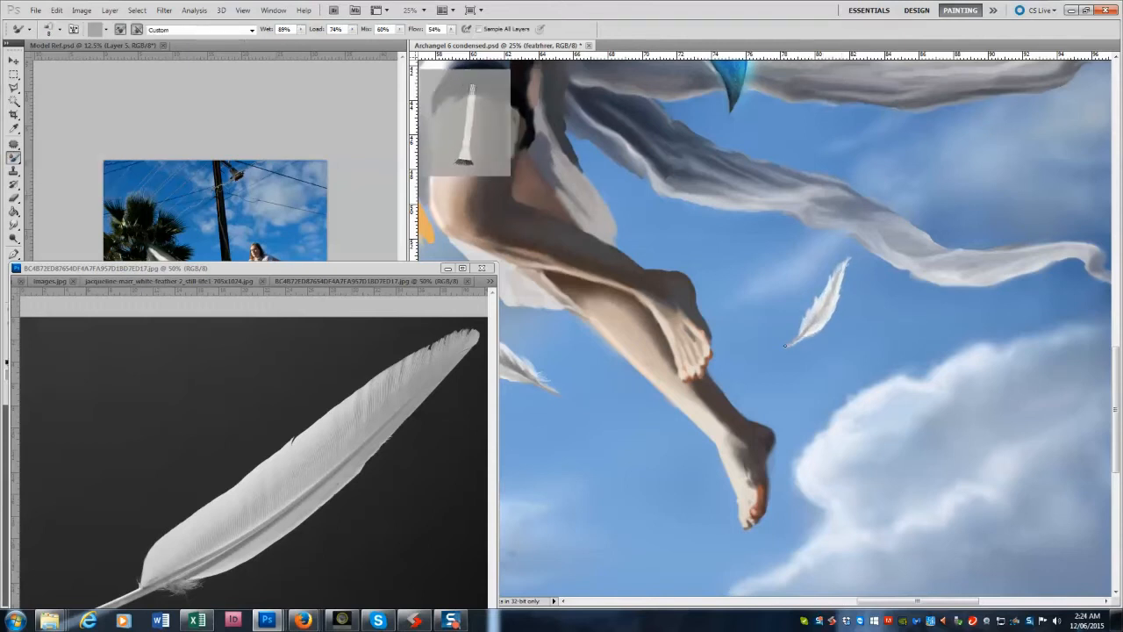
key("y")
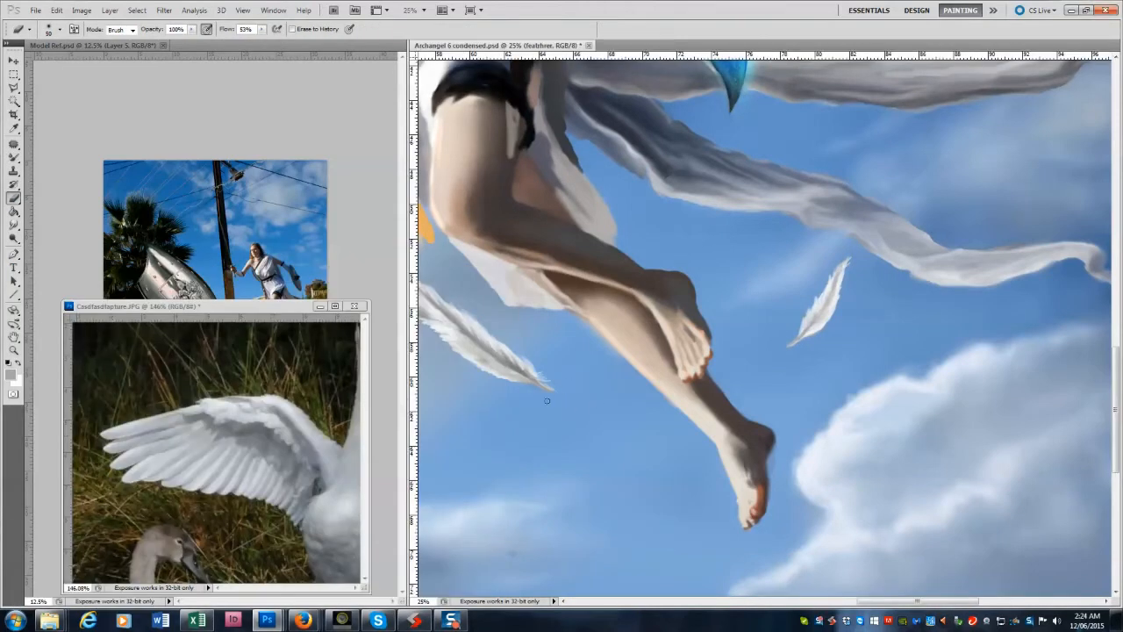
Sharpen the feathers layer with the Unsharp Mask filter.
left_click(14, 350)
left_click(784, 446, "alt")
left_click(785, 446, "alt")
left_click(784, 446, "alt")
left_click(164, 11)
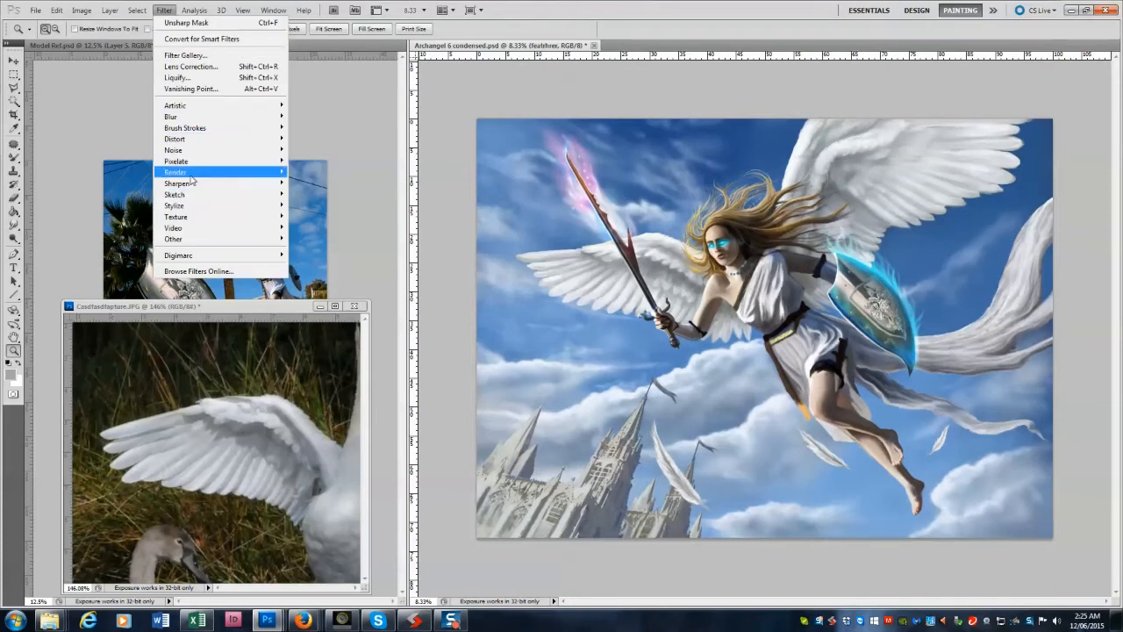
mouse_move(195, 182)
left_click(118, 233)
left_click(416, 125)
Copy the large feather onto a new layer, move the copy into the sky above the spires, and erase stray copied marks.
left_click(15, 76)
left_click_drag(639, 391, 712, 518)
key("ctrl+j")
left_click(14, 61)
mouse_move(675, 467)
left_mouse_down()
mouse_move(579, 363)
mouse_move(555, 376)
left_mouse_up()
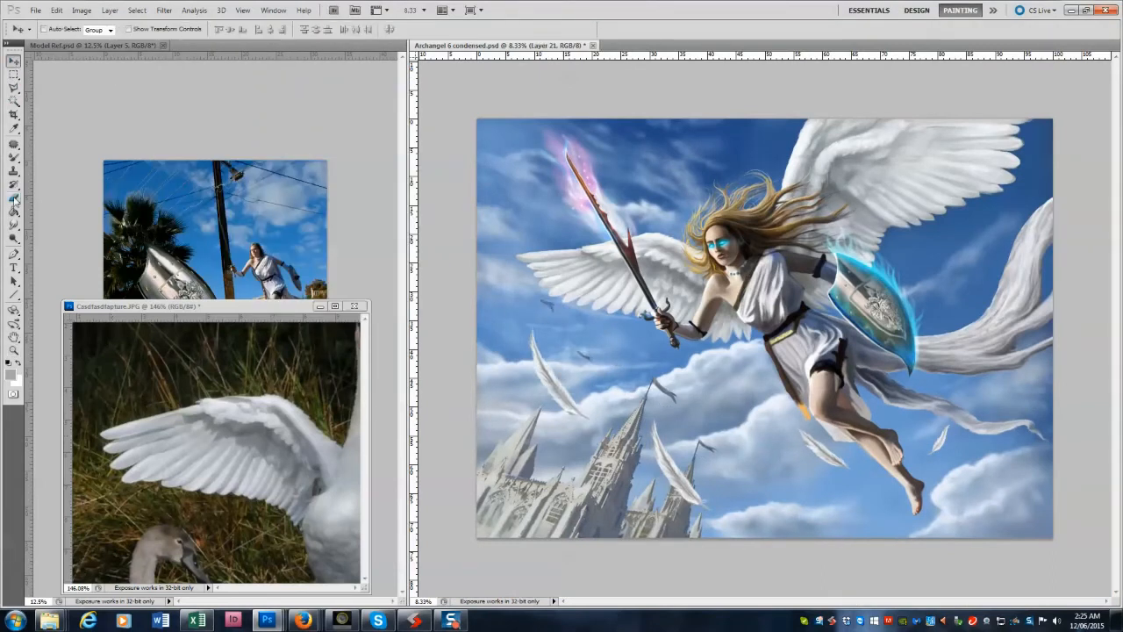
left_click(15, 199)
left_click_drag(558, 317, 532, 297)
Outline the copied feather with the Polygonal Lasso and rotate it with Free Transform to a different slant.
left_click(14, 88)
left_click(495, 343)
left_click(533, 415)
left_click(575, 439)
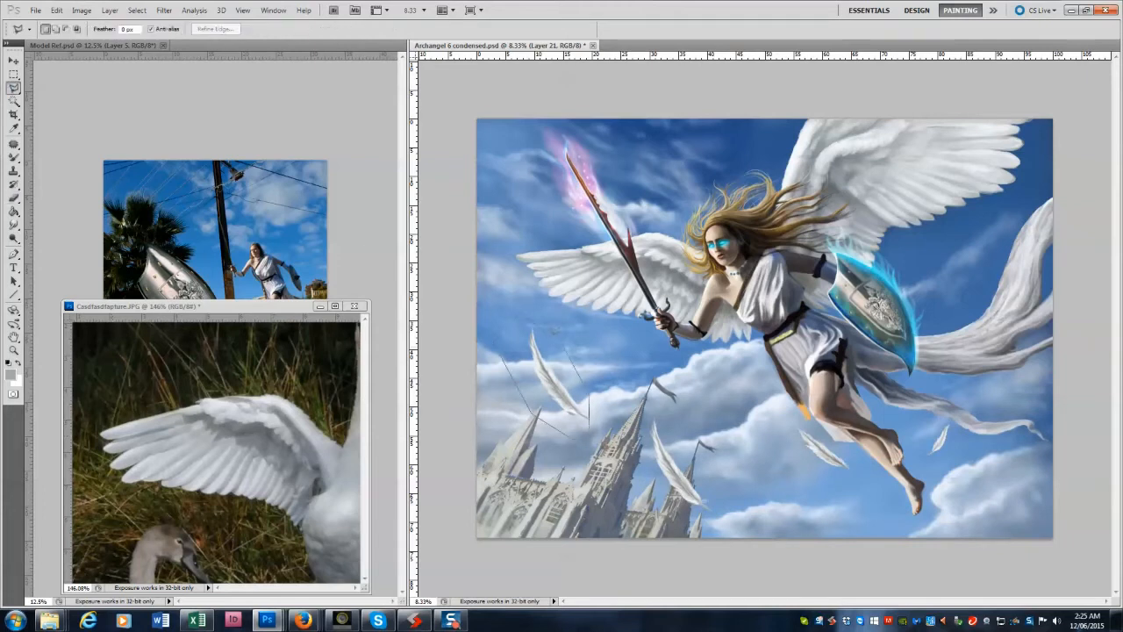
left_click(589, 395)
double_click(522, 313)
key("ctrl+t")
left_click_drag(602, 308, 500, 296)
mouse_move(465, 399)
left_mouse_down()
mouse_move(453, 402)
mouse_move(530, 384)
mouse_move(537, 362)
mouse_move(563, 348)
mouse_move(539, 355)
left_mouse_up()
key("Return")
Warp the copied feather into a different curve, apply the transform, and deselect it.
left_click(56, 10)
mouse_move(88, 220)
left_click(232, 298)
mouse_move(602, 331)
left_mouse_down()
mouse_move(596, 350)
mouse_move(538, 374)
left_mouse_up()
key("Return")
left_click(13, 61)
key("ctrl+t")
key("Return")
left_click(137, 11)
left_click(164, 36)
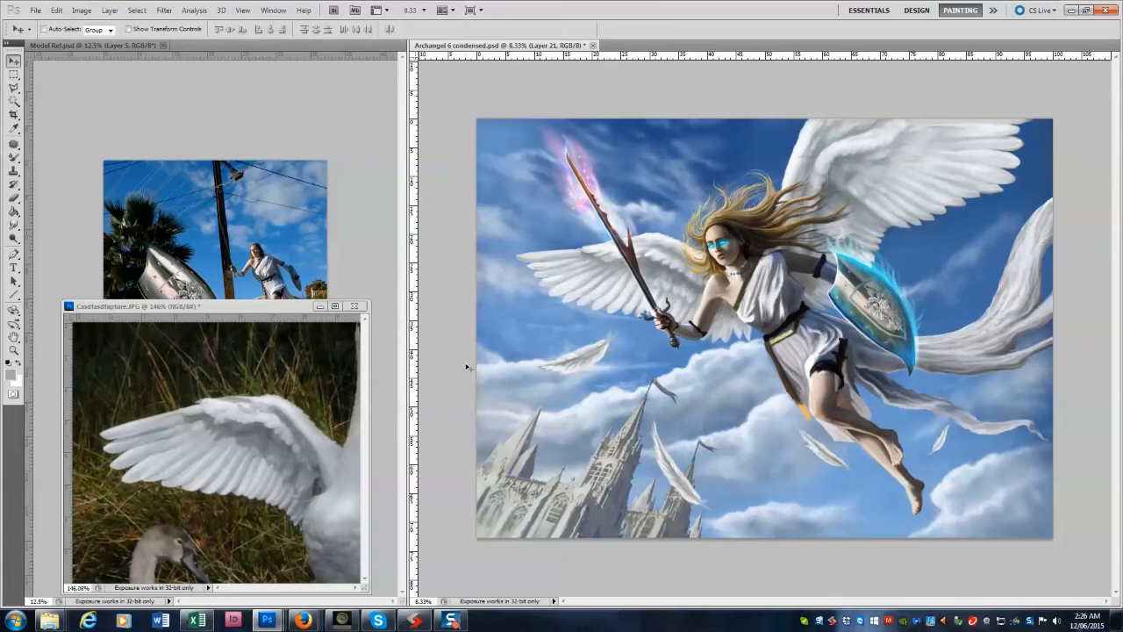
Try a Motion Blur at a 53° angle on the copied feather.
left_click(165, 10)
mouse_move(171, 117)
left_click(119, 183)
left_click_drag(179, 314, 192, 314)
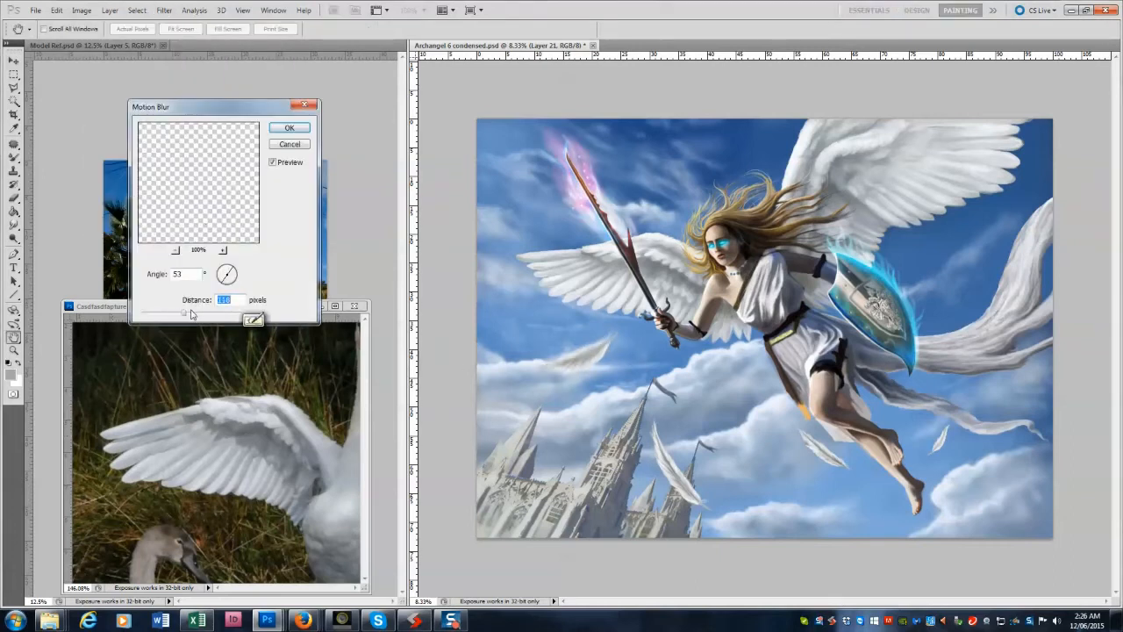
left_click(288, 128)
Slightly lower the copied feather's brightness with a Brightness/Contrast adjustment.
left_click(83, 12)
mouse_move(100, 40)
left_click(244, 39)
left_click_drag(100, 91, 92, 91)
left_click(195, 77)
Apply a Motion Blur with a reduced distance to the copied feather.
left_click(164, 10)
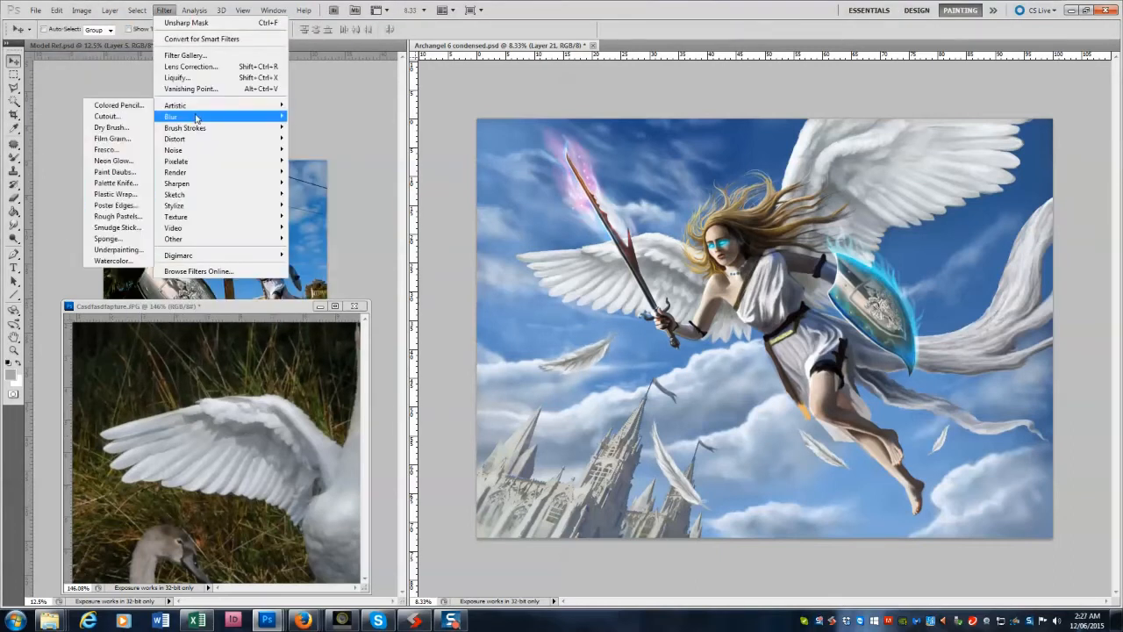
mouse_move(179, 116)
left_click(118, 183)
left_click_drag(198, 313, 182, 314)
left_click(289, 128)
Move the blurred feather slightly higher in the sky and adjust it with Free Transform.
mouse_move(578, 360)
left_mouse_down()
mouse_move(607, 354)
mouse_move(562, 343)
mouse_move(578, 349)
left_mouse_up()
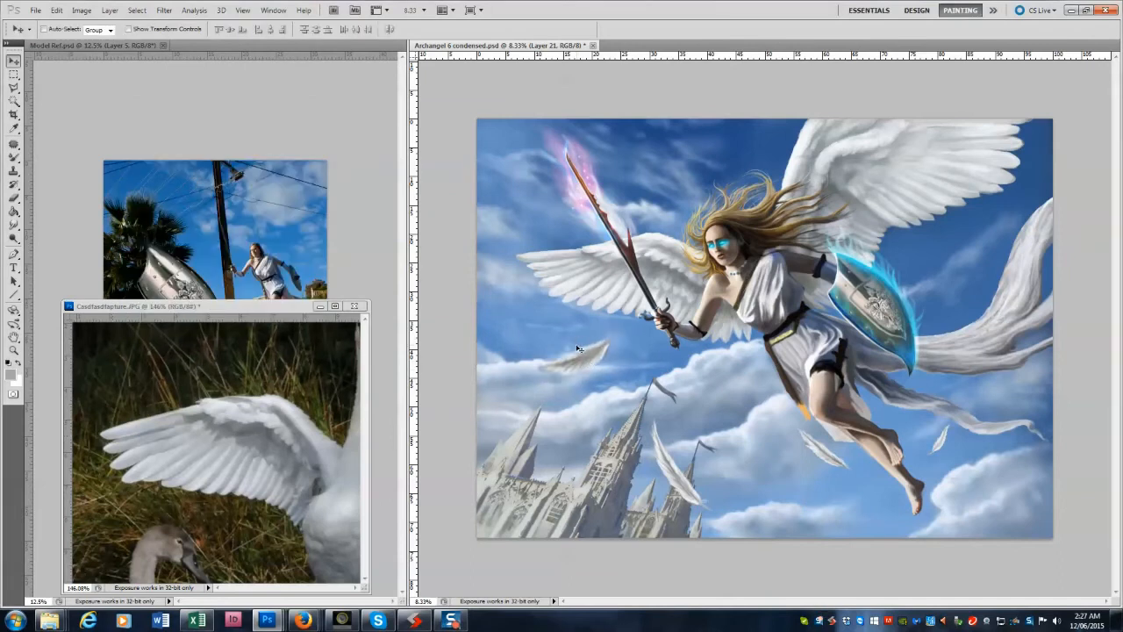
key("ctrl+t")
left_click_drag(620, 342, 635, 345)
key("Return")
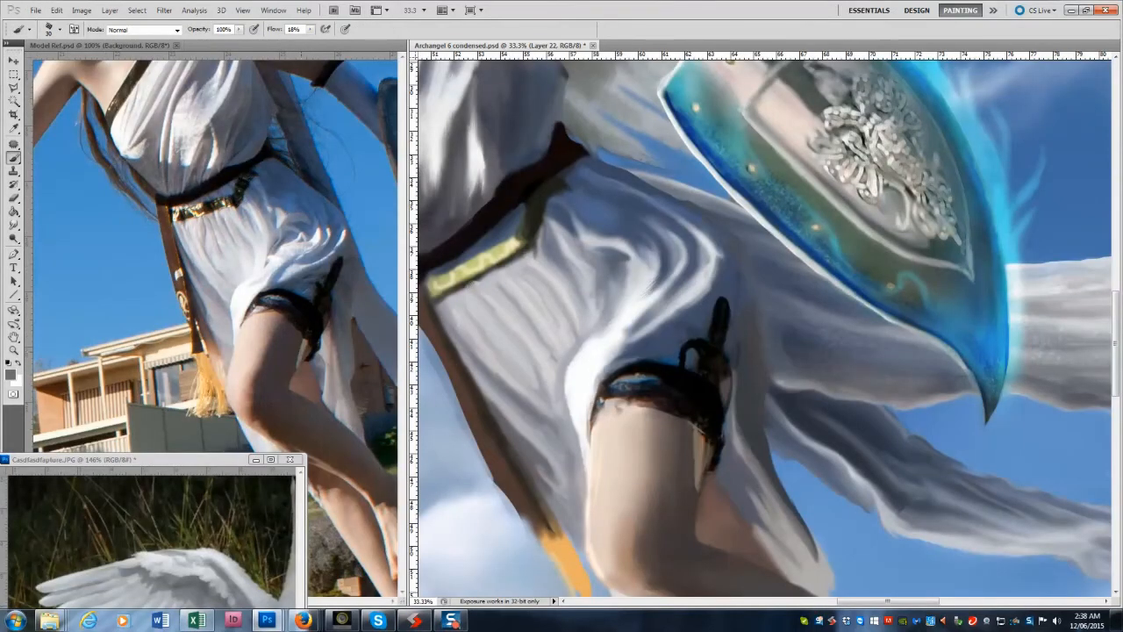
Paint the curved guard of the dagger at the thigh strap with dark tones sampled around it, varying the Brush size.
left_click(763, 225, "alt")
key("bracketleft")
key("bracketleft")
key("bracketleft")
left_click(701, 361, "alt")
left_click(707, 349, "alt")
key("bracketright")
key("bracketright")
key("bracketright")
mouse_move(686, 343)
left_mouse_down()
mouse_move(701, 374)
mouse_move(683, 367)
mouse_move(679, 394)
left_mouse_up()
Extend the dagger's guard across its hilt and shade the surrounding strap with further sampled tones and a larger Brush.
left_click(681, 395, "alt")
left_click(689, 358, "alt")
left_click(706, 346, "alt")
mouse_move(687, 345)
left_mouse_down()
mouse_move(680, 389)
mouse_move(709, 343)
mouse_move(686, 362)
mouse_move(708, 386)
mouse_move(704, 357)
mouse_move(727, 373)
left_mouse_up()
left_click(709, 362, "alt")
key("bracketright")
left_click(726, 386, "alt")
left_click(732, 354, "alt")
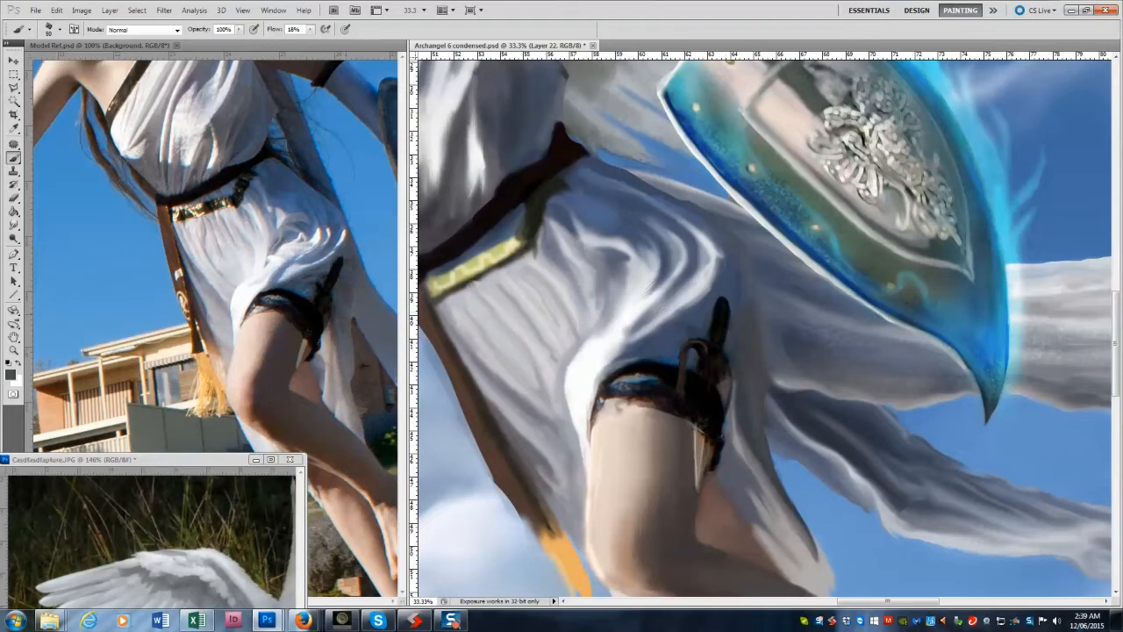
Paint the shadows and highlights of the skirt folds over the hip with sampled fabric tones.
left_click_drag(699, 248, 647, 323)
left_click_drag(694, 285, 698, 231)
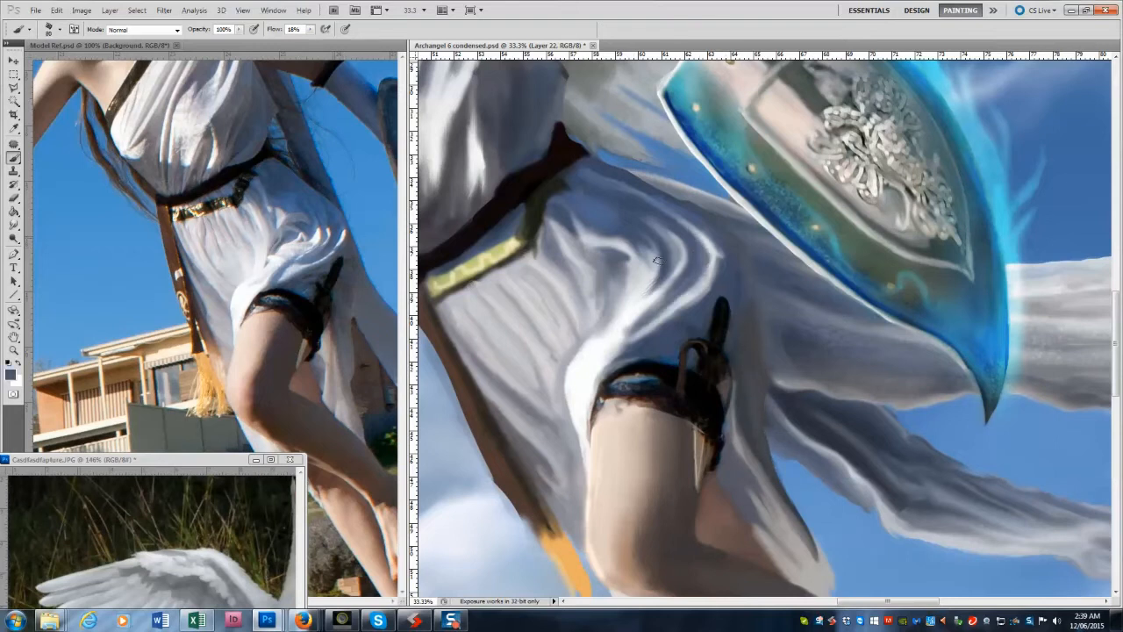
left_click(662, 219, "alt")
left_click_drag(613, 228, 637, 220)
Refine the narrow skirt folds just above the thigh strap with several sampled fabric tones, varying the Brush size.
key("[")
left_click(617, 351, "alt")
key("[")
left_click(618, 311, "alt")
mouse_move(626, 305)
left_mouse_down()
mouse_move(615, 310)
mouse_move(627, 304)
left_mouse_up()
left_click(617, 312, "alt")
left_click(652, 293, "alt")
key("]")
key("]")
key("]")
Paint the skirt edge beside the thigh strap and shade the thigh with tones sampled from the reference photo, using a larger Brush.
left_click_drag(601, 350, 594, 368)
left_click(624, 387, "alt")
key("]")
key("]")
key("]")
key("]")
key("]")
left_click(277, 319, "alt")
mouse_move(653, 421)
left_mouse_down()
mouse_move(623, 562)
mouse_move(640, 491)
mouse_move(646, 556)
left_mouse_up()
Retouch the bent leg and skirt with skin and fabric tones sampled from the reference photo and painting, using a much larger Brush.
left_click(14, 350)
left_click(711, 351, "alt")
left_click(711, 351, "alt")
left_click(711, 351, "alt")
left_click(710, 351, "alt")
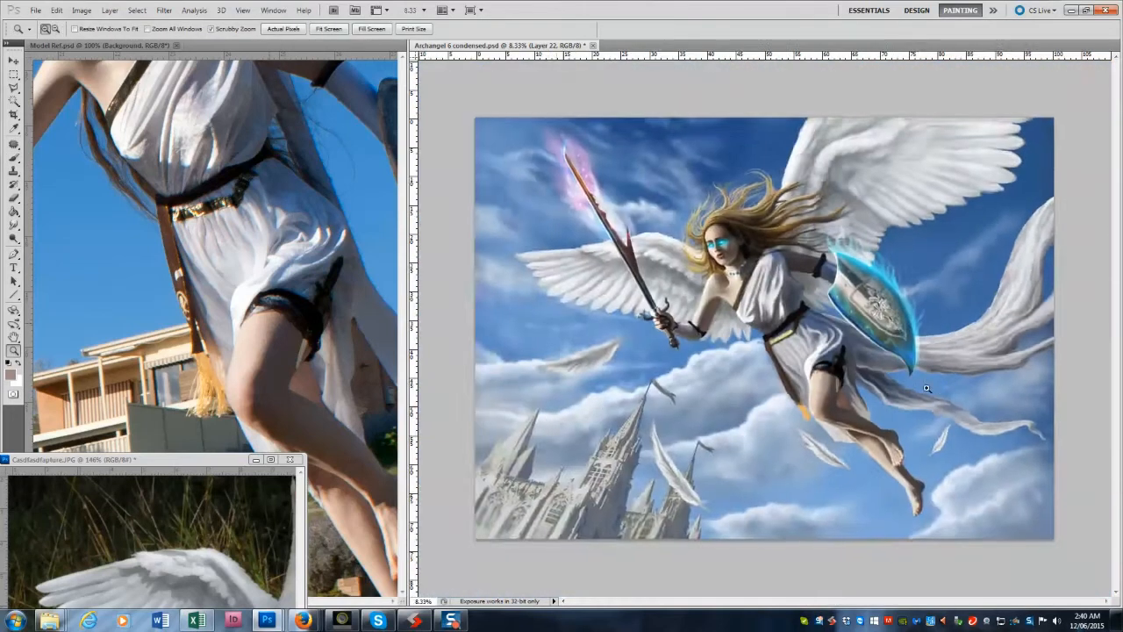
left_click(816, 345)
left_click(816, 345)
left_click(13, 226)
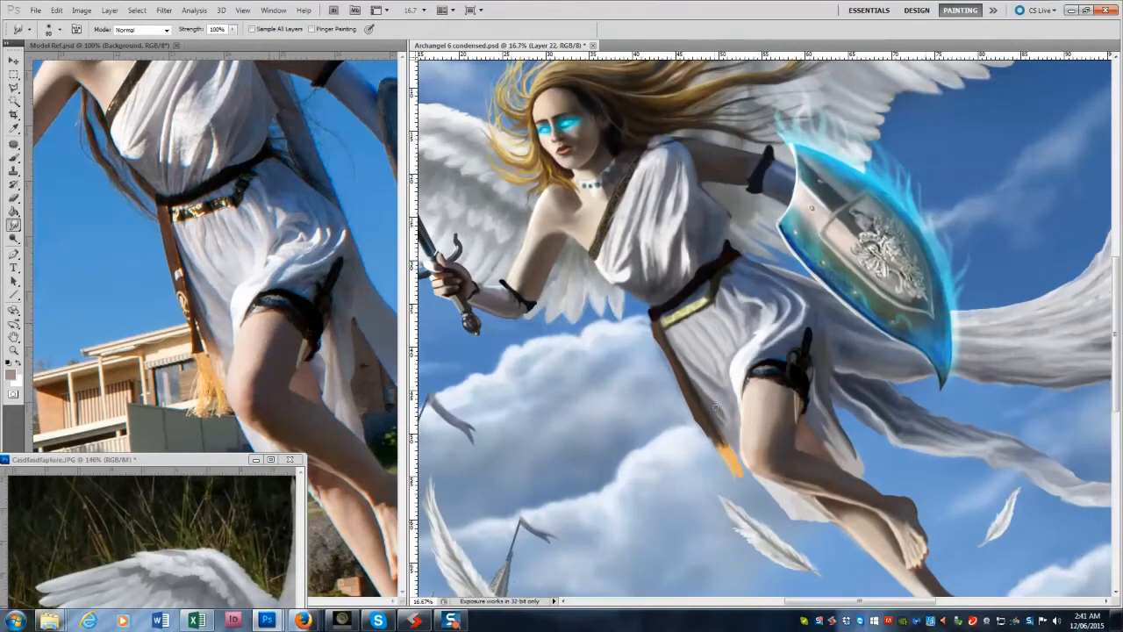
left_click(13, 158)
left_click(232, 382, "alt")
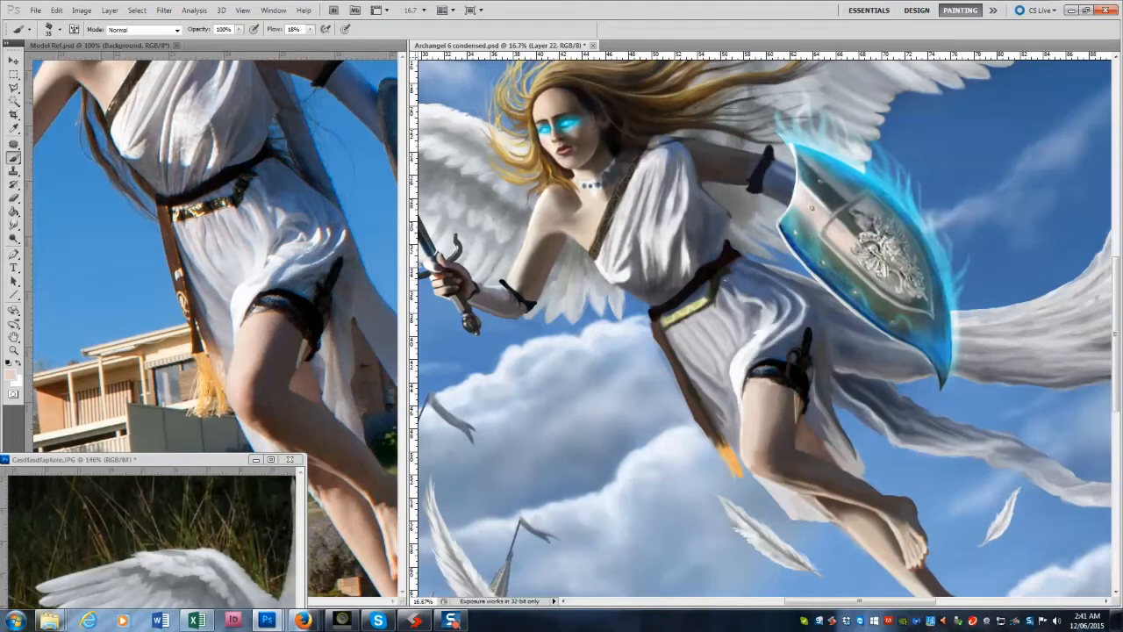
left_click(245, 213, "alt")
key("]")
key("]")
key("]")
key("]")
key("]")
key("]")
key("]")
key("]")
key("]")
key("]")
key("]")
left_click(780, 471, "alt")
Repaint the angel's lips with red and pink tones sampled from the mouth, using a much smaller Brush.
left_click(676, 241, "ctrl")
left_click(676, 241, "ctrl")
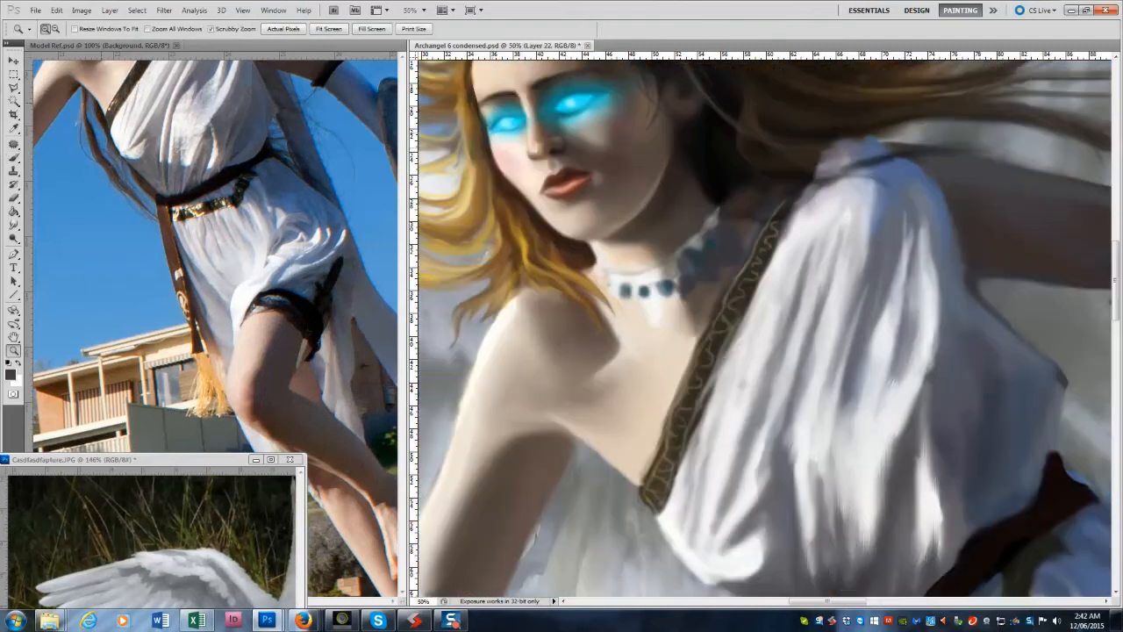
key("[")
key("[")
key("[")
key("[")
key("[")
key("[")
key("[")
key("[")
key("[")
key("[")
key("[")
key("[")
key("[")
key("[")
key("[")
key("[")
left_click(576, 185, "alt")
left_click_drag(585, 180, 570, 185)
left_click(579, 183, "alt")
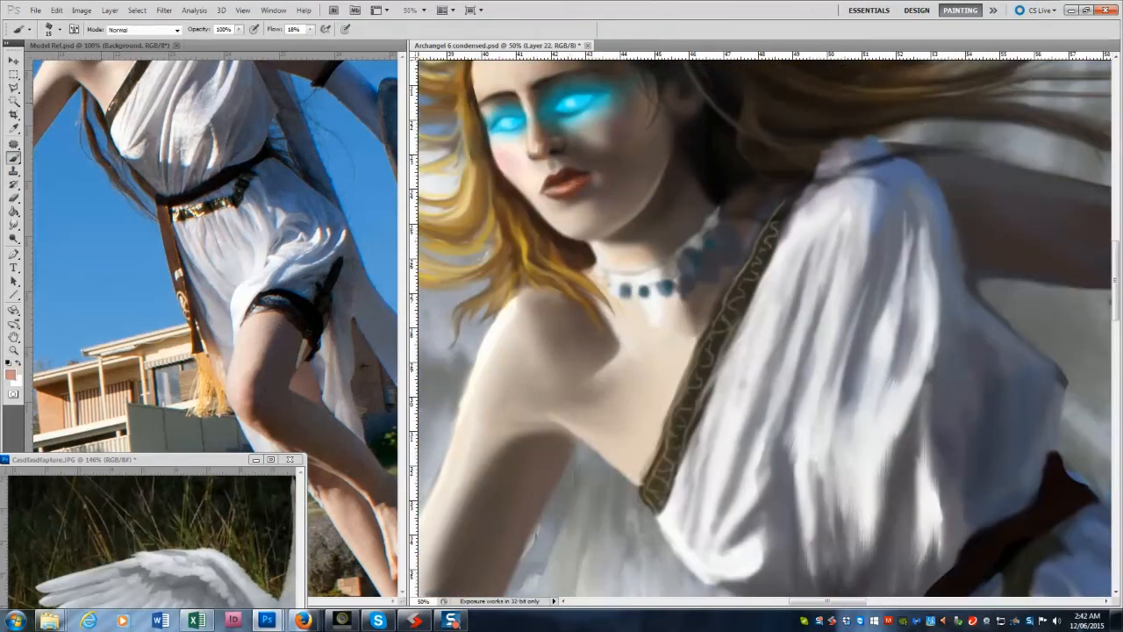
Refine the upper lip and the area below the nose with sampled tones, and touch up both glowing eyes with their cyan.
left_click(559, 169, "alt")
left_click(575, 160, "alt")
left_click(558, 166, "alt")
left_click(545, 164, "alt")
left_click(555, 162, "alt")
left_click(577, 104, "alt")
left_click(512, 118, "alt")
Select the pink glow around the sword tip with the Polygonal Lasso and duplicate it onto a new layer.
left_click(14, 350)
left_click(664, 431, "alt")
left_click(664, 431, "alt")
left_click(664, 431, "alt")
left_click(664, 431, "alt")
left_click(664, 431, "alt")
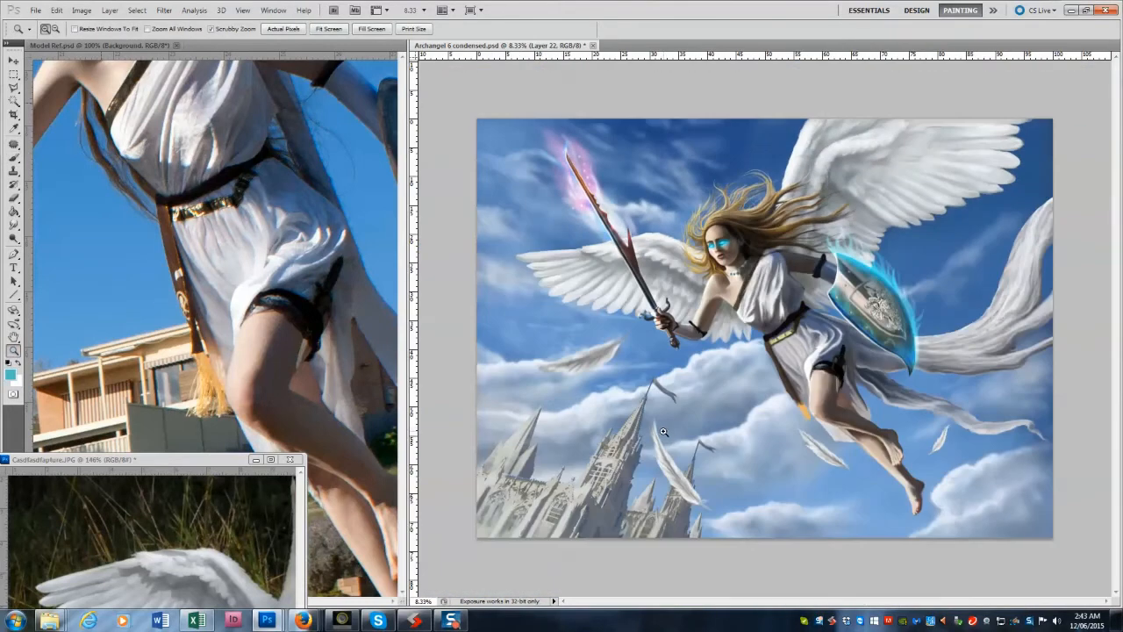
left_click(13, 88)
left_click(528, 111)
left_click(534, 220)
left_click(557, 295)
left_click(644, 254)
left_click(608, 151)
key("ctrl+j")
Move the copied glow down along the lower blade and reshape it with Free Transform to fit the sword.
left_click(14, 60)
left_click_drag(572, 213, 625, 299)
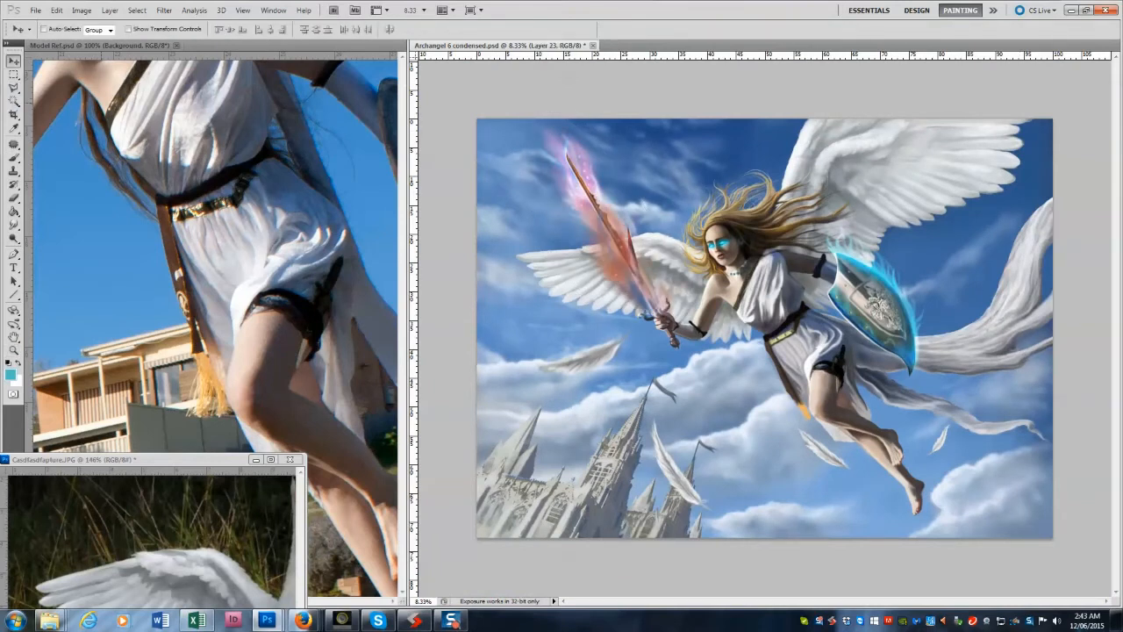
key("ctrl+t")
left_click_drag(566, 191, 609, 254)
left_click_drag(626, 296, 612, 252)
left_click_drag(596, 206, 624, 250)
left_click_drag(660, 292, 634, 290)
key("Return")
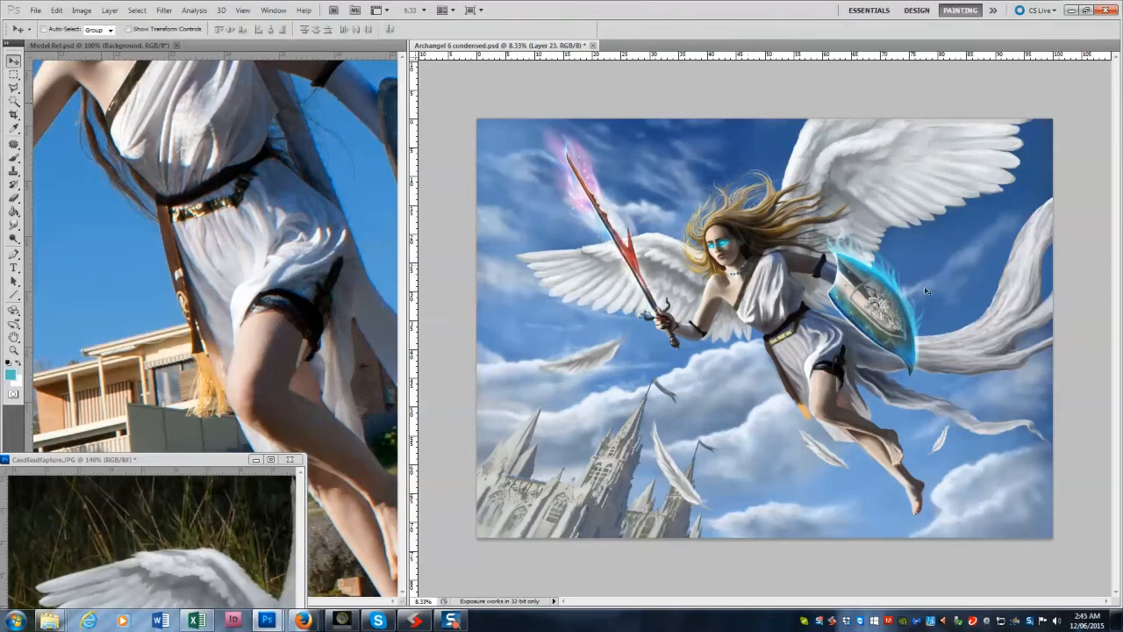
Merge the copied glow into the effects layer and outline the sword's glow area with the Polygonal Lasso.
key("ctrl+e")
key("ctrl+t")
key("Escape")
key("l")
left_click(552, 93)
left_click(496, 111)
left_click(587, 323)
left_click(657, 290)
left_click(552, 93)
Reshape the selected sword glow with Free Transform so it follows the blade, and drop the selection.
key("ctrl+t")
left_click_drag(658, 93, 665, 76)
left_click_drag(496, 326, 513, 324)
left_click_drag(671, 74, 658, 67)
left_click_drag(627, 175, 616, 179)
left_click_drag(640, 73, 646, 68)
left_click_drag(672, 320, 675, 336)
left_click_drag(645, 275, 640, 267)
key("Return")
key("ctrl+d")
Clean up the glow around the lower blade on the effects layer with a smaller Eraser.
key("b")
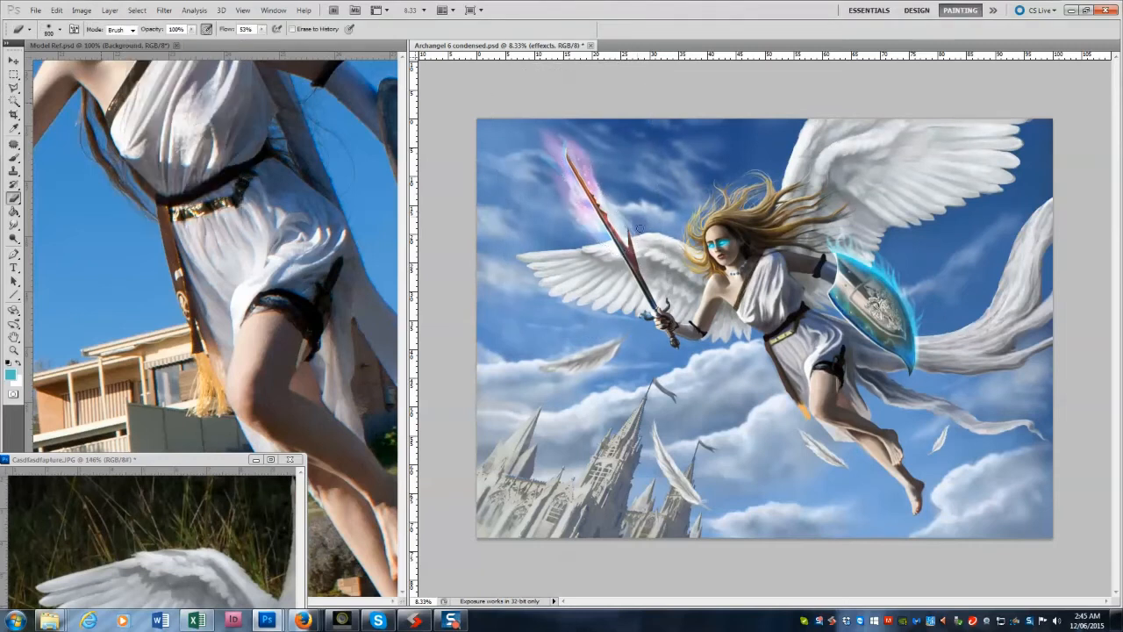
key("bracketleft")
key("bracketleft")
key("bracketleft")
key("bracketleft")
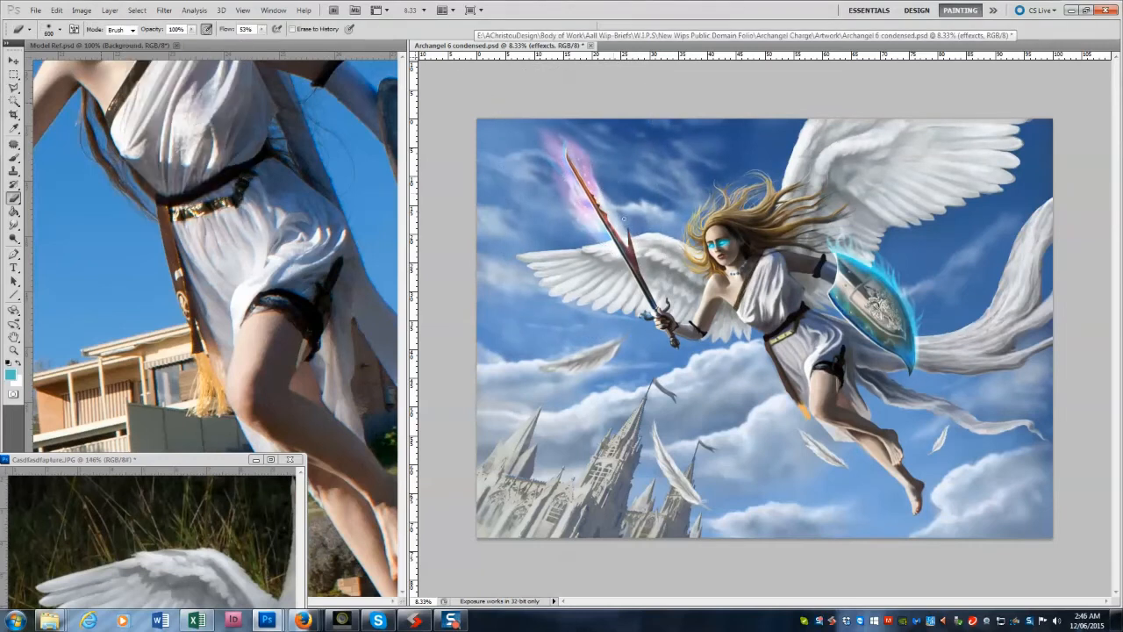
key("ctrl+t")
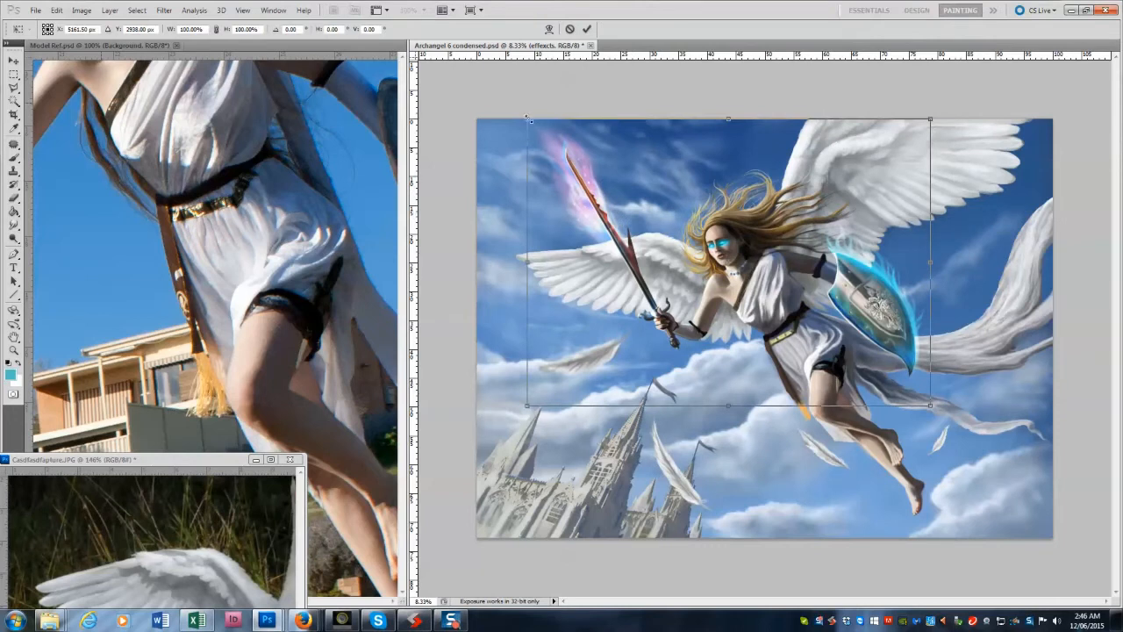
key("Escape")
Sample the sword's pink glow, shift the colour to purple (H 296, S 60, B 63) and paint fine wisps at the blade's prong.
left_click(549, 169, "alt")
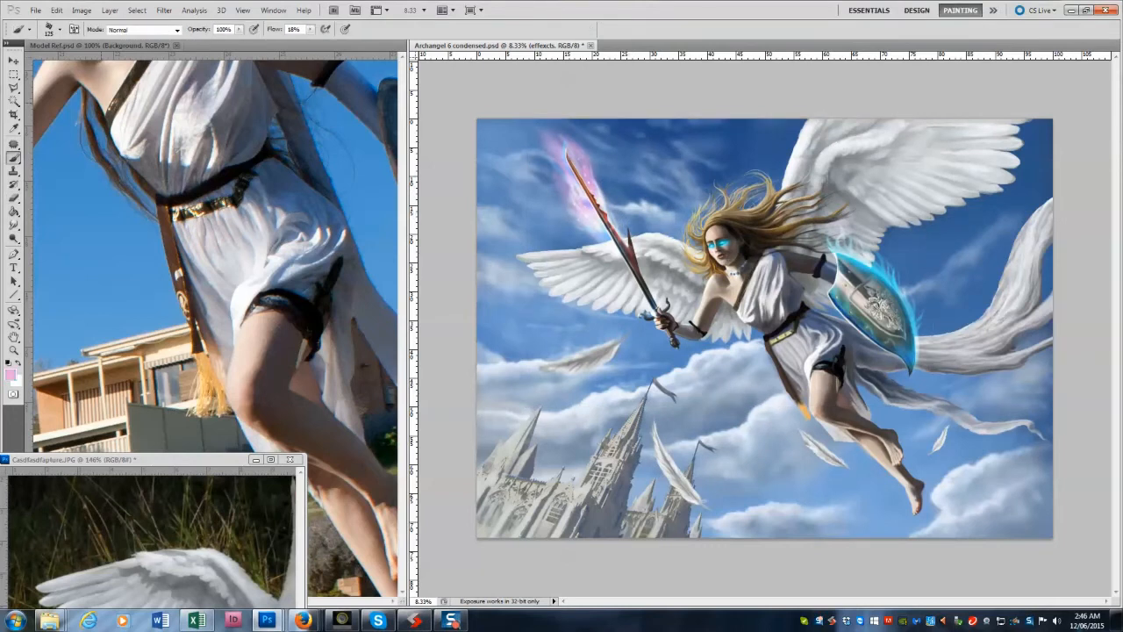
left_click(273, 10)
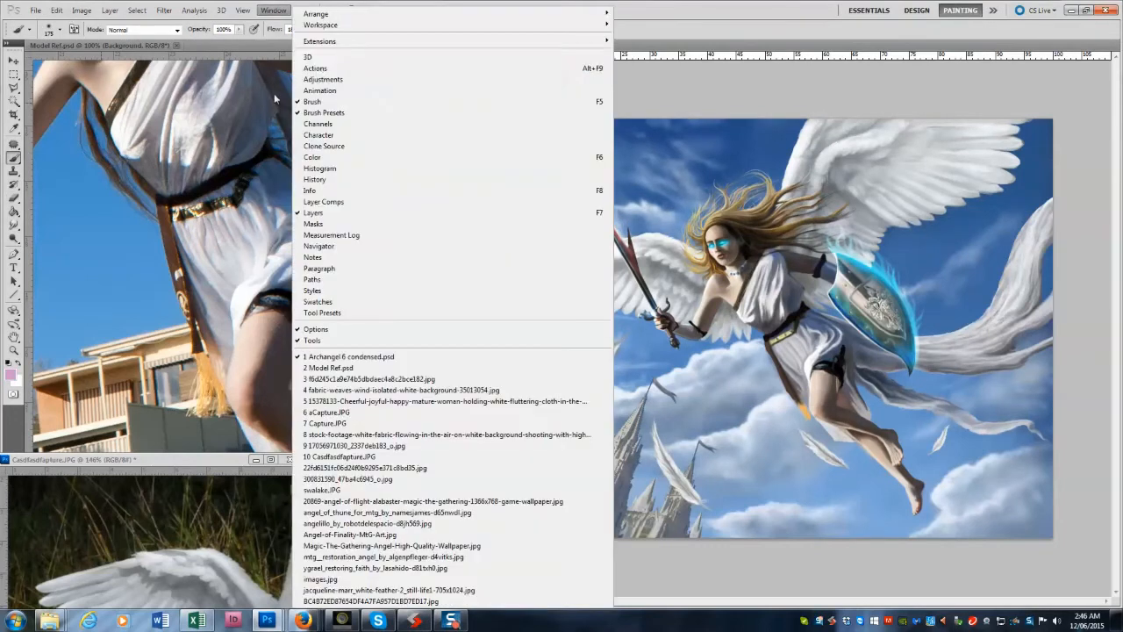
left_click(318, 158)
left_click_drag(342, 214, 225, 150)
left_click_drag(234, 188, 254, 204)
left_click_drag(245, 188, 252, 189)
key("[")
key("[")
key("[")
key("[")
key("[")
key("[")
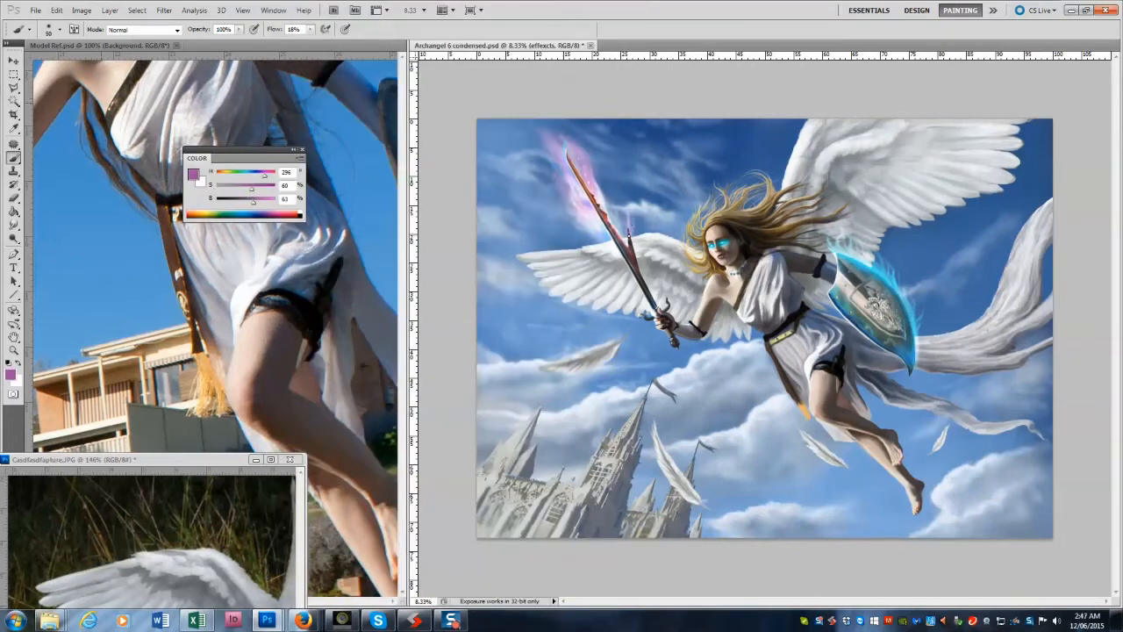
Create a new layer named "colour" and tint the angel's glowing eyes purple.
key("]")
key("]")
key("ctrl+shift+n")
type("colour")
key("Return")
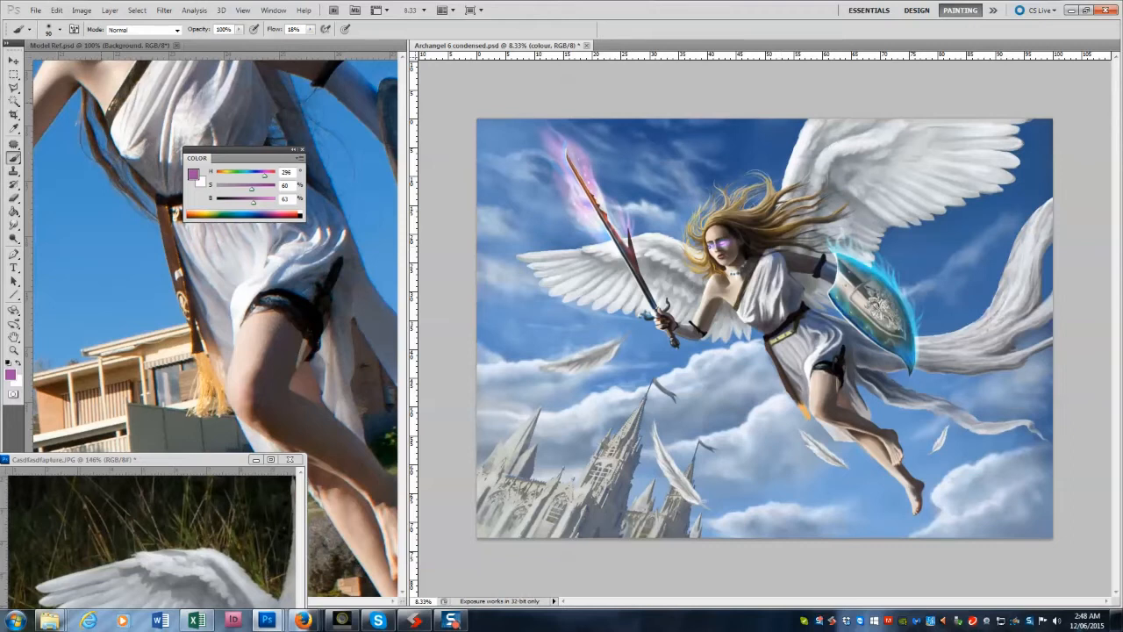
Paint a purple wisp above the angel's hair on the effects layer and add cyan sampled from the shield's glow.
key("alt+]")
left_click_drag(693, 206, 710, 198)
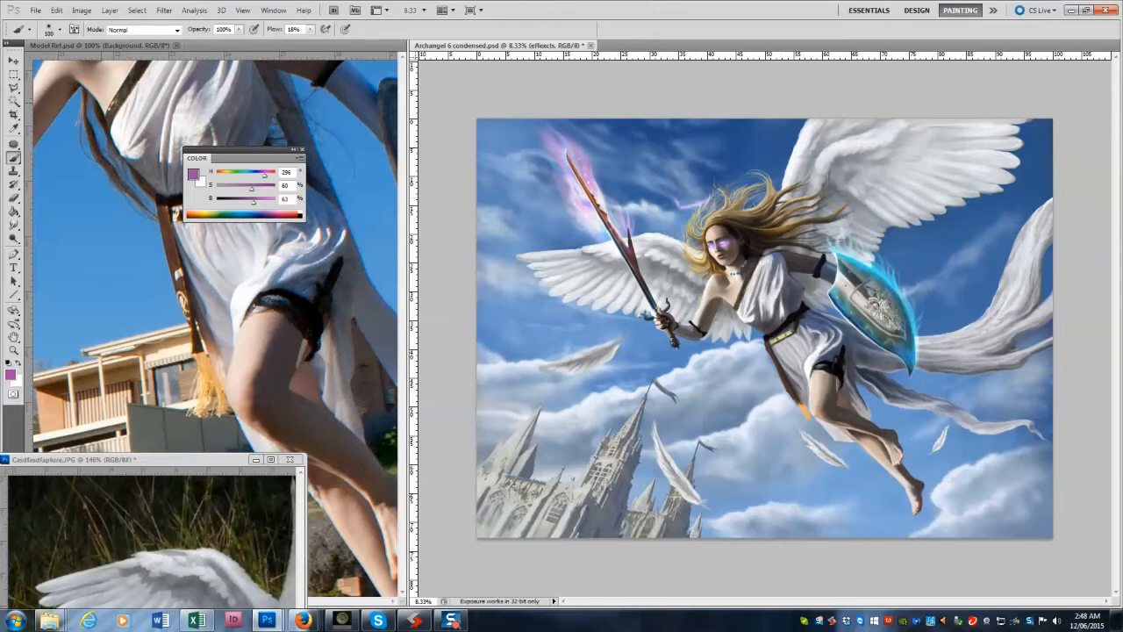
left_click(864, 265, "alt")
key("[")
key("[")
left_click(679, 172)
key("[")
key("[")
Adjust the second paint colour's saturation and paint further fine energy wisps rising above the hair with small Brush sizes.
key("x")
left_click_drag(217, 188, 254, 188)
key("[")
mouse_move(706, 199)
left_mouse_down()
mouse_move(695, 174)
mouse_move(710, 164)
left_mouse_up()
key("[")
key("[")
key("bracketright")
key("x")
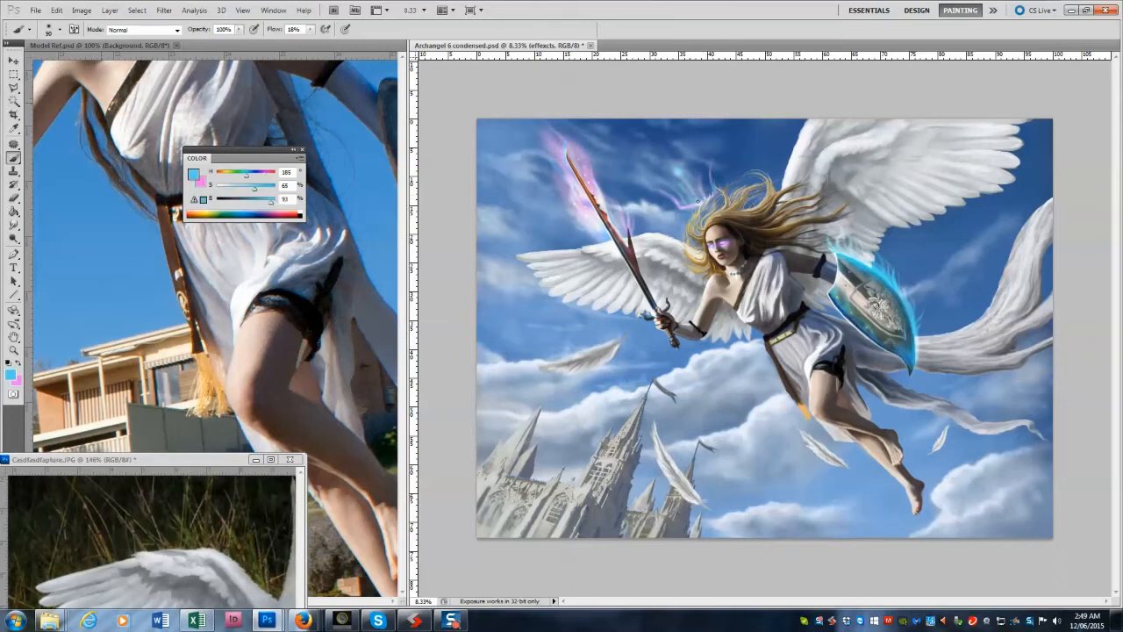
Select the wisps above the hair with the Polygonal Lasso and reposition them with a slight -0.60° rotation.
left_click(13, 87)
mouse_move(724, 203)
left_mouse_down()
mouse_move(706, 142)
mouse_move(724, 202)
mouse_move(717, 211)
mouse_move(764, 212)
mouse_move(707, 192)
mouse_move(704, 182)
mouse_move(746, 172)
mouse_move(699, 174)
left_mouse_up()
key("ctrl+t")
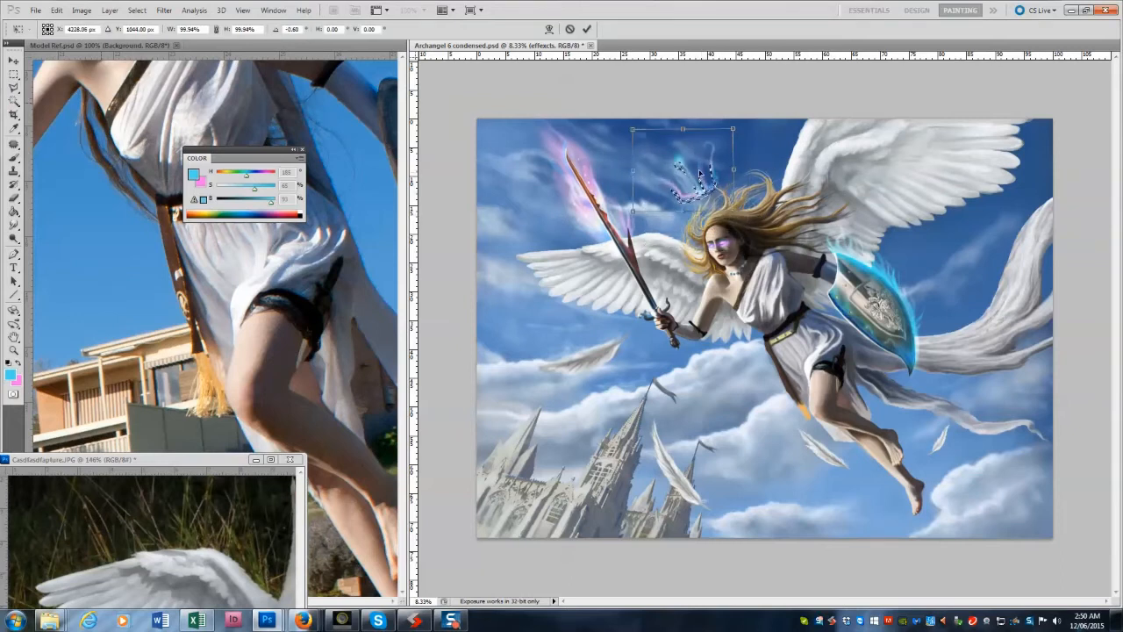
key("Return")
key("b")
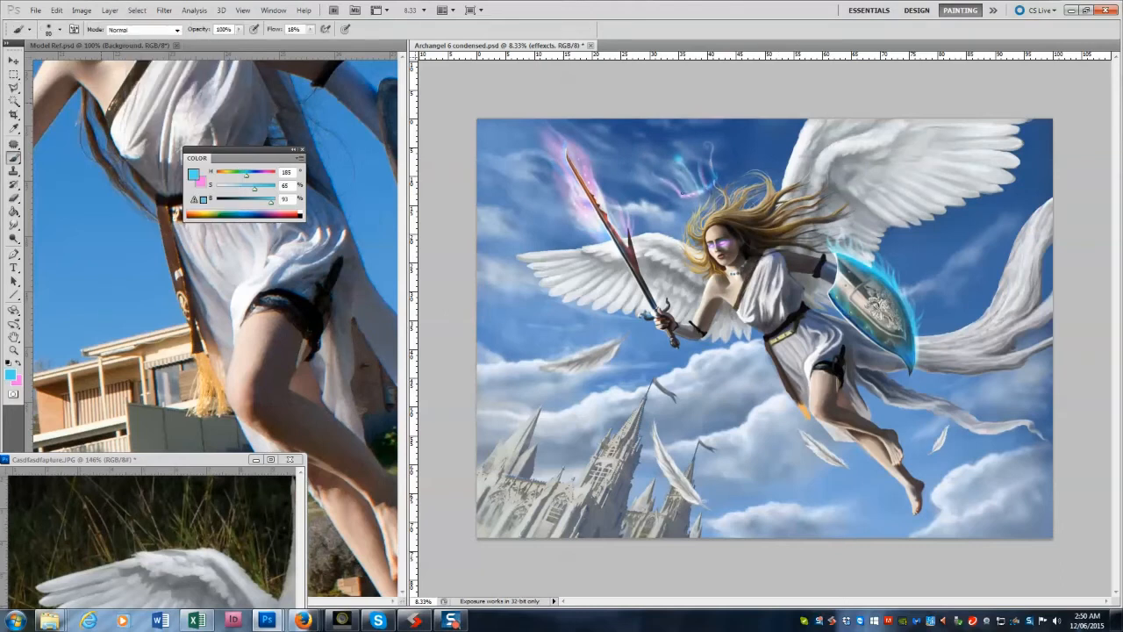
Paint a pink stroke down through the magical wisps above the angel's hair with an enlarged Brush.
key("bracketright")
key("bracketright")
key("bracketright")
key("bracketright")
key("bracketright")
key("x")
key("bracketright")
key("bracketright")
key("bracketright")
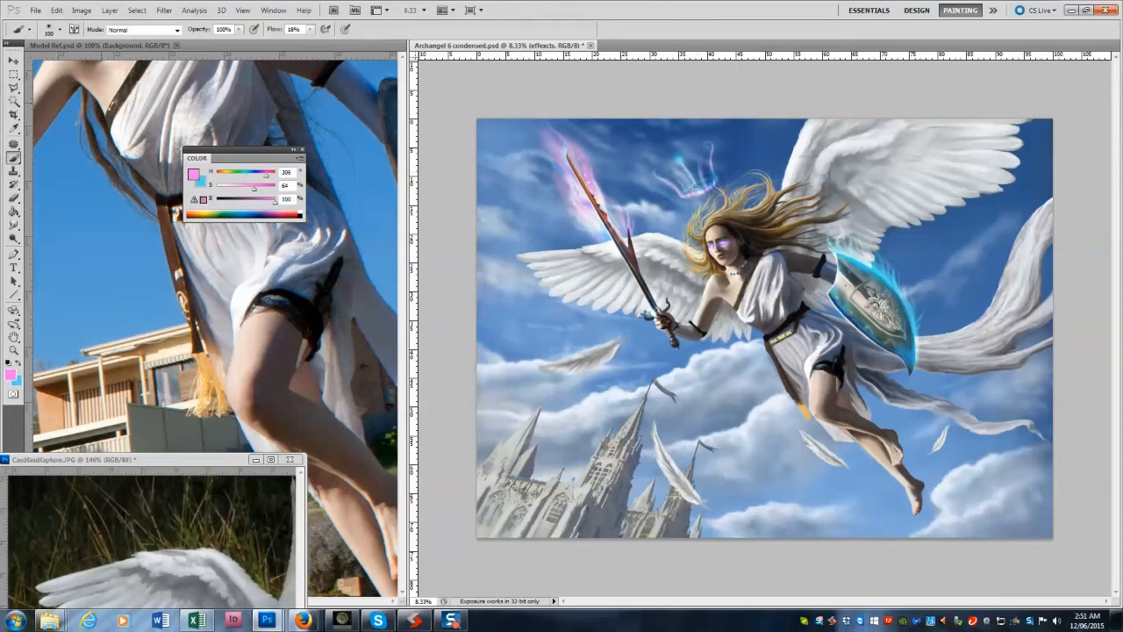
left_click_drag(698, 162, 695, 190)
Paint a soft cyan glow rising from the wisps above the hair with a very large Brush.
key("x")
key("bracketleft")
key("bracketleft")
key("bracketleft")
key("bracketleft")
key("bracketleft")
key("bracketleft")
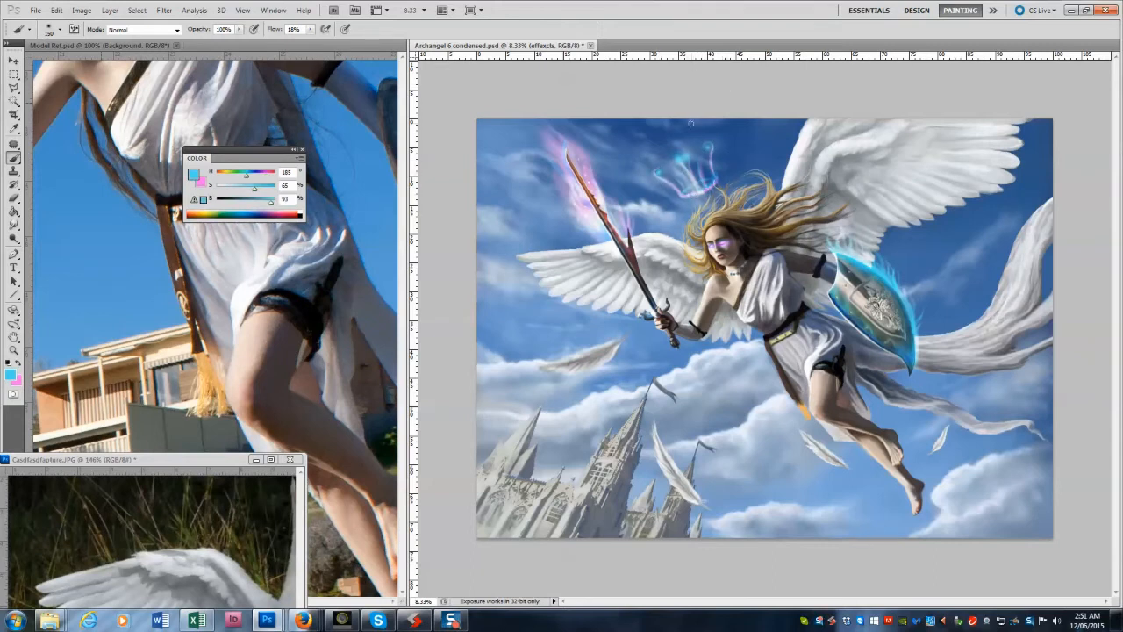
key("bracketright")
key("bracketright")
key("bracketright")
key("bracketright")
key("bracketright")
key("bracketright")
key("bracketright")
key("bracketright")
key("bracketright")
key("bracketright")
key("bracketright")
key("bracketright")
key("bracketright")
key("bracketright")
key("bracketright")
key("bracketright")
left_click_drag(691, 179, 676, 124)
Add a fine pink stroke along the curved base of the wisps with a much smaller Brush.
key("bracketleft")
key("bracketleft")
key("bracketleft")
key("bracketleft")
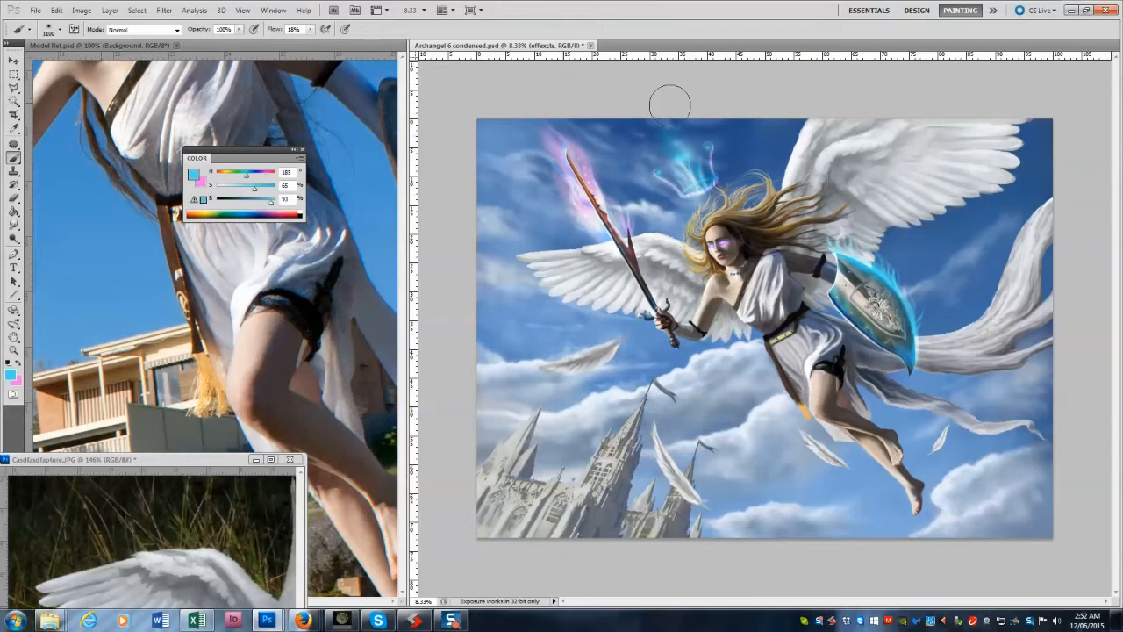
key("bracketleft")
key("bracketleft")
key("bracketleft")
key("bracketleft")
key("bracketleft")
key("bracketleft")
key("x")
key("bracketleft")
key("bracketleft")
key("bracketleft")
key("bracketleft")
key("bracketright")
key("bracketright")
key("bracketright")
key("bracketright")
left_click_drag(683, 199, 718, 175)
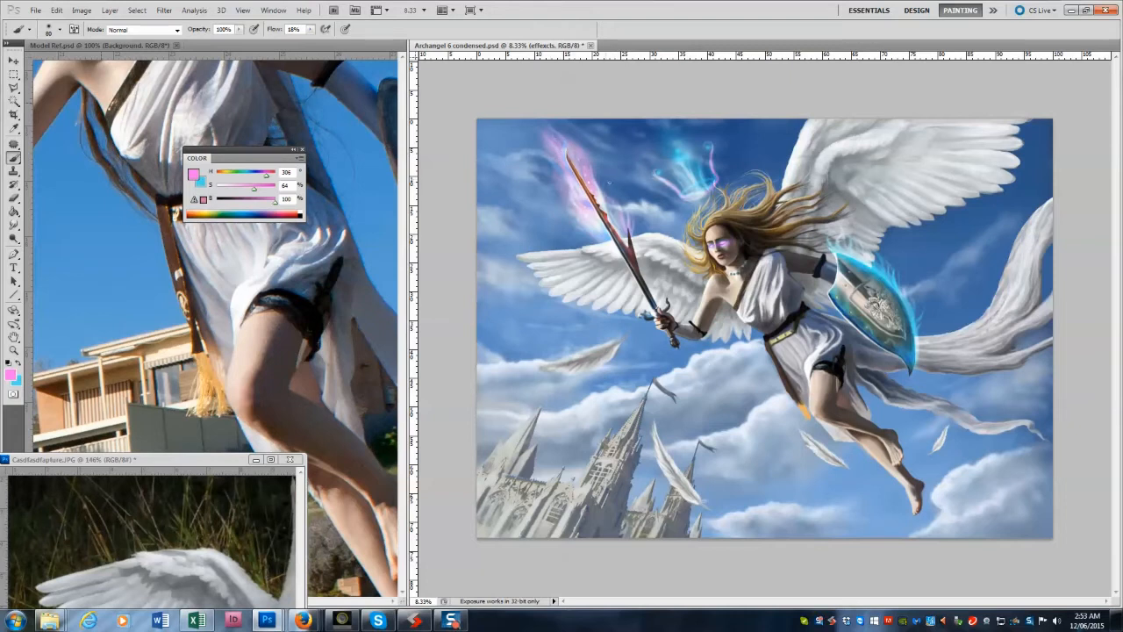
Clean up the wisps with the Eraser and paint cyan along their lower curve with the Brush.
key("e")
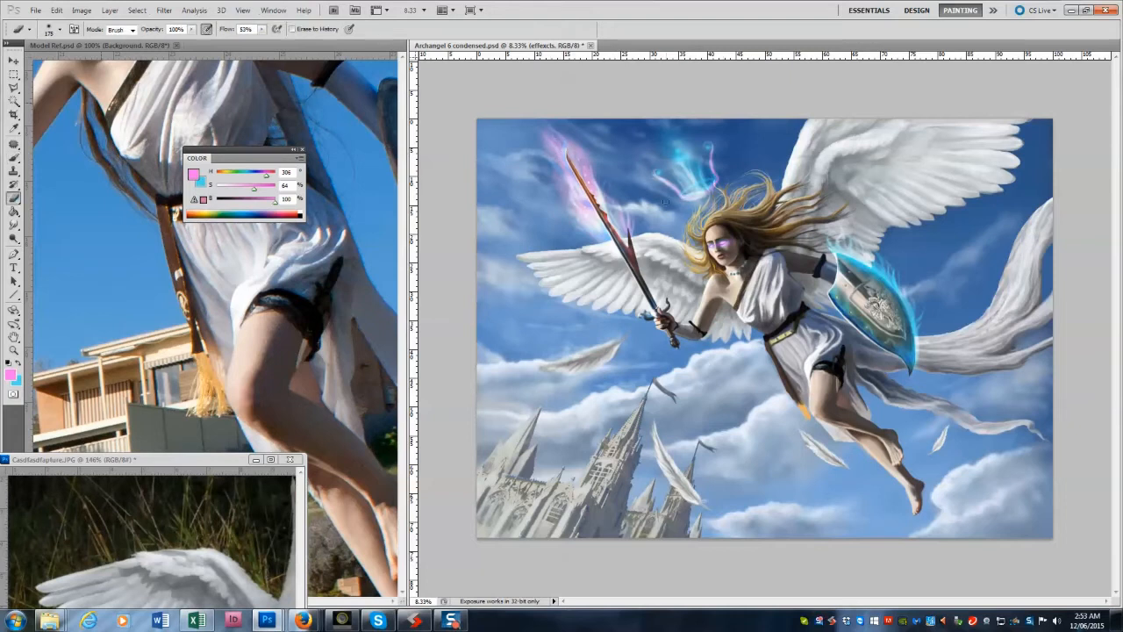
key("bracketright")
key("bracketright")
key("b")
key("x")
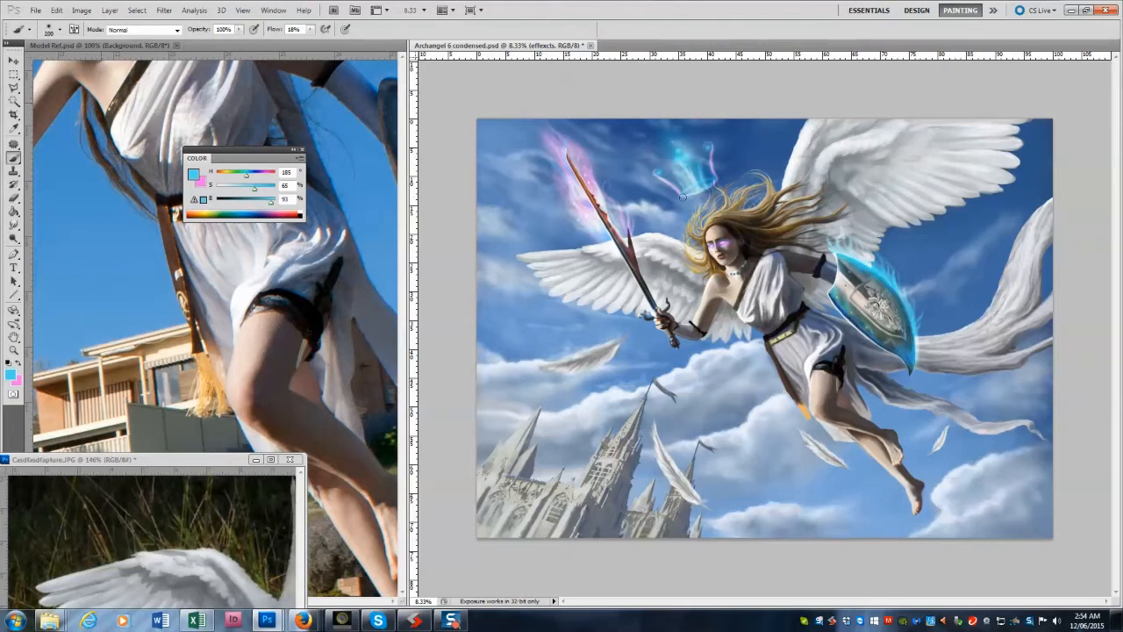
left_click_drag(691, 197, 715, 184)
Create a new layer and turn a colour sampled from the hair into a pale yellow highlight at H 58, S 13, B 96.
key("ctrl+alt+shift+n")
key("d")
key("x")
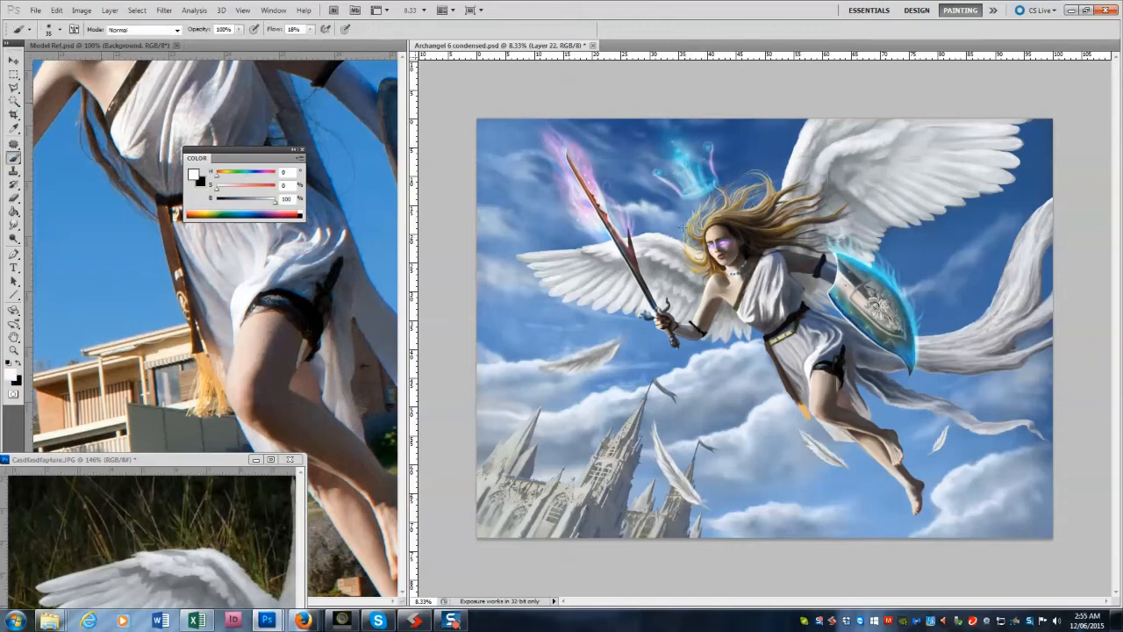
key("bracketright")
left_click(698, 207, "alt")
left_click_drag(225, 177, 276, 202)
left_click_drag(230, 189, 216, 189)
key("bracketright")
key("bracketright")
left_click_drag(246, 176, 234, 176)
left_click_drag(217, 189, 273, 202)
left_click_drag(233, 177, 226, 176)
Launch Spotify and leave it running in the background.
key("super")
left_click(60, 348)
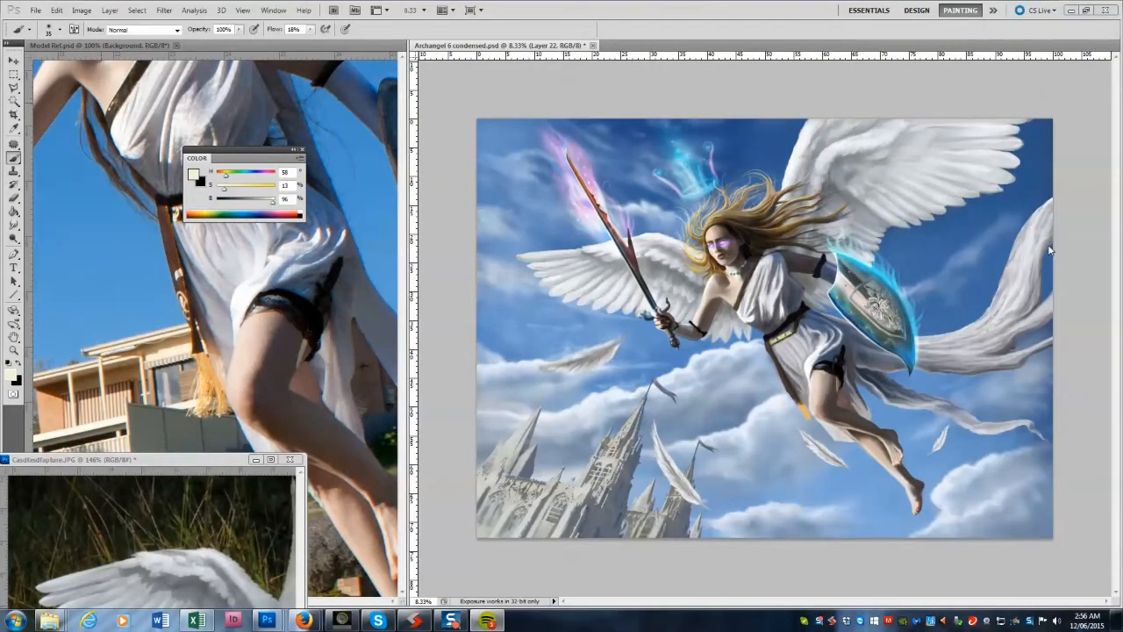
Open aCapture.JPG and the stock photo of the woman holding fluttering white cloth as references and arrange the reference windows beside the painting.
key("ctrl+o")
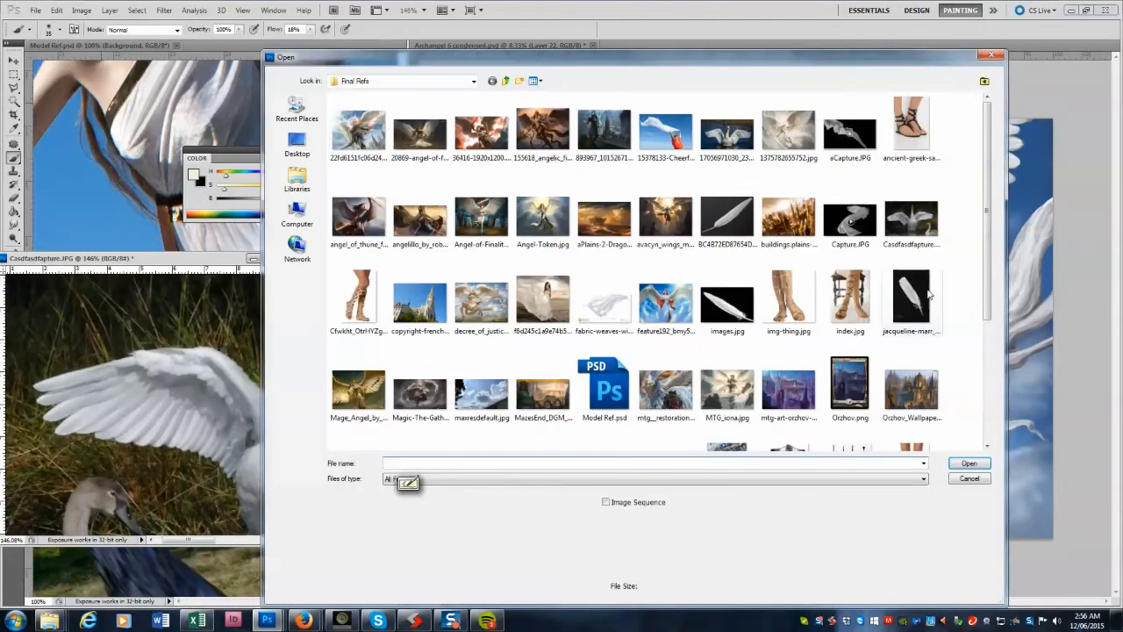
double_click(850, 132)
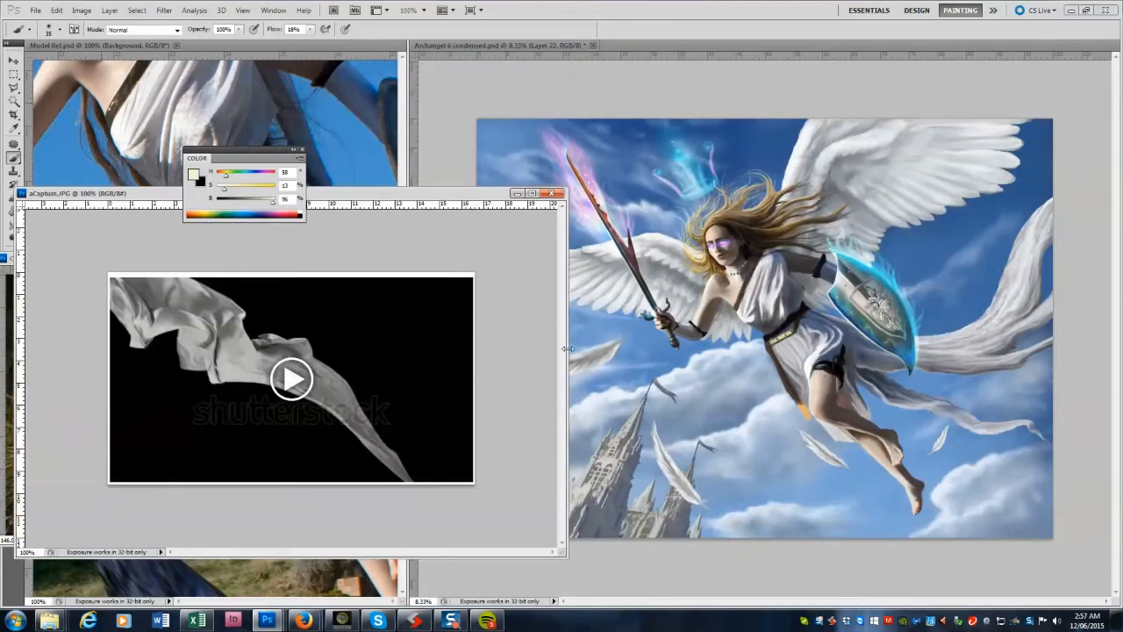
left_click_drag(566, 349, 389, 349)
key("ctrl+o")
double_click(717, 391)
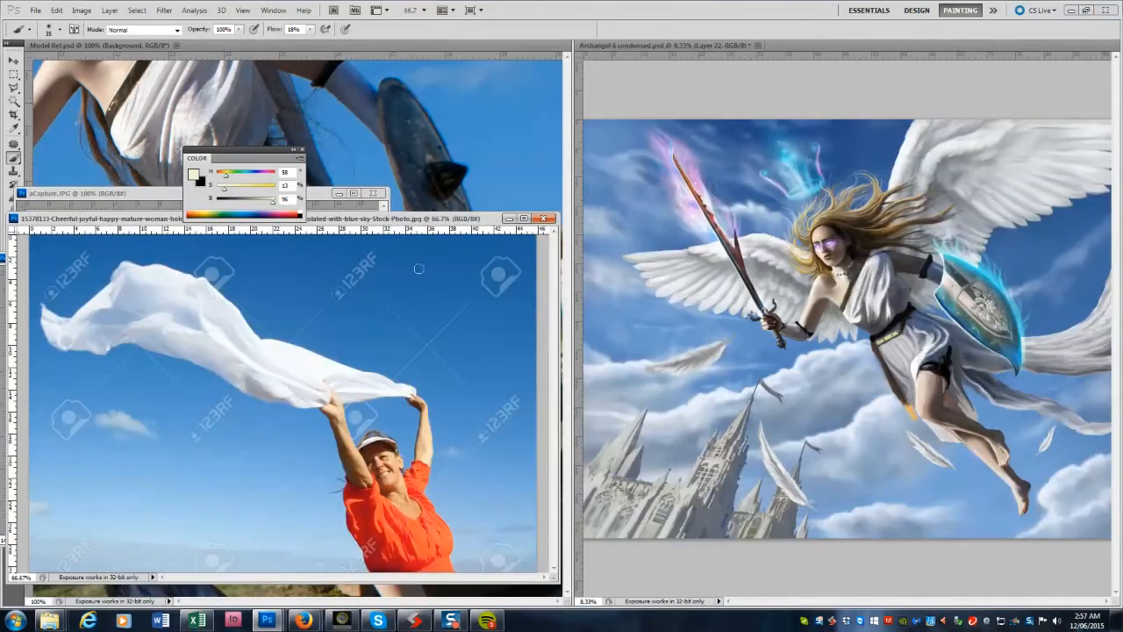
left_click_drag(911, 601, 914, 601)
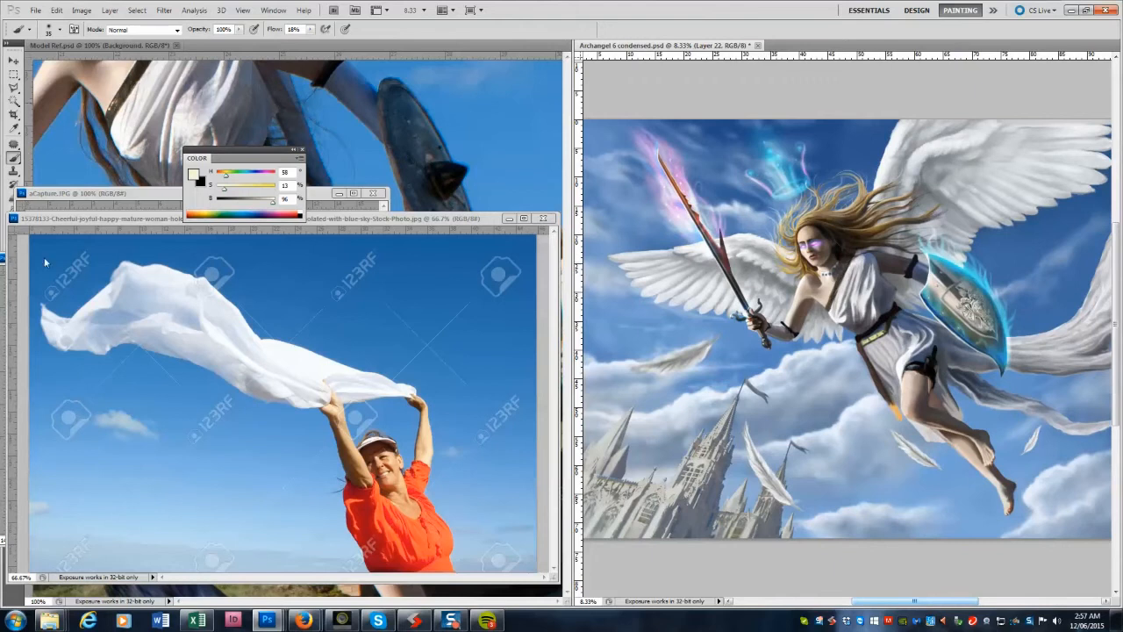
left_click_drag(75, 220, 101, 239)
left_click_drag(114, 193, 154, 167)
left_click_drag(18, 258, 90, 423)
Mix a warm off-white Brush colour at H 47, S 11, B 100 for fine highlights in the angel's hair.
key("z")
left_click(910, 340)
left_click(820, 267)
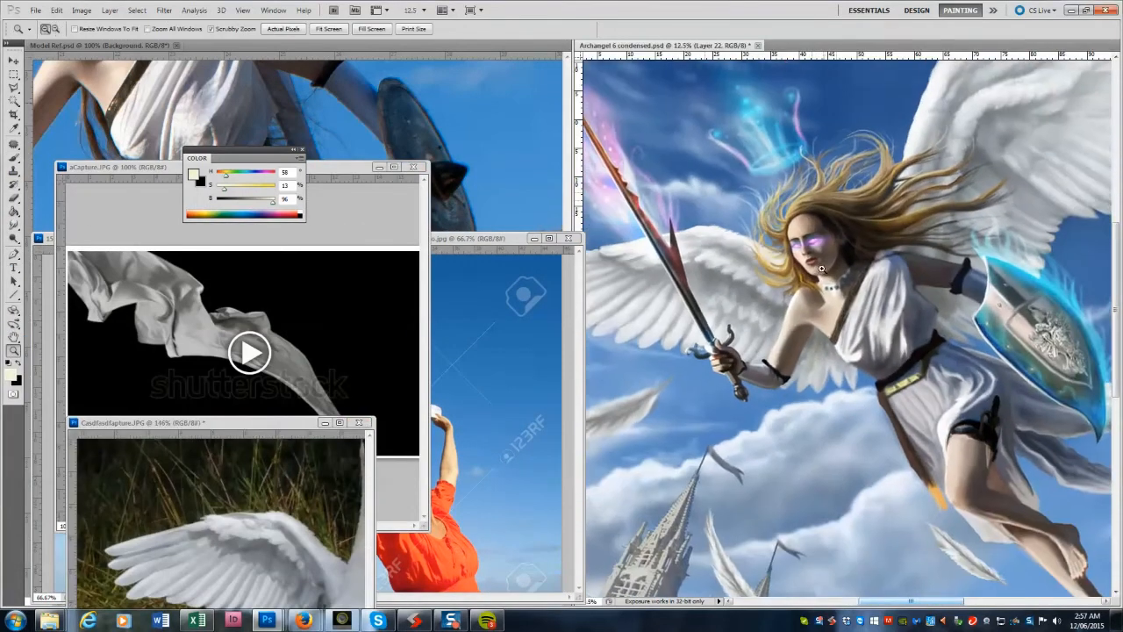
key("b")
key("d")
key("x")
key("[")
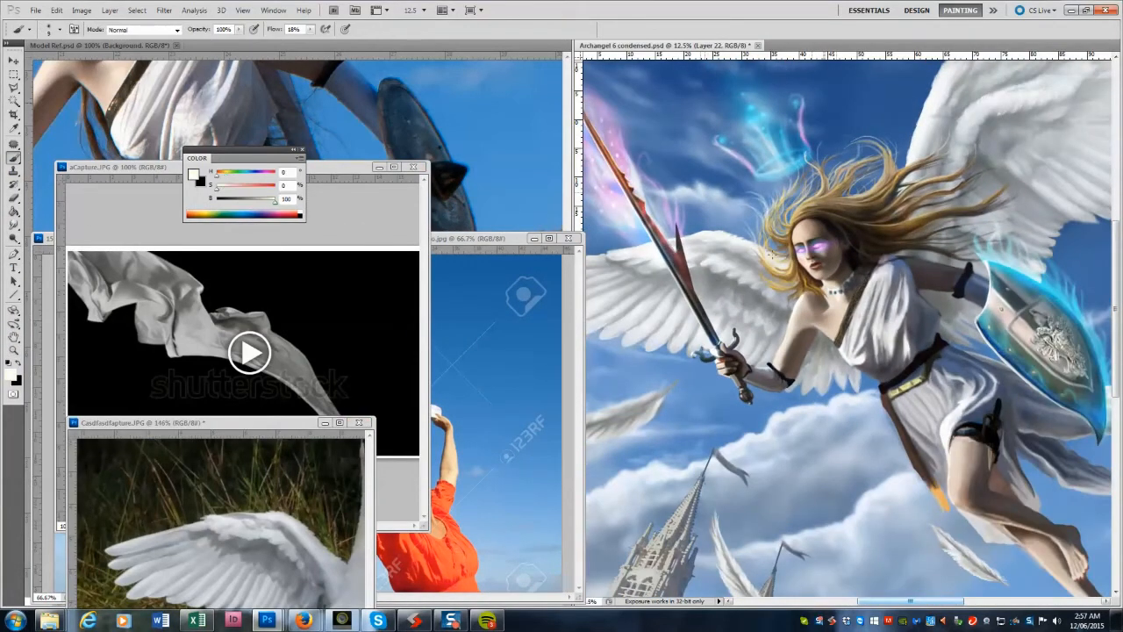
left_click(224, 172)
left_click(222, 185)
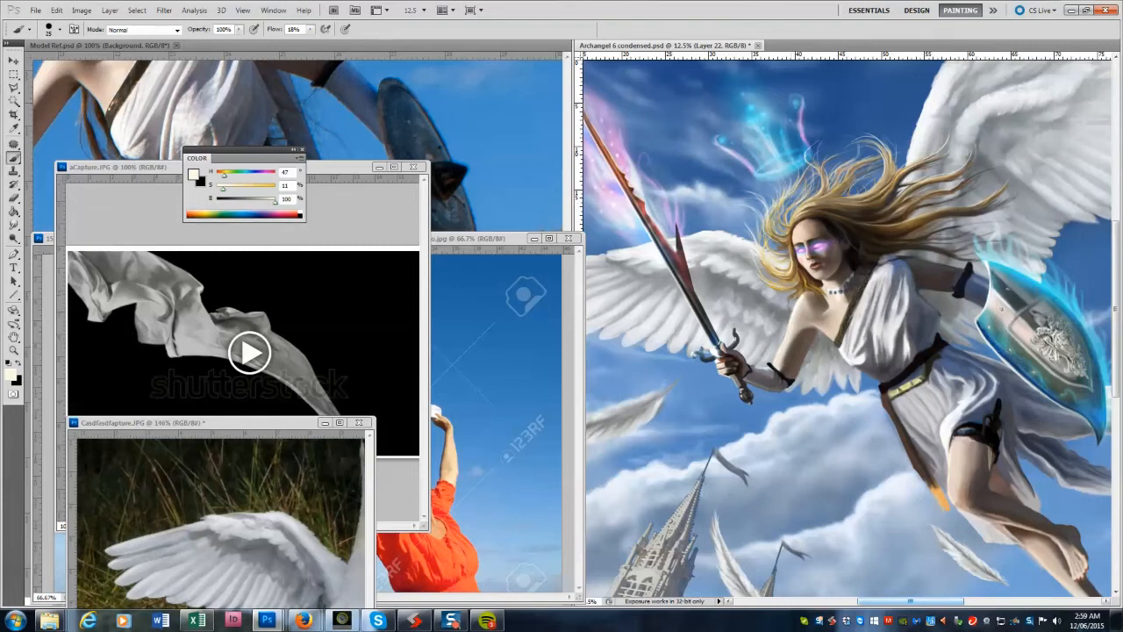
Sample a golden tone from the hair and paint a strand across the hair above the face, redoing the first stroke.
left_click(769, 270, "alt")
left_click_drag(823, 206, 857, 207)
key("ctrl+z")
left_click_drag(815, 210, 854, 231)
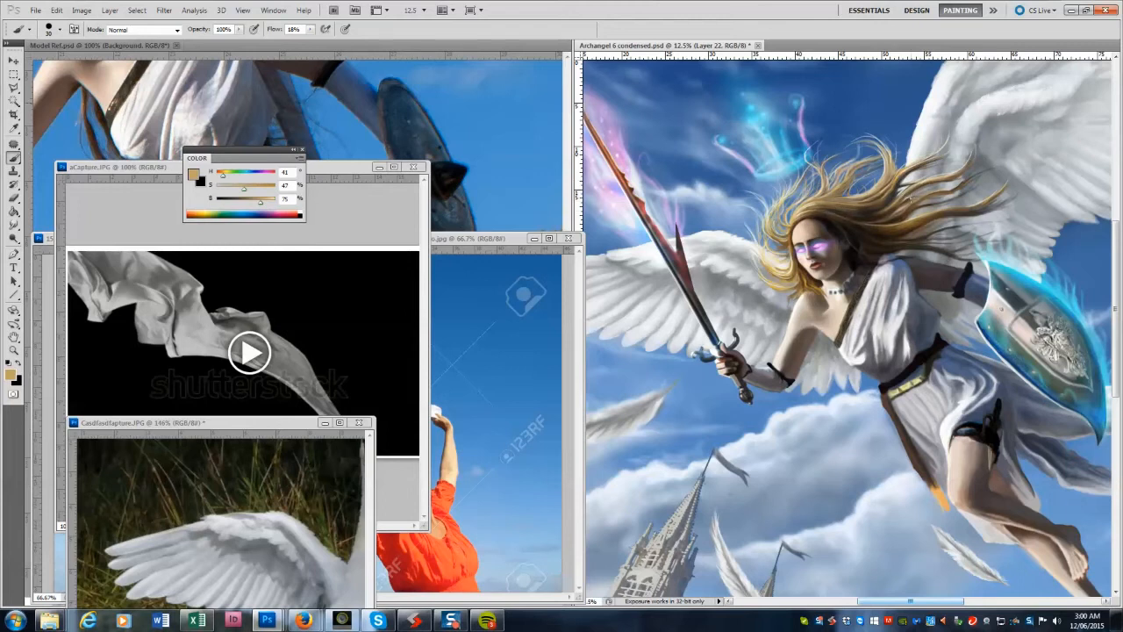
Lighten a sampled hair colour to H 47, S 10, B 96 and blend fine strands through the flowing hair with the Mixer Brush.
left_click(780, 281, "alt")
left_click_drag(265, 202, 274, 203)
left_click_drag(249, 188, 223, 188)
right_click(14, 159)
left_click(64, 191)
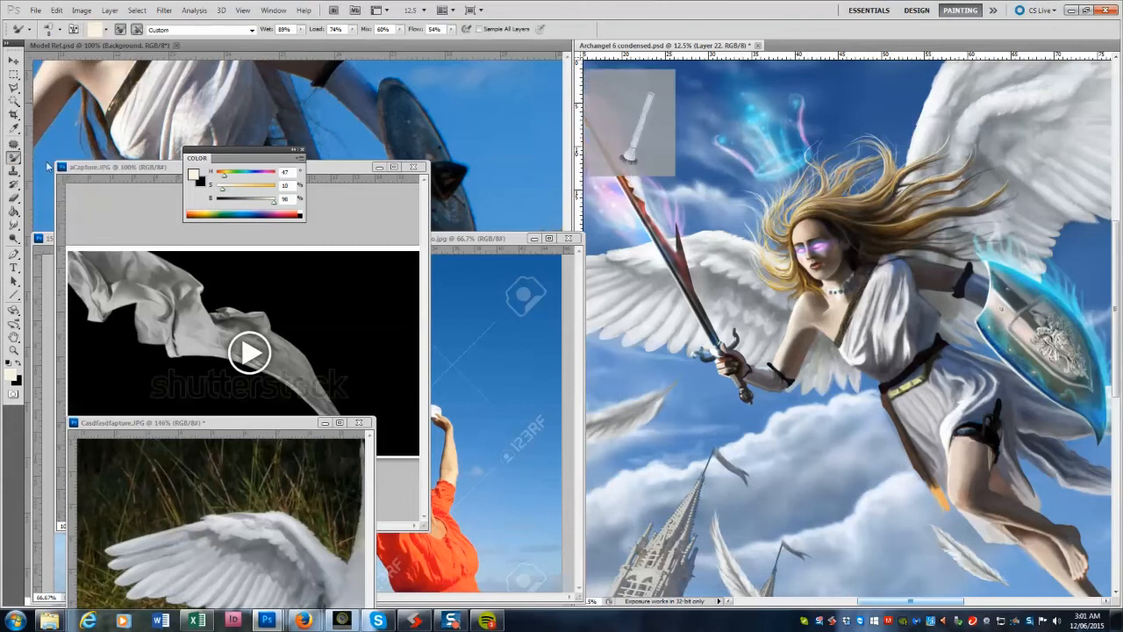
mouse_move(821, 166)
left_mouse_down()
mouse_move(898, 186)
mouse_move(978, 226)
mouse_move(1009, 216)
left_mouse_up()
mouse_move(917, 168)
left_mouse_down()
mouse_move(938, 158)
mouse_move(921, 165)
left_mouse_up()
left_click_drag(877, 203, 886, 195)
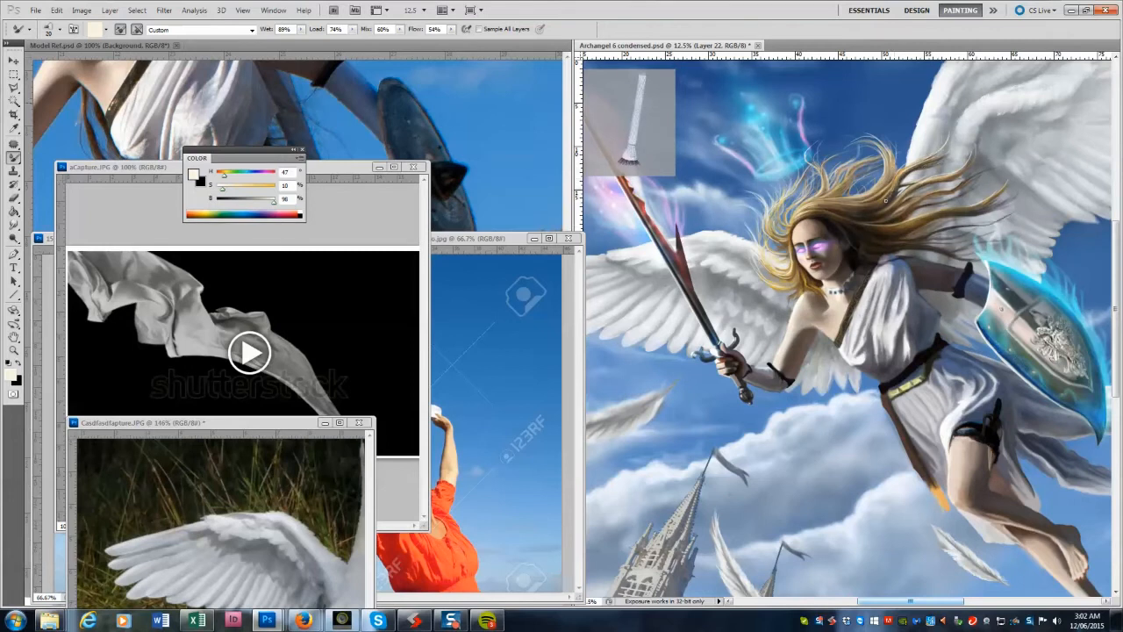
Sample blue-grey from the reference photo's cloth for shading the trailing fabric on the "cloth copy 2" layer with an enlarged Brush.
key("z")
left_click(974, 338, "alt")
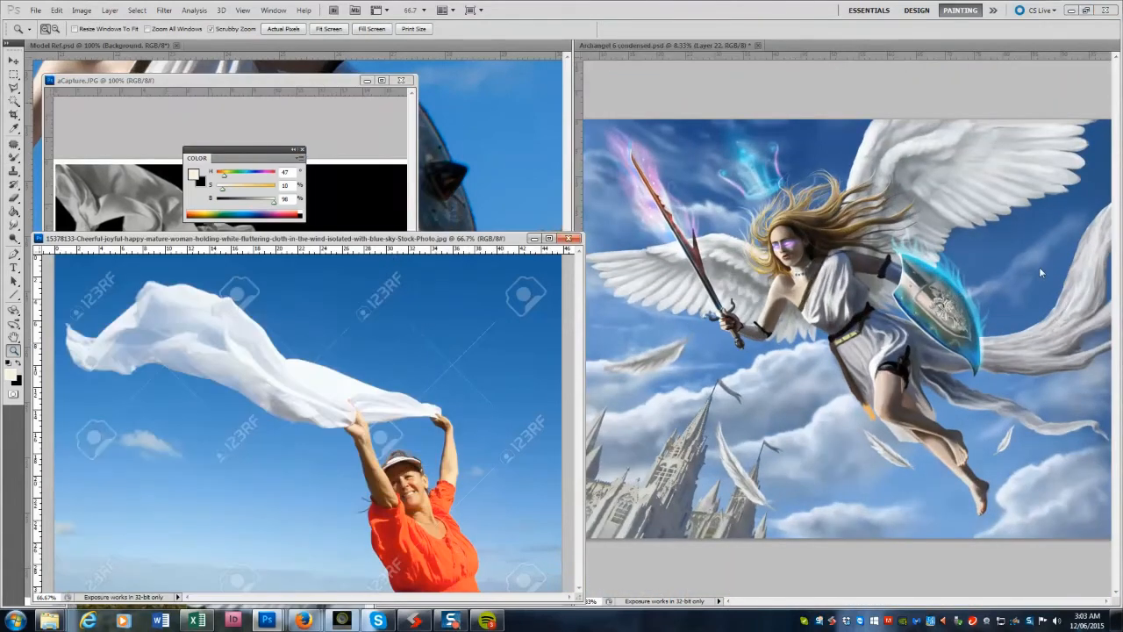
left_click_drag(889, 602, 898, 604)
left_click(13, 158)
left_click(48, 157)
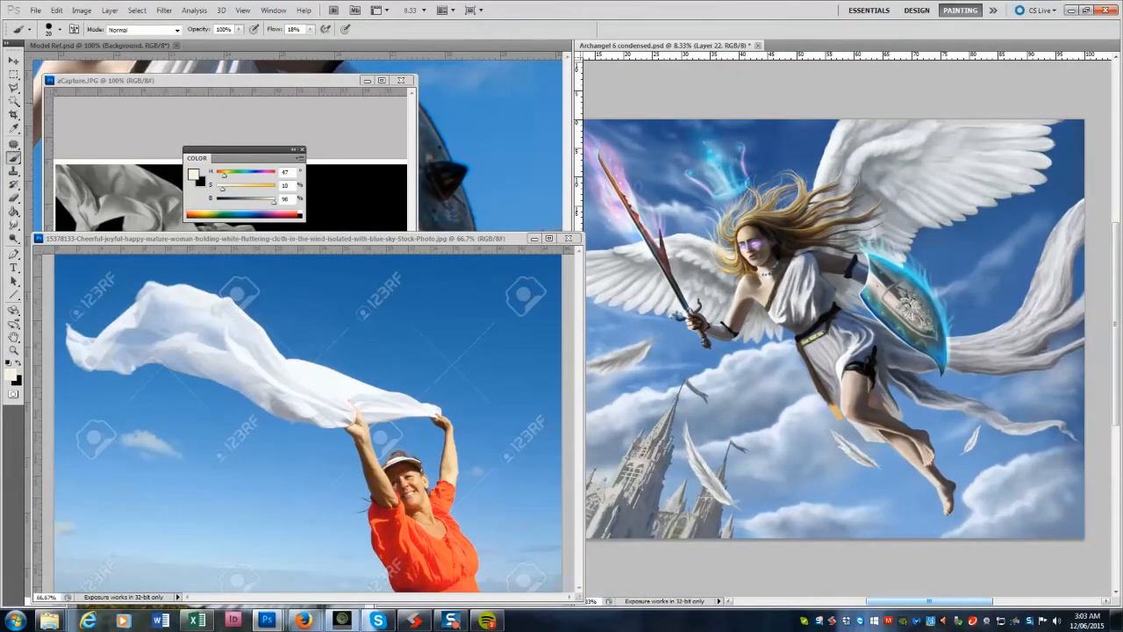
left_click(129, 331, "alt")
key("]")
key("]")
key("]")
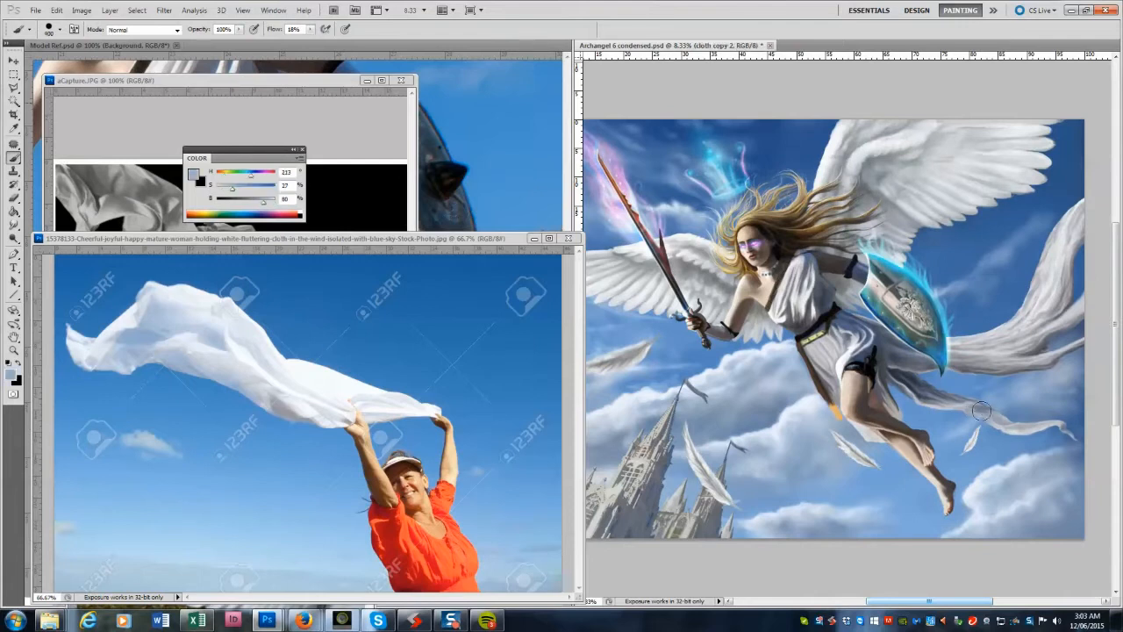
key("]")
key("]")
key("]")
key("]")
key("]")
key("]")
key("]")
key("]")
key("]")
key("]")
key("]")
key("]")
key("]")
Paint near-white highlights up the large trailing cloth behind the shield, using a colour sampled from that fabric.
left_click(1041, 306, "alt")
key("[")
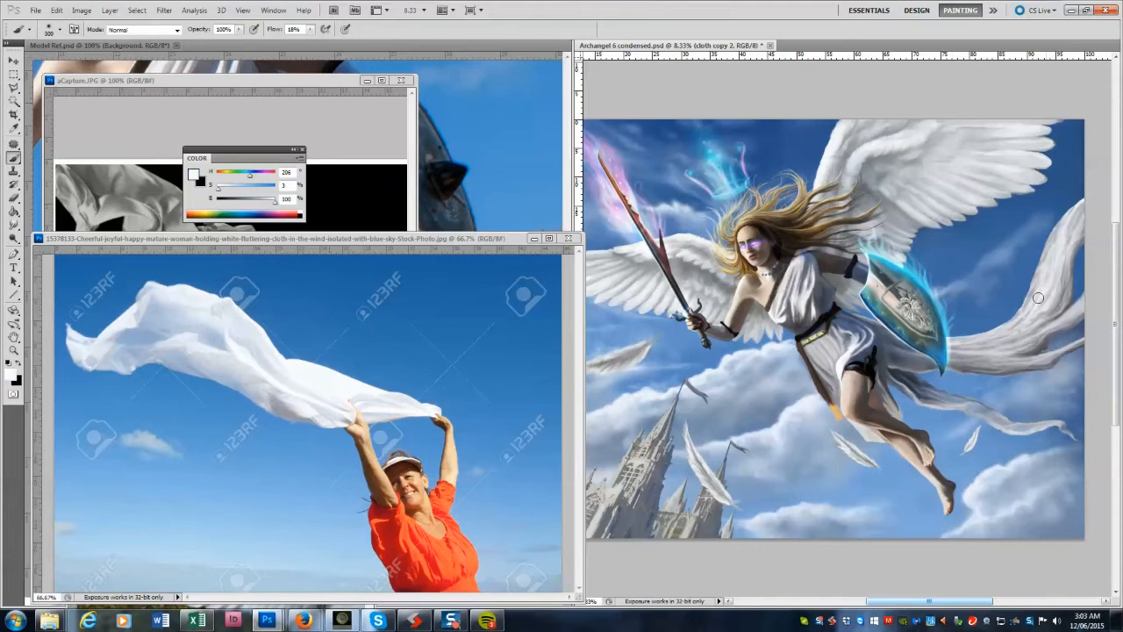
left_click_drag(1030, 303, 1049, 244)
key("[")
key("[")
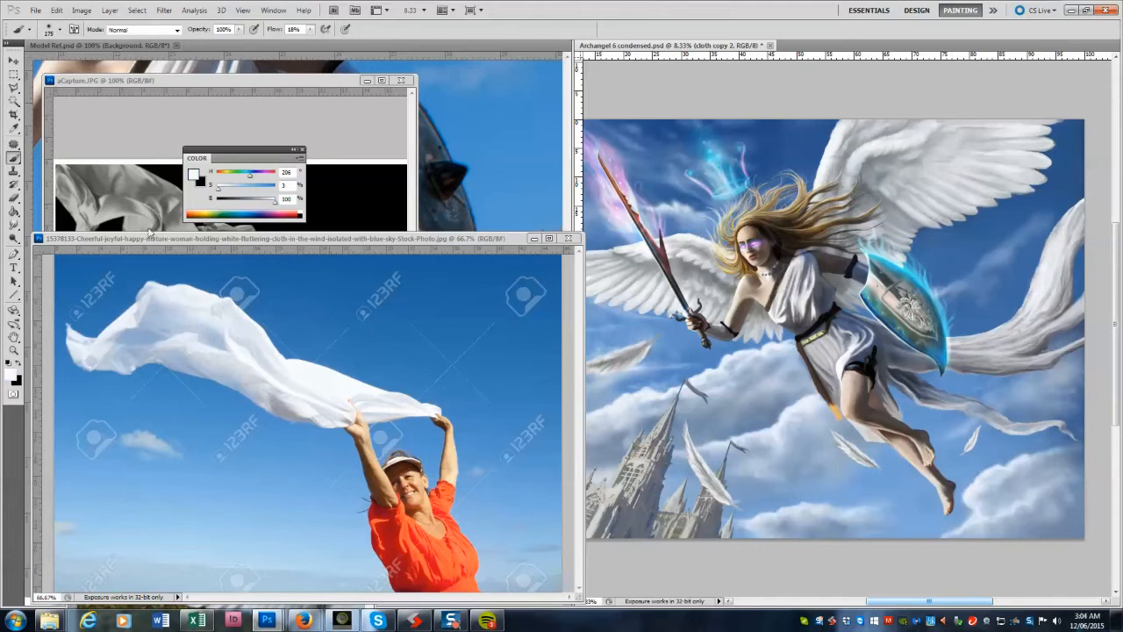
Refine the edges and folds of the large trailing cloth with the Eraser.
key("e")
left_click_drag(1072, 290, 1061, 311)
left_click_drag(1081, 223, 1078, 245)
left_click_drag(990, 324, 1022, 298)
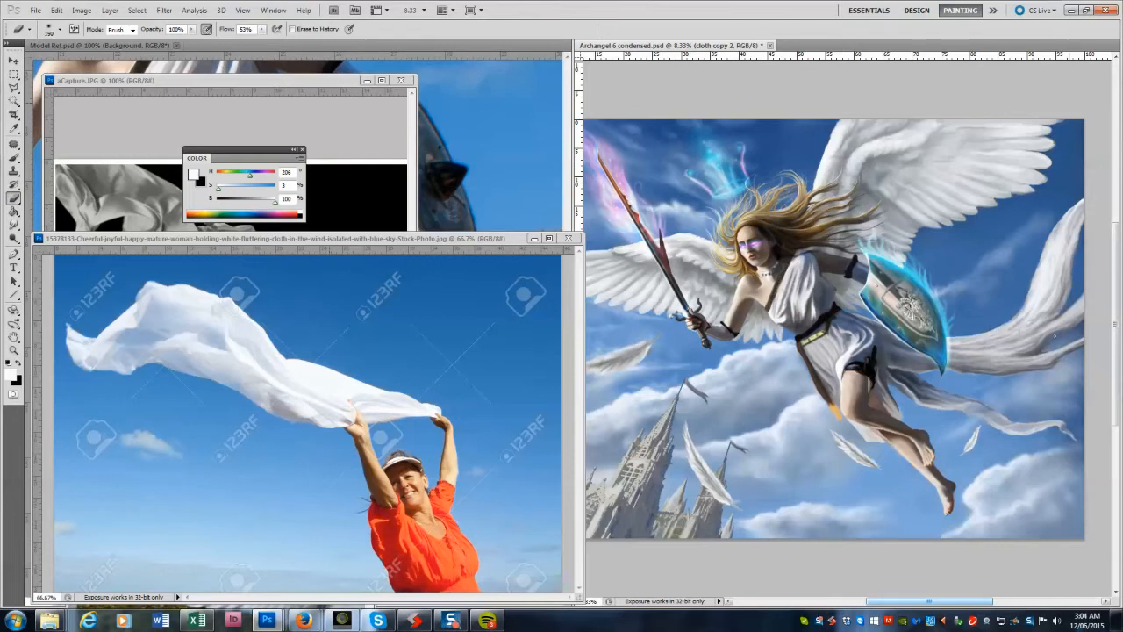
Sample whites from the reference photo's cloth and the painted fabric, and brush highlights up the large trailing cloth.
key("b")
left_click(264, 368, "alt")
left_click_drag(1058, 320, 1011, 342)
left_click(1063, 323, "alt")
left_click(1054, 281, "alt")
key("[")
left_click(148, 305, "alt")
left_click_drag(1053, 279, 1071, 230)
Sample a tone from the trailing cloth beside the shield and paint along the fabric there with an enlarged Brush.
key("[")
key("[")
key("[")
key("[")
key("[")
key("[")
key("[")
left_click(957, 367, "alt")
key("]")
key("]")
key("]")
key("]")
key("]")
key("]")
key("]")
key("]")
key("]")
key("]")
key("]")
key("]")
key("]")
mouse_move(957, 367)
left_mouse_down()
mouse_move(1000, 367)
mouse_move(1008, 347)
mouse_move(949, 346)
mouse_move(1015, 341)
left_mouse_up()
Sample cloth tones from the painting and the reference photo, and add finer fold shading with a much smaller Brush.
left_click(1068, 349, "alt")
left_click(299, 359, "alt")
left_click(222, 314, "alt")
key("[")
key("[")
key("[")
key("[")
key("[")
key("[")
key("[")
key("[")
key("[")
key("[")
key("[")
key("[")
key("[")
left_click(1014, 338, "alt")
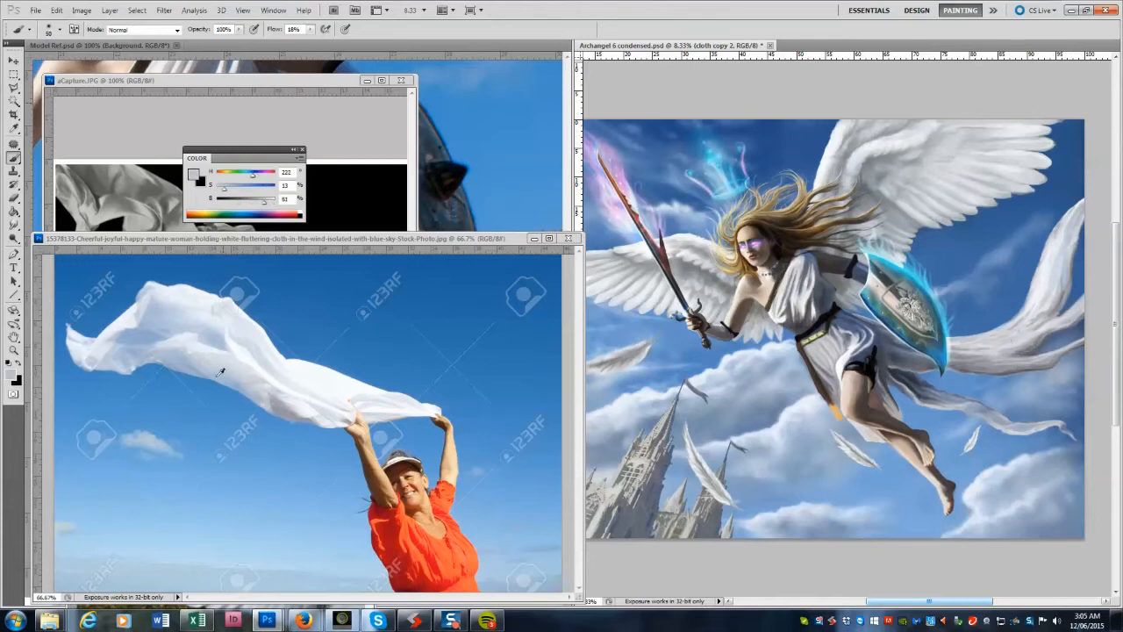
Paint soft folds along the large trailing cloth, from its upper part down to the shield, using a reference cloth colour.
key("]")
key("[")
key("[")
key("[")
key("[")
left_click(214, 340, "alt")
key("]")
key("]")
key("]")
left_click_drag(1041, 312, 961, 348)
left_click_drag(1033, 328, 1070, 226)
key("]")
mouse_move(979, 349)
left_mouse_down()
mouse_move(1042, 343)
mouse_move(1035, 357)
mouse_move(995, 354)
mouse_move(1078, 338)
mouse_move(951, 357)
left_mouse_up()
Sample blue-grey from the trailing cloth and shade the fabric's lower edge behind the shield.
key("]")
key("]")
key("]")
key("]")
left_click(999, 349, "alt")
key("[")
key("[")
key("[")
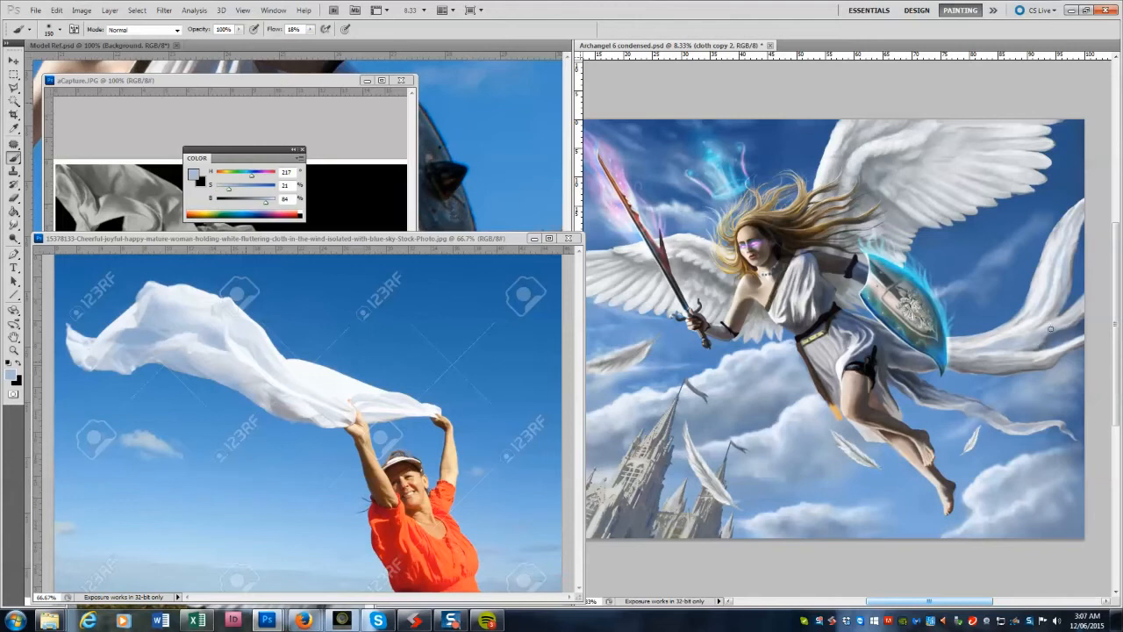
key("[")
key("[")
key("bracketleft")
key("bracketleft")
left_click(1053, 352, "alt")
key("]")
key("]")
mouse_move(1036, 362)
left_mouse_down()
mouse_move(986, 364)
mouse_move(1013, 343)
mouse_move(999, 367)
left_mouse_up()
Touch up the trailing cloth with a smaller Brush, using near-white H 260, S 1, B 97 sampled from its upper end.
key("[")
key("[")
key("[")
key("[")
left_click(1009, 349, "alt")
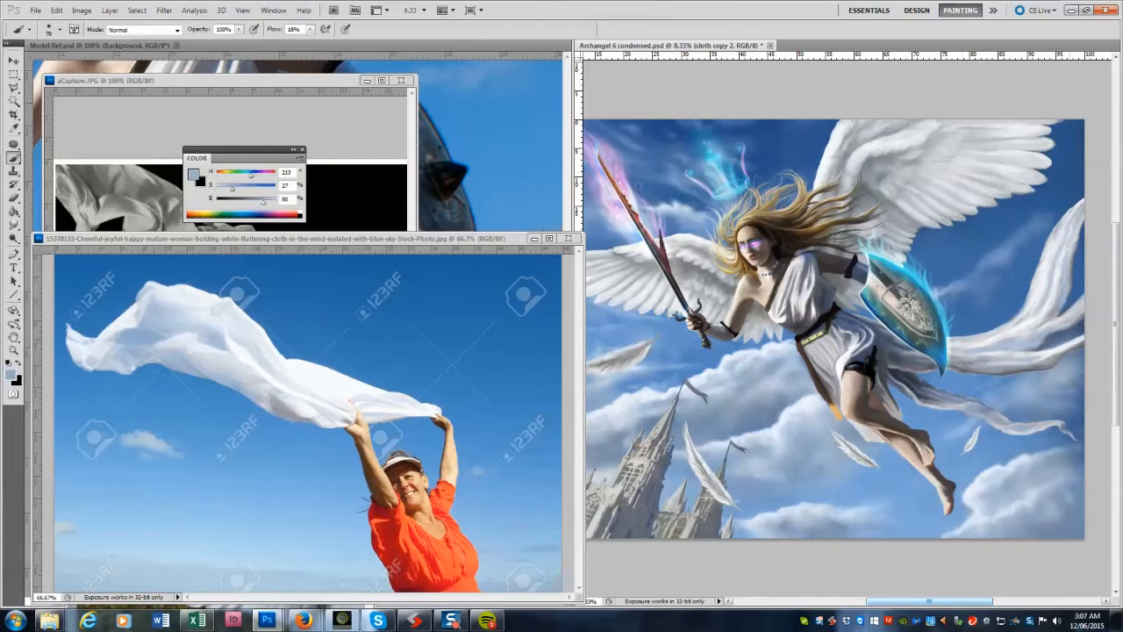
left_click(1072, 205, "alt")
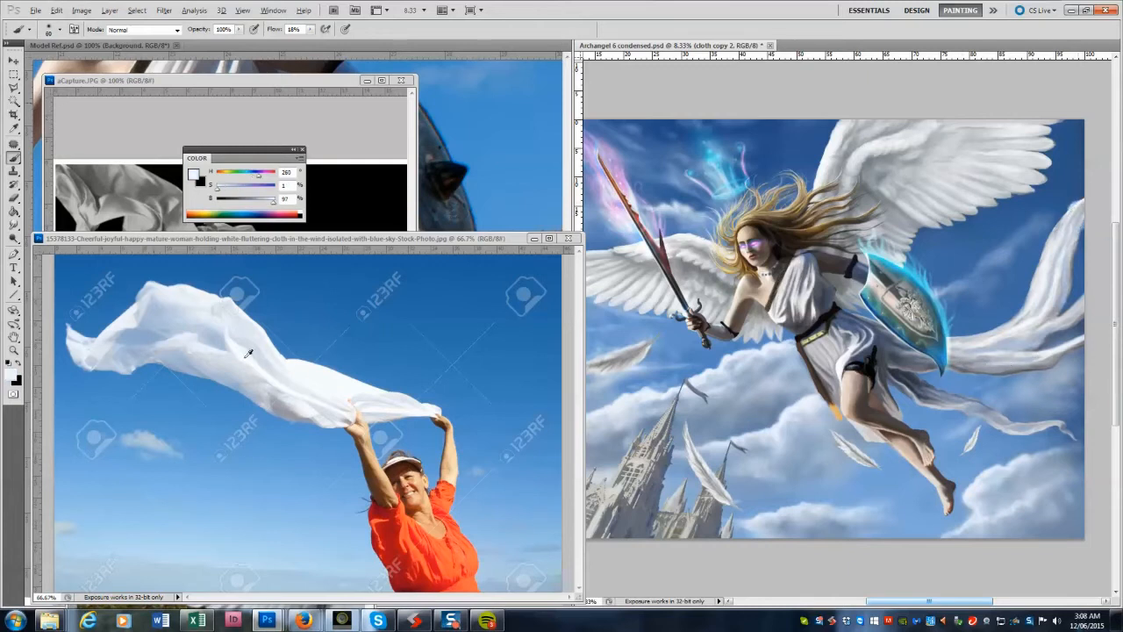
Clean up the trailing cloth with the Eraser and check the painting's tonal values in the grayscale proof view.
left_click(14, 197)
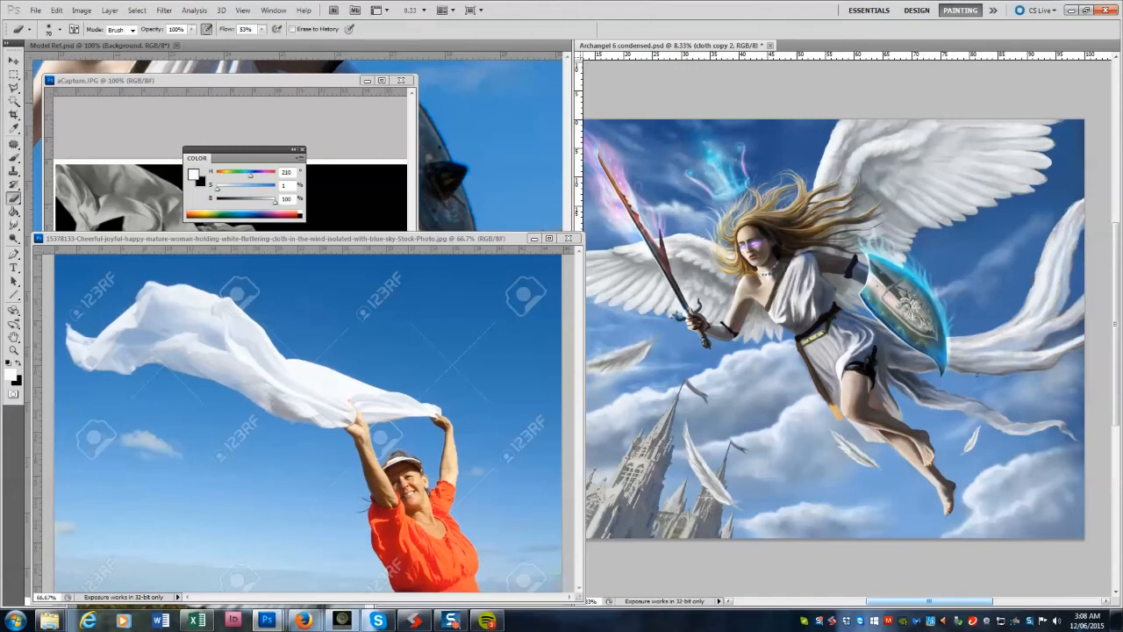
key("ctrl+y")
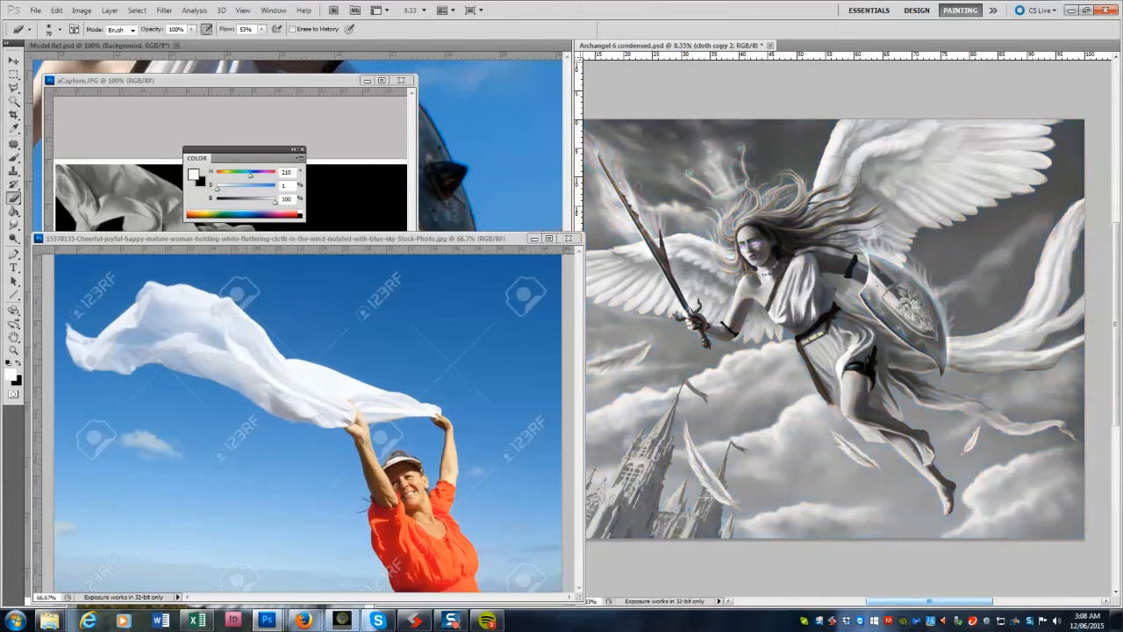
key("ctrl+y")
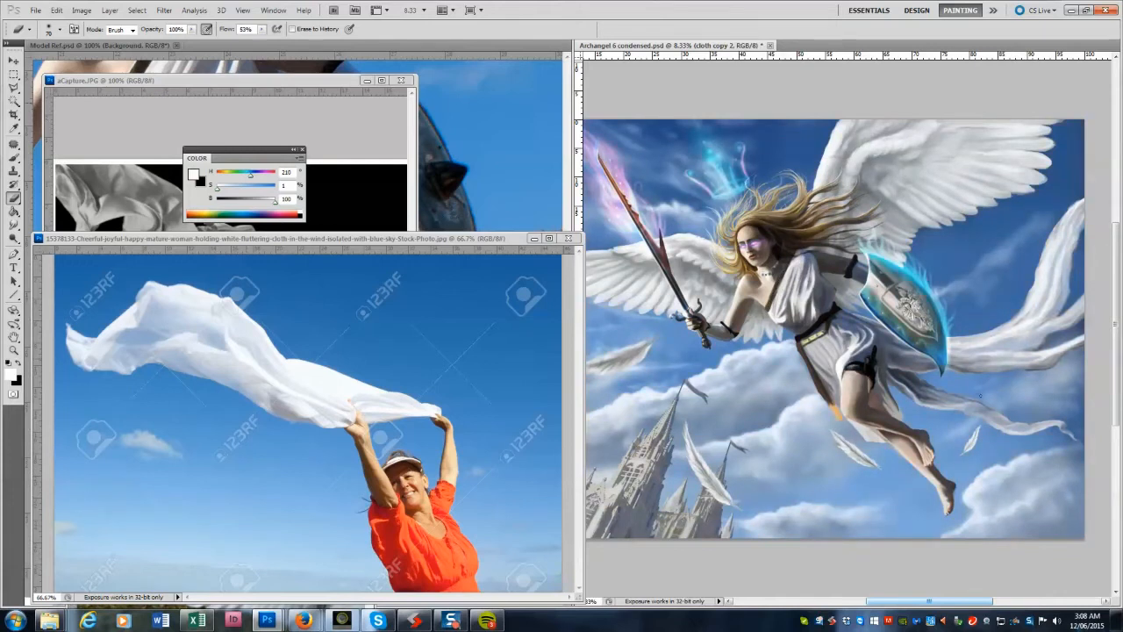
Smudge the upper end of the large trailing cloth at 100% strength with an enlarged brush.
left_click(14, 225)
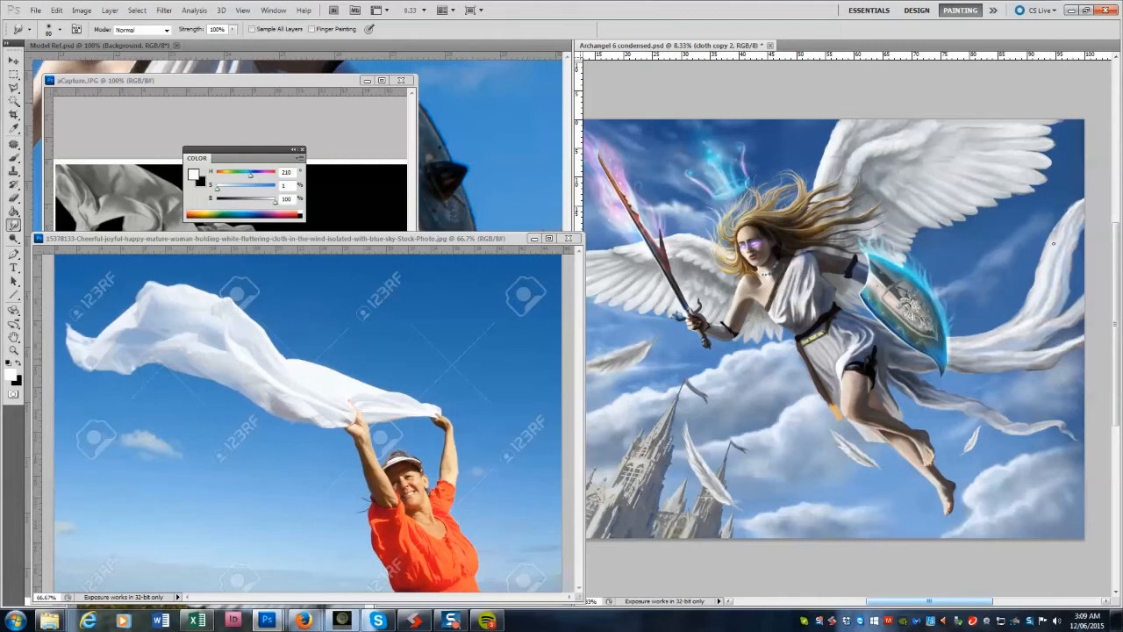
key("bracketright")
key("bracketright")
key("bracketright")
left_click_drag(1077, 212, 1085, 208)
key("bracketright")
key("bracketright")
key("bracketright")
key("bracketright")
key("bracketright")
key("bracketright")
Sample blue-grey and light grey from the upper trailing cloth, retouch its folds with the Brush and erase stray edges.
key("b")
left_click(1068, 246, "alt")
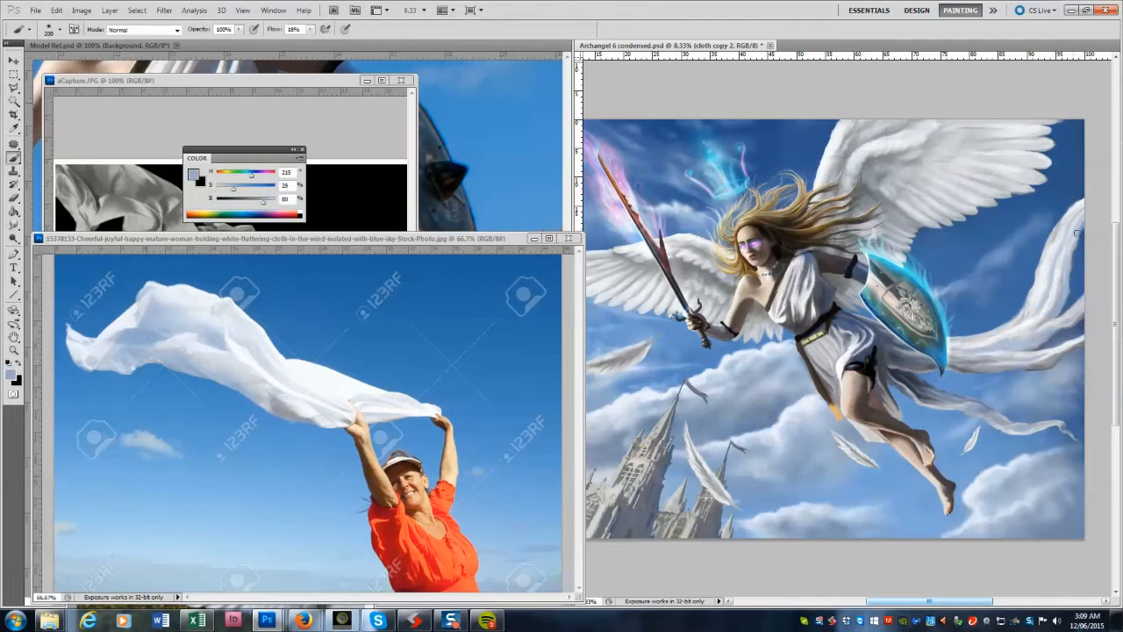
left_click(1057, 222, "alt")
key("e")
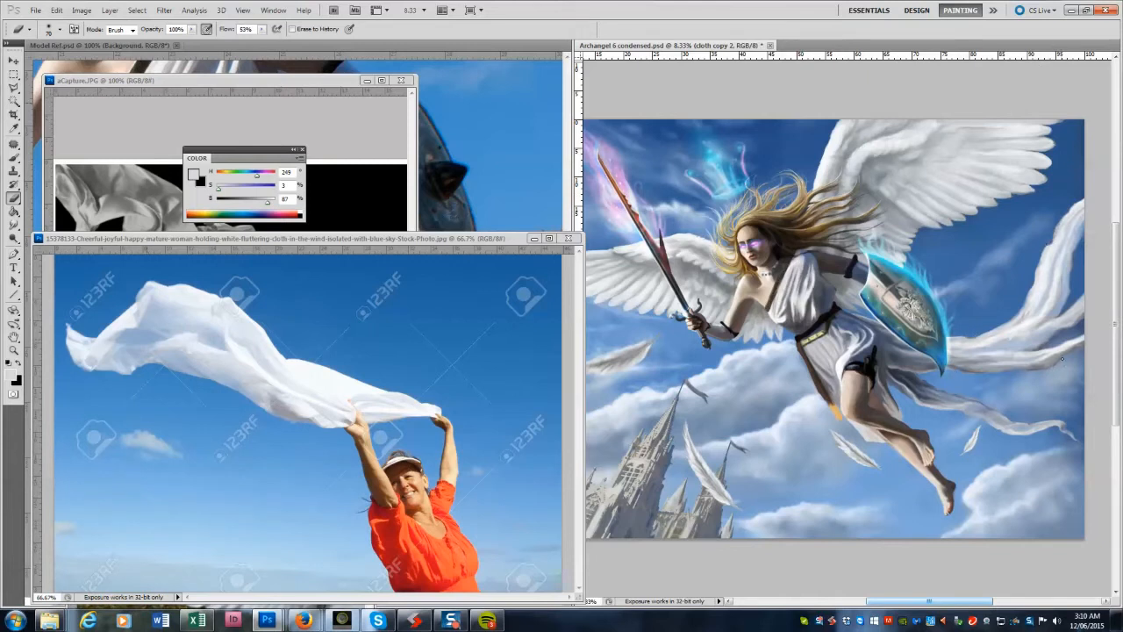
Blend the folds in the middle of the large trailing cloth with the Smudge tool, adjusting the brush size.
key("r")
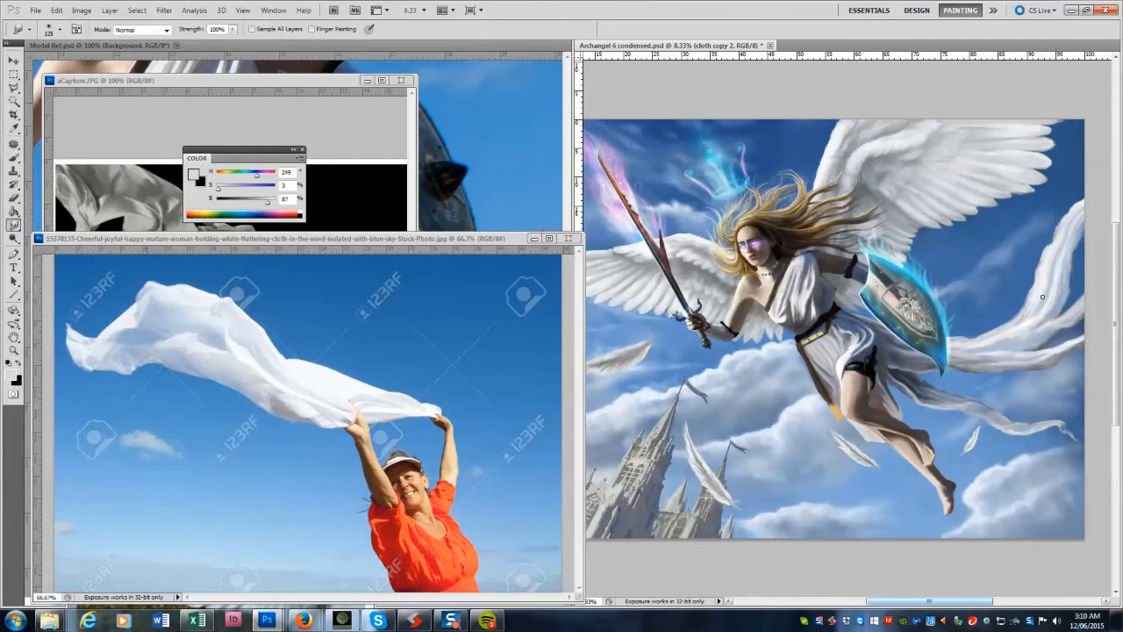
key("bracketleft")
key("bracketleft")
key("bracketleft")
key("bracketright")
key("bracketright")
key("bracketright")
key("bracketright")
key("bracketright")
key("bracketleft")
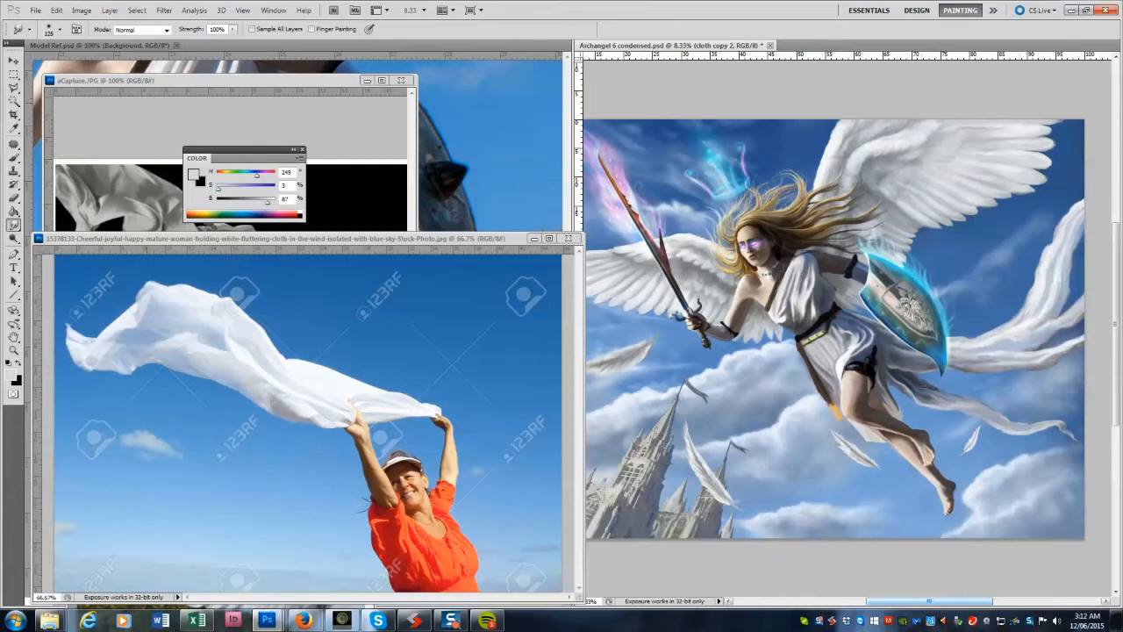
Brighten the trailing cloth beside the shield with the Brush, sampling light tones from that fabric and the reference cloth.
key("b")
key("bracketright")
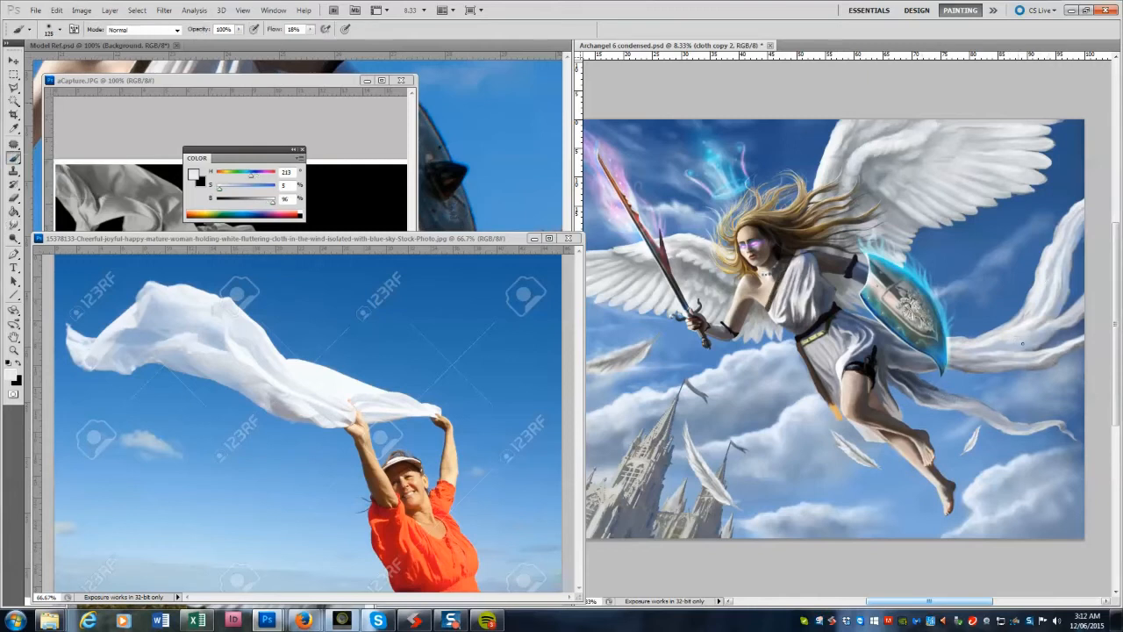
left_click(1009, 343, "alt")
left_click(187, 338, "alt")
Sample mid and dark greys from the narrow lower cloth strip and shade its folds below the shield.
left_click(1000, 422, "alt")
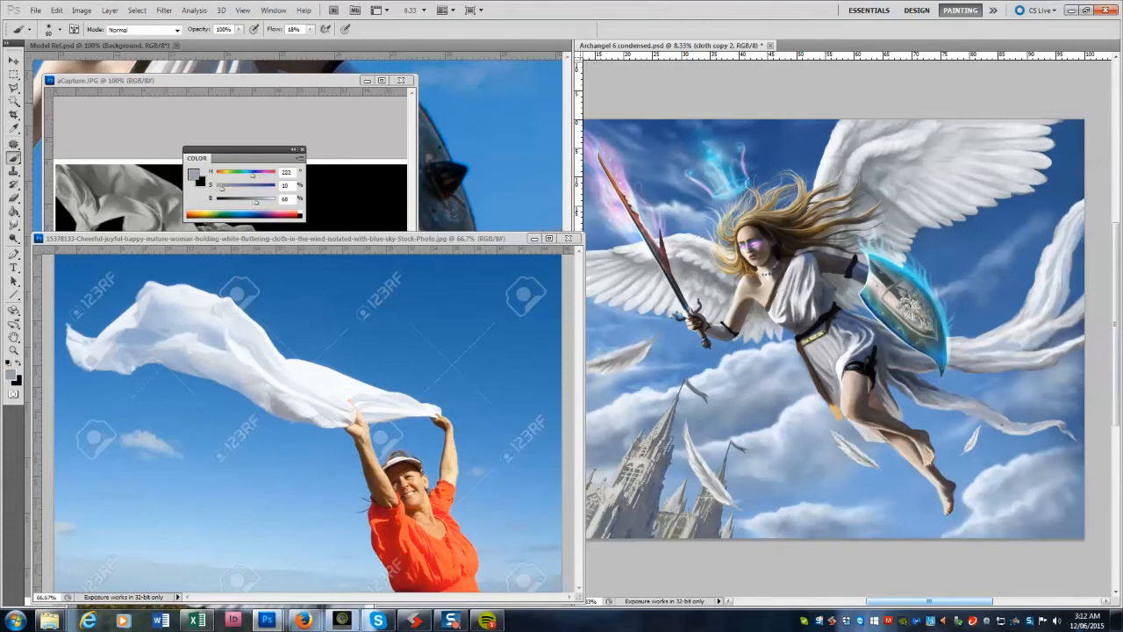
left_click(919, 383, "alt")
key("bracketright")
key("bracketright")
key("bracketright")
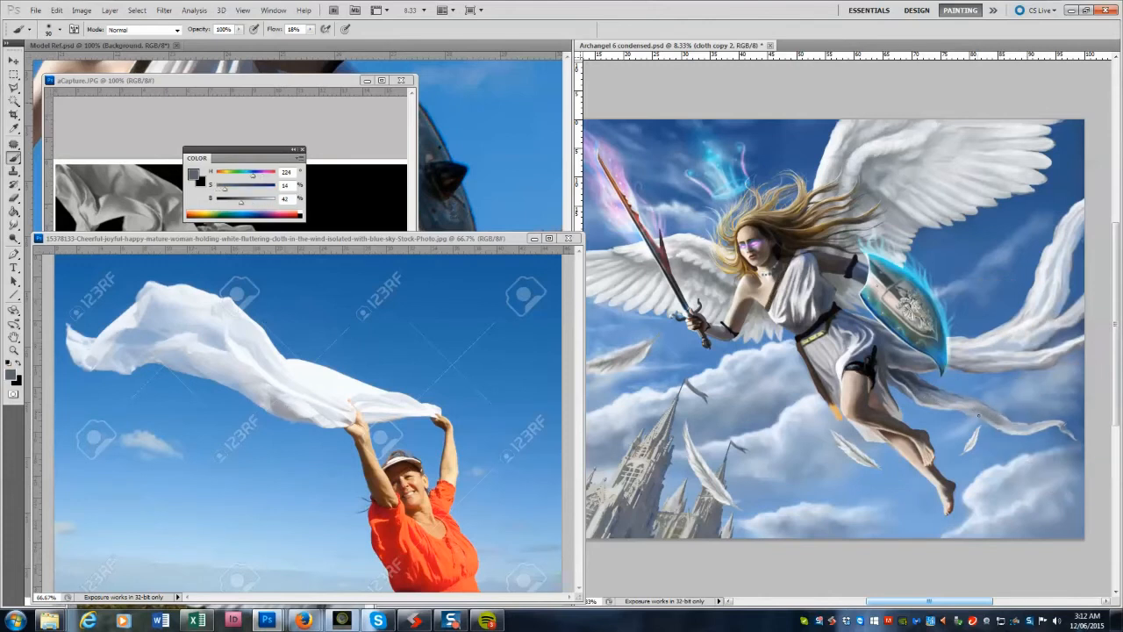
Sample light grey H 223, S 3, B 92 from the narrow lower cloth strip and lighten it with a larger Brush.
left_click(974, 408, "alt")
key("bracketright")
key("bracketright")
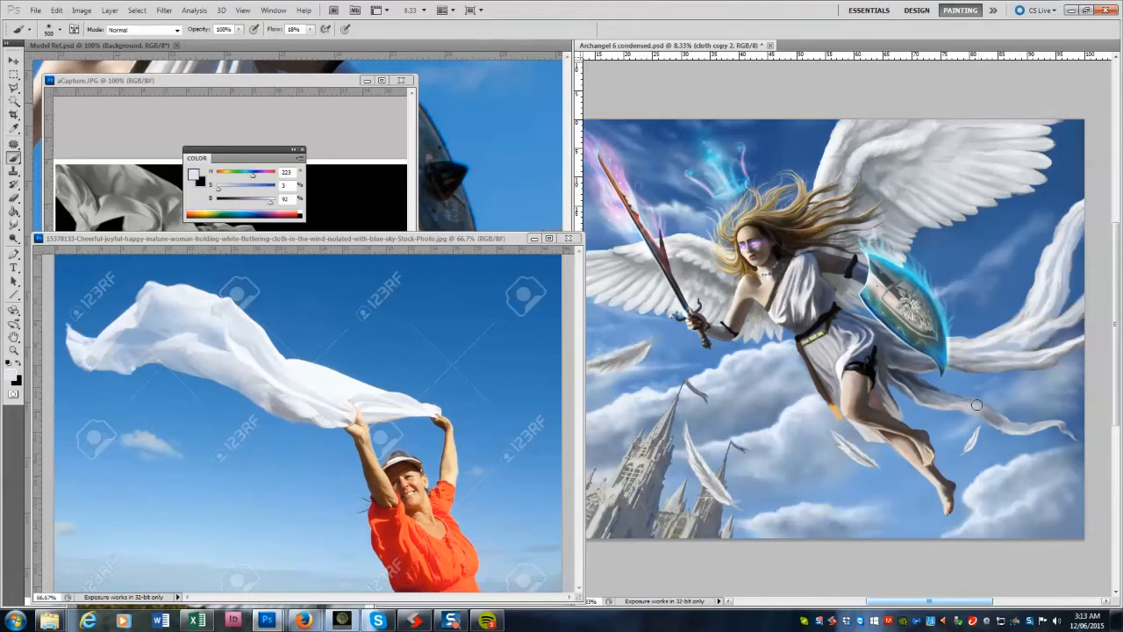
key("bracketright")
key("bracketright")
key("bracketright")
Sample blue-grey H 213, S 27, B 81 from the reference cloth and shade the trailing fabric with an enlarged Brush.
left_click(123, 332, "alt")
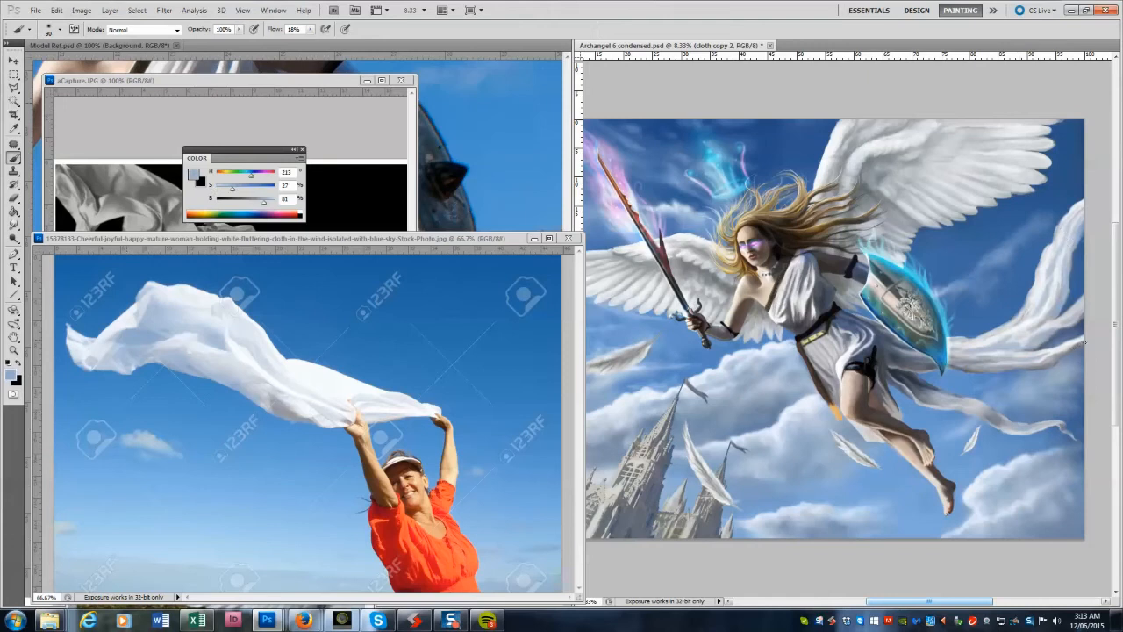
key("bracketright")
key("bracketright")
key("bracketright")
key("bracketright")
key("bracketright")
key("bracketright")
Sample near-white from the narrow lower cloth strip and paint highlights along its folds with a smaller Brush.
left_click(1031, 445, "alt")
key("bracketleft")
left_click(979, 403, "alt")
key("bracketleft")
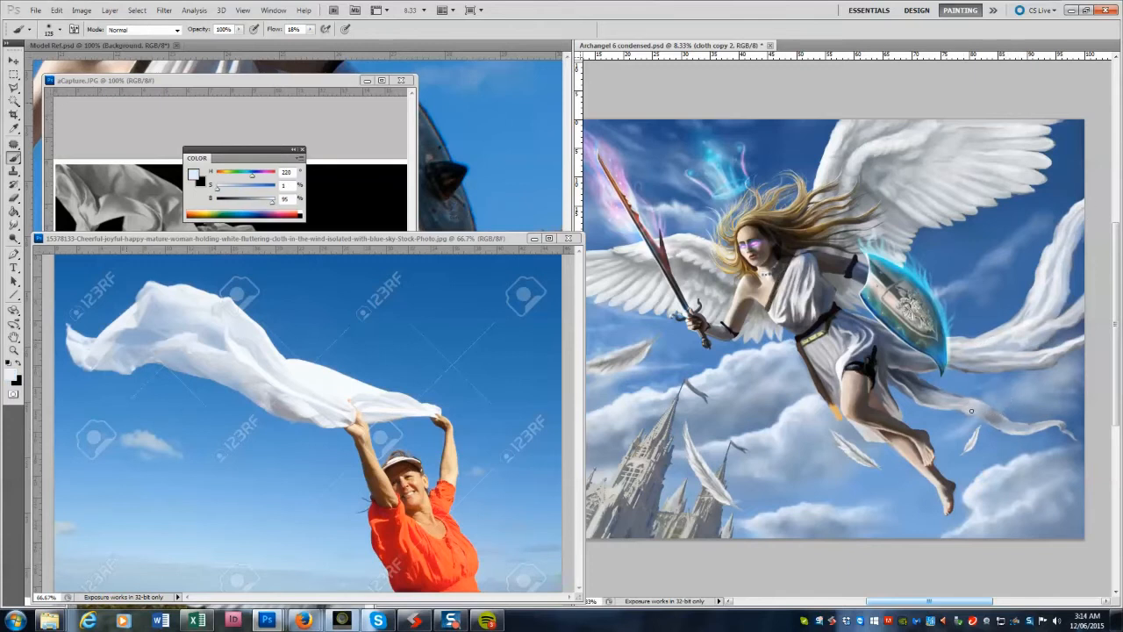
Sample tones from both trailing cloths and soften the large cloth's shading beside the shield with an enlarged Brush.
left_click(1023, 429, "alt")
key("bracketright")
left_click(981, 346, "alt")
key("bracketright")
key("bracketright")
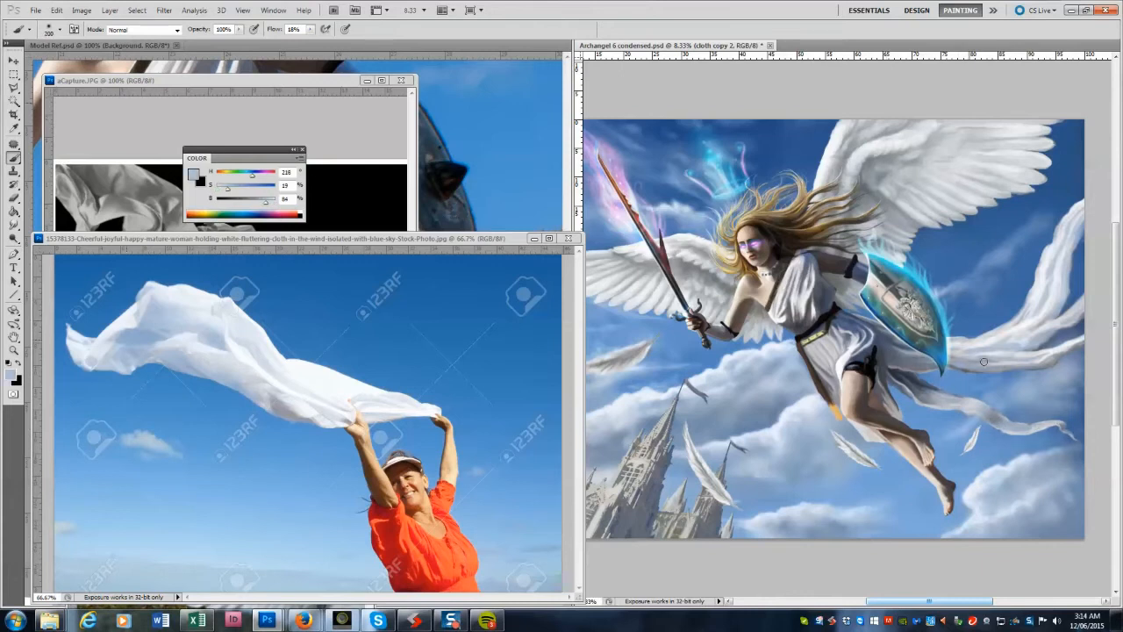
Refine the upper folds of the large trailing cloth with sampled tones on a smaller Brush and erase stray edges.
key("bracketleft")
key("bracketleft")
left_click(1044, 275, "alt")
left_click(1049, 253, "alt")
key("e")
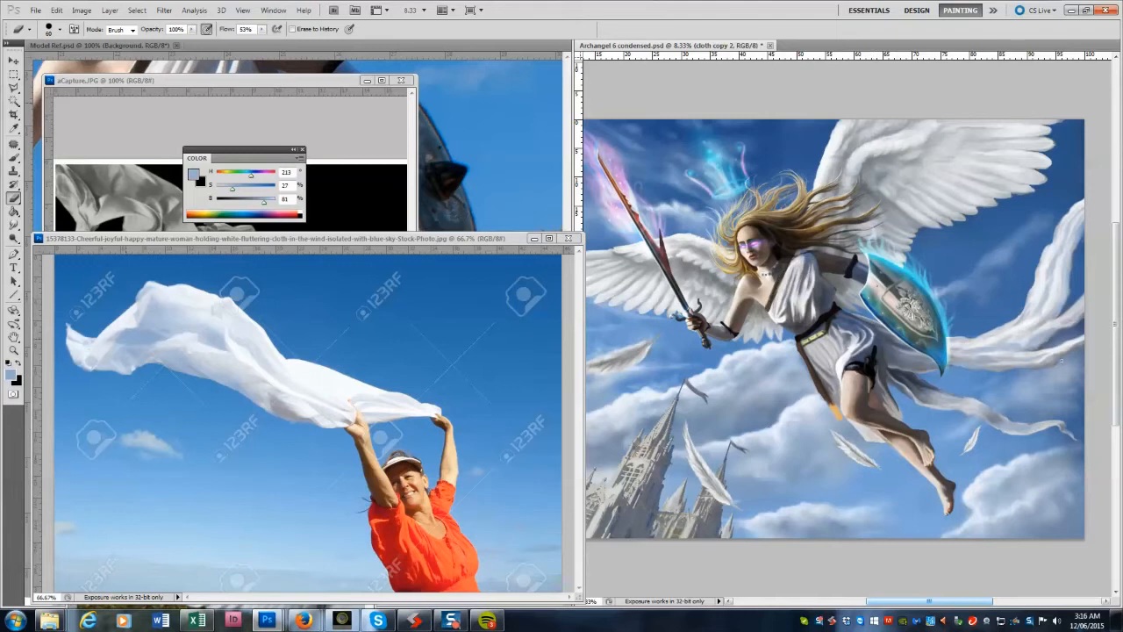
Create a new layer and paint fine details around the belt and dress with dark brown sampled from the belt area.
key("b")
key("ctrl+shift+alt+n")
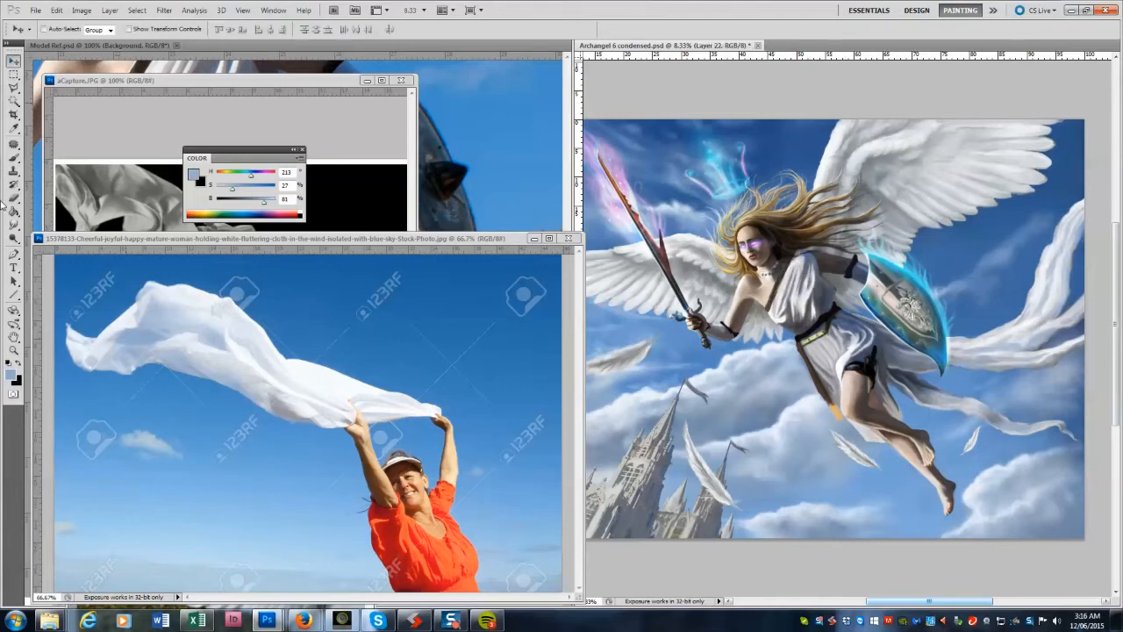
left_click(802, 343, "alt")
key("[")
key("[")
key("[")
key("[")
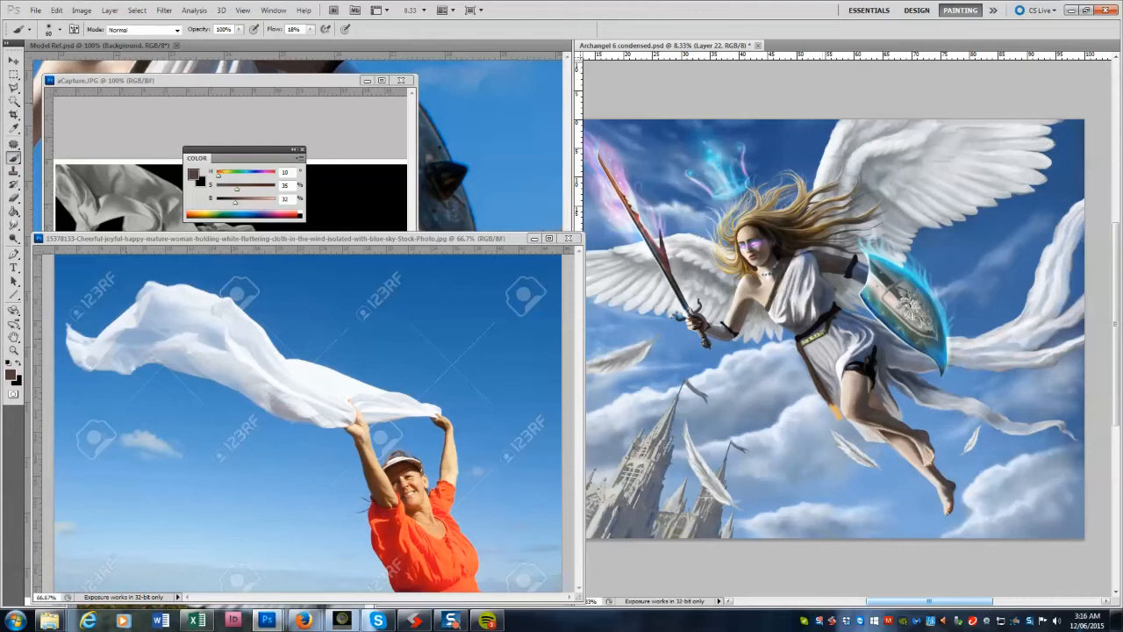
left_click(853, 369, "alt")
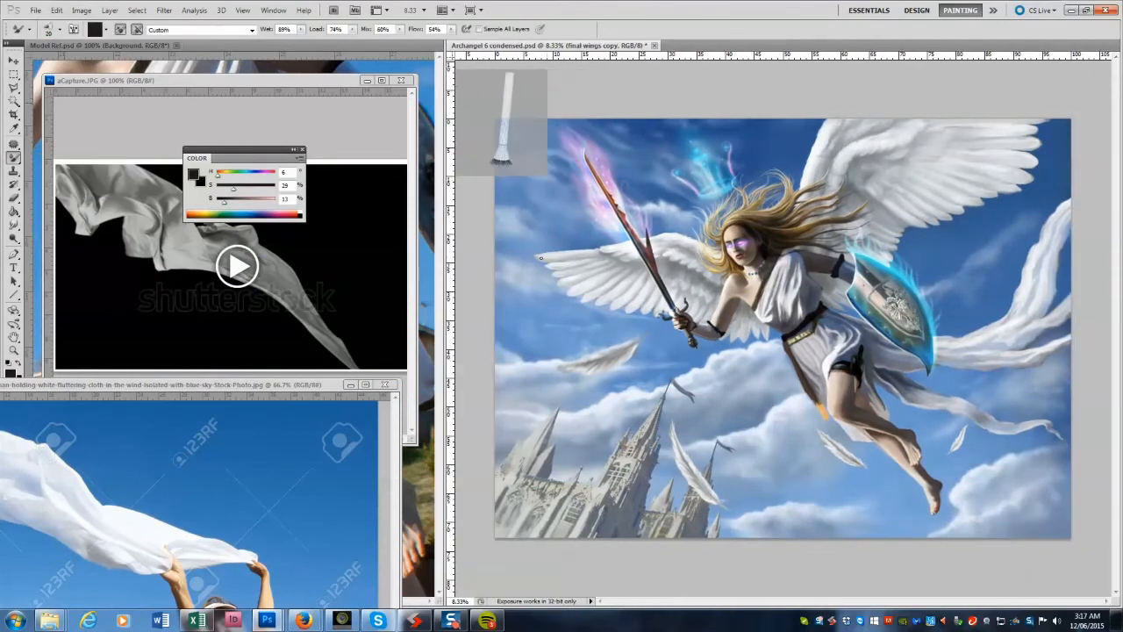
Switch from the Mixer Brush to the Brush and sample near-white from the large raised wing on the "final wings copy" layer.
right_click(13, 158)
left_click(45, 156)
left_click(1022, 174, "alt")
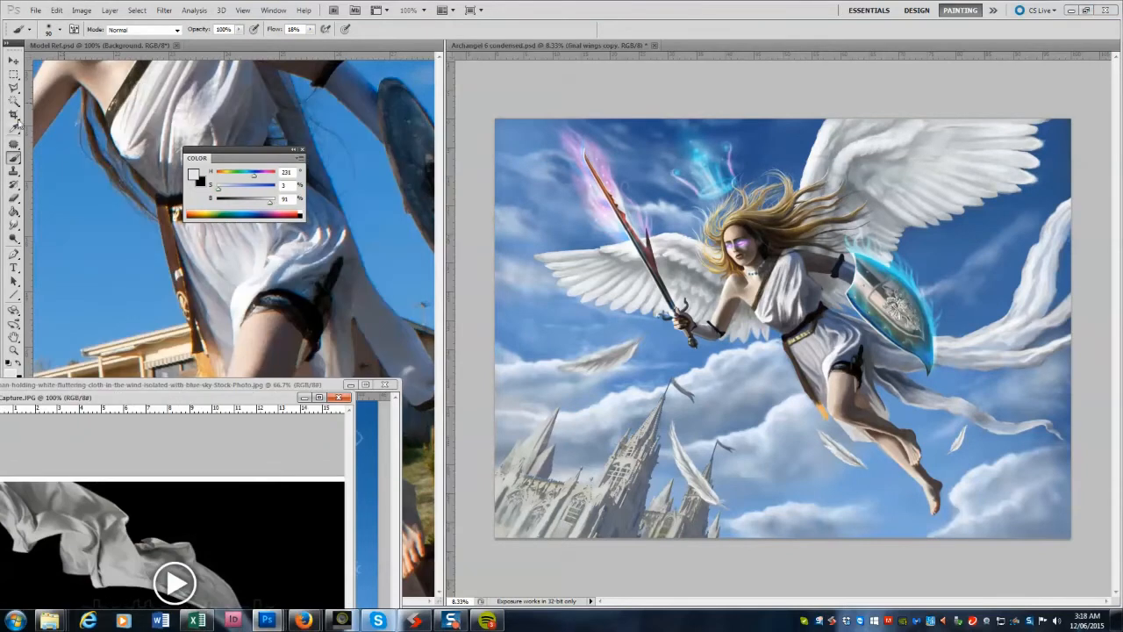
Create a new layer and enlarge the Brush for shading with grey sampled from the shoulder of the dress.
left_click(772, 298, "alt")
key("ctrl+alt+shift+n")
key("bracketright")
key("bracketright")
key("bracketright")
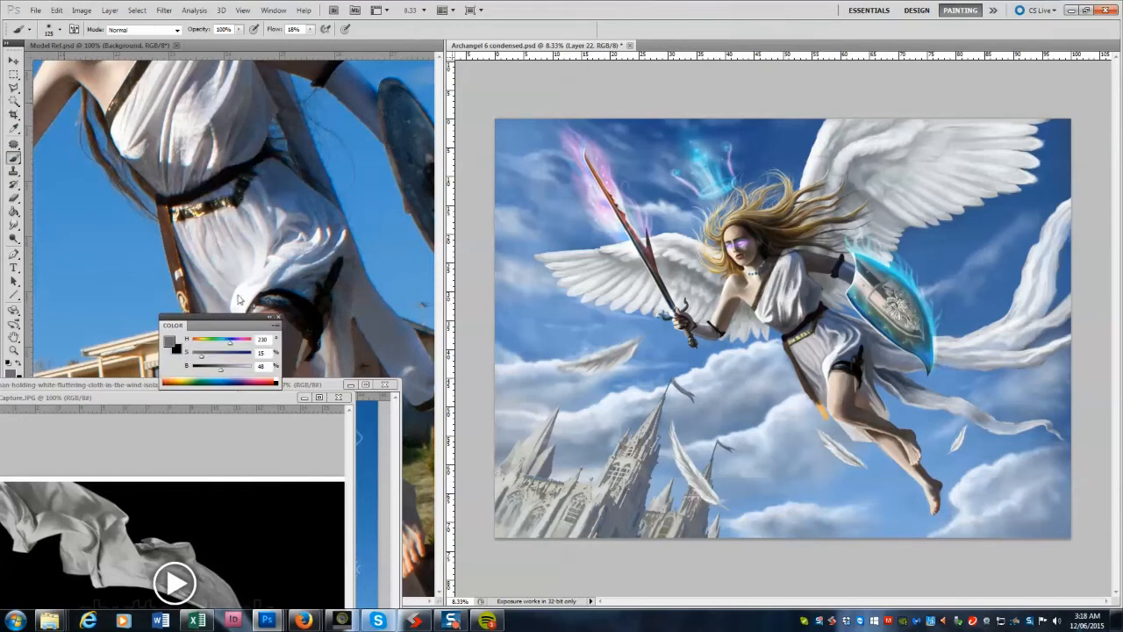
Darken the shaded costume details with a smaller Brush, sampling tones beside the shield, under the bodice and from the arm straps.
left_click(859, 258, "alt")
key("bracketleft")
key("bracketleft")
key("bracketleft")
key("bracketleft")
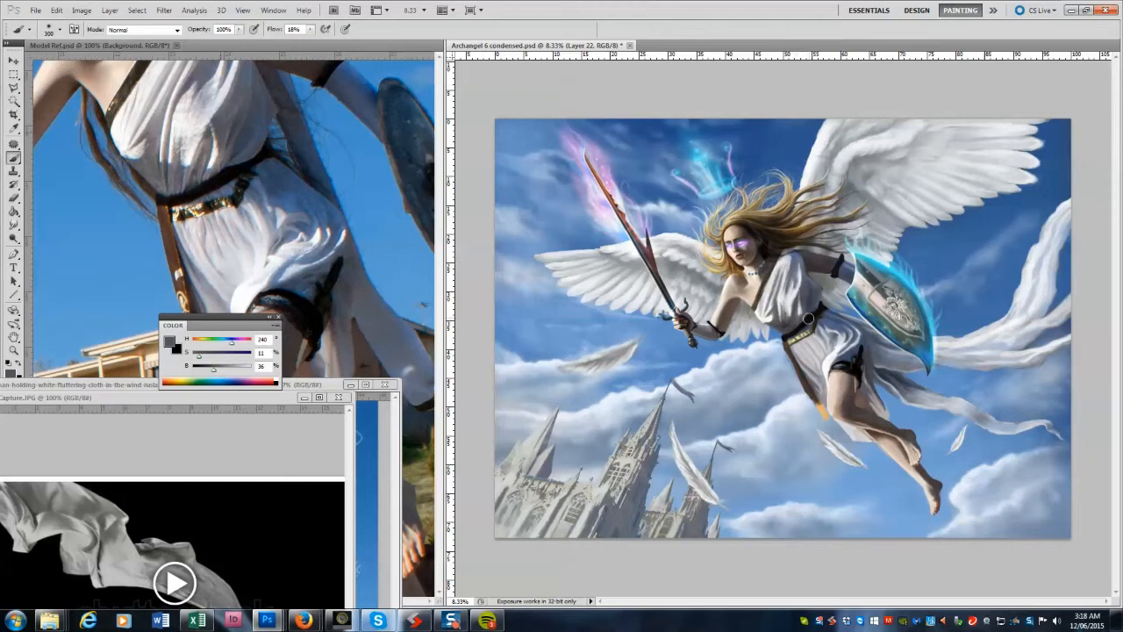
left_click(773, 324, "alt")
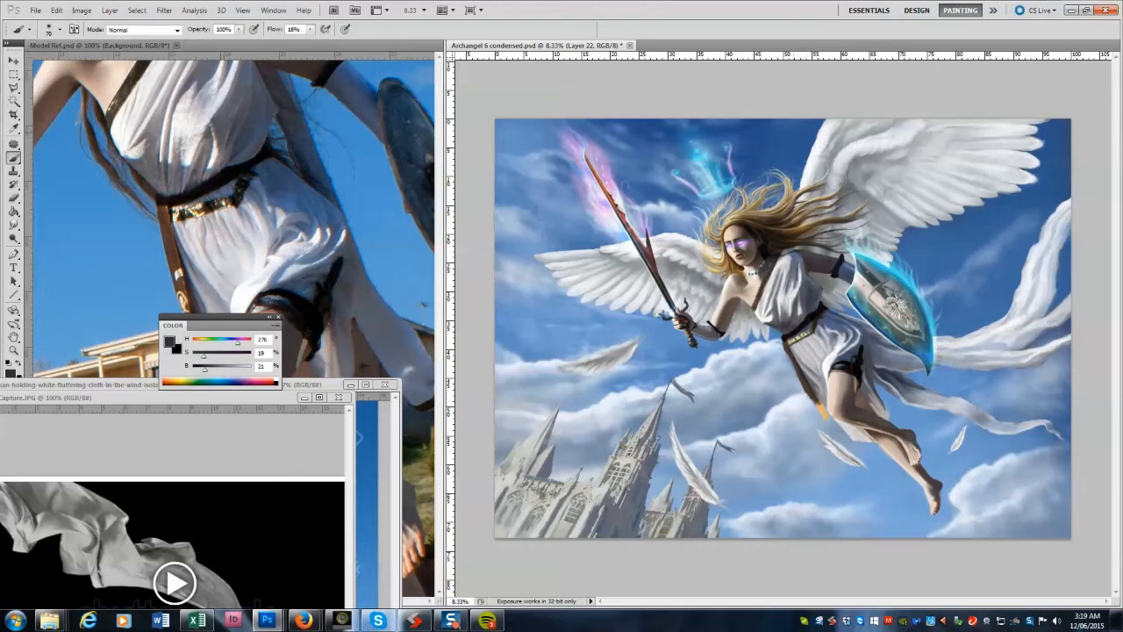
left_click(841, 259, "alt")
left_click(725, 333, "alt")
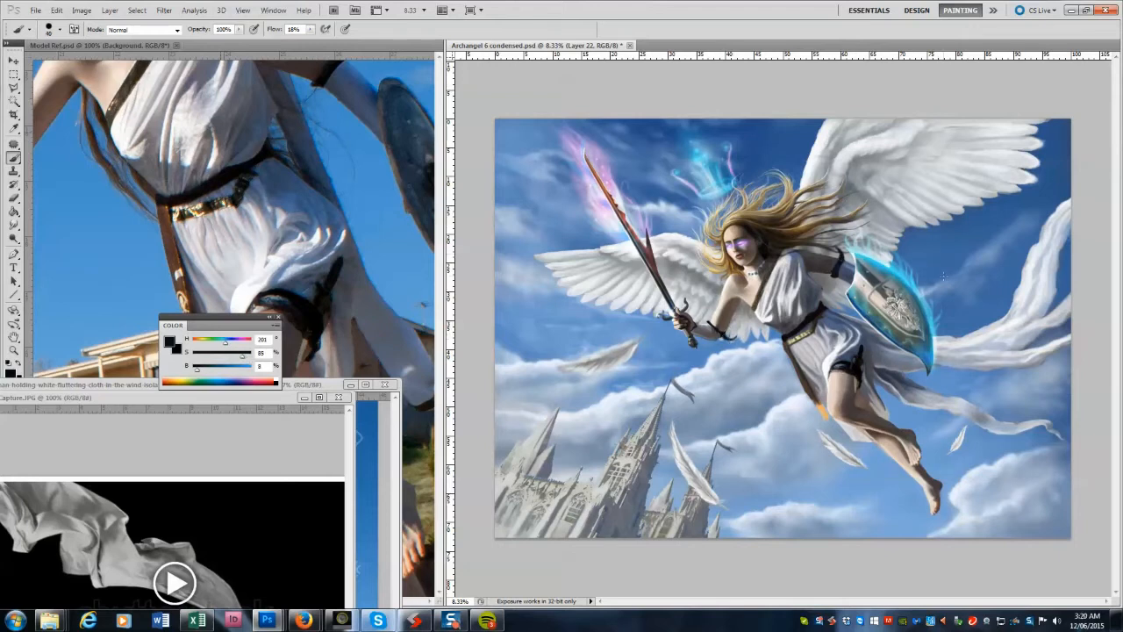
Select the cathedral layer and set the Brush's Dual Brush to a textured tip at 302 px with 200% spacing.
left_click(550, 488, "ctrl")
key("b")
key("F5")
left_click(372, 329)
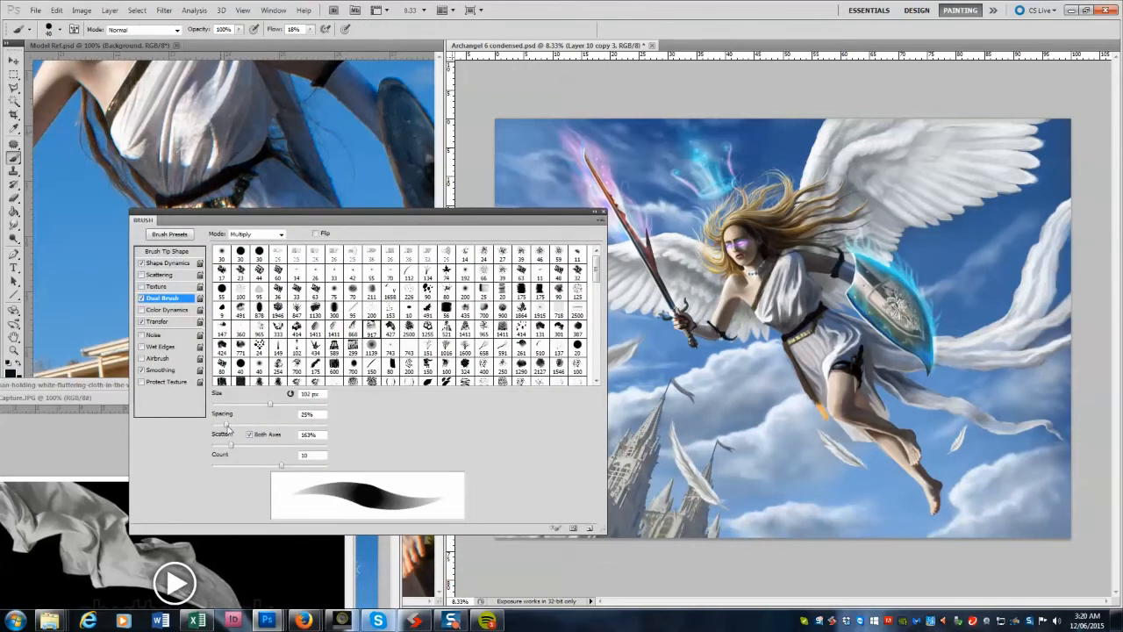
mouse_move(271, 404)
left_mouse_down()
mouse_move(303, 404)
mouse_move(304, 420)
mouse_move(303, 405)
mouse_move(273, 417)
mouse_move(283, 421)
left_mouse_up()
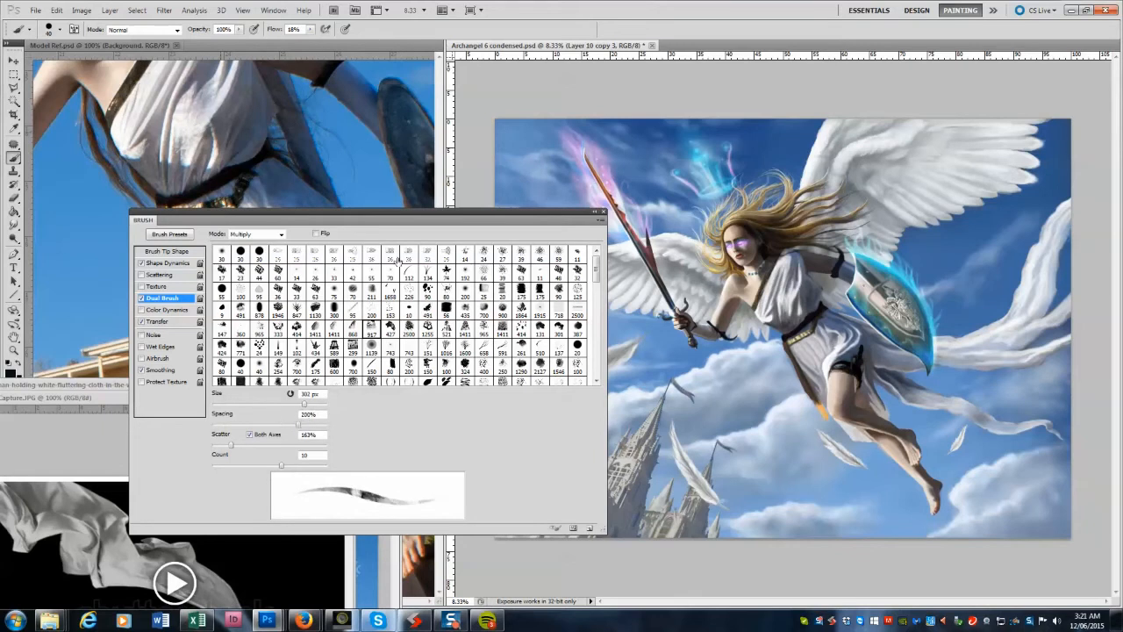
key("F5")
Touch up the area around the shield arm with the Eraser and Smudge tool, switching between the shield layer and Layer 22.
key("z")
left_click(938, 300)
key("v")
left_click(939, 241, "ctrl")
left_click(798, 288, "ctrl")
key("b")
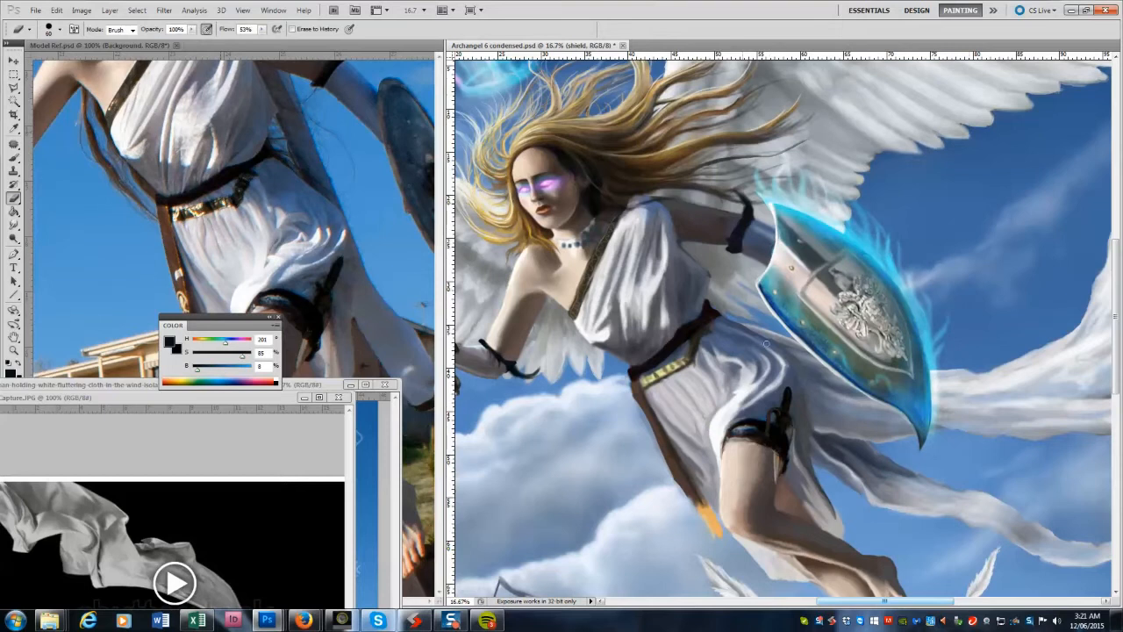
left_click(752, 274, "ctrl")
left_click(777, 263, "ctrl")
left_click(734, 198, "ctrl")
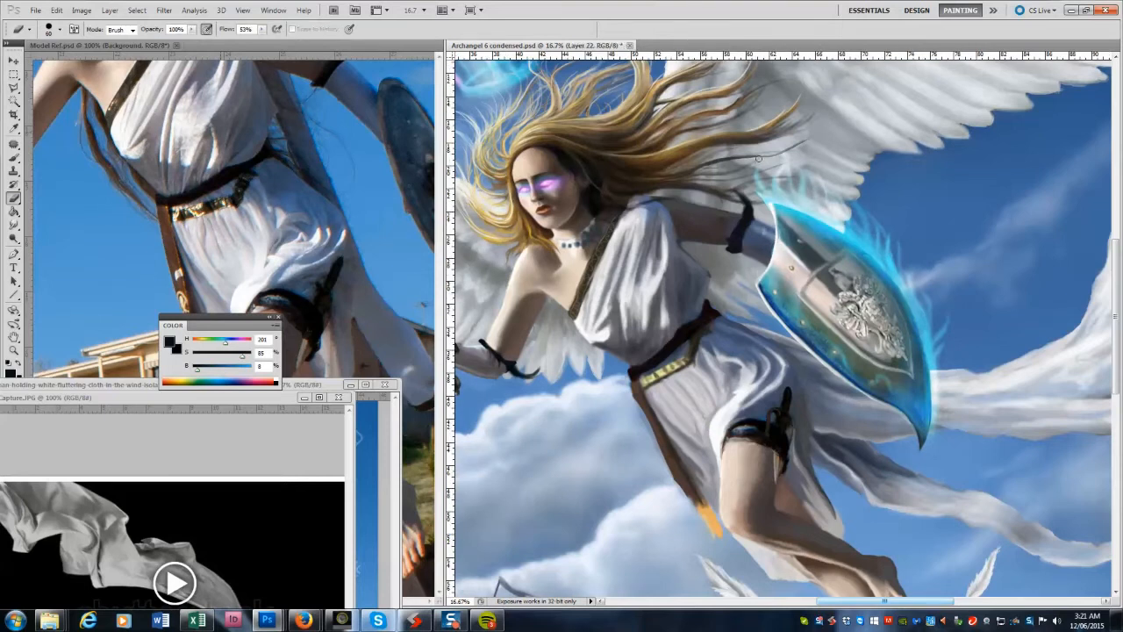
left_click(757, 275, "ctrl")
left_click(761, 233, "ctrl")
key("r")
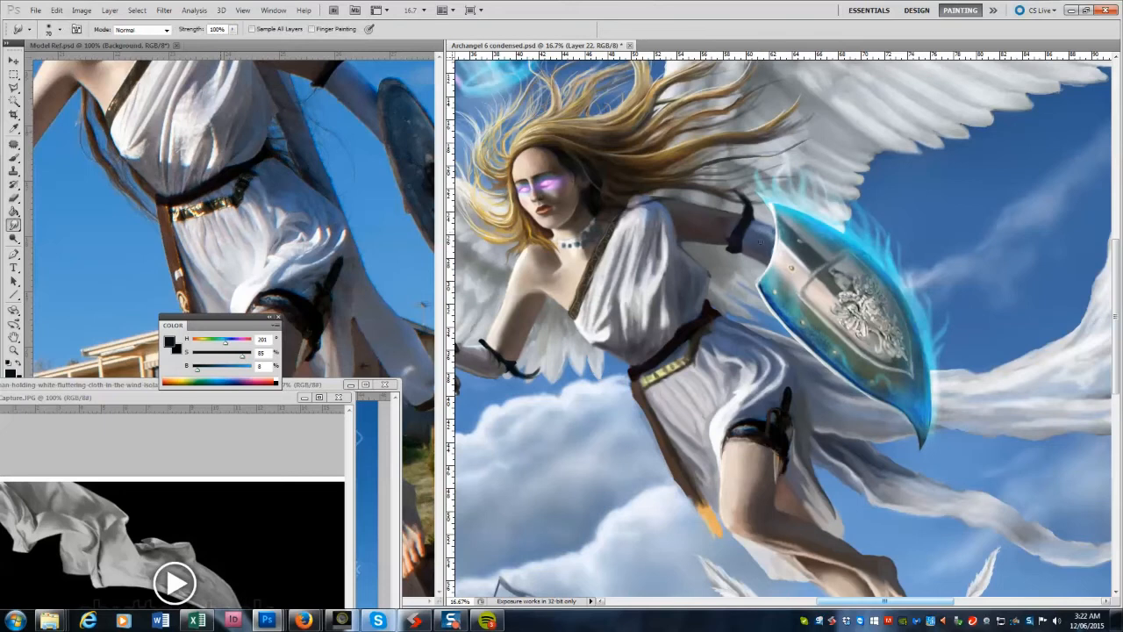
key("b")
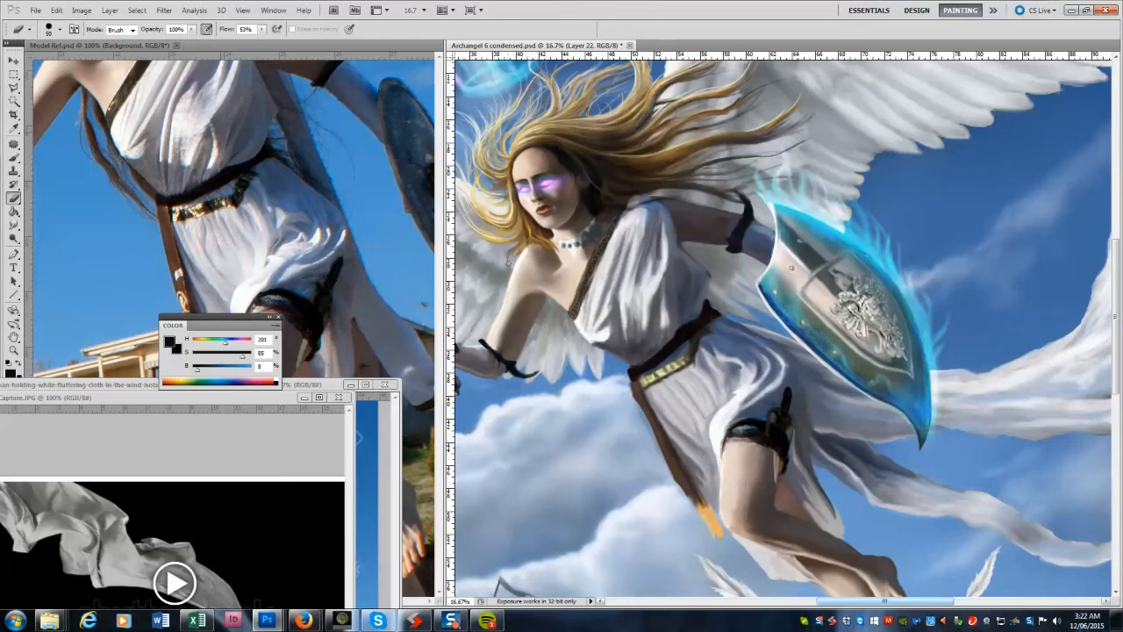
Paint shading along the underside of the raised leg with brown tones sampled from the skin there.
left_click(13, 158)
left_click(802, 551, "alt")
left_click_drag(806, 555, 852, 572)
left_click(801, 543, "alt")
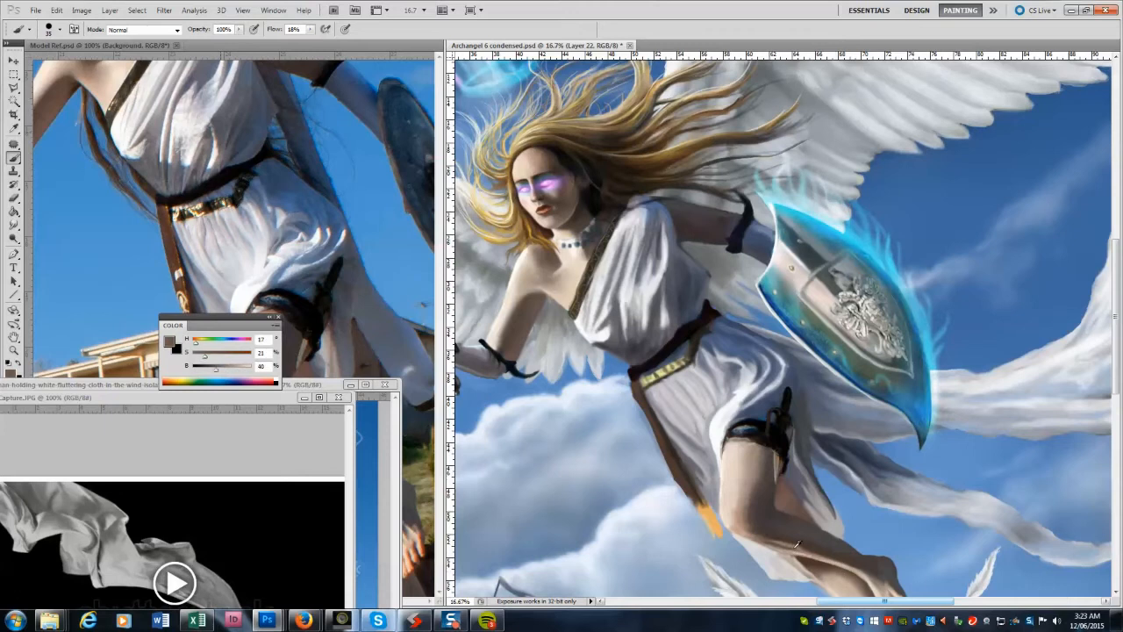
Duplicate the floating feather's layer and move the copy up and outward from the original.
key("z")
left_click(695, 438, "alt")
left_click(694, 438, "alt")
key("v")
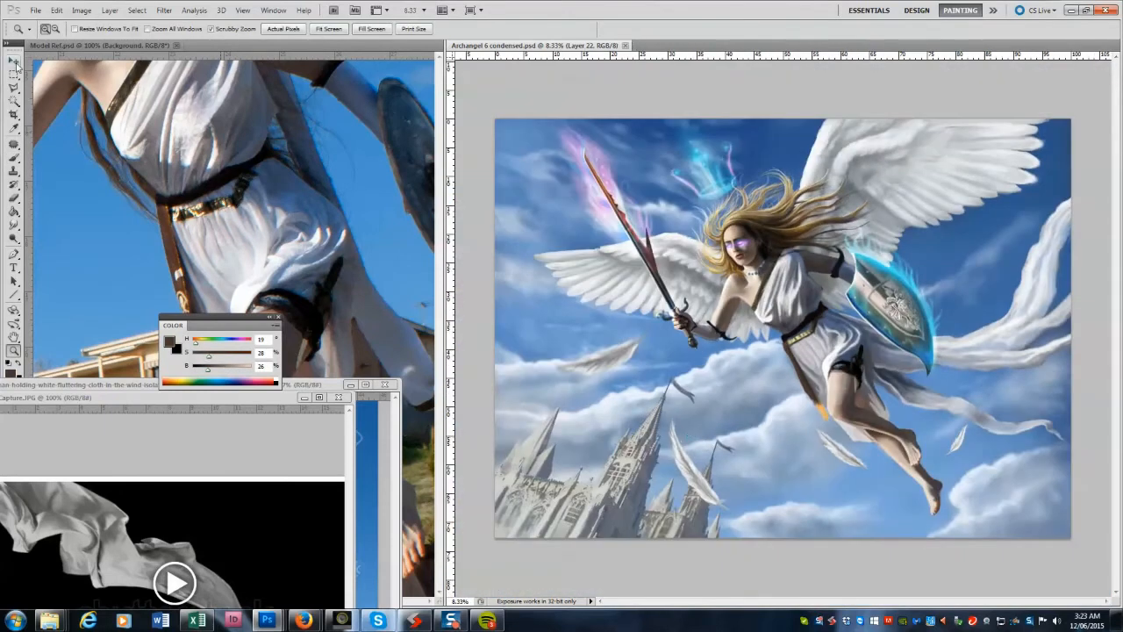
key("alt+l")
key("d")
key("Return")
left_click_drag(590, 338, 541, 313)
Scale the copied feather to about 116%, rotate it about 61° and place it in the sky beyond the sword.
key("ctrl+t")
left_click_drag(504, 402, 483, 376)
left_click_drag(546, 342, 517, 215)
left_click_drag(596, 180, 622, 176)
left_click_drag(542, 101, 577, 113)
left_click_drag(551, 201, 543, 191)
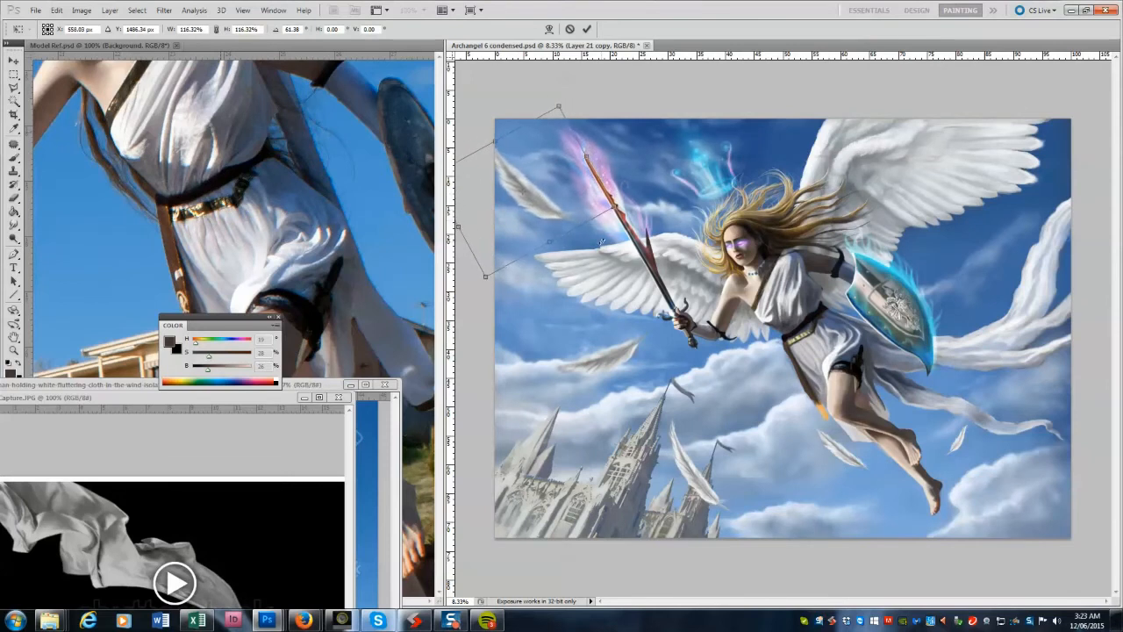
key("Return")
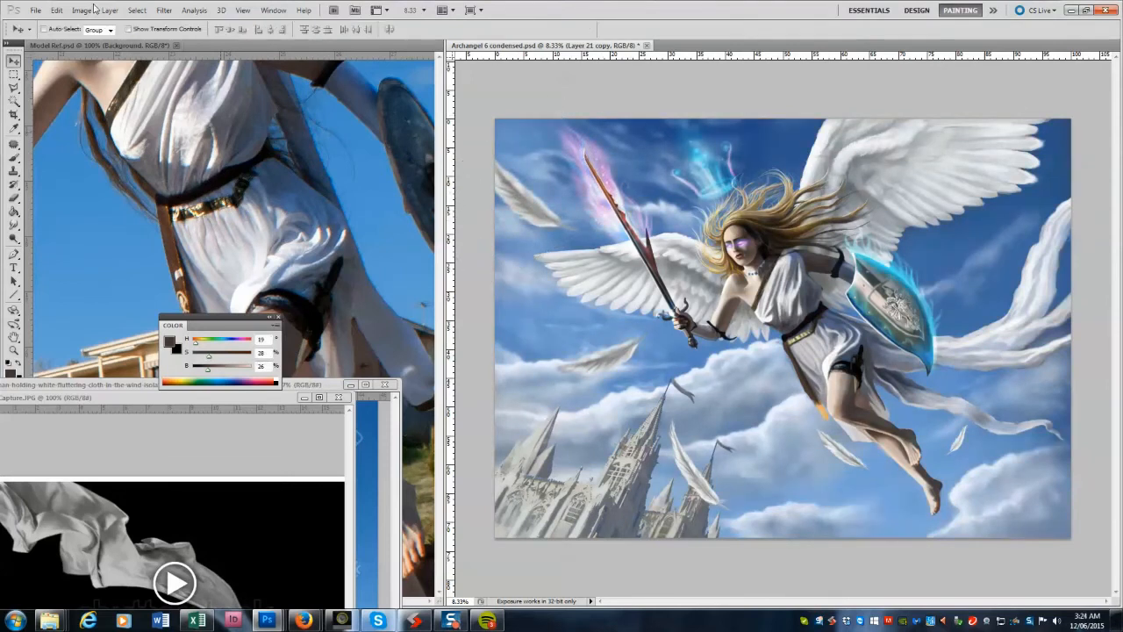
Apply a Motion Blur at an angle of -6° to the copied feather.
left_click(165, 9)
mouse_move(188, 125)
left_click(114, 200)
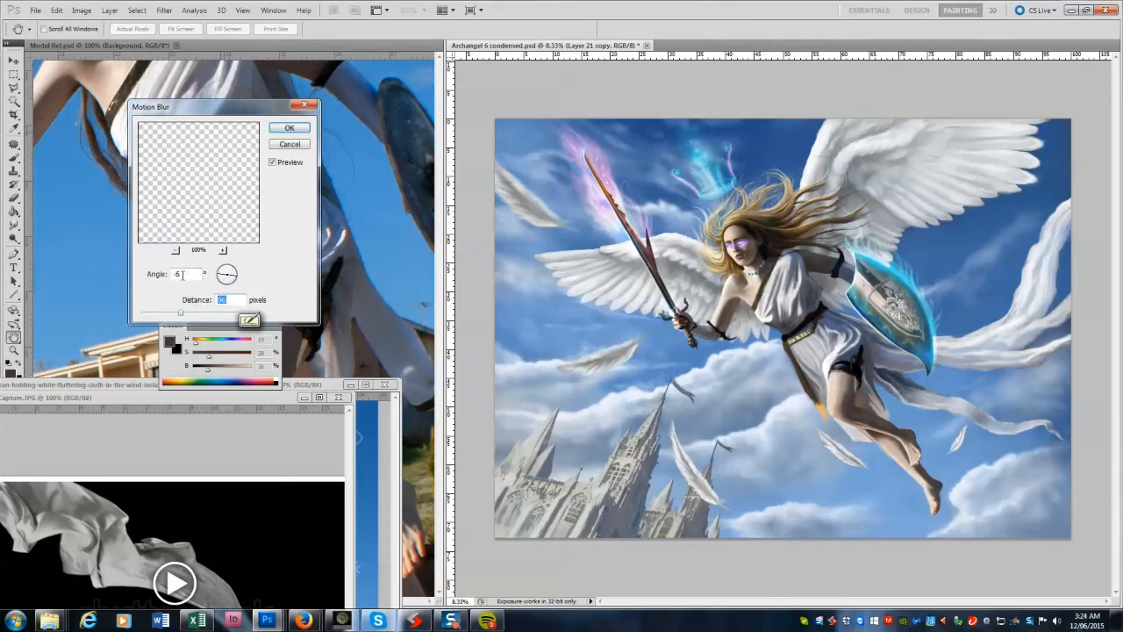
left_click(288, 127)
Reposition the blurred feather closer to the sword, finishing with a scale of about 103% and a rotation of about 3.5°.
key("ctrl+t")
left_click_drag(592, 197, 592, 194)
left_click_drag(564, 227, 578, 237)
left_click_drag(466, 124, 474, 135)
left_click_drag(601, 145, 598, 140)
left_click_drag(572, 193, 581, 194)
left_click_drag(645, 147, 657, 161)
key("Return")
key("ctrl+t")
left_click_drag(546, 173, 552, 175)
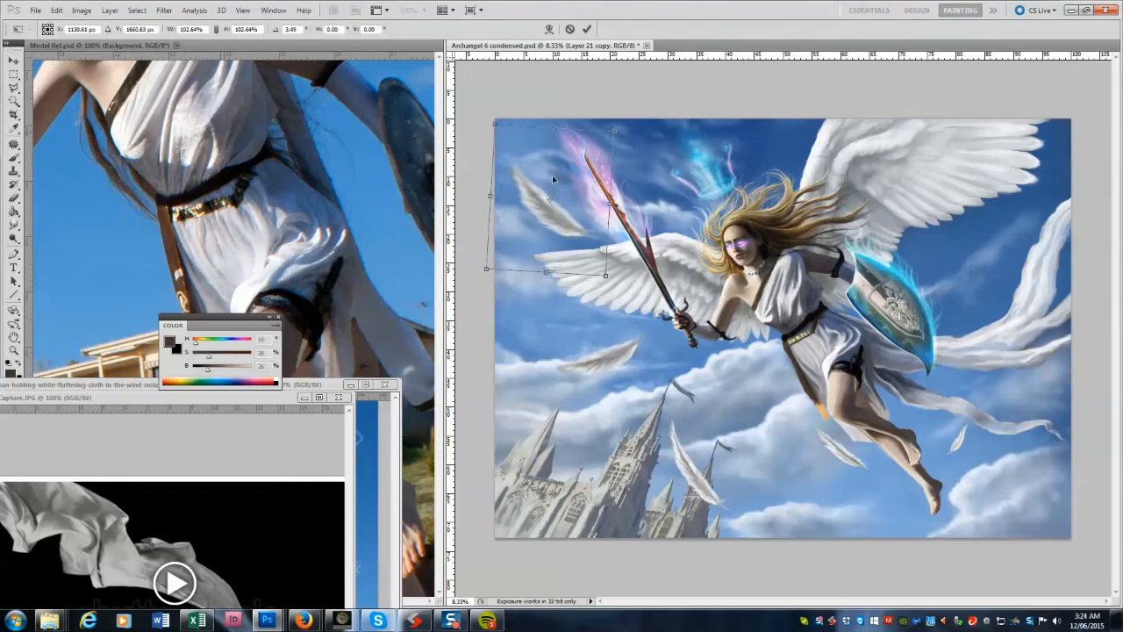
key("Return")
Soften the copied feather beside the sword with a slight Gaussian Blur.
left_click(165, 11)
mouse_move(166, 117)
left_click(117, 161)
mouse_move(166, 291)
left_mouse_down()
mouse_move(178, 294)
mouse_move(156, 294)
mouse_move(165, 294)
left_mouse_up()
left_click(184, 293)
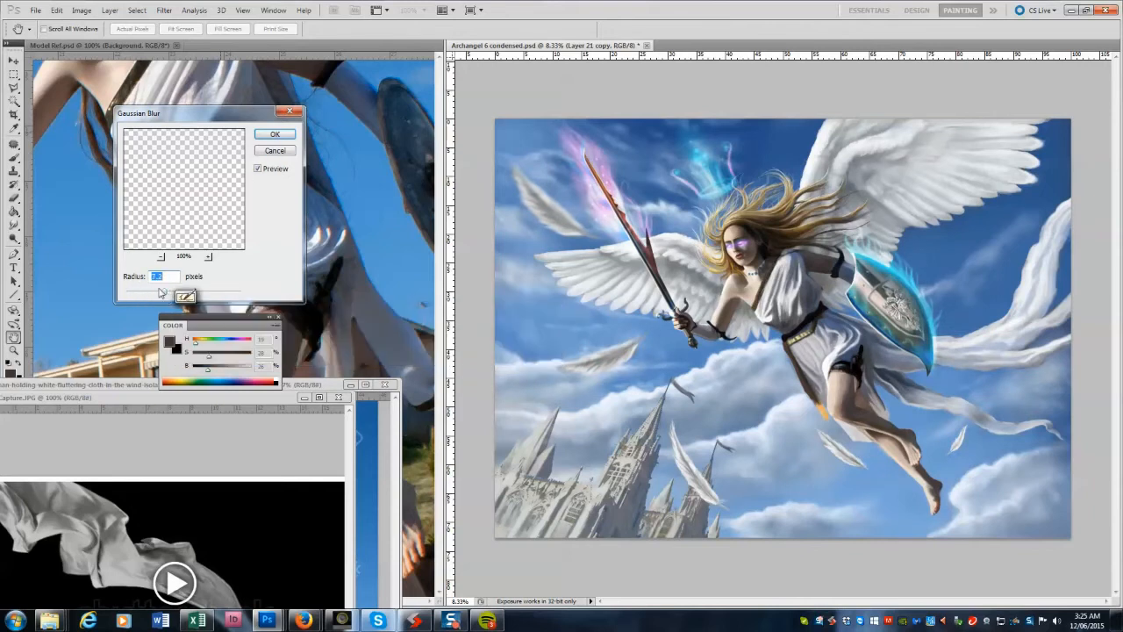
left_click(270, 136)
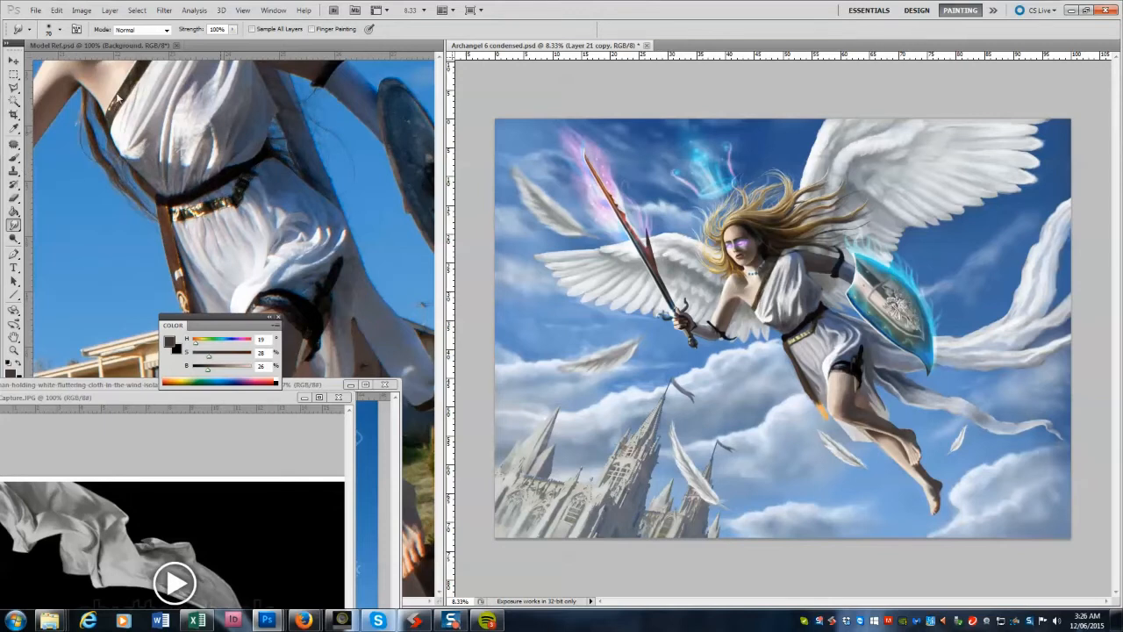
Apply an image adjustment to the feather on Layer 21 copy.
left_click(82, 10)
mouse_move(100, 39)
left_click(262, 39)
left_click_drag(101, 91, 119, 93)
left_click(191, 77)
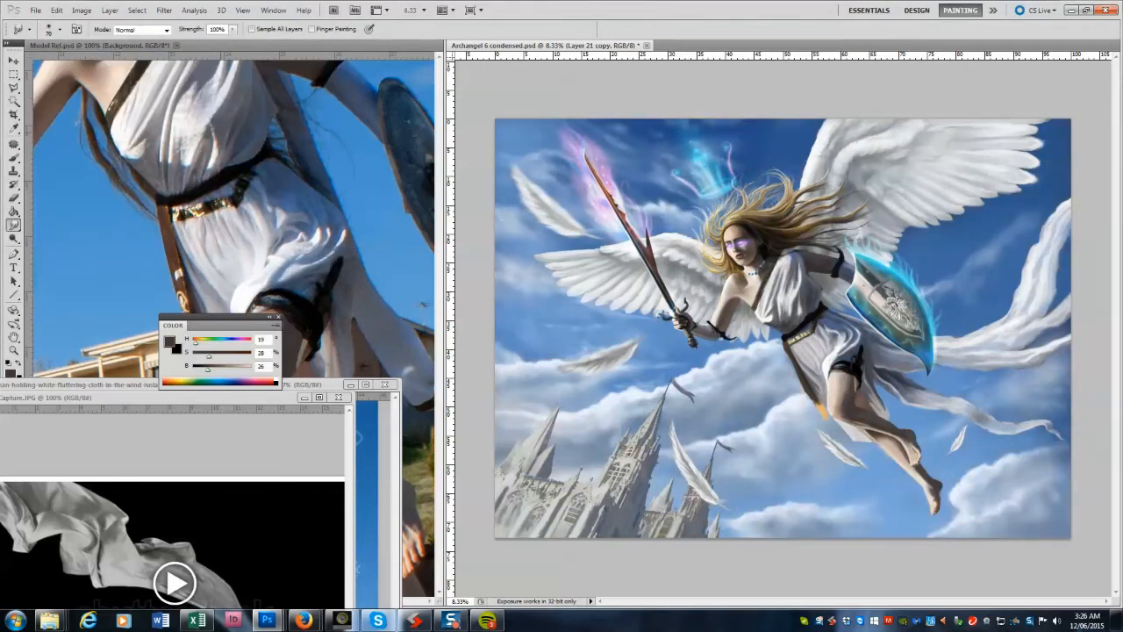
Switch to the castle layer, Layer 10 copy 3, and paint its lower walls with the Brush in greys sampled from the stonework.
key("e")
left_click(13, 62)
left_click(537, 497)
left_click(14, 159)
left_click(47, 158)
left_click(594, 504, "alt")
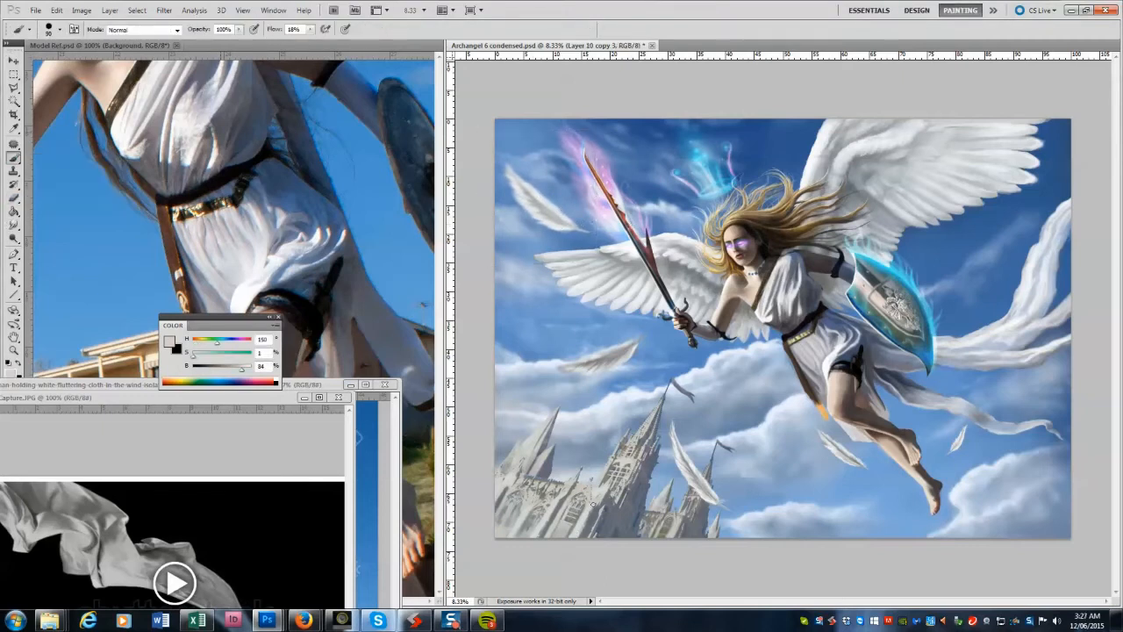
left_click(554, 538, "alt")
left_click(527, 533, "alt")
left_click(552, 504, "alt")
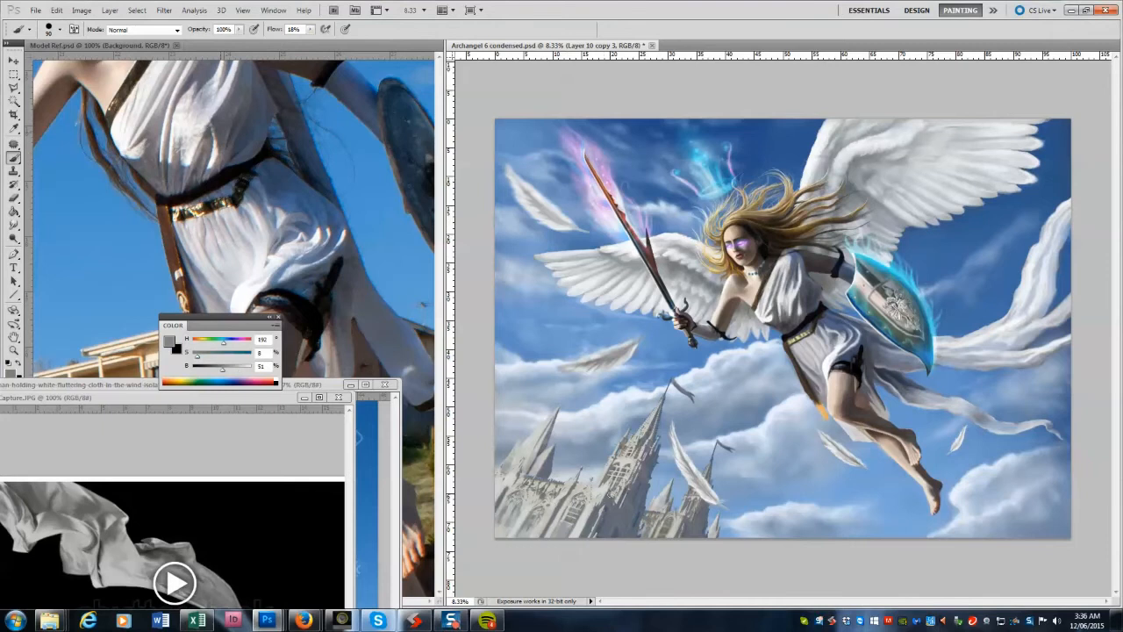
Shade the castle's lower-left walls and central tower edge with brush strokes in sampled stone greys.
mouse_move(546, 516)
left_mouse_down()
mouse_move(539, 539)
mouse_move(502, 535)
left_mouse_up()
left_click(539, 524, "alt")
left_click(529, 527, "alt")
left_click(512, 529, "alt")
left_click(517, 521, "alt")
left_click(561, 491, "alt")
left_click(576, 479, "alt")
Reset the foreground colour to white and move the castle work to Layer 23.
key("d")
key("x")
key("l")
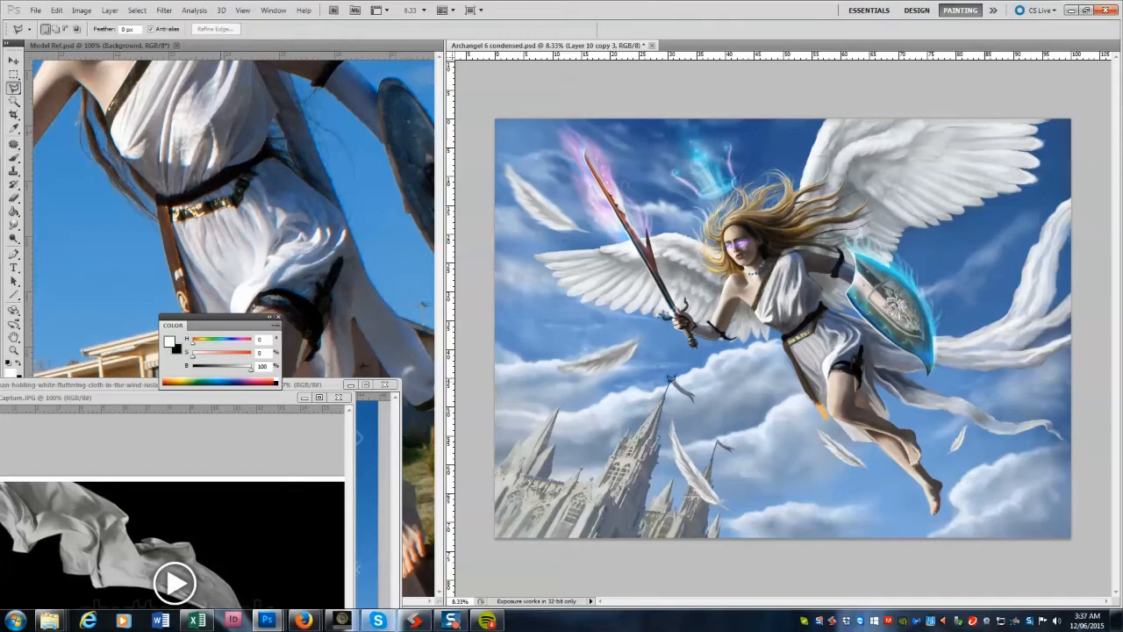
left_click(58, 10)
mouse_move(105, 123)
left_click(248, 124)
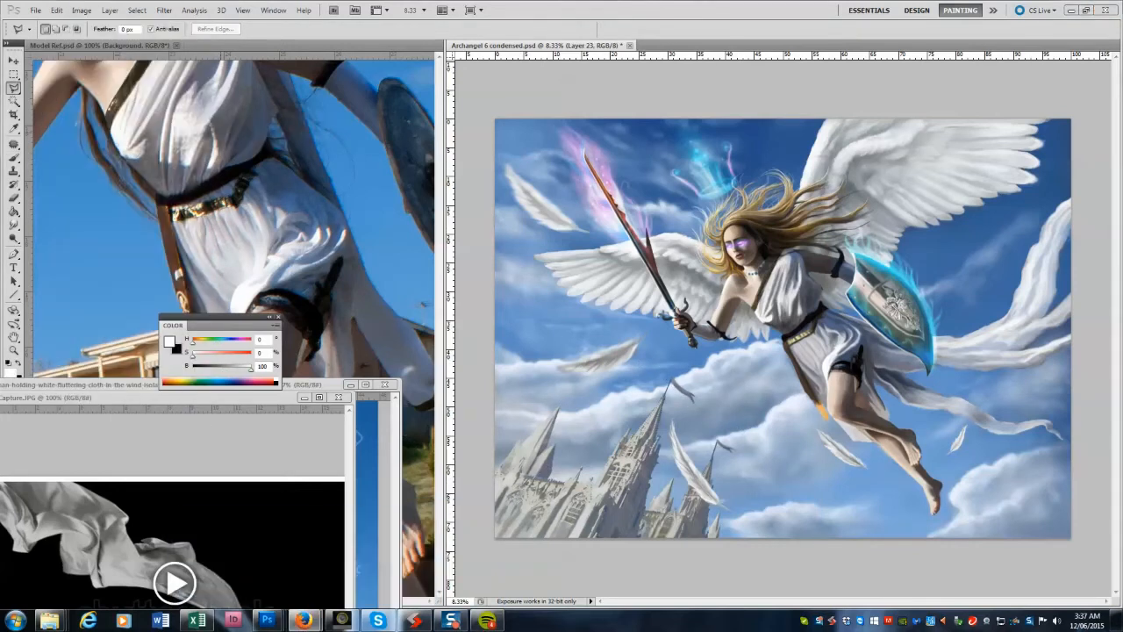
Paint stone greys on Layer 23 and blue-grey shading on the Layer 18 copy 3 spires, using sampled colours.
key("b")
left_click(598, 513, "alt")
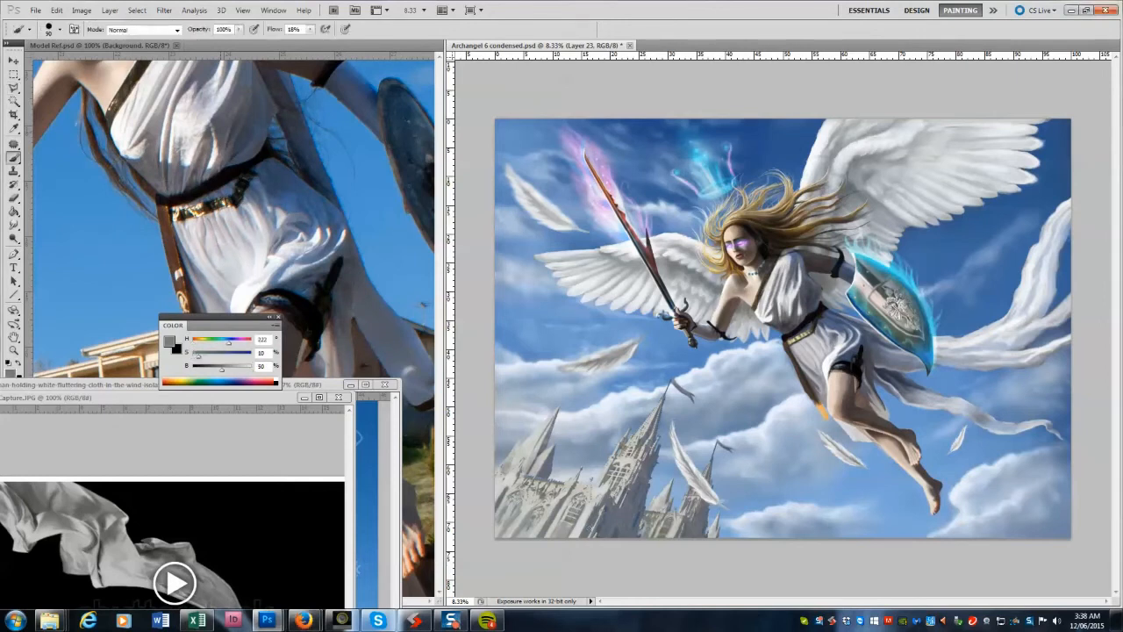
key("z")
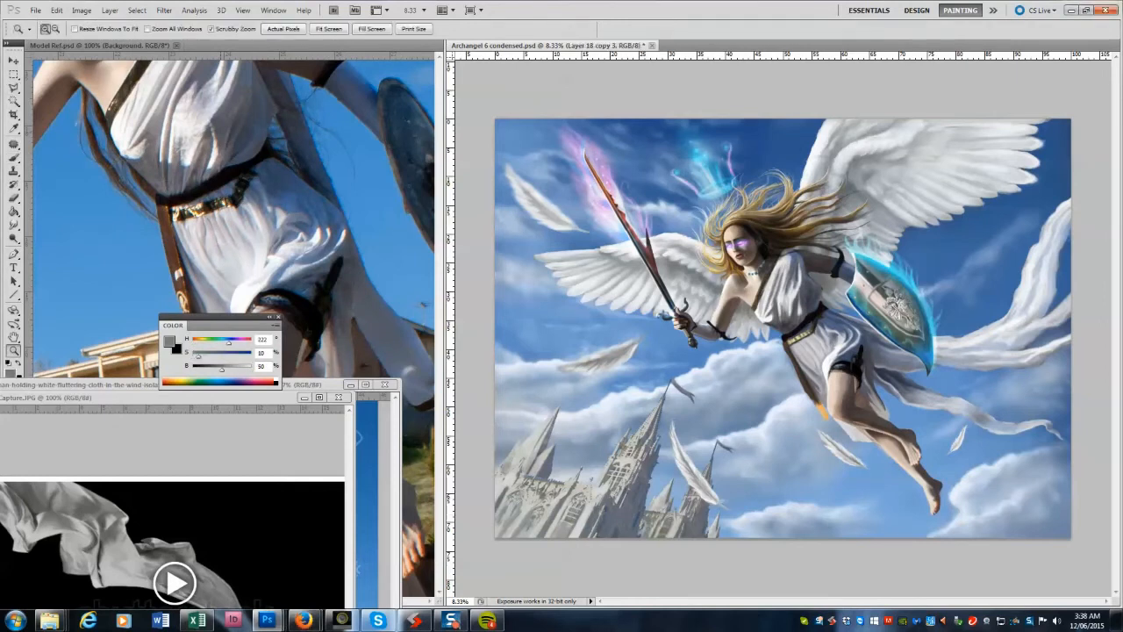
key("b")
left_click(541, 468, "alt")
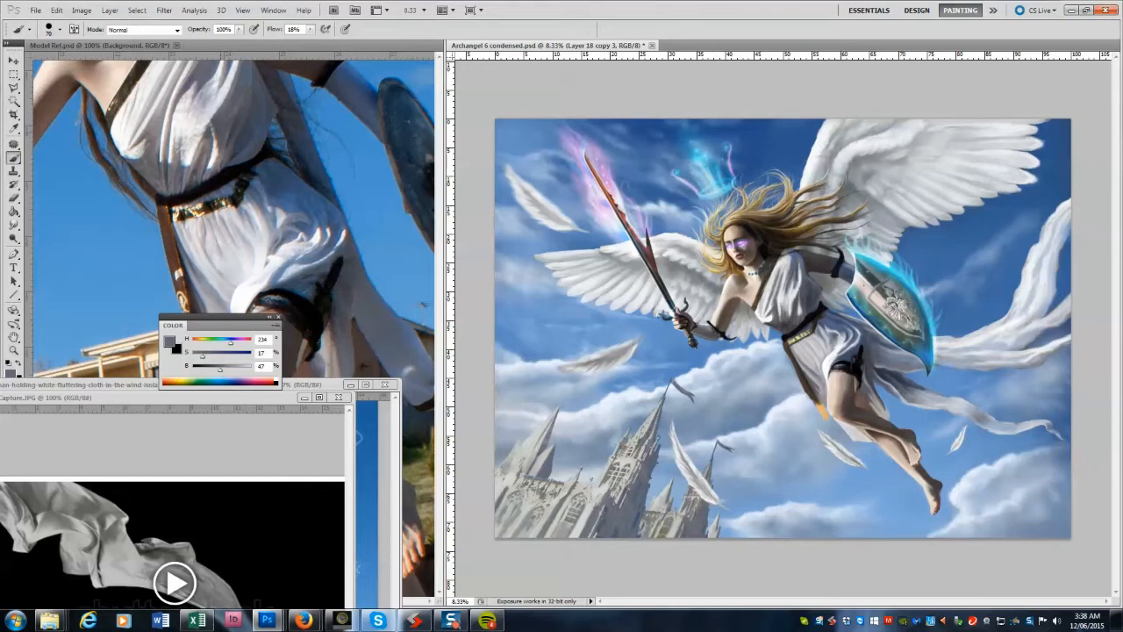
left_click(673, 502, "alt")
left_click(675, 504, "alt")
Deselect the lassoed area and sample a light stone grey from the left spire for brushwork on Layer 18 copy 2.
key("l")
left_click(140, 10)
left_click(144, 35)
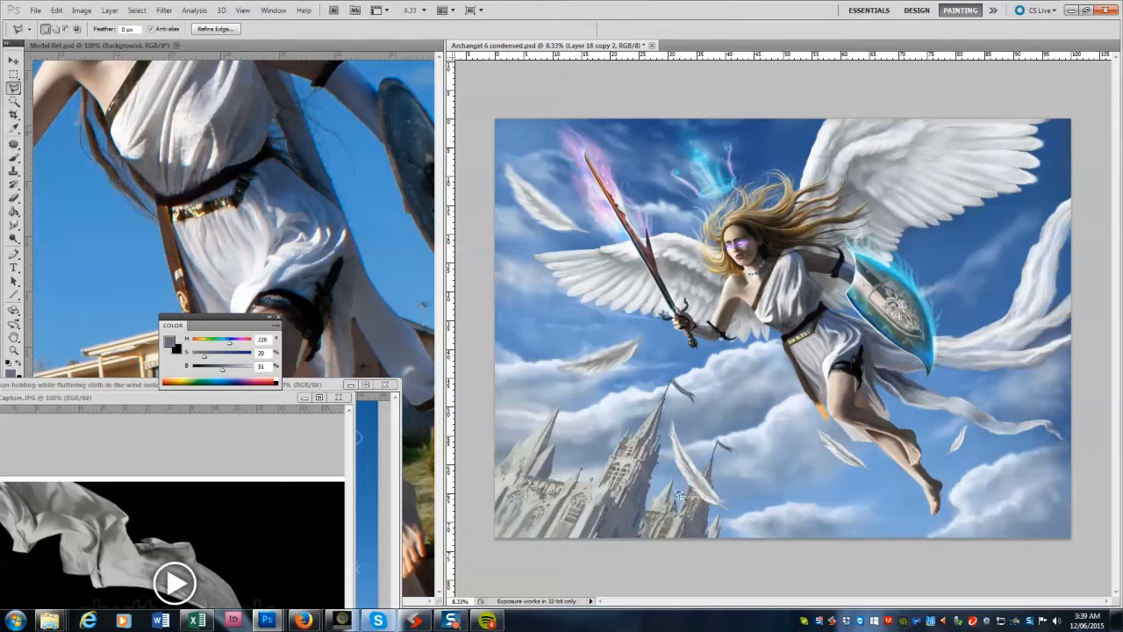
key("b")
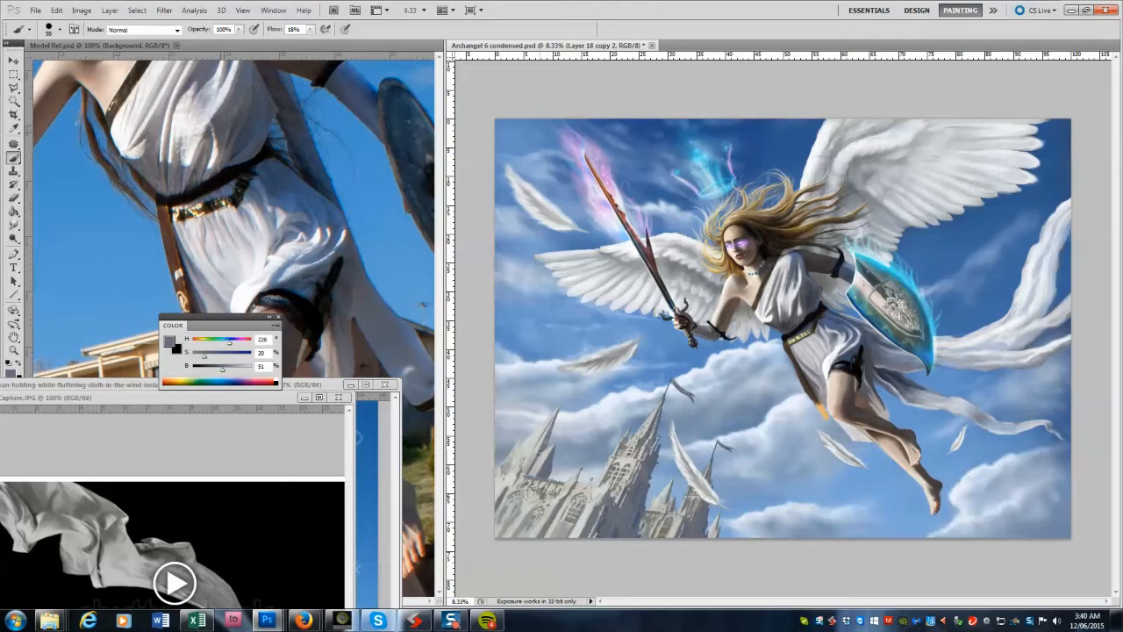
left_click(544, 458, "alt")
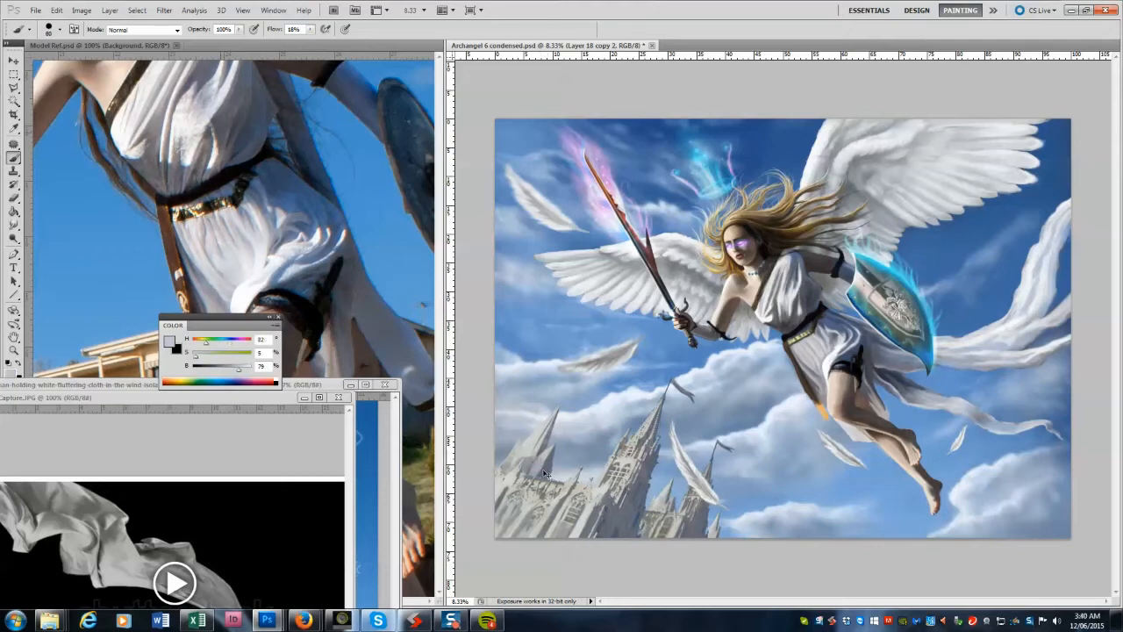
Enlarge the brush and paint the castle's lower-left walls and central tower in greys sampled from the stonework.
key("bracketright")
key("bracketright")
key("bracketright")
key("bracketright")
key("bracketright")
left_click(551, 524, "alt")
left_click(537, 532, "alt")
left_click(498, 528, "alt")
left_click(528, 507, "alt")
left_click(524, 522, "alt")
left_click(570, 507, "alt")
left_click(628, 467, "alt")
left_click(639, 458, "alt")
left_click(628, 507, "alt")
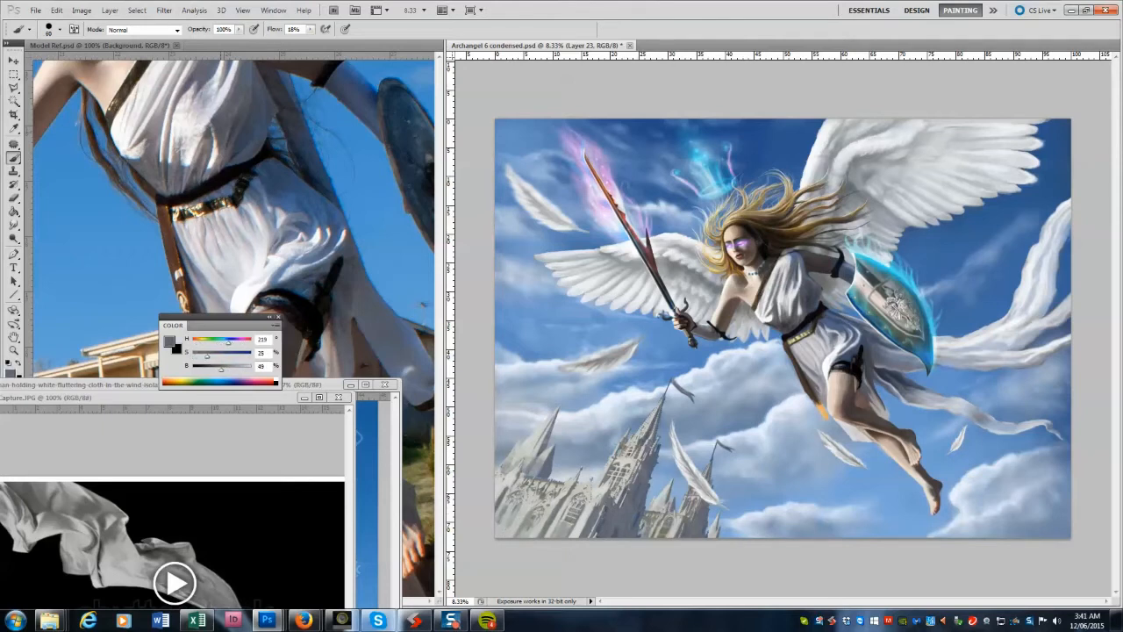
Clear the selection, then reposition the feather above the left spire and the feathers near the right spire.
left_click(14, 87)
left_click(137, 9)
left_click(146, 36)
key("v")
left_click_drag(591, 367, 556, 416)
left_click_drag(694, 475, 694, 481)
Scale the lower feathers to about 95.5%, rotate them about -4.9°, and move the Layer 21 feather up above the left spire.
key("ctrl+t")
mouse_move(669, 518)
left_mouse_down()
mouse_move(679, 512)
mouse_move(678, 524)
left_mouse_up()
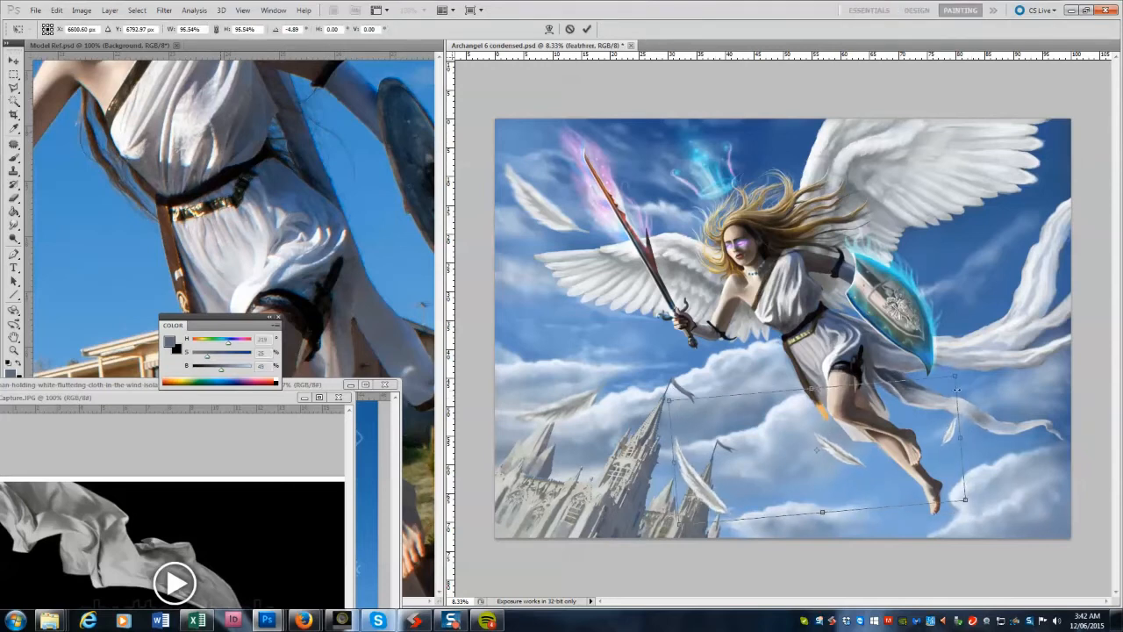
key("Return")
left_click_drag(562, 405, 593, 383)
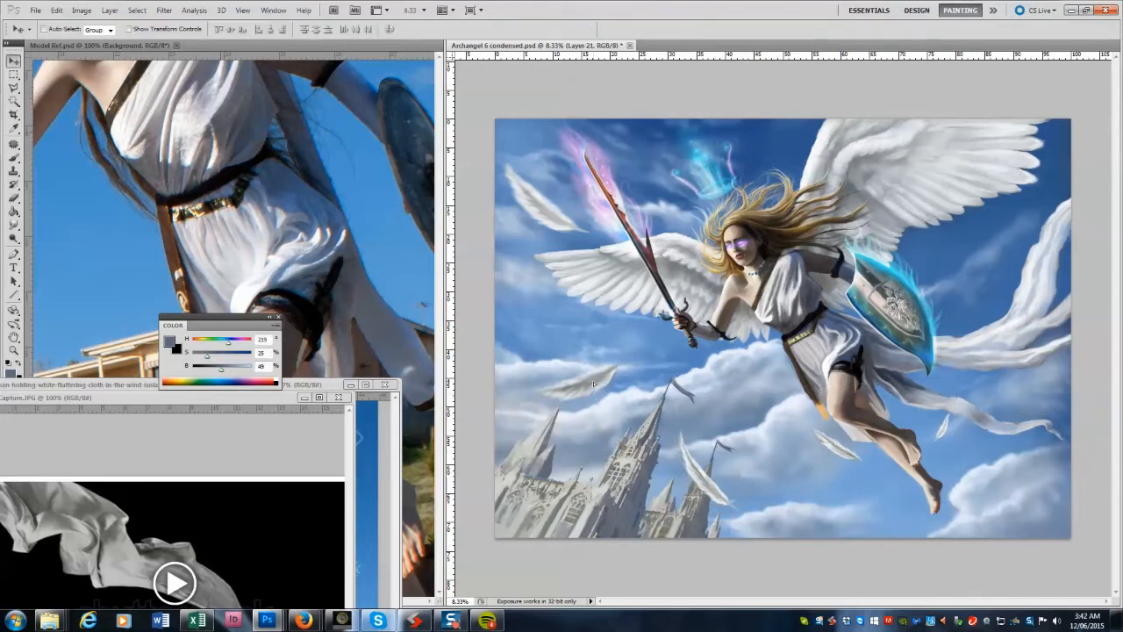
Return to the castle layer and paint the front walls with the Brush in sampled stone greys.
left_click(615, 477, "ctrl")
key("b")
left_click(553, 523, "alt")
left_click(527, 523, "alt")
left_click(554, 502, "alt")
left_click(586, 517, "alt")
left_click(578, 532, "alt")
left_click(518, 519, "alt")
Enlarge the brush and paint a broad soft stroke from the castle's lower-left corner up to the left spire.
key("]")
key("]")
key("]")
key("]")
key("]")
key("]")
key("]")
key("]")
key("]")
key("]")
key("]")
mouse_move(508, 535)
left_mouse_down()
mouse_move(494, 509)
mouse_move(544, 446)
left_mouse_up()
Shrink the brush and paint details on the castle's middle walls in greys sampled from the stone.
key("bracketleft")
key("bracketleft")
key("bracketleft")
key("bracketleft")
key("bracketleft")
key("bracketleft")
key("bracketleft")
key("bracketleft")
key("bracketleft")
key("bracketleft")
key("bracketleft")
key("bracketleft")
key("bracketleft")
key("bracketleft")
key("bracketleft")
left_click(576, 483, "alt")
key("bracketleft")
key("bracketleft")
left_click(593, 523, "alt")
mouse_move(593, 531)
left_mouse_down()
mouse_move(602, 517)
mouse_move(593, 530)
left_mouse_up()
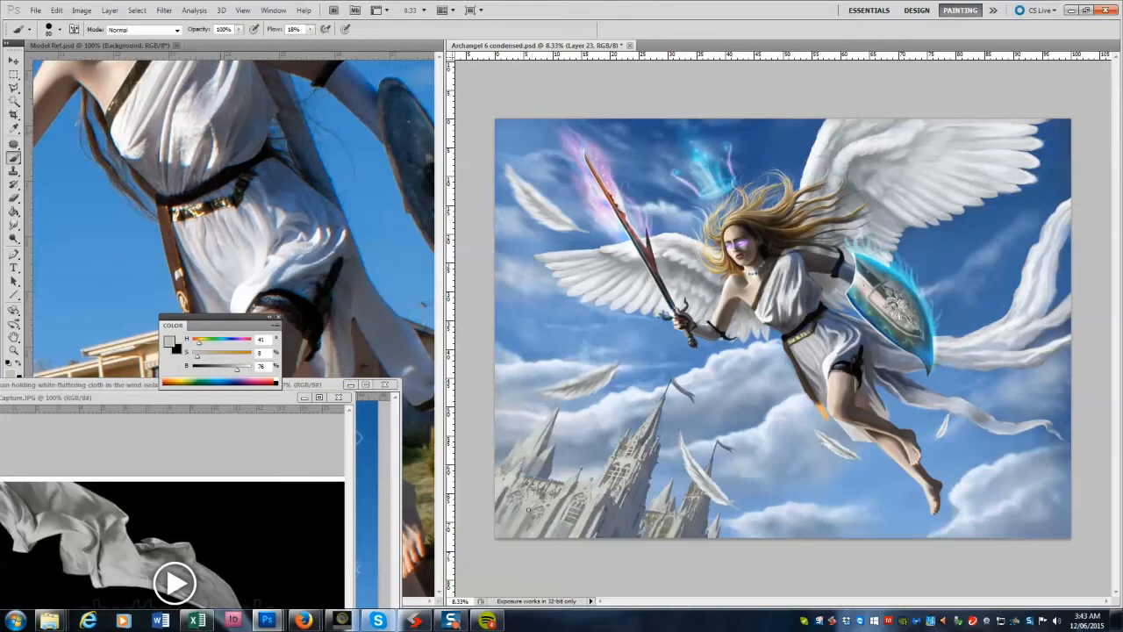
Switch castle layers and paint light stone grey down the left spire with a slightly larger brush.
key("alt+bracketleft")
key("alt+bracketright")
left_click(543, 455, "alt")
key("bracketright")
key("bracketright")
left_click_drag(544, 452, 524, 482)
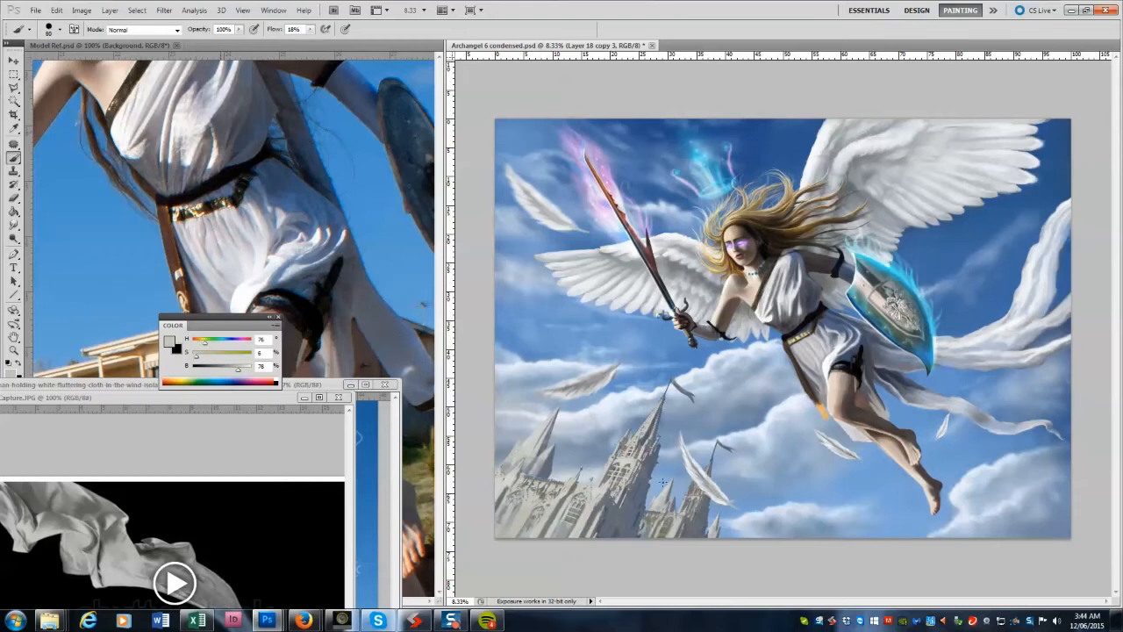
Sample greys from the left and central towers and refine their shading, switching between the castle layers as needed.
left_click(551, 470, "alt")
key("alt")
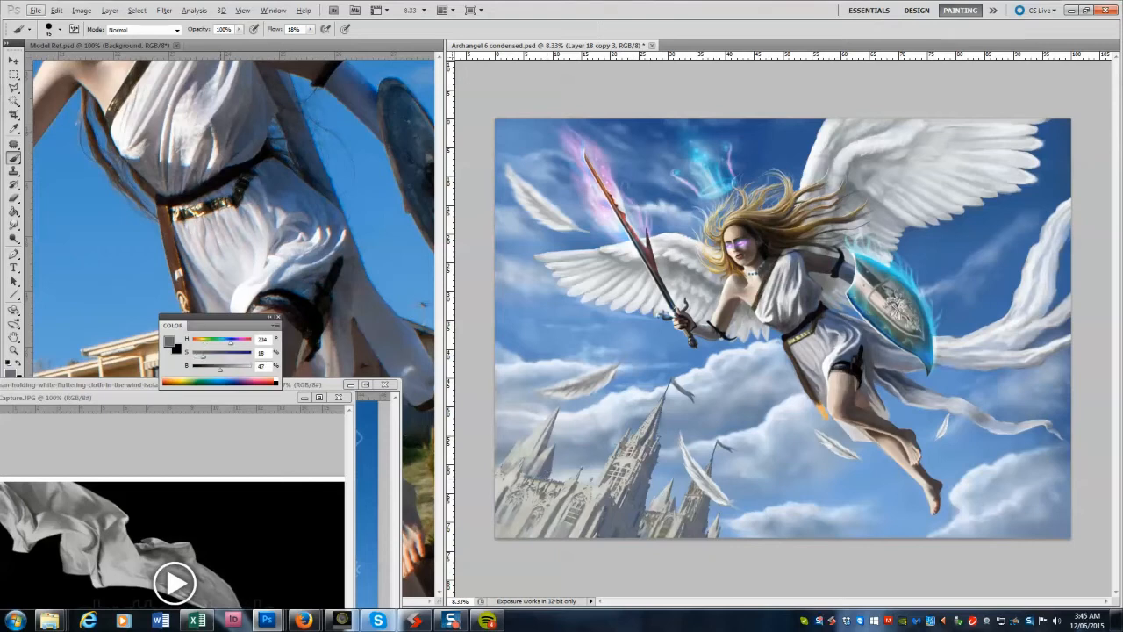
left_click(631, 465, "alt")
key("alt+bracketright")
left_click(626, 468, "alt")
key("alt+bracketleft")
key("alt+bracketright")
left_click(608, 472, "alt")
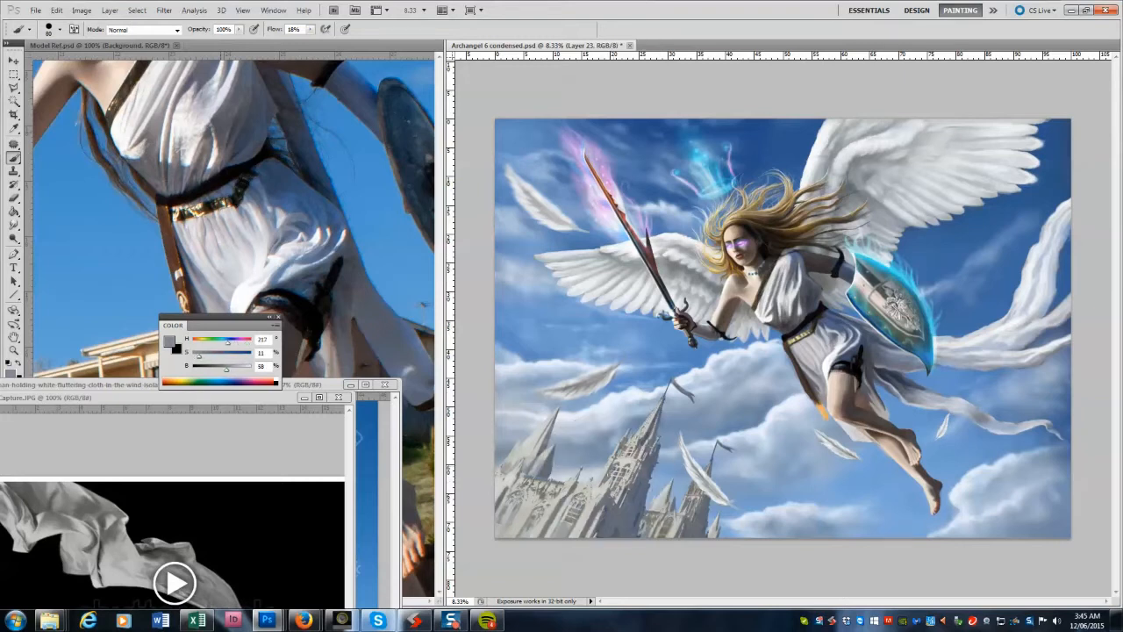
Paint down the central tower and across the front walls on Layer 23, resampling greys along the way.
left_click(655, 295, "alt")
left_click(646, 426, "alt")
left_click(629, 452, "alt")
left_click(613, 471, "alt")
left_click(600, 488, "alt")
left_click(561, 506, "alt")
left_click_drag(551, 505, 542, 533)
left_click(525, 526, "alt")
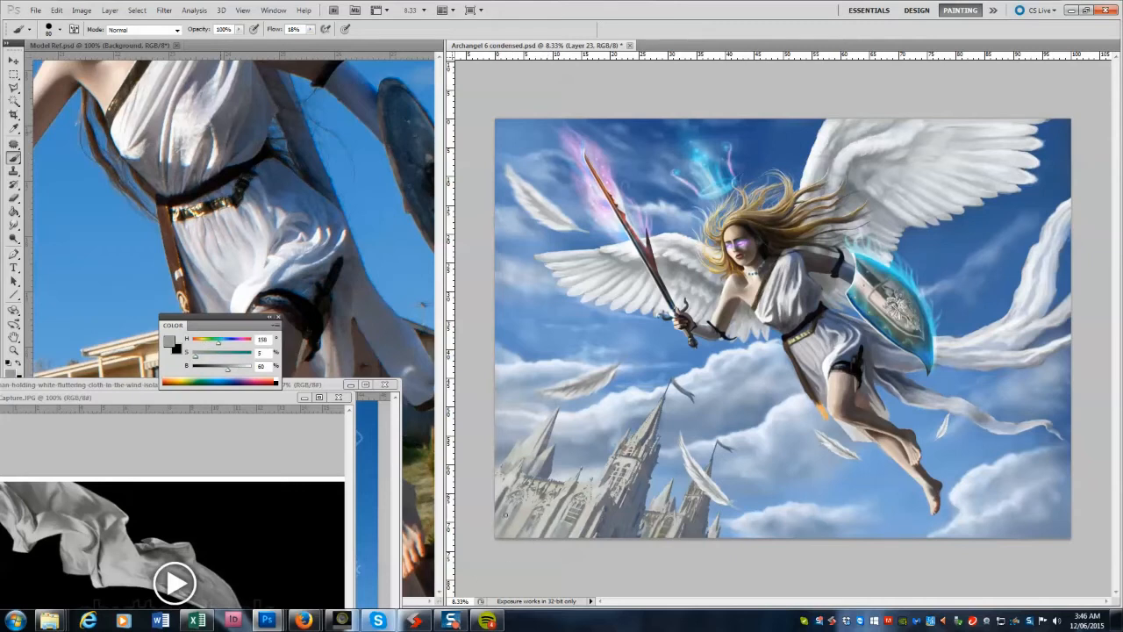
Refine the castle's far-left corner and front wall on Layer 23 with sampled stone greys.
left_click(480, 546, "alt")
left_click(501, 530, "alt")
left_click(499, 526, "alt")
left_click(562, 504, "alt")
left_click(549, 529, "alt")
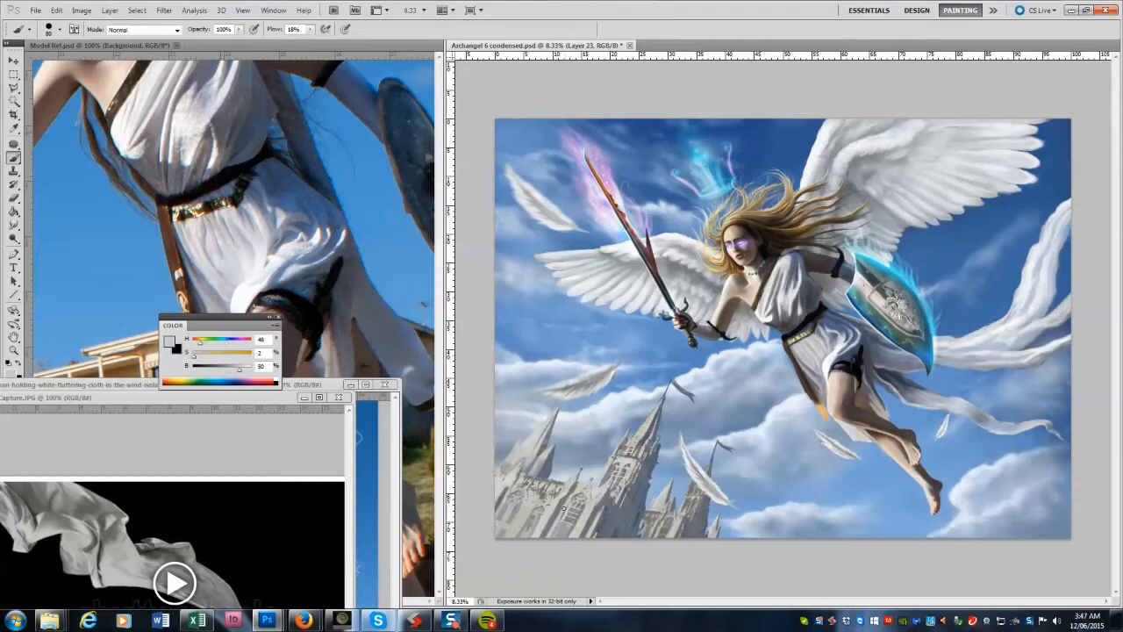
Touch up the left spire on Layer 18 copy 3 with a sampled light grey, then save the painting.
left_click(546, 454, "ctrl")
left_click(543, 455, "alt")
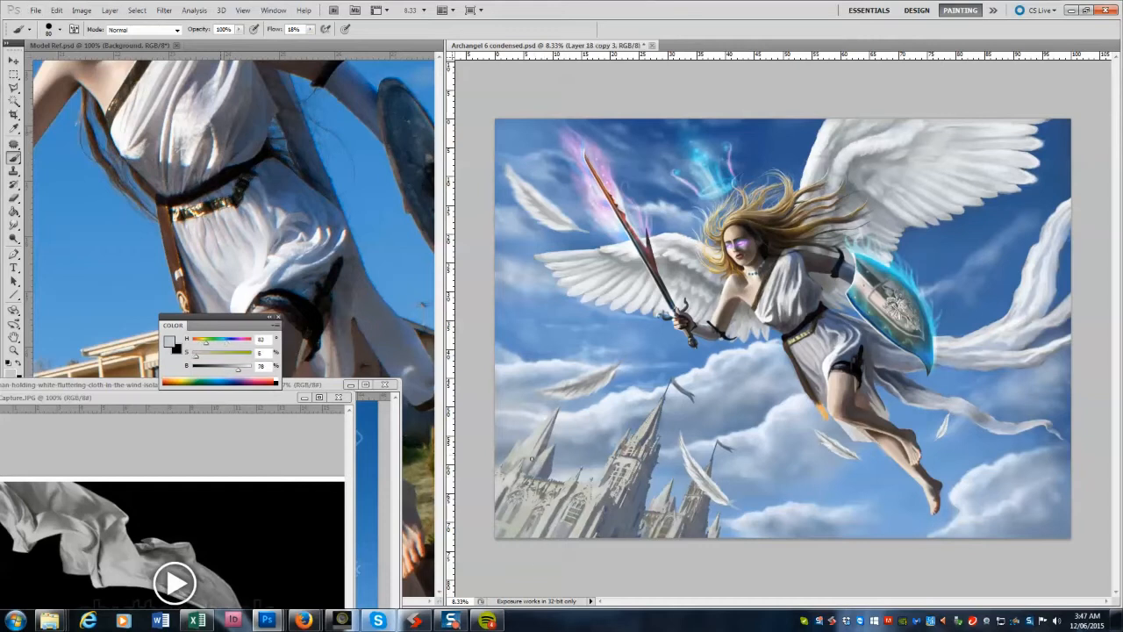
left_click(633, 461, "ctrl")
key("ctrl+s")
Darken the base of the central tower on Layer 23 with sampled blue-grey shadow tones.
left_click(646, 527, "alt")
left_click(647, 513, "alt")
left_click(632, 522, "alt")
left_click(643, 504, "alt")
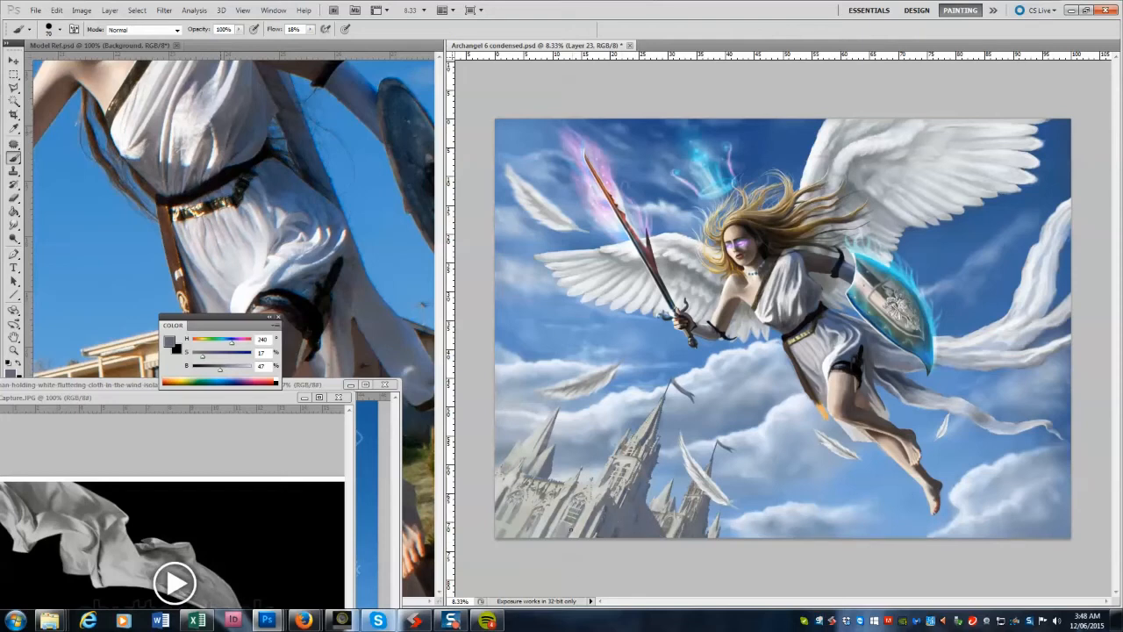
Brush over the far-left spire's base on Layer 18 copy 3 with a large soft brush in sampled grey.
left_click(519, 475, "ctrl")
key("bracketright")
key("bracketright")
key("bracketright")
key("bracketright")
key("bracketright")
key("bracketright")
key("bracketright")
key("bracketright")
key("bracketright")
key("bracketright")
key("bracketright")
key("bracketright")
key("bracketright")
key("bracketright")
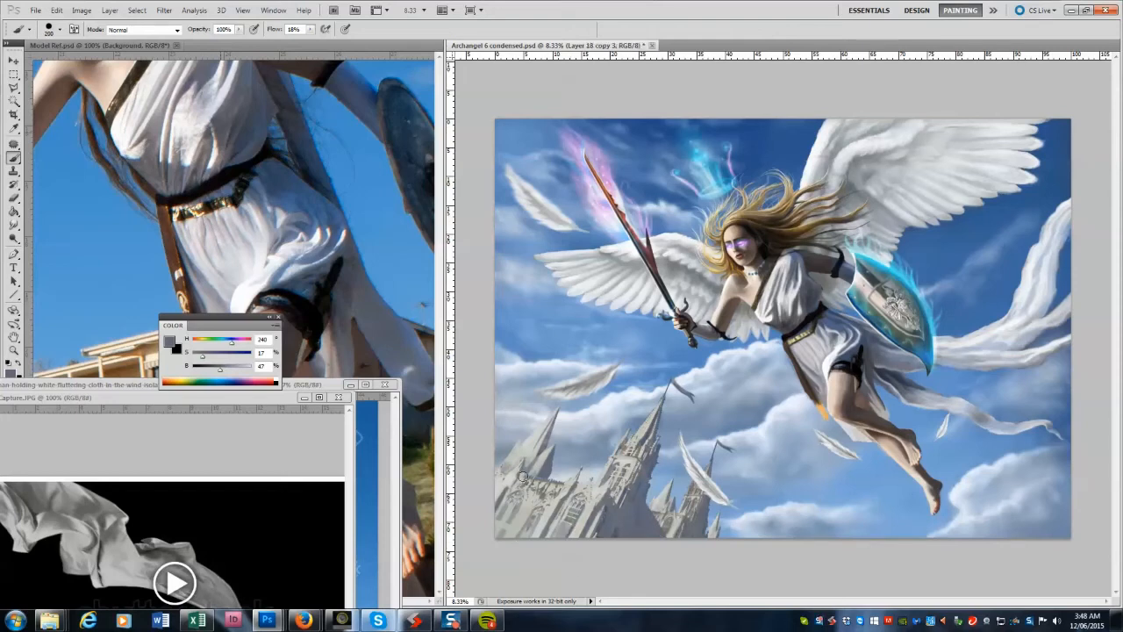
left_click(525, 460, "alt")
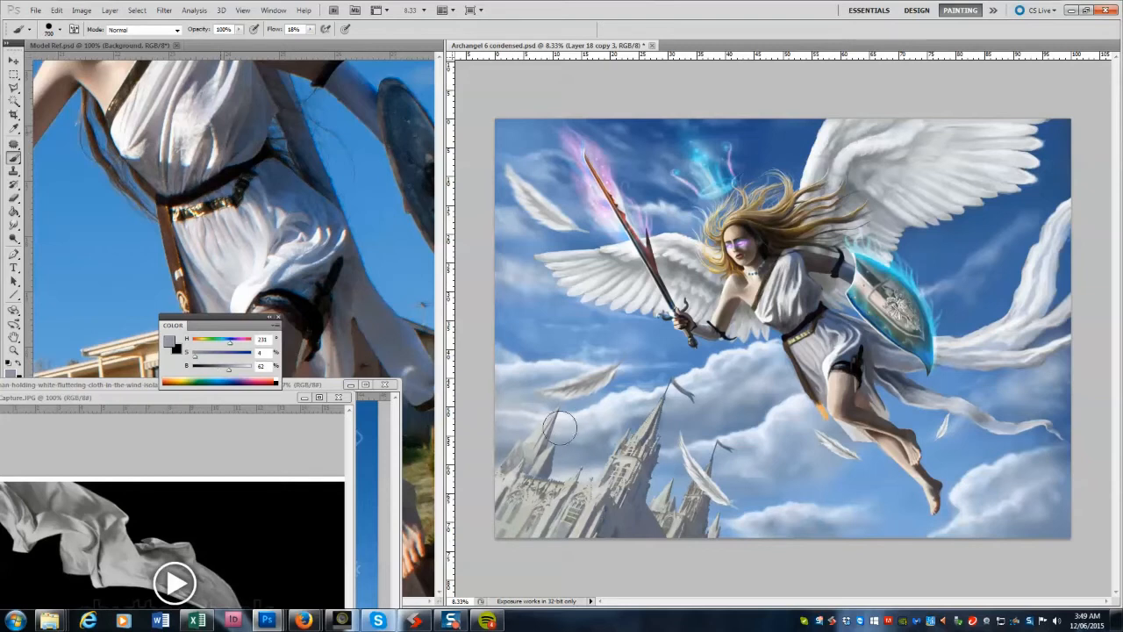
Refine the left spire on Layer 18 copy 3 with a smaller brush in sampled light greys, erasing stray paint.
key("bracketleft")
key("bracketleft")
key("bracketleft")
left_click(530, 444, "alt")
key("bracketleft")
key("bracketleft")
key("bracketleft")
key("bracketleft")
key("bracketleft")
key("bracketleft")
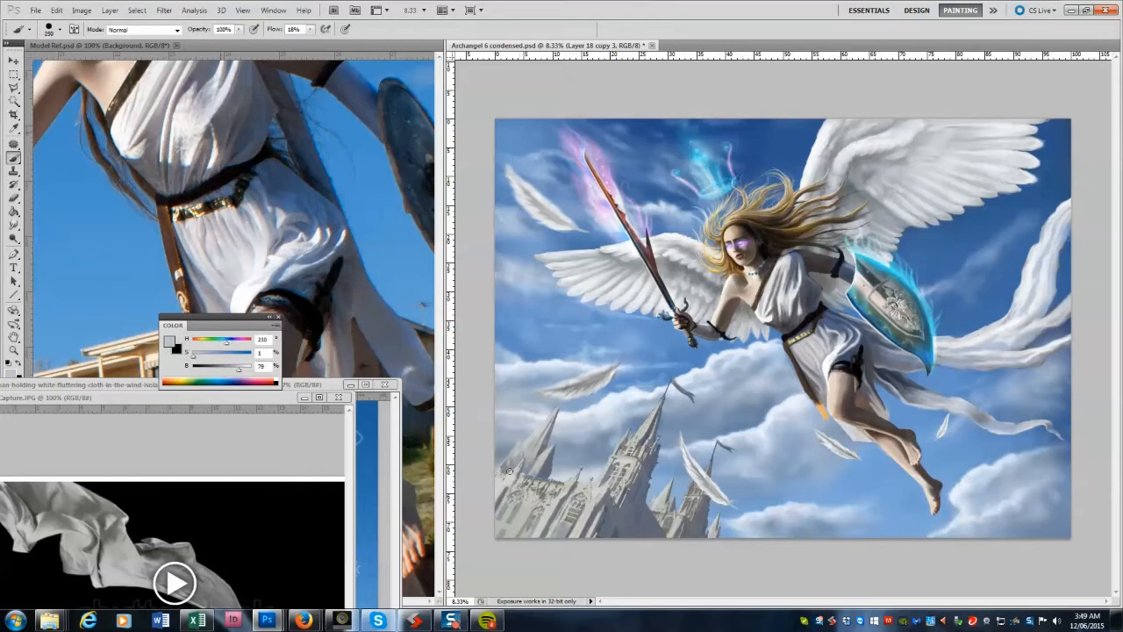
key("e")
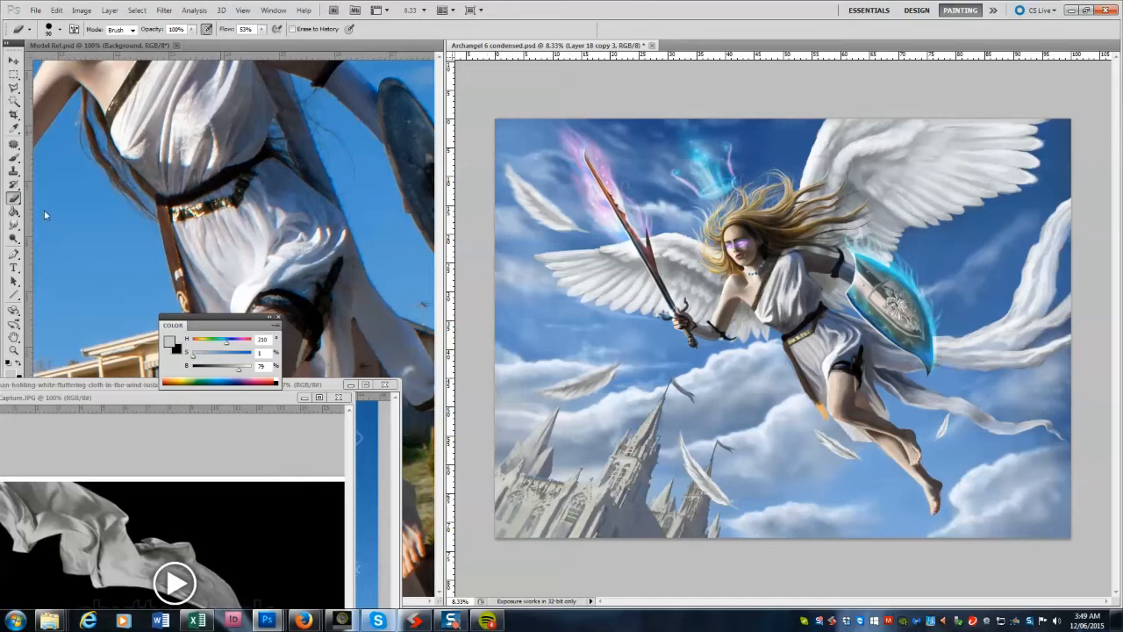
key("b")
left_click(538, 447, "alt")
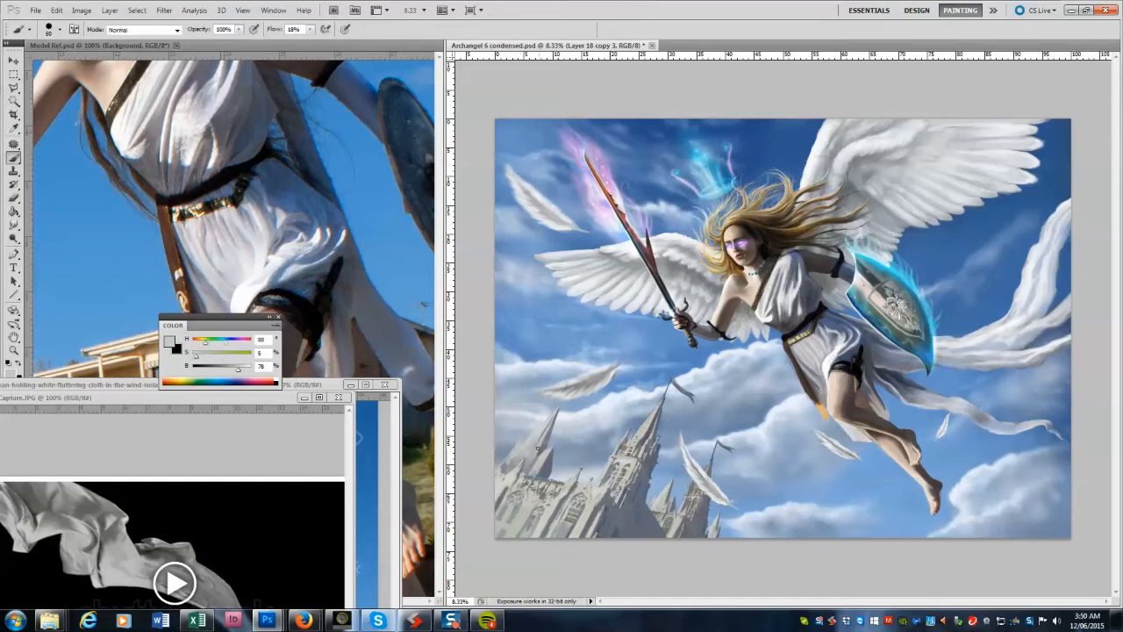
Try a broad sampled-grey stroke across the left spire's base on Layer 18 copy 3.
key("bracketright")
key("bracketright")
key("bracketright")
key("bracketright")
key("bracketright")
key("bracketright")
key("bracketright")
key("bracketright")
key("bracketright")
key("bracketright")
left_click(532, 471, "alt")
key("bracketright")
key("bracketright")
key("bracketright")
key("bracketright")
key("bracketright")
key("bracketright")
mouse_move(517, 474)
left_mouse_down()
mouse_move(596, 409)
mouse_move(517, 474)
mouse_move(539, 453)
left_mouse_up()
key("ctrl+z")
key("ctrl+z")
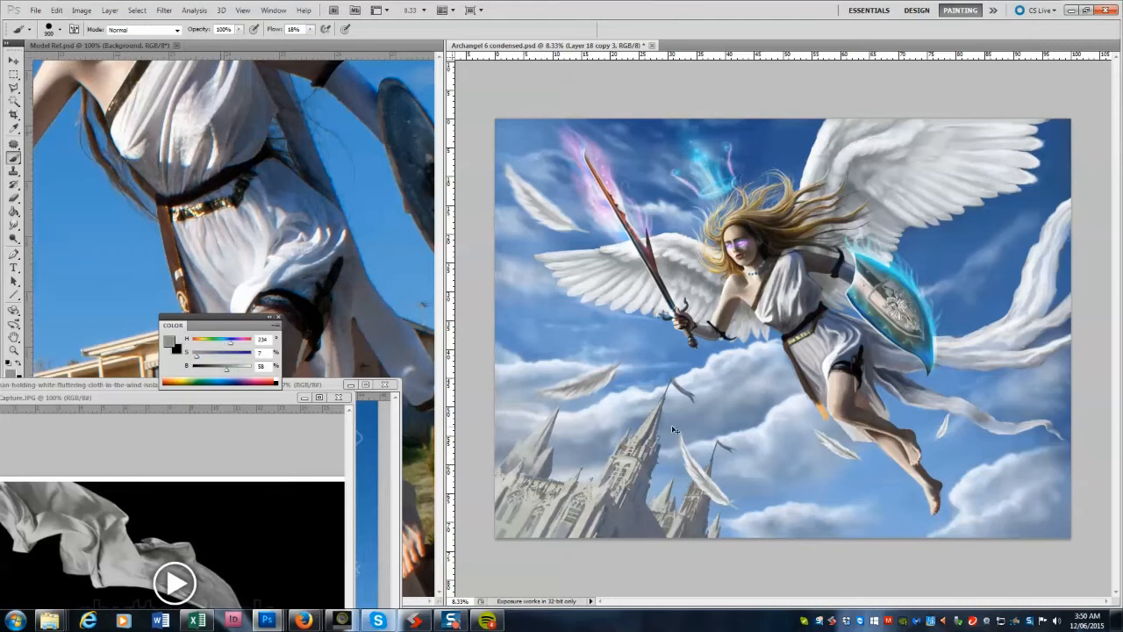
Try shading the castle with the brush in Overlay and Multiply modes using a sampled blue-grey.
key("ctrl+shift+alt+n")
left_click(153, 31)
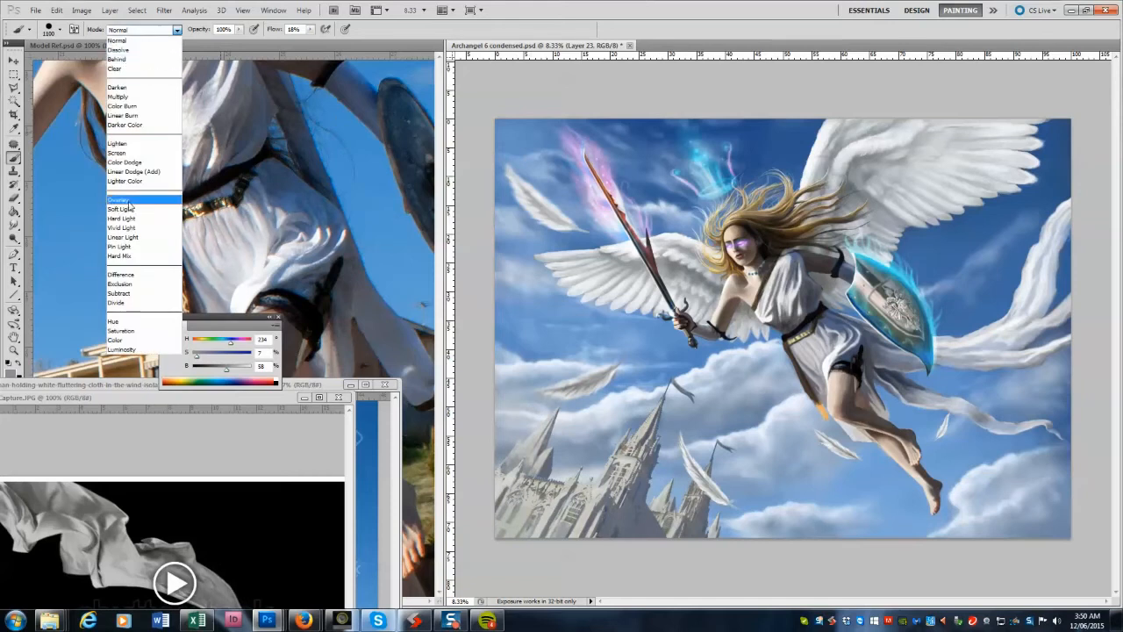
left_click(131, 200)
key("bracketright")
key("bracketright")
key("ctrl+z")
left_click(561, 516, "alt")
left_click(153, 31)
left_click(131, 97)
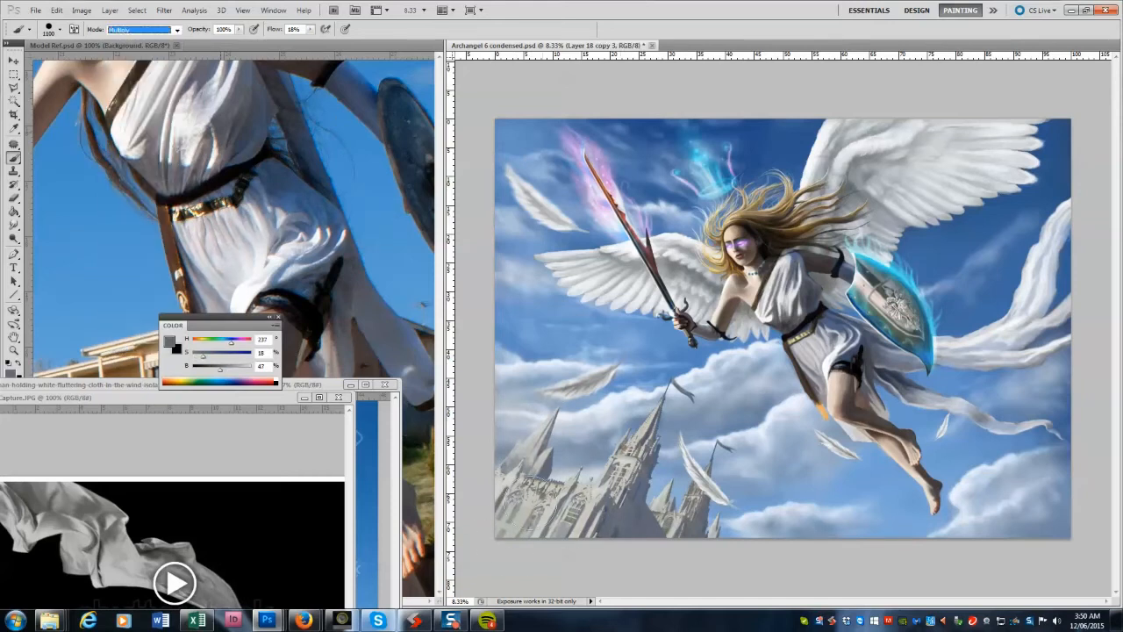
Shade the castle walls on Layer 23 in sampled blue-grey with a size 600 brush in Overlay mode.
left_click(153, 31)
left_click(131, 200)
key("ctrl+shift+alt+n")
key("bracketleft")
key("bracketleft")
key("bracketleft")
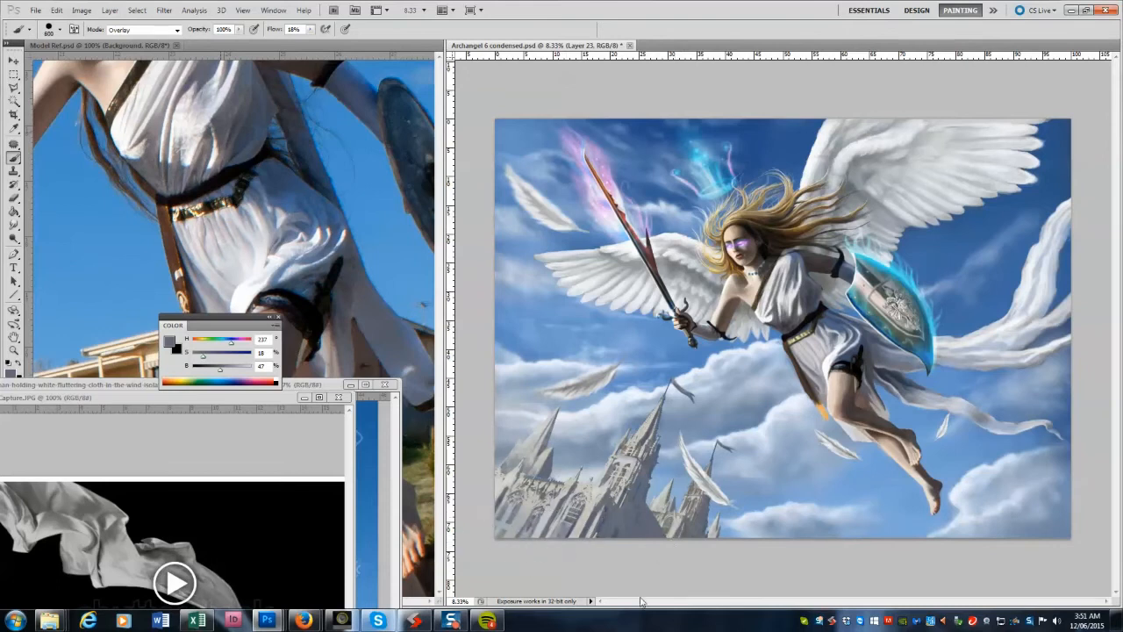
Smudge the wing feathers on the final wings copy layer, and blend the trailing cloth on cloth copy 2 with the Mixer Brush.
left_click(550, 255, "ctrl")
key("r")
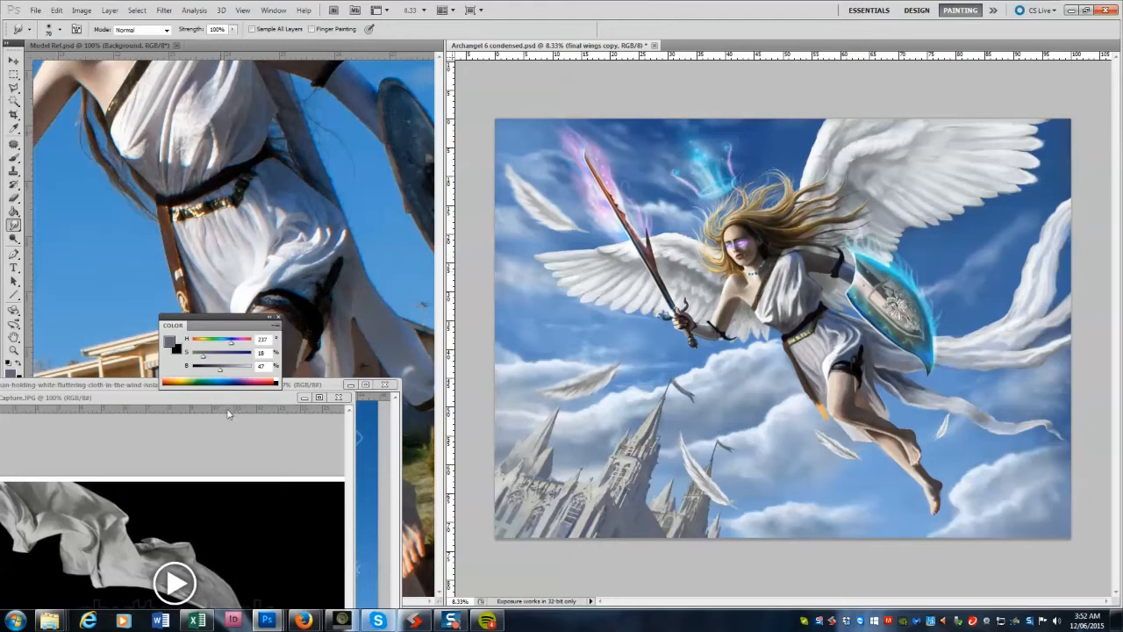
left_click(13, 61)
left_click(1045, 300)
left_click(13, 158)
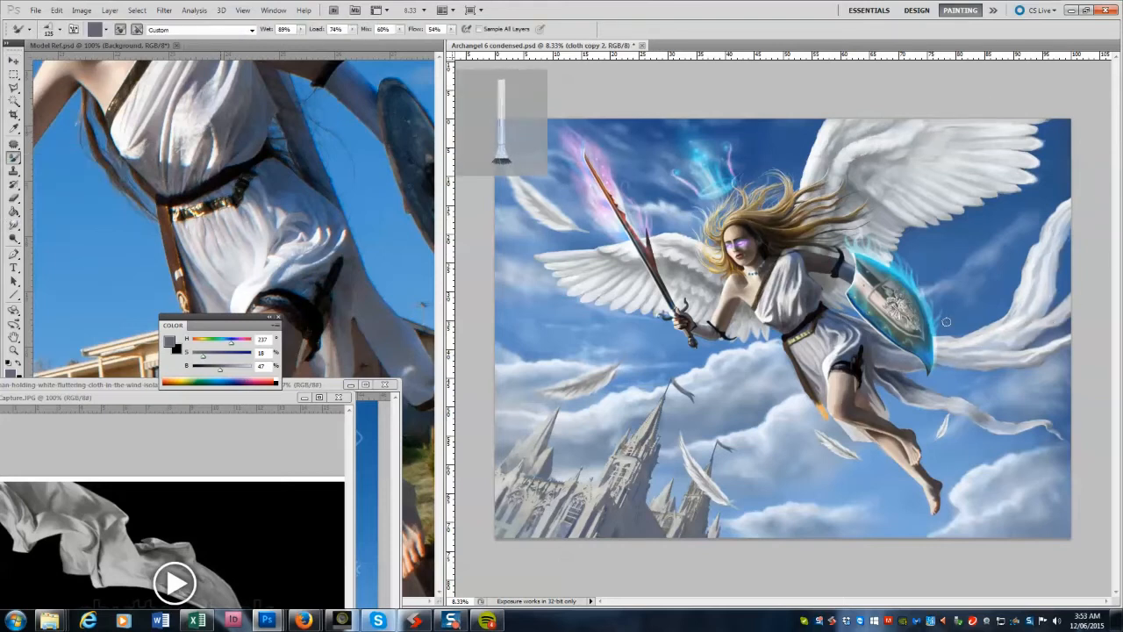
Detail the castle's front wall on Layer 23 with a small Overlay brush in sampled blue-grey.
left_click(13, 60)
left_click(562, 500)
left_click(13, 158)
left_click(54, 156)
left_click(563, 502, "alt")
key("bracketleft")
key("bracketleft")
key("bracketleft")
key("bracketleft")
key("bracketleft")
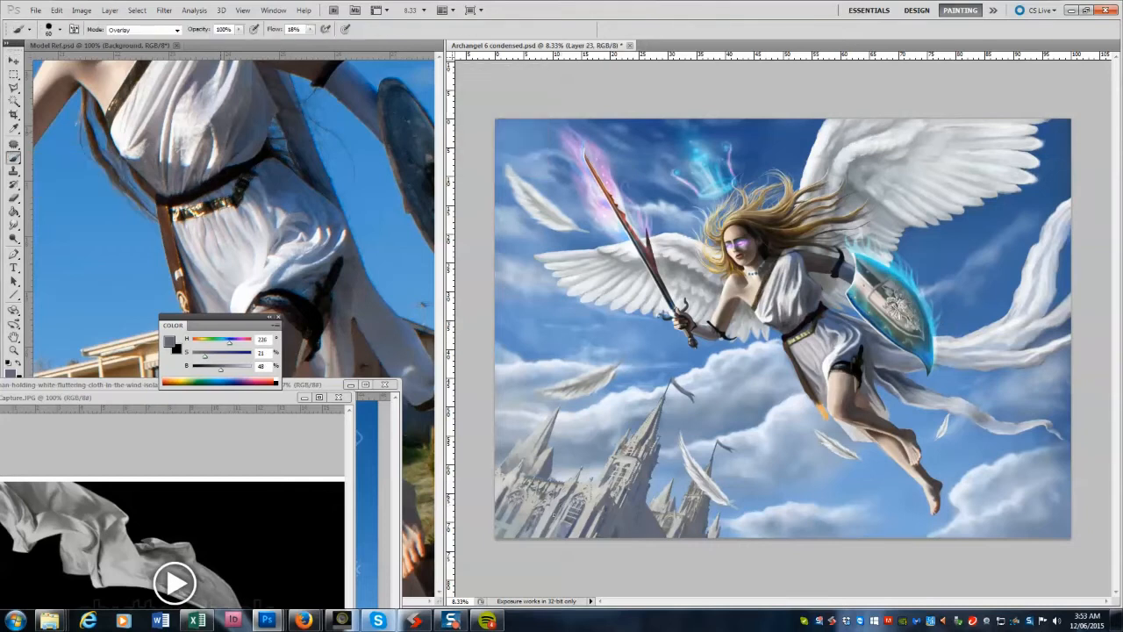
left_click(549, 527, "alt")
key("shift+alt+n")
key("ctrl+z")
Paint the roofline and small front spire on Layer 23 with sampled greys, and erase stray paint along the castle's edge.
left_click(562, 488, "alt")
left_click(570, 483, "alt")
left_click(580, 471, "alt")
left_click(579, 478, "alt")
left_click(586, 462, "alt")
left_click(583, 464, "alt")
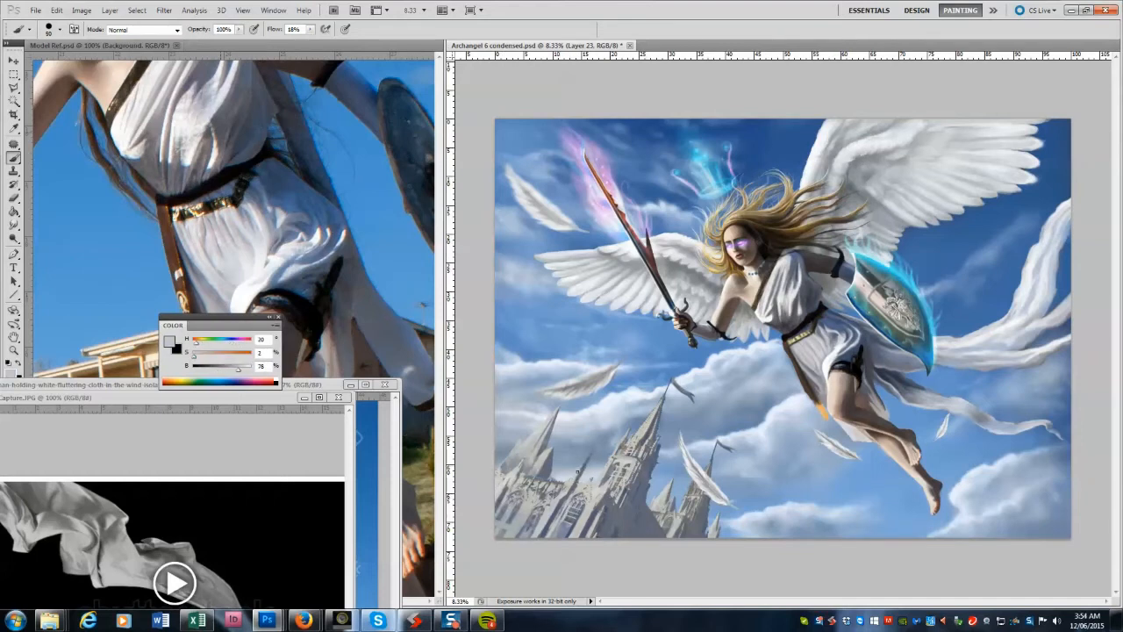
left_click(13, 199)
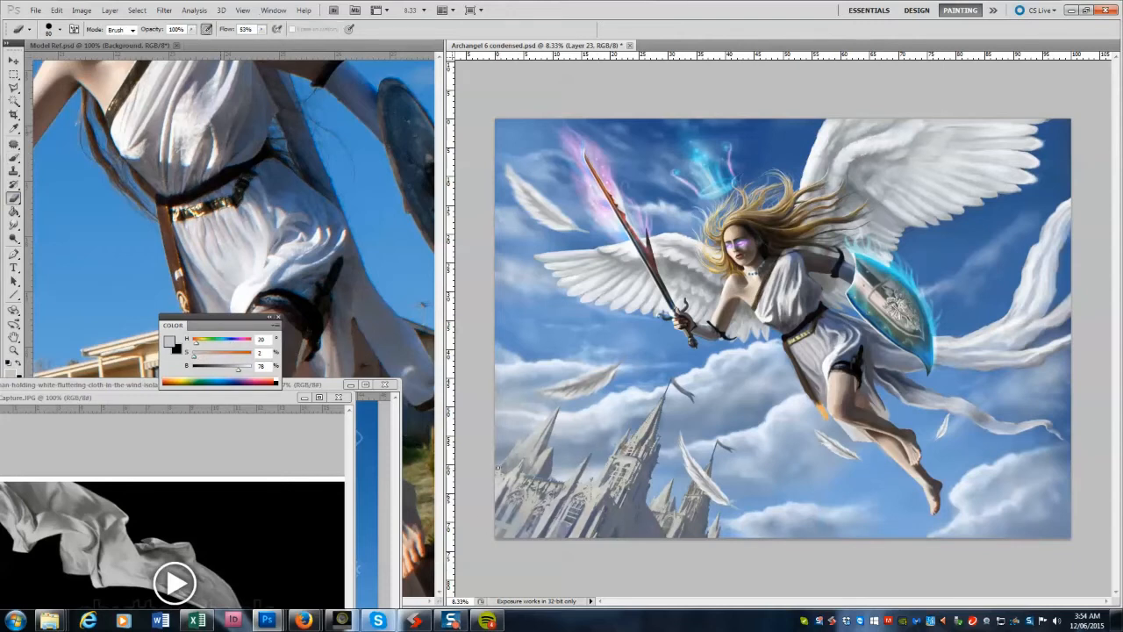
Paint down the front walls and buttresses on Layer 23 in Normal mode with sampled dark and light greys.
key("b")
left_click(588, 498, "alt")
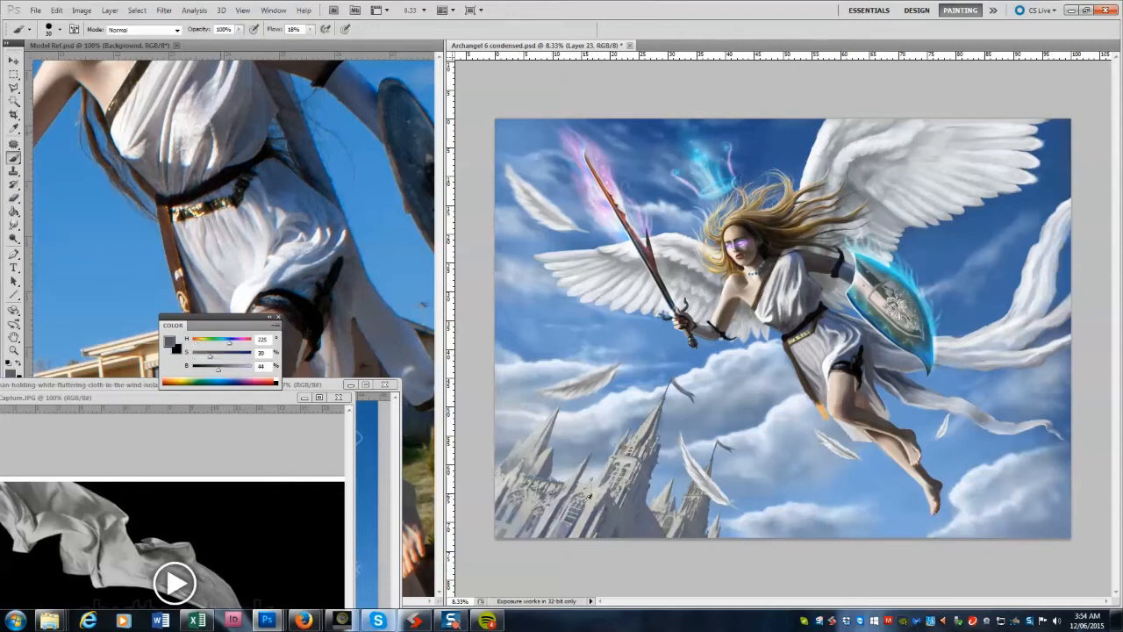
left_click(564, 532, "alt")
left_click_drag(564, 527, 545, 556)
left_click(558, 520, "alt")
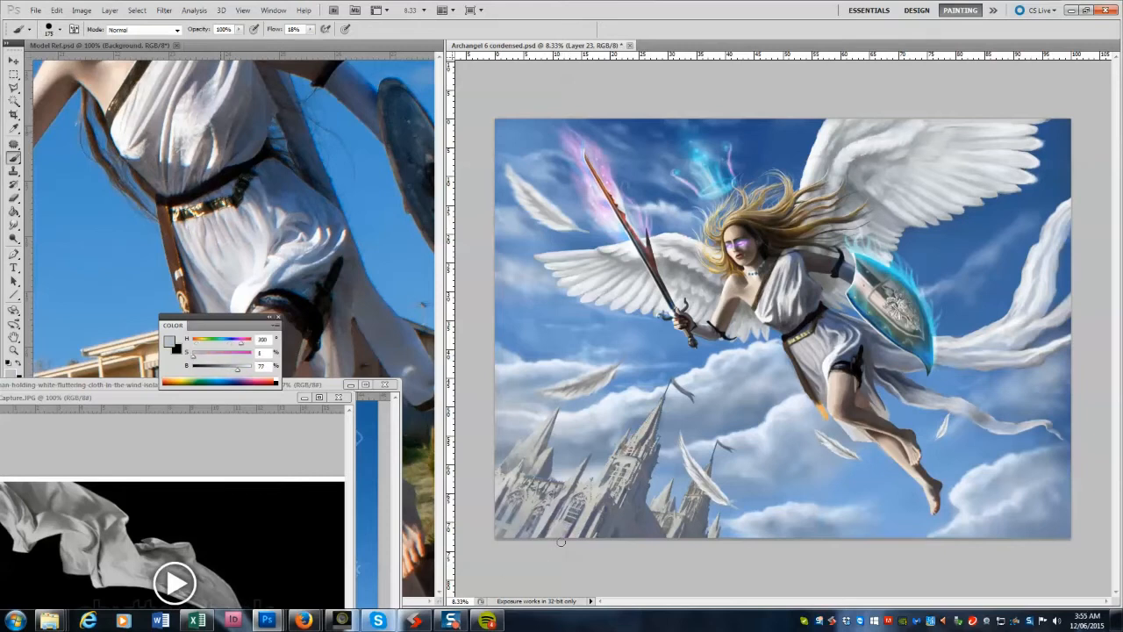
left_click_drag(599, 500, 571, 558)
Touch up the castle's far-left wall on Layer 23 with a smaller brush and a sampled mid-grey.
key("bracketleft")
key("bracketleft")
key("bracketleft")
key("bracketleft")
key("bracketleft")
key("bracketleft")
left_click_drag(509, 488, 497, 511)
left_click(498, 511, "alt")
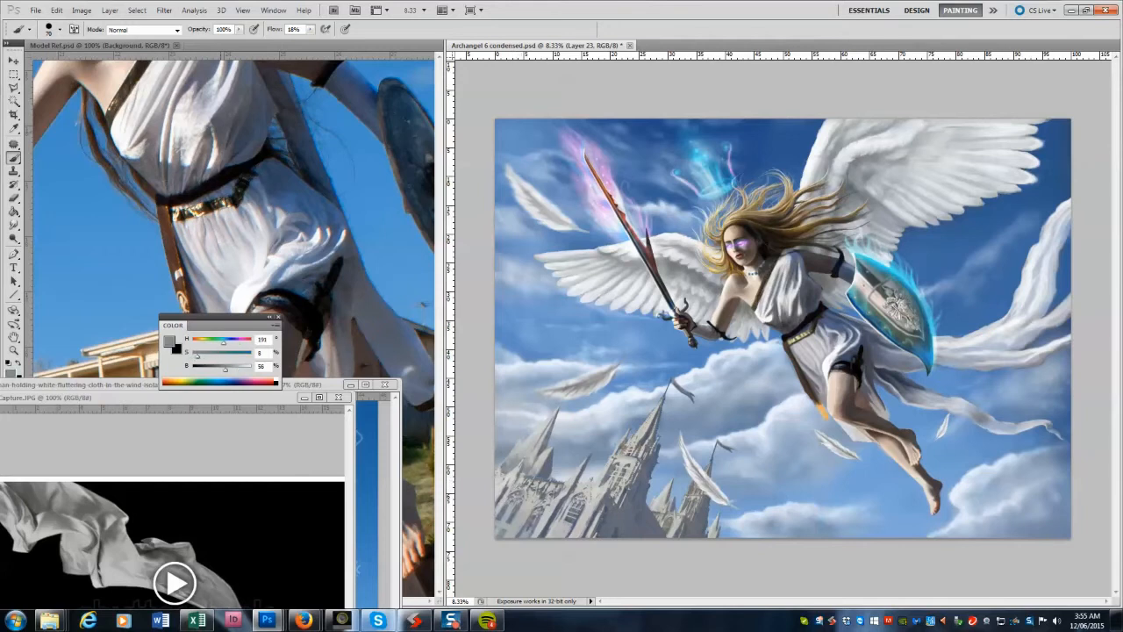
Highlight the small front spire on Layer 23 with light grey sampled from the neighbouring stonework.
left_click(528, 452, "alt")
left_click(564, 470, "ctrl")
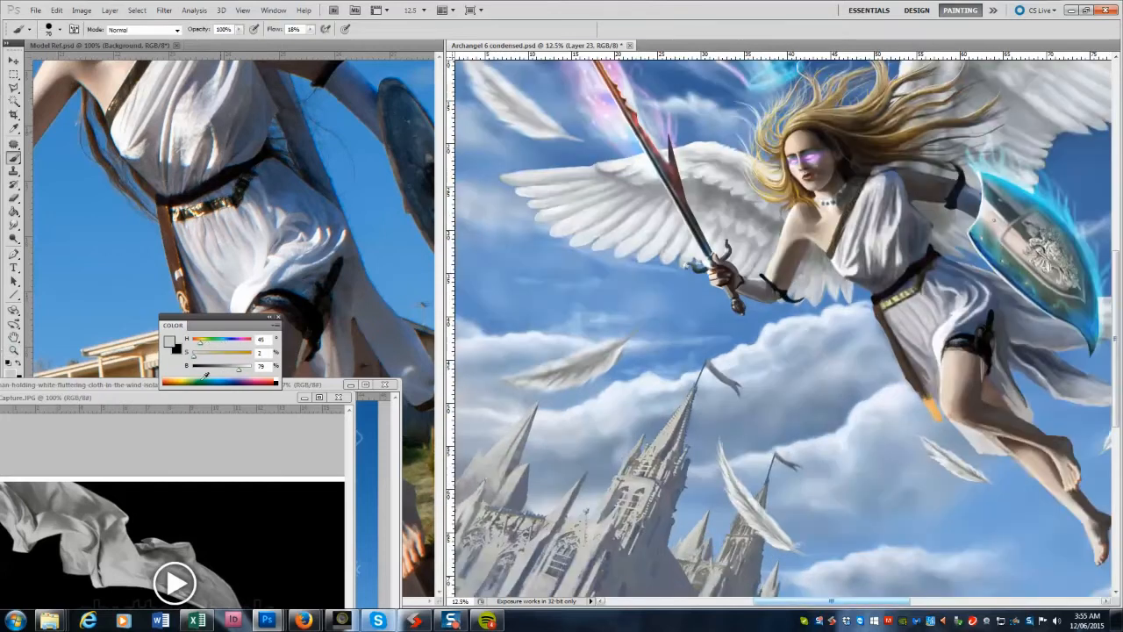
left_click(570, 461, "alt")
left_click(570, 461, "alt")
left_click(619, 417, "ctrl")
left_click(619, 417, "ctrl")
Paint the central tower's upper edges and spire base on Layer 23 with sampled stone greys.
left_click(575, 515, "alt")
left_click(626, 500, "alt")
left_click(619, 489, "alt")
left_click_drag(609, 481, 634, 485)
left_click(649, 455, "alt")
left_click(652, 451, "alt")
left_click(649, 443, "alt")
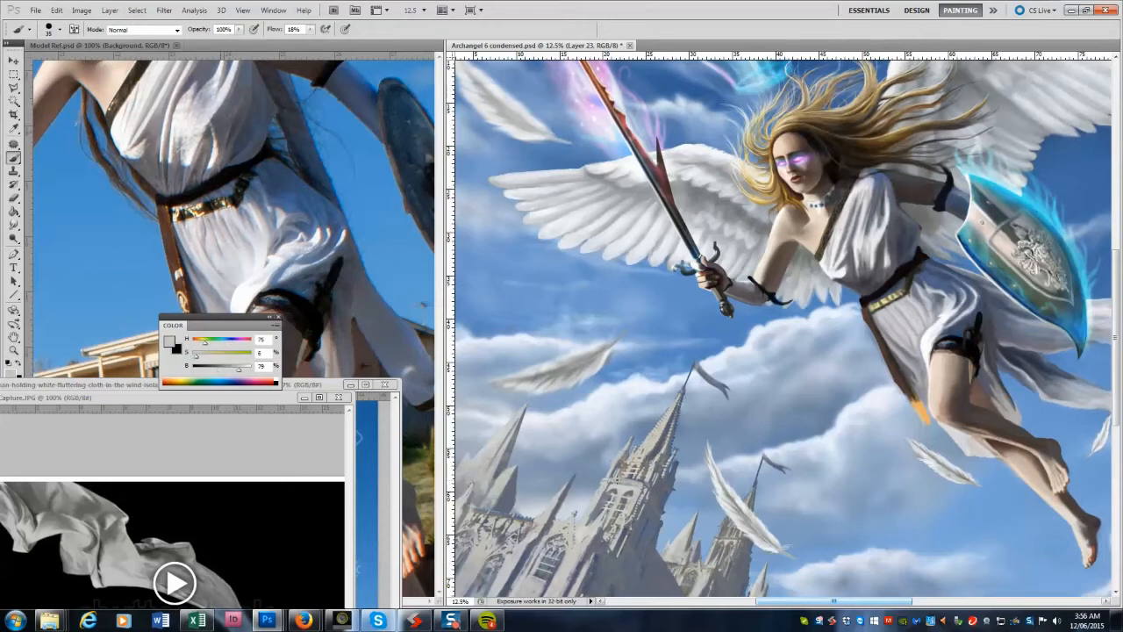
Detail the central tower's window face on Layer 23, resampling light and shadow greys down the stonework.
mouse_move(615, 482)
left_mouse_down()
mouse_move(643, 484)
mouse_move(597, 536)
mouse_move(603, 527)
left_mouse_up()
left_click(615, 476, "alt")
left_click(614, 489, "alt")
left_click(627, 478, "alt")
left_click(607, 509, "alt")
left_click(607, 517, "alt")
left_click(612, 511, "alt")
left_click(612, 509, "alt")
left_click(646, 534, "alt")
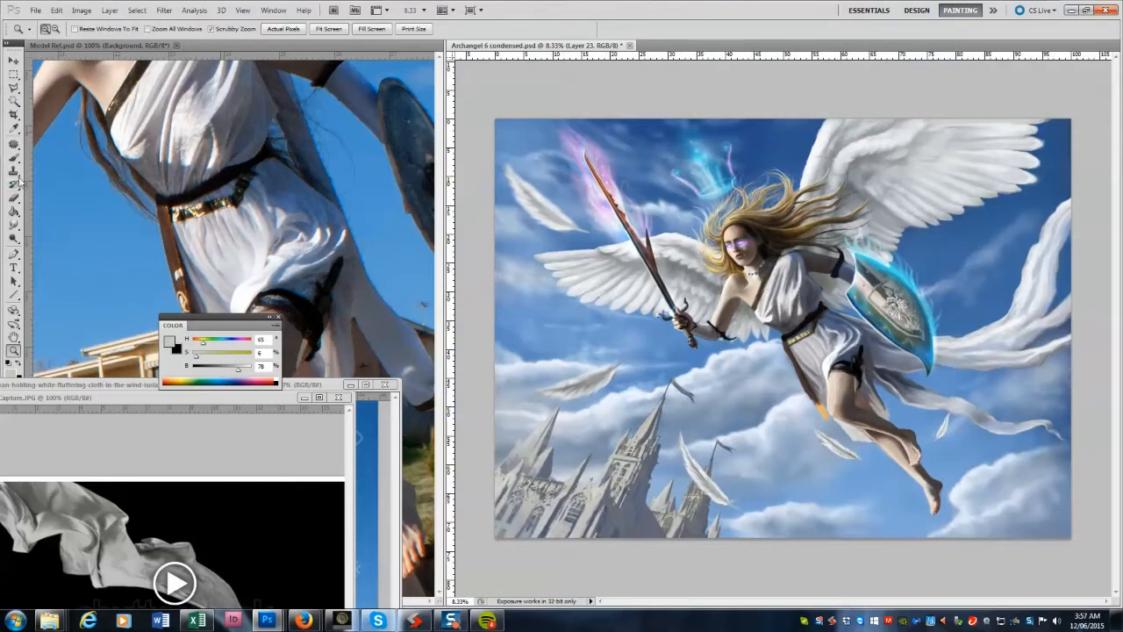
Paint over the castle's lower-left stonework on Layer 23 with a sampled stone colour and an enlarged brush.
left_click(525, 511, "alt")
key("]")
key("]")
key("]")
key("]")
key("]")
key("]")
mouse_move(521, 521)
left_mouse_down()
mouse_move(517, 537)
mouse_move(541, 536)
left_mouse_up()
Shade the lower walls between the castle's central and right-hand towers on Layer 23 with sampled greys.
left_click(659, 531, "alt")
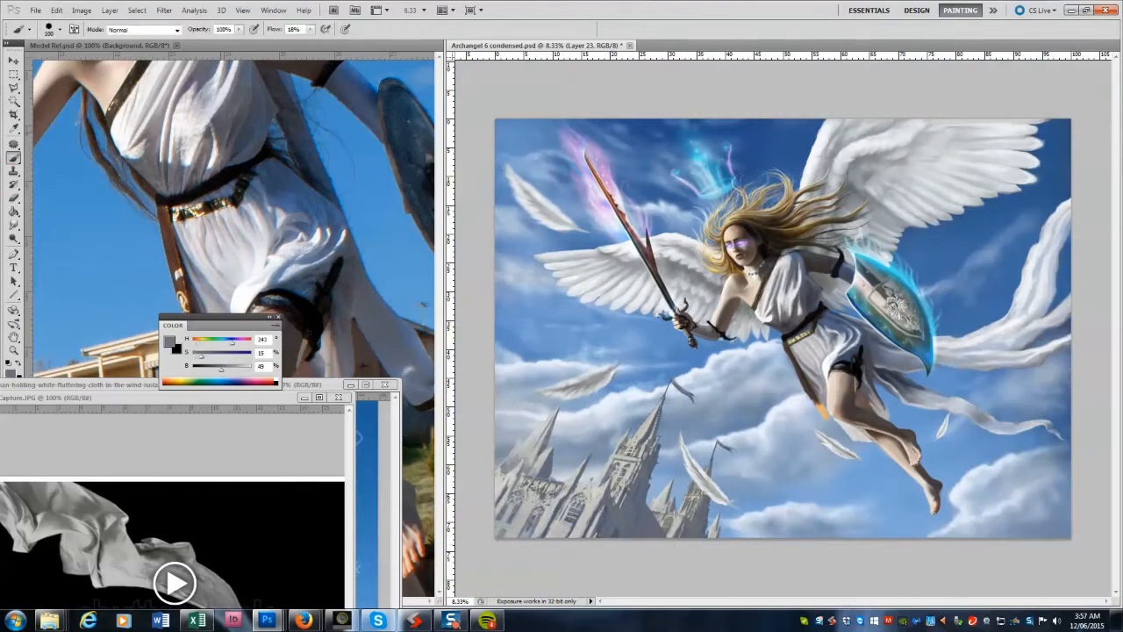
left_click(681, 521, "alt")
left_click_drag(680, 518, 663, 564)
mouse_move(681, 518)
left_mouse_down()
mouse_move(661, 578)
mouse_move(674, 539)
left_mouse_up()
left_click(682, 519, "alt")
Lasso the falling feather beside the castle's right-hand tower and move it slightly higher in the sky.
left_click(13, 62)
left_click(705, 487, "ctrl")
mouse_move(705, 487)
left_mouse_down()
mouse_move(730, 511)
mouse_move(700, 453)
mouse_move(711, 489)
mouse_move(728, 482)
mouse_move(713, 460)
left_mouse_up()
key("l")
left_click(13, 62)
left_click(13, 88)
left_click(672, 429)
left_click(668, 461)
left_click(740, 528)
left_click(757, 512)
left_click(718, 441)
key("v")
key("ctrl+d")
Shade the castle's base with a sampled blue-grey gradient in Multiply mode at 43% opacity.
left_click(544, 488, "ctrl")
left_click_drag(544, 488, 535, 494)
left_click_drag(671, 386, 673, 387)
right_click(13, 171)
right_click(13, 212)
left_click(60, 211)
left_click(593, 528, "alt")
mouse_move(479, 561)
left_mouse_down()
mouse_move(500, 530)
mouse_move(539, 527)
mouse_move(508, 539)
left_mouse_up()
left_click(218, 30)
left_click(211, 86)
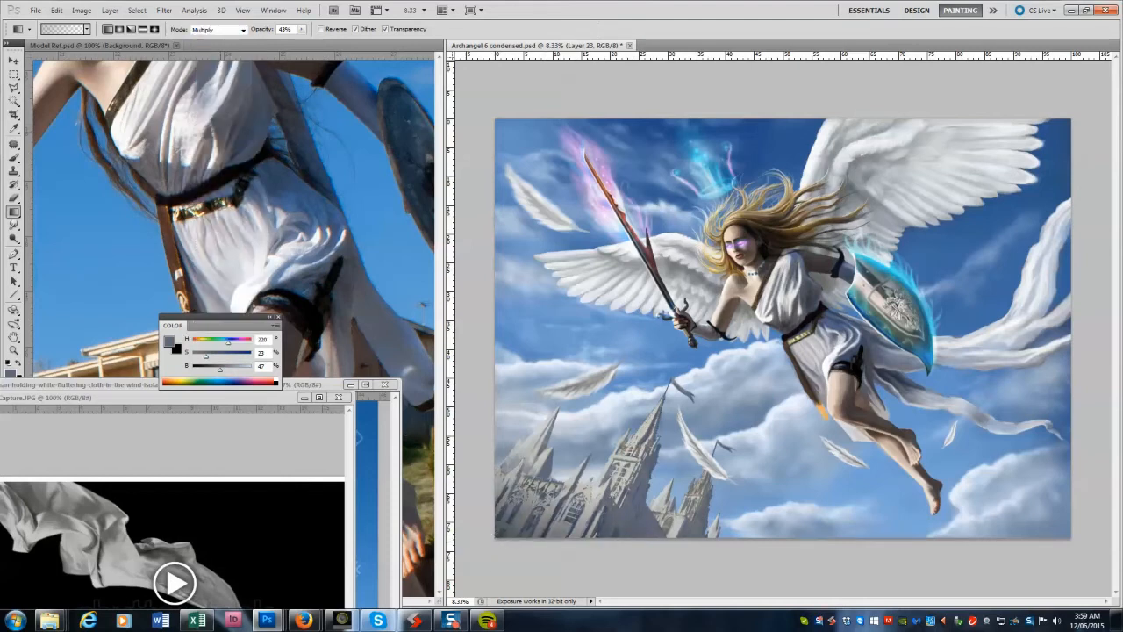
key("ctrl+d")
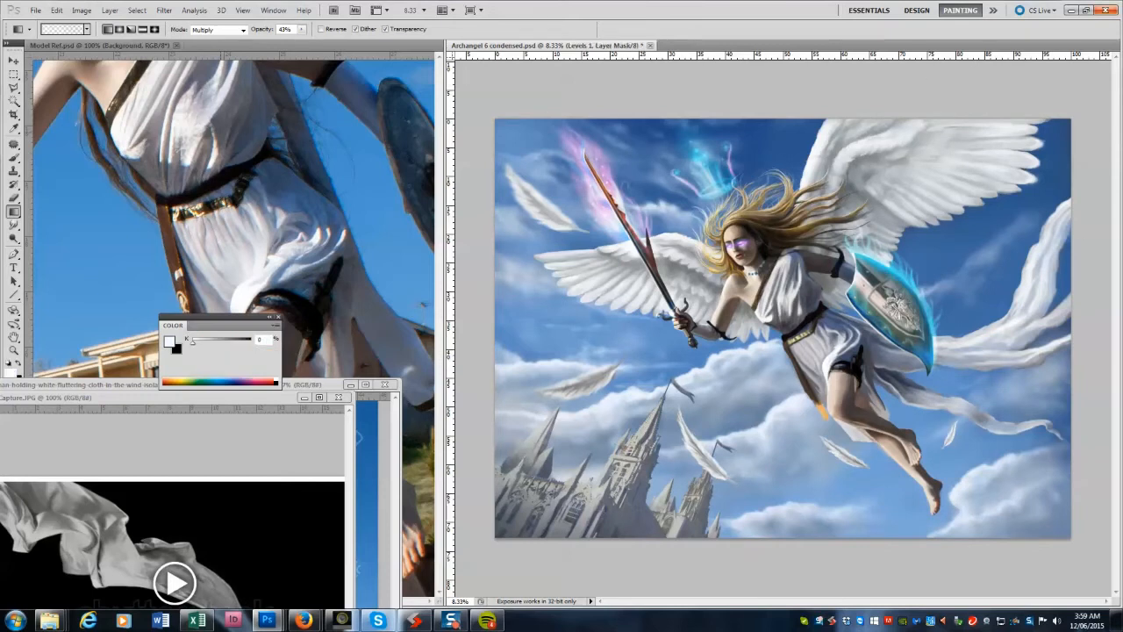
Set the Levels black input to 8 and shift the Color Balance midtones to +23 red and -16 yellow.
left_click_drag(240, 238, 244, 239)
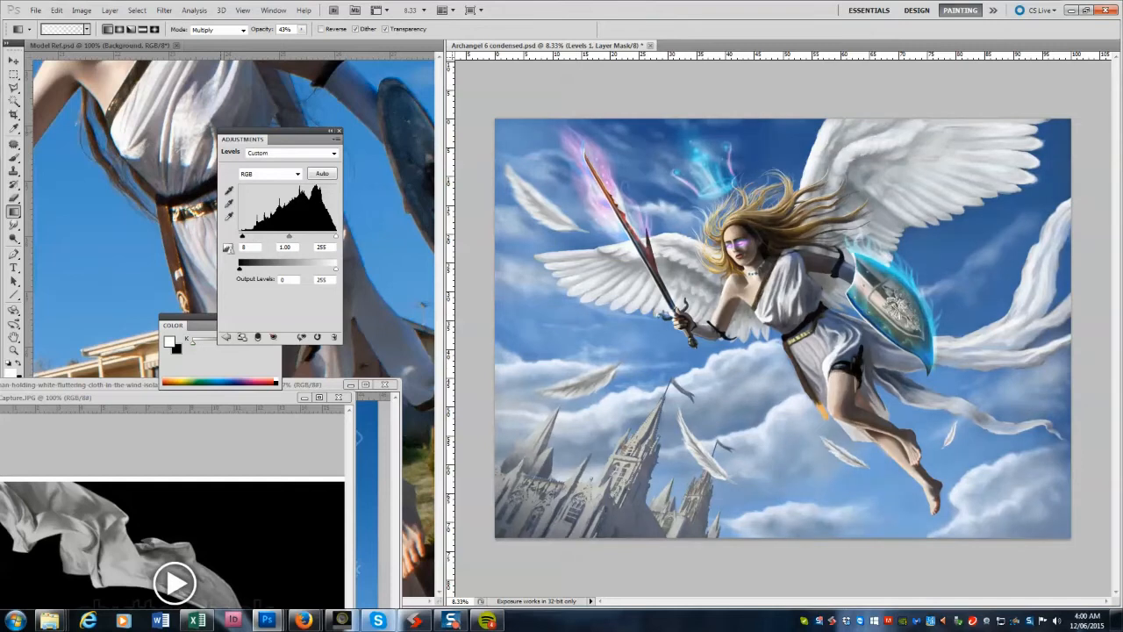
left_click(259, 194)
left_click_drag(267, 233, 265, 233)
left_click_drag(266, 281, 258, 279)
left_click(250, 171)
left_click(250, 181)
left_click_drag(266, 229, 276, 230)
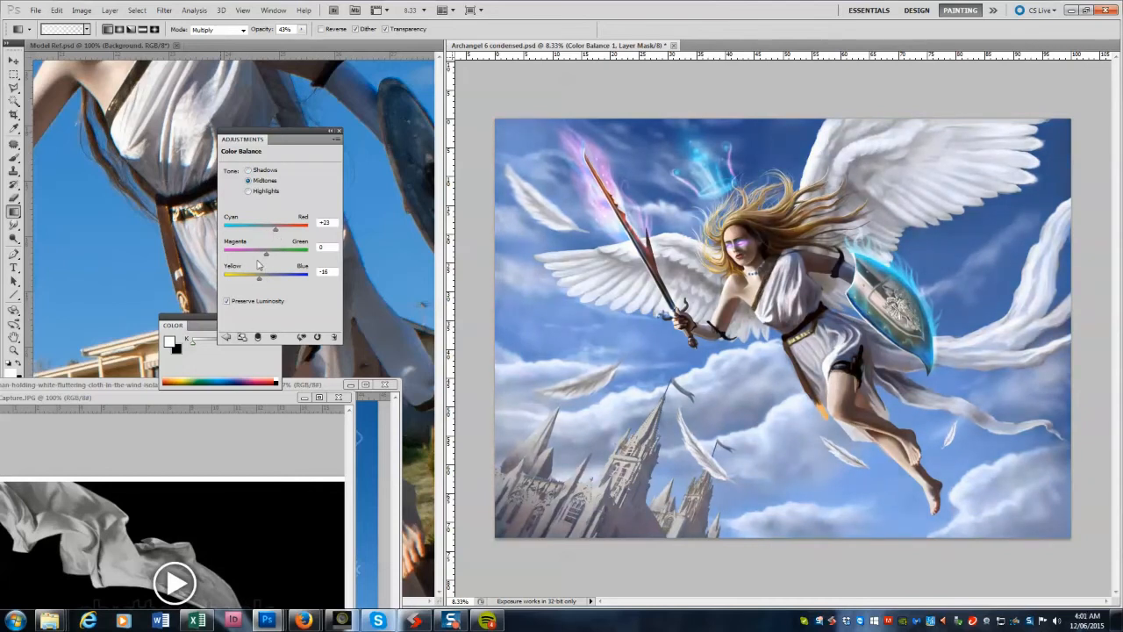
Reduce the red and yellow shifts in the Color Balance midtones and set the shadows to +13 blue.
left_click_drag(276, 230, 272, 230)
left_click_drag(259, 279, 261, 278)
left_click(248, 191)
left_click(248, 170)
left_click_drag(267, 280, 272, 281)
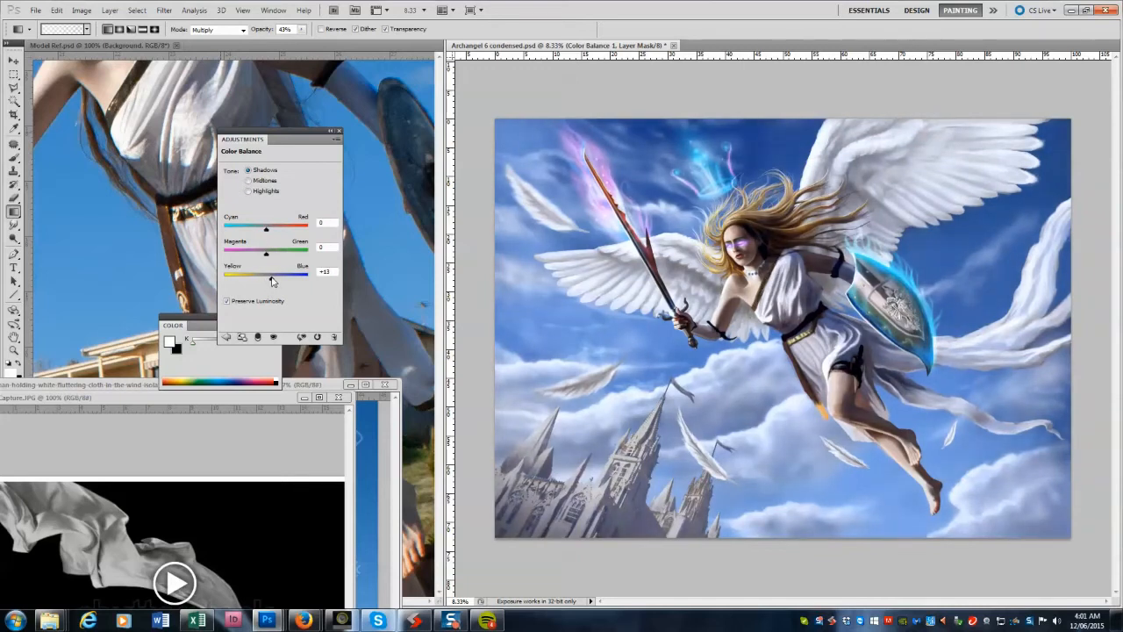
Adjust the yellow-blue balance of the Color Balance highlights and shift them towards cyan.
left_click(248, 191)
left_click_drag(275, 283, 268, 281)
left_click_drag(271, 230, 260, 230)
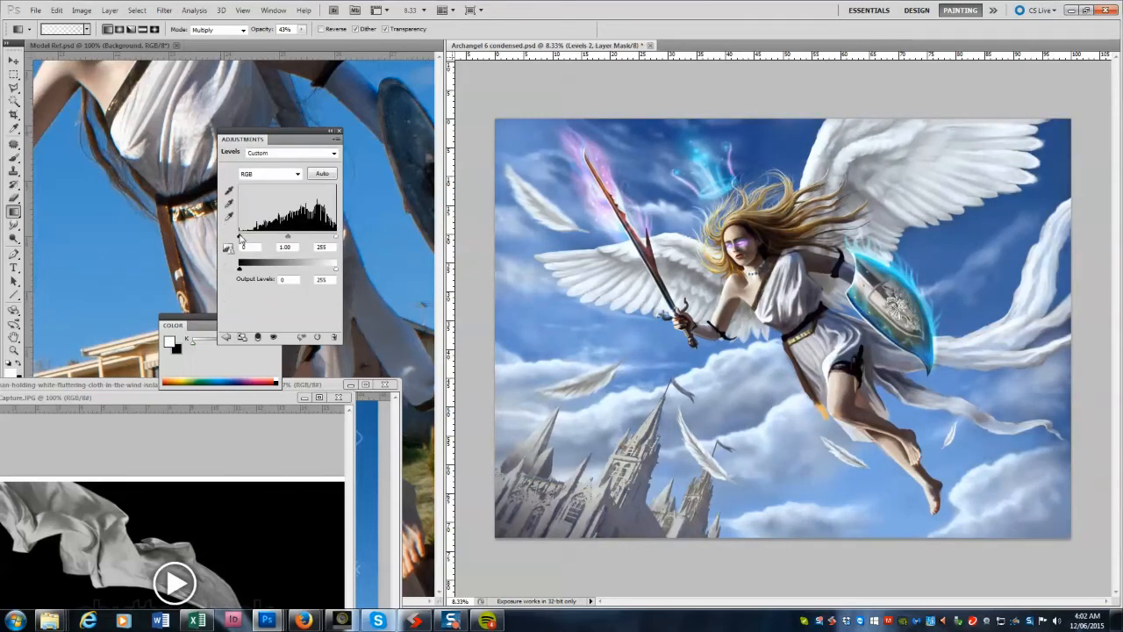
Set the Levels 2 inputs to 0 black and 247 white, and save the painting.
left_click_drag(243, 237, 235, 236)
left_click_drag(335, 237, 334, 238)
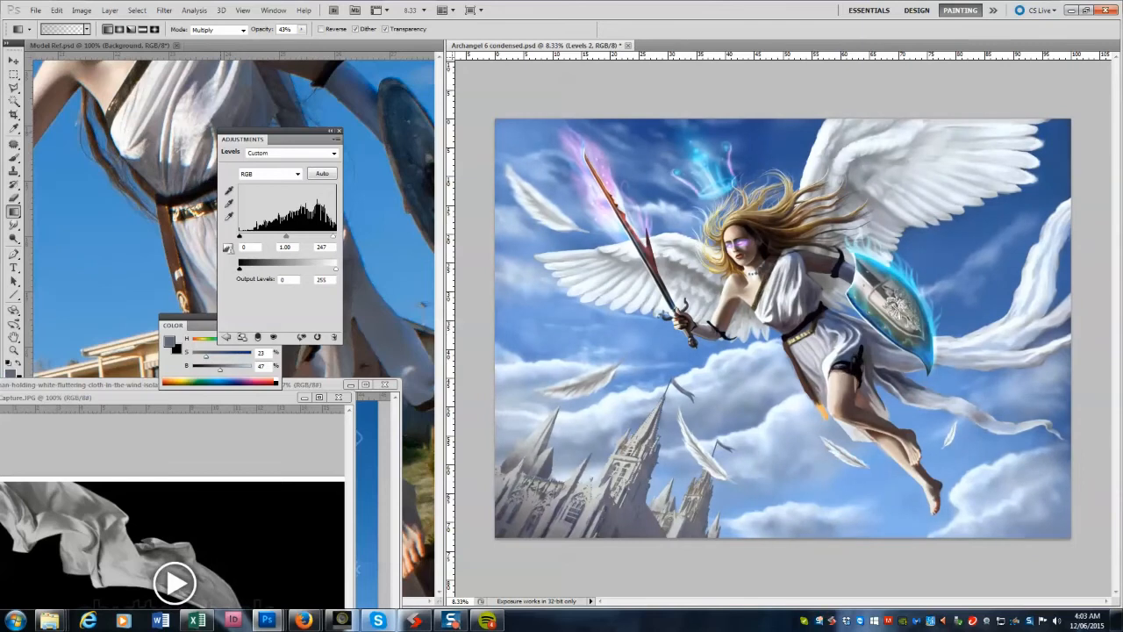
left_click(36, 10)
left_click(69, 172)
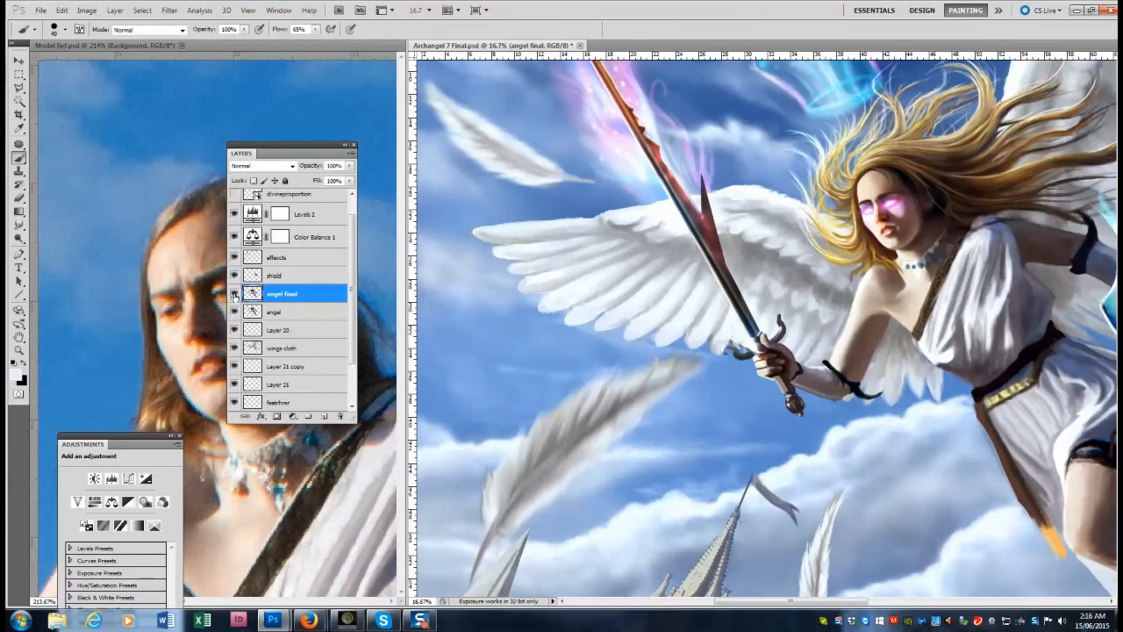
key("r")
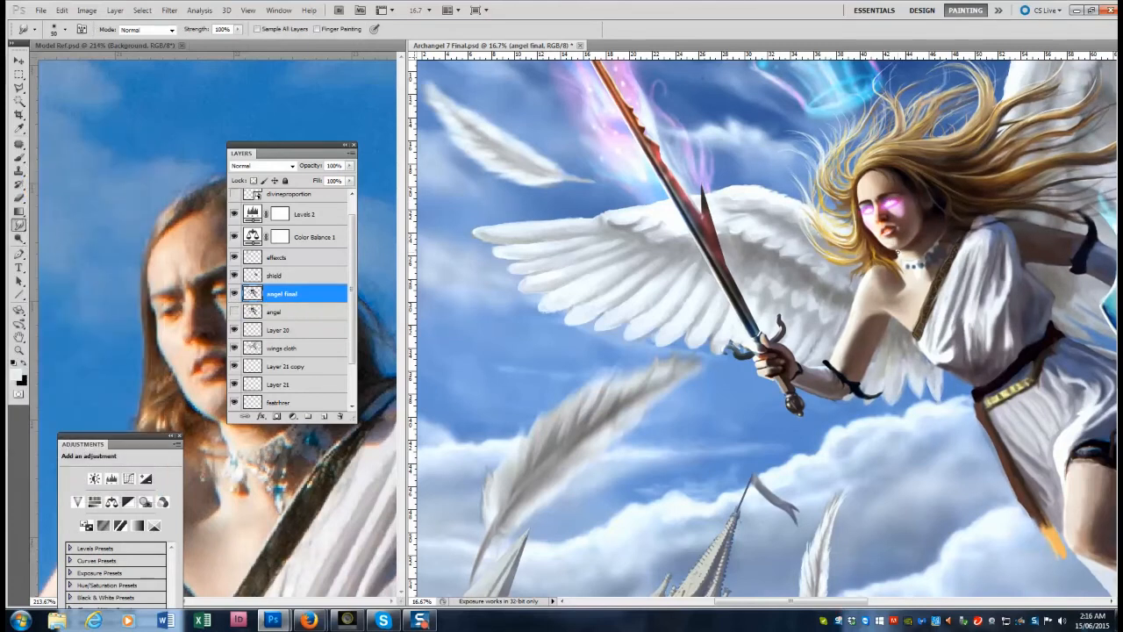
key("z")
left_click(204, 331)
left_click(645, 306)
left_click(644, 306, "alt")
left_click(644, 306, "alt")
key("b")
key("z")
Touch up the outer feathers of the wing behind the sword on the angel final layer with sampled plumage tones.
left_click(283, 294)
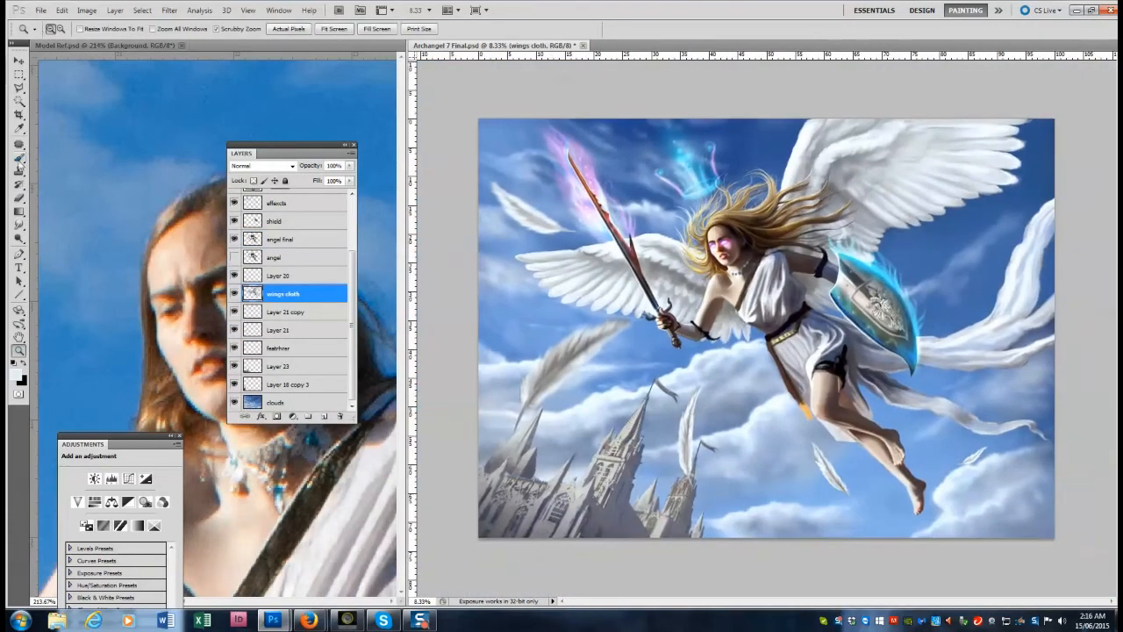
left_click(18, 159)
left_click(567, 247, "alt")
left_click(283, 240)
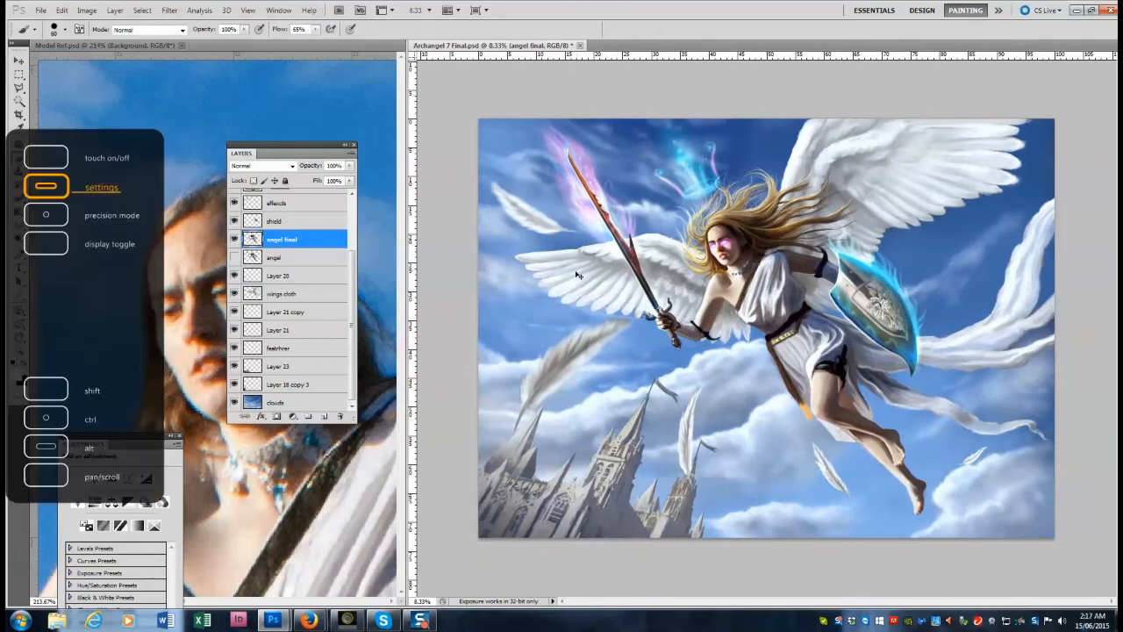
left_click(283, 294)
left_click(572, 252, "ctrl")
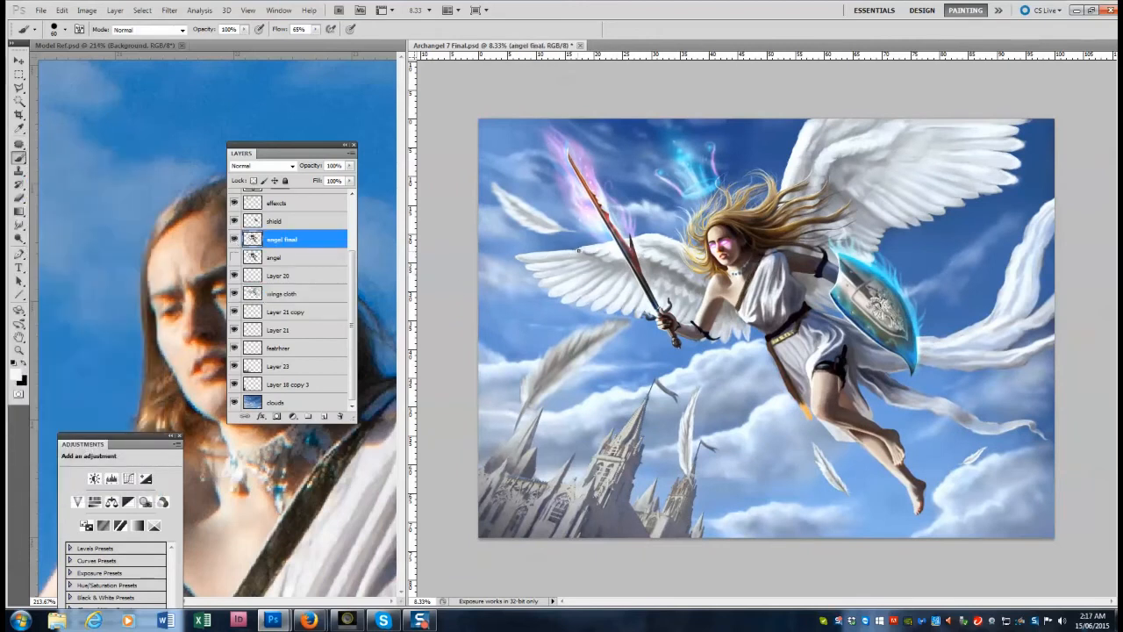
left_click(597, 253, "alt")
left_click(592, 254, "alt")
left_click(592, 255, "alt")
left_click(593, 254, "alt")
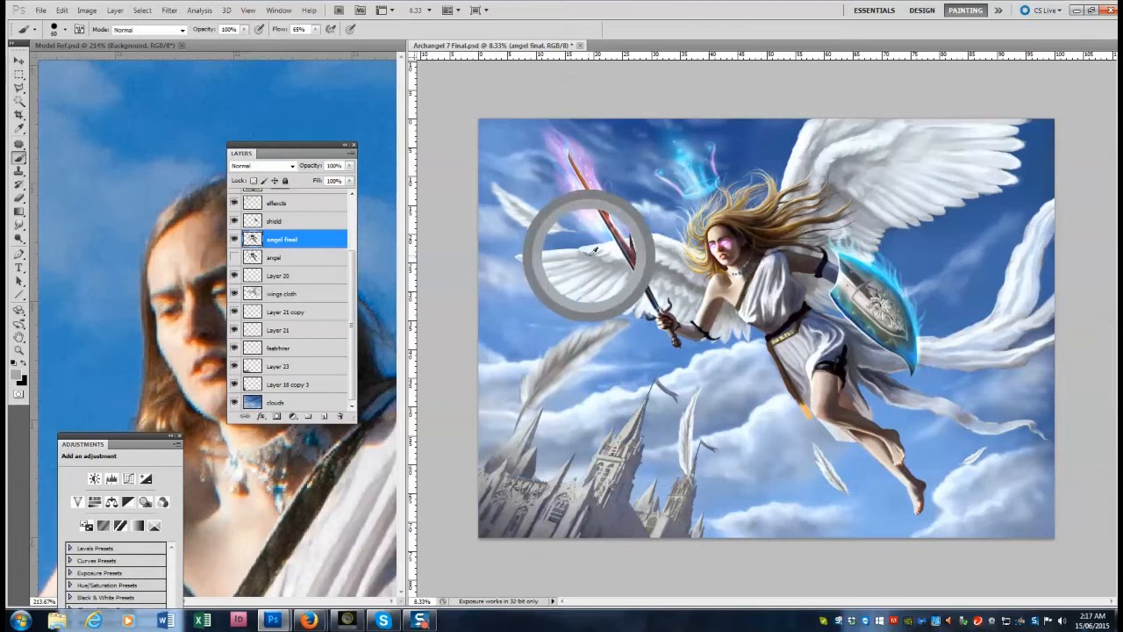
left_click(526, 252, "alt")
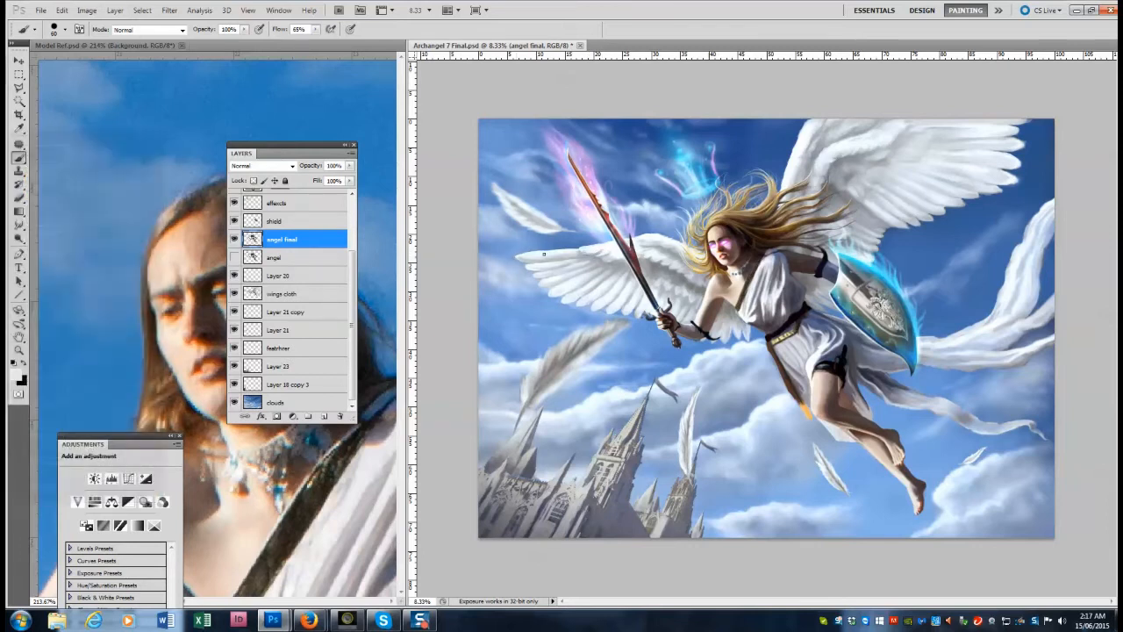
left_click(593, 277, "ctrl")
left_click(593, 277, "ctrl")
left_click(442, 237, "alt")
Open the swan wing reference photo from the Final Refs folder.
left_click(41, 10)
left_click(53, 35)
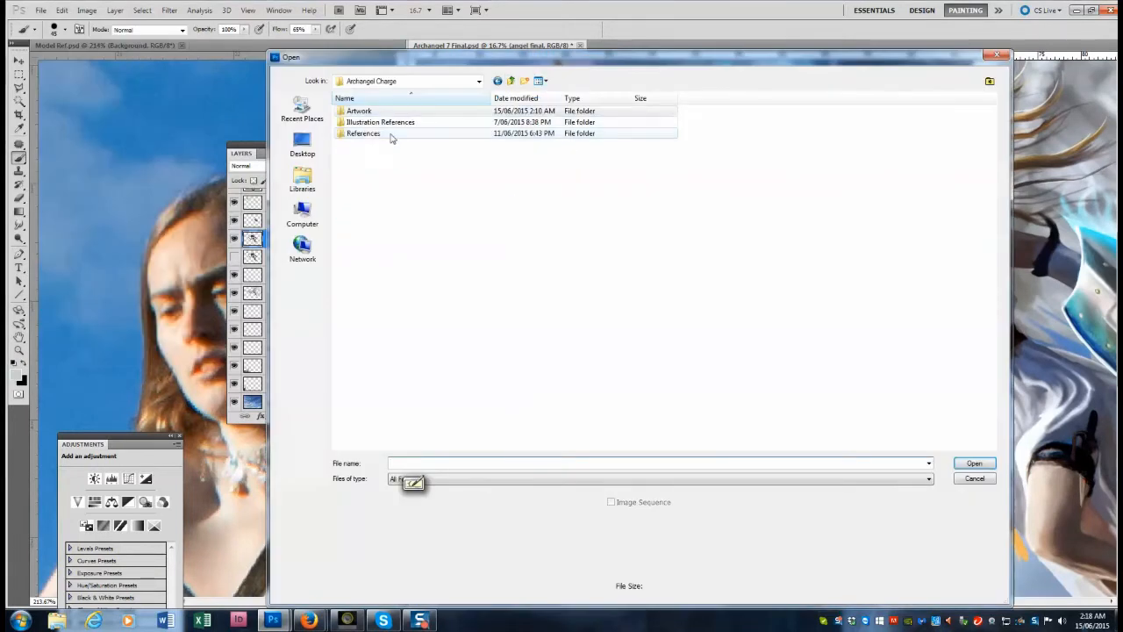
double_click(486, 127)
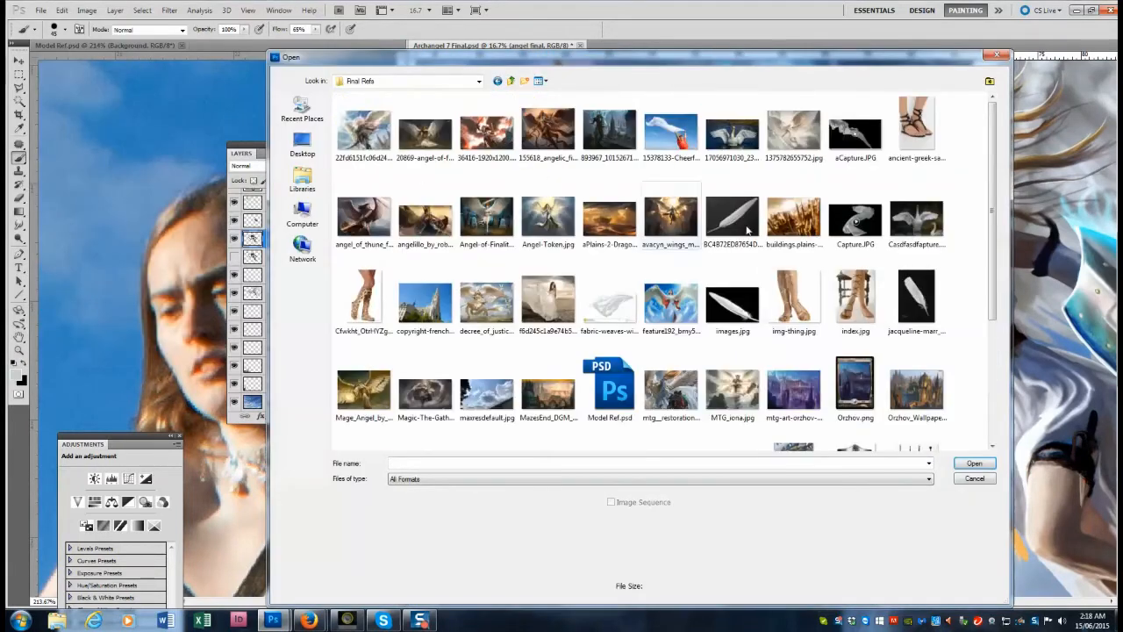
left_click(916, 217)
left_click(963, 463)
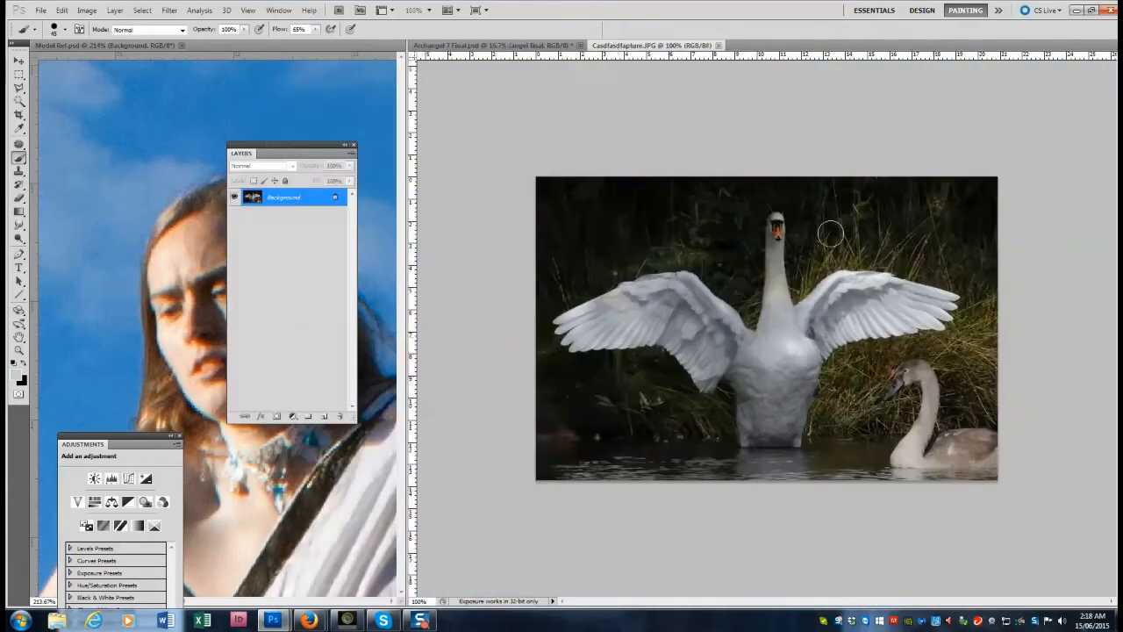
Float the swan photo over the model reference, clear of the layer list, and flip it horizontally.
left_click_drag(612, 45, 630, 165)
left_click_drag(609, 70, 392, 78)
left_click_drag(240, 147, 825, 457)
left_click(86, 11)
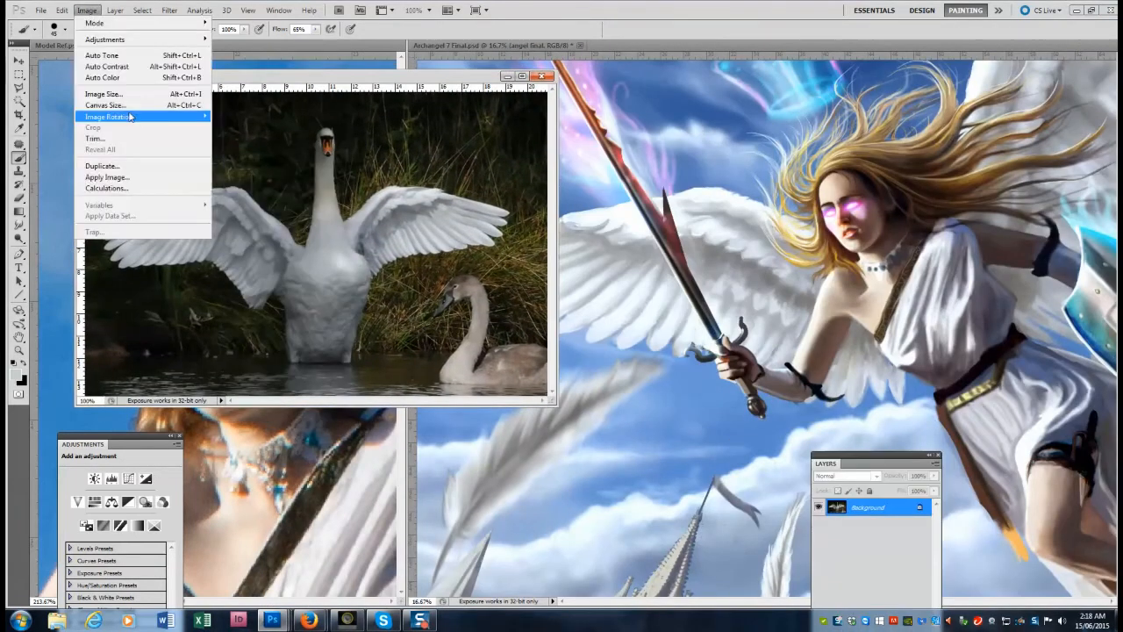
mouse_move(115, 116)
left_click(247, 164)
left_click_drag(405, 78, 416, 64)
left_click_drag(567, 220, 487, 220)
Undo the last few brush strokes on the wing and move the layer list higher over the painting.
left_click(592, 223)
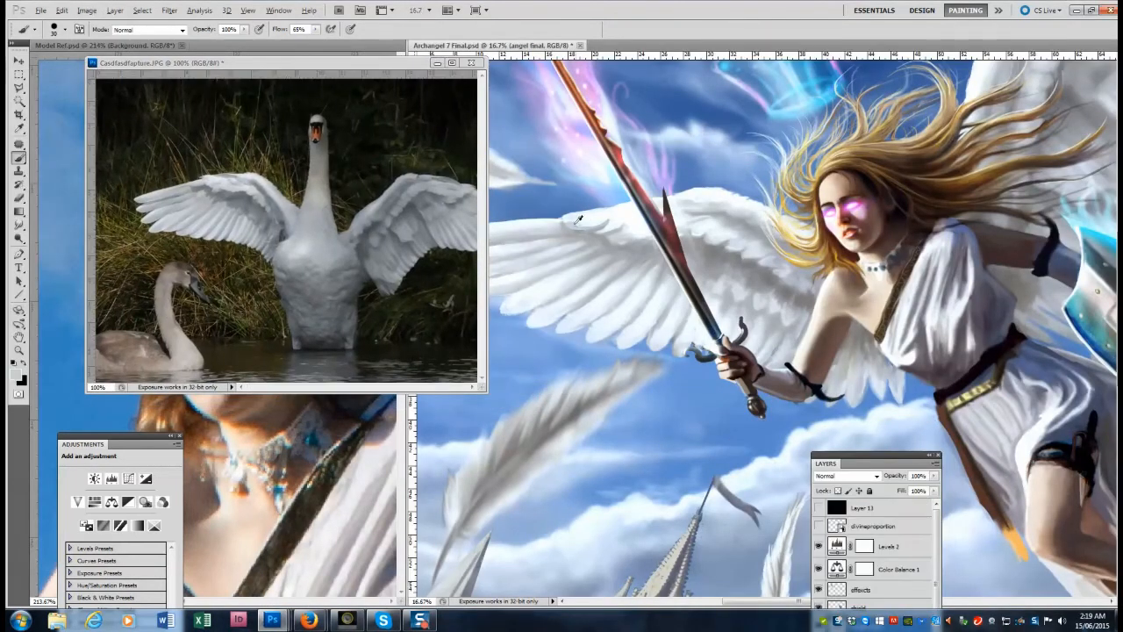
key("ctrl+alt+z")
key("ctrl+alt+z")
left_click_drag(864, 456, 880, 179)
key("ctrl+alt+z")
key("ctrl+alt+z")
Toggle the angel final layer's visibility to check the wing strokes, and reposition and narrow the swan photo window.
left_click(835, 348)
left_click(834, 349)
left_click_drag(198, 63, 164, 137)
key("l")
mouse_move(354, 136)
left_mouse_down()
mouse_move(321, 169)
mouse_move(343, 114)
left_mouse_up()
left_click_drag(440, 289, 369, 290)
Lasso the outer part of the sword-side wing, cut and paste it in place, and merge it with the wings cloth layer.
left_click(597, 210)
left_click(596, 199)
left_click(480, 327)
left_click(607, 200)
left_click(835, 349)
left_click(834, 349)
left_click(883, 405)
key("ctrl+x")
left_click(62, 11)
left_click(244, 123)
left_click(895, 423, "shift")
right_click(895, 423)
left_click(908, 394)
Paint the upper ridge of the sword-side wing on Layer 24 with tones sampled from nearby feathers.
key("b")
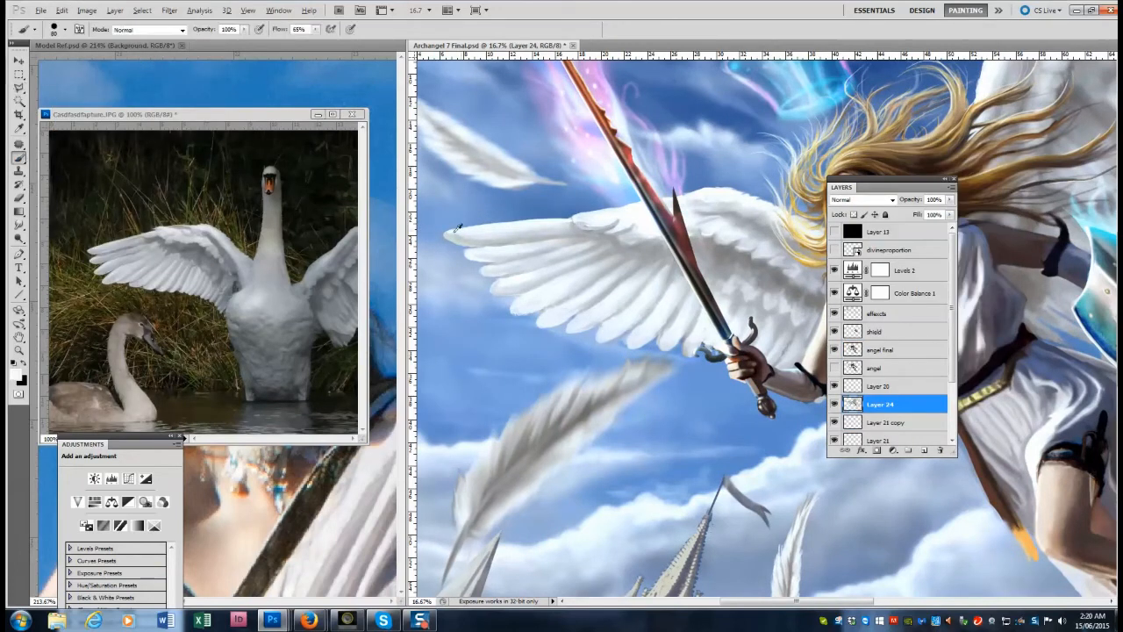
left_click(591, 224, "alt")
mouse_move(584, 225)
left_mouse_down()
mouse_move(625, 215)
mouse_move(643, 230)
mouse_move(622, 217)
mouse_move(595, 228)
mouse_move(616, 236)
mouse_move(580, 229)
left_mouse_up()
left_click(629, 212, "alt")
Hide Levels 2 and Color Balance 1, and repaint the wingtip feathers on Layer 24 with sampled wing and swan tones.
left_click(834, 293)
left_click(834, 271)
left_click(600, 216, "alt")
left_click(169, 234, "alt")
left_click(607, 237, "alt")
left_click(454, 233, "alt")
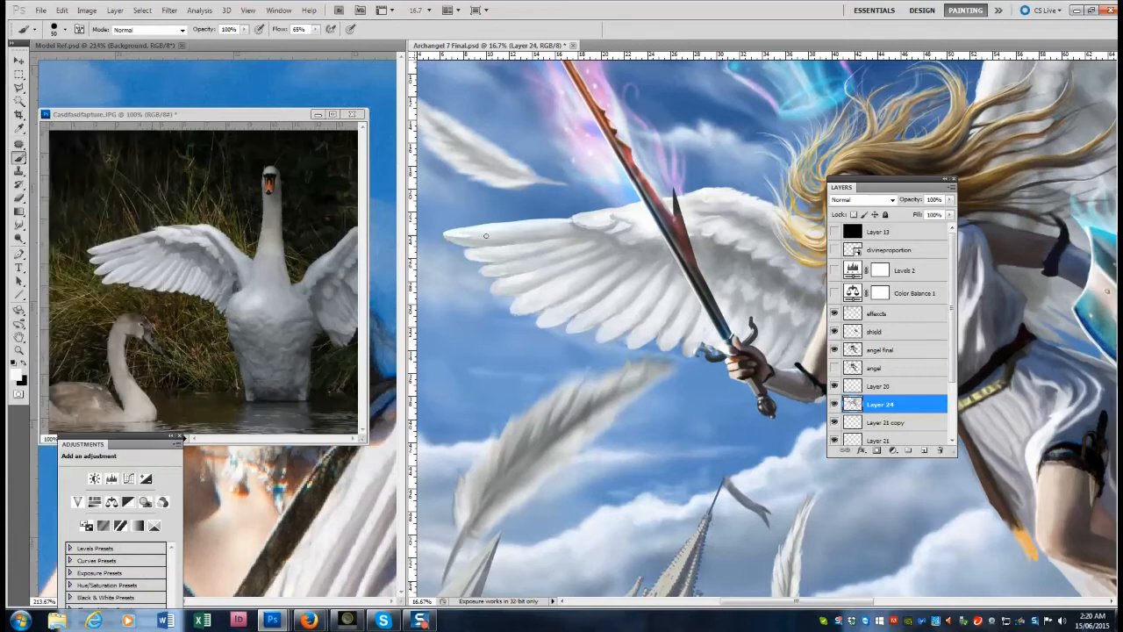
left_click_drag(485, 272, 492, 276)
left_click_drag(463, 249, 456, 237)
left_click_drag(451, 238, 487, 241)
Smudge the wingtip feather edges and paint the lower flight feathers on Layer 24 with a larger brush.
key("r")
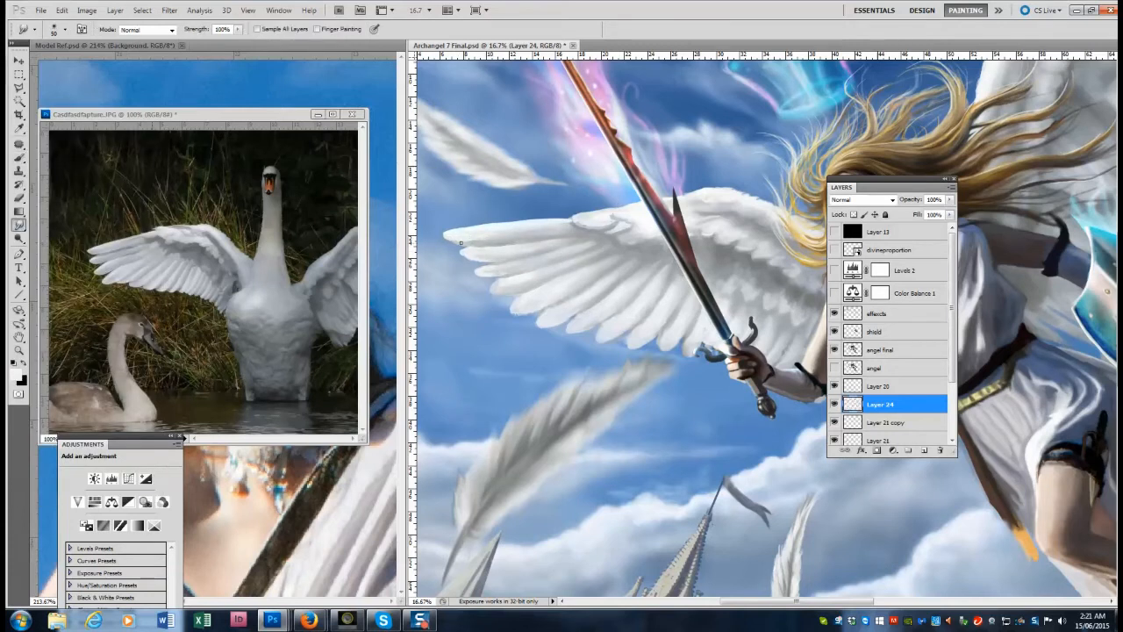
key("b")
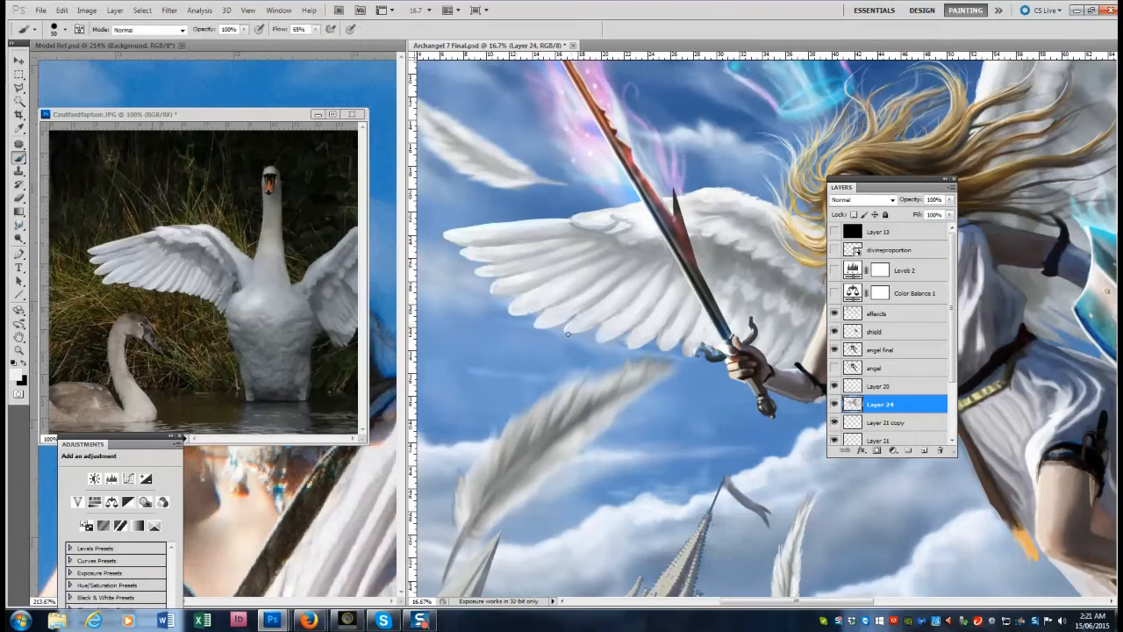
key("bracketright")
left_click_drag(519, 307, 598, 275)
Refine the short upper feathers of the sword-side wing on Layer 24 with brush and eraser.
key("z")
left_click(519, 293, "alt")
left_click(519, 293, "alt")
left_click_drag(890, 180, 958, 131)
left_click(789, 298)
left_click(531, 193)
key("b")
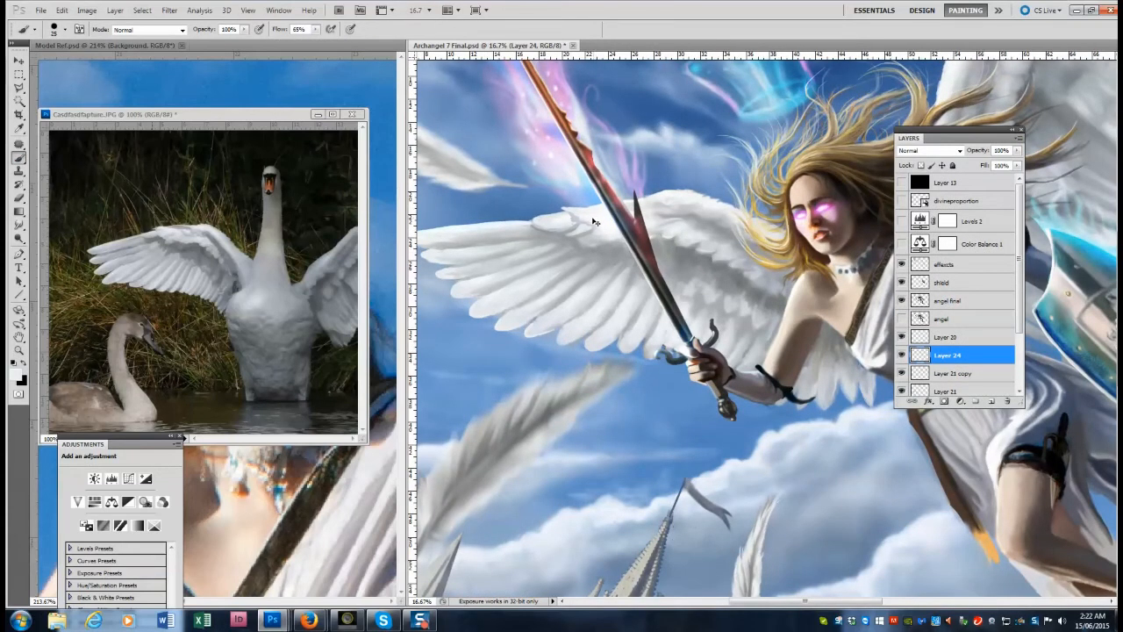
key("e")
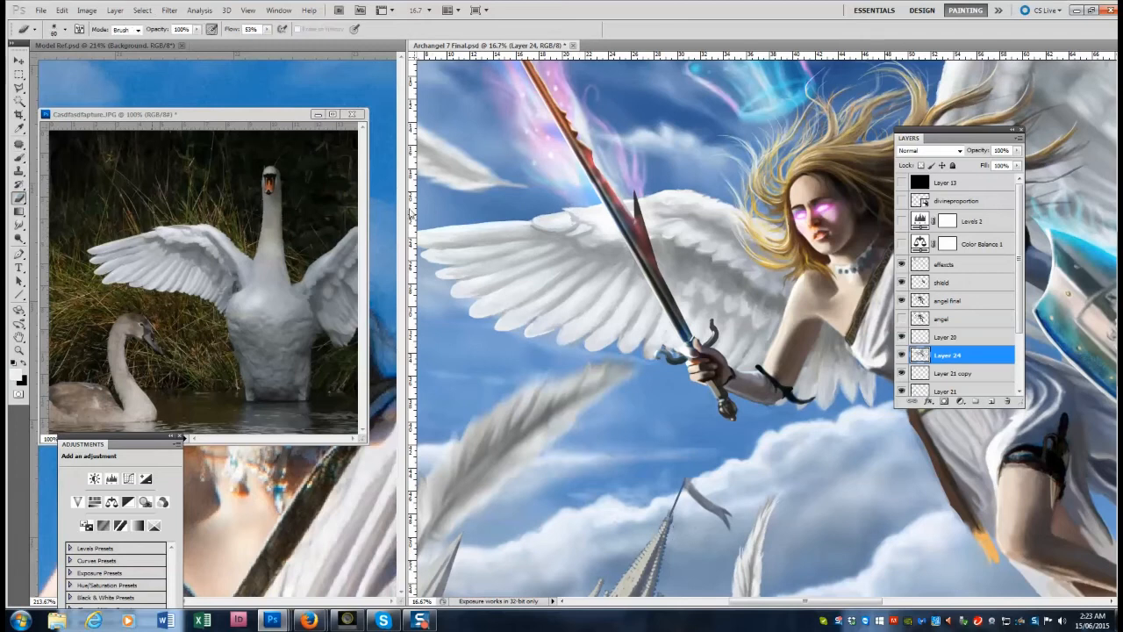
key("b")
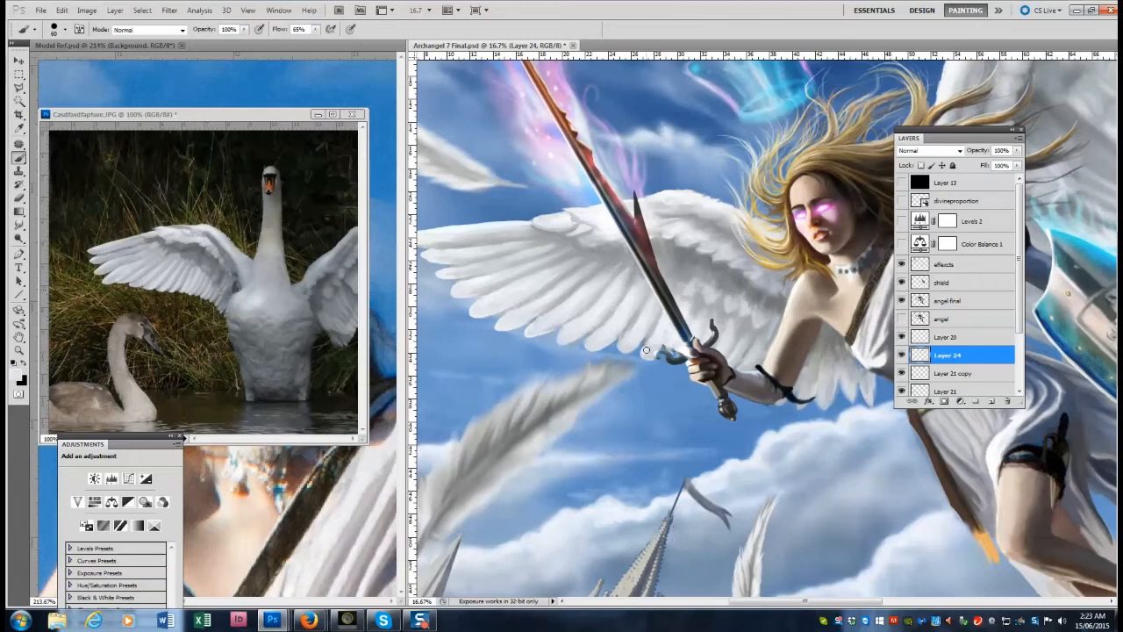
Paint the small wing feathers beneath the angel's sword arm on Layer 24, resampling light and shadow greys.
mouse_move(871, 392)
left_mouse_down()
mouse_move(868, 403)
mouse_move(887, 387)
left_mouse_up()
mouse_move(961, 138)
left_mouse_down()
mouse_move(1089, 445)
mouse_move(801, 515)
left_mouse_up()
left_click(735, 334, "alt")
left_click(876, 386, "alt")
mouse_move(879, 376)
left_mouse_down()
mouse_move(881, 390)
mouse_move(852, 357)
left_mouse_up()
left_click(866, 370, "alt")
left_click(853, 355, "alt")
left_click(847, 349, "alt")
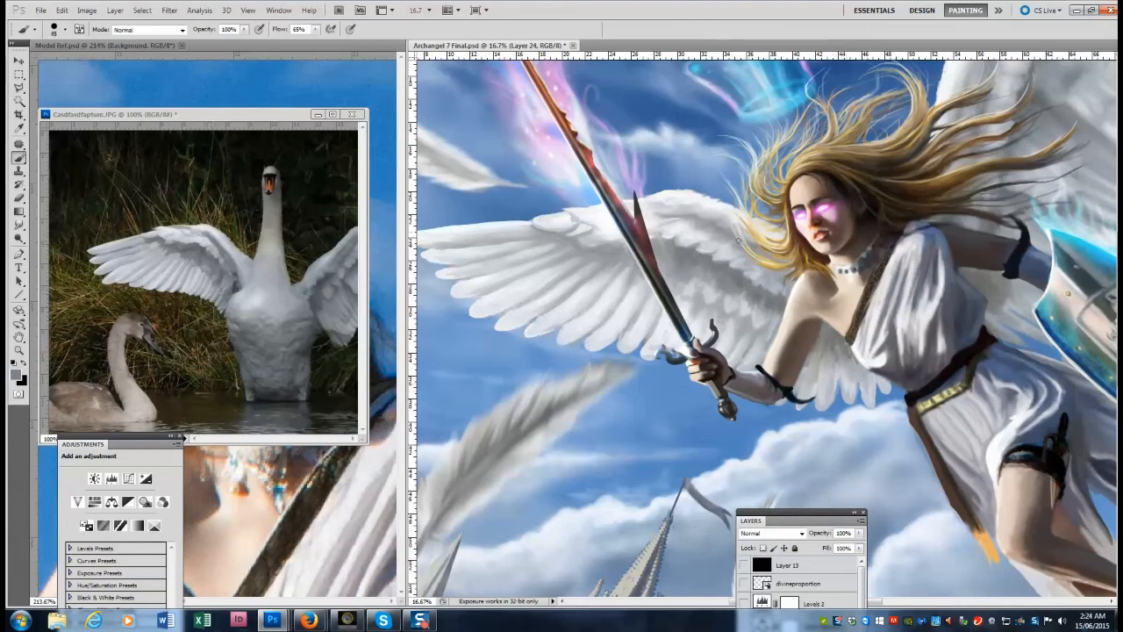
Smudge the upper feathers of the wing between the sword and the hair on Layer 24.
left_click(19, 226)
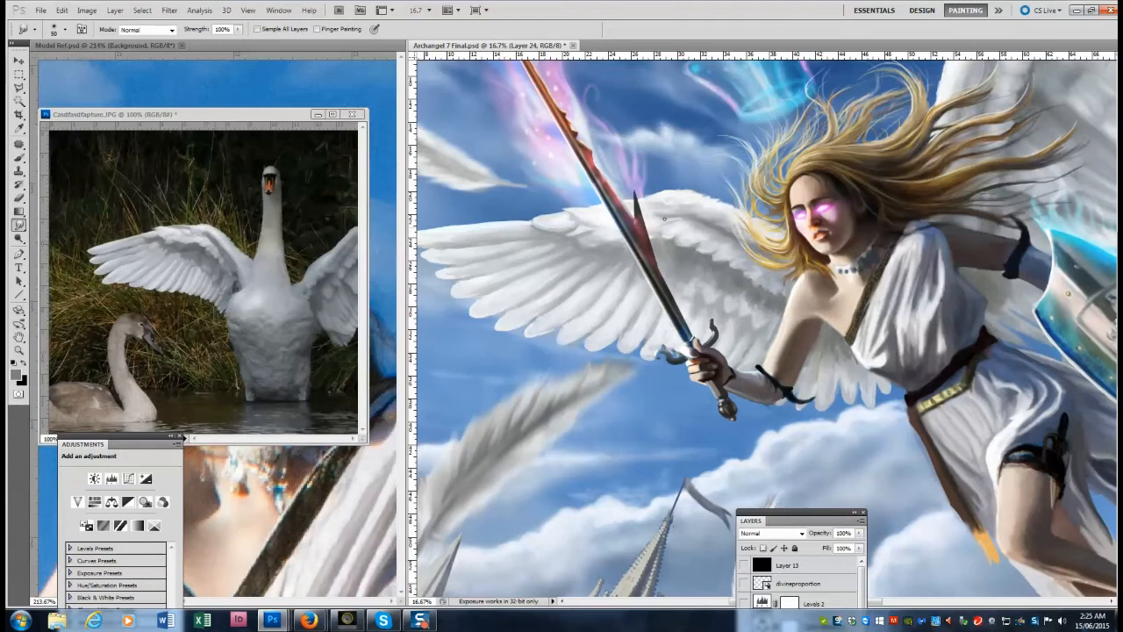
key("z")
left_click(916, 335, "alt")
left_click(916, 335, "alt")
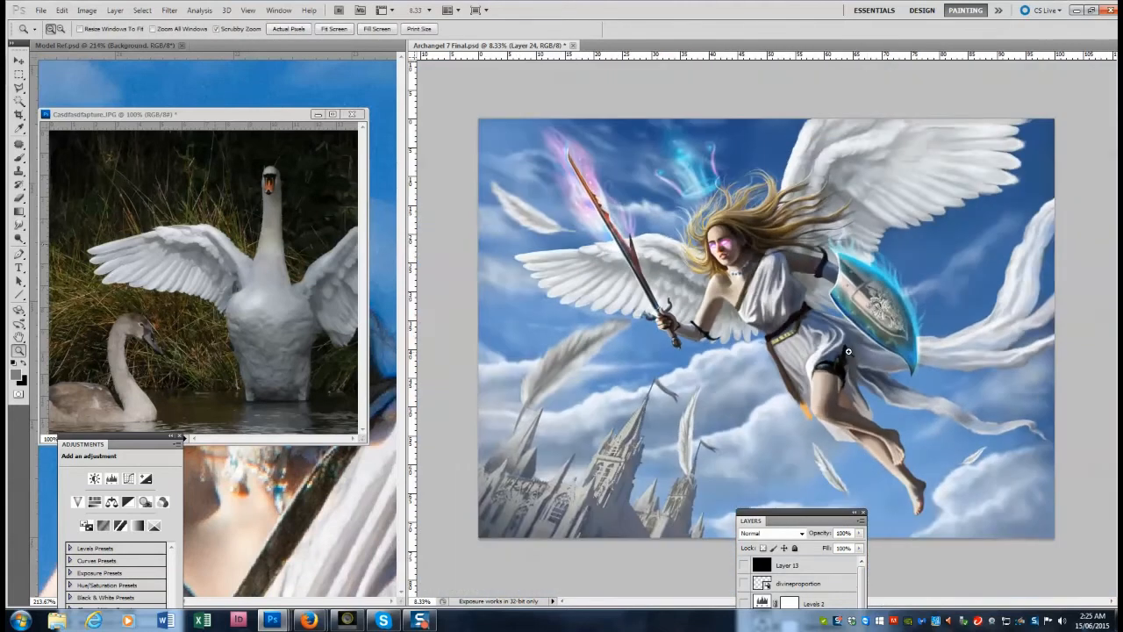
left_click(984, 507)
scroll(942, 424, "down", 2)
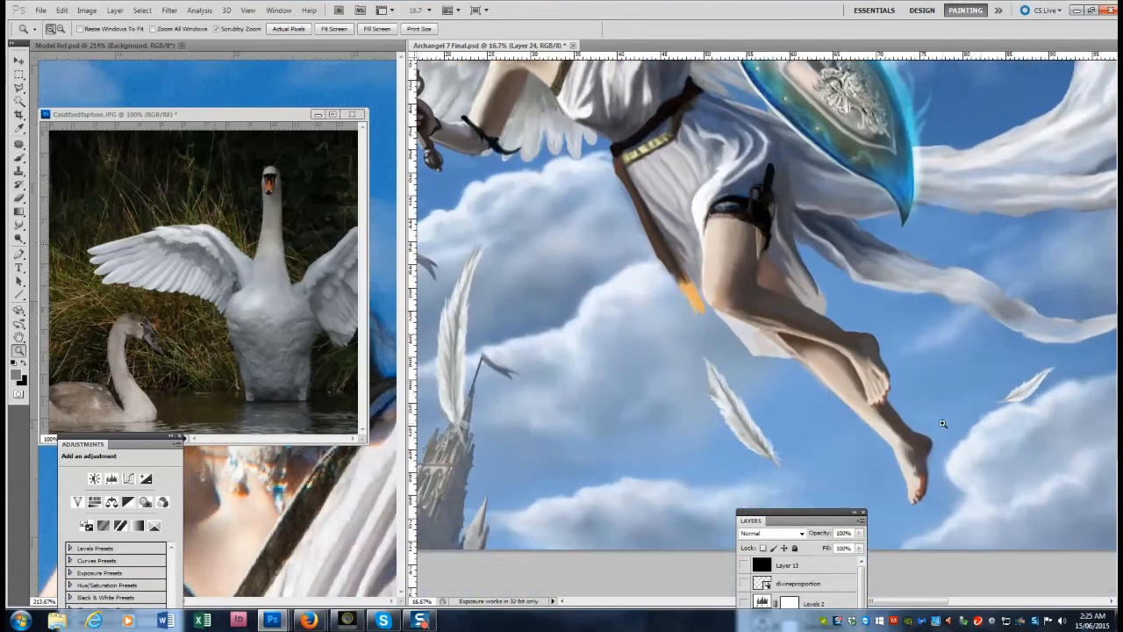
Add a new layer above the angel final layer and check that layer's content by toggling its visibility.
left_click(19, 88)
left_click_drag(790, 513, 558, 193)
left_click(562, 362)
left_click(629, 201)
left_click(667, 206)
key("Return")
left_click(512, 381)
left_click(513, 381)
Duplicate the angel final layer under the default copy name and hide the original.
left_click(19, 350)
left_click(842, 334, "alt")
left_click(842, 333, "alt")
left_click(843, 334, "alt")
left_click(561, 382)
left_click(142, 10)
mouse_move(115, 10)
left_click(139, 39)
key("Return")
left_click(513, 399)
Outline the angel's lower foot with the Polygonal Lasso on angel final copy, rotate it counterclockwise and reposition it, and deselect.
left_click(803, 378)
left_click(803, 377)
left_click(803, 377)
mouse_move(1035, 539)
left_mouse_down()
mouse_move(938, 479)
mouse_move(932, 461)
left_mouse_up()
key("l")
double_click(855, 426)
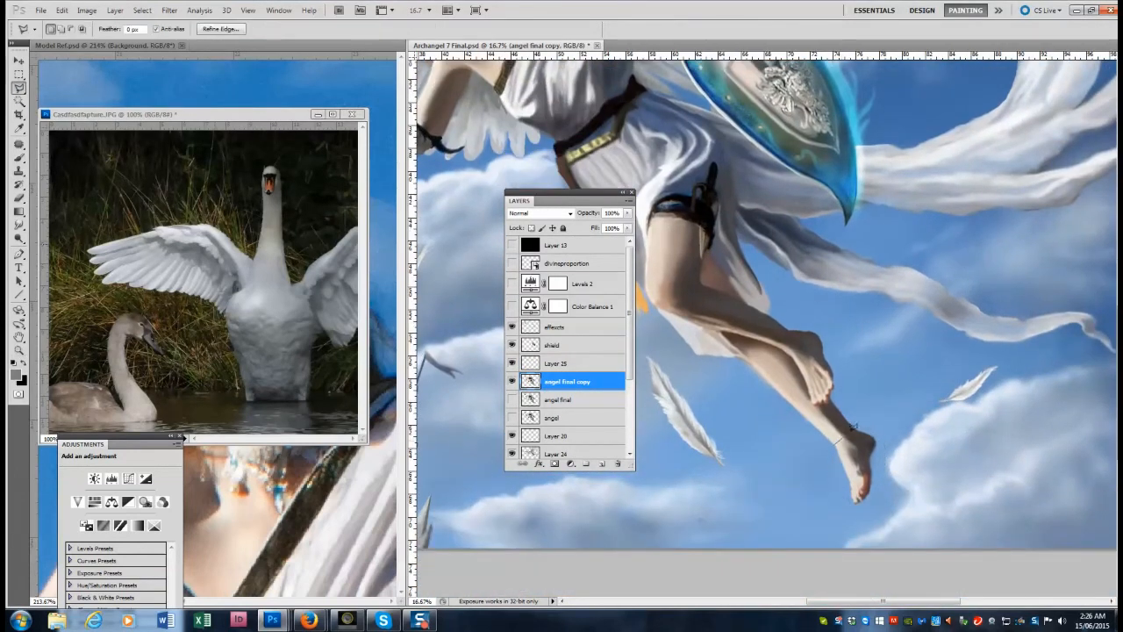
left_click(859, 507)
left_click(834, 446)
key("ctrl+t")
left_click_drag(899, 421, 883, 412)
left_click_drag(877, 468, 880, 460)
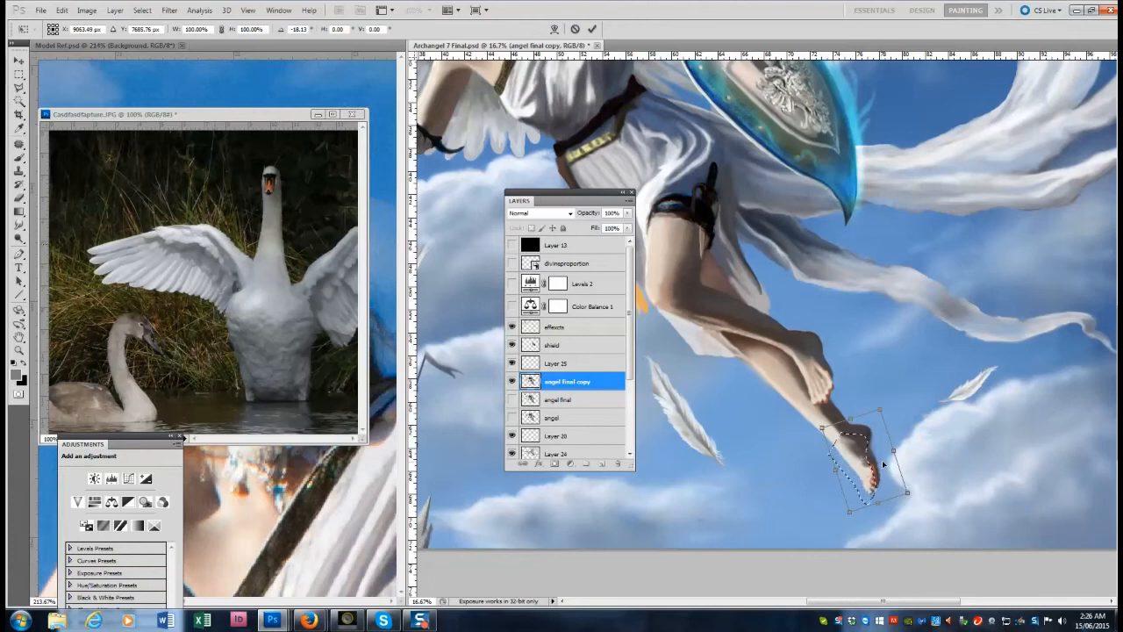
left_click_drag(882, 411, 879, 432)
key("Return")
left_click(142, 9)
left_click(163, 38)
key("z")
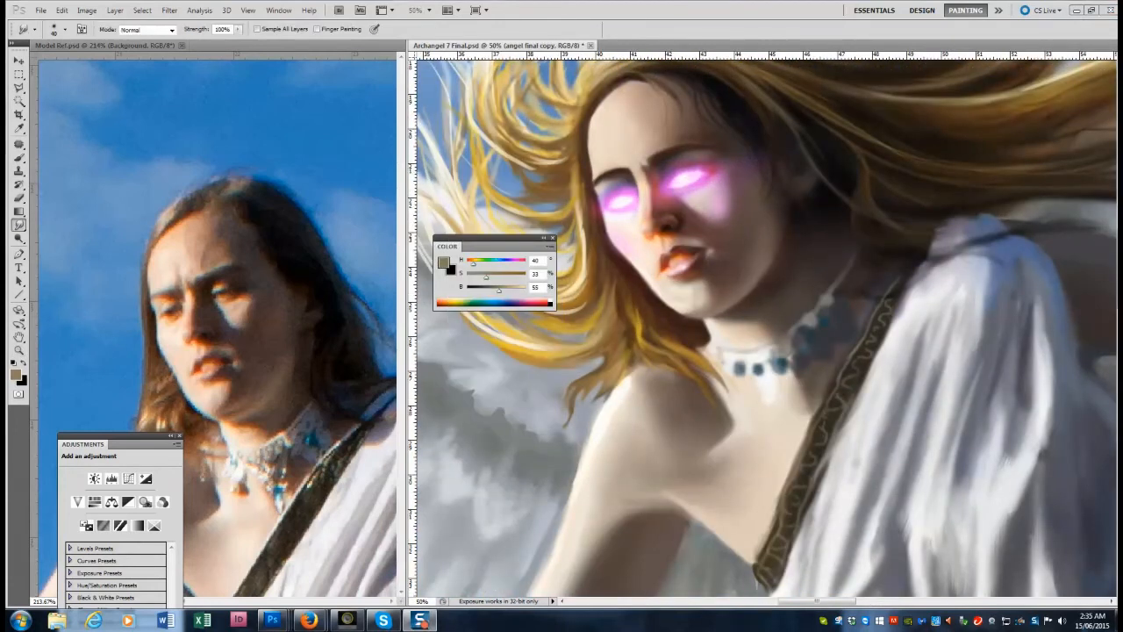
Paint a near-black shadow strand in the hair below the angel's ear on angel final copy.
key("b")
left_click(329, 408, "alt")
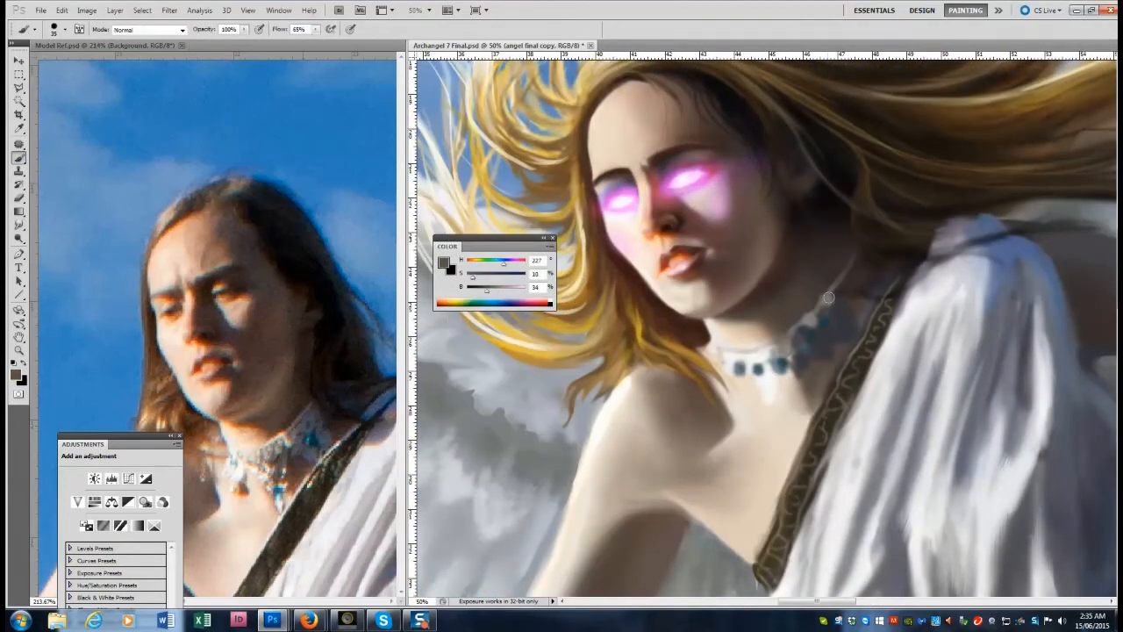
left_click(813, 153, "alt")
left_click(800, 211, "alt")
key("bracketright")
key("bracketright")
key("bracketright")
mouse_move(802, 207)
left_mouse_down()
mouse_move(828, 250)
mouse_move(816, 202)
mouse_move(789, 200)
mouse_move(816, 201)
mouse_move(831, 235)
mouse_move(822, 188)
mouse_move(839, 261)
left_mouse_up()
left_click(814, 206, "alt")
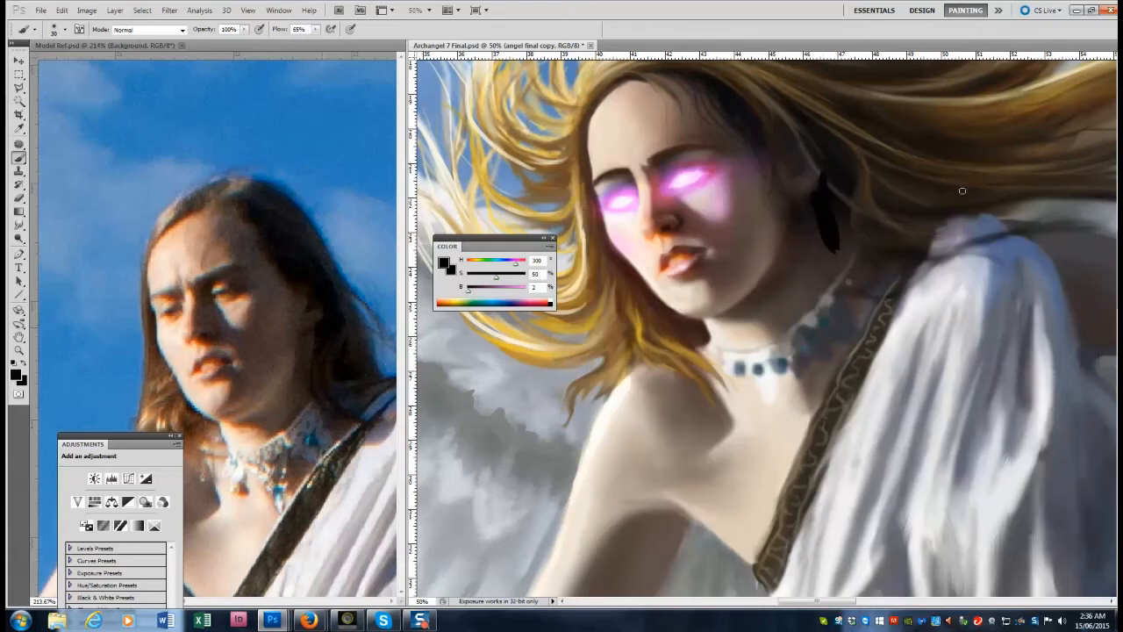
left_click_drag(815, 200, 831, 255)
Lower the brush flow to 14% and blend the dark strand below the ear with sampled hair tones.
key("bracketright")
key("bracketright")
key("bracketright")
key("bracketright")
key("bracketright")
left_click_drag(316, 30, 285, 41)
key("bracketleft")
key("bracketleft")
key("bracketleft")
key("bracketleft")
left_click(794, 112, "alt")
left_click(823, 154, "alt")
left_click_drag(811, 155, 836, 254)
Soften the hair shadow between the neck and shoulder with resampled brown tones.
key("bracketright")
key("bracketright")
left_click(843, 207, "alt")
left_click(852, 278, "alt")
key("bracketleft")
key("bracketleft")
key("bracketleft")
left_click(807, 131, "alt")
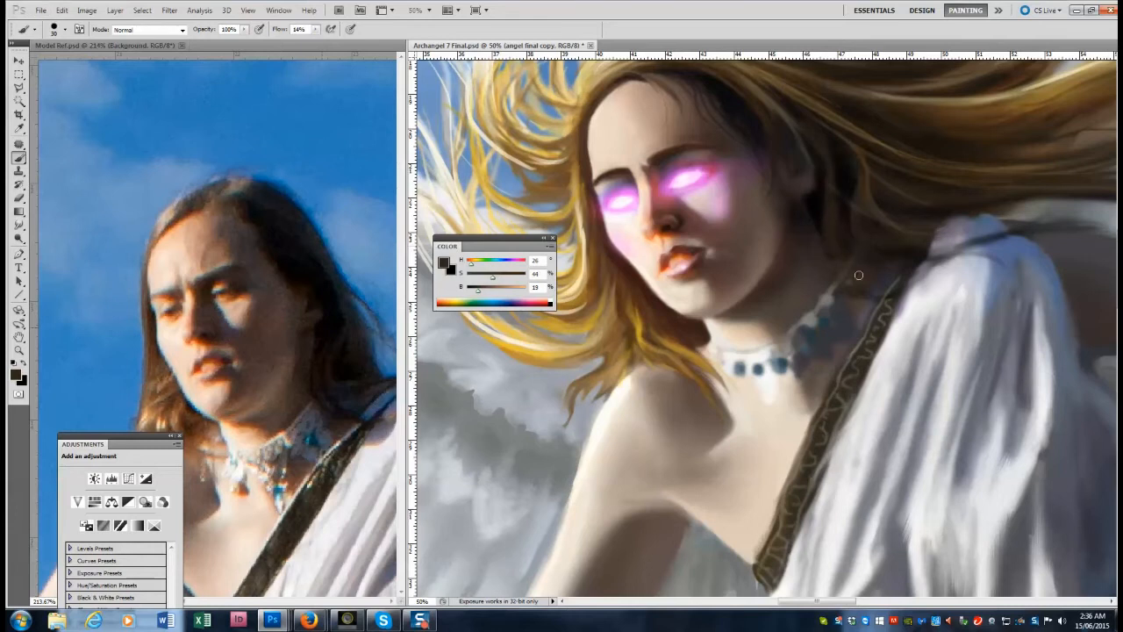
Paint dark hair strands from below the ear down across the robed shoulder.
left_click(913, 288, "ctrl")
left_click(937, 284, "alt")
left_click(937, 283, "alt")
key("bracketleft")
left_click(754, 233, "alt")
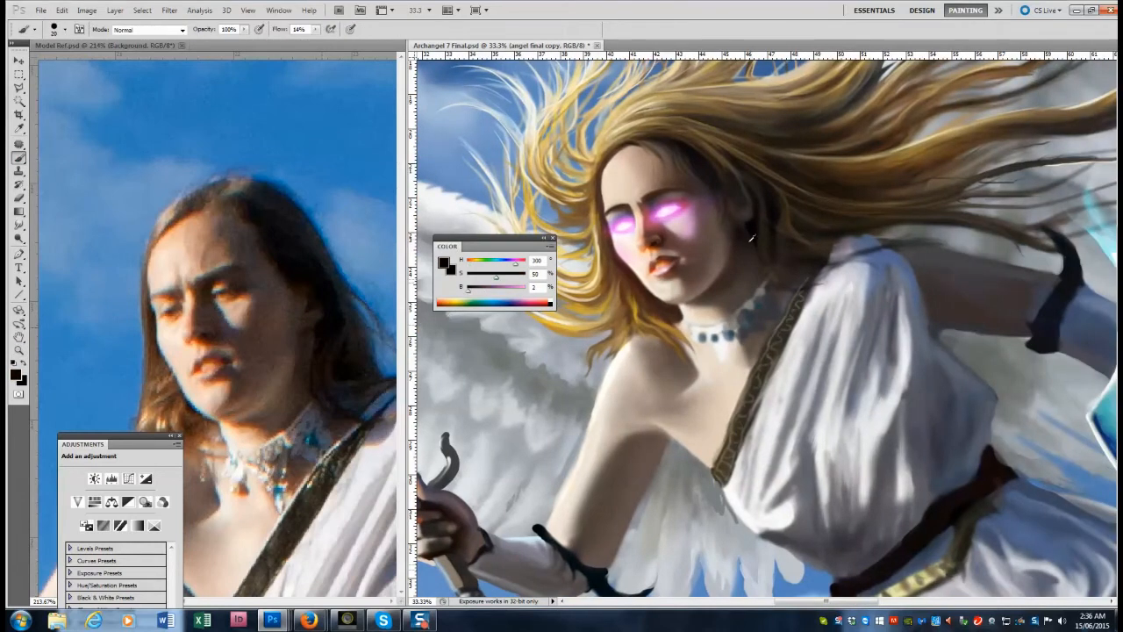
left_click(769, 246, "alt")
left_click(785, 264, "alt")
left_click_drag(771, 200, 771, 233)
left_click_drag(831, 258, 865, 255)
Paint the choker's lace band with grey and cream tones, sampling the light colour from the reference photo.
mouse_move(315, 602)
left_mouse_down()
mouse_move(335, 602)
mouse_move(309, 602)
left_mouse_up()
left_click(764, 300, "alt")
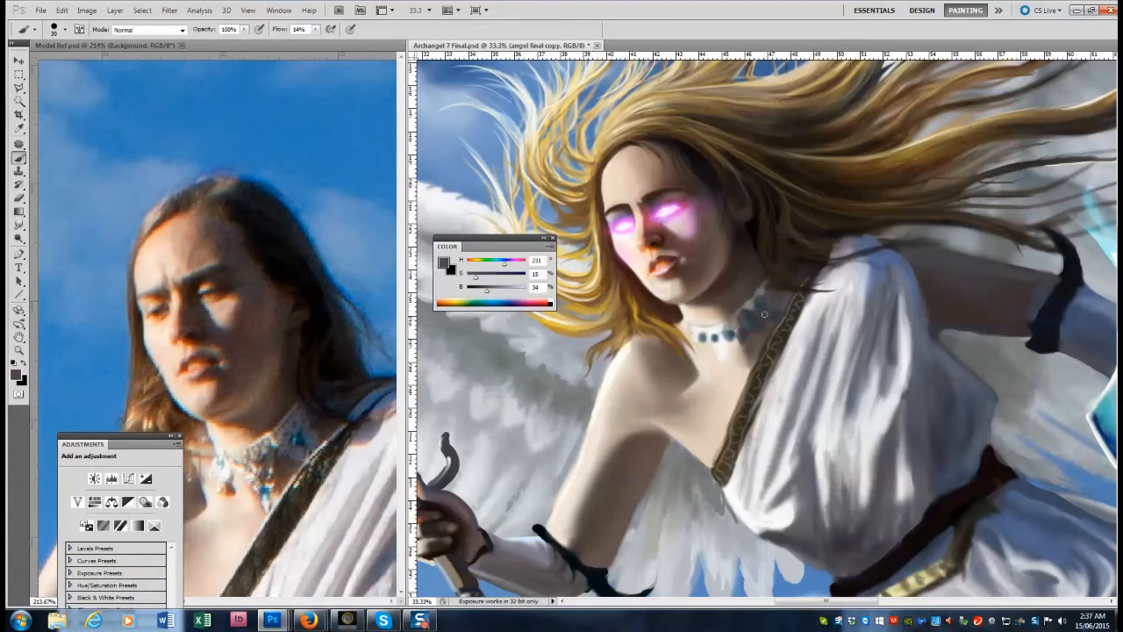
left_click(226, 459, "alt")
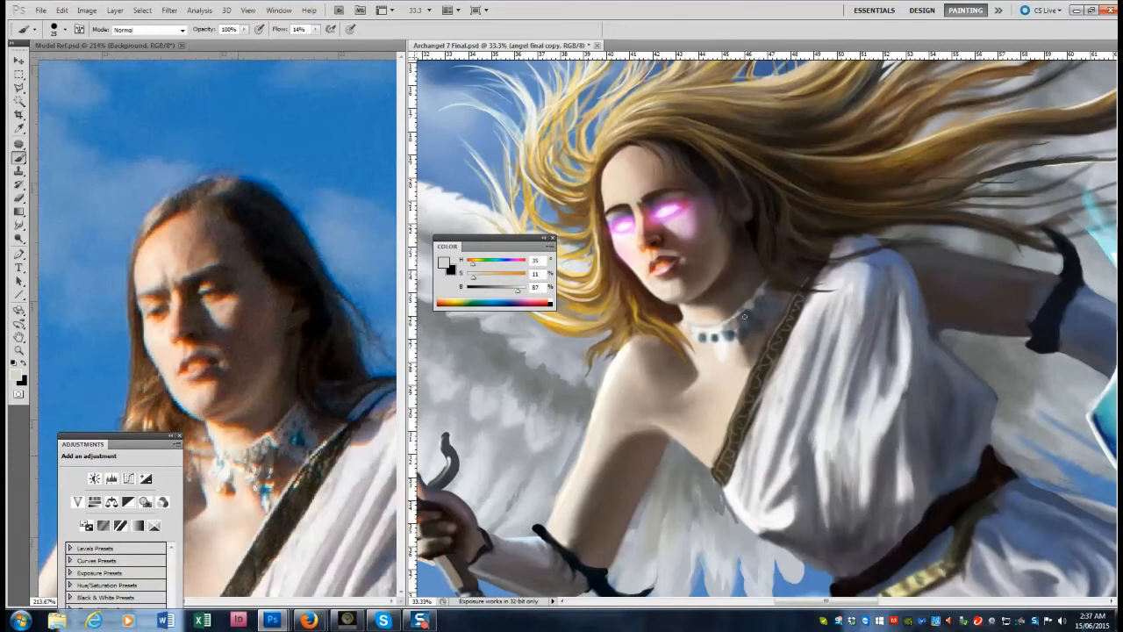
left_click(706, 352, "alt")
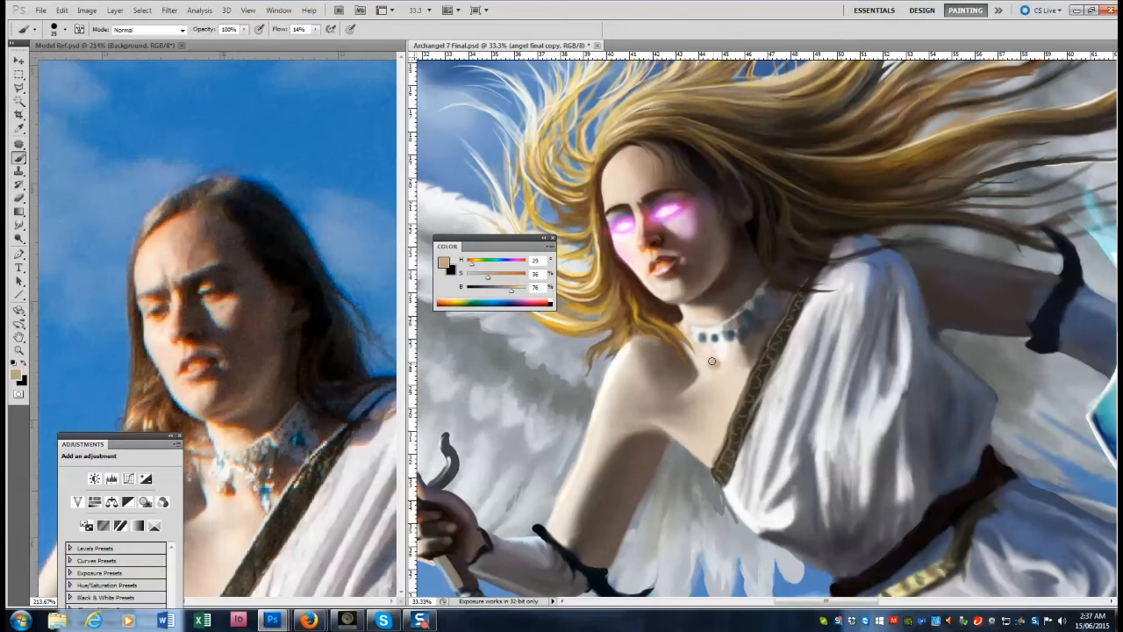
Paint a small round pendant hanging below the choker, using a near-white sampled from the reference necklace.
left_click(292, 445, "alt")
key("r")
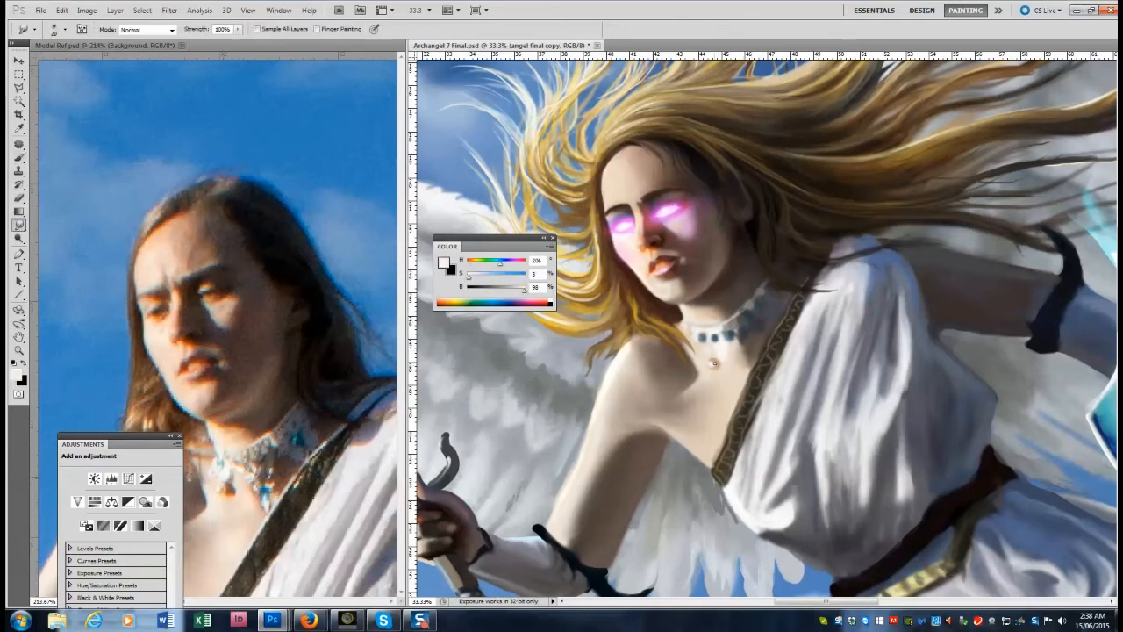
key("b")
left_click(718, 359, "alt")
left_click(716, 358, "alt")
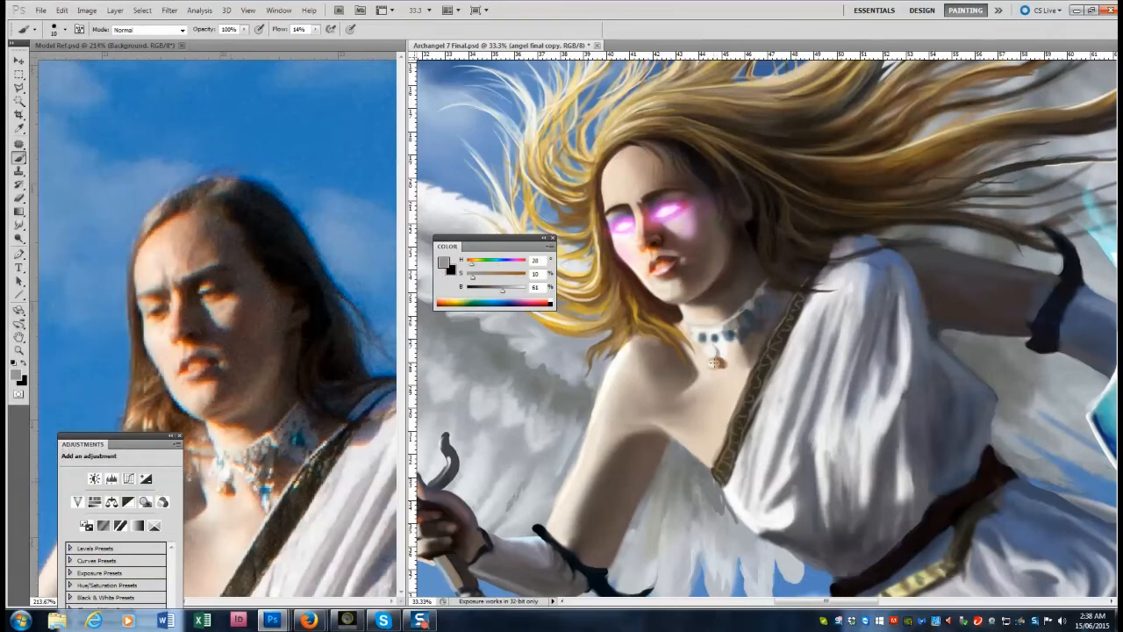
Paint brighter, more saturated blue gems on the choker and add a second pale drop pendant.
left_click(297, 438, "alt")
left_click_drag(499, 291, 508, 290)
left_click_drag(495, 277, 501, 278)
left_click(712, 355, "alt")
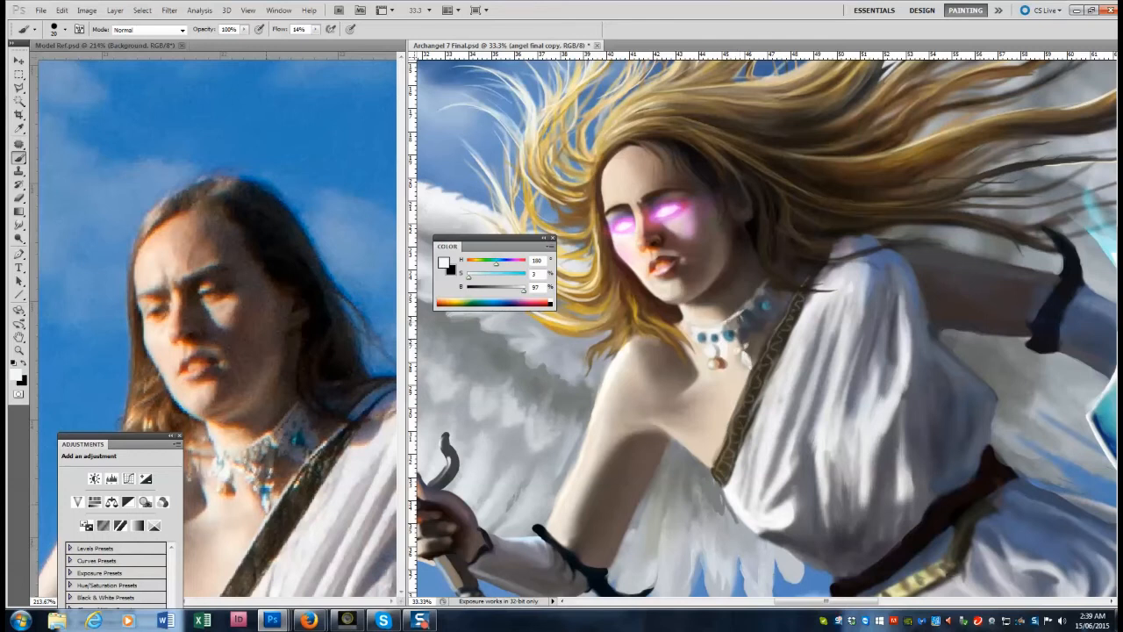
left_click(760, 318, "alt")
left_click(761, 318, "alt")
left_click(764, 320, "alt")
Shade the choker's upper end and the hair beside the neck with dark tones and a larger brush.
left_click(313, 419, "alt")
key("bracketright")
key("bracketright")
key("bracketright")
left_click_drag(777, 292, 789, 299)
left_click(753, 244, "alt")
left_click(759, 252, "alt")
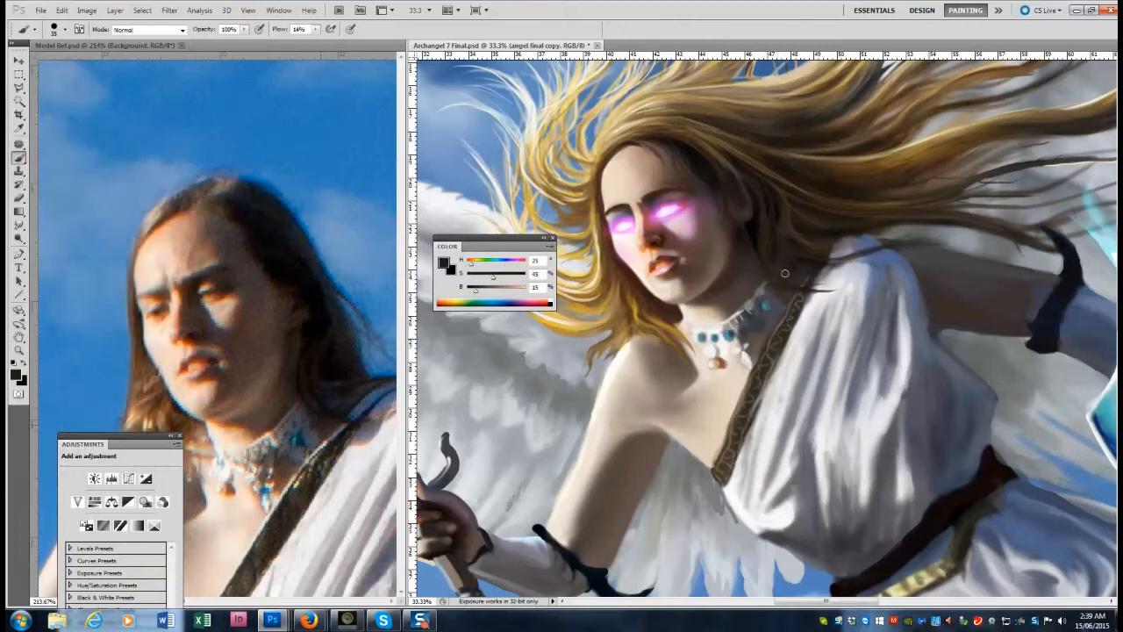
Darken the temple and hairline in front of the ear using a large brush and a shadow tone sampled from the reference.
left_click(318, 285, "alt")
key("bracketright")
key("bracketright")
key("bracketright")
key("bracketright")
key("bracketright")
key("bracketright")
mouse_move(744, 186)
left_mouse_down()
mouse_move(702, 158)
mouse_move(689, 164)
left_mouse_up()
left_click(727, 195, "alt")
left_click(763, 195, "alt")
key("bracketleft")
key("bracketleft")
key("bracketleft")
key("bracketleft")
key("bracketleft")
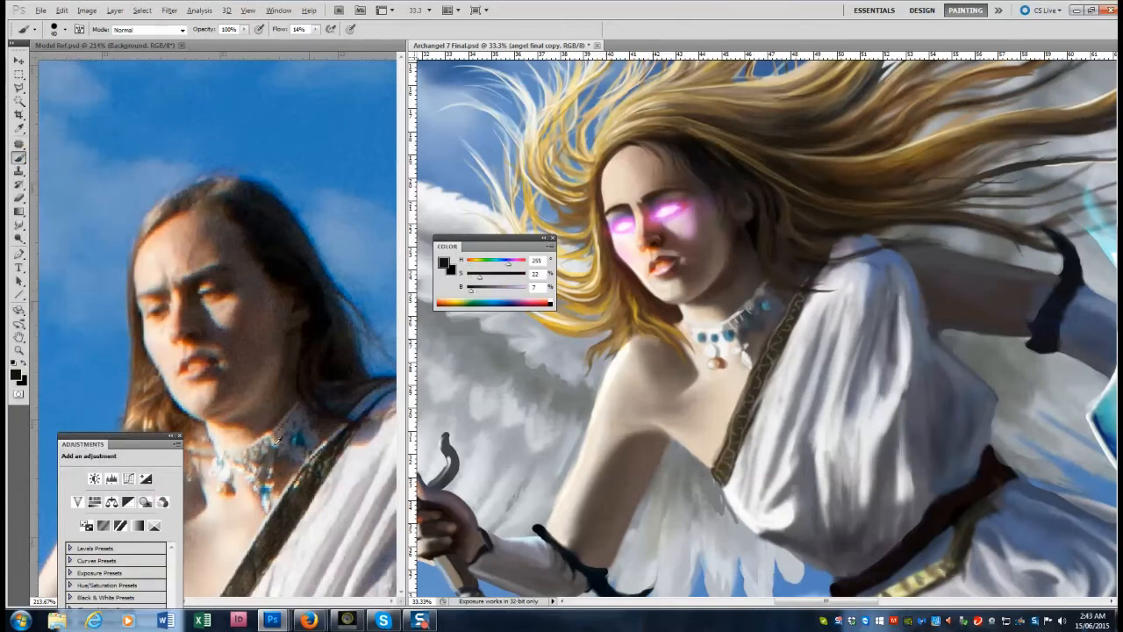
Add small gem and shadow details along the middle of the choker with a smaller brush.
left_click(756, 325, "alt")
key("bracketleft")
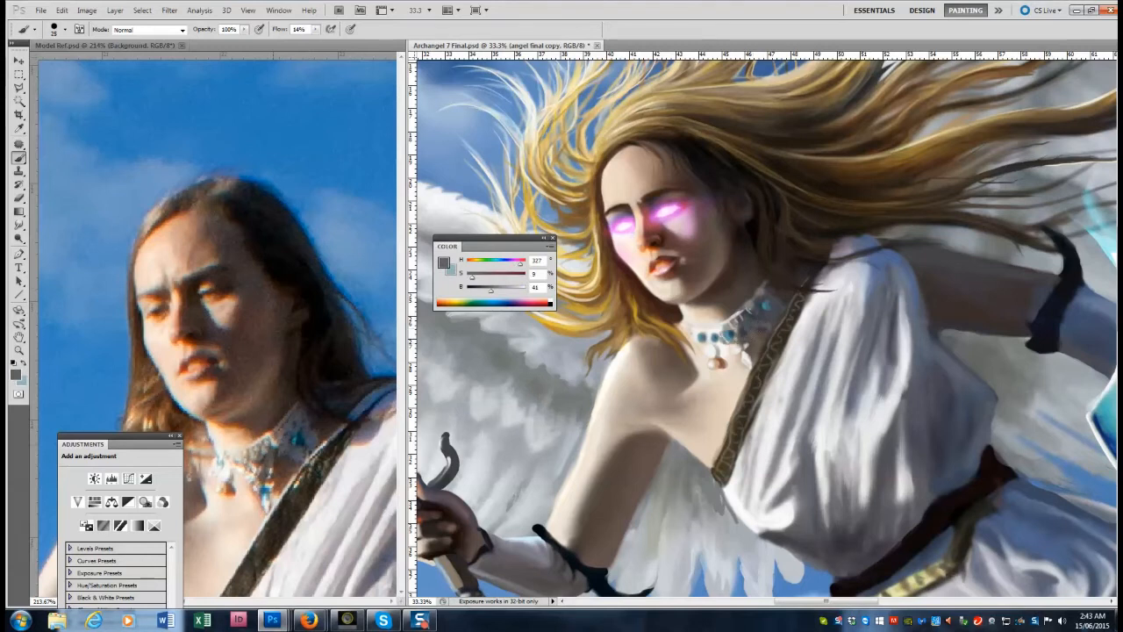
left_click(733, 317, "alt")
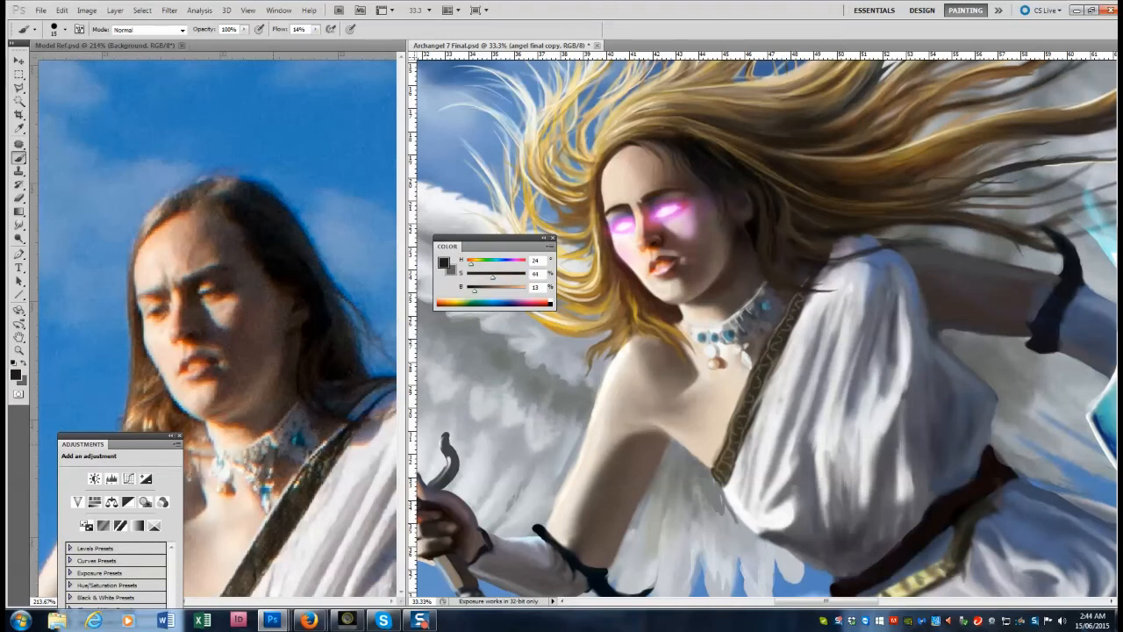
Paint an orange bead pendant at the choker's shadowed side using colours sampled from the reference necklace.
left_click(226, 487, "alt")
left_click(768, 370, "alt")
left_click(227, 485, "alt")
left_click(235, 479, "alt")
left_click(759, 253, "alt")
left_click(765, 340, "alt")
left_click(768, 336, "alt")
Paint the pale lace pattern between the gems on the choker's shadowed side.
left_click(747, 358, "alt")
left_click(723, 329, "alt")
left_click(744, 354, "alt")
mouse_move(741, 343)
left_mouse_down()
mouse_move(740, 328)
mouse_move(757, 336)
mouse_move(746, 315)
left_mouse_up()
Blend soft shading over the choker's shadowed side and the adjacent neck with a larger brush.
key("bracketright")
key("bracketright")
key("bracketright")
key("bracketright")
key("bracketright")
left_click(758, 307, "alt")
left_click(757, 310, "alt")
left_click(737, 309, "alt")
key("bracketleft")
key("bracketleft")
key("bracketleft")
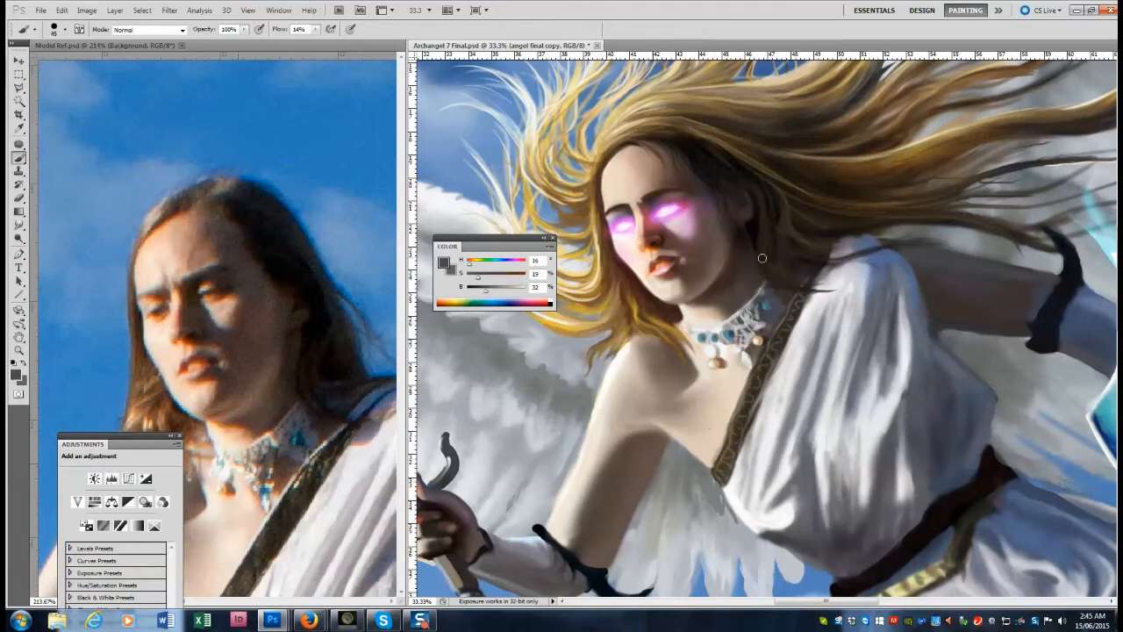
Refine the choker's lace and gems along the throat with resampled light and grey tones.
left_click(684, 322, "alt")
left_click(718, 351, "alt")
left_click(744, 314, "alt")
key("bracketright")
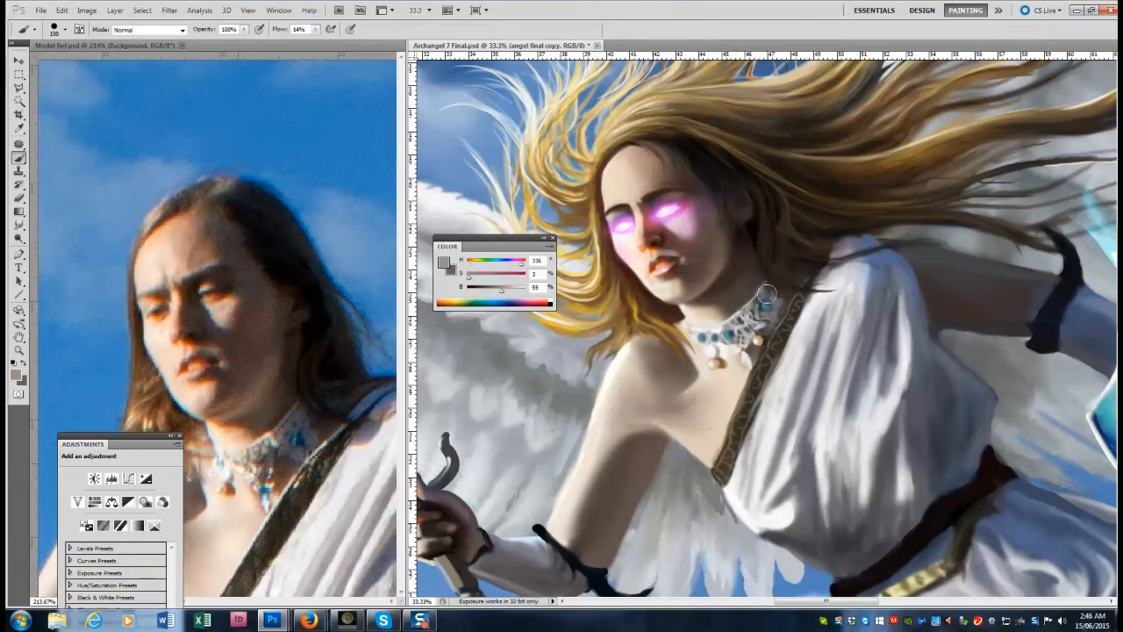
left_click(698, 334, "alt")
left_click(716, 336, "alt")
left_click(719, 335, "alt")
left_click(761, 310, "alt")
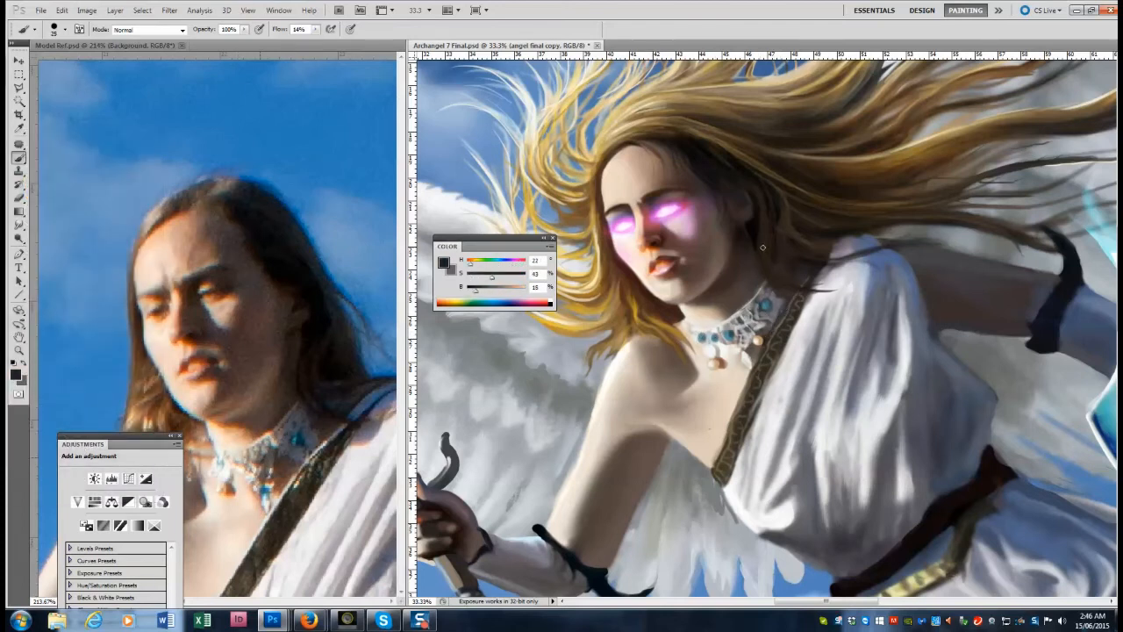
Paint fine hair strands above the forehead with tones sampled from the hair and the reference photo, and switch to smudging.
left_click(727, 158, "alt")
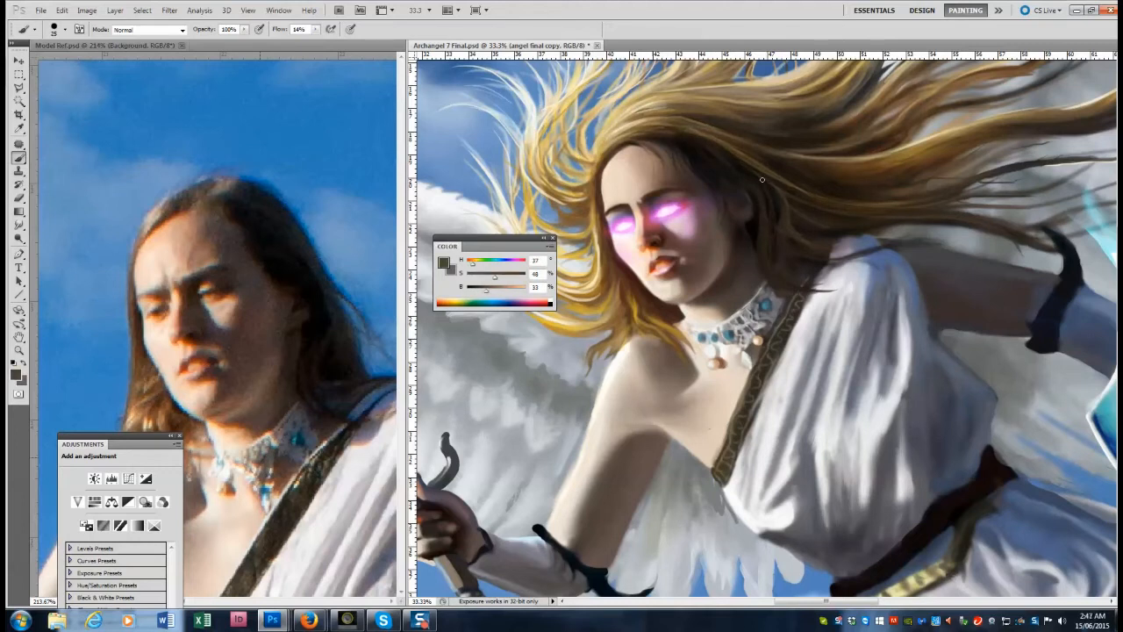
left_click_drag(131, 436, 127, 492)
left_click(153, 421, "alt")
left_click(150, 422, "alt")
key("[")
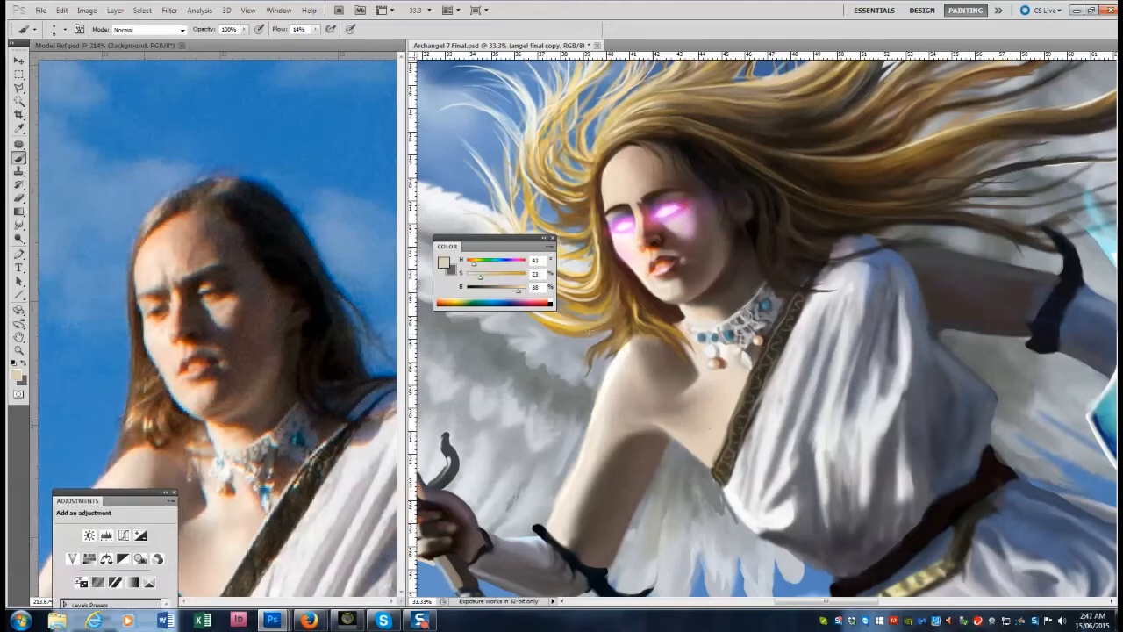
left_click_drag(492, 238, 561, 448)
left_click_drag(616, 139, 693, 119)
left_click(19, 350)
left_click(18, 158)
left_click(19, 225)
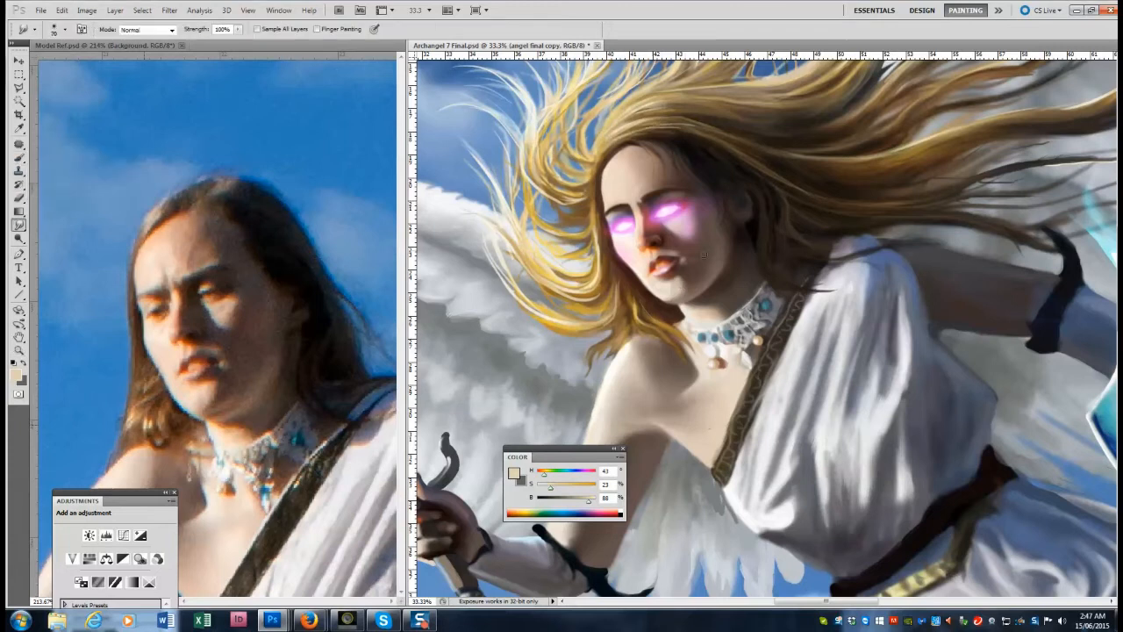
Clean up the outline of the lower leg and foot with the eraser, using the model's feet in the reference photo as a guide.
key("z")
key("ctrl+0")
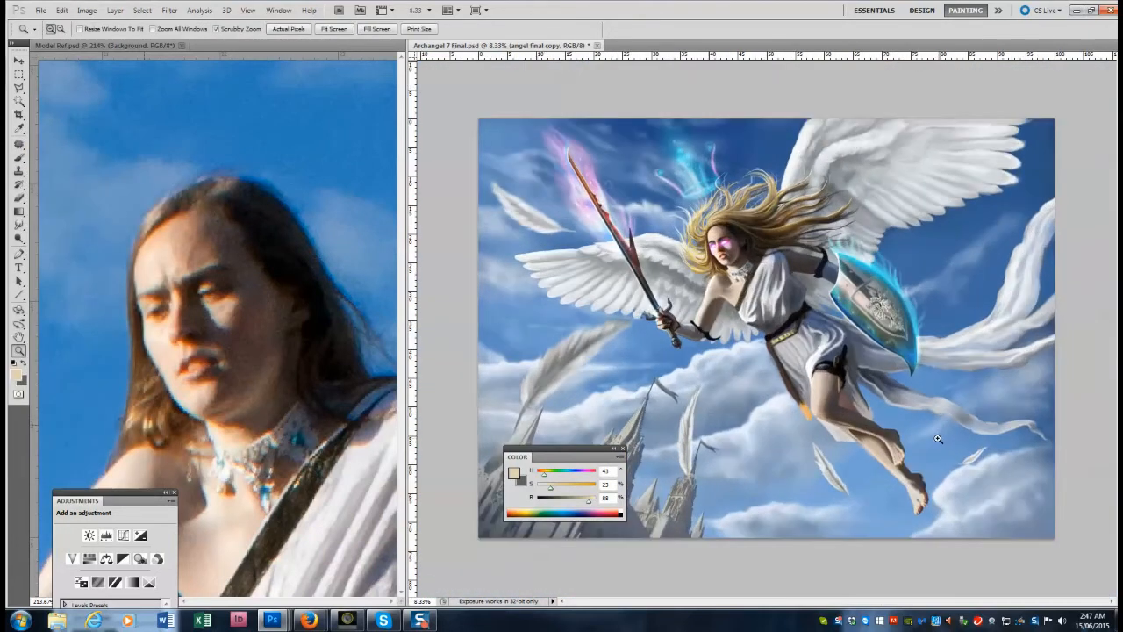
left_click(888, 440)
left_click_drag(402, 206, 403, 314)
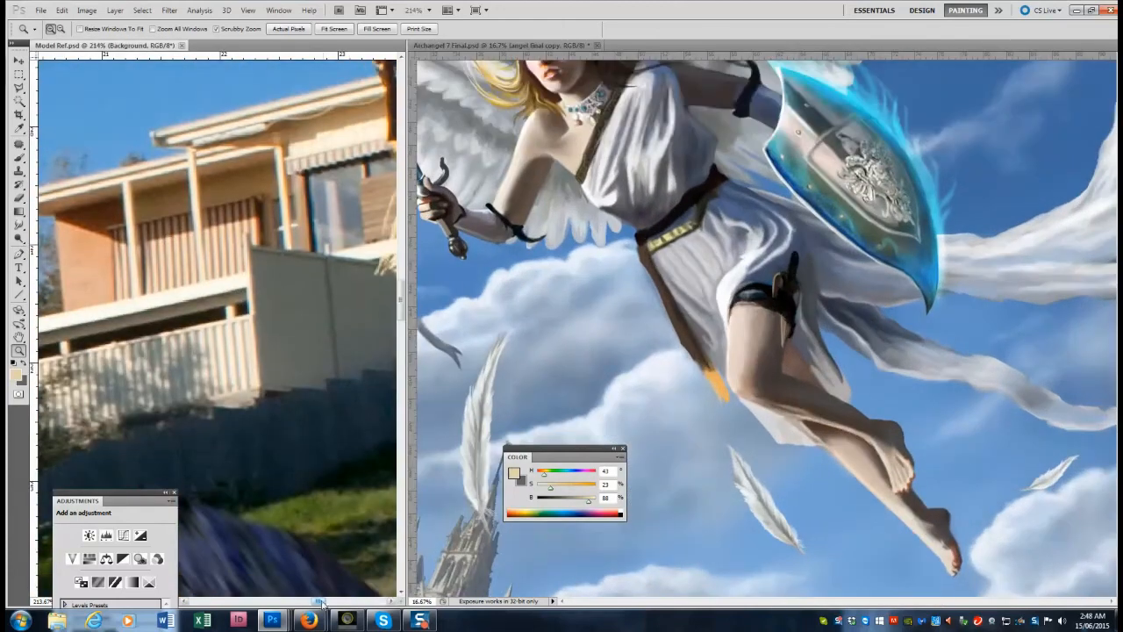
left_click_drag(322, 601, 343, 601)
left_click_drag(402, 316, 404, 346)
left_click(965, 566)
key("b")
key("bracketleft")
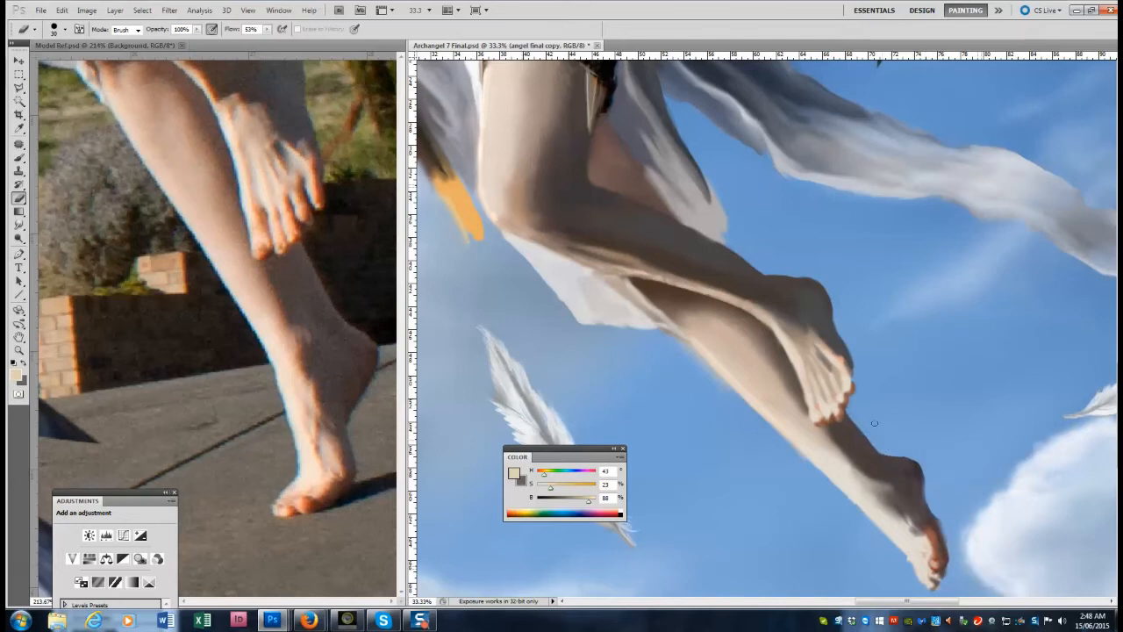
left_click_drag(919, 457, 949, 560)
left_click_drag(849, 504, 676, 350)
mouse_move(849, 499)
left_mouse_down()
mouse_move(697, 359)
mouse_move(847, 503)
left_mouse_up()
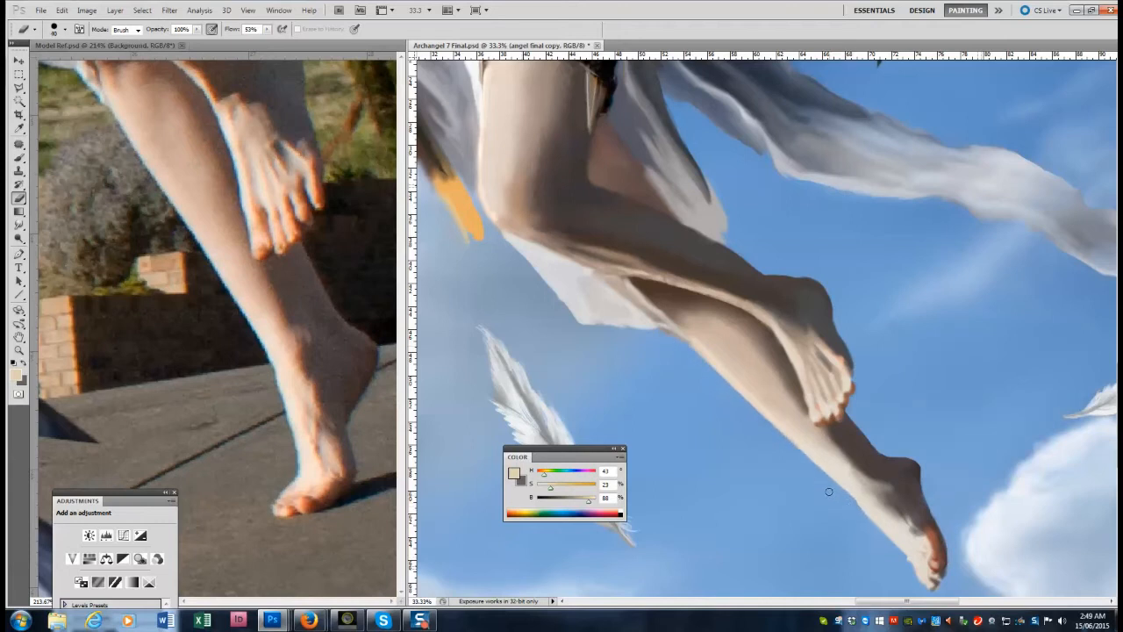
left_click_drag(894, 453, 920, 467)
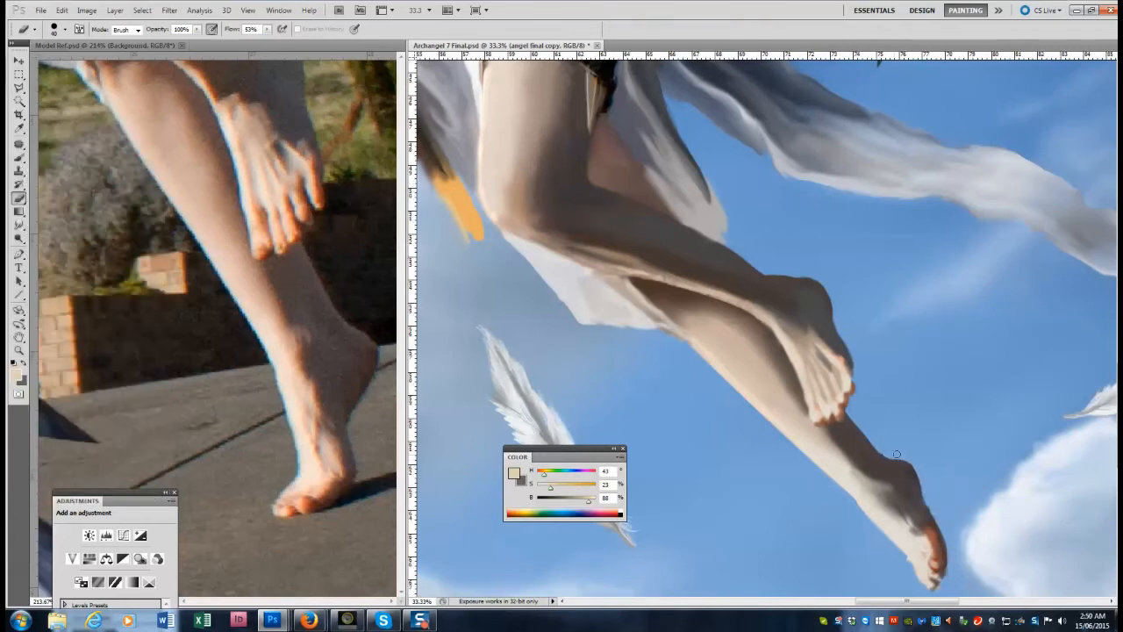
Paint the lower foot's toes with light and reddish skin tones sampled from the foot.
key("b")
left_click(934, 564, "alt")
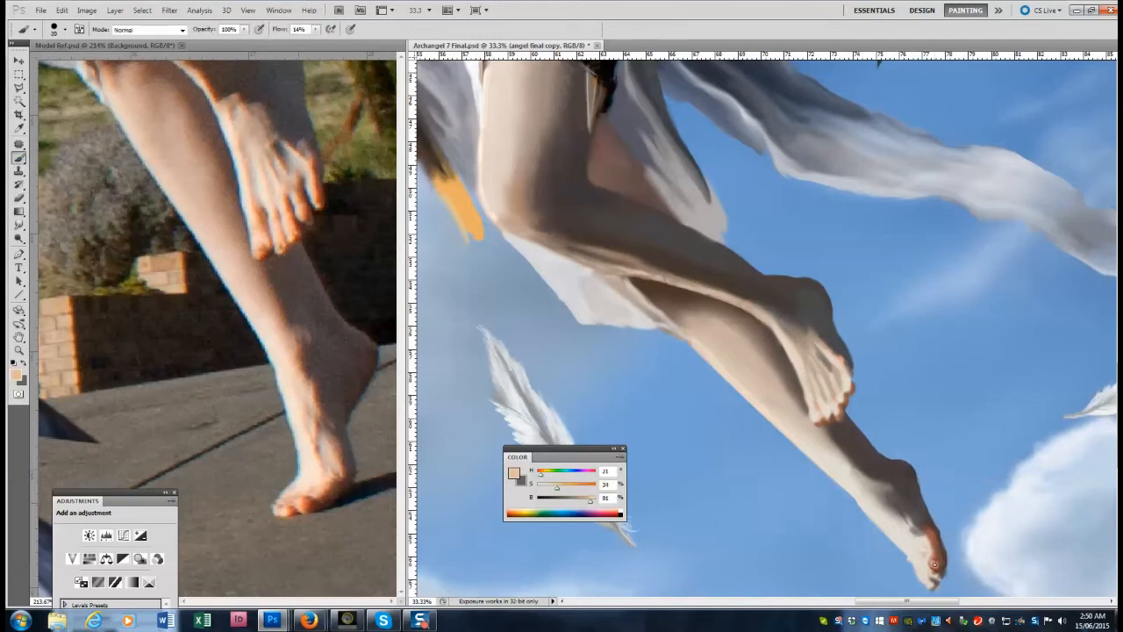
left_click(934, 578, "alt")
left_click(937, 531, "alt")
left_click(923, 585, "alt")
Shade the lower foot's instep and ankle with skin tones sampled from the reference photo and the painted leg.
left_click(309, 399, "alt")
left_click(320, 443, "alt")
left_click(307, 378, "alt")
key("bracketright")
left_click_drag(919, 532, 905, 516)
left_click(936, 526, "alt")
left_click(878, 501, "alt")
left_click(872, 492, "alt")
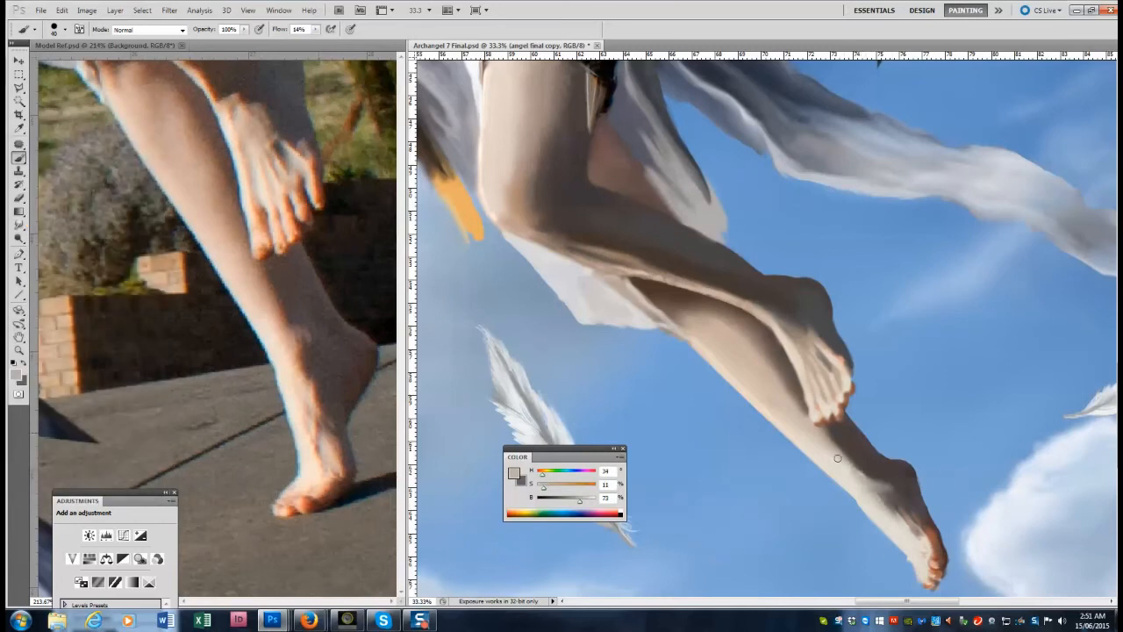
left_click(279, 248, "alt")
Define the lower foot's toes with a dark brown tone and trim their outer edge with a small eraser.
key("r")
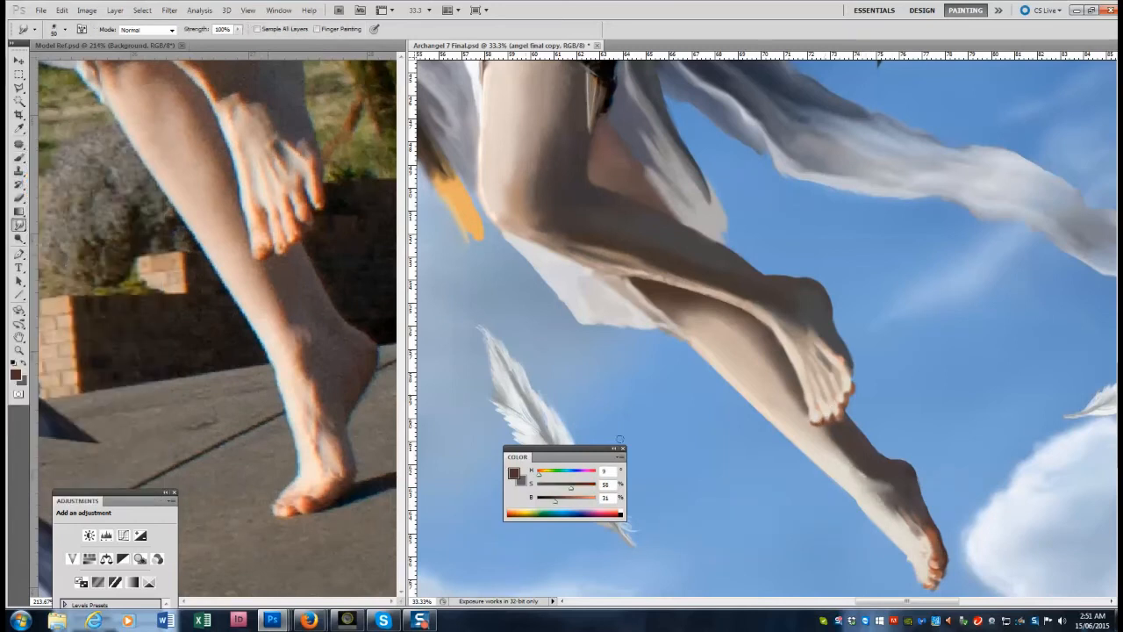
key("bracketleft")
key("bracketleft")
key("b")
left_click_drag(932, 592, 949, 559)
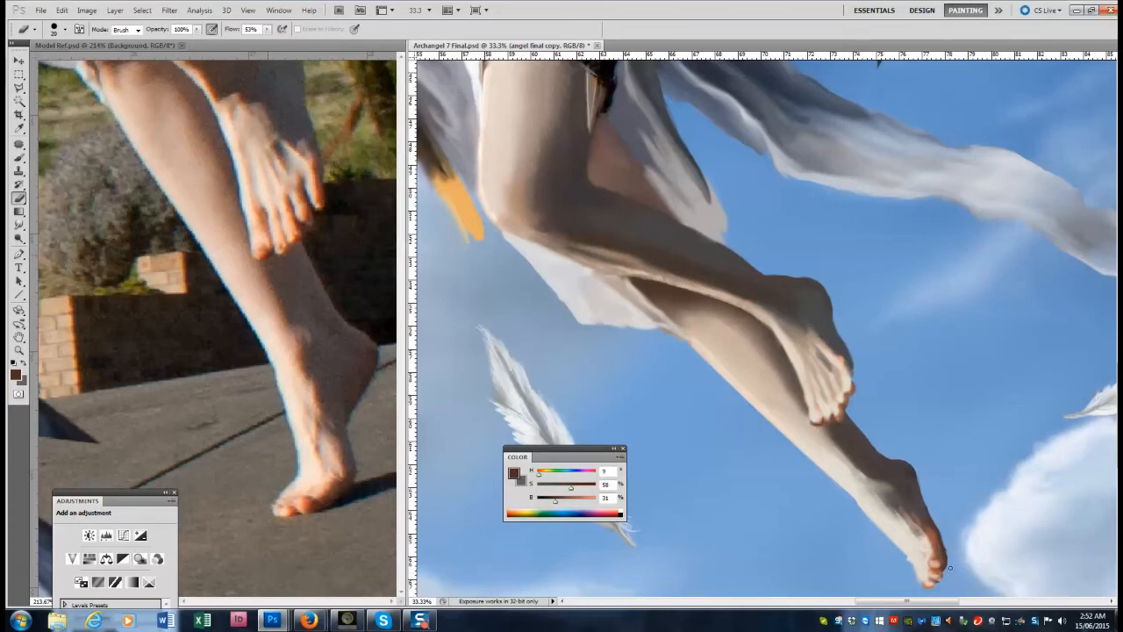
Refine the lower foot's toes with sampled dark brown and orange skin tones, erasing and smudging the edges.
key("b")
left_click(942, 542, "alt")
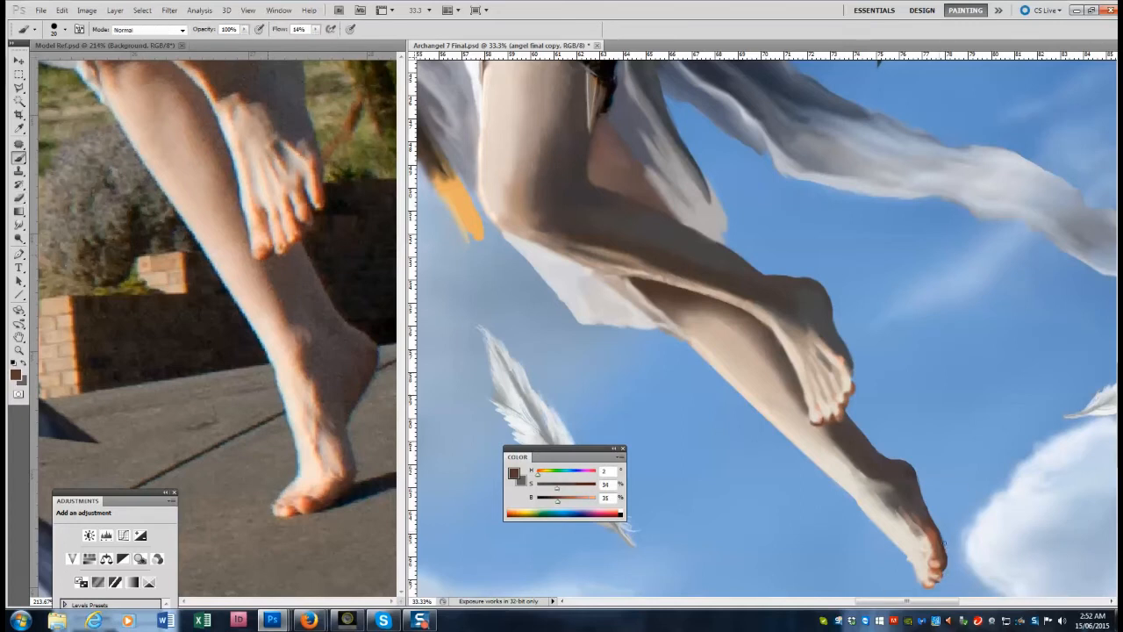
left_click(935, 564, "alt")
key("e")
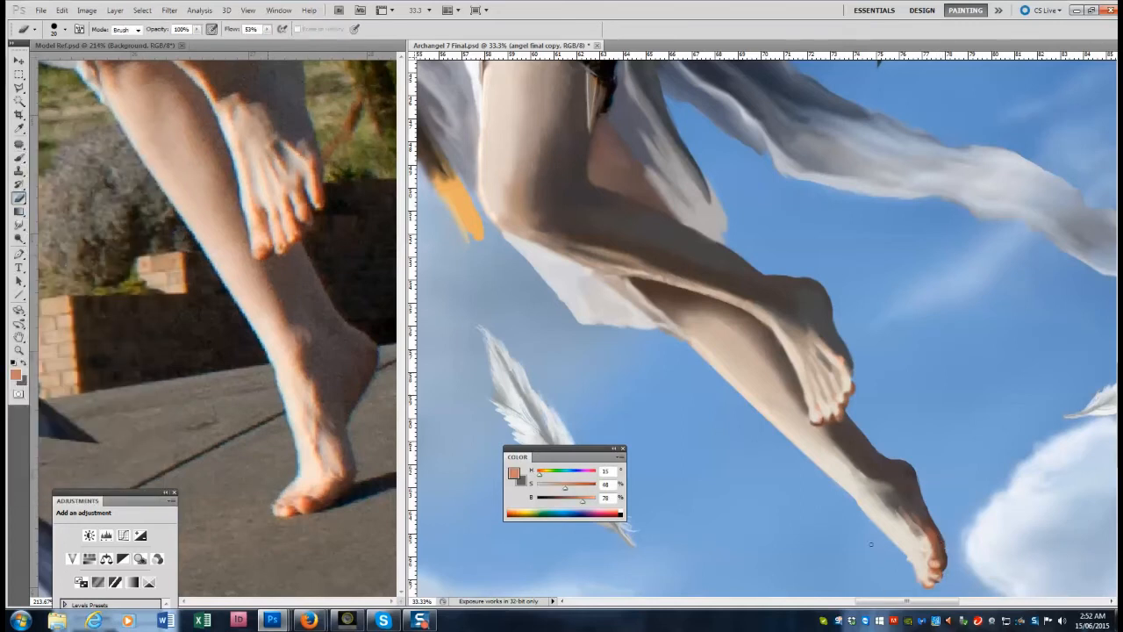
key("r")
key("b")
Brush a pale skin tone along the lower shin and add reddish shading to the raised foot's toes with a smaller brush.
left_click(701, 349, "alt")
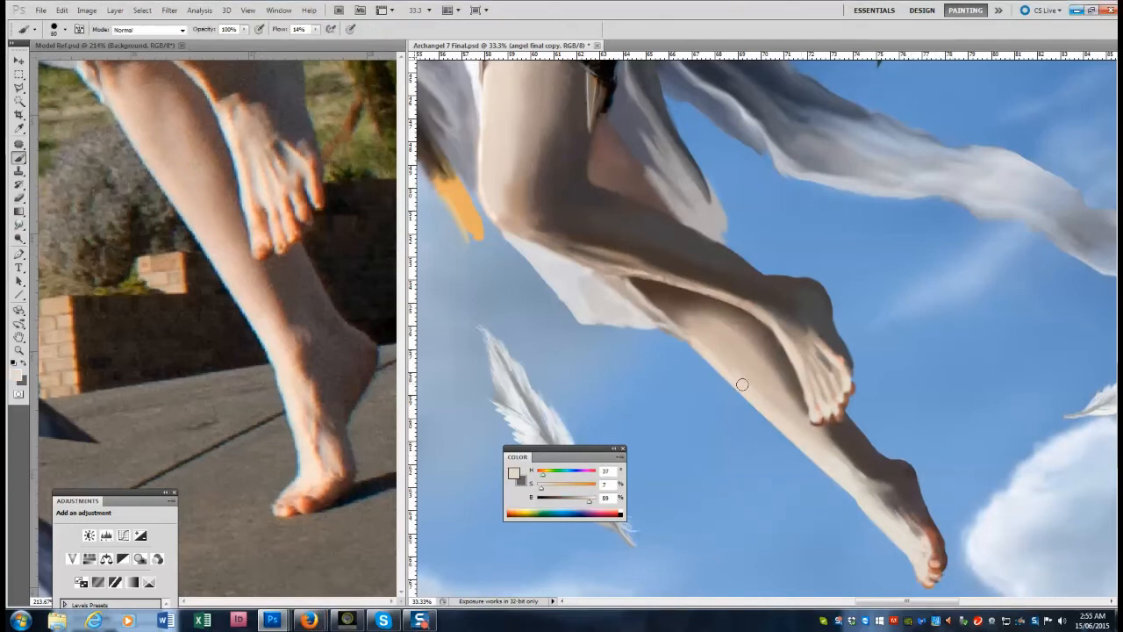
left_click(834, 355, "alt")
key("bracketleft")
key("bracketleft")
key("bracketleft")
key("bracketleft")
left_click(783, 353, "alt")
left_click(856, 384, "alt")
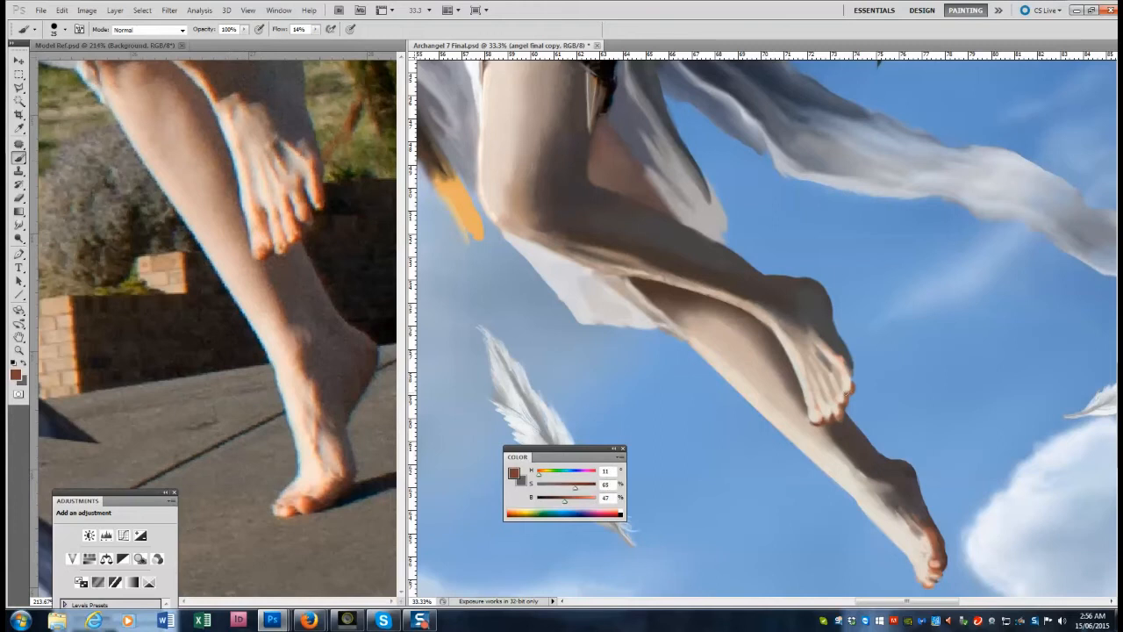
left_click(847, 373, "alt")
Define the tendons on the lower foot with a sampled brown tone, smudging the toes and cleaning up the edges.
left_click(903, 511, "alt")
key("r")
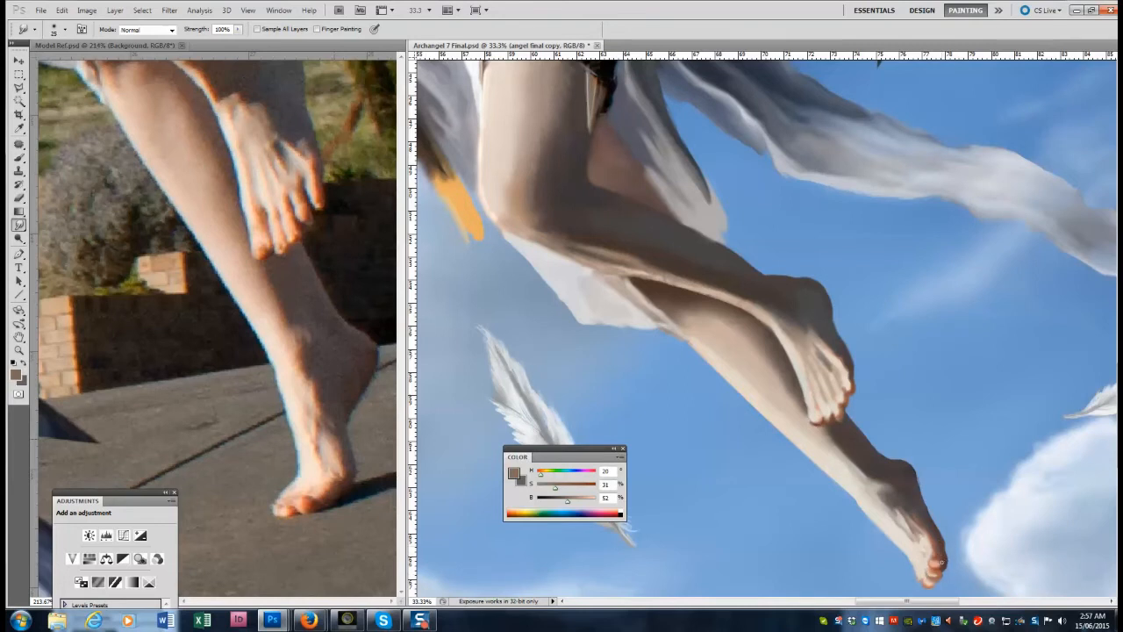
key("b")
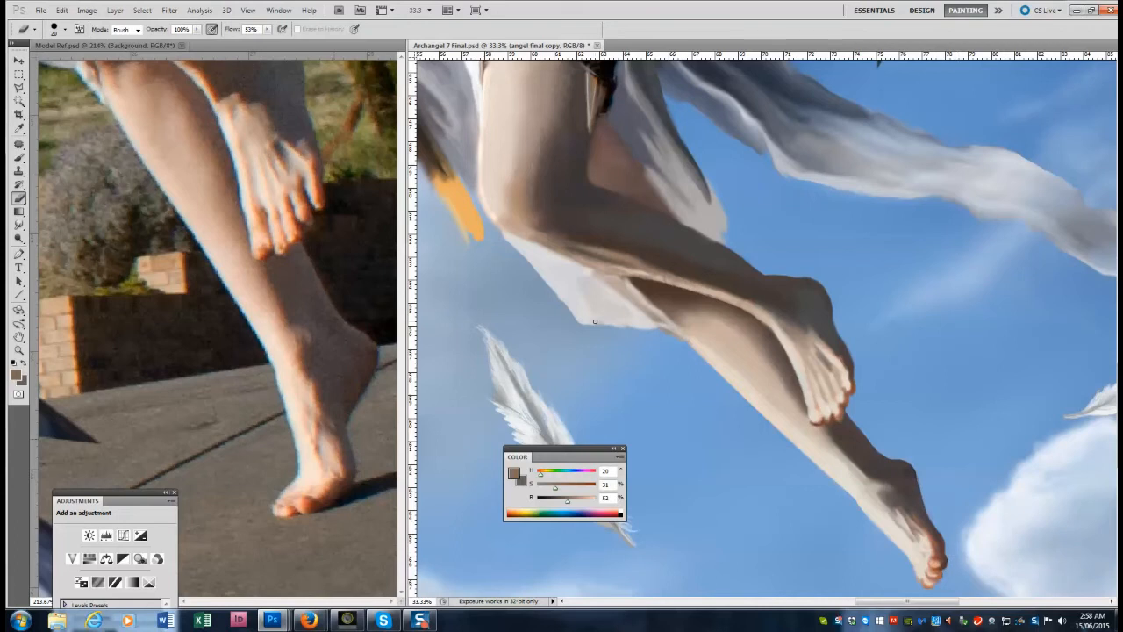
Paint pale highlights along the raised foot's edge and the underside of its calf with sampled light tones.
key("b")
left_click(805, 404, "alt")
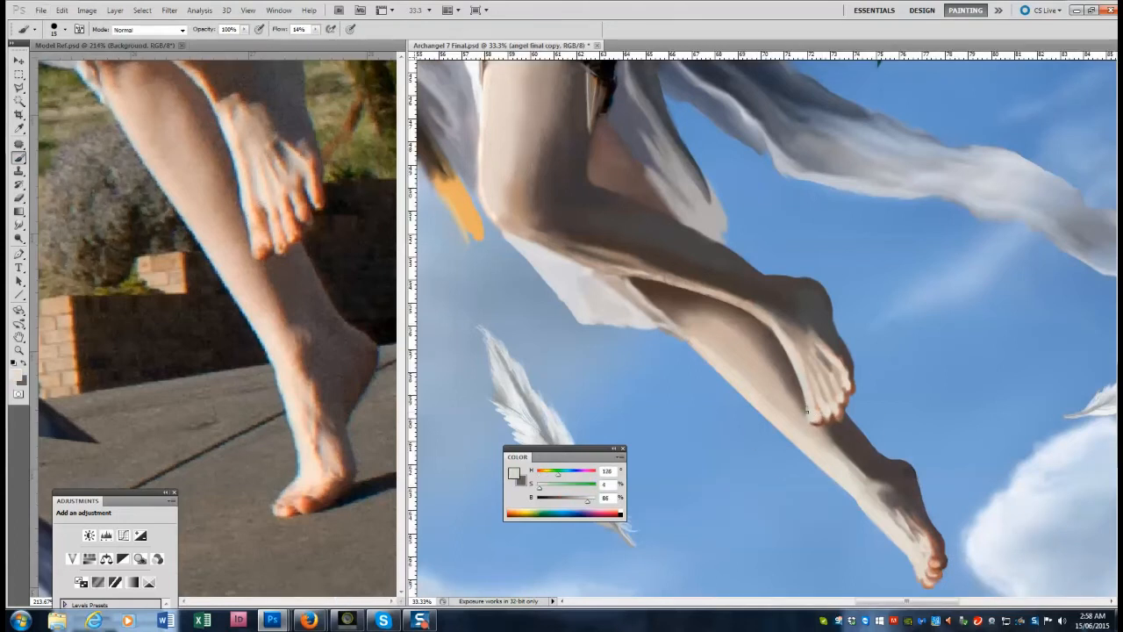
left_click(737, 309, "alt")
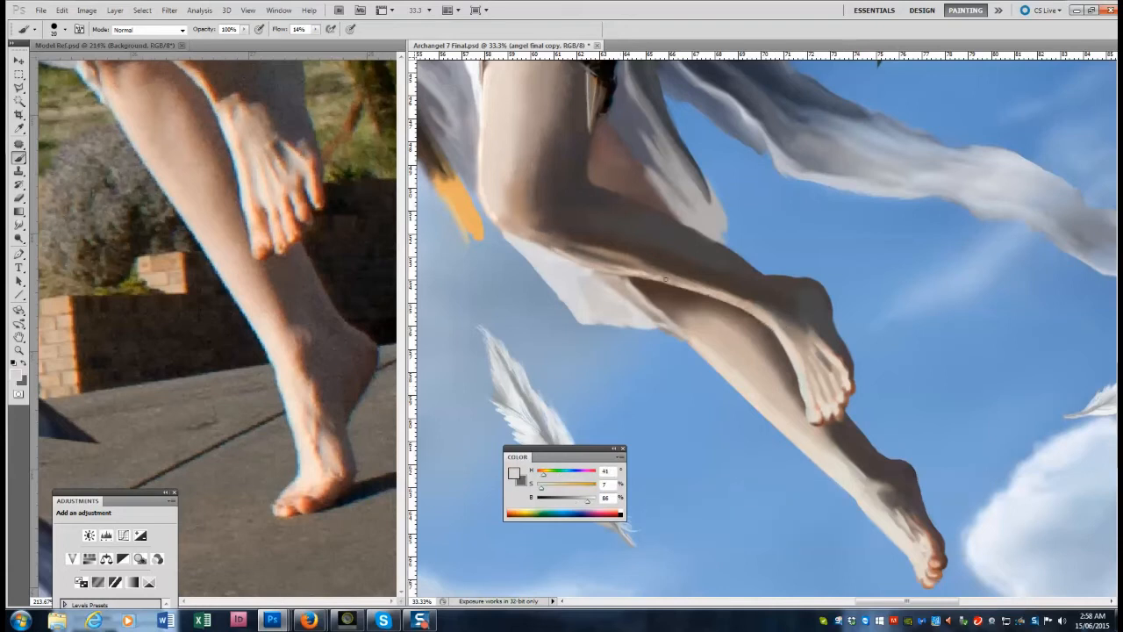
Open Archangel 8 Final.jpg alongside the whole painting.
key("z")
left_click(803, 314, "alt")
left_click(803, 314, "alt")
left_click(803, 314, "alt")
left_click(803, 314, "alt")
left_click(309, 621)
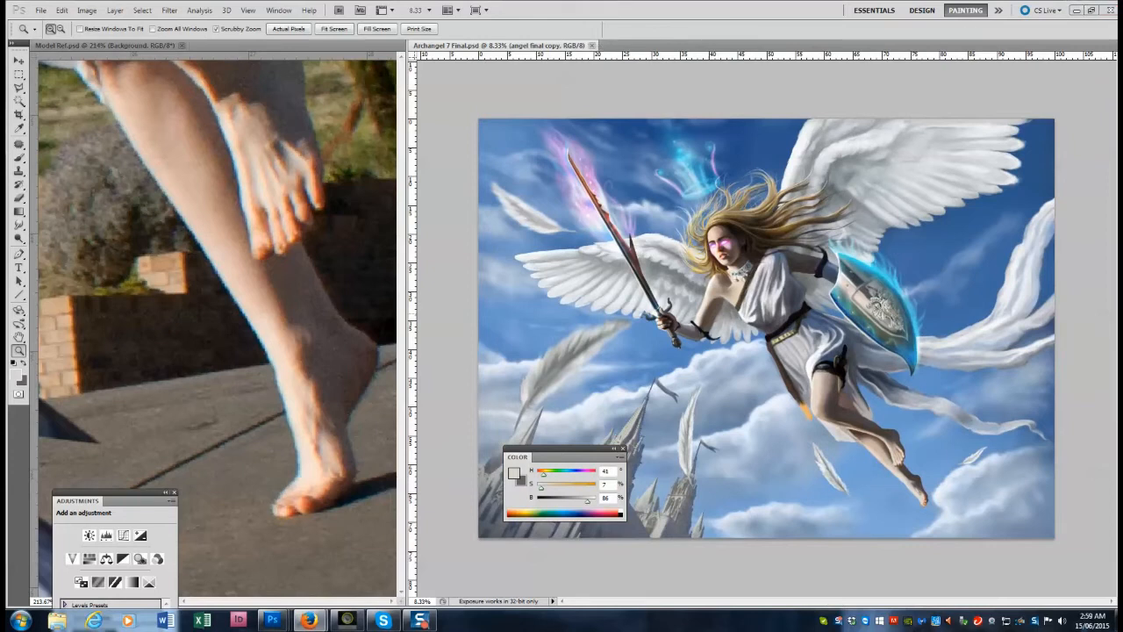
left_click(40, 10)
left_click(49, 36)
left_click(511, 81)
left_click(511, 81)
double_click(360, 110)
left_click(586, 225)
left_click(974, 462)
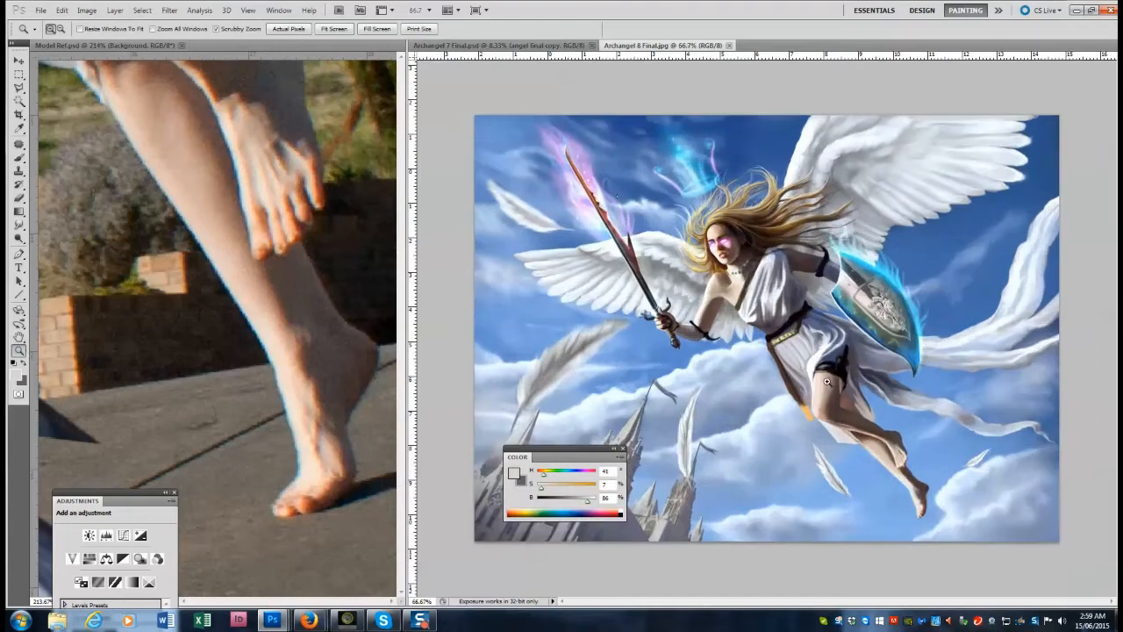
Compare Archangel 8 Final.jpg with the Archangel 7 Final.psd painting by switching between the two documents.
left_click(660, 47)
left_click(569, 47)
left_click(635, 47)
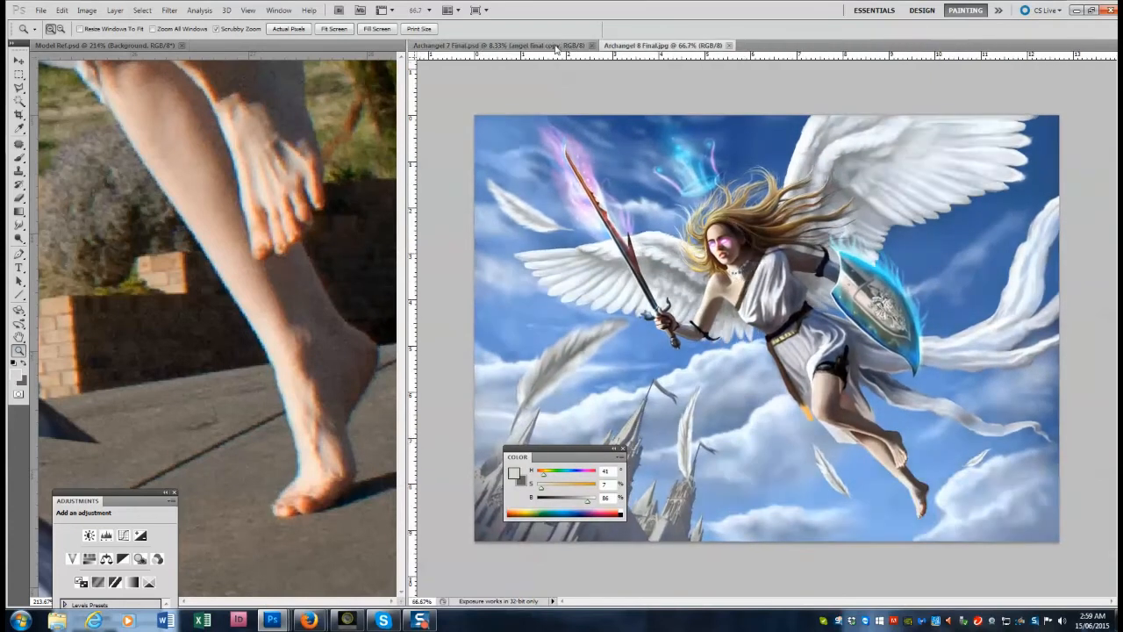
left_click(553, 47)
left_click(630, 47)
left_click(533, 46)
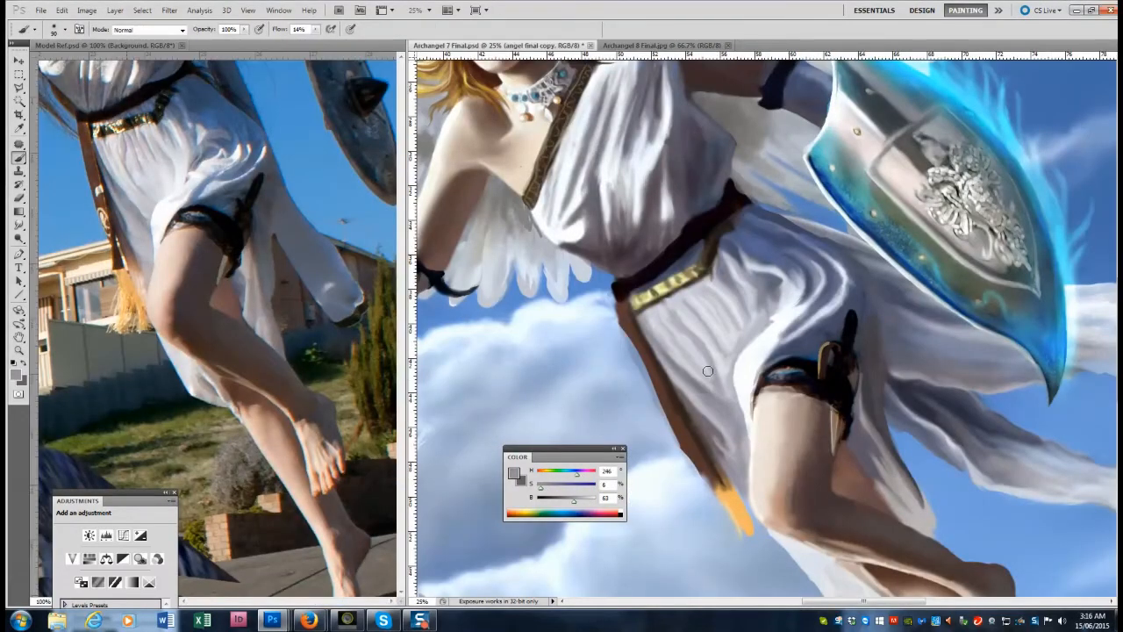
Shade the dress folds beside the hanging hip strap with sampled grey tones, using a larger brush for softer areas.
left_click(731, 496, "alt")
left_click(735, 476, "alt")
left_click(735, 446, "alt")
left_click(713, 438, "alt")
left_click_drag(712, 439, 690, 410)
left_click(739, 468, "alt")
key("bracketright")
key("bracketright")
key("bracketright")
key("bracketright")
key("bracketright")
key("bracketright")
key("bracketright")
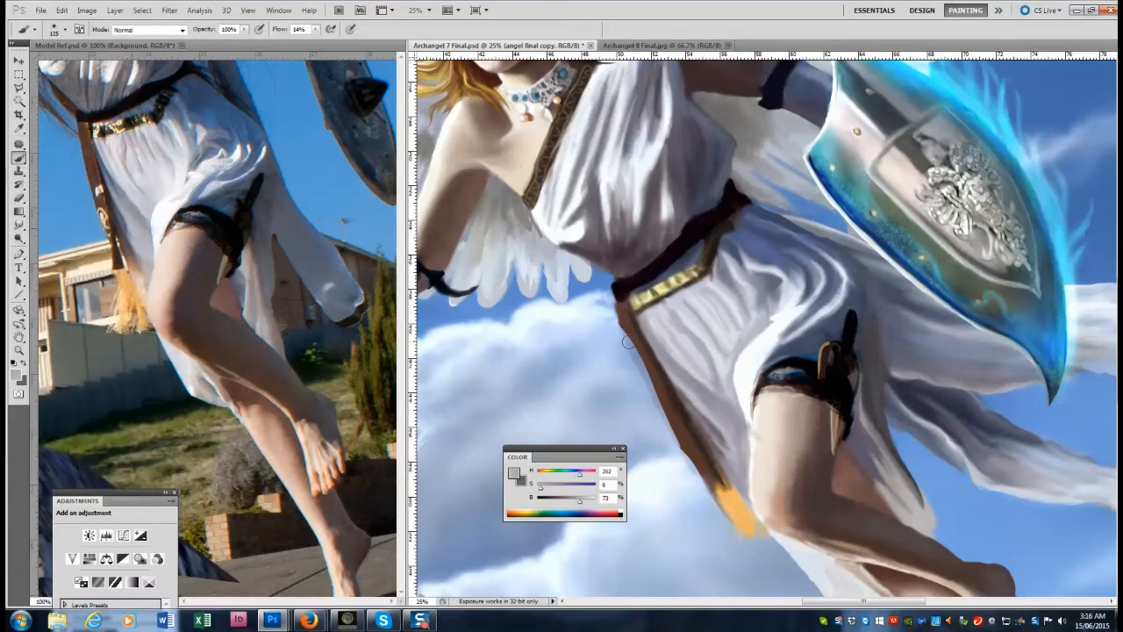
Refine the dress folds between the hip strap and the raised thigh with a smaller brush and resampled greys.
left_click(713, 402, "alt")
left_click(755, 436, "alt")
left_click(755, 399, "alt")
key("bracketleft")
key("bracketleft")
key("bracketleft")
key("bracketleft")
key("bracketleft")
key("bracketleft")
key("bracketleft")
left_click_drag(755, 404, 755, 433)
left_click(758, 425, "alt")
left_click(730, 390, "alt")
Brush soft shading over the dress with a larger brush and a tone sampled from the reference photo's dress.
left_click(140, 212, "alt")
key("bracketright")
key("bracketright")
key("bracketright")
key("bracketright")
key("bracketright")
key("bracketright")
key("bracketright")
key("bracketright")
Touch up the thigh's skin tone and the gold detail of the thigh dagger with a much smaller brush.
left_click(807, 463, "alt")
key("bracketleft")
key("bracketleft")
key("bracketleft")
key("bracketleft")
key("bracketleft")
key("bracketleft")
key("bracketleft")
key("bracketleft")
key("bracketleft")
key("bracketleft")
left_click(829, 346, "alt")
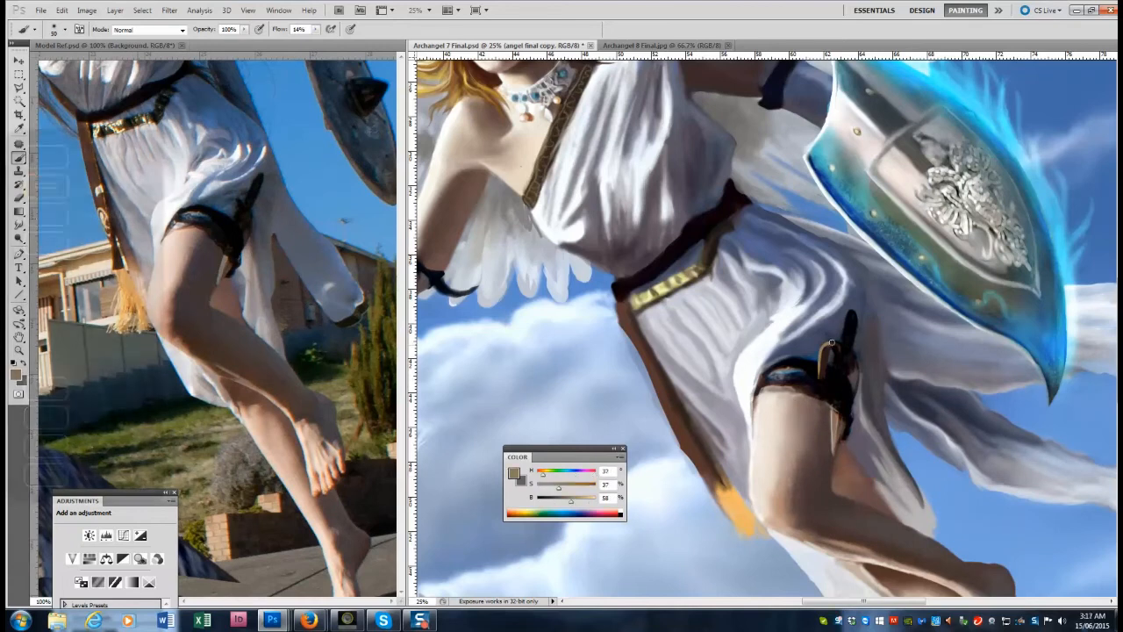
Repaint the hanging hip strap in reddish brown along the dress edge with brush flow raised to 51%.
left_click(639, 349, "alt")
left_click(635, 346, "alt")
left_click_drag(621, 314, 647, 378)
left_click(317, 30)
left_click_drag(314, 42, 337, 42)
key("bracketright")
key("bracketright")
key("bracketright")
mouse_move(619, 307)
left_mouse_down()
mouse_move(667, 425)
mouse_move(715, 496)
left_mouse_up()
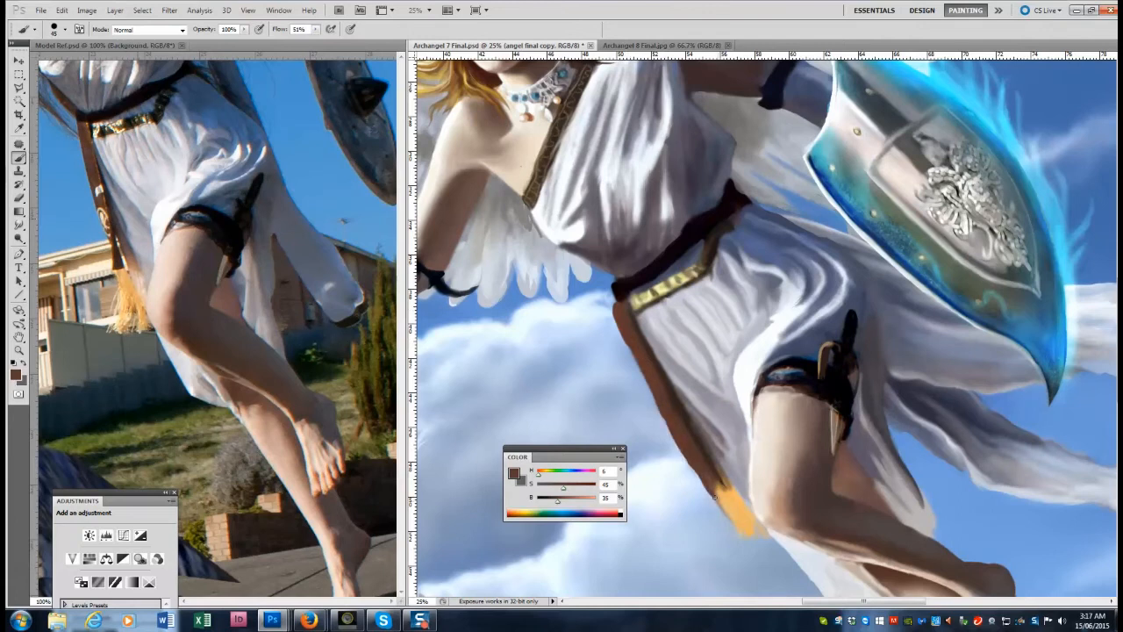
Paint frayed golden strands on the hip strap's tassel and dark edges around the gold belt plates, undoing the last strokes.
left_click(734, 513, "alt")
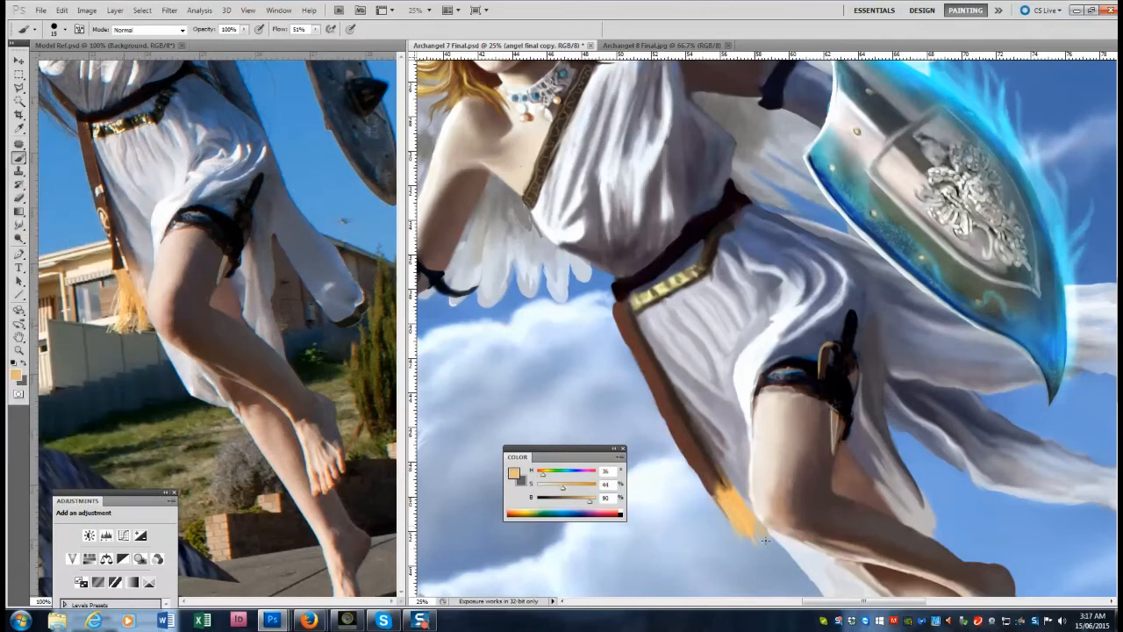
left_click(727, 216, "alt")
mouse_move(679, 290)
left_mouse_down()
mouse_move(636, 314)
mouse_move(613, 278)
mouse_move(598, 331)
left_mouse_up()
left_click(629, 328, "alt")
left_click(621, 289, "alt")
key("]")
left_click(639, 303, "alt")
key("ctrl+alt+z")
key("ctrl+alt+z")
Paint thin loose strands hanging from the lower end of the shoulder sash toward the belt.
left_click_drag(579, 258, 602, 300)
left_click_drag(531, 226, 570, 276)
left_click(529, 203, "alt")
key("]")
key("]")
left_click_drag(513, 192, 600, 304)
key("[")
key("[")
left_click_drag(537, 227, 603, 304)
Paint dark and golden frayed strands trailing from the shoulder sash's lower end across the wing feathers, undoing the last stroke.
left_click(638, 304, "alt")
key("]")
left_click(528, 205, "alt")
left_click_drag(511, 192, 593, 302)
mouse_move(553, 251)
left_mouse_down()
mouse_move(588, 278)
mouse_move(583, 269)
left_mouse_up()
key("]")
key("ctrl+z")
Refine the gold belt plates with dark edges and golden tones sampled from the belt in the reference photo.
left_click(644, 305, "alt")
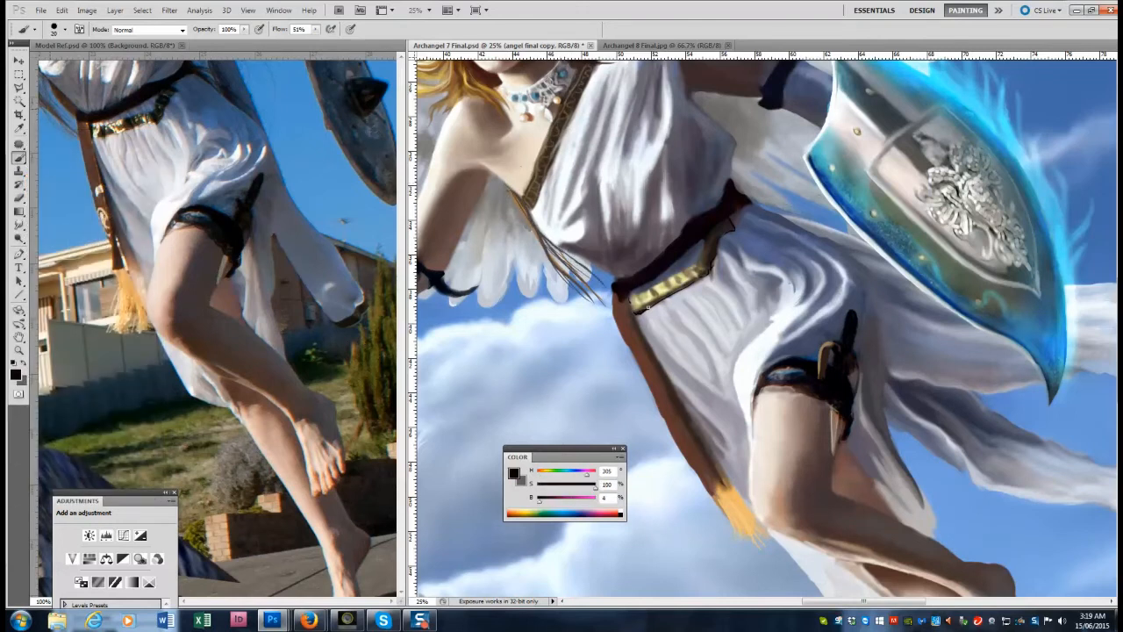
left_click(118, 133, "alt")
left_click_drag(635, 300, 687, 272)
left_click(702, 254, "alt")
left_click(742, 202, "alt")
left_click(114, 132, "alt")
Paint thin dark loose strands flying from the belt's upper end over the dress with a smaller brush.
left_click(732, 192, "alt")
key("[")
left_click_drag(732, 181, 802, 202)
Touch up the hip strap's upper edge below the belt in reddish brown, sampling the tassel's gold and enlarging the brush.
left_click(714, 483, "alt")
left_click_drag(612, 301, 619, 335)
left_click(738, 481, "alt")
key("bracketright")
key("bracketright")
key("bracketright")
Soften the dress hem beside the knee and tassel with sampled whites and greys, enlarging the brush.
scroll(772, 446, "down", 3)
left_click(790, 427, "alt")
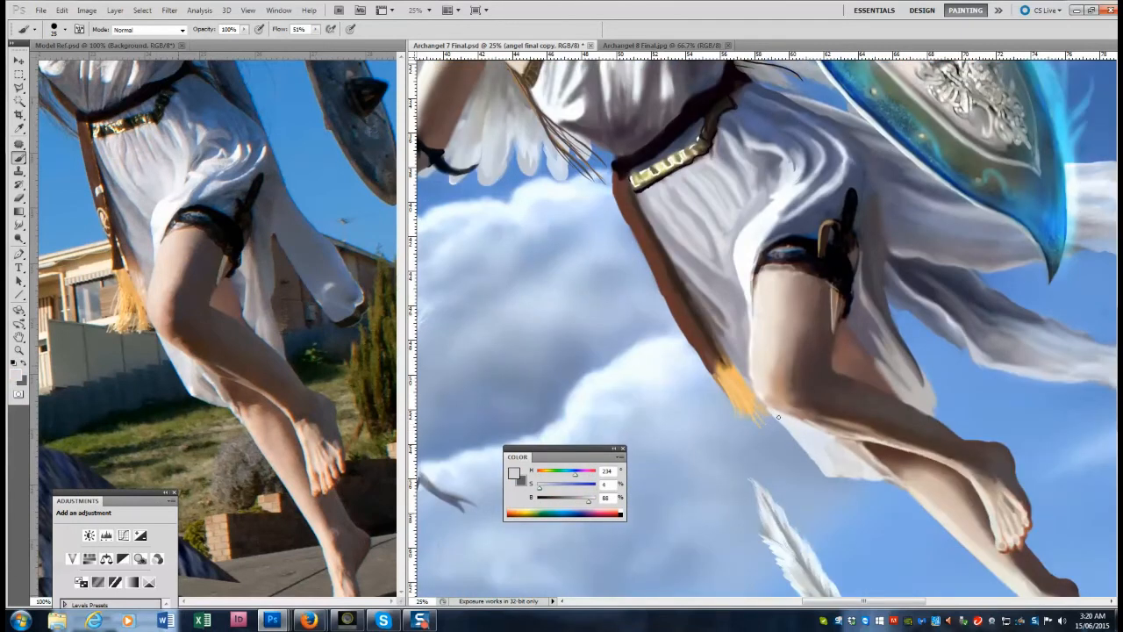
left_click(750, 375, "alt")
left_click(751, 367, "alt")
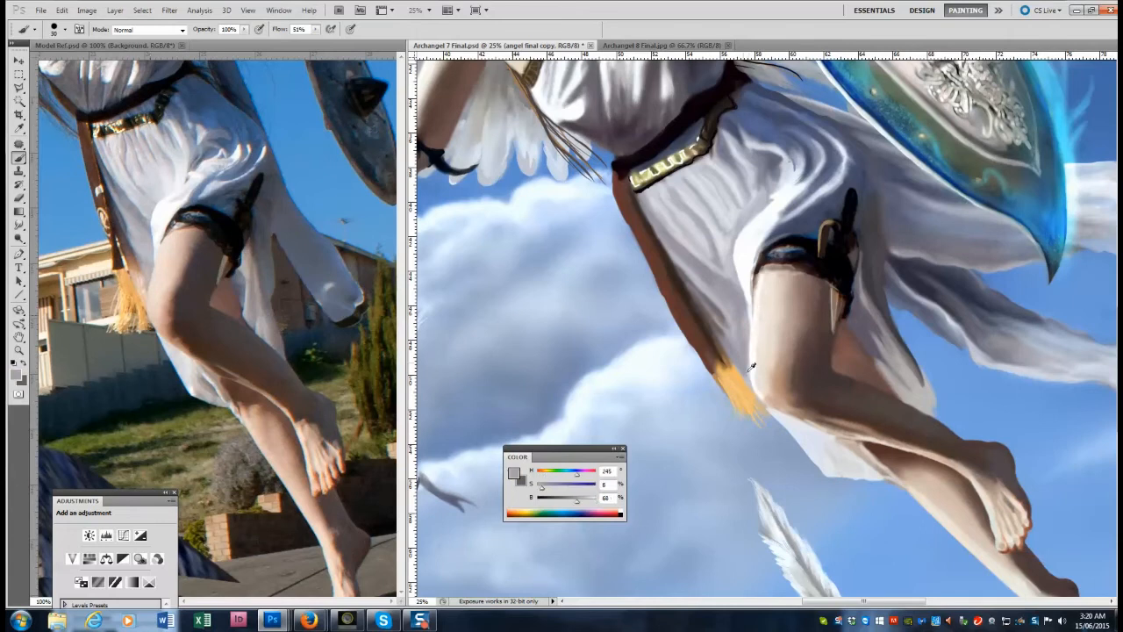
left_click(759, 379, "alt")
key("bracketright")
key("bracketright")
key("bracketright")
Blend the thigh's skin tone along the lower edge of the dark garter.
mouse_move(763, 297)
left_mouse_down()
mouse_move(774, 275)
mouse_move(799, 268)
left_mouse_up()
left_click(776, 269, "alt")
left_click(784, 262, "alt")
Darken the shading between the thigh dagger and the adjoining dress fold with a smaller brush.
key("bracketleft")
key("bracketleft")
key("bracketleft")
key("bracketleft")
left_click(847, 247, "alt")
left_click_drag(853, 239, 860, 249)
left_click(858, 250, "alt")
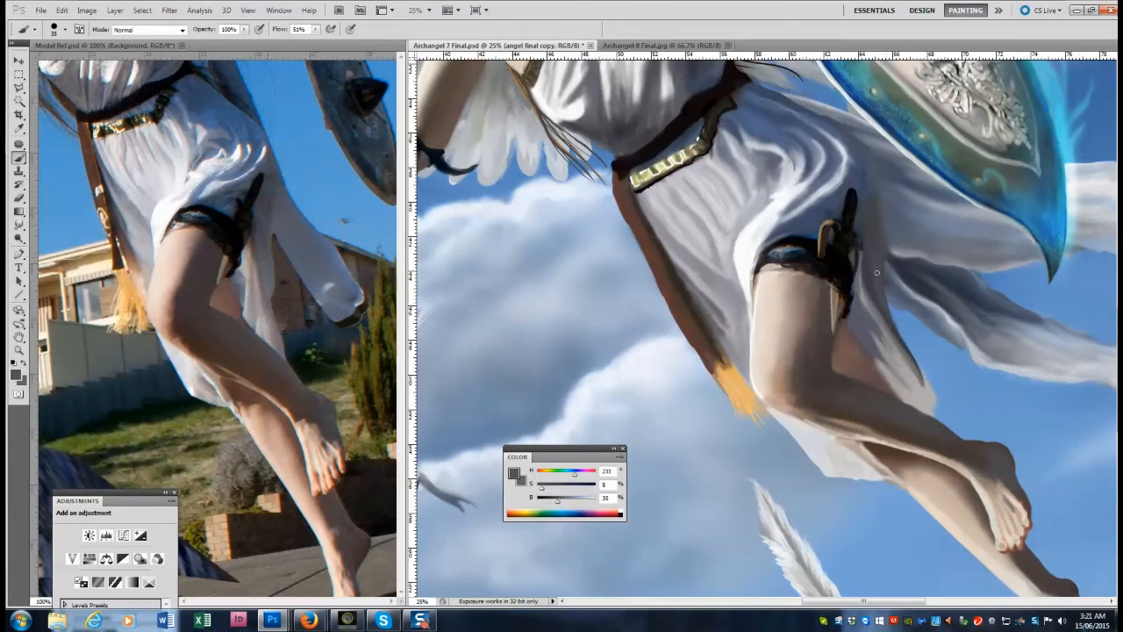
Brighten the dress folds over the hip and thigh with whites sampled from the reference photo.
left_click(261, 156, "alt")
left_click_drag(845, 155, 839, 181)
mouse_move(820, 145)
left_mouse_down()
mouse_move(827, 168)
mouse_move(800, 160)
left_mouse_up()
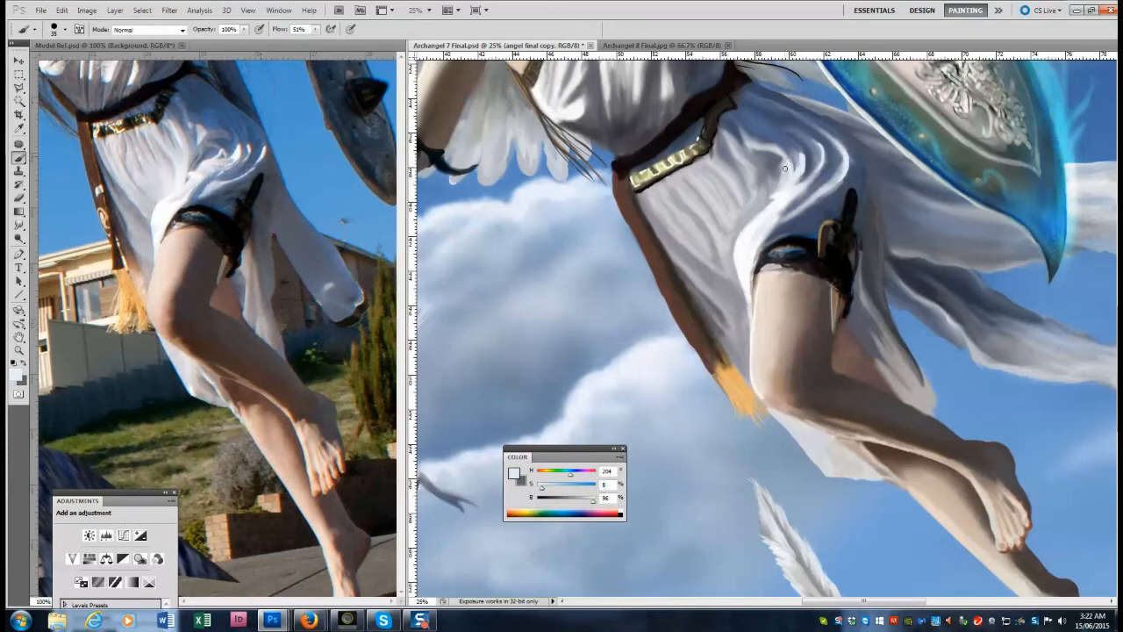
mouse_move(736, 152)
left_mouse_down()
mouse_move(747, 178)
mouse_move(722, 221)
left_mouse_up()
left_click(114, 139, "alt")
Trim the hip strap's outer edge with the Eraser and paint dark shading along its length.
key("r")
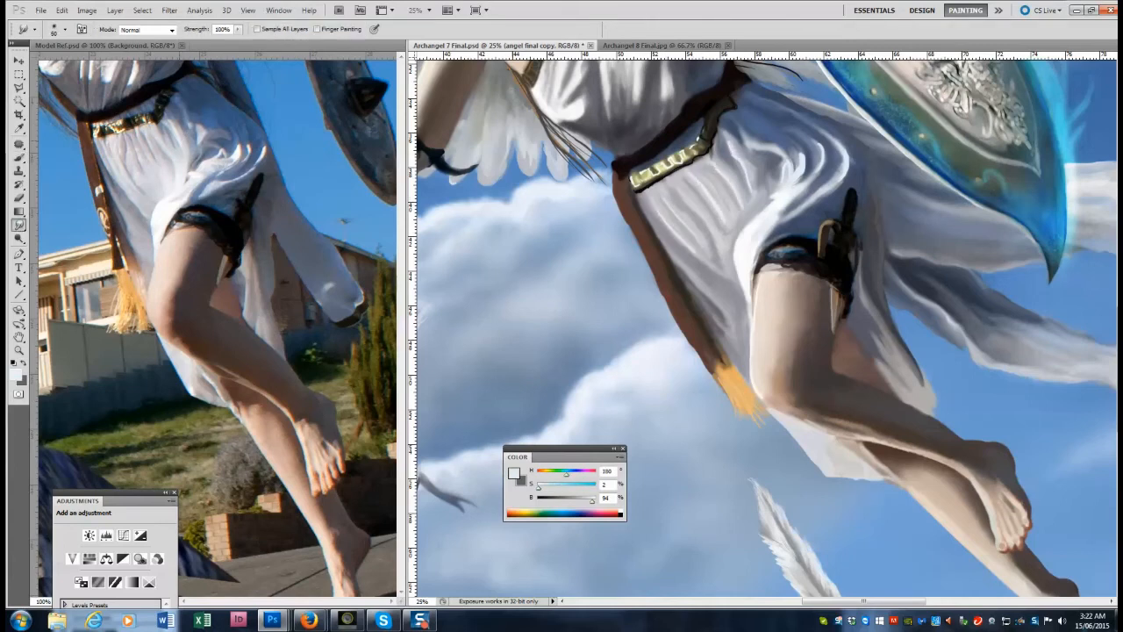
key("b")
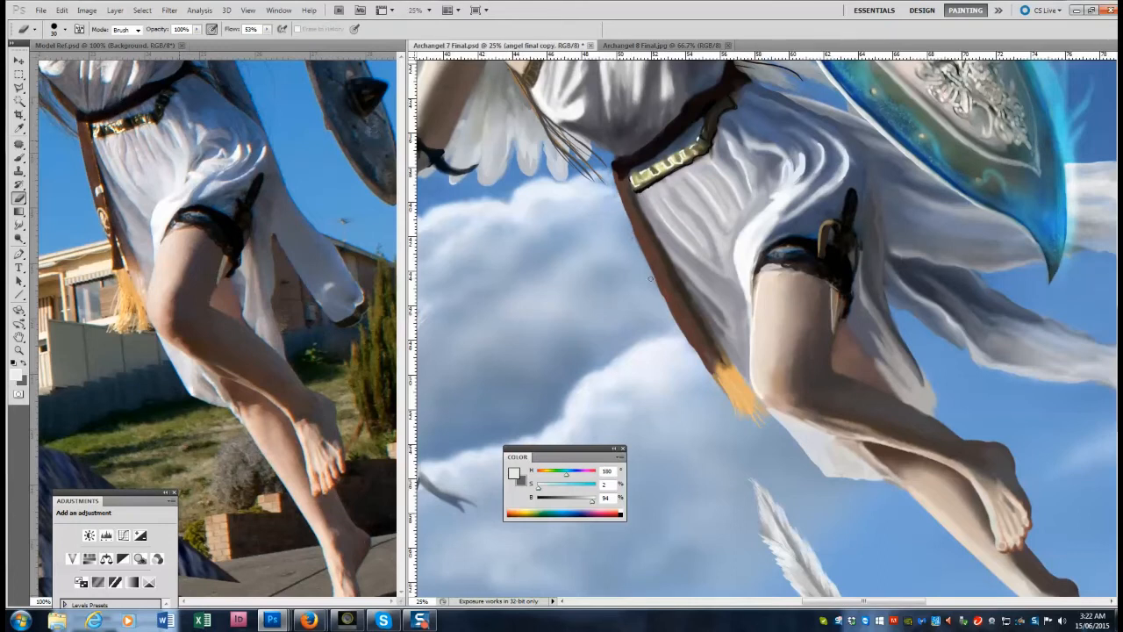
left_click_drag(650, 279, 719, 390)
left_click(18, 158)
left_click(639, 199, "alt")
left_click_drag(692, 307, 709, 331)
key("[")
key("[")
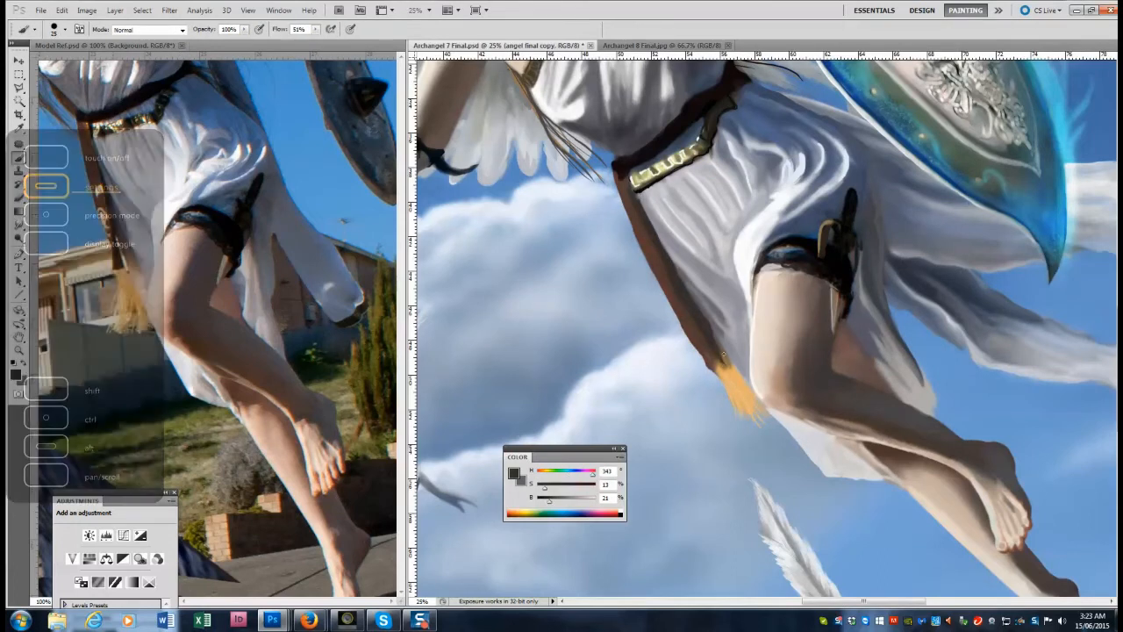
left_click(708, 329, "alt")
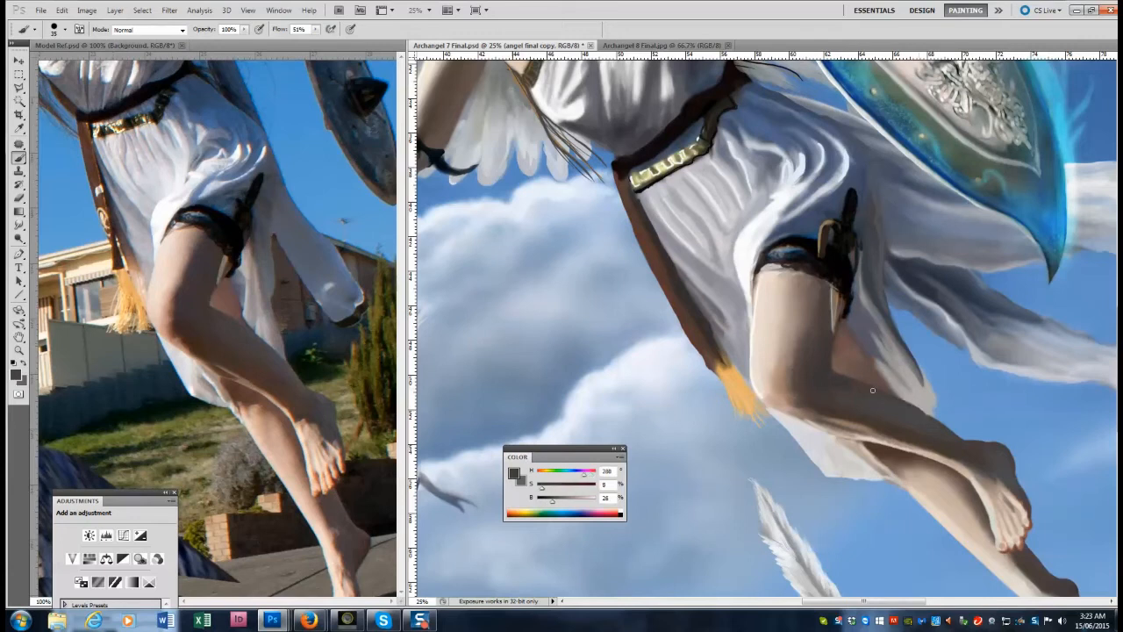
Touch up the upper foot's toes using skin tones sampled from the painting and the reference photo.
left_click(960, 439, "alt")
left_click(946, 492, "alt")
left_click(1034, 514, "alt")
left_click(328, 486, "alt")
left_click(1011, 489, "alt")
left_click(1008, 498)
left_click(324, 444, "alt")
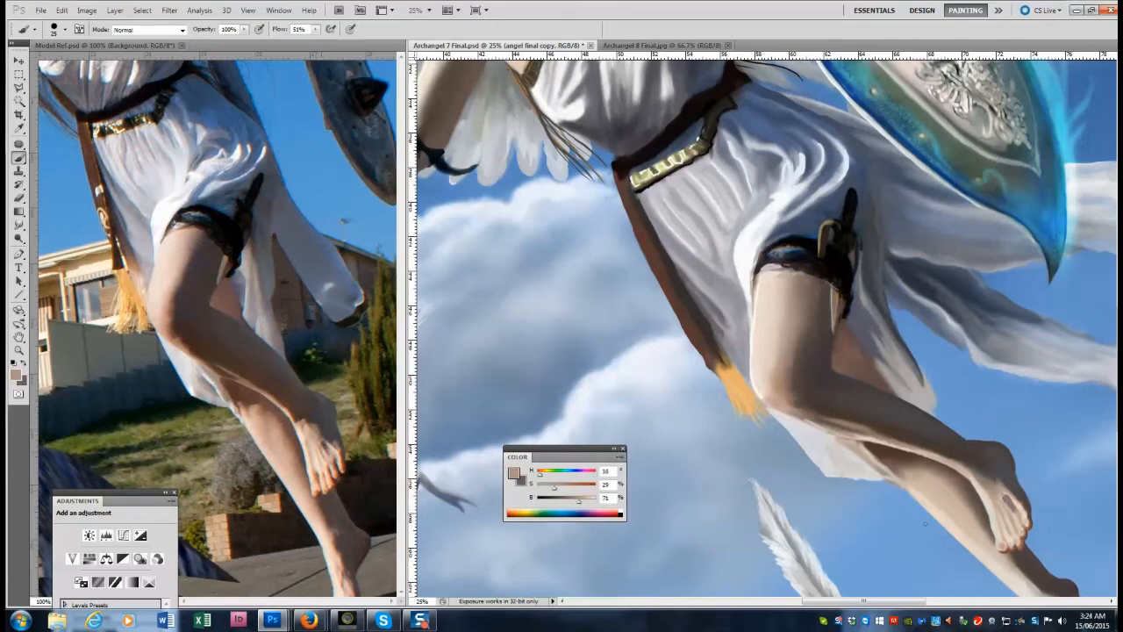
left_click(1007, 499, "alt")
left_click(1007, 499)
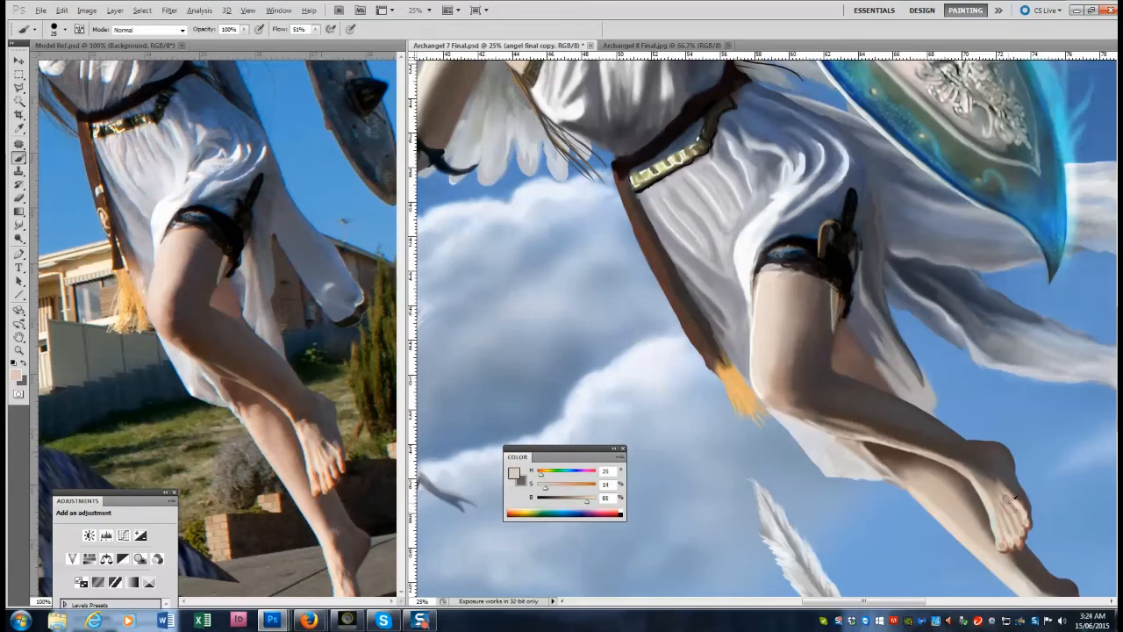
key("e")
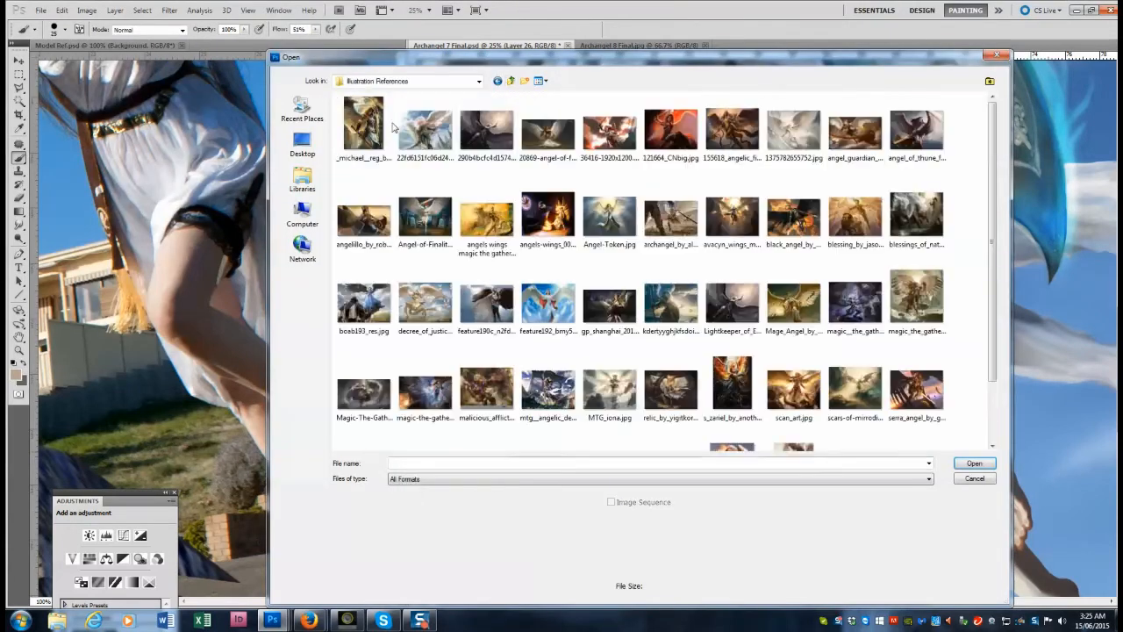
Open the sandal reference image index.jpg from the Final Refs folder.
left_click(511, 80)
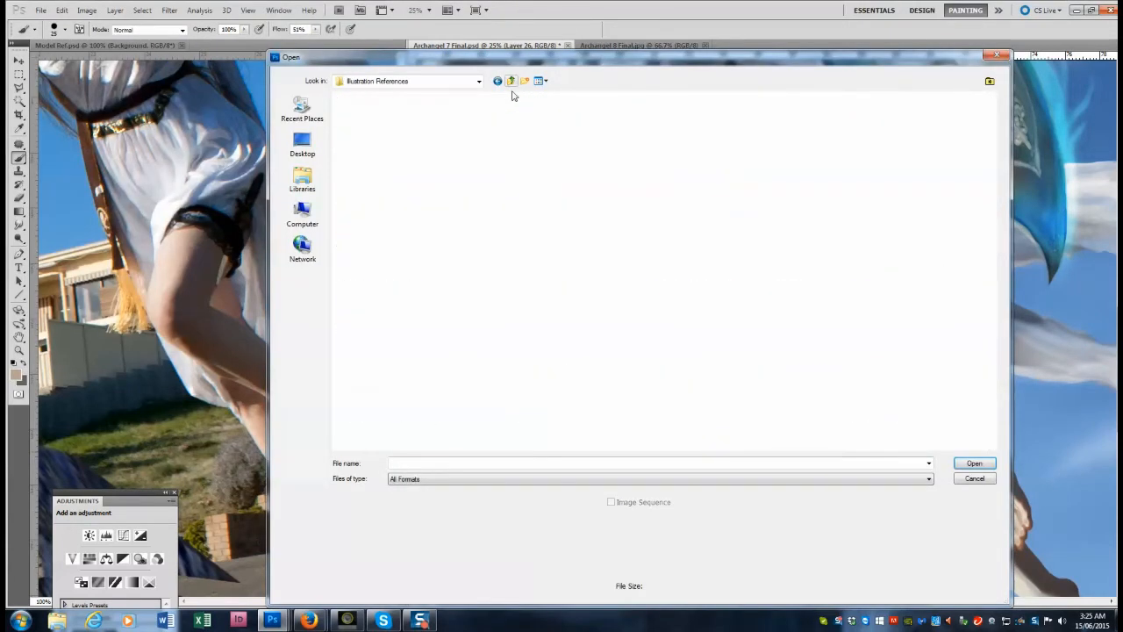
double_click(373, 133)
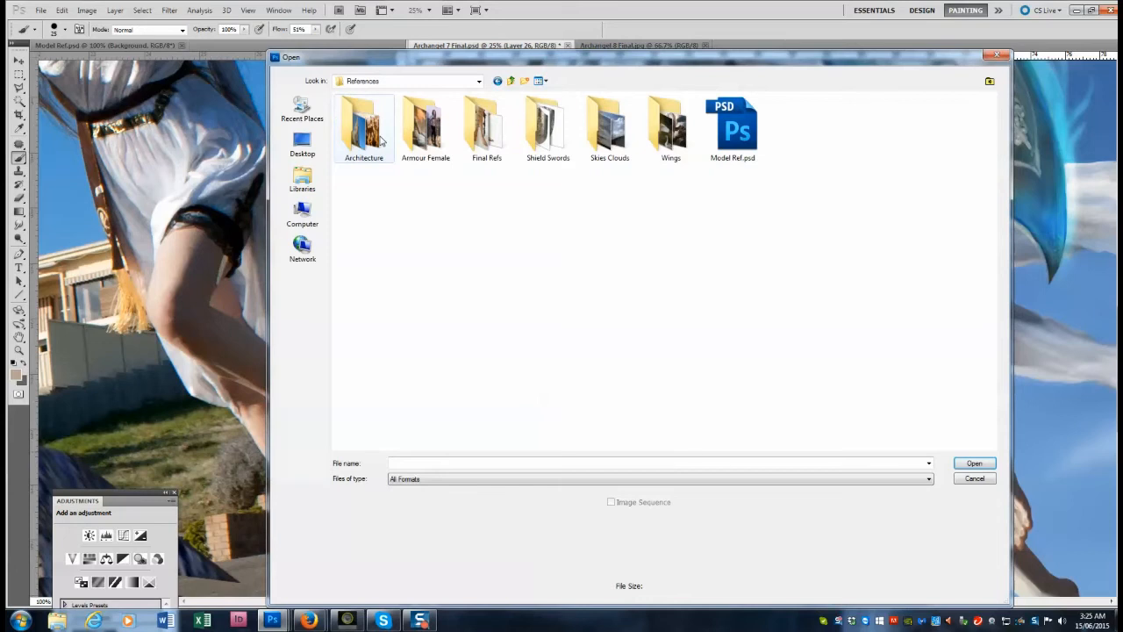
double_click(485, 129)
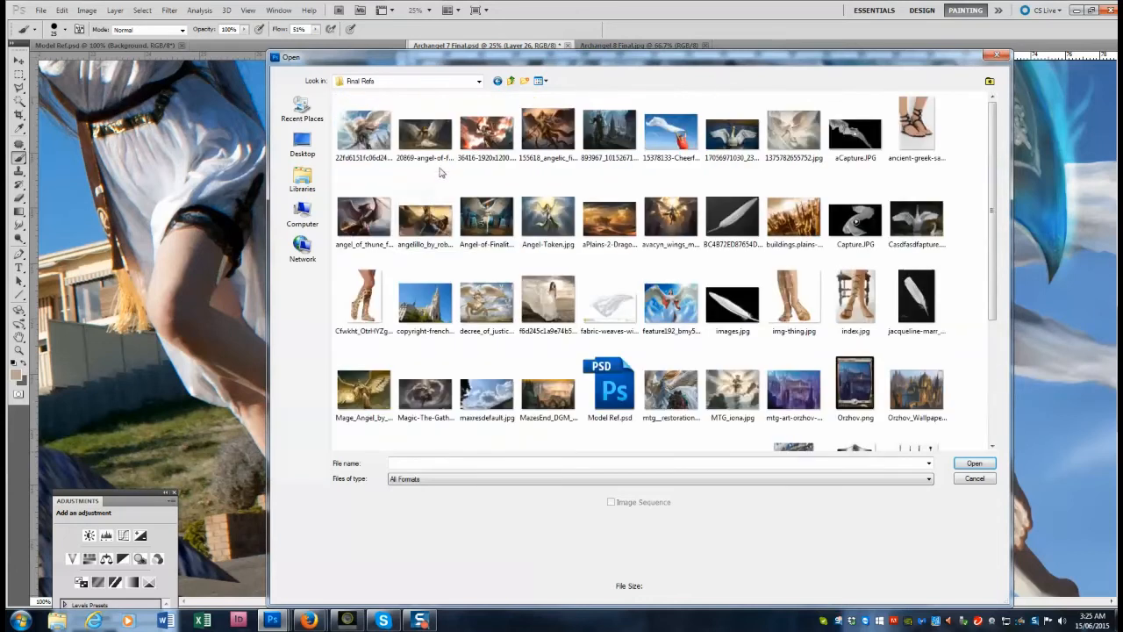
left_click(851, 297)
double_click(850, 291)
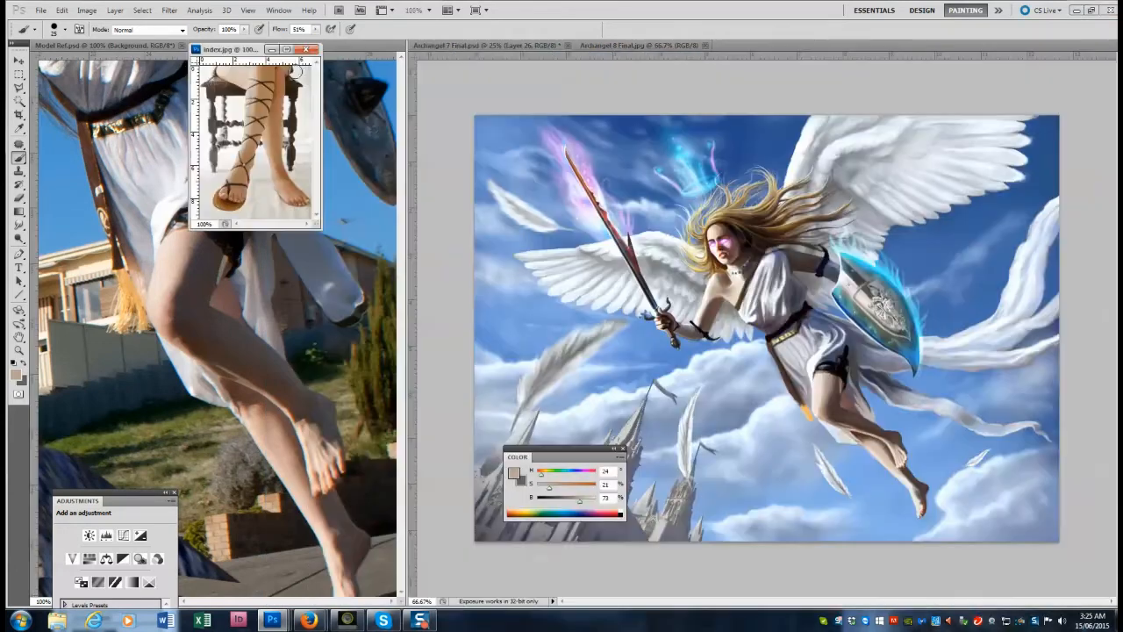
Open the remaining sandal reference photos from the Final Refs folder together, including the ancient Greek, Roman and gold sandals.
key("ctrl+o")
left_click(903, 136)
scroll(904, 264, "down", 3)
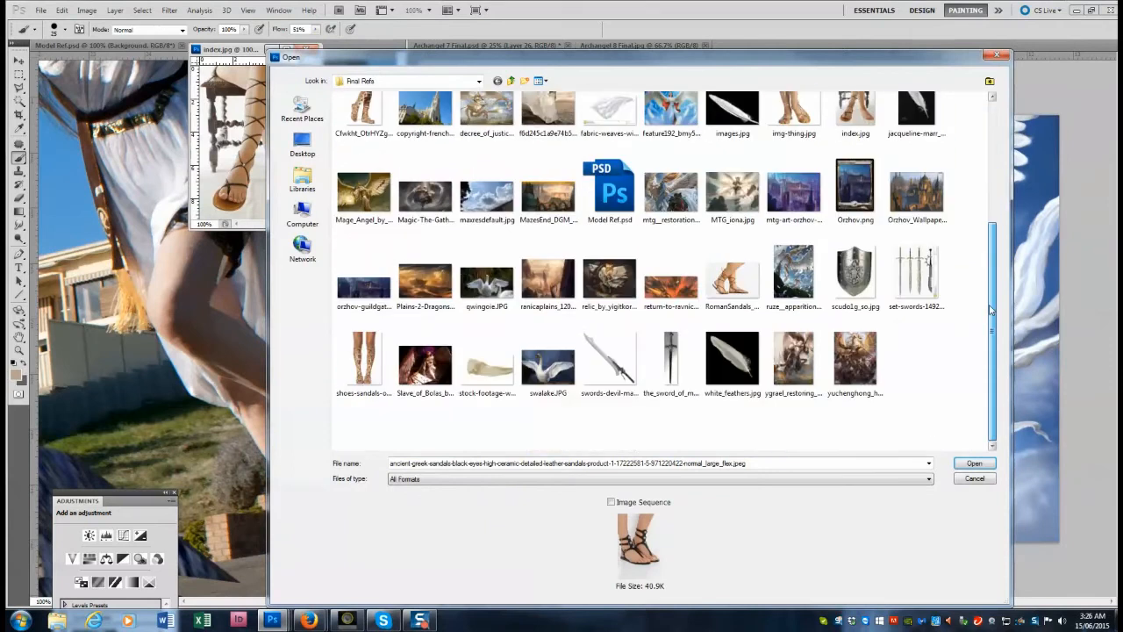
left_click(733, 338, "ctrl")
left_click(365, 421, "ctrl")
left_click_drag(980, 256, 979, 246)
left_click(855, 186, "ctrl")
left_click(795, 186, "ctrl")
left_click(361, 186, "ctrl")
left_click_drag(990, 326, 987, 314)
scroll(988, 317, "up", 3)
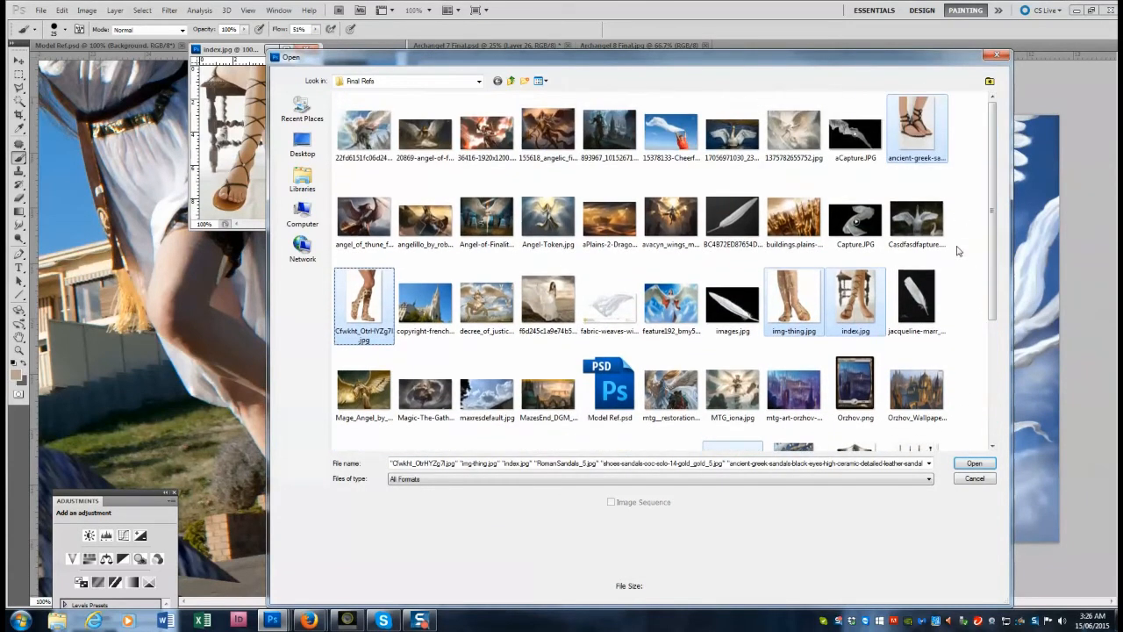
left_click(974, 463)
Zoom the black sandals reference out to 66.7% and duplicate its background layer.
left_click(61, 10)
left_click(244, 220)
left_click_drag(265, 120, 251, 108)
left_click(61, 11)
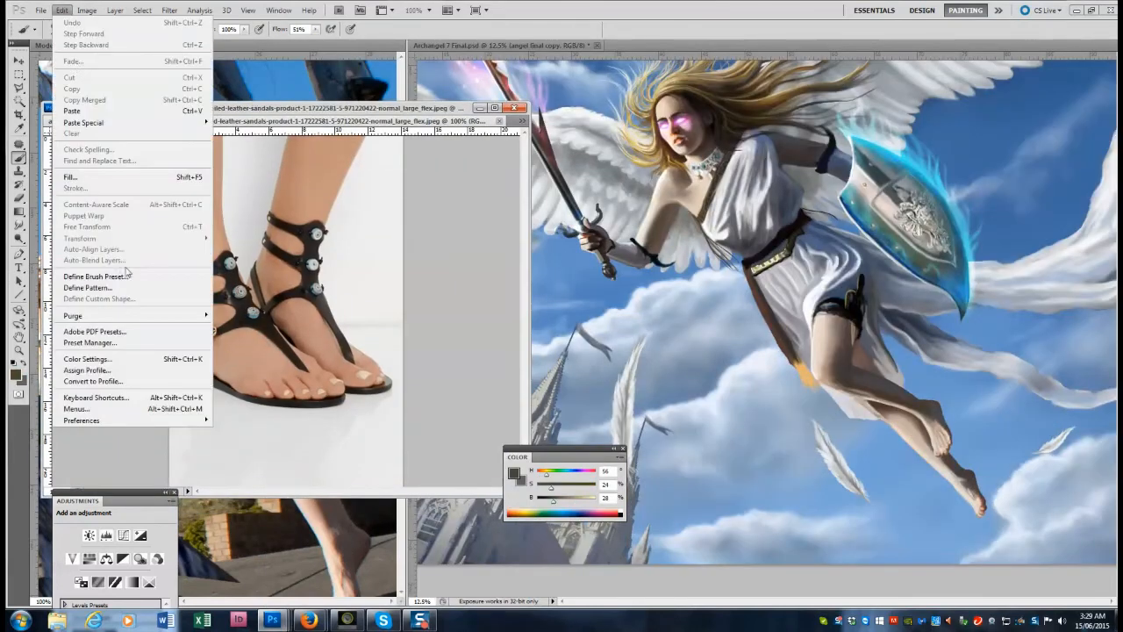
left_click(19, 350)
left_click(285, 299, "alt")
left_click(62, 11)
left_click(114, 10)
left_click(147, 36)
left_click(307, 138)
Flip the duplicated sandals layer horizontally and rotate it to follow the angle of the painted feet.
left_click(63, 11)
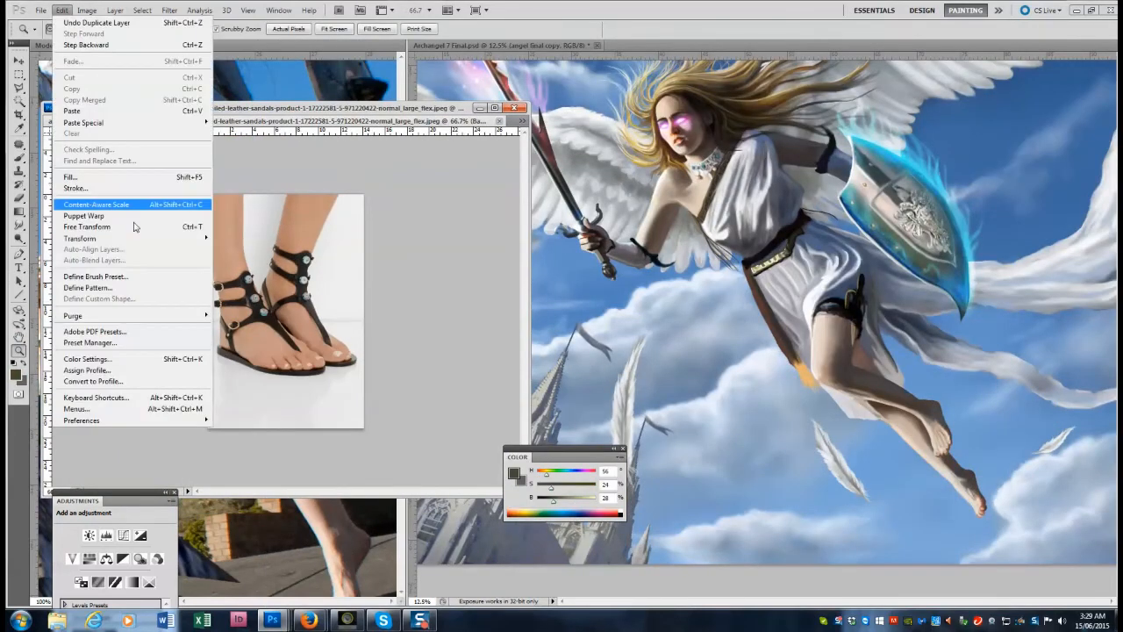
mouse_move(132, 239)
left_click(254, 365)
key("ctrl+t")
mouse_move(389, 328)
left_mouse_down()
mouse_move(387, 284)
mouse_move(316, 287)
left_mouse_up()
key("Return")
Clean up the outer edge of the lower foot behind the heel with the Eraser.
left_click(1045, 525)
left_click(1045, 524)
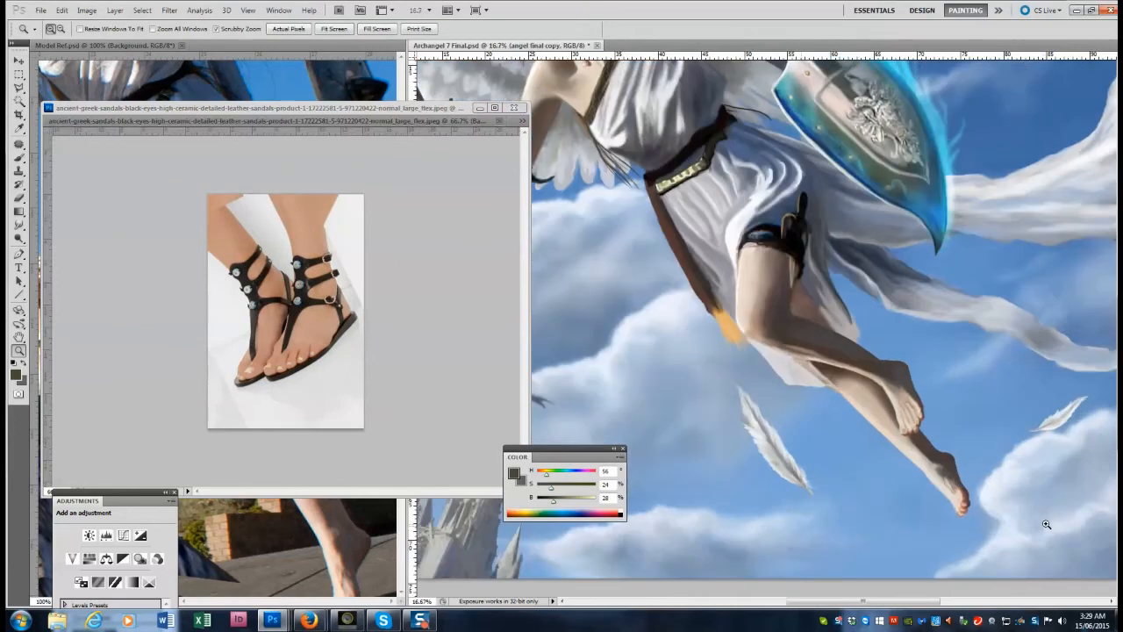
left_click(1044, 525)
left_click(1045, 525)
key("e")
left_click_drag(869, 400, 877, 435)
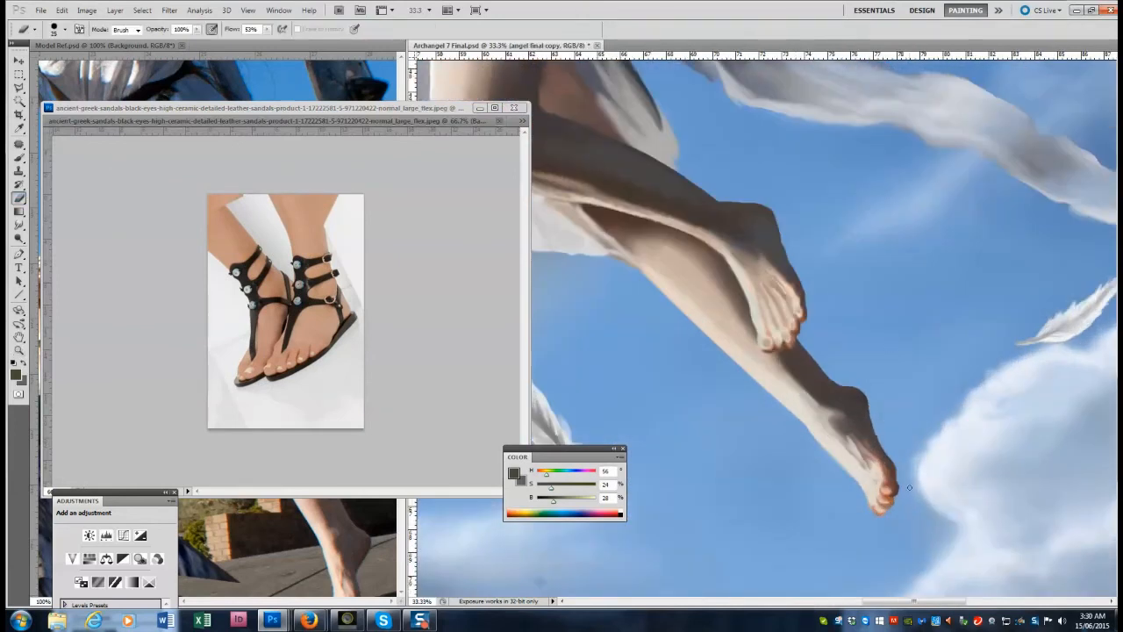
Paint light skin highlights on the upper foot's toes and the lower foot's instep, keeping the model's feet in view for reference.
key("b")
key("x")
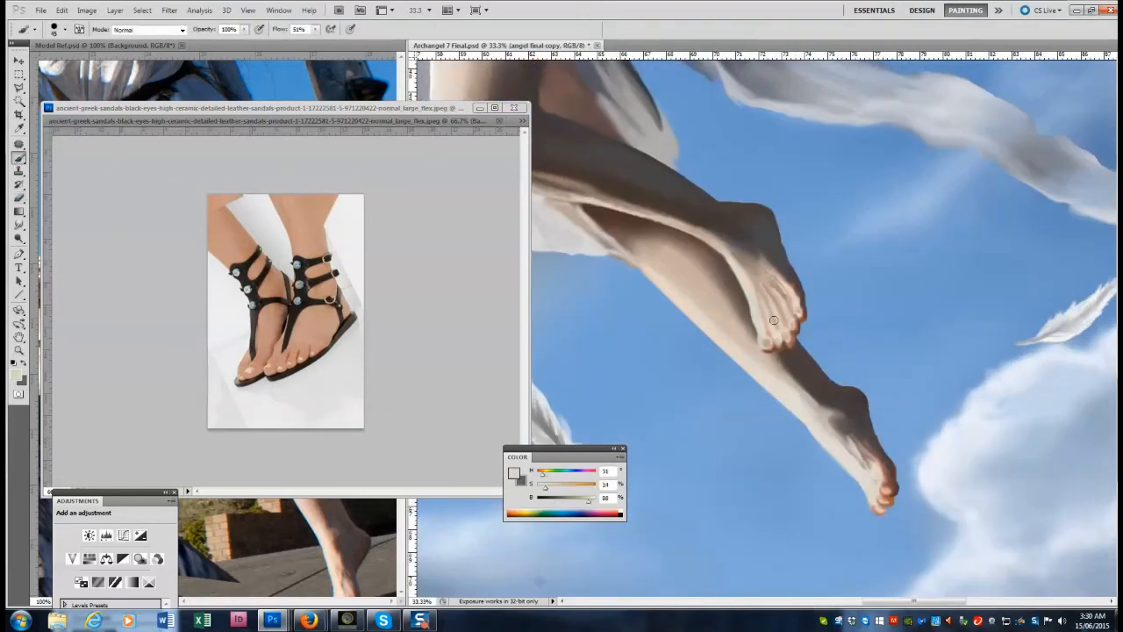
left_click(792, 324, "alt")
left_click_drag(351, 108, 346, 81)
left_click_drag(334, 574, 335, 545)
left_click(855, 452, "alt")
left_click(851, 449)
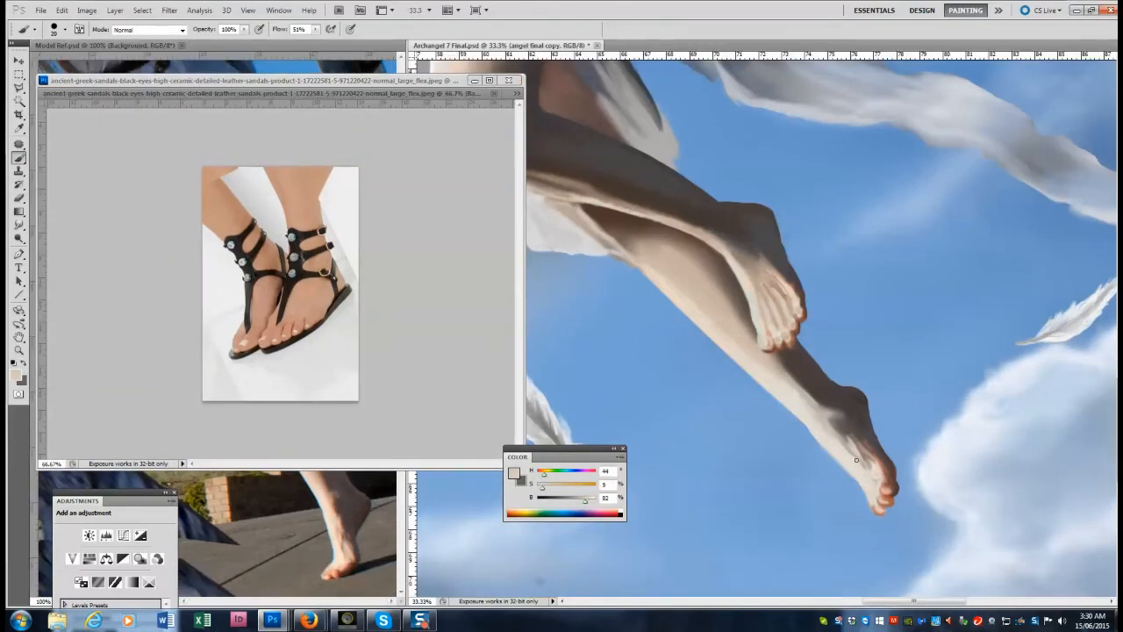
Sample the model foot's light skin tone and trim the lower leg's front edge with the Eraser.
left_click(336, 525, "alt")
left_click(19, 198)
left_click_drag(766, 390, 788, 415)
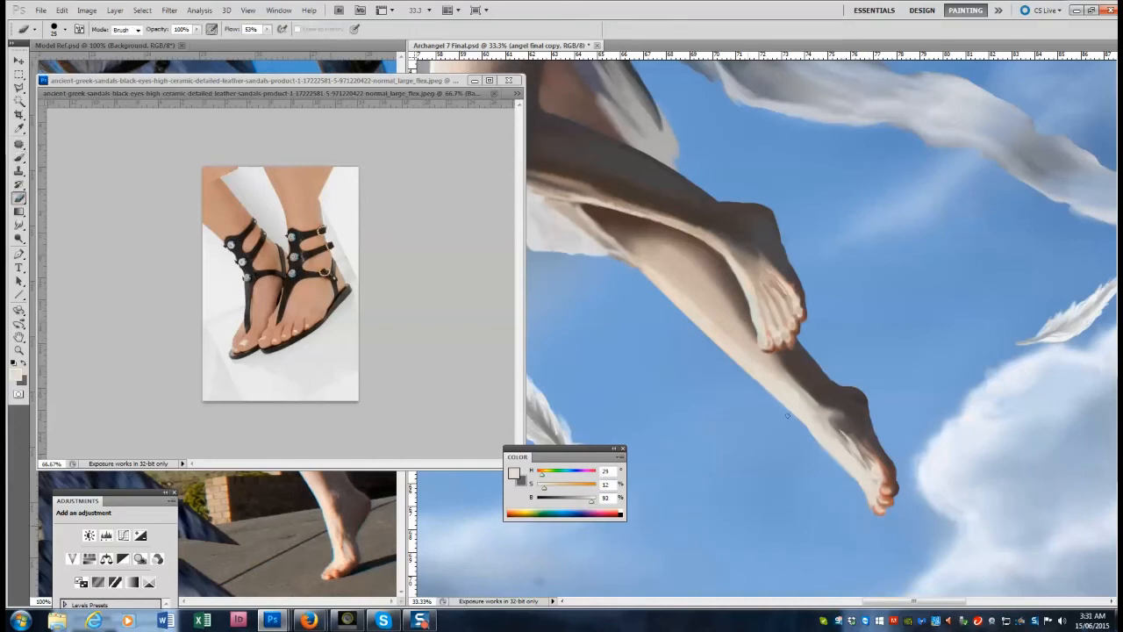
Repaint the lower foot's toes with reddish skin tones, moving the sandals reference aside to sample the model's foot.
key("b")
left_click(872, 507, "alt")
left_click(873, 500, "alt")
left_click(877, 507, "alt")
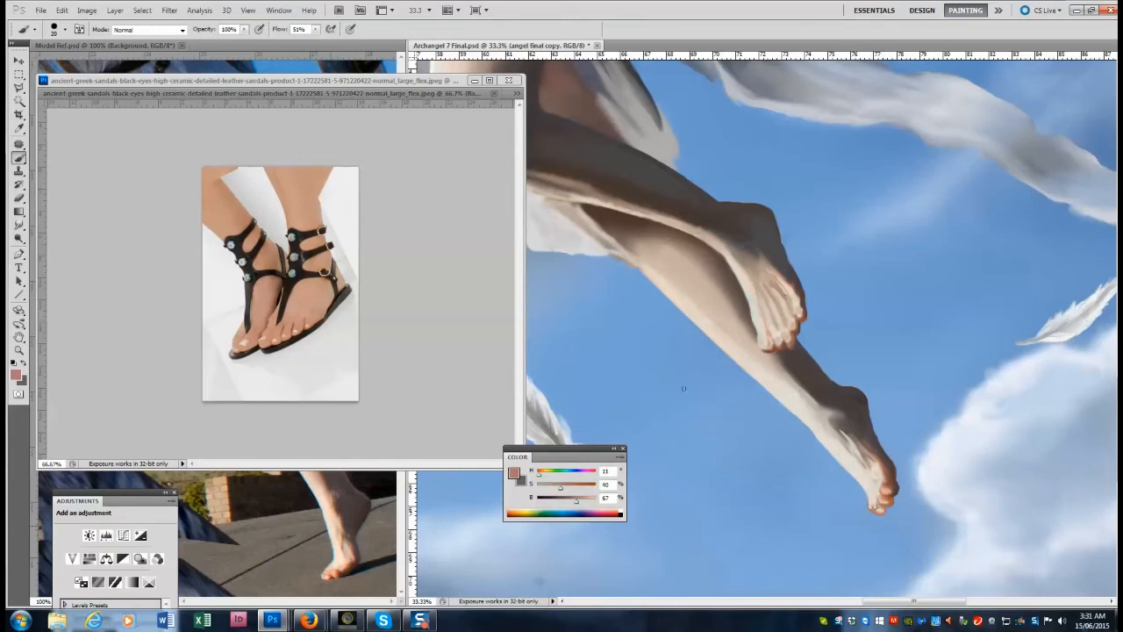
left_click_drag(328, 80, 431, 508)
left_click(328, 443, "alt")
left_click(876, 509)
left_click(884, 492, "alt")
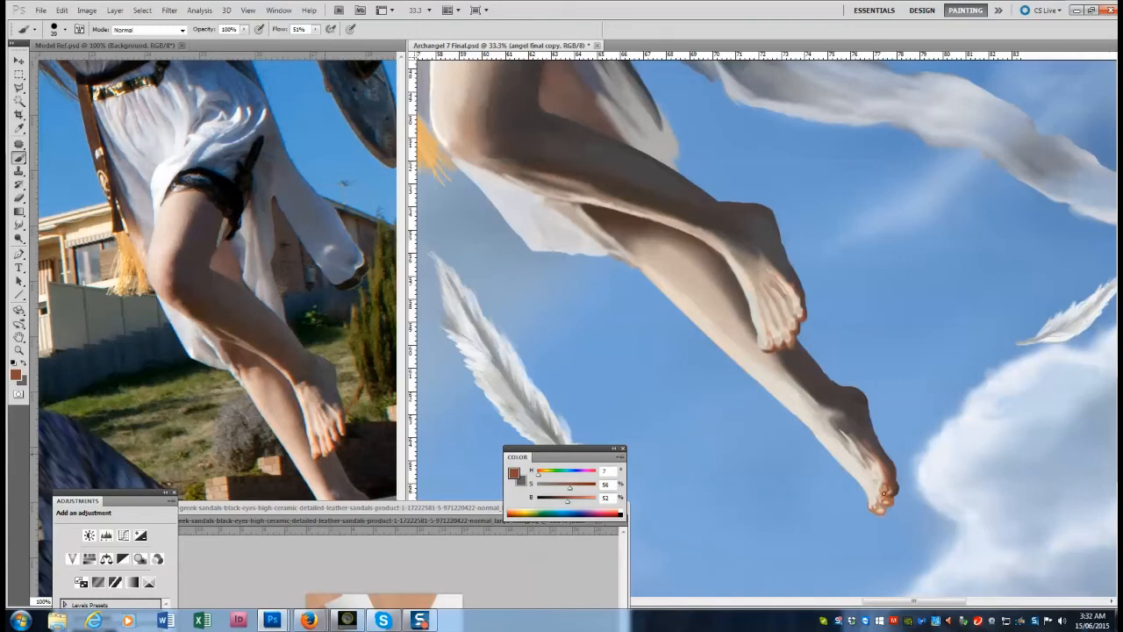
Refine the highlights and shading on the lower ankle and crossed calves, adjusting the brush size and sampling nearby skin tones.
left_click(854, 436, "alt")
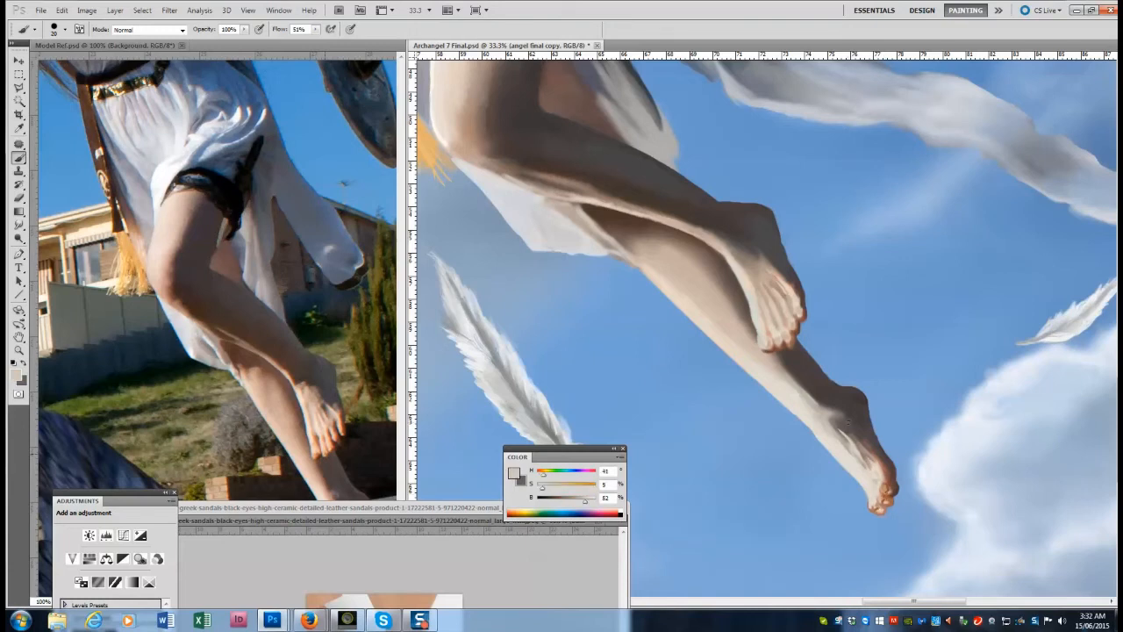
key("bracketright")
left_click(819, 427, "alt")
left_click(747, 223, "alt")
left_click(635, 214, "alt")
key("bracketleft")
key("bracketleft")
key("bracketleft")
key("bracketleft")
left_click(628, 206, "alt")
Refine the lower foot's instep and toes using sampled skin tones and the model's foot as reference.
left_click(879, 508, "alt")
left_click_drag(402, 311, 403, 347)
left_click(875, 463)
left_click(873, 507, "alt")
left_click(873, 500, "alt")
Shade the upper foot's toes with sampled skin tones and trim the lower ankle's back edge with the Eraser.
left_click(768, 342, "alt")
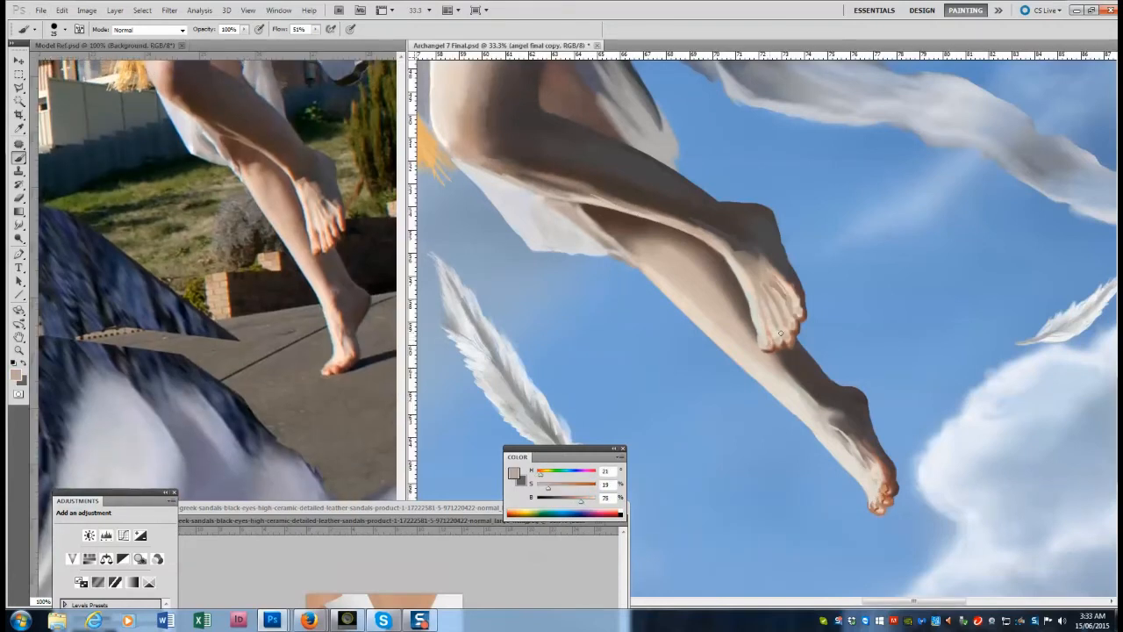
left_click(796, 349, "alt")
key("e")
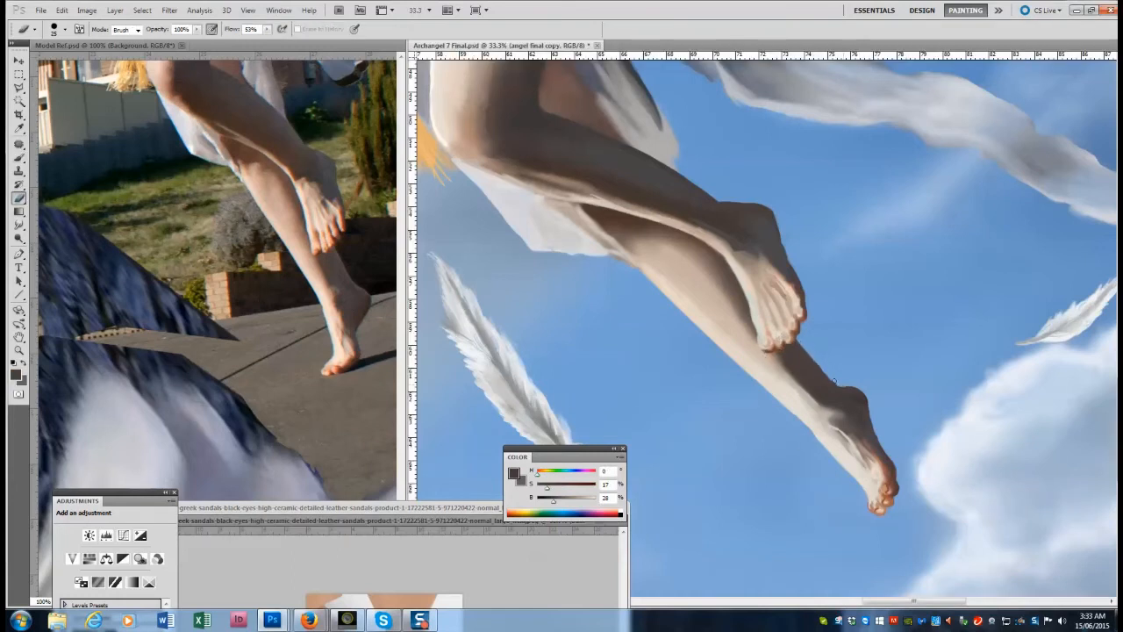
Paint folds into the white dress hem beneath the thigh, using tones sampled from the model photo and varying the brush size.
key("z")
key("b")
left_click(235, 163, "alt")
mouse_move(599, 240)
left_mouse_down()
mouse_move(629, 264)
mouse_move(560, 214)
mouse_move(584, 235)
mouse_move(526, 236)
mouse_move(512, 222)
left_mouse_up()
left_click(289, 188, "alt")
left_click(182, 138, "alt")
mouse_move(515, 210)
left_mouse_down()
mouse_move(535, 242)
mouse_move(553, 234)
left_mouse_up()
left_click(190, 149, "alt")
key("bracketright")
key("bracketright")
key("bracketright")
key("bracketright")
mouse_move(564, 230)
left_mouse_down()
mouse_move(551, 255)
mouse_move(579, 235)
mouse_move(515, 216)
mouse_move(516, 228)
mouse_move(515, 214)
mouse_move(550, 243)
mouse_move(605, 250)
mouse_move(584, 224)
mouse_move(625, 259)
left_mouse_up()
Smudge the dress hem folds and the upper leg's ankle area smooth, tidying the upper foot's outer edge with the Eraser.
left_click(19, 225)
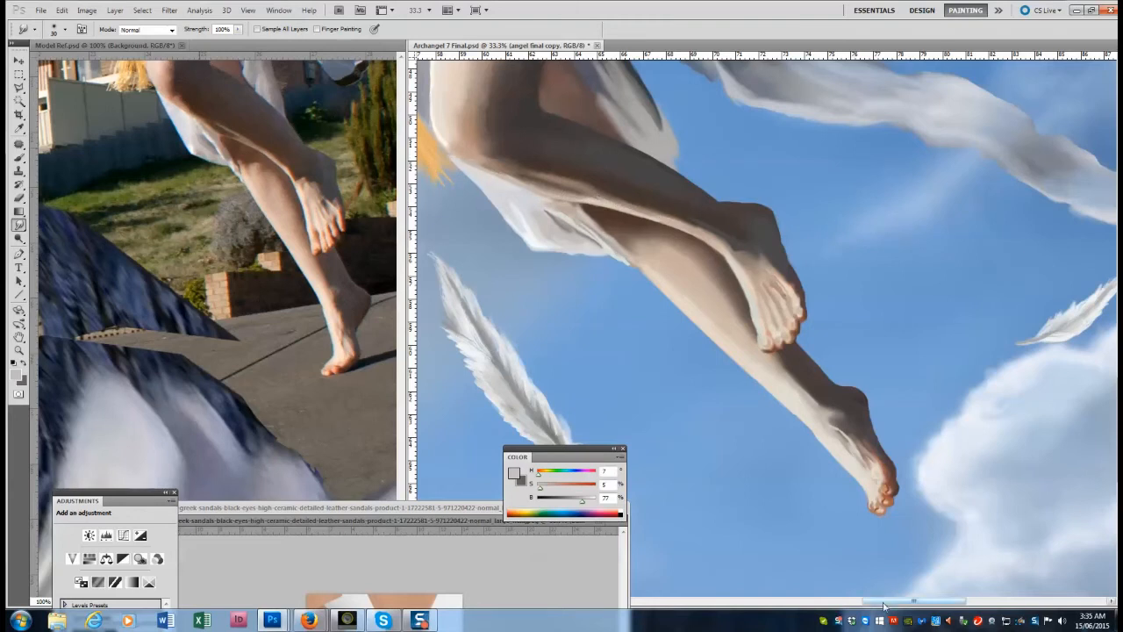
left_click_drag(848, 620, 819, 620)
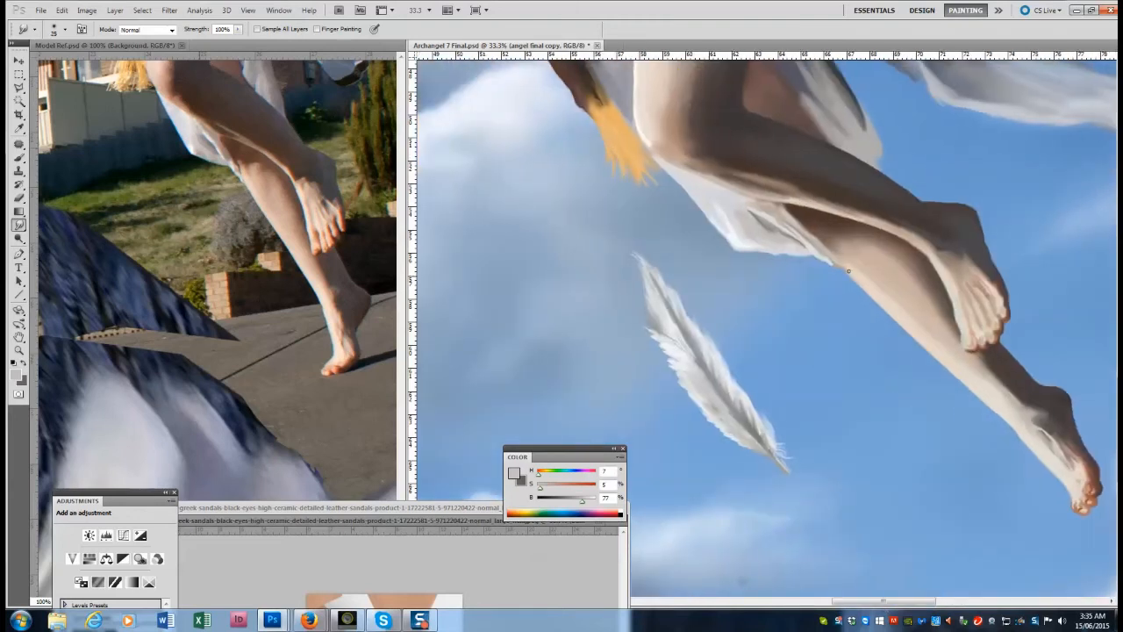
key("bracketright")
mouse_move(939, 249)
left_mouse_down()
mouse_move(807, 201)
mouse_move(877, 223)
left_mouse_up()
left_click_drag(940, 247, 939, 252)
left_click_drag(960, 246, 975, 226)
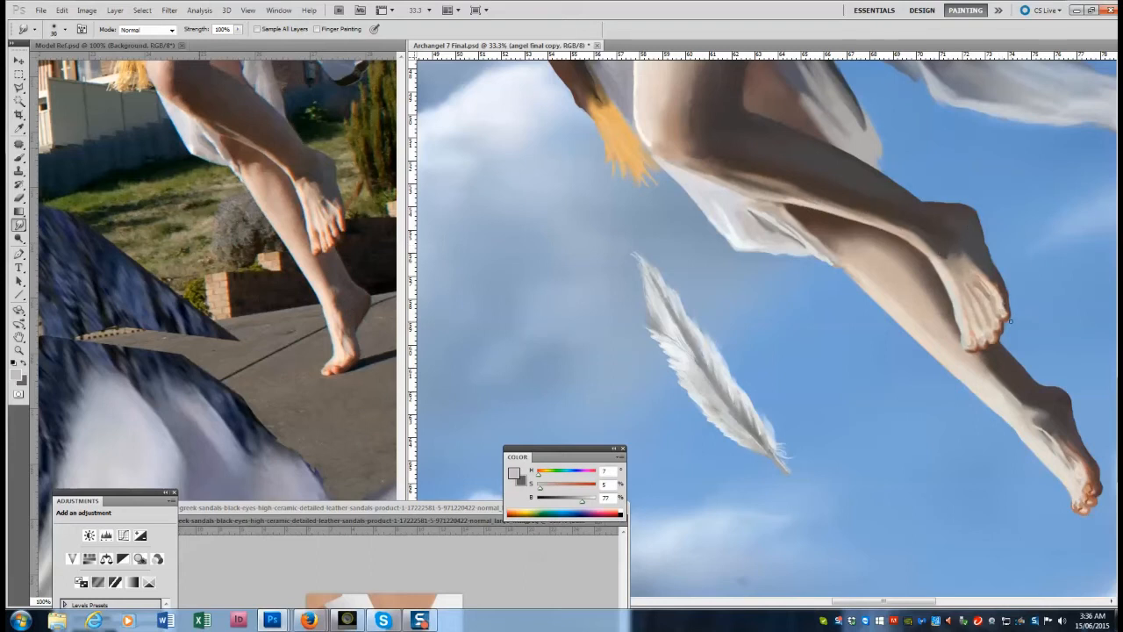
key("b")
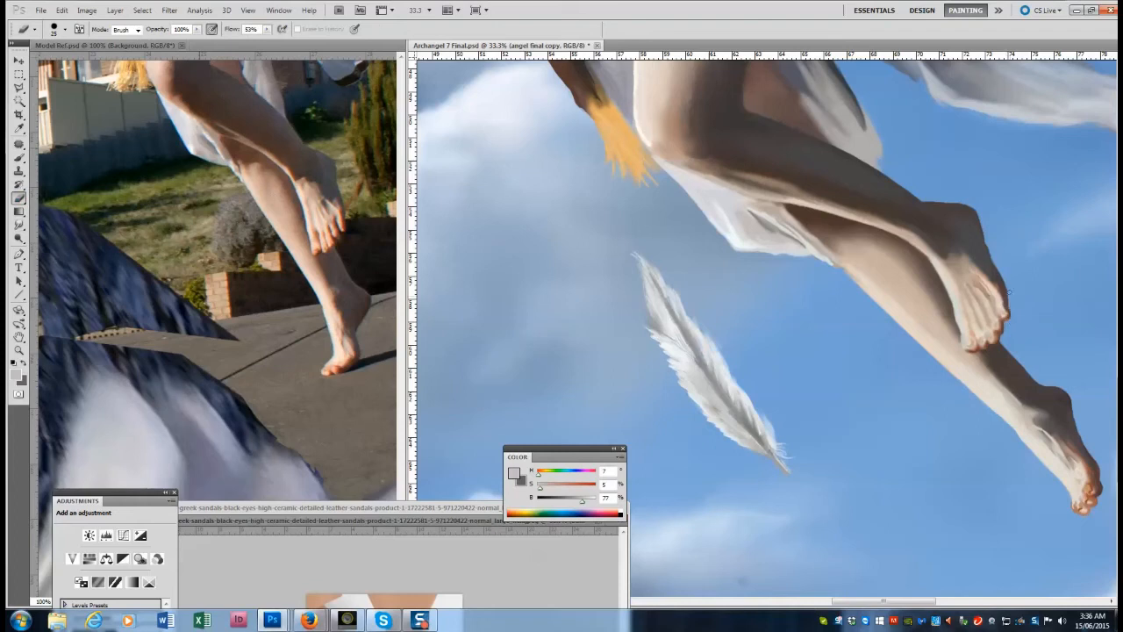
key("r")
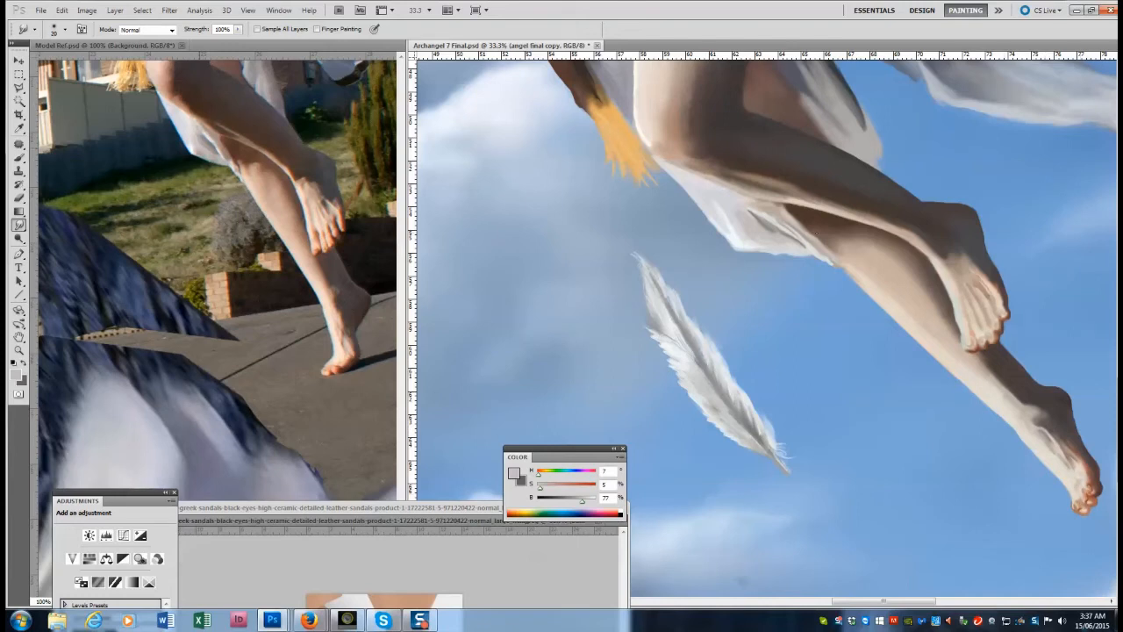
Touch up the lower foot's toes with a small brush in a sampled light skin tone and clean their outer edge with the Eraser.
key("z")
left_click(884, 285, "alt")
left_click(888, 291, "alt")
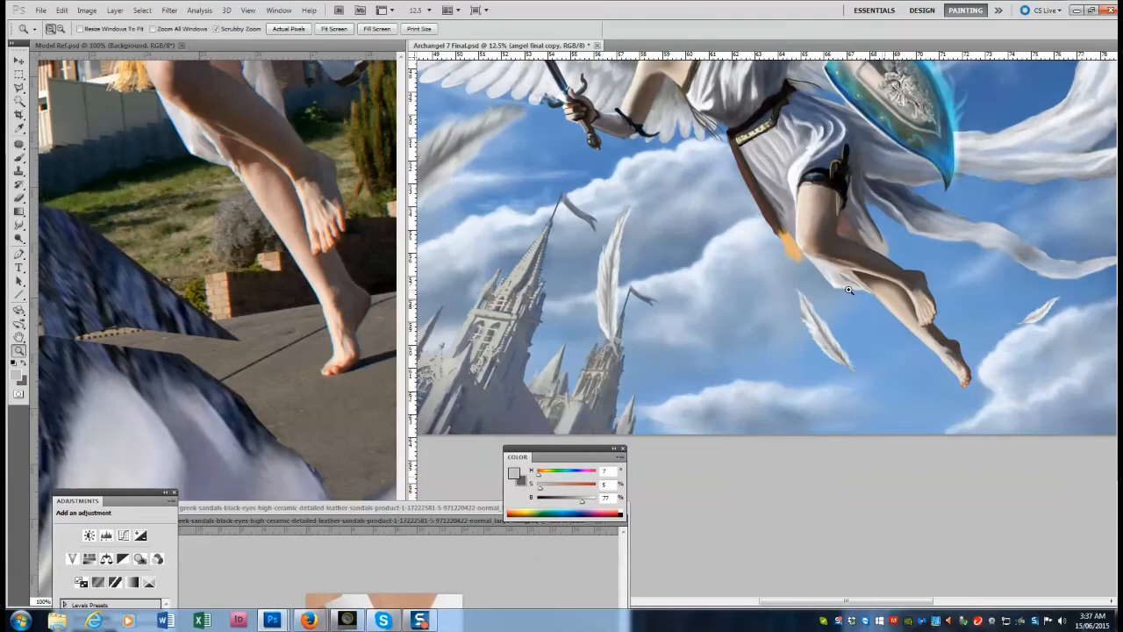
left_click(983, 388)
key("b")
left_click(865, 372, "alt")
key("bracketleft")
key("bracketleft")
key("bracketleft")
key("bracketleft")
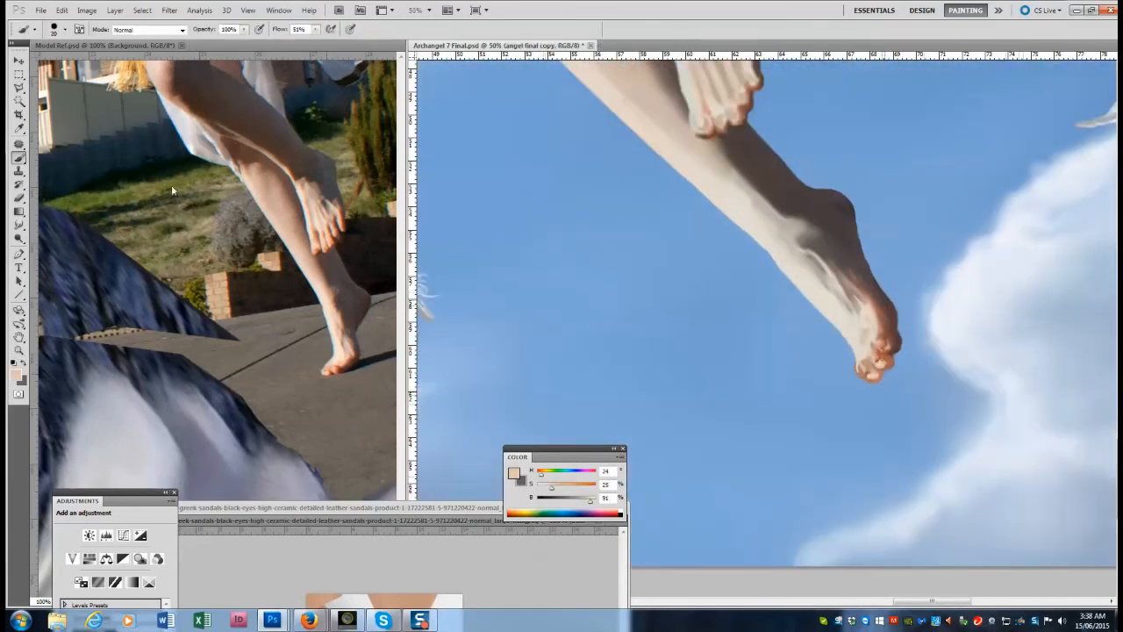
key("e")
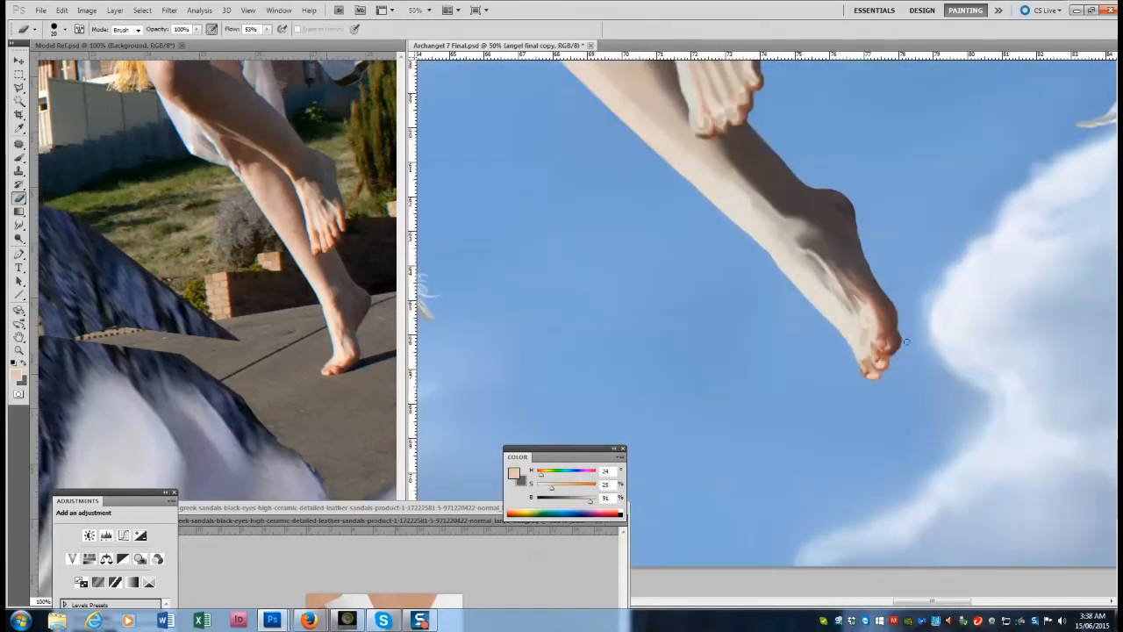
Examine the angel's upper body and shield arm against a close view of the same arm in the model photo.
key("z")
left_click(742, 325, "alt")
left_click(742, 325, "alt")
left_click(742, 325, "alt")
left_click(765, 285)
left_click(811, 224)
left_click(811, 224)
left_click(320, 145, "alt")
left_click(325, 132, "alt")
left_click(18, 159)
left_click_drag(400, 364, 401, 279)
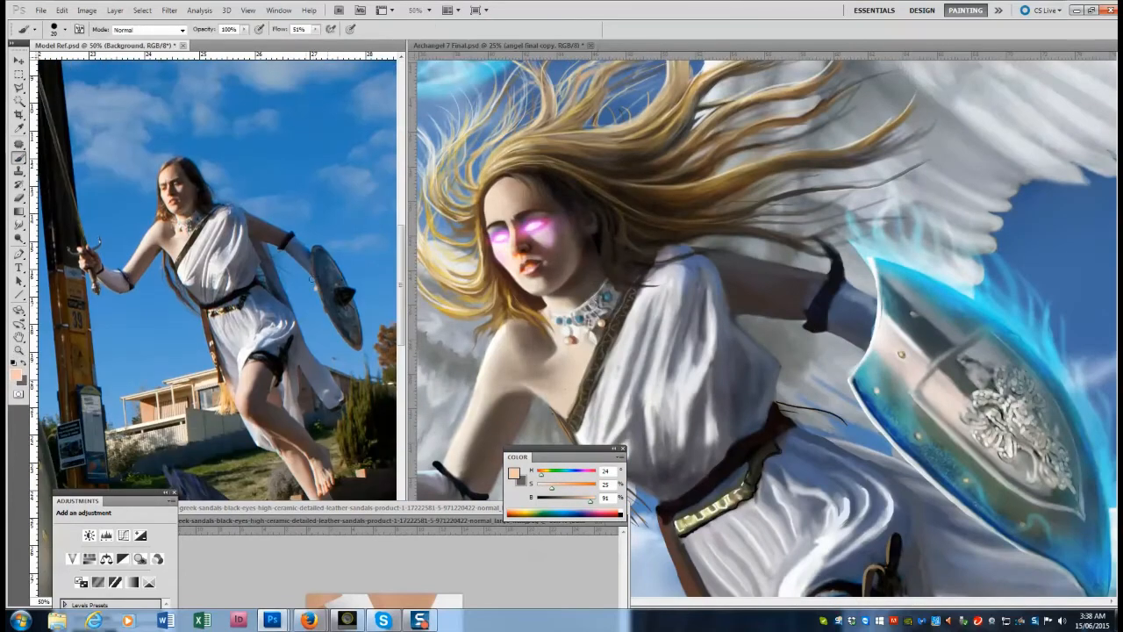
left_click(18, 350)
left_click(286, 233)
left_click(285, 232)
Darken the shadows on the upper shield arm with a larger brush and dark skin tones sampled from the painting.
left_click(19, 159)
left_click(823, 285, "alt")
left_click(809, 293, "alt")
left_click(807, 294, "alt")
key("bracketright")
key("bracketright")
key("bracketright")
left_click_drag(721, 269, 797, 281)
key("ctrl+z")
key("ctrl+z")
left_click(747, 301, "alt")
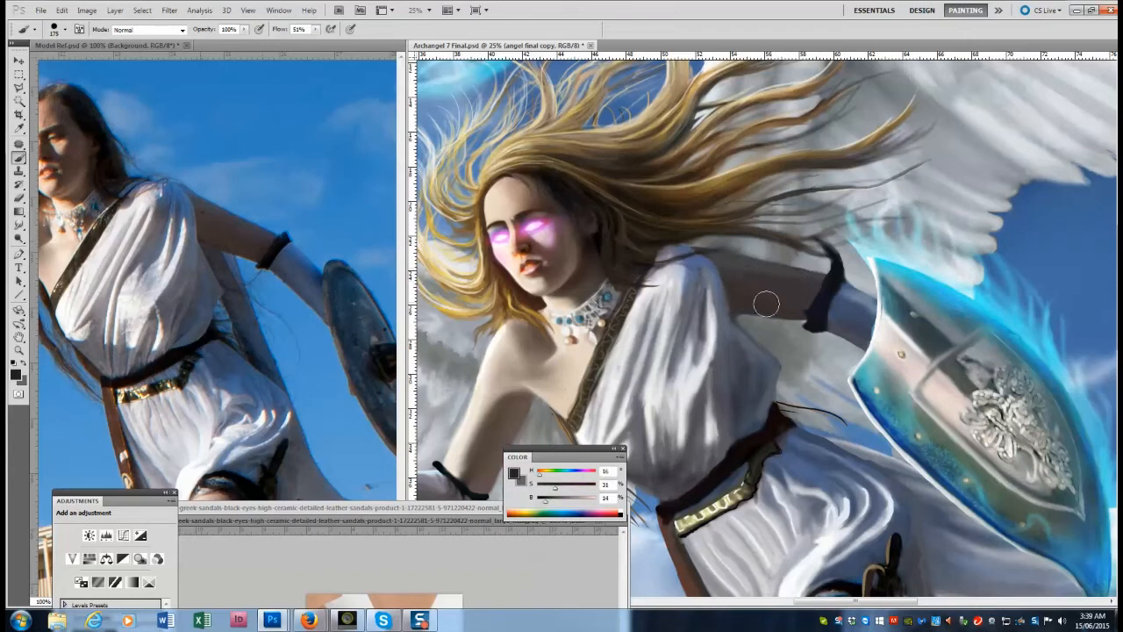
Trim the underside edge of the shield arm with the Eraser, adjusting its size.
key("e")
mouse_move(736, 313)
left_mouse_down()
mouse_move(803, 322)
mouse_move(736, 321)
left_mouse_up()
key("bracketright")
key("bracketright")
key("bracketright")
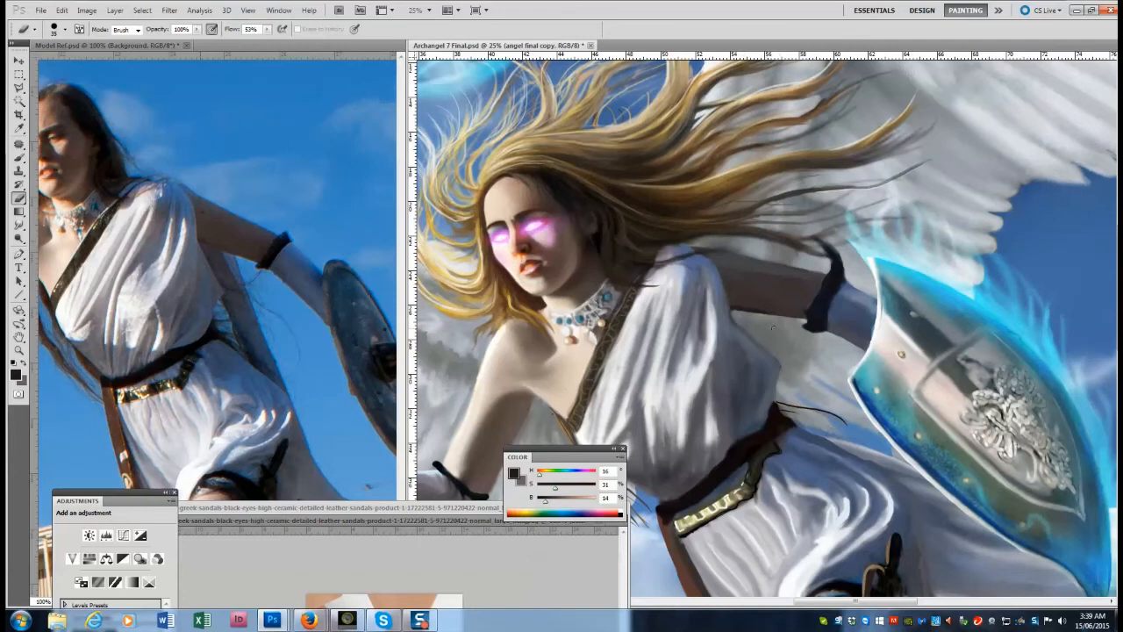
Brighten the folds of the dress bodice beside the chest strap with light tones sampled from the model photo.
key("b")
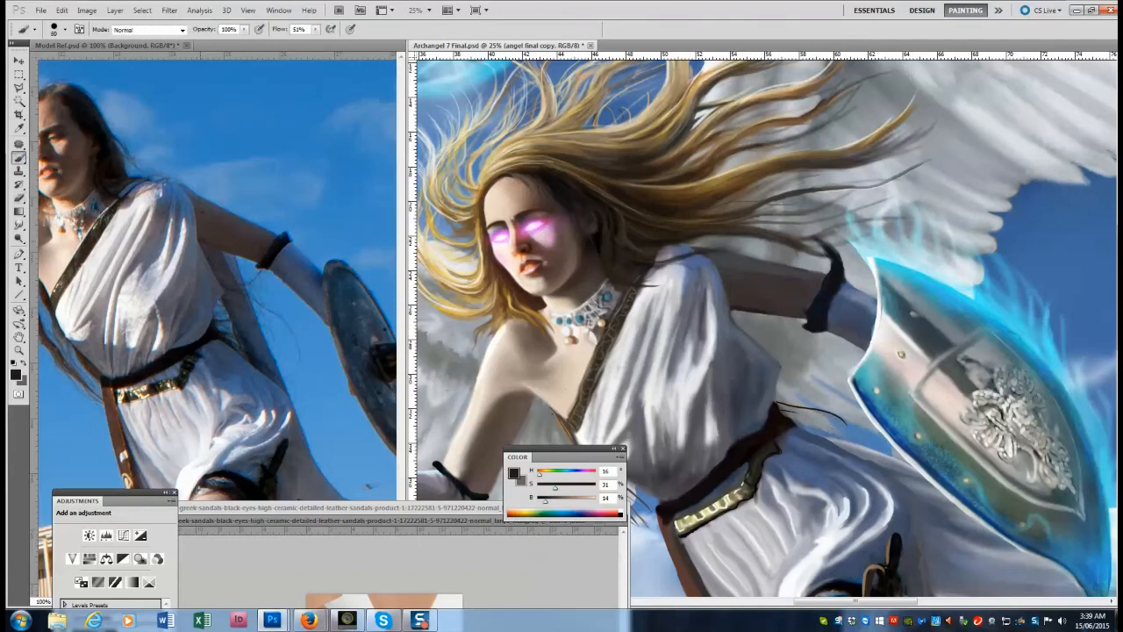
left_click(168, 281, "alt")
left_click(62, 296, "alt")
left_click_drag(561, 449, 592, 535)
key("bracketleft")
key("bracketleft")
key("bracketleft")
left_click_drag(591, 413, 586, 435)
left_click_drag(663, 304, 628, 415)
left_click_drag(688, 356, 693, 322)
Duplicate the angel layer.
key("z")
left_click(730, 364, "alt")
left_click(730, 363, "alt")
left_click(724, 372, "alt")
key("ctrl+j")
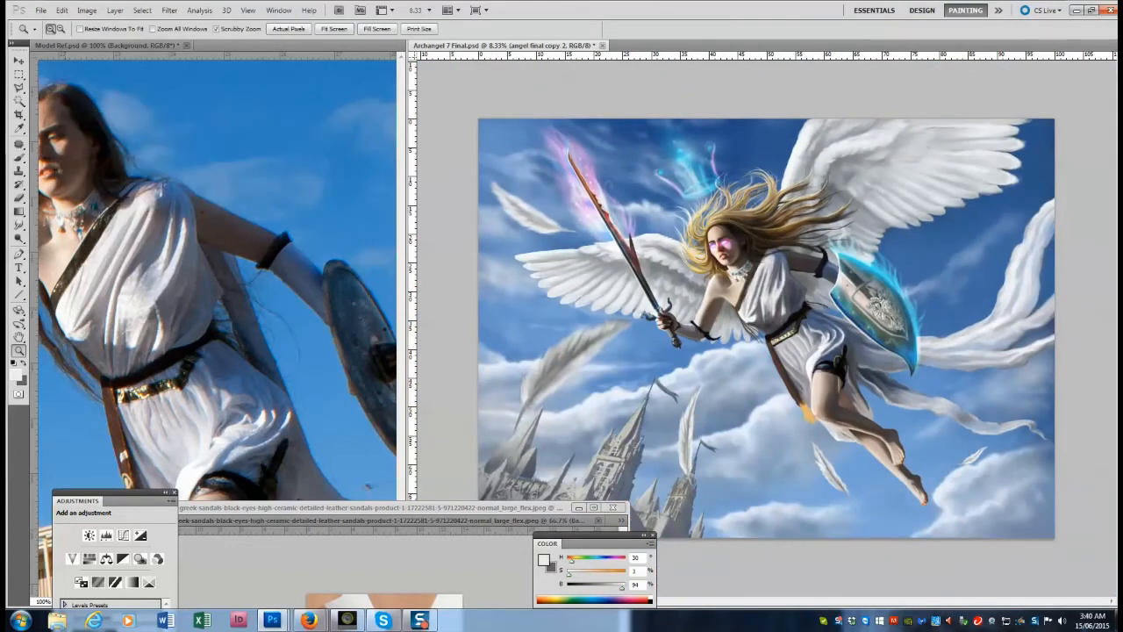
left_click(792, 325)
left_click(755, 327)
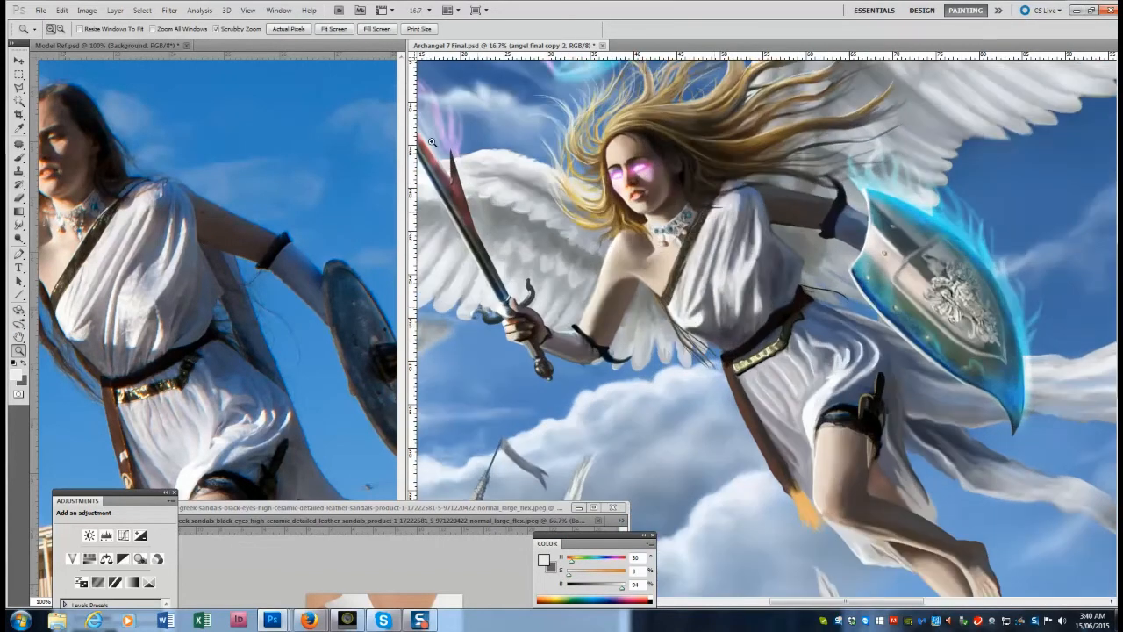
Sharpen the duplicated angel layer with the Unsharp Mask filter, adjusting its radius and amount.
left_click(169, 10)
mouse_move(183, 184)
left_click(121, 228)
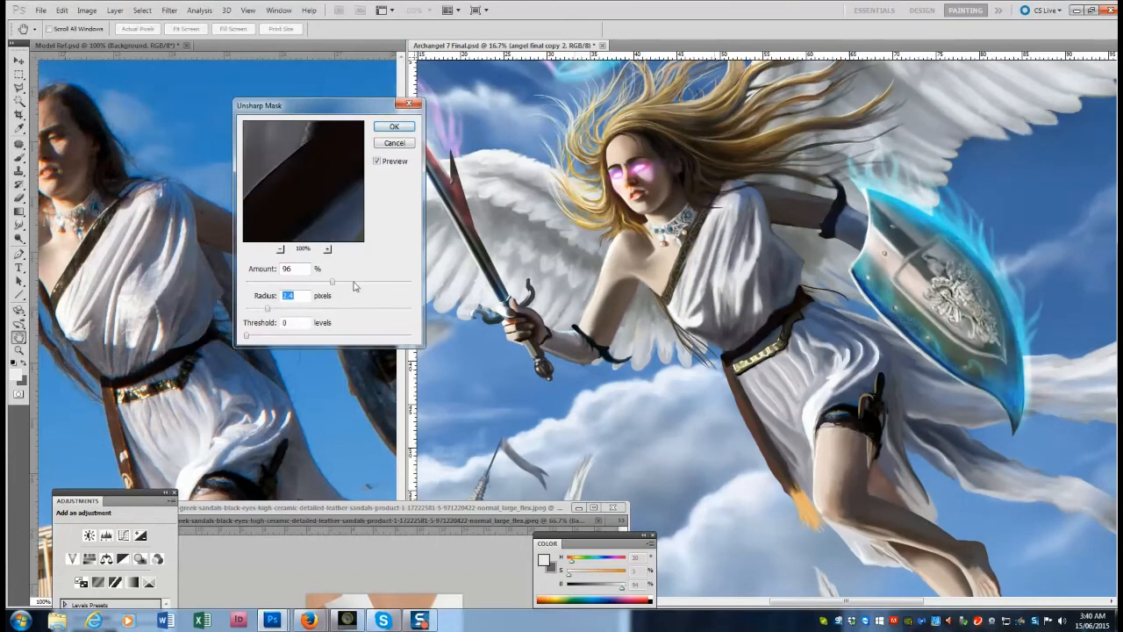
left_click(269, 311)
left_click_drag(249, 282, 348, 284)
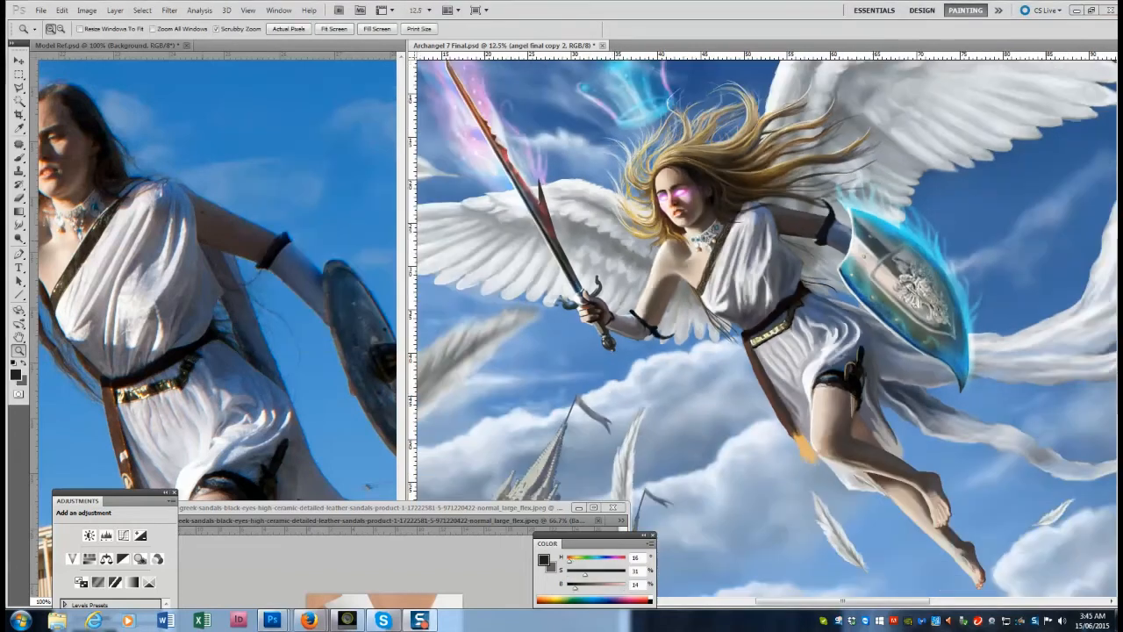
Refine the shading on the dress's shoulder with a smaller brush and tones sampled from the painting and the model photo.
key("ctrl+z")
key("ctrl+z")
left_click(844, 290)
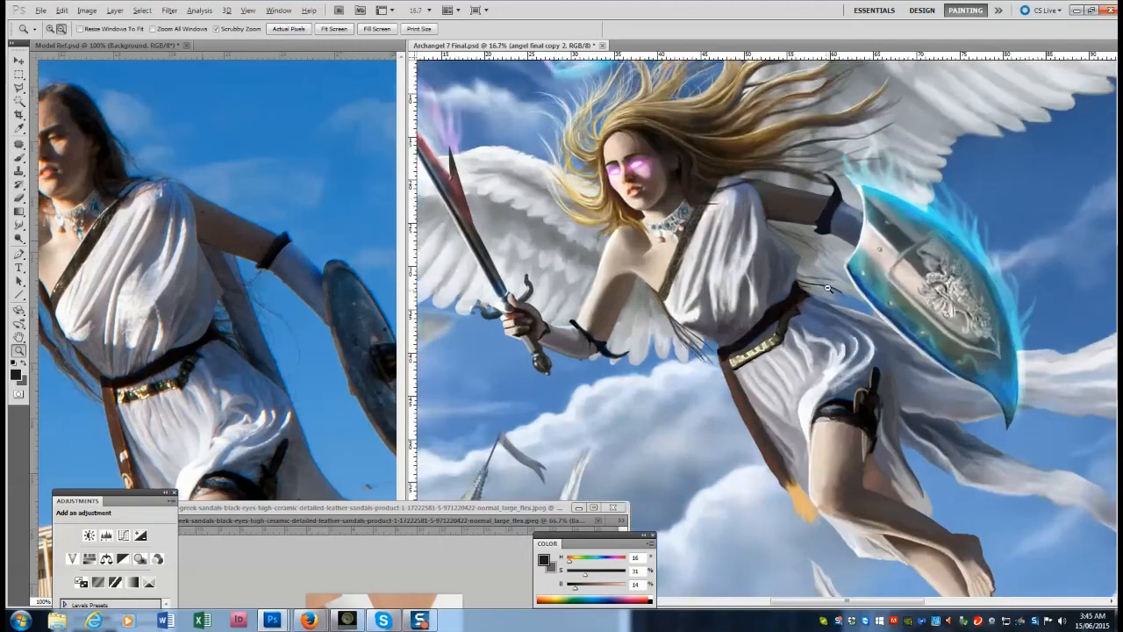
key("b")
key("bracketleft")
key("bracketleft")
key("bracketleft")
key("bracketleft")
key("bracketleft")
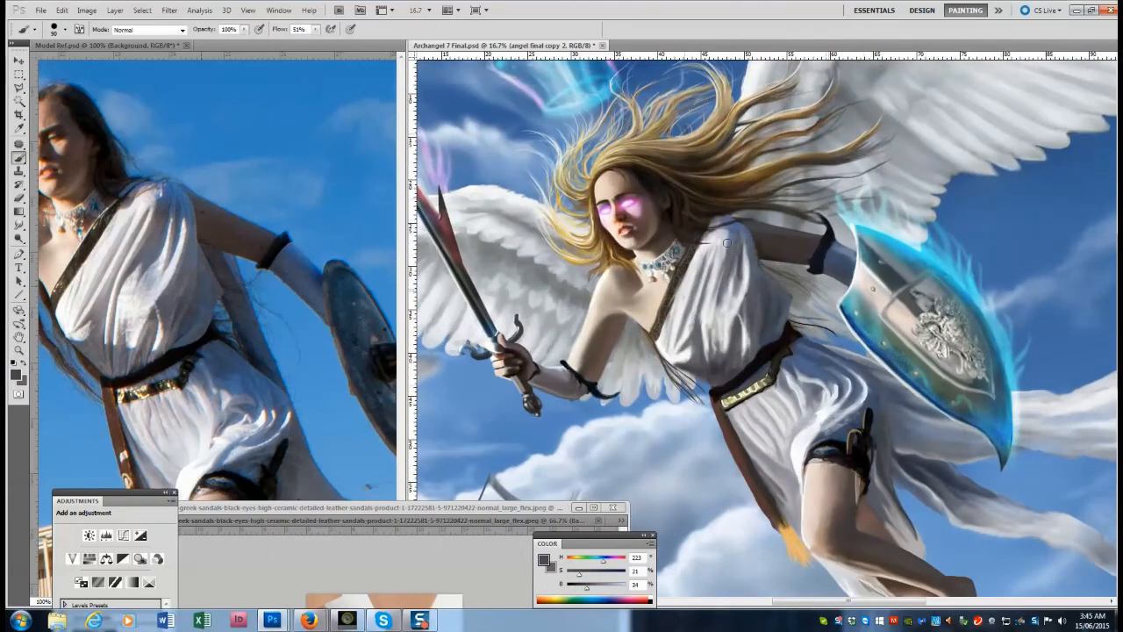
left_click(728, 243, "alt")
left_click(172, 196, "alt")
key("bracketleft")
key("bracketleft")
key("bracketleft")
left_click(722, 220, "alt")
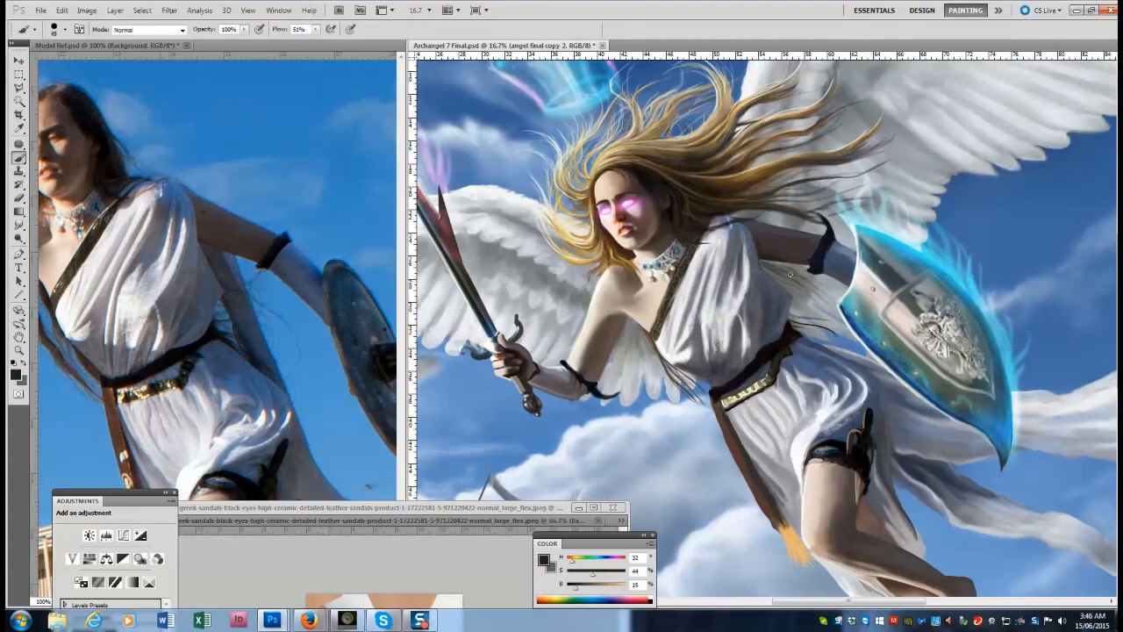
Touch up the belt's decorative plate with tones sampled from the belt.
key("bracketright")
left_click(748, 392, "alt")
left_click(747, 391, "alt")
Paint extra windblown hair strands trailing toward the wing above the shield in a sampled brown, varying the brush size.
left_click(729, 189, "alt")
key("bracketleft")
left_click_drag(830, 162, 903, 146)
left_click_drag(825, 182, 898, 158)
key("bracketright")
key("bracketright")
key("bracketright")
key("bracketright")
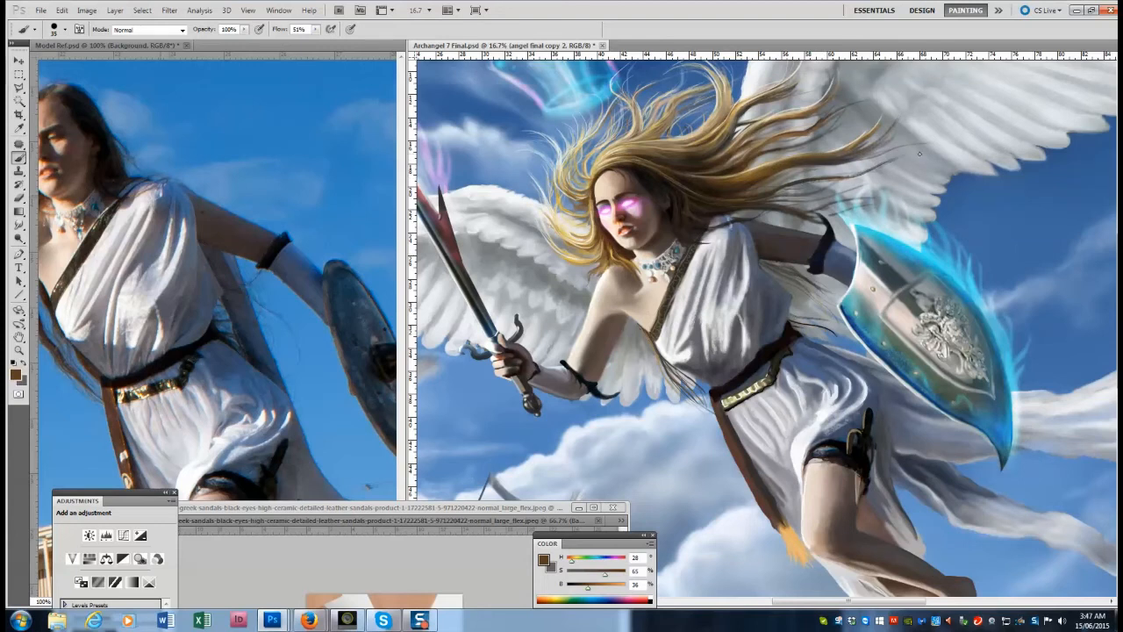
Add detail to the belt and its gold plate with sampled brown and gold tones and a small brush.
key("bracketright")
left_click(726, 403, "alt")
left_click(770, 380, "alt")
key("bracketleft")
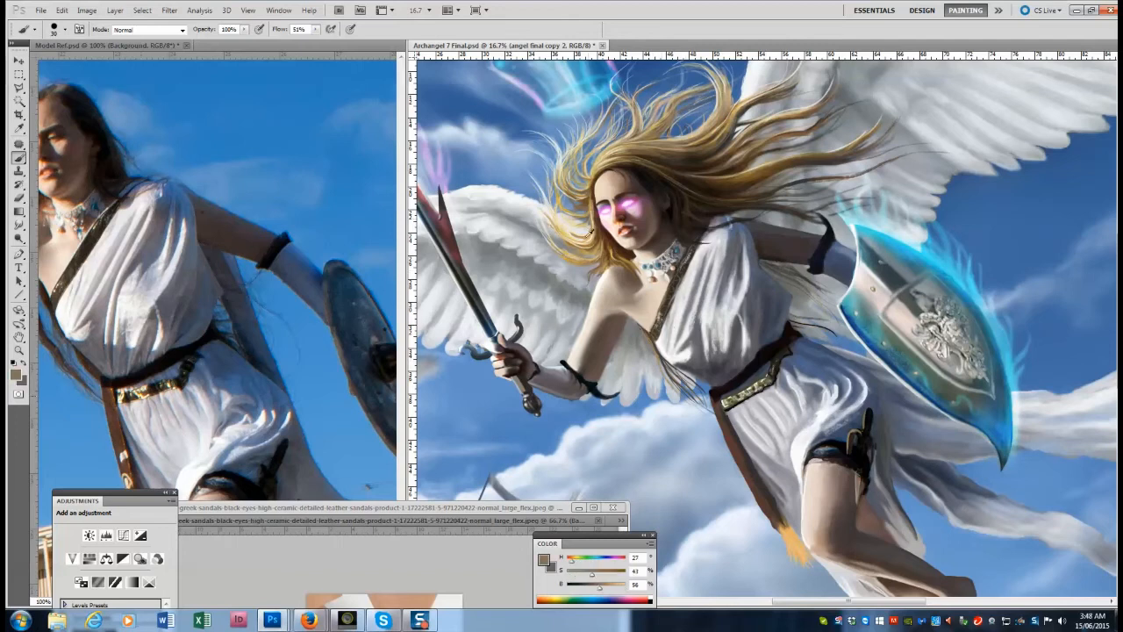
Touch up the arm bands and nearby shadows with dark tones sampled from the painting and the model photo, varying the brush size.
left_click(604, 401, "alt")
left_click(801, 286, "alt")
left_click(276, 238, "alt")
left_click(343, 290, "alt")
key("bracketright")
key("bracketright")
key("bracketright")
key("bracketright")
key("bracketright")
key("bracketright")
key("bracketright")
key("bracketright")
key("bracketright")
key("bracketright")
key("bracketright")
Refine the folds on the dress's bodice with sampled grey tones and a smaller brush, undoing and repainting one stroke.
left_click(686, 351, "alt")
key("bracketleft")
key("bracketleft")
key("bracketleft")
key("bracketleft")
key("bracketleft")
key("bracketleft")
key("bracketleft")
key("bracketleft")
key("bracketleft")
key("bracketright")
mouse_move(737, 255)
left_mouse_down()
mouse_move(716, 306)
mouse_move(704, 302)
mouse_move(712, 266)
mouse_move(703, 304)
left_mouse_up()
left_click(707, 270, "alt")
key("ctrl+z")
mouse_move(720, 237)
left_mouse_down()
mouse_move(699, 317)
mouse_move(710, 281)
left_mouse_up()
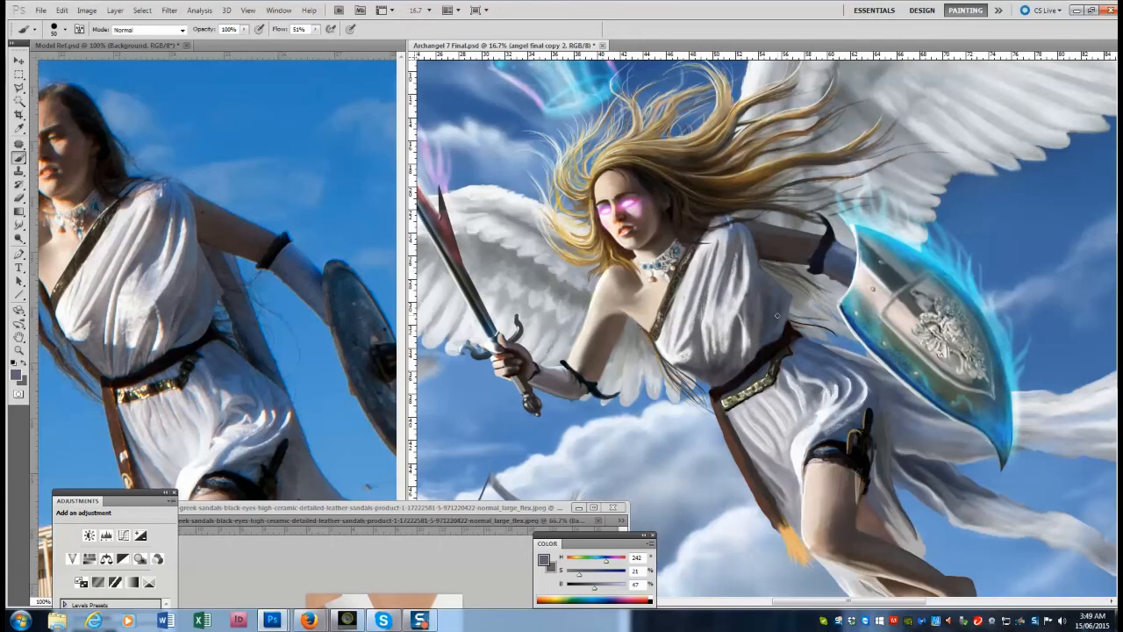
Shade the dress at the hip below the belt with a larger brush and a tone sampled from the model photo's dress.
left_click(254, 345, "alt")
key("bracketright")
key("bracketright")
key("bracketright")
key("bracketright")
key("bracketright")
key("bracketright")
key("bracketright")
key("bracketright")
key("bracketright")
key("bracketright")
key("bracketright")
key("bracketright")
key("bracketright")
key("bracketright")
mouse_move(842, 340)
left_mouse_down()
mouse_move(911, 428)
mouse_move(833, 339)
left_mouse_up()
Reselect the figure's outline and refine the shadowed cloth beside the thigh dagger with sampled dark blue-grey tones and a smaller brush.
key("ctrl+d")
key("ctrl+e")
key("ctrl+shift+d")
key("bracketleft")
key("bracketleft")
key("bracketleft")
key("bracketleft")
key("bracketleft")
key("bracketleft")
key("bracketleft")
key("bracketleft")
key("bracketleft")
key("bracketleft")
key("bracketleft")
key("bracketleft")
left_click(896, 446, "alt")
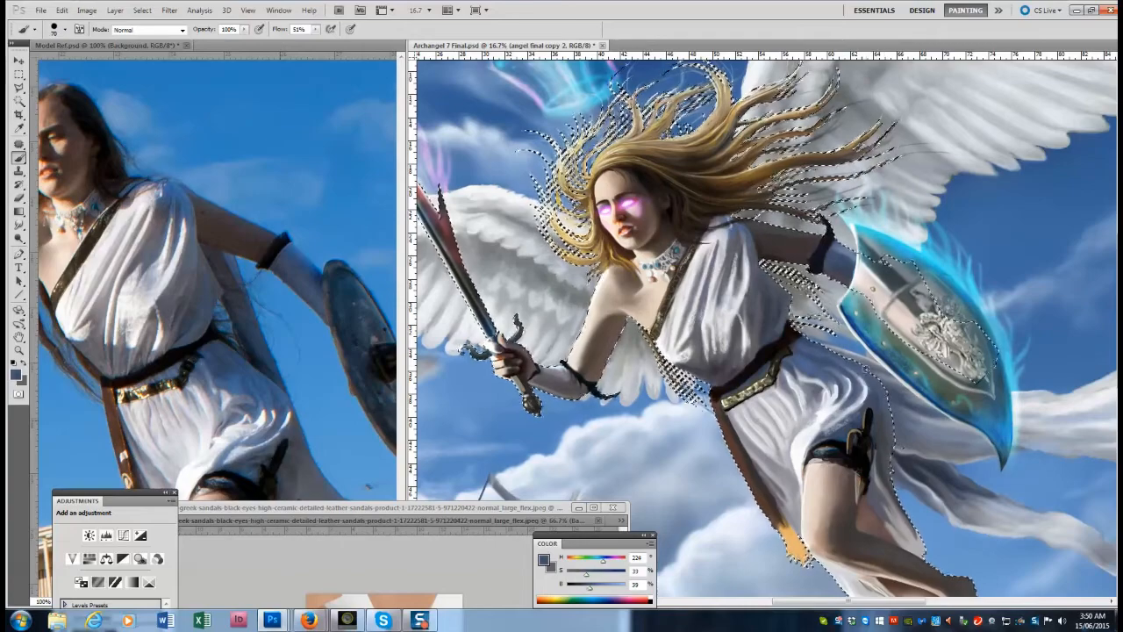
left_click(902, 448, "alt")
Move the sandal reference window aside, detail the thigh dagger with sampled browns, and blend with the Smudge tool.
left_click(867, 427, "alt")
left_click_drag(481, 508, 838, 539)
left_click(866, 431, "alt")
left_click(867, 424, "alt")
left_click(869, 421)
key("bracketright")
key("bracketright")
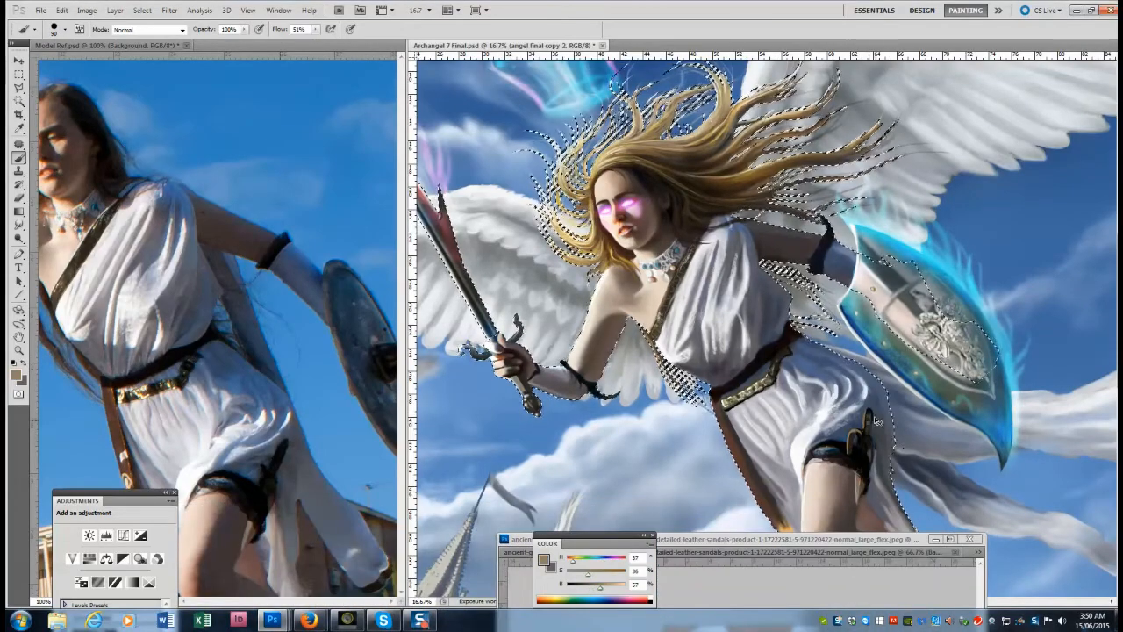
left_click(858, 475, "alt")
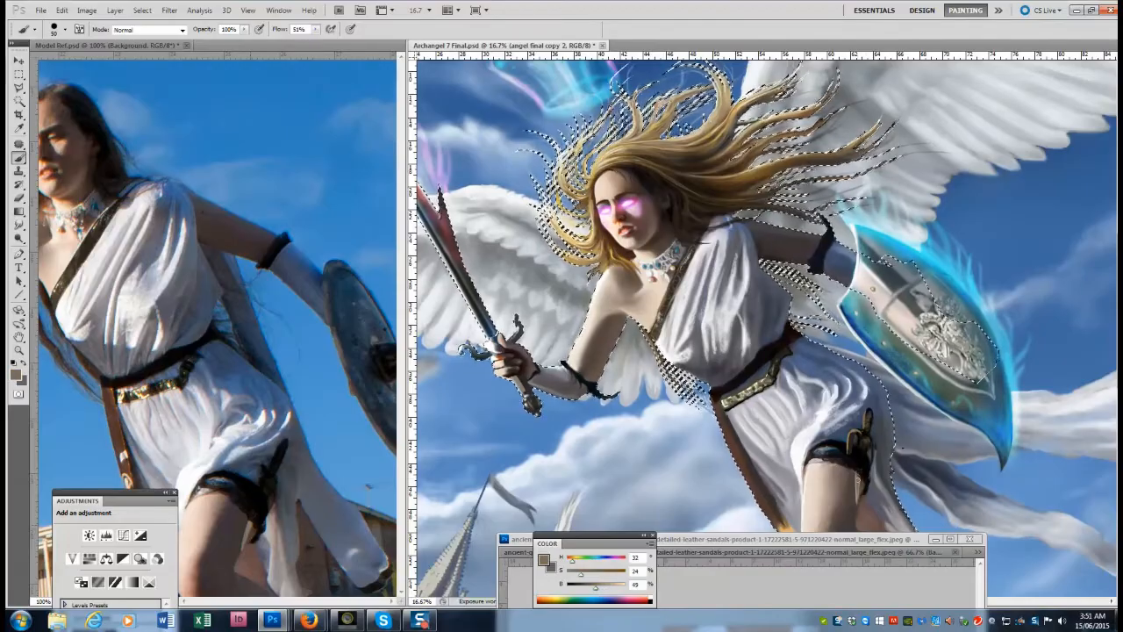
key("r")
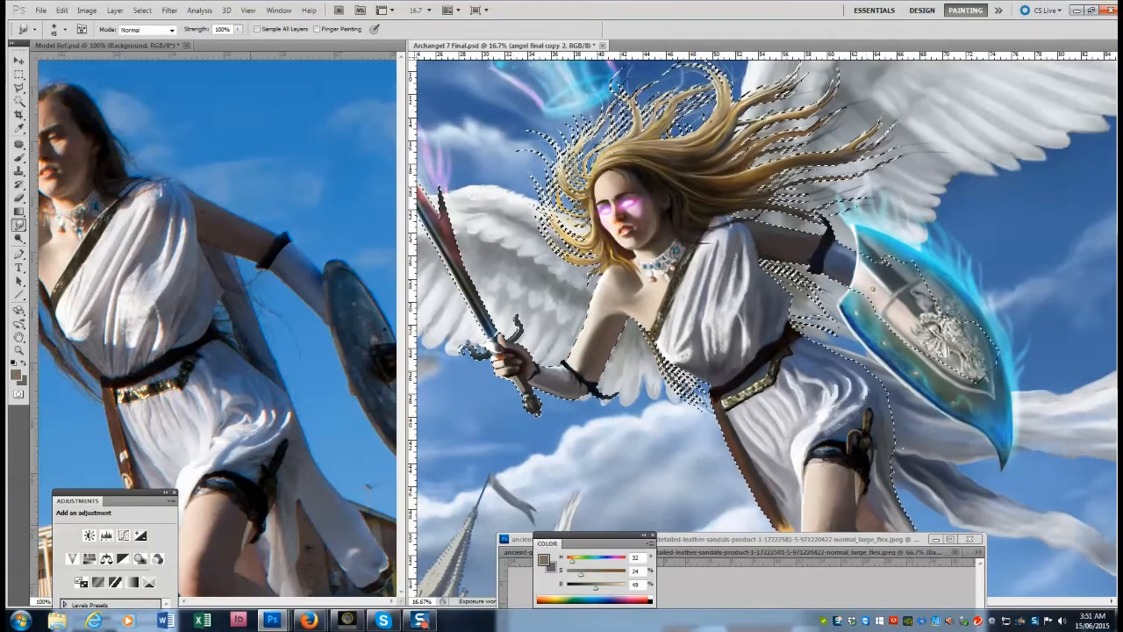
Paint near-white highlights and grey shadows into the dress's bodice folds with sampled tones and a progressively smaller brush.
key("b")
left_click(719, 320, "alt")
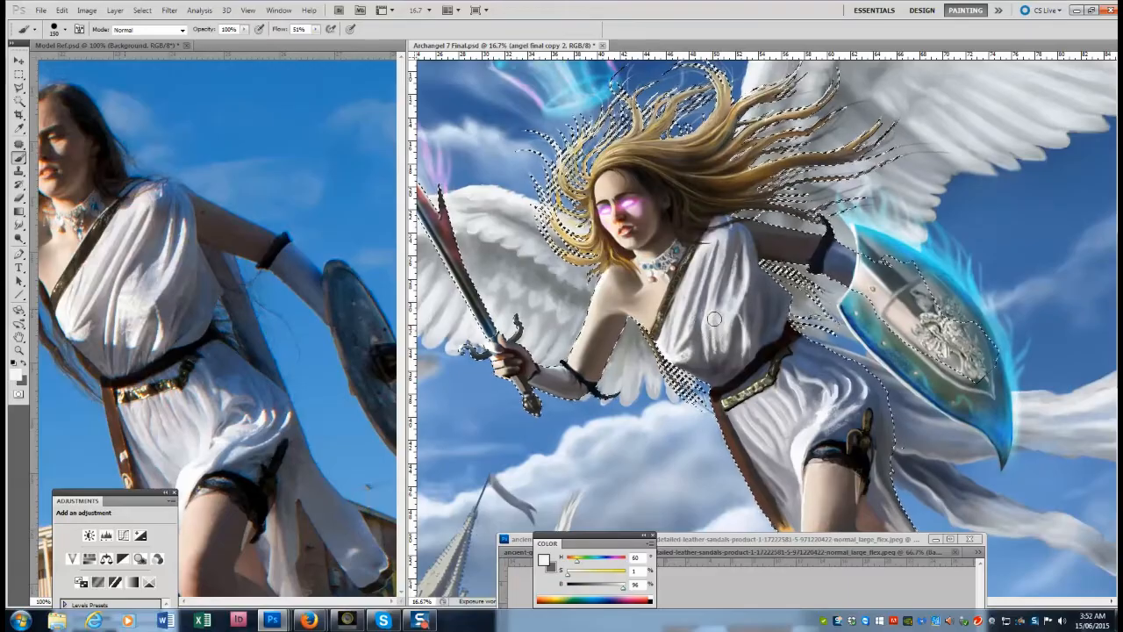
key("bracketleft")
key("bracketleft")
key("bracketleft")
key("bracketleft")
key("bracketleft")
key("bracketleft")
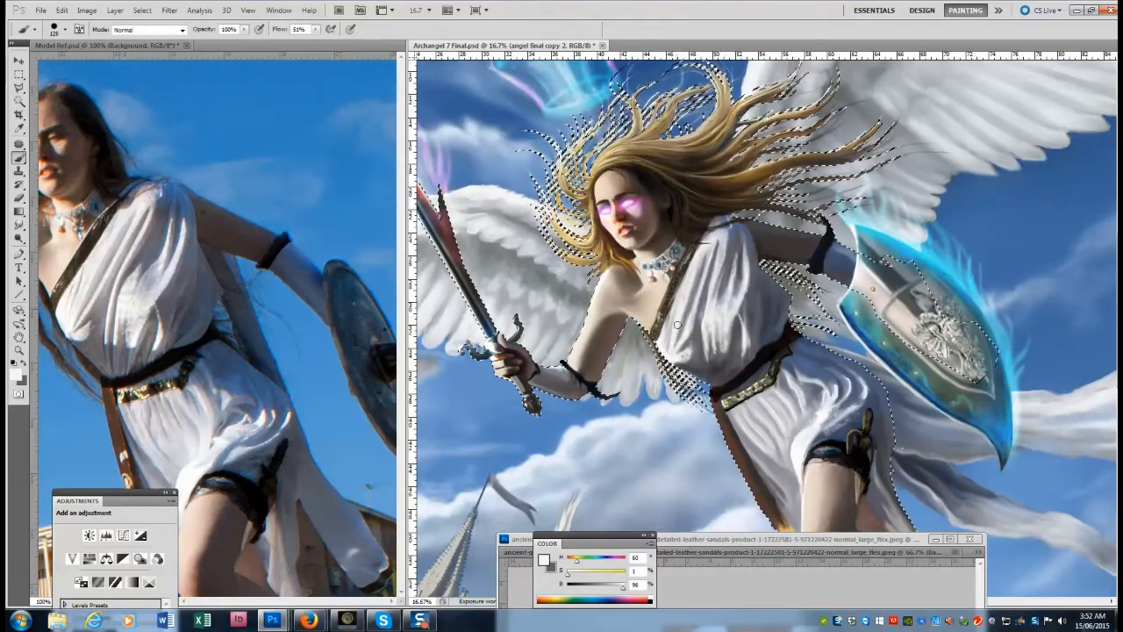
left_click(667, 338, "alt")
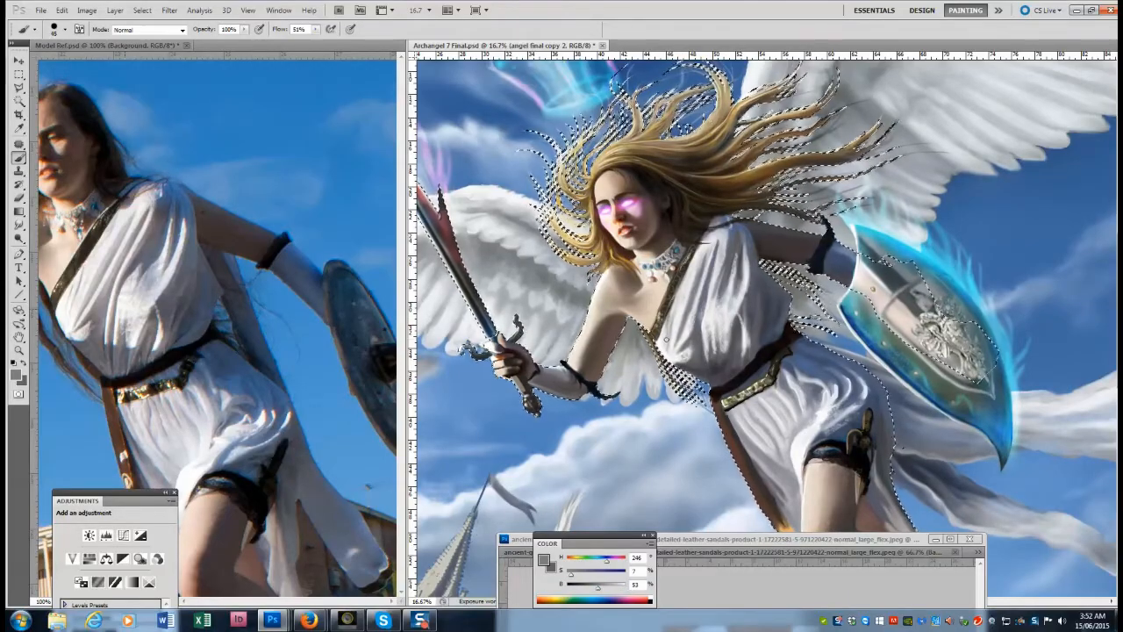
Shade the skirt folds above the thigh with tones sampled from the photo and painting, moving the Color panel clear of the painting.
left_click(198, 466, "alt")
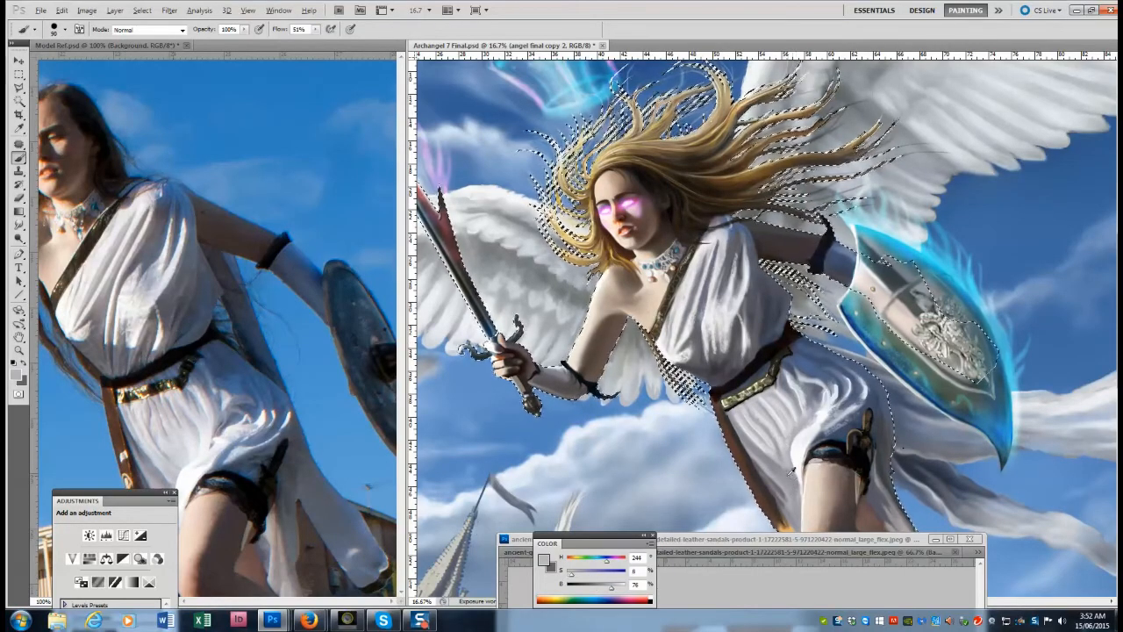
left_click_drag(597, 542, 345, 169)
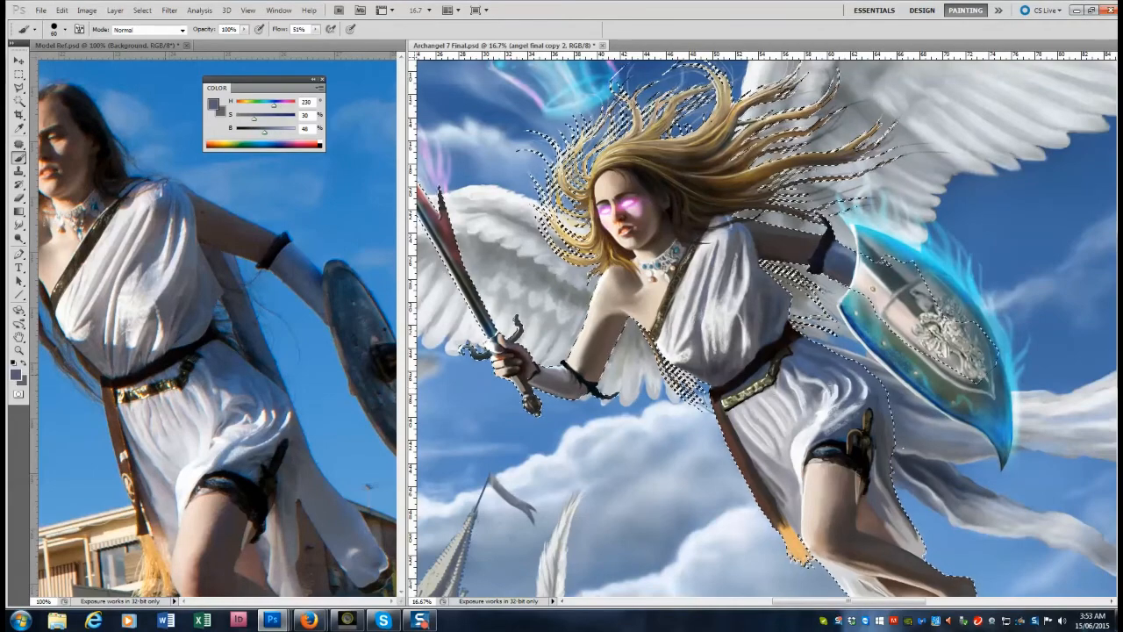
left_click(772, 422, "alt")
key("bracketright")
key("bracketright")
key("bracketright")
key("bracketright")
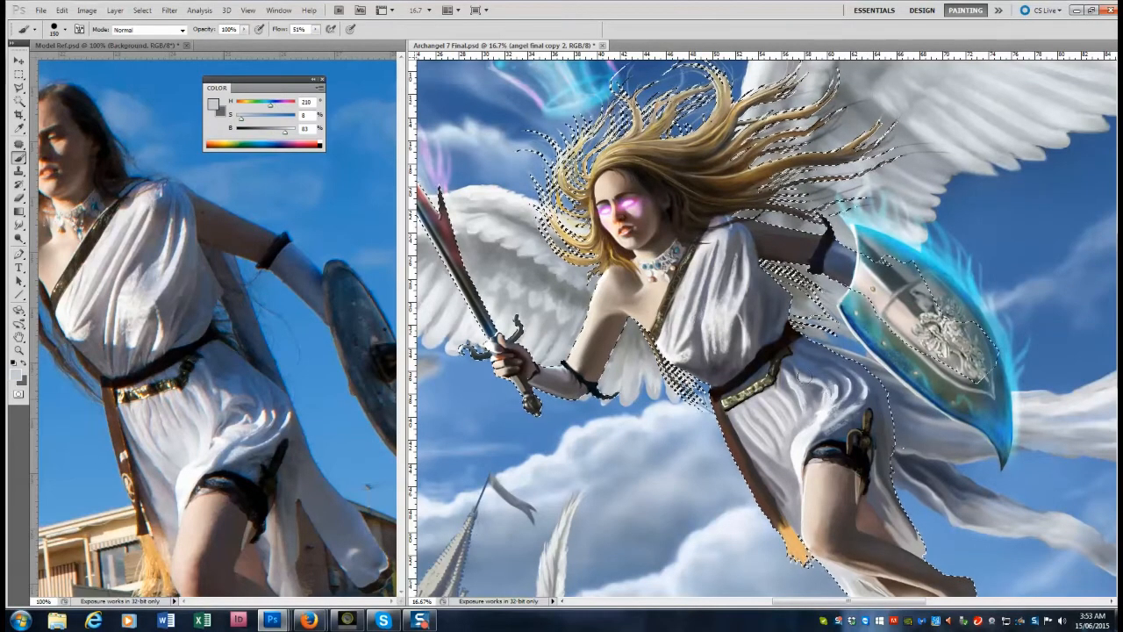
left_click(768, 432, "alt")
left_click(767, 432, "alt")
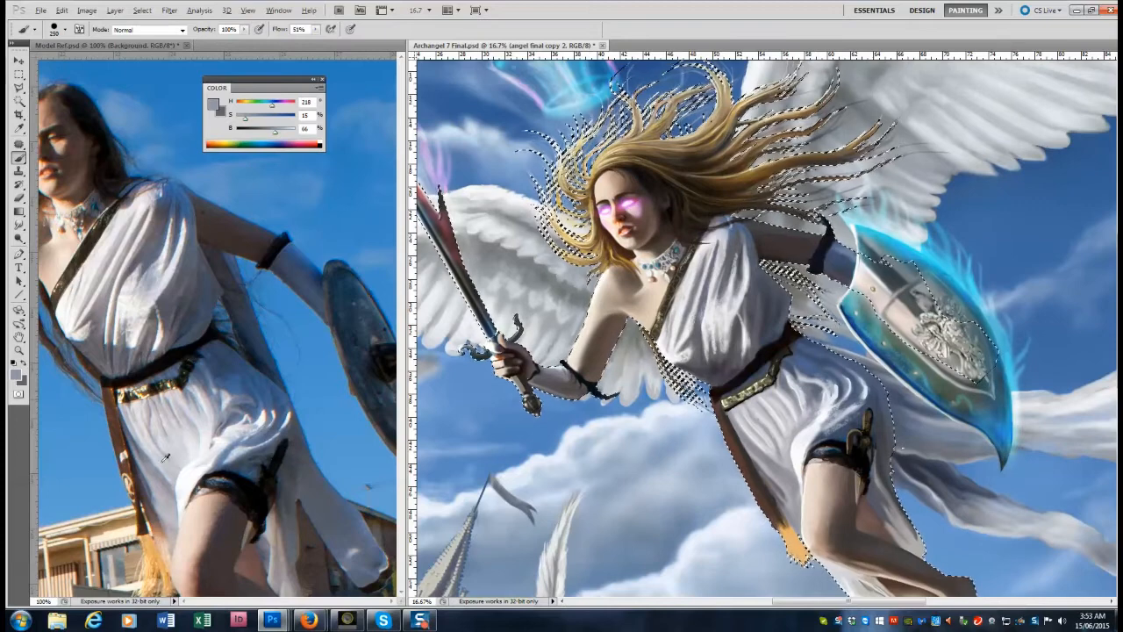
Touch up the skirt beside the thigh strap with a tone sampled from it and clear the figure selection.
key("z")
left_click_drag(762, 428, 672, 411)
left_click_drag(401, 250, 401, 303)
left_click_drag(851, 406, 947, 409)
key("b")
left_click(794, 456, "alt")
left_click_drag(868, 601, 919, 601)
left_click(142, 11)
left_click(154, 35)
Paint near-white highlights along the dress's trailing ribbons of fabric and tidy the upper ribbon's edge with the Eraser.
key("bracketright")
key("bracketright")
key("bracketright")
key("bracketright")
key("bracketright")
left_click(775, 374, "alt")
left_click(828, 393, "alt")
key("bracketleft")
key("bracketleft")
key("bracketleft")
key("bracketleft")
left_click_drag(819, 371, 865, 386)
left_click_drag(1015, 447, 1074, 428)
left_click_drag(893, 199, 951, 178)
scroll(1009, 143, "up", 2)
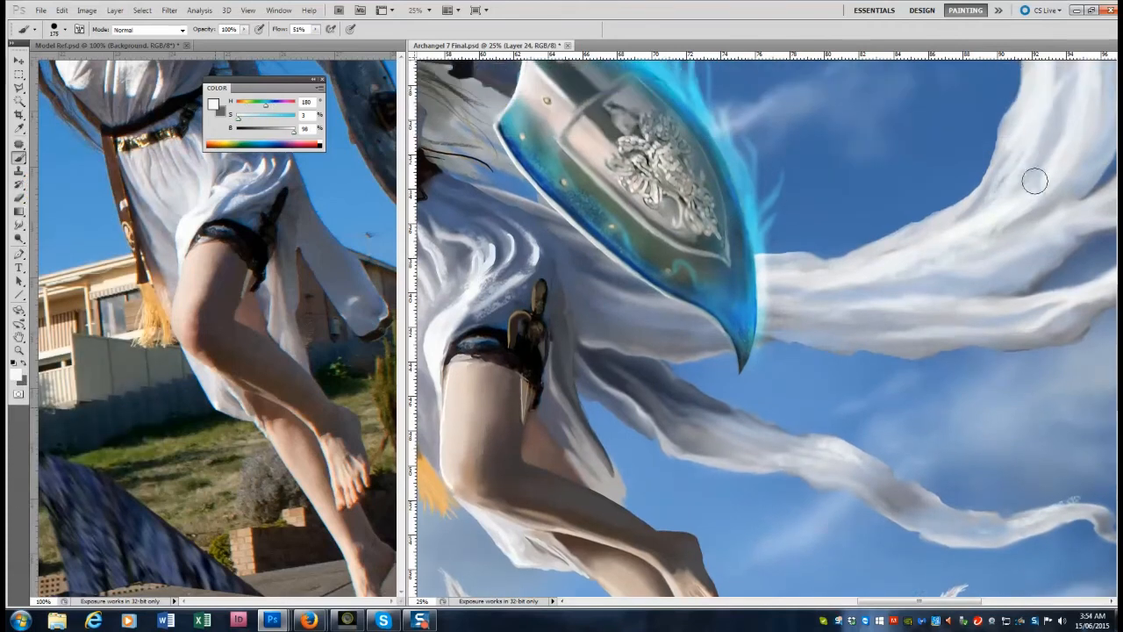
key("e")
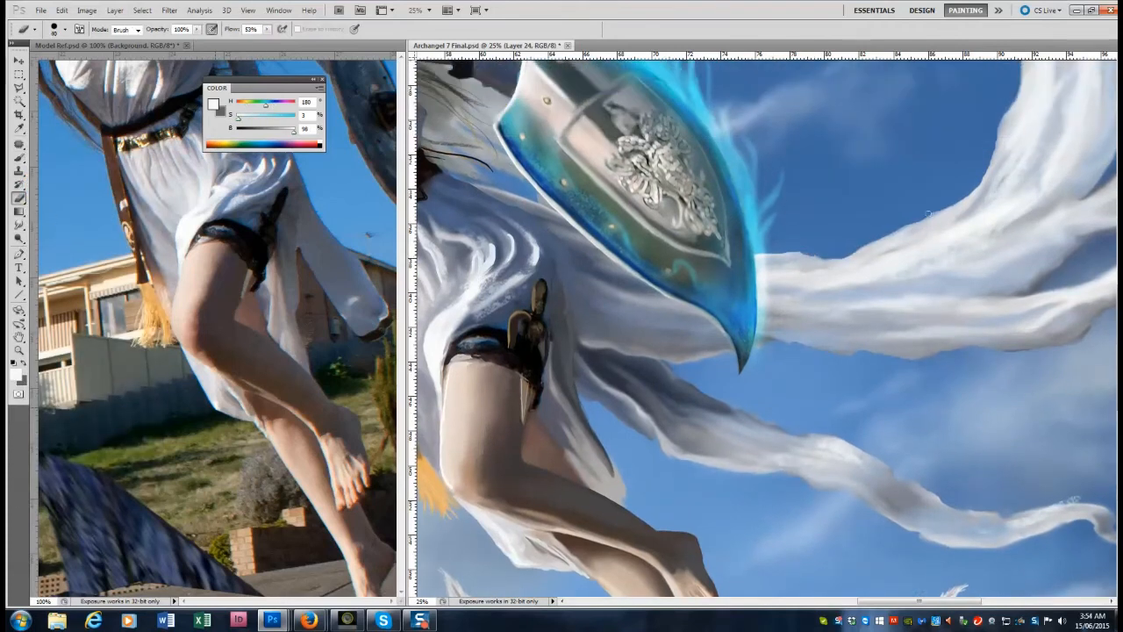
Blend the paint on the lower trailing ribbon of fabric with an enlarged Smudge tool.
key("z")
left_click(997, 345, "alt")
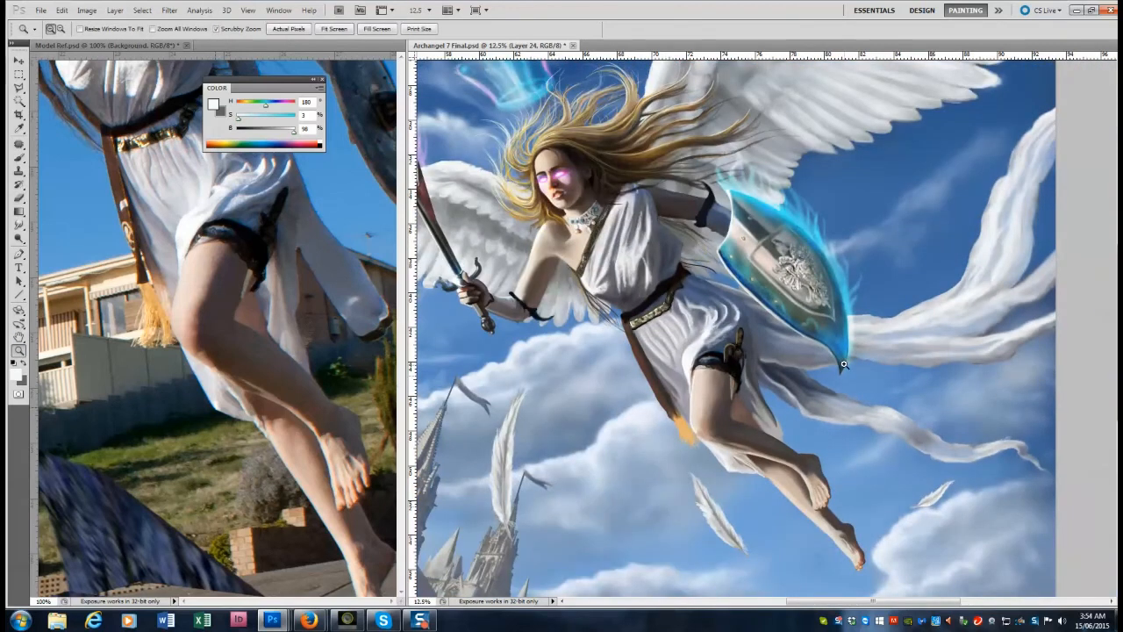
left_click(18, 224)
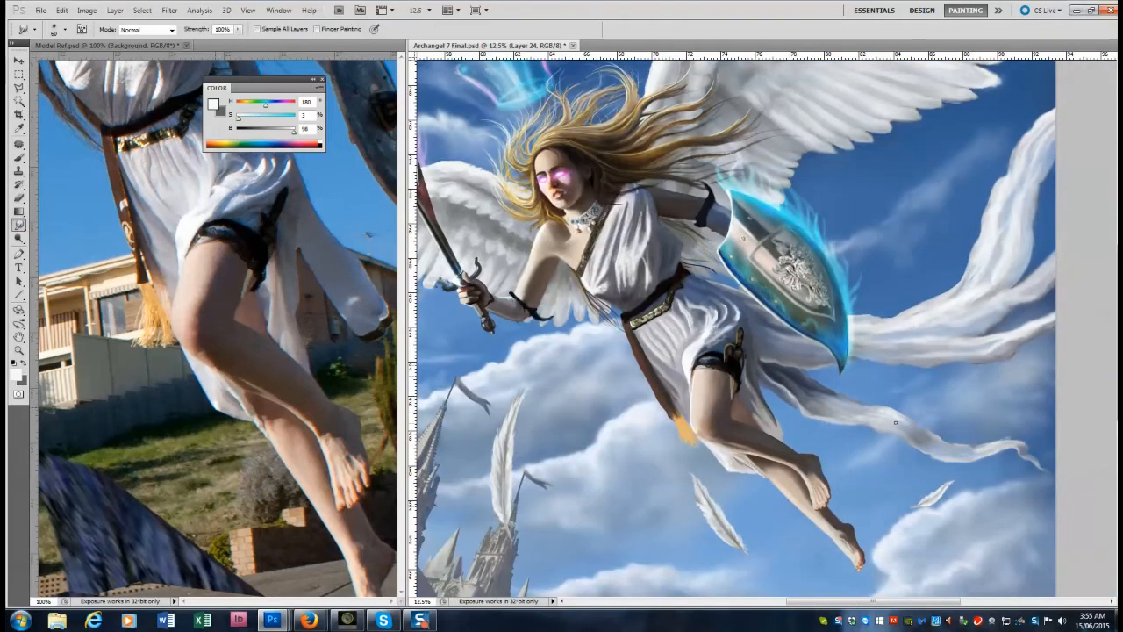
key("]")
key("]")
left_click(184, 231)
Paint sampled light tones along the upper and lower trailing ribbons, reducing the brush size for the finer highlights.
left_click(18, 158)
left_click(1034, 200, "alt")
left_click(1032, 200)
left_click(998, 199, "alt")
left_click_drag(1003, 214, 996, 236)
left_click(971, 297, "alt")
key("[")
key("[")
key("[")
key("[")
key("[")
key("[")
key("[")
key("[")
key("[")
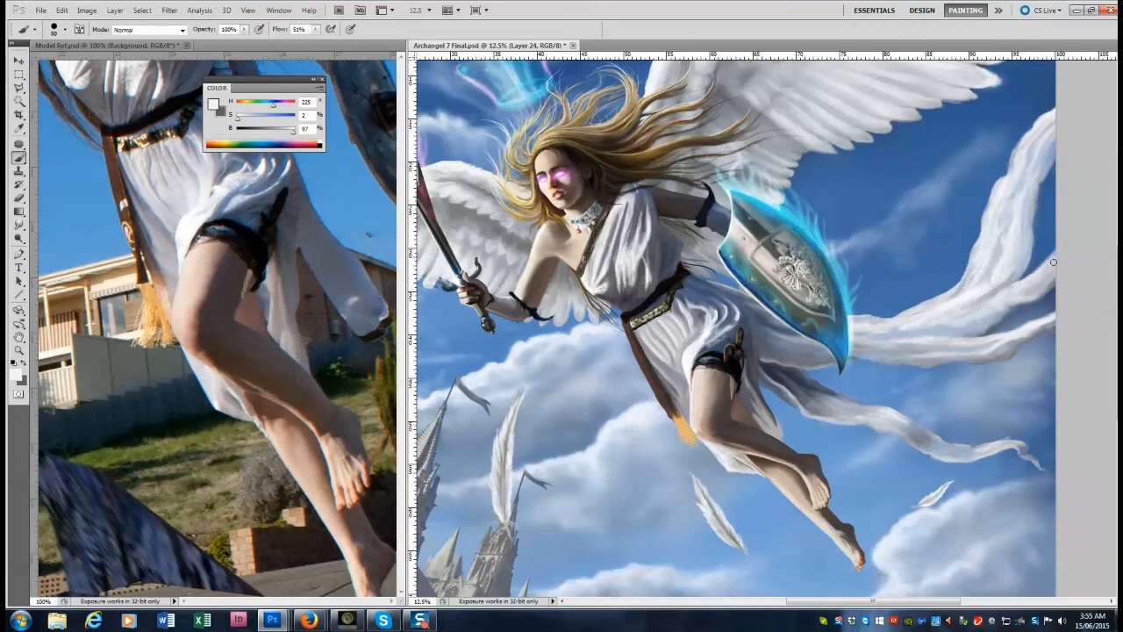
left_click_drag(959, 453, 997, 448)
Clean the edge of the upper trailing ribbon with a small Eraser.
key("[")
key("[")
key("[")
key("[")
key("e")
left_click_drag(1007, 203, 1032, 110)
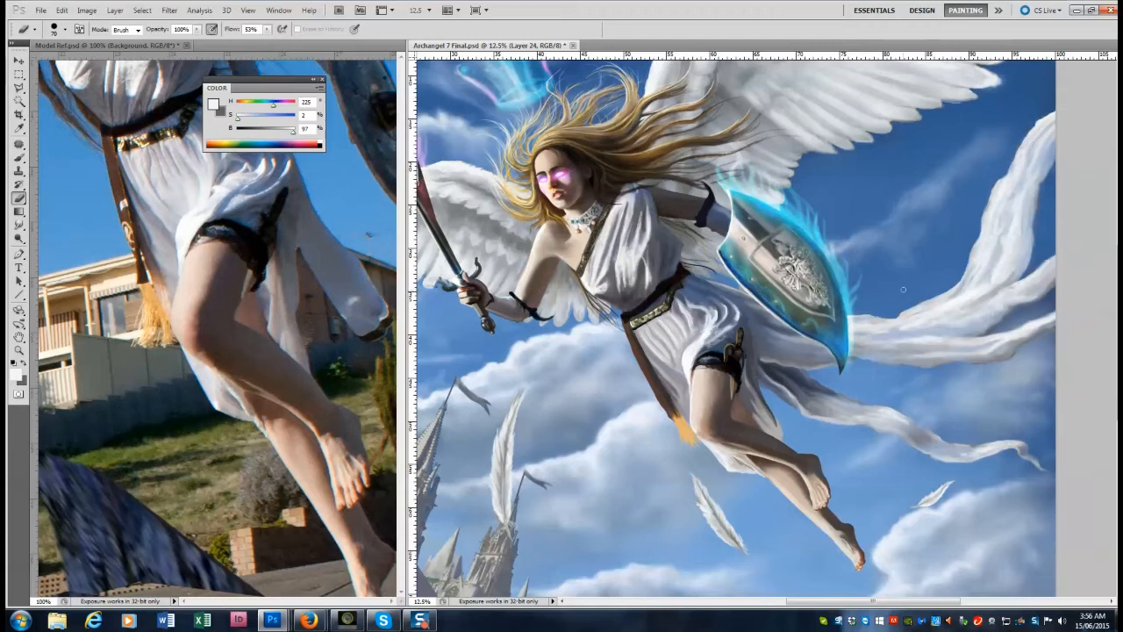
Shade the folds of the upper trailing ribbons with greys sampled from the fabric and a larger brush.
key("b")
left_click(989, 246, "alt")
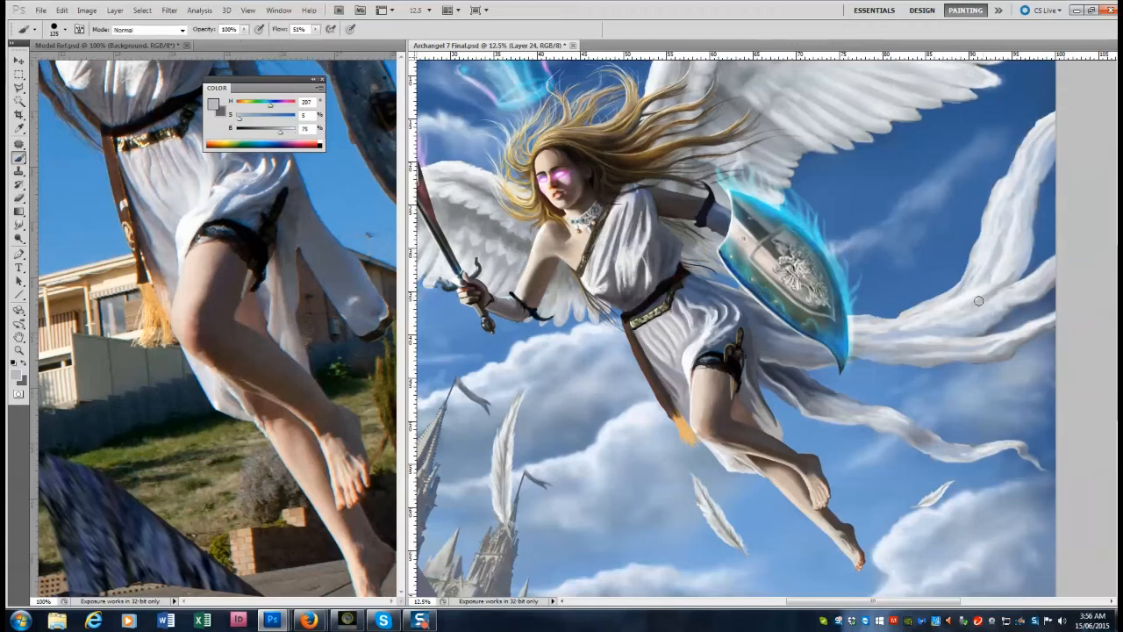
left_click(1010, 281, "alt")
left_click(1020, 300, "alt")
key("bracketright")
key("bracketright")
key("bracketright")
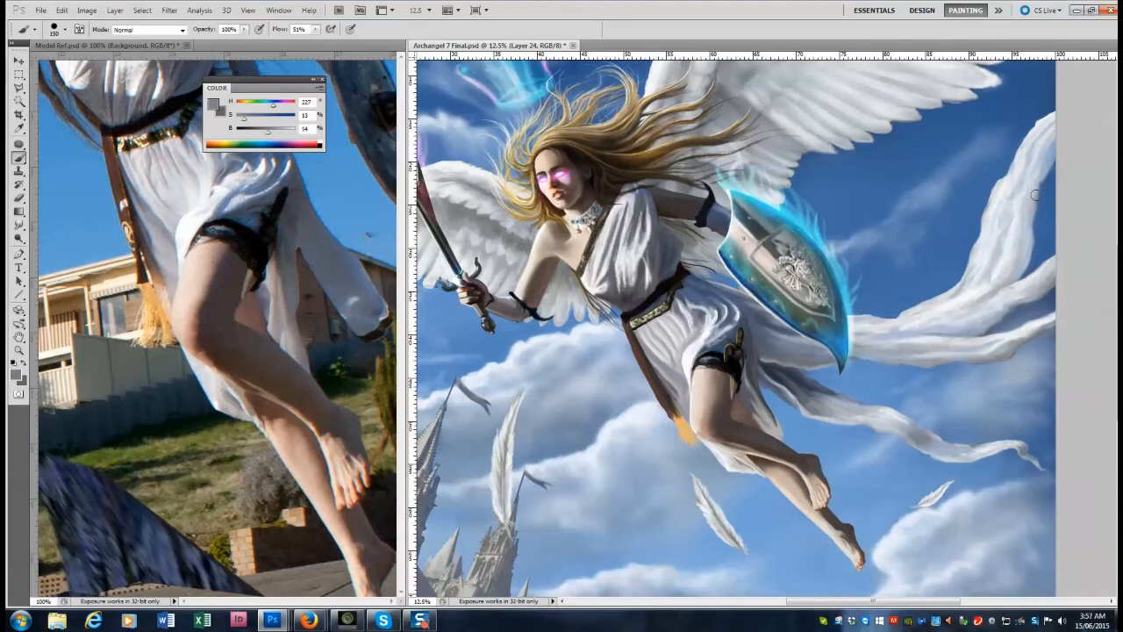
Tidy the trailing ribbons with the Eraser and blend the lower ribbon's tones with the Mixer Brush.
key("e")
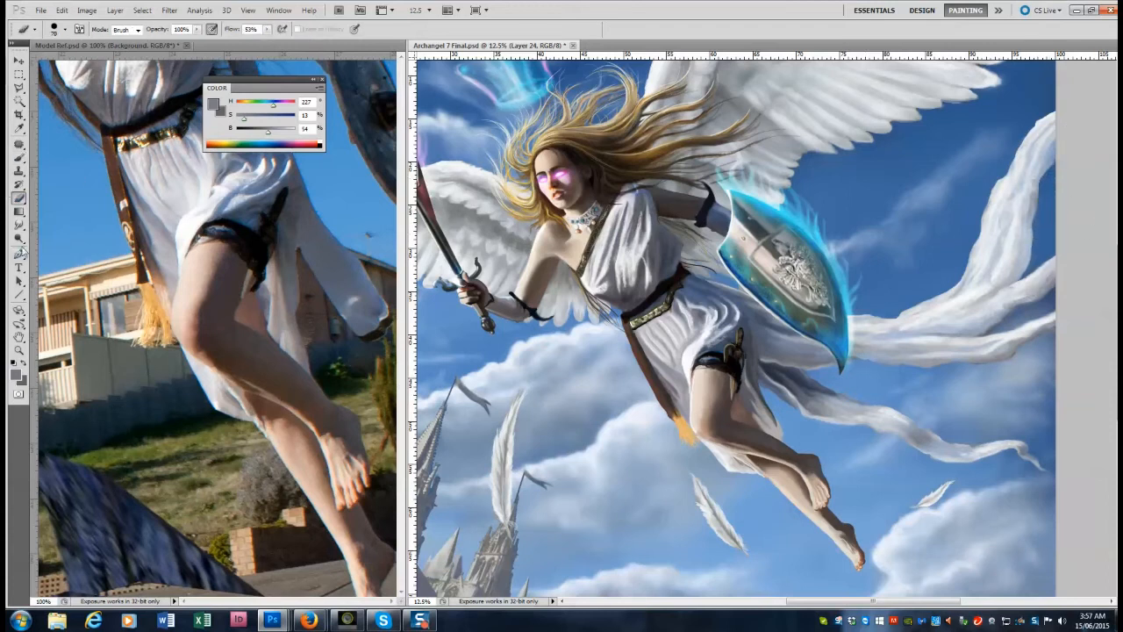
right_click(18, 156)
left_click(70, 194)
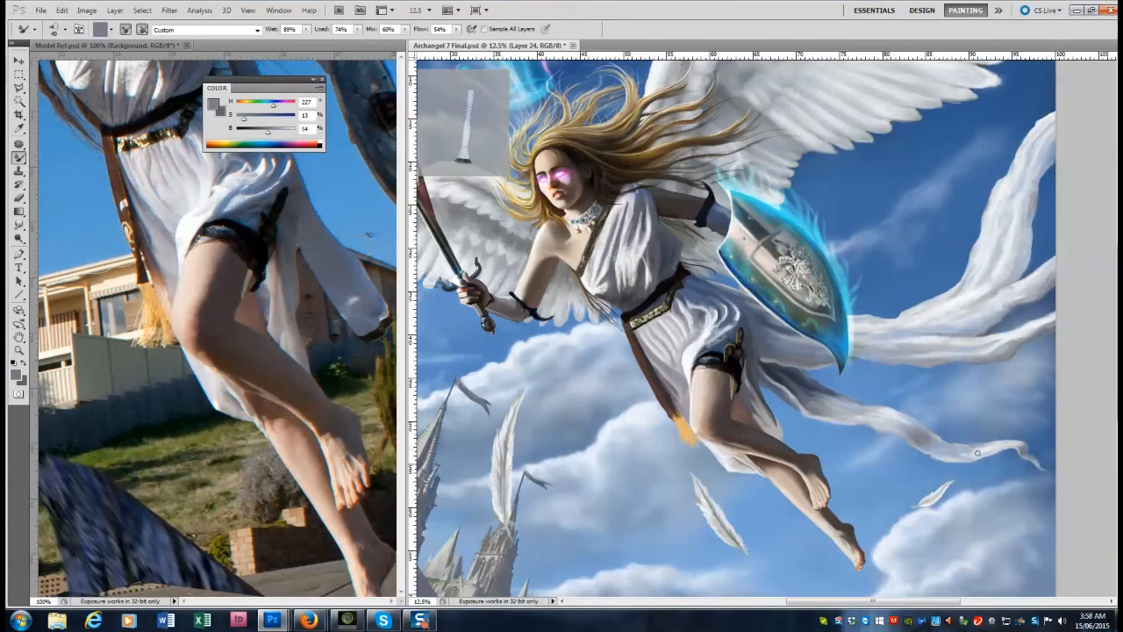
Select the angel layer and sample light fabric tones from the reference photo and the painting for a Brush touch-up near the tassel.
key("z")
left_click(988, 344, "alt")
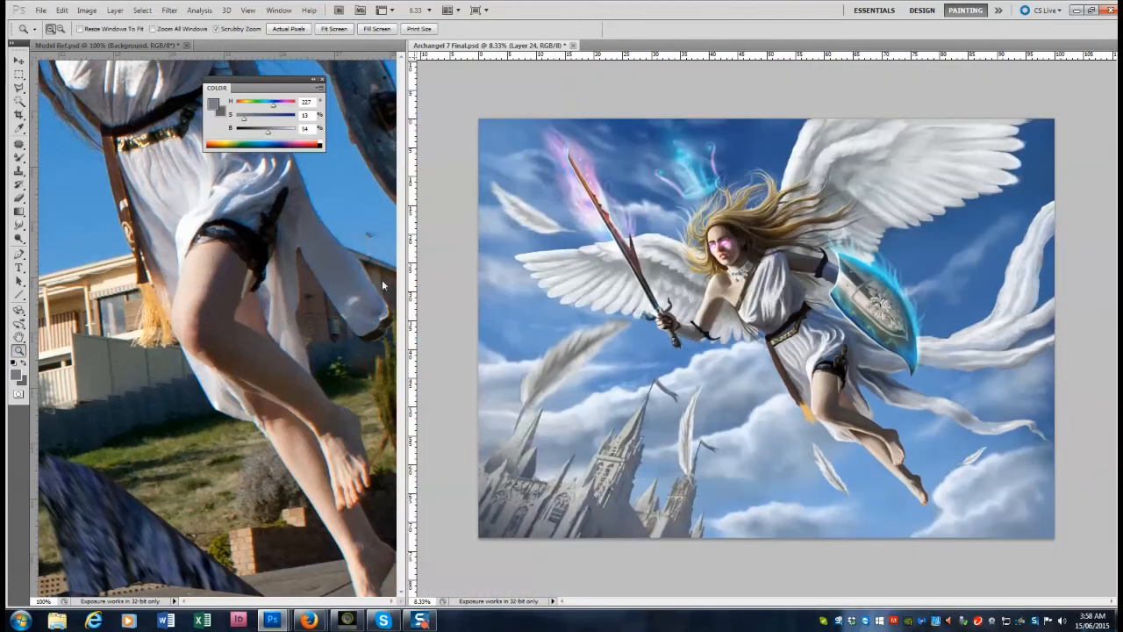
left_click(824, 373)
left_click(825, 375, "ctrl")
key("b")
left_click(342, 302, "alt")
left_click(787, 422, "alt")
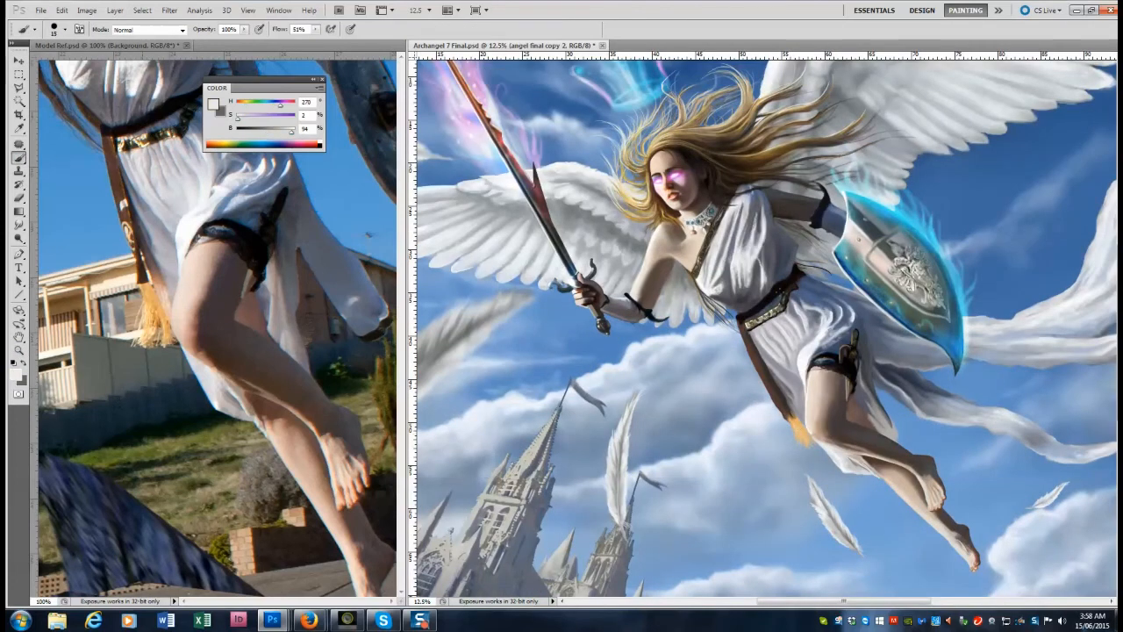
Select the castle's Layer 23 and start touching up its towers with sampled light greys.
scroll(772, 421, "down", 2)
scroll(755, 421, "left", 5)
left_click(689, 425, "ctrl")
left_click(685, 422, "alt")
left_click(678, 425, "alt")
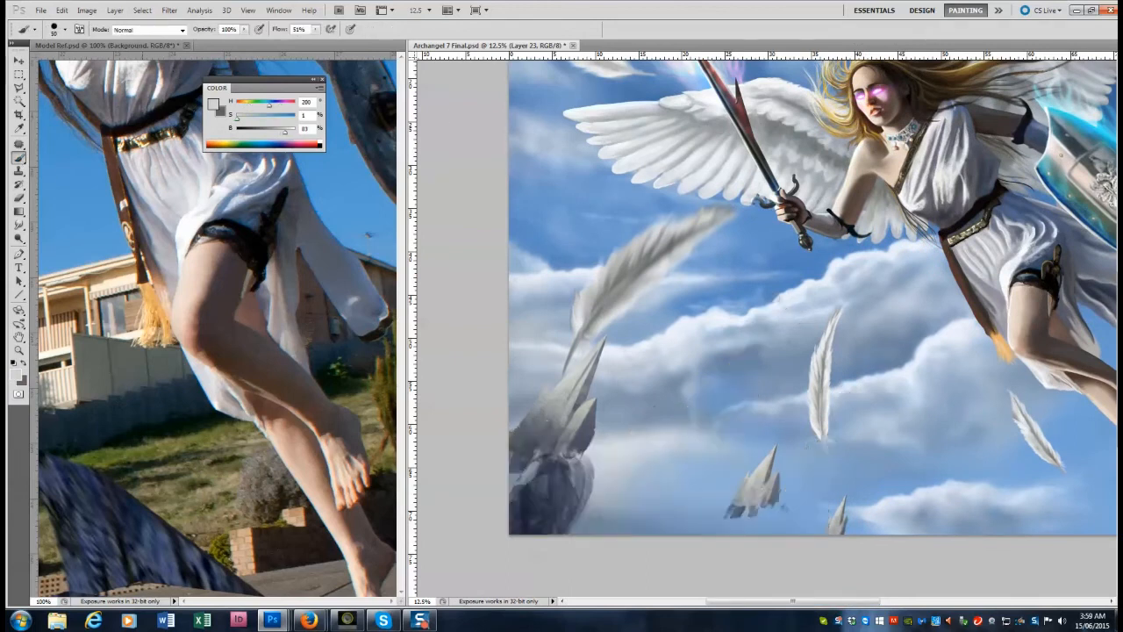
left_click_drag(770, 305, 765, 321)
left_click(569, 384, "alt")
left_click(690, 446, "alt")
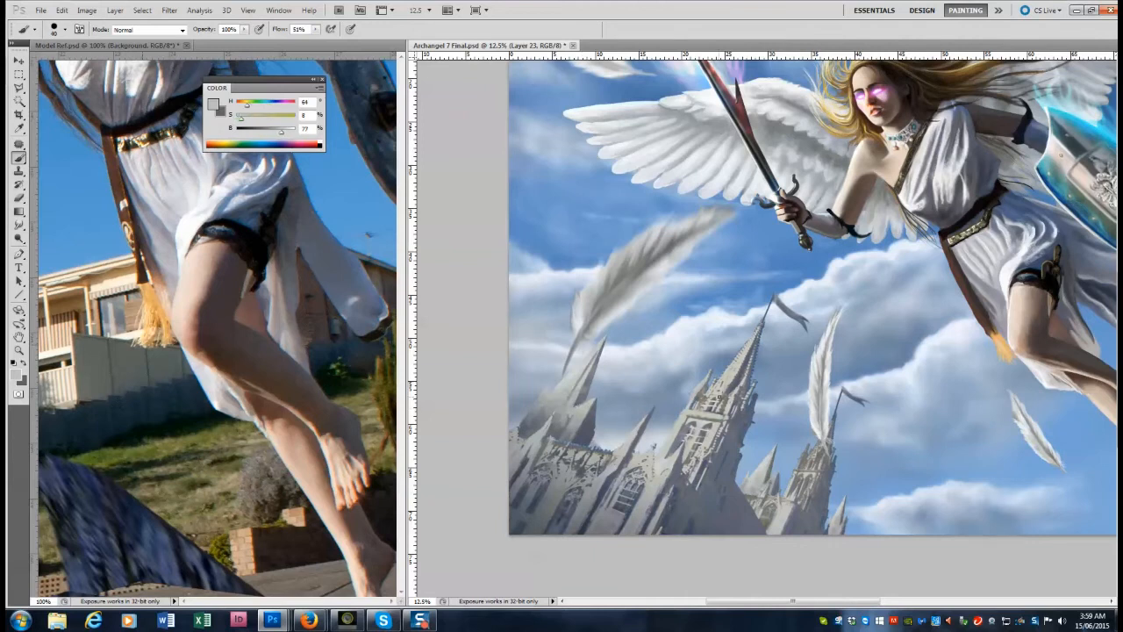
Paint sampled stone greys over the castle's far-left towers, enlarging the brush for the broader surfaces.
left_click(584, 407, "alt")
mouse_move(570, 416)
left_mouse_down()
mouse_move(569, 427)
mouse_move(548, 419)
mouse_move(557, 434)
left_mouse_up()
left_click(569, 423, "alt")
key("bracketright")
key("bracketright")
key("bracketright")
key("bracketright")
key("bracketright")
key("bracketright")
key("bracketright")
key("bracketright")
left_click(560, 424, "alt")
left_click(532, 437, "alt")
left_click(586, 407, "alt")
Refine the far-left towers with a smaller brush, using several greys sampled from the castle stone.
key("bracketleft")
key("bracketleft")
key("bracketleft")
key("bracketleft")
key("bracketleft")
key("bracketleft")
key("bracketleft")
key("bracketleft")
left_click(550, 432, "alt")
left_click(562, 408, "alt")
left_click(561, 416, "alt")
left_click(536, 442, "alt")
left_click(516, 454, "alt")
left_click(649, 506, "alt")
Give the brush a different Dual Brush tip, adjust the dual tip's settings, and tighten the main tip's spacing.
key("F5")
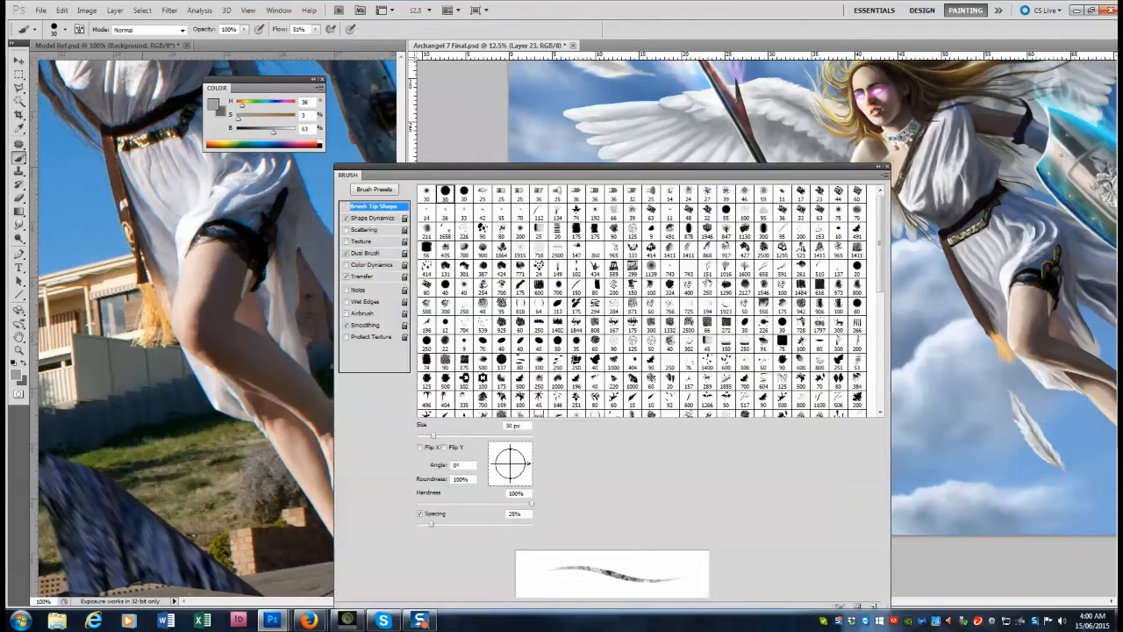
left_click(367, 253)
left_click(595, 323)
left_click(726, 269)
mouse_move(518, 481)
left_mouse_down()
mouse_move(480, 482)
mouse_move(506, 505)
left_mouse_up()
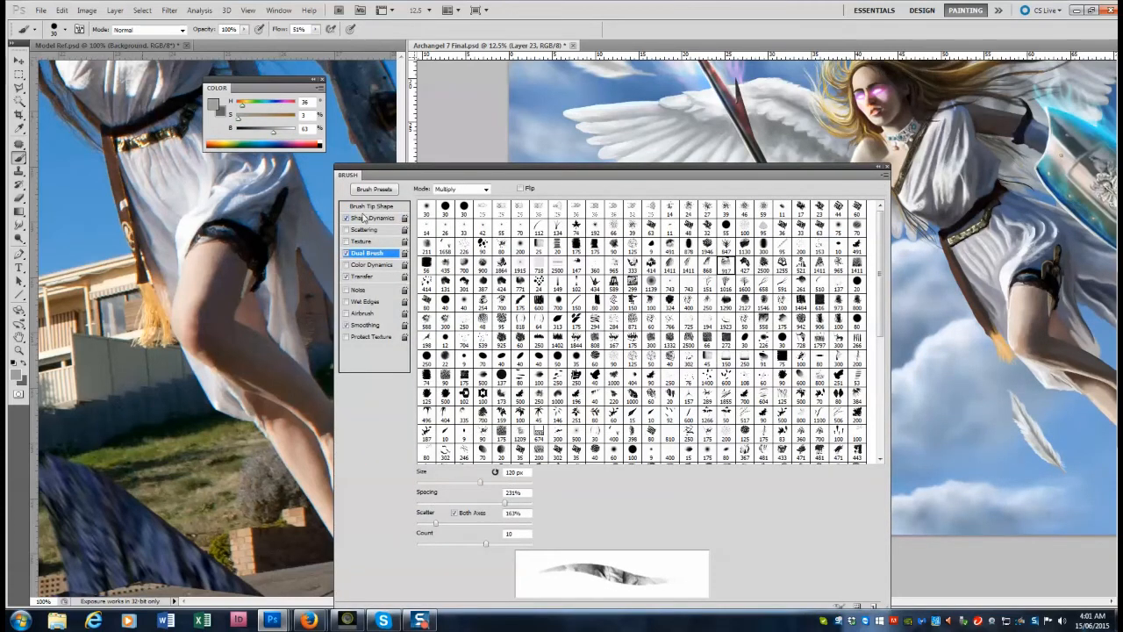
left_click(367, 207)
left_click_drag(430, 525, 422, 524)
left_click(358, 254)
left_click_drag(505, 504, 456, 482)
key("F5")
Paint sampled greys onto the castle spires and touch them up with the Smudge tool and Eraser.
left_click(579, 408, "alt")
left_click(699, 387, "alt")
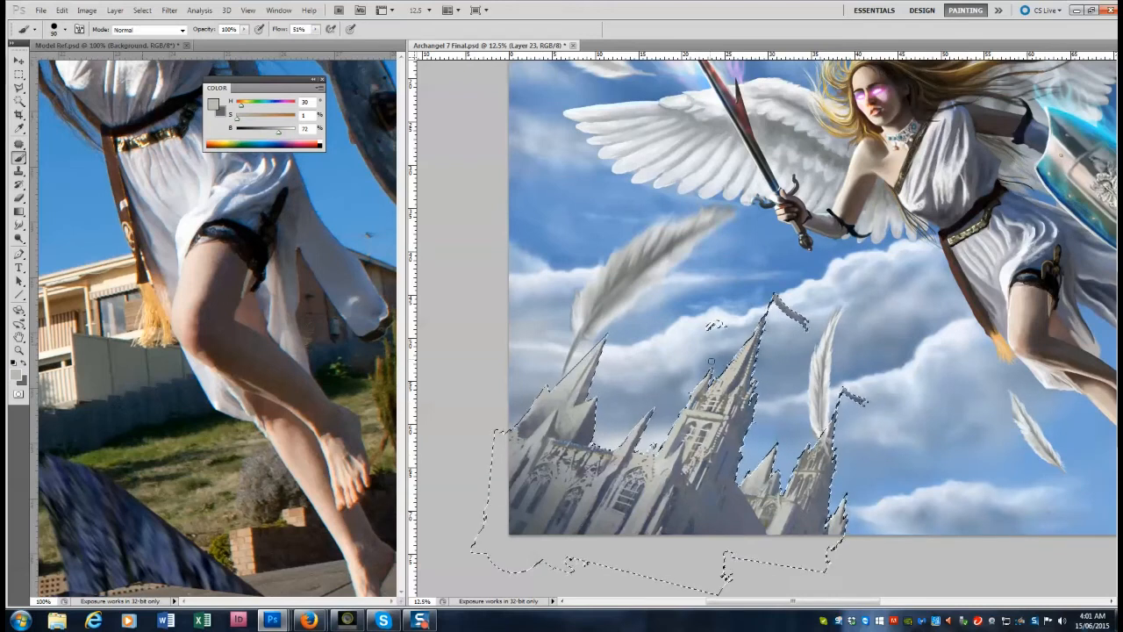
left_click(774, 298, "alt")
left_click(18, 225)
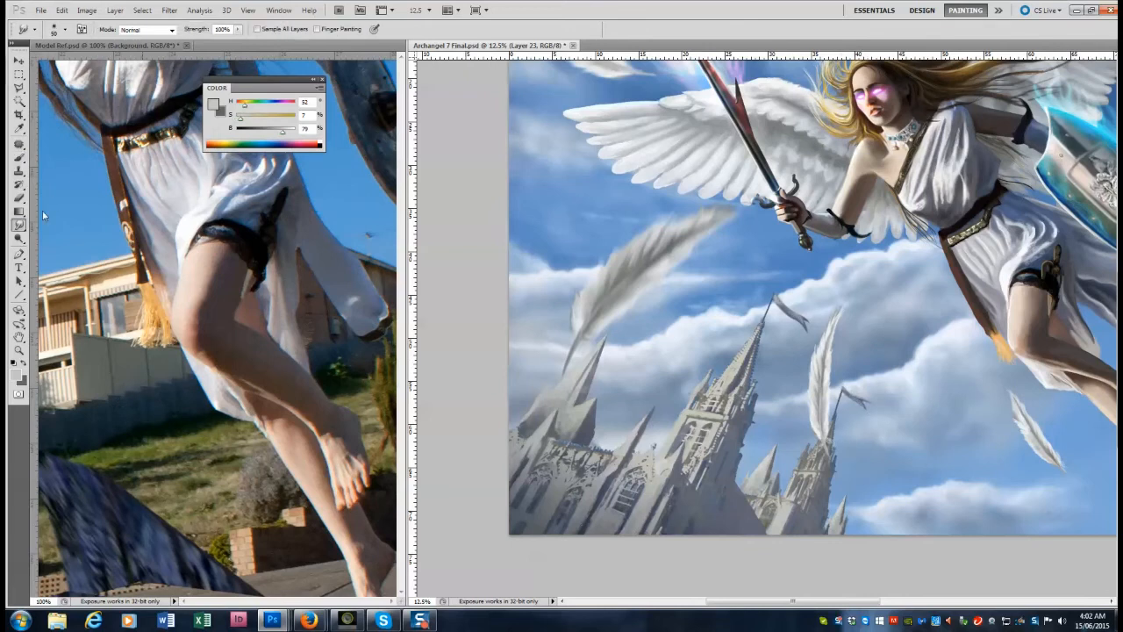
key("b")
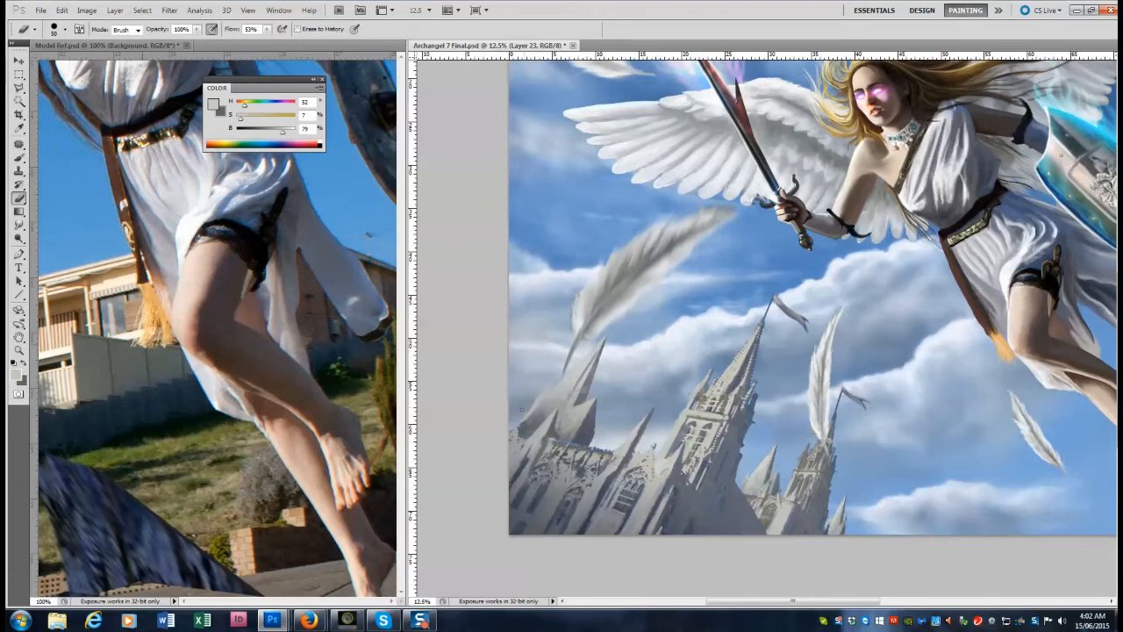
Shade the castle's lower left walls with sampled dark and mid greys, using a larger brush.
key("b")
left_click(610, 468, "alt")
left_click_drag(607, 476, 579, 518)
key("]")
left_click(739, 507, "alt")
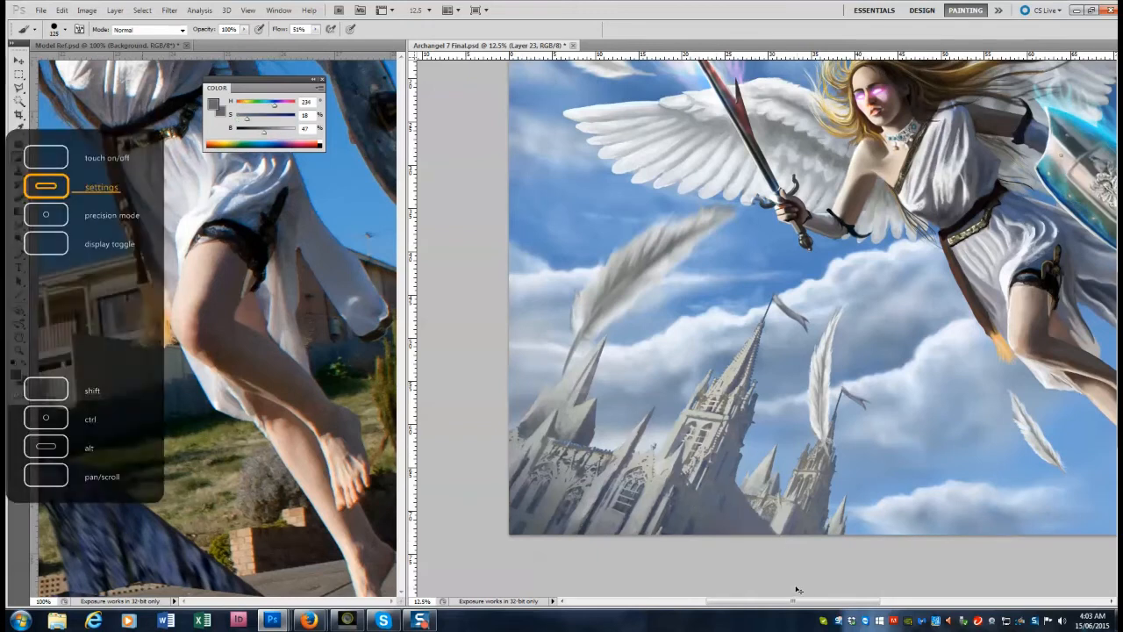
left_click(684, 498, "alt")
left_click(582, 519, "alt")
left_click(594, 503, "alt")
left_click(618, 473, "alt")
left_click(539, 441, "alt")
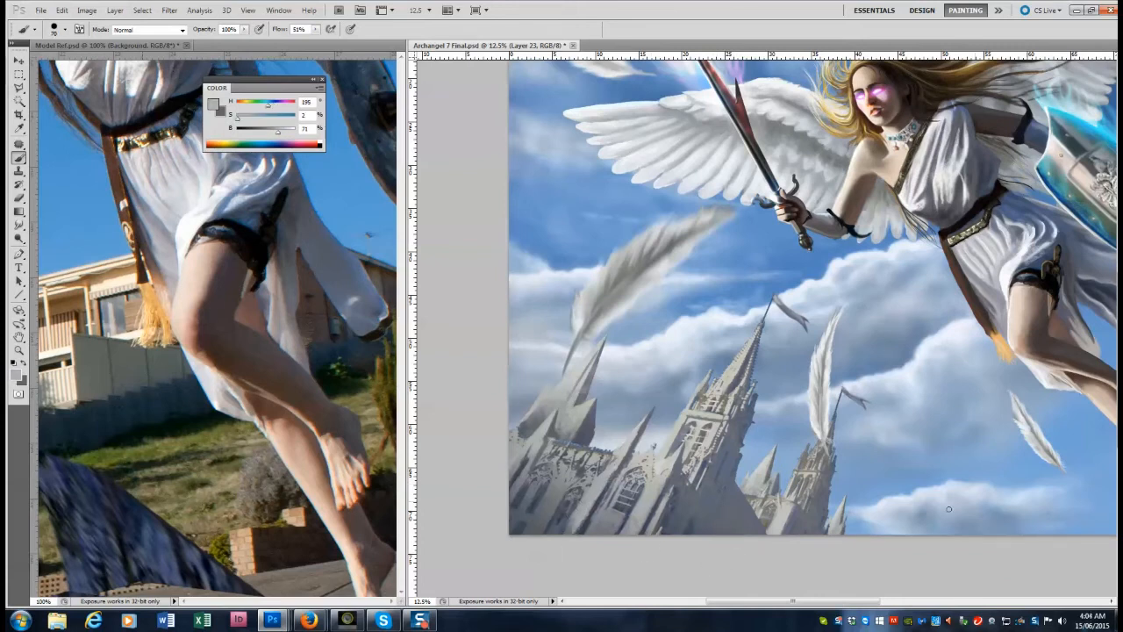
Smudge and erase rough castle edges, and paint sampled light greys on the central tower.
key("r")
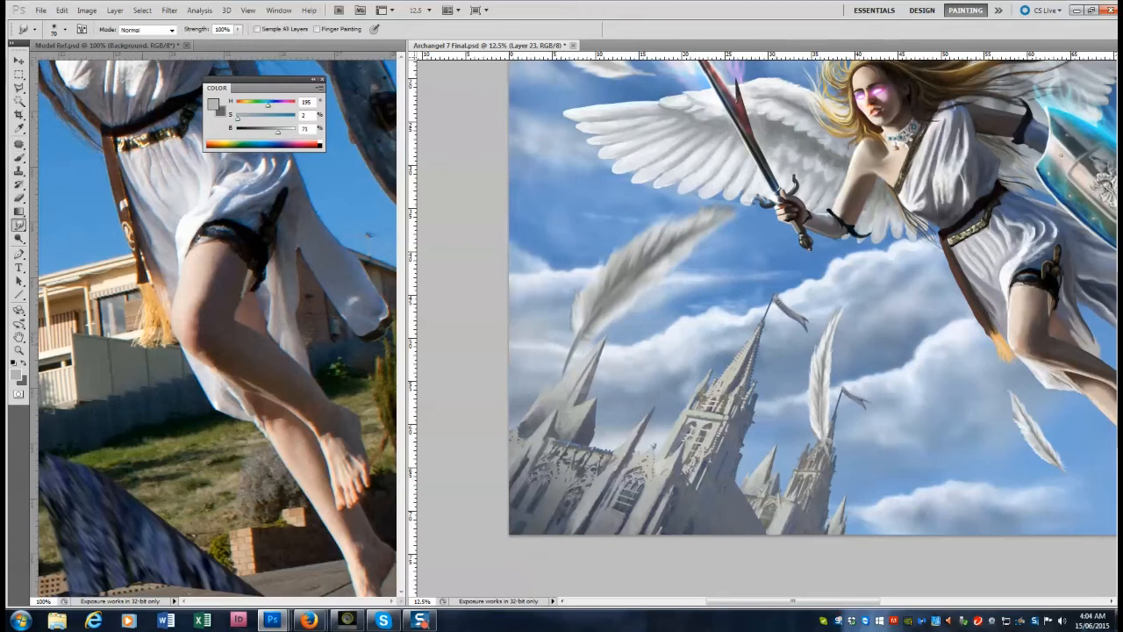
key("b")
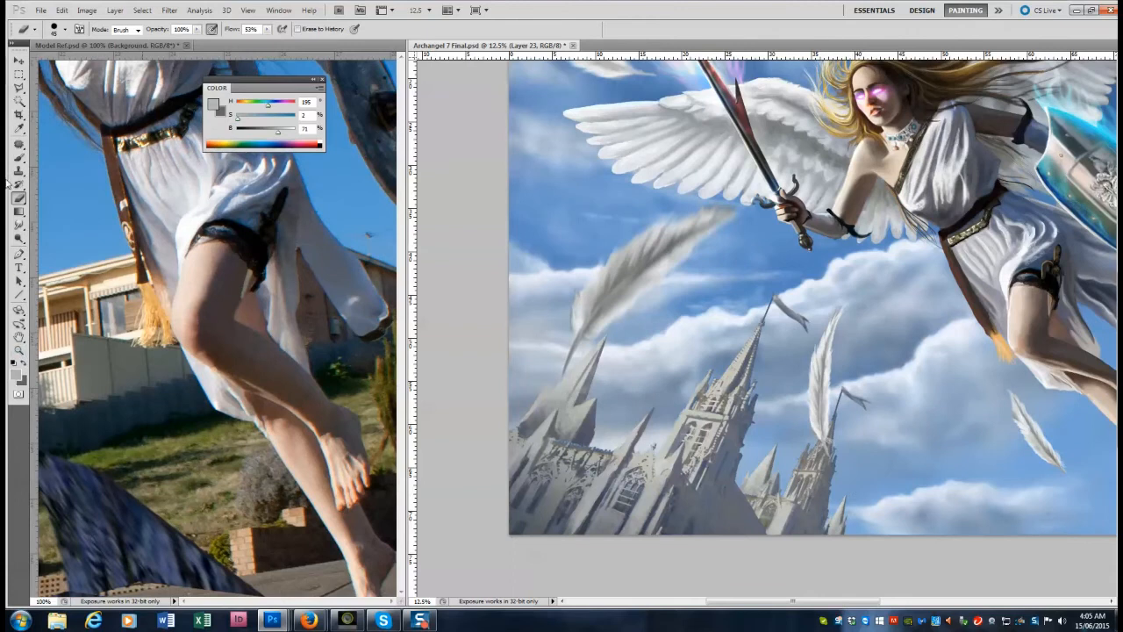
key("b")
left_click(700, 414, "alt")
left_click(704, 422, "alt")
left_click_drag(694, 427, 689, 441)
left_click(687, 444, "alt")
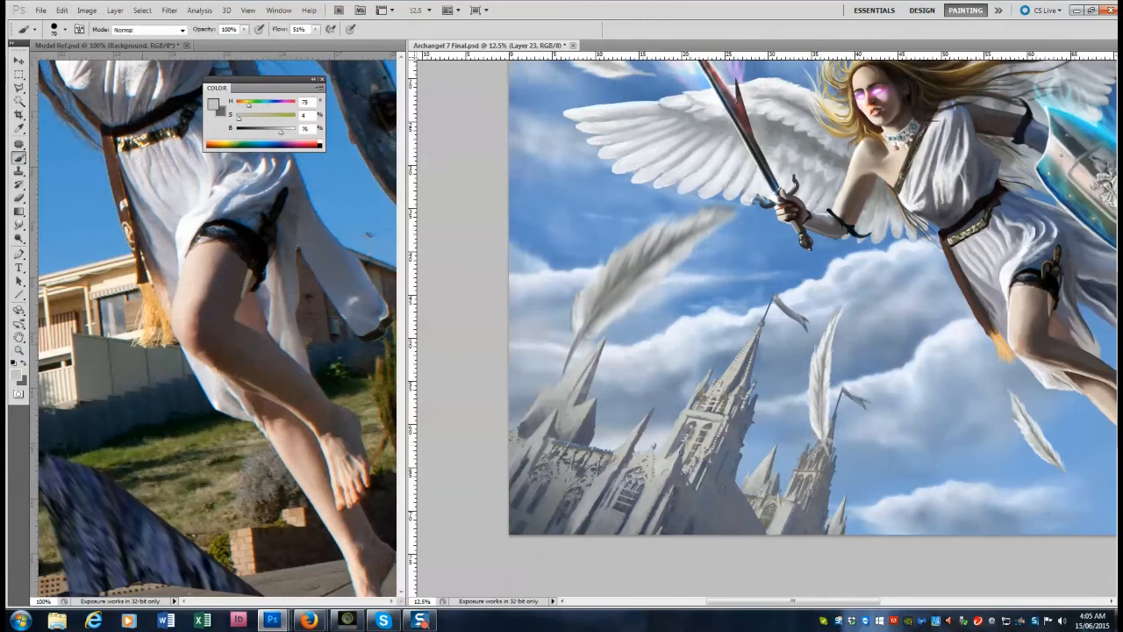
Shade the lower castle walls with sampled dark greys at up to 200 px, and sample the clouds' blue-grey at 80 px.
left_click(615, 468, "alt")
left_click(596, 490, "alt")
key("bracketright")
key("bracketright")
key("bracketright")
key("bracketright")
key("bracketright")
key("bracketright")
key("bracketright")
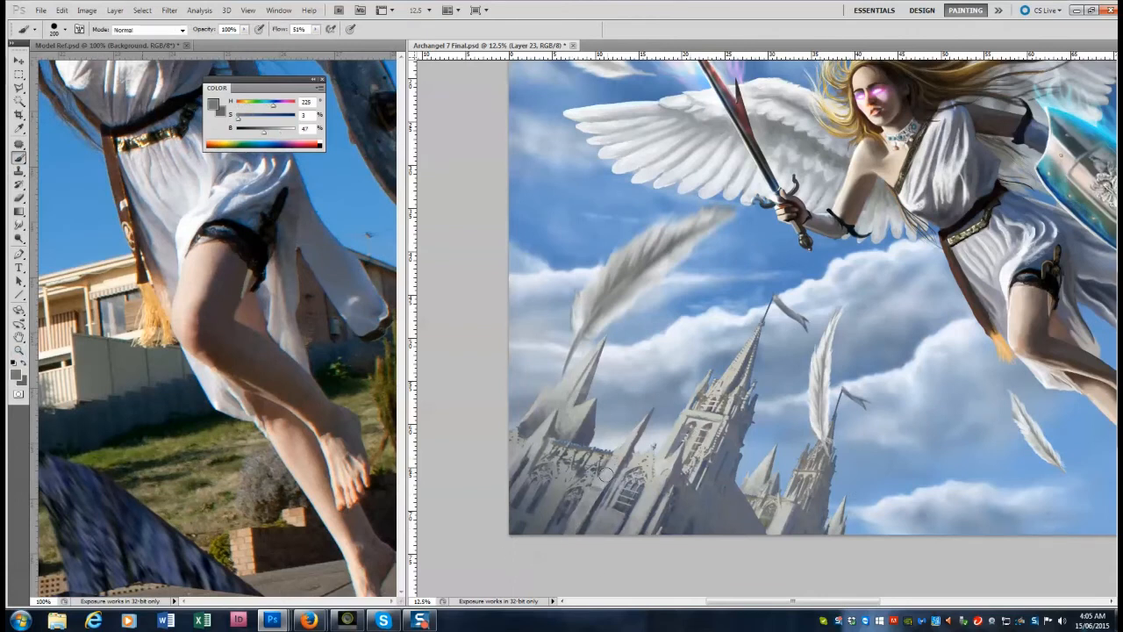
key("bracketleft")
key("bracketleft")
key("bracketleft")
key("bracketleft")
key("bracketleft")
key("bracketleft")
left_click(912, 438, "alt")
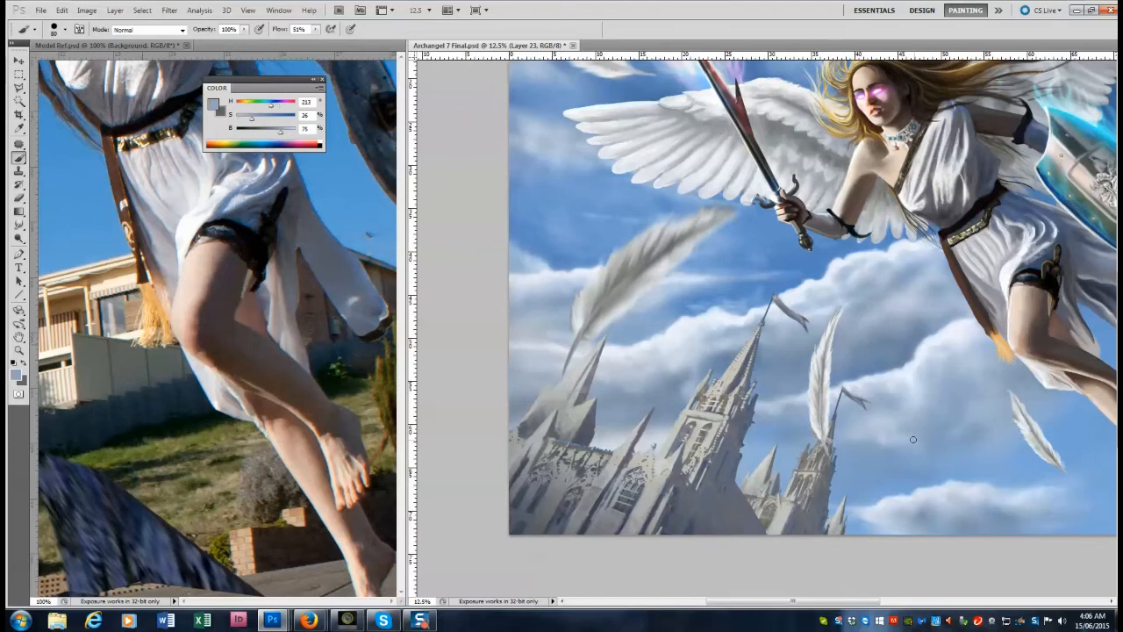
Lighten the far-left towers with a pale grey sampled from the stone, using a 200 px brush.
left_click(582, 410, "alt")
key("bracketright")
key("bracketright")
key("bracketright")
left_click_drag(526, 429, 538, 416)
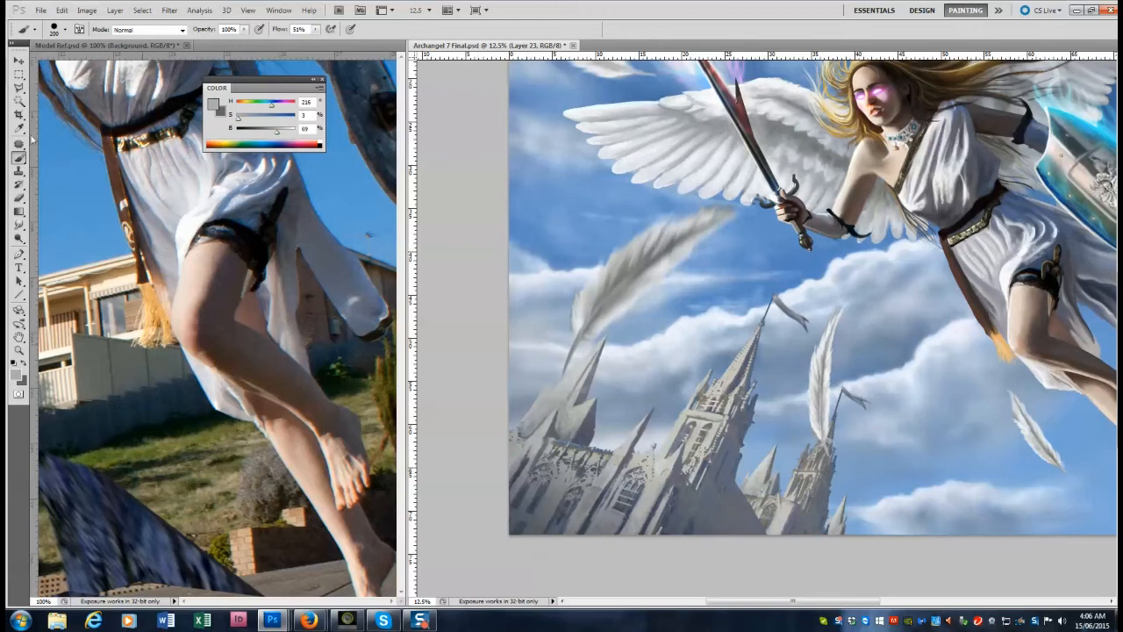
key("l")
key("z")
left_click(812, 395, "alt")
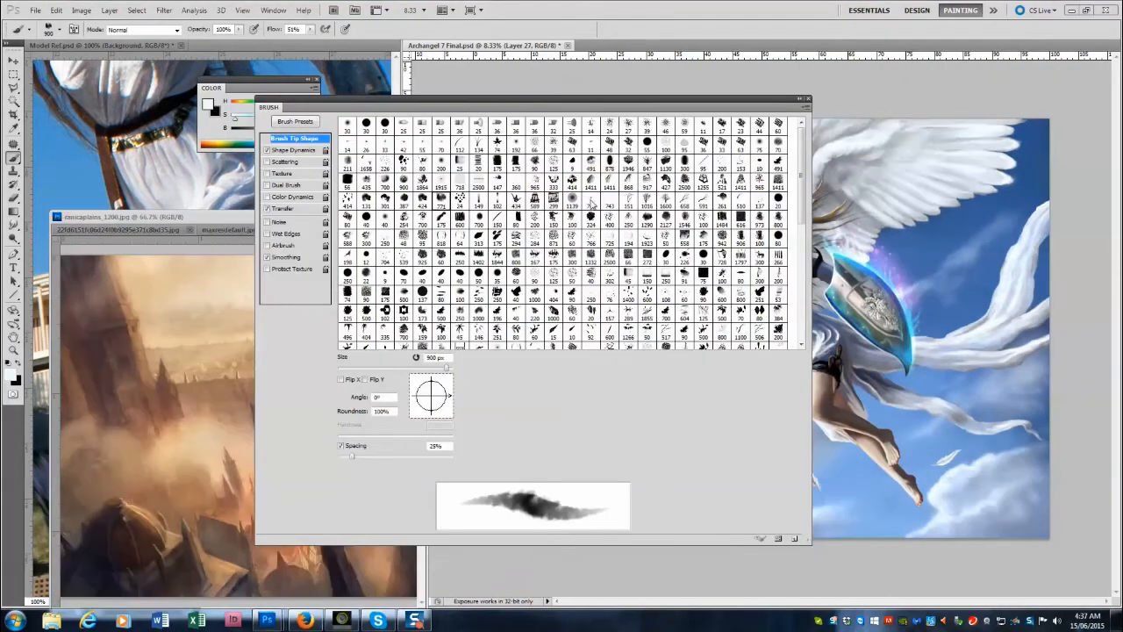
Compare several textured brush tips, choose a cloudy one with slightly wider spacing, and clear the brush settings away from the canvas.
left_click(366, 182)
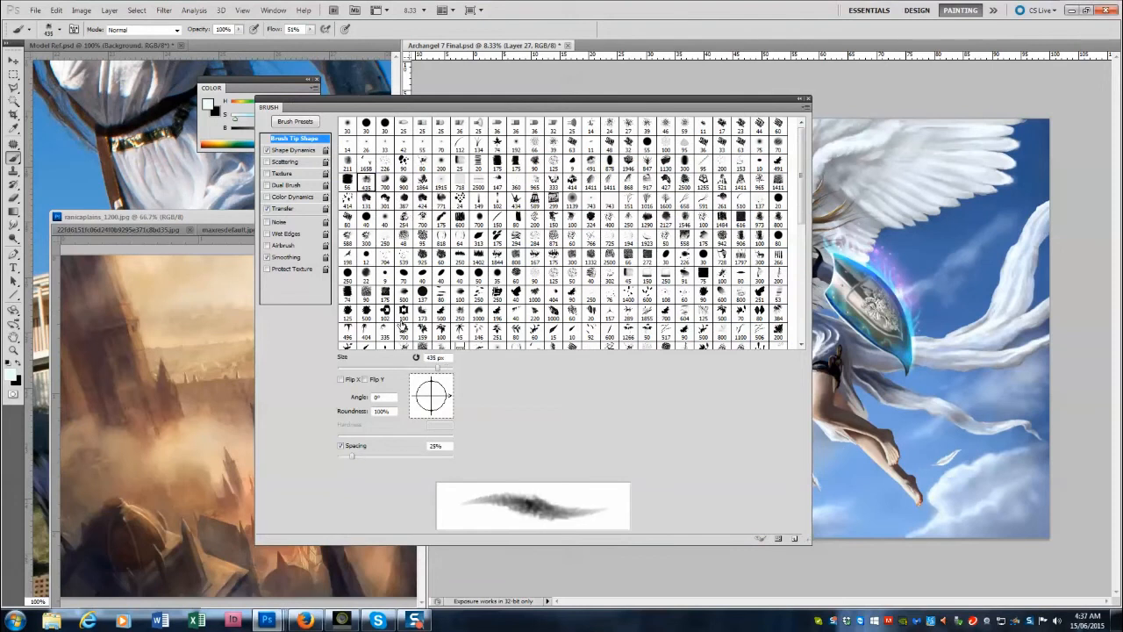
left_click(422, 201)
left_click(404, 201)
left_click(386, 200)
left_click(441, 203)
left_click_drag(352, 456, 357, 457)
left_click(422, 202)
left_click(404, 203)
left_click(385, 203)
left_click(367, 203)
left_click(441, 202)
left_click_drag(527, 100, 522, 598)
mouse_move(468, 487)
left_mouse_down()
mouse_move(591, 507)
mouse_move(596, 521)
mouse_move(666, 511)
mouse_move(735, 536)
left_mouse_up()
key("ctrl+alt+z")
key("ctrl+alt+z")
key("ctrl+alt+z")
Paint fog over the castle's lower left corner with tones sampled from the painting, and shrink the cloudy brush.
left_click(486, 503, "alt")
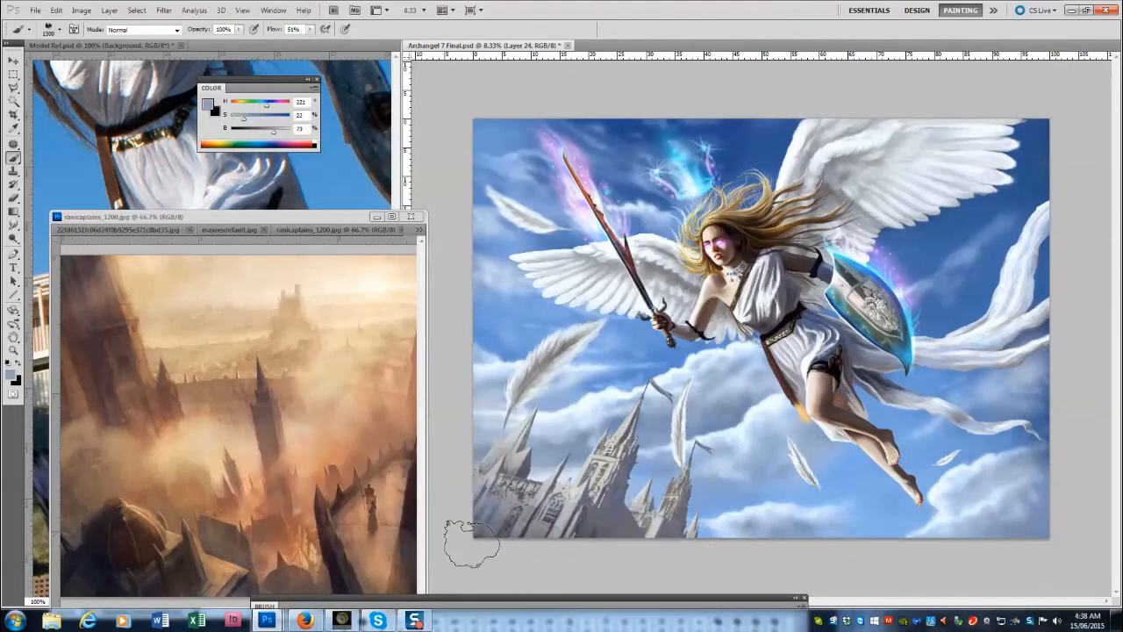
left_click(545, 422, "alt")
mouse_move(494, 509)
left_mouse_down()
mouse_move(510, 502)
mouse_move(582, 543)
left_mouse_up()
key("bracketleft")
key("bracketleft")
key("bracketleft")
key("bracketleft")
key("bracketleft")
key("bracketleft")
Set the brush flow to 26% and paint soft fog across the right part of the castle's base.
left_click_drag(310, 30, 296, 40)
key("bracketright")
key("bracketright")
mouse_move(575, 528)
left_mouse_down()
mouse_move(653, 514)
mouse_move(712, 537)
left_mouse_up()
key("bracketleft")
key("bracketleft")
key("bracketleft")
key("bracketleft")
key("bracketleft")
key("bracketleft")
Choose another textured tip, enlarge it to 900 px, paint white fog across the castle's base, and toggle the last stroke for comparison.
key("F5")
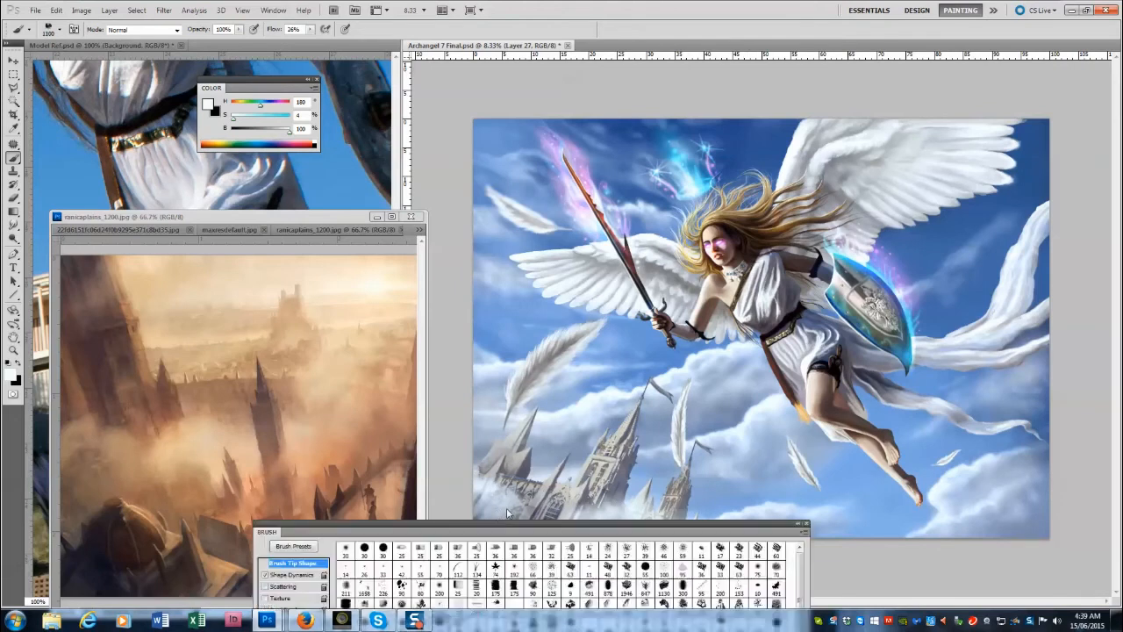
left_click_drag(225, 462, 215, 460)
left_click(453, 166)
mouse_move(373, 102)
left_mouse_down()
mouse_move(417, 573)
mouse_move(372, 565)
left_mouse_up()
key("bracketright")
key("bracketright")
key("bracketright")
key("bracketright")
key("bracketright")
left_click_drag(509, 505, 694, 512)
key("ctrl+z")
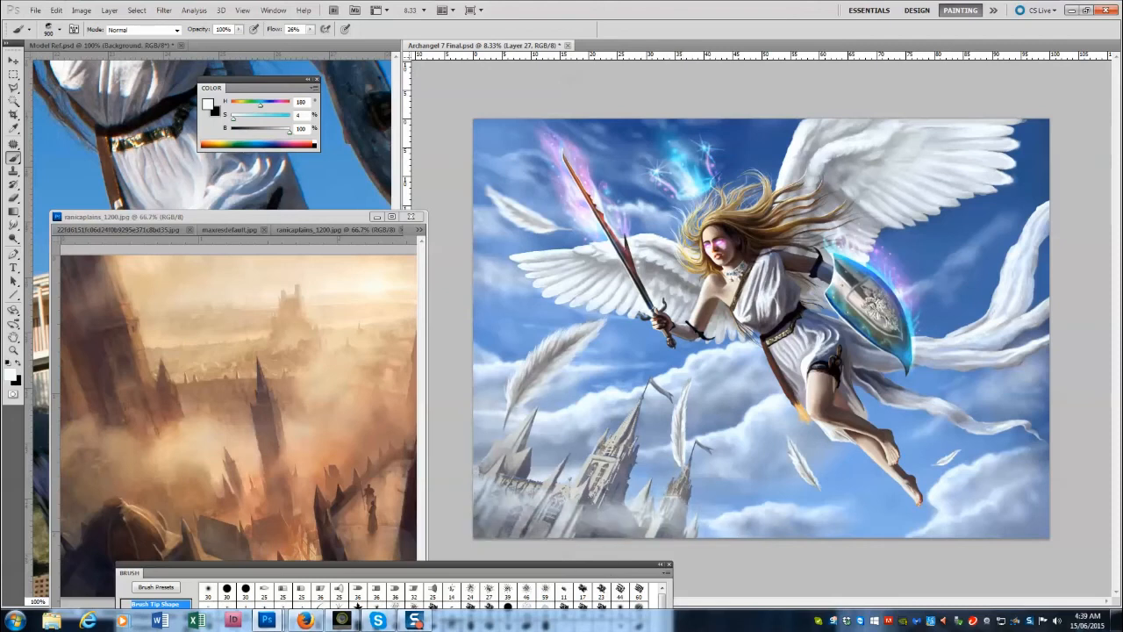
key("ctrl+z")
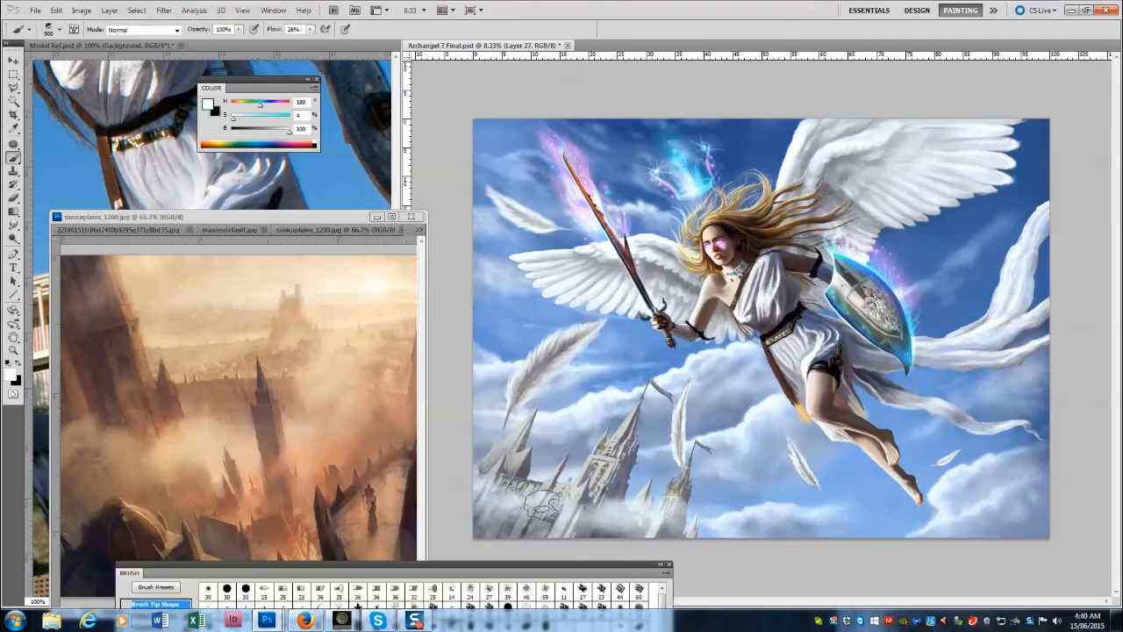
Erase part of the fog over the castle's lower left corner with a soft round eraser enlarged to 600 px.
key("e")
left_click(208, 590)
key("bracketright")
key("bracketright")
key("bracketright")
key("bracketright")
key("bracketright")
key("bracketright")
key("bracketright")
key("bracketright")
key("bracketright")
key("bracketright")
key("bracketright")
key("bracketright")
key("bracketright")
key("bracketright")
key("bracketright")
key("bracketright")
mouse_move(481, 467)
left_mouse_down()
mouse_move(551, 480)
mouse_move(526, 503)
left_mouse_up()
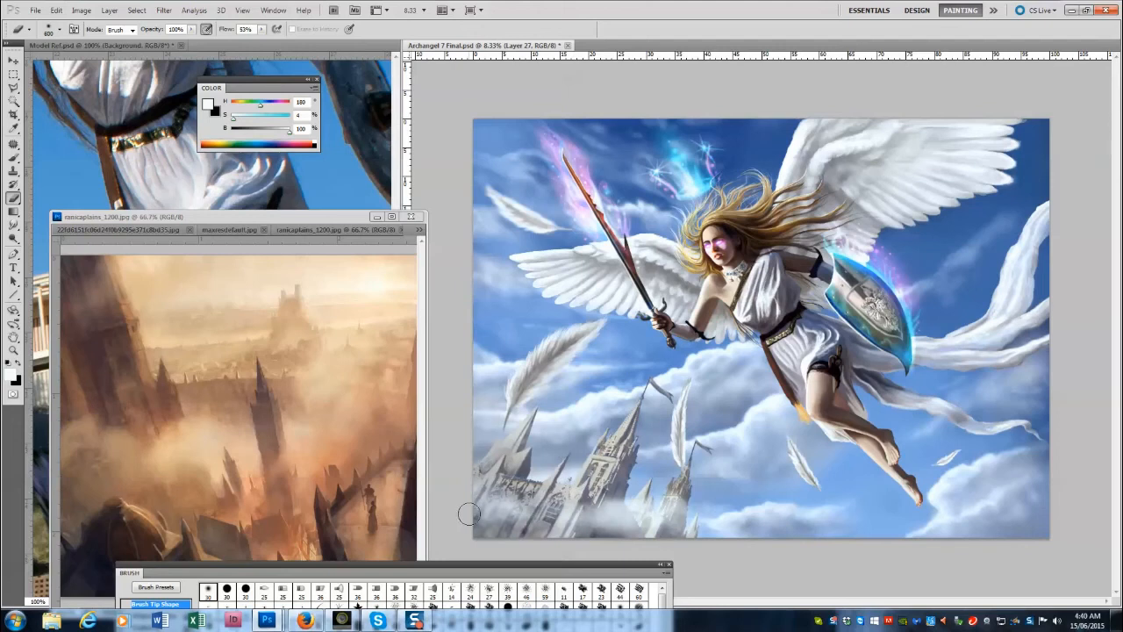
Resize and reposition the fog over the castle's base with Free Transform, and return to the Brush tool.
key("ctrl+t")
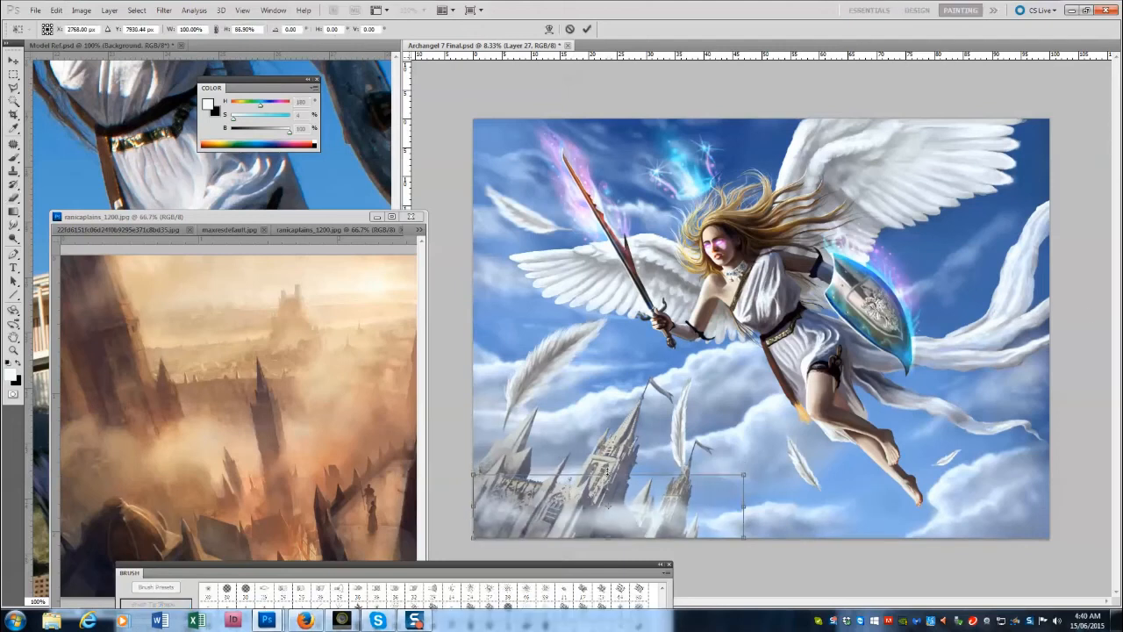
left_click_drag(720, 506, 707, 506)
left_click_drag(725, 485, 673, 494)
key("Return")
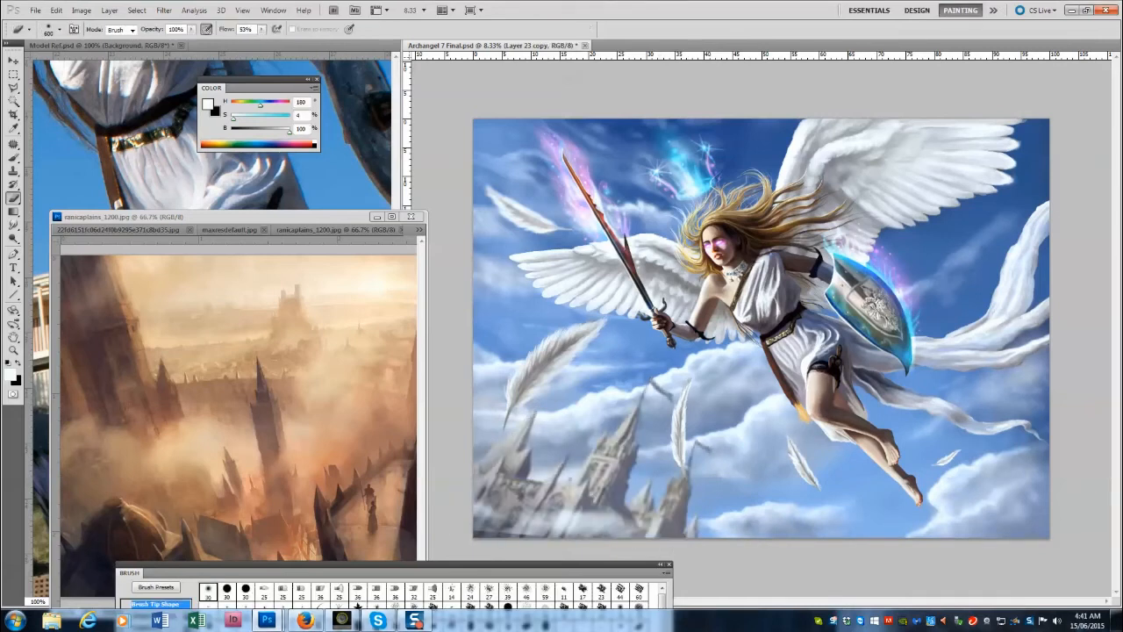
key("ctrl+t")
left_click_drag(559, 546, 560, 557)
left_click_drag(453, 476, 481, 481)
left_click_drag(609, 533, 594, 527)
key("Return")
key("b")
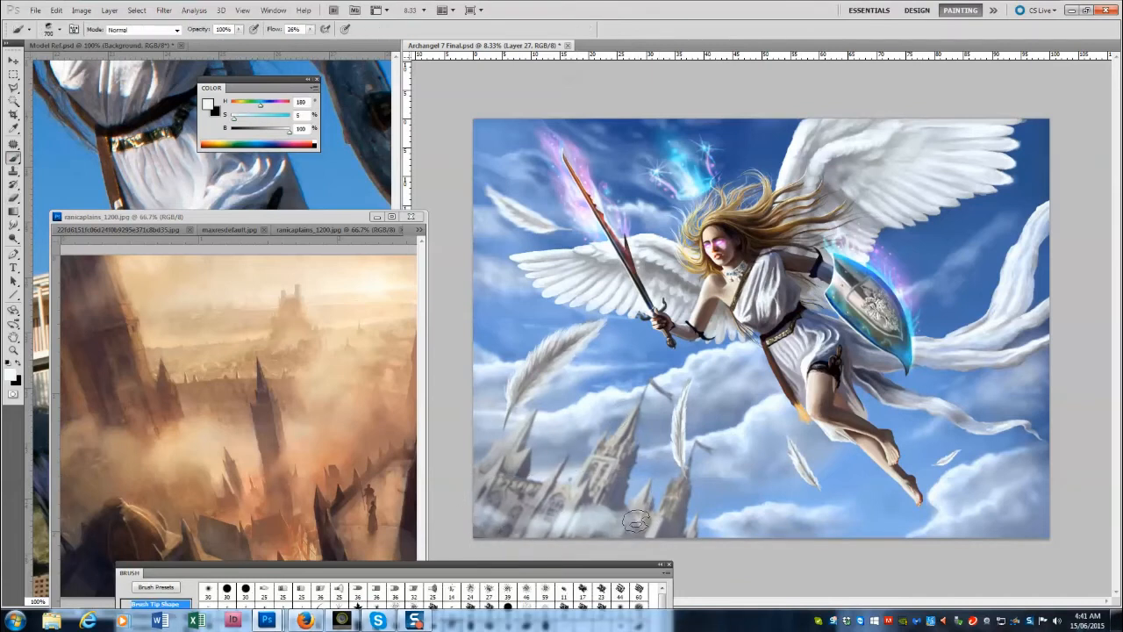
Check the other open reference images and brush white fog across the castle's base in the painting.
left_click(418, 229)
left_click(453, 273)
left_click(419, 229)
left_click(478, 259)
left_click(418, 229)
left_click(481, 46)
left_click_drag(488, 518, 639, 521)
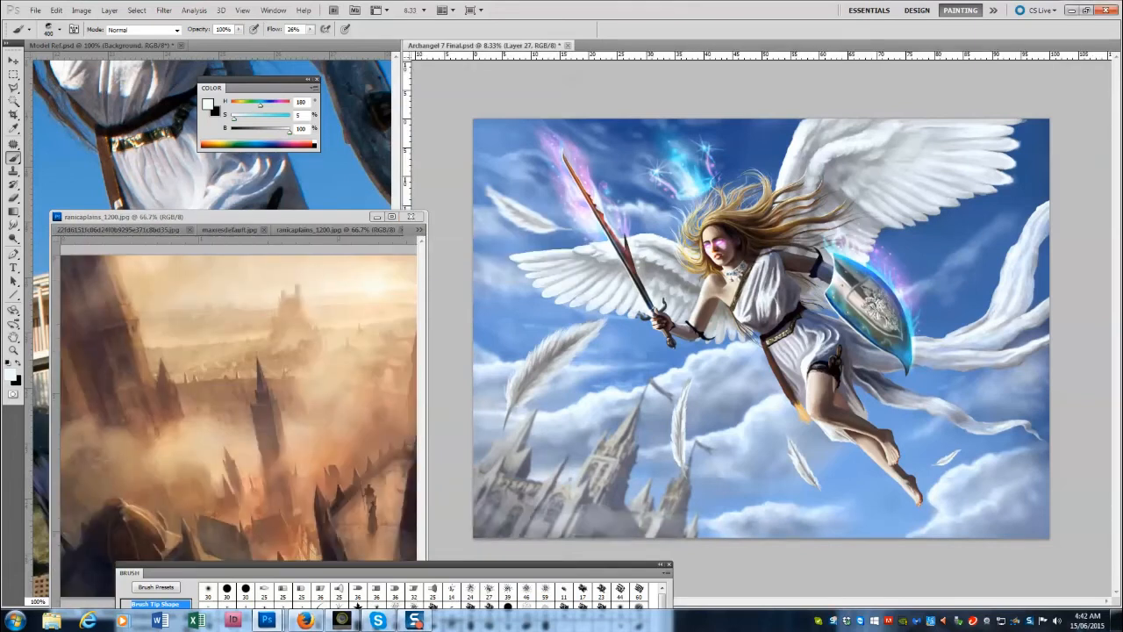
Select the fog at the castle's base, shift it to the left, and widen it slightly with Free Transform.
right_click(532, 488)
left_click(549, 447)
left_click_drag(651, 480, 586, 465)
key("ctrl+t")
left_click_drag(709, 507, 719, 507)
key("Return")
Adjust the eraser size and soften the fog's edges around the bottom of the castle towers.
key("bracketleft")
key("bracketleft")
key("bracketleft")
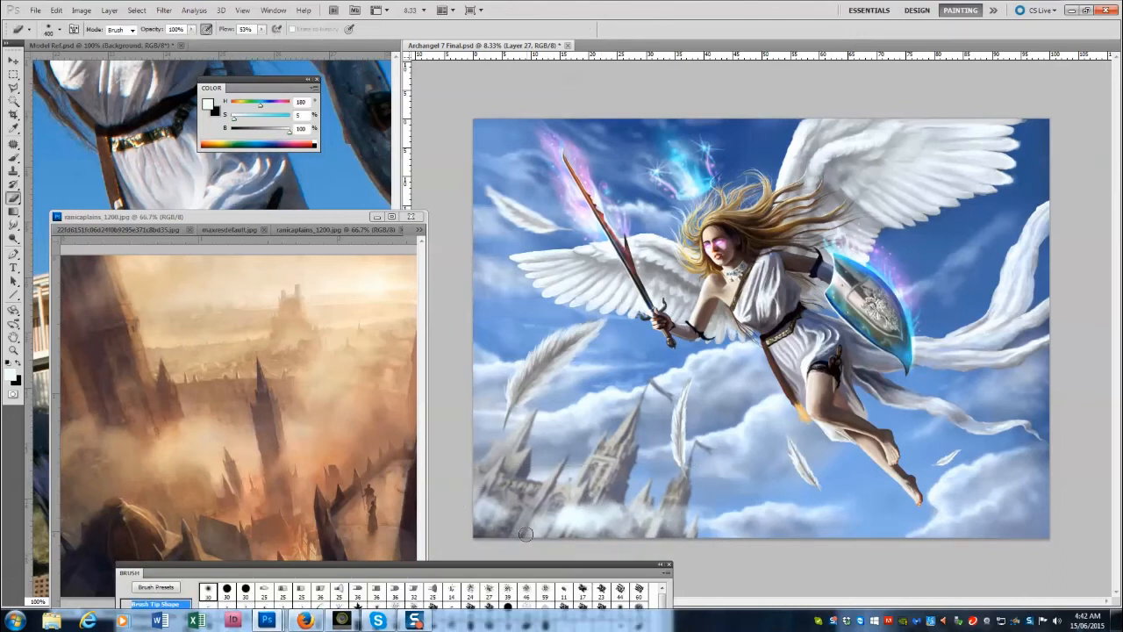
key("bracketright")
key("bracketright")
key("bracketright")
key("bracketright")
key("bracketright")
key("bracketright")
key("bracketright")
key("bracketright")
key("bracketright")
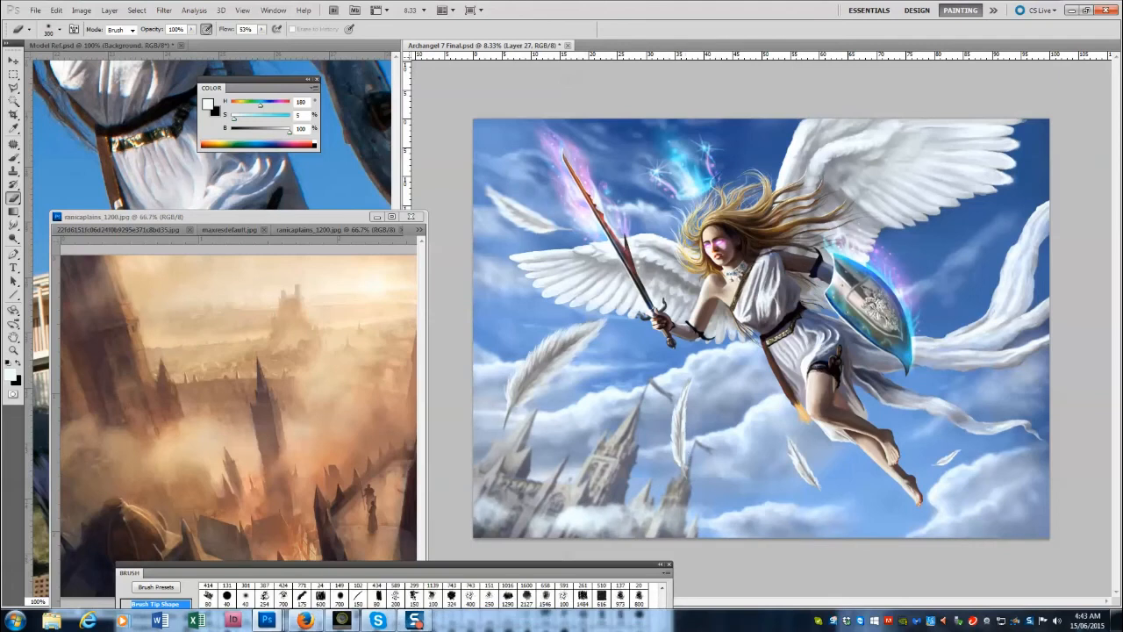
Move the large feather above the castle slightly down and rotate it by about -4.19 degrees.
key("v")
left_click_drag(552, 364, 545, 380)
key("ctrl+t")
left_click_drag(635, 394, 635, 389)
left_click_drag(521, 402, 525, 397)
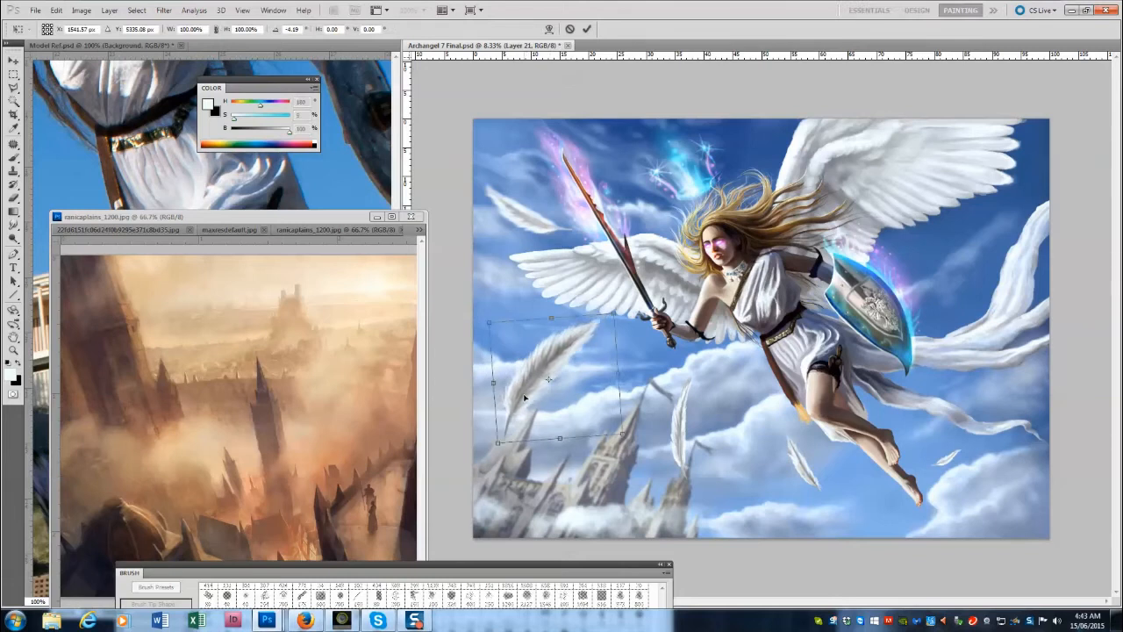
key("Return")
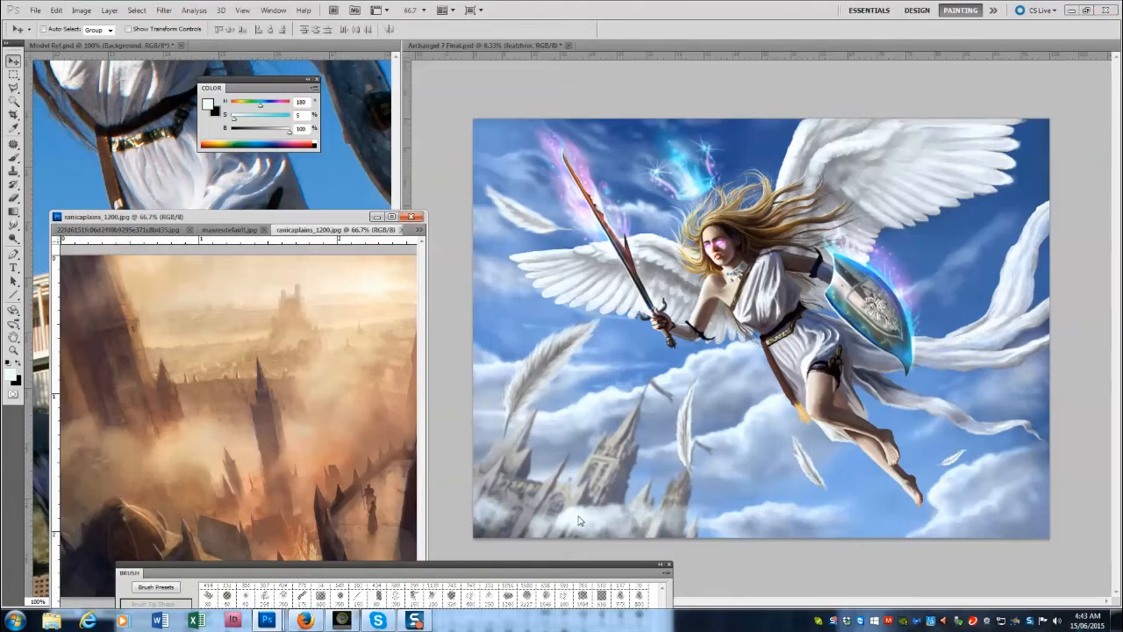
Adjust the fog layer's brightness and contrast, and lower its saturation so it looks less blue.
left_click(81, 10)
mouse_move(100, 38)
left_click(237, 39)
left_click(185, 93)
left_click(77, 11)
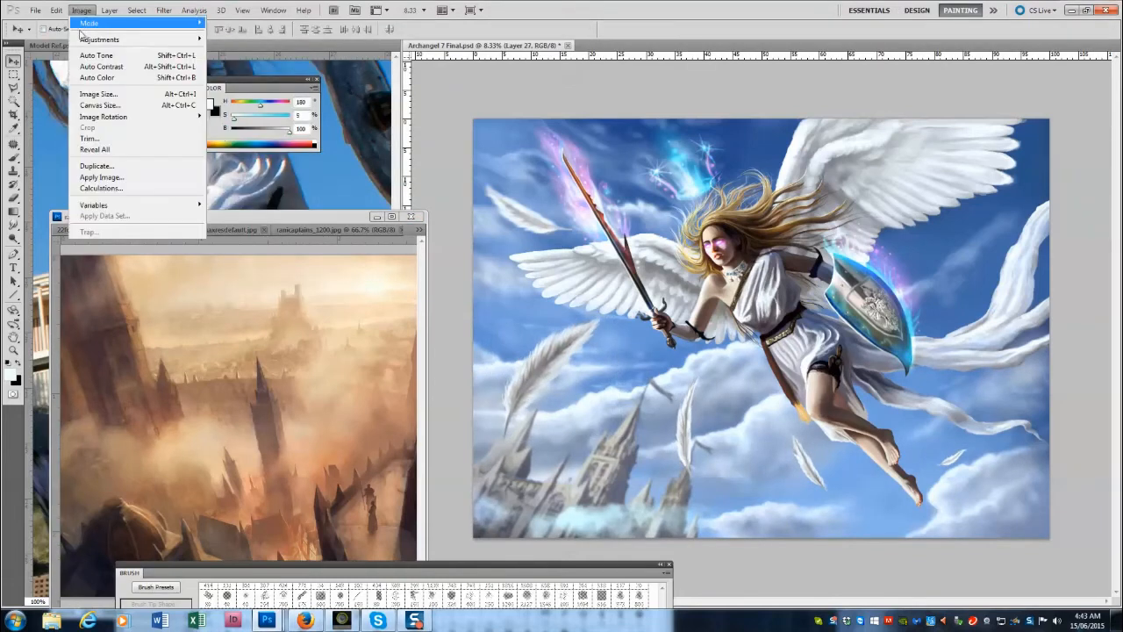
left_click(237, 100)
left_click_drag(101, 247, 71, 247)
left_click(219, 157)
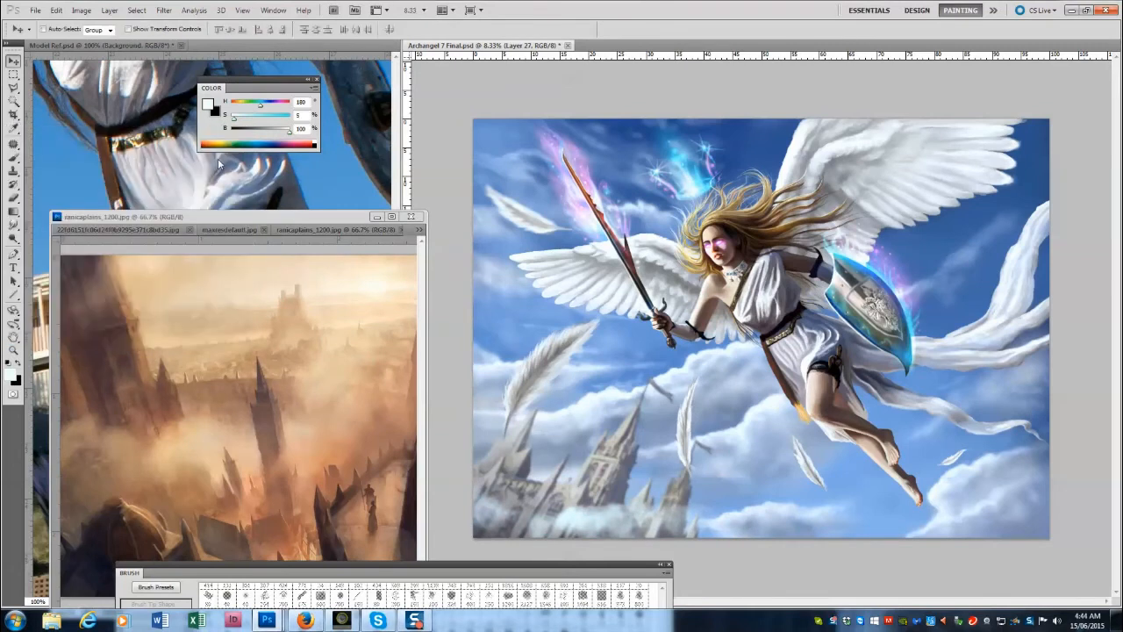
Select the clouds layer and paint soft clouds in the sky beside the trailing fabric with the cloudy brush enlarged to 1700 px.
left_click(14, 158)
left_click(132, 230)
left_click(509, 45)
left_click(932, 243, "ctrl")
key("bracketright")
key("bracketright")
key("bracketright")
key("bracketright")
mouse_move(927, 246)
left_mouse_down()
mouse_move(976, 222)
mouse_move(1009, 188)
left_mouse_up()
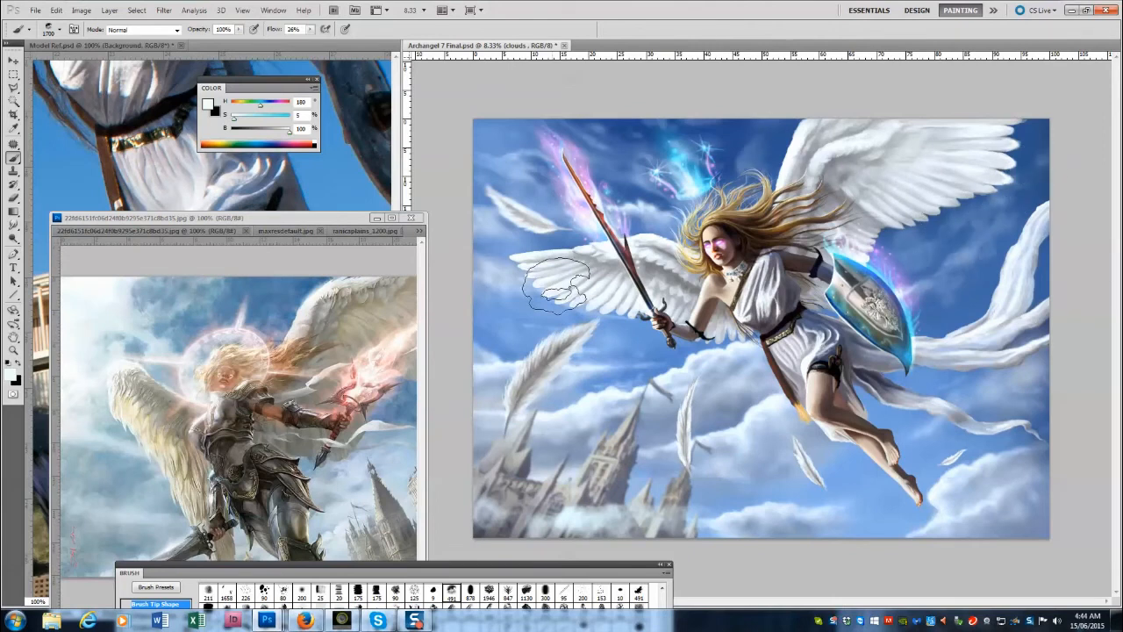
Sample near-white from the painting and brush soft clouds into the sky's upper left area at about 1500 px.
key("bracketleft")
key("bracketleft")
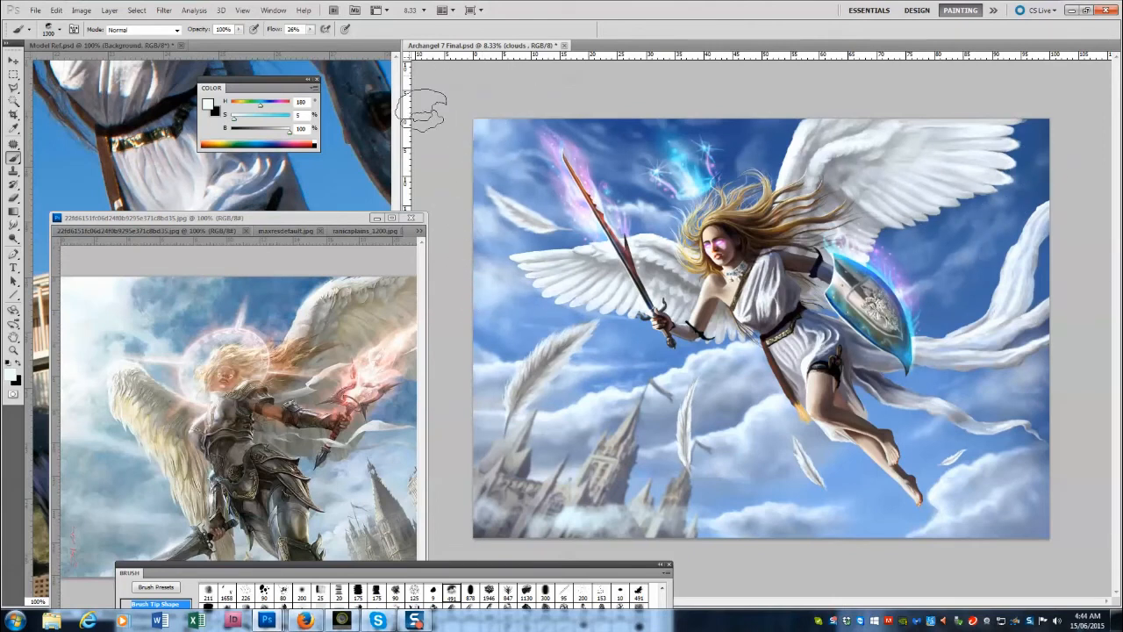
left_click(542, 286, "alt")
key("bracketright")
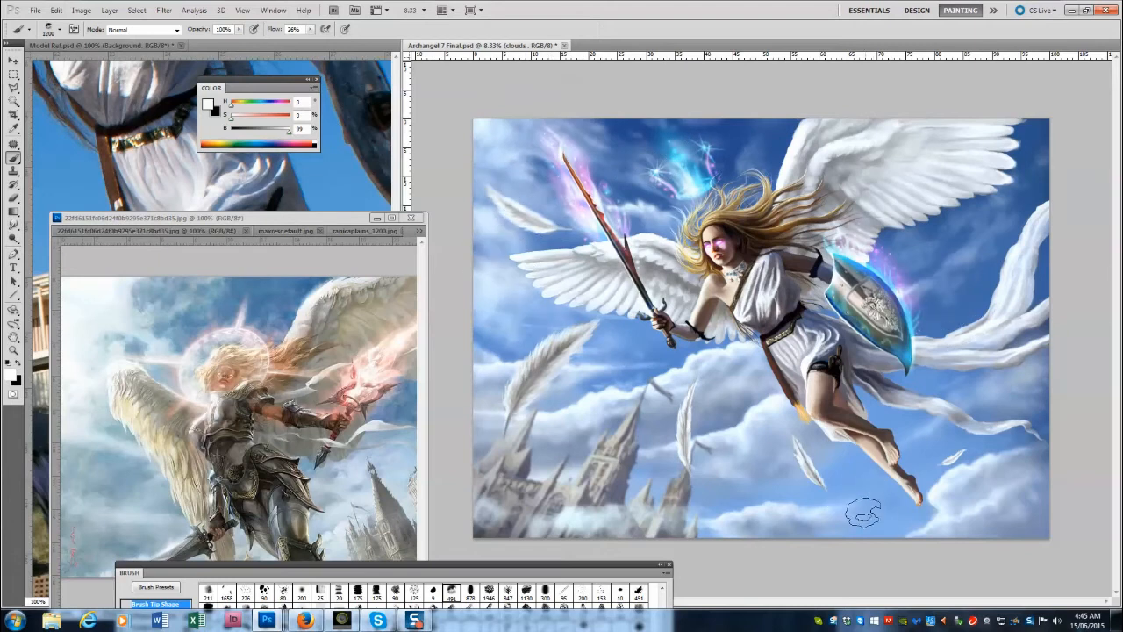
key("bracketright")
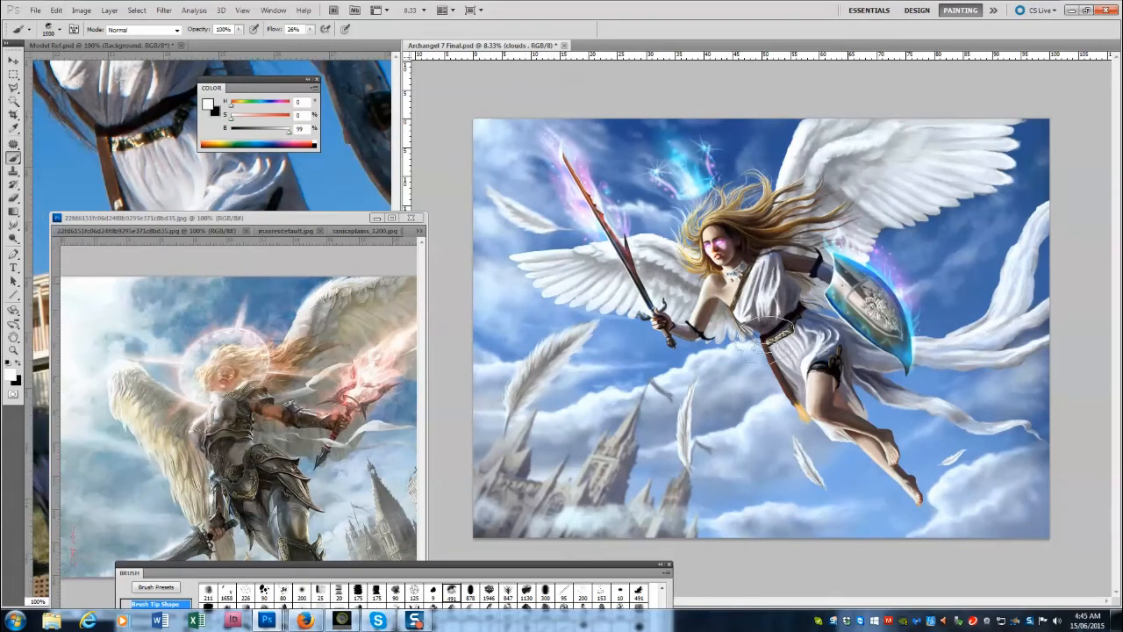
key("bracketleft")
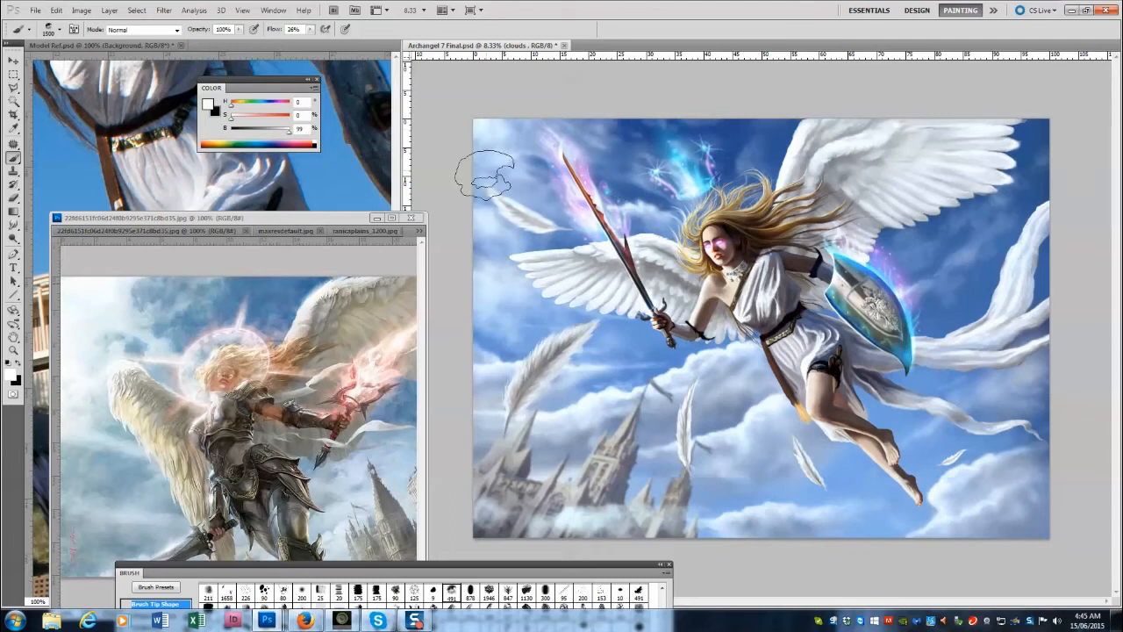
Show the maxresdefault.jpg cloud photo, sample its bright cloud tones, and brighten the clouds behind the castle with a 900 px brush.
left_click(286, 231)
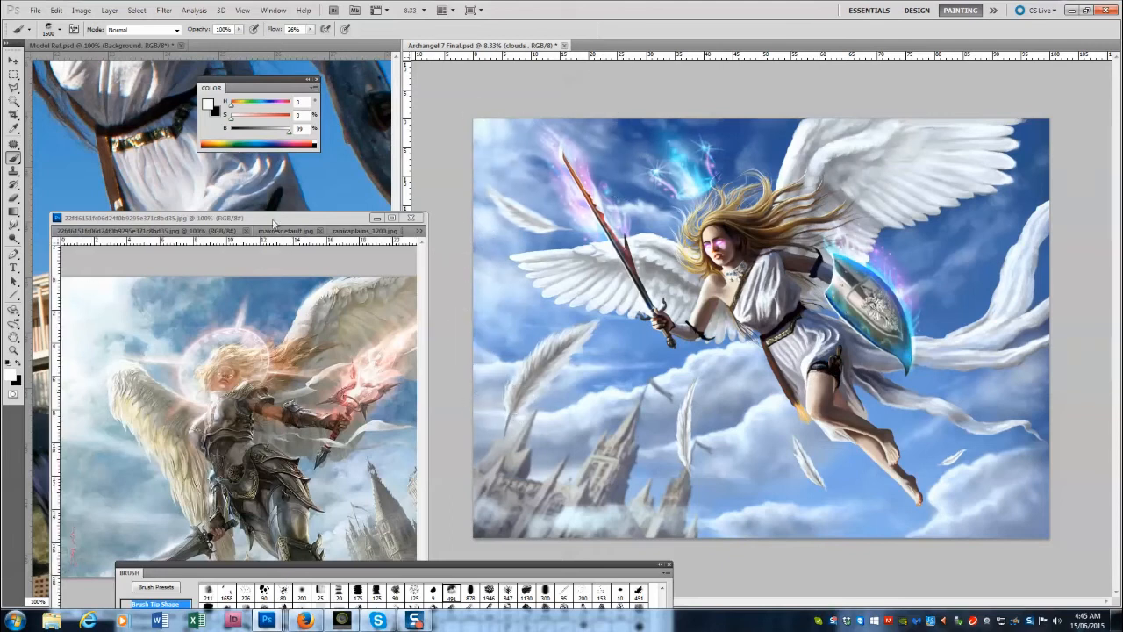
left_click(676, 374)
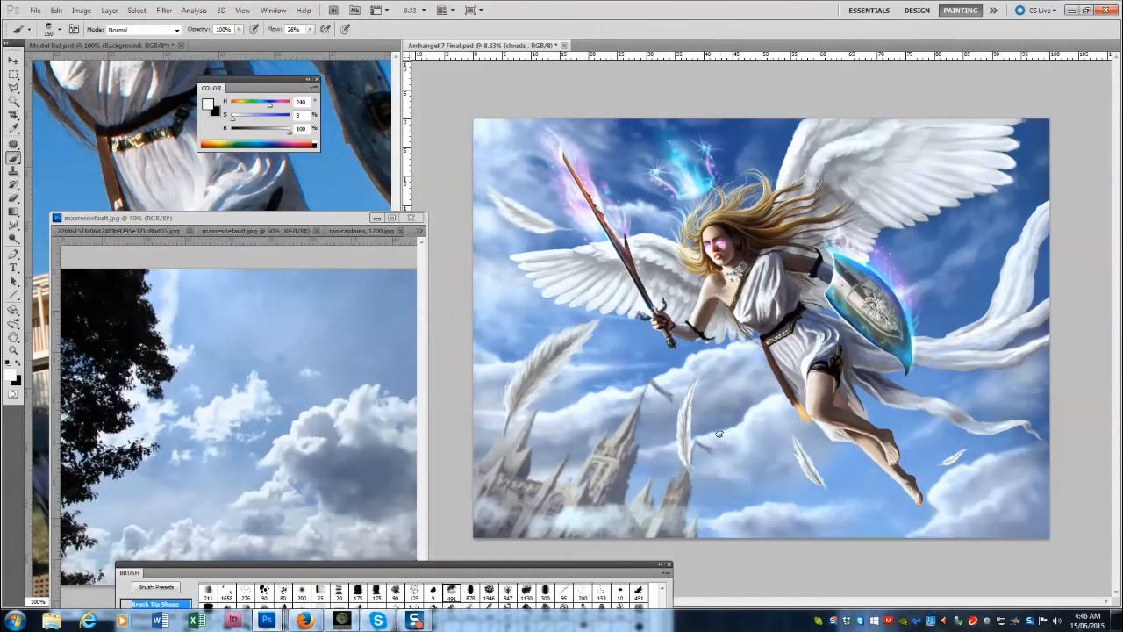
key("bracketright")
left_click(676, 379, "alt")
left_click(323, 438, "alt")
left_click(307, 432, "alt")
key("bracketright")
key("bracketright")
key("bracketright")
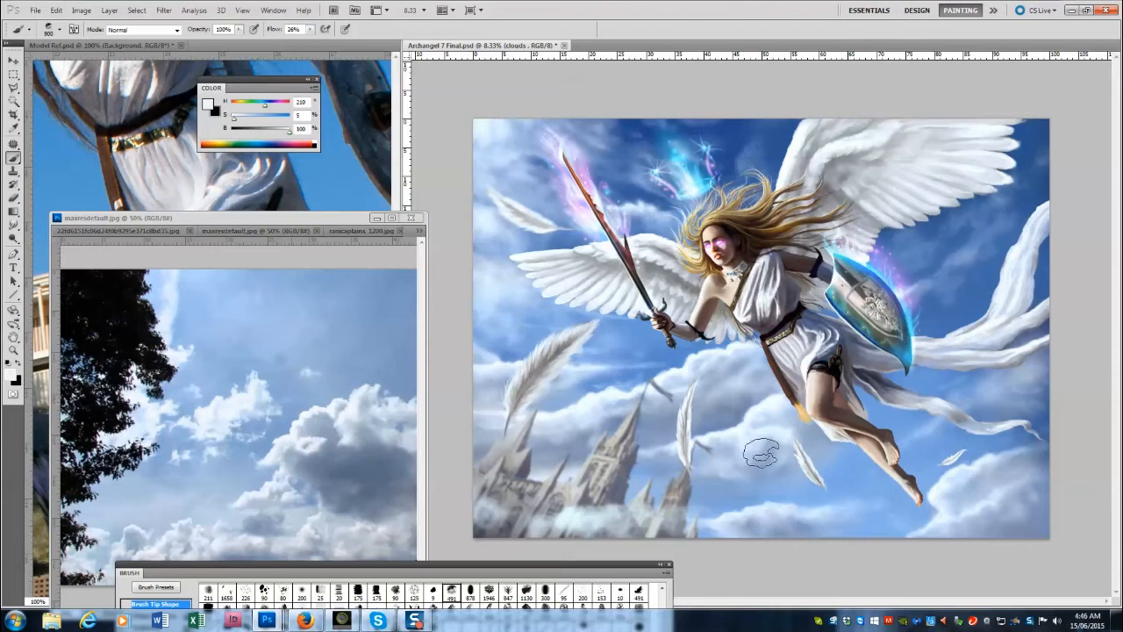
Sample a pale tone from the cloud below the angel's legs and paint cloud highlights, resizing the brush up to 1200 px.
left_click(811, 432, "alt")
key("bracketleft")
key("bracketleft")
key("bracketleft")
key("bracketleft")
key("bracketright")
key("bracketright")
key("bracketright")
key("bracketright")
key("bracketright")
key("bracketright")
key("bracketright")
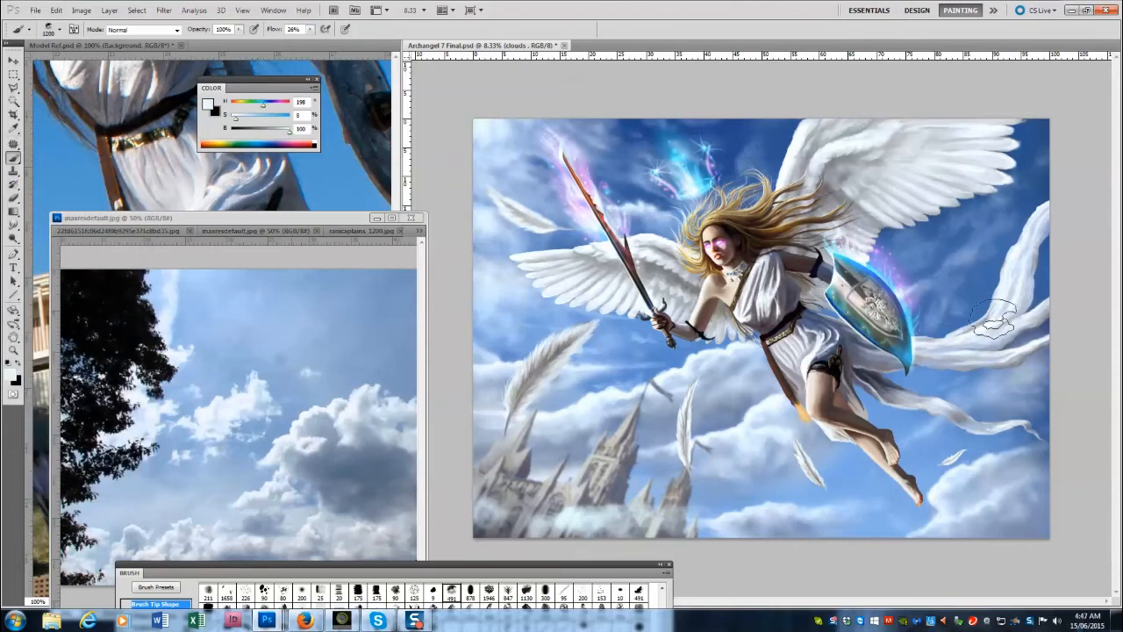
Sample a grey-blue tone and shade the clouds beside the castle with the brush enlarged to 1700 px.
left_click(772, 449, "alt")
key("bracketright")
key("bracketright")
key("bracketright")
key("bracketright")
key("bracketright")
key("bracketright")
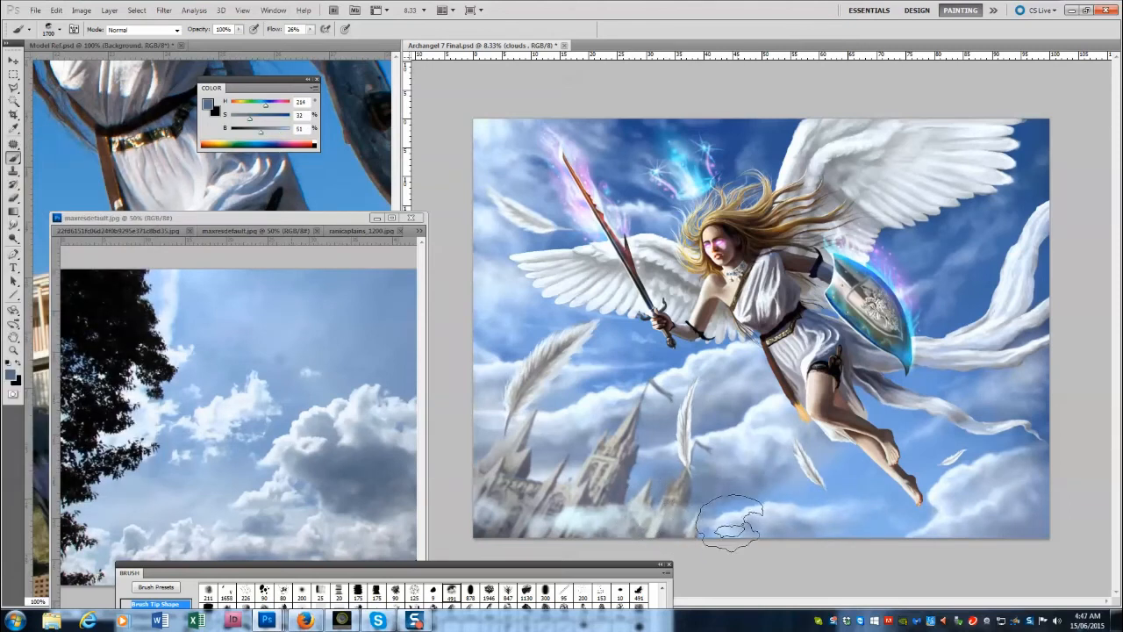
Sample another tone from the cloud right of the castle and refine the clouds under the angel with a much smaller brush.
left_click(728, 433, "alt")
key("bracketleft")
key("bracketleft")
key("bracketleft")
key("bracketleft")
key("bracketleft")
key("bracketleft")
key("bracketleft")
key("bracketleft")
key("bracketleft")
key("bracketleft")
key("bracketleft")
key("bracketleft")
key("bracketleft")
Sample a pale blue from the clouds near the large feather and soften the cloud edges, enlarging the brush to 700 px.
left_click(494, 369, "alt")
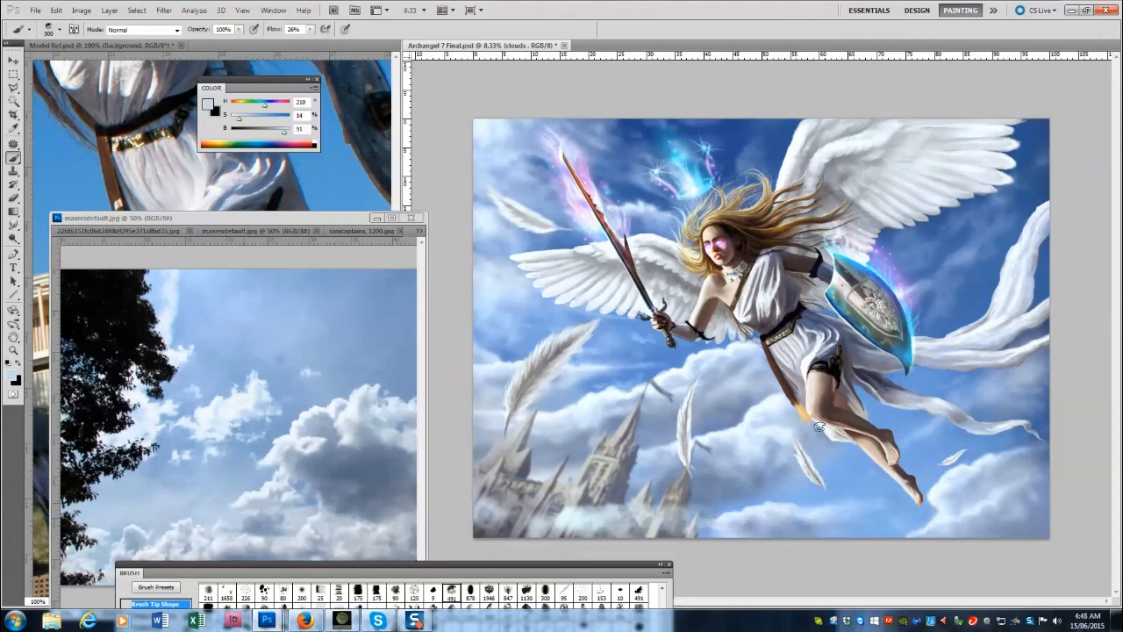
key("bracketright")
key("bracketright")
key("bracketright")
key("bracketright")
Close the ranicaplains_1200.jpg reference and zoom the golden armoured angel reference to 200% around her head and wing.
left_click(400, 231)
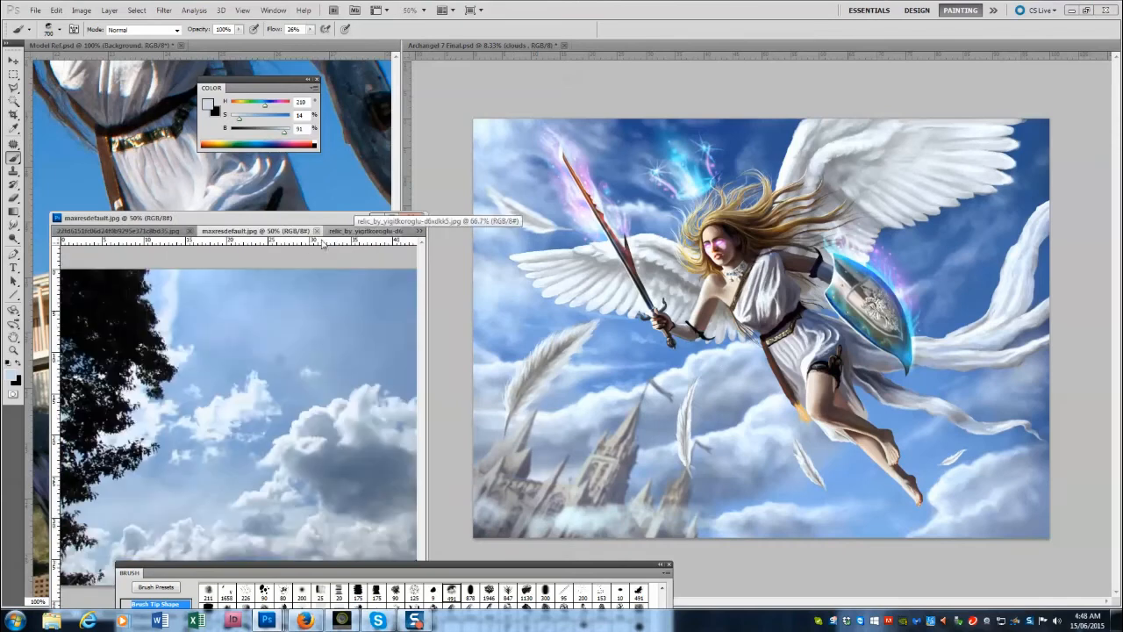
left_click(366, 231)
key("z")
left_click(351, 389)
left_click(351, 389)
left_click(276, 501, "alt")
Choose the 30 px hard round brush tip with 1% spacing, and clear the brush settings away from the canvas.
mouse_move(261, 564)
left_mouse_down()
mouse_move(268, 490)
mouse_move(222, 195)
left_mouse_up()
left_click(13, 158)
scroll(190, 230, "up", 2)
left_click(189, 216)
left_click_drag(172, 546, 161, 544)
left_click_drag(407, 197, 757, 232)
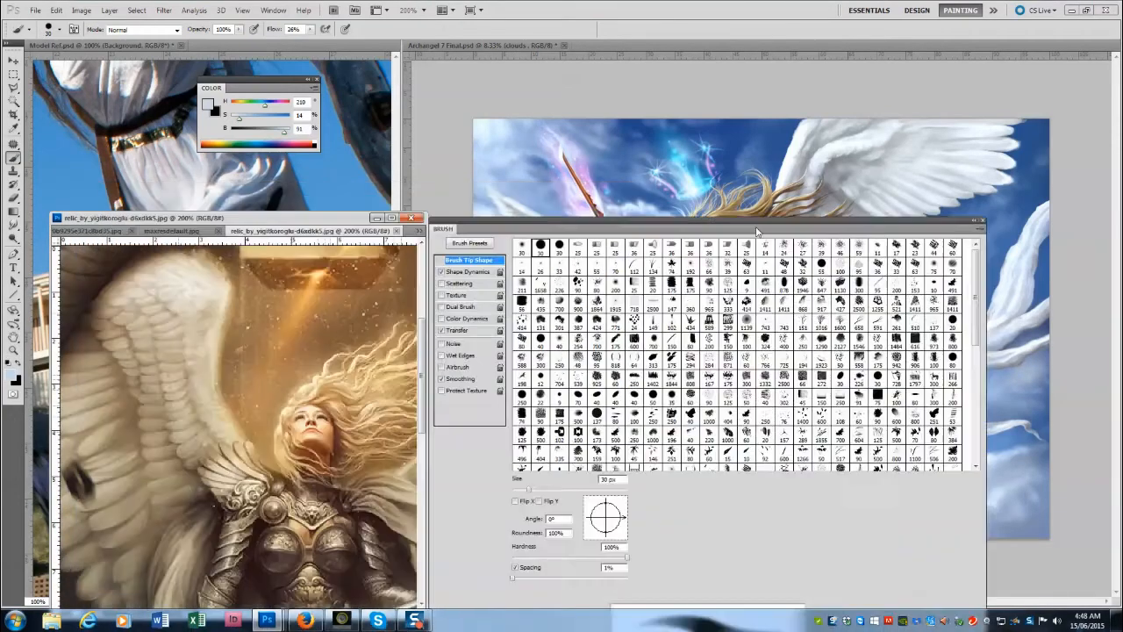
key("F5")
Zoom in on the angel, erase part of the effects layer around the sword's hilt, and reselect the angel layer.
key("z")
left_click(777, 282)
left_click(777, 282)
key("v")
left_click(760, 337, "ctrl")
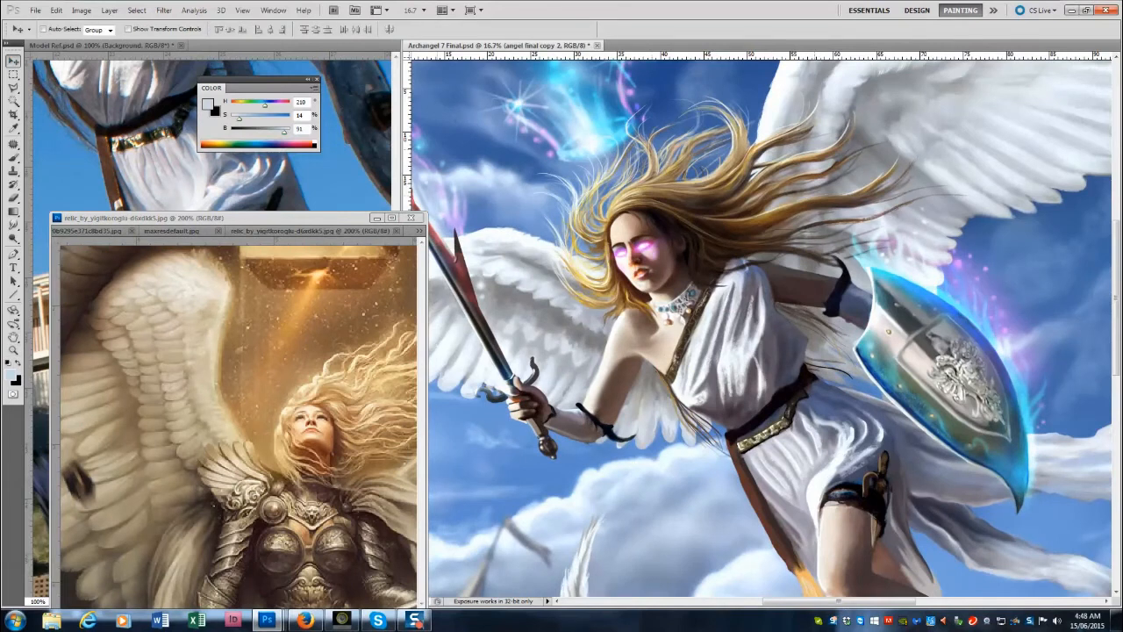
left_click(494, 386, "ctrl")
key("e")
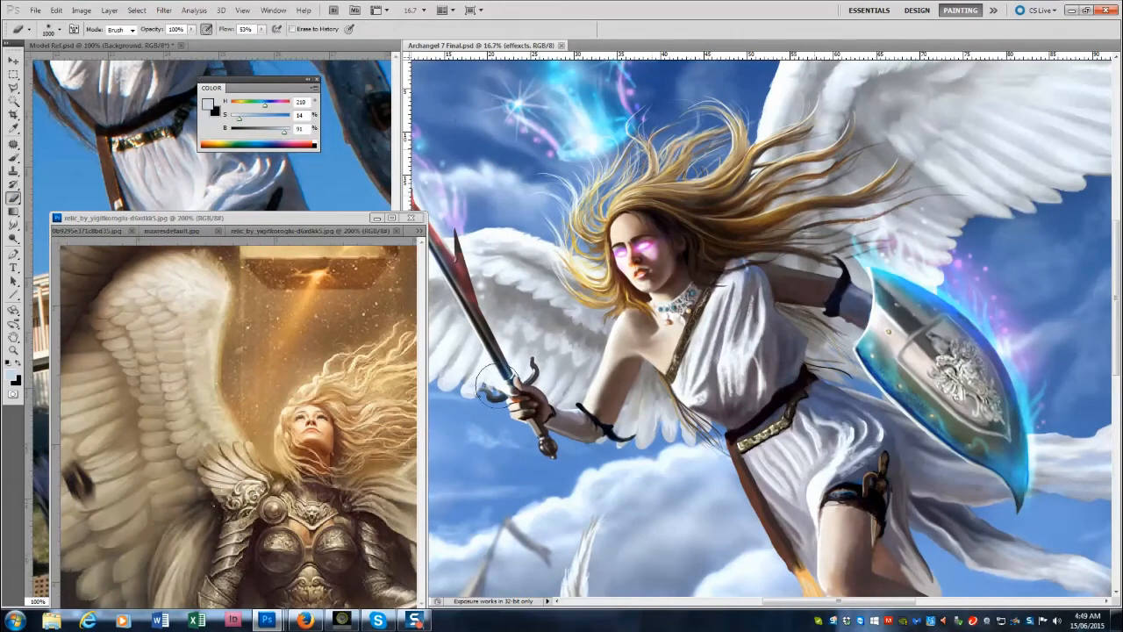
left_click_drag(493, 385, 511, 368)
left_click(684, 360, "ctrl")
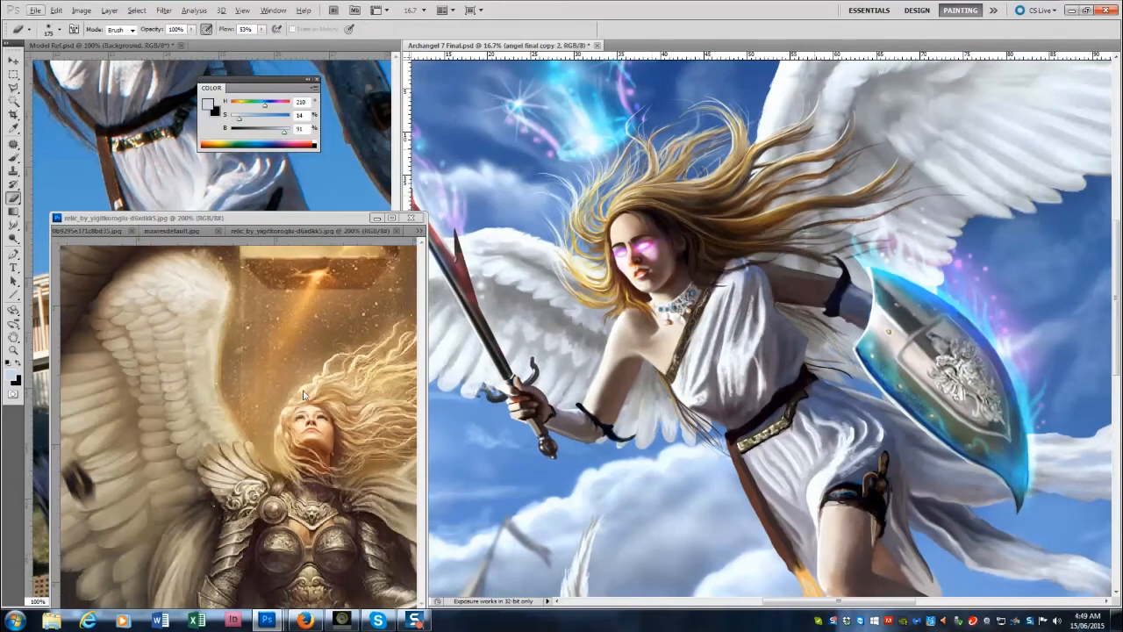
Sample hair tones from the golden angel reference and the angel's own hair, and paint fine strands around her crown with a small brush.
key("b")
left_click(341, 403, "alt")
left_click(607, 245, "alt")
key("bracketleft")
key("bracketleft")
key("bracketleft")
key("bracketleft")
key("bracketleft")
key("bracketleft")
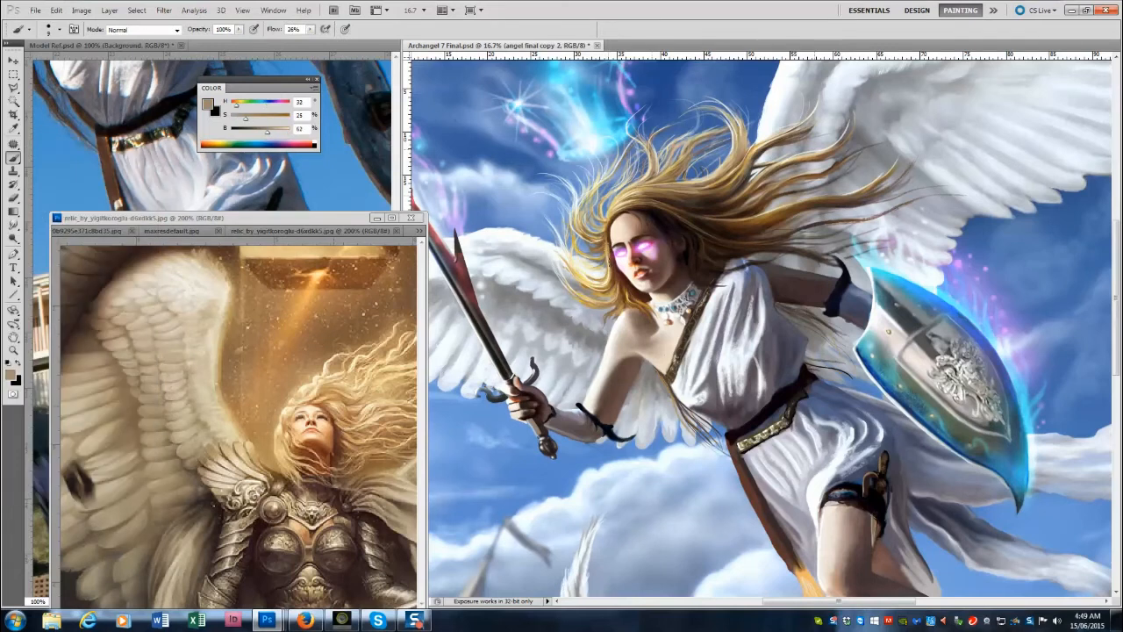
left_click(651, 219, "alt")
left_click(379, 332, "alt")
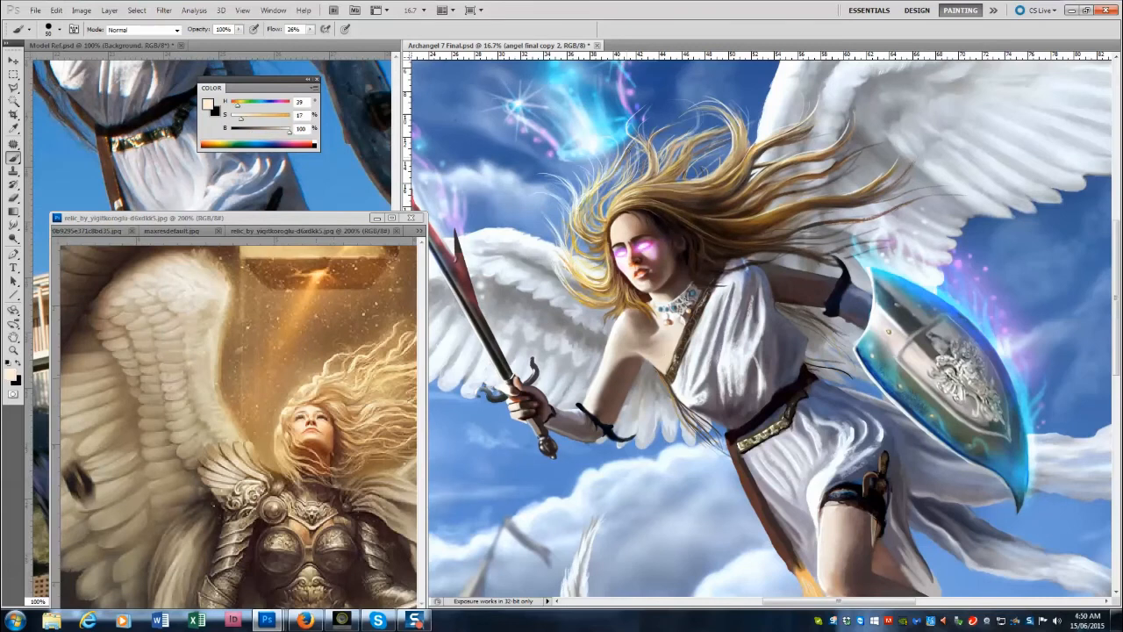
Sample dark brown and wing grey, paint stray strands where the hair ends cross the wing, and erase the excess.
key("bracketleft")
key("bracketleft")
key("bracketleft")
left_click(754, 225, "alt")
left_click(866, 187, "alt")
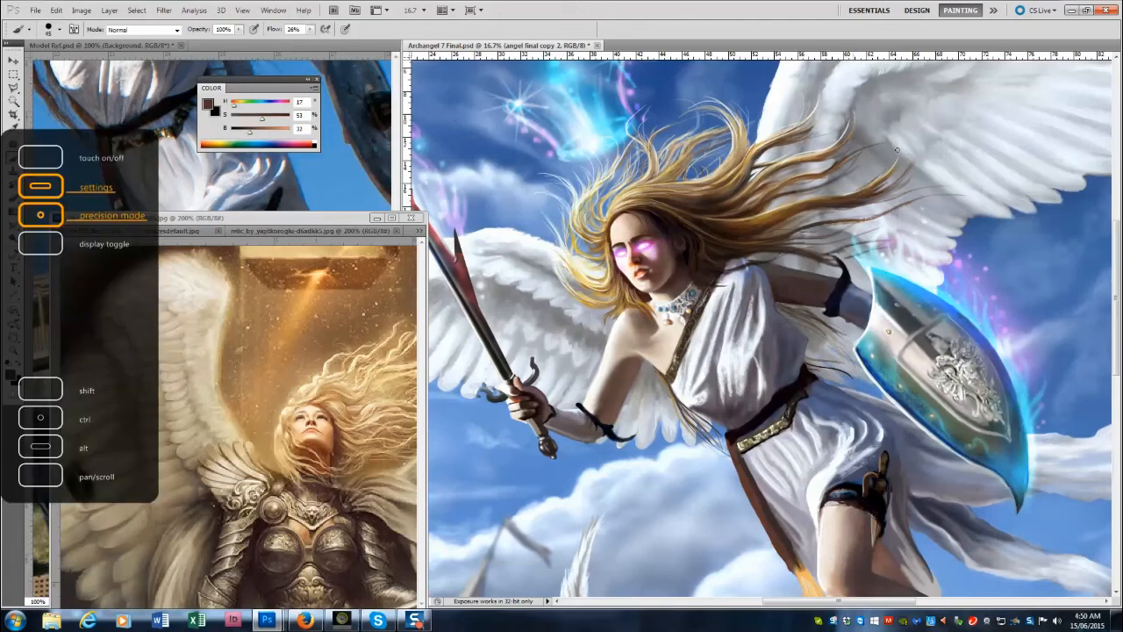
left_click(855, 184, "alt")
key("e")
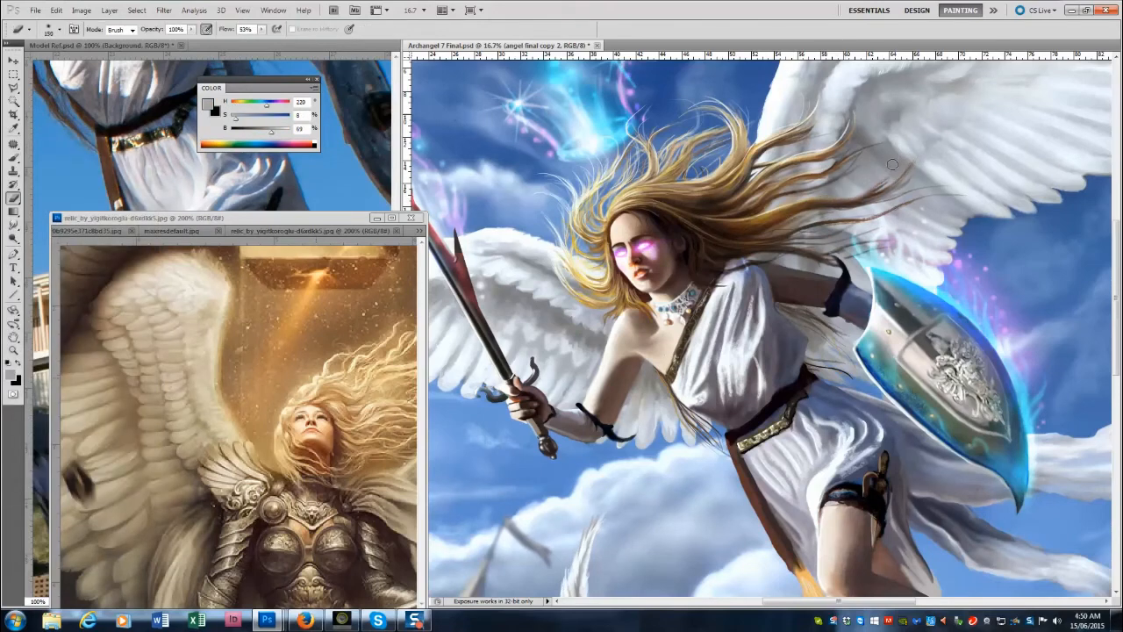
Create a layer named "s=dodge haoir" and glaze sampled gold over the hair with a 1000 px brush at 12% flow.
key("ctrl+shift+n")
type("s=dodge haoir")
key("Return")
key("b")
key("ctrl+h")
left_click(589, 219, "alt")
key("]")
left_click_drag(310, 30, 301, 33)
left_click(653, 179, "alt")
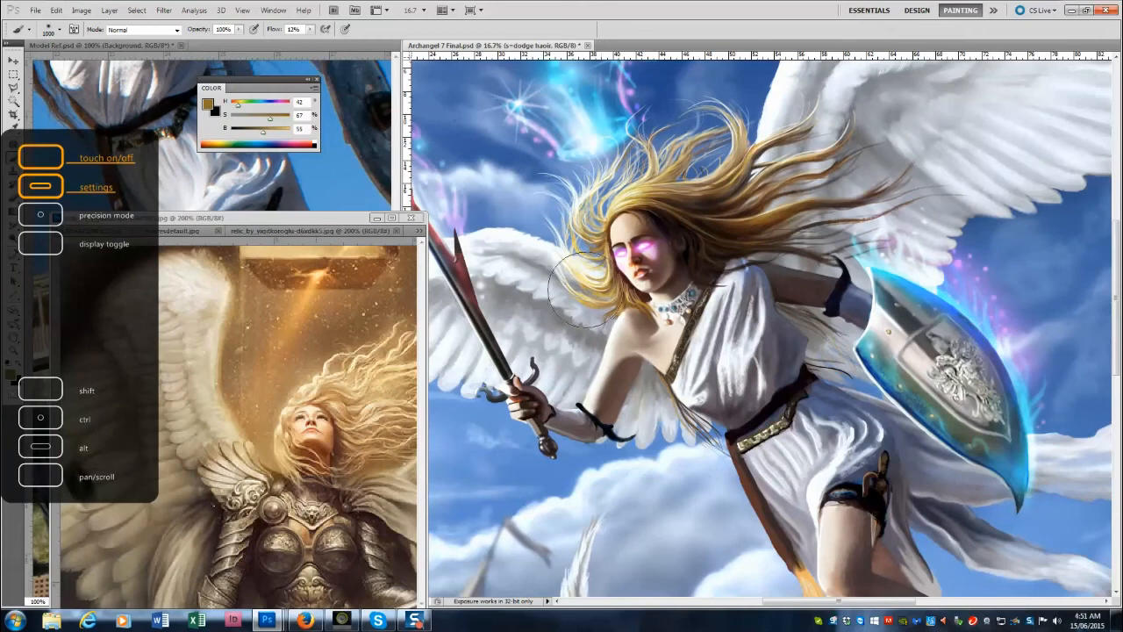
Merge the hair glaze layer down into the angel layer and add a new empty layer.
key("ctrl+e")
key("ctrl+h")
key("ctrl+shift+n")
key("Return")
key("ctrl+h")
Paint over the trailing hair ends near the shield with a reduced brush.
key("[")
key("[")
key("[")
key("[")
key("[")
key("[")
key("[")
key("[")
left_click_drag(849, 190, 892, 219)
Sample brown and gold from the hair and brush golden light over the crown and upper strands.
left_click(645, 216, "alt")
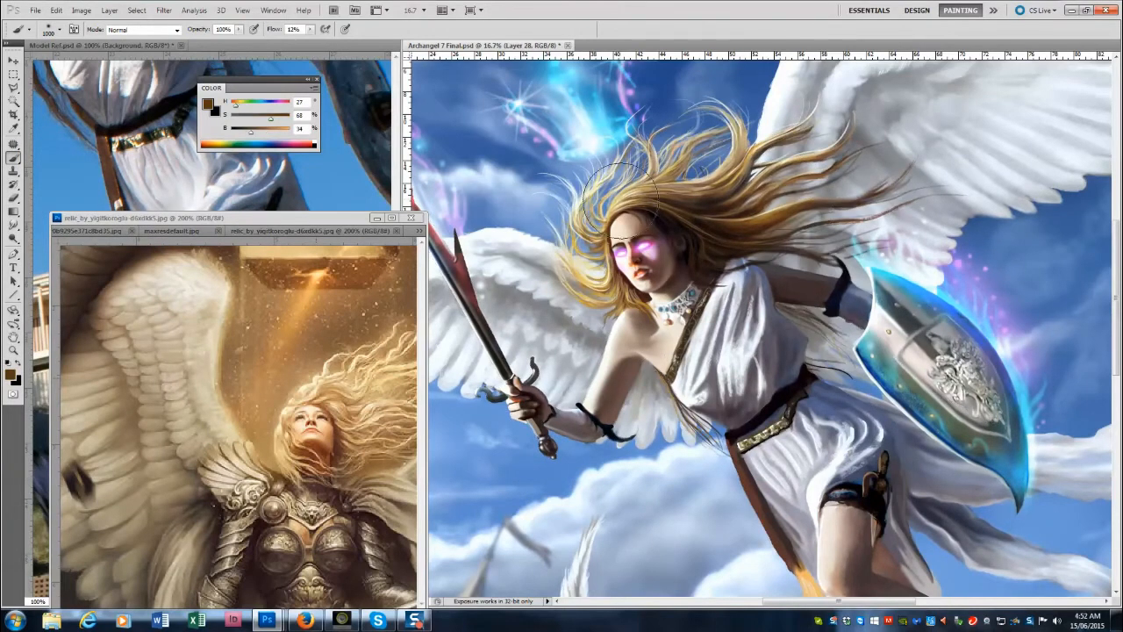
left_click(640, 191, "alt")
left_click_drag(595, 191, 647, 128)
left_click_drag(639, 183, 693, 146)
key("[")
key("[")
key("[")
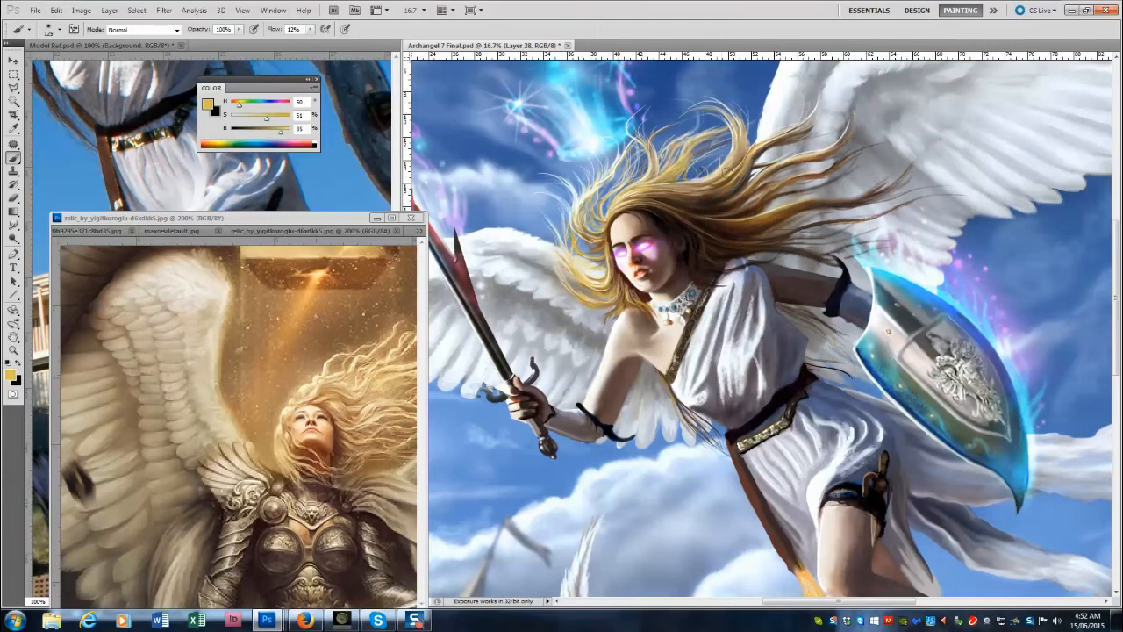
Reduce the brush to 70 px and desaturate the sampled hair gold to a pale cream with 16% saturation.
left_click(157, 32)
left_click(666, 174, "alt")
left_click(642, 188, "alt")
key("[")
key("[")
key("[")
key("[")
key("[")
left_click_drag(267, 117, 241, 118)
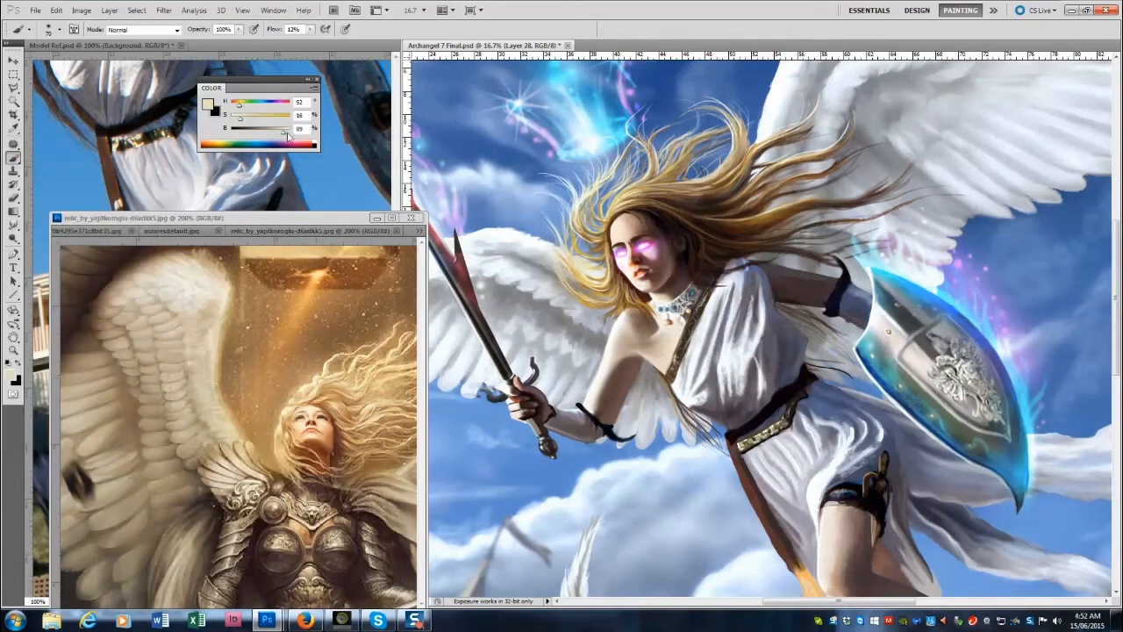
Merge the hair highlight layer into the angel layer and sample golden tones from the front of the hair.
right_click(13, 159)
left_click(66, 194)
key("ctrl+e")
key("shift+b")
left_click(587, 201, "alt")
left_click(612, 211, "alt")
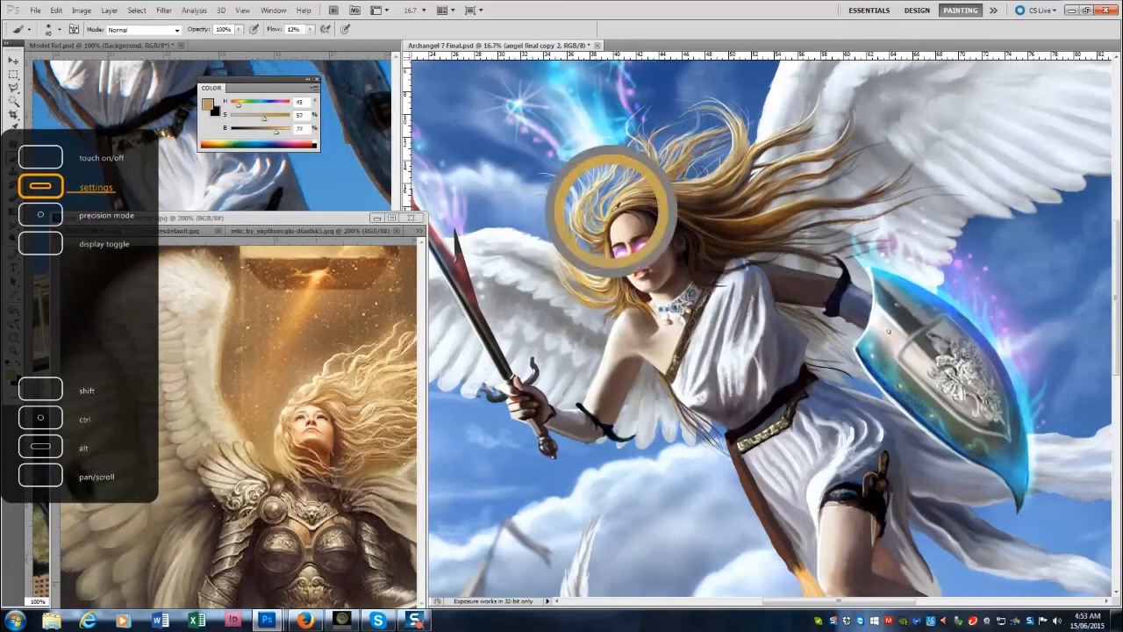
Enlarge the brush to 150 px and glaze saturated gold across the hair from the forehead towards the back.
left_click(137, 10)
key("Escape")
key("bracketright")
key("bracketright")
key("bracketright")
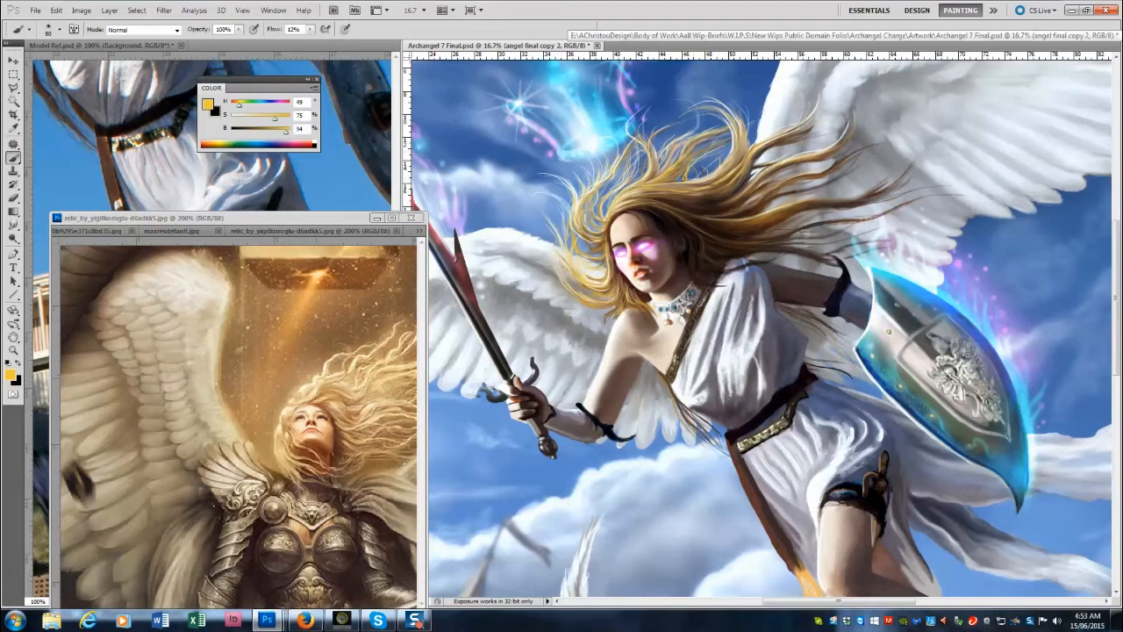
key("bracketright")
key("bracketright")
key("bracketright")
key("bracketright")
key("bracketright")
left_click_drag(626, 194, 749, 190)
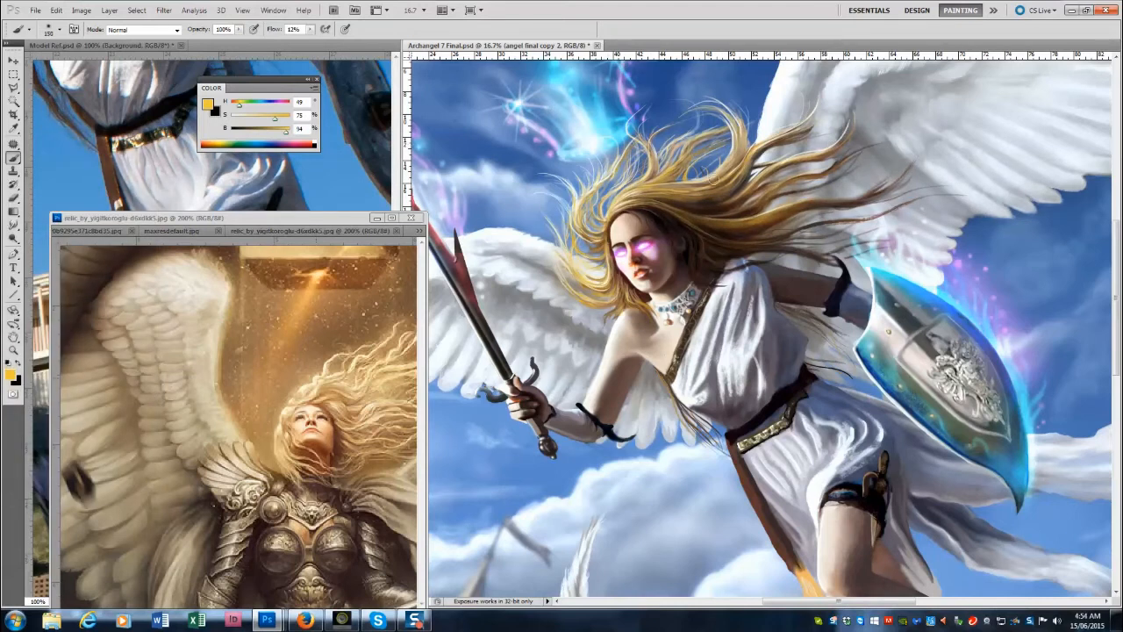
Smudge the hair strands at 100% strength, and prepare the brush with a sampled light brown at 26% flow.
key("r")
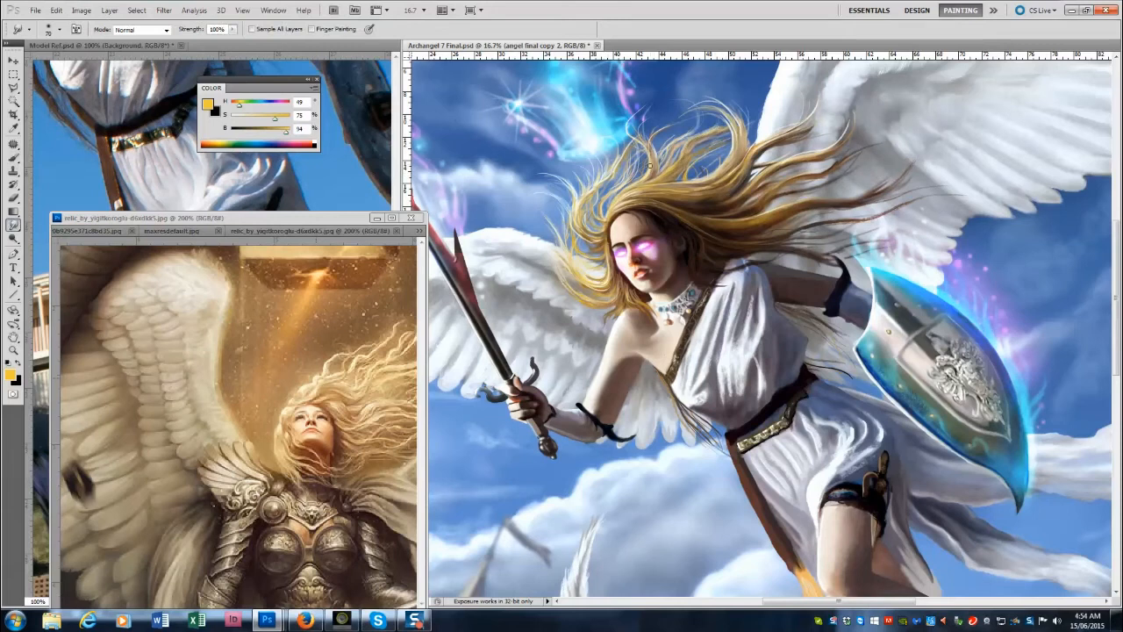
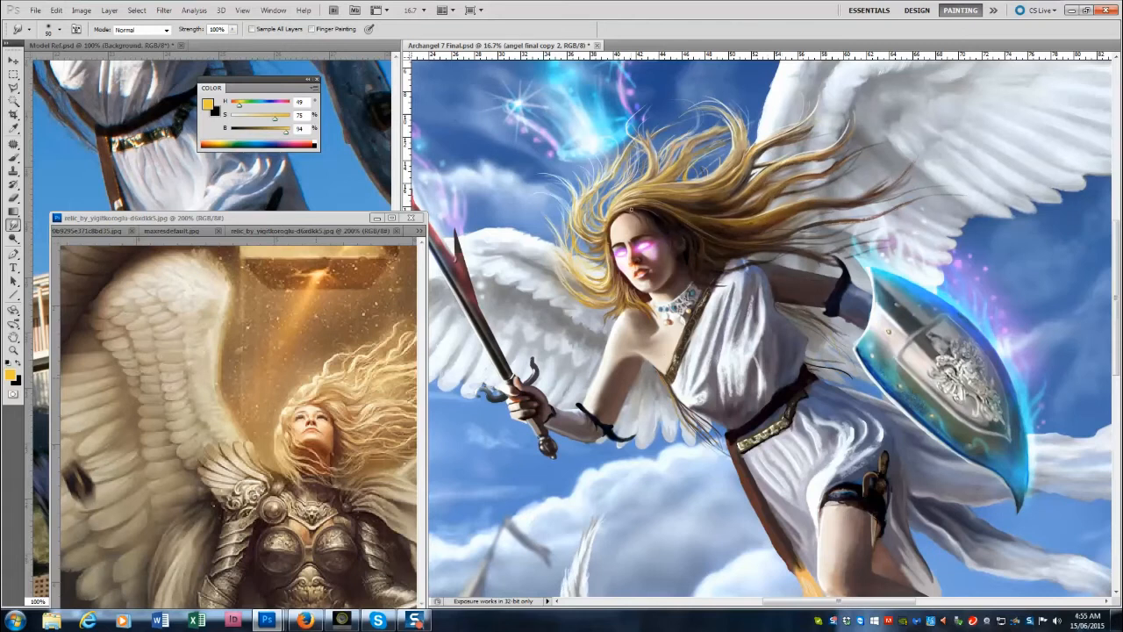
key("b")
left_click(674, 182, "alt")
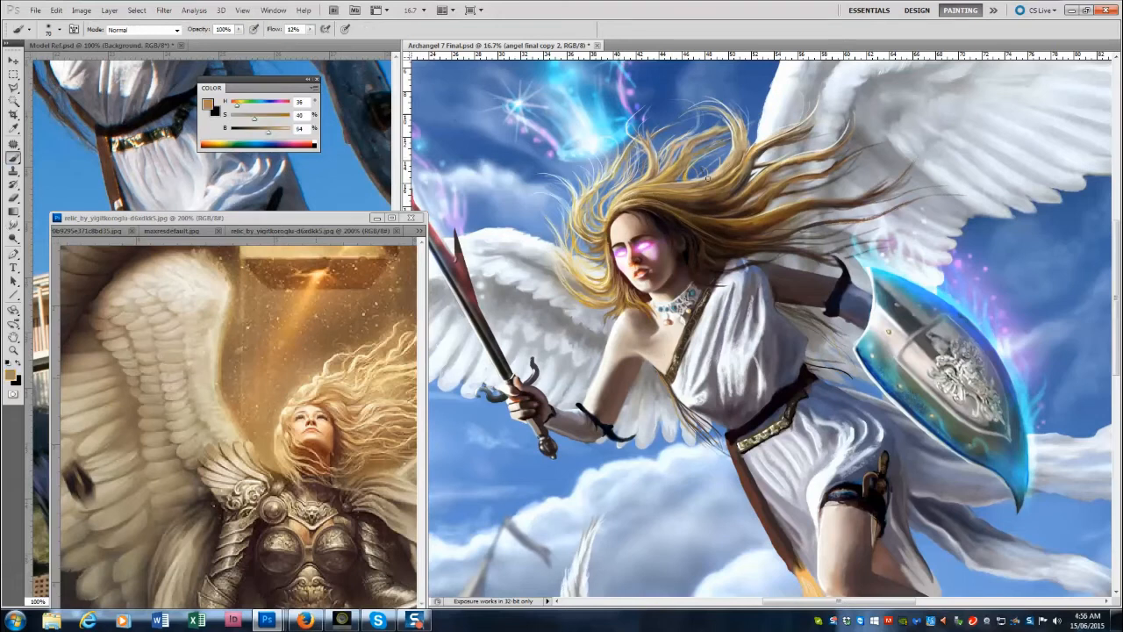
left_click(164, 10)
left_click(309, 30)
left_click(321, 44)
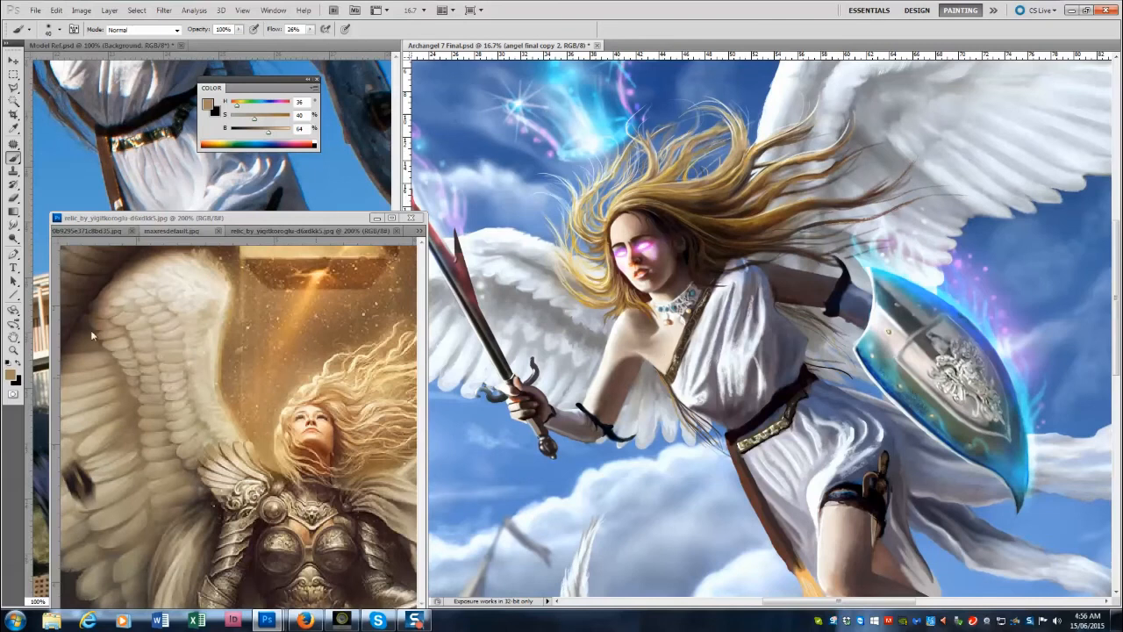
Review the whole composition, save the painting, and return to smudging the angel's hair.
left_click(13, 350)
left_click(761, 388, "alt")
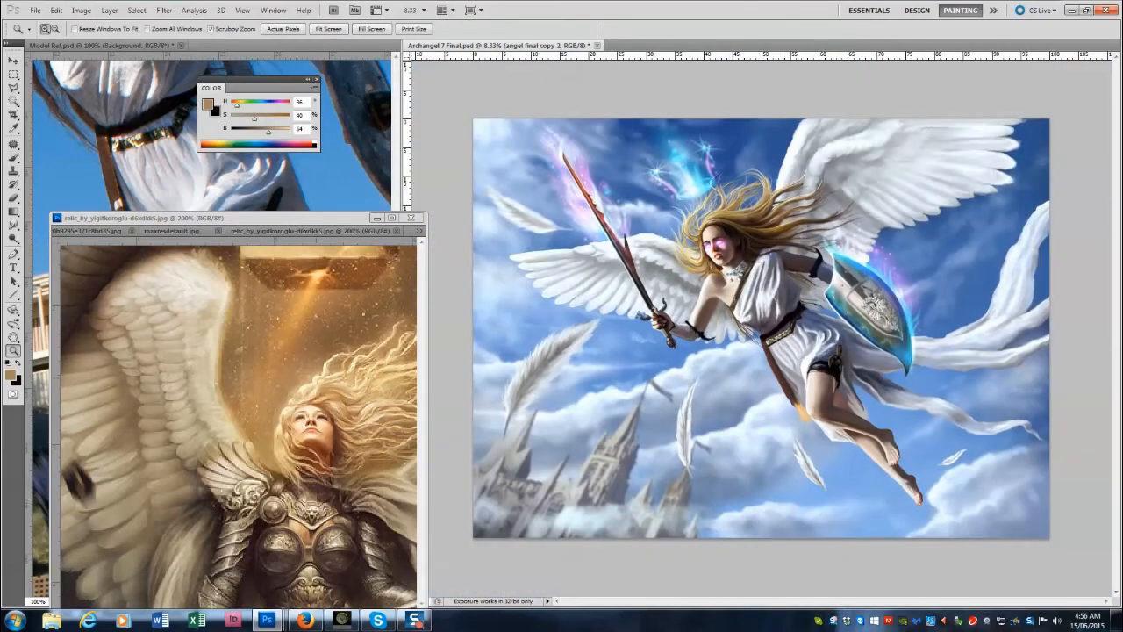
left_click(36, 12)
left_click(61, 176)
left_click(748, 250)
key("r")
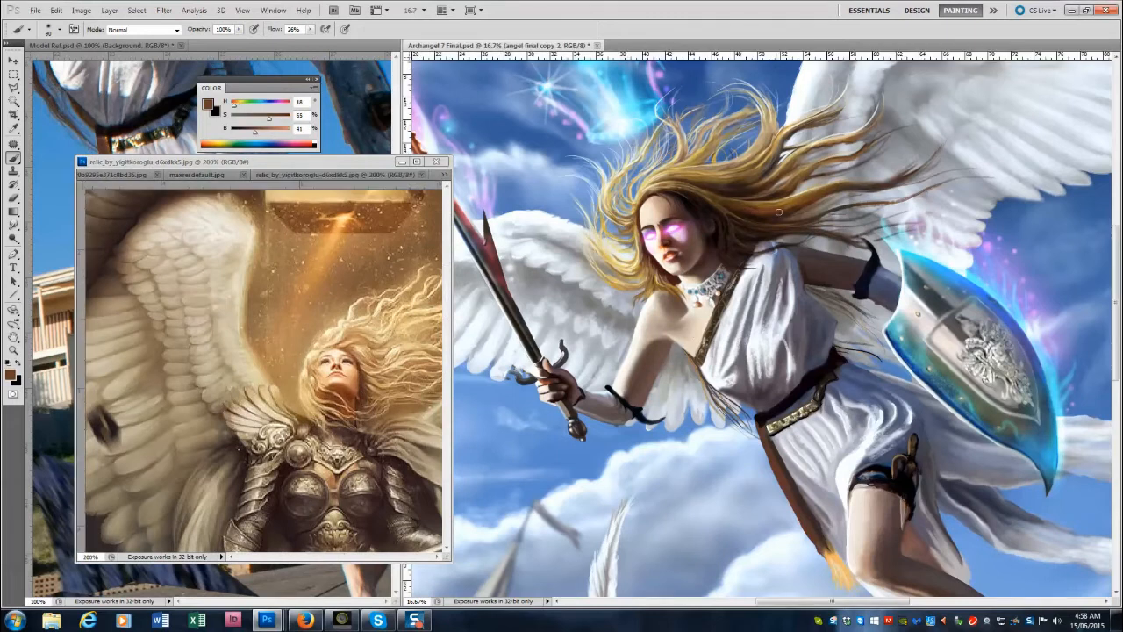
Try painting sampled dark brown strands into the hair behind the face with a 30 px brush at 83% flow.
left_click(783, 213, "alt")
left_click(776, 214, "alt")
left_click(761, 215, "alt")
key("bracketleft")
key("bracketleft")
left_click(310, 31)
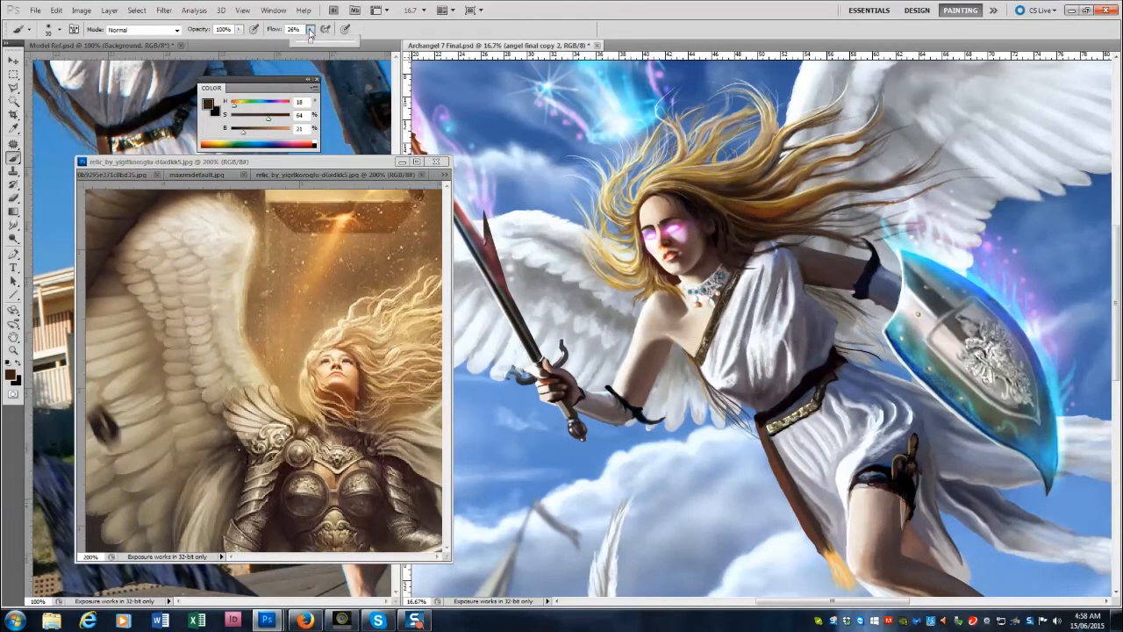
left_click_drag(311, 41, 344, 41)
left_click(776, 211, "alt")
left_click_drag(754, 213, 802, 202)
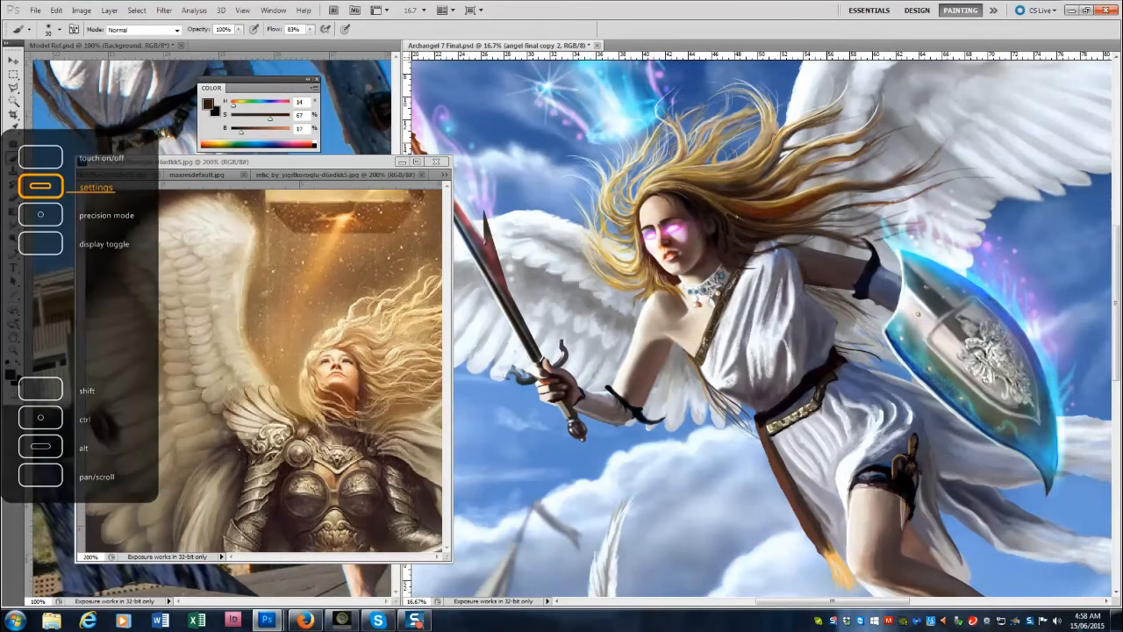
Undo the last dark strokes in the hair.
key("ctrl+alt+z")
key("ctrl+alt+z")
key("ctrl+alt+z")
key("ctrl+alt+z")
Blend the hair strands beside the angel's face with the Mixer Brush and save the painting.
key("z")
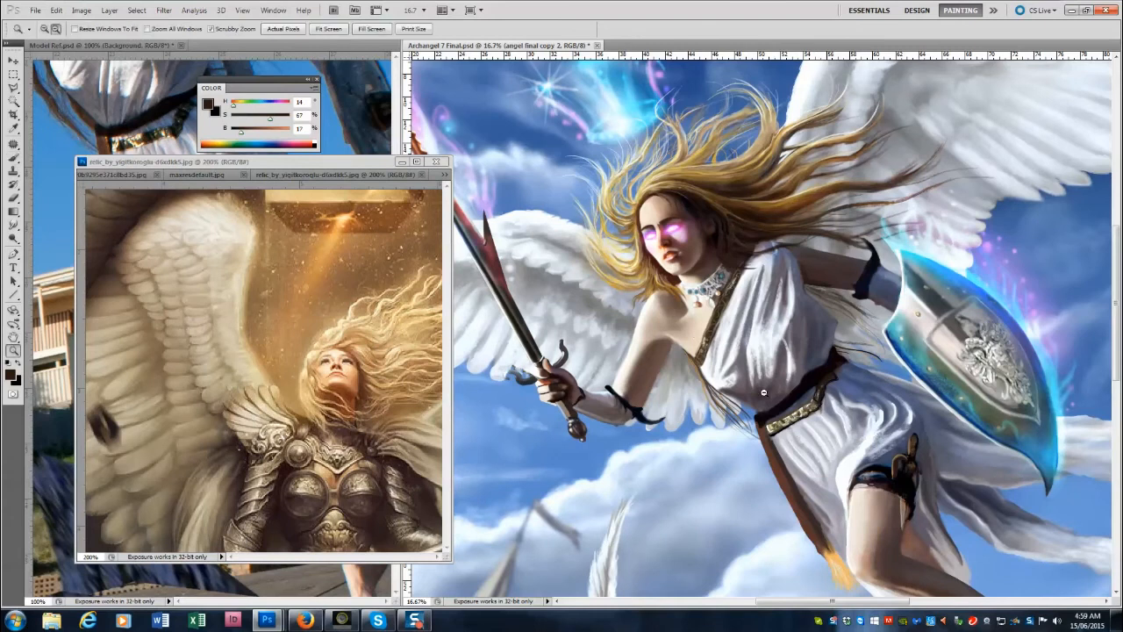
left_click(675, 395)
left_click(635, 358, "alt")
key("b")
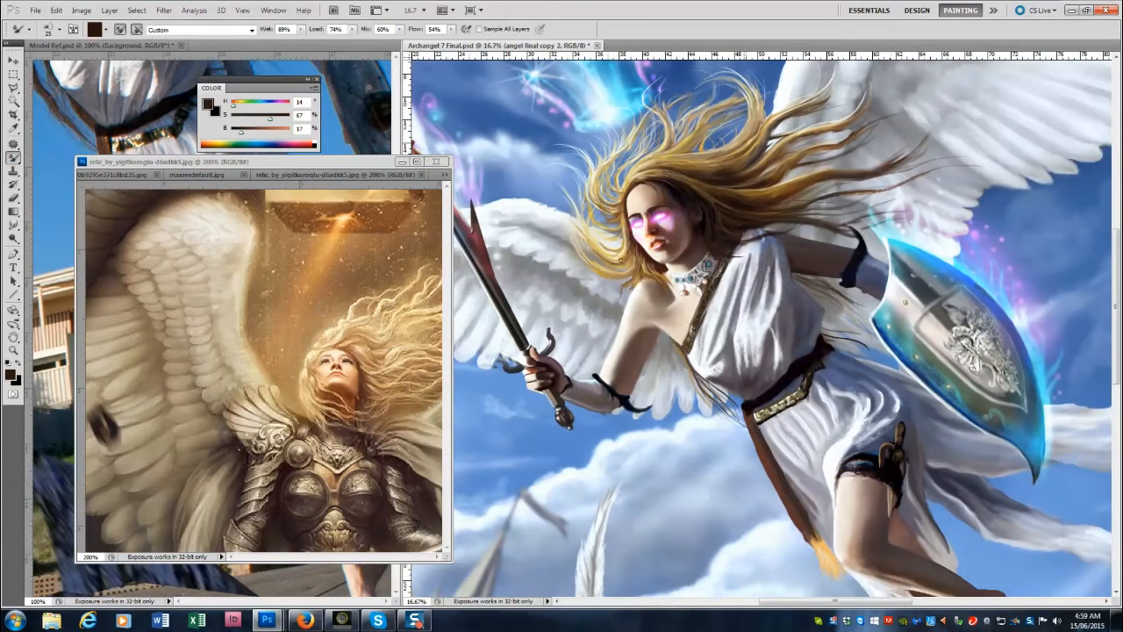
mouse_move(618, 235)
left_mouse_down()
mouse_move(623, 220)
mouse_move(596, 200)
left_mouse_up()
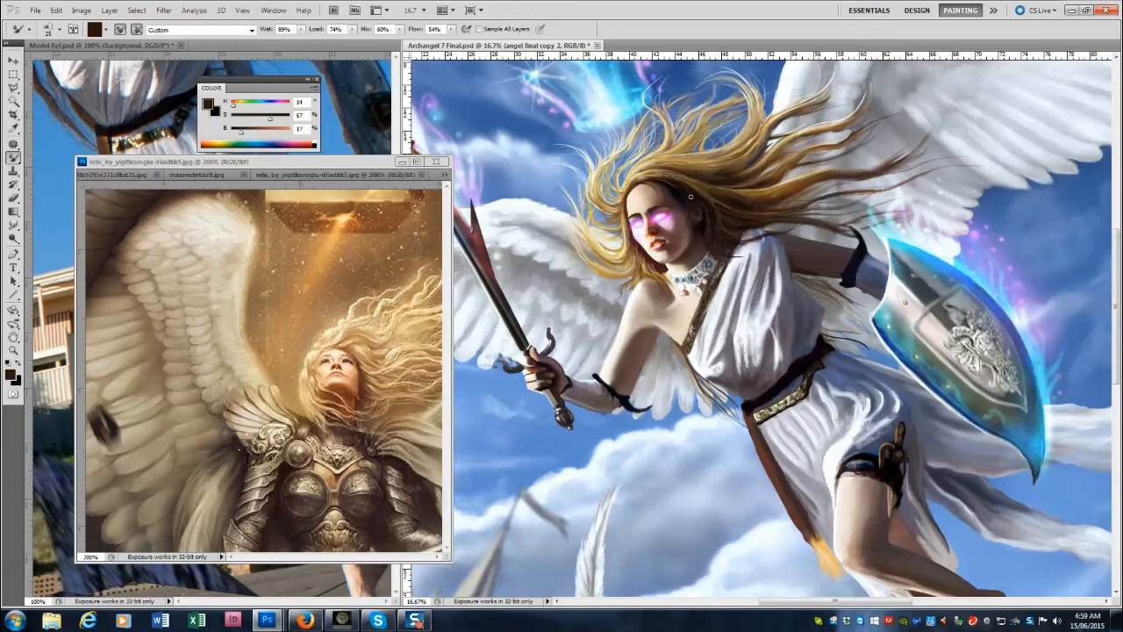
left_click(35, 10)
left_click(58, 179)
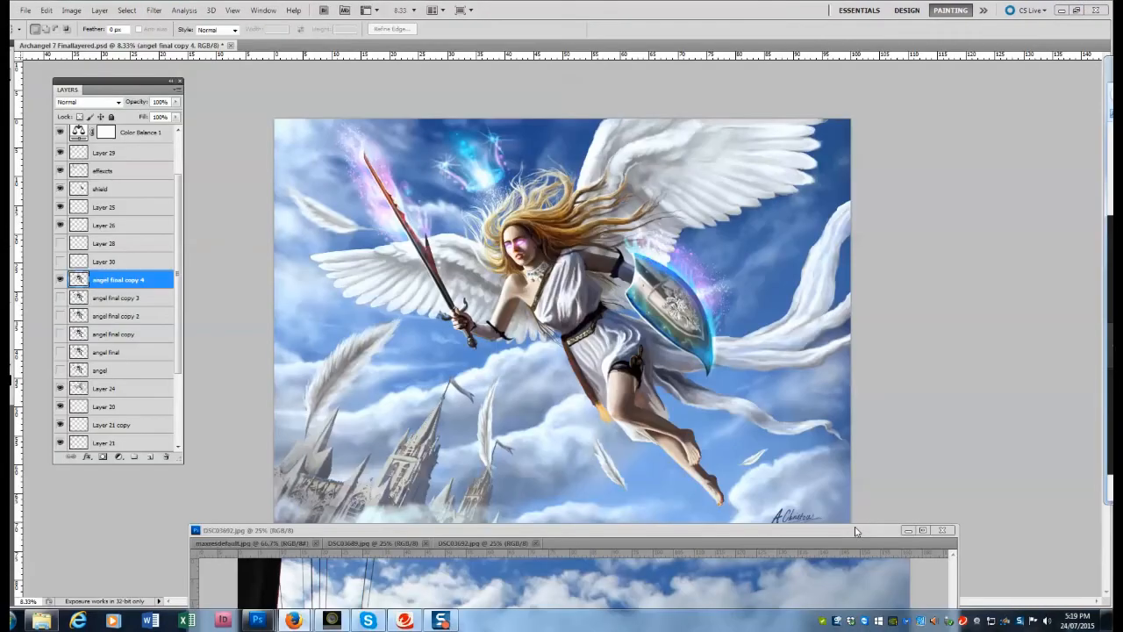
Darken the shadows of the clouds copy 2 layer with a Levels adjustment.
scroll(130, 272, "down", 5)
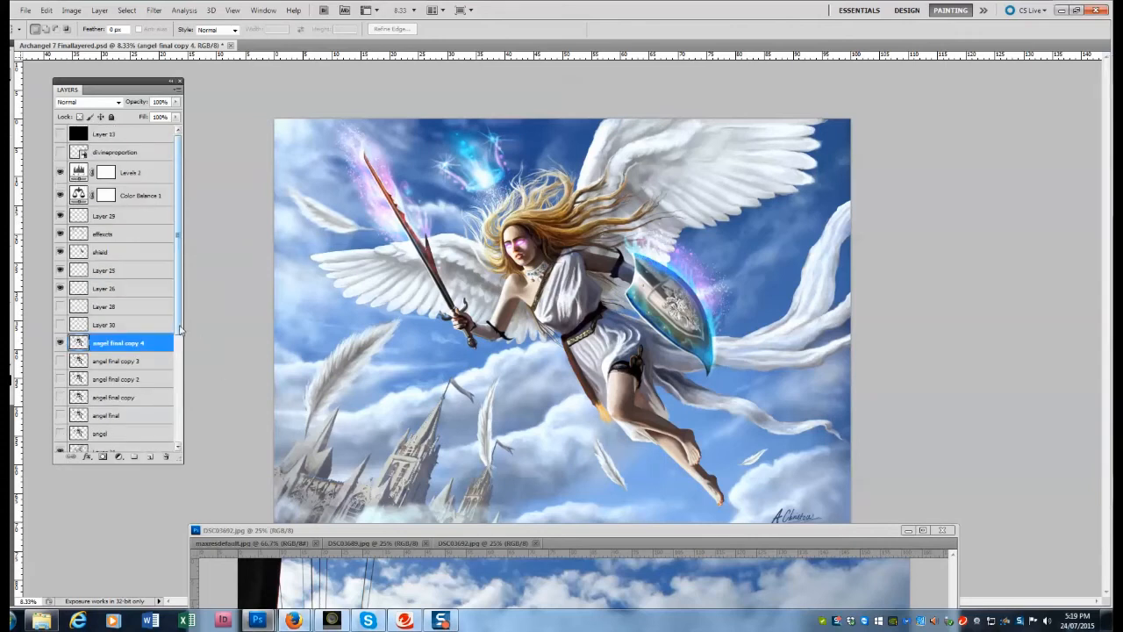
left_click(114, 425)
left_click(71, 10)
mouse_move(96, 40)
left_click(217, 51)
left_click_drag(76, 242, 95, 242)
left_click(267, 131)
scroll(131, 193, "up", 5)
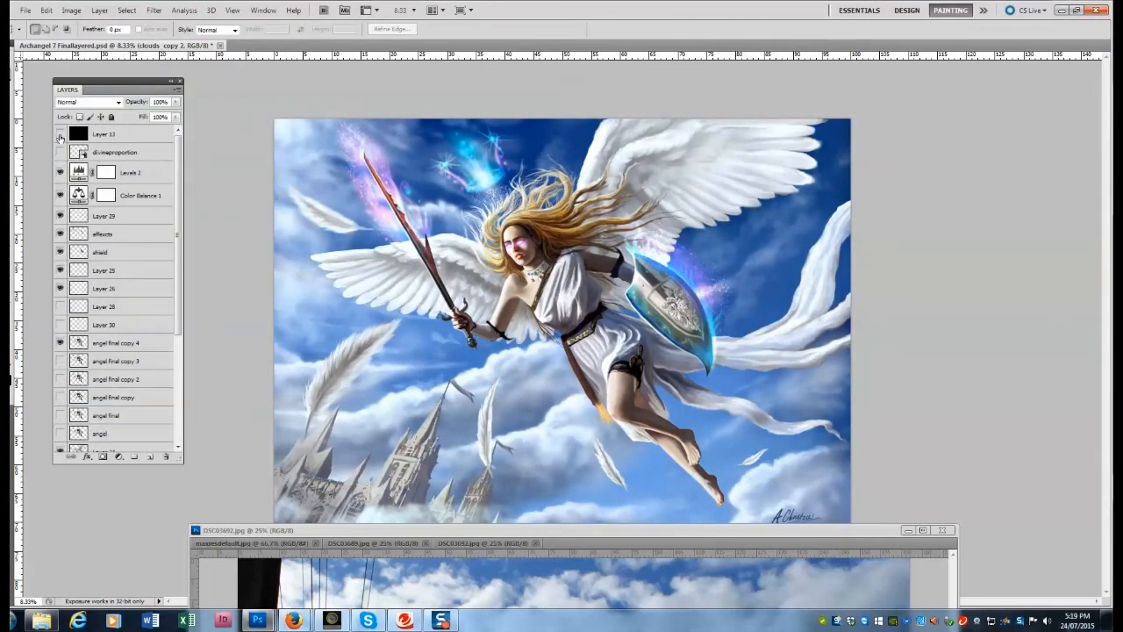
Show Layer 13 and the divineproportion overlay with Levels 2 and Color Balance 1 hidden, and transform the overlay.
left_click(60, 134)
left_click_drag(59, 172, 59, 189)
left_click(60, 152)
left_click(114, 152)
left_click(45, 10)
left_click(229, 360)
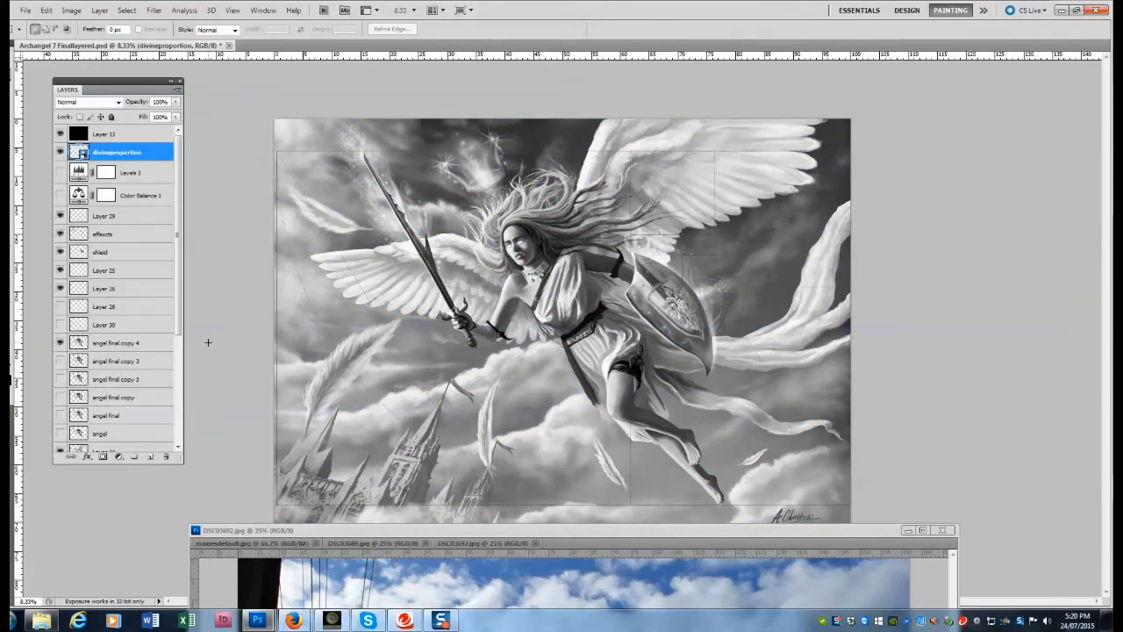
Try moving the selected layer sideways across the canvas, and undo the move.
left_click(119, 343)
key("v")
left_click_drag(552, 320, 676, 321)
key("ctrl+z")
Hide Layer 13 and the divineproportion overlay, and rename Layer 29 as signature.
left_click(58, 152)
left_click_drag(59, 173, 59, 135)
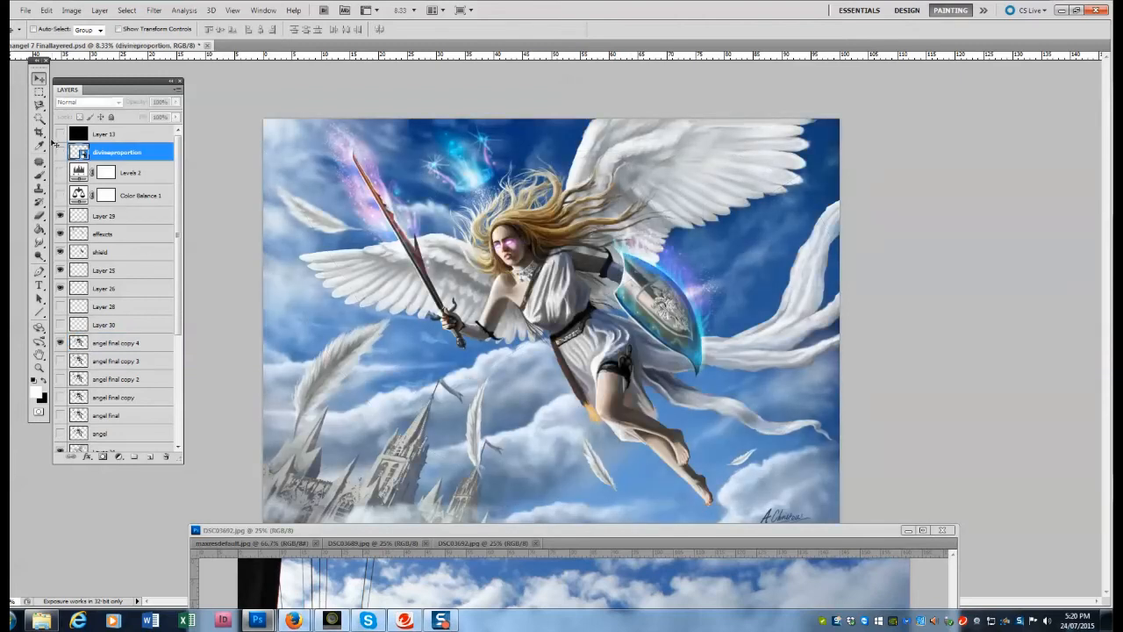
left_click(38, 175)
double_click(103, 216)
type("signature")
key("Return")
Move the angel final copy 4 layer above Layer 28 and Layer 30 in the layer stack.
left_click_drag(179, 171, 179, 277)
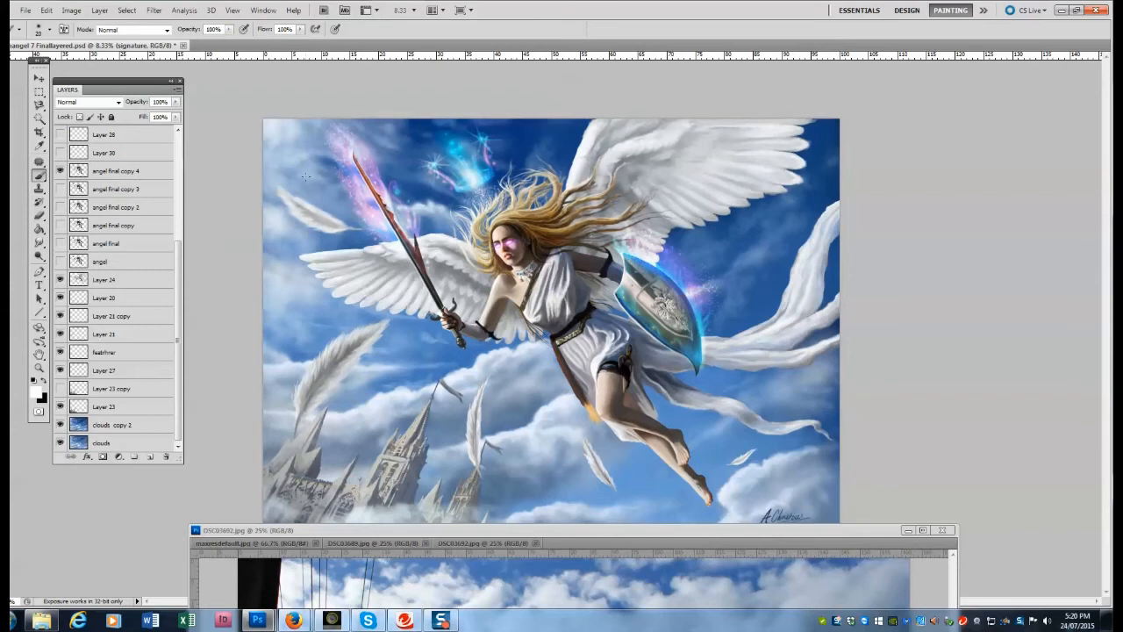
left_click(38, 367)
left_click_drag(178, 339, 178, 269)
left_click(104, 267)
left_click_drag(104, 284, 104, 243)
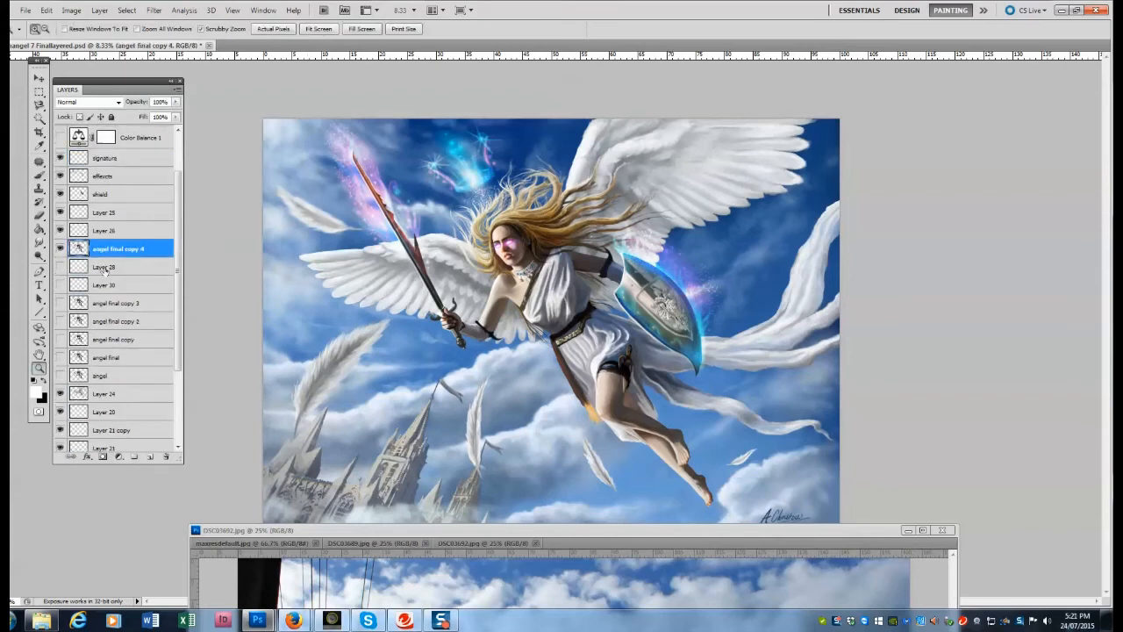
Hide angel final copy 4 and compare the older angel versions, leaving angel final copy visible.
left_click(105, 267)
left_click(60, 250)
left_click(60, 302)
left_click(59, 321)
left_click(60, 321)
left_click(59, 339)
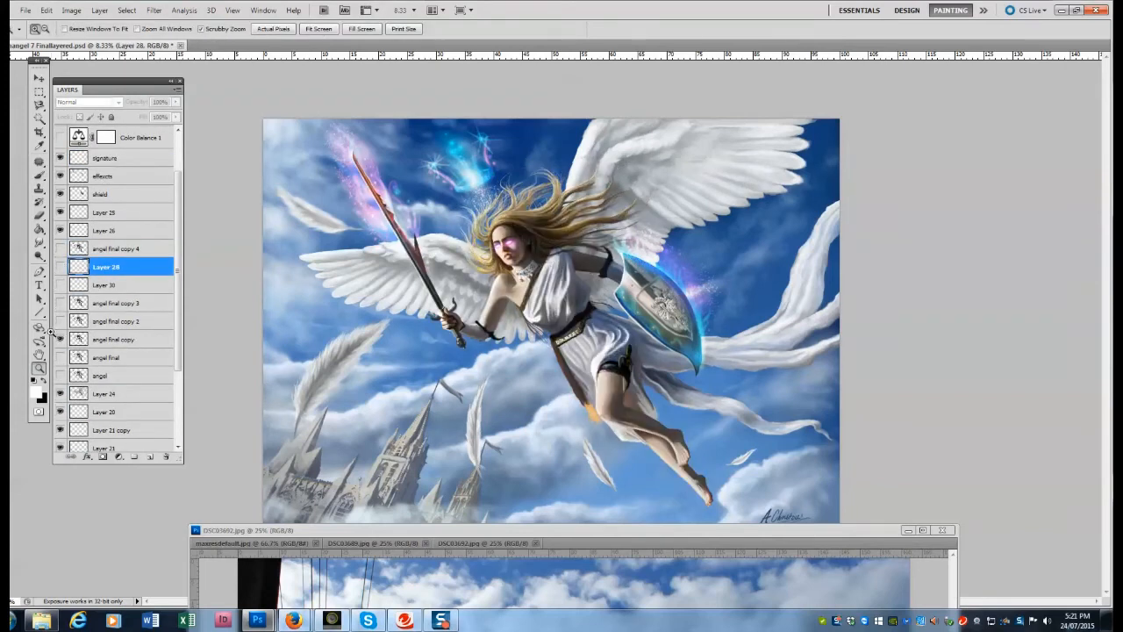
Delete the angel final copy 3, angel final copy 2, angel final and angel layers.
left_click(166, 456)
left_click(506, 233)
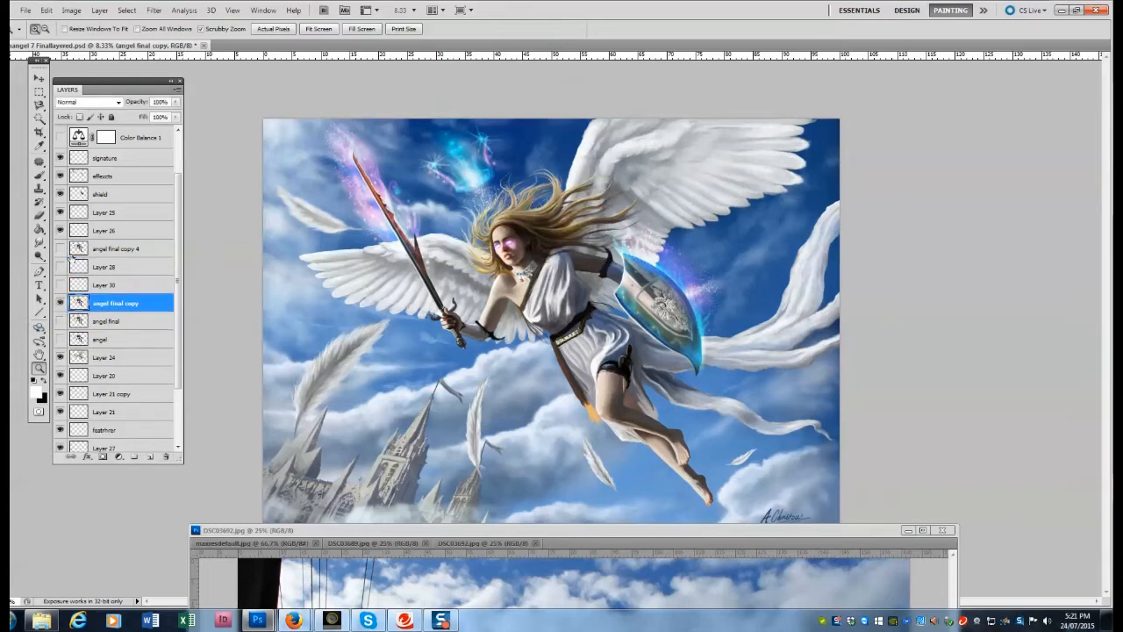
left_click(131, 321)
left_click(131, 340, "shift")
left_click(166, 456)
left_click(506, 233)
Move the floating sky photo window off the lower part of the painting.
left_click_drag(178, 317, 177, 353)
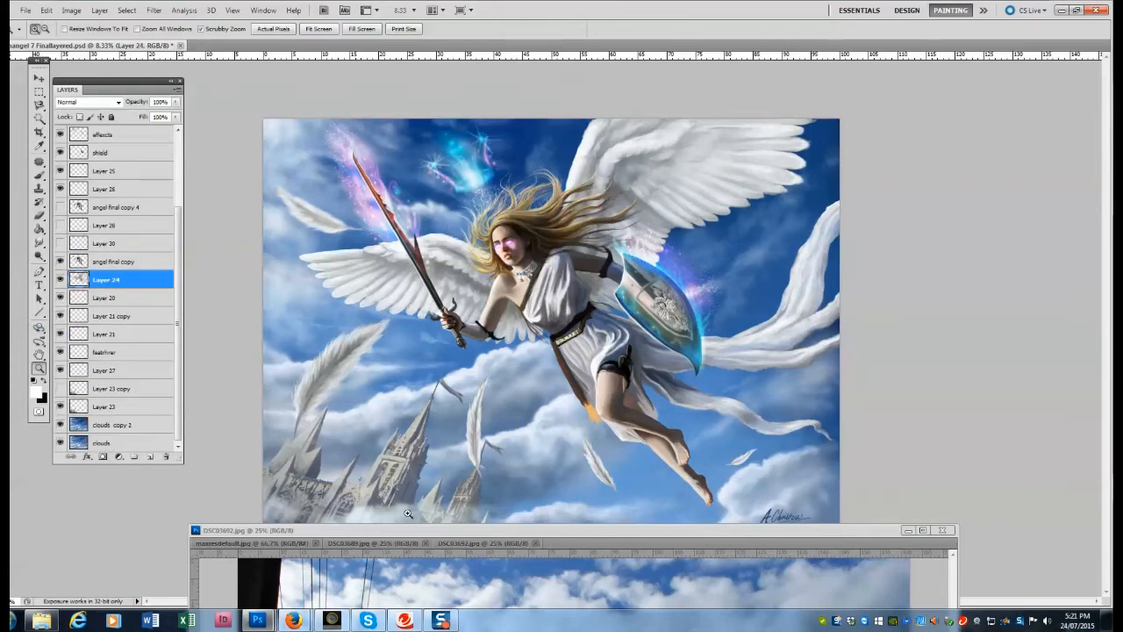
left_click_drag(408, 530, 1020, 310)
left_click(334, 323)
Set Layer 27's opacity to 85% and rename it as clouds.
left_click_drag(177, 252, 178, 304)
left_click(123, 397)
left_click(175, 101)
left_click_drag(176, 116, 169, 118)
double_click(101, 398)
type("clouds")
key("Return")
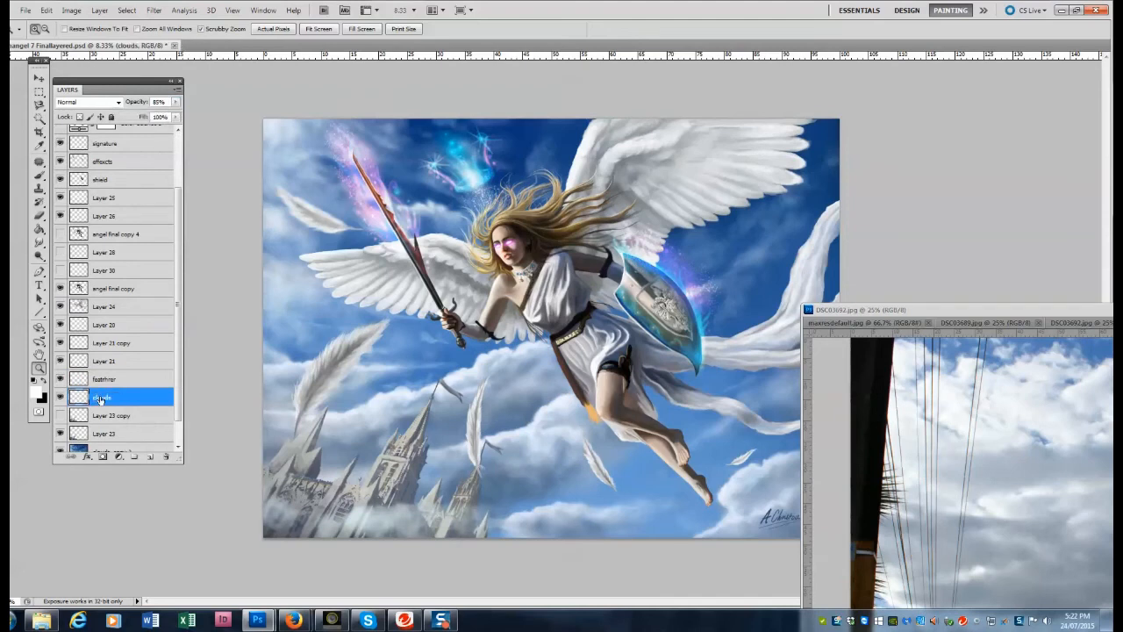
Make the shield layer active and switch to the Eraser.
left_click(105, 179)
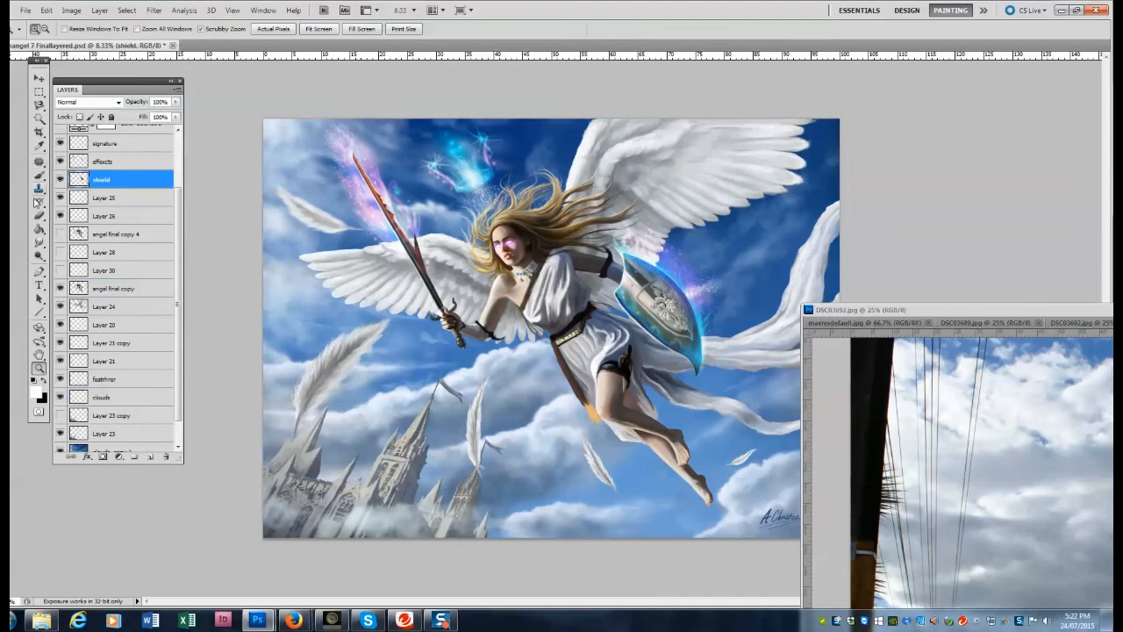
key("b")
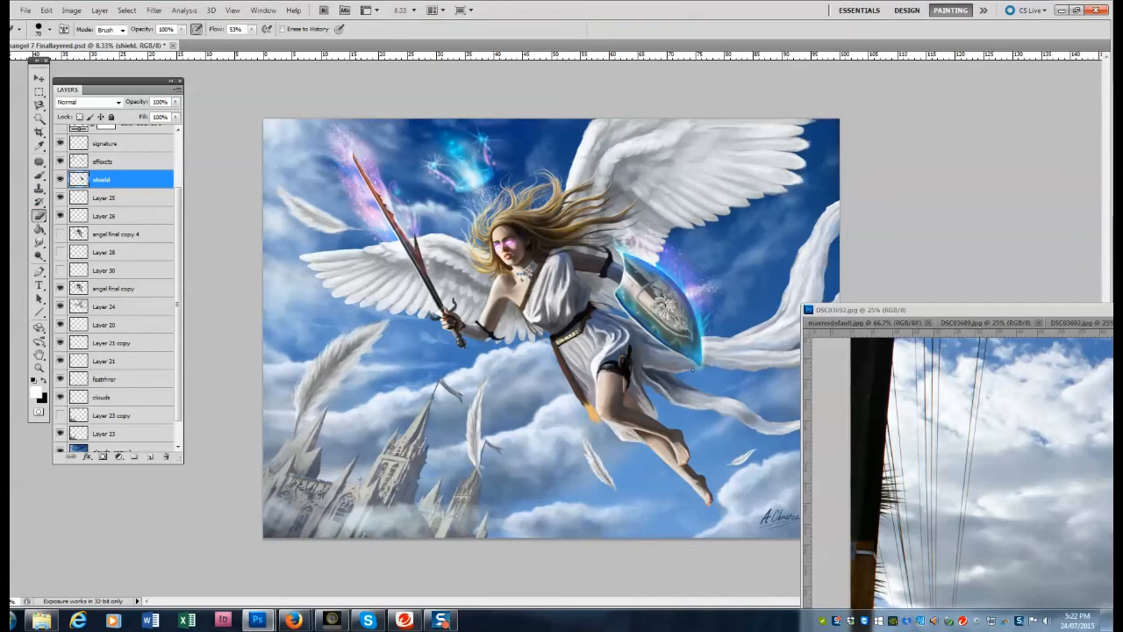
key("a")
key("e")
Show the angel final copy 4 layer and hide the angel final copy layer.
left_click(60, 253)
left_click(59, 234)
left_click(60, 289)
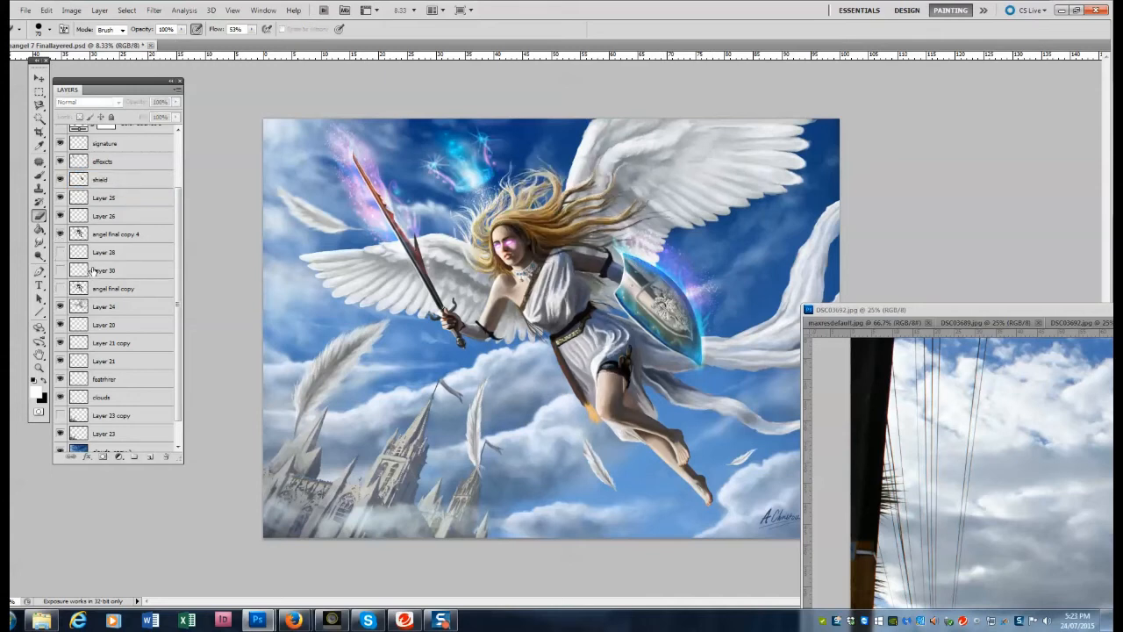
Delete the hidden Layer 28 and Layer 30.
left_click(103, 271)
left_click(105, 253, "shift")
left_click(165, 456)
key("Return")
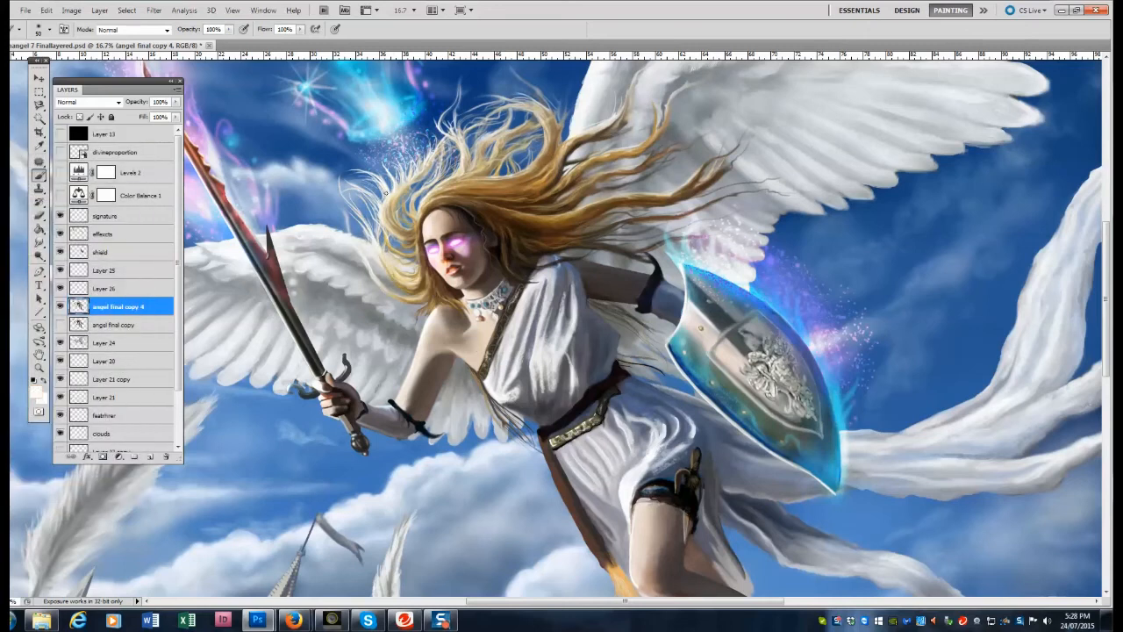
Brush sampled hair colours over the wing beside the hair and through the locks above the angel's face on angel final copy 4.
key("bracketright")
left_click_drag(336, 230, 364, 204)
key("bracketright")
key("bracketright")
key("bracketright")
key("bracketright")
left_click(527, 217, "alt")
left_click_drag(523, 213, 538, 227)
left_click_drag(475, 202, 569, 250)
left_click(633, 209, "alt")
Show the Levels 2 adjustment layer and move the signature layer directly above it.
key("z")
left_click(633, 209, "alt")
left_click(60, 172)
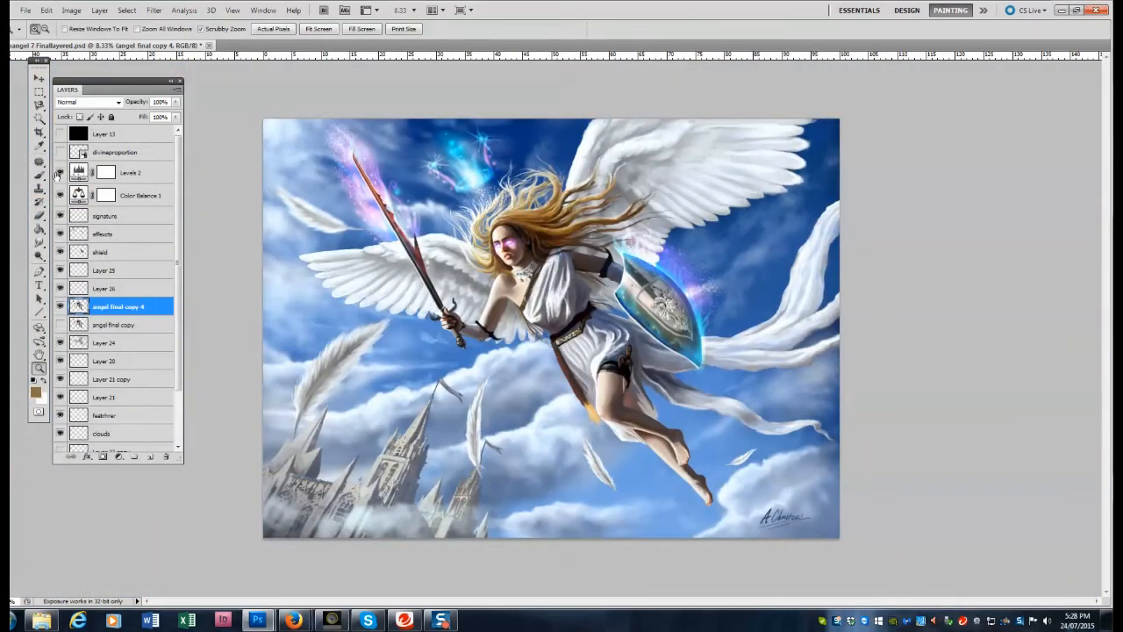
left_click_drag(104, 216, 103, 168)
left_click(60, 133)
left_click(60, 133)
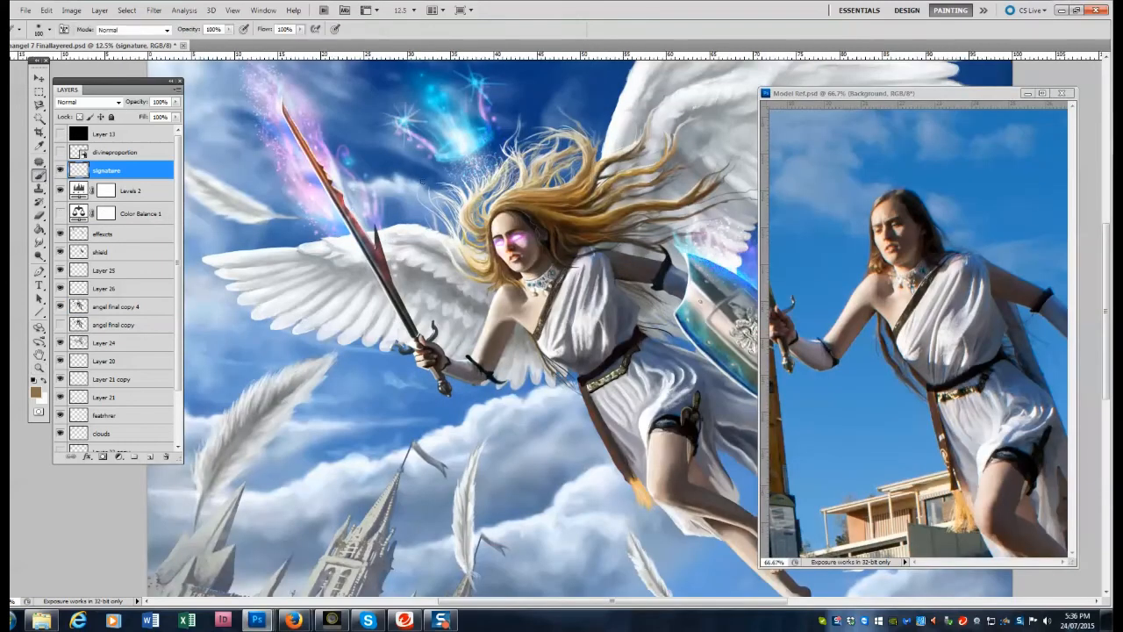
Rename the angel final copy 4 layer as final character.
left_click(97, 308)
scroll(551, 204, "up", 3)
double_click(114, 307)
type("final character")
key("Return")
Touch up the lower lock beside the angel's face and brush sampled hair colour over the crown with a larger brush.
left_click(881, 266)
left_click(467, 305)
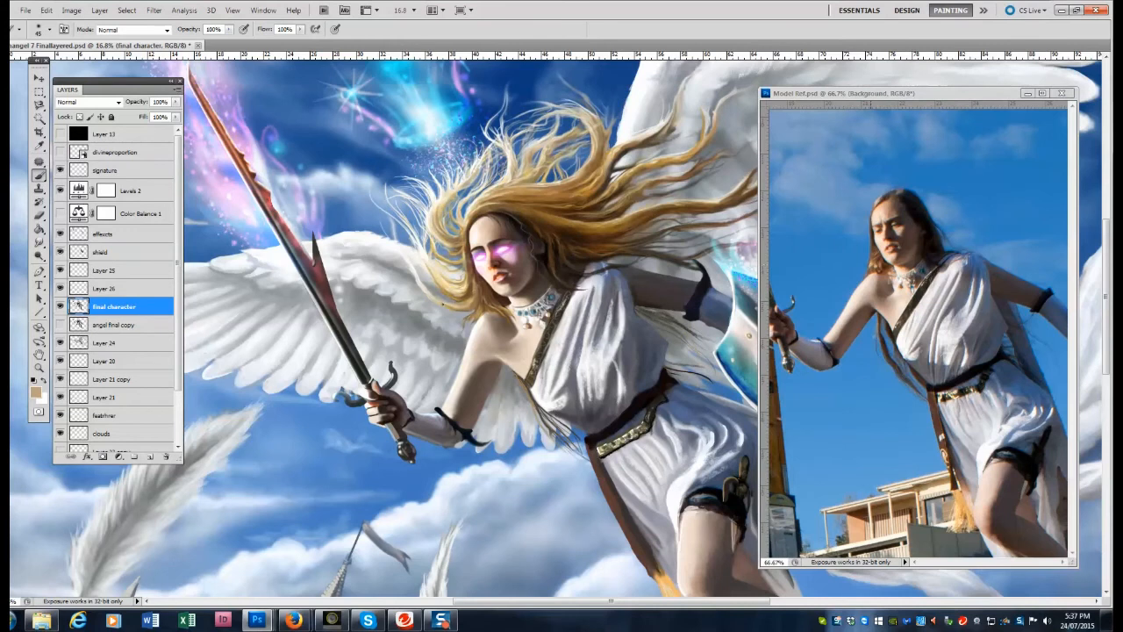
key("bracketright")
key("bracketright")
key("bracketright")
key("bracketright")
key("bracketright")
key("bracketright")
key("bracketright")
left_click(525, 216, "alt")
left_click_drag(528, 212, 502, 203)
Blend sampled tones into the trailing locks and darken the hair beside the angel's ear with a smaller brush.
left_click(472, 214, "alt")
left_click(632, 202, "alt")
left_click_drag(632, 203, 621, 198)
left_click(559, 266, "alt")
key("bracketleft")
left_click_drag(531, 238, 544, 234)
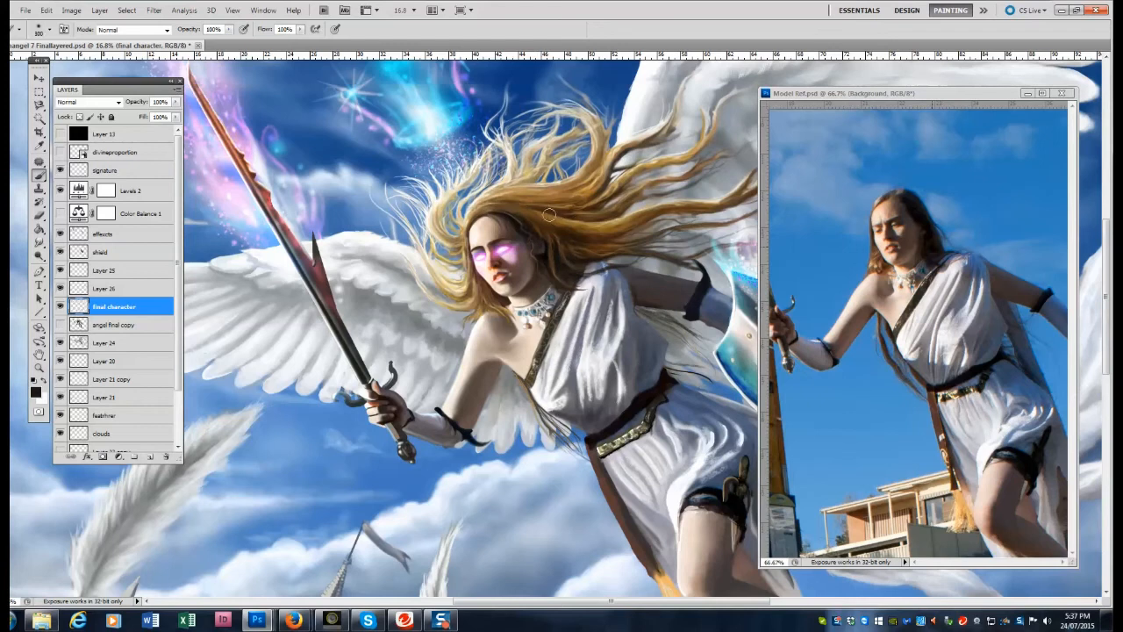
Smudge the tips of the upper hair strands outward over the raised wing.
key("r")
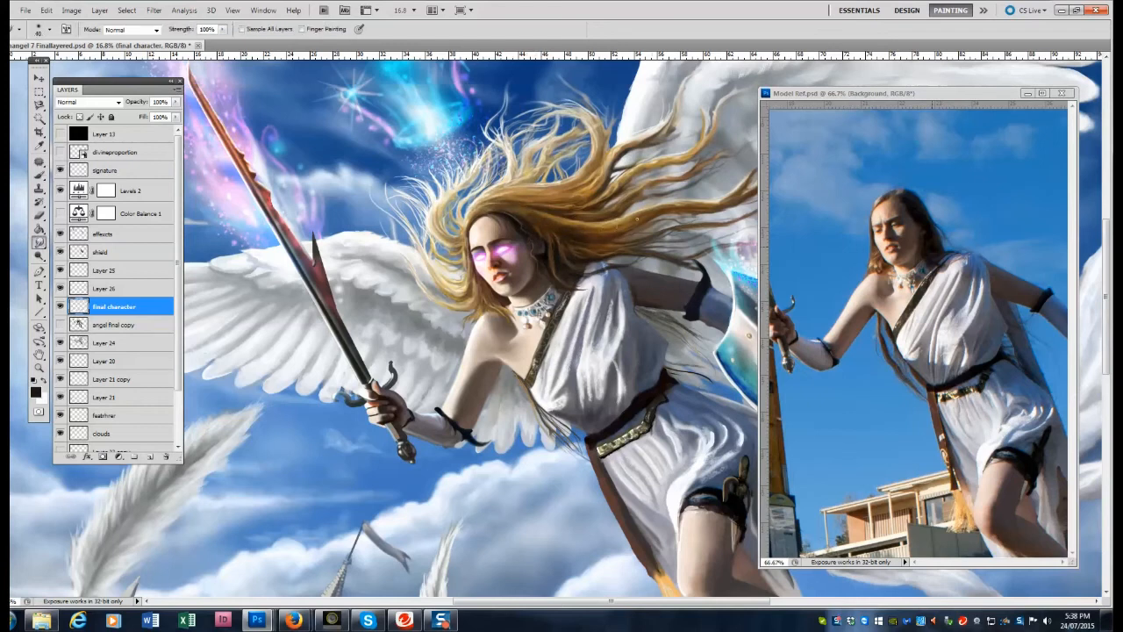
left_click_drag(636, 142, 656, 134)
key("z")
left_click_drag(744, 195, 689, 196)
key("ctrl+plus")
key("b")
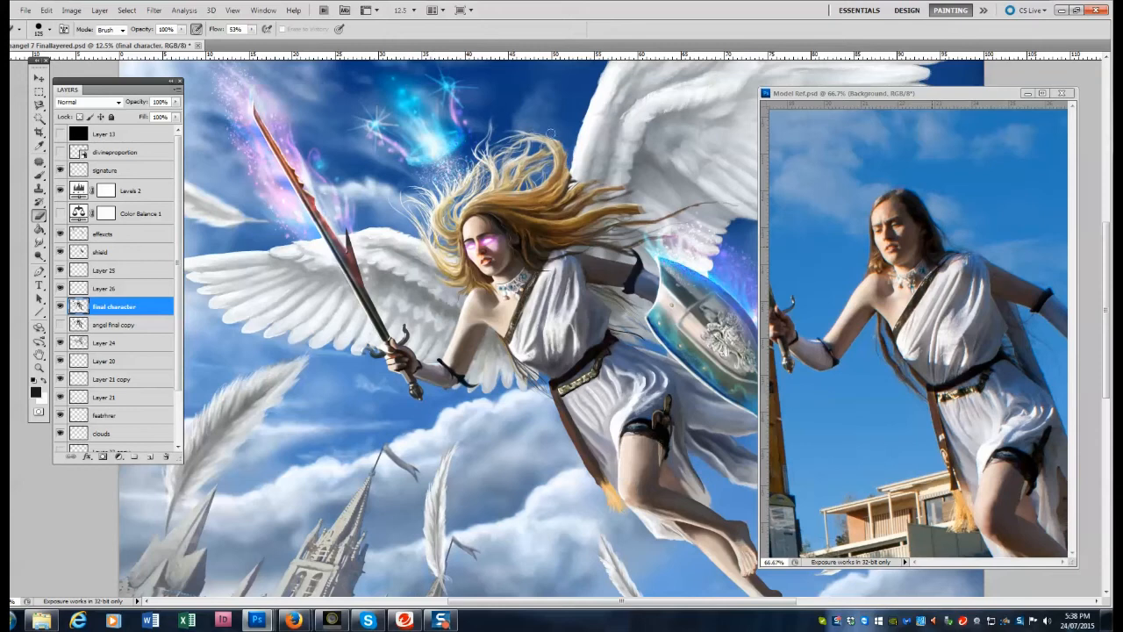
Paint strands in sampled hair colours through the top curls and along the locks trailing toward the raised wing.
key("b")
left_click(556, 188, "alt")
left_click_drag(519, 140, 550, 138)
key("]")
key("]")
left_click(560, 184, "alt")
mouse_move(528, 207)
left_mouse_down()
mouse_move(556, 201)
mouse_move(576, 147)
mouse_move(606, 143)
left_mouse_up()
left_click(571, 168, "alt")
mouse_move(579, 183)
left_mouse_down()
mouse_move(607, 180)
mouse_move(653, 208)
left_mouse_up()
Paint dark shading into the hair behind the head using the dark hair colour sampled from the model reference.
key("[")
key("[")
left_click(939, 246, "alt")
left_click_drag(555, 219, 587, 220)
key("[")
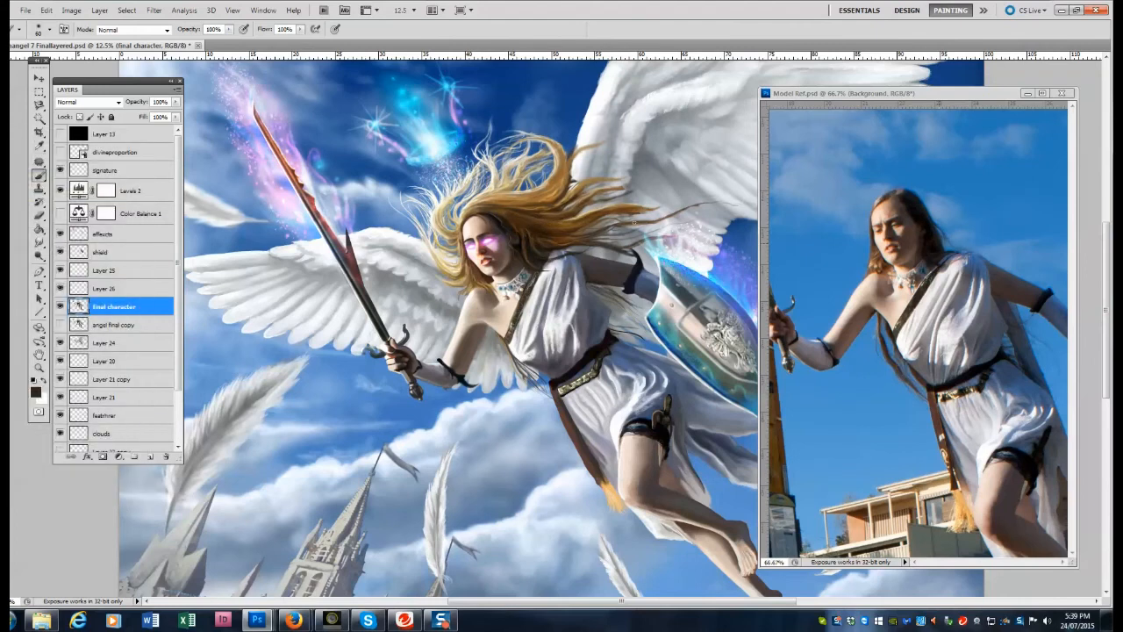
Sample brown and dark hair tones from the model reference and paint shadow strands from the forehead across the crown.
left_click(471, 204, "alt")
left_click(877, 203, "alt")
left_click(883, 193, "alt")
left_click(612, 211, "alt")
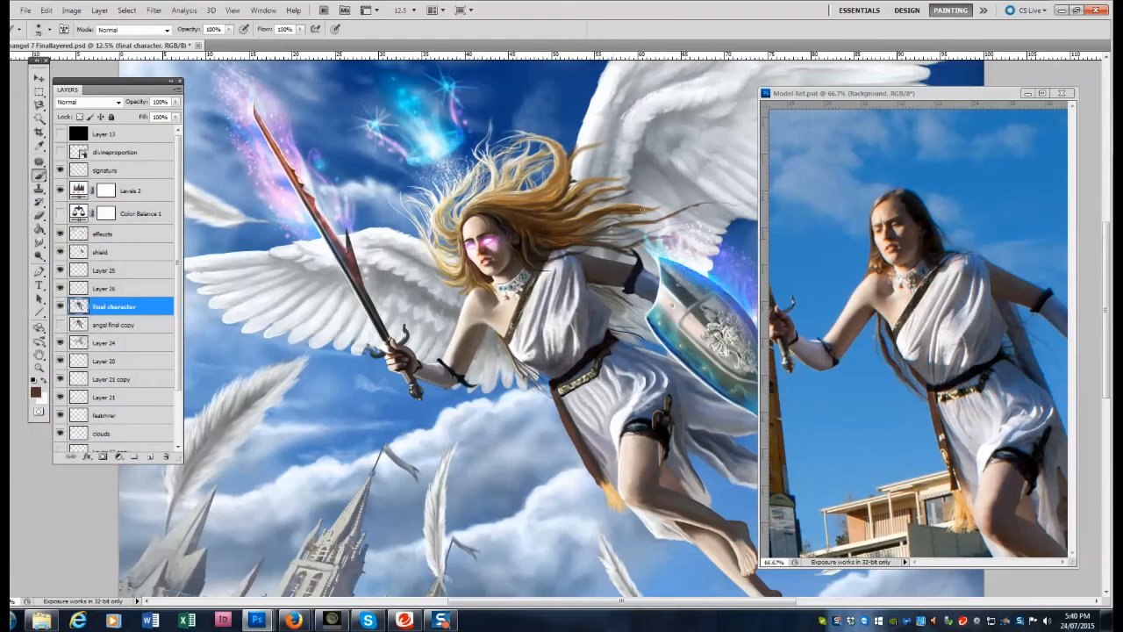
left_click(941, 240, "alt")
left_click_drag(489, 208, 564, 180)
key("bracketright")
key("bracketright")
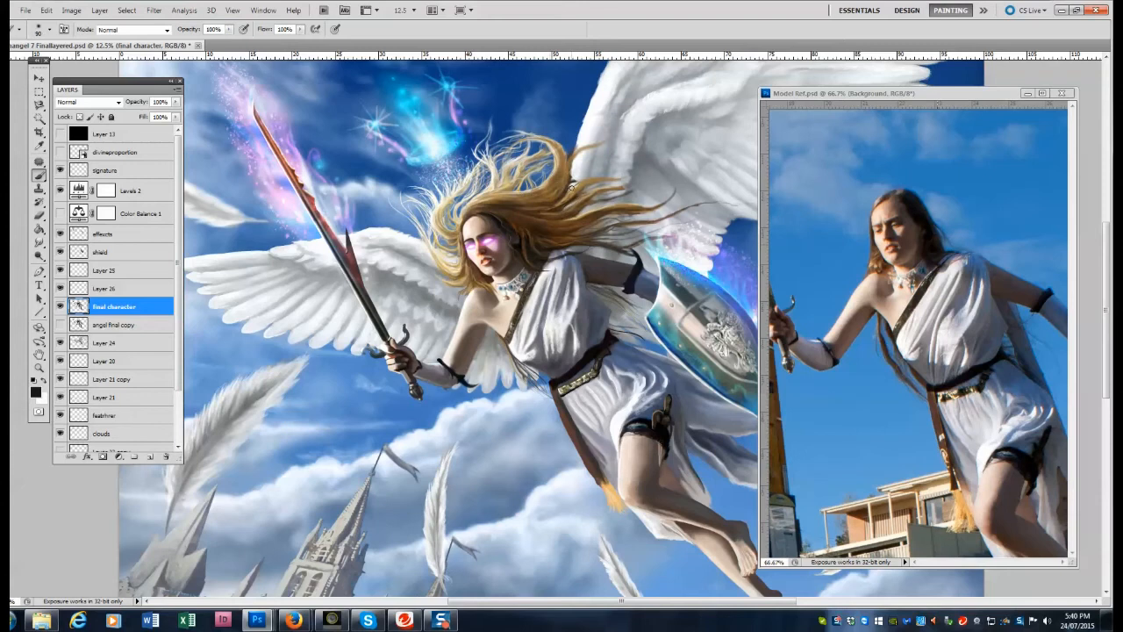
mouse_move(480, 210)
left_mouse_down()
mouse_move(548, 194)
mouse_move(564, 178)
left_mouse_up()
Zoom the model reference to 400% and sample a colour from the lit curl above the shoulder.
key("bracketleft")
key("bracketleft")
key("bracketleft")
left_click(877, 262, "alt")
left_click(880, 262, "ctrl")
left_click(880, 263, "ctrl")
left_click(880, 262, "ctrl")
left_click(880, 262, "ctrl")
left_click(857, 291, "alt")
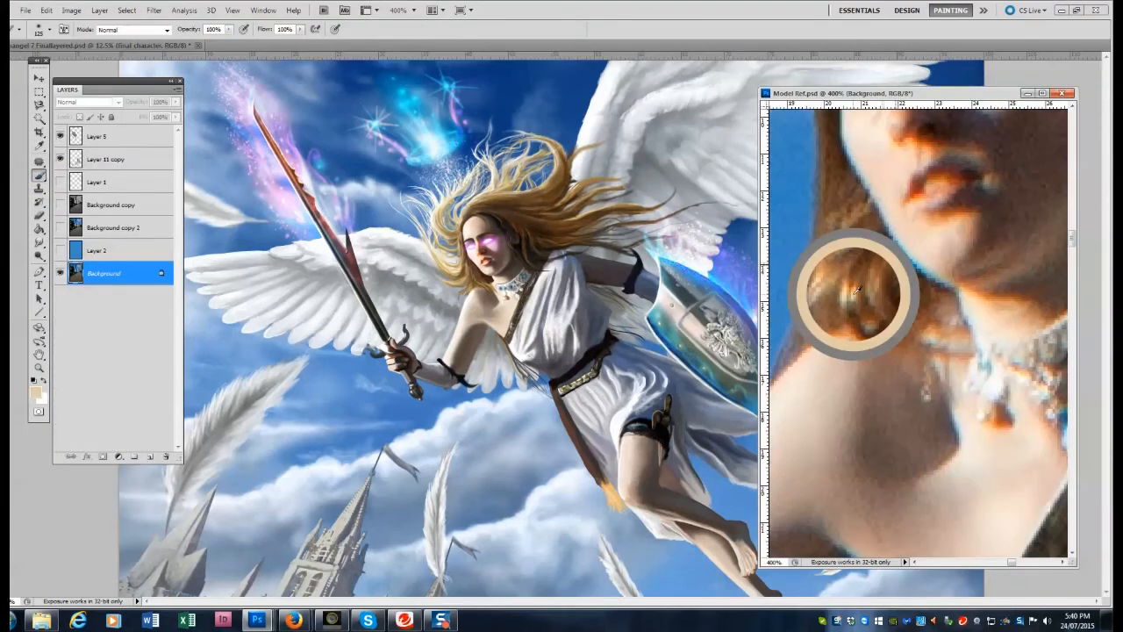
Sample the curl's brown as the second colour and paint fine detail into the lock beside the angel's cheek with a smaller brush.
key("x")
left_click(877, 298, "alt")
key("bracketleft")
key("bracketleft")
key("bracketleft")
key("bracketleft")
key("bracketleft")
key("bracketleft")
key("bracketleft")
left_click(466, 261)
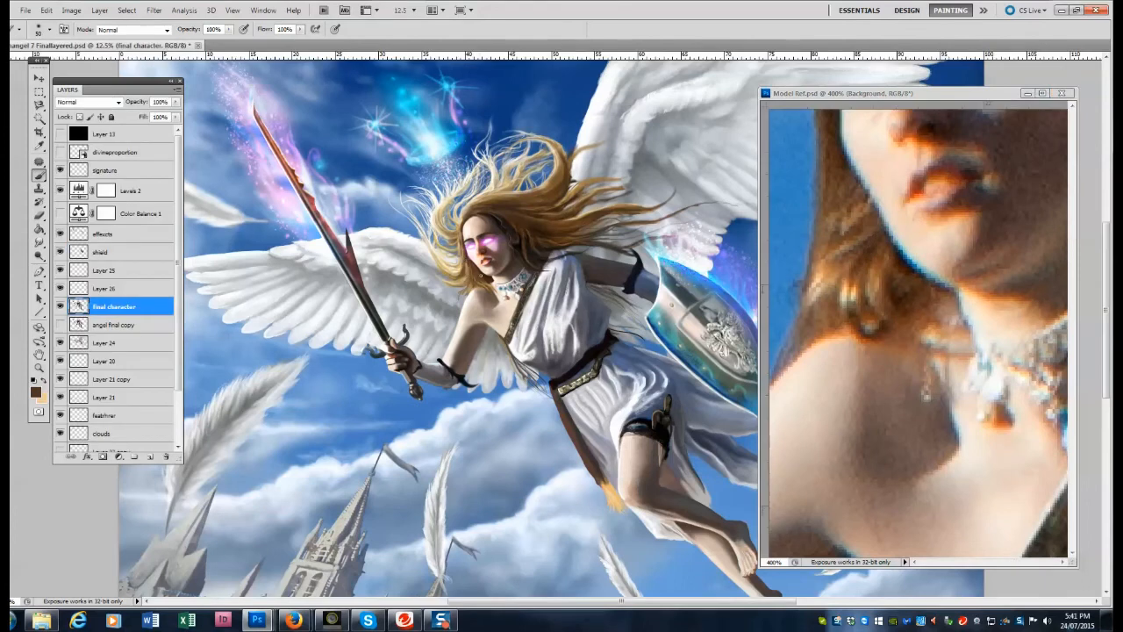
Set the brush flow to 38% and paint sampled hair colour from behind the neck toward the forehead.
key("x")
key("shift+3")
key("shift+8")
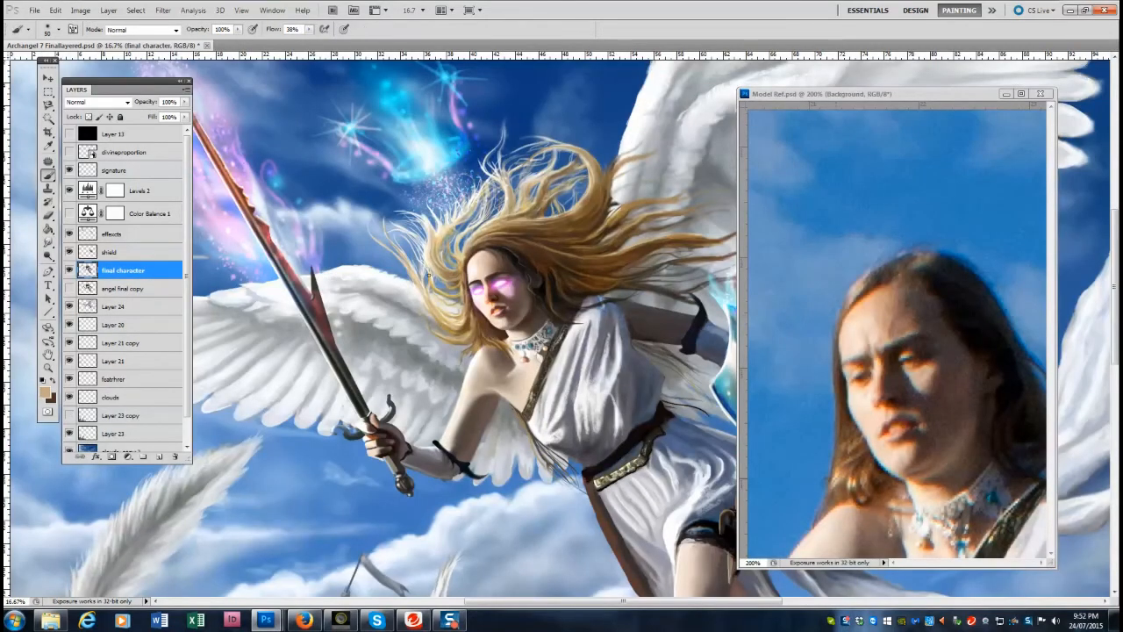
left_click(555, 264, "alt")
key("[")
left_click_drag(555, 264, 495, 242)
Darken the hair behind the angel's neck with a sampled shadow tone and an enlarged brush.
left_click(554, 278, "alt")
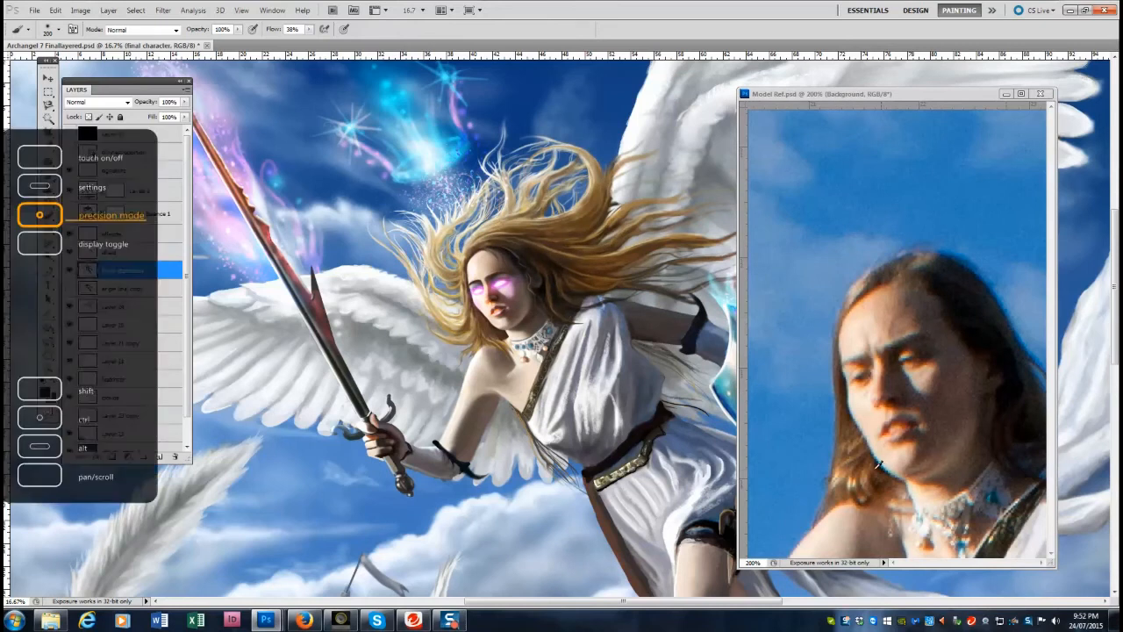
key("]")
key("]")
key("]")
left_click_drag(549, 289, 556, 309)
Adjust the brush size and paint fine trailing strands from the back of the hair out toward the wing and shield.
key("]")
key("]")
key("]")
key("]")
key("]")
key("]")
key("]")
key("]")
key("]")
key("]")
key("]")
key("]")
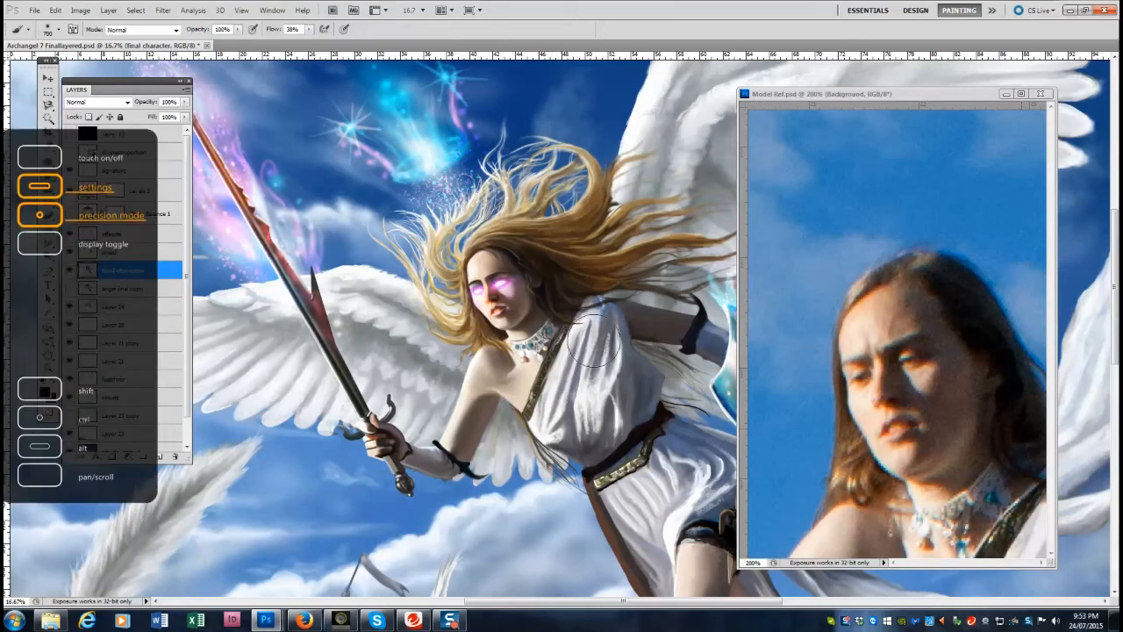
key("[")
key("[")
key("[")
key("[")
key("[")
key("[")
key("[")
key("[")
key("[")
key("[")
key("[")
mouse_move(660, 270)
left_mouse_down()
mouse_move(721, 262)
mouse_move(728, 241)
left_mouse_up()
key("[")
key("[")
key("[")
left_click_drag(619, 245, 709, 216)
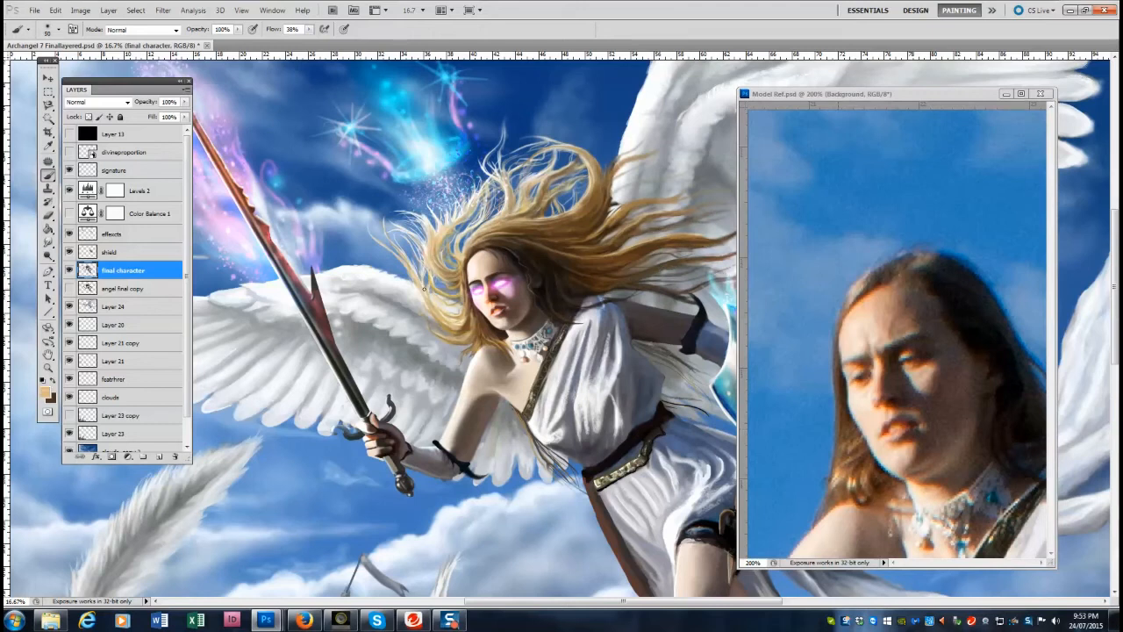
Sample the dark tone behind the neck and softly shade the hair up to the hairline with a much larger brush.
left_click(551, 302, "alt")
key("]")
key("]")
key("]")
key("]")
key("]")
key("]")
key("]")
key("]")
key("]")
key("]")
key("]")
mouse_move(562, 304)
left_mouse_down()
mouse_move(600, 276)
mouse_move(645, 279)
mouse_move(595, 277)
mouse_move(574, 254)
mouse_move(487, 237)
left_mouse_up()
Move the model reference window clear of the shield and erase around the tips of the trailing hair.
key("[")
key("[")
key("[")
mouse_move(811, 93)
left_mouse_down()
mouse_move(908, 95)
mouse_move(993, 116)
left_mouse_up()
key("e")
left_click(742, 216)
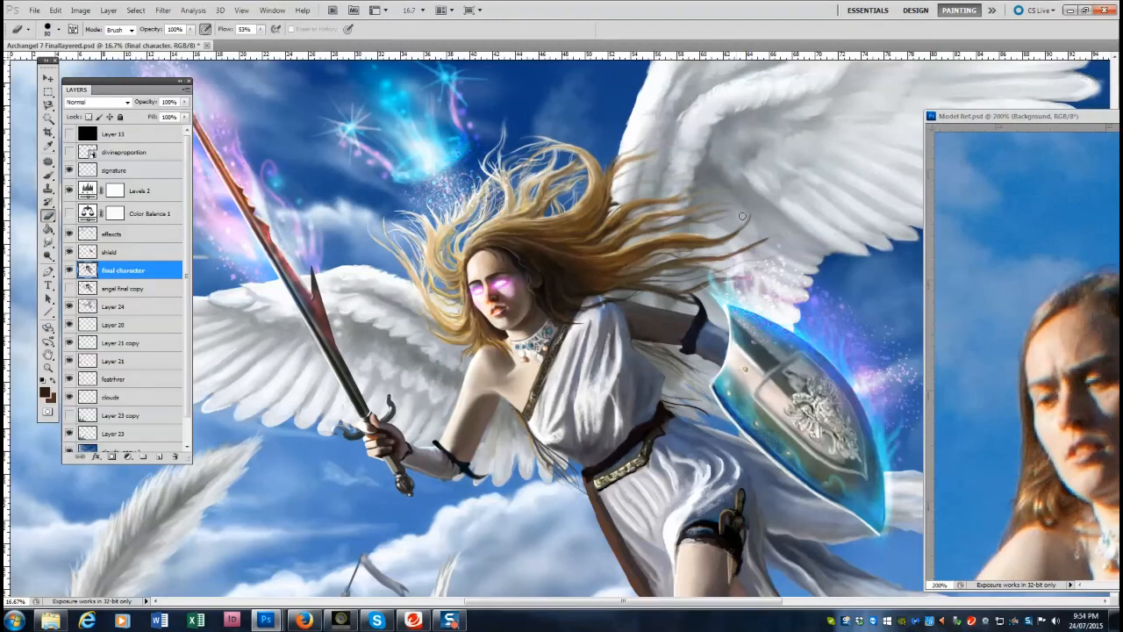
Erase stray paint around the hair's upper edge and repaint the strands at the crown with a sampled hair tone.
key("[")
key("[")
mouse_move(616, 195)
left_mouse_down()
mouse_move(611, 210)
mouse_move(626, 188)
left_mouse_up()
left_click_drag(563, 140, 508, 132)
key("b")
left_click(583, 148, "alt")
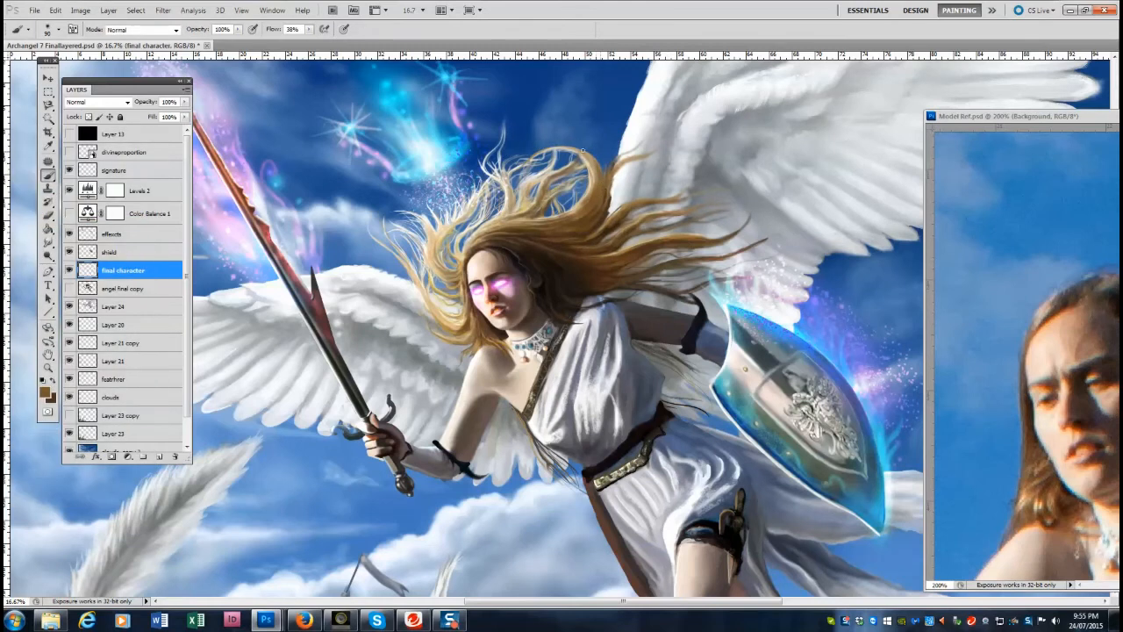
mouse_move(592, 151)
left_mouse_down()
mouse_move(590, 194)
mouse_move(568, 212)
left_mouse_up()
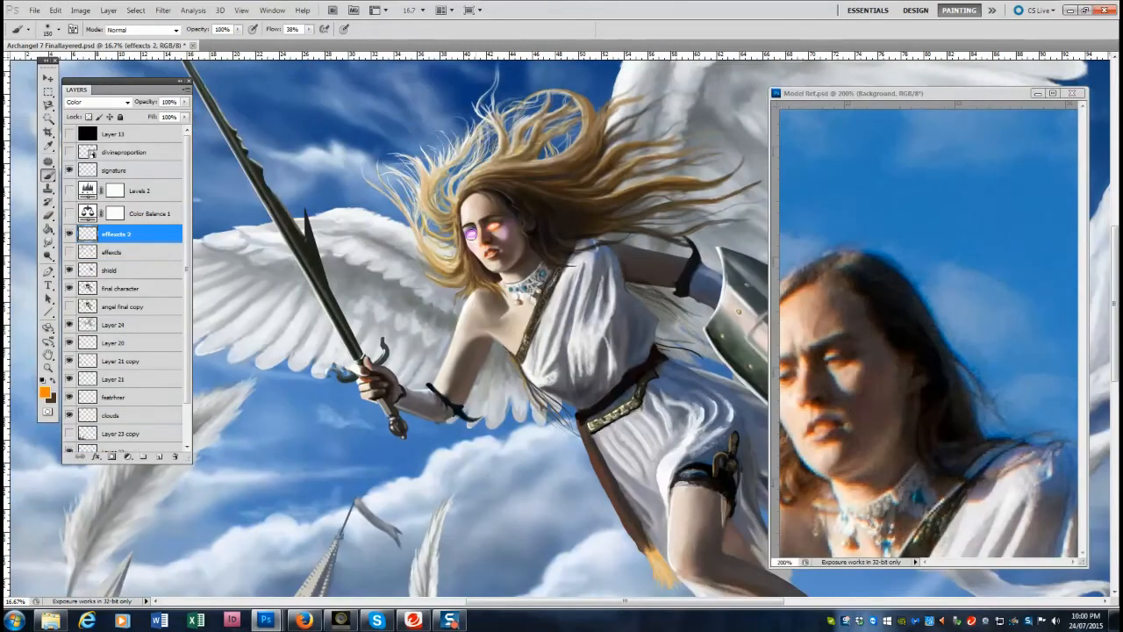
Tint the angel's eye orange and add a new layer named effecxt in Color Dodge mode.
left_click_drag(470, 233, 474, 231)
left_click(186, 90)
left_click(221, 94)
type("effecxt")
key("Return")
left_click(128, 103)
left_click(89, 215)
Adjust the brush size and paint a first orange flame stroke rising from the lower sword blade.
key("bracketleft")
key("bracketleft")
key("bracketleft")
key("bracketleft")
key("bracketleft")
key("bracketleft")
key("bracketleft")
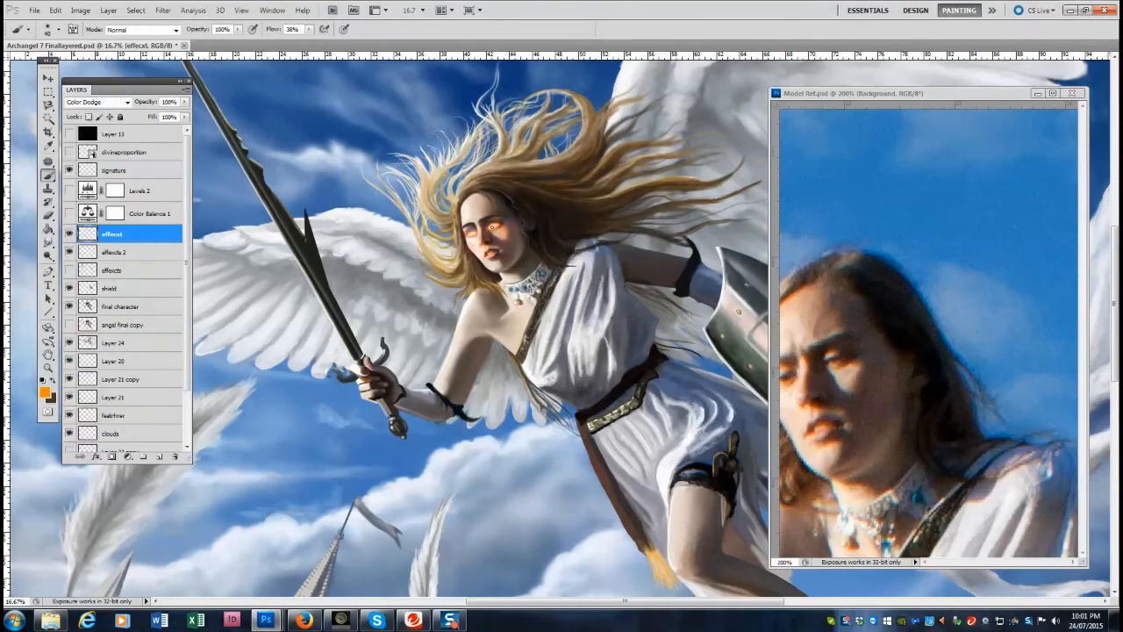
mouse_move(305, 239)
left_mouse_down()
mouse_move(299, 182)
mouse_move(328, 279)
mouse_move(322, 249)
left_mouse_up()
key("ctrl+z")
key("bracketright")
key("bracketright")
key("bracketright")
key("bracketright")
key("bracketright")
left_click_drag(338, 308, 326, 258)
Paint thinner orange flame licks along the lower blade and above the sword's barb with a smaller brush.
key("bracketleft")
key("bracketleft")
key("bracketleft")
key("bracketleft")
key("bracketleft")
left_click_drag(345, 320, 333, 258)
left_click_drag(303, 216, 284, 177)
left_click_drag(298, 206, 285, 176)
Choose a deeper orange and paint glowing flames over the sword's barb with an enlarged brush.
key("x")
left_click(45, 392)
left_click(434, 154)
key("bracketright")
key("bracketright")
key("bracketright")
key("bracketright")
key("bracketright")
key("bracketright")
key("bracketright")
key("bracketright")
left_click_drag(323, 279, 308, 204)
left_click_drag(307, 214, 271, 158)
Reduce the brush and build up deep orange flames along the lower blade from the guard to the barb.
key("bracketleft")
key("bracketleft")
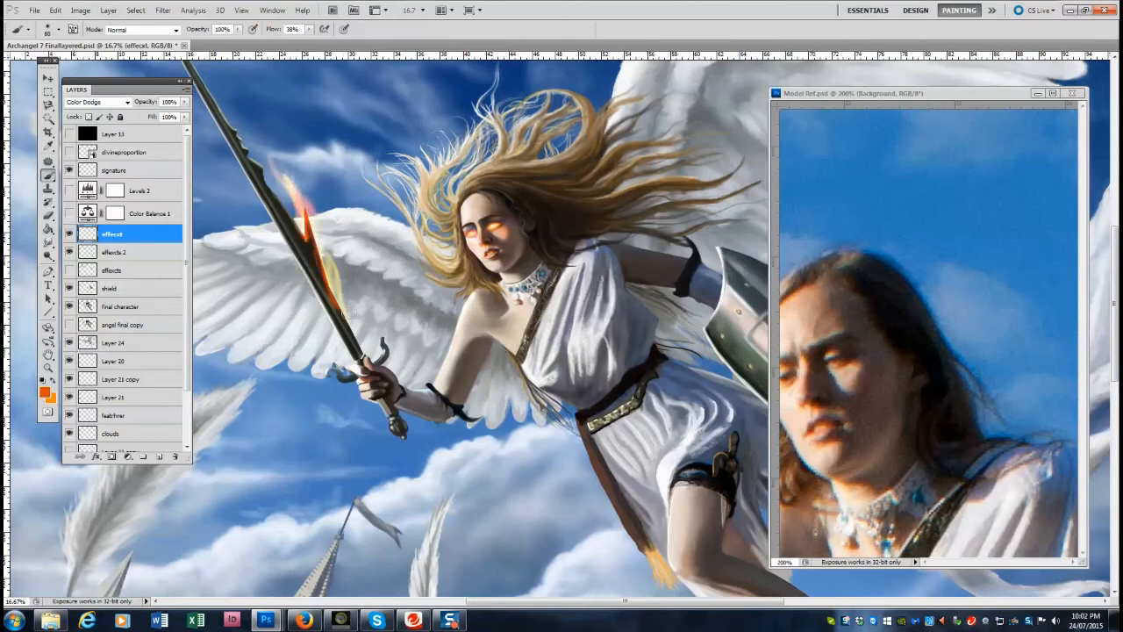
left_click_drag(348, 314, 326, 249)
left_click_drag(361, 348, 330, 256)
left_click_drag(349, 300, 332, 254)
Paint flames rising from the serrated middle of the blade, varying the brush size for a soft glow above the barb.
scroll(446, 259, "up", 3)
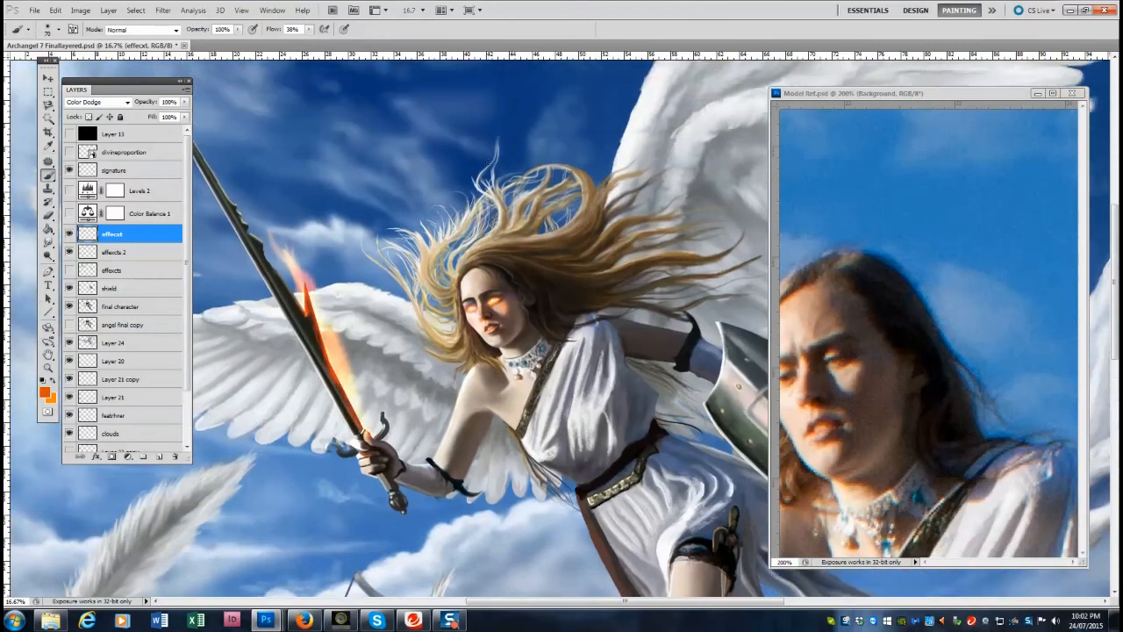
key("bracketright")
key("bracketright")
key("bracketright")
mouse_move(295, 296)
left_mouse_down()
mouse_move(265, 228)
mouse_move(267, 257)
mouse_move(234, 206)
left_mouse_up()
mouse_move(272, 260)
left_mouse_down()
mouse_move(268, 219)
mouse_move(251, 201)
left_mouse_up()
key("bracketright")
key("bracketright")
key("bracketright")
key("bracketright")
key("bracketright")
key("bracketright")
key("bracketright")
mouse_move(279, 256)
left_mouse_down()
mouse_move(255, 235)
mouse_move(307, 287)
mouse_move(285, 237)
left_mouse_up()
key("bracketleft")
key("bracketleft")
key("bracketleft")
key("bracketleft")
key("bracketleft")
key("bracketleft")
key("bracketleft")
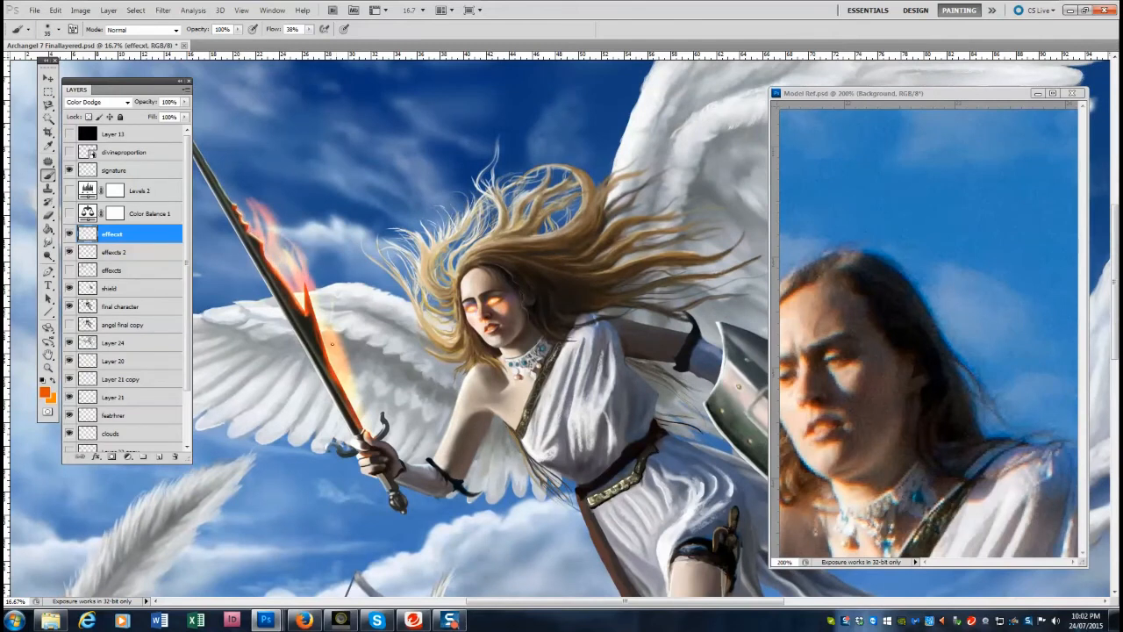
Try a broad orange glow over the angel's hair and face with a much larger brush, and undo the glow strokes.
key("bracketright")
key("bracketright")
key("bracketright")
key("bracketright")
key("bracketright")
key("bracketright")
key("bracketright")
key("bracketright")
key("bracketright")
key("bracketright")
key("bracketright")
key("bracketright")
key("bracketright")
key("bracketright")
key("bracketright")
key("bracketright")
key("bracketright")
mouse_move(428, 331)
left_mouse_down()
mouse_move(460, 216)
mouse_move(481, 252)
mouse_move(470, 302)
left_mouse_up()
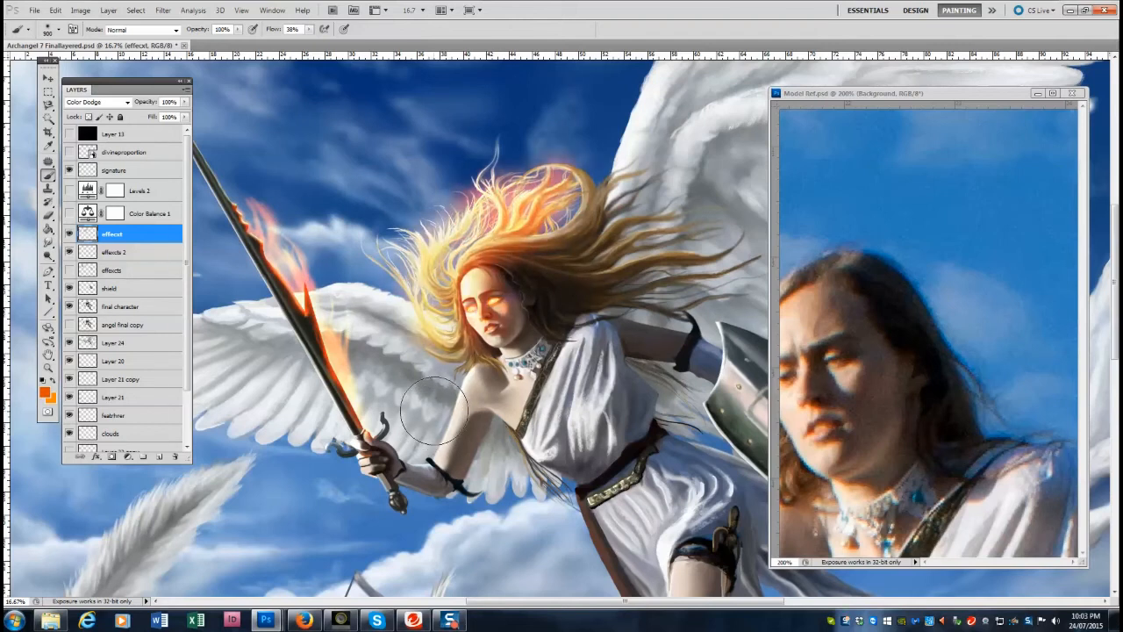
key("ctrl+alt+z")
key("ctrl+alt+z")
mouse_move(395, 260)
left_mouse_down()
mouse_move(387, 235)
mouse_move(544, 153)
mouse_move(537, 142)
left_mouse_up()
key("ctrl+alt+z")
Shrink the brush and move the layers panel clear of the sword's tip to paint a fiery edge along the upper blade.
key("bracketleft")
key("bracketleft")
key("bracketleft")
key("bracketleft")
key("bracketleft")
key("bracketleft")
key("bracketleft")
key("bracketleft")
key("bracketleft")
key("bracketleft")
key("bracketleft")
key("bracketleft")
key("bracketleft")
key("bracketleft")
key("bracketleft")
left_click_drag(256, 233, 258, 185)
left_click_drag(124, 80, 65, 140)
left_click_drag(182, 114, 232, 207)
Enlarge the brush and paint tall deep orange flames rising from the upper blade.
key("bracketright")
key("bracketright")
key("bracketright")
key("bracketright")
key("bracketright")
key("bracketright")
key("bracketright")
key("bracketright")
left_click_drag(222, 190, 205, 121)
left_click_drag(246, 220, 270, 158)
mouse_move(235, 208)
left_mouse_down()
mouse_move(247, 132)
mouse_move(225, 147)
mouse_move(207, 118)
left_mouse_up()
Layer brighter orange tongues over the flames along the upper and middle blade.
key("bracketright")
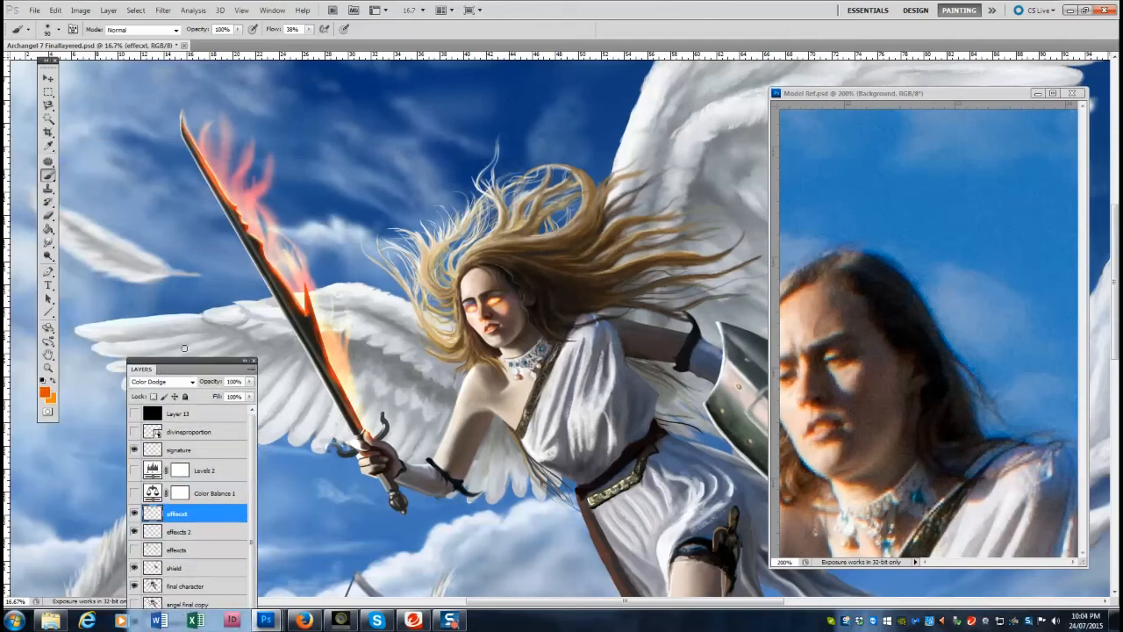
left_click_drag(254, 188, 270, 163)
left_click_drag(231, 200, 253, 129)
left_click_drag(220, 167, 219, 112)
left_click_drag(281, 277, 265, 243)
left_click_drag(268, 247, 263, 213)
Enlarge the brush and add lighter orange flame strokes above the barb and beside the lower blade.
key("bracketright")
key("bracketright")
key("bracketright")
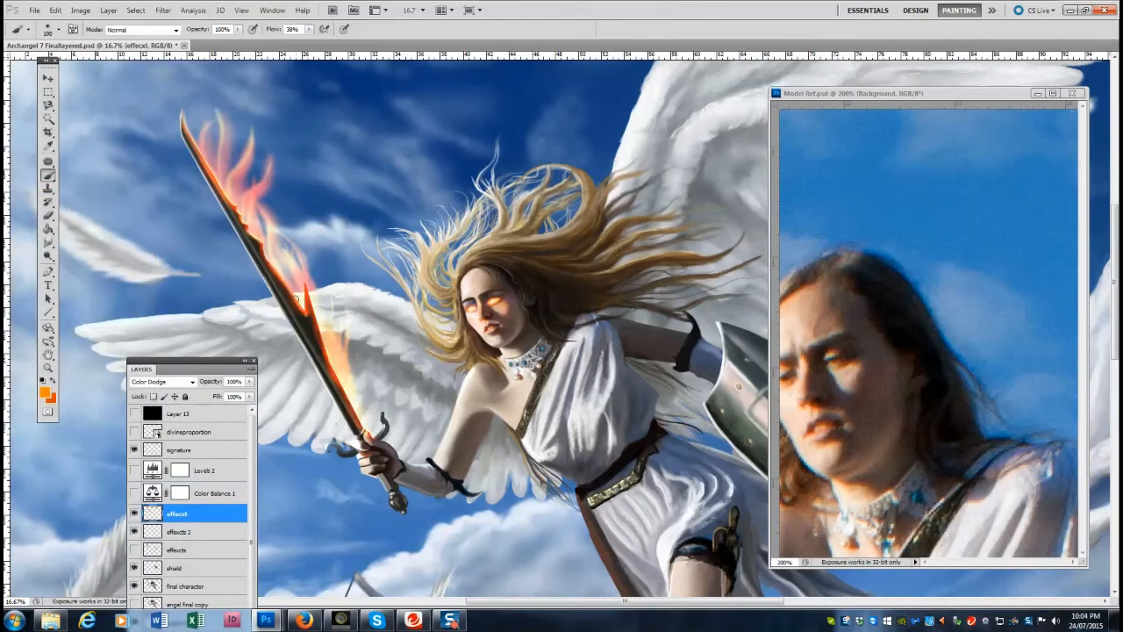
left_click_drag(301, 268, 284, 238)
key("bracketright")
key("bracketright")
key("bracketright")
key("bracketright")
key("bracketright")
left_click_drag(348, 374, 345, 333)
Swap to the deeper orange and extend the flames near the guard, along the middle blade and off the sword's tip.
key("x")
left_click_drag(360, 399, 351, 364)
left_click_drag(366, 424, 368, 398)
left_click_drag(285, 270, 270, 240)
left_click_drag(268, 229, 273, 171)
left_click_drag(190, 151, 210, 75)
key("bracketleft")
key("bracketleft")
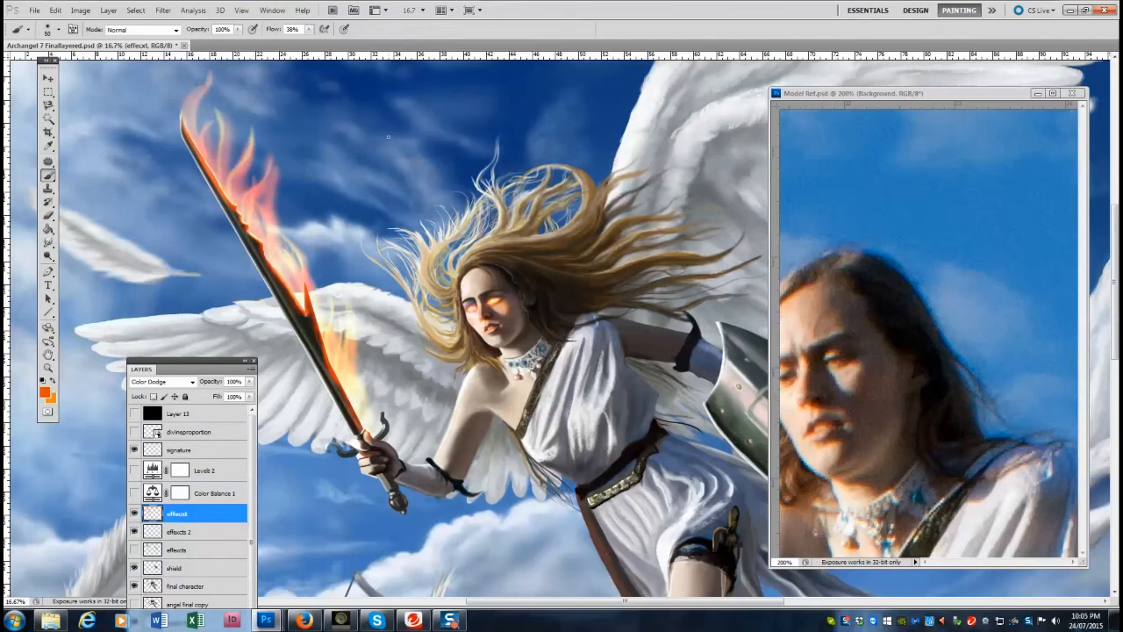
Try large deep orange strokes over the sky around the hair, and undo them.
key("bracketright")
key("bracketright")
left_click_drag(443, 303, 421, 136)
left_click_drag(422, 218, 401, 94)
left_click_drag(426, 158, 438, 107)
mouse_move(452, 197)
left_mouse_down()
mouse_move(453, 118)
mouse_move(474, 101)
left_mouse_up()
key("ctrl+alt+z")
key("ctrl+alt+z")
key("ctrl+alt+z")
key("ctrl+alt+z")
key("ctrl+alt+z")
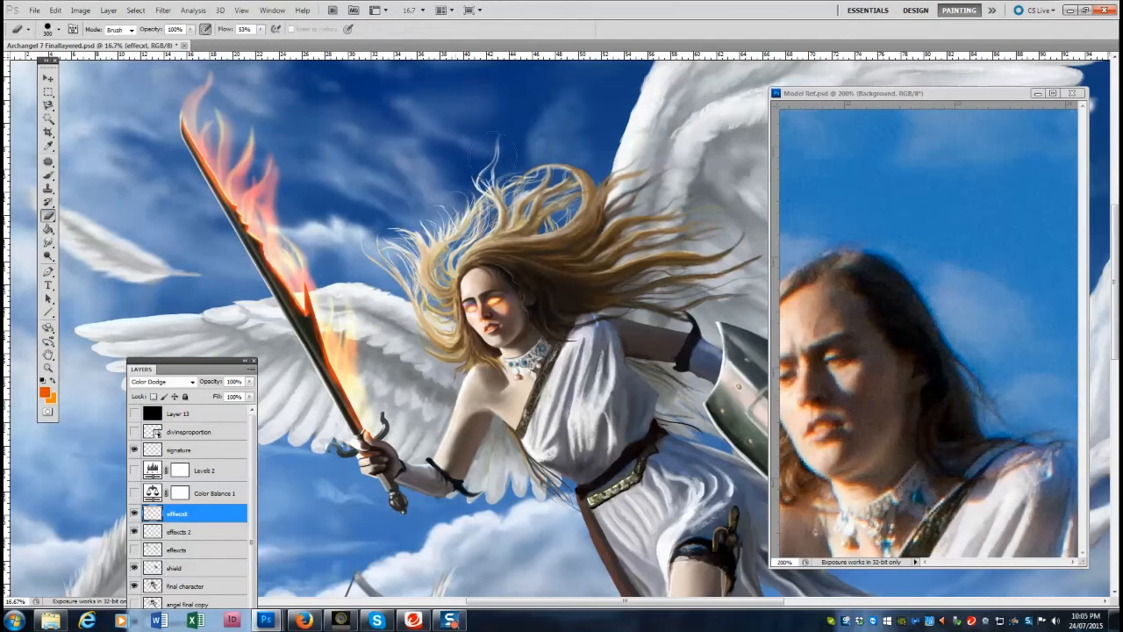
Swap to the lighter orange, shrink the brush and paint thin flame tongues rising from the upper blade.
key("x")
key("bracketleft")
key("bracketleft")
key("bracketleft")
key("bracketleft")
key("bracketleft")
key("bracketleft")
key("bracketleft")
key("bracketleft")
key("bracketleft")
key("bracketleft")
key("bracketleft")
key("bracketleft")
key("bracketleft")
left_click_drag(268, 211, 279, 142)
mouse_move(244, 179)
left_mouse_down()
mouse_move(249, 116)
mouse_move(207, 111)
mouse_move(191, 88)
left_mouse_up()
key("bracketleft")
key("bracketleft")
key("bracketleft")
key("bracketleft")
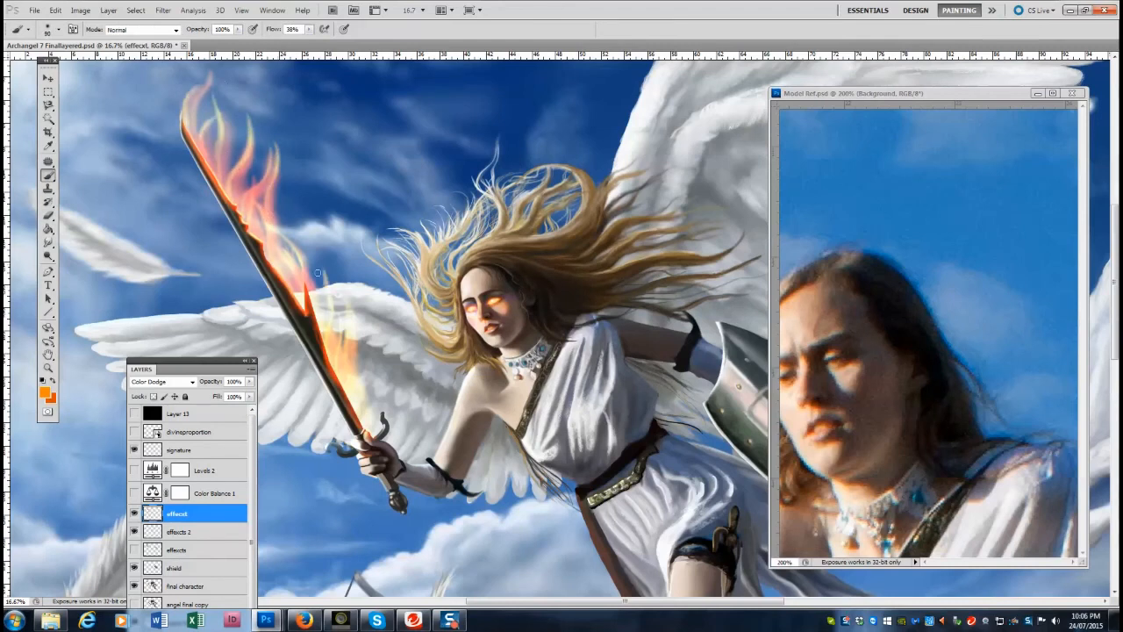
Paint a broad orange glow along the whole blade with a 600 px brush and compare before and after.
left_click_drag(207, 166, 362, 428)
key("ctrl+z")
key("ctrl+z")
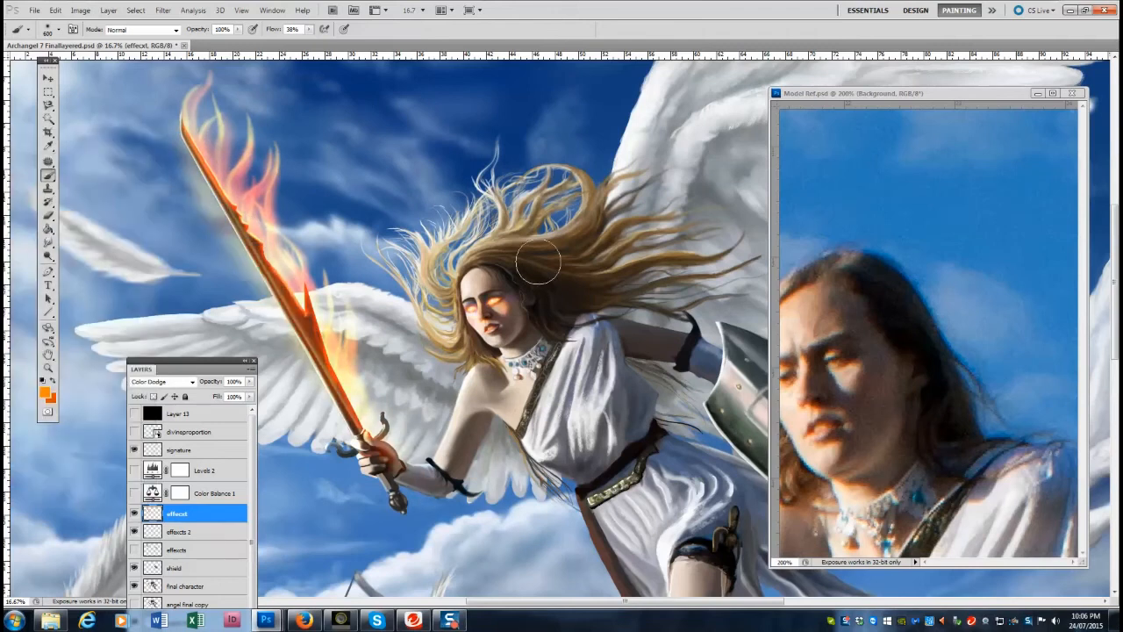
Set the foreground color to bright yellow, ffe034.
left_click(506, 335, "ctrl+alt")
left_click(506, 334, "alt")
left_click(45, 393)
left_click_drag(321, 299, 321, 294)
left_click(277, 167)
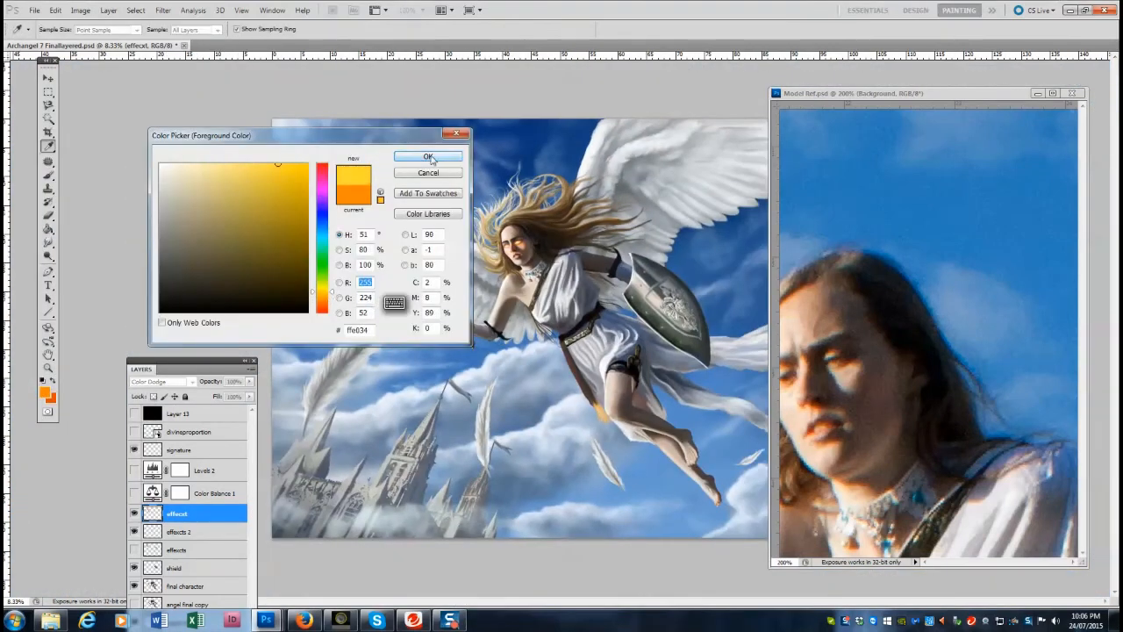
left_click(427, 156)
Try one very large yellow glow stroke along the sword, undo it and reduce the brush size.
key("bracketleft")
key("bracketleft")
key("bracketleft")
key("bracketleft")
key("bracketleft")
key("bracketright")
key("bracketright")
key("bracketright")
key("bracketright")
key("bracketright")
key("bracketright")
key("bracketright")
key("bracketright")
key("bracketright")
key("bracketright")
key("bracketright")
key("bracketright")
key("bracketright")
key("bracketright")
key("bracketright")
key("bracketright")
left_click_drag(447, 279, 379, 160)
key("ctrl+z")
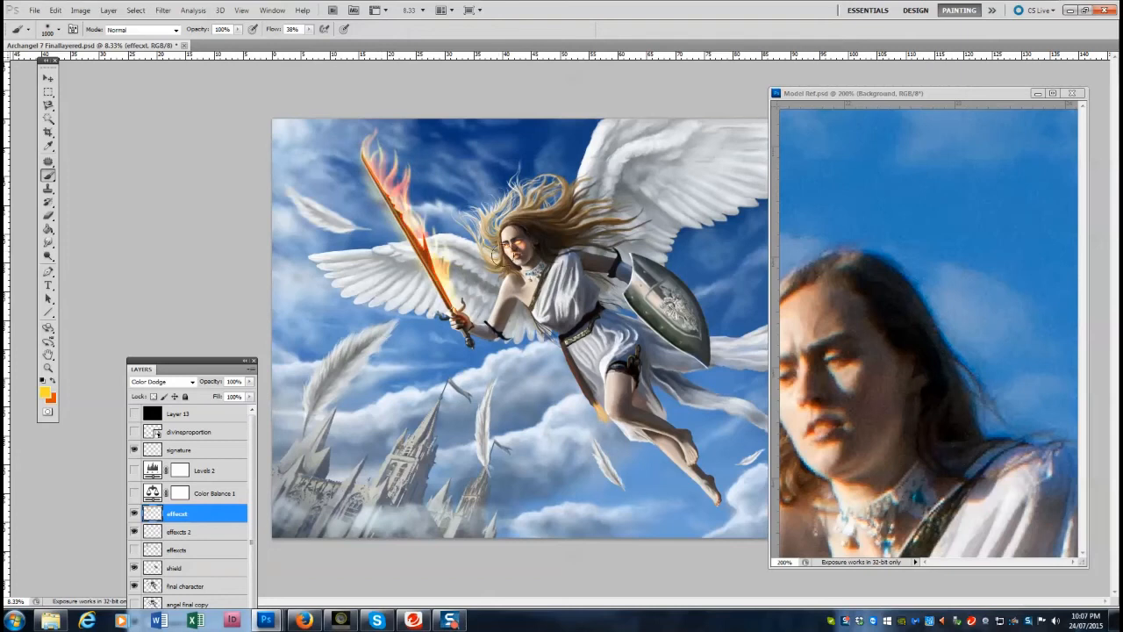
key("bracketleft")
key("bracketleft")
key("bracketleft")
key("bracketleft")
key("bracketleft")
key("bracketleft")
key("bracketleft")
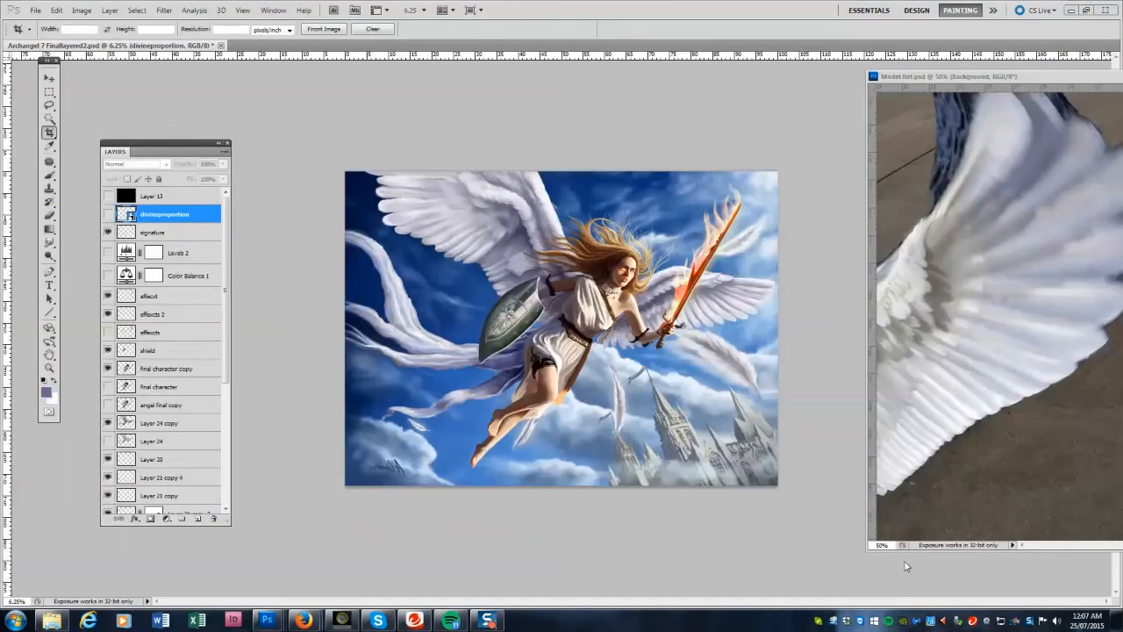
Compare the painting with Layer 26 toggled, and dab a sampled sky color into the lower-left corner of that layer.
left_click_drag(226, 356, 226, 481)
left_click(108, 450)
left_click(108, 450)
key("b")
left_click(349, 247, "alt")
left_click(184, 449)
left_click(359, 472)
key("ctrl+z")
left_click(359, 472)
left_click(558, 235)
Select Layer 26, reset the painting colors to black and white and enlarge the brush to 2100 px.
left_click_drag(226, 356, 226, 474)
left_click(146, 448)
key("d")
key("bracketright")
key("bracketright")
key("bracketright")
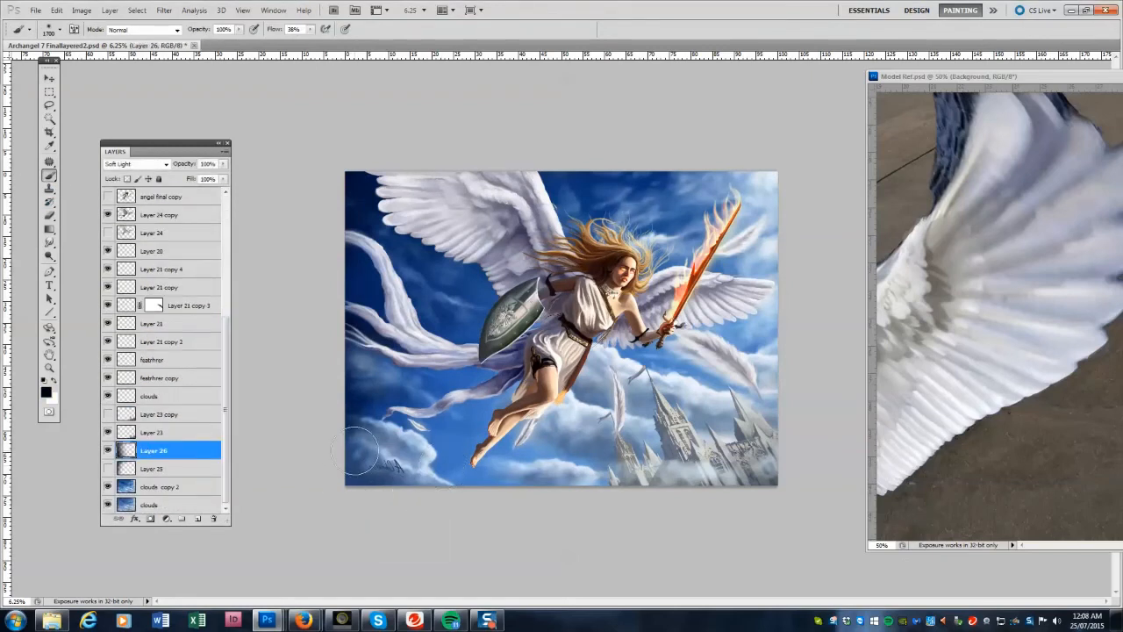
key("bracketright")
key("bracketright")
key("bracketright")
key("bracketright")
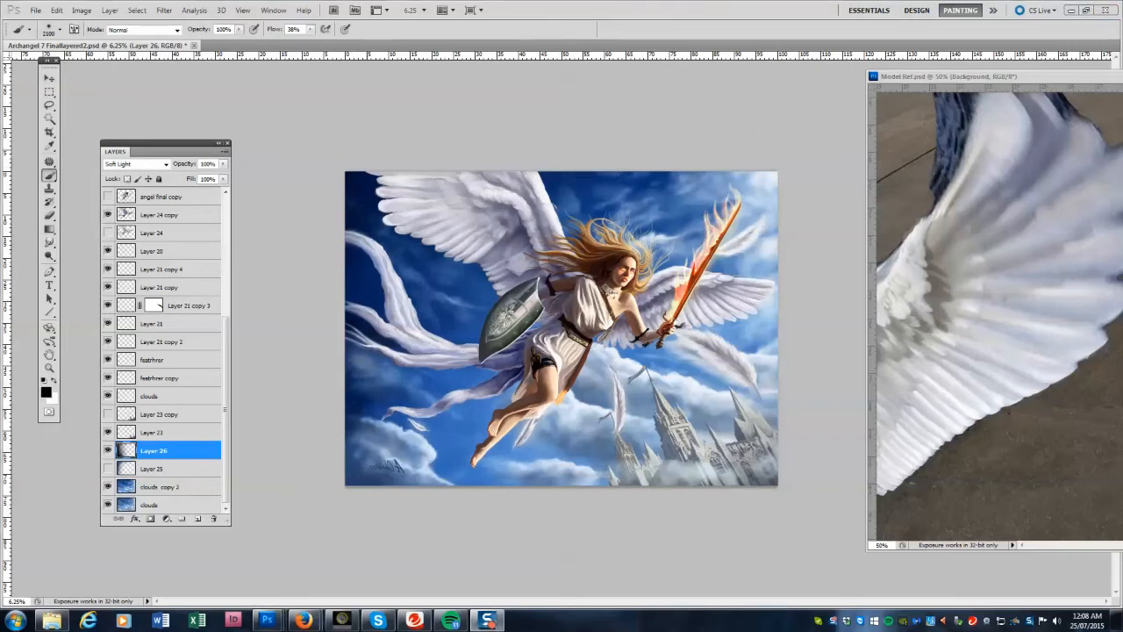
On the clouds copy 2 layer, sample the lower-left cloud's color and paint over the cloud's upper part.
left_click(206, 485)
left_click(361, 453, "alt")
mouse_move(356, 444)
left_mouse_down()
mouse_move(422, 459)
mouse_move(398, 427)
left_mouse_up()
Shrink the brush to 400 px and sample light tones from the right edge of the lower-left cloud.
left_click(423, 458, "alt")
key("bracketleft")
key("bracketleft")
key("bracketleft")
key("bracketleft")
key("bracketleft")
key("bracketleft")
key("bracketleft")
key("bracketleft")
key("bracketleft")
key("bracketleft")
key("bracketleft")
key("bracketleft")
key("bracketleft")
key("bracketleft")
key("bracketleft")
left_click(428, 438, "alt")
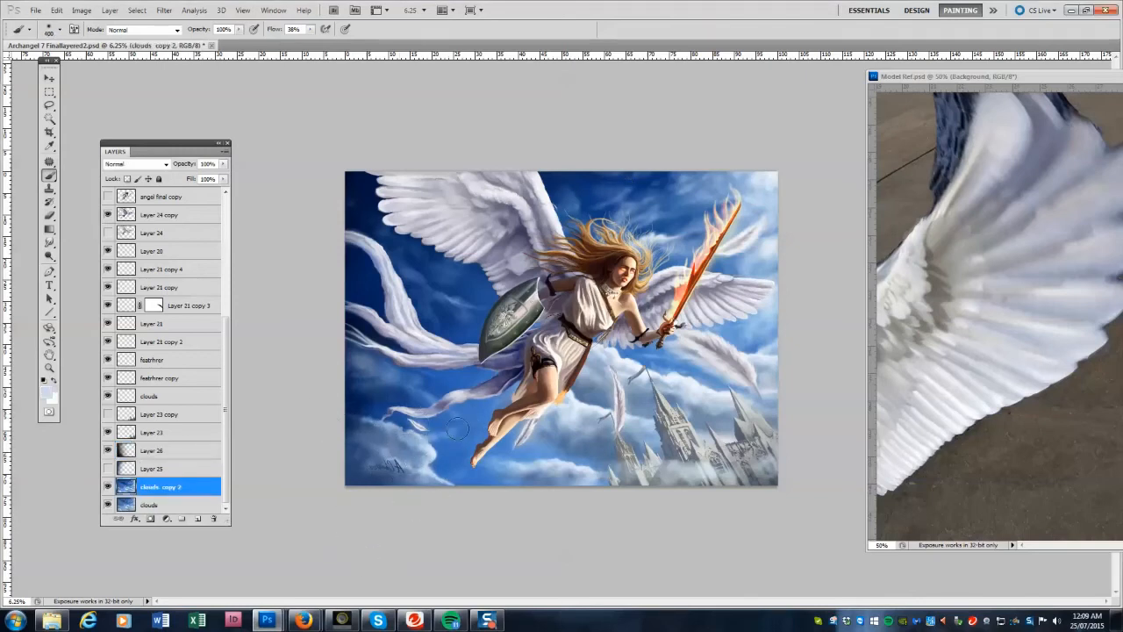
Enlarge the brush to 1300 px and sample a blue tone beside the lower-left cloud.
key("bracketright")
key("bracketright")
key("bracketright")
key("bracketright")
key("bracketright")
left_click(425, 458, "alt")
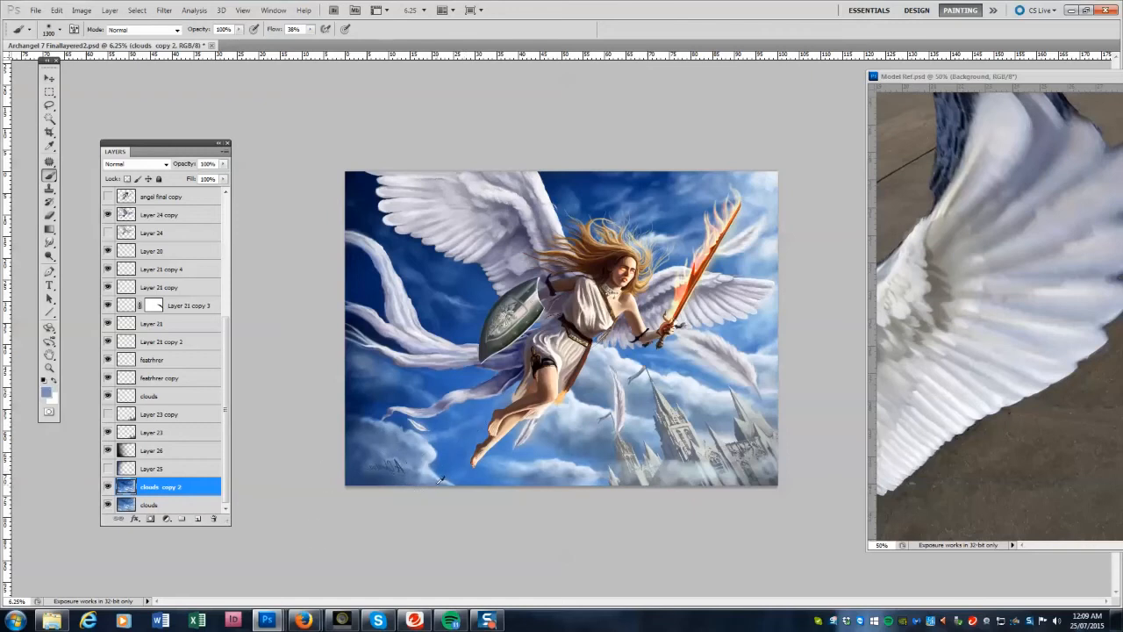
Hide Layer 21 copy 3 and scale Layer 21 copy and Layer 21 copy 4 together to 80.6%.
left_click(158, 323)
left_click(107, 305)
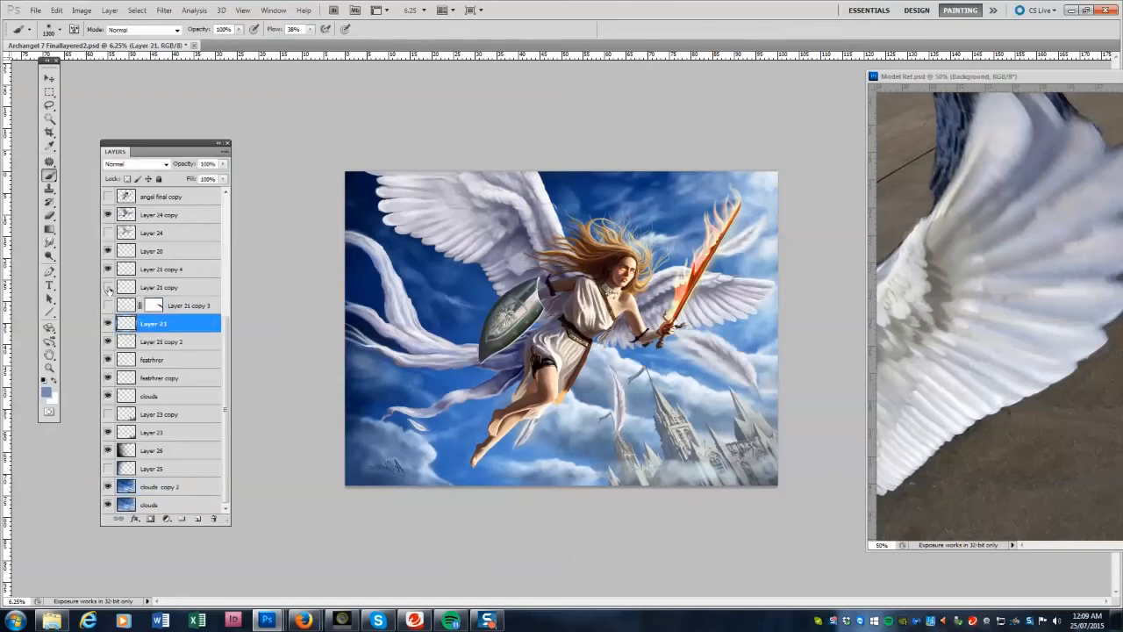
left_click(158, 287)
left_click(158, 268, "shift")
key("ctrl+t")
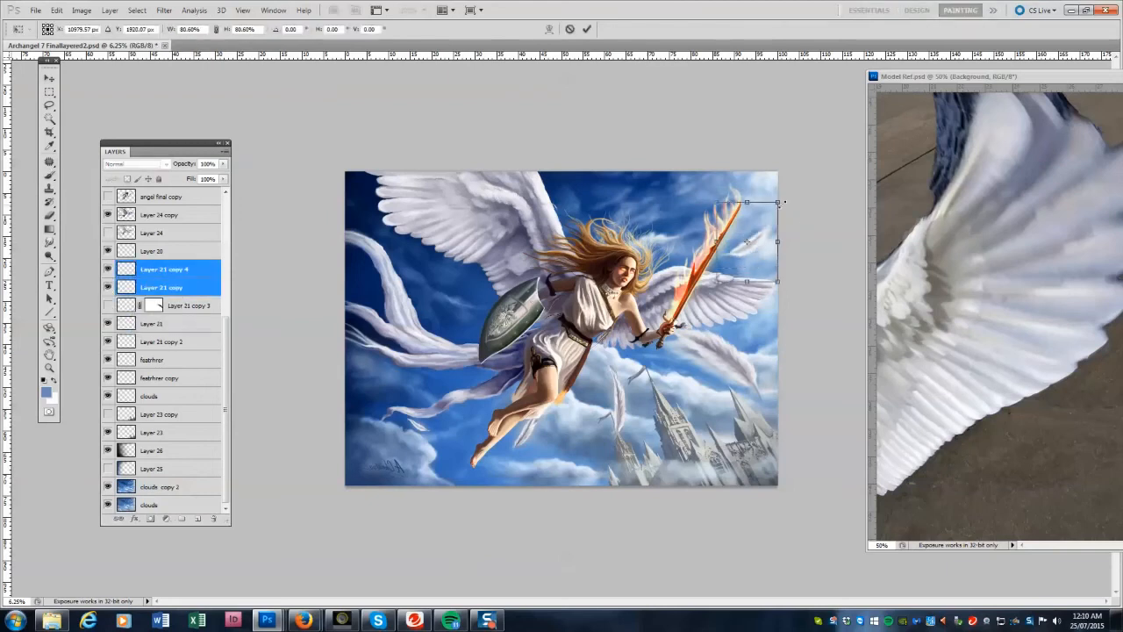
key("Return")
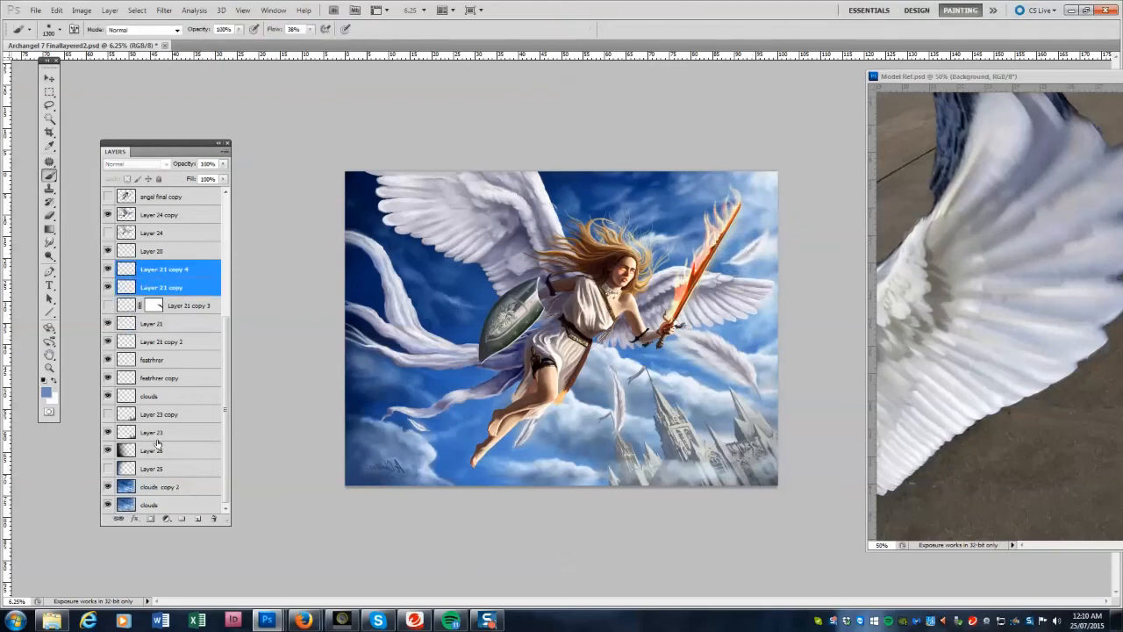
Show Layer 21 copy 3 again and reduce the opacity of Layer 21 copy 2 to 60%.
left_click(153, 323)
left_click(107, 305)
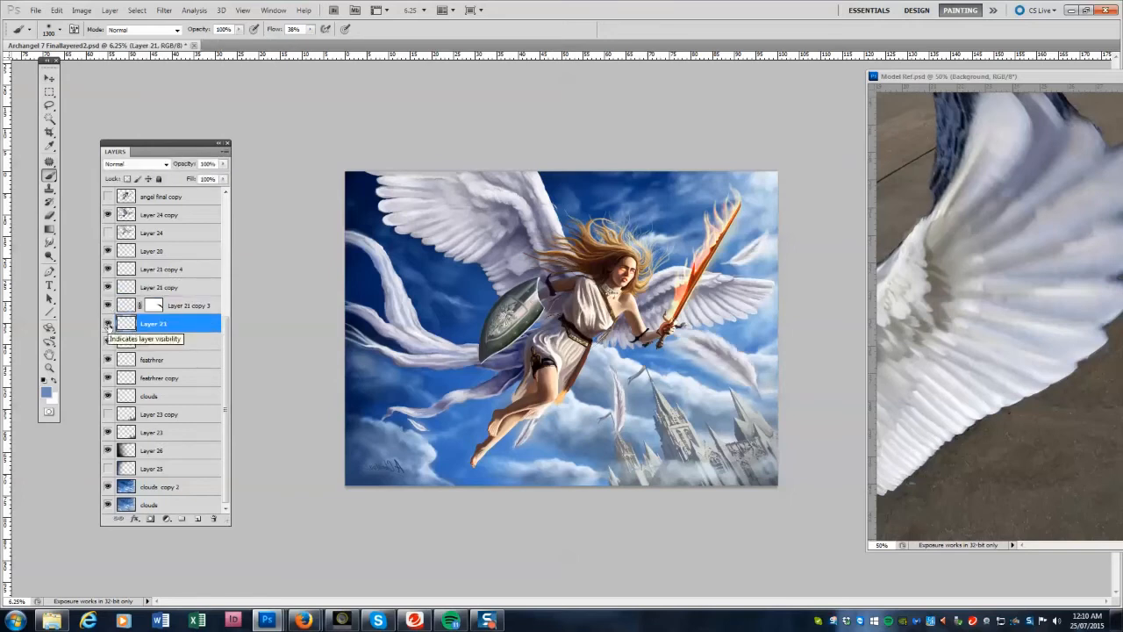
left_click(224, 164)
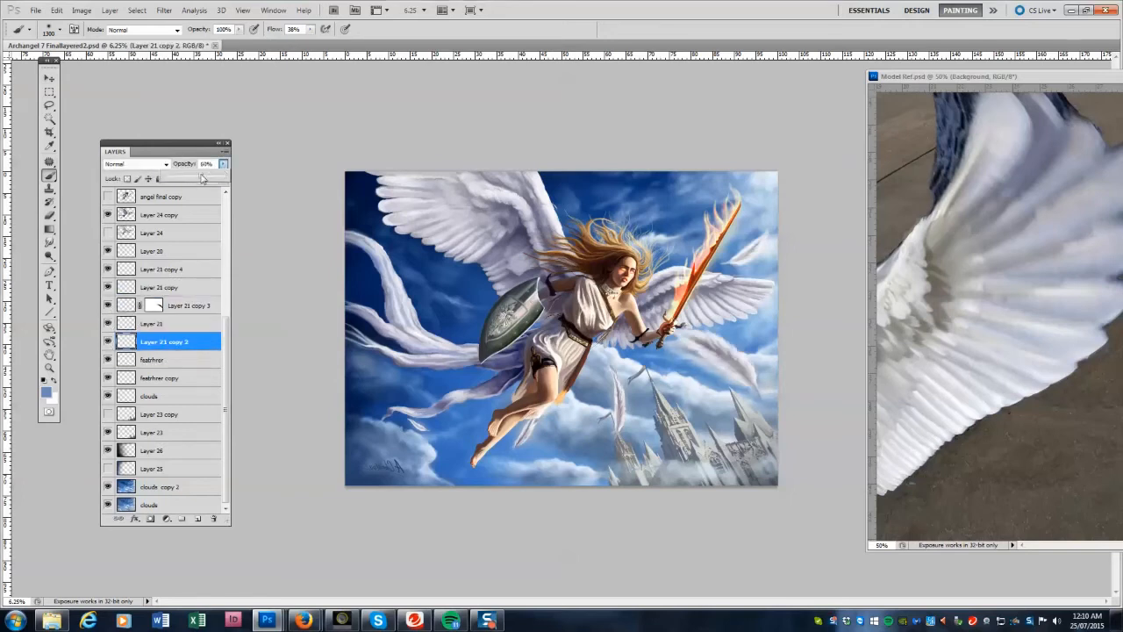
Select Layer 21 copy 3, Layer 21 and Layer 21 copy 2 together and adjust the feathers slightly with Free Transform.
left_click(154, 305)
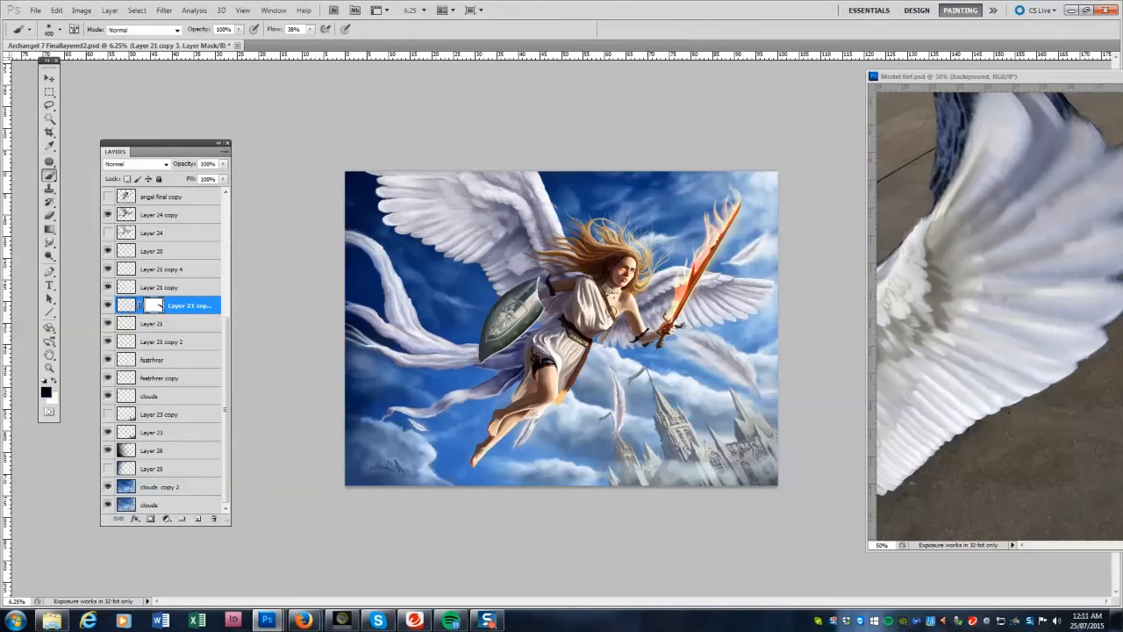
key("x")
key("x")
left_click(163, 342, "shift")
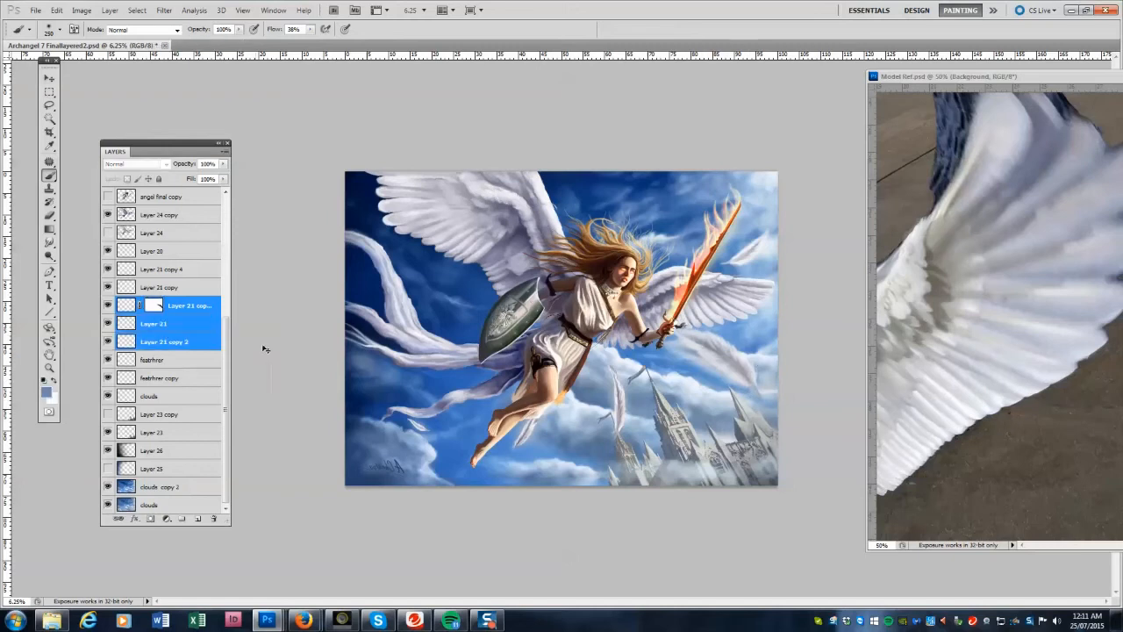
key("ctrl+t")
left_click_drag(662, 325, 666, 329)
key("Return")
Open the earlier finished JPEG of the archangel and flip its canvas horizontally.
left_click(35, 11)
left_click(45, 35)
double_click(764, 131)
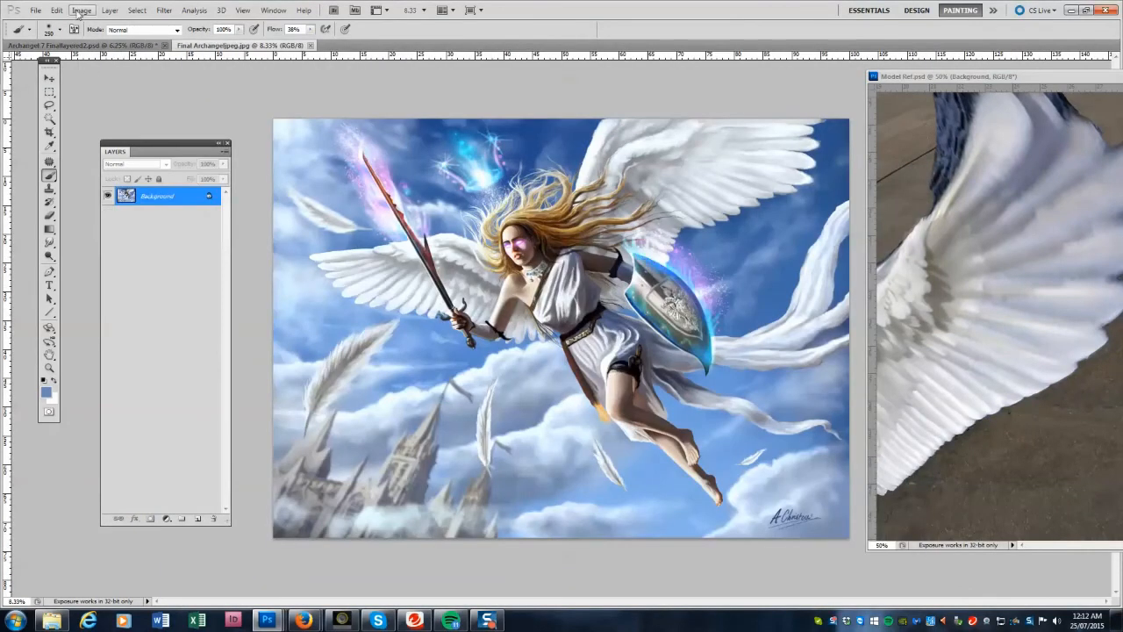
left_click(79, 13)
mouse_move(101, 115)
left_click(246, 166)
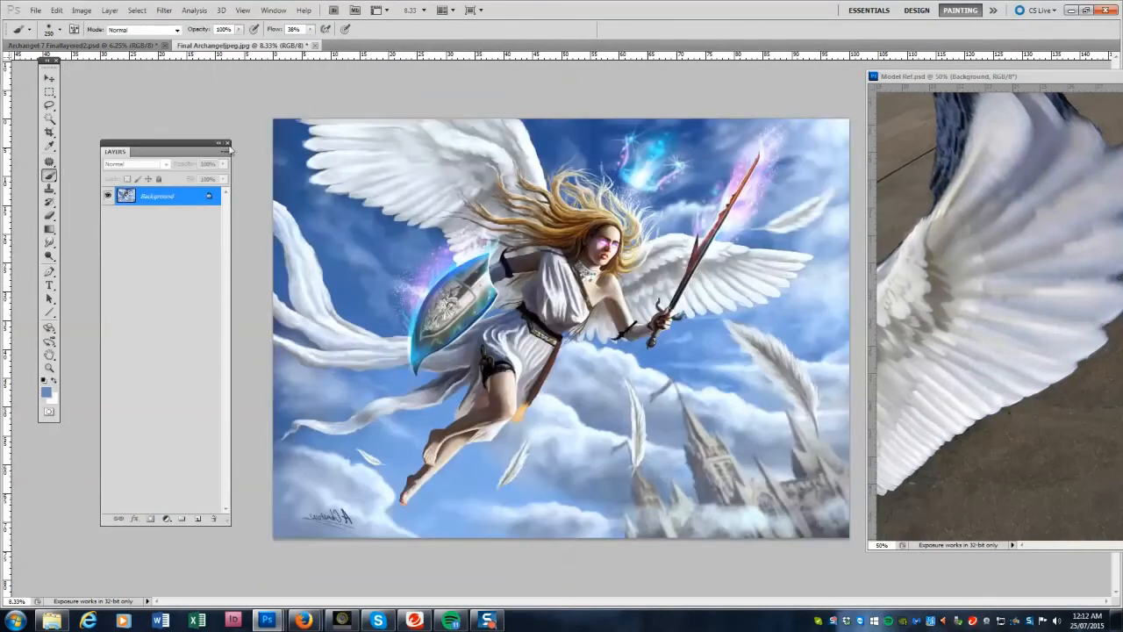
Compare the layered painting with the flipped JPEG at the same 8.33% zoom.
left_click(140, 45)
left_click(51, 367)
left_click(737, 396)
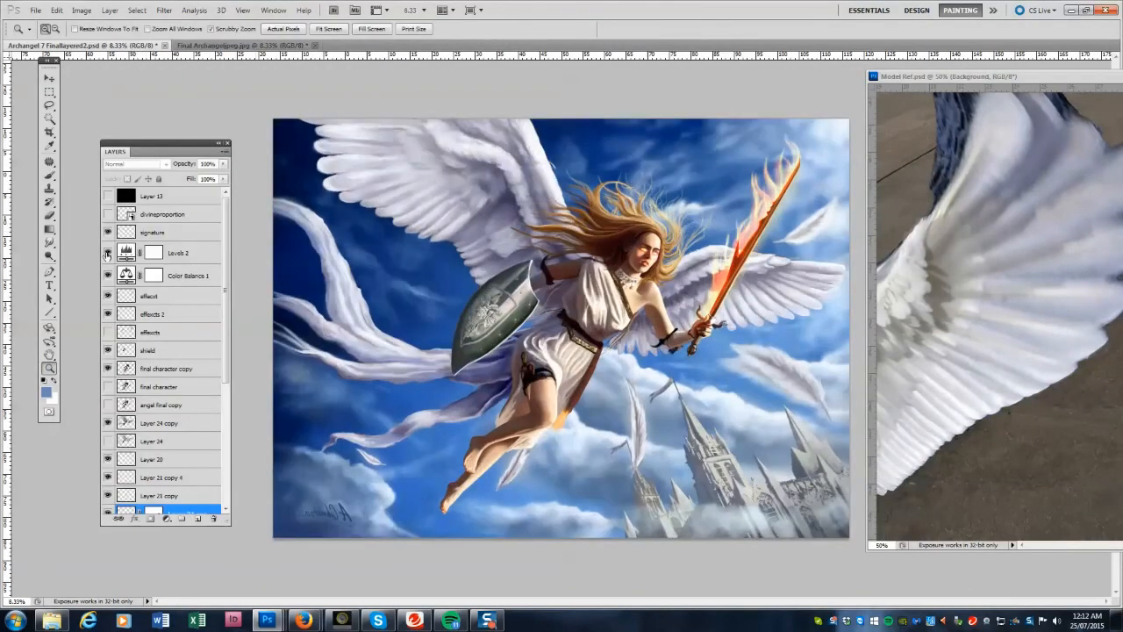
left_click(199, 46)
left_click(118, 46)
left_click(198, 46)
left_click(118, 46)
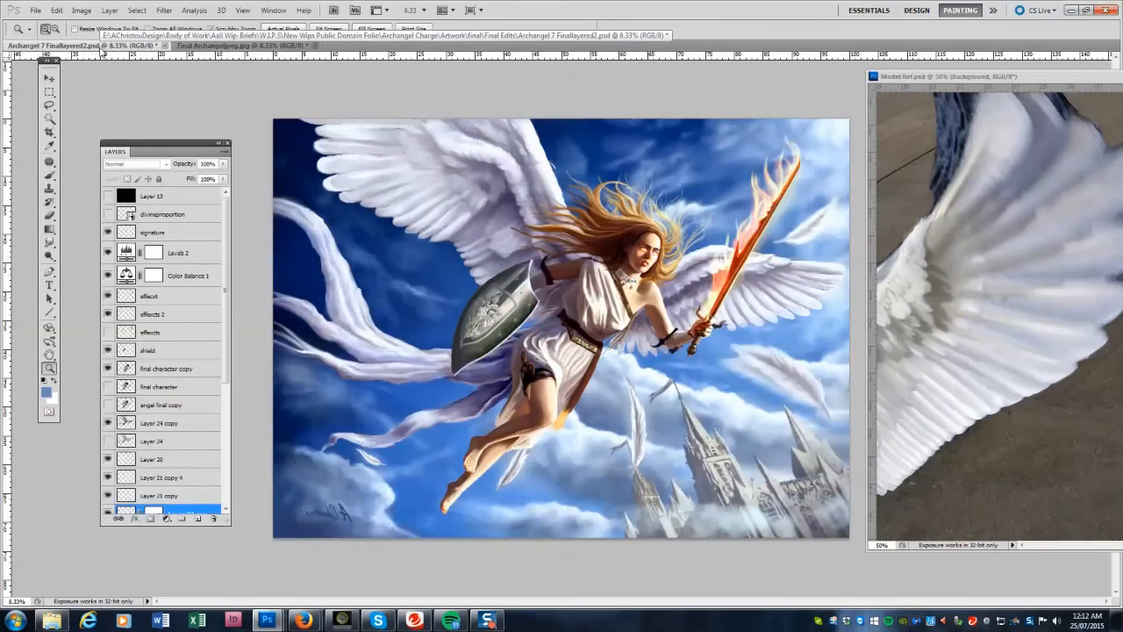
Hide the Levels 2 adjustment layer and compare the painting with the flipped JPEG again.
left_click(107, 252)
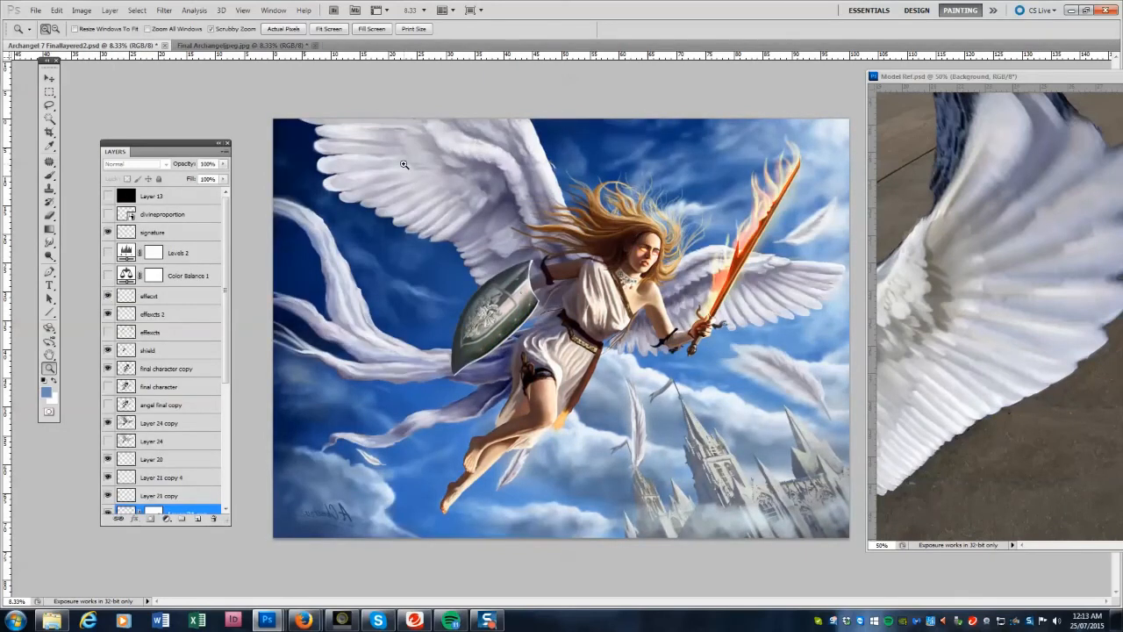
left_click(199, 46)
left_click(127, 46)
left_click(198, 46)
left_click(129, 45)
Select Layer 24 copy and sample lavender-grey tones from the flowing ribbons for the brush.
left_click(167, 423)
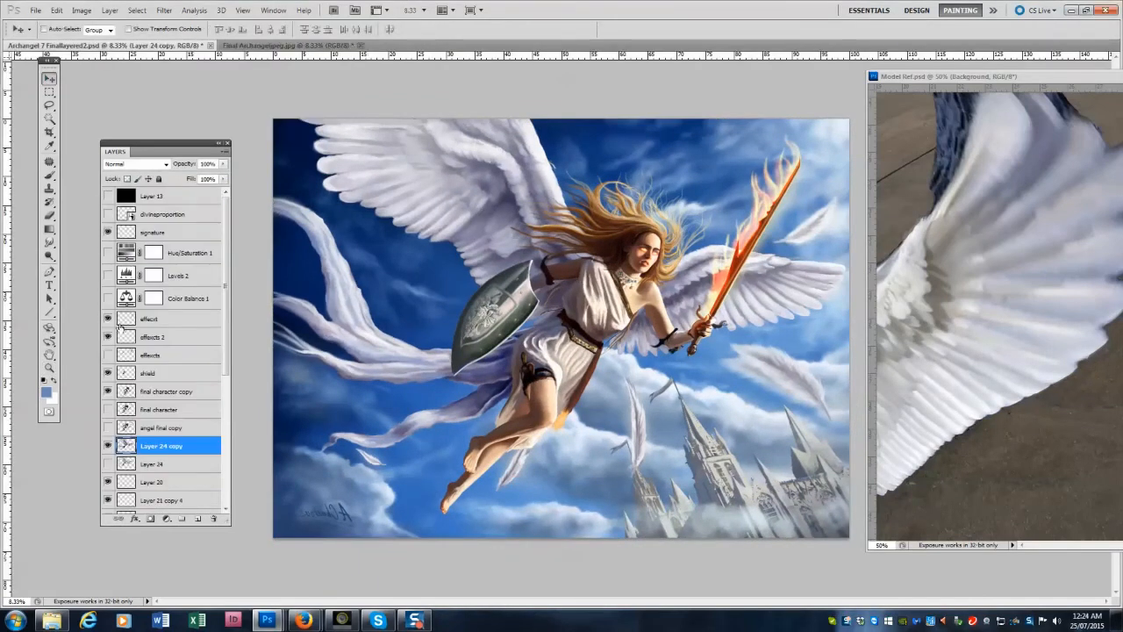
key("b")
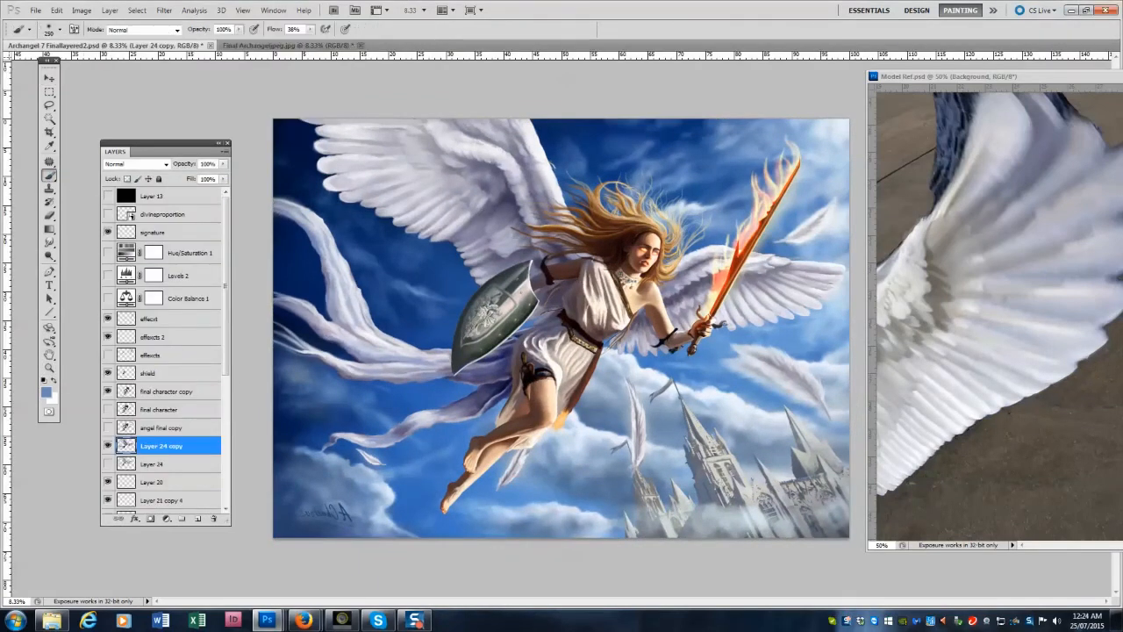
left_click(383, 366, "alt")
left_click(417, 359, "alt")
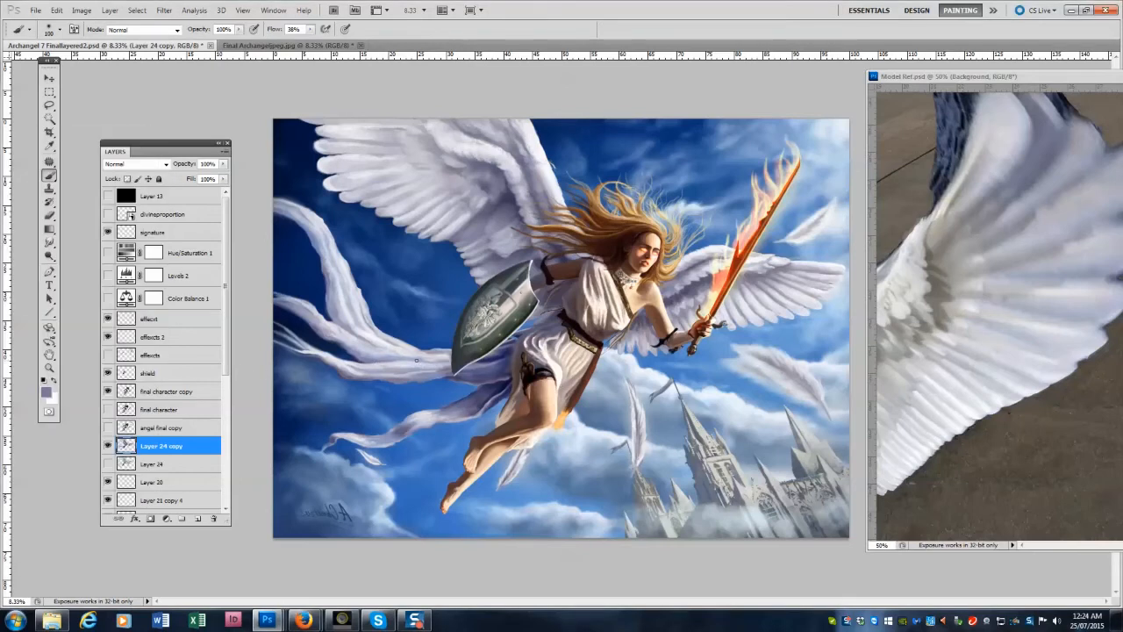
Sample softer grey tones from the drapery and wing area and enlarge the brush for Layer 24 copy.
left_click(509, 344, "alt")
left_click(495, 257, "alt")
key("]")
key("]")
key("]")
key("]")
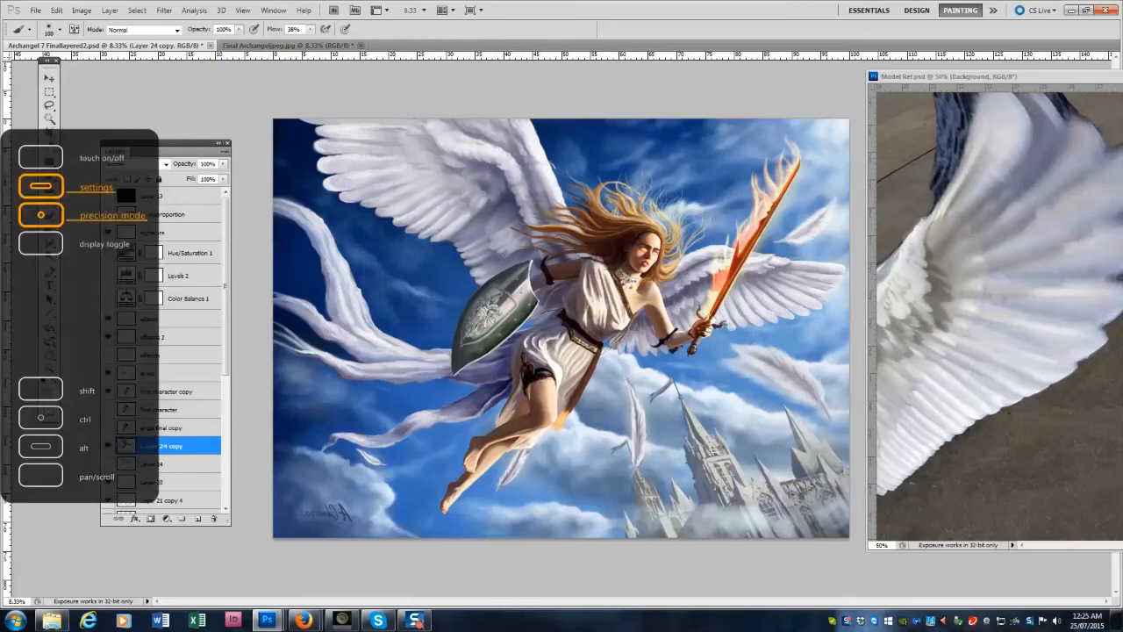
key("e")
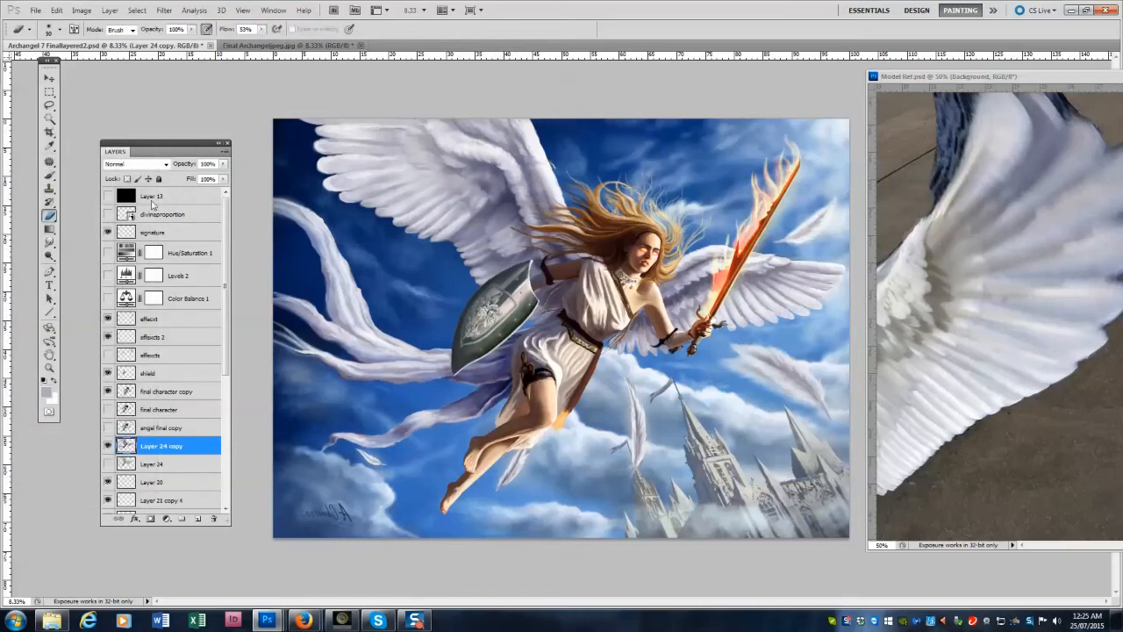
Hide the existing flame effect layer and add a new layer named Fire sword directly above it.
left_click(162, 392)
left_click(151, 319)
left_click(108, 318)
key("ctrl+shift+n")
left_click(656, 193)
double_click(150, 321)
type("Fire sword")
key("Return")
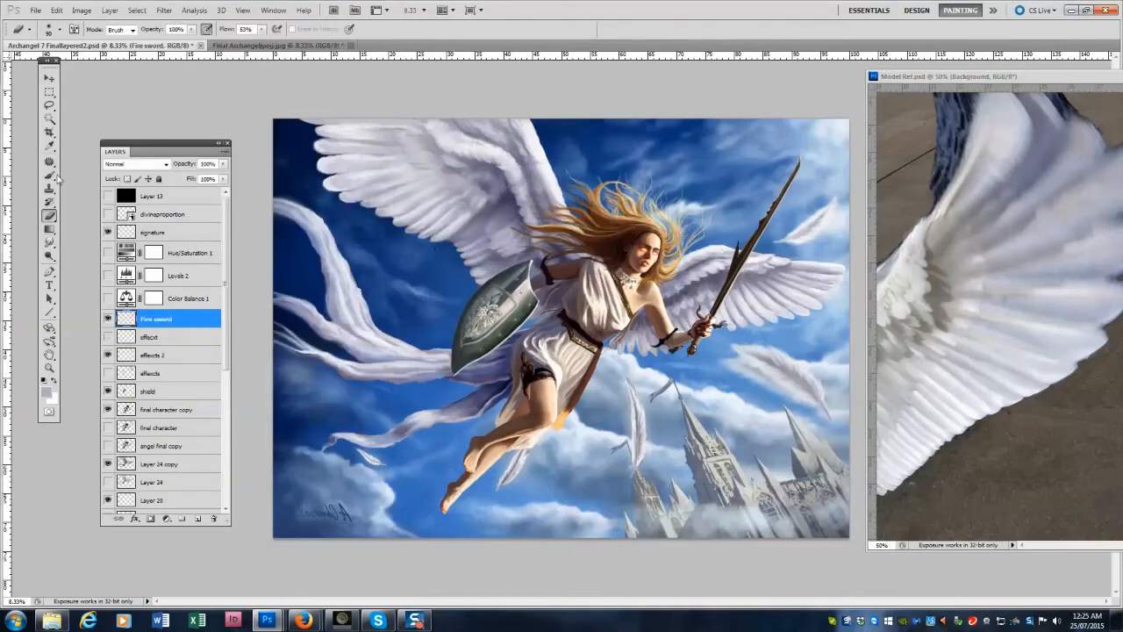
Set the Fire sword layer's blend mode to Color Dodge and paint a first orange glow along the sword blade.
key("b")
left_click(136, 164)
left_click(132, 276)
key("bracketright")
key("bracketright")
mouse_move(795, 164)
left_mouse_down()
mouse_move(737, 258)
mouse_move(776, 199)
left_mouse_up()
left_click_drag(722, 298, 758, 218)
key("bracketright")
key("bracketright")
mouse_move(797, 163)
left_mouse_down()
mouse_move(739, 221)
mouse_move(720, 298)
left_mouse_up()
Adjust the brush size and paint another orange glow stroke along the blade from its tip to the hilt.
key("bracketleft")
key("bracketleft")
key("bracketleft")
key("bracketleft")
key("bracketleft")
key("bracketright")
key("bracketright")
key("bracketright")
left_click(49, 215)
left_click(49, 178)
key("bracketright")
key("bracketright")
mouse_move(792, 161)
left_mouse_down()
mouse_move(730, 274)
mouse_move(763, 204)
mouse_move(783, 215)
mouse_move(795, 164)
mouse_move(700, 330)
left_mouse_up()
Intensify the fiery orange glow along the middle and lower blade using a much larger brush.
key("bracketright")
key("bracketright")
key("bracketright")
key("bracketright")
key("bracketright")
key("bracketright")
key("bracketright")
key("bracketright")
left_click_drag(782, 193, 705, 320)
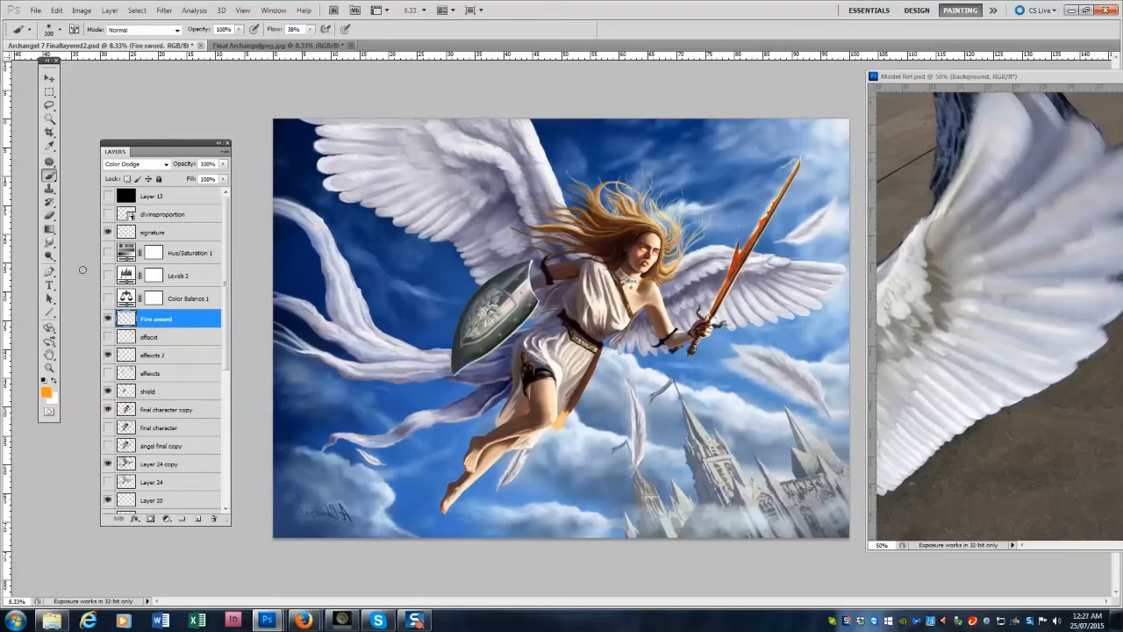
left_click_drag(735, 250, 741, 257)
key("bracketleft")
Add a new Normal-mode layer between the Fire sword layer and the hidden flame effect layer.
left_click(158, 338)
left_click(226, 152)
left_click(258, 156)
key("Return")
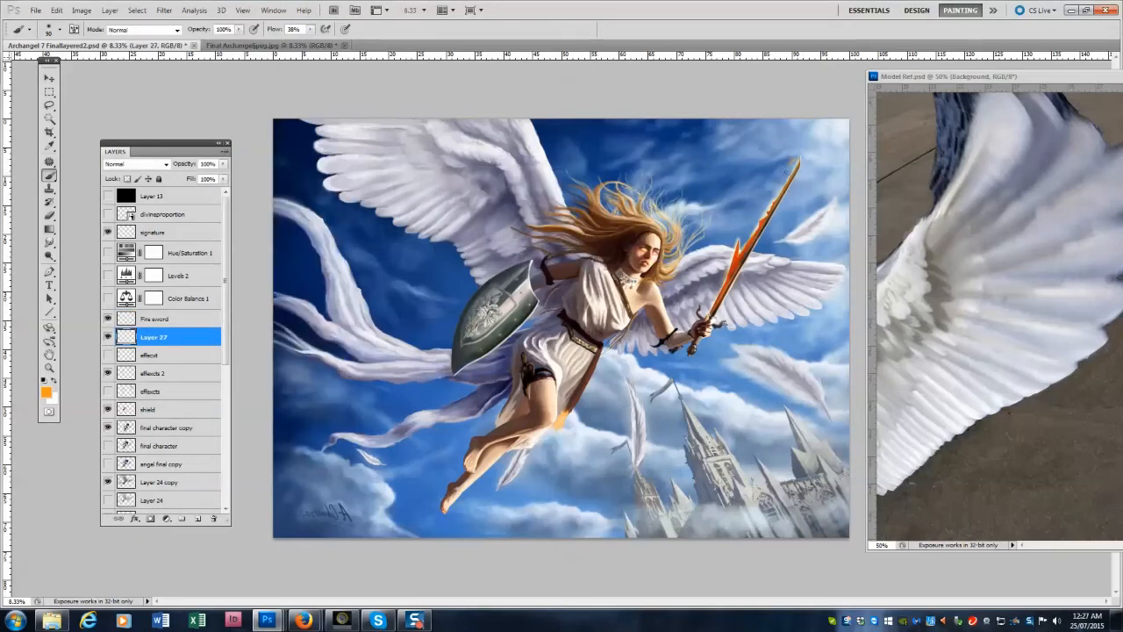
Paint orange-red flames along the sword blade on Layer 27 and move that layer above the Fire sword layer.
left_click_drag(754, 200, 771, 194)
left_click(739, 254, "alt")
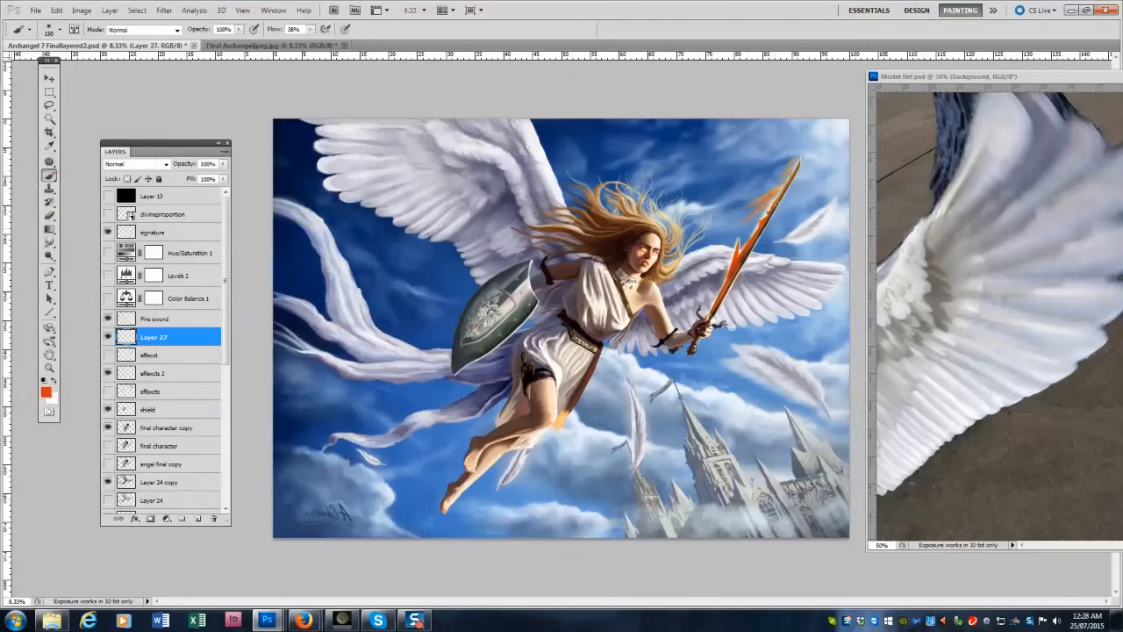
left_click_drag(151, 337, 154, 313)
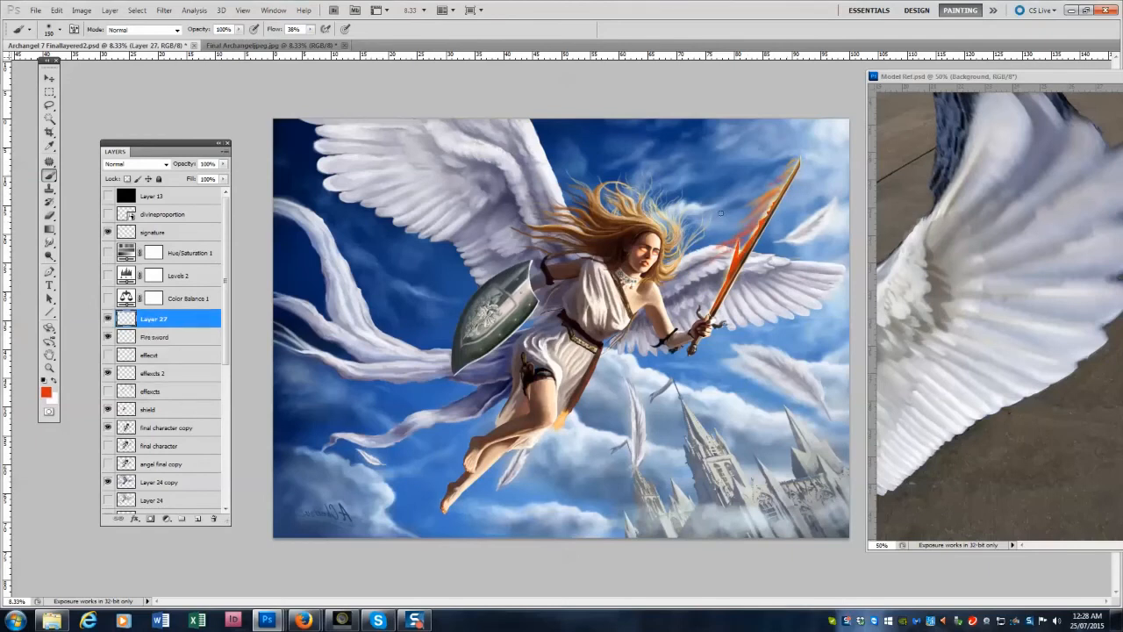
key("bracketright")
mouse_move(736, 248)
left_mouse_down()
mouse_move(707, 271)
mouse_move(721, 283)
left_mouse_up()
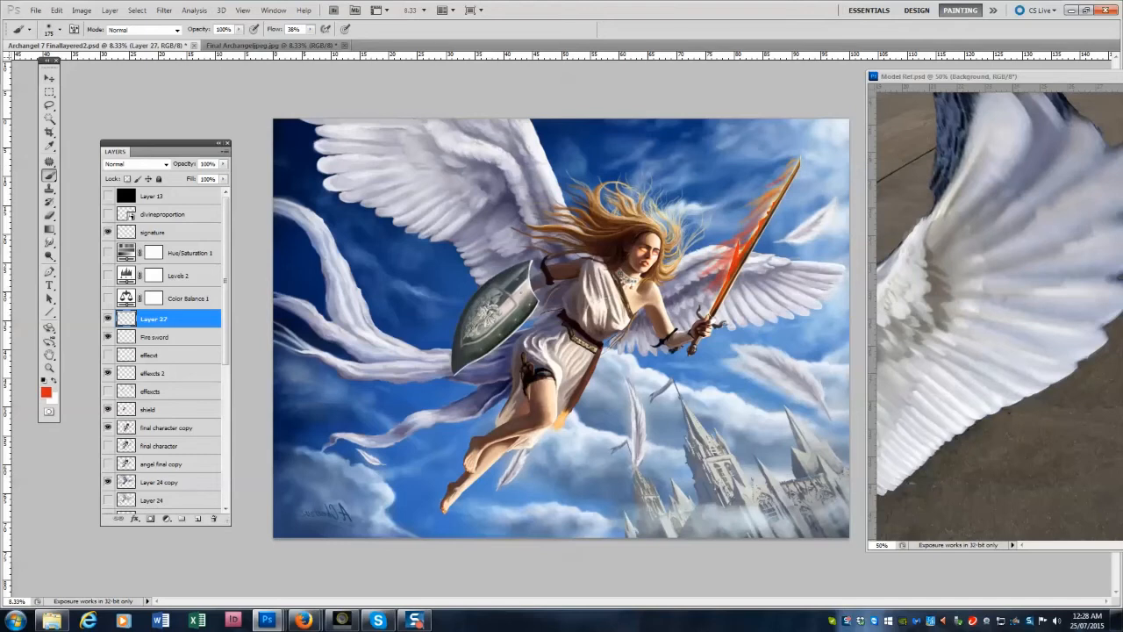
Darken the left side of the sky with a horizontal black gradient on Layer 26, comparing before and after.
scroll(167, 351, "down", 5)
left_click(154, 450)
key("g")
key("d")
left_click_drag(277, 429, 602, 417)
key("ctrl+z")
key("ctrl+z")
left_click(107, 469)
left_click(106, 469)
left_click(140, 450)
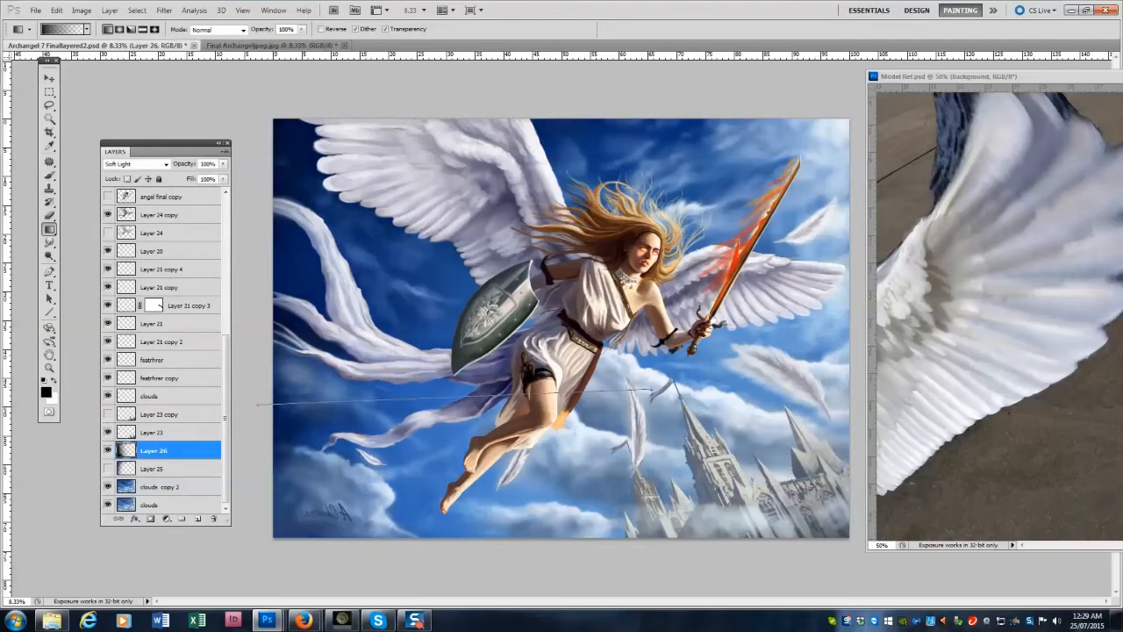
Paint light cloud wisps near the angel's legs on the clouds copy 2 layer and enlarge the brush to 600.
left_click(162, 486)
key("b")
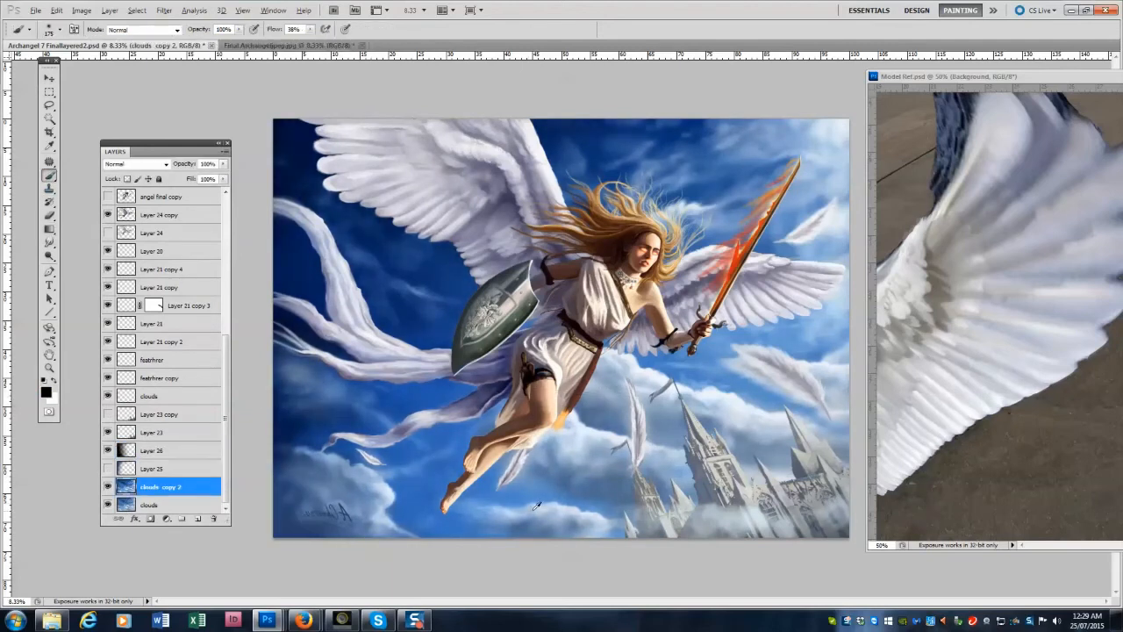
key("bracketright")
key("bracketright")
key("bracketright")
key("bracketright")
key("bracketright")
key("bracketright")
mouse_move(452, 451)
left_mouse_down()
mouse_move(378, 470)
mouse_move(456, 448)
left_mouse_up()
key("bracketright")
key("bracketright")
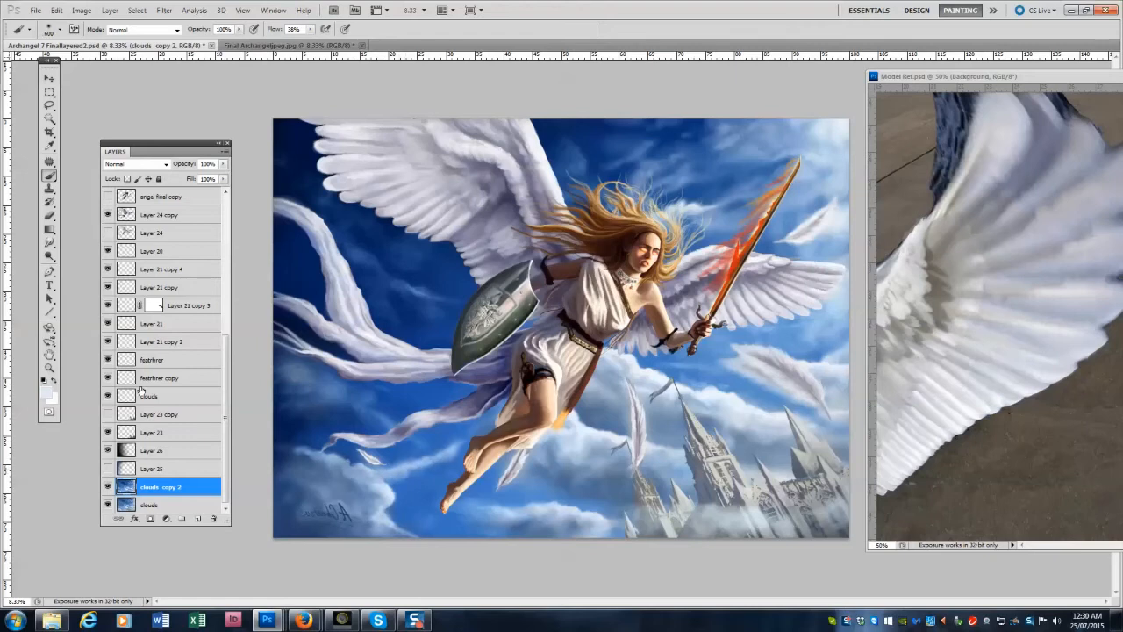
Select the final character copy layer for editing.
scroll(230, 403, "up", 1)
scroll(230, 404, "up", 5)
left_click(167, 309)
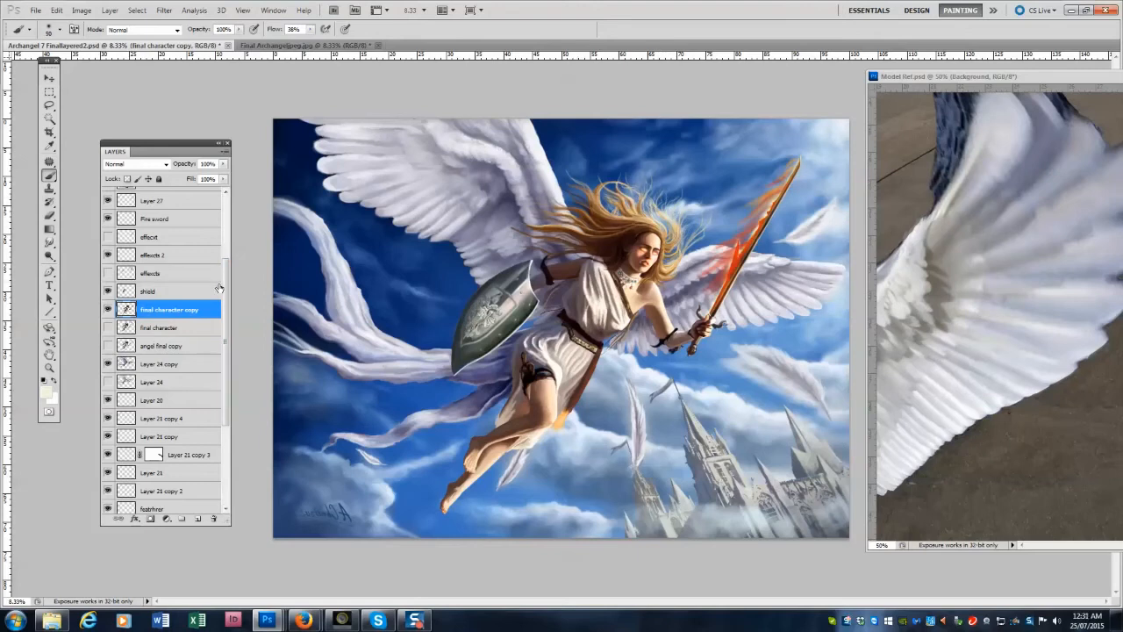
Flip the artist's signature horizontally on the signature layer.
scroll(219, 287, "up", 3)
left_click(153, 230)
left_click(56, 10)
mouse_move(74, 238)
left_click(234, 366)
Raise the signature's brightness to the maximum with a Brightness/Contrast adjustment and return to the Brush tool.
left_click(82, 10)
left_click(254, 40)
left_click_drag(101, 90, 159, 92)
left_click(195, 77)
left_click(81, 10)
left_click(255, 39)
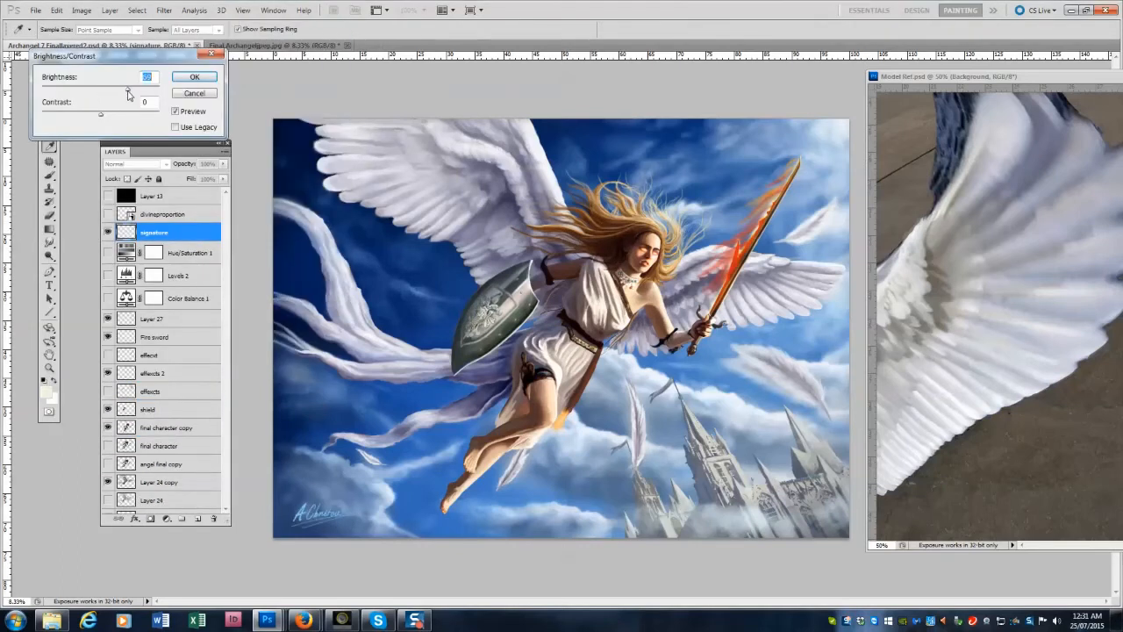
key("Escape")
key("b")
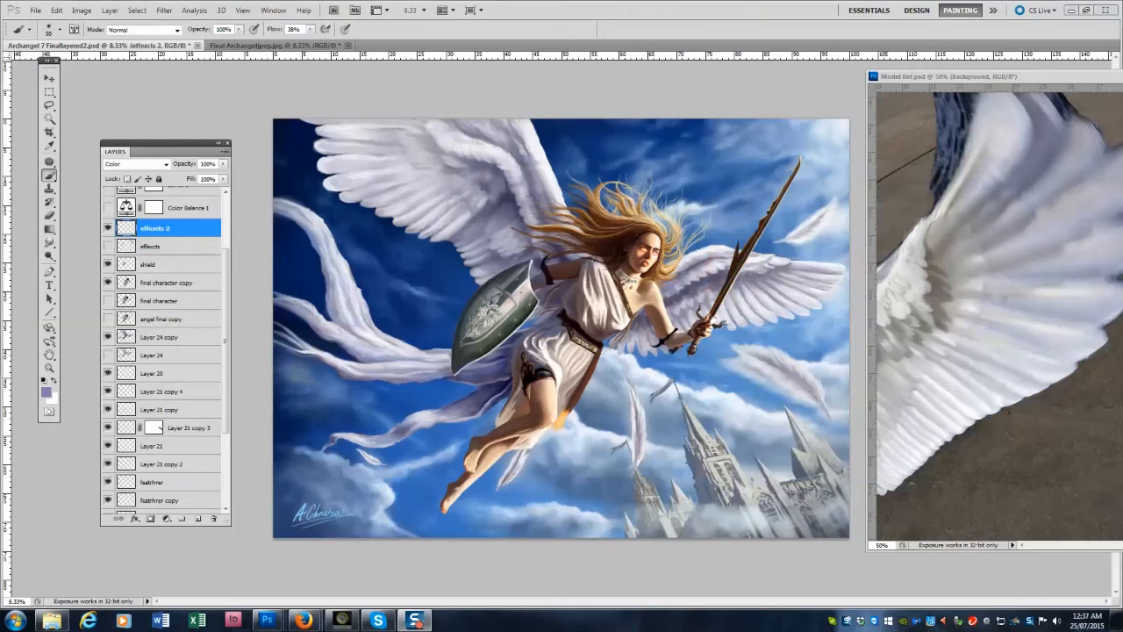
Set the effexcts 2 layer's blend mode to Color Dodge and sample a golden yellow from the hair for painting on it.
left_click(136, 164)
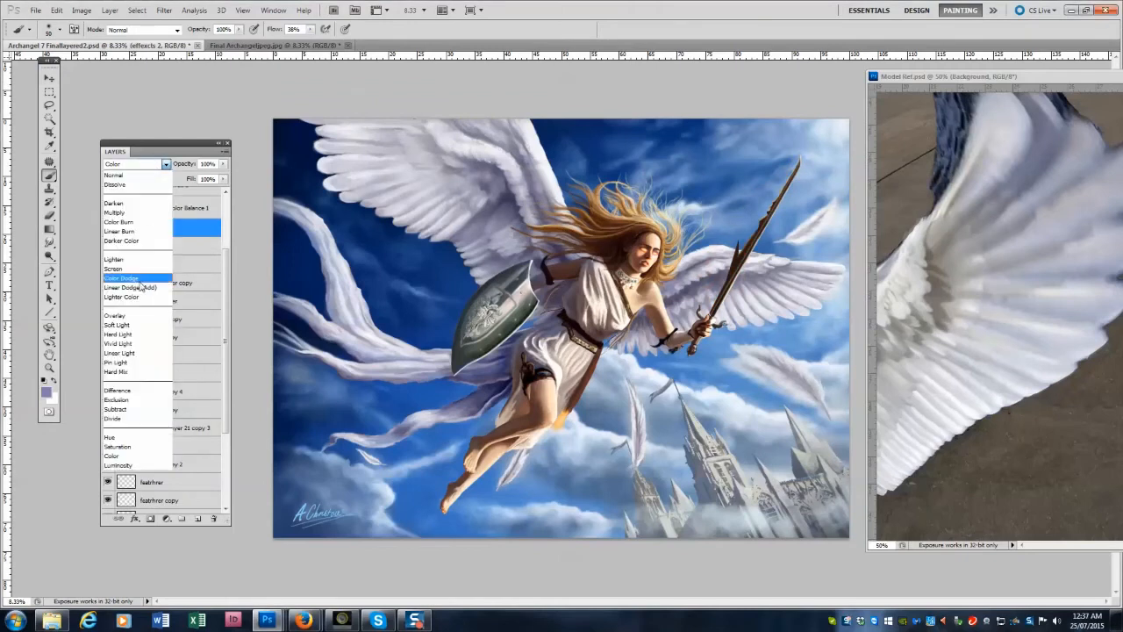
left_click(124, 283)
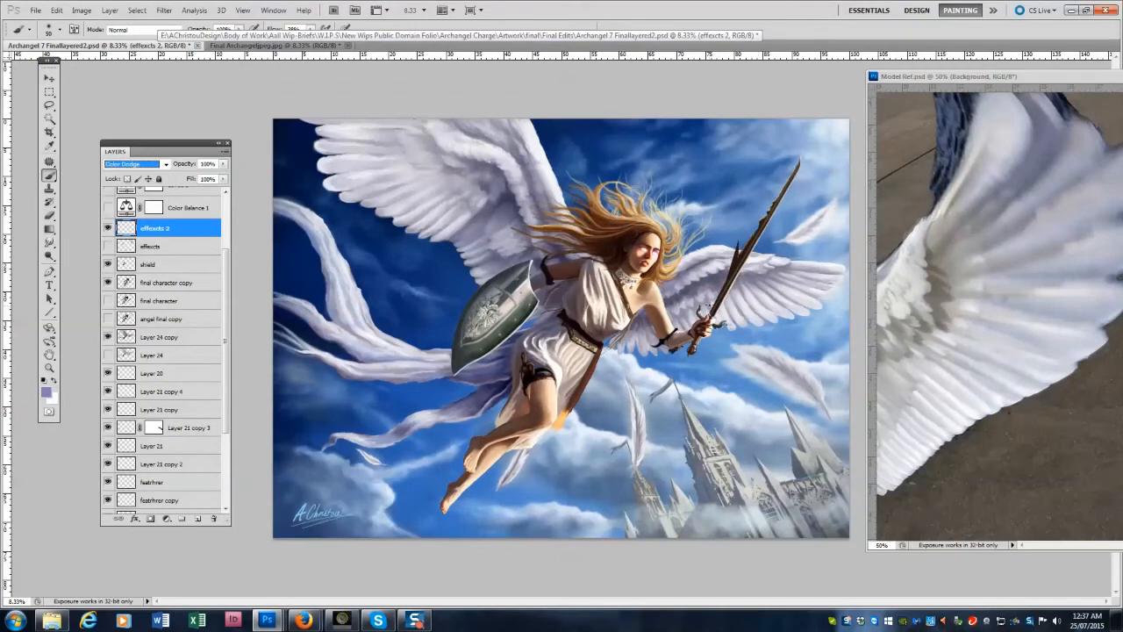
left_click(161, 337)
left_click(614, 204, "alt")
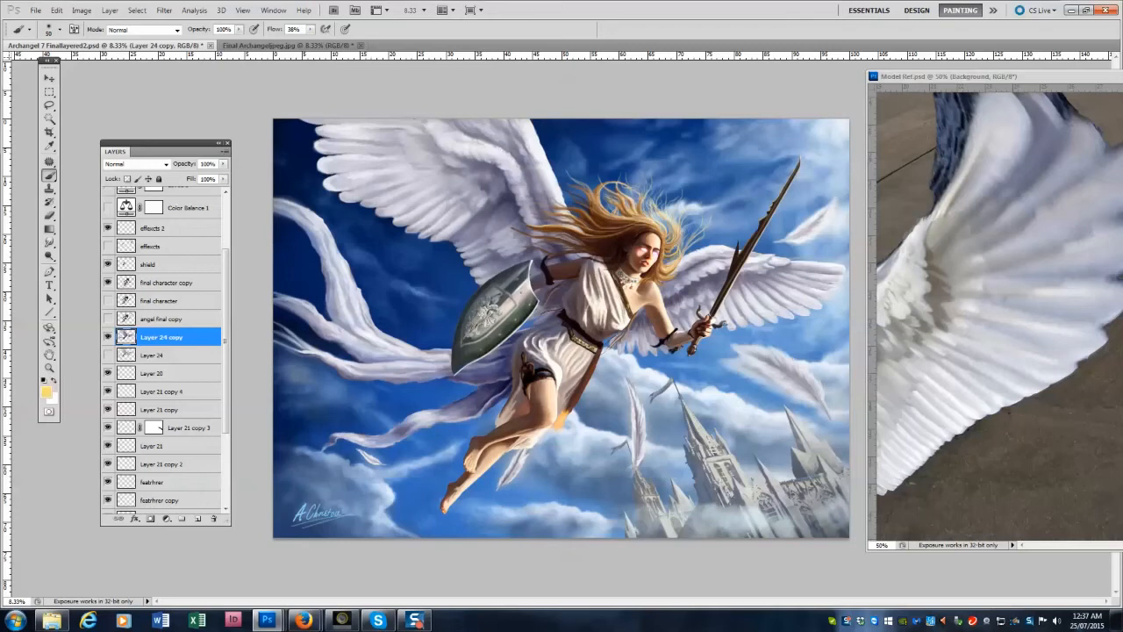
key("alt+[")
key("alt+[")
key("alt+[")
key("alt+[")
left_click(167, 229)
Paint a yellow glow along the middle and upper part of the sword blade, adjusting the brush size to fit.
key("]")
key("]")
key("]")
key("]")
key("]")
key("]")
key("]")
key("]")
key("]")
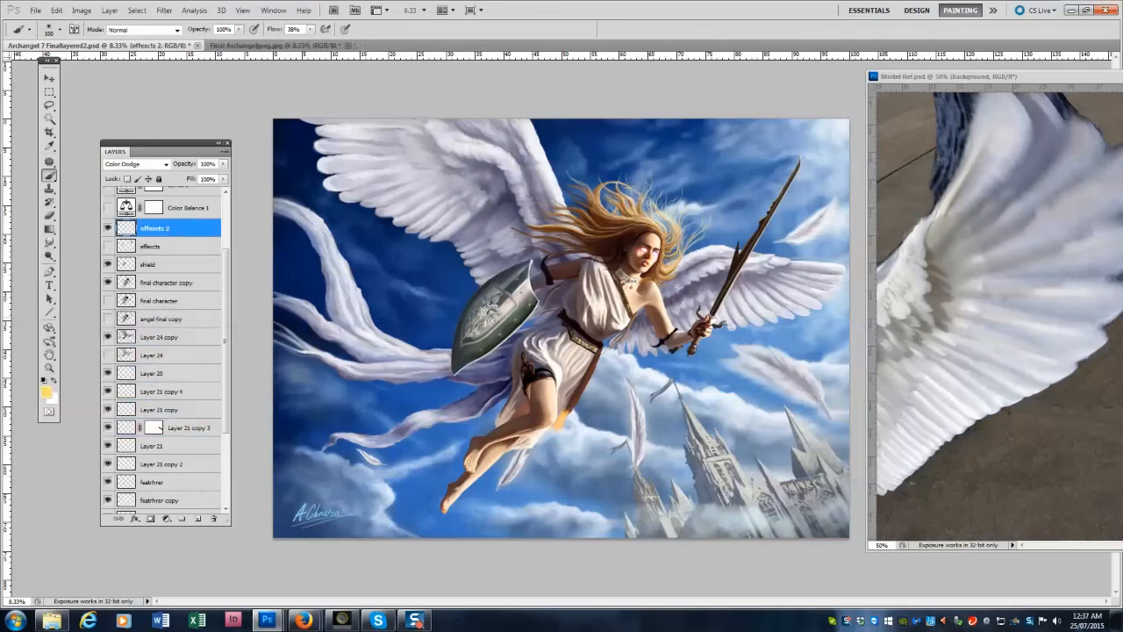
key("[")
key("[")
key("[")
key("[")
key("[")
key("[")
left_click_drag(737, 279, 779, 193)
key("]")
left_click_drag(729, 267, 739, 242)
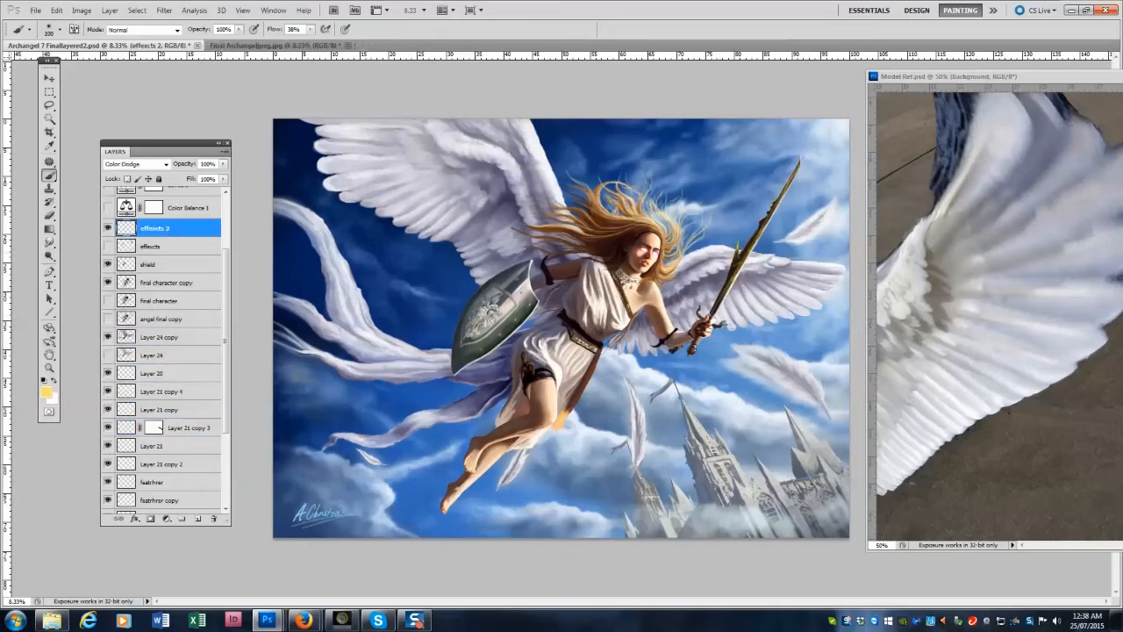
Extend the glow along the whole sword blade from hilt to tip with a larger brush, and shrink the brush.
key("]")
mouse_move(707, 314)
left_mouse_down()
mouse_move(748, 251)
mouse_move(799, 160)
left_mouse_up()
mouse_move(742, 256)
left_mouse_down()
mouse_move(788, 179)
mouse_move(711, 314)
left_mouse_up()
key("e")
left_click(50, 175)
key("[")
key("[")
key("[")
key("[")
key("[")
key("[")
key("[")
key("[")
key("[")
key("[")
key("[")
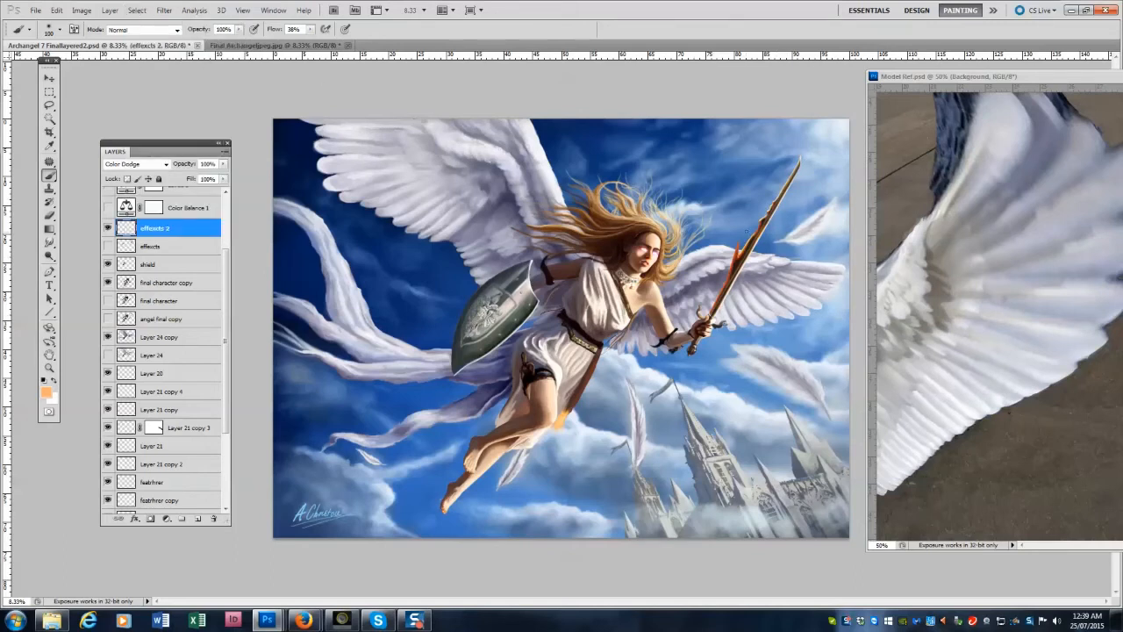
Set the brush flow to 13% and sample the orange flame colour from the sword blade.
key("shift+1")
key("shift+3")
left_click(737, 261, "alt")
left_click(737, 261, "alt")
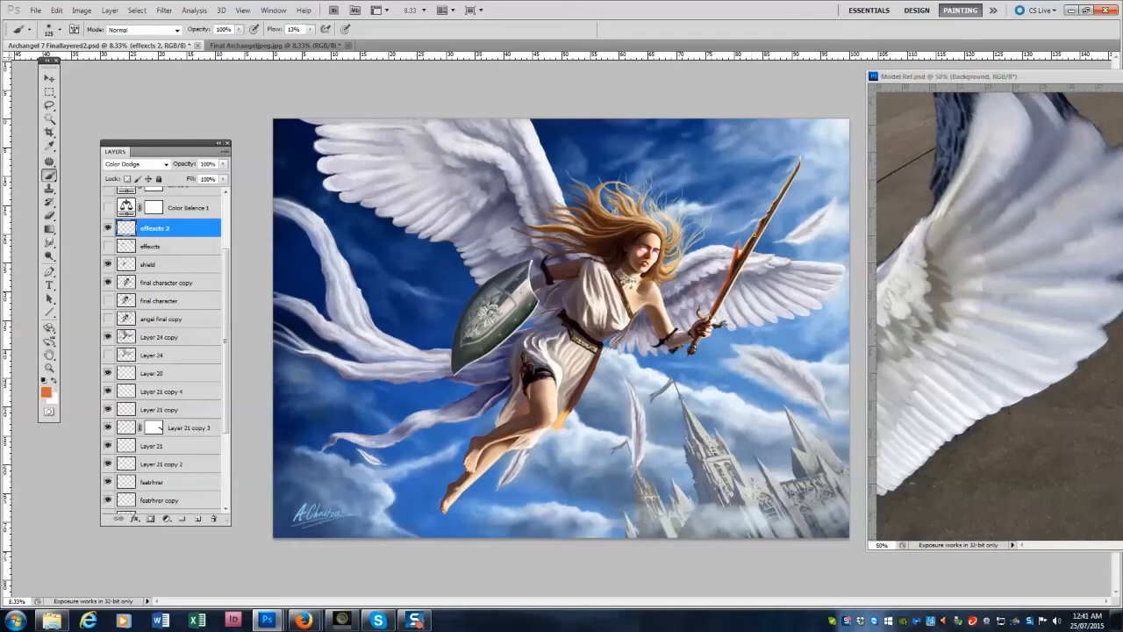
Add a new layer directly above the effexcts layer.
left_click(151, 246)
key("ctrl+shift+n")
key("Return")
Sample a purplish grey from the wing beside the sword and paint a soft haze along the blade with a much larger brush.
left_click(723, 279, "alt")
key("]")
key("]")
key("]")
key("]")
key("]")
key("]")
key("]")
key("]")
key("]")
key("]")
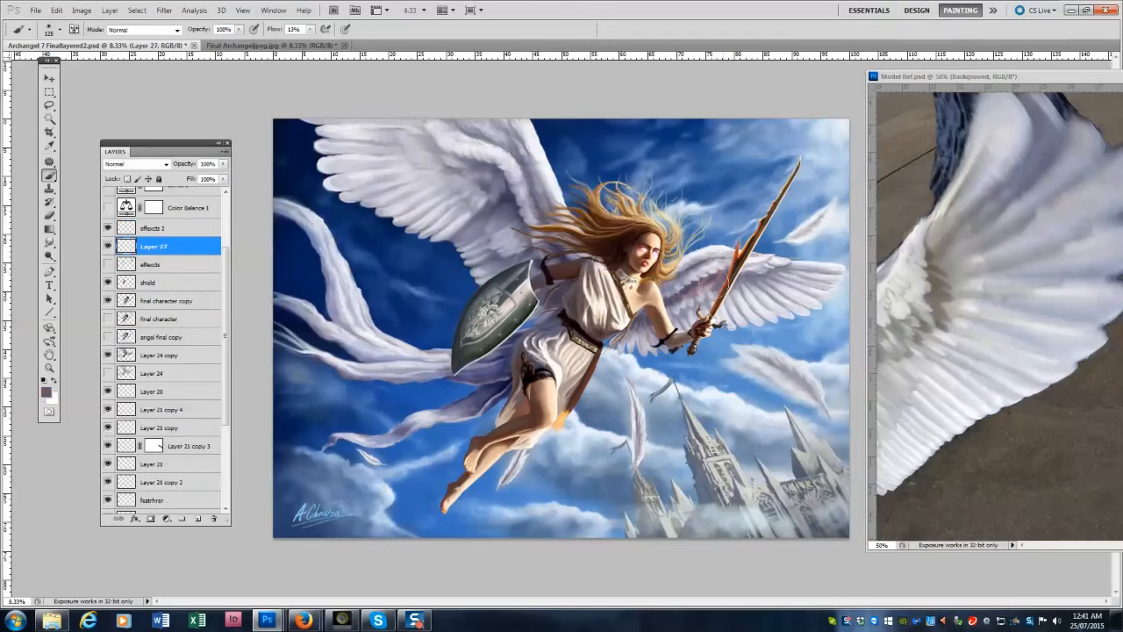
left_click_drag(722, 270, 746, 219)
key("]")
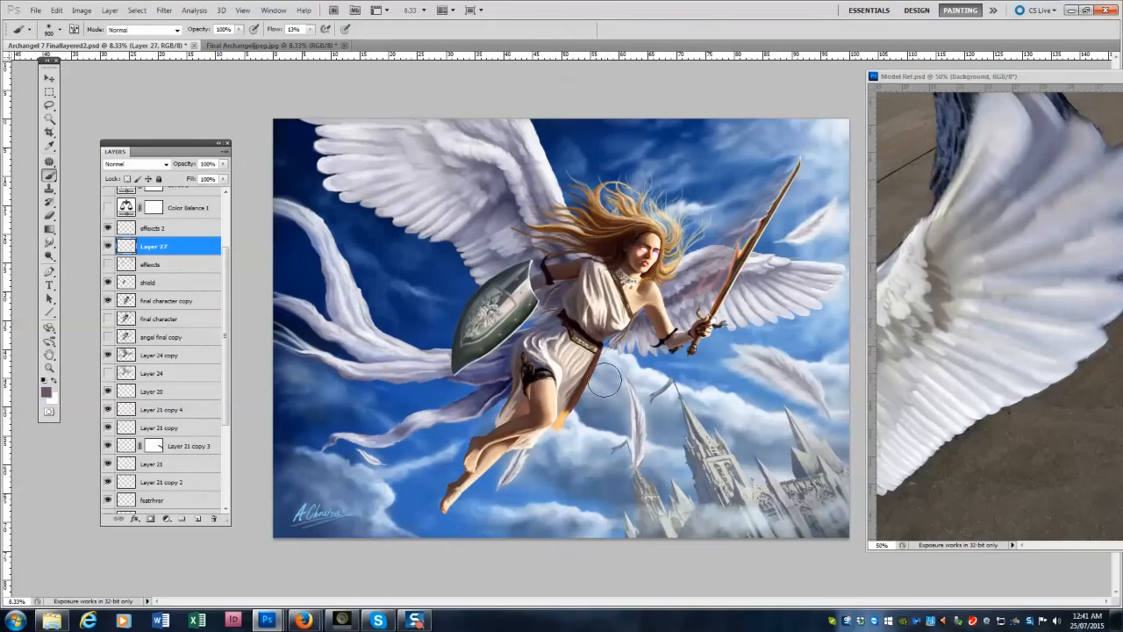
Hide Layer 27, show the effexcts layer and shift its magical glow effects to the right.
left_click(109, 247)
left_click(108, 265)
key("v")
left_click_drag(744, 242, 751, 245)
left_click(188, 248)
left_click(198, 266)
left_click_drag(424, 281, 477, 286)
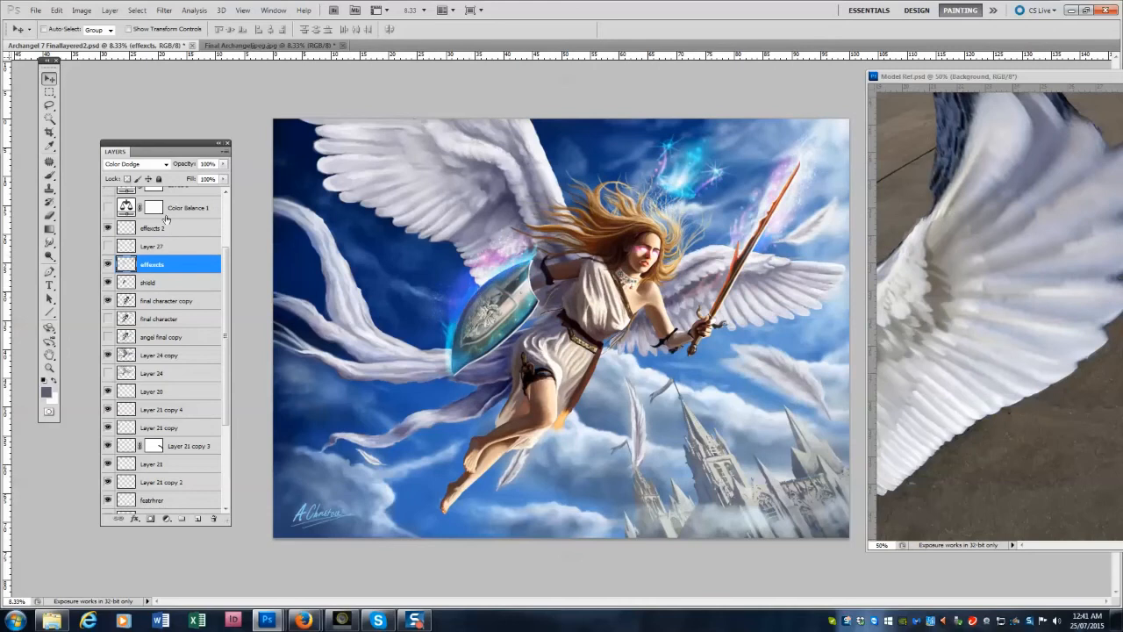
Check the painting against the final JPEG version and hide the effexcts layer.
left_click(254, 45)
left_click(130, 47)
left_click(108, 355)
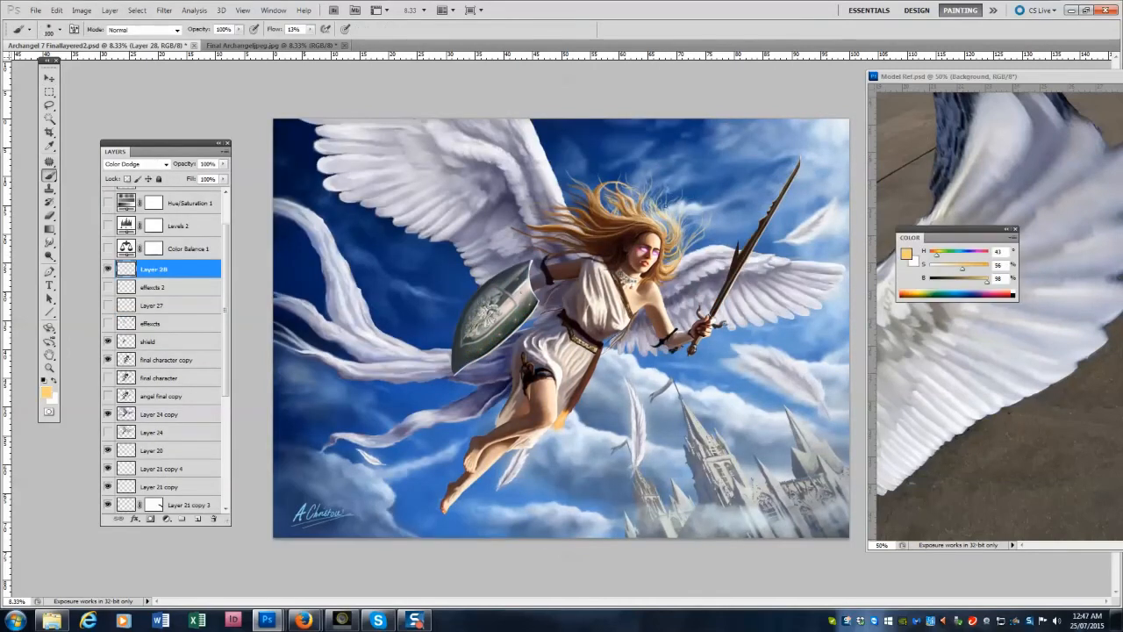
Paint a first light streak above the head on Layer 28 and change the brush colour to hue 40, saturation 75%.
left_click_drag(665, 206, 680, 167)
left_click_drag(963, 269, 973, 269)
left_click_drag(937, 256, 935, 255)
key("bracketright")
key("bracketright")
key("bracketright")
Paint golden light streaks radiating outward from the angel's hair on Layer 28.
left_click_drag(665, 207, 681, 160)
left_click_drag(661, 217, 642, 148)
left_click_drag(693, 204, 730, 185)
left_click_drag(683, 237, 718, 218)
mouse_move(628, 209)
left_mouse_down()
mouse_move(583, 172)
mouse_move(585, 147)
left_mouse_up()
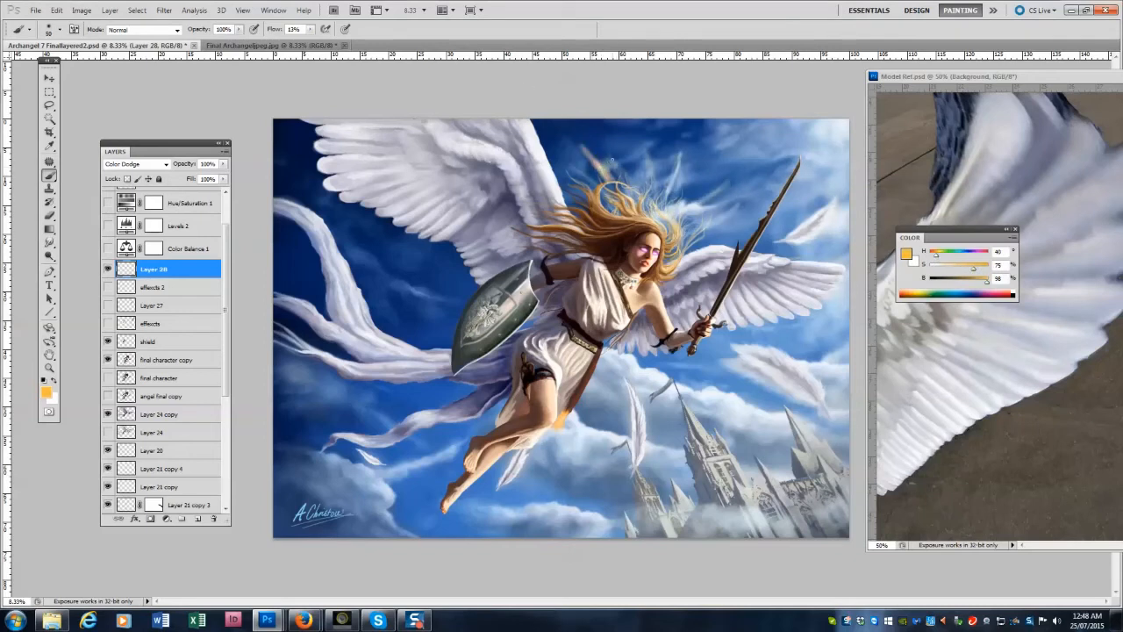
Enlarge the brush and add longer golden streaks rising from the top and left side of the hair.
key("bracketright")
key("bracketright")
key("bracketright")
key("bracketright")
key("bracketright")
key("bracketright")
key("bracketright")
key("bracketright")
left_click_drag(638, 181, 623, 131)
mouse_move(648, 191)
left_mouse_down()
mouse_move(629, 142)
mouse_move(637, 129)
left_mouse_up()
mouse_move(651, 202)
left_mouse_down()
mouse_move(645, 151)
mouse_move(607, 180)
mouse_move(554, 163)
left_mouse_up()
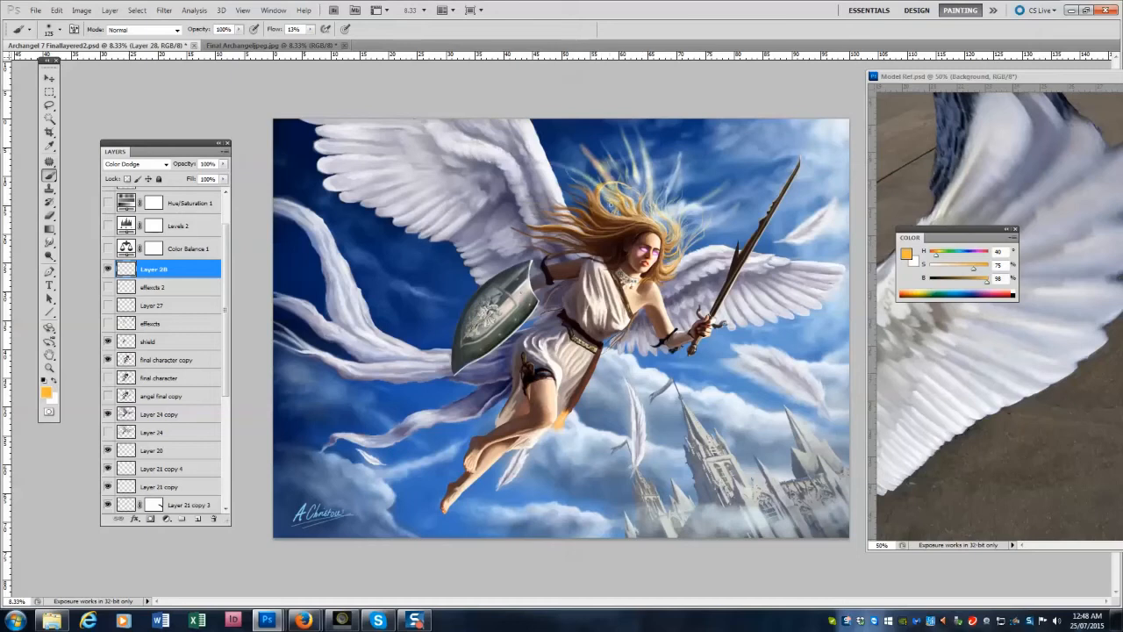
left_click_drag(624, 202, 564, 130)
Shift the brush hue slightly towards orange and add short glow strokes just above the forehead.
left_click(663, 201)
left_click_drag(936, 256, 933, 256)
left_click_drag(664, 202, 667, 183)
mouse_move(672, 205)
left_mouse_down()
mouse_move(707, 151)
mouse_move(672, 202)
left_mouse_up()
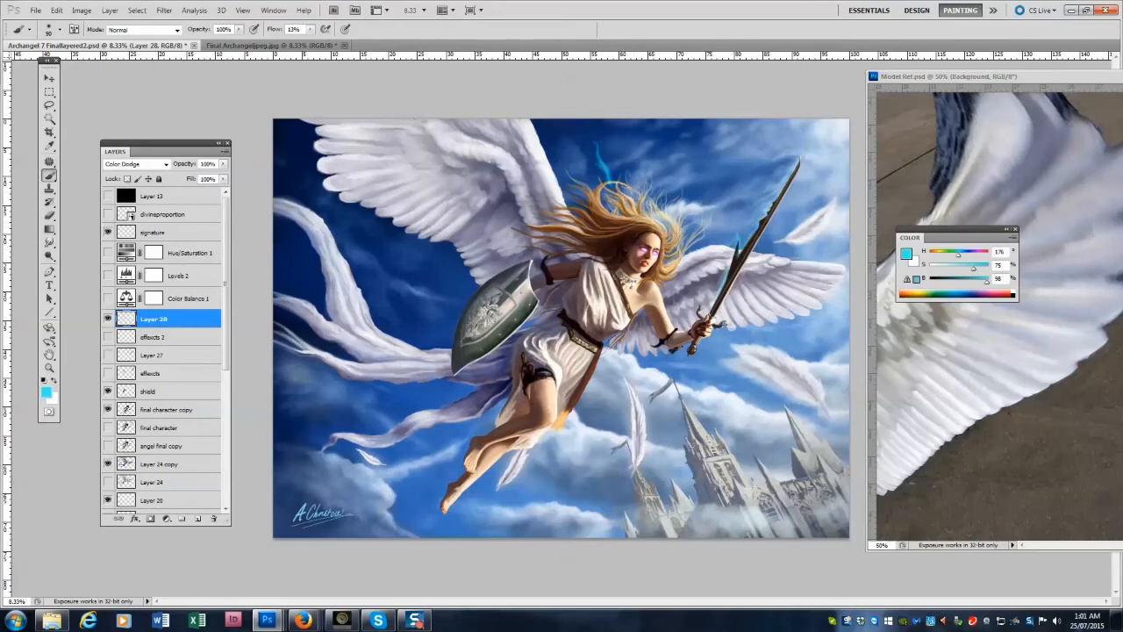
Sample a golden tone from the hair and erase the blue streaks above the head and along the sword on Layer 28.
left_click(629, 213, "alt")
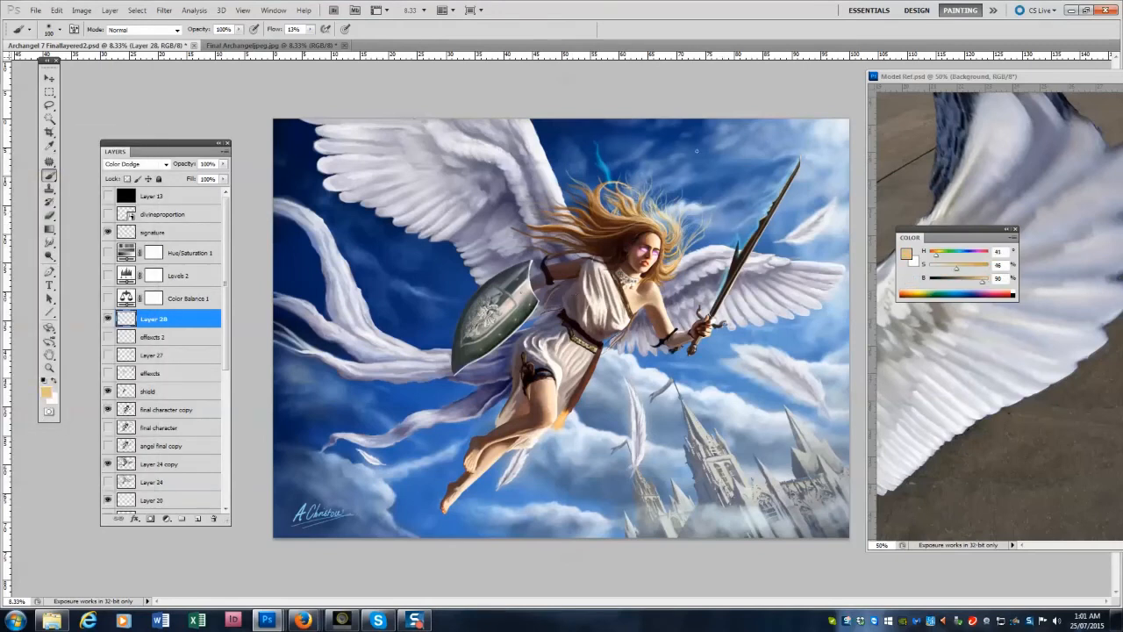
key("e")
left_click_drag(607, 160, 606, 170)
left_click_drag(744, 231, 721, 285)
Return to the Brush tool with a smaller size and set its colour to hue 40, saturation 74%, brightness 100%.
left_click(50, 175)
left_click_drag(956, 268, 982, 269)
left_click_drag(982, 281, 989, 282)
left_click_drag(935, 255, 936, 256)
left_click_drag(970, 272, 973, 272)
key("bracketleft")
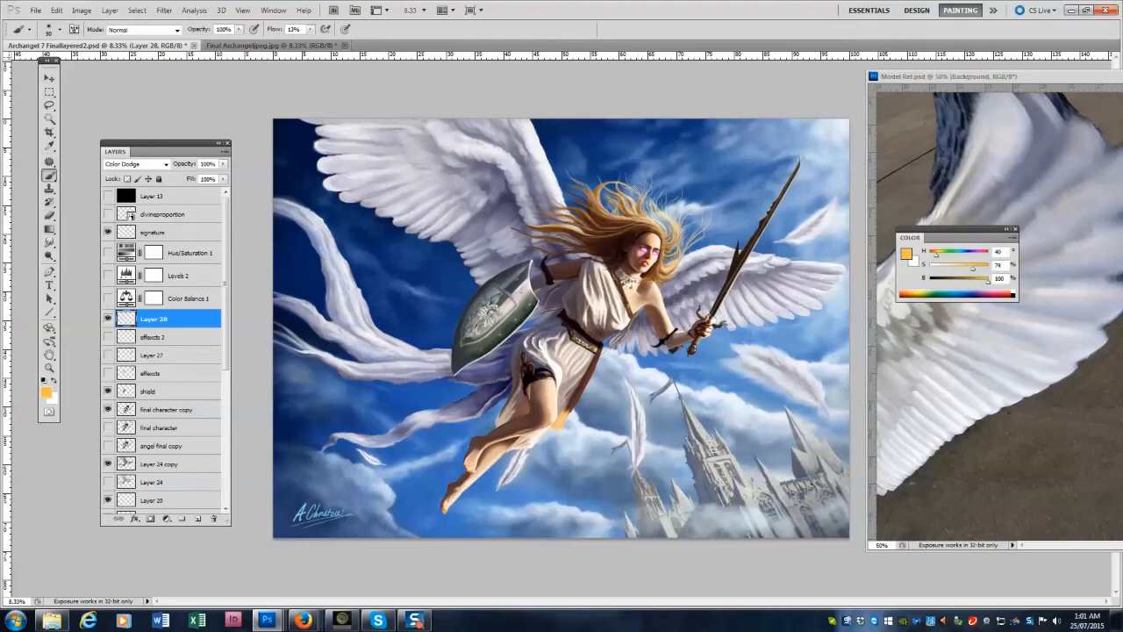
Erase stray streaks above the hair, return to a smaller brush and set its colour to hue 32, saturation 79%, brightness 100%.
left_click(49, 215)
left_click_drag(670, 182, 664, 215)
left_click(49, 175)
key("bracketleft")
key("bracketleft")
left_click_drag(973, 270, 936, 256)
Enlarge the brush and dab an arc of small glowing dots around the top and right of the head on Layer 28.
key("bracketright")
key("bracketright")
key("bracketright")
key("bracketright")
key("bracketright")
key("bracketright")
key("bracketright")
mouse_move(567, 195)
left_mouse_down()
mouse_move(596, 169)
mouse_move(626, 166)
mouse_move(690, 181)
mouse_move(709, 219)
left_mouse_up()
key("bracketleft")
key("bracketleft")
key("bracketleft")
key("bracketleft")
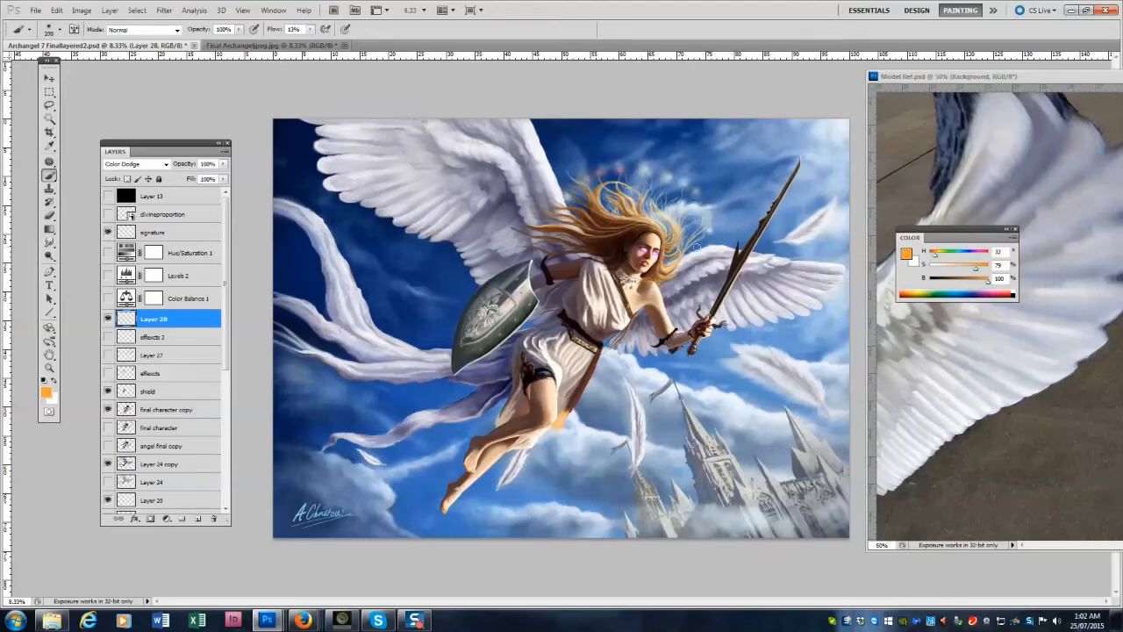
Vary the brush size and add warm orange dots to the halo arc directly above the hair.
key("bracketright")
key("bracketright")
key("bracketright")
key("bracketleft")
key("bracketleft")
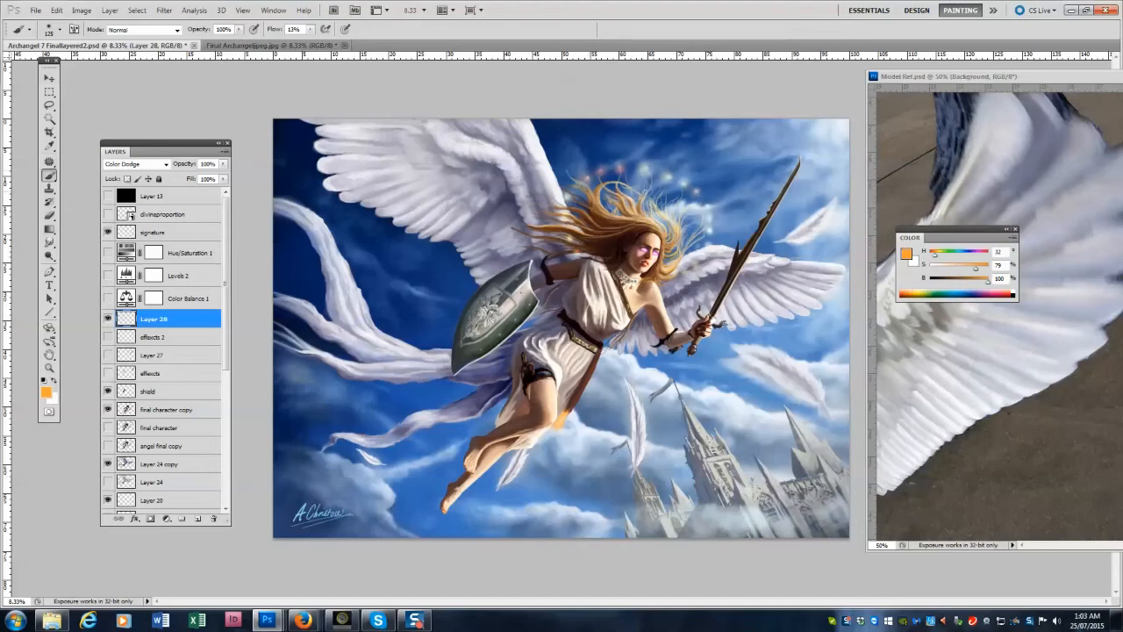
key("bracketleft")
left_click(633, 167)
key("bracketright")
key("bracketright")
key("bracketright")
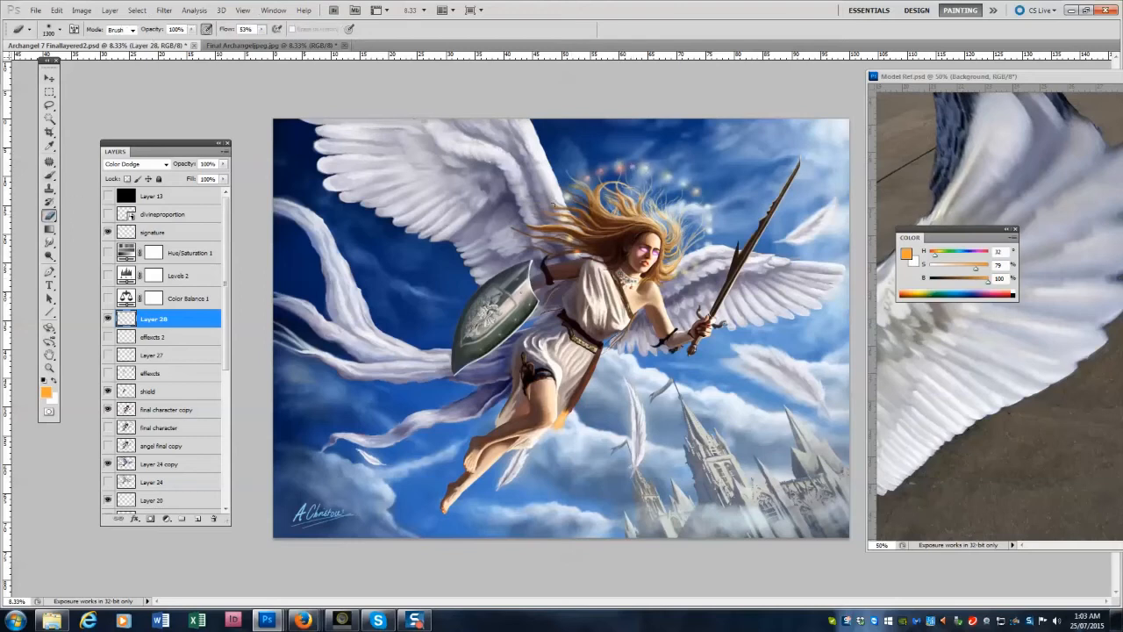
Extend the dotted halo down beside the face and strengthen its dots with a larger brush.
key("bracketleft")
key("bracketright")
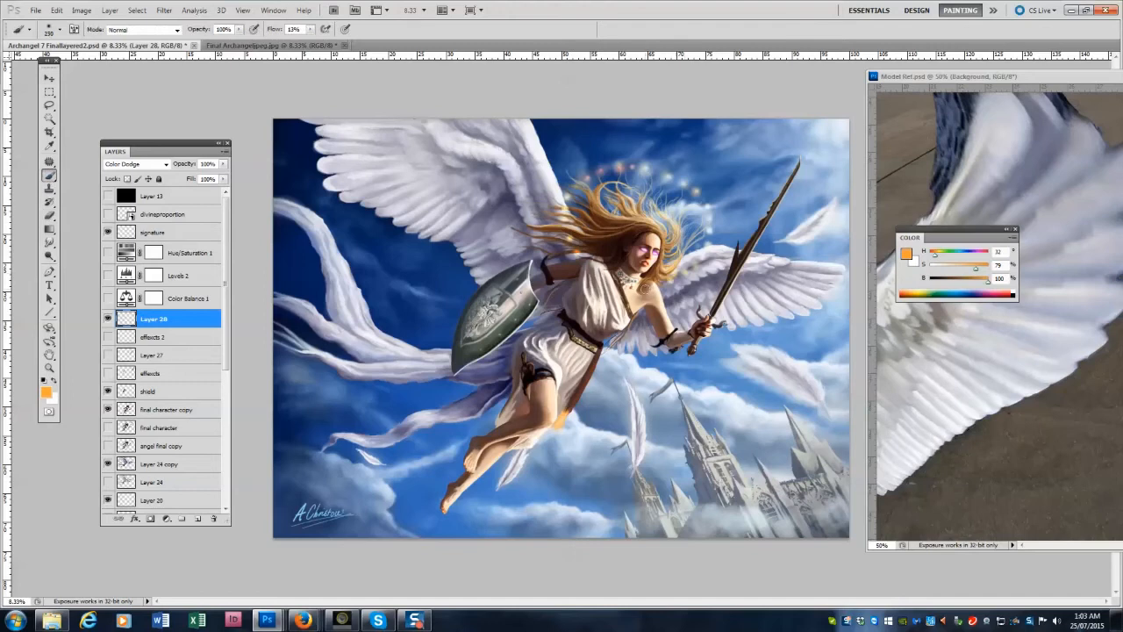
left_click(683, 273)
key("bracketright")
key("bracketright")
key("bracketright")
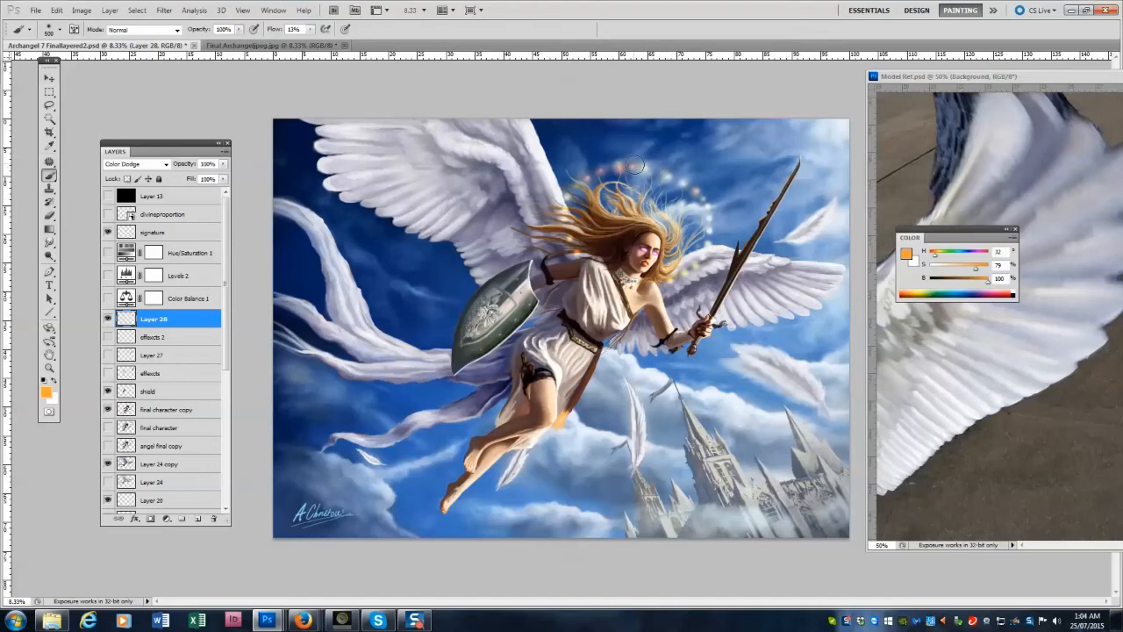
key("bracketleft")
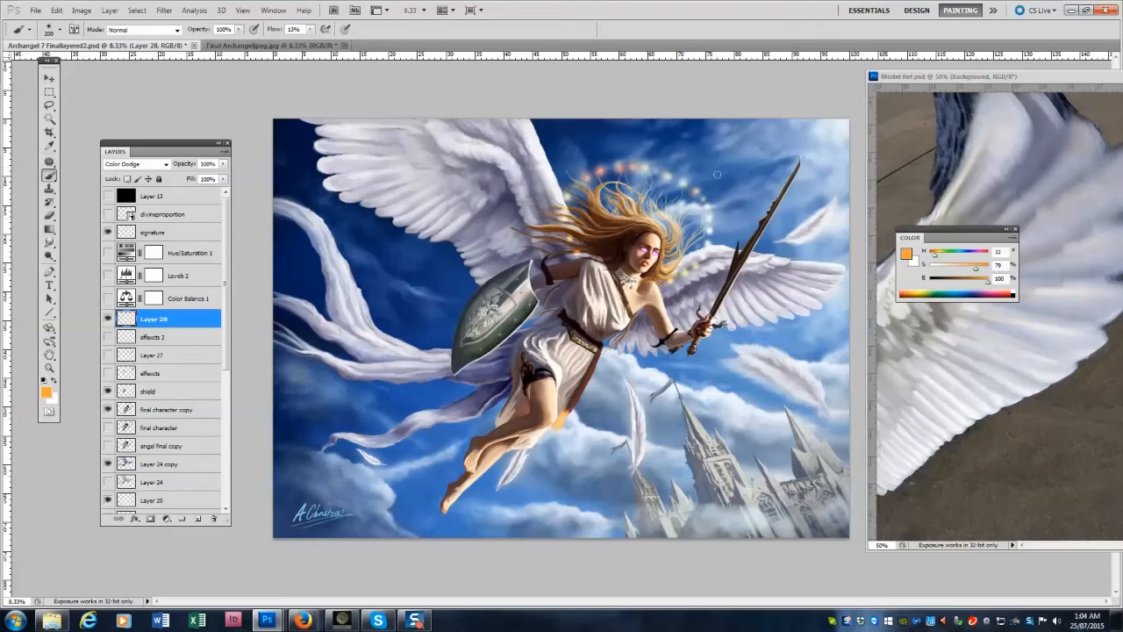
Adjust the dotted halo slightly with Free Transform and erase part of its arc above the head.
key("ctrl+t")
mouse_move(677, 117)
left_mouse_down()
mouse_move(679, 104)
mouse_move(680, 115)
left_mouse_up()
key("Return")
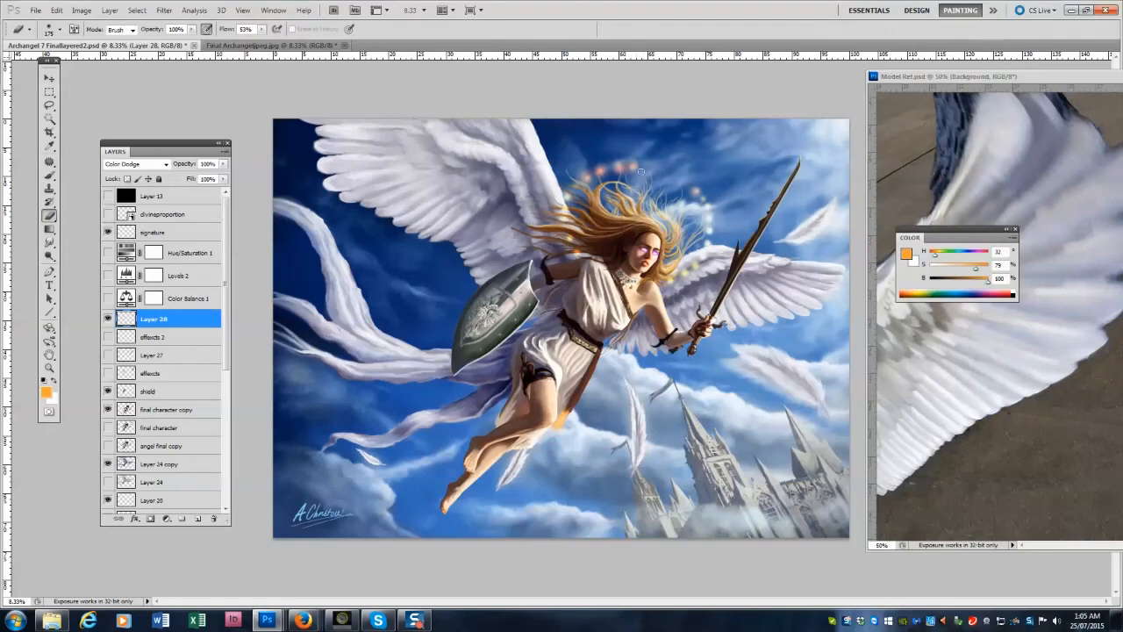
key("b")
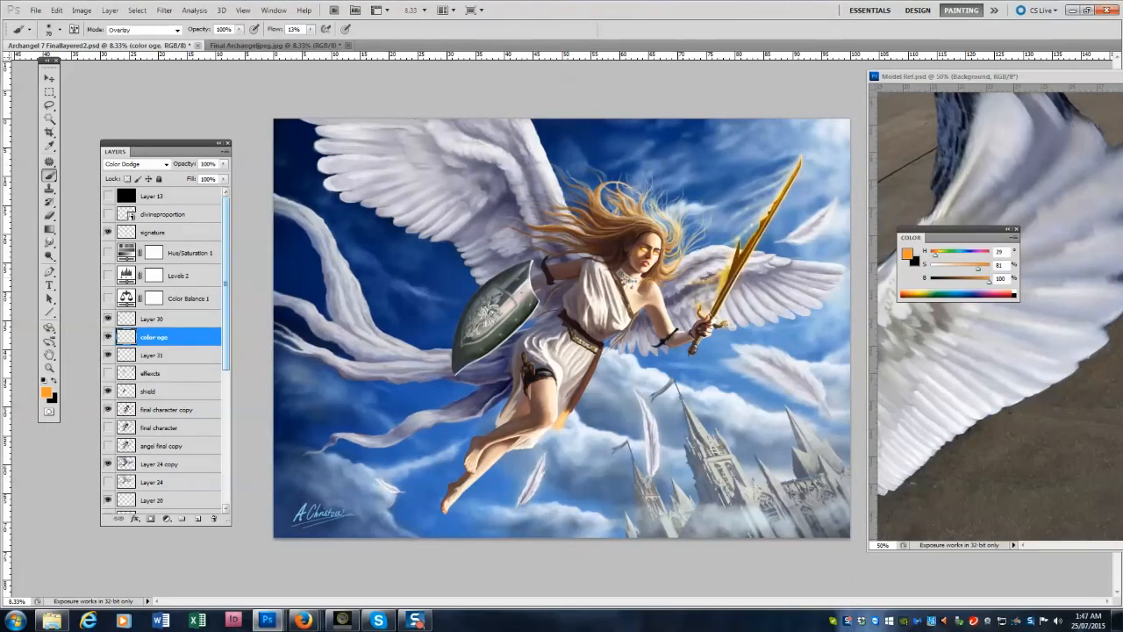
Paint orange glow streaks trailing from the lower sword blade on the color oge layer, then enlarge the brush.
left_click_drag(717, 281, 673, 307)
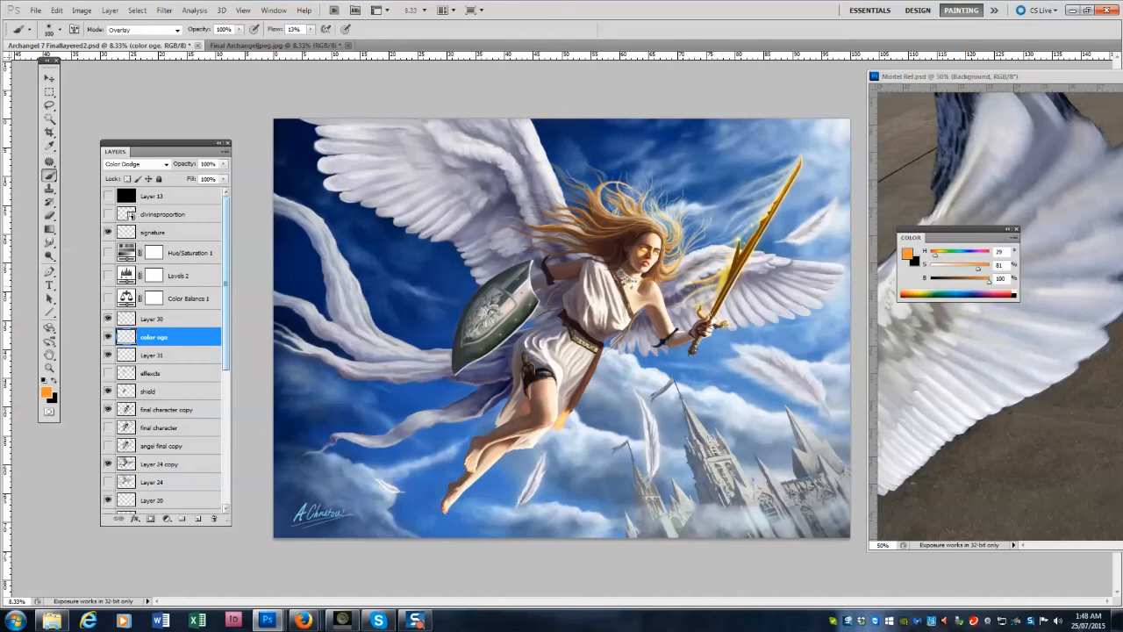
key("bracketright")
key("bracketright")
key("bracketright")
key("bracketright")
key("bracketright")
key("bracketright")
Add a new layer, Layer 32, above the color oge layer and set its blend mode to Color Dodge.
left_click(98, 45)
left_click(225, 152)
left_click(263, 156)
key("Return")
left_click(140, 164)
left_click(131, 281)
key("bracketright")
key("bracketright")
key("bracketright")
key("bracketright")
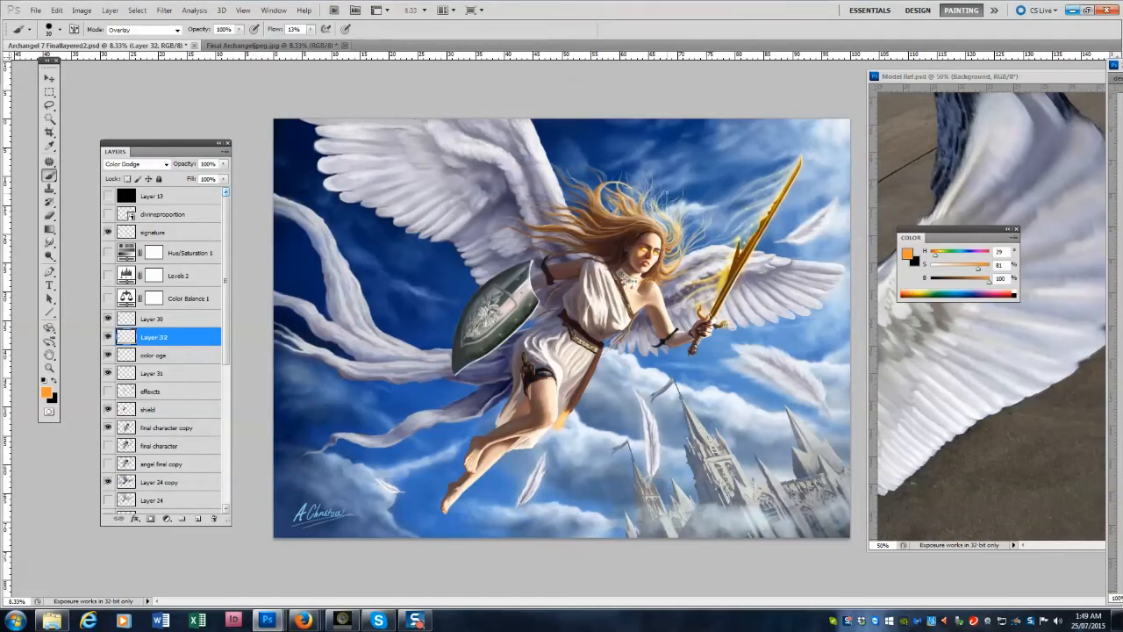
Raise the brush flow to 27%, enlarge the brush and paint a diagonal light ray rising from the hair towards the upper right.
left_click_drag(310, 30, 320, 40)
key("e")
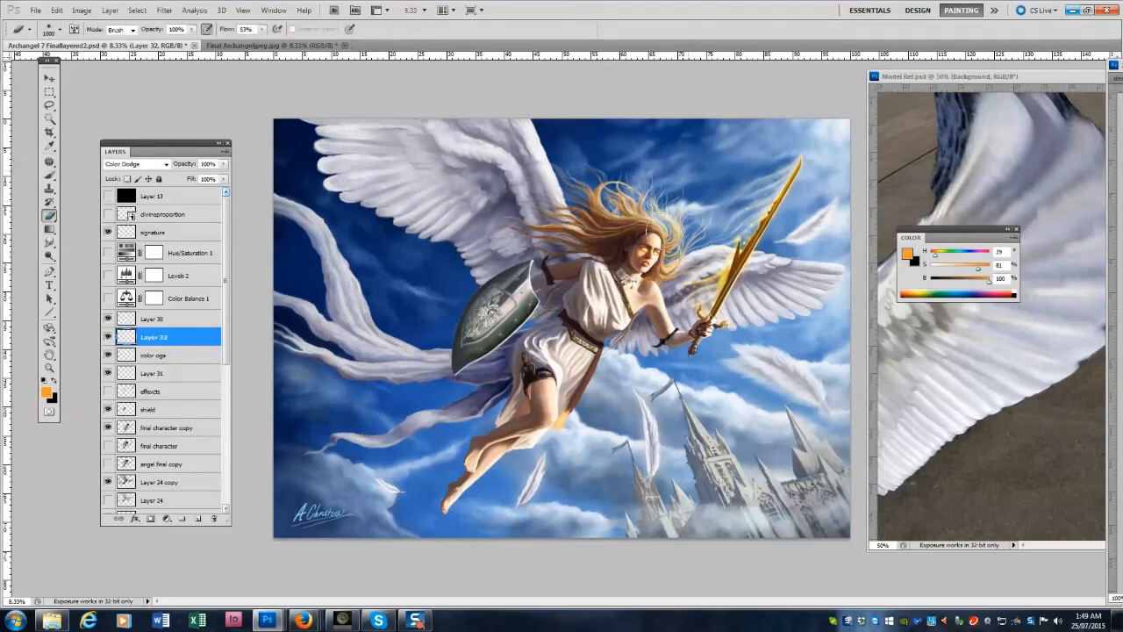
key("b")
key("bracketright")
key("bracketright")
key("bracketright")
key("bracketright")
key("bracketright")
key("bracketright")
key("bracketright")
key("bracketright")
key("bracketright")
key("bracketright")
key("bracketright")
key("bracketright")
key("bracketright")
left_click_drag(679, 194, 692, 170)
Try a longer stroke over the diagonal ray, undo it and shrink the brush.
key("bracketleft")
left_click_drag(671, 207, 706, 140)
key("ctrl+z")
key("bracketleft")
key("bracketleft")
key("bracketleft")
key("bracketleft")
key("bracketleft")
key("bracketleft")
key("bracketleft")
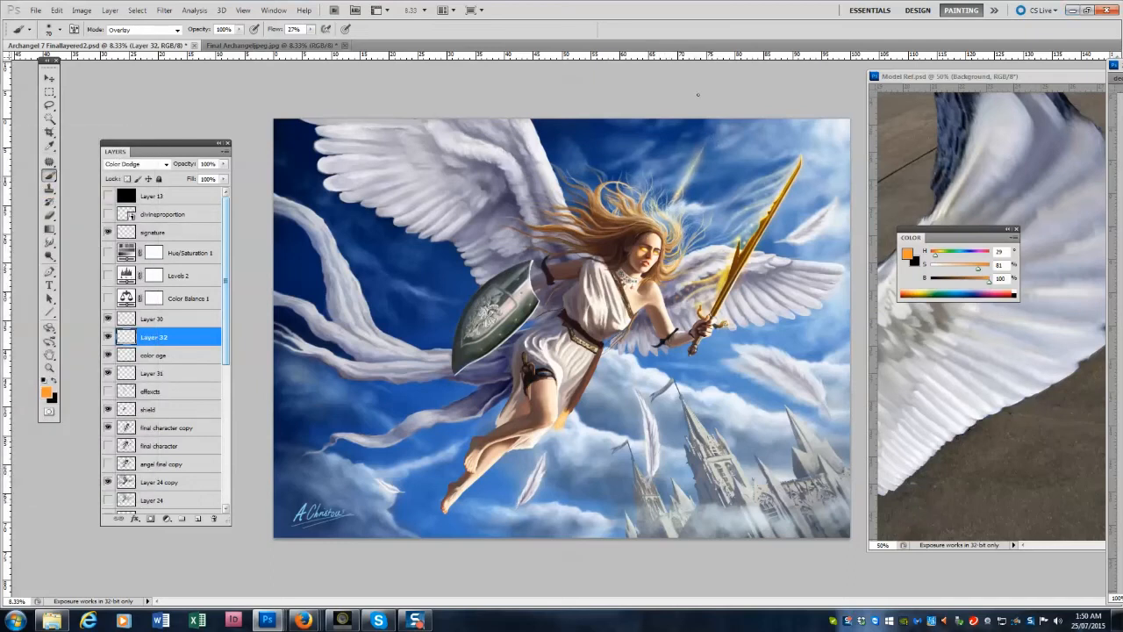
Enlarge the brush and reinforce the diagonal golden ray between the hair and the sword on Layer 32.
key("bracketright")
key("bracketright")
key("bracketright")
key("bracketright")
key("bracketright")
key("bracketright")
key("bracketright")
key("bracketright")
key("bracketright")
key("bracketright")
key("bracketright")
mouse_move(674, 201)
left_mouse_down()
mouse_move(708, 171)
mouse_move(680, 190)
mouse_move(708, 139)
left_mouse_up()
key("bracketleft")
key("bracketleft")
key("bracketleft")
key("bracketleft")
key("bracketleft")
key("bracketleft")
key("bracketleft")
key("bracketleft")
key("bracketleft")
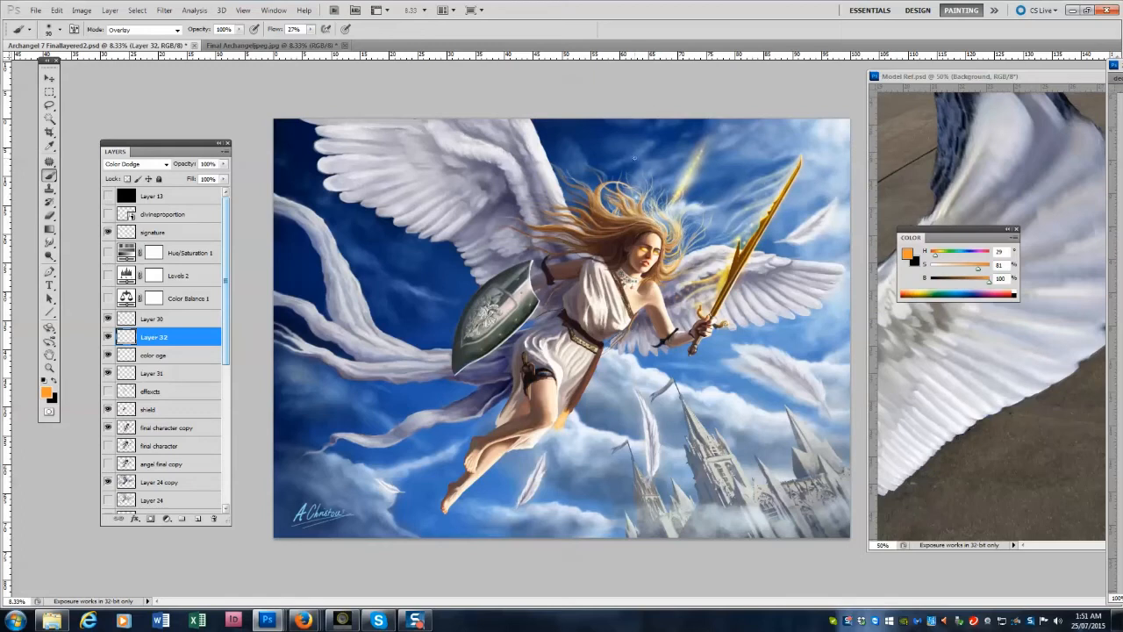
Paint a thin vertical light ray rising from the top of the hair on Layer 32, building it up with a larger brush.
left_click_drag(636, 197, 634, 137)
key("bracketright")
key("bracketright")
key("bracketright")
key("bracketright")
key("bracketright")
left_click_drag(636, 198, 633, 137)
key("bracketleft")
key("bracketleft")
key("bracketleft")
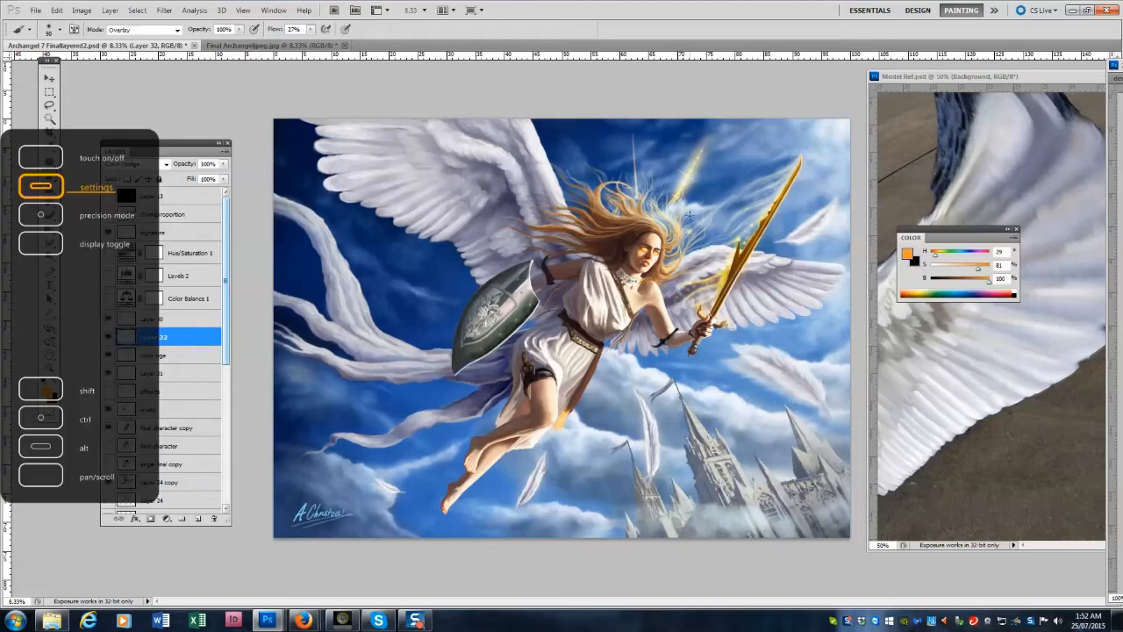
Select the color oge layer and paint stronger golden glow beside the lower sword blade with a larger brush.
left_click(148, 354)
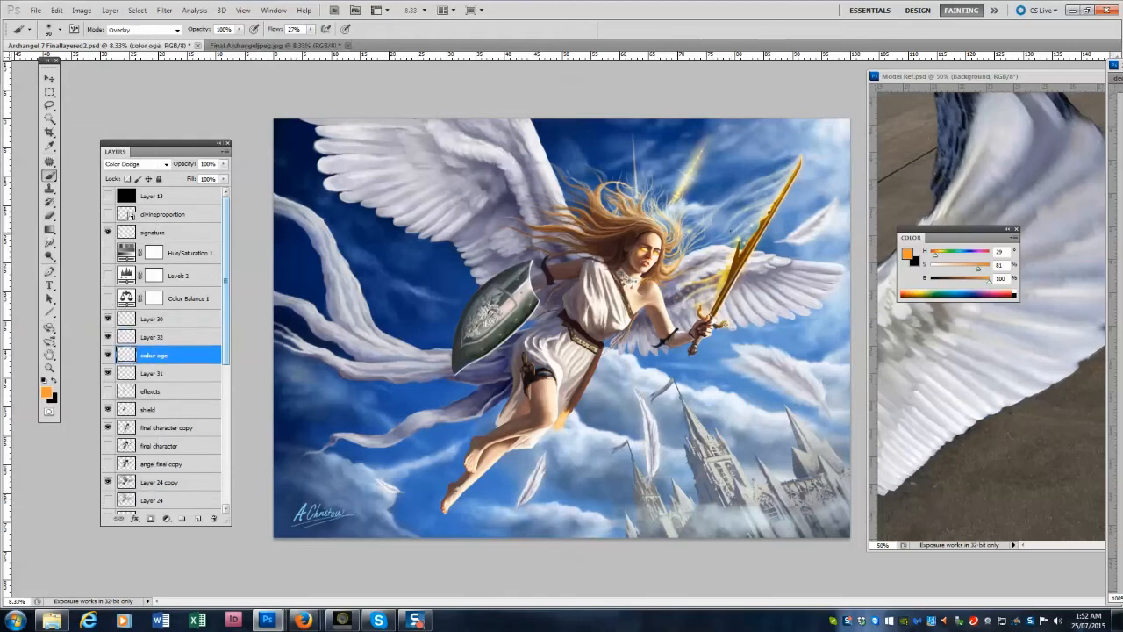
key("bracketright")
key("bracketright")
key("bracketright")
key("bracketright")
key("bracketright")
key("bracketright")
key("bracketright")
key("bracketright")
key("ctrl+Tab")
key("ctrl+shift+Tab")
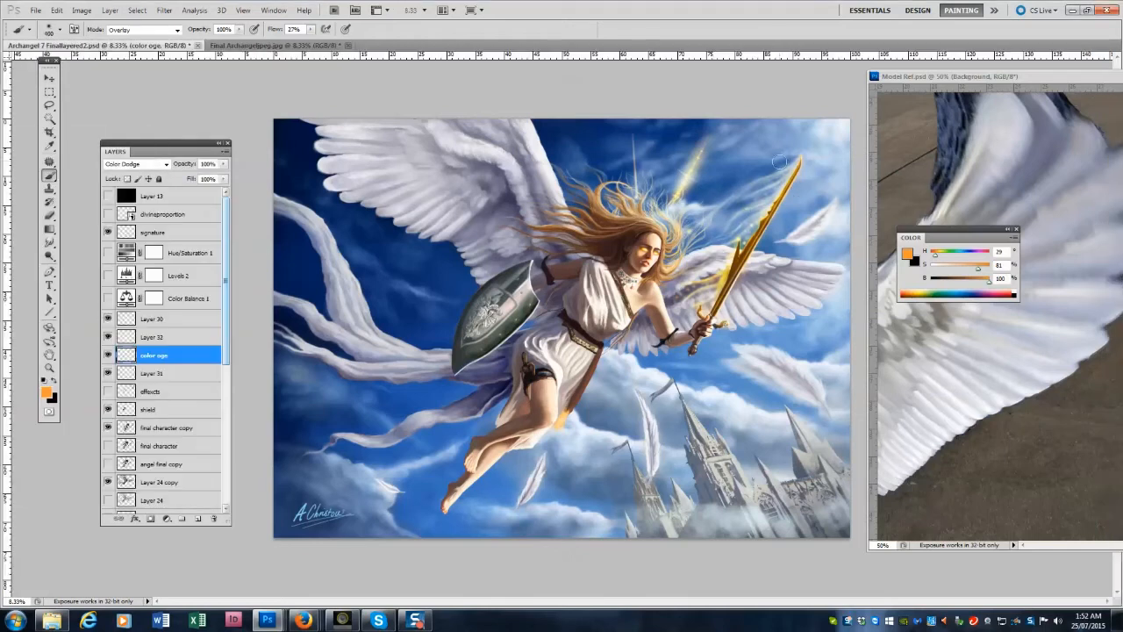
key("bracketright")
key("bracketright")
key("bracketright")
key("bracketleft")
key("bracketleft")
left_click_drag(718, 281, 689, 292)
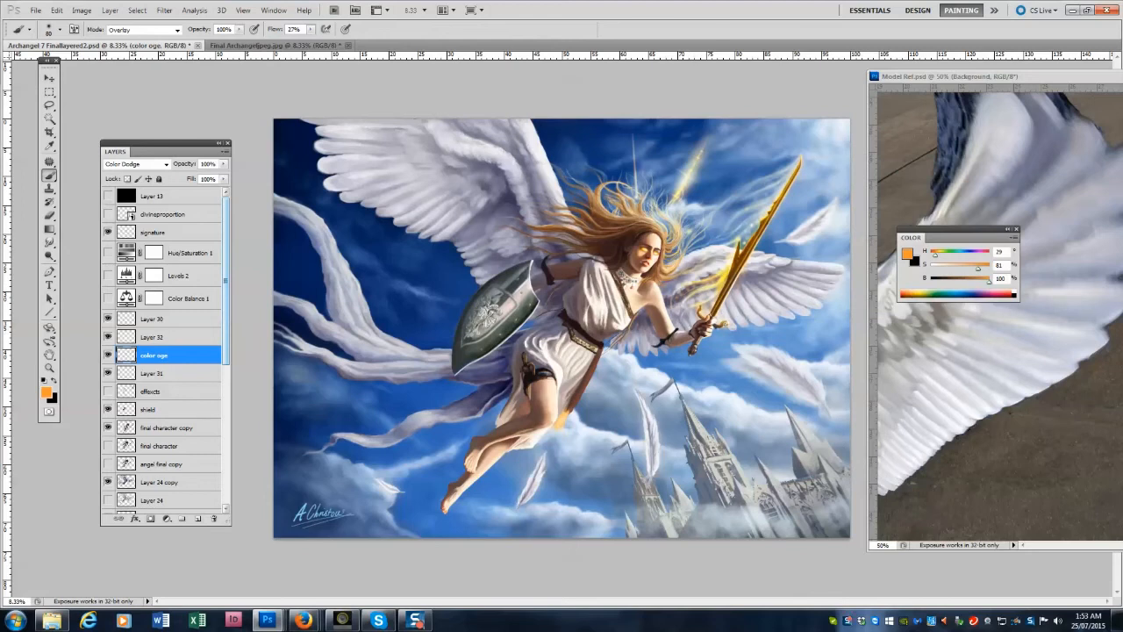
Try colouring the vertical ray above the head on the color oge layer with redder and orange hues, ending at hue 32.
left_click_drag(936, 256, 932, 255)
left_click_drag(635, 197, 630, 129)
key("bracketright")
key("bracketright")
key("bracketright")
left_click_drag(636, 181, 632, 137)
key("bracketright")
left_click_drag(932, 255, 935, 255)
key("bracketright")
left_click_drag(637, 199, 633, 151)
key("ctrl+z")
key("bracketright")
key("bracketright")
left_click_drag(934, 255, 936, 256)
key("bracketright")
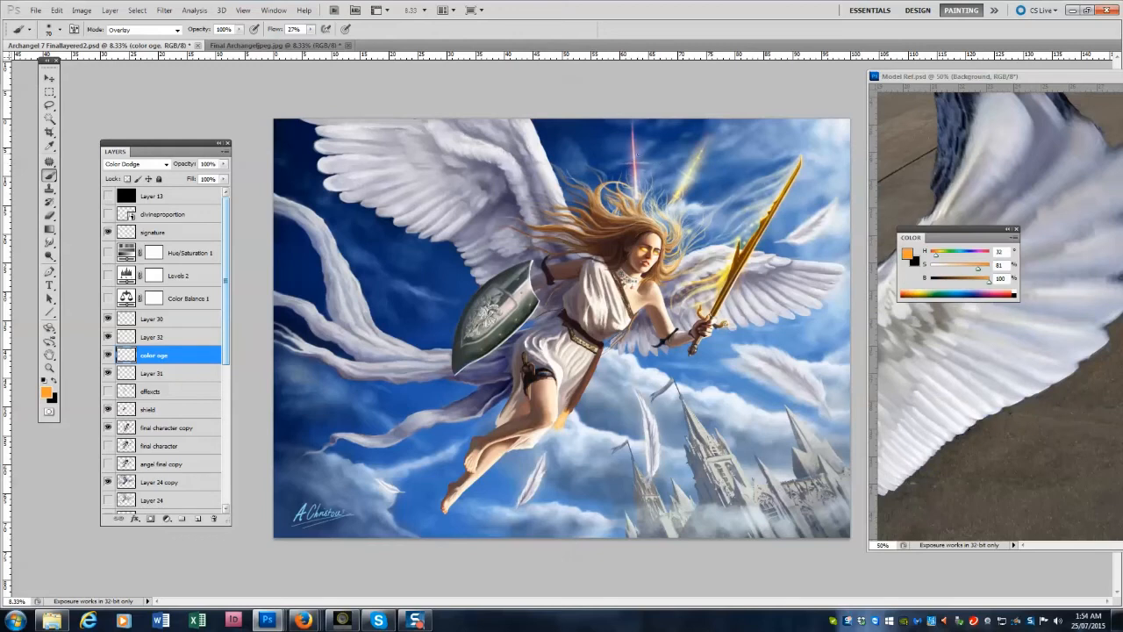
Sample yellow tones from the glow streaks, erase the red tint from the vertical ray on the color oge layer and save.
left_click(677, 193, "alt")
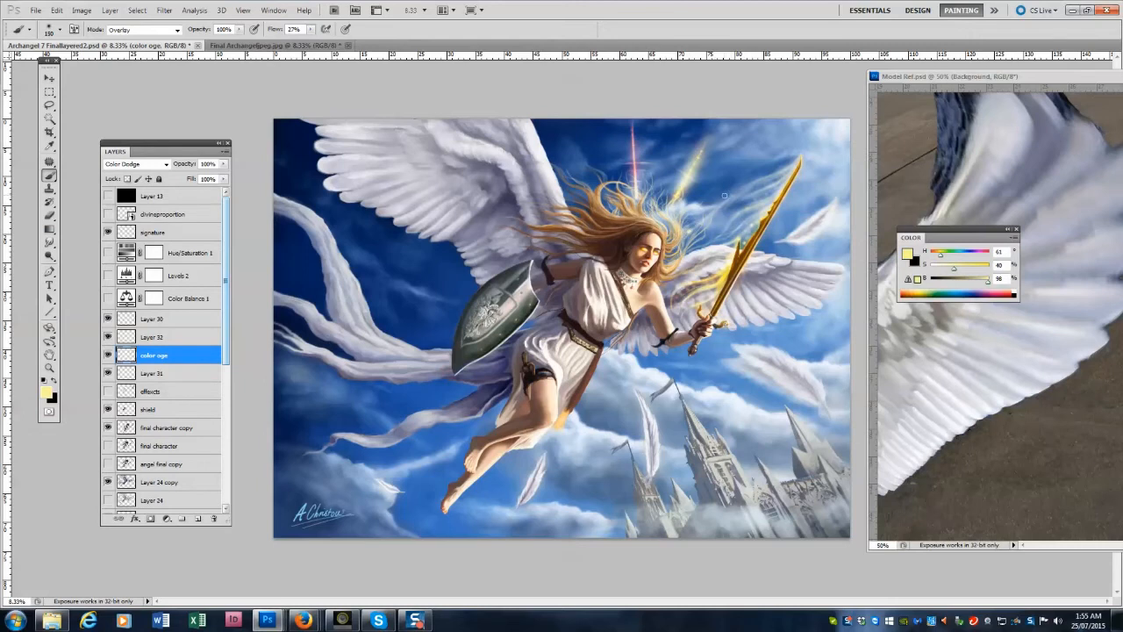
left_click(711, 256, "alt")
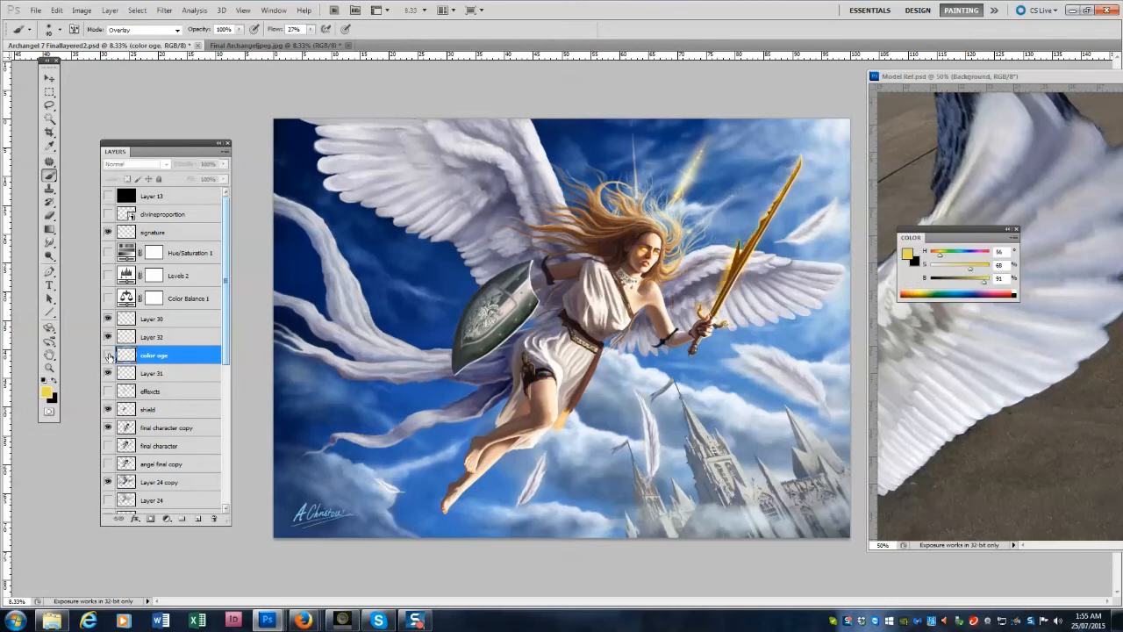
key("e")
left_click_drag(637, 198, 632, 141)
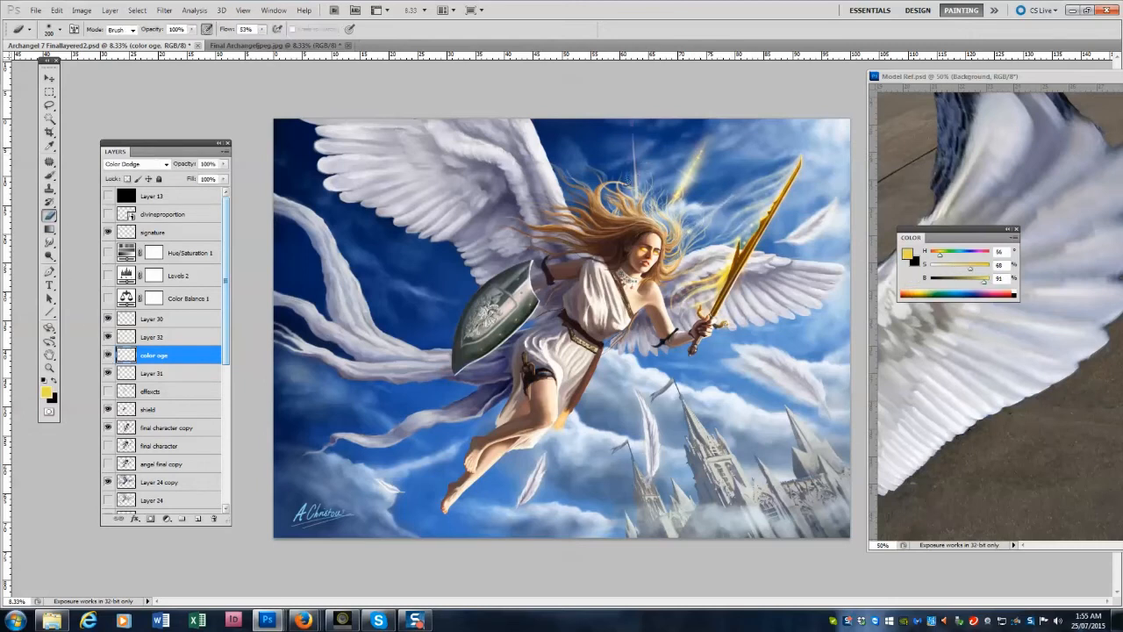
key("ctrl+s")
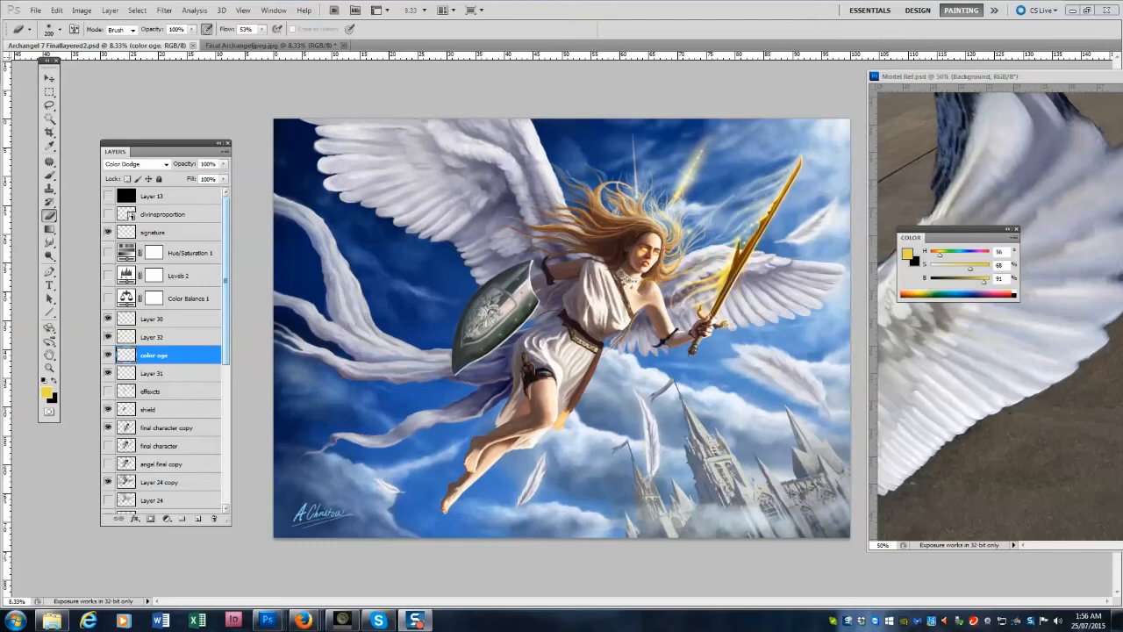
Sample a bright yellow from the hair glow and try brightening the vertical ray above the head with a smaller brush.
key("b")
left_click(637, 197, "alt")
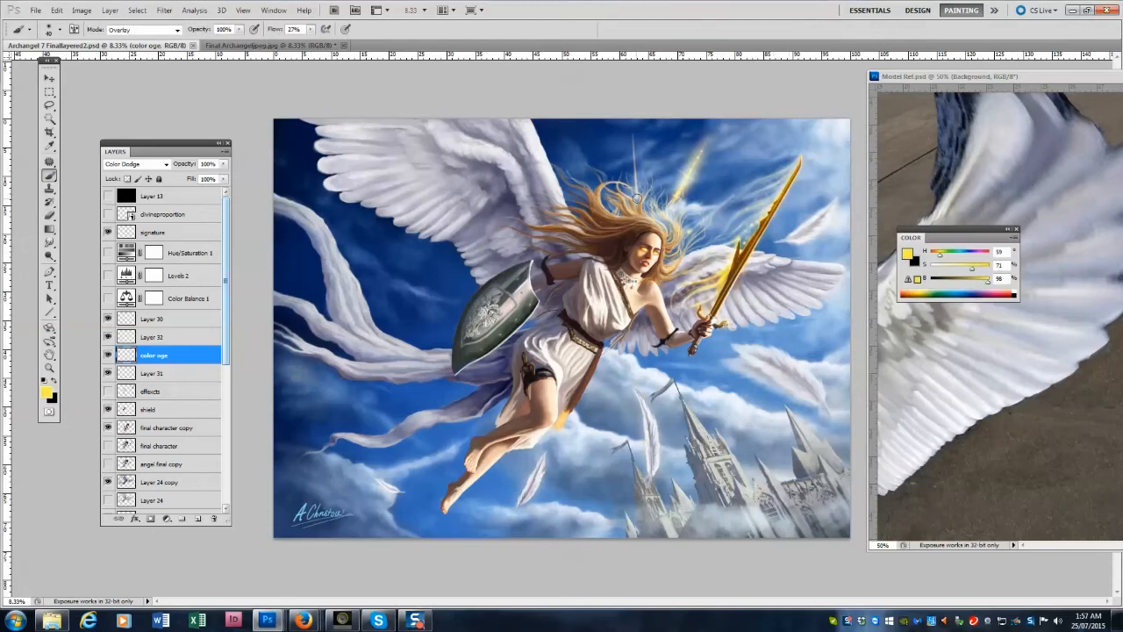
key("bracketleft")
key("bracketleft")
key("bracketleft")
key("bracketleft")
key("bracketleft")
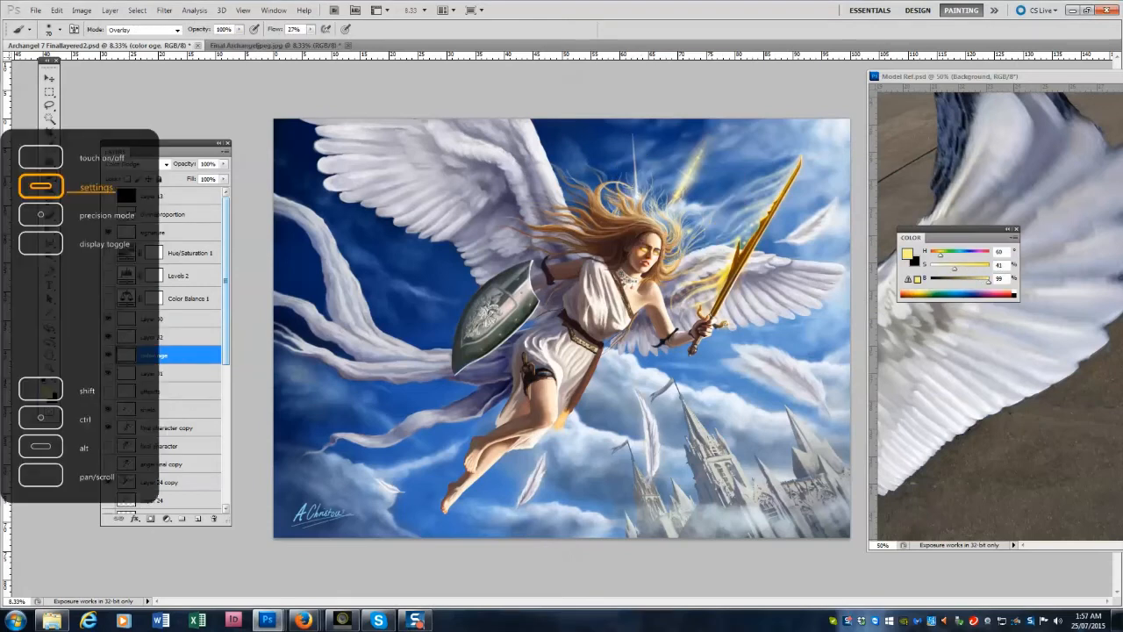
Erase the yellow tint on the color oge layer and remove the vertical ray above the head from Layer 32.
key("e")
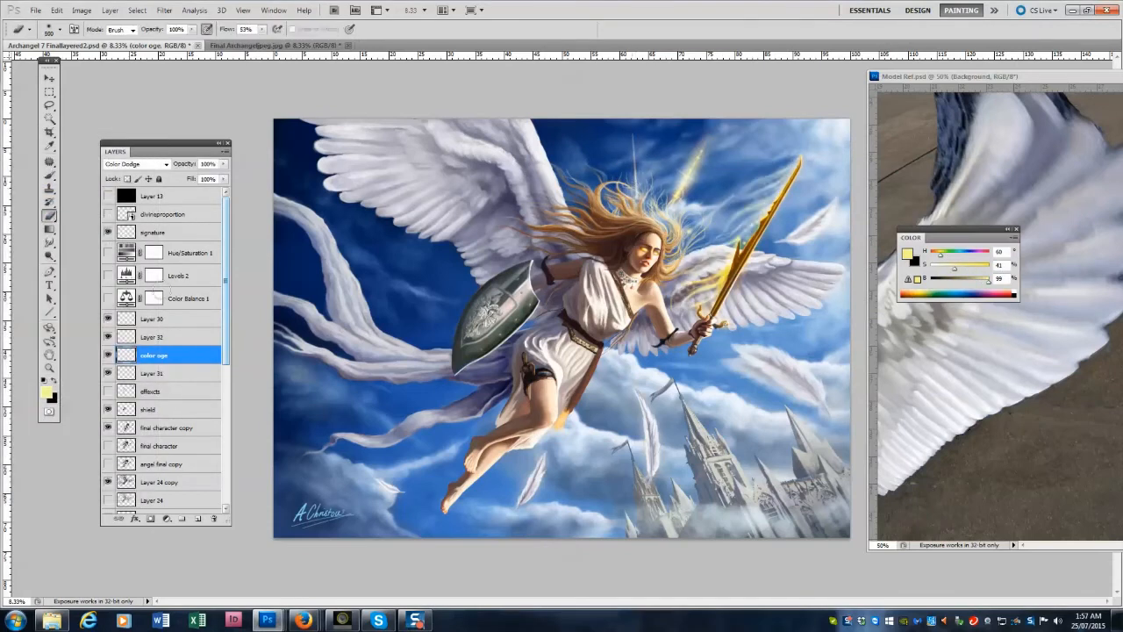
key("alt+bracketright")
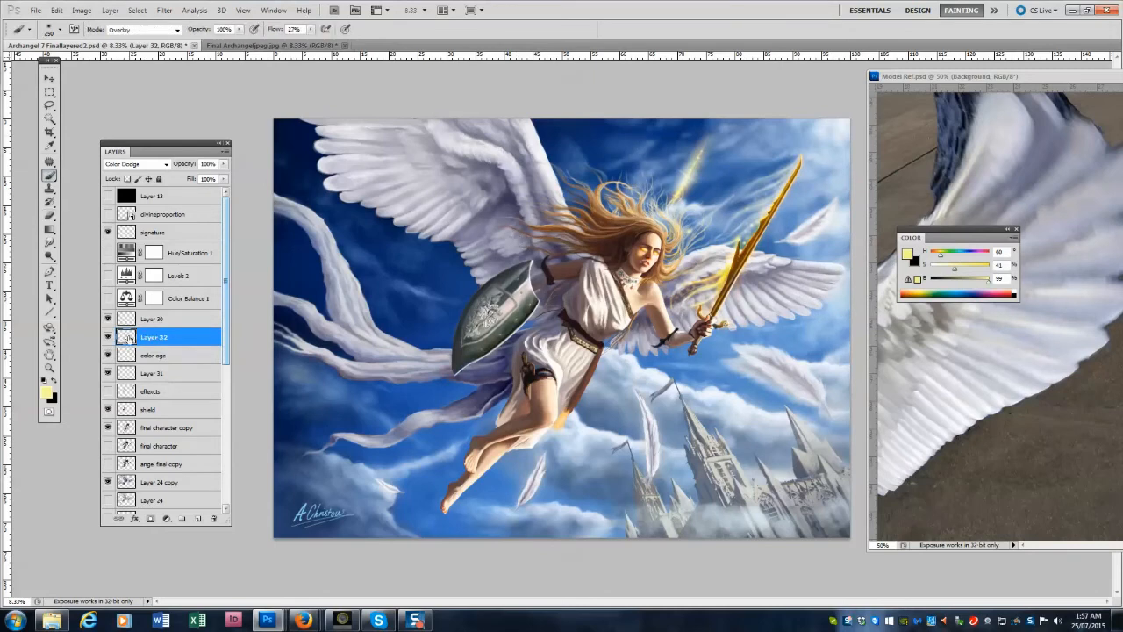
Rename Layer 32 as halo and set the brush colour to hue 40 and saturation 52.
double_click(147, 336)
type("halo")
key("Return")
key("b")
left_click_drag(940, 255, 937, 256)
left_click_drag(955, 269, 960, 268)
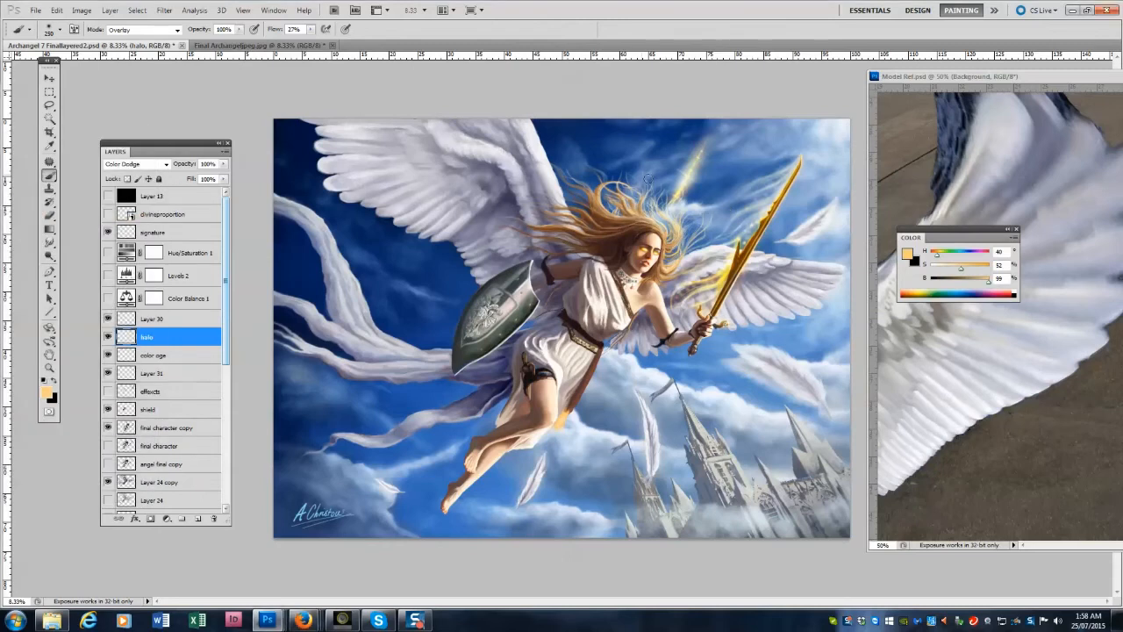
Sample a bright yellow from the glow beside the sword and try painting a thin vertical ray above the head on the halo layer.
left_click(723, 277, "alt")
key("bracketleft")
key("bracketleft")
key("bracketleft")
key("bracketleft")
key("bracketleft")
key("bracketleft")
key("bracketleft")
key("bracketleft")
key("bracketleft")
key("bracketleft")
left_click_drag(635, 208, 630, 139)
mouse_move(636, 199)
left_mouse_down()
mouse_move(631, 132)
mouse_move(624, 171)
mouse_move(639, 203)
left_mouse_up()
Erase the thin vertical ray above the head from the halo layer.
key("bracketright")
key("bracketright")
key("bracketright")
key("e")
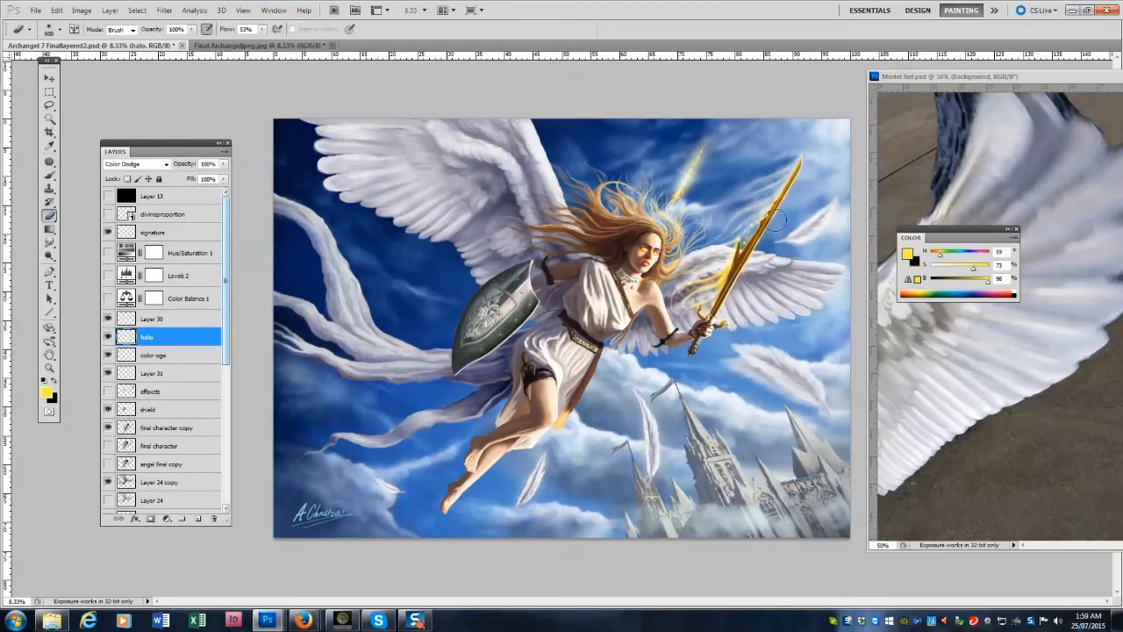
key("v")
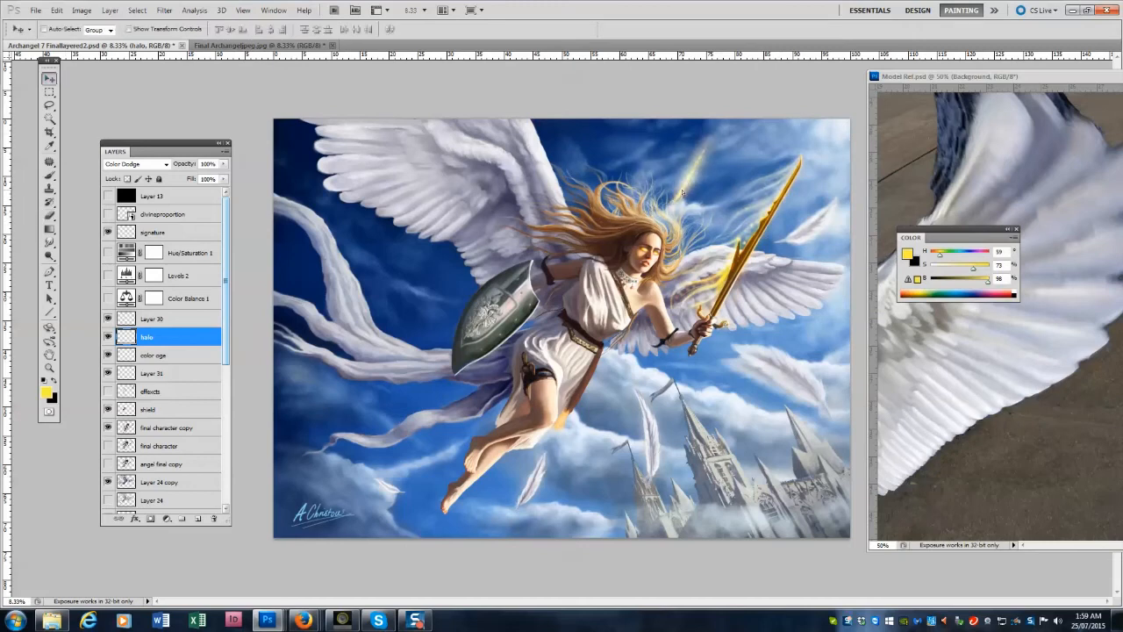
left_click(50, 215)
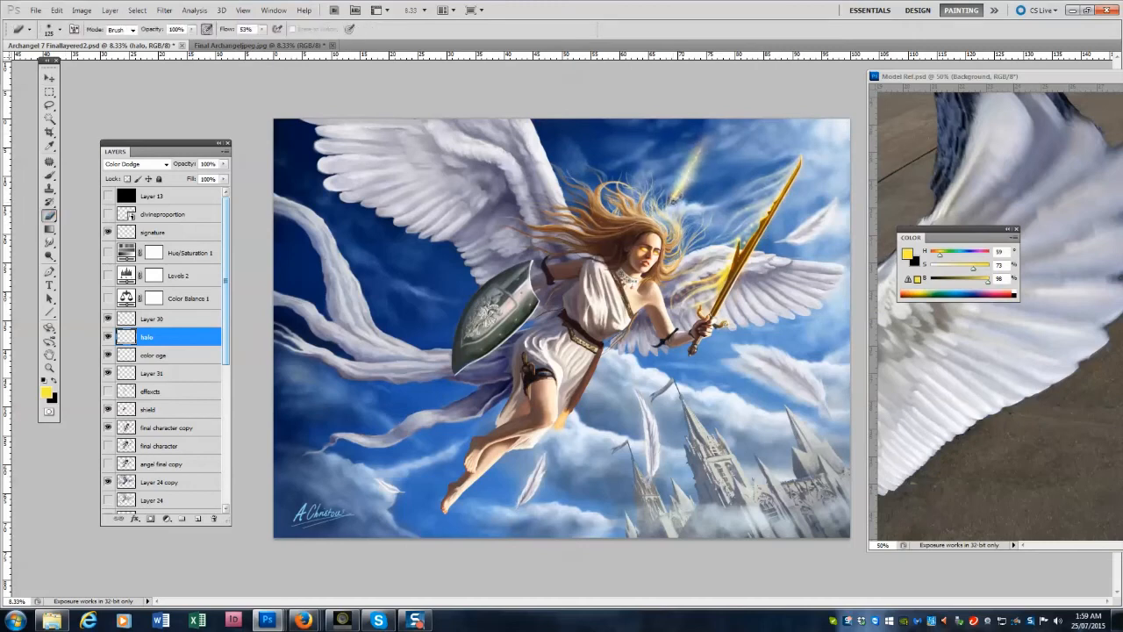
Try a short yellow stroke above the head on the halo layer and clear it with a much larger eraser.
key("b")
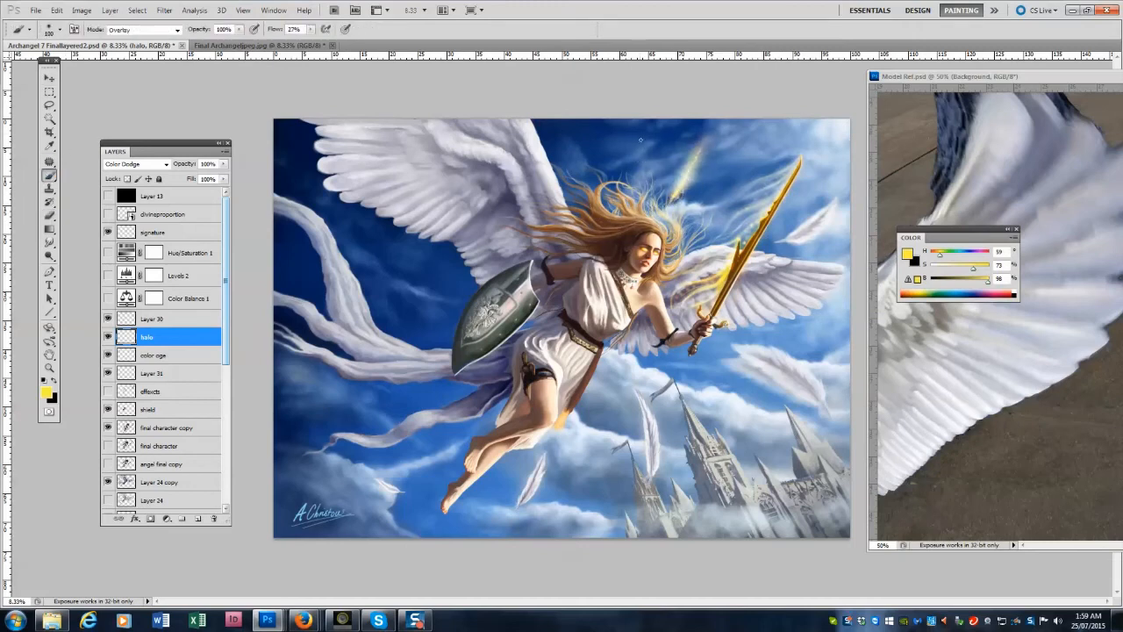
mouse_move(640, 191)
left_mouse_down()
mouse_move(672, 132)
mouse_move(658, 141)
mouse_move(640, 221)
mouse_move(659, 164)
mouse_move(649, 152)
mouse_move(641, 184)
left_mouse_up()
left_click(49, 215)
key("bracketright")
key("bracketright")
key("bracketright")
key("bracketright")
key("bracketright")
key("bracketright")
key("bracketright")
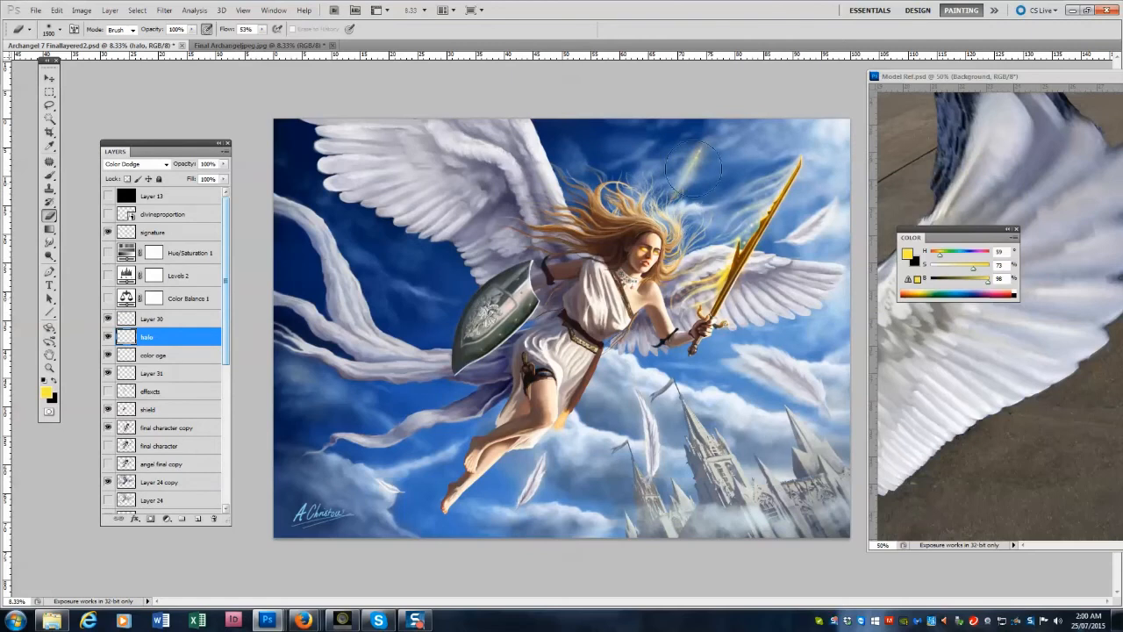
Adjust the slanted ray between the head and the sword on the halo layer with Free Transform.
key("ctrl+t")
left_click_drag(695, 213, 742, 151)
key("Return")
Try painting a bright vertical ray above the head and a soft, wide curved streak around it on the halo layer.
left_click(54, 173)
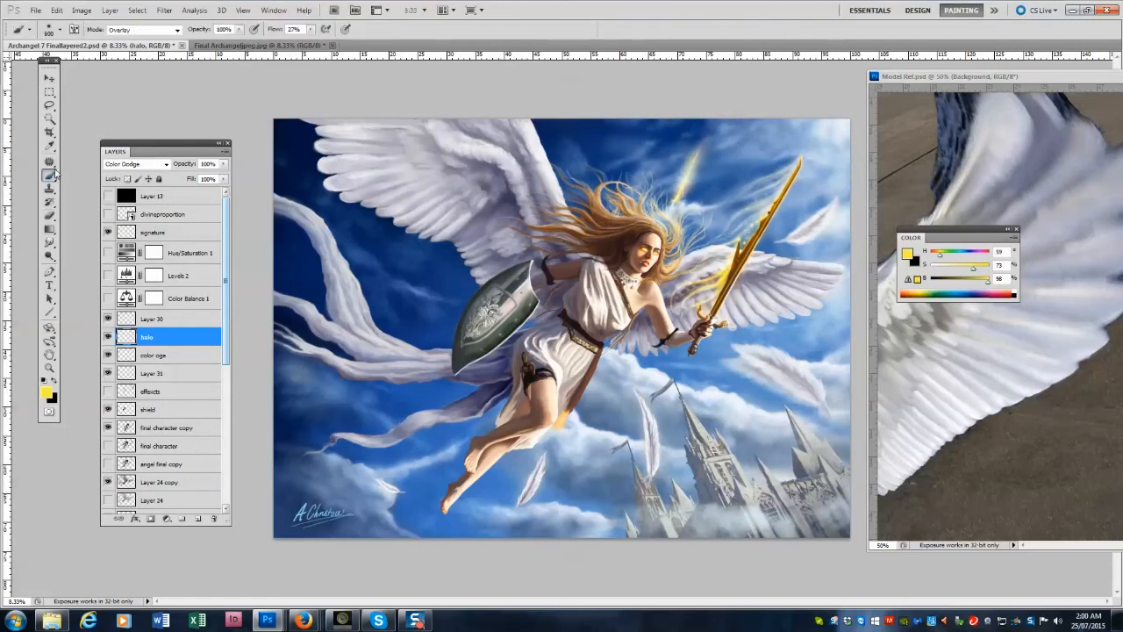
key("bracketright")
key("bracketright")
key("bracketright")
key("bracketright")
left_click_drag(637, 201, 632, 141)
left_click_drag(635, 181, 631, 124)
key("bracketright")
key("bracketright")
key("bracketright")
key("bracketright")
key("bracketright")
mouse_move(617, 172)
left_mouse_down()
mouse_move(701, 200)
mouse_move(709, 178)
left_mouse_up()
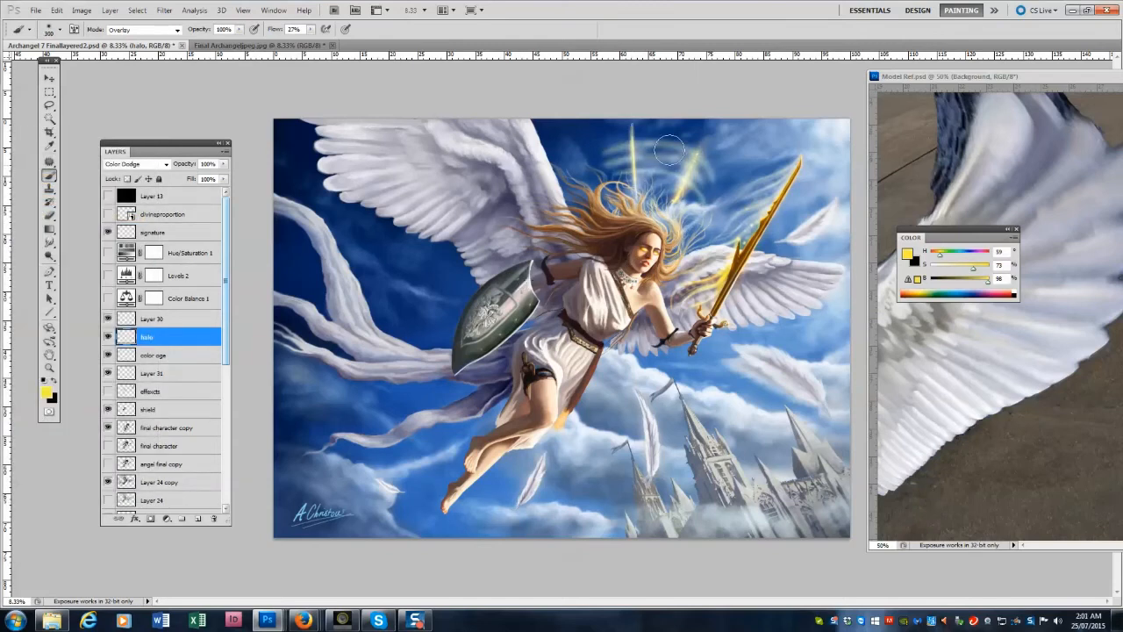
Undo the last halo strokes and erase the remains of the vertical ray above the head.
key("ctrl+alt+z")
key("ctrl+alt+z")
key("ctrl+alt+z")
left_click(49, 215)
mouse_move(632, 130)
left_mouse_down()
mouse_move(633, 195)
mouse_move(604, 152)
left_mouse_up()
Try a new ray leaning toward the raised wing above the hair, plus fine yellow streaks across the top of the head.
key("b")
key("bracketright")
left_click_drag(621, 216, 598, 135)
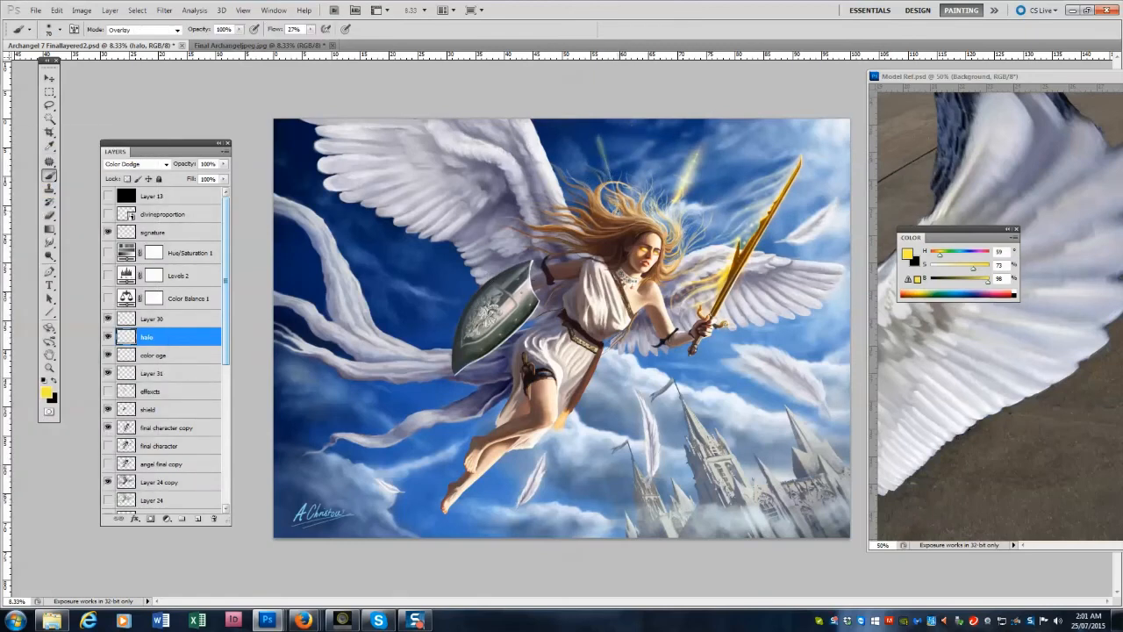
key("bracketleft")
key("bracketleft")
key("bracketleft")
key("bracketleft")
key("bracketleft")
key("bracketleft")
mouse_move(622, 216)
left_mouse_down()
mouse_move(606, 161)
mouse_move(665, 156)
mouse_move(714, 184)
mouse_move(718, 216)
left_mouse_up()
Try sweeping a broader arc of yellow glow over the hair on the halo layer with a larger brush.
key("bracketleft")
key("bracketleft")
key("bracketright")
key("bracketright")
key("bracketright")
key("bracketright")
key("bracketright")
key("bracketright")
key("bracketright")
key("bracketright")
key("bracketright")
key("bracketright")
mouse_move(581, 216)
left_mouse_down()
mouse_move(629, 205)
mouse_move(548, 209)
mouse_move(658, 186)
mouse_move(691, 226)
left_mouse_up()
Try a thin horizontal light streak crossing the leaning ray above the hair with a small brush.
key("bracketleft")
key("bracketleft")
key("bracketleft")
key("bracketleft")
key("bracketleft")
key("bracketleft")
key("bracketleft")
key("bracketleft")
key("bracketleft")
key("bracketleft")
left_click_drag(631, 158, 586, 163)
left_click(604, 158)
Try brightening the hair strands around the head with a medium-sized yellow glow brush on the halo layer.
key("bracketright")
key("bracketright")
key("bracketright")
key("bracketright")
mouse_move(606, 210)
left_mouse_down()
mouse_move(686, 208)
mouse_move(716, 230)
left_mouse_up()
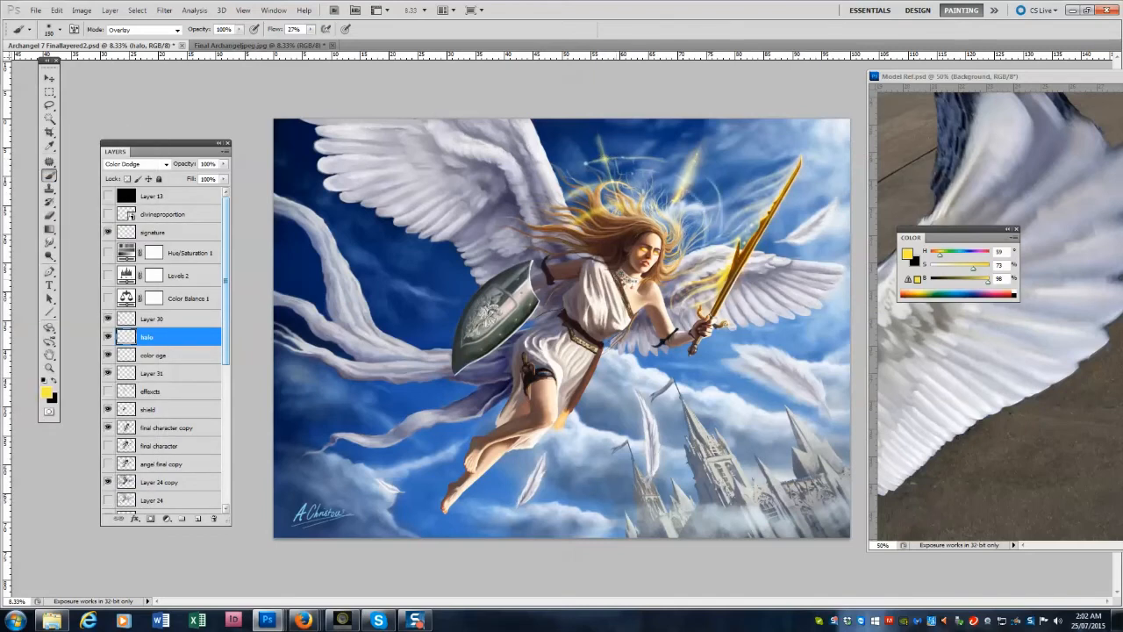
Try adding a yellow glow across the eyes and face with a larger brush, and undo it.
mouse_move(640, 251)
left_mouse_down()
mouse_move(659, 249)
mouse_move(621, 239)
left_mouse_up()
key("bracketright")
key("bracketright")
key("bracketright")
key("bracketright")
key("bracketright")
key("bracketright")
left_click(649, 249)
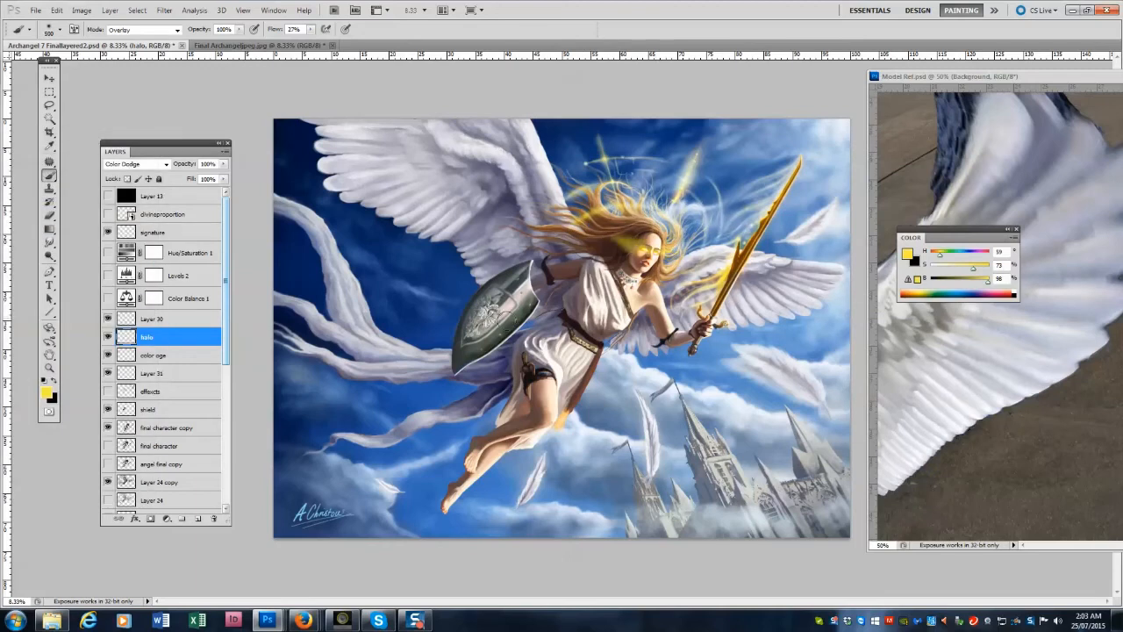
key("ctrl+alt+z")
key("ctrl+alt+z")
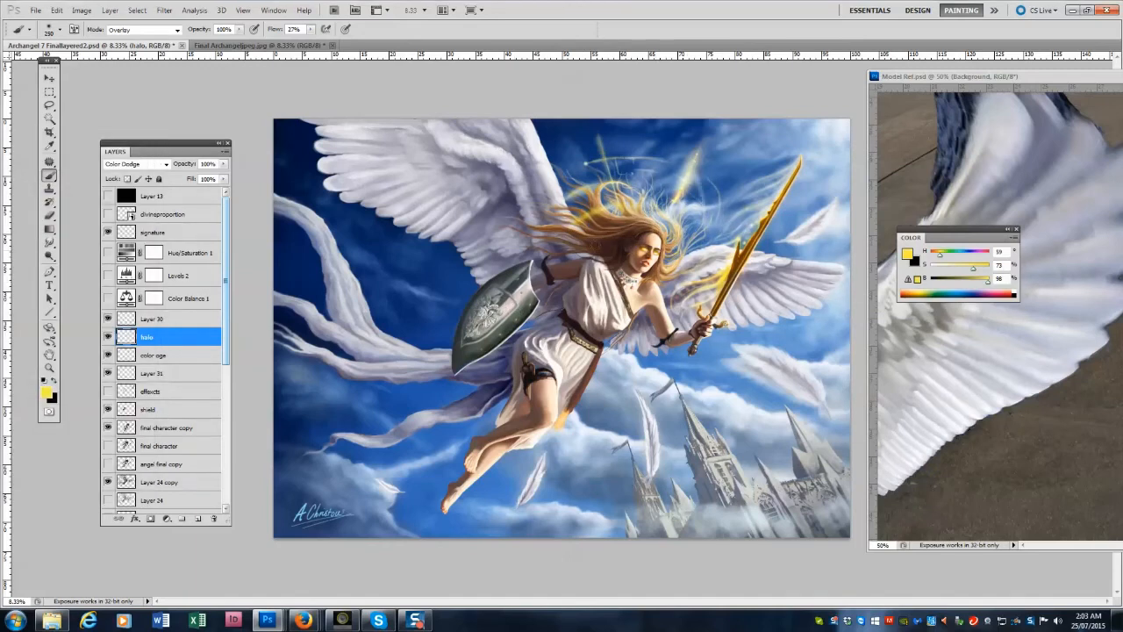
Erase the trial streaks, leaning ray and hair glow from the halo layer.
key("e")
left_click_drag(602, 213, 653, 162)
key("bracketright")
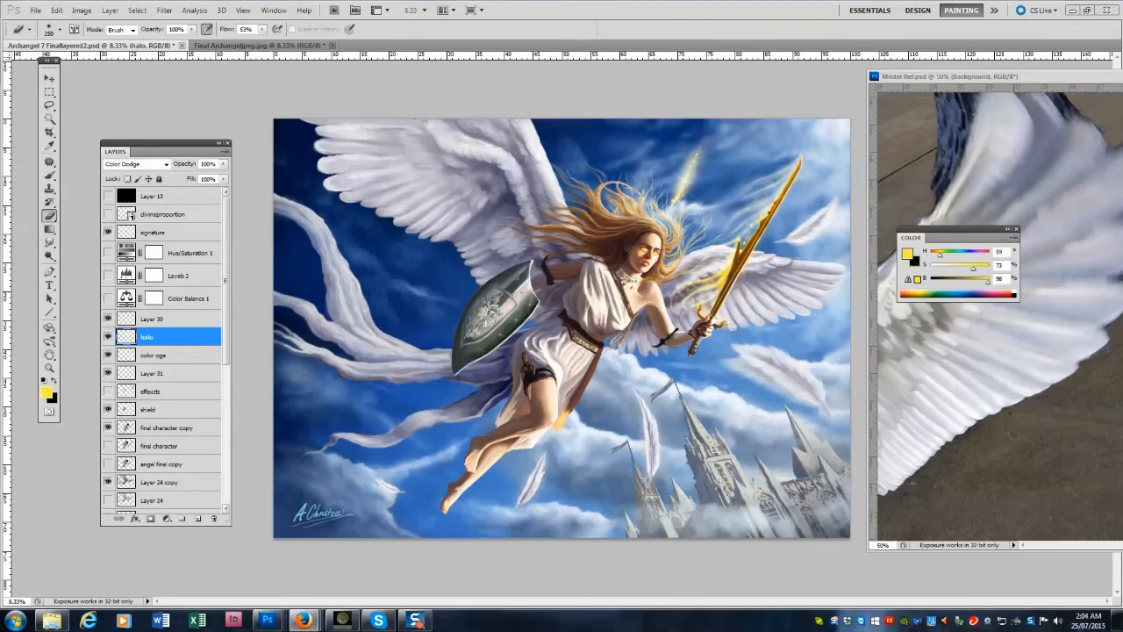
Hide the halo layer, add a new layer above color oge and make color oge the active layer for painting.
left_click(108, 337)
left_click(153, 356)
key("ctrl+shift+n")
key("Return")
left_click(151, 373)
key("b")
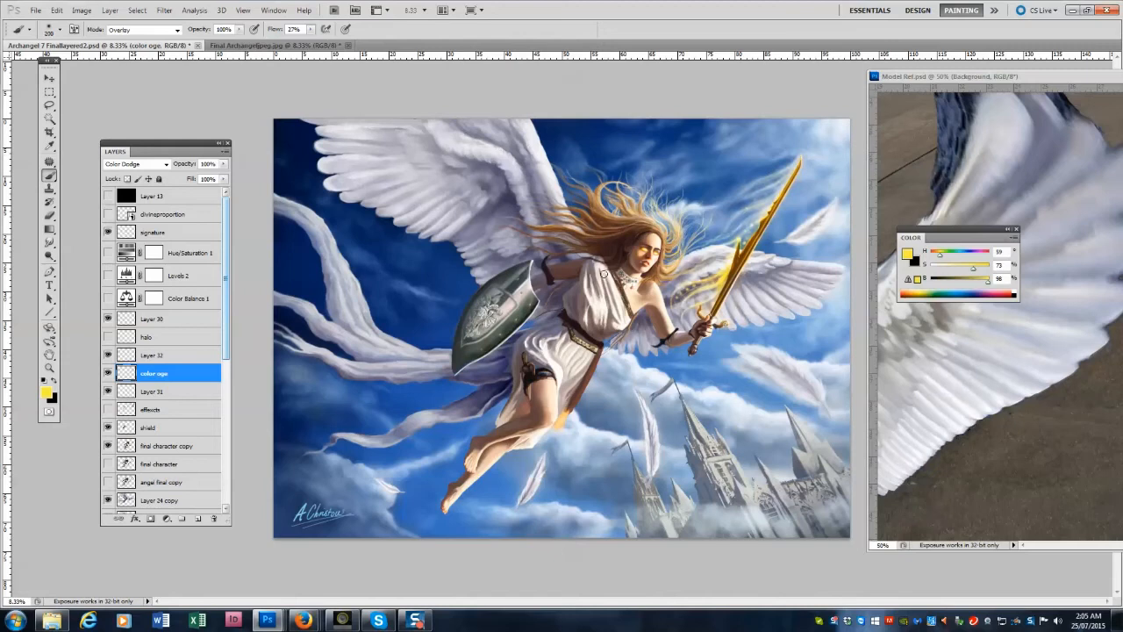
Shift the brush colour to orange and try a wider glow stroke along the sword on the color oge layer, undoing the stroke.
left_click_drag(737, 244, 718, 286)
left_click_drag(939, 255, 936, 256)
key("]")
key("]")
key("]")
key("]")
key("]")
key("]")
key("]")
key("]")
key("]")
key("]")
mouse_move(772, 186)
left_mouse_down()
mouse_move(725, 251)
mouse_move(731, 279)
left_mouse_up()
key("ctrl+z")
Try the sword glow on color oge with an even larger brush and undo it.
key("]")
key("]")
key("]")
key("]")
key("]")
key("]")
key("]")
key("]")
key("ctrl+z")
Try an orange glow along the sword on Layer 32 in Overlay mode, undo it and reduce the brush size.
left_click(156, 356)
left_click(137, 165)
left_click(123, 309)
left_click_drag(777, 189, 738, 248)
key("ctrl+z")
key("[")
key("[")
key("[")
key("[")
key("[")
key("[")
key("[")
key("[")
key("[")
key("[")
key("[")
key("[")
key("[")
key("[")
key("ctrl+z")
Try glow strokes between the sword blade and the hilt with different brush sizes and undo them all.
key("]")
key("]")
key("]")
key("]")
key("]")
key("]")
mouse_move(762, 195)
left_mouse_down()
mouse_move(621, 300)
mouse_move(766, 191)
mouse_move(686, 295)
left_mouse_up()
key("ctrl+z")
key("ctrl+alt+z")
key("ctrl+alt+z")
mouse_move(748, 212)
left_mouse_down()
mouse_move(681, 314)
mouse_move(702, 283)
left_mouse_up()
key("ctrl+alt+z")
key("ctrl+alt+z")
key("ctrl+alt+z")
key("]")
key("]")
key("]")
key("]")
key("]")
key("ctrl+alt+z")
key("ctrl+alt+z")
Move Layer 32 below color oge, paint a soft orange glow along the sword on it, and set its blend mode to Overlay.
left_click_drag(167, 355, 167, 381)
left_click_drag(760, 203, 678, 299)
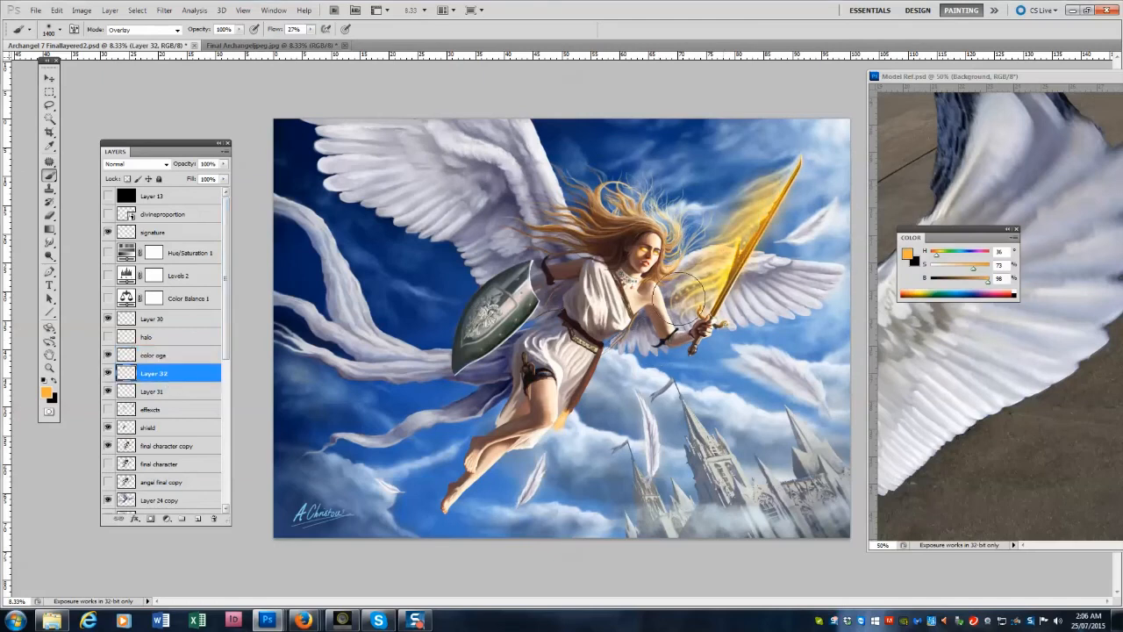
left_click(166, 164)
left_click(133, 313)
key("[")
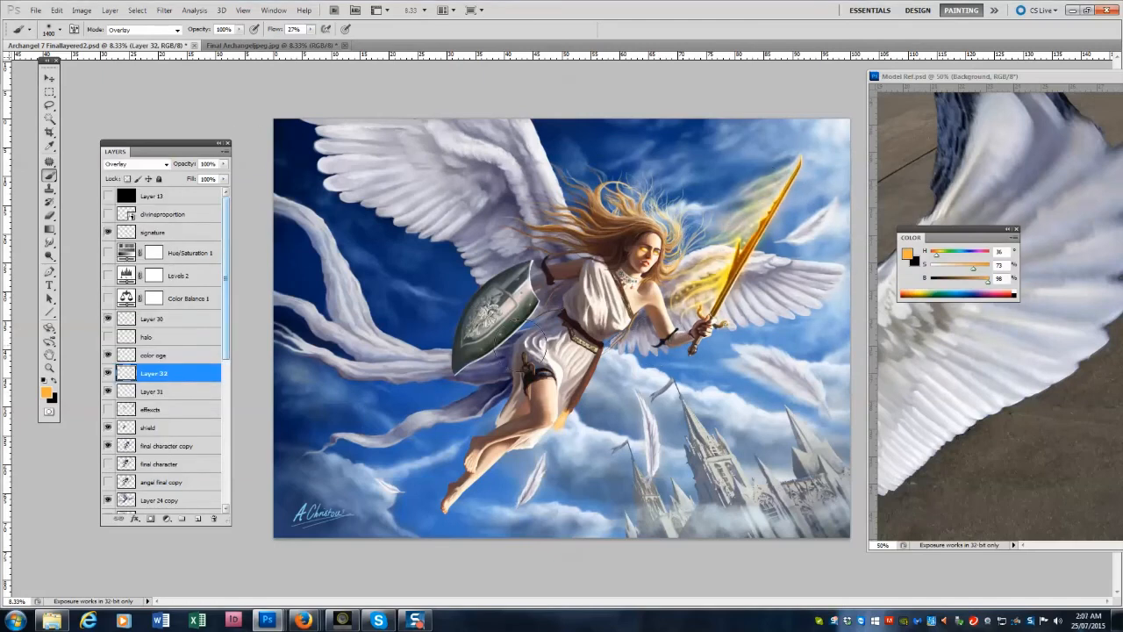
Add a new layer above halo, hide the halo layer and switch to the Elliptical Marquee tool.
left_click(256, 48)
left_click(133, 45)
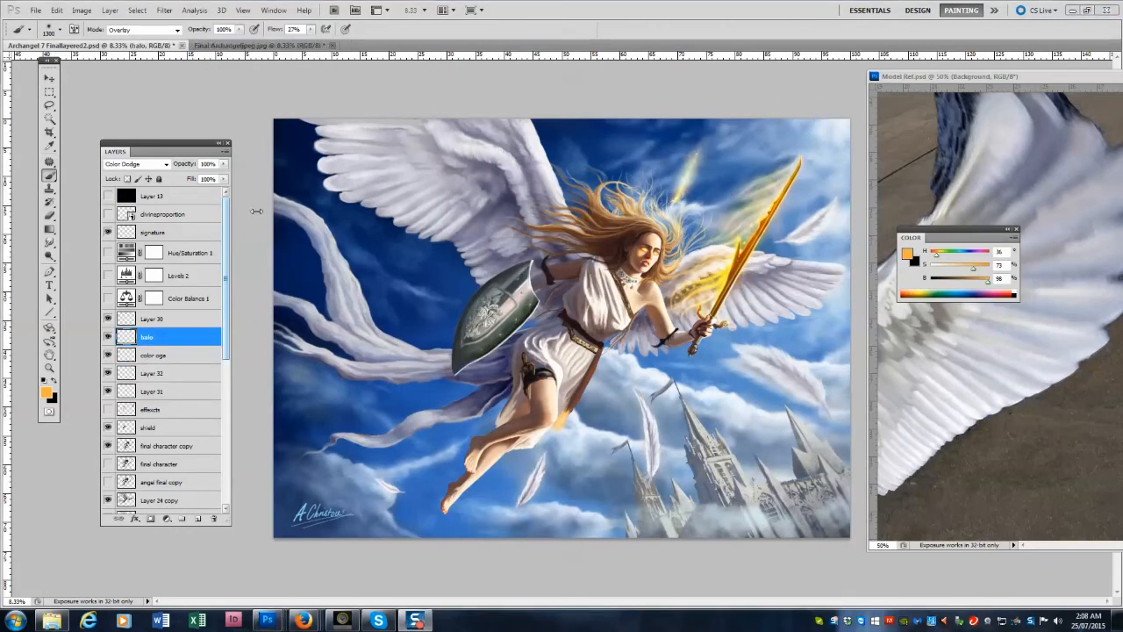
left_click(226, 151)
left_click(263, 155)
key("Return")
left_click(49, 106)
left_click(50, 93)
left_click(87, 103)
left_click(108, 355)
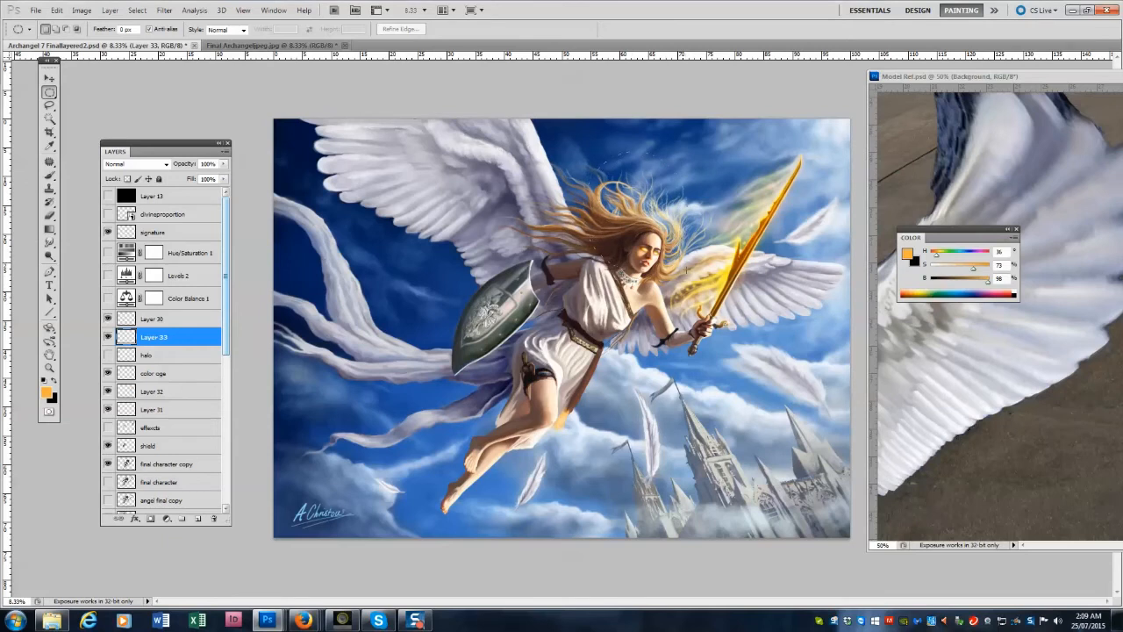
Draw an elliptical selection around the angel's head and transform the selection to a wider halo shape.
left_click_drag(586, 142, 678, 281)
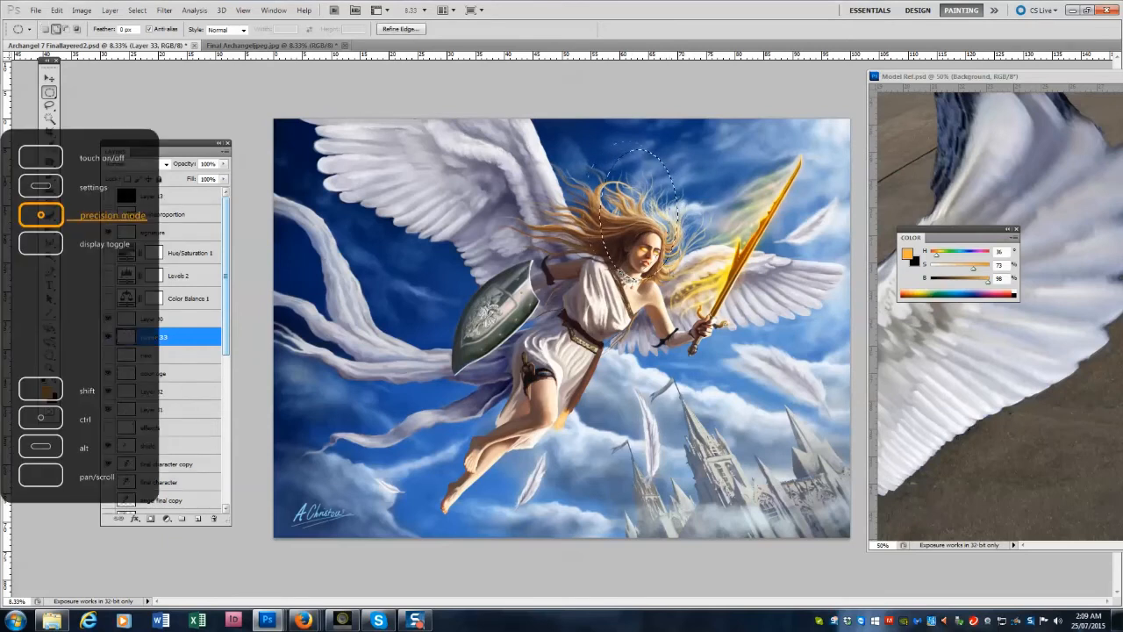
left_click(56, 10)
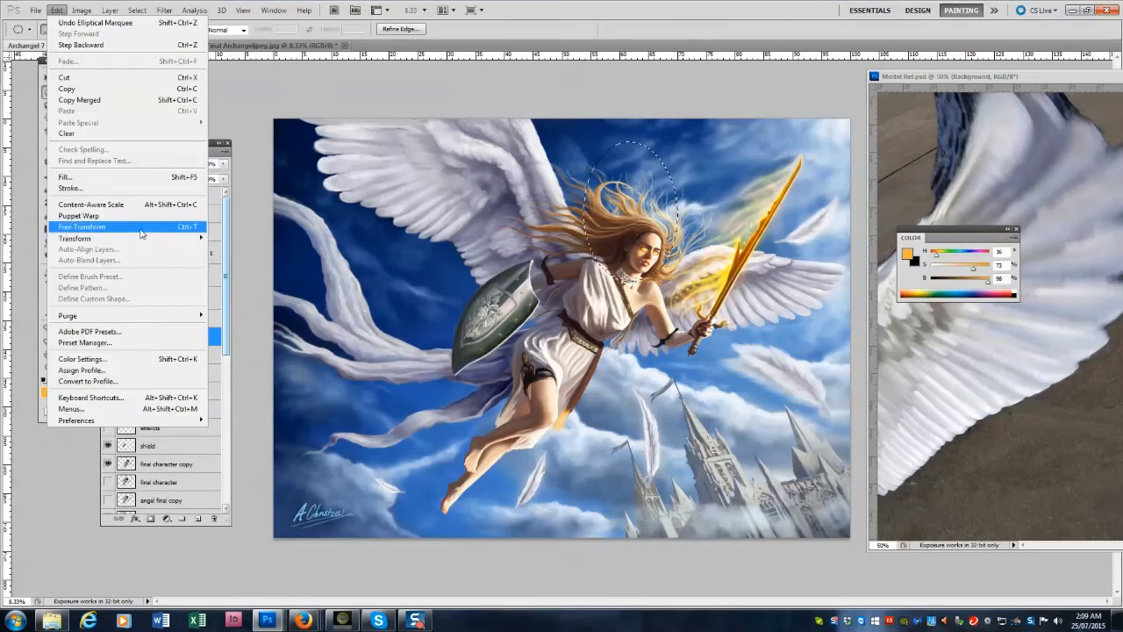
mouse_move(175, 237)
mouse_move(136, 10)
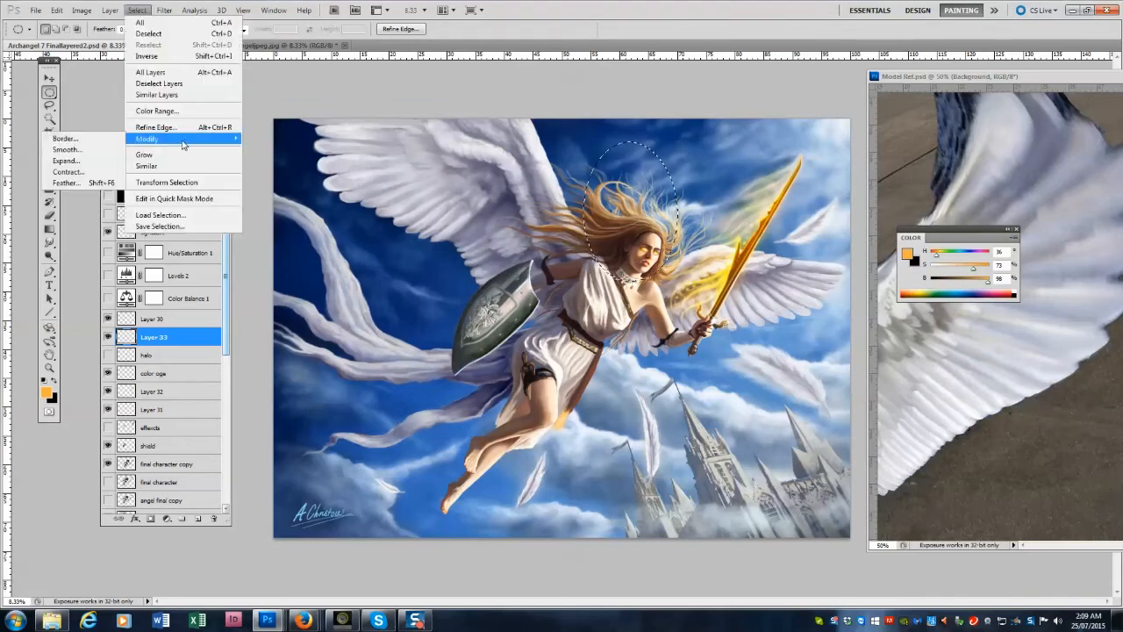
left_click(166, 183)
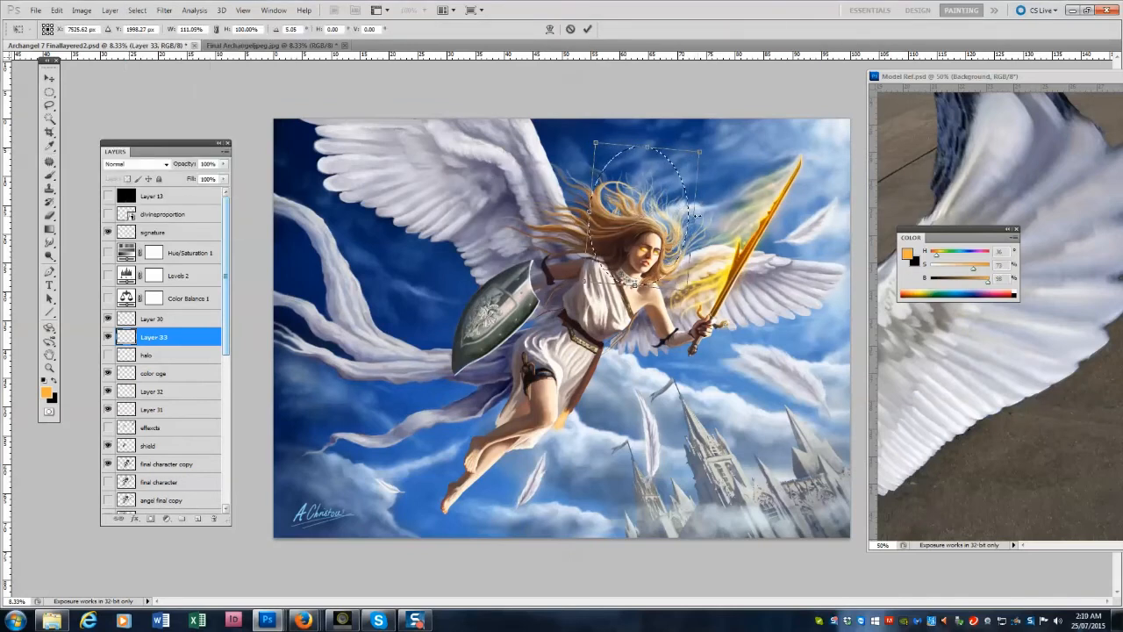
key("Return")
Set Layer 33 to Overlay and paint orange inside the elliptical selection around the head.
left_click(165, 164)
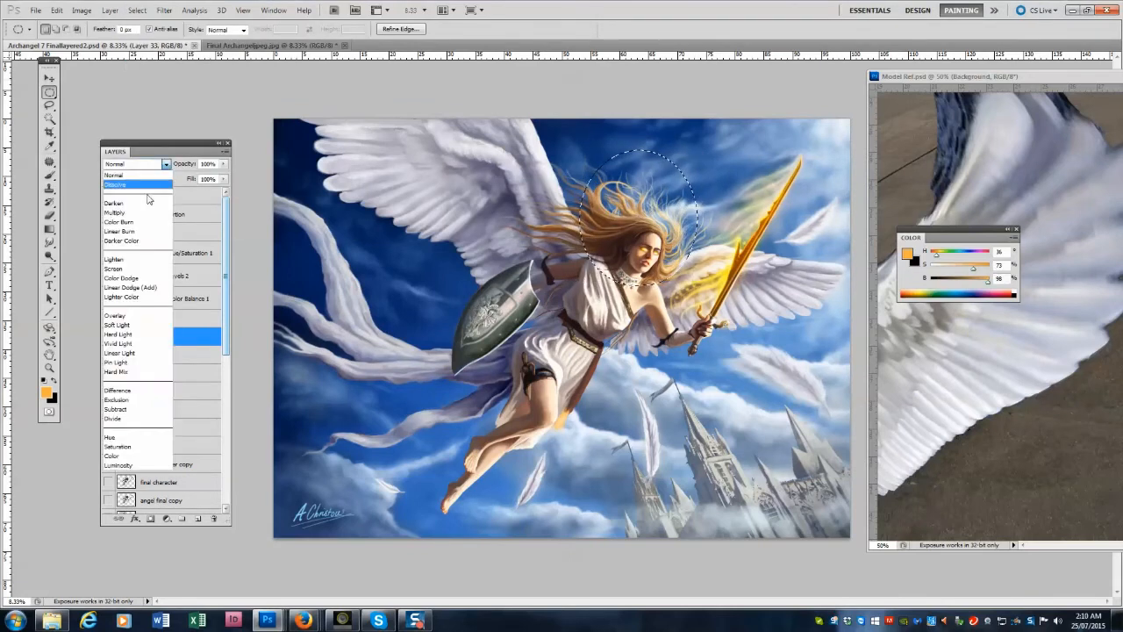
left_click(132, 317)
left_click(50, 176)
left_click_drag(941, 257, 936, 254)
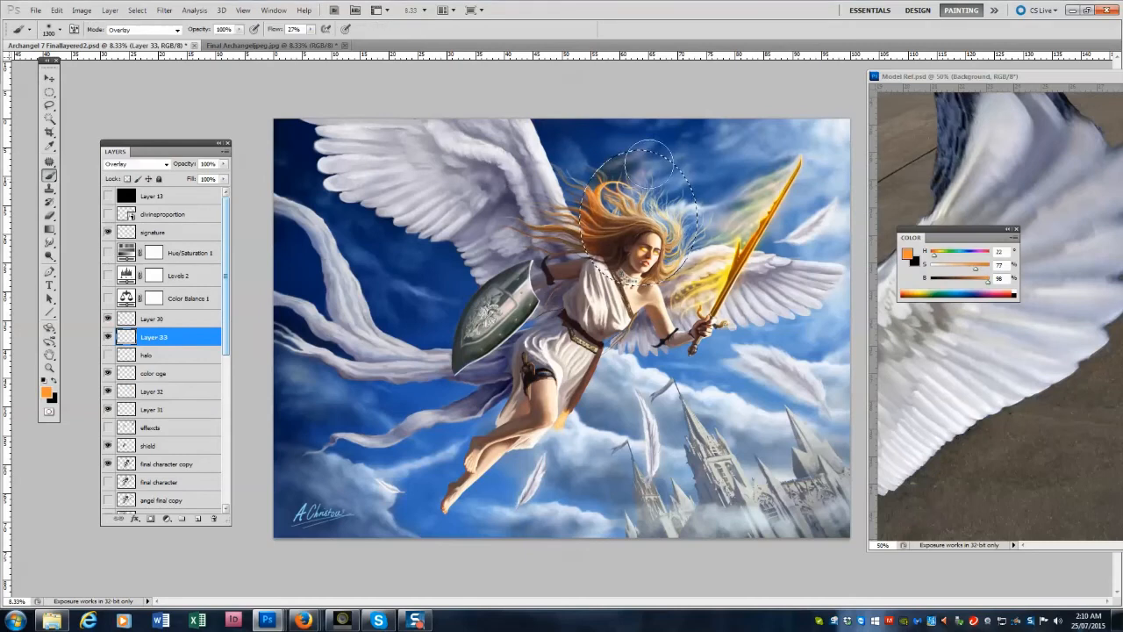
left_click(932, 255)
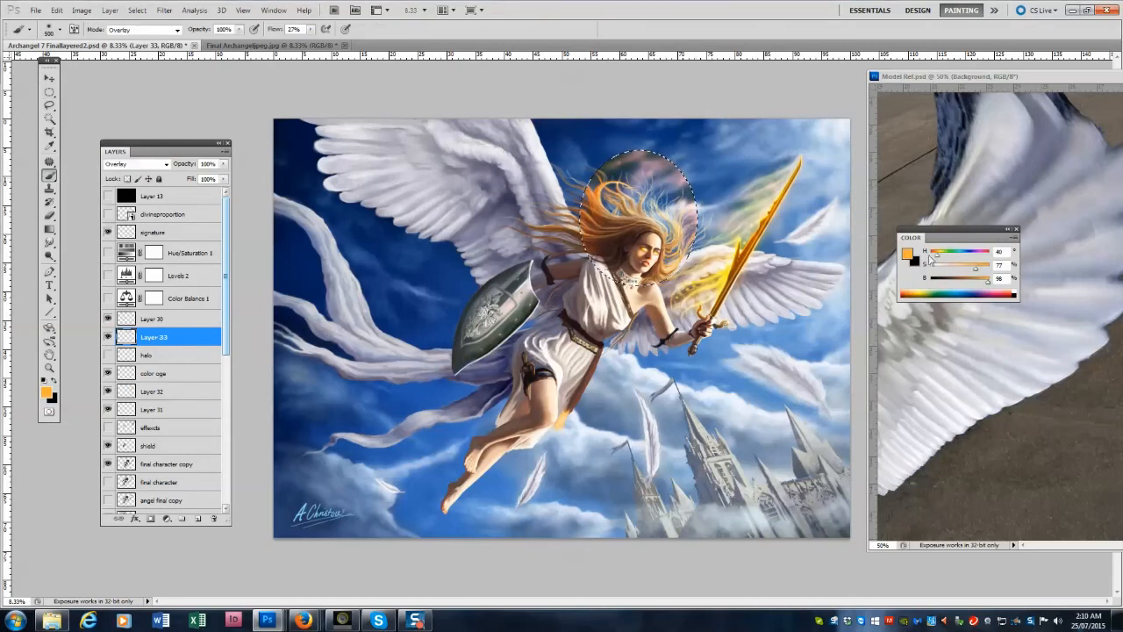
Deselect the ellipse and erase the orange glow from the face and lower hair.
key("ctrl+d")
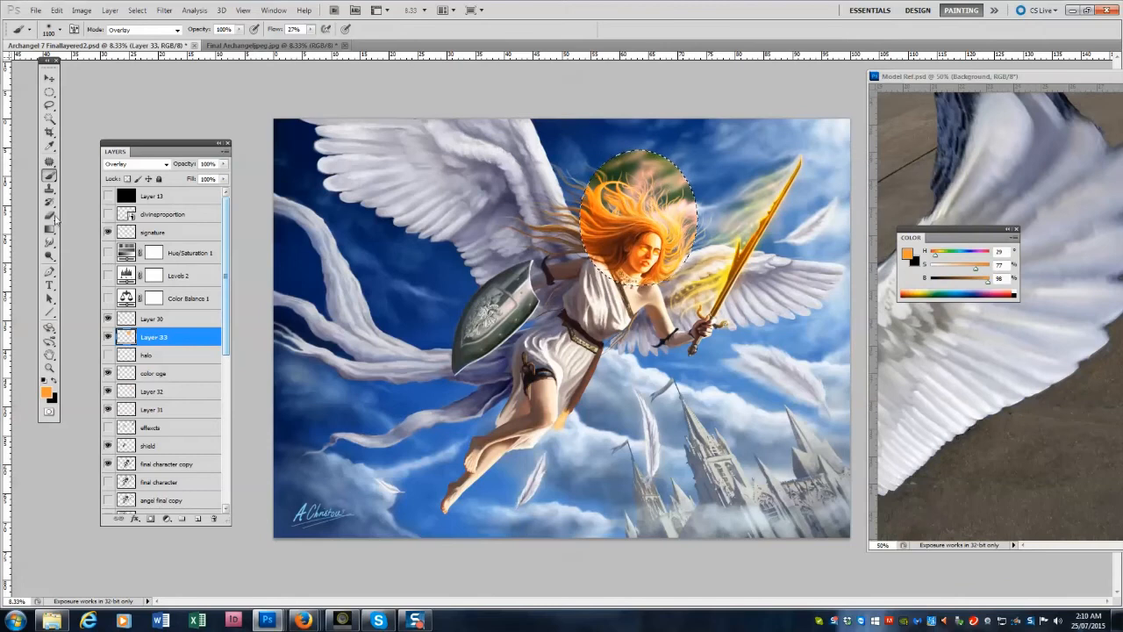
key("e")
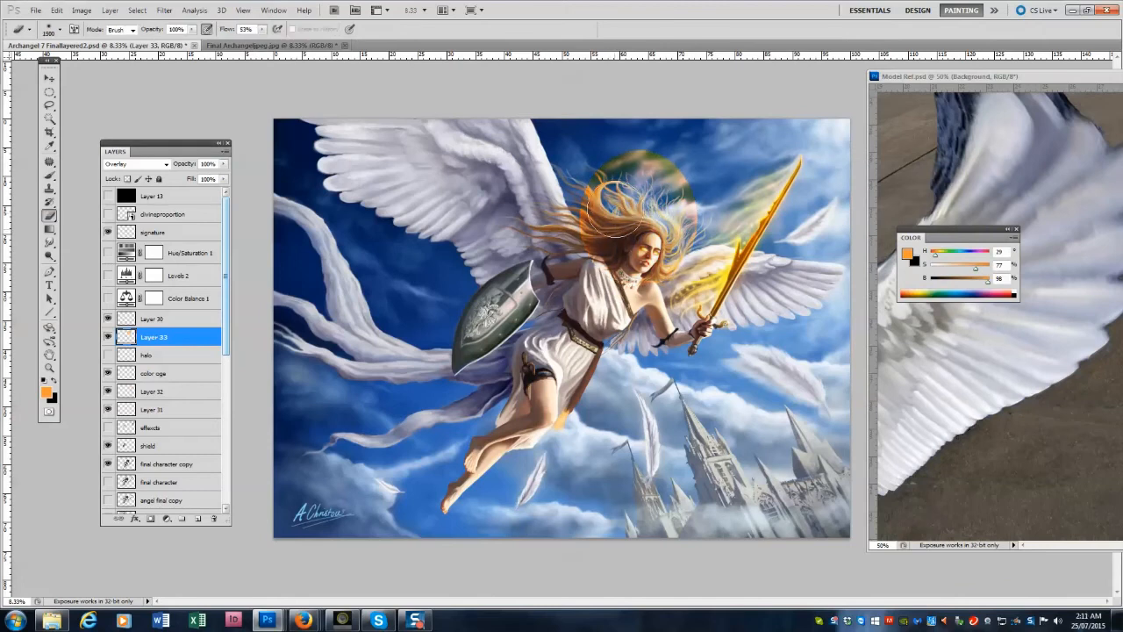
Colorize the halo disc on Layer 33 with Hue/Saturation, using an orange hue, saturation 100 and lightness -1.
left_click(82, 10)
mouse_move(98, 41)
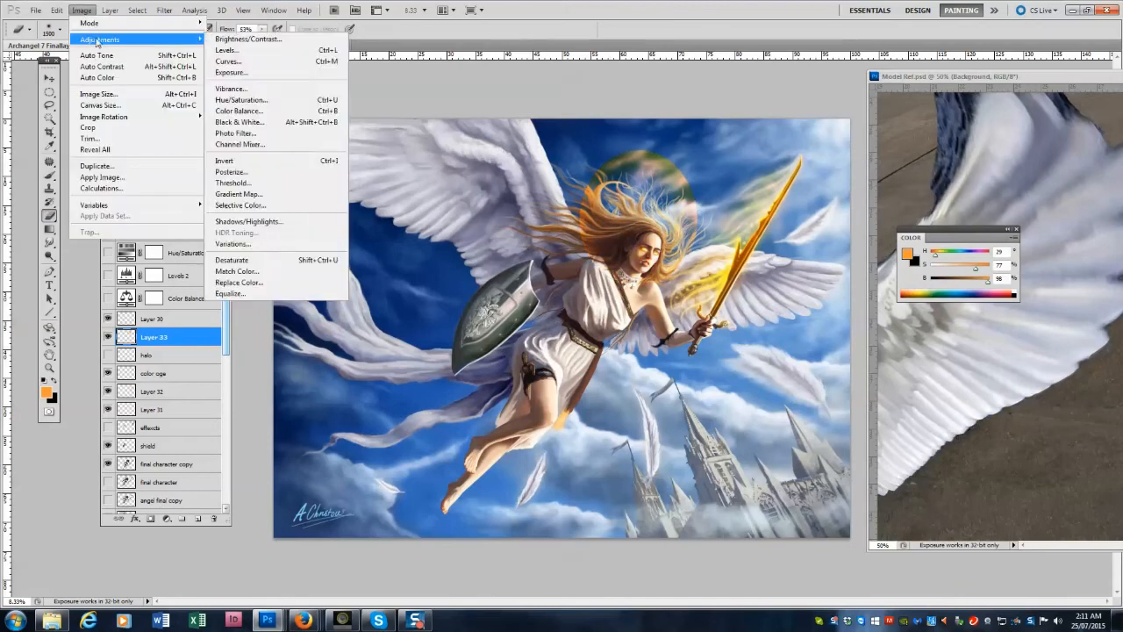
left_click(242, 100)
left_click(202, 296)
left_click_drag(73, 246, 103, 246)
left_click_drag(53, 213, 142, 249)
left_click(137, 247)
mouse_move(101, 280)
left_mouse_down()
mouse_move(121, 281)
mouse_move(88, 282)
left_mouse_up()
left_click_drag(156, 213, 60, 214)
mouse_move(142, 248)
left_mouse_down()
mouse_move(154, 247)
mouse_move(138, 248)
left_mouse_up()
left_click(89, 281)
left_click_drag(89, 280, 134, 247)
left_click_drag(59, 211, 53, 213)
left_click_drag(109, 281, 103, 280)
left_click_drag(134, 247, 167, 248)
left_click_drag(55, 212, 52, 216)
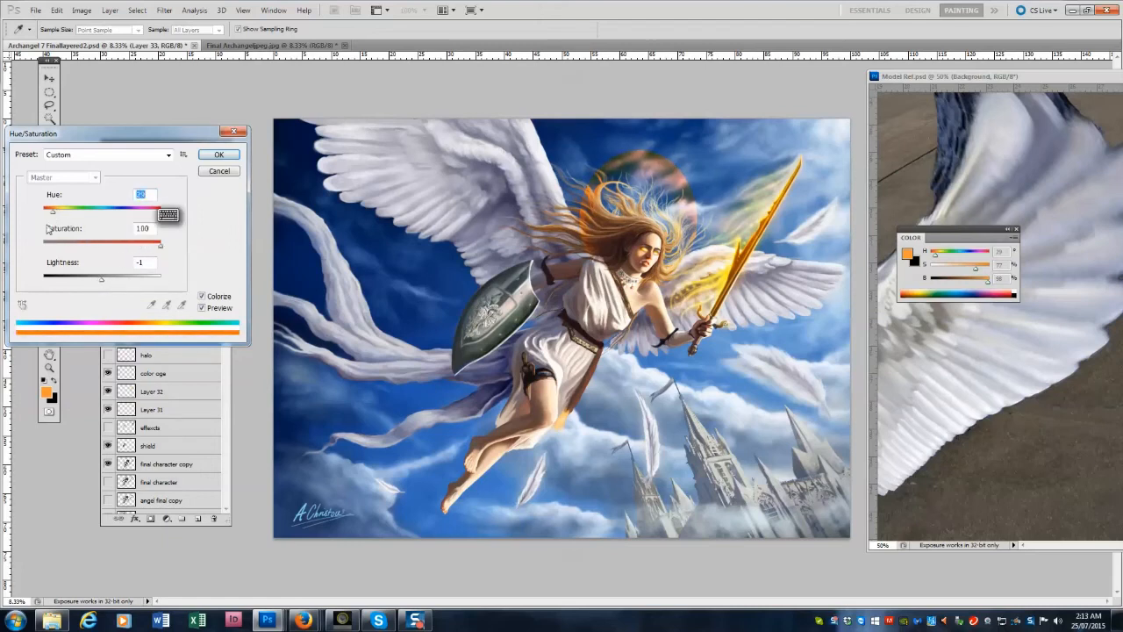
left_click(223, 156)
Restore the elliptical selection and try Color Dodge, Luminosity and other blend modes on Layer 33.
left_click(135, 12)
left_click(137, 12)
key("Return")
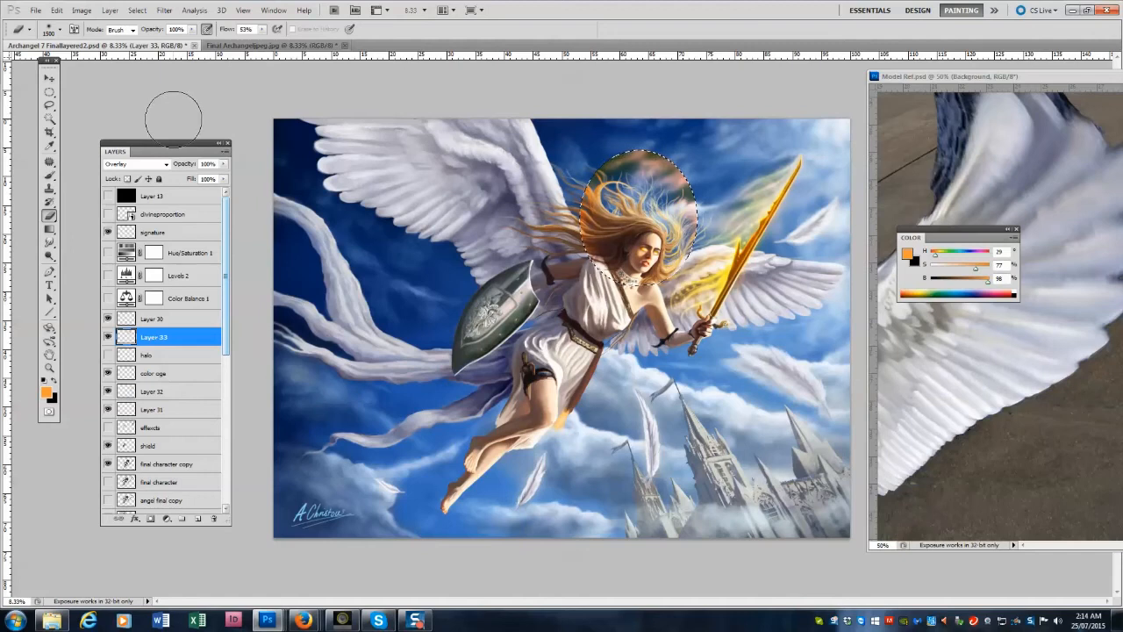
left_click(165, 164)
left_click(125, 279)
left_click(140, 164)
left_click(118, 174)
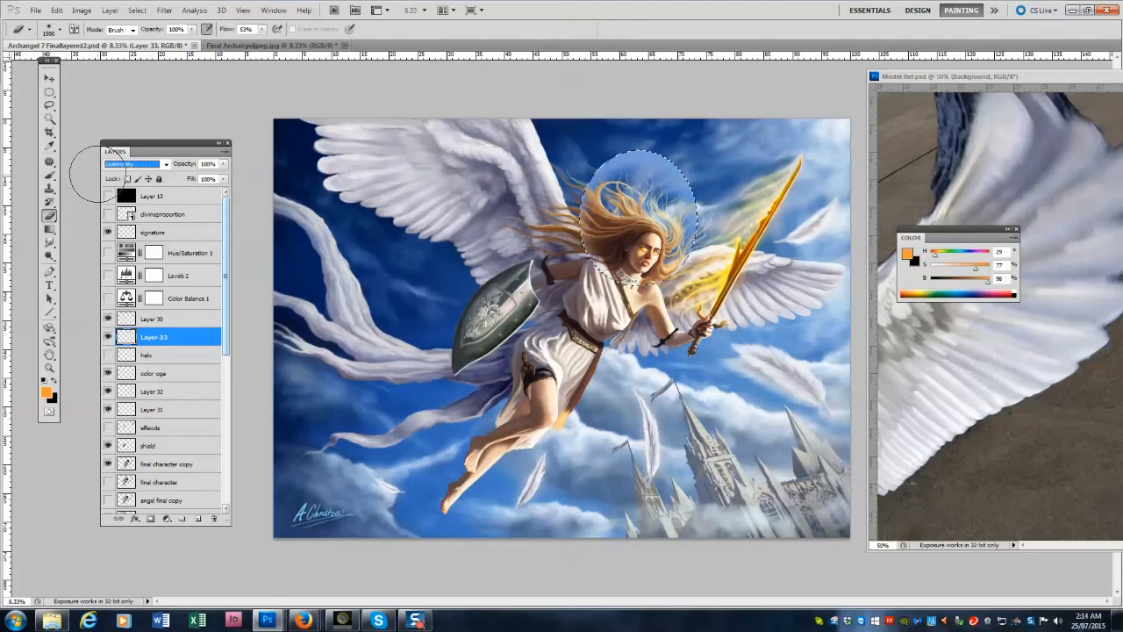
left_click(140, 164)
left_click(127, 270)
Try Overlay and Normal blend modes with Layer 30 active and toggle that layer's visibility to compare.
left_click(167, 318)
left_click(141, 164)
left_click(124, 313)
left_click(140, 164)
left_click(118, 174)
left_click(109, 319)
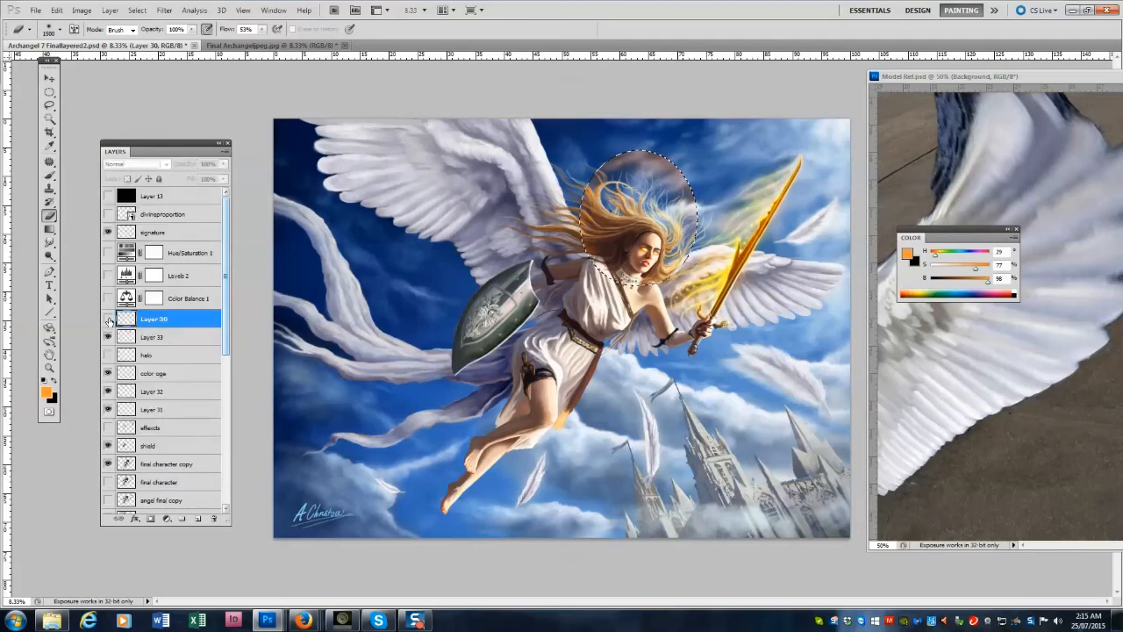
left_click(109, 319)
Make Layer 33 active and set its blend mode back to Overlay.
left_click(163, 337)
left_click_drag(148, 153, 145, 154)
left_click(140, 164)
left_click(130, 279)
left_click(140, 165)
left_click(103, 314)
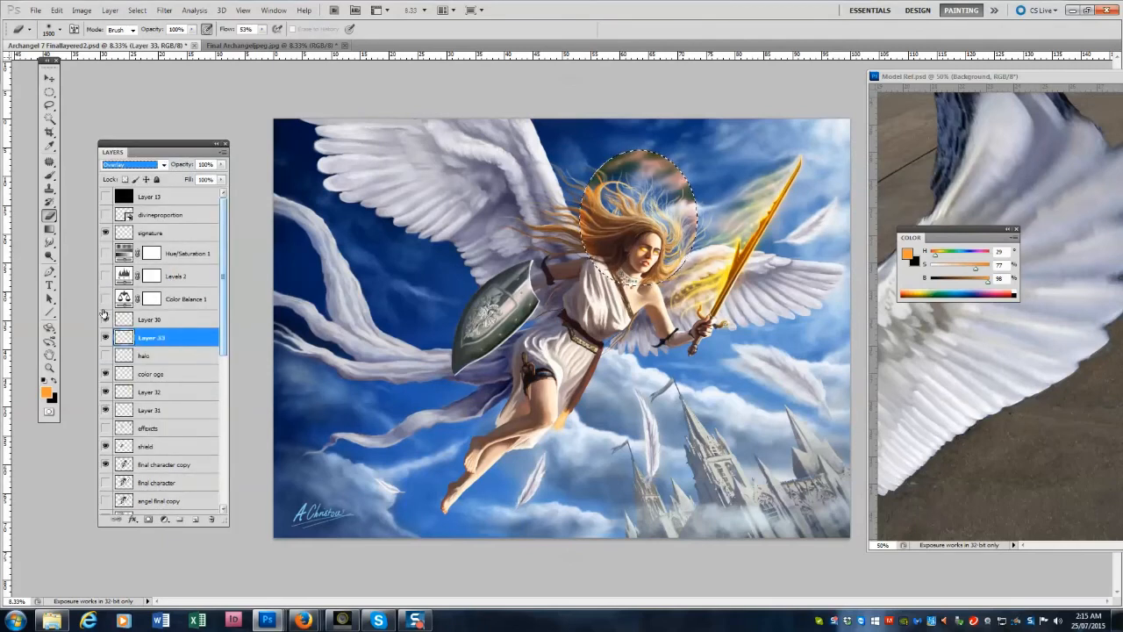
Try recolouring the halo disc on Layer 33 with Color Balance.
left_click(82, 11)
mouse_move(105, 39)
left_click(254, 113)
left_click_drag(132, 283, 124, 283)
left_click(255, 229)
Colorize the halo disc with Hue/Saturation in a highly saturated, slightly darkened golden orange, and remove the selection.
left_click(81, 11)
left_click(255, 101)
left_click(202, 297)
left_click_drag(53, 212, 121, 248)
left_click_drag(60, 212, 58, 215)
left_click_drag(120, 246, 141, 245)
mouse_move(58, 214)
left_mouse_down()
mouse_move(42, 215)
mouse_move(55, 214)
left_mouse_up()
left_click(142, 247)
mouse_move(103, 280)
left_mouse_down()
mouse_move(115, 281)
mouse_move(106, 280)
left_mouse_up()
left_click_drag(142, 246, 163, 247)
left_click_drag(55, 214, 57, 214)
left_click(161, 247)
left_click_drag(163, 247, 155, 247)
left_click_drag(106, 280, 98, 281)
left_click(219, 155)
key("ctrl+d")
On Layer 30, sample a yellow from the sword glow and brush a golden glow around the rim of the halo.
scroll(159, 213, "down", 2)
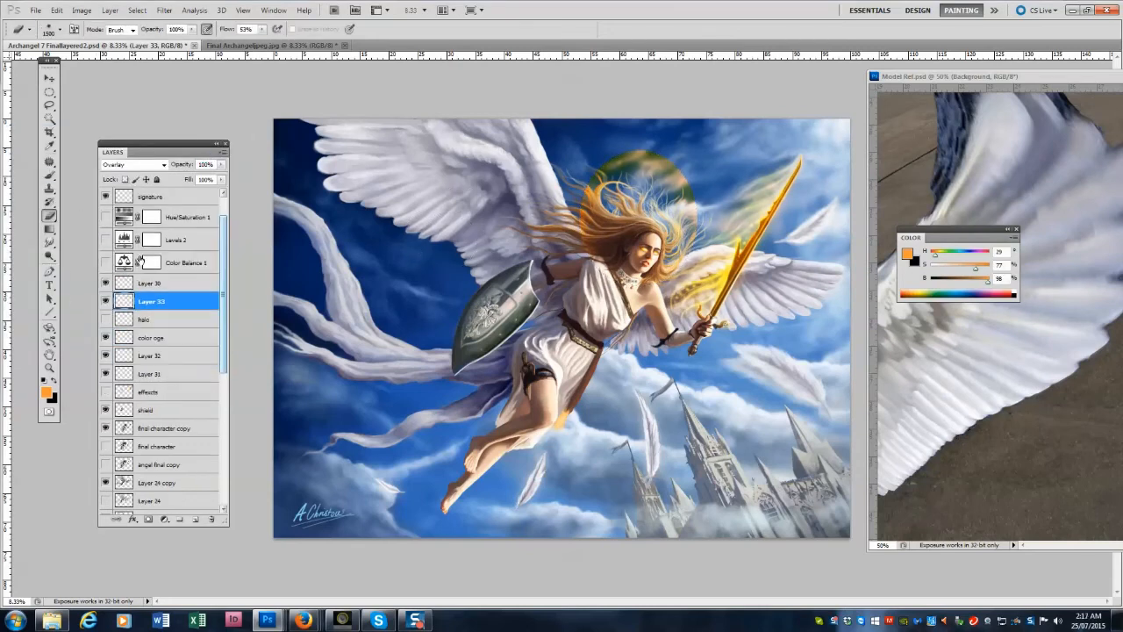
left_click(151, 283)
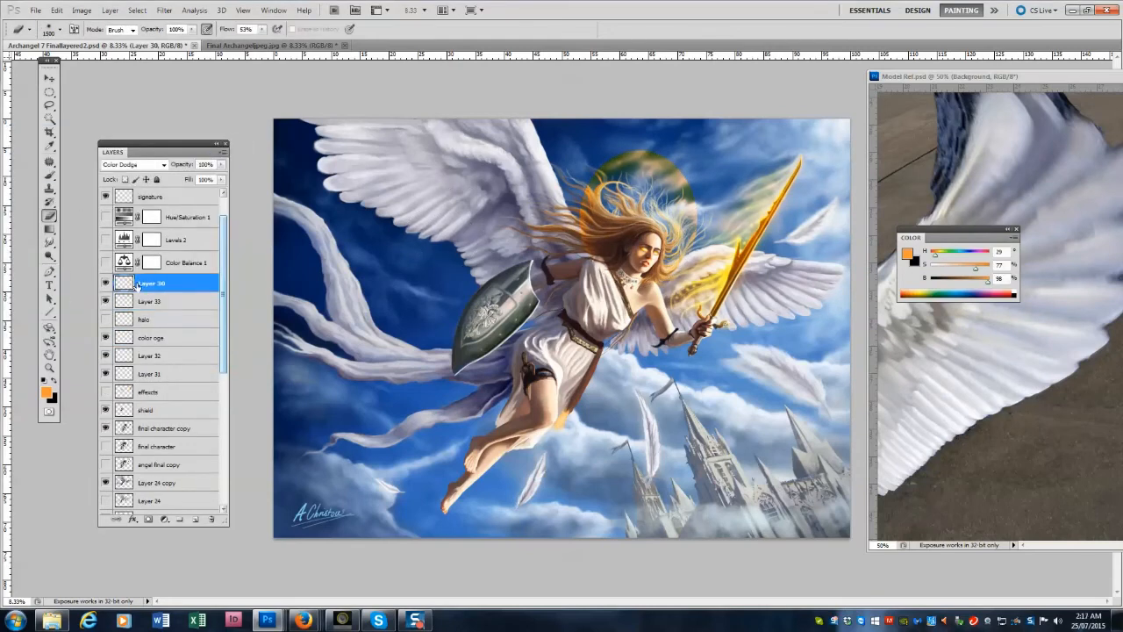
key("b")
left_click(724, 279, "alt")
key("bracketright")
key("bracketright")
key("bracketright")
key("bracketright")
key("bracketleft")
key("bracketleft")
key("bracketleft")
key("bracketleft")
key("bracketleft")
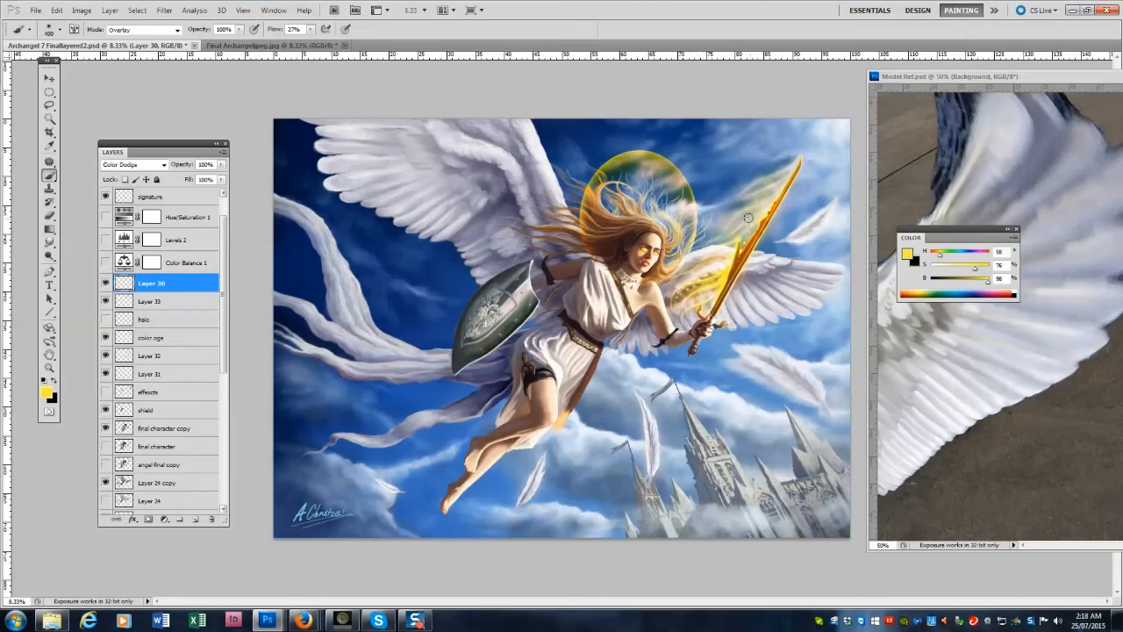
Erase the inside of the halo disc on Layer 33 and tint it with a large brush in orange, hue 32 and saturation 83%.
key("e")
key("alt+bracketleft")
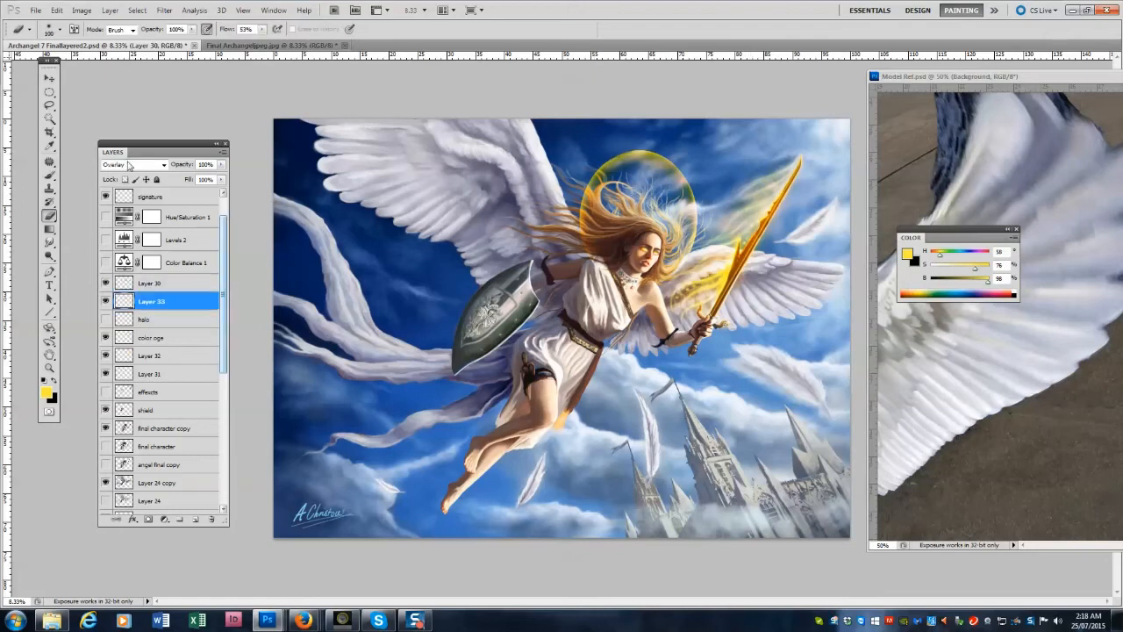
key("b")
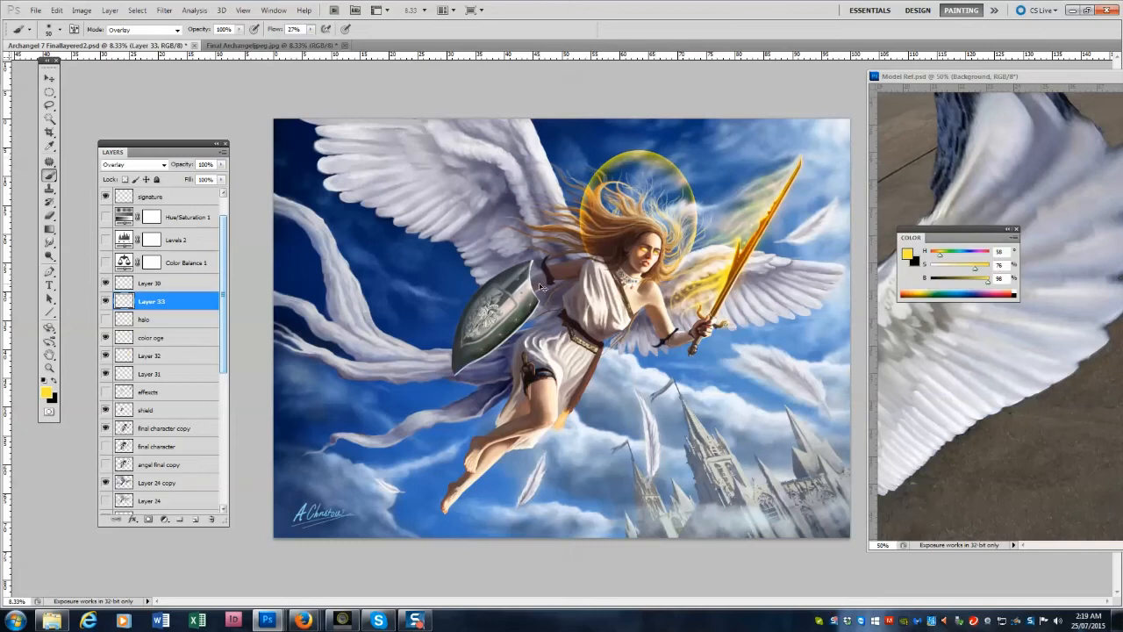
key("bracketright")
key("bracketright")
key("bracketright")
key("bracketright")
key("bracketright")
key("bracketright")
key("bracketright")
key("bracketright")
key("bracketright")
key("bracketright")
key("bracketright")
key("bracketright")
key("bracketright")
key("bracketright")
key("bracketright")
key("bracketright")
left_click_drag(617, 179, 683, 215)
key("ctrl+z")
left_click_drag(940, 254, 979, 268)
left_click(648, 177)
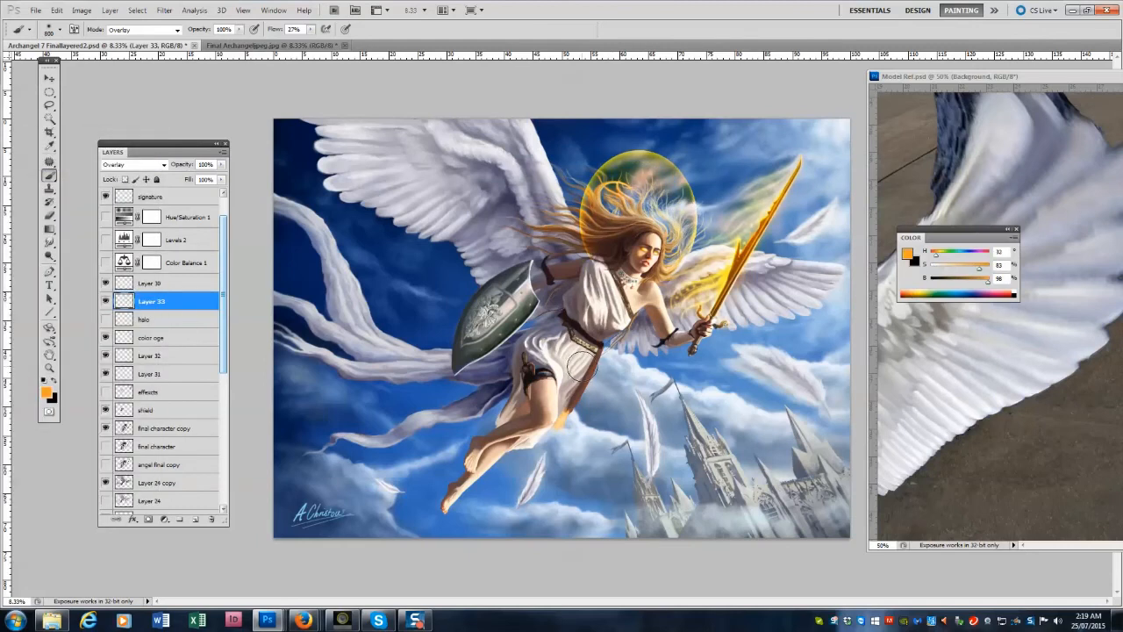
left_click(137, 12)
left_click(151, 56)
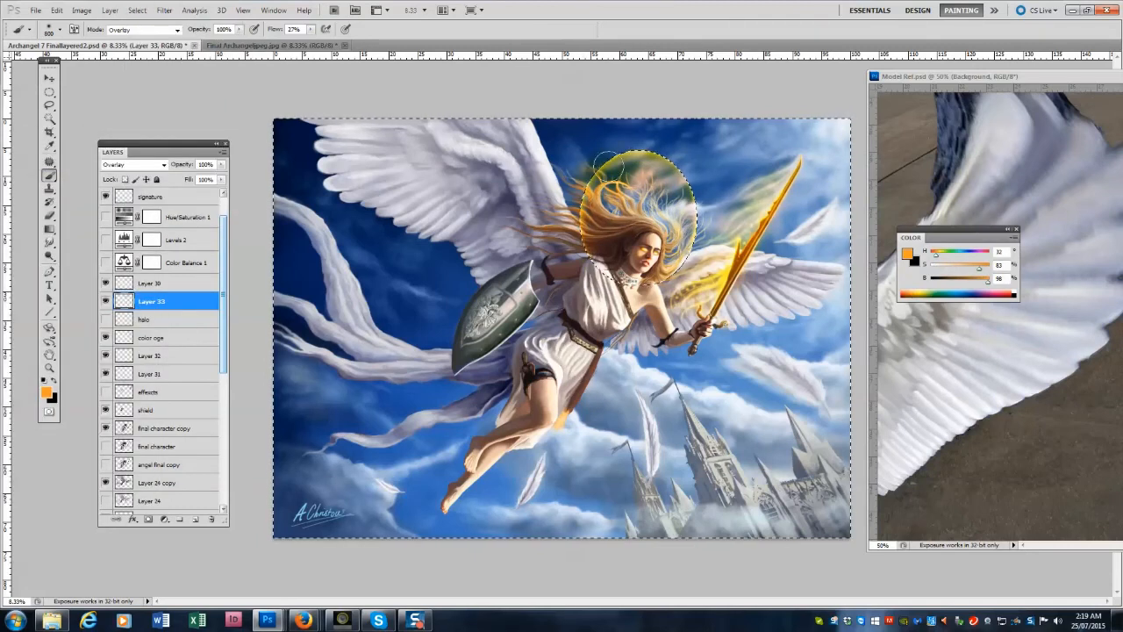
key("ctrl+d")
Brush a pale yellow glow, hue 50 and saturation 46%, around the outer edge of the halo on Layer 33.
left_click_drag(980, 268, 959, 270)
left_click_drag(935, 256, 939, 256)
key("bracketleft")
key("bracketleft")
key("bracketleft")
key("bracketleft")
key("bracketleft")
key("bracketleft")
key("bracketleft")
key("bracketleft")
left_click_drag(581, 201, 623, 154)
left_click_drag(692, 201, 681, 269)
key("bracketright")
key("bracketright")
key("bracketright")
left_click_drag(685, 175, 694, 207)
key("bracketright")
left_click_drag(621, 156, 687, 177)
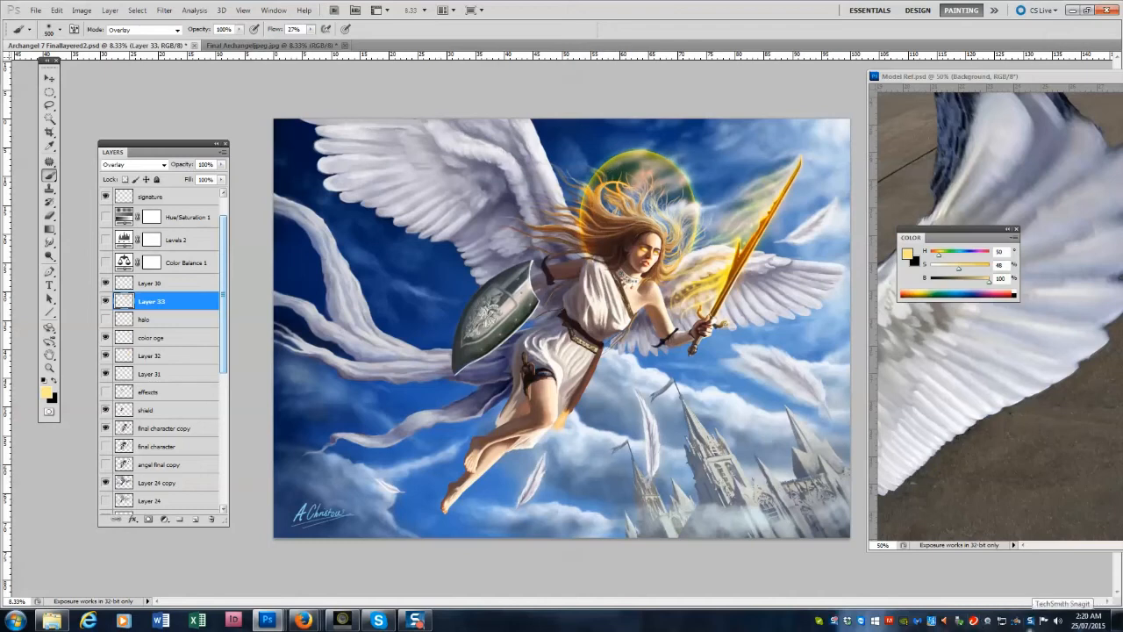
On Layer 30, paint flame streaks rising from the halo's upper rim in orange, hue 32 and saturation 80%.
left_click_drag(939, 256, 935, 255)
key("bracketleft")
key("bracketleft")
key("bracketleft")
left_click(149, 284)
left_click(158, 301)
left_click(167, 284)
left_click_drag(959, 269, 977, 268)
key("bracketright")
key("bracketright")
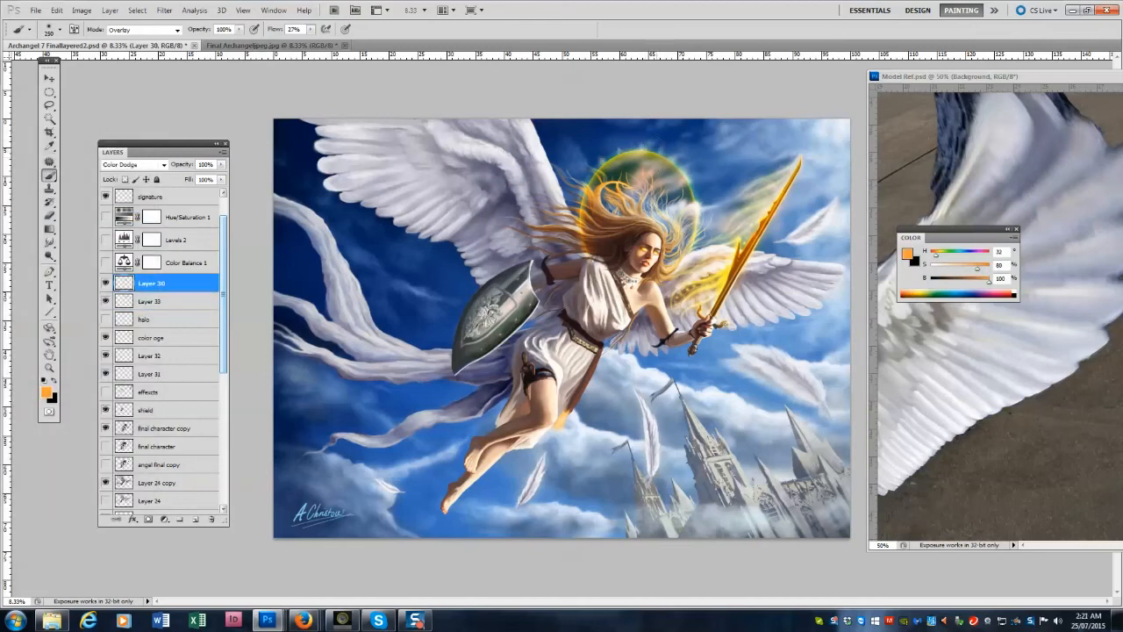
key("bracketright")
left_click_drag(617, 153, 610, 134)
key("bracketright")
key("bracketright")
key("bracketright")
Compare the painting with Layer 33 hidden and shown, lower that layer's opacity, and make Layer 30 active again.
left_click(107, 300)
left_click(106, 301)
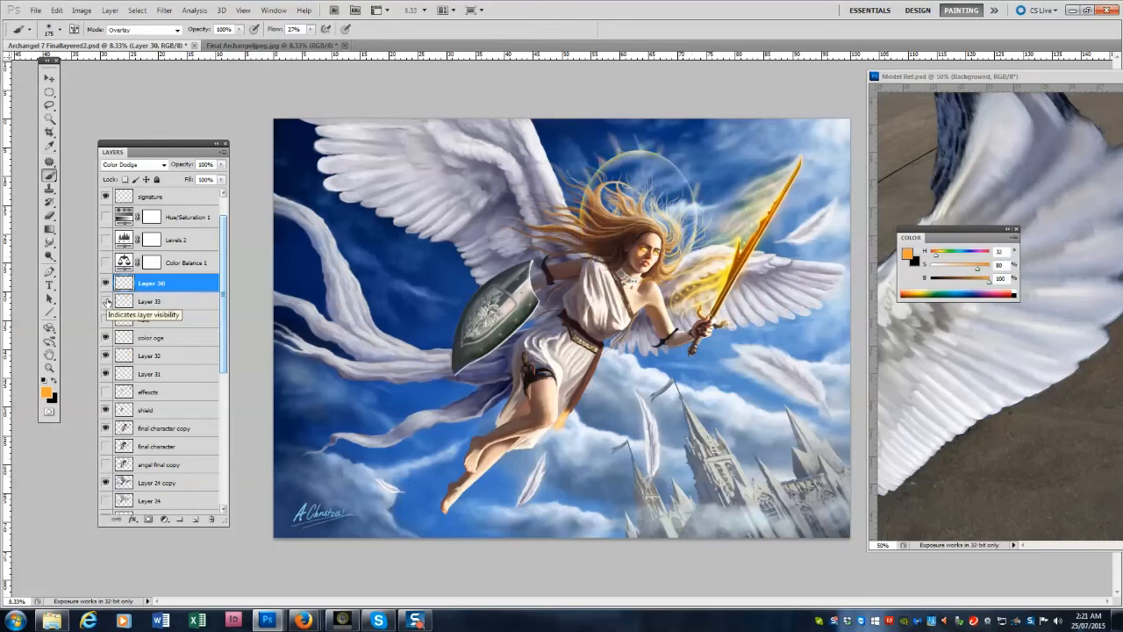
left_click(162, 301)
left_click(221, 165)
left_click_drag(221, 179, 202, 179)
left_click(162, 283)
Add small flame spikes around the halo's rim on Layer 30 and trim them with the Eraser.
key("bracketright")
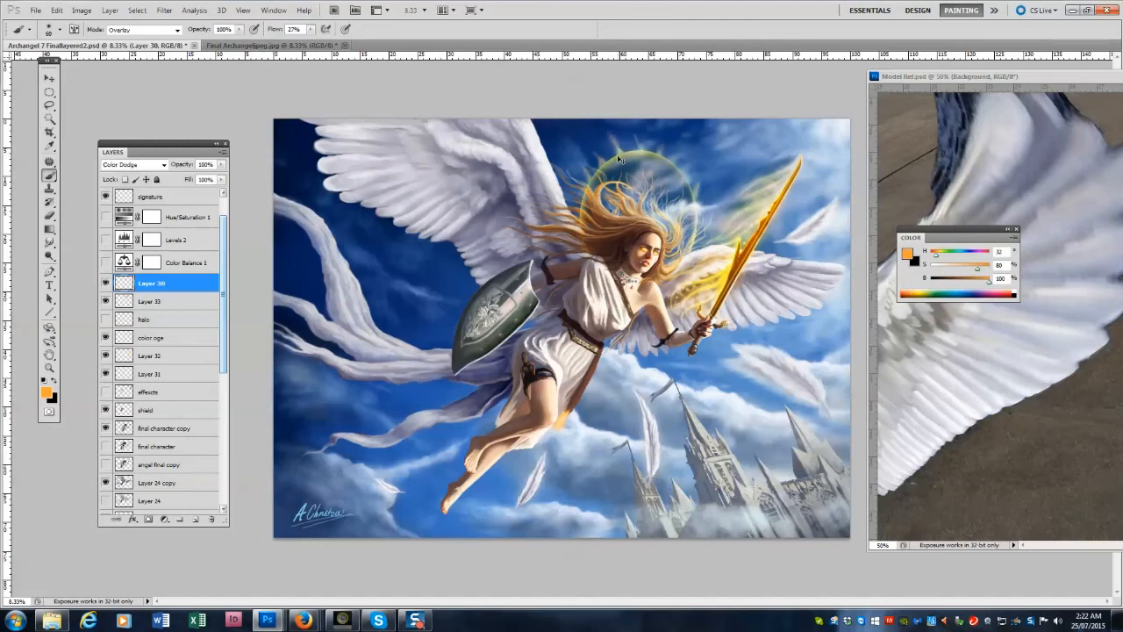
key("e")
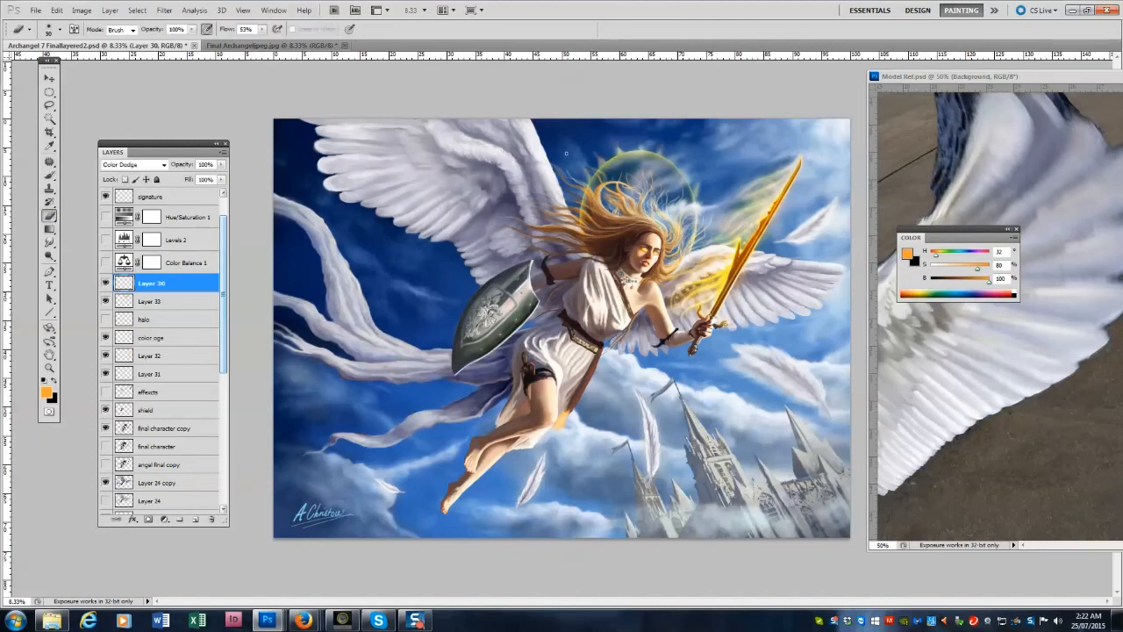
key("b")
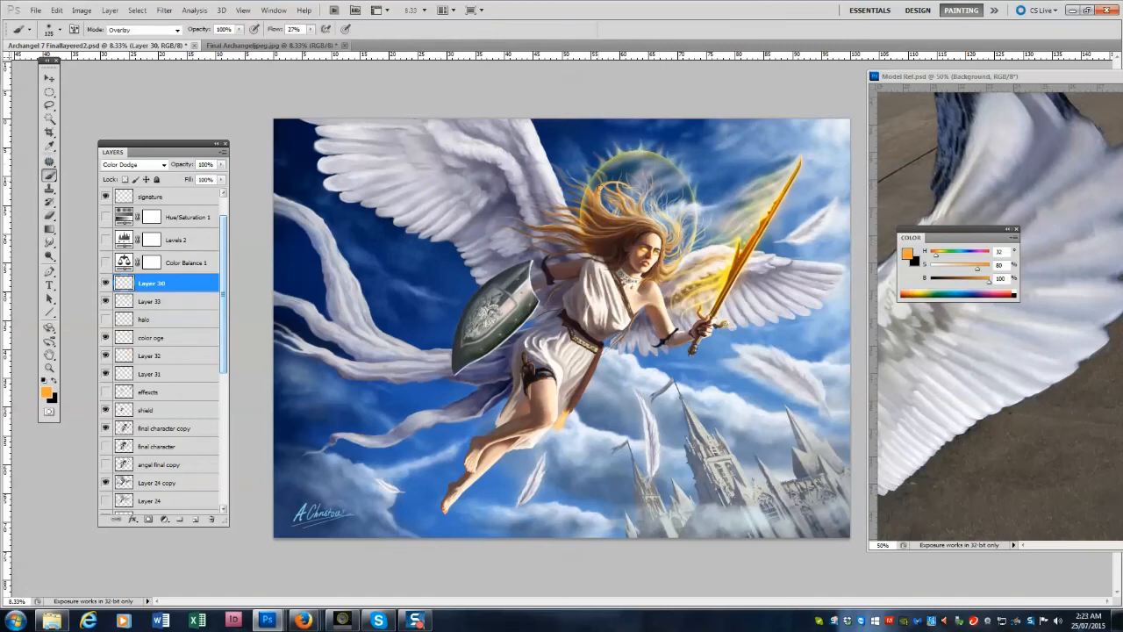
key("bracketleft")
key("bracketleft")
Paint finer flame strokes radiating outward from the top and sword side of the halo on Layer 30.
left_click(794, 138)
key("b")
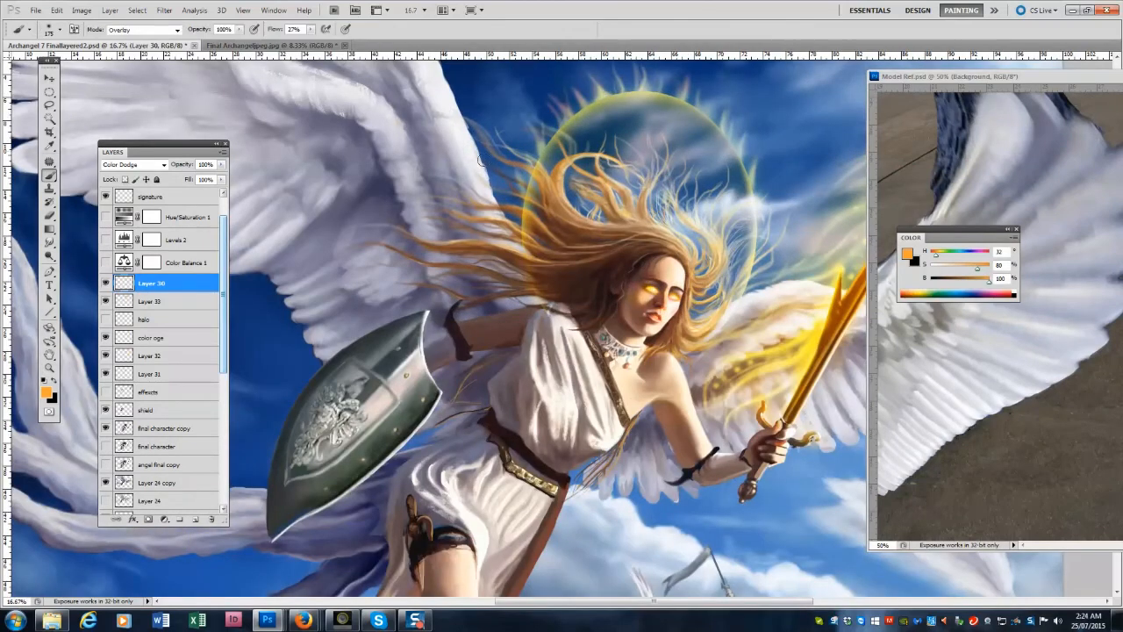
key("]")
key("]")
key("[")
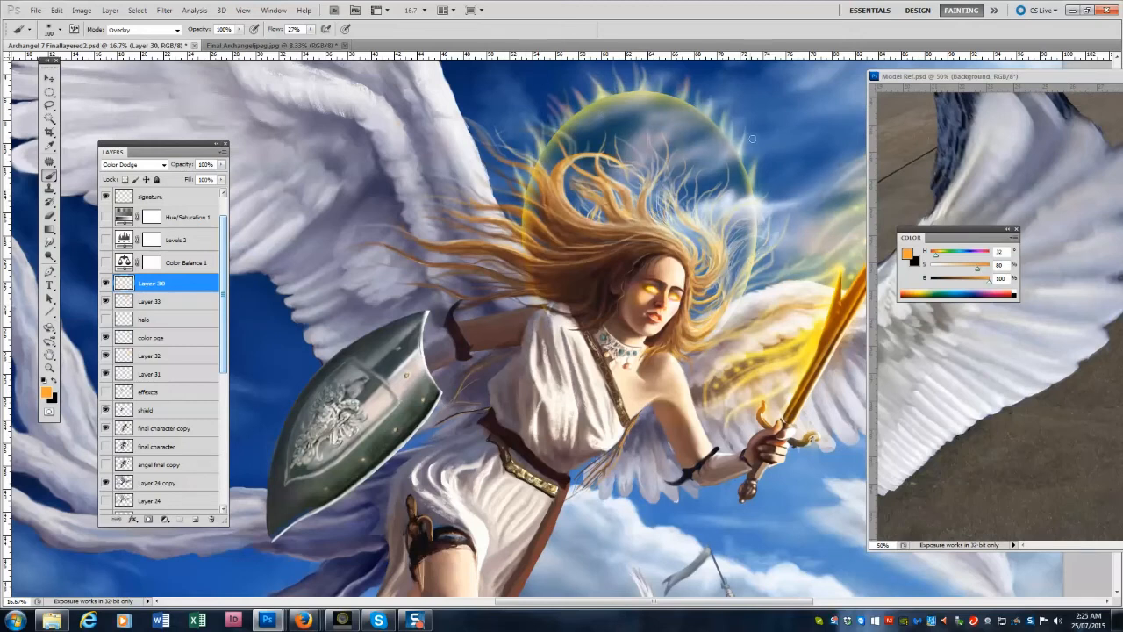
scroll(698, 175, "up", 2)
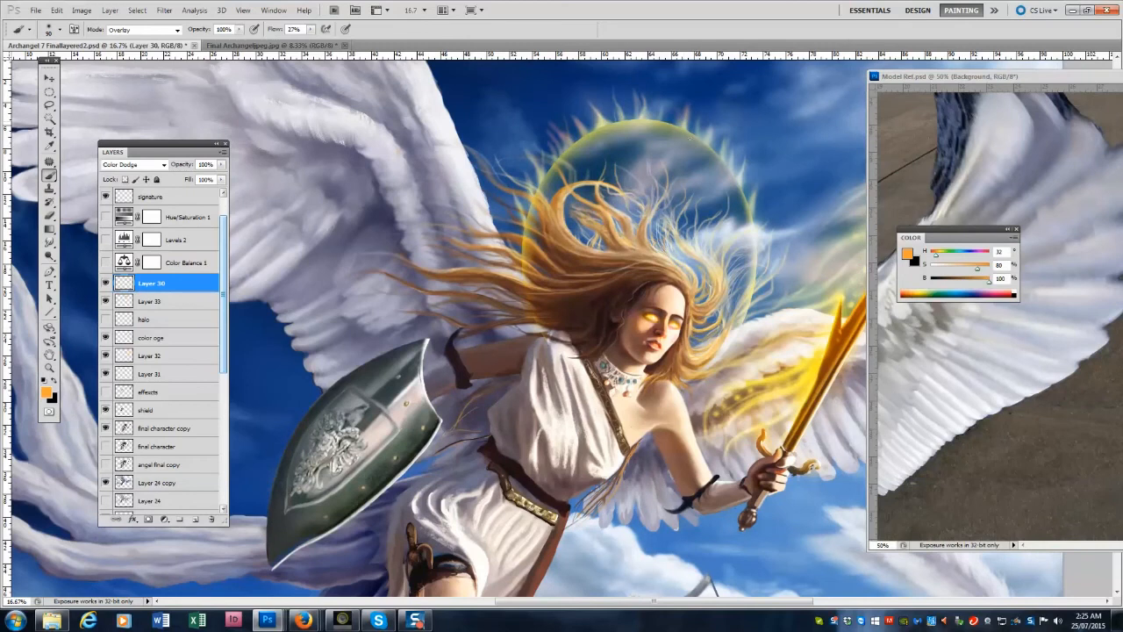
key("[")
key("[")
left_click_drag(662, 129, 660, 85)
left_click_drag(665, 128, 663, 90)
Reduce the brush flow to 13% and build up soft flame strokes along the halo's top and wing-side rim.
key("]")
key("]")
key("]")
key("]")
key("]")
key("]")
key("]")
key("]")
key("]")
key("bracketleft")
key("bracketleft")
key("bracketleft")
key("bracketleft")
key("bracketleft")
key("bracketleft")
key("bracketleft")
key("bracketleft")
key("shift+1")
key("shift+3")
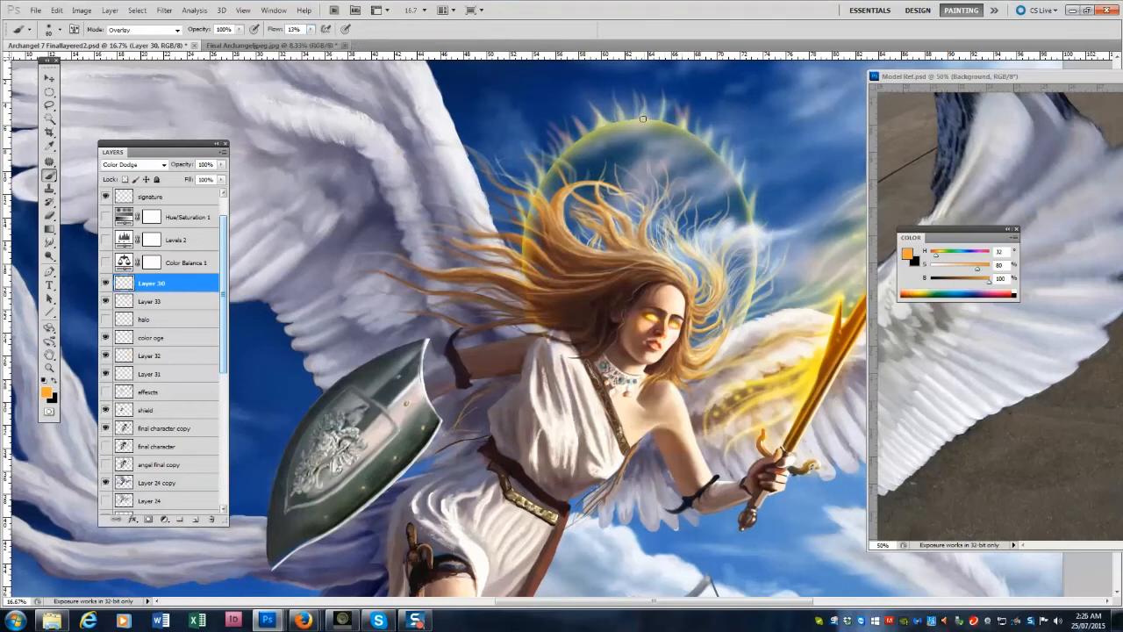
left_click_drag(617, 120, 611, 96)
left_click_drag(545, 163, 542, 129)
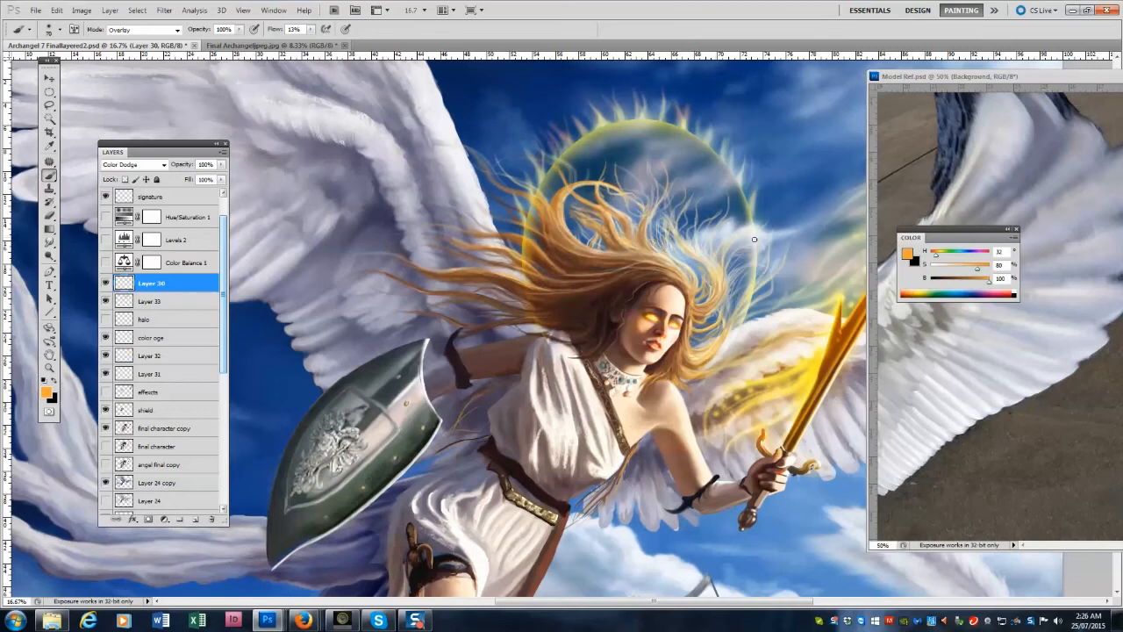
Shift the colour of the halo glow on Layer 30 with an image colour adjustment, and hide Layer 33.
left_click(82, 11)
mouse_move(105, 43)
left_click(248, 112)
left_click_drag(134, 255, 156, 255)
left_click(255, 229)
left_click(106, 300)
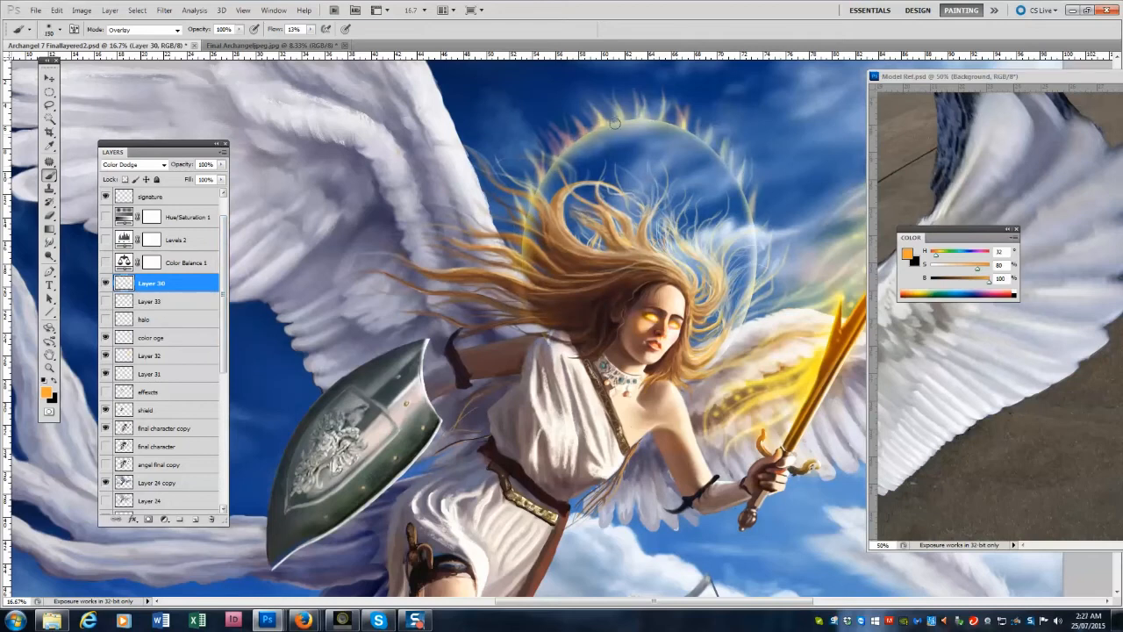
Brush a brighter orange-gold glow along the halo ring on Layer 30, reducing the brush size for finer flames.
mouse_move(605, 127)
left_mouse_down()
mouse_move(681, 125)
mouse_move(732, 173)
mouse_move(759, 274)
left_mouse_up()
key("bracketleft")
key("bracketleft")
key("bracketleft")
key("bracketleft")
key("bracketleft")
key("bracketleft")
key("bracketleft")
key("bracketleft")
key("bracketleft")
key("bracketleft")
key("bracketleft")
key("bracketleft")
key("bracketleft")
key("bracketleft")
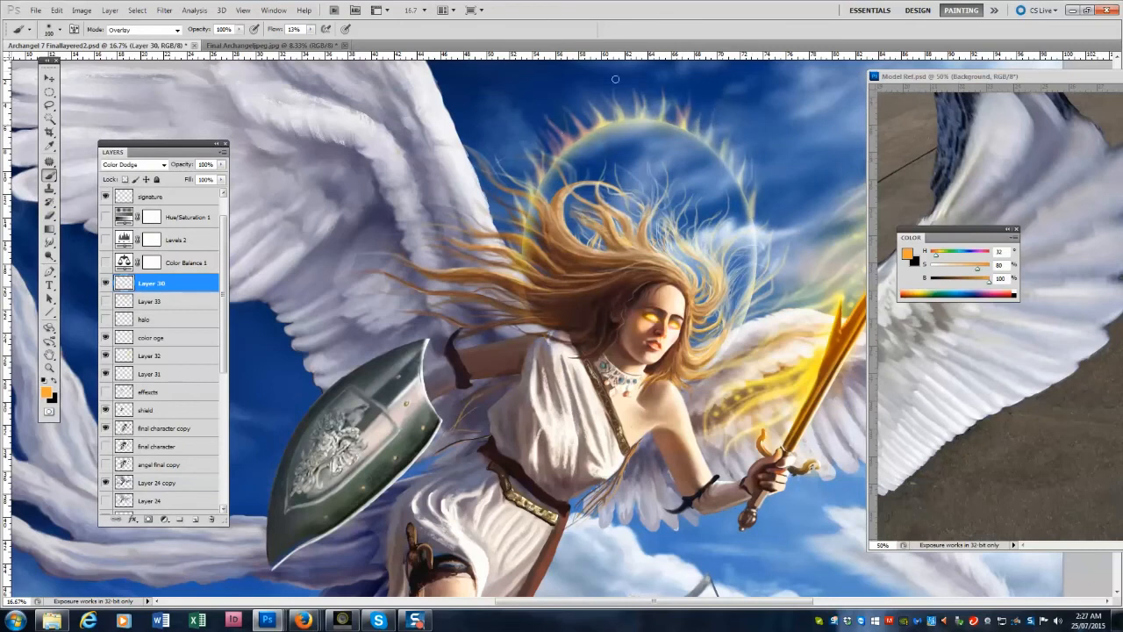
Enlarge the brush for the halo glow on Layer 30.
key("bracketright")
key("bracketright")
key("bracketright")
key("bracketright")
key("bracketright")
key("bracketright")
key("bracketright")
key("bracketright")
key("bracketright")
key("bracketright")
key("bracketright")
key("bracketright")
key("bracketleft")
key("bracketleft")
key("bracketleft")
Colorize the halo on Layer 30 golden yellow with a hue of about 45 and saturation 100, and lower its opacity to about 75%.
left_click(81, 10)
mouse_move(99, 38)
left_click(230, 104)
left_click(203, 296)
left_click_drag(103, 246, 165, 245)
mouse_move(54, 212)
left_mouse_down()
mouse_move(145, 216)
mouse_move(57, 207)
left_mouse_up()
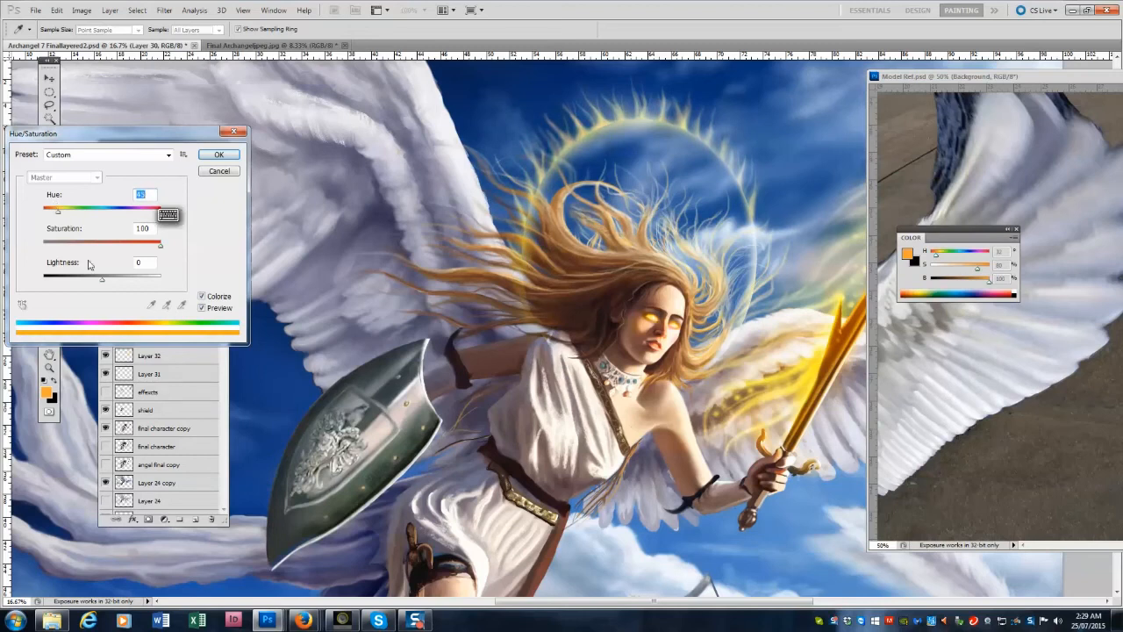
left_click(218, 156)
left_click(221, 164)
left_click_drag(207, 179, 202, 178)
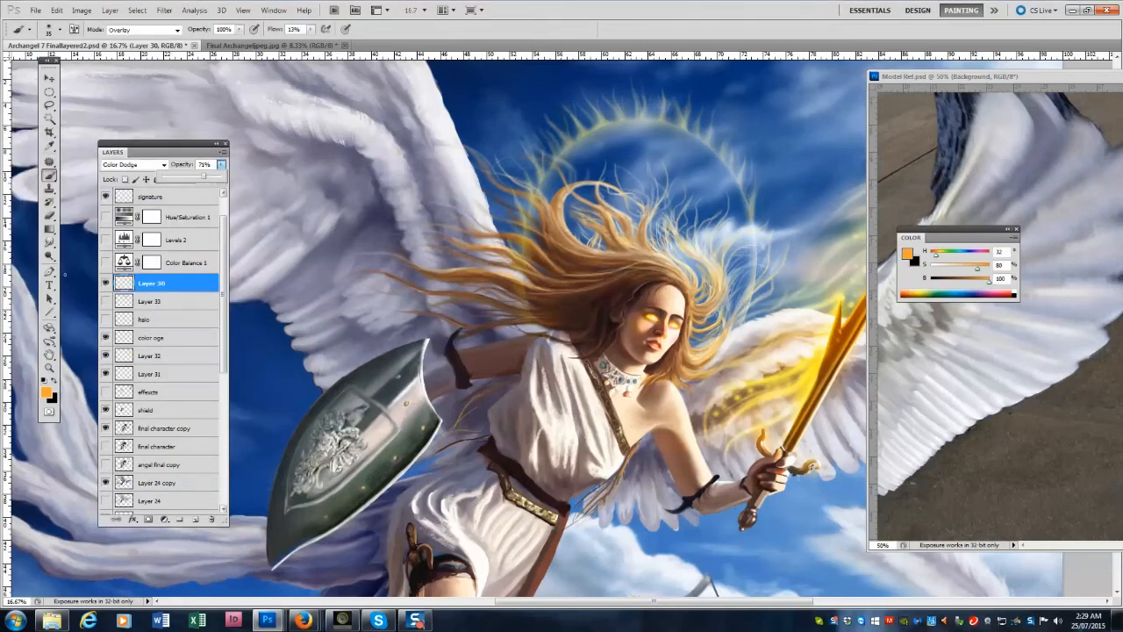
Show Layer 33 for a comparison of the whole painting with the Final Archangel image, and save the layered file.
key("z")
key("ctrl+minus")
key("ctrl+minus")
left_click(105, 301)
left_click(263, 45)
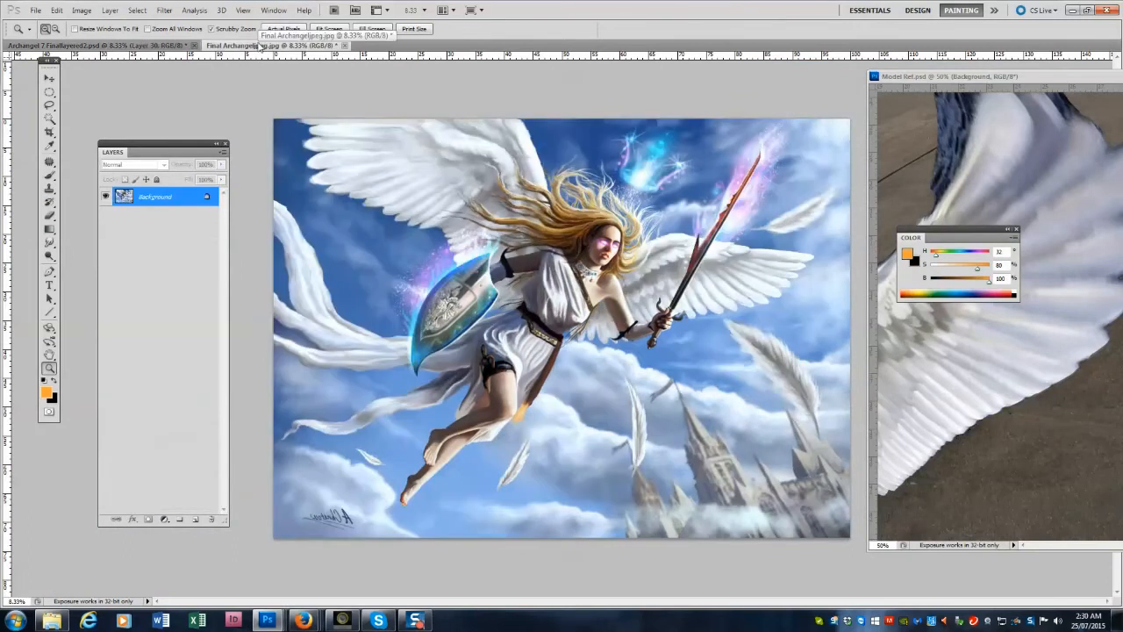
left_click(163, 44)
left_click(35, 10)
left_click(35, 10)
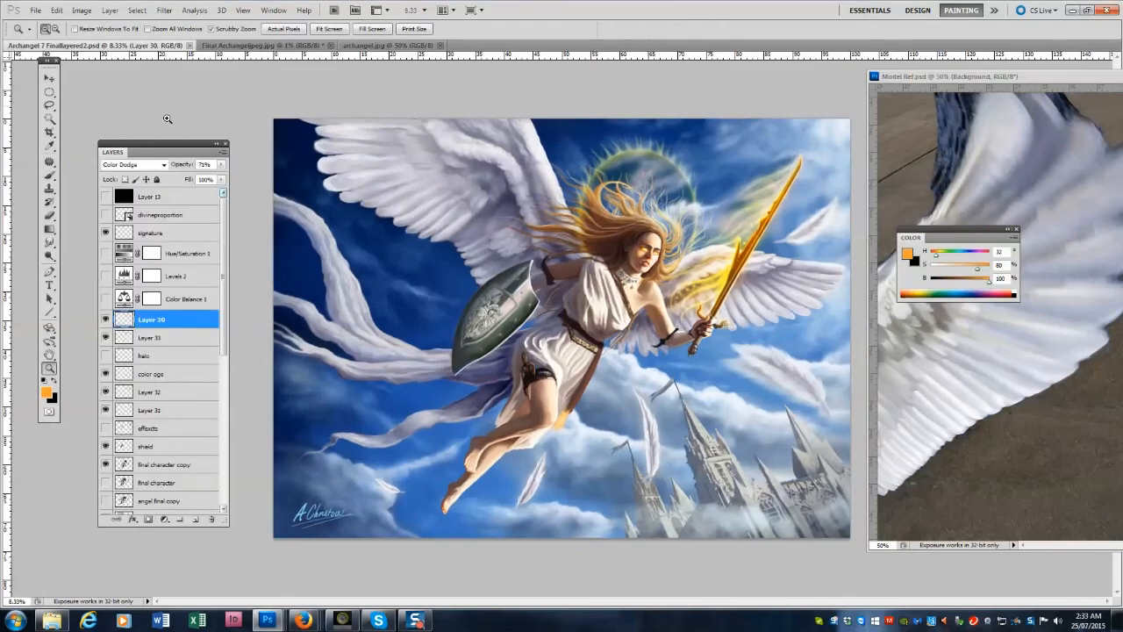
Duplicate Layers 30 and 33 twice, leaving only the second pair of copies visible.
left_click(151, 337, "shift")
left_click(222, 152)
left_click(247, 168)
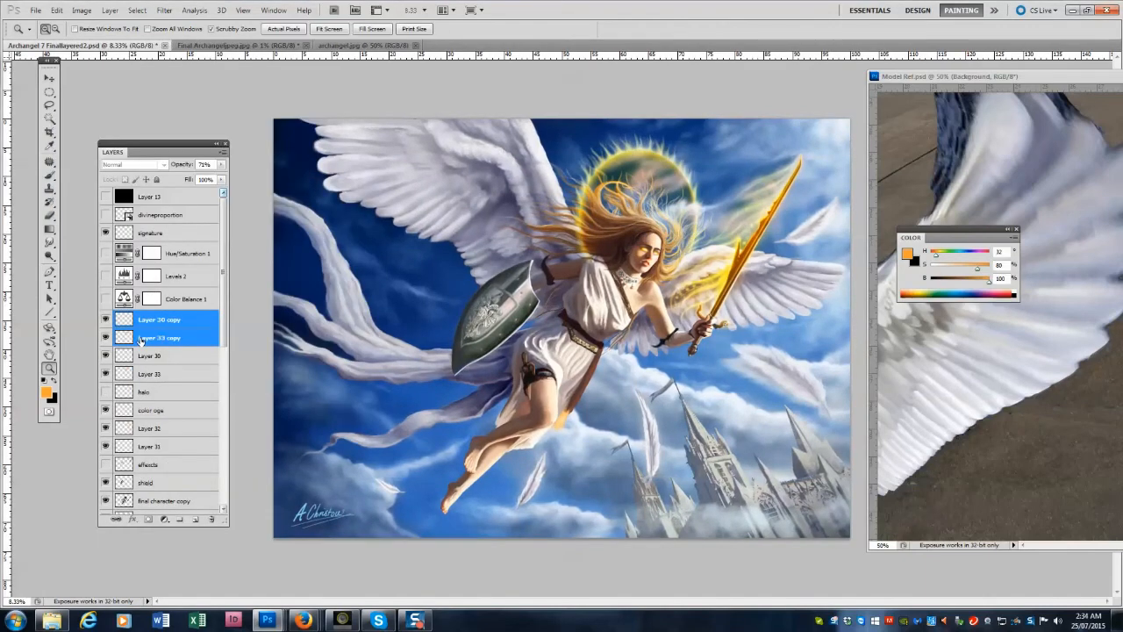
left_click(223, 151)
left_click(246, 169)
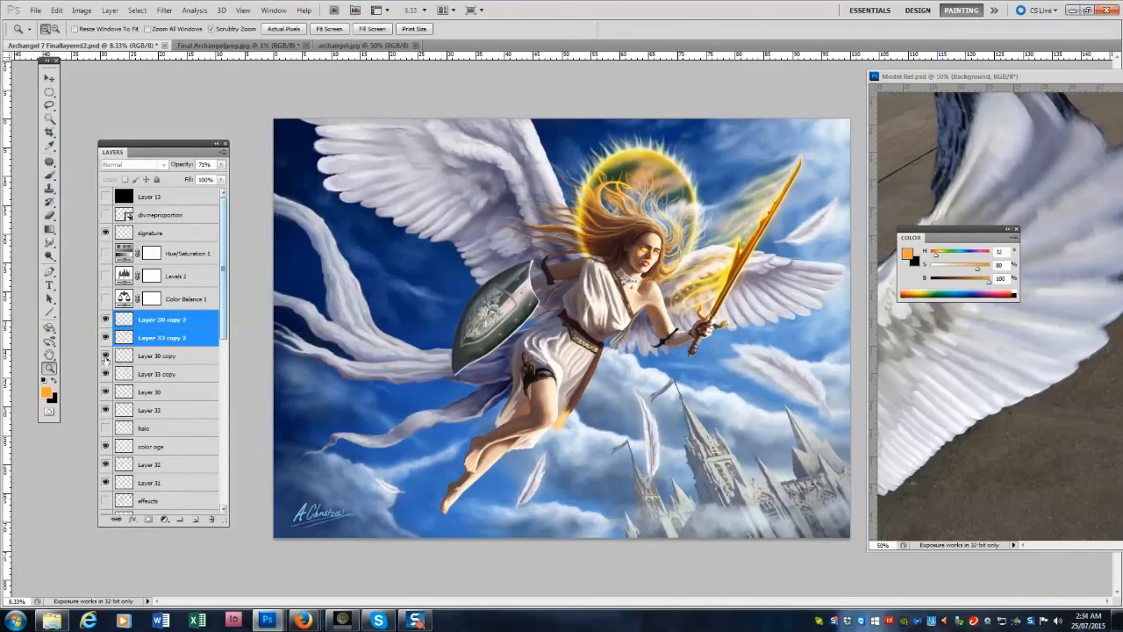
left_click_drag(106, 357, 105, 410)
left_click(164, 338)
left_click(81, 11)
mouse_move(107, 40)
left_click(230, 110)
left_click(202, 297)
left_click_drag(74, 246, 104, 248)
mouse_move(55, 211)
left_mouse_down()
mouse_move(100, 214)
mouse_move(42, 213)
left_mouse_up()
left_click(214, 171)
Adjust the opacity of the sword glow on Layer 32 and check the opacity of the color oge layer.
left_click(151, 464)
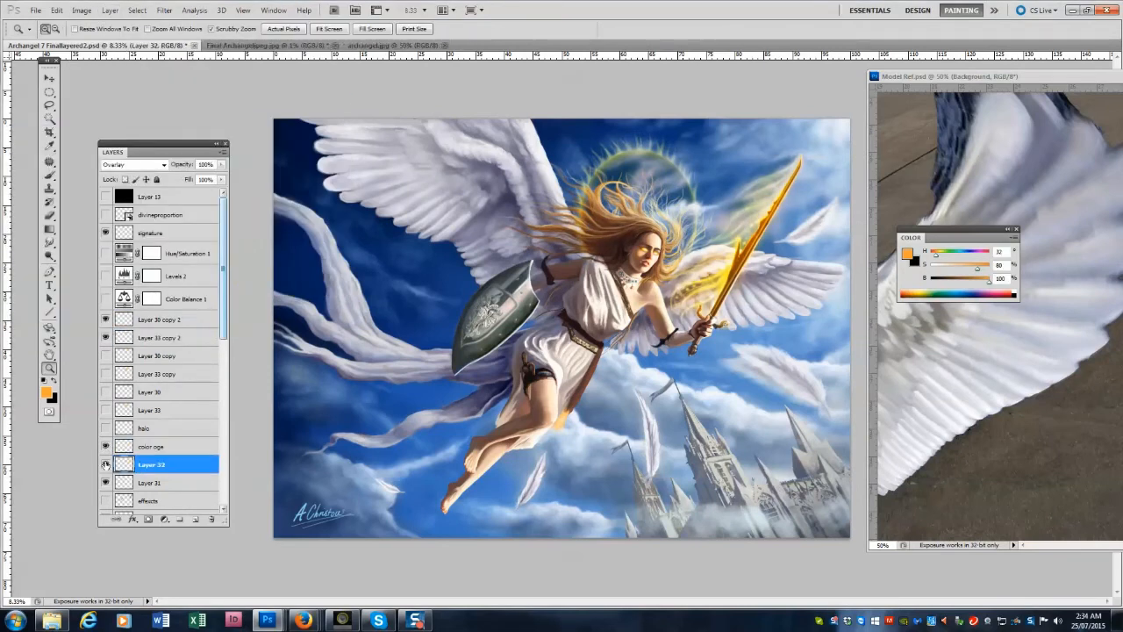
left_click(222, 165)
mouse_move(221, 177)
left_mouse_down()
mouse_move(201, 179)
mouse_move(338, 182)
left_mouse_up()
left_click(152, 446)
left_click(221, 164)
Duplicate the color oge layer and Layer 32, and hide both originals.
left_click(162, 465, "shift")
left_click(223, 152)
left_click(270, 168)
left_click(293, 138)
left_click(106, 483)
left_click(106, 501)
Try merging the copies of color oge and Layer 32 with Overlay and Color Dodge blending, and undo the merge.
key("ctrl+e")
left_click(163, 165)
left_click(143, 323)
left_click(164, 165)
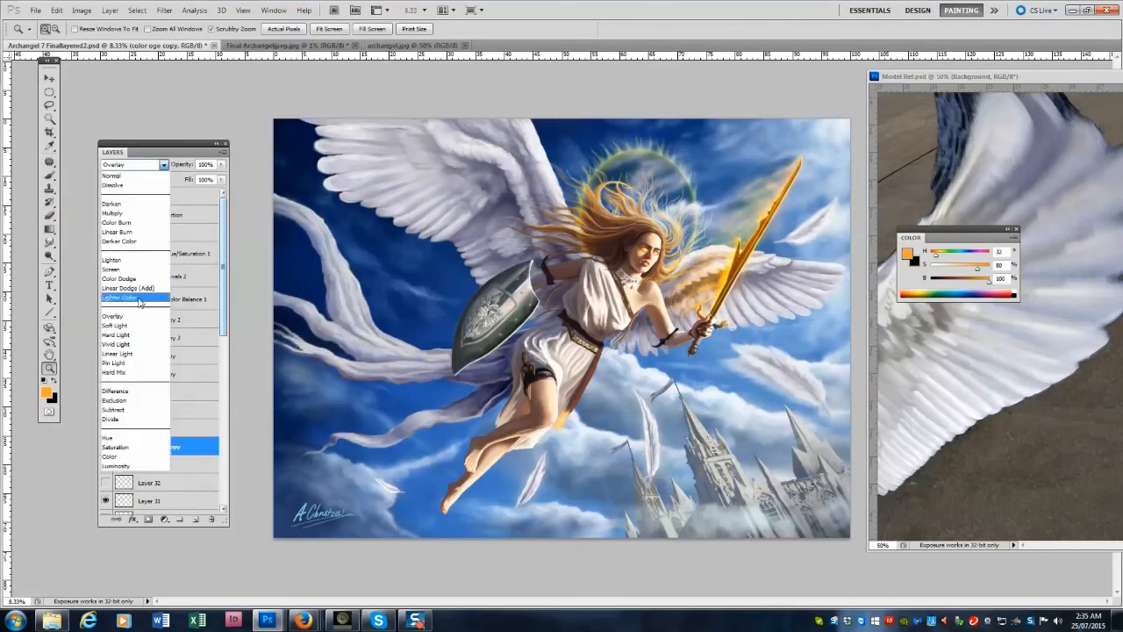
left_click(131, 278)
key("Up")
key("ctrl+alt+z")
Colorize the halo flames on Layer 30 copy 2 with Hue/Saturation, raising the saturation.
left_click(140, 319)
left_click(106, 320)
left_click(106, 320)
key("ctrl+u")
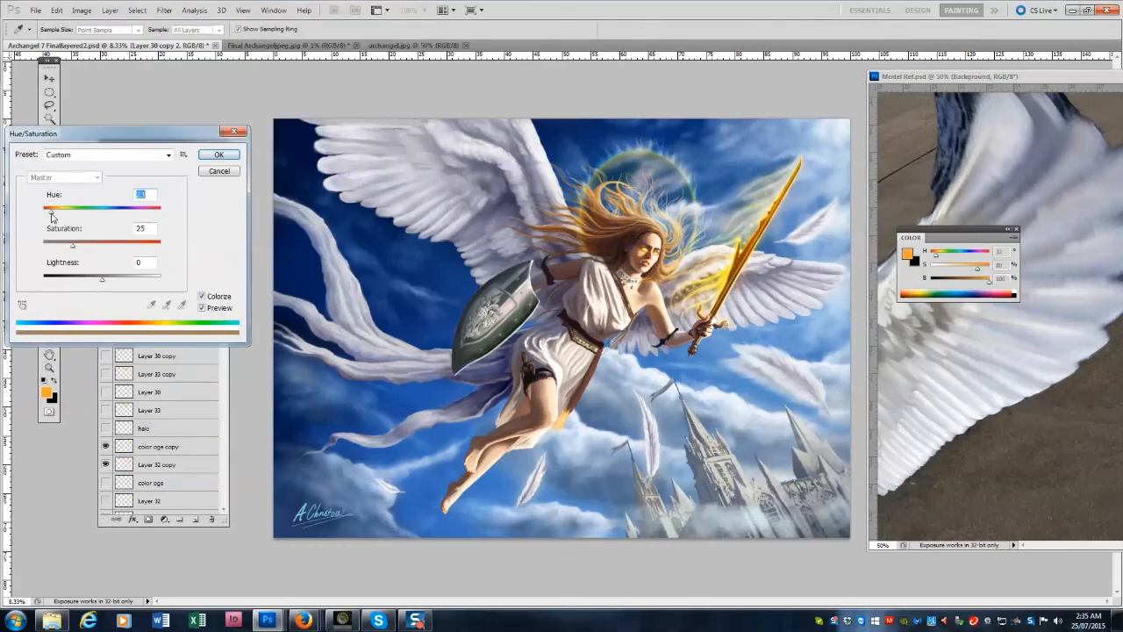
left_click_drag(154, 220, 100, 247)
left_click(136, 246)
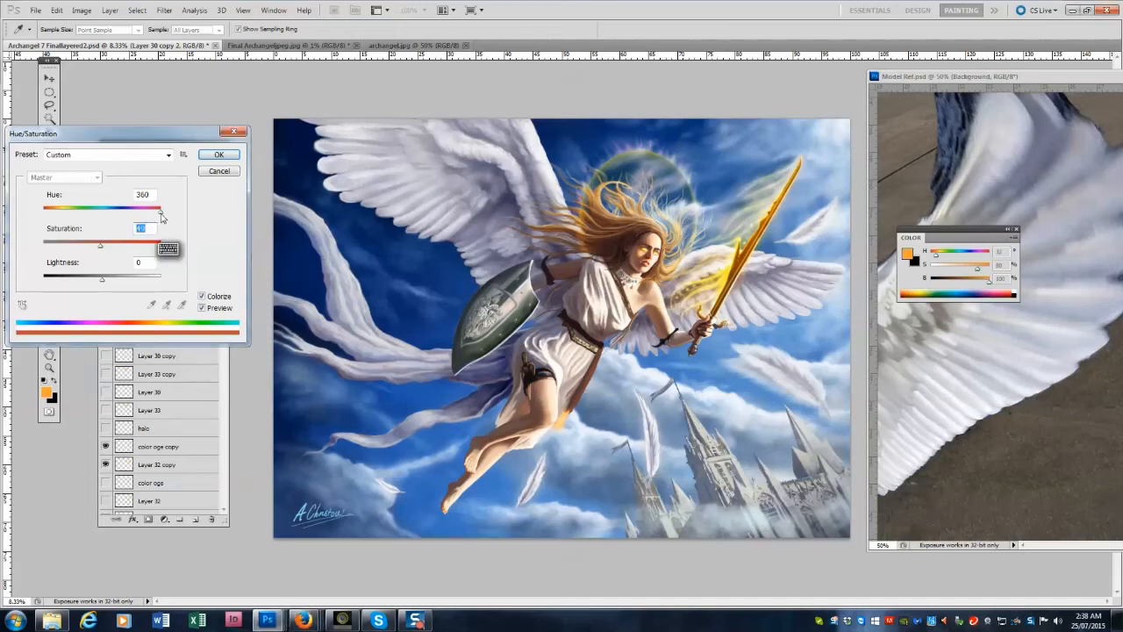
left_click_drag(99, 247, 134, 250)
left_click(219, 155)
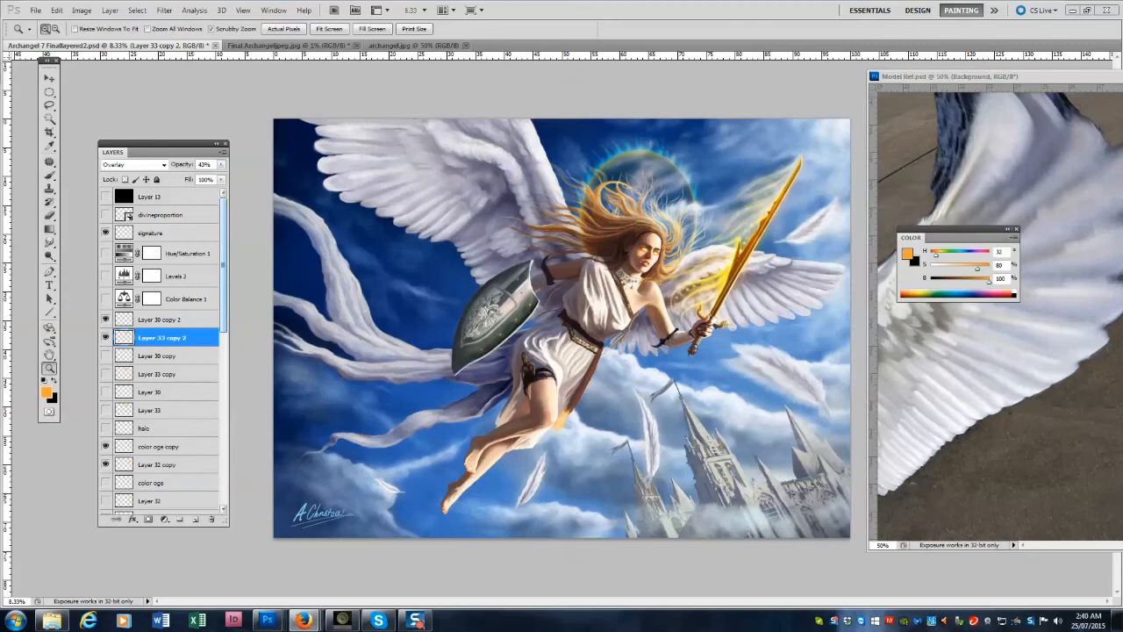
Colorize the halo glow on Layer 33 copy 2 blue with Hue/Saturation and compare it with the layer hidden.
left_click(81, 11)
mouse_move(101, 38)
left_click(253, 100)
left_click(203, 297)
left_click_drag(54, 213, 111, 213)
left_click(219, 154)
left_click(105, 338)
left_click(106, 337)
Compare the halo with and without Layer 30 copy 2, and lower that layer's opacity.
left_click(137, 10)
left_click(162, 319)
left_click(105, 319)
left_click(105, 321)
left_click(221, 165)
left_click_drag(211, 179, 190, 183)
Colorize Layer 33 copy 2 again with a more saturated blue and a higher lightness.
left_click(152, 336)
left_click(82, 11)
mouse_move(99, 38)
left_click(252, 100)
left_click(203, 296)
left_click_drag(55, 213, 127, 254)
left_click_drag(103, 213, 100, 217)
left_click_drag(127, 249, 152, 249)
left_click_drag(103, 279, 178, 283)
left_click(219, 154)
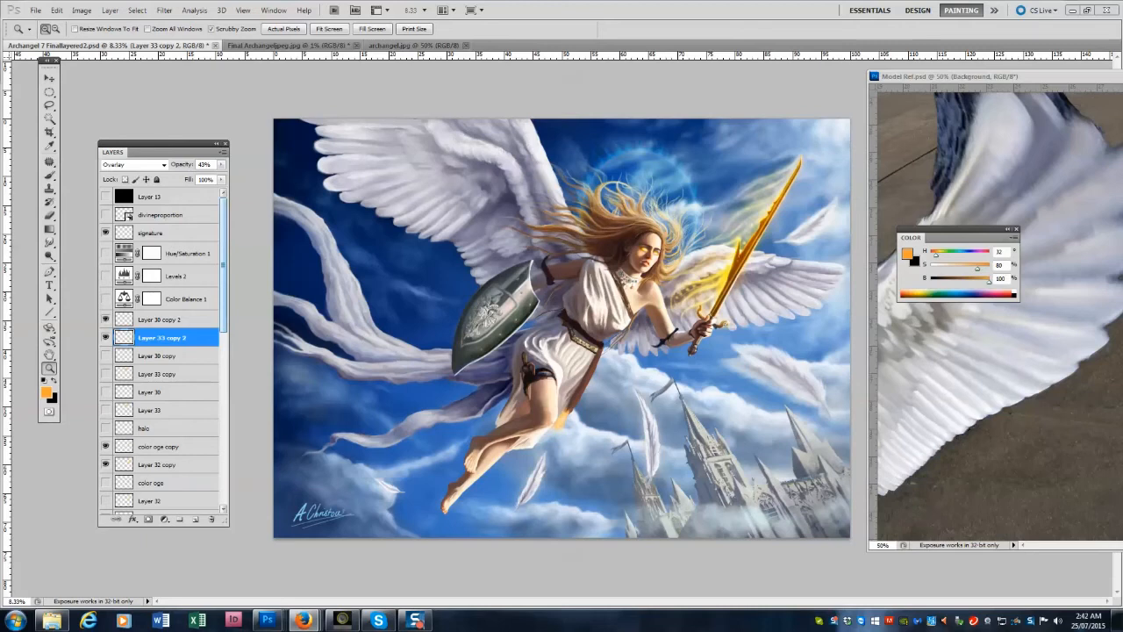
Return to the painting and move the shield slightly upward on its layer.
left_click(970, 507)
key("u")
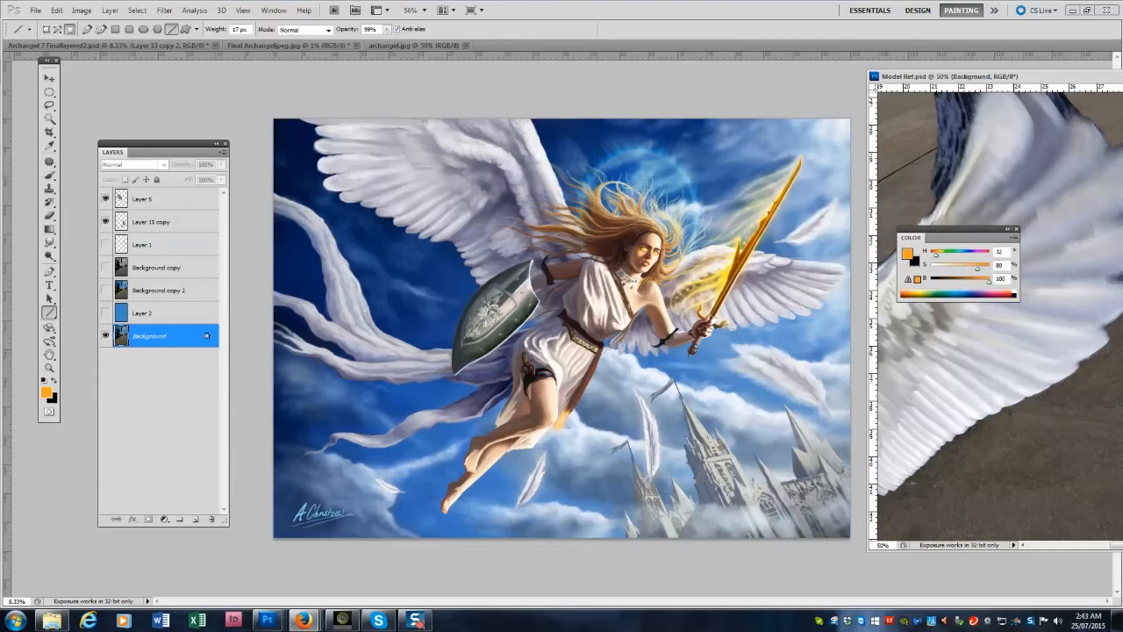
left_click(156, 89)
key("v")
left_click(484, 324, "ctrl")
mouse_move(485, 325)
left_mouse_down()
mouse_move(449, 297)
mouse_move(488, 313)
left_mouse_up()
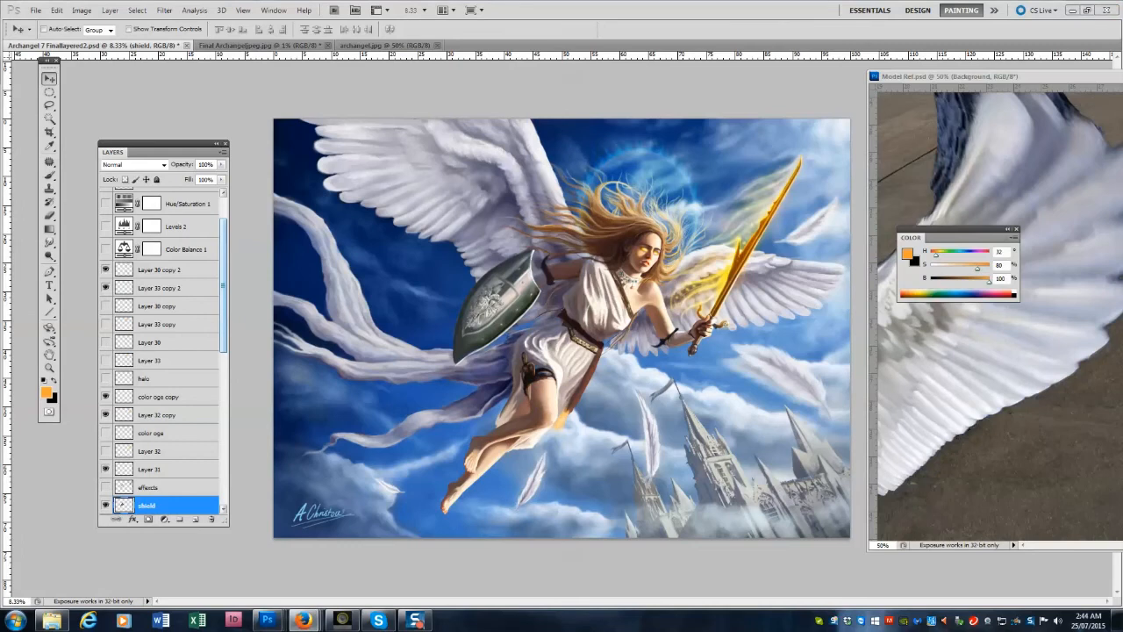
Try a different opacity for Layer 33 copy 2, and hide the layer.
left_click(159, 288)
mouse_move(221, 165)
left_mouse_down()
mouse_move(202, 176)
mouse_move(218, 177)
mouse_move(199, 177)
mouse_move(230, 185)
left_mouse_up()
left_click(144, 272)
key("ctrl+z")
left_click(106, 288)
Colorize the halo flames on Layer 30 copy 2 blue with a hue of about 198 and saturation 39.
left_click(147, 270)
left_click(81, 10)
left_click(238, 93)
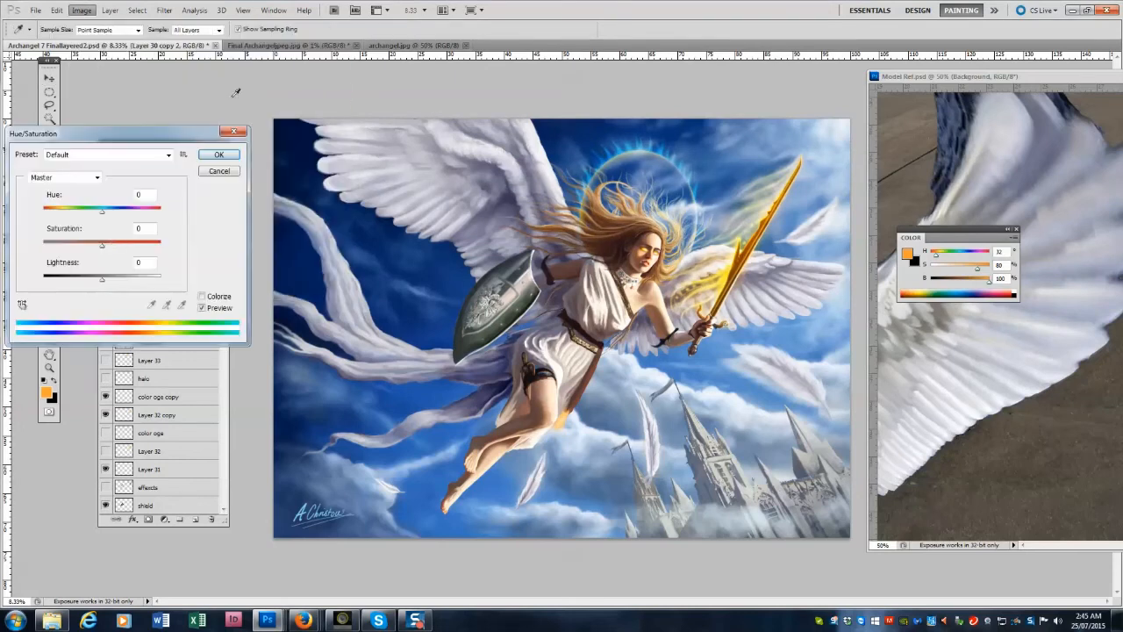
left_click_drag(74, 247, 109, 218)
left_click(100, 212)
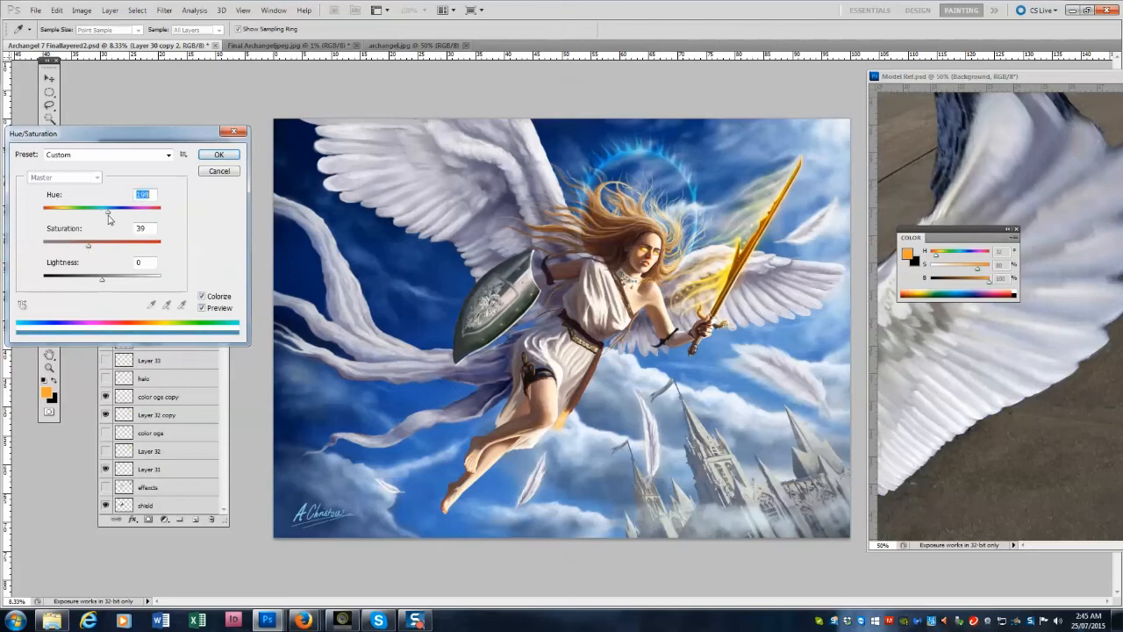
left_click(208, 157)
Lower the opacity of Layer 30 copy 2, and show Layer 33 copy 2 again with an adjusted opacity.
left_click(221, 165)
left_click_drag(219, 178, 186, 178)
left_click(158, 288)
left_click(105, 288)
left_click(221, 165)
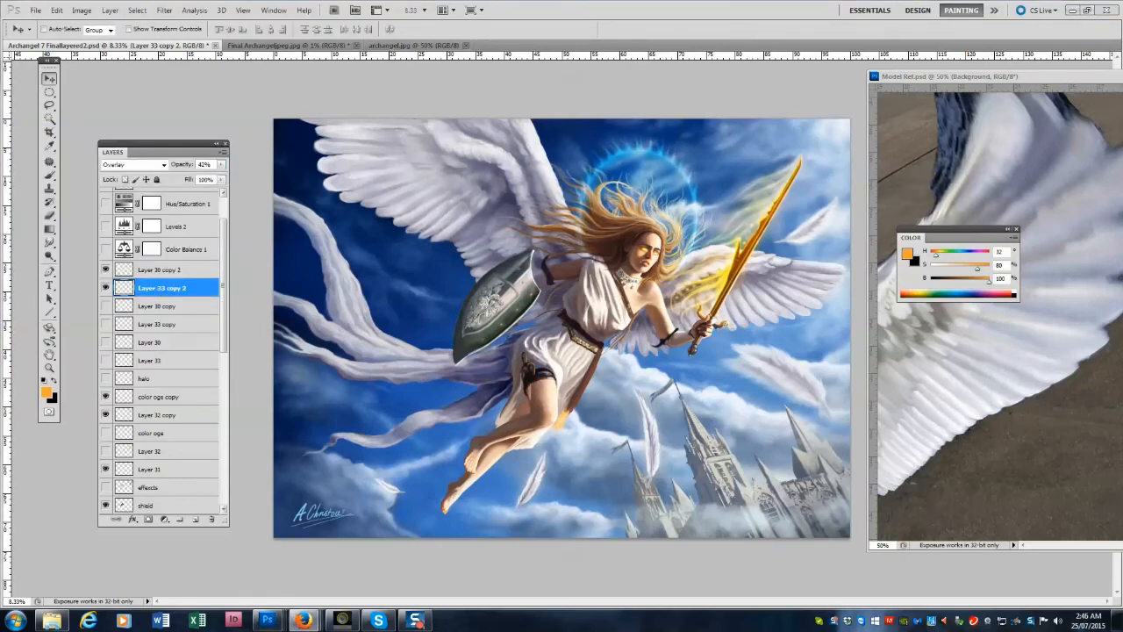
left_click(162, 396)
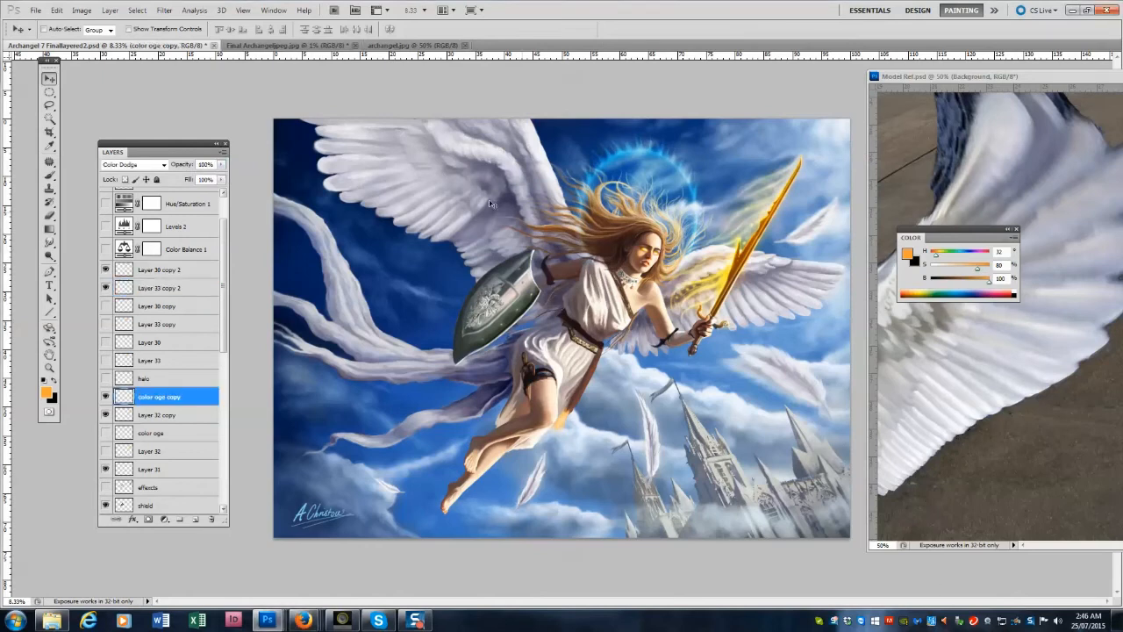
Enlarge the Final Archangel image to 8.33% and compare its effects with the layered painting.
left_click(285, 46)
key("z")
left_click(555, 360)
left_click(555, 359)
left_click(555, 360)
left_click(555, 360)
left_click(160, 46)
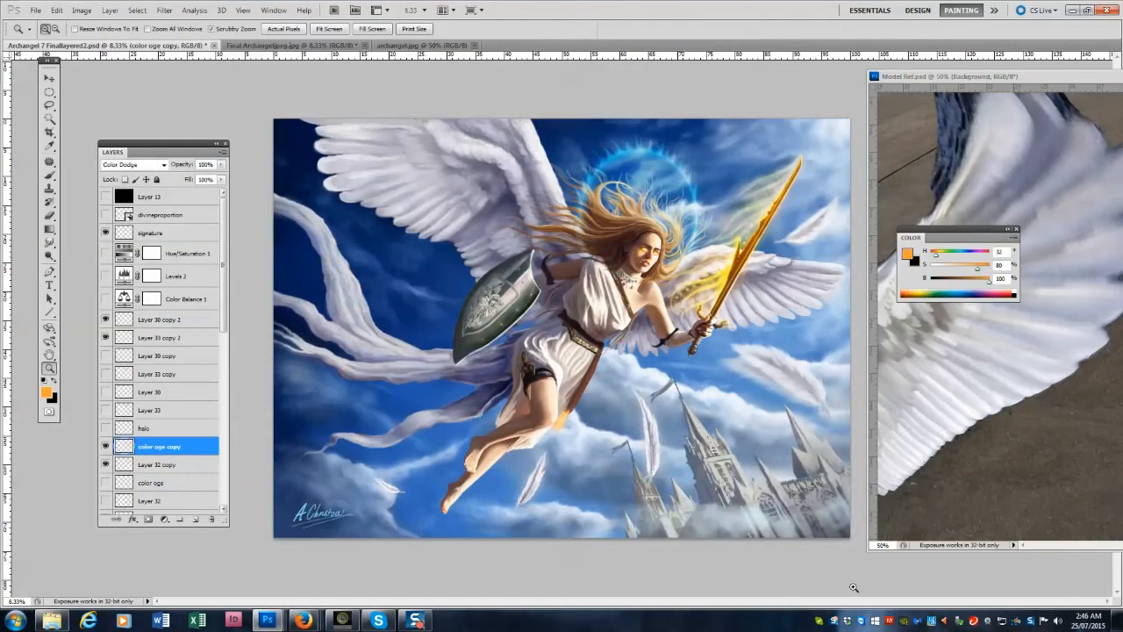
Colorize the sword glow on the color oge copy layer blue with Hue/Saturation.
left_click(82, 11)
mouse_move(98, 39)
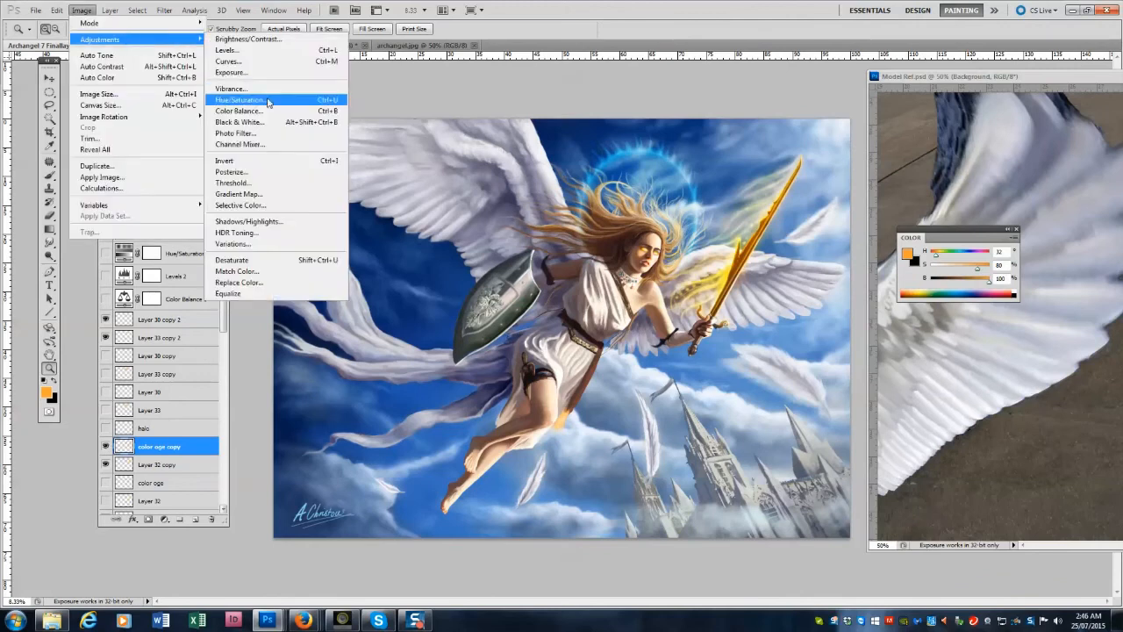
left_click(269, 102)
left_click(202, 296)
left_click_drag(74, 245, 100, 245)
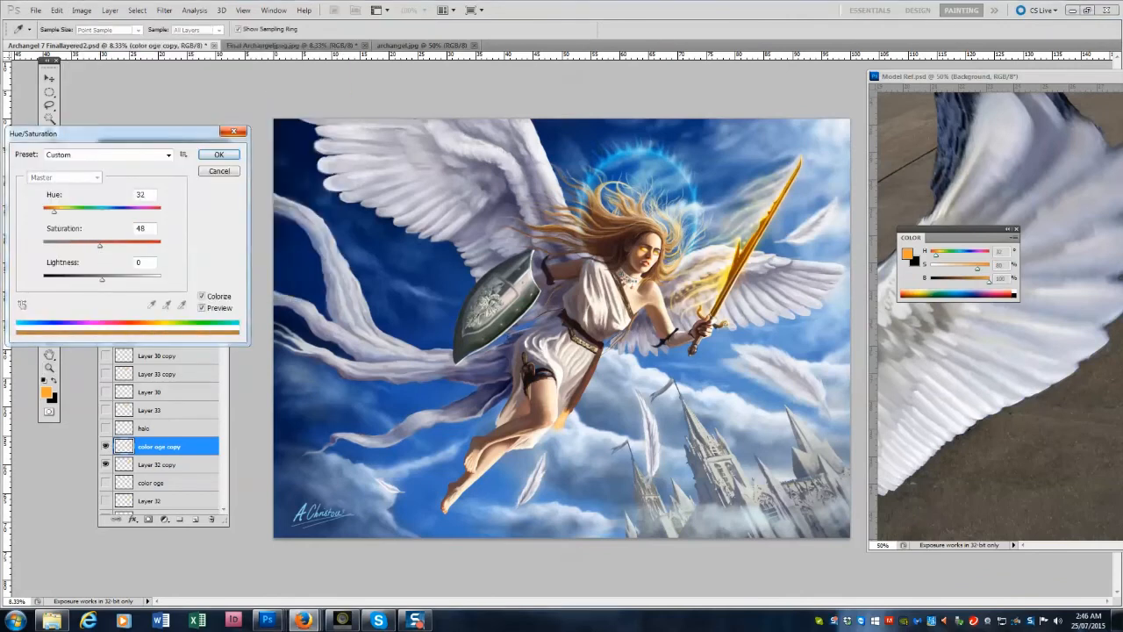
left_click_drag(55, 211, 47, 212)
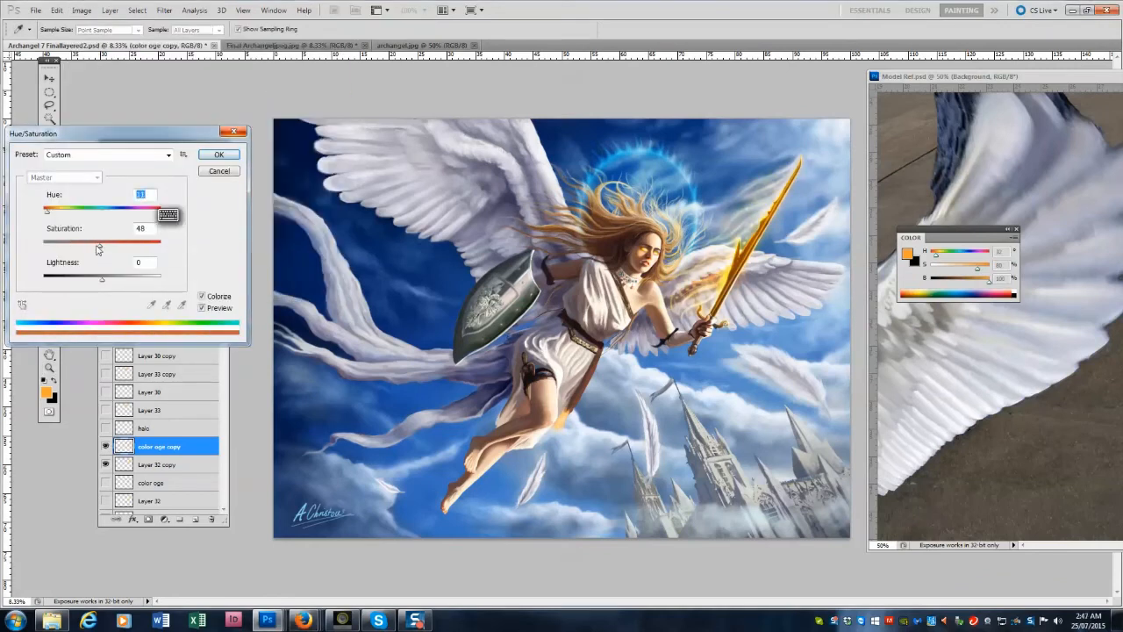
left_click_drag(100, 246, 132, 246)
left_click_drag(48, 211, 117, 226)
mouse_move(105, 223)
left_mouse_down()
mouse_move(93, 234)
mouse_move(104, 235)
left_mouse_up()
key("Return")
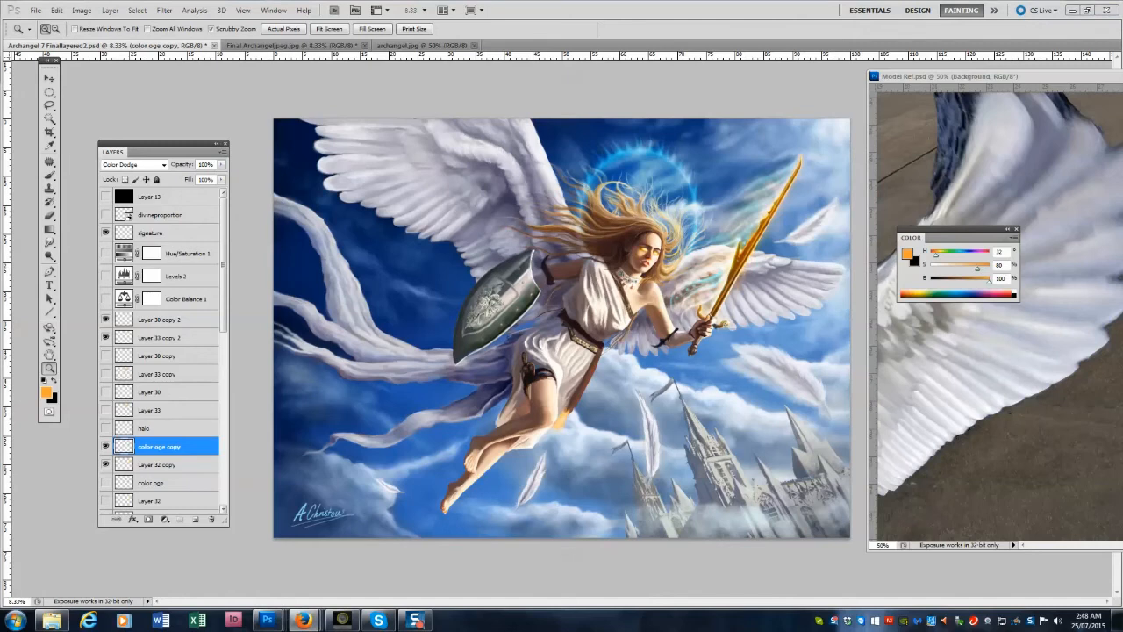
Colorize the sword glow on Layer 32 copy blue with increased saturation.
left_click(156, 465)
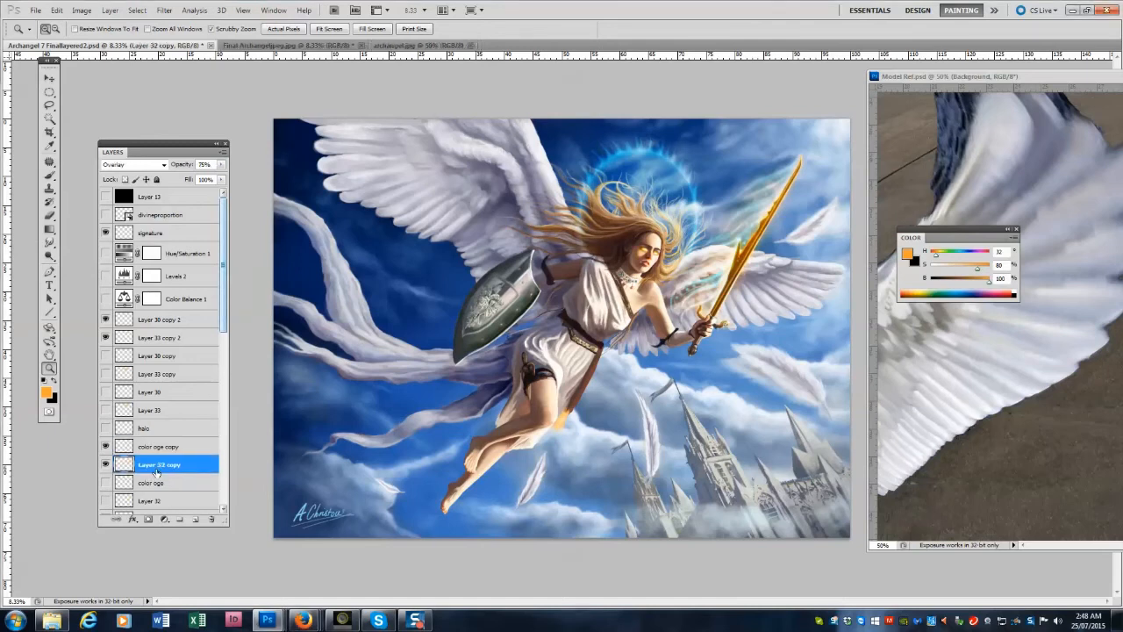
key("ctrl+u")
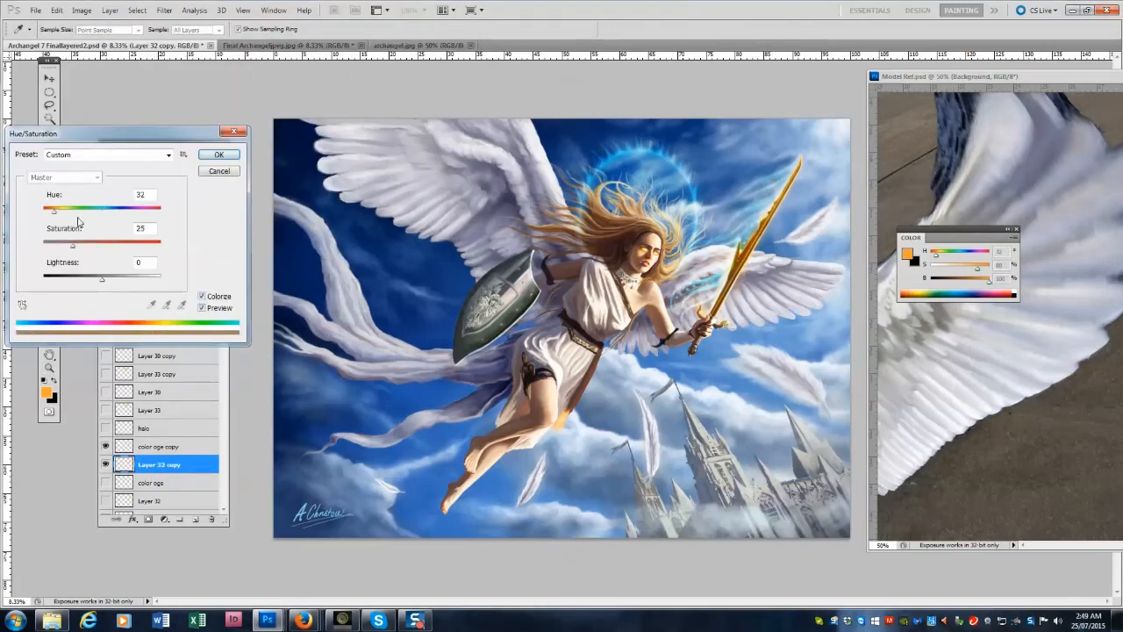
mouse_move(110, 228)
left_mouse_down()
mouse_move(87, 226)
mouse_move(101, 222)
left_mouse_up()
left_click_drag(73, 246, 104, 249)
key("Return")
Move Layer 31 directly below Layer 32 copy and colorize its sword glow violet at saturation 63.
scroll(156, 395, "down", 3)
left_click_drag(154, 410, 155, 383)
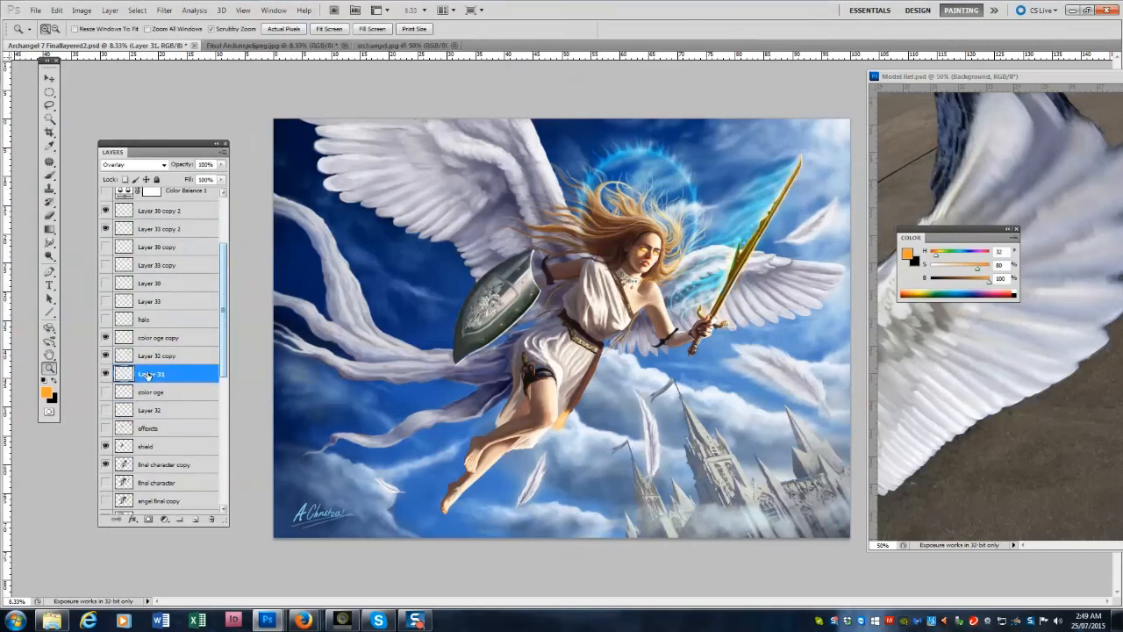
left_click(82, 9)
mouse_move(105, 35)
left_click(222, 92)
left_click(201, 296)
left_click_drag(55, 212, 128, 213)
mouse_move(75, 247)
left_mouse_down()
mouse_move(123, 249)
mouse_move(133, 215)
mouse_move(153, 208)
mouse_move(102, 211)
mouse_move(131, 214)
left_mouse_up()
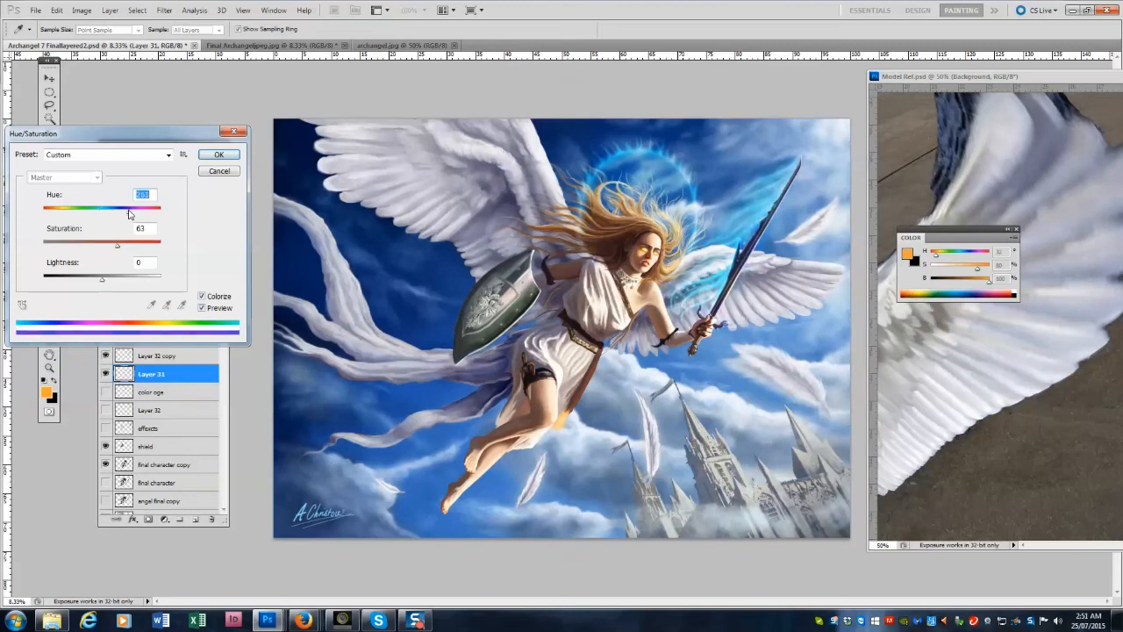
key("Return")
key("z")
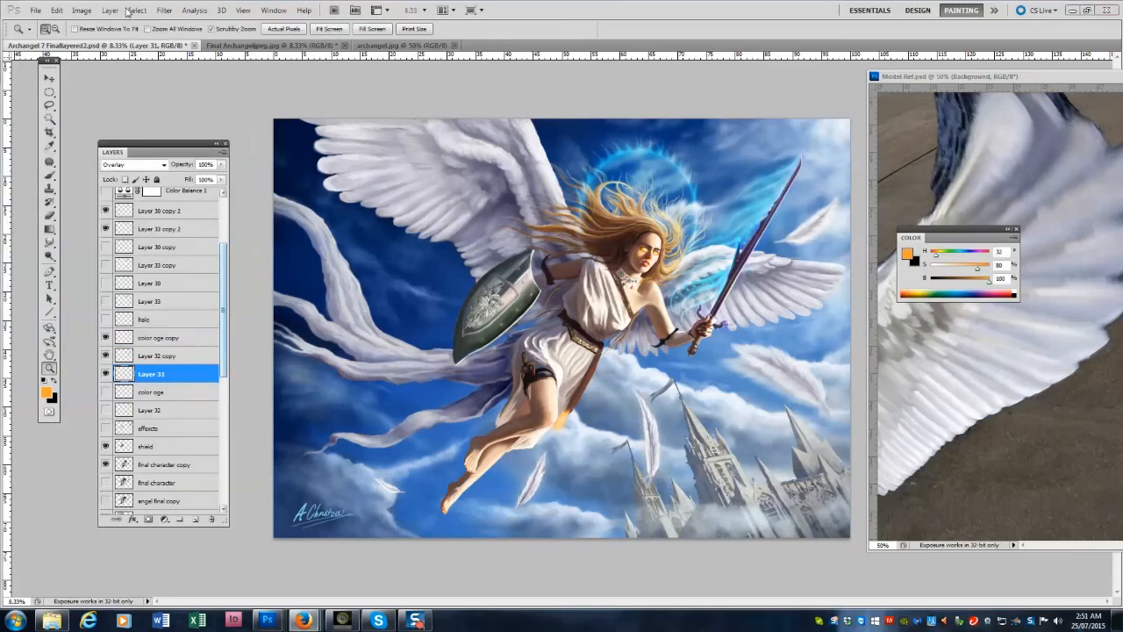
Colorize the sword glow on Layer 31 cyan with Hue/Saturation at hue about 175, saturation 100 and lightness +32.
left_click(81, 11)
mouse_move(101, 39)
left_click(241, 103)
left_click_drag(103, 212, 108, 248)
left_click(201, 296)
left_click_drag(55, 212, 151, 246)
left_click_drag(102, 278, 133, 281)
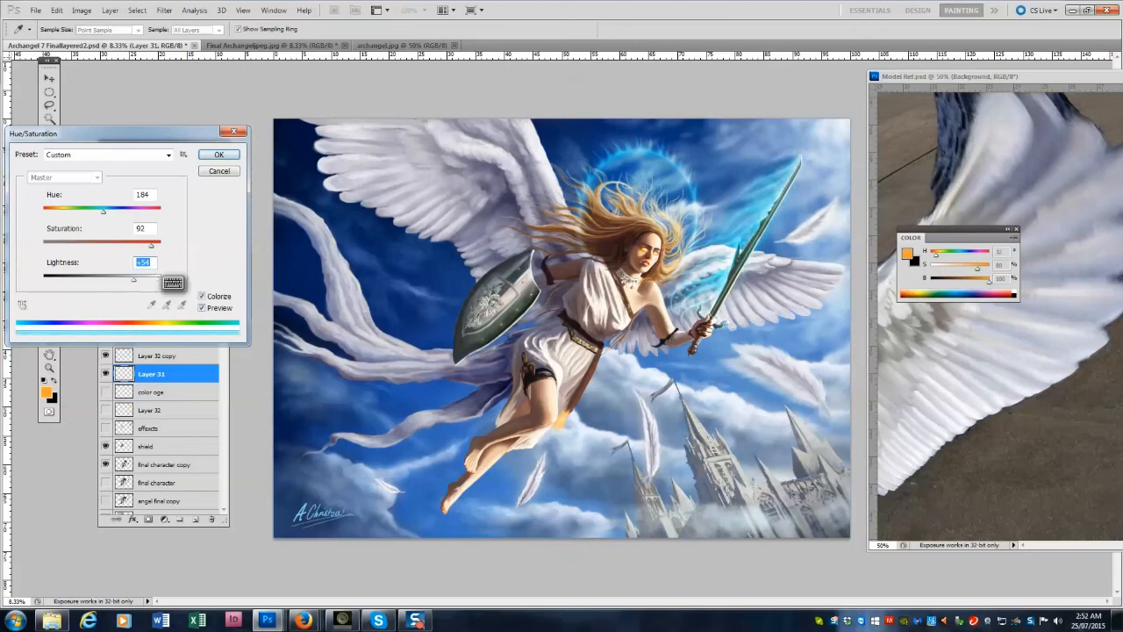
left_click(303, 620)
left_click_drag(151, 245, 176, 251)
left_click(153, 248)
left_click_drag(103, 213, 103, 216)
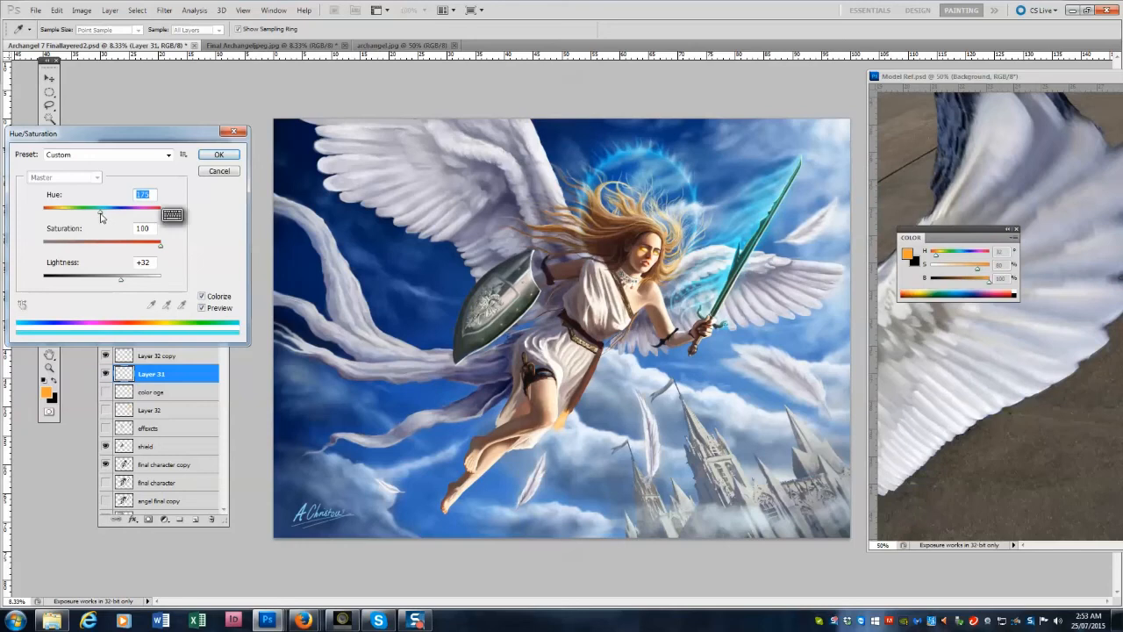
left_click(218, 154)
Compare the painting with and without Layer 30 copy 2.
scroll(205, 240, "up", 1)
left_click(171, 231)
left_click(106, 230)
left_click(106, 229)
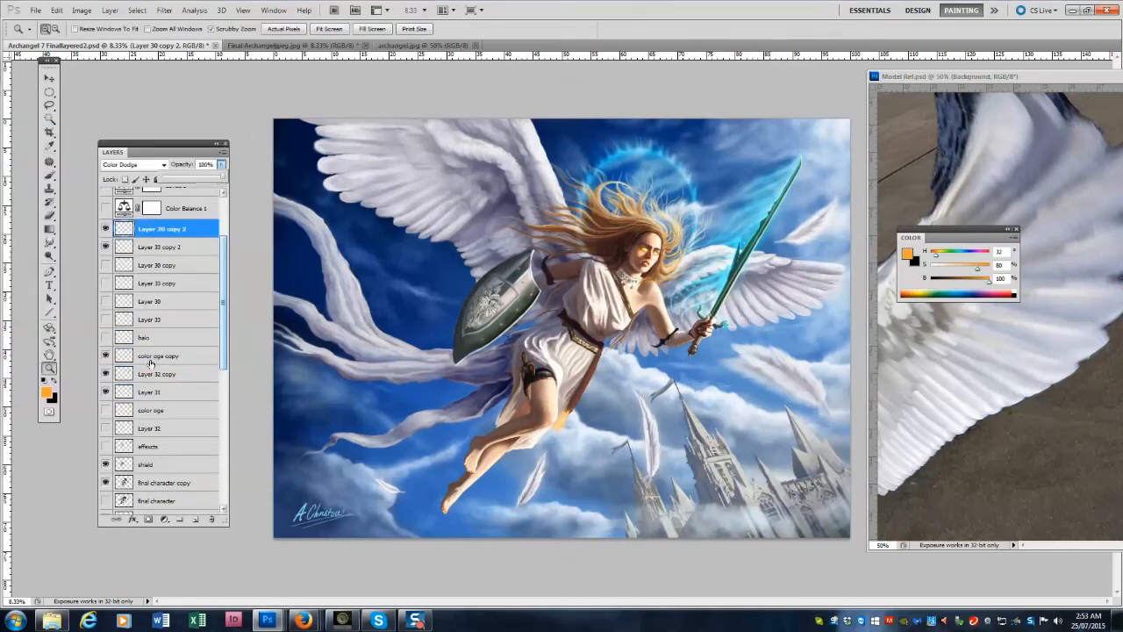
Colorize the color oge copy layer again with Hue/Saturation, using a blue hue and higher saturation.
left_click(153, 360)
left_click(82, 11)
mouse_move(98, 38)
left_click(239, 102)
left_click_drag(103, 247, 122, 249)
left_click(201, 297)
left_click_drag(55, 213, 135, 249)
left_click(219, 155)
Duplicate the color oge copy layer and lower the duplicate's opacity to 61%.
right_click(163, 356)
left_click(198, 391)
left_click(290, 138)
left_click(221, 165)
left_click_drag(219, 178, 199, 178)
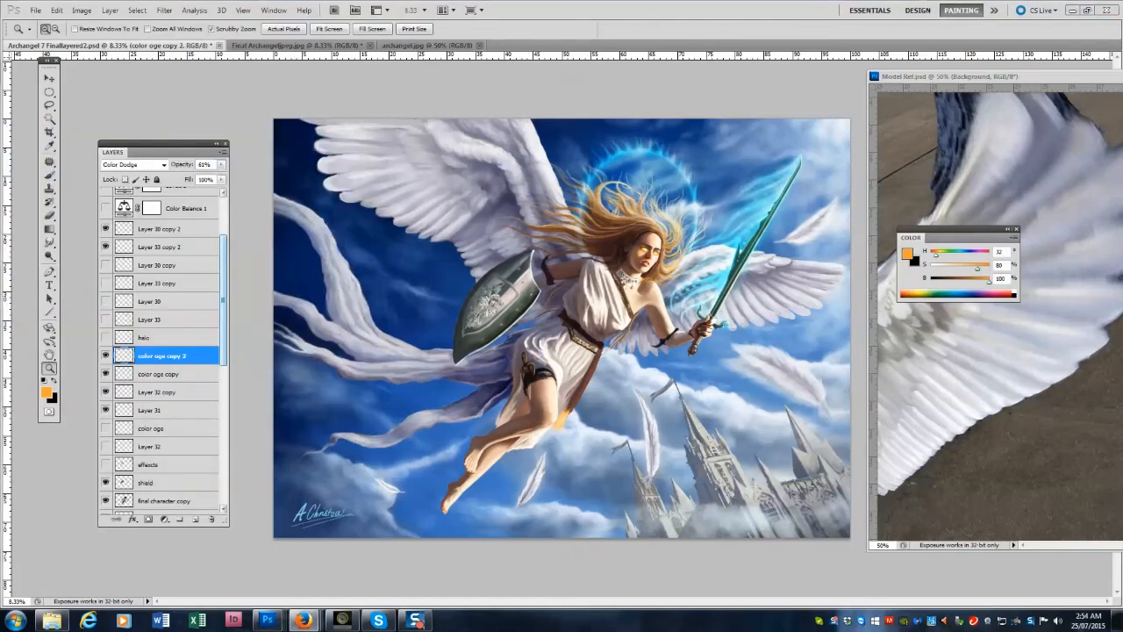
Save a JPEG copy of the painting to the desktop at quality 12, Maximum.
left_click(35, 10)
left_click(54, 191)
left_click(208, 143)
left_click(401, 464)
left_click(395, 532)
left_click(894, 449)
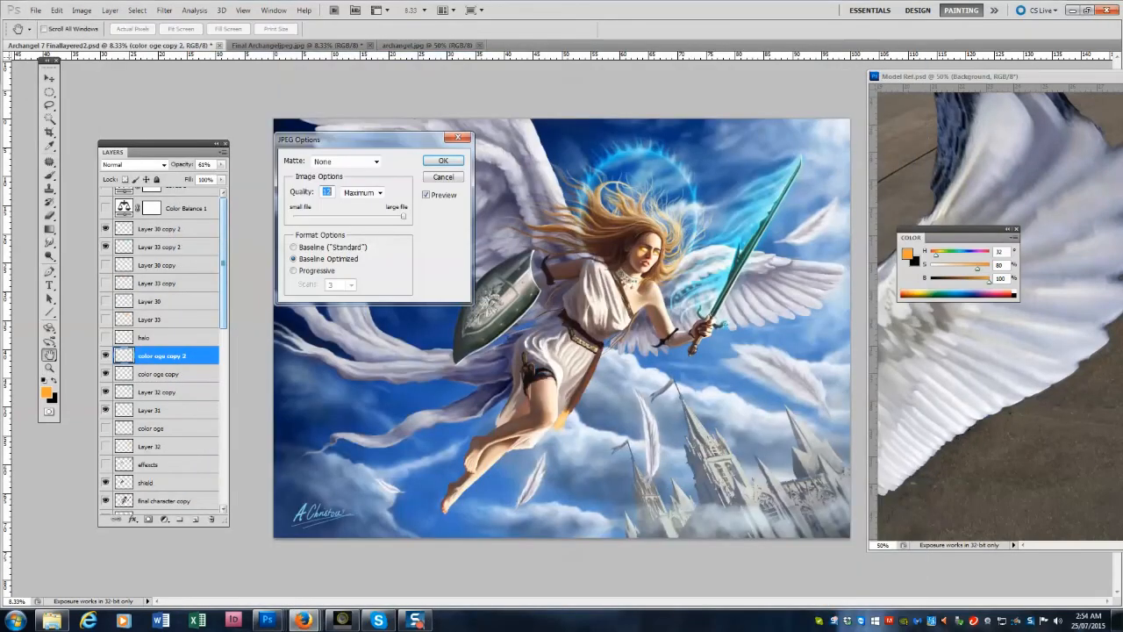
left_click(443, 161)
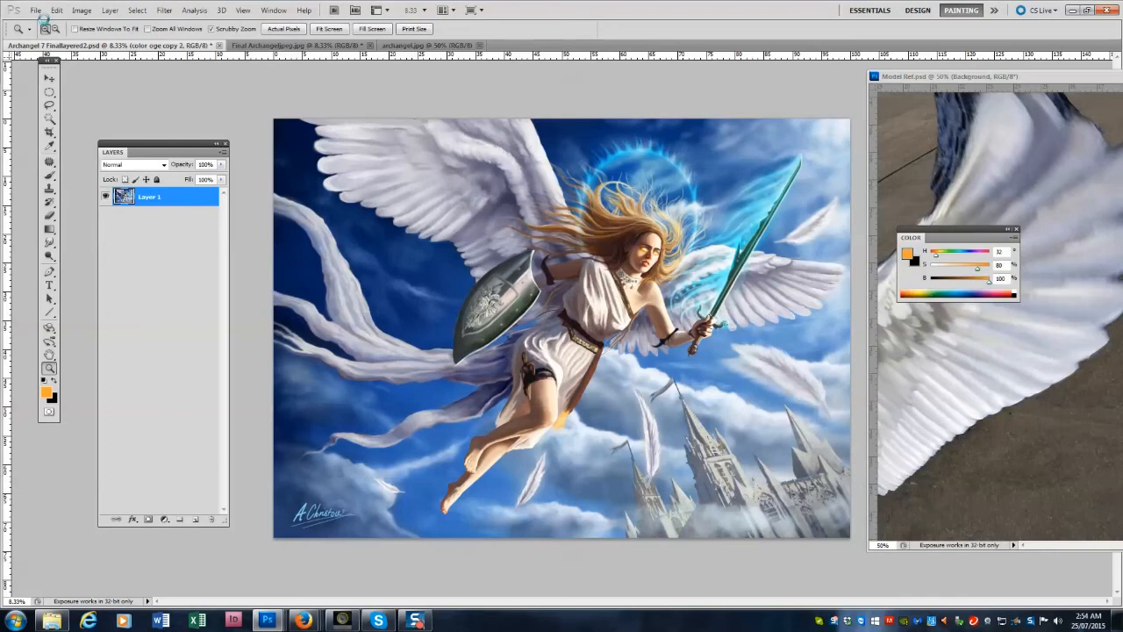
Undo the layer merge and open Archangel 7 Finallayered2.jpg from the desktop.
key("ctrl+z")
left_click(35, 10)
left_click(48, 38)
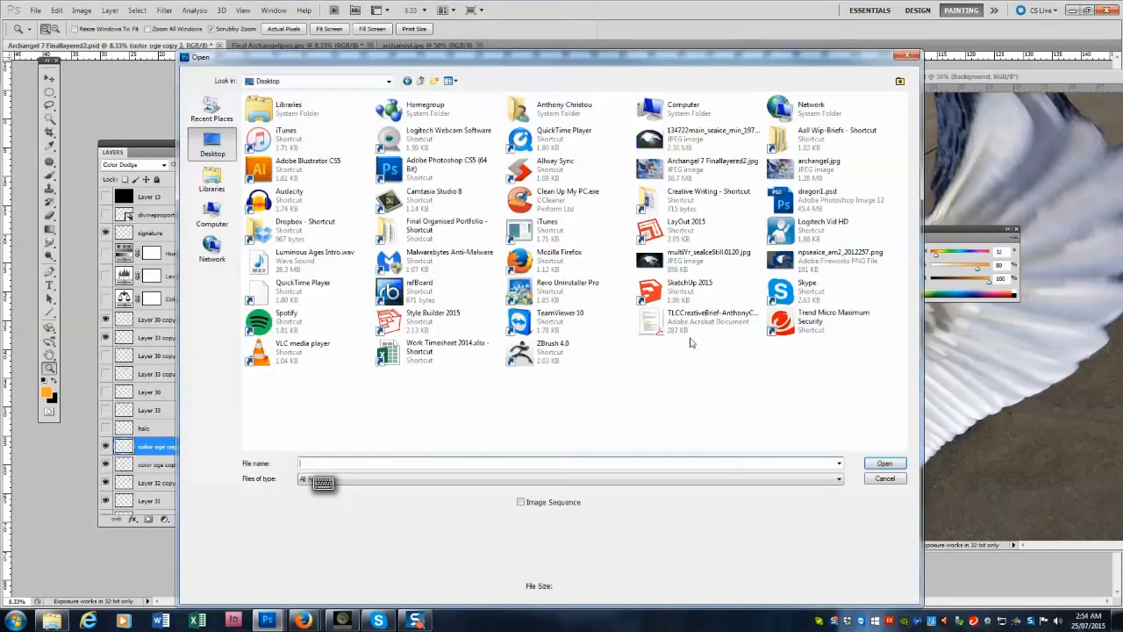
left_click(673, 179)
left_click(873, 460)
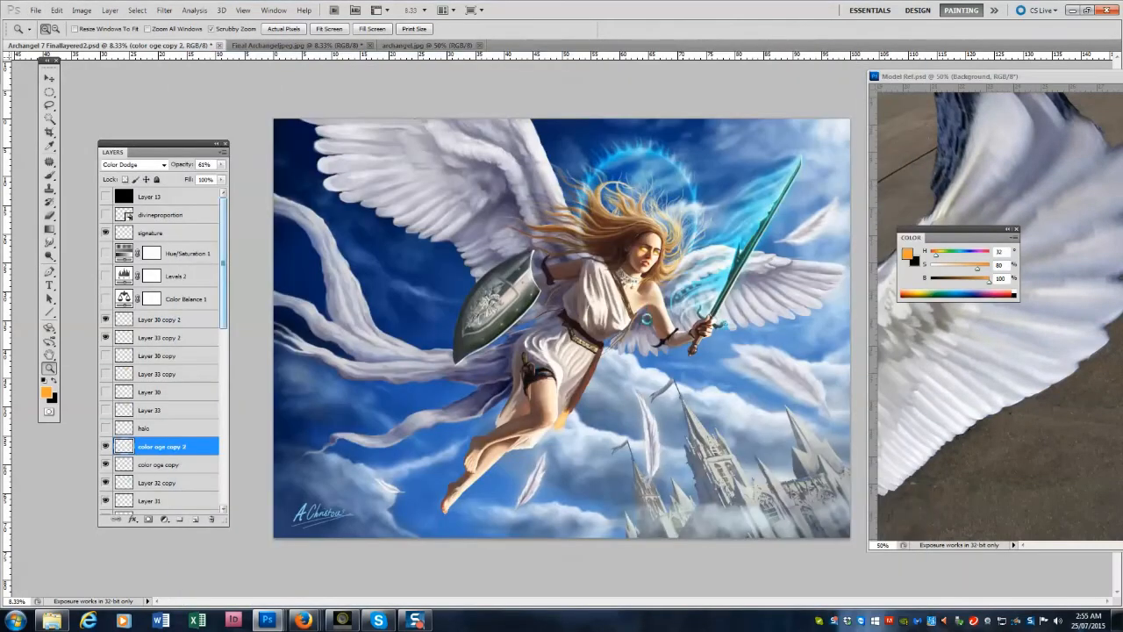
Resize the opened JPEG to 1920 pixels wide and enlarge its view to 50%.
left_click(80, 11)
left_click(100, 93)
type("1920")
key("Return")
key("ctrl+plus")
key("ctrl+plus")
key("ctrl+plus")
key("ctrl+plus")
key("ctrl+plus")
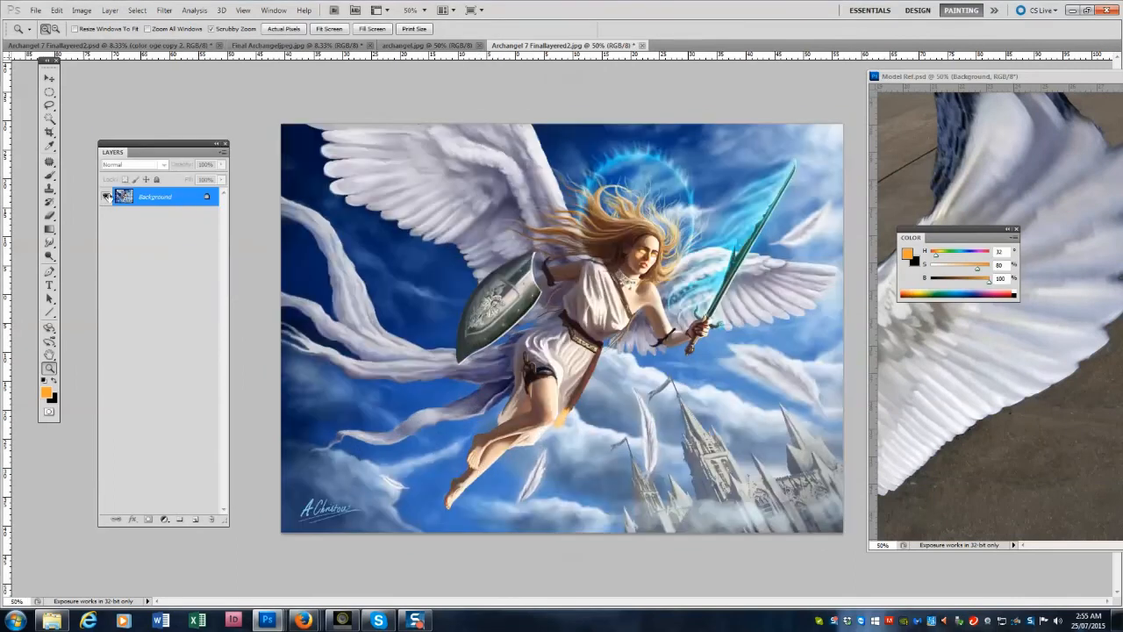
Save the resized JPEG and adjust its image size settings.
left_click(307, 46)
left_click(533, 45)
left_click(35, 10)
left_click(52, 189)
left_click(893, 464)
left_click(81, 11)
left_click(100, 93)
left_click(312, 169)
Save the resized image as a new JPEG named arcdhangel blue.
left_click(35, 10)
left_click(55, 189)
type("archangel")
left_click(389, 406)
double_click(343, 447)
key("Return")
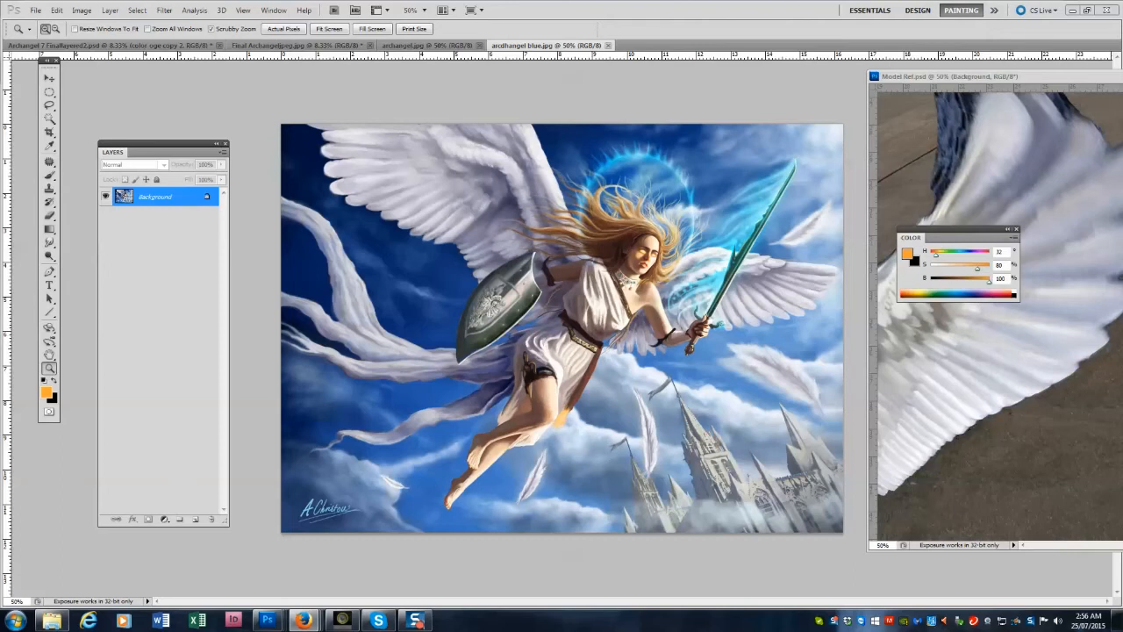
Delete the hidden layers from Layer 30 copy down to halo in Archangel 7 Finallayered2.psd.
left_click(361, 46)
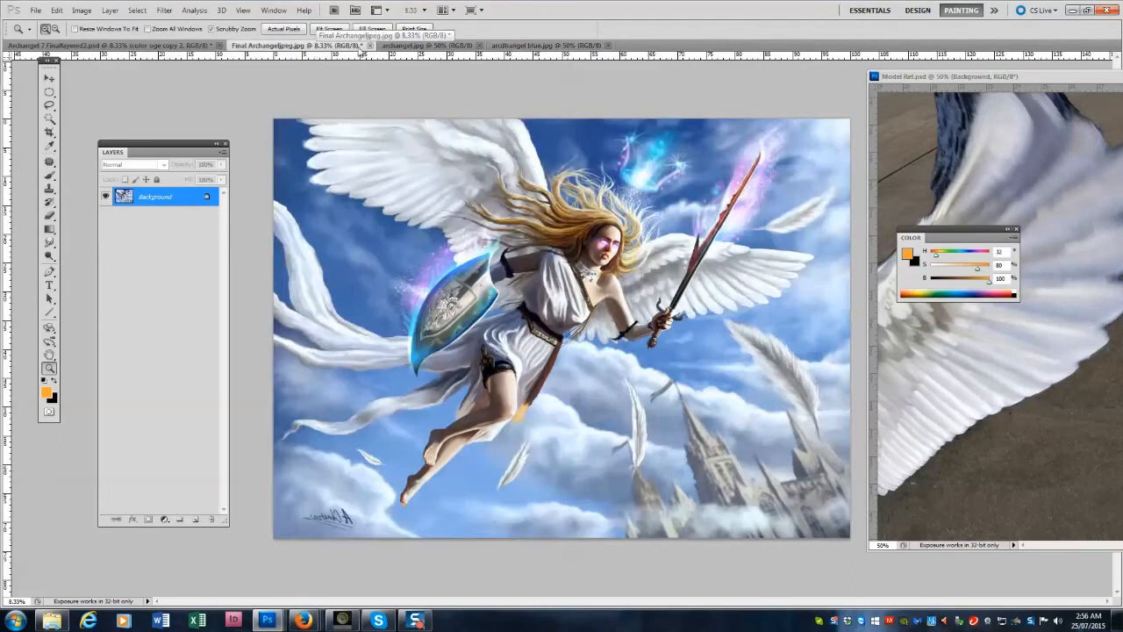
left_click(106, 44)
scroll(176, 349, "down", 5)
left_click(175, 353)
left_click(171, 284, "shift")
key("Delete")
Check what the effexcts layer adds, and delete the hidden color oge and Layer 32 layers.
left_click(149, 394)
left_click(105, 393)
left_click(105, 393)
left_click(105, 393)
left_click(106, 393)
left_click(153, 375)
left_click(155, 357, "shift")
key("Delete")
left_click(304, 620)
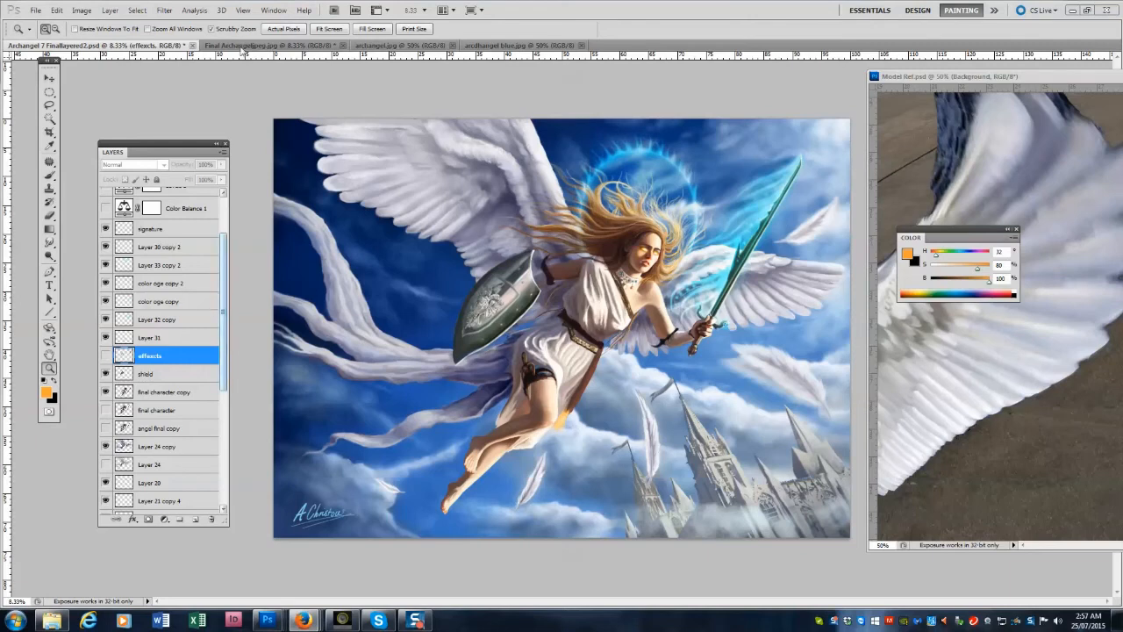
Compare the layered painting with the Final Archangel image.
left_click(231, 47)
left_click(123, 44)
left_click(230, 45)
left_click(122, 45)
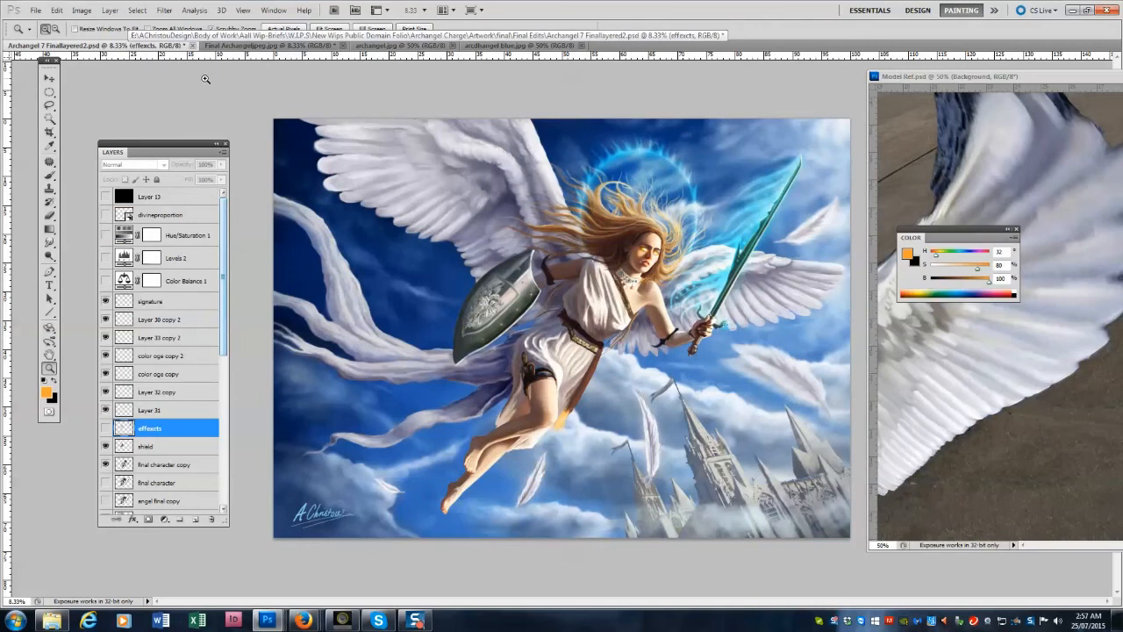
Move Levels 2 directly below Color Balance 1 and check the painting's values in greyscale with Layer 13.
left_click_drag(112, 260, 113, 288)
left_click(105, 197)
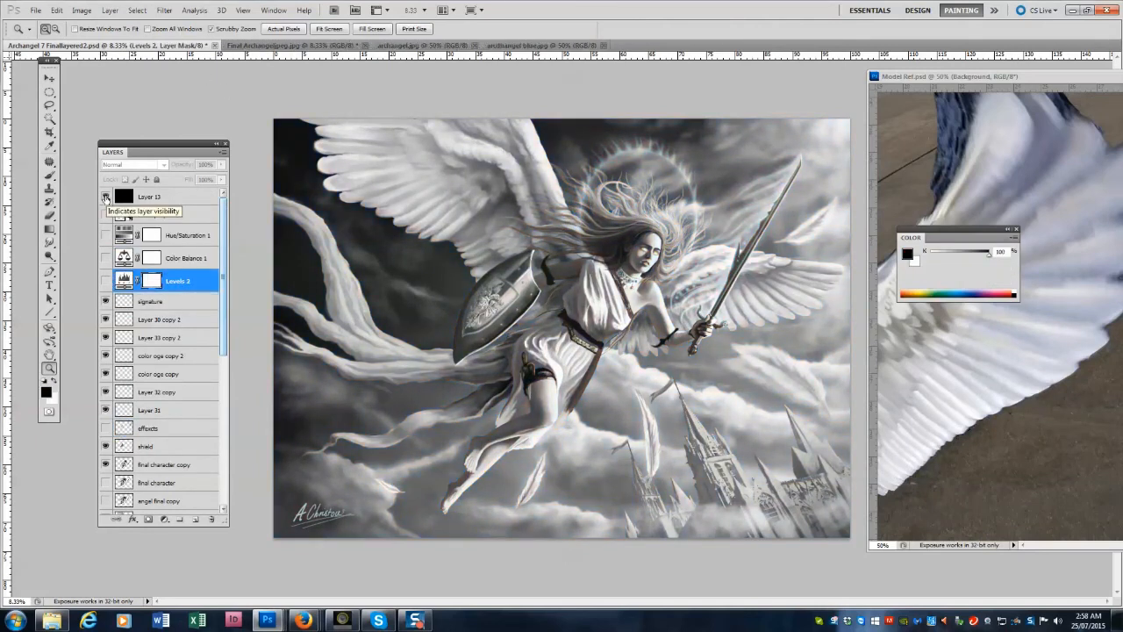
left_click(105, 197)
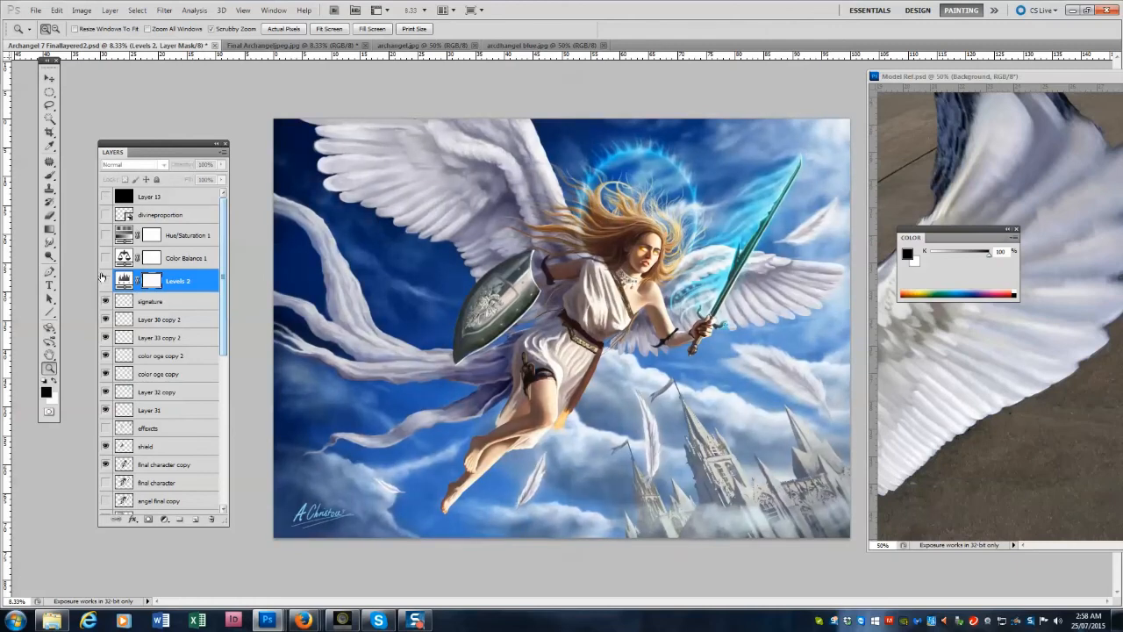
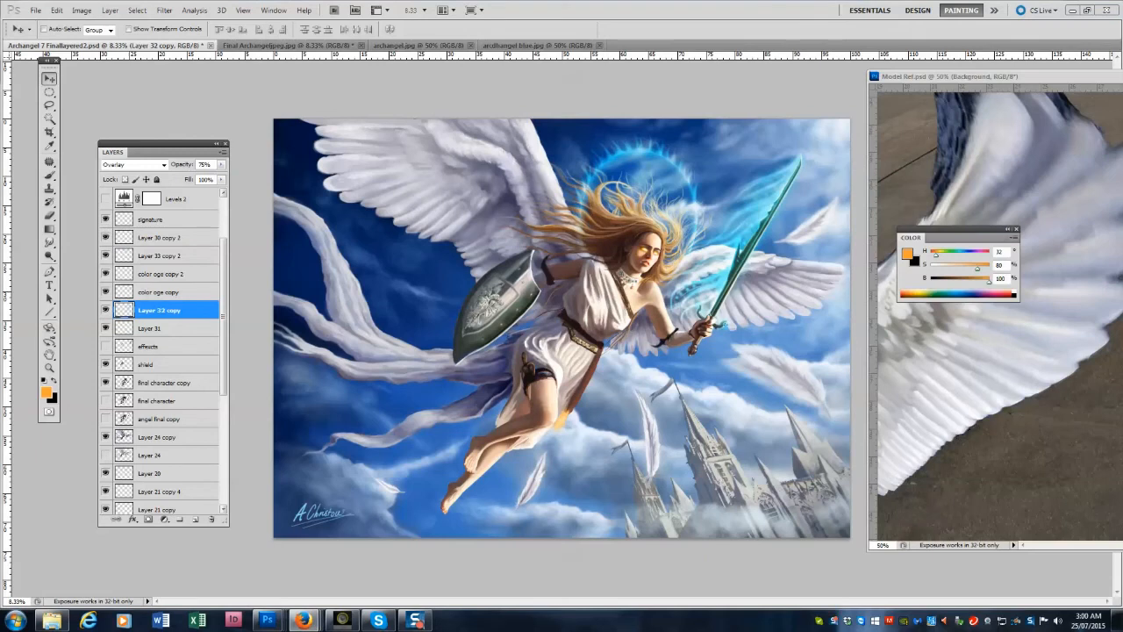
Replace the old Hue/Saturation, Color Balance and Levels adjustment layers above the signature with a new Color Balance adjustment layer.
left_click_drag(223, 316, 223, 271)
left_click(181, 281)
left_click(186, 235, "shift")
left_click(212, 519)
left_click(516, 235)
left_click(164, 519)
left_click(198, 404)
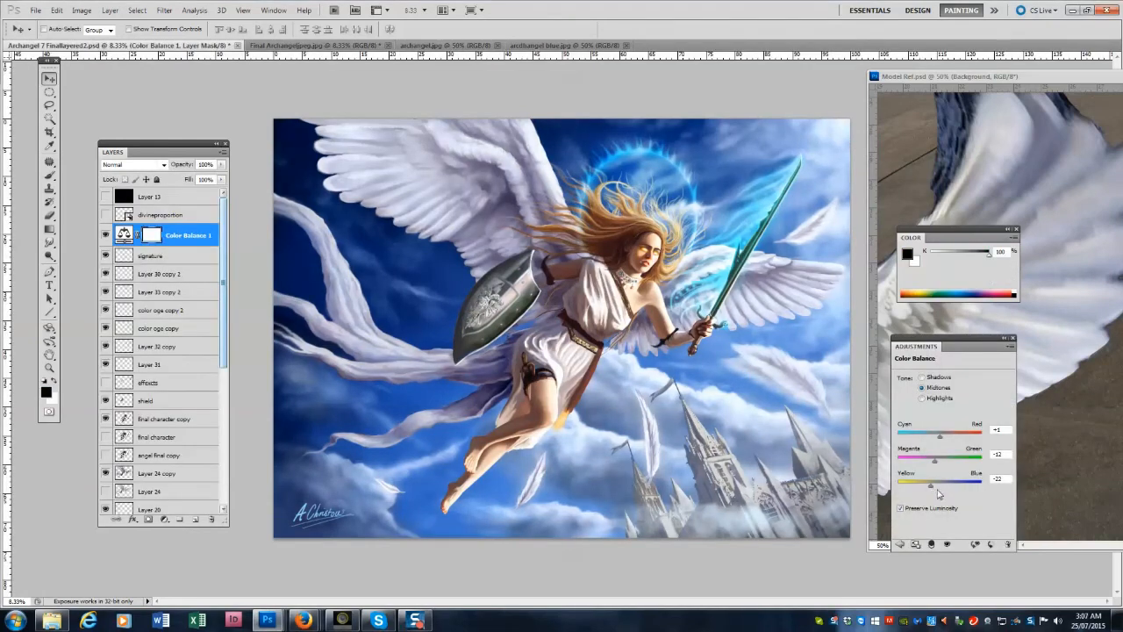
Adjust the Color Balance shadows and highlights, checking the values in greyscale with Layer 13.
left_click(922, 378)
left_click_drag(940, 487, 943, 488)
left_click_drag(940, 440, 941, 443)
left_click(921, 397)
left_click(105, 197)
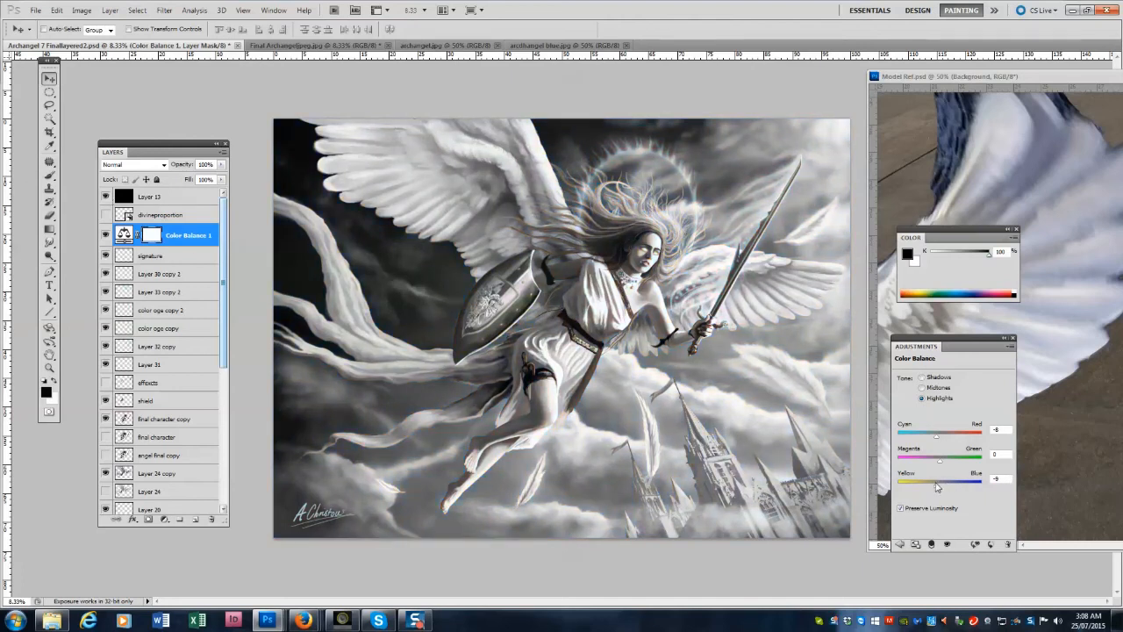
left_click_drag(938, 488, 945, 492)
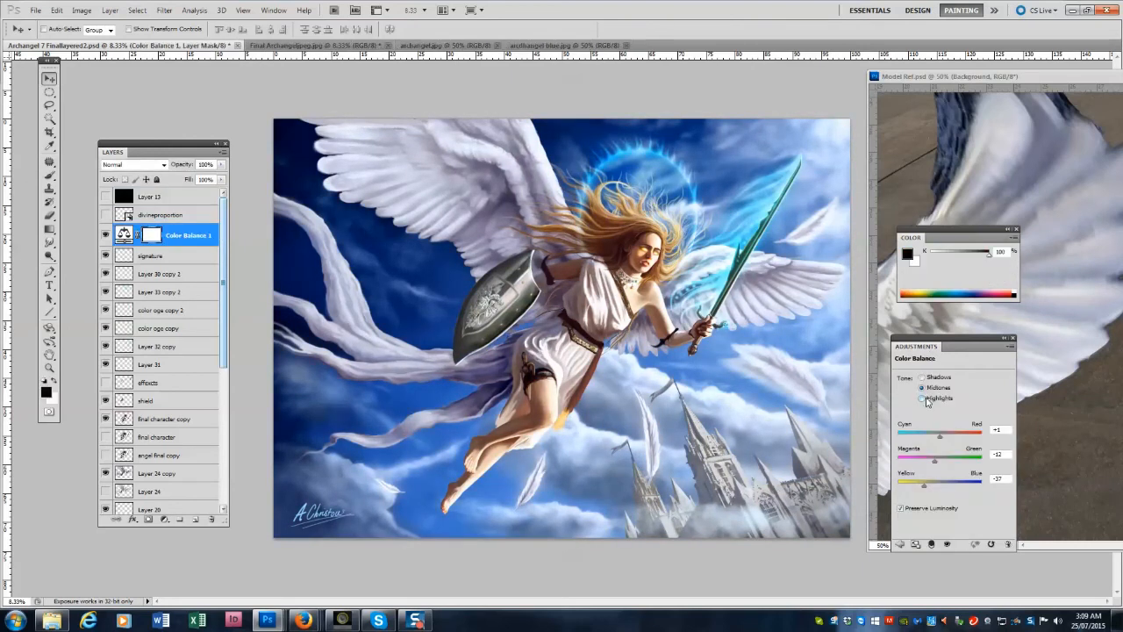
Refine the Color Balance midtones, shifting the red, magenta and yellow amounts.
left_click(925, 398)
left_click(922, 387)
left_click_drag(943, 438, 934, 463)
left_click_drag(924, 485, 923, 485)
Compare with the Final Archangel image and fine-tune the Color Balance shadows towards red and blue.
left_click(921, 376)
left_click(278, 46)
left_click(188, 47)
left_click(932, 462)
left_click_drag(943, 437, 946, 439)
left_click(921, 376)
left_click_drag(941, 487, 945, 487)
Set the Color Balance highlights to -13 on Cyan/Red and +24 on Yellow/Blue.
left_click(35, 9)
left_click(132, 214)
left_click_drag(942, 436, 938, 436)
left_click(929, 402)
left_click_drag(938, 438, 938, 439)
left_click_drag(934, 439, 935, 437)
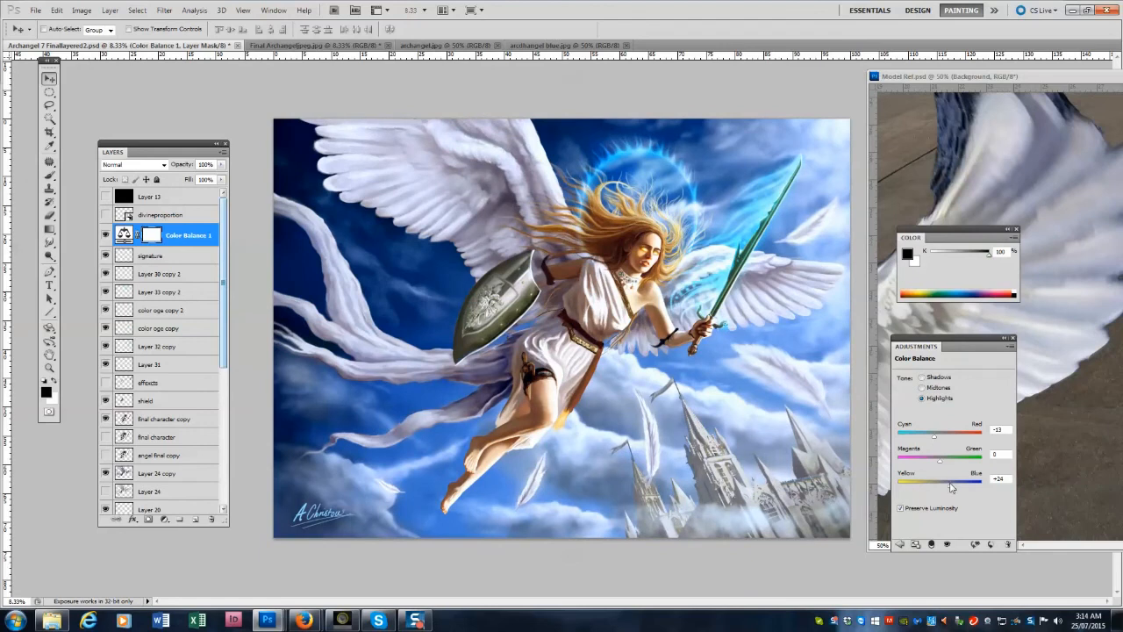
Compare the painting with and without Color Balance 1 and against the Final Archangel image.
left_click(106, 234)
left_click(106, 234)
left_click(289, 47)
left_click(201, 46)
Rotate and shift the feathers on the featrhrrer and featrhrrer copy layers together, and merge both layers into one.
left_click_drag(224, 316, 223, 376)
left_click(153, 506)
left_click_drag(225, 425, 225, 463)
left_click(159, 451, "shift")
left_click_drag(392, 488, 350, 497)
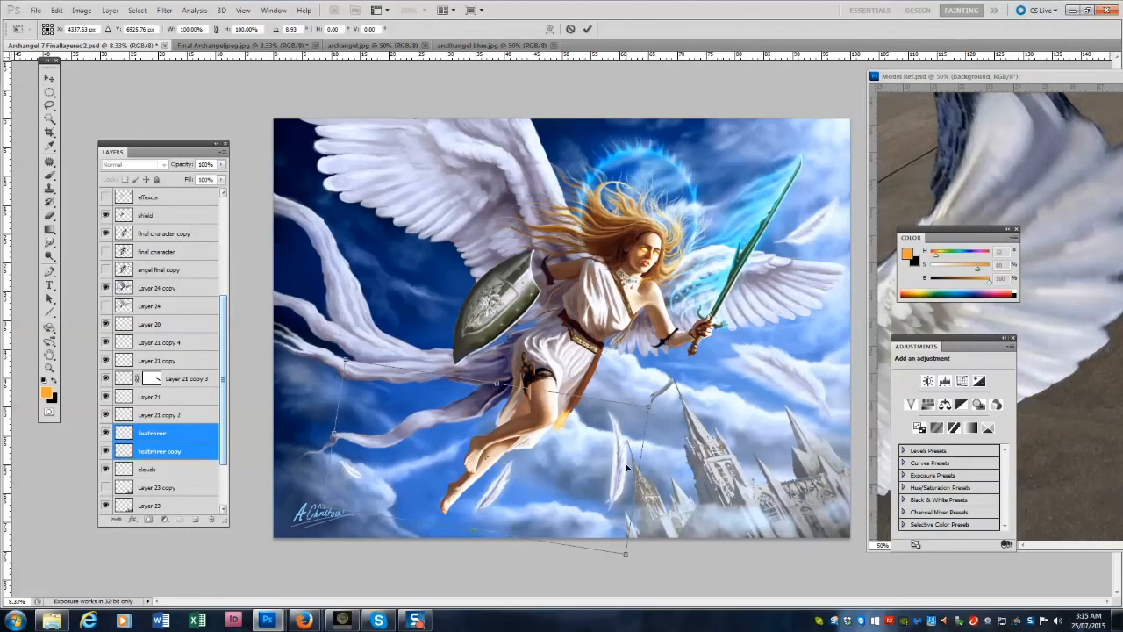
right_click(168, 433)
left_click(207, 397)
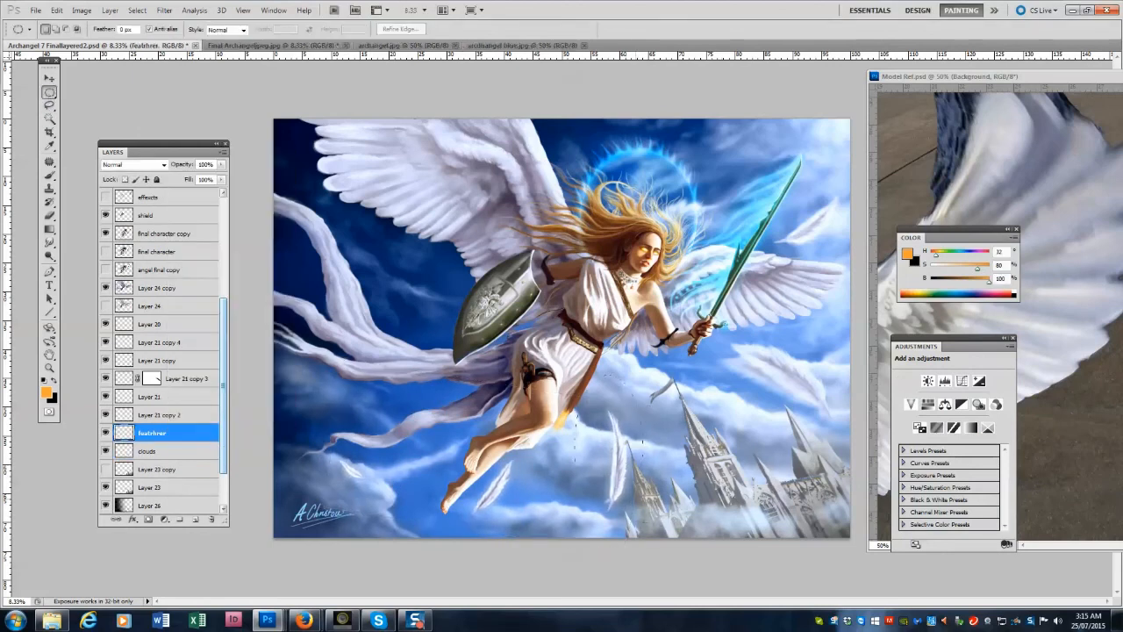
Shrink the selected feather beside the castle, rotate it slightly and move it closer to the angel's legs.
key("ctrl+t")
left_click_drag(660, 363, 520, 500)
left_click_drag(591, 440, 602, 445)
left_click_drag(596, 518, 599, 499)
key("Return")
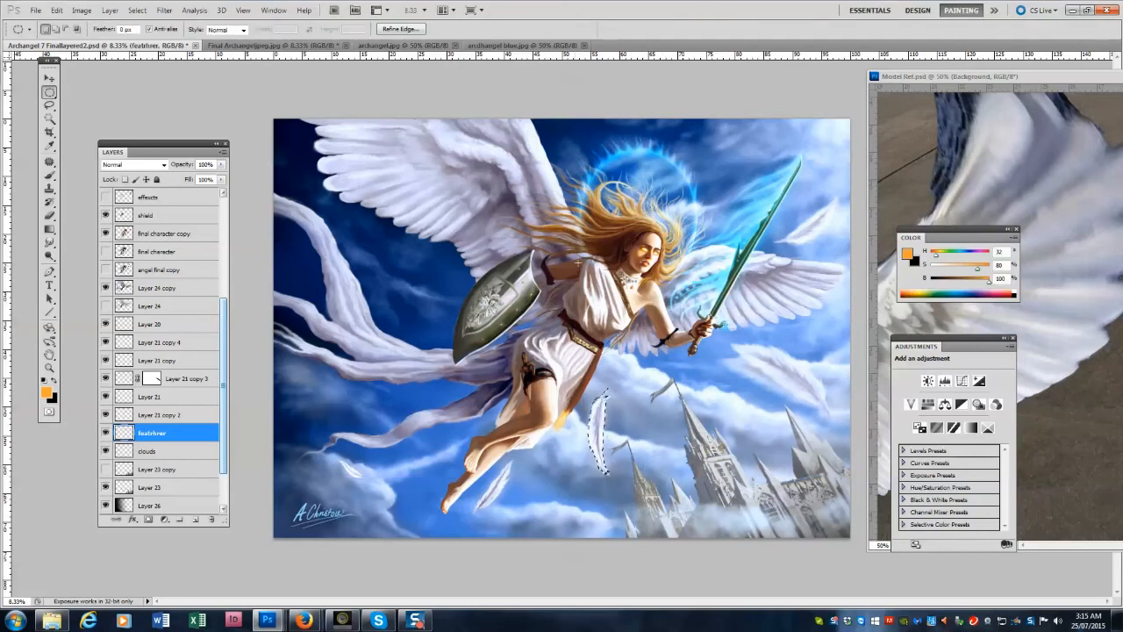
Try to move the halo and sword glow layers above Color Balance 1.
scroll(153, 224, "up", 4)
scroll(154, 224, "up", 1)
left_click(153, 233)
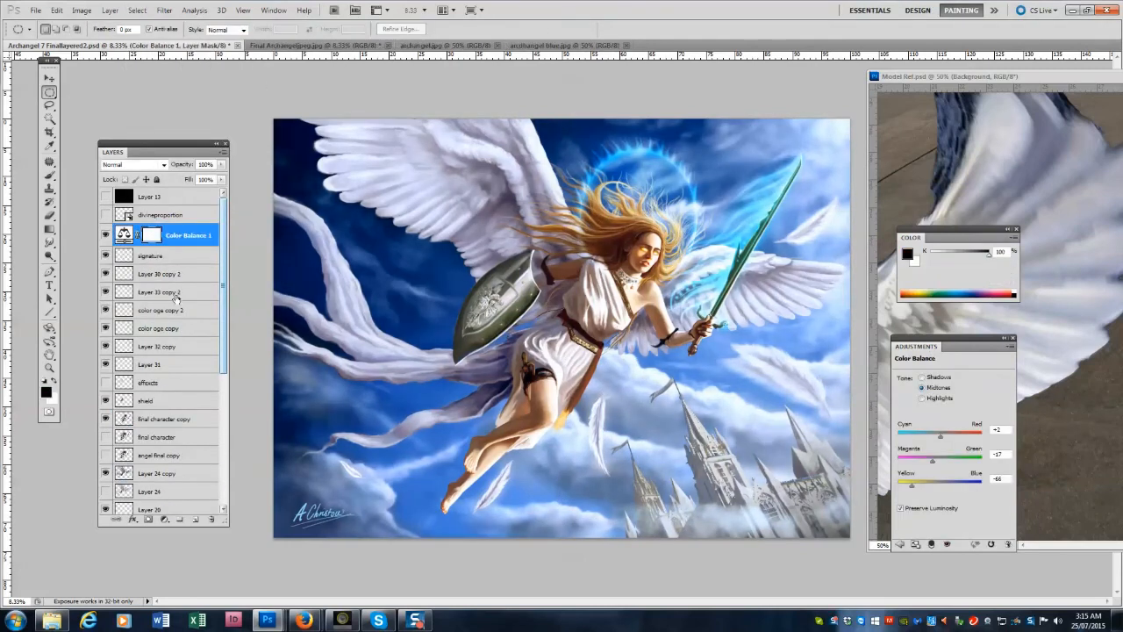
left_click(151, 255)
left_click_drag(146, 275, 154, 231)
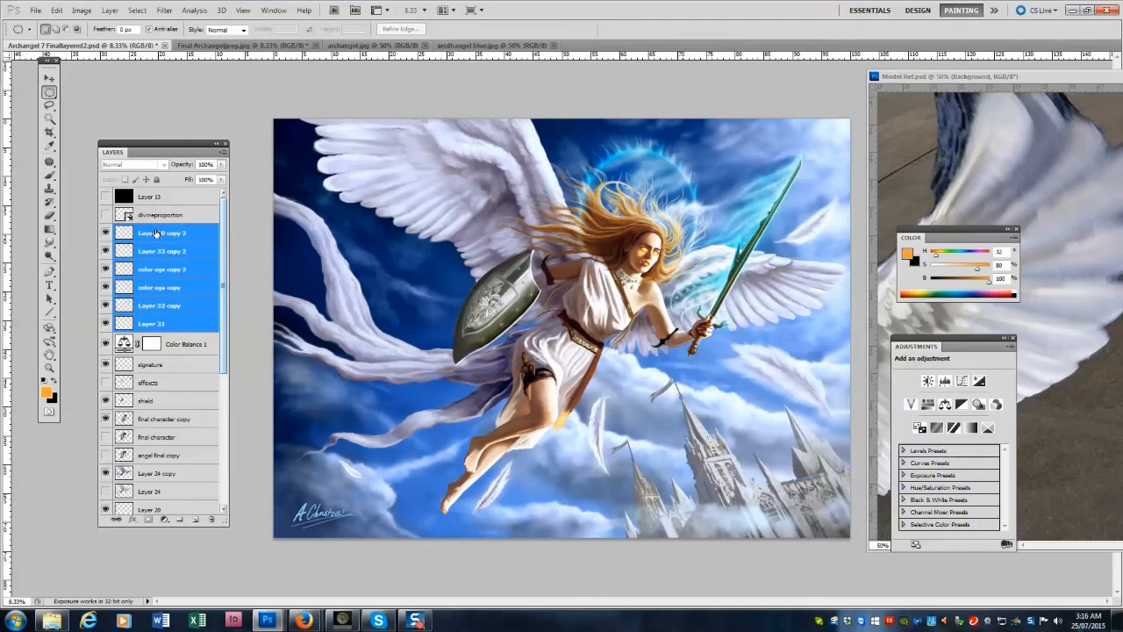
key("ctrl+z")
Review the effect of Color Balance 1 and compare the repositioned feathers with the Final Archangel image.
scroll(182, 320, "up", 5)
left_click(104, 236)
left_click(104, 236)
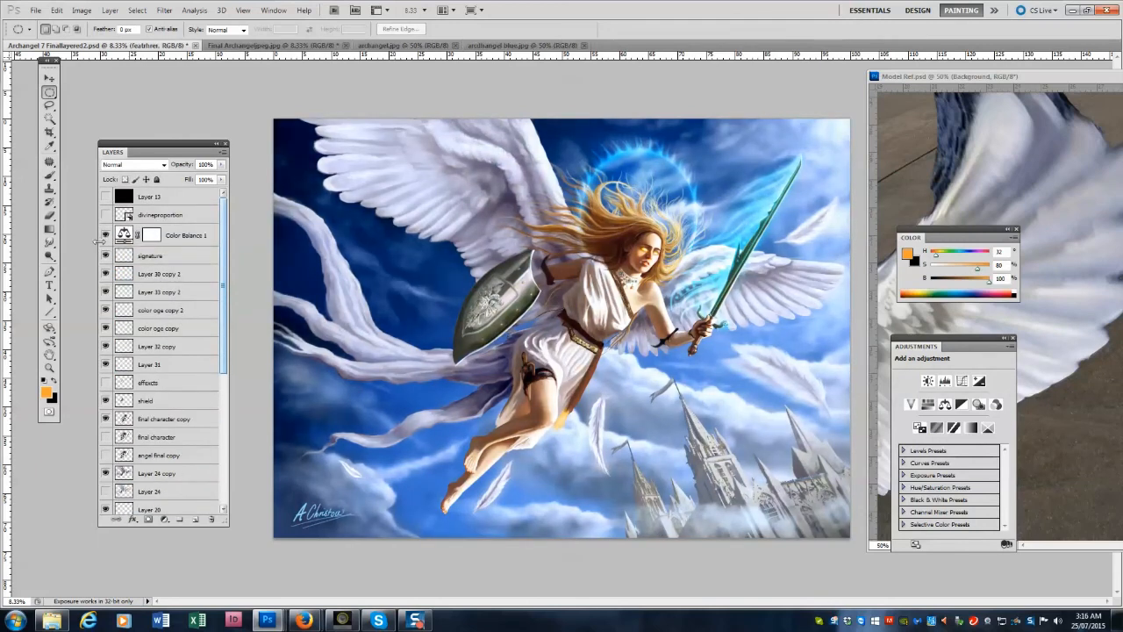
left_click(263, 45)
left_click(145, 47)
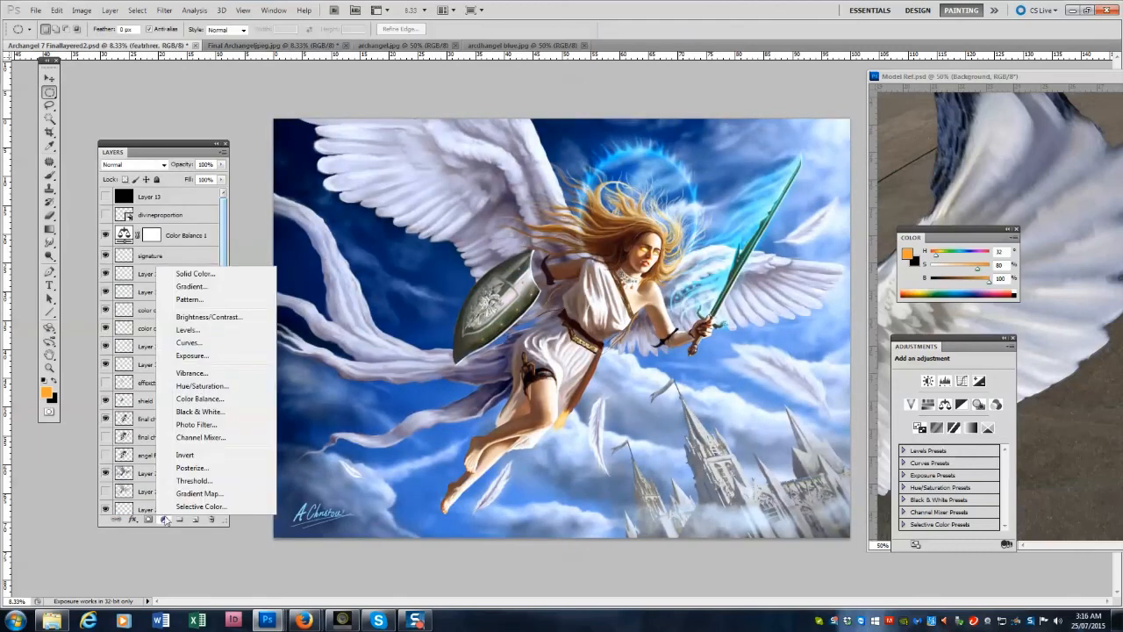
Add a Levels adjustment layer above the featrhrrer layer and another above Color Balance 1.
left_click(927, 379)
left_click_drag(1009, 444, 1014, 478)
left_click_drag(223, 338, 222, 268)
left_click(186, 234)
left_click(164, 519)
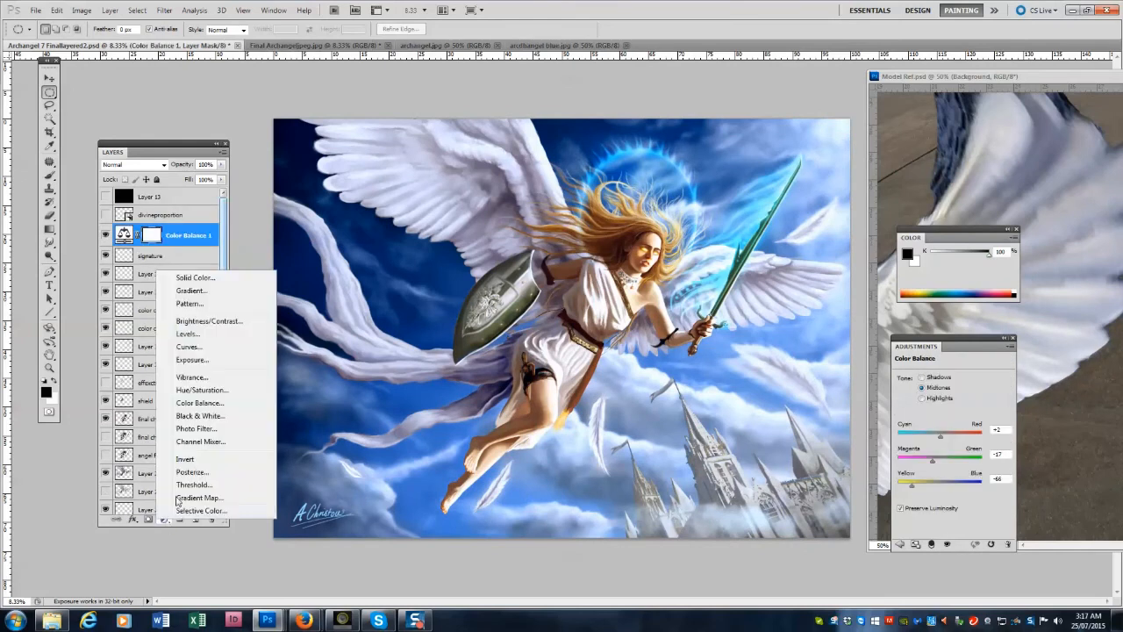
left_click(187, 333)
Raise the output black level of Levels 2 to about 29, checking the values in greyscale with Layer 13.
left_click_drag(913, 475, 918, 476)
left_click(106, 197)
left_click(106, 197)
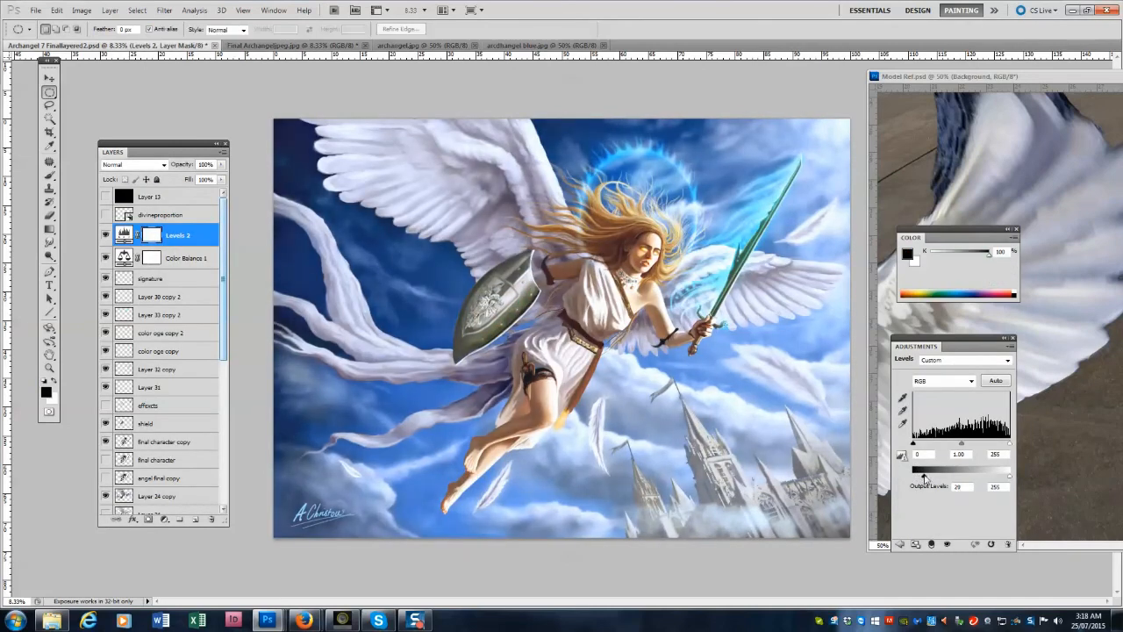
left_click_drag(919, 477, 922, 476)
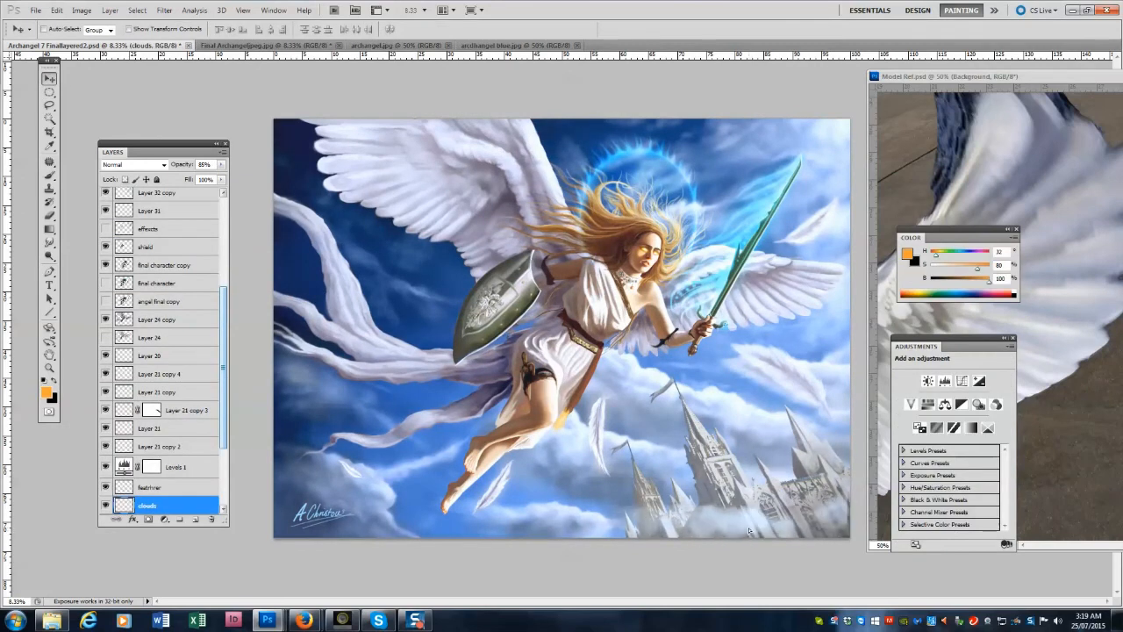
Stretch the clouds layer over the castle vertically to about 148% and adjust its opacity.
key("ctrl+t")
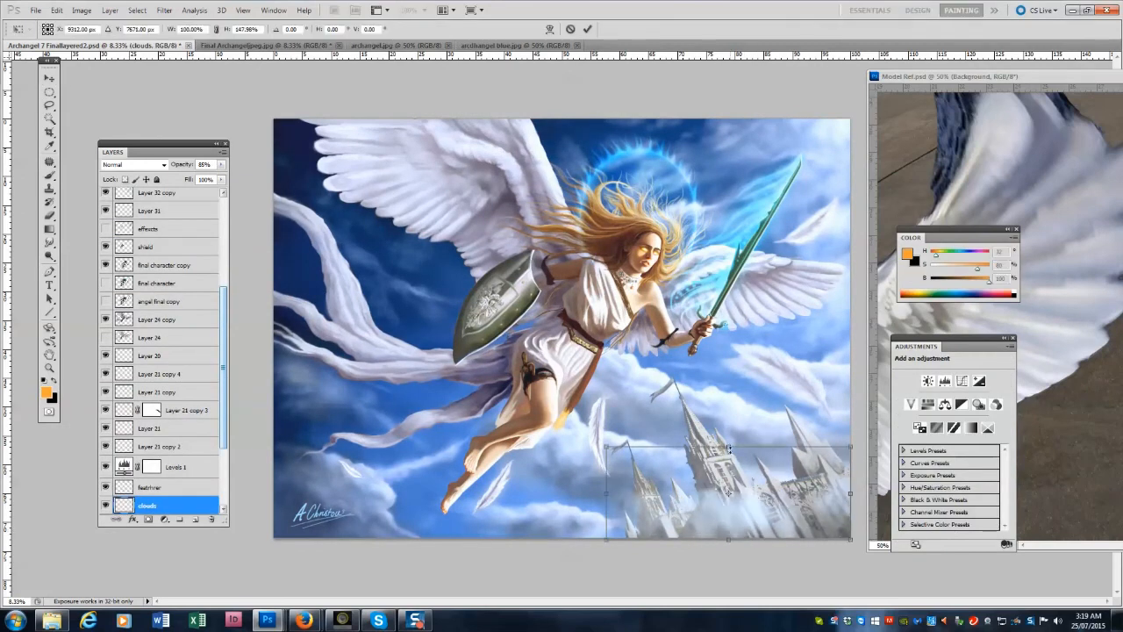
key("Return")
left_click(221, 165)
mouse_move(214, 178)
left_mouse_down()
mouse_move(188, 180)
mouse_move(215, 182)
left_mouse_up()
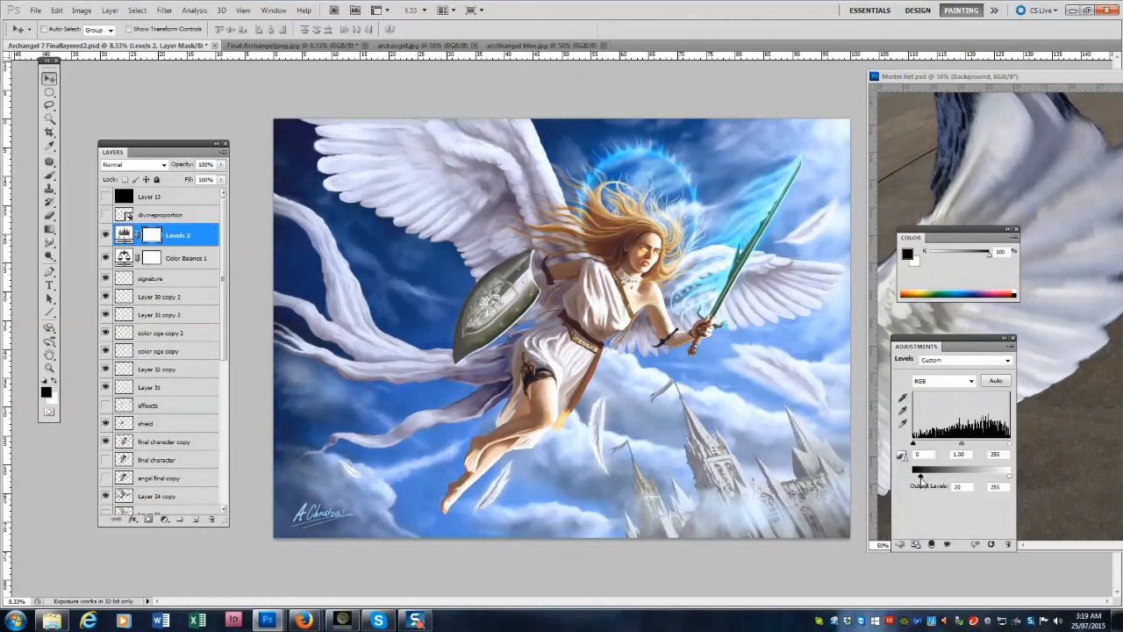
Set the output black level of Levels 2 to 17 and recheck the values in greyscale with Layer 13.
left_click_drag(922, 476, 919, 478)
left_click(106, 197)
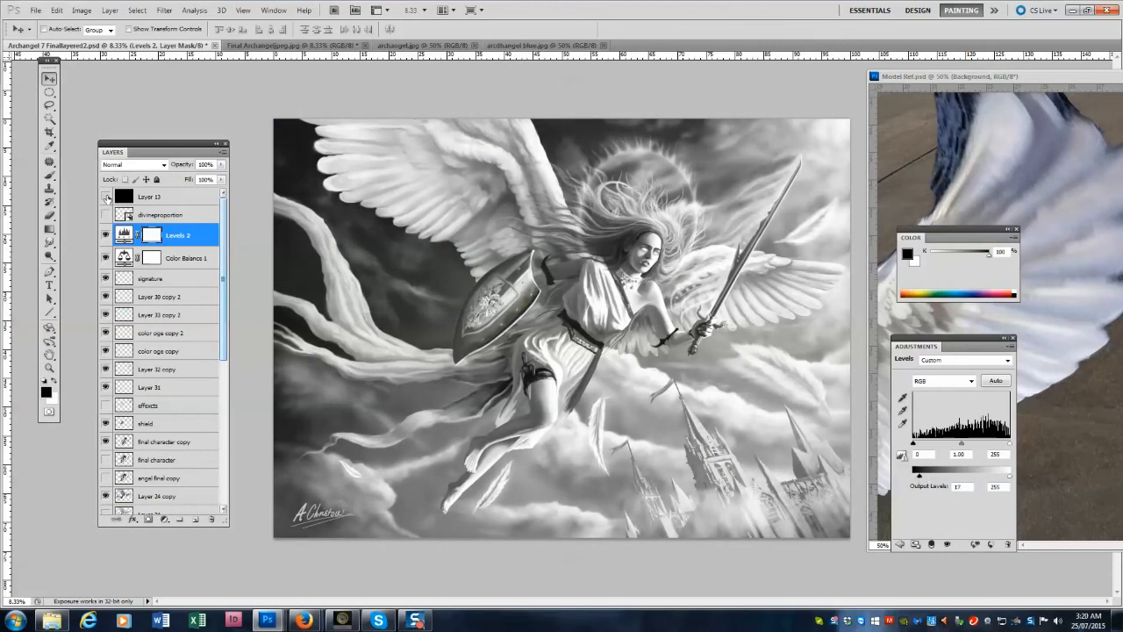
left_click(105, 196)
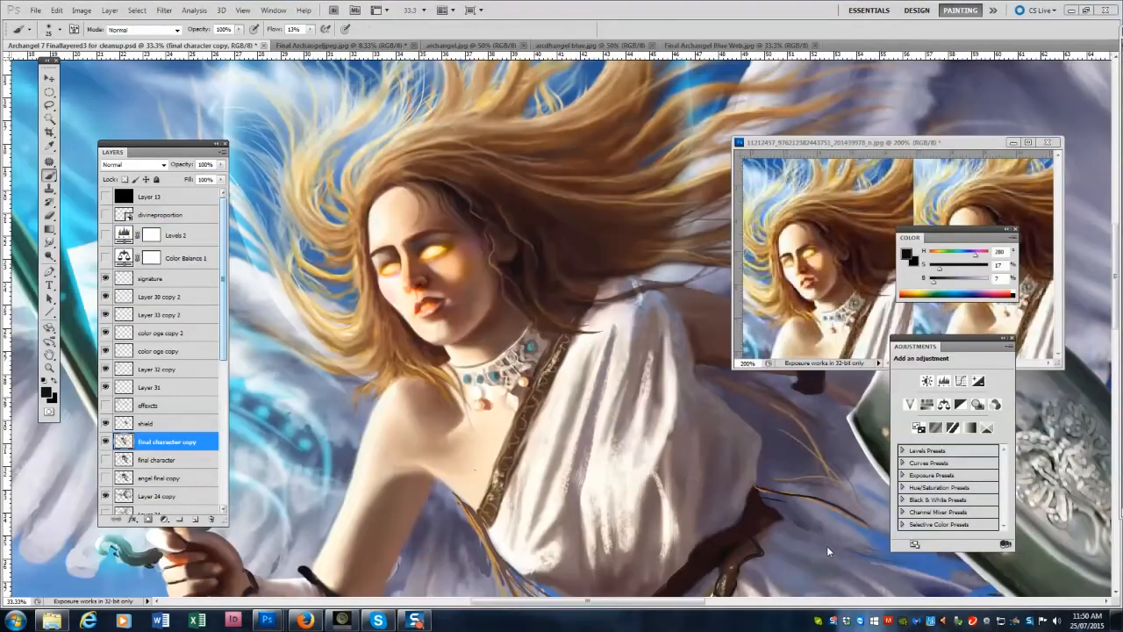
Paint sampled brown tones into the hair beside the face and over the shoulder, using a soft large brush and a smaller one.
left_click(826, 546)
left_click(465, 198, "alt")
key("bracketright")
key("bracketright")
key("bracketright")
key("bracketright")
key("bracketright")
key("bracketright")
key("bracketright")
key("bracketright")
mouse_move(459, 200)
left_mouse_down()
mouse_move(412, 177)
mouse_move(537, 250)
mouse_move(520, 280)
left_mouse_up()
key("bracketleft")
key("bracketleft")
key("bracketleft")
key("bracketleft")
key("bracketleft")
key("bracketleft")
left_click_drag(578, 330, 633, 328)
Paint sampled brown and golden tones through the hair above the forehead, blending broad masses and fine flowing strands.
left_click(481, 176, "alt")
key("bracketright")
key("bracketright")
key("bracketright")
key("bracketright")
key("bracketright")
mouse_move(569, 198)
left_mouse_down()
mouse_move(644, 207)
mouse_move(616, 202)
left_mouse_up()
left_click_drag(457, 145, 542, 161)
left_click(613, 111, "alt")
key("bracketleft")
key("bracketleft")
key("bracketleft")
key("bracketleft")
key("bracketleft")
key("bracketleft")
key("bracketleft")
mouse_move(373, 173)
left_mouse_down()
mouse_move(391, 150)
mouse_move(433, 134)
mouse_move(602, 110)
left_mouse_up()
Sample shadow and skin tones from the hair, forehead and brow and soften the face shading with a larger brush.
left_click(531, 258, "alt")
left_click(415, 222, "alt")
left_click(391, 249, "alt")
key("bracketright")
key("bracketright")
key("bracketright")
key("bracketright")
key("bracketright")
key("bracketright")
key("bracketright")
key("bracketright")
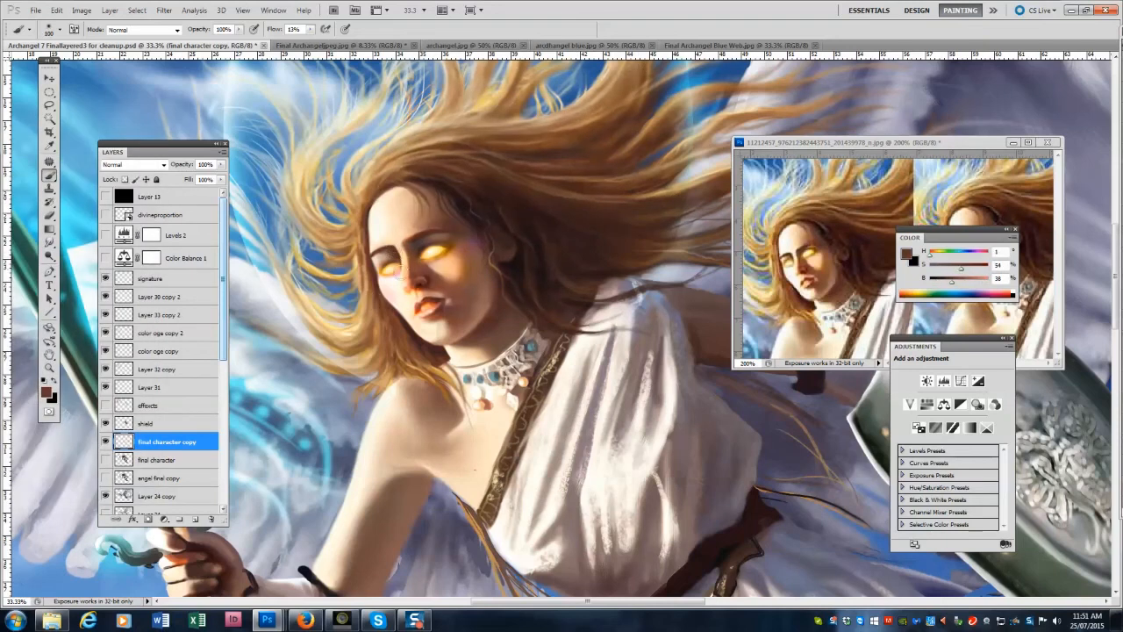
Refine the dark eyebrows and the bridge of the nose with a small brush and sampled brow and skin colours.
left_click(416, 249, "alt")
key("bracketleft")
key("bracketleft")
key("bracketleft")
key("bracketleft")
key("bracketleft")
key("bracketleft")
key("bracketleft")
key("bracketleft")
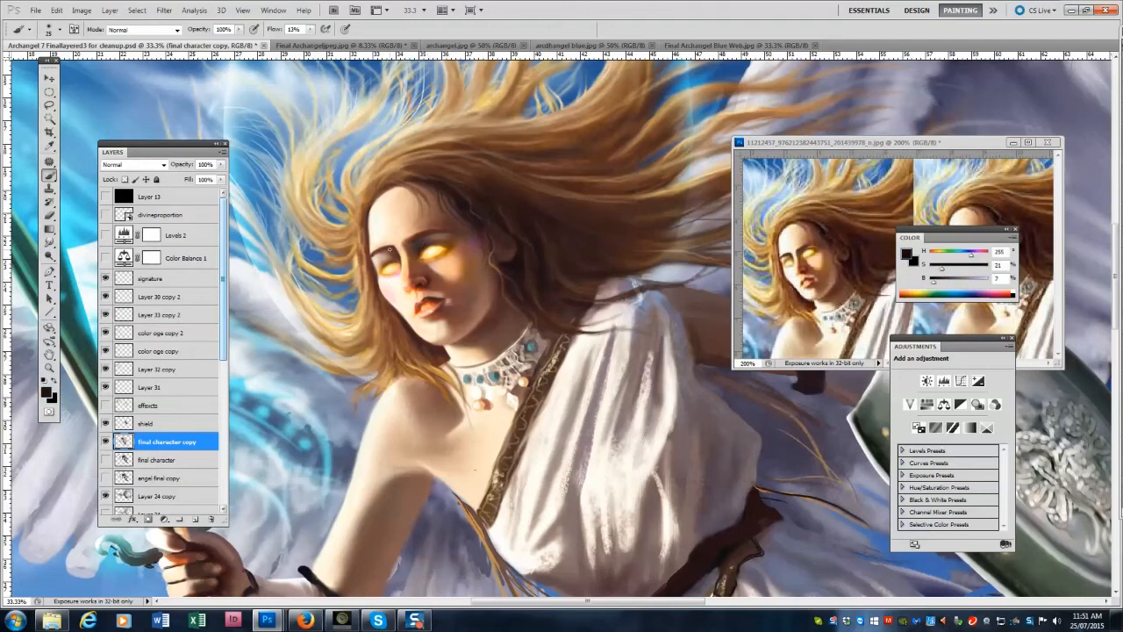
left_click(396, 233, "alt")
left_click(407, 242, "alt")
key("x")
Retouch the cheek with a sampled peach tone and the area around the glowing eye with sampled browns.
left_click(461, 259, "alt")
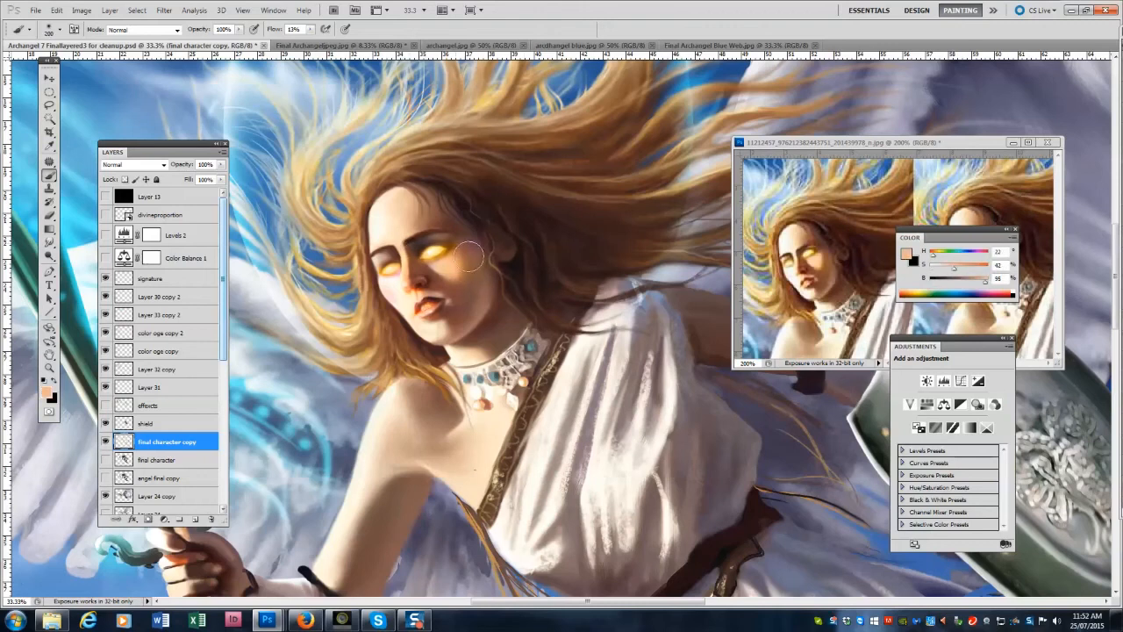
key("bracketright")
key("bracketright")
left_click(384, 261, "alt")
left_click_drag(379, 263, 388, 258)
left_click(391, 256, "alt")
key("bracketright")
key("bracketright")
key("bracketright")
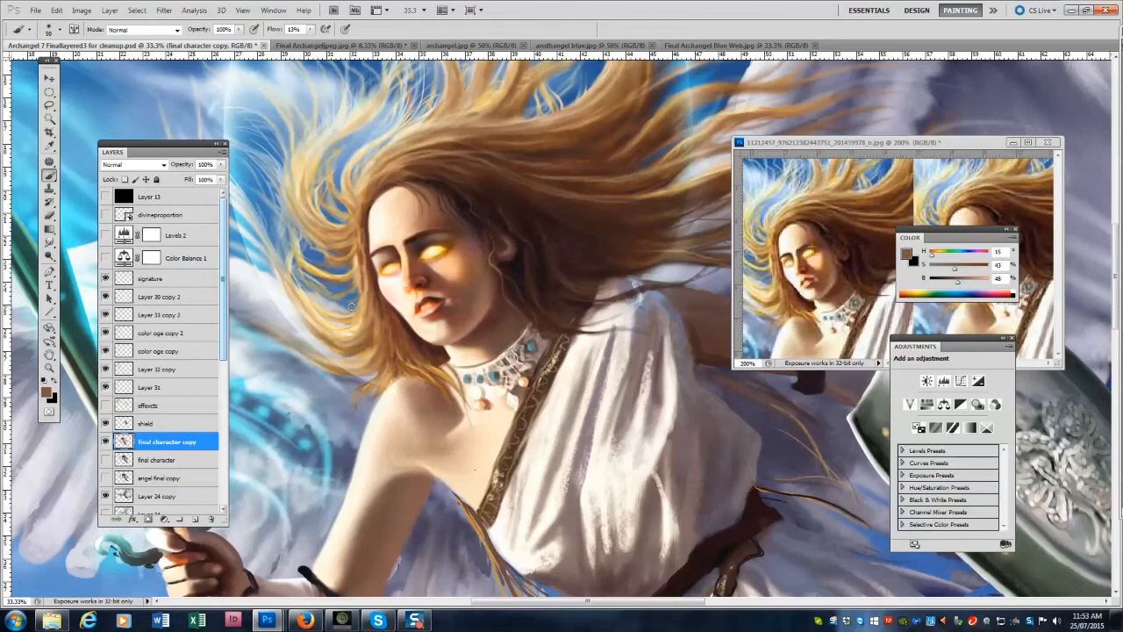
Blend the hairline and the area around the ear with sampled skin and hair tones and an enlarged brush.
left_click(458, 217, "alt")
left_click(507, 251, "alt")
left_click(502, 235, "alt")
key("bracketright")
key("bracketright")
key("bracketright")
key("bracketright")
key("bracketright")
key("bracketright")
key("bracketright")
Touch up the cheek, chin and eye area using a small brush with sampled pale highlights and dark brown.
left_click(384, 281, "alt")
key("bracketleft")
key("bracketleft")
key("bracketleft")
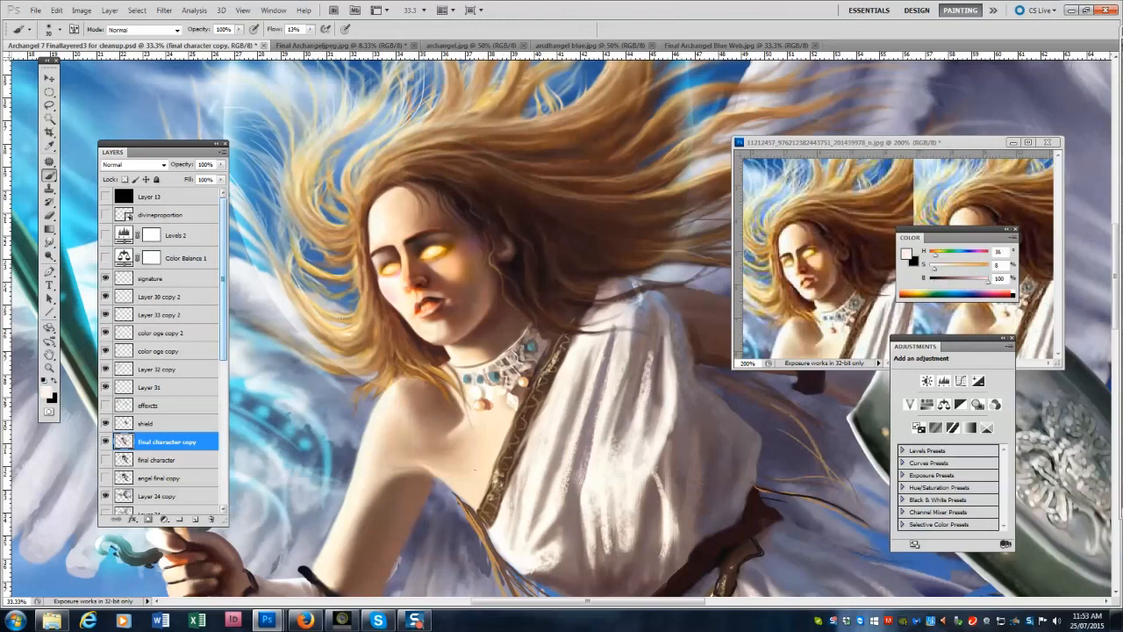
left_click(428, 339, "alt")
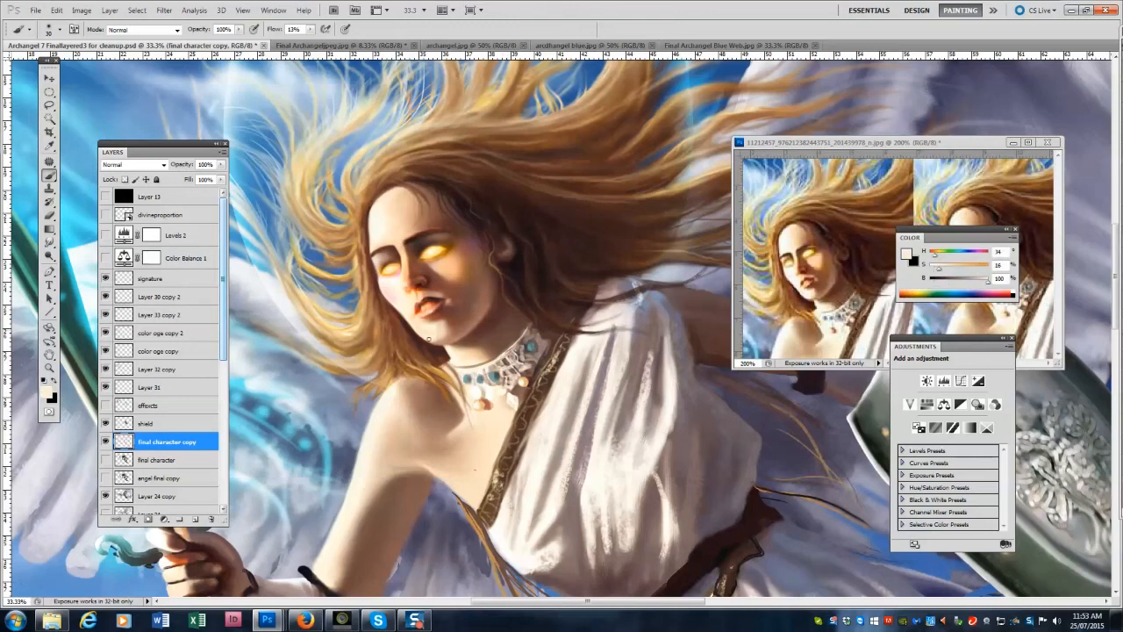
left_click(446, 246, "alt")
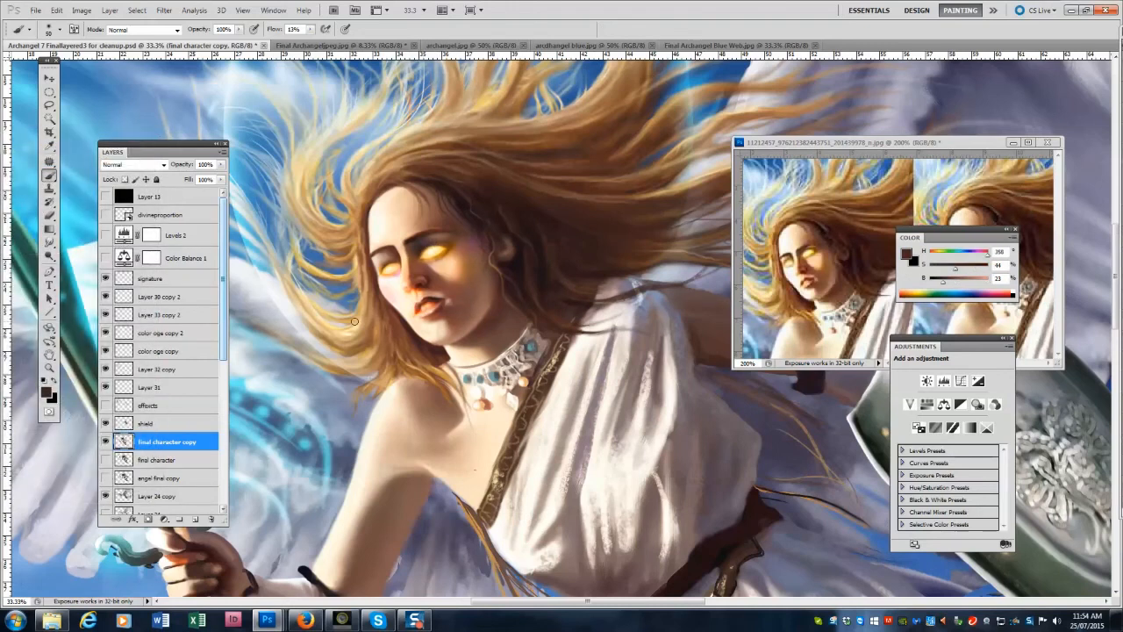
Touch up the necklace pendant and paint golden strands along the outer edge of the hair on the sword side.
left_click(355, 321, "alt")
left_click(479, 400, "alt")
left_click(481, 404)
left_click(342, 237, "alt")
mouse_move(293, 178)
left_mouse_down()
mouse_move(325, 223)
mouse_move(329, 166)
left_mouse_up()
key("bracketright")
left_click_drag(295, 355, 339, 372)
left_click(464, 418, "alt")
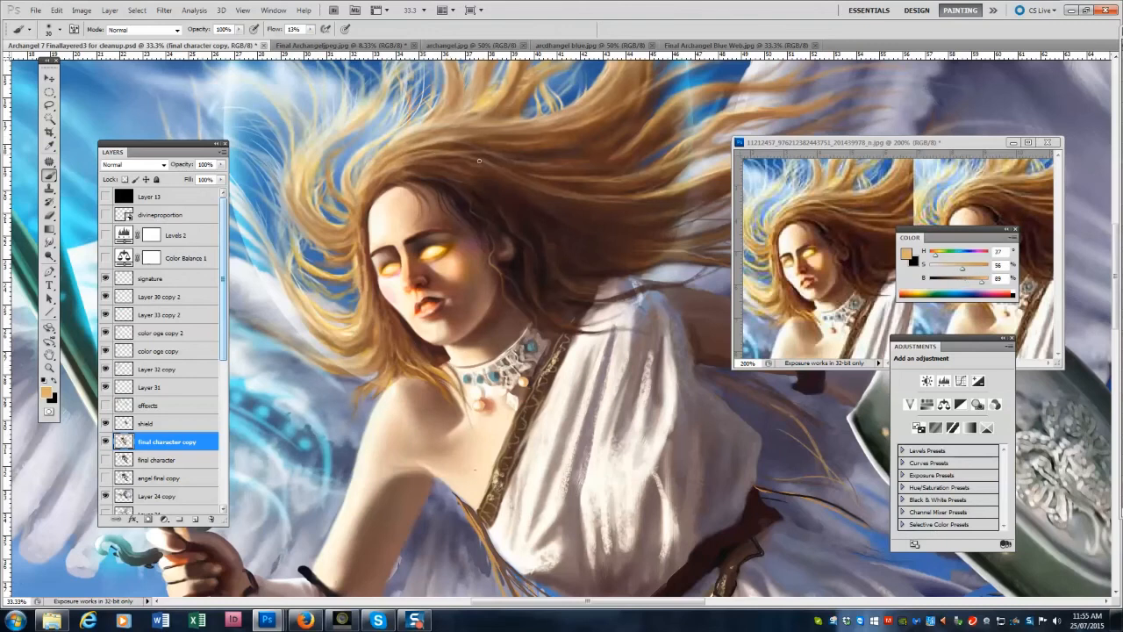
Smudge the hair strands above the head and over the shoulder to blend them into flowing locks.
key("r")
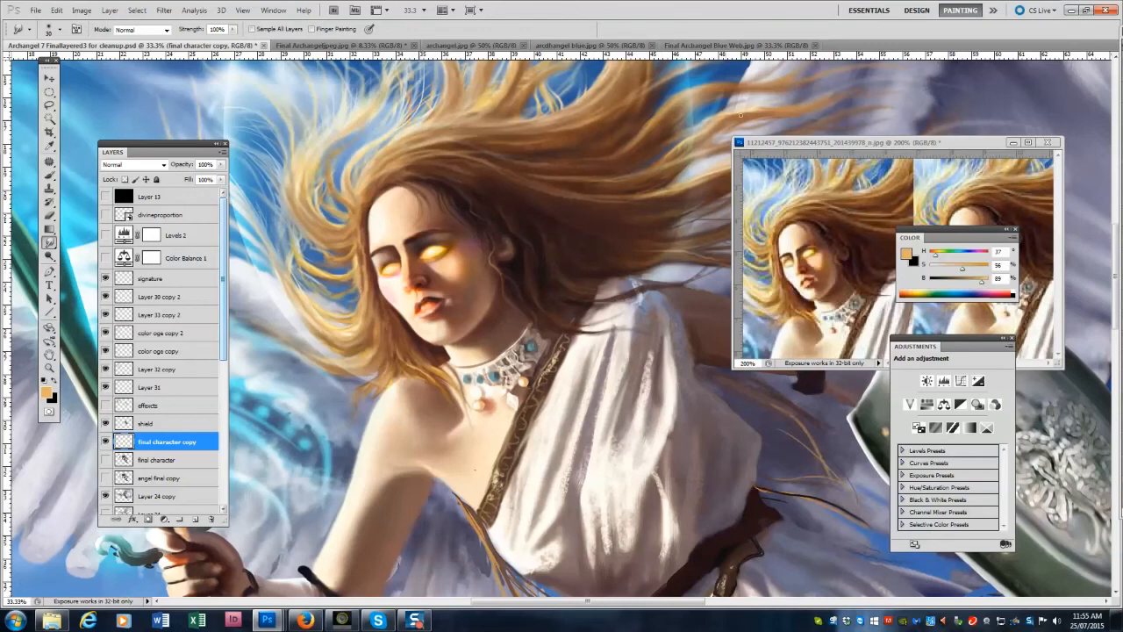
left_click_drag(551, 194, 586, 205)
left_click_drag(480, 120, 516, 105)
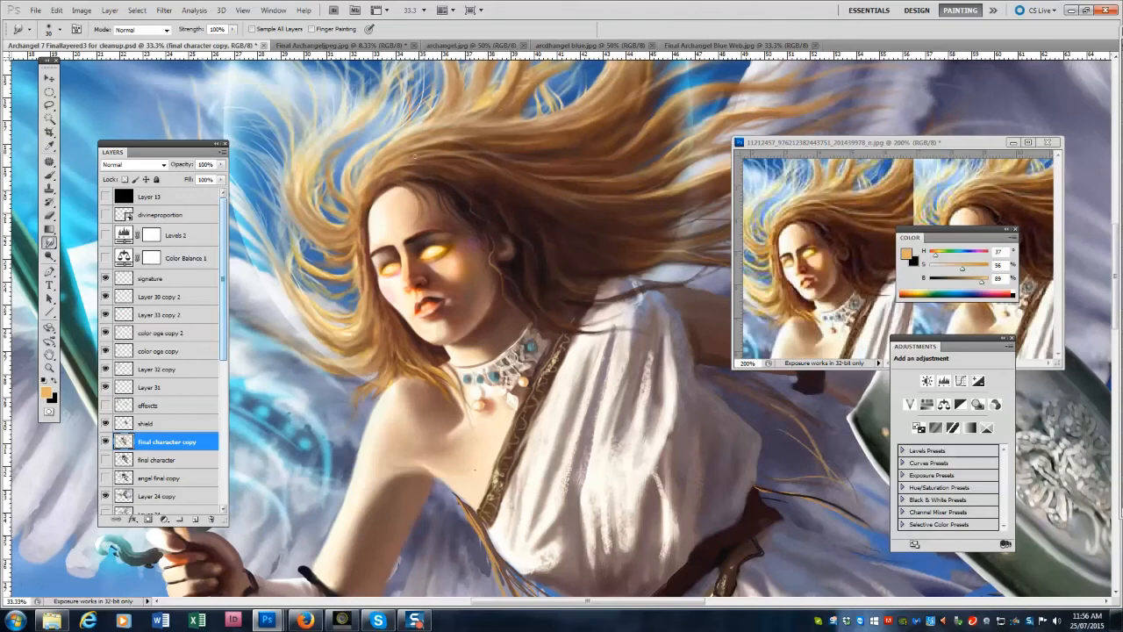
left_click_drag(635, 294, 699, 262)
Compare the whole painting with the final character layer shown and hidden, and save the file.
left_click(50, 368)
key("ctrl+0")
left_click(106, 459)
left_click(106, 460)
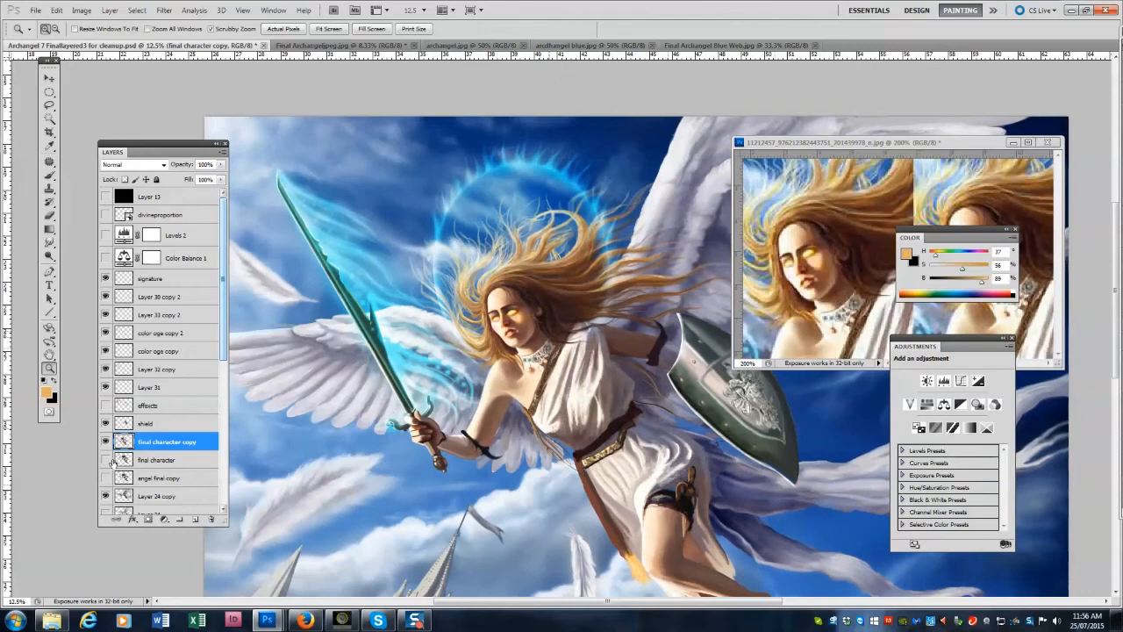
key("ctrl+s")
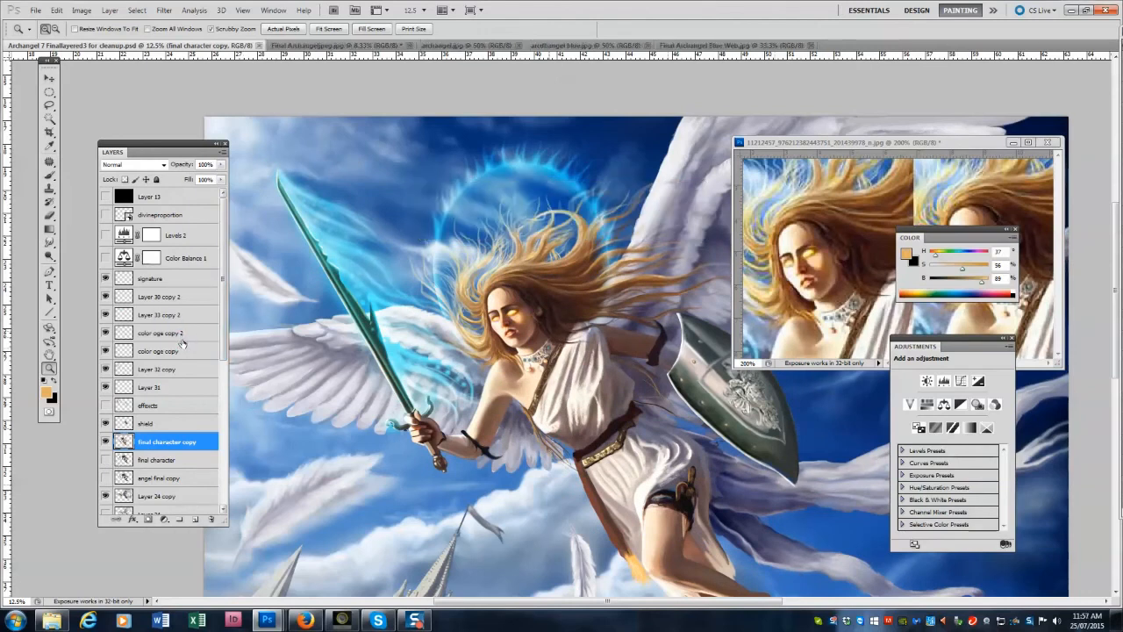
Examine the glow layers by toggling Layer 30 copy 2 and both color oge copies, and check the opacity of Layer 32 copy.
left_click(160, 297)
left_click(106, 297)
left_click(106, 297)
left_click(160, 333)
left_click(106, 333)
left_click(106, 333)
double_click(106, 351)
left_click(159, 351)
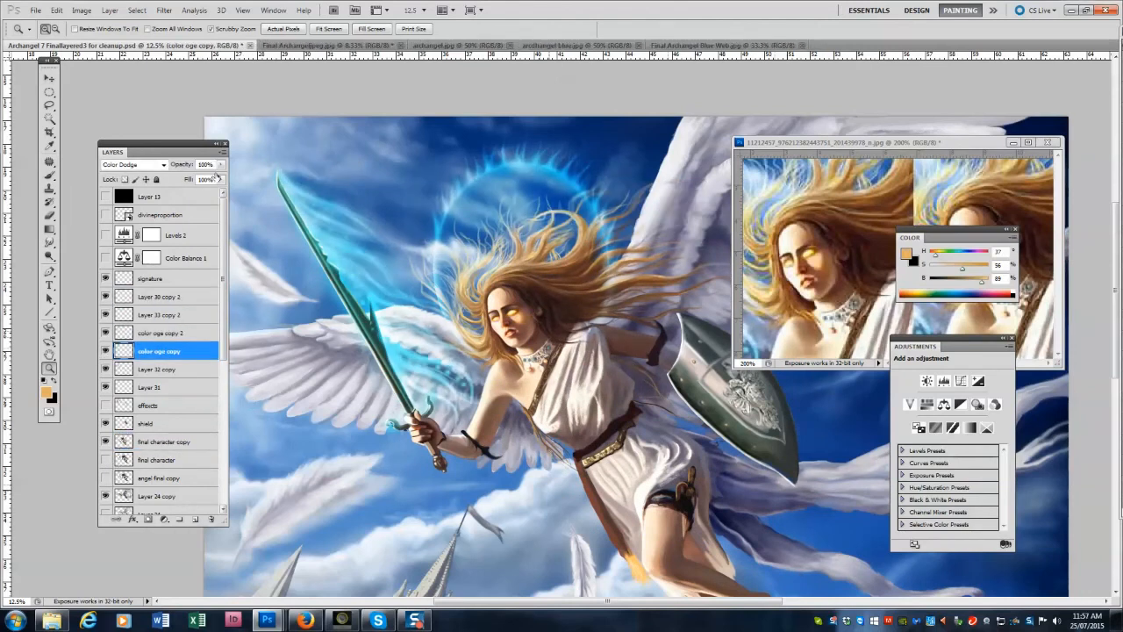
left_click(221, 165)
left_click(159, 370)
left_click(221, 165)
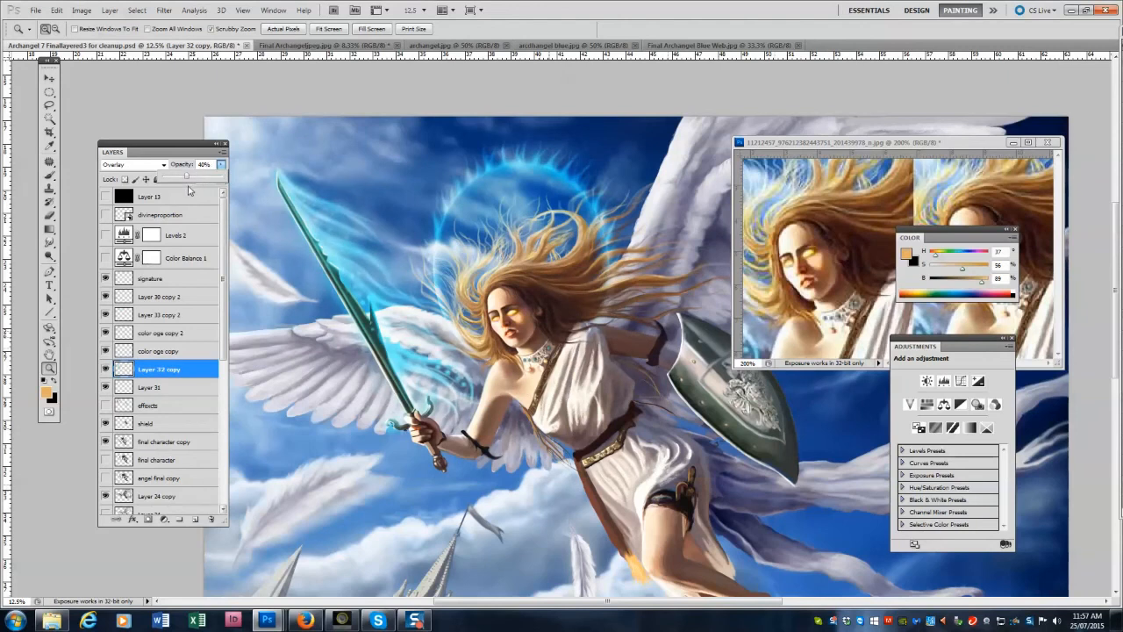
Move the reference image aside and refine the sword glow on color oge copy with cyan (H 176, S 70, B 89) and the eraser.
left_click(174, 351)
key("b")
left_click_drag(963, 267, 970, 268)
left_click_drag(935, 255, 958, 254)
left_click_drag(965, 142, 1122, 131)
left_click(246, 105)
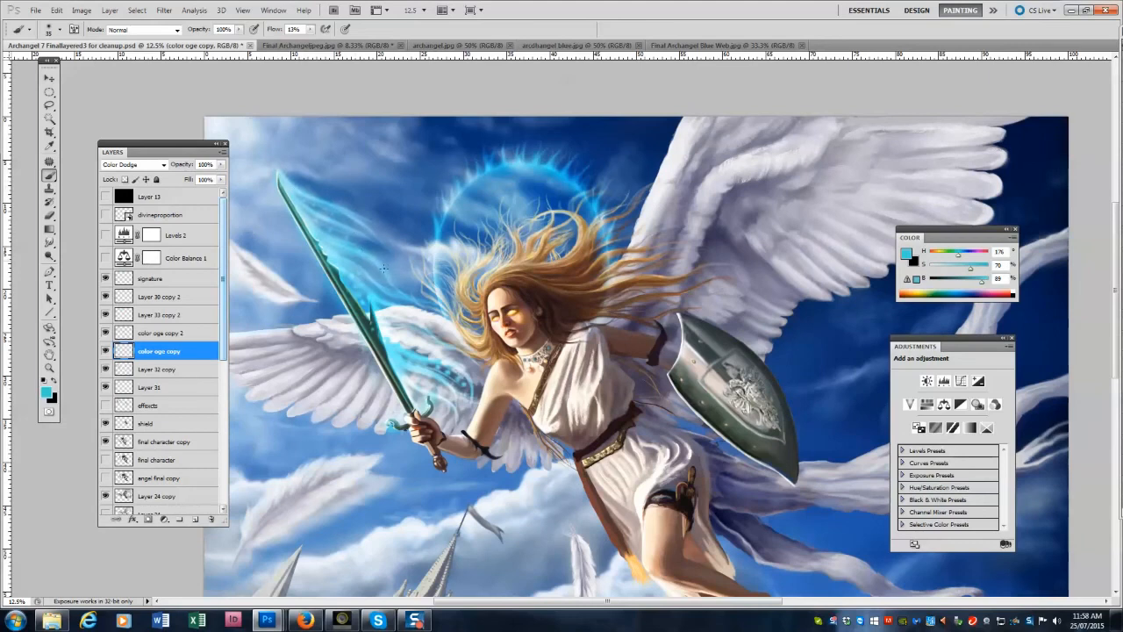
key("e")
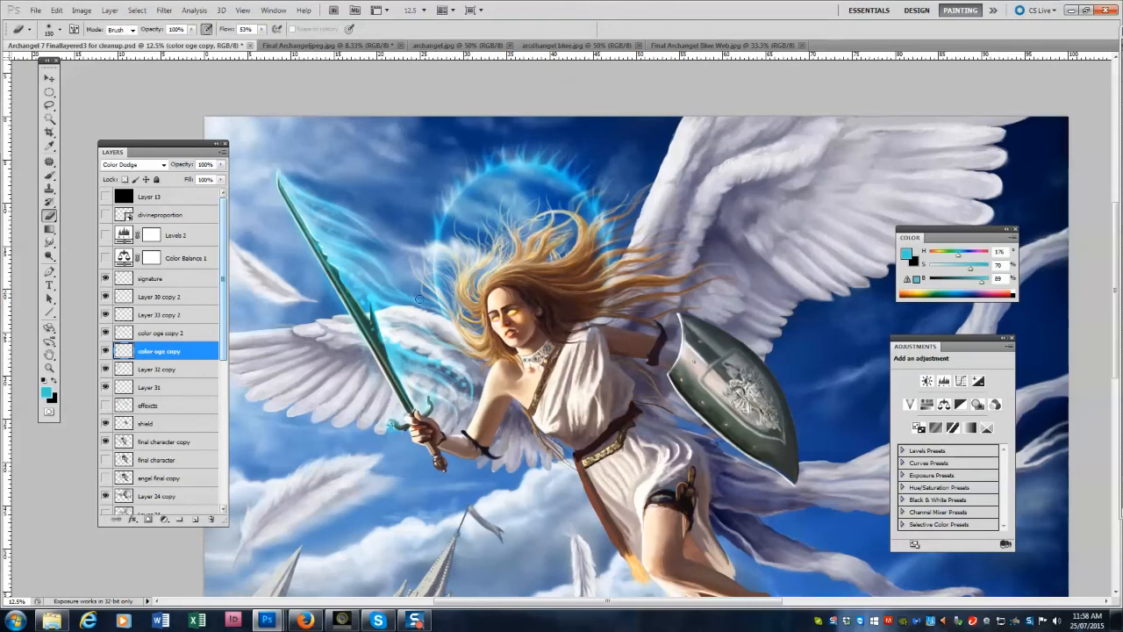
Set up a speckled brush with 74% flow and dab small sparkles around the sword hilt glow on color oge copy.
left_click(49, 176)
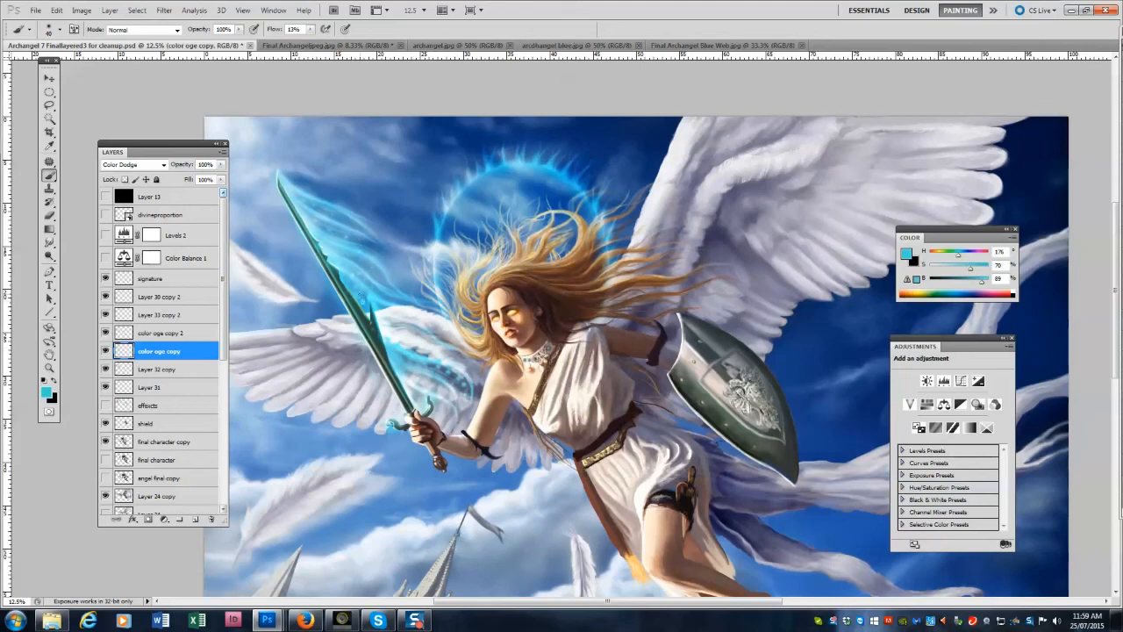
key("F5")
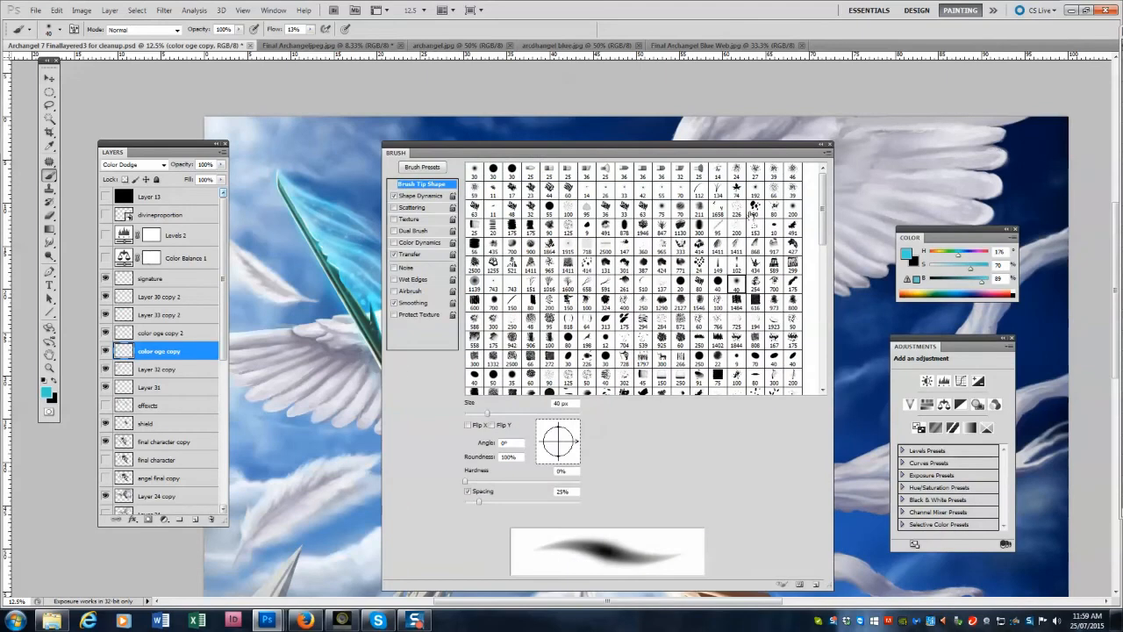
left_click(422, 195)
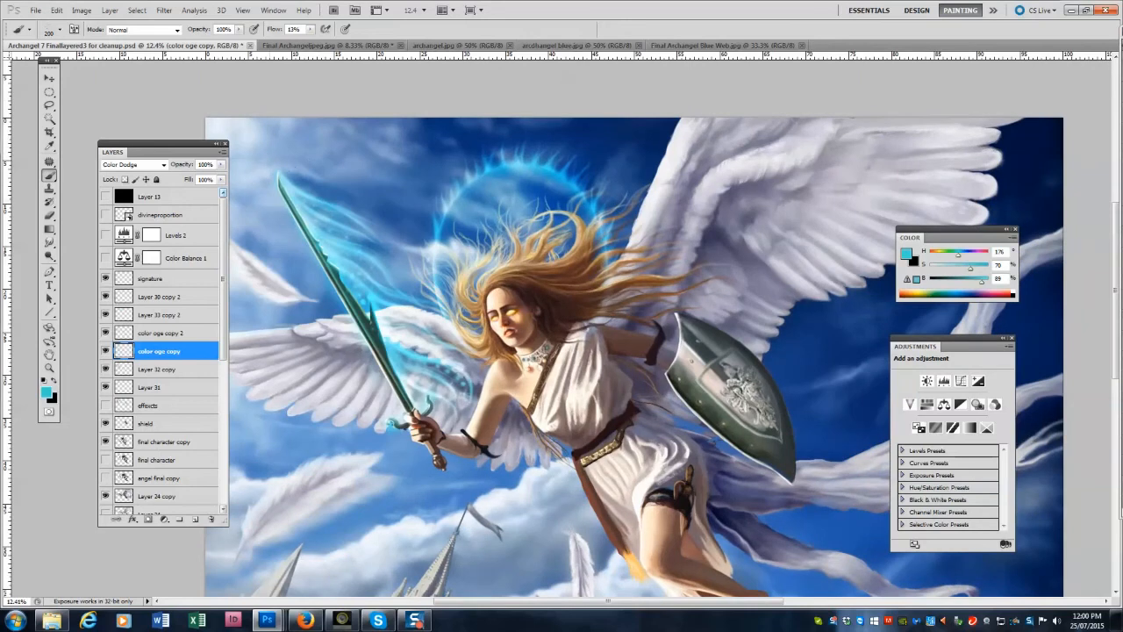
left_click_drag(310, 30, 328, 42)
key("bracketleft")
key("bracketleft")
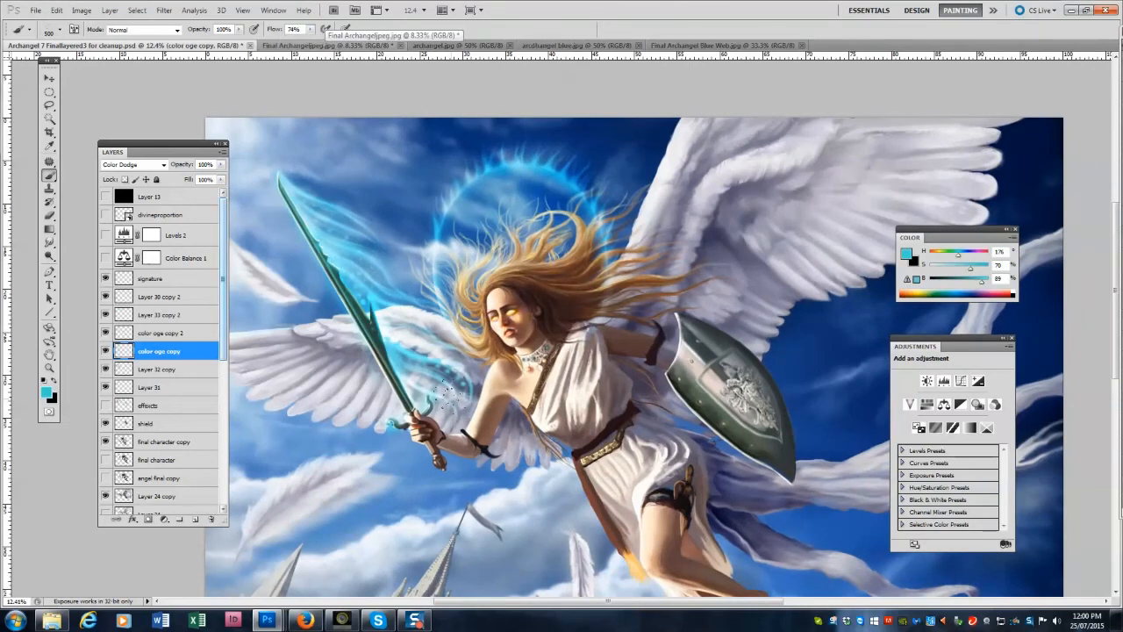
key("bracketleft")
key("bracketleft")
key("bracketleft")
Check color oge copy 2 and Layer 30 copy 2, and return to color oge copy to dot sparkles over the wing behind the shield.
key("alt+bracketright")
key("alt+bracketright")
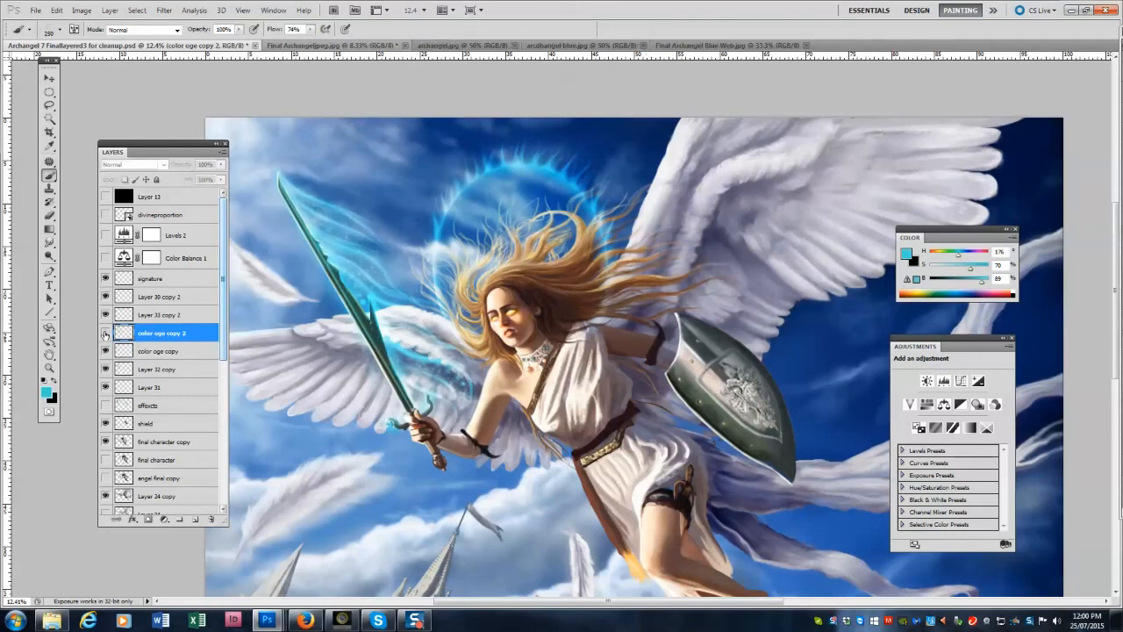
key("alt+bracketright")
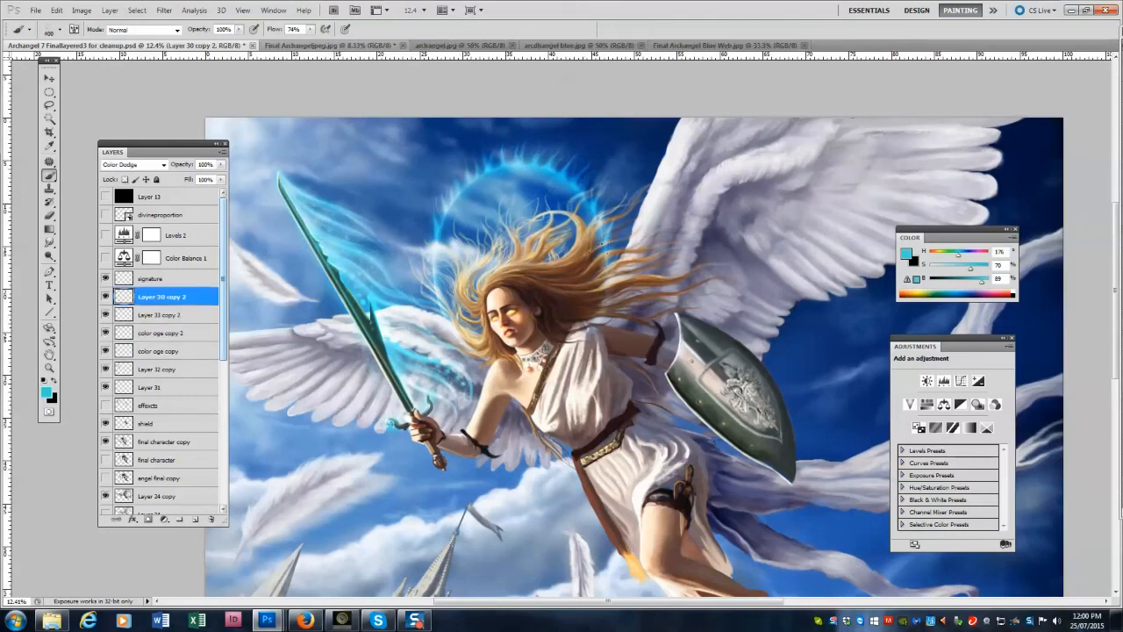
key("alt+bracketleft")
key("alt+bracketleft")
key("alt+bracketleft")
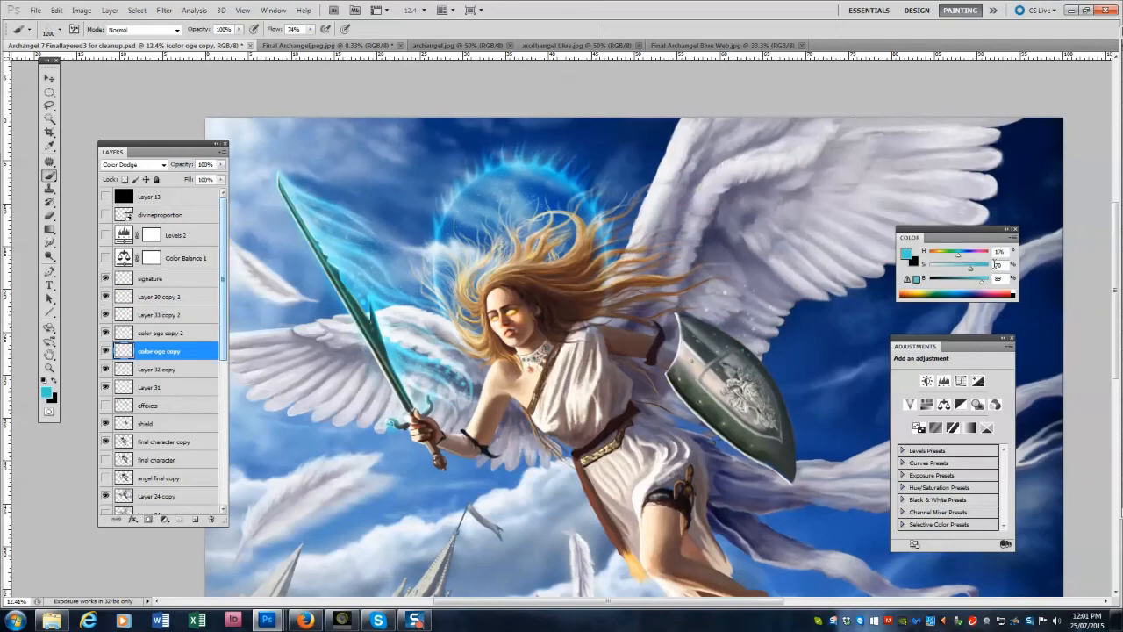
Close the Adjustments panel and paint finer sparkles around the shield and along the flowing white ribbons.
key("bracketleft")
key("bracketleft")
key("bracketleft")
key("bracketleft")
key("bracketleft")
left_click_drag(992, 338, 1018, 346)
left_click(1038, 346)
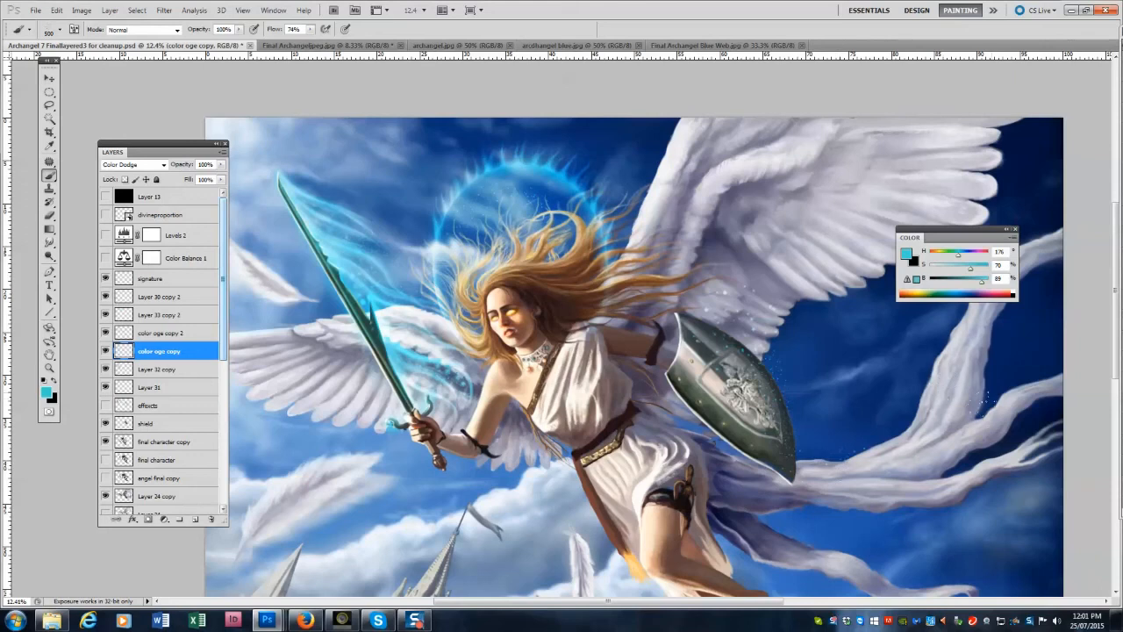
scroll(634, 326, "down", 2)
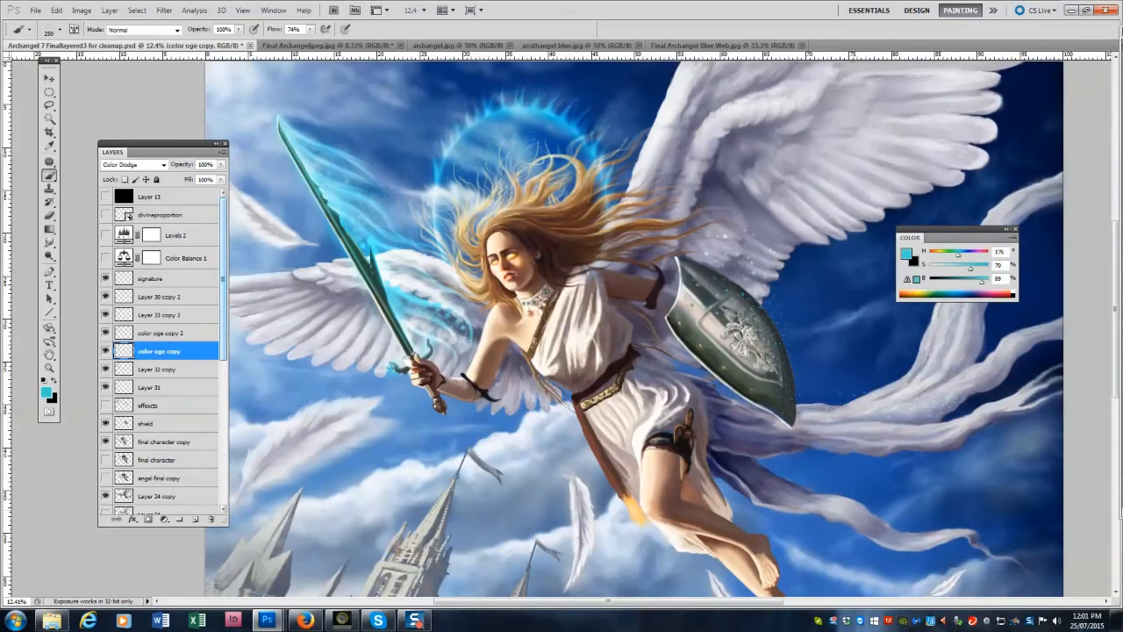
scroll(634, 326, "left", 1)
scroll(634, 326, "down", 3)
scroll(635, 326, "up", 4)
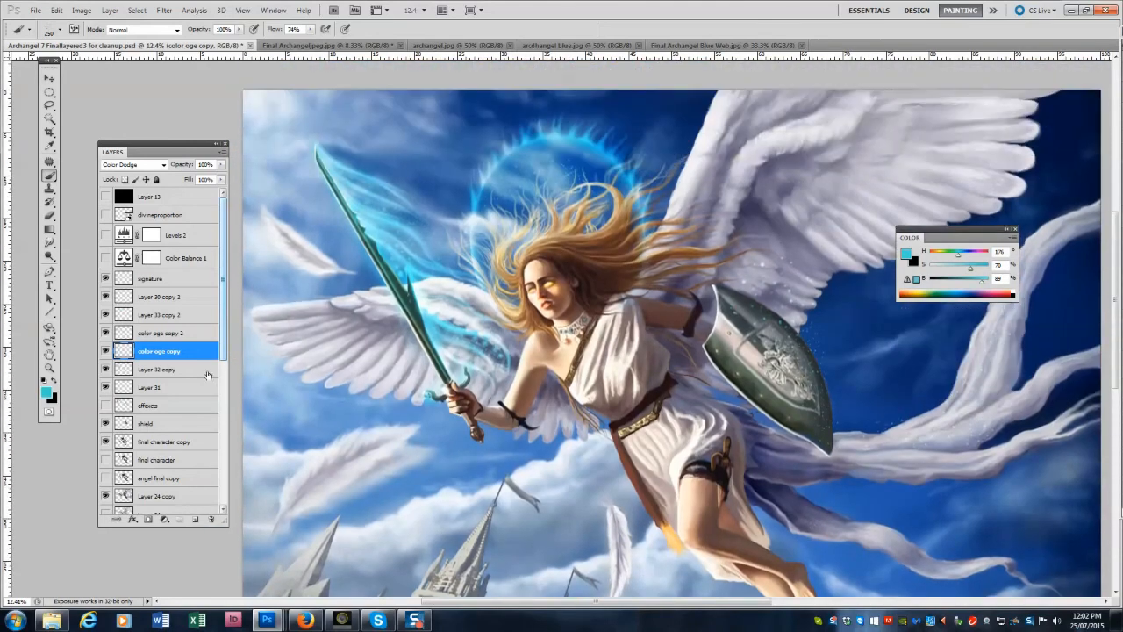
Clean up the feather edges of the sword-side wing on Layer 24 copy with the Smudge and Eraser tools.
scroll(208, 373, "down", 3)
left_click(167, 429)
left_click(49, 244)
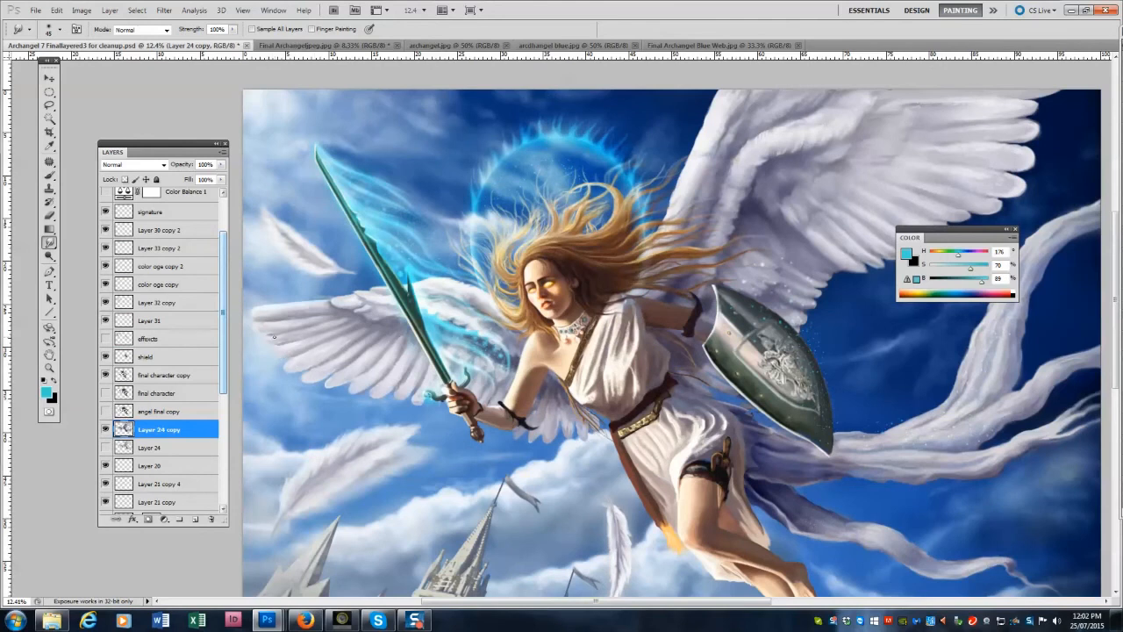
left_click(49, 215)
On the clouds copy 2 layer, brush sampled sky blues into the sky around the sword-side wing.
left_click_drag(223, 389, 230, 502)
left_click(167, 487)
left_click(50, 175)
left_click(404, 266, "alt")
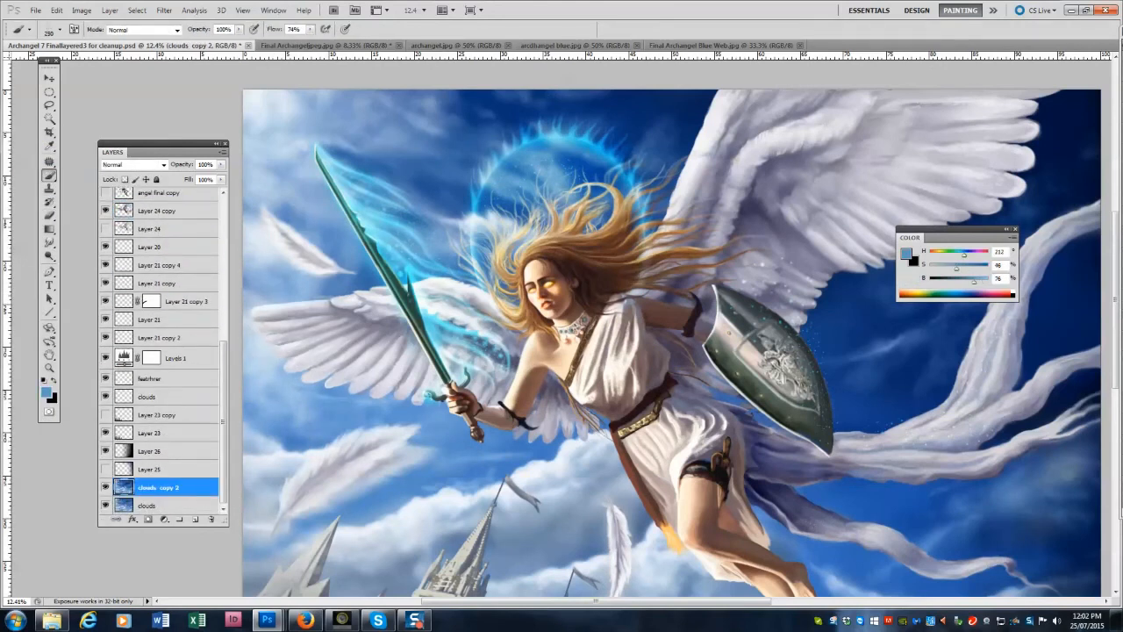
left_click(334, 279, "alt")
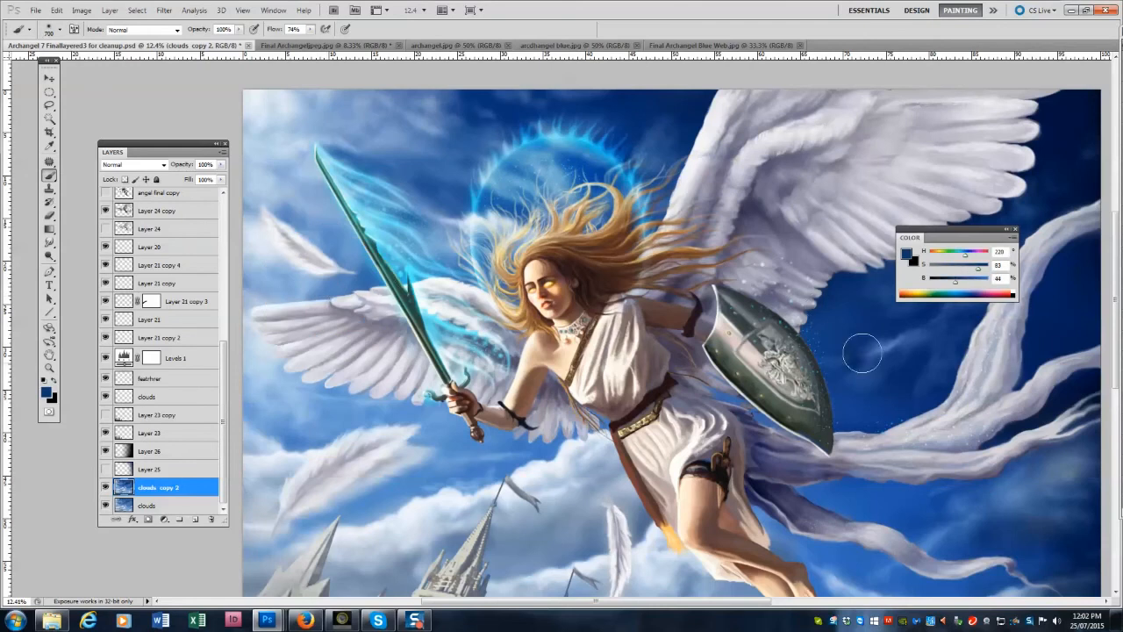
Enlarge the brush, set the colour to white, and paint soft cloud into the sky below the flowing ribbons.
scroll(869, 377, "down", 5)
left_click(881, 392, "alt")
key("d")
key("x")
key("]")
key("]")
key("]")
key("]")
left_click_drag(897, 397, 932, 436)
Flip the whole canvas horizontally.
key("z")
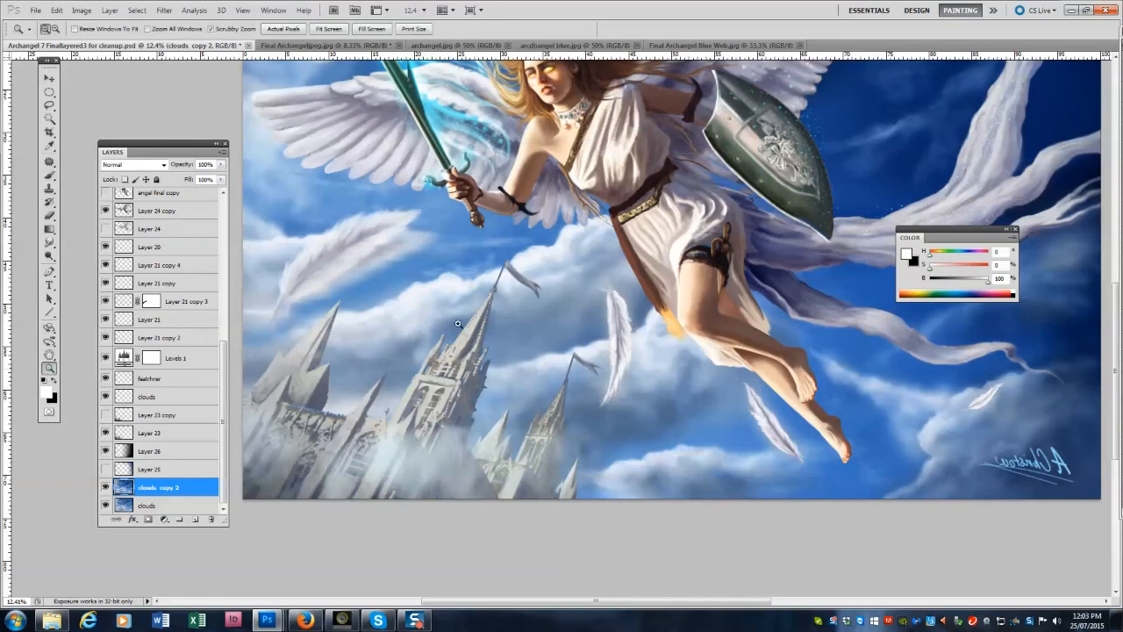
left_click(772, 347, "alt")
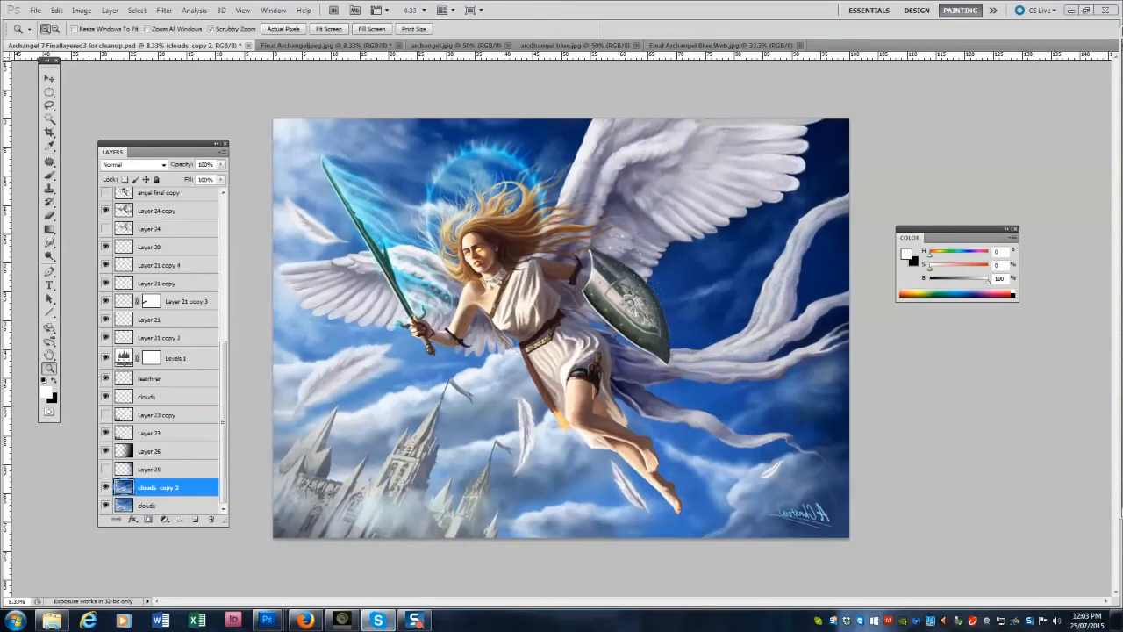
left_click(81, 11)
mouse_move(110, 119)
left_click(269, 166)
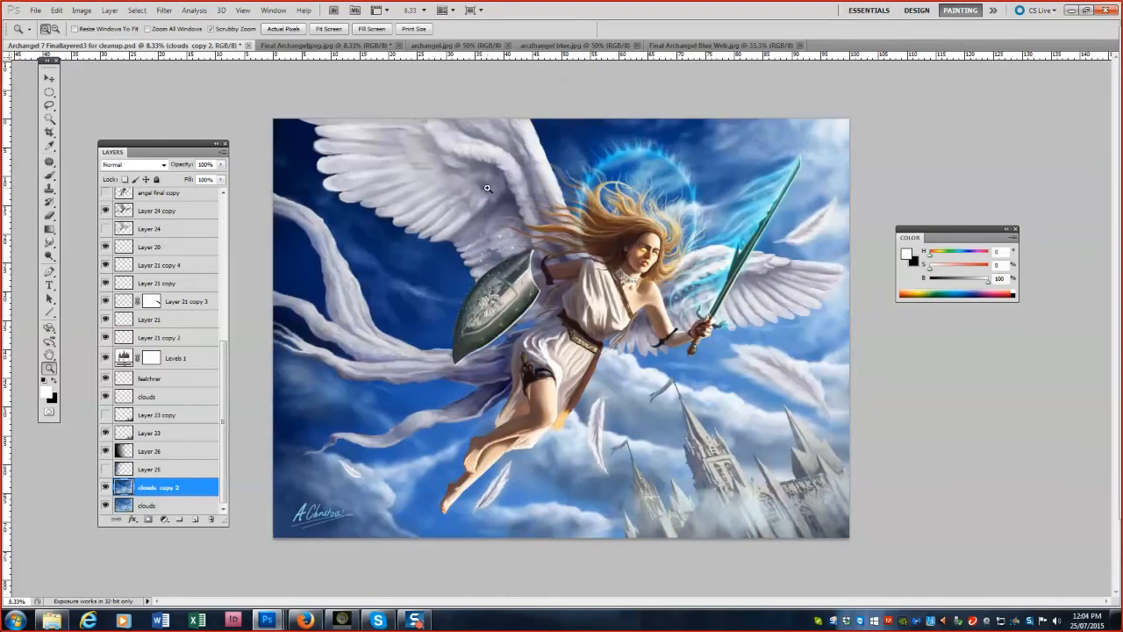
Touch up the edges between shield and hip on Layer 24 copy and final character copy with the Smudge and Eraser tools.
left_click(49, 242)
left_click(529, 371, "ctrl")
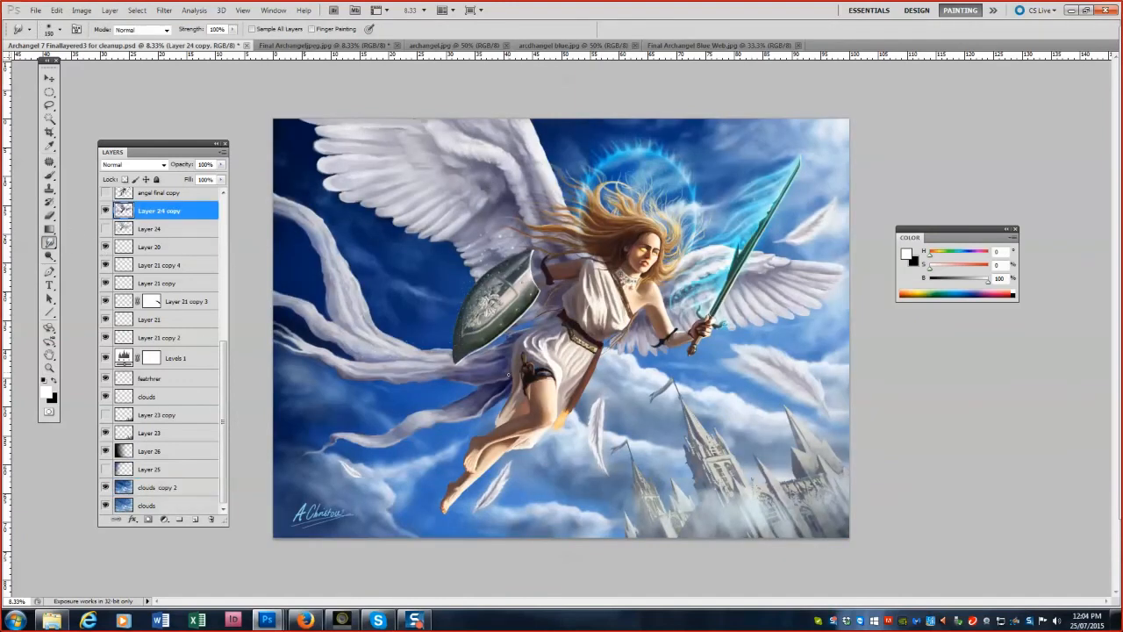
left_click(500, 358, "ctrl")
key("b")
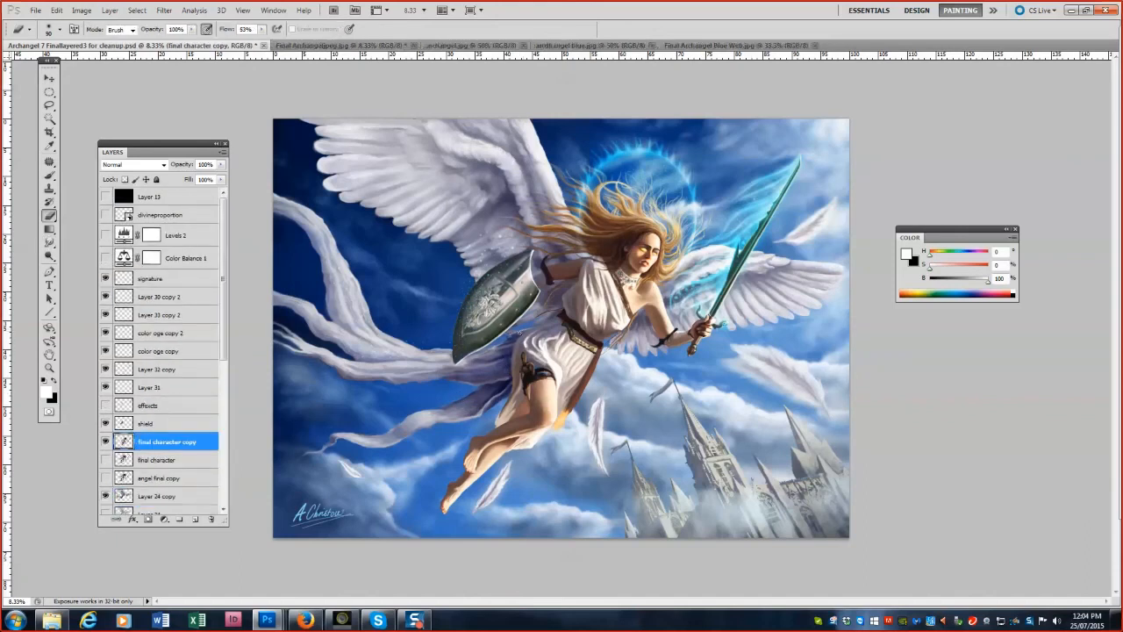
key("r")
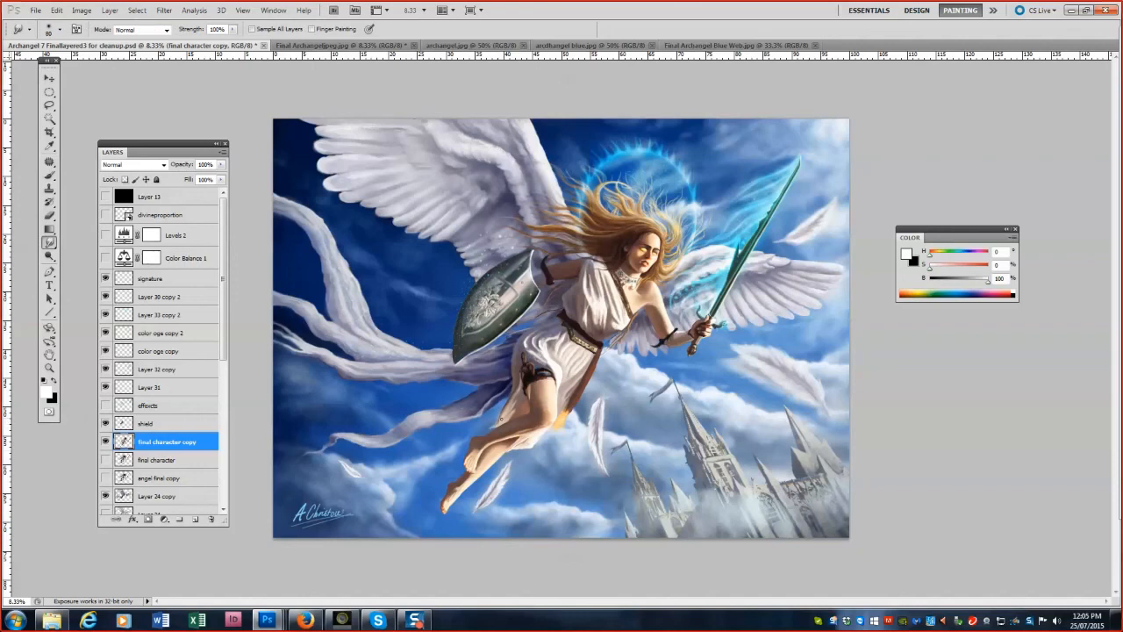
left_click(520, 348, "ctrl")
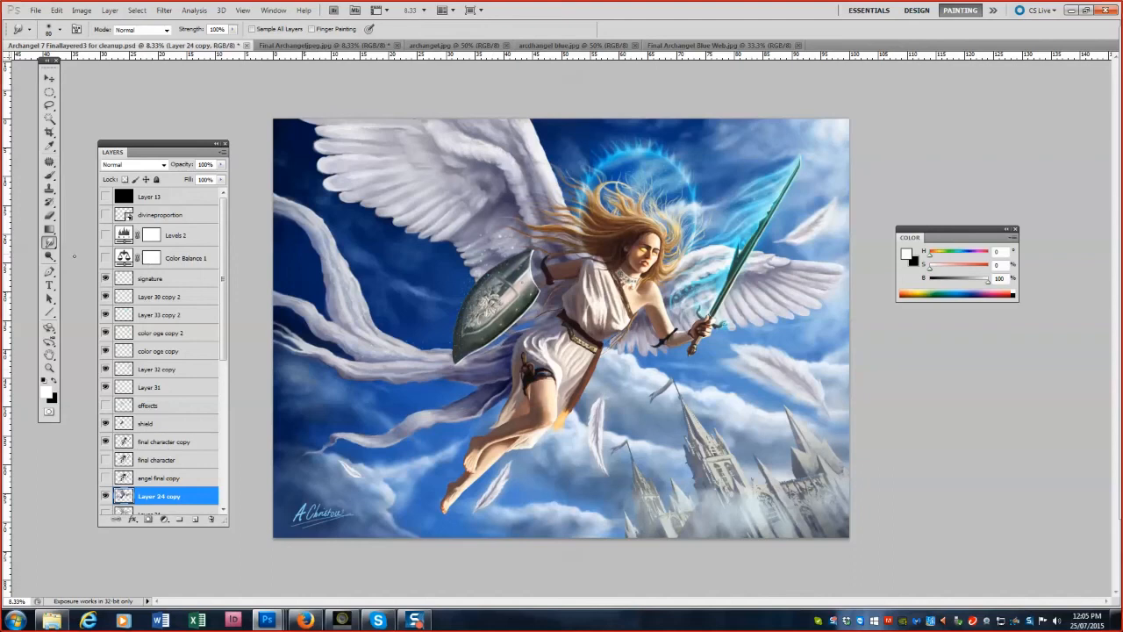
key("b")
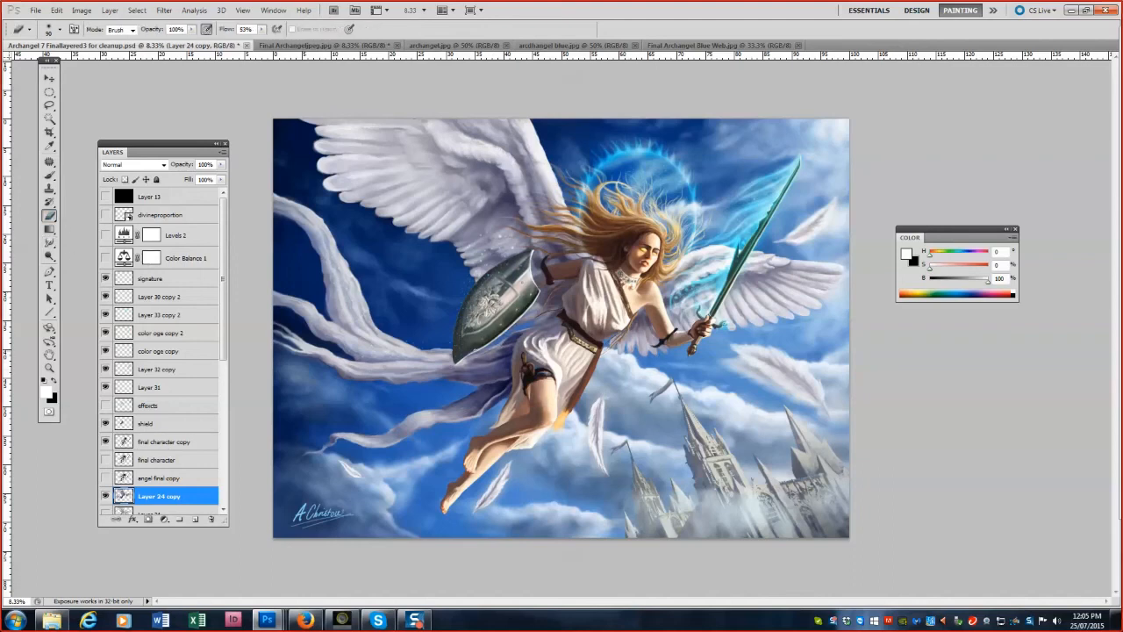
Select Layer 30 copy 2 and compare the halo with Layer 30 copy 2 and Layer 33 copy 2 hidden and shown.
left_click(120, 297)
left_click(105, 297)
left_click(105, 296)
left_click(105, 314)
left_click(106, 314)
left_click(105, 314)
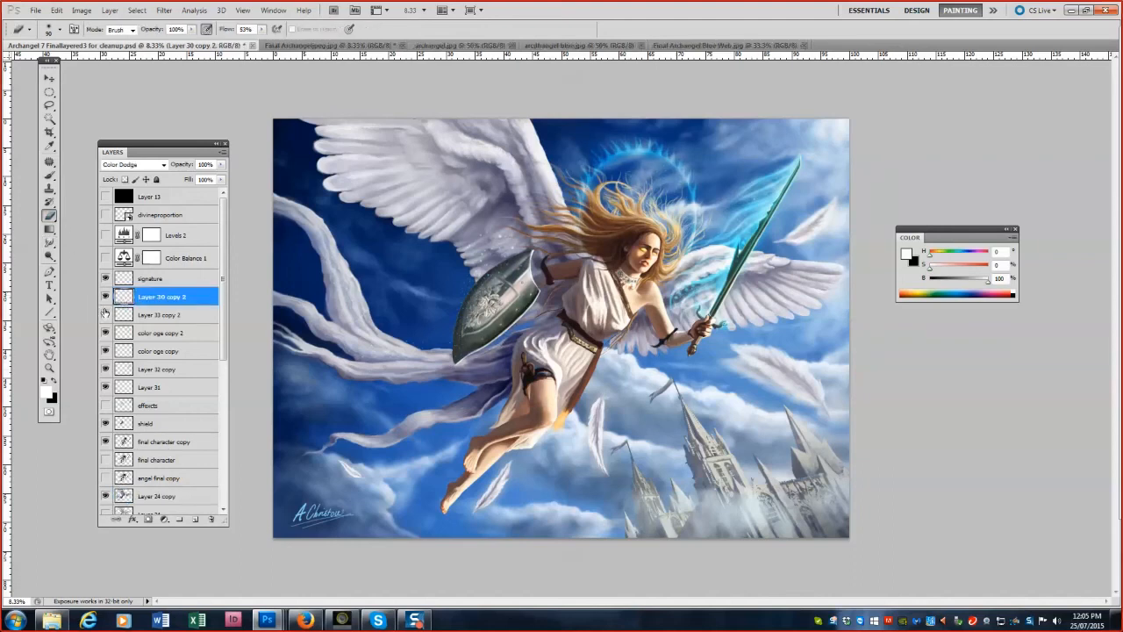
left_click(105, 314)
left_click(105, 297)
left_click(105, 297)
left_click(104, 314)
left_click(105, 314)
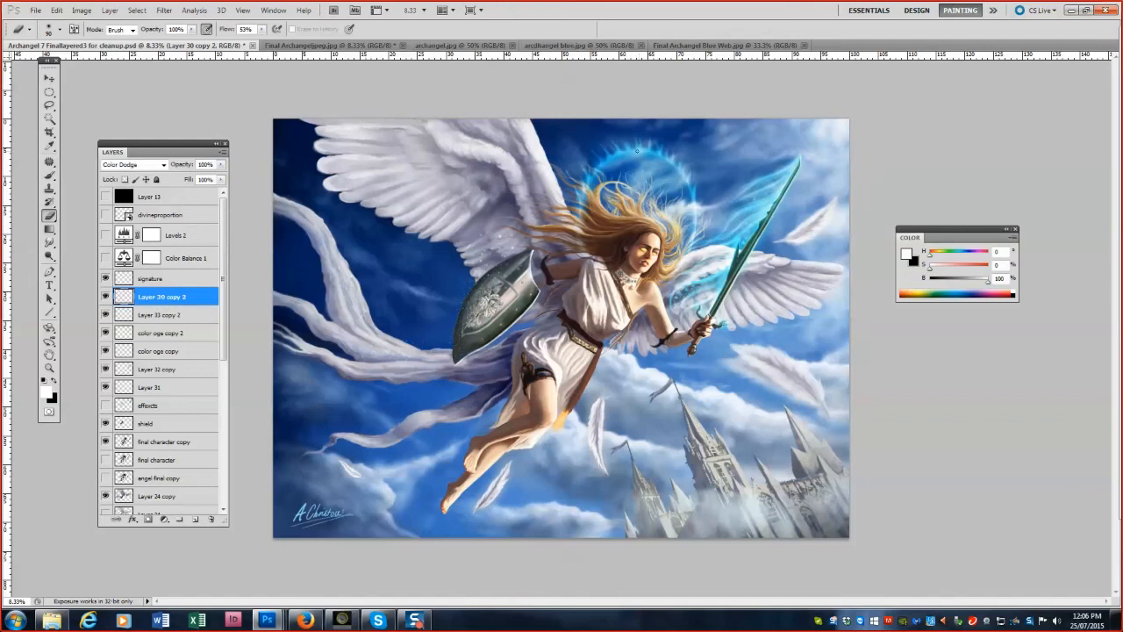
Load the saved circular halo selection, outline it with a centred white stroke on a new layer, and deselect.
left_click(137, 10)
left_click(158, 216)
left_click(555, 207)
left_click(544, 230)
left_click(655, 181)
left_click(195, 520)
left_click(56, 10)
left_click(72, 188)
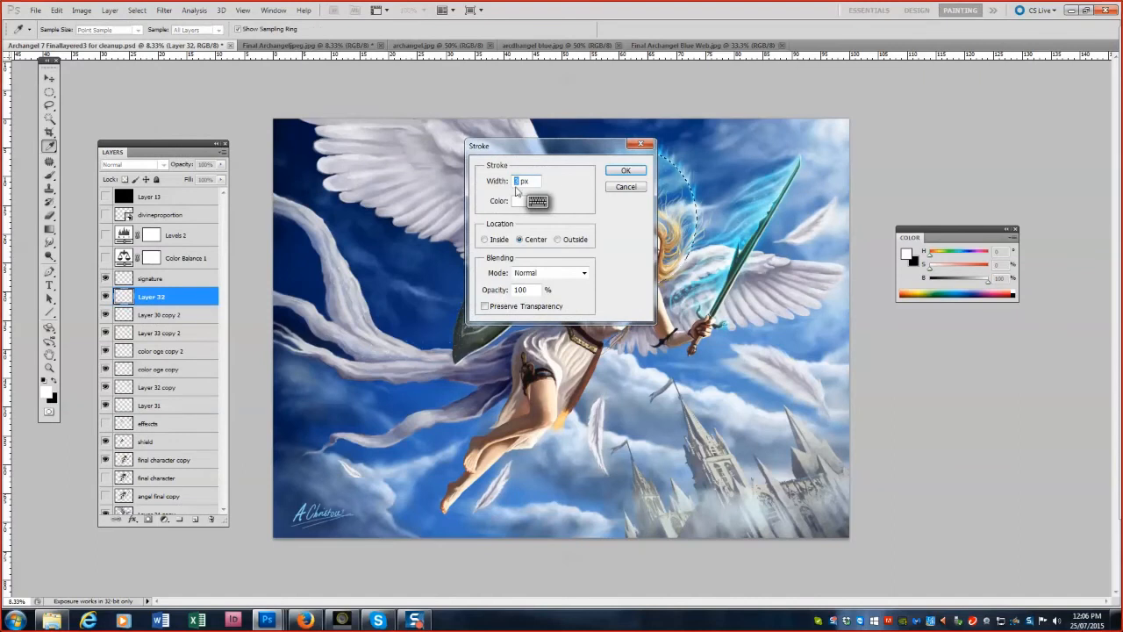
left_click(625, 171)
key("ctrl+d")
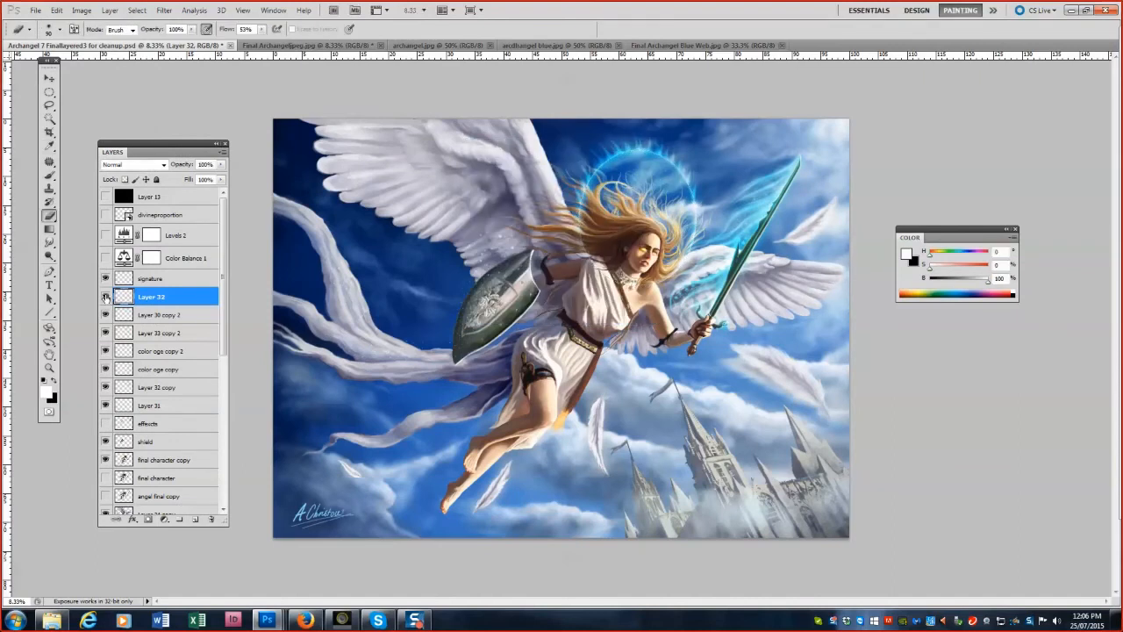
Add a white Outer Glow in Color Dodge mode to the halo ring on Layer 32 and narrow its range.
double_click(132, 299)
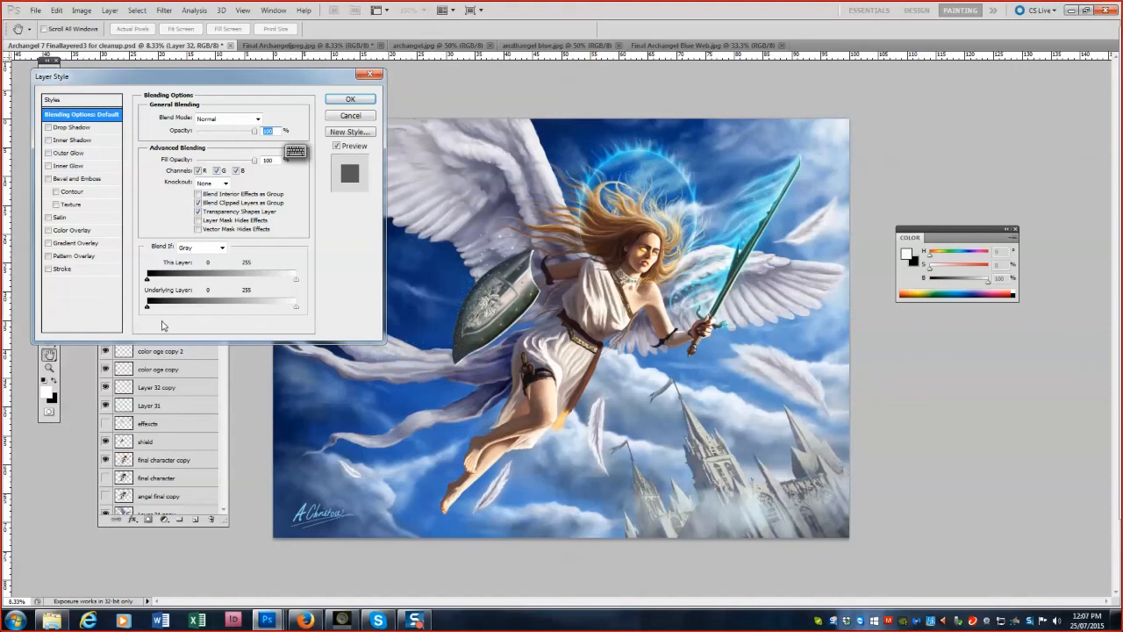
left_click(79, 152)
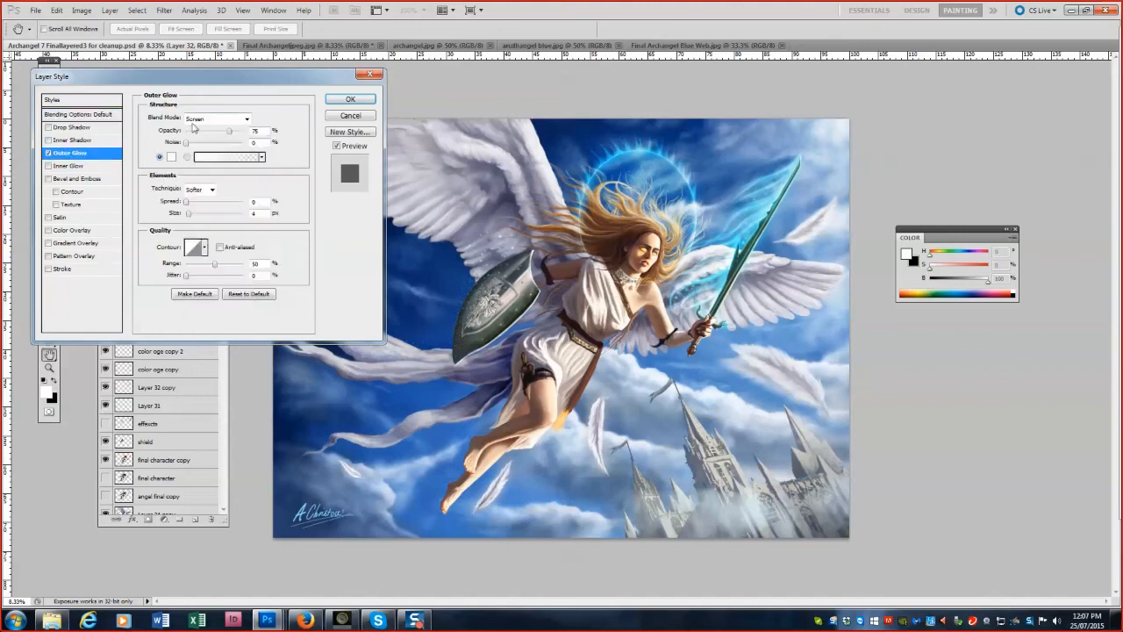
left_click(216, 118)
left_click(210, 237)
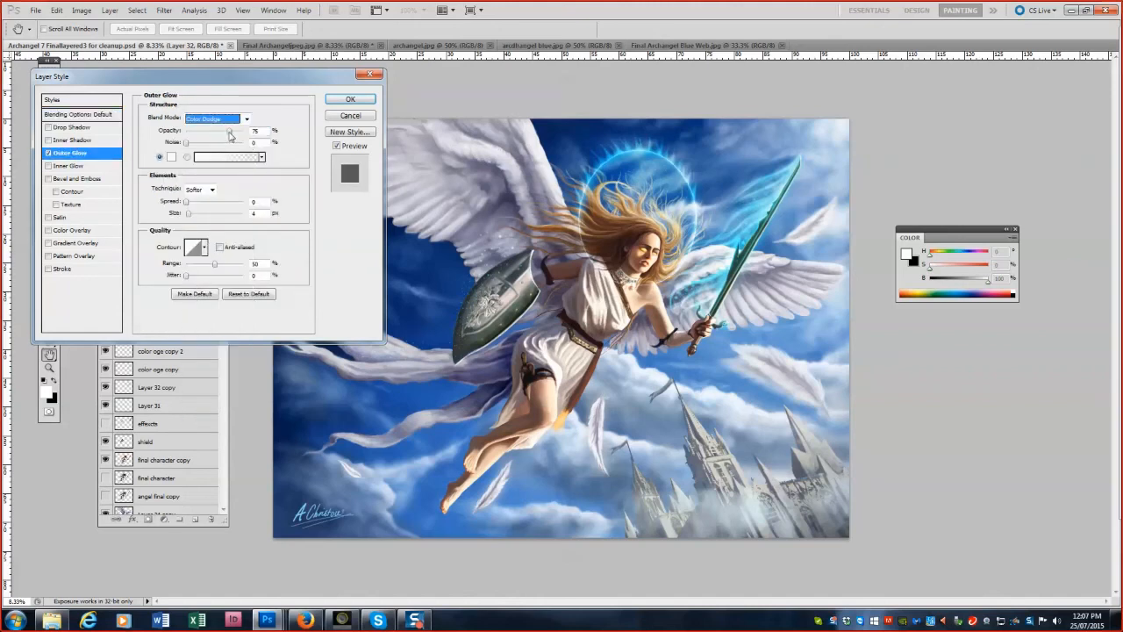
left_click_drag(186, 203, 186, 214)
left_click_drag(230, 133, 200, 147)
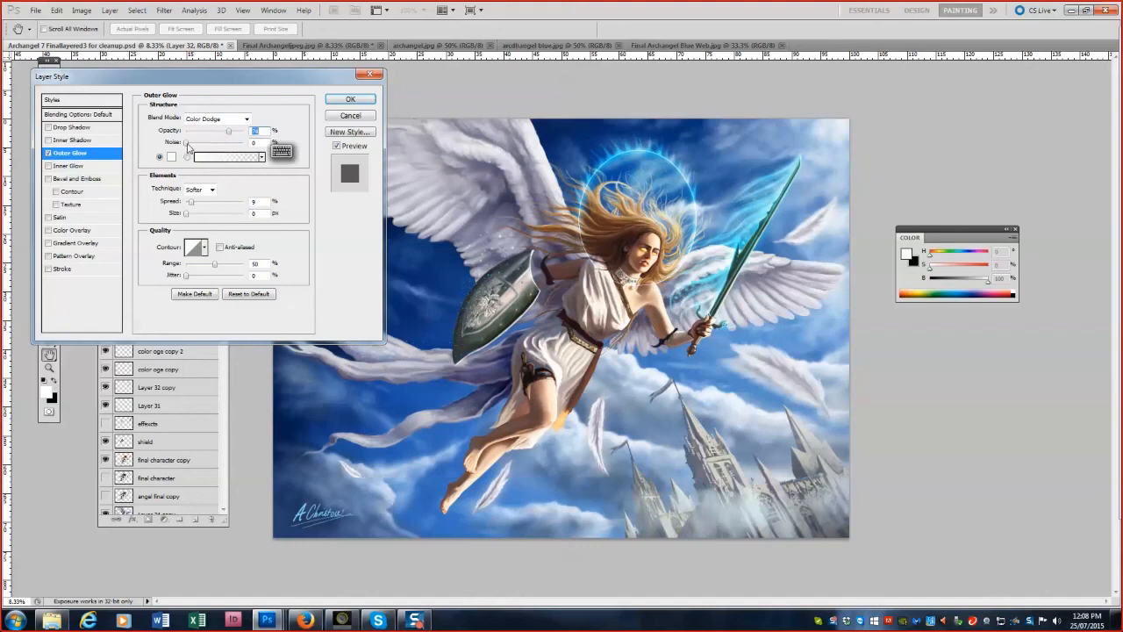
mouse_move(190, 203)
left_mouse_down()
mouse_move(222, 207)
mouse_move(186, 203)
left_mouse_up()
left_click_drag(186, 264, 201, 264)
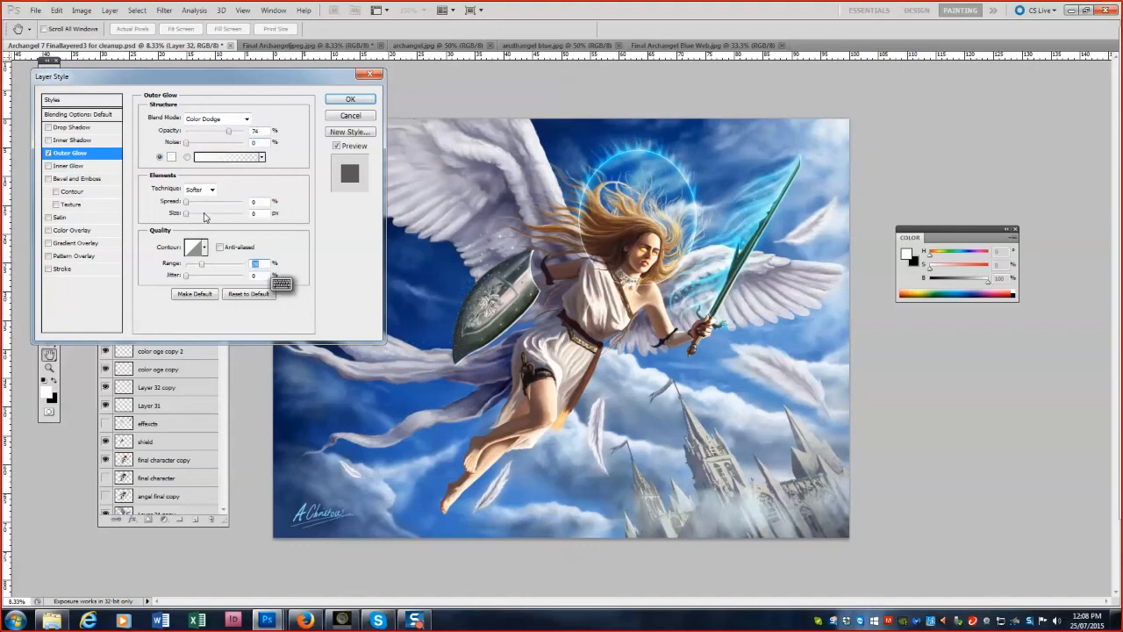
Lower the ring's Outer Glow opacity, set its size to 10 px, increase the spread, and apply the layer style.
left_click_drag(228, 131, 225, 130)
mouse_move(186, 202)
left_mouse_down()
mouse_move(244, 203)
mouse_move(189, 215)
left_mouse_up()
left_click_drag(226, 132, 197, 133)
left_click_drag(244, 204, 211, 204)
mouse_move(195, 131)
left_mouse_down()
mouse_move(185, 132)
mouse_move(198, 131)
left_mouse_up()
left_click_drag(210, 202, 191, 204)
left_click_drag(199, 132, 192, 135)
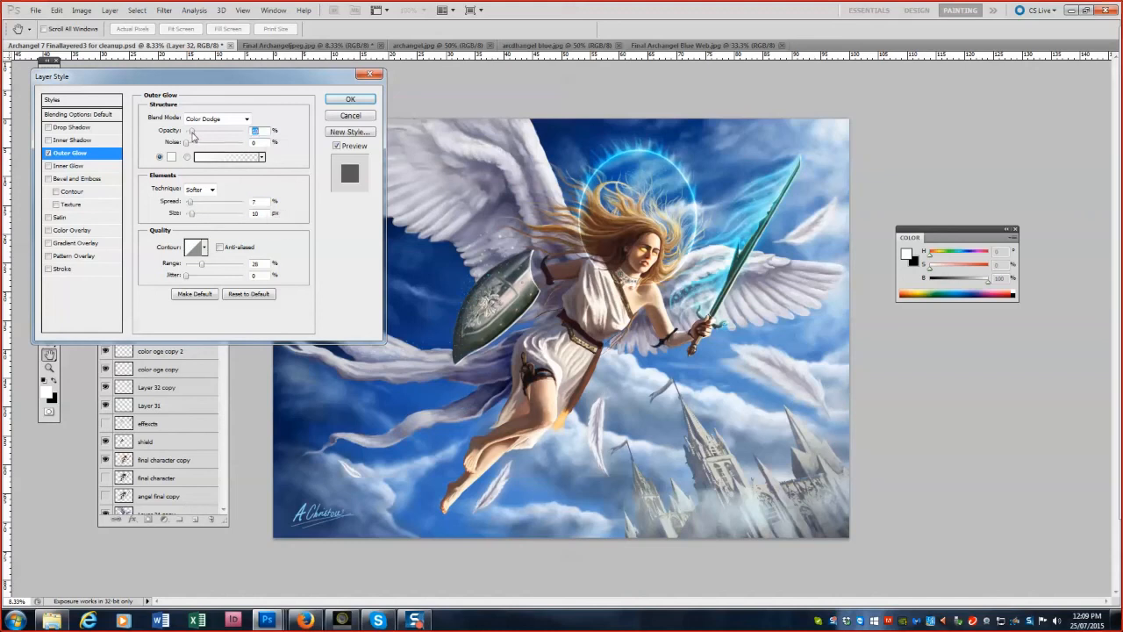
left_click_drag(190, 203, 215, 203)
left_click(350, 99)
Add a layer mask to Layer 32 and brush the ring away where it crosses the hair and body.
left_click(149, 519)
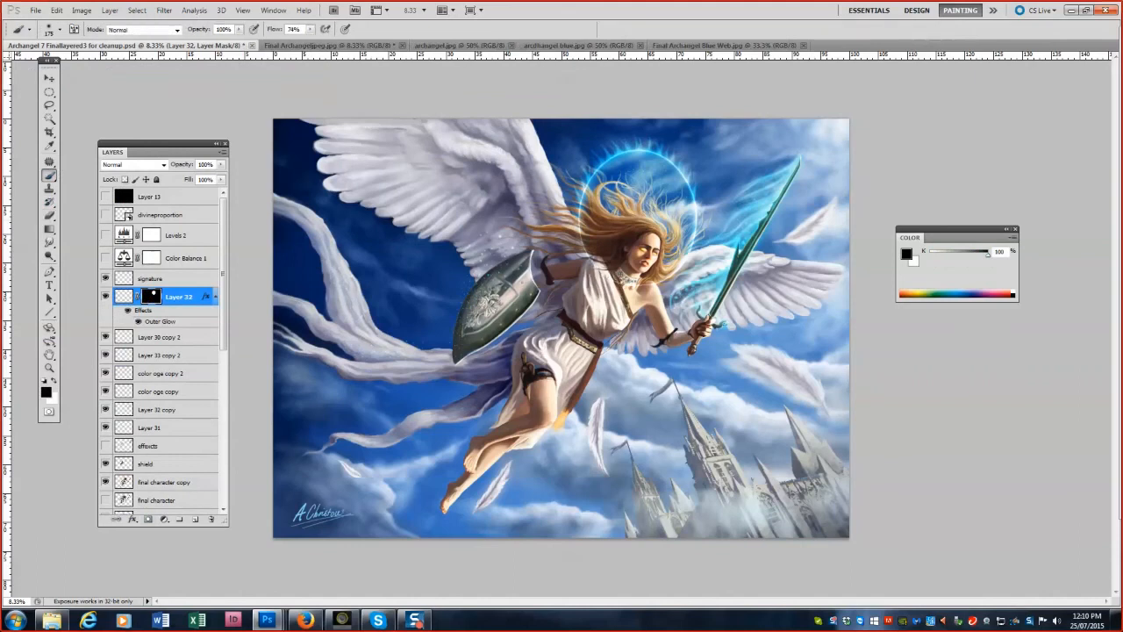
key("bracketright")
key("bracketright")
key("bracketright")
key("bracketright")
key("bracketright")
key("bracketleft")
key("bracketleft")
key("bracketleft")
Load the saved circular selection on Layer 32 and invert it to cover everything outside the halo.
left_click(152, 337)
left_click(138, 10)
left_click(143, 12)
key("v")
left_click(176, 297)
left_click(138, 10)
left_click(158, 206)
left_click(555, 206)
left_click(544, 218)
left_click(656, 180)
left_click(137, 10)
left_click(158, 58)
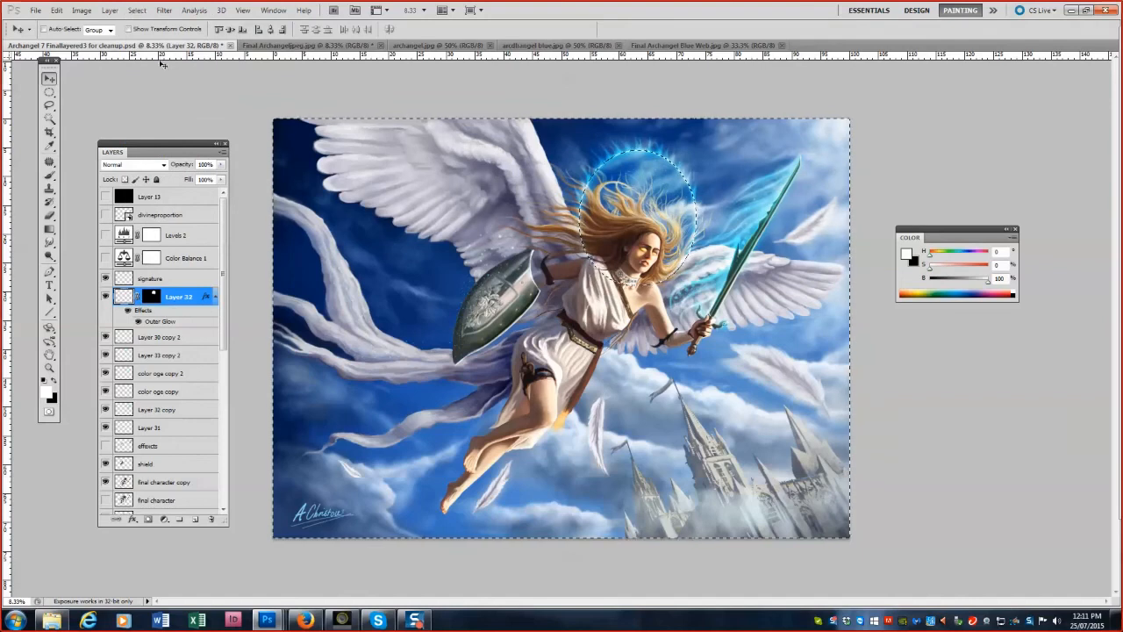
Examine the halo ring up close against the inverted selection and clear the selection.
key("z")
left_click(672, 229)
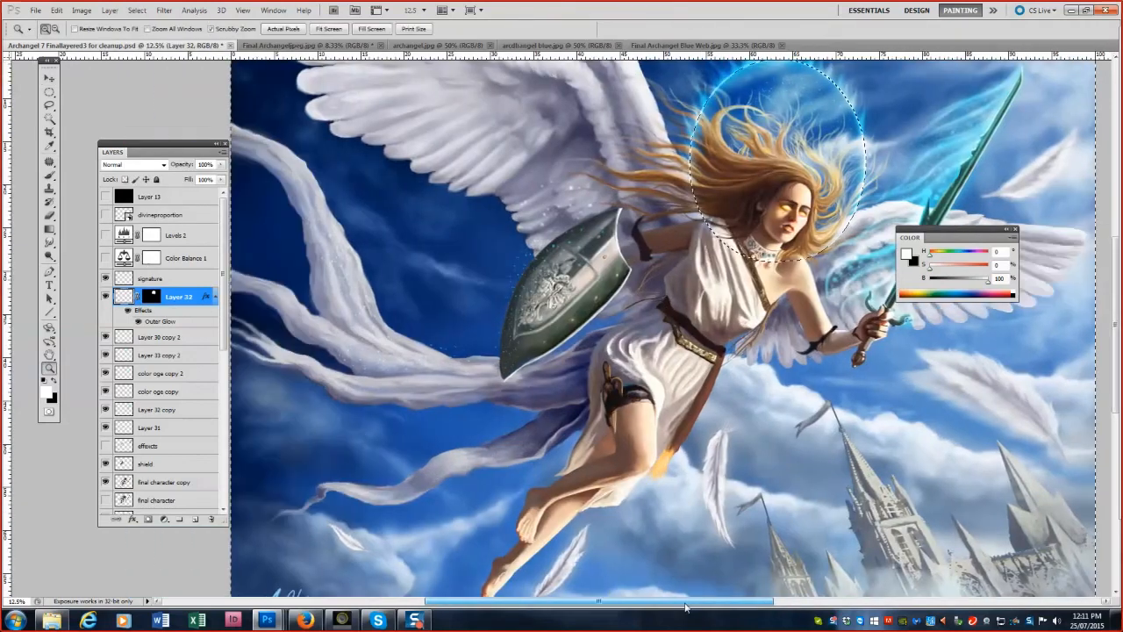
left_click(830, 222, "alt")
left_click(811, 184)
left_click(721, 107, "alt")
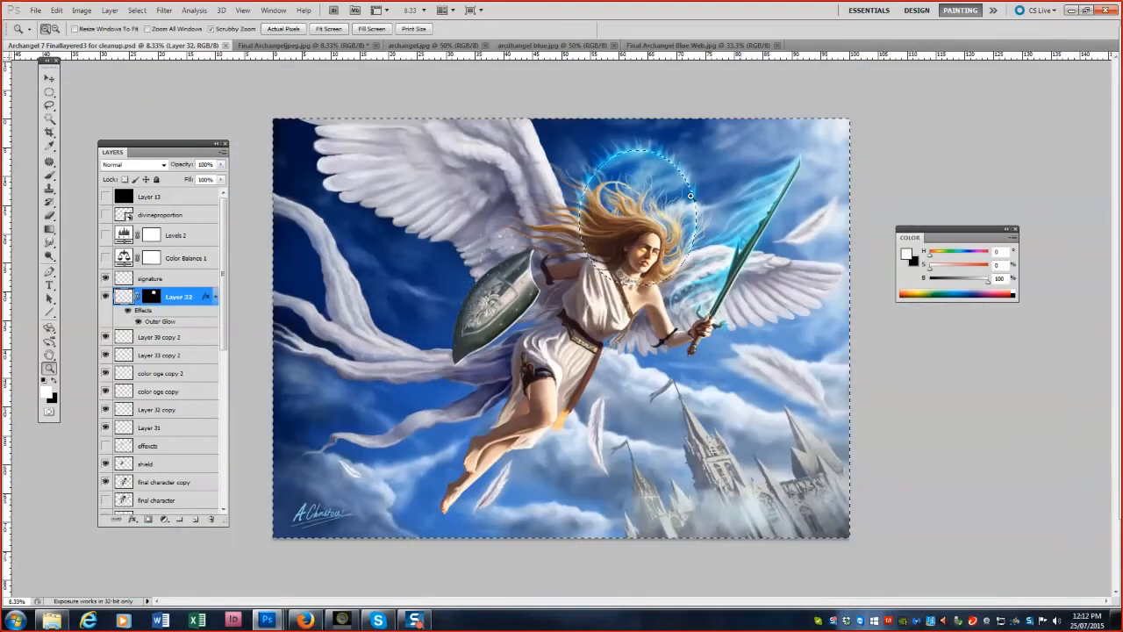
key("m")
left_click_drag(547, 119, 742, 372)
key("ctrl+d")
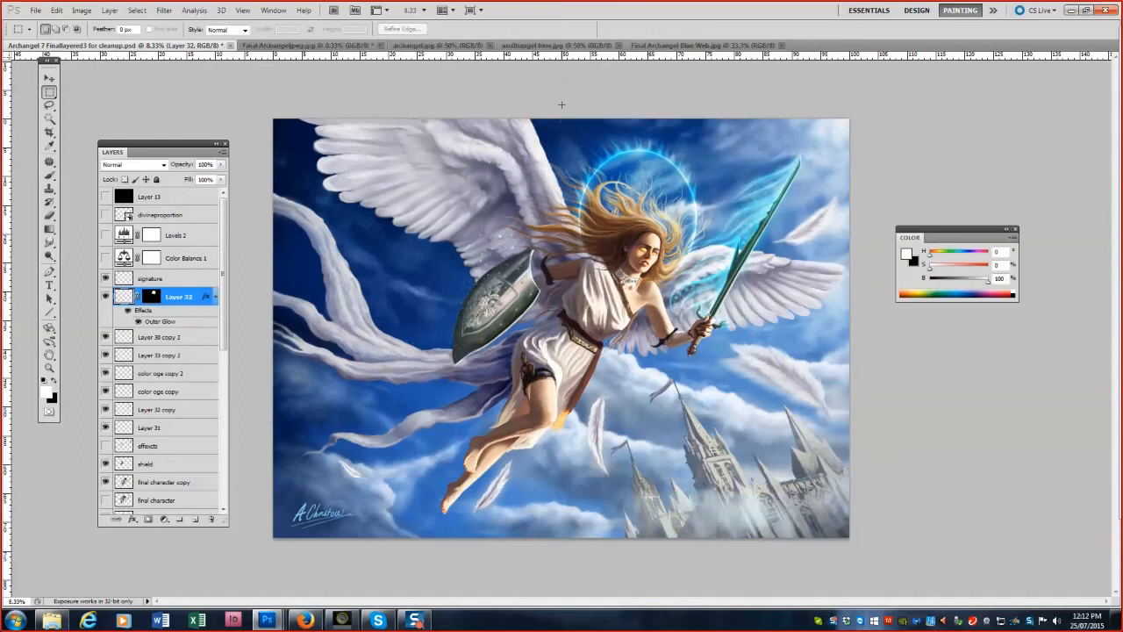
Copy the merged upper body, halo and sword area and paste it into a new document.
left_click_drag(556, 111, 814, 367)
key("ctrl+shift+c")
left_click(35, 10)
left_click(46, 24)
left_click(657, 167)
key("ctrl+v")
key("v")
mouse_move(625, 333)
left_mouse_down()
mouse_move(651, 335)
mouse_move(627, 331)
left_mouse_up()
Return to Archangel 7 Finallayered3 for cleanup.psd, save it, and clear the selection.
left_click(636, 45)
left_click(90, 45)
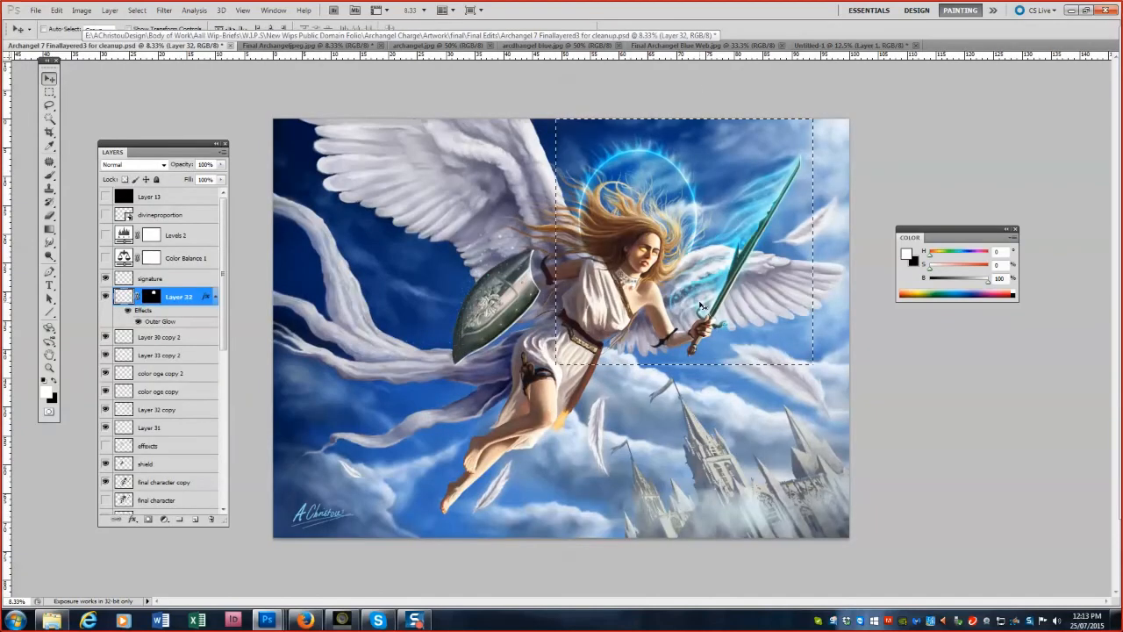
left_click(35, 11)
left_click(52, 164)
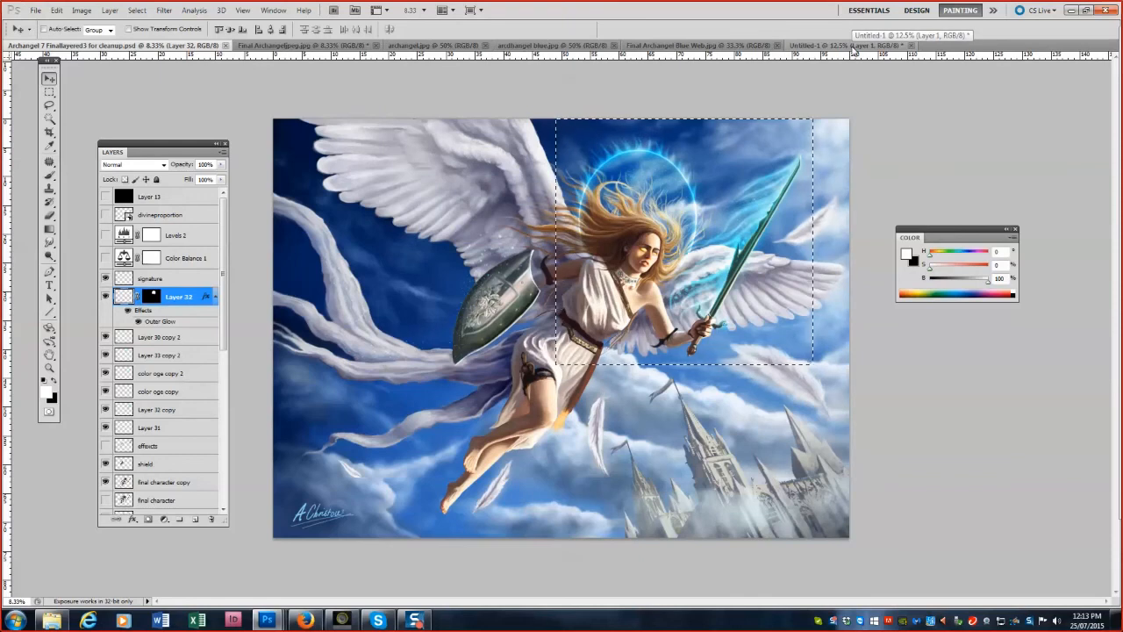
key("ctrl+d")
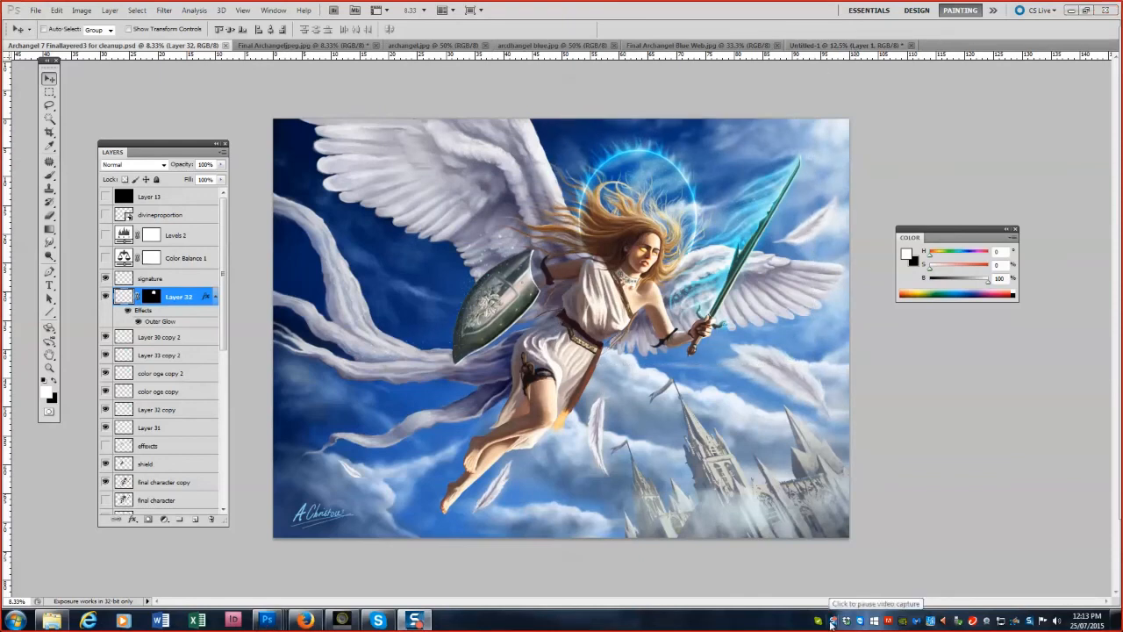
left_click(222, 153)
left_click(137, 11)
left_click(142, 31)
left_click(35, 10)
left_click(647, 72)
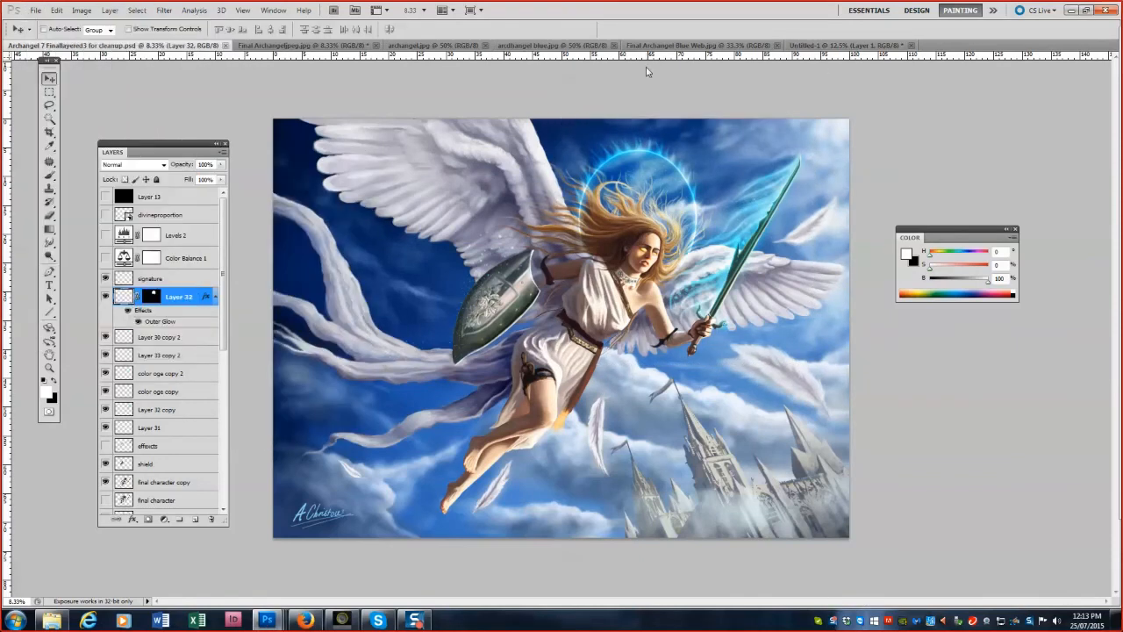
Select Layer 30 copy 2, load the saved circular selection, and invert it.
left_click(158, 337)
left_click(137, 11)
left_click(160, 213)
left_click(650, 183)
left_click(137, 10)
left_click(150, 56)
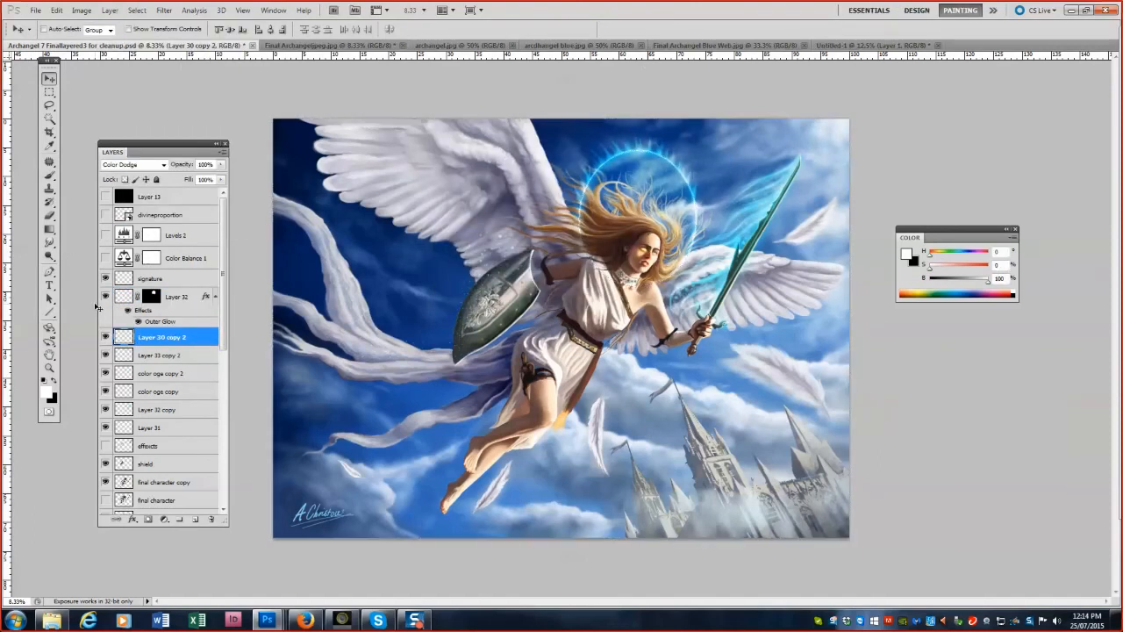
Set up a smaller brush with a sampled light cyan and 19% flow for the halo on Layer 30 copy 2.
left_click(49, 368)
left_click(799, 182)
left_click(798, 182)
left_click(49, 175)
scroll(814, 169, "down", 5)
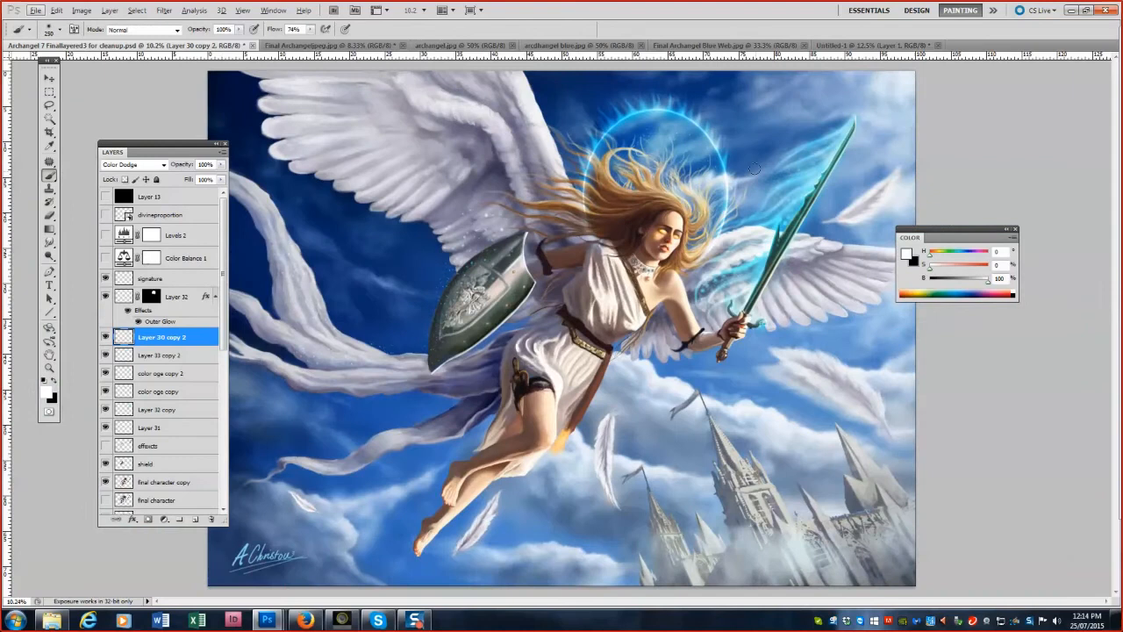
left_click(49, 368)
left_click(861, 141)
left_click(862, 141)
left_click(49, 176)
left_click(854, 242, "alt")
left_click(970, 267)
key("bracketleft")
key("bracketleft")
key("bracketleft")
key("bracketleft")
left_click(310, 30)
left_click(279, 44)
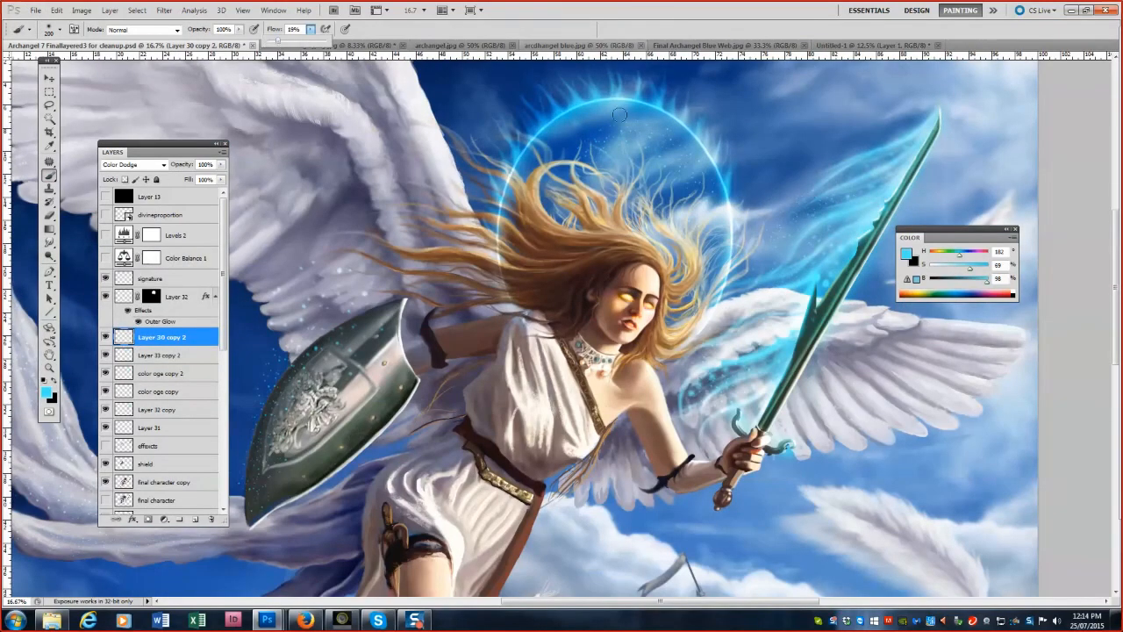
Shrink the brush, set its flow to 9%, and paint fine cyan flames along the halo rim.
key("bracketleft")
key("bracketleft")
key("bracketleft")
key("bracketleft")
key("bracketleft")
left_click_drag(310, 30, 303, 32)
key("bracketleft")
key("bracketleft")
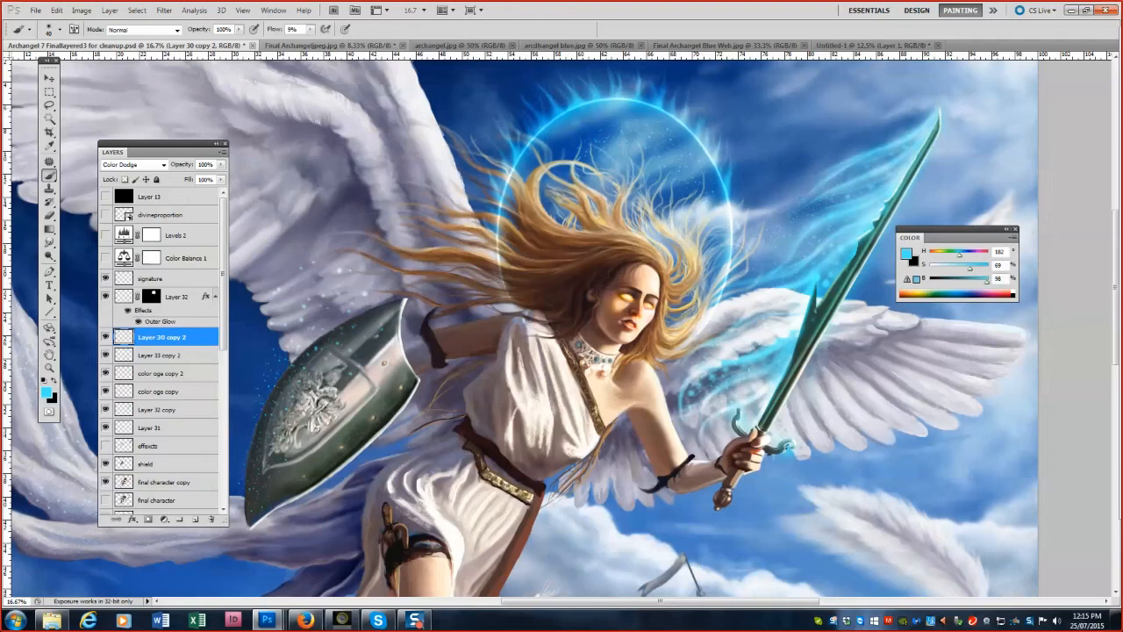
left_click(761, 43)
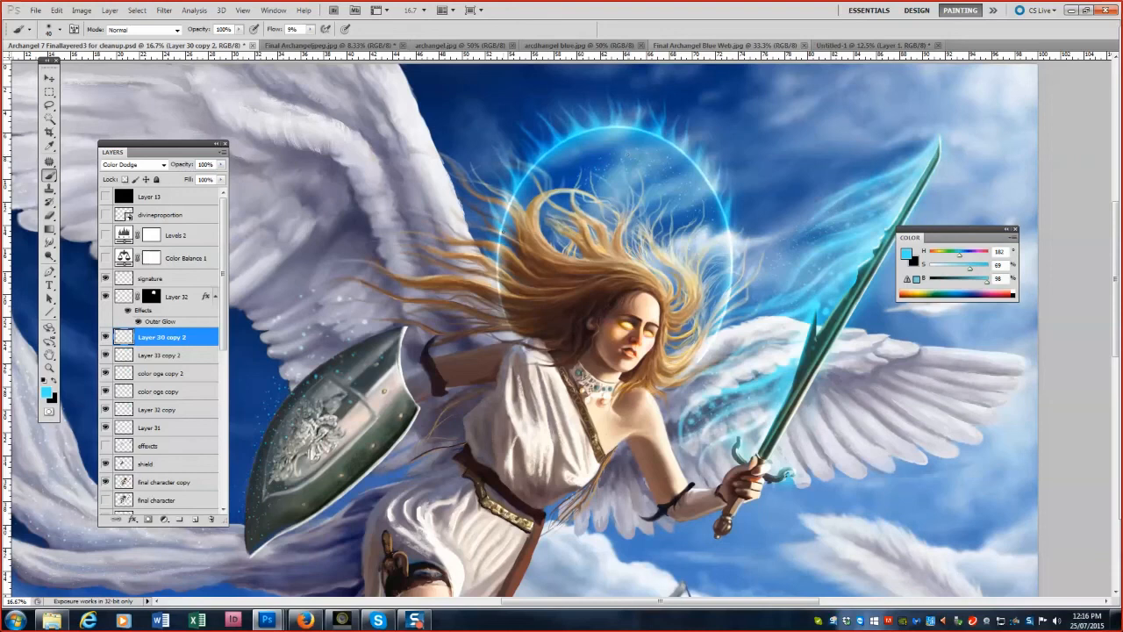
Extend the cyan flames outward around the halo, using a larger brush for soft glow and a smaller one for wisps.
key("bracketright")
key("bracketright")
key("bracketright")
key("bracketright")
key("bracketright")
mouse_move(537, 158)
left_mouse_down()
mouse_move(568, 141)
mouse_move(517, 190)
left_mouse_up()
key("bracketleft")
key("bracketleft")
key("bracketleft")
key("bracketleft")
key("bracketleft")
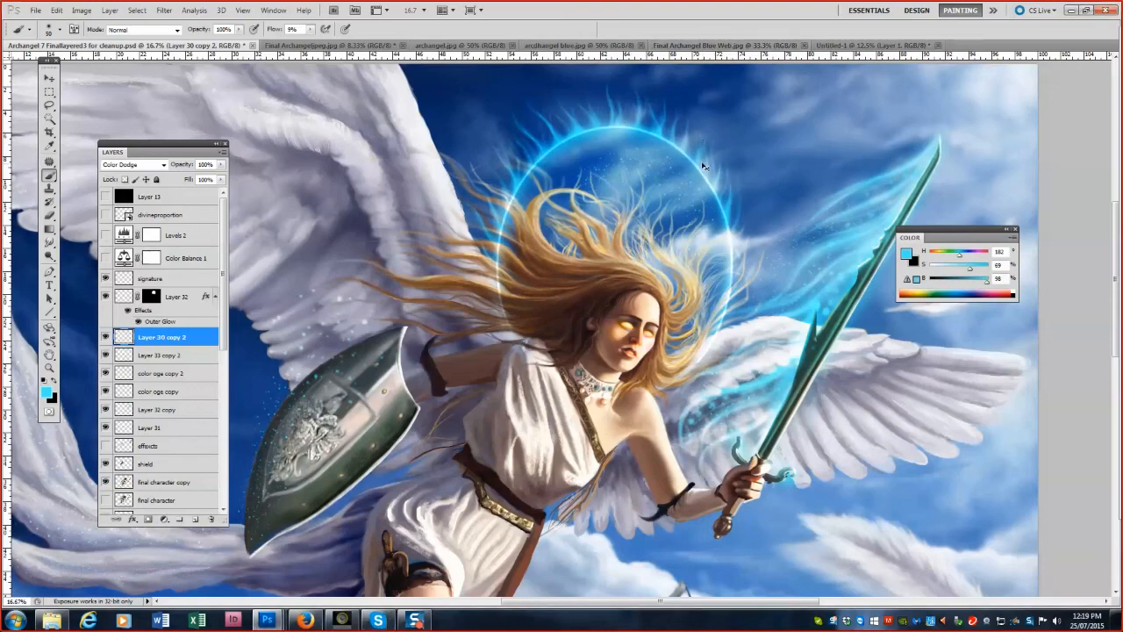
Set the brush colour's saturation to 78% and paint more blue flames along the halo's upper rim on Layer 30 copy 2.
left_click_drag(971, 271, 974, 271)
mouse_move(574, 139)
left_mouse_down()
mouse_move(667, 141)
mouse_move(691, 158)
left_mouse_up()
Compare the painting with and without the color oge copy 2 layer, and leave that layer hidden.
left_click(121, 357)
left_click(120, 374)
left_click(106, 375)
left_click(106, 375)
left_click(106, 375)
left_click(107, 374)
left_click(106, 374)
left_click(106, 374)
left_click(106, 375)
left_click(106, 375)
left_click(106, 374)
left_click(106, 374)
key("v")
left_click(106, 375)
left_click(106, 374)
left_click(106, 375)
Select the color oge copy layer, adjust the brush colour, set the flow to 27%, and paint glow around the sword hilt.
left_click(114, 393)
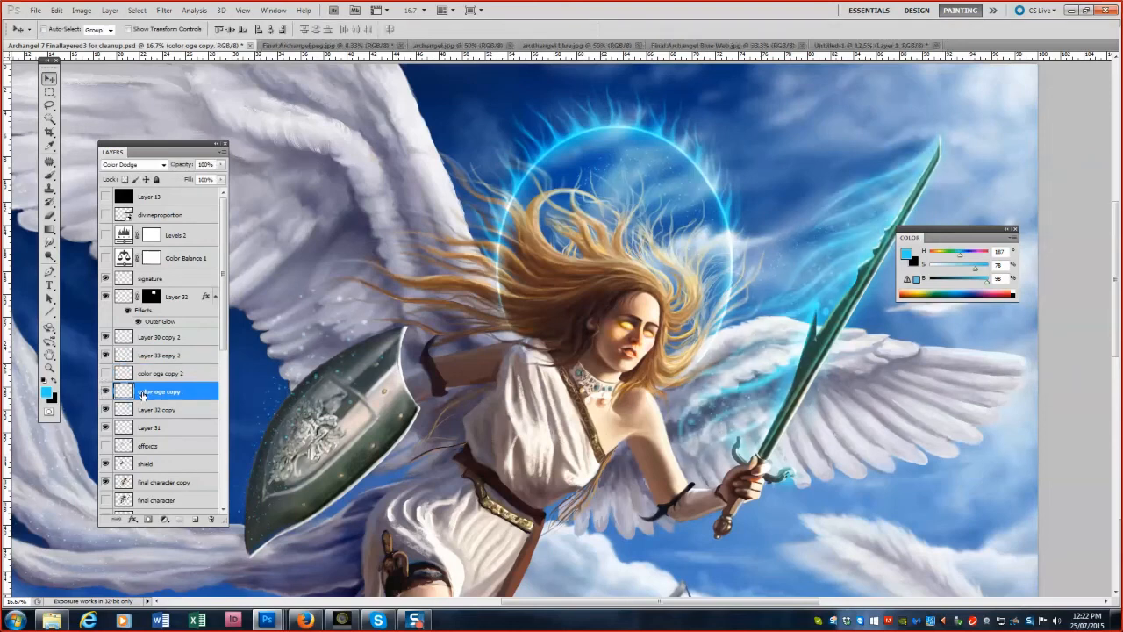
key("b")
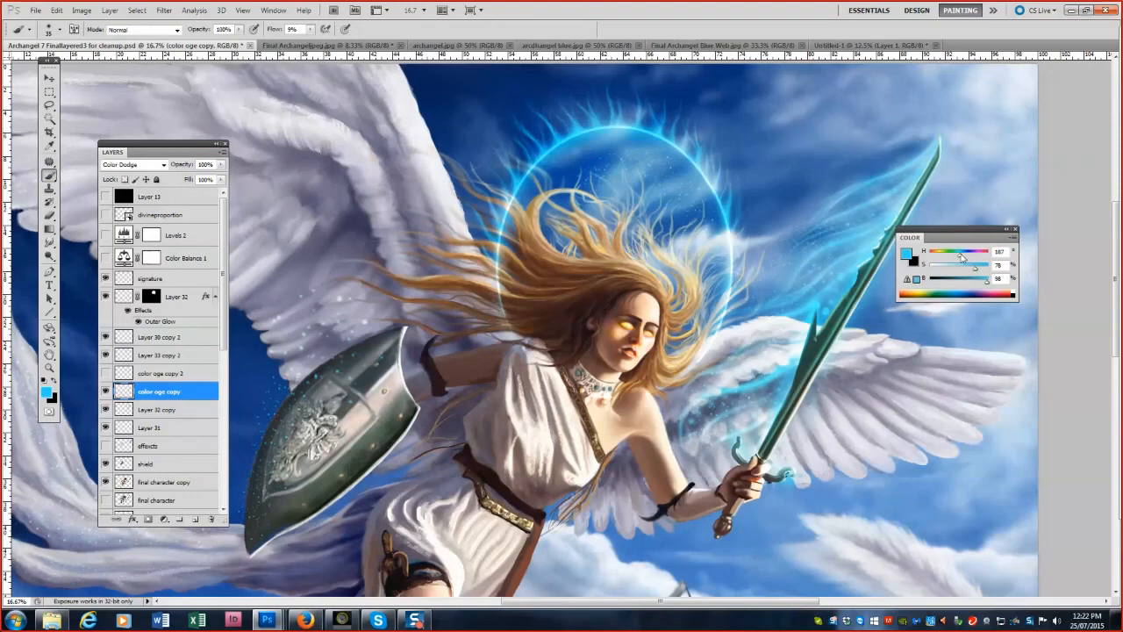
left_click_drag(736, 391, 713, 456)
left_click_drag(976, 267, 955, 267)
left_click_drag(310, 29, 321, 42)
left_click_drag(715, 398, 699, 410)
Enlarge the brush considerably and dab a soft glow over the shield.
key("bracketright")
key("bracketright")
key("bracketright")
key("bracketright")
key("bracketright")
key("bracketright")
key("bracketright")
key("bracketright")
key("bracketright")
key("bracketright")
key("bracketright")
left_click(364, 321)
Select the final character copy layer and retouch the dress's edge beside the shield with a smaller brush and sampled shadow colours.
key("bracketleft")
key("bracketleft")
key("bracketleft")
key("bracketleft")
key("bracketleft")
key("bracketleft")
key("bracketleft")
scroll(767, 234, "down", 3)
left_click(145, 481)
key("bracketleft")
key("bracketleft")
left_click(362, 471, "alt")
left_click_drag(367, 446, 400, 402)
left_click(362, 451, "alt")
left_click(361, 516, "alt")
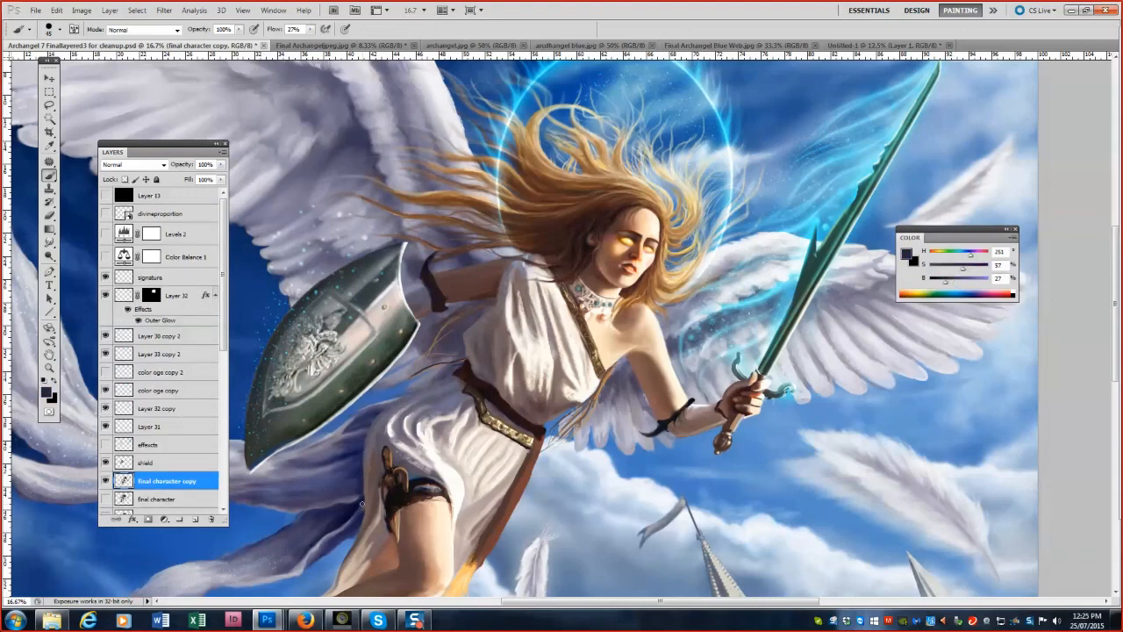
Touch up the shield arm and the dress's outer edge using a finer brush and colours sampled from the painting.
left_click(449, 301, "alt")
left_click_drag(448, 301, 446, 307)
key("bracketleft")
key("bracketleft")
left_click(360, 533, "alt")
left_click_drag(364, 530, 361, 536)
left_click(364, 519, "alt")
left_click(375, 422, "alt")
left_click_drag(375, 421, 376, 419)
left_click(368, 441, "alt")
Smudge the dress's outer edge at the hip with a larger tip to blend the new strokes.
key("bracketright")
key("bracketright")
key("bracketright")
key("r")
mouse_move(372, 423)
left_mouse_down()
mouse_move(383, 411)
mouse_move(370, 448)
left_mouse_up()
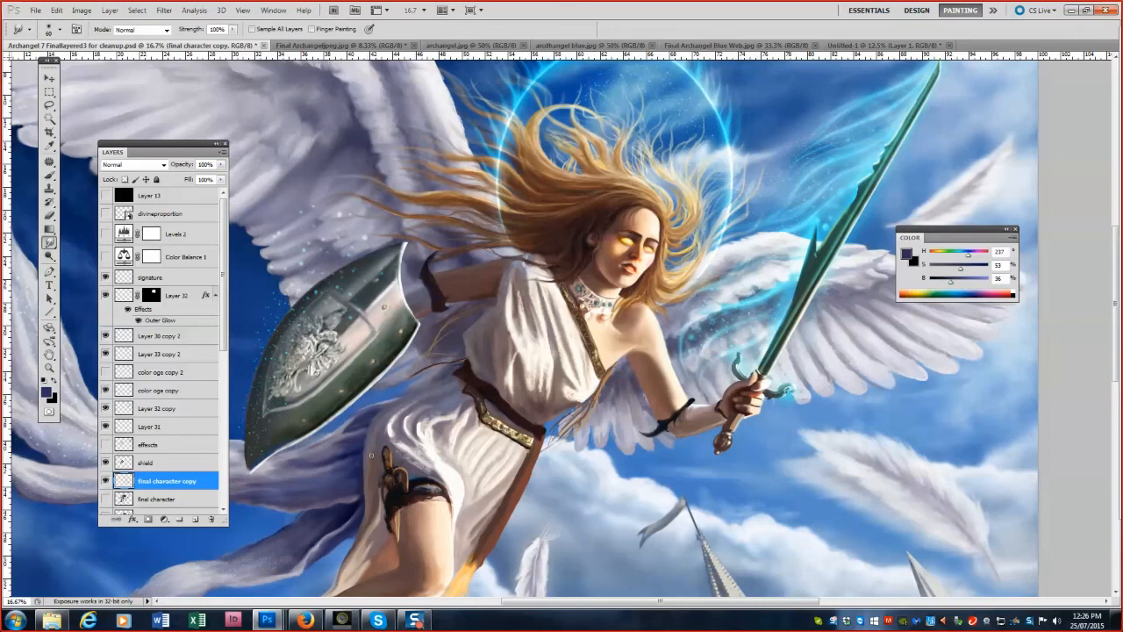
Save the layered painting.
key("z")
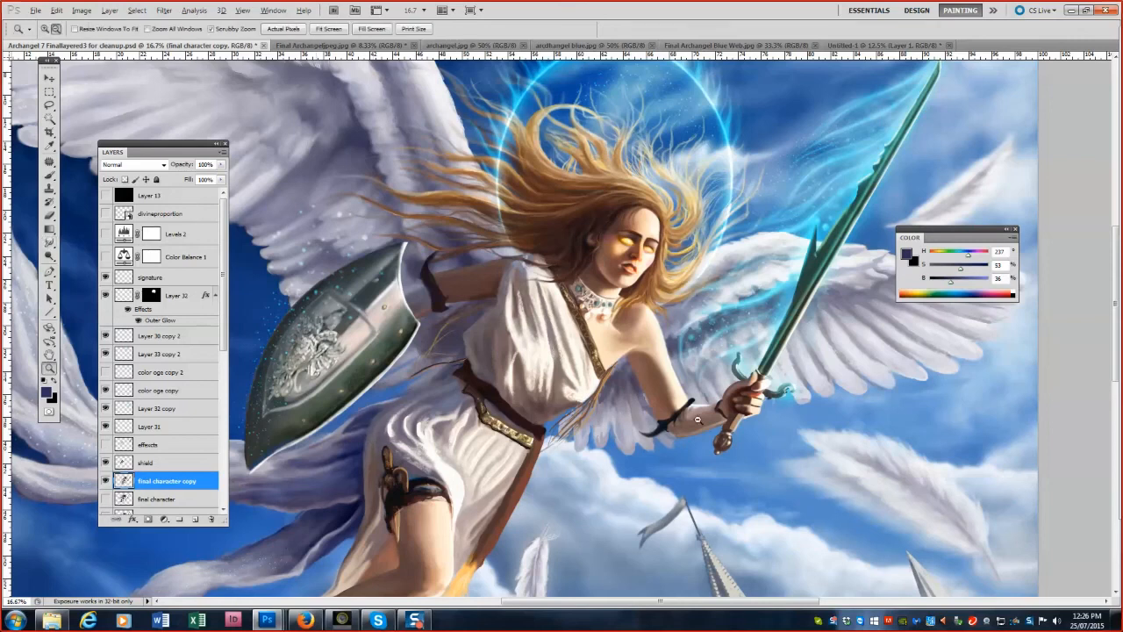
left_click(707, 418, "alt")
left_click(707, 419, "alt")
key("ctrl+s")
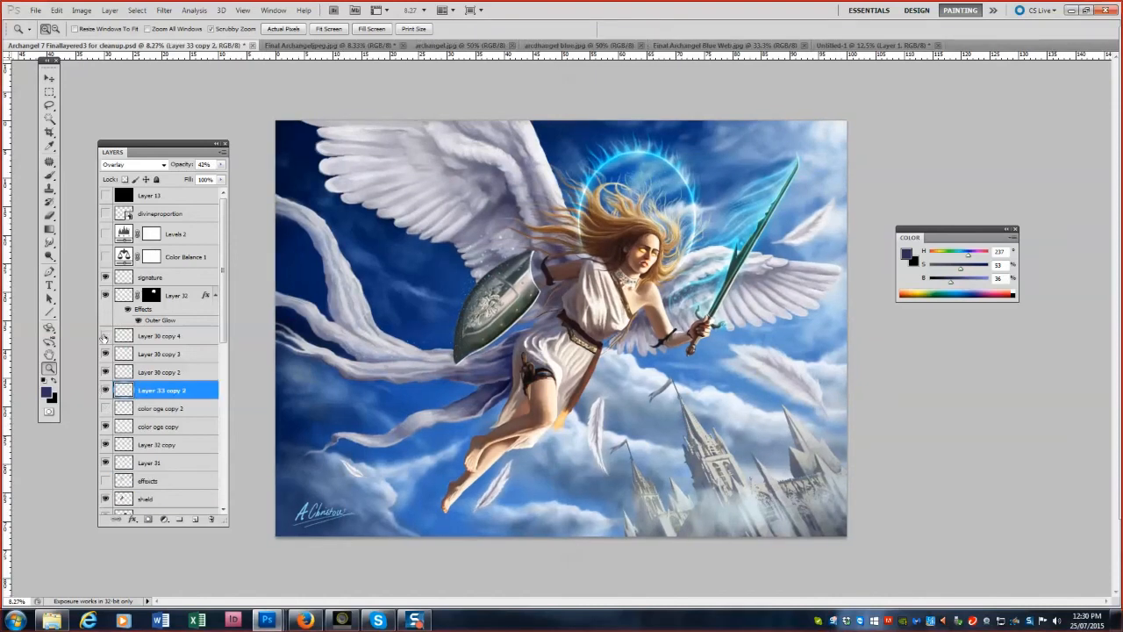
Set the opacity of Layer 30 copy 4 to 23%.
left_click(163, 336)
left_click(221, 164)
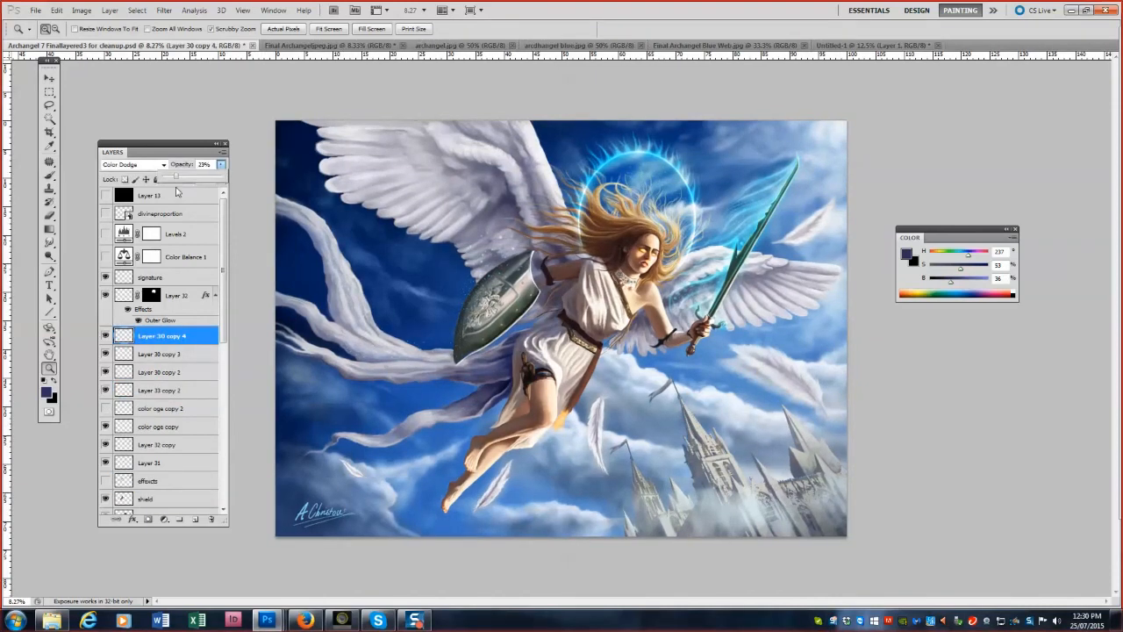
Compare the painting with Layer 30 copy 2, color oge copy 2 and color oge copy shown and hidden.
left_click(151, 355)
left_click(104, 372)
left_click(104, 374)
left_click(104, 375)
left_click(104, 375)
left_click(105, 408)
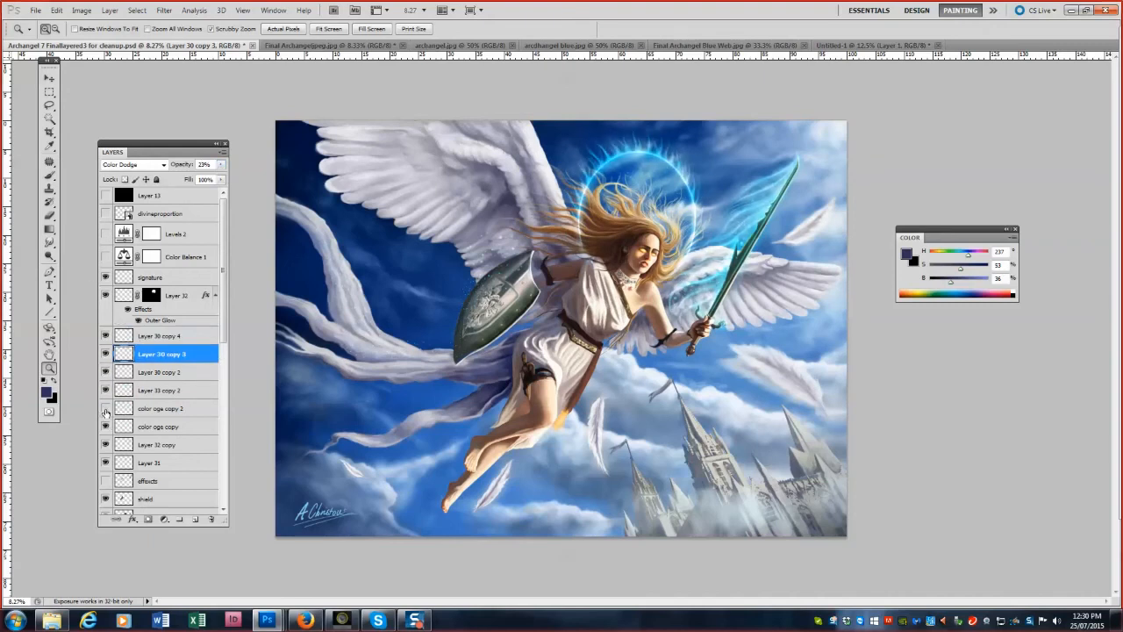
left_click(105, 409)
left_click(107, 427)
left_click(106, 428)
left_click(106, 428)
left_click(106, 428)
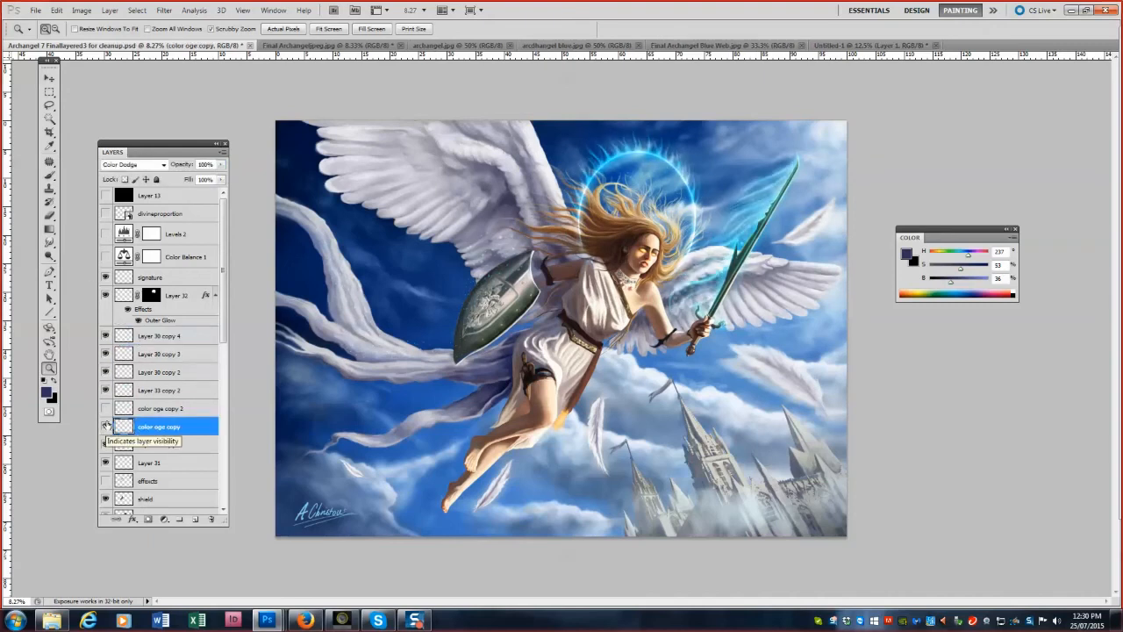
Paint light cyan highlights in the sword's glow on color oge copy, using a smaller brush and colours sampled from the glow.
key("ctrl+plus")
left_click(50, 176)
left_click(852, 154, "alt")
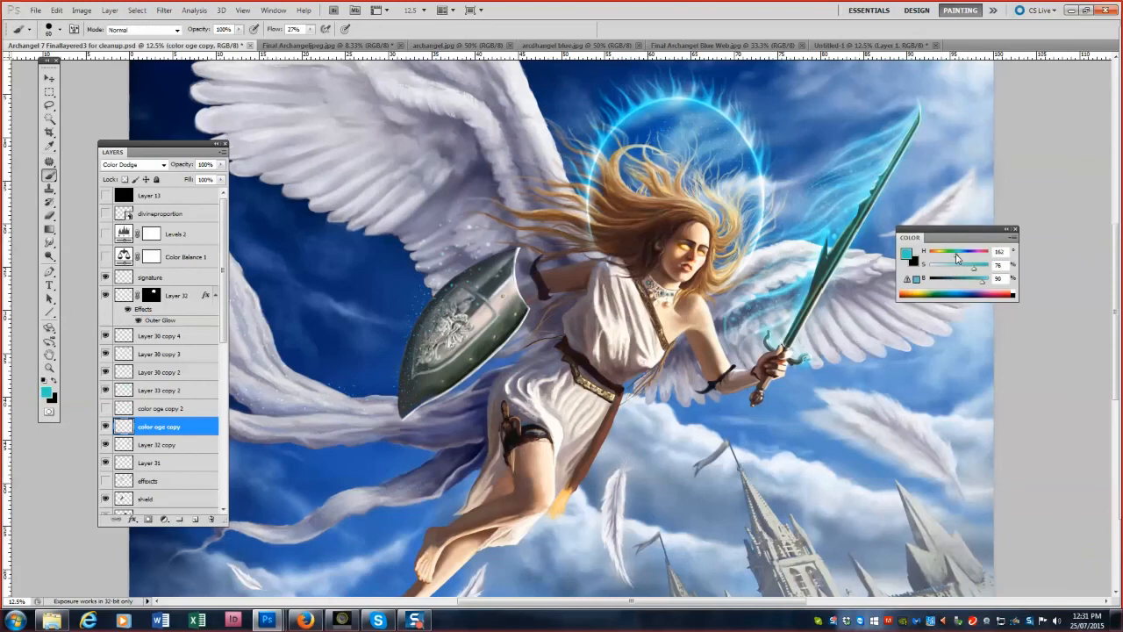
key("bracketleft")
key("bracketleft")
left_click(835, 234, "alt")
left_click(839, 228, "alt")
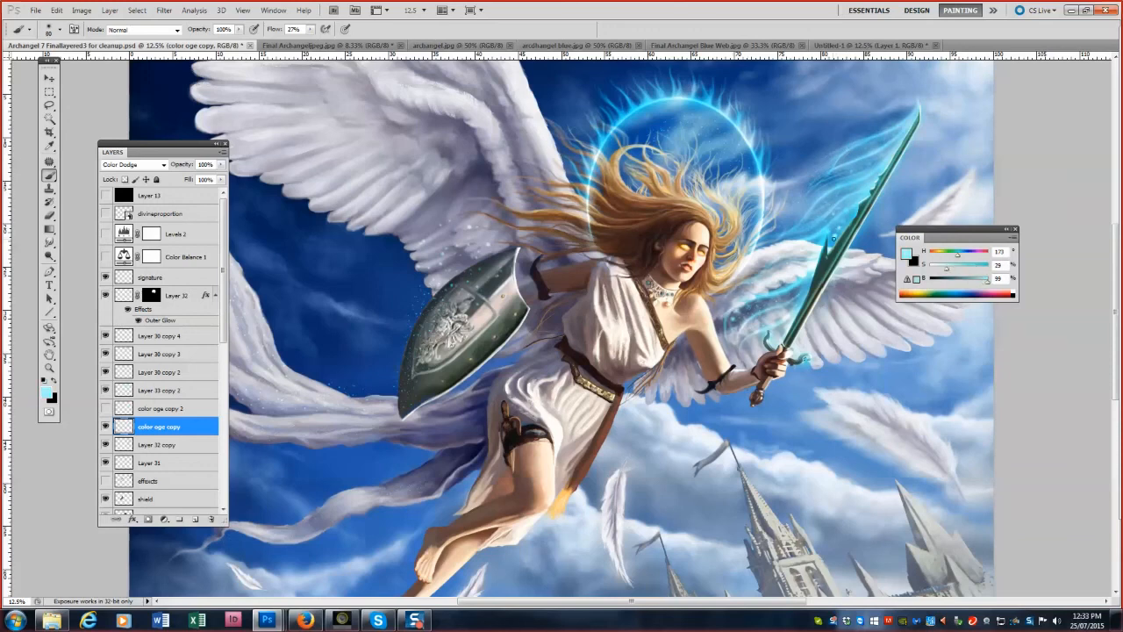
left_click(838, 230, "alt")
Clean up the sword glow with the Eraser and add further cyan strokes along the blade with sampled colours.
key("e")
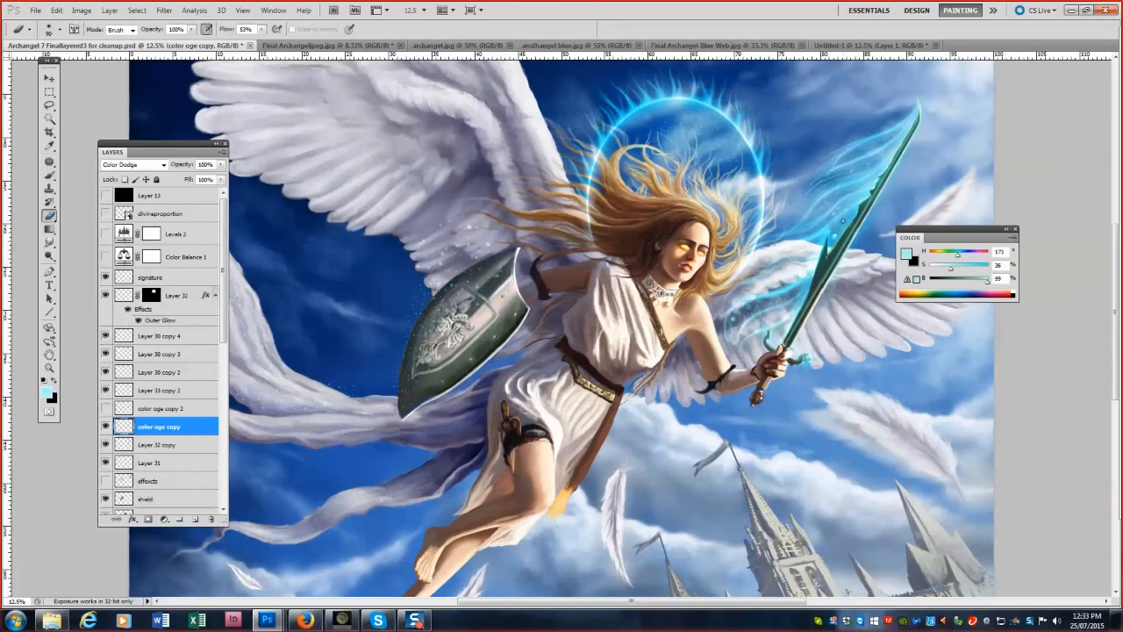
key("b")
left_click(888, 215, "alt")
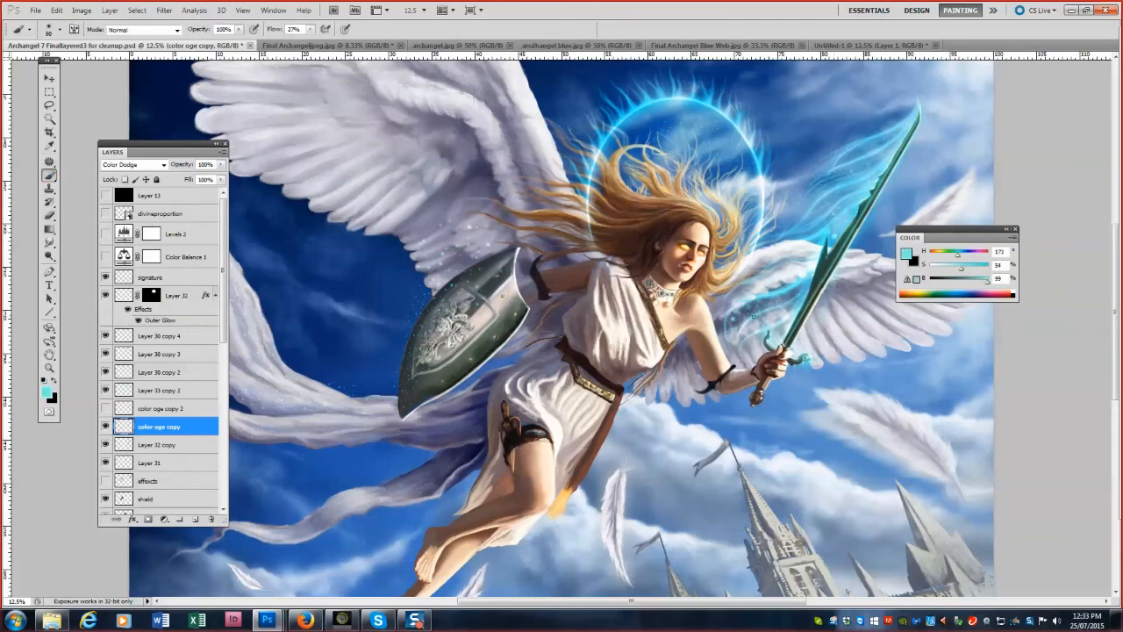
left_click(758, 334, "alt")
left_click_drag(816, 267, 809, 286)
left_click(167, 335)
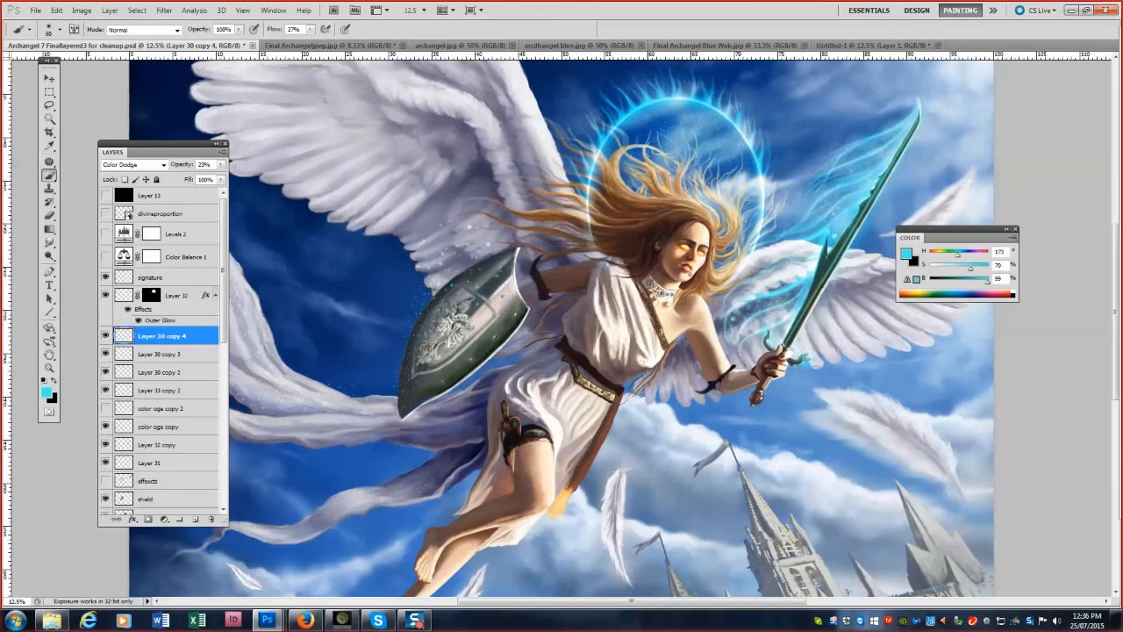
key("ctrl+minus")
left_click(49, 104)
mouse_move(790, 137)
left_mouse_down()
mouse_move(714, 192)
mouse_move(830, 146)
mouse_move(793, 136)
left_mouse_up()
key("ctrl+t")
left_click_drag(650, 247, 654, 248)
key("Escape")
left_click(159, 426)
key("ctrl+t")
left_click_drag(832, 363, 819, 362)
key("Escape")
left_click(161, 336)
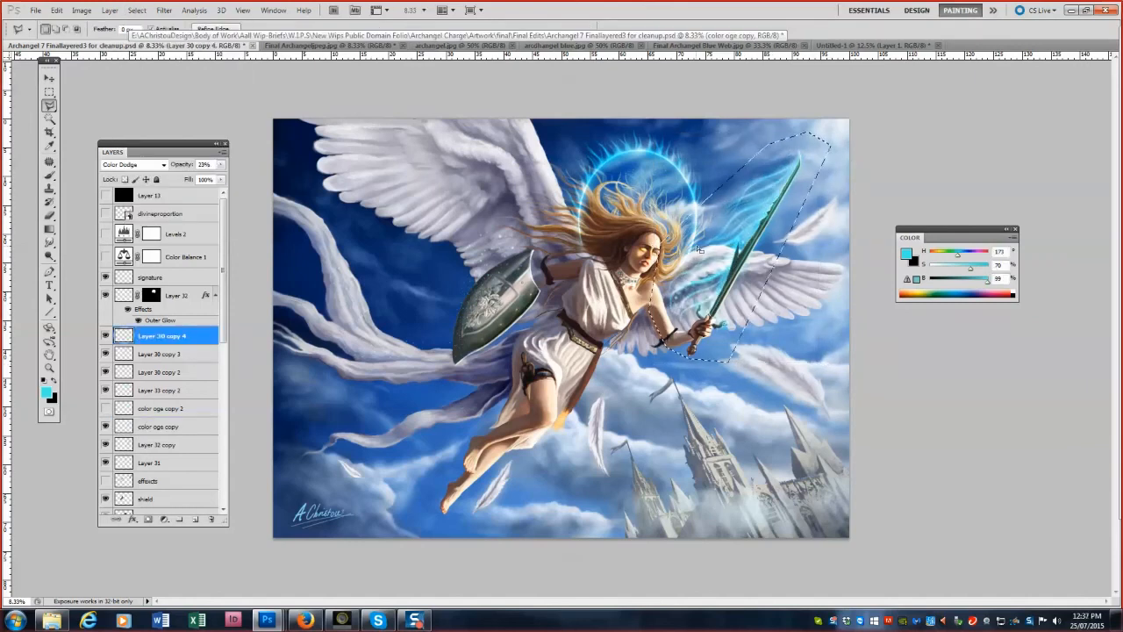
key("ctrl+d")
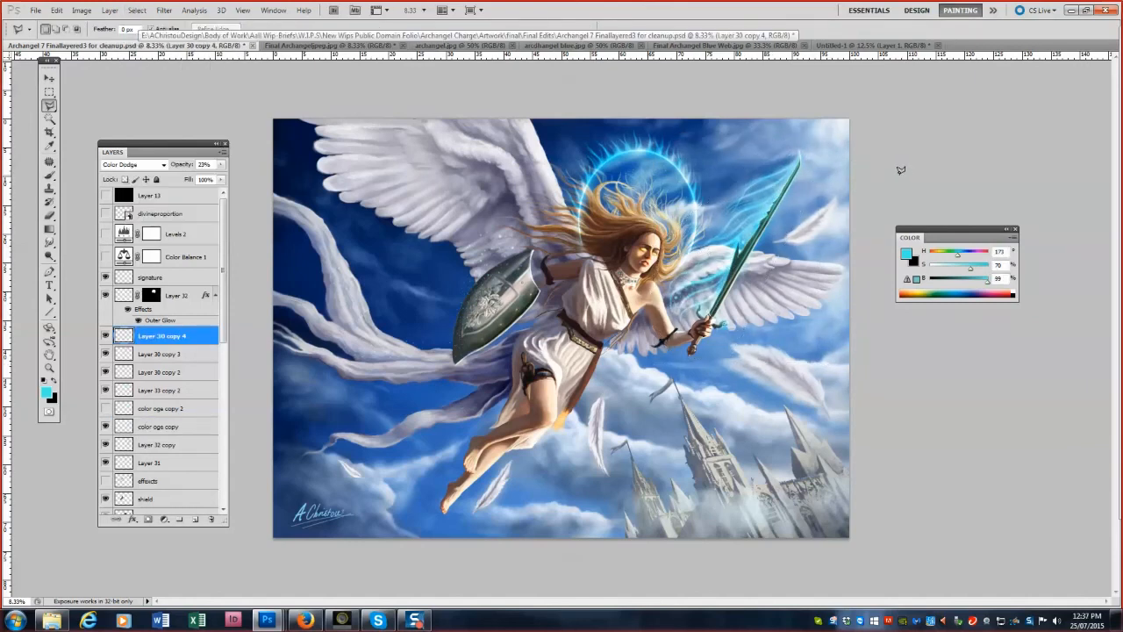
Lasso the sword's glow on the color oge copy layer and apply a Free Transform to it.
left_click(159, 426)
mouse_move(99, 420)
left_mouse_down()
mouse_move(73, 141)
mouse_move(96, 420)
left_mouse_up()
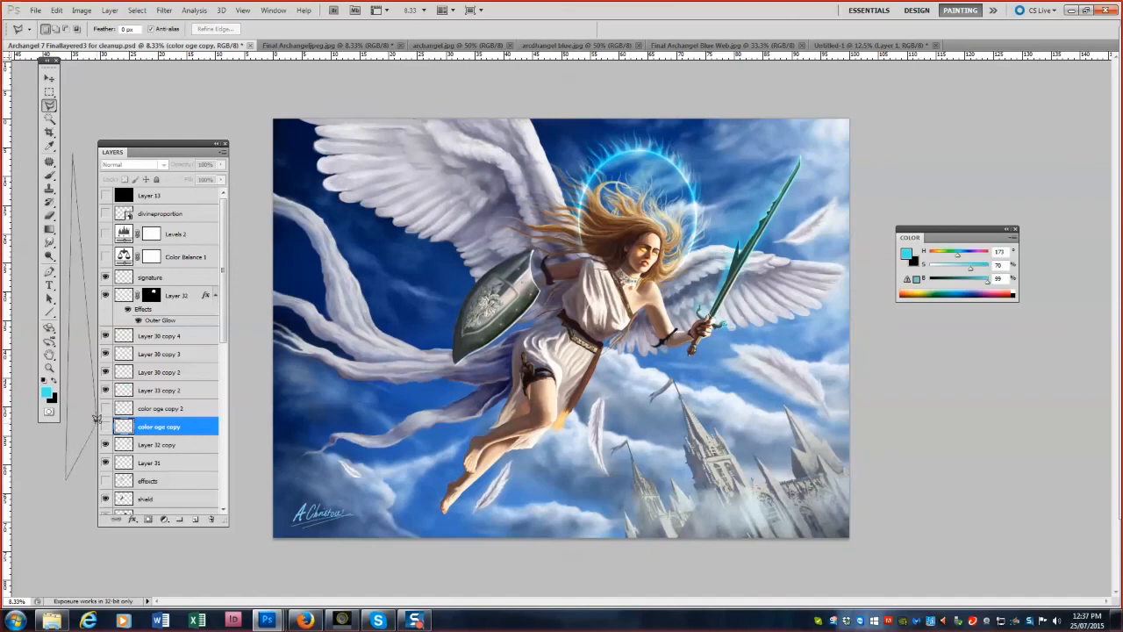
left_click(105, 426)
mouse_move(803, 131)
left_mouse_down()
mouse_move(727, 364)
mouse_move(792, 130)
mouse_move(817, 141)
left_mouse_up()
key("ctrl+t")
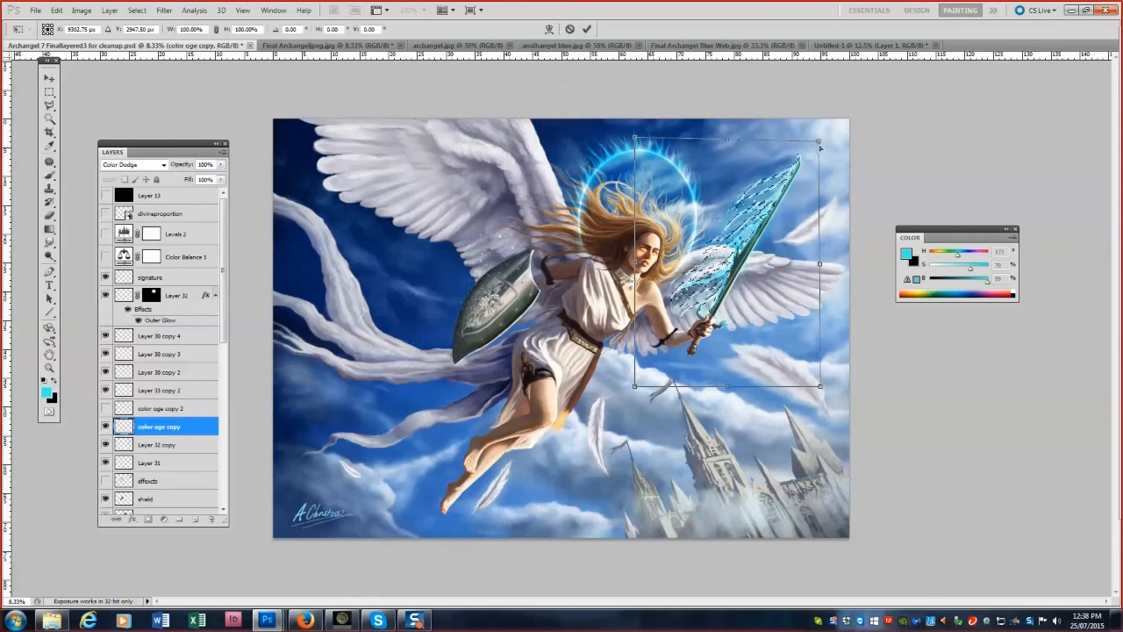
key("Return")
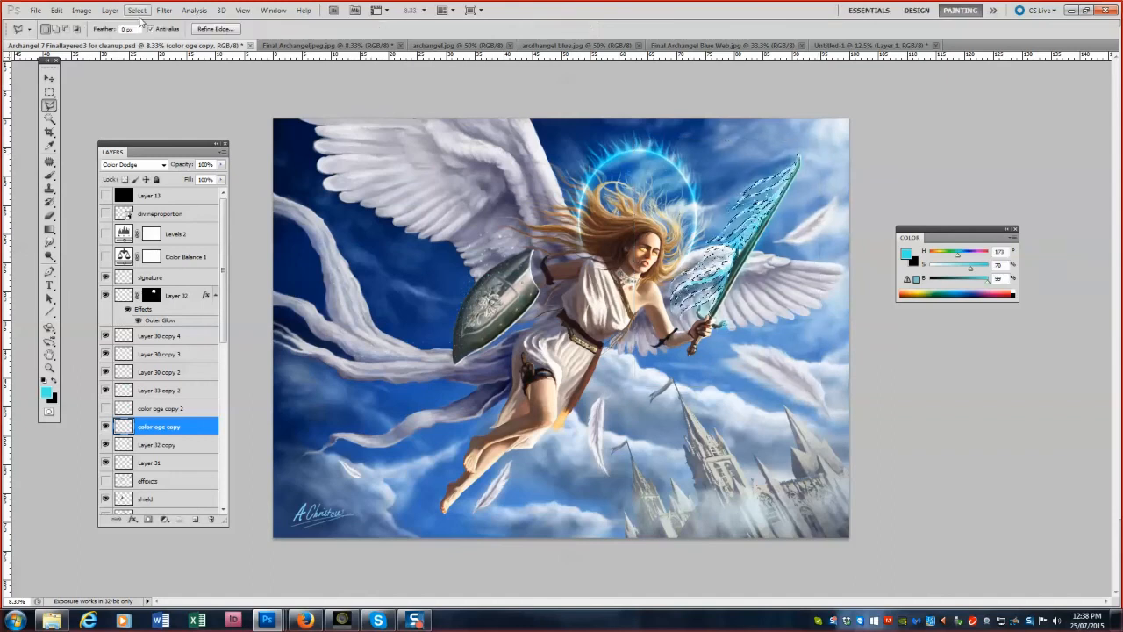
Duplicate the color oge copy layer and set the duplicate's blend mode to Color Dodge.
left_click(132, 164)
left_click(171, 313)
left_click(223, 151)
left_click(254, 161)
left_click(132, 164)
left_click(131, 297)
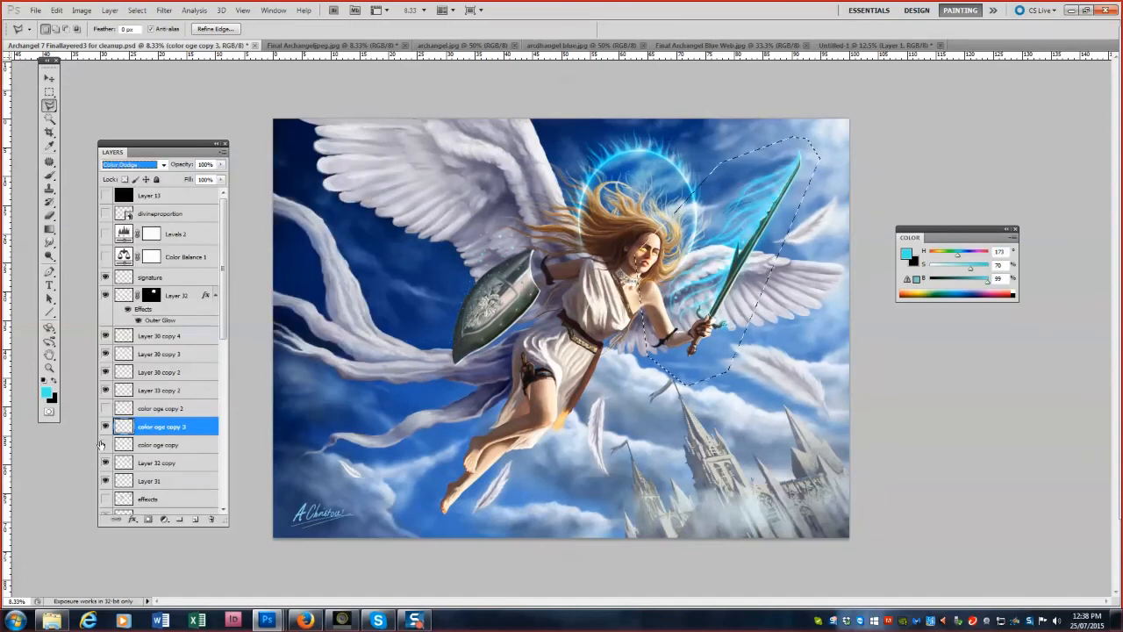
Clear the selection, compare the duplicated sword glow with its source, and hide the color oge copy layer.
key("ctrl+d")
key("v")
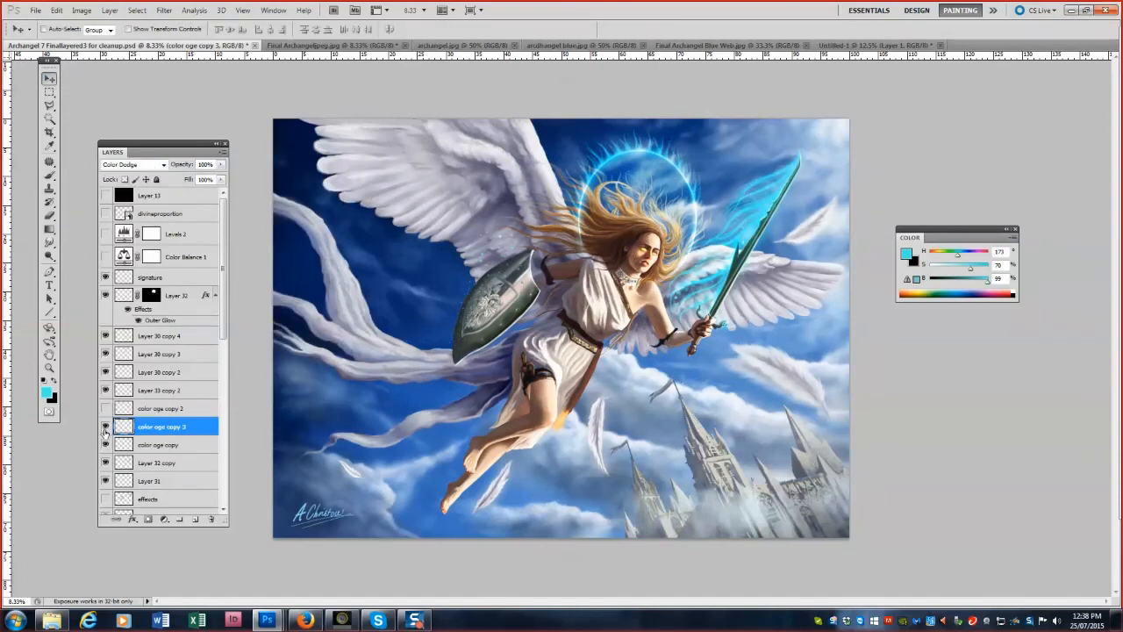
left_click(106, 427)
left_click(105, 427)
left_click(106, 445)
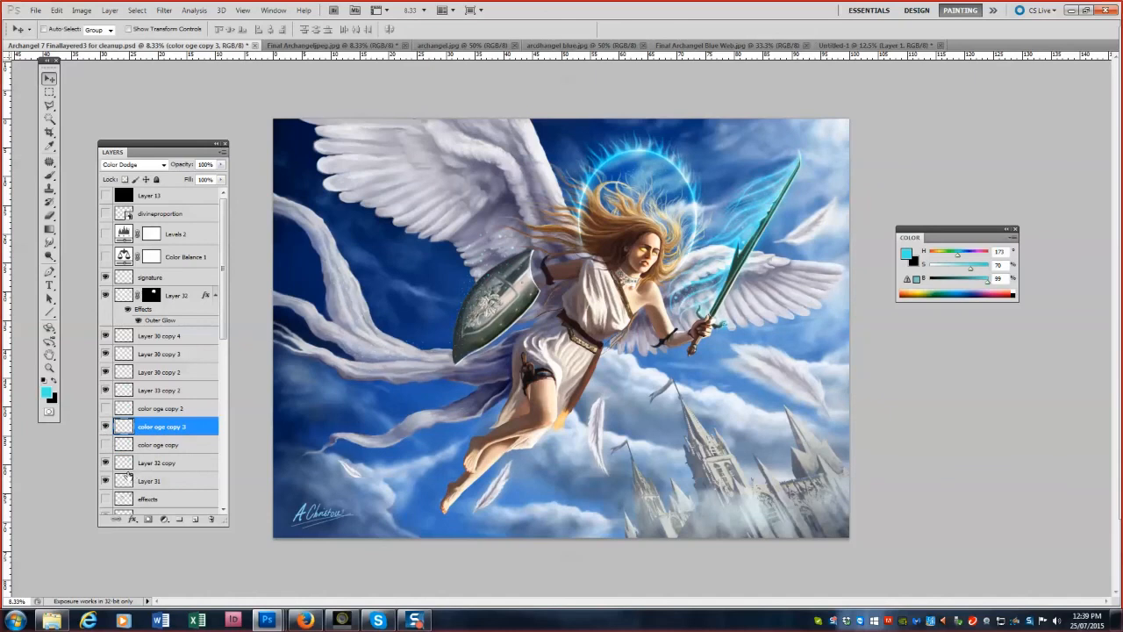
key("z")
left_click(812, 166)
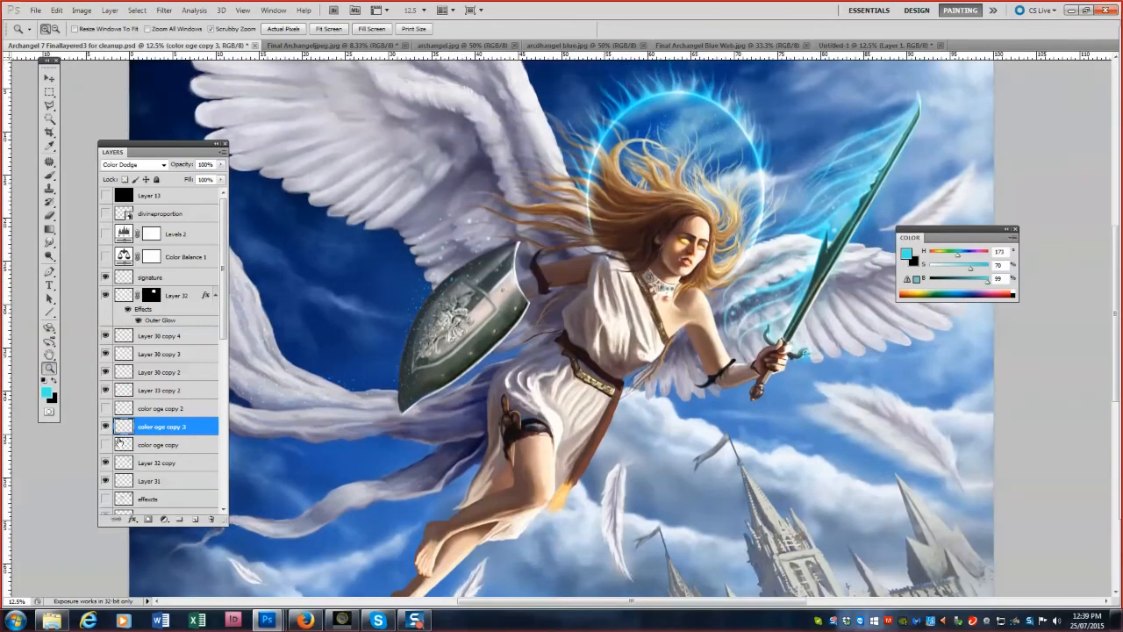
left_click(123, 444)
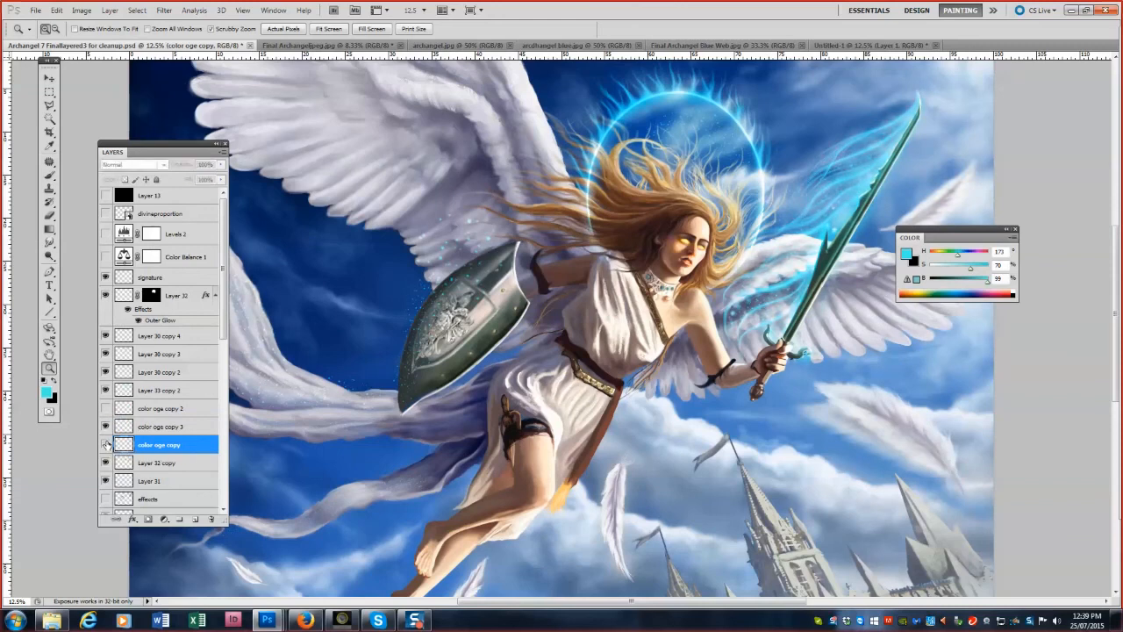
Set the opacity of Layer 30 copy 4 to 32%.
left_click(143, 336)
left_click_drag(183, 180, 177, 180)
key("b")
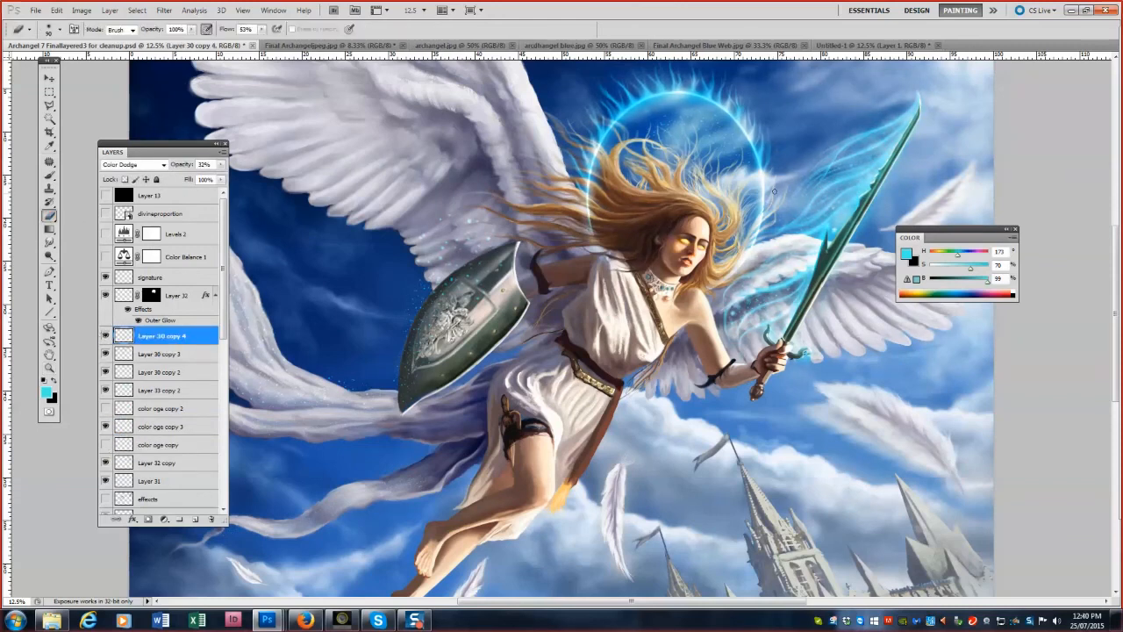
Move the Color panel aside and compare the sword glow with color oge copy 2 shown and hidden.
left_click(151, 427)
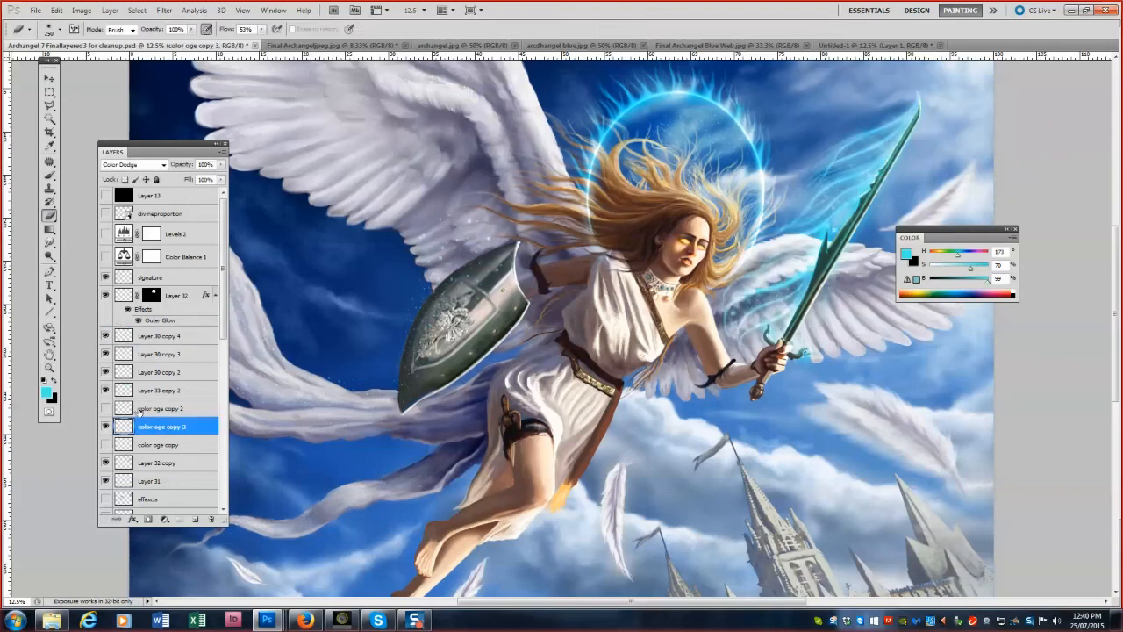
left_click(121, 409)
left_click(105, 409)
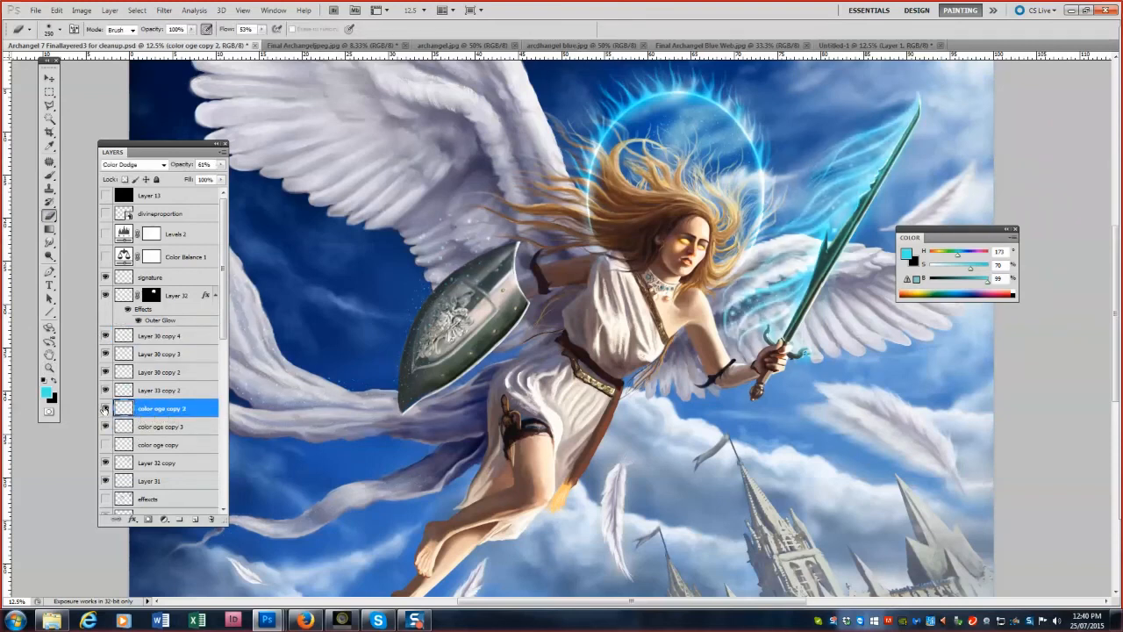
left_click(105, 409)
left_click_drag(956, 236, 1099, 224)
key("z")
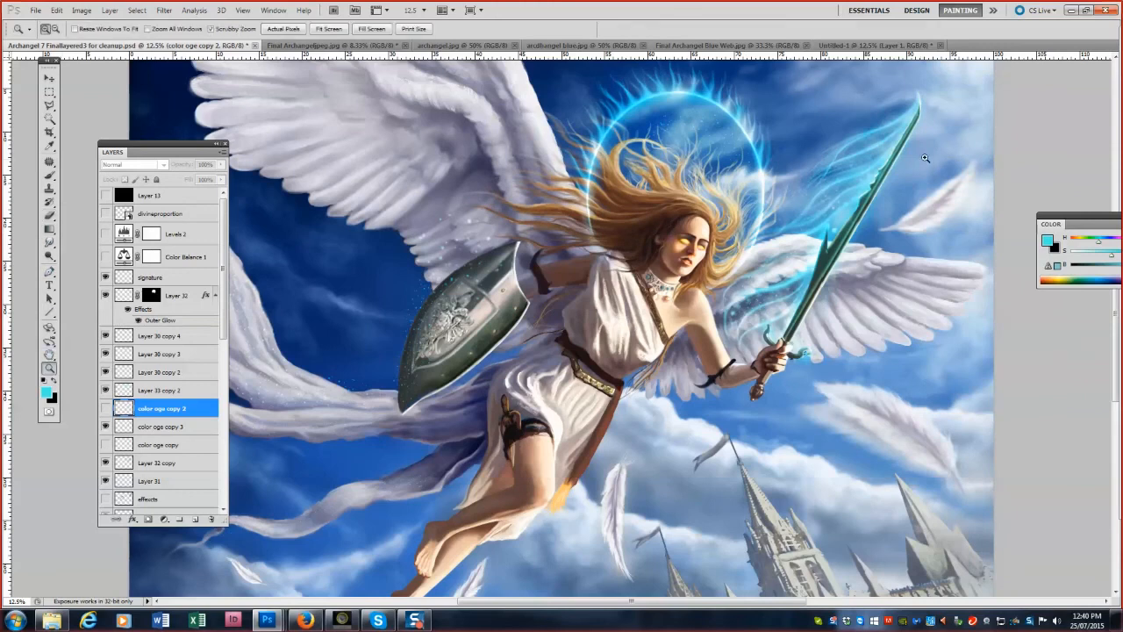
left_click(922, 163)
left_click(106, 409)
left_click(106, 409)
left_click(105, 409)
left_click(105, 409)
Examine what Layer 30 copy 4, Layer 30 copy 3 and Layer 32 each contribute to the halo.
left_click(125, 336)
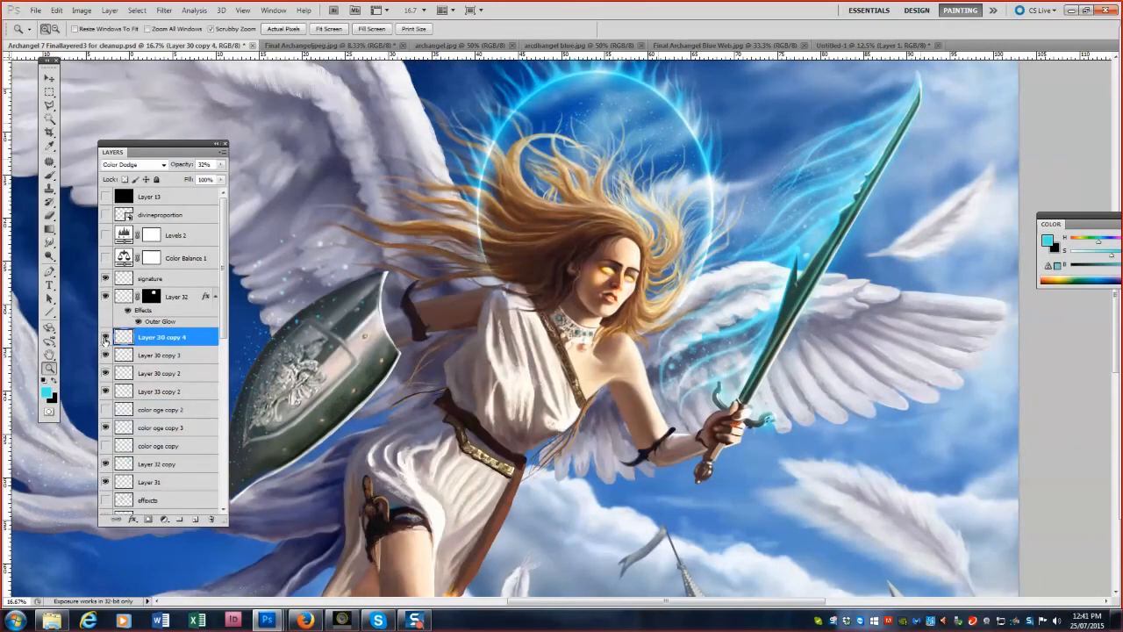
key("ctrl+minus")
left_click(105, 337)
left_click(106, 338)
left_click(129, 298)
left_click(133, 338)
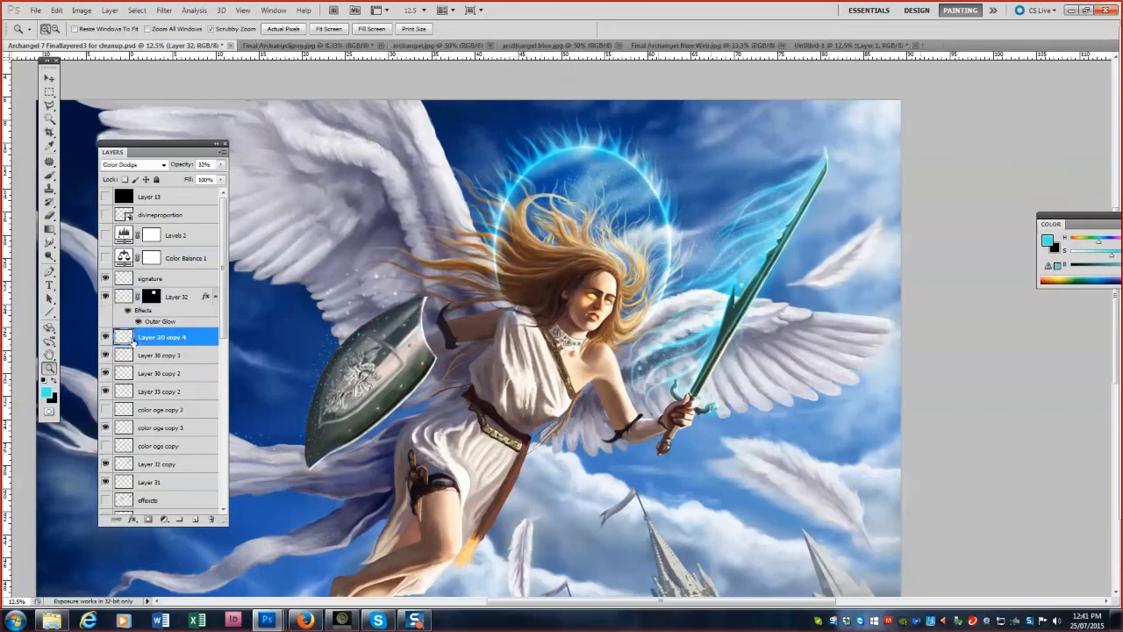
left_click(126, 356)
left_click(125, 338)
left_click(121, 356)
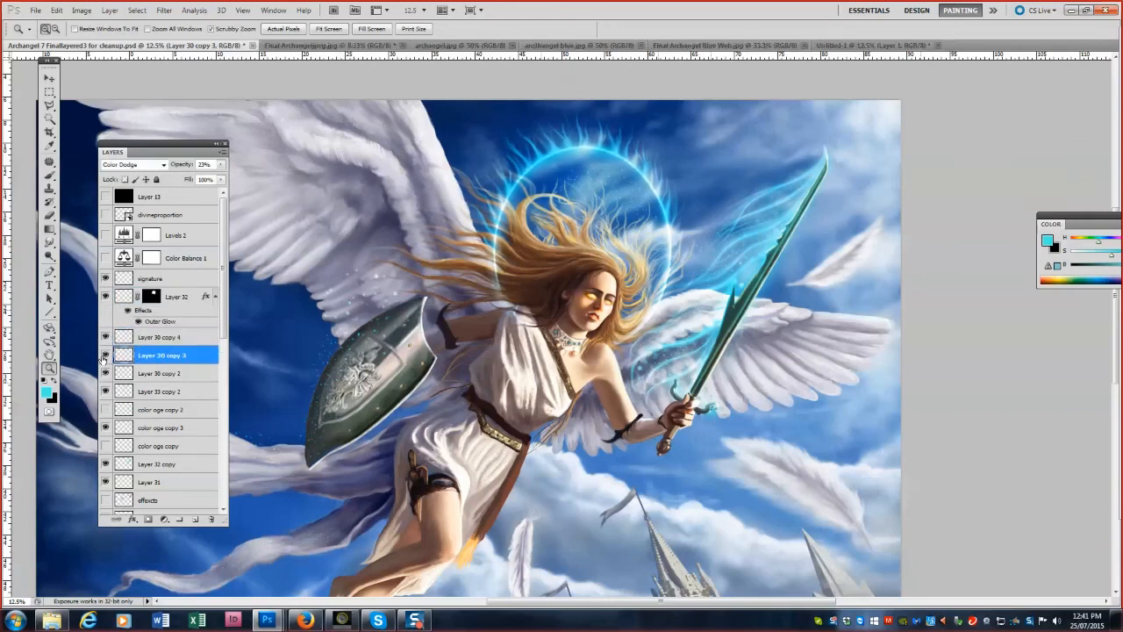
left_click(105, 337)
Try Layer 30 copy 4 at 100% opacity and lower it again to soften the halo flames.
left_click(162, 338)
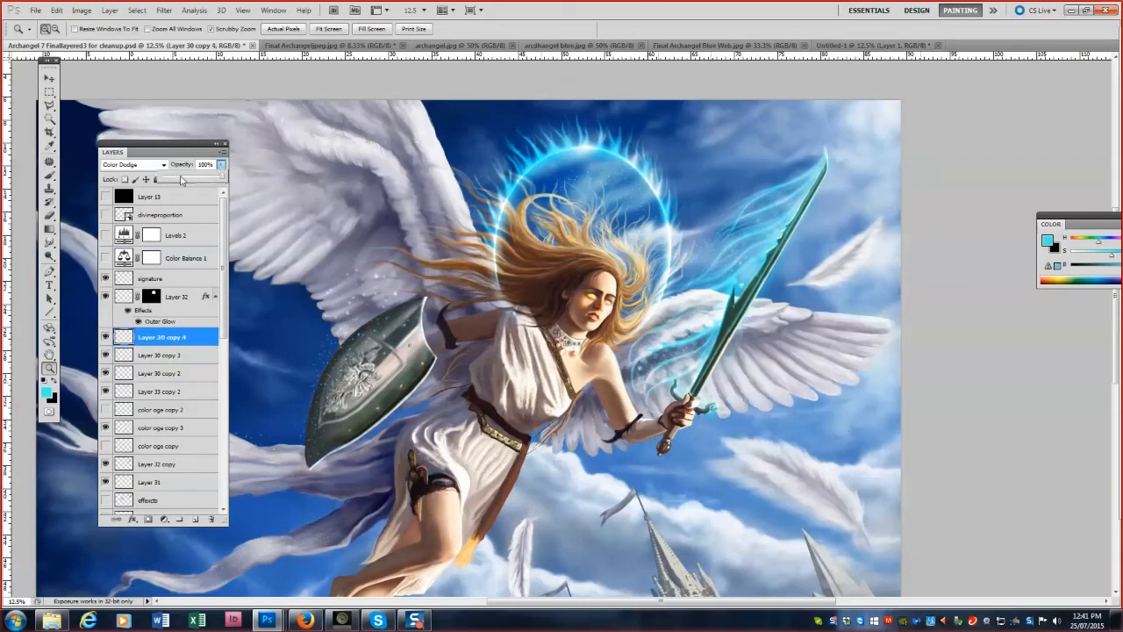
left_click_drag(181, 178, 172, 178)
Dab white sparkles around the top of the shield on the color oge copy 3 layer with the Brush tool.
left_click(158, 427)
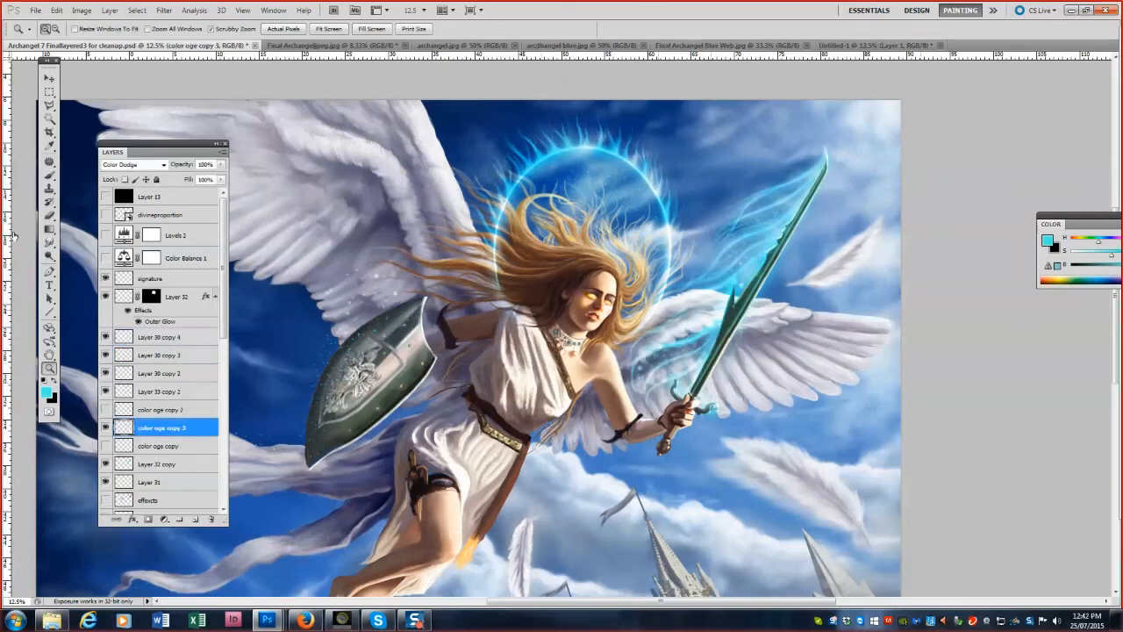
key("b")
key("d")
key("x")
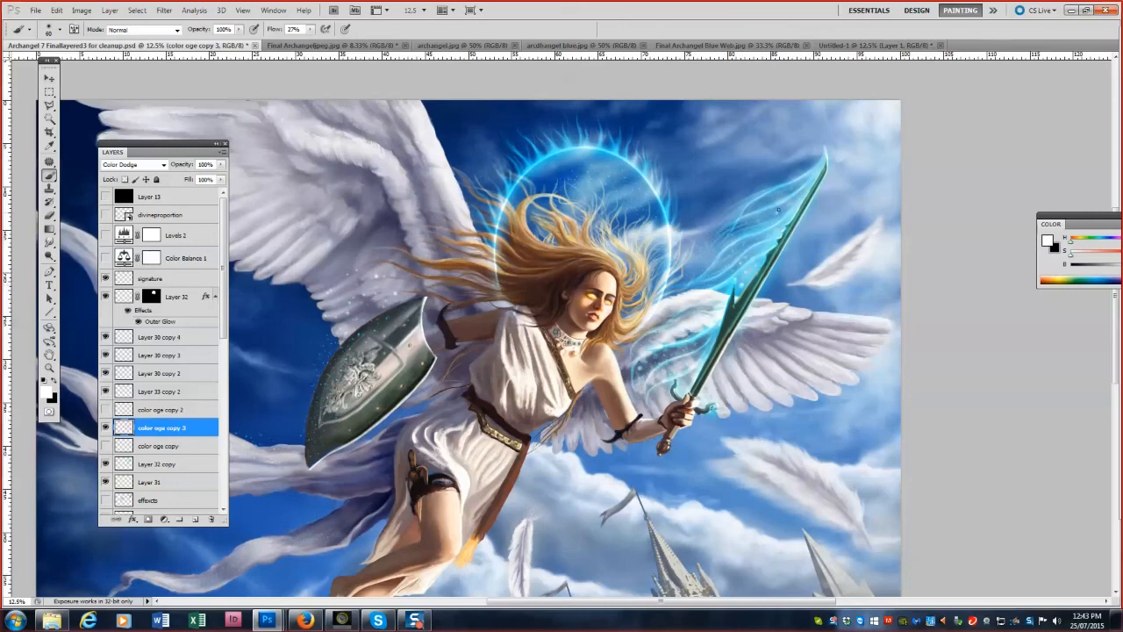
key("]")
key("]")
key("]")
key("]")
key("]")
key("]")
key("]")
key("]")
left_click(395, 295)
left_click(377, 277)
key("]")
left_click(349, 305)
key("]")
left_click(420, 329)
Sample the halo's bright blue and dab soft glowing spots along the shield's upper edge.
key("[")
key("[")
key("[")
key("[")
key("[")
key("[")
key("[")
key("[")
key("[")
key("[")
key("[")
key("[")
left_click(497, 237, "alt")
key("]")
key("]")
key("]")
key("]")
key("]")
key("]")
key("]")
key("]")
key("]")
key("]")
left_click(322, 344)
key("]")
key("]")
key("]")
left_click(319, 344)
key("[")
key("[")
key("[")
left_click(368, 307)
Dab larger soft blue glows over both upper sides of the halo ring.
key("]")
key("]")
key("]")
key("]")
key("]")
key("]")
key("]")
key("]")
key("]")
key("]")
key("]")
key("]")
left_click(639, 191)
key("]")
key("]")
key("]")
left_click(538, 182)
Add blue sparkles of varying size along the shield's lower edge.
key("]")
key("[")
key("[")
key("[")
key("[")
key("[")
key("[")
key("[")
key("[")
key("[")
key("[")
key("[")
key("[")
key("[")
key("[")
key("[")
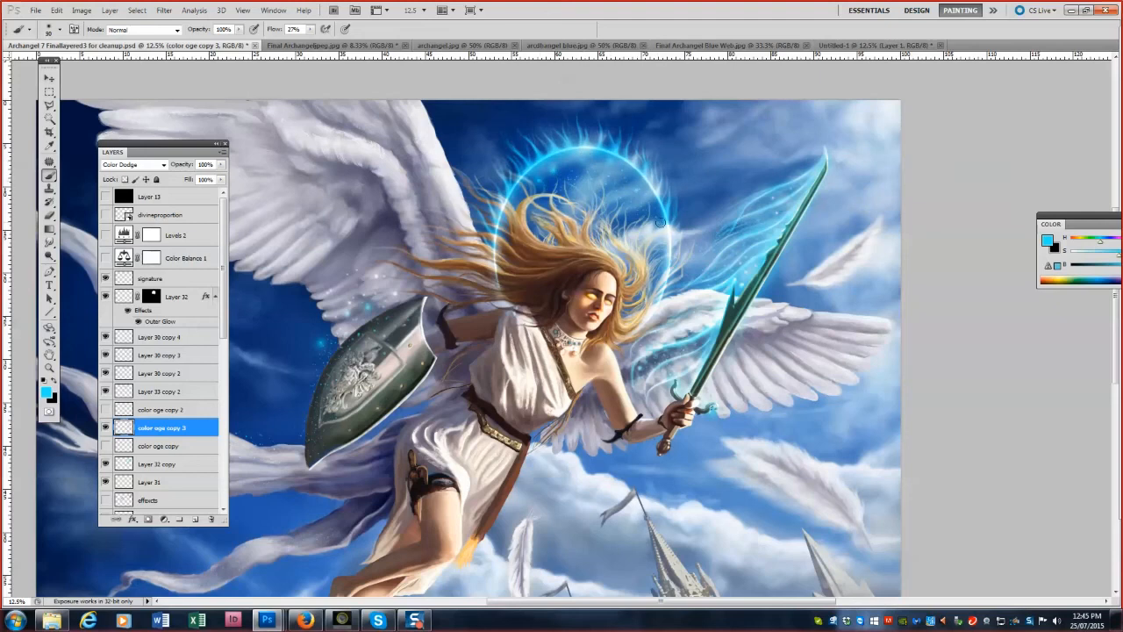
key("]")
key("]")
key("]")
key("]")
key("]")
key("]")
key("]")
key("]")
key("]")
key("]")
left_click(378, 416)
key("[")
key("[")
key("[")
key("[")
key("[")
key("[")
key("[")
key("[")
key("[")
left_click(401, 400)
left_click(415, 374)
key("]")
key("]")
key("]")
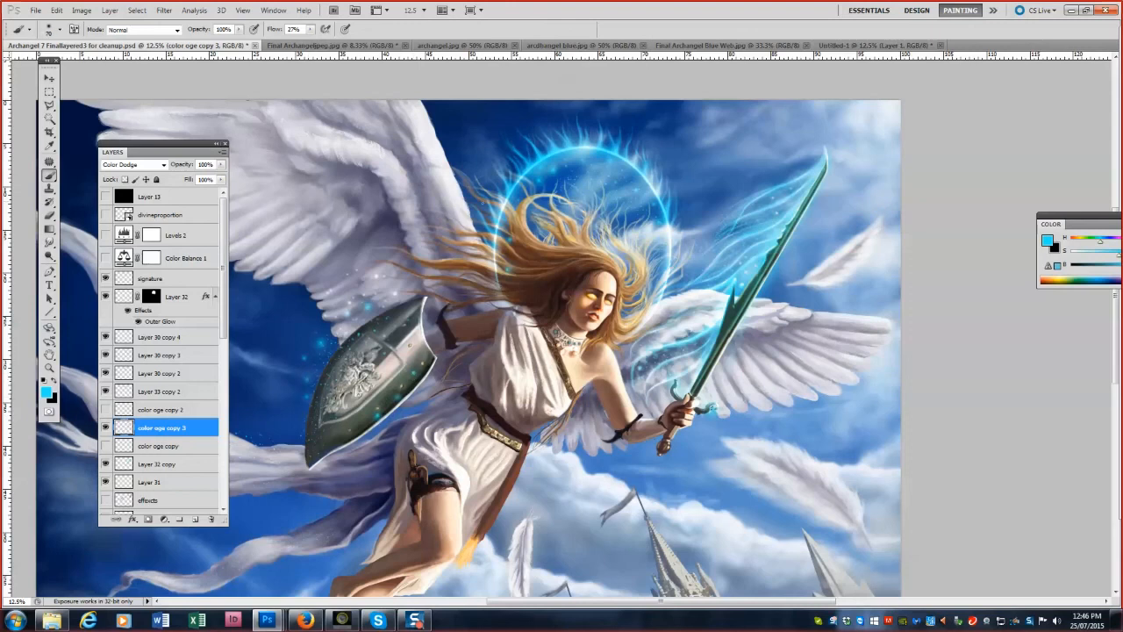
Save the layered document and move the Layers panel clear of the painting.
key("ctrl+minus")
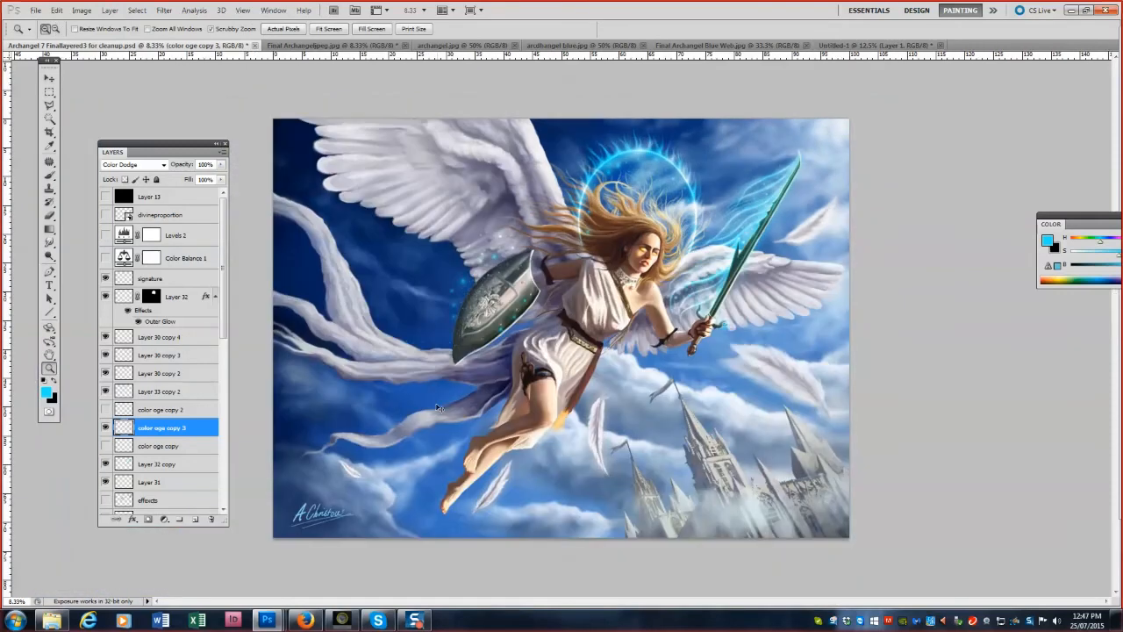
key("ctrl+s")
left_click_drag(569, 431, 569, 431)
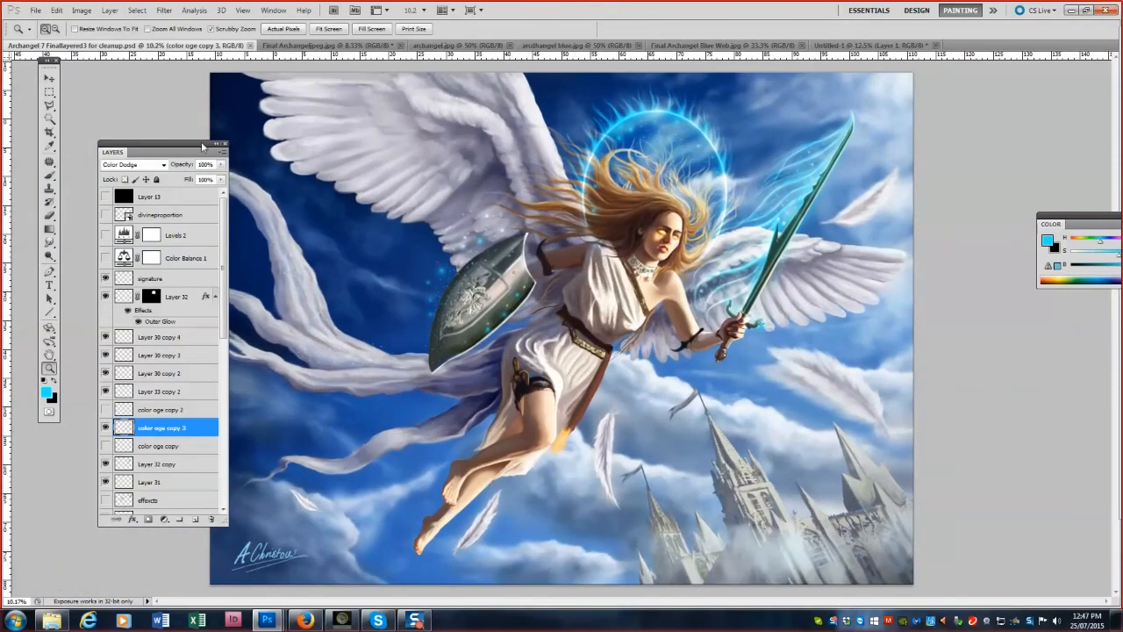
left_click_drag(226, 149, 194, 139)
key("alt+f")
key("Escape")
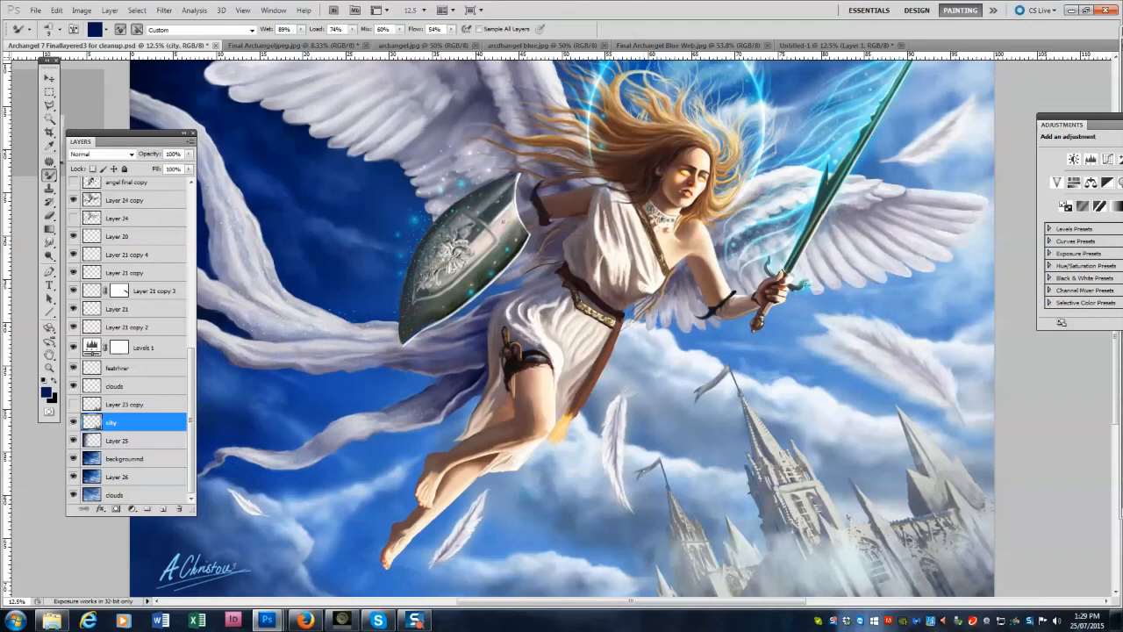
Compare the sky with Layer 25 hidden and shown, and duplicate the background layer.
left_click(50, 367)
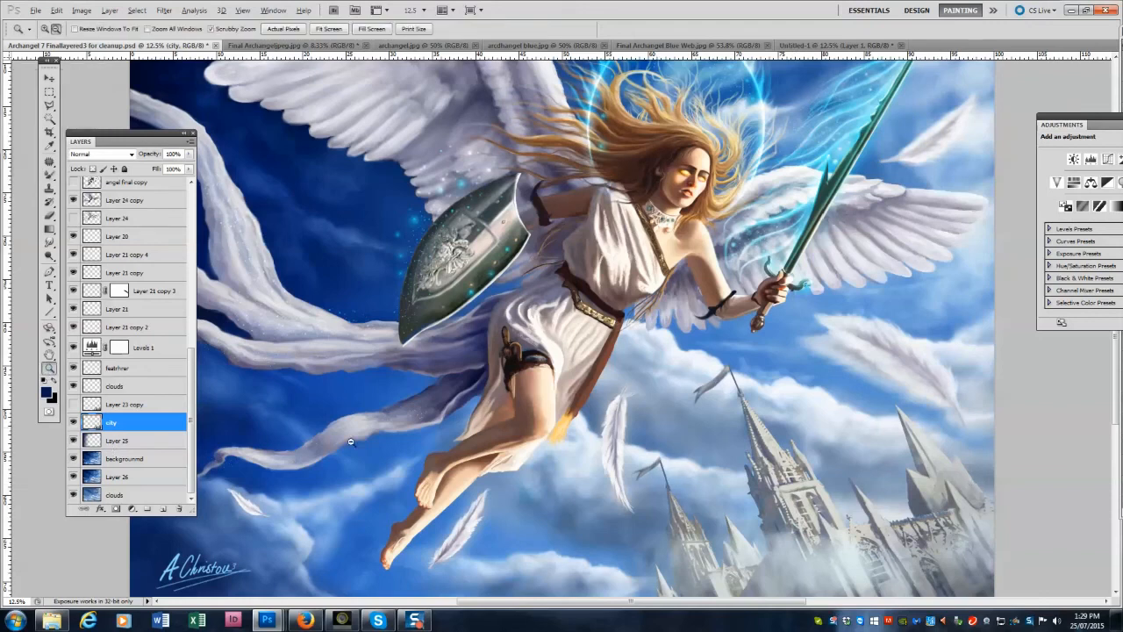
key("ctrl+minus")
key("alt+bracketleft")
left_click(74, 445)
left_click(73, 445)
left_click(124, 458, "shift")
left_click(125, 459)
right_click(125, 459)
left_click(166, 224)
left_click(284, 137)
Merge Layer 25 with the background copy into a single layer.
left_click(120, 441, "shift")
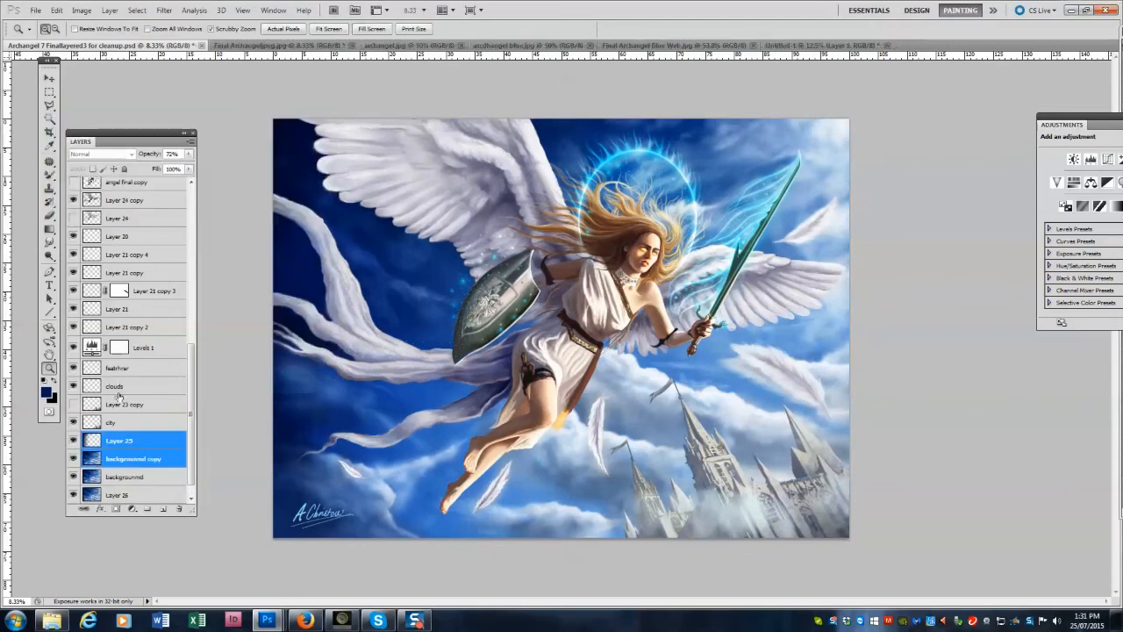
right_click(114, 457)
left_click(160, 422)
Paint sampled cloud tones softly over the lower sky beside the castle on Layer 25 with a large Brush.
left_click(49, 241)
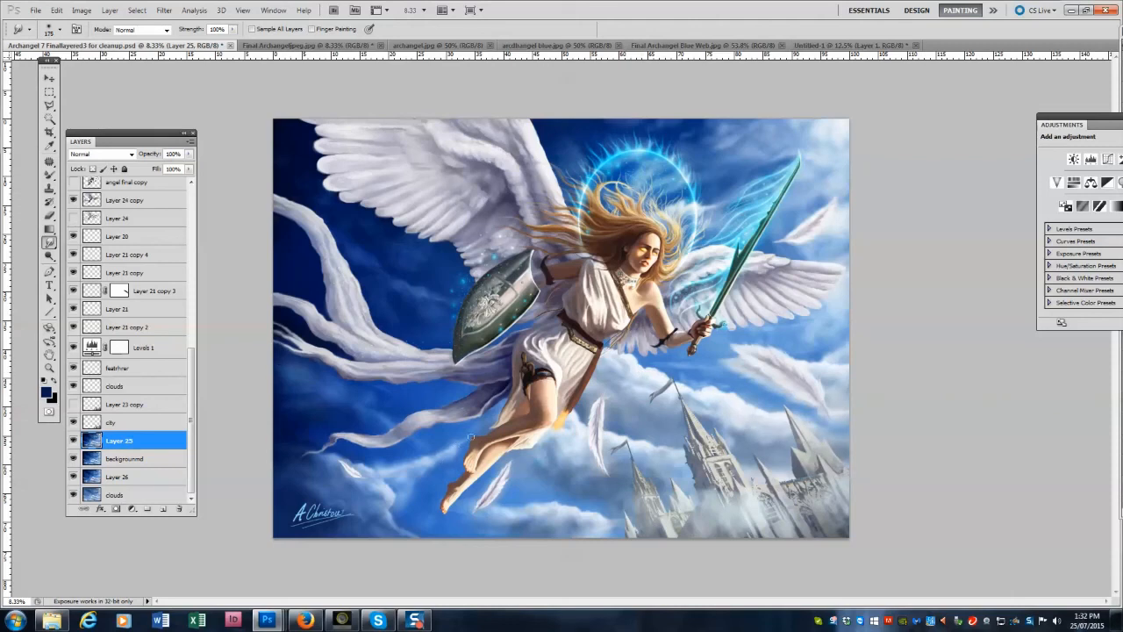
right_click(49, 175)
left_click(81, 172)
left_click(737, 444, "alt")
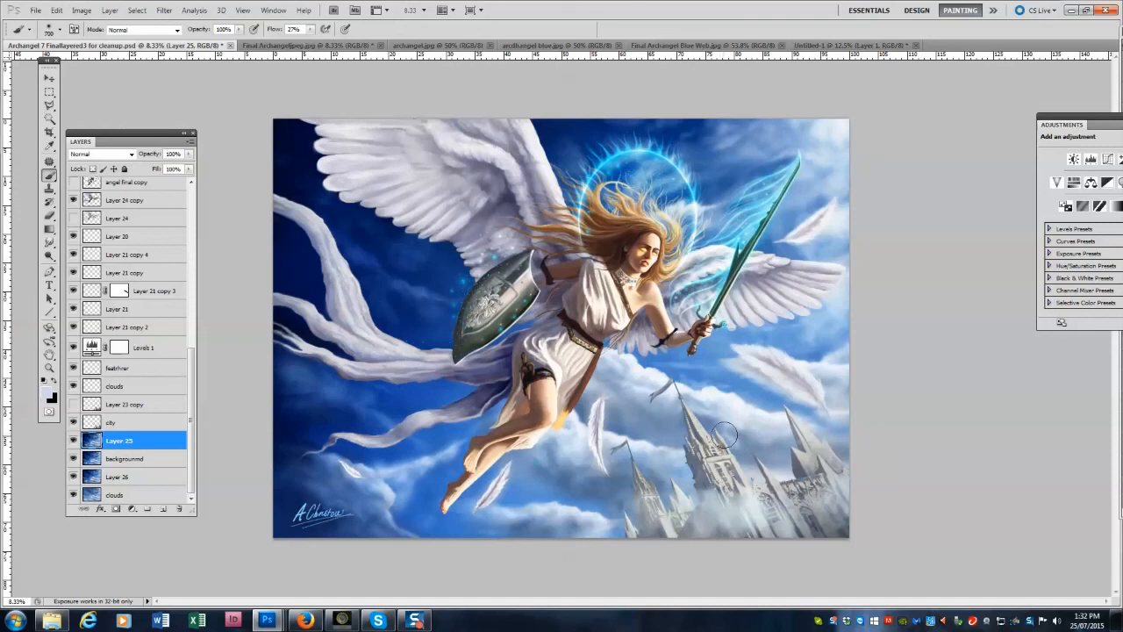
key("bracketright")
key("bracketright")
key("bracketright")
key("bracketright")
key("bracketright")
key("bracketright")
left_click(666, 484, "alt")
key("bracketright")
mouse_move(603, 523)
left_mouse_down()
mouse_move(605, 538)
mouse_move(554, 530)
left_mouse_up()
key("bracketright")
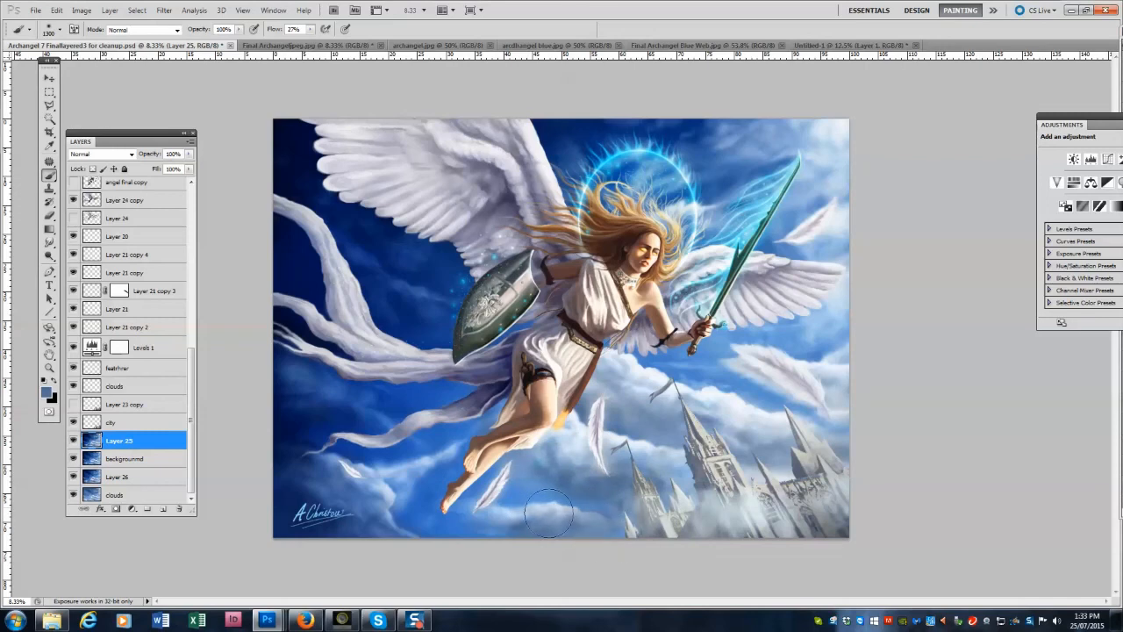
Sample a sky tone beside the halo and brush it softly across the sky between the halo and the sword.
left_click(392, 488, "alt")
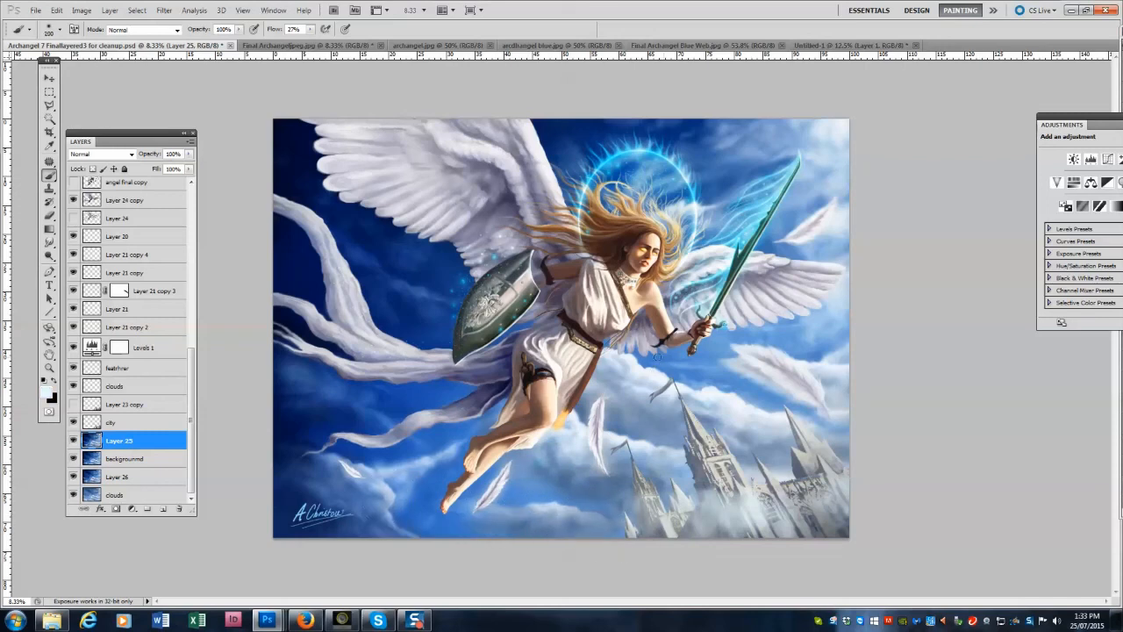
left_click(704, 206, "alt")
key("bracketright")
key("bracketright")
key("bracketright")
key("bracketright")
key("bracketright")
key("bracketright")
key("bracketright")
key("bracketright")
key("bracketright")
key("bracketright")
key("bracketright")
mouse_move(703, 206)
left_mouse_down()
mouse_move(676, 221)
mouse_move(783, 172)
mouse_move(758, 168)
left_mouse_up()
Sample the dark sky blue beside the shield and a tone near the sword, and brush them softly over the sky on Layer 25.
left_click(451, 281, "alt")
key("bracketright")
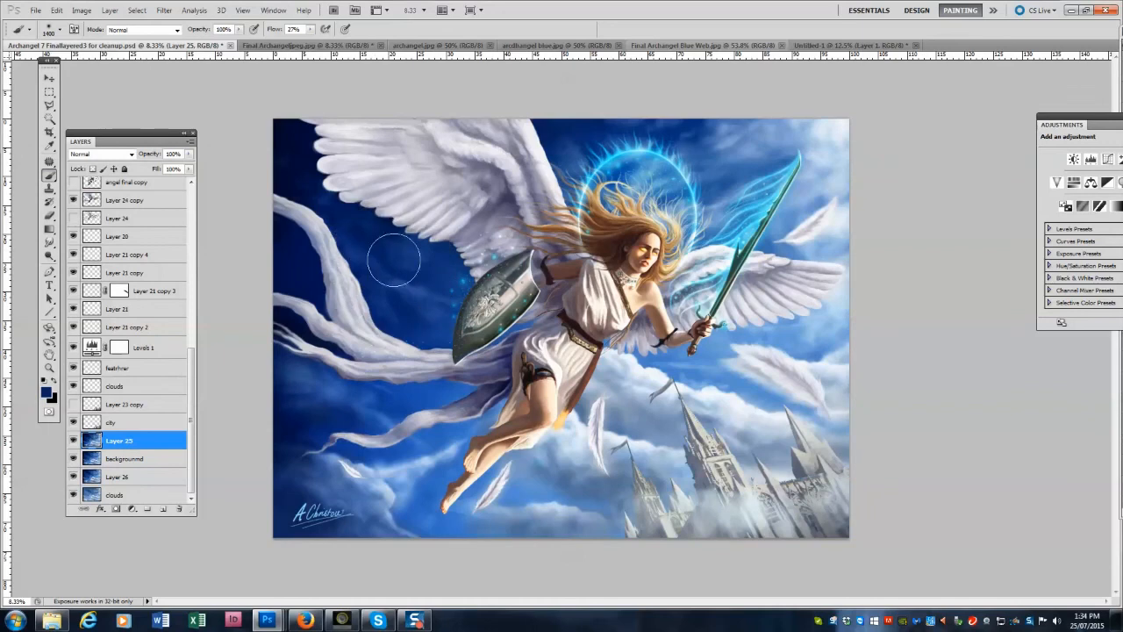
left_click(756, 152, "alt")
key("bracketleft")
key("bracketleft")
key("bracketleft")
Bring up the DSC03692.jpg cloud photo as reference and sample a cloud tone beside the castle for a larger Brush.
key("ctrl+Tab")
key("ctrl+Tab")
key("ctrl+Tab")
key("ctrl+Tab")
key("ctrl+Tab")
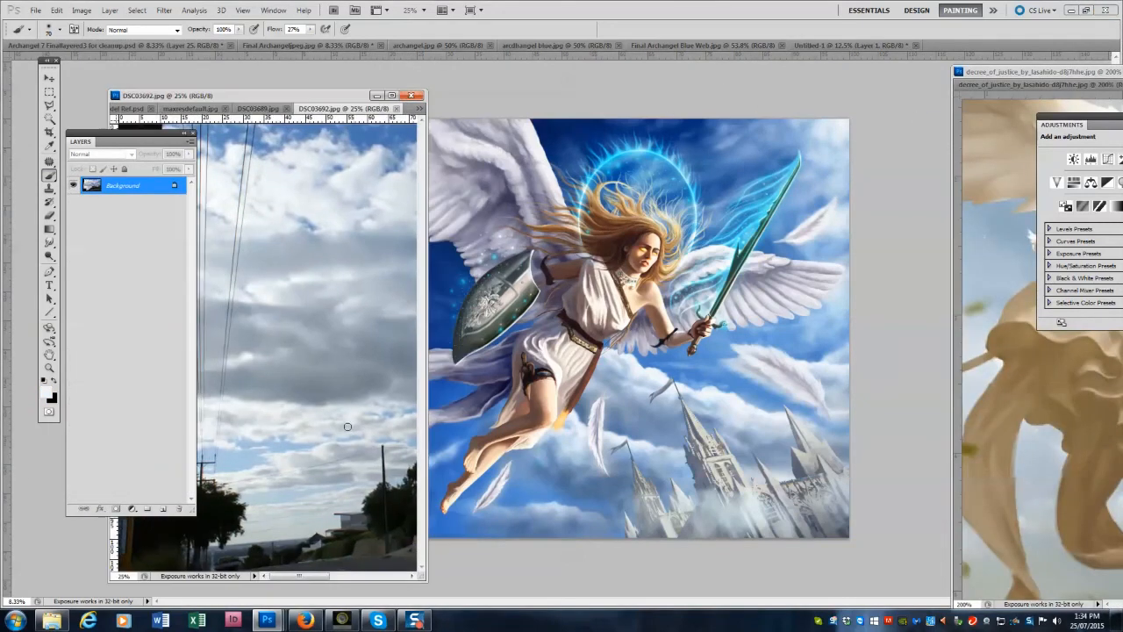
left_click(643, 462, "alt")
left_click(622, 432)
key("bracketright")
key("bracketright")
key("bracketright")
key("bracketright")
key("bracketright")
key("bracketright")
Place the cloud photo and Layers panel on opposite sides of the painting and brush the clouds below the angel's legs.
left_click_drag(307, 95, 244, 68)
mouse_move(131, 134)
left_mouse_down()
mouse_move(861, 36)
mouse_move(1017, 272)
left_mouse_up()
left_click(535, 451)
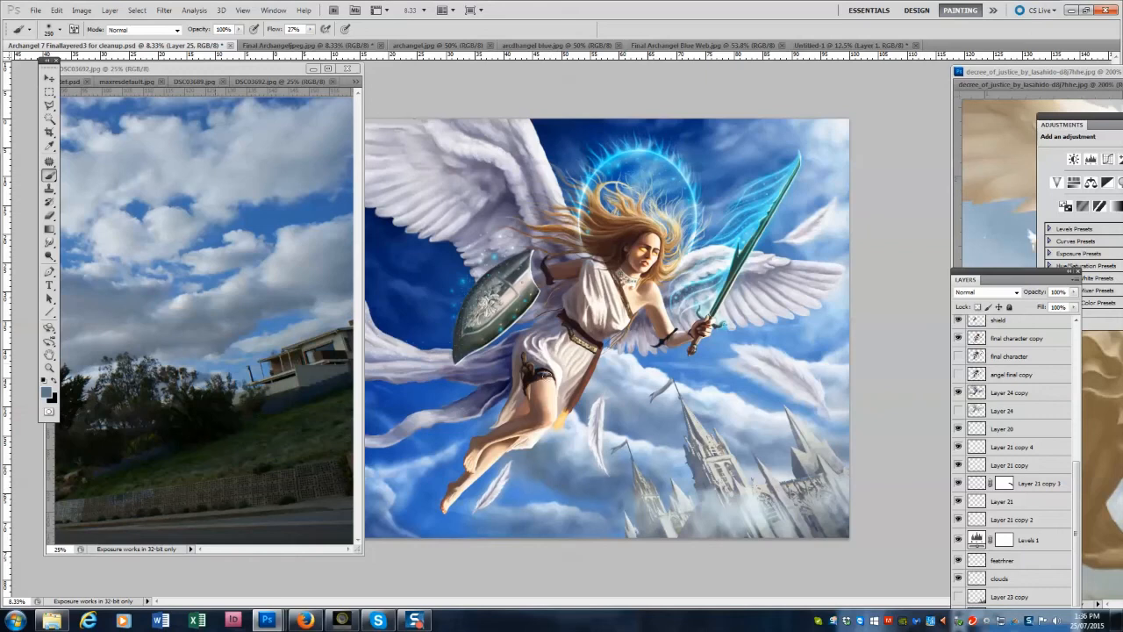
key("bracketright")
key("bracketright")
key("bracketright")
key("bracketright")
Reposition and zoom out the reference photo window, sampling a tone from it, and switch towards the maxresdefault.jpg cloud photo.
left_click_drag(272, 70, 303, 63)
left_click(221, 387, "alt")
key("z")
left_click(222, 279, "alt")
key("ctrl+Tab")
key("ctrl+Tab")
key("ctrl+Tab")
key("ctrl+Tab")
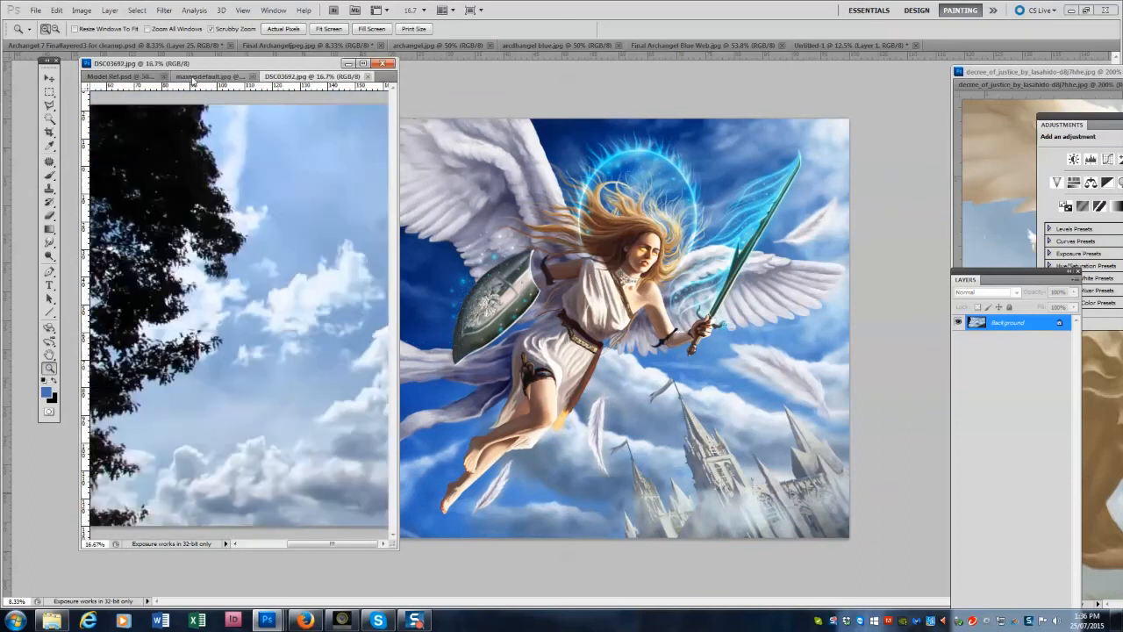
Brush a sampled tone into the lower sky beside the angel's feet and save the document.
key("b")
left_click(544, 478, "alt")
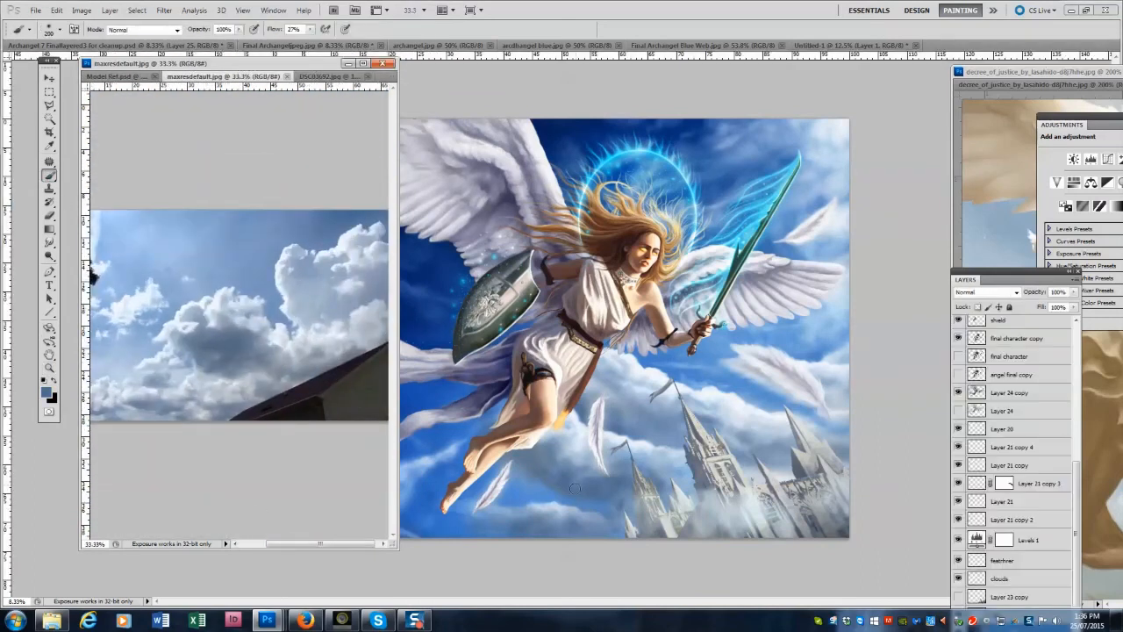
left_click_drag(1009, 271, 975, 122)
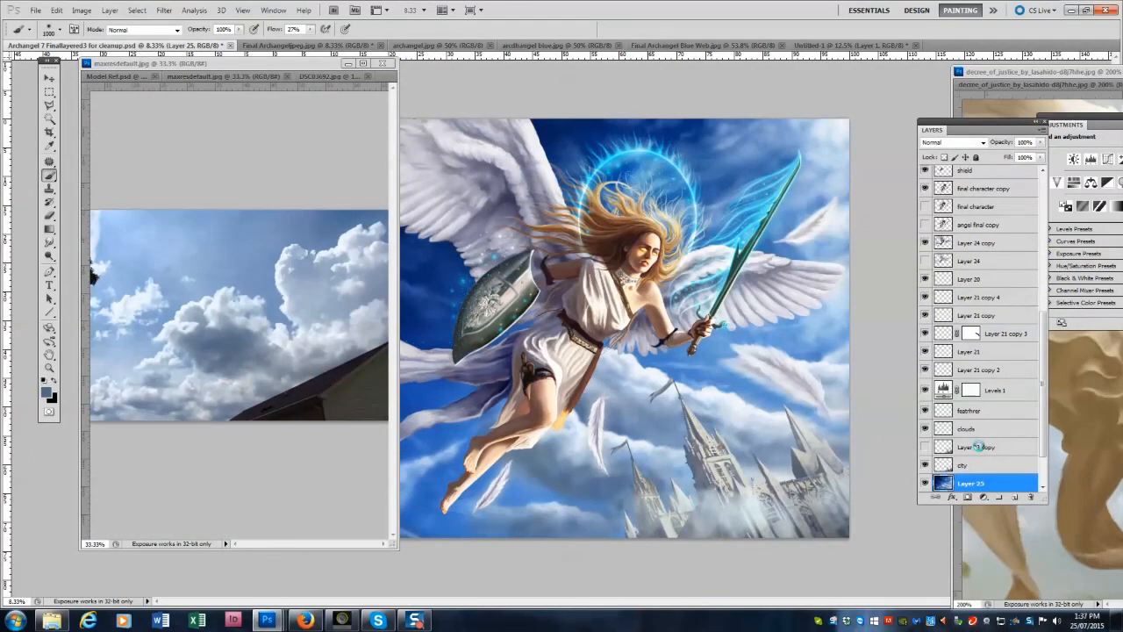
key("ctrl+s")
Paint finer cloud detail in the lower sky between the angel's feet and the castle with a much smaller Brush.
key("bracketleft")
key("bracketleft")
key("bracketleft")
key("bracketleft")
key("bracketleft")
key("bracketleft")
key("bracketleft")
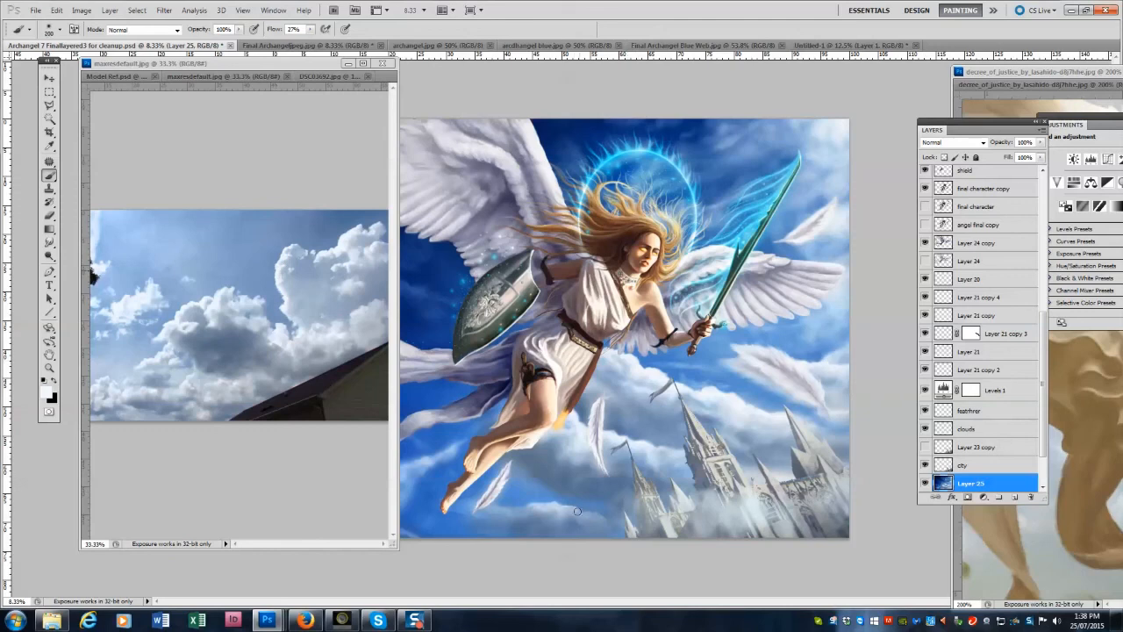
Narrow the reference photo window and brush sampled cloud tones into the clouds under the angel's legs with a growing Brush.
left_click_drag(398, 146, 260, 147)
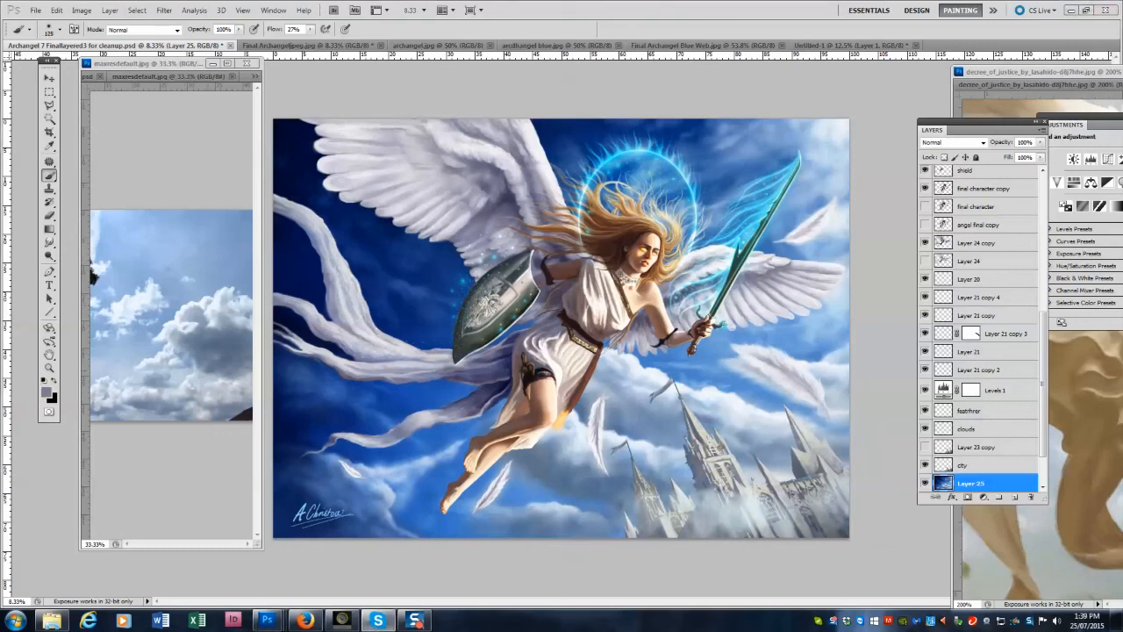
left_click(144, 398, "alt")
key("bracketright")
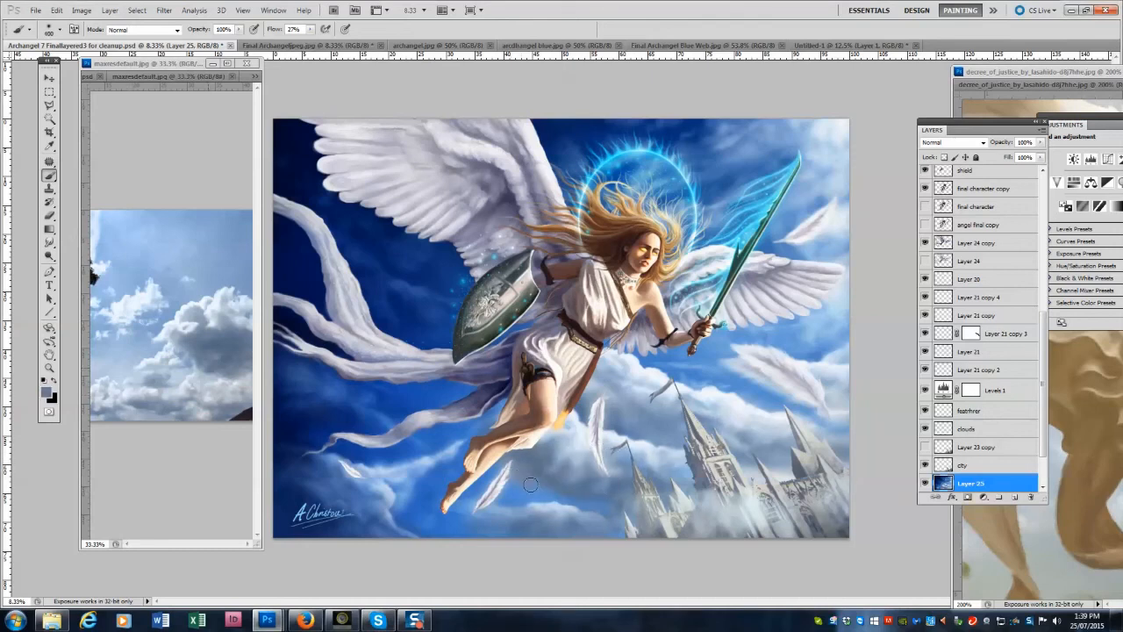
left_click(572, 501, "alt")
key("bracketright")
key("bracketright")
key("bracketright")
key("bracketright")
key("bracketright")
left_click_drag(558, 443, 518, 452)
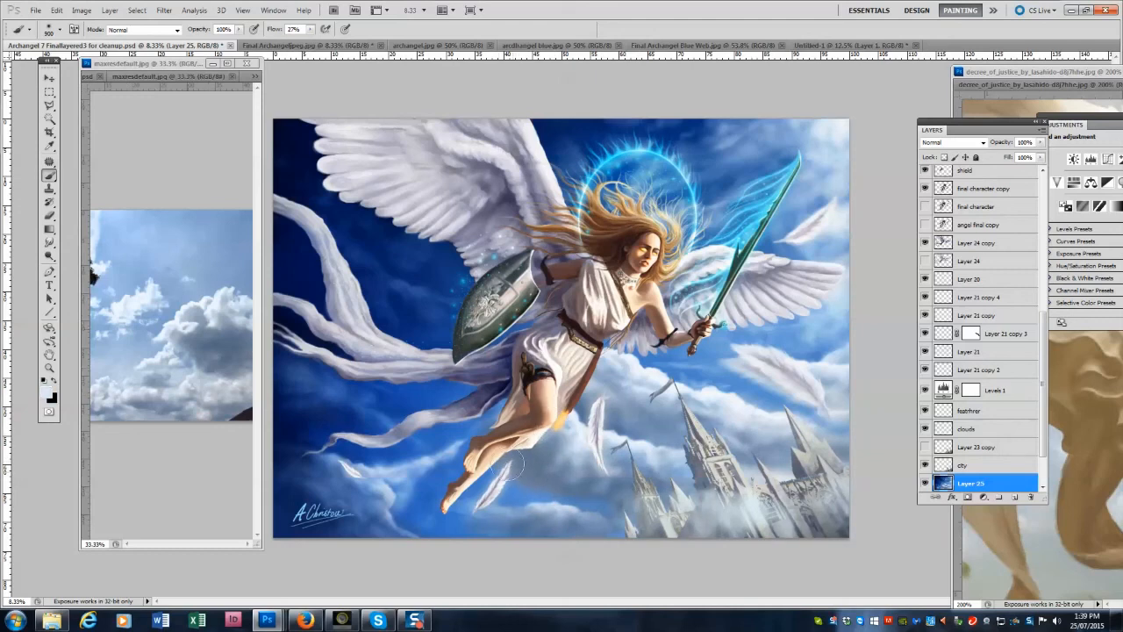
Sample tones from the lower clouds and the sky around the ribbons, and blend them in softly with a large Brush.
left_click(570, 488, "alt")
left_click(553, 470, "alt")
key("bracketright")
left_click(323, 220, "alt")
left_click(367, 364, "alt")
key("bracketright")
key("bracketright")
key("bracketright")
key("bracketright")
key("bracketright")
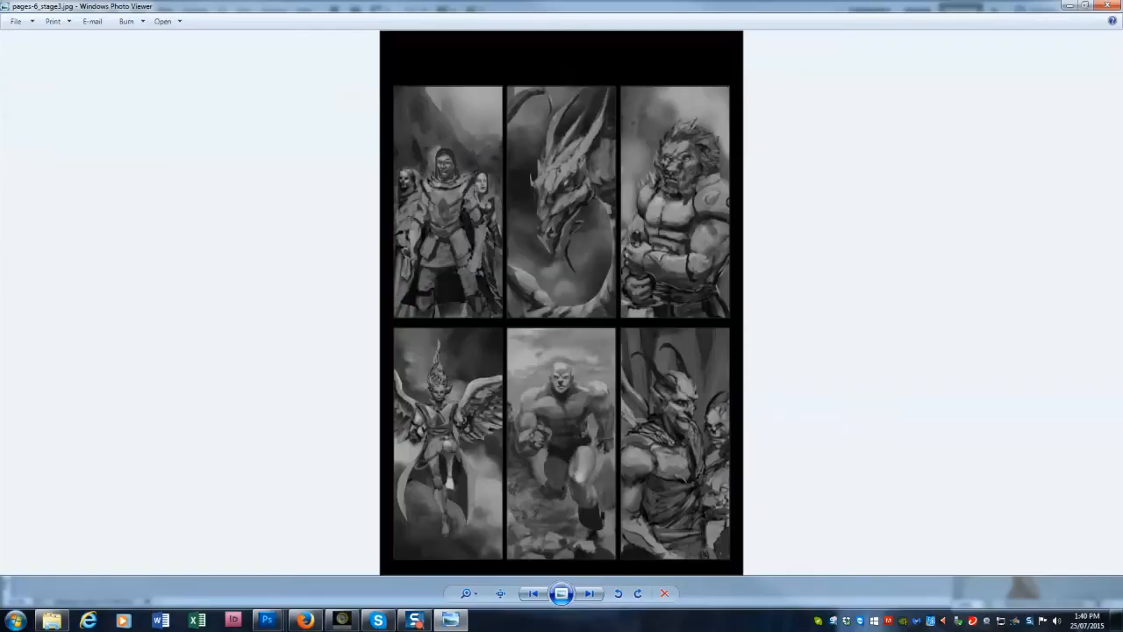
Move the Windows Photo Viewer and received-files folder windows off the screen and return to the painting.
left_click_drag(844, 3, 1122, 5)
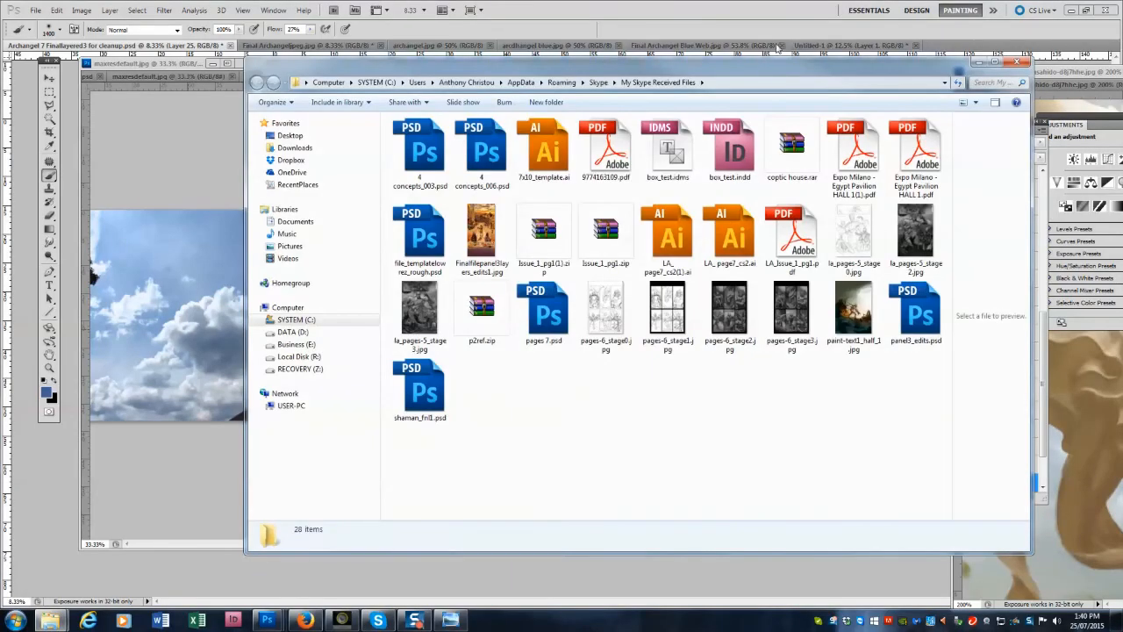
left_click_drag(640, 66, 1122, 93)
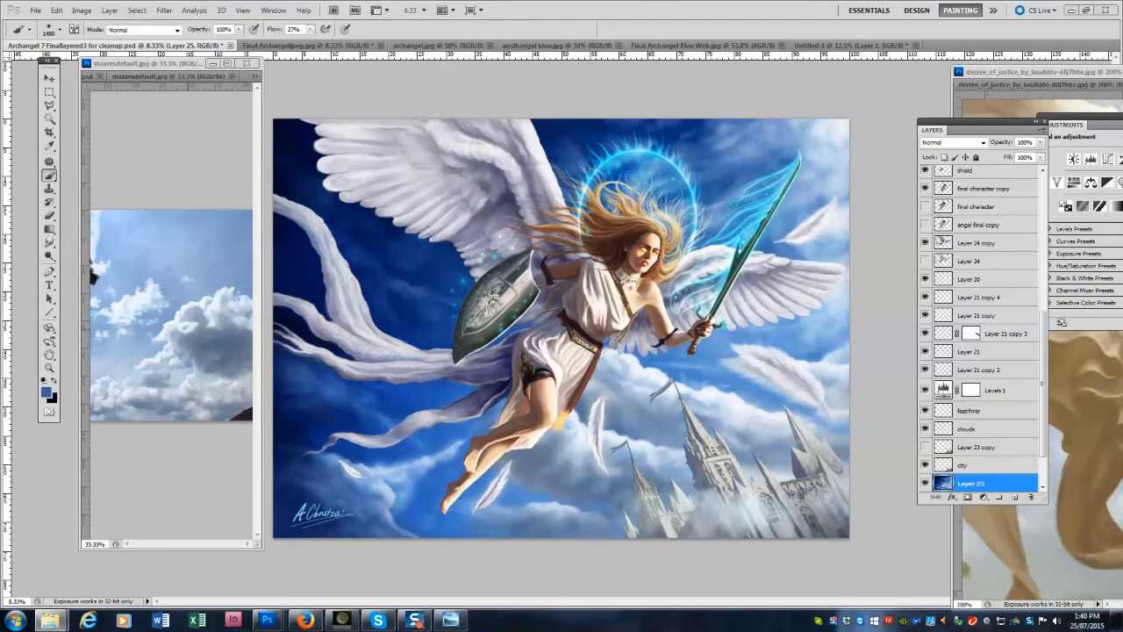
left_click(577, 85)
Paint soft cloud wisps in the sky around the signature with a smaller Brush and a tone sampled there.
key("bracketleft")
key("bracketleft")
key("bracketleft")
key("bracketleft")
key("bracketleft")
key("bracketleft")
key("bracketleft")
key("bracketleft")
key("bracketleft")
left_click(353, 472, "alt")
key("bracketright")
key("bracketright")
key("bracketright")
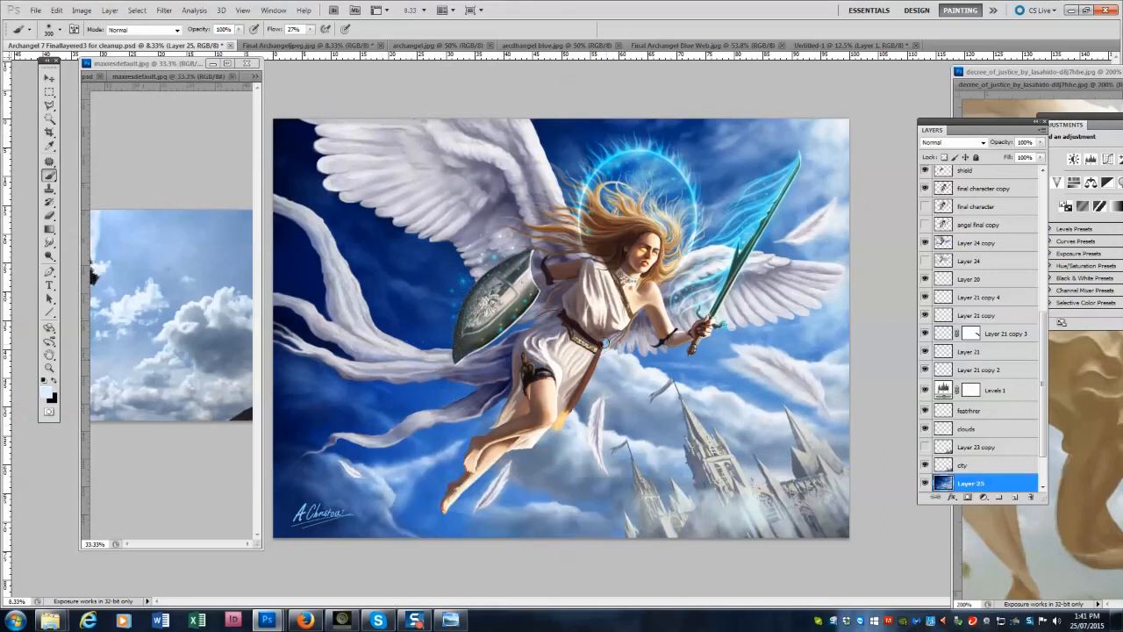
Bring the cumulus cloud of the reference photo into view and brush a sampled light tone onto the clouds above the castle.
left_click_drag(186, 544, 230, 545)
left_click(662, 377, "alt")
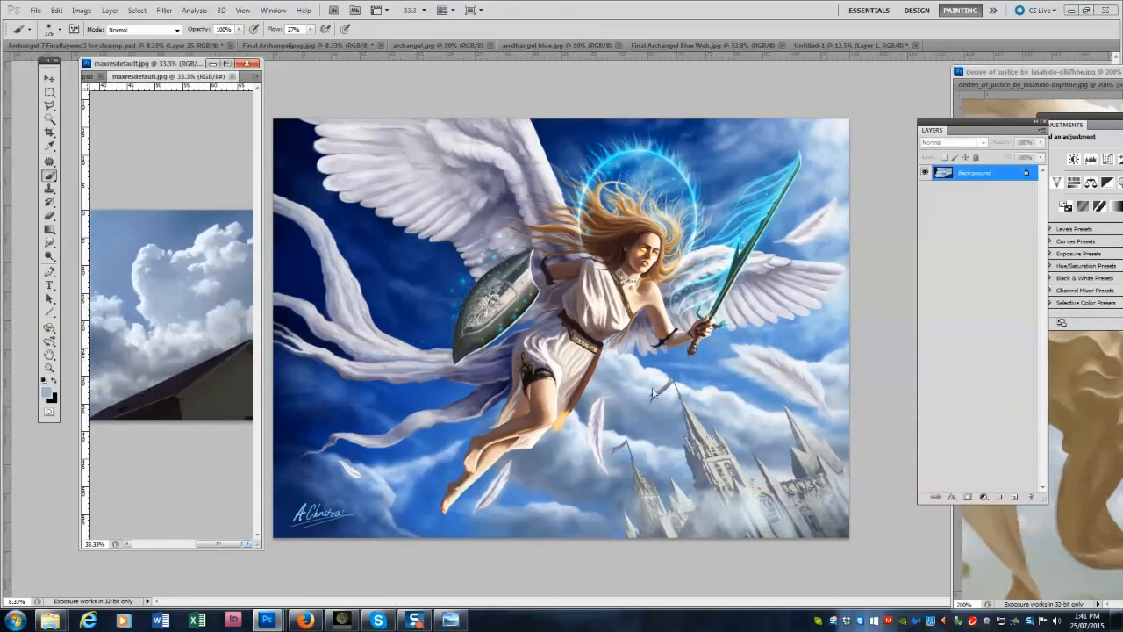
left_click(633, 370)
key("bracketleft")
key("bracketleft")
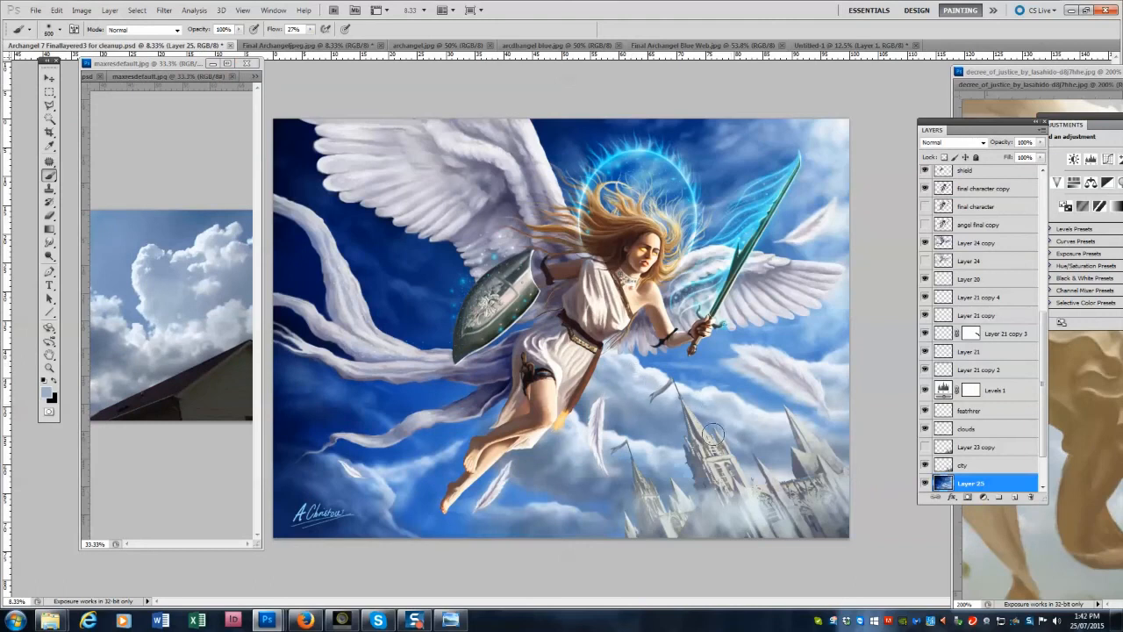
Sample tones from the lower sky and brush them broadly over the clouds between the angel's legs and the castle.
left_click(515, 532, "alt")
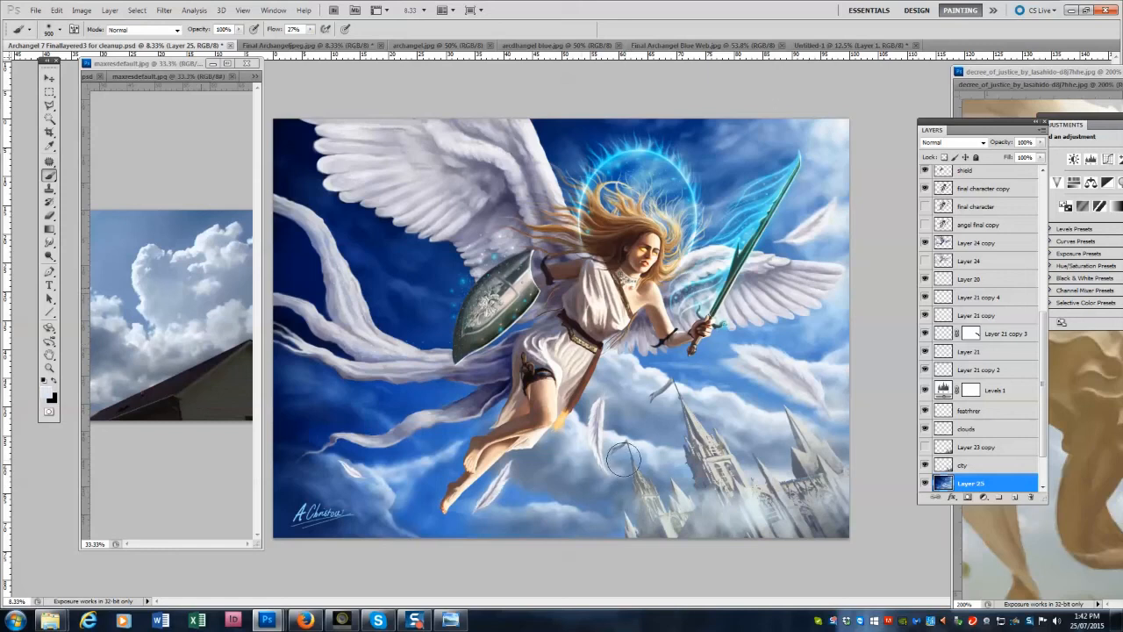
left_click(545, 483, "alt")
key("bracketright")
key("bracketright")
key("bracketright")
key("bracketright")
key("bracketright")
key("bracketright")
left_click_drag(576, 443, 586, 462)
Sample a cloud tone between the castle spires and paint soft cloud strokes there with a small Brush.
key("bracketleft")
key("bracketleft")
key("bracketleft")
key("bracketleft")
key("bracketleft")
key("bracketleft")
key("bracketleft")
key("bracketleft")
key("bracketleft")
key("bracketleft")
key("bracketleft")
left_click(740, 445, "alt")
key("bracketright")
key("bracketright")
left_click_drag(777, 465, 787, 471)
Delete the Layer 23 copy and Levels 1 layers.
left_click(977, 447)
left_click(1031, 498)
key("Return")
scroll(986, 422, "up", 3)
left_click(997, 437)
left_click(1031, 497)
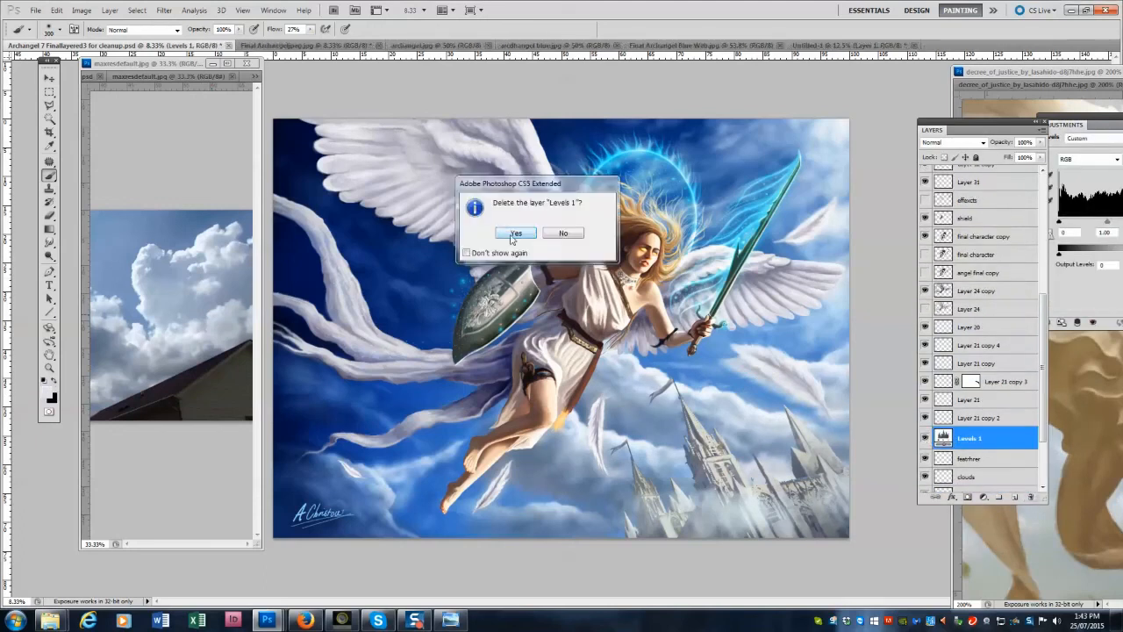
key("Return")
Lasso the feather beside the angel's feet on the feather layer and transform it into a new position farther from the foot.
key("l")
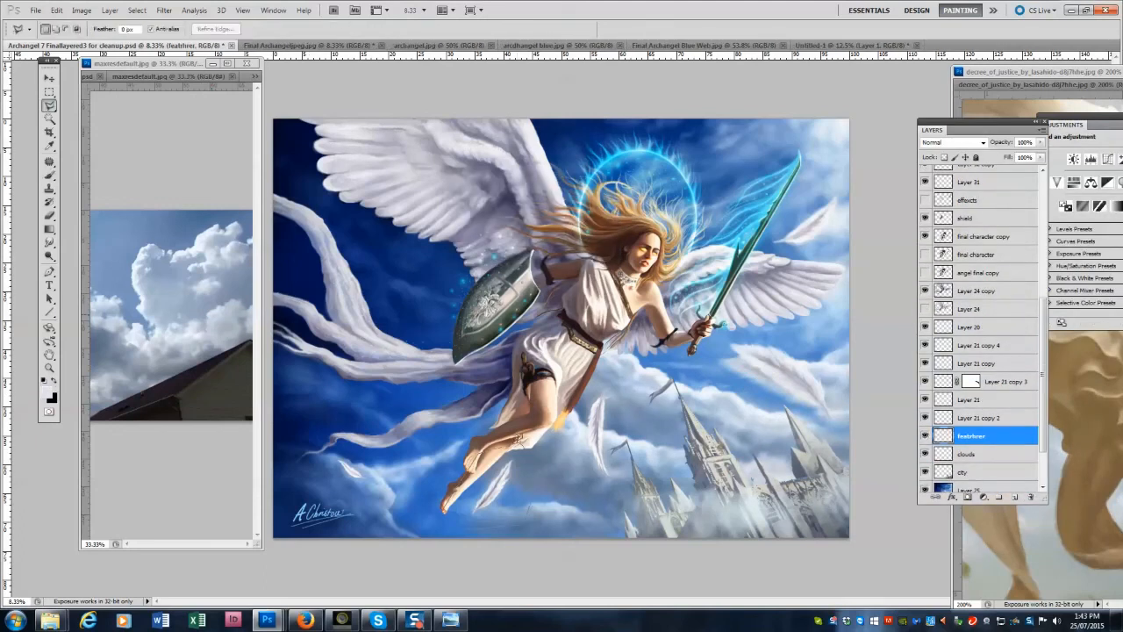
left_click(524, 437)
key("v")
key("ctrl+t")
mouse_move(495, 485)
left_mouse_down()
mouse_move(522, 485)
mouse_move(542, 447)
left_mouse_up()
key("Return")
Lasso the small feather above the signature and rotate it slightly.
key("l")
left_click_drag(324, 456, 330, 481)
key("ctrl+t")
left_click_drag(396, 493, 394, 463)
key("Return")
Select Layer 21 copy 2 and hide and show it to check which feather it holds, keeping no selection.
mouse_move(573, 413)
left_mouse_down()
mouse_move(617, 362)
mouse_move(590, 399)
left_mouse_up()
left_click(943, 418)
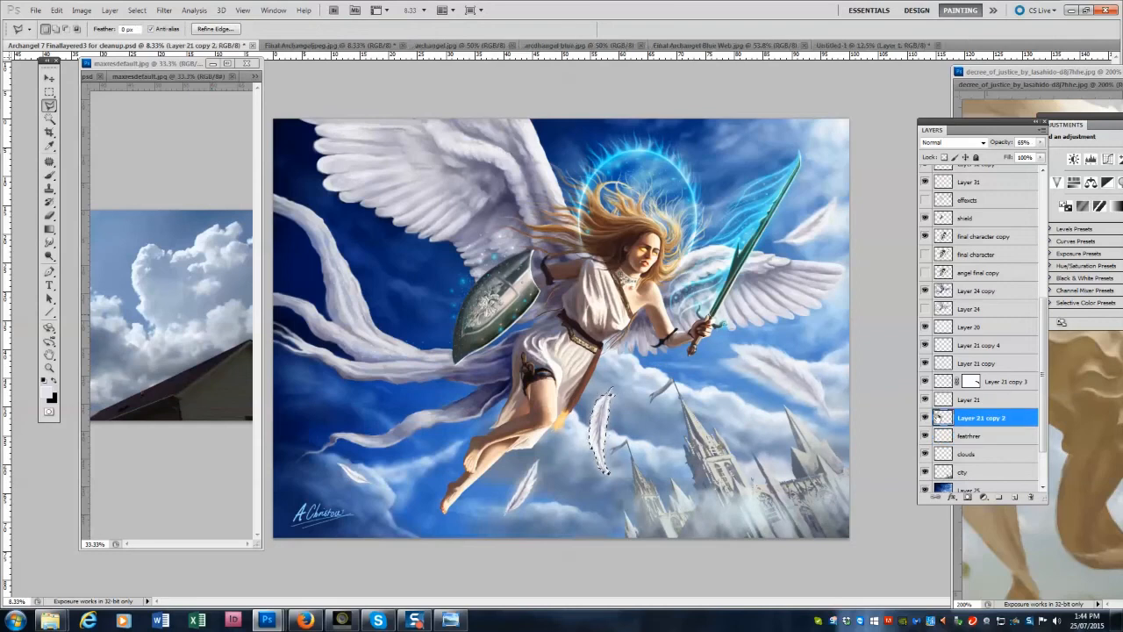
left_click(925, 417)
key("ctrl+d")
left_click(1030, 497)
left_click(566, 236)
left_click(925, 417)
Adjust the opacity of Layer 21 copy 2, rotate its feather slightly, and select Layer 21.
left_click(1041, 142)
left_click(1001, 156)
key("ctrl+t")
left_click_drag(857, 325, 864, 344)
key("Return")
left_click(946, 401)
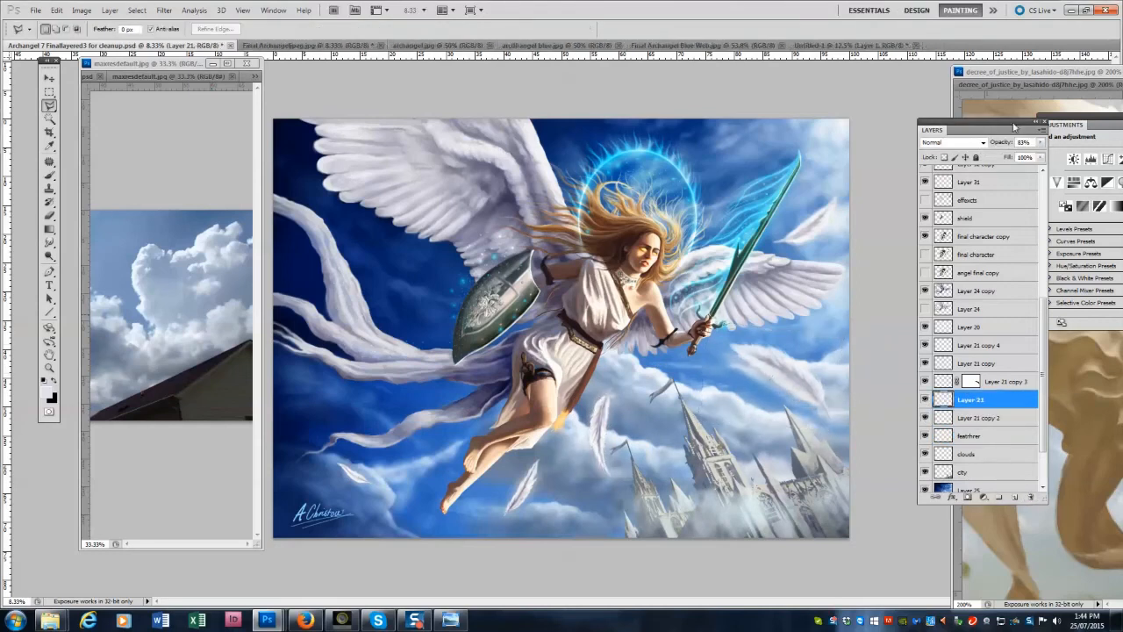
Hide Layer 21 copy 3 to check its feather and delete the layer.
left_click(1005, 386)
left_click(925, 382)
left_click(1030, 497)
left_click(510, 235)
Merge Layer 21, Layer 21 copy 2 and the feathrer layer, rename the result Featherts, and check it by toggling its visibility.
left_click(967, 417, "shift")
right_click(984, 416)
left_click(1011, 379)
double_click(968, 381)
type("Featherts")
left_click(923, 382)
left_click(924, 382)
Identify the feather on Layer 21 copy and transform it with a slight rotation beside the sword.
left_click(925, 364)
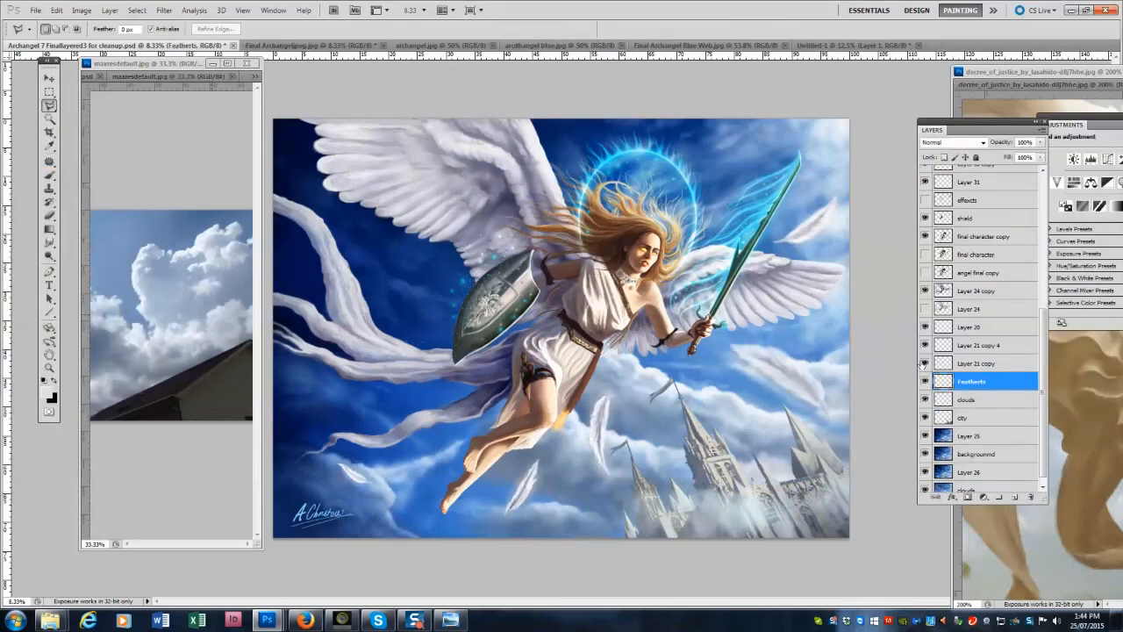
left_click(924, 364)
left_click(972, 364)
left_click(966, 347)
left_click(972, 362)
key("ctrl+t")
left_click_drag(807, 235, 809, 238)
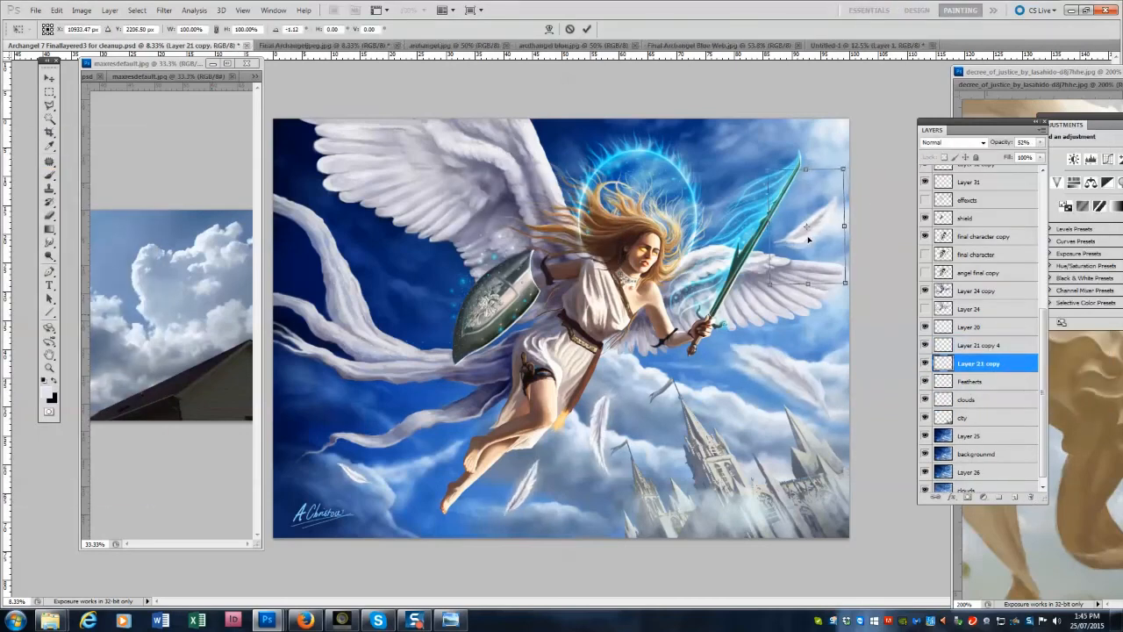
left_click_drag(805, 166, 804, 164)
left_click_drag(808, 285, 809, 288)
key("Return")
Merge Layer 21 copy 4 with Layer 21 copy.
double_click(966, 345)
key("Escape")
left_click(969, 367, "shift")
key("ctrl+e")
double_click(961, 358)
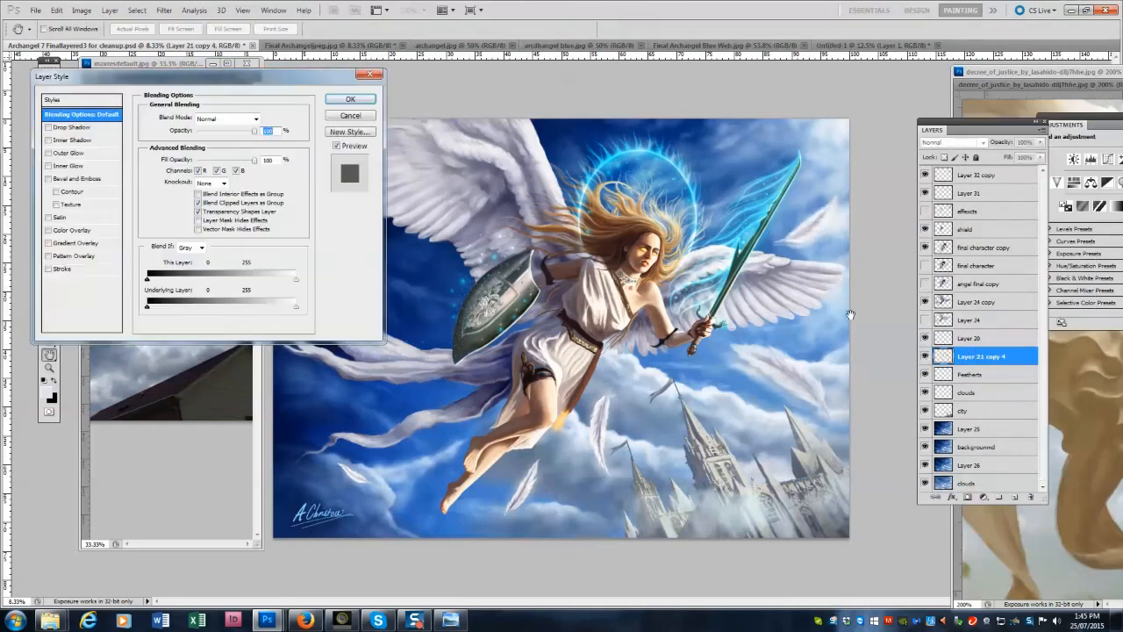
left_click(69, 153)
left_click(232, 118)
left_click(201, 270)
left_click(180, 157)
left_click(324, 241)
left_click(302, 174)
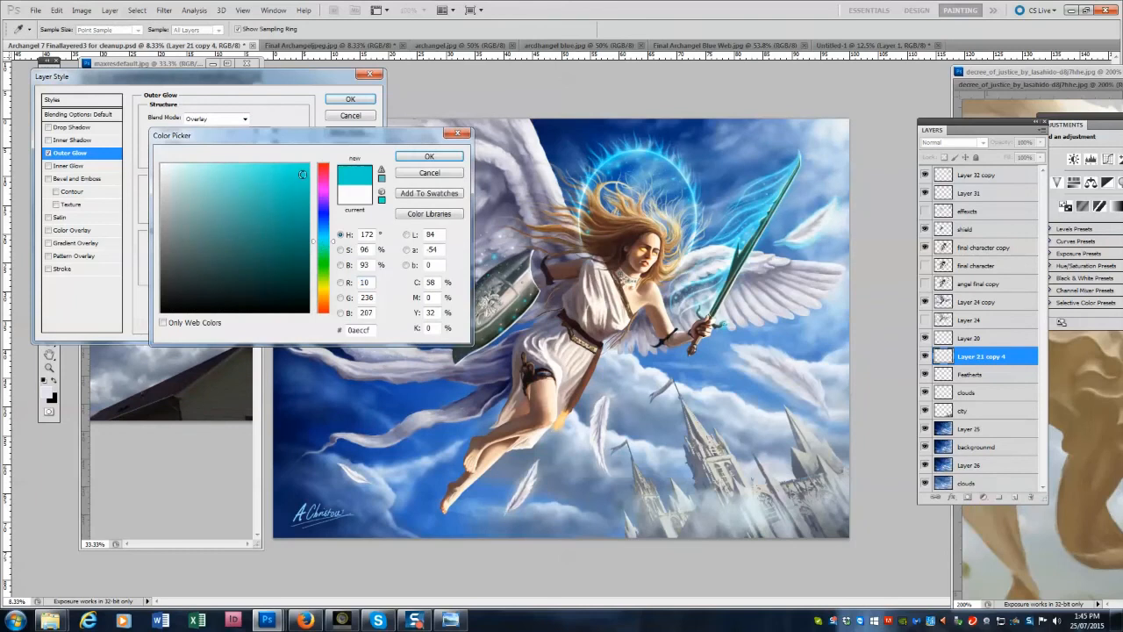
key("Return")
left_click(196, 214)
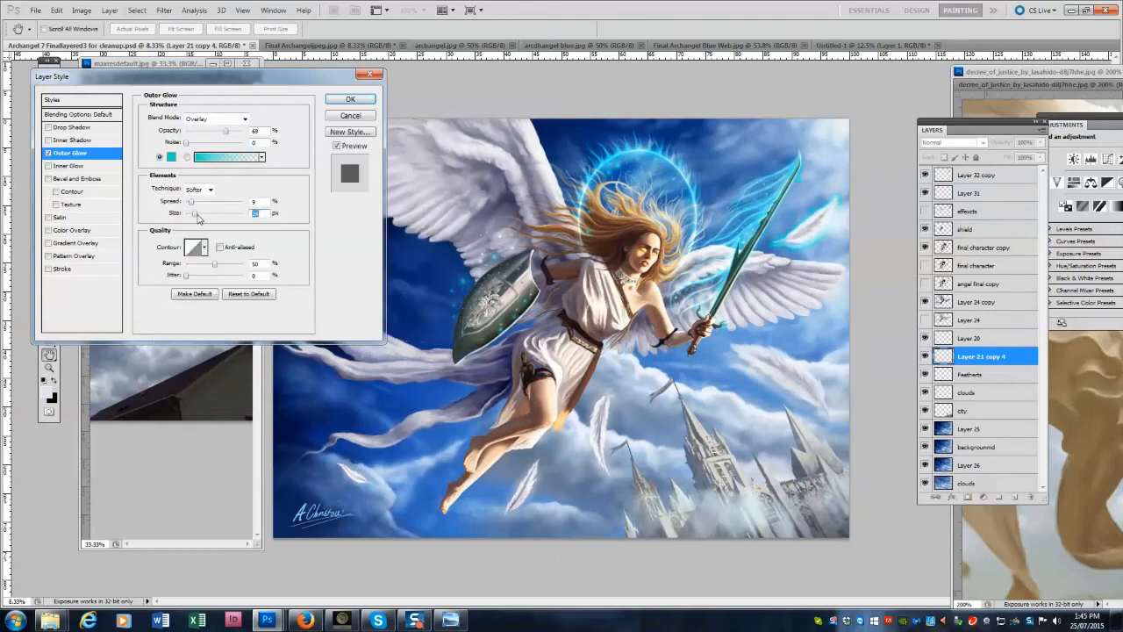
left_click(193, 204)
left_click(219, 119)
left_click(207, 236)
left_click(219, 120)
left_click(188, 271)
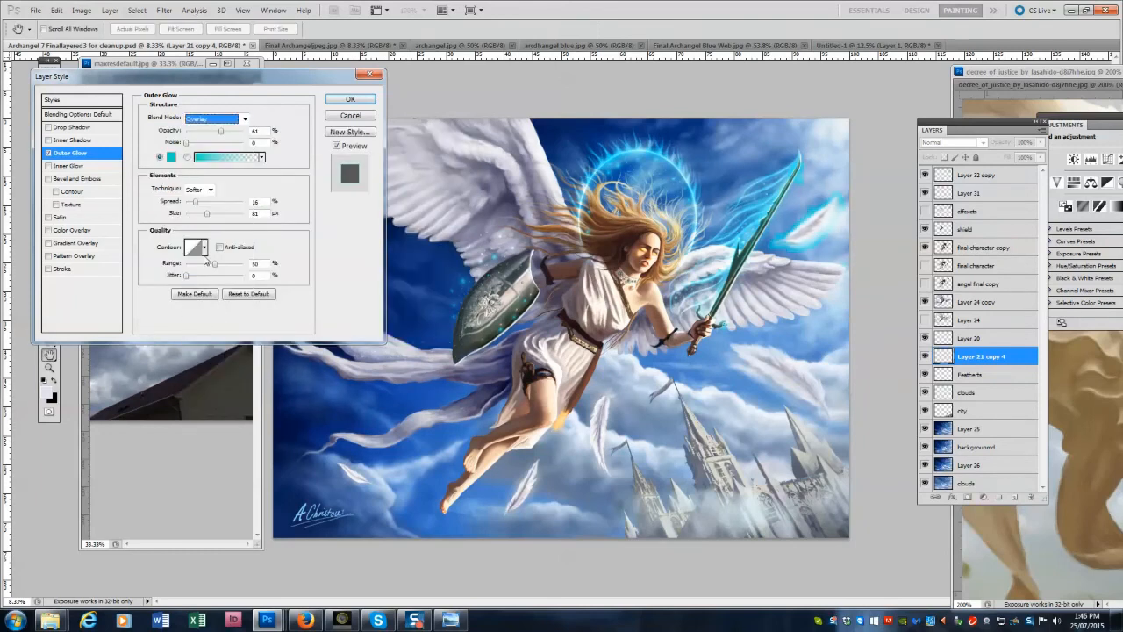
left_click(351, 115)
Merge Layer 21 copy 4 with the Featherts layer and raise the merged layer's opacity to 100%.
key("b")
left_click(924, 358)
left_click_drag(1018, 357, 1025, 379)
left_click(1030, 356)
key("ctrl+e")
left_click(1041, 142)
left_click_drag(1018, 158, 1042, 157)
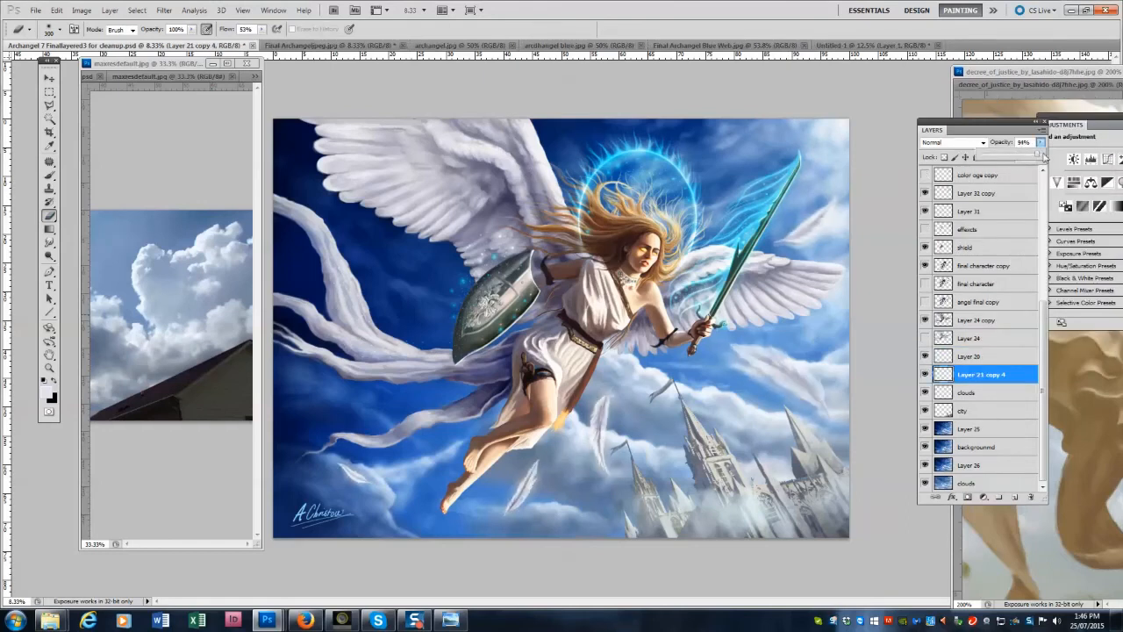
Check Layer 20, merge it into Layer 21 copy 4, and delete the hidden Layer 24.
left_click(987, 356)
left_click(924, 357)
left_click(924, 357)
key("ctrl+e")
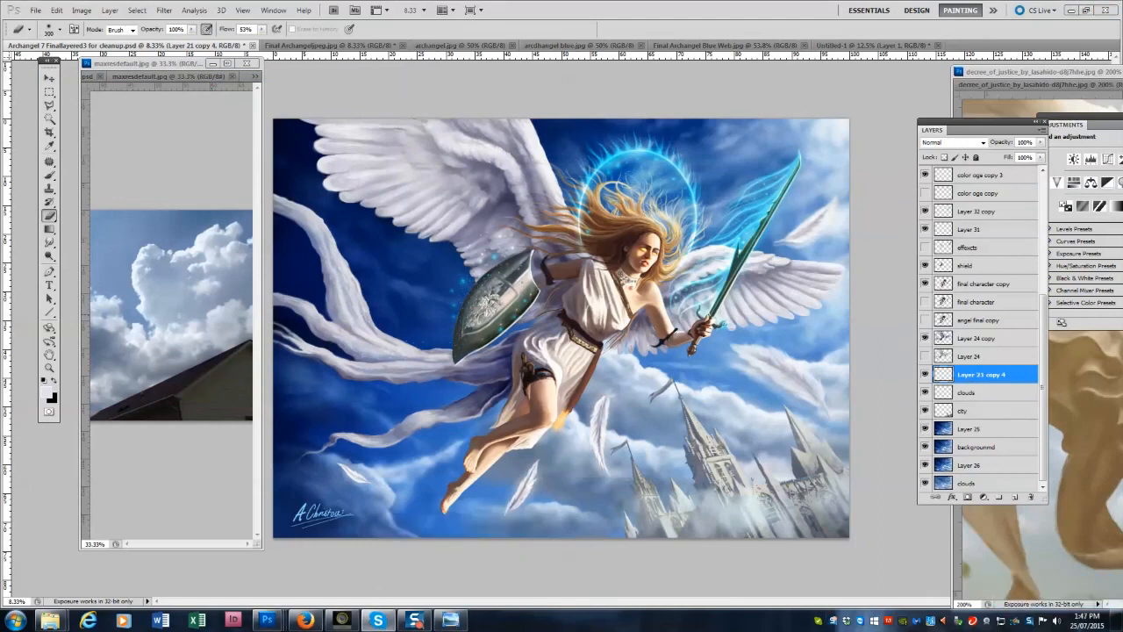
left_click(983, 361)
key("Delete")
Toggle Layer 21 copy 4 to check its contents and rename it feathers.
left_click(925, 374)
left_click(925, 375)
double_click(979, 375)
type("feathers")
Toggle the character layers to compare them and rename final character copy as Final Character.
left_click(972, 341)
left_click(924, 301)
left_click(925, 338)
left_click(925, 338)
left_click(925, 321)
left_click(925, 320)
left_click(925, 302)
double_click(982, 302)
type("Final Character")
key("Return")
Check the shield layer and transform the shield, extending its lower end slightly outward.
left_click(966, 284)
left_click(925, 283)
left_click(925, 284)
key("ctrl+t")
left_click_drag(452, 386, 448, 390)
key("Return")
Check the effects layer and move it below the hidden final character layer.
left_click(971, 265)
left_click(925, 266)
left_click(924, 266)
left_click_drag(973, 271, 973, 321)
Delete the hidden layers color oge copy and color oge copy 2.
scroll(974, 316, "up", 3)
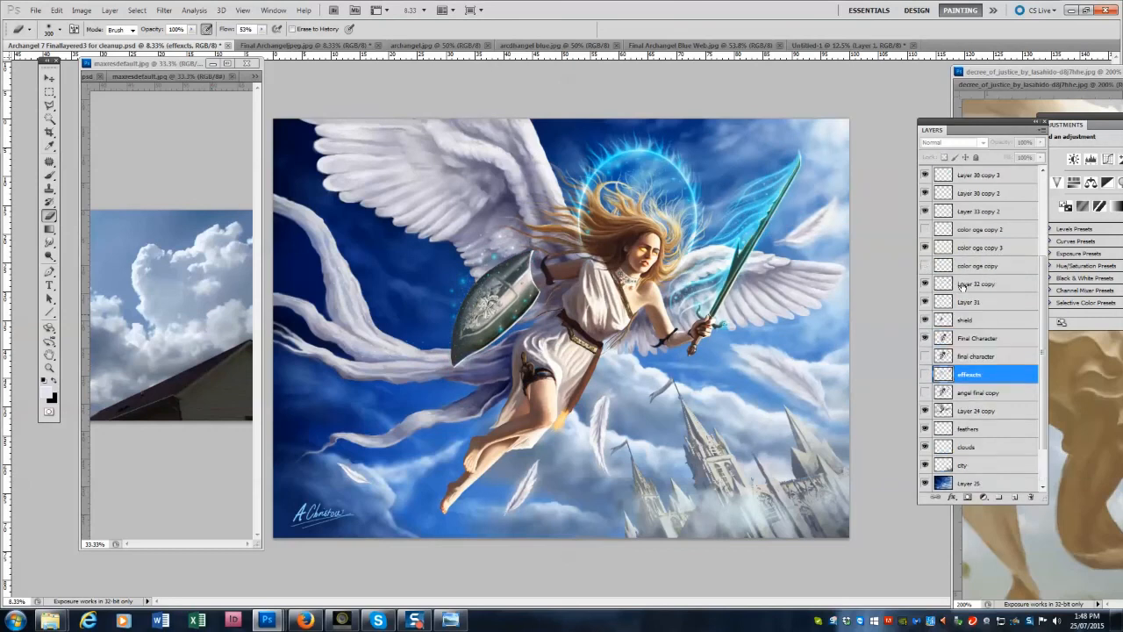
left_click(966, 269)
left_click(1031, 497)
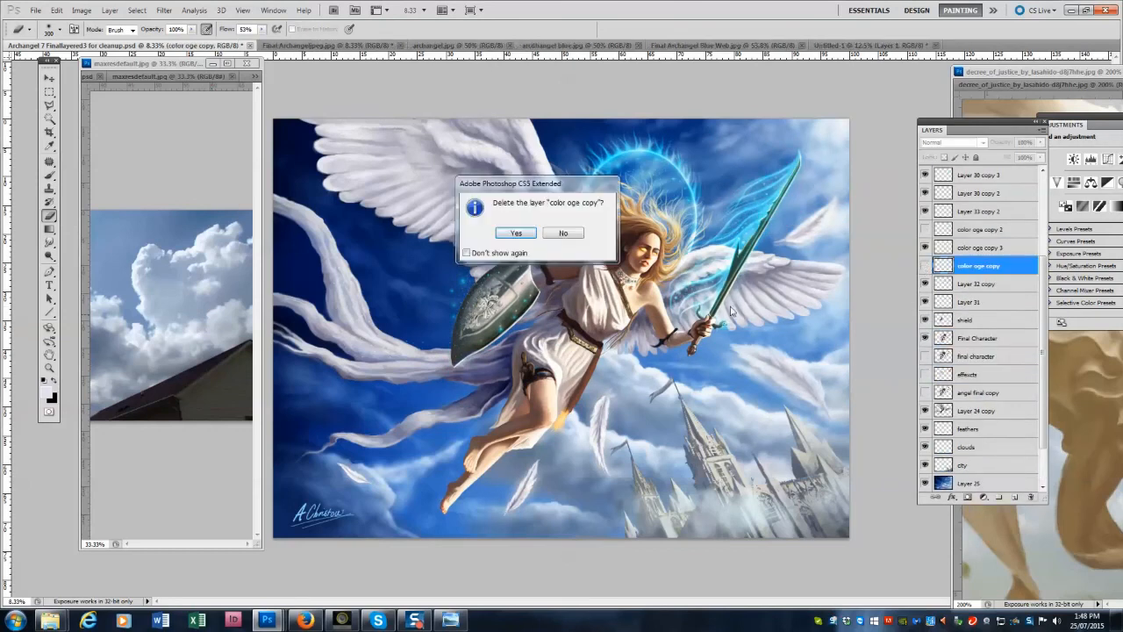
left_click(979, 231)
left_click(1030, 497)
Check color oge copy 3 by toggling its visibility and rename it Swor shield effects.
left_click(925, 230)
left_click(926, 230)
double_click(981, 230)
type("Swor shield effects")
key("Return")
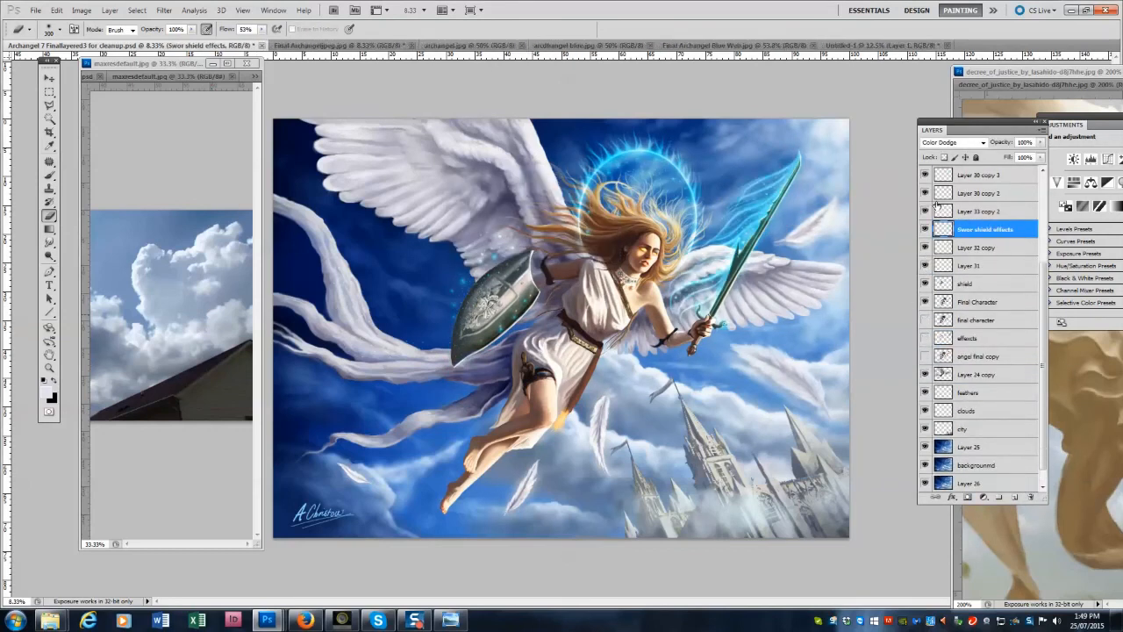
Rename Layer 32 copy as sword light and Layer 31 as swprd energy.
scroll(981, 254, "up", 1)
left_click(975, 301)
double_click(976, 302)
type("sword light")
key("Return")
left_click(968, 319)
double_click(969, 319)
type("swprd energy")
key("Return")
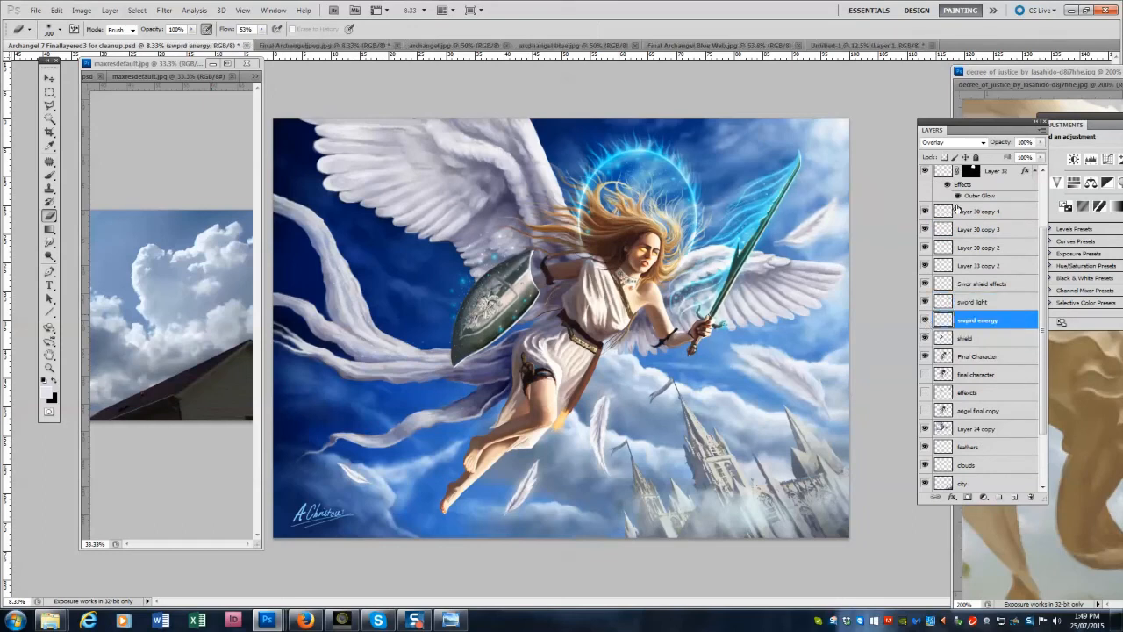
Try a different blending mode on the swprd energy layer and revert it.
left_click(982, 143)
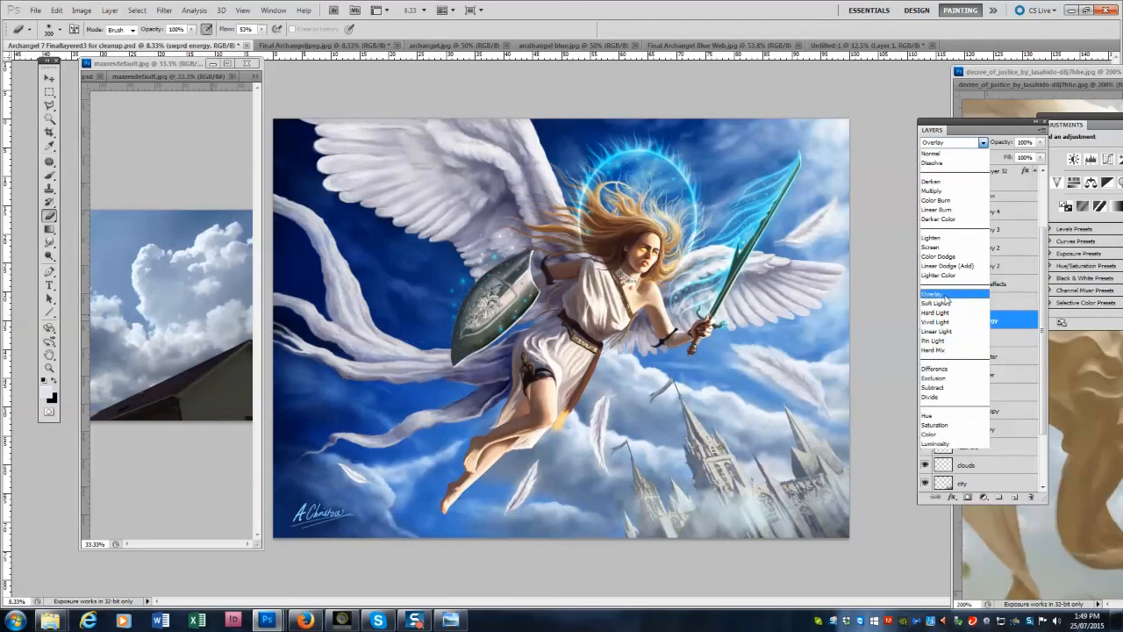
left_click(946, 251)
key("ctrl+z")
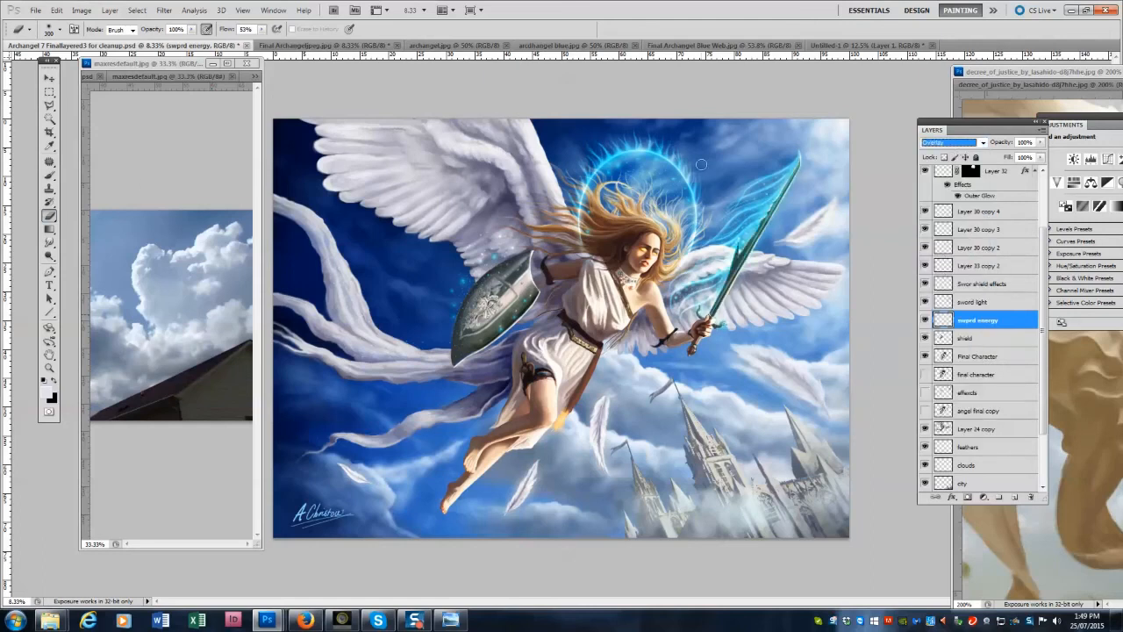
Close Final Archangel Blue Web.jpg, look at the other open versions, and return to the layered cleanup document.
left_click(867, 45)
left_click(715, 45)
left_click(799, 45)
left_click(123, 45)
left_click(571, 45)
left_click(123, 45)
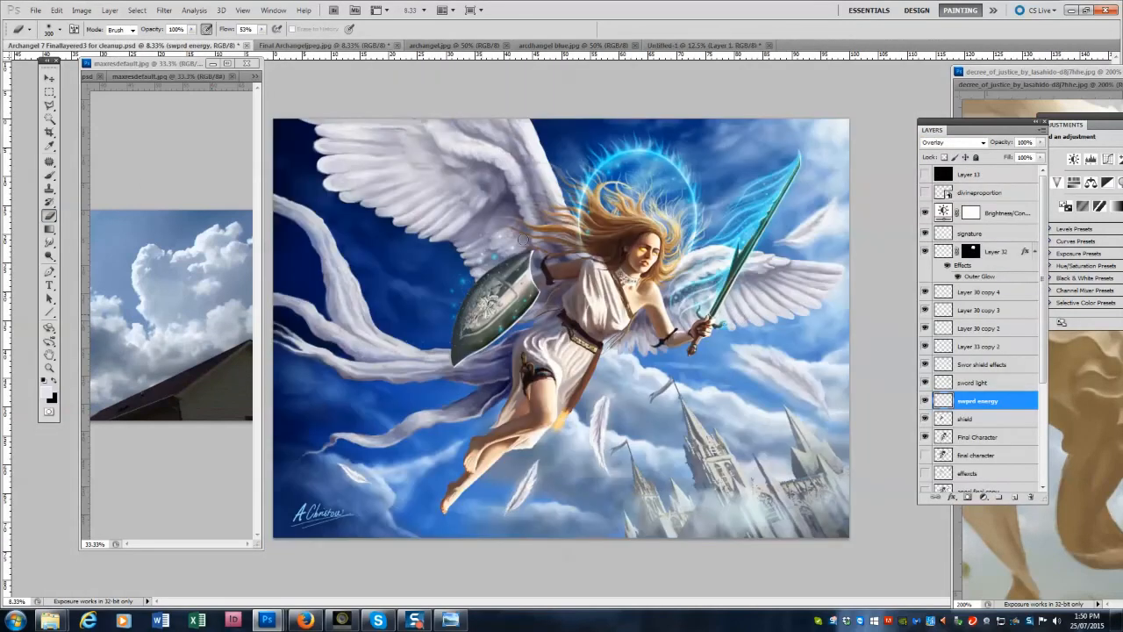
Toggle the swprd energy layer to check it, duplicate it as swprd energy copy, and hide the duplicate.
left_click(925, 401)
left_click(925, 401)
left_click(1041, 131)
left_click(1037, 153)
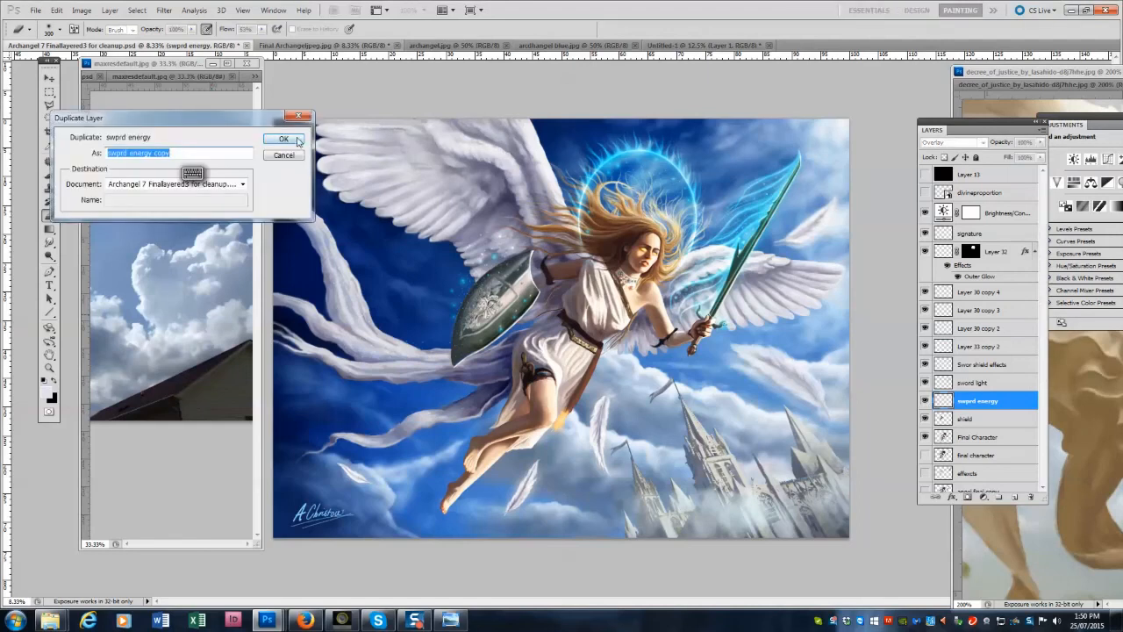
left_click(297, 142)
left_click(925, 401)
Duplicate the original swprd energy layer again and lower the new duplicate's opacity.
left_click(967, 419)
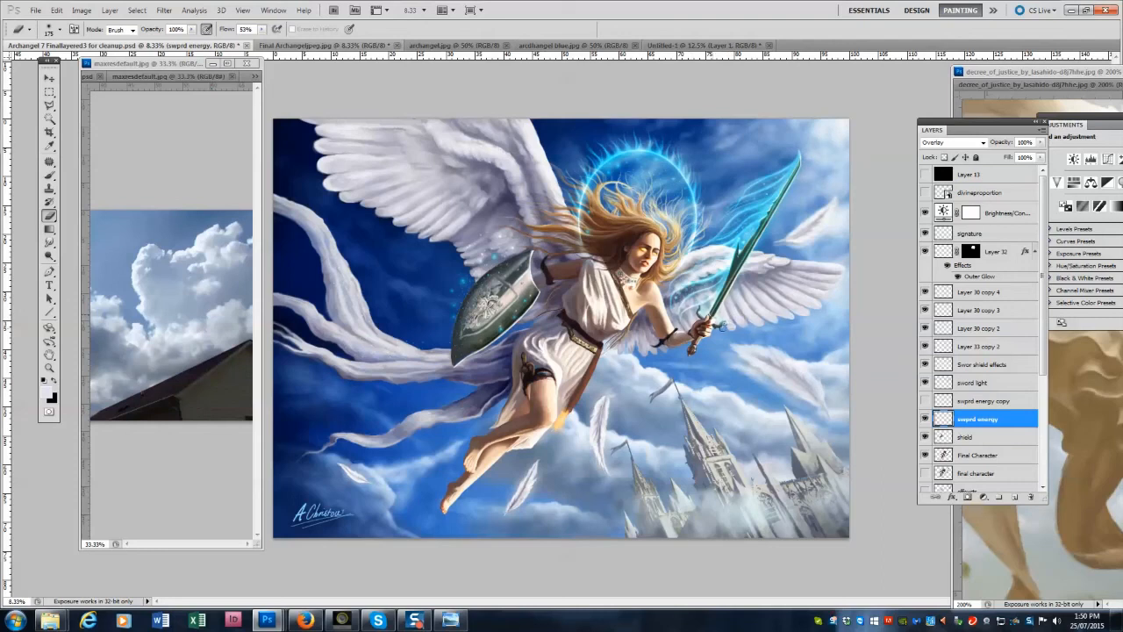
key("ctrl+j")
left_click_drag(1040, 142, 1007, 158)
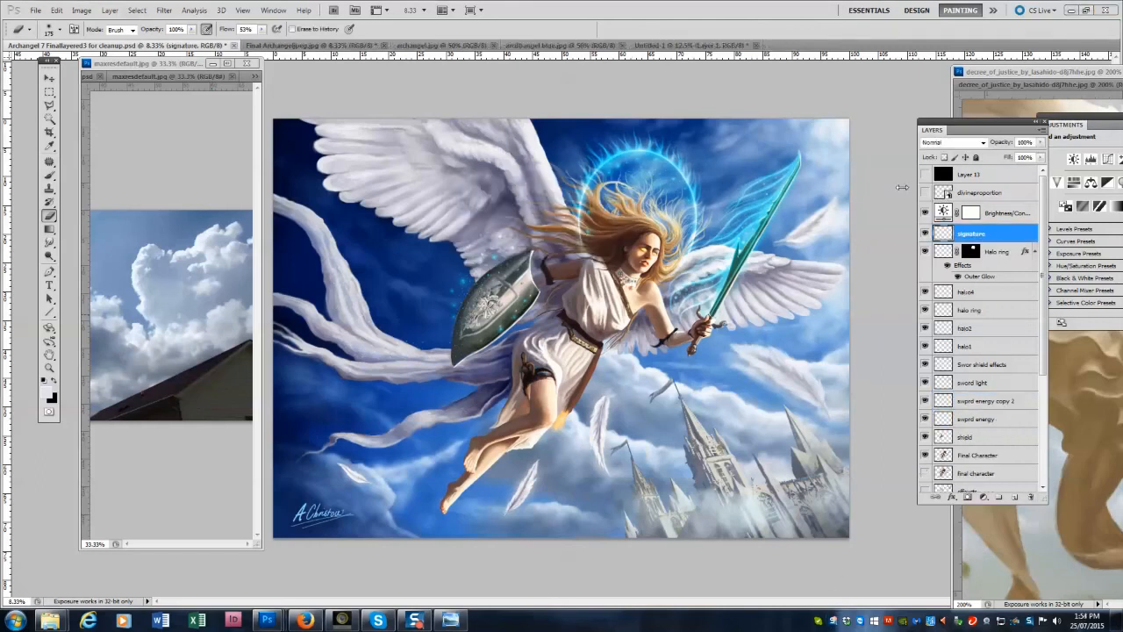
Select the Final Character layer and retouch the angel with the Smudge tool.
scroll(976, 307, "down", 3)
left_click(977, 298)
key("z")
key("ctrl+plus")
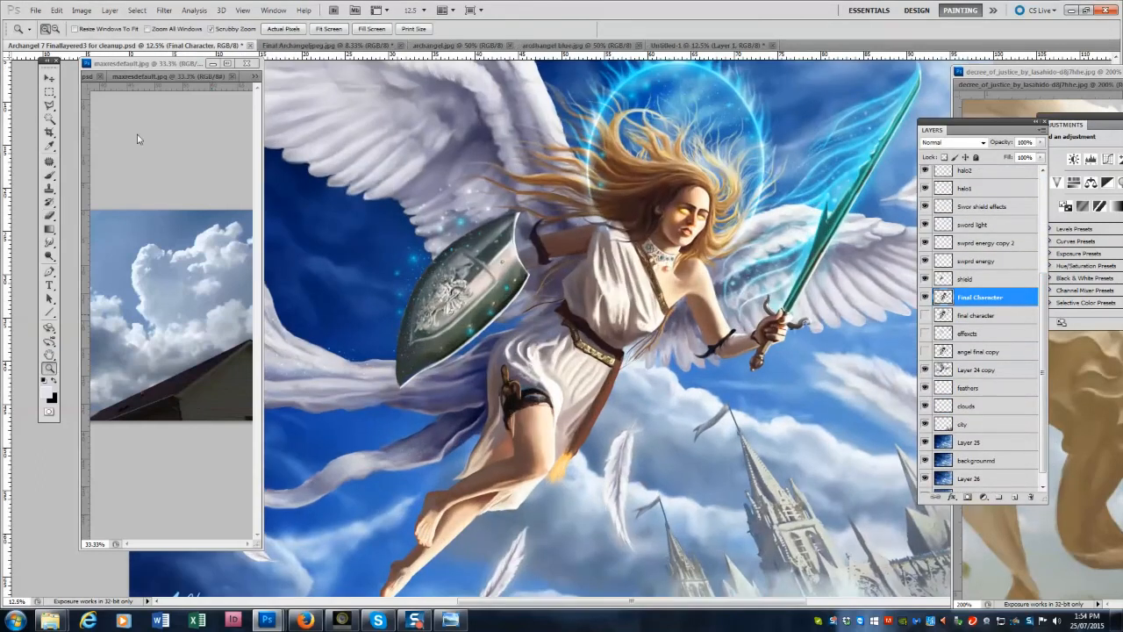
left_click(51, 176)
key("ctrl+z")
key("r")
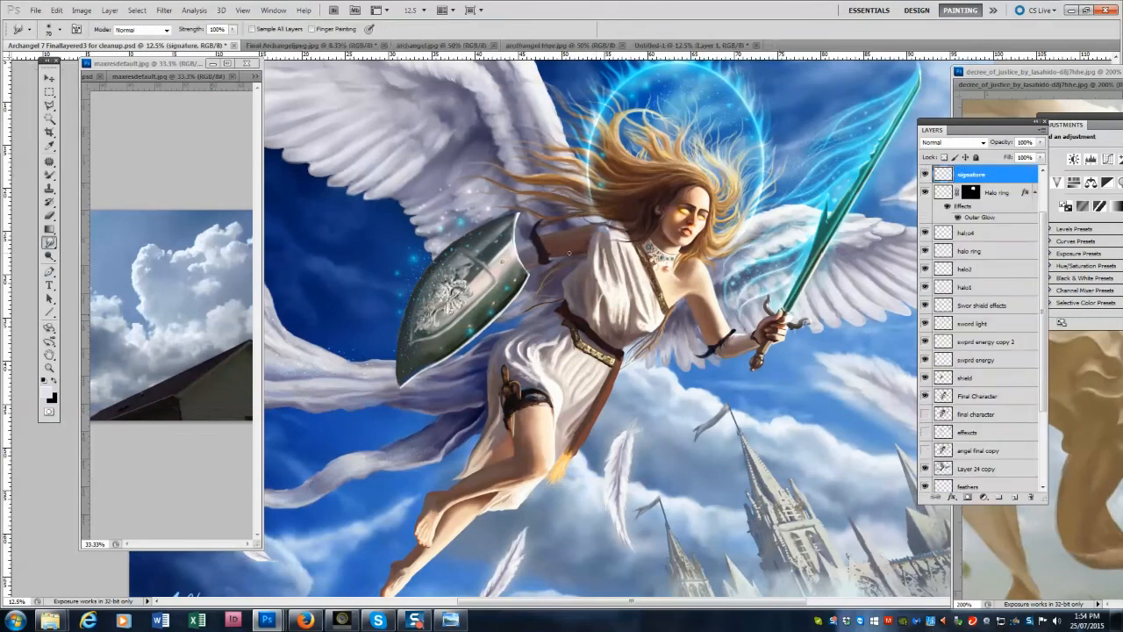
left_click(979, 395)
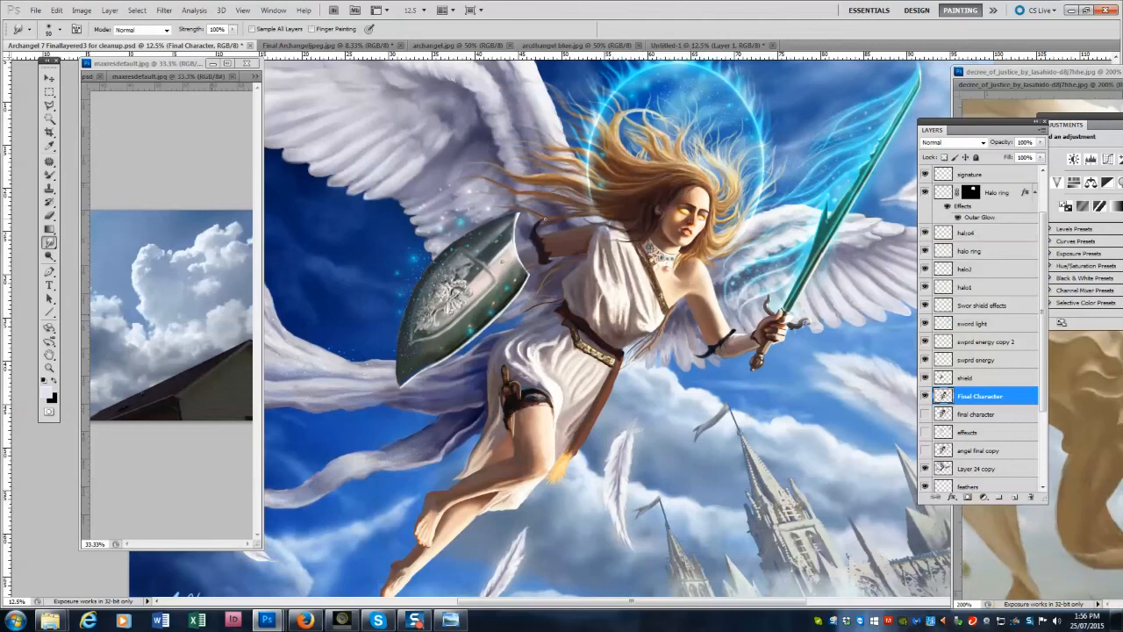
Clean up edges with the Eraser on Final Character and on Layer 24 copy around the flowing cloth.
mouse_move(466, 436)
left_mouse_down()
mouse_move(466, 399)
mouse_move(560, 465)
left_mouse_up()
key("e")
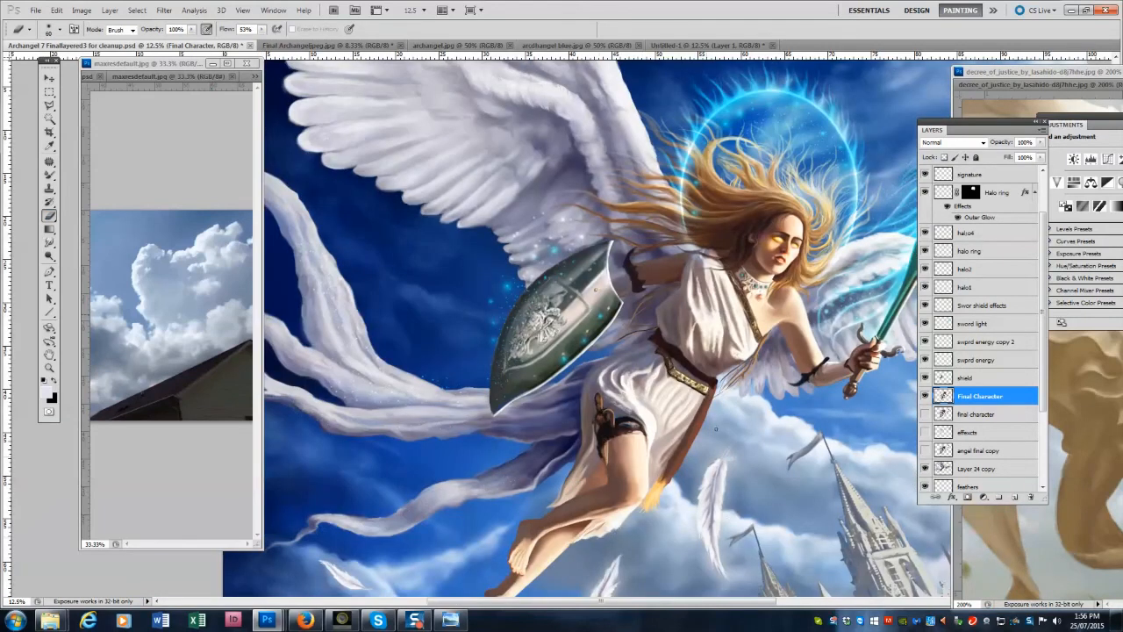
left_click(979, 469)
left_click_drag(983, 129, 971, 170)
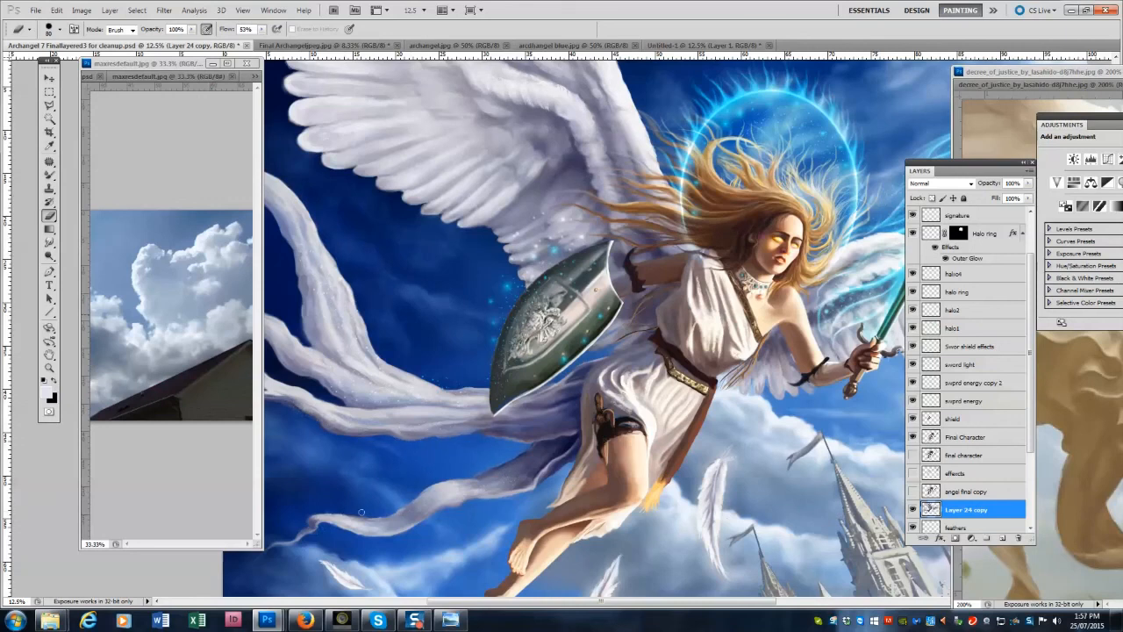
Sample colours from the large wing and the flowing cloth to brush touch-ups onto Layer 24 copy.
key("b")
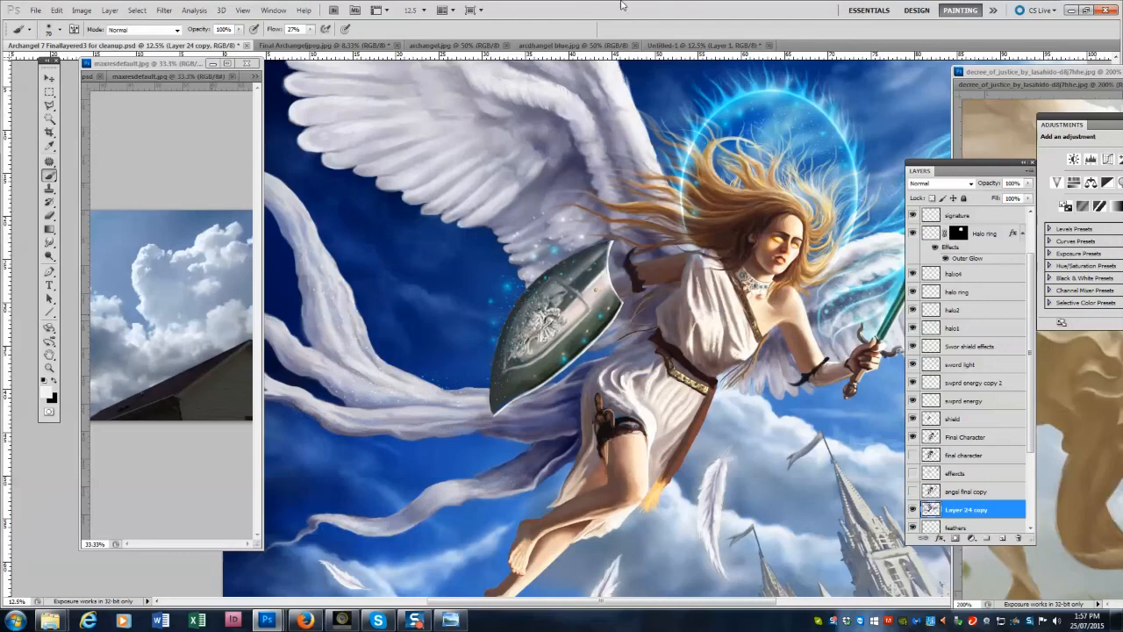
scroll(604, 78, "up", 1)
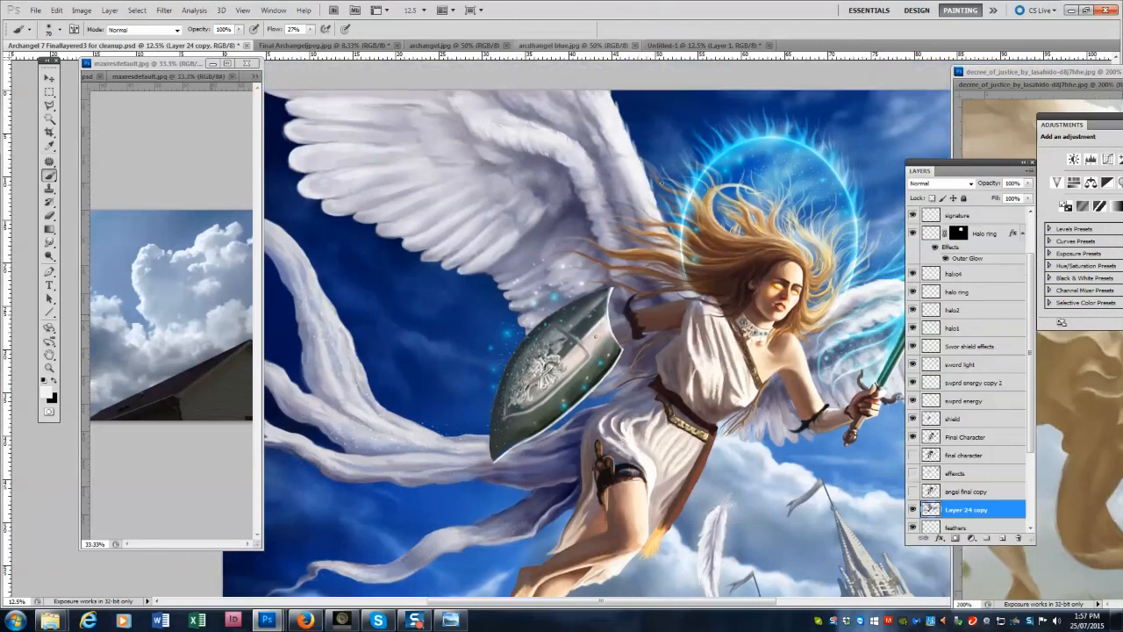
left_click_drag(958, 163, 959, 352)
left_click(423, 255, "alt")
left_click(424, 259, "alt")
left_click(435, 259, "alt")
left_click(291, 387, "alt")
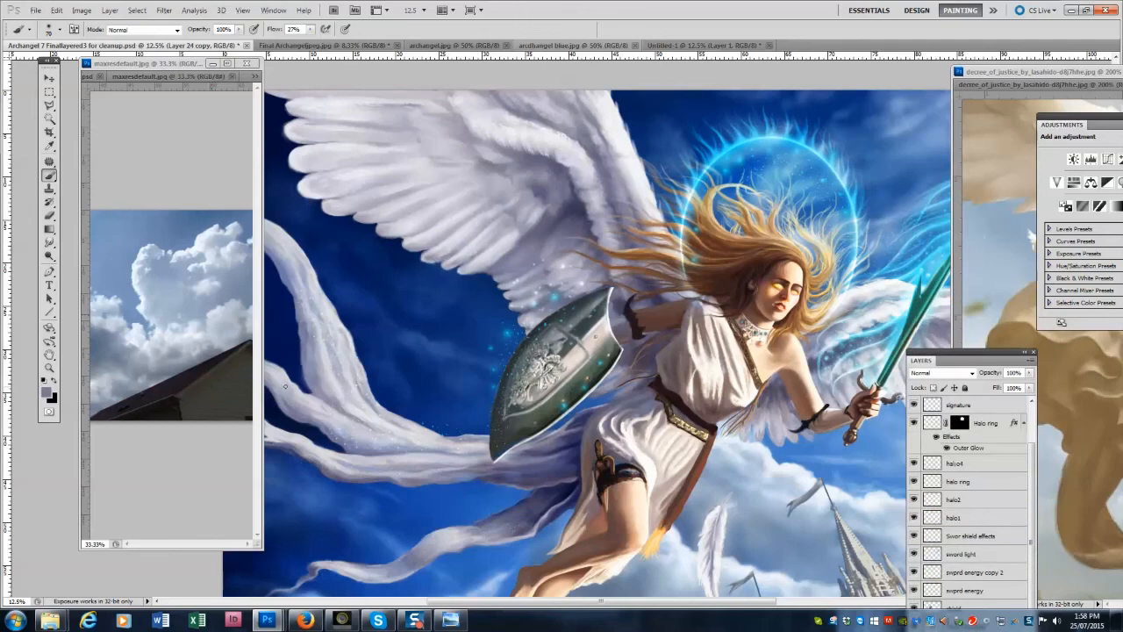
Sample colours beside the sword arm and behind the shield arm for further brush touch-ups on Layer 24 copy.
left_click_drag(965, 354, 979, 227)
key("e")
key("b")
left_click(788, 396, "alt")
left_click(659, 299, "alt")
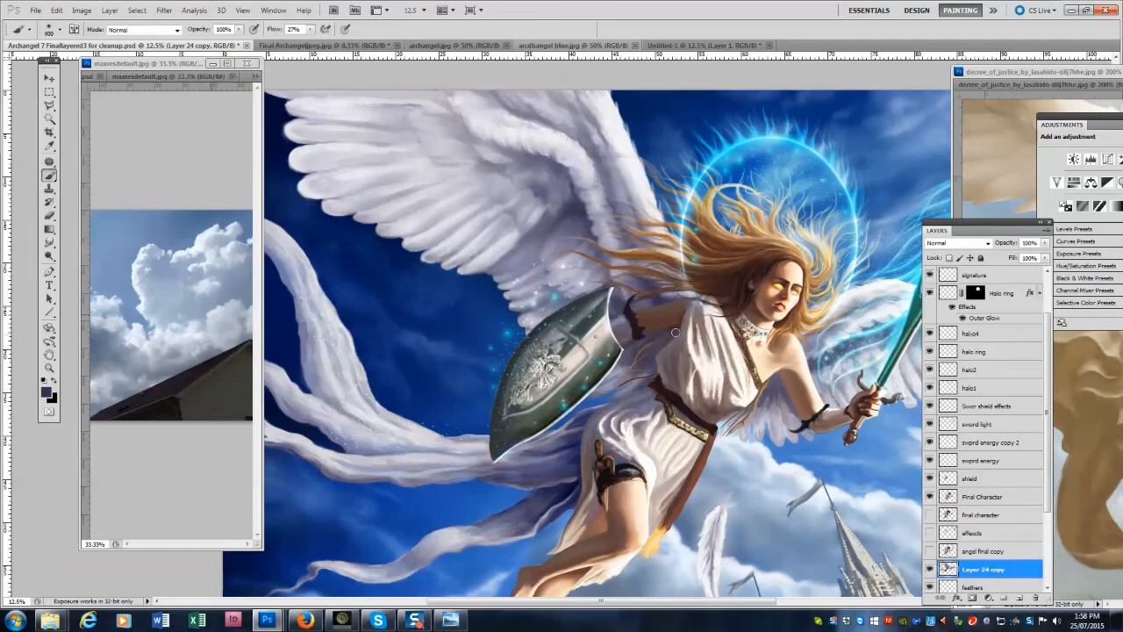
Refine the wings on Layer 24 copy with the Eraser and Smudge tools, including the wing behind the sword.
key("e")
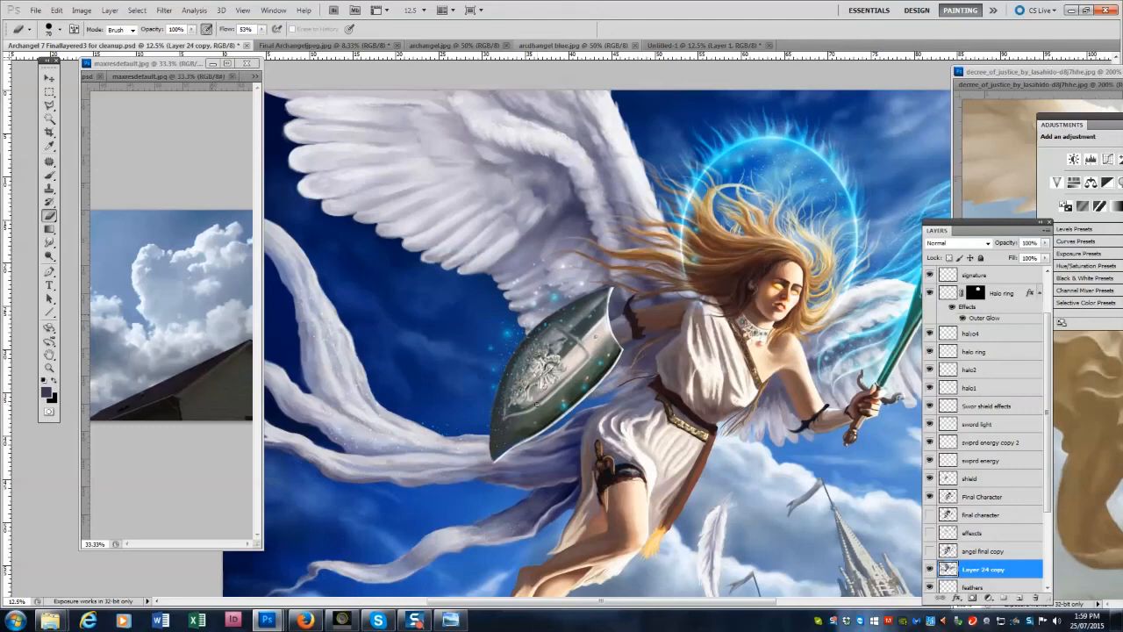
key("r")
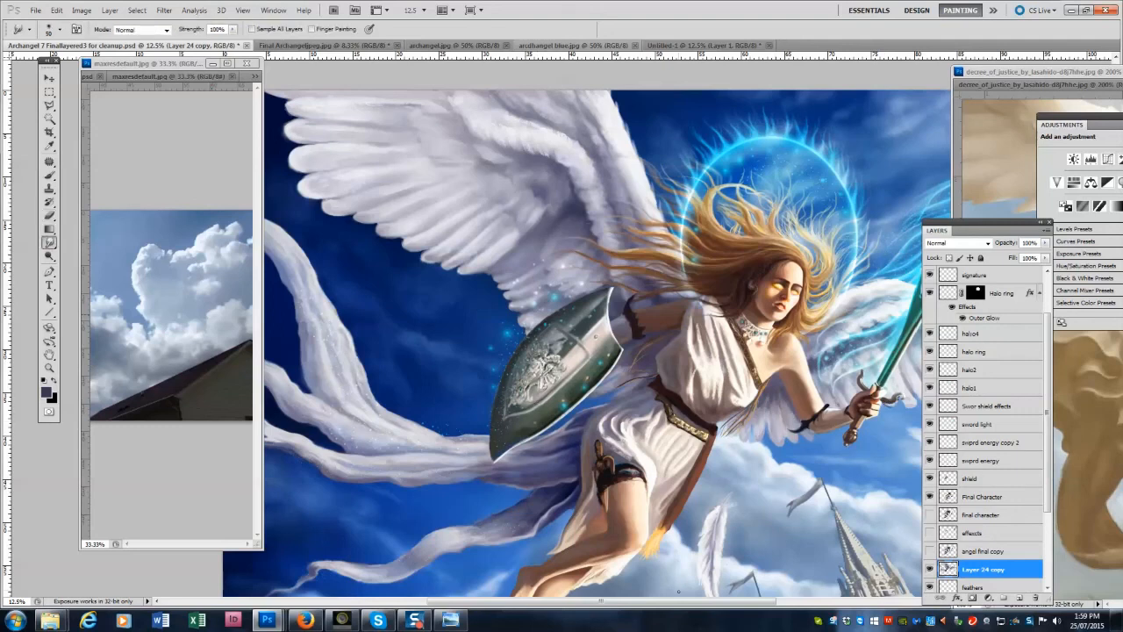
left_click_drag(888, 402, 774, 402)
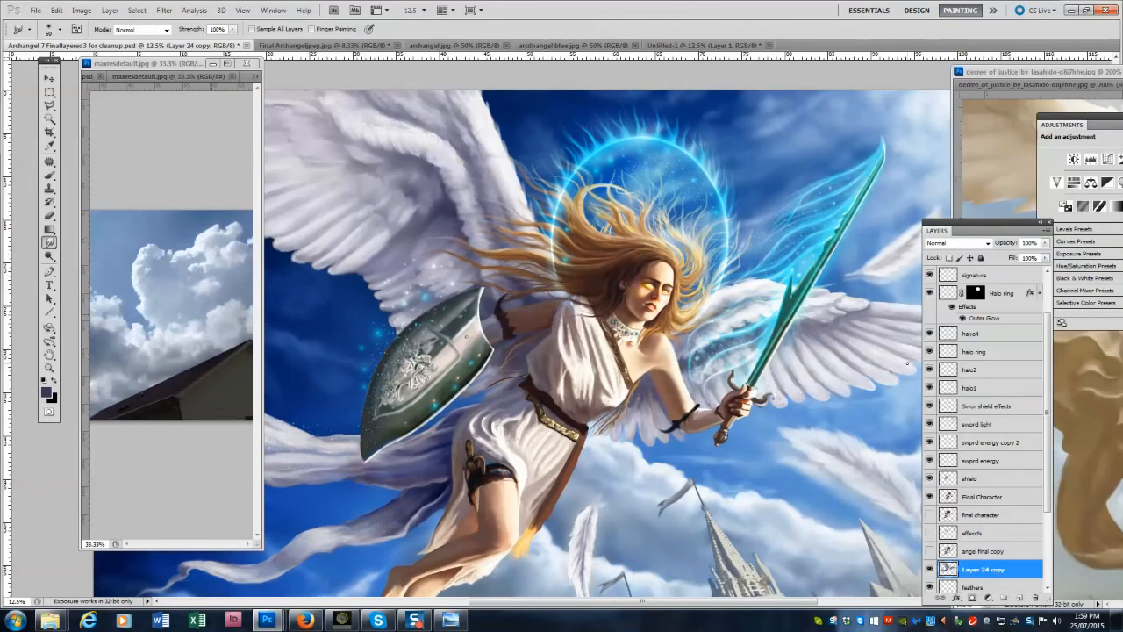
left_click_drag(981, 224, 1051, 347)
mouse_move(697, 602)
left_mouse_down()
mouse_move(729, 606)
mouse_move(716, 603)
left_mouse_up()
left_click_drag(1044, 347, 1025, 179)
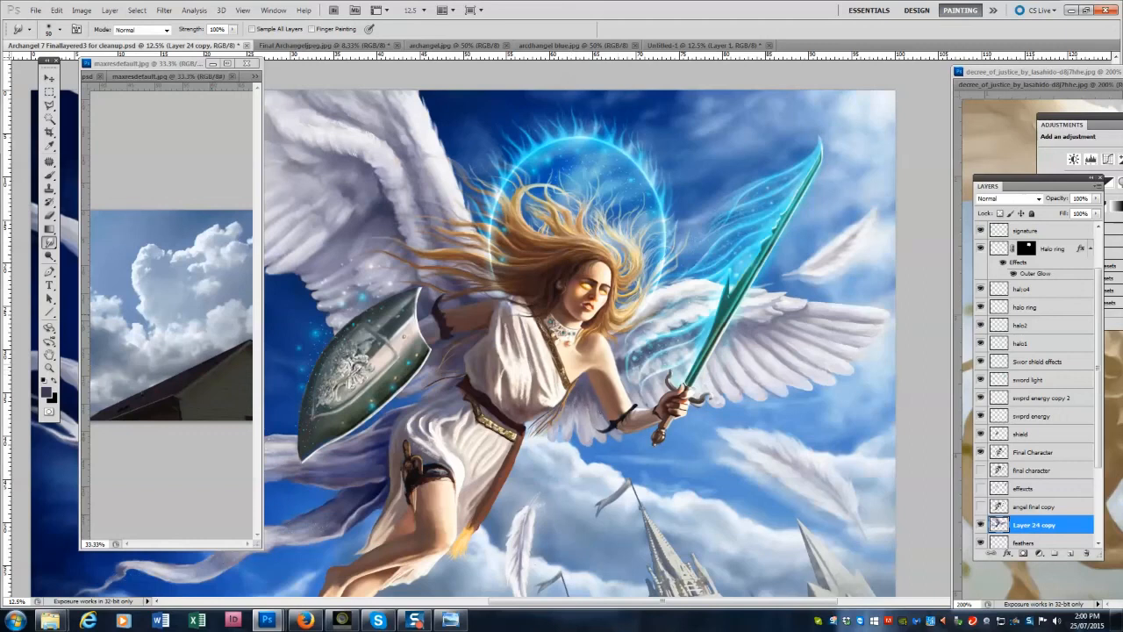
Smudge touch-ups on the shield and Final Character layers and check the whole painting.
left_click(1025, 434)
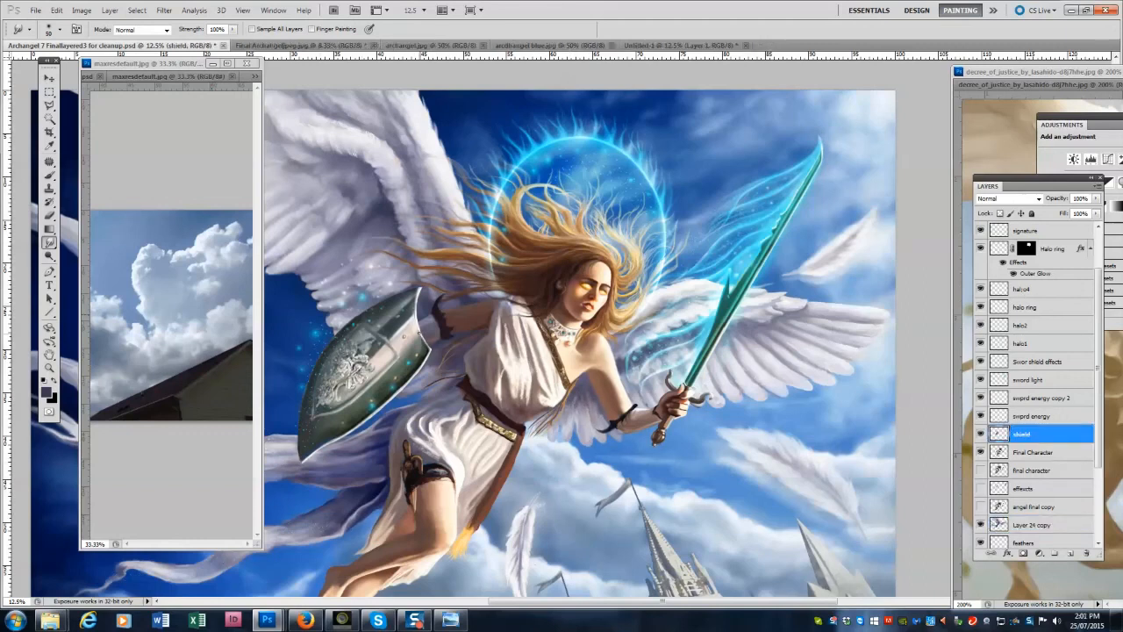
key("alt+bracketleft")
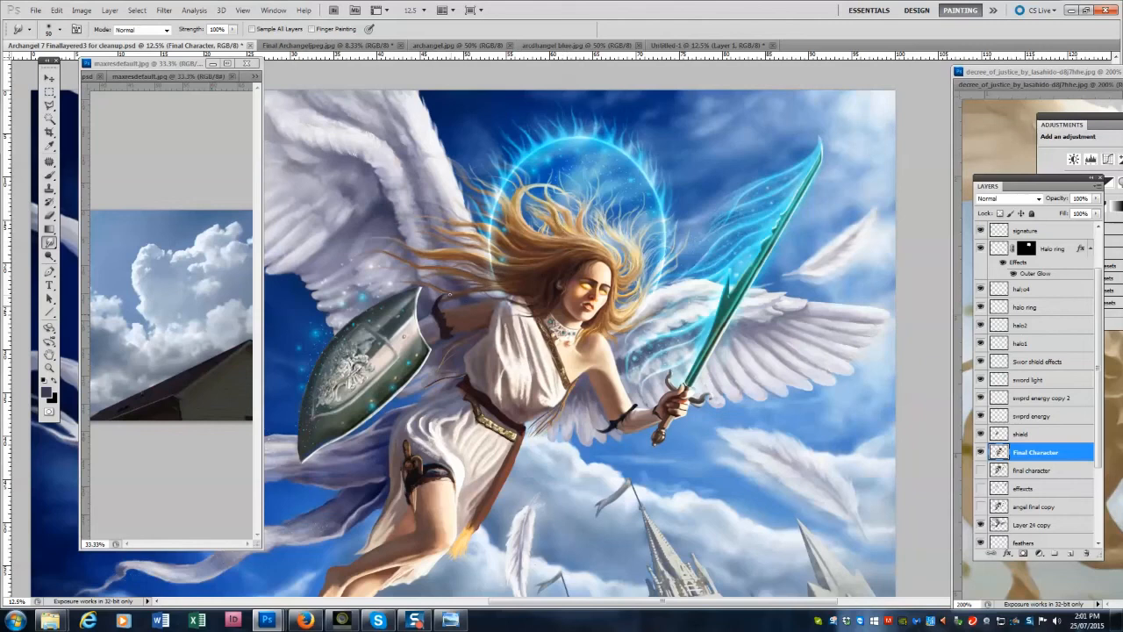
left_click(1025, 430)
left_click(1028, 451)
key("z")
left_click(688, 420, "alt")
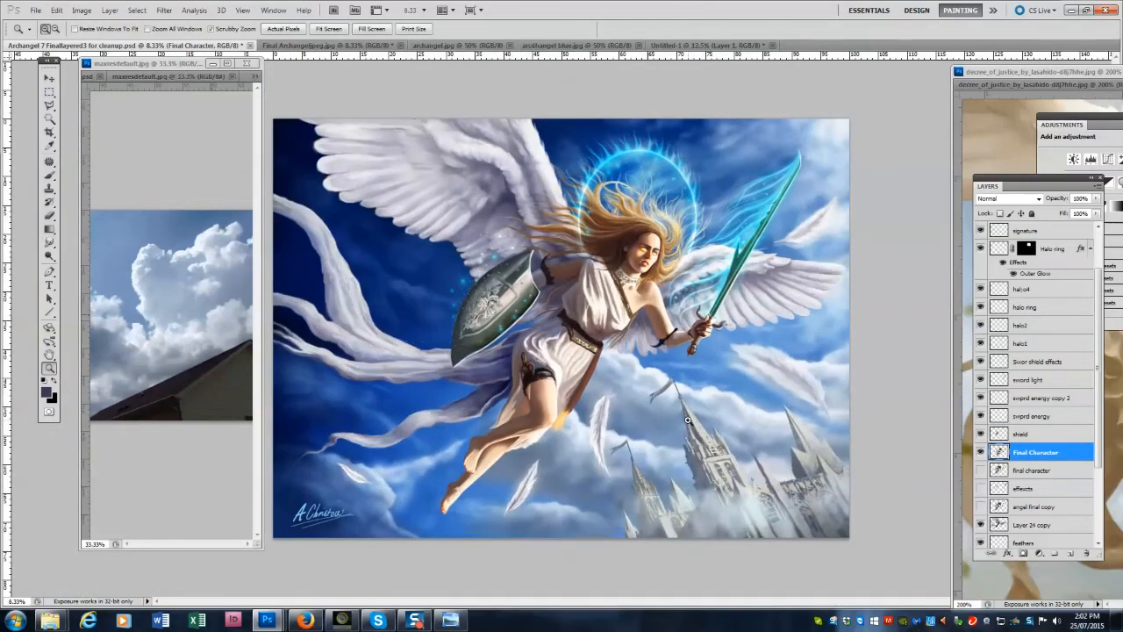
Smudge touch-ups into the sky on Layer 25, save the painting, and return to Layer 24 copy for wing refinements.
left_click_drag(1097, 368, 1097, 474)
left_click(1028, 485)
key("r")
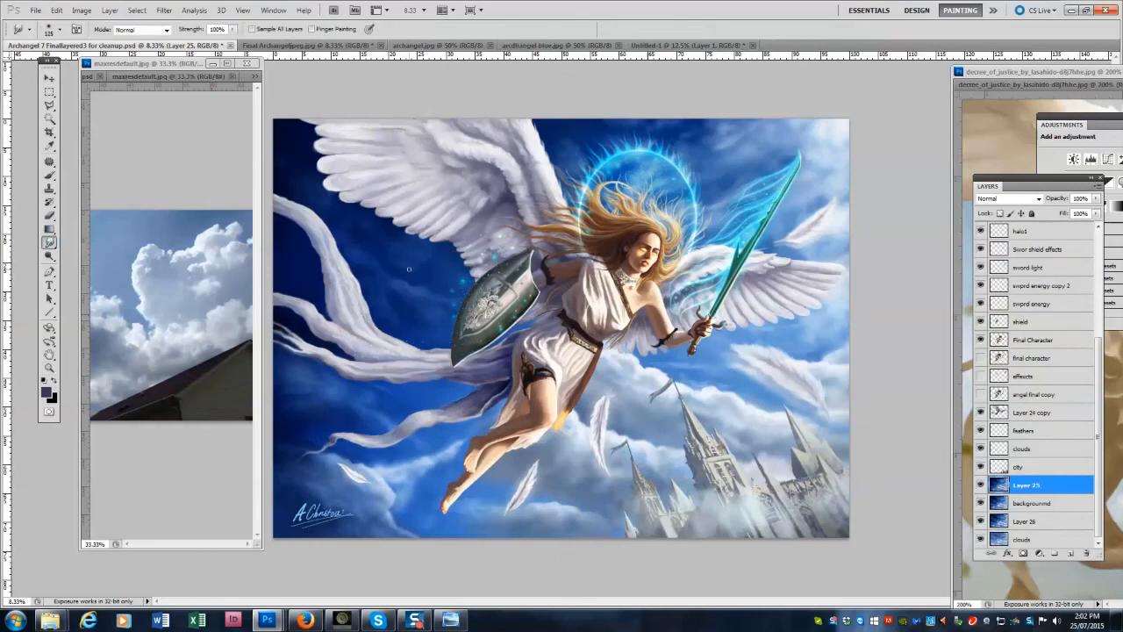
key("ctrl+s")
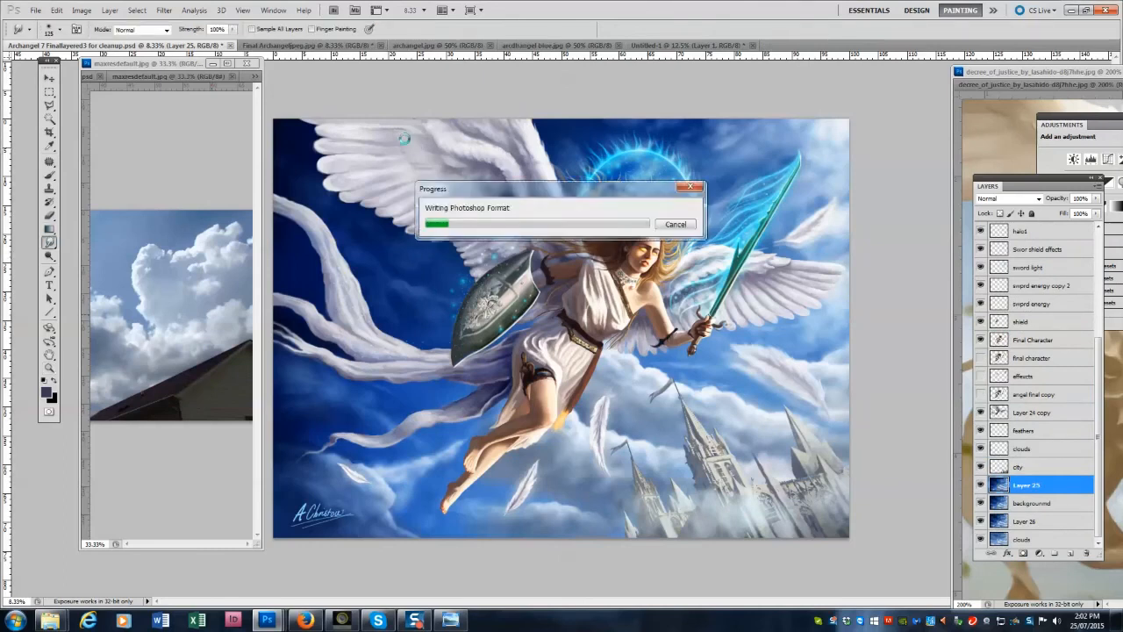
left_click(1034, 412)
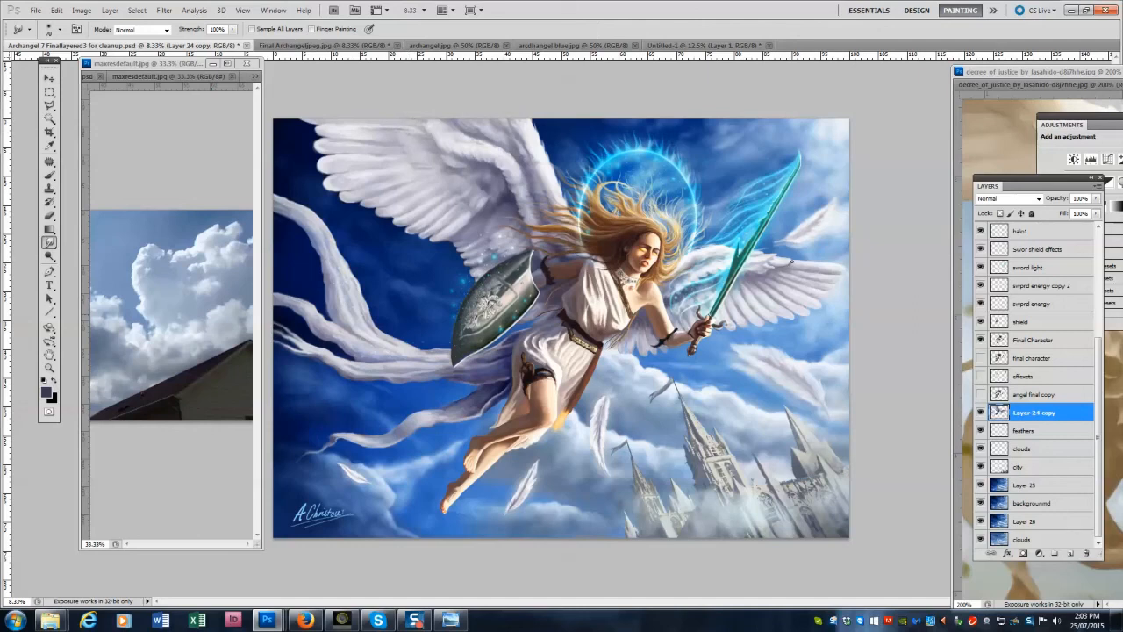
Close the other tabbed documents beside the cleanup painting without saving their changes, then save Archangel 7 Finallayered3 for cleanup.psd.
left_click(768, 45)
left_click(564, 233)
left_click(581, 45)
left_click(626, 45)
left_click(421, 44)
left_click(507, 45)
left_click(342, 45)
left_click(397, 46)
left_click(563, 238)
key("ctrl+s")
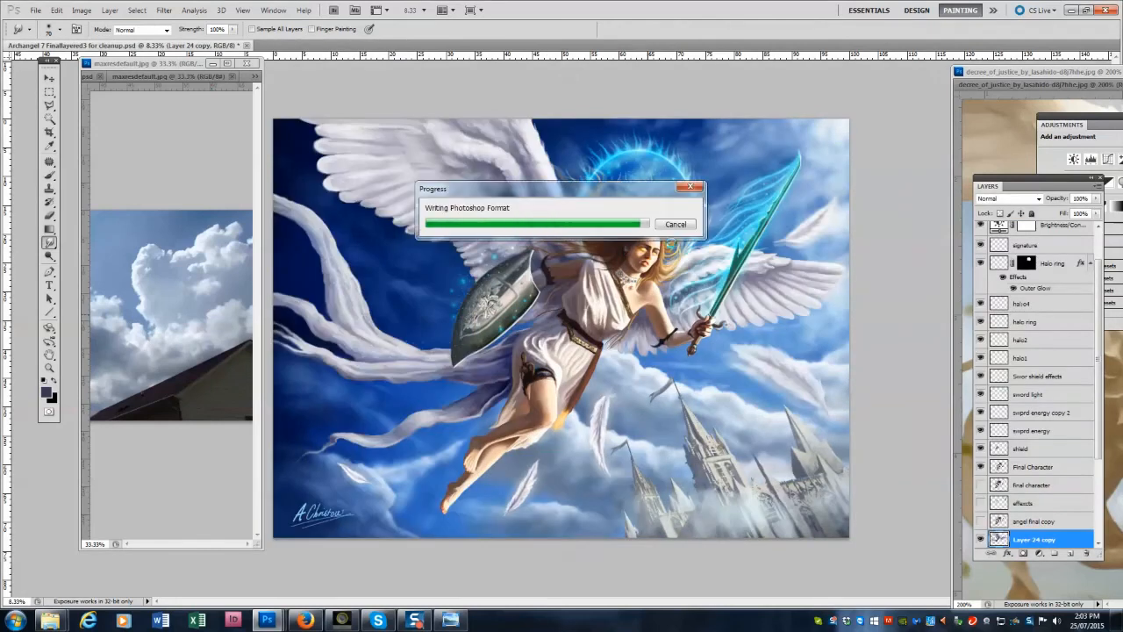
Brush a colour sampled from the clouds beside the large falling feather onto the sky of Layer 25.
key("z")
left_click(709, 410)
mouse_move(737, 421)
left_mouse_down()
mouse_move(765, 327)
mouse_move(749, 381)
mouse_move(718, 402)
left_mouse_up()
left_click(779, 566, "alt")
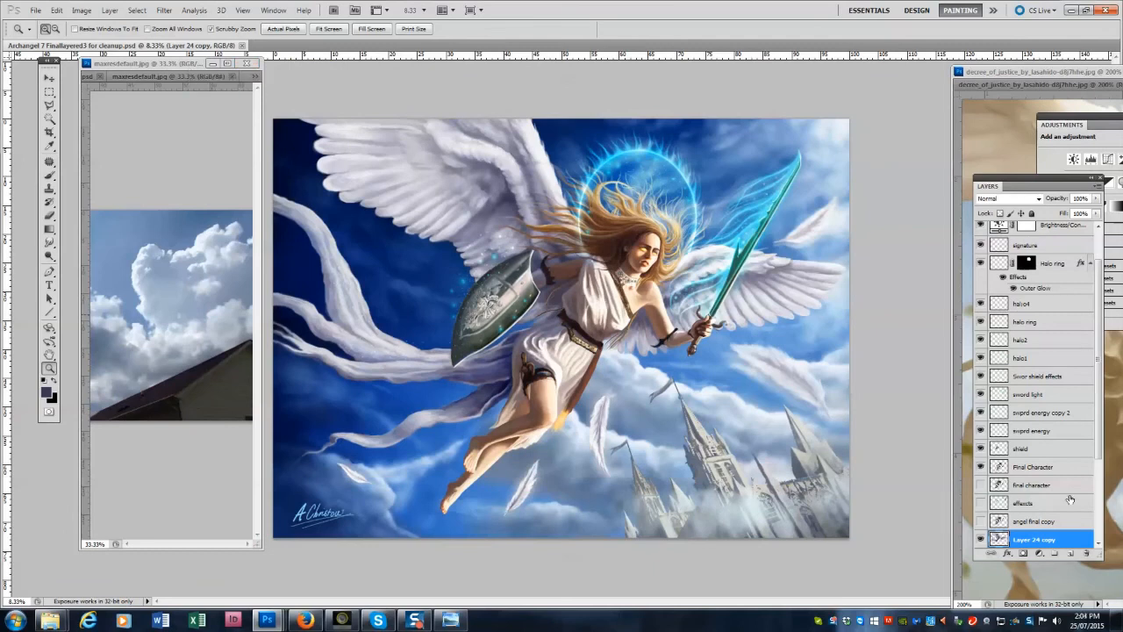
left_click_drag(1098, 397, 1099, 478)
left_click(1035, 485)
left_click(50, 176)
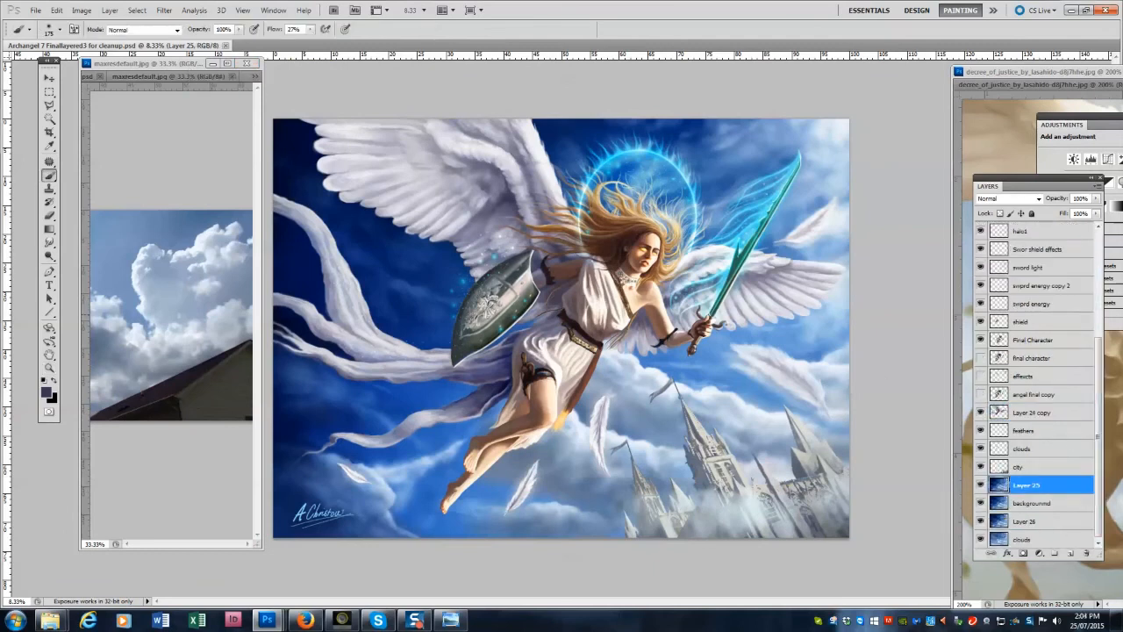
left_click(762, 362, "alt")
left_click(719, 391)
key("]")
key("]")
left_click_drag(383, 480, 392, 489)
Enlarge the brush to 900 px and paint soft cloud tones around the city spires on Layer 25 with a freshly sampled colour.
key("]")
key("]")
key("]")
key("]")
key("]")
key("]")
key("]")
key("]")
key("]")
key("]")
left_click(781, 364, "alt")
left_click_drag(746, 422, 720, 425)
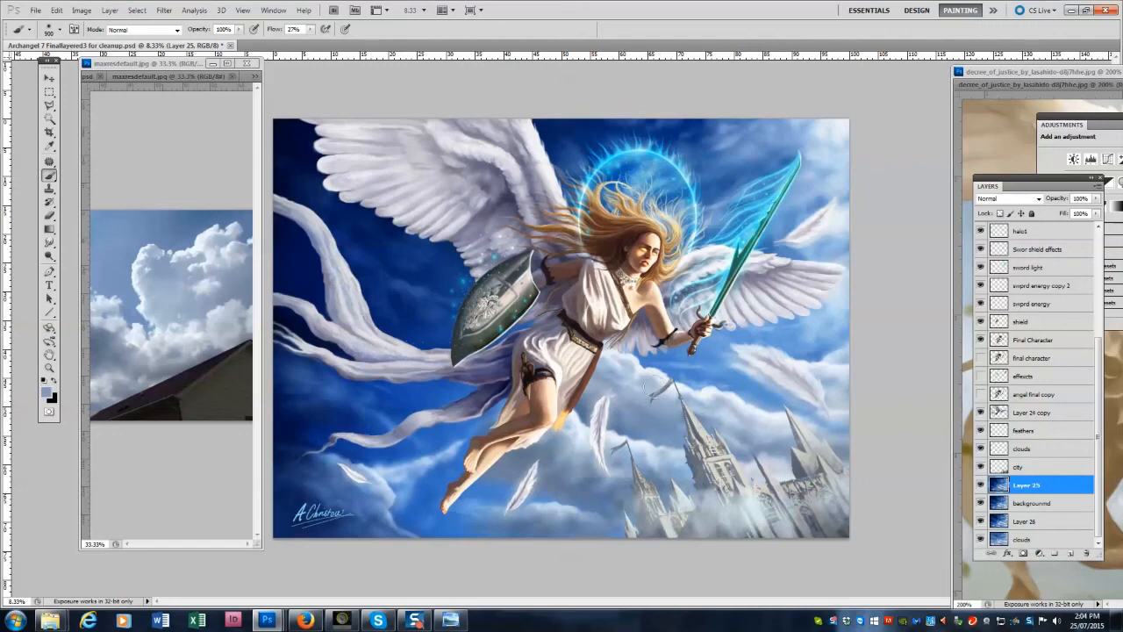
Sample a cloud colour from the sky reference photo and set the brush to 400 px for cloud touch-ups on Layer 25.
key("]")
left_click(137, 265, "alt")
key("[")
key("[")
key("[")
key("[")
key("[")
key("[")
key("[")
key("[")
key("[")
key("[")
key("[")
key("]")
key("]")
key("]")
key("]")
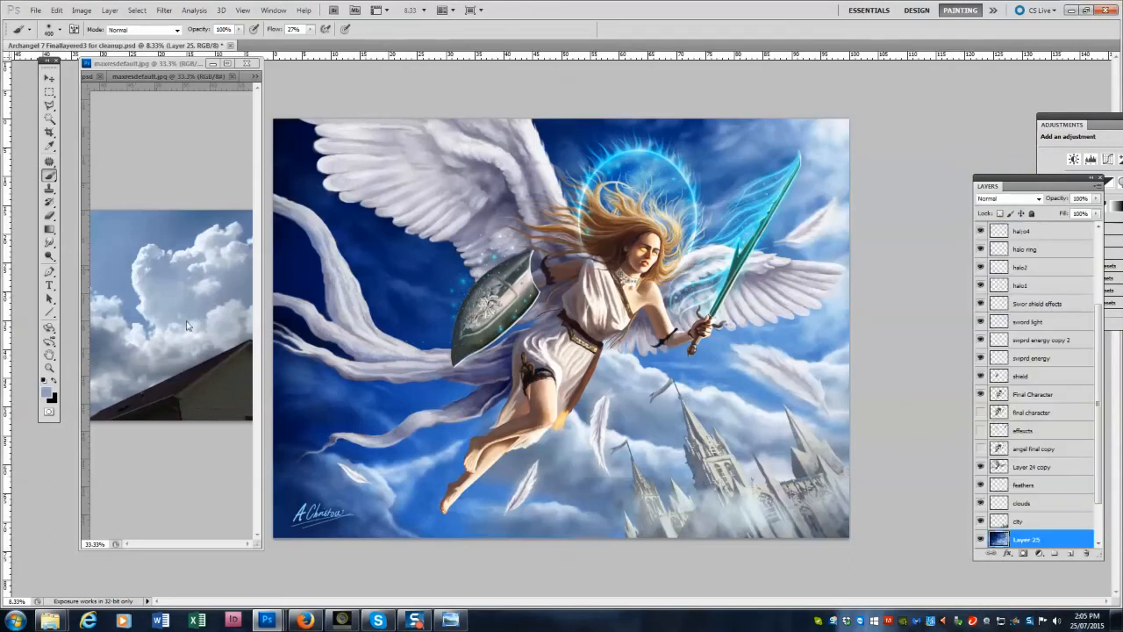
Sample a bright cloud highlight from the reference photo for finer touch-ups with a 90 px brush, then activate the city layer and save.
left_click(637, 446, "alt")
left_click(135, 265, "alt")
key("[")
key("[")
key("[")
key("[")
key("[")
key("[")
key("[")
key("[")
key("alt+bracketright")
key("ctrl+s")
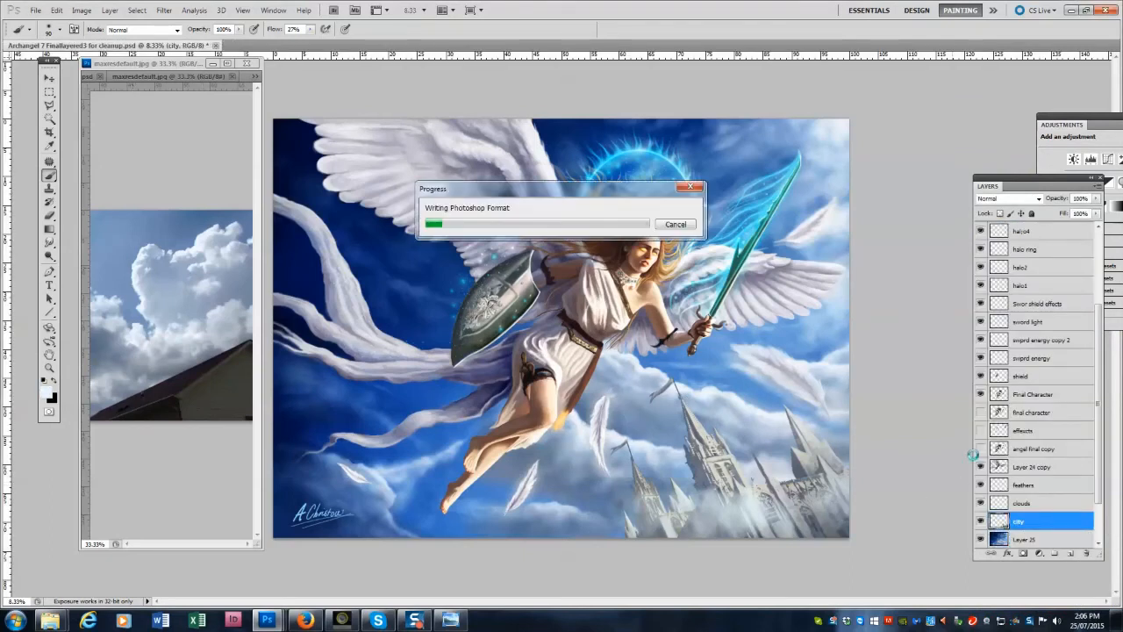